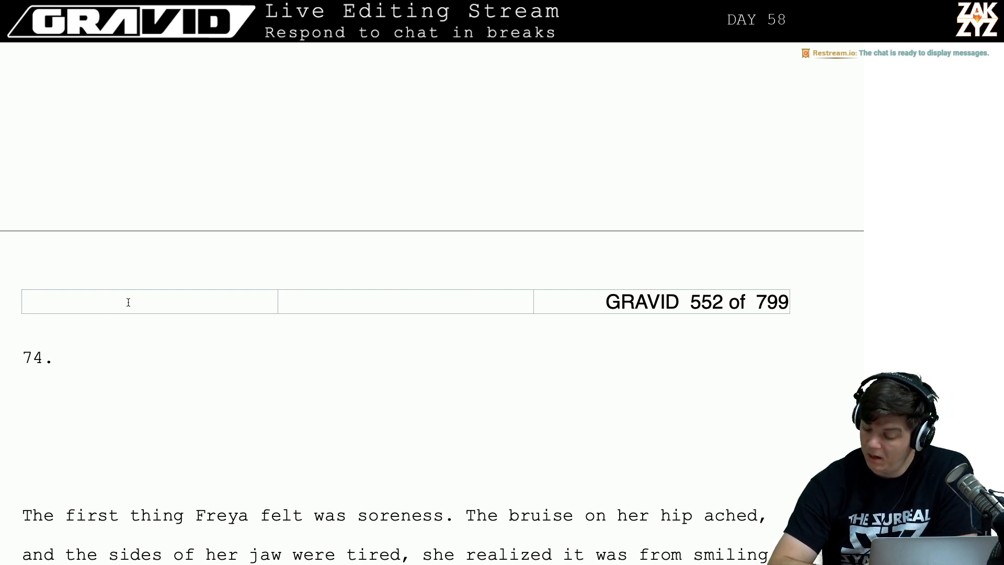
# Read through the opening paragraphs of chapter 74, from Freya's soreness to her lying in Dan's arms.
pyautogui.scroll(-1, 128, 303)
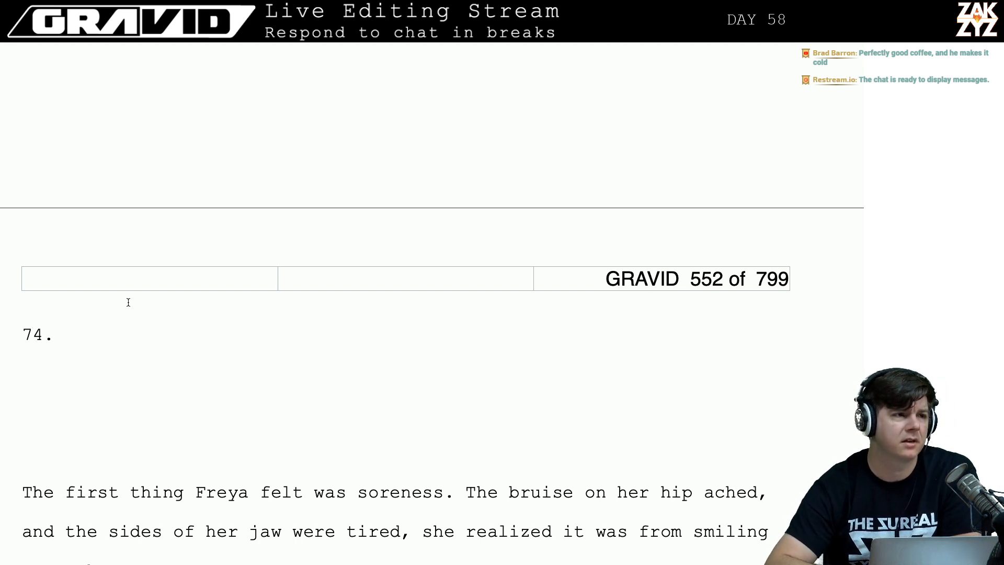
pyautogui.scroll(-1, 128, 302)
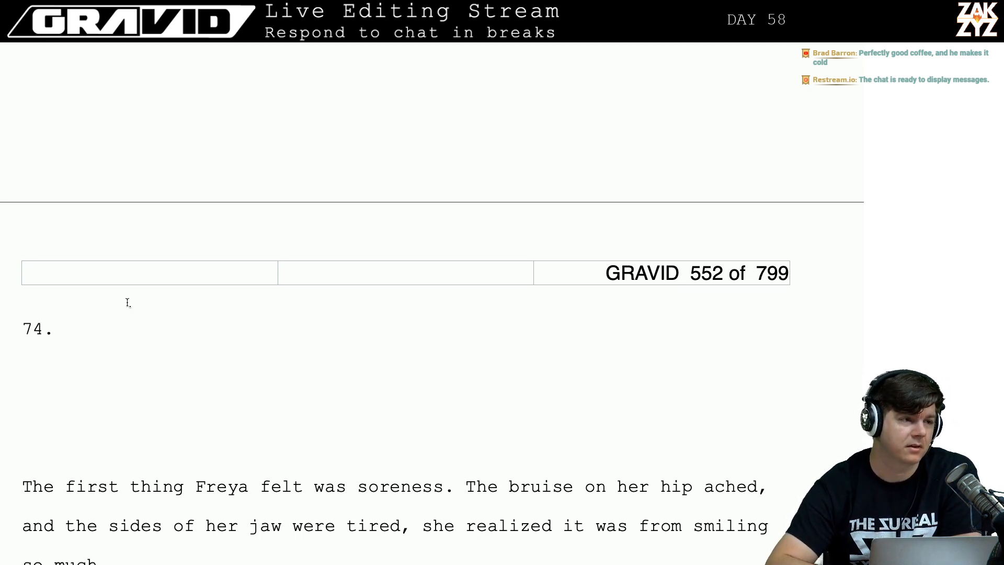
pyautogui.scroll(-4, 323, 343)
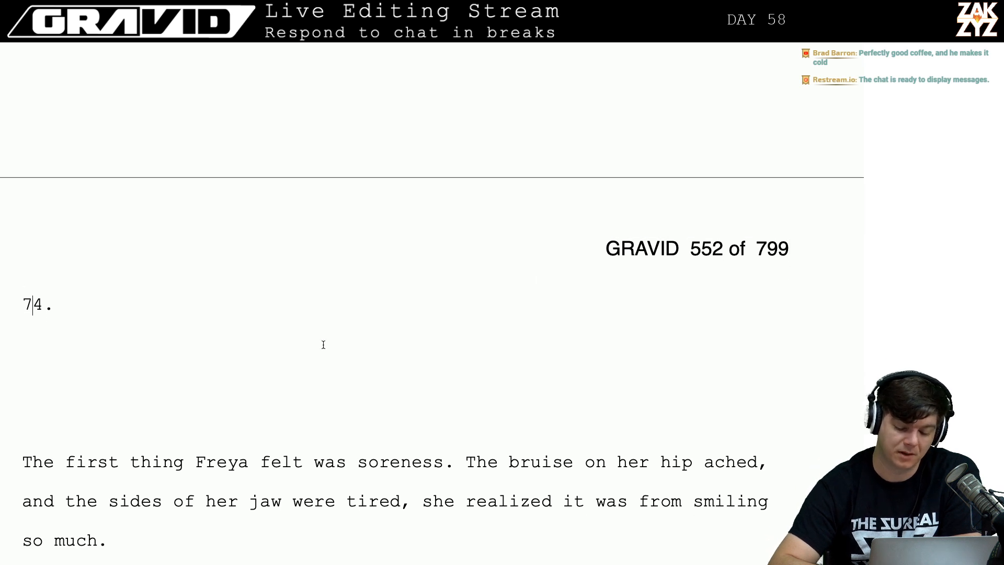
pyautogui.scroll(-8, 323, 344)
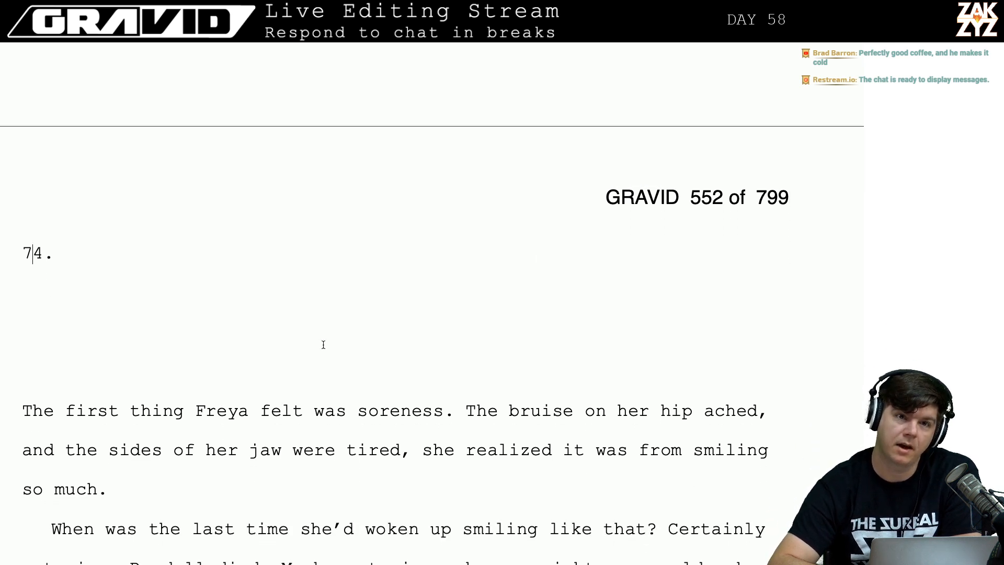
pyautogui.scroll(-10, 323, 345)
pyautogui.scroll(2, 323, 345)
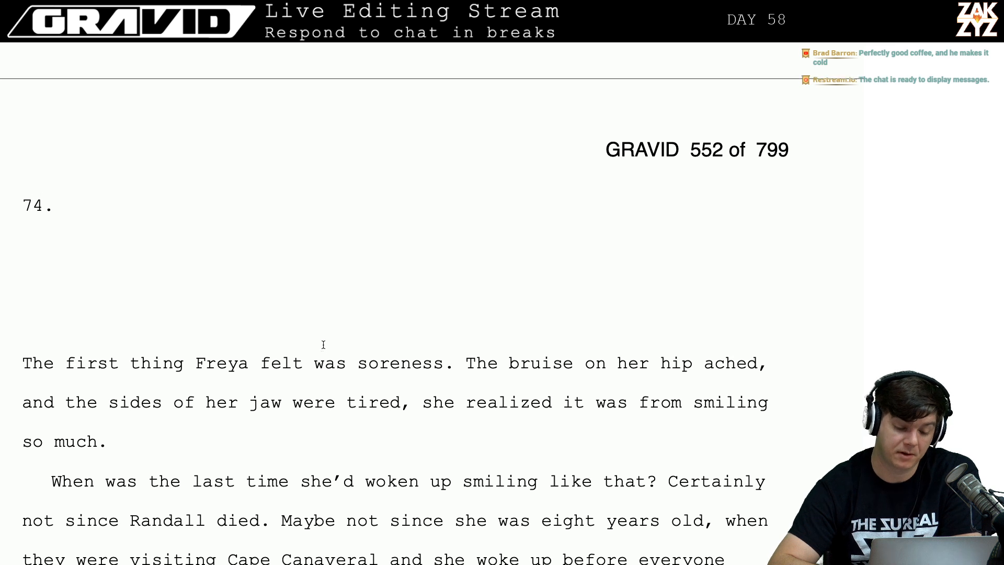
pyautogui.scroll(-12, 323, 345)
pyautogui.scroll(12, 323, 345)
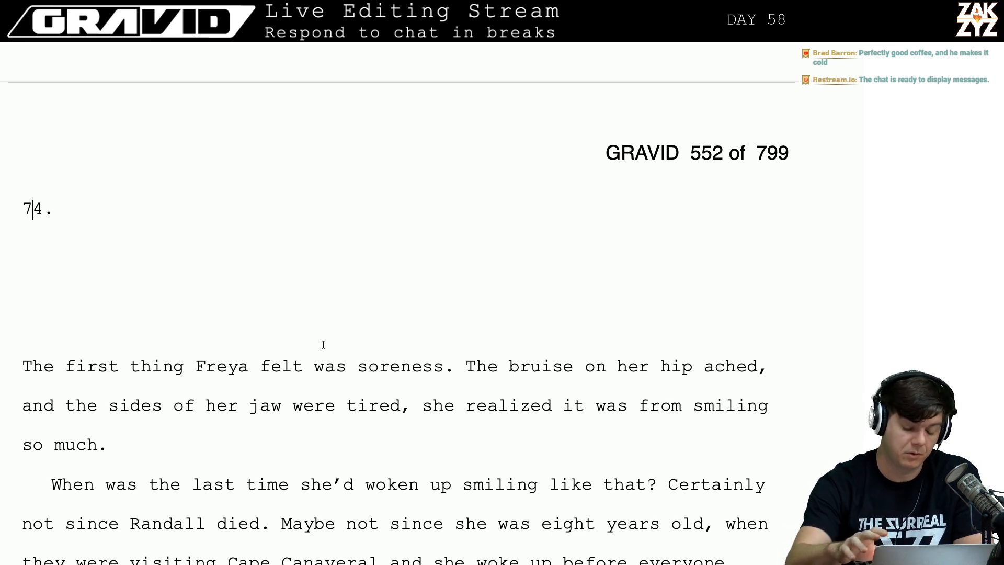
pyautogui.press('Left')
pyautogui.press('Down')
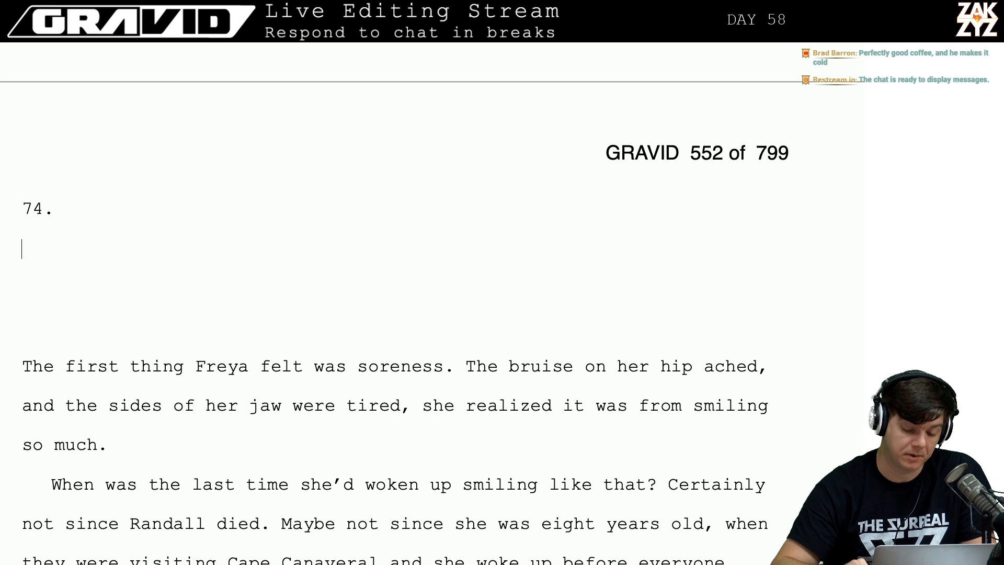
pyautogui.press('Left')
pyautogui.press('Down')
pyautogui.press('Down')
pyautogui.press('Down')
pyautogui.press('Down')
pyautogui.press('Down')
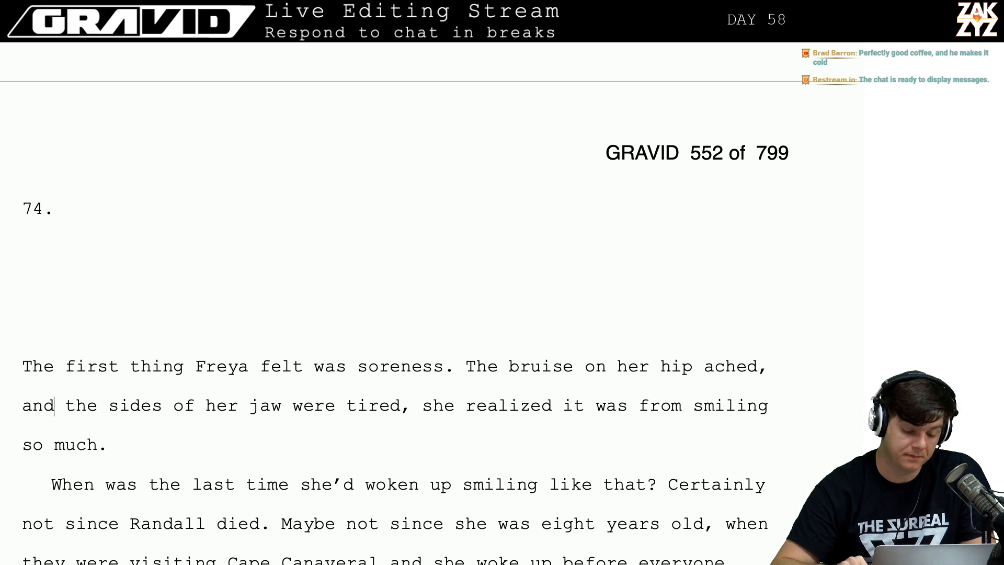
pyautogui.press('Right')
pyautogui.press('Right')
pyautogui.press('Right')
pyautogui.press('Right')
pyautogui.press('Right')
pyautogui.press('Right')
pyautogui.press('Right')
pyautogui.press('Right')
pyautogui.press('Right')
pyautogui.press('Right')
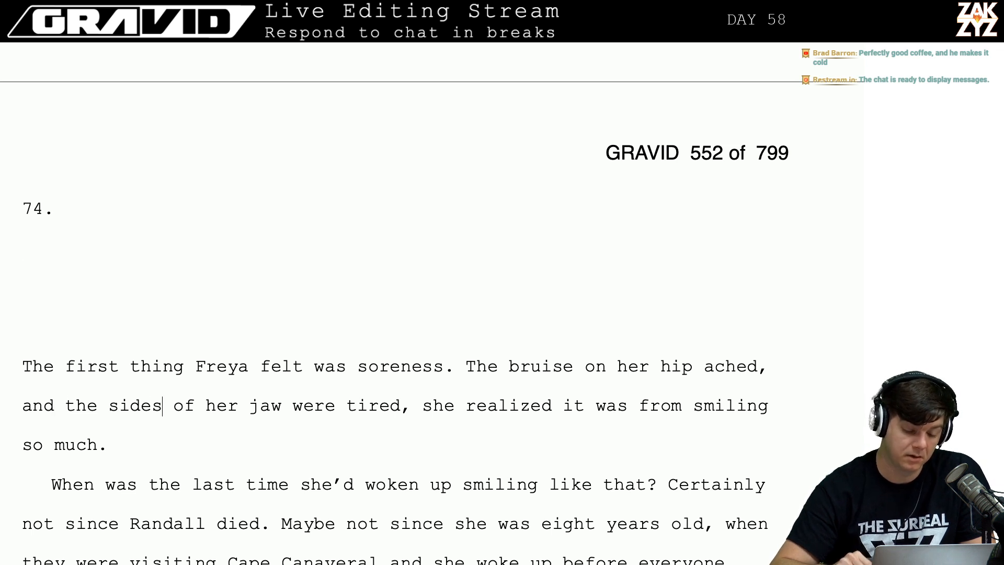
pyautogui.press('Up')
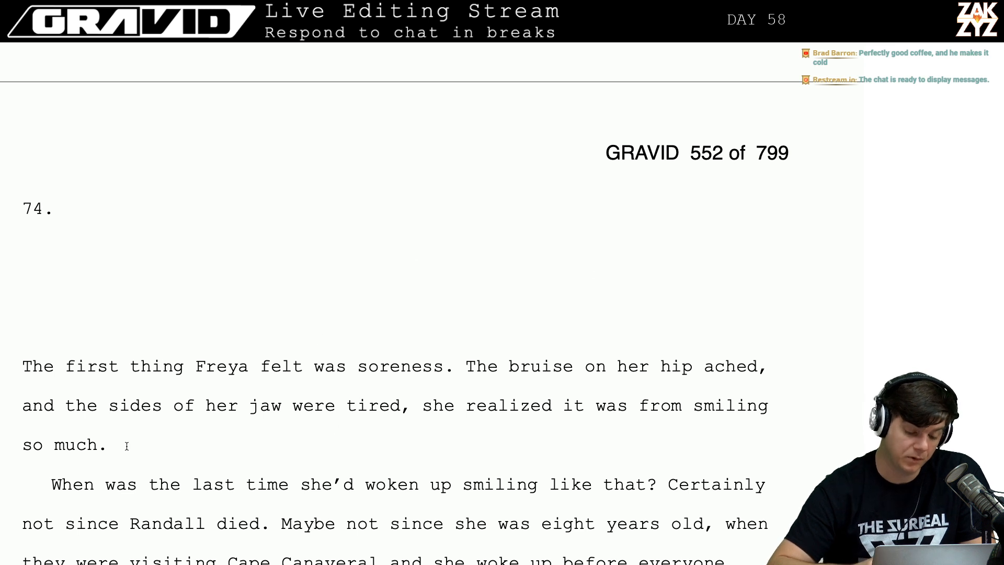
pyautogui.scroll(-1, 195, 408)
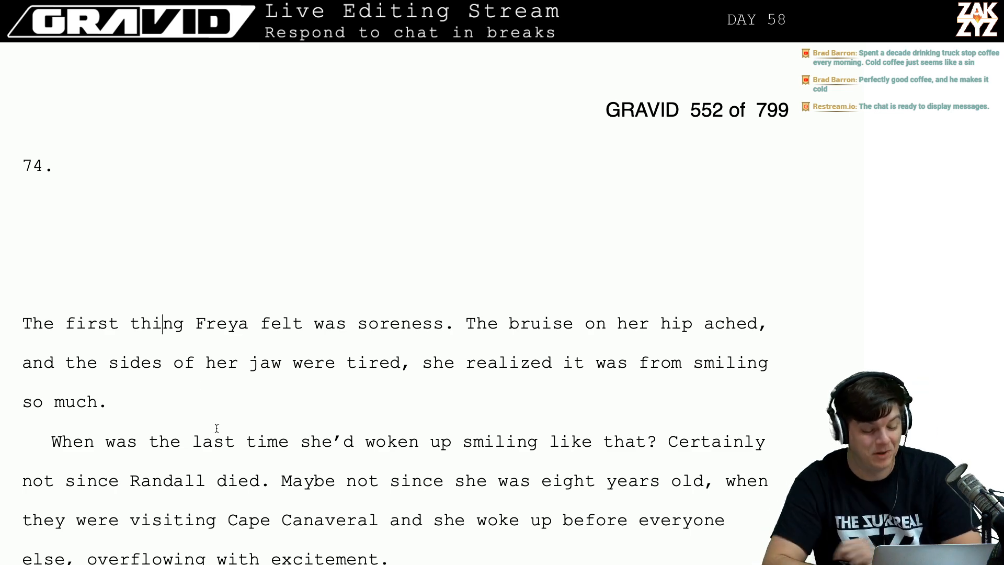
pyautogui.scroll(-2, 217, 429)
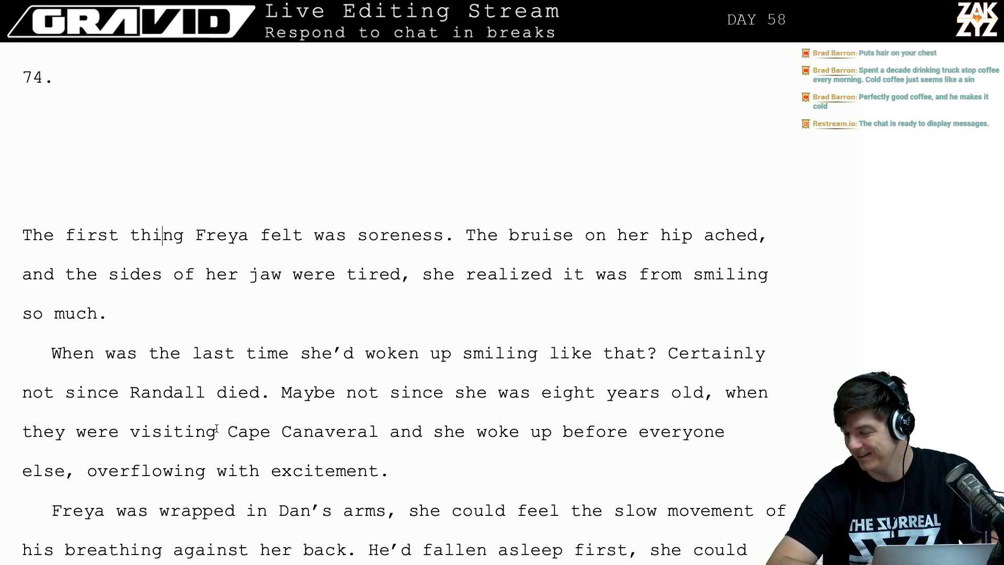
pyautogui.scroll(-1, 216, 428)
pyautogui.scroll(-2, 216, 429)
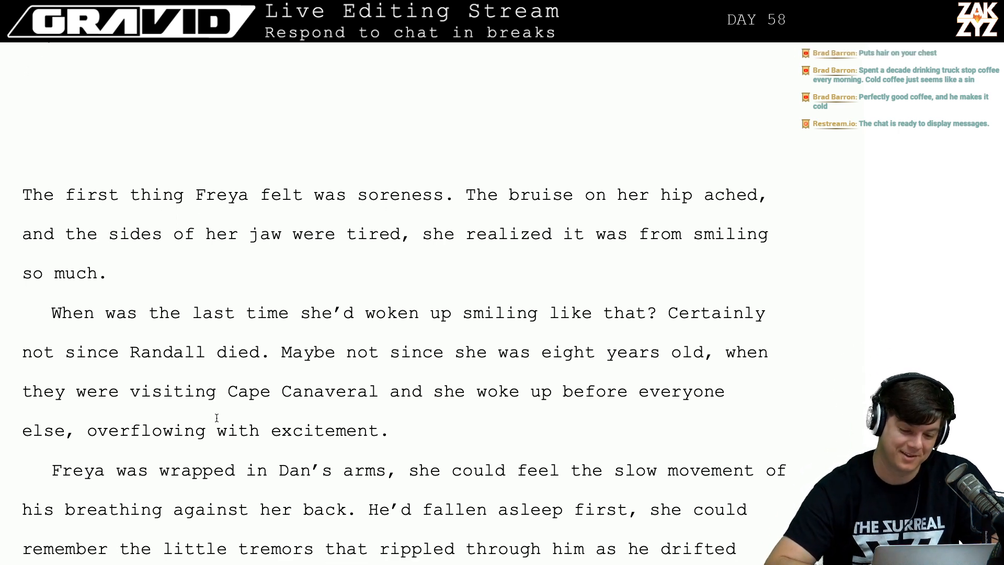
# Insert the sentence "Freya woke up sore." at the very start of chapter 74's first paragraph.
pyautogui.click(290, 286)
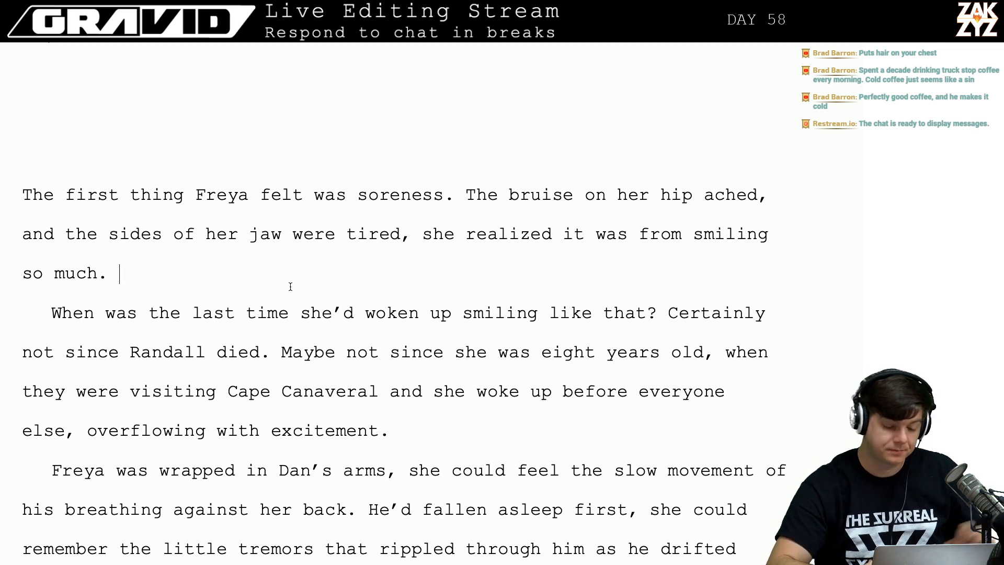
pyautogui.press('Left')
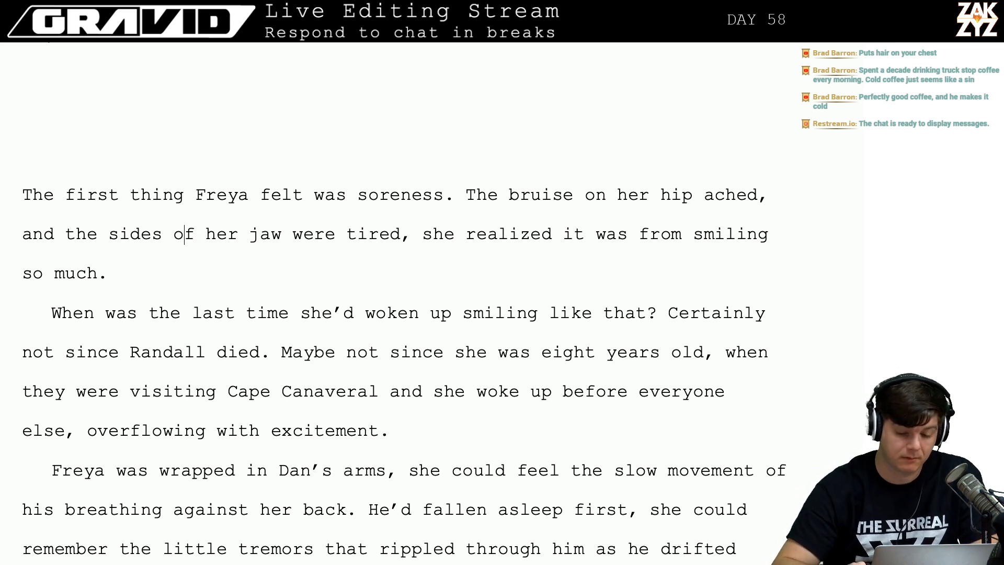
pyautogui.press('Up')
pyautogui.press('Left')
pyautogui.press('Left')
pyautogui.press('Left')
pyautogui.press('Left')
pyautogui.press('Left')
pyautogui.press('Left')
pyautogui.press('Left')
pyautogui.press('Left')
pyautogui.press('Left')
pyautogui.press('Left')
pyautogui.press('Left')
pyautogui.press('Left')
pyautogui.press('Left')
pyautogui.press('Left')
pyautogui.press('Left')
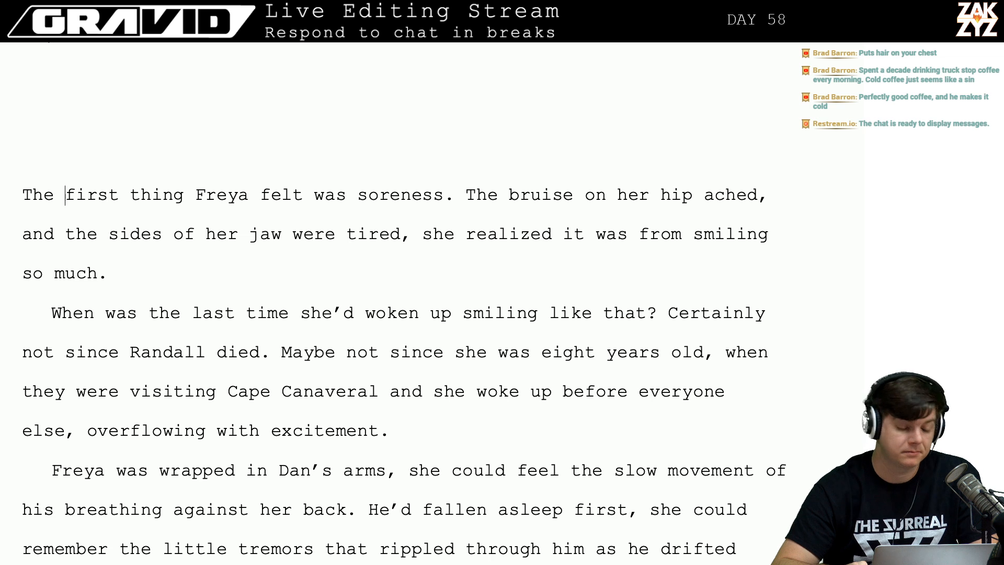
pyautogui.write('Freya woke up')
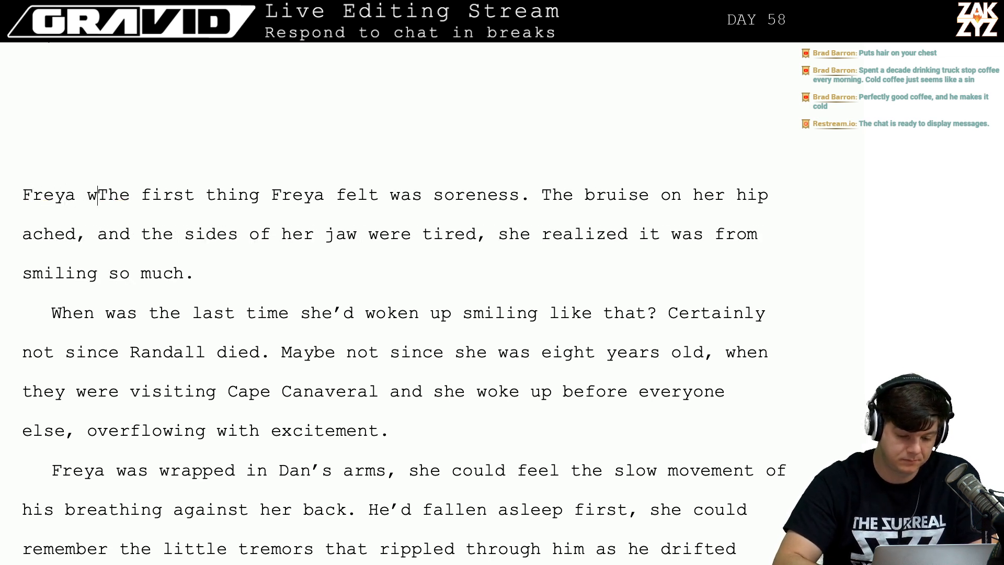
pyautogui.write(' sore. H')
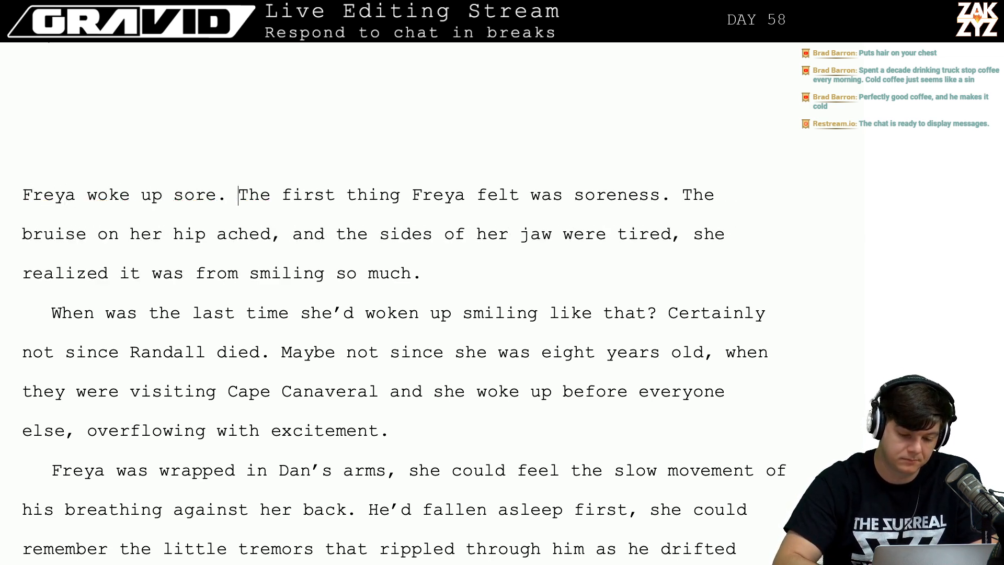
pyautogui.press('BackSpace')
# Follow "Freya woke up sore." with the words "The bruise on her hip ached," ahead of the old opening.
pyautogui.write('The bruise on')
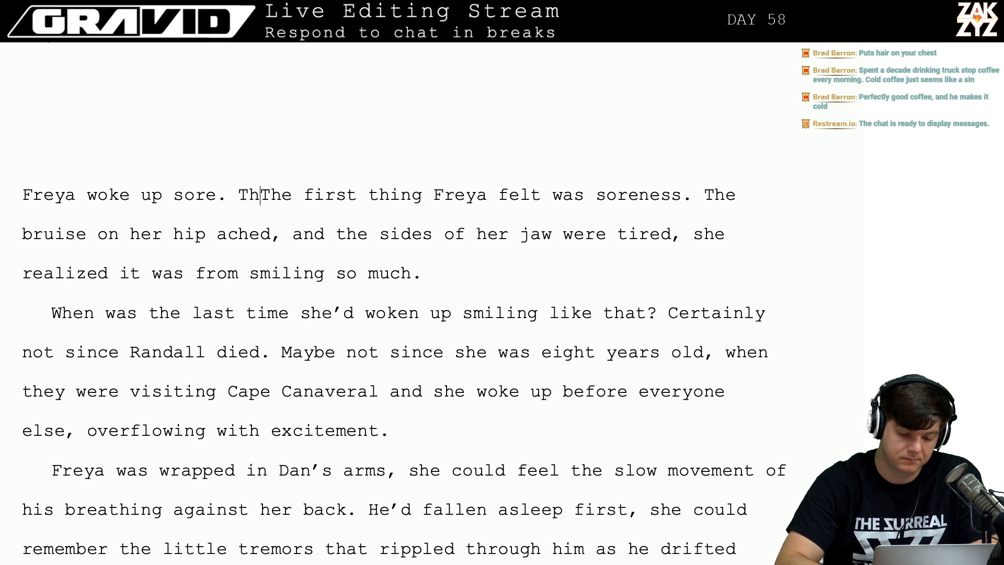
pyautogui.write(' her hip hac')
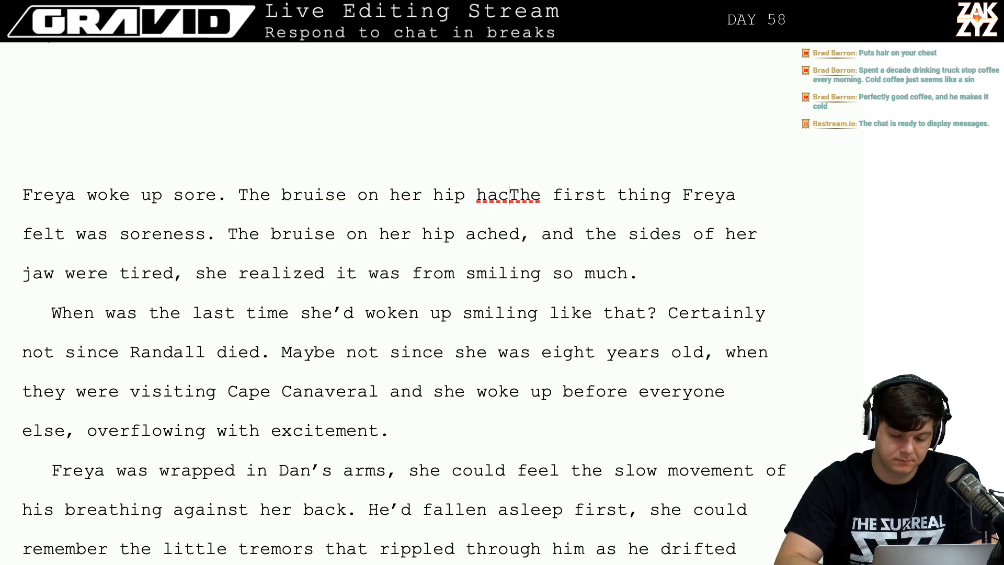
pyautogui.press('BackSpace')
pyautogui.press('BackSpace')
pyautogui.press('BackSpace')
pyautogui.press('BackSpace')
pyautogui.write('a')
pyautogui.press('BackSpace')
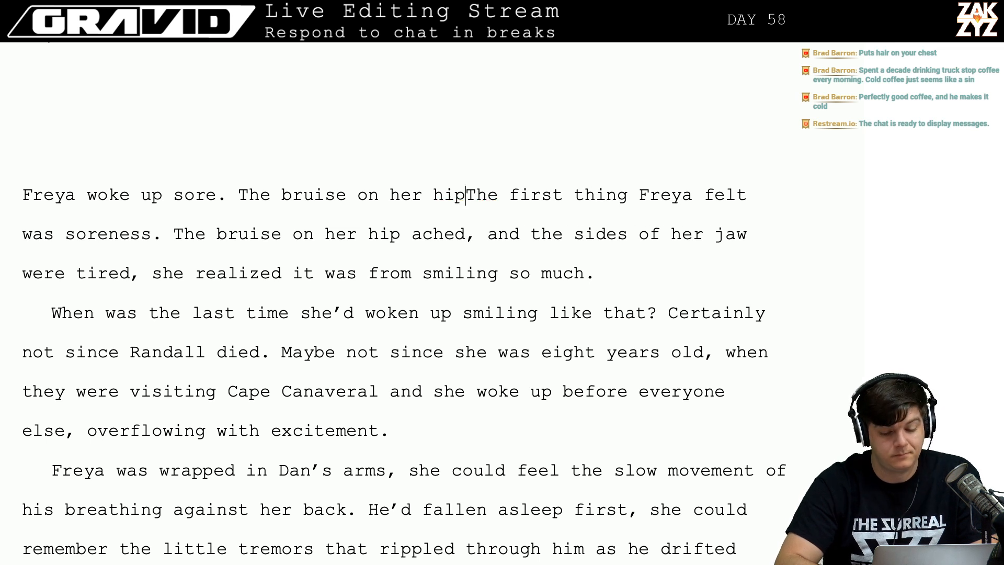
pyautogui.write('ached,')
# Complete the new bruise sentence with "along with the sides of her jaw.".
pyautogui.write(' alogn')
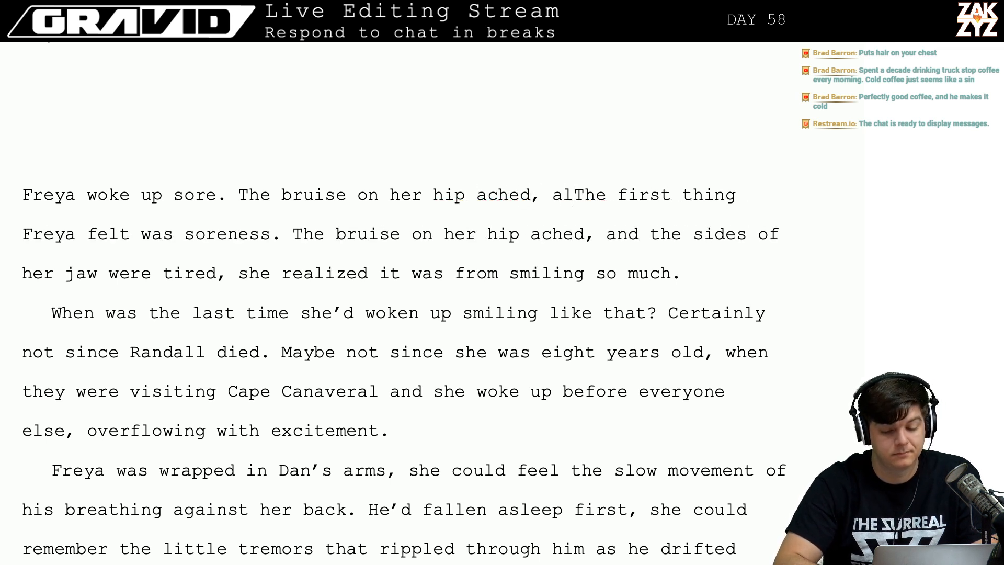
pyautogui.press('BackSpace')
pyautogui.press('BackSpace')
pyautogui.write('ng with t')
pyautogui.write('he sides d')
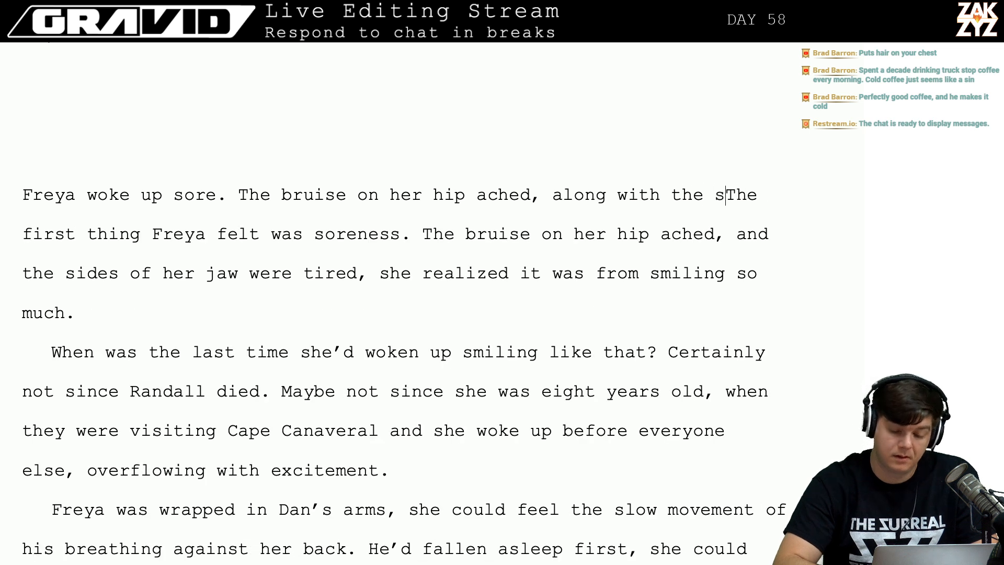
pyautogui.press('BackSpace')
pyautogui.write('of her jwa')
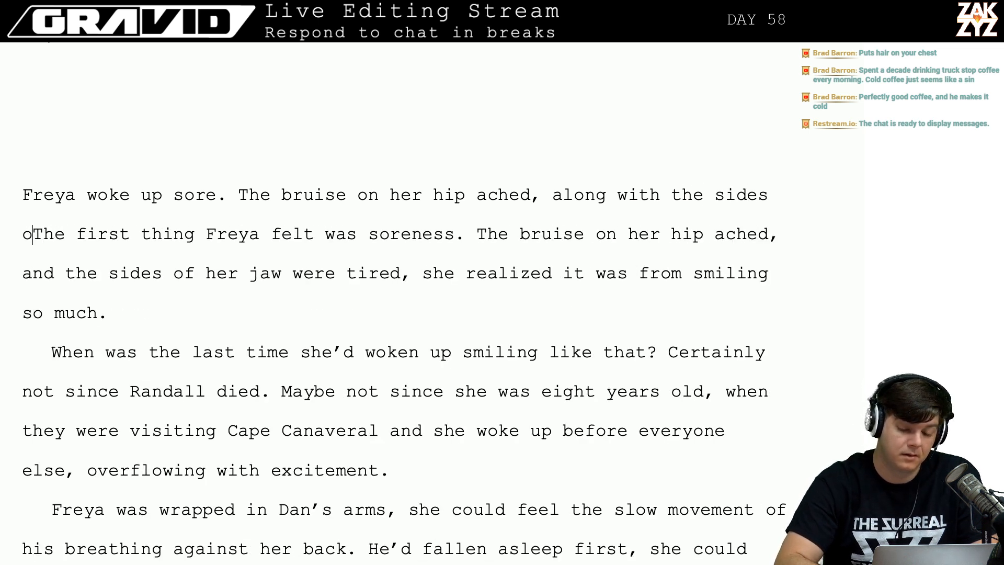
pyautogui.press('BackSpace')
pyautogui.press('BackSpace')
pyautogui.write('aw.')
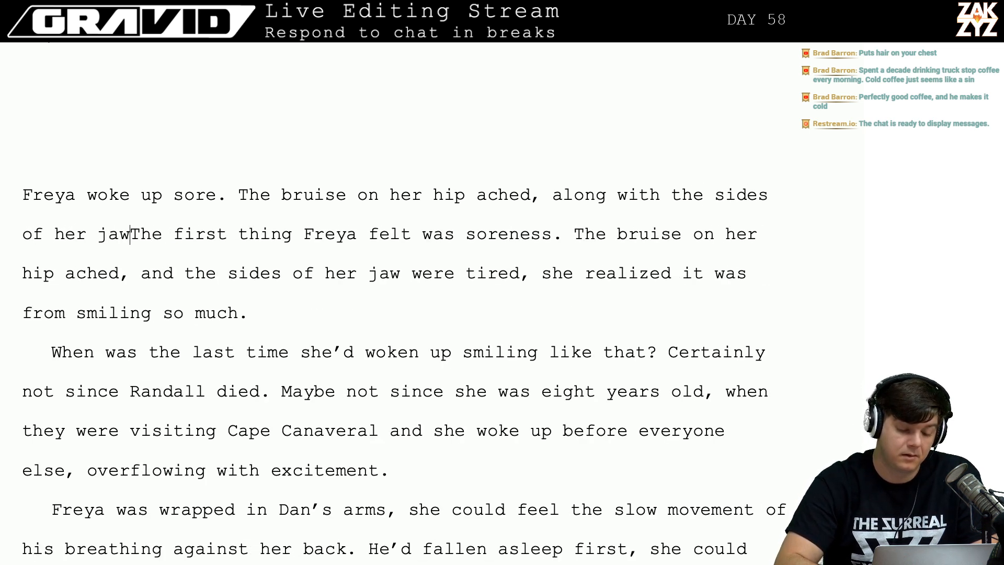
pyautogui.hotkey('shift', 'Down')
pyautogui.hotkey('shift', 'Right')
pyautogui.hotkey('shift', 'Right')
pyautogui.hotkey('shift', 'Right')
pyautogui.hotkey('shift', 'Right')
pyautogui.hotkey('shift', 'Right')
pyautogui.hotkey('shift', 'Right')
pyautogui.hotkey('shift', 'Right')
pyautogui.hotkey('shift', 'Right')
pyautogui.hotkey('shift', 'Right')
pyautogui.hotkey('shift', 'Right')
pyautogui.hotkey('shift', 'Right')
pyautogui.hotkey('shift', 'Right')
pyautogui.hotkey('shift', 'Right')
pyautogui.hotkey('shift', 'Right')
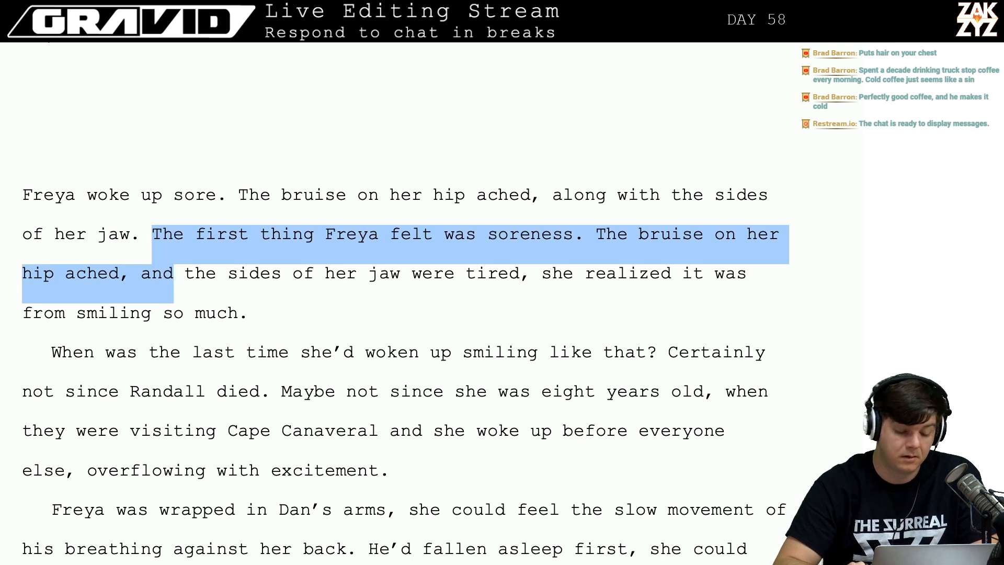
pyautogui.hotkey('shift', 'Right')
pyautogui.hotkey('shift', 'Up')
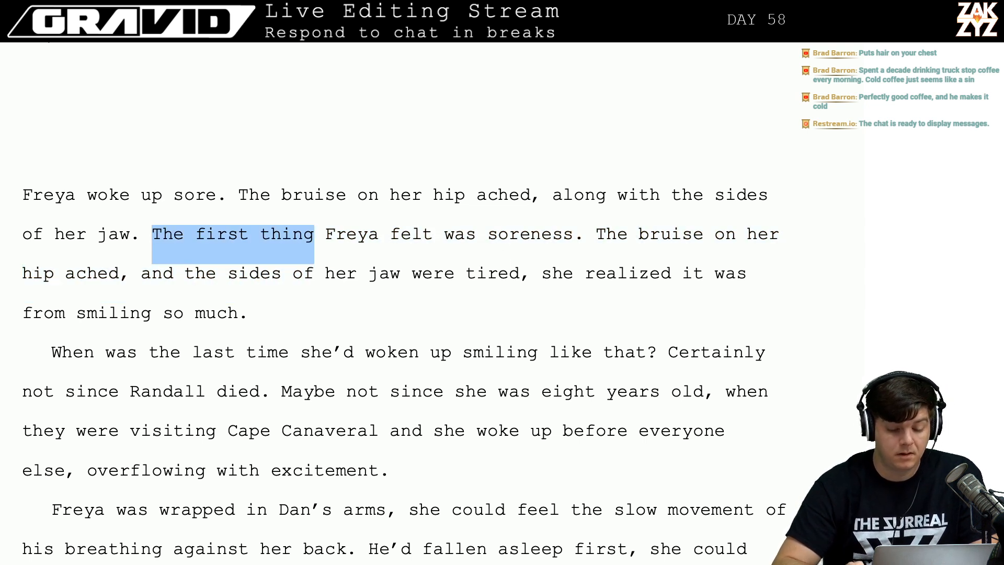
pyautogui.press('Right')
pyautogui.press('Left')
# Break the opening paragraph after its first word "Freya", leaving an empty line before "woke up sore.".
pyautogui.press('Up')
pyautogui.press('Left')
pyautogui.press('Left')
pyautogui.press('Left')
pyautogui.press('Left')
pyautogui.press('Left')
pyautogui.press('Left')
pyautogui.press('Left')
pyautogui.press('Left')
pyautogui.press('Left')
pyautogui.press('Left')
pyautogui.press('Left')
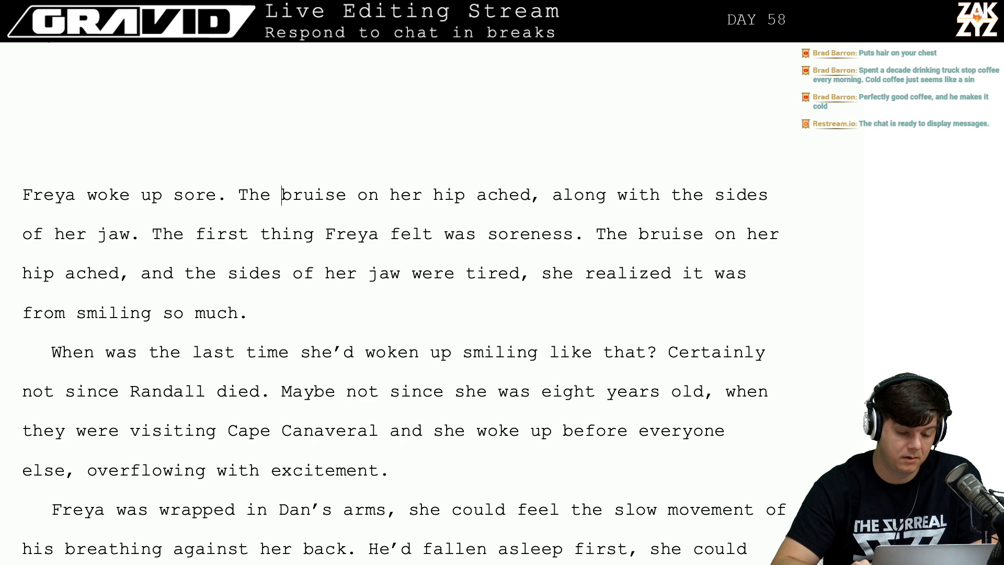
pyautogui.press('Left')
pyautogui.press('Left')
pyautogui.press('Left')
pyautogui.press('Left')
pyautogui.press('Left')
pyautogui.press('Left')
pyautogui.press('Left')
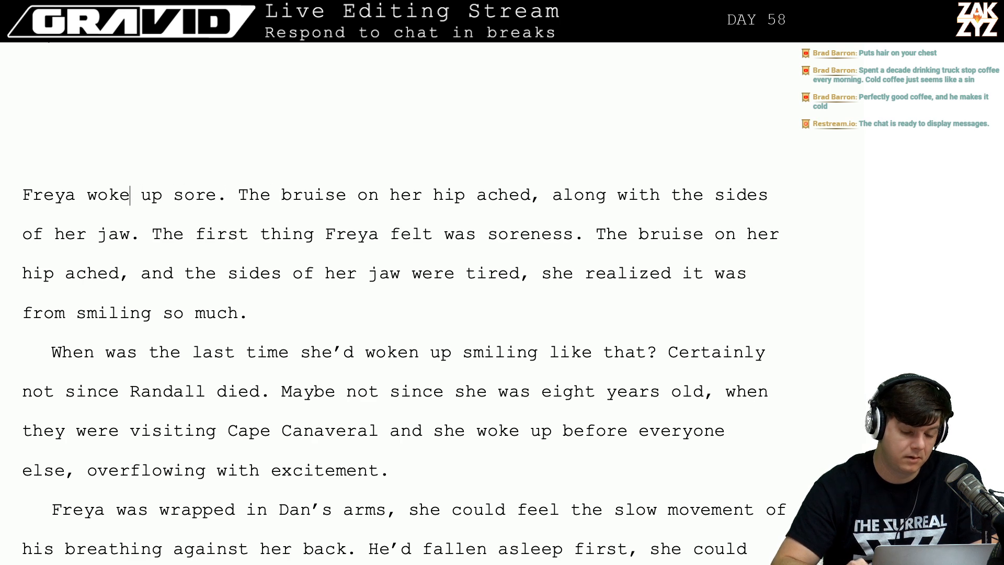
pyautogui.press('Return')
pyautogui.press('Return')
pyautogui.press('Up')
pyautogui.press('Left')
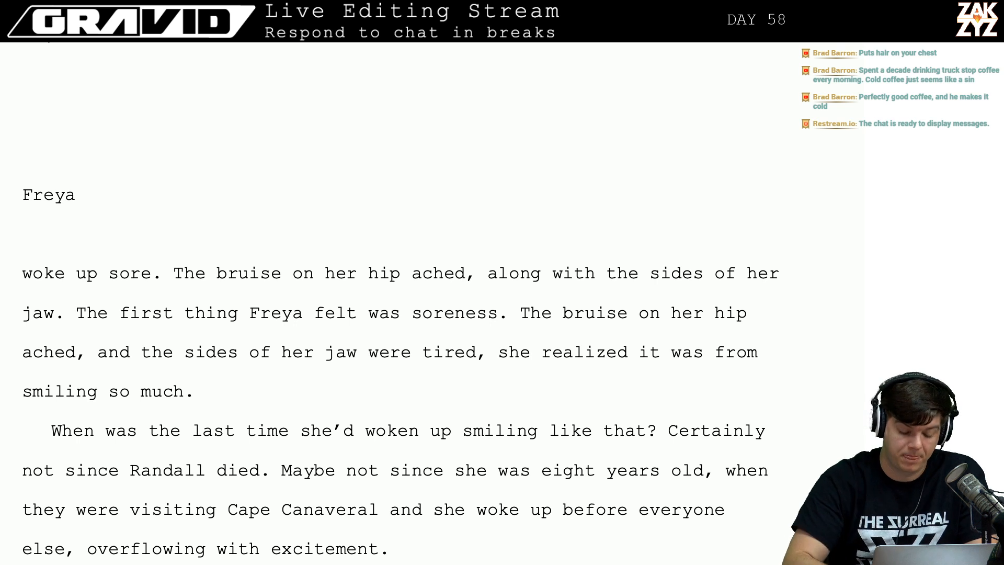
# Replace the lone "Freya" on the first line with "When Freya woke" to begin an alternative opening.
pyautogui.write('when')
pyautogui.press('BackSpace')
pyautogui.press('BackSpace')
pyautogui.press('BackSpace')
pyautogui.press('BackSpace')
pyautogui.press('BackSpace')
pyautogui.press('BackSpace')
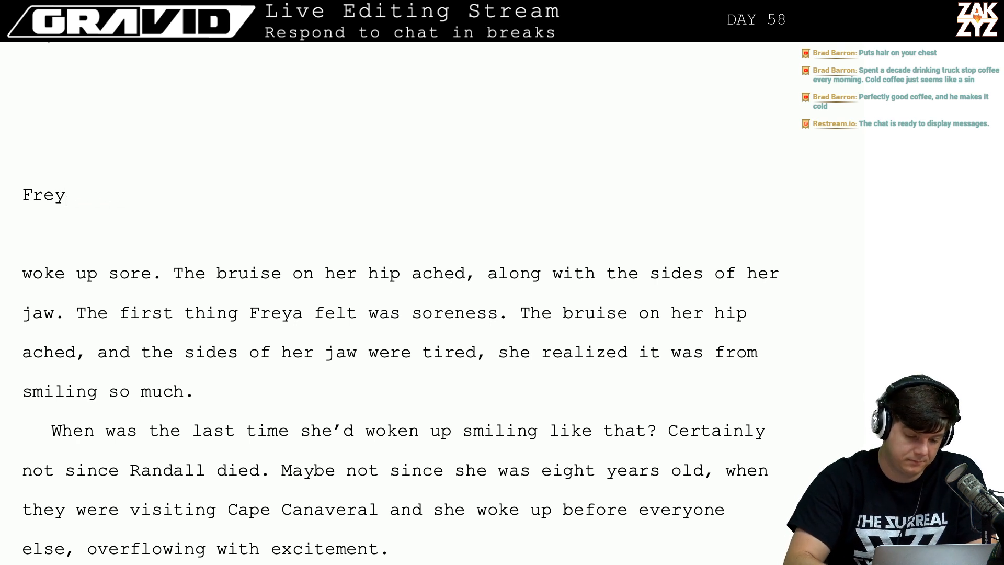
pyautogui.press('BackSpace')
pyautogui.press('BackSpace')
pyautogui.press('BackSpace')
pyautogui.press('BackSpace')
pyautogui.write('When ')
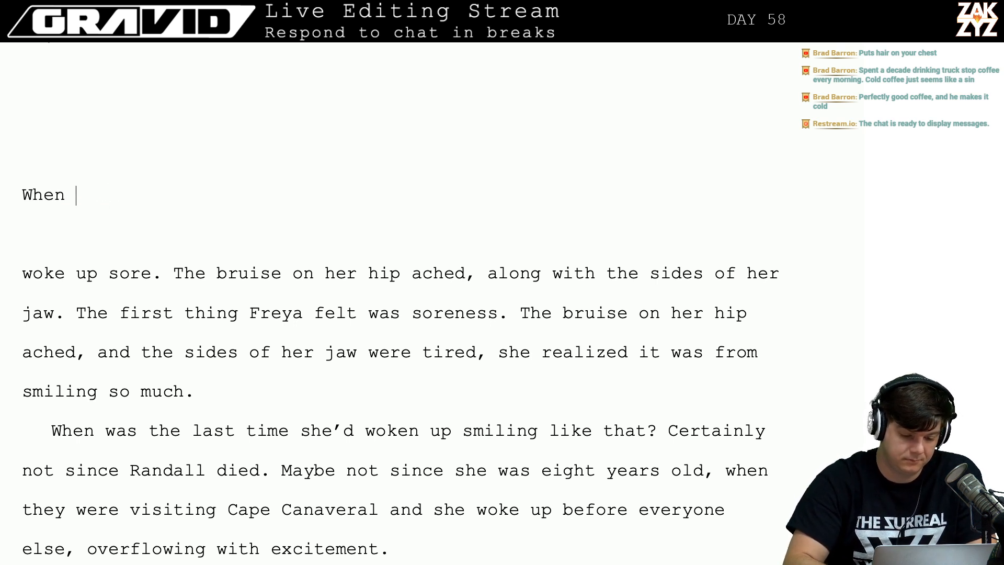
pyautogui.write('Freya woke ')
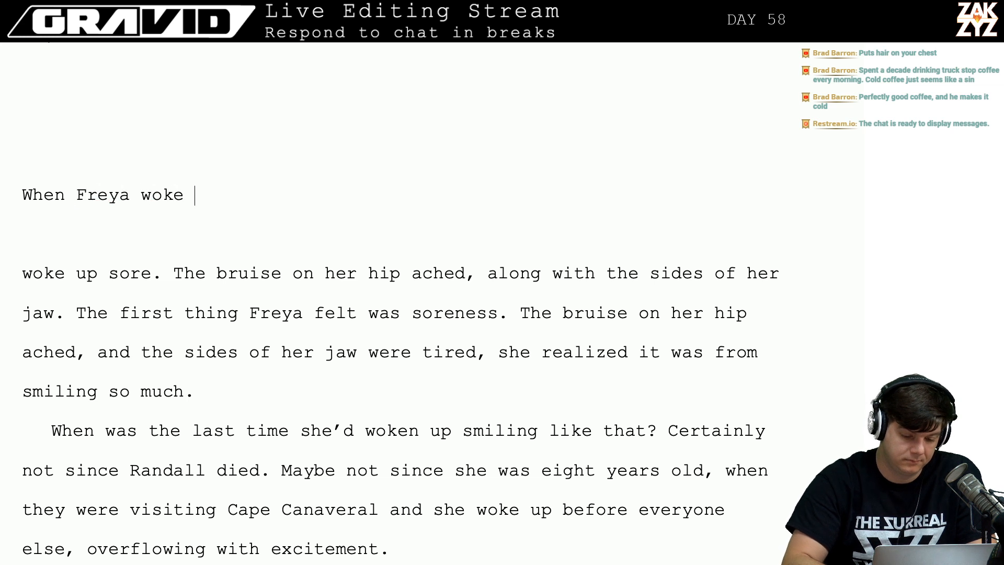
# Continue the alternative opening after "When Freya woke" with "the sides of her face were sore,".
pyautogui.write('the sid')
pyautogui.press('BackSpace')
pyautogui.press('BackSpace')
pyautogui.write('id')
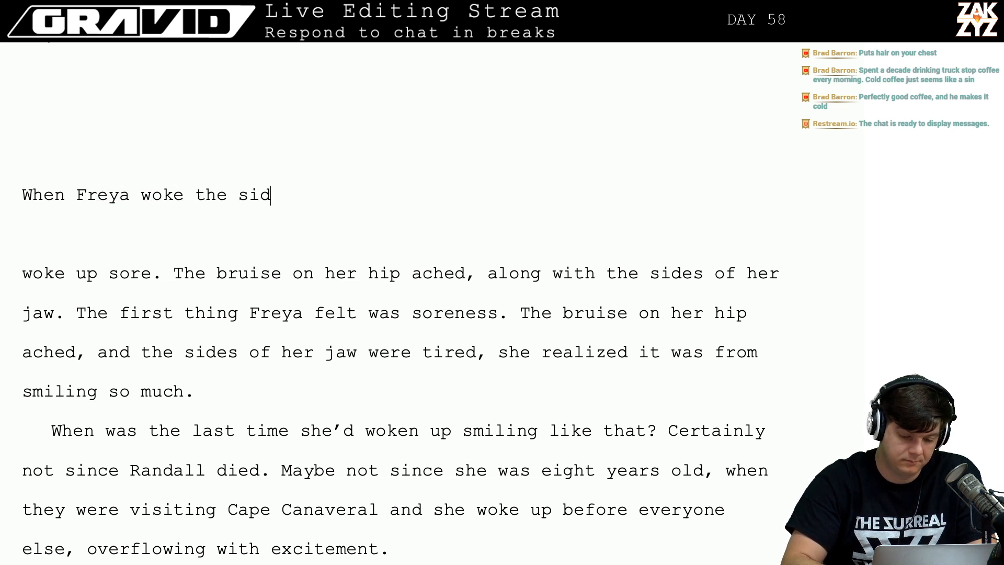
pyautogui.write('es of her face w')
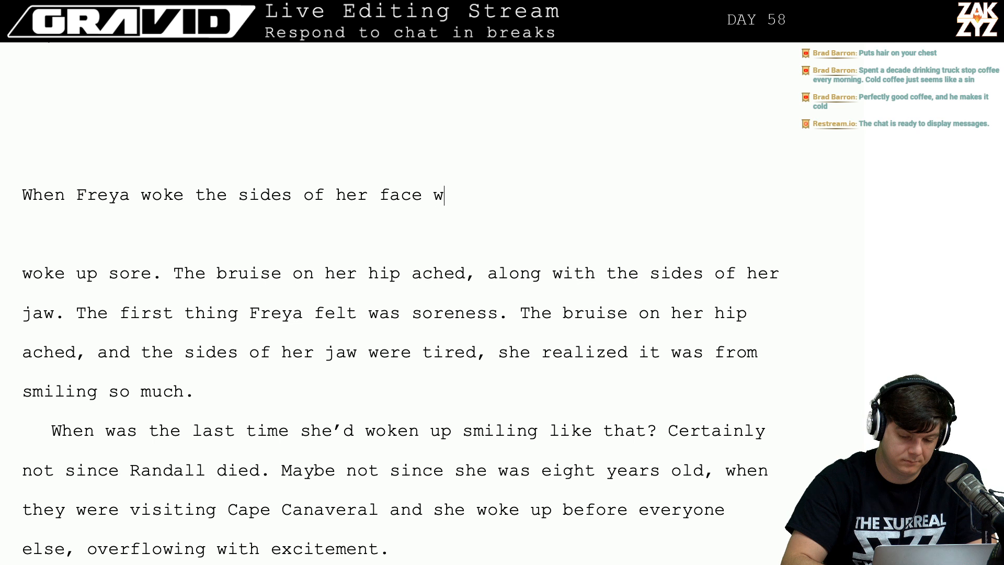
pyautogui.write('ere soer')
pyautogui.press('BackSpace')
# Finish the alternative opening sentence with "she realized it was from smiling so much.".
pyautogui.write('she realie')
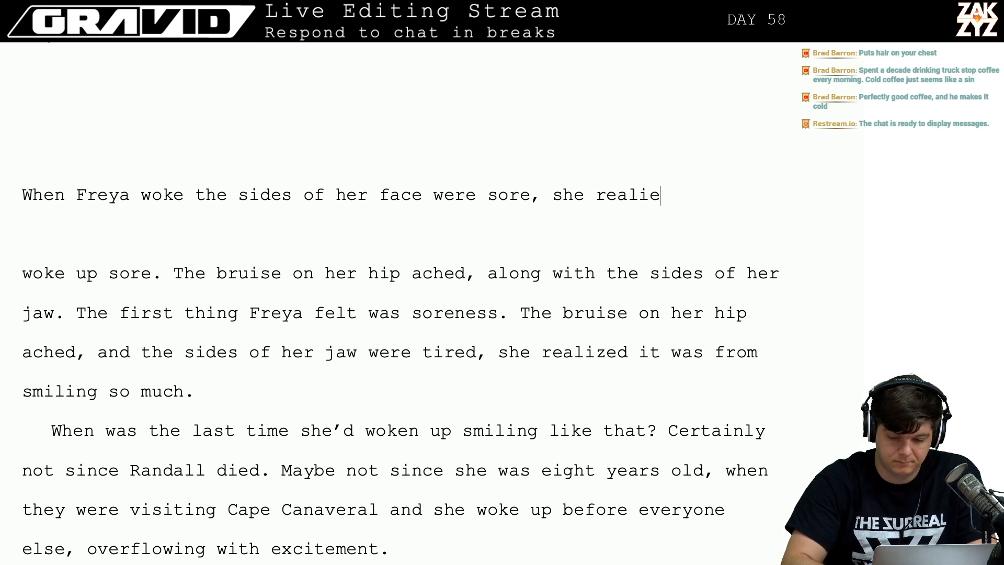
pyautogui.press('BackSpace')
pyautogui.write('zed it f')
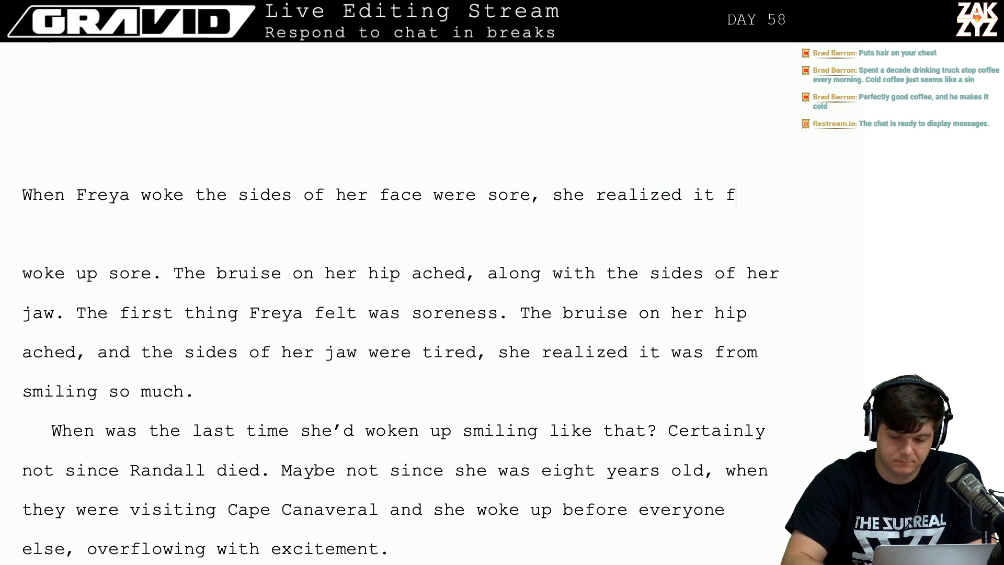
pyautogui.press('BackSpace')
pyautogui.write('was from s')
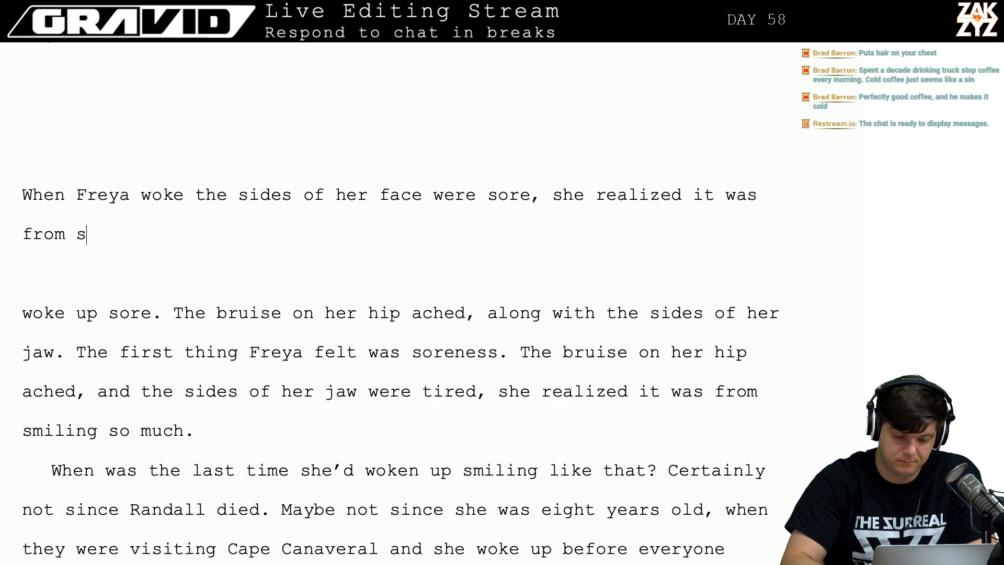
pyautogui.write('miling so much')
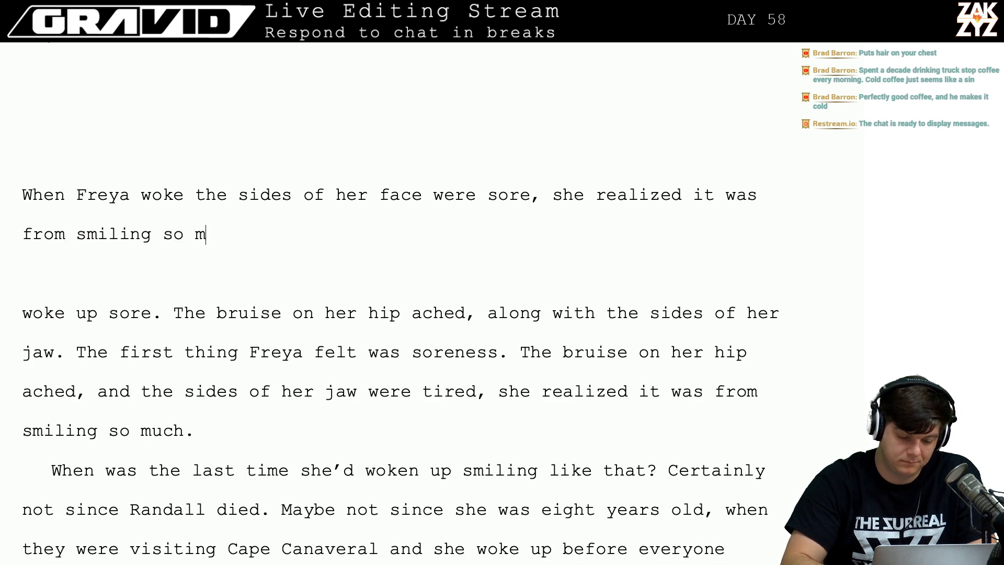
# Delete the blank line and the old opening paragraph from "woke up sore." through "smiling so much." below the new sentence.
pyautogui.hotkey('ctrl', 'shift', 'Down')
pyautogui.hotkey('ctrl', 'shift', 'Down')
pyautogui.hotkey('ctrl', 'shift', 'Down')
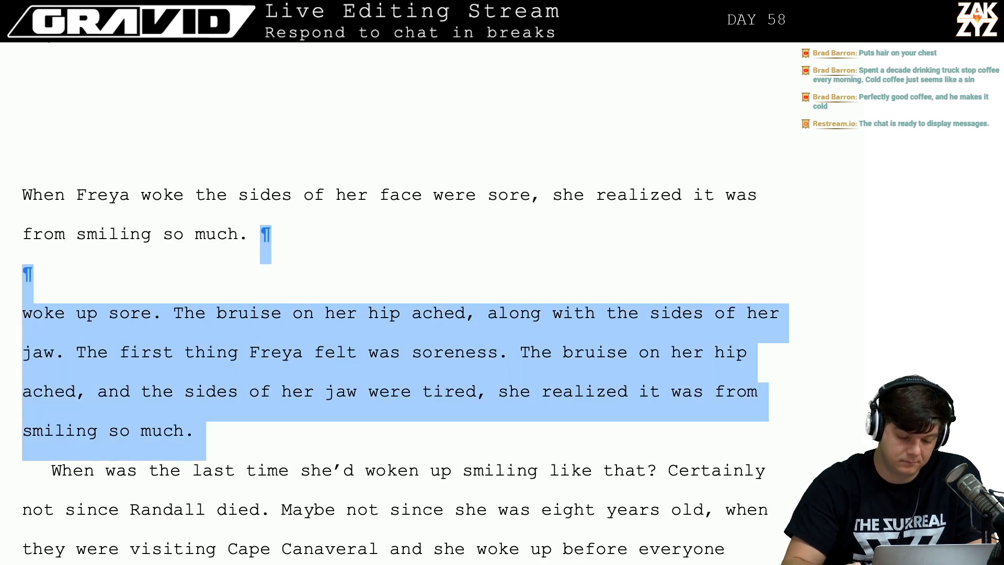
pyautogui.press('Delete')
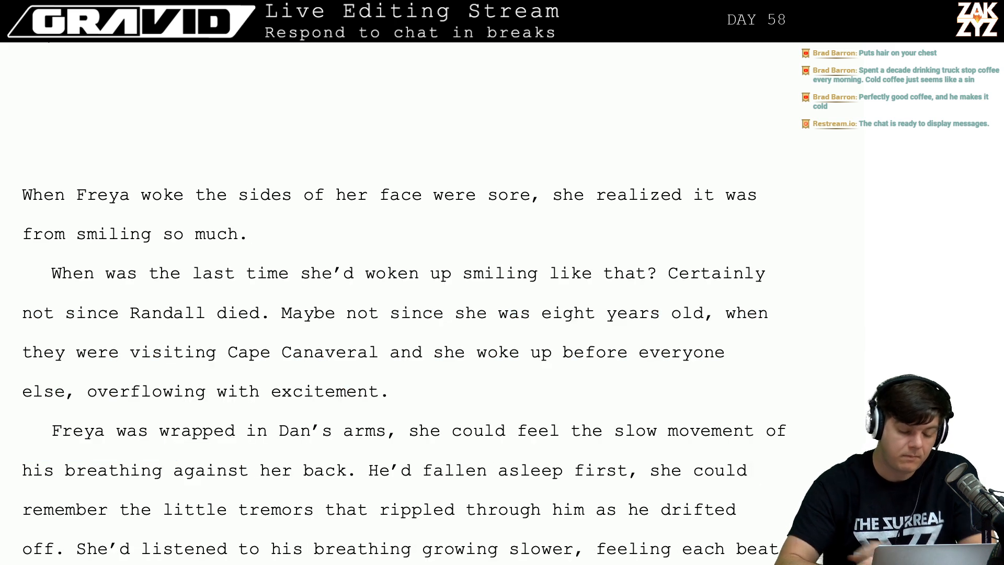
# Undo the alternative opening, the deletion and the paragraph break, back to the single paragraph beginning "Freya woke up sore.".
pyautogui.click(535, 208)
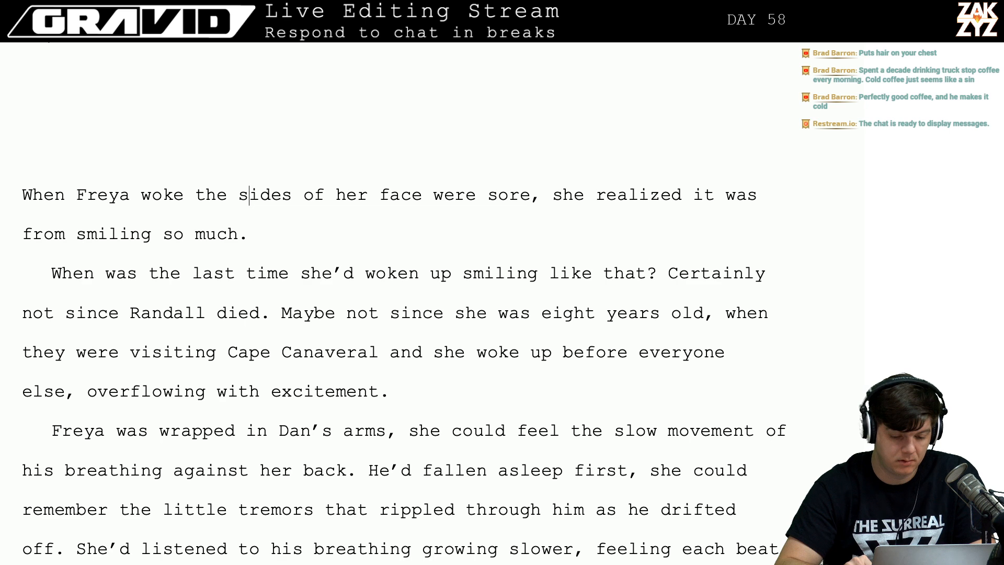
pyautogui.hotkey('ctrl', 'z')
pyautogui.hotkey('ctrl', 'z')
pyautogui.hotkey('ctrl', 'z')
pyautogui.hotkey('ctrl', 'z')
pyautogui.hotkey('ctrl', 'z')
pyautogui.hotkey('ctrl', 'z')
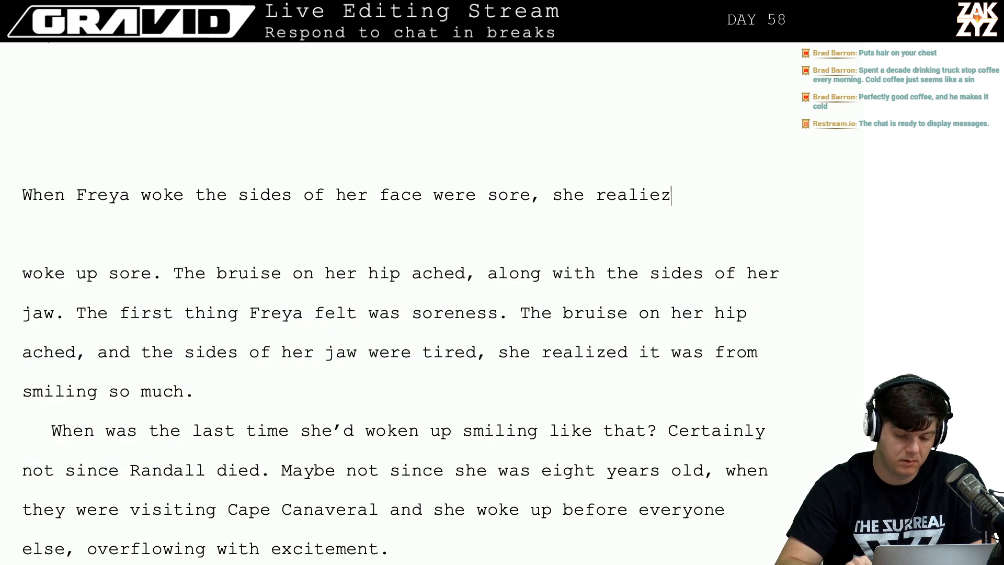
pyautogui.hotkey('ctrl', 'z')
pyautogui.hotkey('ctrl', 'z')
pyautogui.hotkey('ctrl', 'z')
pyautogui.hotkey('ctrl', 'z')
pyautogui.hotkey('ctrl', 'z')
pyautogui.hotkey('ctrl', 'z')
pyautogui.hotkey('ctrl', 'z')
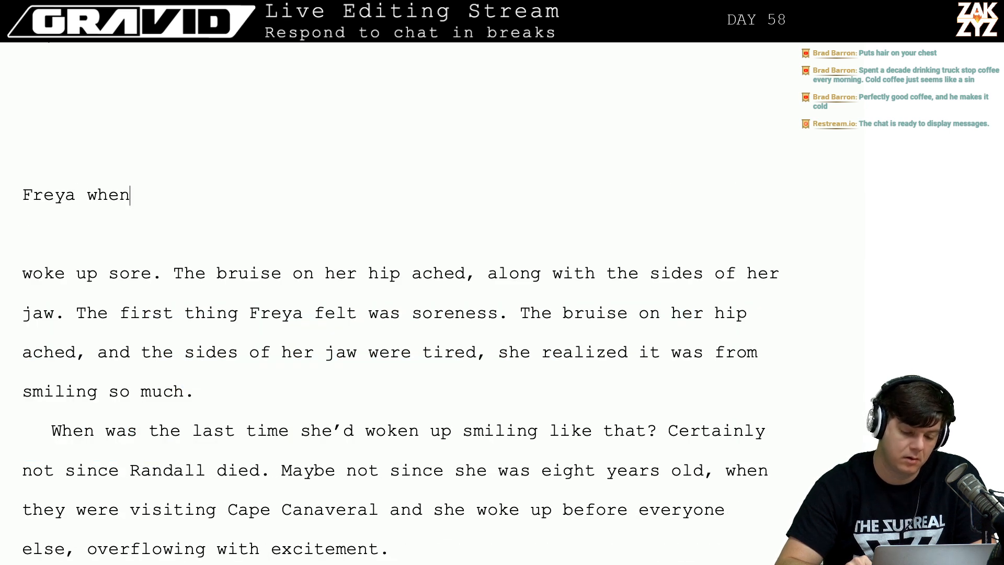
pyautogui.hotkey('ctrl', 'z')
pyautogui.hotkey('ctrl', 'z')
pyautogui.hotkey('ctrl', 'z')
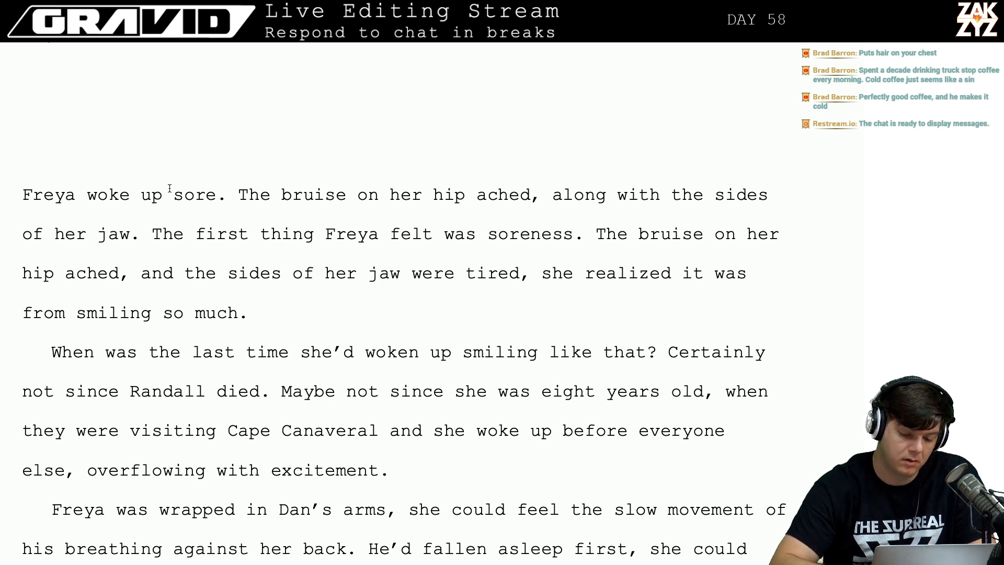
# Extend "Freya woke up sore" with ", not only the bruise at her hip, but the sides of her face hurt".
pyautogui.click(221, 206)
pyautogui.press('BackSpace')
pyautogui.write(', not onl')
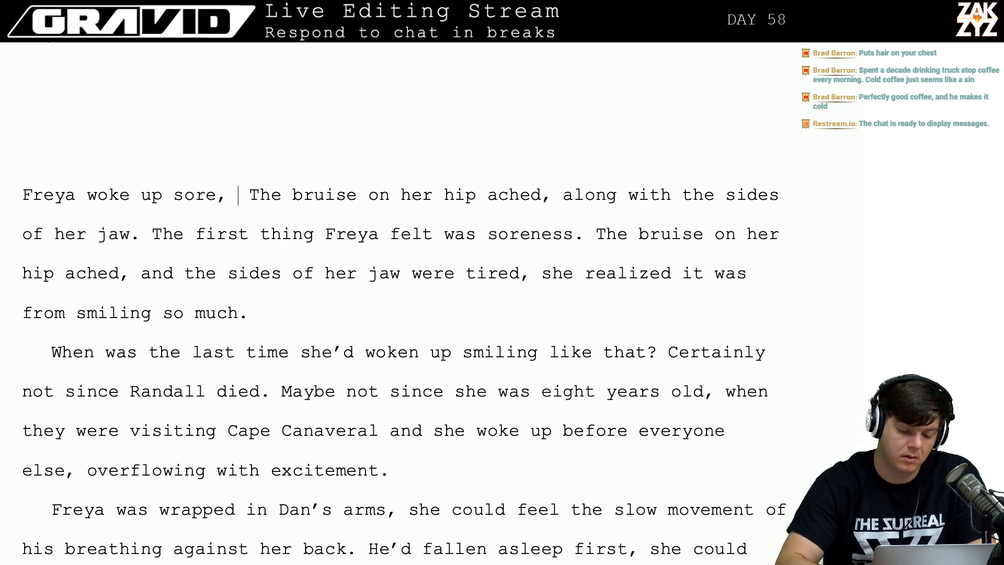
pyautogui.write('y the bruise at ')
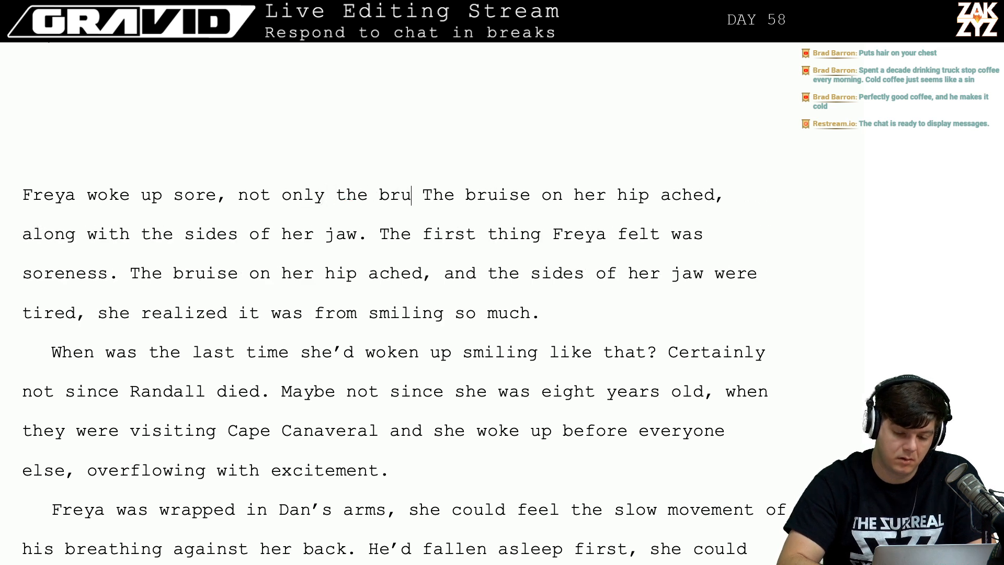
pyautogui.write('her')
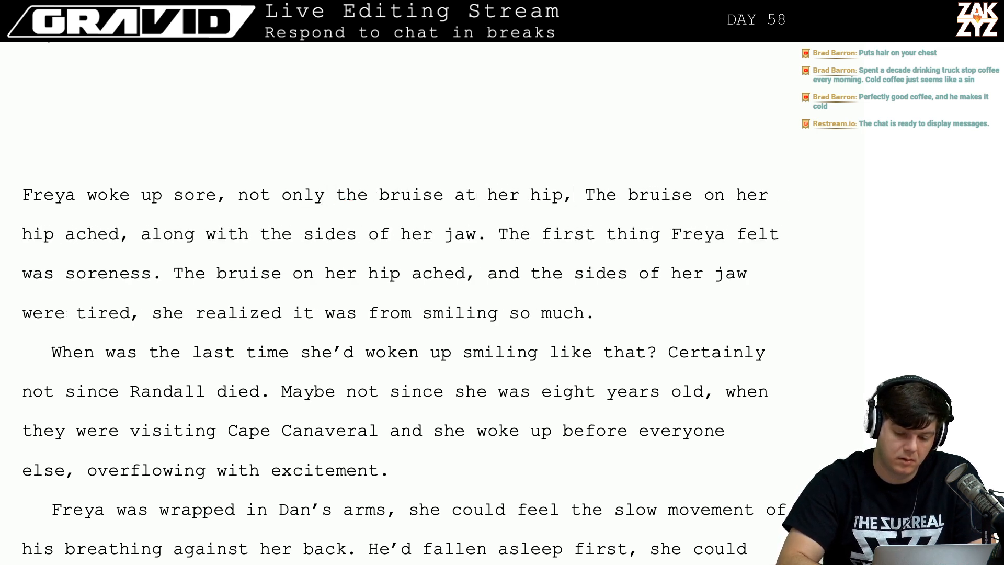
pyautogui.write(' hip, but the sides of her f')
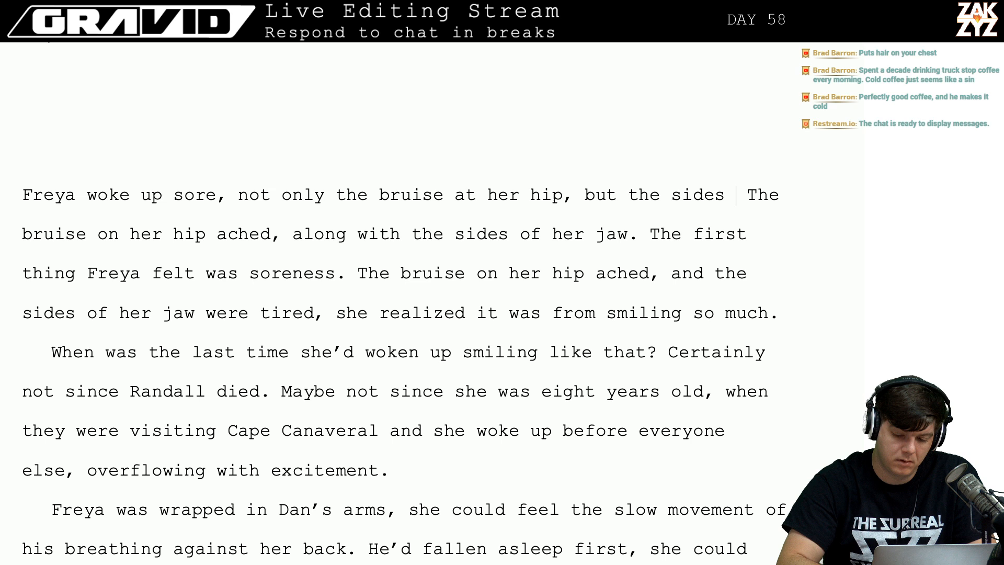
pyautogui.write('ace hur The br')
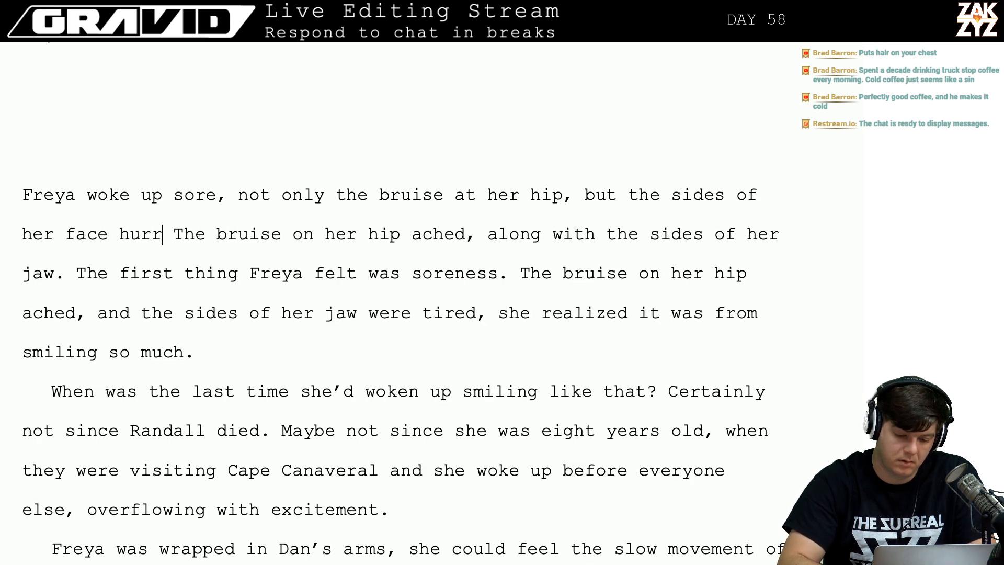
pyautogui.press('BackSpace')
pyautogui.press('BackSpace')
pyautogui.write('rt')
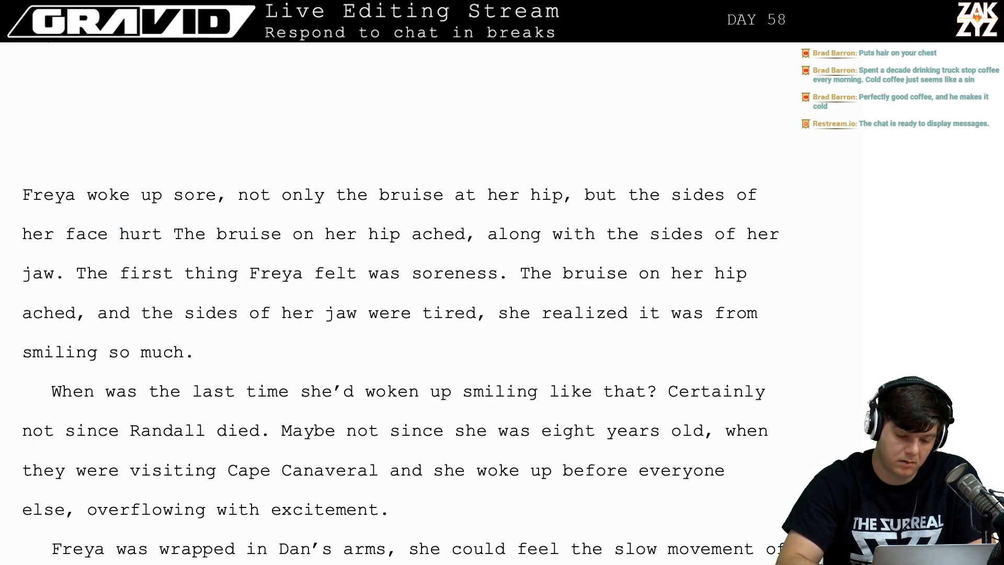
# End the extended opening sentence and add "It took a moment to realize it was from smiling so much.".
pyautogui.write('. It too')
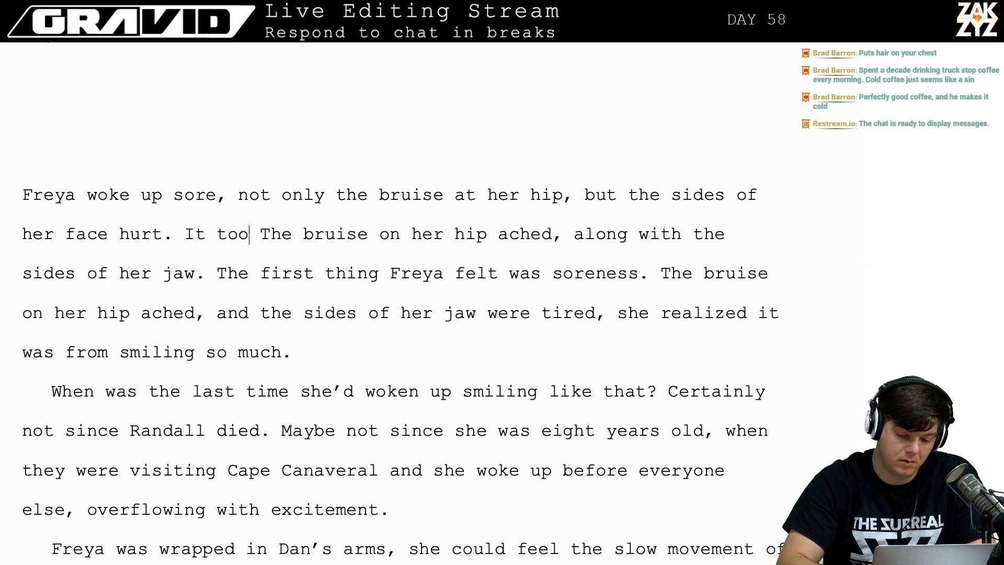
pyautogui.write('k a moment to rea')
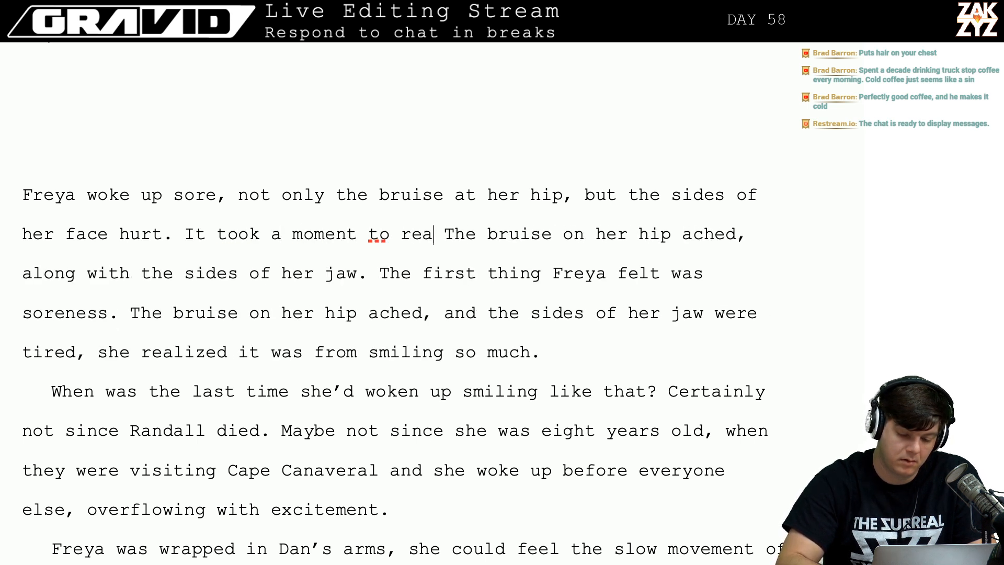
pyautogui.write('lize it was')
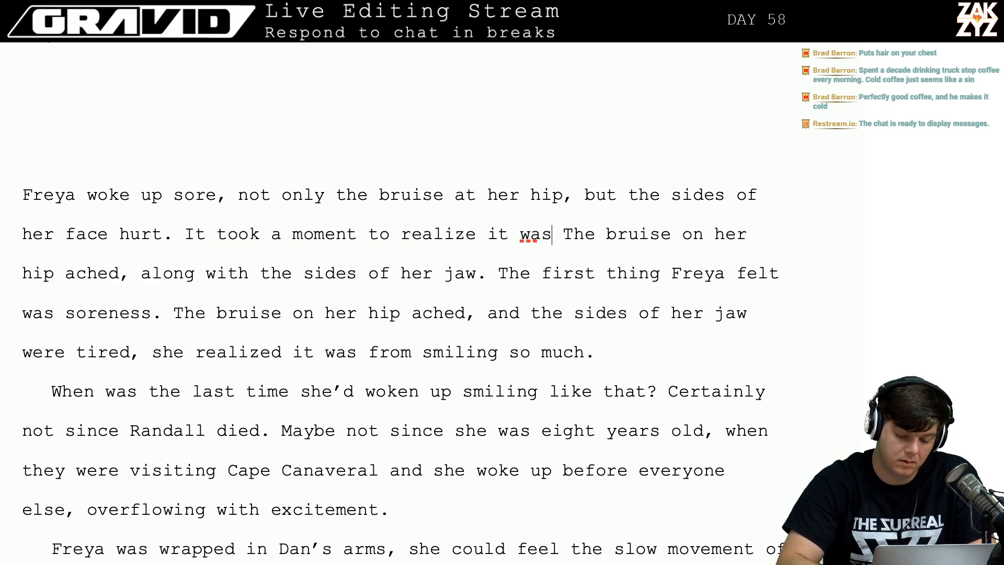
pyautogui.write(' from smiling s ')
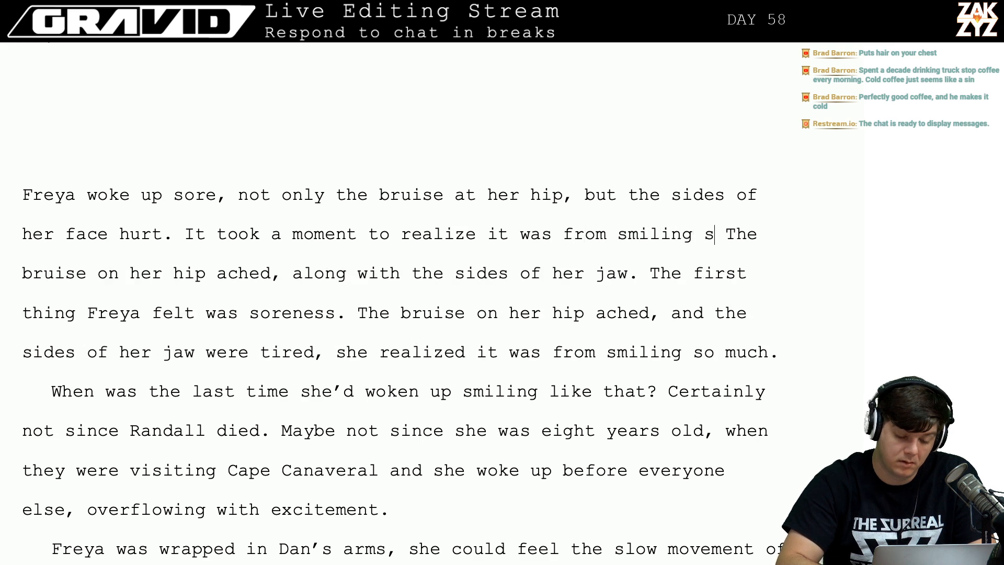
pyautogui.write('o much.')
# Delete the leftover older sentences from "The bruise on her hip ached, along with" to the end of the opening paragraph.
pyautogui.hotkey('shift', 'Down')
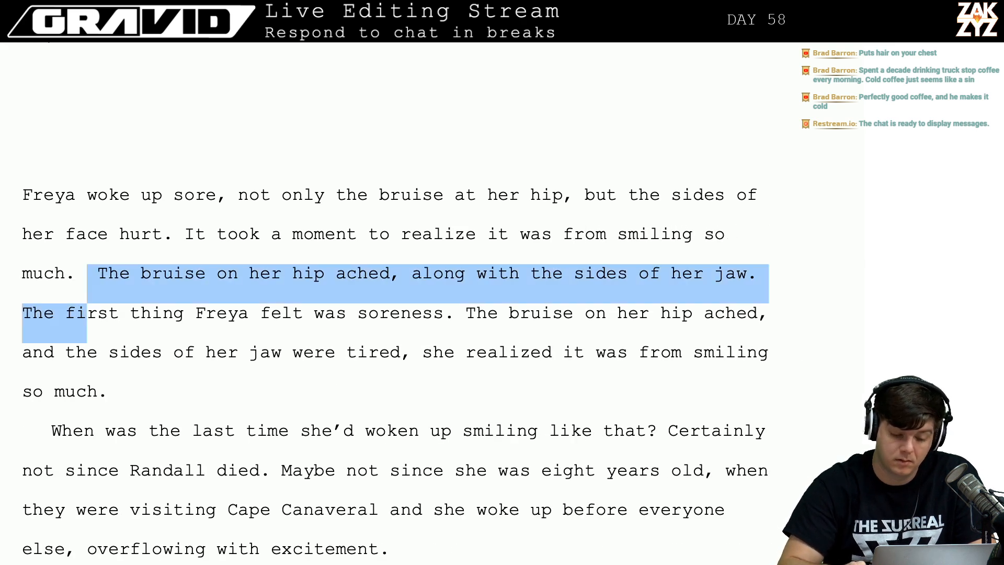
pyautogui.hotkey('shift', 'Down')
pyautogui.hotkey('shift', 'Down')
pyautogui.hotkey('shift', 'End')
pyautogui.press('BackSpace')
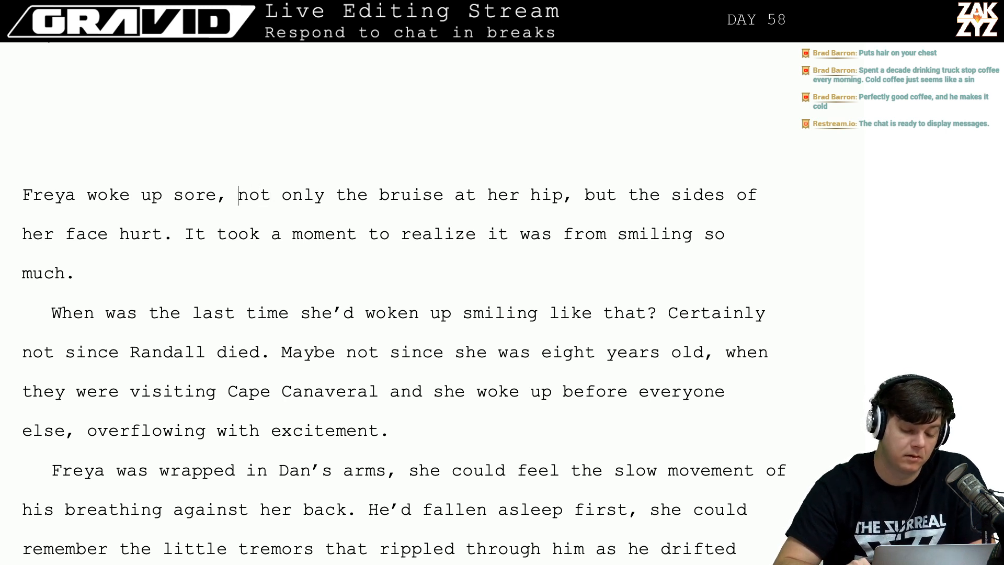
# Split the paragraph after "Freya woke up sore," leaving an empty line, and continue the first line with "the bruise at her hip and the sides of her face hurt.".
pyautogui.press('Return')
pyautogui.press('Return')
pyautogui.press('Up')
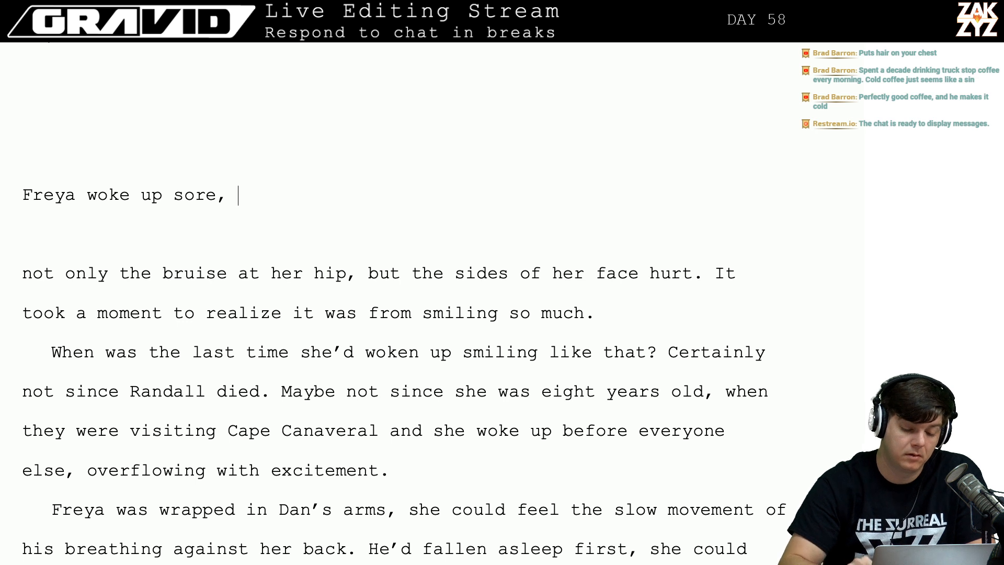
pyautogui.write('the bruise at ')
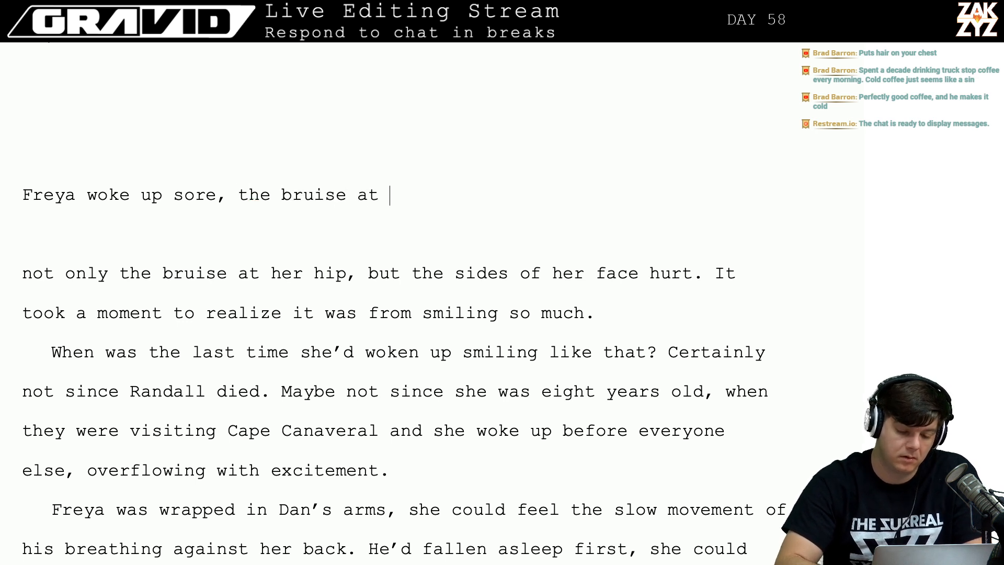
pyautogui.write('her hip and the ')
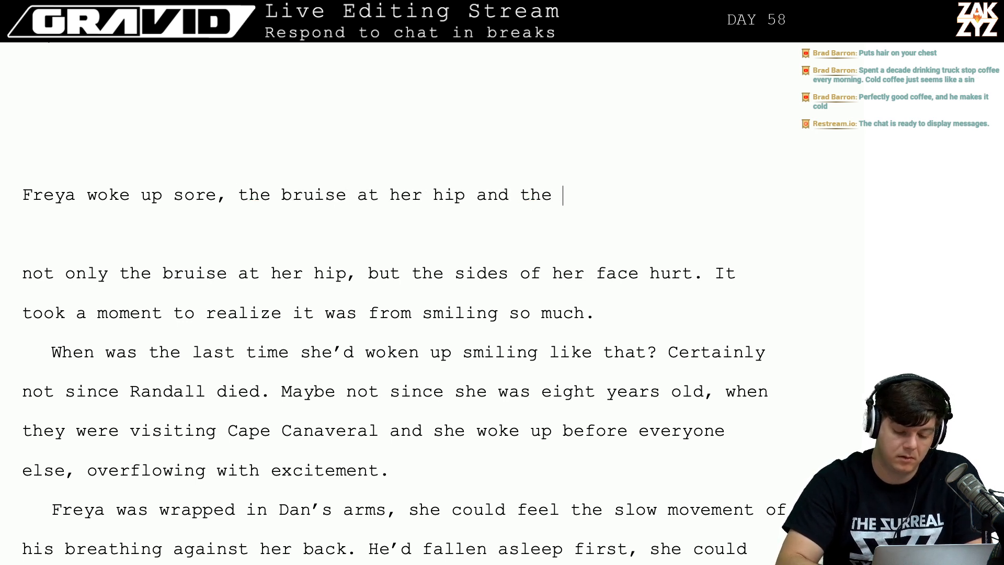
pyautogui.write('sides of her f')
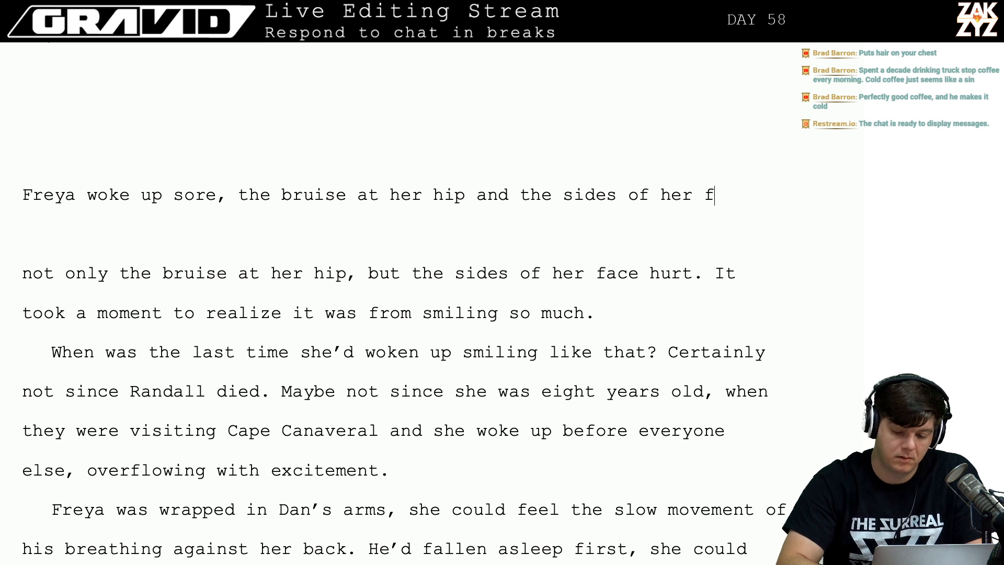
pyautogui.write('ace hurt. S')
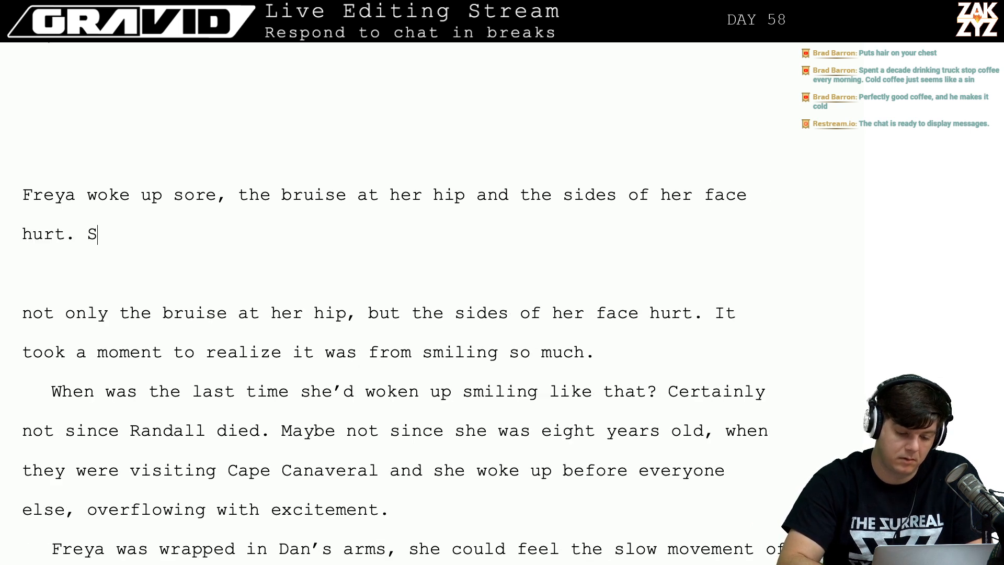
# Start the second sentence of the new opening with "She wondered why, and realized".
pyautogui.write('he wondered ')
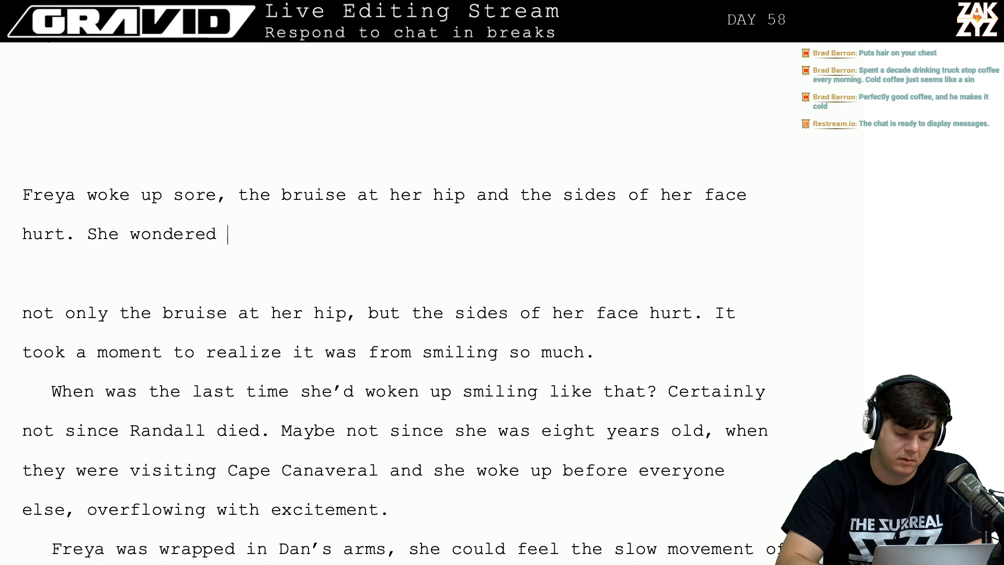
pyautogui.write('why ')
pyautogui.write(' and realized ')
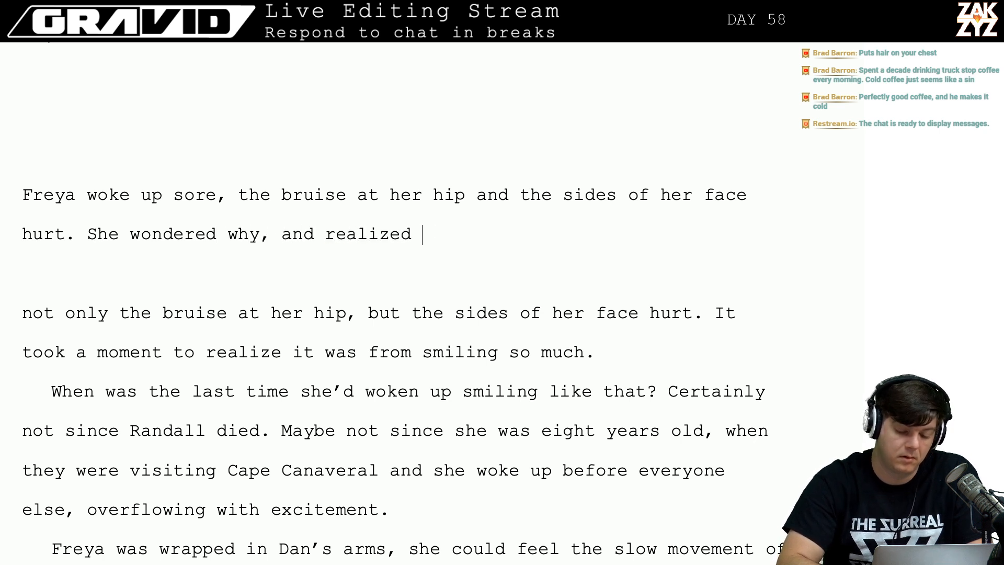
pyautogui.write('her')
pyautogui.press('BackSpace')
pyautogui.press('BackSpace')
pyautogui.press('BackSpace')
pyautogui.press('BackSpace')
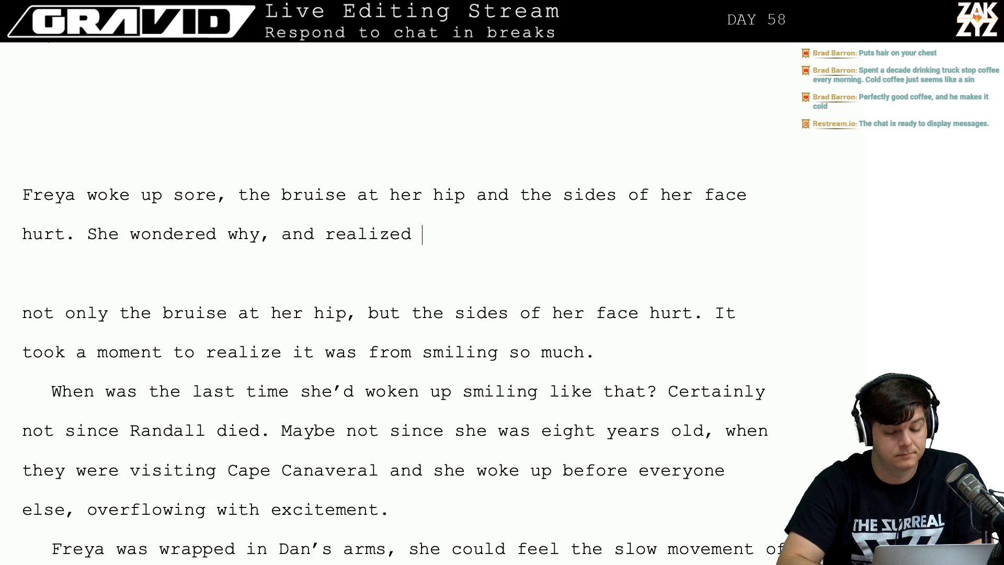
# Finish the second sentence with "her cheeks hurt from smiling so much." and add "The muscles weren't used to that.".
pyautogui.write('her h')
pyautogui.press('BackSpace')
pyautogui.write('c')
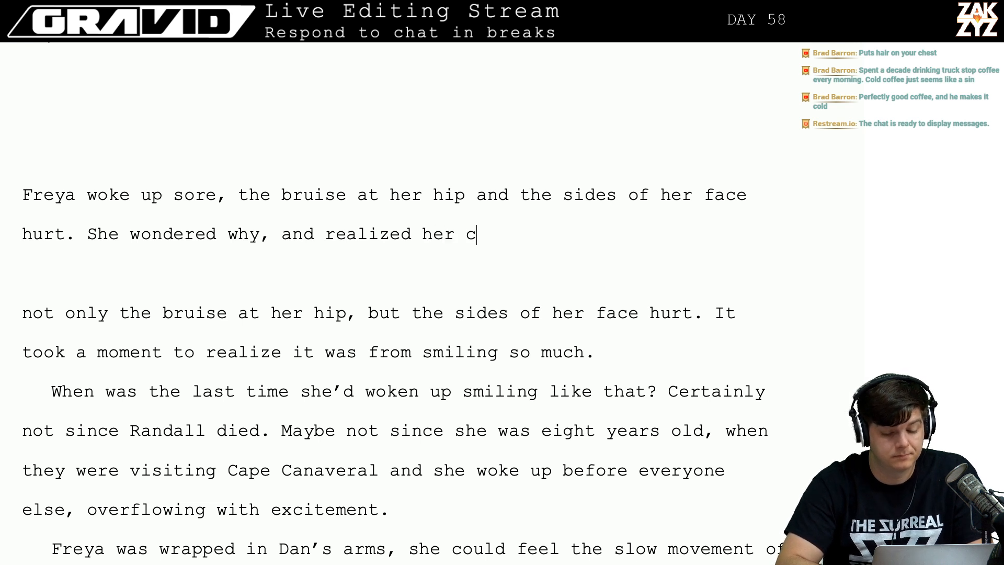
pyautogui.write('heeks hurt')
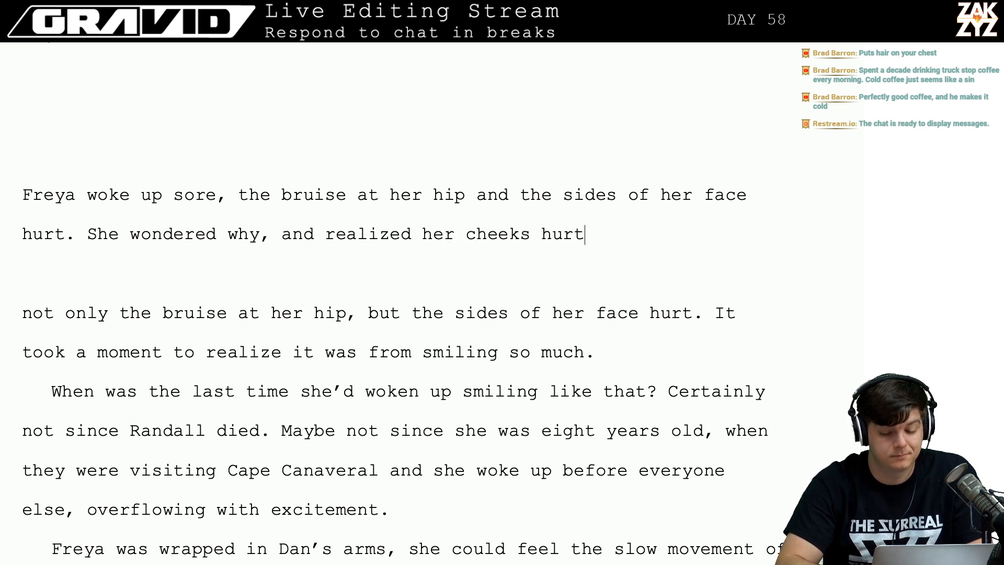
pyautogui.write(' from smiling')
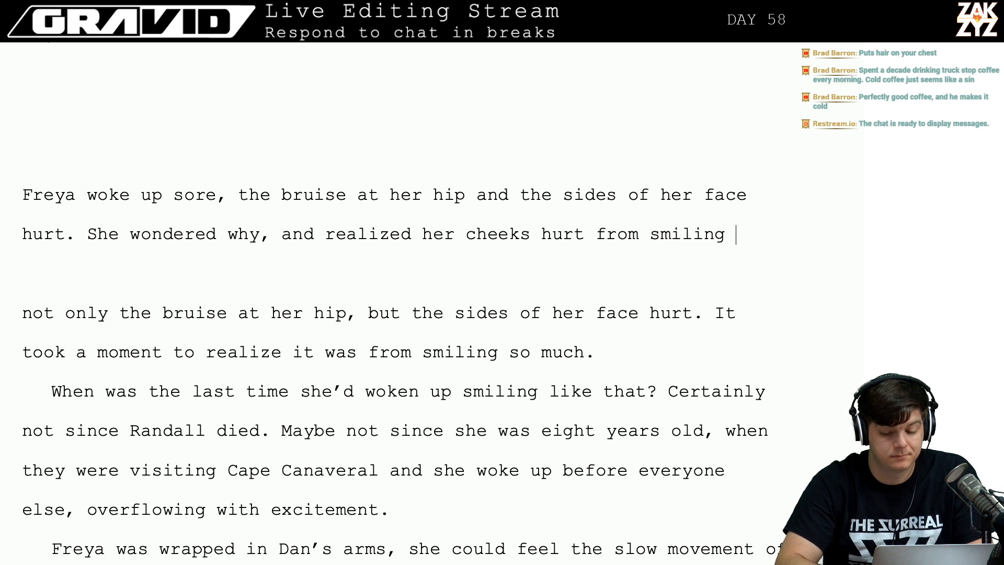
pyautogui.press('BackSpace')
pyautogui.write('so much')
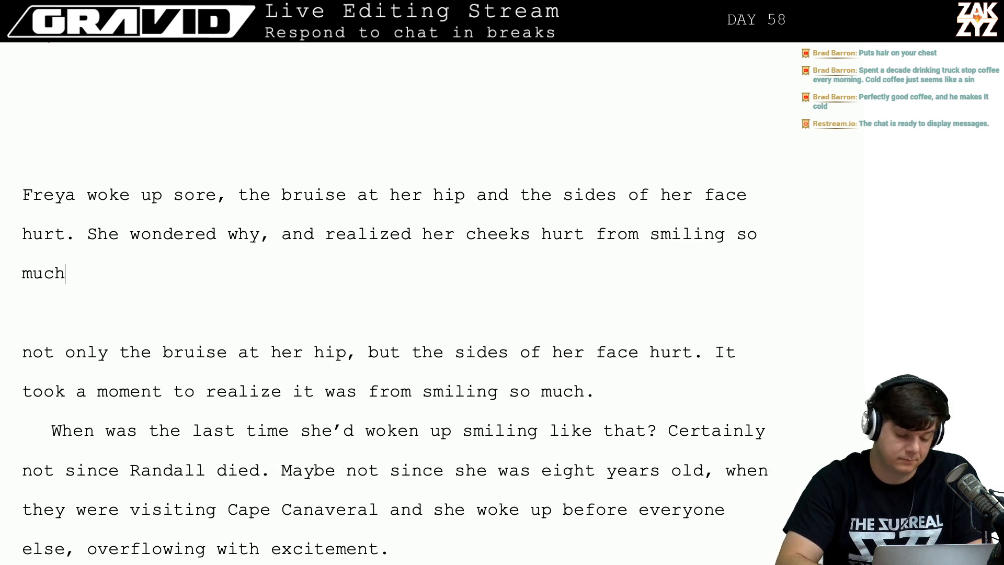
pyautogui.write('. The muscles ')
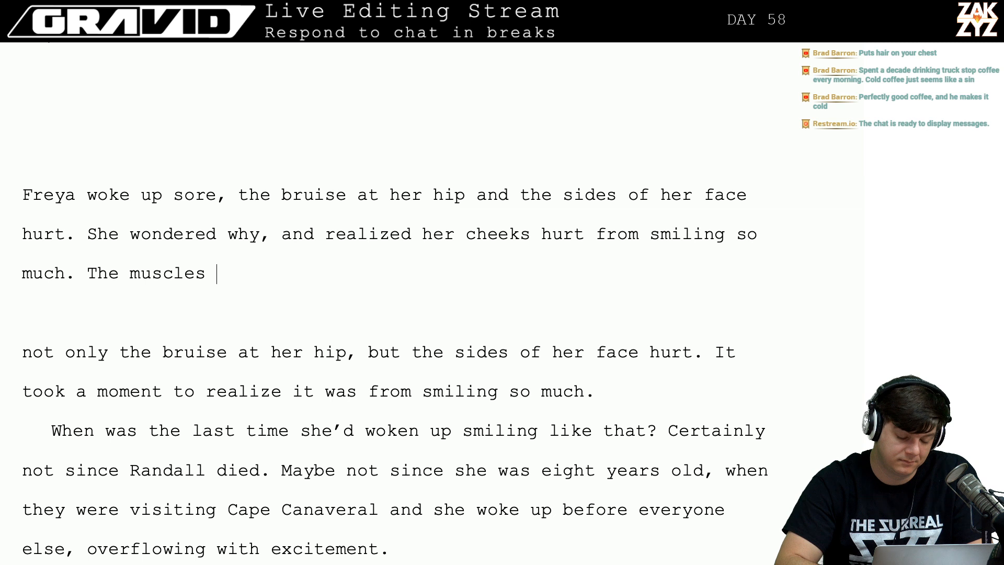
pyautogui.write("weren't used to that.")
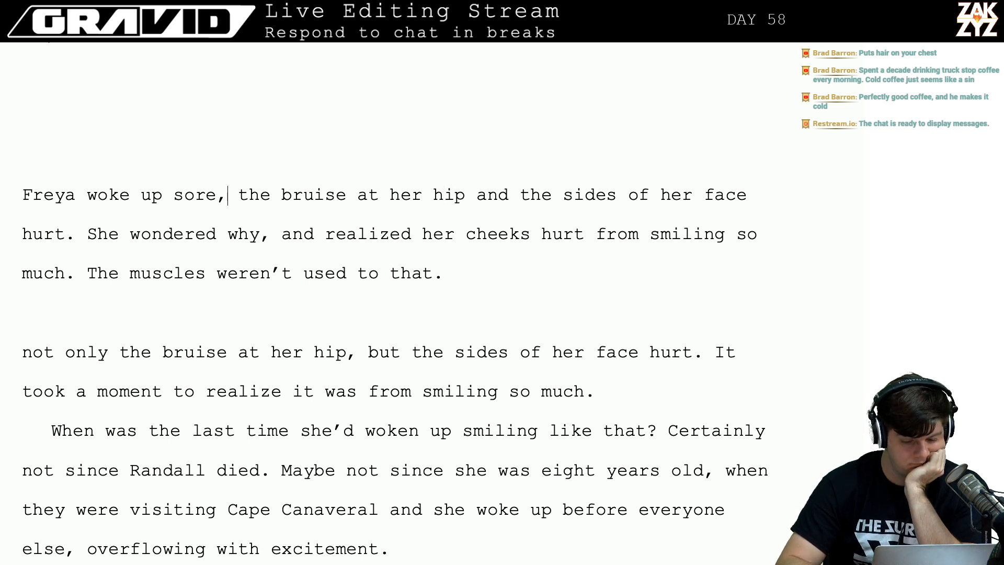
# Split the paragraph after "Freya woke up sore" and continue it with ". The bruise at her hip and the sides of her face ached. She".
pyautogui.press('BackSpace')
pyautogui.write('.')
pyautogui.press('Return')
pyautogui.press('Return')
pyautogui.write('T')
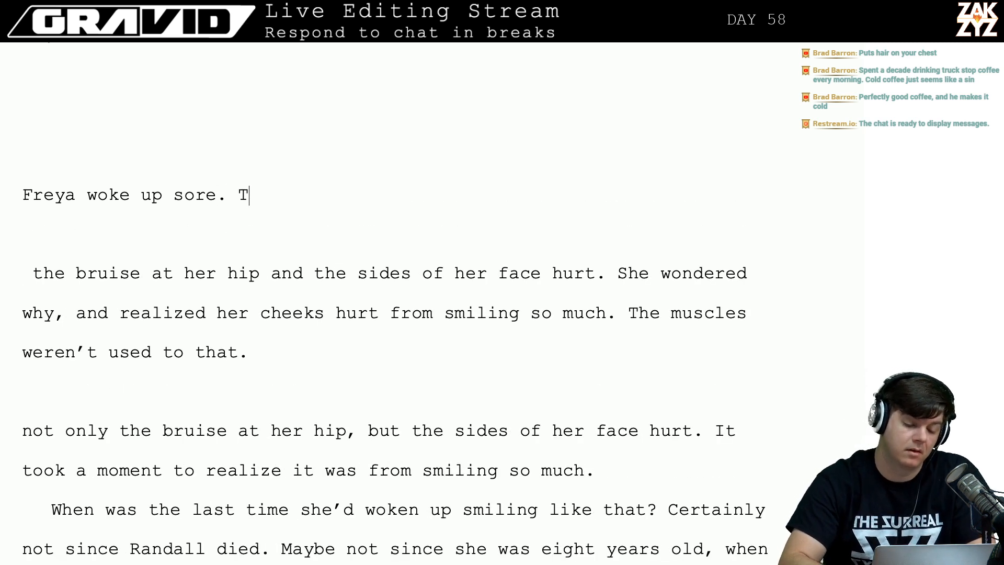
pyautogui.write('he bruise')
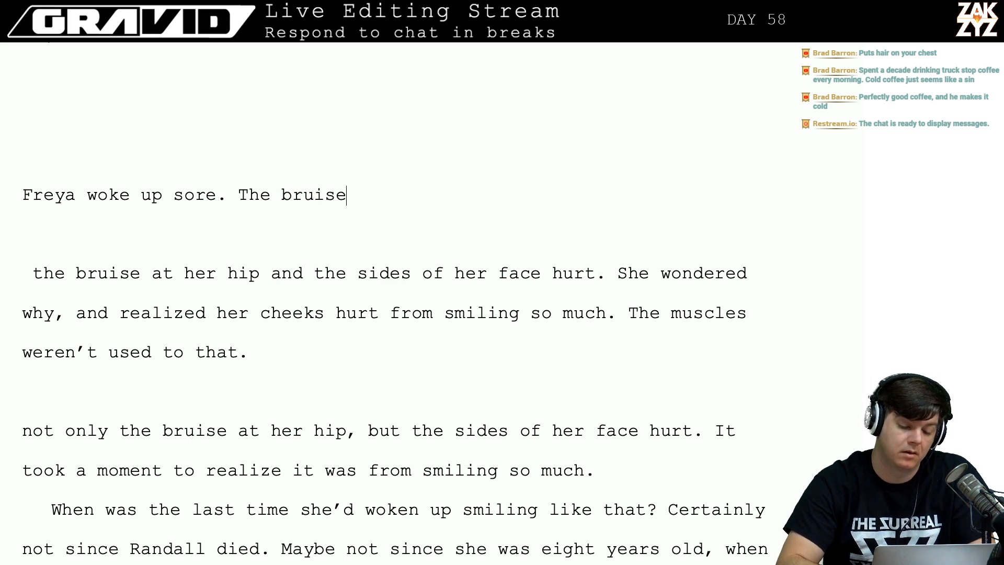
pyautogui.write(' at her hip a')
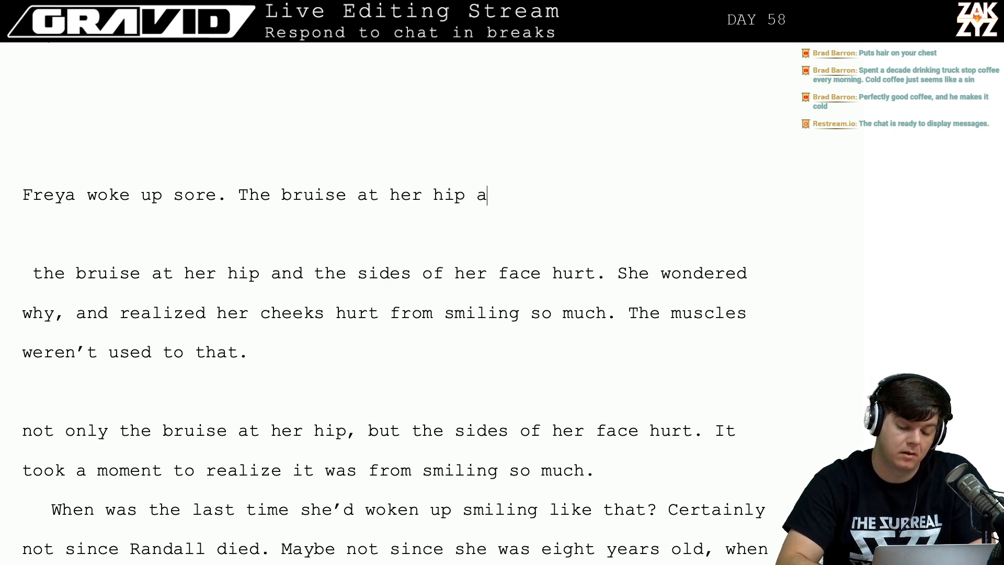
pyautogui.write('nd the sides of')
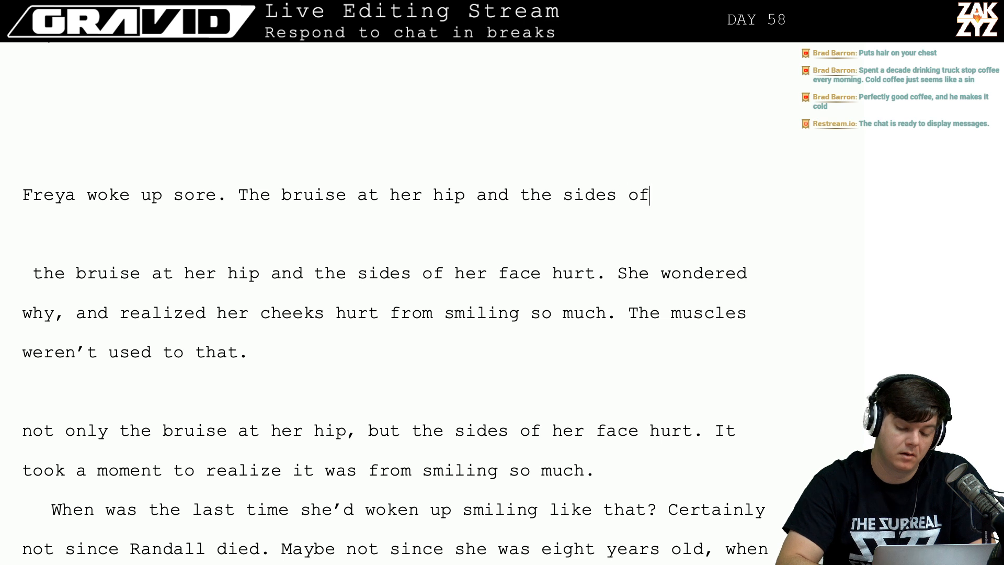
pyautogui.write(' her face ached')
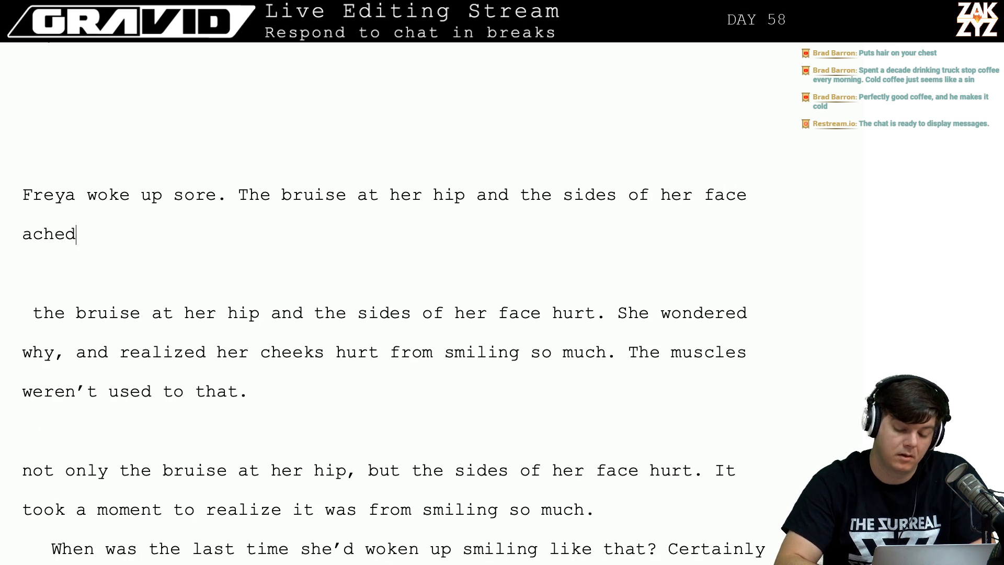
pyautogui.write('. She ')
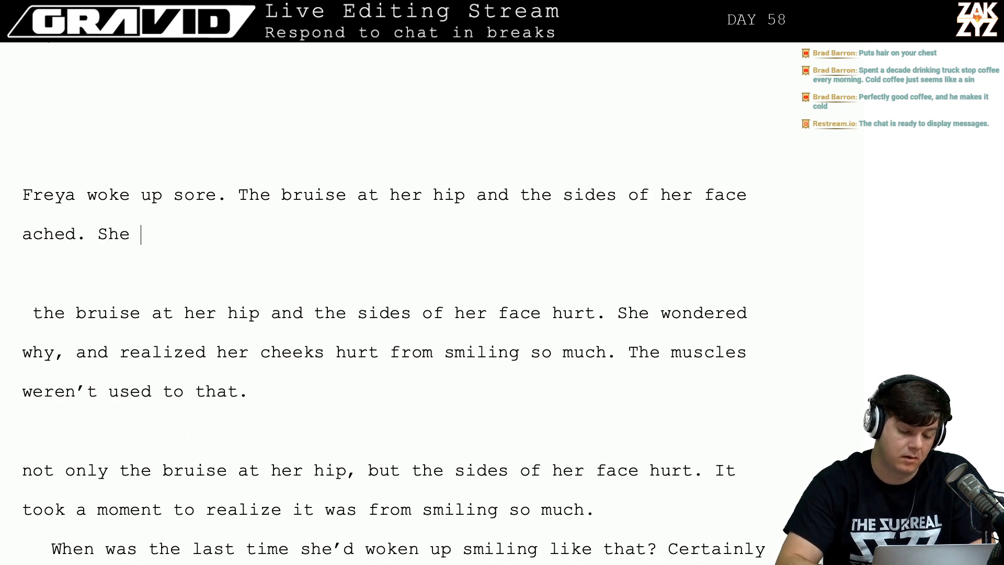
pyautogui.write('wondered')
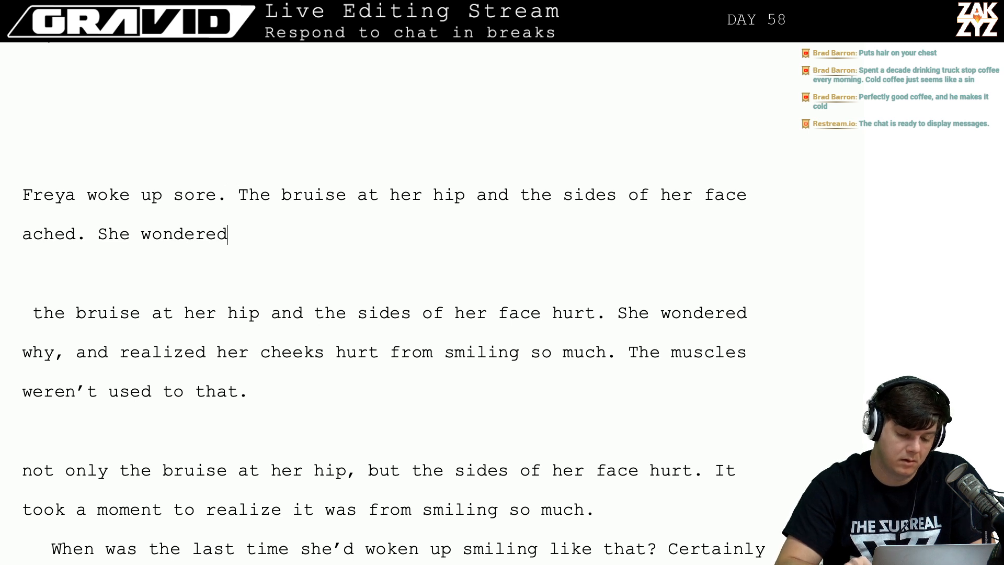
pyautogui.write(' what')
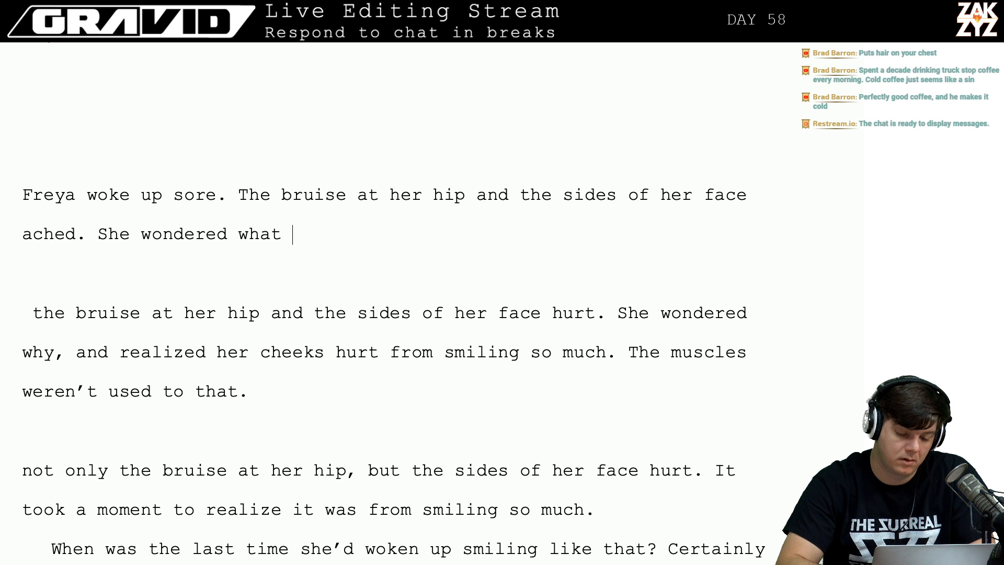
pyautogui.write(' had happened to ')
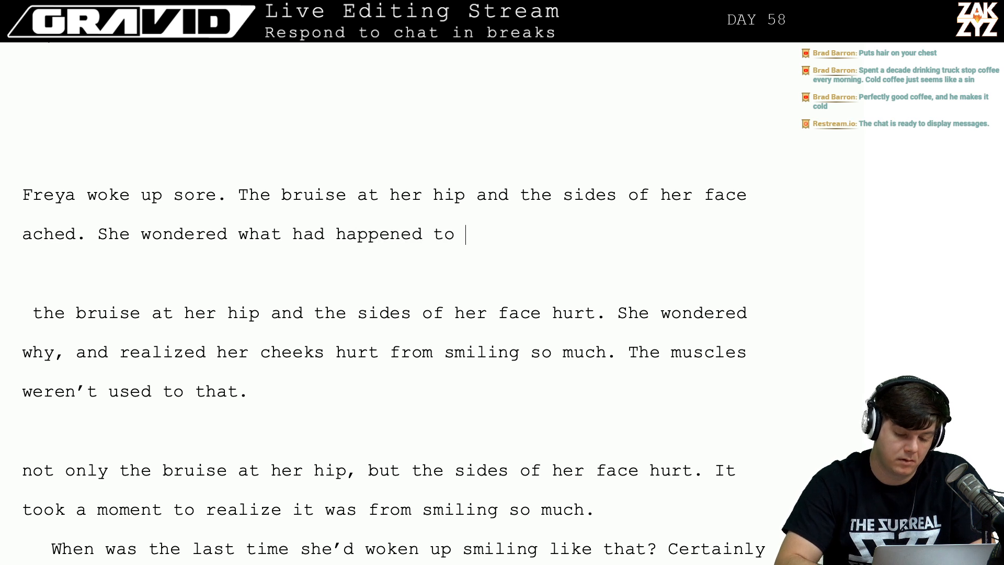
pyautogui.write('her face,')
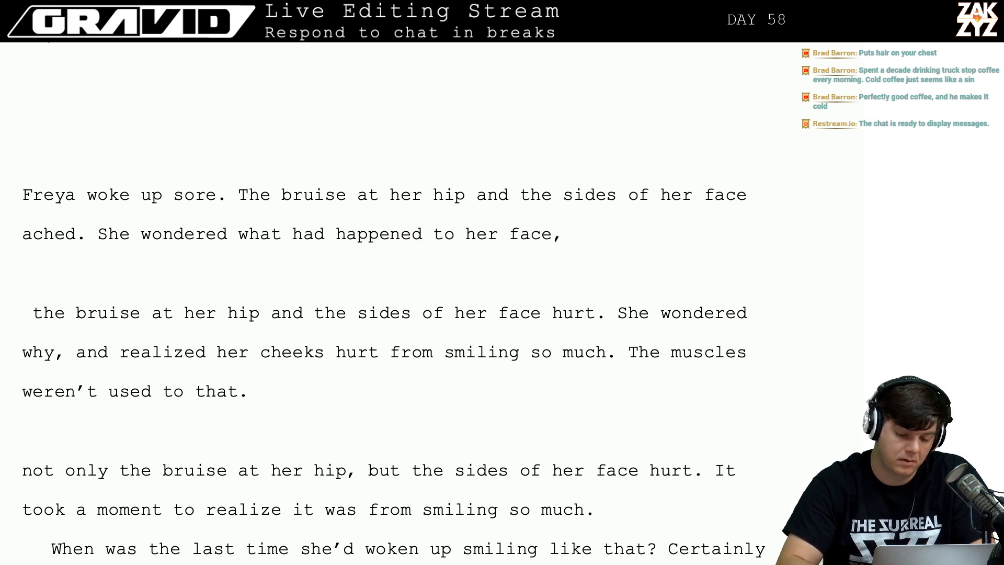
pyautogui.press('BackSpace')
pyautogui.press('BackSpace')
pyautogui.press('BackSpace')
pyautogui.press('BackSpace')
pyautogui.press('BackSpace')
pyautogui.press('BackSpace')
pyautogui.press('BackSpace')
pyautogui.press('BackSpace')
pyautogui.press('BackSpace')
pyautogui.press('BackSpace')
pyautogui.press('BackSpace')
pyautogui.press('BackSpace')
pyautogui.press('BackSpace')
pyautogui.press('BackSpace')
pyautogui.press('BackSpace')
pyautogui.press('BackSpace')
pyautogui.press('BackSpace')
pyautogui.press('BackSpace')
pyautogui.press('BackSpace')
pyautogui.press('BackSpace')
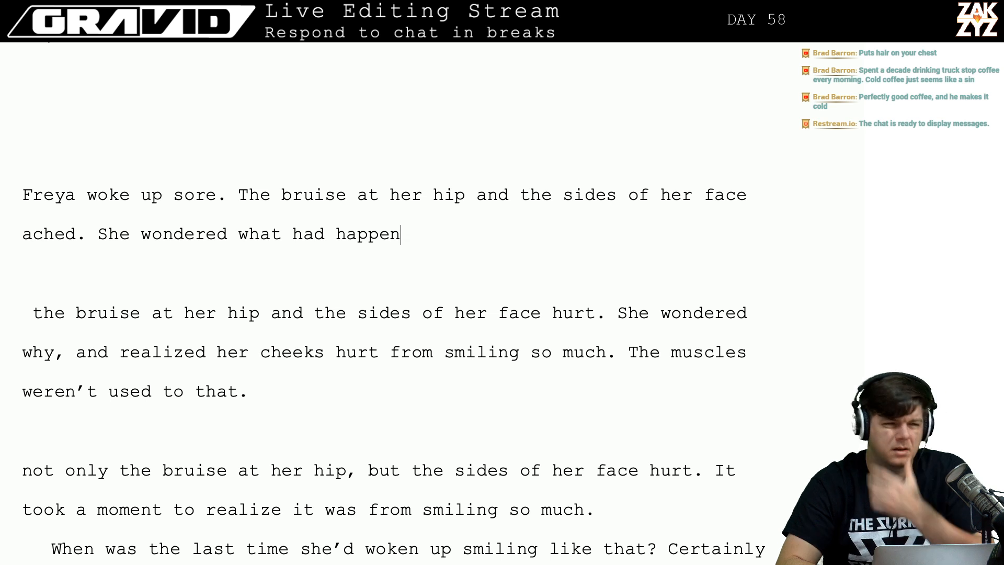
pyautogui.press('BackSpace')
pyautogui.press('BackSpace')
pyautogui.press('BackSpace')
pyautogui.press('BackSpace')
pyautogui.press('BackSpace')
pyautogui.press('BackSpace')
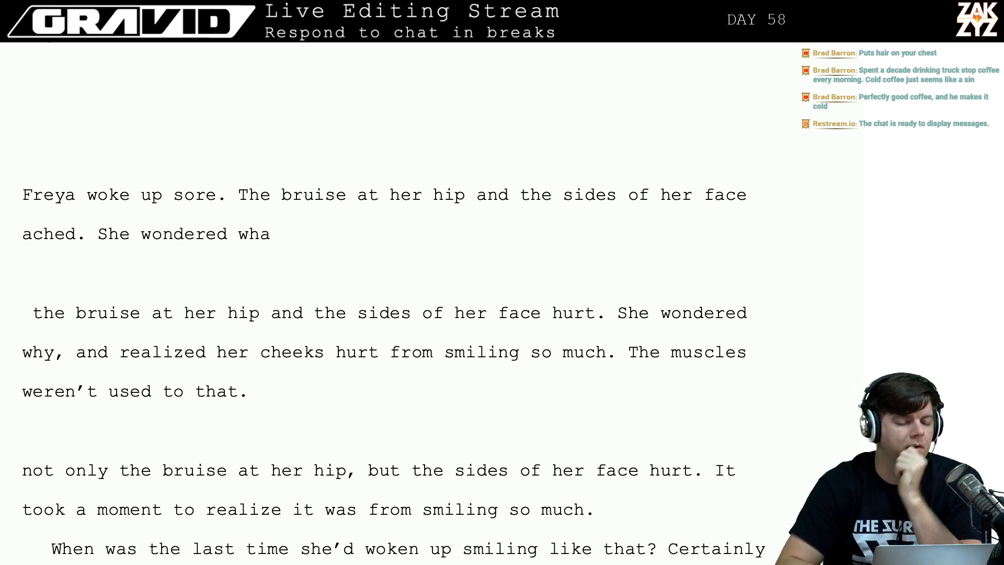
pyautogui.press('BackSpace')
pyautogui.press('BackSpace')
pyautogui.press('BackSpace')
pyautogui.press('BackSpace')
pyautogui.press('BackSpace')
pyautogui.press('BackSpace')
pyautogui.press('BackSpace')
pyautogui.press('BackSpace')
pyautogui.press('BackSpace')
pyautogui.press('BackSpace')
pyautogui.press('BackSpace')
pyautogui.press('BackSpace')
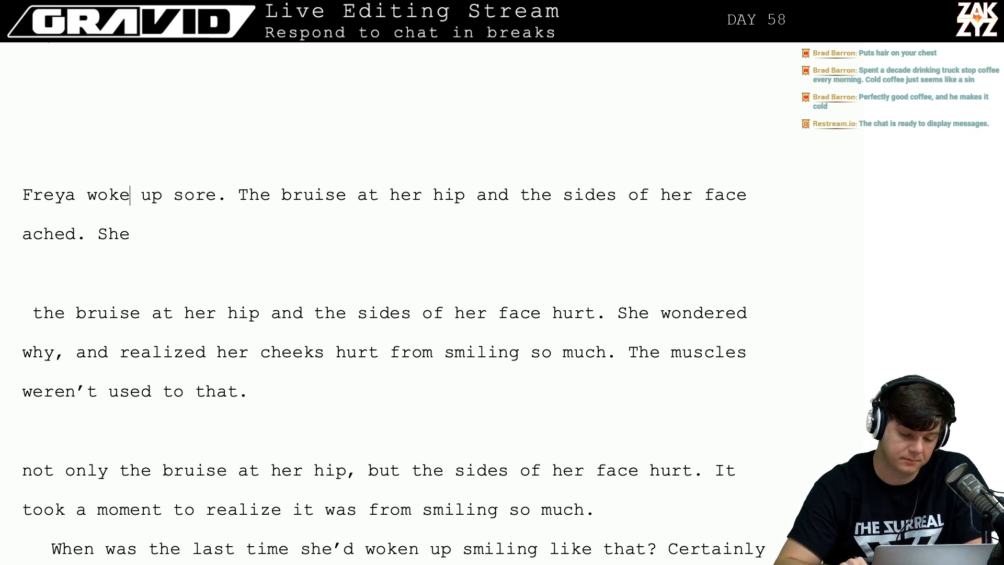
# Replace the period after "Freya woke up sore" with a comma and insert "the sides of her face ached." behind it.
pyautogui.press('BackSpace')
pyautogui.write(', ')
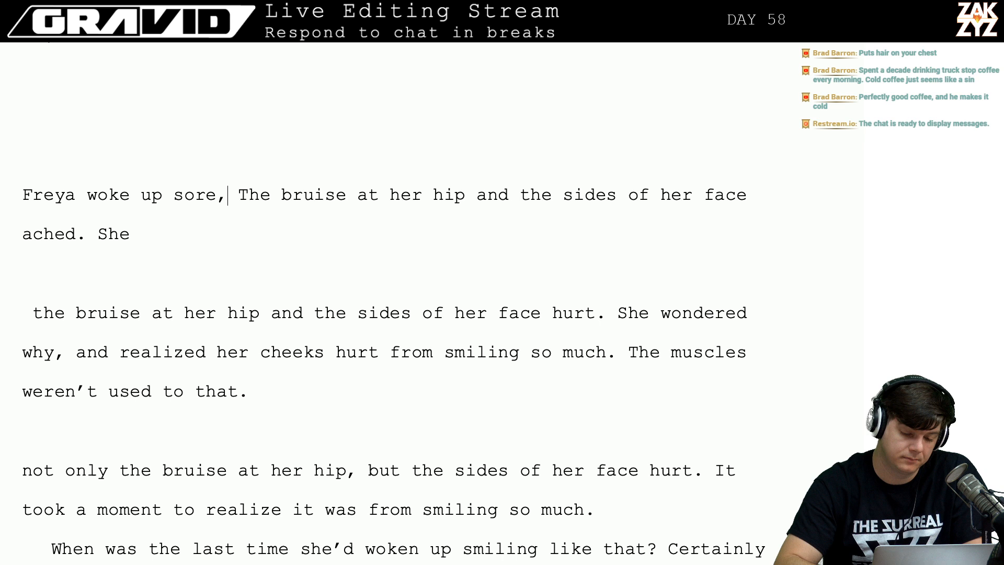
pyautogui.write('the sides of her')
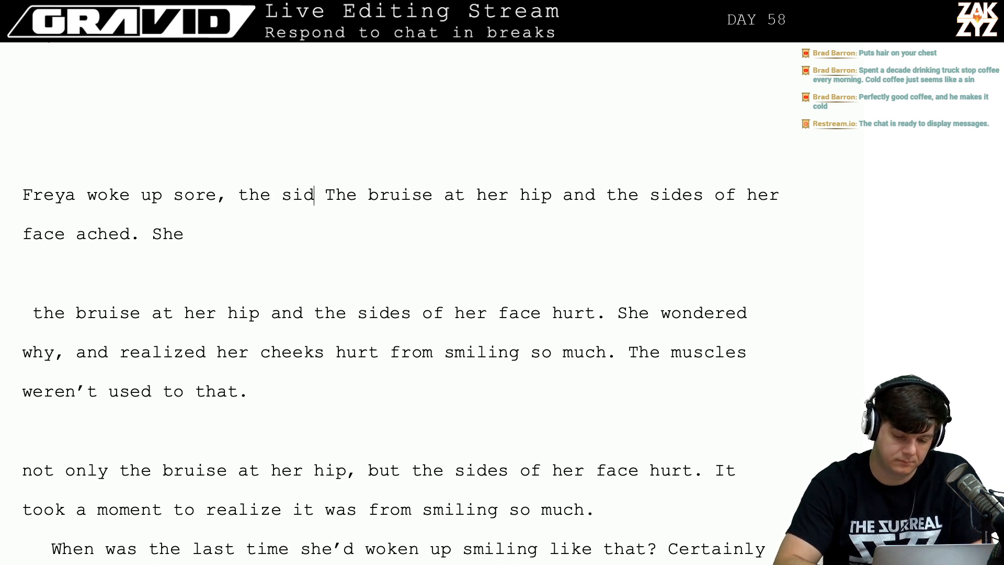
pyautogui.write(' face ached')
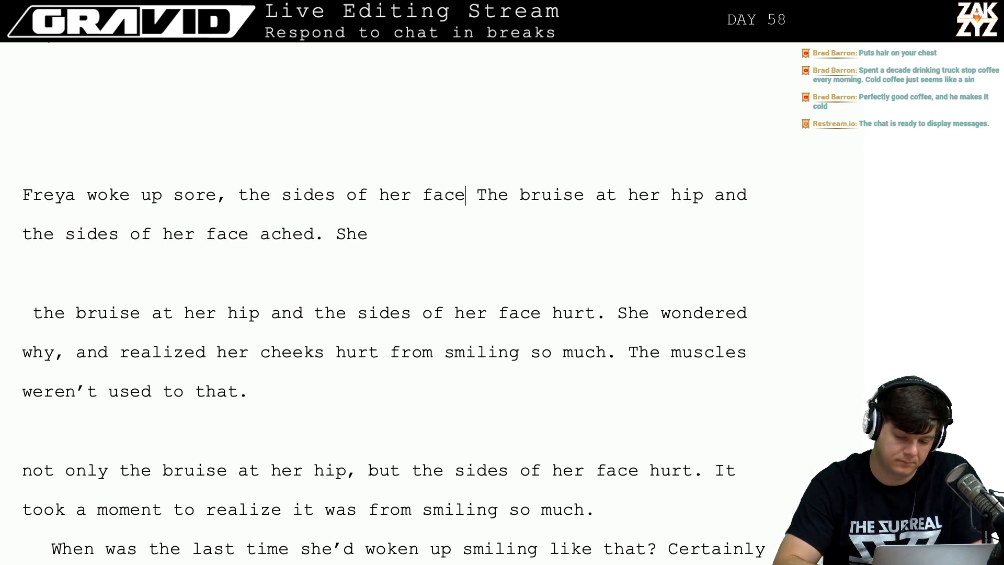
pyautogui.write('. IT took')
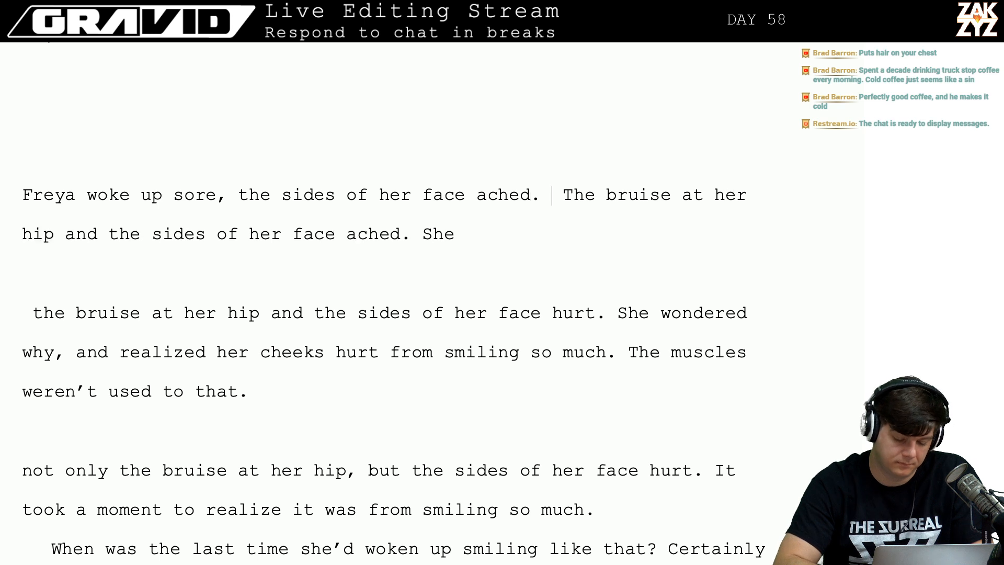
pyautogui.write(' a m')
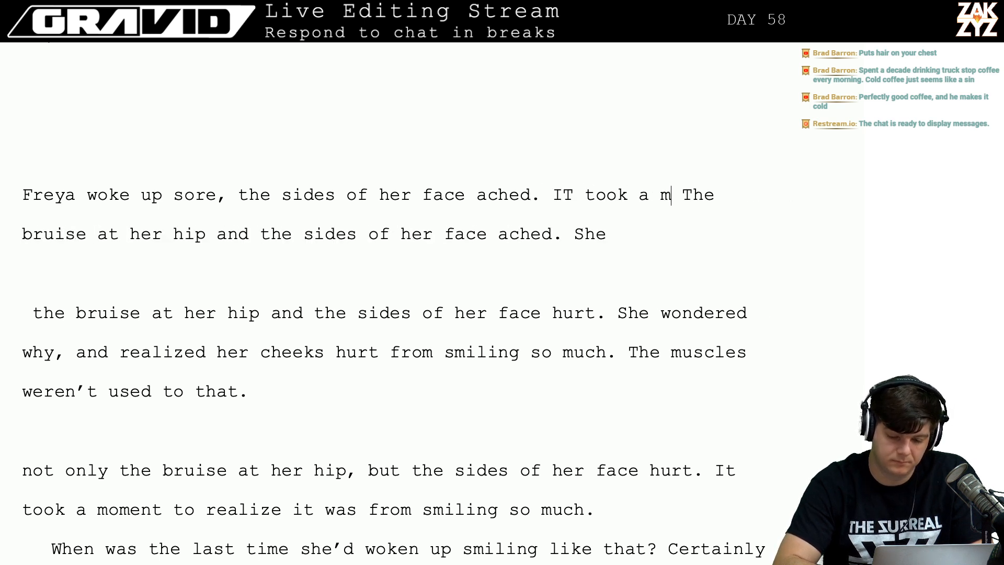
pyautogui.press('BackSpace')
pyautogui.press('BackSpace')
pyautogui.press('BackSpace')
pyautogui.press('BackSpace')
pyautogui.press('BackSpace')
pyautogui.press('BackSpace')
pyautogui.press('BackSpace')
pyautogui.press('BackSpace')
pyautogui.press('BackSpace')
pyautogui.press('BackSpace')
pyautogui.press('BackSpace')
pyautogui.press('BackSpace')
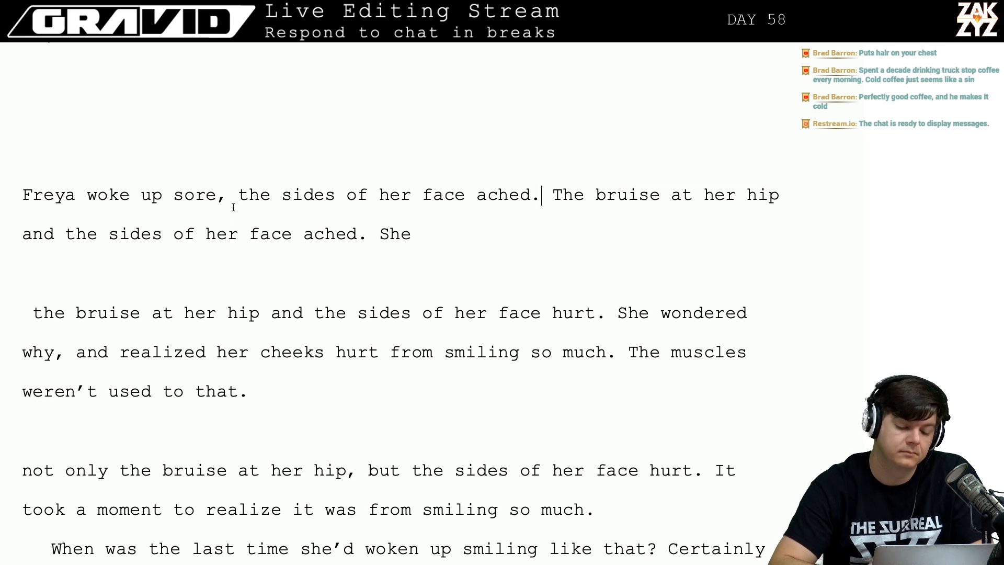
# Split the opening paragraph after "Freya woke up sore," leaving an empty line before the older wording.
pyautogui.press('Return')
pyautogui.press('Return')
pyautogui.press('Up')
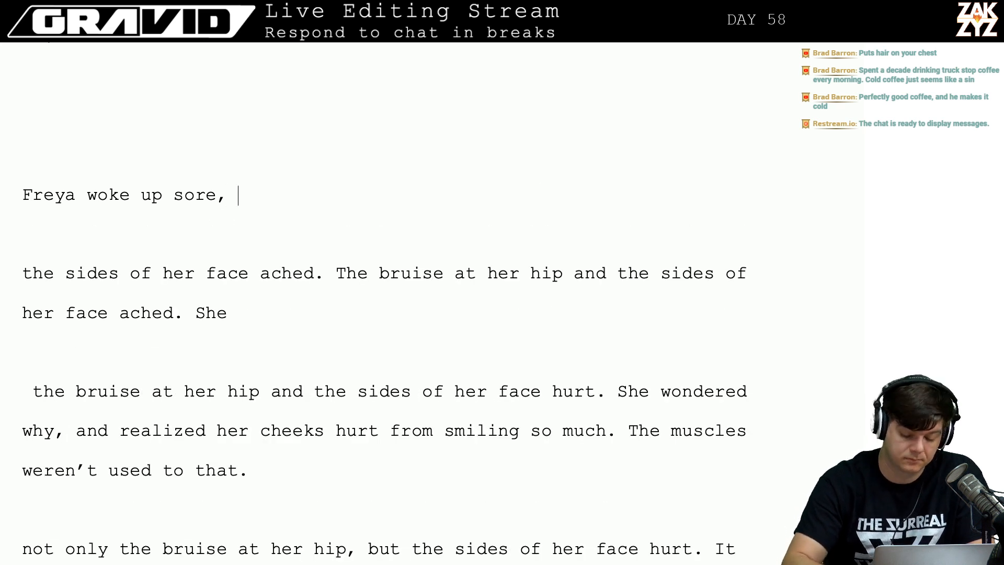
pyautogui.write('her')
pyautogui.press('BackSpace')
pyautogui.press('BackSpace')
pyautogui.press('BackSpace')
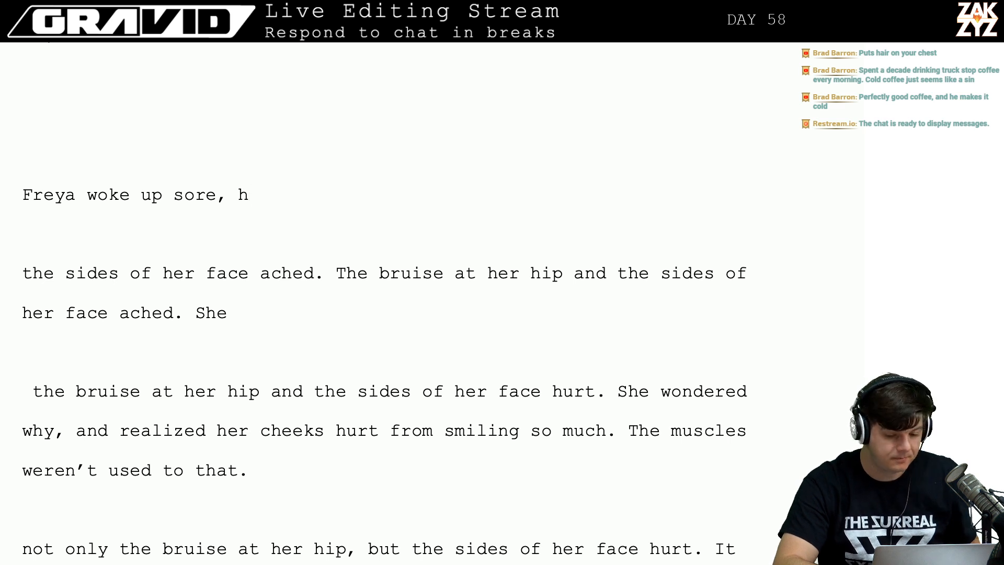
pyautogui.press('BackSpace')
pyautogui.write('n')
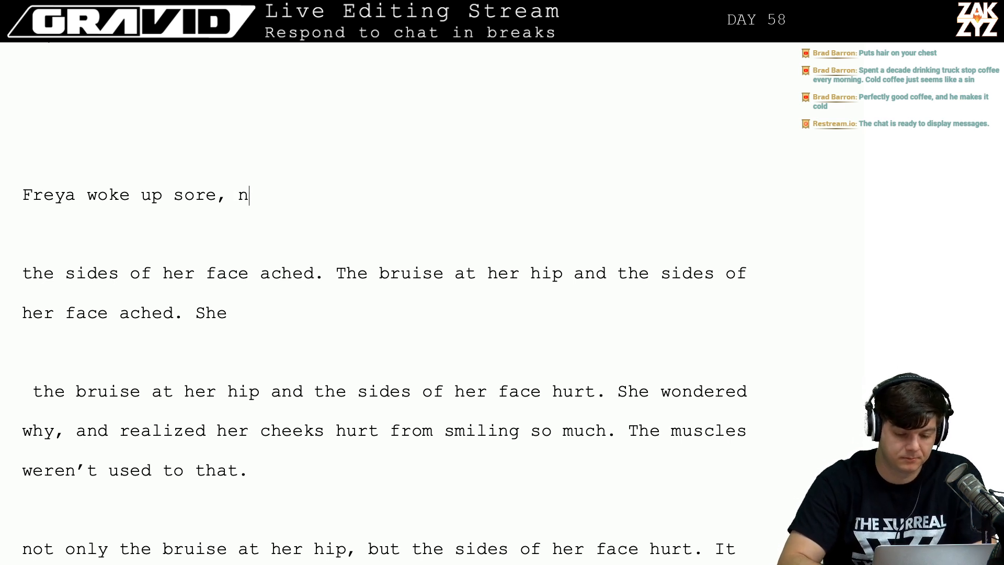
pyautogui.write('ot only the brusi')
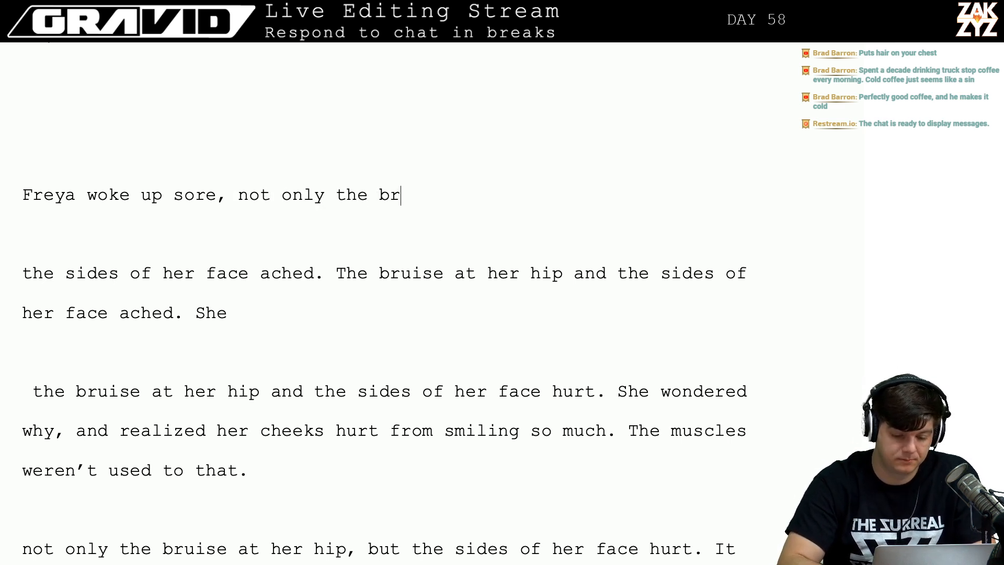
pyautogui.press('BackSpace')
pyautogui.press('BackSpace')
pyautogui.write('ise at ')
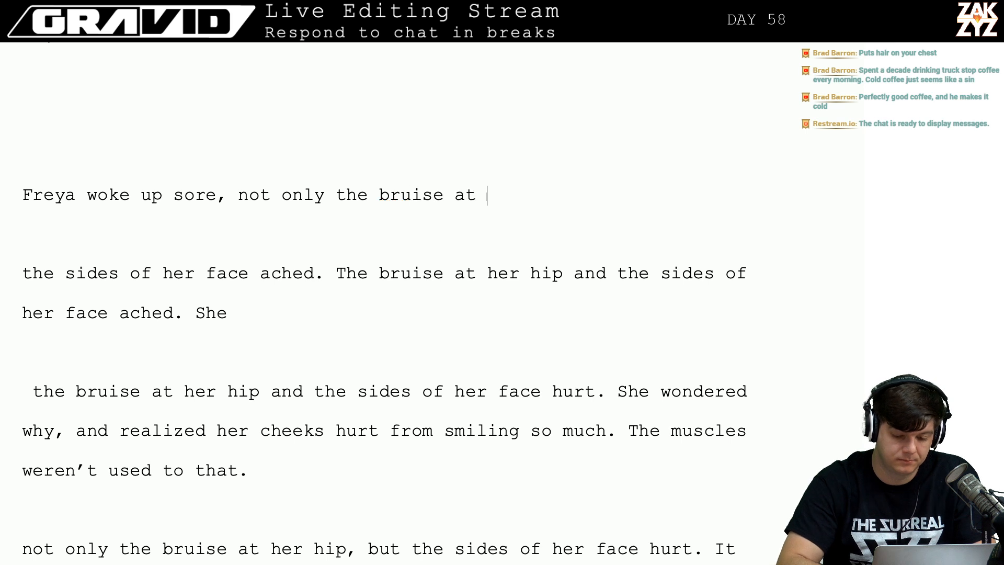
pyautogui.write('her hip where')
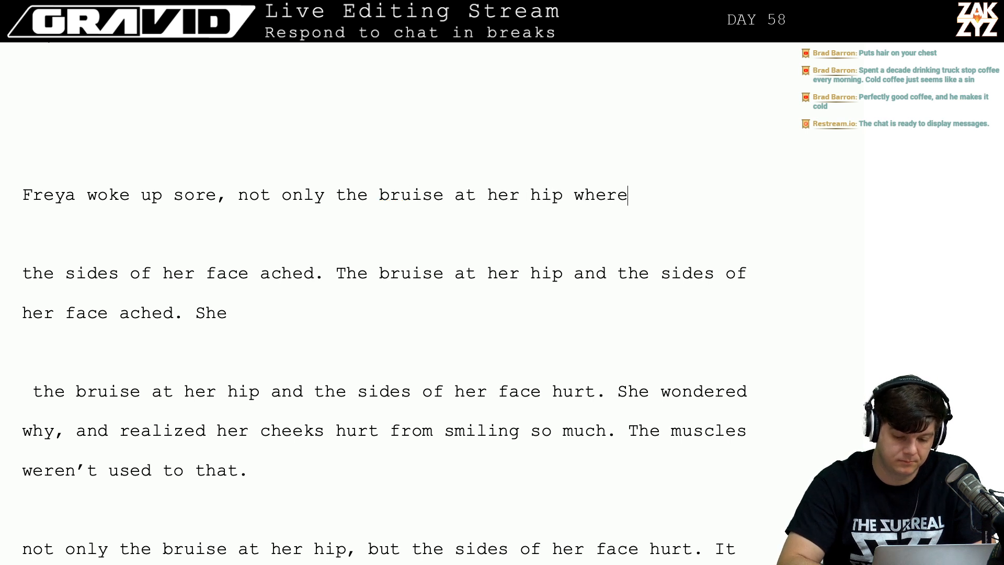
pyautogui.press('BackSpace')
pyautogui.press('BackSpace')
pyautogui.press('BackSpace')
pyautogui.press('BackSpace')
pyautogui.press('BackSpace')
pyautogui.press('BackSpace')
pyautogui.press('BackSpace')
pyautogui.press('BackSpace')
pyautogui.press('BackSpace')
pyautogui.press('BackSpace')
pyautogui.press('BackSpace')
pyautogui.press('BackSpace')
pyautogui.press('BackSpace')
pyautogui.press('BackSpace')
pyautogui.press('BackSpace')
pyautogui.press('BackSpace')
pyautogui.press('BackSpace')
pyautogui.press('BackSpace')
pyautogui.press('BackSpace')
pyautogui.press('BackSpace')
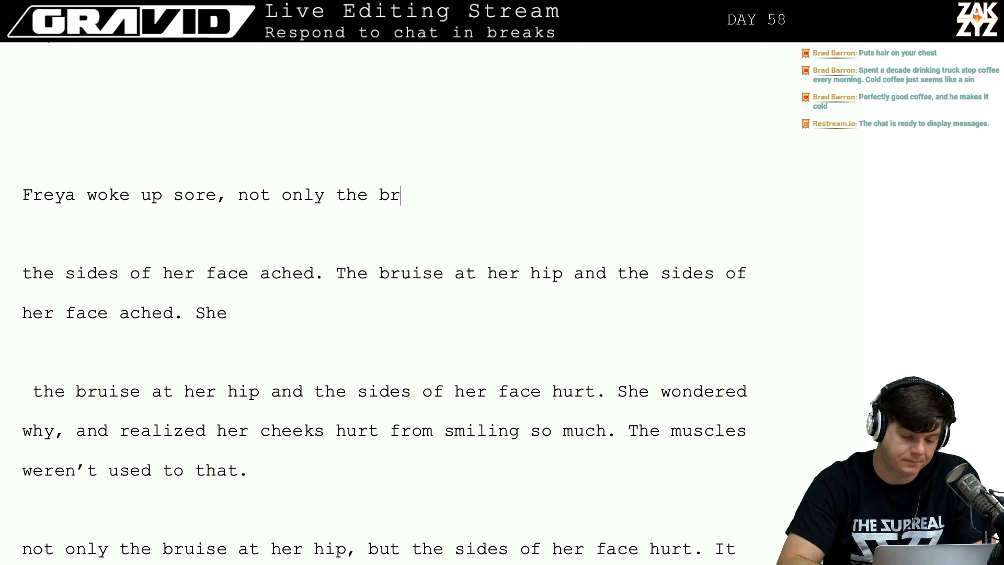
pyautogui.press('BackSpace')
pyautogui.press('BackSpace')
pyautogui.press('BackSpace')
pyautogui.press('BackSpace')
pyautogui.press('BackSpace')
pyautogui.press('BackSpace')
pyautogui.press('BackSpace')
pyautogui.press('BackSpace')
pyautogui.press('BackSpace')
pyautogui.press('BackSpace')
pyautogui.press('BackSpace')
pyautogui.press('BackSpace')
pyautogui.press('BackSpace')
pyautogui.press('BackSpace')
pyautogui.press('BackSpace')
pyautogui.press('BackSpace')
# Cut the unfinished opening line back to "Freya woke up sore.".
pyautogui.press('BackSpace')
pyautogui.write('.')
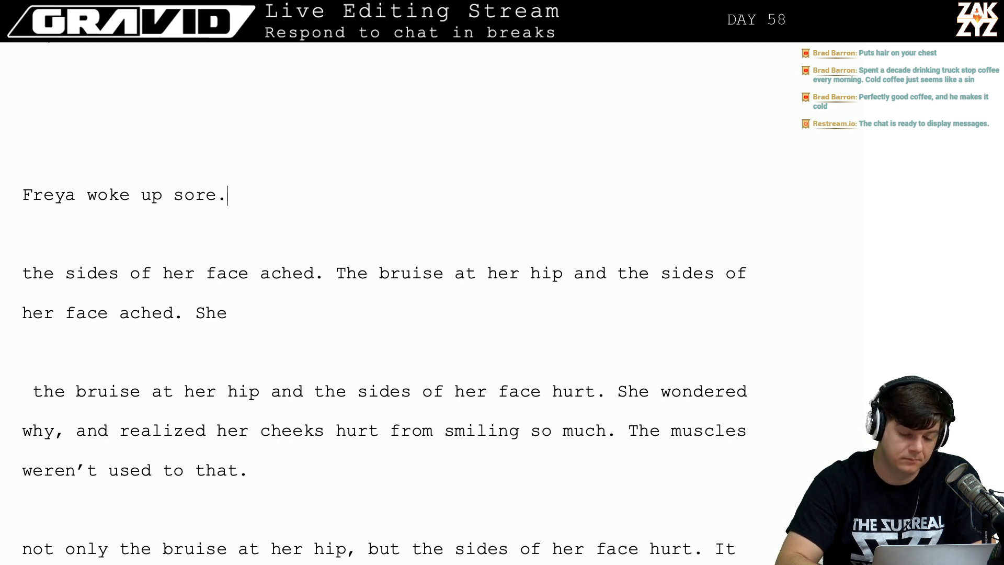
pyautogui.write(' The bru')
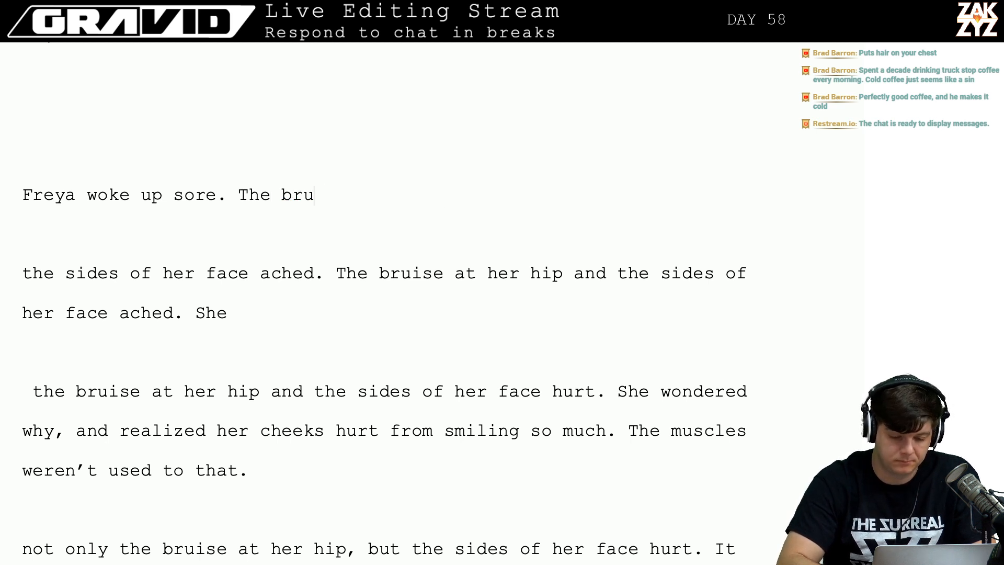
pyautogui.write('ise at her hip')
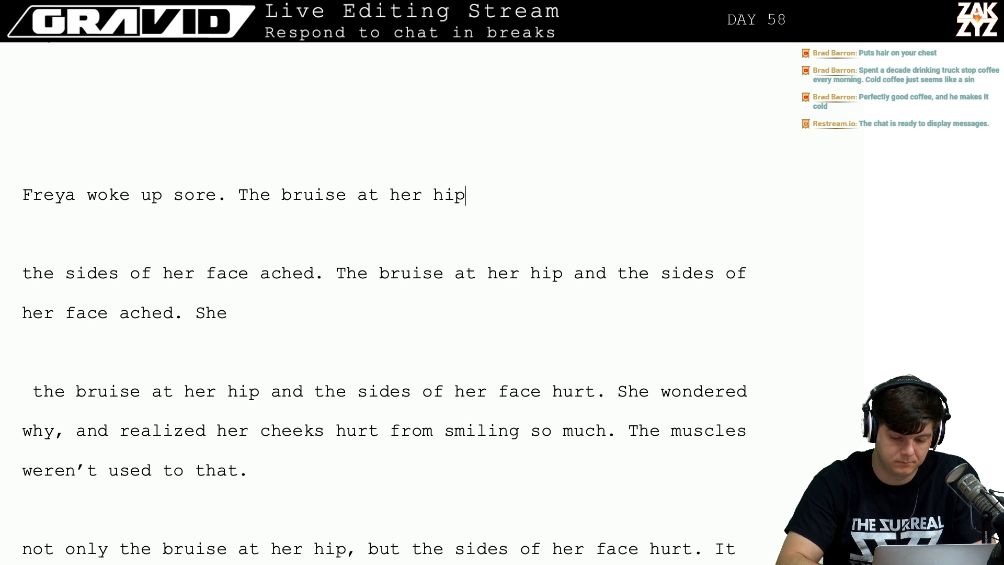
pyautogui.write(' ached whe')
pyautogui.press('BackSpace')
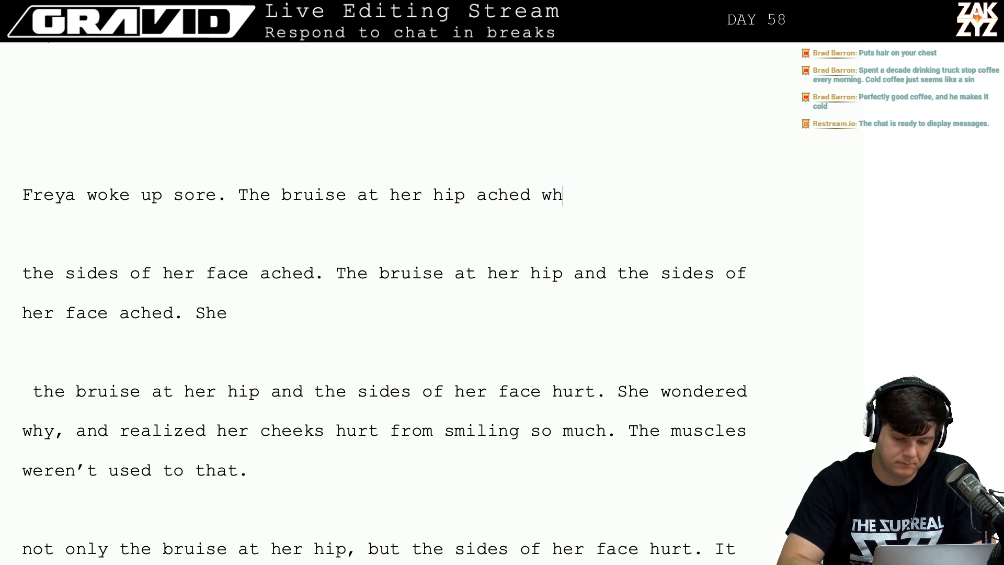
pyautogui.press('BackSpace')
pyautogui.press('BackSpace')
pyautogui.press('BackSpace')
pyautogui.press('BackSpace')
pyautogui.press('BackSpace')
pyautogui.press('BackSpace')
pyautogui.press('BackSpace')
pyautogui.press('BackSpace')
pyautogui.press('BackSpace')
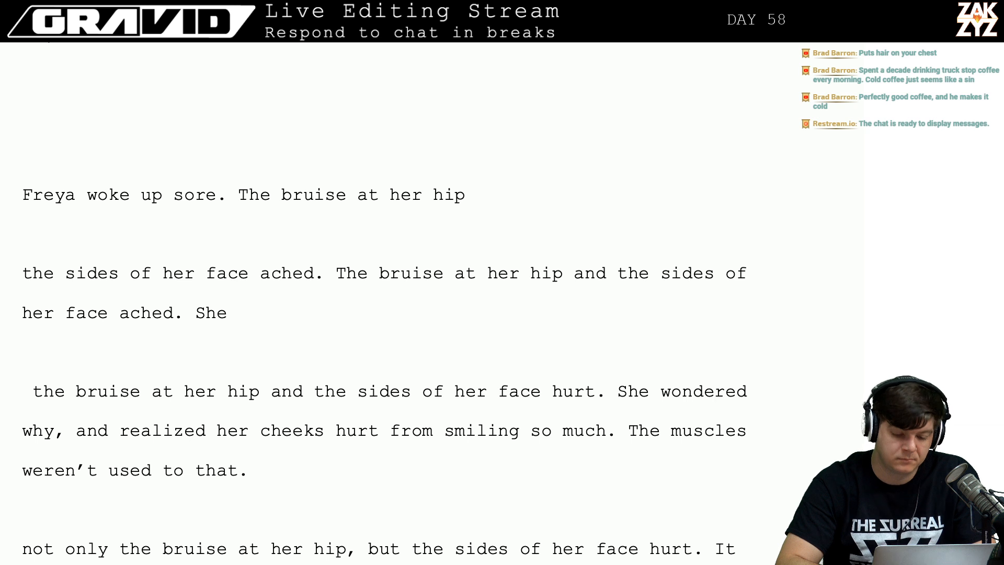
pyautogui.press('BackSpace')
pyautogui.press('BackSpace')
pyautogui.press('BackSpace')
pyautogui.press('BackSpace')
pyautogui.press('BackSpace')
pyautogui.press('BackSpace')
pyautogui.press('BackSpace')
pyautogui.press('BackSpace')
pyautogui.press('BackSpace')
pyautogui.press('BackSpace')
pyautogui.press('BackSpace')
pyautogui.press('BackSpace')
pyautogui.press('BackSpace')
pyautogui.press('BackSpace')
pyautogui.press('BackSpace')
pyautogui.press('BackSpace')
pyautogui.press('BackSpace')
pyautogui.press('BackSpace')
pyautogui.press('BackSpace')
pyautogui.press('BackSpace')
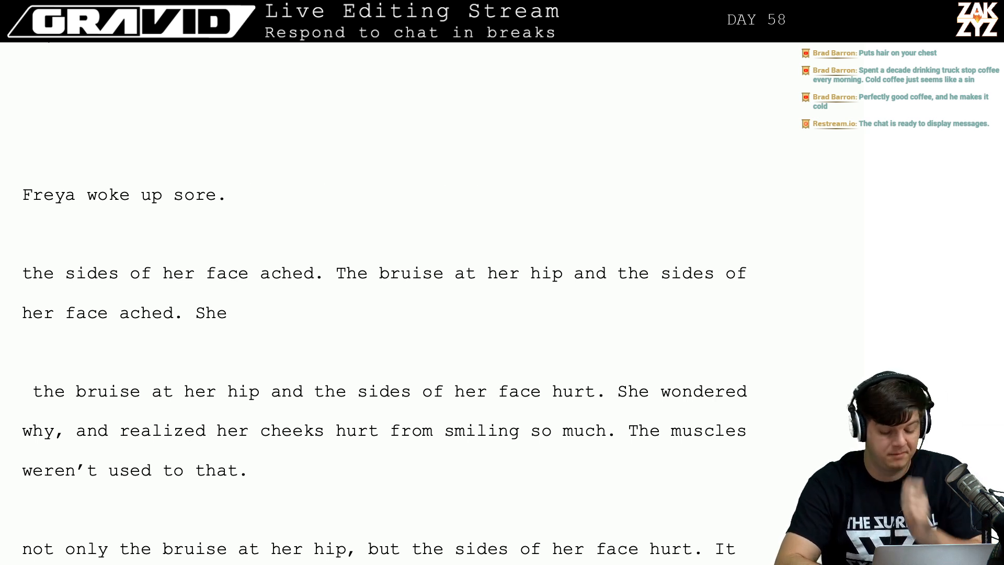
# Continue the opening line with "Her bruised hip smarted when she turned to face Dan, and the sides of her face ached.".
pyautogui.write('Her bruise')
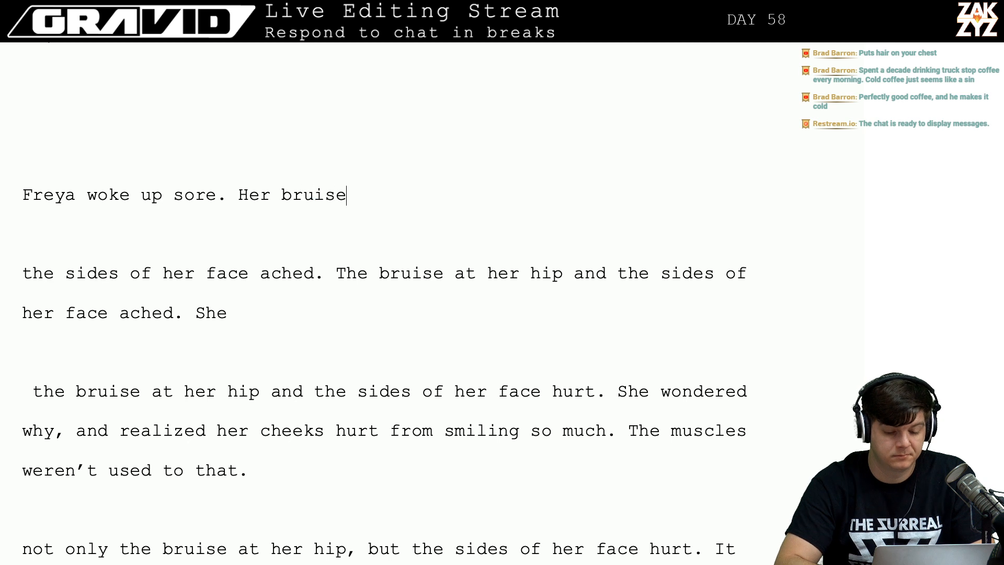
pyautogui.write('d hip')
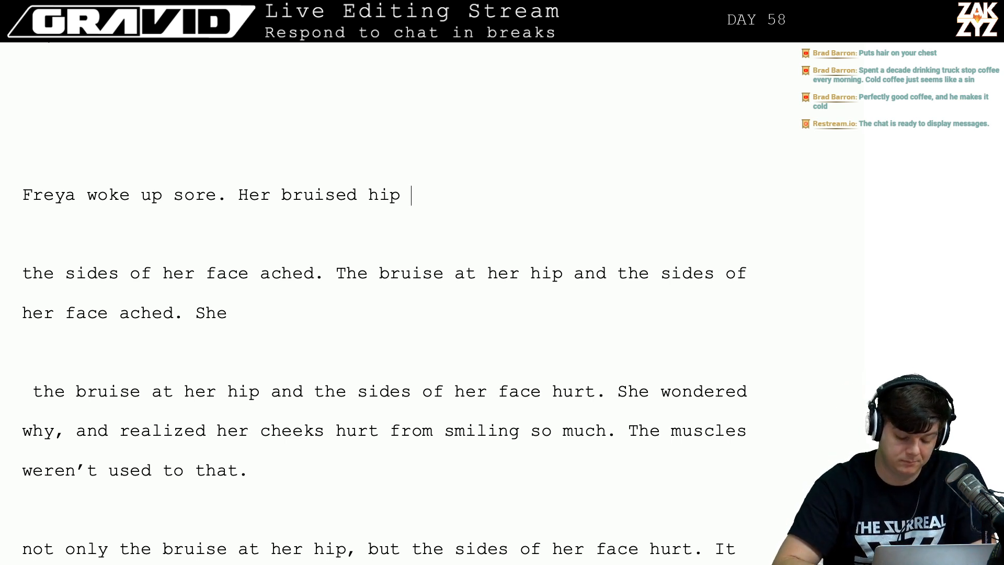
pyautogui.write('smarted ')
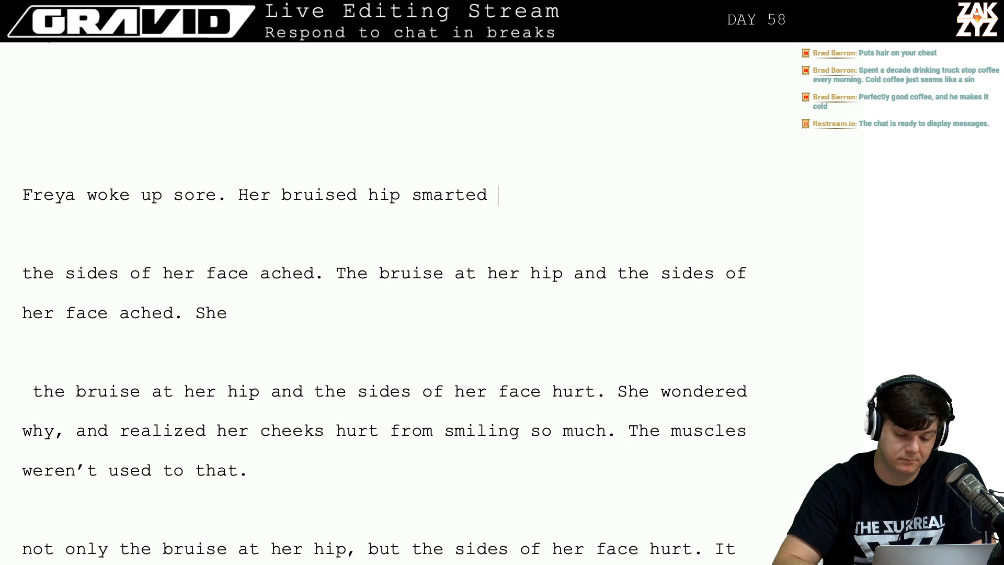
pyautogui.write('when sh')
pyautogui.write('turn')
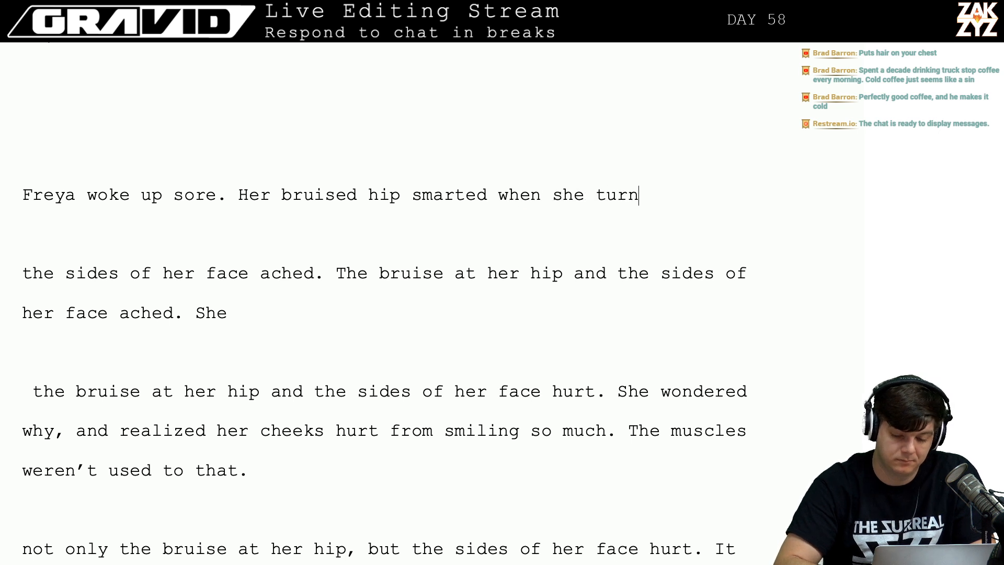
pyautogui.write('ed to face dan, and')
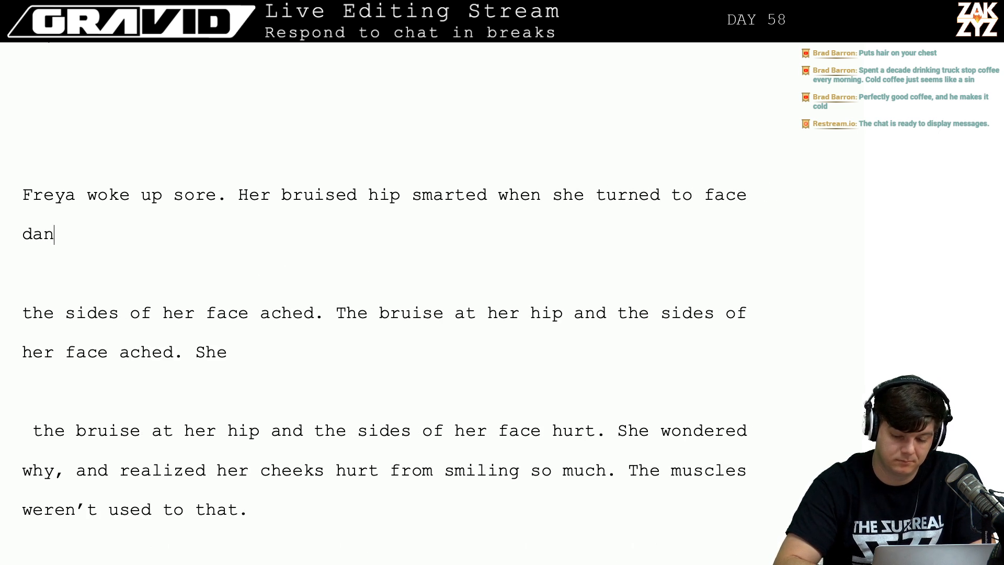
pyautogui.press('BackSpace')
pyautogui.press('BackSpace')
pyautogui.press('BackSpace')
pyautogui.press('BackSpace')
pyautogui.press('BackSpace')
pyautogui.press('BackSpace')
pyautogui.press('BackSpace')
pyautogui.press('BackSpace')
pyautogui.press('BackSpace')
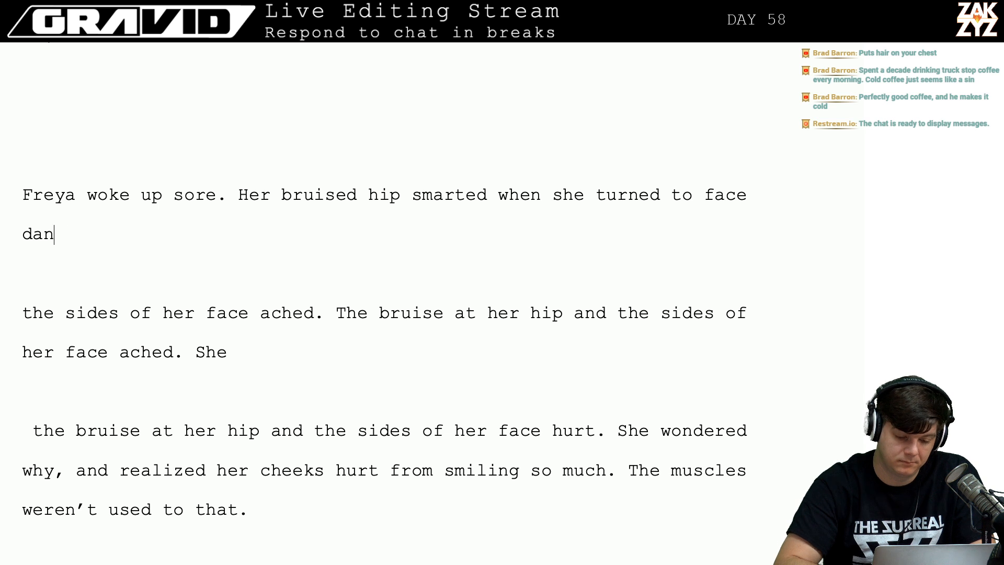
pyautogui.write('Dan, and t')
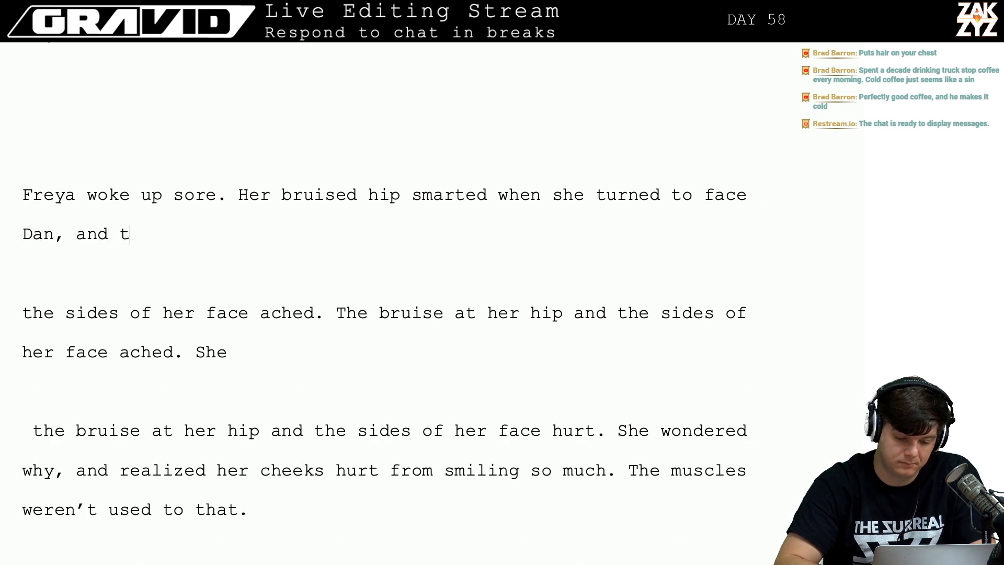
pyautogui.write('he sides of her face ached.')
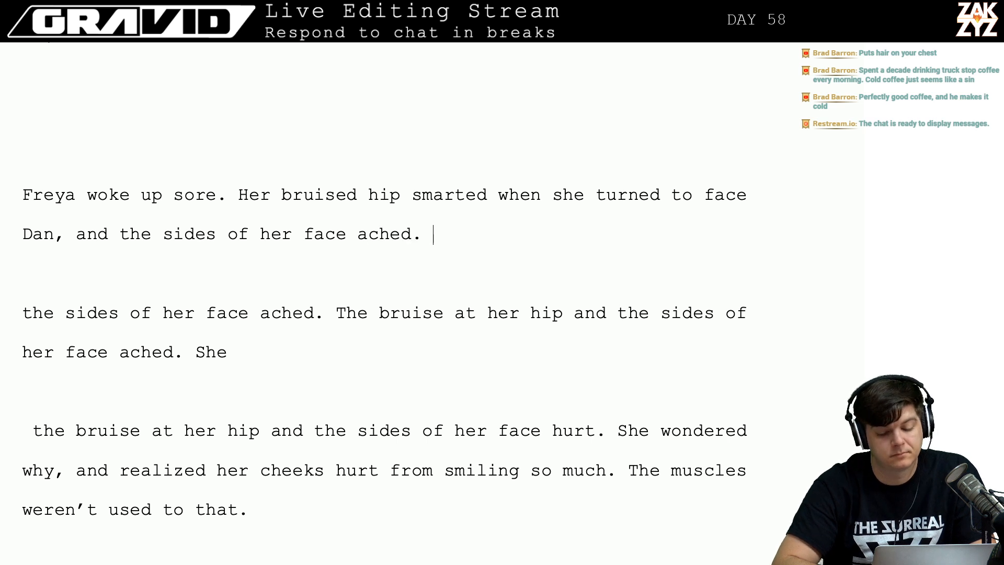
pyautogui.write(' SH')
pyautogui.press('BackSpace')
pyautogui.write('he')
pyautogui.press('BackSpace')
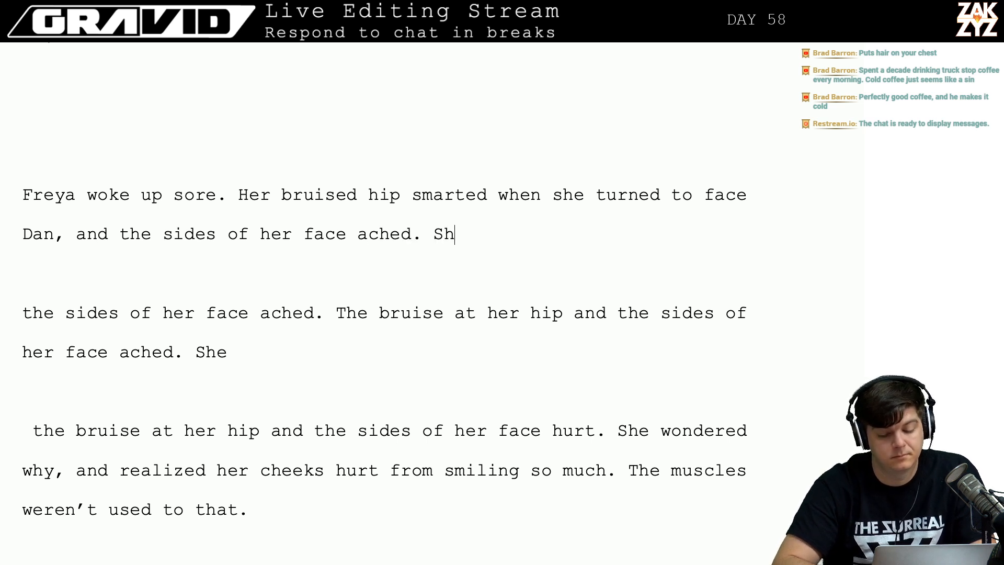
pyautogui.press('BackSpace')
pyautogui.press('BackSpace')
pyautogui.write('She wondere')
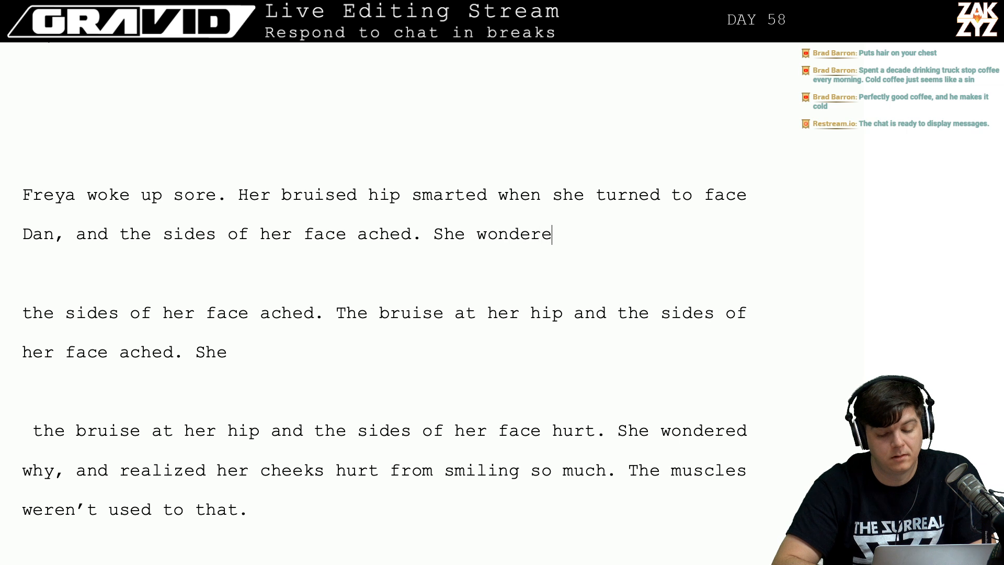
pyautogui.write('d how')
pyautogui.press('BackSpace')
pyautogui.write('ow ')
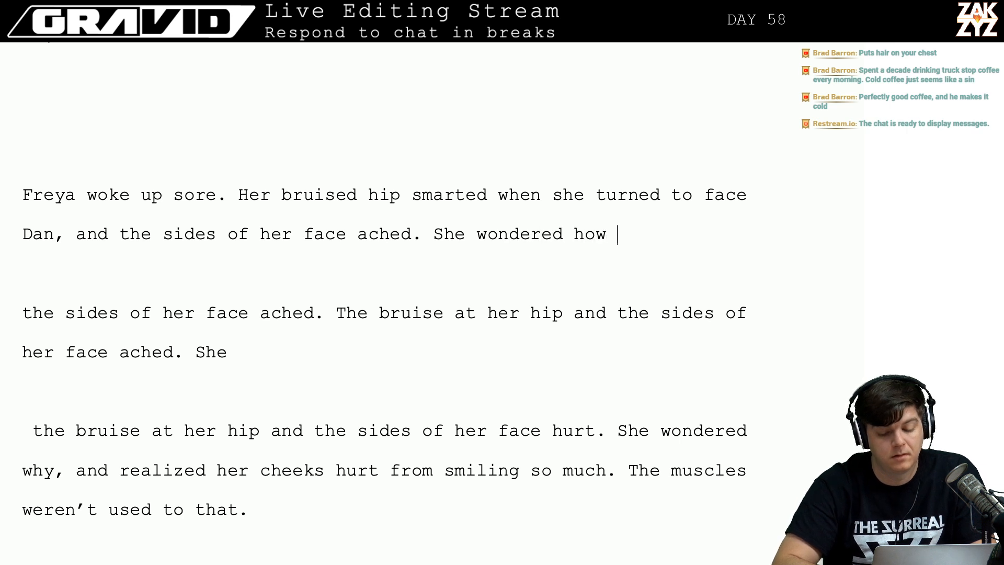
pyautogui.write('at')
pyautogui.press('BackSpace')
pyautogui.press('BackSpace')
pyautogui.press('BackSpace')
pyautogui.write('t')
pyautogui.press('BackSpace')
pyautogui.write('th')
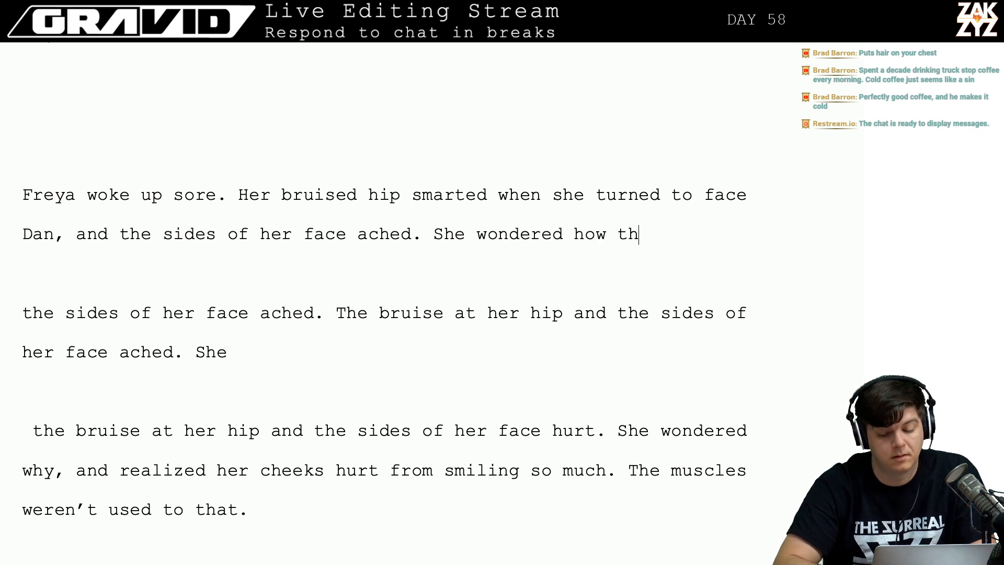
pyautogui.write('at had hape')
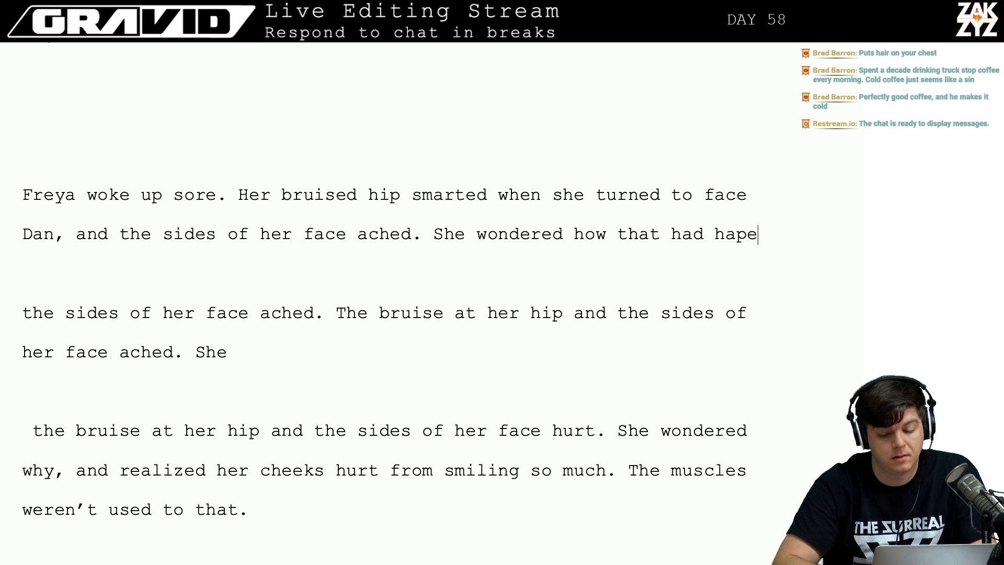
pyautogui.press('BackSpace')
pyautogui.write('pened,')
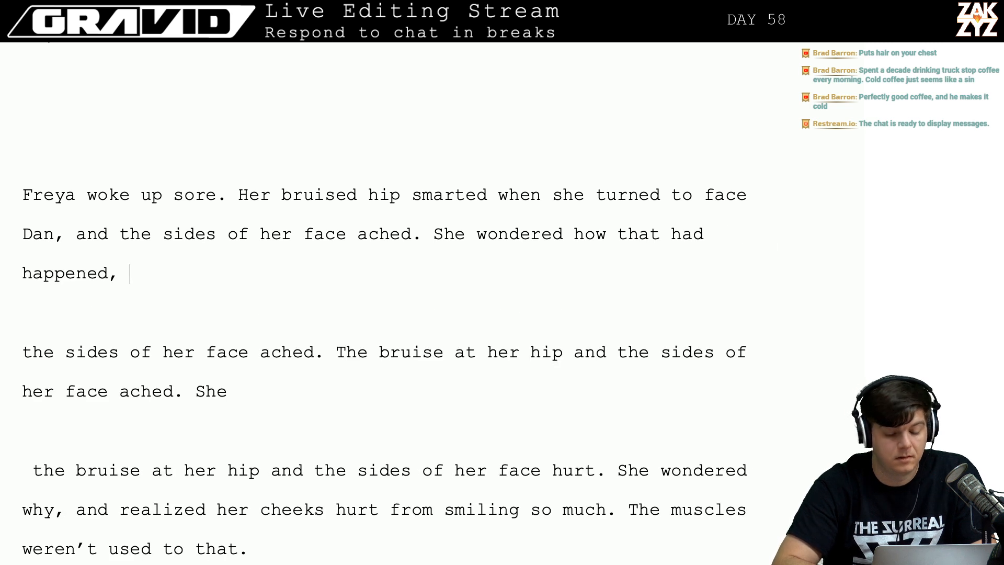
pyautogui.press('BackSpace')
pyautogui.press('BackSpace')
pyautogui.press('BackSpace')
pyautogui.press('BackSpace')
pyautogui.press('BackSpace')
pyautogui.press('BackSpace')
pyautogui.press('BackSpace')
pyautogui.press('BackSpace')
pyautogui.press('BackSpace')
pyautogui.press('BackSpace')
pyautogui.press('BackSpace')
pyautogui.press('BackSpace')
pyautogui.press('BackSpace')
pyautogui.press('BackSpace')
pyautogui.press('BackSpace')
pyautogui.press('BackSpace')
pyautogui.press('BackSpace')
pyautogui.press('BackSpace')
pyautogui.press('BackSpace')
pyautogui.press('BackSpace')
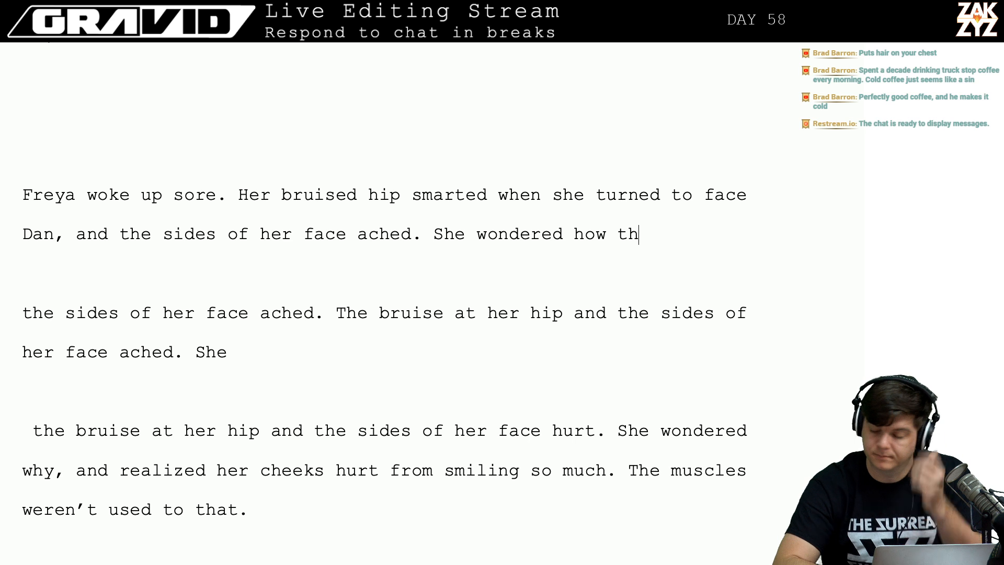
pyautogui.press('BackSpace')
pyautogui.press('BackSpace')
pyautogui.press('BackSpace')
pyautogui.press('BackSpace')
pyautogui.press('BackSpace')
pyautogui.press('BackSpace')
pyautogui.press('BackSpace')
pyautogui.press('BackSpace')
pyautogui.press('BackSpace')
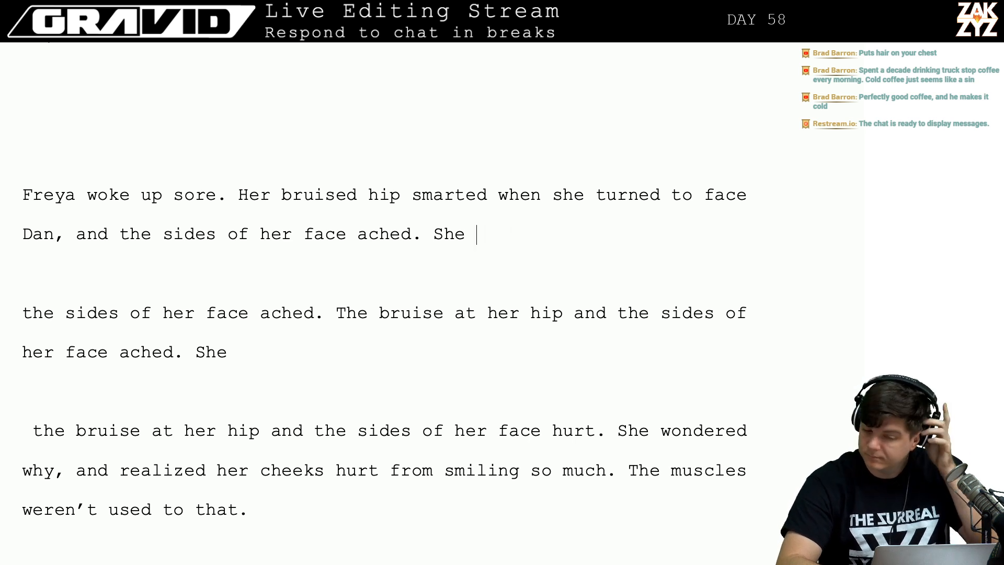
# Continue the last sentence of the opening paragraph as "She spent a few moments wondering why her cheeks hurt".
pyautogui.write('spent')
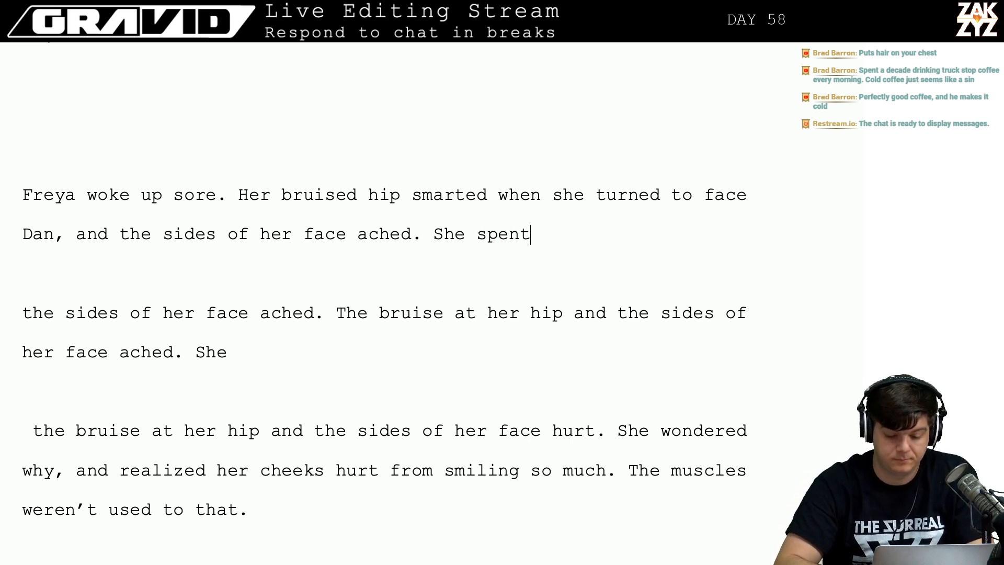
pyautogui.write(' a few moments ')
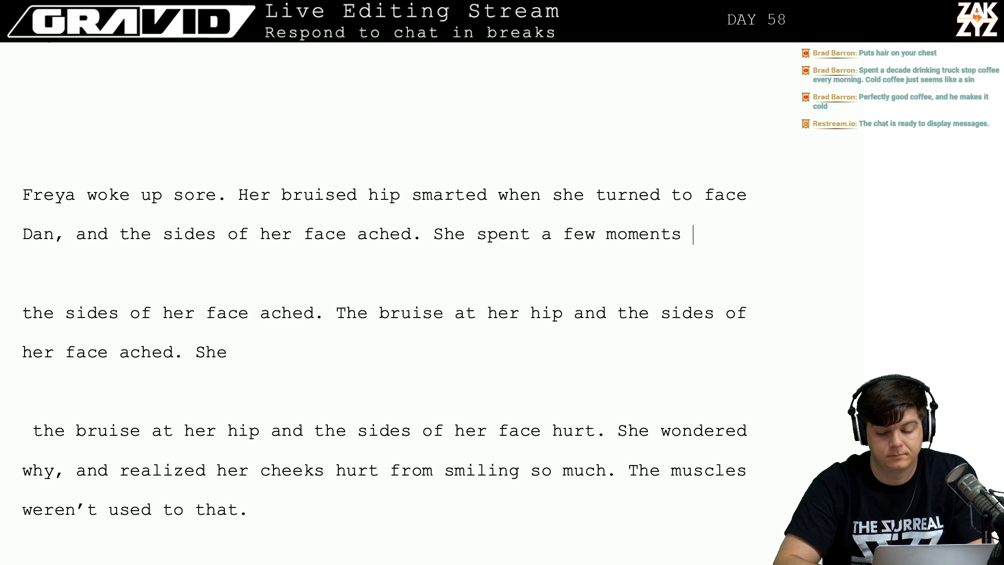
pyautogui.write('wondering ')
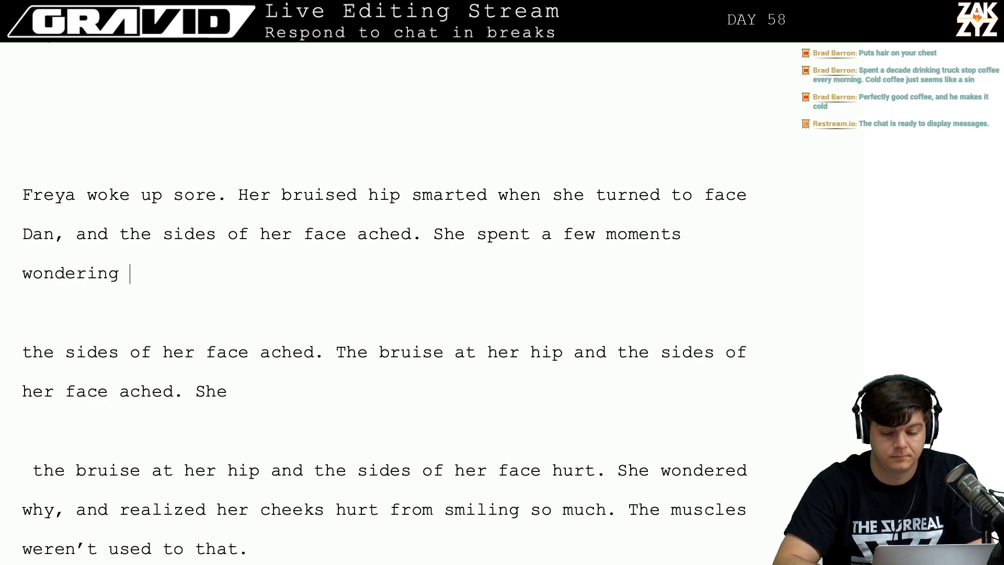
pyautogui.write('why her f')
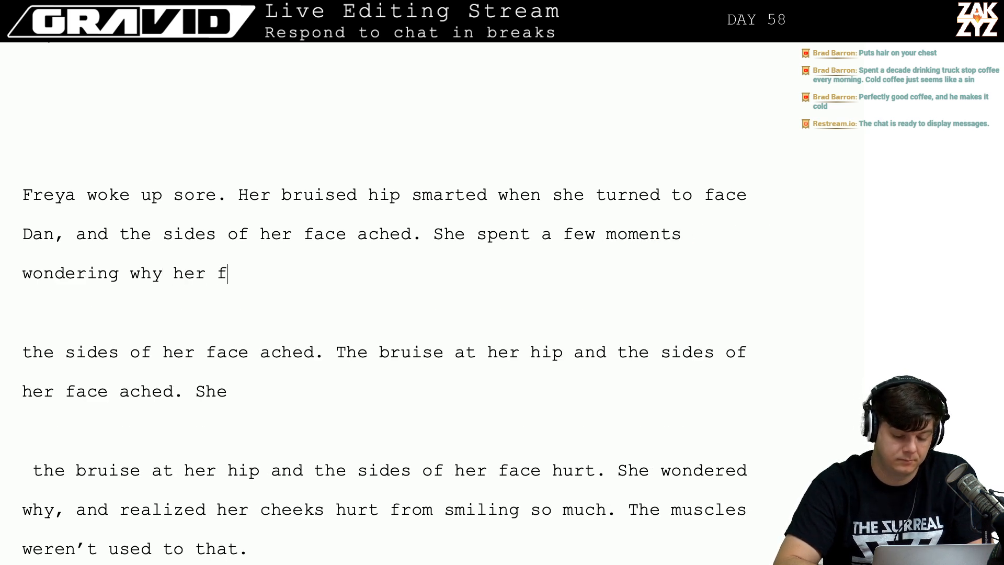
pyautogui.press('BackSpace')
pyautogui.press('BackSpace')
pyautogui.press('BackSpace')
pyautogui.press('BackSpace')
pyautogui.press('BackSpace')
pyautogui.write('her ')
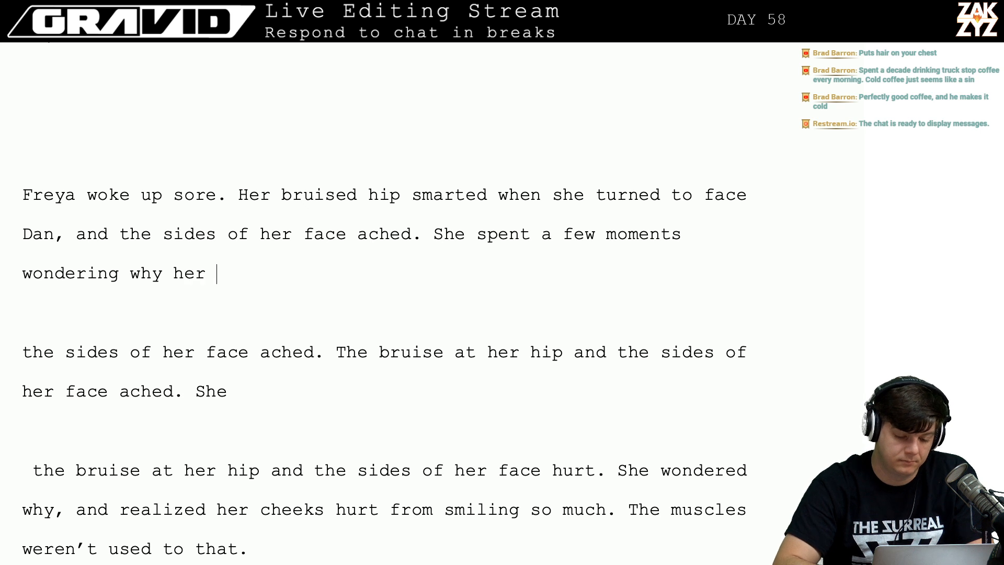
pyautogui.write('cheeks hur')
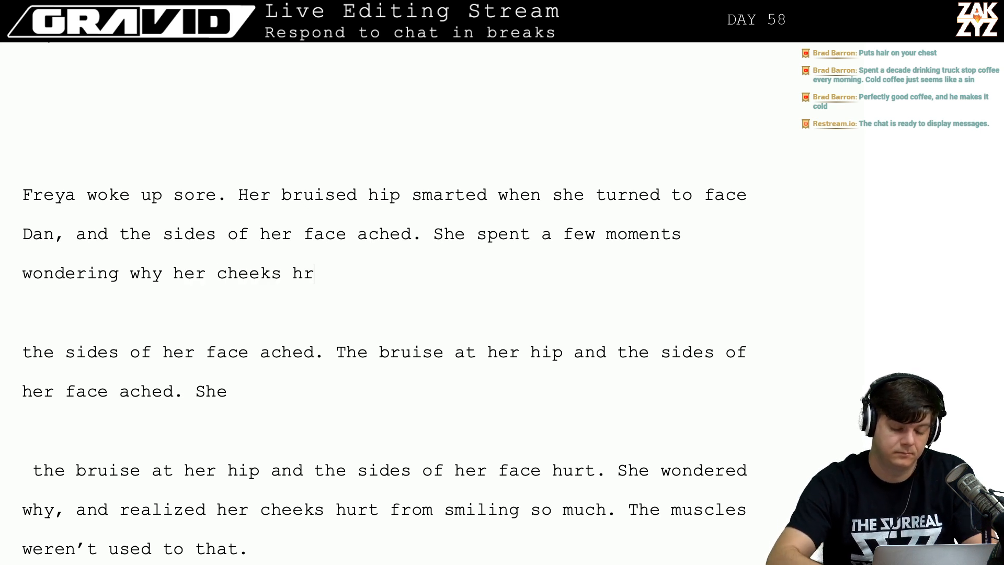
pyautogui.press('BackSpace')
pyautogui.write('urt')
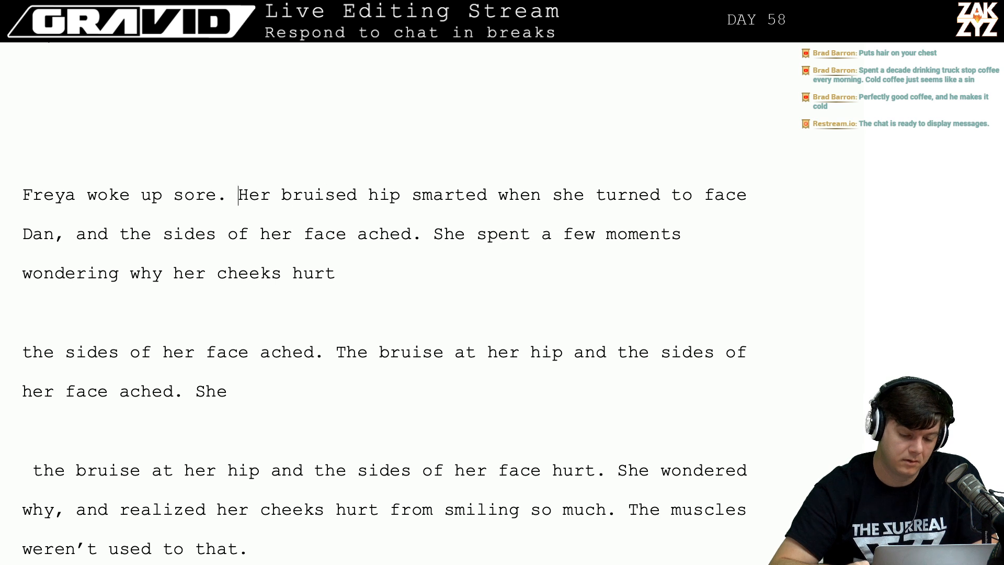
# Delete the draft wordings from "Her bruised hip smarted" through "The muscles weren't used to that.".
pyautogui.hotkey('shift', 'Down')
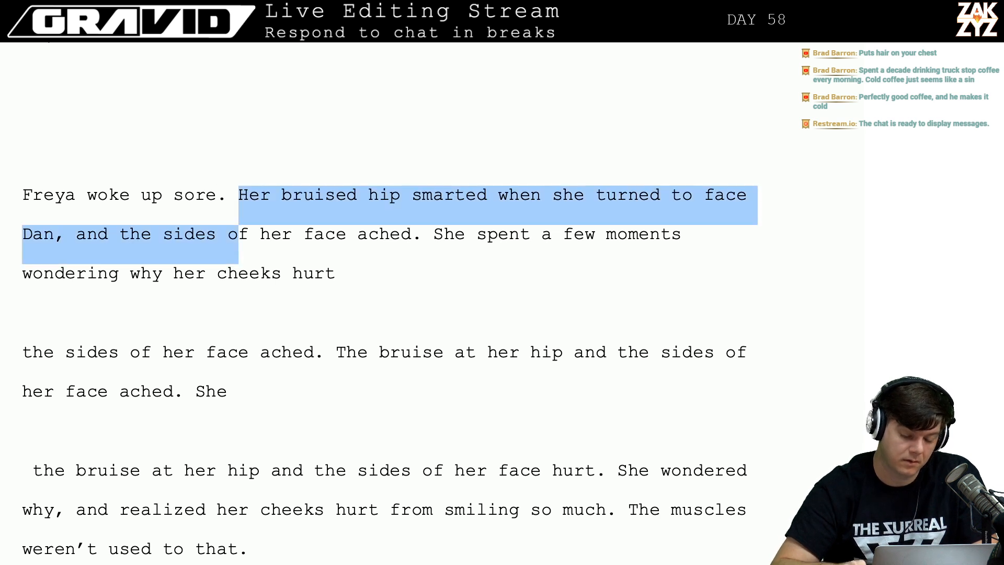
pyautogui.hotkey('shift', 'Right')
pyautogui.hotkey('shift', 'Right')
pyautogui.hotkey('shift', 'Right')
pyautogui.hotkey('shift', 'Right')
pyautogui.hotkey('shift', 'Right')
pyautogui.hotkey('shift', 'Right')
pyautogui.hotkey('shift', 'Right')
pyautogui.hotkey('shift', 'Right')
pyautogui.hotkey('shift', 'Right')
pyautogui.hotkey('shift', 'Down')
pyautogui.hotkey('shift', 'Down')
pyautogui.hotkey('shift', 'Down')
pyautogui.hotkey('shift', 'Down')
pyautogui.hotkey('shift', 'Down')
pyautogui.hotkey('shift', 'Down')
pyautogui.hotkey('shift', 'Down')
pyautogui.hotkey('shift', 'Down')
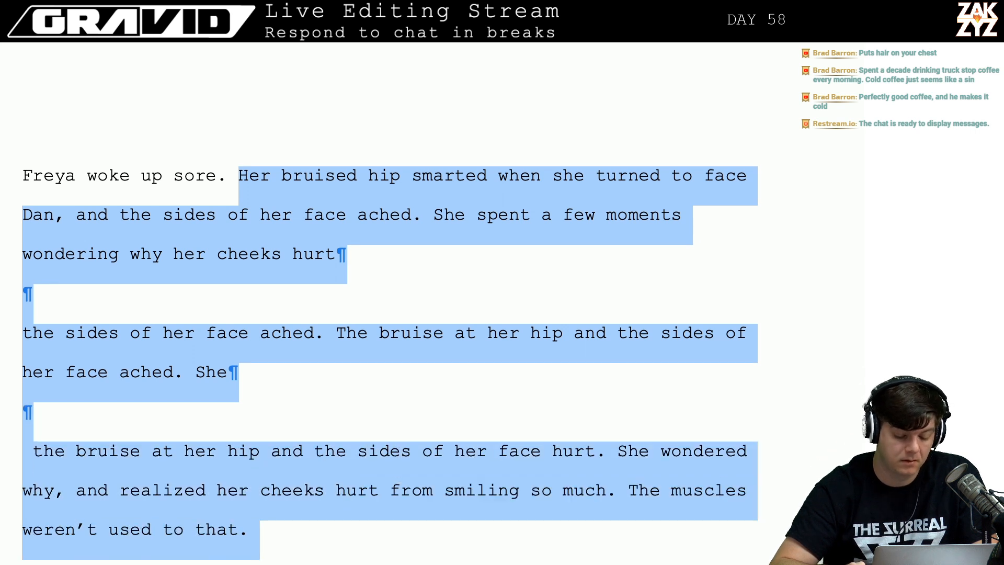
pyautogui.press('BackSpace')
# Clear the selected draft wordings and cut the opening line back to "Freya woke up sore" without its period.
pyautogui.write('T')
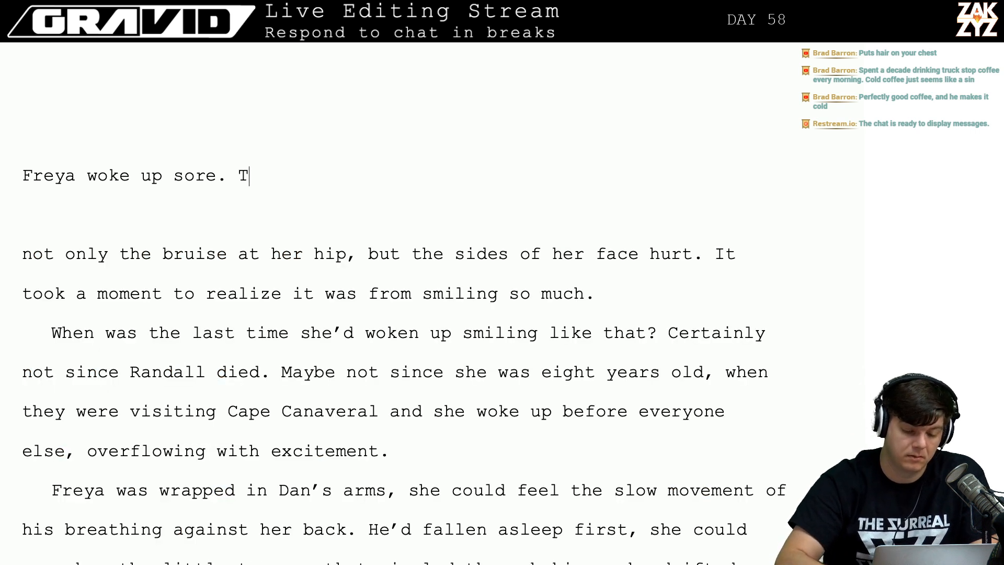
pyautogui.write('here was the')
pyautogui.press('BackSpace')
pyautogui.press('BackSpace')
pyautogui.press('BackSpace')
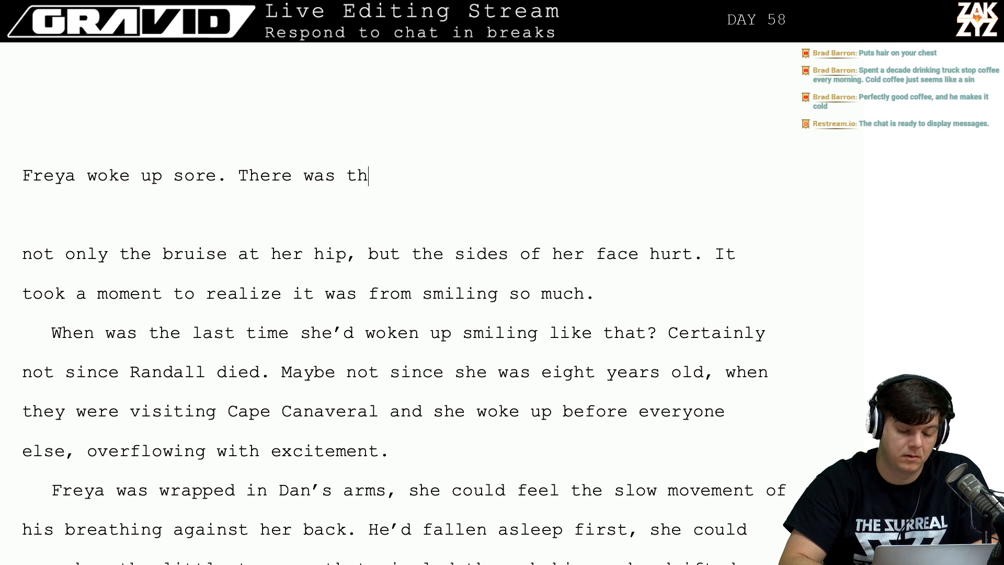
pyautogui.press('BackSpace')
pyautogui.press('BackSpace')
pyautogui.press('BackSpace')
pyautogui.press('BackSpace')
pyautogui.press('BackSpace')
pyautogui.press('BackSpace')
pyautogui.press('BackSpace')
pyautogui.press('BackSpace')
pyautogui.press('BackSpace')
pyautogui.press('BackSpace')
pyautogui.press('BackSpace')
pyautogui.press('BackSpace')
pyautogui.press('BackSpace')
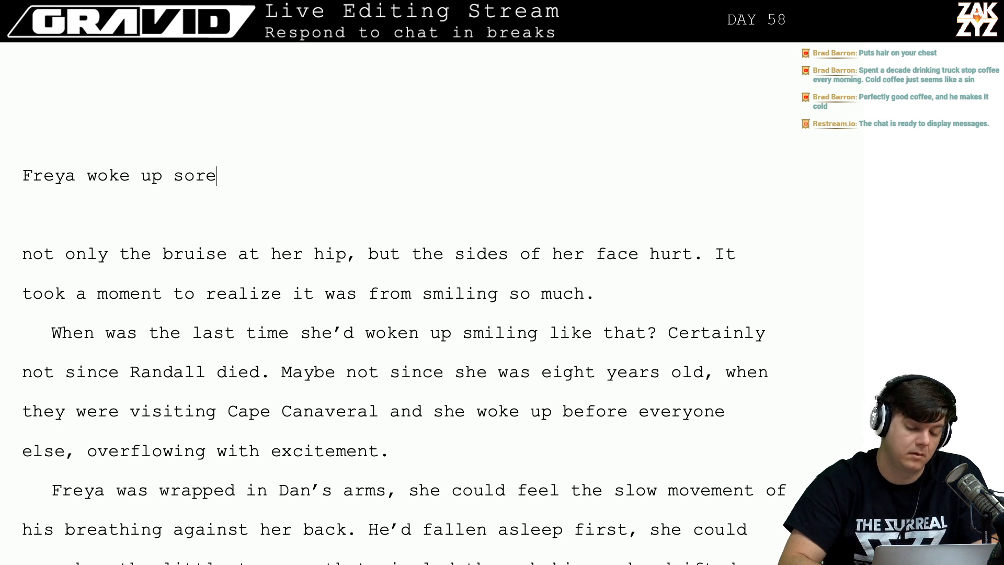
# Continue the opening sentence with ", smarting when she rolled onto the new bruise on her hip." and start the following sentence with "The side".
pyautogui.write(', smarting')
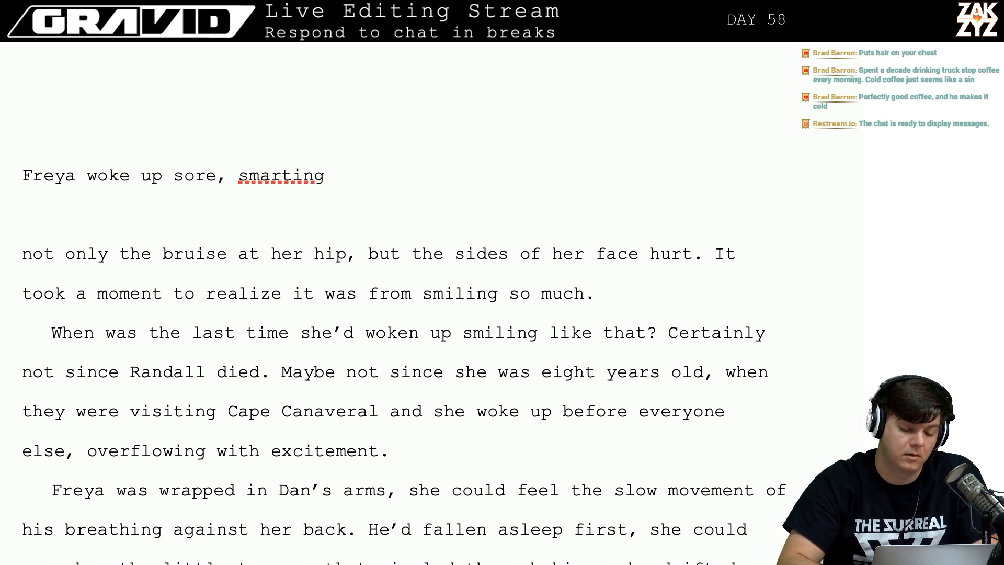
pyautogui.write(' when she rol')
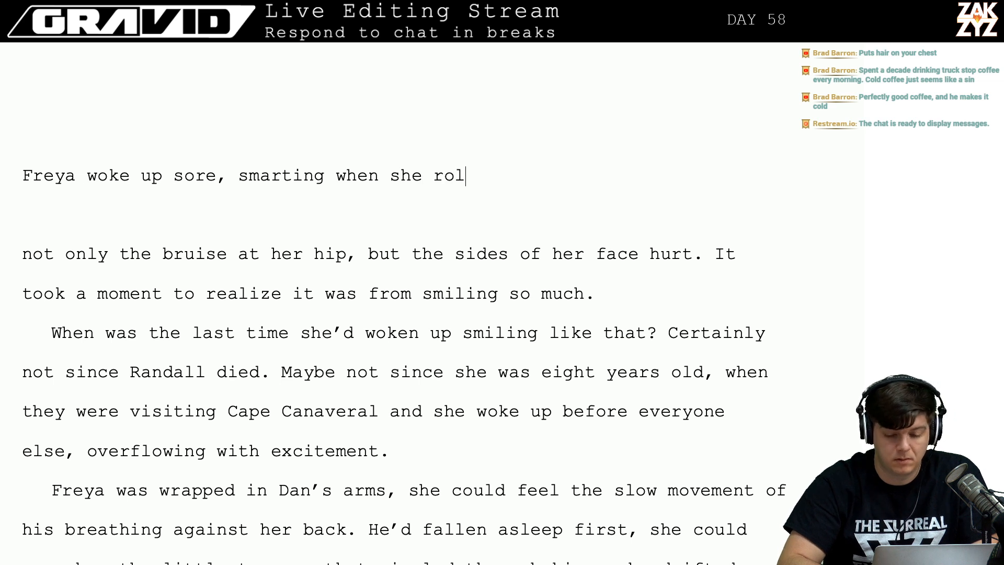
pyautogui.write('led ont')
pyautogui.press('BackSpace')
pyautogui.press('BackSpace')
pyautogui.press('BackSpace')
pyautogui.press('BackSpace')
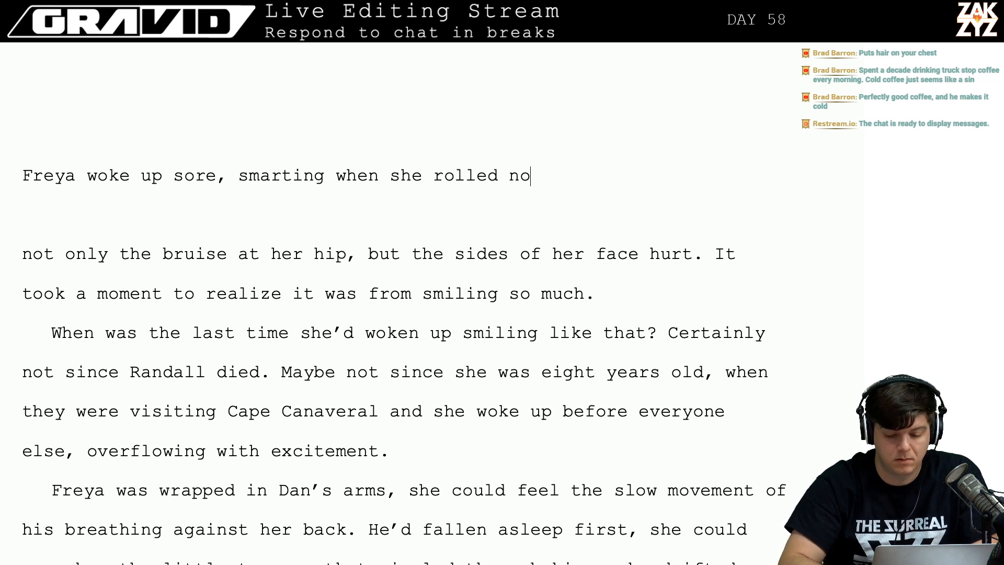
pyautogui.write('onto the new')
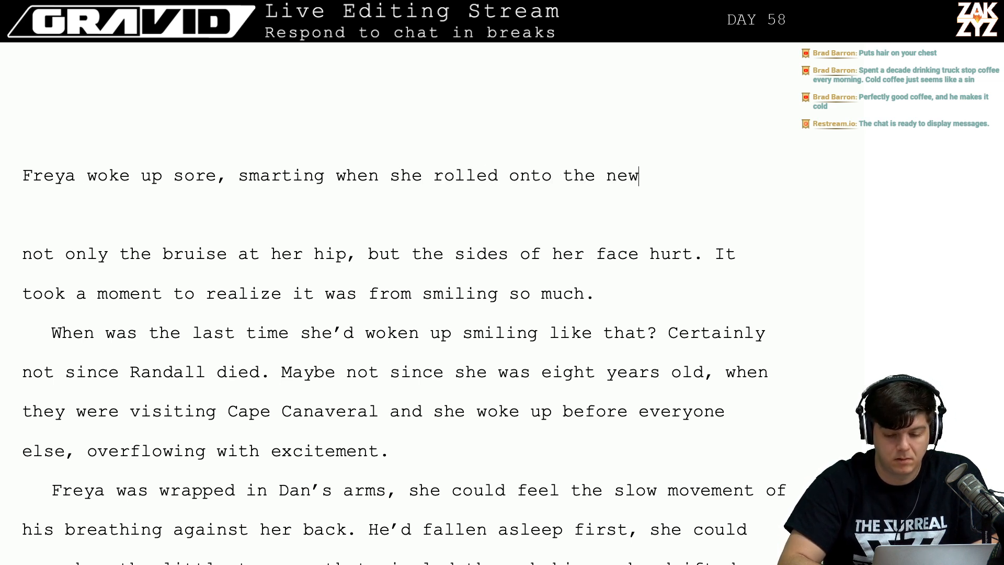
pyautogui.write(' bruise on her ')
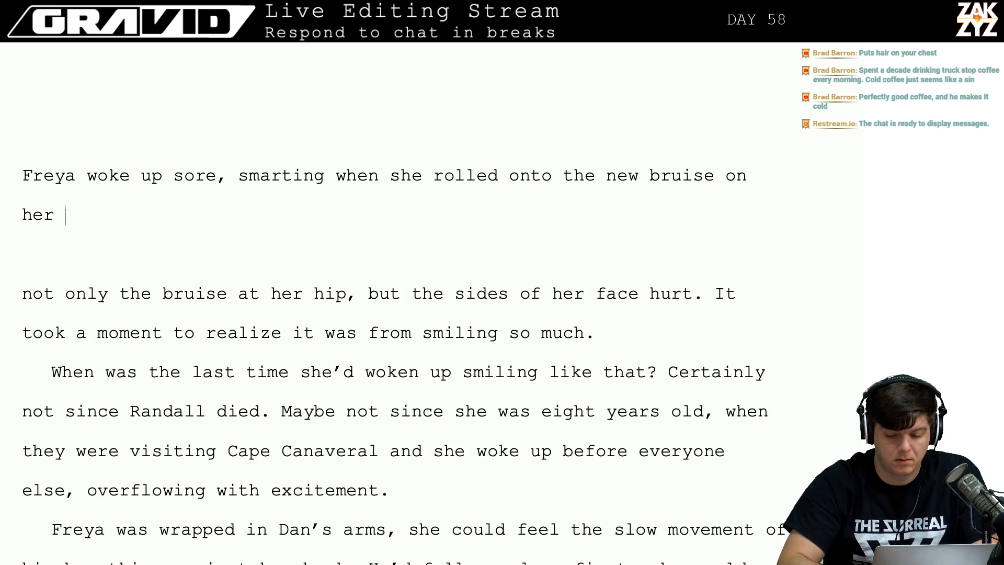
pyautogui.write('hip. The side')
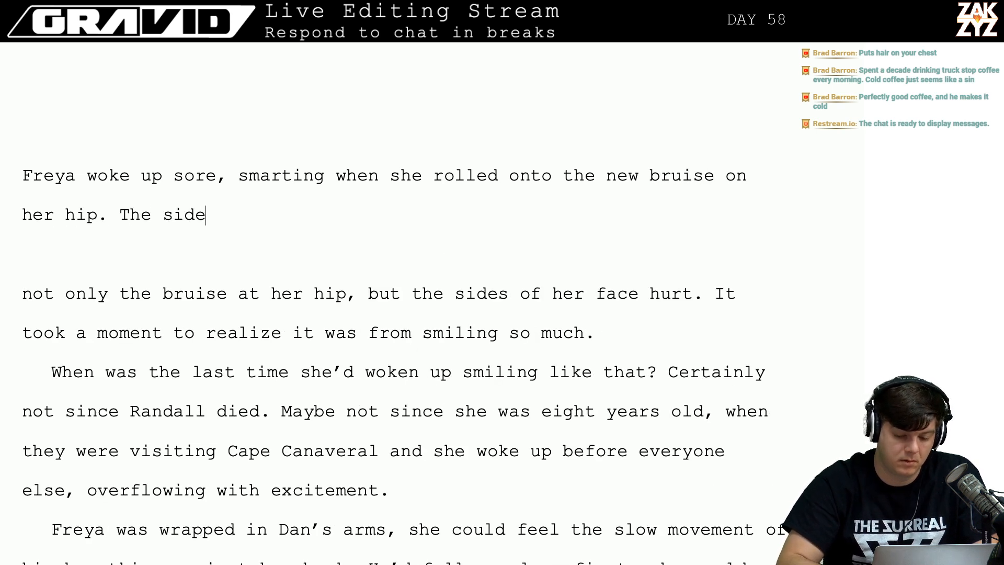
# Complete the second sentence as "The sides of her face ached as well, it took her a moment to figure out why.".
pyautogui.write('s of her face ac')
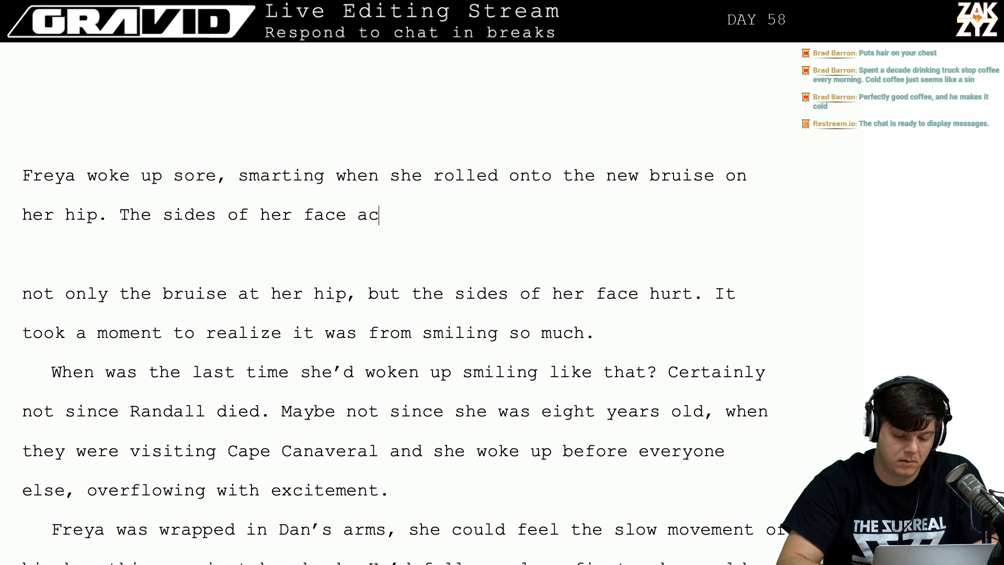
pyautogui.write('hed as well')
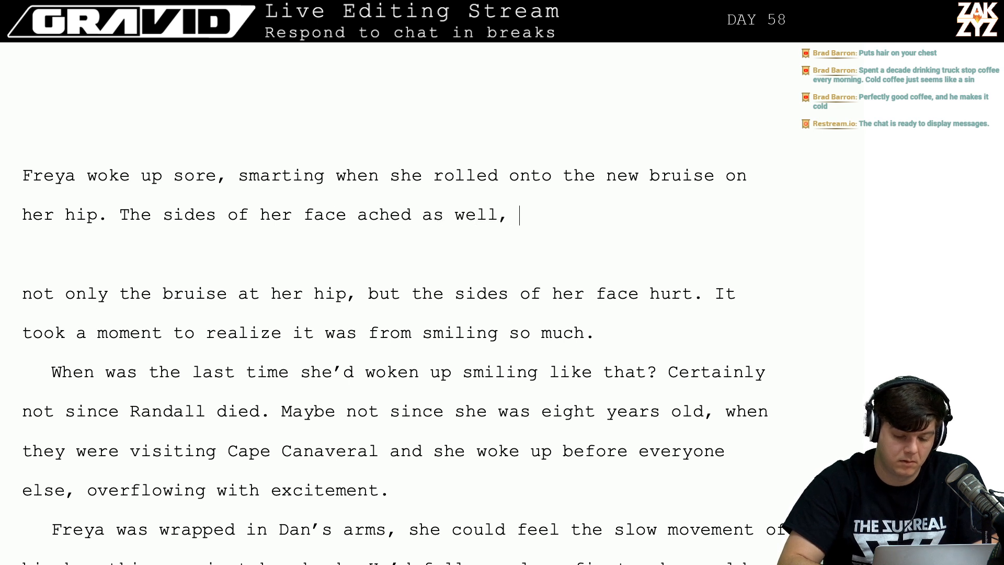
pyautogui.write(', it took her ')
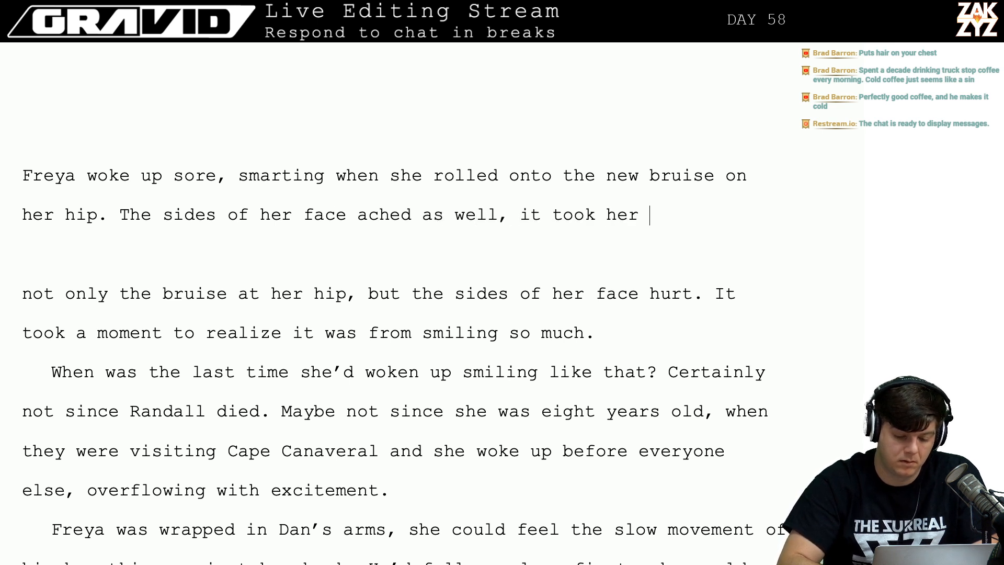
pyautogui.write('a moment to figur')
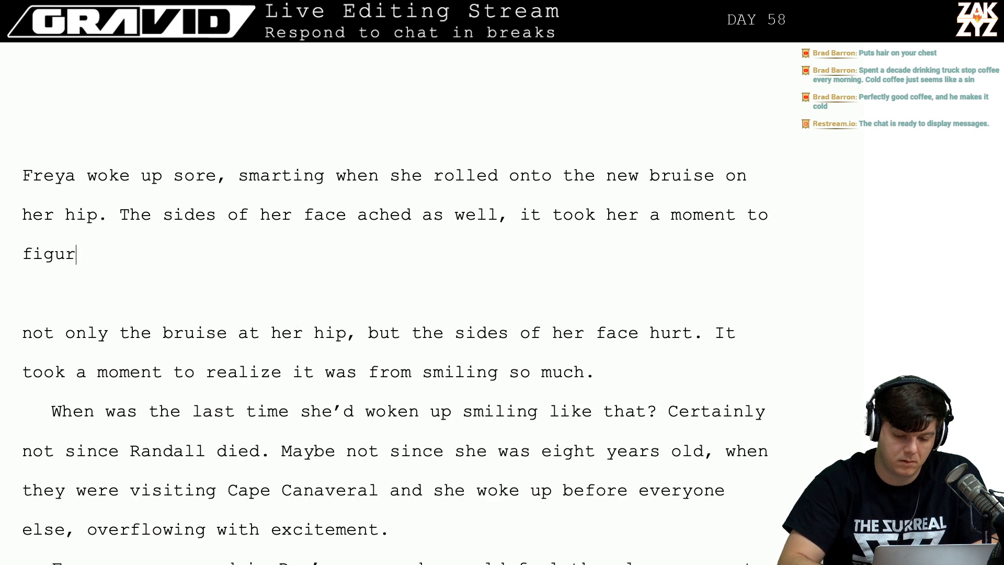
pyautogui.write('e out why.')
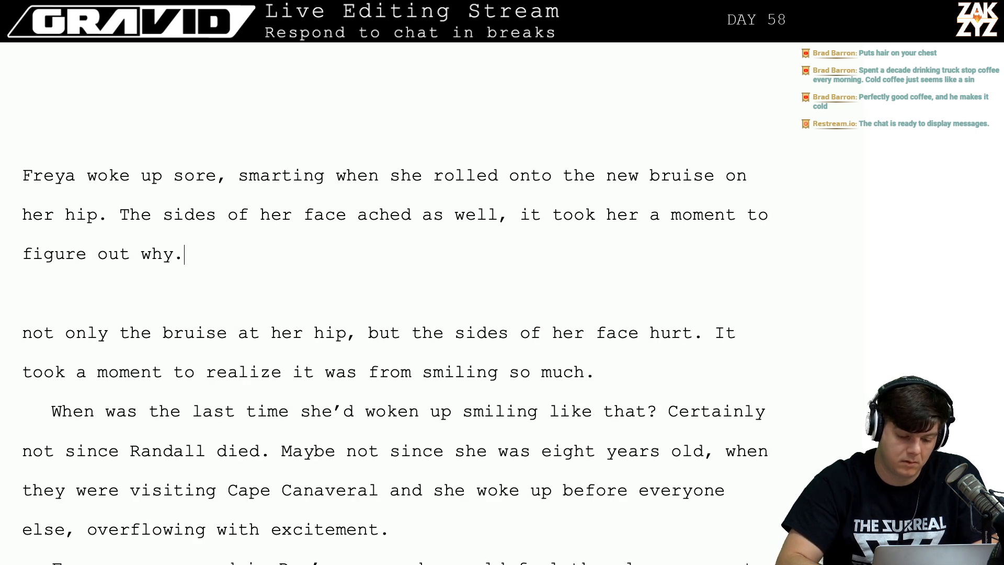
pyautogui.write(' She was tired')
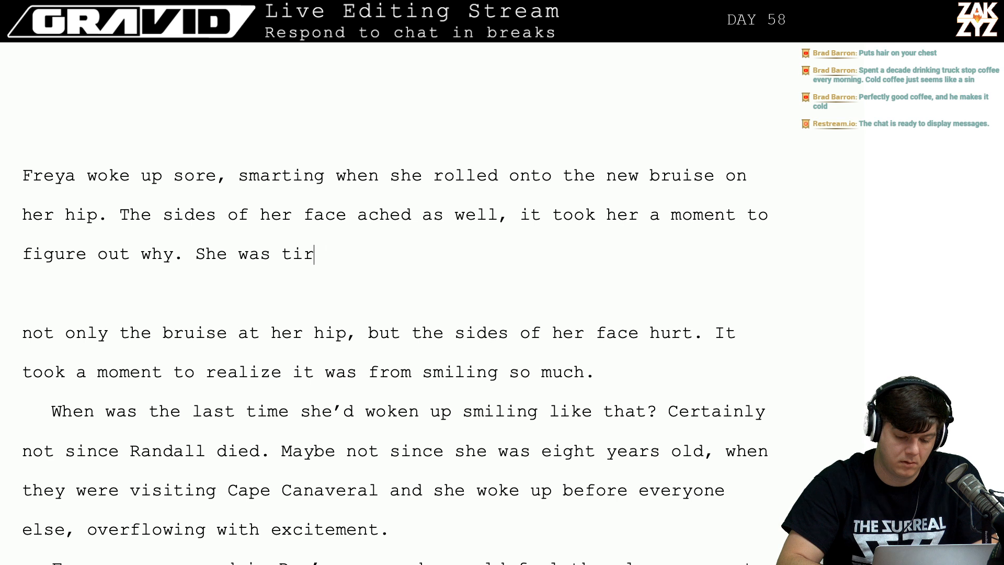
pyautogui.press('BackSpace')
pyautogui.press('BackSpace')
pyautogui.press('BackSpace')
pyautogui.press('BackSpace')
pyautogui.press('BackSpace')
pyautogui.press('BackSpace')
pyautogui.press('BackSpace')
pyautogui.press('BackSpace')
pyautogui.press('BackSpace')
pyautogui.press('BackSpace')
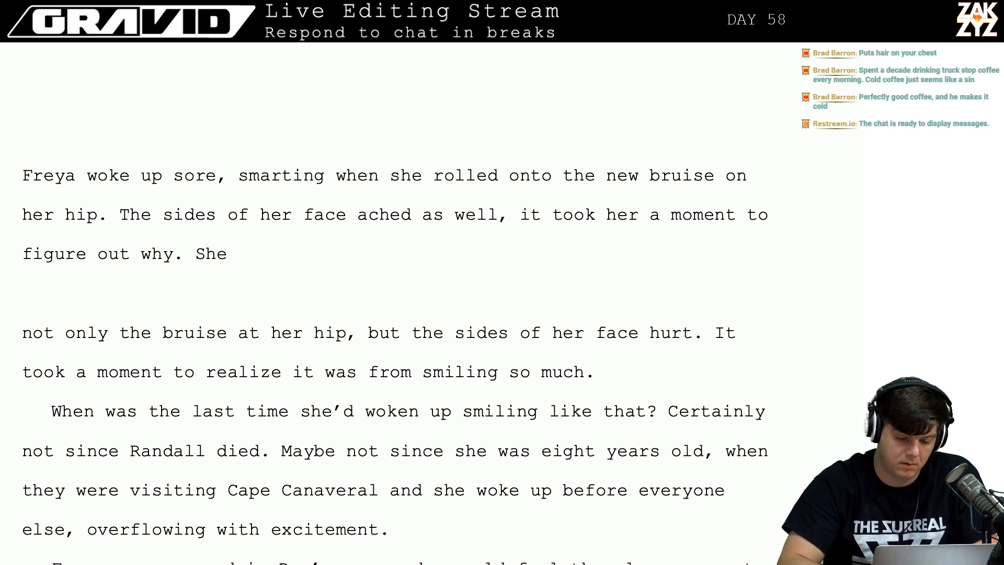
pyautogui.write('was sm')
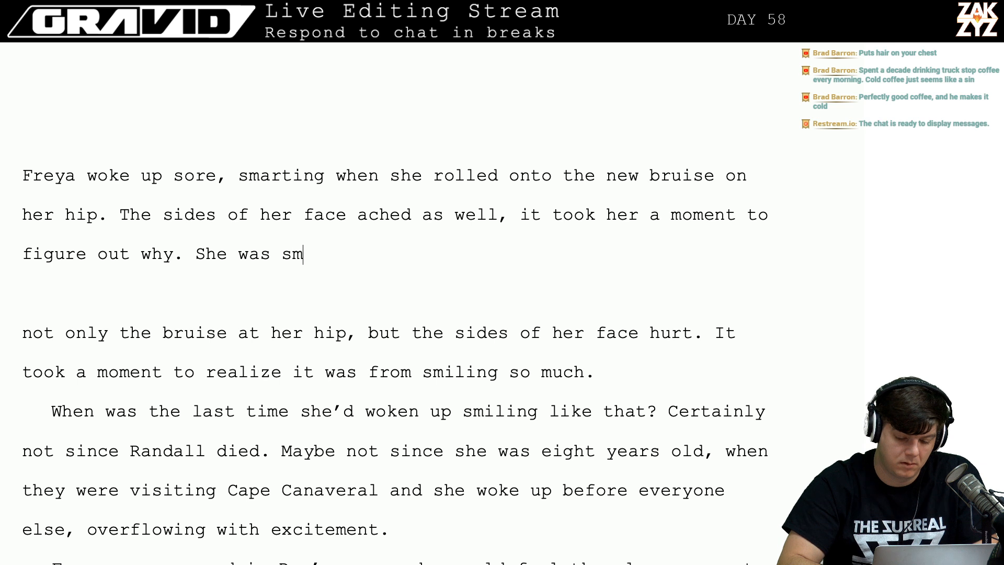
pyautogui.press('BackSpace')
pyautogui.press('BackSpace')
pyautogui.press('BackSpace')
pyautogui.press('BackSpace')
pyautogui.press('BackSpace')
pyautogui.press('BackSpace')
pyautogui.press('BackSpace')
pyautogui.press('BackSpace')
pyautogui.press('BackSpace')
pyautogui.press('BackSpace')
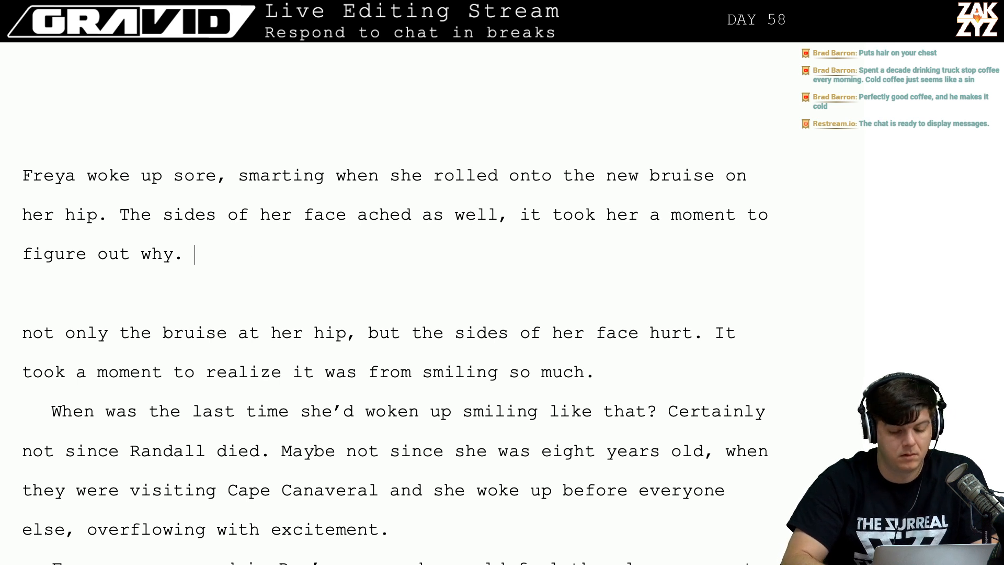
# Add the sentence "It was from smiling so much, the muscles weren't used to it." to the end of the opening paragraph.
pyautogui.write('It was from sm')
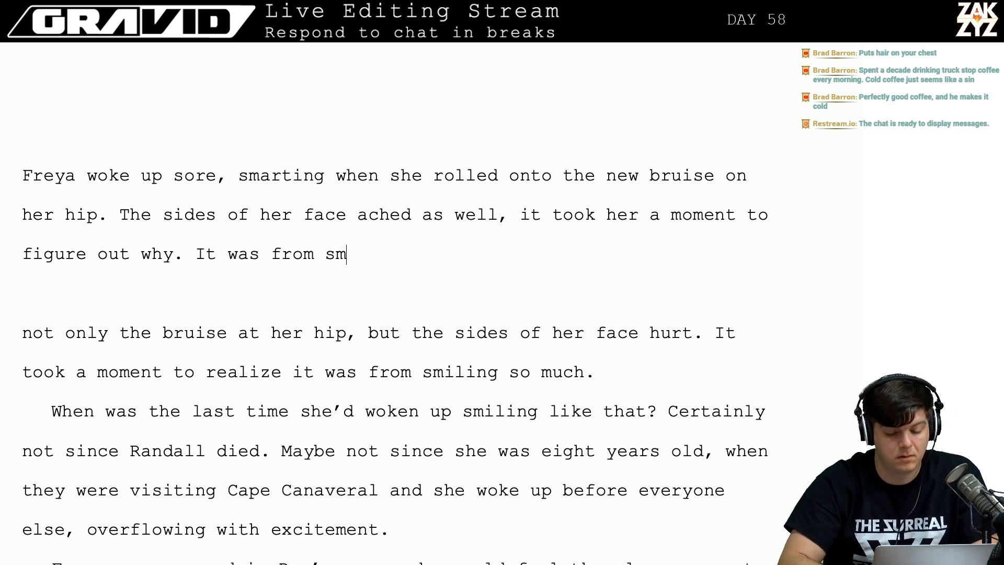
pyautogui.write('iling so much,')
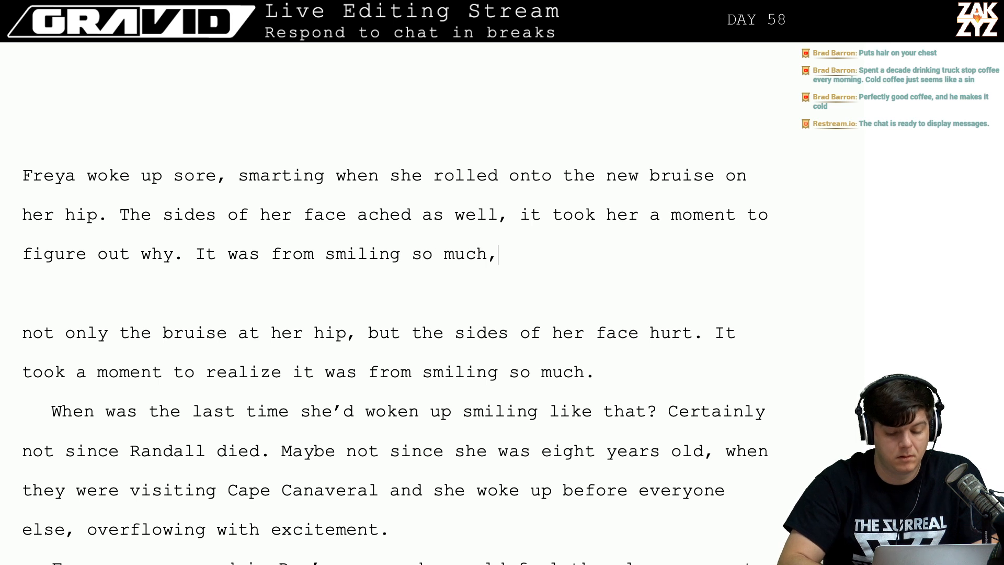
pyautogui.write(' the muscles')
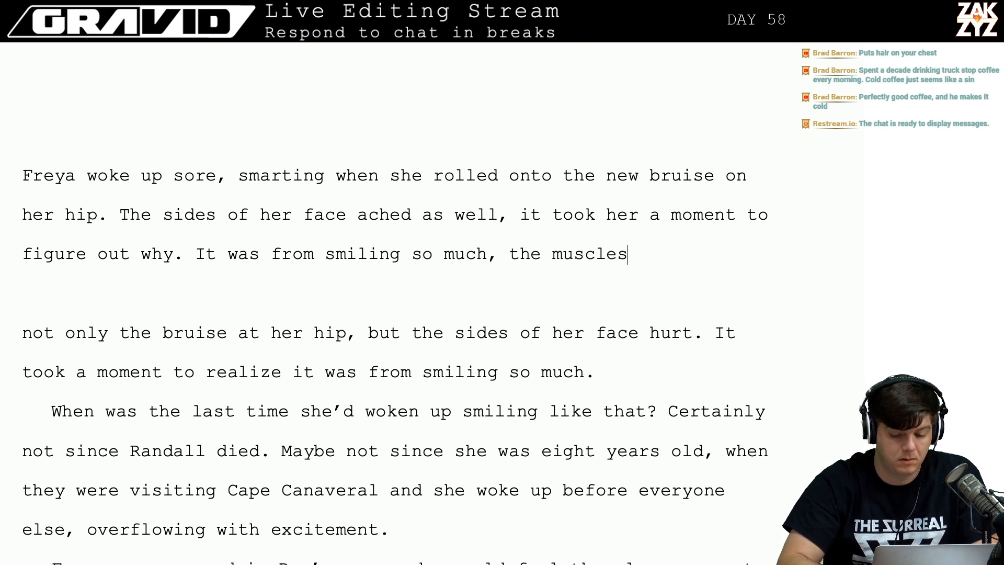
pyautogui.write(" weren't used to it.")
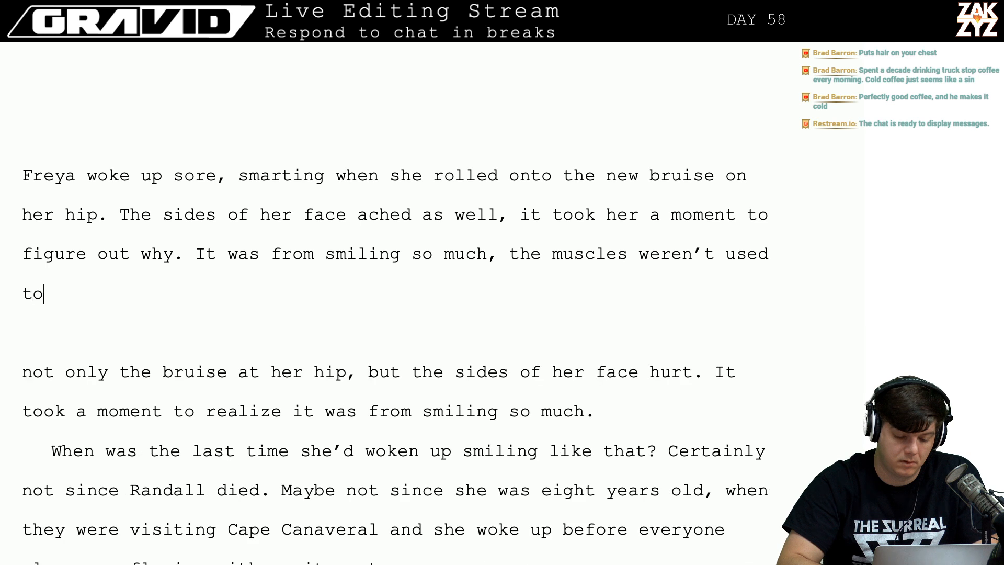
# Delete the blank line and the old draft text from "not only the bruise at her hip" through "smiling so much.".
pyautogui.hotkey('shift', 'Up')
pyautogui.hotkey('shift', 'Down')
pyautogui.hotkey('shift', 'Down')
pyautogui.hotkey('shift', 'Down')
pyautogui.hotkey('shift', 'Down')
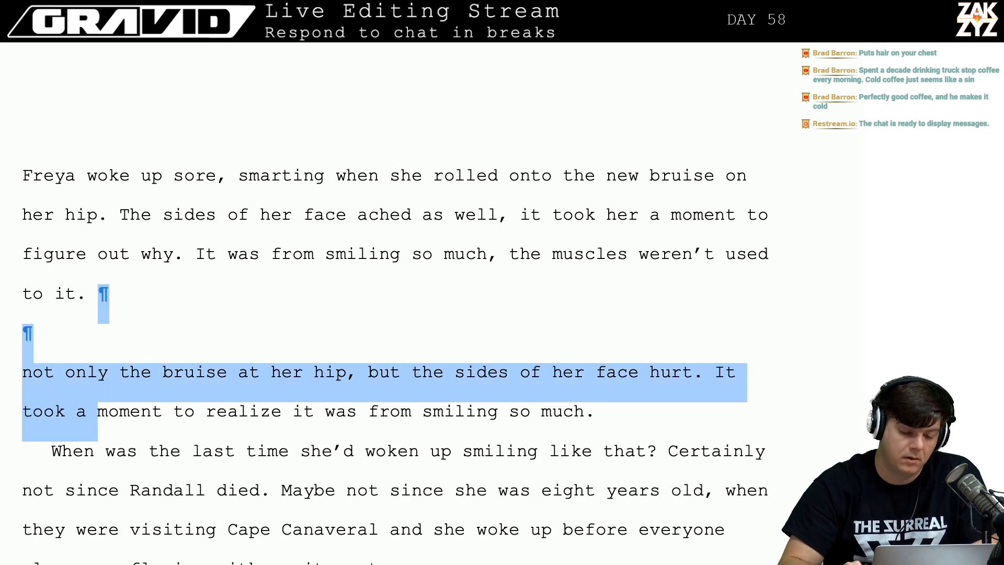
pyautogui.hotkey('shift', 'Right')
pyautogui.hotkey('shift', 'Right')
pyautogui.hotkey('shift', 'Right')
pyautogui.hotkey('shift', 'Right')
pyautogui.hotkey('shift', 'Right')
pyautogui.hotkey('shift', 'Right')
pyautogui.hotkey('shift', 'Right')
pyautogui.hotkey('shift', 'Right')
pyautogui.hotkey('shift', 'Right')
pyautogui.hotkey('shift', 'Right')
pyautogui.hotkey('shift', 'Right')
pyautogui.hotkey('shift', 'Right')
pyautogui.hotkey('shift', 'Right')
pyautogui.hotkey('shift', 'Right')
pyautogui.hotkey('shift', 'Right')
pyautogui.hotkey('shift', 'Right')
pyautogui.hotkey('shift', 'Right')
pyautogui.hotkey('shift', 'Right')
pyautogui.hotkey('shift', 'Right')
pyautogui.hotkey('shift', 'Right')
pyautogui.hotkey('shift', 'Right')
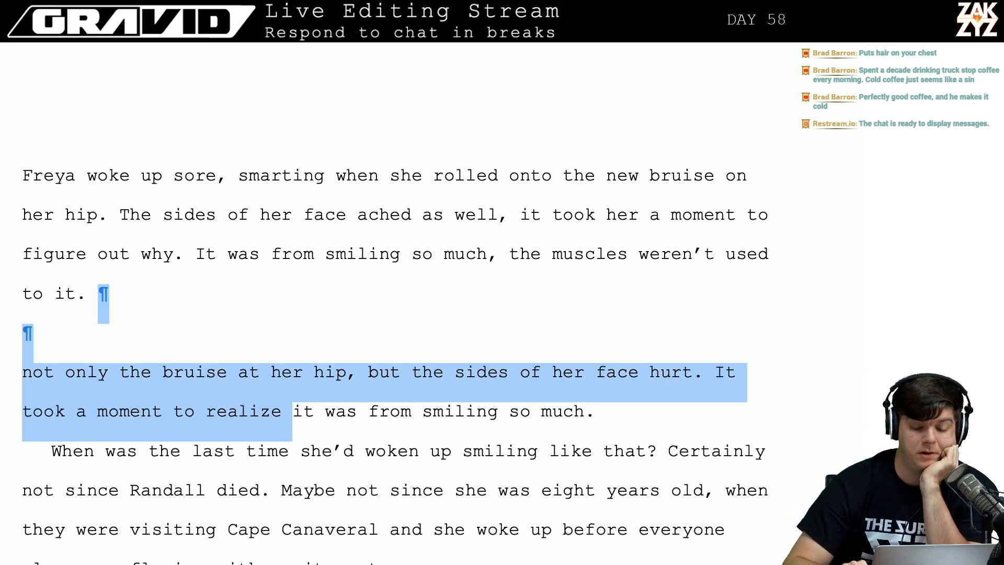
pyautogui.hotkey('shift', 'Right')
pyautogui.hotkey('shift', 'Right')
pyautogui.hotkey('shift', 'Right')
pyautogui.hotkey('shift', 'Right')
pyautogui.hotkey('shift', 'Right')
pyautogui.hotkey('shift', 'Right')
pyautogui.hotkey('shift', 'Right')
pyautogui.hotkey('shift', 'Right')
pyautogui.hotkey('shift', 'Right')
pyautogui.hotkey('shift', 'Right')
pyautogui.hotkey('shift', 'Right')
pyautogui.hotkey('shift', 'Right')
pyautogui.hotkey('shift', 'Right')
pyautogui.hotkey('shift', 'Right')
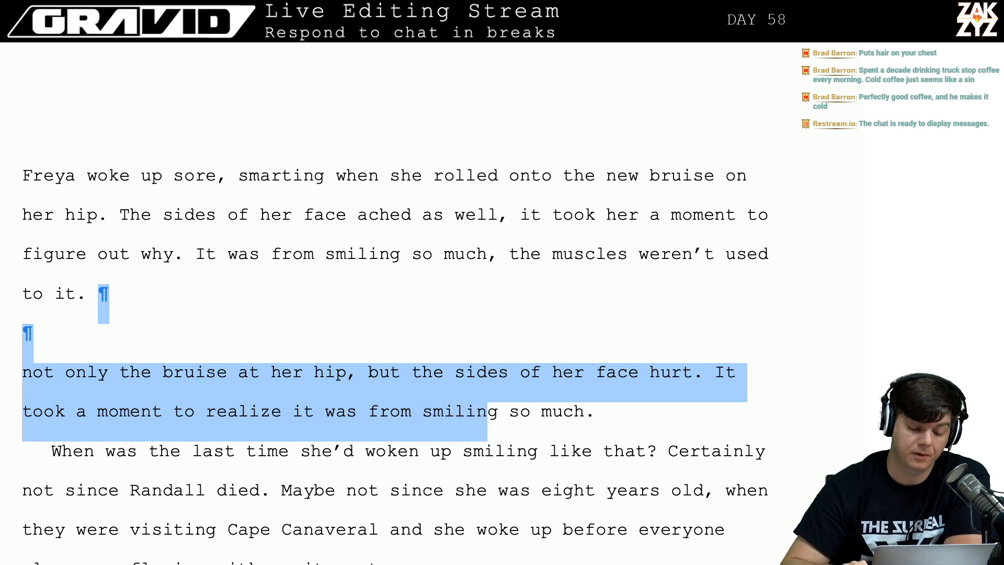
pyautogui.hotkey('shift', 'Right')
pyautogui.hotkey('shift', 'Right')
pyautogui.hotkey('shift', 'Right')
pyautogui.hotkey('shift', 'Right')
pyautogui.hotkey('shift', 'Right')
pyautogui.hotkey('shift', 'Right')
pyautogui.hotkey('shift', 'Right')
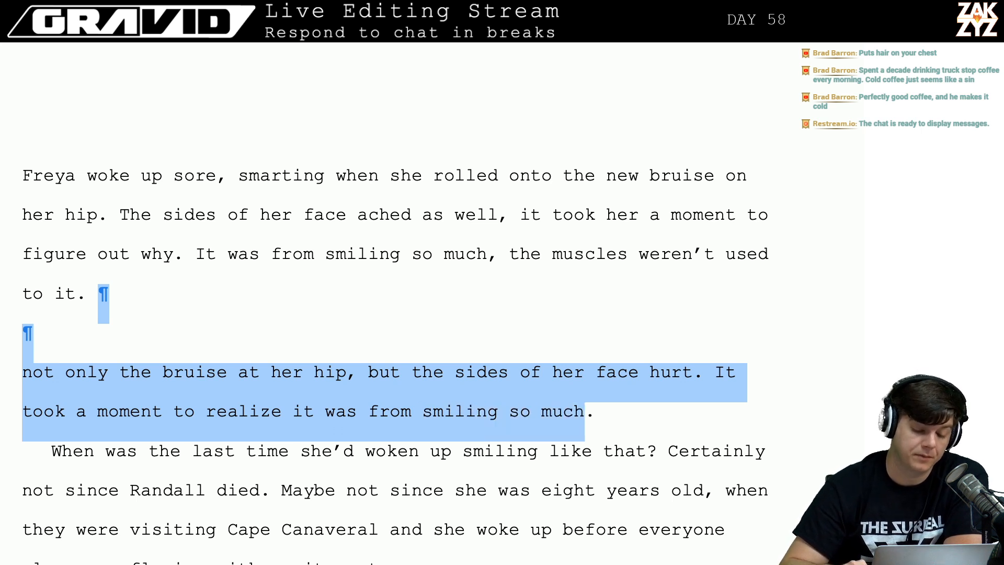
pyautogui.hotkey('shift', 'Right')
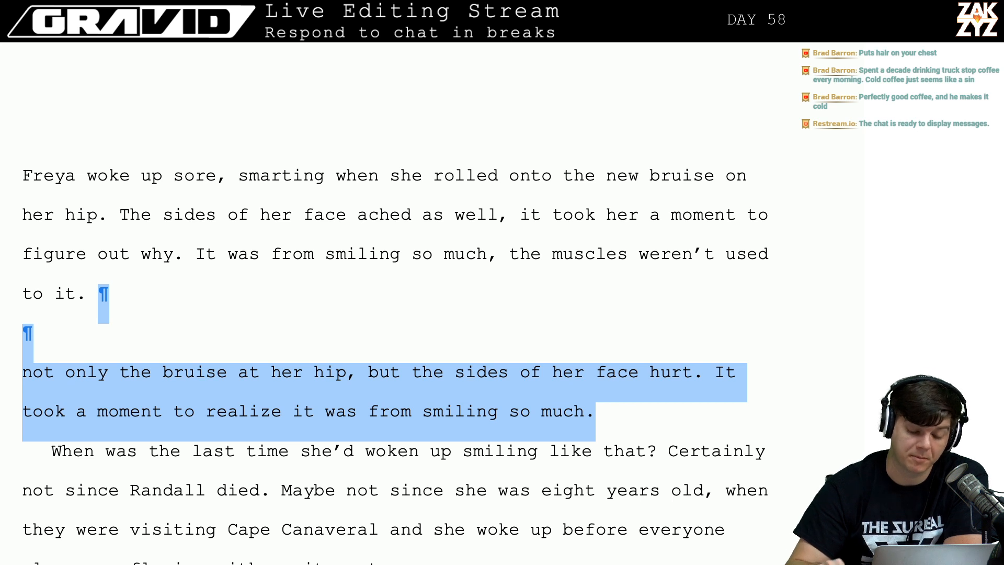
pyautogui.press('BackSpace')
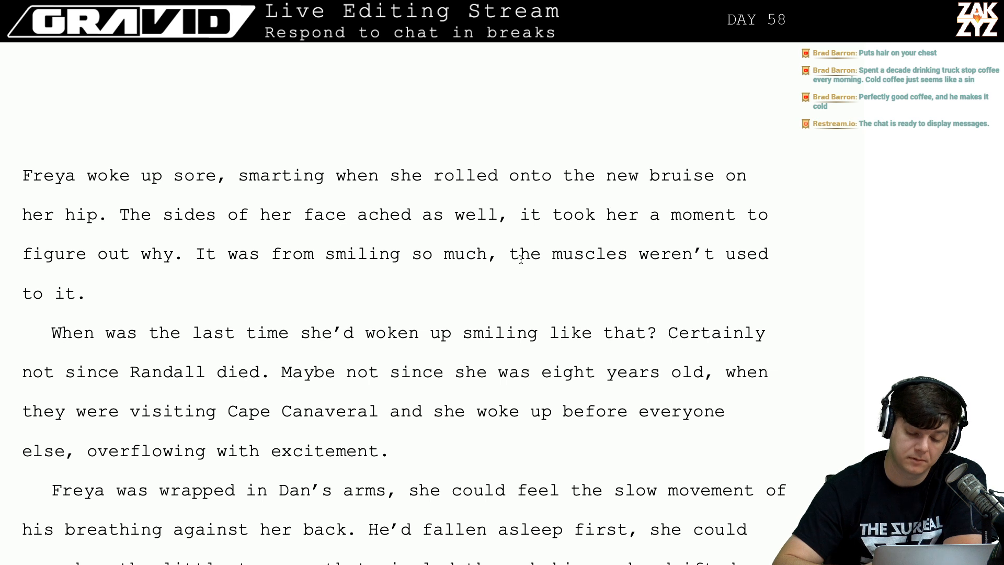
# Change "the muscles" to "her muscles" in the last sentence of the opening paragraph.
pyautogui.press('Right')
pyautogui.press('Right')
pyautogui.press('BackSpace')
pyautogui.press('BackSpace')
pyautogui.press('BackSpace')
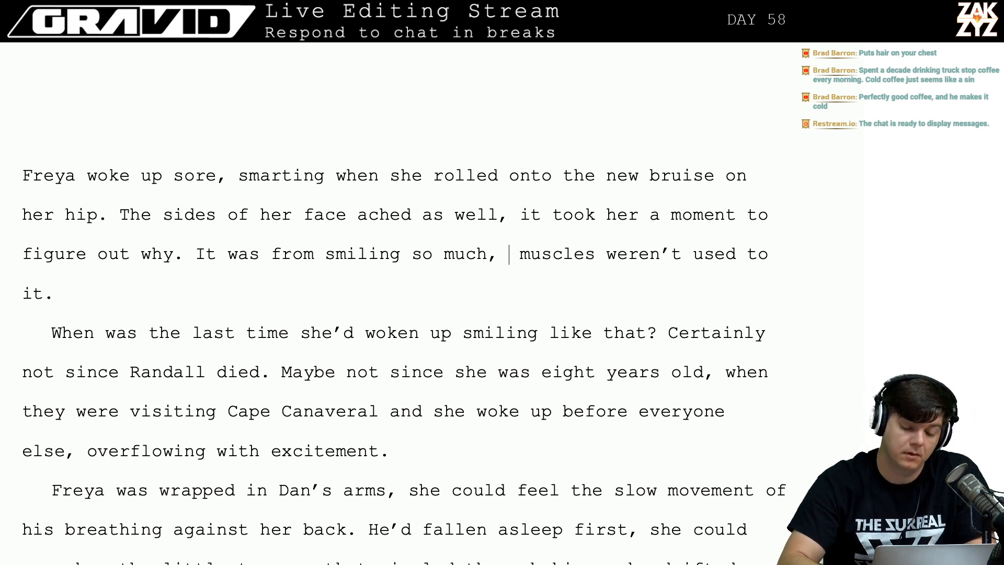
pyautogui.write('her')
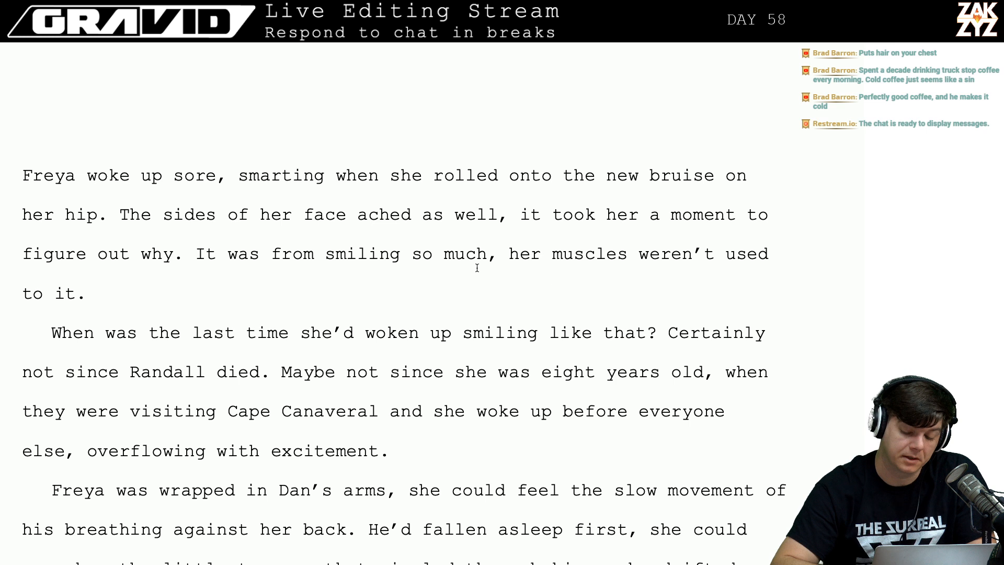
# Add the sentence "She kept smiling anyway, it didn't matter if it hurt." to the end of the opening paragraph.
pyautogui.scroll(-1, 519, 351)
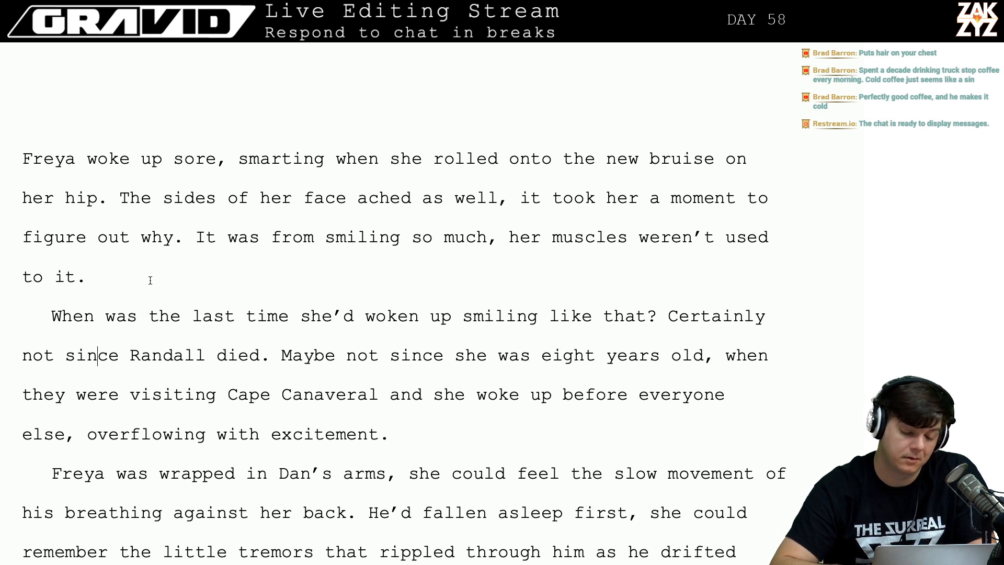
pyautogui.write('She grinn')
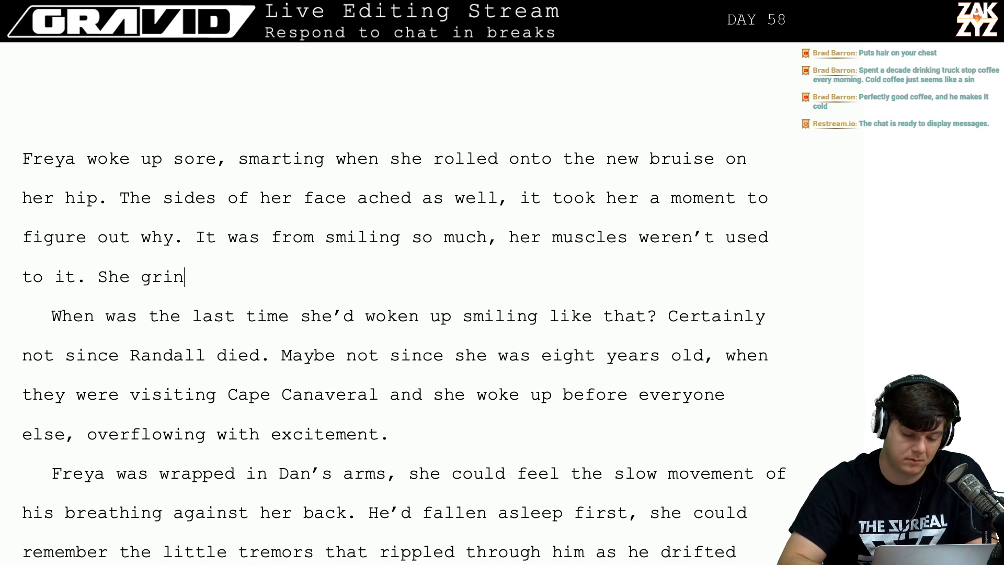
pyautogui.press('BackSpace')
pyautogui.press('BackSpace')
pyautogui.press('BackSpace')
pyautogui.press('BackSpace')
pyautogui.press('BackSpace')
pyautogui.write('k')
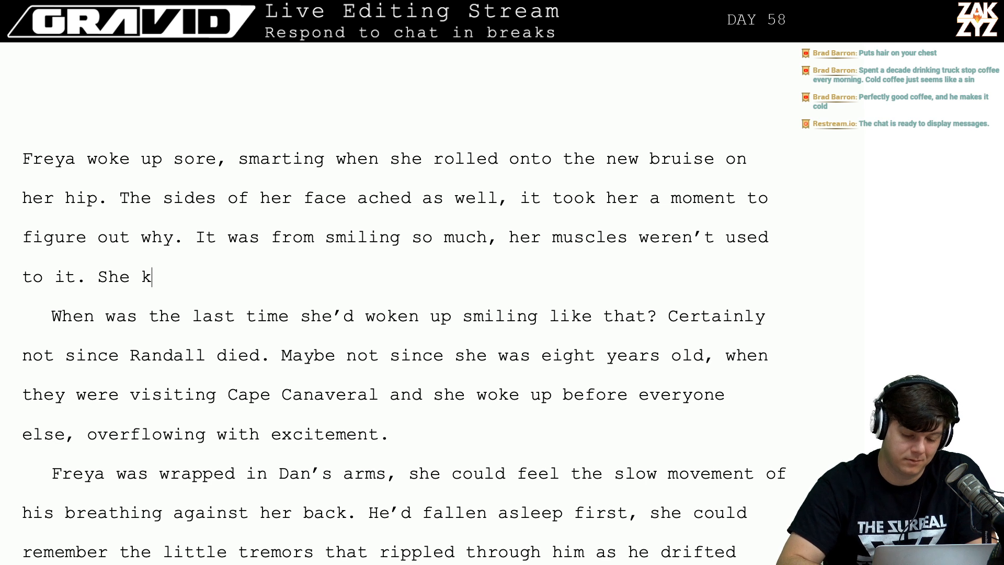
pyautogui.write('ept smiling any')
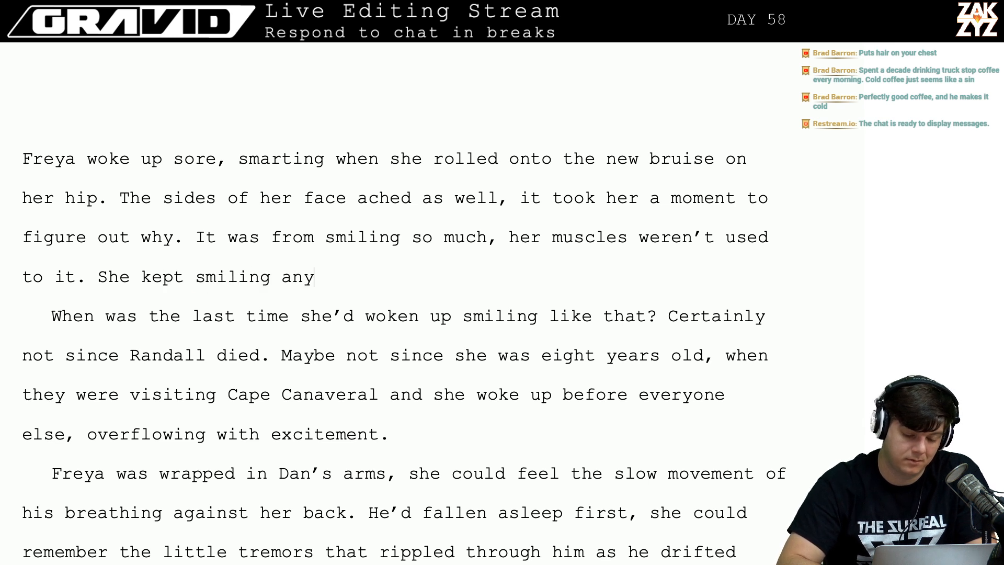
pyautogui.write("way, it didn't mat")
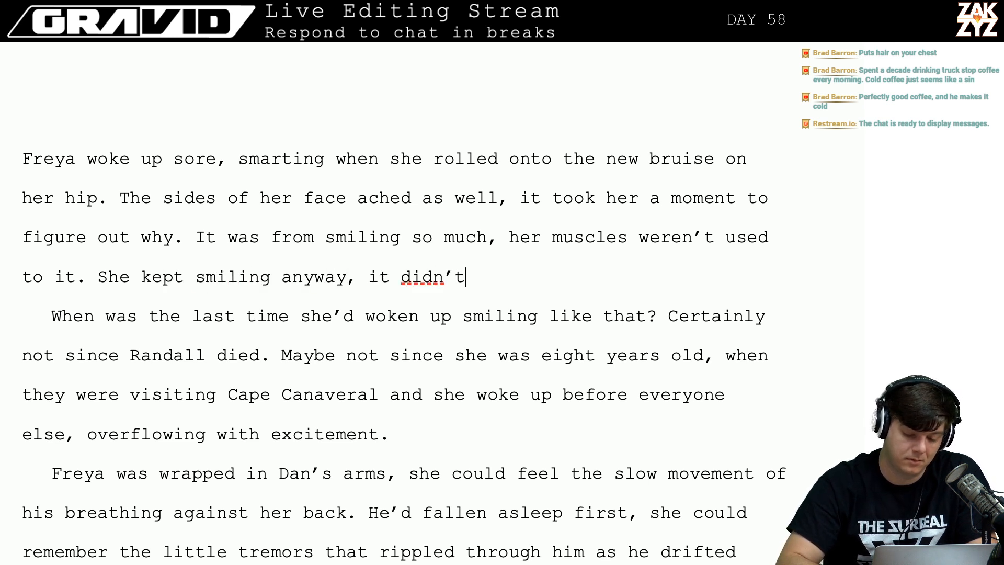
pyautogui.write('ter if it hur')
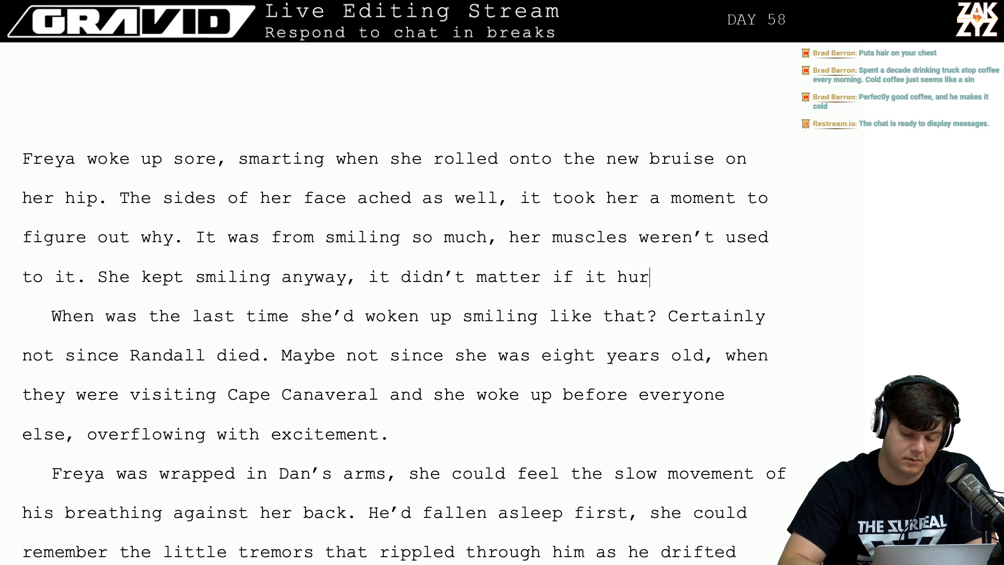
pyautogui.write('t. Dan was')
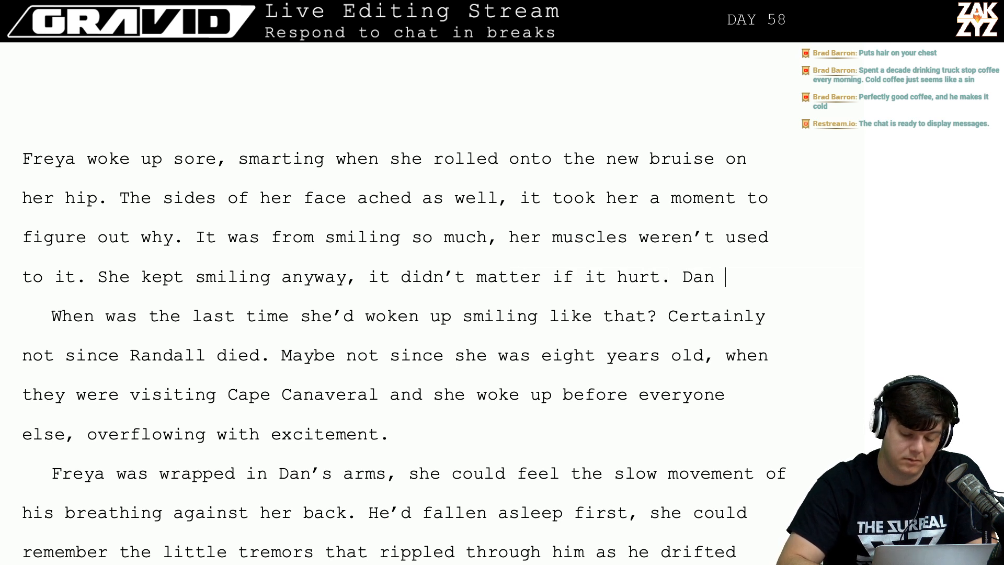
pyautogui.press('BackSpace')
pyautogui.press('BackSpace')
pyautogui.press('BackSpace')
pyautogui.press('BackSpace')
pyautogui.press('BackSpace')
pyautogui.press('BackSpace')
pyautogui.press('BackSpace')
pyautogui.press('BackSpace')
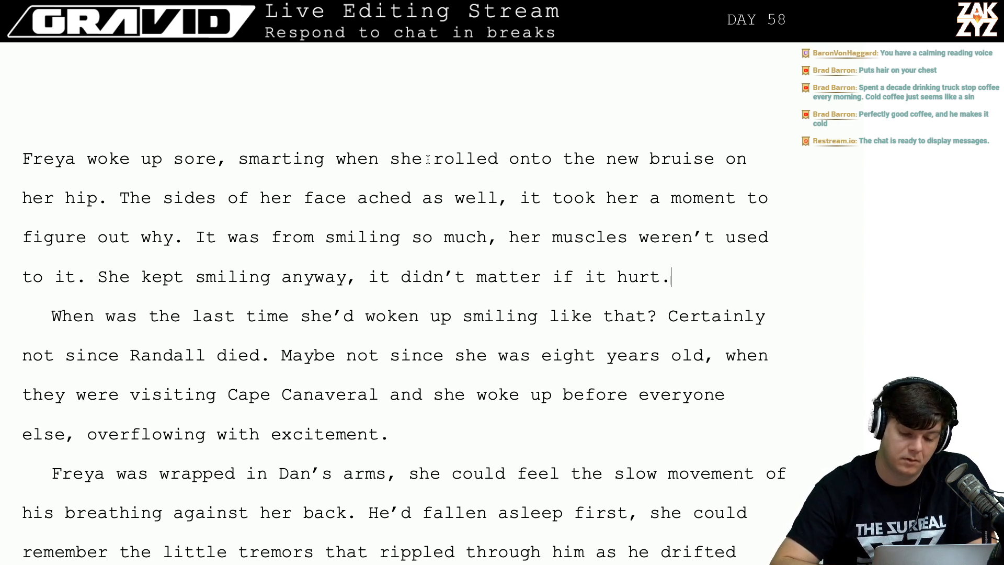
# Replace "she rolled" with "her weight shifted" in the first sentence of the opening paragraph.
pyautogui.press('Right')
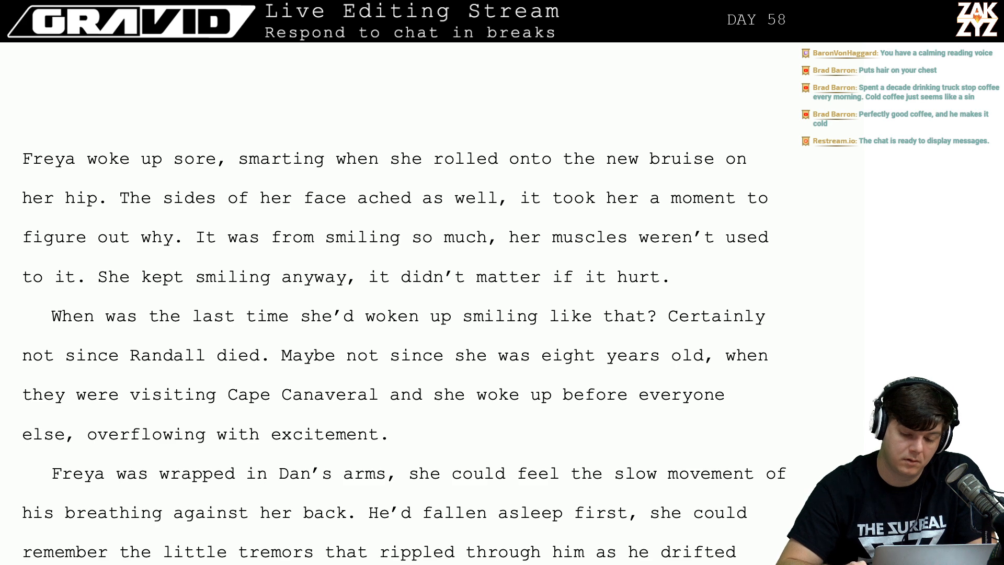
pyautogui.write('her weight s')
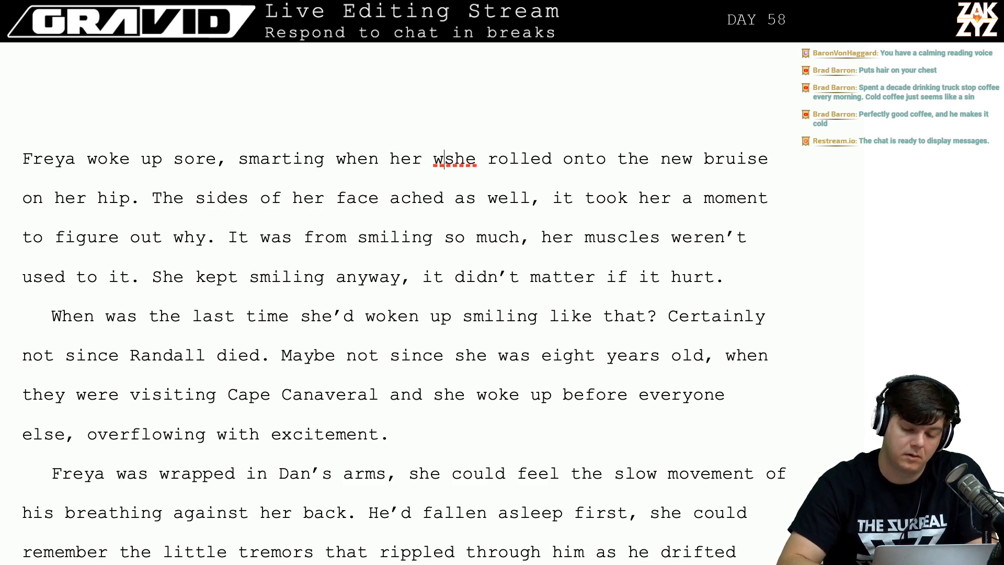
pyautogui.write('hifted')
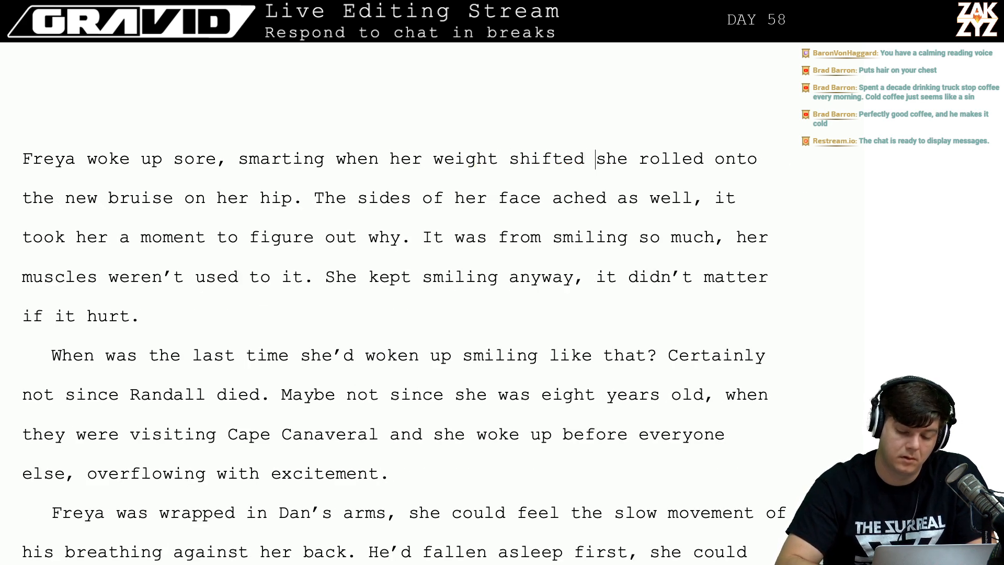
pyautogui.hotkey('shift', 'Right')
pyautogui.hotkey('shift', 'Right')
pyautogui.hotkey('shift', 'Right')
pyautogui.hotkey('shift', 'Right')
pyautogui.hotkey('shift', 'Right')
pyautogui.hotkey('shift', 'Right')
pyautogui.hotkey('shift', 'Right')
pyautogui.hotkey('shift', 'Right')
pyautogui.hotkey('shift', 'Right')
pyautogui.hotkey('shift', 'Right')
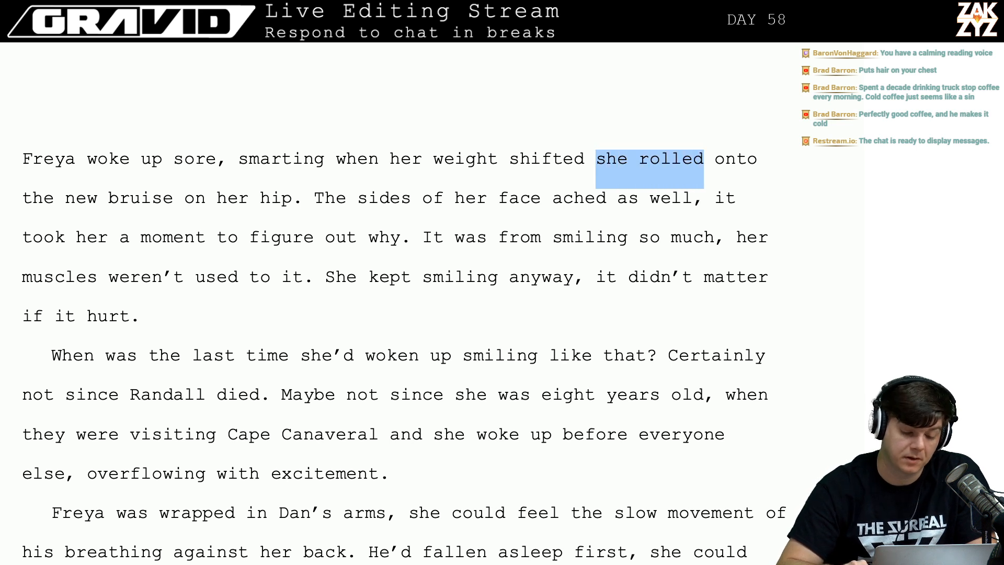
pyautogui.press('Delete')
pyautogui.press('Delete')
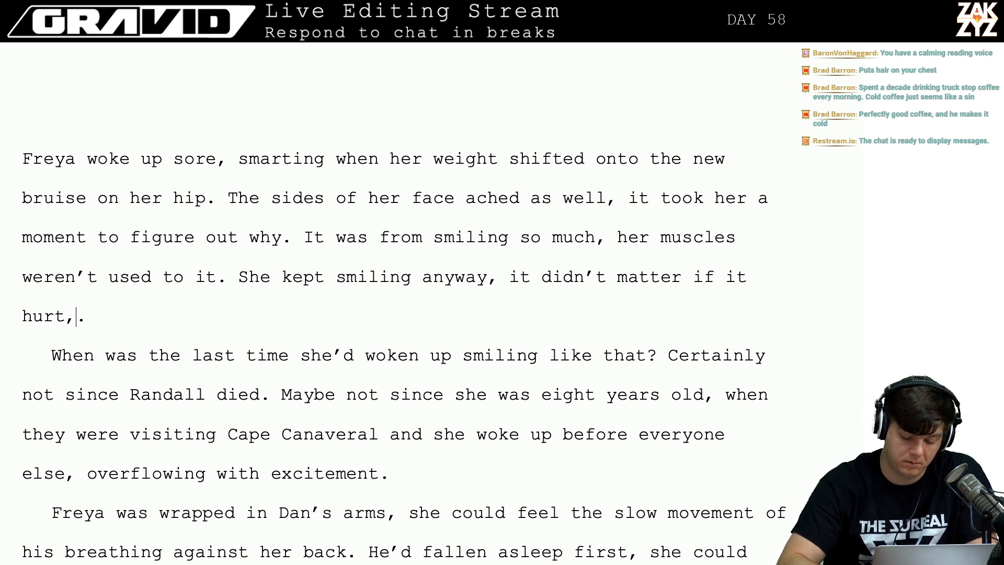
pyautogui.write('s')
pyautogui.press('BackSpace')
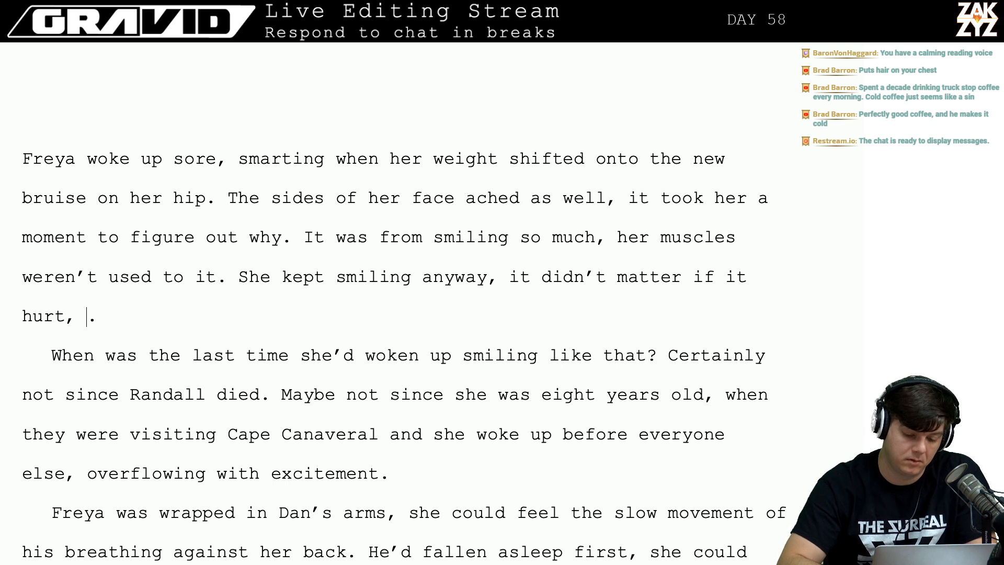
pyautogui.write('she')
pyautogui.press('BackSpace')
pyautogui.press('BackSpace')
pyautogui.press('BackSpace')
pyautogui.press('BackSpace')
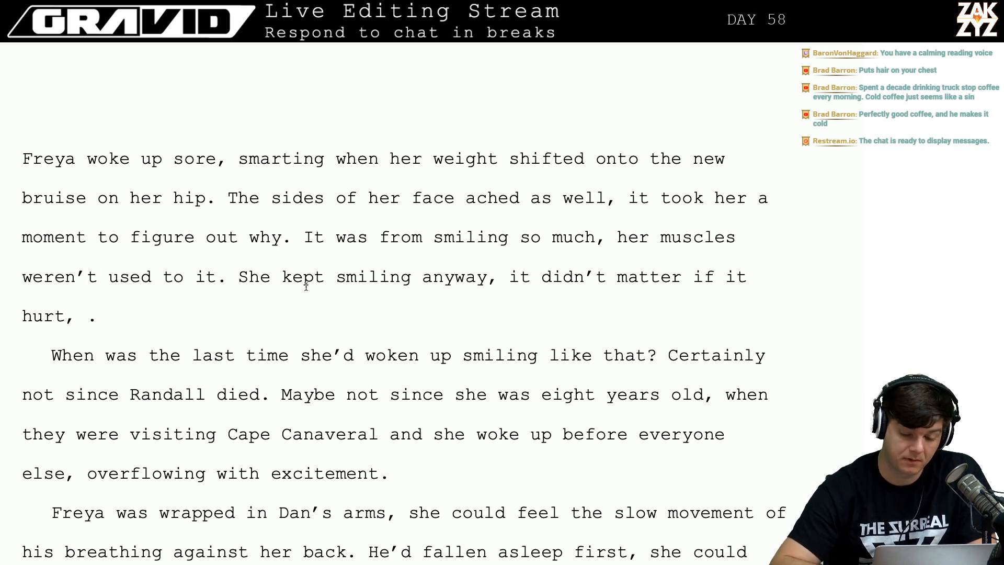
# Delete "as well" after "The sides of her face ached" in the second sentence.
pyautogui.scroll(-1, 585, 232)
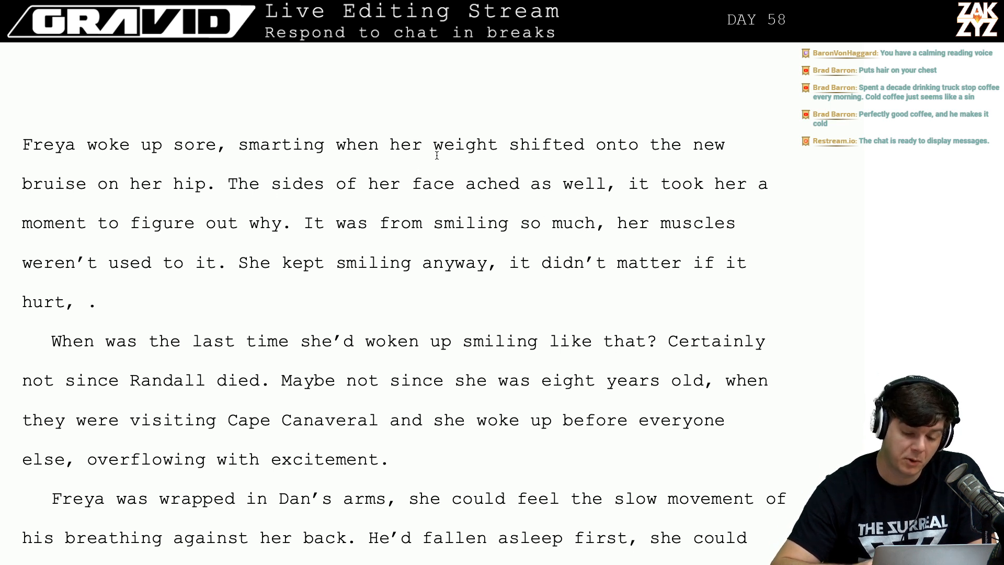
pyautogui.click(228, 185)
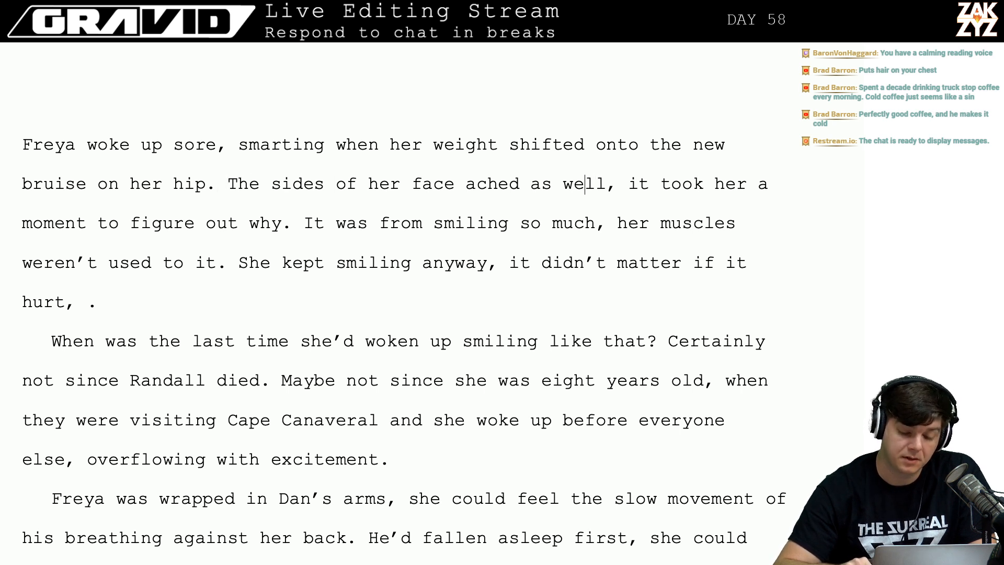
pyautogui.press('BackSpace')
pyautogui.press('BackSpace')
pyautogui.press('BackSpace')
pyautogui.press('BackSpace')
pyautogui.press('BackSpace')
pyautogui.press('BackSpace')
pyautogui.press('BackSpace')
pyautogui.press('BackSpace')
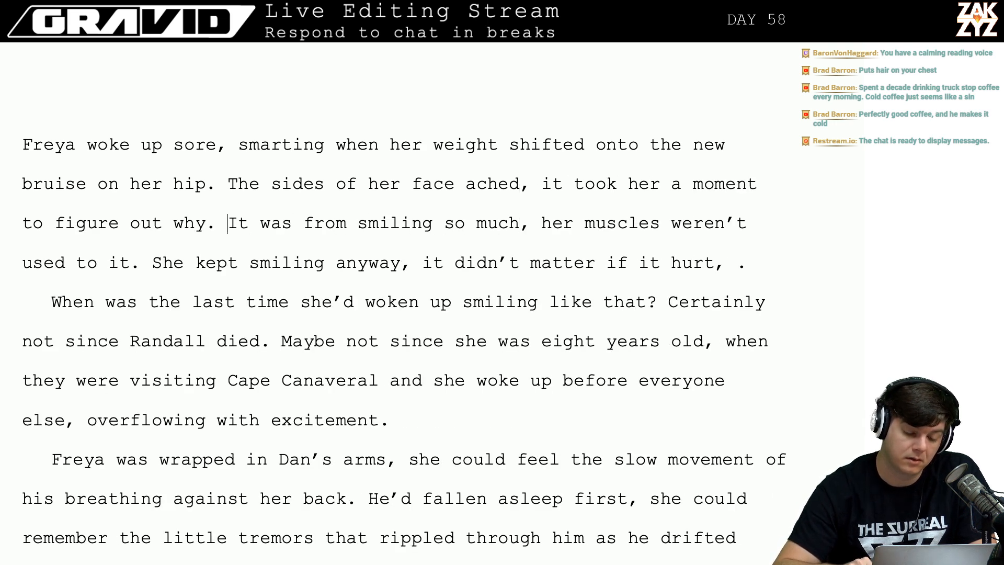
# Separate the text from "It was from smiling" onward with a blank line and write "Her muscles weren't used to smiling so much" after "figure out why.".
pyautogui.press('Return')
pyautogui.press('Return')
pyautogui.press('Left')
pyautogui.press('Left')
pyautogui.write('Her m')
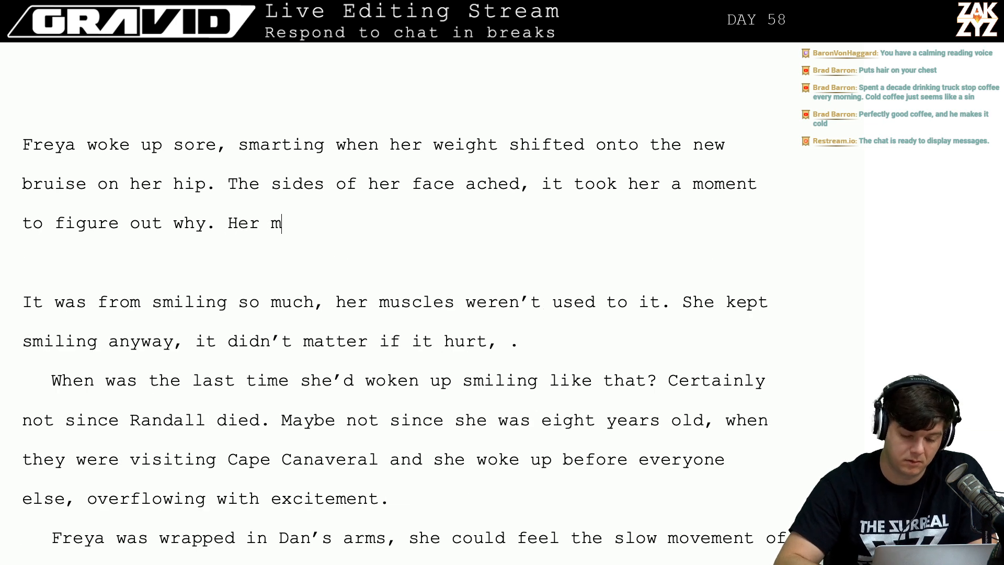
pyautogui.write('uscles weren')
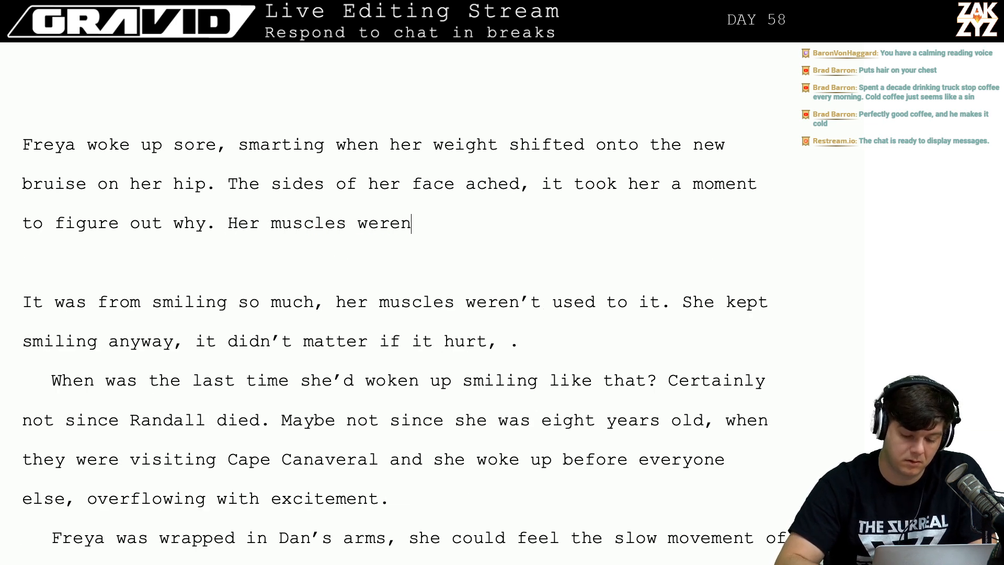
pyautogui.write("'t used to smil")
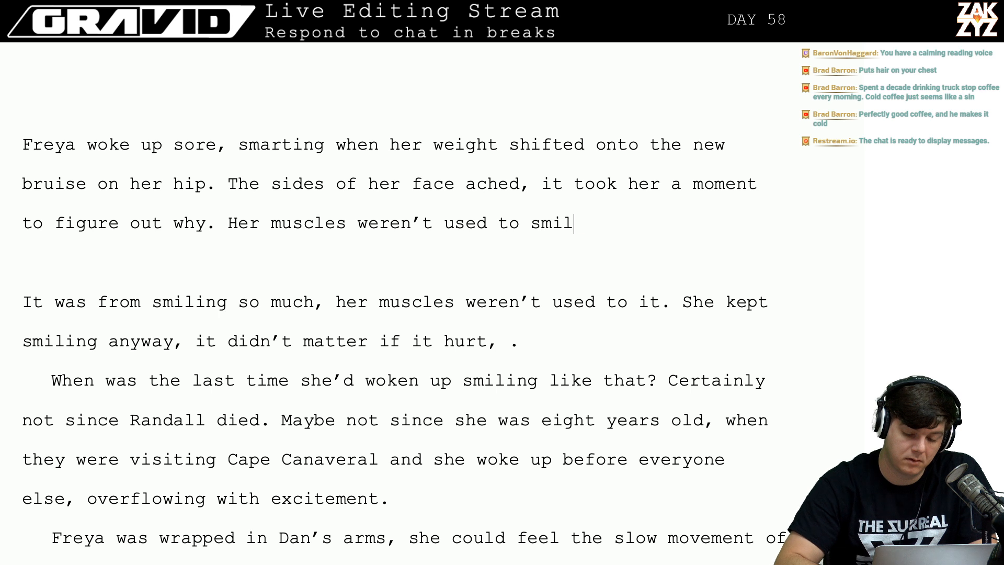
pyautogui.write('ing so much')
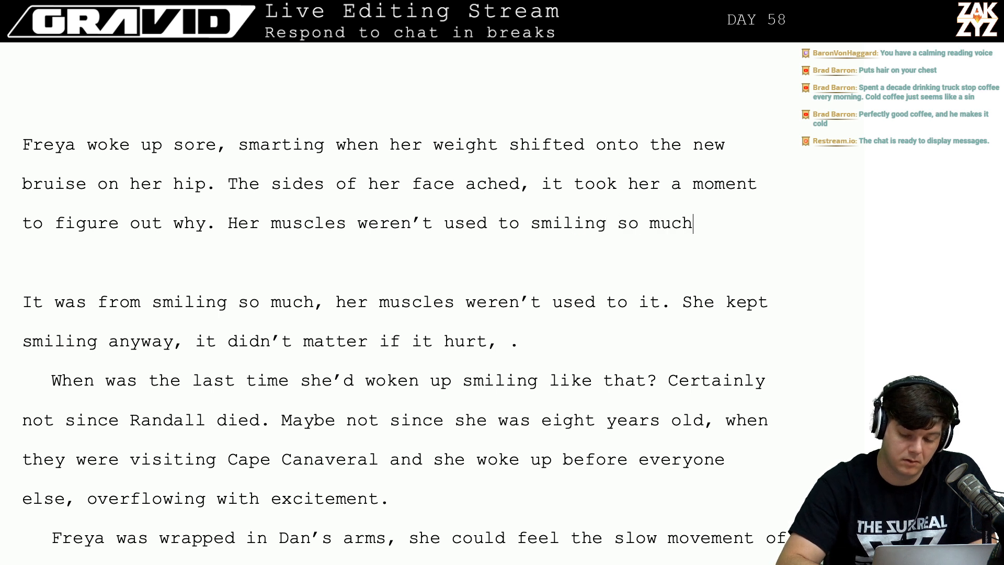
# Close that sentence and add "She leaned back against Dan and kept smiling, it didn't matter if it hurt.".
pyautogui.write('. She leaned b')
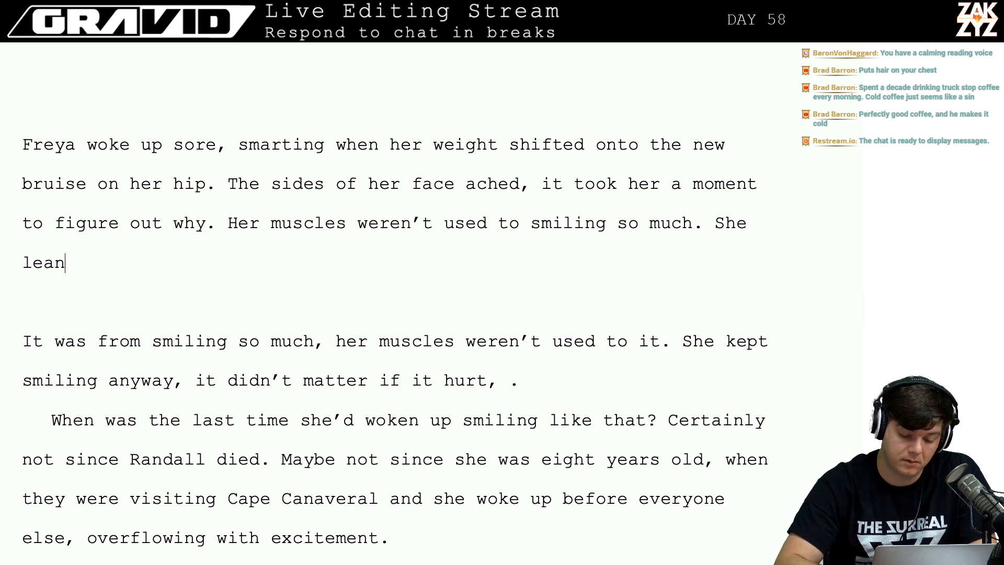
pyautogui.write('ack againd')
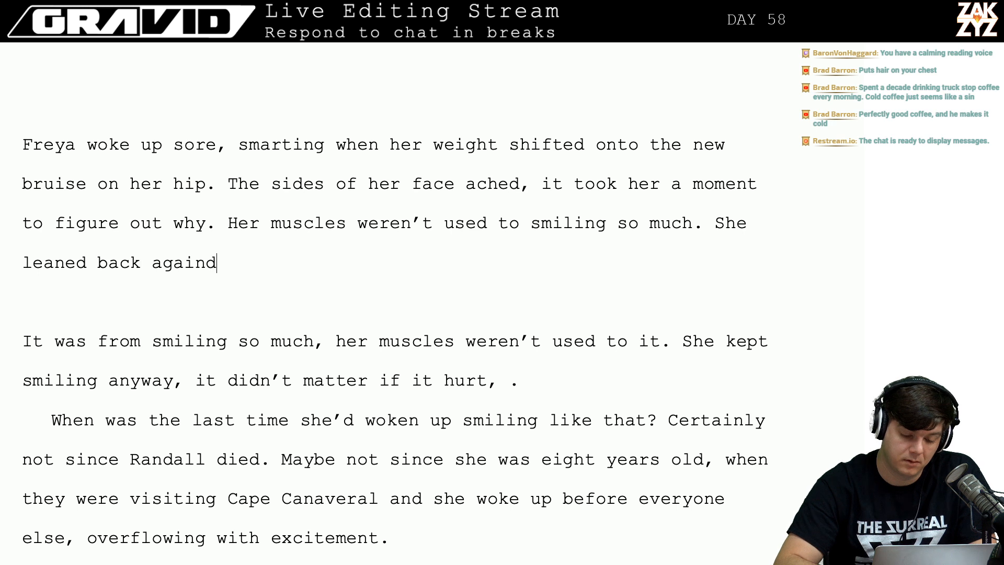
pyautogui.press('BackSpace')
pyautogui.write('st dan')
pyautogui.press('BackSpace')
pyautogui.press('BackSpace')
pyautogui.press('BackSpace')
pyautogui.press('BackSpace')
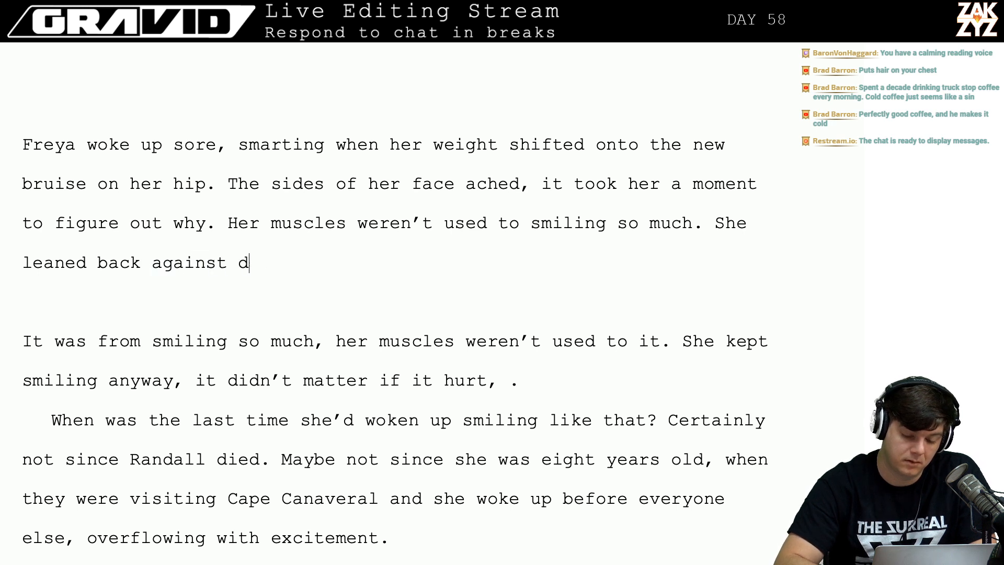
pyautogui.write('Dan and kept s')
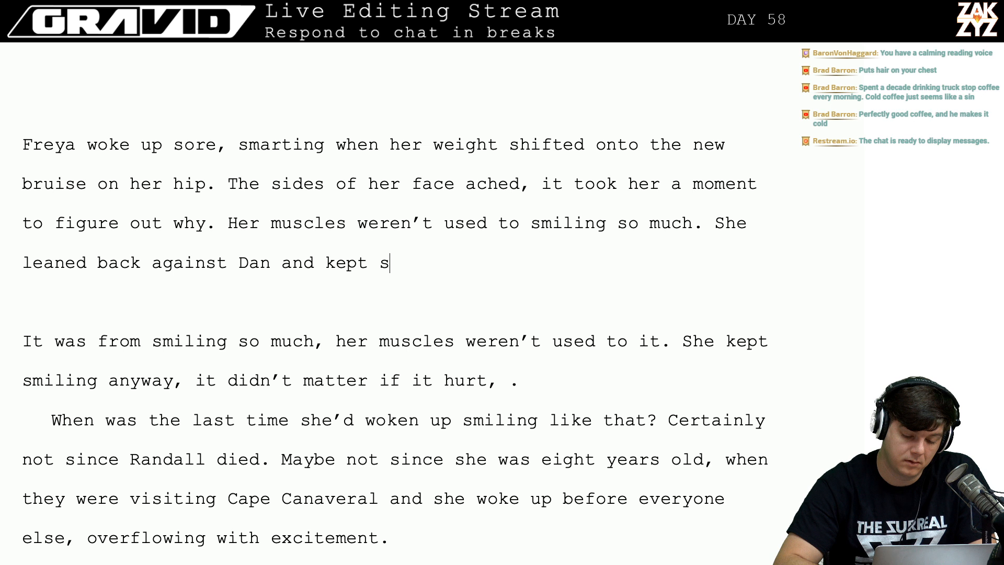
pyautogui.write('miling, it didn')
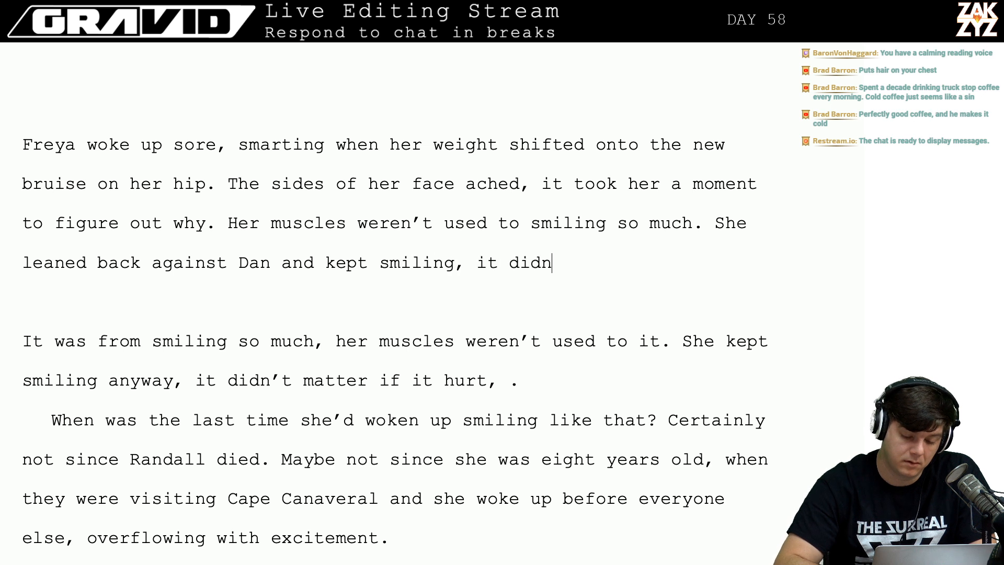
pyautogui.write("'t matter if it hury.")
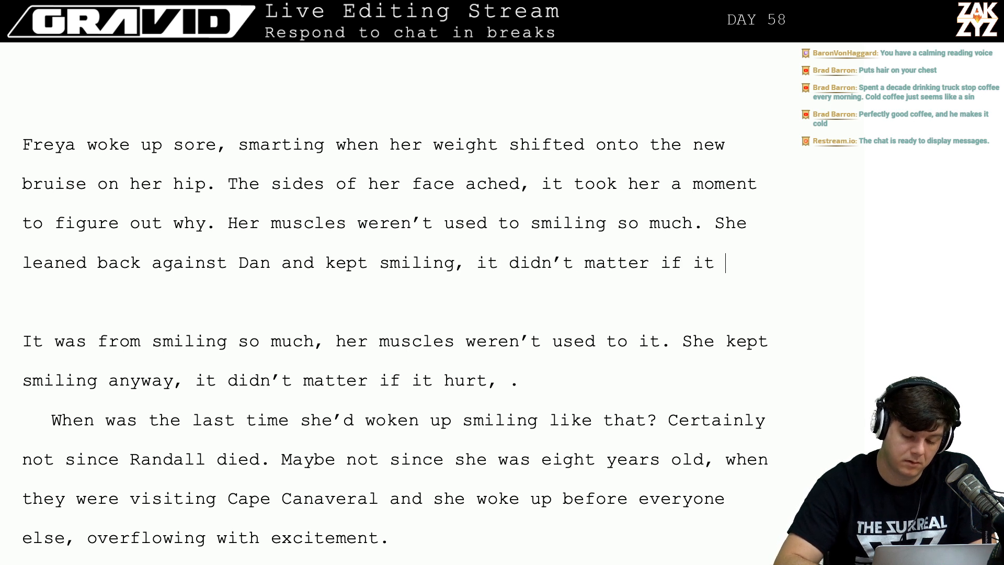
pyautogui.press('BackSpace')
pyautogui.press('BackSpace')
pyautogui.write('t.')
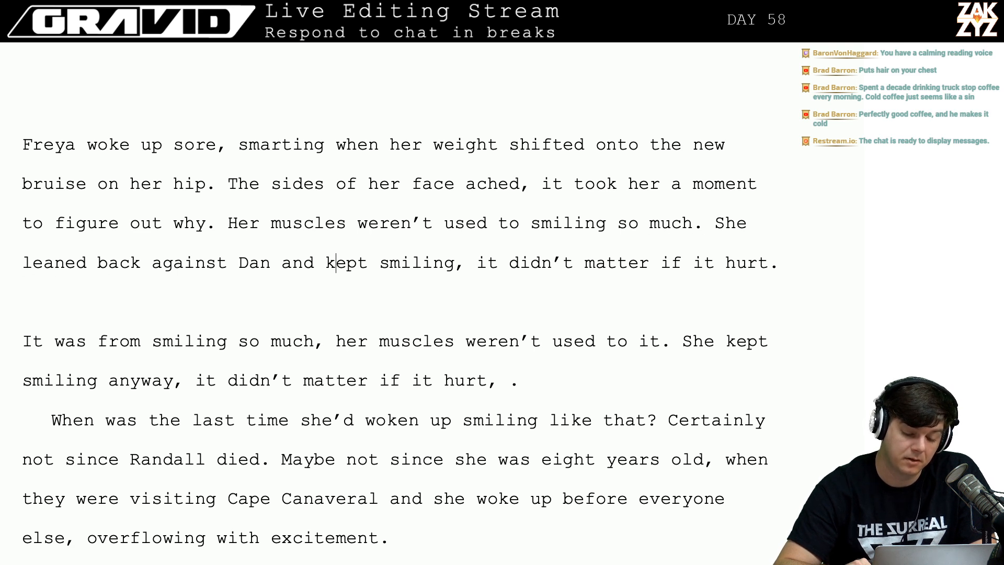
# Delete the old draft text from "It was from smiling so much" through "if it hurt, ." and its blank line.
pyautogui.click(22, 303)
pyautogui.moveTo(22, 303); pyautogui.dragTo(521, 380)
pyautogui.press('BackSpace')
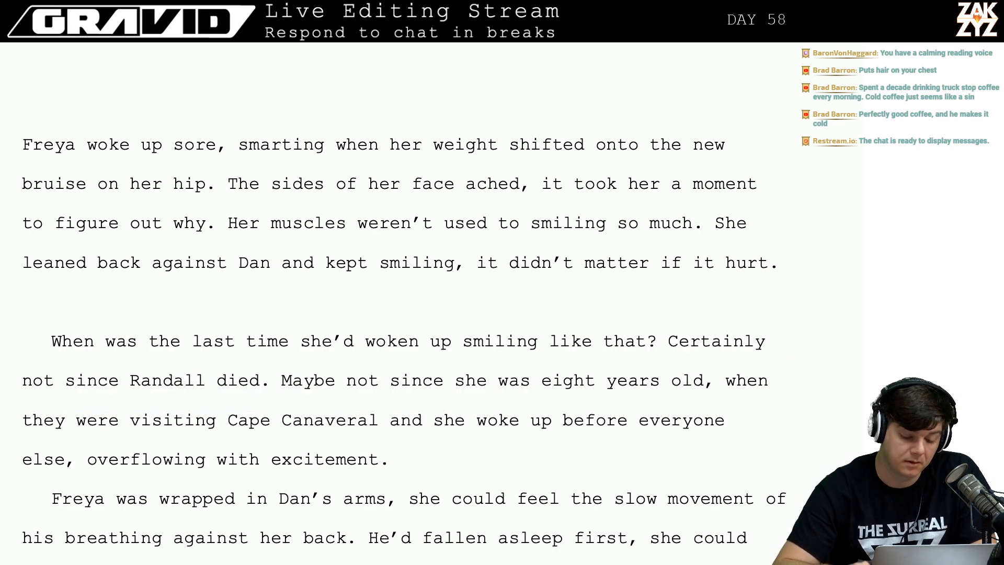
pyautogui.press('BackSpace')
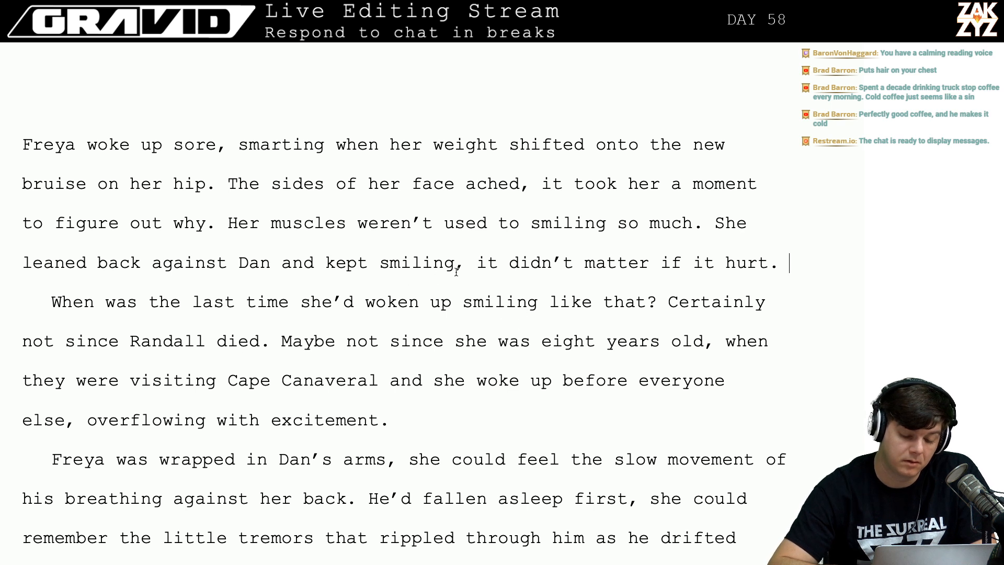
# Separate the sentence "She leaned back against Dan and kept smiling" from the text before it with a blank line.
pyautogui.press('Left')
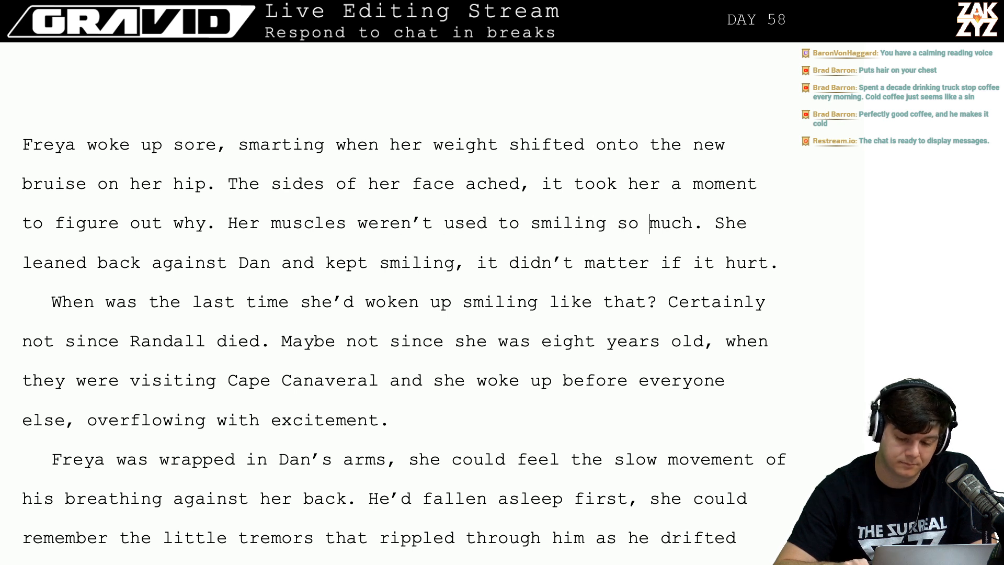
pyautogui.press('Return')
pyautogui.press('Return')
pyautogui.press('Left')
pyautogui.press('Left')
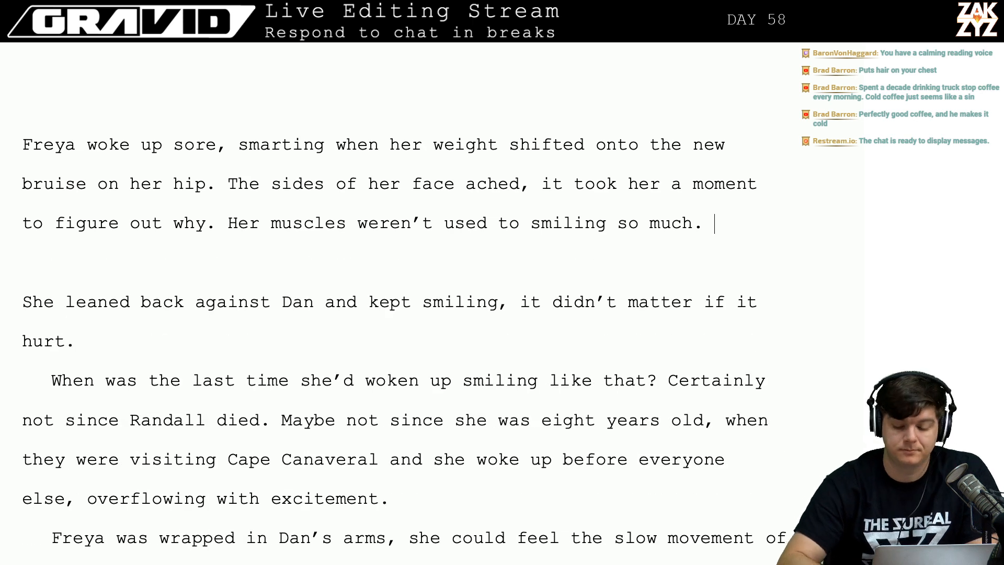
pyautogui.write('She')
pyautogui.press('BackSpace')
pyautogui.press('BackSpace')
pyautogui.press('BackSpace')
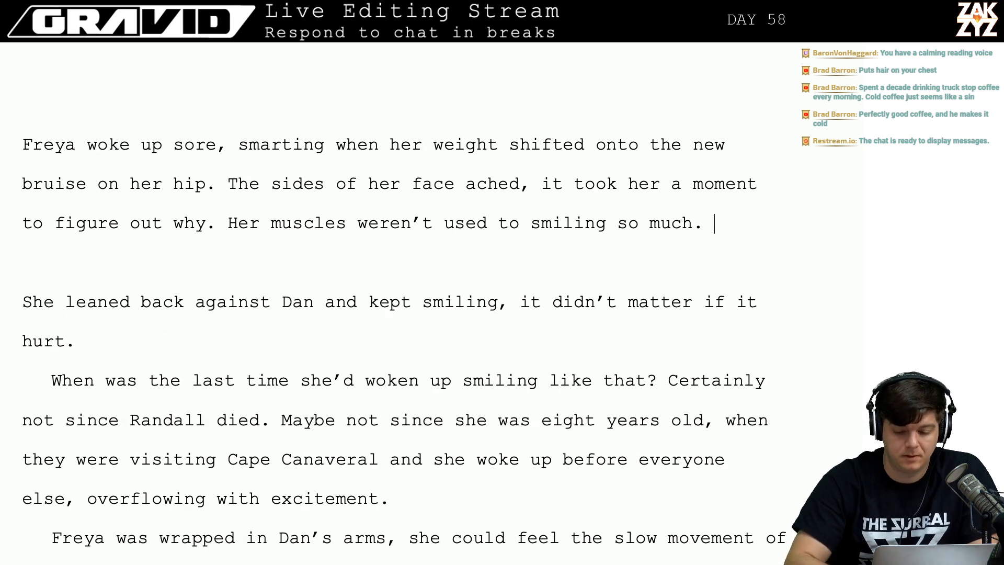
# After "smiling so much." try the wording "It didn't matter if it hurt, she was happy, she leaned back against Dan, he was".
pyautogui.write('It did')
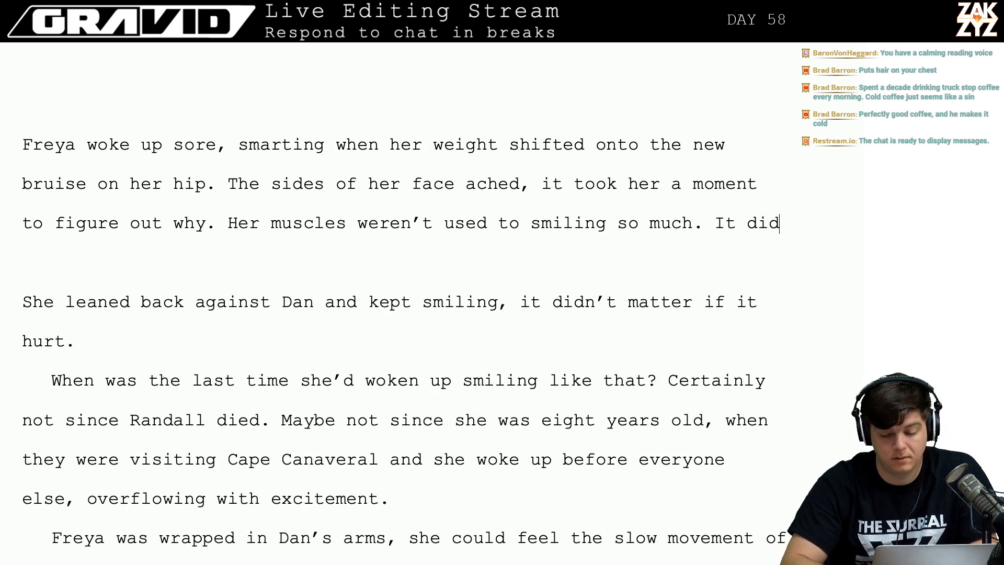
pyautogui.write("n't matter if it ")
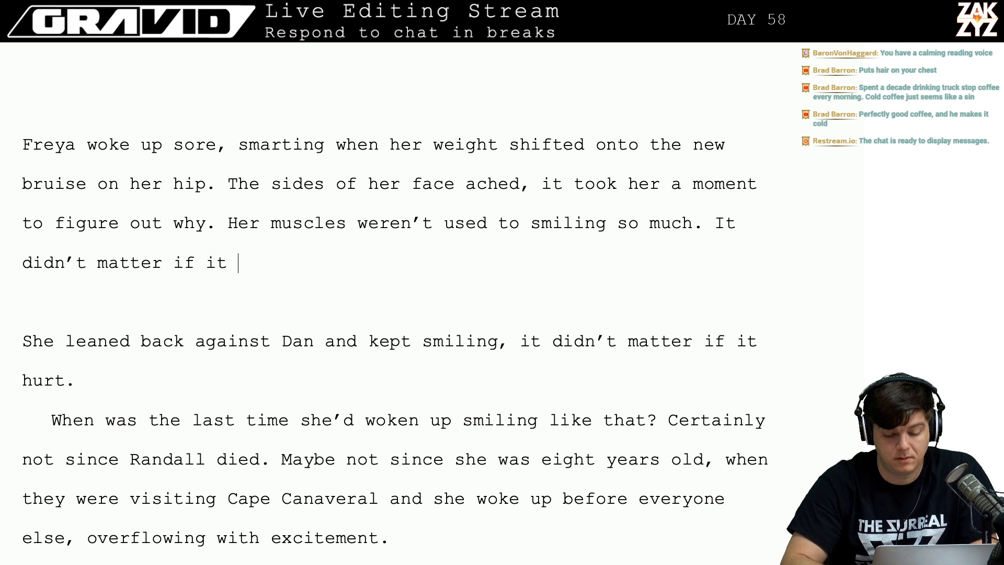
pyautogui.write('hurt, she was ')
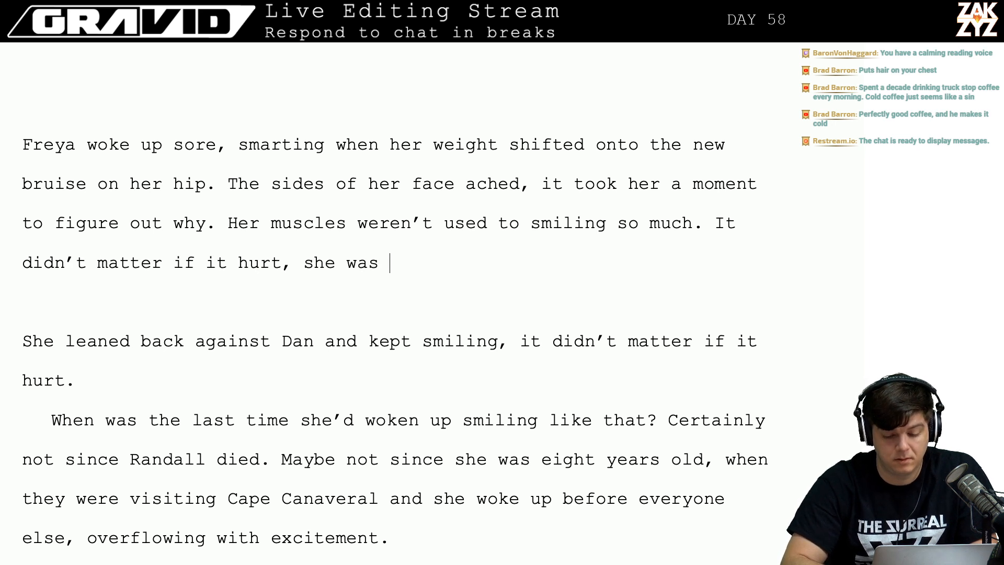
pyautogui.write('happy, she ')
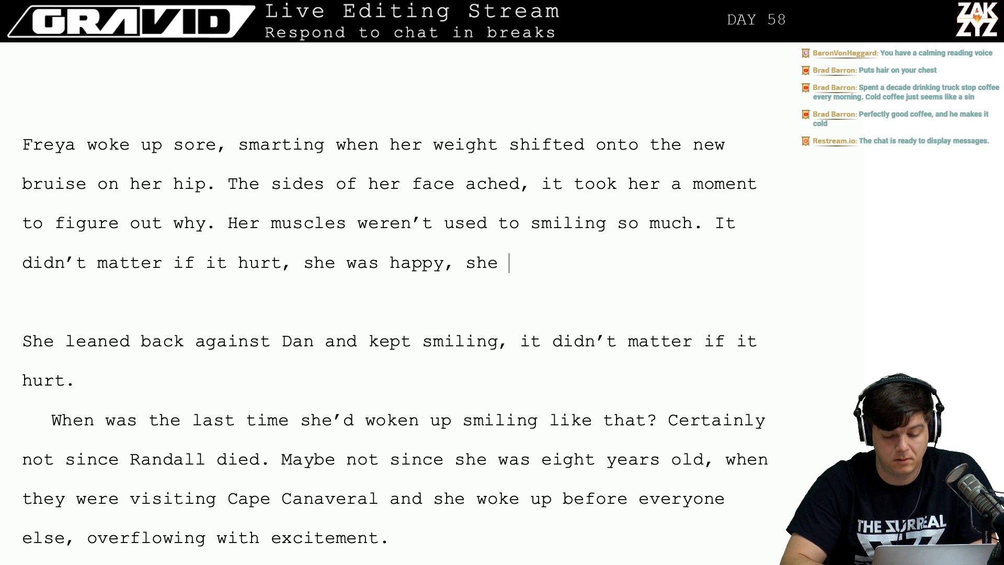
pyautogui.write('leaned back ag')
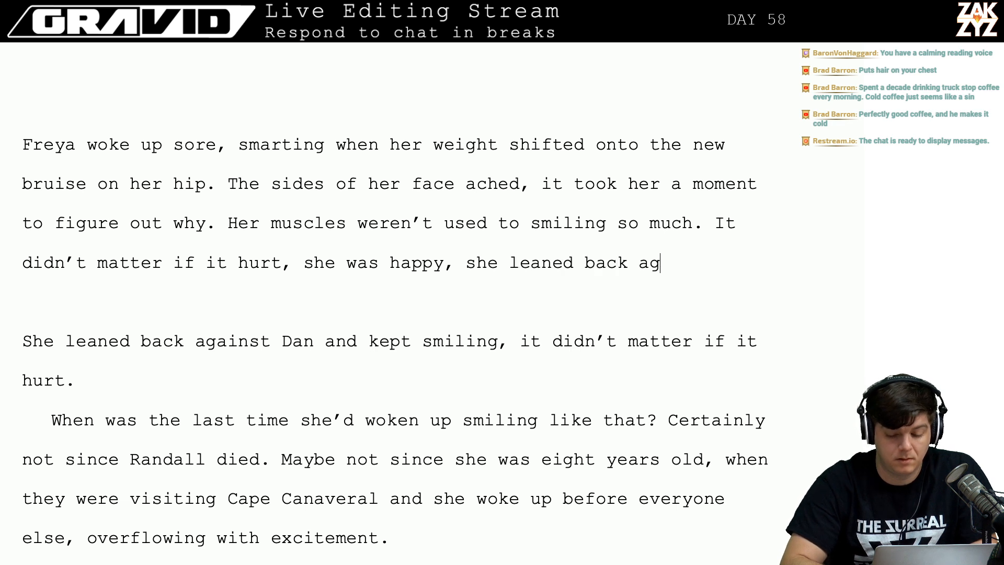
pyautogui.write('ainst dan,')
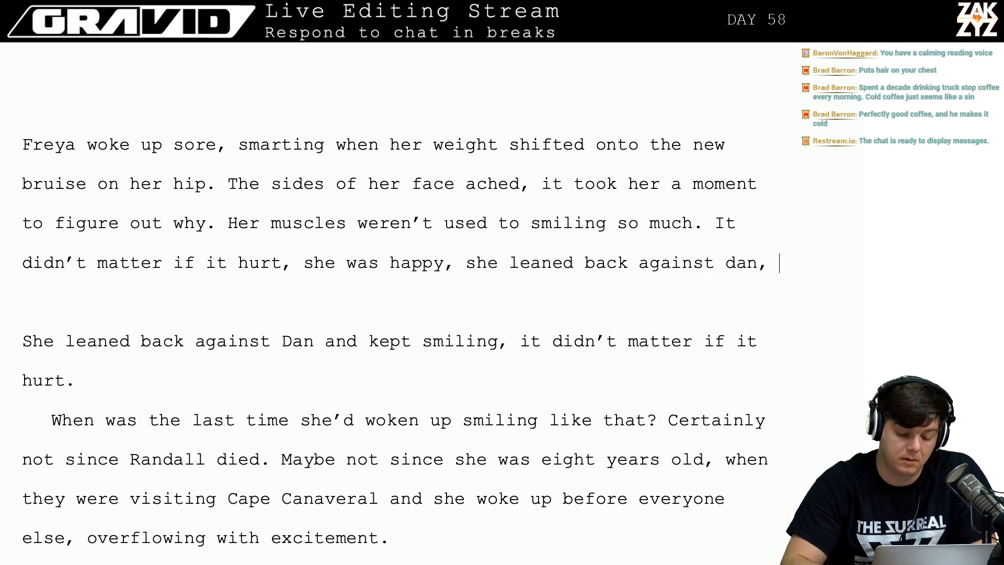
pyautogui.press('BackSpace')
pyautogui.press('BackSpace')
pyautogui.press('BackSpace')
pyautogui.press('BackSpace')
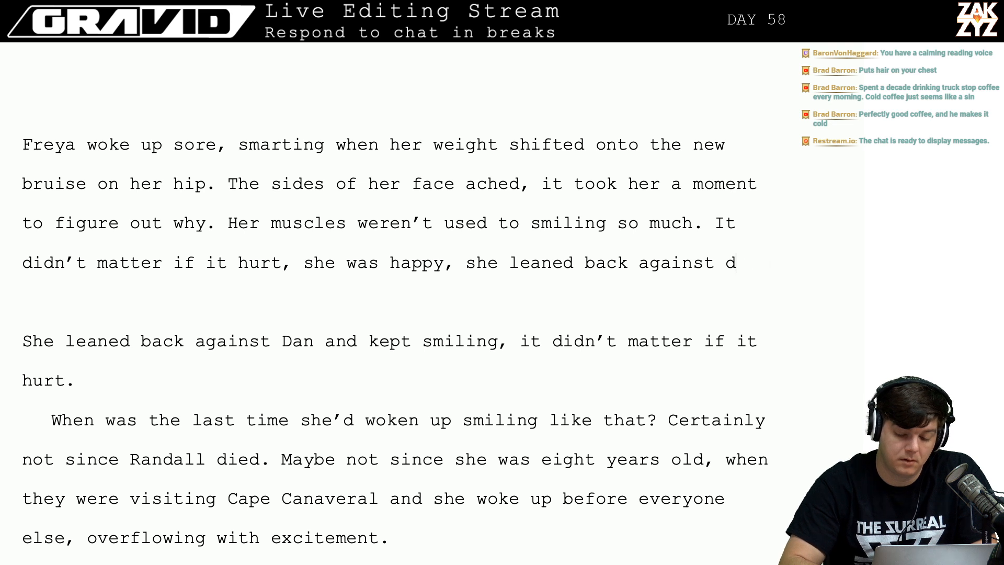
pyautogui.write('Dan, he was')
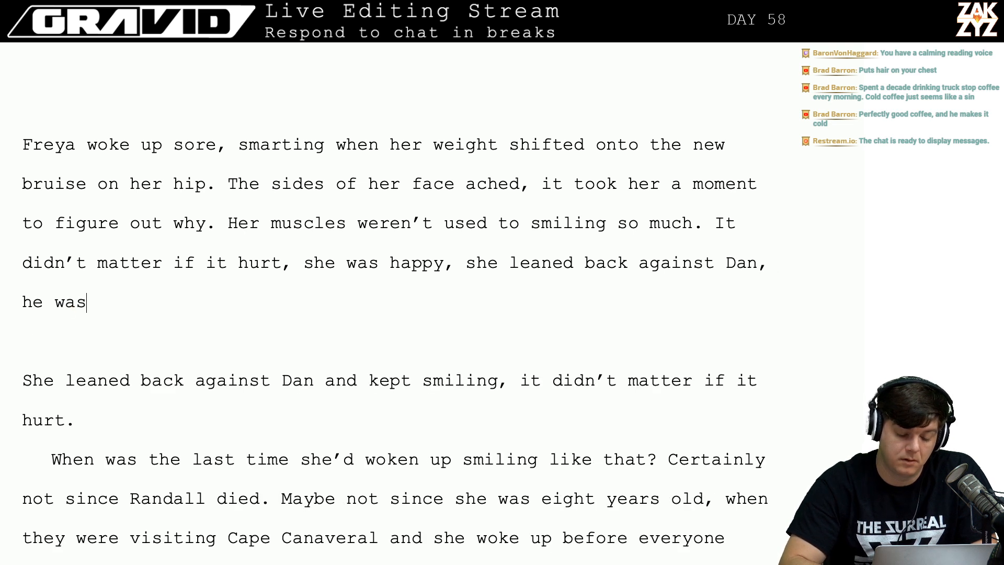
# Delete the new sentence's wording back to "It didn't matter if it hurt,".
pyautogui.press('BackSpace')
pyautogui.press('BackSpace')
pyautogui.press('BackSpace')
pyautogui.press('BackSpace')
pyautogui.press('BackSpace')
pyautogui.press('BackSpace')
pyautogui.press('BackSpace')
pyautogui.press('BackSpace')
pyautogui.press('BackSpace')
pyautogui.press('BackSpace')
pyautogui.press('BackSpace')
pyautogui.press('BackSpace')
pyautogui.press('BackSpace')
pyautogui.press('BackSpace')
pyautogui.press('BackSpace')
pyautogui.press('BackSpace')
pyautogui.press('BackSpace')
pyautogui.press('BackSpace')
pyautogui.press('BackSpace')
pyautogui.press('BackSpace')
pyautogui.press('BackSpace')
pyautogui.press('BackSpace')
pyautogui.press('BackSpace')
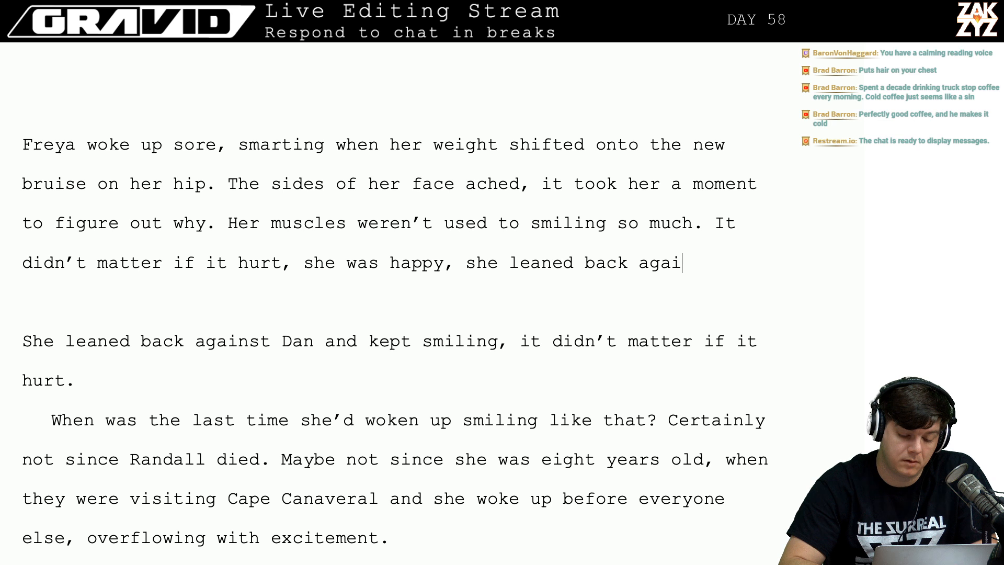
pyautogui.press('BackSpace')
pyautogui.press('BackSpace')
pyautogui.press('BackSpace')
pyautogui.press('BackSpace')
pyautogui.press('BackSpace')
pyautogui.press('BackSpace')
pyautogui.press('BackSpace')
pyautogui.press('BackSpace')
pyautogui.press('BackSpace')
pyautogui.press('BackSpace')
pyautogui.press('BackSpace')
pyautogui.press('BackSpace')
pyautogui.press('BackSpace')
pyautogui.press('BackSpace')
pyautogui.press('BackSpace')
pyautogui.press('BackSpace')
pyautogui.press('BackSpace')
pyautogui.press('BackSpace')
pyautogui.press('BackSpace')
pyautogui.press('BackSpace')
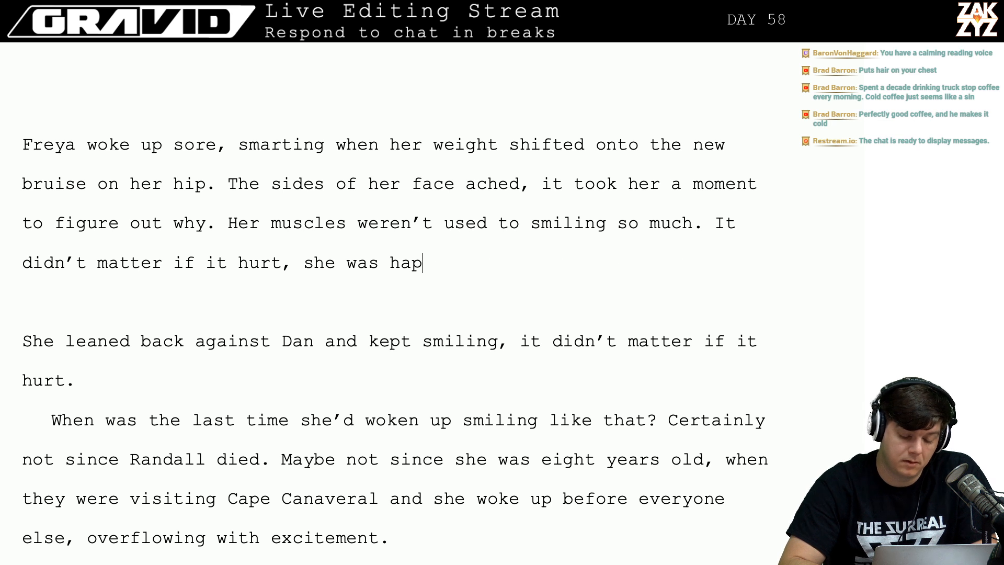
# Try finishing the sentence with "Dan was still here, she was happy.".
pyautogui.write('Dan was her')
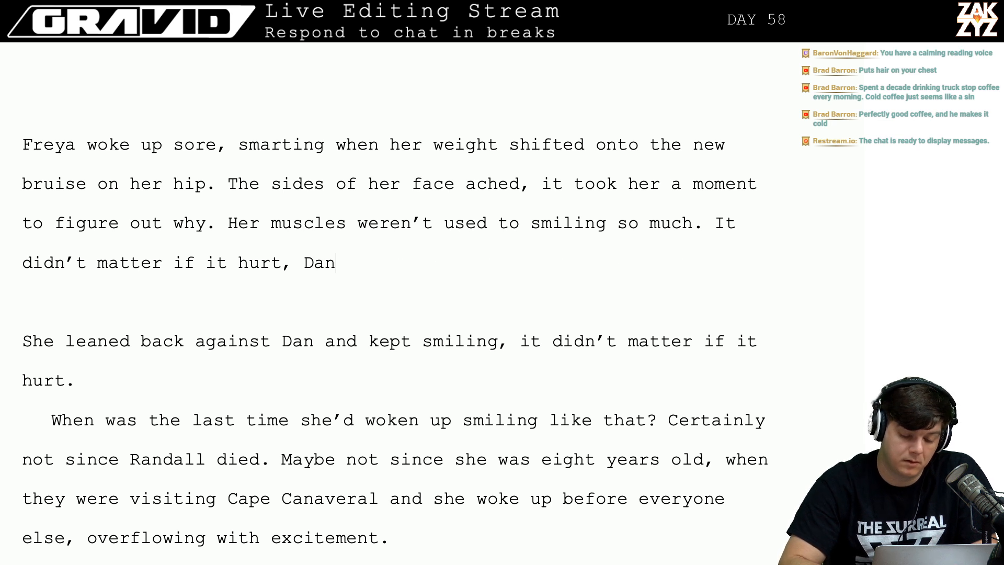
pyautogui.press('BackSpace')
pyautogui.press('BackSpace')
pyautogui.press('BackSpace')
pyautogui.press('BackSpace')
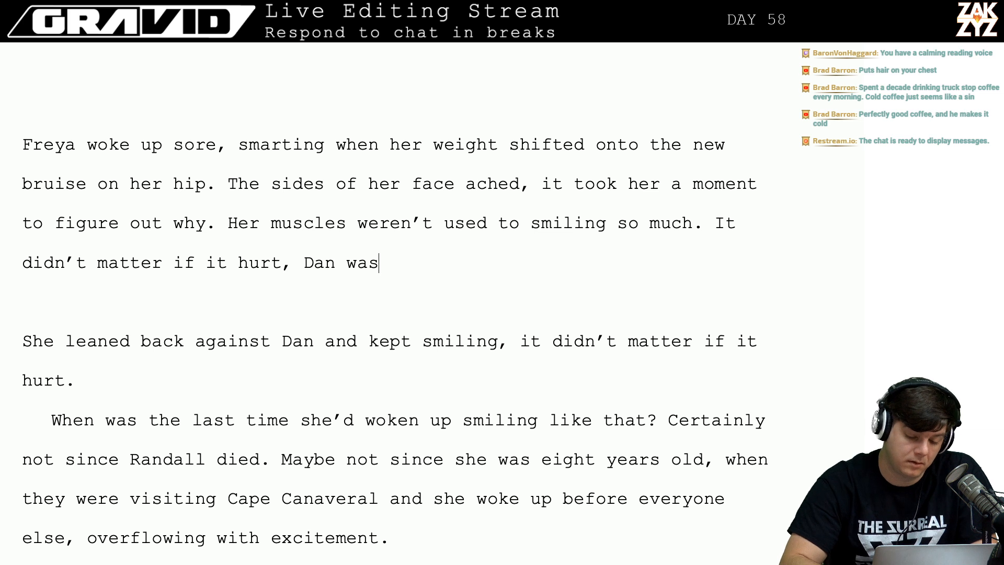
pyautogui.write('still her')
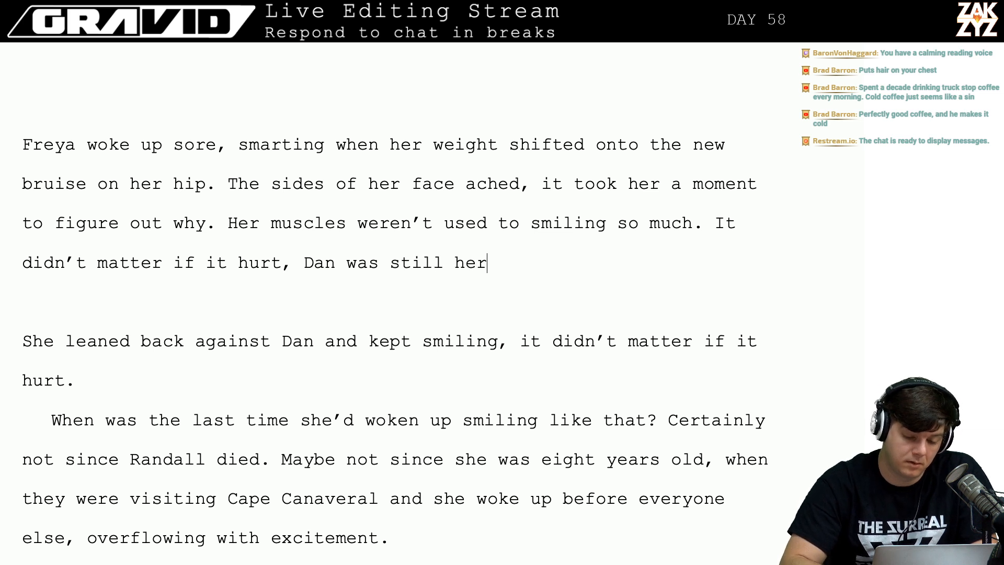
pyautogui.write('e, she was happy.')
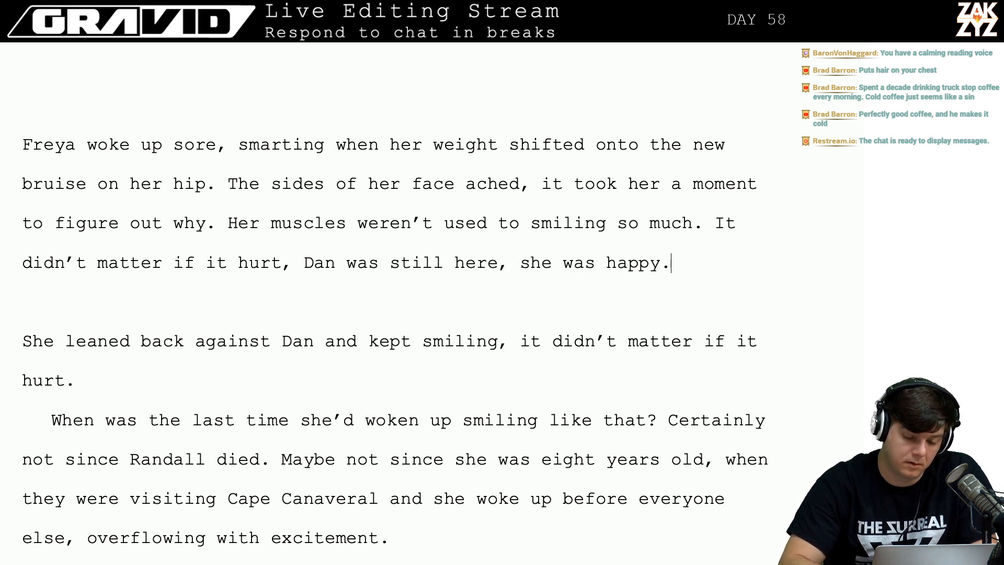
# Delete the whole trial sentence beginning "It didn't matter if it hurt" after "smiling so much.".
pyautogui.hotkey('shift', 'Right')
pyautogui.hotkey('shift', 'Down')
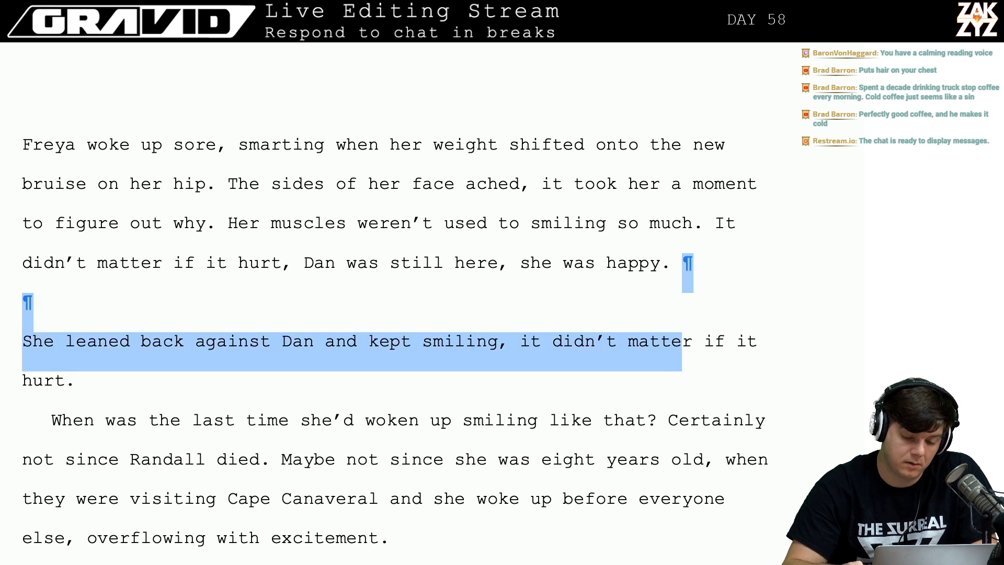
pyautogui.press('Up')
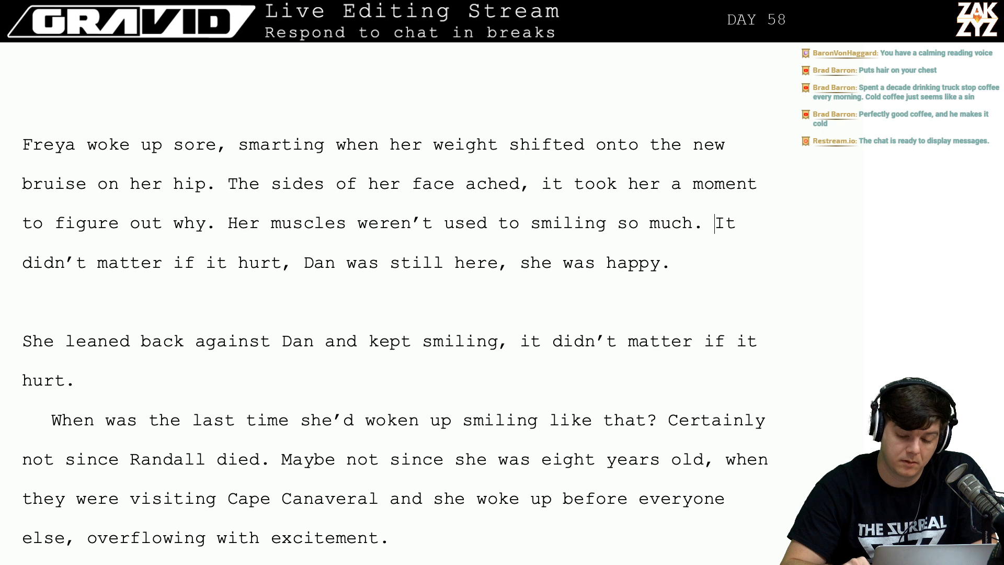
pyautogui.hotkey('shift', 'Down')
pyautogui.press('BackSpace')
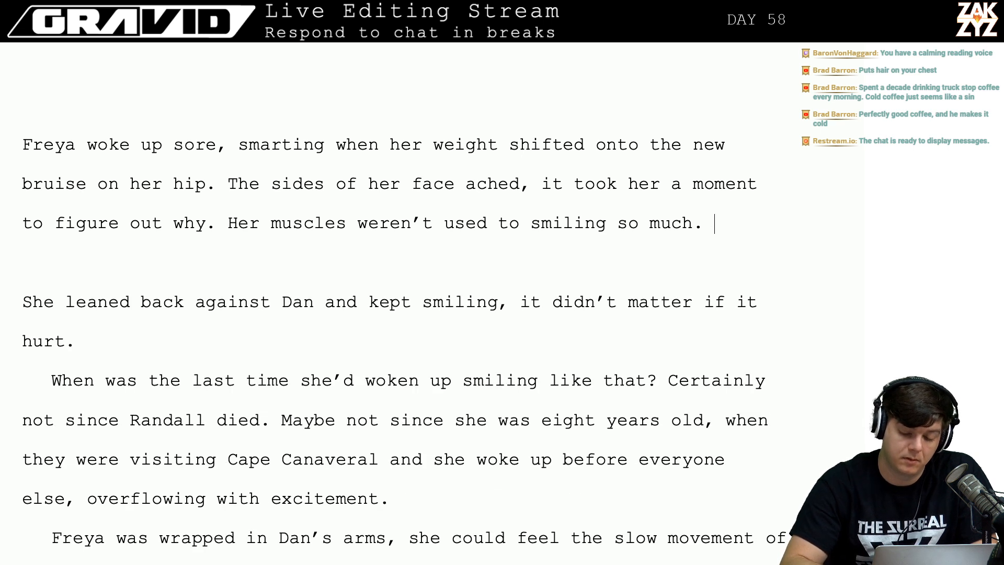
# Write "She leaned back against Dan, not caring if it hurt." after "smiling so much.".
pyautogui.write('She lean')
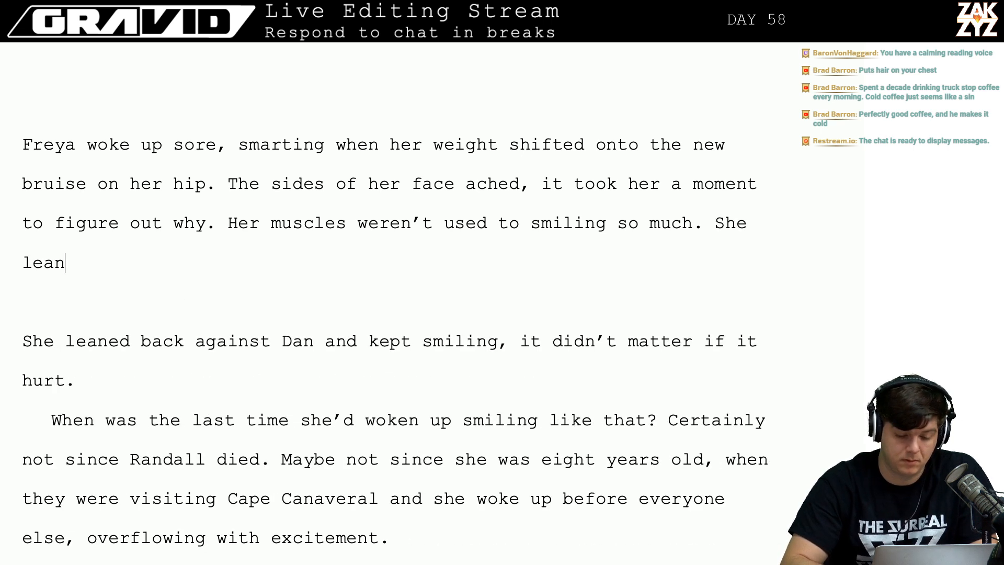
pyautogui.write('ed back again, ')
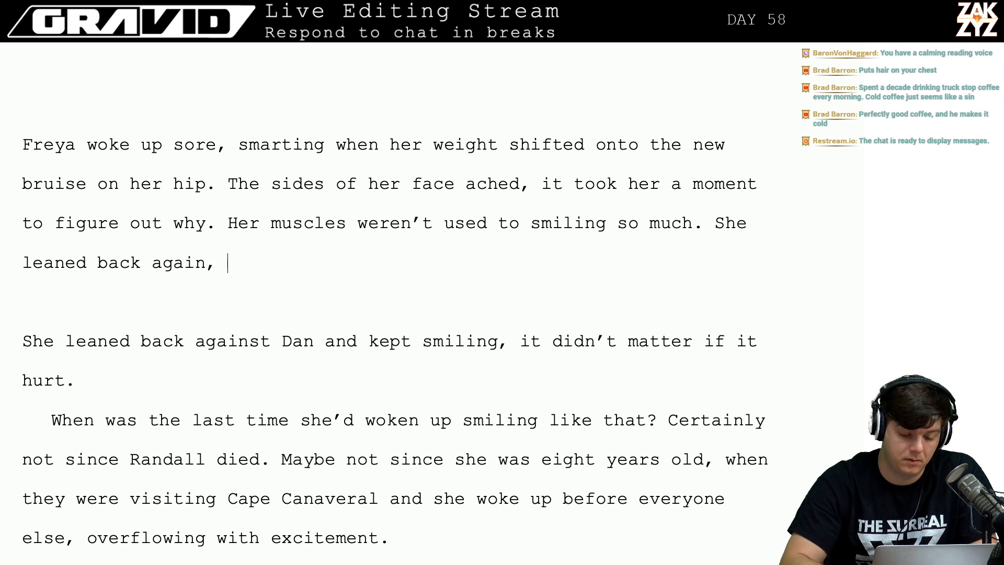
pyautogui.write('not caring I f')
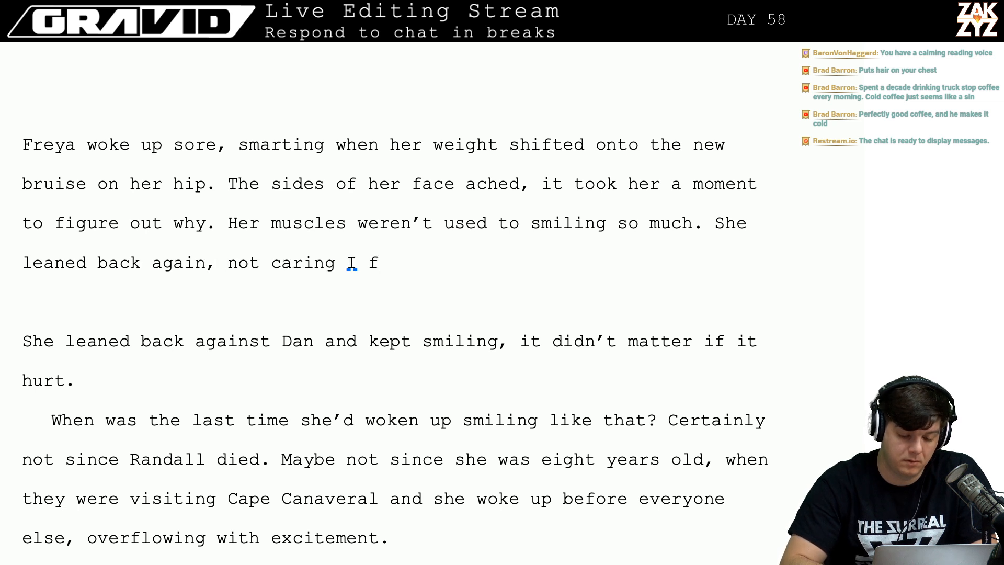
pyautogui.press('BackSpace')
pyautogui.press('BackSpace')
pyautogui.press('BackSpace')
pyautogui.press('BackSpace')
pyautogui.press('BackSpace')
pyautogui.press('BackSpace')
pyautogui.press('BackSpace')
pyautogui.press('BackSpace')
pyautogui.press('BackSpace')
pyautogui.press('BackSpace')
pyautogui.press('BackSpace')
pyautogui.press('BackSpace')
pyautogui.press('BackSpace')
pyautogui.press('BackSpace')
pyautogui.press('BackSpace')
pyautogui.press('BackSpace')
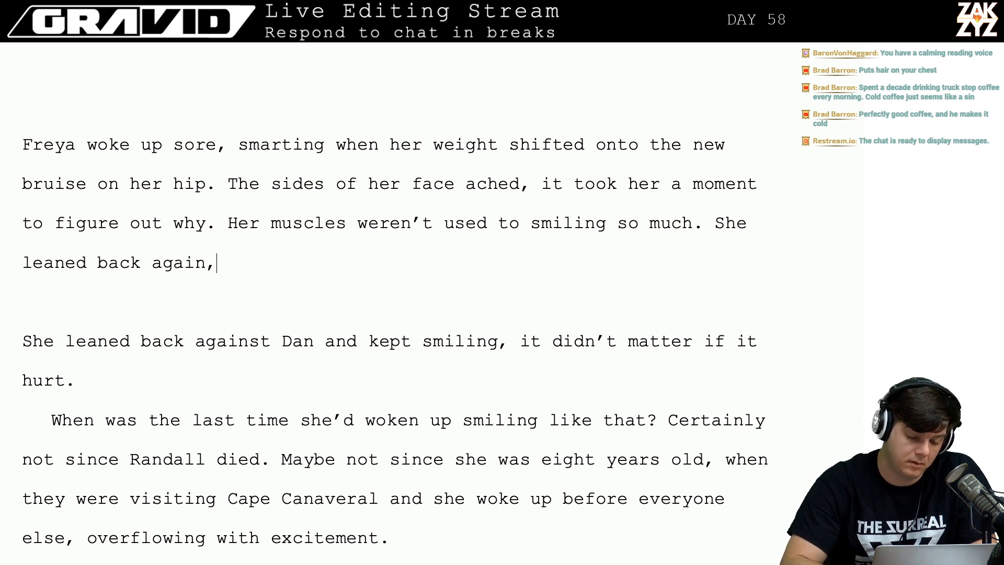
pyautogui.write('st Dan')
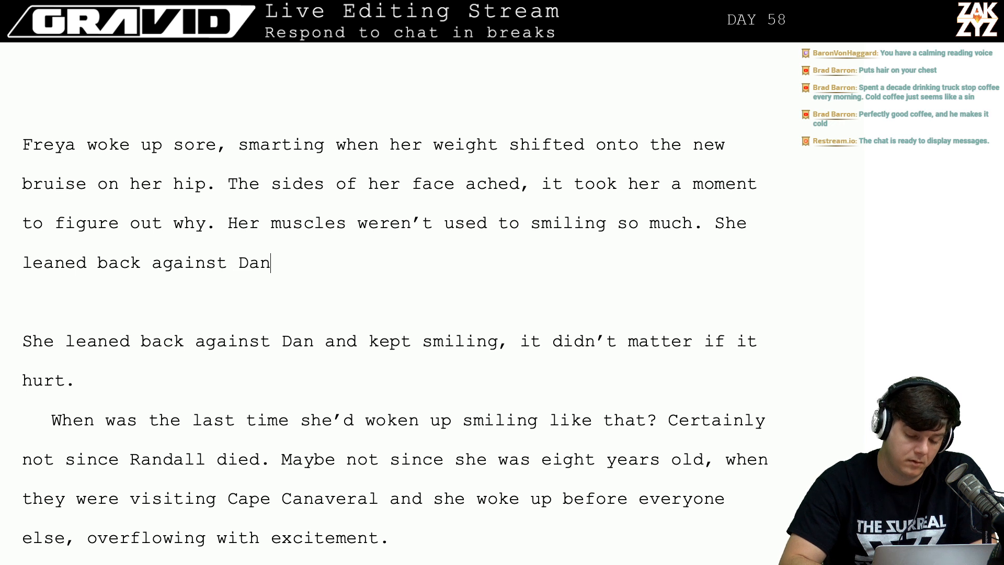
pyautogui.write(', not caring if')
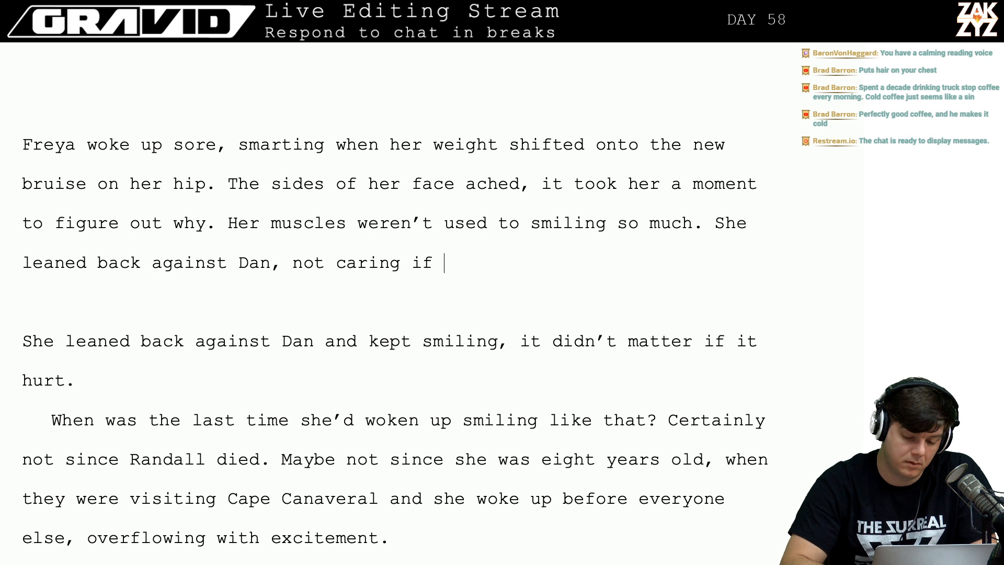
pyautogui.write(' it hurt.')
# Delete the blank line and the old sentence "She leaned back against Dan and kept smiling, it didn't matter if it hurt.".
pyautogui.hotkey('shift', 'Right')
pyautogui.hotkey('ctrl', 'shift', 'Down')
pyautogui.hotkey('ctrl', 'shift', 'Down')
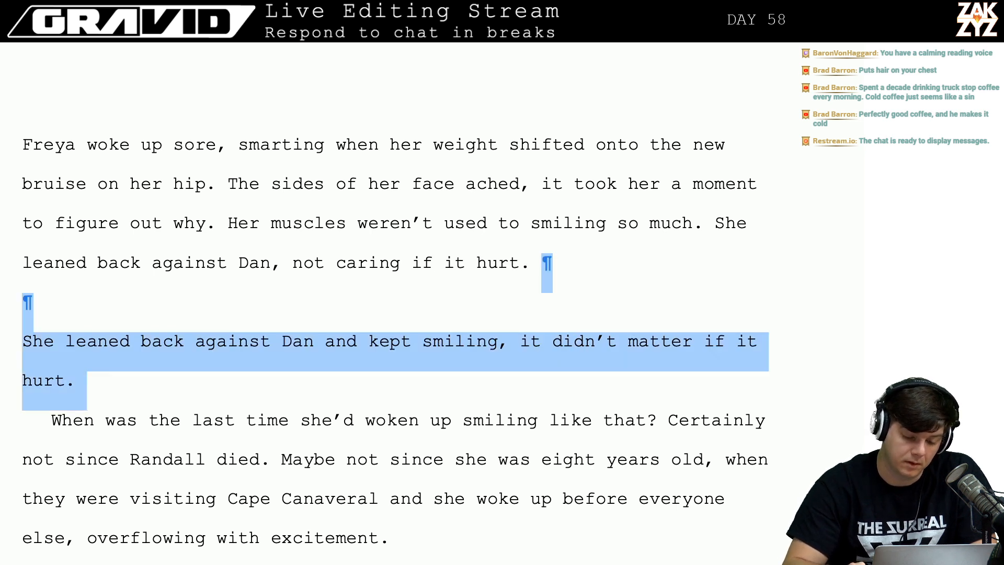
pyautogui.press('BackSpace')
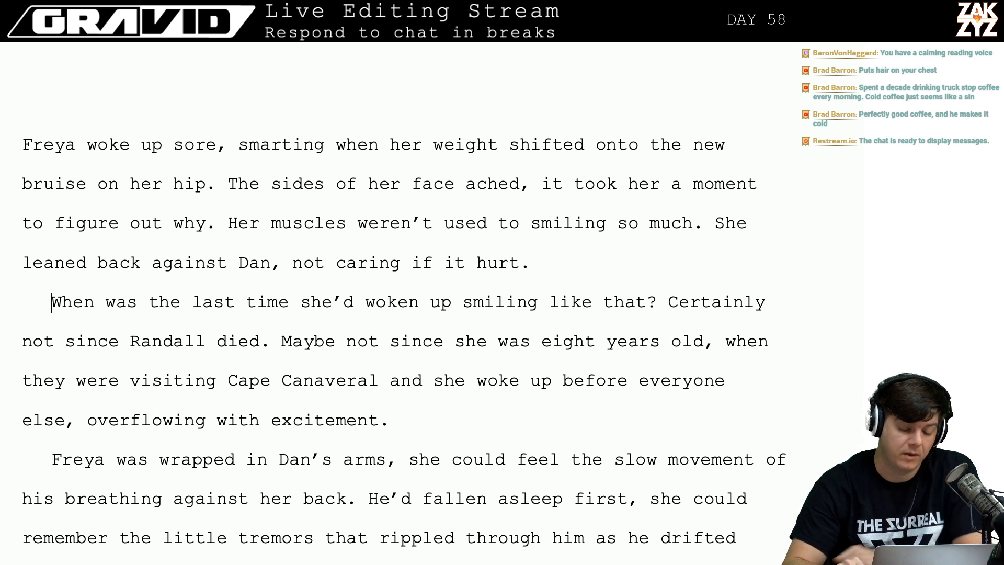
# Reread the paragraph beginning "When was the last time she'd woken up smiling like that?" line by line.
pyautogui.press('Right')
pyautogui.press('Right')
pyautogui.press('Right')
pyautogui.press('Right')
pyautogui.press('Right')
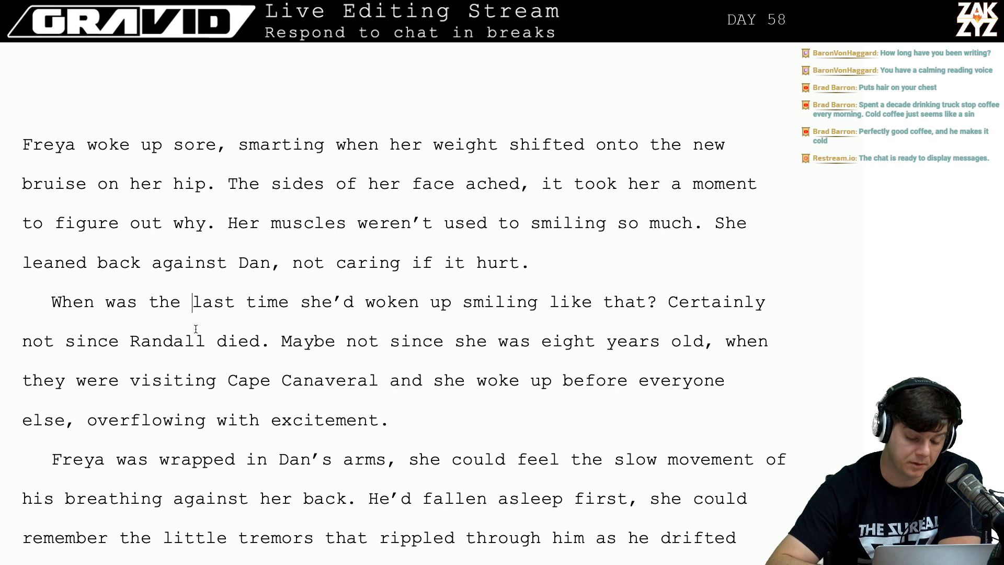
pyautogui.press('Down')
pyautogui.press('Right')
pyautogui.press('Right')
pyautogui.press('Right')
pyautogui.press('Right')
pyautogui.press('Right')
pyautogui.press('Right')
pyautogui.press('Right')
pyautogui.press('Right')
pyautogui.press('Right')
pyautogui.press('Right')
pyautogui.press('Right')
pyautogui.press('Right')
pyautogui.press('Right')
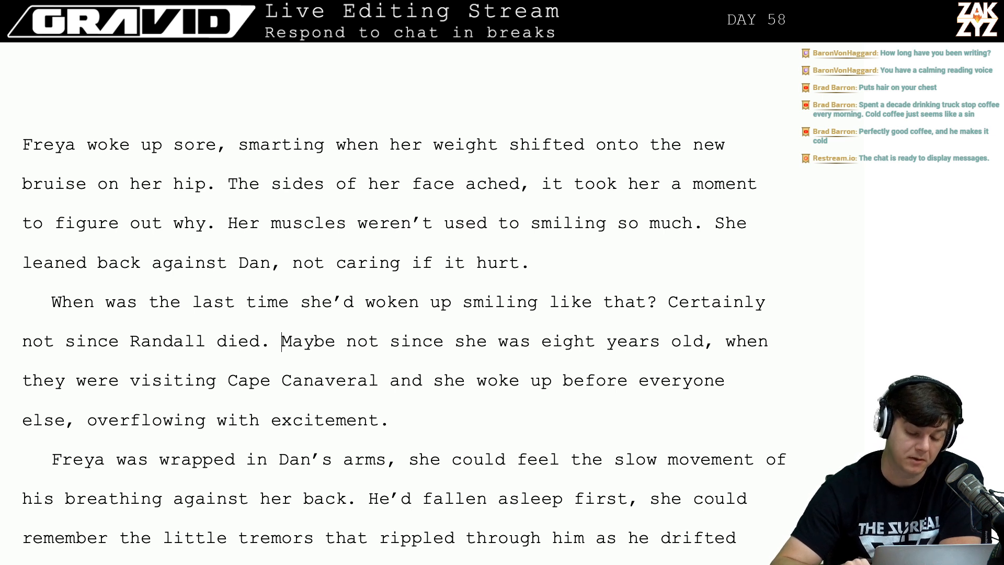
pyautogui.press('Right')
pyautogui.press('Right')
pyautogui.press('Right')
pyautogui.press('Right')
pyautogui.press('Right')
pyautogui.press('Right')
pyautogui.press('Right')
pyautogui.press('Left')
pyautogui.press('Left')
pyautogui.press('Left')
pyautogui.press('Left')
pyautogui.press('Left')
pyautogui.press('Left')
pyautogui.press('Left')
pyautogui.press('Left')
pyautogui.press('Left')
pyautogui.press('Left')
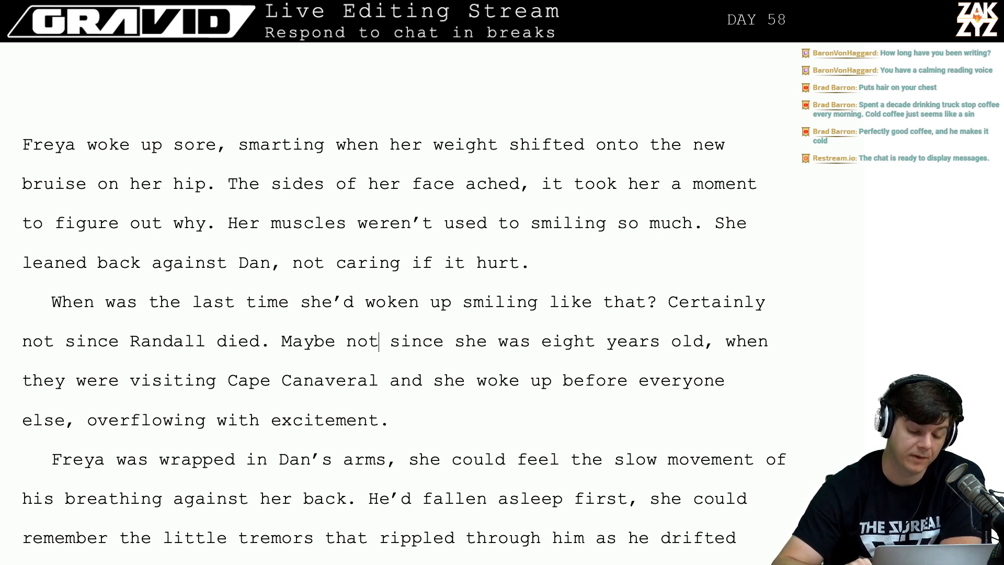
pyautogui.press('Left')
pyautogui.press('Left')
pyautogui.press('Left')
pyautogui.press('Left')
pyautogui.press('Left')
pyautogui.press('Left')
pyautogui.press('Down')
pyautogui.press('Right')
pyautogui.press('Right')
pyautogui.press('Right')
pyautogui.press('Right')
pyautogui.press('Right')
pyautogui.press('Right')
pyautogui.press('Right')
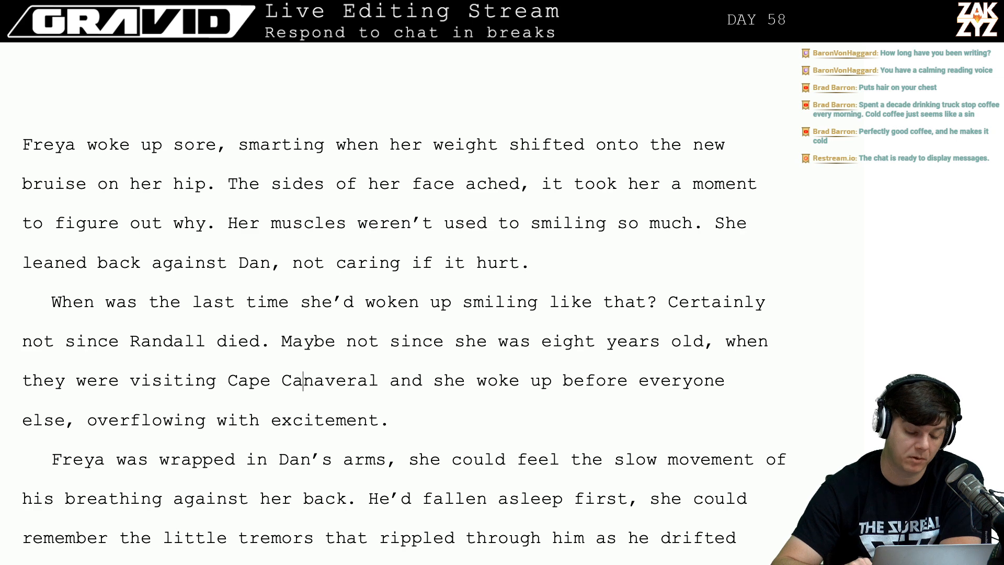
pyautogui.press('Down')
pyautogui.press('Left')
pyautogui.press('Left')
pyautogui.press('Left')
pyautogui.press('Left')
pyautogui.press('Left')
pyautogui.press('Left')
pyautogui.press('Left')
pyautogui.press('Left')
pyautogui.press('Left')
pyautogui.press('Left')
pyautogui.press('Left')
pyautogui.press('Left')
pyautogui.press('Left')
pyautogui.press('Left')
pyautogui.press('Left')
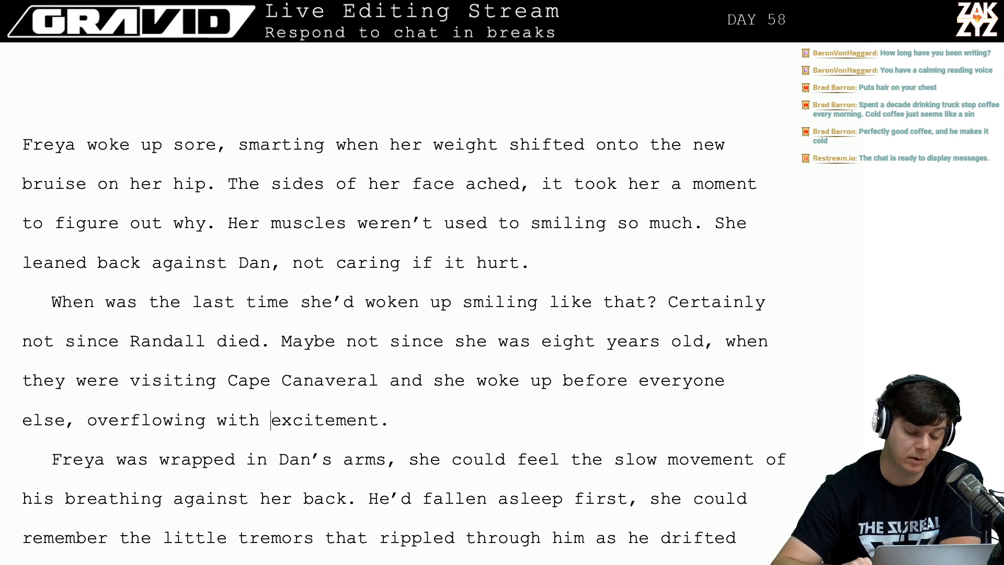
pyautogui.press('Left')
pyautogui.press('Left')
pyautogui.press('Left')
pyautogui.press('Left')
# Read through the paragraph beginning "Freya was wrapped in Dan's arms", checking its wording up to "trying to stay awake".
pyautogui.press('Down')
pyautogui.press('Down')
pyautogui.press('Down')
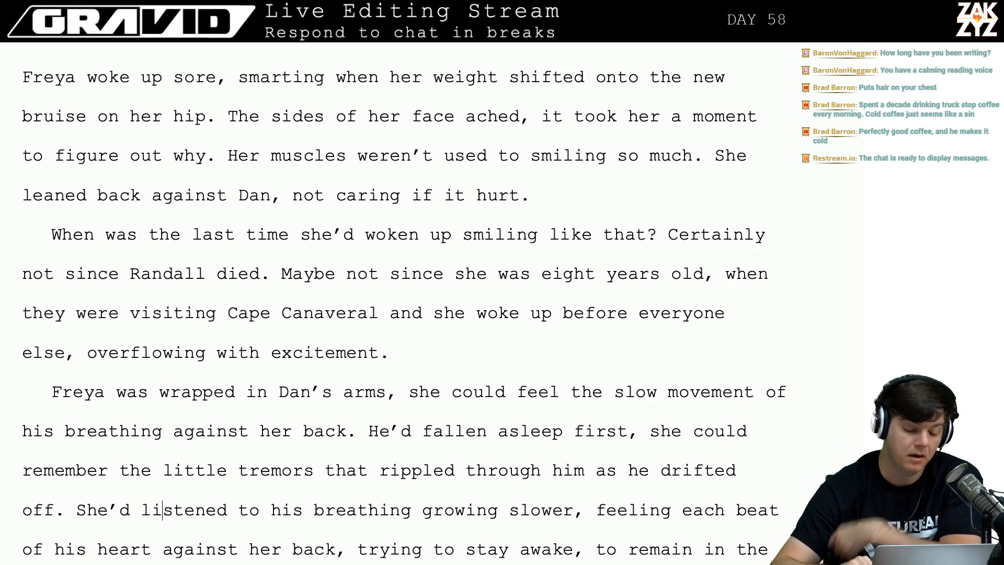
pyautogui.scroll(-2, 404, 303)
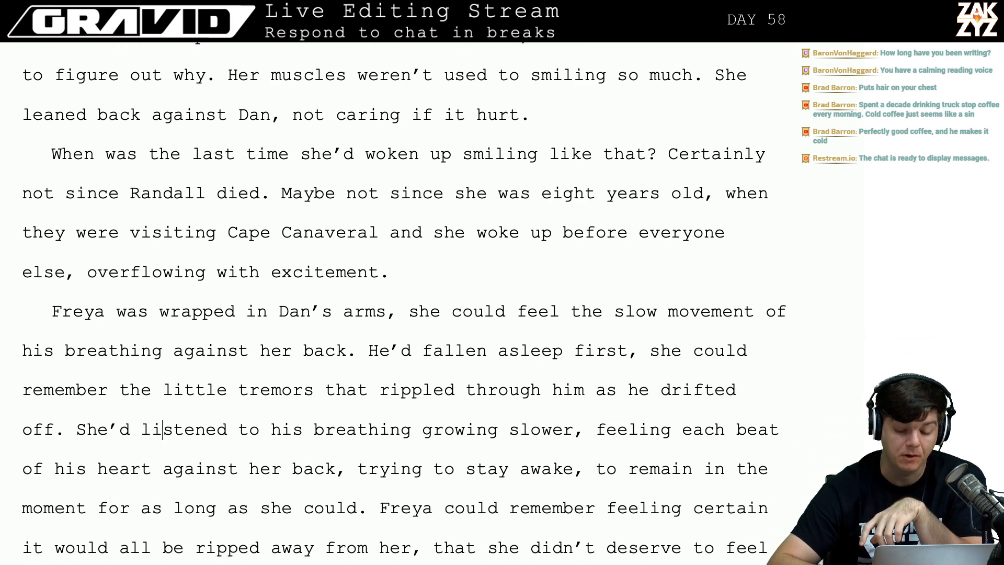
pyautogui.scroll(-1, 324, 236)
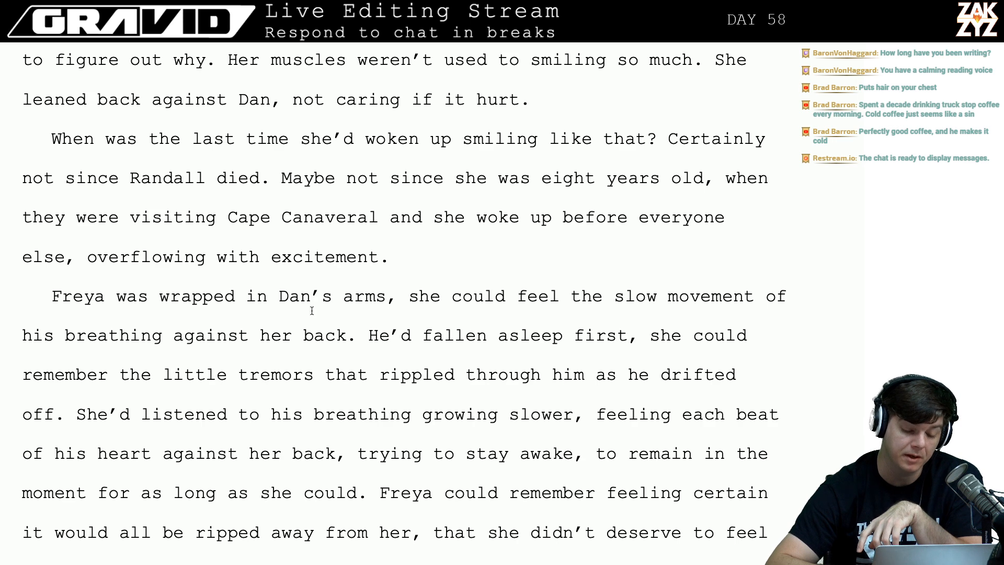
pyautogui.scroll(-1, 368, 365)
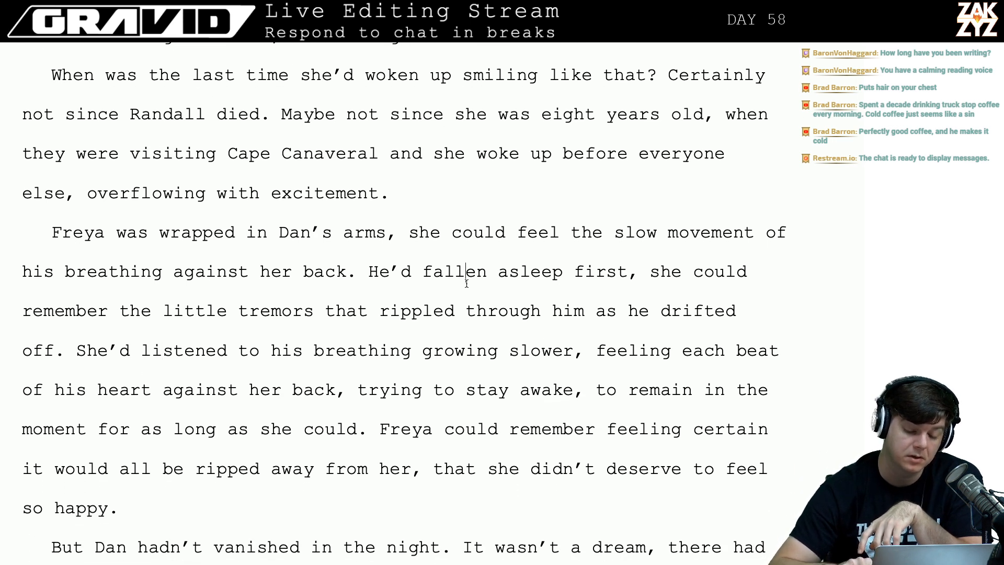
pyautogui.press('Left')
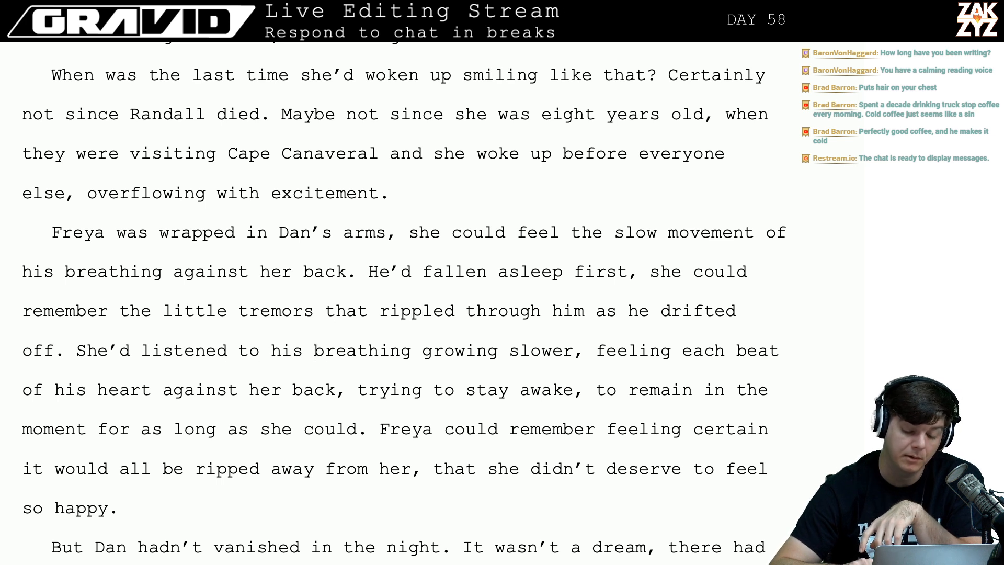
pyautogui.press('Down')
pyautogui.press('Left')
pyautogui.press('Left')
pyautogui.press('Left')
pyautogui.press('Left')
pyautogui.press('Left')
pyautogui.press('Left')
pyautogui.press('Left')
pyautogui.press('Left')
pyautogui.press('Left')
pyautogui.press('Left')
pyautogui.press('Left')
pyautogui.press('Left')
pyautogui.press('Left')
pyautogui.press('Left')
pyautogui.press('Left')
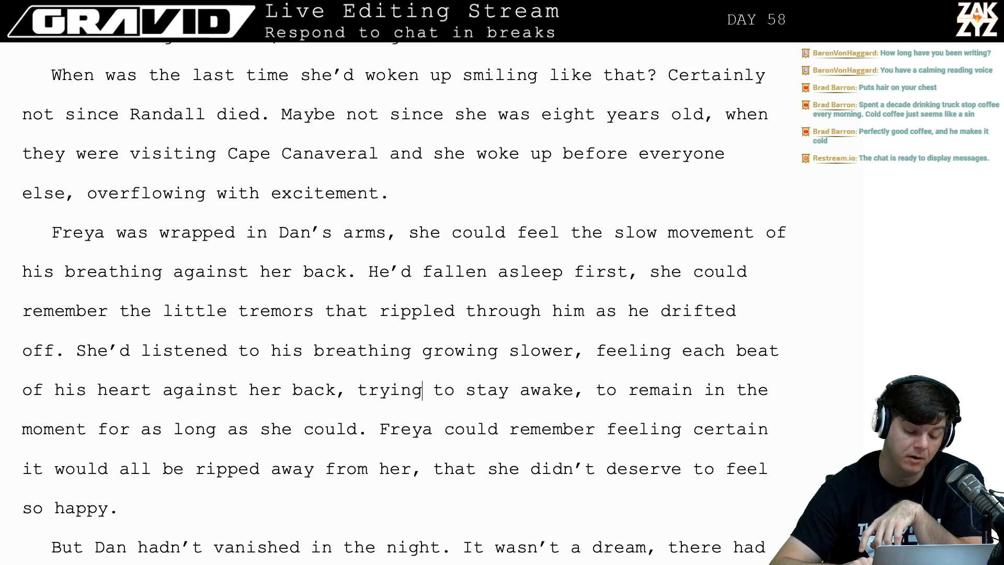
pyautogui.press('Left')
pyautogui.press('Right')
pyautogui.press('Right')
pyautogui.press('Right')
pyautogui.press('Right')
pyautogui.press('Right')
pyautogui.press('Right')
pyautogui.press('Right')
pyautogui.press('Right')
pyautogui.press('Right')
pyautogui.press('Right')
pyautogui.press('Right')
pyautogui.press('Right')
pyautogui.press('Right')
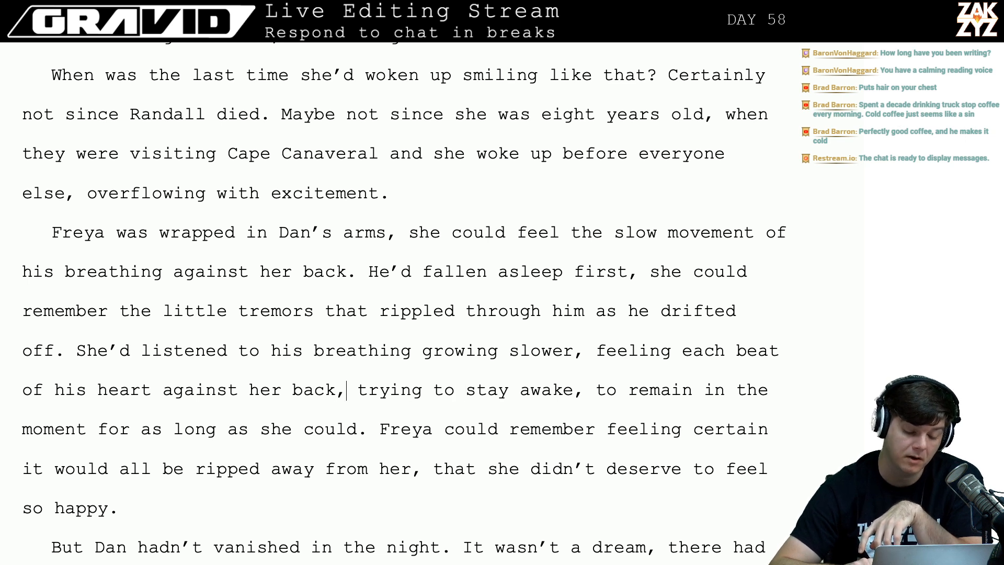
# Insert "so she could be in the moment a little longer." after "trying to stay awake".
pyautogui.press('Right')
pyautogui.press('Right')
pyautogui.press('Right')
pyautogui.press('Right')
pyautogui.press('Right')
pyautogui.press('Right')
pyautogui.press('Right')
pyautogui.press('Right')
pyautogui.press('Right')
pyautogui.press('Right')
pyautogui.press('Right')
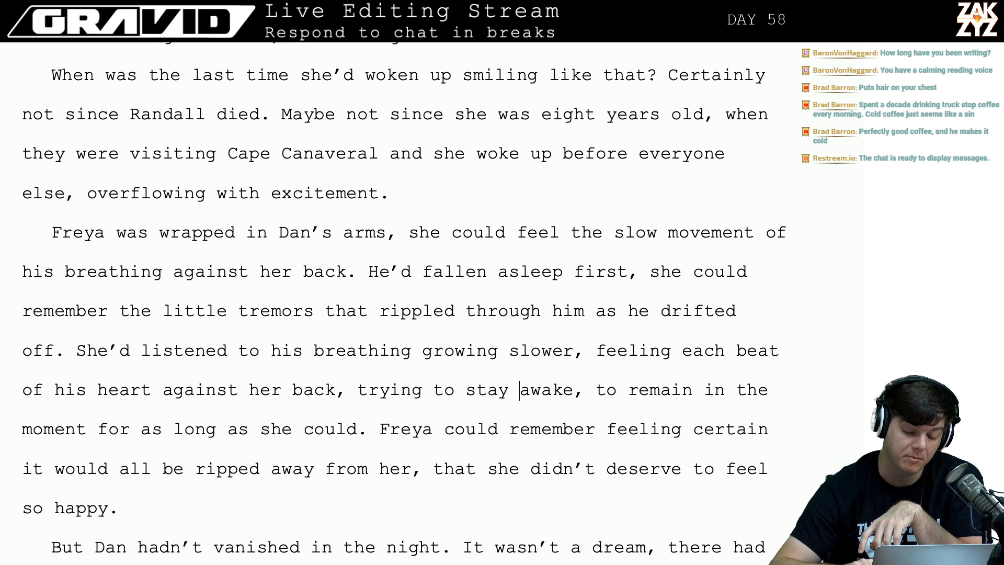
pyautogui.press('Left')
pyautogui.press('Left')
pyautogui.press('Right')
pyautogui.press('Right')
pyautogui.press('Right')
pyautogui.press('Right')
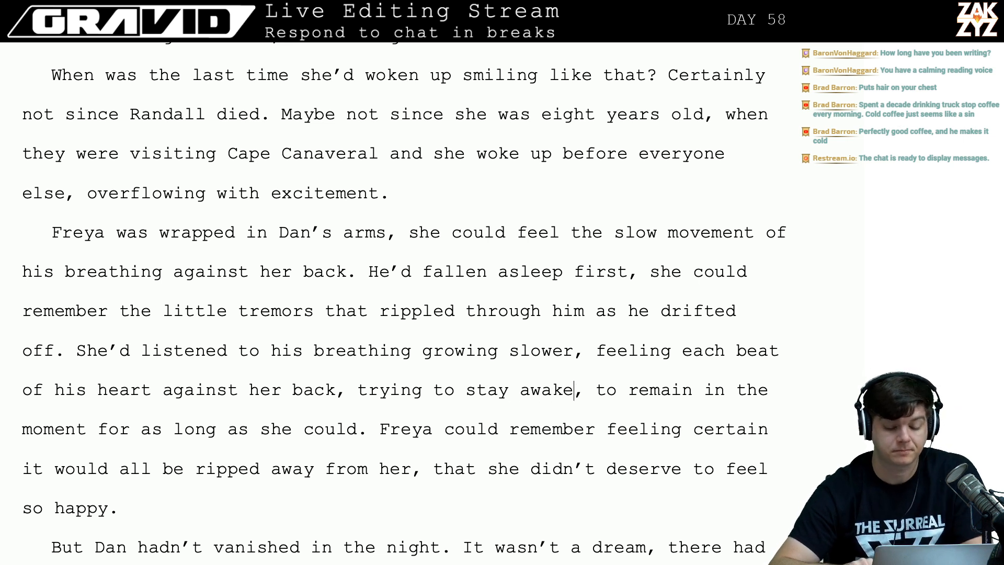
pyautogui.write('so she co')
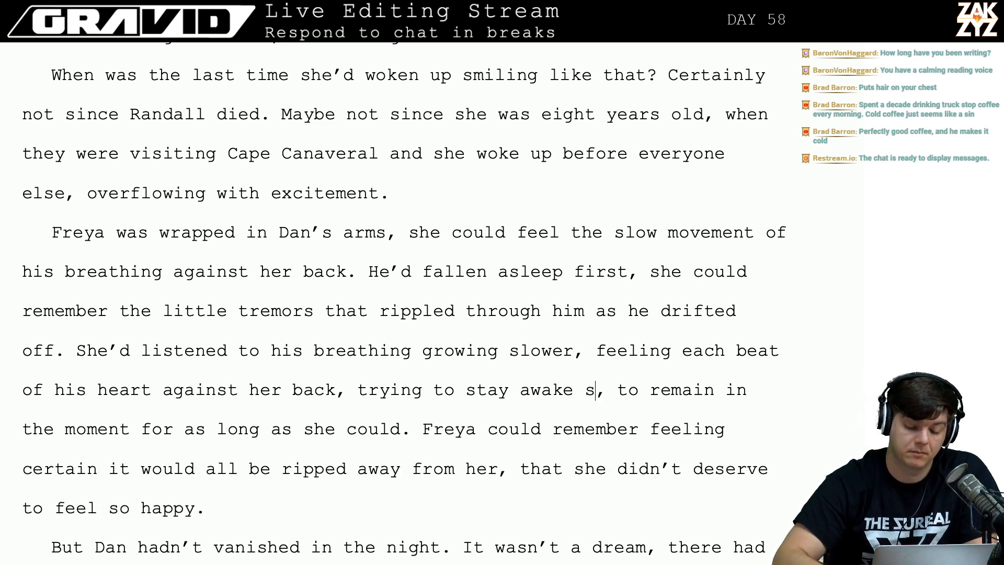
pyautogui.write('uld be in the ')
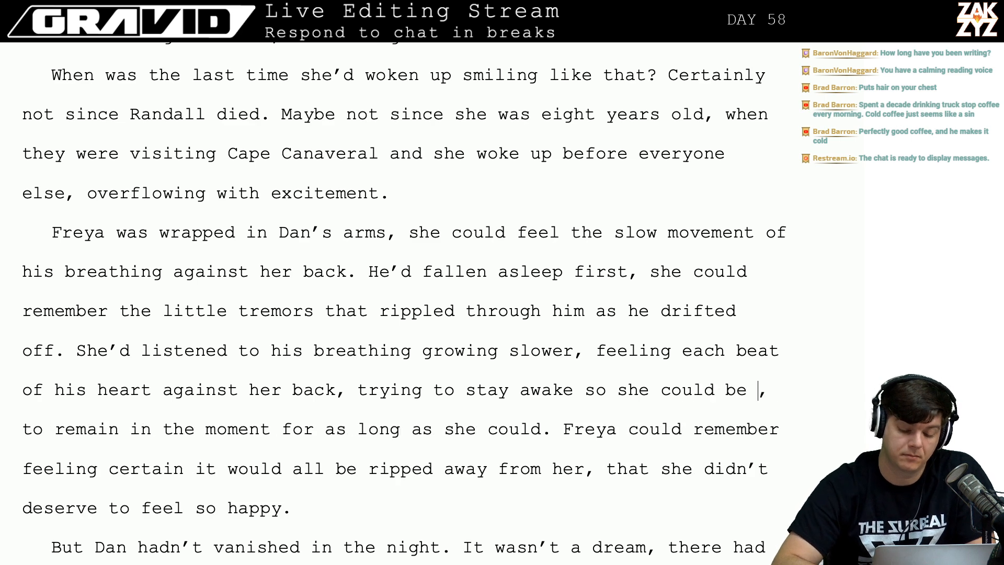
pyautogui.write('moment ')
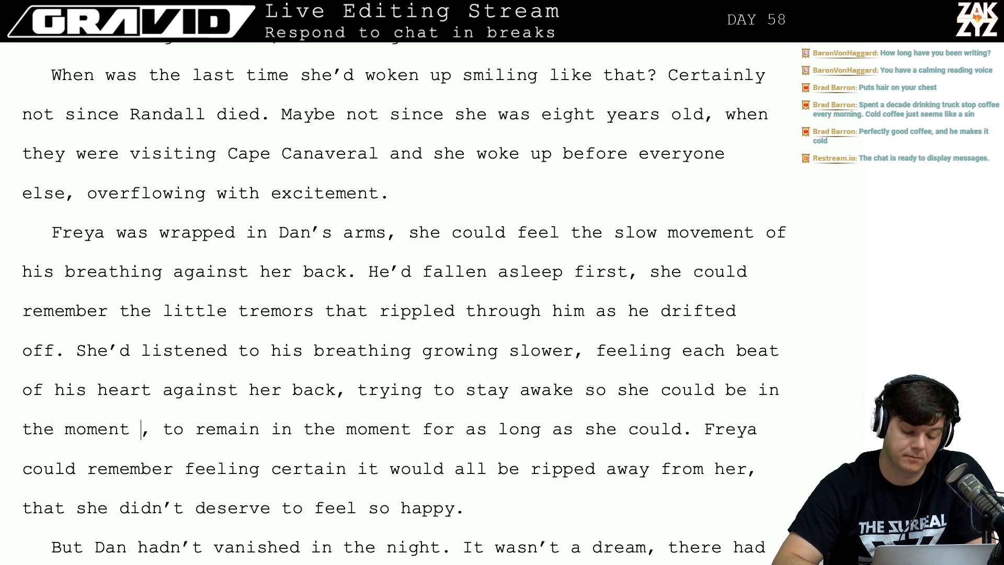
pyautogui.write('a little longer')
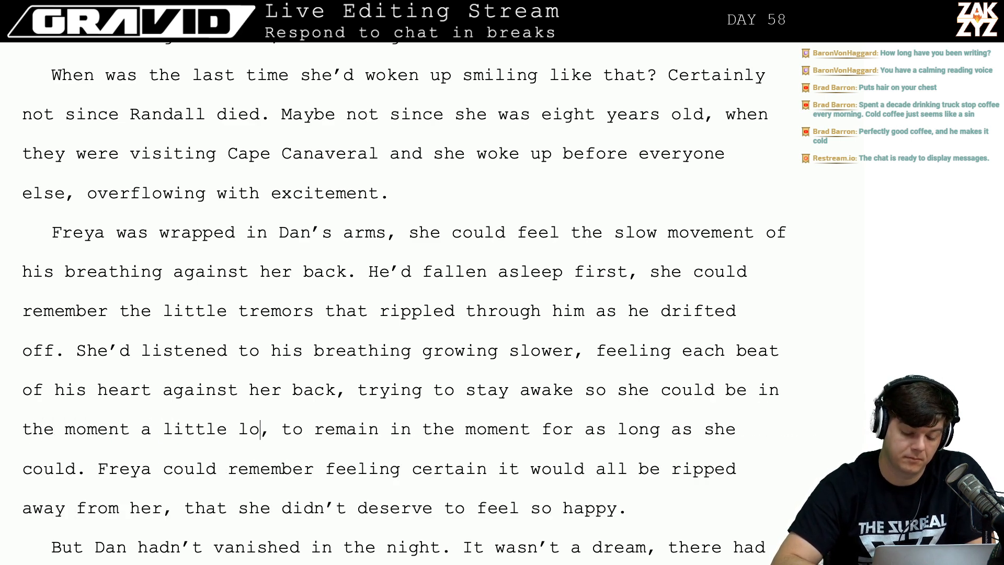
pyautogui.write('.')
# Delete the leftover phrase ", to remain in the moment for as long as she could." before "Freya could remember".
pyautogui.hotkey('shift', 'Down')
pyautogui.hotkey('shift', 'Left')
pyautogui.hotkey('shift', 'Left')
pyautogui.hotkey('shift', 'Left')
pyautogui.hotkey('shift', 'Left')
pyautogui.hotkey('shift', 'Left')
pyautogui.hotkey('shift', 'Left')
pyautogui.hotkey('shift', 'Left')
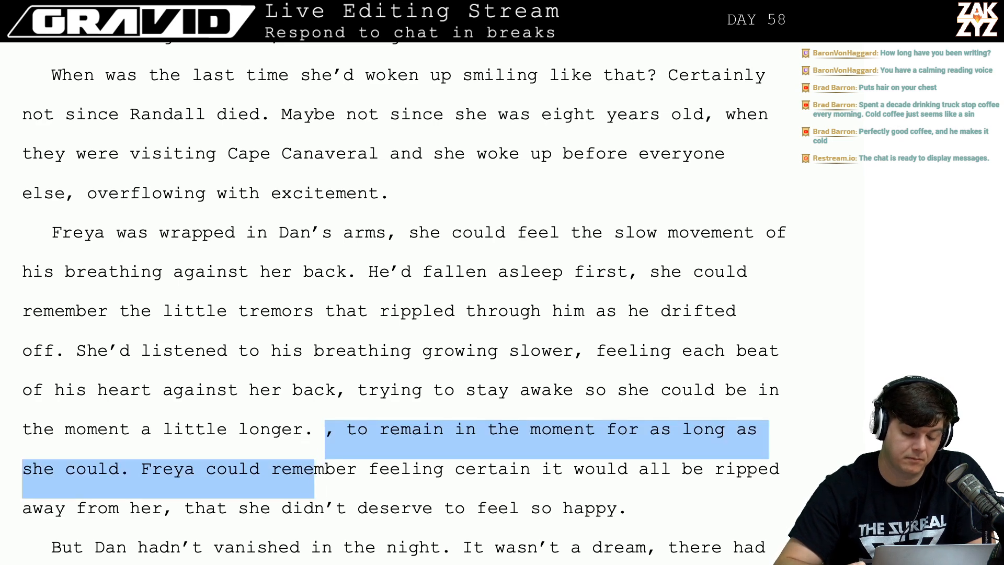
pyautogui.hotkey('shift', 'Left')
pyautogui.hotkey('shift', 'Left')
pyautogui.hotkey('shift', 'Left')
pyautogui.hotkey('shift', 'Left')
pyautogui.hotkey('shift', 'Left')
pyautogui.hotkey('shift', 'Left')
pyautogui.hotkey('shift', 'Left')
pyautogui.hotkey('shift', 'Left')
pyautogui.hotkey('shift', 'Left')
pyautogui.hotkey('shift', 'Left')
pyautogui.press('BackSpace')
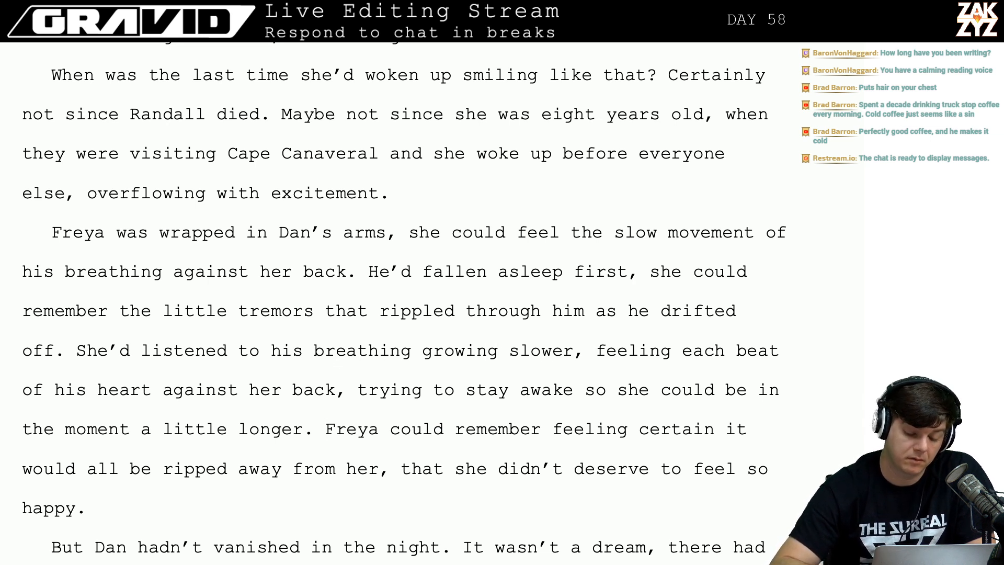
# Reword "growing slower" to "as it grew slower" in the sentence about listening to his breathing.
pyautogui.press('BackSpace')
pyautogui.press('BackSpace')
pyautogui.press('BackSpace')
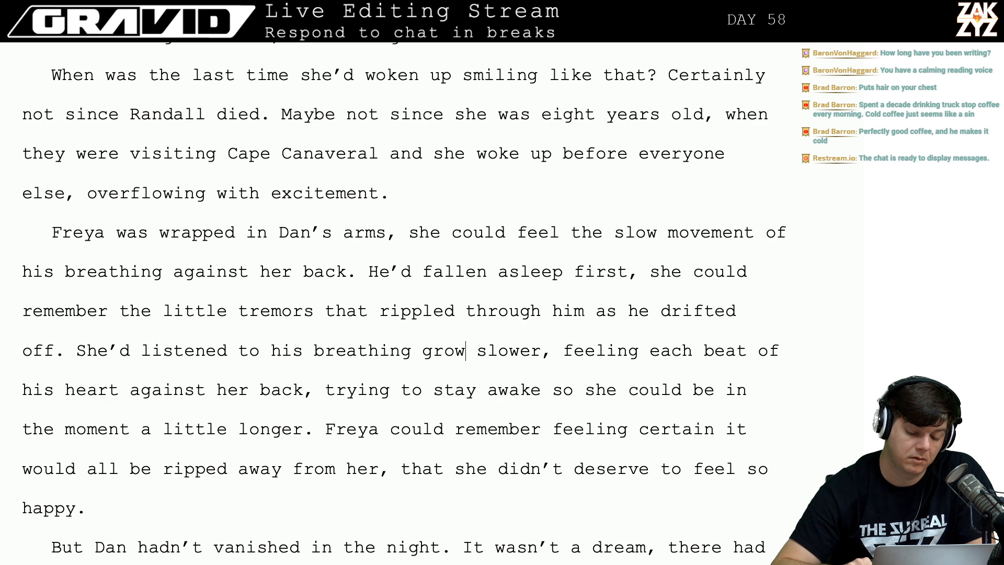
pyautogui.press('Left')
pyautogui.write('as it grew')
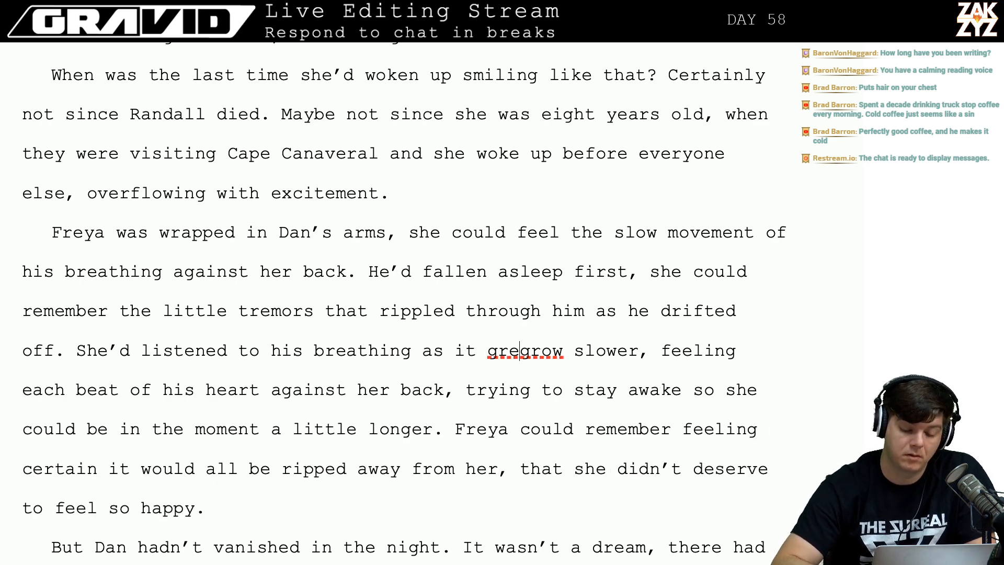
pyautogui.hotkey('shift', 'Right')
pyautogui.hotkey('shift', 'Right')
pyautogui.hotkey('shift', 'Right')
pyautogui.hotkey('shift', 'Right')
pyautogui.press('Delete')
pyautogui.press('Delete')
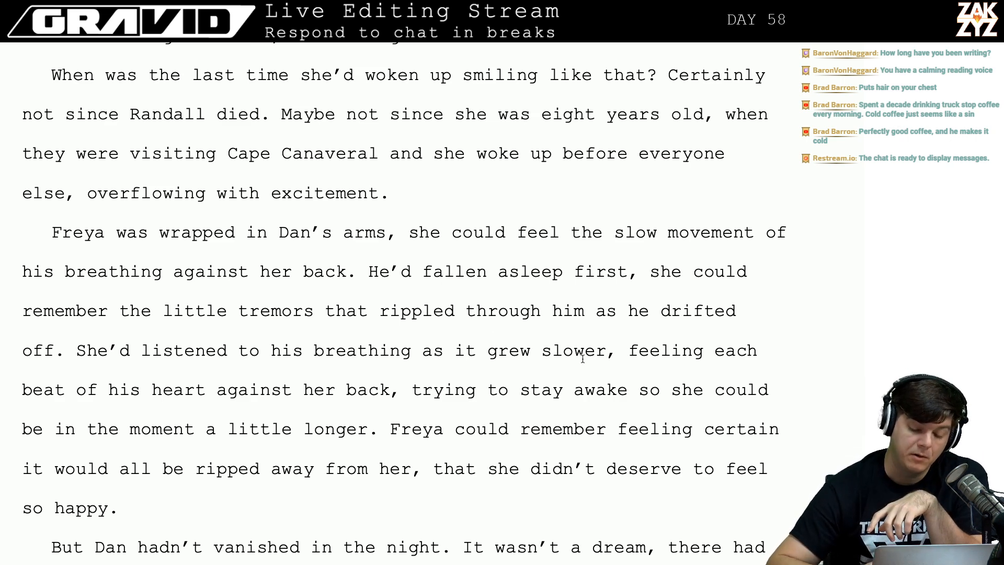
pyautogui.scroll(-1, 439, 363)
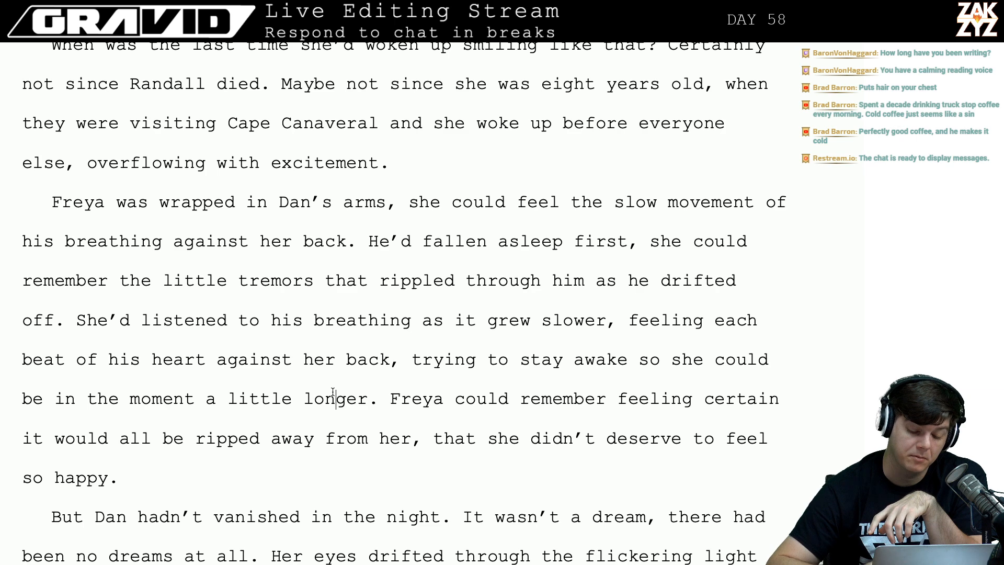
# Replace the comma after "against her back" with "and" before "trying to stay awake".
pyautogui.click(336, 360)
pyautogui.press('Right')
pyautogui.press('Right')
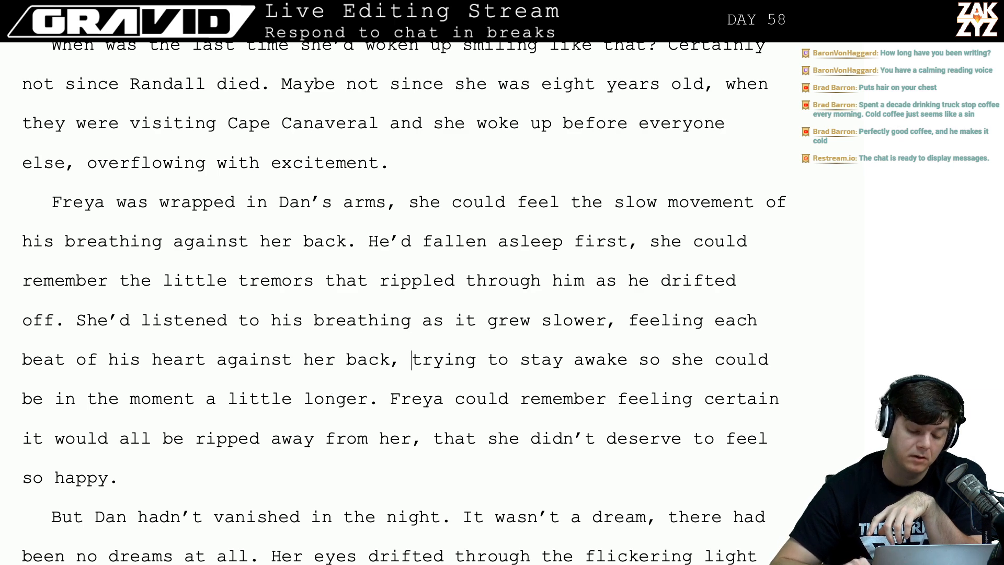
pyautogui.press('Left')
pyautogui.press('BackSpace')
pyautogui.write('and t')
pyautogui.press('BackSpace')
pyautogui.press('BackSpace')
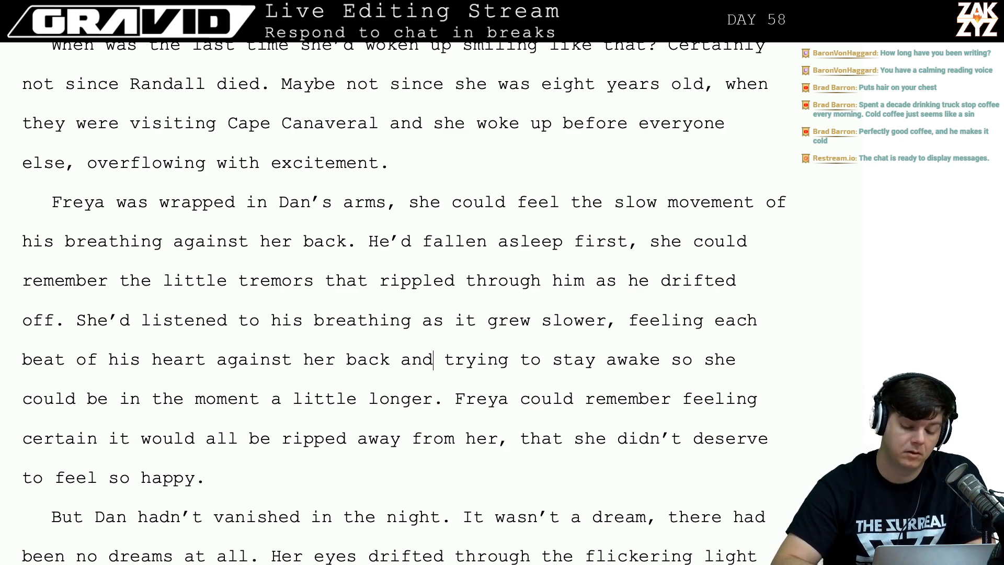
# Start a replacement sentence with "She'd" directly after "as he drifted off.", ahead of the existing breathing sentence.
pyautogui.press('Up')
pyautogui.press('Up')
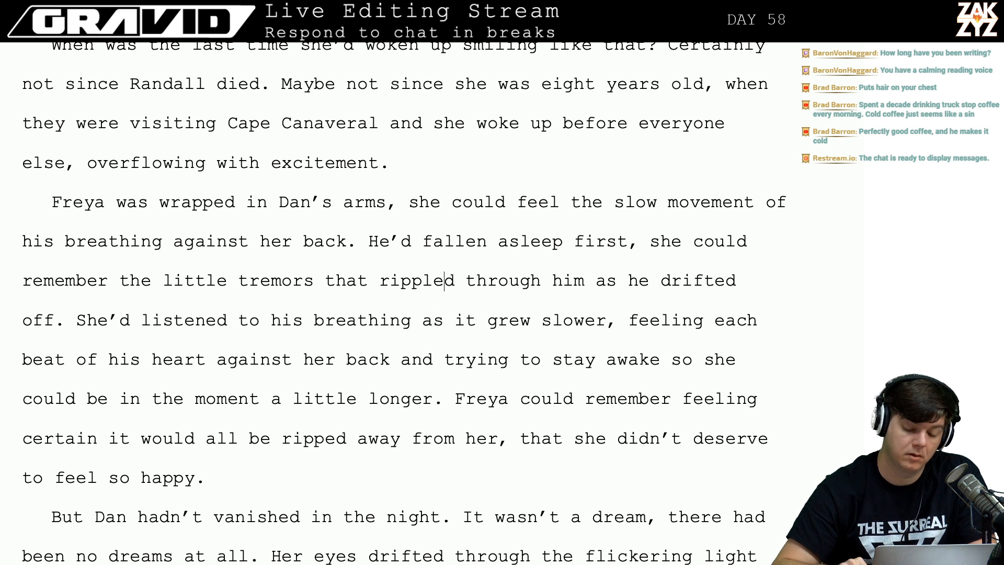
pyautogui.press('Up')
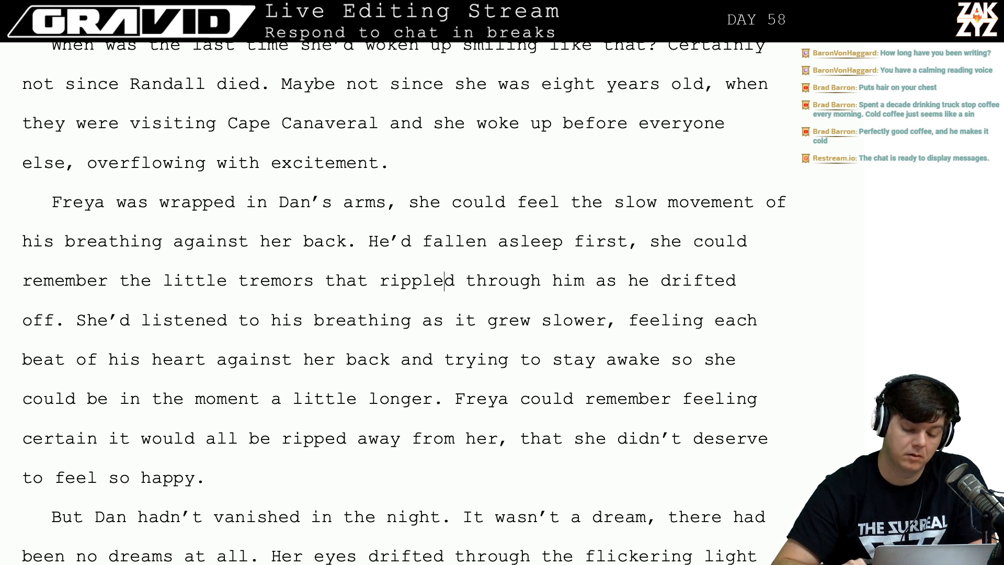
pyautogui.press('Right')
pyautogui.click(173, 337)
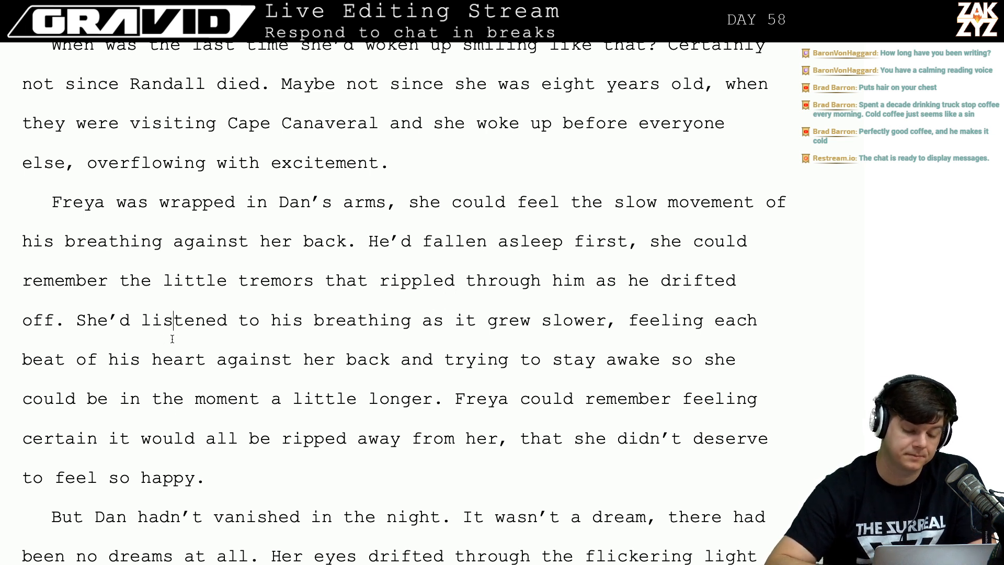
pyautogui.press('Left')
pyautogui.press('Up')
pyautogui.press('Left')
pyautogui.press('Down')
pyautogui.press('Right')
pyautogui.press('Left')
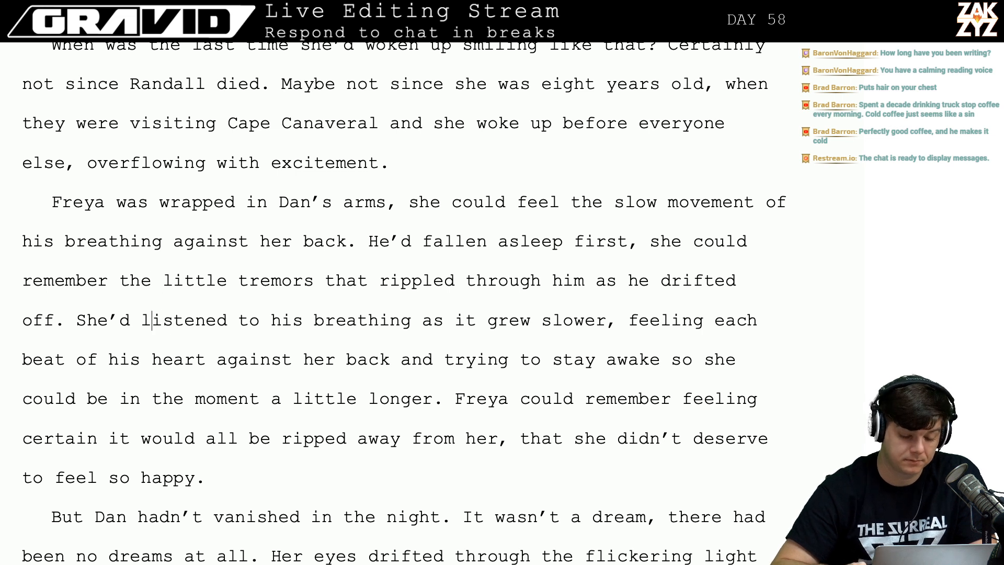
pyautogui.press('Left')
pyautogui.press('Left')
pyautogui.press('Left')
pyautogui.press('Left')
pyautogui.press('Left')
pyautogui.press('Left')
pyautogui.press('Left')
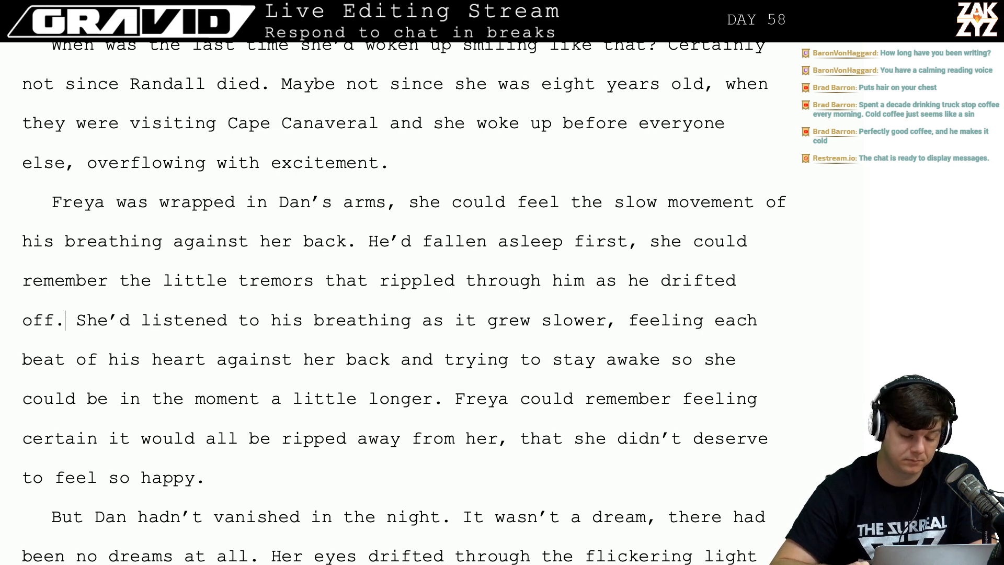
pyautogui.press('Right')
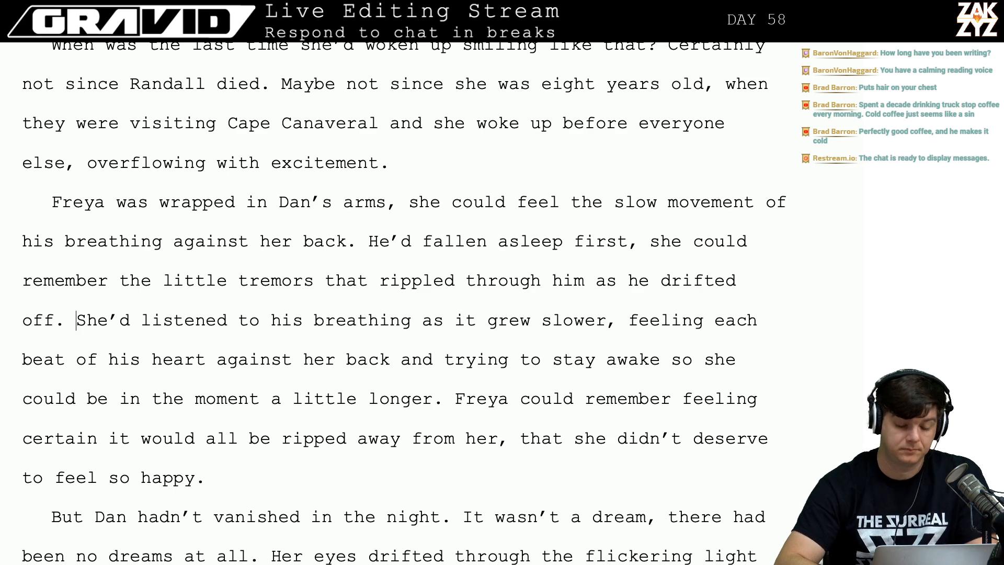
pyautogui.write("She'd ")
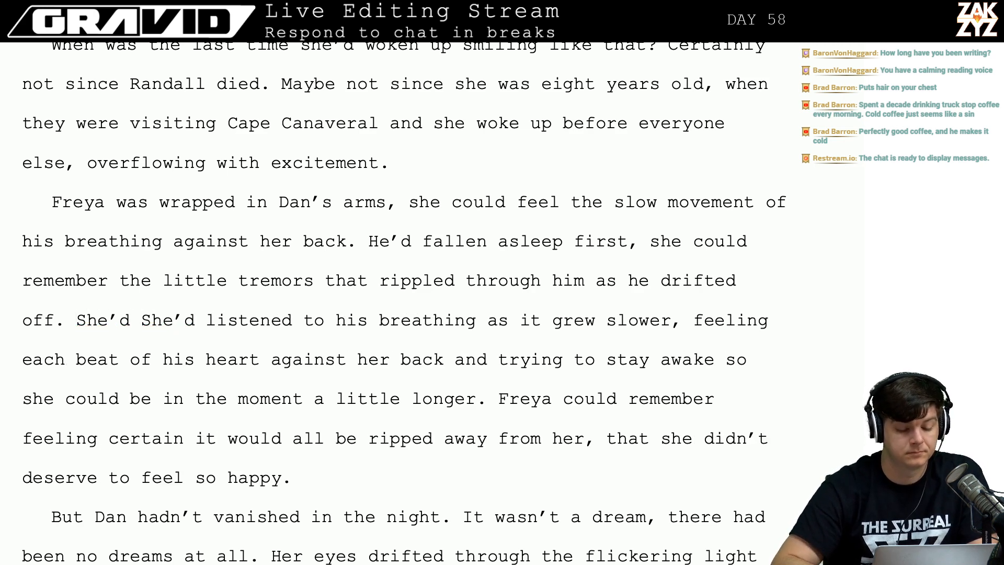
pyautogui.write('listened to ')
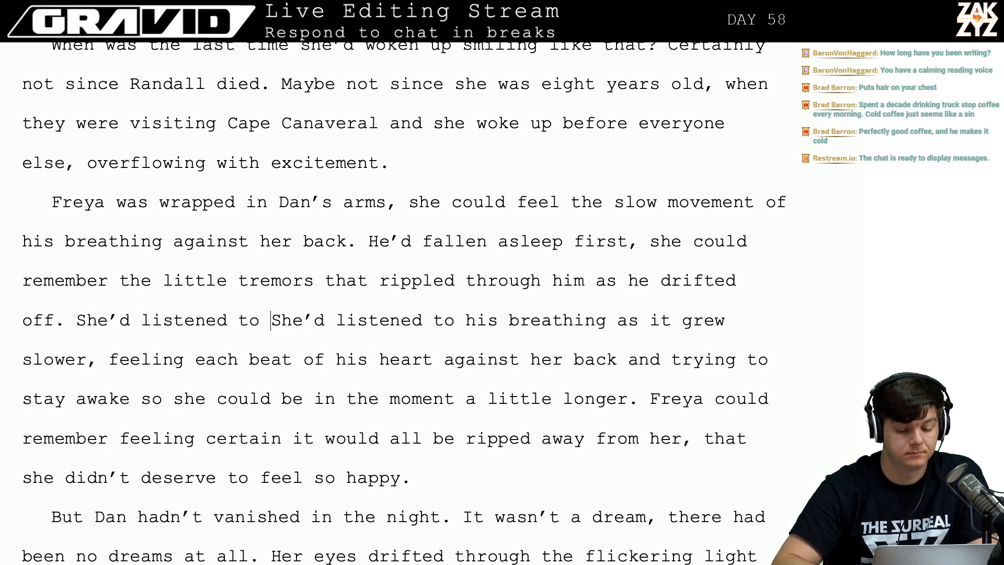
pyautogui.write('his breath')
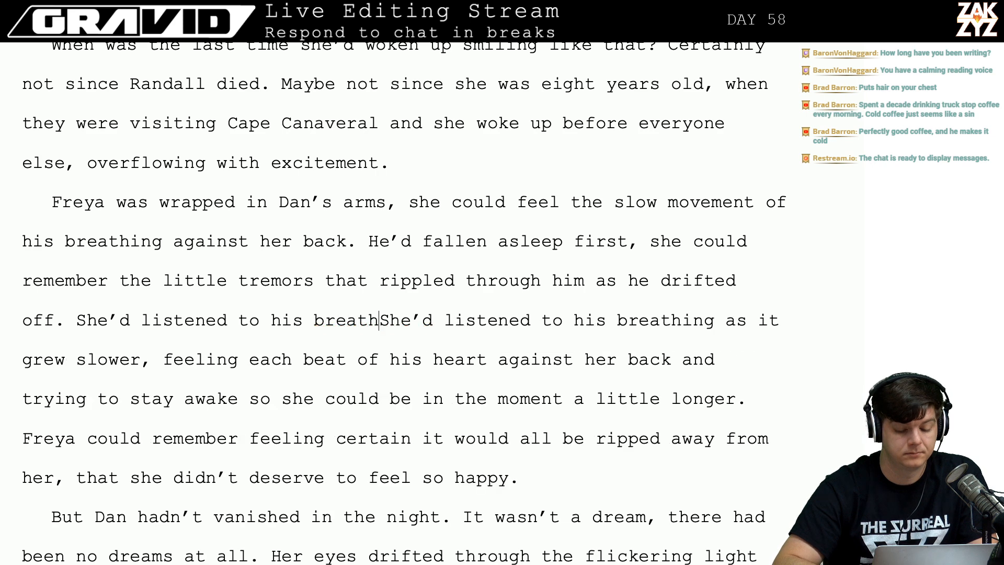
pyautogui.write('ing')
pyautogui.press('BackSpace')
pyautogui.press('BackSpace')
pyautogui.press('BackSpace')
pyautogui.press('BackSpace')
pyautogui.press('BackSpace')
pyautogui.press('BackSpace')
pyautogui.press('BackSpace')
pyautogui.press('BackSpace')
pyautogui.press('BackSpace')
pyautogui.press('BackSpace')
pyautogui.press('BackSpace')
pyautogui.press('BackSpace')
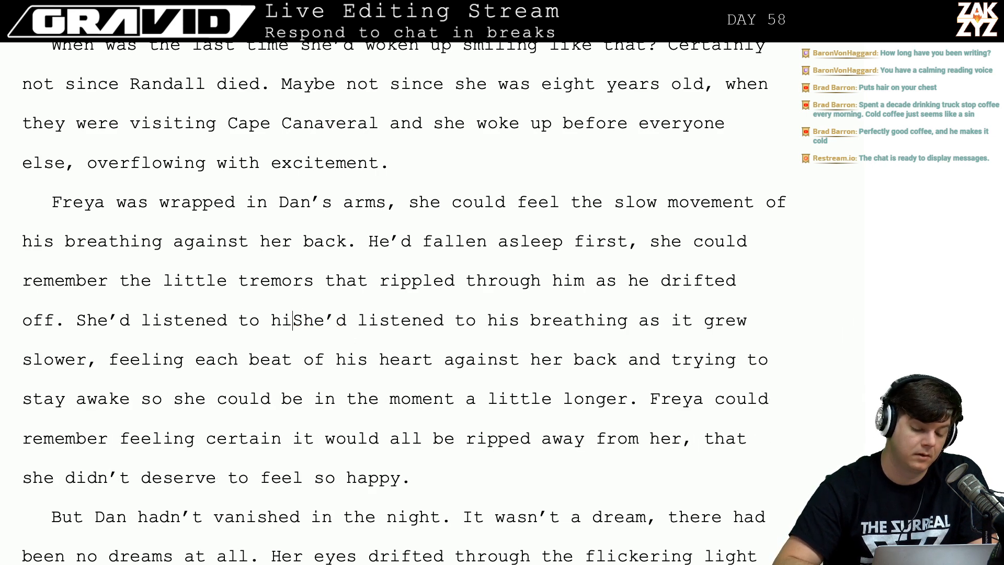
pyautogui.press('BackSpace')
pyautogui.press('BackSpace')
pyautogui.press('BackSpace')
pyautogui.press('BackSpace')
pyautogui.press('BackSpace')
pyautogui.press('BackSpace')
pyautogui.press('BackSpace')
pyautogui.press('BackSpace')
pyautogui.press('BackSpace')
pyautogui.press('BackSpace')
pyautogui.press('BackSpace')
pyautogui.press('BackSpace')
pyautogui.press('BackSpace')
pyautogui.press('BackSpace')
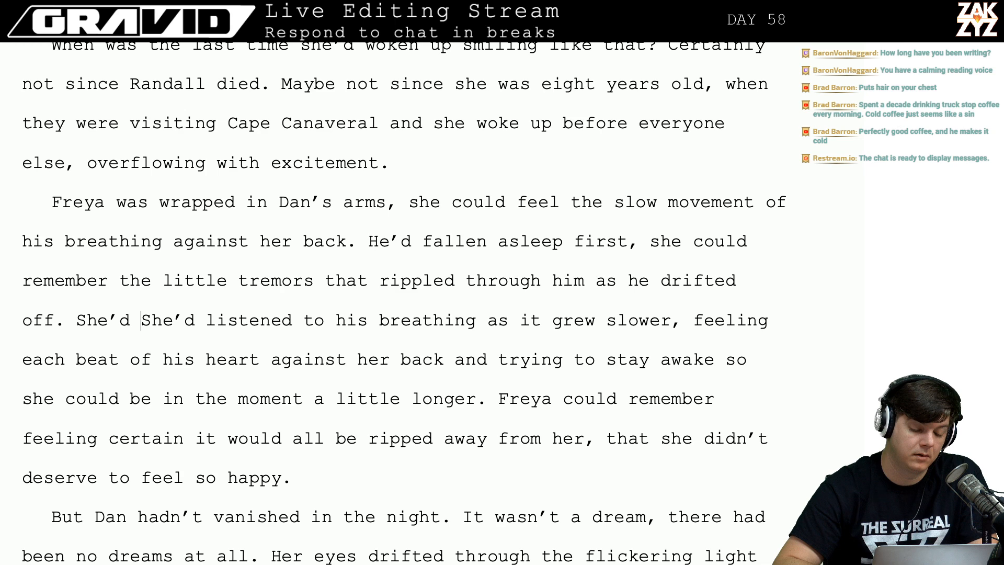
# Continue the replacement sentence with "listened to his breathing slow,".
pyautogui.write('listened to ')
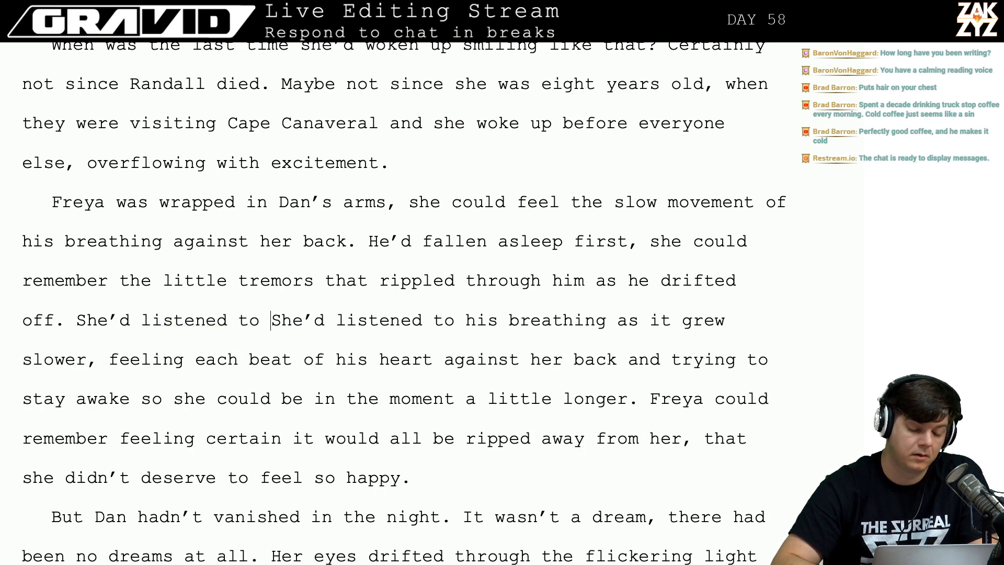
pyautogui.write('his breathing,')
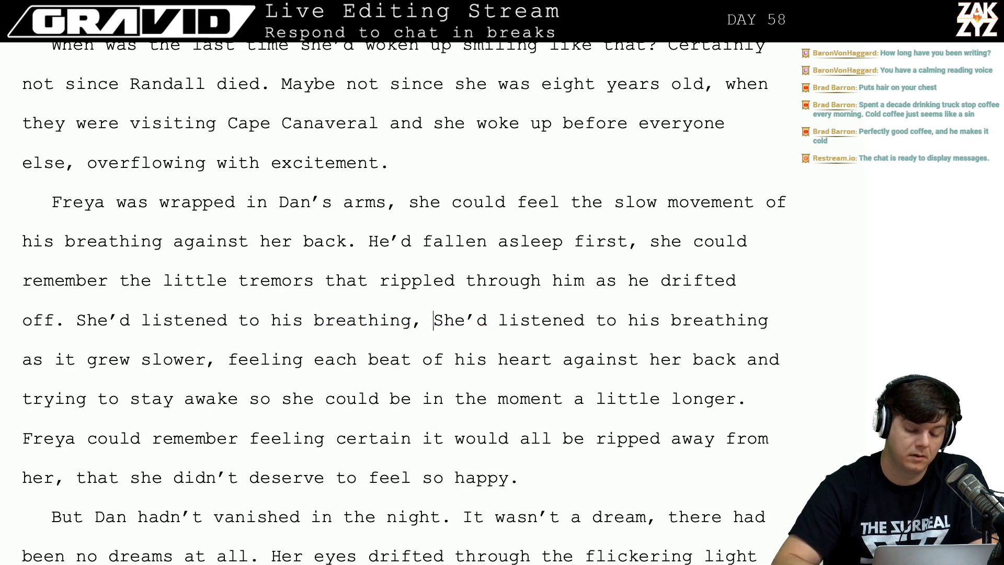
pyautogui.hotkey('shift', 'Down')
pyautogui.hotkey('shift', 'Left')
pyautogui.hotkey('shift', 'Left')
pyautogui.hotkey('shift', 'Left')
pyautogui.hotkey('shift', 'Left')
pyautogui.hotkey('shift', 'Left')
pyautogui.press('Up')
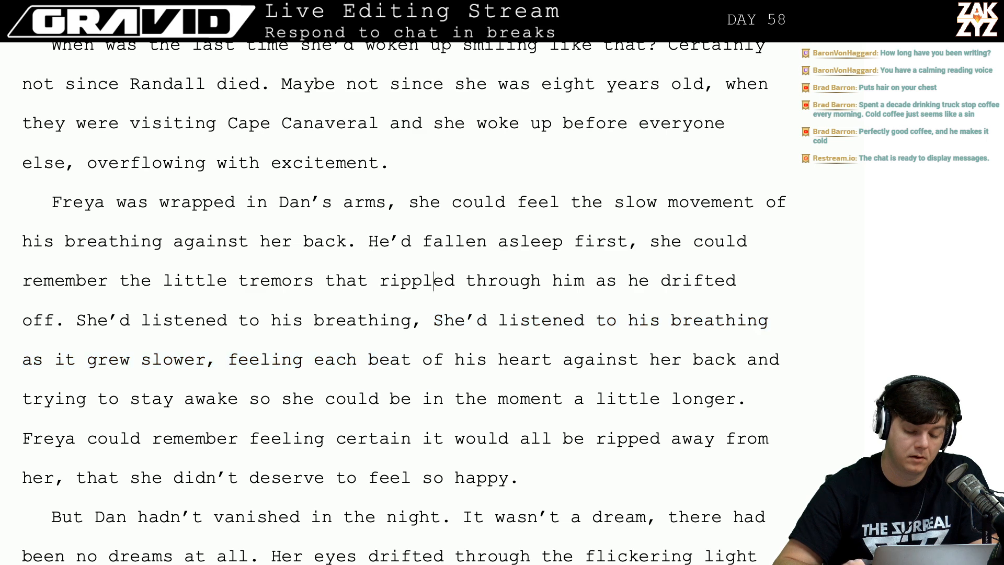
pyautogui.press('Down')
pyautogui.press('Left')
pyautogui.press('Left')
pyautogui.write('slow,')
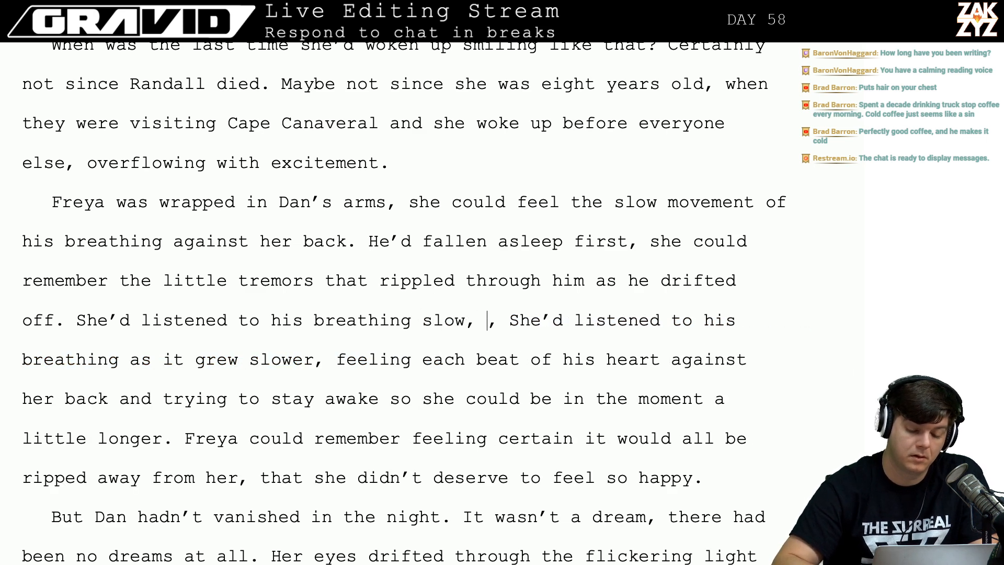
# Delete the leftover old wording ", She'd listened to his breathing as it grew slower," before "feeling each beat of his heart".
pyautogui.hotkey('shift', 'Down')
pyautogui.hotkey('shift', 'Left')
pyautogui.hotkey('shift', 'Left')
pyautogui.hotkey('shift', 'Left')
pyautogui.hotkey('shift', 'Left')
pyautogui.hotkey('shift', 'Left')
pyautogui.hotkey('shift', 'Left')
pyautogui.hotkey('shift', 'Left')
pyautogui.hotkey('shift', 'Left')
pyautogui.hotkey('shift', 'Left')
pyautogui.hotkey('shift', 'Left')
pyautogui.hotkey('shift', 'Left')
pyautogui.hotkey('shift', 'Left')
pyautogui.hotkey('shift', 'Left')
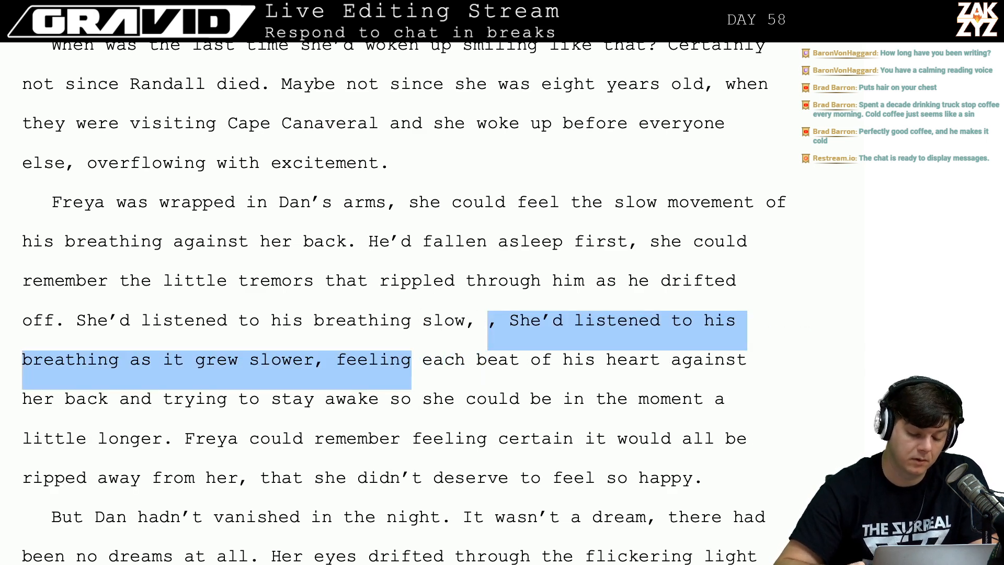
pyautogui.hotkey('shift', 'Left')
pyautogui.hotkey('shift', 'Left')
pyautogui.press('BackSpace')
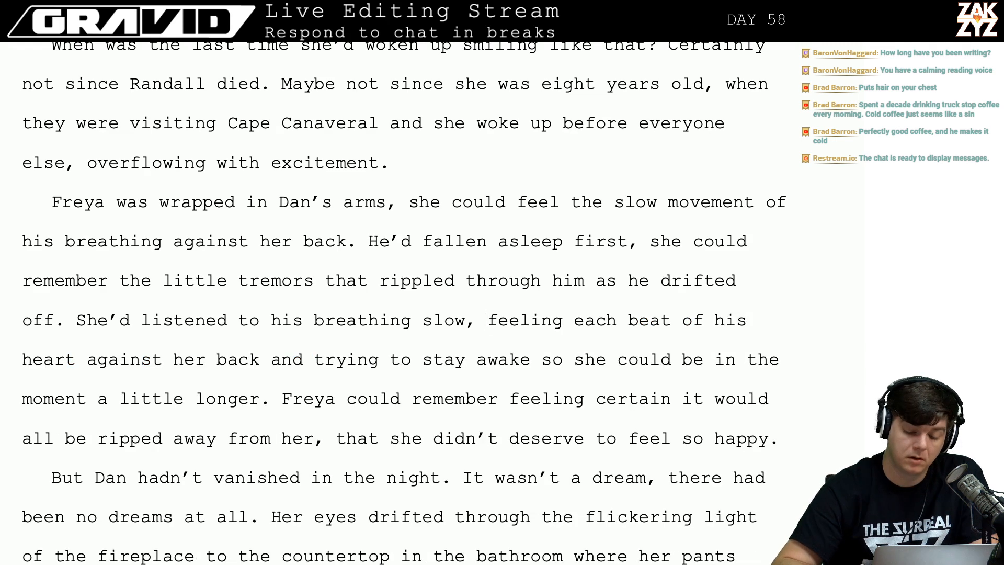
pyautogui.press('Left')
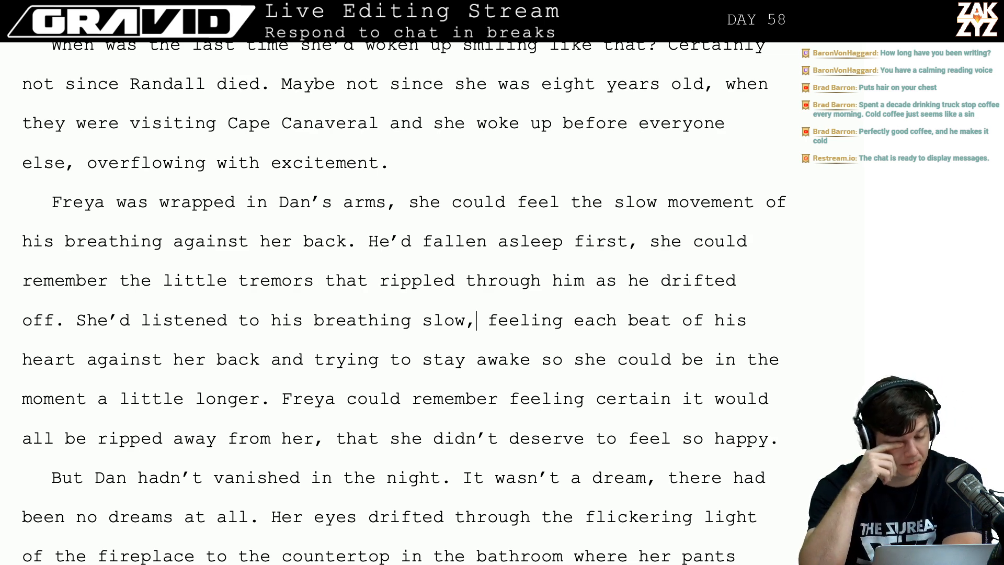
# Split the paragraph before "She'd listened to his breathing slow", leaving a blank line, and return to the end of "drifted off.".
pyautogui.scroll(10, 403, 314)
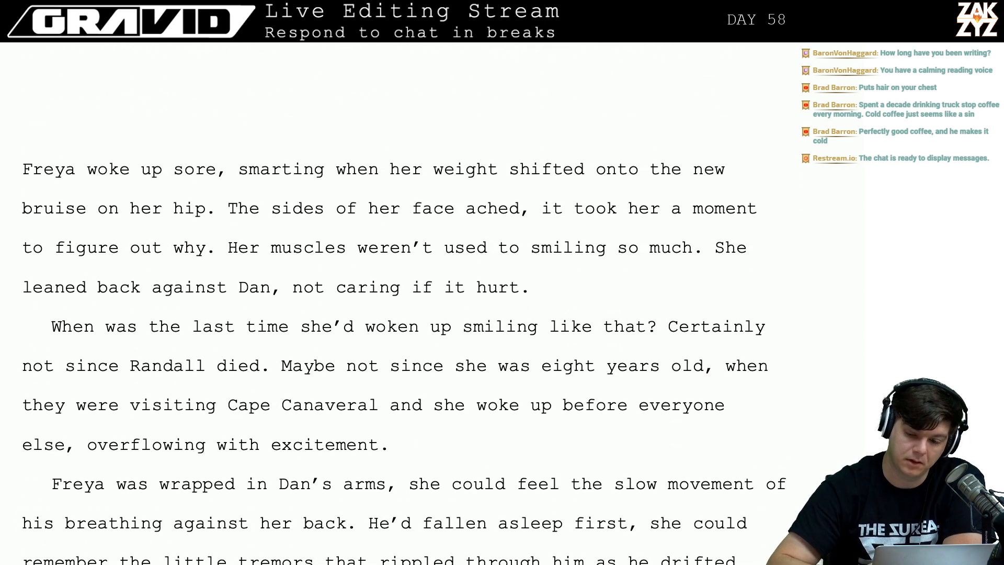
pyautogui.scroll(-5, 403, 314)
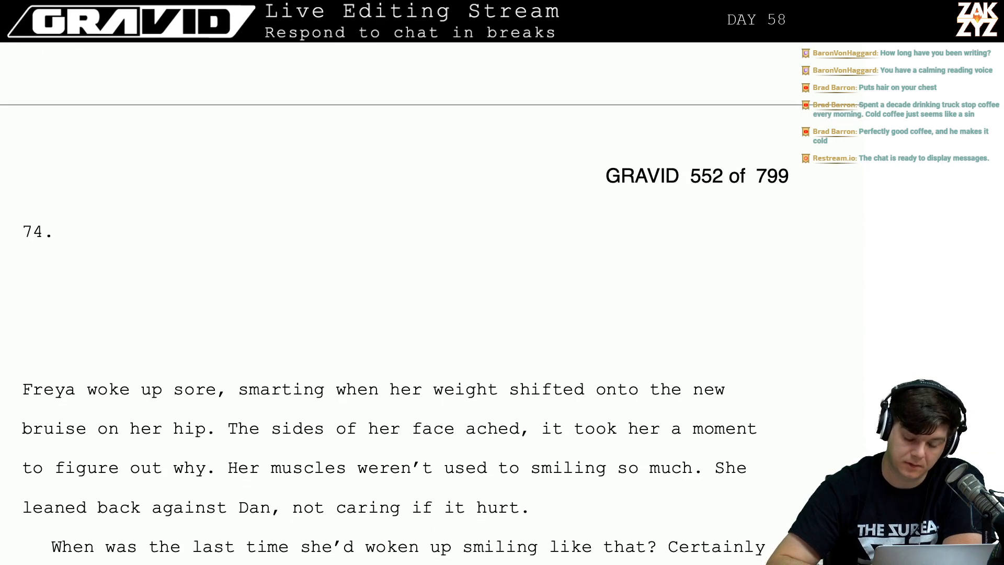
pyautogui.scroll(-8, 402, 314)
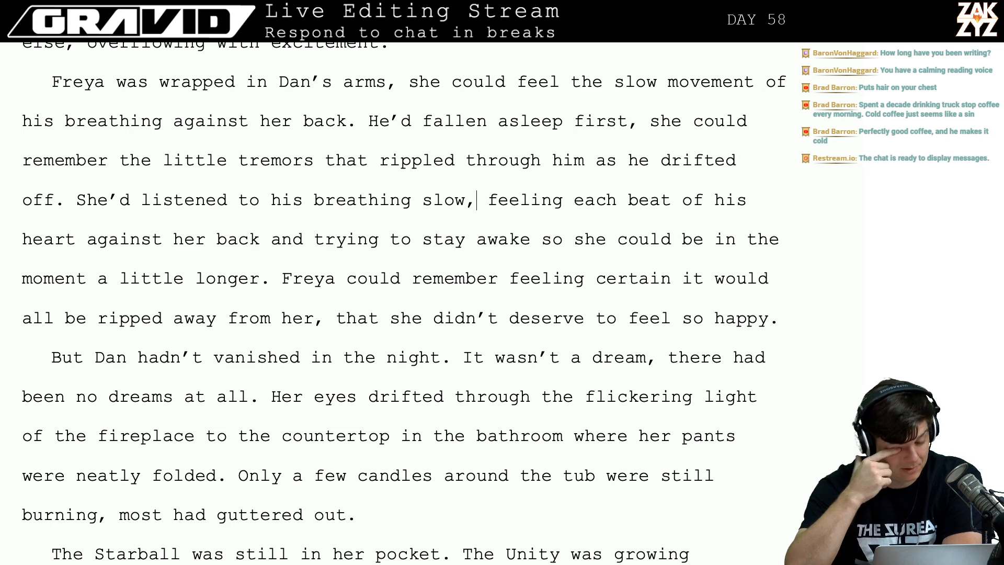
pyautogui.scroll(1, 161, 340)
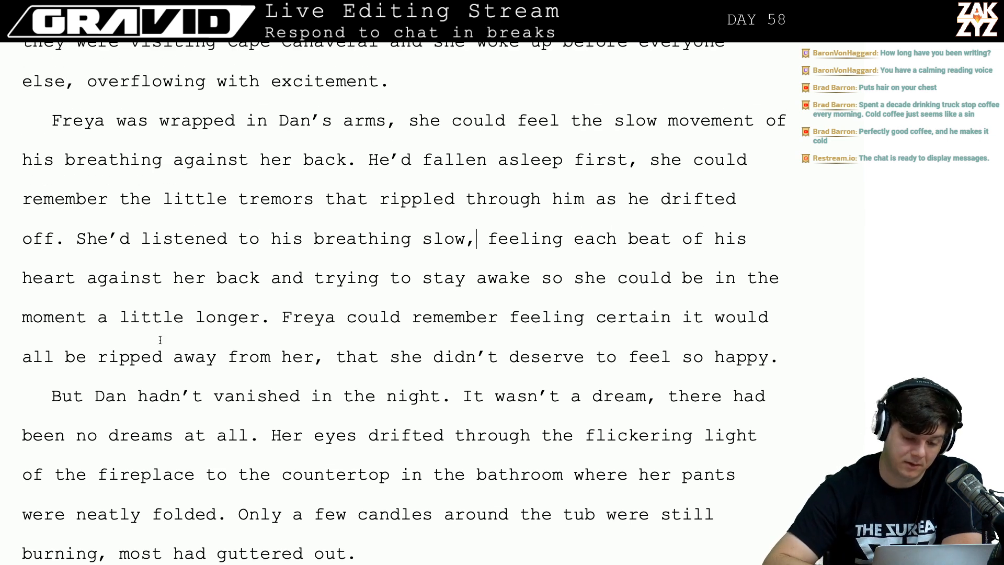
pyautogui.click(75, 238)
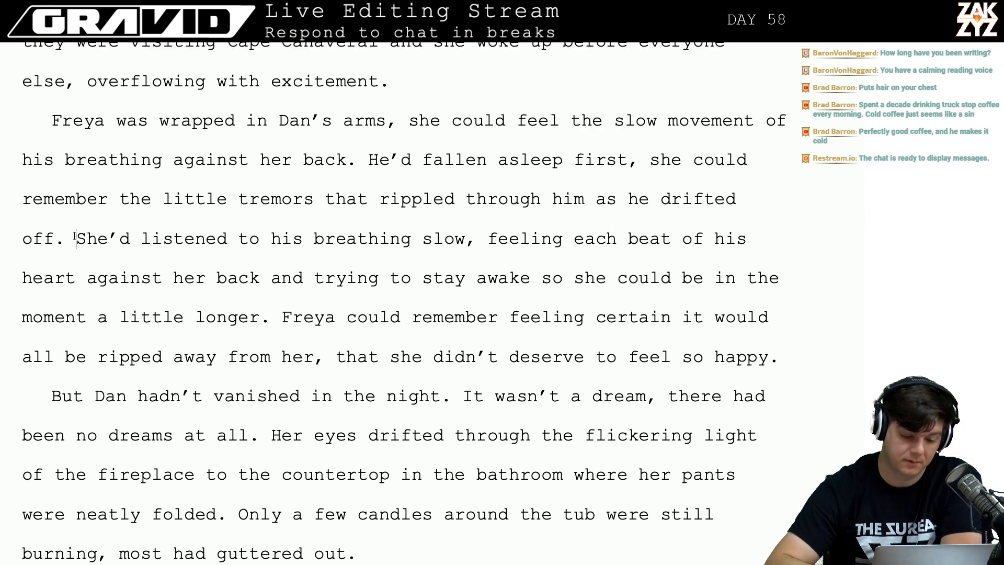
pyautogui.press('Return')
pyautogui.press('Return')
pyautogui.press('Up')
pyautogui.press('Up')
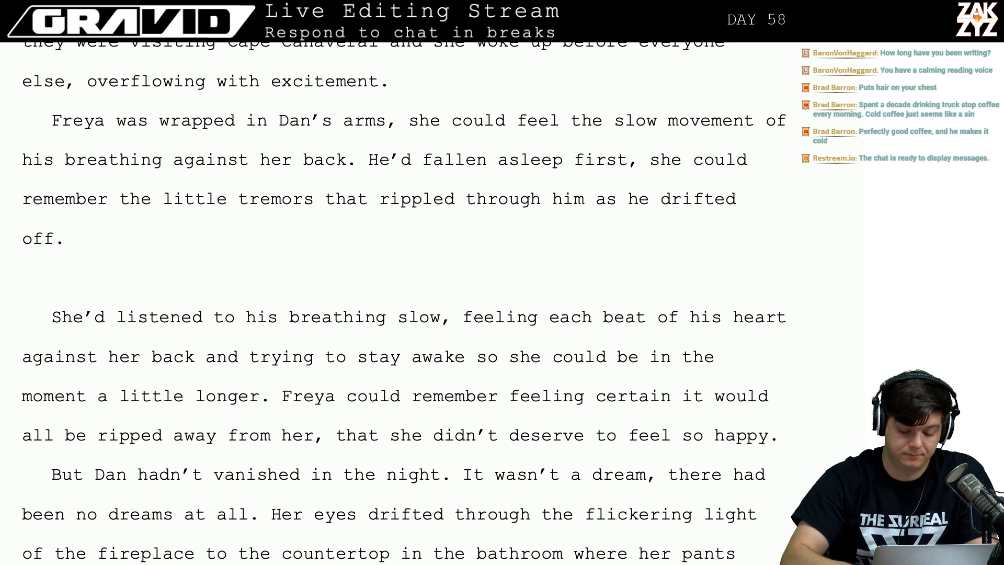
pyautogui.write('She had listened ')
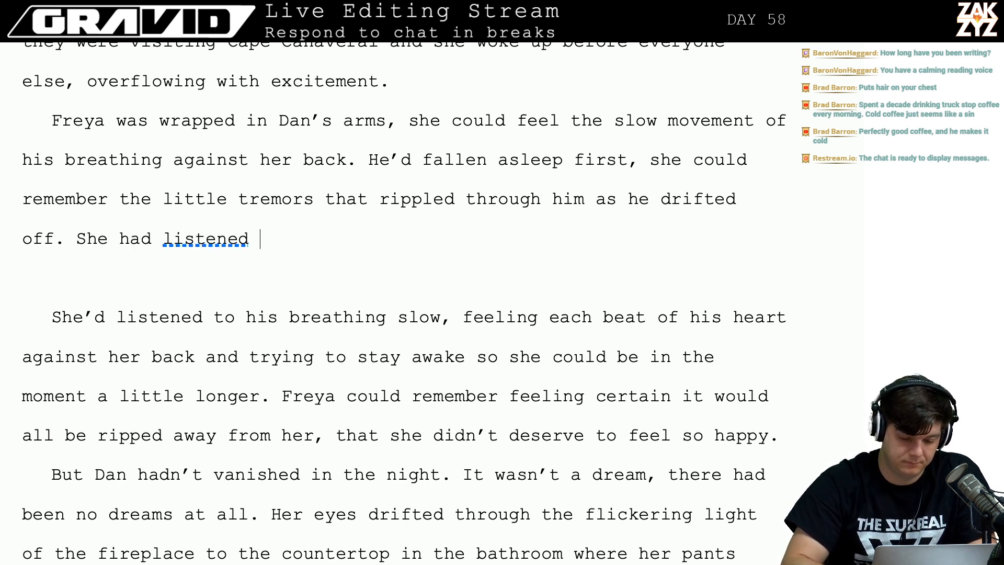
pyautogui.write('to the sl')
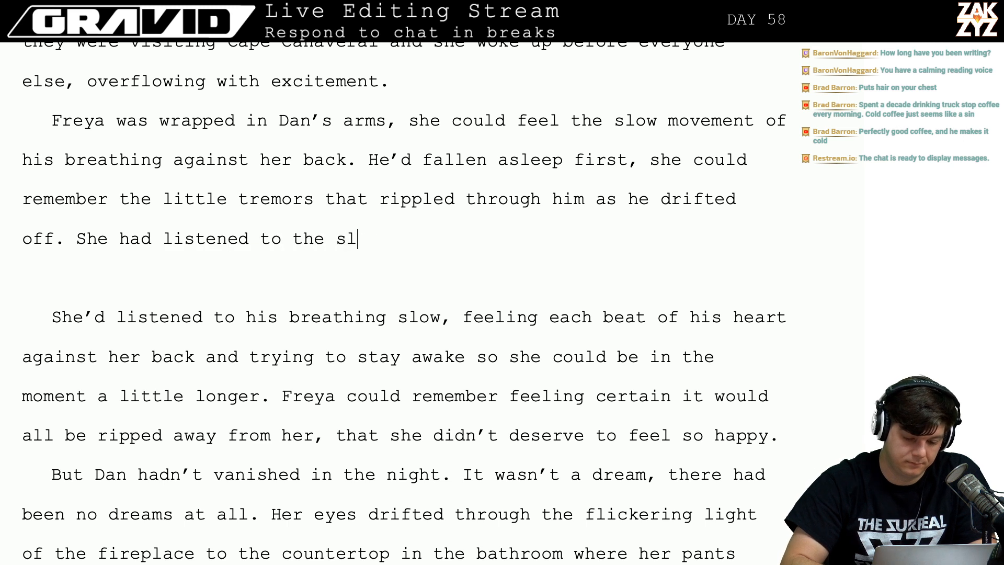
pyautogui.write('w')
pyautogui.press('BackSpace')
pyautogui.press('BackSpace')
pyautogui.press('BackSpace')
pyautogui.press('BackSpace')
pyautogui.press('BackSpace')
pyautogui.press('BackSpace')
pyautogui.press('BackSpace')
pyautogui.write('his ')
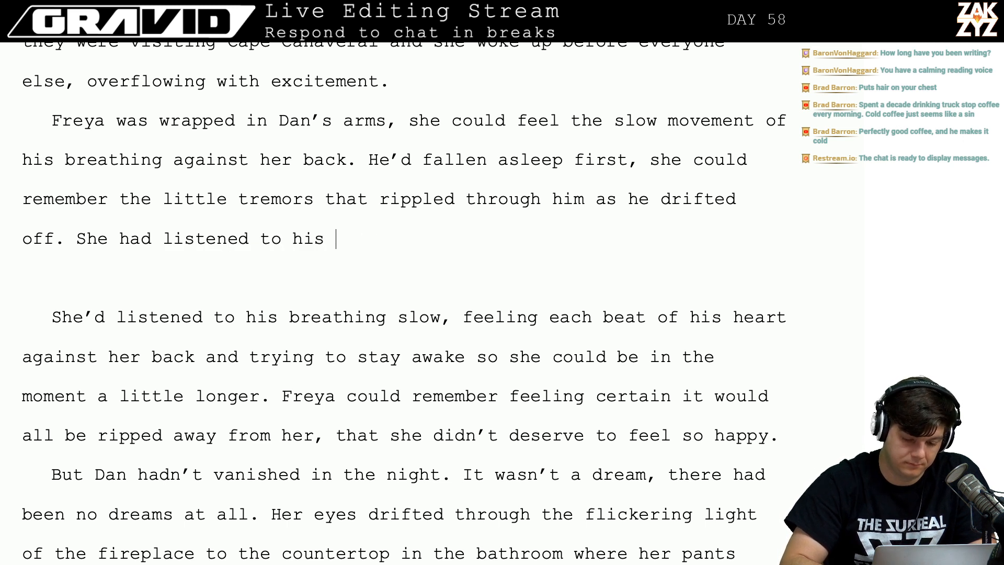
pyautogui.write('bre')
pyautogui.press('BackSpace')
pyautogui.press('BackSpace')
pyautogui.press('BackSpace')
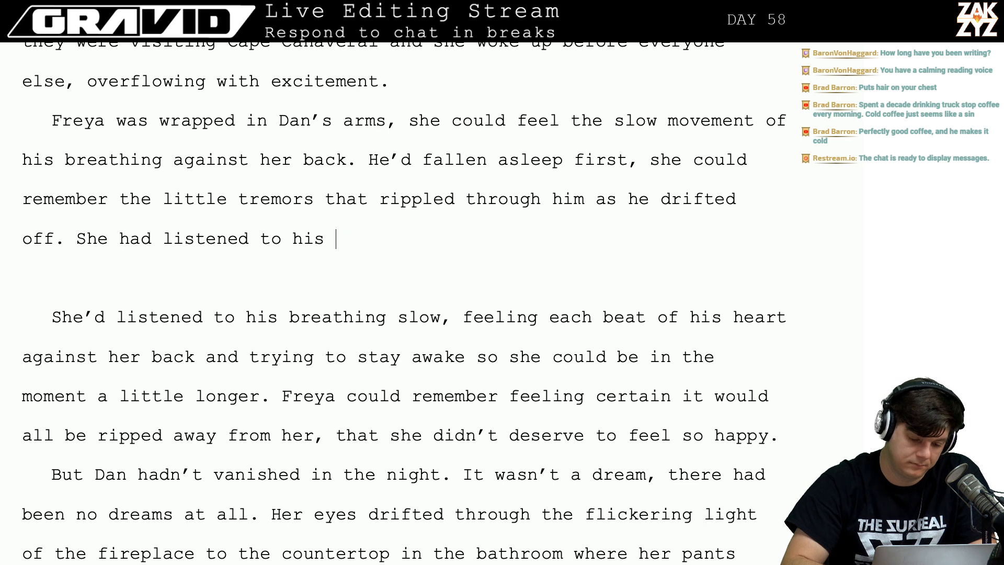
pyautogui.press('BackSpace')
pyautogui.press('BackSpace')
pyautogui.press('BackSpace')
pyautogui.press('BackSpace')
pyautogui.press('BackSpace')
pyautogui.press('BackSpace')
pyautogui.press('BackSpace')
pyautogui.press('BackSpace')
pyautogui.press('BackSpace')
pyautogui.press('BackSpace')
pyautogui.press('BackSpace')
pyautogui.press('BackSpace')
pyautogui.press('BackSpace')
pyautogui.press('BackSpace')
pyautogui.press('BackSpace')
pyautogui.press('BackSpace')
pyautogui.press('BackSpace')
pyautogui.press('BackSpace')
pyautogui.press('BackSpace')
pyautogui.press('BackSpace')
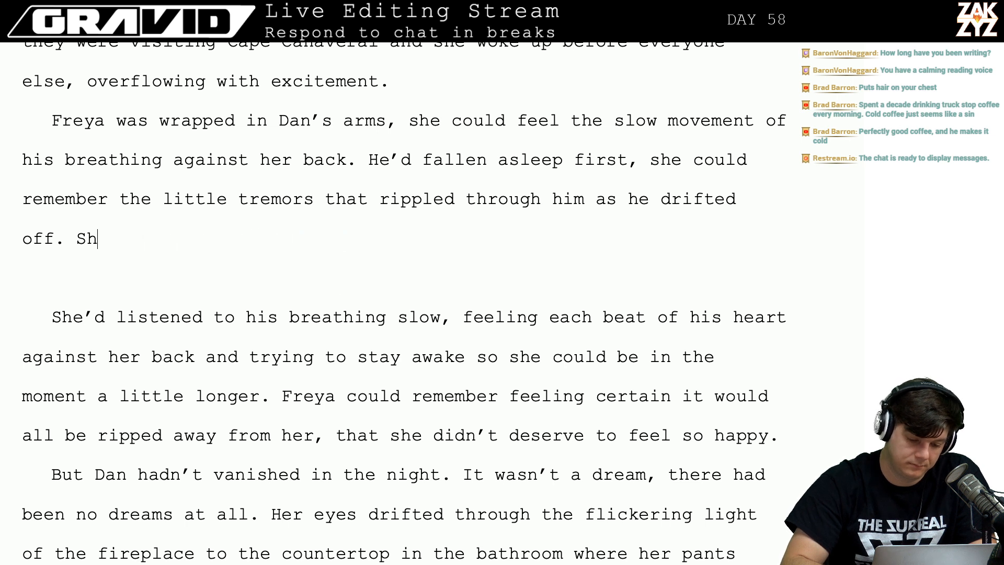
pyautogui.press('BackSpace')
pyautogui.press('BackSpace')
# Write "She'd felt his heart beating against her back, listening to" directly after "as he drifted off.".
pyautogui.write("She'd felt ")
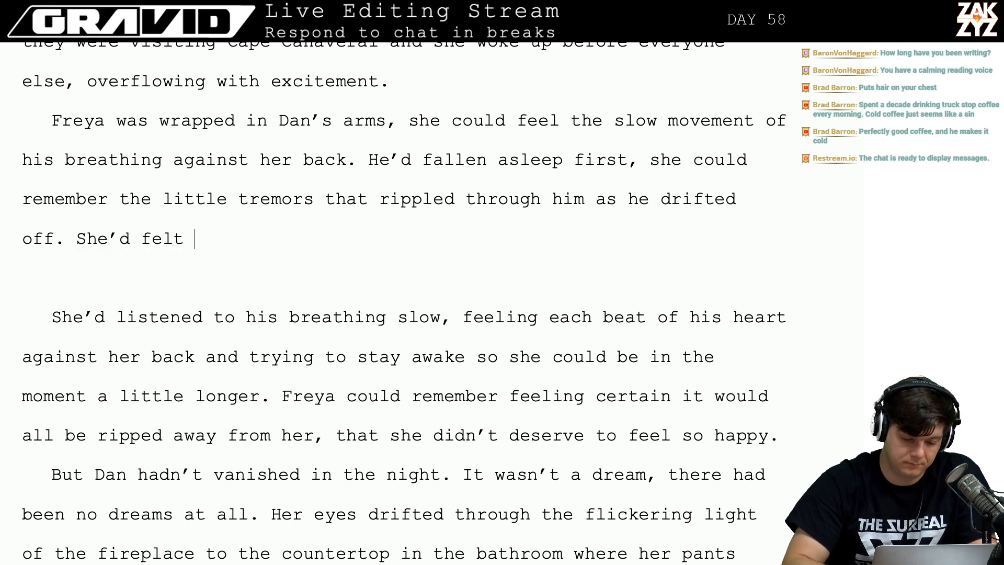
pyautogui.write('his hear')
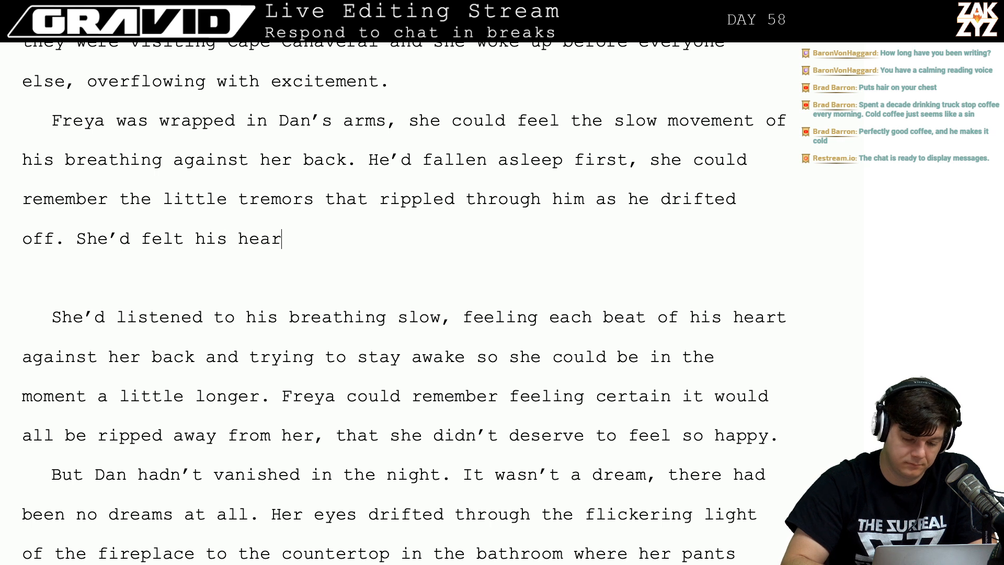
pyautogui.write('t beating against')
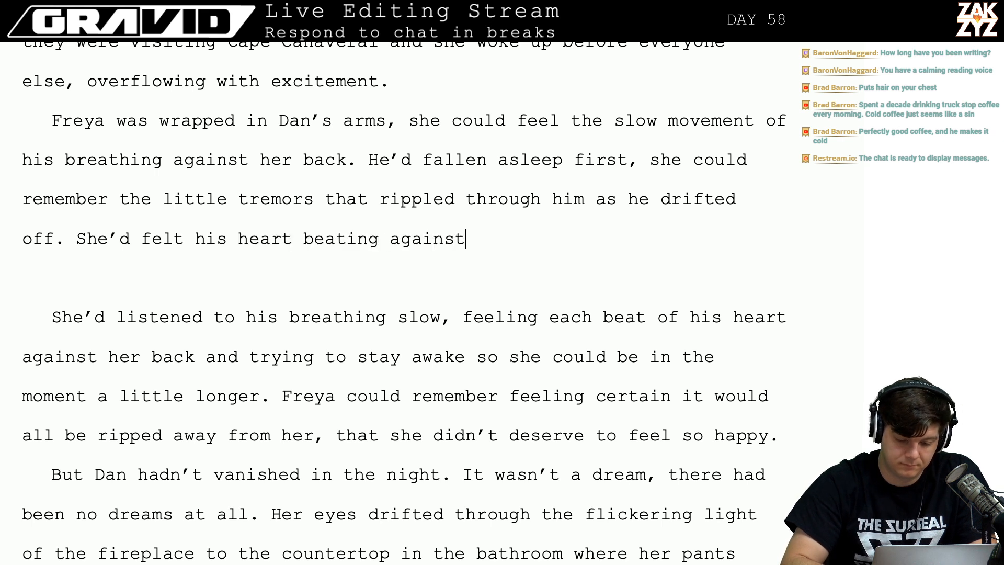
pyautogui.write(' her back, ')
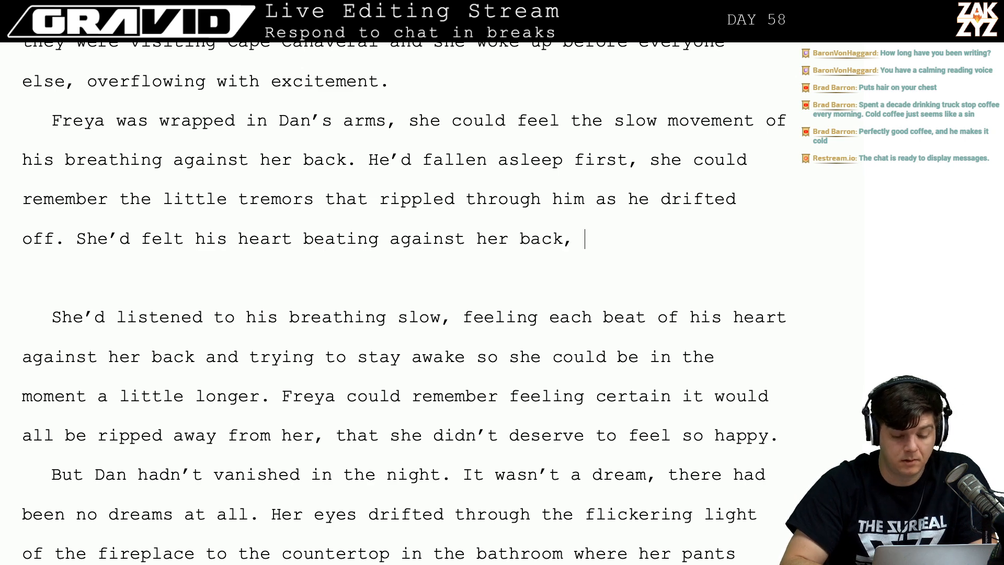
pyautogui.write('listening to ')
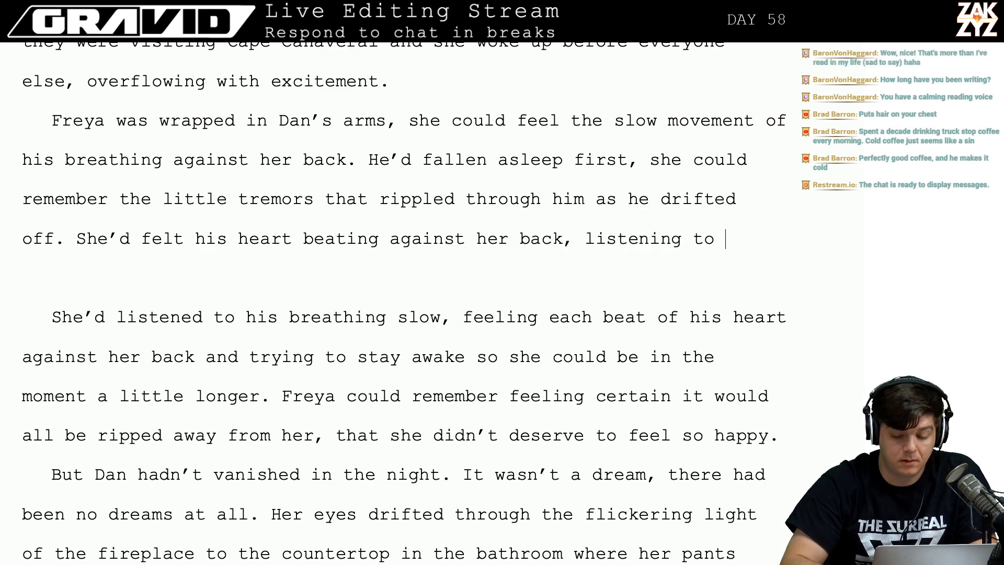
# Continue the sentence with "the tempo of his" and cut it back to "the te".
pyautogui.write('the spa')
pyautogui.press('BackSpace')
pyautogui.press('BackSpace')
pyautogui.press('BackSpace')
pyautogui.press('BackSpace')
pyautogui.press('BackSpace')
pyautogui.press('BackSpace')
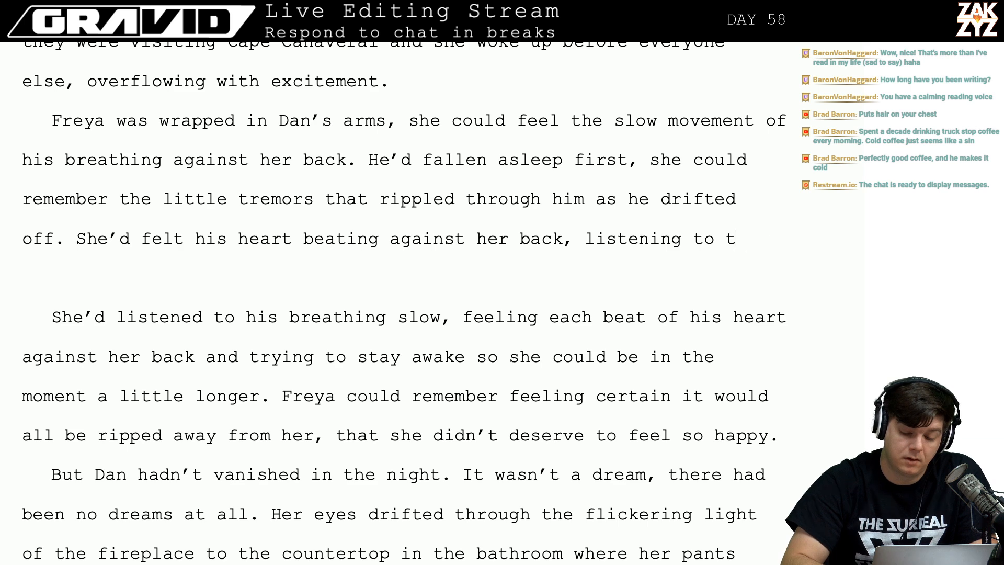
pyautogui.press('BackSpace')
pyautogui.write('the t')
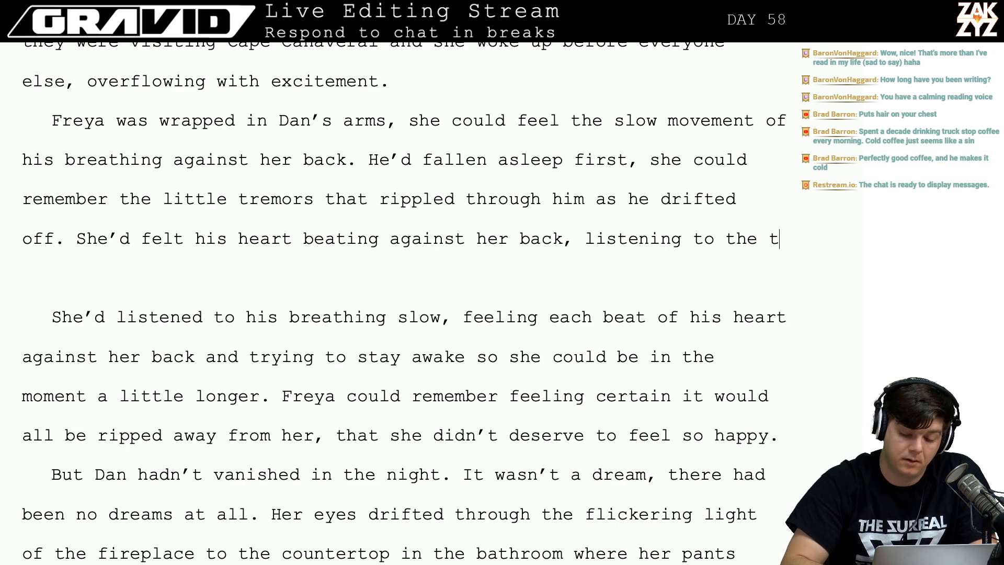
pyautogui.write('empo of his bre')
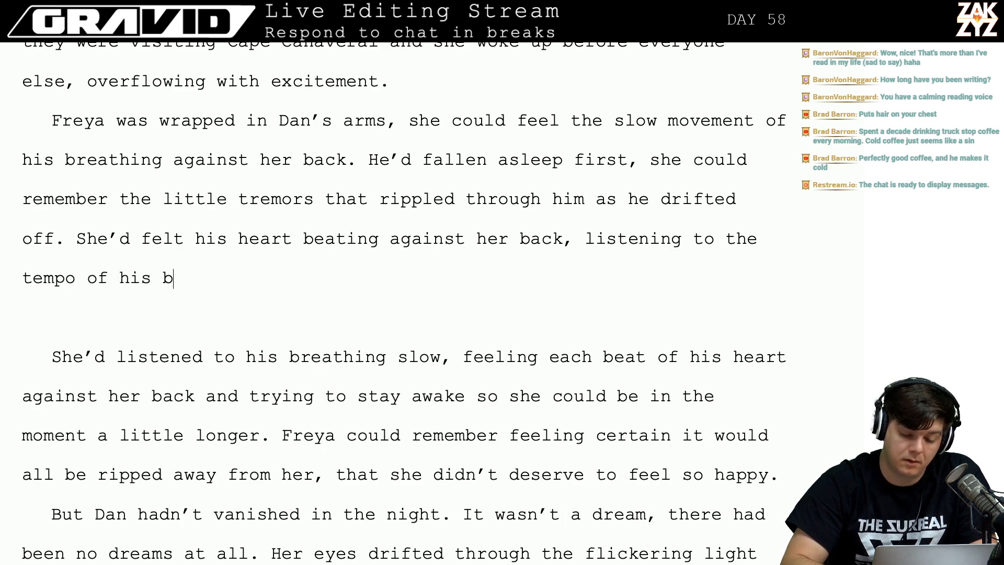
pyautogui.press('BackSpace')
pyautogui.press('BackSpace')
pyautogui.press('BackSpace')
pyautogui.press('BackSpace')
pyautogui.press('BackSpace')
pyautogui.press('BackSpace')
pyautogui.press('BackSpace')
pyautogui.press('BackSpace')
pyautogui.press('BackSpace')
pyautogui.press('BackSpace')
pyautogui.press('BackSpace')
pyautogui.press('BackSpace')
pyautogui.press('BackSpace')
pyautogui.press('BackSpace')
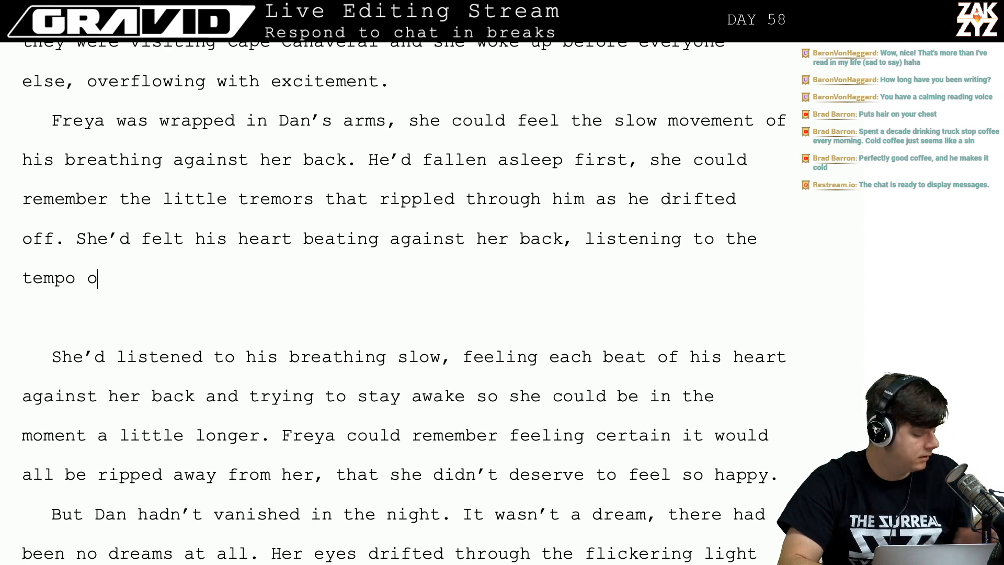
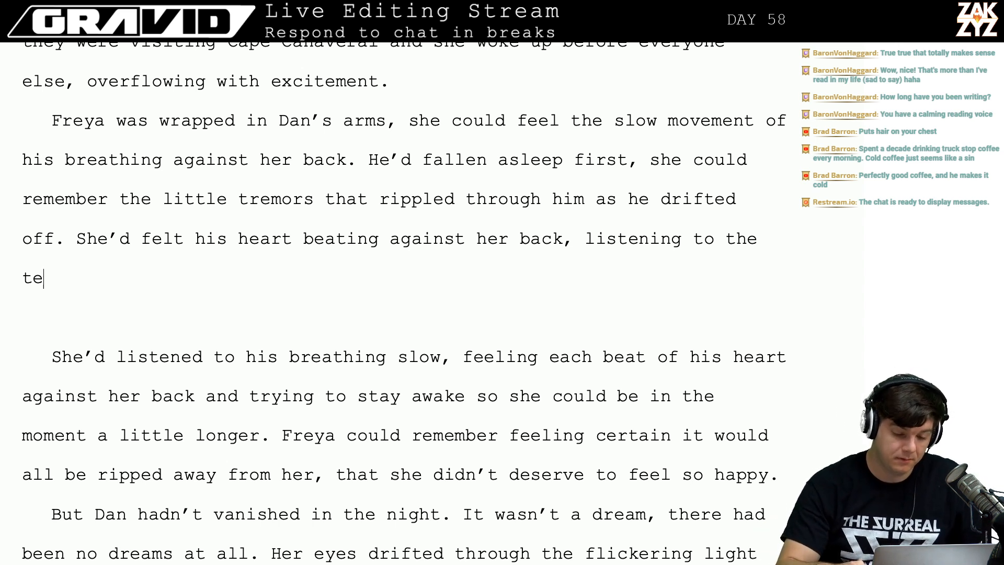
# Split the paragraph before "She'd felt his heart beating", leaving a blank line, and return to the end of "drifted off.".
pyautogui.press('Right')
pyautogui.press('Right')
pyautogui.press('Right')
pyautogui.press('Right')
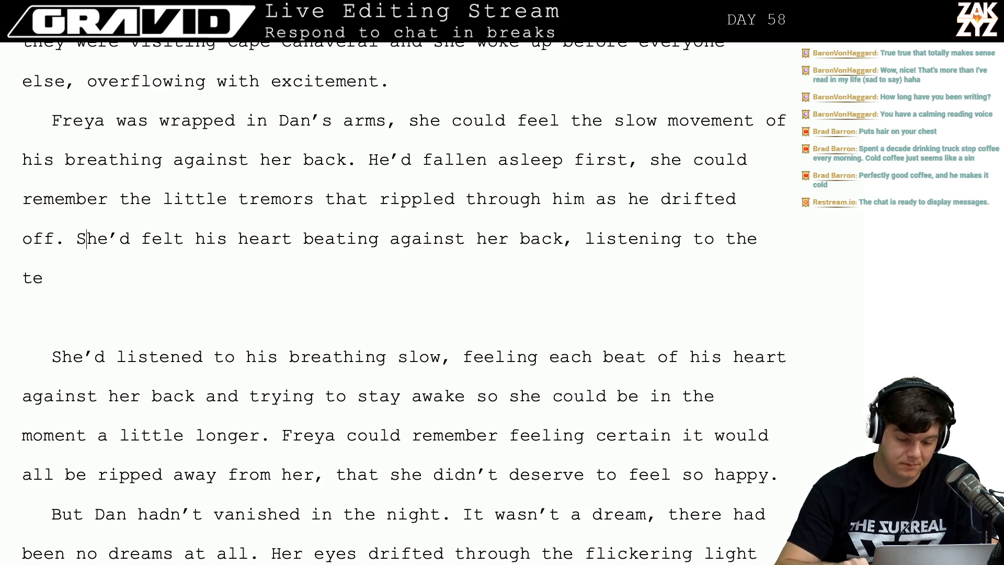
pyautogui.press('Left')
pyautogui.press('Return')
pyautogui.press('Return')
pyautogui.press('Left')
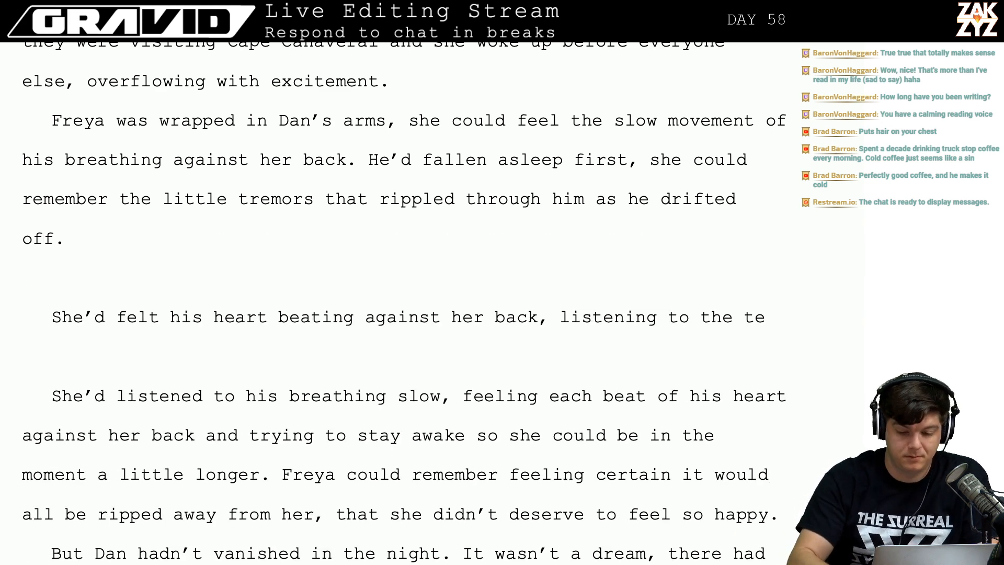
# Start a new version of the sentence after "drifted off." with "She remembered listening to his breathing grow".
pyautogui.write('A')
pyautogui.press('BackSpace')
pyautogui.write("She'")
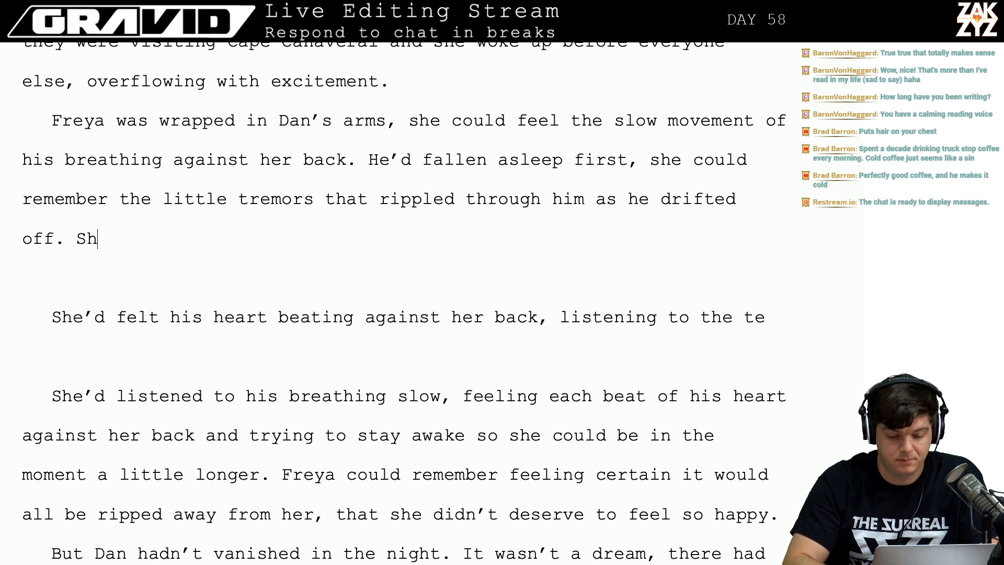
pyautogui.press('BackSpace')
pyautogui.write('remembere')
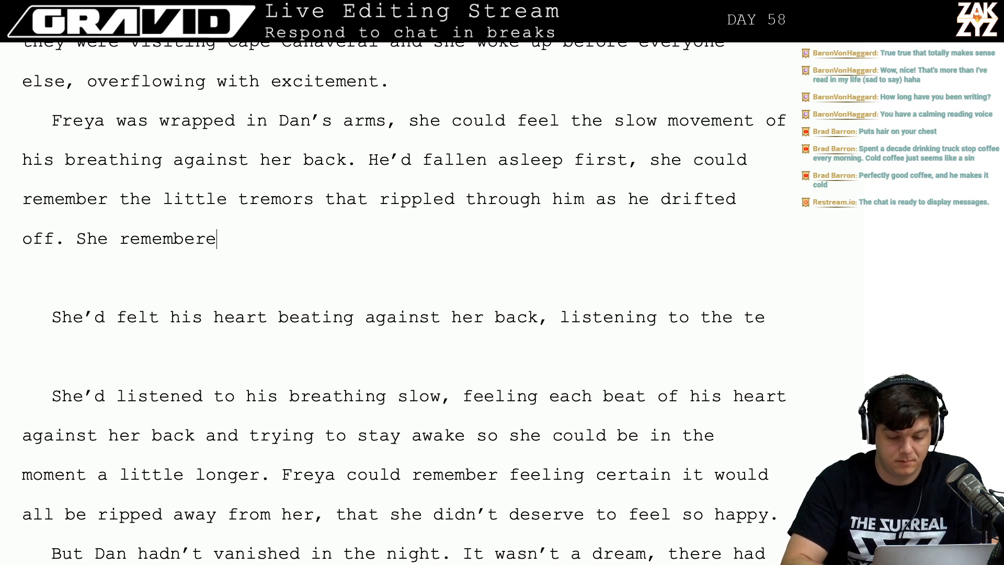
pyautogui.write('d listening to he')
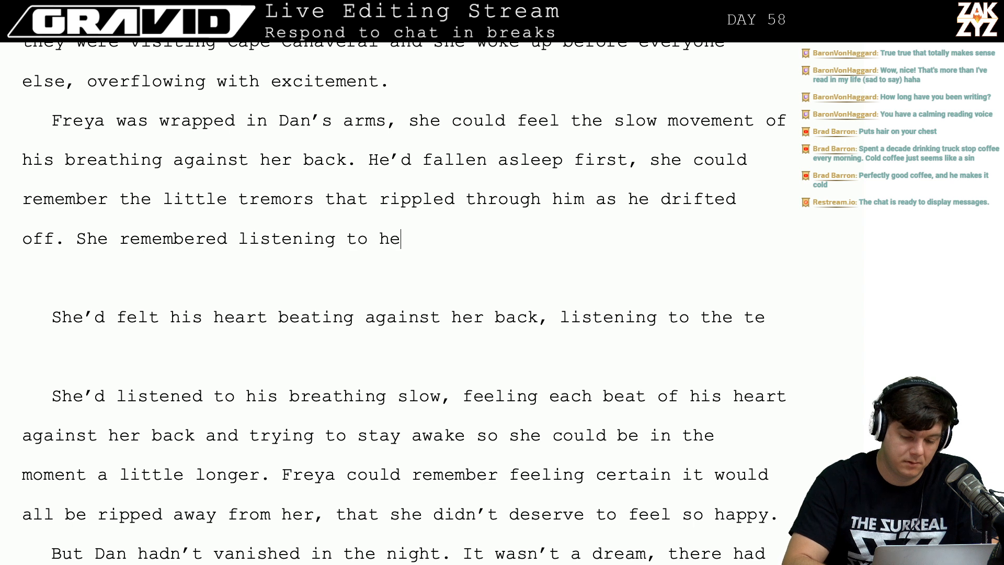
pyautogui.press('BackSpace')
pyautogui.write('is bre')
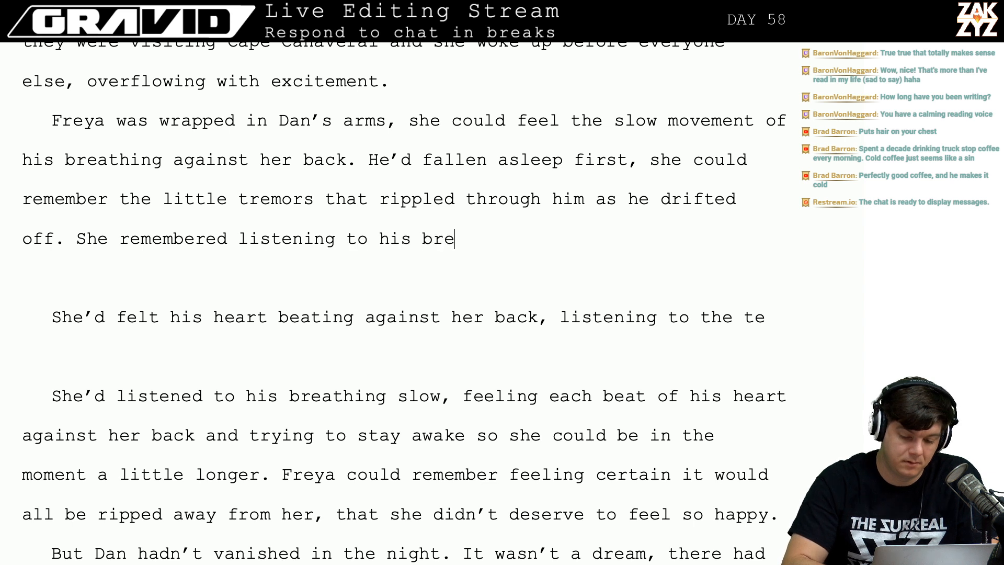
pyautogui.write('athing grow')
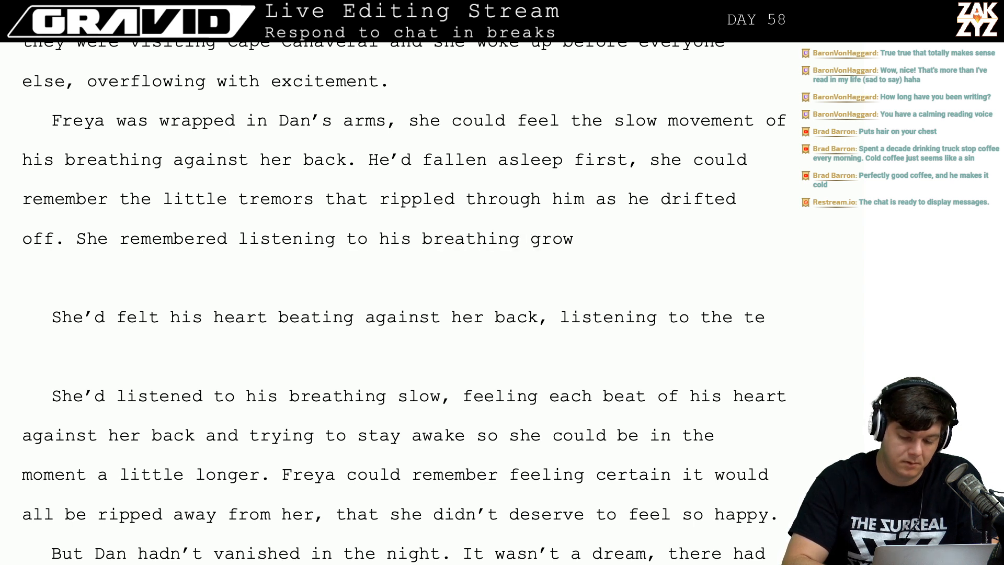
# Replace "grow" with "as it grew slower," and continue the sentence with "feeling his heartbeat".
pyautogui.press('BackSpace')
pyautogui.press('BackSpace')
pyautogui.press('BackSpace')
pyautogui.press('BackSpace')
pyautogui.write('as it grew ')
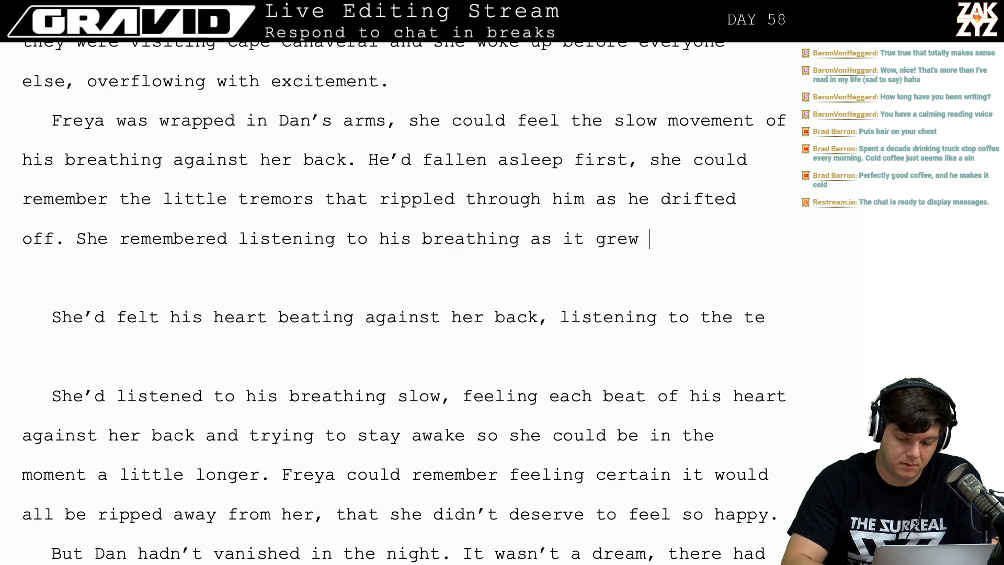
pyautogui.write('slower, feeling')
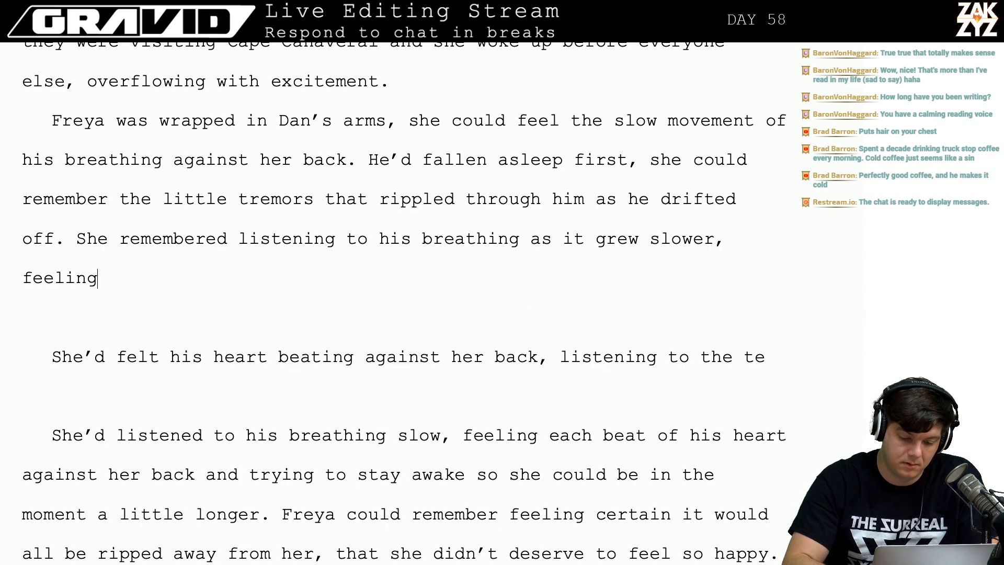
pyautogui.write(' his heartbeat')
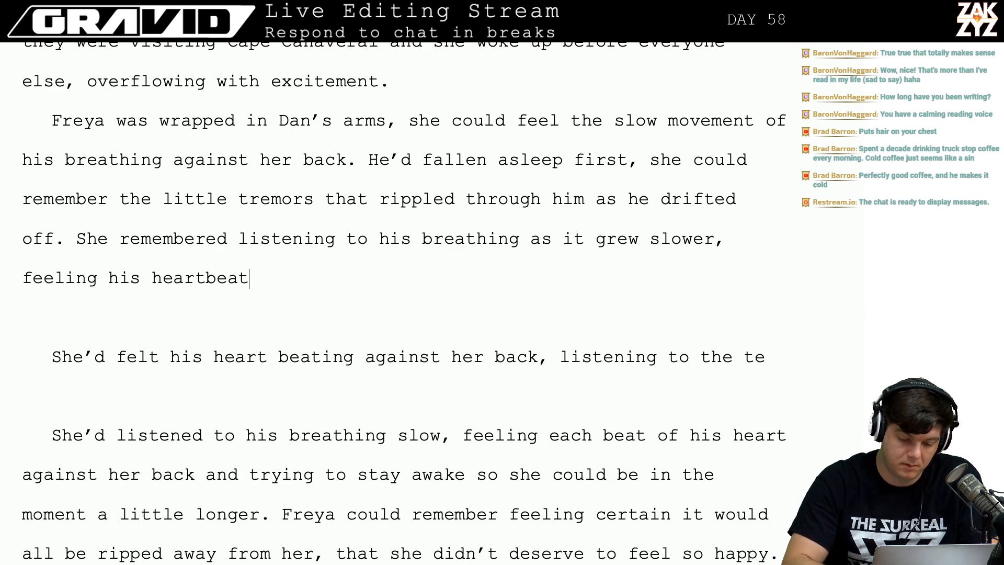
# Continue the heartbeat sentence with "against her back, and trying to".
pyautogui.write(' ang')
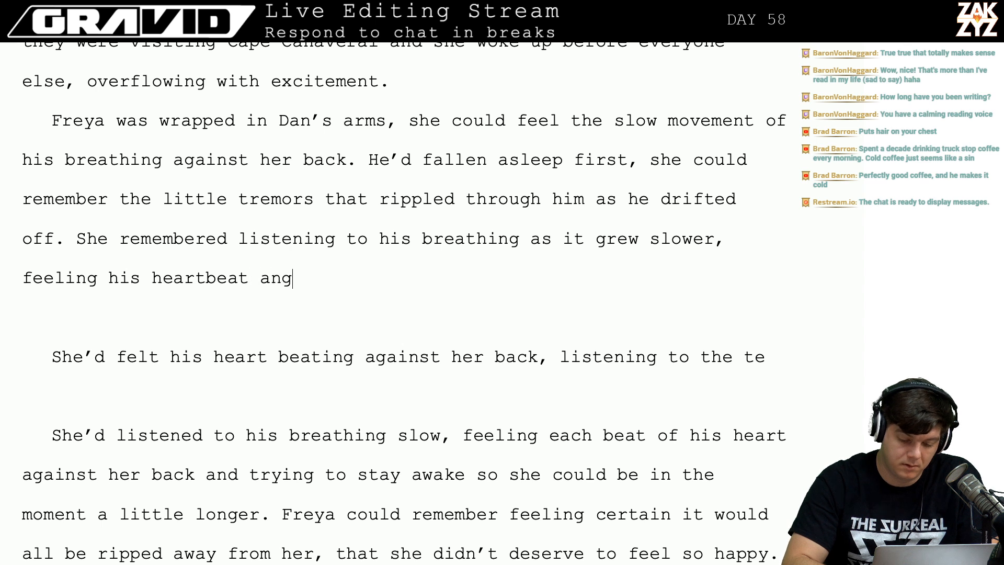
pyautogui.press('BackSpace')
pyautogui.press('BackSpace')
pyautogui.write('gainst her back')
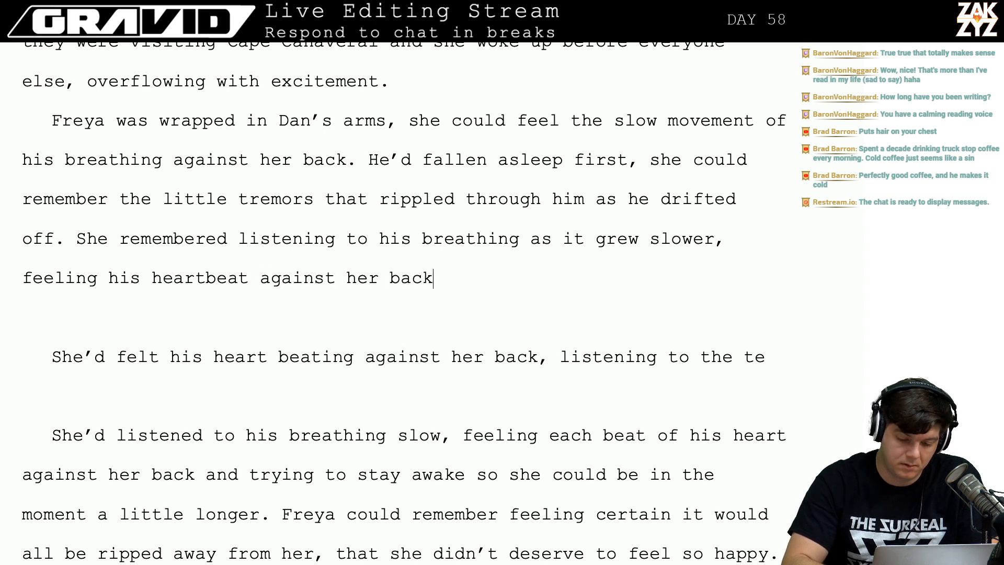
pyautogui.write(', and trying to ')
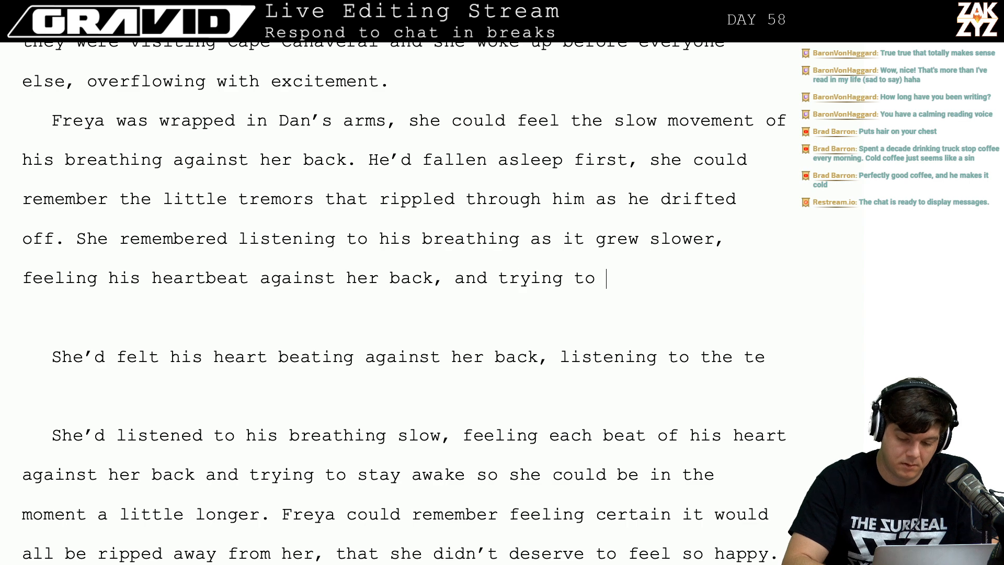
# Extend the sentence after "trying to" with "stay awake for as long as she".
pyautogui.write('stay aloa')
pyautogui.press('BackSpace')
pyautogui.press('BackSpace')
pyautogui.write('a')
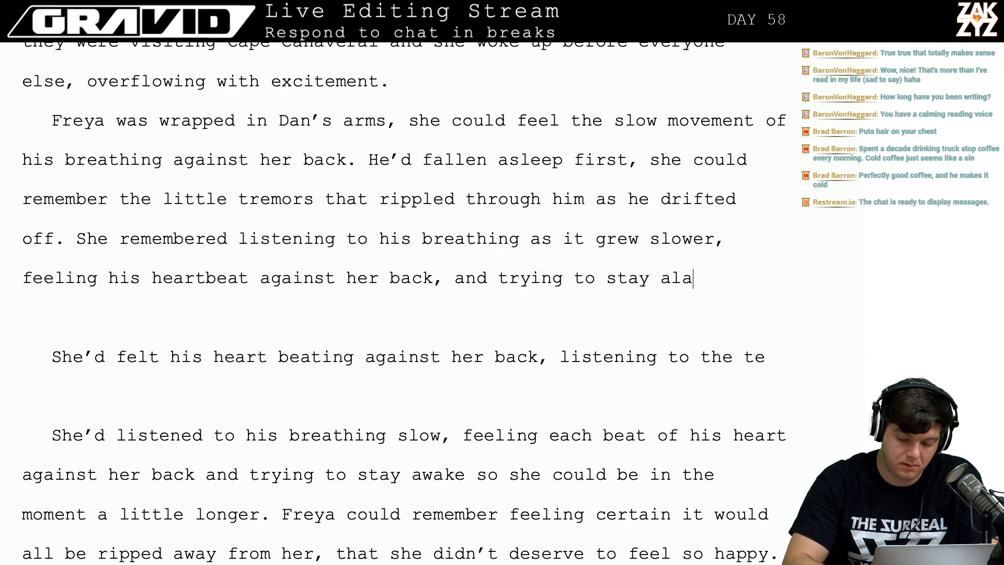
pyautogui.press('BackSpace')
pyautogui.press('BackSpace')
pyautogui.write('wake for ')
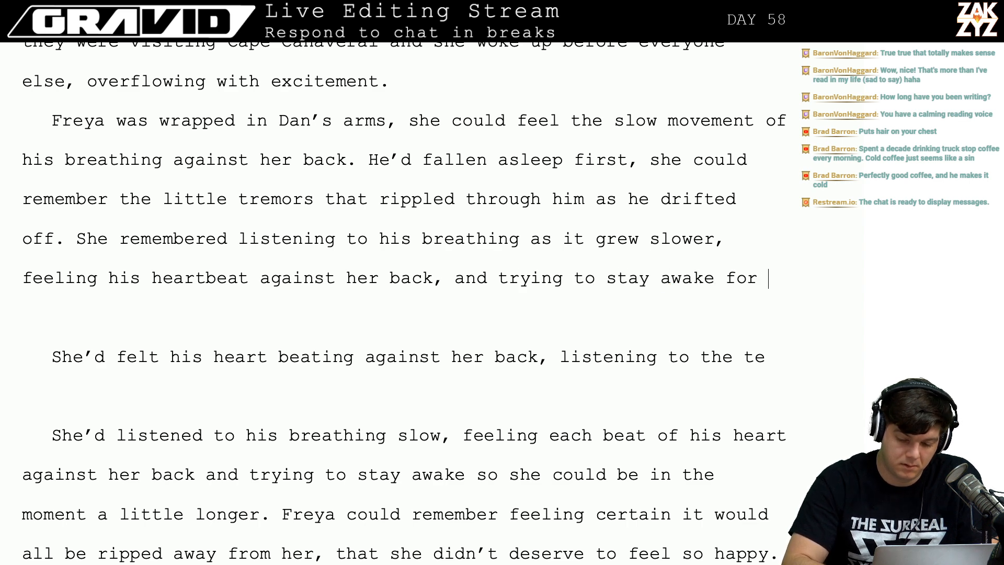
pyautogui.write('as long as she')
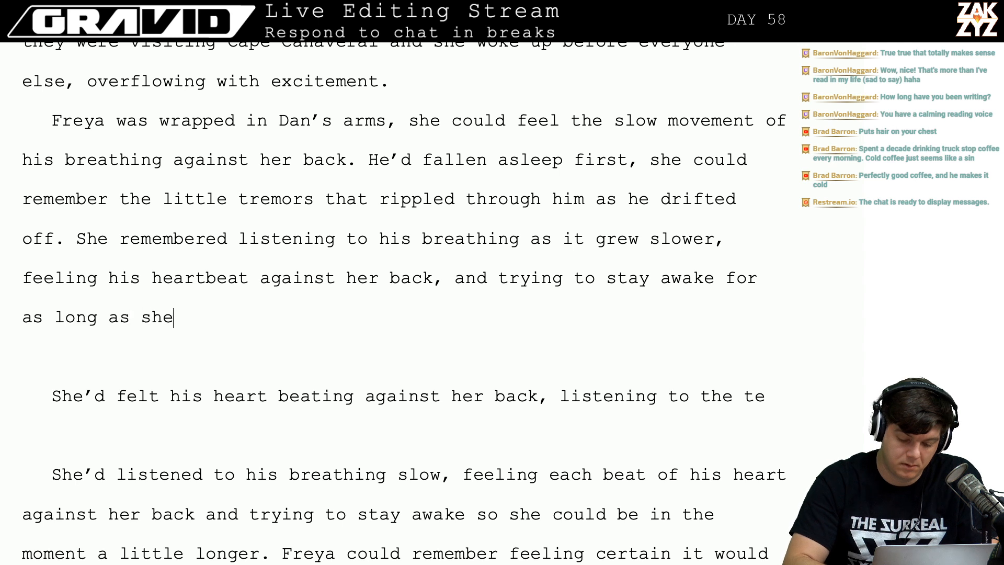
# End the sentence with "could." and begin the next one with "She'd been convinced for some reason that".
pyautogui.write(" could. She'f")
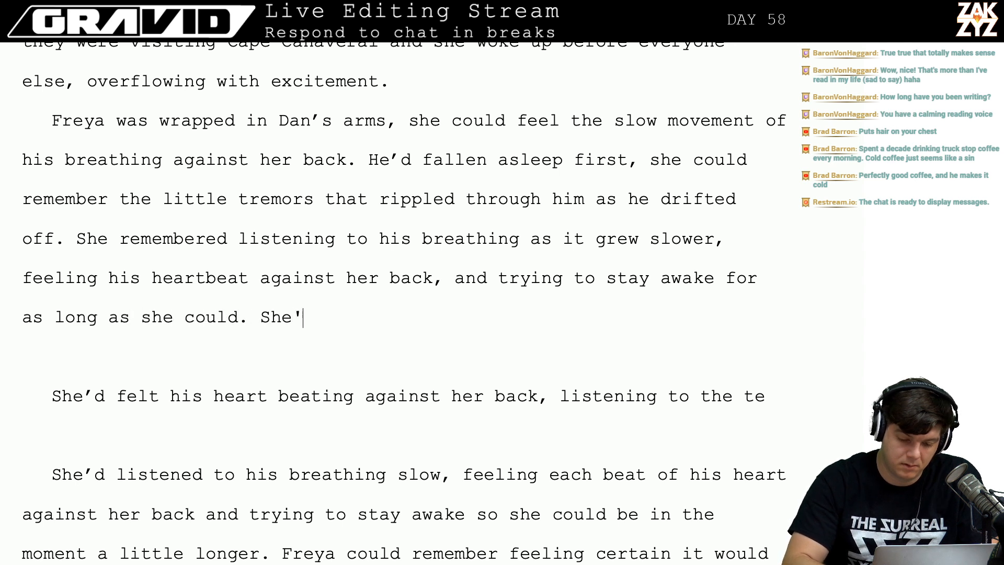
pyautogui.press('BackSpace')
pyautogui.press('BackSpace')
pyautogui.write('d be')
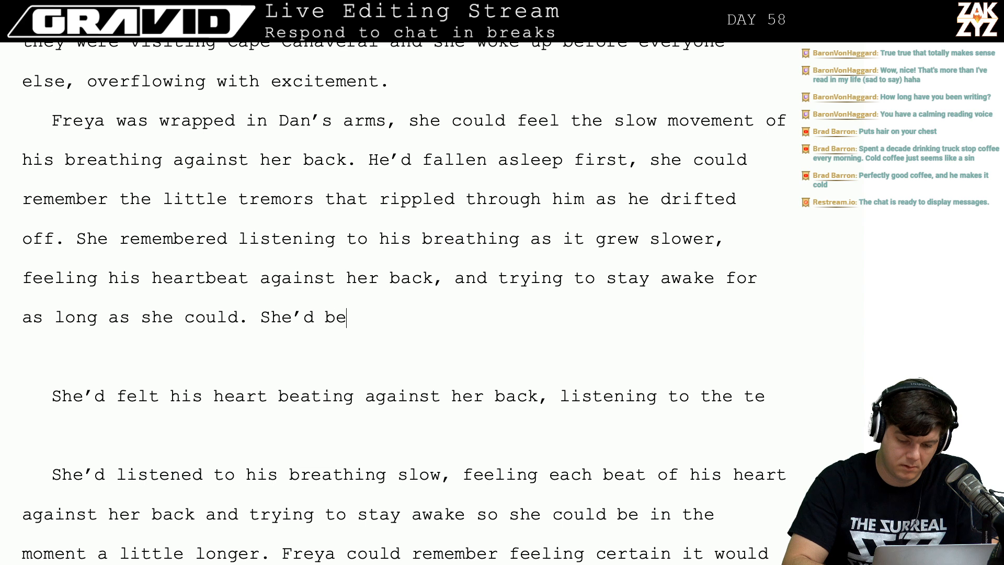
pyautogui.write('en convinced for')
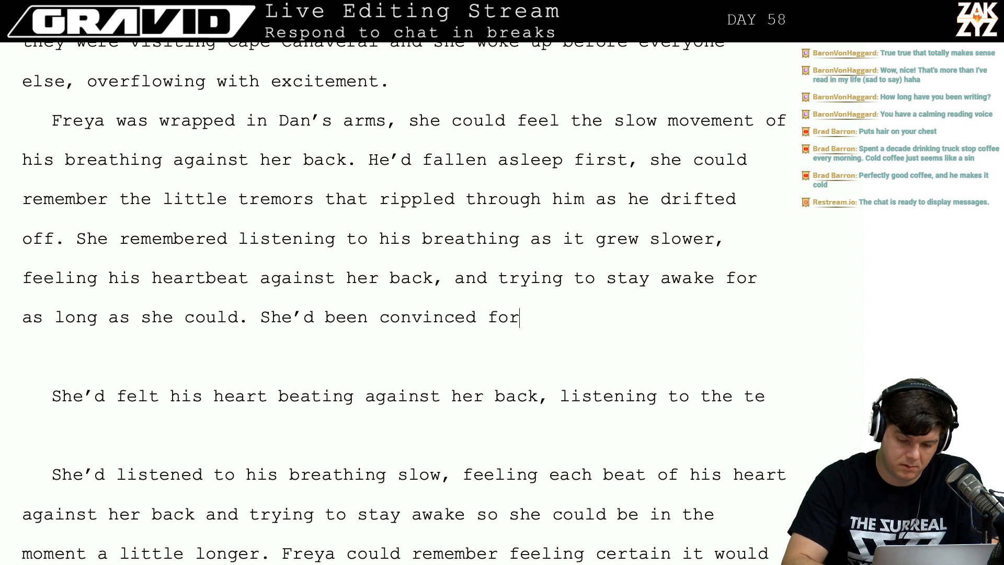
pyautogui.write(' some reason that w')
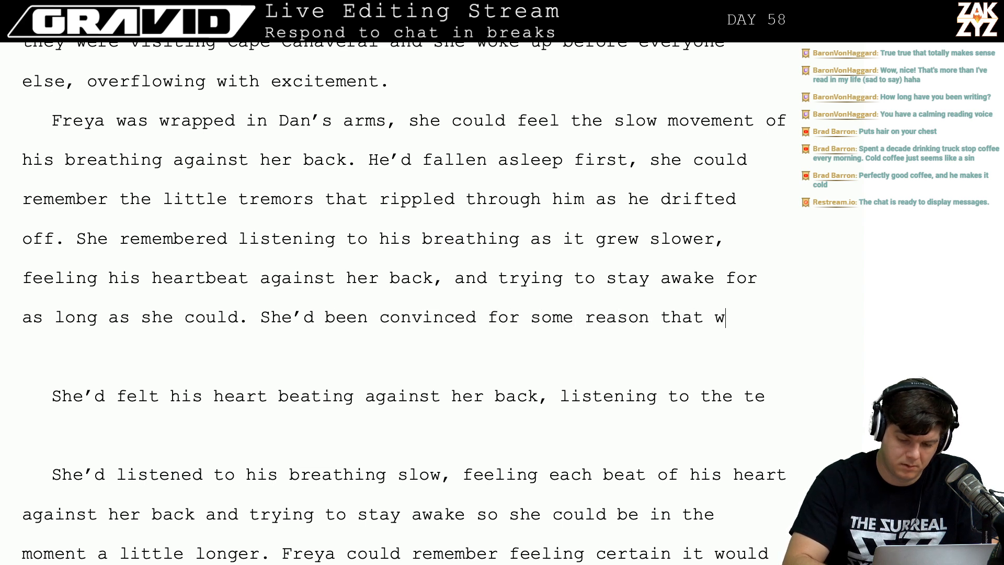
pyautogui.press('BackSpace')
pyautogui.write('she would w')
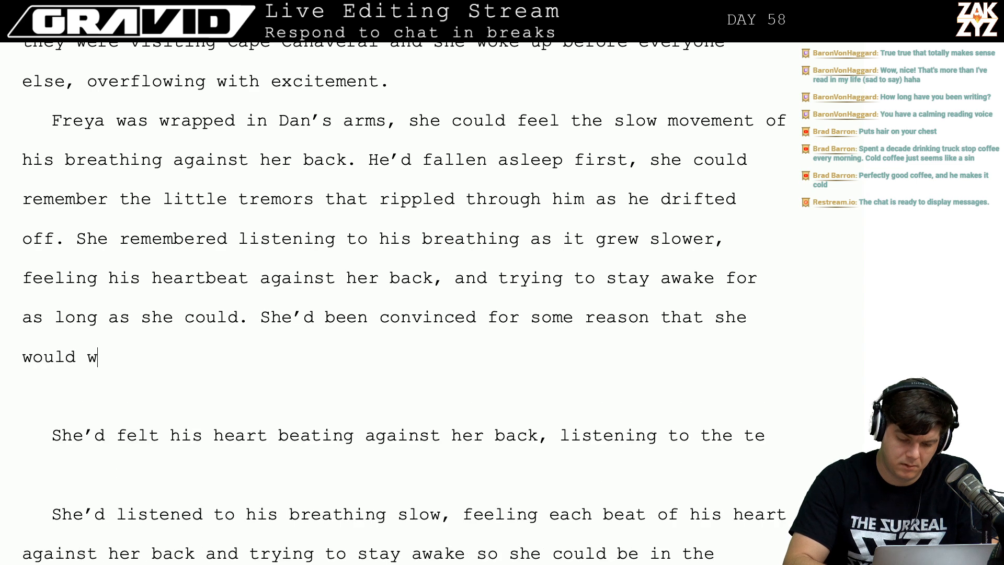
pyautogui.write('ake up and ')
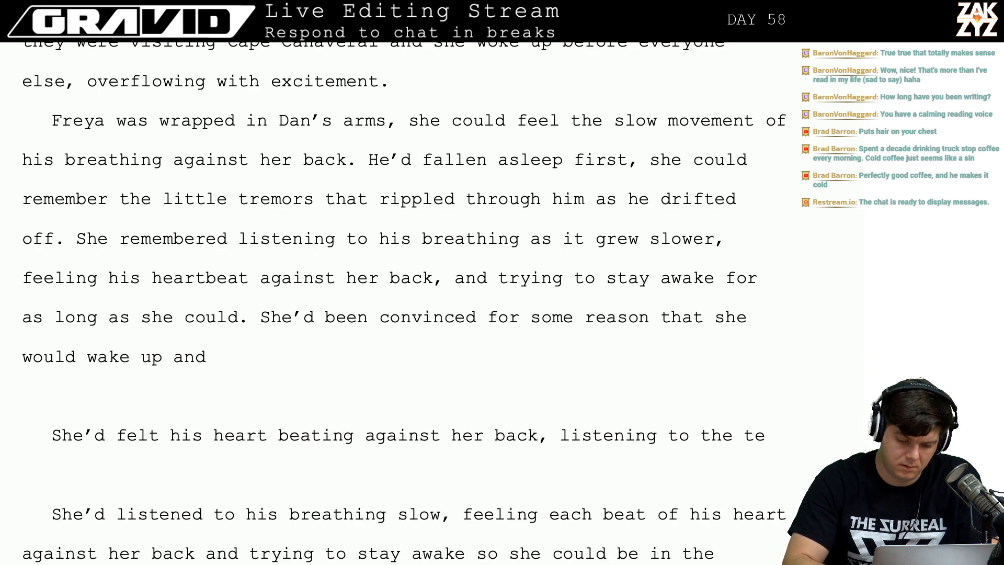
pyautogui.write("he'd be")
pyautogui.press('BackSpace')
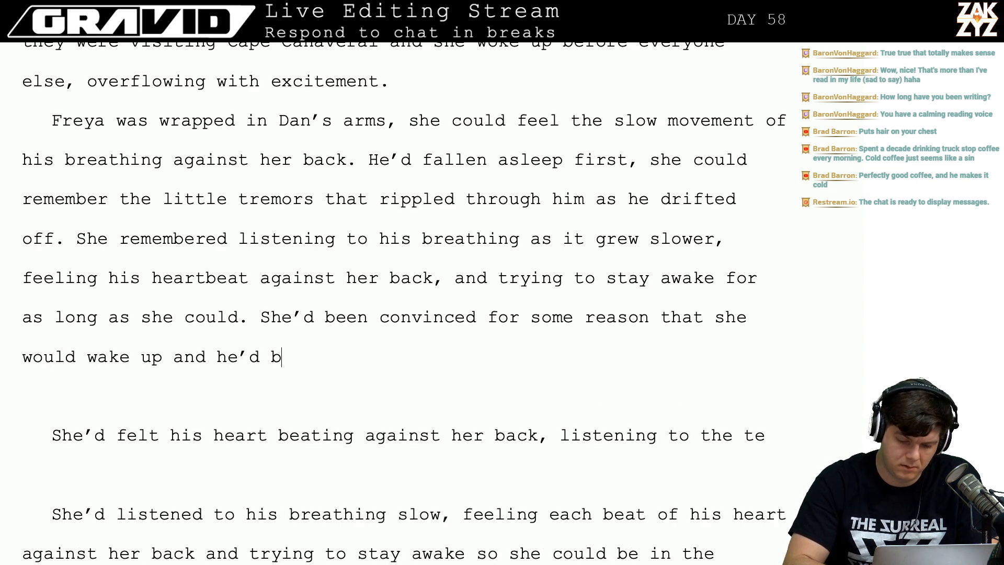
pyautogui.press('BackSpace')
pyautogui.press('BackSpace')
pyautogui.press('BackSpace')
pyautogui.press('BackSpace')
pyautogui.press('BackSpace')
pyautogui.press('BackSpace')
pyautogui.press('BackSpace')
pyautogui.press('BackSpace')
pyautogui.press('BackSpace')
pyautogui.press('BackSpace')
pyautogui.press('BackSpace')
pyautogui.press('BackSpace')
pyautogui.press('BackSpace')
pyautogui.press('BackSpace')
pyautogui.press('BackSpace')
pyautogui.press('BackSpace')
pyautogui.press('BackSpace')
pyautogui.press('BackSpace')
pyautogui.press('BackSpace')
pyautogui.press('BackSpace')
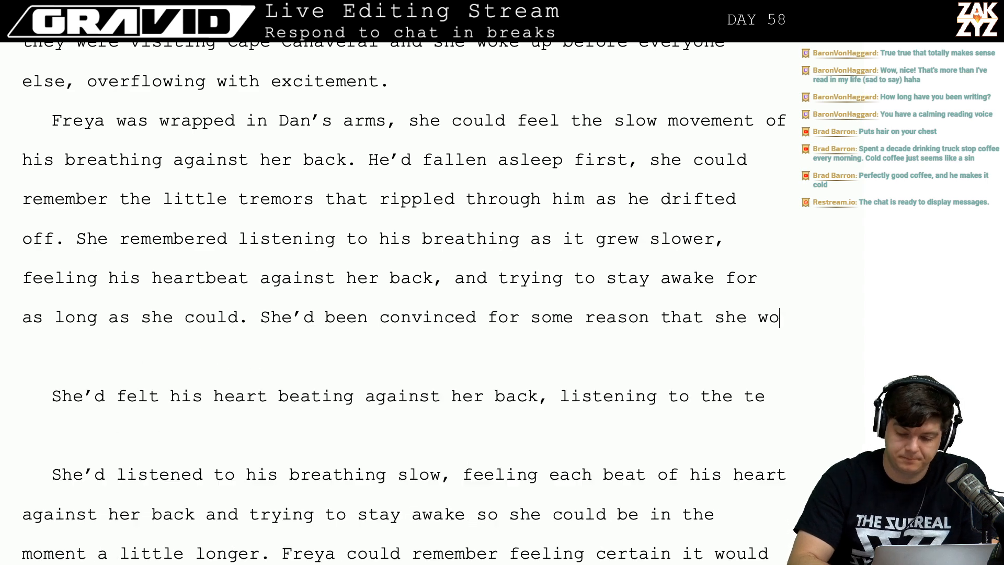
pyautogui.press('BackSpace')
pyautogui.press('BackSpace')
pyautogui.press('BackSpace')
pyautogui.press('BackSpace')
pyautogui.press('BackSpace')
pyautogui.press('BackSpace')
# Complete the sentence after "convinced for some reason that" with "he would be gone when she woke up.".
pyautogui.write('he wou')
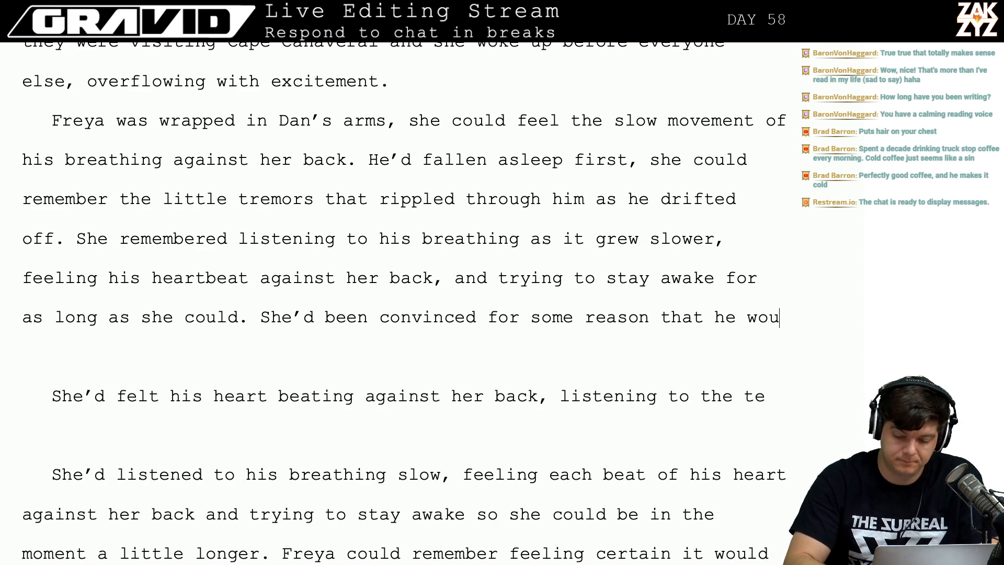
pyautogui.write('ld be gone when she ')
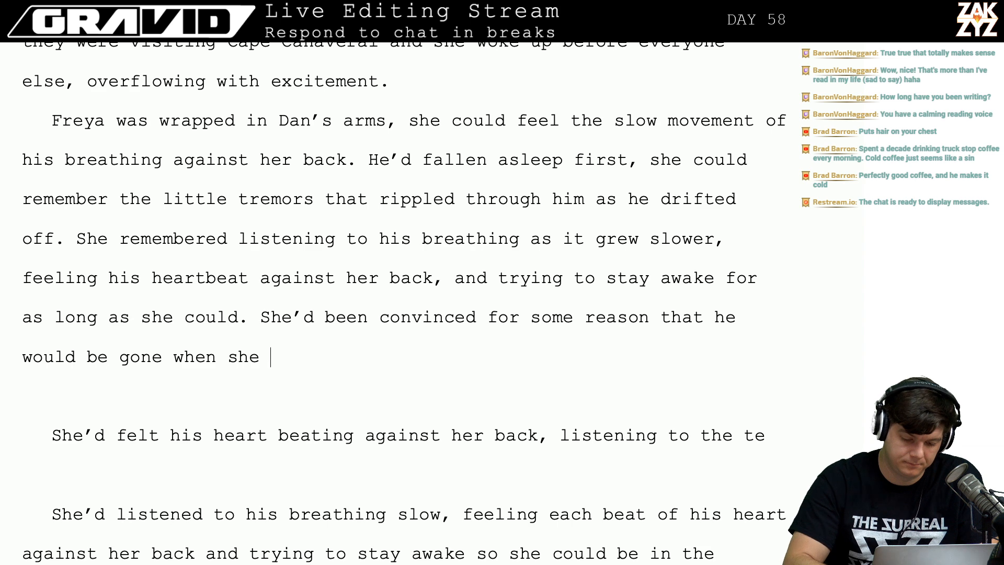
pyautogui.write('woke up.')
# Delete the leftover drafts through "ripped away from her," and join "woke up" with a comma to "that she didn't deserve to feel so happy.".
pyautogui.hotkey('shift', 'Right')
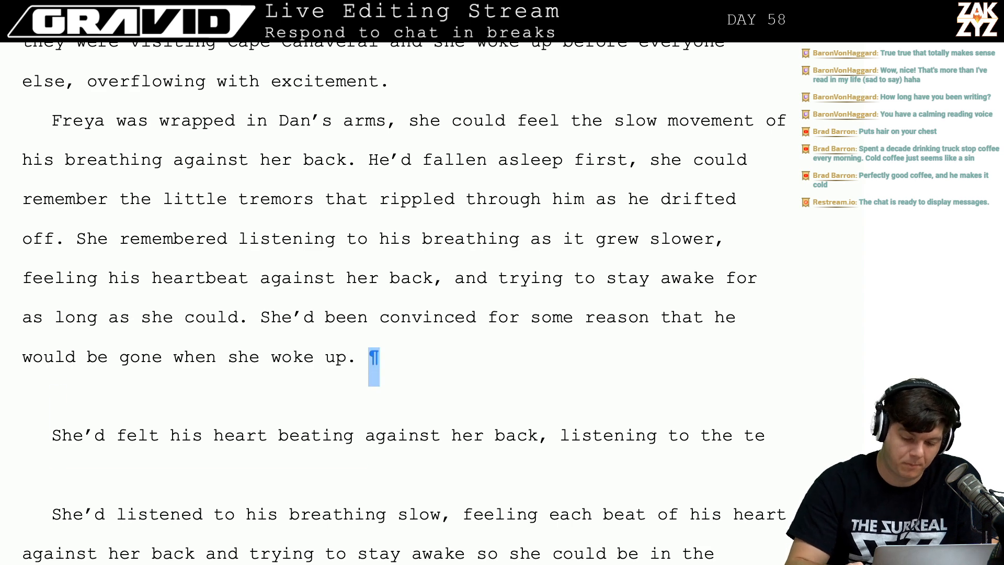
pyautogui.hotkey('shift', 'Down')
pyautogui.hotkey('shift', 'Down')
pyautogui.hotkey('shift', 'Down')
pyautogui.hotkey('shift', 'Down')
pyautogui.hotkey('shift', 'Down')
pyautogui.hotkey('shift', 'Down')
pyautogui.hotkey('shift', 'Down')
pyautogui.hotkey('shift', 'Up')
pyautogui.hotkey('shift', 'Up')
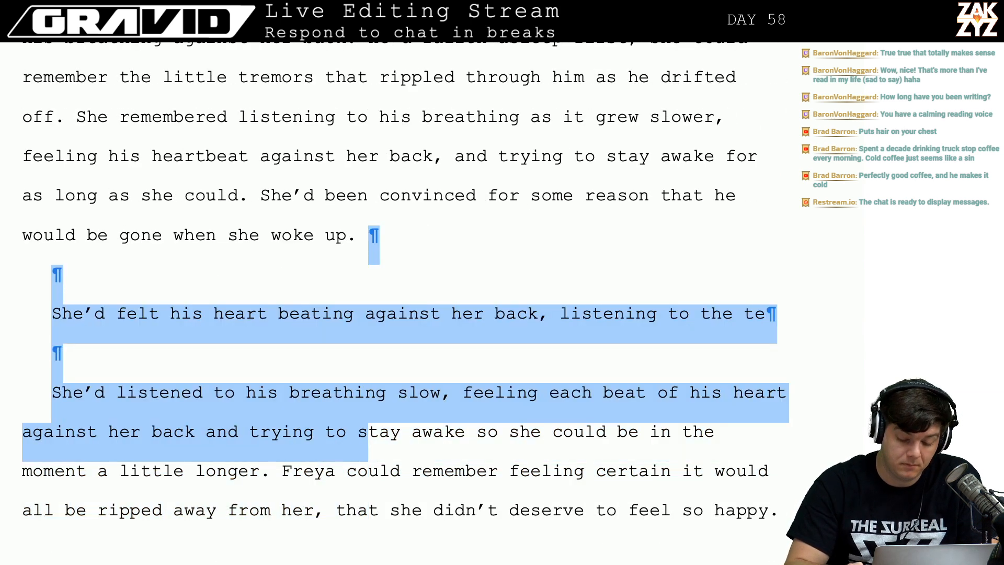
pyautogui.hotkey('shift', 'Down')
pyautogui.hotkey('shift', 'Down')
pyautogui.hotkey('shift', 'Left')
pyautogui.hotkey('shift', 'Left')
pyautogui.hotkey('shift', 'Left')
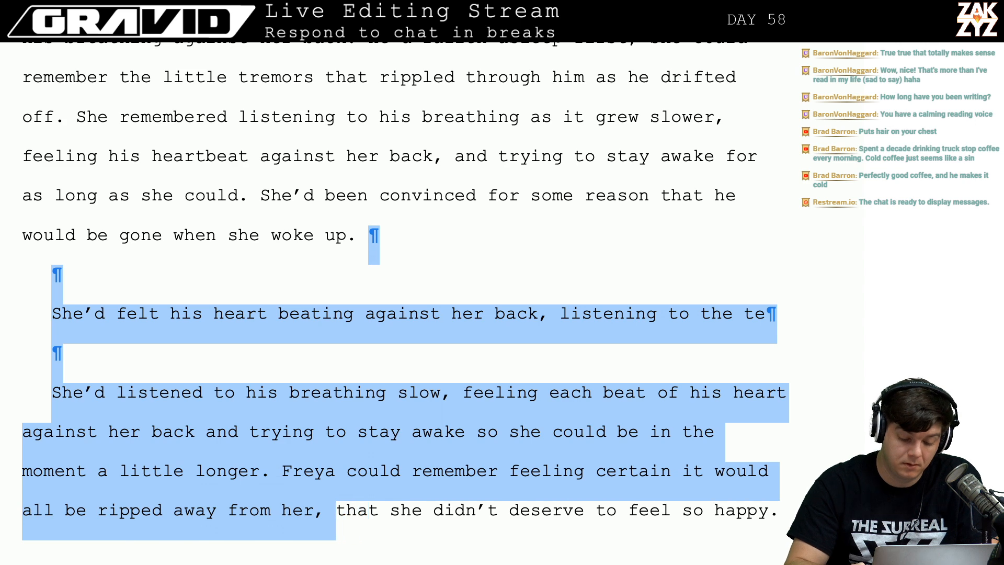
pyautogui.press('BackSpace')
pyautogui.press('BackSpace')
pyautogui.press('BackSpace')
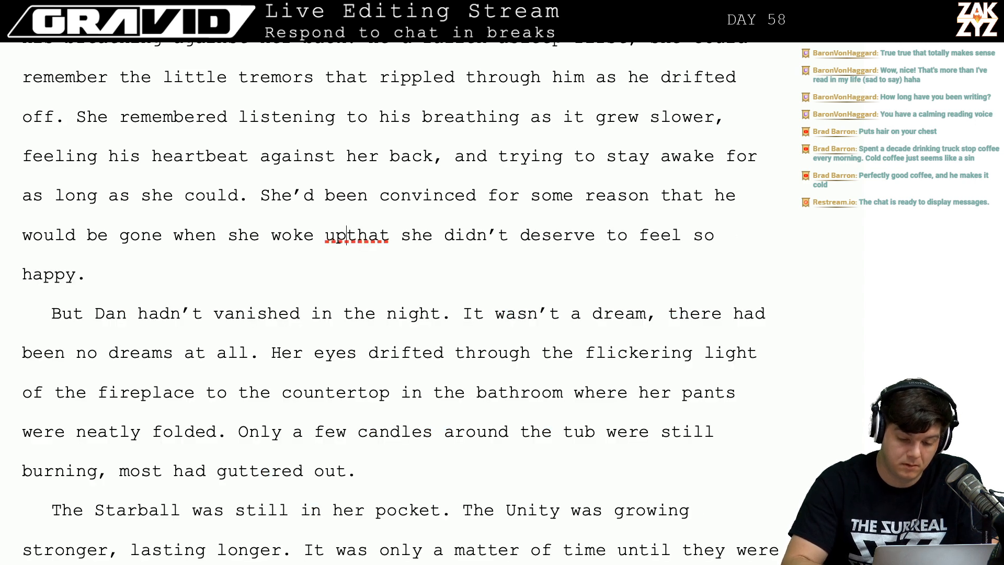
pyautogui.write(',')
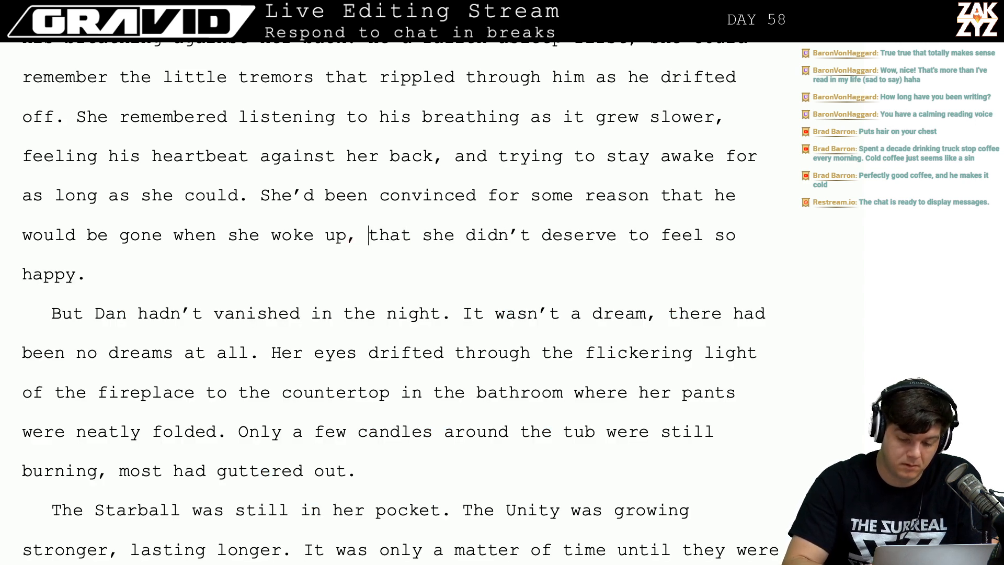
# Try continuing the sentence after "woke up," with "it seemed", splitting the remaining clause onto its own line.
pyautogui.press('Return')
pyautogui.press('Left')
pyautogui.write('it ')
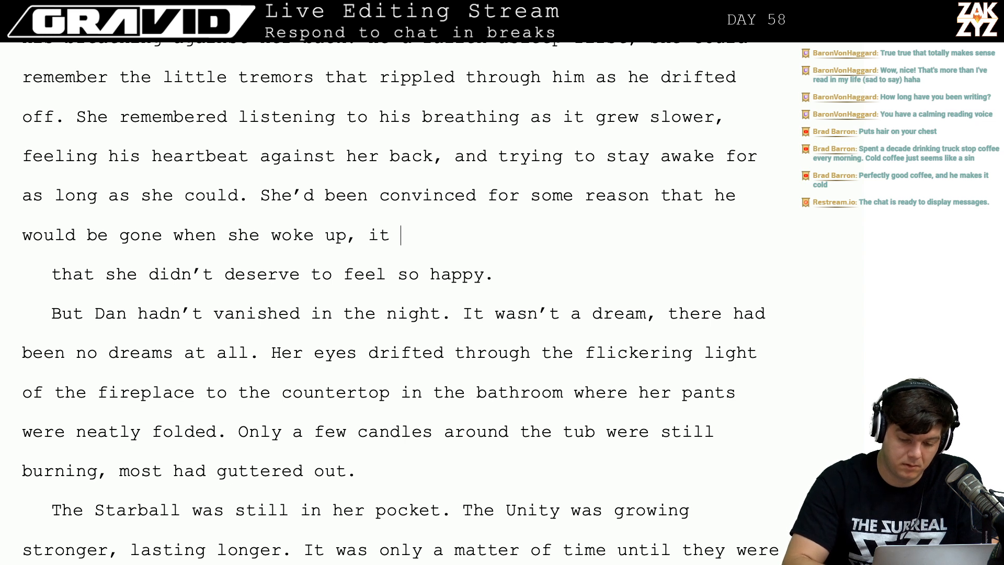
pyautogui.write('seemed')
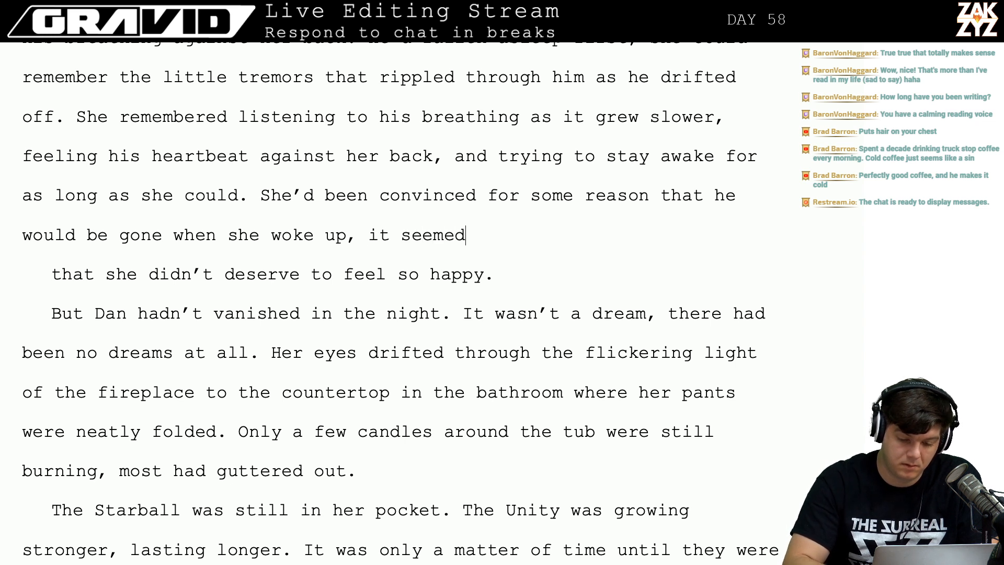
pyautogui.press('BackSpace')
pyautogui.press('BackSpace')
pyautogui.press('BackSpace')
pyautogui.press('BackSpace')
pyautogui.press('BackSpace')
pyautogui.press('BackSpace')
pyautogui.press('BackSpace')
pyautogui.press('BackSpace')
pyautogui.press('BackSpace')
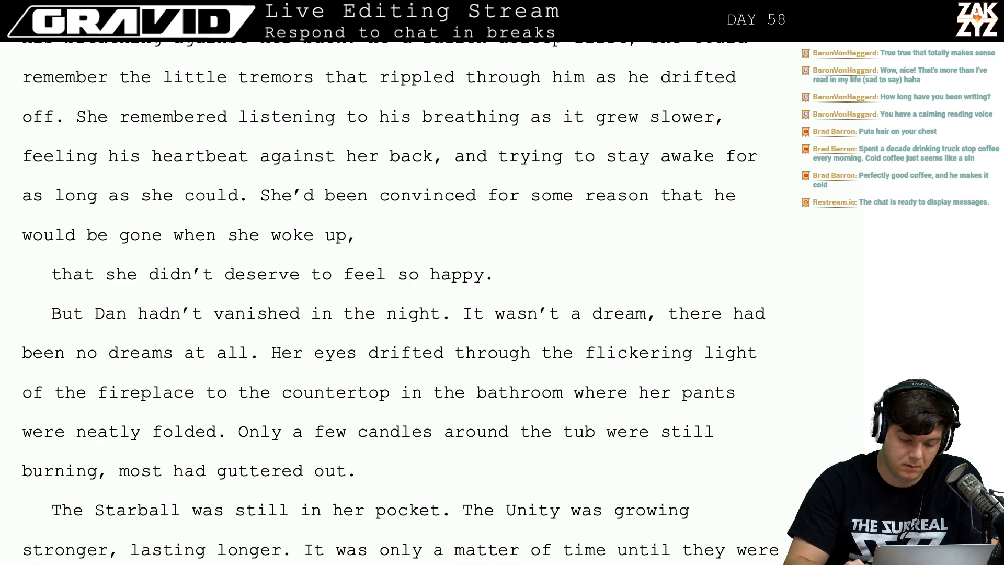
# Remove the paragraph break and the word "that" so "she didn't deserve to feel so happy" directly follows "woke up,".
pyautogui.hotkey('shift', 'Right')
pyautogui.hotkey('shift', 'Right')
pyautogui.hotkey('shift', 'Right')
pyautogui.hotkey('shift', 'Right')
pyautogui.hotkey('shift', 'Right')
pyautogui.hotkey('shift', 'Right')
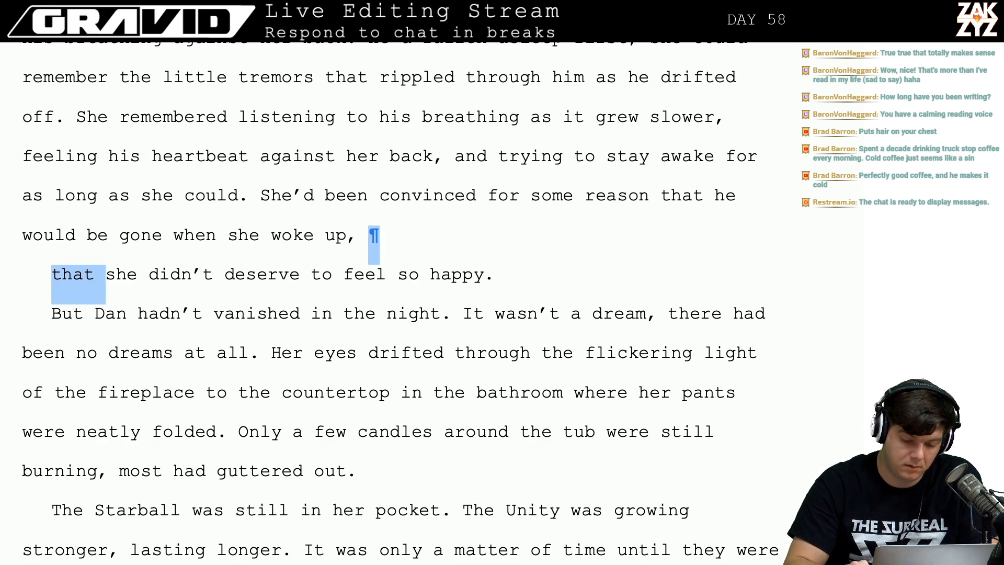
pyautogui.press('BackSpace')
pyautogui.press('Left')
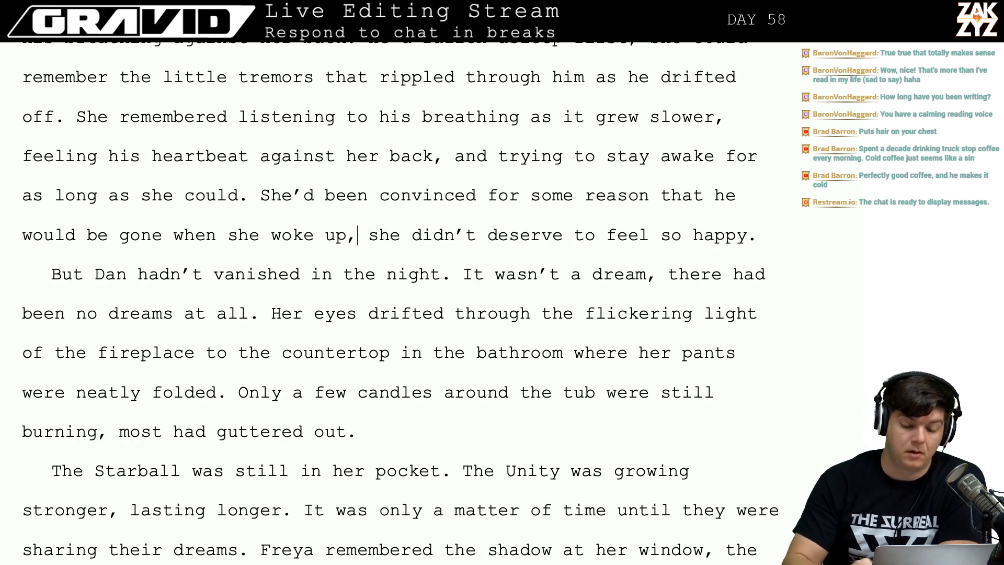
# Remove the comma after "feeling his heartbeat against her back".
pyautogui.scroll(1, 394, 301)
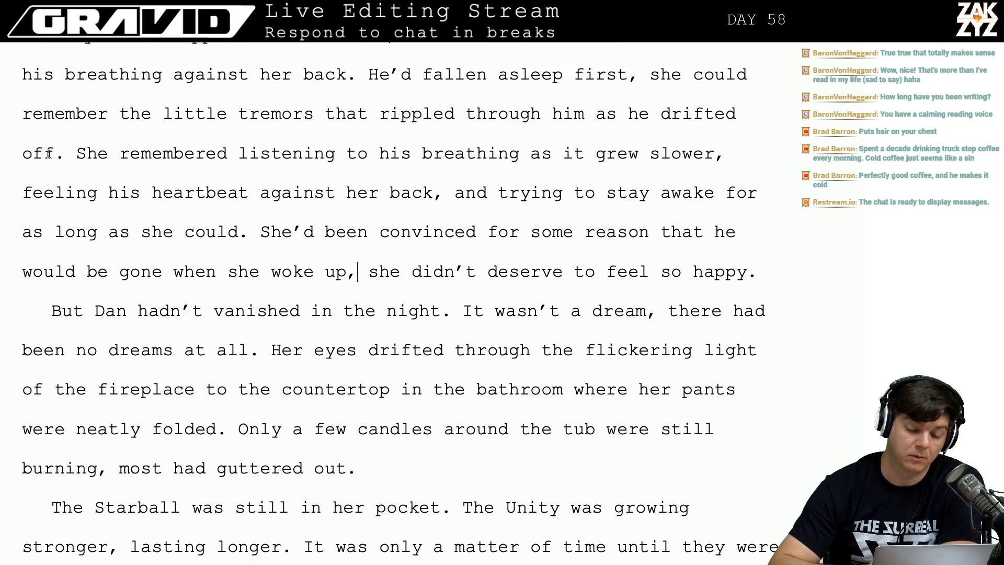
pyautogui.click(109, 194)
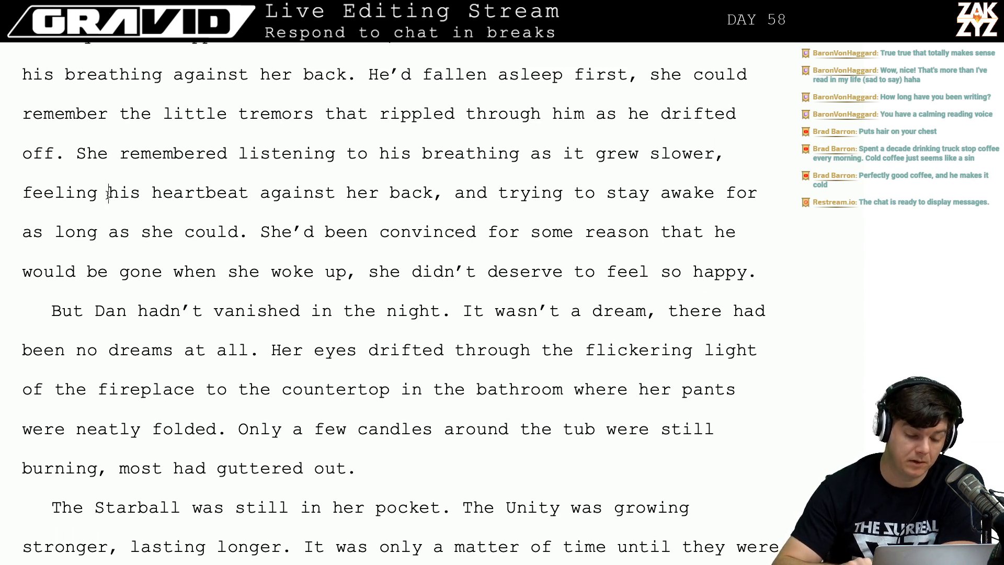
pyautogui.press('Right')
pyautogui.press('Right')
pyautogui.press('Right')
pyautogui.press('Right')
pyautogui.press('Right')
pyautogui.press('Right')
pyautogui.press('Right')
pyautogui.press('Right')
pyautogui.press('Right')
pyautogui.press('Right')
pyautogui.press('Right')
pyautogui.press('Right')
pyautogui.press('Right')
pyautogui.press('Right')
pyautogui.press('Right')
pyautogui.press('Right')
pyautogui.press('Right')
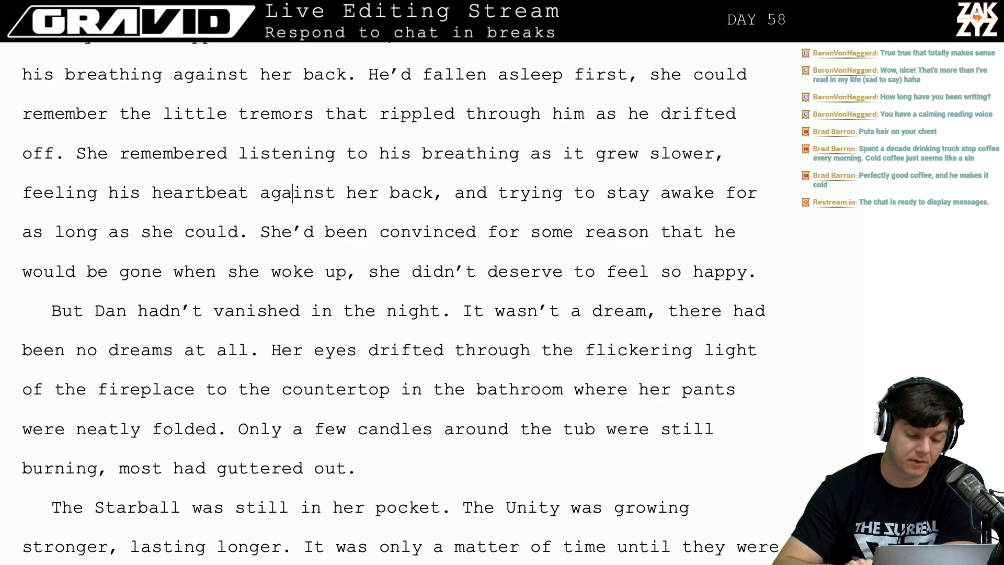
pyautogui.press('Right')
pyautogui.press('Right')
pyautogui.press('Right')
pyautogui.press('Right')
pyautogui.press('Right')
pyautogui.press('Right')
pyautogui.press('Right')
pyautogui.press('Right')
pyautogui.press('Right')
pyautogui.press('Right')
pyautogui.press('Right')
pyautogui.press('Right')
pyautogui.press('Right')
pyautogui.press('Right')
pyautogui.press('BackSpace')
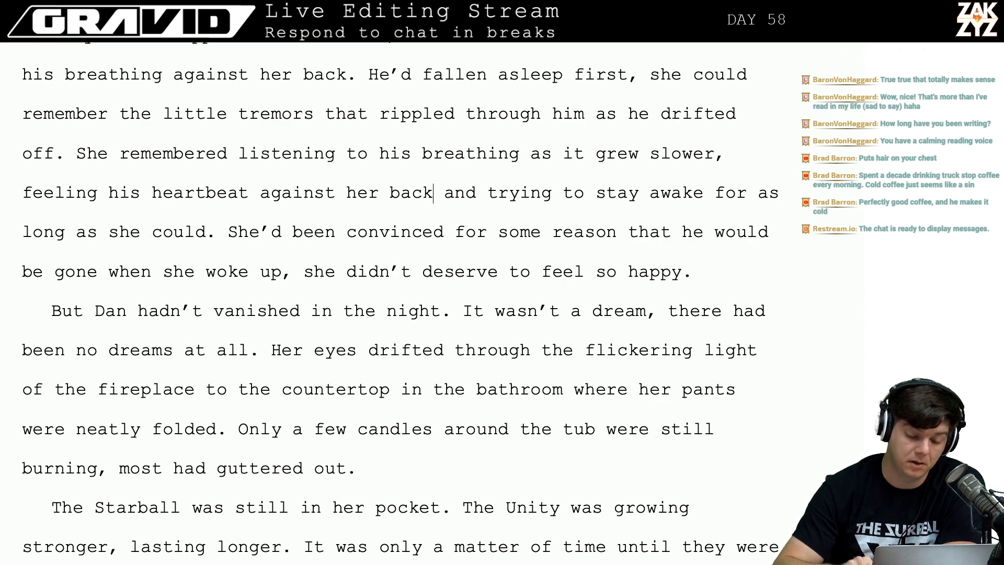
# Reread the rewritten paragraph about Freya in Dan's arms, ending just before "she didn't deserve to feel so happy".
pyautogui.press('Down')
pyautogui.press('Up')
pyautogui.press('Up')
pyautogui.press('Up')
pyautogui.press('Up')
pyautogui.press('Up')
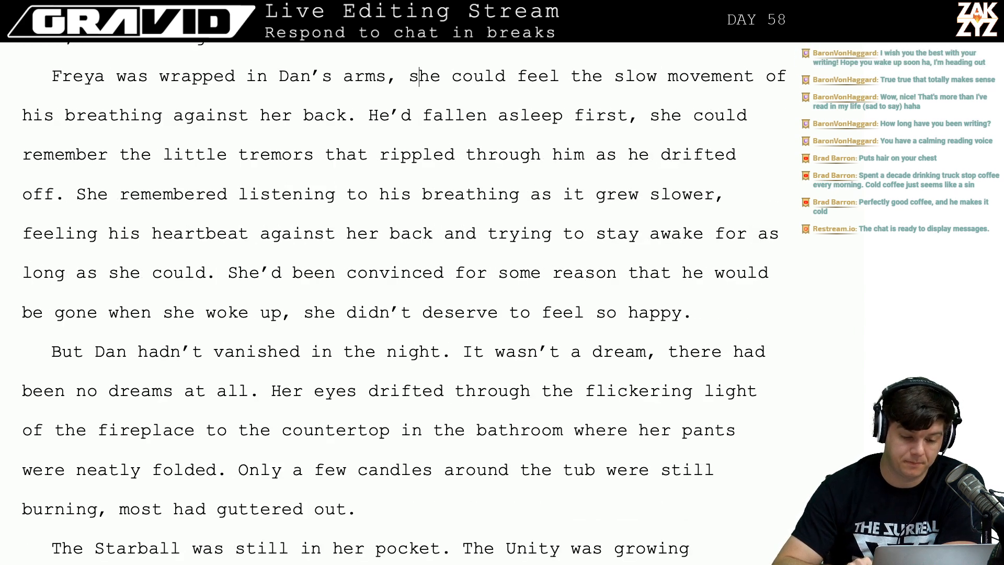
pyautogui.press('Up')
pyautogui.press('Down')
pyautogui.press('Down')
pyautogui.press('Down')
pyautogui.press('Down')
pyautogui.press('Down')
pyautogui.press('Left')
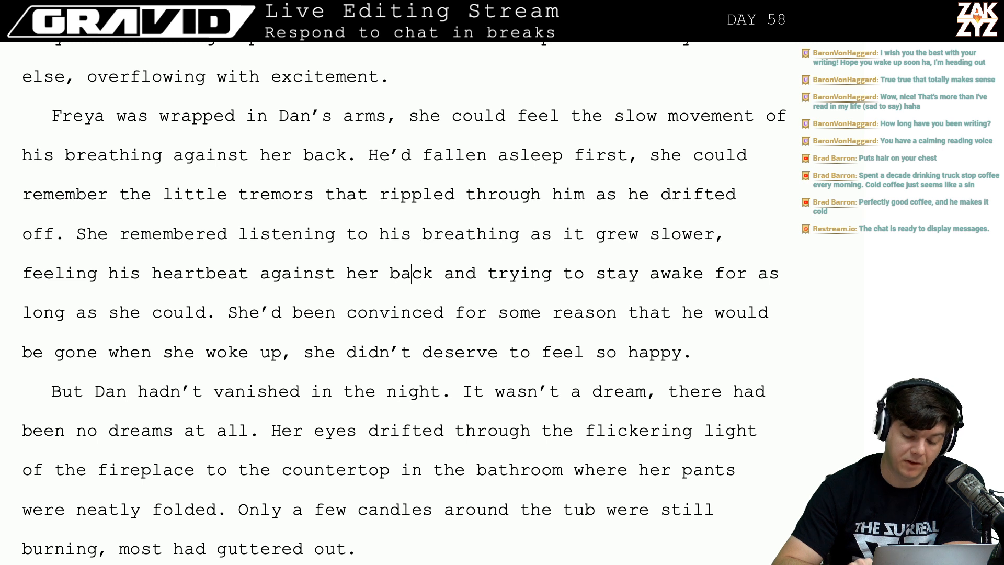
pyautogui.press('Down')
pyautogui.press('Left')
pyautogui.press('Left')
pyautogui.press('Left')
pyautogui.press('Left')
pyautogui.press('Left')
pyautogui.press('Left')
pyautogui.press('Left')
pyautogui.press('Left')
pyautogui.press('Left')
pyautogui.press('Left')
pyautogui.press('Left')
pyautogui.press('Left')
pyautogui.press('Left')
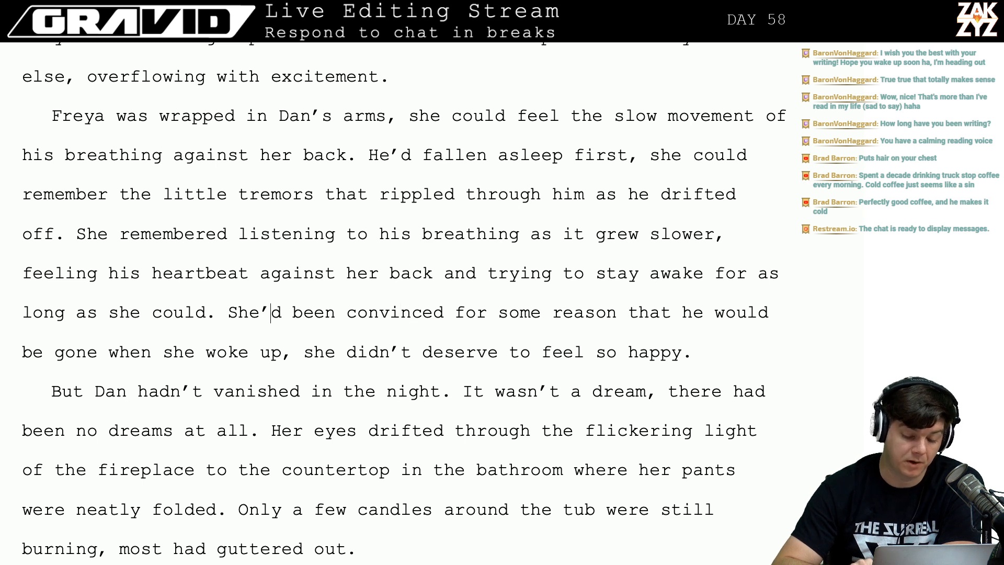
pyautogui.press('Left')
pyautogui.press('Left')
pyautogui.press('Left')
pyautogui.press('Left')
pyautogui.press('Down')
pyautogui.press('Right')
pyautogui.press('Right')
pyautogui.press('Right')
pyautogui.press('Right')
pyautogui.press('Right')
pyautogui.press('Right')
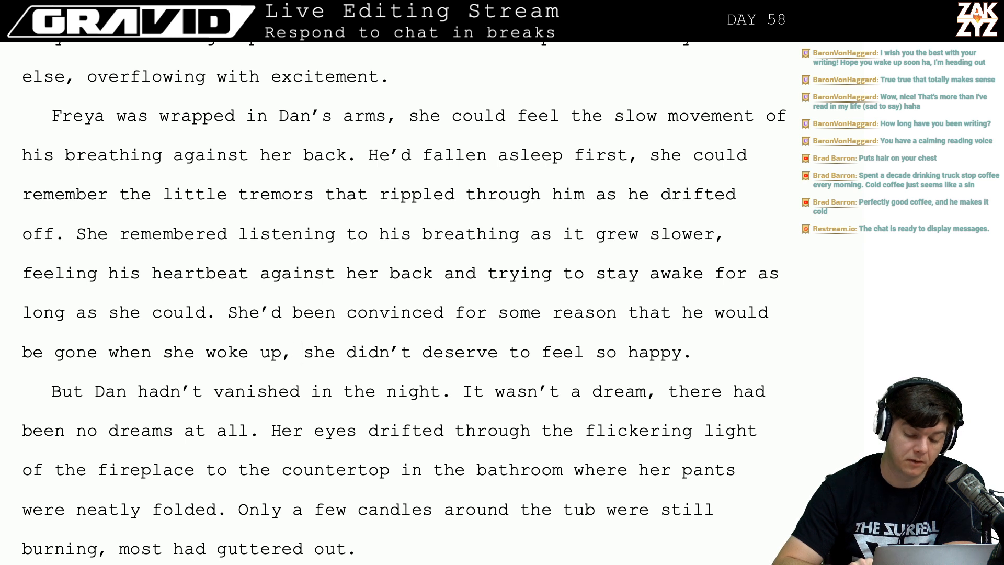
pyautogui.press('Left')
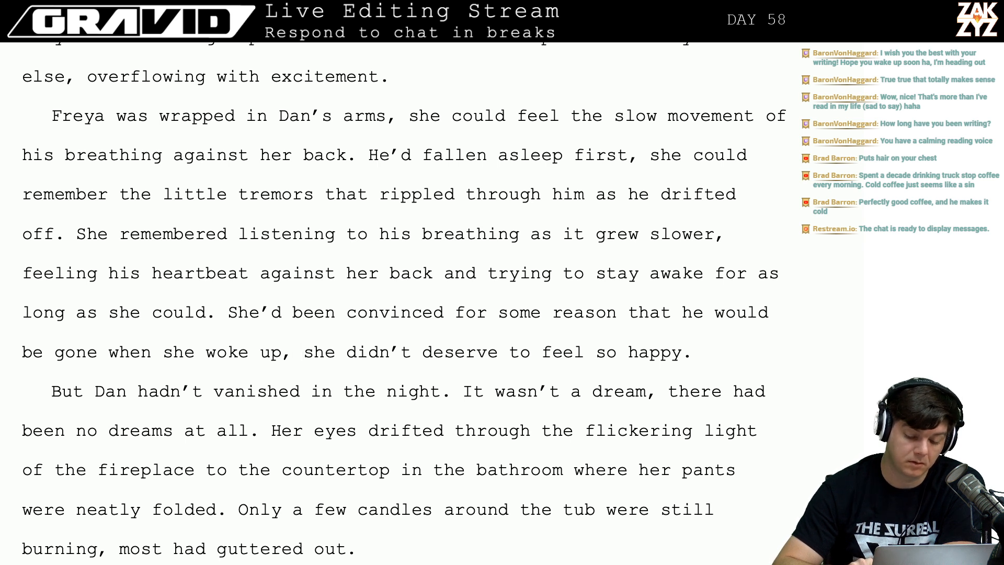
pyautogui.press('Right')
pyautogui.press('Right')
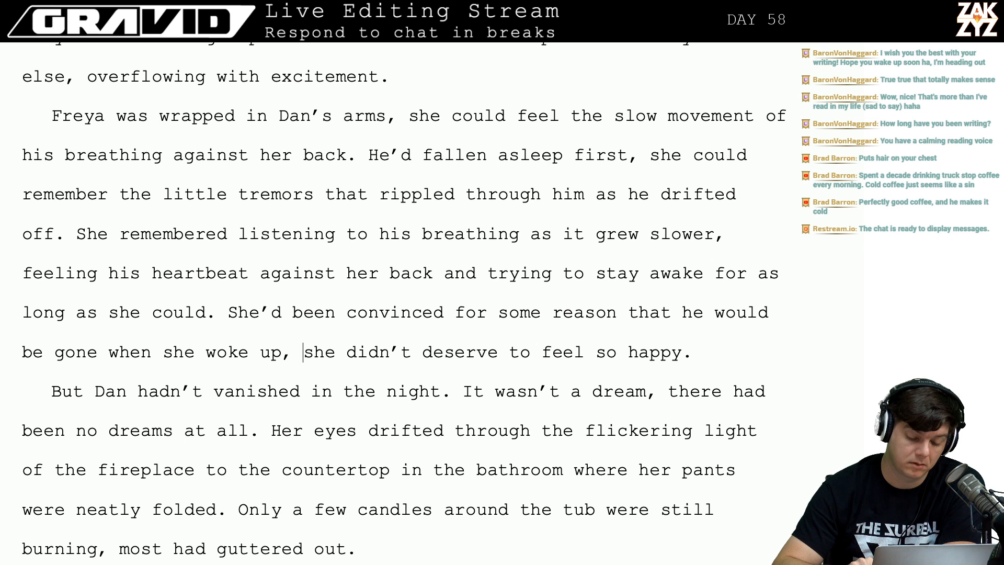
# Try inserting "it felt" before "she didn't deserve to feel so happy".
pyautogui.write('it ')
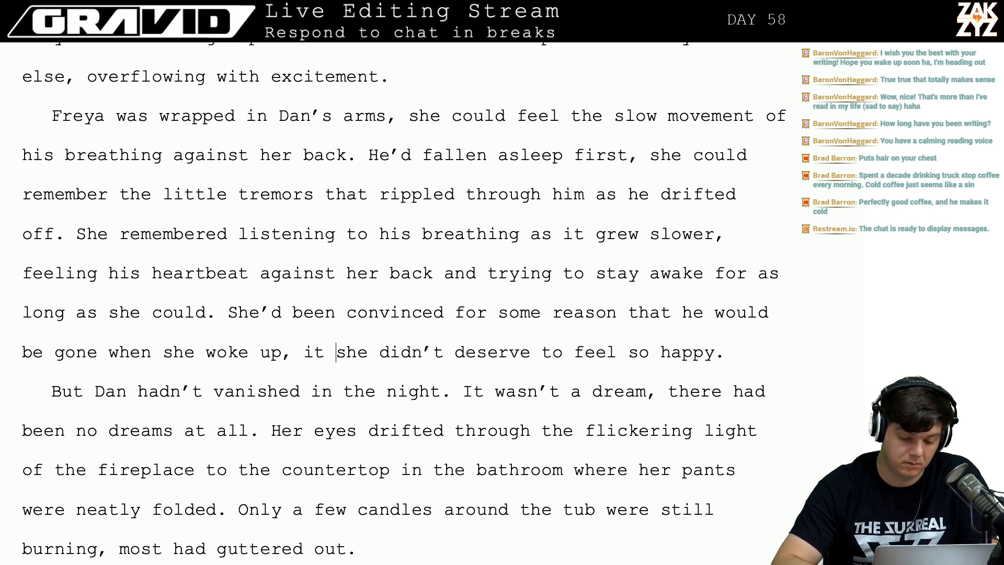
pyautogui.write('felt')
pyautogui.press('BackSpace')
pyautogui.press('BackSpace')
pyautogui.press('BackSpace')
pyautogui.press('BackSpace')
pyautogui.press('BackSpace')
pyautogui.press('BackSpace')
pyautogui.press('BackSpace')
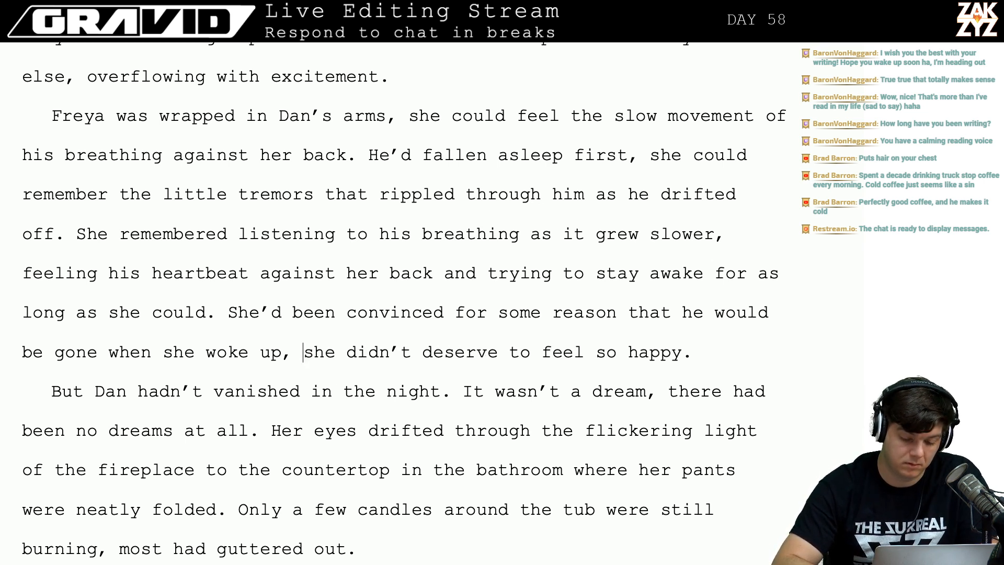
# Insert "certain" between "woke up," and "she didn't deserve to feel so happy".
pyautogui.write('certain')
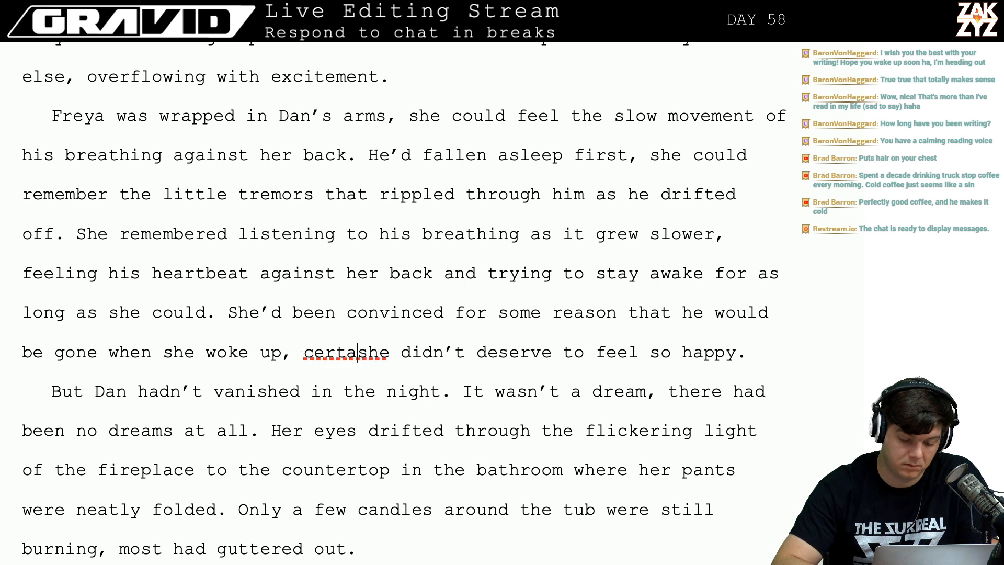
pyautogui.press('Right')
pyautogui.press('Right')
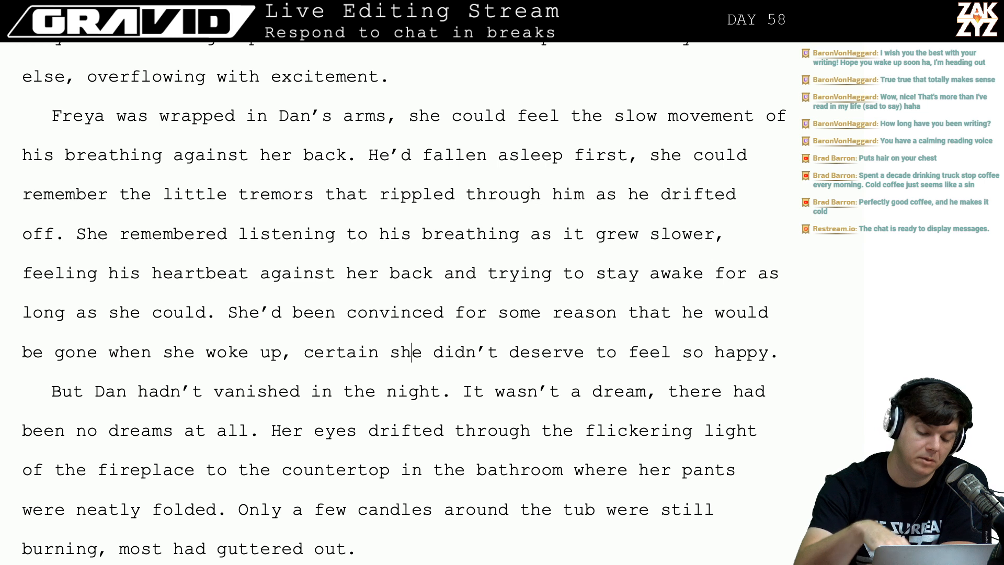
pyautogui.press('Left')
pyautogui.press('Left')
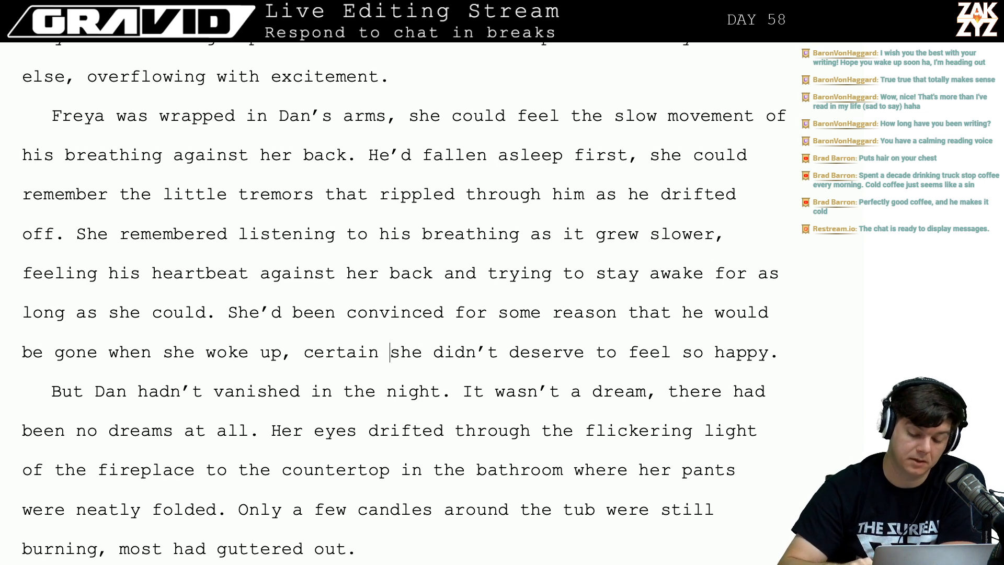
# Reread the paragraph beginning "But Dan hadn't vanished in the night", through "Her eyes drifted through the flickering light".
pyautogui.press('Right')
pyautogui.hotkey('ctrl', 'Right')
pyautogui.press('Down')
pyautogui.press('Right')
pyautogui.press('Right')
pyautogui.press('Right')
pyautogui.press('Right')
pyautogui.press('Right')
pyautogui.press('Right')
pyautogui.press('Right')
pyautogui.press('Right')
pyautogui.press('Right')
pyautogui.press('Right')
pyautogui.press('Right')
pyautogui.press('Right')
pyautogui.press('Right')
pyautogui.press('Right')
pyautogui.press('Right')
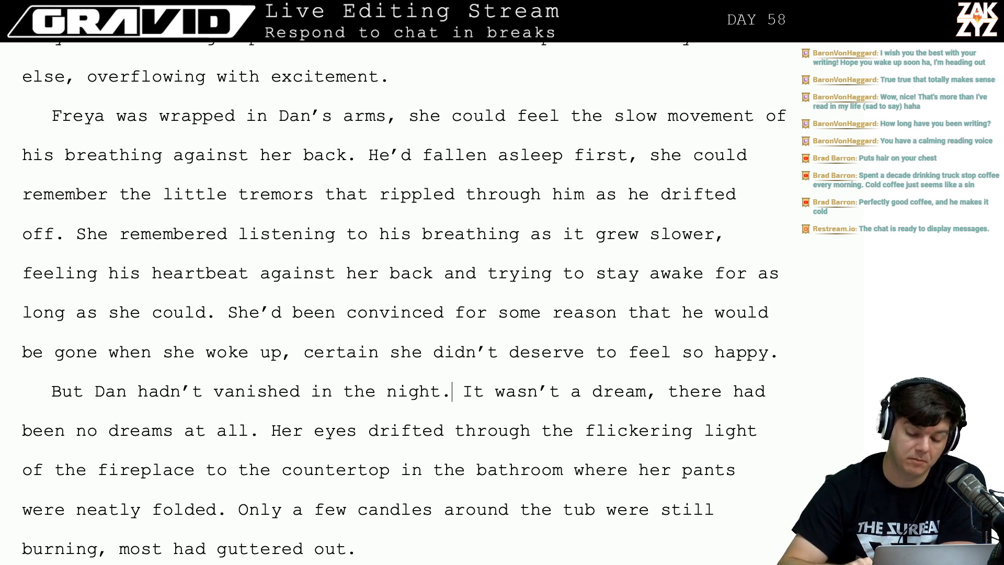
pyautogui.press('Right')
pyautogui.press('Right')
pyautogui.press('Right')
pyautogui.press('Right')
pyautogui.press('Right')
pyautogui.press('Right')
pyautogui.press('Right')
pyautogui.press('Right')
pyautogui.press('Right')
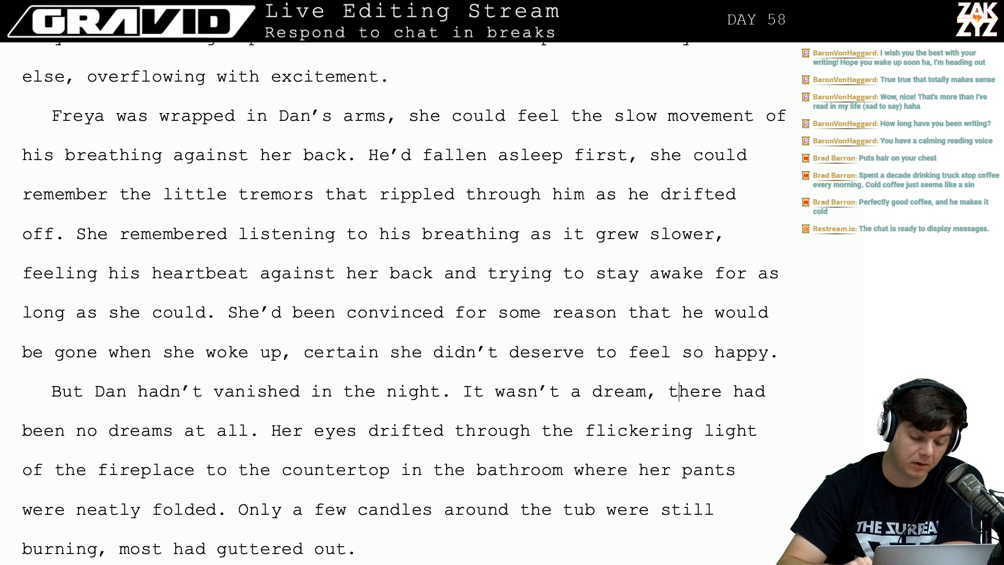
pyautogui.press('Left')
pyautogui.press('Left')
pyautogui.press('Right')
pyautogui.press('Down')
pyautogui.press('Left')
pyautogui.press('Left')
pyautogui.press('Left')
pyautogui.press('Left')
pyautogui.press('Left')
pyautogui.press('Left')
pyautogui.press('Left')
pyautogui.press('Left')
pyautogui.press('Left')
pyautogui.press('Left')
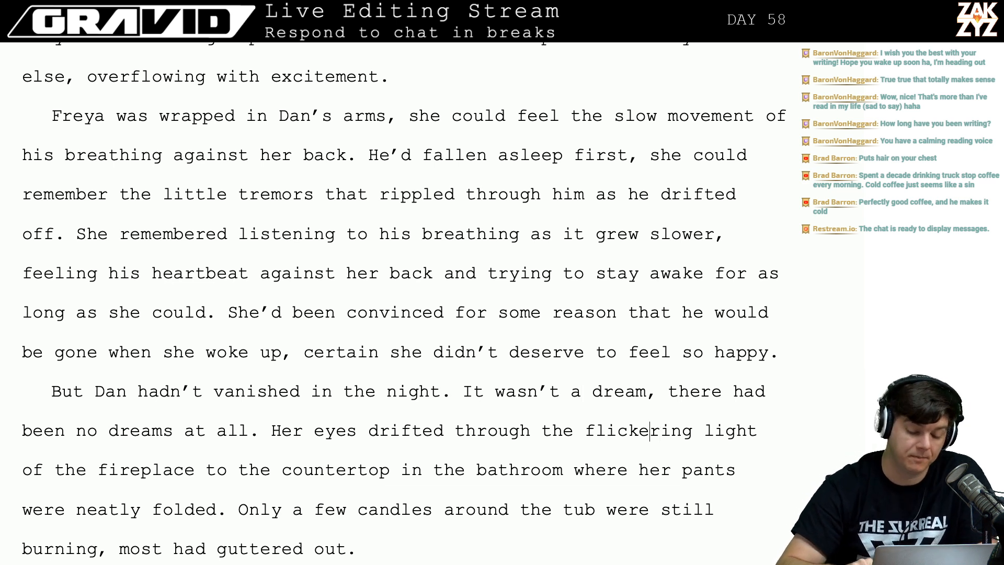
pyautogui.press('Left')
pyautogui.press('Left')
pyautogui.press('Left')
pyautogui.press('Left')
pyautogui.press('Left')
pyautogui.press('Left')
pyautogui.press('Left')
pyautogui.press('Left')
pyautogui.press('Left')
pyautogui.press('Left')
pyautogui.press('Left')
pyautogui.press('Left')
pyautogui.press('Left')
pyautogui.press('Left')
pyautogui.press('Left')
pyautogui.press('Left')
pyautogui.press('Left')
pyautogui.press('Left')
pyautogui.press('Left')
pyautogui.press('Left')
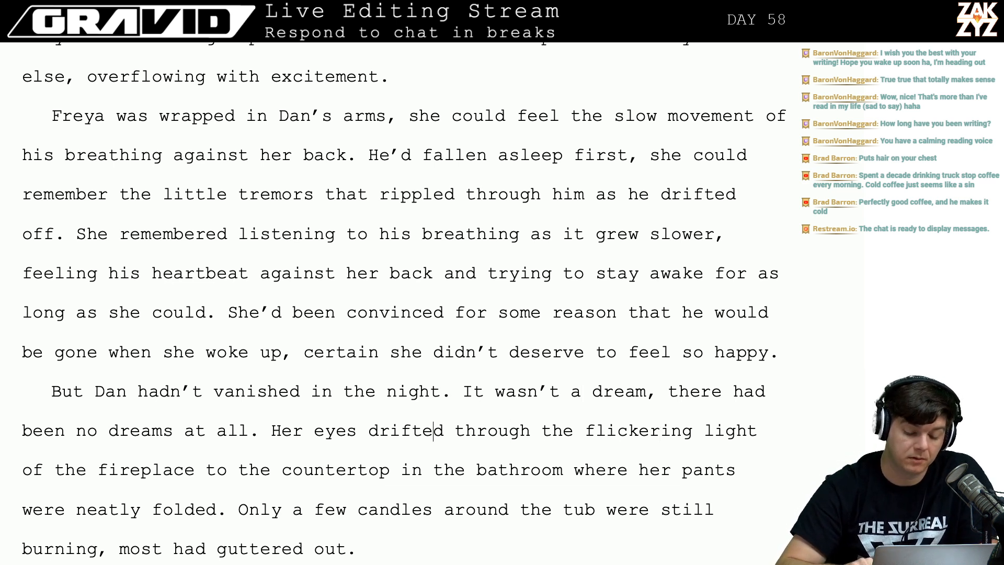
# Start a new paragraph at "Her eyes drifted through the flickering light" and place the insertion point after "been no dreams at all.".
pyautogui.scroll(-1, 404, 308)
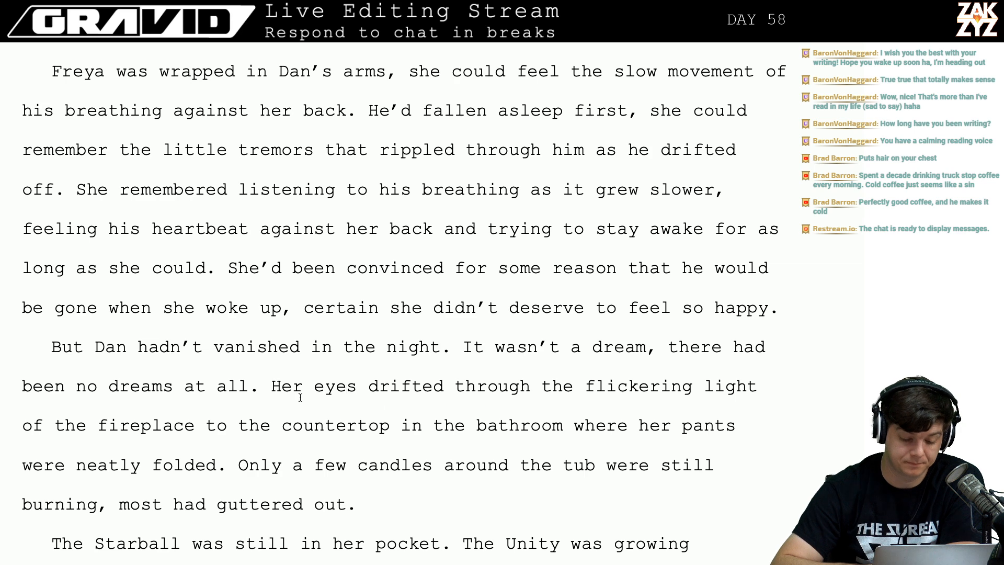
pyautogui.click(269, 392)
pyautogui.press('Return')
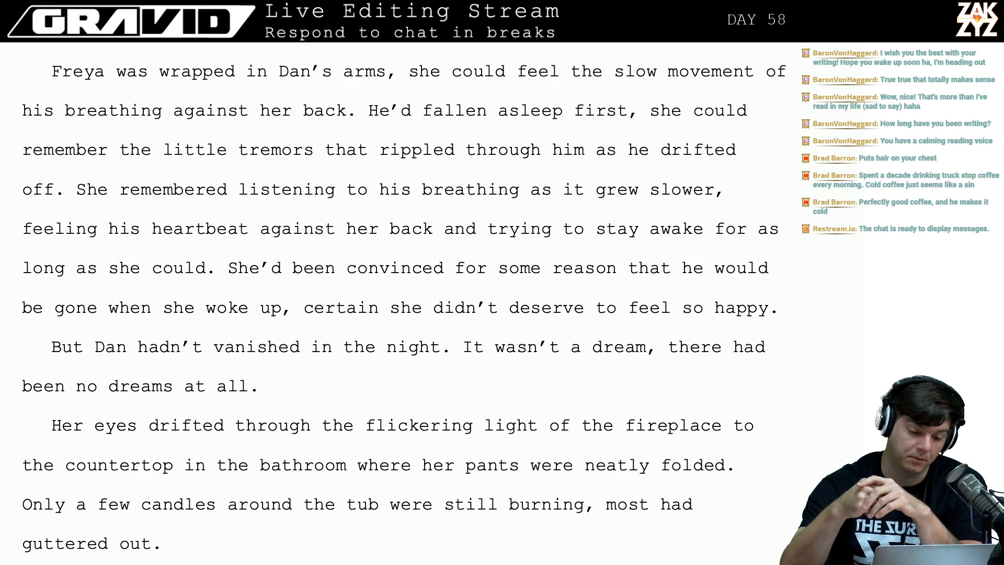
pyautogui.scroll(-1, 268, 394)
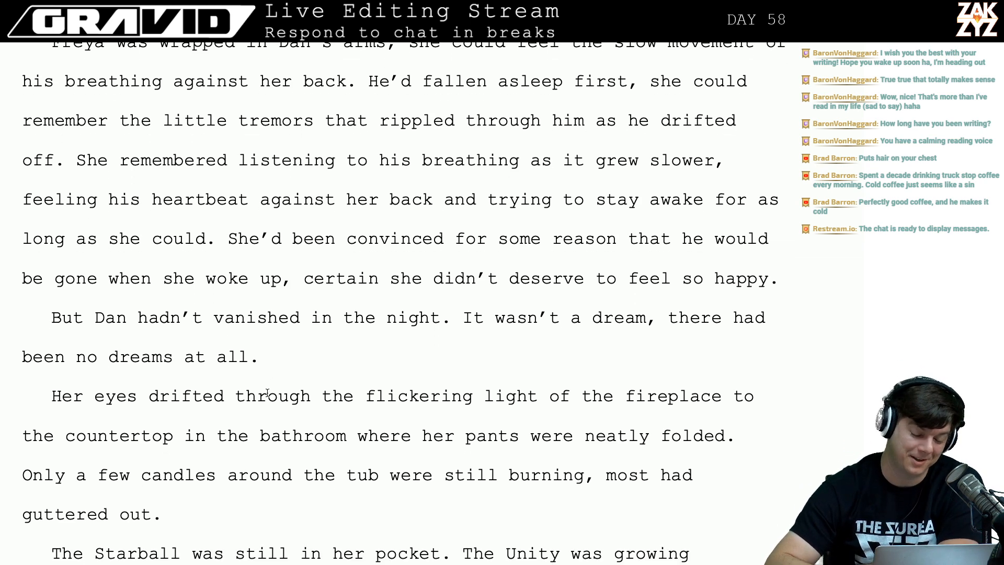
pyautogui.press('BackSpace')
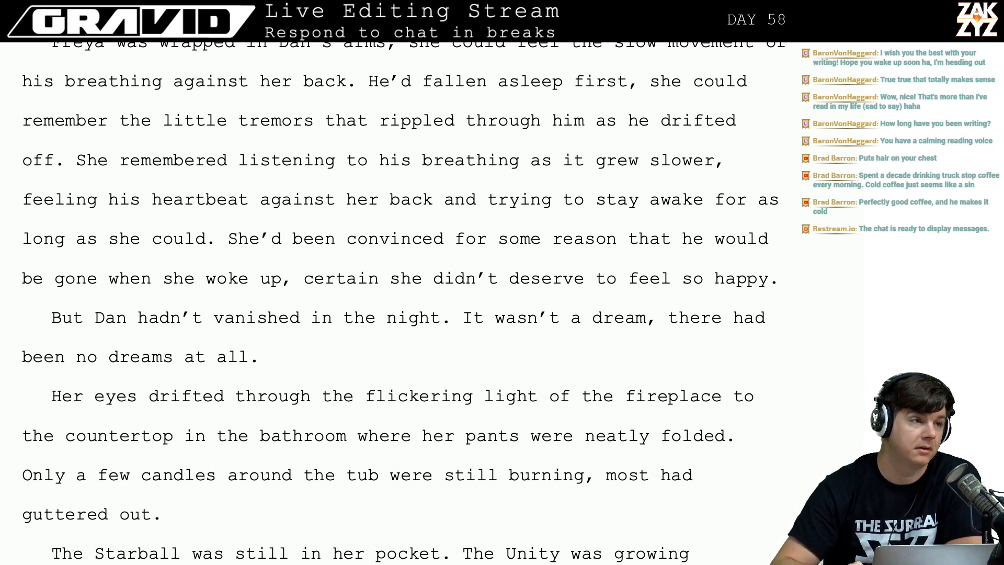
pyautogui.press('Left')
pyautogui.press('Left')
pyautogui.press('Right')
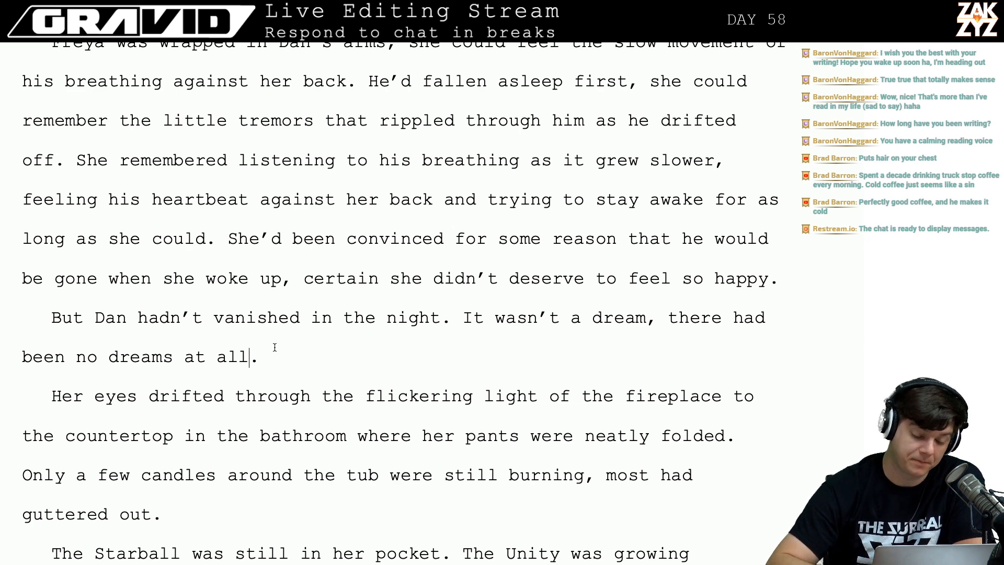
pyautogui.scroll(-1, 401, 386)
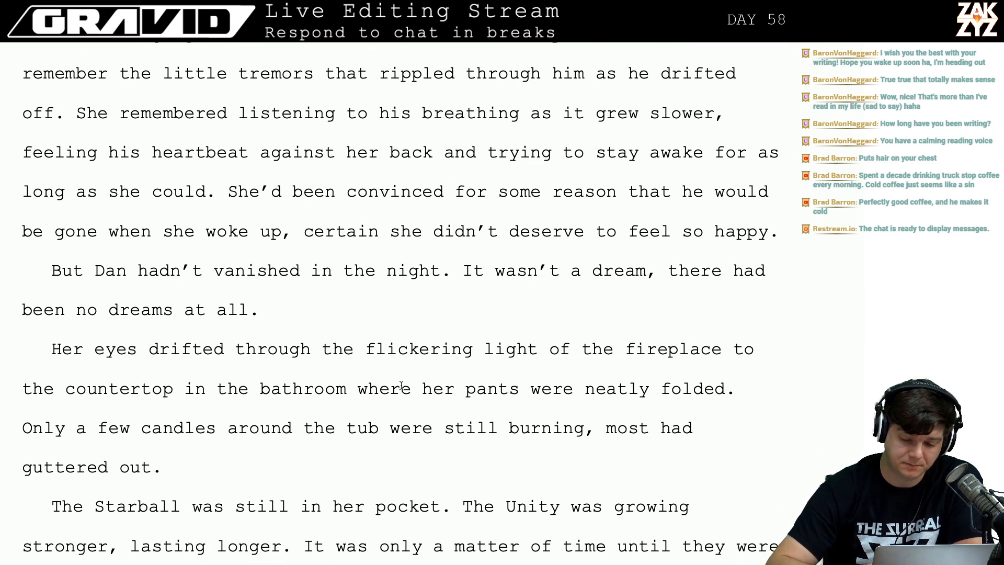
pyautogui.click(387, 348)
pyautogui.press('Up')
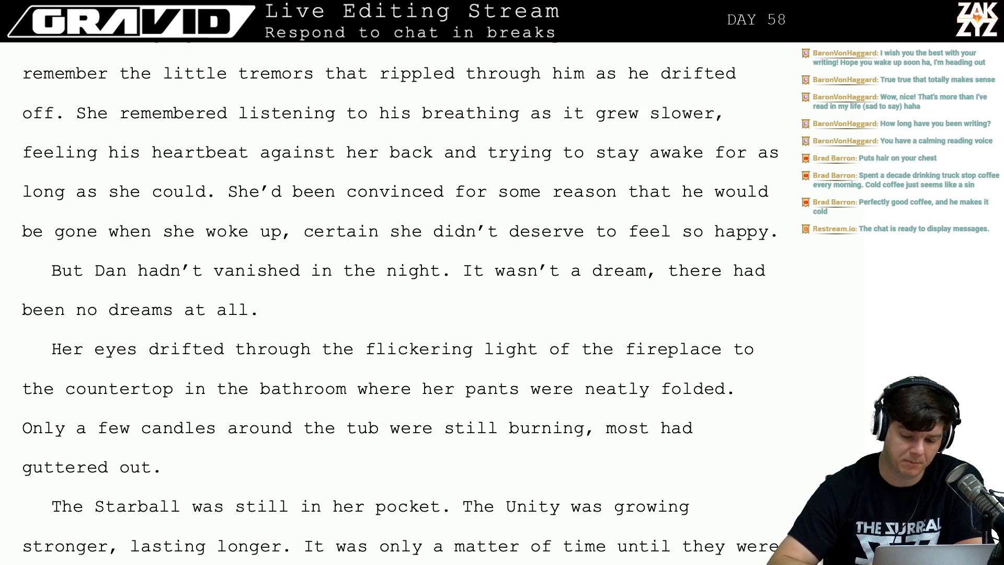
pyautogui.scroll(-1, 400, 306)
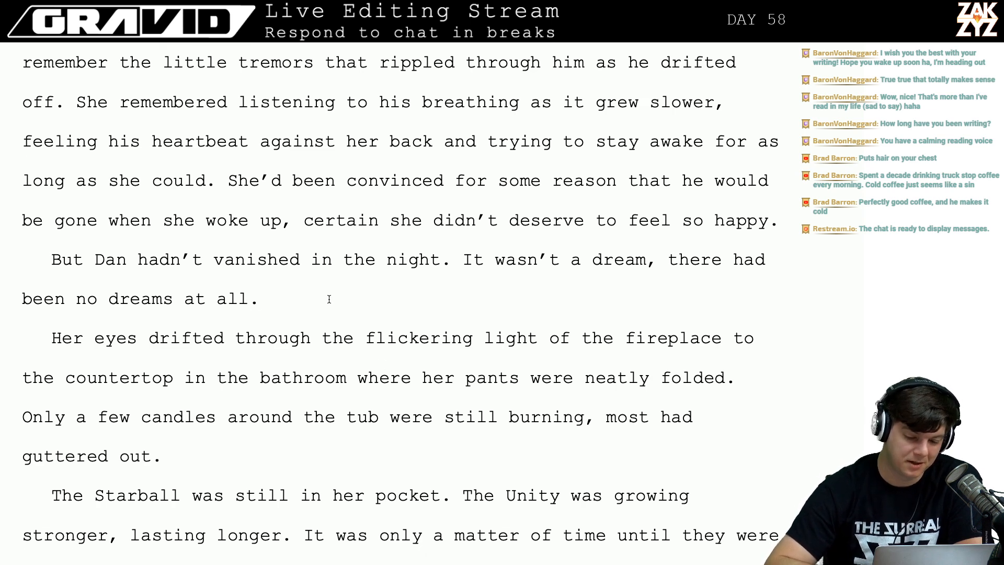
pyautogui.press('Left')
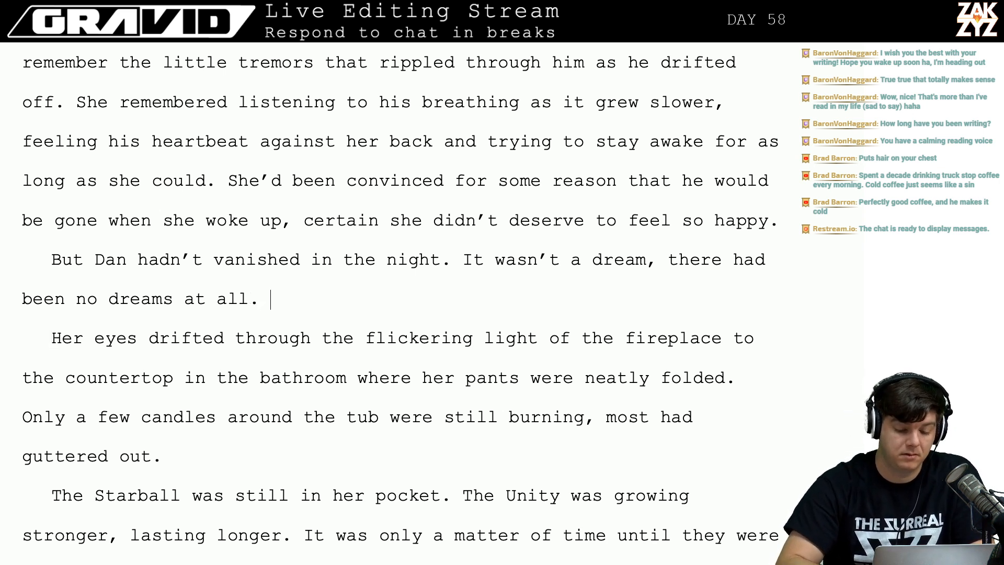
# Try continuing after "been no dreams at all." with "She was really here, staying at a fa", then remove the attempt.
pyautogui.write('She was reall')
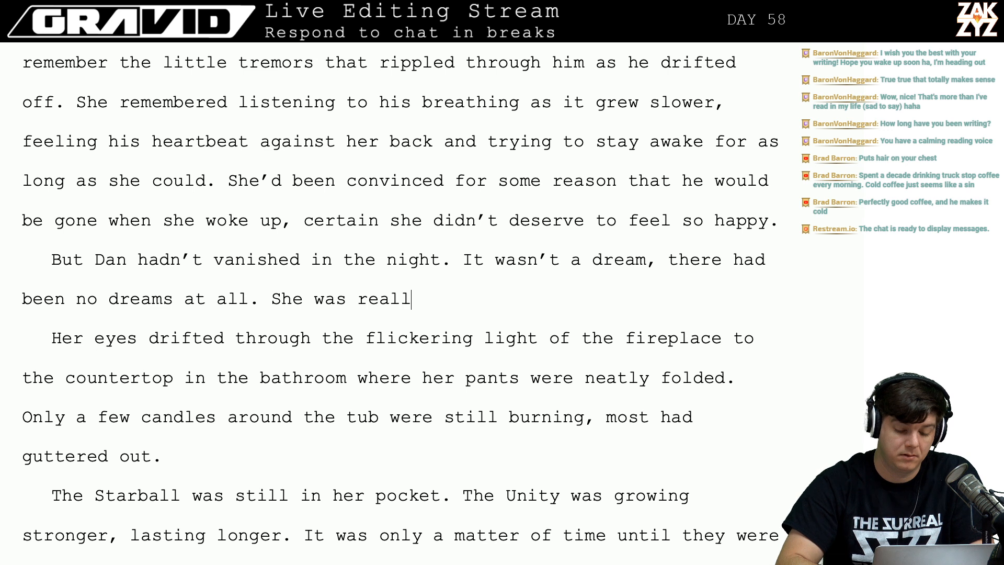
pyautogui.write('y here, in th')
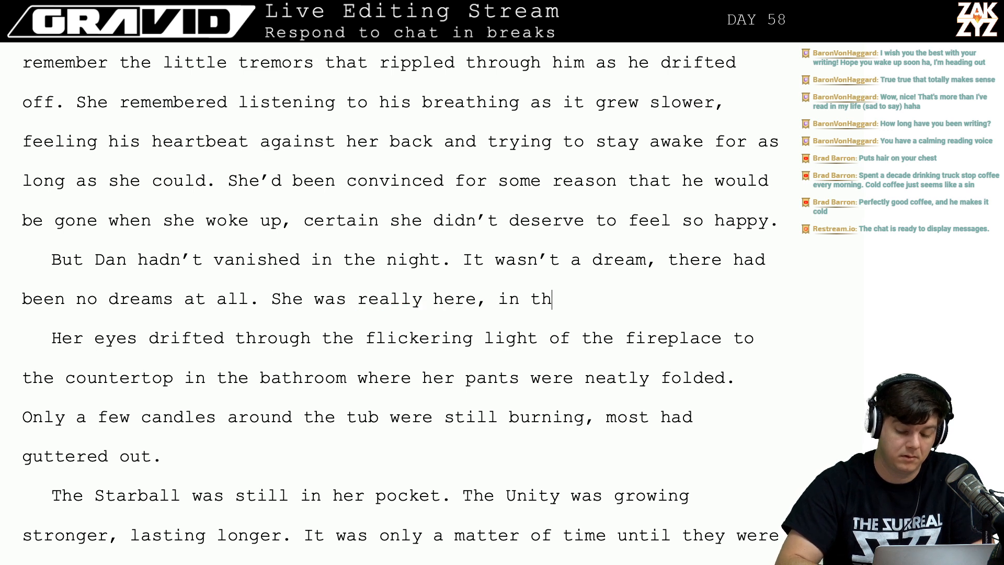
pyautogui.press('BackSpace')
pyautogui.press('BackSpace')
pyautogui.write('a')
pyautogui.press('BackSpace')
pyautogui.press('BackSpace')
pyautogui.press('BackSpace')
pyautogui.press('BackSpace')
pyautogui.press('BackSpace')
pyautogui.write('s')
pyautogui.press('BackSpace')
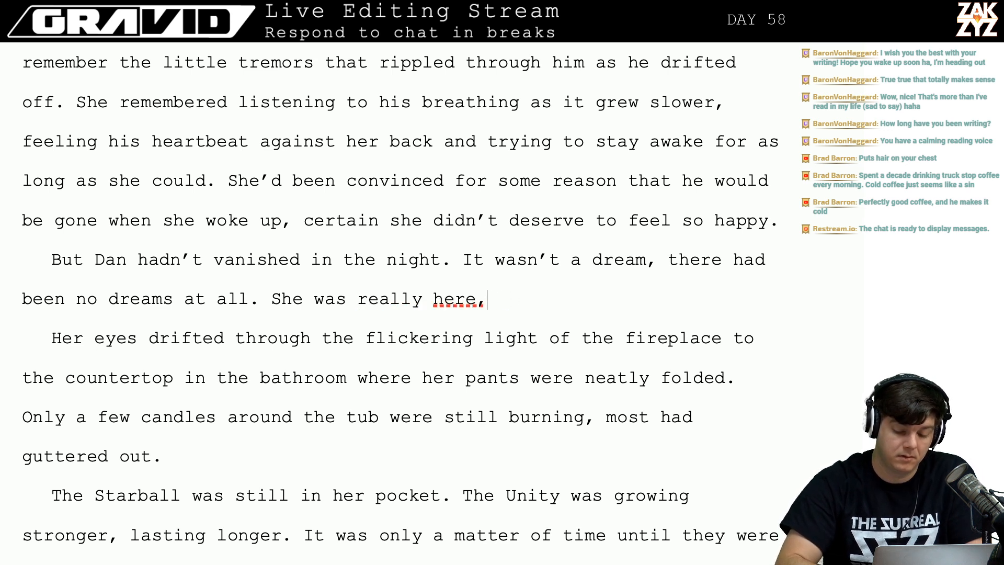
pyautogui.write('staying at a fa')
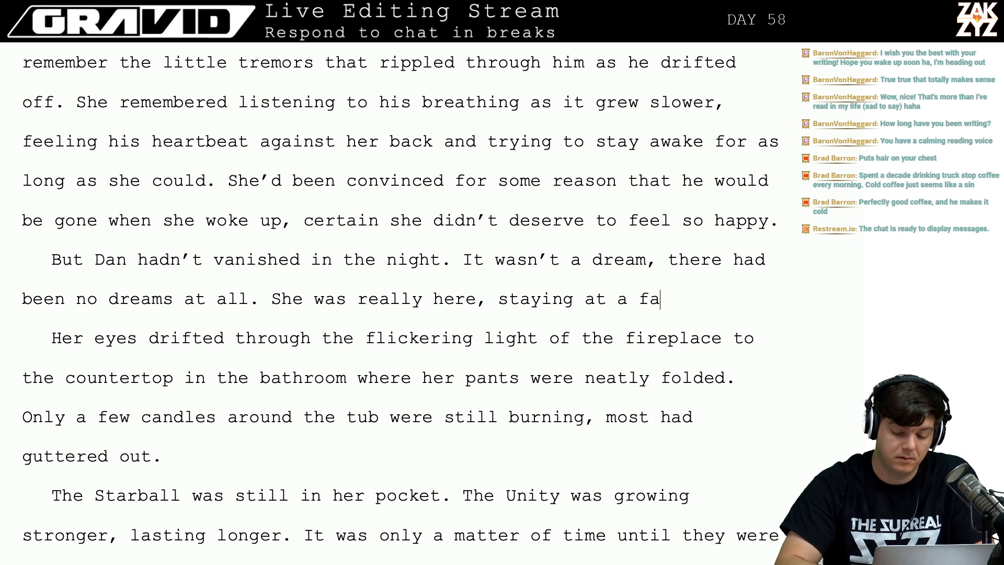
pyautogui.press('BackSpace')
pyautogui.press('BackSpace')
pyautogui.press('BackSpace')
pyautogui.press('BackSpace')
pyautogui.press('BackSpace')
pyautogui.press('BackSpace')
pyautogui.press('BackSpace')
pyautogui.press('BackSpace')
pyautogui.press('BackSpace')
pyautogui.press('BackSpace')
pyautogui.press('BackSpace')
pyautogui.press('BackSpace')
pyautogui.press('BackSpace')
pyautogui.press('BackSpace')
pyautogui.press('BackSpace')
pyautogui.press('BackSpace')
pyautogui.press('BackSpace')
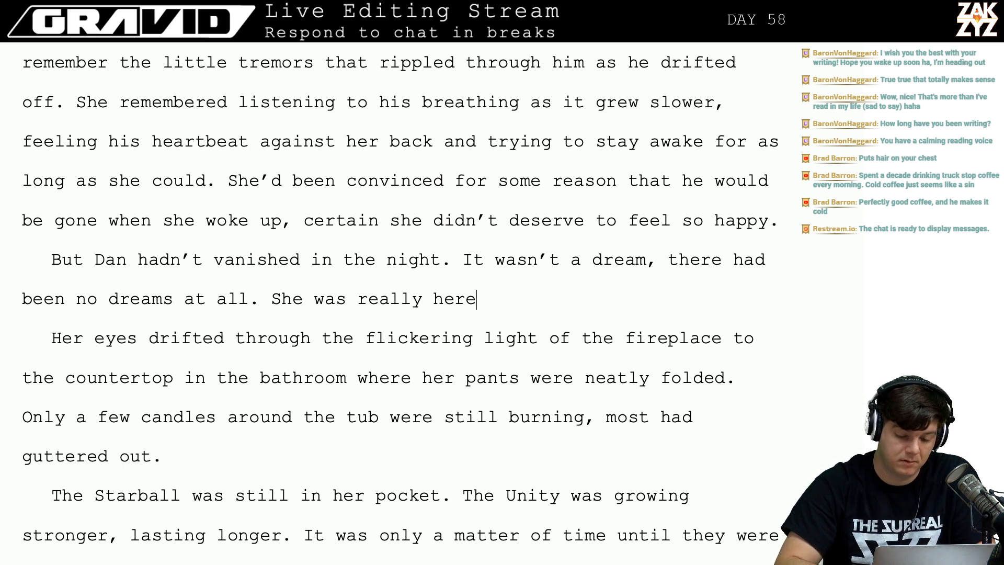
pyautogui.press('BackSpace')
pyautogui.press('BackSpace')
pyautogui.press('BackSpace')
pyautogui.press('BackSpace')
pyautogui.press('BackSpace')
pyautogui.press('BackSpace')
pyautogui.press('BackSpace')
pyautogui.press('BackSpace')
pyautogui.press('BackSpace')
pyautogui.press('BackSpace')
pyautogui.press('BackSpace')
pyautogui.press('BackSpace')
pyautogui.press('BackSpace')
pyautogui.press('BackSpace')
pyautogui.press('BackSpace')
pyautogui.press('BackSpace')
pyautogui.press('BackSpace')
pyautogui.press('BackSpace')
pyautogui.press('BackSpace')
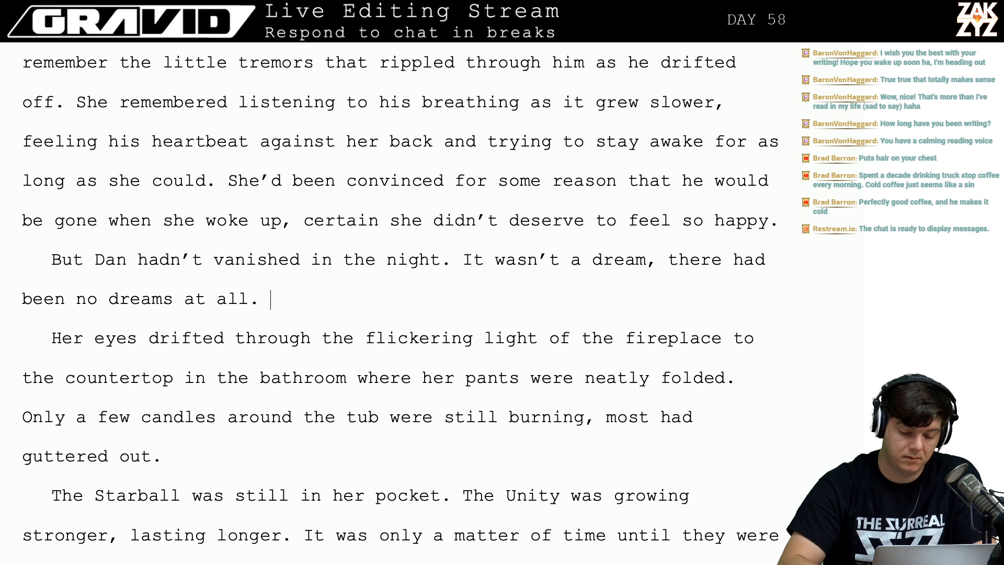
# Begin a new sentence after "been no dreams at all." with "She'd really done all of those things,".
pyautogui.write("She'd really ")
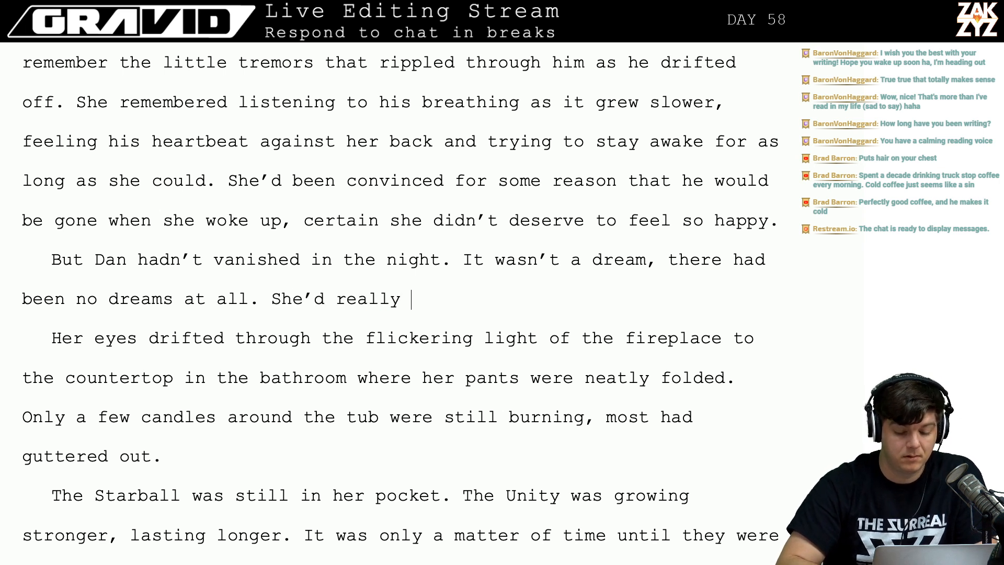
pyautogui.write('done al')
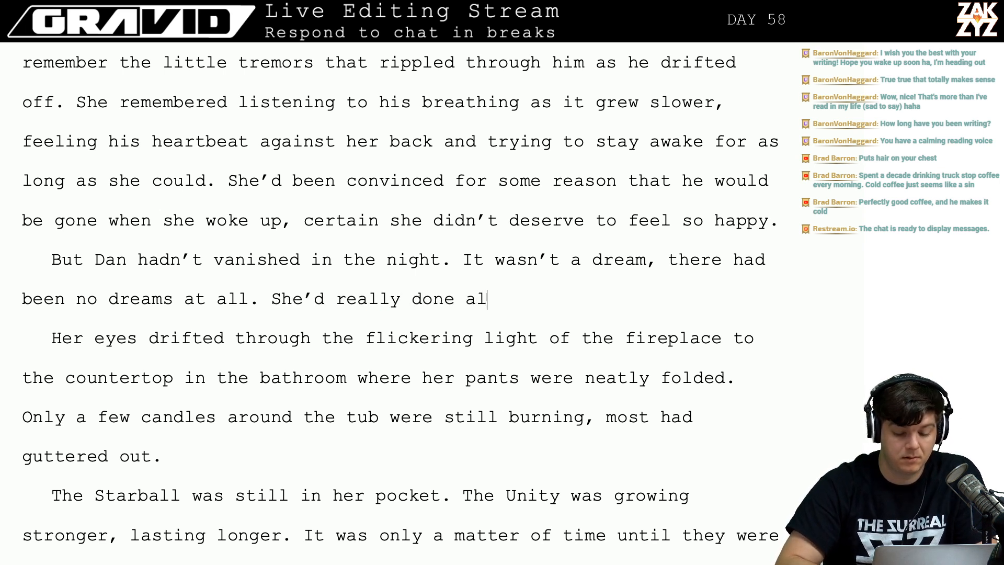
pyautogui.write('l of those things, ')
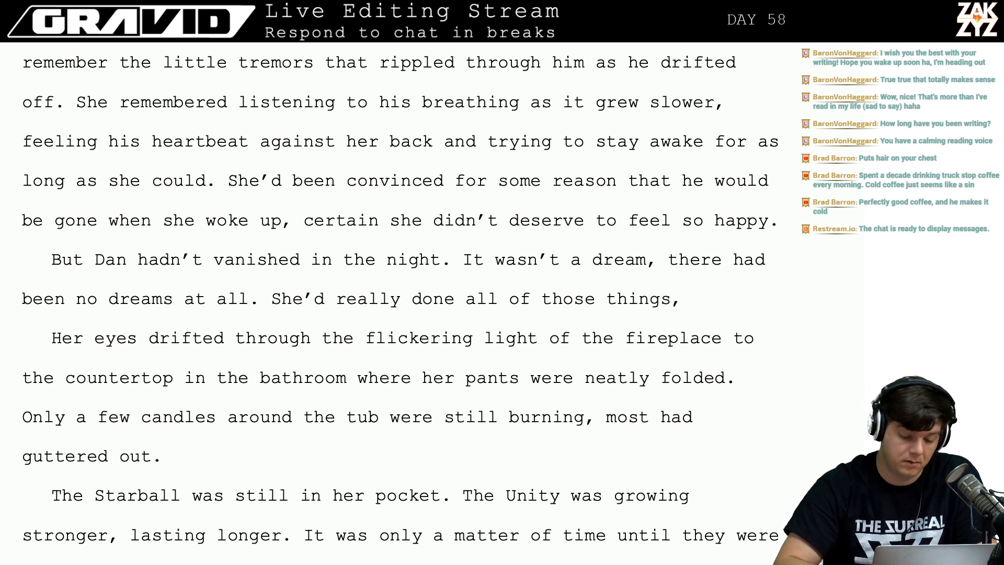
# Continue the sentence after "all of those things," with "rented a fancy hotel room,".
pyautogui.write('rented a')
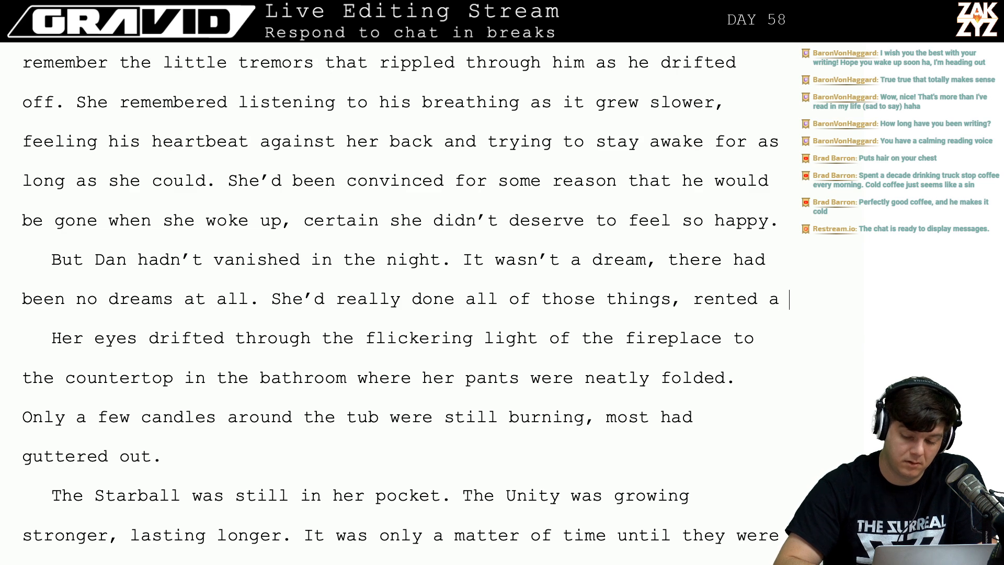
pyautogui.write(' fance')
pyautogui.press('BackSpace')
pyautogui.write('y hot')
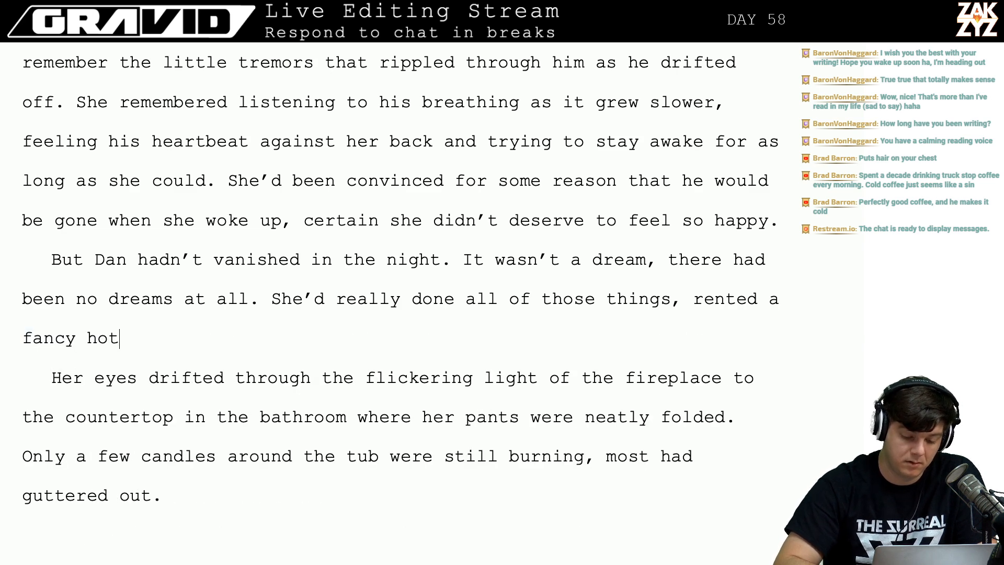
pyautogui.press('BackSpace')
pyautogui.press('BackSpace')
pyautogui.press('BackSpace')
pyautogui.write('notel ro')
pyautogui.press('BackSpace')
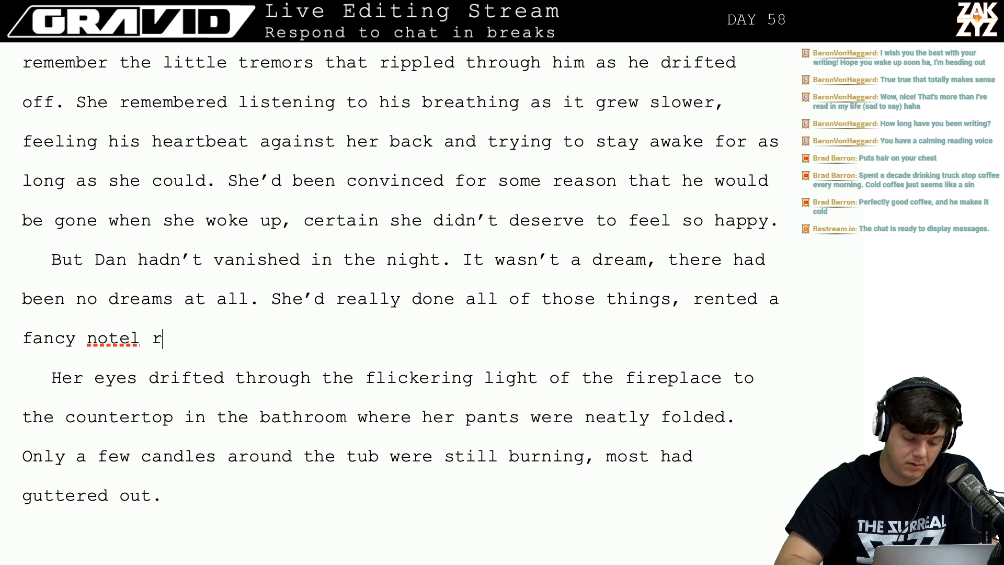
pyautogui.press('BackSpace')
pyautogui.press('BackSpace')
pyautogui.press('BackSpace')
pyautogui.press('BackSpace')
pyautogui.press('BackSpace')
pyautogui.press('BackSpace')
pyautogui.press('BackSpace')
pyautogui.write('hotle')
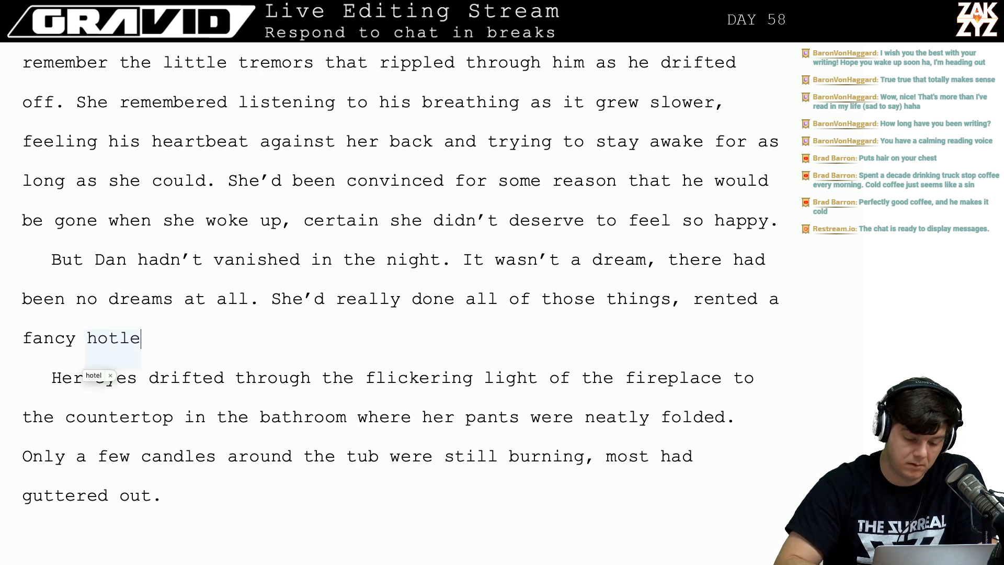
pyautogui.press('BackSpace')
pyautogui.press('BackSpace')
pyautogui.write('el roo')
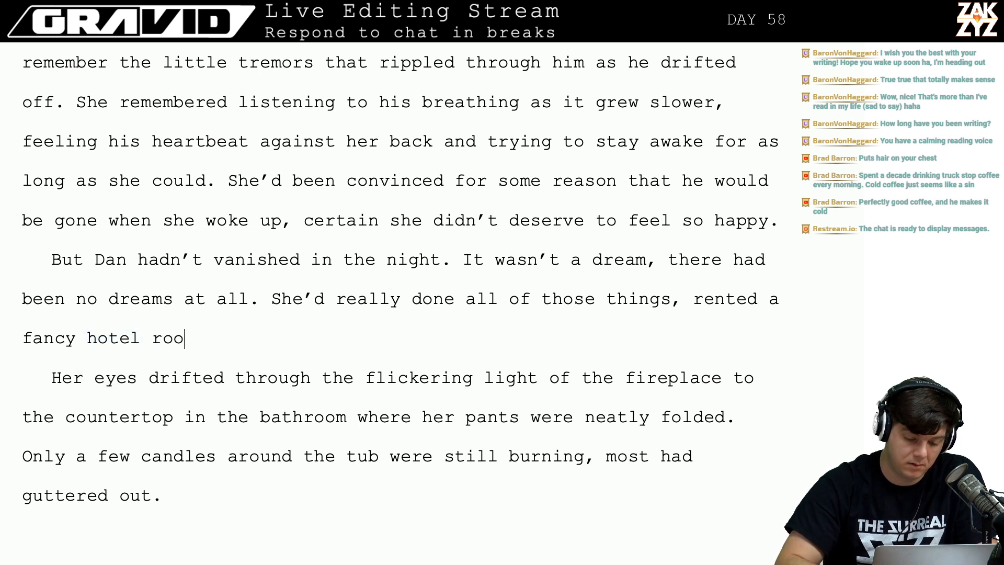
pyautogui.press('BackSpace')
pyautogui.press('BackSpace')
pyautogui.press('BackSpace')
pyautogui.write('room, ')
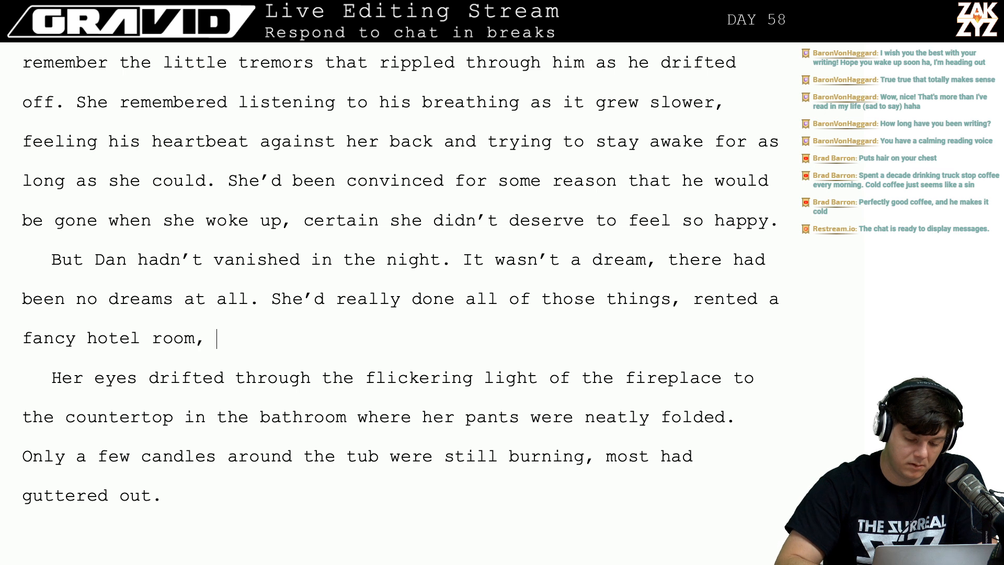
# Continue the sentence after "fancy hotel room," with "taken him to a nice dinner,".
pyautogui.write('takeo')
pyautogui.press('BackSpace')
pyautogui.press('BackSpace')
pyautogui.press('BackSpace')
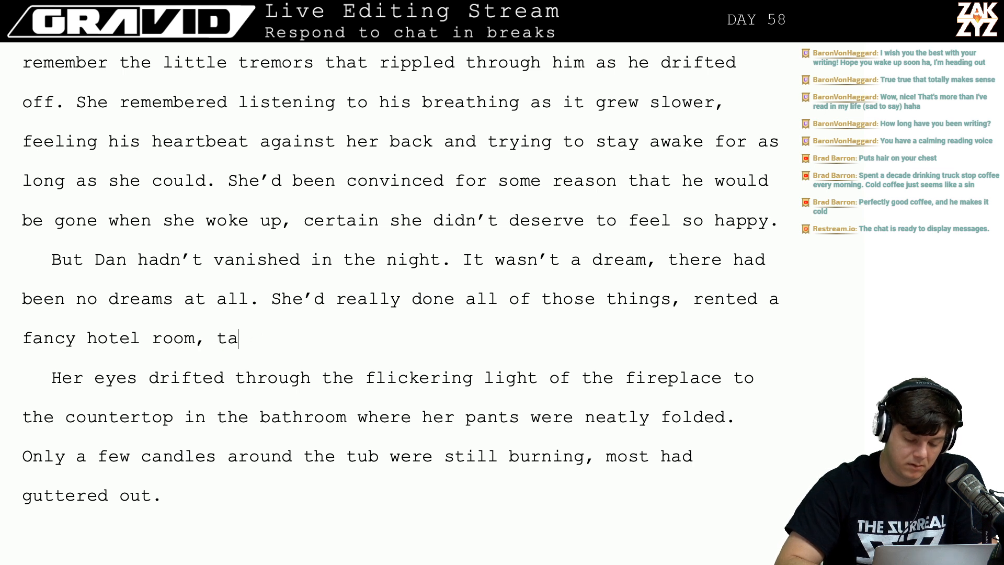
pyautogui.press('BackSpace')
pyautogui.press('BackSpace')
pyautogui.write('takend')
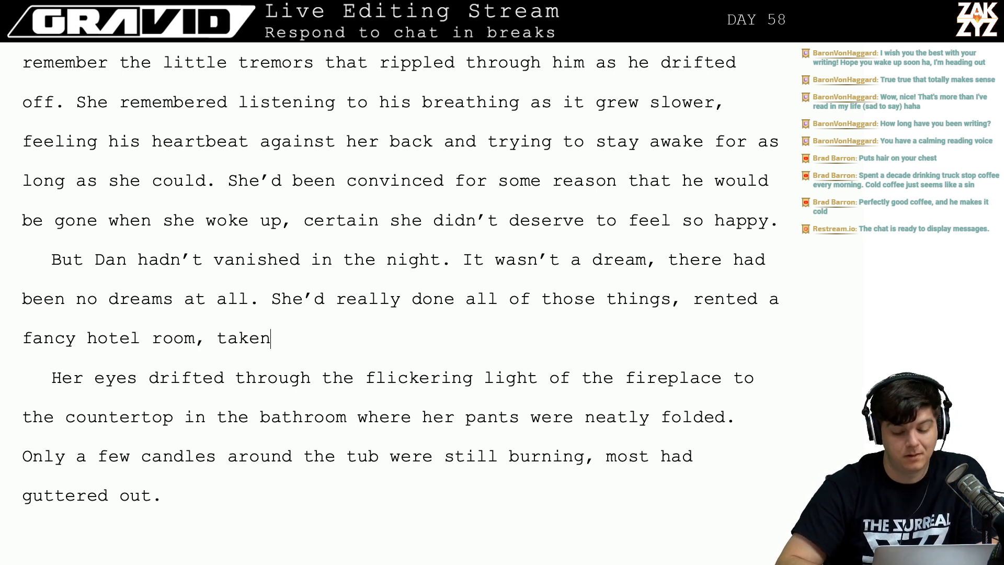
pyautogui.press('BackSpace')
pyautogui.press('BackSpace')
pyautogui.write('him to a')
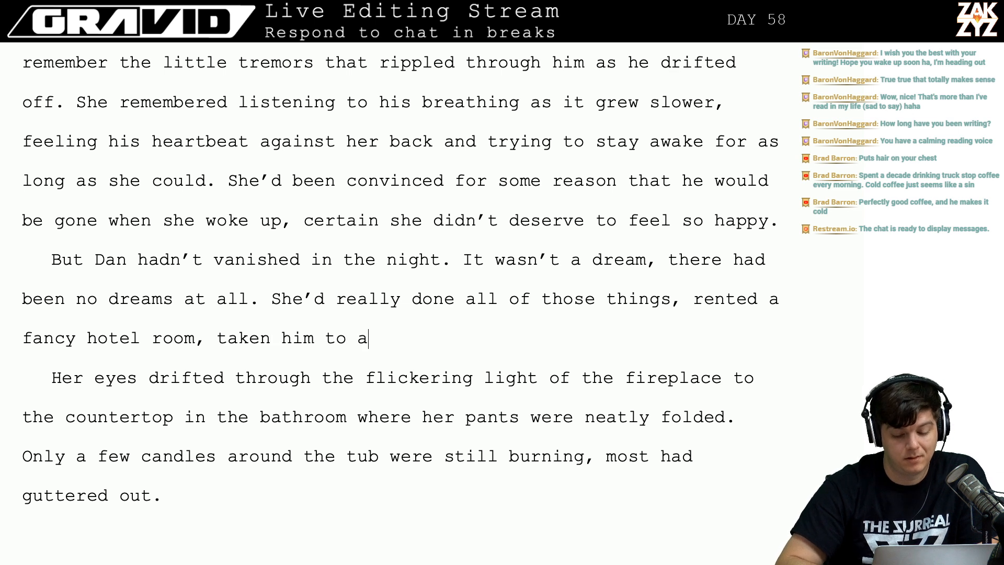
pyautogui.write(' nice dinner,')
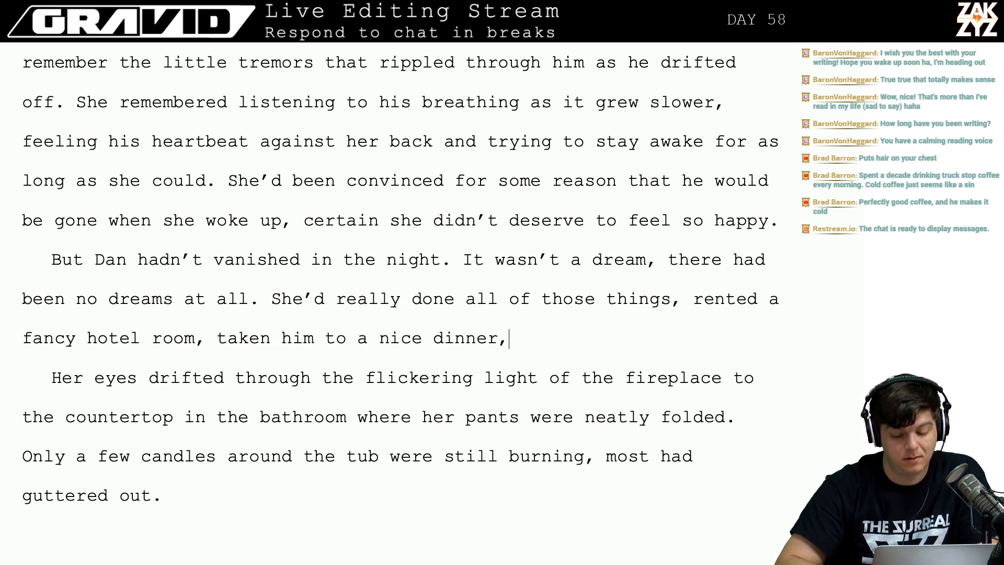
# Delete "rented a fancy hotel room, taken him to a nice dinner," back to "all of those things,".
pyautogui.press('BackSpace')
pyautogui.press('BackSpace')
pyautogui.press('BackSpace')
pyautogui.press('BackSpace')
pyautogui.press('BackSpace')
pyautogui.press('BackSpace')
pyautogui.press('BackSpace')
pyautogui.press('BackSpace')
pyautogui.press('BackSpace')
pyautogui.press('BackSpace')
pyautogui.press('BackSpace')
pyautogui.press('BackSpace')
pyautogui.press('BackSpace')
pyautogui.press('BackSpace')
pyautogui.press('BackSpace')
pyautogui.press('BackSpace')
pyautogui.press('BackSpace')
pyautogui.press('BackSpace')
pyautogui.press('BackSpace')
pyautogui.press('BackSpace')
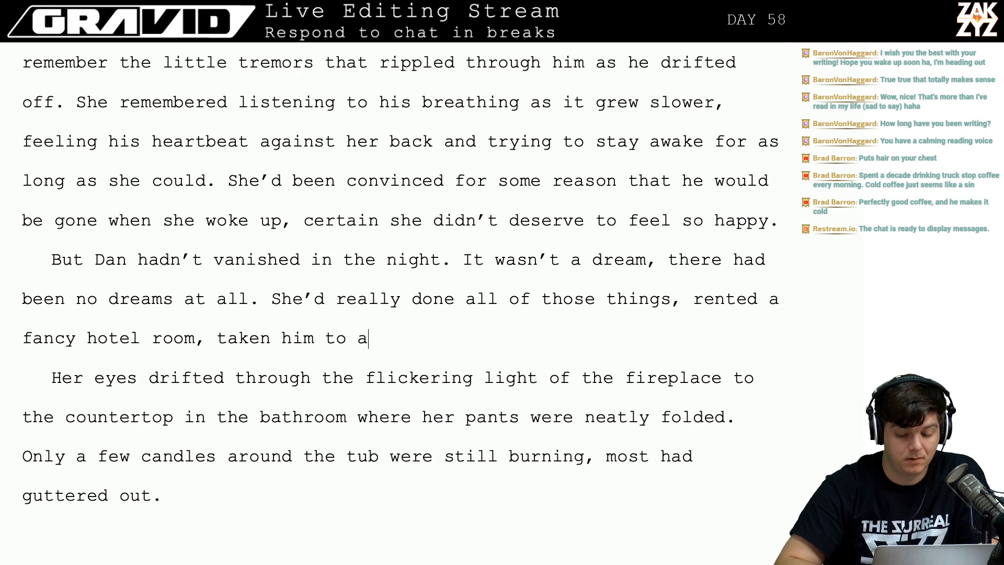
pyautogui.press('BackSpace')
pyautogui.press('BackSpace')
pyautogui.press('BackSpace')
pyautogui.press('BackSpace')
pyautogui.press('BackSpace')
pyautogui.press('BackSpace')
pyautogui.press('BackSpace')
pyautogui.press('BackSpace')
pyautogui.press('BackSpace')
pyautogui.press('BackSpace')
pyautogui.press('BackSpace')
pyautogui.press('BackSpace')
pyautogui.press('BackSpace')
pyautogui.press('BackSpace')
pyautogui.press('BackSpace')
pyautogui.press('BackSpace')
pyautogui.press('BackSpace')
pyautogui.press('BackSpace')
pyautogui.press('BackSpace')
pyautogui.press('BackSpace')
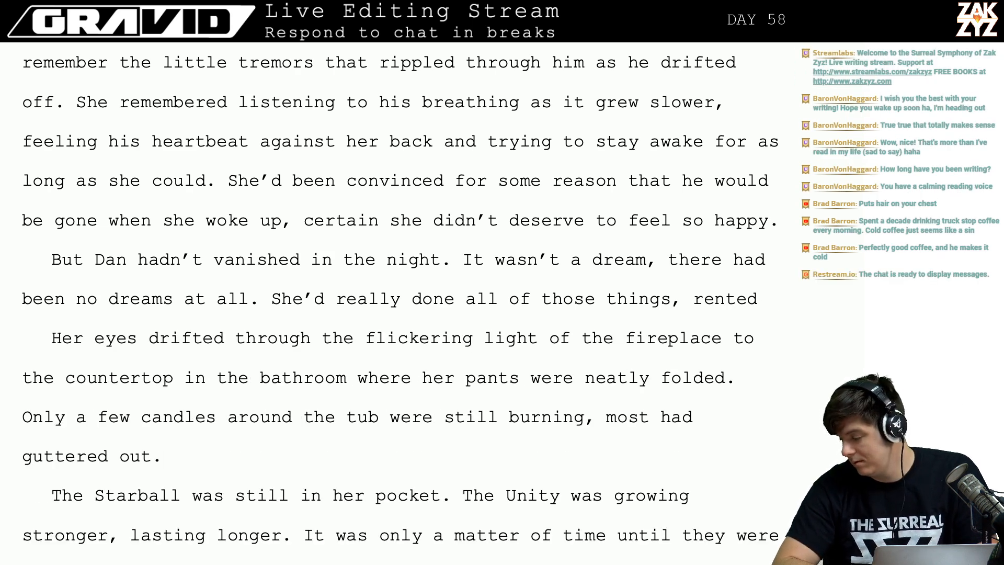
pyautogui.press('BackSpace')
pyautogui.press('BackSpace')
pyautogui.press('BackSpace')
pyautogui.press('BackSpace')
pyautogui.press('BackSpace')
pyautogui.press('BackSpace')
pyautogui.press('BackSpace')
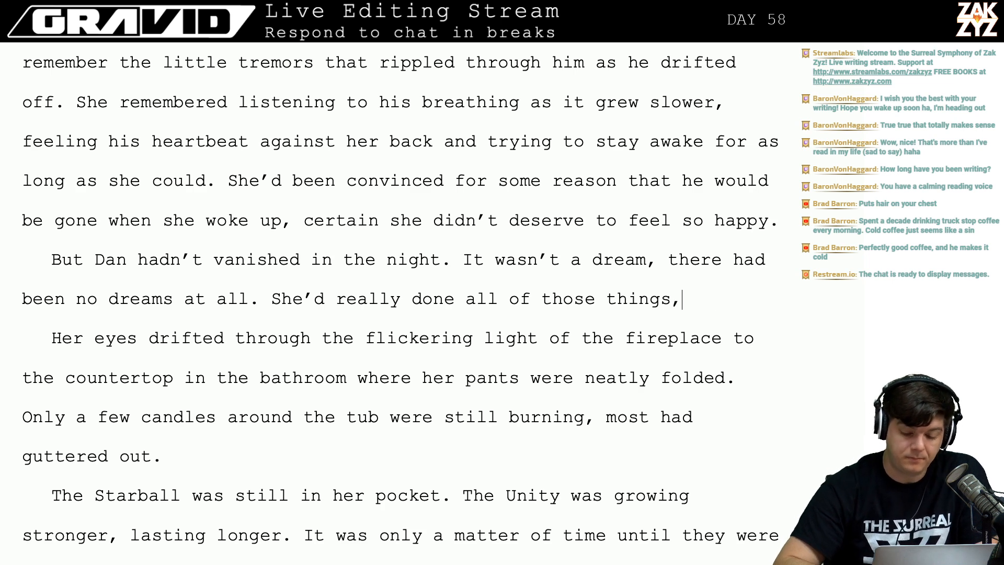
# Try continuing after "all of those things," with "rented the" and again with "rented", removing both attempts.
pyautogui.write('rented the')
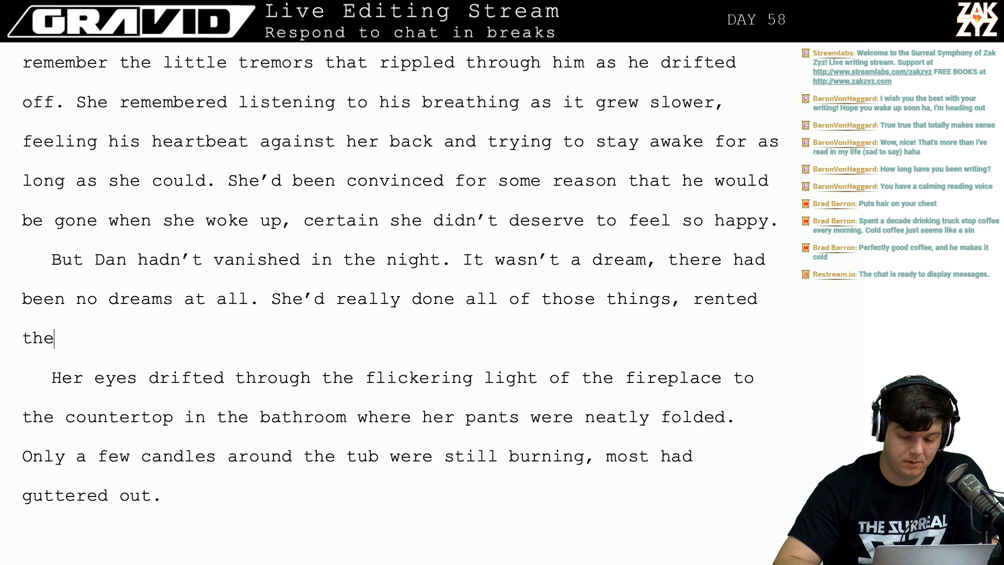
pyautogui.press('BackSpace')
pyautogui.press('BackSpace')
pyautogui.press('BackSpace')
pyautogui.press('BackSpace')
pyautogui.press('BackSpace')
pyautogui.press('BackSpace')
pyautogui.press('BackSpace')
pyautogui.press('BackSpace')
pyautogui.press('BackSpace')
pyautogui.press('BackSpace')
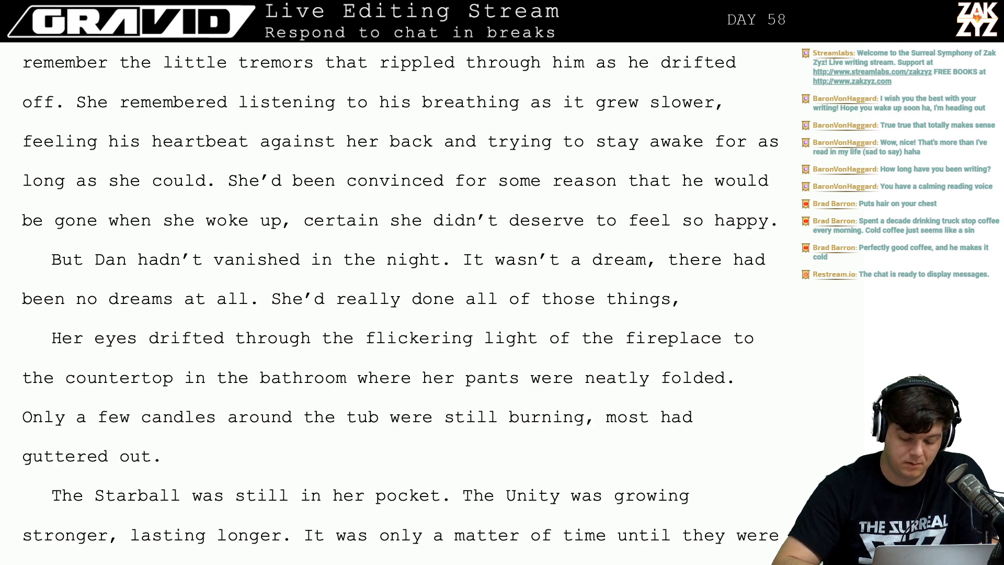
pyautogui.write('rented')
pyautogui.press('BackSpace')
pyautogui.press('BackSpace')
pyautogui.press('BackSpace')
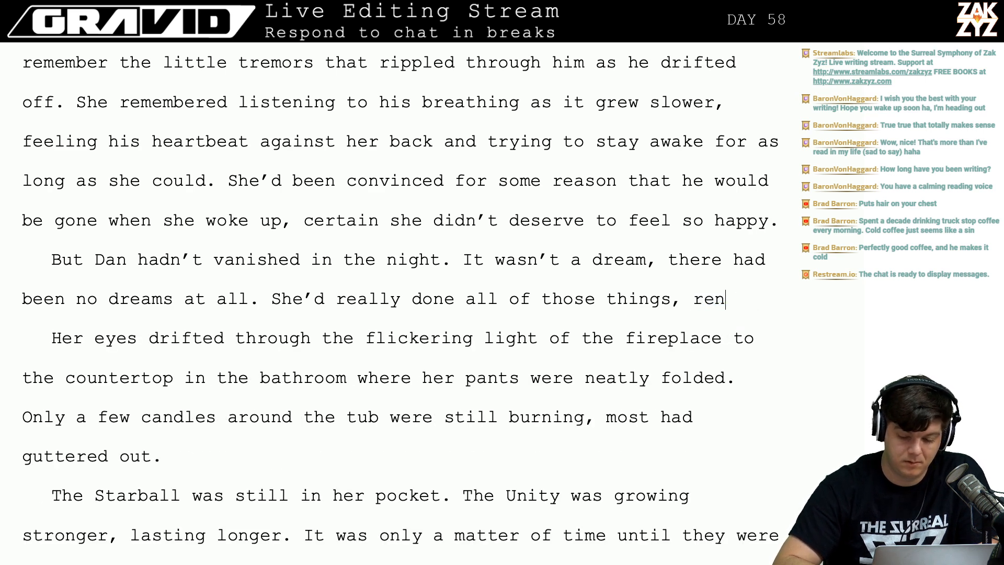
pyautogui.press('BackSpace')
pyautogui.press('BackSpace')
pyautogui.press('BackSpace')
# Try "taken him" as the continuation after "all of those things,", then remove it.
pyautogui.write('taken h')
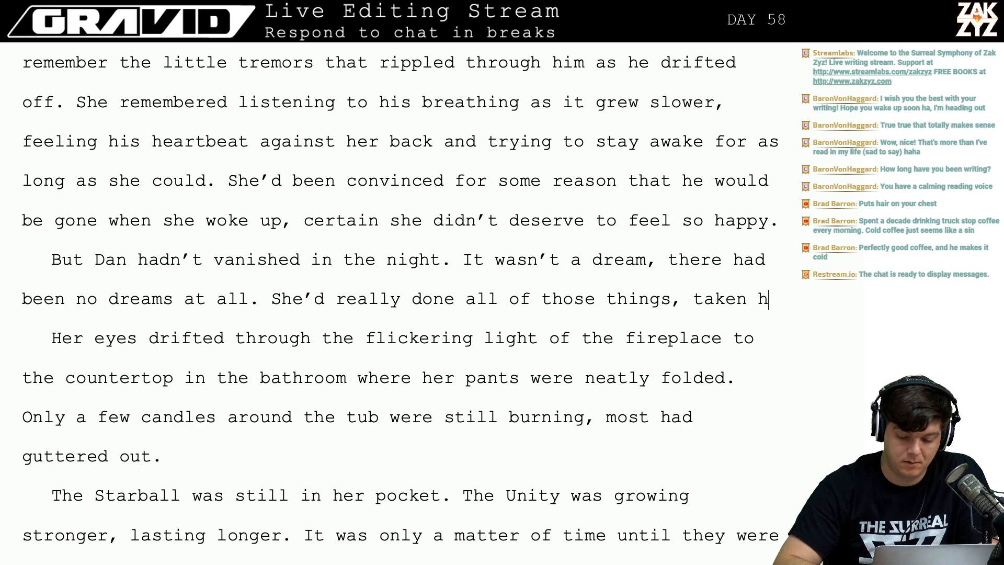
pyautogui.write('im')
pyautogui.press('BackSpace')
pyautogui.press('BackSpace')
pyautogui.press('BackSpace')
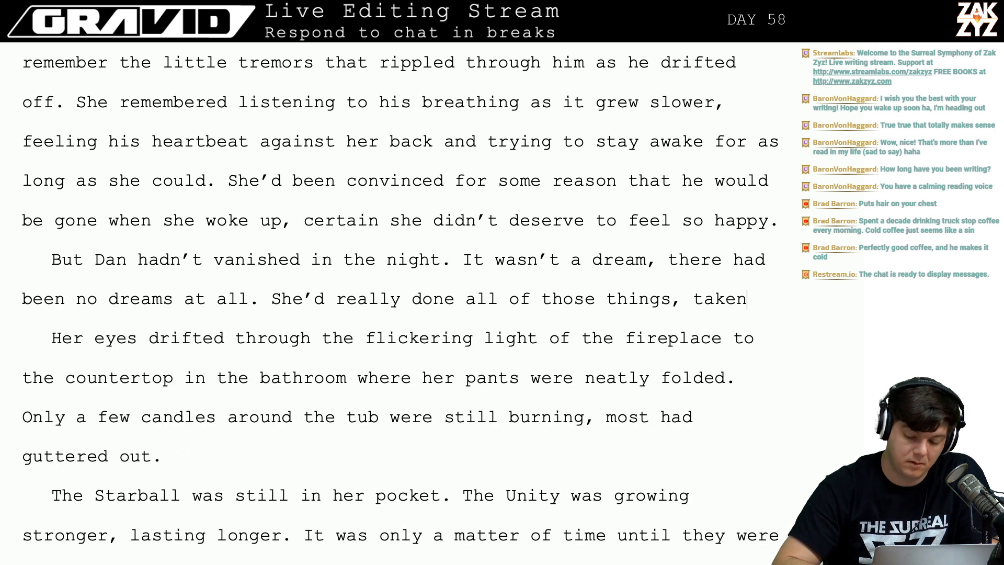
pyautogui.press('BackSpace')
pyautogui.press('BackSpace')
pyautogui.press('BackSpace')
pyautogui.press('BackSpace')
pyautogui.press('BackSpace')
pyautogui.press('BackSpace')
# Continue after "all of those things," with "took dan to a fancy hotel, to an amazing d".
pyautogui.write('took')
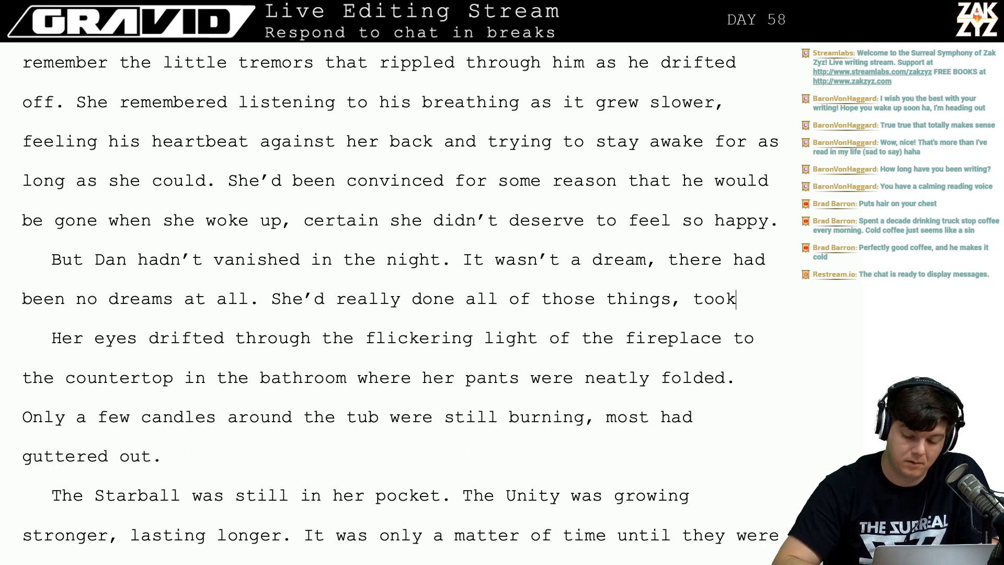
pyautogui.write(' dan to a')
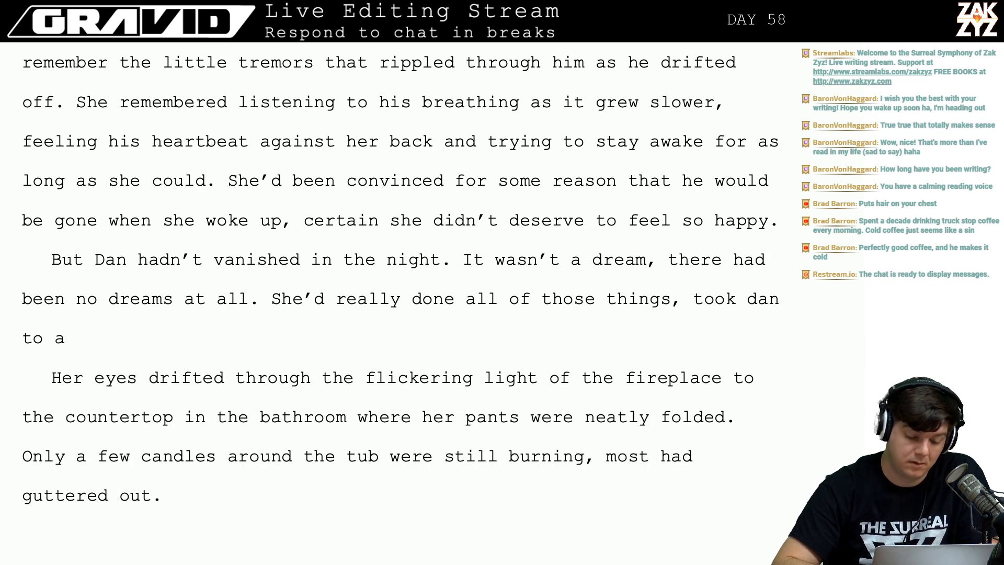
pyautogui.write(' ran')
pyautogui.press('BackSpace')
pyautogui.press('BackSpace')
pyautogui.press('BackSpace')
pyautogui.write('f')
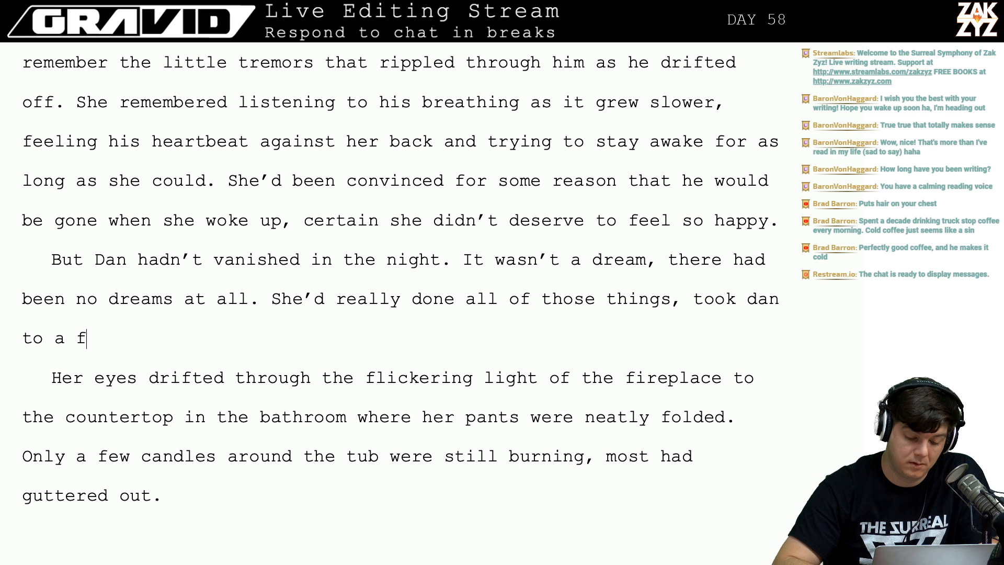
pyautogui.write('ancy hotel, to a')
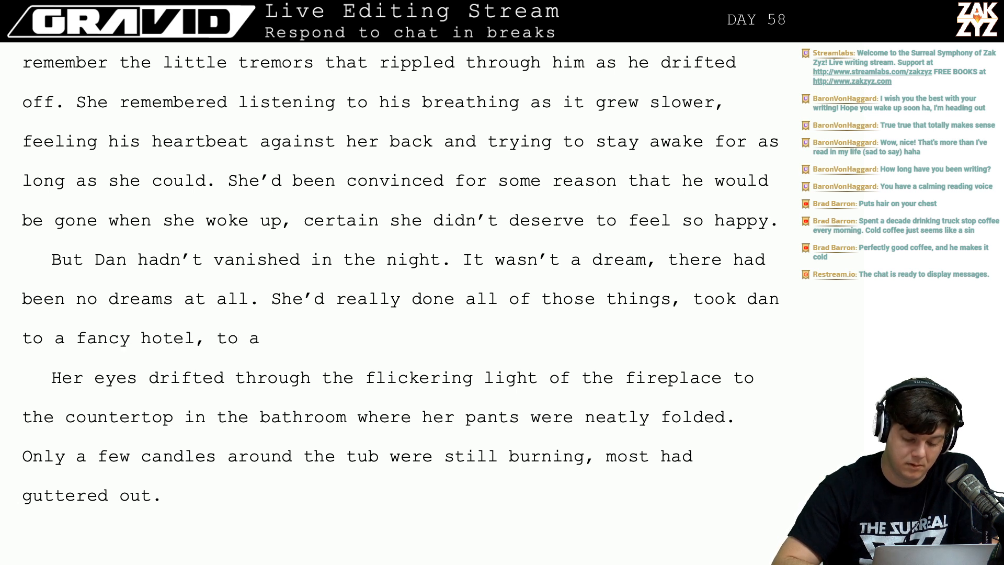
pyautogui.write(' del')
pyautogui.press('BackSpace')
pyautogui.press('BackSpace')
pyautogui.press('BackSpace')
pyautogui.press('BackSpace')
pyautogui.write('n')
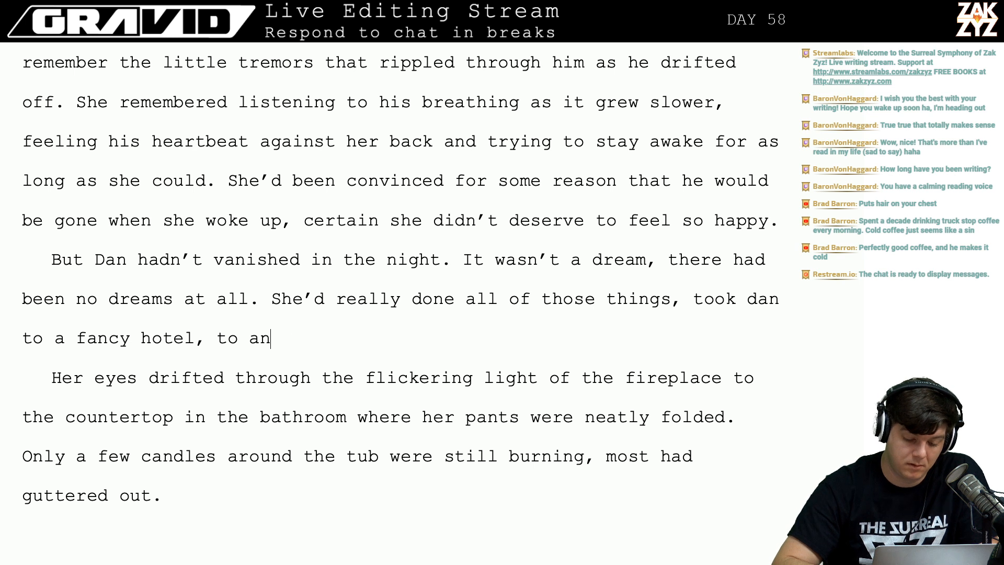
pyautogui.write(' amazing d')
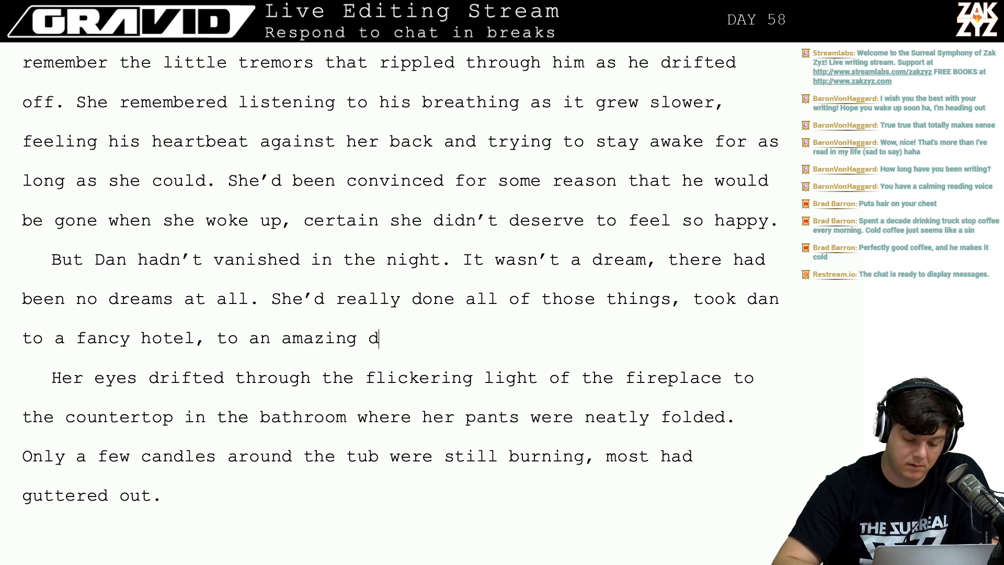
# Remove the continuation about taking Dan to a fancy hotel, back to "all of those things,".
pyautogui.press('BackSpace')
pyautogui.press('BackSpace')
pyautogui.press('BackSpace')
pyautogui.press('BackSpace')
pyautogui.press('BackSpace')
pyautogui.press('BackSpace')
pyautogui.press('BackSpace')
pyautogui.press('BackSpace')
pyautogui.press('BackSpace')
pyautogui.press('BackSpace')
pyautogui.press('BackSpace')
pyautogui.press('BackSpace')
pyautogui.press('BackSpace')
pyautogui.press('BackSpace')
pyautogui.press('BackSpace')
pyautogui.press('BackSpace')
pyautogui.press('BackSpace')
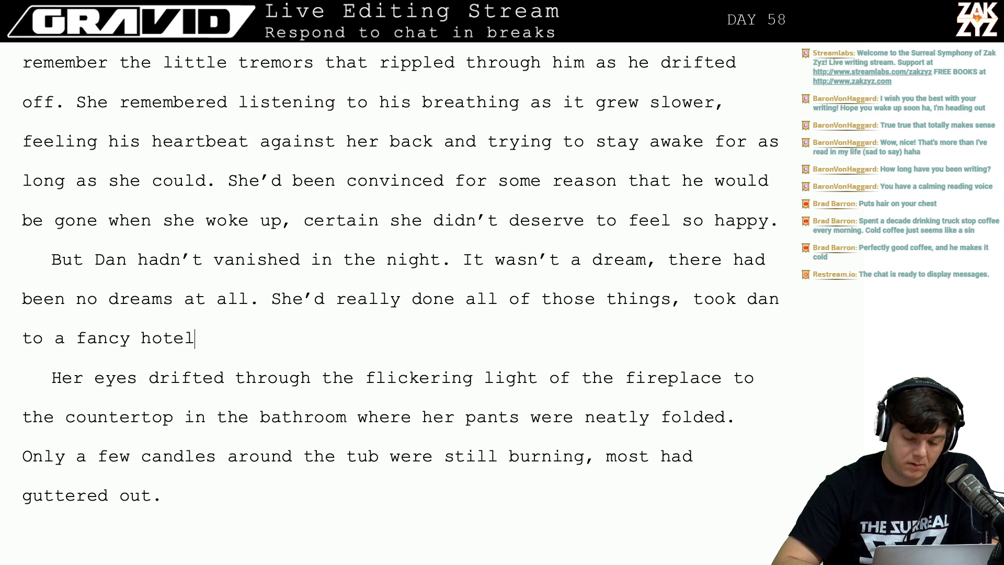
pyautogui.press('BackSpace')
pyautogui.press('BackSpace')
pyautogui.press('BackSpace')
pyautogui.press('BackSpace')
pyautogui.press('BackSpace')
pyautogui.press('BackSpace')
pyautogui.press('BackSpace')
pyautogui.press('BackSpace')
pyautogui.press('BackSpace')
pyautogui.press('BackSpace')
pyautogui.press('BackSpace')
pyautogui.press('BackSpace')
pyautogui.press('BackSpace')
pyautogui.press('BackSpace')
pyautogui.press('BackSpace')
pyautogui.press('BackSpace')
pyautogui.press('BackSpace')
pyautogui.press('BackSpace')
pyautogui.press('BackSpace')
pyautogui.press('BackSpace')
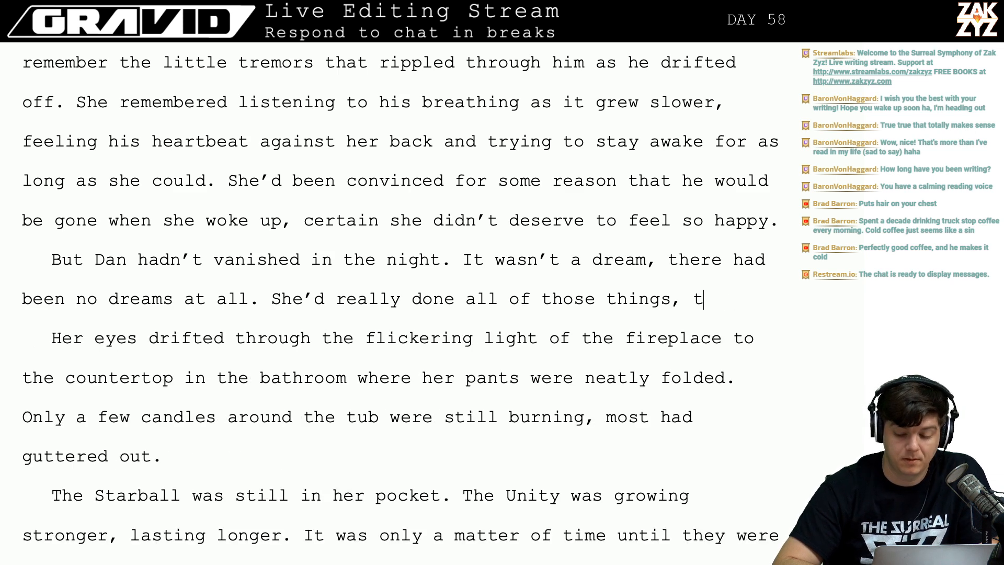
pyautogui.press('BackSpace')
pyautogui.press('BackSpace')
# Continue the sentence after "all of those things," with "got them a room".
pyautogui.write('got them ar')
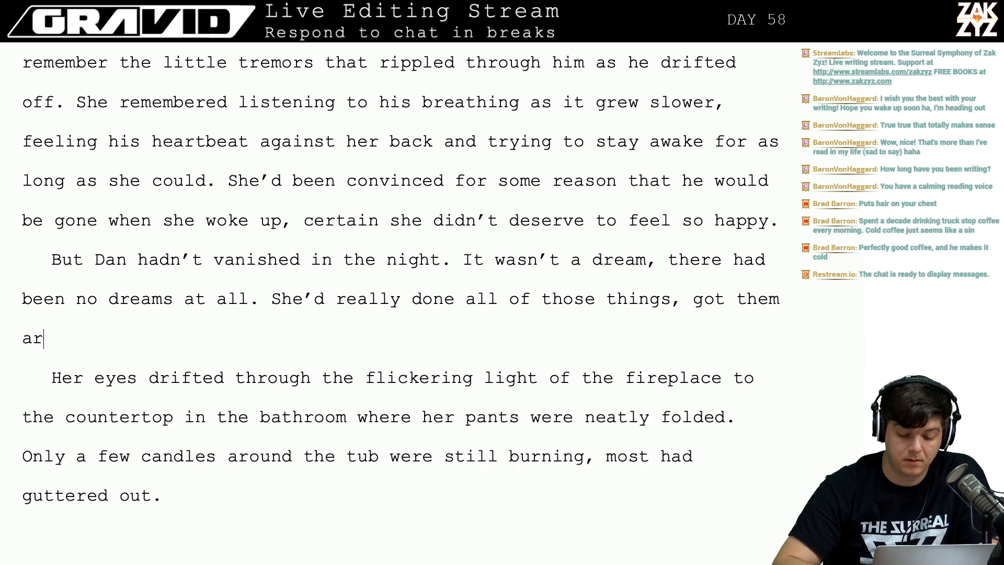
pyautogui.press('BackSpace')
pyautogui.write('room ')
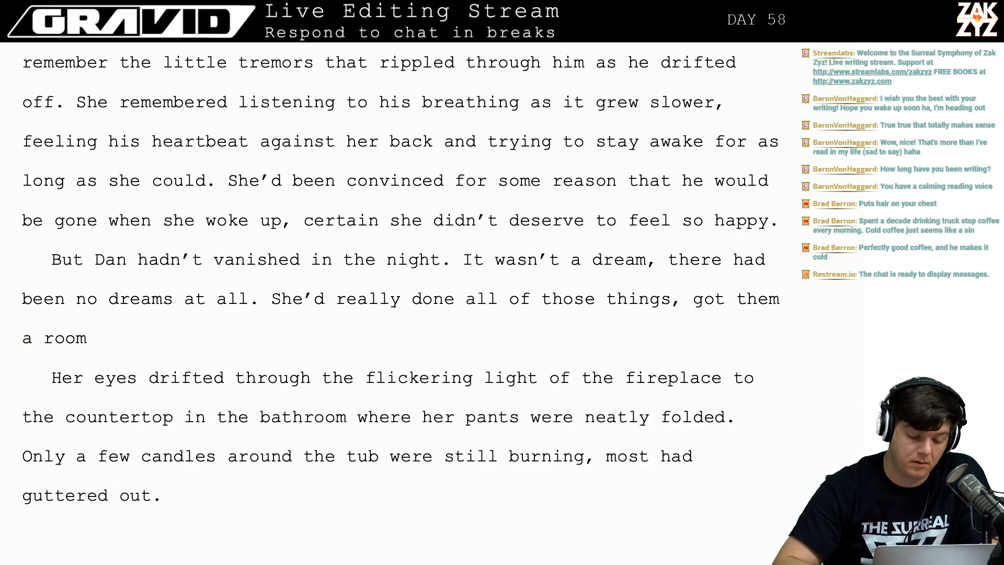
# Try continuing the sentence after "got them a room" with "in a fancy hotel, a".
pyautogui.write('in a fancy h')
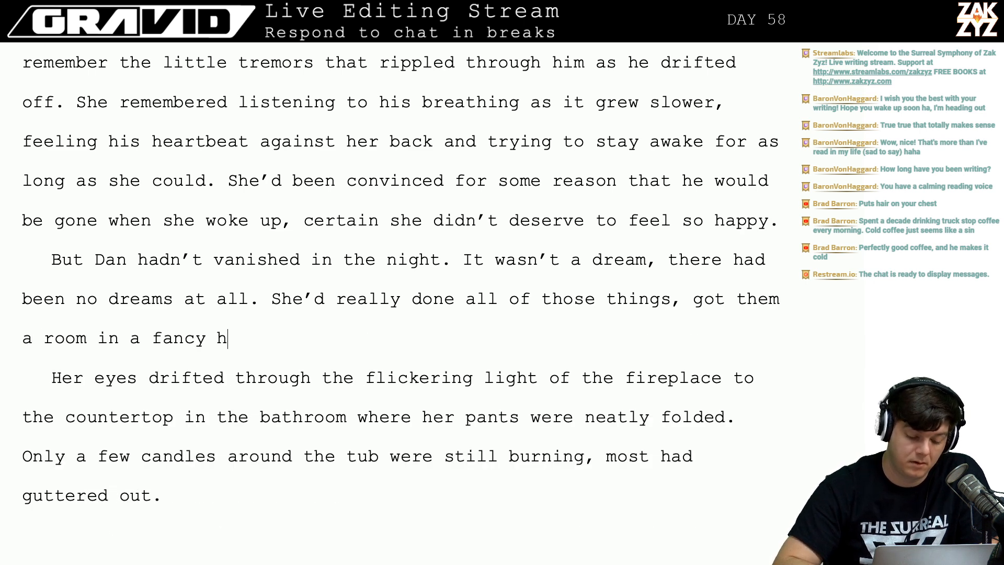
pyautogui.write('otel, a')
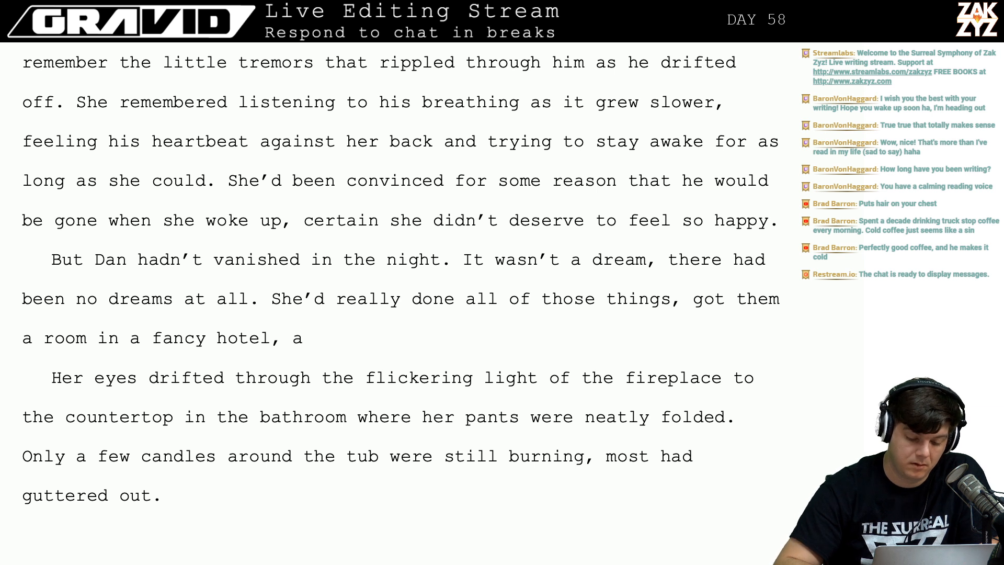
pyautogui.press('BackSpace')
pyautogui.press('BackSpace')
pyautogui.press('BackSpace')
pyautogui.press('BackSpace')
pyautogui.press('BackSpace')
pyautogui.press('BackSpace')
pyautogui.press('BackSpace')
pyautogui.press('BackSpace')
pyautogui.press('BackSpace')
pyautogui.press('BackSpace')
pyautogui.press('BackSpace')
pyautogui.press('BackSpace')
pyautogui.press('BackSpace')
pyautogui.press('BackSpace')
pyautogui.press('BackSpace')
pyautogui.press('BackSpace')
pyautogui.press('BackSpace')
pyautogui.press('BackSpace')
pyautogui.press('BackSpace')
pyautogui.press('BackSpace')
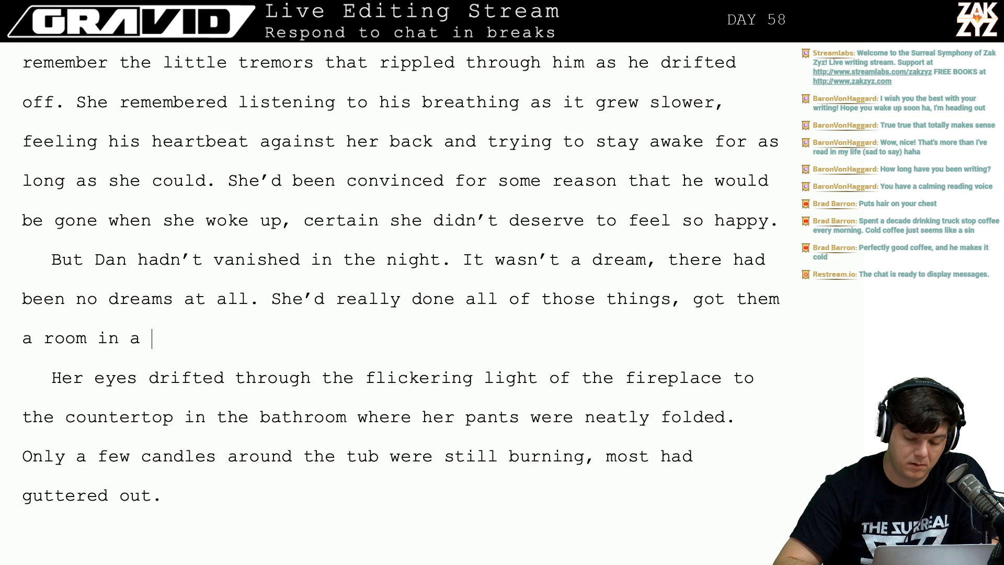
# Delete the clause ", got them a room in a" so the sentence ends at "all of those things".
pyautogui.press('BackSpace')
pyautogui.press('BackSpace')
pyautogui.press('BackSpace')
pyautogui.press('BackSpace')
pyautogui.press('BackSpace')
pyautogui.press('BackSpace')
pyautogui.press('BackSpace')
pyautogui.press('BackSpace')
pyautogui.press('BackSpace')
pyautogui.press('BackSpace')
pyautogui.press('BackSpace')
pyautogui.press('BackSpace')
pyautogui.press('BackSpace')
pyautogui.press('BackSpace')
pyautogui.press('BackSpace')
pyautogui.press('BackSpace')
pyautogui.press('BackSpace')
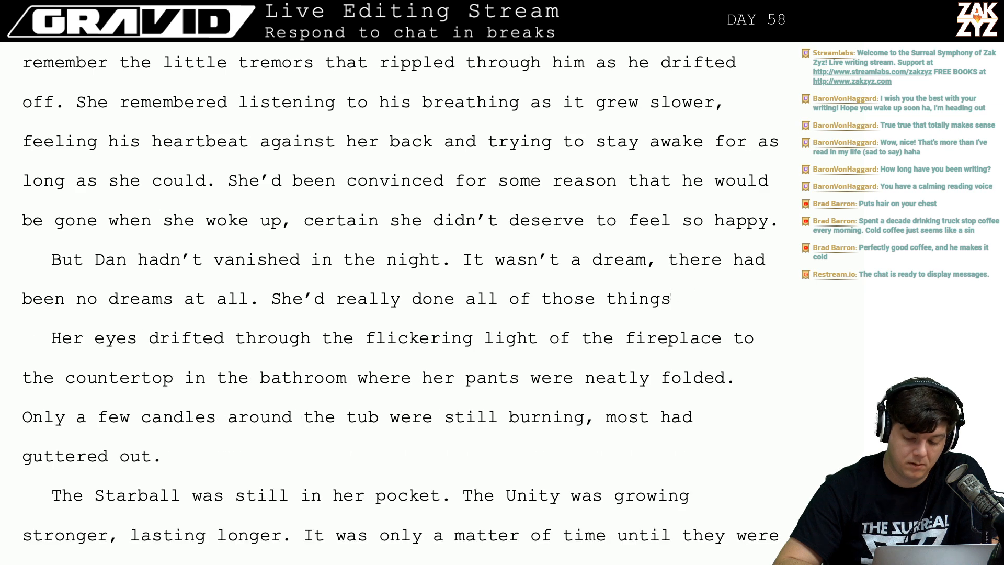
# Try extending the sentence after "all of those things" with ", they'd really driven off".
pyautogui.write('s,')
pyautogui.press('BackSpace')
pyautogui.press('BackSpace')
pyautogui.write(', ')
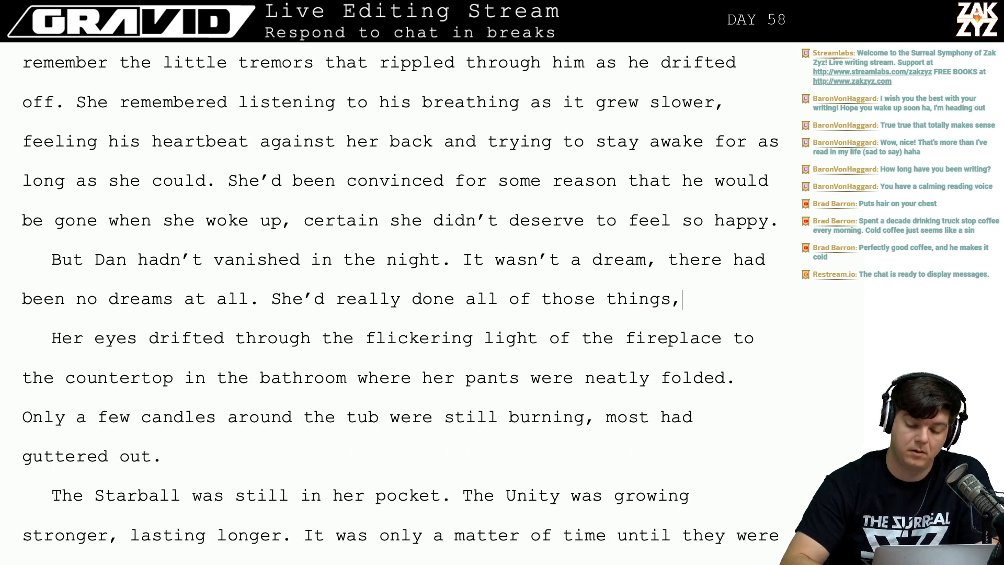
pyautogui.write("they'd eal")
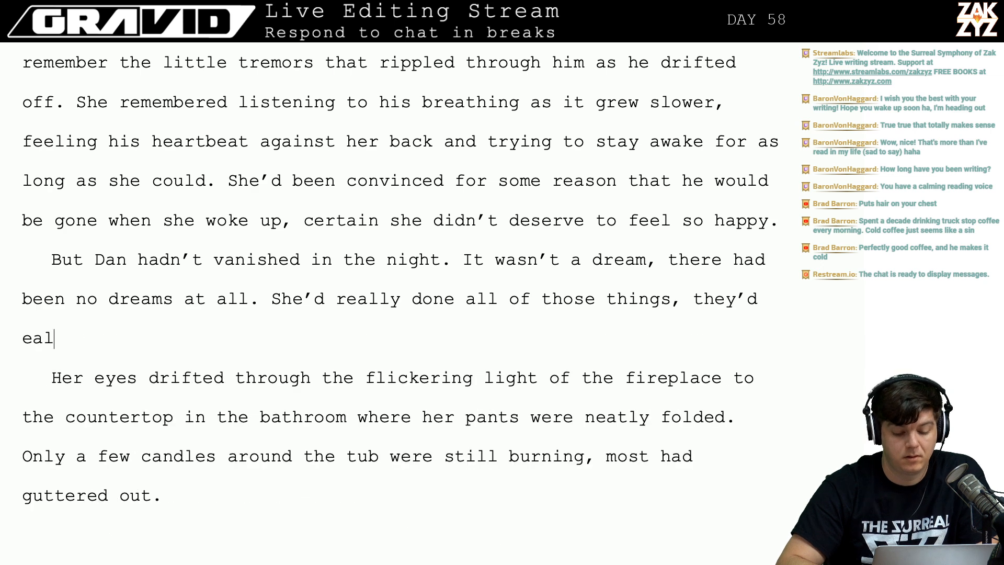
pyautogui.press('BackSpace')
pyautogui.press('BackSpace')
pyautogui.press('BackSpace')
pyautogui.write('really ')
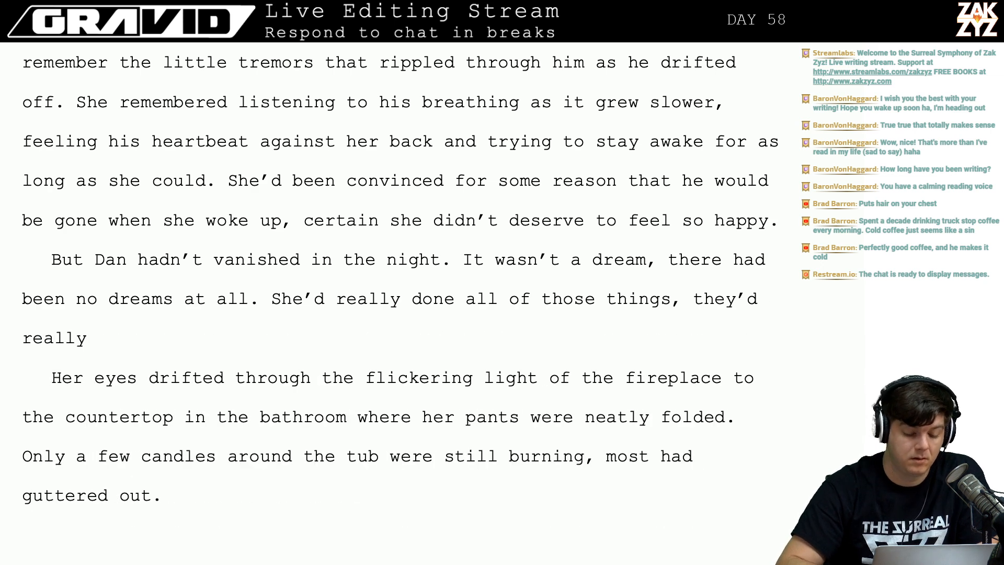
pyautogui.write('drive')
pyautogui.press('BackSpace')
pyautogui.write('iven ')
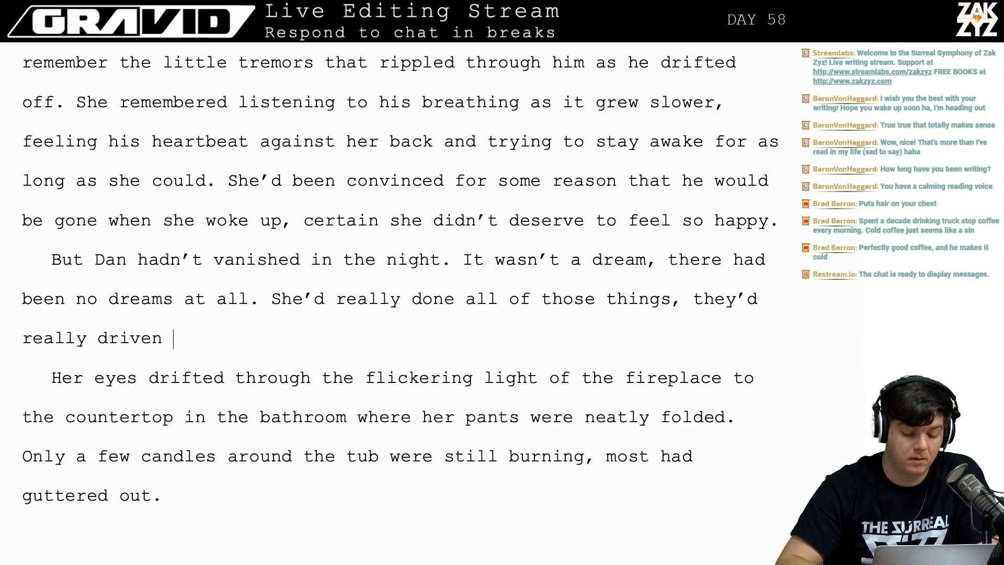
pyautogui.write('o')
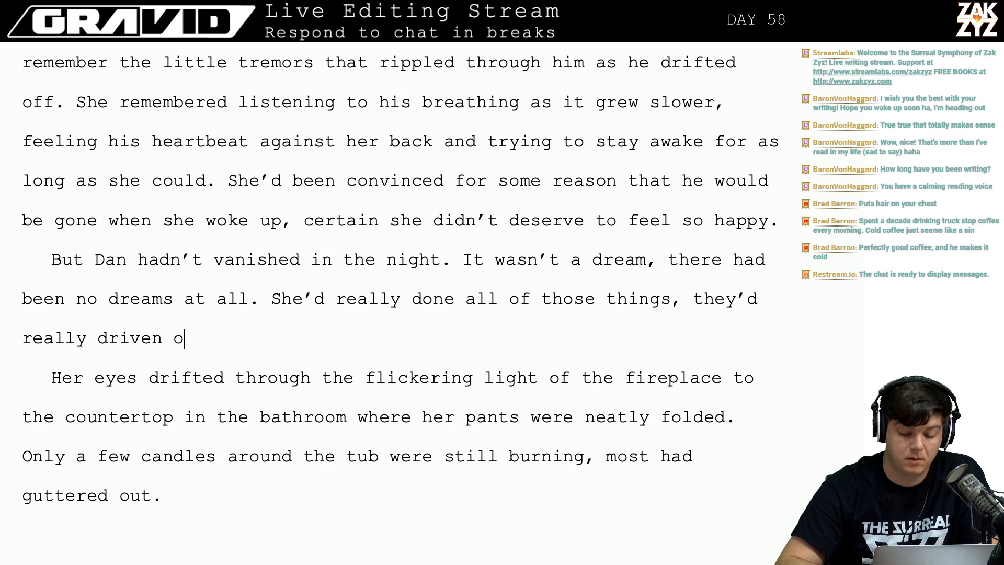
pyautogui.write('ff')
pyautogui.press('BackSpace')
pyautogui.press('BackSpace')
pyautogui.press('BackSpace')
pyautogui.press('BackSpace')
pyautogui.press('BackSpace')
pyautogui.press('BackSpace')
pyautogui.press('BackSpace')
pyautogui.press('BackSpace')
pyautogui.press('BackSpace')
pyautogui.press('BackSpace')
pyautogui.press('BackSpace')
pyautogui.press('BackSpace')
pyautogui.press('BackSpace')
pyautogui.press('BackSpace')
pyautogui.press('BackSpace')
pyautogui.press('BackSpace')
pyautogui.press('BackSpace')
pyautogui.press('BackSpace')
pyautogui.press('BackSpace')
pyautogui.press('BackSpace')
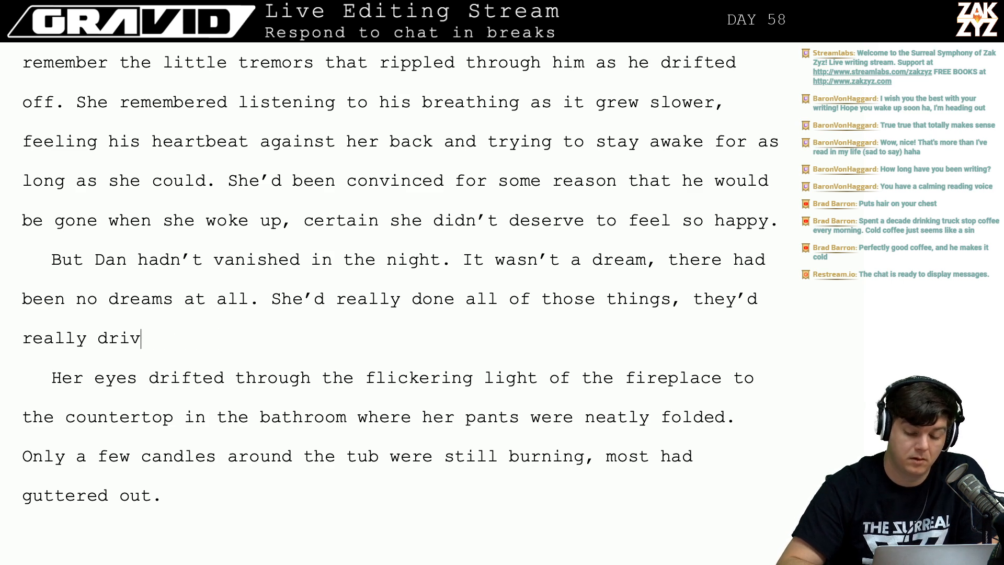
pyautogui.press('BackSpace')
pyautogui.press('BackSpace')
pyautogui.press('BackSpace')
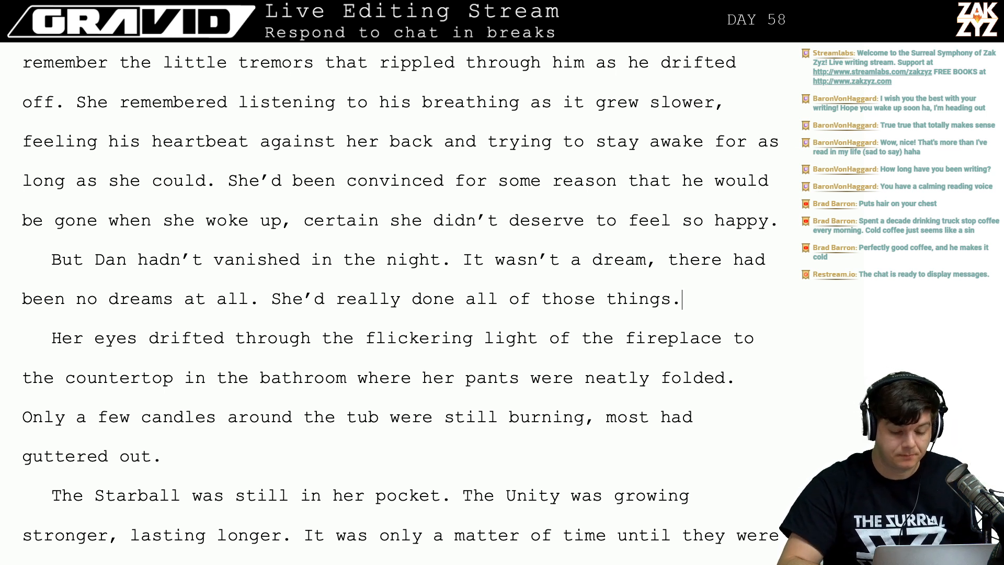
# Delete the sentence "She'd really done all of those things." after "been no dreams at all.".
pyautogui.press('BackSpace')
pyautogui.press('BackSpace')
pyautogui.press('BackSpace')
pyautogui.press('BackSpace')
pyautogui.press('BackSpace')
pyautogui.press('BackSpace')
pyautogui.press('BackSpace')
pyautogui.press('BackSpace')
pyautogui.press('BackSpace')
pyautogui.press('BackSpace')
pyautogui.press('BackSpace')
pyautogui.press('BackSpace')
pyautogui.press('BackSpace')
pyautogui.press('BackSpace')
pyautogui.press('BackSpace')
pyautogui.press('BackSpace')
pyautogui.press('BackSpace')
pyautogui.press('BackSpace')
pyautogui.press('BackSpace')
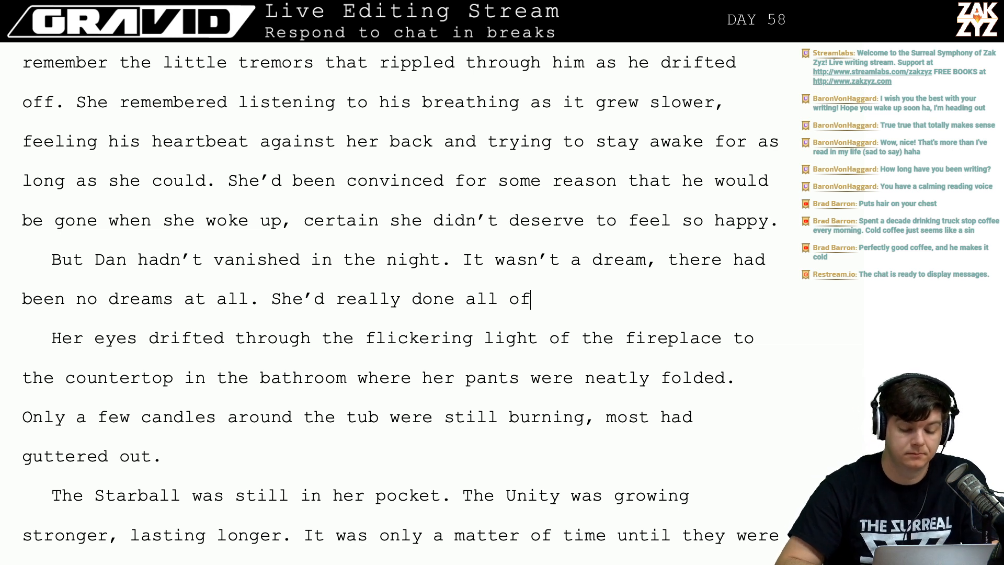
pyautogui.press('BackSpace')
pyautogui.press('BackSpace')
pyautogui.press('BackSpace')
pyautogui.press('BackSpace')
pyautogui.press('BackSpace')
pyautogui.press('BackSpace')
pyautogui.press('BackSpace')
pyautogui.press('BackSpace')
pyautogui.press('BackSpace')
pyautogui.press('BackSpace')
pyautogui.press('BackSpace')
pyautogui.press('BackSpace')
pyautogui.press('BackSpace')
pyautogui.press('BackSpace')
pyautogui.press('BackSpace')
pyautogui.press('BackSpace')
pyautogui.press('BackSpace')
pyautogui.press('BackSpace')
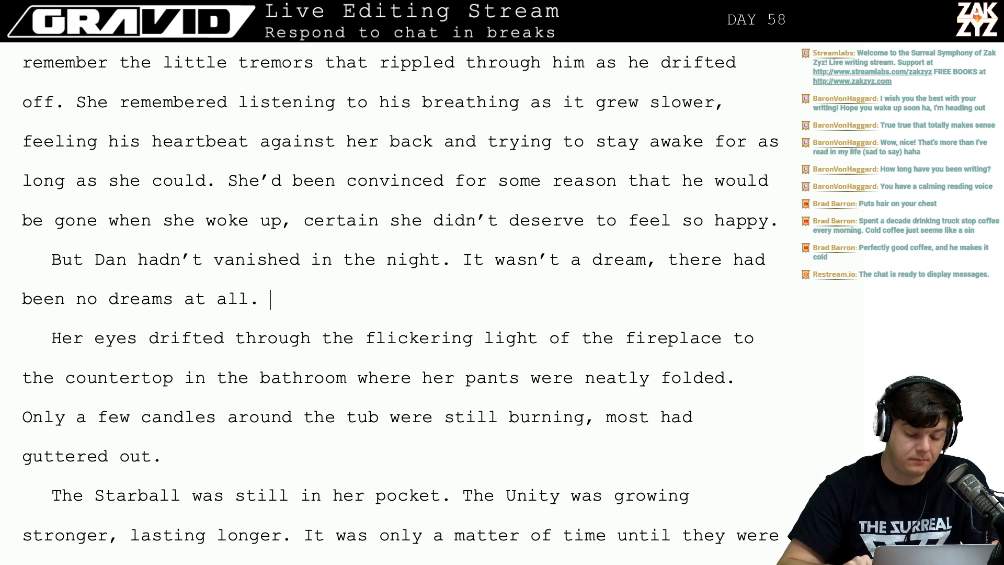
# Try a replacement sentence beginning "She'd actually done all" after "been no dreams at all.".
pyautogui.write('The')
pyautogui.press('BackSpace')
pyautogui.press('BackSpace')
pyautogui.press('BackSpace')
pyautogui.press('BackSpace')
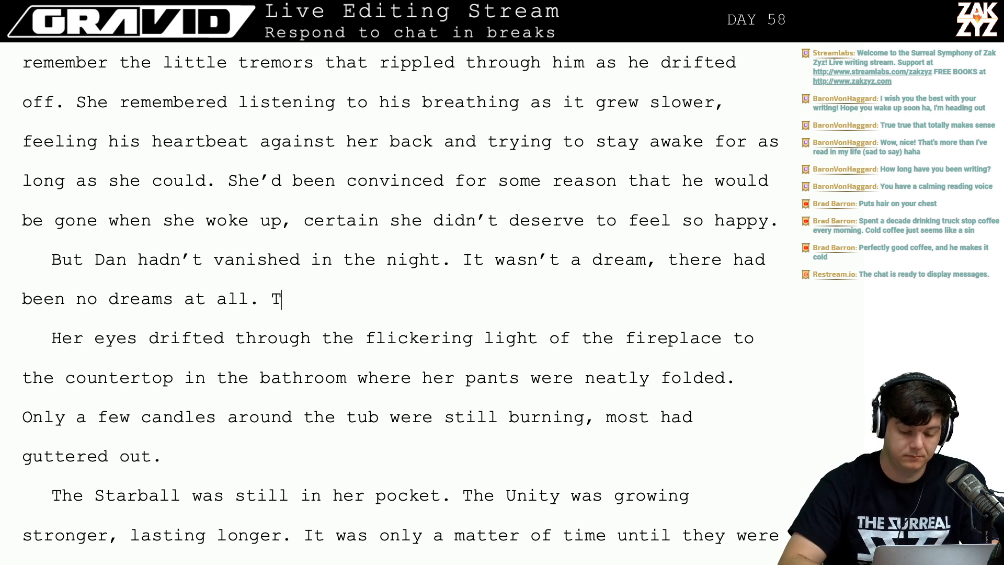
pyautogui.write("She'd actually do")
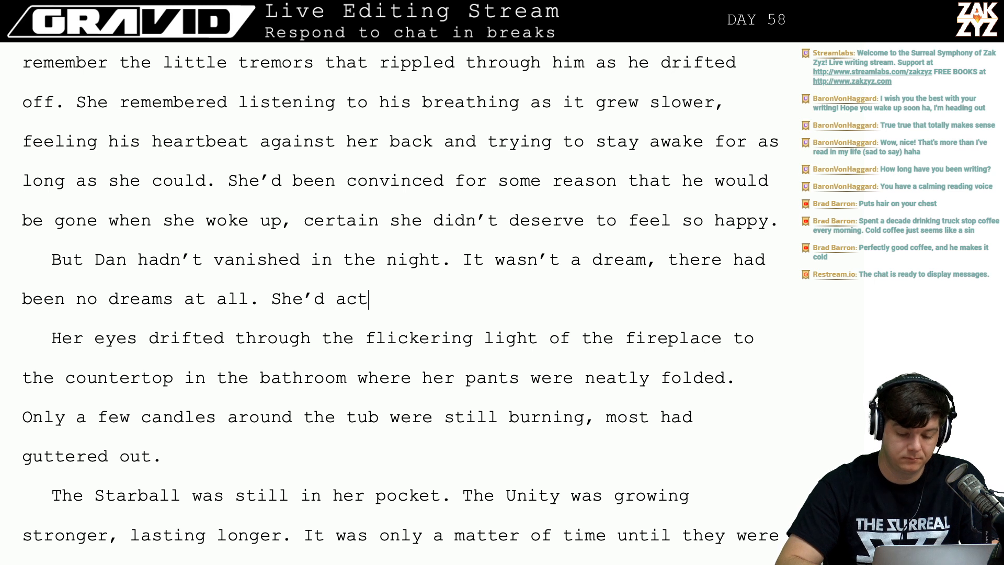
pyautogui.write('ne all t')
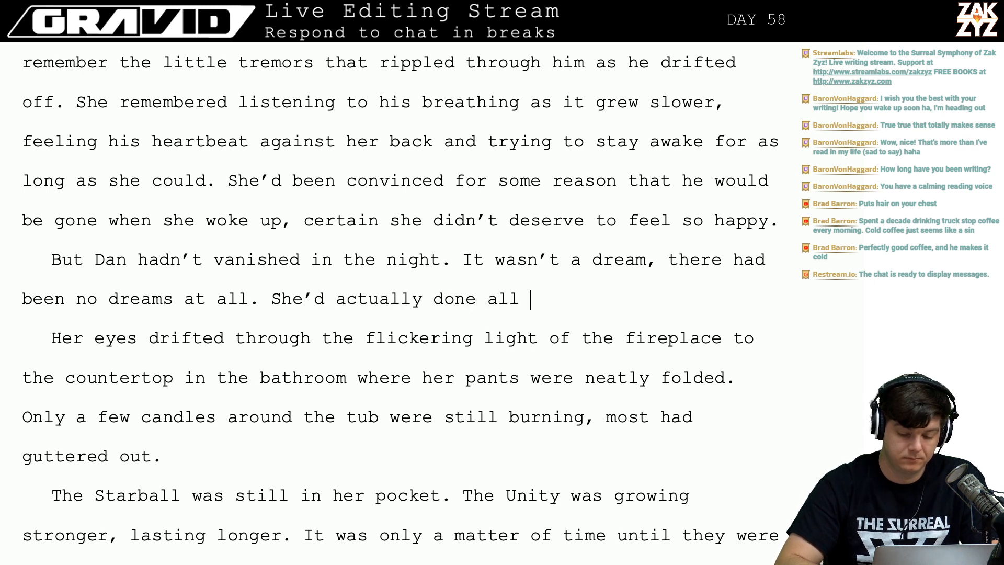
pyautogui.press('BackSpace')
pyautogui.press('BackSpace')
pyautogui.press('BackSpace')
pyautogui.press('BackSpace')
pyautogui.press('BackSpace')
pyautogui.press('BackSpace')
pyautogui.press('BackSpace')
pyautogui.press('BackSpace')
pyautogui.press('BackSpace')
pyautogui.press('BackSpace')
pyautogui.press('BackSpace')
pyautogui.press('BackSpace')
pyautogui.press('BackSpace')
pyautogui.press('BackSpace')
pyautogui.press('BackSpace')
pyautogui.press('BackSpace')
pyautogui.press('BackSpace')
pyautogui.press('BackSpace')
pyautogui.press('BackSpace')
pyautogui.press('BackSpace')
pyautogui.press('BackSpace')
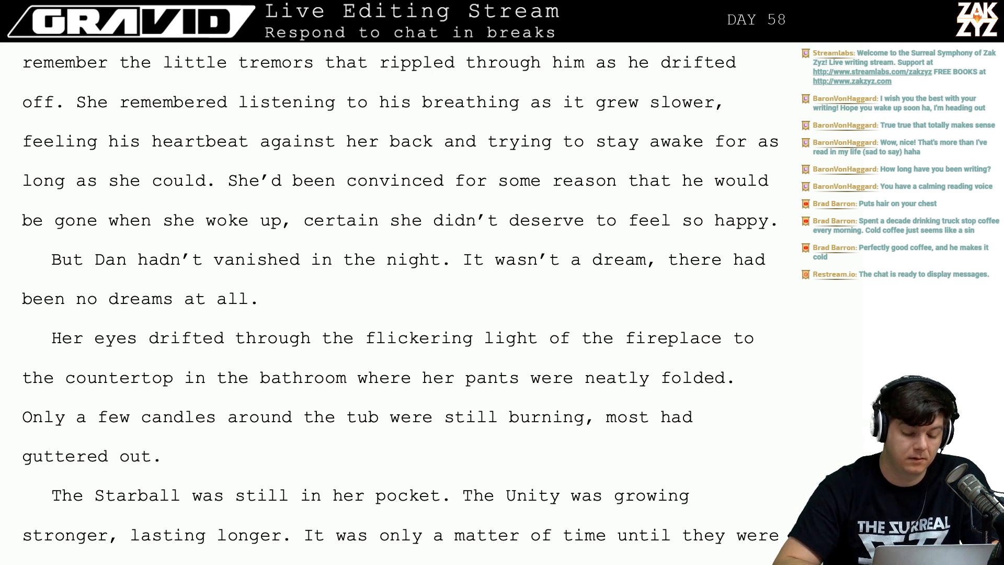
pyautogui.write('Th')
pyautogui.press('BackSpace')
pyautogui.press('BackSpace')
pyautogui.press('BackSpace')
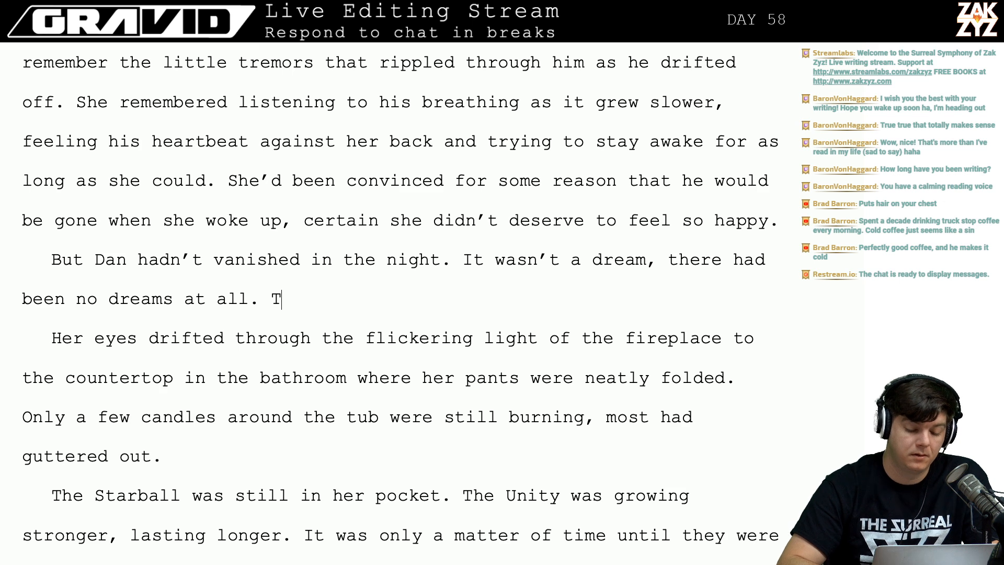
# Start a new paragraph after "been no dreams at all." with "The room was flickering in the light of the fireplace,".
pyautogui.press('Return')
pyautogui.write('The room w')
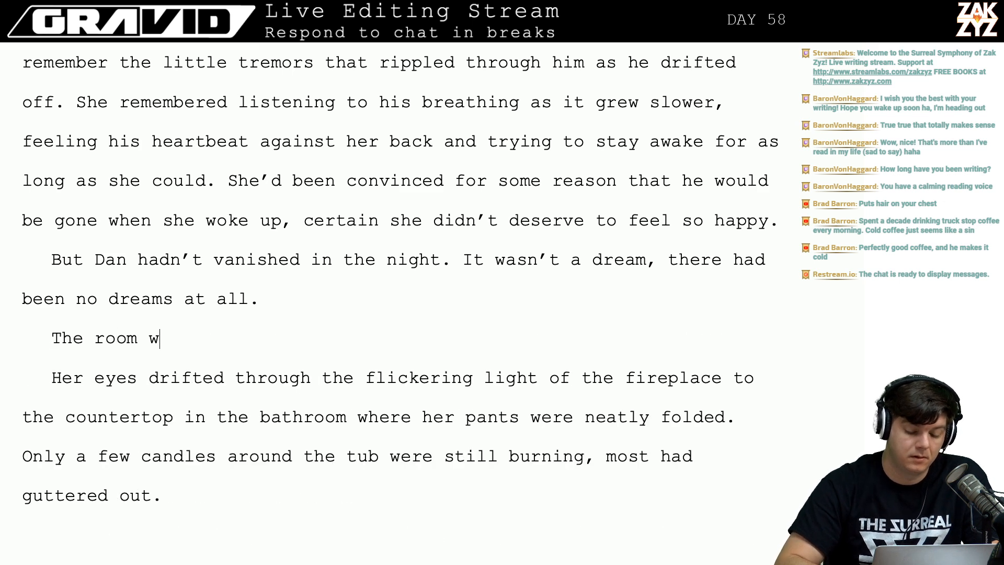
pyautogui.write('as flickering in ')
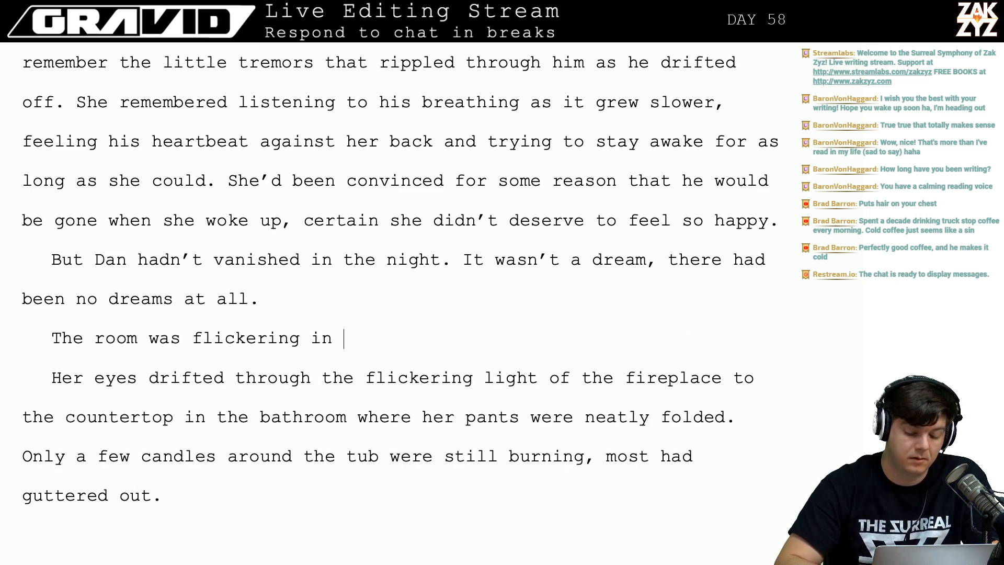
pyautogui.write('the light of the fi')
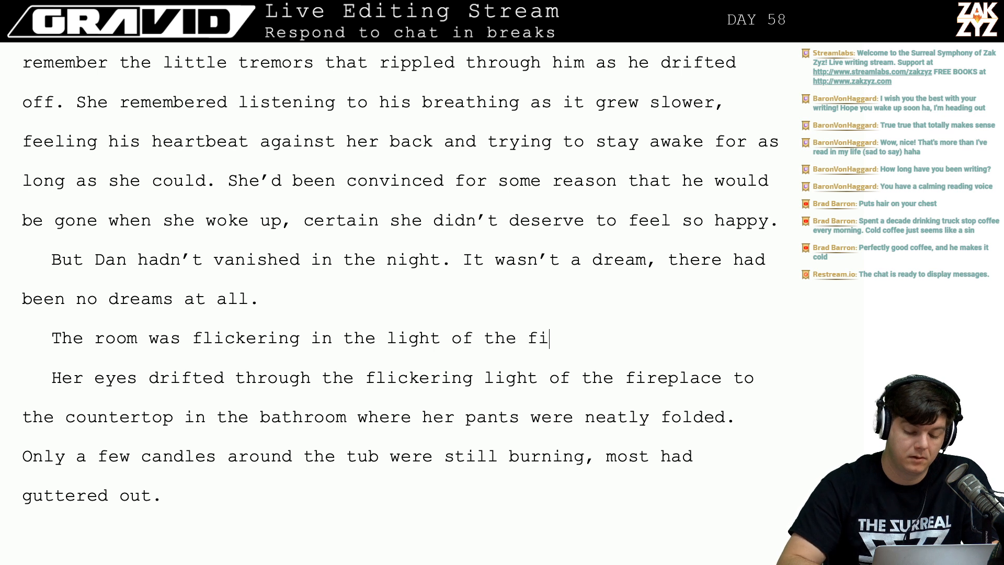
pyautogui.write('replace,')
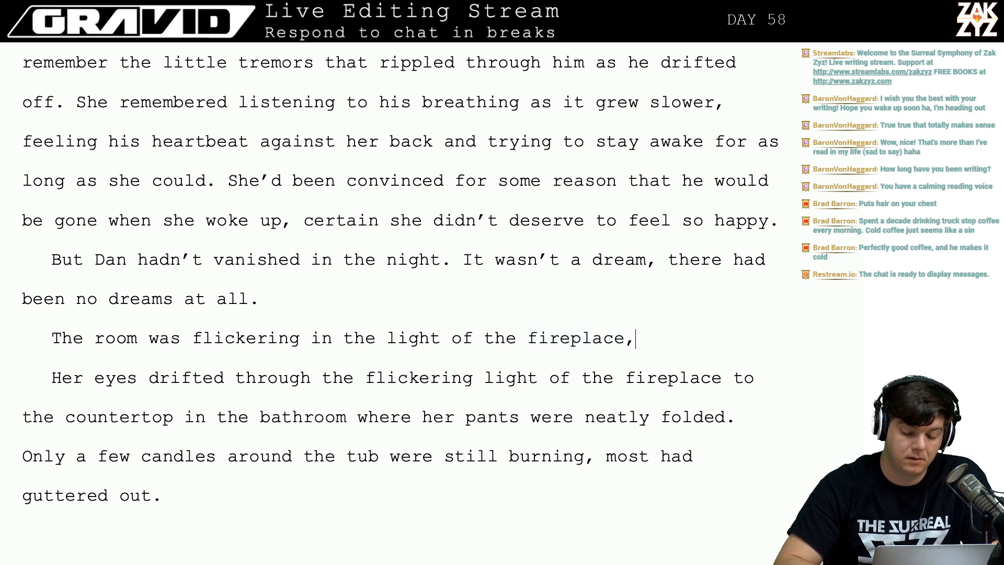
# Complete the new paragraph's sentence with "and her eyes drifted through the dancing shadows to the countertop in the bathroom.".
pyautogui.write(' and her eyes ')
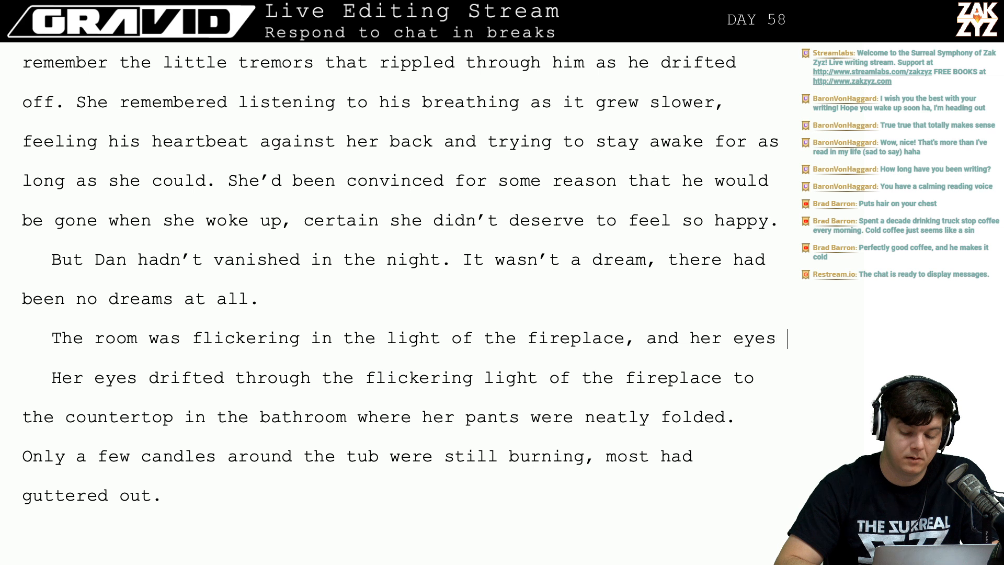
pyautogui.write('drifted through')
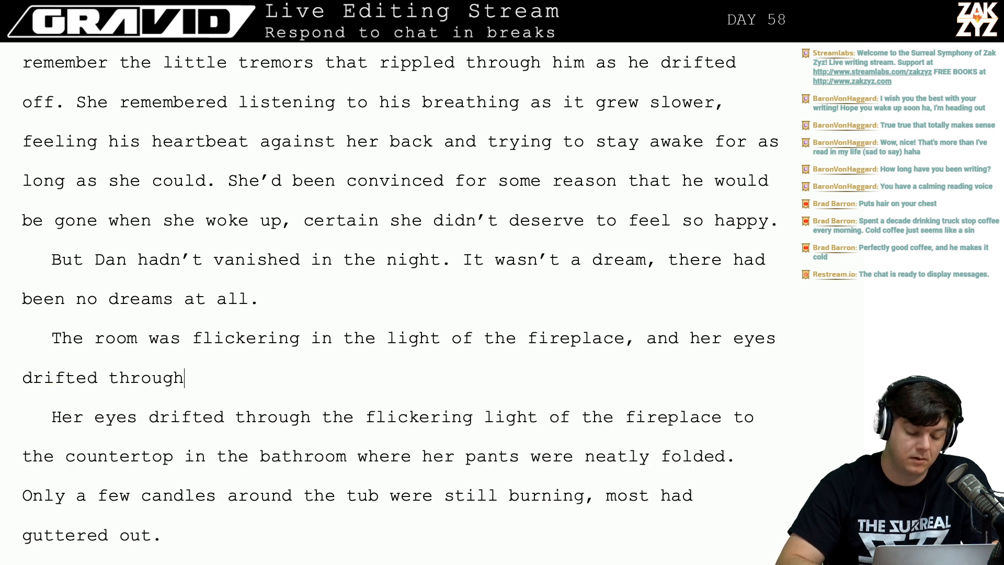
pyautogui.write(' the dasnc')
pyautogui.press('BackSpace')
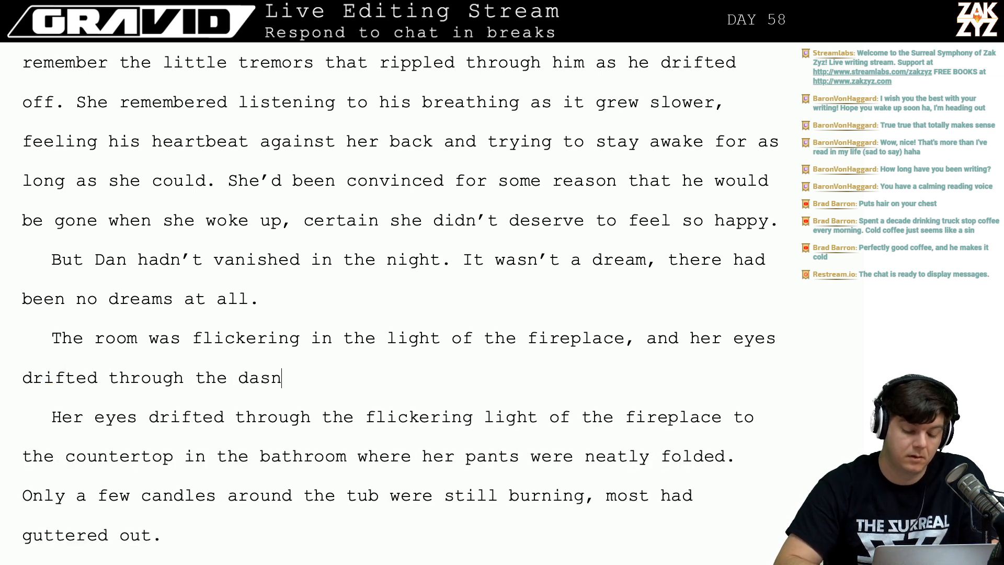
pyautogui.press('BackSpace')
pyautogui.press('BackSpace')
pyautogui.write('ncing sha')
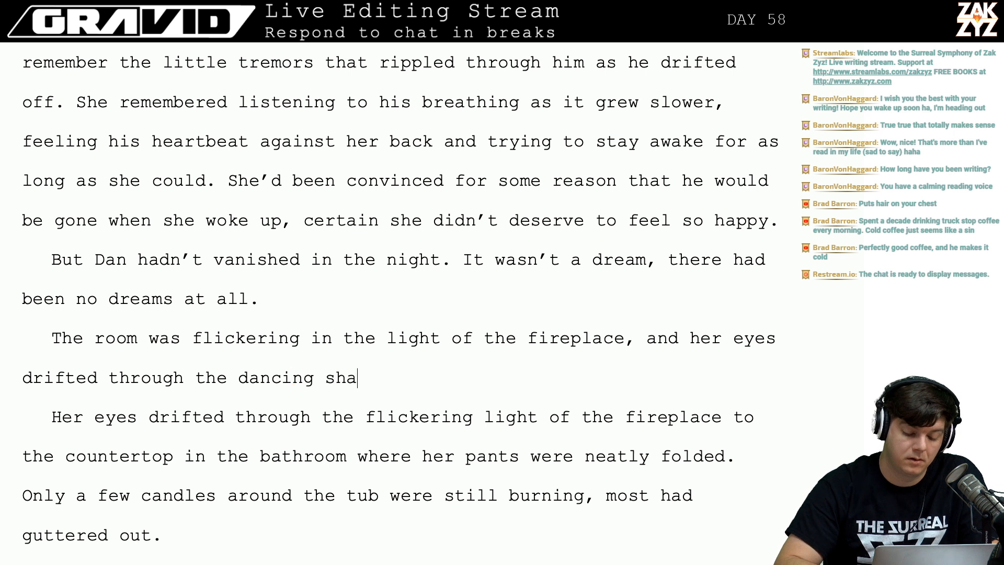
pyautogui.write('dows to the ')
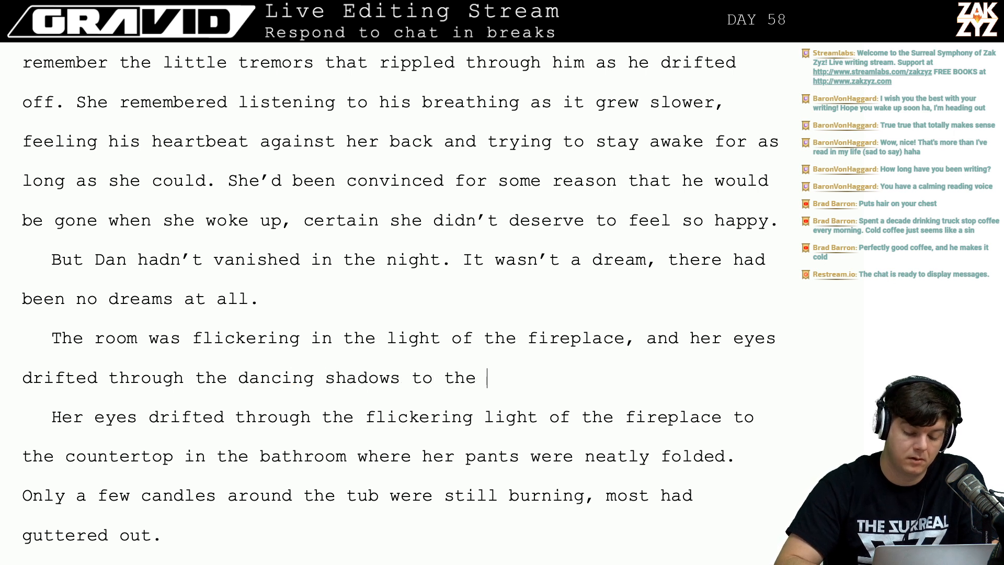
pyautogui.write('countertop in')
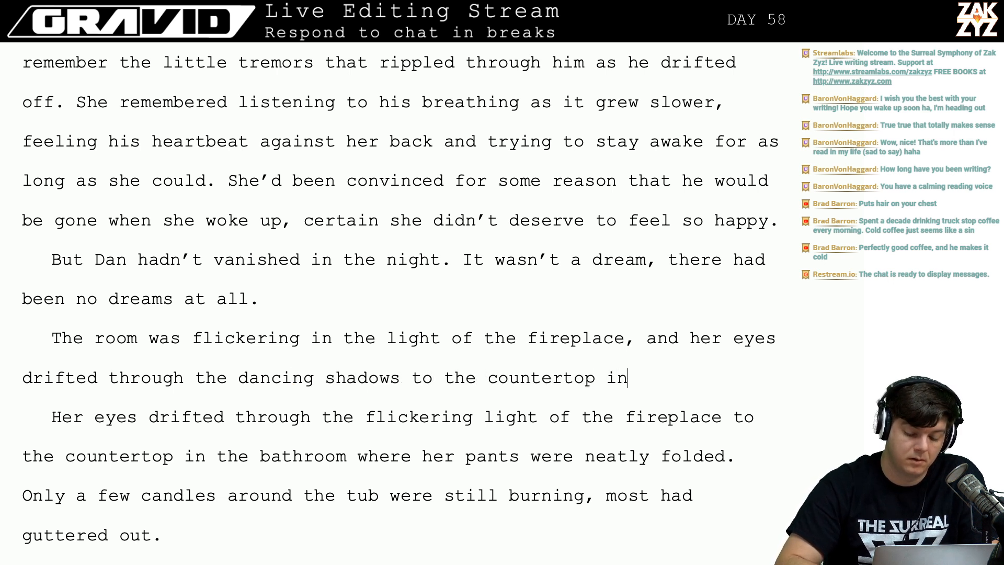
pyautogui.write(' the bathroom.')
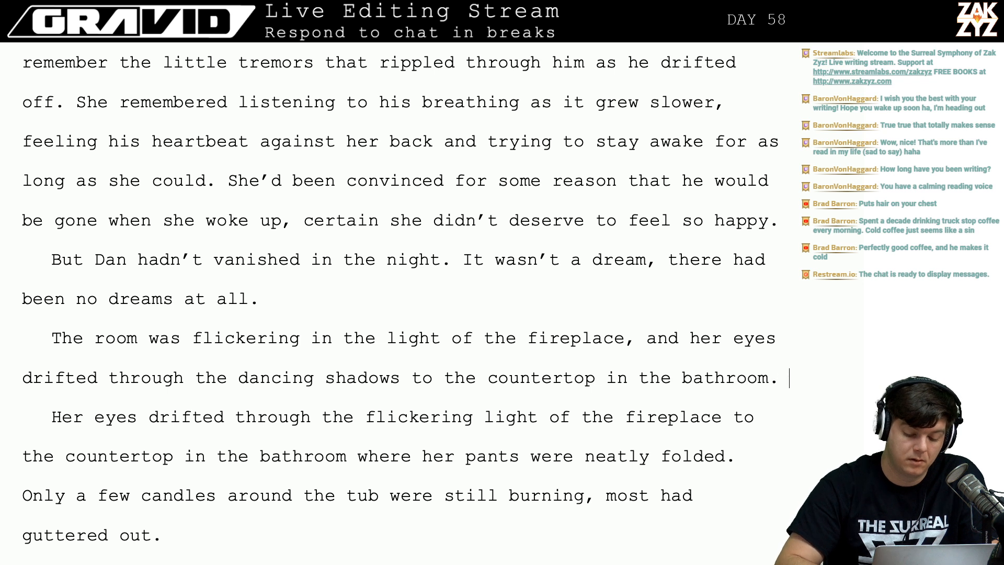
# Add the sentence "Her pants were neatly folded there." after "to the countertop in the bathroom.".
pyautogui.hotkey('shift', 'Return')
pyautogui.write('Her pants ')
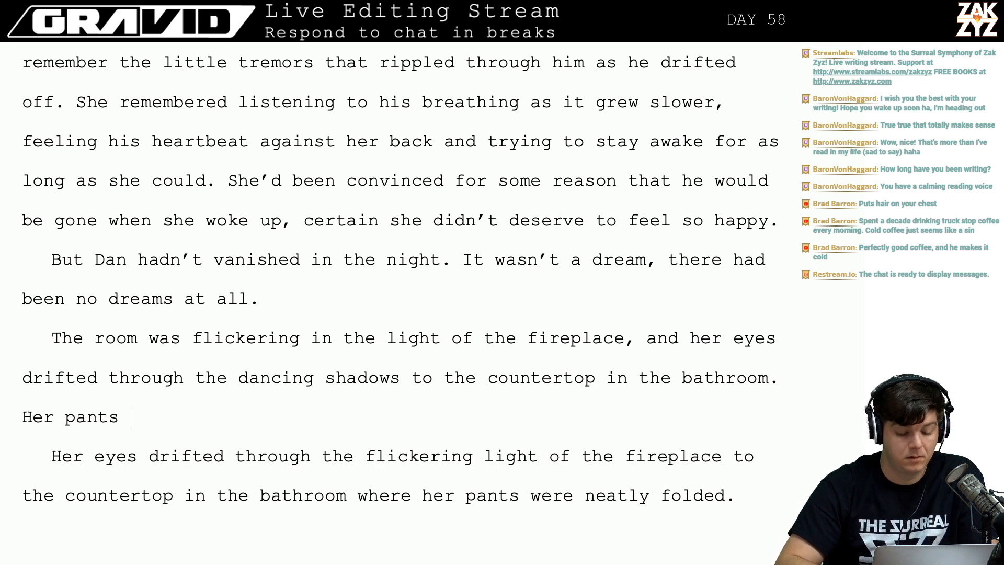
pyautogui.write('were neatly')
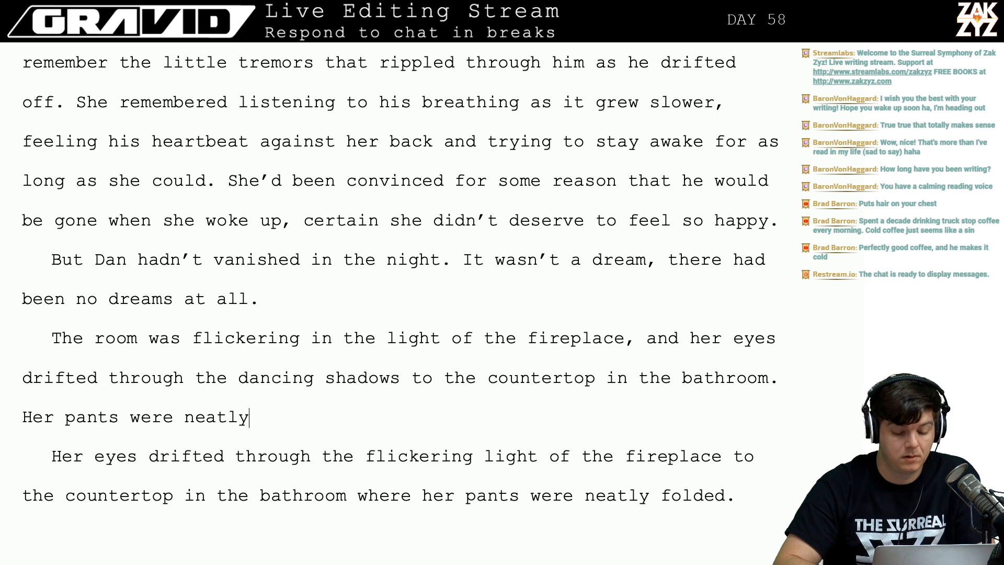
pyautogui.write(' folded ')
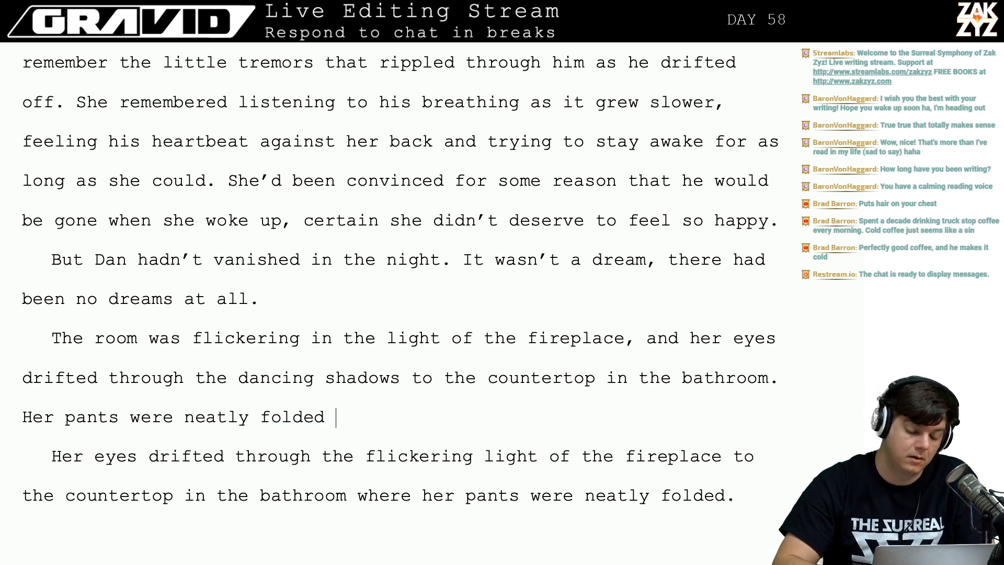
pyautogui.write('there.')
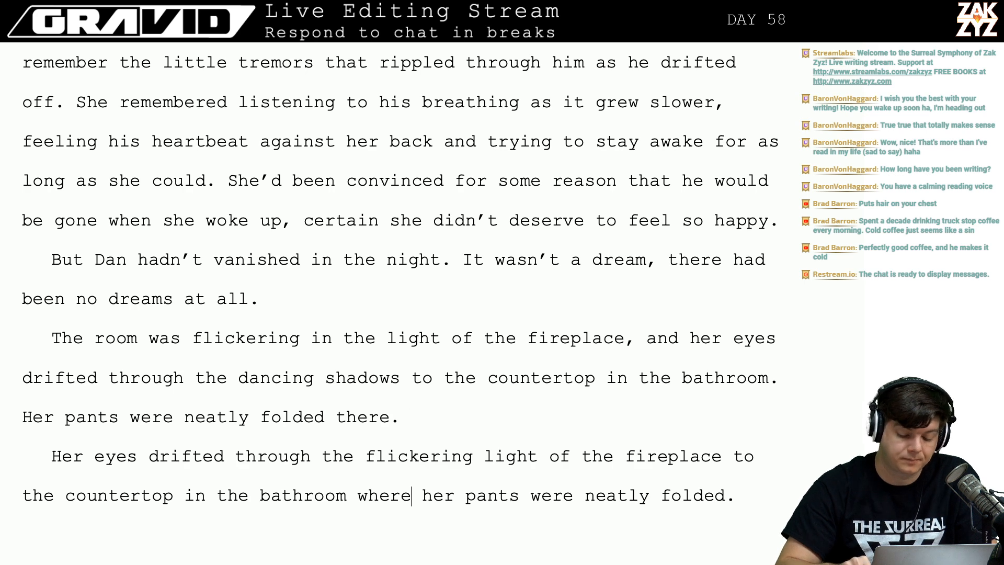
# Extend the new sentence about her folded pants with ", and the Starball was in her".
pyautogui.press('Down')
pyautogui.press('Down')
pyautogui.press('Down')
pyautogui.press('Up')
pyautogui.press('Up')
pyautogui.press('Up')
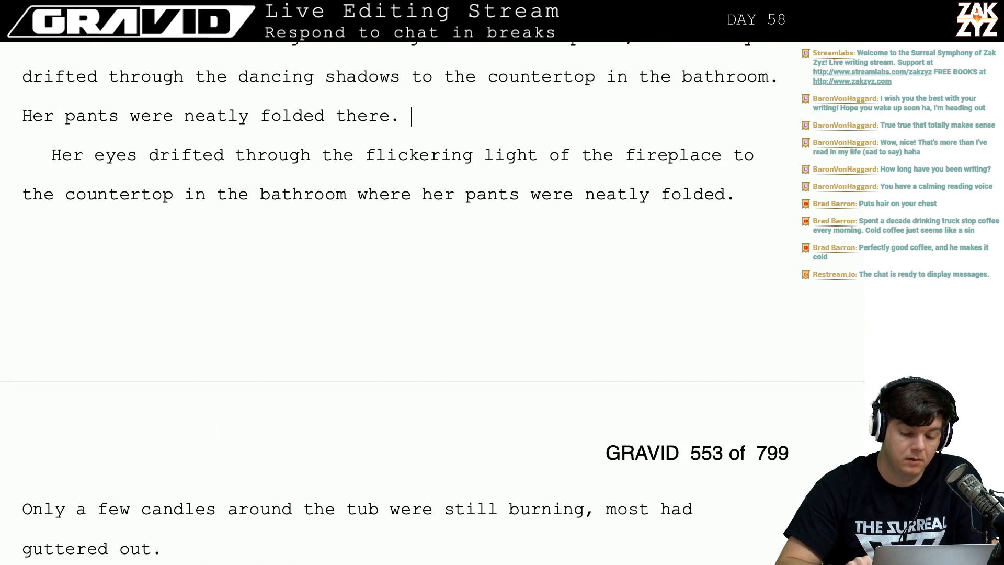
pyautogui.press('Down')
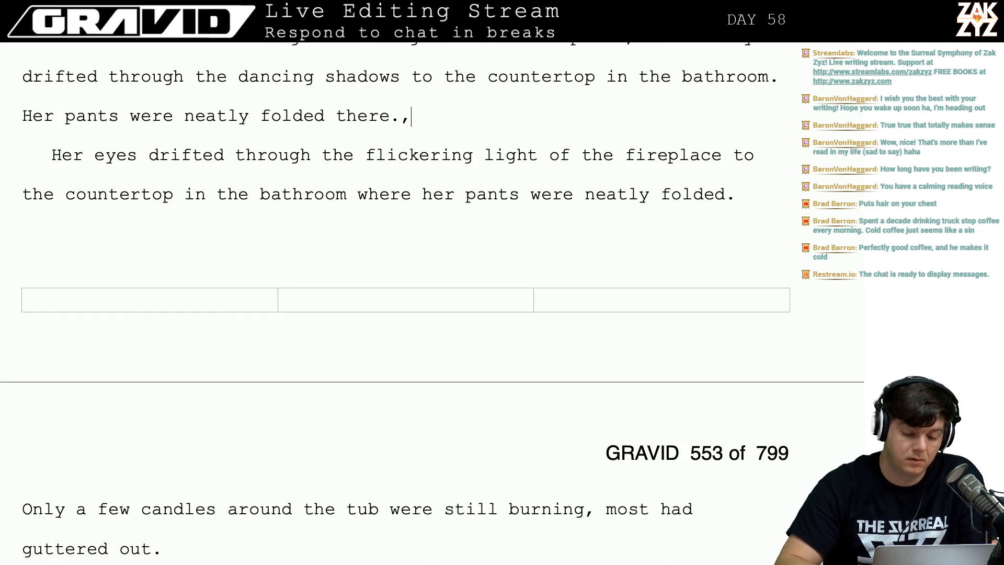
pyautogui.write('and the Stara')
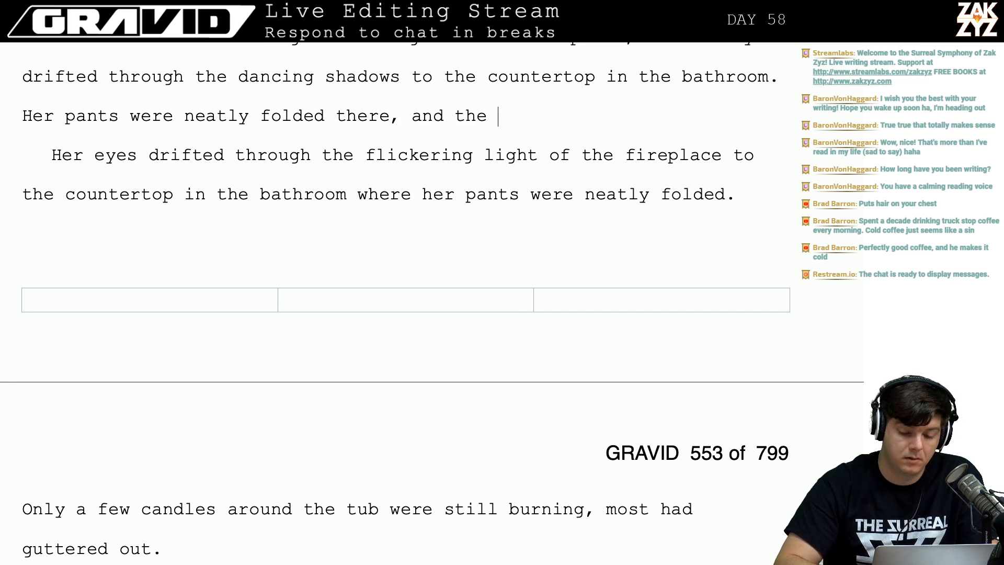
pyautogui.press('BackSpace')
pyautogui.press('BackSpace')
pyautogui.write('b')
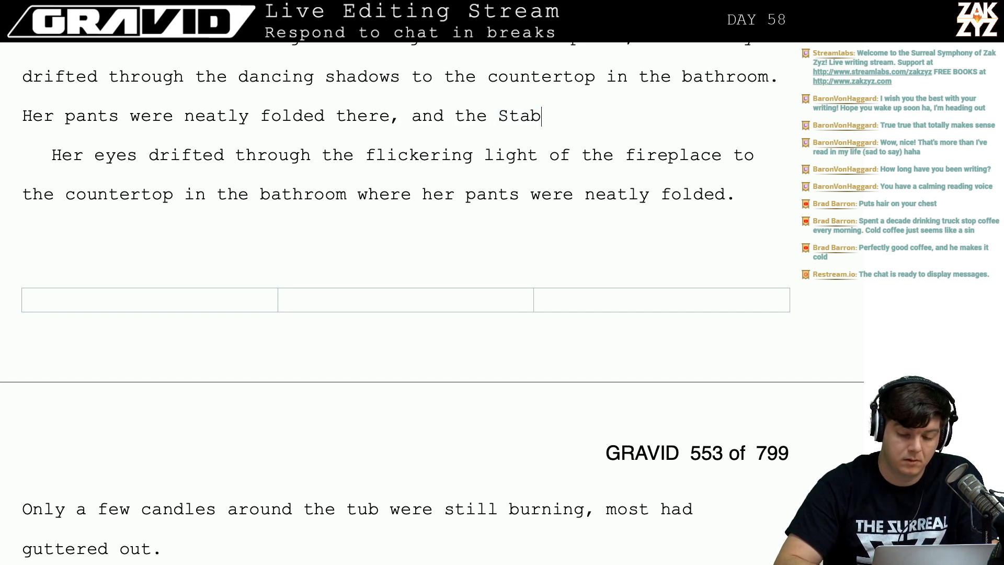
pyautogui.write('all was')
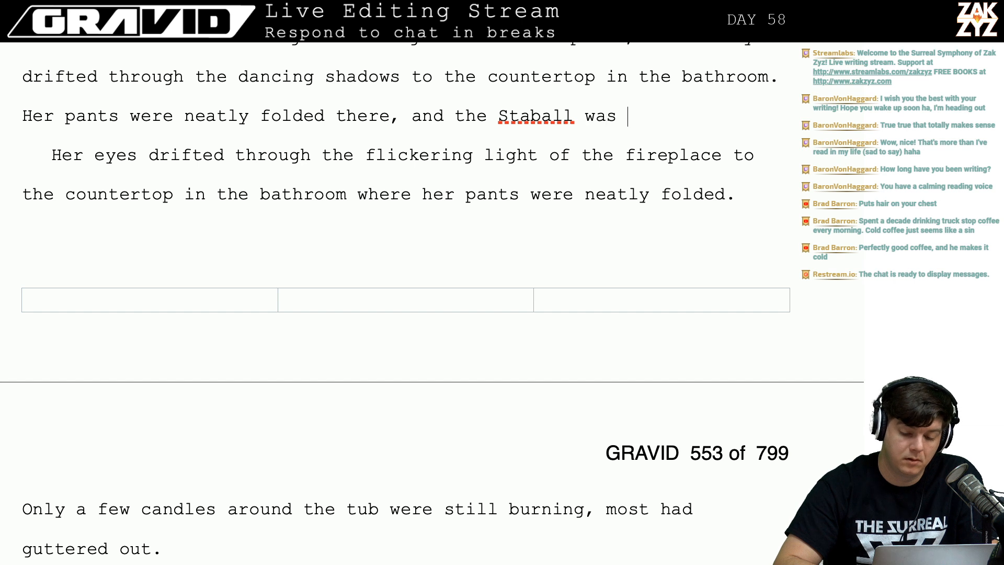
pyautogui.press('BackSpace')
pyautogui.press('BackSpace')
pyautogui.press('BackSpace')
pyautogui.write('rb')
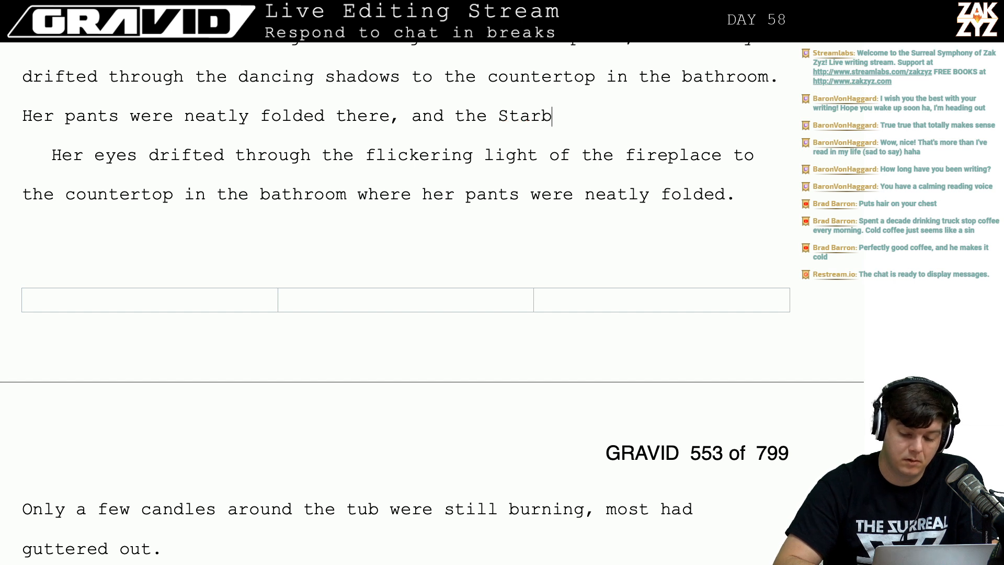
pyautogui.write('all was in her ')
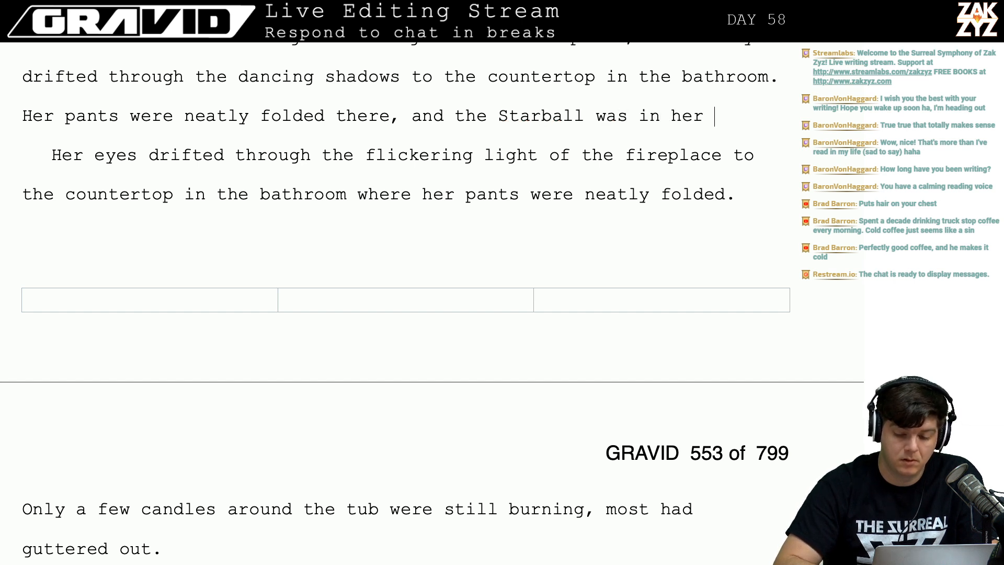
# End the Starball sentence with "pocket." and follow it with "She could feel it if she concentrated".
pyautogui.write('pocket. She could feel')
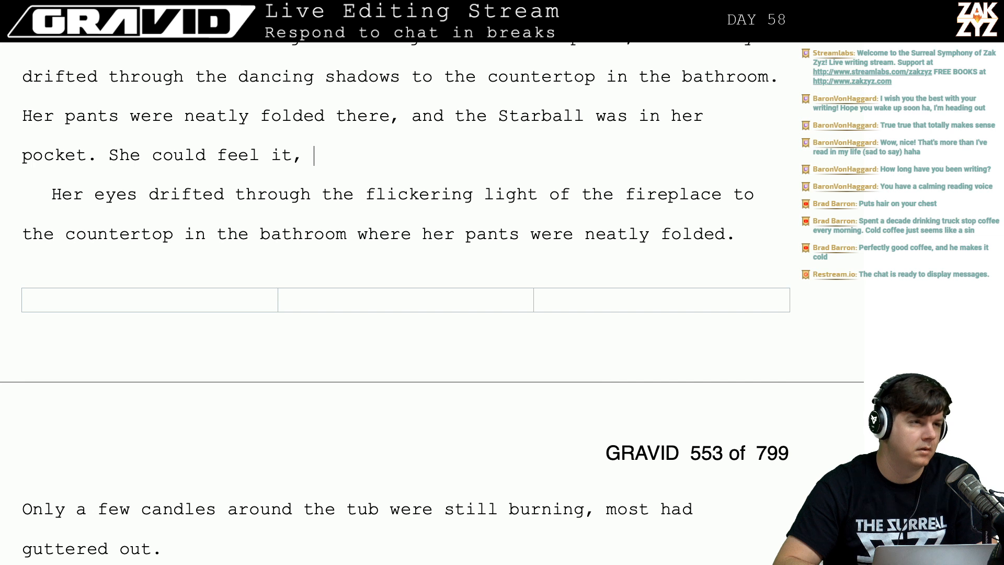
pyautogui.write('it if')
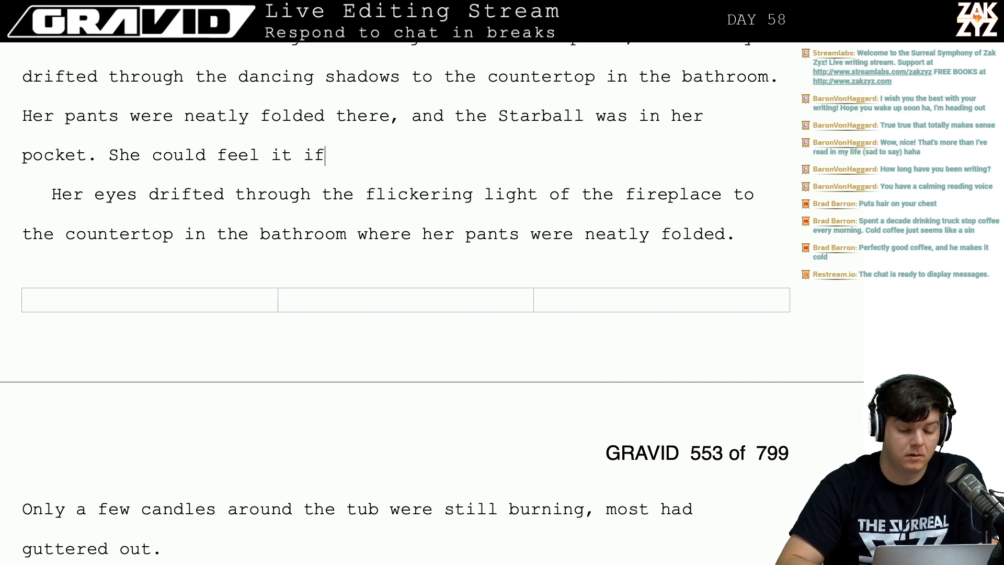
pyautogui.write(' she concentrated, ')
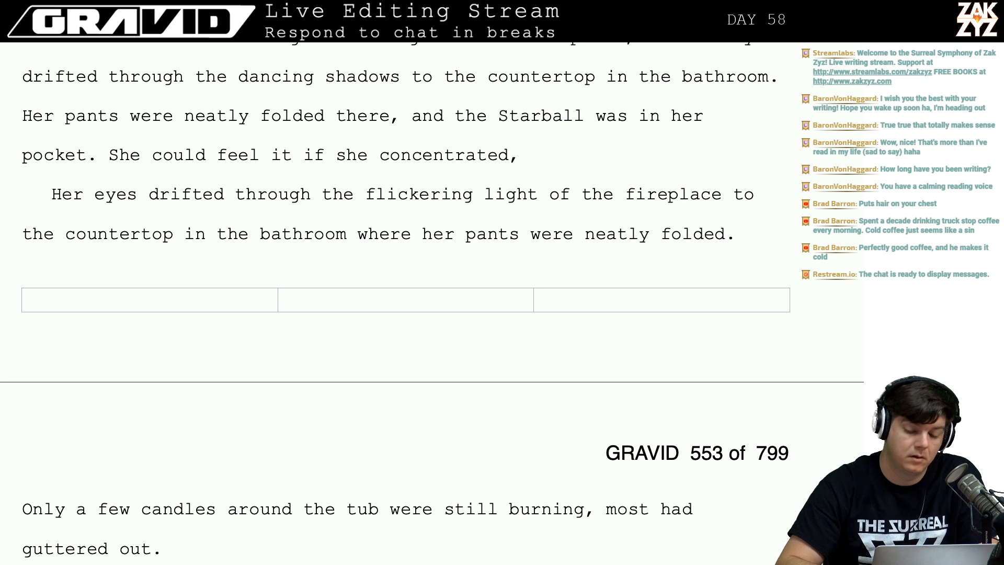
pyautogui.write('l')
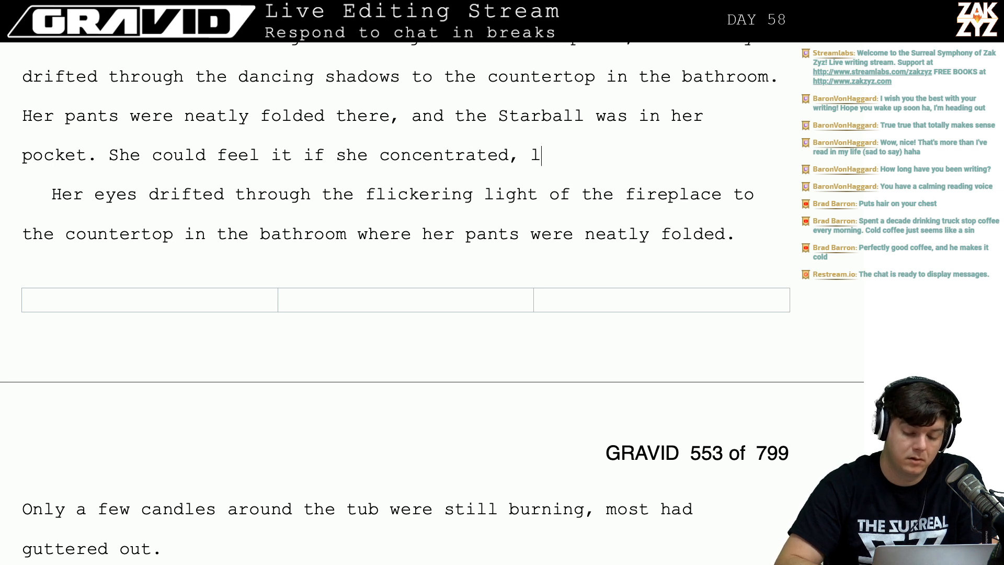
pyautogui.write('ike she')
pyautogui.press('BackSpace')
pyautogui.press('BackSpace')
pyautogui.press('BackSpace')
pyautogui.press('BackSpace')
pyautogui.press('BackSpace')
pyautogui.press('BackSpace')
pyautogui.press('BackSpace')
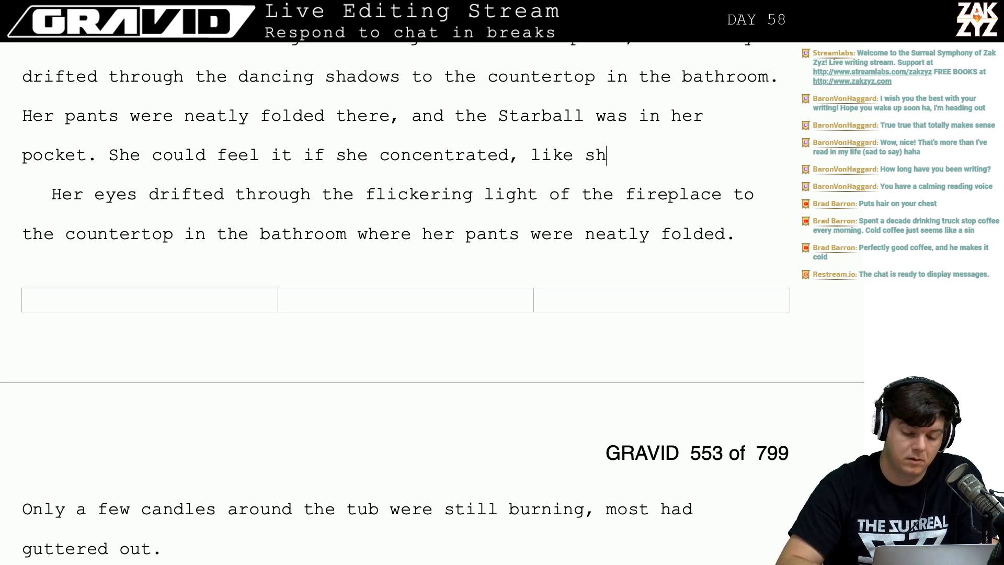
pyautogui.hotkey('shift', 'Down')
pyautogui.hotkey('shift', 'Down')
pyautogui.hotkey('shift', 'Down')
pyautogui.hotkey('shift', 'Down')
pyautogui.hotkey('shift', 'Down')
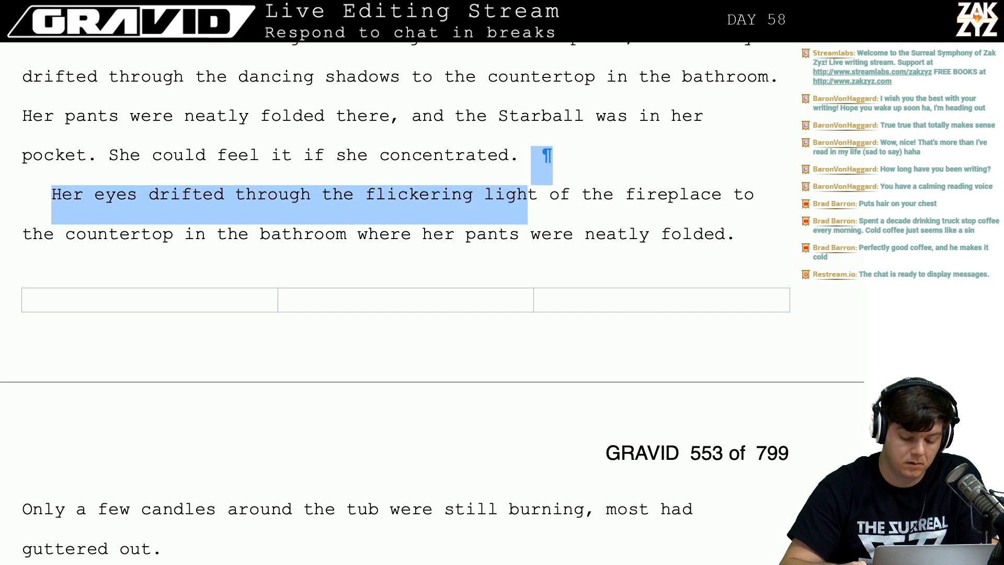
pyautogui.hotkey('shift', 'Down')
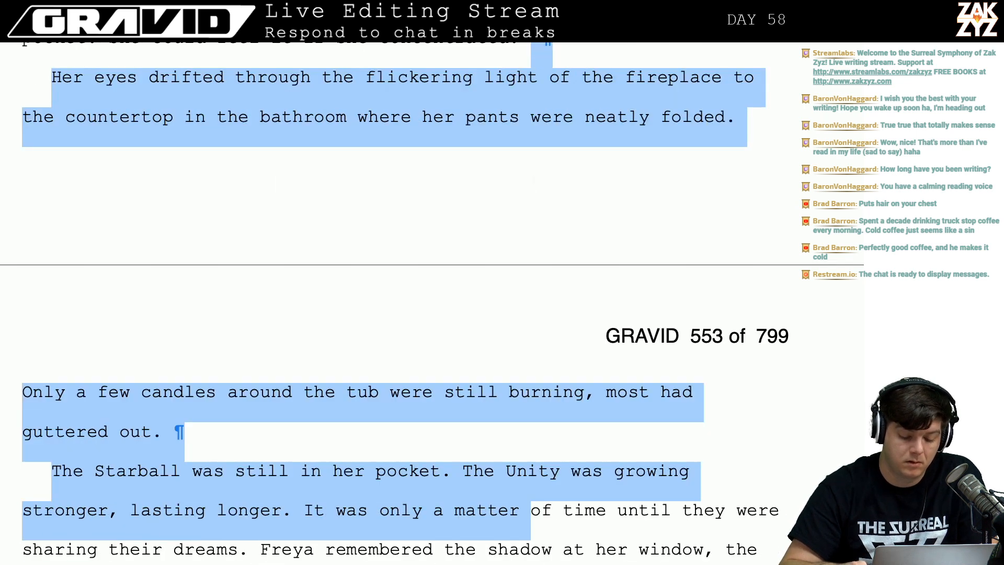
pyautogui.hotkey('shift', 'Up')
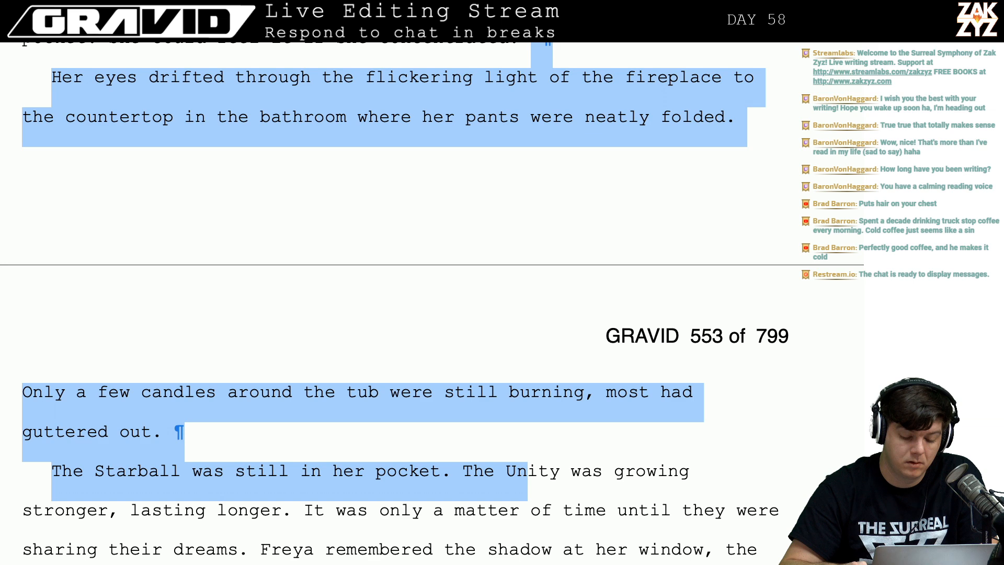
pyautogui.hotkey('shift', 'Up')
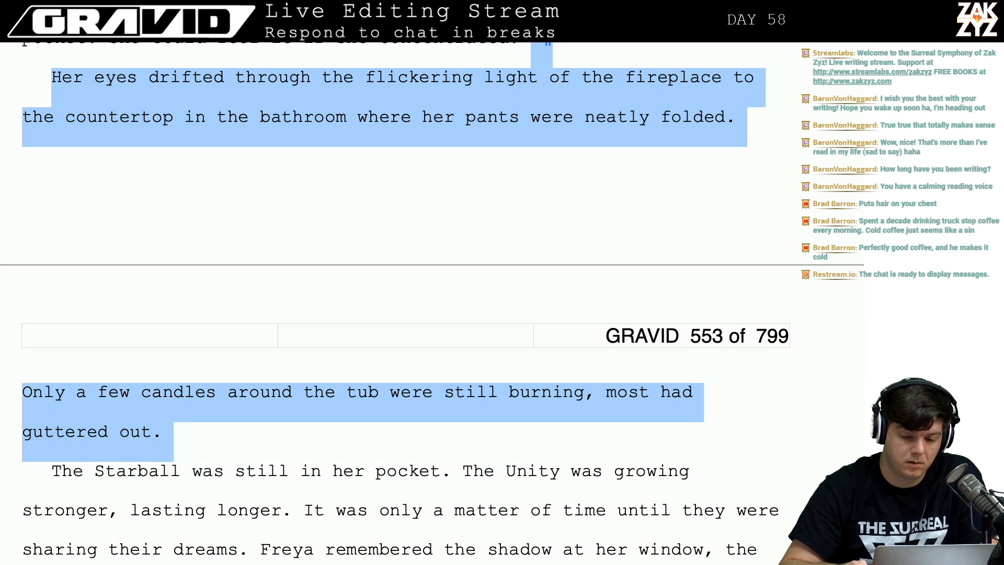
pyautogui.press('Up')
pyautogui.press('Up')
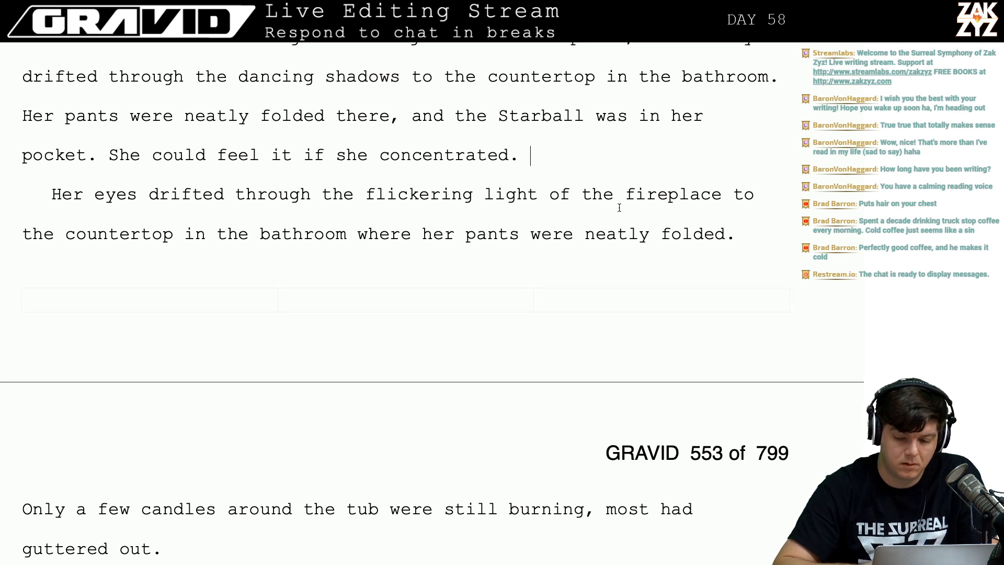
# Insert "A few of the candles around the tub were still burning, most had guttered out." before "Her pants were neatly folded there".
pyautogui.write('A')
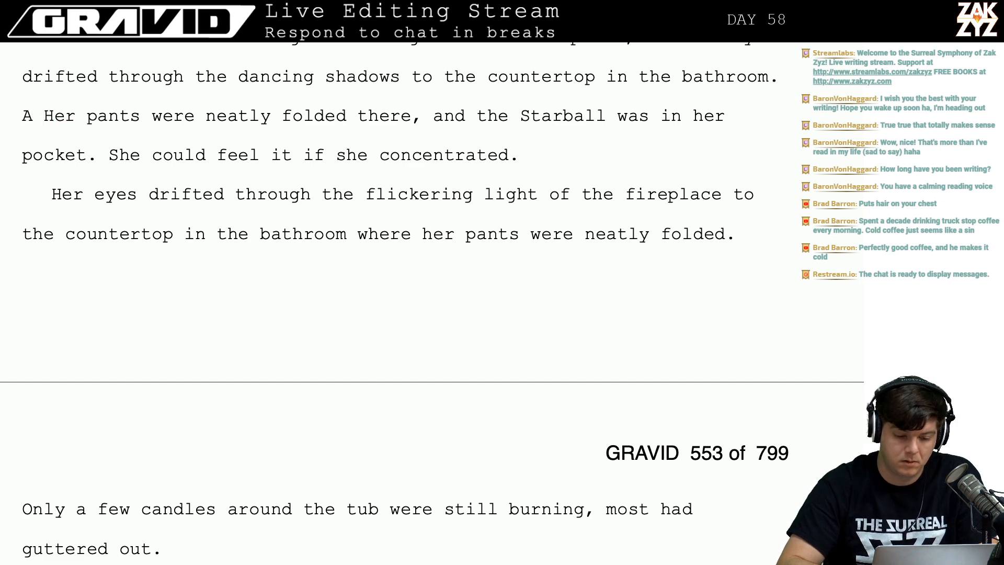
pyautogui.write(' few of the')
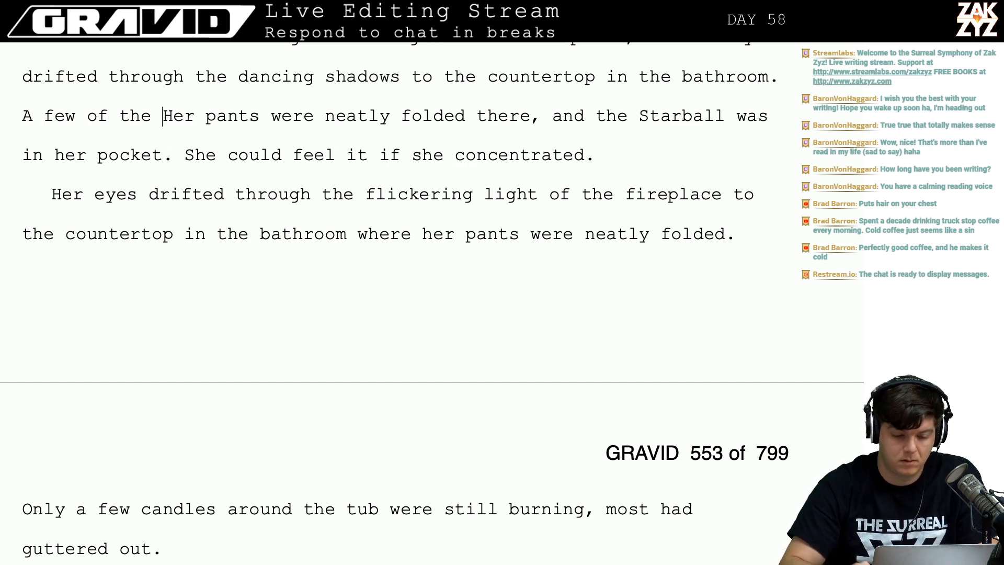
pyautogui.scroll(-1, 414, 303)
pyautogui.scroll(2, 413, 304)
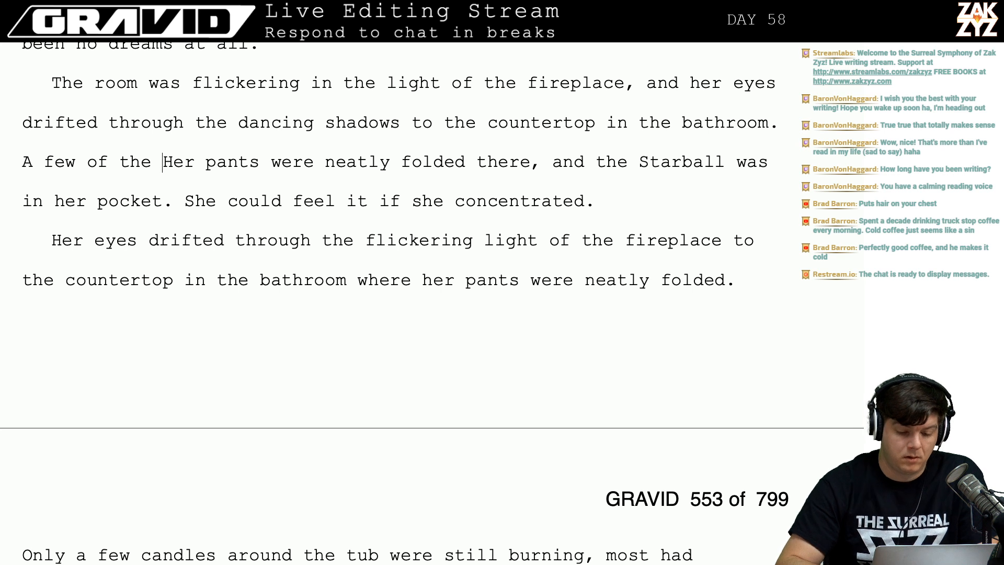
pyautogui.write('candles around t')
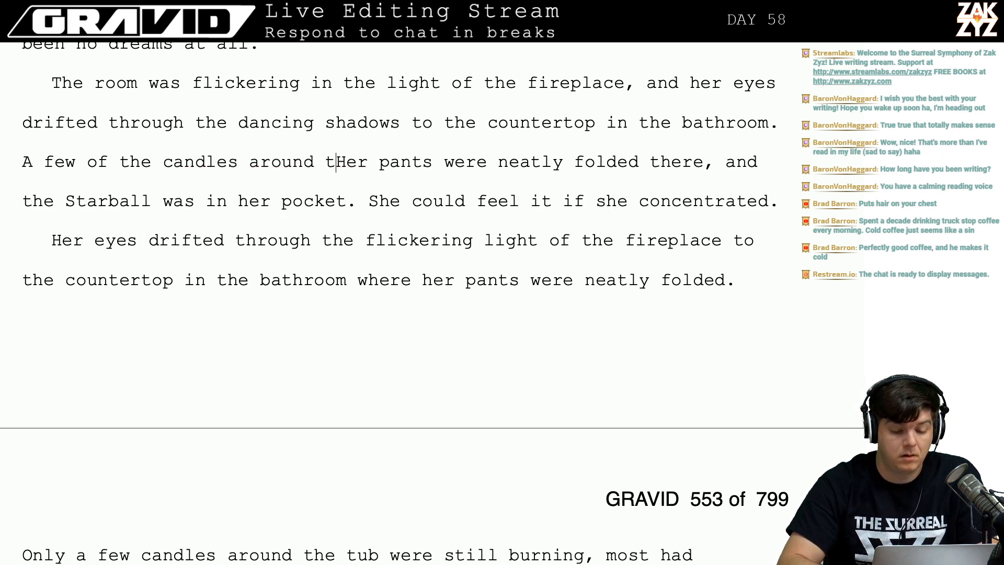
pyautogui.write('he tub were st')
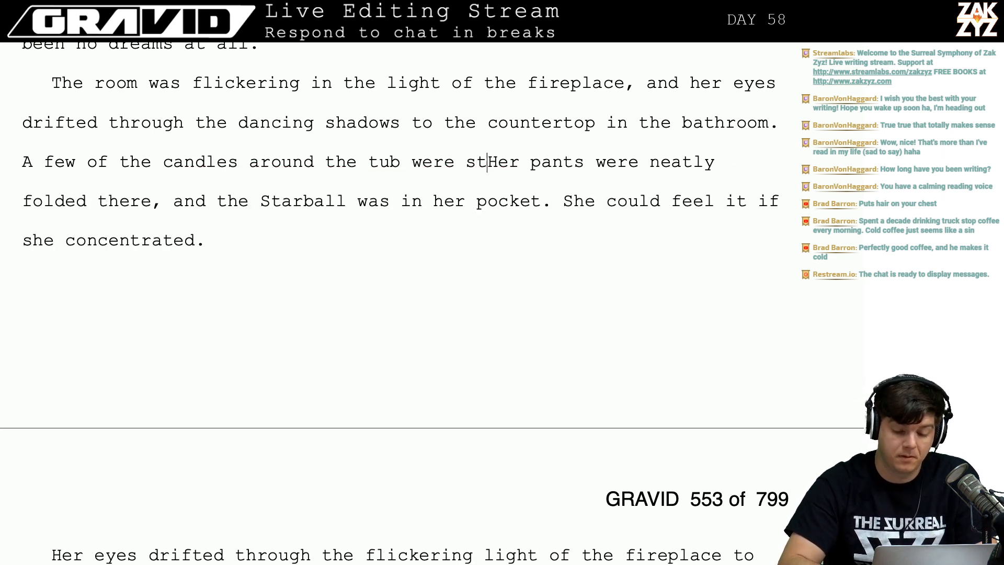
pyautogui.write('ill burning, ')
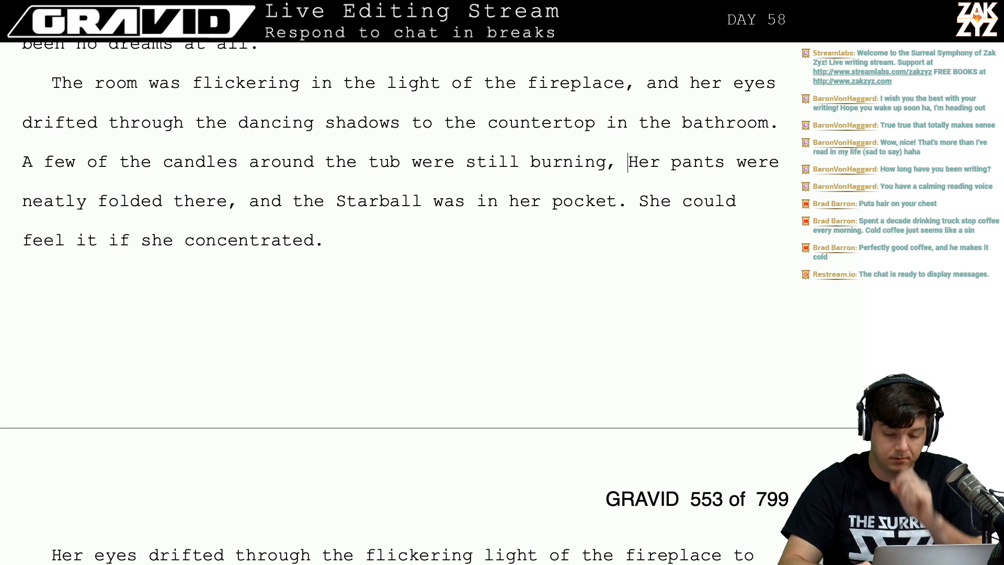
pyautogui.write('most had guttered')
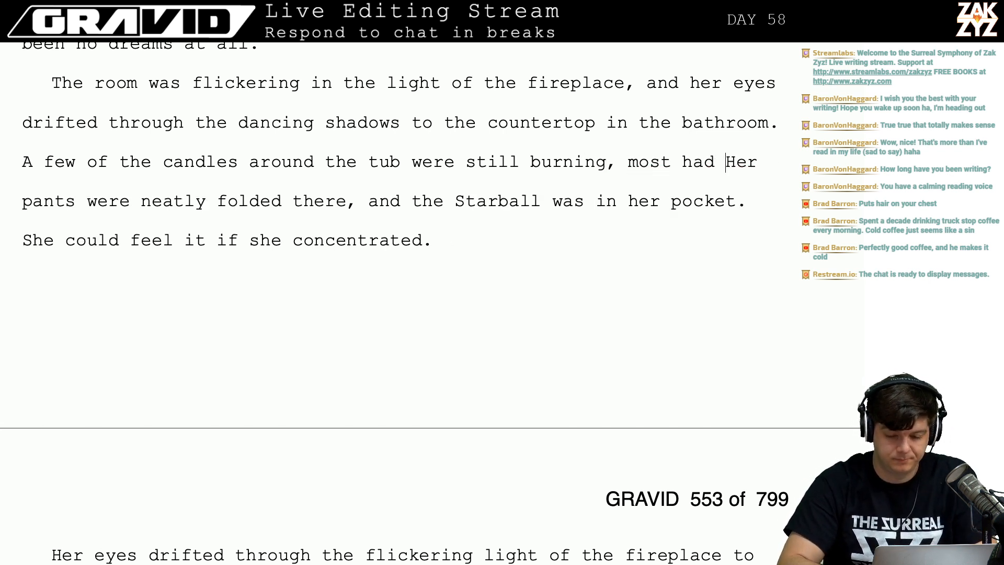
pyautogui.write(' out. Her pants were neatly folded there, and the Starball was')
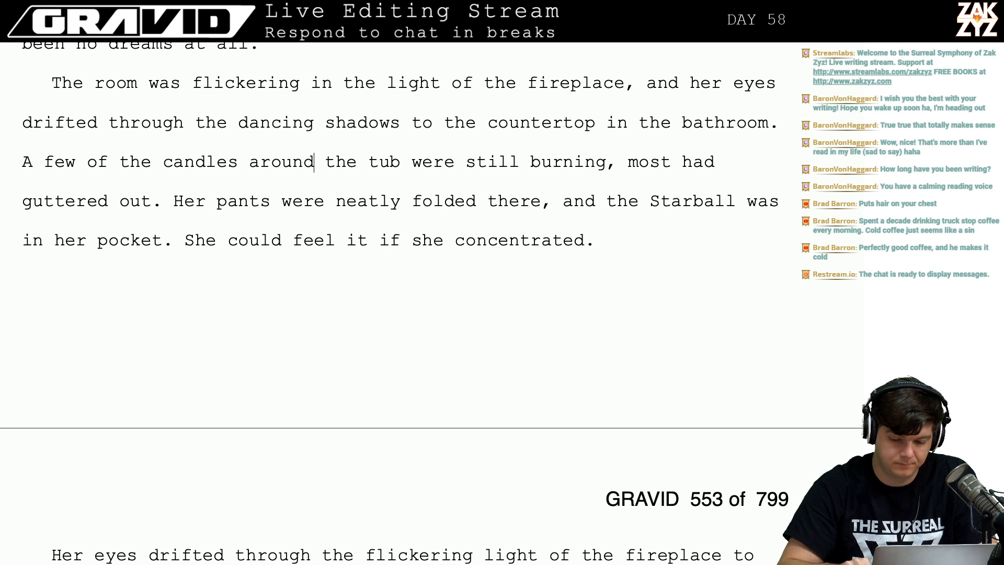
# Replace "countertop in the bathroom." with "big tub in the bathroom." in the sentence about her eyes drifting through the dancing shadows.
pyautogui.write(' big tub ')
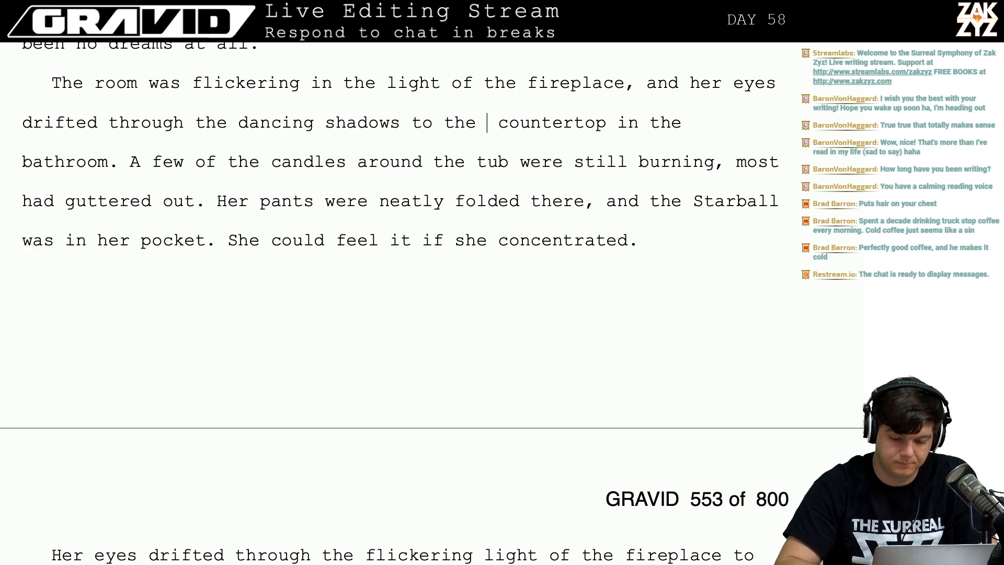
pyautogui.write('in the bathroom.')
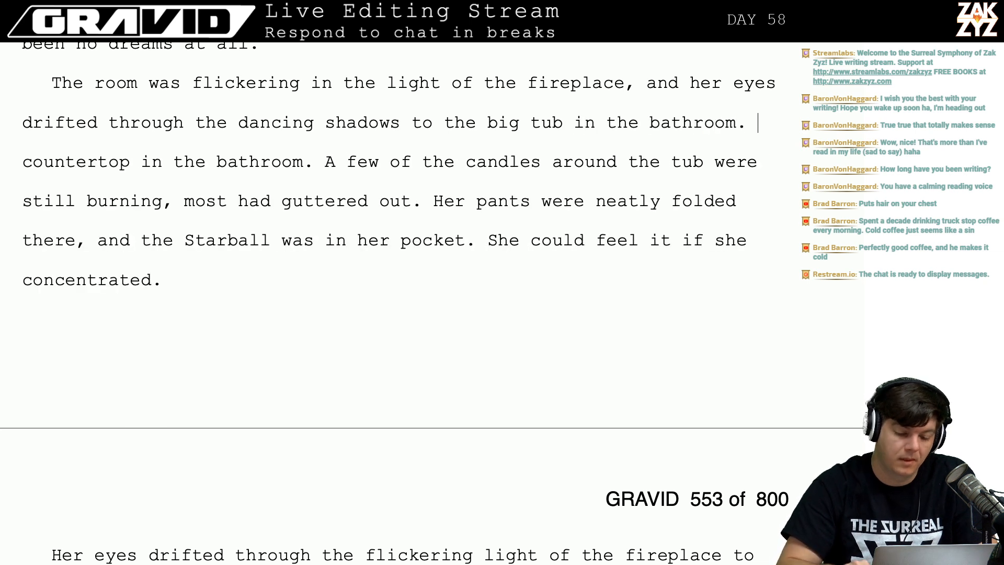
pyautogui.hotkey('shift', 'Right')
pyautogui.hotkey('shift', 'Right')
pyautogui.hotkey('shift', 'Right')
pyautogui.hotkey('shift', 'Right')
pyautogui.hotkey('shift', 'Right')
pyautogui.hotkey('shift', 'Right')
pyautogui.hotkey('shift', 'Right')
pyautogui.hotkey('shift', 'Right')
pyautogui.hotkey('shift', 'Right')
pyautogui.hotkey('shift', 'Right')
pyautogui.hotkey('shift', 'Right')
pyautogui.hotkey('shift', 'Right')
pyautogui.hotkey('shift', 'Right')
pyautogui.hotkey('shift', 'Right')
pyautogui.hotkey('shift', 'Right')
pyautogui.hotkey('shift', 'Right')
pyautogui.hotkey('shift', 'Right')
pyautogui.hotkey('shift', 'Right')
pyautogui.hotkey('shift', 'Right')
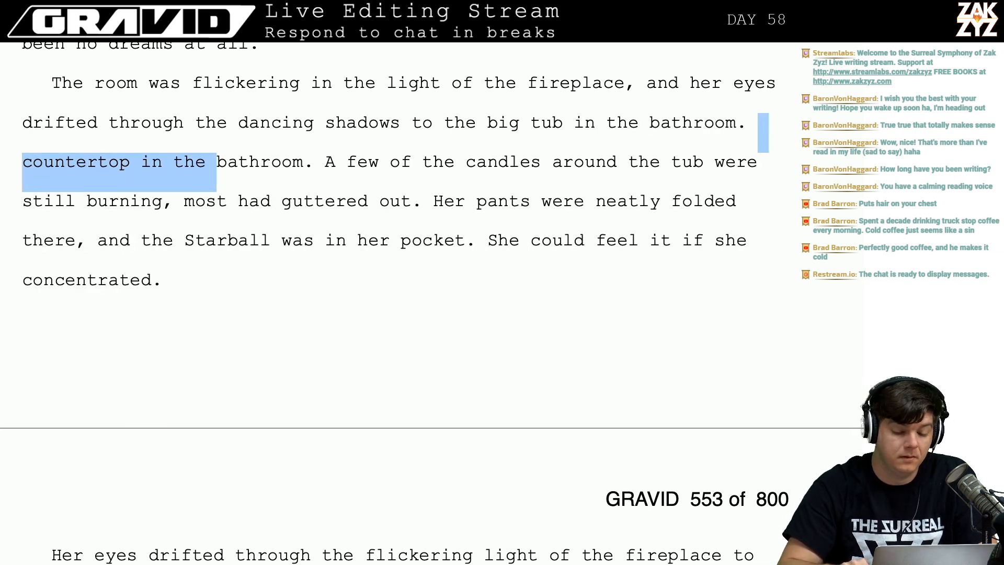
pyautogui.hotkey('shift', 'Right')
pyautogui.hotkey('shift', 'Right')
pyautogui.hotkey('shift', 'Right')
pyautogui.hotkey('shift', 'Right')
pyautogui.hotkey('shift', 'Right')
pyautogui.hotkey('shift', 'Right')
pyautogui.hotkey('shift', 'Right')
pyautogui.hotkey('shift', 'Right')
pyautogui.hotkey('shift', 'Right')
pyautogui.hotkey('shift', 'Right')
pyautogui.press('BackSpace')
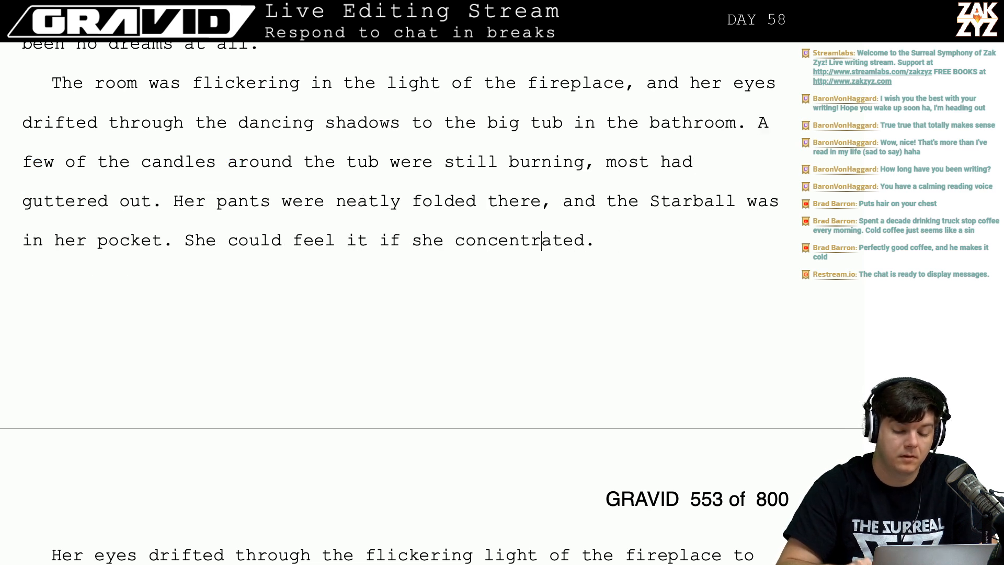
# Replace "there," with "beside the sink," in the sentence about her neatly folded pants.
pyautogui.press('Right')
pyautogui.write('beside the ')
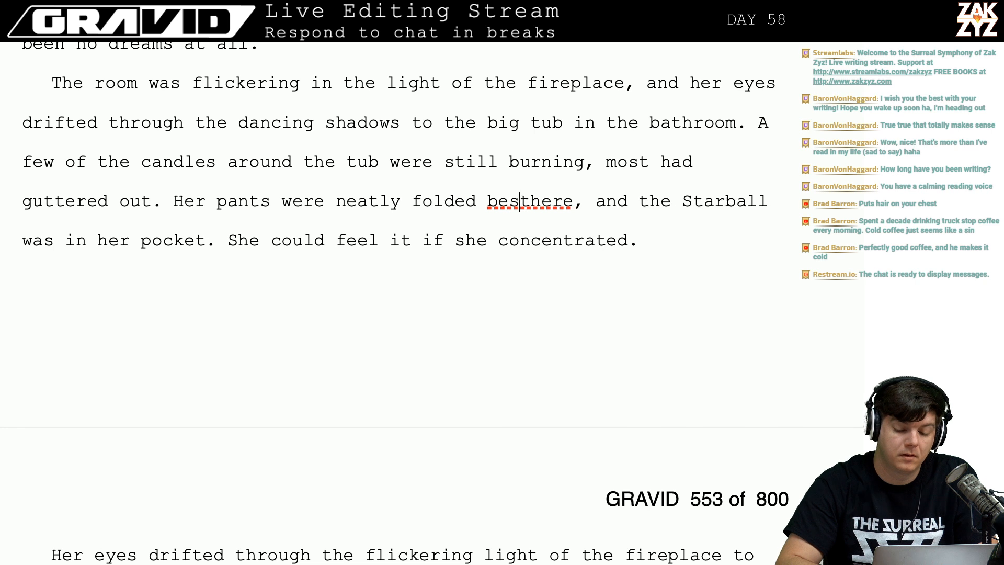
pyautogui.write('sink,')
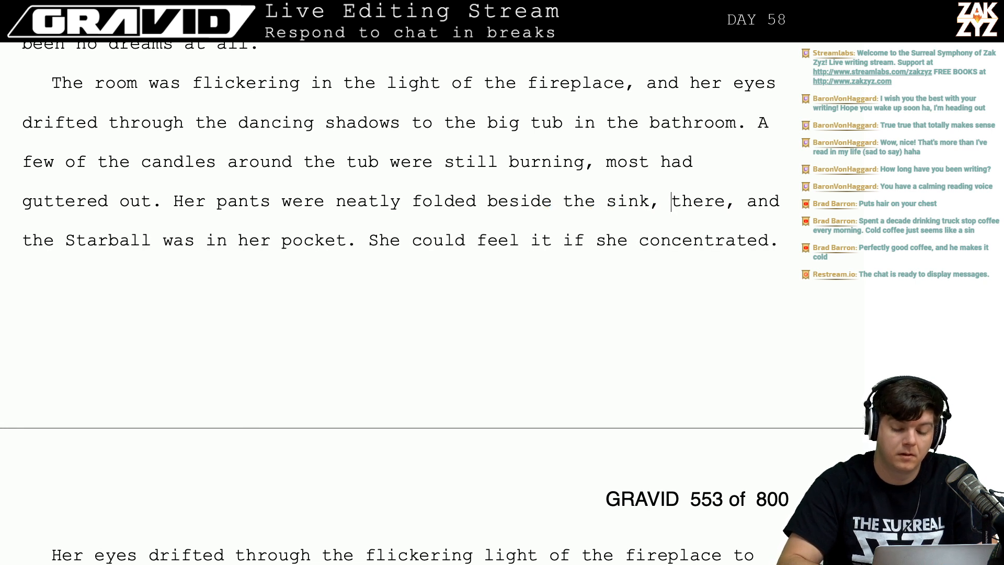
pyautogui.hotkey('shift', 'Right')
pyautogui.hotkey('shift', 'Right')
pyautogui.hotkey('shift', 'Right')
pyautogui.hotkey('shift', 'Right')
pyautogui.hotkey('shift', 'Right')
pyautogui.hotkey('shift', 'Right')
pyautogui.hotkey('shift', 'Right')
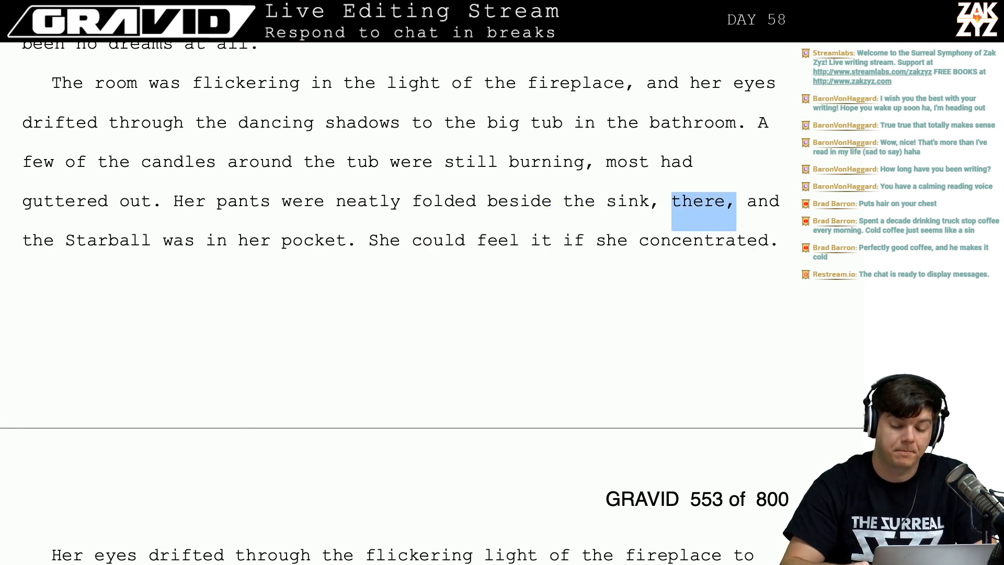
pyautogui.press('BackSpace')
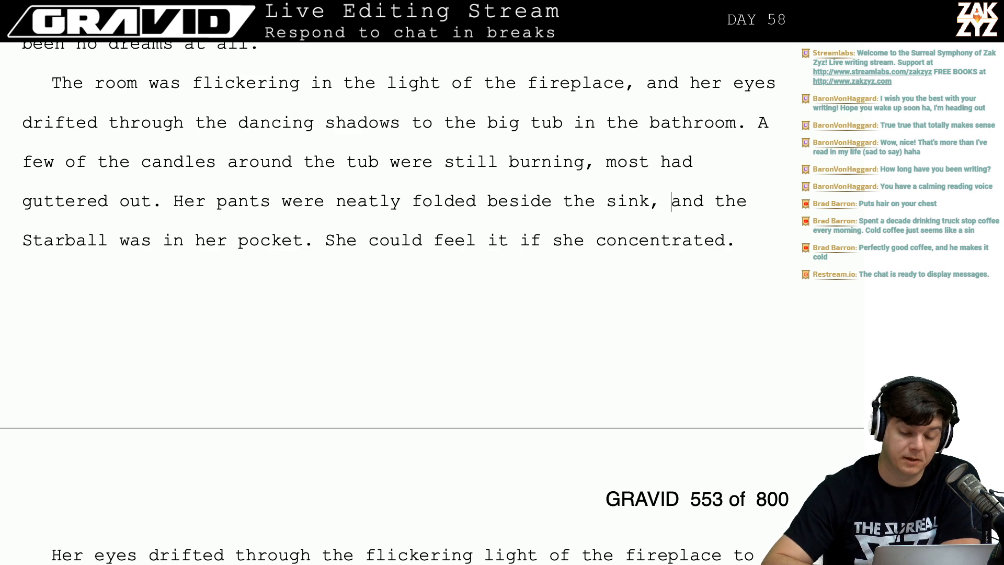
# Start a new sentence after "there had been no dreams at all." with "She’d bought them a room".
pyautogui.scroll(3, 256, 98)
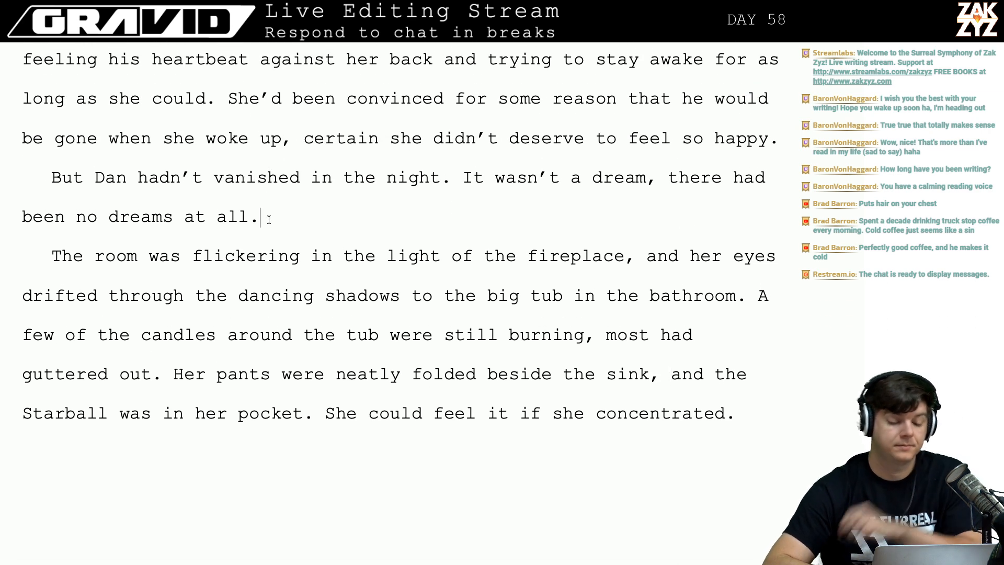
pyautogui.write("She'd really g")
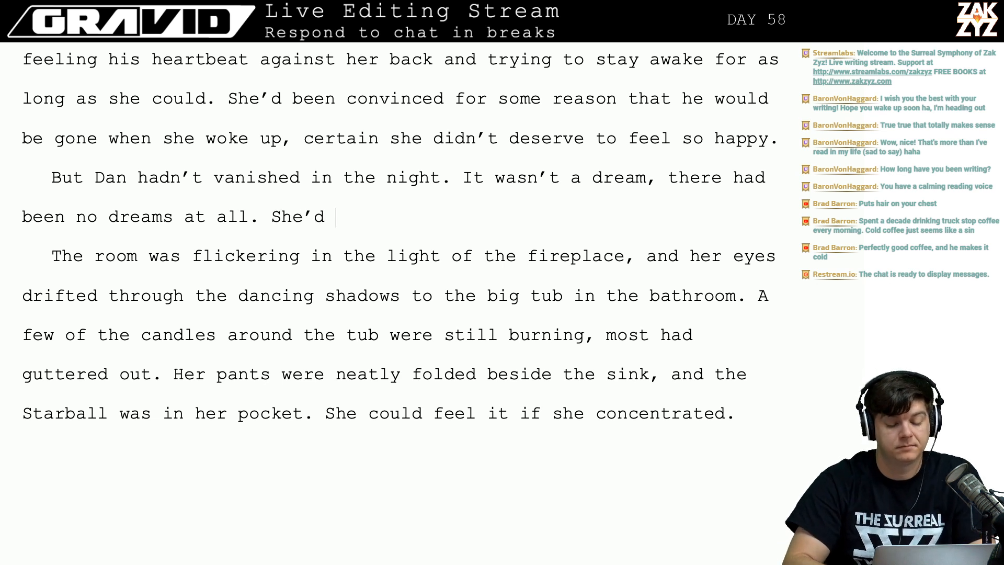
pyautogui.press('BackSpace')
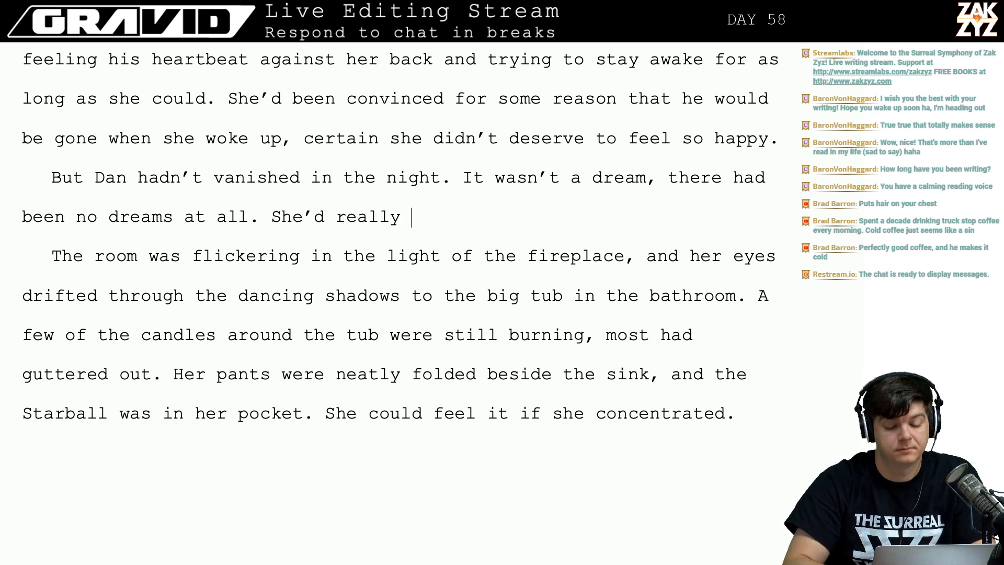
pyautogui.write('taken dan to')
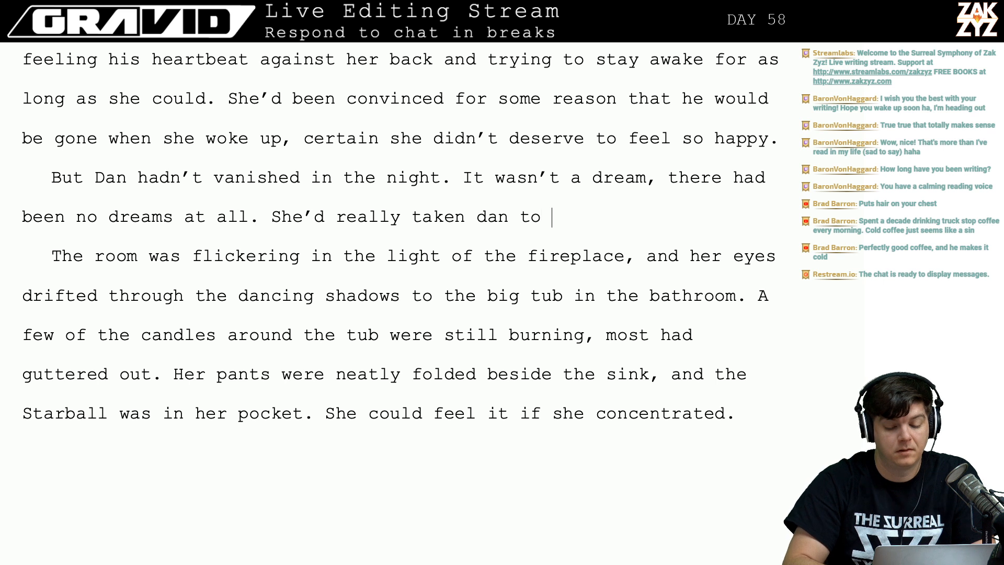
pyautogui.press('BackSpace')
pyautogui.press('BackSpace')
pyautogui.press('BackSpace')
pyautogui.press('BackSpace')
pyautogui.press('BackSpace')
pyautogui.press('BackSpace')
pyautogui.press('BackSpace')
pyautogui.press('BackSpace')
pyautogui.press('BackSpace')
pyautogui.press('BackSpace')
pyautogui.press('BackSpace')
pyautogui.press('BackSpace')
pyautogui.press('BackSpace')
pyautogui.press('BackSpace')
pyautogui.press('BackSpace')
pyautogui.press('BackSpace')
pyautogui.press('BackSpace')
pyautogui.press('BackSpace')
pyautogui.press('BackSpace')
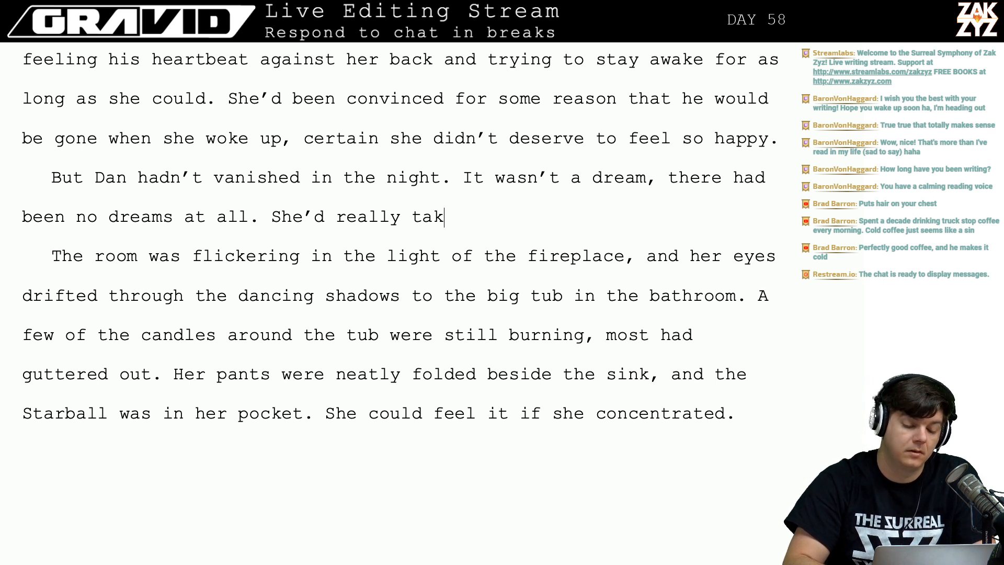
pyautogui.write('bou')
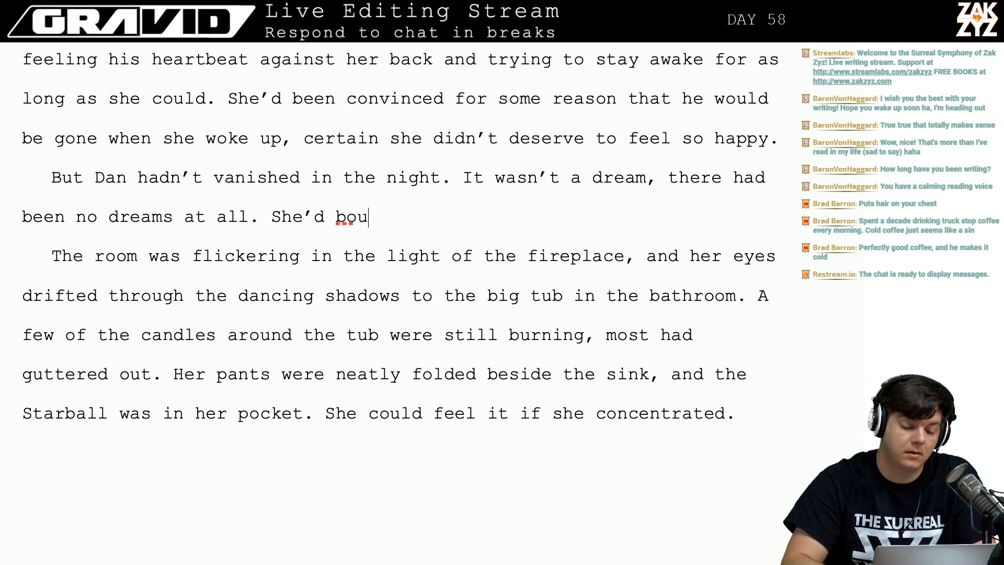
pyautogui.write('ght them a room i')
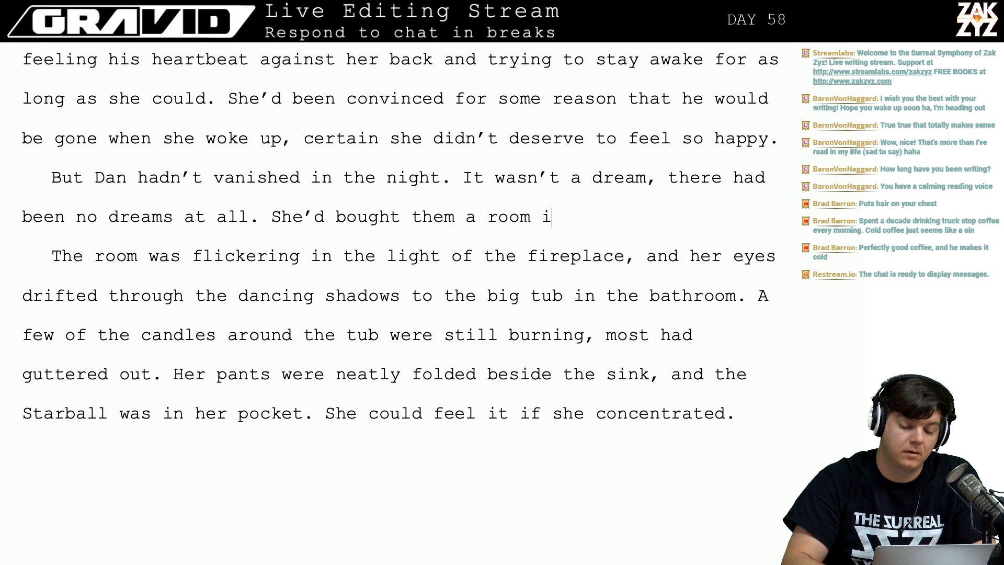
# Continue the sentence about the room she bought them with "in this fancy hotel,".
pyautogui.write('n this fany')
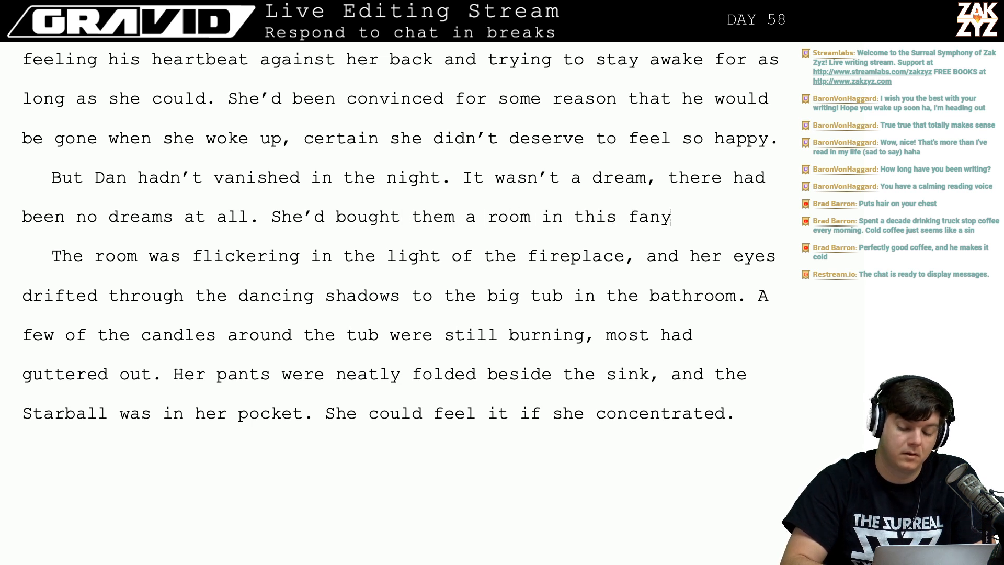
pyautogui.press('BackSpace')
pyautogui.press('BackSpace')
pyautogui.press('BackSpace')
pyautogui.press('BackSpace')
pyautogui.press('BackSpace')
pyautogui.write('fancy,')
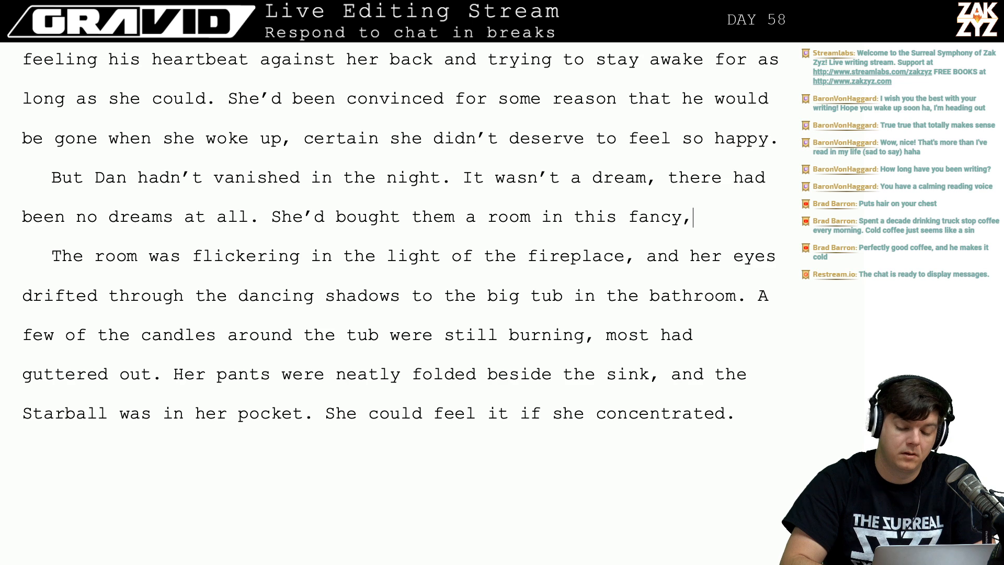
pyautogui.press('BackSpace')
pyautogui.write(' hotel, ')
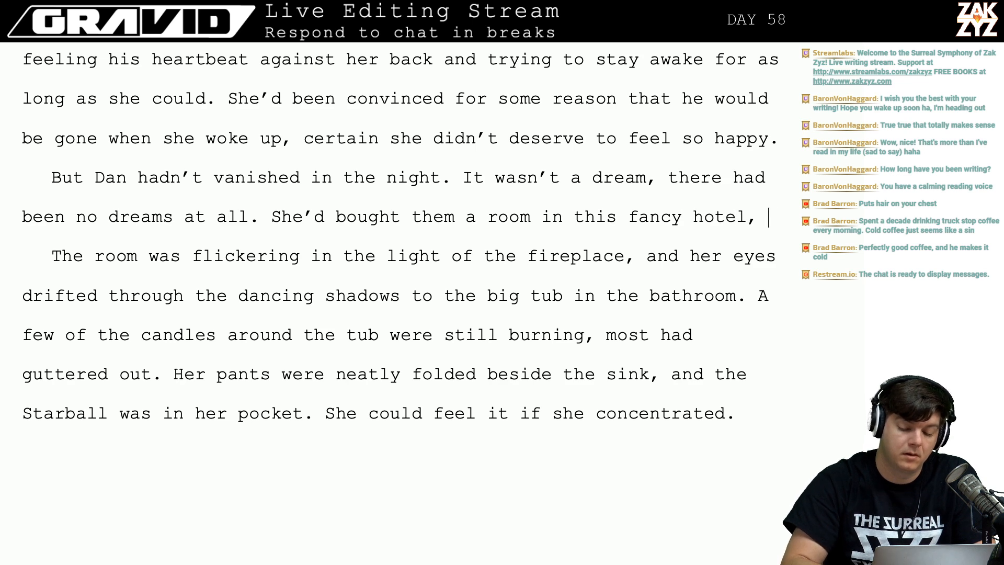
# Extend the fancy hotel sentence with "taken Dan to a".
pyautogui.write('really')
pyautogui.press('BackSpace')
pyautogui.press('BackSpace')
pyautogui.press('BackSpace')
pyautogui.press('BackSpace')
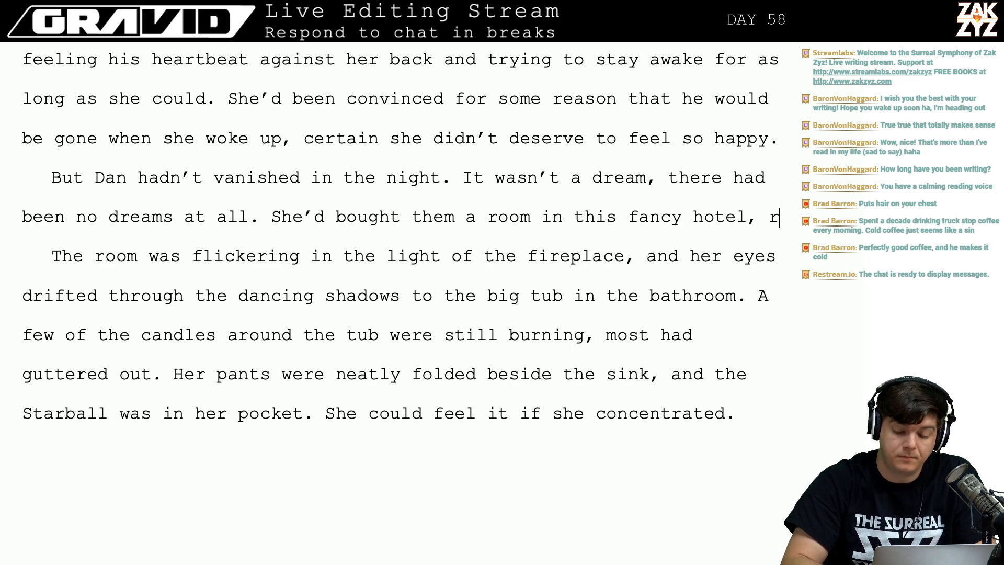
pyautogui.write('taken ')
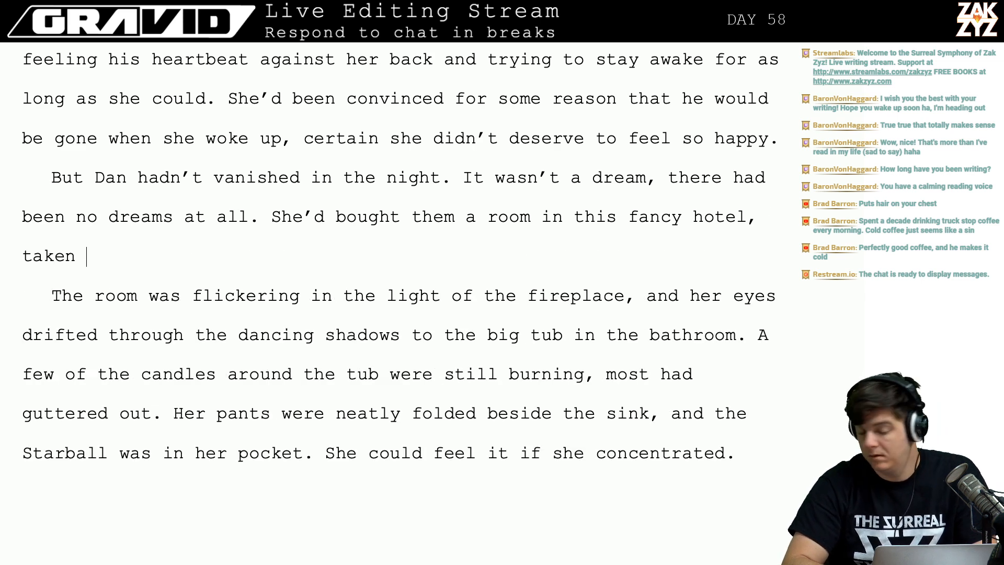
pyautogui.write('Dan to')
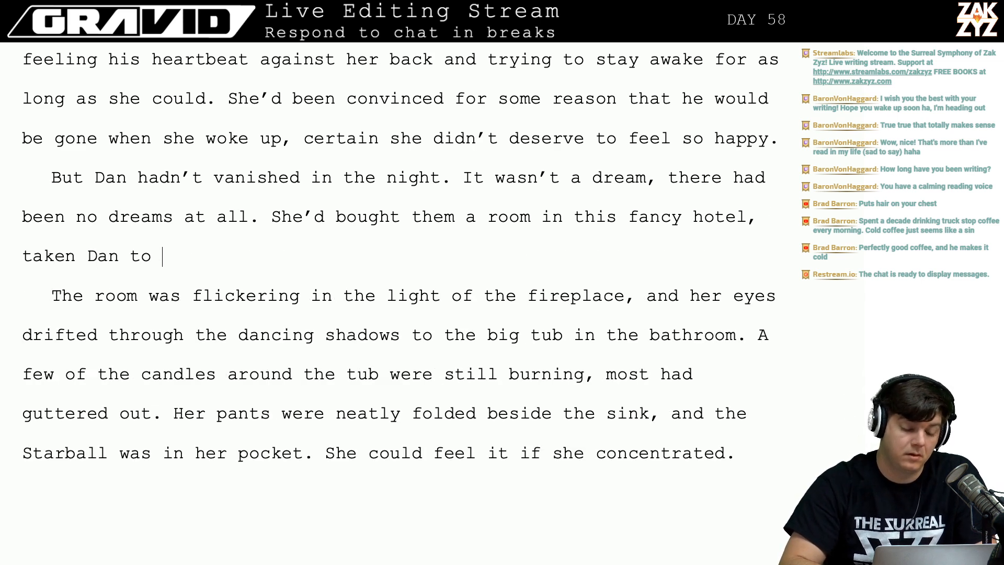
pyautogui.write(' a')
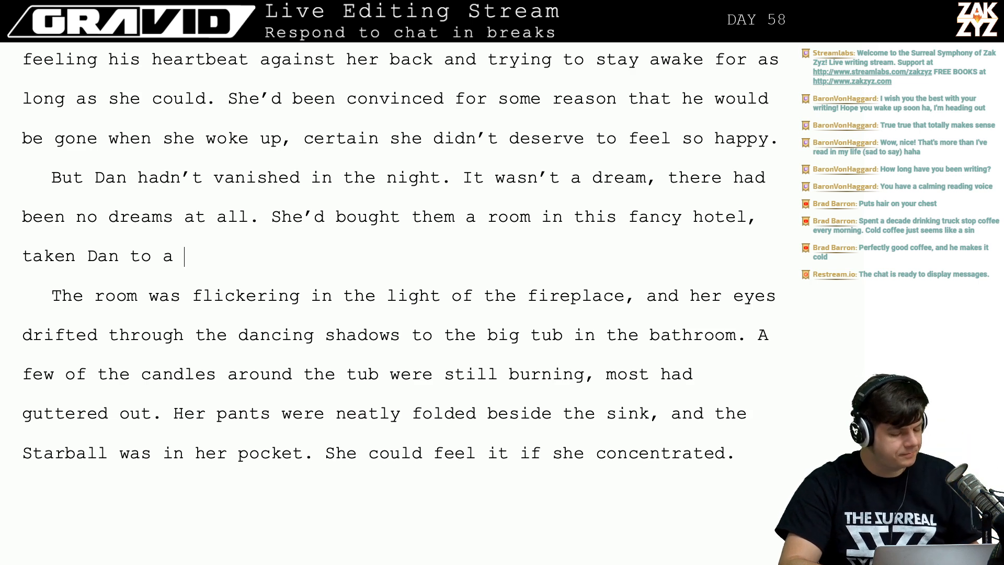
# Switch to Safari, dismiss the certificate message and open the Rabbit Hill Inn website.
pyautogui.hotkey('ctrl', 'Left')
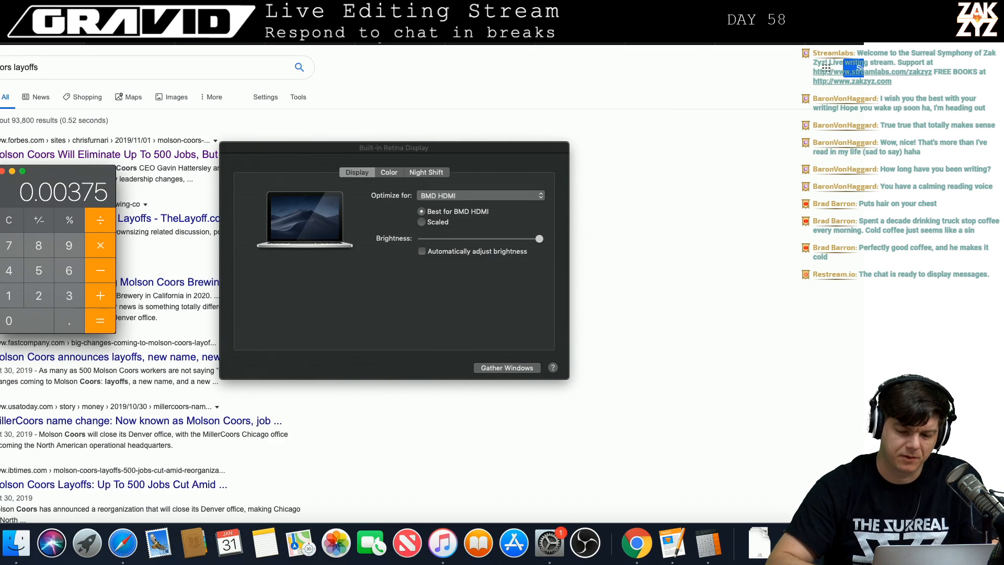
pyautogui.click(386, 22)
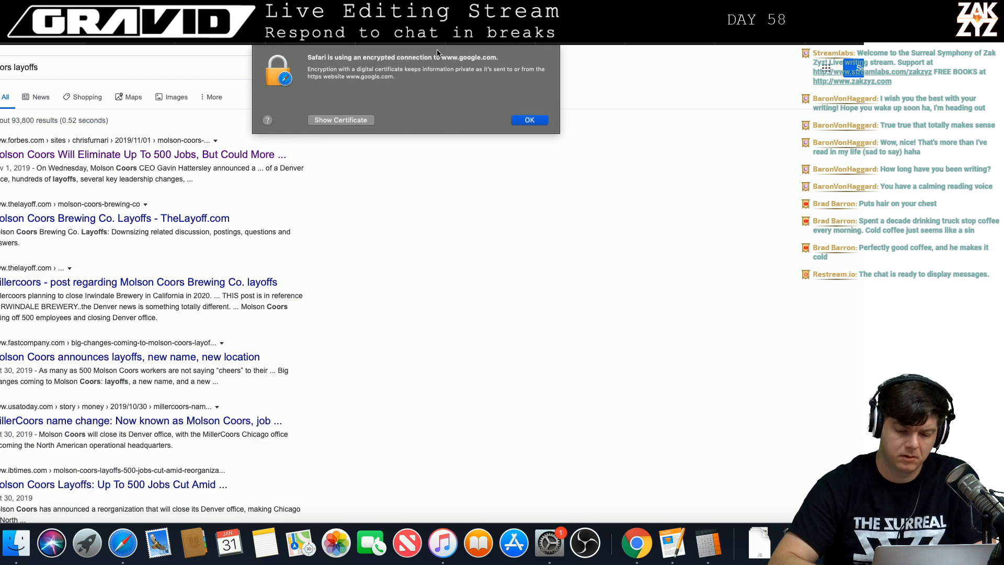
pyautogui.click(529, 120)
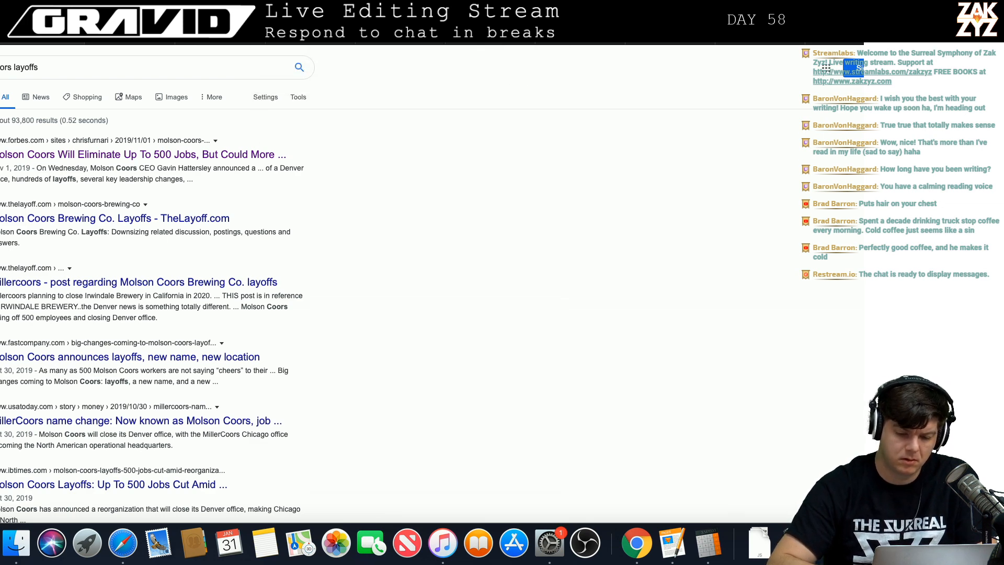
pyautogui.press('super+l')
pyautogui.write('rea')
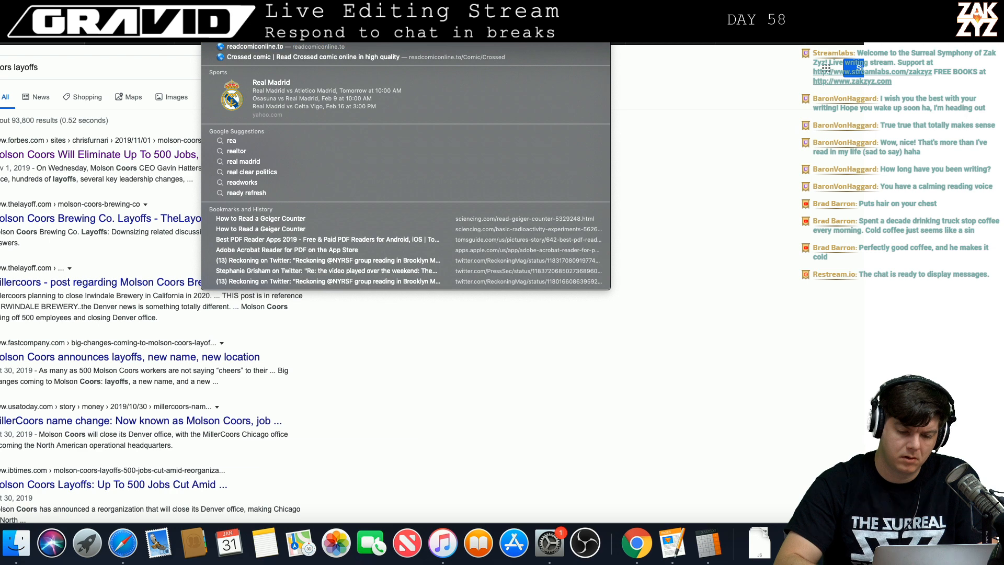
pyautogui.write('bbit h')
pyautogui.press('BackSpace')
pyautogui.press('BackSpace')
pyautogui.press('BackSpace')
pyautogui.press('BackSpace')
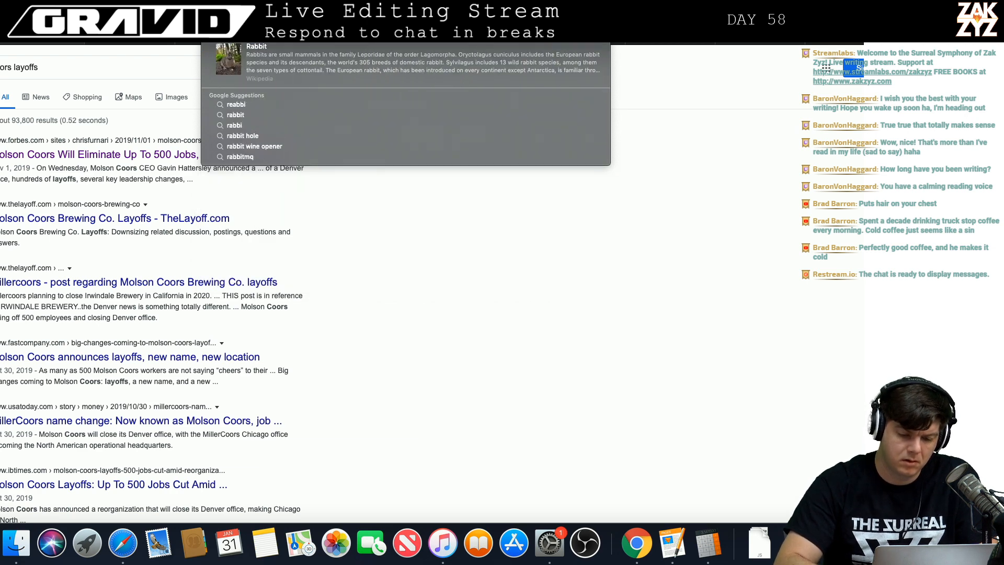
pyautogui.press('BackSpace')
pyautogui.press('BackSpace')
pyautogui.press('BackSpace')
pyautogui.press('BackSpace')
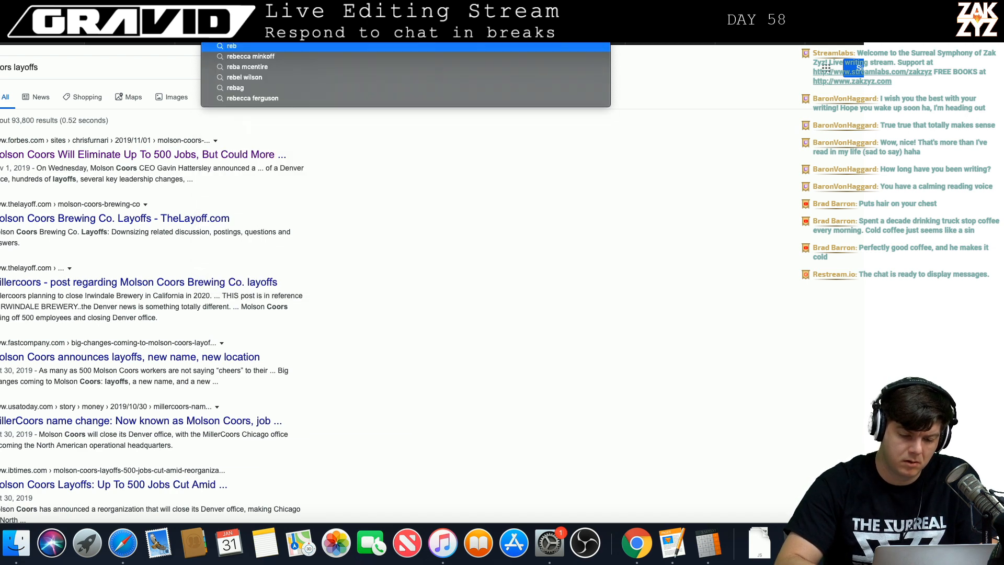
pyautogui.write('abbit hill inn')
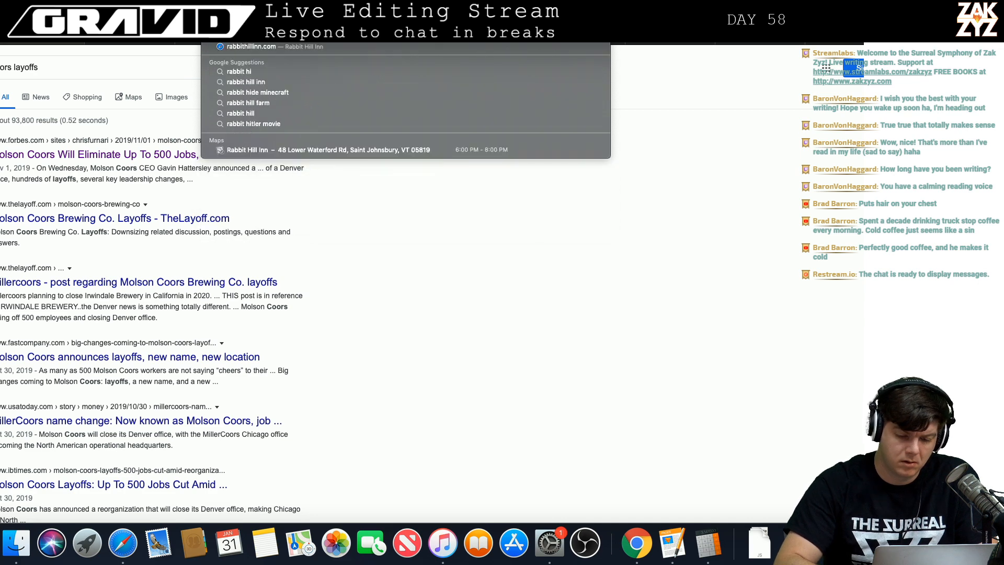
pyautogui.press('Return')
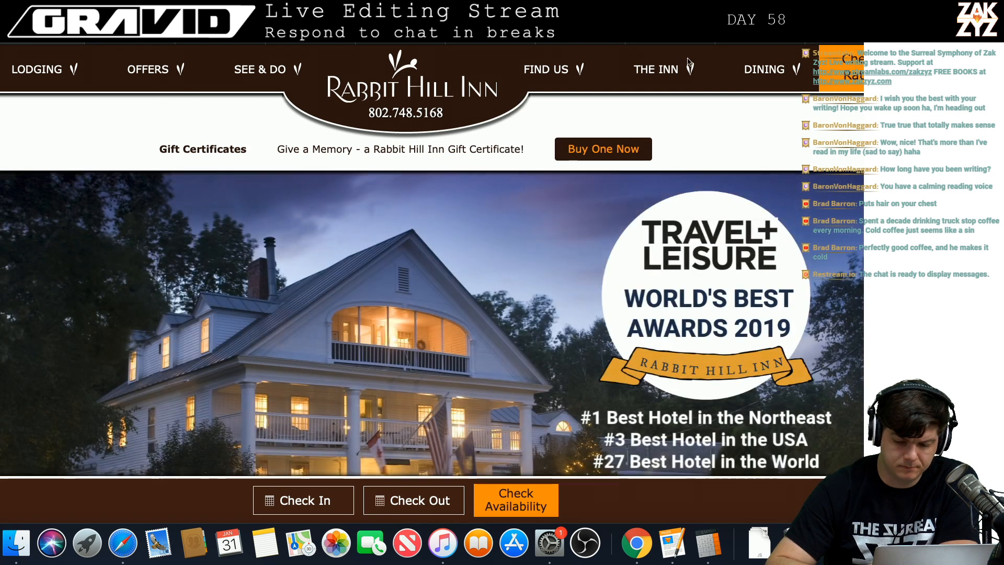
# Open the inn's dining page and read through its descriptions of the breakfasts, dinner menus and dining room.
pyautogui.moveTo(761, 78)
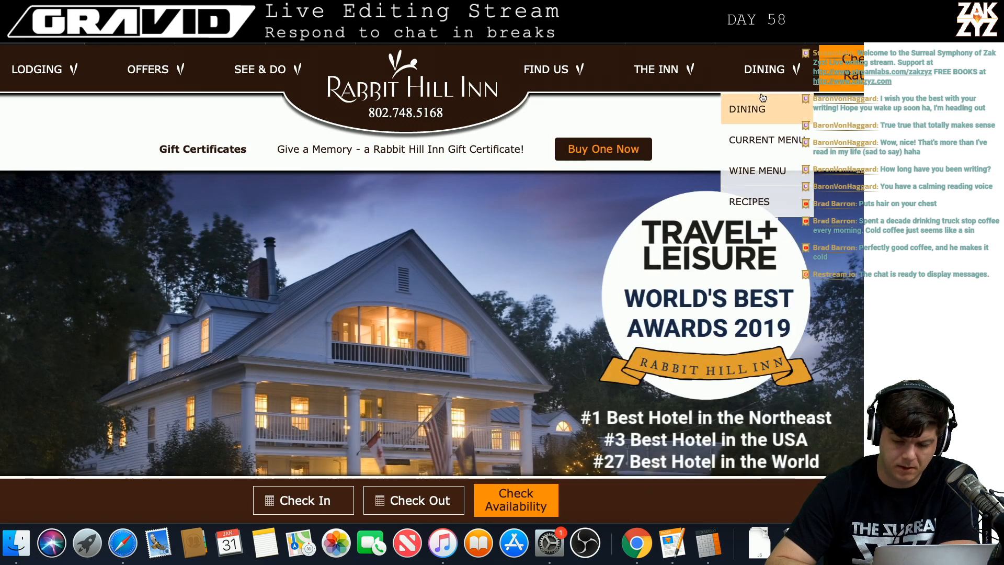
pyautogui.click(748, 108)
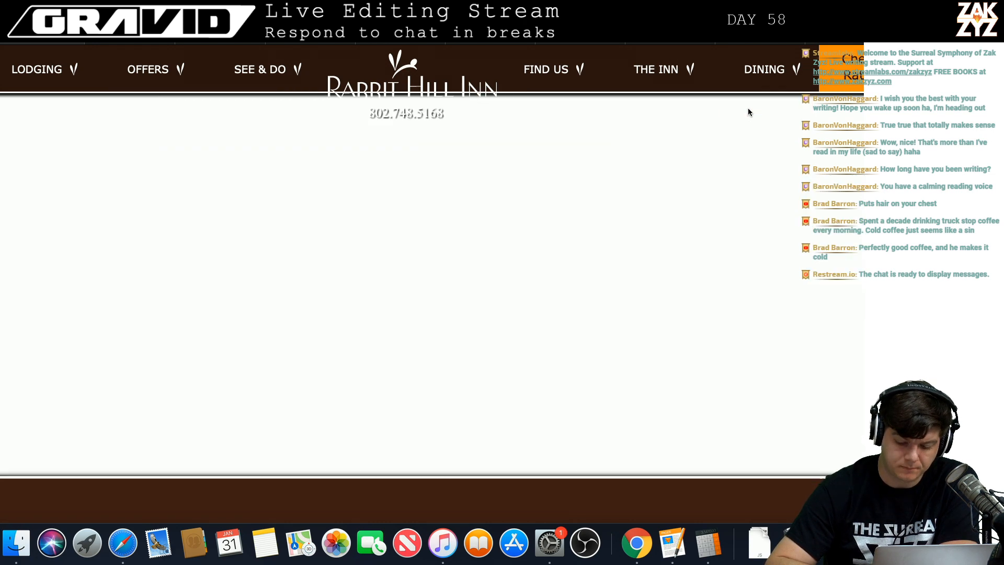
pyautogui.scroll(-10, 664, 260)
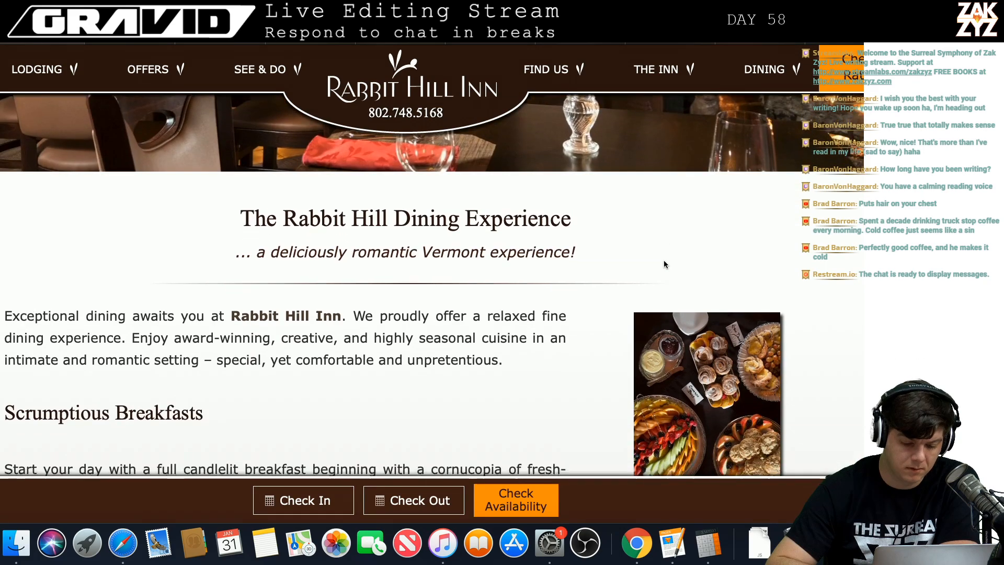
pyautogui.scroll(-15, 665, 263)
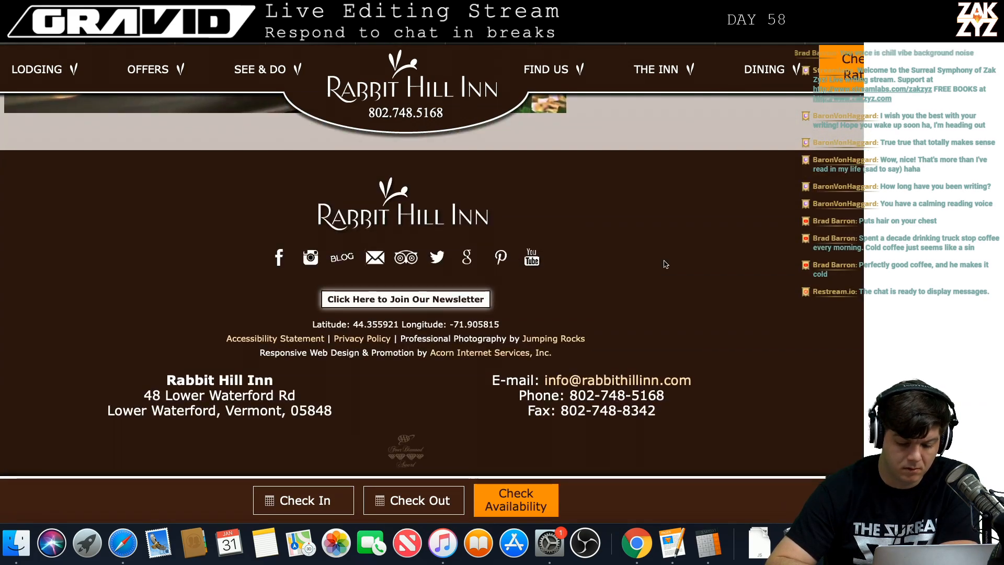
pyautogui.scroll(10, 665, 264)
pyautogui.scroll(6, 665, 264)
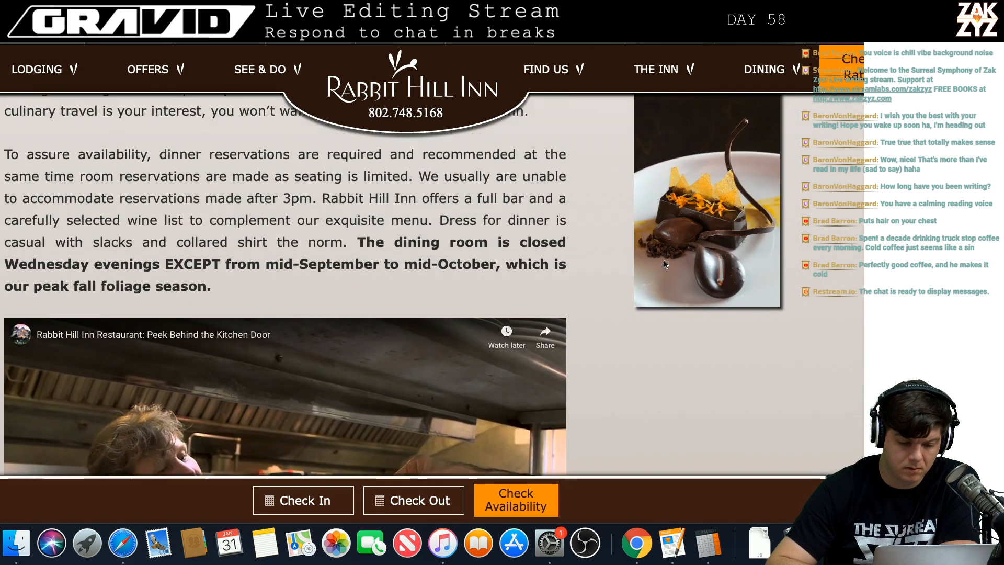
pyautogui.scroll(2, 665, 264)
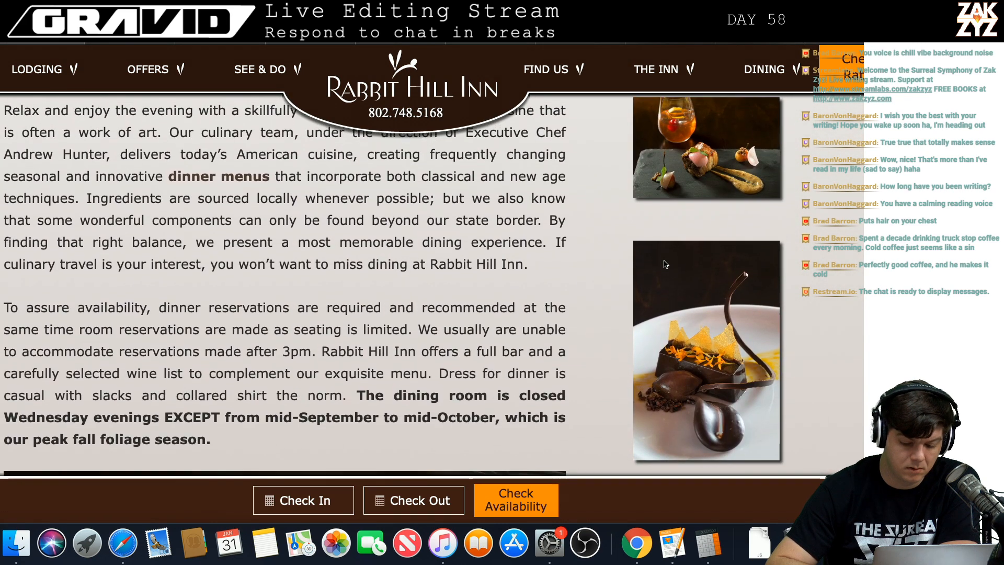
pyautogui.scroll(1, 665, 264)
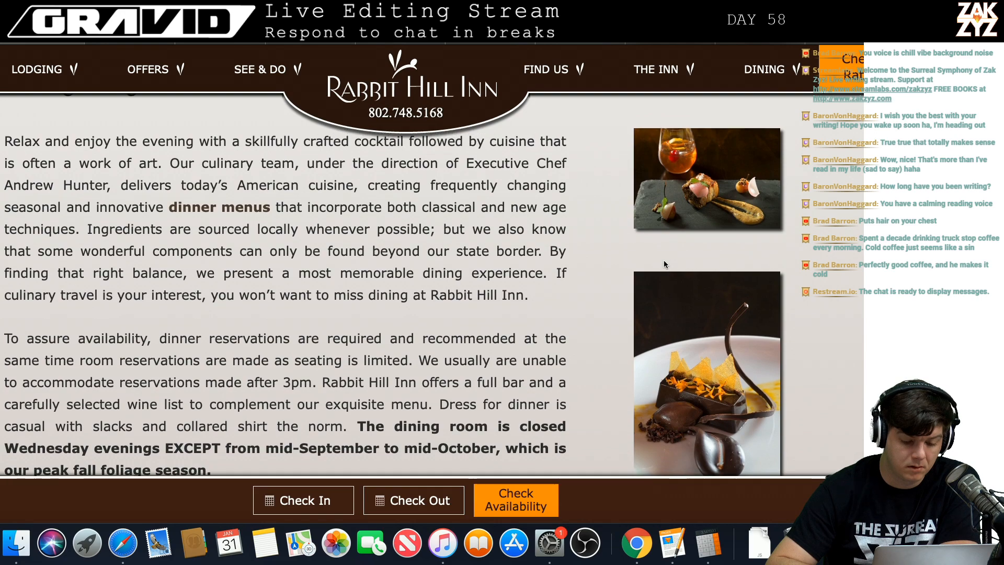
pyautogui.scroll(10, 665, 265)
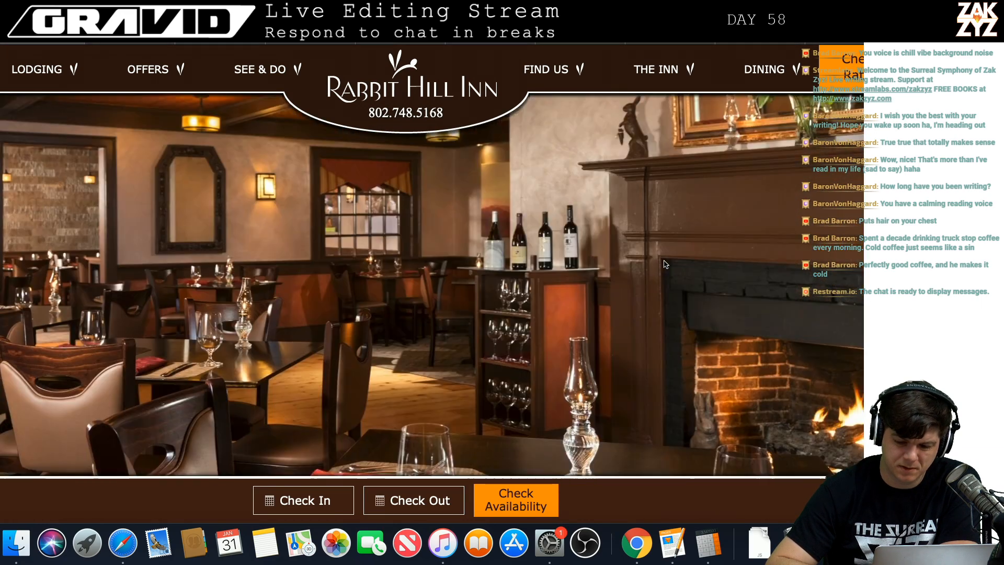
pyautogui.scroll(2, 665, 264)
pyautogui.moveTo(769, 73)
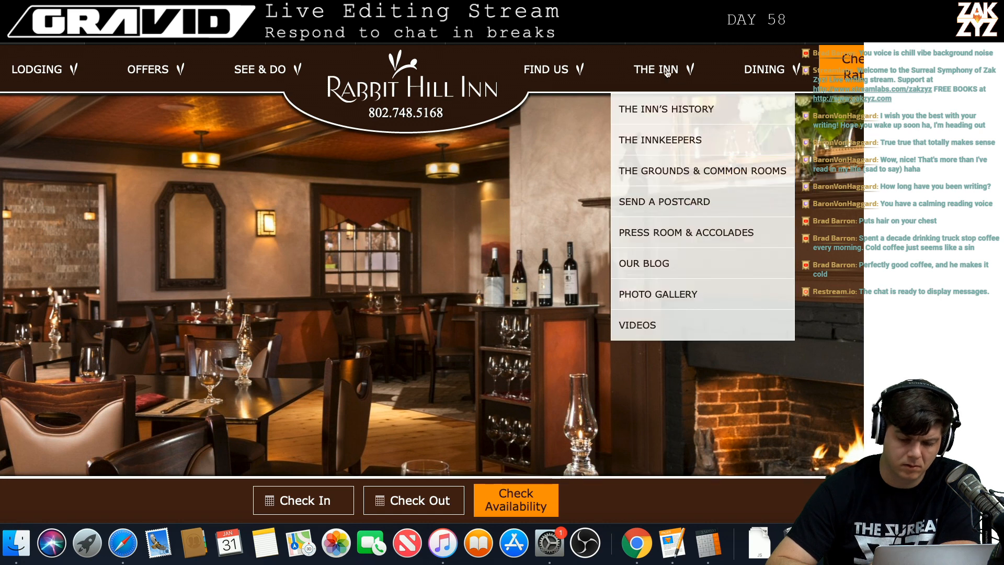
# Search the web for "rabbit hill in restaurant michelin star".
pyautogui.click(406, 22)
pyautogui.write('rabbit ')
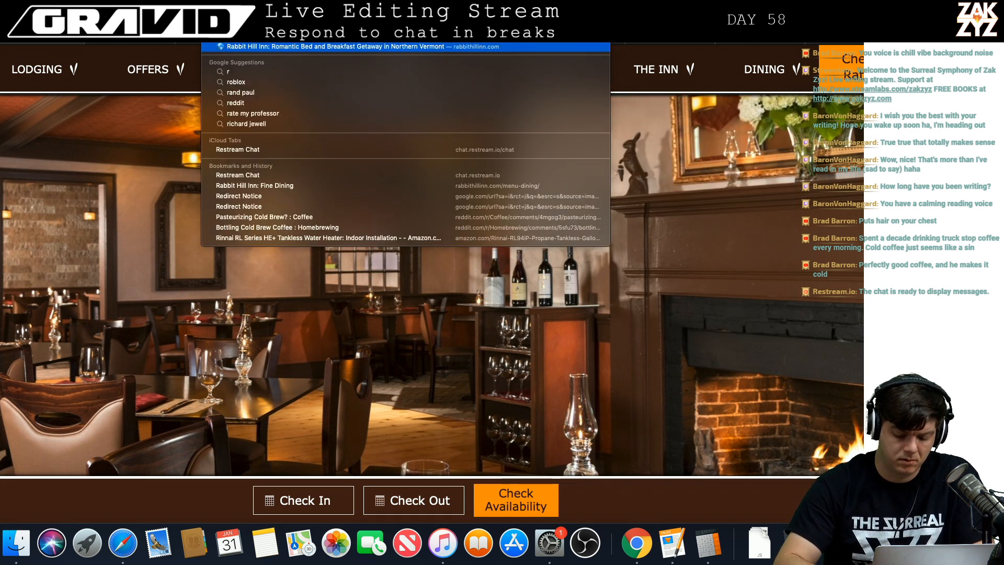
pyautogui.write('hill in reasta')
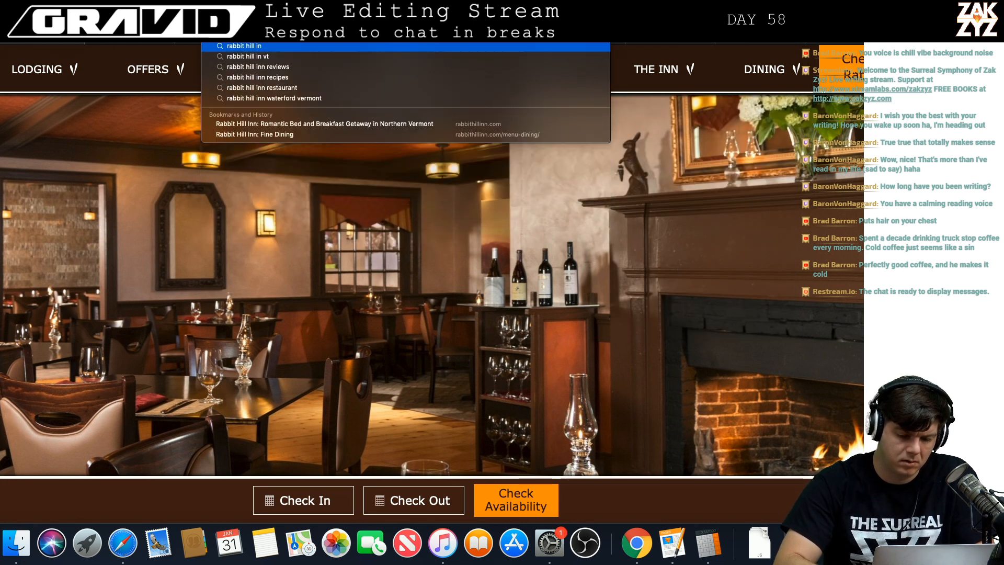
pyautogui.press('BackSpace')
pyautogui.press('BackSpace')
pyautogui.press('BackSpace')
pyautogui.press('BackSpace')
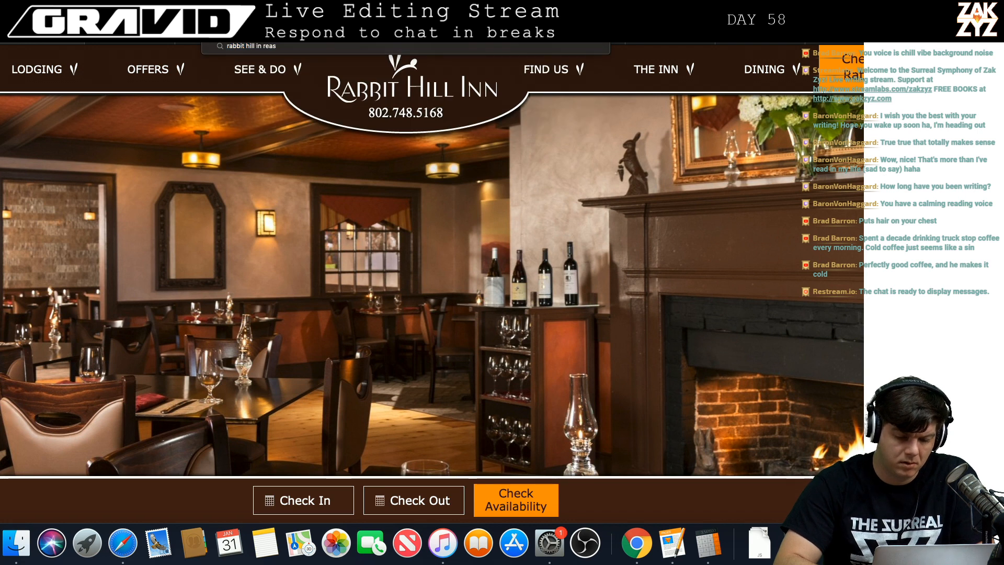
pyautogui.write('star')
pyautogui.press('BackSpace')
pyautogui.write('ur')
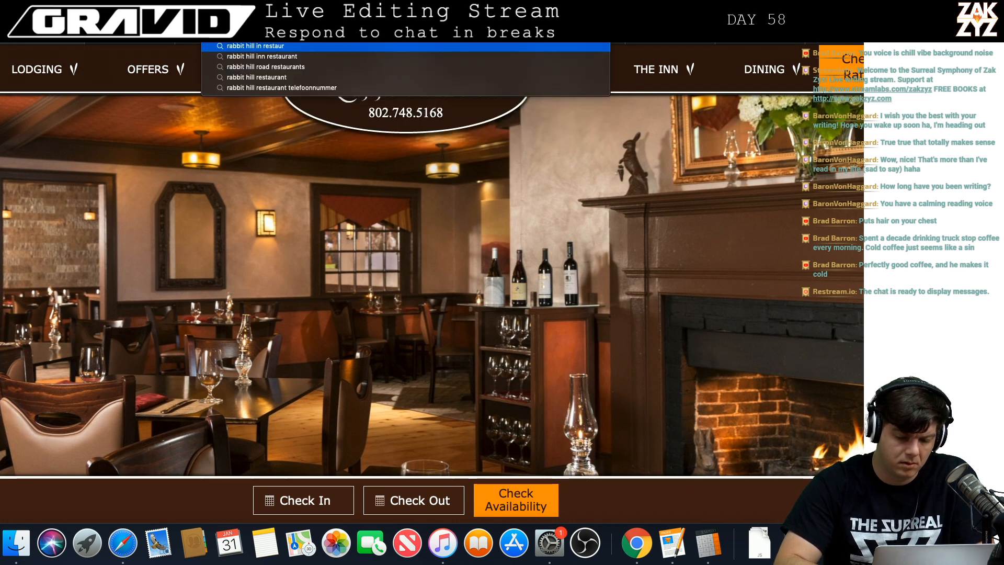
pyautogui.write('ant miche')
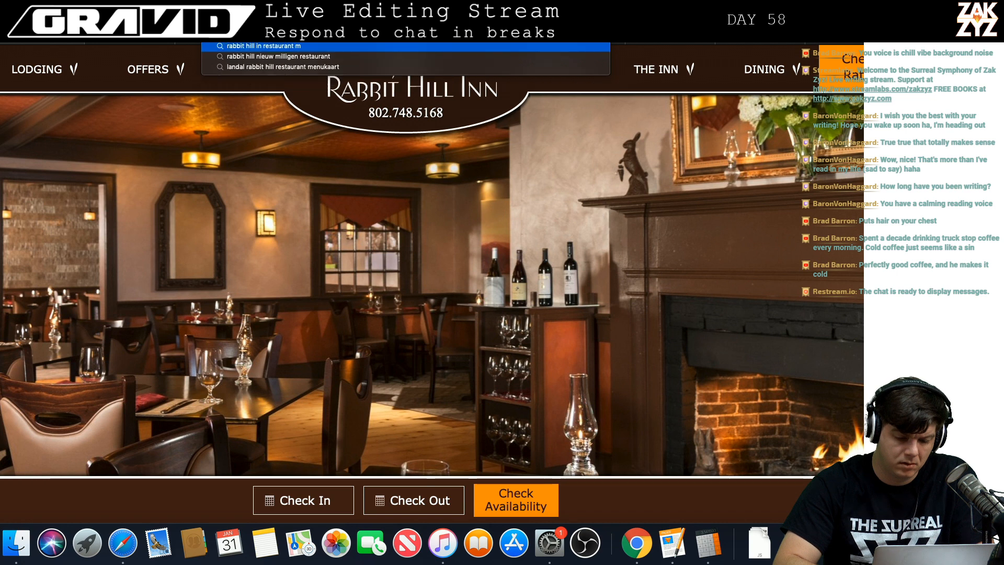
pyautogui.write('lin star')
pyautogui.press('Return')
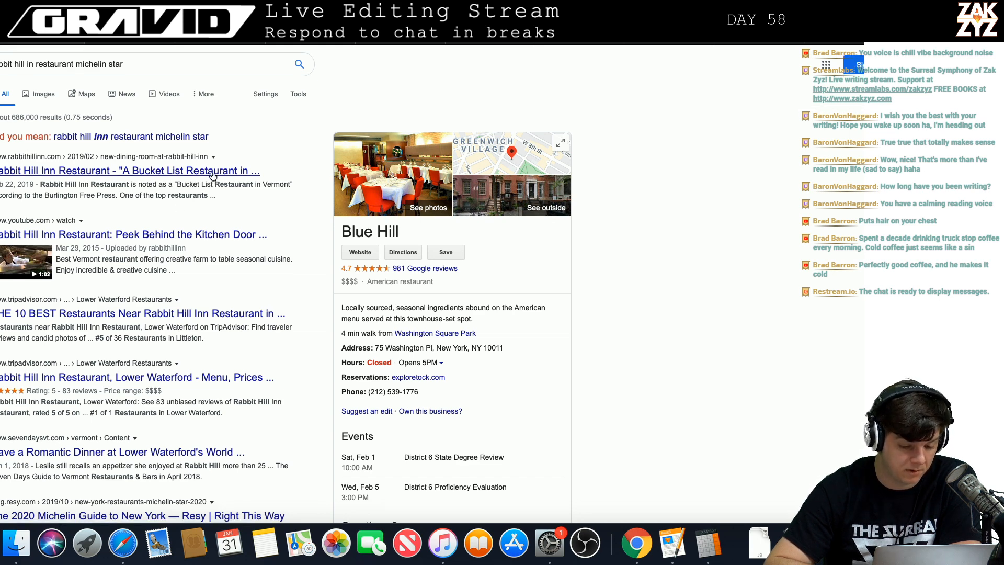
# Open the Tripadvisor result for Rabbit Hill Inn Restaurant and look over its photos, ratings and guest reviews.
pyautogui.scroll(-2, 213, 175)
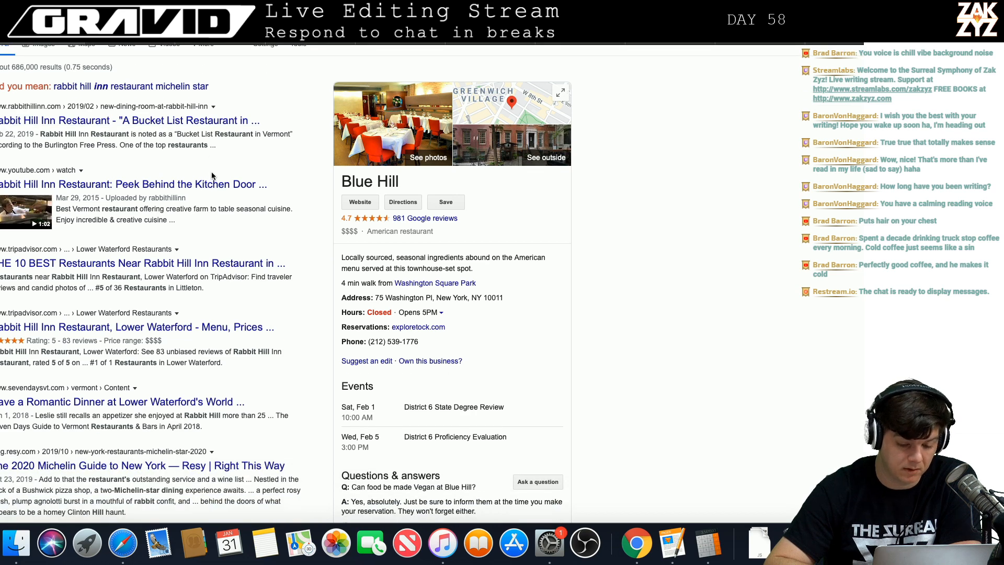
pyautogui.scroll(-2, 212, 175)
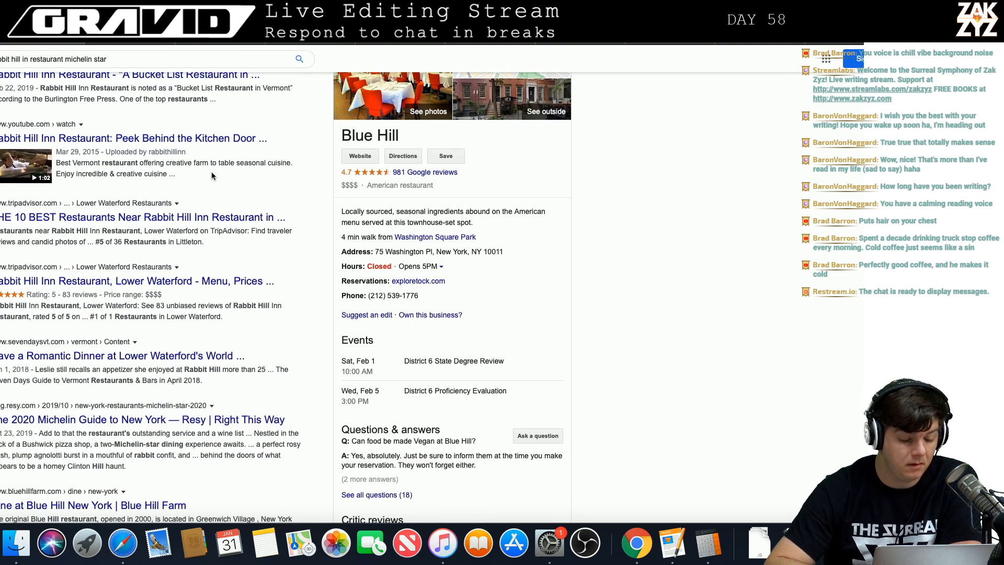
pyautogui.click(183, 283)
pyautogui.scroll(-1, 247, 271)
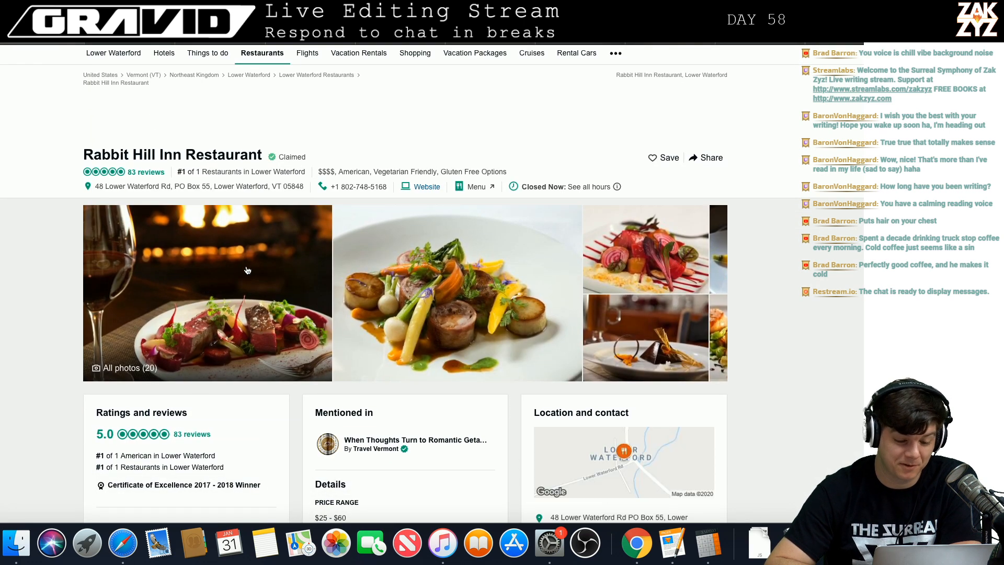
pyautogui.scroll(-1, 248, 271)
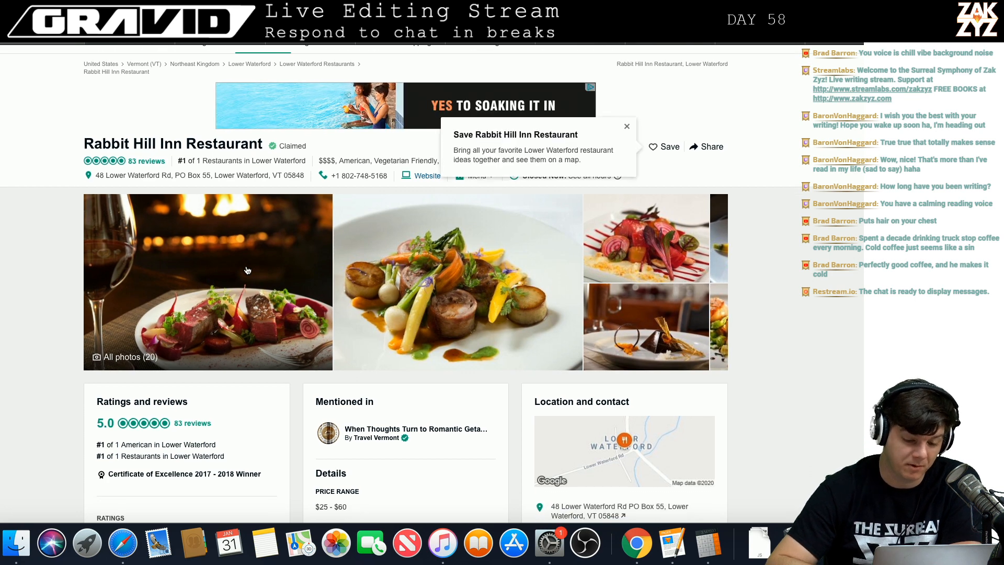
pyautogui.scroll(-1, 248, 270)
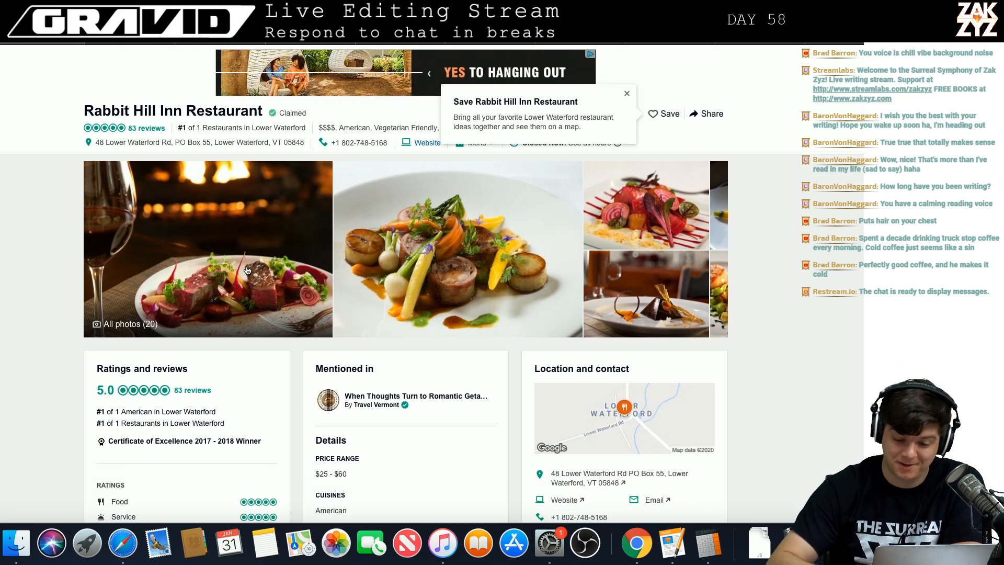
pyautogui.scroll(-3, 248, 270)
pyautogui.scroll(-12, 248, 270)
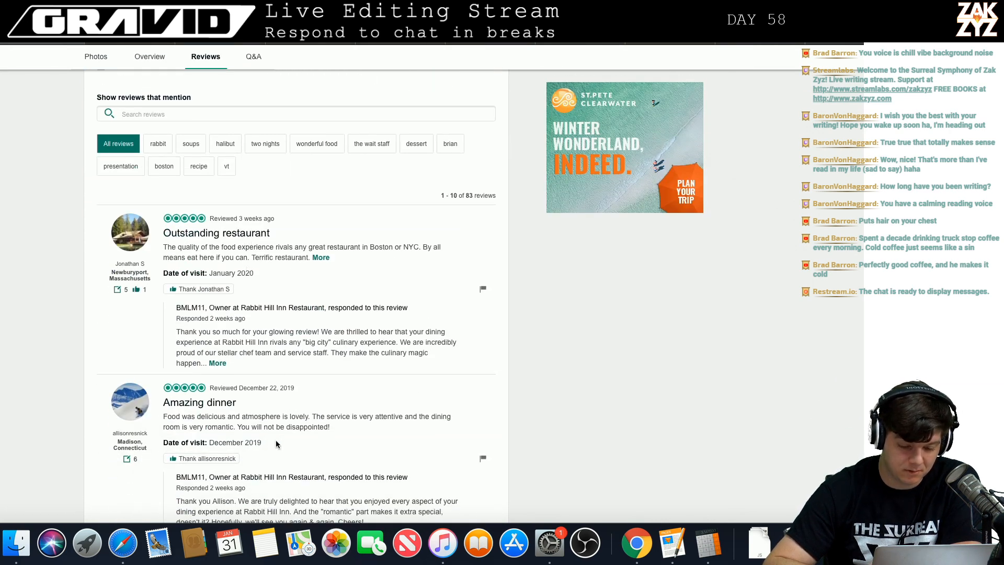
pyautogui.scroll(-20, 371, 382)
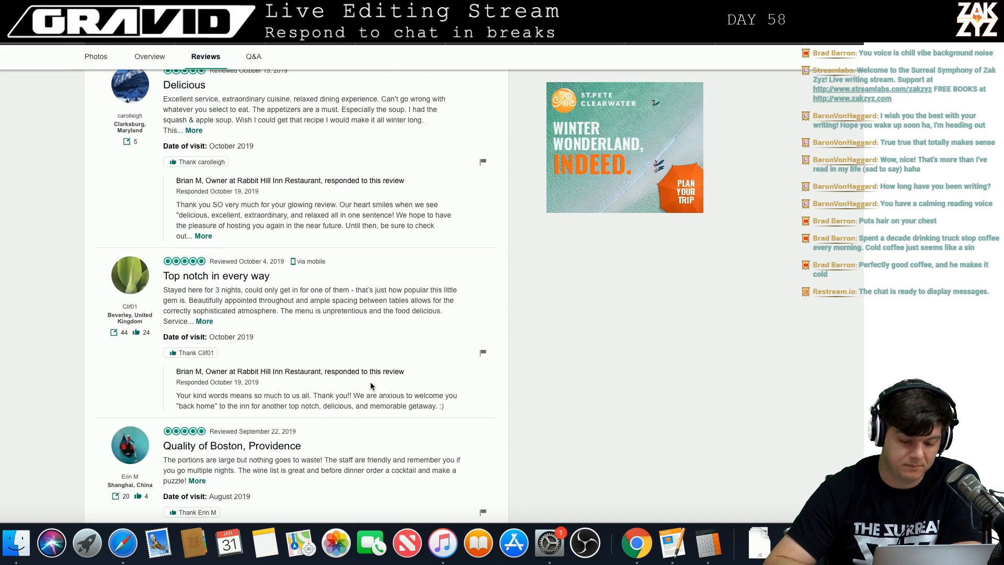
pyautogui.scroll(20, 370, 385)
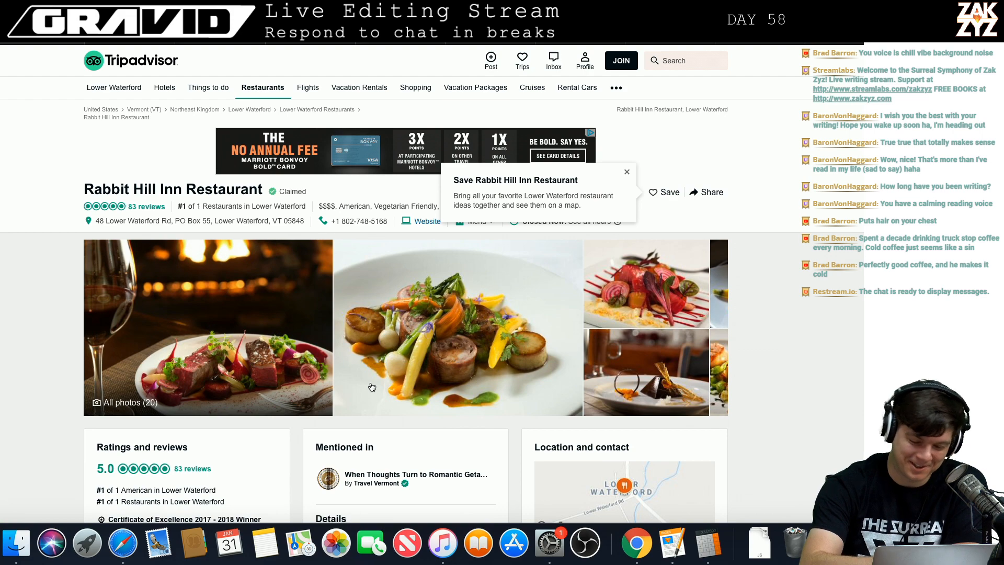
# Switch back to the Gravid manuscript and delete the unfinished sentence "She’d bought them a room in this fancy hotel, taken Dan to a".
pyautogui.press('super+Tab')
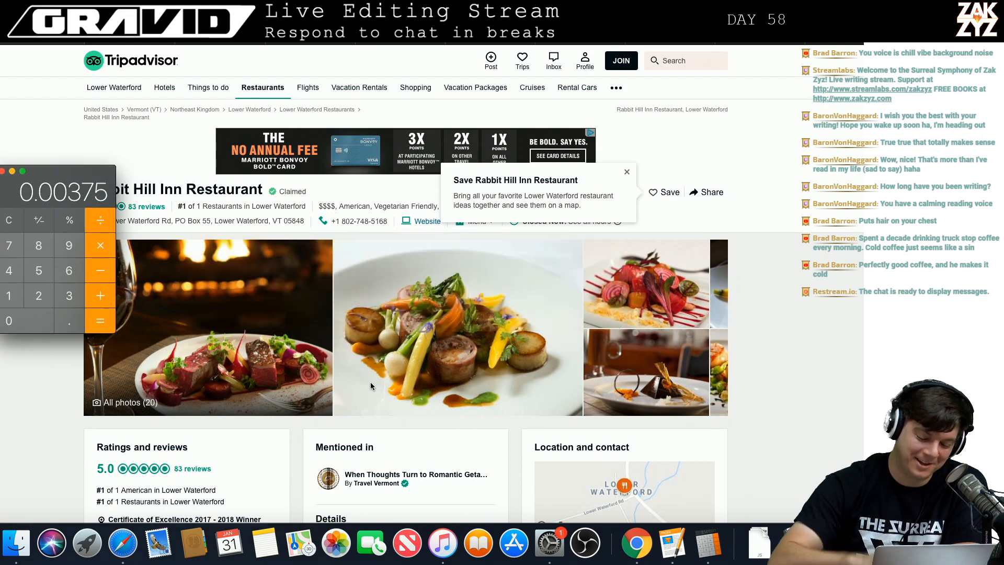
pyautogui.click(672, 544)
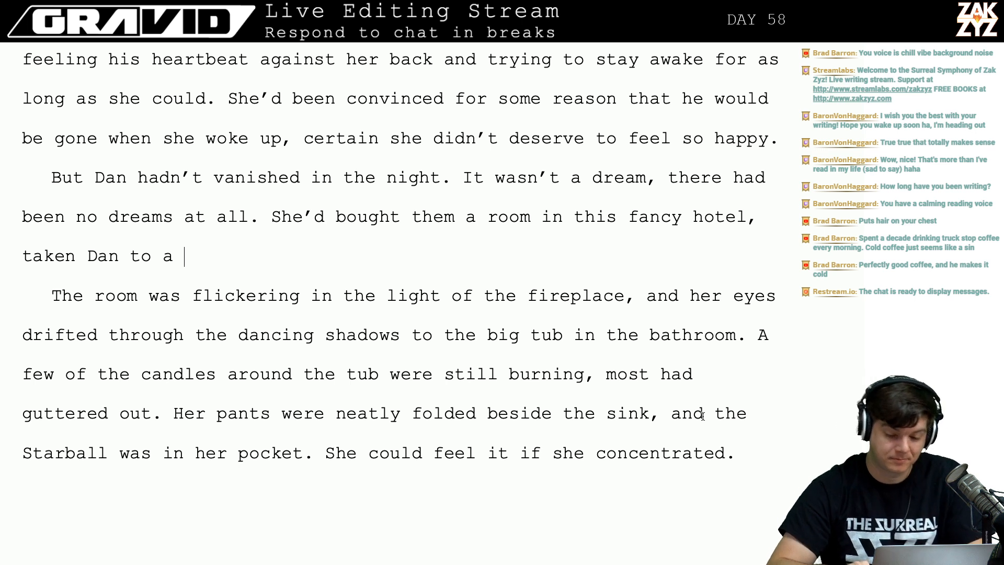
pyautogui.press('BackSpace')
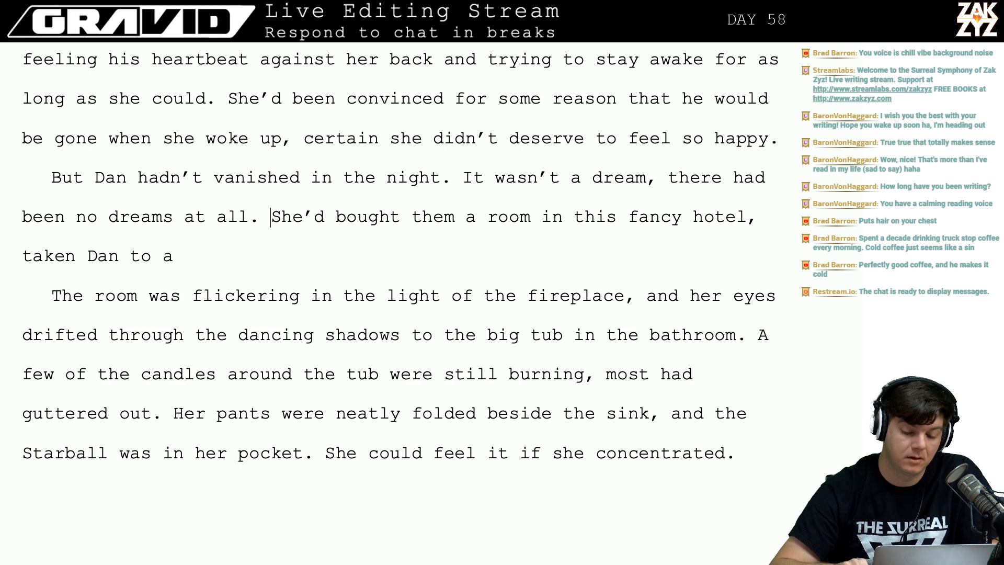
pyautogui.hotkey('shift', 'Down')
pyautogui.press('BackSpace')
pyautogui.press('Return')
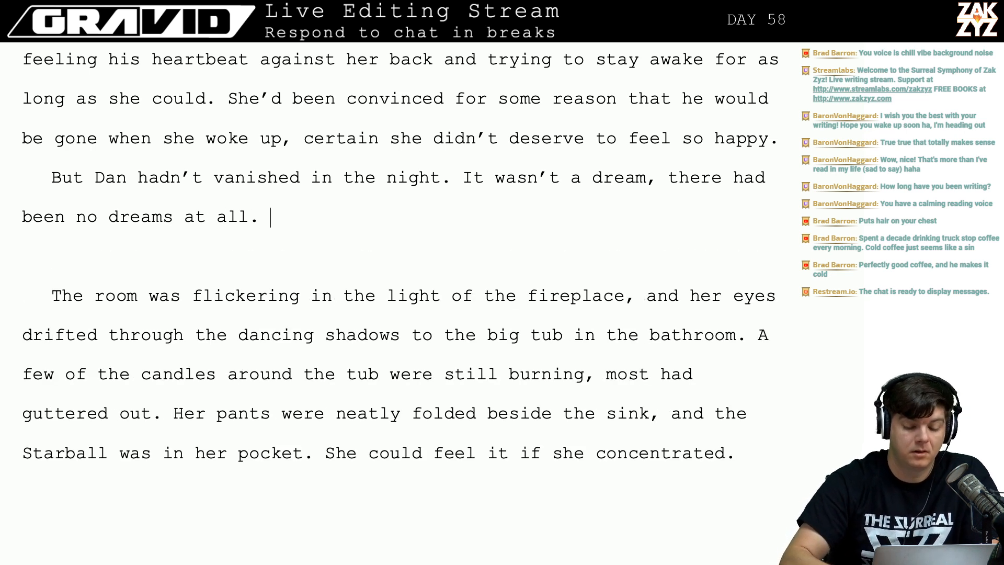
# Start a new sentence after "there had been no dreams at all." with "She really had brought Dan to a".
pyautogui.write('She reall')
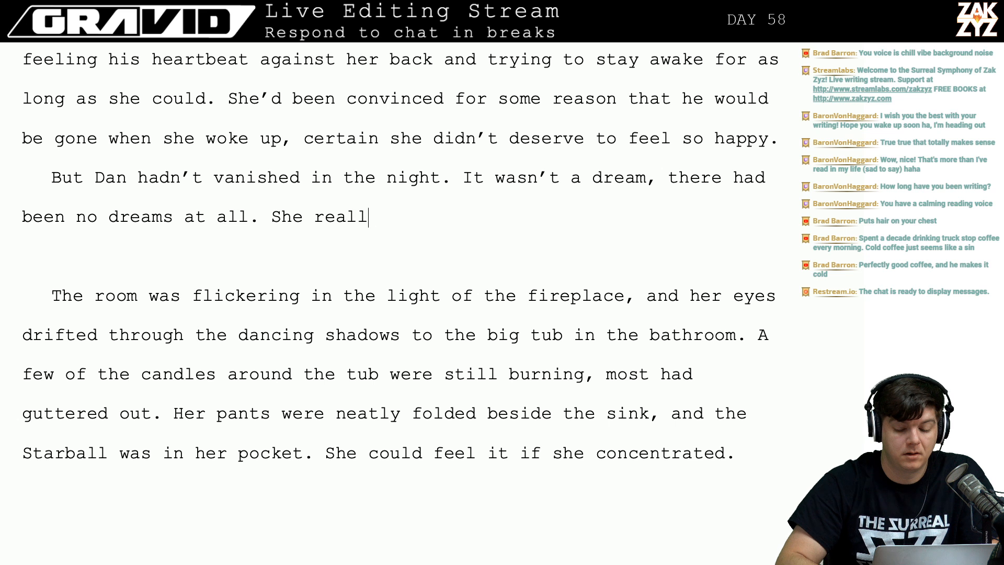
pyautogui.write('y had brought dan to')
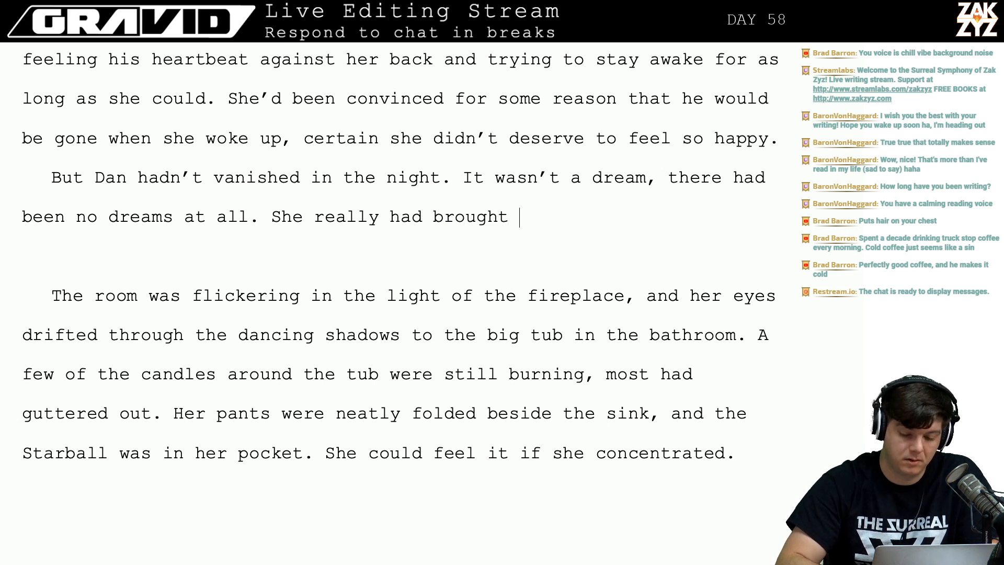
pyautogui.press('BackSpace')
pyautogui.press('BackSpace')
pyautogui.press('BackSpace')
pyautogui.press('BackSpace')
pyautogui.press('BackSpace')
pyautogui.press('BackSpace')
pyautogui.press('BackSpace')
pyautogui.press('BackSpace')
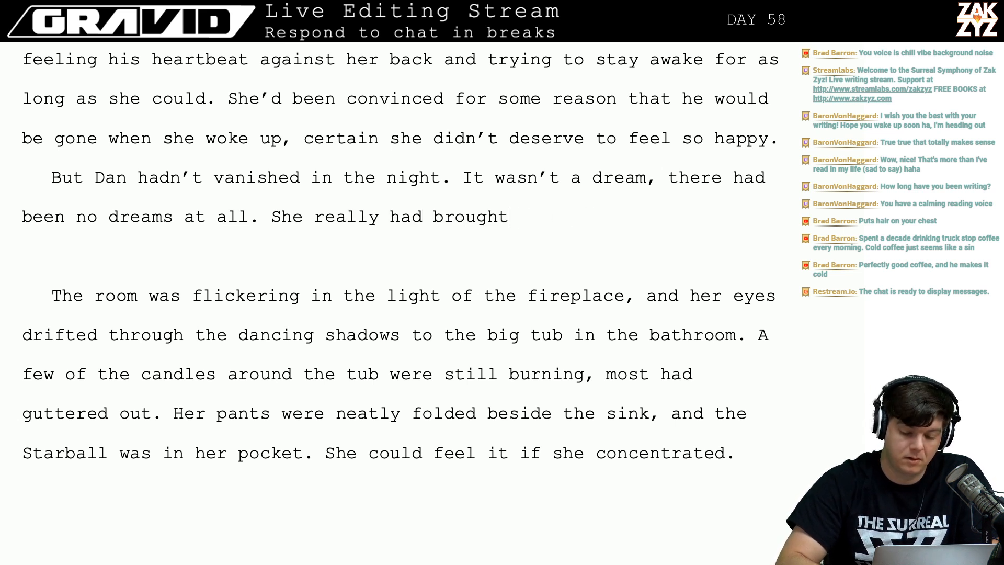
pyautogui.write('Dan to a')
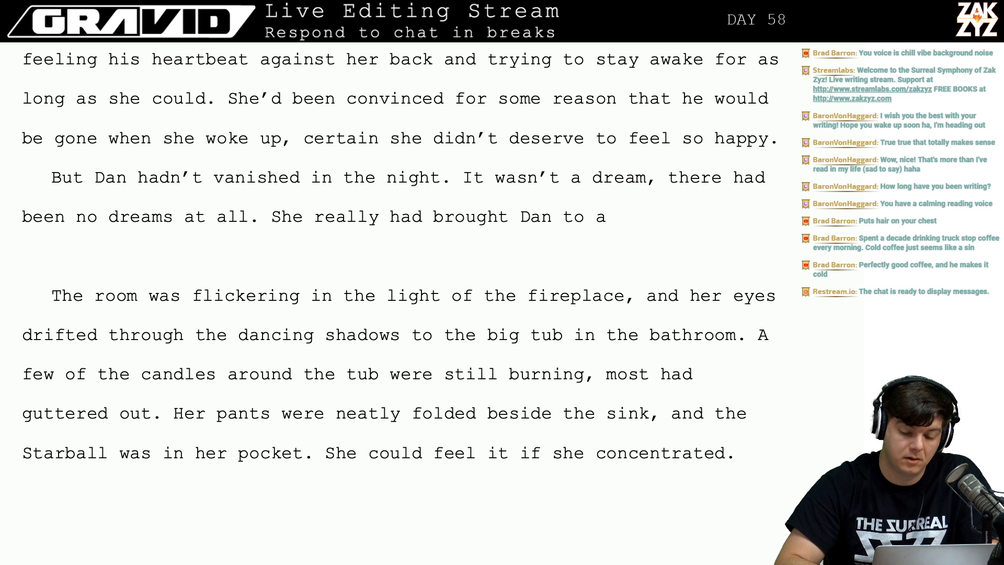
# Delete the unfinished sentence "She really had brought Dan to a".
pyautogui.press('BackSpace')
pyautogui.press('BackSpace')
pyautogui.press('BackSpace')
pyautogui.press('BackSpace')
pyautogui.press('BackSpace')
pyautogui.press('BackSpace')
pyautogui.press('BackSpace')
pyautogui.press('BackSpace')
pyautogui.press('BackSpace')
pyautogui.press('BackSpace')
pyautogui.press('BackSpace')
pyautogui.press('BackSpace')
pyautogui.press('BackSpace')
pyautogui.press('BackSpace')
pyautogui.press('BackSpace')
pyautogui.press('BackSpace')
pyautogui.press('BackSpace')
pyautogui.press('BackSpace')
pyautogui.press('BackSpace')
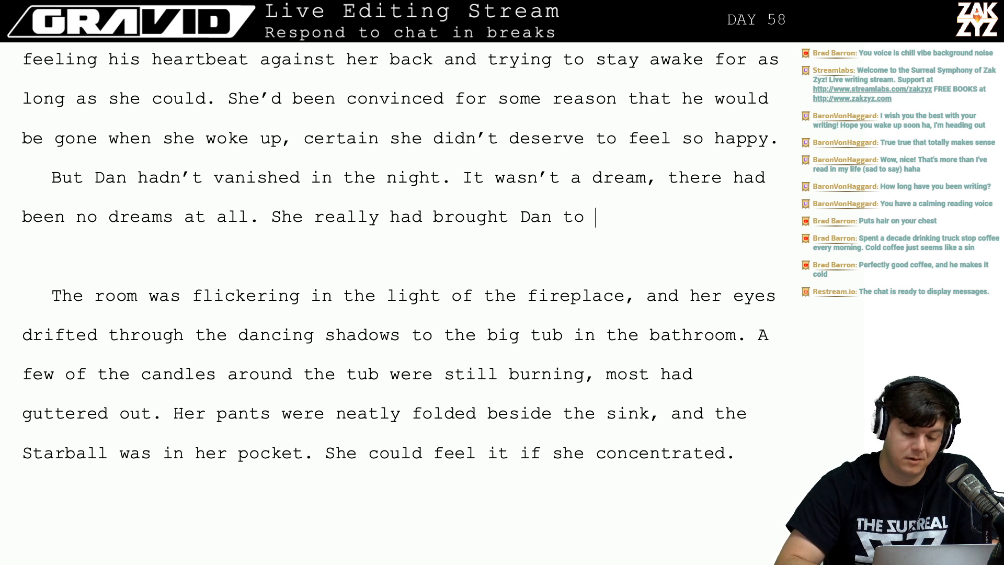
pyautogui.press('BackSpace')
pyautogui.press('BackSpace')
pyautogui.press('BackSpace')
pyautogui.press('BackSpace')
pyautogui.press('BackSpace')
pyautogui.press('BackSpace')
pyautogui.press('BackSpace')
pyautogui.press('BackSpace')
pyautogui.press('BackSpace')
pyautogui.press('BackSpace')
pyautogui.press('BackSpace')
pyautogui.press('BackSpace')
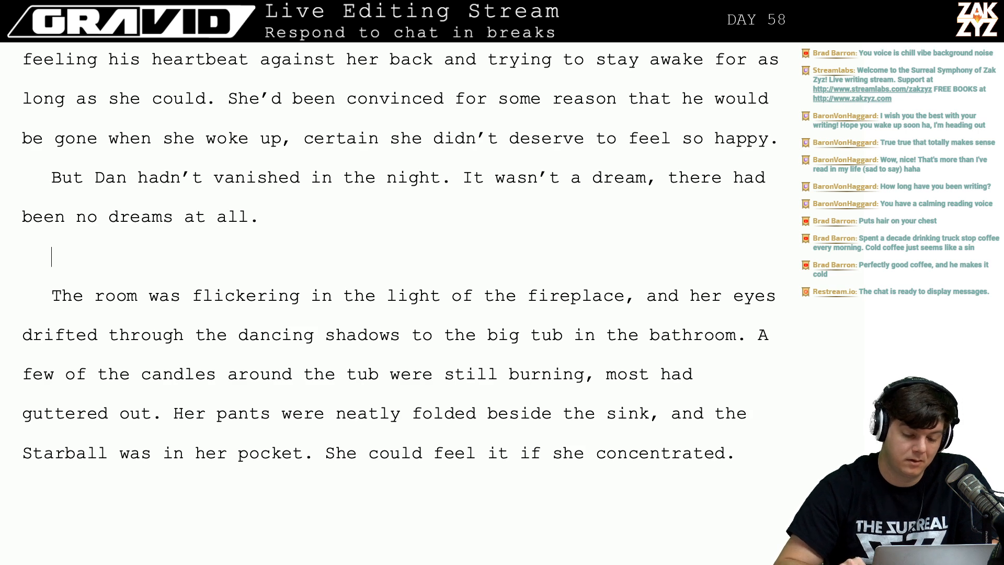
# Remove the empty line above "The room was flickering" and place the cursor before "few of the candles".
pyautogui.press('BackSpace')
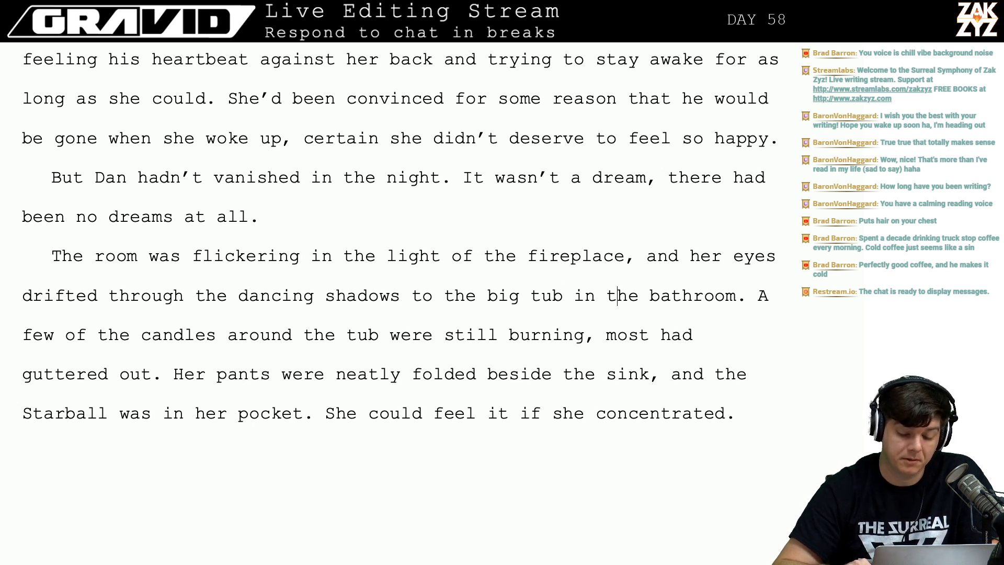
pyautogui.press('Right')
pyautogui.press('Right')
pyautogui.press('Right')
pyautogui.press('Right')
pyautogui.press('Left')
pyautogui.press('Left')
pyautogui.press('Left')
pyautogui.press('Left')
pyautogui.press('Left')
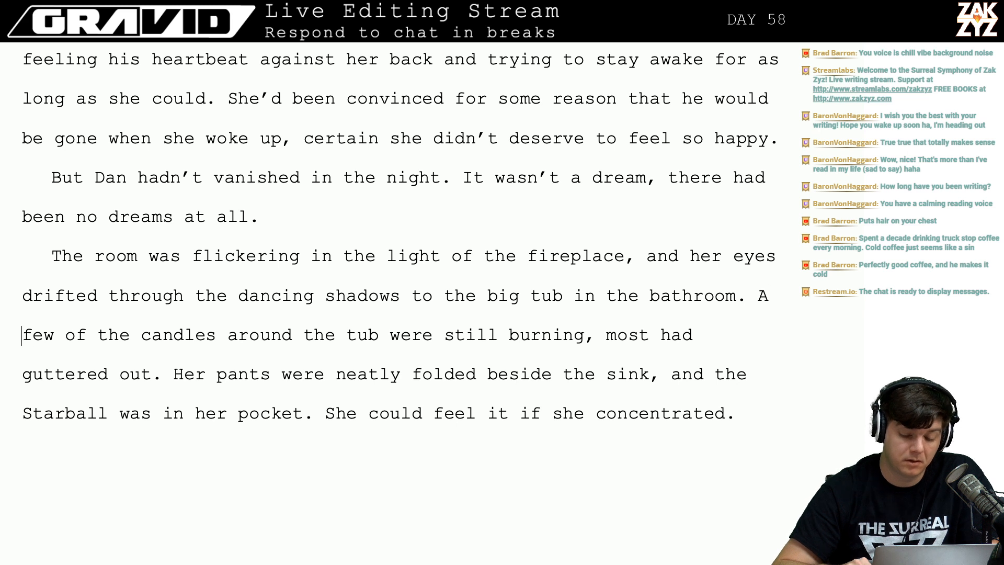
# Reread the revised paragraph from "few of the candles around the tub" through its last line, "She could feel it if she concentrated.".
pyautogui.press('Right')
pyautogui.press('Right')
pyautogui.press('Right')
pyautogui.press('Right')
pyautogui.press('Right')
pyautogui.press('Right')
pyautogui.press('Right')
pyautogui.press('Right')
pyautogui.press('Right')
pyautogui.press('Right')
pyautogui.press('Right')
pyautogui.press('Right')
pyautogui.press('Right')
pyautogui.press('Right')
pyautogui.press('Right')
pyautogui.press('Right')
pyautogui.press('Right')
pyautogui.press('Right')
pyautogui.press('Right')
pyautogui.press('Right')
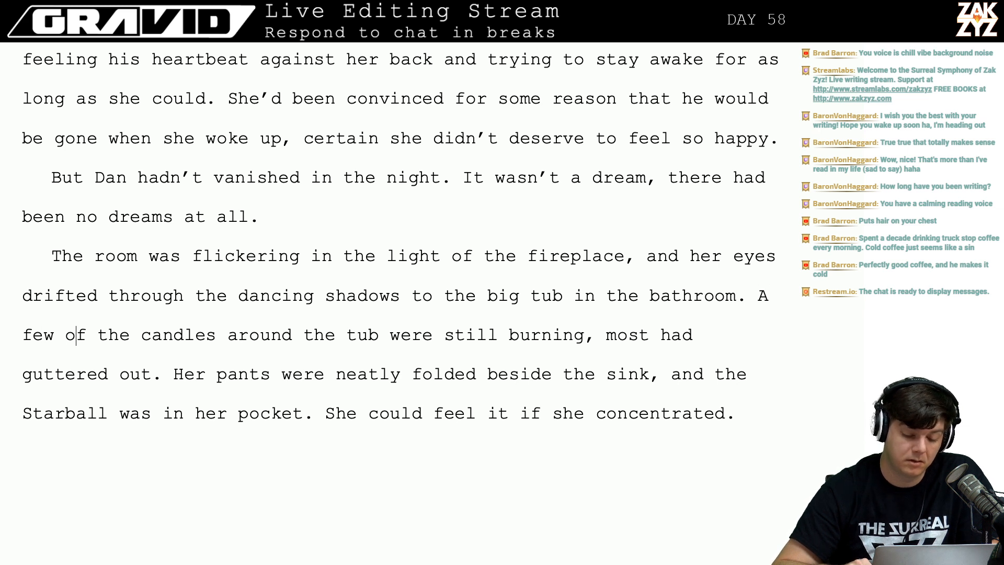
pyautogui.press('Right')
pyautogui.press('Right')
pyautogui.press('Right')
pyautogui.press('Right')
pyautogui.press('Right')
pyautogui.press('Right')
pyautogui.press('Right')
pyautogui.press('Right')
pyautogui.press('Right')
pyautogui.press('Right')
pyautogui.press('Right')
pyautogui.press('Right')
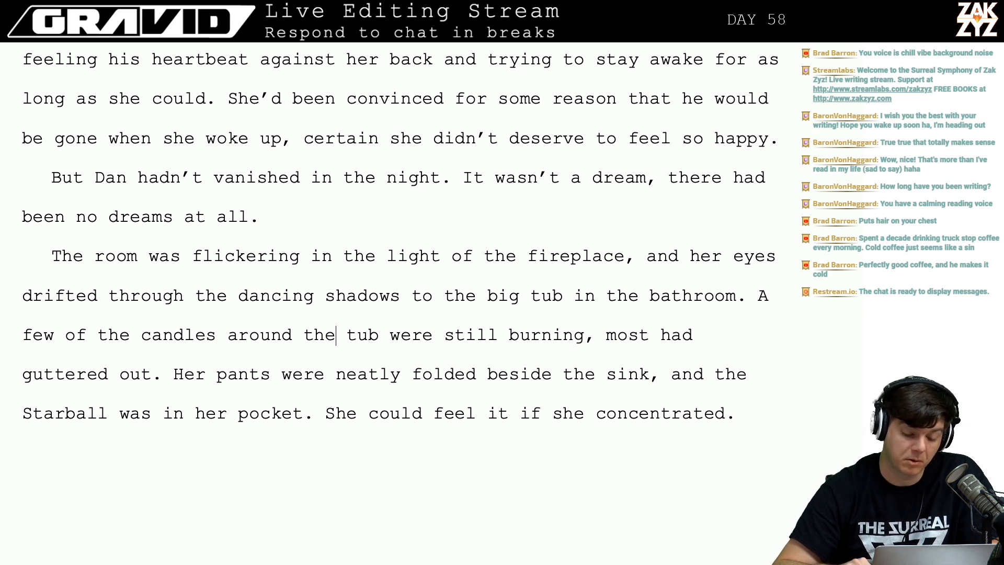
pyautogui.press('Down')
pyautogui.press('Left')
pyautogui.press('Left')
pyautogui.press('Left')
pyautogui.press('Left')
pyautogui.press('Left')
pyautogui.press('Left')
pyautogui.press('Left')
pyautogui.press('Left')
pyautogui.press('Left')
pyautogui.press('Left')
pyautogui.press('Left')
pyautogui.press('Left')
pyautogui.press('Left')
pyautogui.press('Left')
pyautogui.press('Left')
pyautogui.press('Left')
pyautogui.press('Left')
pyautogui.press('Left')
pyautogui.press('Left')
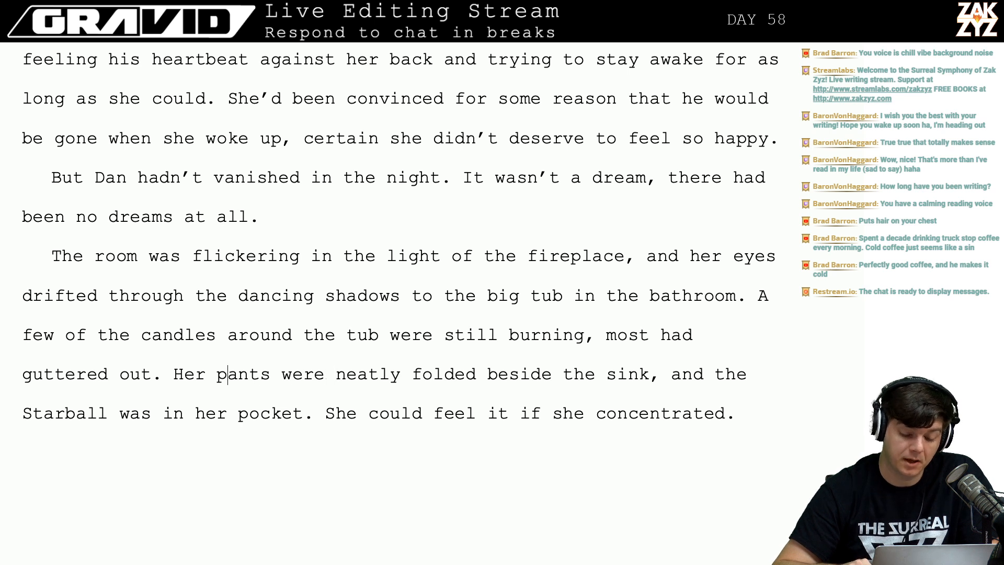
pyautogui.press('Right')
pyautogui.press('Right')
pyautogui.press('Right')
pyautogui.press('Right')
pyautogui.press('Right')
pyautogui.press('Right')
pyautogui.press('Right')
pyautogui.press('Right')
pyautogui.press('Right')
pyautogui.press('Right')
pyautogui.press('Right')
pyautogui.press('Right')
pyautogui.press('Right')
pyautogui.press('Right')
pyautogui.press('Right')
pyautogui.press('Right')
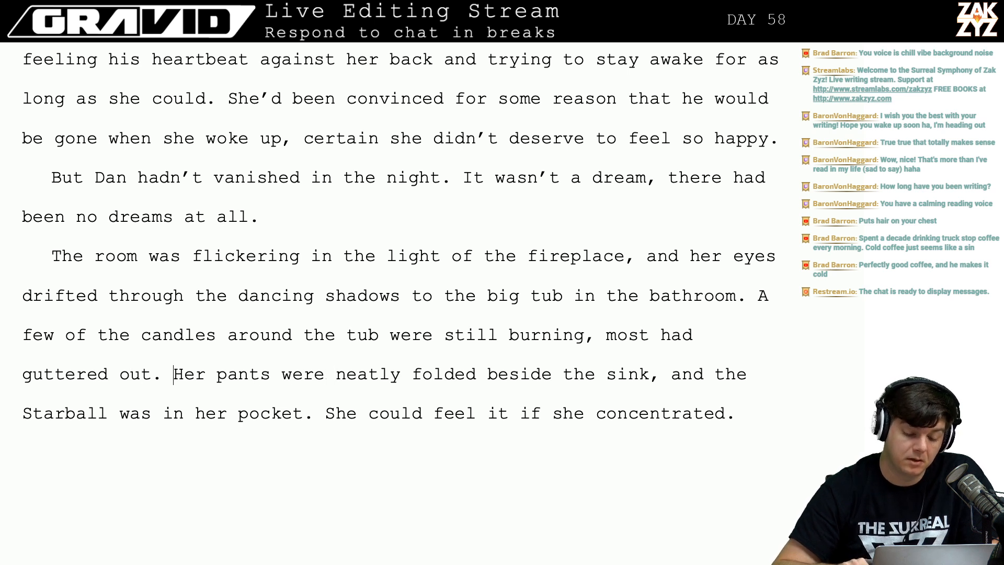
pyautogui.press('Right')
pyautogui.press('Right')
pyautogui.press('Right')
pyautogui.press('Right')
pyautogui.press('Right')
pyautogui.press('Right')
pyautogui.press('Right')
pyautogui.press('Right')
pyautogui.press('Right')
pyautogui.press('Right')
pyautogui.press('Right')
pyautogui.press('Right')
pyautogui.press('Right')
pyautogui.press('Right')
pyautogui.press('Right')
pyautogui.press('Right')
pyautogui.press('Right')
pyautogui.press('Right')
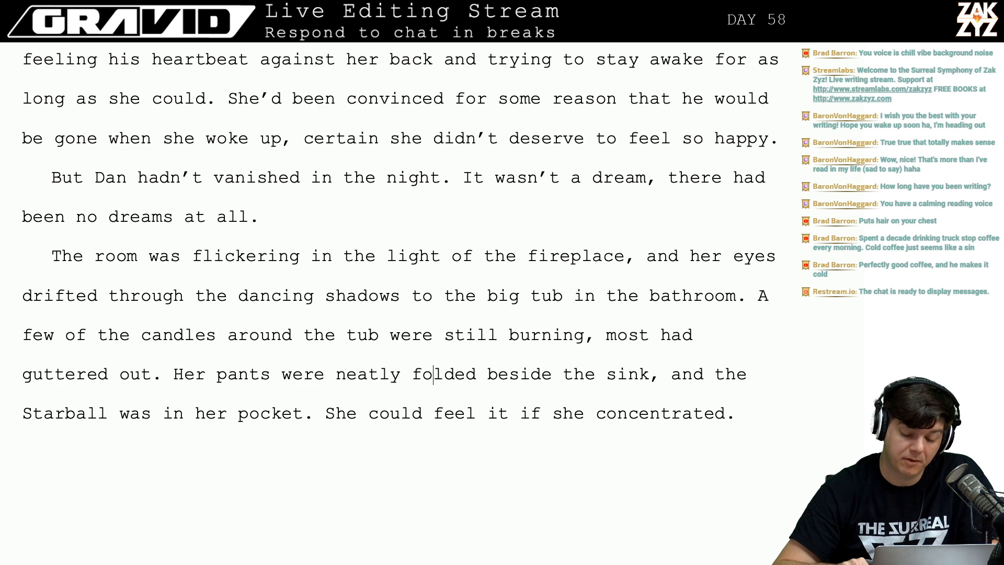
pyautogui.press('Down')
pyautogui.press('Left')
pyautogui.press('Left')
pyautogui.press('Left')
pyautogui.press('Left')
pyautogui.press('Left')
pyautogui.press('Left')
pyautogui.press('Left')
pyautogui.press('Left')
pyautogui.press('Left')
pyautogui.press('Left')
pyautogui.press('Left')
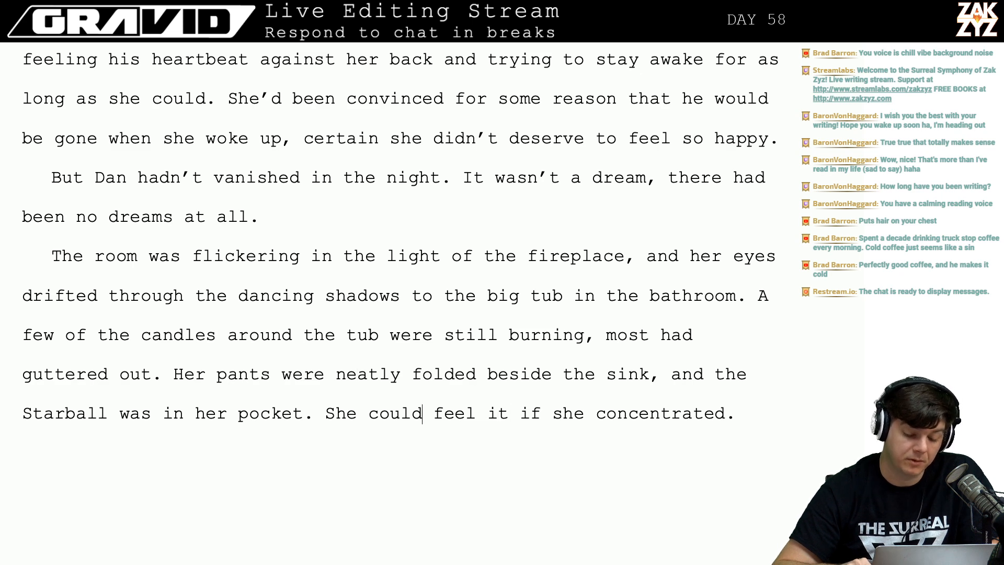
# Try deleting everything from "if she concentrated." through "The Starball was still in her pocket. The", and undo the deletion.
pyautogui.press('Down')
pyautogui.press('Down')
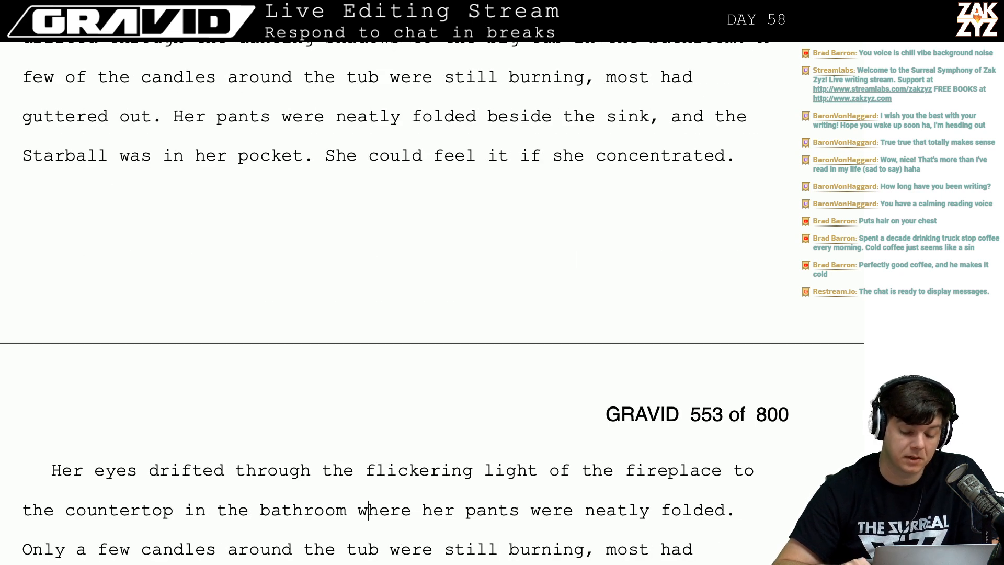
pyautogui.press('Down')
pyautogui.press('Down')
pyautogui.press('Down')
pyautogui.press('Down')
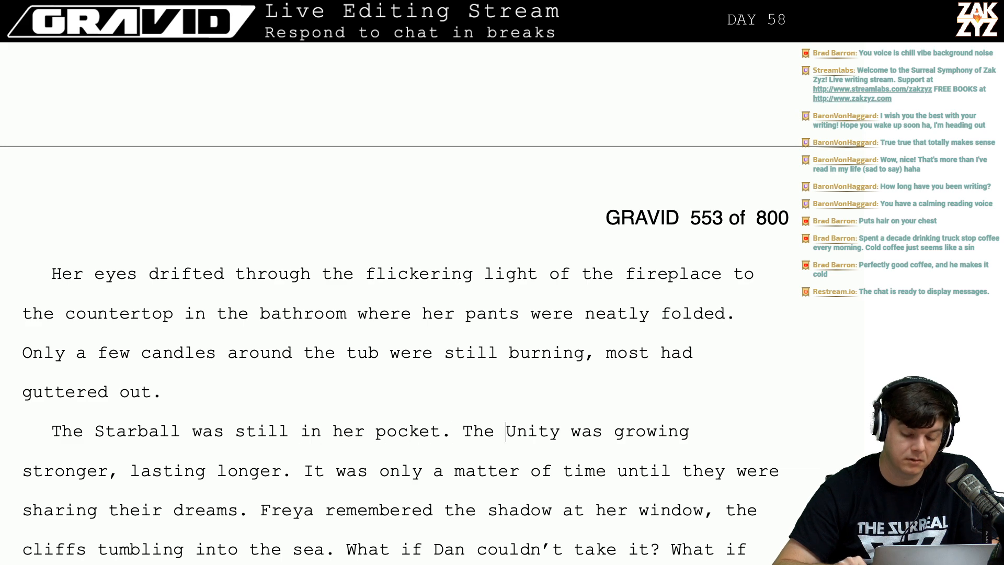
pyautogui.hotkey('shift', 'Up')
pyautogui.hotkey('shift', 'Up')
pyautogui.hotkey('shift', 'Up')
pyautogui.hotkey('shift', 'Up')
pyautogui.hotkey('shift', 'Up')
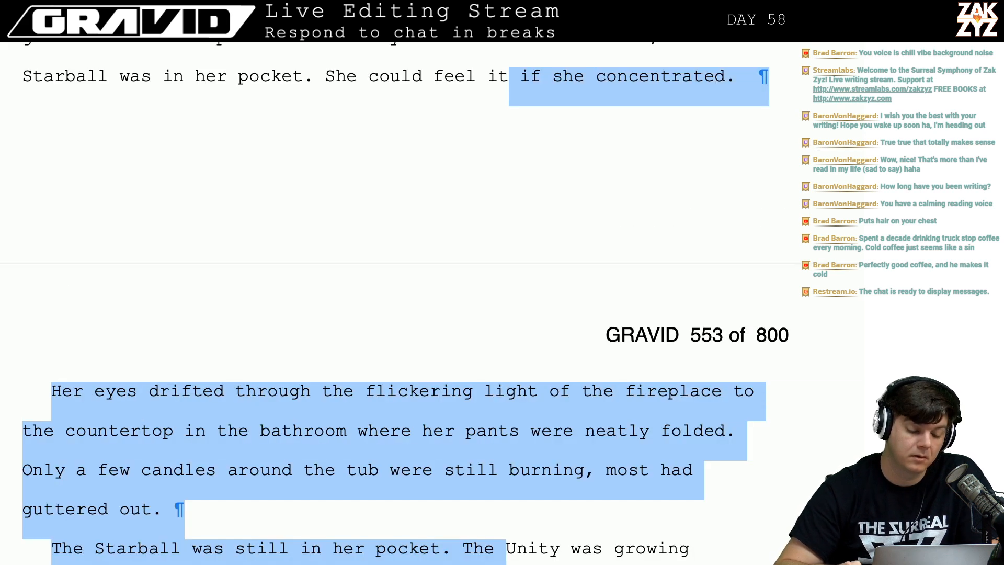
pyautogui.press('BackSpace')
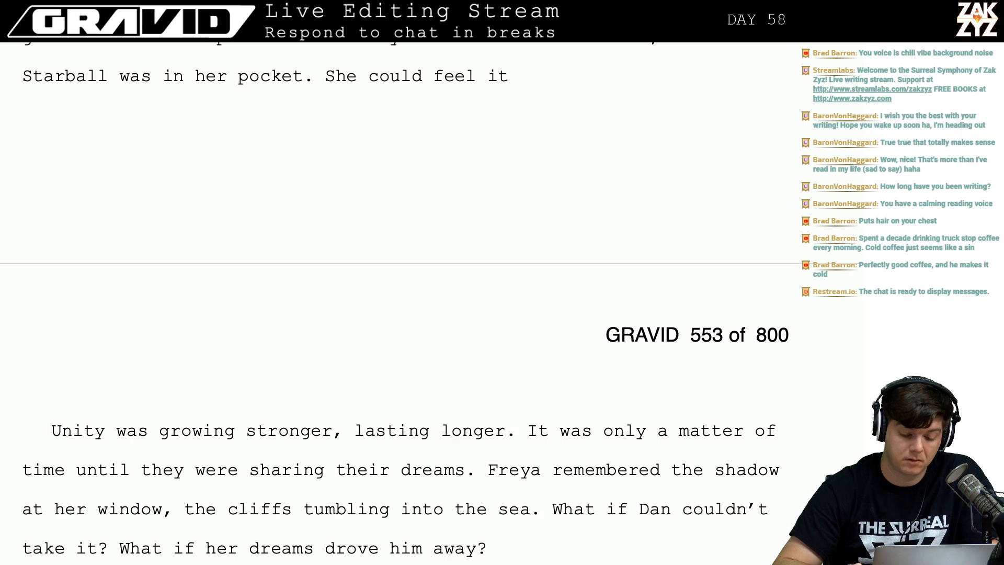
pyautogui.hotkey('ctrl', 'z')
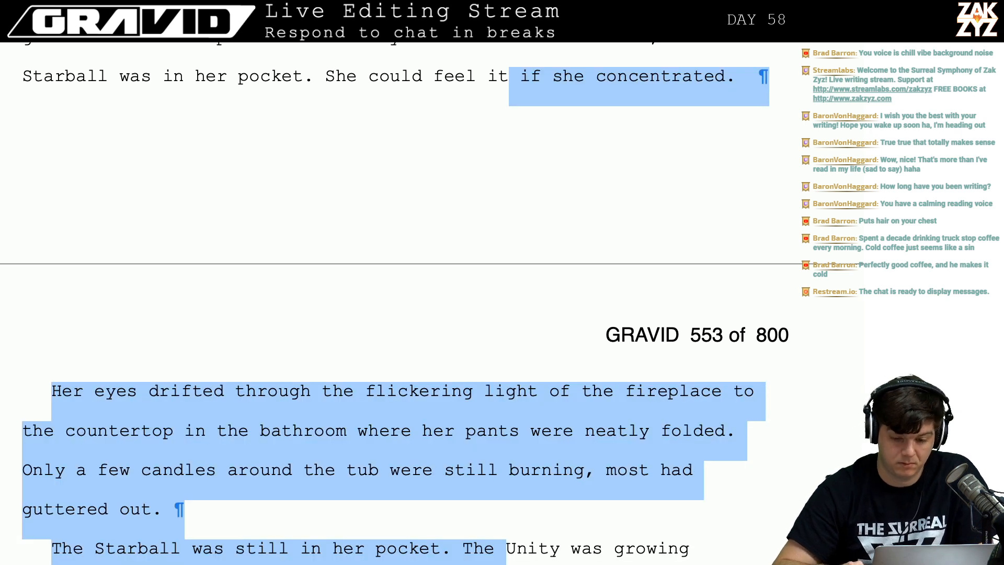
pyautogui.hotkey('shift', 'Right')
pyautogui.hotkey('shift', 'Right')
pyautogui.hotkey('shift', 'Right')
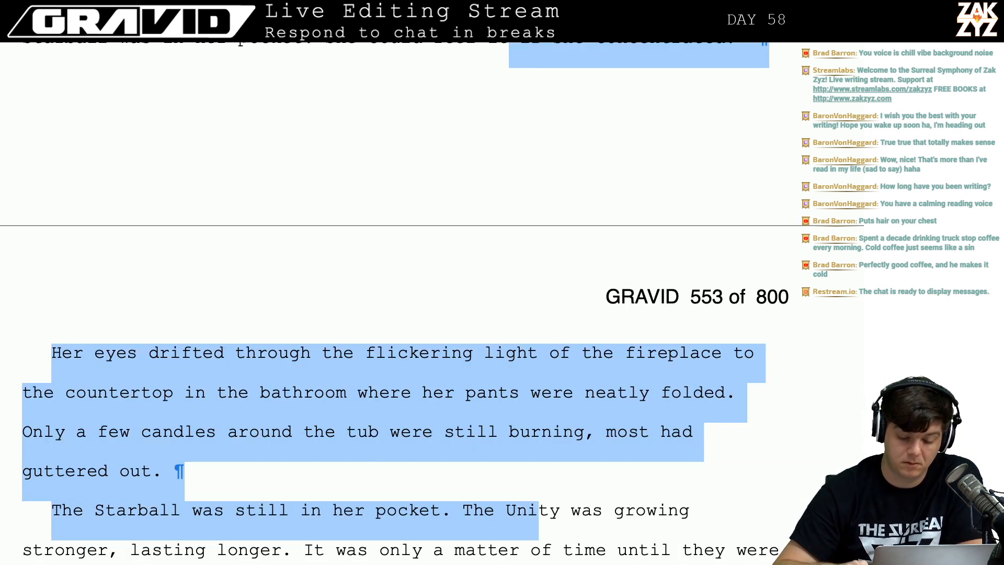
# Delete the redundant old paragraph from "Her eyes drifted through the flickering light" to "most had guttered out.".
pyautogui.press('Up')
pyautogui.press('Down')
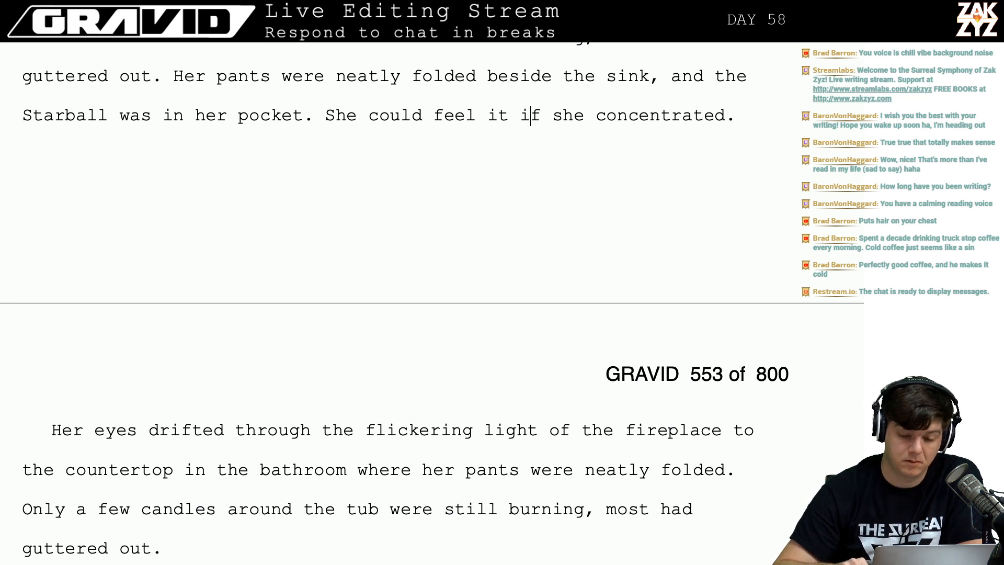
pyautogui.press('End')
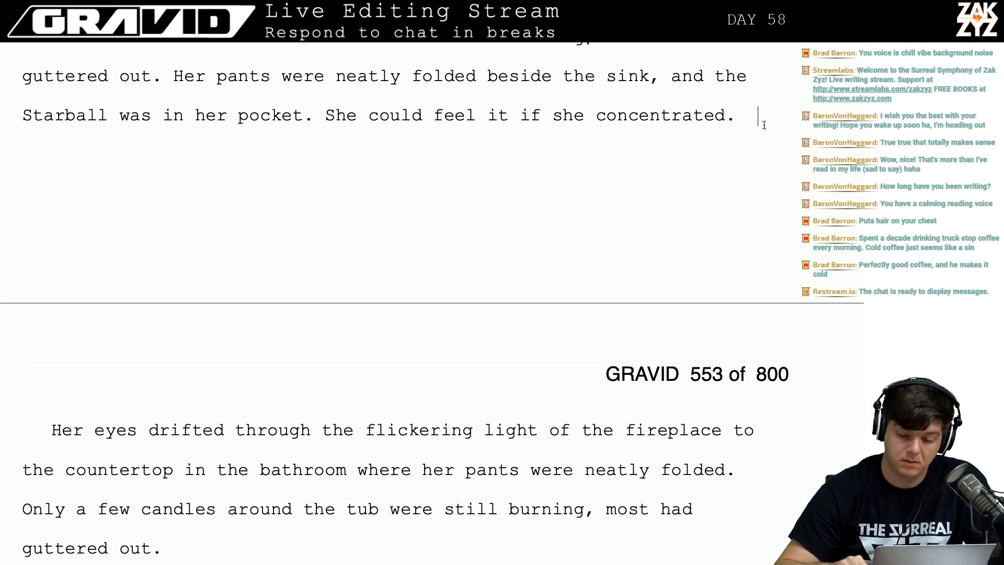
pyautogui.hotkey('shift', 'Down')
pyautogui.hotkey('shift', 'Down')
pyautogui.hotkey('shift', 'Down')
pyautogui.hotkey('shift', 'Down')
pyautogui.press('BackSpace')
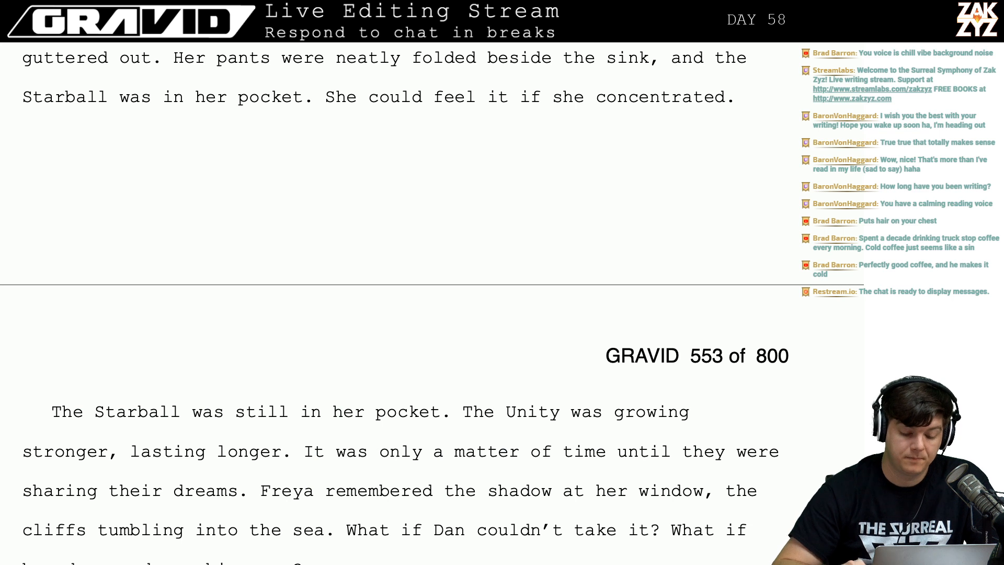
# Delete the sentence "The Starball was still in her pocket." before "The Unity was growing stronger".
pyautogui.press('Right')
pyautogui.press('Right')
pyautogui.press('Left')
pyautogui.hotkey('shift', 'Right')
pyautogui.hotkey('shift', 'Right')
pyautogui.hotkey('shift', 'Right')
pyautogui.hotkey('shift', 'Right')
pyautogui.hotkey('shift', 'Right')
pyautogui.hotkey('shift', 'Right')
pyautogui.hotkey('shift', 'Right')
pyautogui.hotkey('shift', 'Right')
pyautogui.hotkey('shift', 'Right')
pyautogui.hotkey('shift', 'Right')
pyautogui.hotkey('shift', 'Right')
pyautogui.hotkey('shift', 'Right')
pyautogui.hotkey('shift', 'Right')
pyautogui.hotkey('shift', 'Right')
pyautogui.hotkey('shift', 'Right')
pyautogui.hotkey('shift', 'Right')
pyautogui.hotkey('shift', 'Right')
pyautogui.hotkey('shift', 'Right')
pyautogui.hotkey('shift', 'Right')
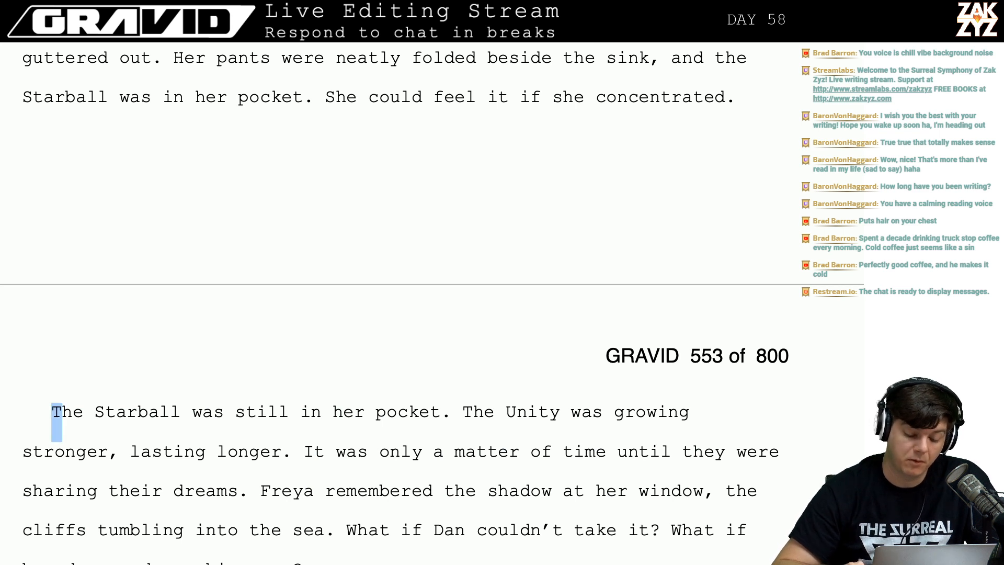
pyautogui.hotkey('shift', 'Right')
pyautogui.hotkey('shift', 'Right')
pyautogui.hotkey('shift', 'Right')
pyautogui.hotkey('shift', 'Right')
pyautogui.hotkey('shift', 'Right')
pyautogui.hotkey('shift', 'Right')
pyautogui.hotkey('shift', 'Right')
pyautogui.hotkey('shift', 'Right')
pyautogui.hotkey('shift', 'Right')
pyautogui.hotkey('shift', 'Right')
pyautogui.hotkey('shift', 'Right')
pyautogui.hotkey('shift', 'Right')
pyautogui.hotkey('shift', 'Right')
pyautogui.hotkey('shift', 'Right')
pyautogui.hotkey('shift', 'Right')
pyautogui.hotkey('shift', 'Right')
pyautogui.hotkey('shift', 'Right')
pyautogui.hotkey('shift', 'Right')
pyautogui.hotkey('shift', 'Right')
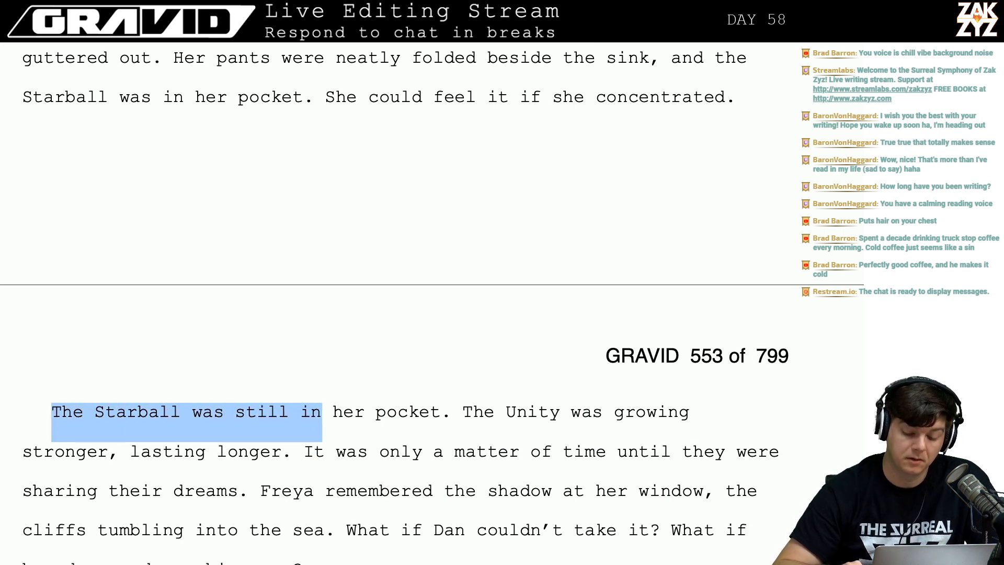
pyautogui.press('BackSpace')
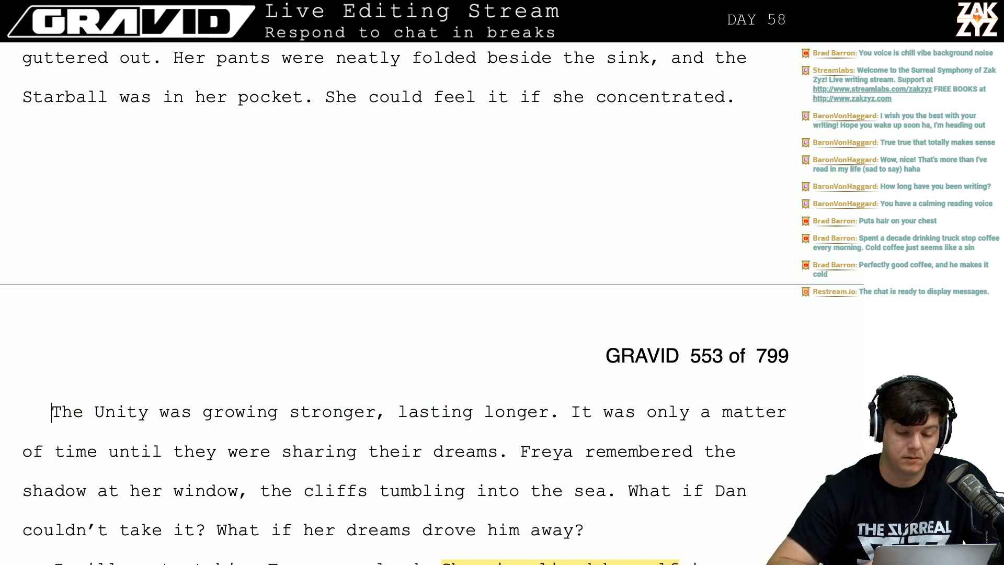
# Draft "She could barely believe she'd gotten them this room, done those things, but she" after "there had been no dreams at all.".
pyautogui.scroll(5, 398, 303)
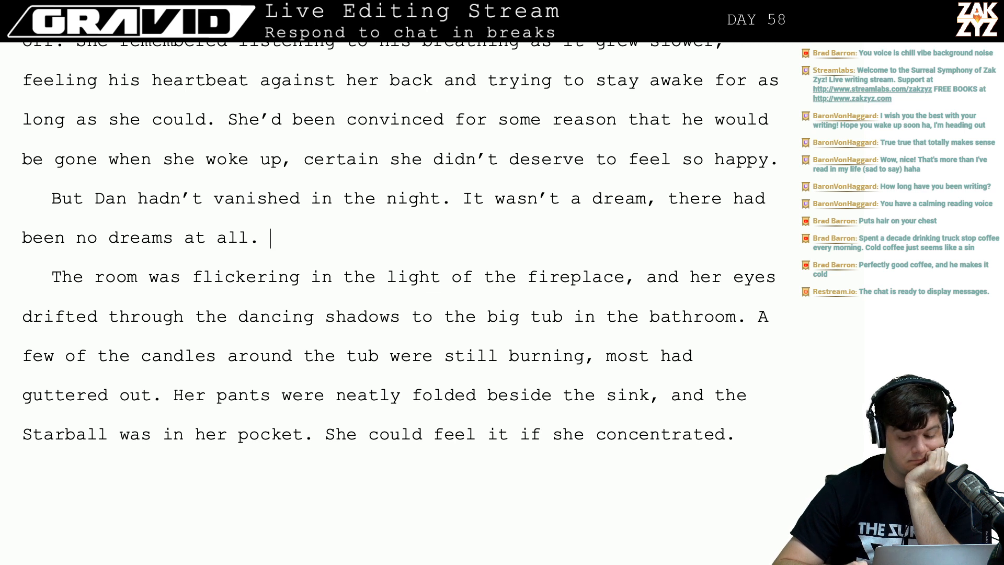
pyautogui.write('She a')
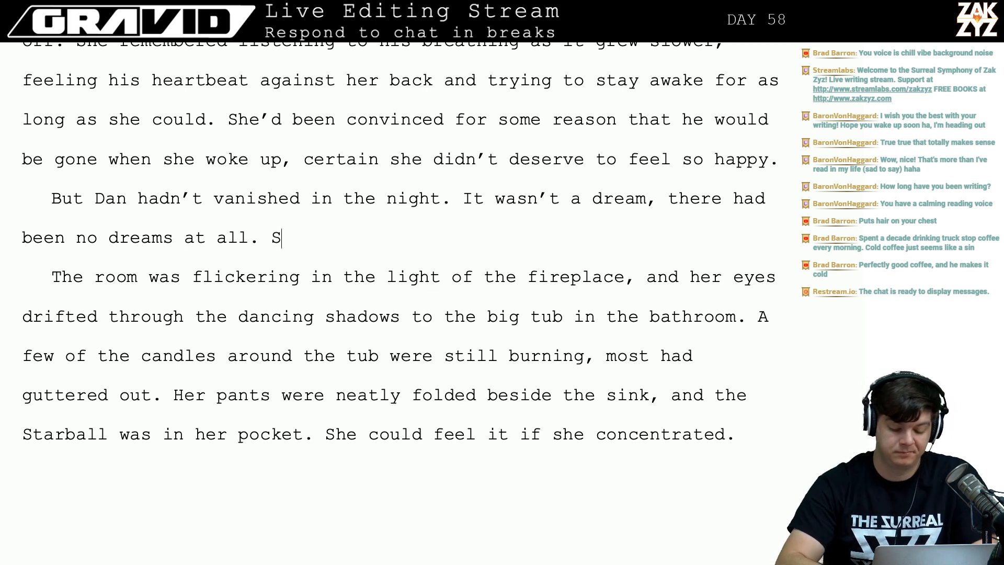
pyautogui.press('BackSpace')
pyautogui.press('BackSpace')
pyautogui.write('c')
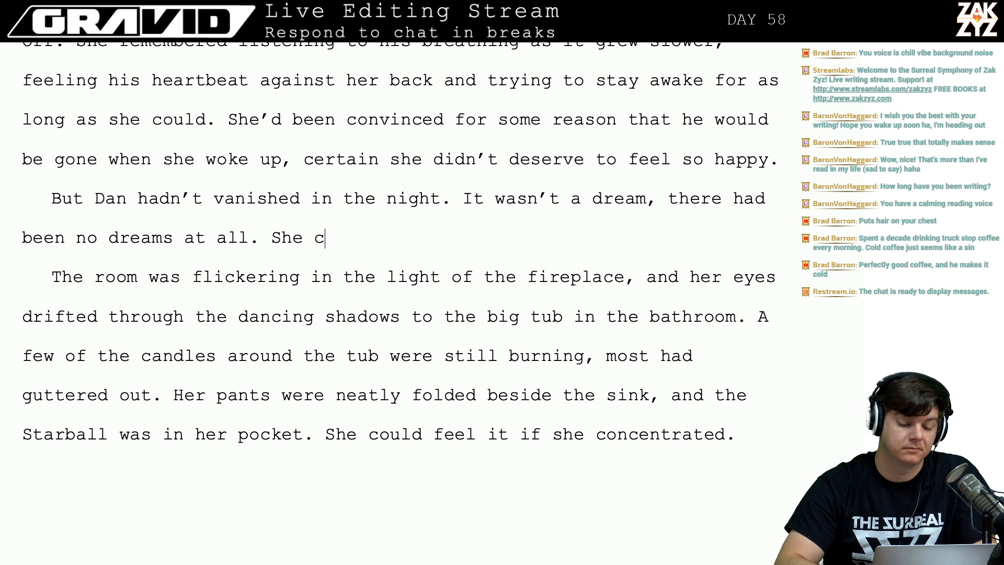
pyautogui.write('ould barely believe dh')
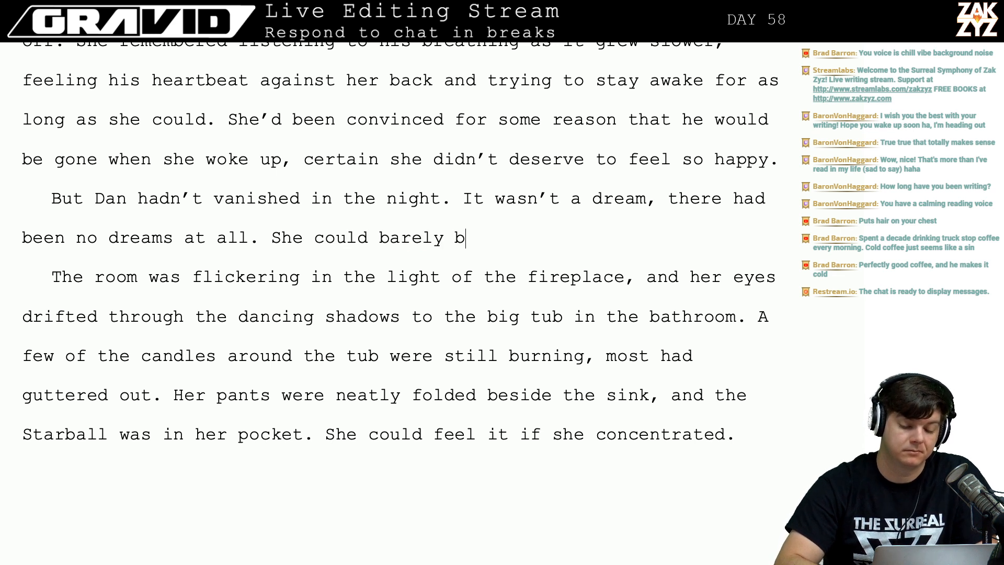
pyautogui.press('BackSpace')
pyautogui.press('BackSpace')
pyautogui.write("she'd gotten them ")
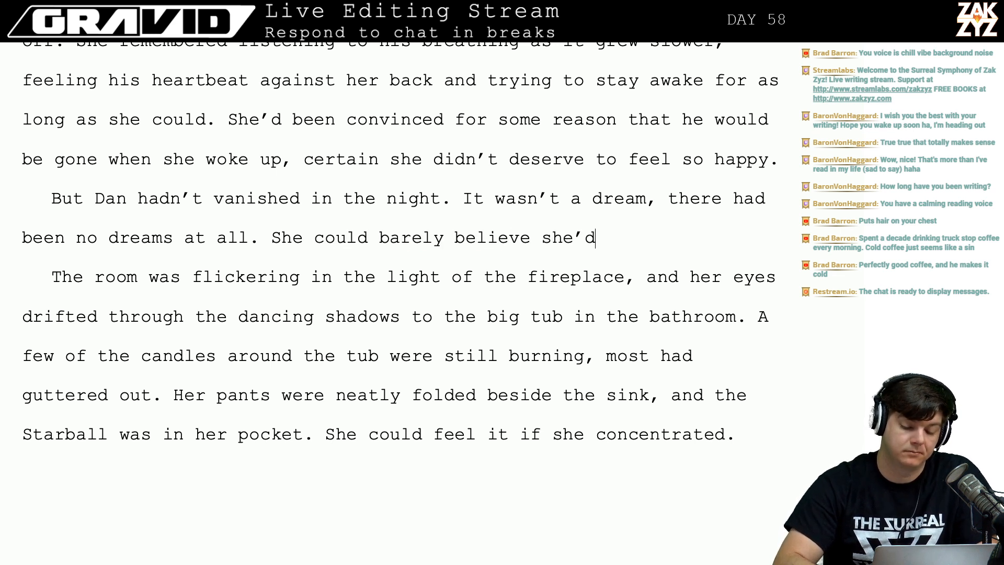
pyautogui.write('this')
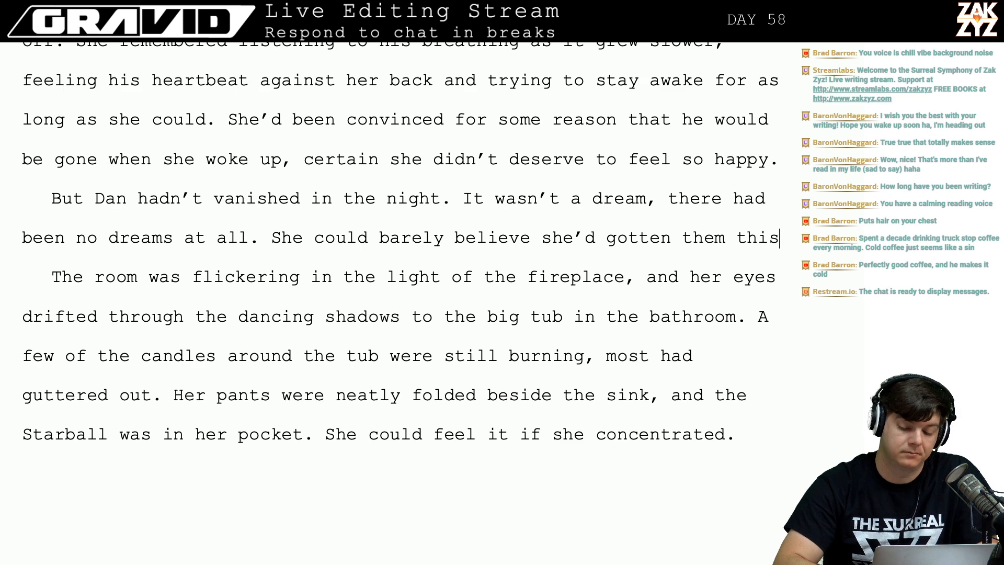
pyautogui.write(' room, done')
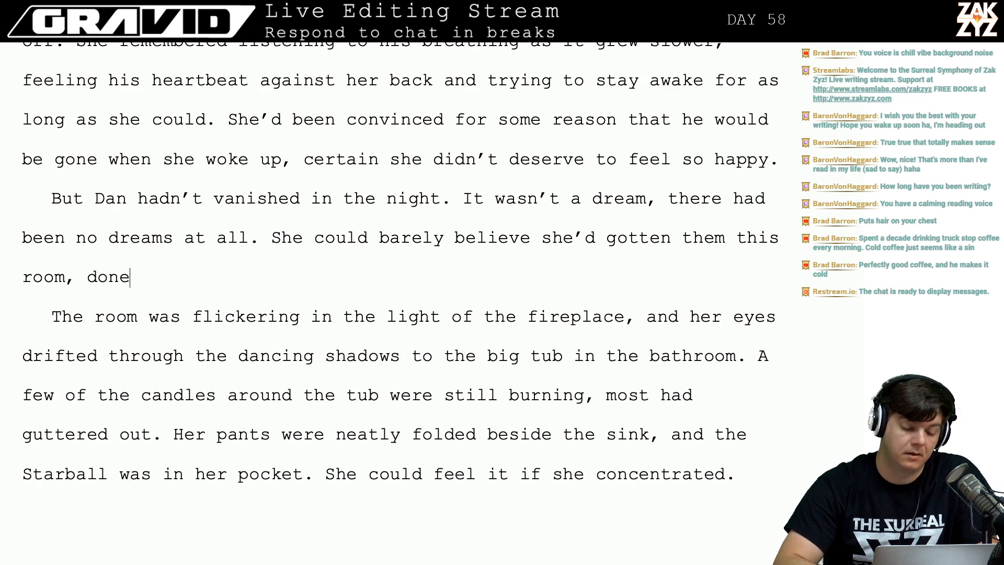
pyautogui.write(' those things, but s')
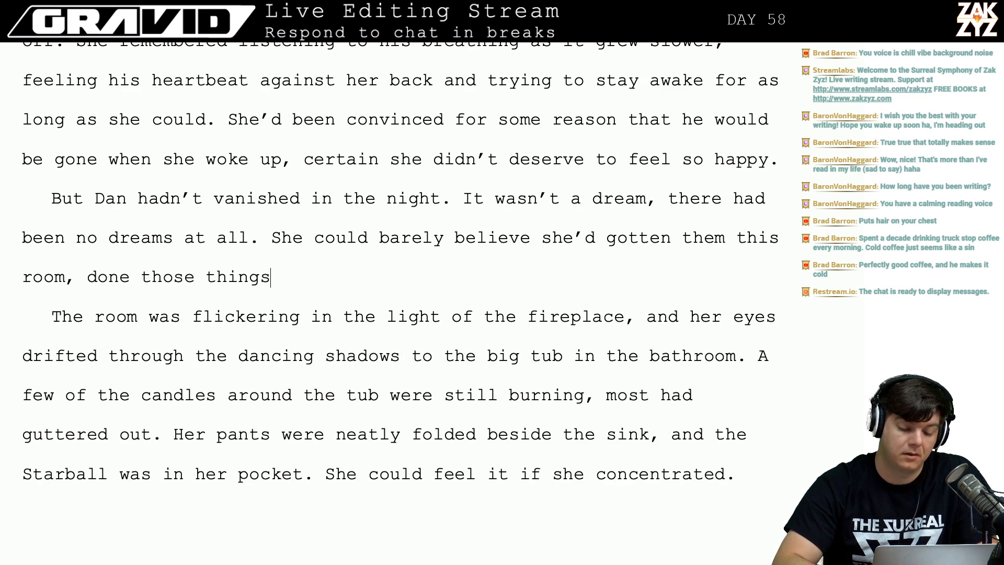
pyautogui.press('BackSpace')
pyautogui.press('BackSpace')
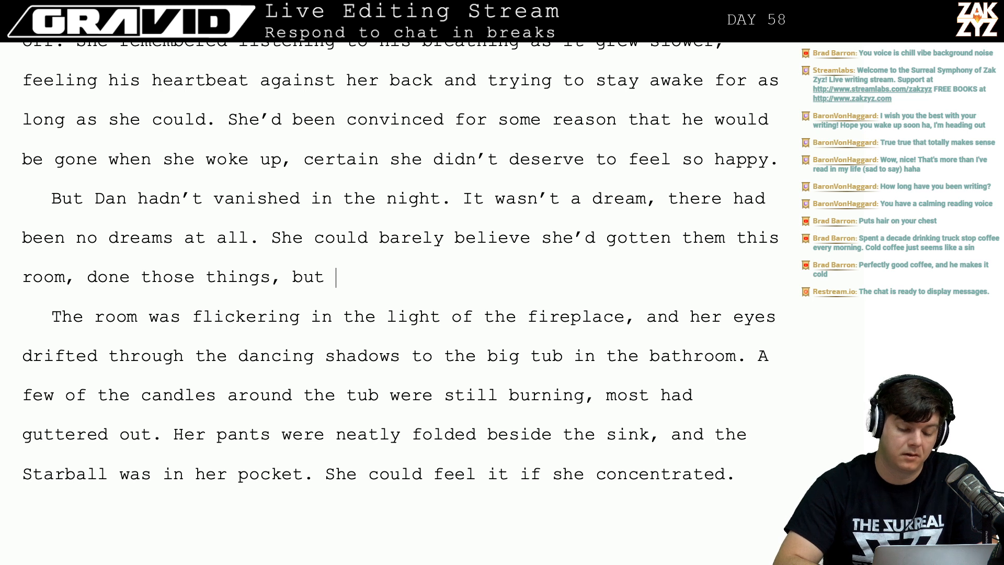
pyautogui.write('she')
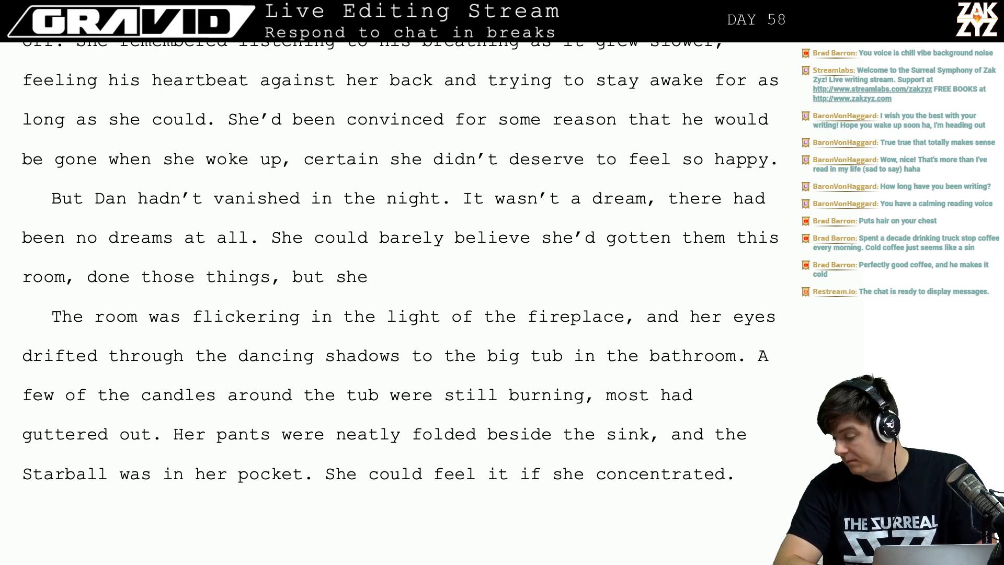
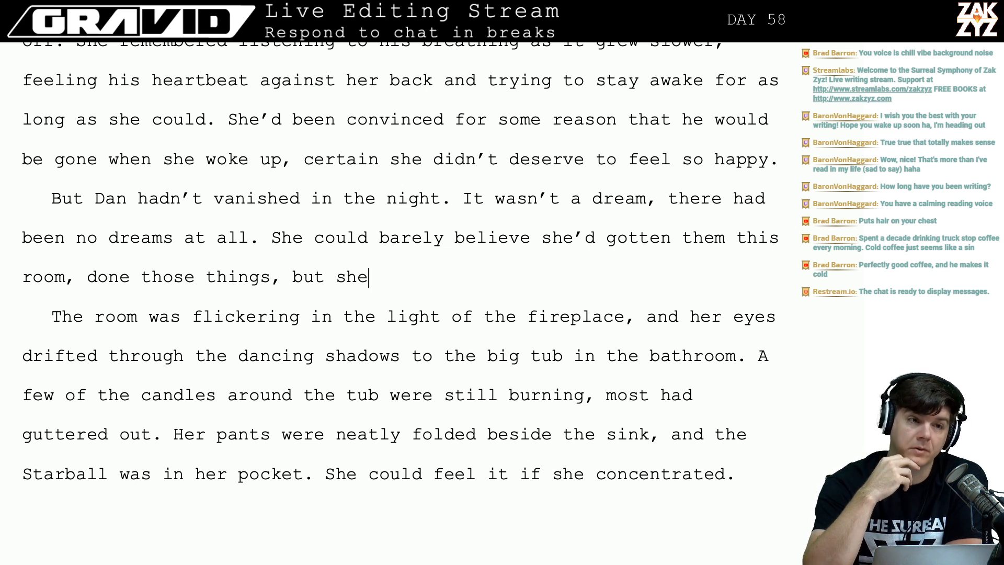
pyautogui.press('Left')
pyautogui.press('Right')
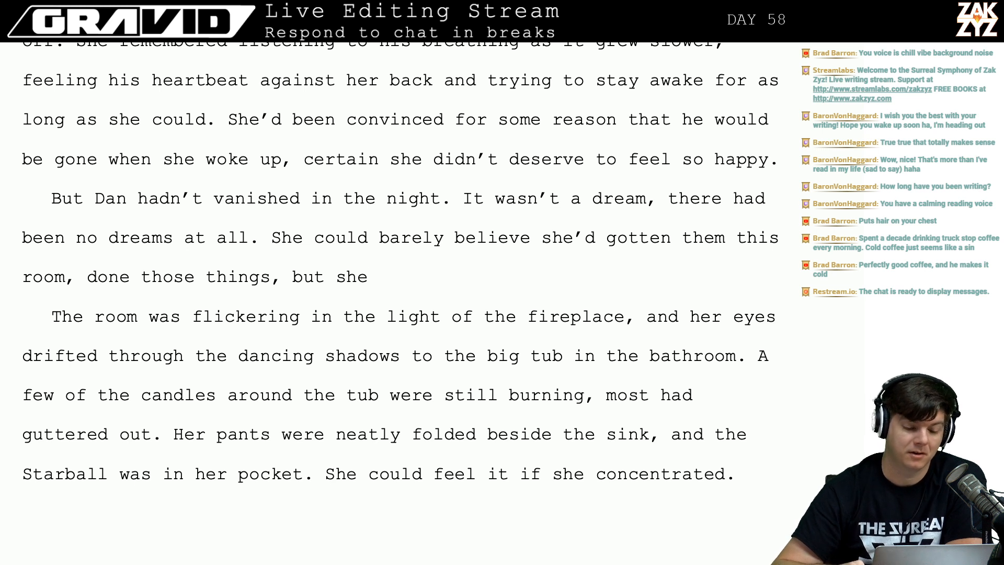
pyautogui.press('Up')
pyautogui.press('Down')
pyautogui.press('Right')
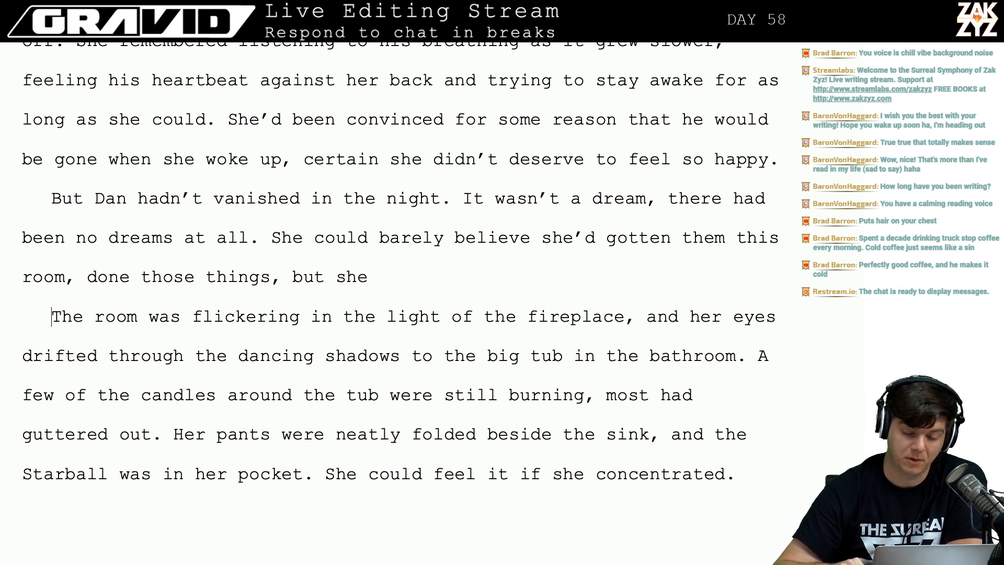
pyautogui.press('Left')
pyautogui.press('Right')
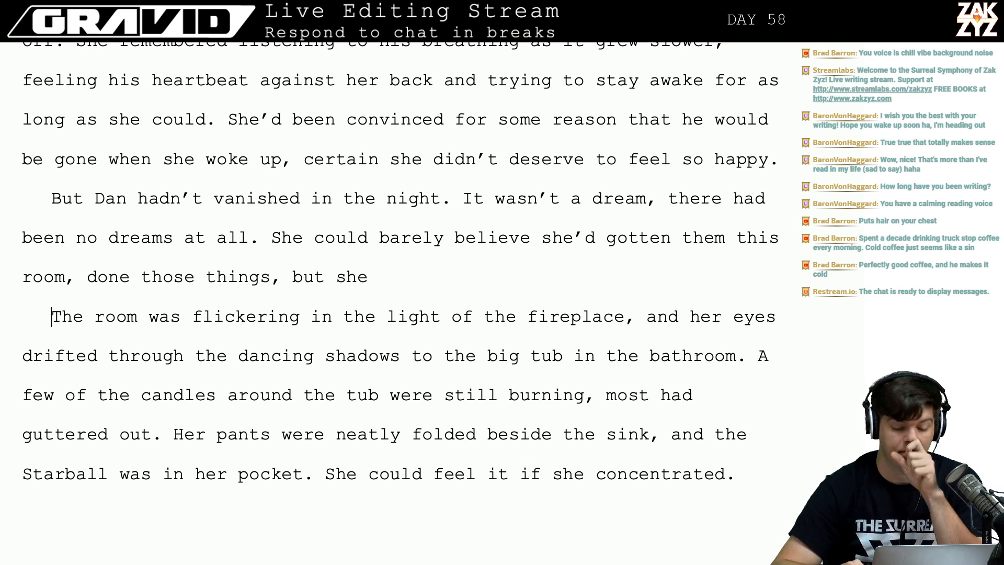
# Replace the unfinished sentence after "no dreams at all." with "She could barely believe".
pyautogui.press('Up')
pyautogui.press('Left')
pyautogui.press('Left')
pyautogui.press('Left')
pyautogui.press('Left')
pyautogui.press('Left')
pyautogui.press('Left')
pyautogui.press('Left')
pyautogui.press('Left')
pyautogui.press('Left')
pyautogui.press('Left')
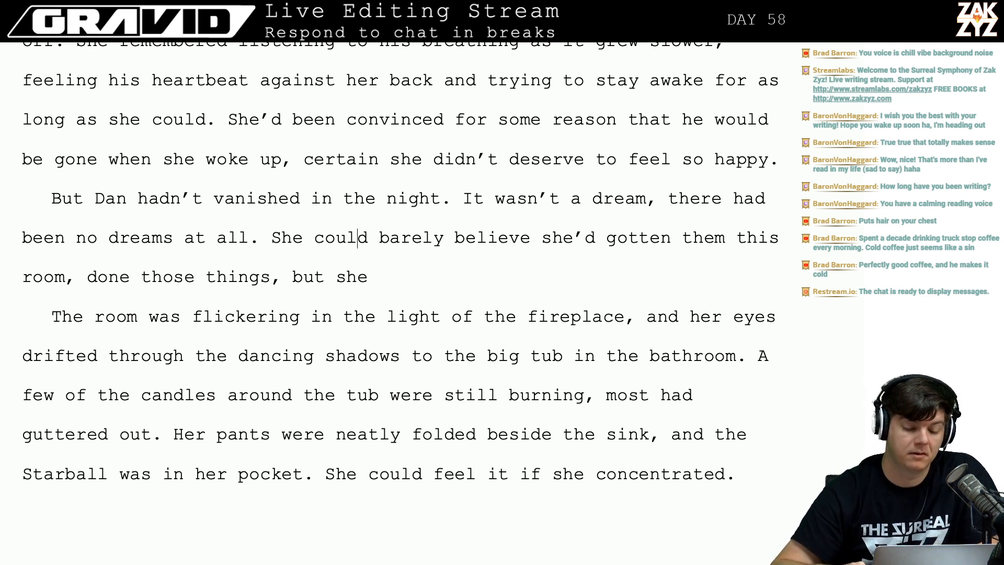
pyautogui.press('Right')
pyautogui.hotkey('shift', 'Down')
pyautogui.hotkey('shift', 'Right')
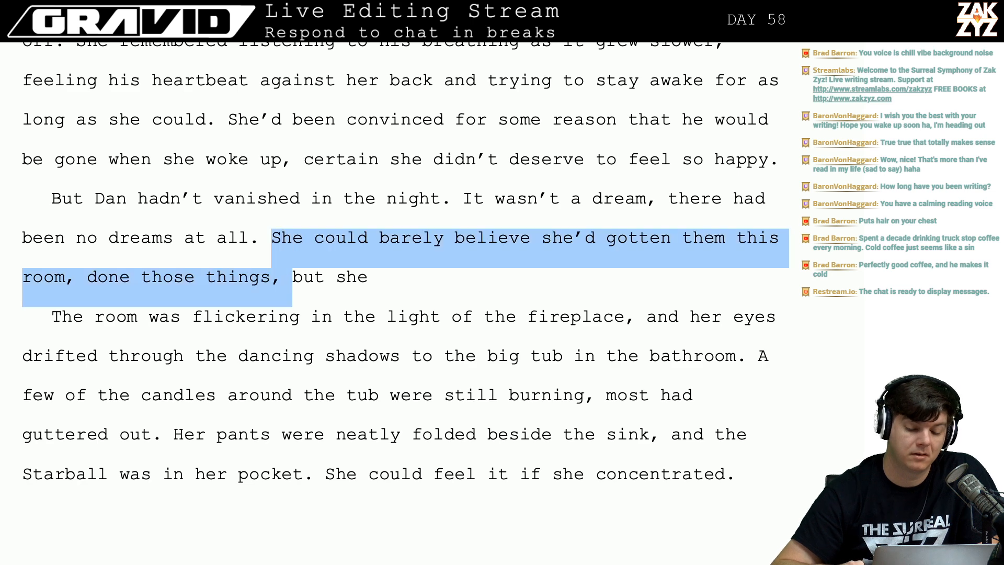
pyautogui.hotkey('shift', 'Right')
pyautogui.hotkey('shift', 'Right')
pyautogui.hotkey('shift', 'Right')
pyautogui.hotkey('shift', 'Right')
pyautogui.hotkey('shift', 'Right')
pyautogui.hotkey('shift', 'Right')
pyautogui.hotkey('shift', 'Right')
pyautogui.hotkey('shift', 'Right')
pyautogui.hotkey('shift', 'Left')
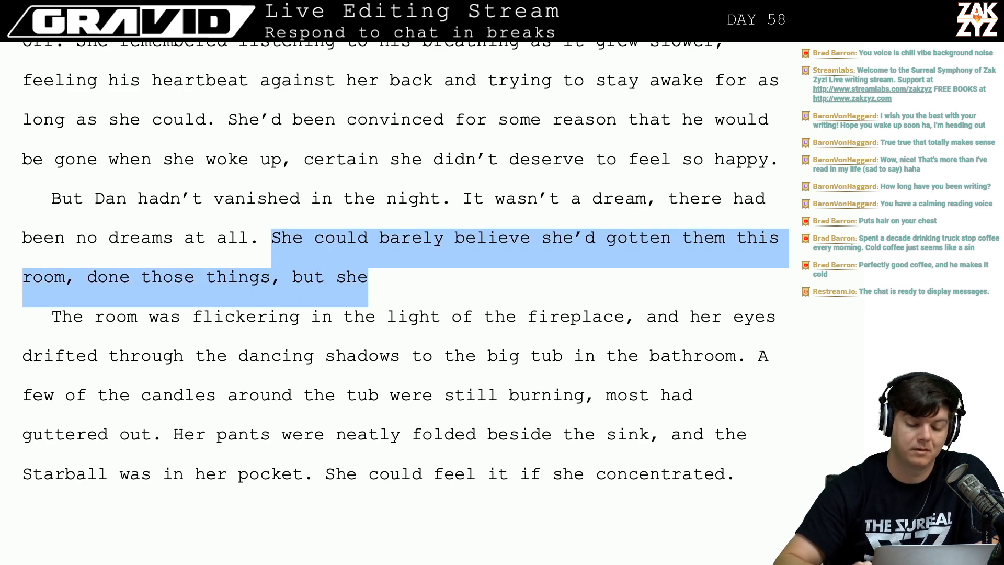
pyautogui.write('She could b')
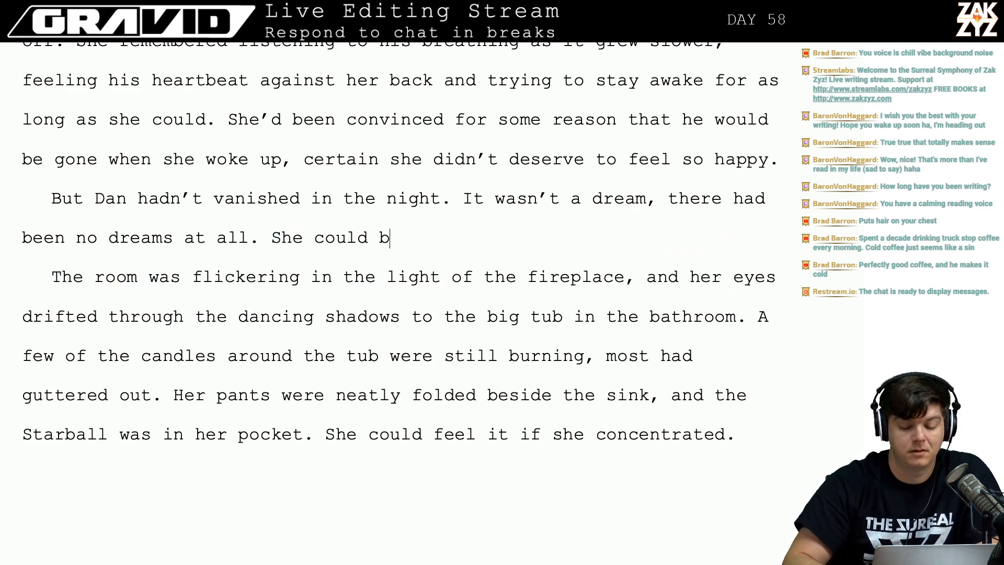
pyautogui.write('arely beli')
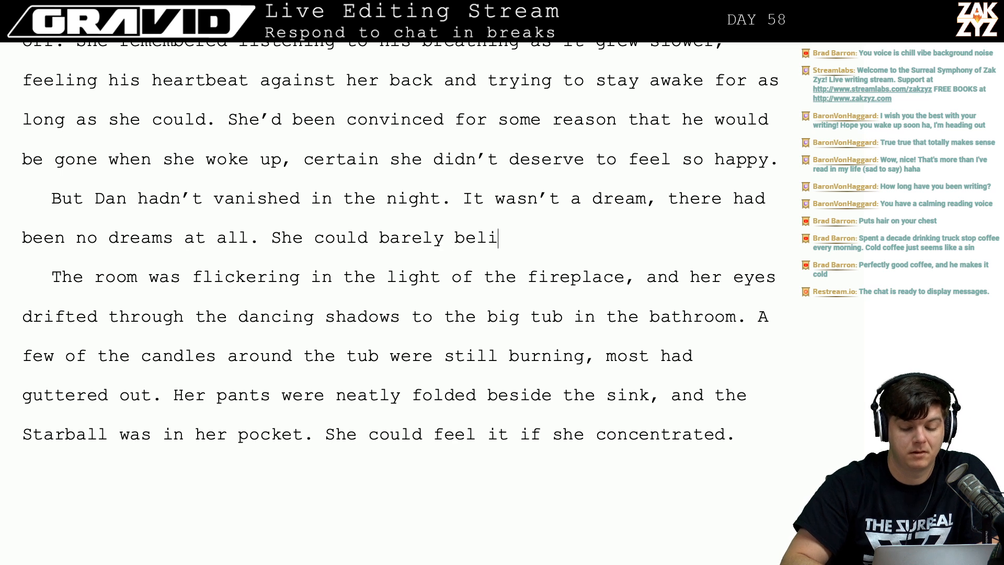
pyautogui.write('ve')
pyautogui.press('BackSpace')
pyautogui.press('BackSpace')
pyautogui.write('ev')
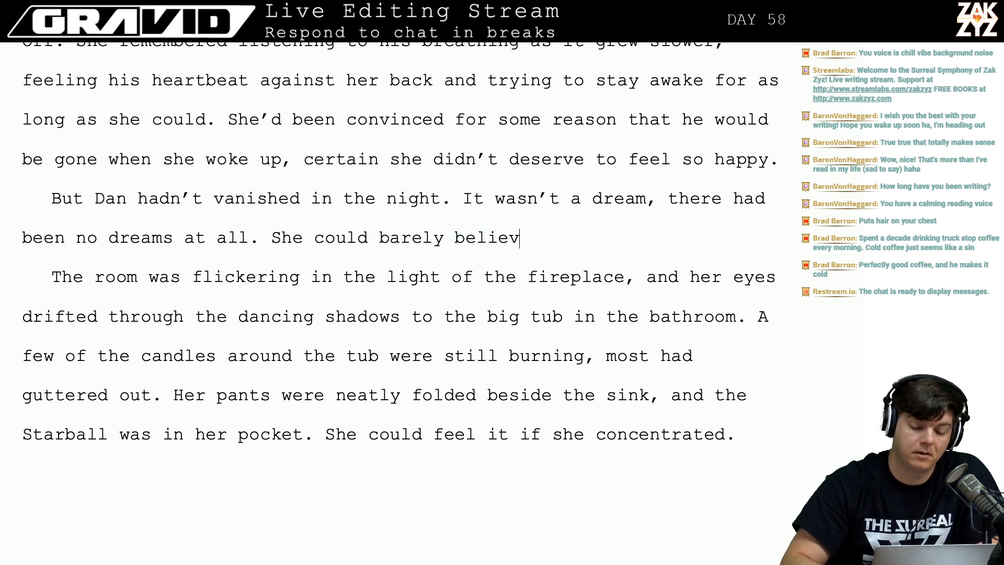
pyautogui.write('e')
# Replace "She could barely believe" with the new opening "She'd really done those things, gotten".
pyautogui.press('BackSpace')
pyautogui.press('BackSpace')
pyautogui.press('BackSpace')
pyautogui.press('BackSpace')
pyautogui.press('BackSpace')
pyautogui.press('BackSpace')
pyautogui.press('BackSpace')
pyautogui.press('BackSpace')
pyautogui.press('BackSpace')
pyautogui.press('BackSpace')
pyautogui.press('BackSpace')
pyautogui.press('BackSpace')
pyautogui.press('BackSpace')
pyautogui.press('BackSpace')
pyautogui.press('BackSpace')
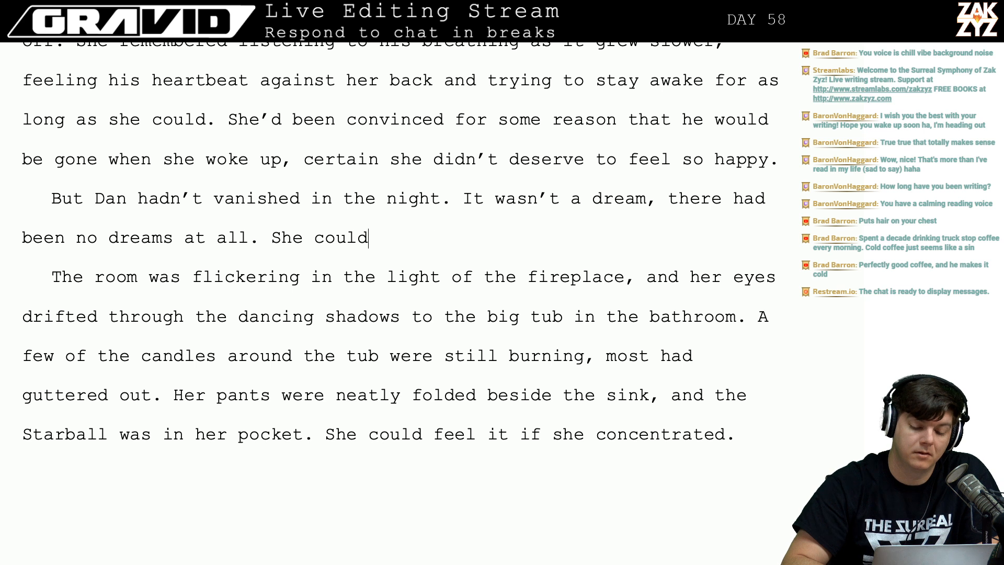
pyautogui.press('BackSpace')
pyautogui.press('BackSpace')
pyautogui.press('BackSpace')
pyautogui.press('BackSpace')
pyautogui.press('BackSpace')
pyautogui.press('BackSpace')
pyautogui.press('BackSpace')
pyautogui.press('BackSpace')
pyautogui.press('BackSpace')
pyautogui.write("She'd ")
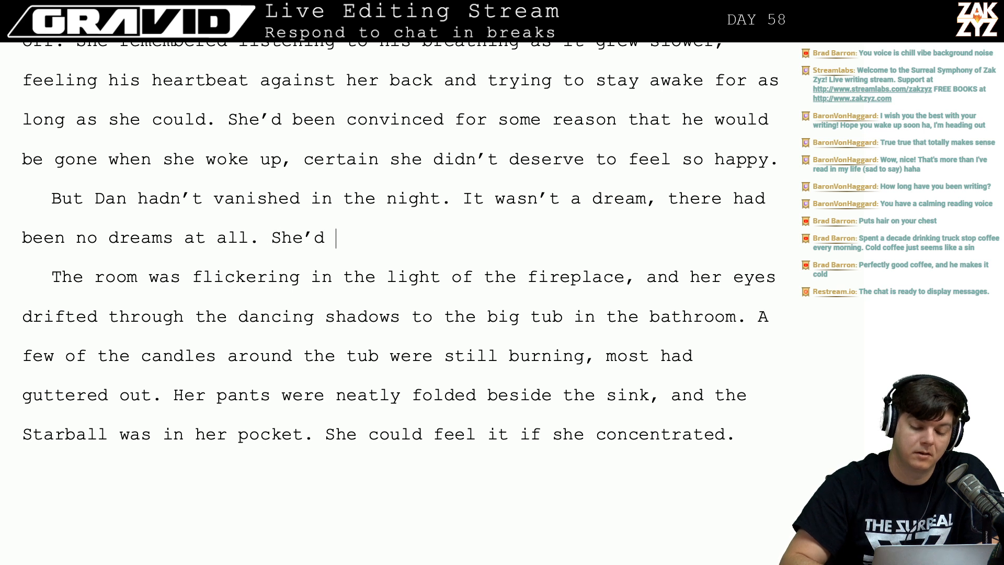
pyautogui.write('really done thos')
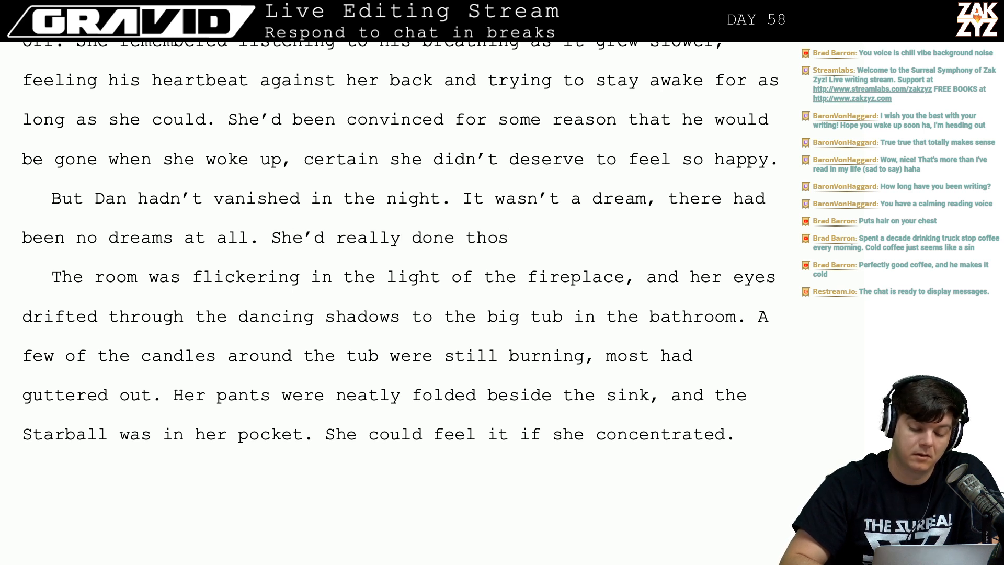
pyautogui.write('e things, got')
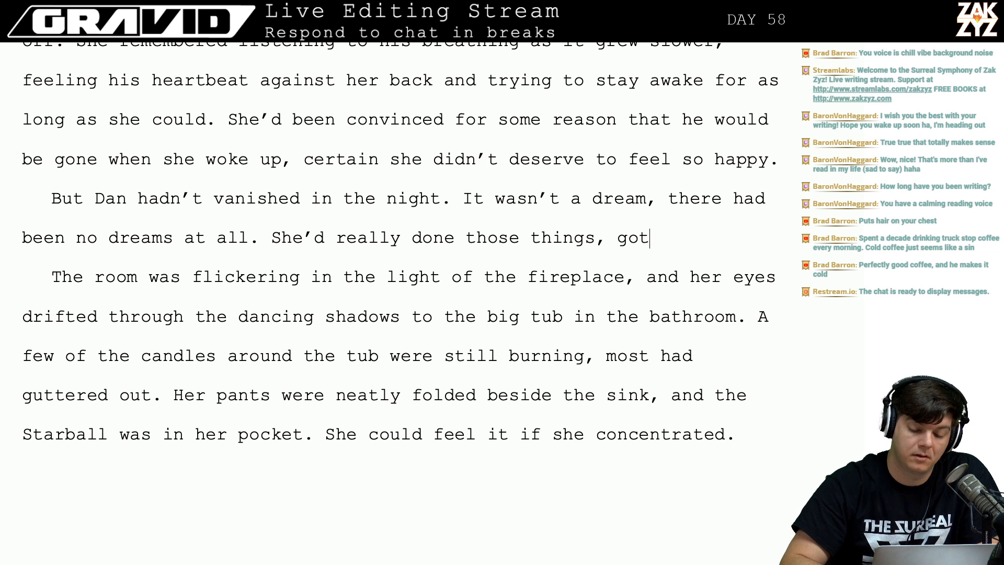
pyautogui.write('ten')
# Delete the unfinished sentence "She'd really done those things, got" after "there had been no dreams at all.".
pyautogui.press('BackSpace')
pyautogui.press('BackSpace')
pyautogui.press('BackSpace')
pyautogui.press('BackSpace')
pyautogui.press('BackSpace')
pyautogui.press('BackSpace')
pyautogui.press('BackSpace')
pyautogui.press('BackSpace')
pyautogui.press('BackSpace')
pyautogui.press('BackSpace')
pyautogui.press('BackSpace')
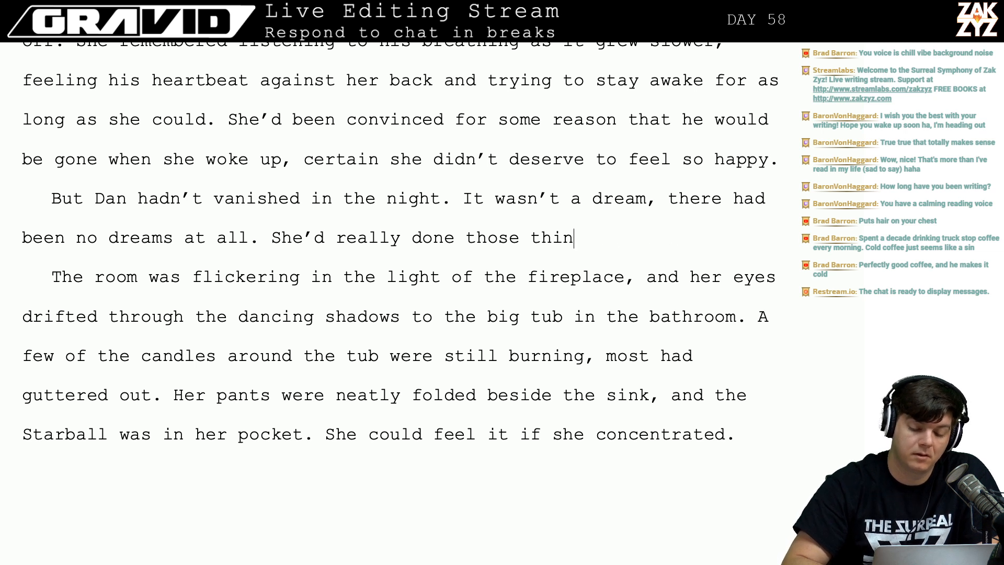
pyautogui.press('BackSpace')
pyautogui.press('BackSpace')
pyautogui.press('BackSpace')
pyautogui.press('BackSpace')
pyautogui.press('BackSpace')
pyautogui.press('BackSpace')
pyautogui.press('BackSpace')
pyautogui.press('BackSpace')
pyautogui.press('BackSpace')
pyautogui.press('BackSpace')
pyautogui.press('BackSpace')
pyautogui.press('BackSpace')
pyautogui.press('BackSpace')
pyautogui.press('BackSpace')
pyautogui.press('BackSpace')
pyautogui.press('BackSpace')
pyautogui.press('BackSpace')
pyautogui.press('BackSpace')
pyautogui.press('BackSpace')
pyautogui.press('BackSpace')
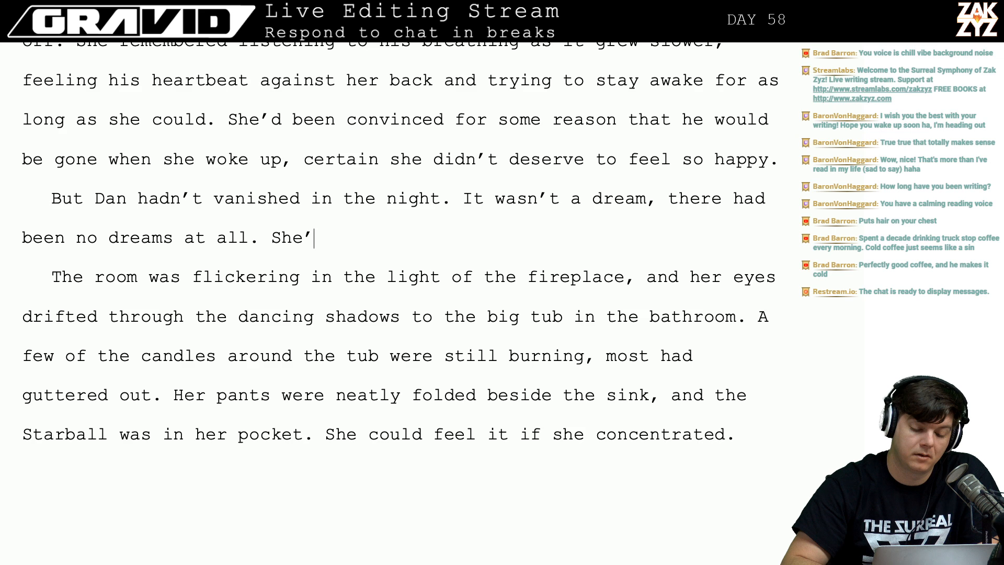
pyautogui.press('BackSpace')
pyautogui.press('BackSpace')
pyautogui.press('BackSpace')
pyautogui.press('BackSpace')
pyautogui.press('BackSpace')
# Reread the firelit room paragraph and the one after it, stopping just before "It was only a matter of time.".
pyautogui.press('Down')
pyautogui.press('Down')
pyautogui.press('Down')
pyautogui.press('Down')
pyautogui.press('Down')
pyautogui.press('Down')
pyautogui.press('Down')
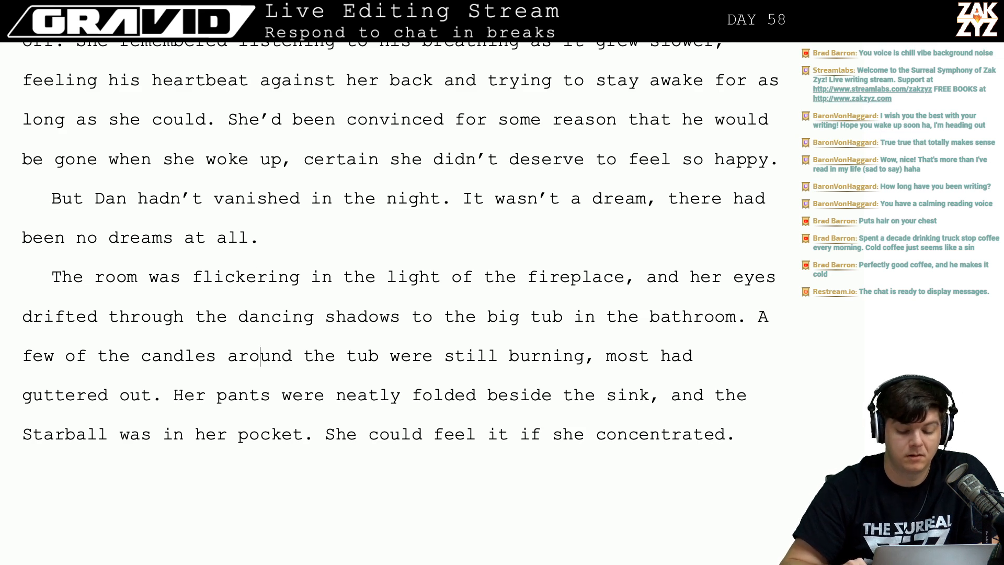
pyautogui.press('Up')
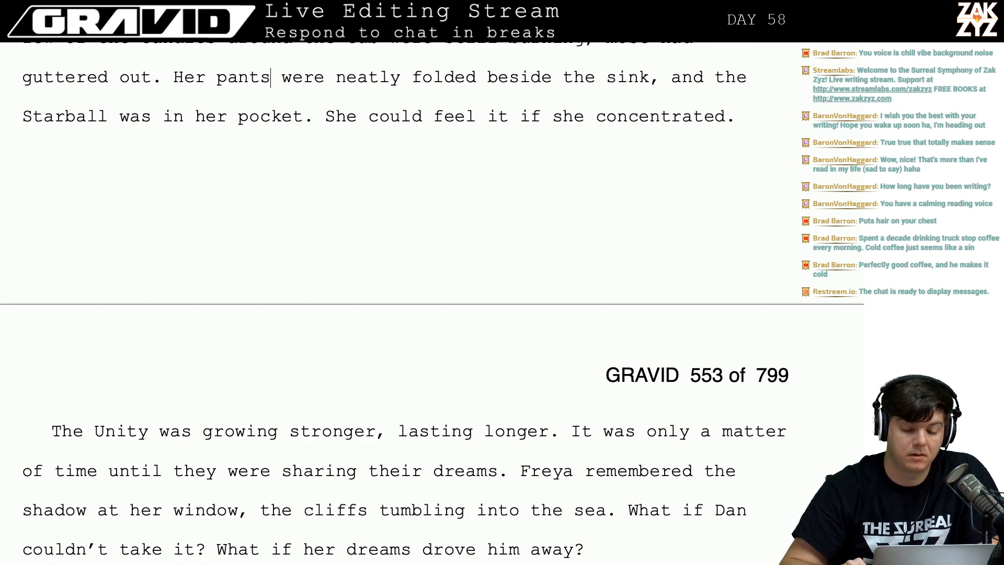
pyautogui.press('Up')
pyautogui.press('Up')
pyautogui.press('Up')
pyautogui.press('Left')
pyautogui.press('Left')
pyautogui.press('Left')
pyautogui.press('Left')
pyautogui.press('Left')
pyautogui.press('Left')
pyautogui.press('Left')
pyautogui.press('Left')
pyautogui.press('Left')
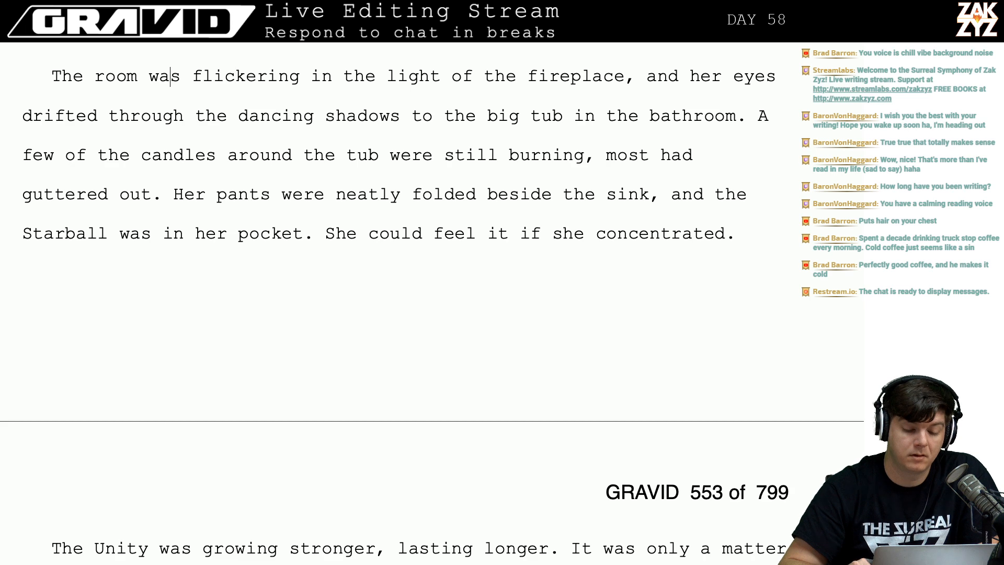
pyautogui.press('Up')
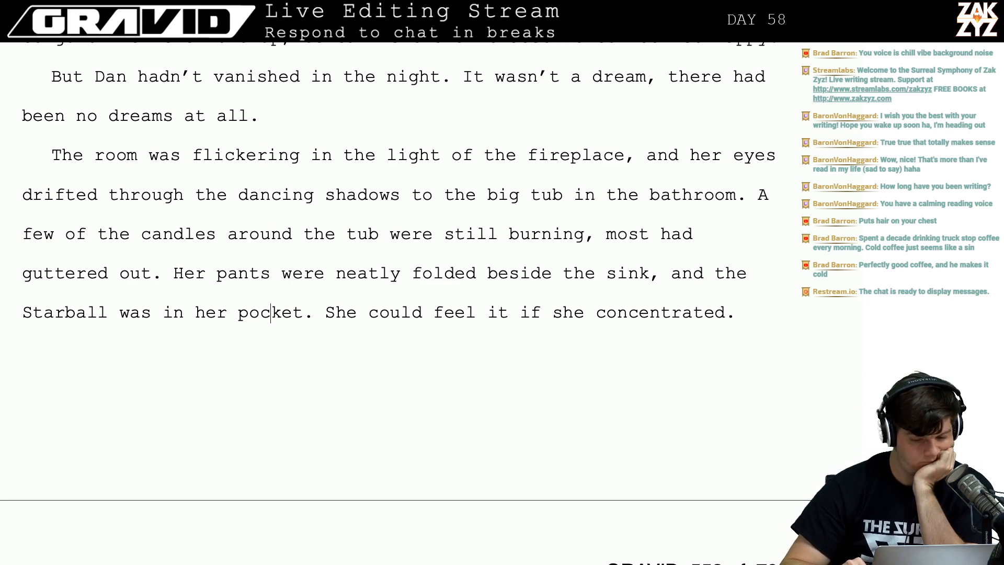
pyautogui.press('Down')
pyautogui.press('Down')
pyautogui.scroll(-3, 392, 304)
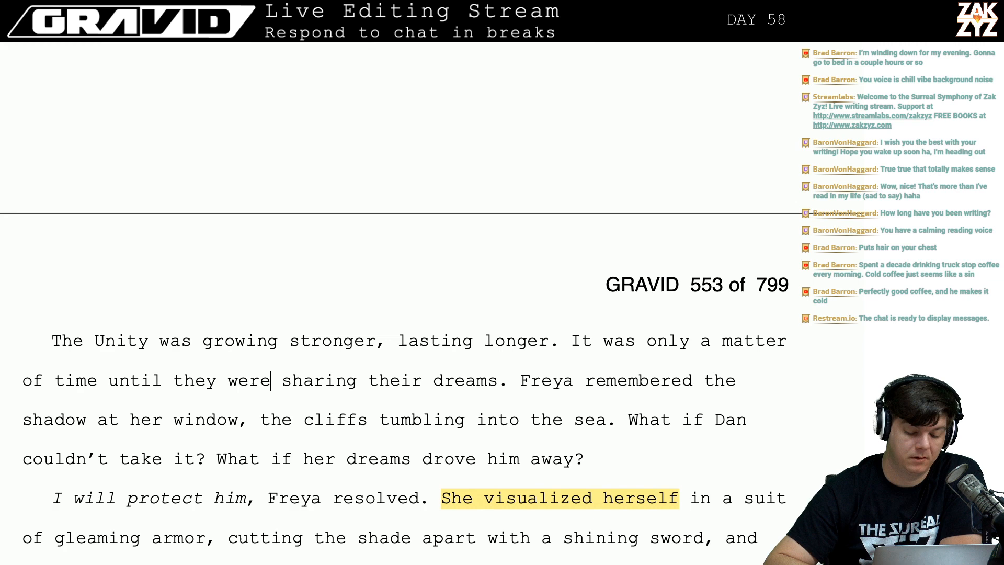
pyautogui.scroll(-2, 301, 249)
pyautogui.click(419, 330)
pyautogui.press('Up')
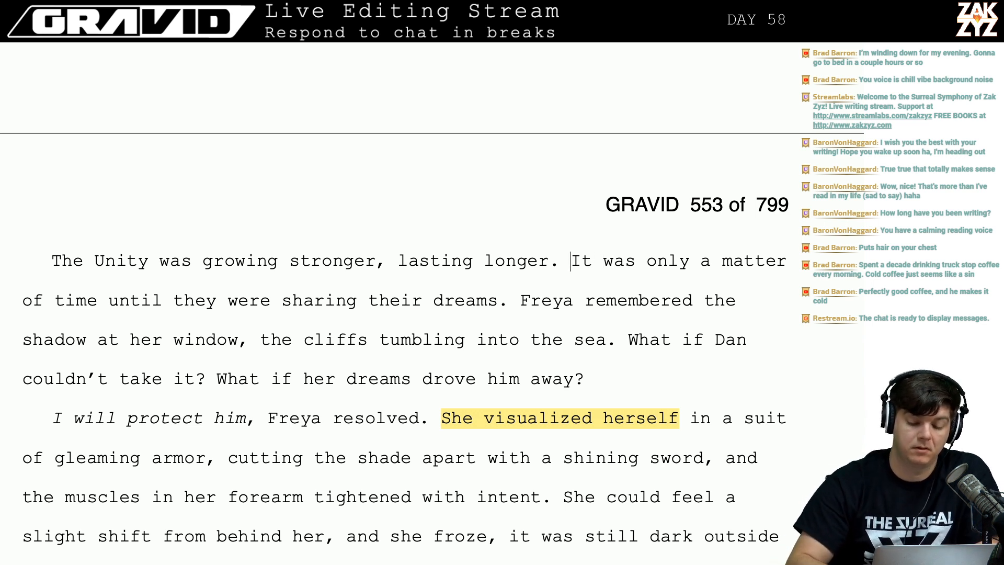
pyautogui.write('T')
pyautogui.press('BackSpace')
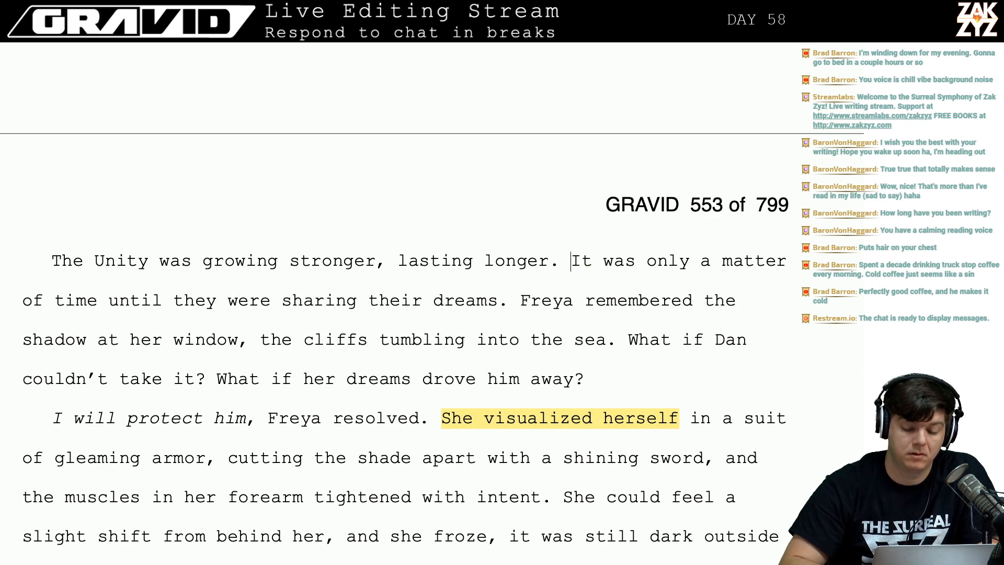
pyautogui.write('I')
pyautogui.press('BackSpace')
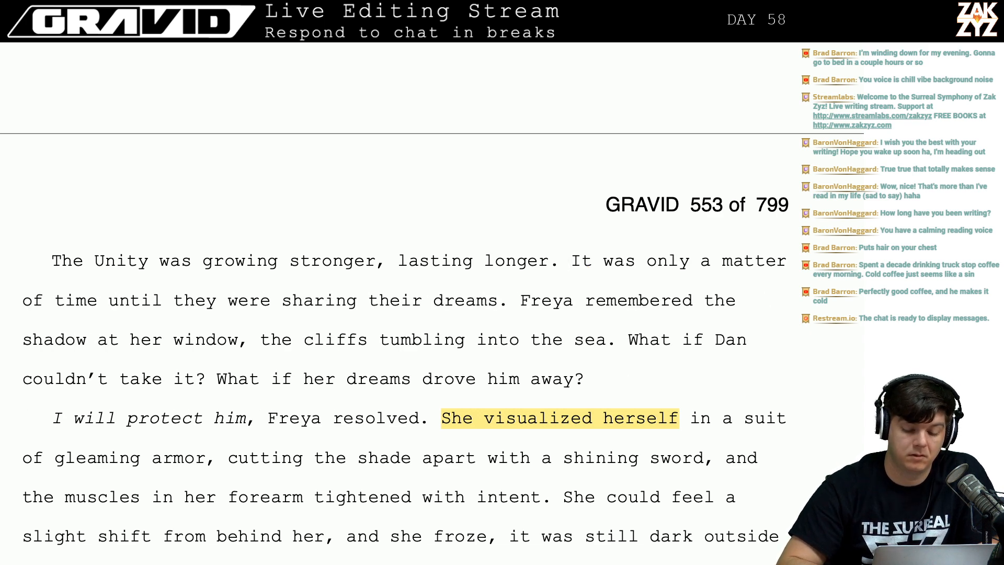
pyautogui.write('It wouldIt w')
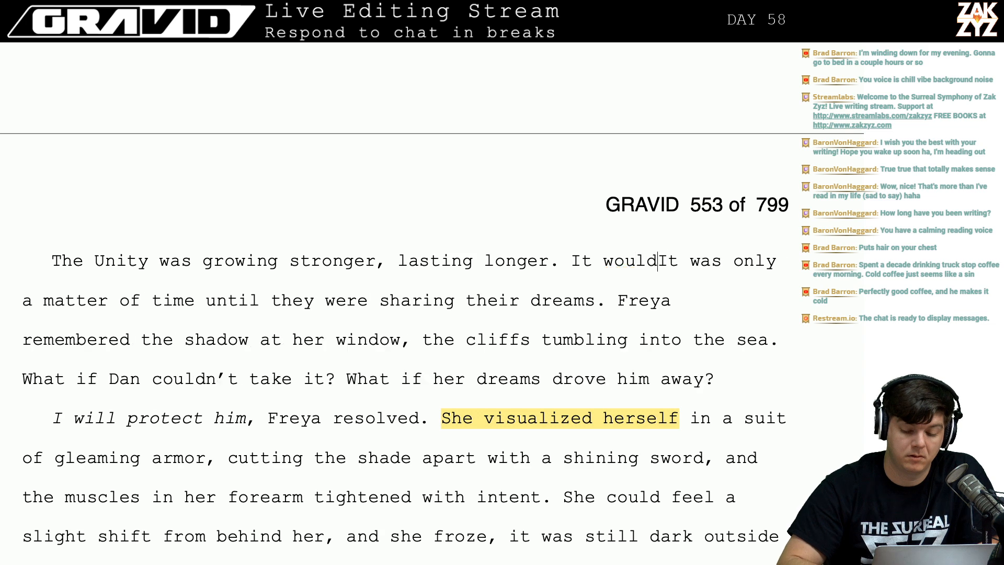
pyautogui.write(' be')
pyautogui.press('BackSpace')
pyautogui.press('BackSpace')
pyautogui.press('BackSpace')
pyautogui.press('BackSpace')
pyautogui.press('BackSpace')
pyautogui.press('BackSpace')
pyautogui.press('BackSpace')
pyautogui.press('BackSpace')
pyautogui.press('BackSpace')
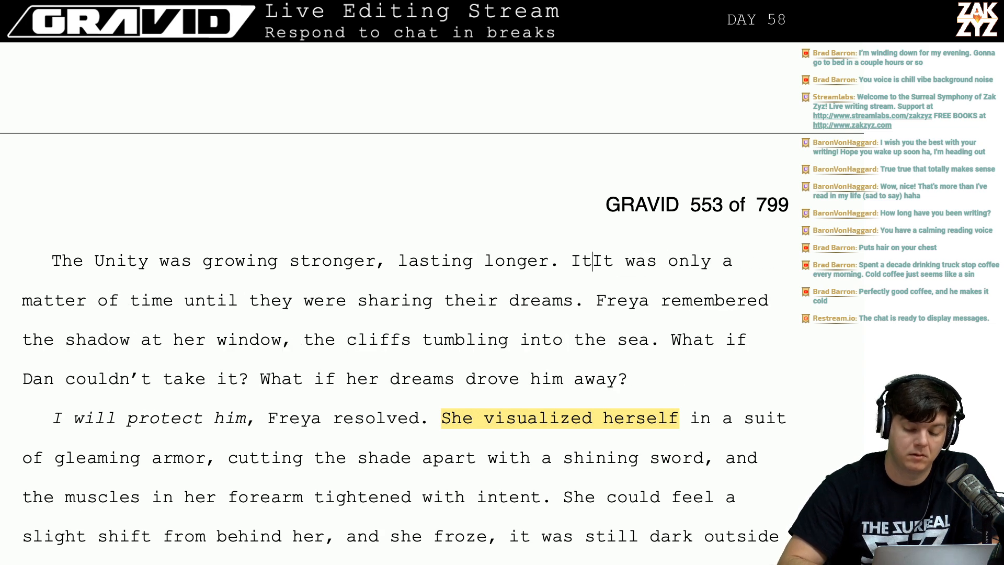
pyautogui.press('BackSpace')
pyautogui.press('BackSpace')
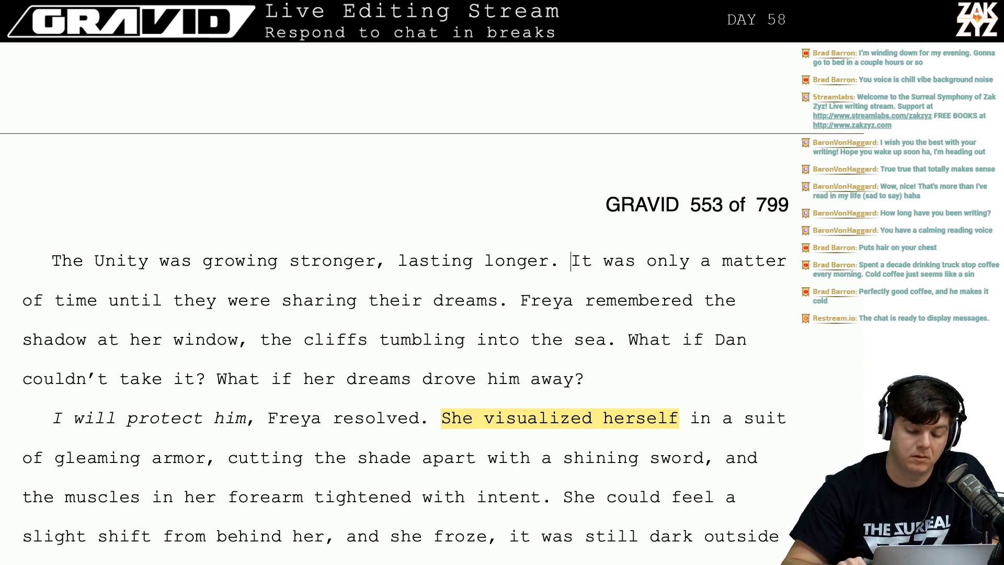
# Insert the question "How long until they were sharing every waking moment?" after "lasting longer." and begin a second "How long" question.
pyautogui.write('How long u')
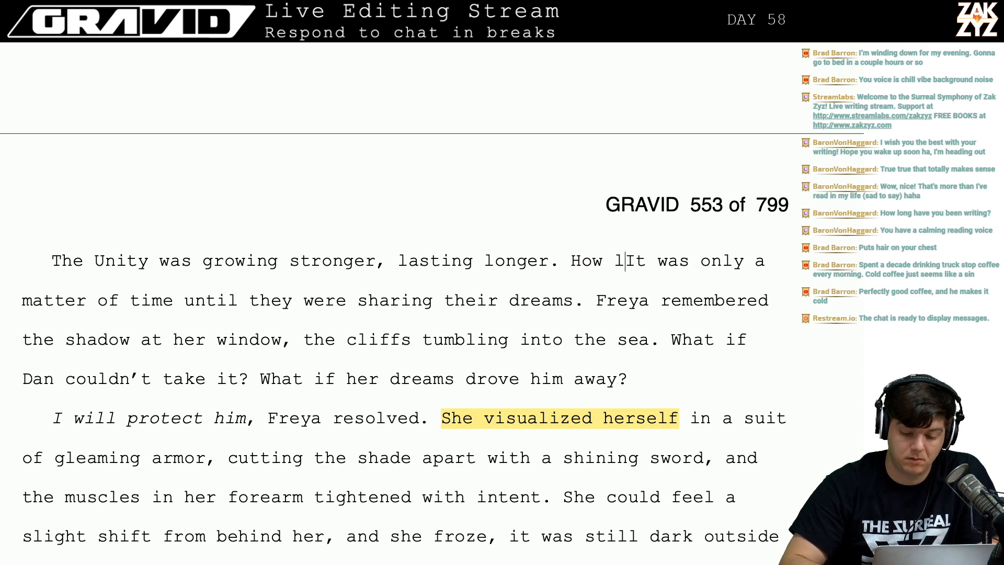
pyautogui.write('ntil they waer')
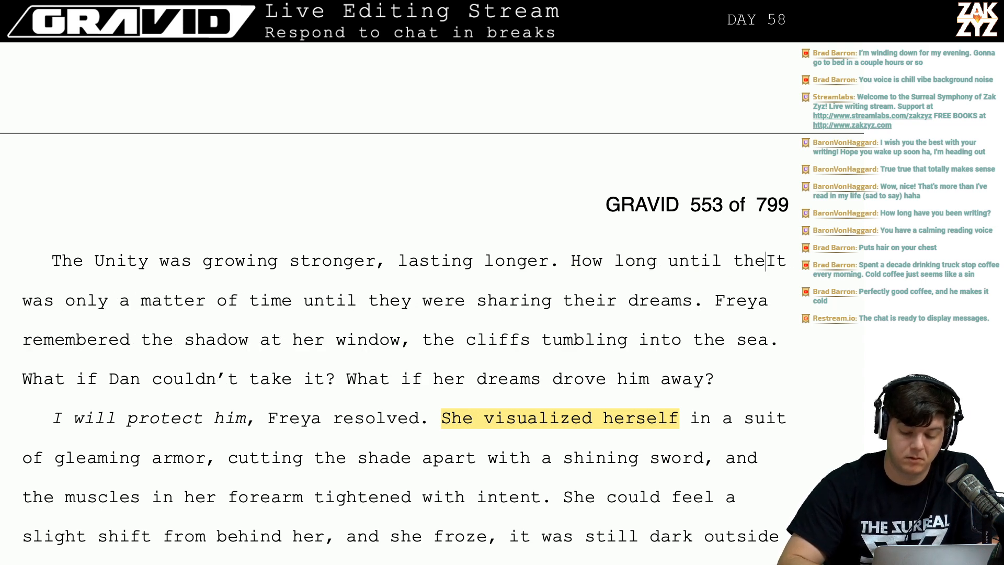
pyautogui.press('BackSpace')
pyautogui.press('BackSpace')
pyautogui.press('BackSpace')
pyautogui.write('ere sharing ')
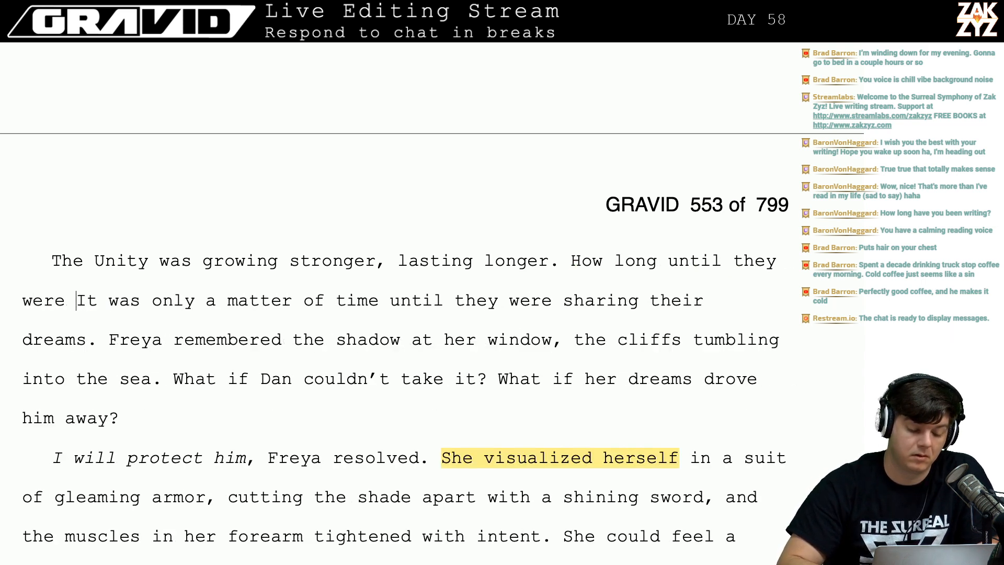
pyautogui.write('th')
pyautogui.press('BackSpace')
pyautogui.press('BackSpace')
pyautogui.write('every m')
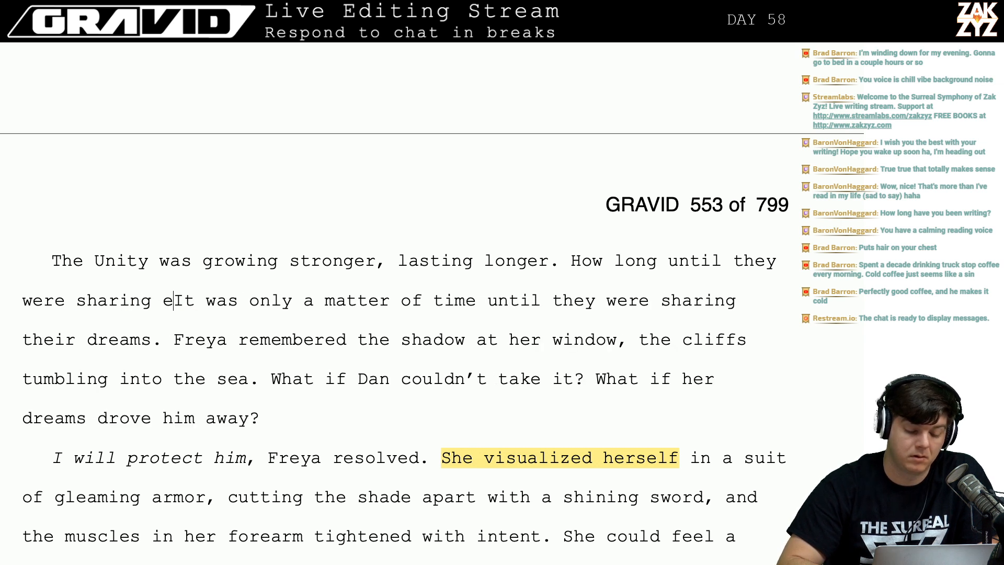
pyautogui.press('BackSpace')
pyautogui.press('BackSpace')
pyautogui.press('BackSpace')
pyautogui.press('BackSpace')
pyautogui.press('BackSpace')
pyautogui.press('BackSpace')
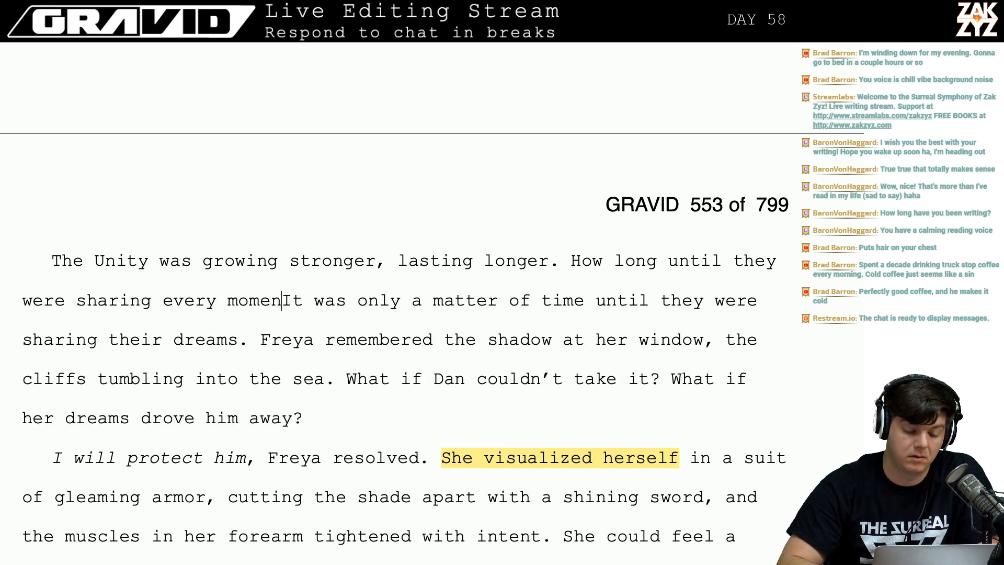
pyautogui.write('waking ')
pyautogui.write('moment? How l')
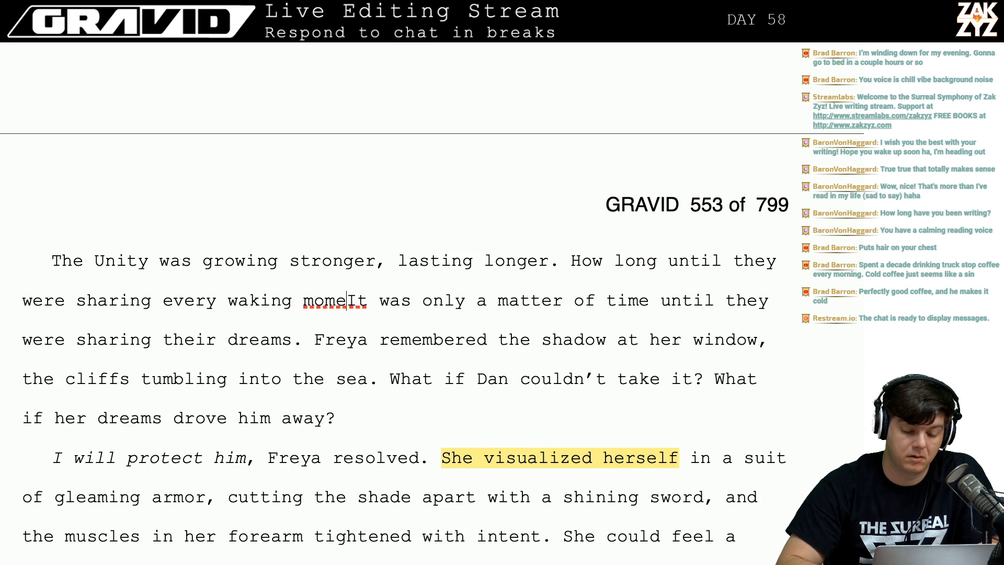
# Complete the second question so it reads "How long until they were dreaming together?".
pyautogui.write('ong until they ')
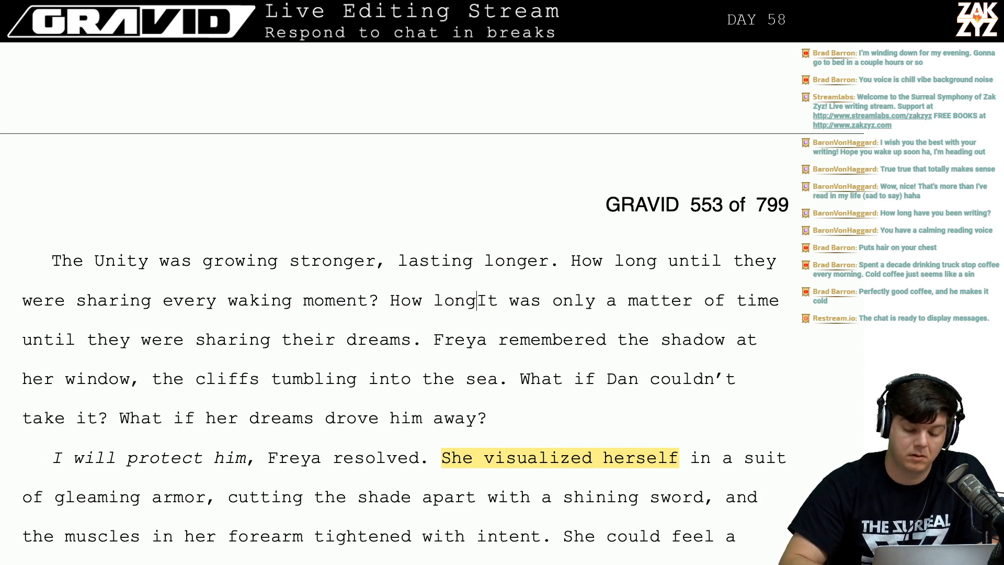
pyautogui.write('were dreaming to')
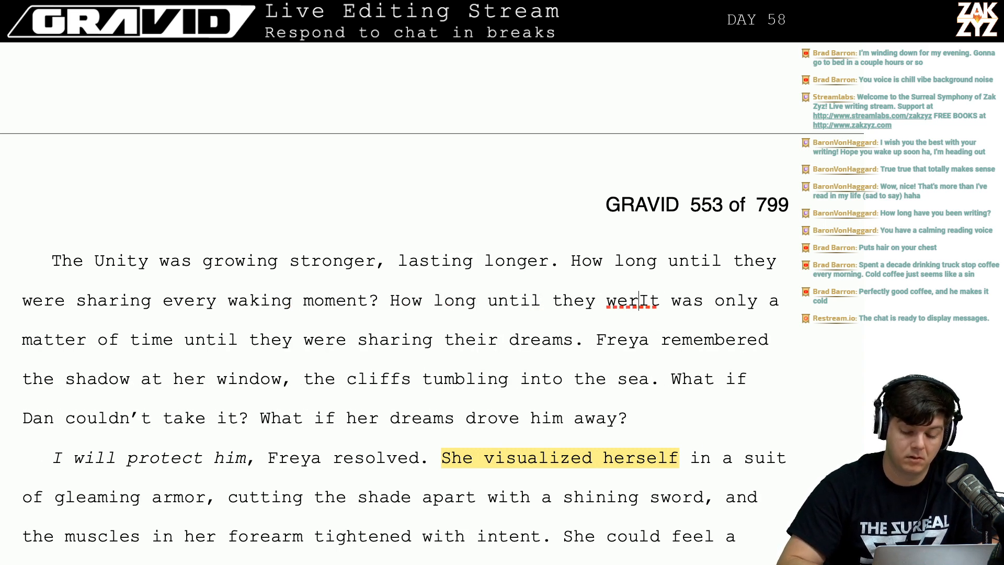
pyautogui.write('gether? It was only a matter of time until they were sharing their')
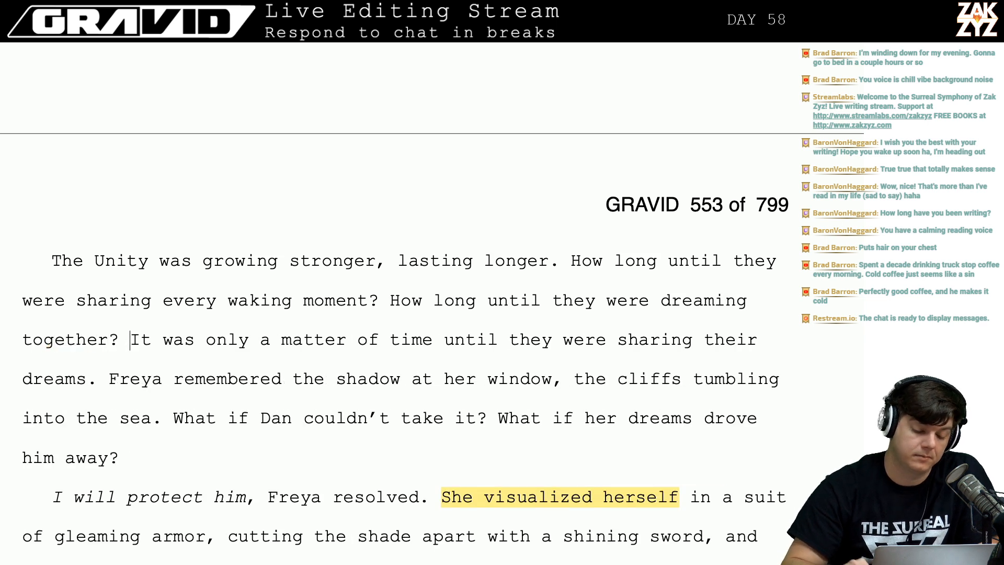
# Delete the old sentence "It was only a matter of time until they were sharing their dreams." before "Freya remembered the shadow.".
pyautogui.hotkey('shift', 'Down')
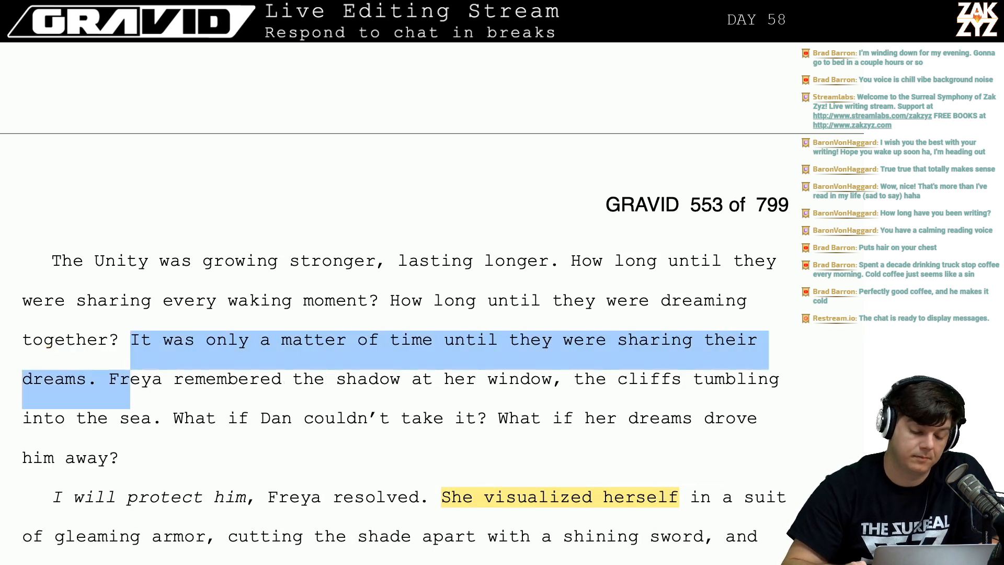
pyautogui.hotkey('shift', 'Left')
pyautogui.hotkey('shift', 'Left')
pyautogui.hotkey('shift', 'Left')
pyautogui.hotkey('shift', 'Left')
pyautogui.press('Delete')
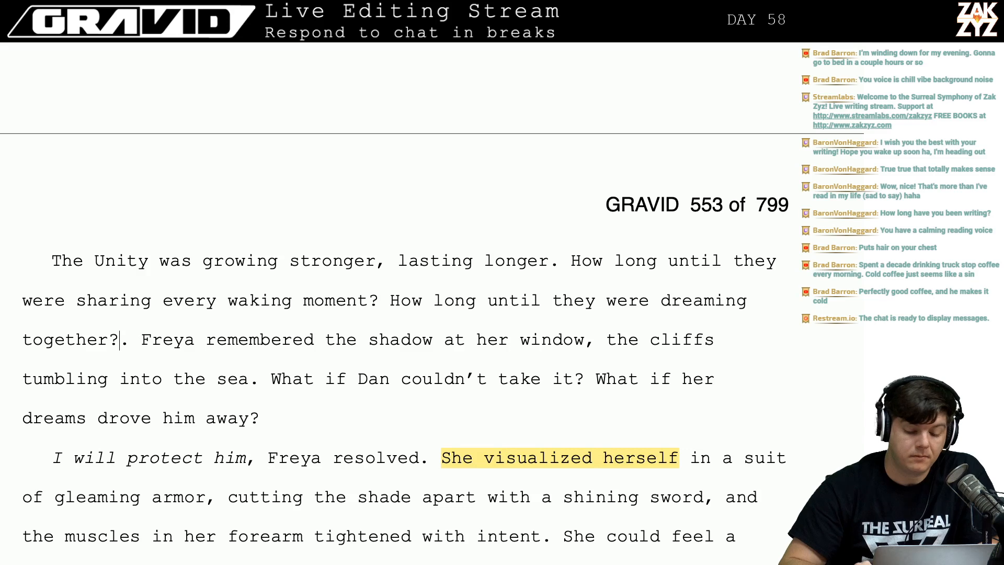
pyautogui.press('Right')
pyautogui.press('BackSpace')
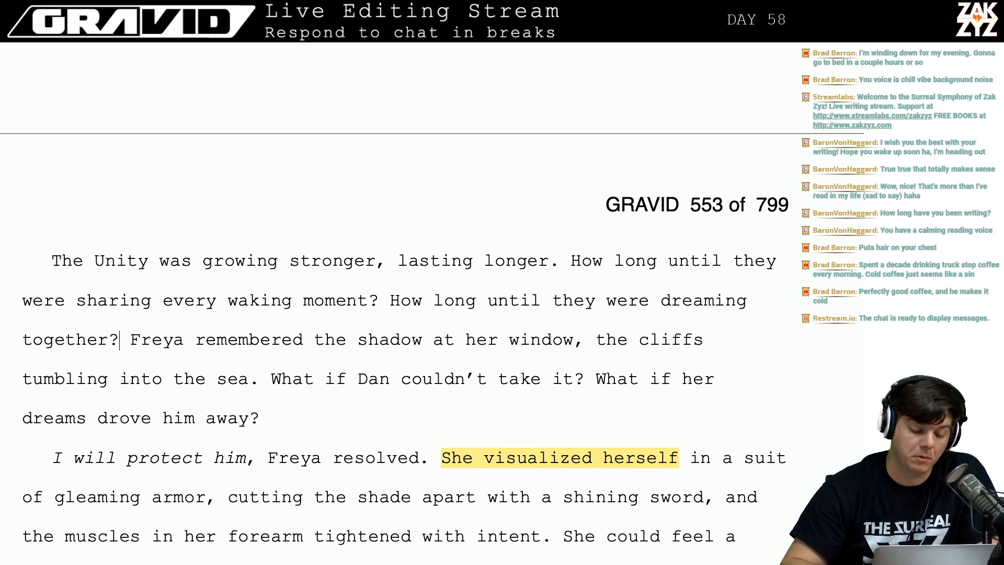
# Reread the sentence about Freya remembering the shadow at her window and the cliffs.
pyautogui.press('Down')
pyautogui.press('Down')
pyautogui.press('Up')
pyautogui.press('Right')
pyautogui.press('Right')
pyautogui.press('Right')
pyautogui.press('Right')
pyautogui.press('Right')
pyautogui.press('Right')
pyautogui.press('Right')
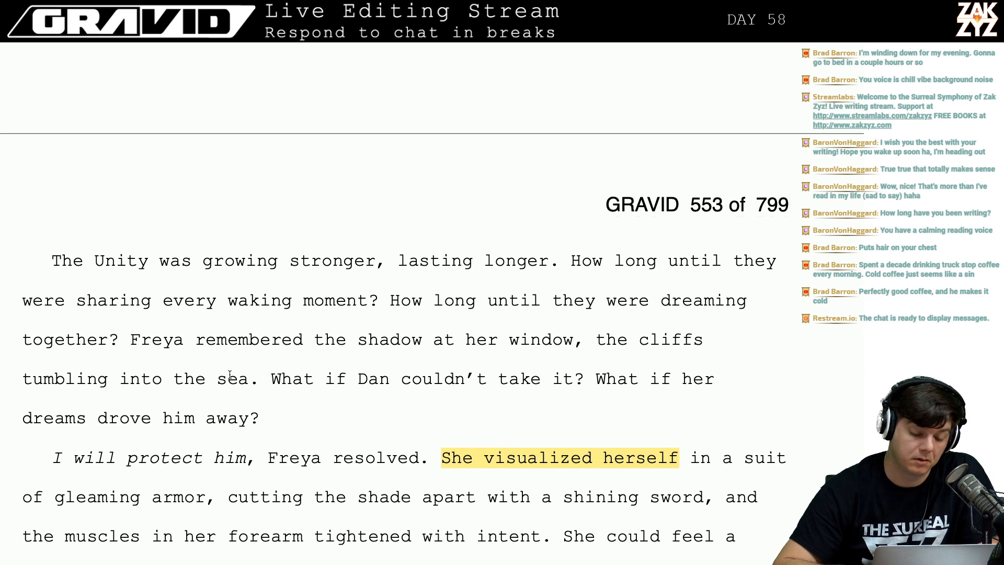
pyautogui.press('Up')
pyautogui.press('Right')
pyautogui.press('Right')
pyautogui.press('Right')
pyautogui.press('Right')
pyautogui.press('Right')
pyautogui.press('Right')
pyautogui.press('Right')
pyautogui.press('Right')
pyautogui.press('Right')
pyautogui.press('Right')
pyautogui.press('Right')
pyautogui.press('Right')
pyautogui.press('Right')
pyautogui.press('Right')
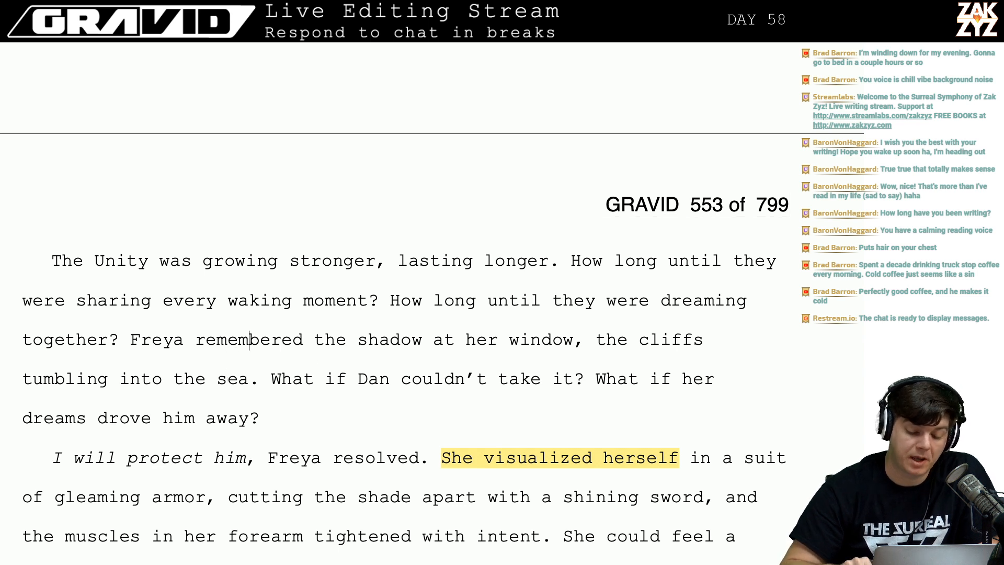
pyautogui.press('Right')
pyautogui.press('Right')
pyautogui.press('Right')
pyautogui.press('Right')
pyautogui.press('Right')
pyautogui.press('Right')
pyautogui.press('Right')
pyautogui.press('Right')
pyautogui.press('Right')
pyautogui.press('Right')
pyautogui.press('Right')
pyautogui.press('Right')
pyautogui.press('Right')
pyautogui.press('Right')
pyautogui.press('Right')
pyautogui.press('Right')
pyautogui.press('Right')
pyautogui.press('Right')
pyautogui.press('Right')
pyautogui.press('Right')
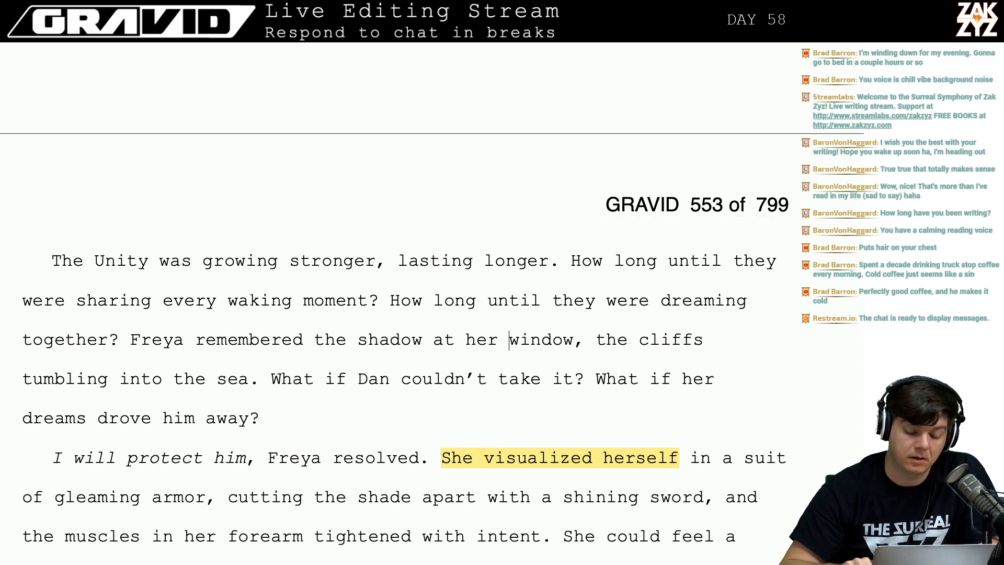
pyautogui.press('Right')
pyautogui.press('Right')
pyautogui.press('Right')
pyautogui.press('Right')
pyautogui.press('Right')
pyautogui.press('Right')
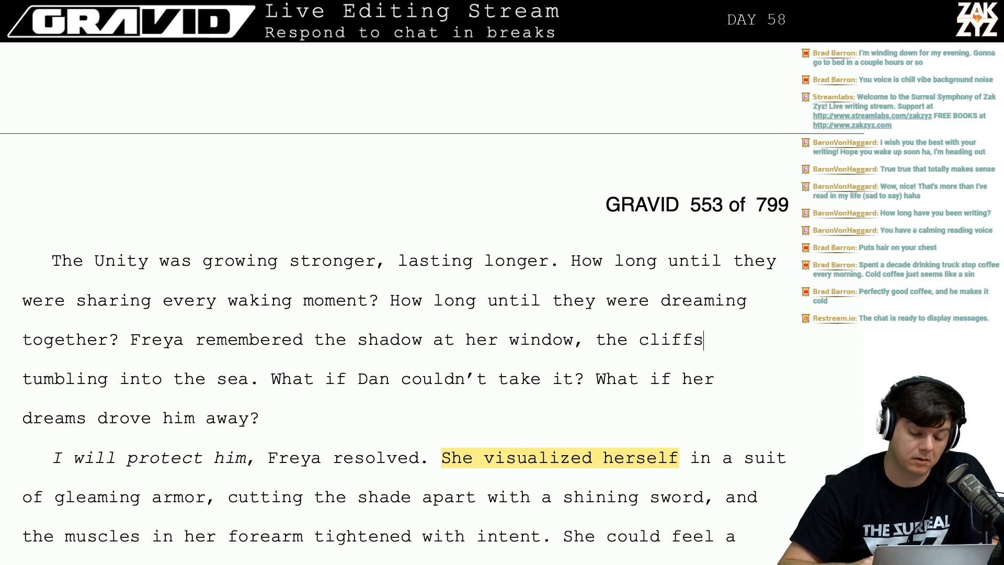
# Insert "The thought worried her," before "Freya remembered the shadow at her window".
pyautogui.click(133, 345)
pyautogui.write('The thought')
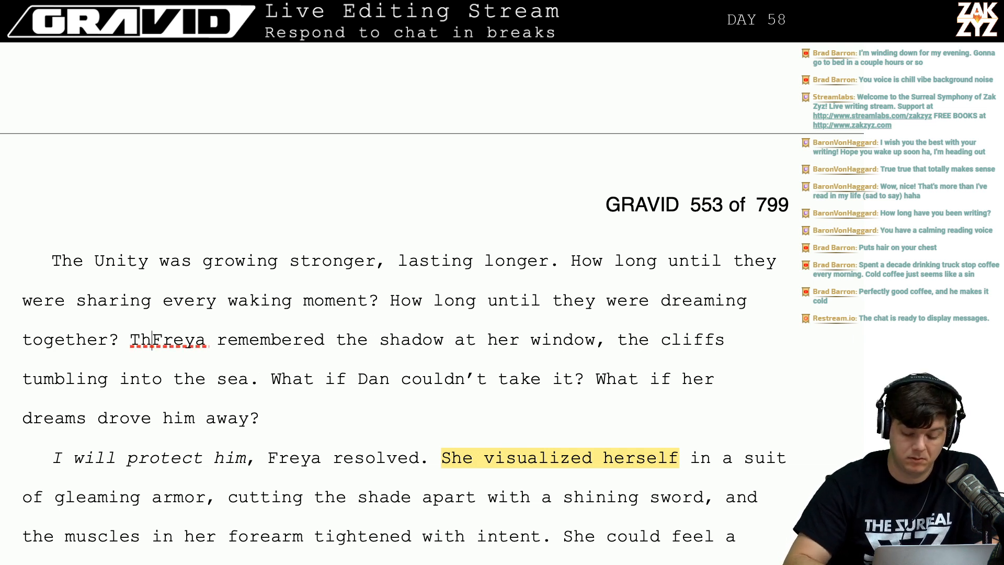
pyautogui.write(' worried her,')
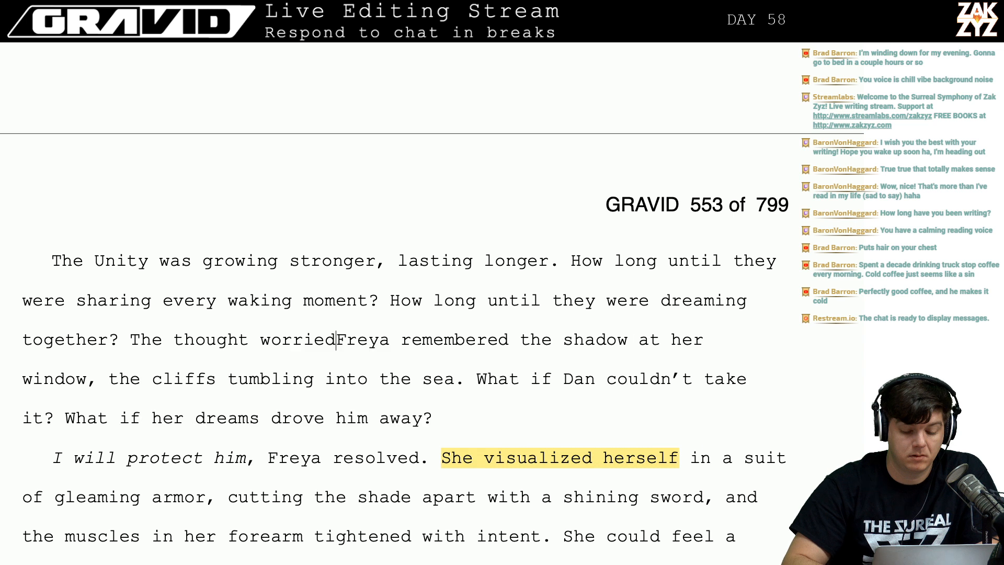
# Reread the rest of the Unity paragraph, from "Freya remembered" through "What if her dreams drove him away?".
pyautogui.press('Right')
pyautogui.press('Right')
pyautogui.press('Right')
pyautogui.press('Right')
pyautogui.press('Right')
pyautogui.press('Right')
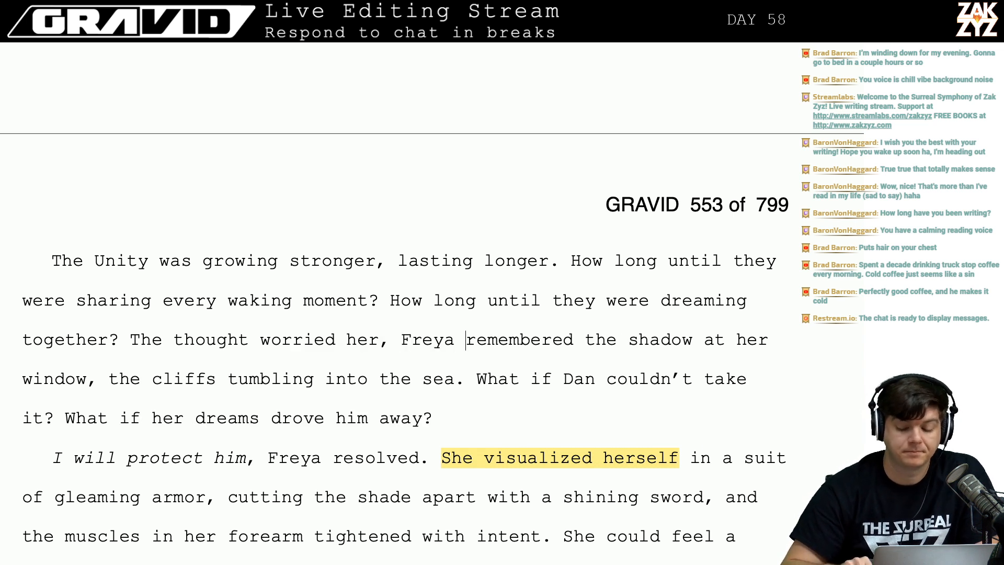
pyautogui.press('Down')
pyautogui.press('Left')
pyautogui.press('Left')
pyautogui.press('Right')
pyautogui.press('Down')
pyautogui.press('Left')
pyautogui.press('Left')
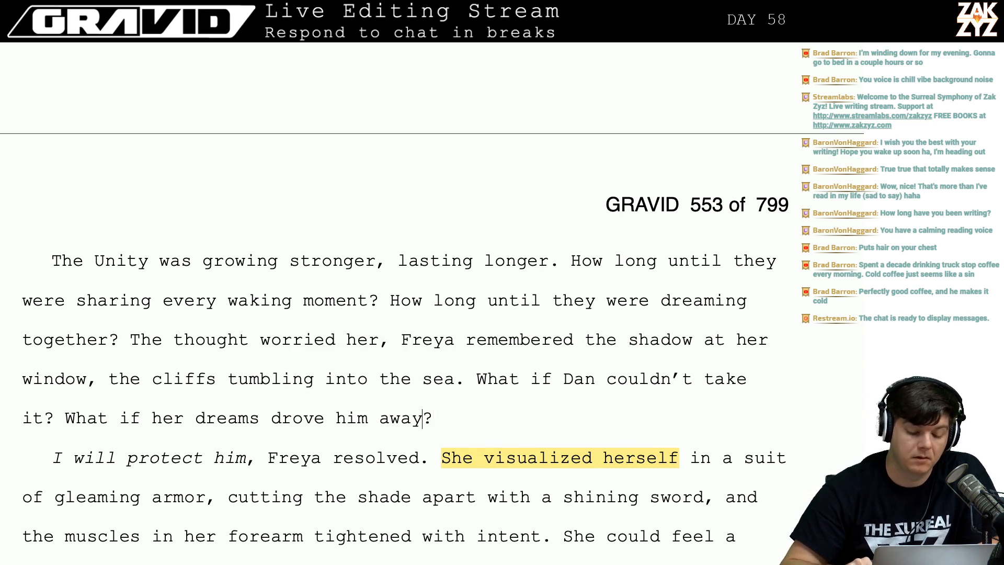
pyautogui.press('Down')
pyautogui.press('Up')
pyautogui.press('Up')
pyautogui.press('Right')
pyautogui.press('Down')
pyautogui.press('Left')
pyautogui.press('Left')
pyautogui.press('Left')
pyautogui.press('Left')
pyautogui.press('Left')
pyautogui.press('Left')
pyautogui.press('Left')
pyautogui.press('Left')
pyautogui.press('Left')
pyautogui.press('Left')
pyautogui.press('Left')
pyautogui.press('Left')
pyautogui.press('Left')
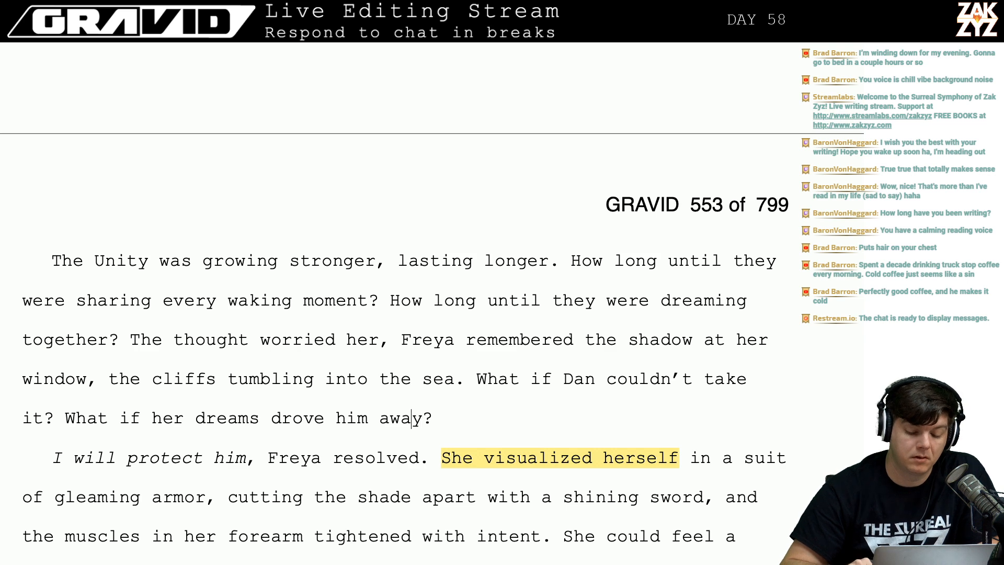
pyautogui.press('Left')
pyautogui.press('Left')
pyautogui.press('Left')
pyautogui.press('Left')
pyautogui.press('Left')
pyautogui.press('Left')
pyautogui.press('Left')
pyautogui.press('Left')
pyautogui.press('Left')
pyautogui.press('Left')
pyautogui.press('Left')
pyautogui.press('Left')
pyautogui.press('Left')
pyautogui.press('Left')
pyautogui.press('Left')
pyautogui.press('Left')
pyautogui.press('Left')
pyautogui.press('Left')
pyautogui.press('Left')
pyautogui.press('Left')
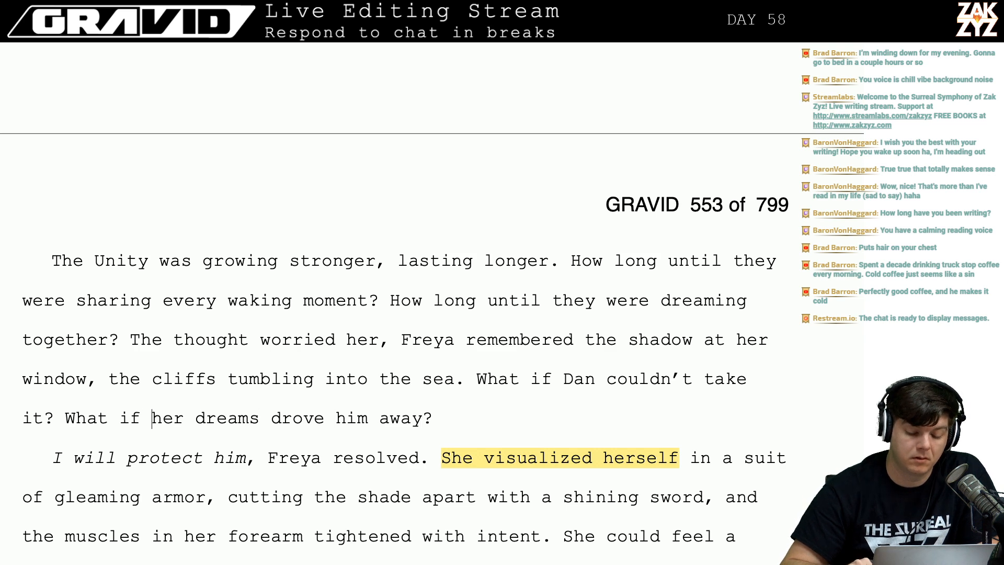
pyautogui.press('Left')
# Try breaking the Unity paragraph before "How long until they were dreaming together?".
pyautogui.scroll(-2, 41, 312)
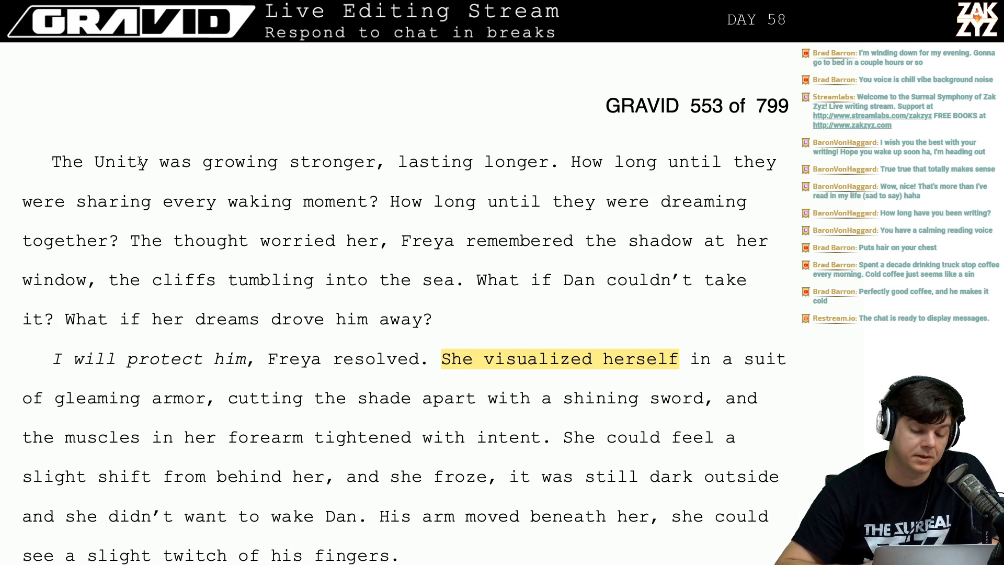
pyautogui.click(378, 200)
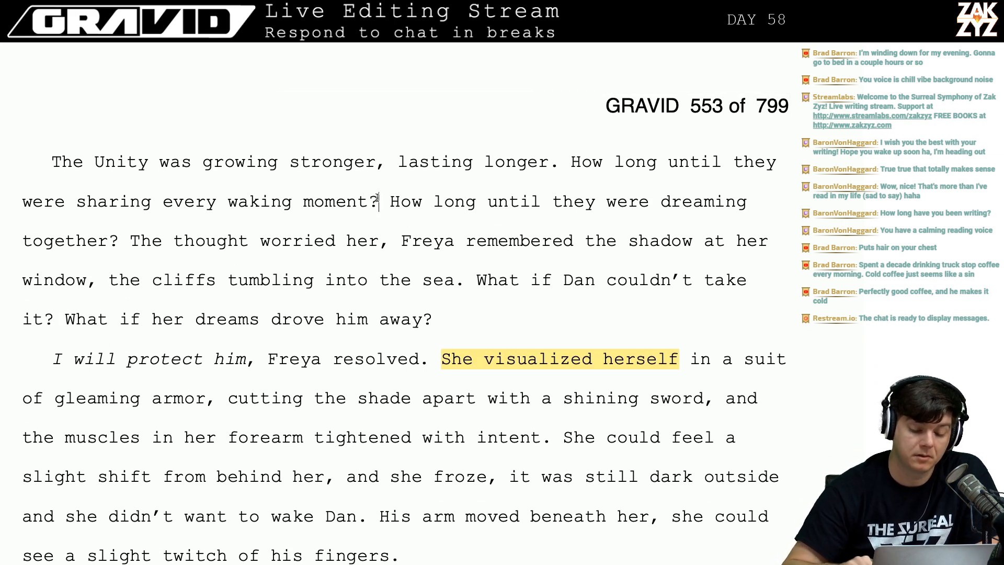
pyautogui.press('Right')
pyautogui.press('Return')
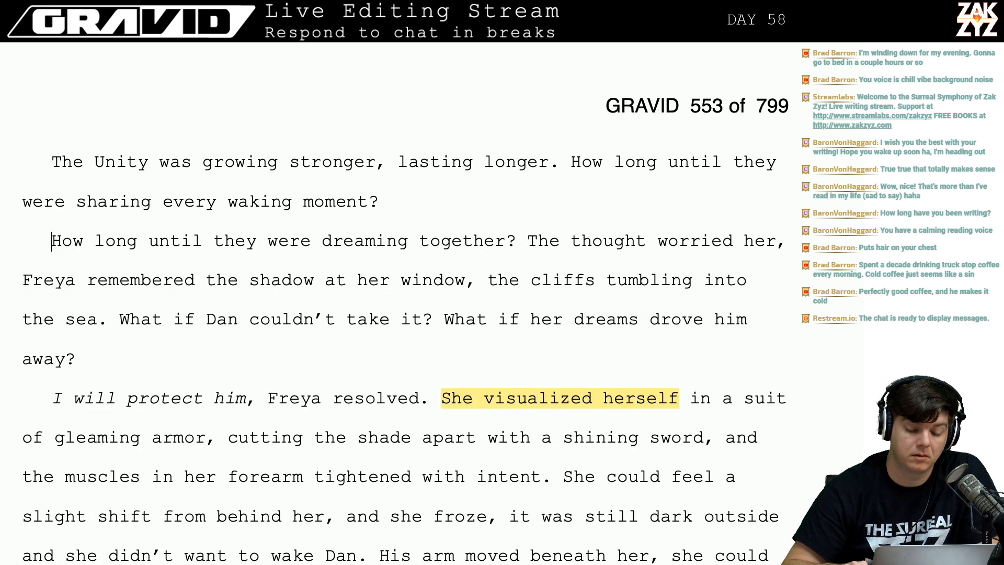
# Try extending the first question after "every waking moment" with ", or even dreaming together?".
pyautogui.press('Left')
pyautogui.write('They')
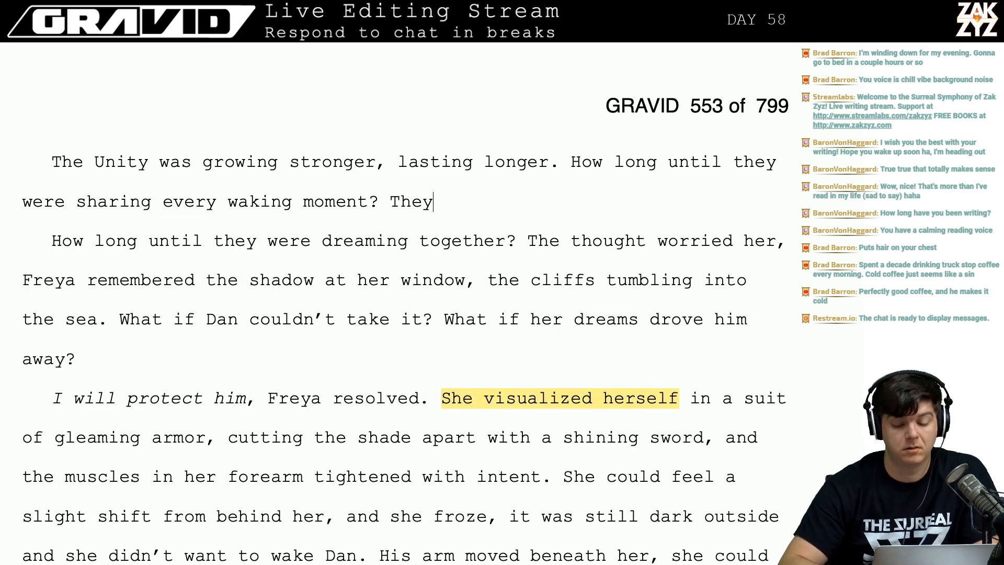
pyautogui.press('BackSpace')
pyautogui.press('BackSpace')
pyautogui.press('BackSpace')
pyautogui.press('BackSpace')
pyautogui.press('BackSpace')
pyautogui.press('BackSpace')
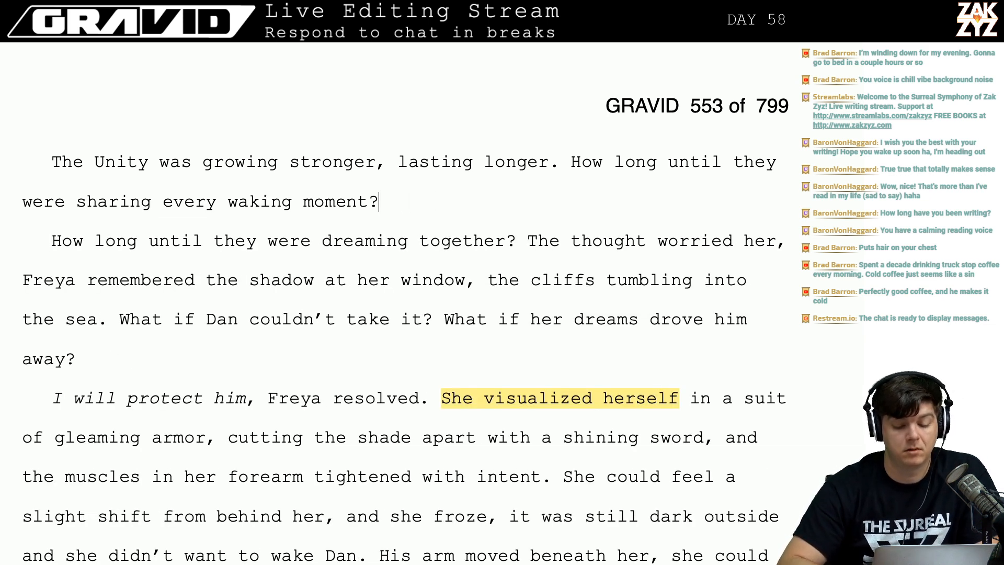
pyautogui.write(', or even dre')
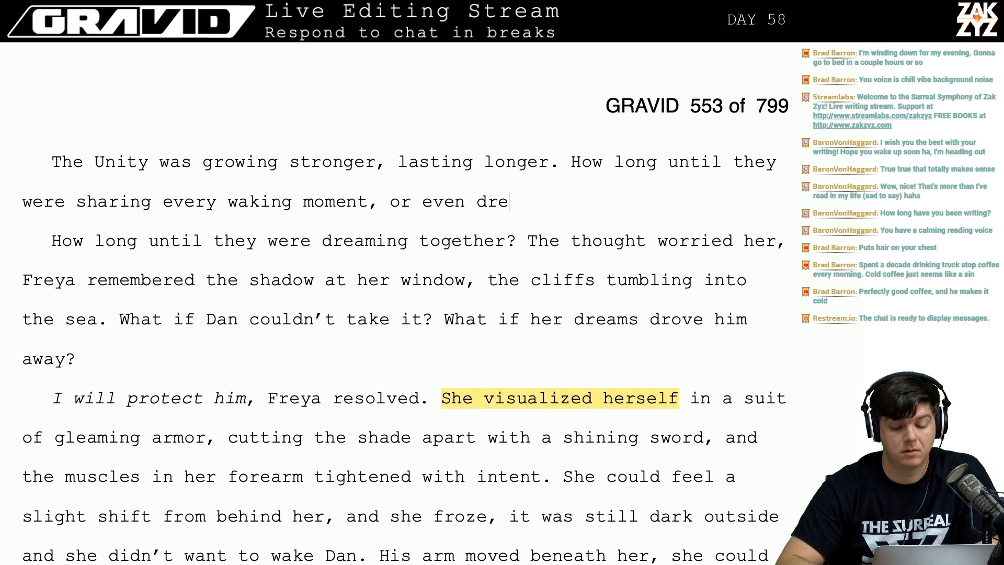
pyautogui.write('aming together?')
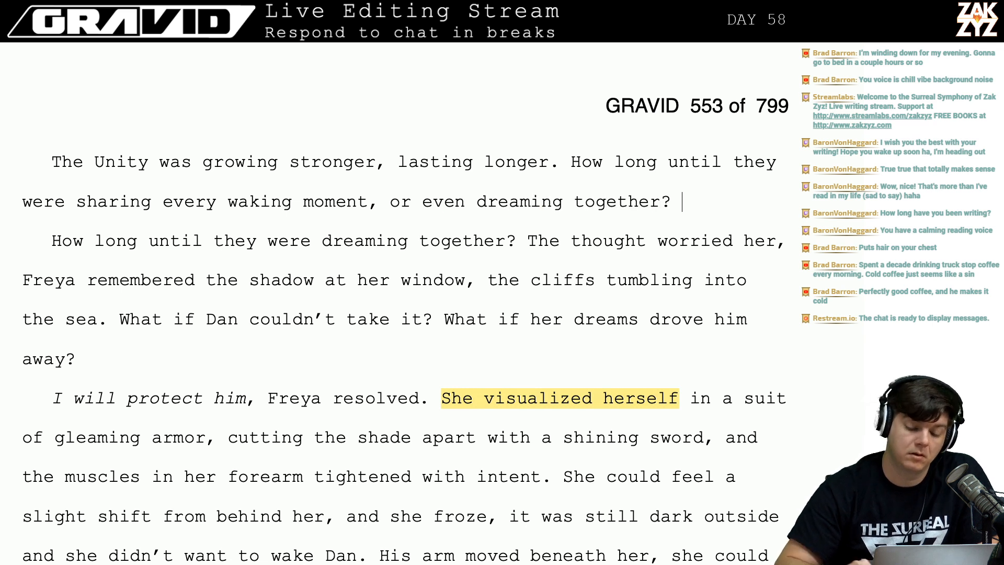
# Try removing the paragraph break and the separate question "How long until they were dreaming together?" before "The thought worried her".
pyautogui.hotkey('shift', 'Down')
pyautogui.hotkey('shift', 'Left')
pyautogui.hotkey('shift', 'Left')
pyautogui.hotkey('shift', 'Left')
pyautogui.hotkey('shift', 'Left')
pyautogui.hotkey('shift', 'Left')
pyautogui.hotkey('shift', 'Left')
pyautogui.hotkey('shift', 'Left')
pyautogui.hotkey('shift', 'Left')
pyautogui.hotkey('shift', 'Left')
pyautogui.hotkey('shift', 'Left')
pyautogui.hotkey('shift', 'Left')
pyautogui.hotkey('shift', 'Left')
pyautogui.hotkey('shift', 'Left')
pyautogui.hotkey('shift', 'Left')
pyautogui.hotkey('shift', 'Left')
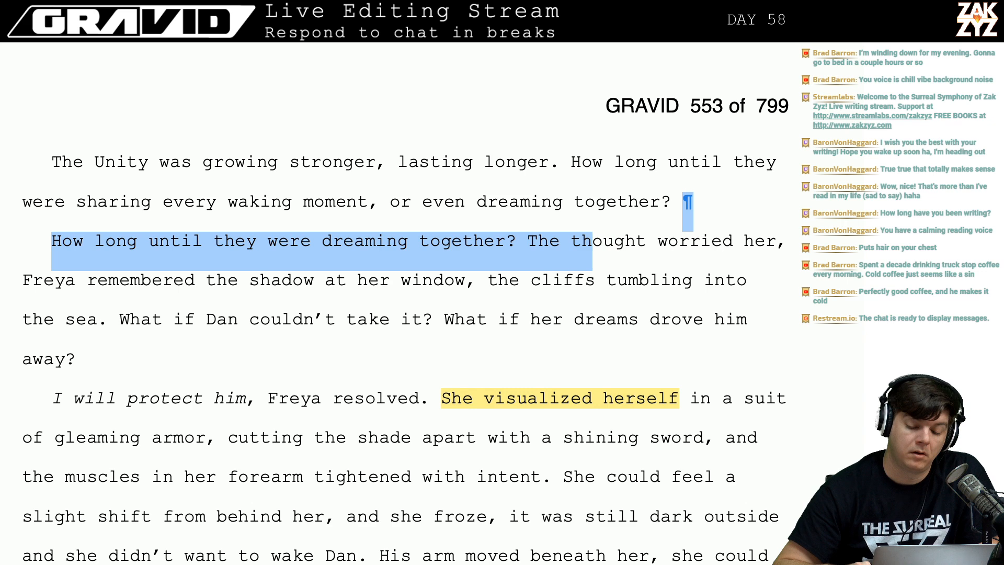
pyautogui.press('BackSpace')
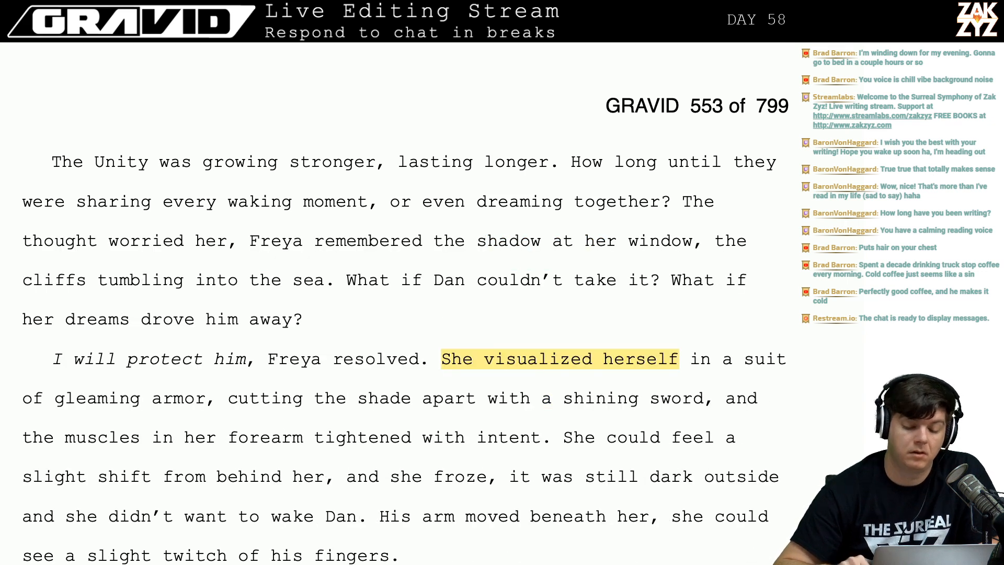
# Undo the merged dreaming question and the paragraph split, restoring the two separate "How long until" questions.
pyautogui.hotkey('ctrl', 'z')
pyautogui.hotkey('ctrl', 'z')
pyautogui.hotkey('ctrl', 'z')
pyautogui.hotkey('ctrl', 'z')
pyautogui.hotkey('ctrl', 'z')
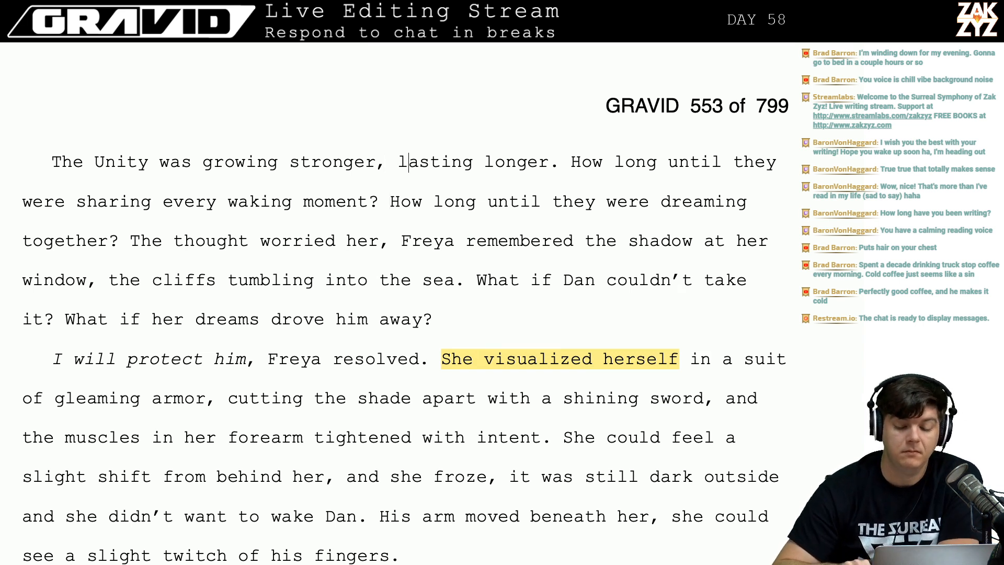
# Extend the opening Unity sentence after "lasting longer" with "and Freya couldn't wait".
pyautogui.press('Right')
pyautogui.press('Right')
pyautogui.press('Right')
pyautogui.press('Right')
pyautogui.press('Right')
pyautogui.press('Right')
pyautogui.press('Right')
pyautogui.press('Right')
pyautogui.press('Right')
pyautogui.press('Right')
pyautogui.press('Right')
pyautogui.press('Right')
pyautogui.press('Right')
pyautogui.press('Right')
pyautogui.press('Right')
pyautogui.press('Right')
pyautogui.press('Right')
pyautogui.press('Right')
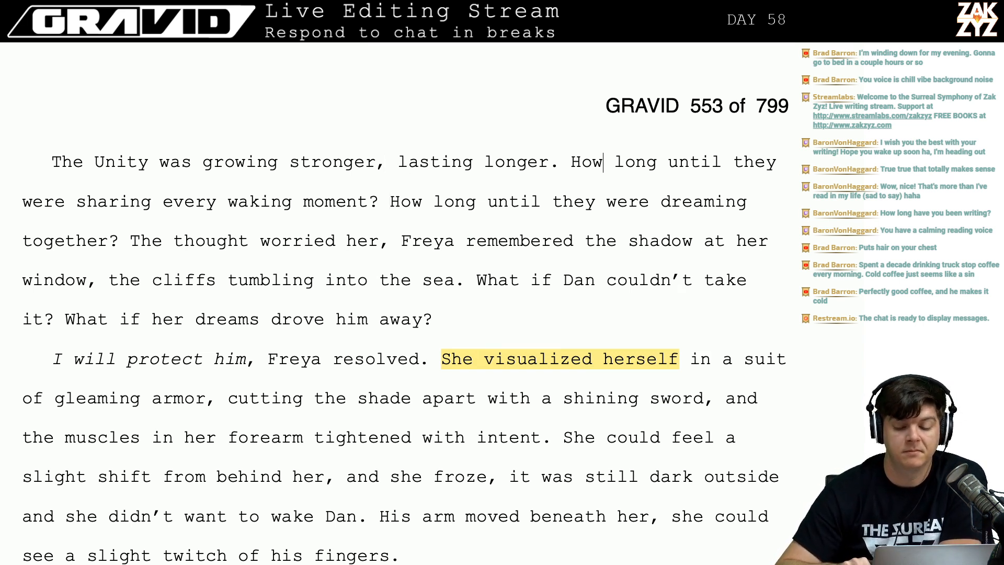
pyautogui.press('Left')
pyautogui.press('Left')
pyautogui.press('Left')
pyautogui.press('Left')
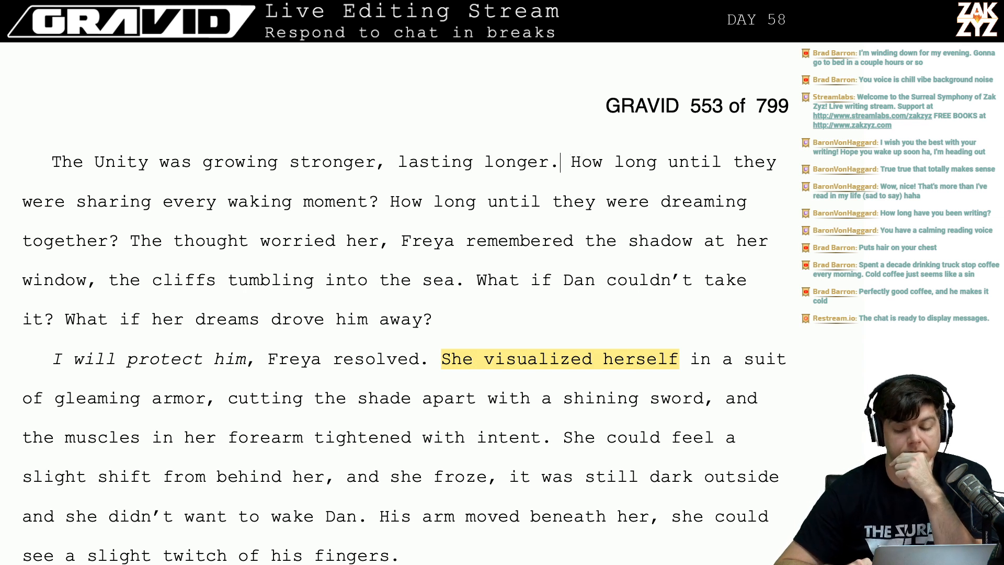
pyautogui.press('Left')
pyautogui.write('and Fre')
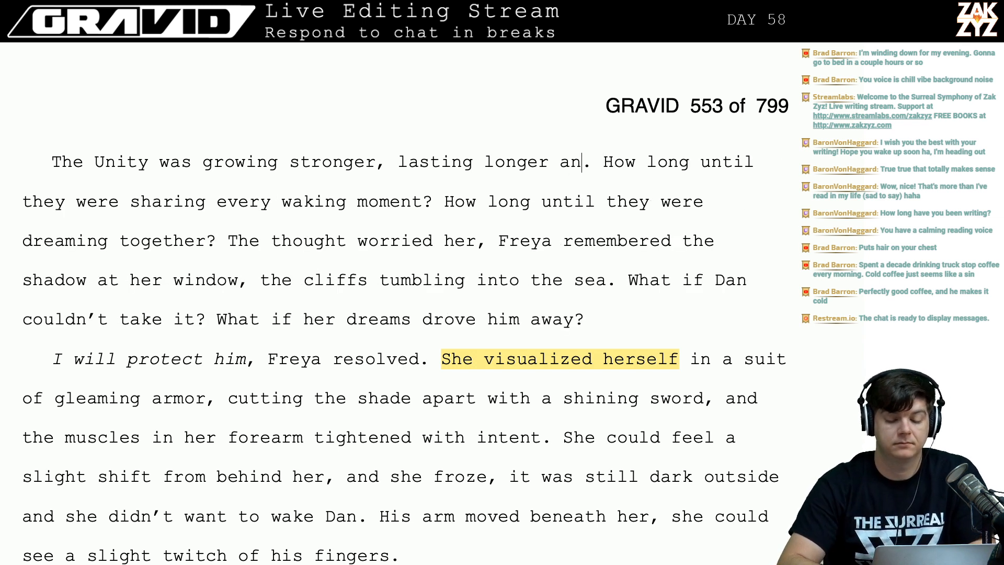
pyautogui.write('ya ')
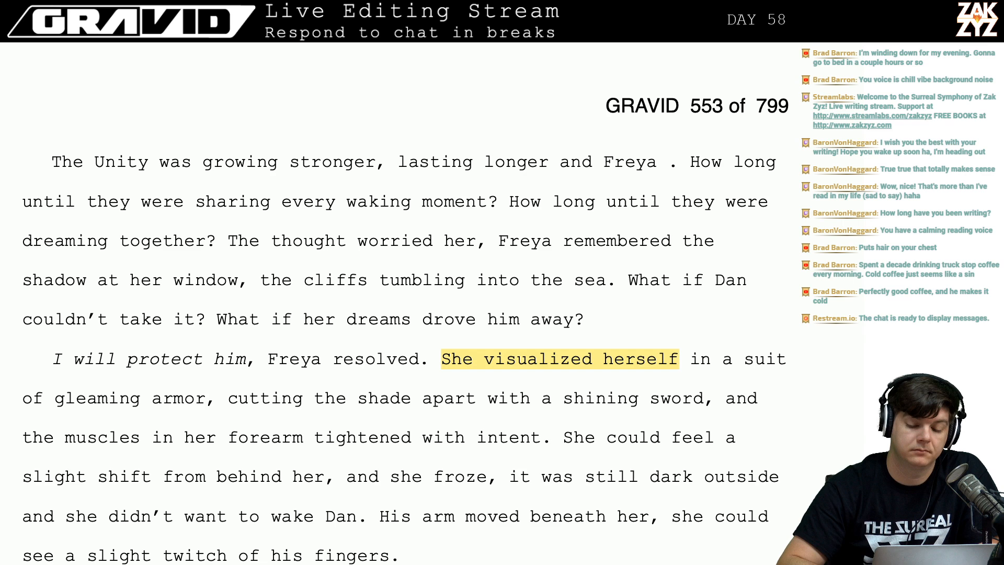
pyautogui.write("couldn't wait")
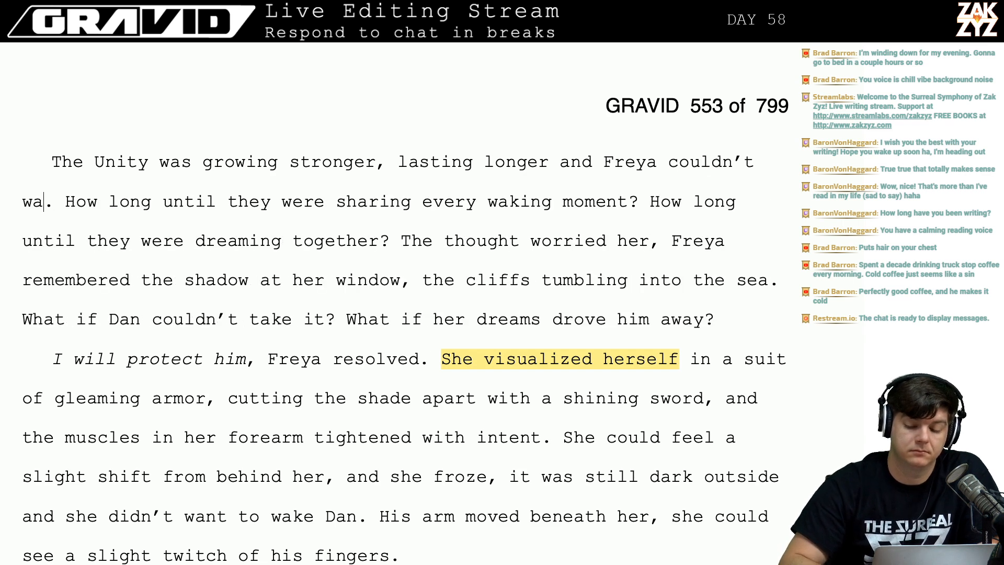
# Add the sentence "She wanted to spend every waking moment United." after "Freya couldn't wait".
pyautogui.write('. She wanted to')
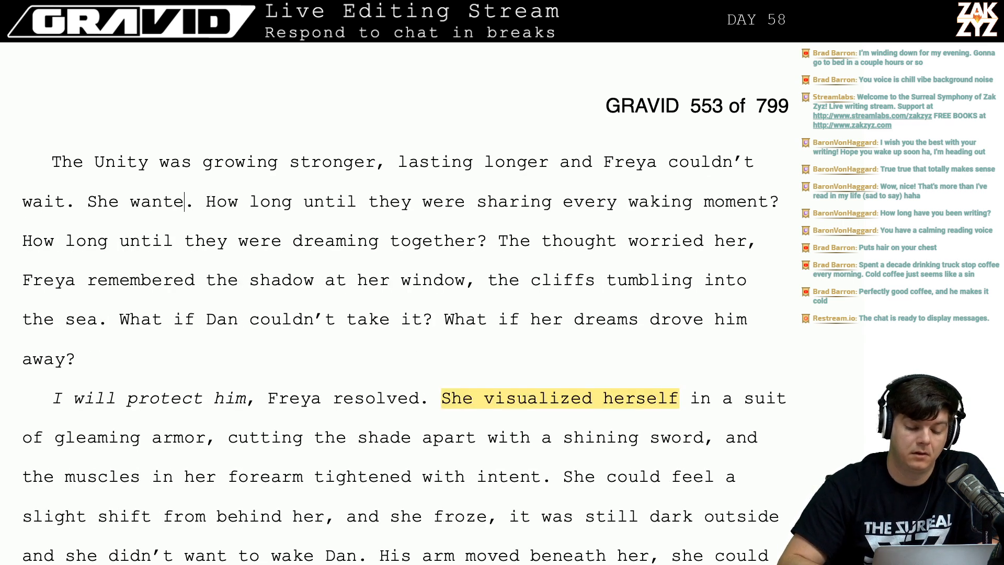
pyautogui.write(' spend every w')
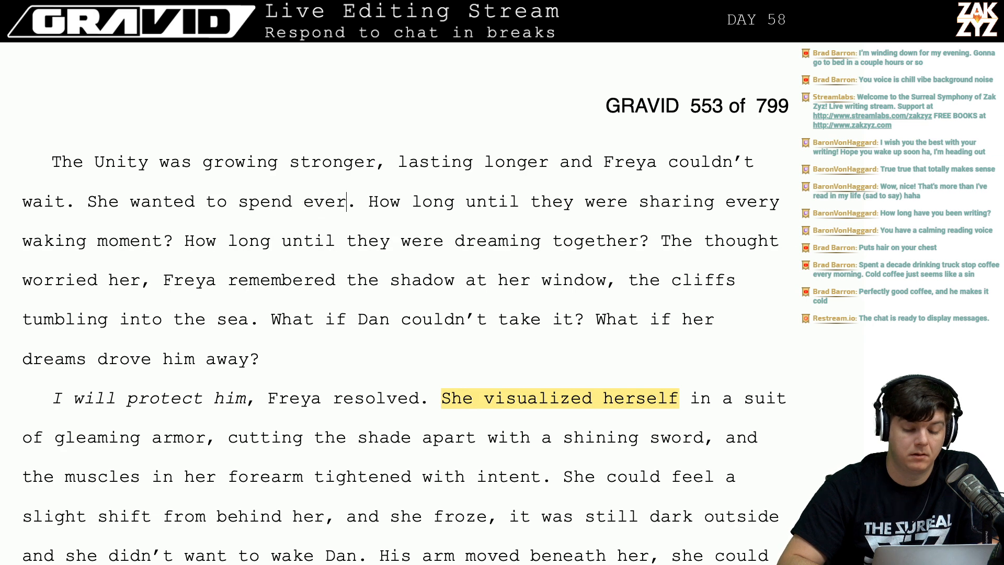
pyautogui.write('aking moment ')
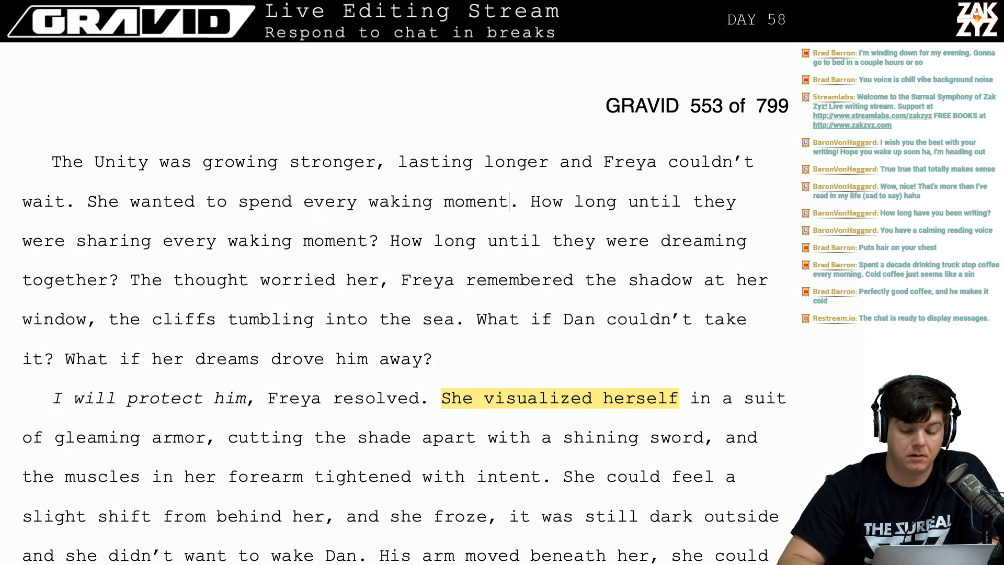
pyautogui.write('Unite')
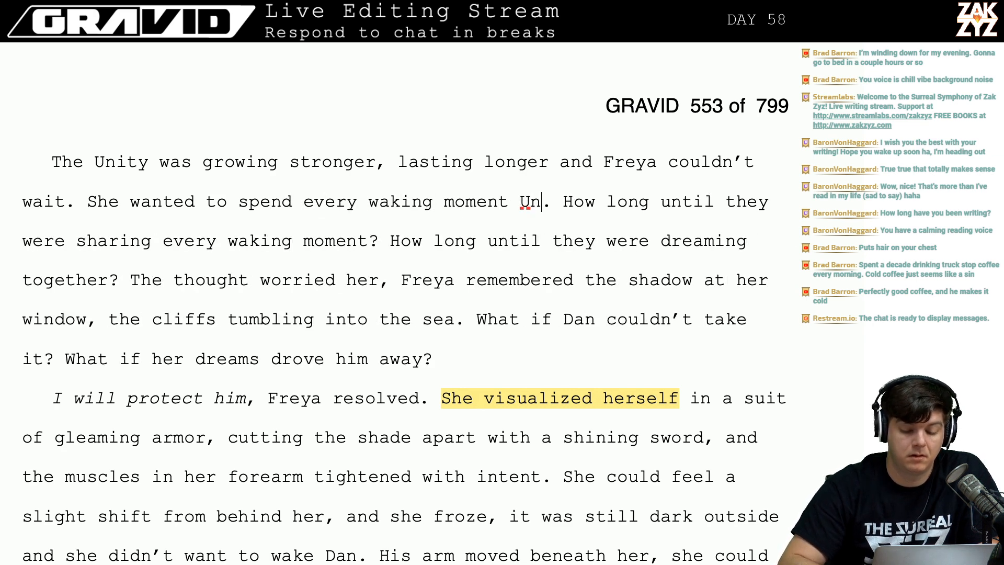
pyautogui.write('d. Maybe')
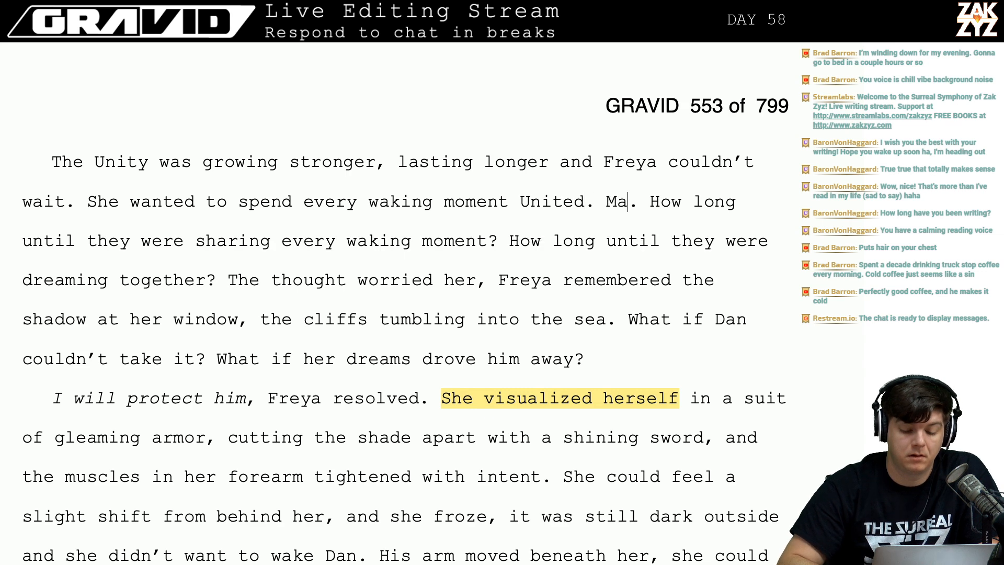
pyautogui.write(' even her d')
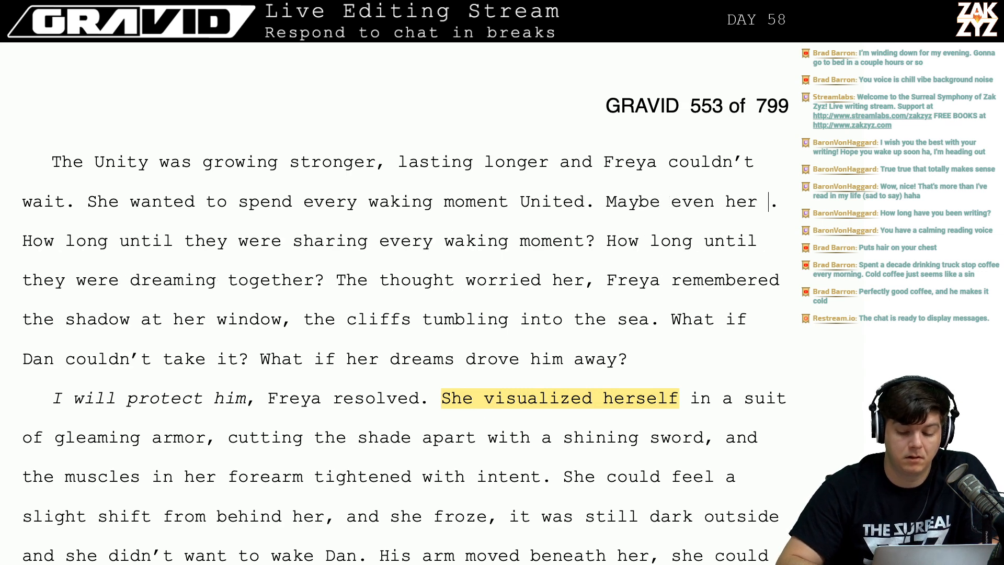
pyautogui.press('BackSpace')
pyautogui.press('BackSpace')
pyautogui.press('BackSpace')
pyautogui.press('BackSpace')
pyautogui.press('BackSpace')
pyautogui.press('BackSpace')
pyautogui.press('BackSpace')
pyautogui.press('BackSpace')
pyautogui.press('BackSpace')
pyautogui.press('BackSpace')
pyautogui.press('BackSpace')
pyautogui.press('BackSpace')
pyautogui.press('BackSpace')
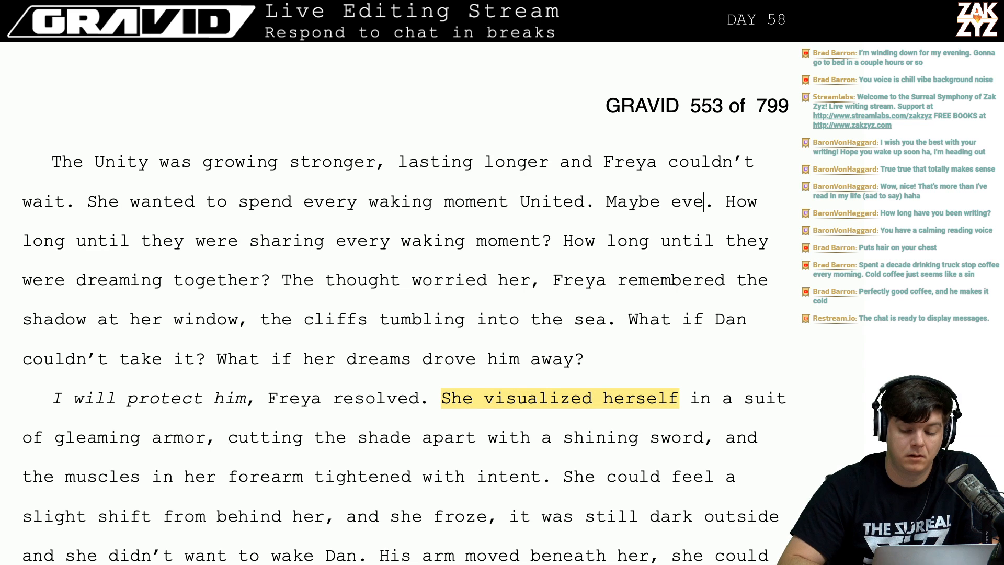
pyautogui.press('BackSpace')
pyautogui.press('BackSpace')
pyautogui.press('BackSpace')
# Add the sentence "Perhaps they would even begin to dream together." after "every waking moment United".
pyautogui.write('Perhaps they ')
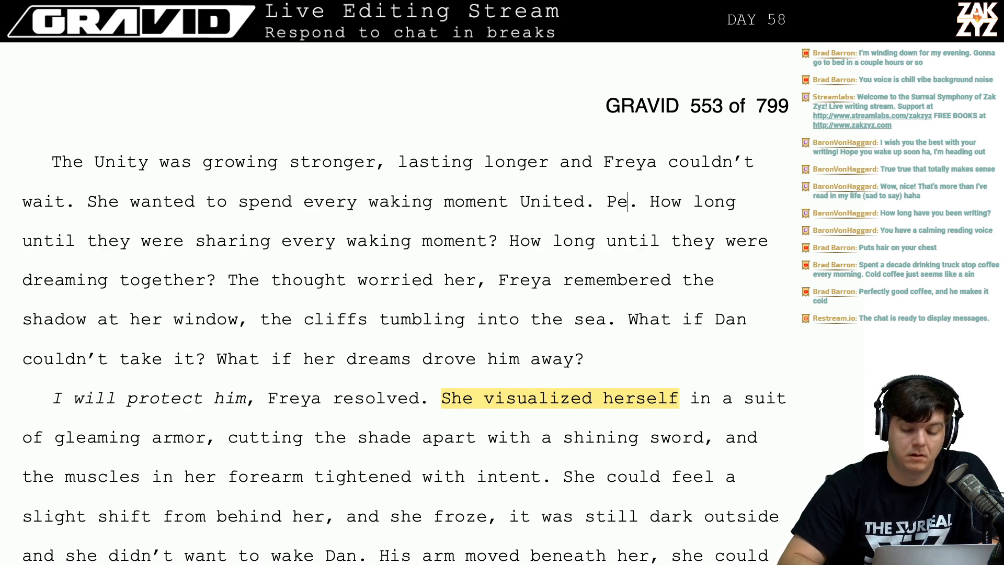
pyautogui.write('would even begin')
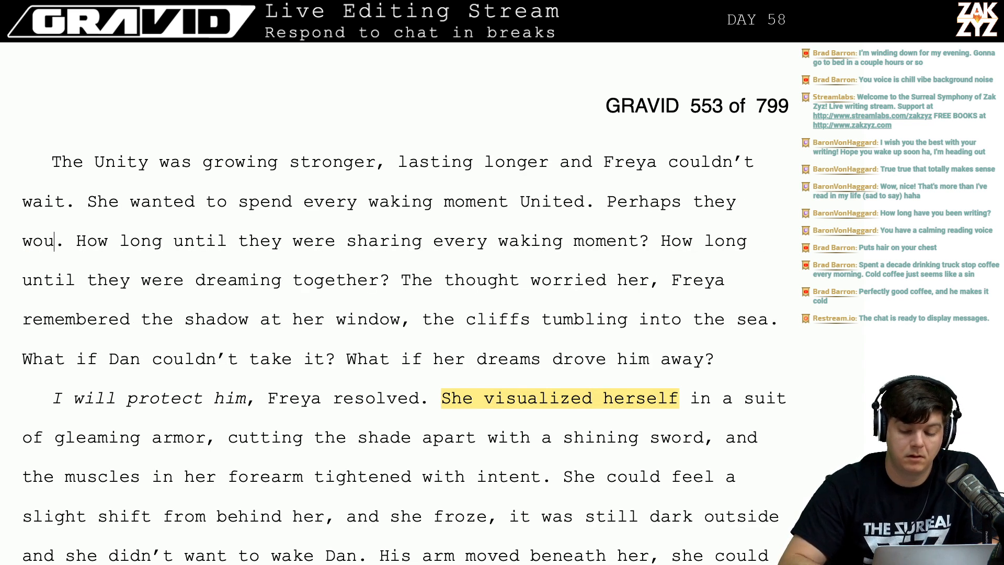
pyautogui.write(' to dream t')
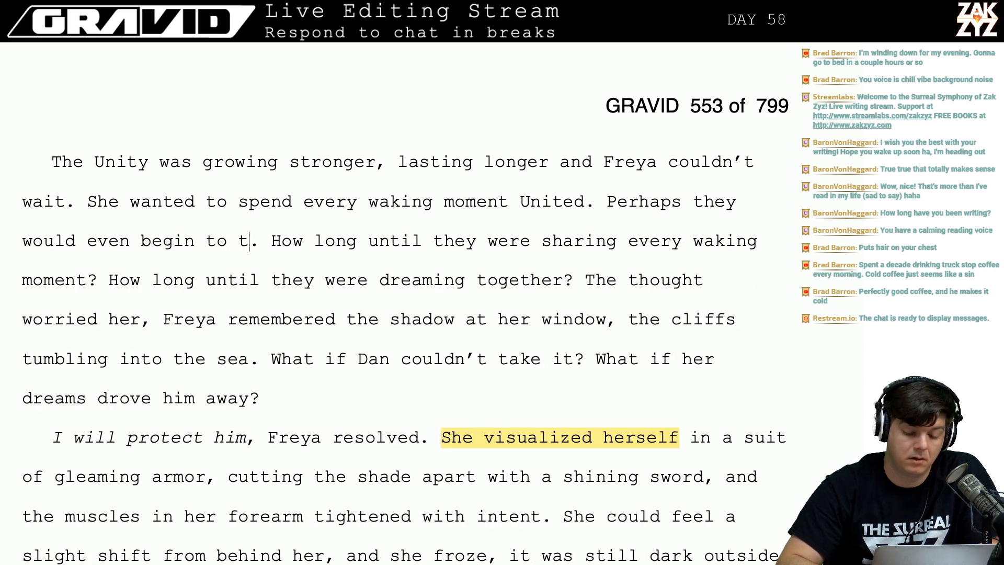
pyautogui.press('BackSpace')
pyautogui.write('dream t')
pyautogui.write('ogether.')
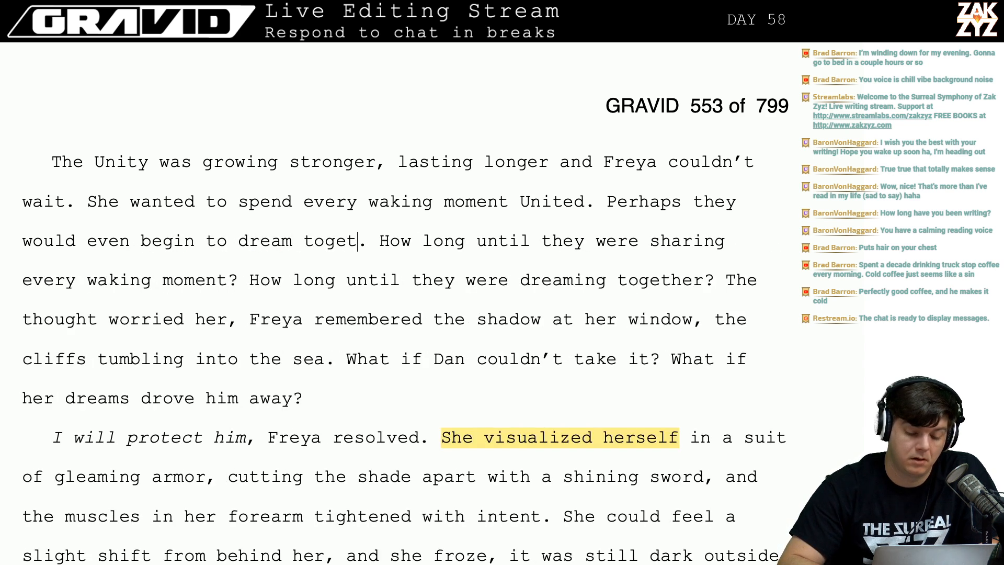
# Delete the stray period and both "How long until" questions preceding "The thought worried her".
pyautogui.hotkey('shift', 'Down')
pyautogui.hotkey('shift', 'Right')
pyautogui.hotkey('shift', 'Right')
pyautogui.hotkey('shift', 'Right')
pyautogui.hotkey('shift', 'Right')
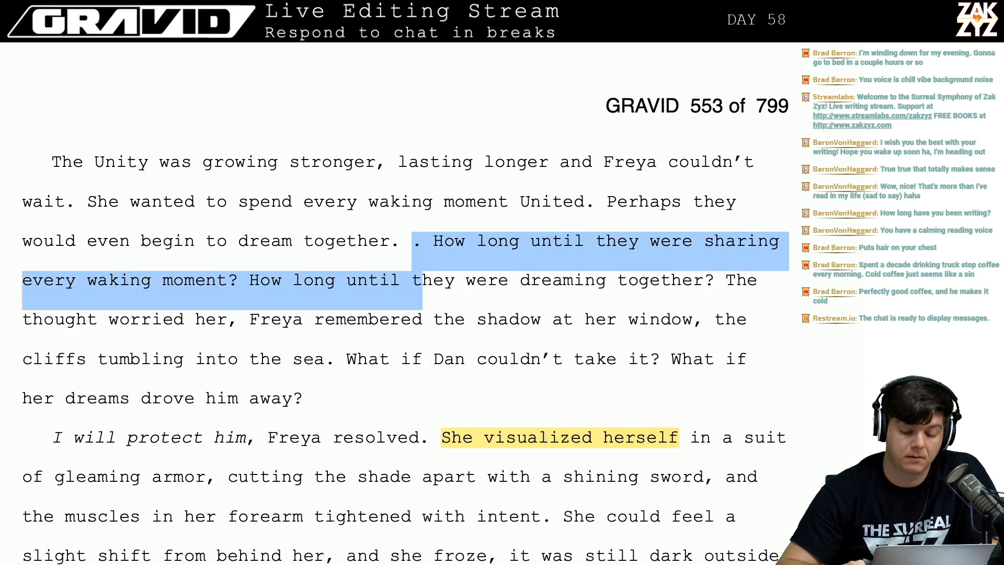
pyautogui.hotkey('shift', 'Down')
pyautogui.hotkey('shift', 'Up')
pyautogui.hotkey('shift', 'Right')
pyautogui.hotkey('shift', 'Right')
pyautogui.hotkey('shift', 'Right')
pyautogui.hotkey('shift', 'Right')
pyautogui.hotkey('shift', 'Right')
pyautogui.hotkey('shift', 'Right')
pyautogui.hotkey('shift', 'Right')
pyautogui.hotkey('shift', 'Right')
pyautogui.hotkey('shift', 'Right')
pyautogui.hotkey('shift', 'Right')
pyautogui.hotkey('shift', 'Right')
pyautogui.hotkey('shift', 'Right')
pyautogui.hotkey('shift', 'Right')
pyautogui.hotkey('shift', 'Right')
pyautogui.hotkey('shift', 'Right')
pyautogui.hotkey('shift', 'Right')
pyautogui.hotkey('shift', 'Right')
pyautogui.hotkey('shift', 'Right')
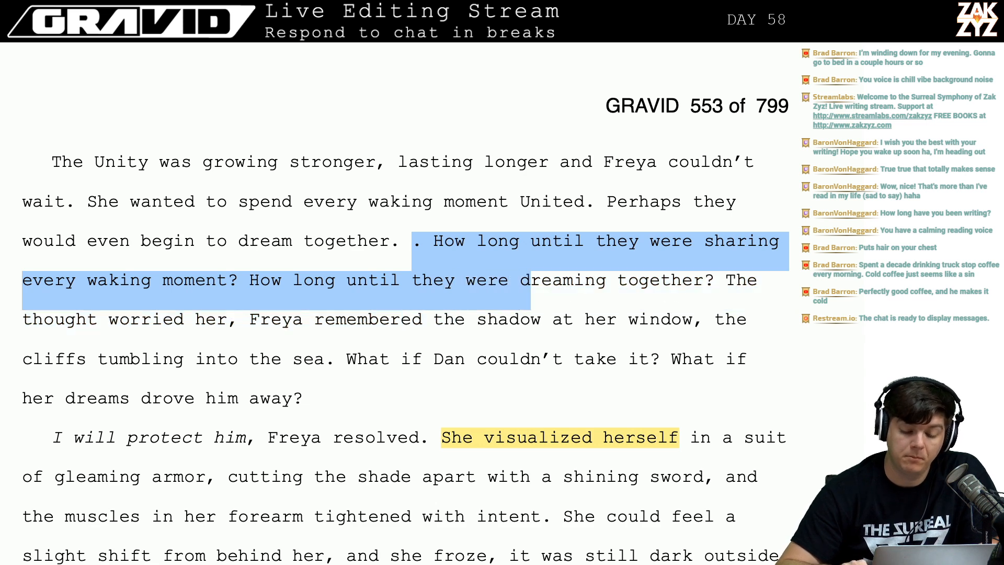
pyautogui.hotkey('shift', 'Right')
pyautogui.hotkey('shift', 'Right')
pyautogui.hotkey('shift', 'Right')
pyautogui.hotkey('shift', 'Right')
pyautogui.hotkey('shift', 'Right')
pyautogui.hotkey('shift', 'Right')
pyautogui.hotkey('shift', 'Right')
pyautogui.press('BackSpace')
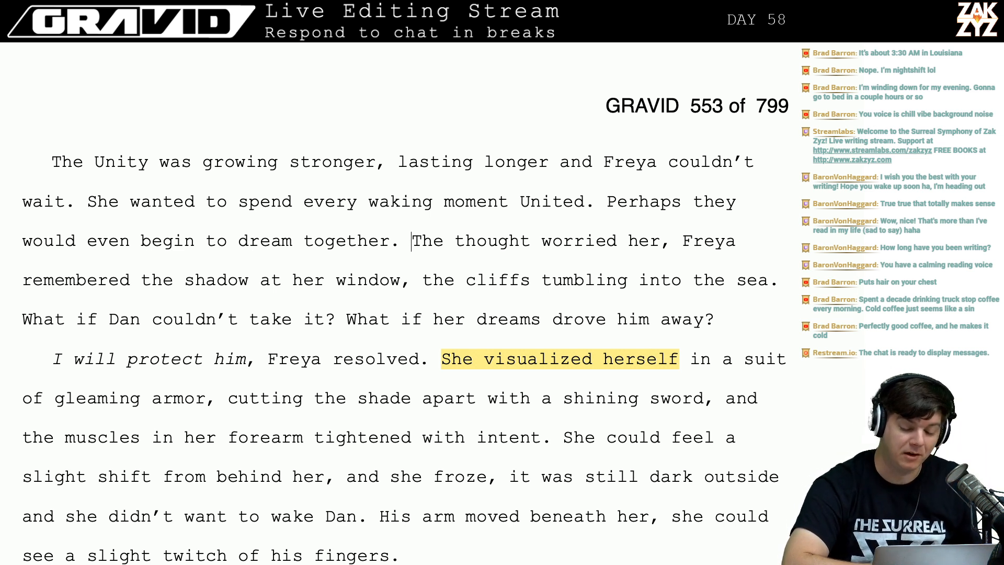
# Reread the rest of the Unity paragraph, from "The thought worried her" to the dreams driving Dan away.
pyautogui.press('Left')
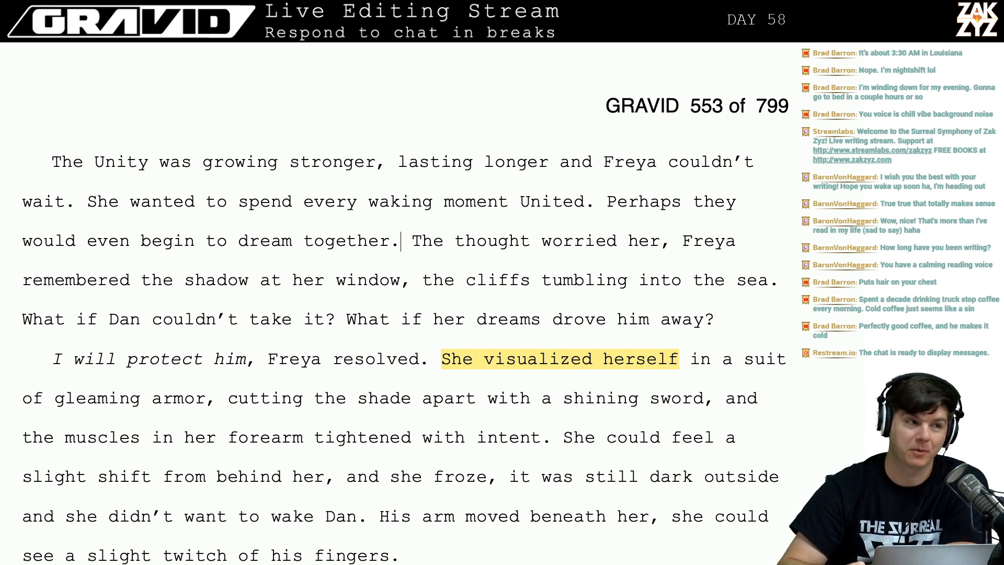
pyautogui.press('Down')
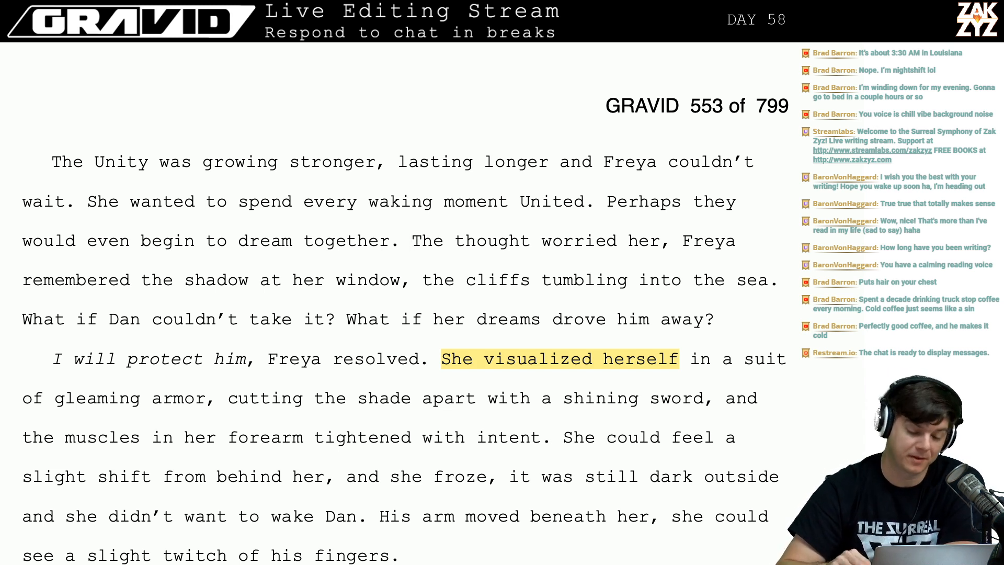
pyautogui.press('Left')
pyautogui.press('Left')
pyautogui.press('Down')
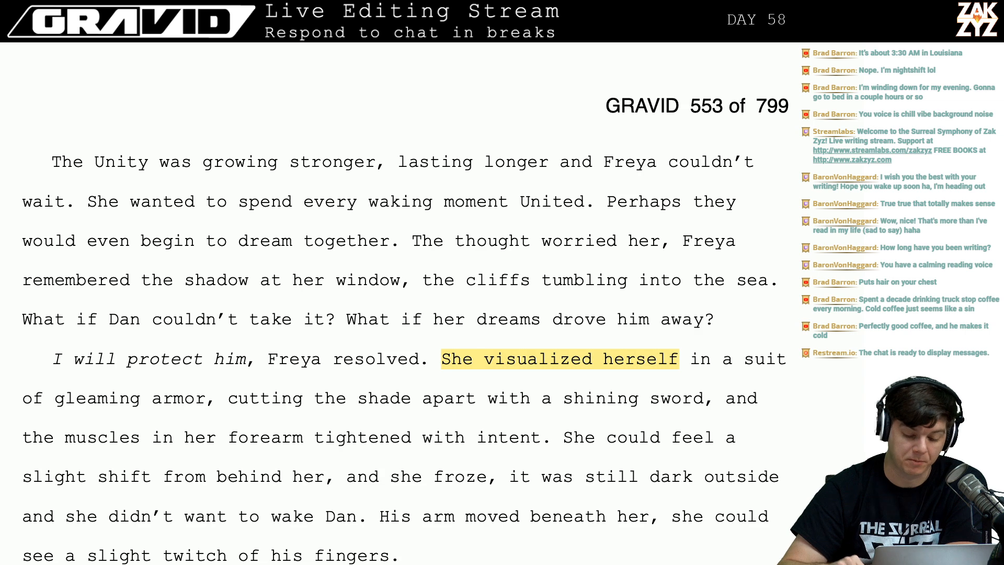
pyautogui.press('Right')
pyautogui.press('Right')
pyautogui.press('Right')
pyautogui.press('Right')
pyautogui.press('Right')
pyautogui.press('Right')
pyautogui.press('Right')
pyautogui.press('Right')
pyautogui.press('Right')
pyautogui.press('Right')
pyautogui.press('Right')
pyautogui.press('Right')
pyautogui.press('Right')
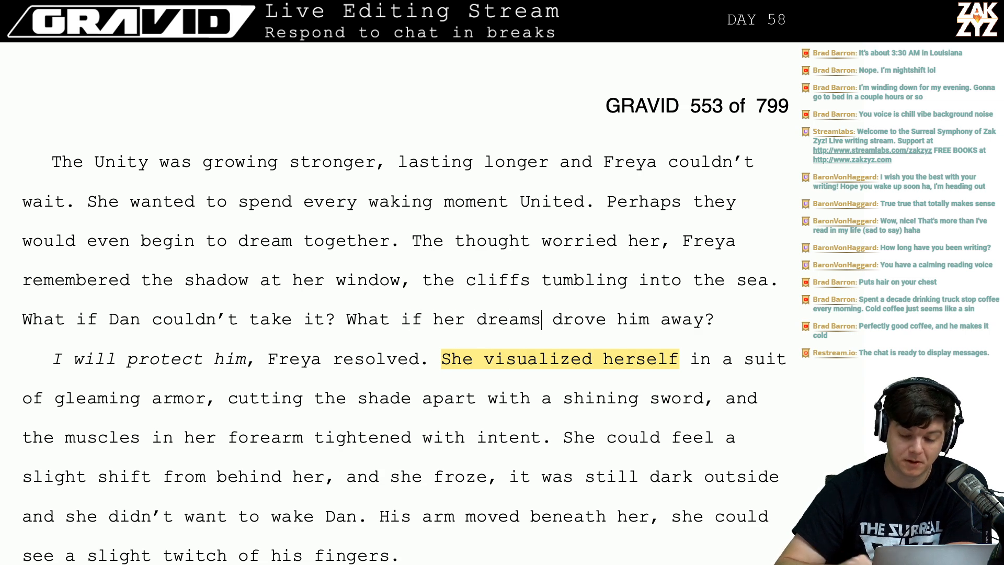
pyautogui.scroll(-1, 372, 137)
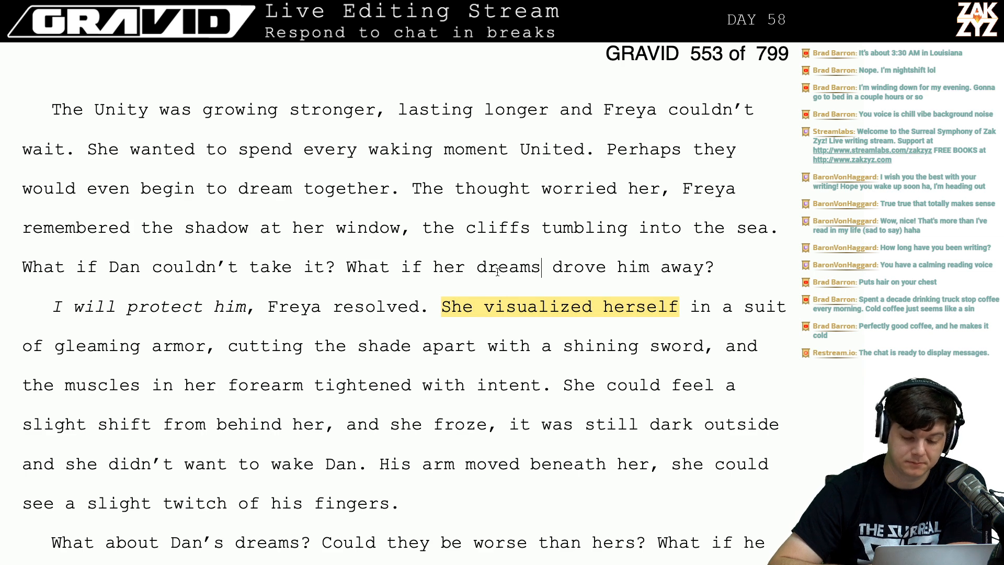
pyautogui.scroll(-1, 454, 227)
pyautogui.scroll(1, 458, 181)
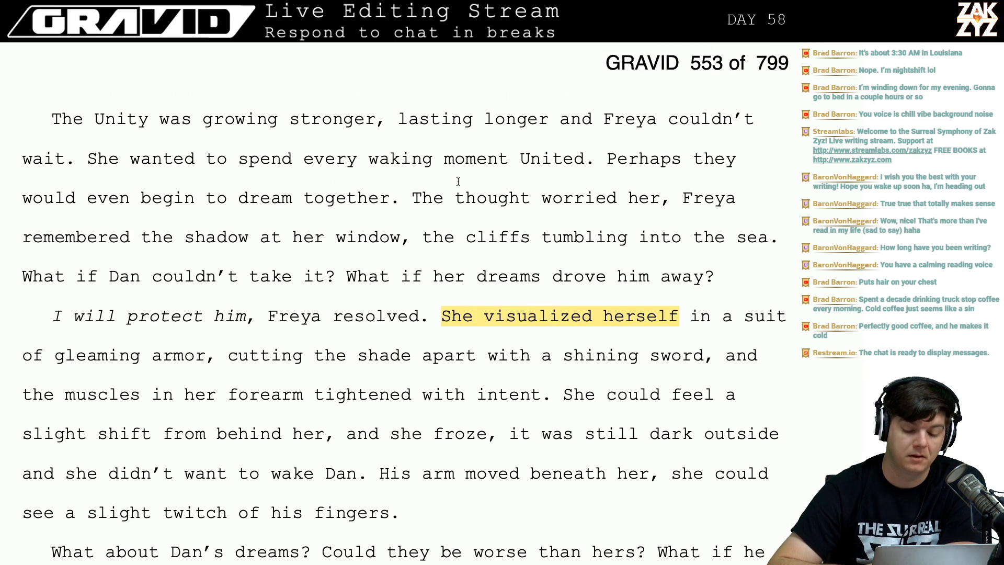
# Insert "tapping" after "shadow" so the phrase reads "the shadow tapping at her window".
pyautogui.click(230, 247)
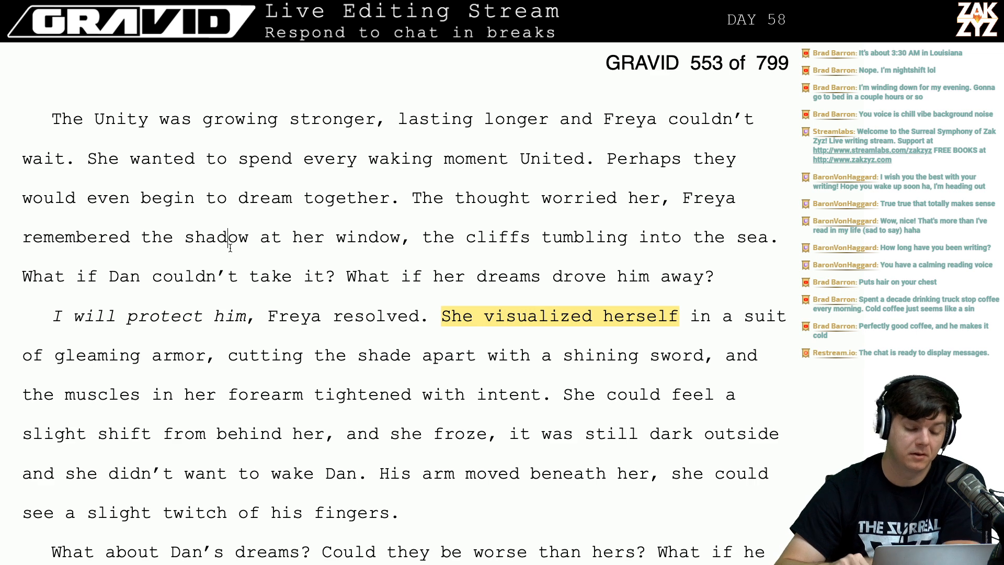
pyautogui.press('Right')
pyautogui.press('Right')
pyautogui.press('BackSpace')
pyautogui.press('BackSpace')
pyautogui.press('BackSpace')
pyautogui.press('BackSpace')
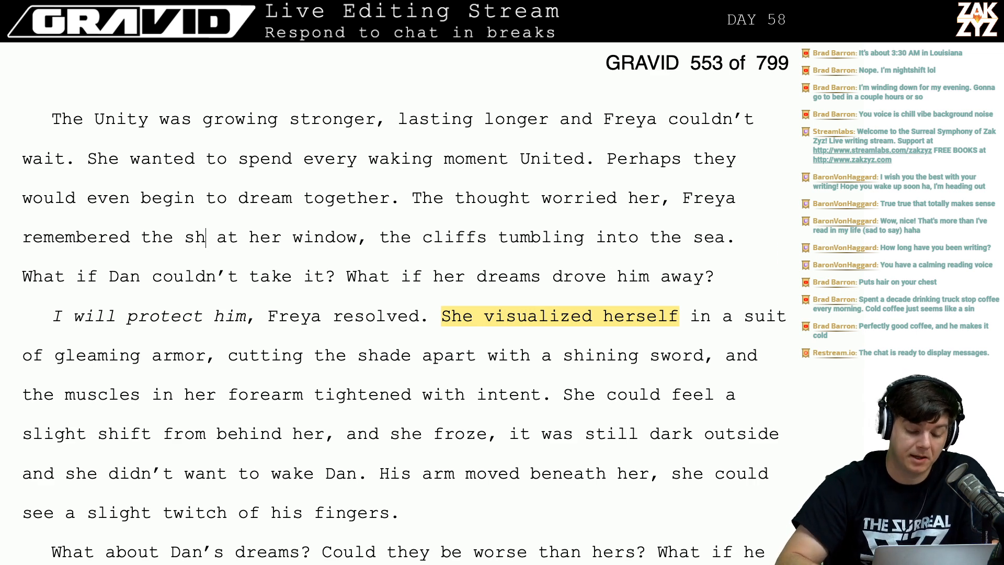
pyautogui.write('a')
pyautogui.write('tapping')
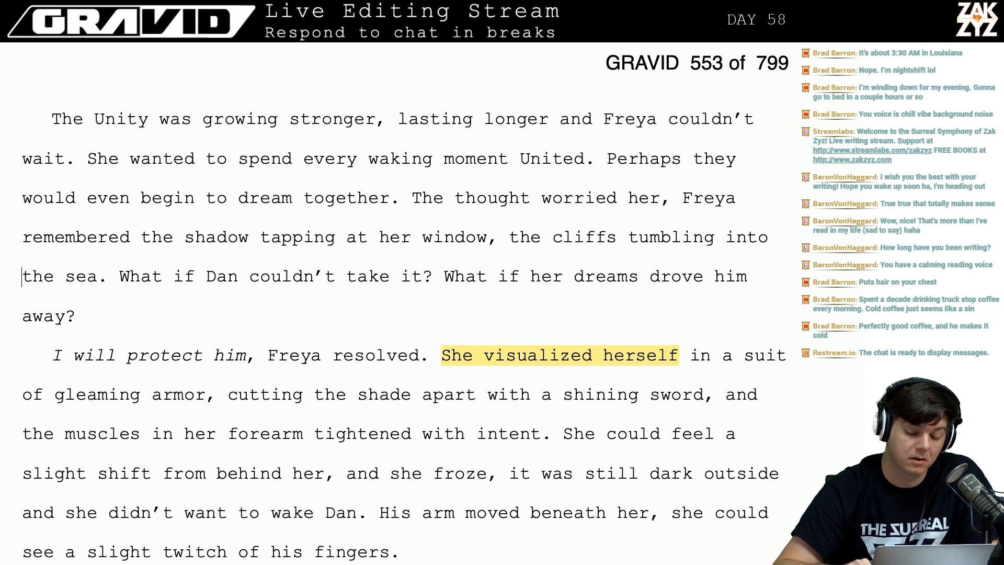
# Review the Unity paragraph's closing questions about Dan and read on into the following paragraphs.
pyautogui.press('Right')
pyautogui.press('Right')
pyautogui.press('Right')
pyautogui.press('Right')
pyautogui.press('Right')
pyautogui.press('Right')
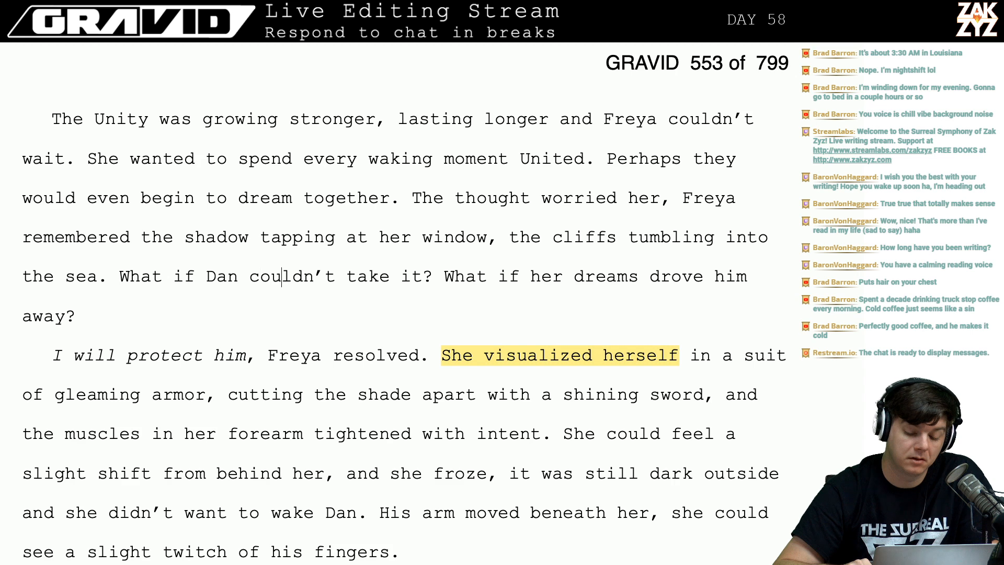
pyautogui.press('Down')
pyautogui.press('Down')
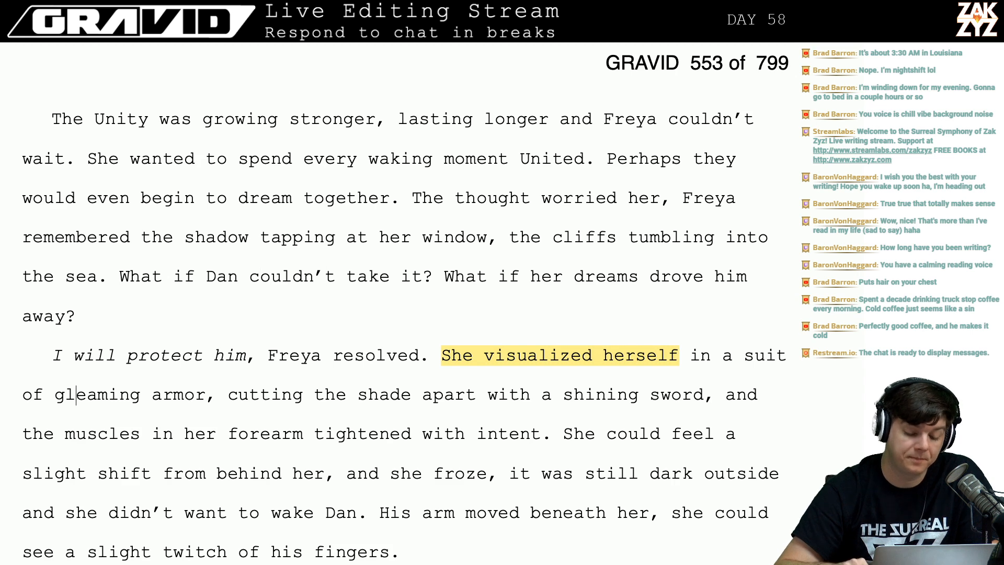
pyautogui.scroll(-2, 233, 241)
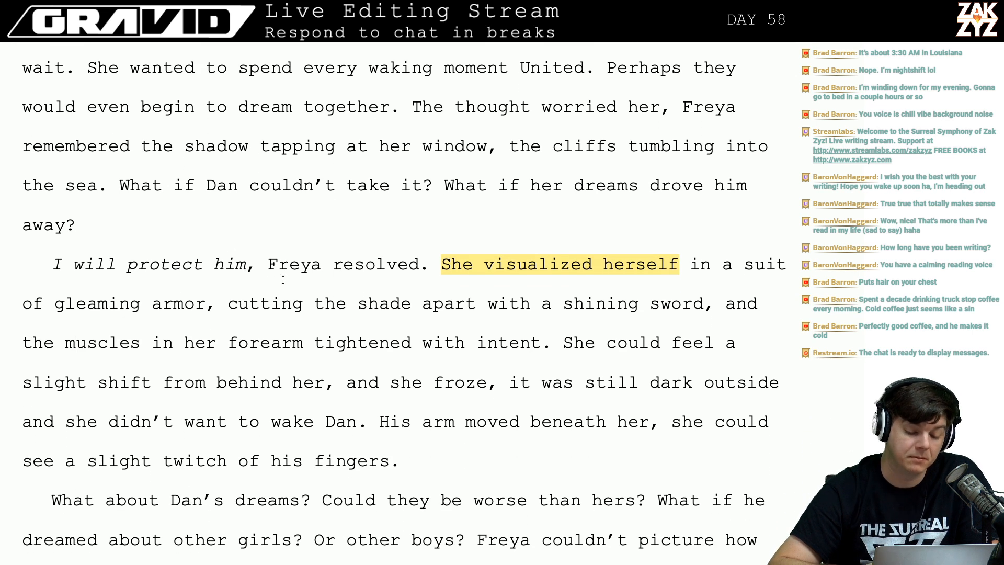
pyautogui.scroll(-1, 356, 295)
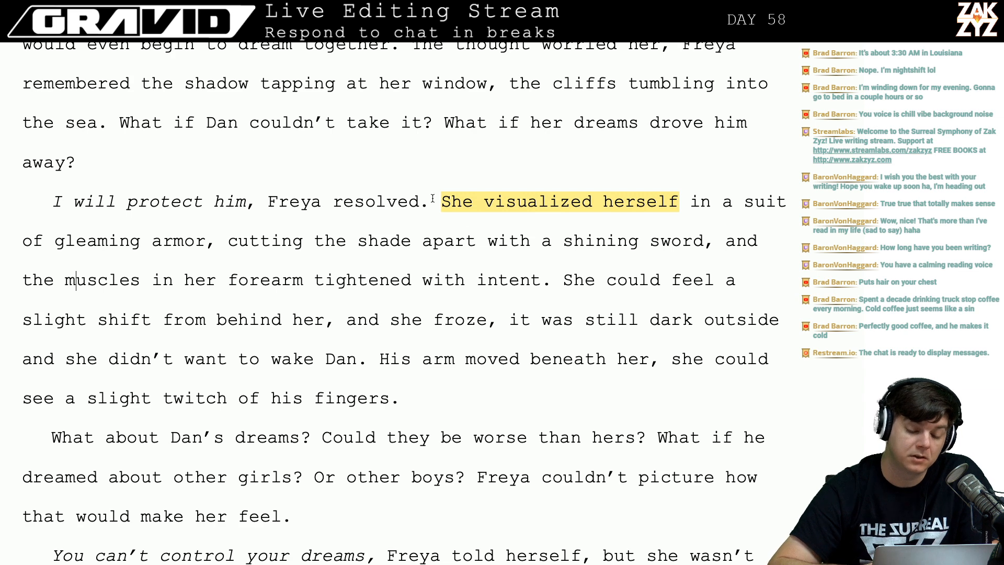
# Examine the "I will protect him" paragraph, including Freya's resolve, her gleaming armor and tightened forearm.
pyautogui.click(432, 200)
pyautogui.press('Right')
pyautogui.press('Left')
pyautogui.press('Left')
pyautogui.press('Left')
pyautogui.press('Left')
pyautogui.press('Left')
pyautogui.press('Left')
pyautogui.press('Left')
pyautogui.press('Left')
pyautogui.press('Left')
pyautogui.press('Left')
pyautogui.press('Left')
pyautogui.press('Left')
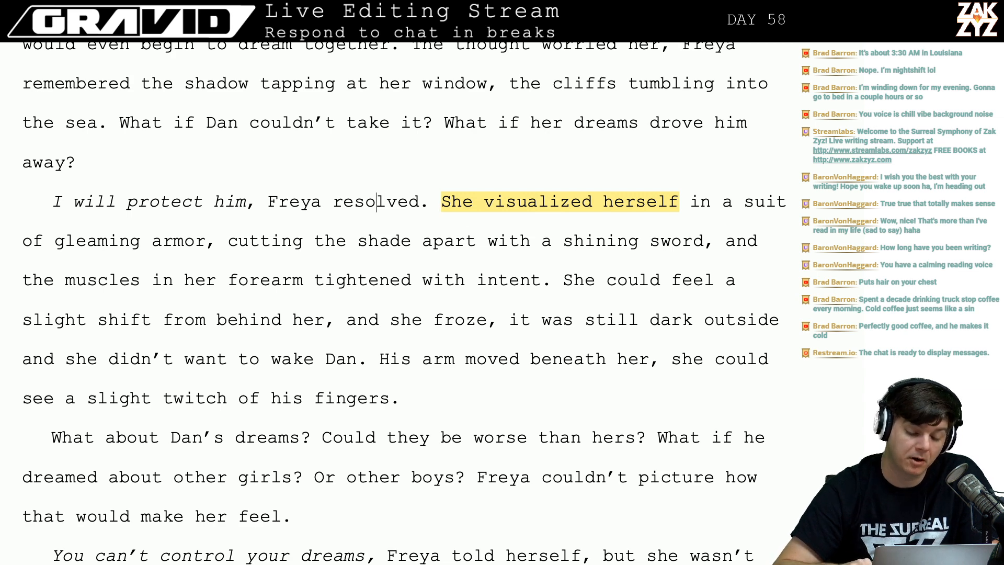
pyautogui.press('Left')
pyautogui.press('Left')
pyautogui.press('Left')
pyautogui.press('Left')
pyautogui.press('Left')
pyautogui.press('Left')
pyautogui.press('Left')
pyautogui.press('Left')
pyautogui.press('Left')
pyautogui.press('Left')
pyautogui.press('Left')
pyautogui.press('Left')
pyautogui.press('Down')
pyautogui.press('Right')
pyautogui.press('Right')
pyautogui.press('Right')
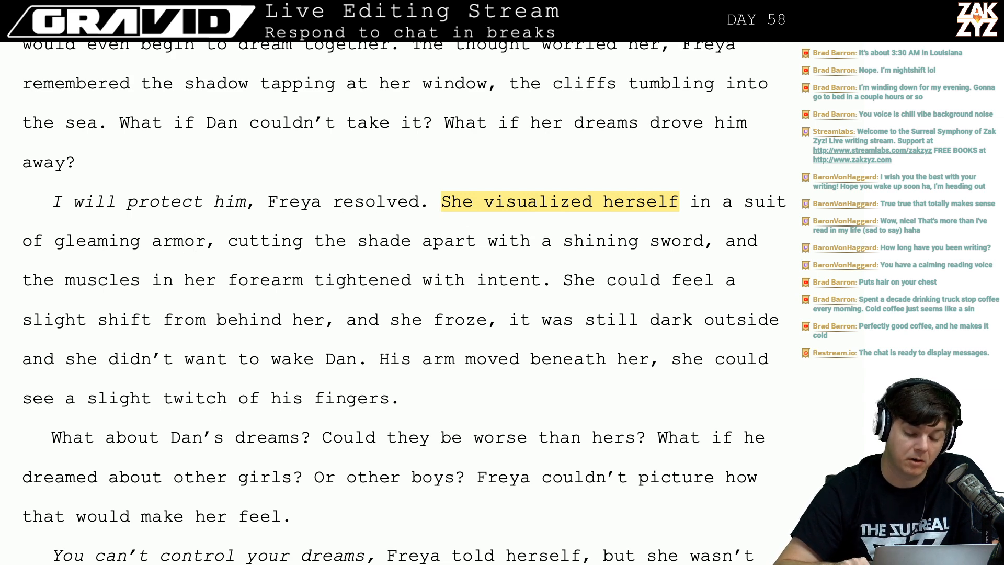
pyautogui.press('Down')
pyautogui.press('Right')
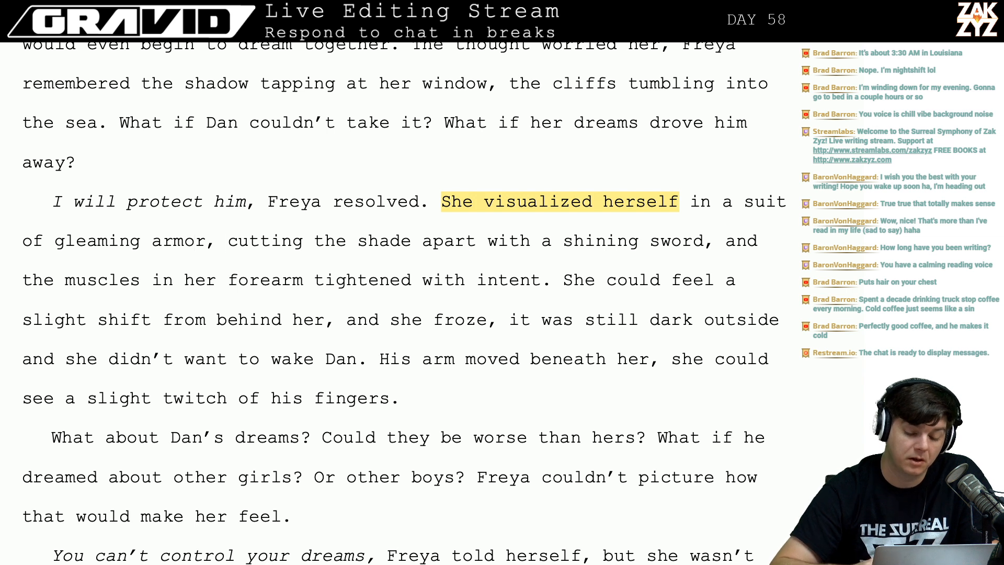
# End the armor sentence with a period after "shining sword" in place of the comma.
pyautogui.click(731, 245)
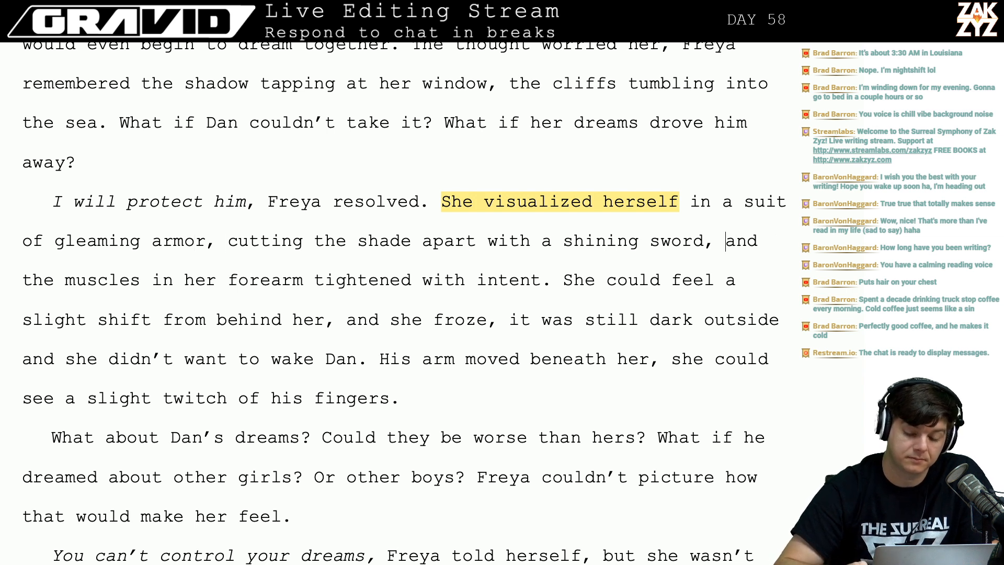
pyautogui.press('Left')
pyautogui.press('BackSpace')
pyautogui.write('. Her')
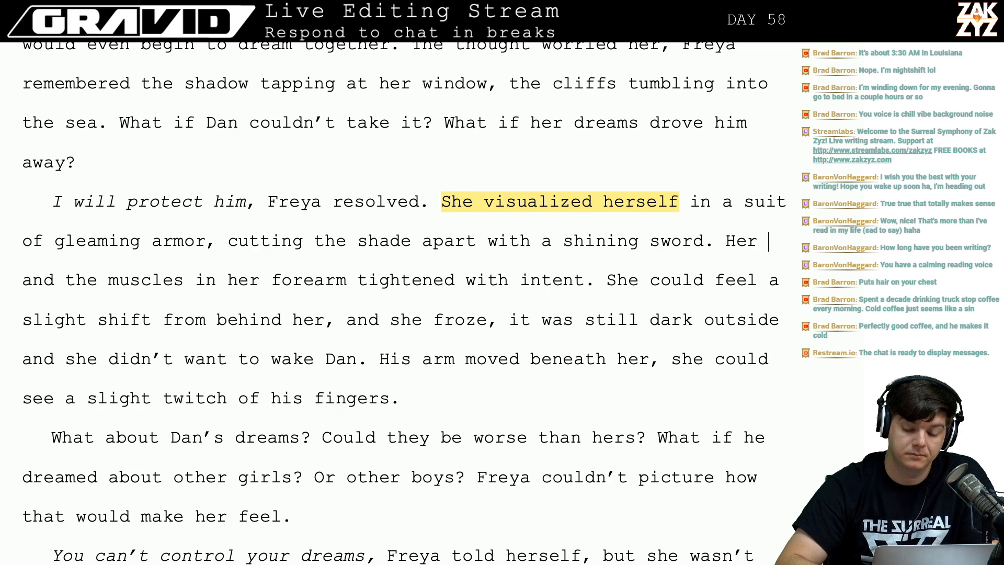
pyautogui.press('BackSpace')
pyautogui.press('BackSpace')
pyautogui.press('BackSpace')
pyautogui.press('BackSpace')
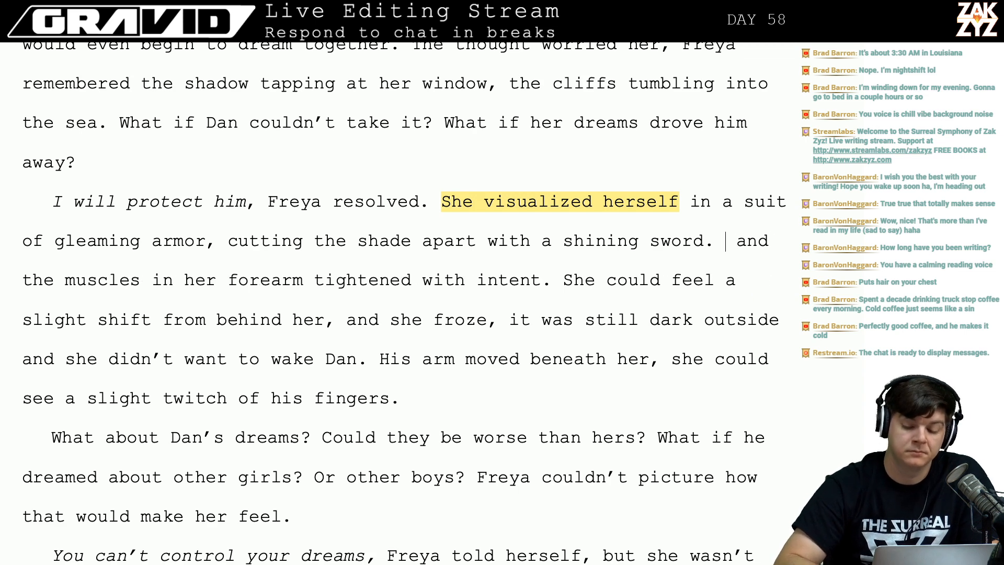
pyautogui.write('Her')
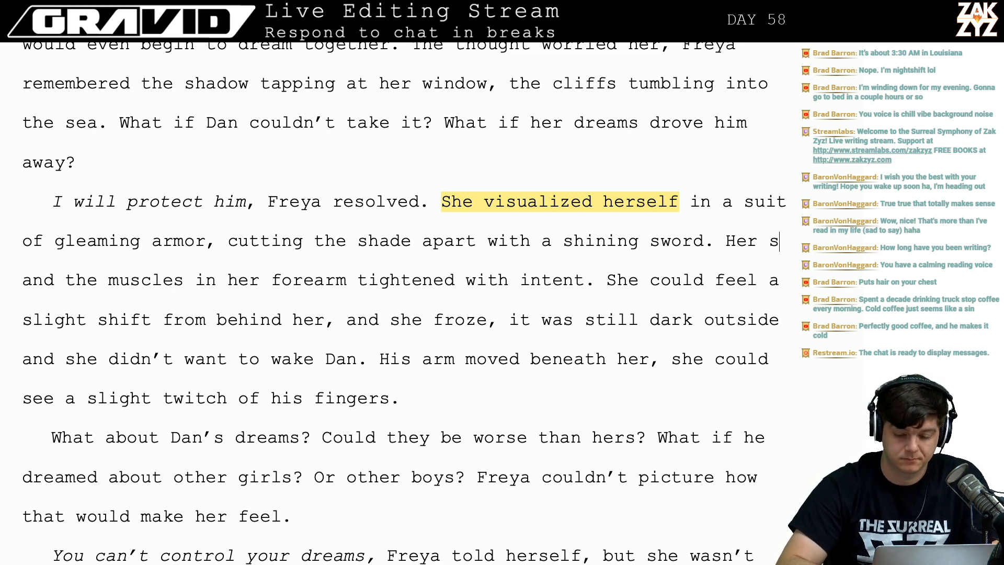
pyautogui.press('BackSpace')
pyautogui.press('BackSpace')
pyautogui.press('BackSpace')
pyautogui.press('BackSpace')
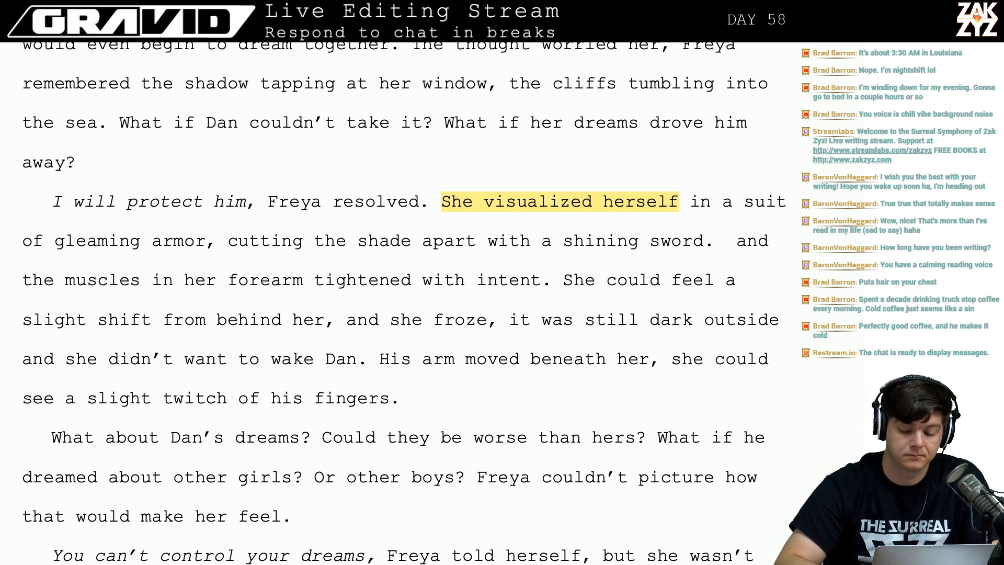
# After "shining sword.", write "Her muscles tensed with intent, and she could feel Dan shifting behind her.".
pyautogui.write('Her muscled')
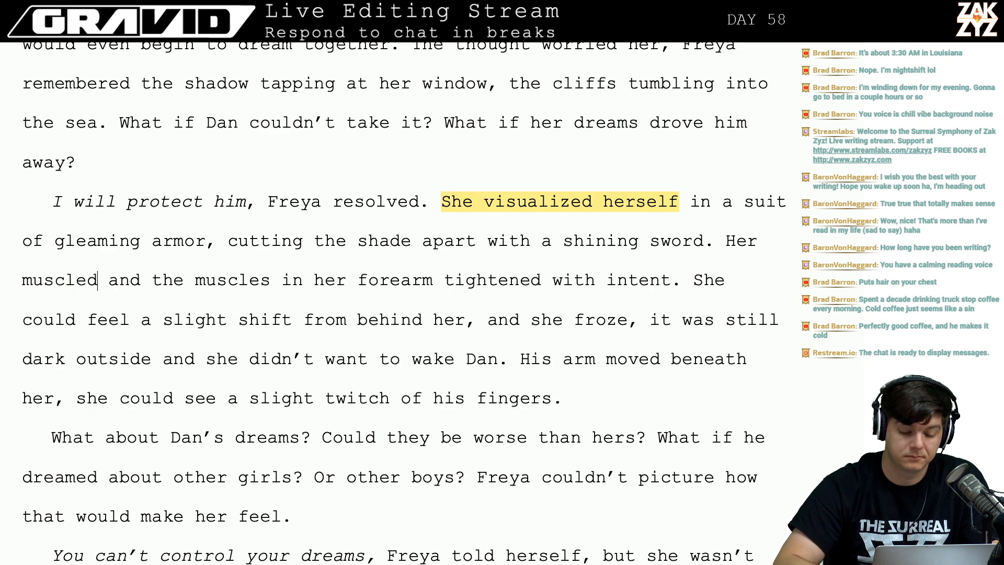
pyautogui.press('BackSpace')
pyautogui.write('s tens')
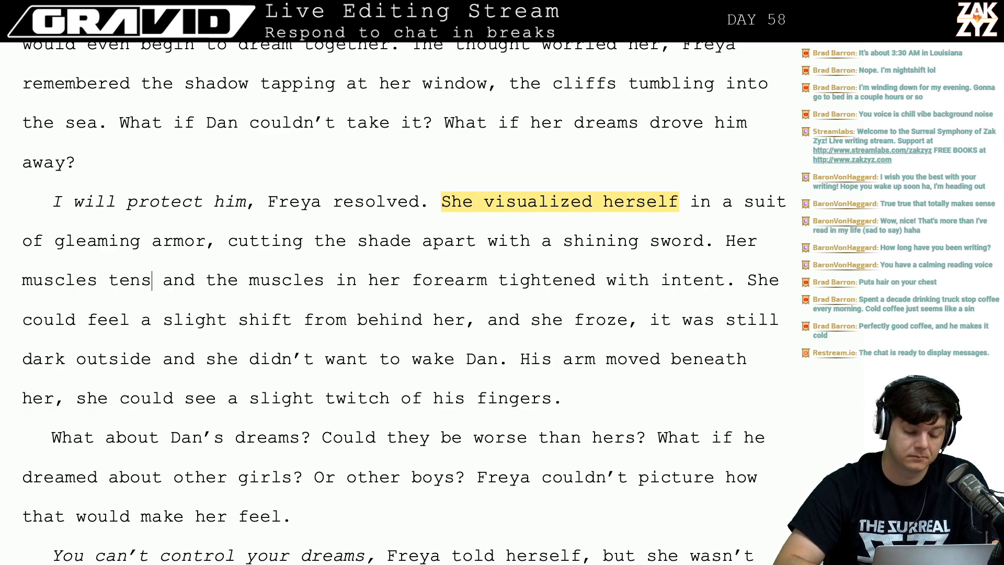
pyautogui.write('ed with intent, a')
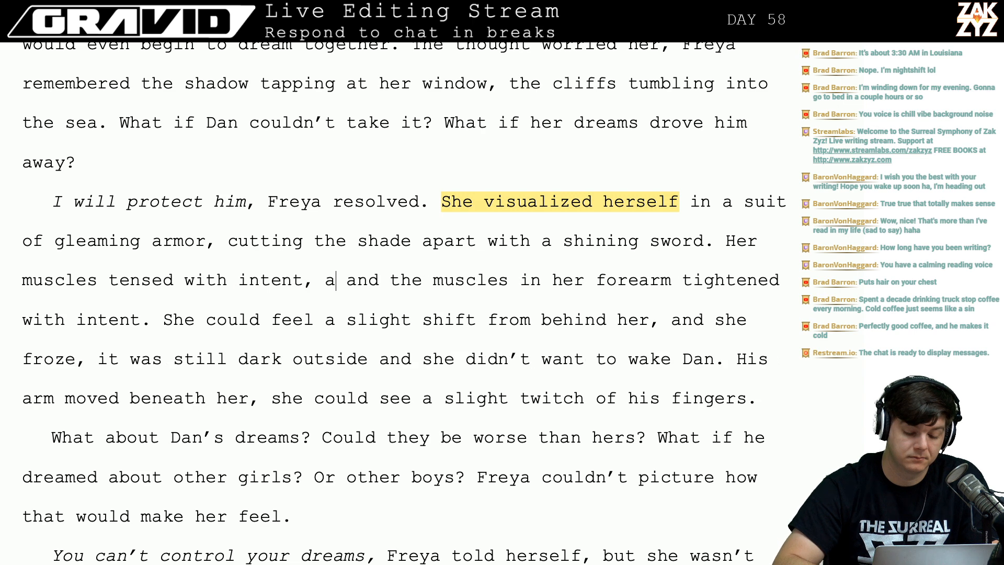
pyautogui.write('nd she could feel ')
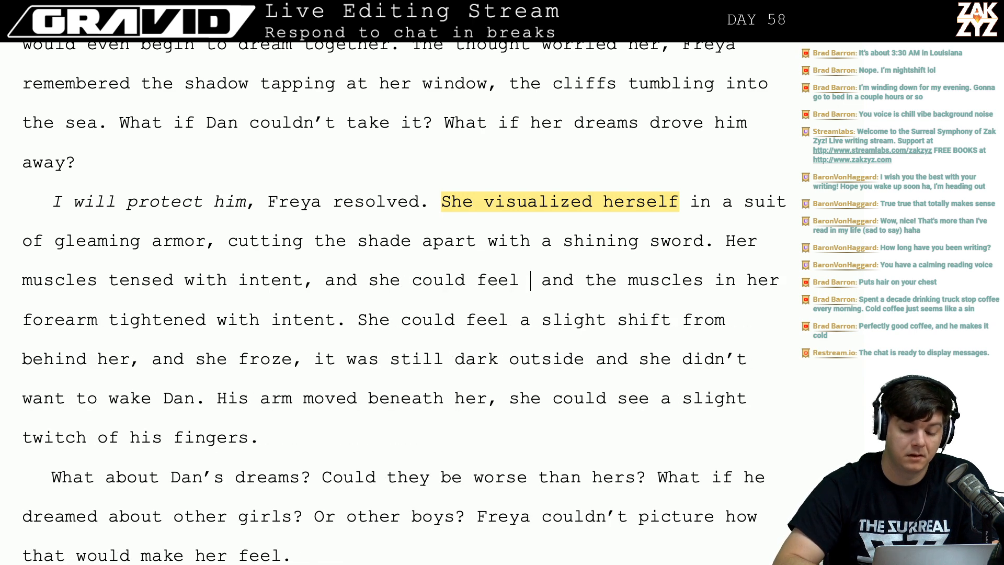
pyautogui.write('Dan shifting b')
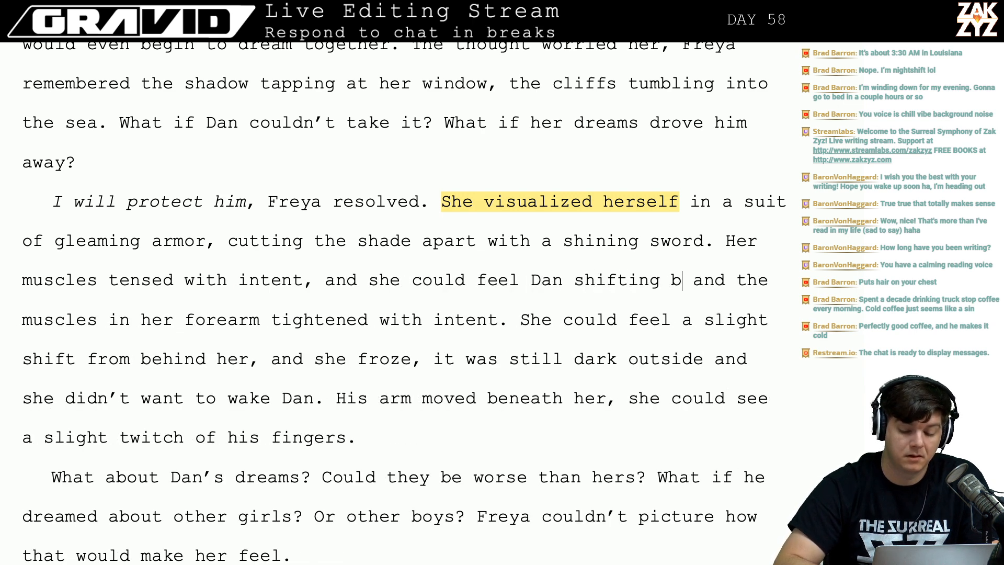
pyautogui.write('ehind her.')
# Delete the old wording from "and the muscles in her forearm" through "she froze," and break the paragraph before "it was still dark outside".
pyautogui.hotkey('shift', 'Down')
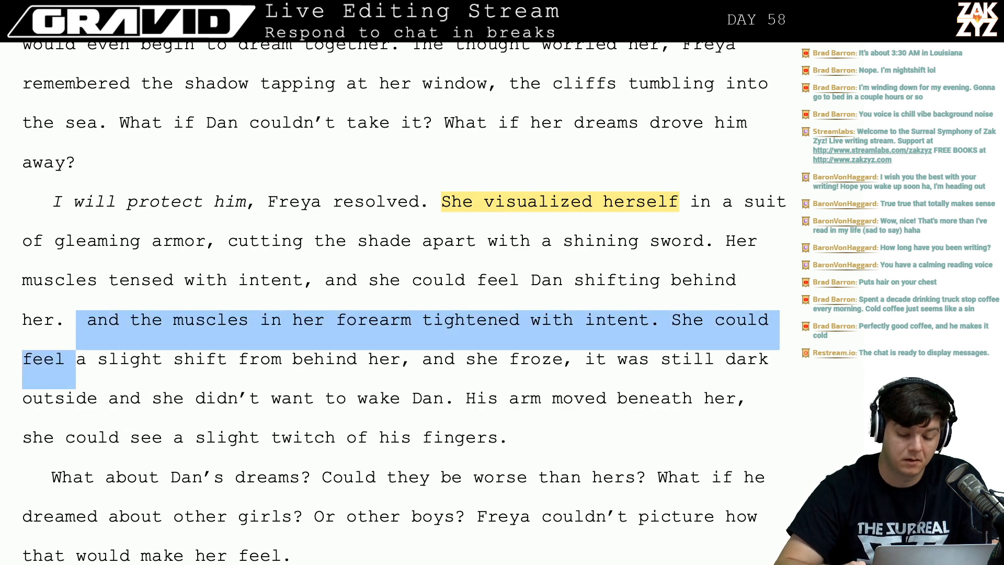
pyautogui.hotkey('shift', 'Down')
pyautogui.hotkey('shift', 'Down')
pyautogui.hotkey('shift', 'Up')
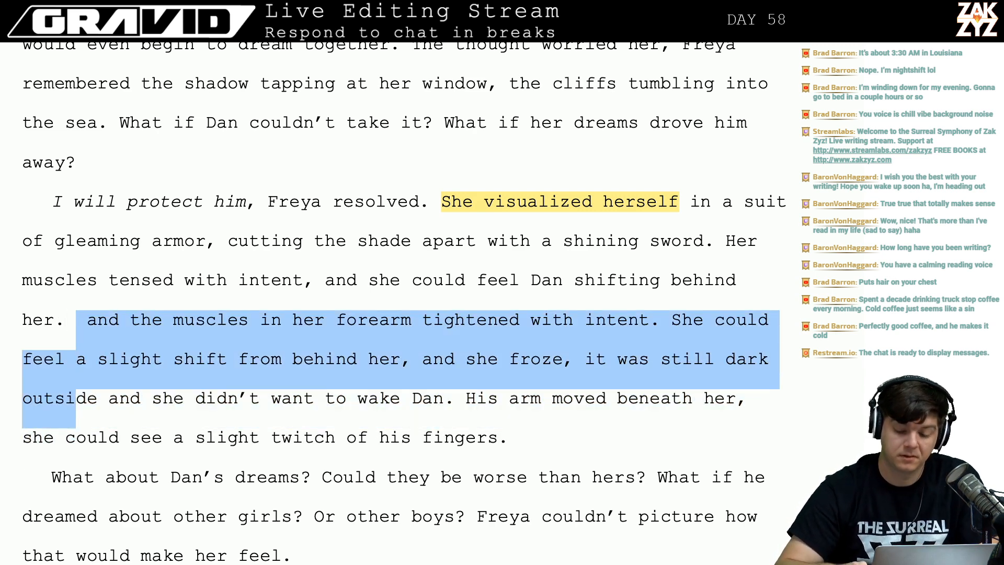
pyautogui.hotkey('shift', 'Left')
pyautogui.hotkey('shift', 'Left')
pyautogui.hotkey('shift', 'Left')
pyautogui.hotkey('shift', 'Left')
pyautogui.hotkey('shift', 'Left')
pyautogui.hotkey('shift', 'Left')
pyautogui.hotkey('shift', 'Left')
pyautogui.hotkey('shift', 'Left')
pyautogui.hotkey('shift', 'Left')
pyautogui.hotkey('shift', 'Left')
pyautogui.hotkey('shift', 'Left')
pyautogui.hotkey('shift', 'Left')
pyautogui.hotkey('shift', 'Left')
pyautogui.hotkey('shift', 'Left')
pyautogui.hotkey('shift', 'Left')
pyautogui.hotkey('shift', 'Left')
pyautogui.hotkey('shift', 'Left')
pyautogui.hotkey('shift', 'Left')
pyautogui.hotkey('shift', 'Left')
pyautogui.hotkey('shift', 'Left')
pyautogui.hotkey('shift', 'Left')
pyautogui.hotkey('shift', 'Left')
pyautogui.hotkey('shift', 'Left')
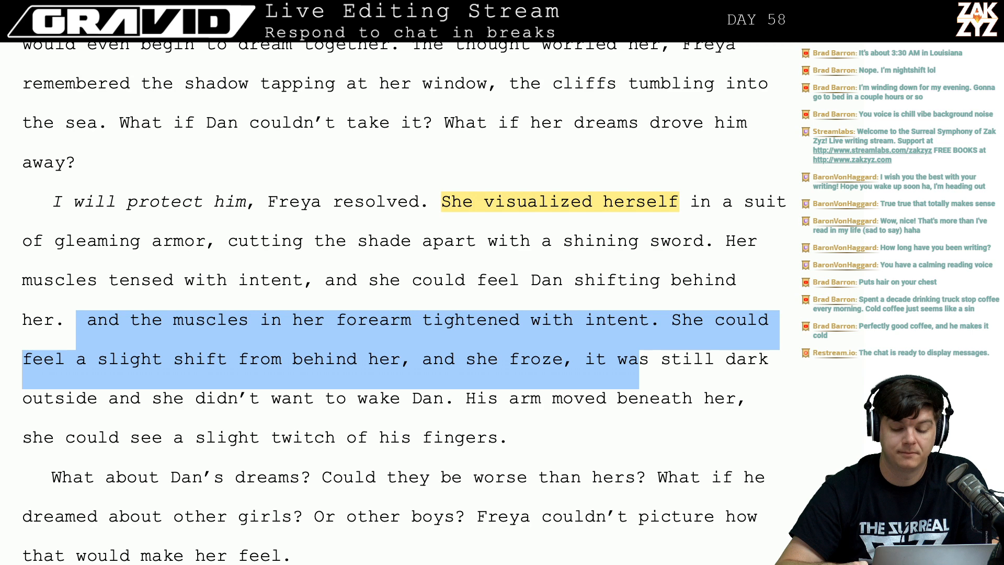
pyautogui.press('BackSpace')
pyautogui.press('Return')
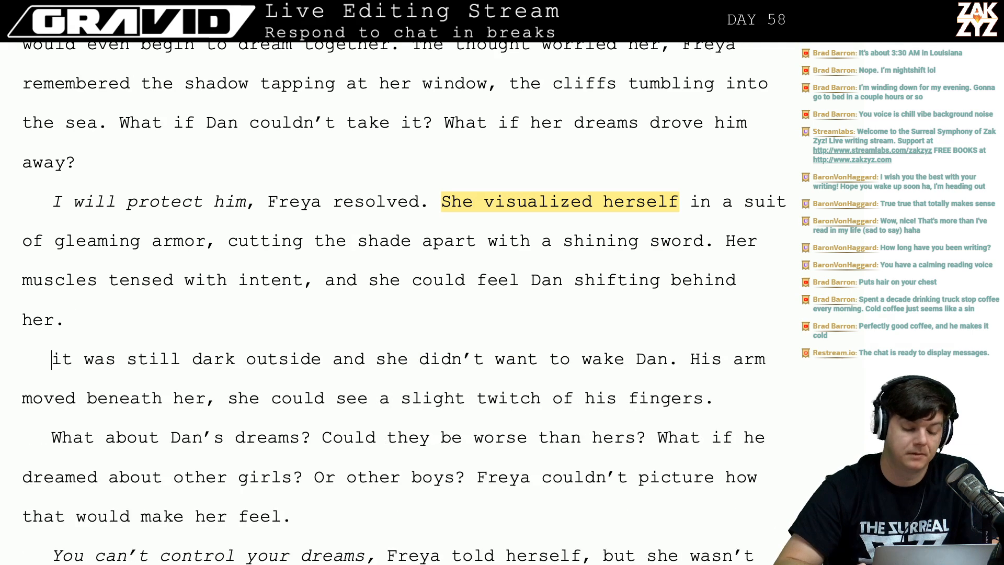
pyautogui.press('Left')
pyautogui.write('She ')
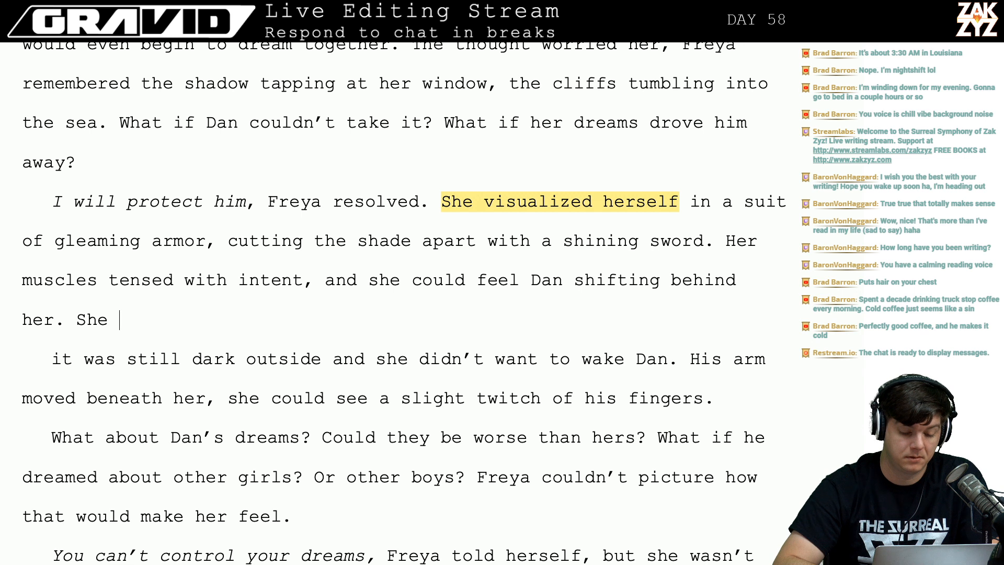
pyautogui.write('froze,')
pyautogui.press('BackSpace')
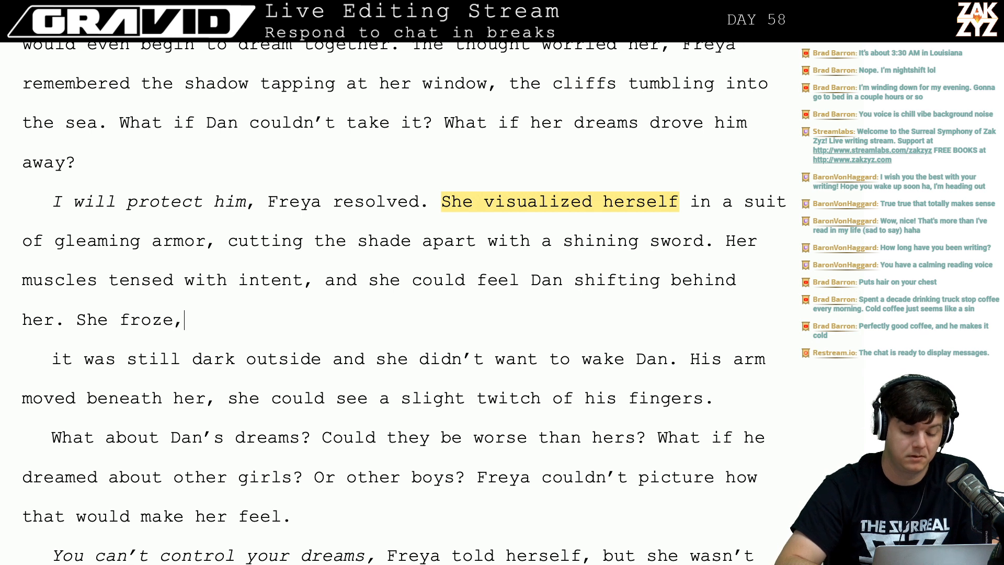
pyautogui.press('BackSpace')
pyautogui.press('BackSpace')
pyautogui.press('BackSpace')
pyautogui.press('BackSpace')
pyautogui.press('BackSpace')
pyautogui.press('BackSpace')
pyautogui.press('BackSpace')
pyautogui.press('BackSpace')
pyautogui.press('BackSpace')
pyautogui.press('BackSpace')
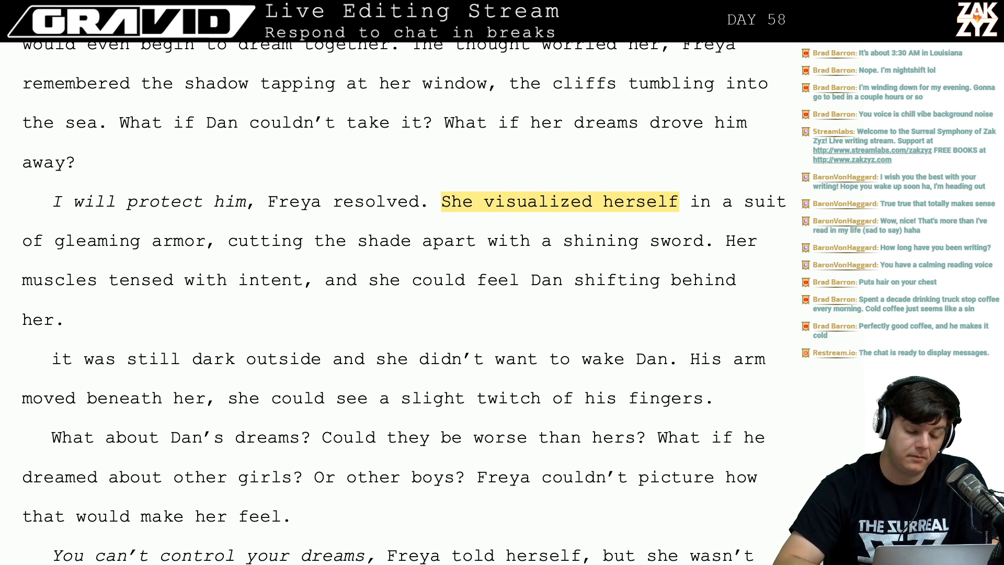
# Add "She forced herself to be still," after "shifting behind her.".
pyautogui.write('She')
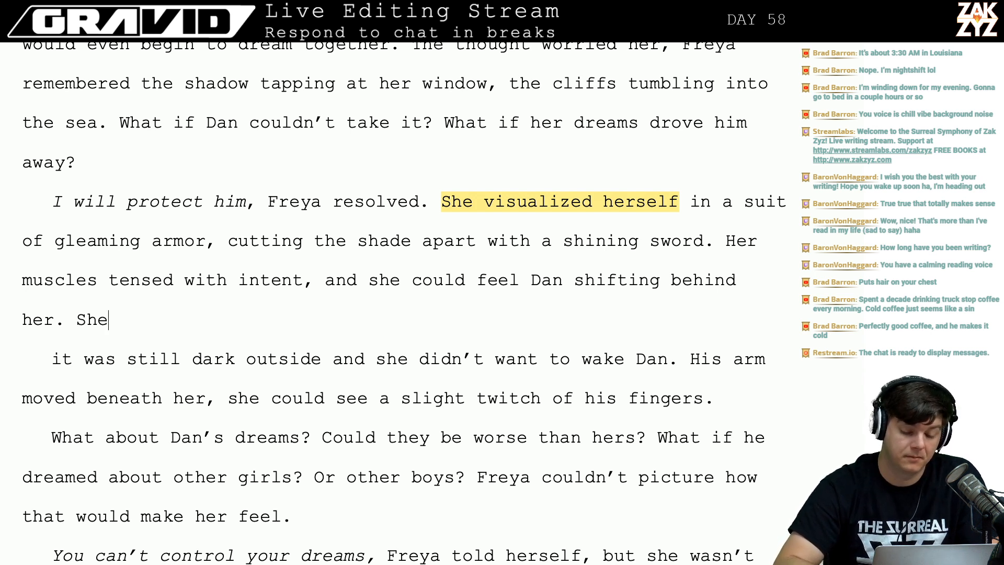
pyautogui.press('BackSpace')
pyautogui.press('BackSpace')
pyautogui.write('he ')
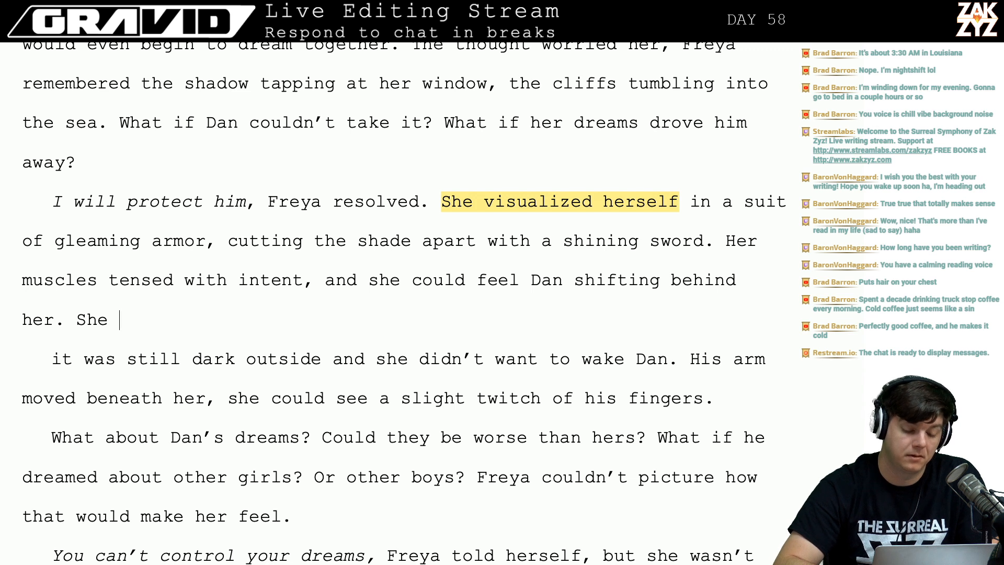
pyautogui.write('frozne')
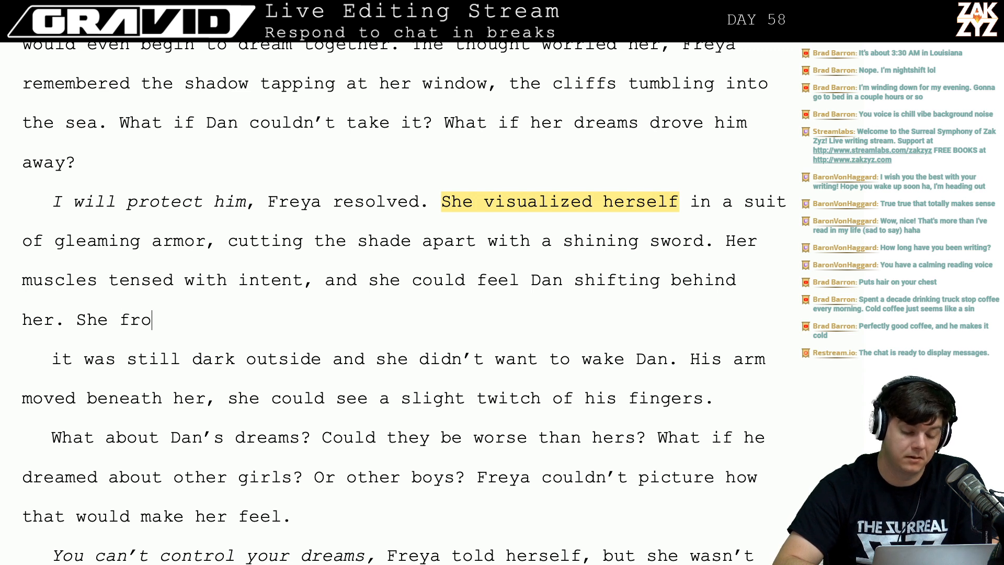
pyautogui.press('BackSpace')
pyautogui.press('BackSpace')
pyautogui.press('BackSpace')
pyautogui.press('BackSpace')
pyautogui.press('BackSpace')
pyautogui.press('BackSpace')
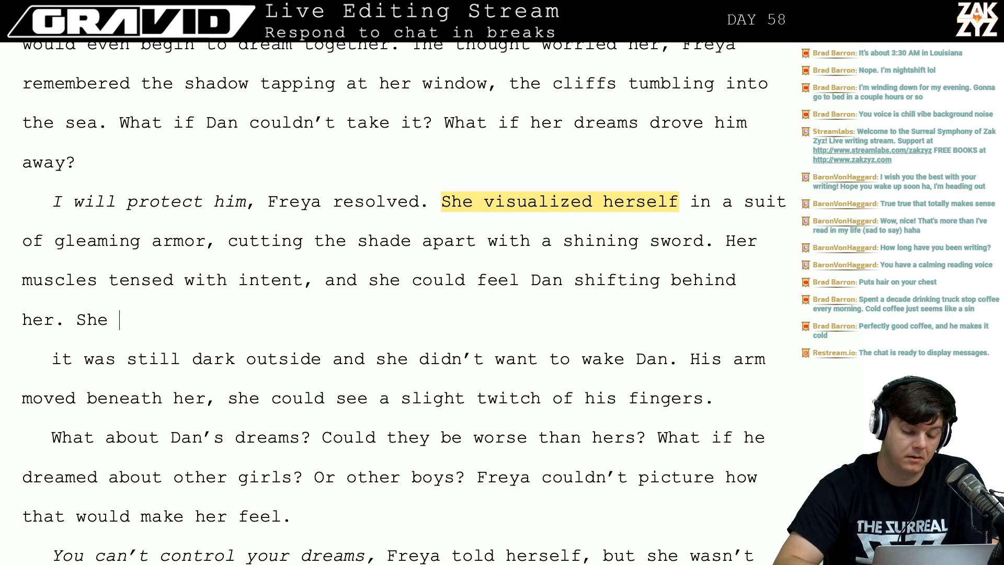
pyautogui.write('was')
pyautogui.press('BackSpace')
pyautogui.press('BackSpace')
pyautogui.press('BackSpace')
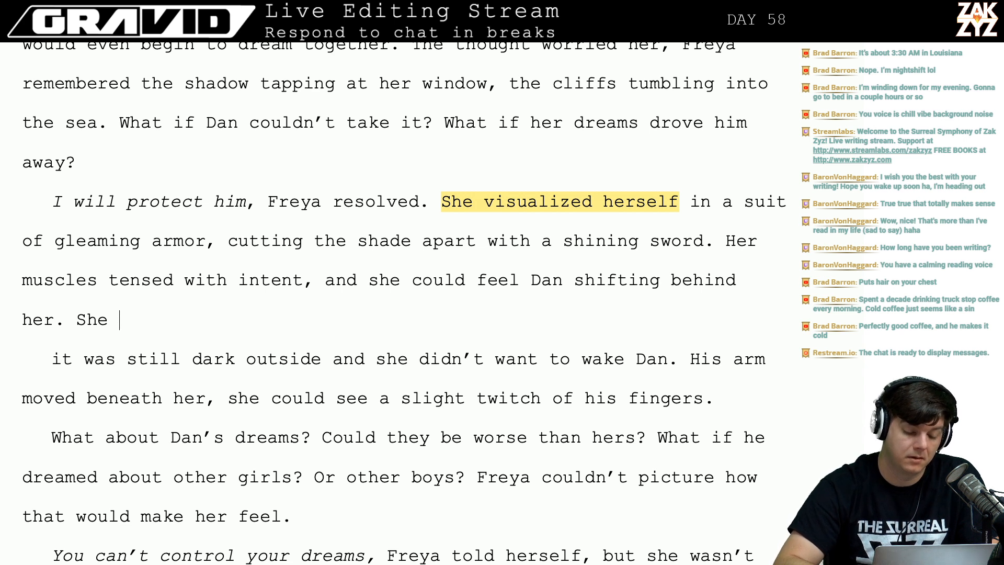
pyautogui.write('forced hers')
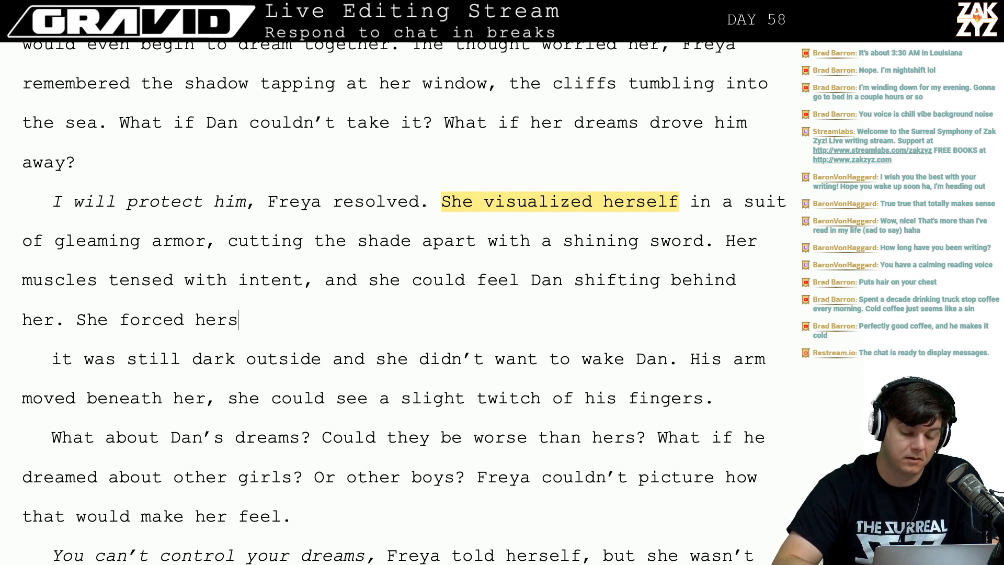
pyautogui.write('elf to be still, ')
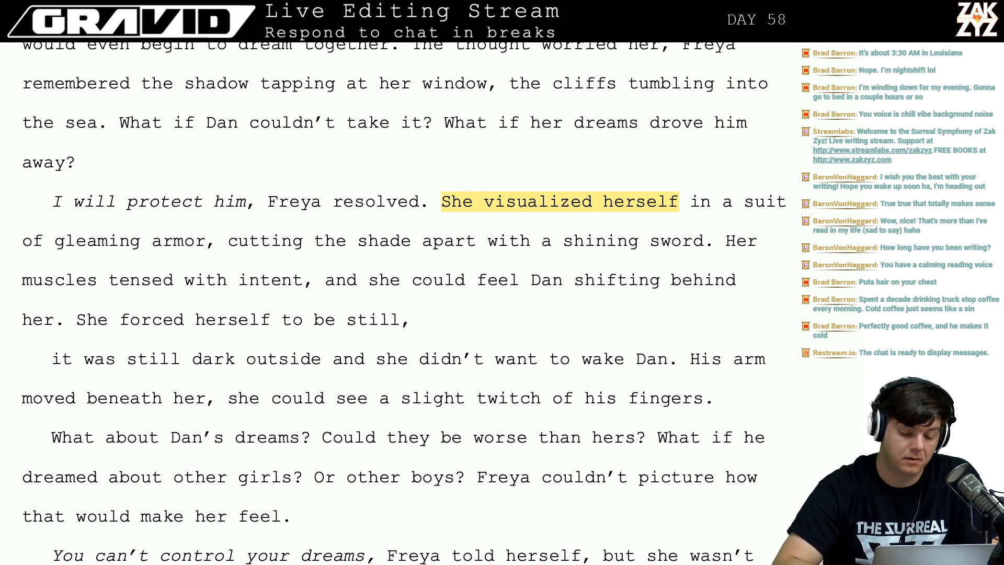
# Complete the "She forced herself" sentence with "it was still dark outside and she didn't want to wake him.".
pyautogui.write('it wa')
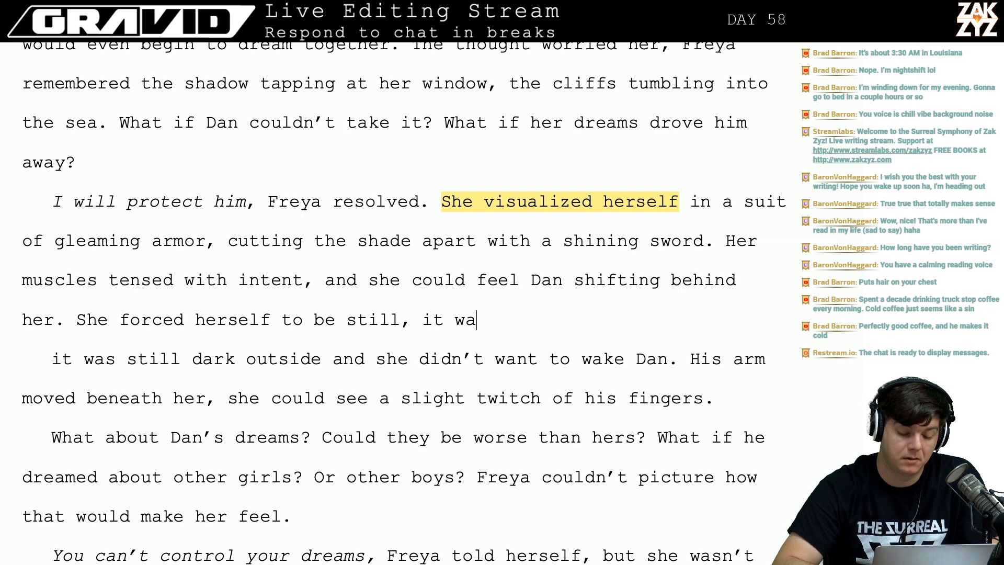
pyautogui.write('s still d')
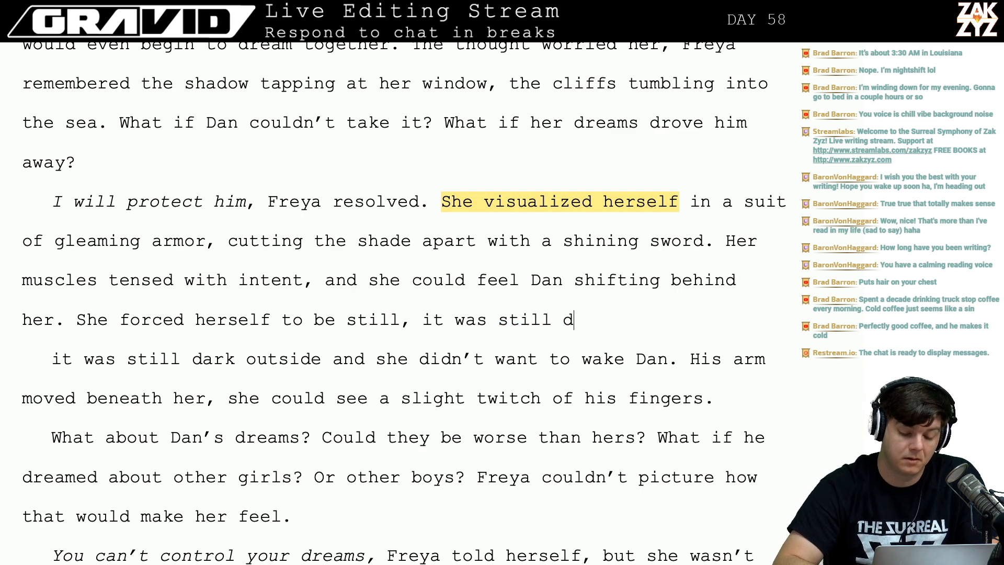
pyautogui.write('ark outsid')
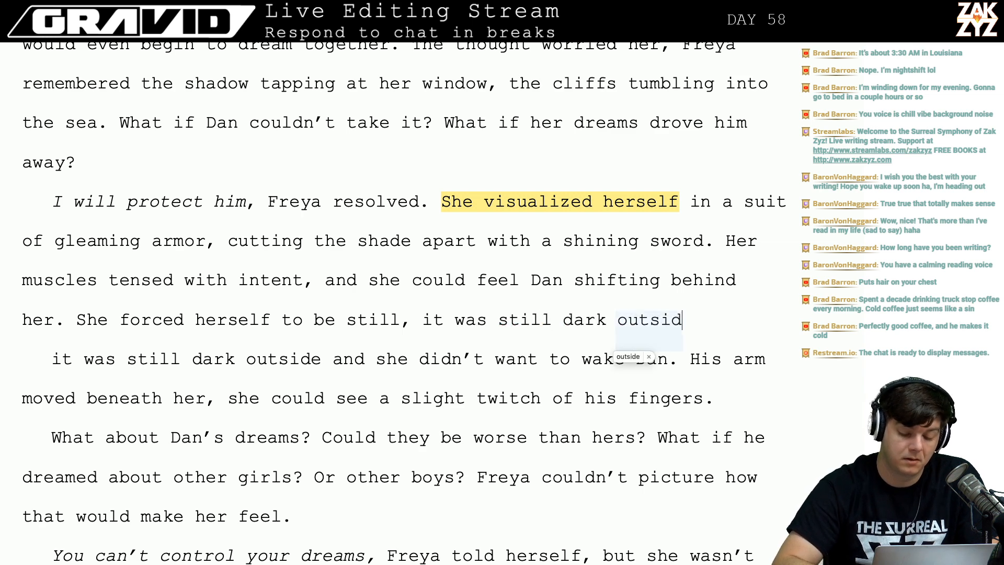
pyautogui.write("e and she didn't want to")
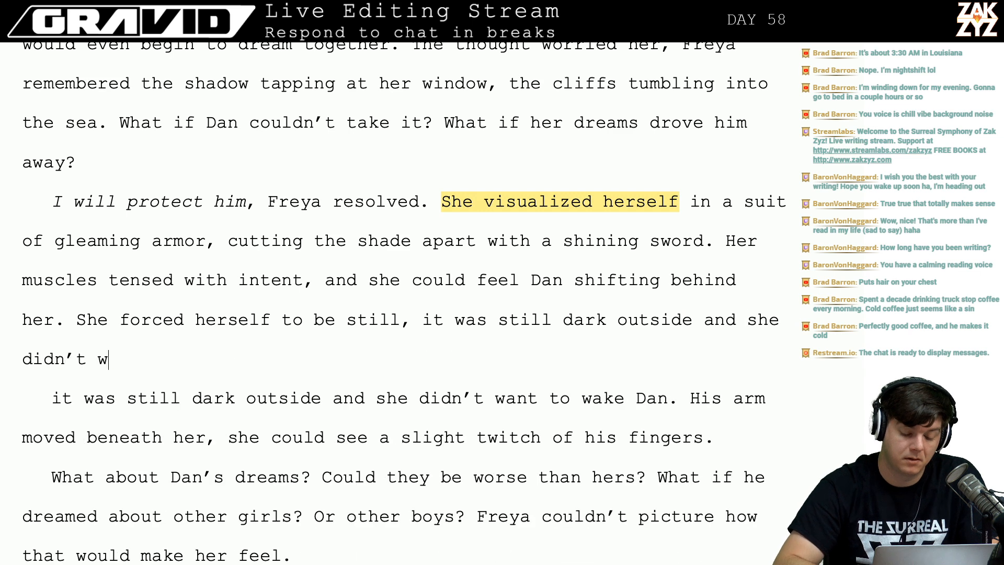
pyautogui.write(' wake him')
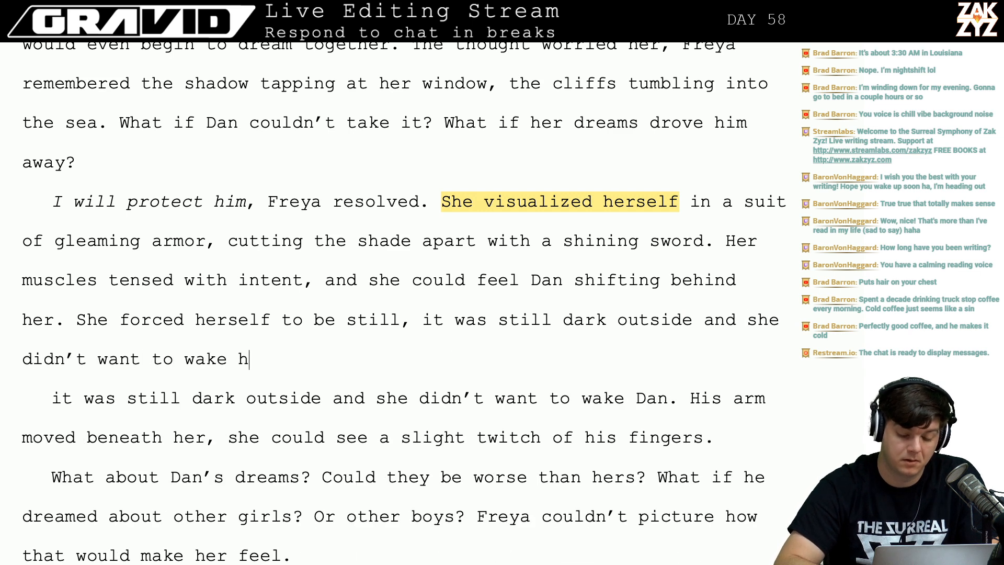
pyautogui.hotkey('shift', 'Down')
pyautogui.hotkey('shift', 'Down')
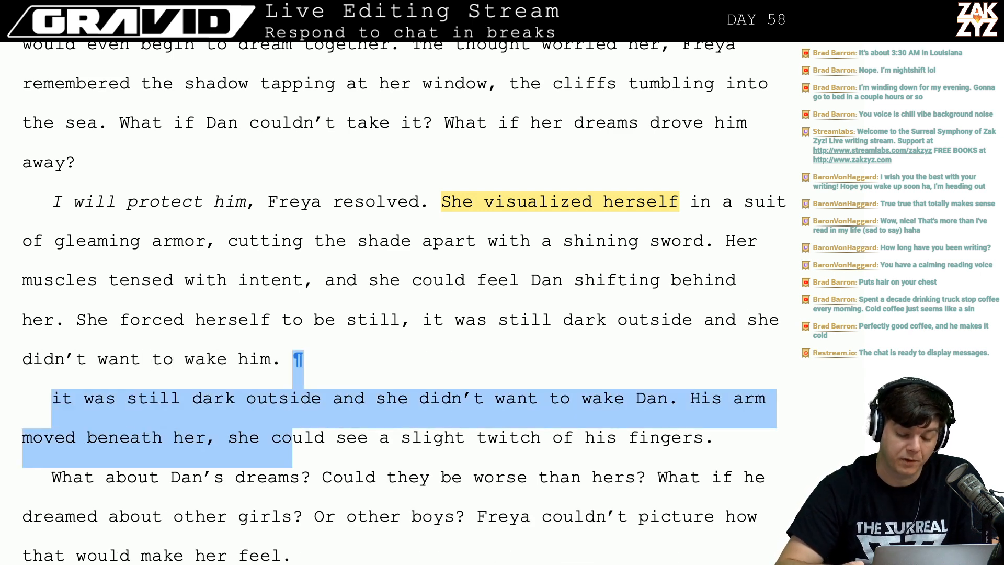
pyautogui.hotkey('shift', 'Right')
pyautogui.hotkey('shift', 'Up')
pyautogui.hotkey('shift', 'Right')
pyautogui.hotkey('shift', 'Right')
pyautogui.hotkey('shift', 'Right')
pyautogui.hotkey('shift', 'Right')
pyautogui.hotkey('shift', 'Right')
pyautogui.hotkey('shift', 'Right')
pyautogui.hotkey('shift', 'Right')
pyautogui.hotkey('shift', 'Right')
pyautogui.hotkey('shift', 'Right')
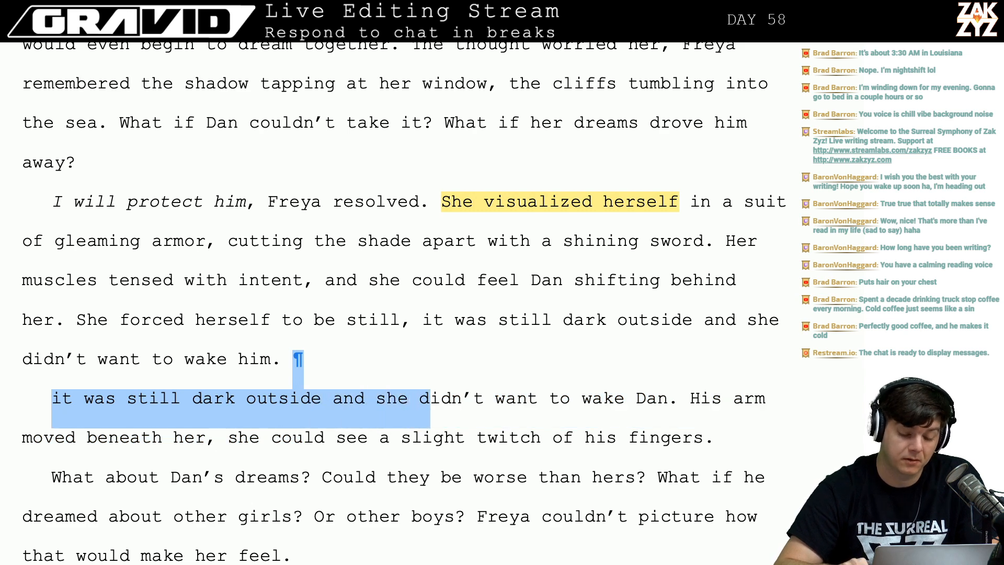
# Remove "still" before "dark outside" in the new sentence so it reads "it was dark outside".
pyautogui.press('Left')
pyautogui.press('Up')
pyautogui.press('Right')
pyautogui.press('Right')
pyautogui.press('Right')
pyautogui.press('Right')
pyautogui.press('Right')
pyautogui.press('Right')
pyautogui.press('Right')
pyautogui.press('Right')
pyautogui.press('Right')
pyautogui.press('Right')
pyautogui.press('Right')
pyautogui.press('Right')
pyautogui.press('Right')
pyautogui.press('Right')
pyautogui.press('Right')
pyautogui.press('Right')
pyautogui.press('Right')
pyautogui.press('Right')
pyautogui.press('Right')
pyautogui.press('Right')
pyautogui.press('Right')
pyautogui.press('Right')
pyautogui.press('Right')
pyautogui.press('Right')
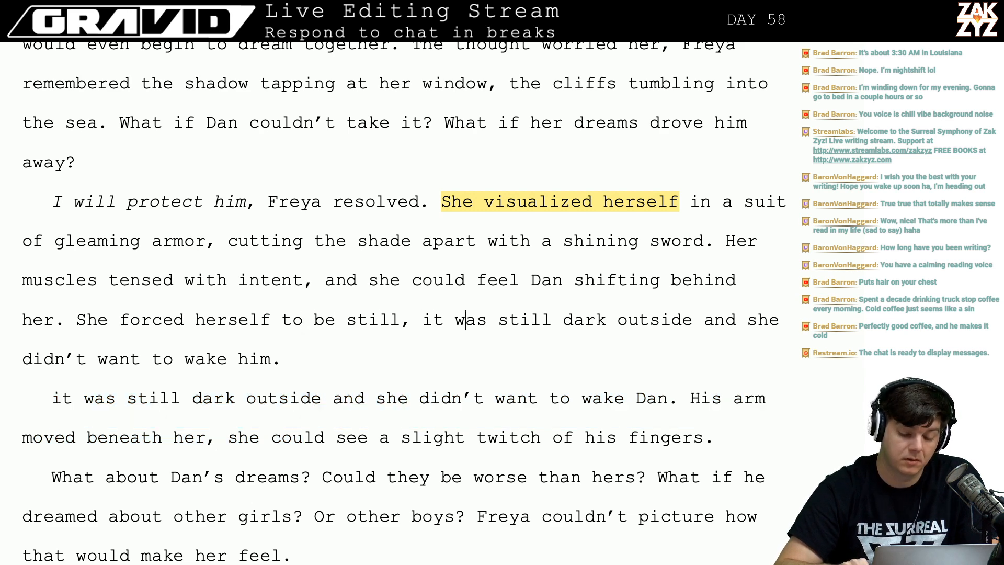
pyautogui.press('BackSpace')
pyautogui.press('BackSpace')
pyautogui.press('BackSpace')
pyautogui.press('BackSpace')
pyautogui.press('BackSpace')
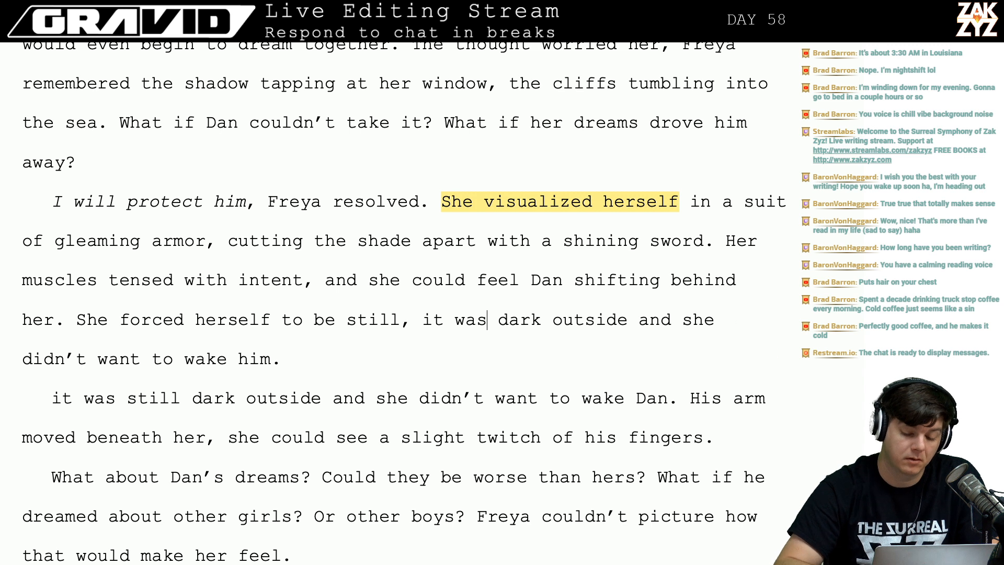
# Delete the duplicate "it was still dark outside and she didn't want to wake Dan." and join "His arm moved" to the preceding paragraph.
pyautogui.press('Down')
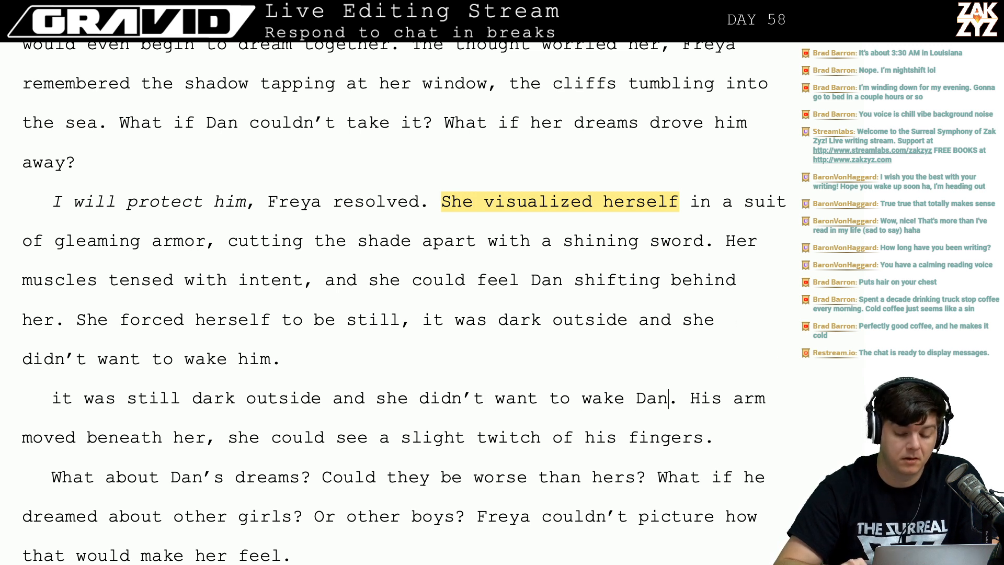
pyautogui.hotkey('shift', 'Up')
pyautogui.press('BackSpace')
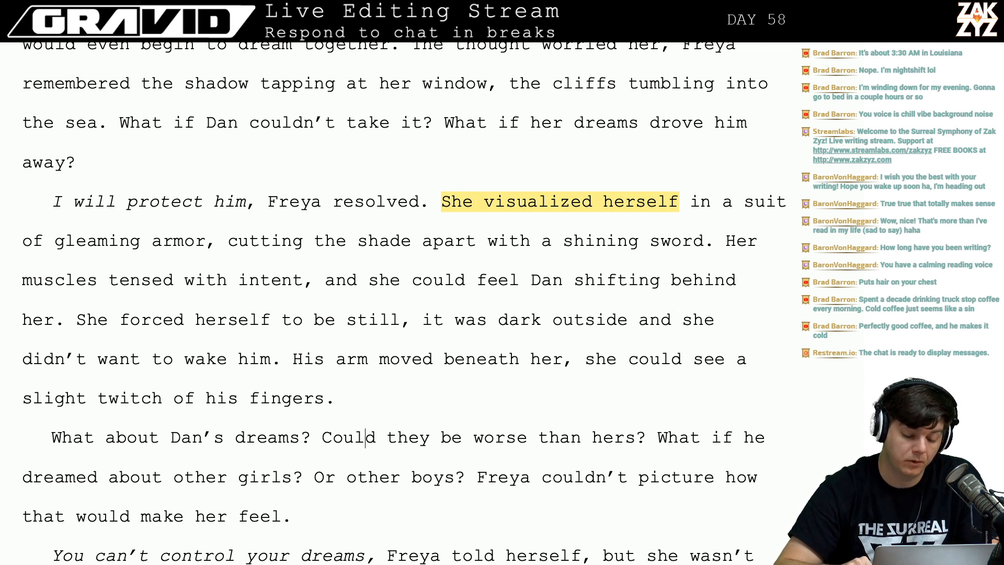
# Replace "it" with "that" so the sentence about controlling dreams reads "she wasn't sure she believed that.".
pyautogui.press('Down')
pyautogui.press('Down')
pyautogui.press('Up')
pyautogui.press('Right')
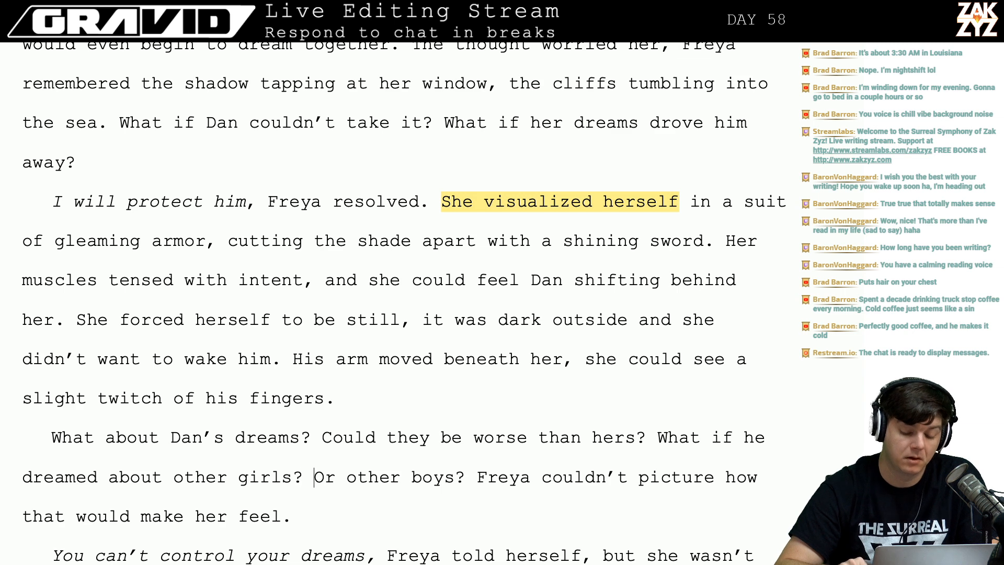
pyautogui.press('Down')
pyautogui.press('Down')
pyautogui.press('Down')
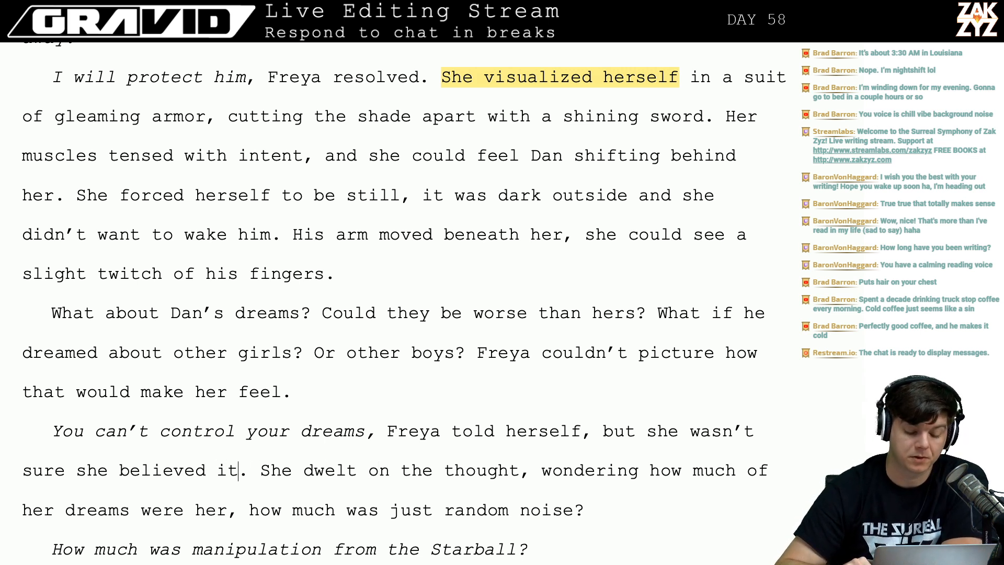
pyautogui.press('BackSpace')
pyautogui.press('BackSpace')
pyautogui.write('that')
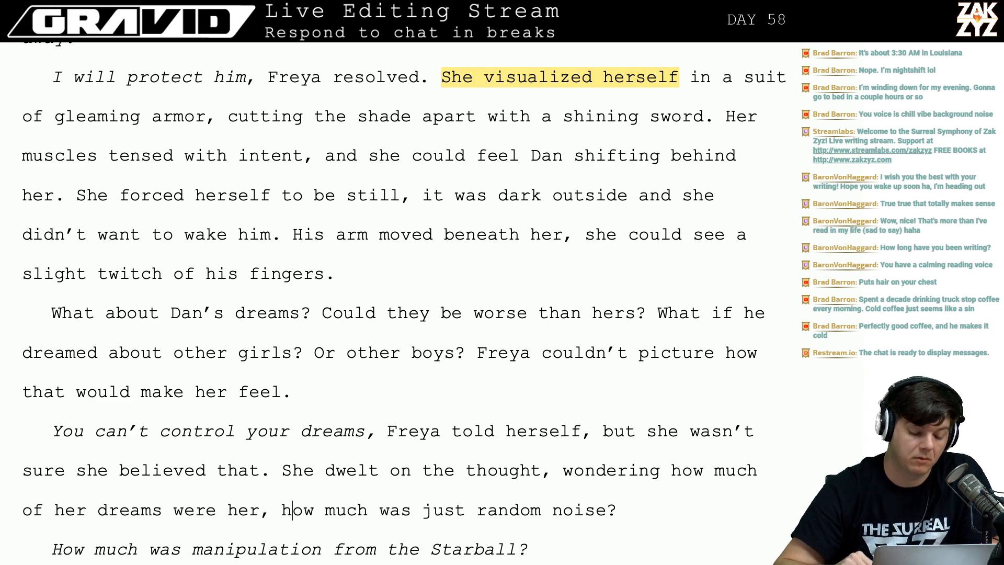
# Try splitting the sentence after "She dwelt on the thought," and retyping "wondering" before the break.
pyautogui.press('Down')
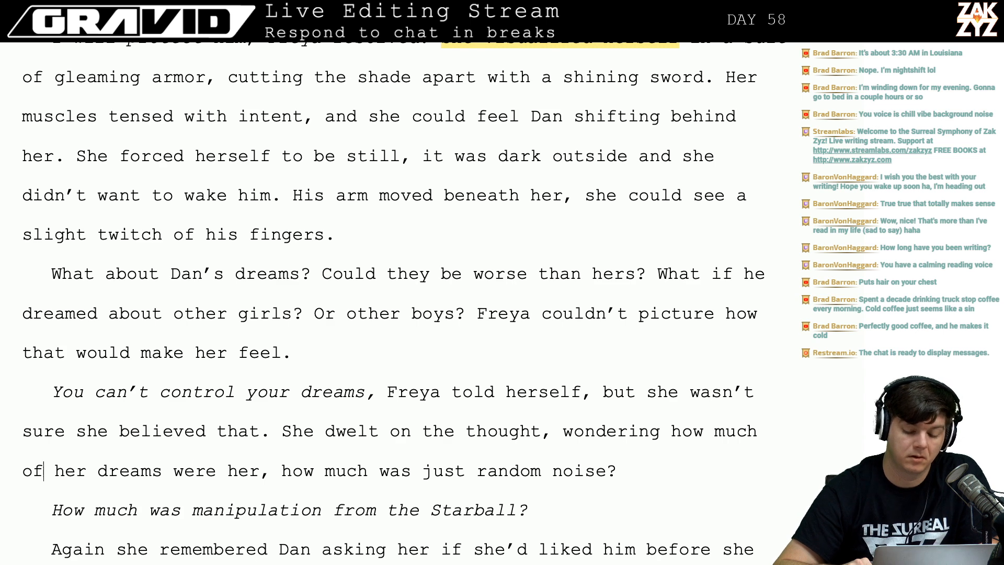
pyautogui.press('Left')
pyautogui.press('Left')
pyautogui.press('Left')
pyautogui.press('Left')
pyautogui.press('Left')
pyautogui.press('Left')
pyautogui.press('Left')
pyautogui.press('Left')
pyautogui.press('Left')
pyautogui.press('Left')
pyautogui.press('Left')
pyautogui.press('Left')
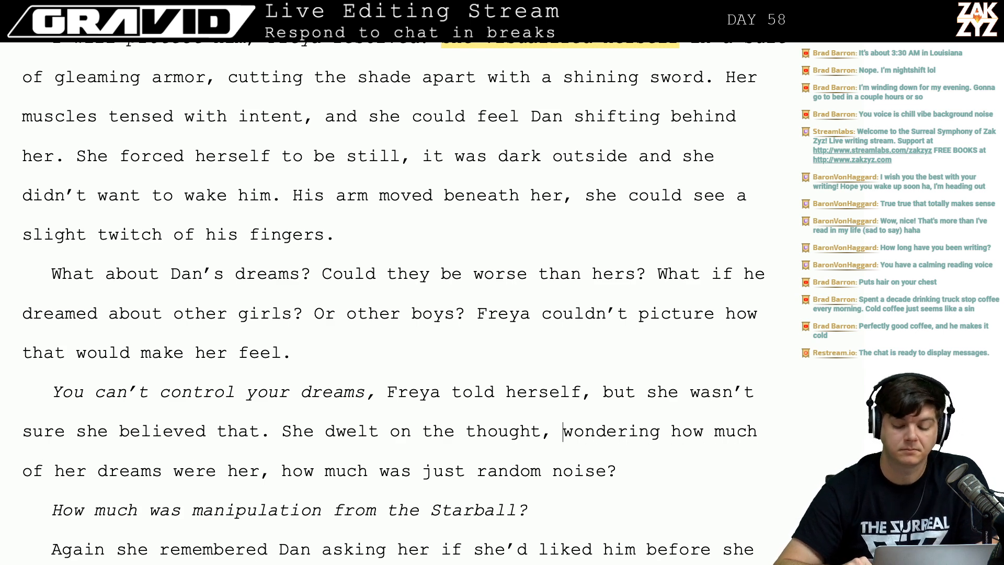
pyautogui.press('Return')
pyautogui.press('Left')
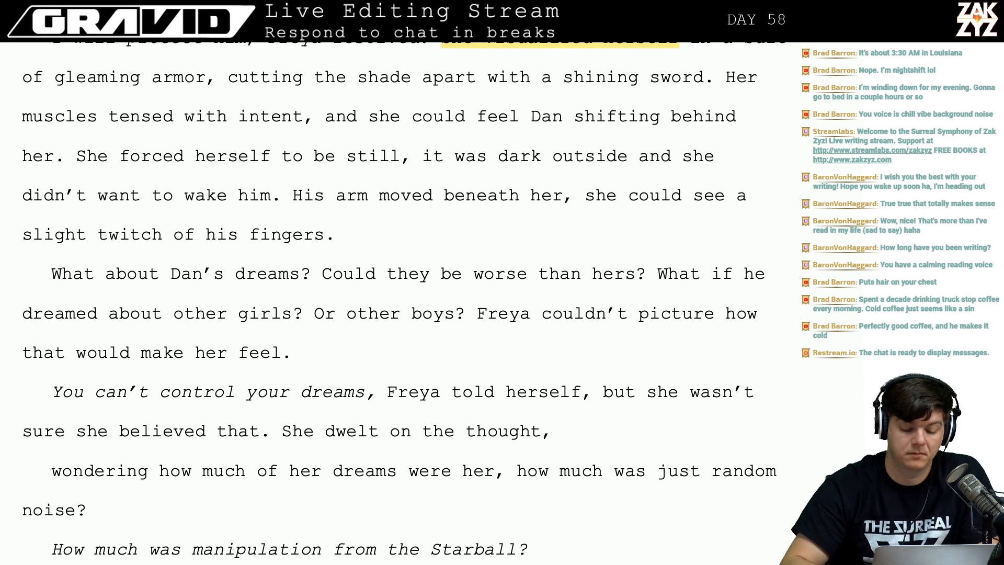
pyautogui.write('wonderin')
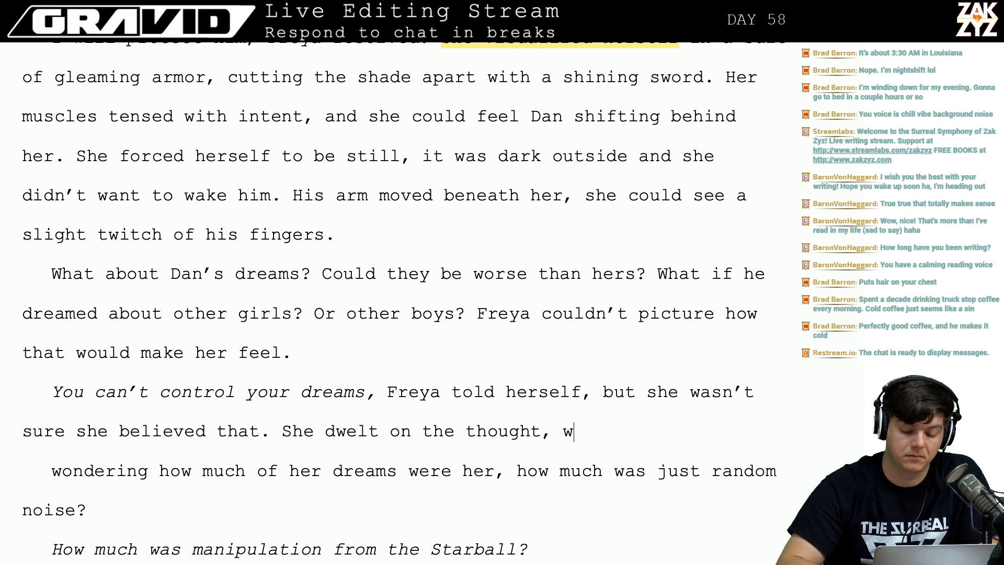
pyautogui.press('BackSpace')
pyautogui.press('BackSpace')
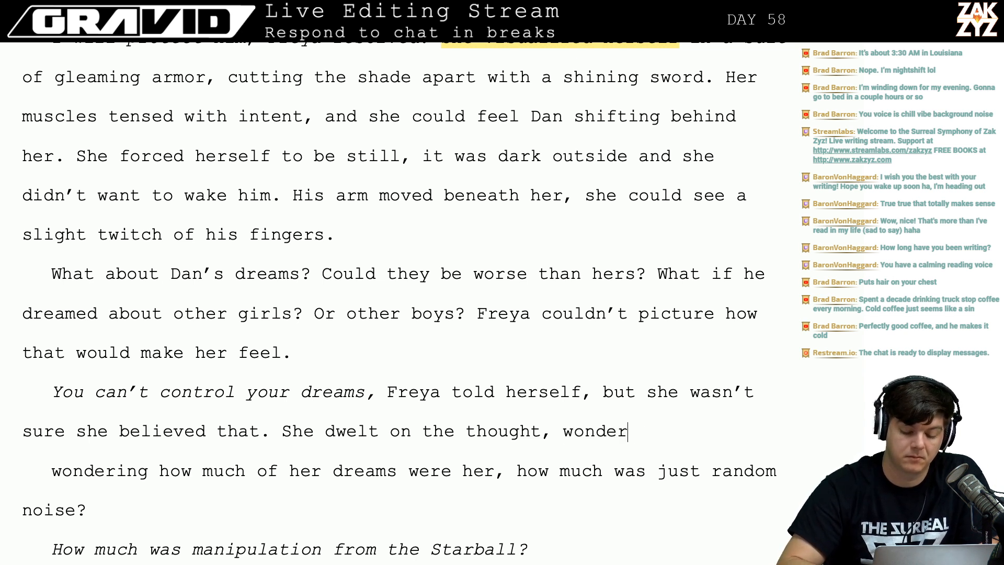
pyautogui.write('ering')
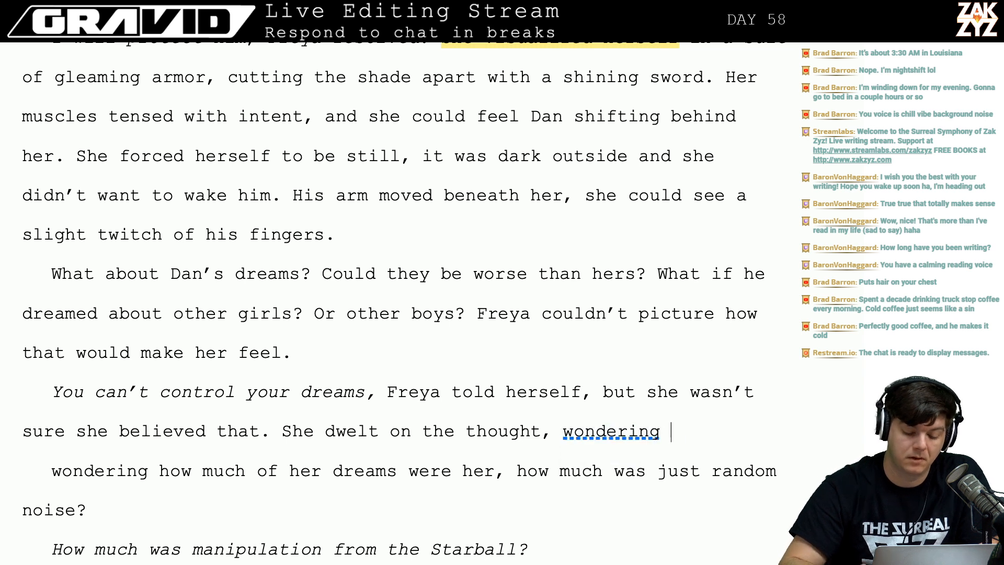
# Delete the retyped "wondering" and rejoin the split sentence after "She dwelt on the thought,".
pyautogui.press('BackSpace')
pyautogui.press('BackSpace')
pyautogui.press('BackSpace')
pyautogui.press('BackSpace')
pyautogui.press('BackSpace')
pyautogui.press('BackSpace')
pyautogui.press('BackSpace')
pyautogui.press('BackSpace')
pyautogui.press('BackSpace')
pyautogui.press('BackSpace')
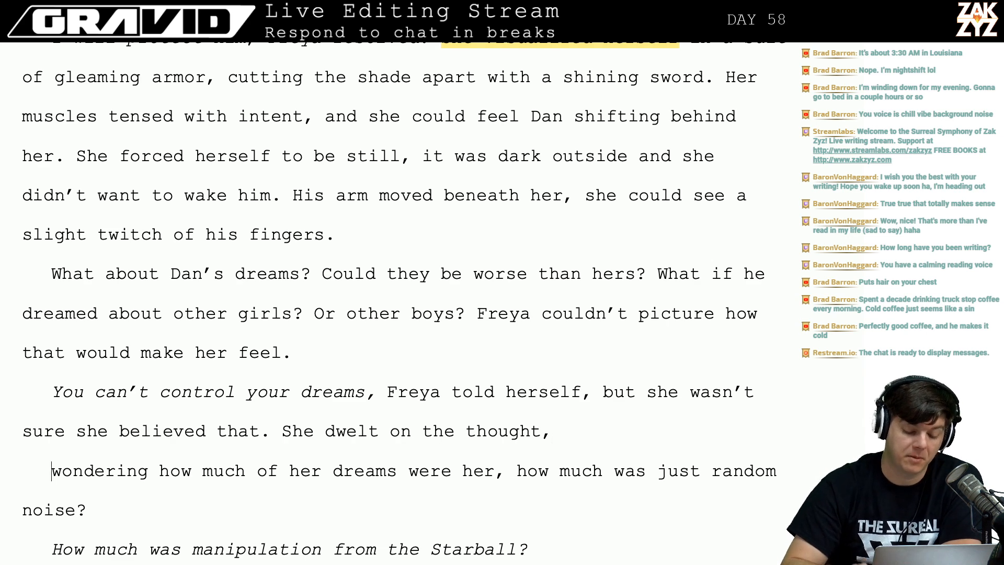
pyautogui.press('BackSpace')
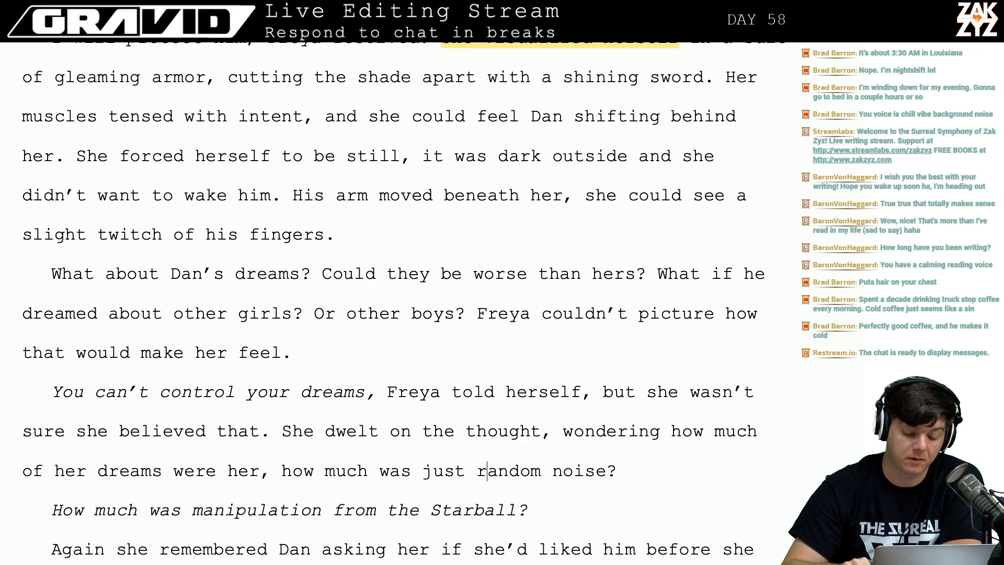
# Read the paragraph beginning "Again she remembered Dan asking her" and check its wording around the Starball.
pyautogui.press('Down')
pyautogui.press('Down')
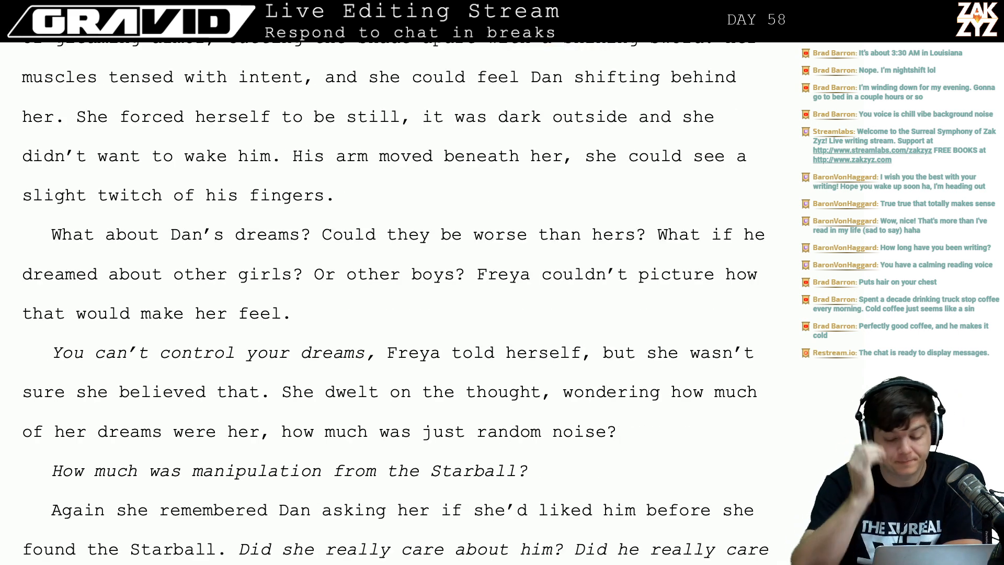
pyautogui.scroll(-1, 614, 231)
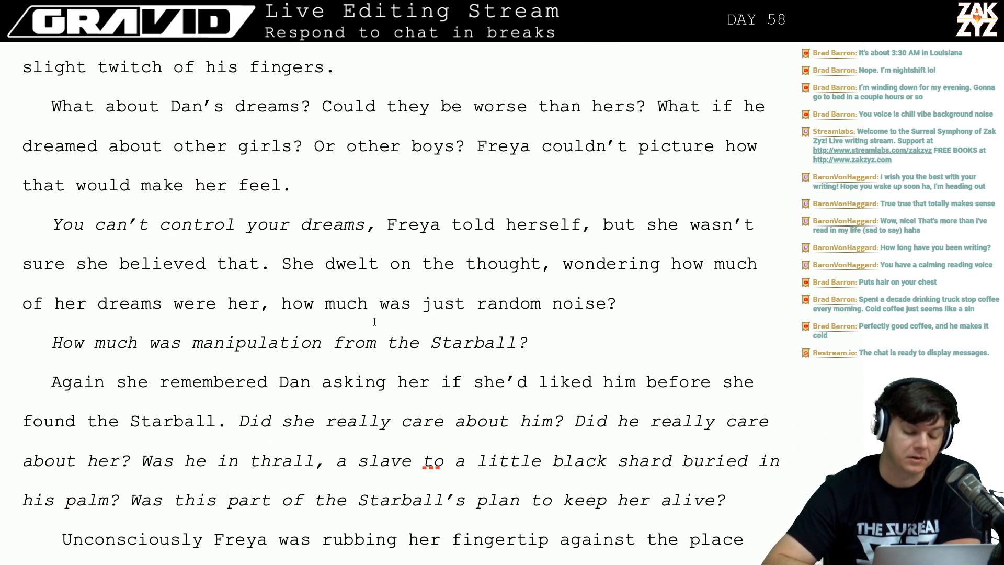
pyautogui.click(300, 390)
pyautogui.press('Left')
pyautogui.press('Left')
pyautogui.press('Left')
pyautogui.press('Left')
pyautogui.press('Left')
pyautogui.press('Left')
pyautogui.press('Left')
pyautogui.press('Left')
pyautogui.press('Left')
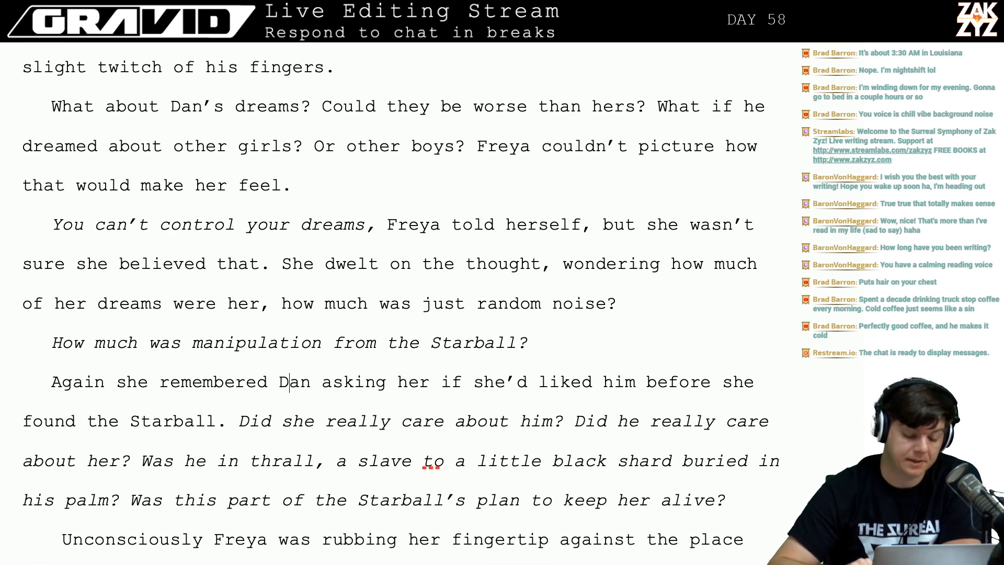
pyautogui.press('Down')
pyautogui.press('Left')
pyautogui.press('Right')
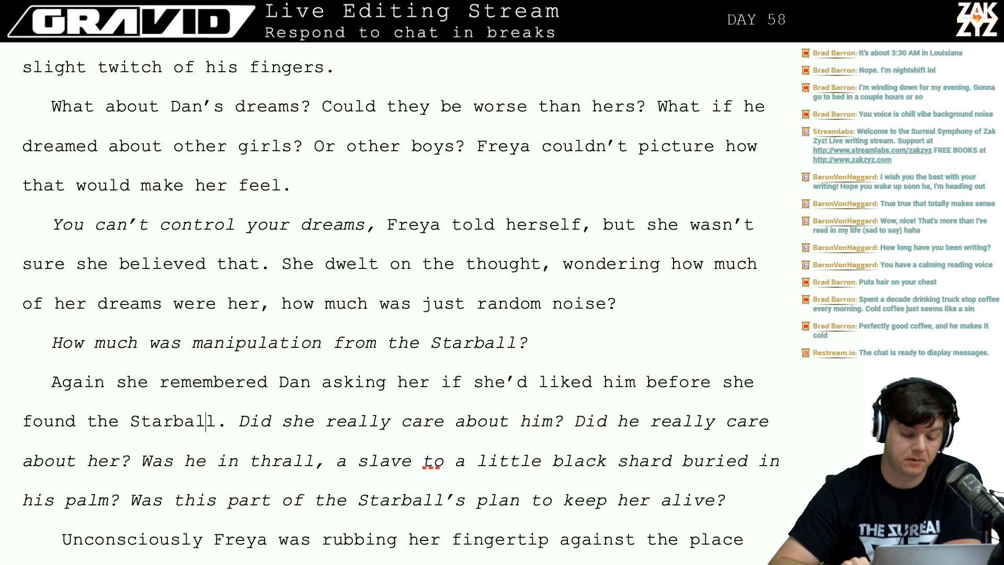
pyautogui.press('Right')
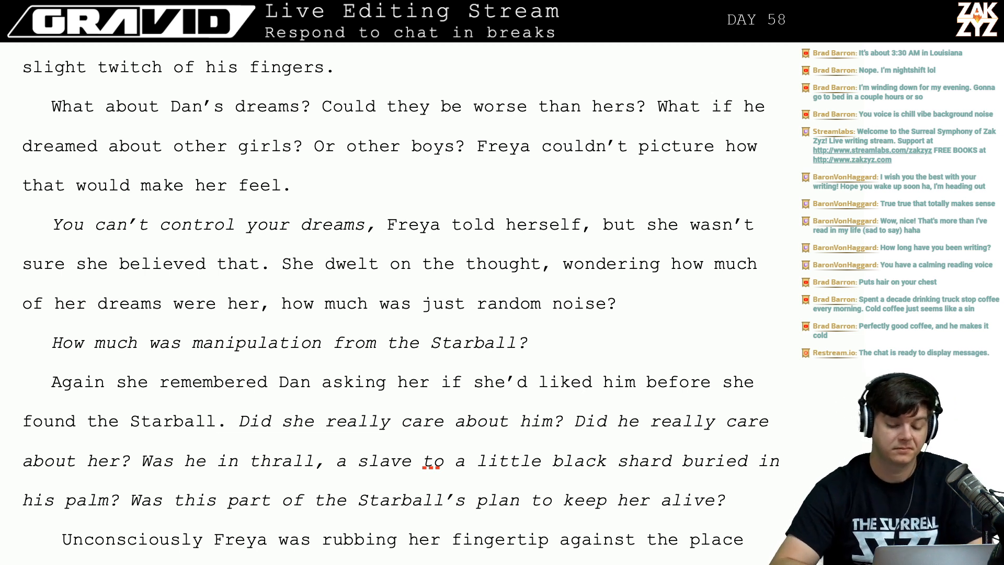
pyautogui.press('Left')
pyautogui.press('Left')
pyautogui.press('Left')
pyautogui.press('Left')
pyautogui.press('Left')
pyautogui.press('Left')
pyautogui.press('Left')
pyautogui.press('Left')
pyautogui.press('Left')
pyautogui.press('Left')
pyautogui.press('Left')
pyautogui.press('Left')
pyautogui.press('Left')
pyautogui.press('Left')
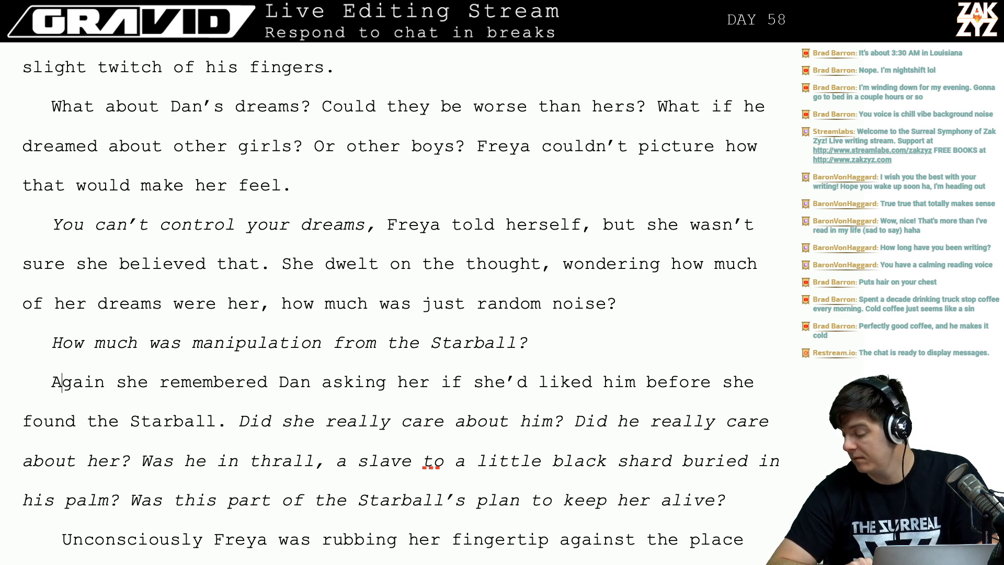
pyautogui.press('Left')
pyautogui.press('Right')
pyautogui.press('Right')
pyautogui.press('Right')
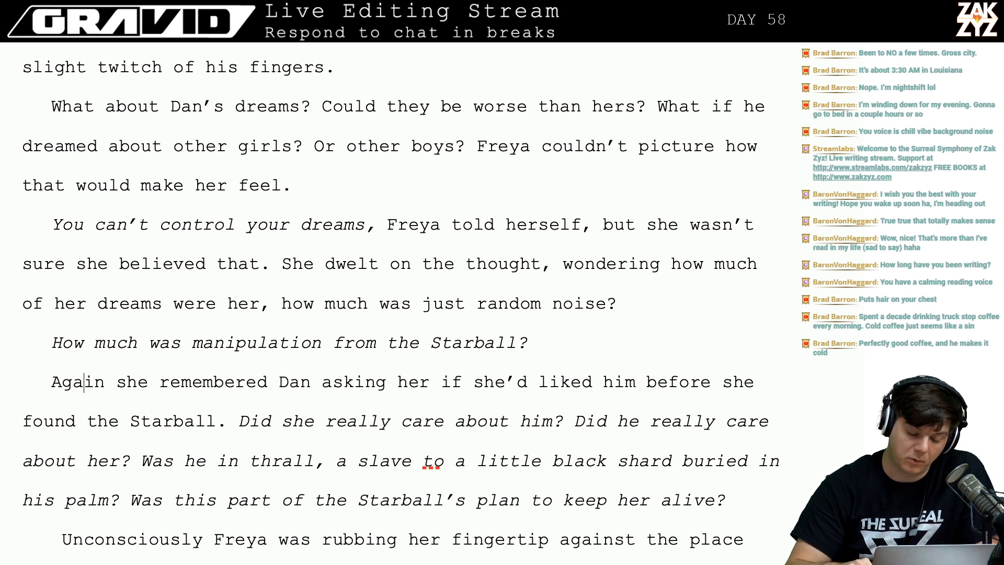
pyautogui.press('Left')
pyautogui.press('Right')
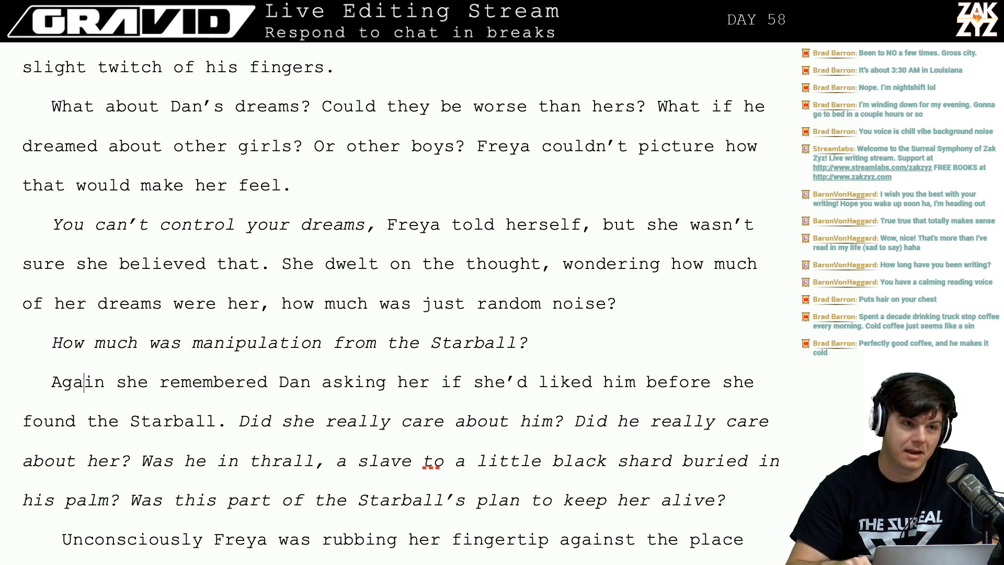
pyautogui.press('Left')
pyautogui.press('Right')
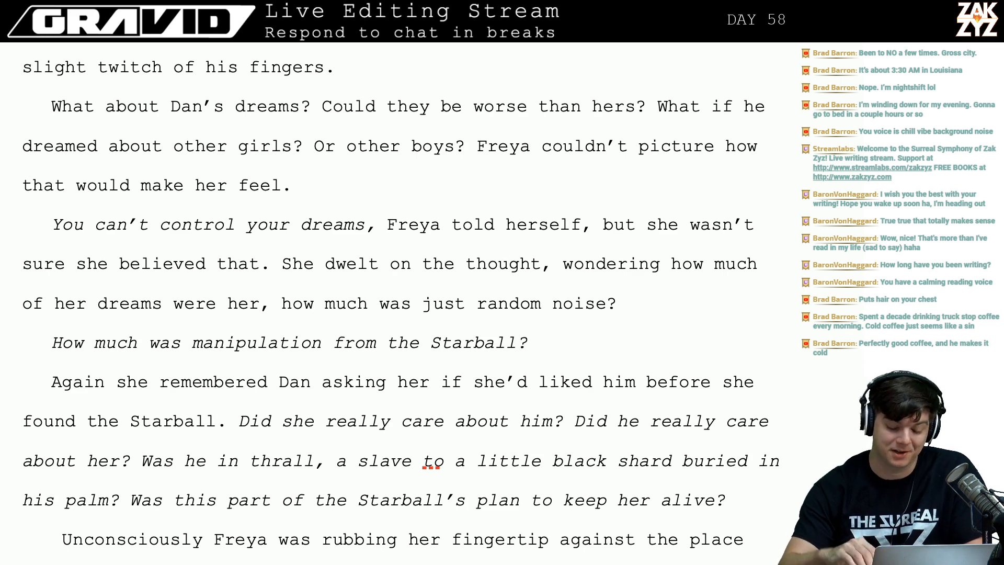
# Reread the passage from "She dwelt on the thought" to the opening of "Again she remembered Dan".
pyautogui.press('Left')
pyautogui.press('Left')
pyautogui.press('Right')
pyautogui.press('Right')
pyautogui.press('Right')
pyautogui.press('Right')
pyautogui.press('Right')
pyautogui.press('Right')
pyautogui.press('Right')
pyautogui.press('Right')
pyautogui.press('Right')
pyautogui.press('Right')
pyautogui.press('Right')
pyautogui.press('Right')
pyautogui.press('Right')
pyautogui.press('Right')
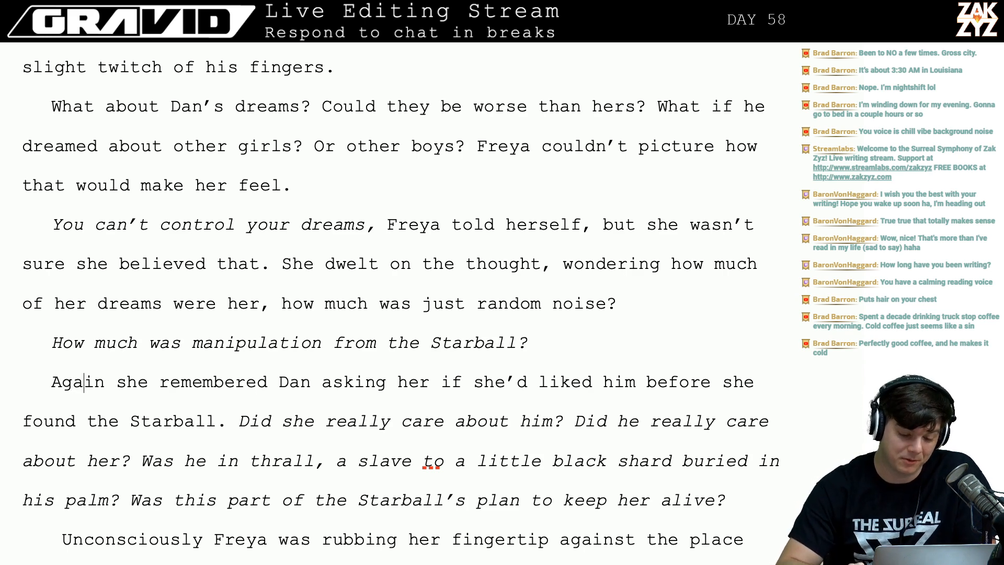
pyautogui.press('Right')
pyautogui.press('Right')
pyautogui.press('Right')
pyautogui.press('Up')
pyautogui.press('Up')
pyautogui.press('Up')
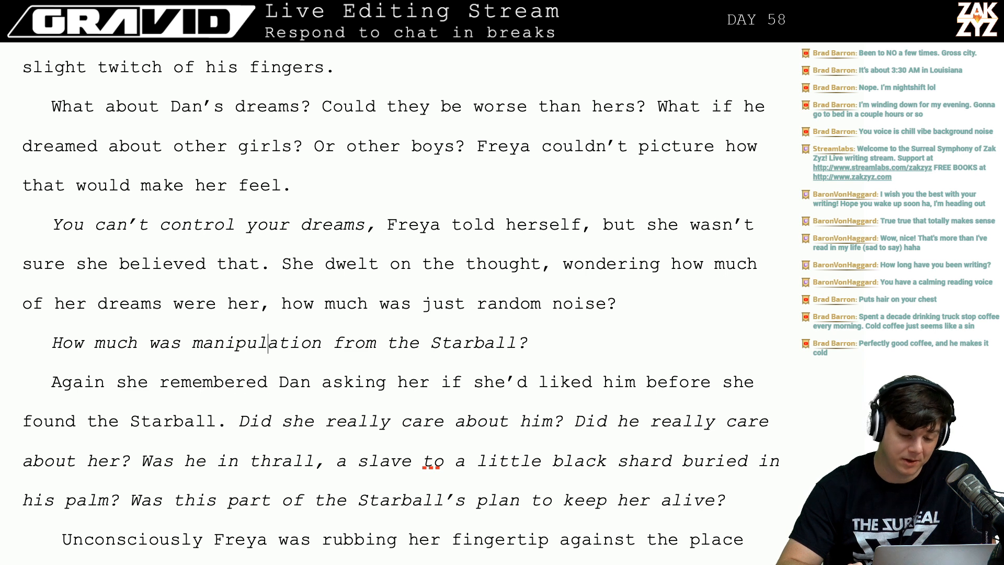
pyautogui.press('Right')
pyautogui.press('Right')
pyautogui.press('Right')
pyautogui.press('Right')
pyautogui.press('Right')
pyautogui.press('Right')
pyautogui.press('Right')
pyautogui.press('Right')
pyautogui.press('Right')
pyautogui.press('Right')
pyautogui.press('Right')
pyautogui.press('Right')
pyautogui.press('Right')
pyautogui.press('Right')
pyautogui.press('Right')
pyautogui.press('Right')
pyautogui.press('Right')
pyautogui.press('Right')
pyautogui.press('Right')
pyautogui.press('Right')
pyautogui.press('Right')
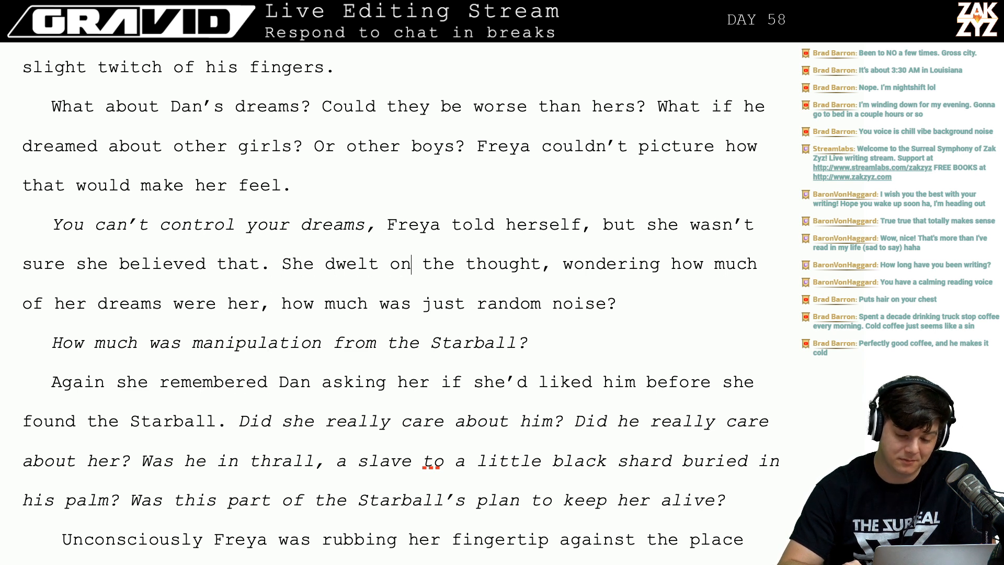
# Examine the wording of the italic line "How much was manipulation from the Starball?".
pyautogui.press('Down')
pyautogui.press('Left')
pyautogui.press('Down')
pyautogui.press('Right')
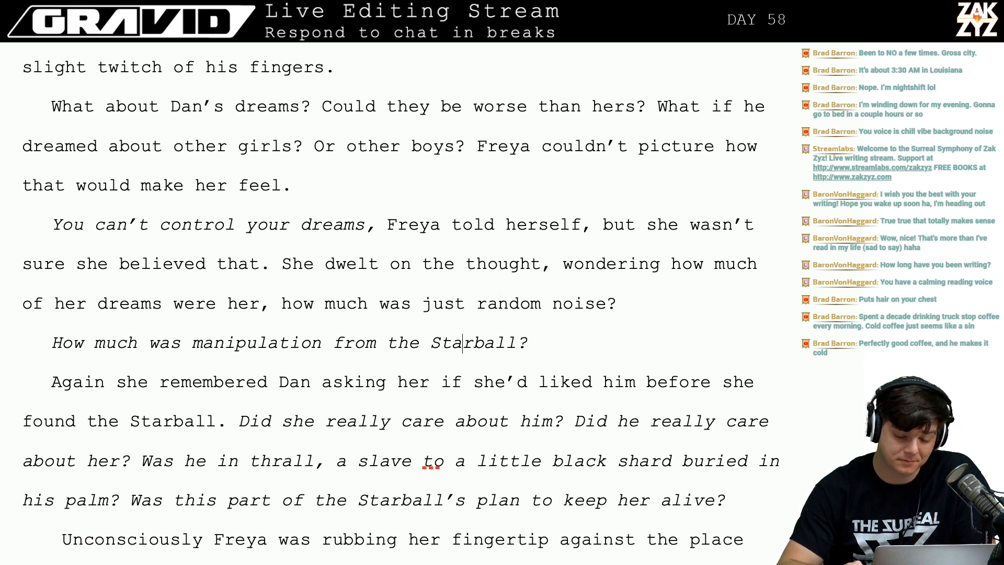
pyautogui.press('Down')
pyautogui.press('Left')
pyautogui.press('Left')
pyautogui.press('Left')
pyautogui.press('Left')
pyautogui.press('Left')
pyautogui.press('Left')
pyautogui.press('Left')
pyautogui.press('Up')
pyautogui.press('Right')
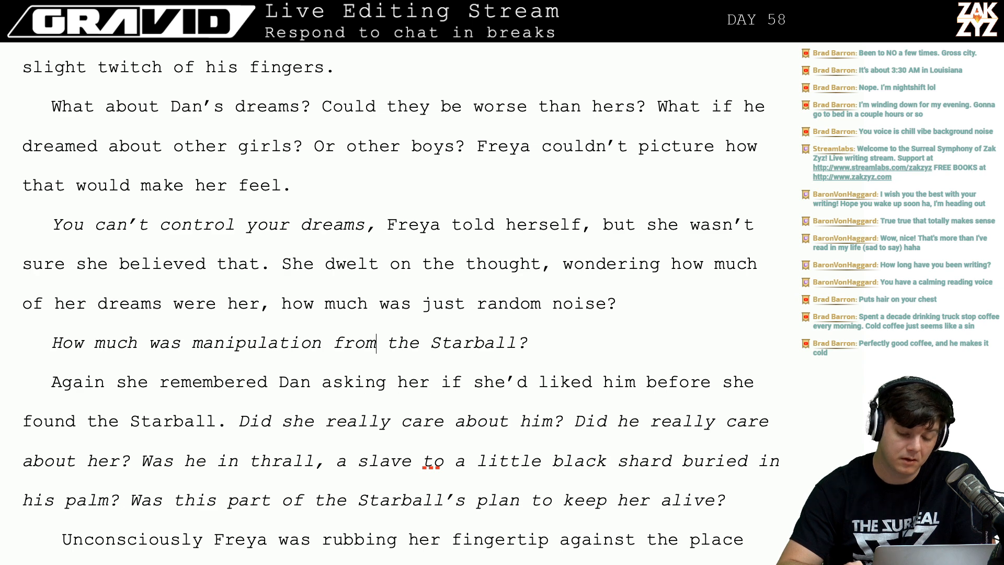
pyautogui.press('Left')
pyautogui.press('Left')
pyautogui.press('Left')
pyautogui.press('Left')
pyautogui.press('Left')
pyautogui.press('Left')
pyautogui.press('Left')
pyautogui.press('Left')
pyautogui.press('Right')
pyautogui.press('Right')
pyautogui.press('Right')
pyautogui.press('Right')
pyautogui.press('Right')
pyautogui.press('Right')
pyautogui.press('Right')
pyautogui.press('Right')
pyautogui.press('Right')
pyautogui.press('Right')
pyautogui.press('Right')
pyautogui.press('Right')
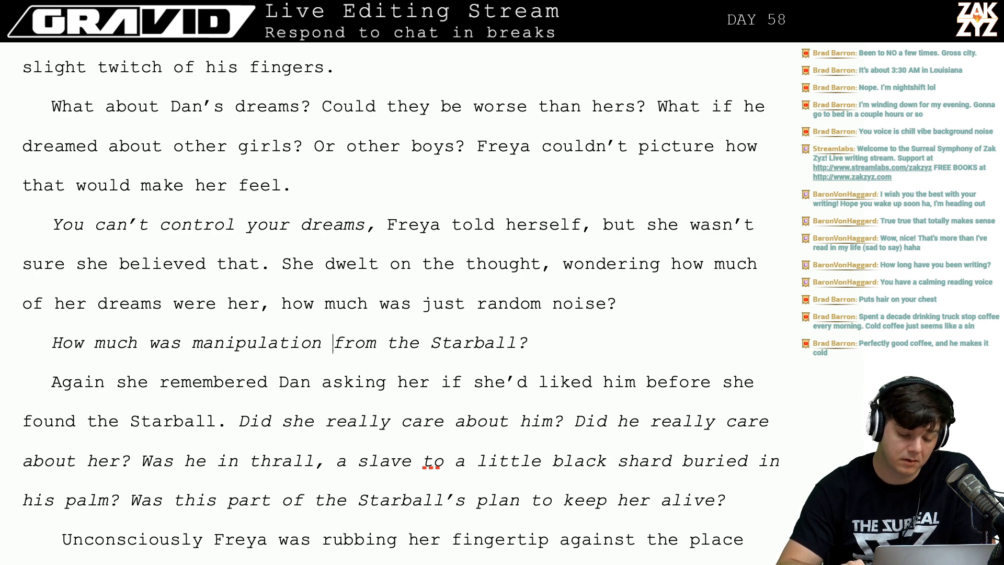
pyautogui.press('Left')
pyautogui.press('Left')
pyautogui.press('Left')
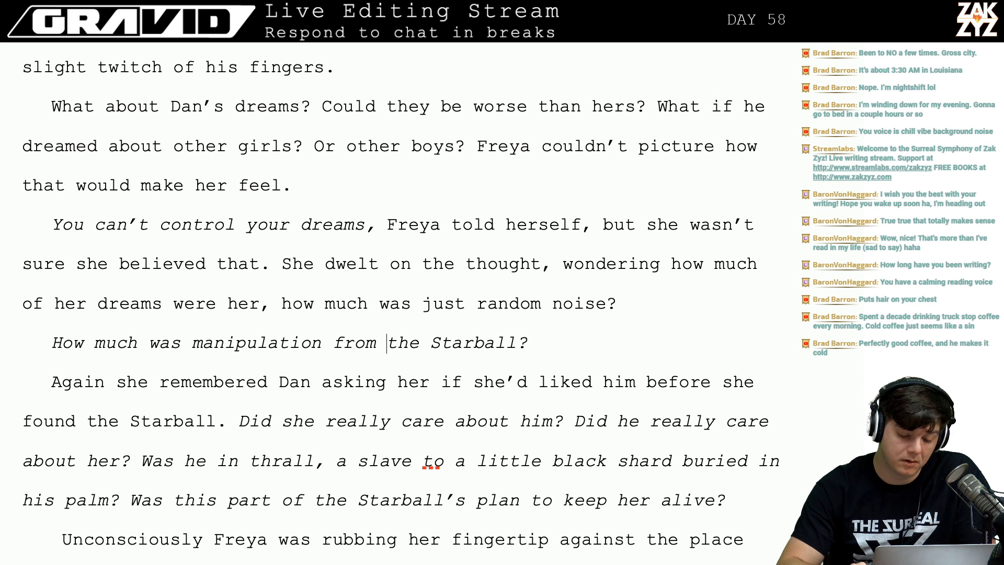
# Cut "manipulation from" from the italic line so it reads "How much was the Starball?".
pyautogui.press('BackSpace')
pyautogui.press('BackSpace')
pyautogui.press('BackSpace')
pyautogui.press('BackSpace')
pyautogui.press('BackSpace')
pyautogui.press('BackSpace')
pyautogui.press('BackSpace')
pyautogui.press('BackSpace')
pyautogui.press('BackSpace')
pyautogui.press('BackSpace')
pyautogui.press('BackSpace')
pyautogui.press('BackSpace')
pyautogui.press('BackSpace')
pyautogui.press('BackSpace')
pyautogui.press('BackSpace')
pyautogui.press('BackSpace')
pyautogui.press('BackSpace')
pyautogui.press('BackSpace')
pyautogui.press('BackSpace')
pyautogui.press('BackSpace')
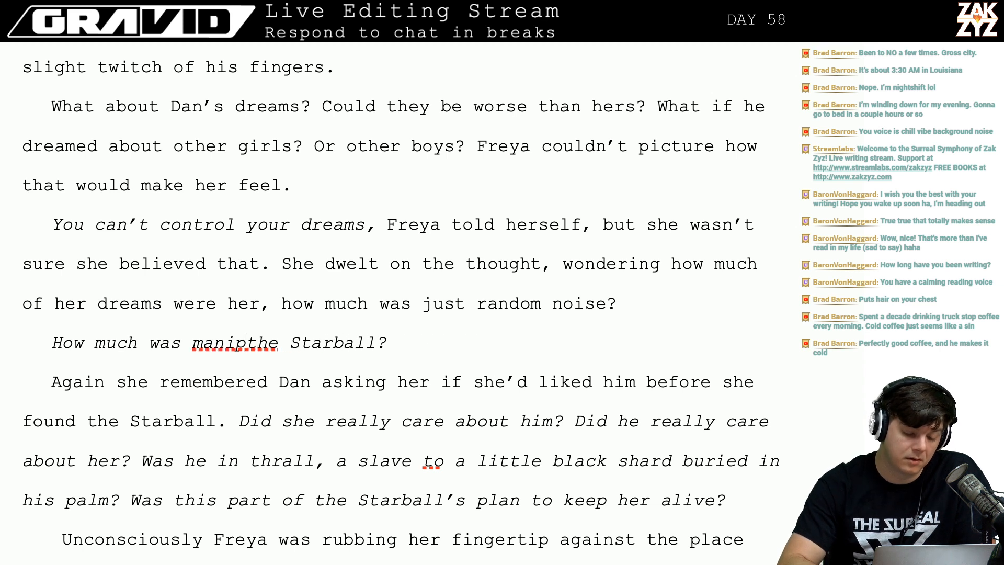
pyautogui.write('s')
# Reread the end of "found the Starball." and the italic question "Did she really care about him?" for wording.
pyautogui.press('Right')
pyautogui.press('Down')
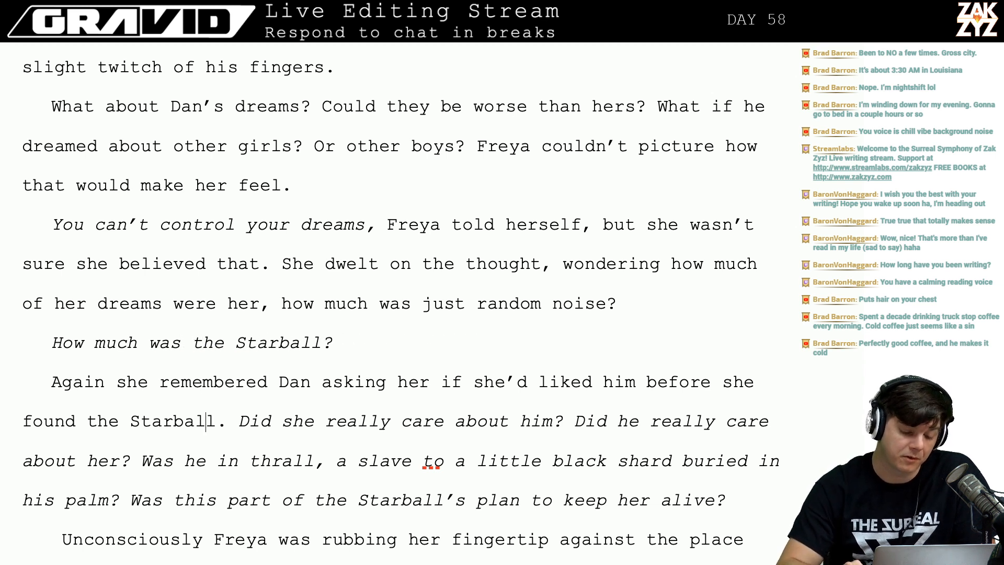
pyautogui.press('Right')
pyautogui.press('Right')
pyautogui.press('Right')
pyautogui.press('Right')
pyautogui.press('Right')
pyautogui.press('Right')
pyautogui.press('Right')
pyautogui.press('Down')
pyautogui.press('Up')
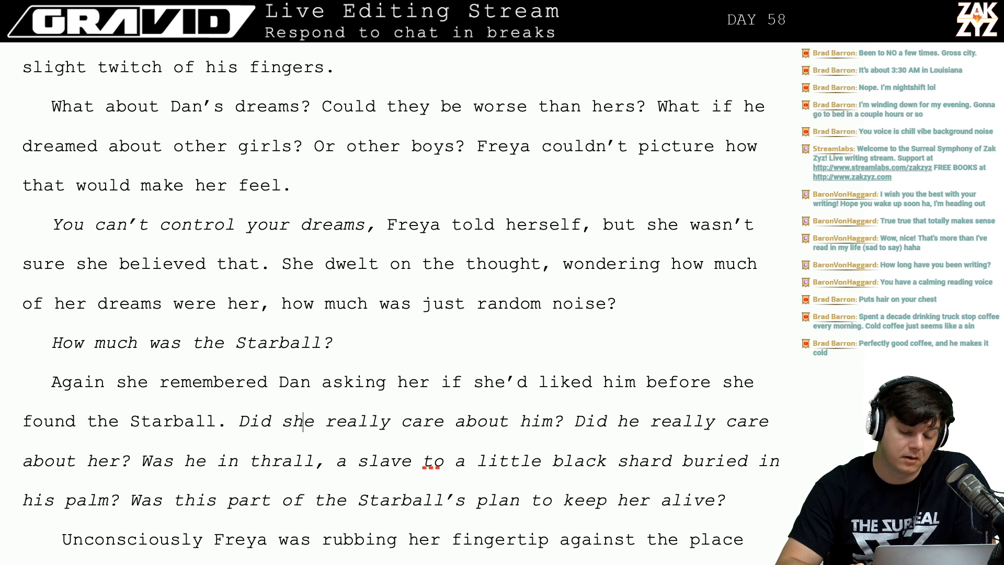
pyautogui.press('Left')
pyautogui.press('Left')
pyautogui.press('Left')
pyautogui.press('Left')
pyautogui.press('Left')
pyautogui.press('Left')
pyautogui.press('Left')
pyautogui.press('Left')
pyautogui.press('Left')
pyautogui.press('Left')
pyautogui.press('Right')
pyautogui.press('Right')
pyautogui.press('Right')
pyautogui.press('Right')
pyautogui.press('Right')
pyautogui.press('Right')
pyautogui.press('Right')
pyautogui.press('Right')
pyautogui.press('Right')
pyautogui.press('Right')
pyautogui.press('Right')
pyautogui.press('Right')
pyautogui.press('Right')
pyautogui.press('Right')
pyautogui.press('Right')
pyautogui.press('Right')
pyautogui.press('Right')
pyautogui.press('Right')
pyautogui.press('Right')
pyautogui.press('Right')
pyautogui.press('Right')
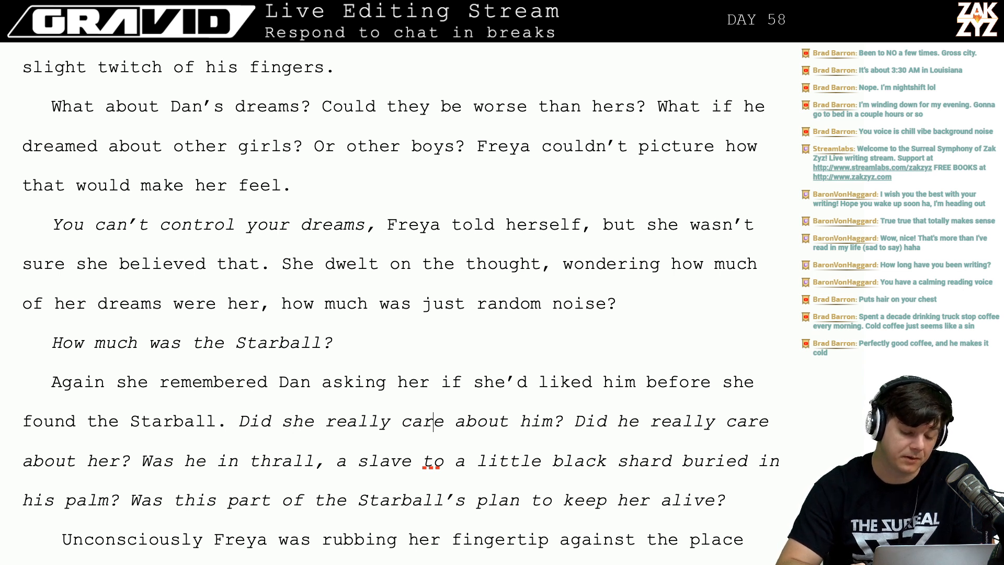
pyautogui.press('Left')
pyautogui.press('Left')
pyautogui.press('Left')
pyautogui.press('Left')
pyautogui.press('Left')
pyautogui.press('Left')
pyautogui.press('Left')
pyautogui.press('Left')
pyautogui.press('Left')
pyautogui.press('Left')
pyautogui.press('Left')
pyautogui.press('Left')
pyautogui.press('Left')
pyautogui.press('Left')
pyautogui.press('Left')
pyautogui.press('Left')
pyautogui.press('Left')
pyautogui.press('Left')
pyautogui.press('Left')
# Check the closing italic question "Was this part of the Starball's plan to keep her alive?".
pyautogui.press('Down')
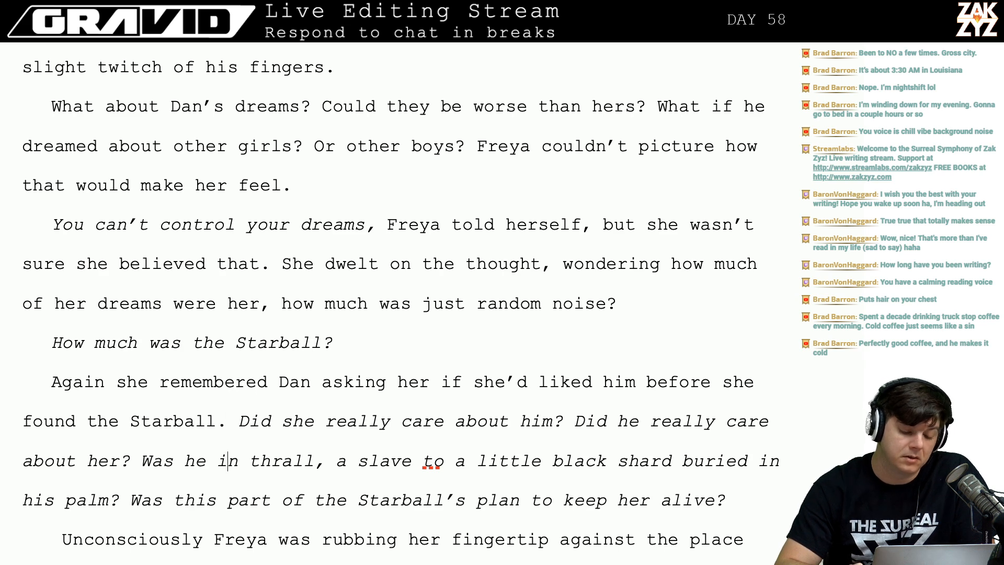
pyautogui.press('Down')
pyautogui.press('Down')
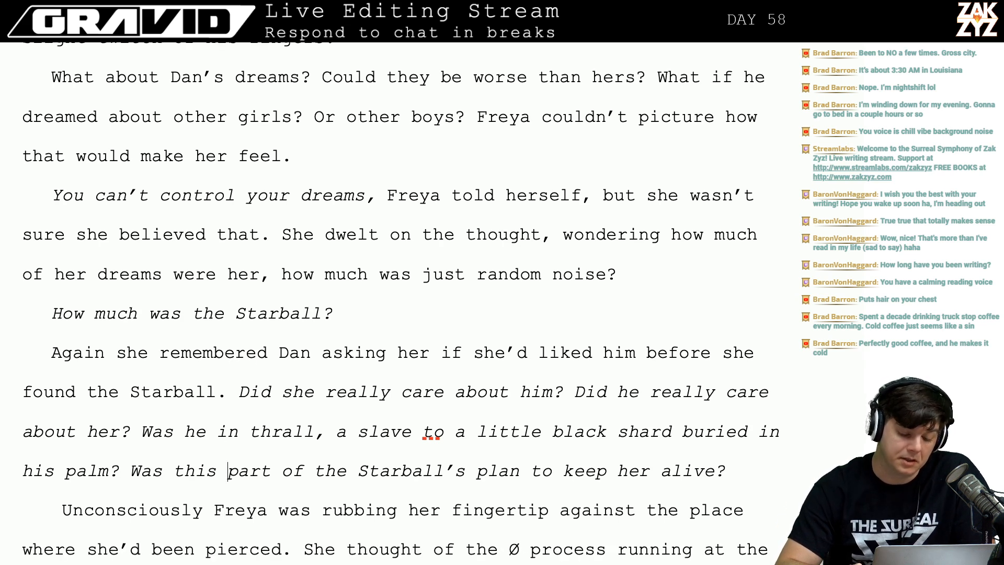
pyautogui.press('Right')
pyautogui.press('Right')
pyautogui.press('Right')
pyautogui.press('Right')
pyautogui.press('Right')
pyautogui.press('Right')
pyautogui.press('Right')
pyautogui.press('Right')
pyautogui.press('Right')
pyautogui.press('Right')
pyautogui.press('Right')
pyautogui.press('Right')
pyautogui.press('Right')
pyautogui.press('Right')
pyautogui.press('Right')
pyautogui.press('Up')
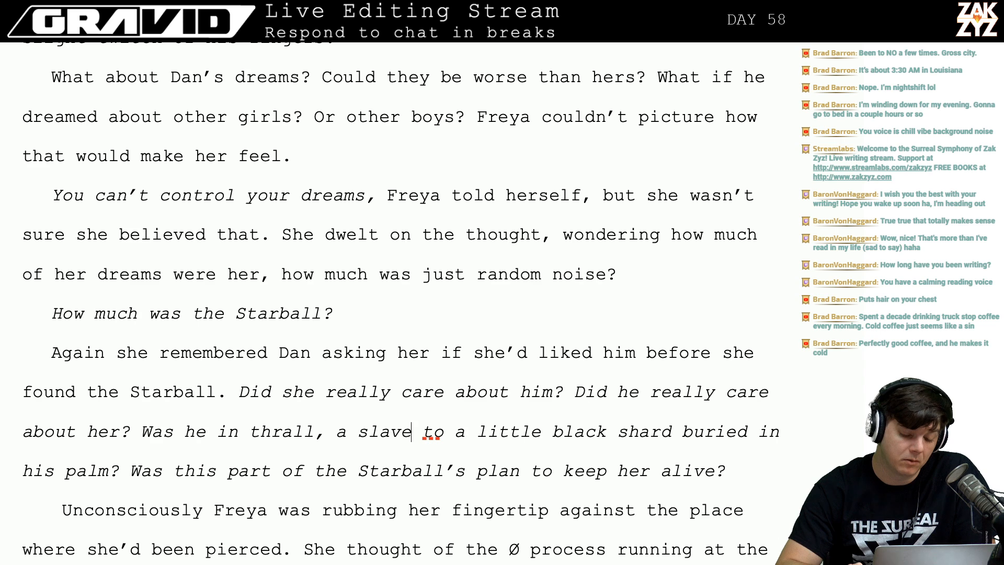
# Examine the wording of "Was he in thrall, a slave to a little black shard buried in his palm?".
pyautogui.press('Left')
pyautogui.press('Left')
pyautogui.press('Left')
pyautogui.press('Left')
pyautogui.press('Left')
pyautogui.press('Left')
pyautogui.press('Left')
pyautogui.press('Left')
pyautogui.press('Left')
pyautogui.press('Left')
pyautogui.press('Right')
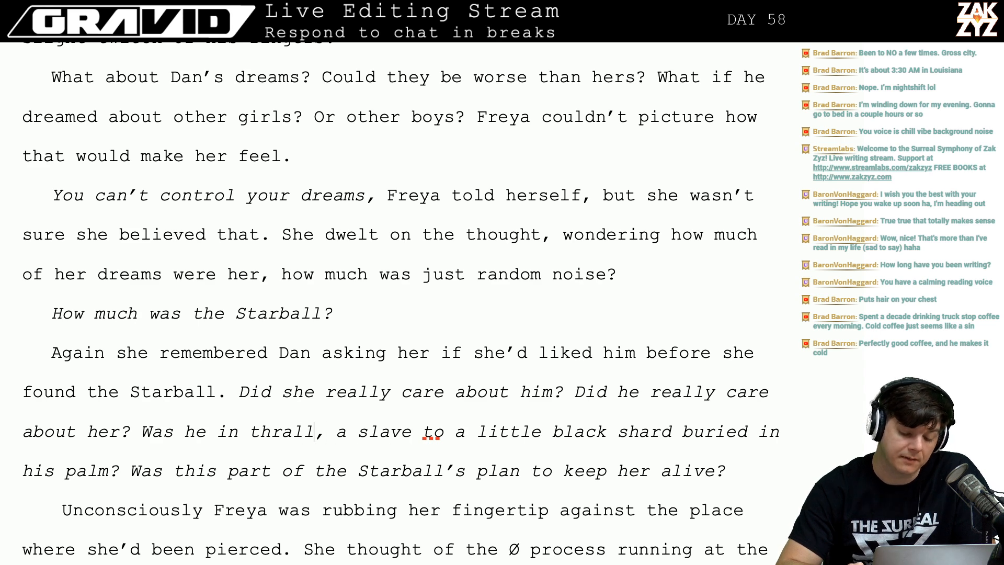
pyautogui.press('Right')
pyautogui.press('Right')
pyautogui.press('Right')
pyautogui.press('Right')
pyautogui.press('Right')
pyautogui.press('Right')
pyautogui.press('Right')
pyautogui.press('Right')
pyautogui.press('Right')
pyautogui.press('Right')
pyautogui.press('Right')
pyautogui.press('Right')
pyautogui.press('Right')
pyautogui.press('Right')
pyautogui.press('Right')
pyautogui.press('Right')
pyautogui.press('Right')
pyautogui.press('Right')
pyautogui.press('Right')
pyautogui.press('Right')
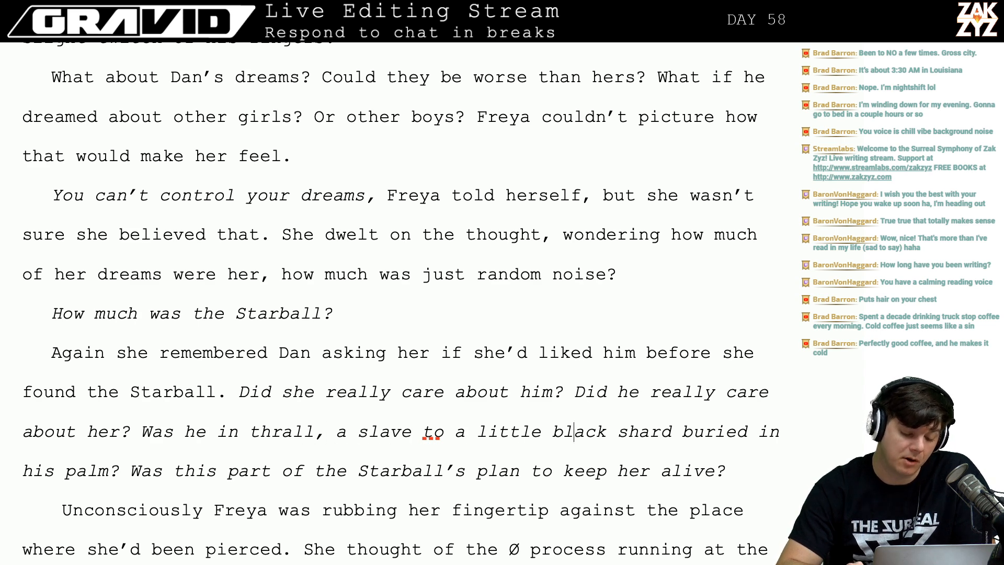
pyautogui.press('Right')
pyautogui.press('Right')
pyautogui.press('Right')
pyautogui.press('Right')
pyautogui.press('Right')
pyautogui.press('Right')
pyautogui.press('Right')
pyautogui.press('Right')
pyautogui.press('Right')
pyautogui.press('Right')
pyautogui.press('Right')
pyautogui.press('Right')
pyautogui.press('Right')
pyautogui.press('Right')
pyautogui.press('Right')
pyautogui.press('Right')
pyautogui.press('Right')
pyautogui.press('Right')
pyautogui.press('Right')
pyautogui.press('Right')
pyautogui.press('Right')
pyautogui.press('Right')
pyautogui.press('Right')
pyautogui.press('Right')
pyautogui.press('Right')
pyautogui.press('Right')
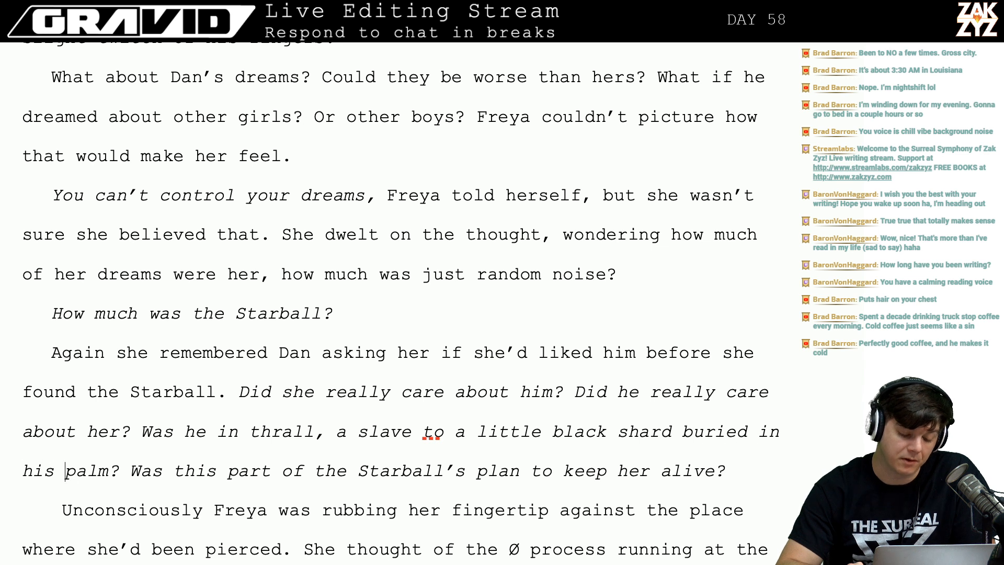
# Split the text after "found the Starball." so the italic questions from "Did she really care about him?" form their own paragraph.
pyautogui.press('Left')
pyautogui.press('Left')
pyautogui.press('Left')
pyautogui.press('Left')
pyautogui.press('Left')
pyautogui.press('Left')
pyautogui.press('Left')
pyautogui.press('Left')
pyautogui.press('Left')
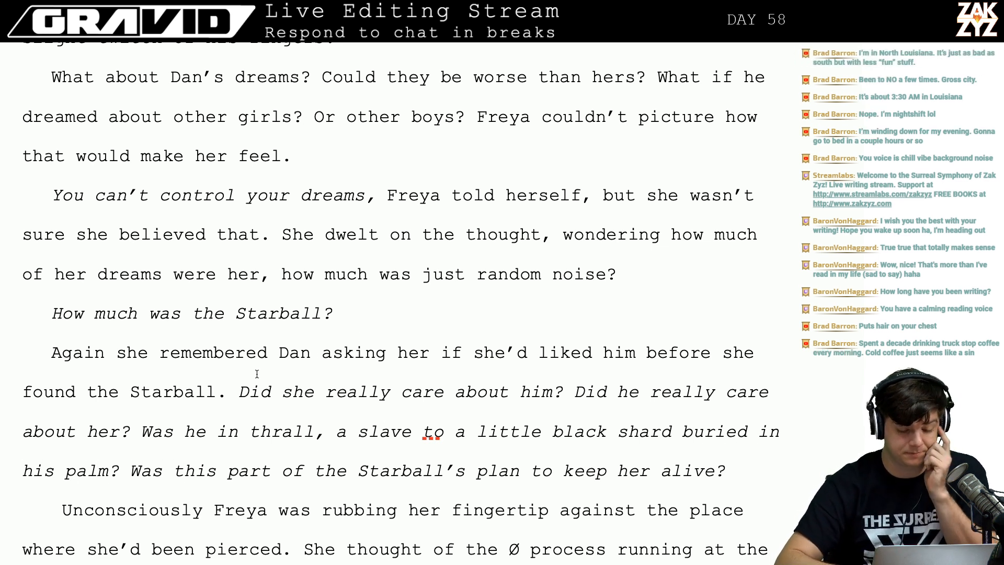
pyautogui.press('Left')
pyautogui.press('Right')
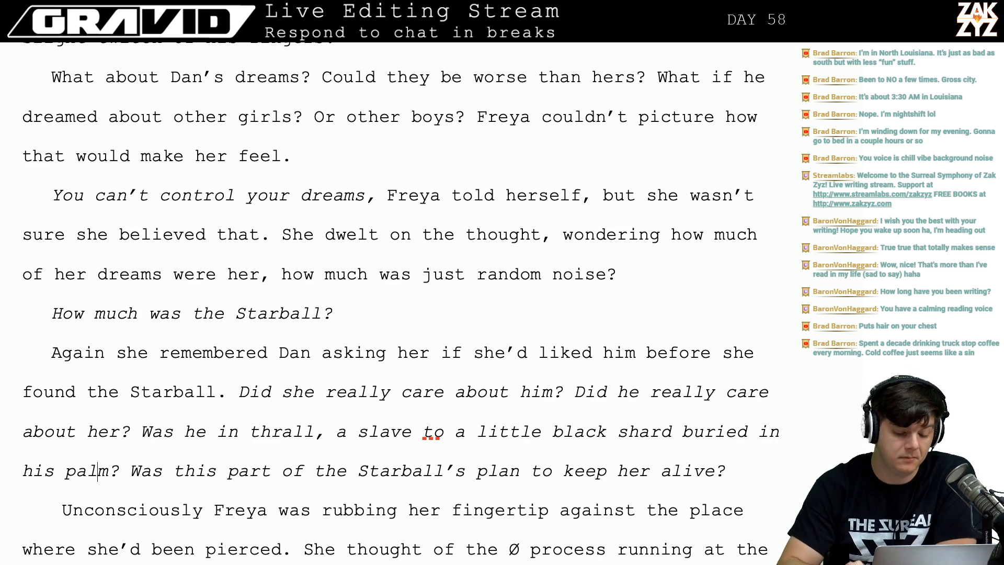
pyautogui.click(227, 398)
pyautogui.press('Return')
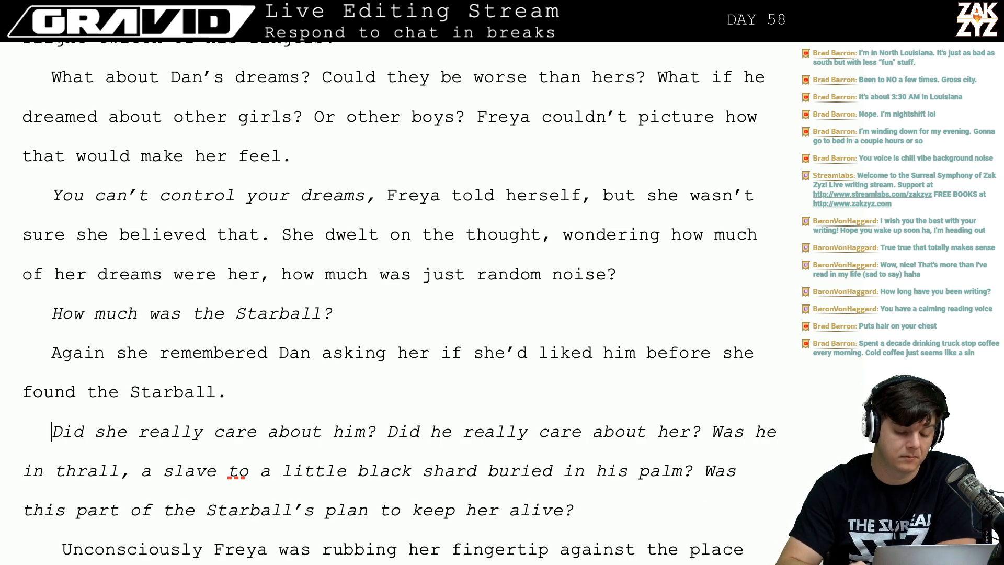
# Replace the closing italic question with "Was it all part of the Orb's plan to keep her alive?" and remove the leftover old wording.
pyautogui.press('Down')
pyautogui.press('Down')
pyautogui.press('Down')
pyautogui.press('Down')
pyautogui.press('Right')
pyautogui.press('Up')
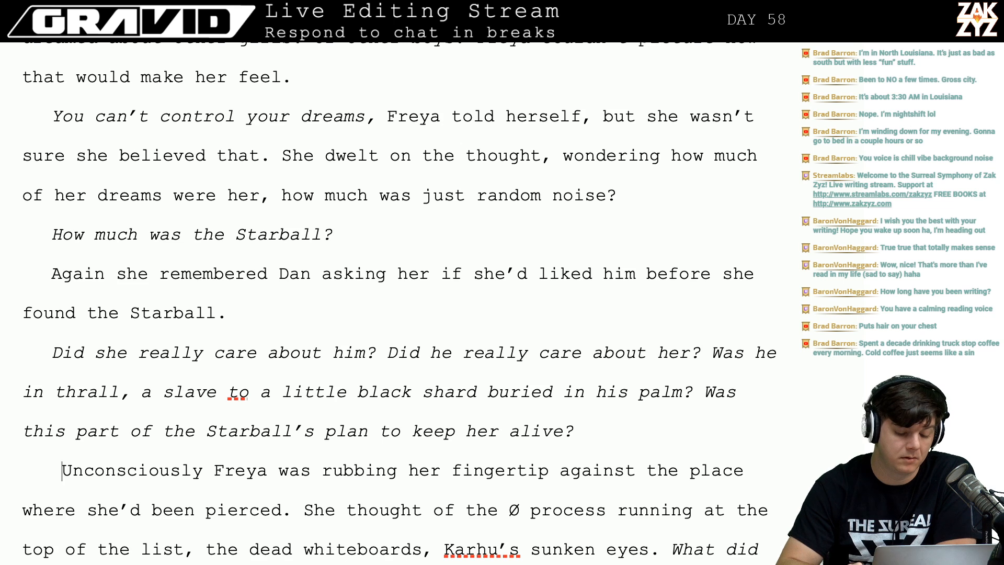
pyautogui.press('Left')
pyautogui.press('Left')
pyautogui.press('Left')
pyautogui.press('Left')
pyautogui.press('Left')
pyautogui.press('Left')
pyautogui.press('Left')
pyautogui.press('Left')
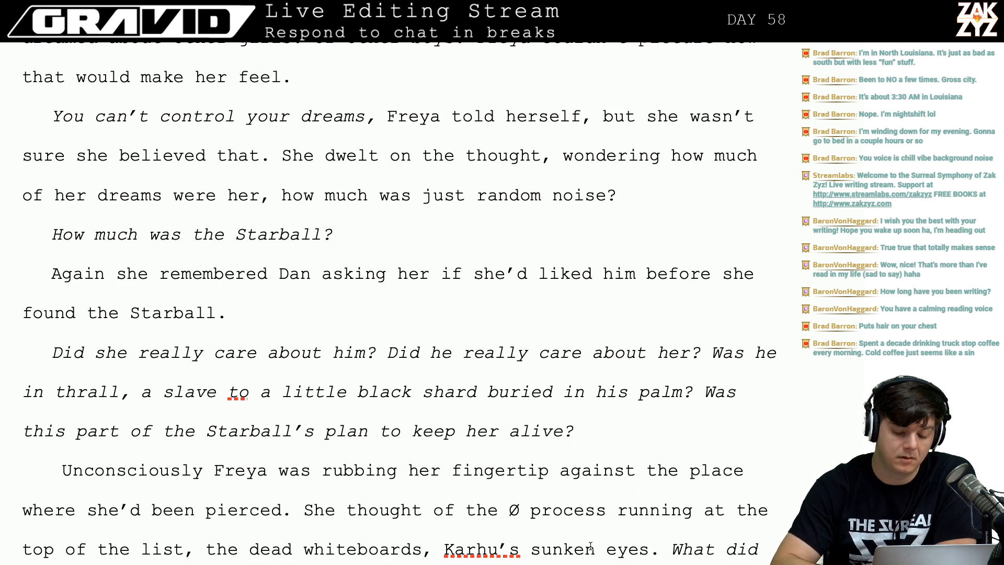
pyautogui.click(756, 382)
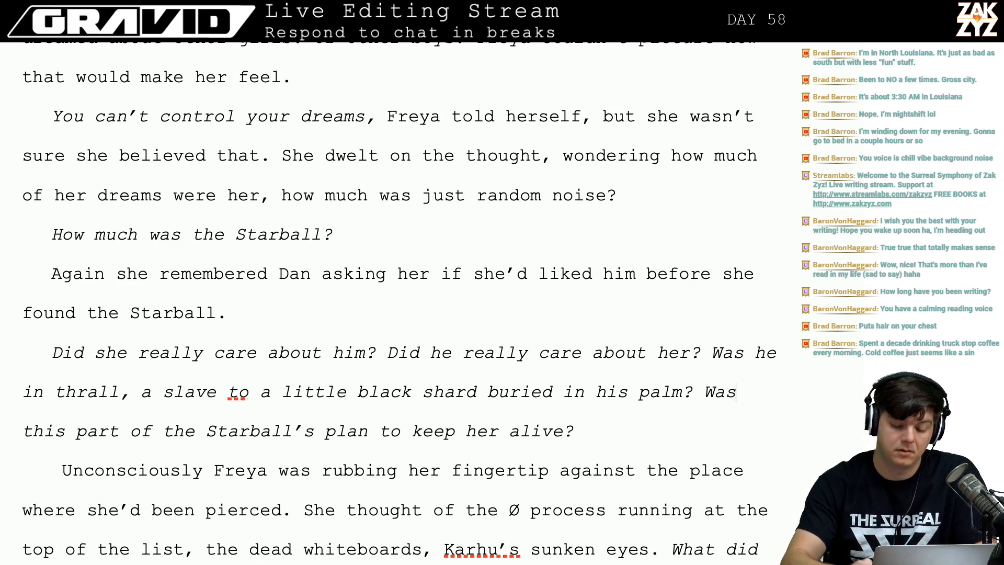
pyautogui.write('it all p')
pyautogui.write('art of the O')
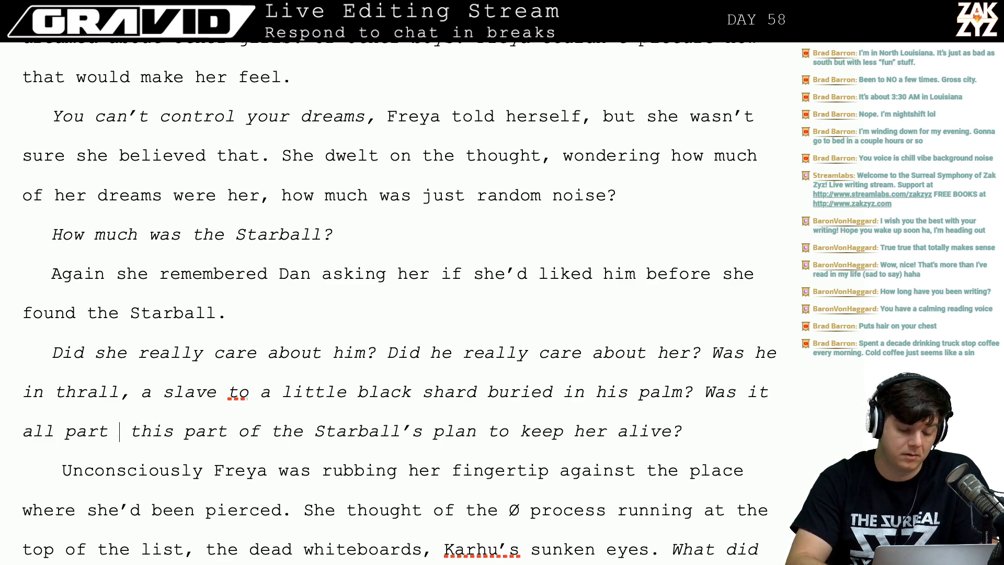
pyautogui.write('r')
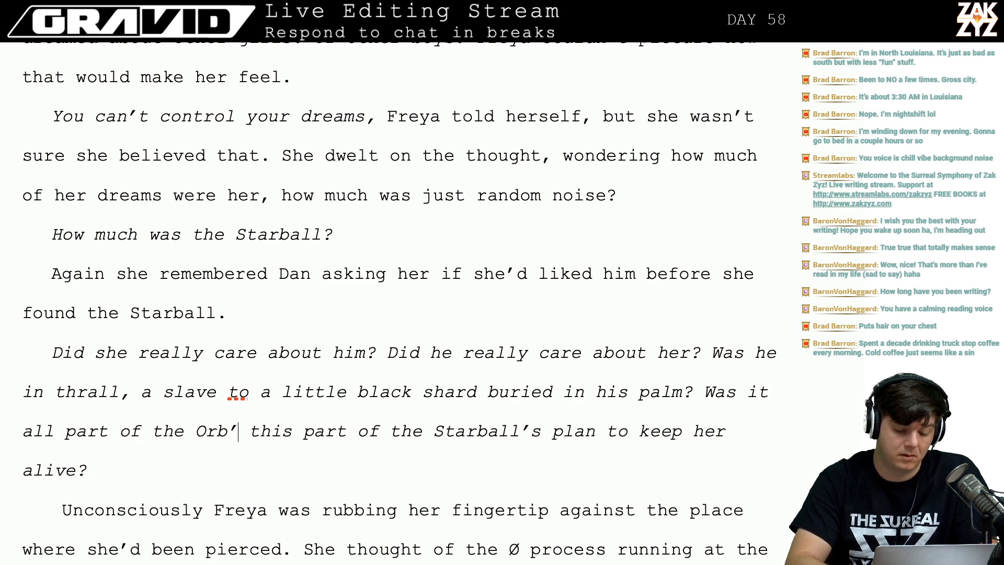
pyautogui.write("b's plan to keep her alive? this part of the")
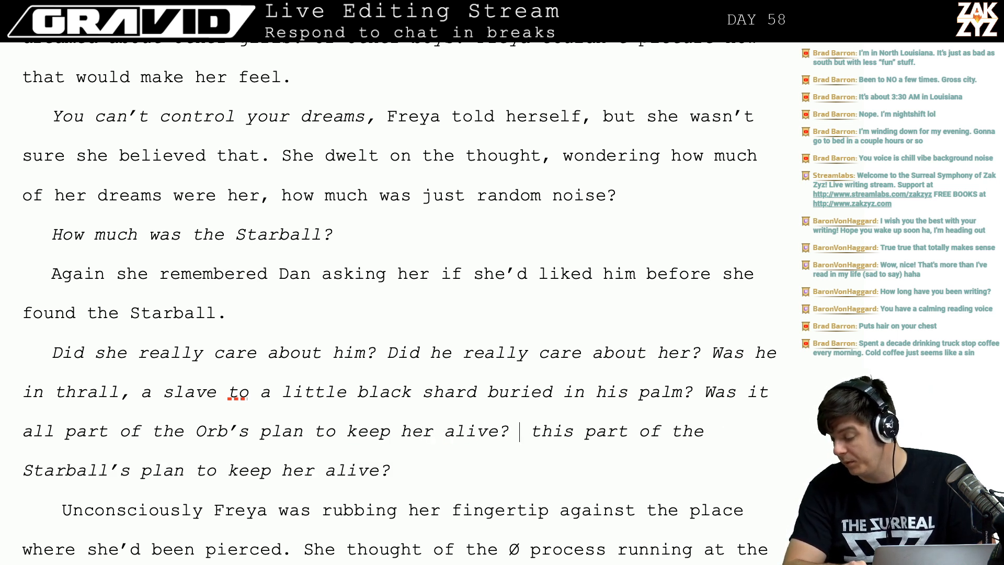
pyautogui.hotkey('shift', 'Down')
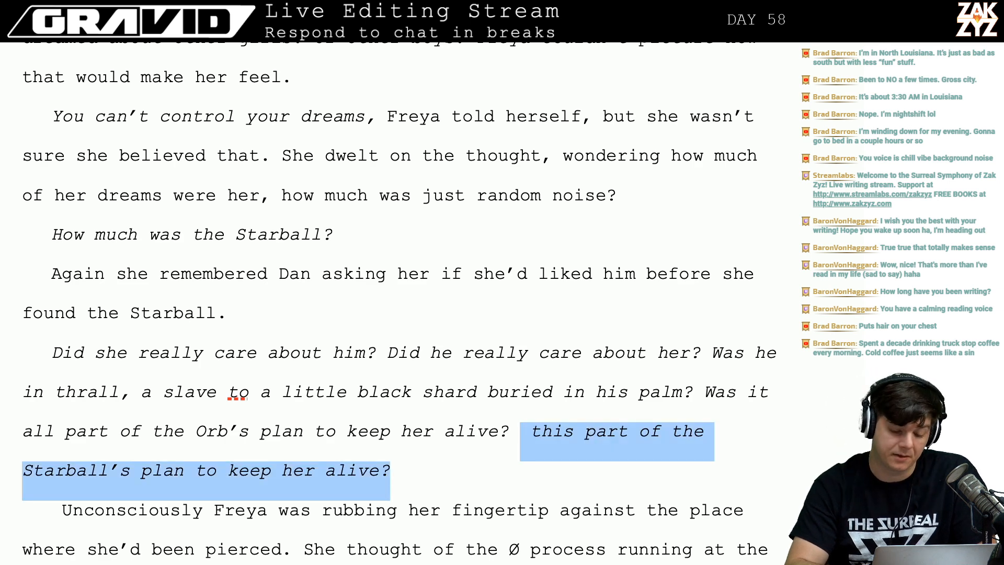
pyautogui.press('Delete')
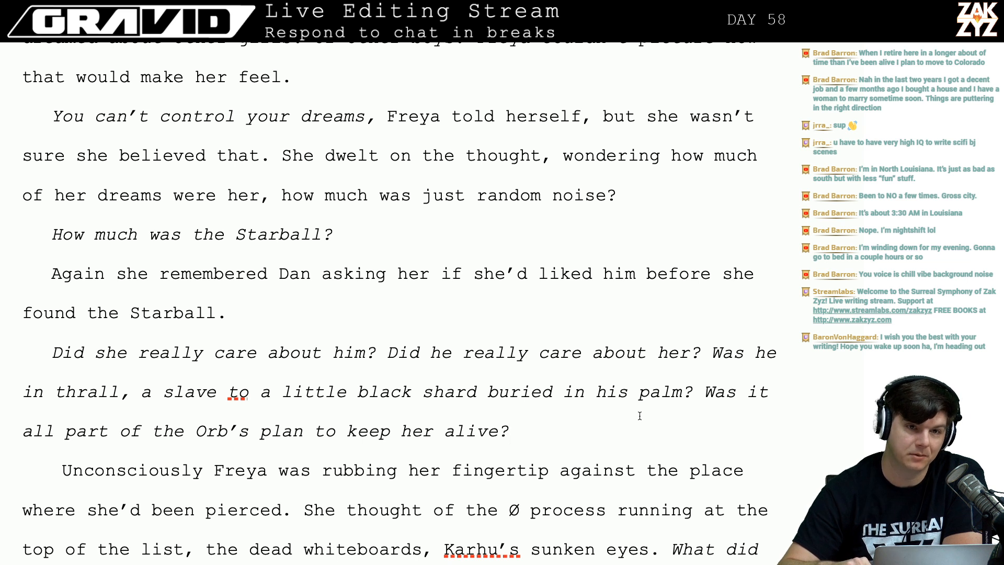
# Reread the passage from "Again she remembered Dan asking her" through the italic question about the Orb's plan.
pyautogui.press('Up')
pyautogui.press('Up')
pyautogui.press('Up')
pyautogui.press('Up')
pyautogui.press('Down')
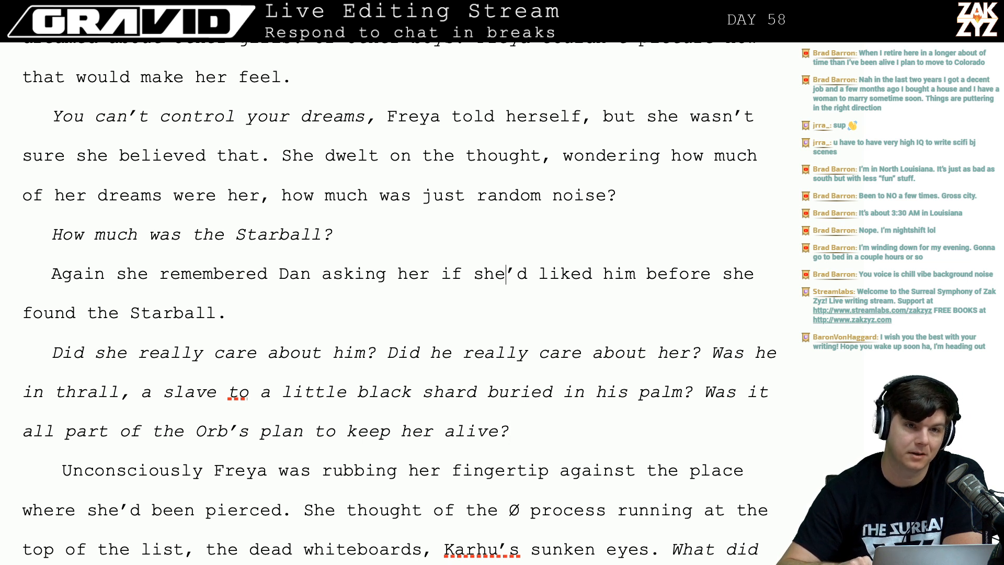
pyautogui.press('Down')
pyautogui.press('Down')
pyautogui.press('Down')
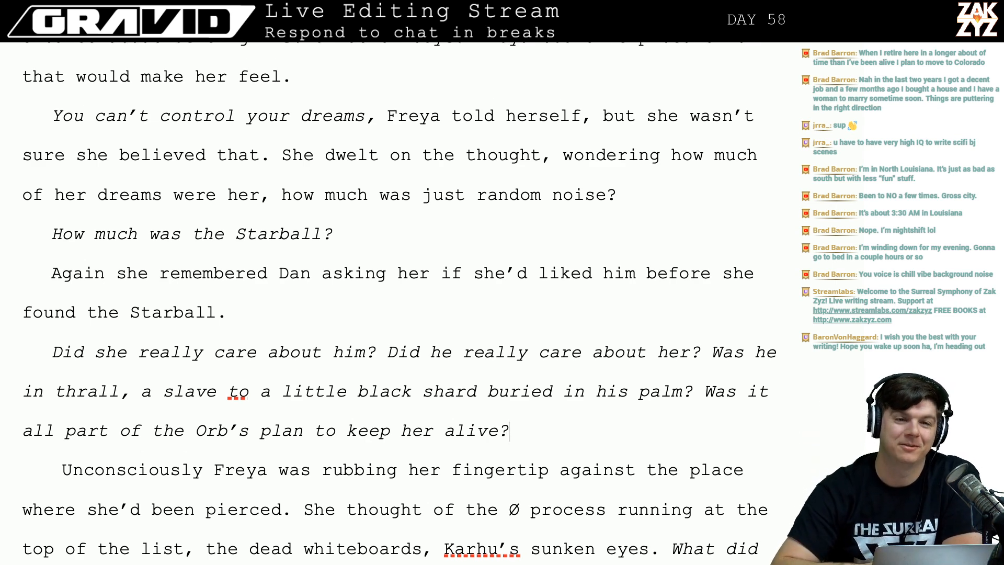
pyautogui.scroll(-3, 399, 300)
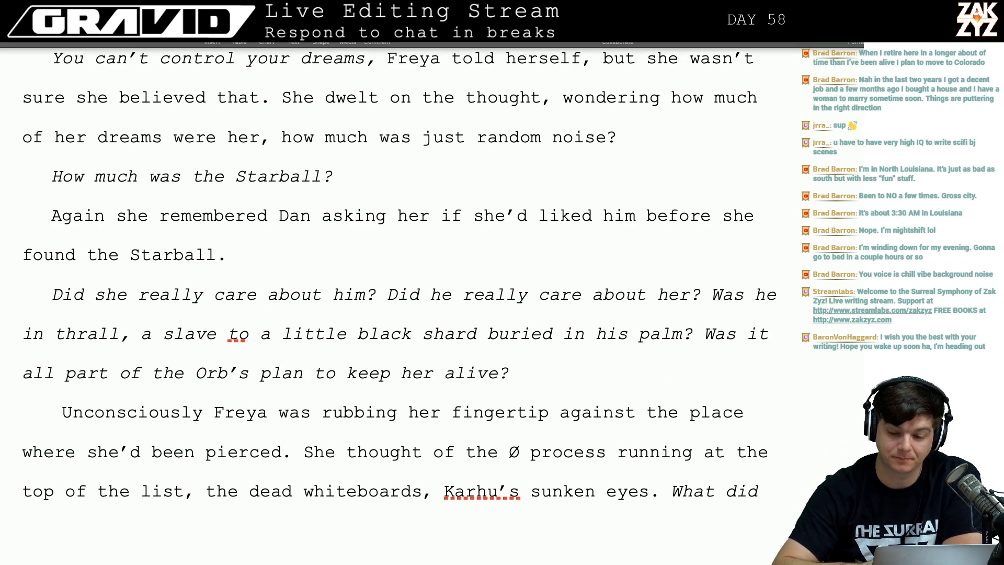
pyautogui.scroll(-4, 711, 334)
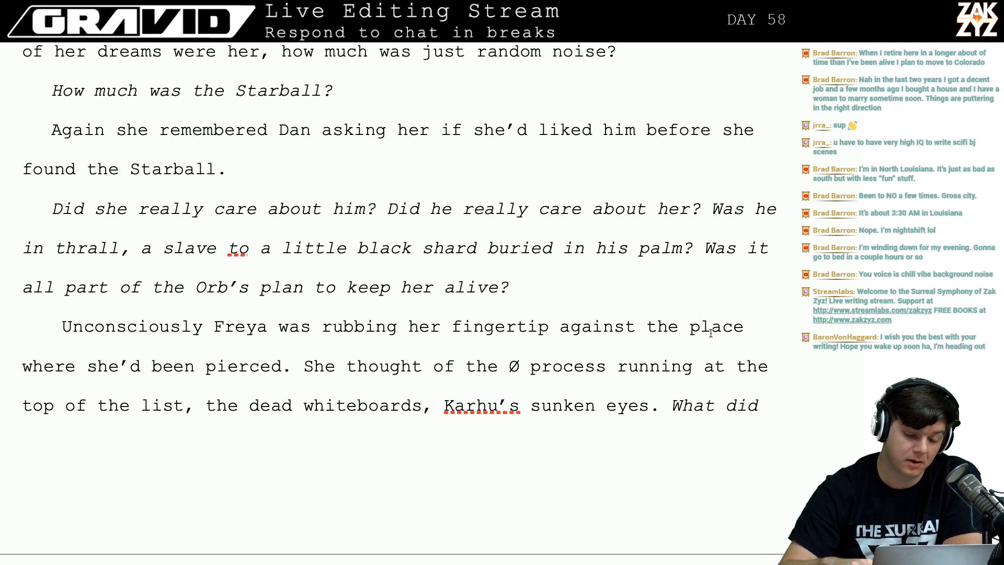
pyautogui.press('Up')
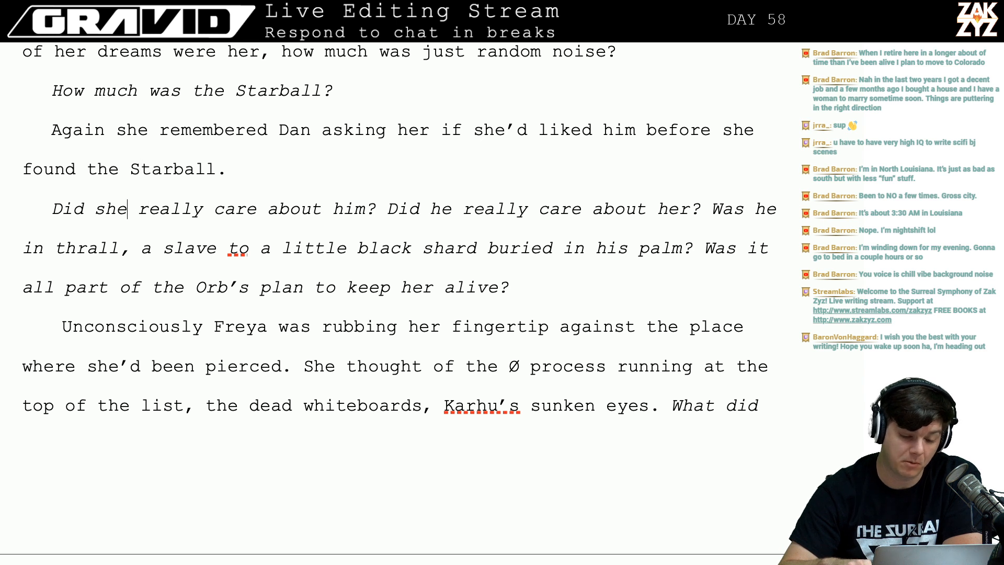
pyautogui.press('Right')
pyautogui.press('Right')
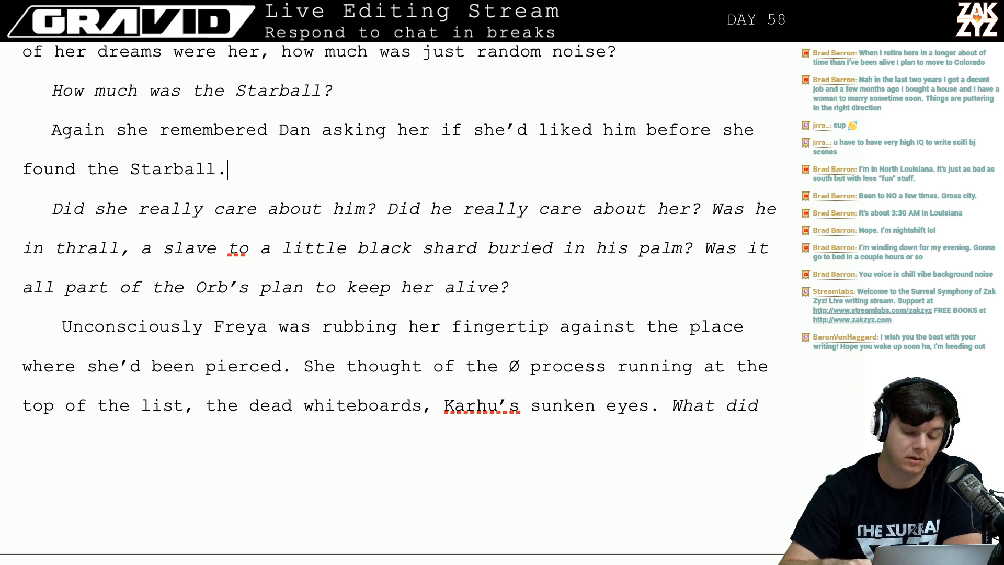
pyautogui.write('Sh')
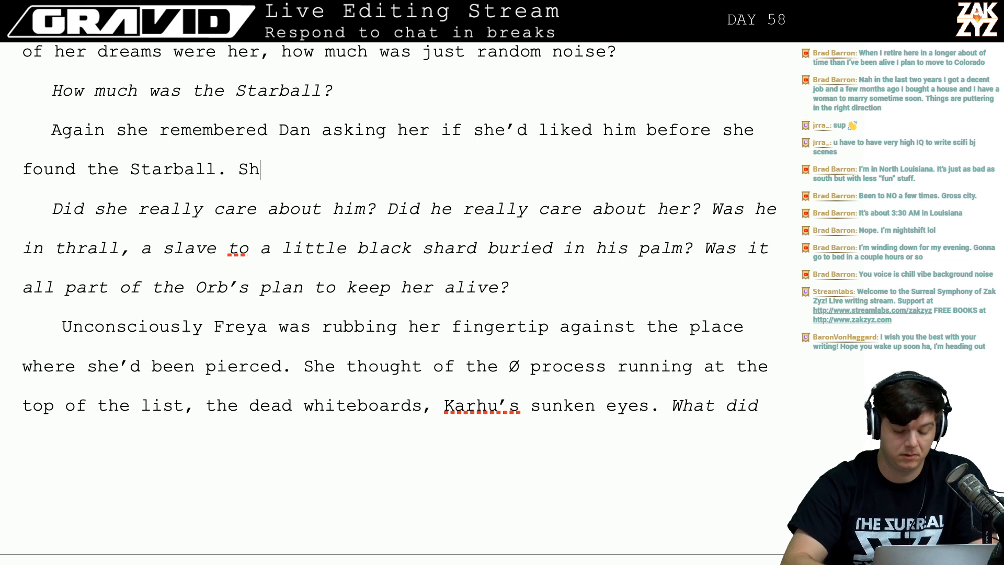
pyautogui.write('e was bro')
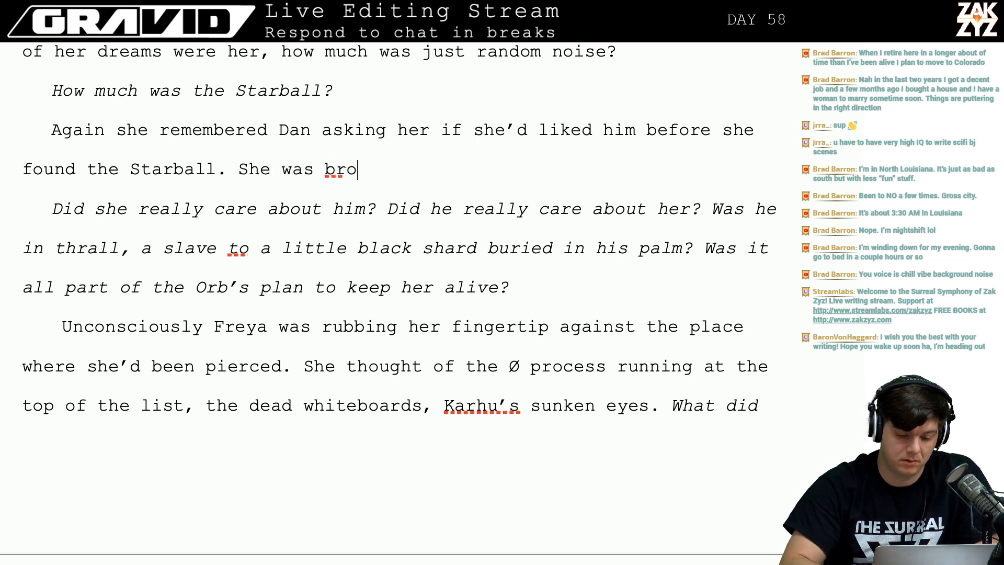
pyautogui.press('BackSpace')
pyautogui.press('BackSpace')
pyautogui.press('BackSpace')
pyautogui.press('BackSpace')
pyautogui.press('BackSpace')
pyautogui.press('BackSpace')
pyautogui.press('BackSpace')
pyautogui.press('BackSpace')
pyautogui.press('BackSpace')
pyautogui.press('BackSpace')
pyautogui.press('BackSpace')
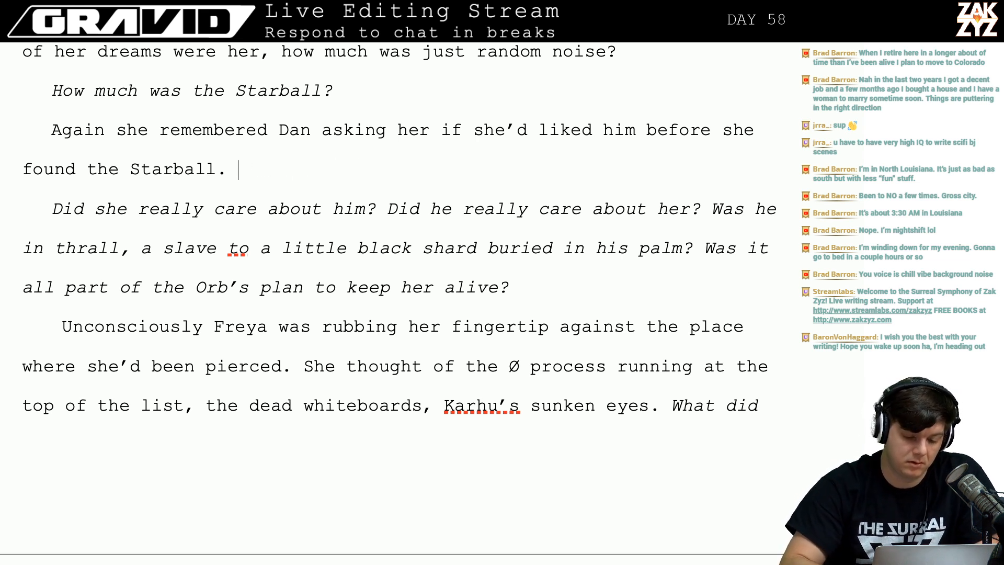
pyautogui.write('T')
pyautogui.press('BackSpace')
# Add the sentence "She was caught in a roil of uncertainty." after "found the Starball.".
pyautogui.write('She was ca')
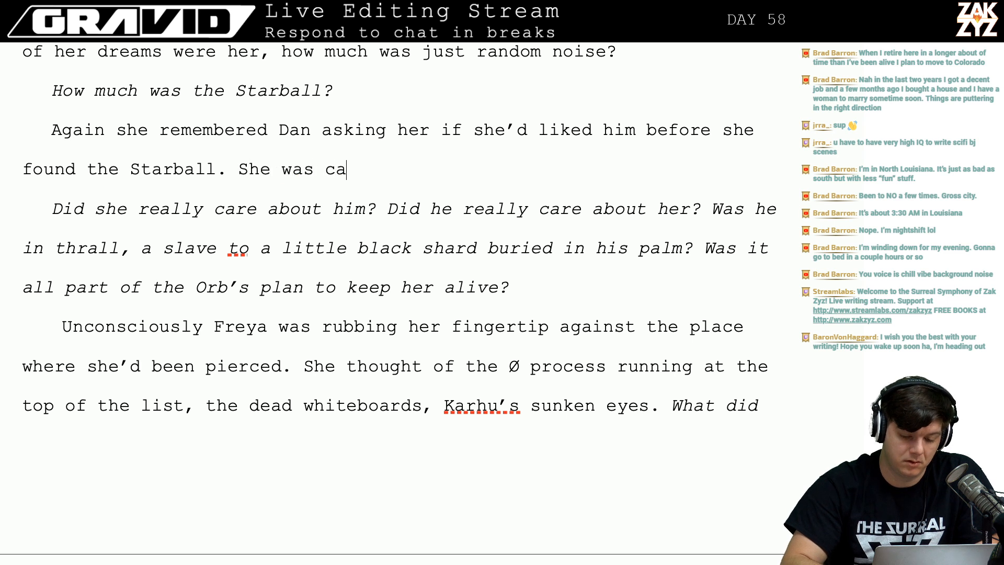
pyautogui.write('ught in a roil of')
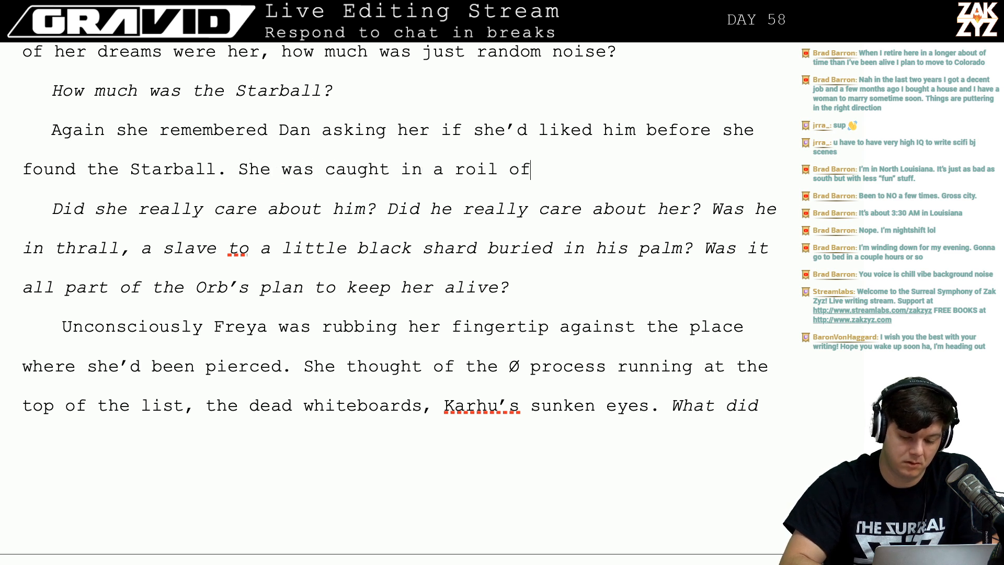
pyautogui.write(' uncertainty.')
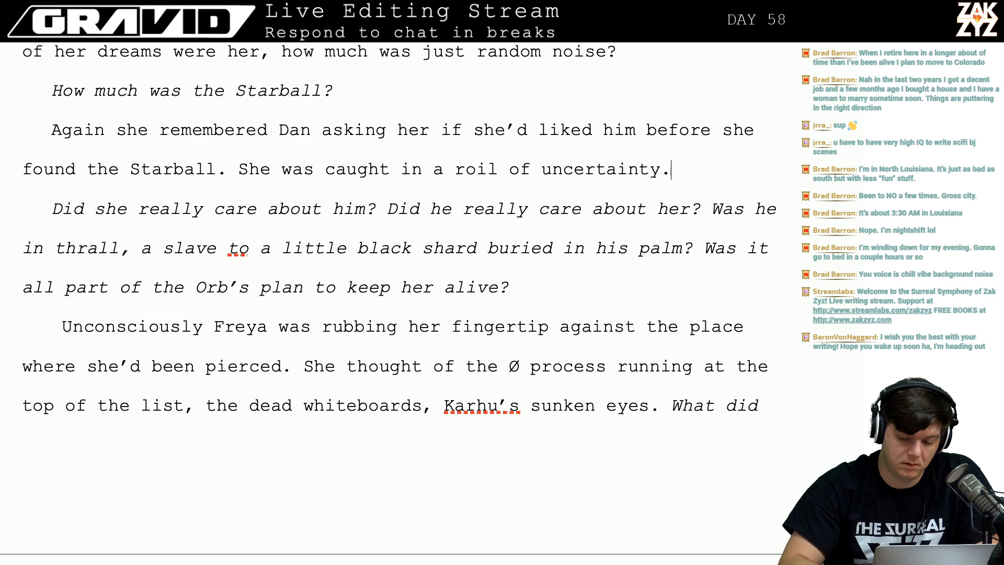
pyautogui.write(' Did ')
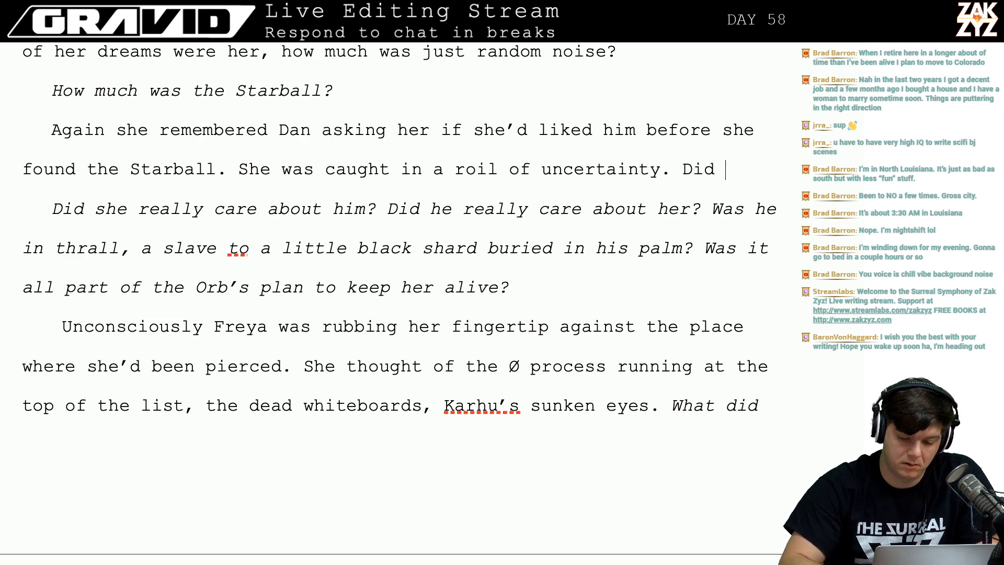
pyautogui.write('she really ')
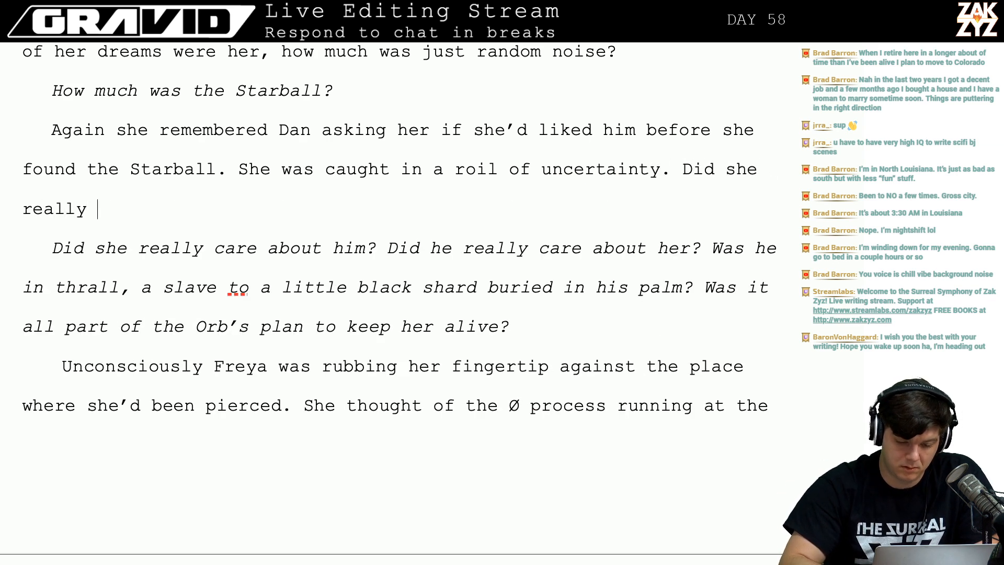
pyautogui.write('care about dan')
pyautogui.press('BackSpace')
pyautogui.press('BackSpace')
pyautogui.press('BackSpace')
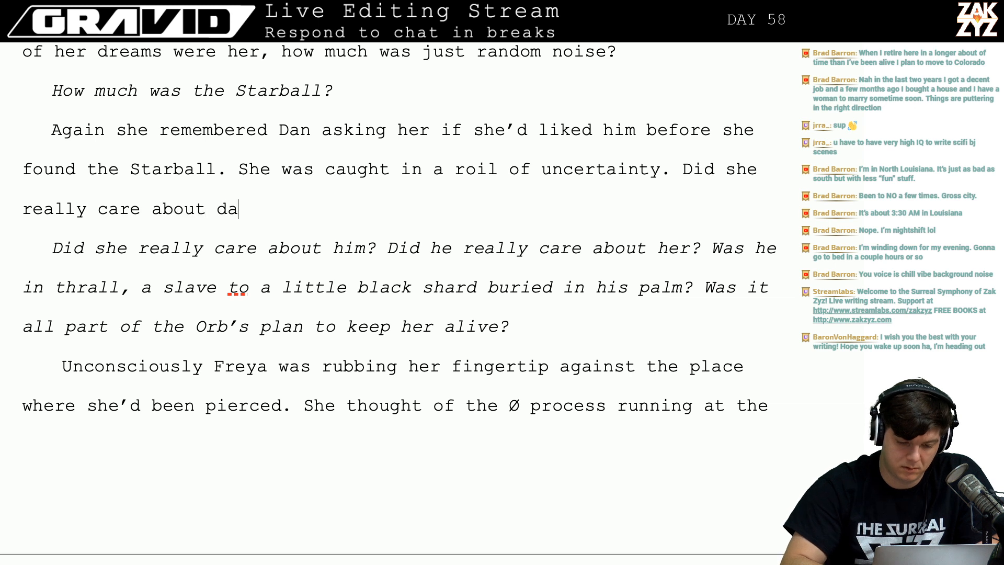
pyautogui.write('Dan? ')
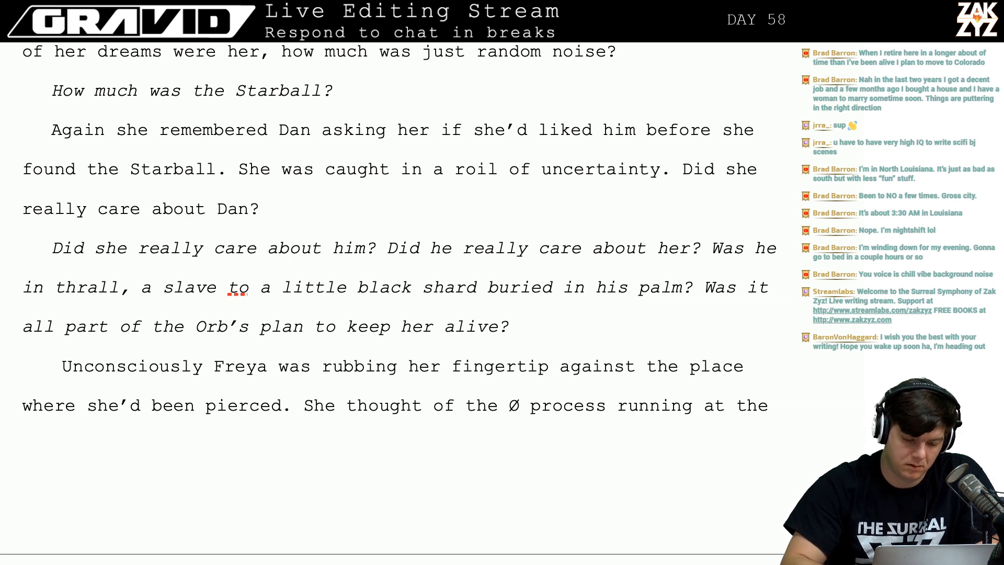
pyautogui.write('Did he')
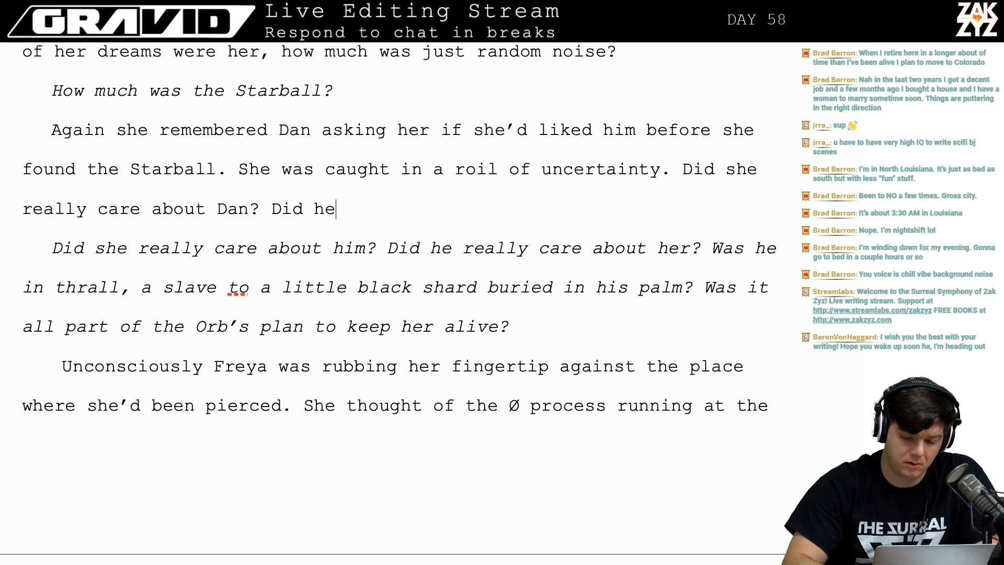
pyautogui.press('BackSpace')
pyautogui.press('BackSpace')
pyautogui.press('BackSpace')
pyautogui.press('BackSpace')
pyautogui.press('BackSpace')
pyautogui.press('BackSpace')
pyautogui.press('BackSpace')
pyautogui.press('BackSpace')
pyautogui.press('BackSpace')
pyautogui.press('BackSpace')
pyautogui.press('BackSpace')
pyautogui.press('BackSpace')
pyautogui.press('BackSpace')
pyautogui.press('BackSpace')
pyautogui.press('BackSpace')
pyautogui.press('BackSpace')
pyautogui.press('BackSpace')
pyautogui.press('BackSpace')
pyautogui.press('BackSpace')
pyautogui.press('BackSpace')
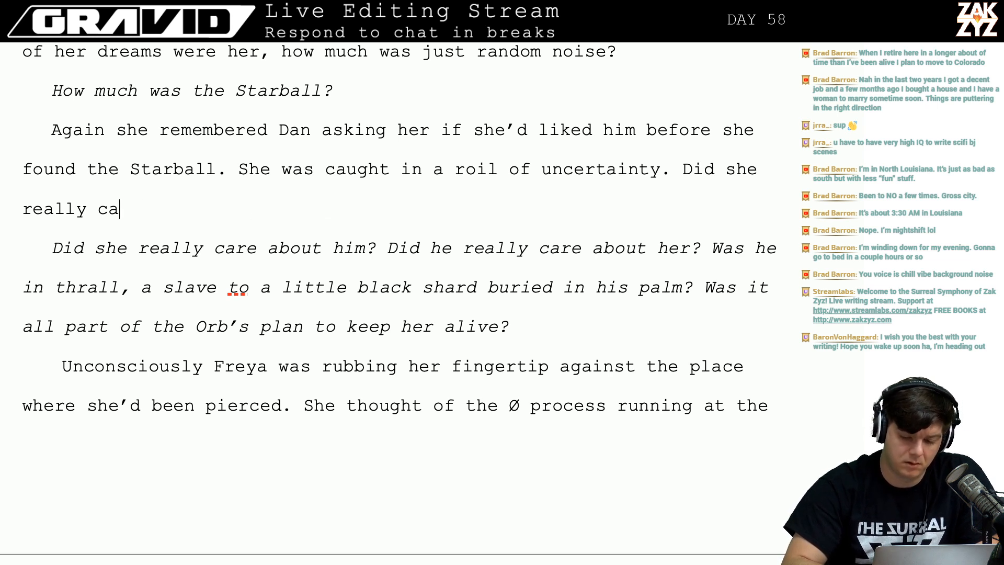
pyautogui.press('BackSpace')
pyautogui.press('BackSpace')
pyautogui.press('BackSpace')
pyautogui.press('BackSpace')
pyautogui.press('BackSpace')
pyautogui.press('BackSpace')
pyautogui.press('BackSpace')
pyautogui.press('BackSpace')
pyautogui.press('BackSpace')
pyautogui.press('BackSpace')
pyautogui.press('BackSpace')
pyautogui.press('BackSpace')
pyautogui.press('BackSpace')
pyautogui.press('BackSpace')
pyautogui.press('BackSpace')
pyautogui.press('BackSpace')
pyautogui.press('BackSpace')
pyautogui.press('BackSpace')
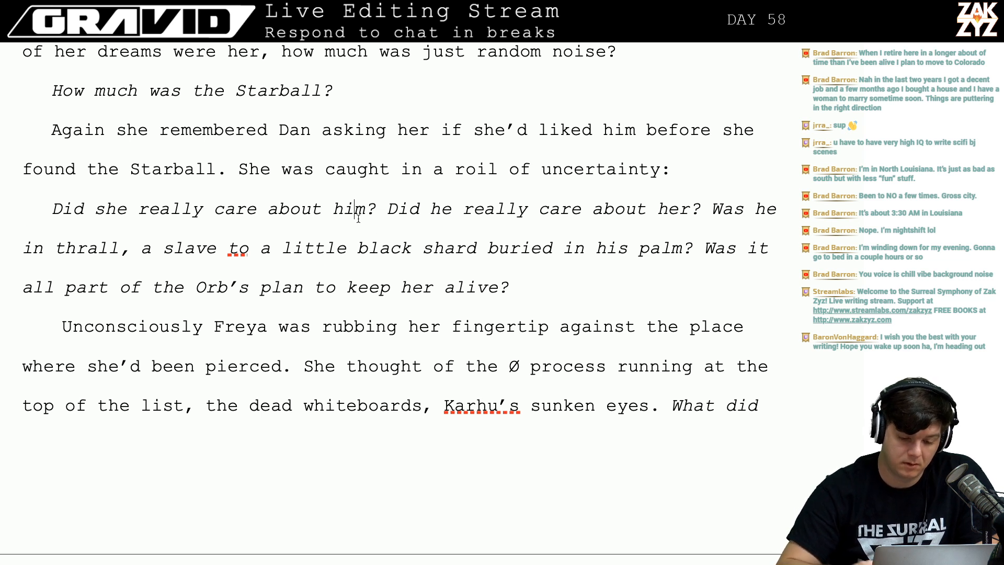
# Extend the sentence after "roil of uncertainty" with ", wondering if she really cared about Dan or if he really cared about her.".
pyautogui.press('Right')
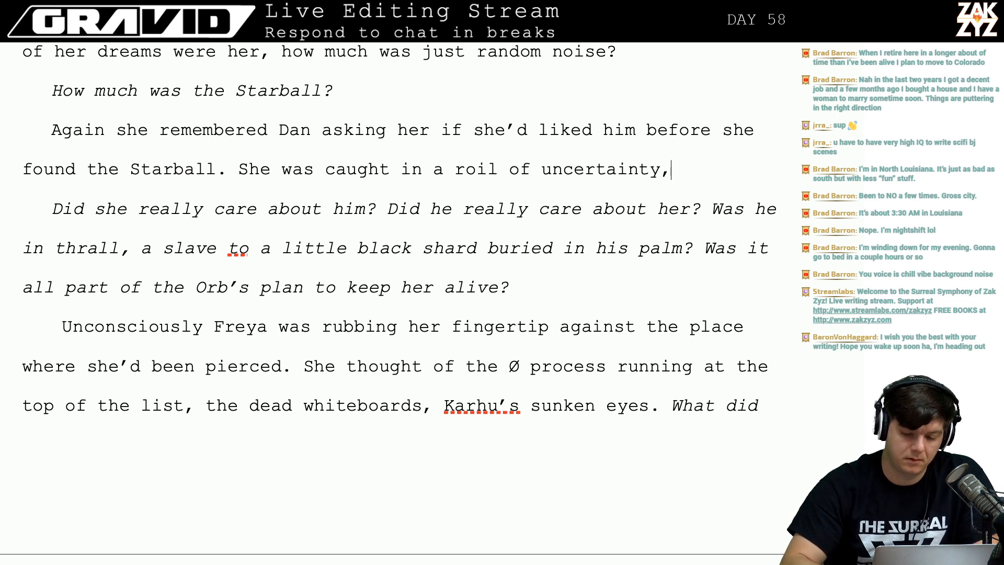
pyautogui.write('wondering if th')
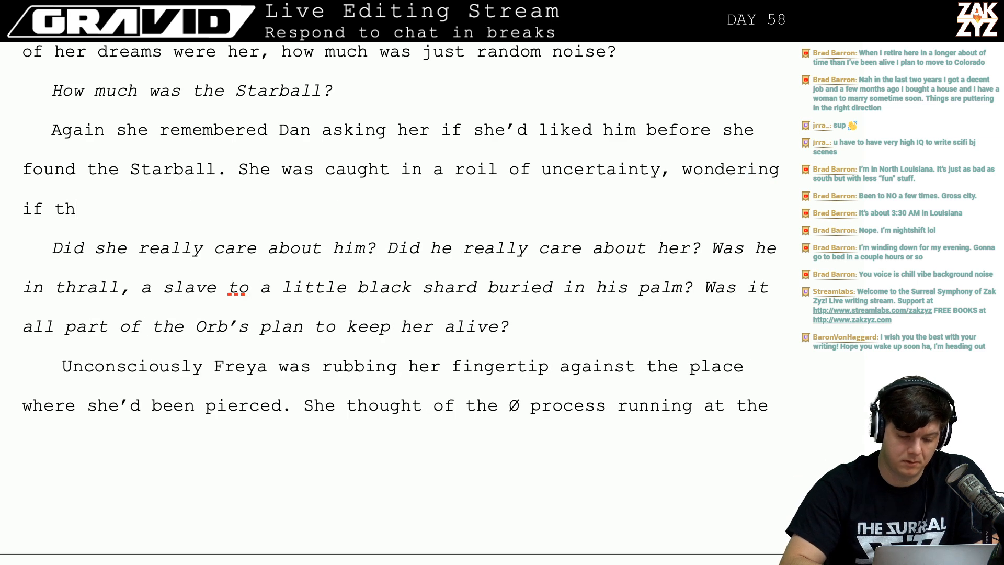
pyautogui.press('BackSpace')
pyautogui.press('BackSpace')
pyautogui.write('she r')
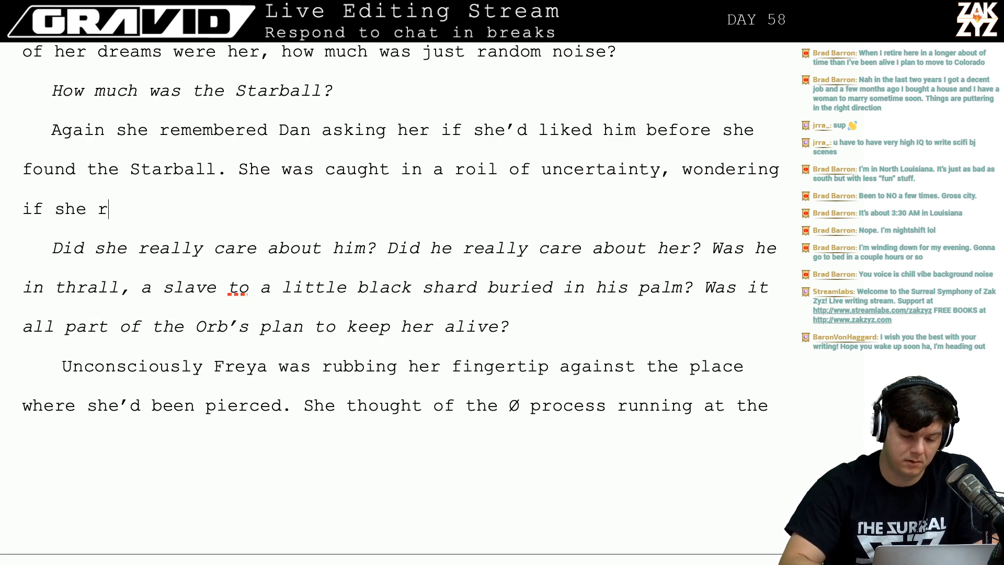
pyautogui.write('eally cared abo')
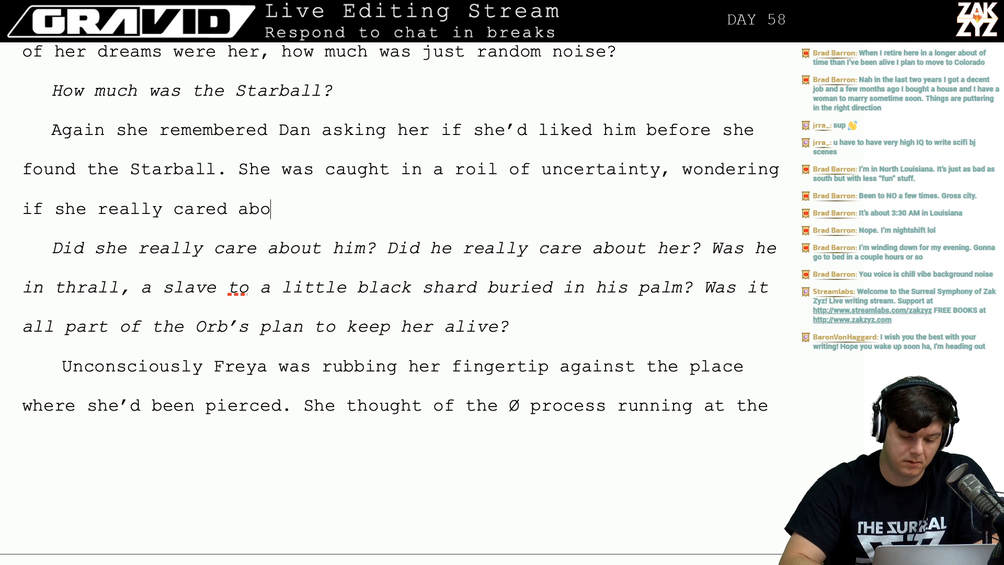
pyautogui.write('ut Dan or if ')
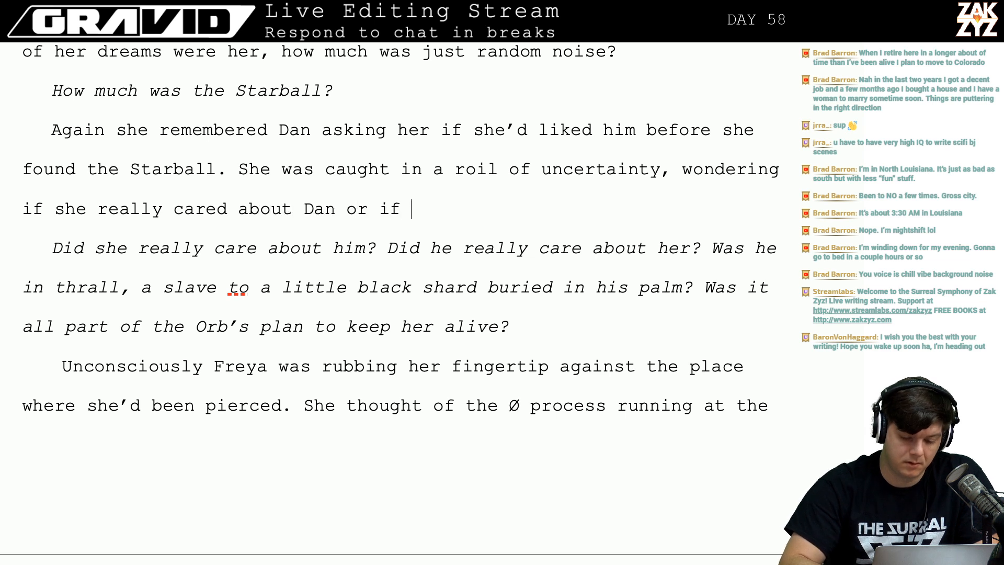
pyautogui.write('he really care')
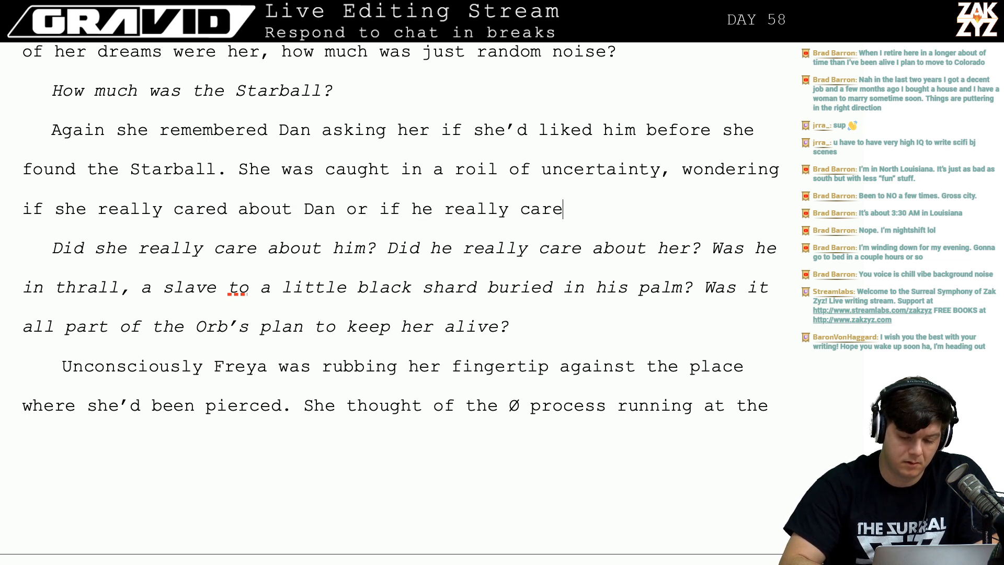
pyautogui.write('d about her. M')
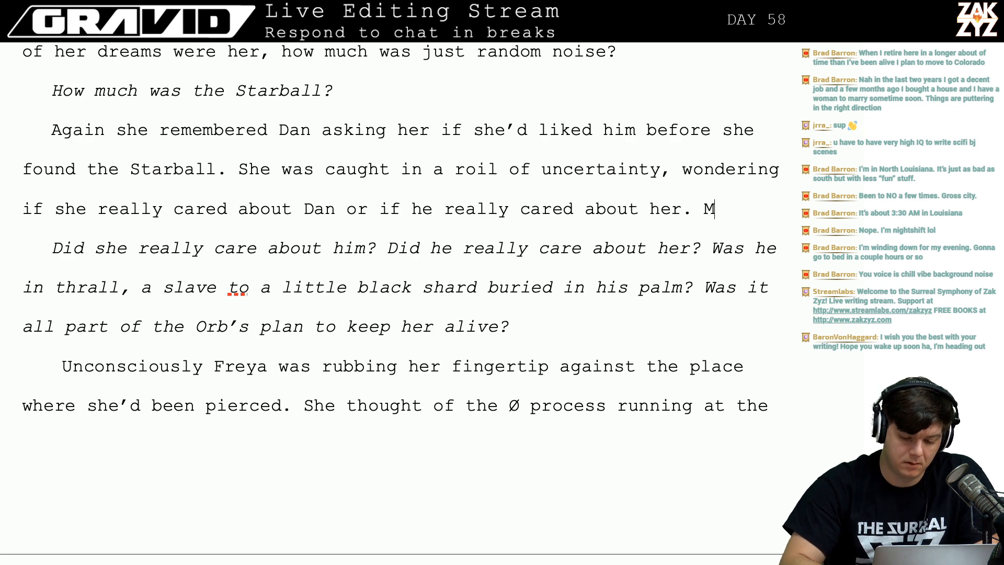
# Add the sentence "Maybe he was in thrall, a slave to a little black shard buried in his palm." to the same paragraph.
pyautogui.write('aybe he was i')
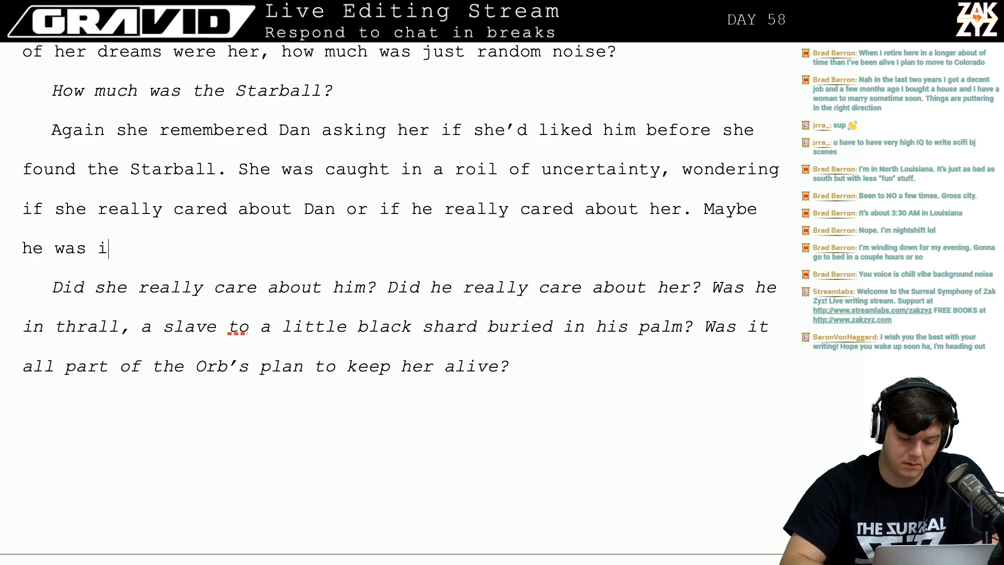
pyautogui.write('n thar')
pyautogui.press('BackSpace')
pyautogui.press('BackSpace')
pyautogui.write('rall,')
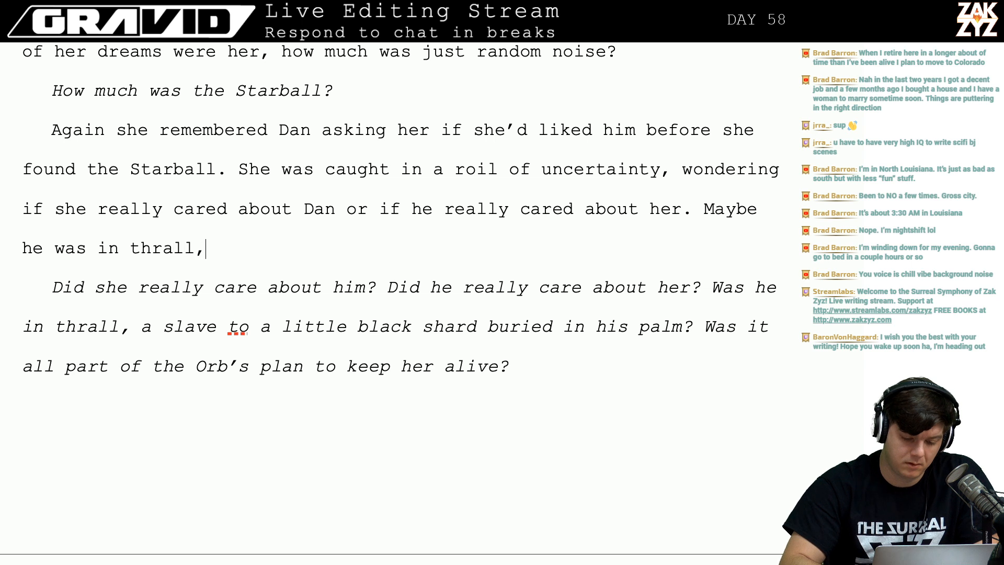
pyautogui.write(' a slave to')
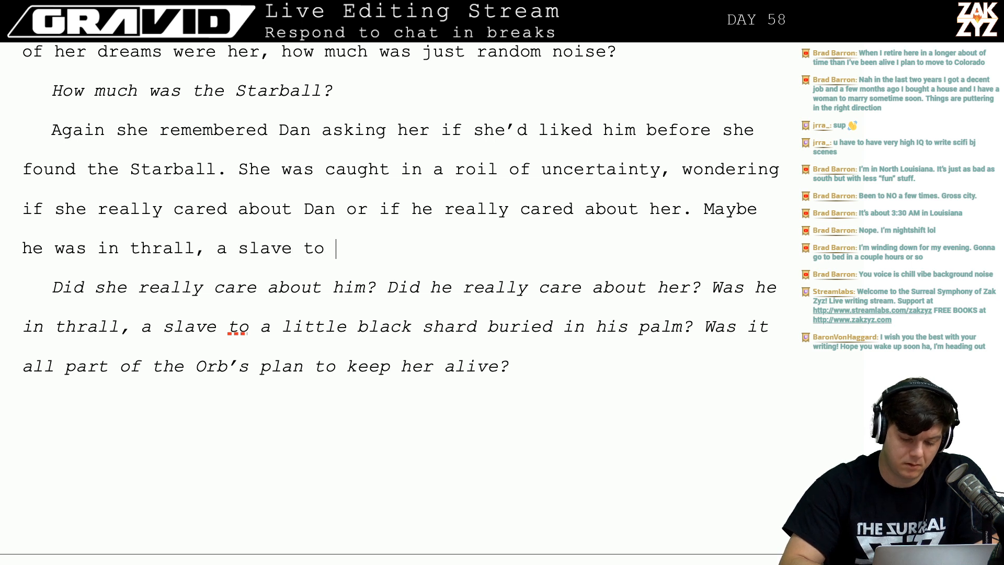
pyautogui.write(' a little black s')
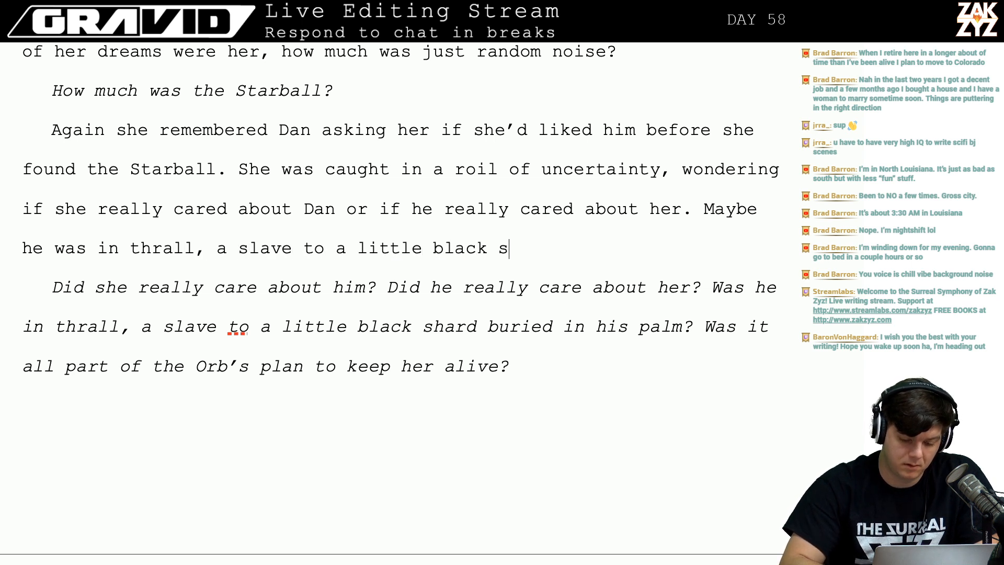
pyautogui.write('hard c')
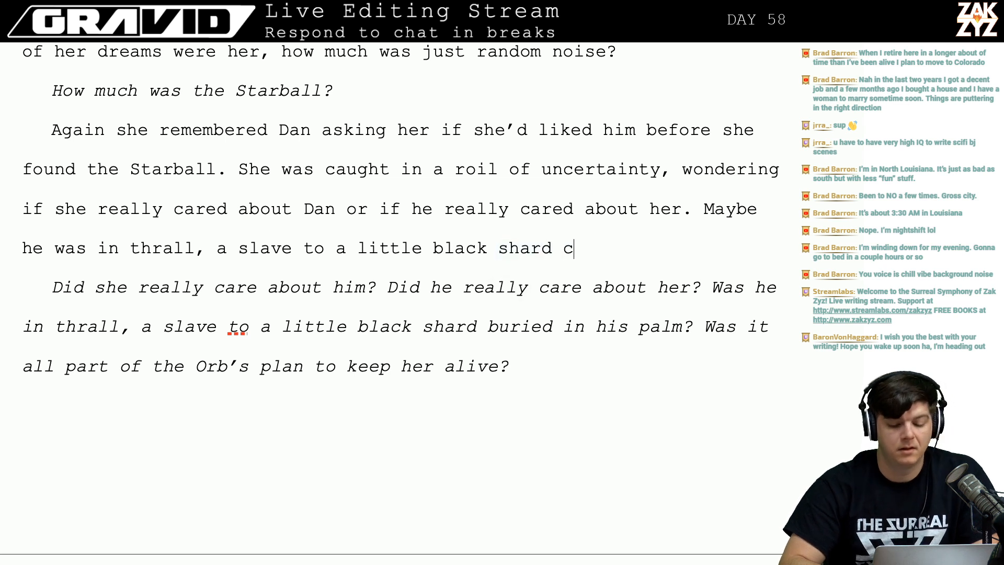
pyautogui.press('BackSpace')
pyautogui.write('buried ')
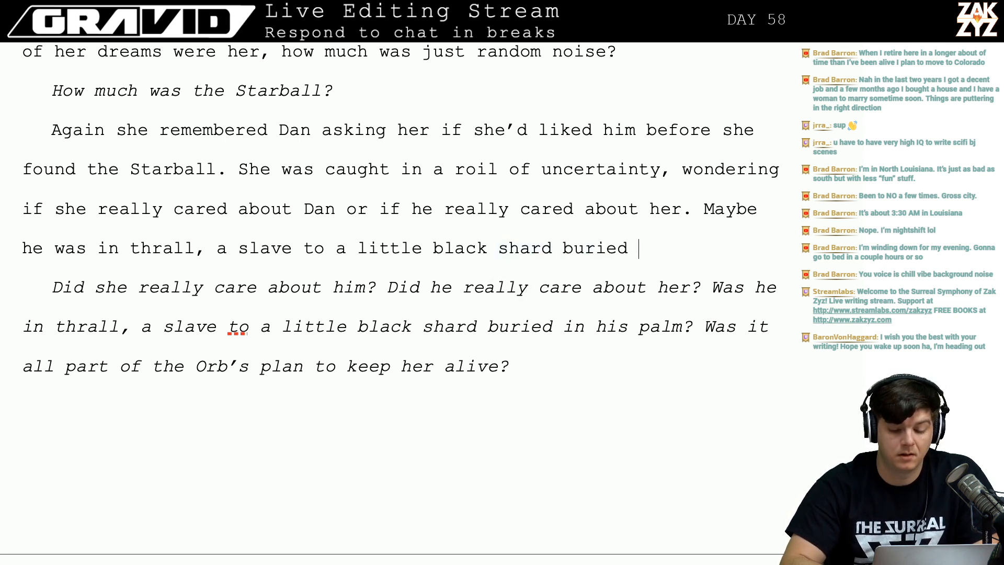
pyautogui.write('in his palm')
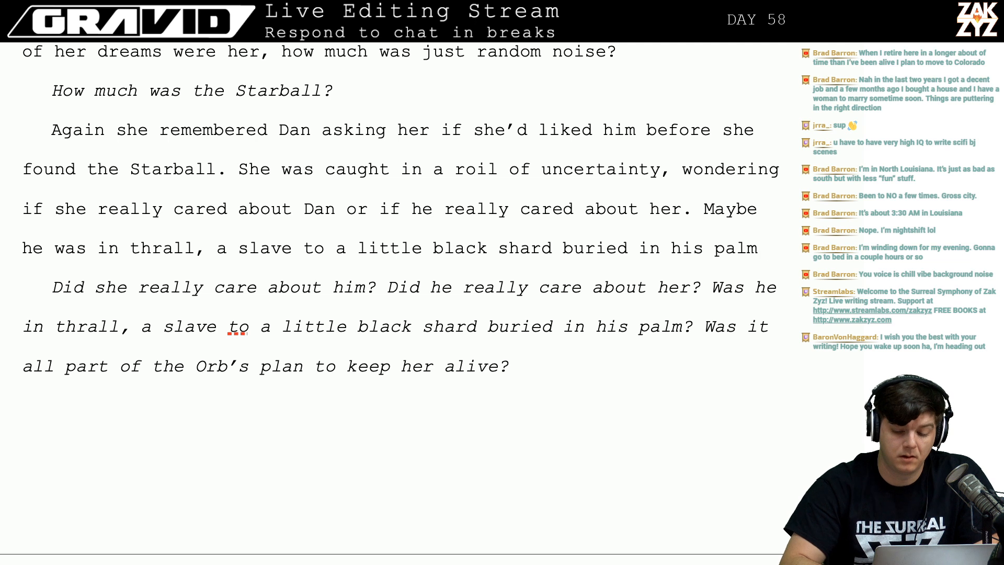
# Finish the paragraph with "The whole thing could be part of the orb's plan to keep her alive.".
pyautogui.write('. The whole thing o')
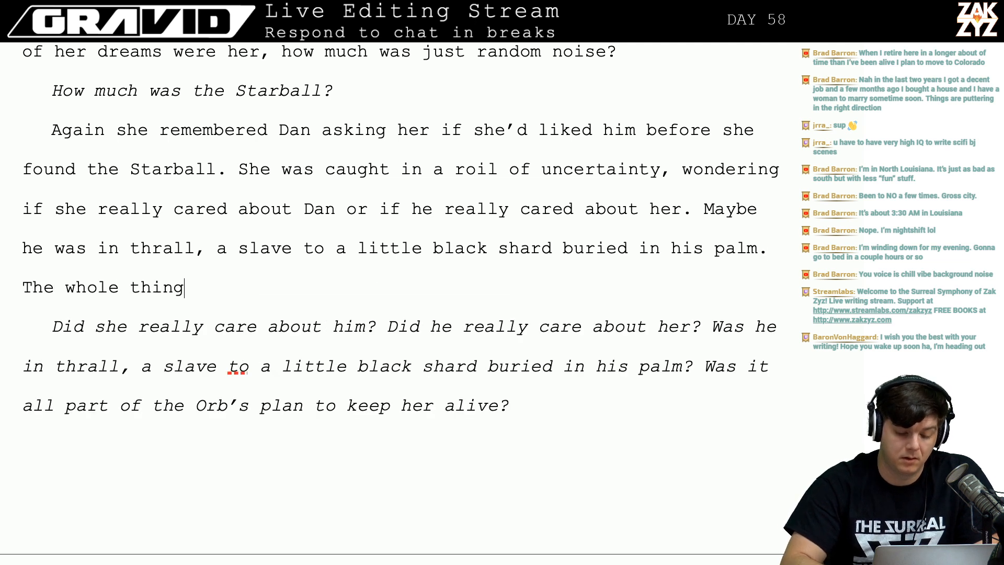
pyautogui.press('BackSpace')
pyautogui.write('could be ')
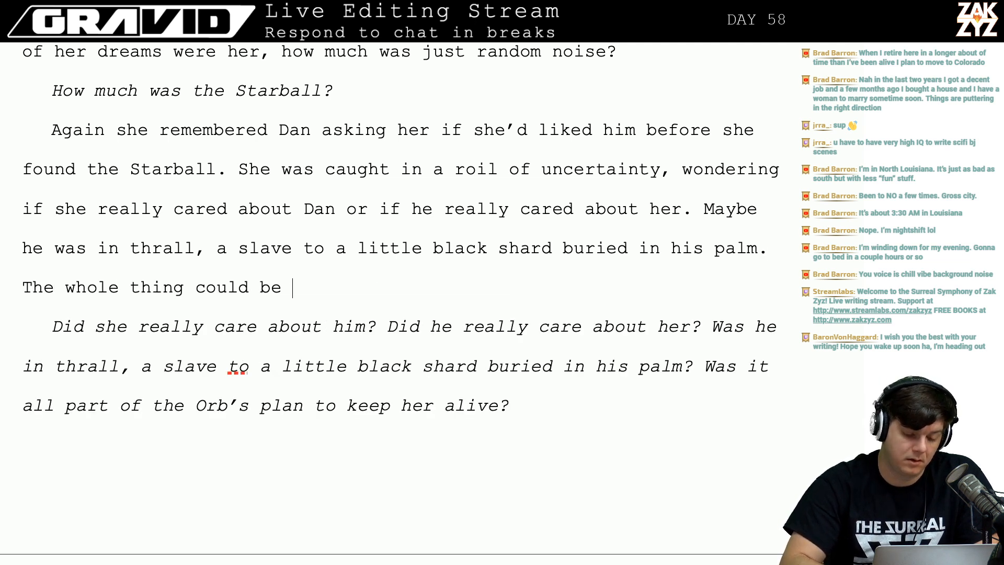
pyautogui.write("part of the orb's plan ")
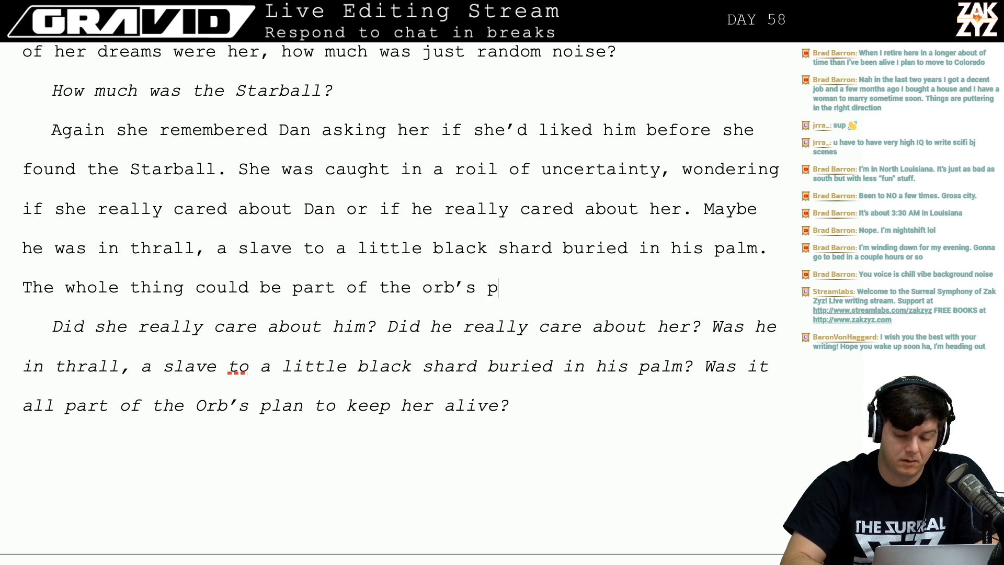
pyautogui.write('to keep her alive.')
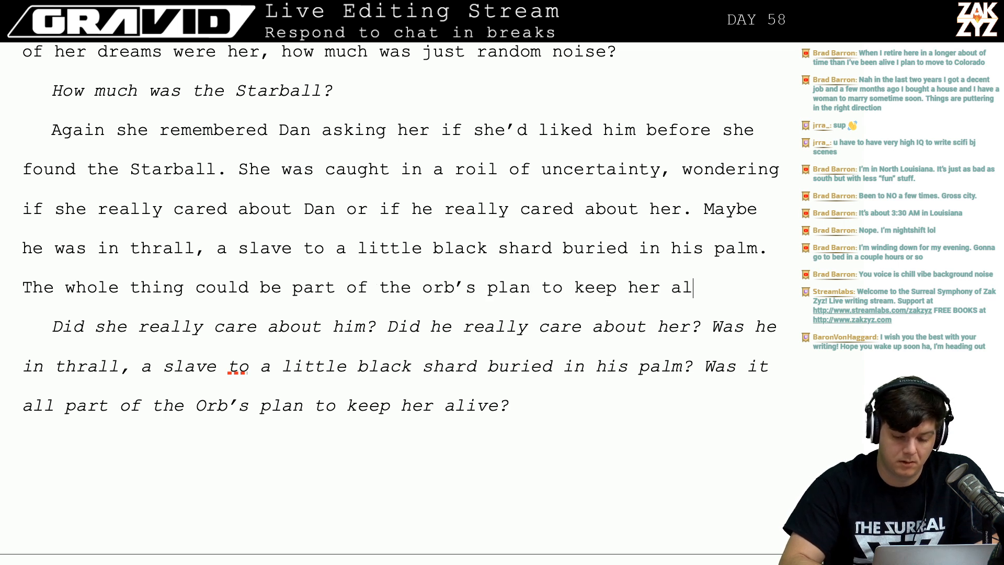
# Delete the italic question paragraph starting "Did she really care about him?" and the extra space before "Unconsciously Freya".
pyautogui.hotkey('shift', 'Down')
pyautogui.hotkey('shift', 'Down')
pyautogui.hotkey('shift', 'Down')
pyautogui.write('Unconsciously Freya was rubbing her fingertip against the place where she’d been pierced. She thought of the Ø process running at the top of the list, the dead whiteboards, Karhu’s sunken eyes. What did')
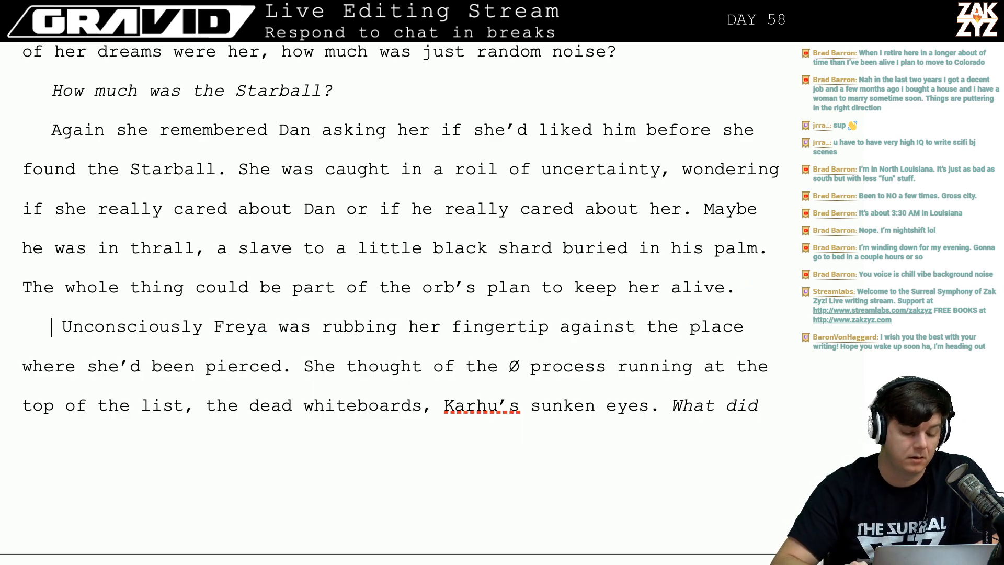
pyautogui.press('Delete')
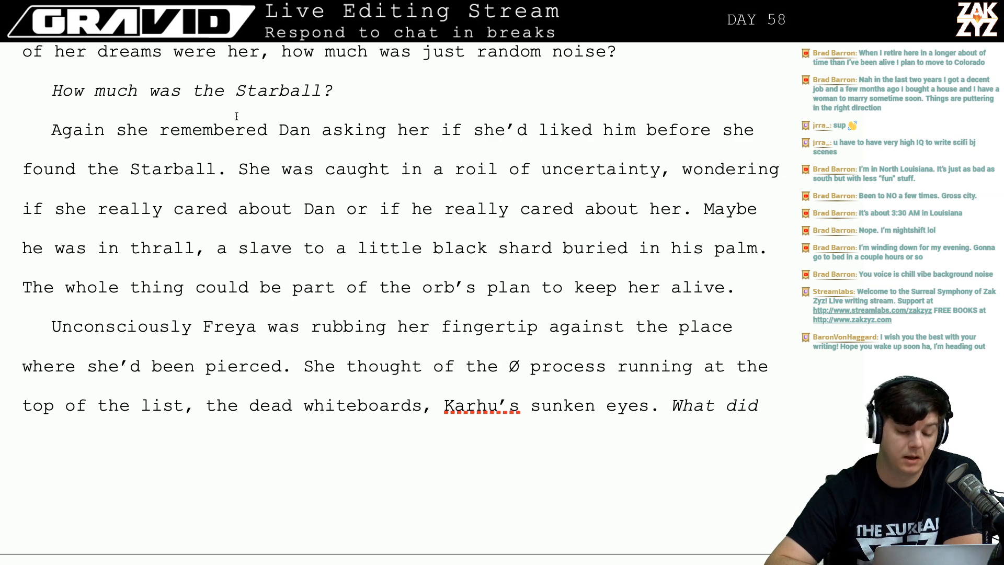
# Replace "she" with "Freya" in "Again she remembered Dan asking her".
pyautogui.press('Left')
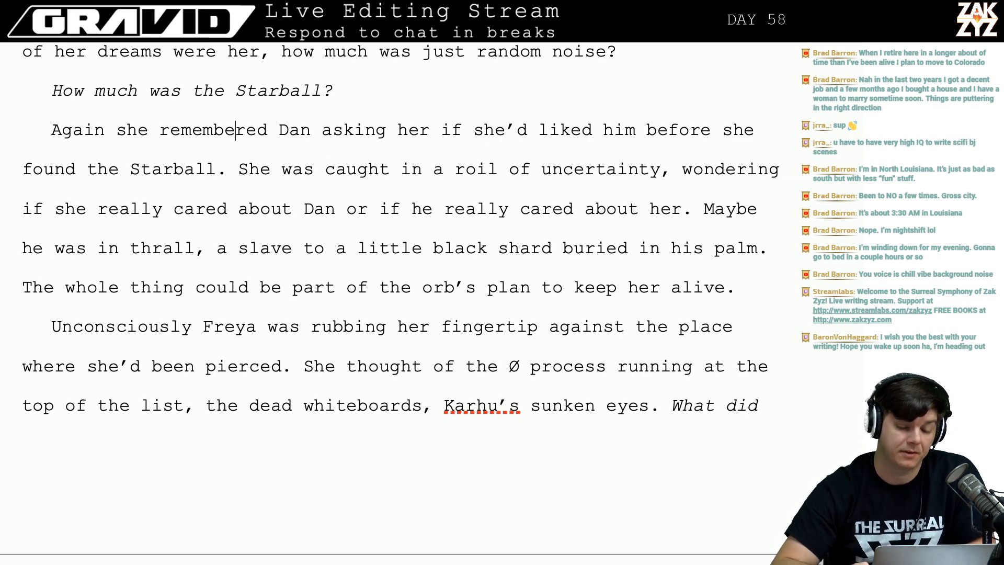
pyautogui.press('BackSpace')
pyautogui.press('BackSpace')
pyautogui.press('BackSpace')
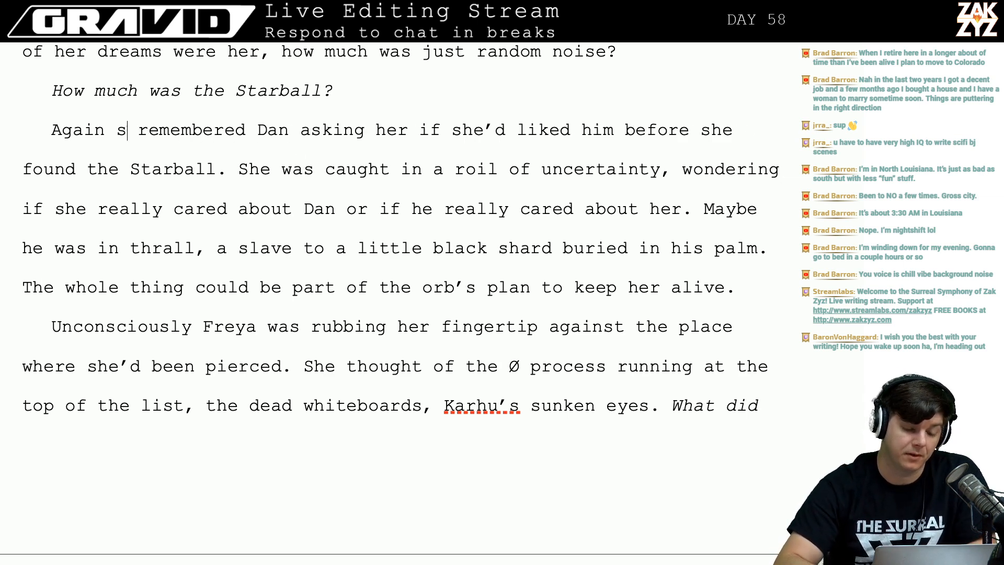
pyautogui.write('Freya')
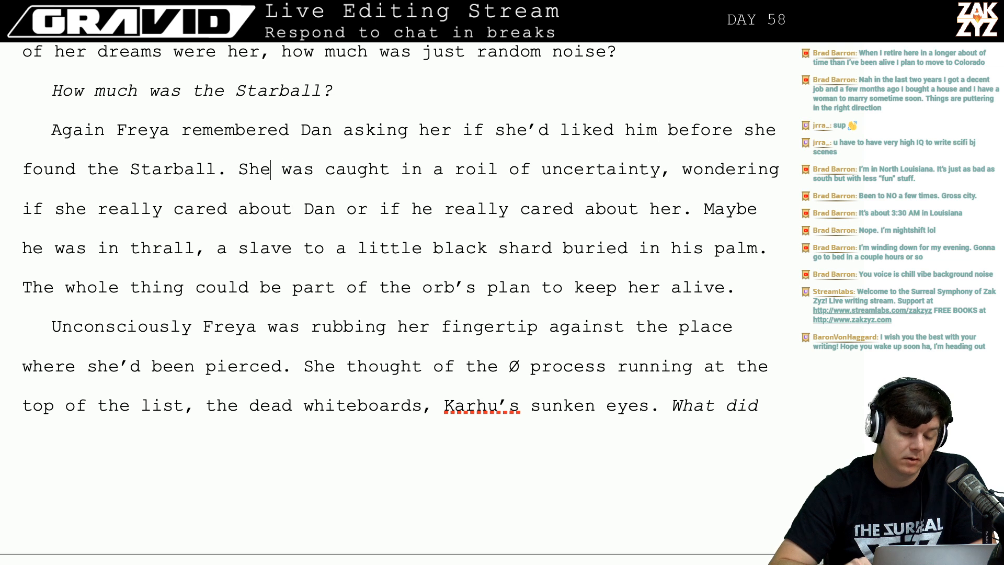
# Insert "The thought cast her into a roil" before "She was caught in a roil of uncertainty".
pyautogui.press('Left')
pyautogui.press('Left')
pyautogui.press('Left')
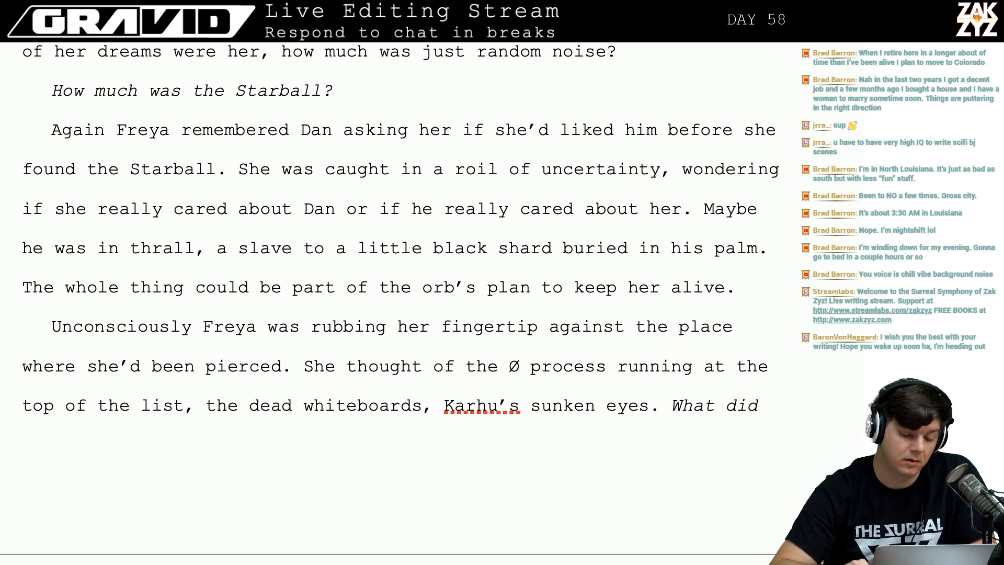
pyautogui.press('Left')
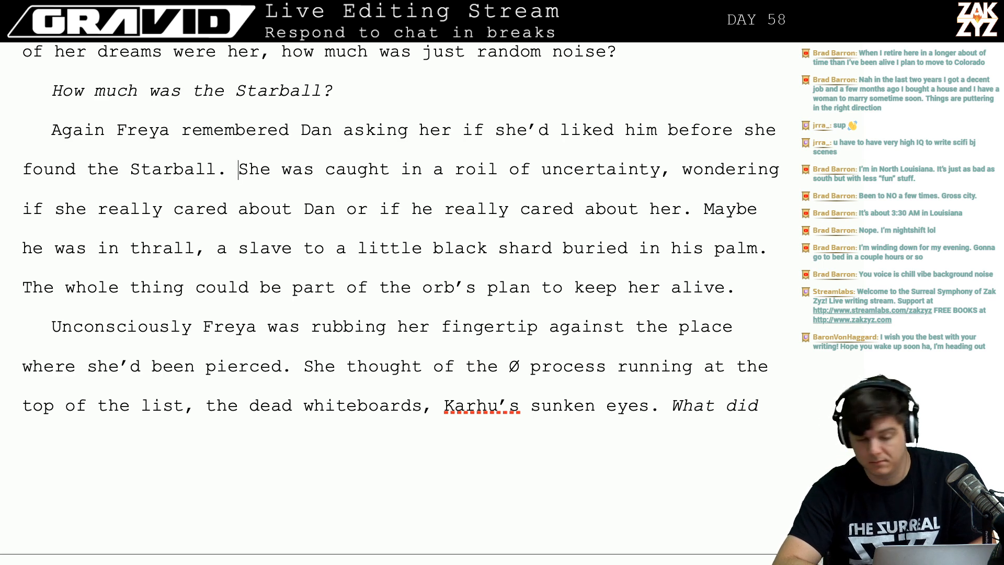
pyautogui.write('The thought ')
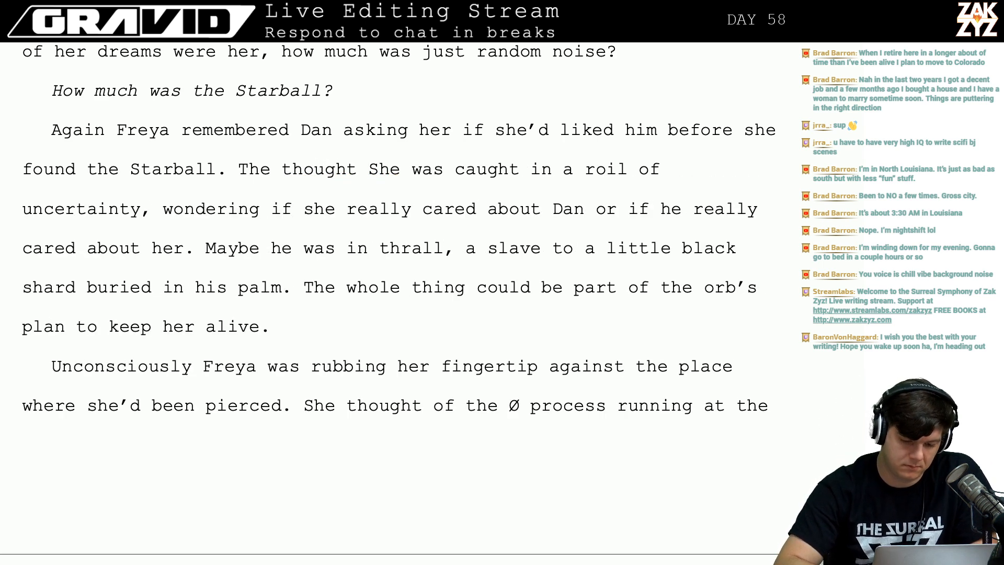
pyautogui.write('cast her into a ')
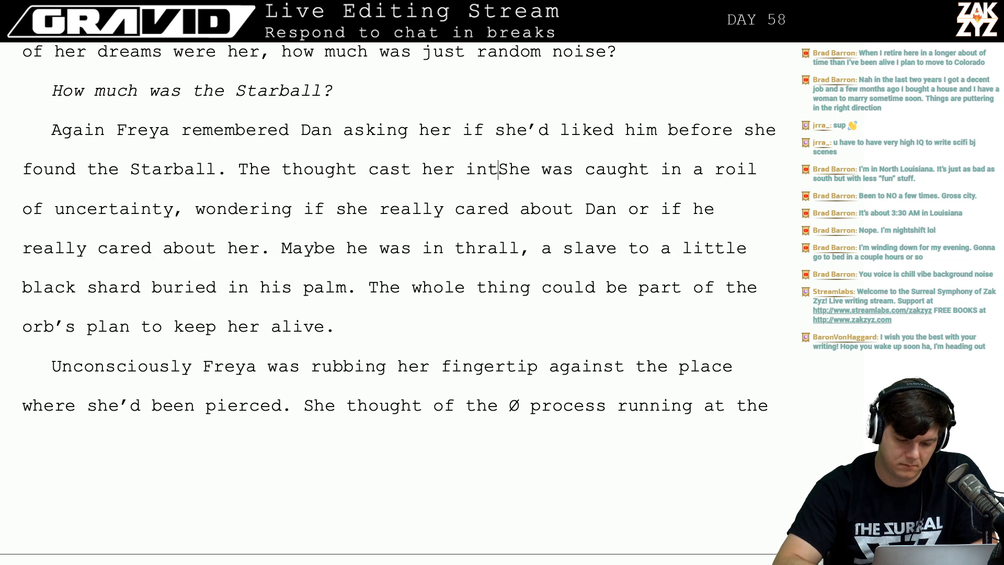
pyautogui.write('roil')
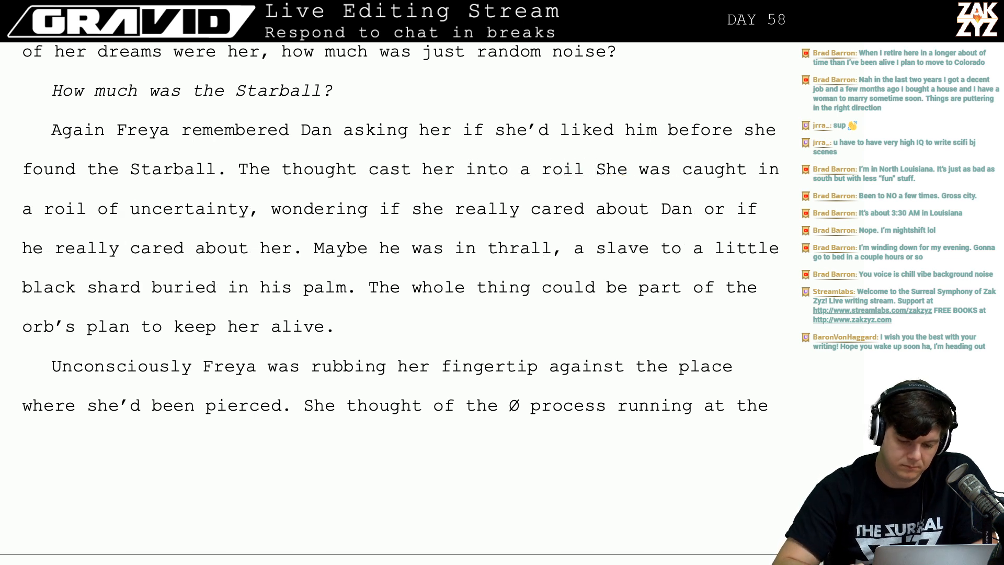
# Remove the old wording "She was caught in" after "The thought cast her into a roil".
pyautogui.hotkey('shift', 'Right')
pyautogui.hotkey('shift', 'Right')
pyautogui.hotkey('shift', 'Right')
pyautogui.hotkey('shift', 'Right')
pyautogui.hotkey('shift', 'Right')
pyautogui.hotkey('shift', 'Right')
pyautogui.hotkey('shift', 'Right')
pyautogui.hotkey('shift', 'Right')
pyautogui.hotkey('shift', 'Right')
pyautogui.hotkey('shift', 'Right')
pyautogui.hotkey('shift', 'Right')
pyautogui.hotkey('shift', 'Right')
pyautogui.hotkey('shift', 'Right')
pyautogui.hotkey('shift', 'Right')
pyautogui.hotkey('shift', 'Right')
pyautogui.hotkey('shift', 'Right')
pyautogui.hotkey('shift', 'Right')
pyautogui.hotkey('shift', 'Right')
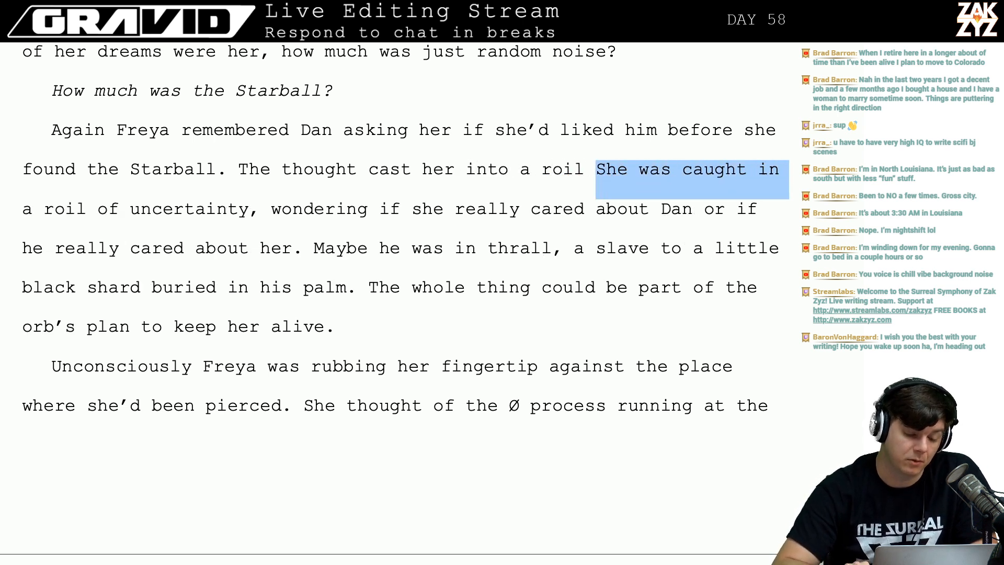
pyautogui.hotkey('shift', 'Right')
pyautogui.hotkey('shift', 'Left')
pyautogui.press('BackSpace')
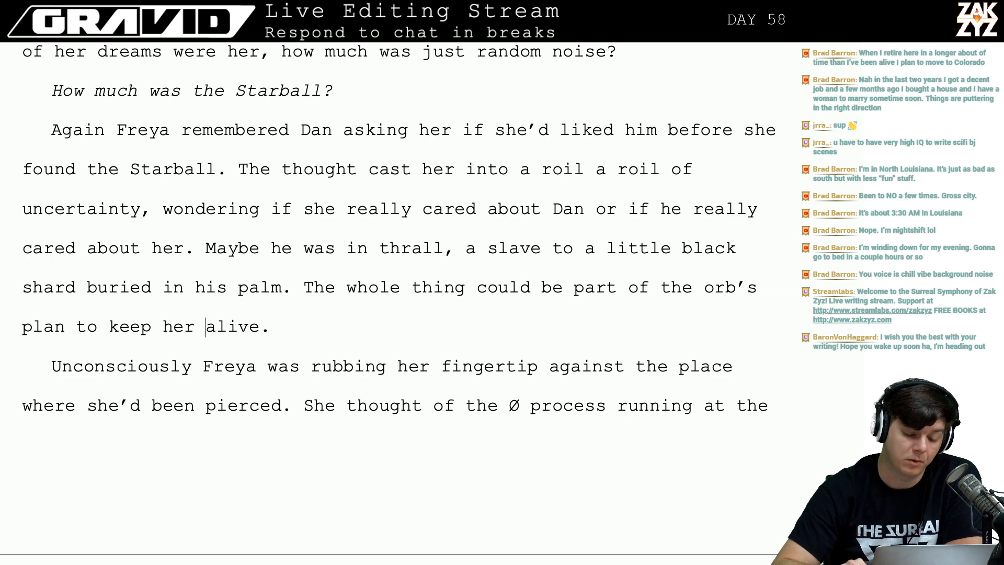
# Cut "running at the top of the list" after "She thought of the Ø process" in the paragraph about Freya rubbing her fingertip.
pyautogui.press('Right')
pyautogui.press('Right')
pyautogui.press('Right')
pyautogui.press('Right')
pyautogui.press('Down')
pyautogui.press('Down')
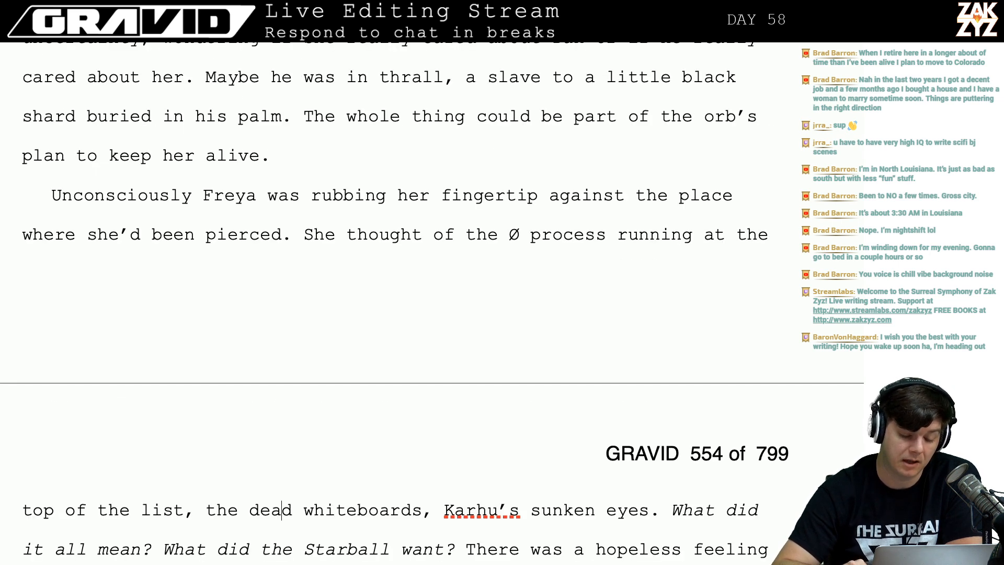
pyautogui.scroll(-1, 398, 303)
pyautogui.click(176, 172)
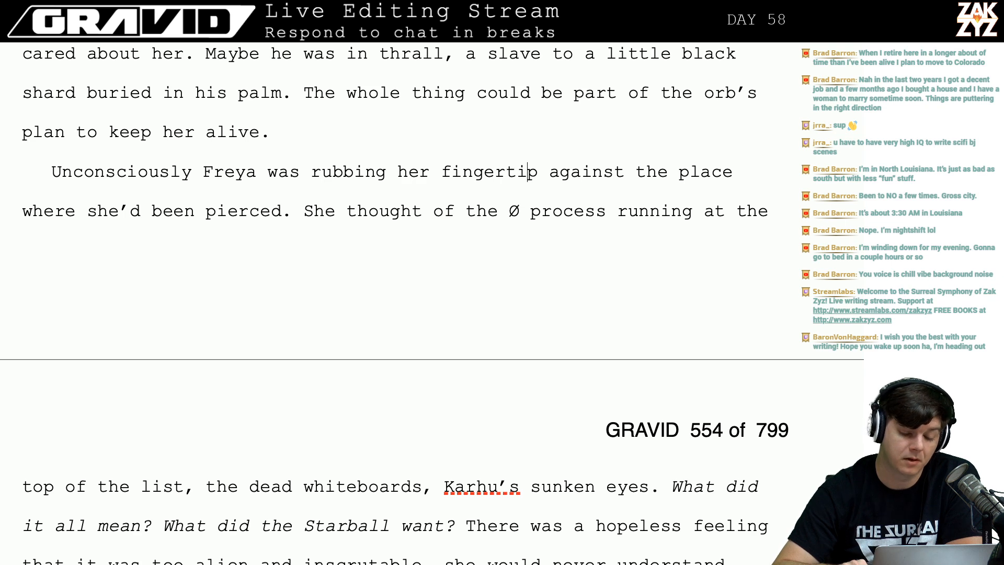
pyautogui.press('Down')
pyautogui.press('Down')
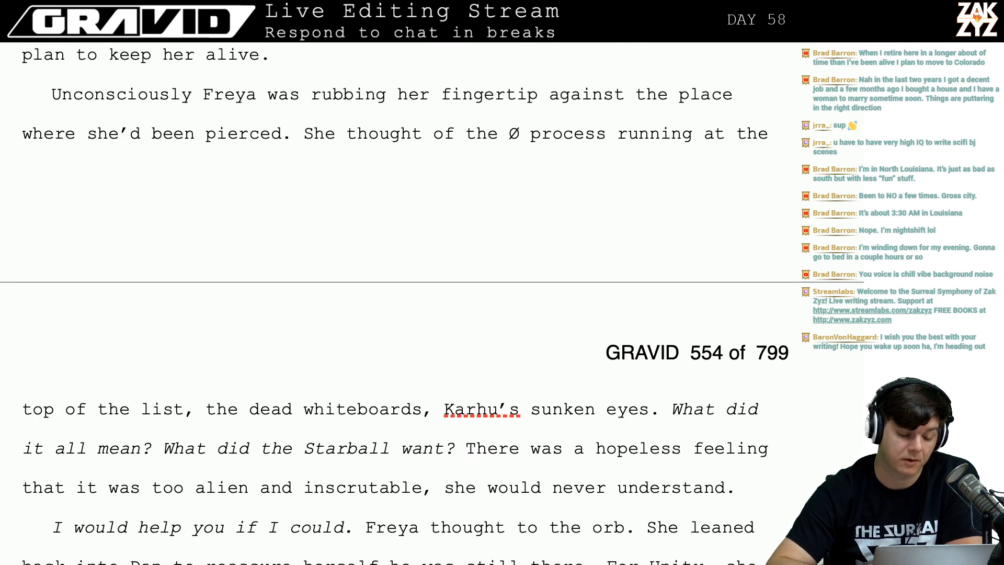
pyautogui.click(186, 412)
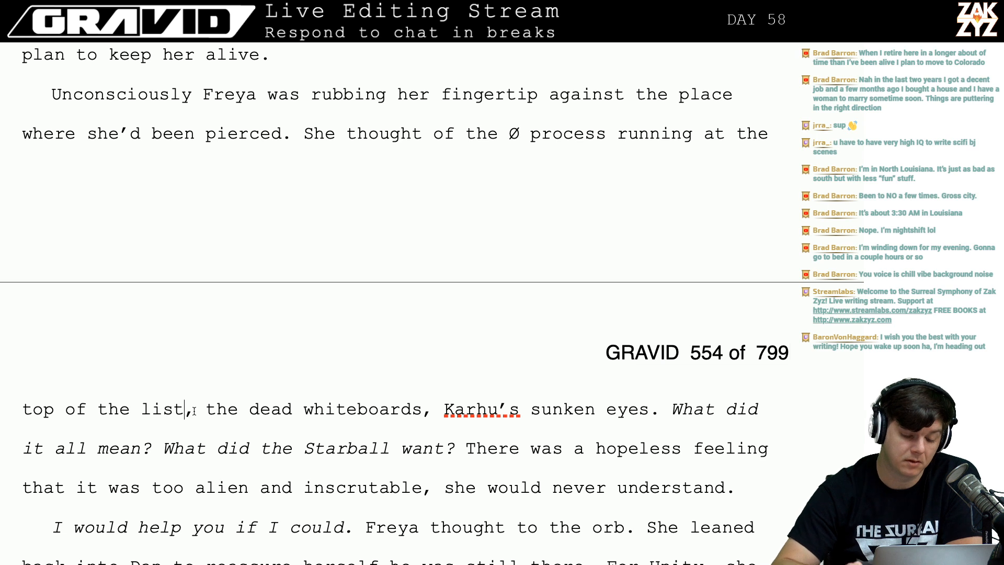
pyautogui.press('BackSpace')
pyautogui.press('BackSpace')
pyautogui.press('BackSpace')
pyautogui.press('BackSpace')
pyautogui.press('BackSpace')
pyautogui.press('BackSpace')
pyautogui.press('BackSpace')
pyautogui.press('BackSpace')
pyautogui.press('BackSpace')
pyautogui.press('BackSpace')
pyautogui.press('BackSpace')
pyautogui.press('BackSpace')
pyautogui.press('BackSpace')
pyautogui.press('BackSpace')
pyautogui.press('BackSpace')
pyautogui.press('BackSpace')
pyautogui.press('BackSpace')
pyautogui.press('BackSpace')
pyautogui.press('BackSpace')
pyautogui.press('BackSpace')
pyautogui.press('BackSpace')
pyautogui.press('BackSpace')
pyautogui.press('BackSpace')
pyautogui.press('BackSpace')
pyautogui.press('BackSpace')
pyautogui.press('BackSpace')
pyautogui.press('BackSpace')
pyautogui.press('BackSpace')
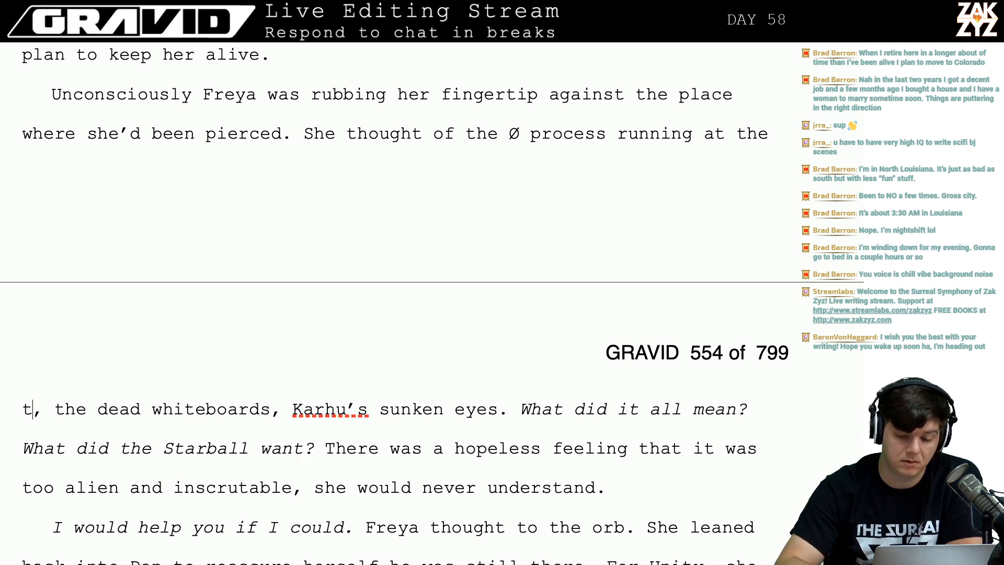
pyautogui.press('BackSpace')
pyautogui.press('BackSpace')
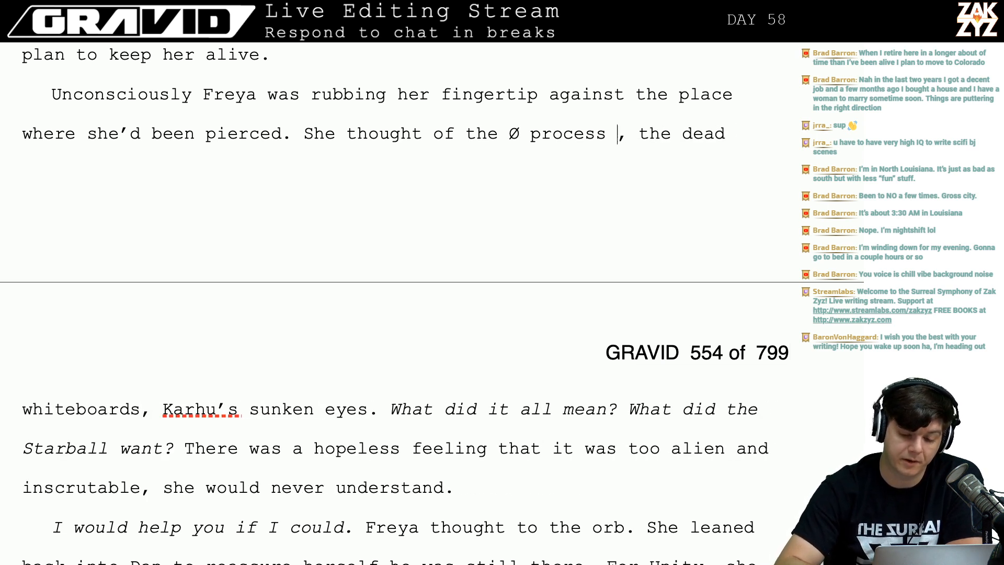
pyautogui.press('Down')
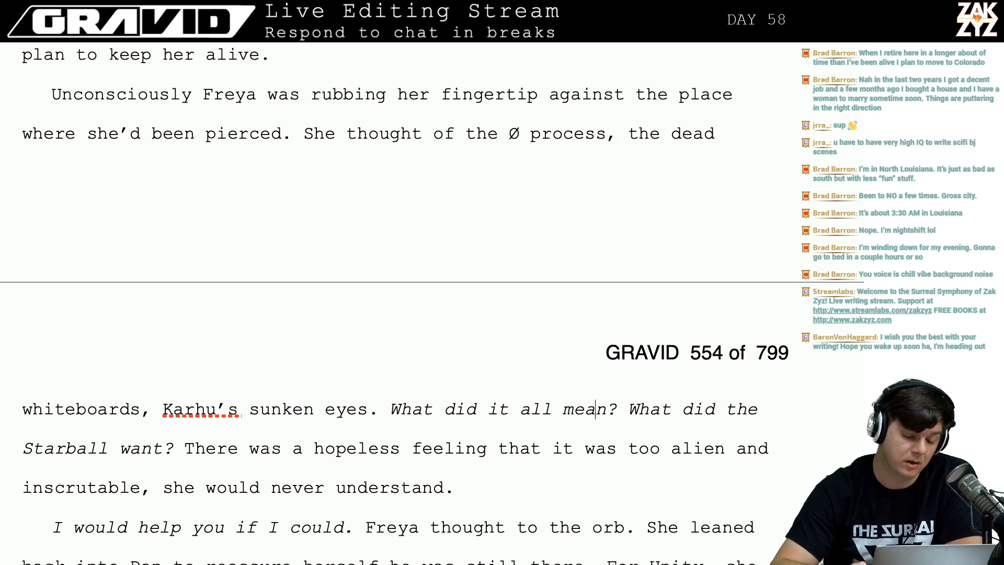
# Proofread the passage on page 554 from the italic questions about the Starball onward.
pyautogui.press('Left')
pyautogui.press('Left')
pyautogui.press('Left')
pyautogui.press('Left')
pyautogui.press('Left')
pyautogui.press('Left')
pyautogui.press('Left')
pyautogui.press('Left')
pyautogui.press('Left')
pyautogui.press('Left')
pyautogui.press('Left')
pyautogui.press('Left')
pyautogui.press('Left')
pyautogui.press('Left')
pyautogui.press('Left')
pyautogui.press('Left')
pyautogui.press('Left')
pyautogui.press('Left')
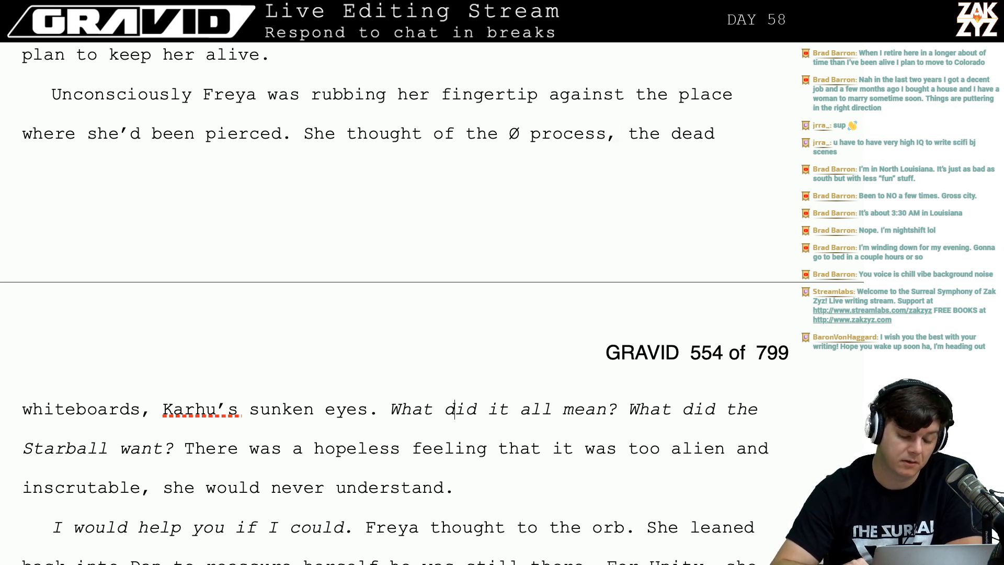
pyautogui.press('Left')
pyautogui.press('Left')
pyautogui.press('Right')
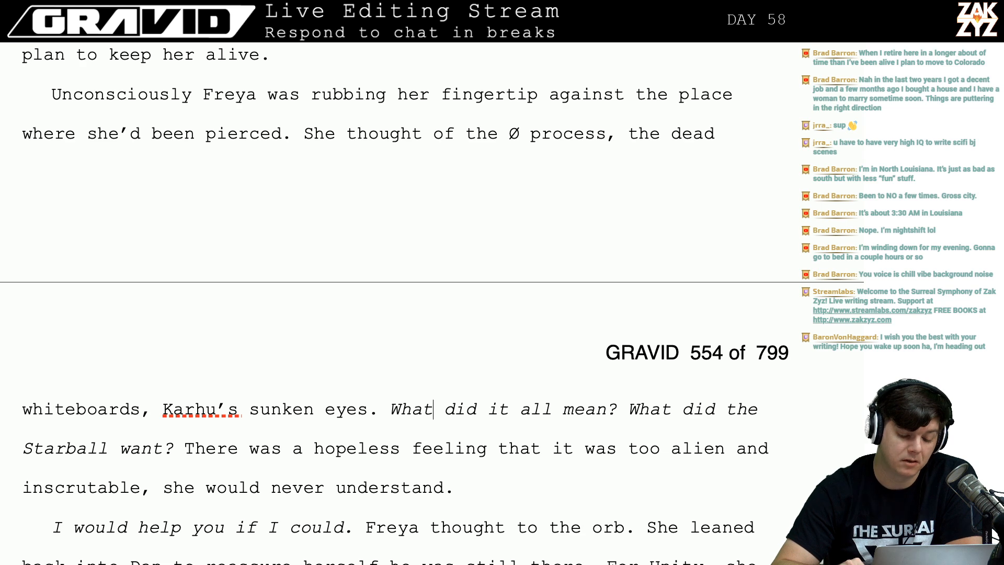
pyautogui.press('Right')
pyautogui.press('Right')
pyautogui.press('Right')
pyautogui.press('Right')
pyautogui.press('Right')
pyautogui.press('Right')
pyautogui.press('Down')
pyautogui.press('Down')
pyautogui.press('Down')
pyautogui.press('Down')
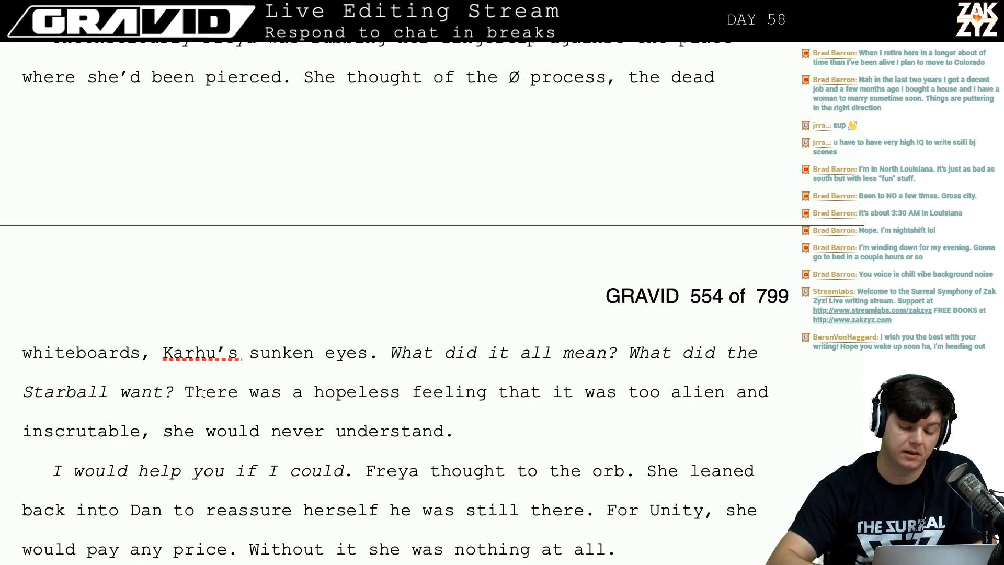
# Replace "it" with "the orb" in the sentence beginning "There was a hopeless feeling that".
pyautogui.click(575, 399)
pyautogui.press('BackSpace')
pyautogui.press('BackSpace')
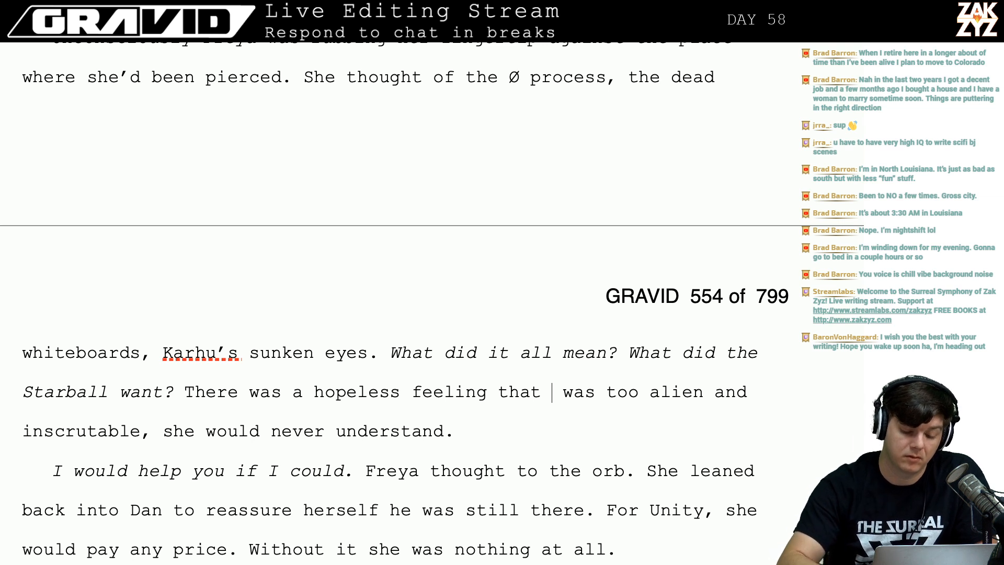
pyautogui.write('tje')
pyautogui.press('BackSpace')
pyautogui.press('BackSpace')
pyautogui.write('he orb')
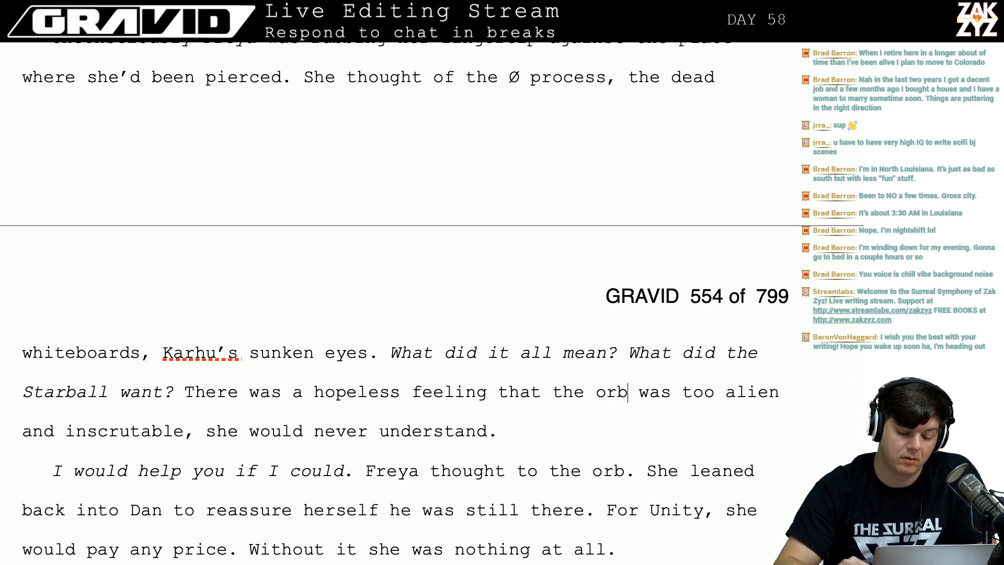
# Change the full stop after the italic thought "I would help you if I could" to a comma.
pyautogui.press('Left')
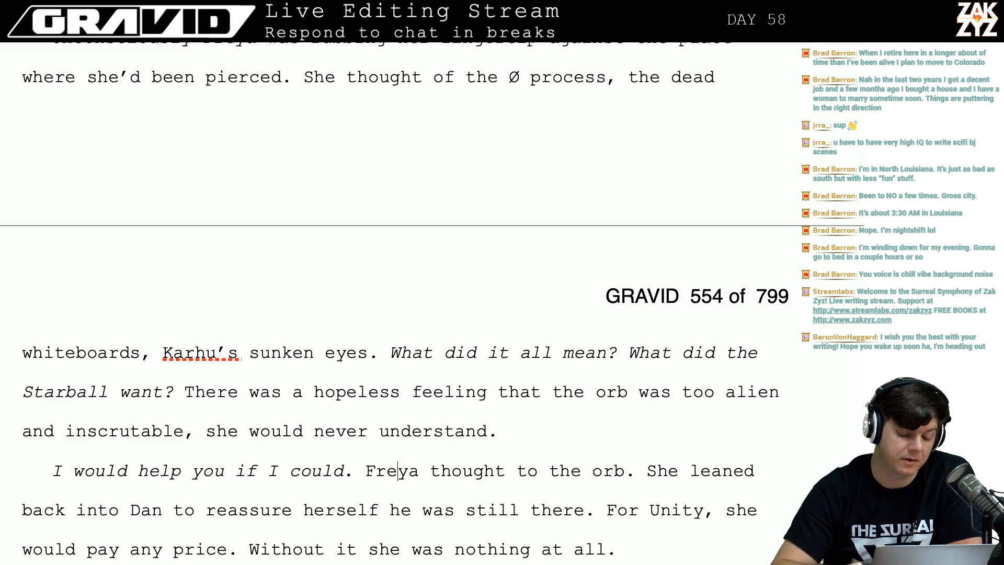
pyautogui.press('Down')
pyautogui.press('Down')
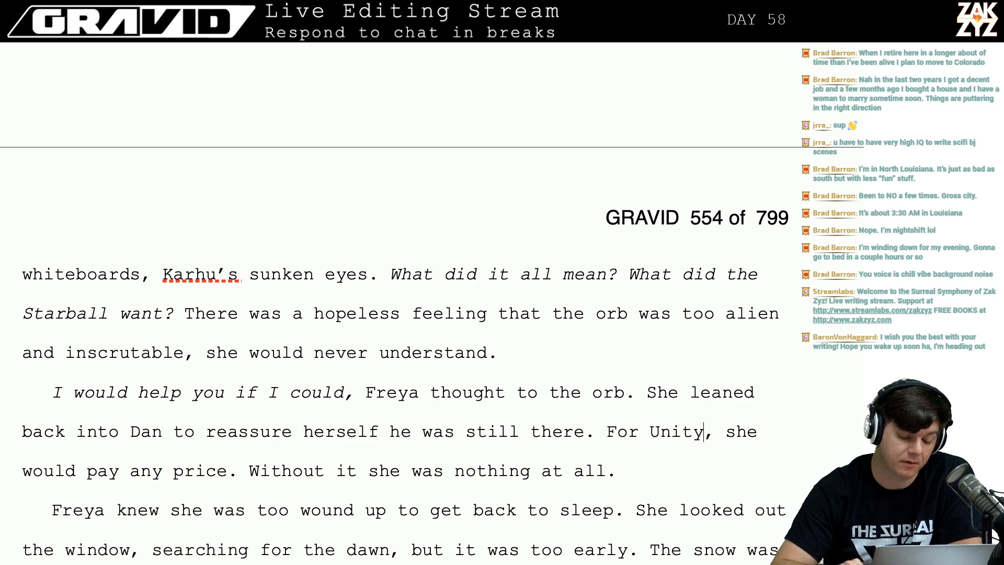
# Split the paragraph before "knew she was too wound up" and complete its first line with "had wound herself up too much to get back to sleep.".
pyautogui.press('Down')
pyautogui.press('Down')
pyautogui.press('Down')
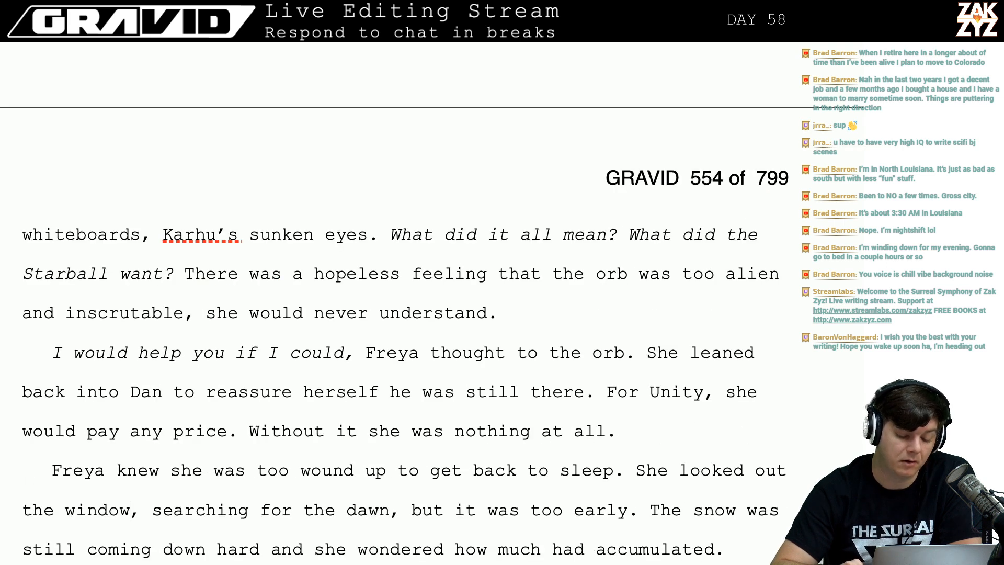
pyautogui.press('Up')
pyautogui.press('Up')
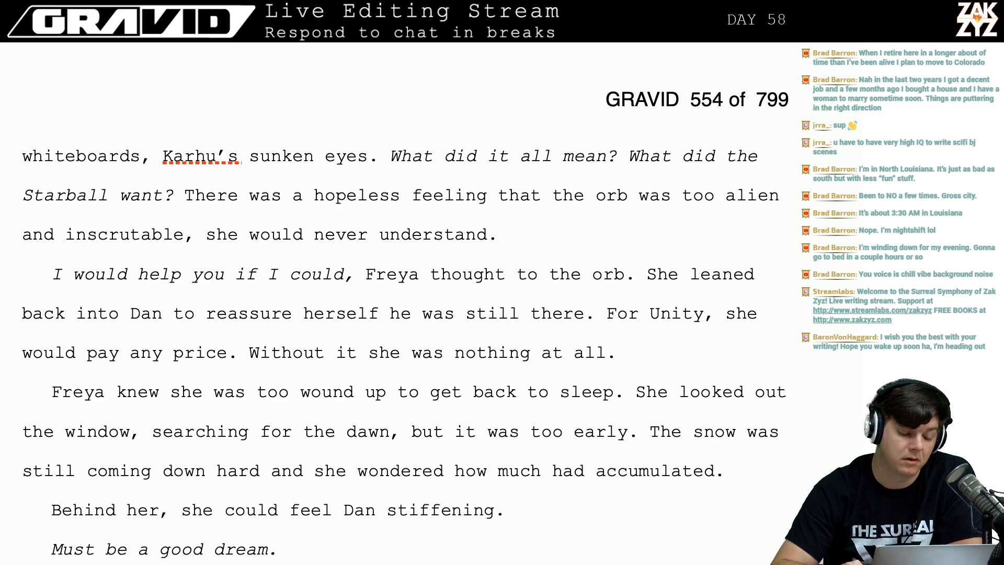
pyautogui.press('Return')
pyautogui.press('Left')
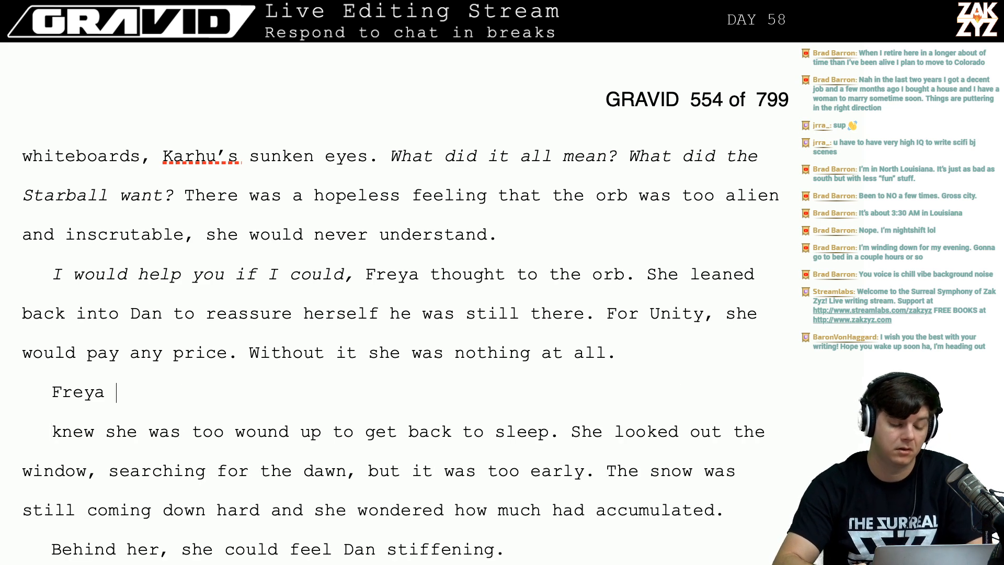
pyautogui.write('had wound')
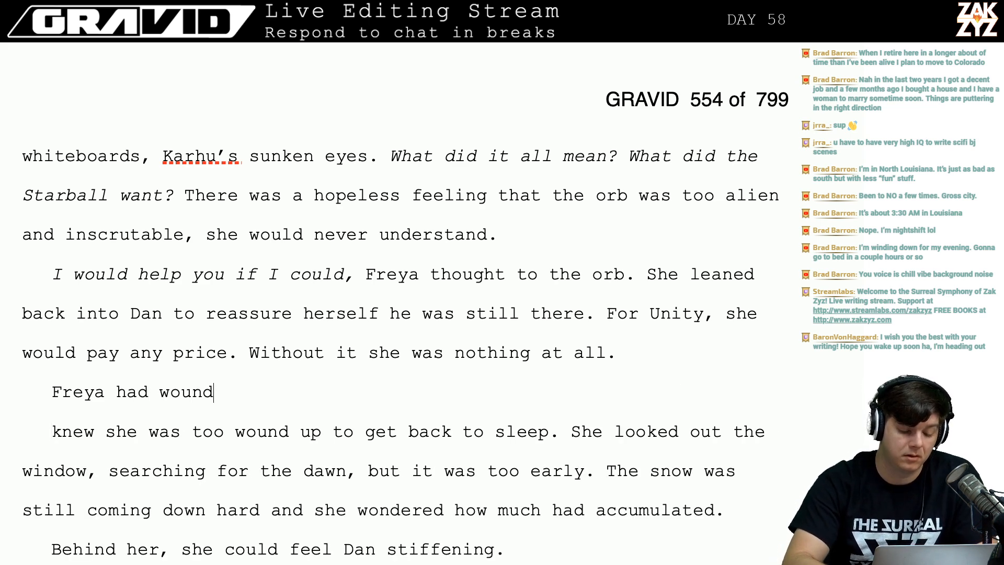
pyautogui.write(' herself up to')
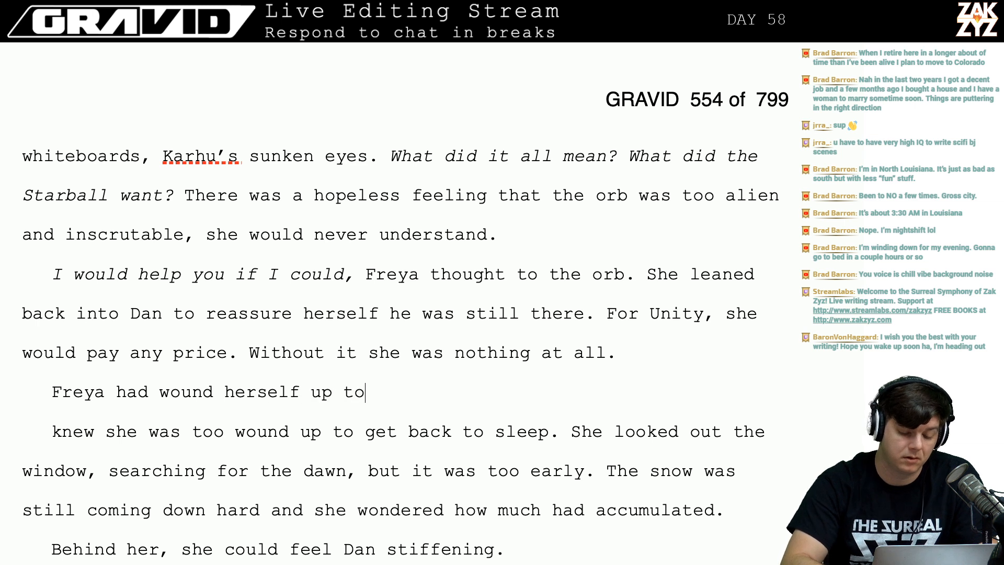
pyautogui.write('o much to get back to sleep')
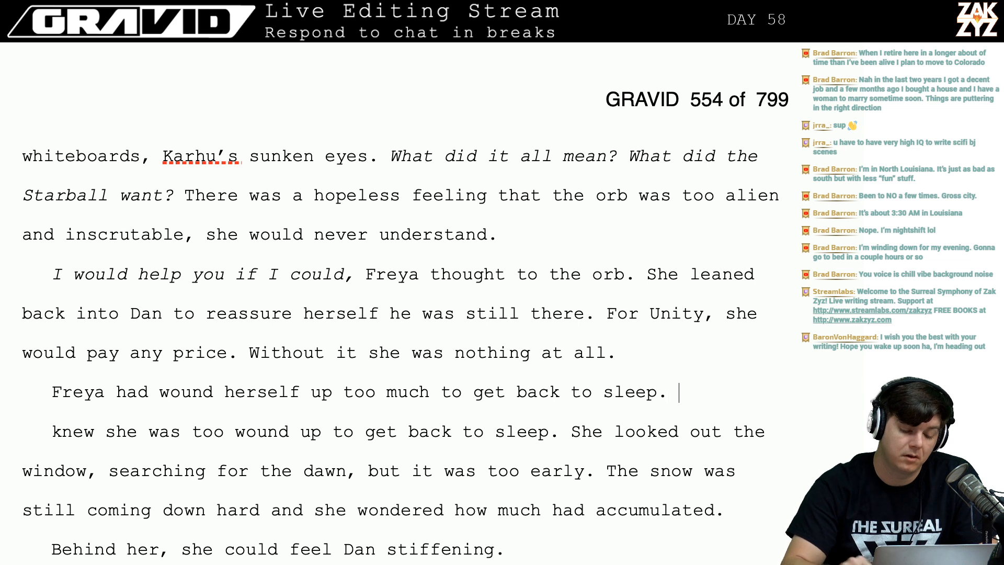
pyautogui.write('.')
# Delete the paragraph break and the old wording "knew she was too wound up to get back to sleep." after the new sentence.
pyautogui.hotkey('shift', 'Right')
pyautogui.hotkey('shift', 'Right')
pyautogui.hotkey('shift', 'Right')
pyautogui.hotkey('shift', 'Right')
pyautogui.hotkey('shift', 'Right')
pyautogui.hotkey('shift', 'Right')
pyautogui.hotkey('shift', 'Right')
pyautogui.hotkey('shift', 'Right')
pyautogui.hotkey('shift', 'Right')
pyautogui.hotkey('shift', 'Right')
pyautogui.hotkey('shift', 'Right')
pyautogui.hotkey('shift', 'Right')
pyautogui.hotkey('shift', 'Right')
pyautogui.hotkey('shift', 'Right')
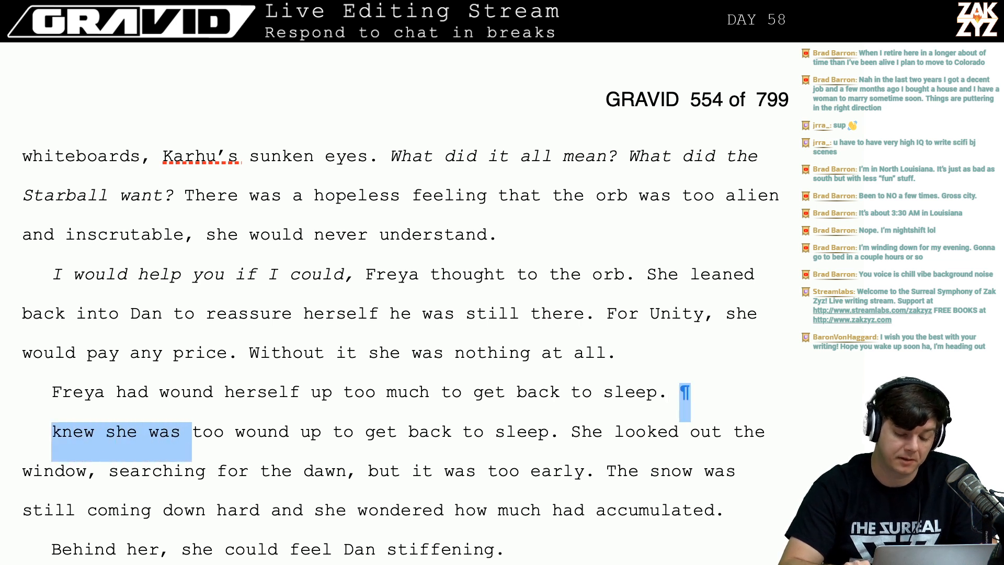
pyautogui.hotkey('shift', 'Right')
pyautogui.hotkey('shift', 'Right')
pyautogui.hotkey('shift', 'Right')
pyautogui.hotkey('shift', 'Right')
pyautogui.hotkey('shift', 'Right')
pyautogui.hotkey('shift', 'Right')
pyautogui.hotkey('shift', 'Right')
pyautogui.hotkey('shift', 'Right')
pyautogui.hotkey('shift', 'Right')
pyautogui.hotkey('shift', 'Right')
pyautogui.hotkey('shift', 'Right')
pyautogui.hotkey('shift', 'Right')
pyautogui.hotkey('shift', 'Right')
pyautogui.hotkey('shift', 'Right')
pyautogui.hotkey('shift', 'Right')
pyautogui.hotkey('shift', 'Right')
pyautogui.hotkey('shift', 'Right')
pyautogui.hotkey('shift', 'Right')
pyautogui.hotkey('shift', 'Right')
pyautogui.hotkey('shift', 'Right')
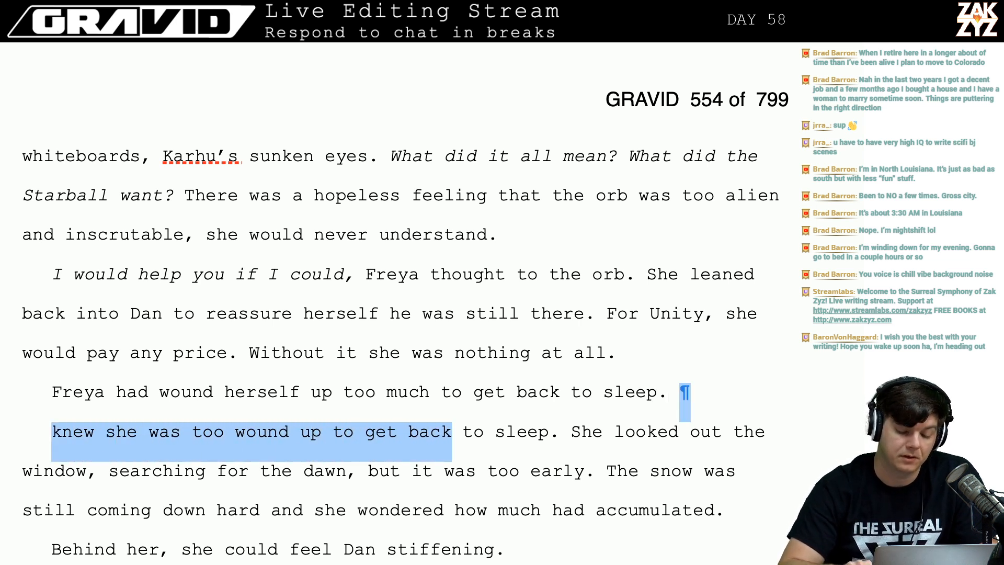
pyautogui.hotkey('shift', 'Right')
pyautogui.hotkey('shift', 'Right')
pyautogui.hotkey('shift', 'Right')
pyautogui.hotkey('shift', 'Right')
pyautogui.hotkey('shift', 'Right')
pyautogui.hotkey('shift', 'Right')
pyautogui.hotkey('shift', 'Right')
pyautogui.hotkey('shift', 'Right')
pyautogui.hotkey('shift', 'Right')
pyautogui.hotkey('shift', 'Right')
pyautogui.press('Delete')
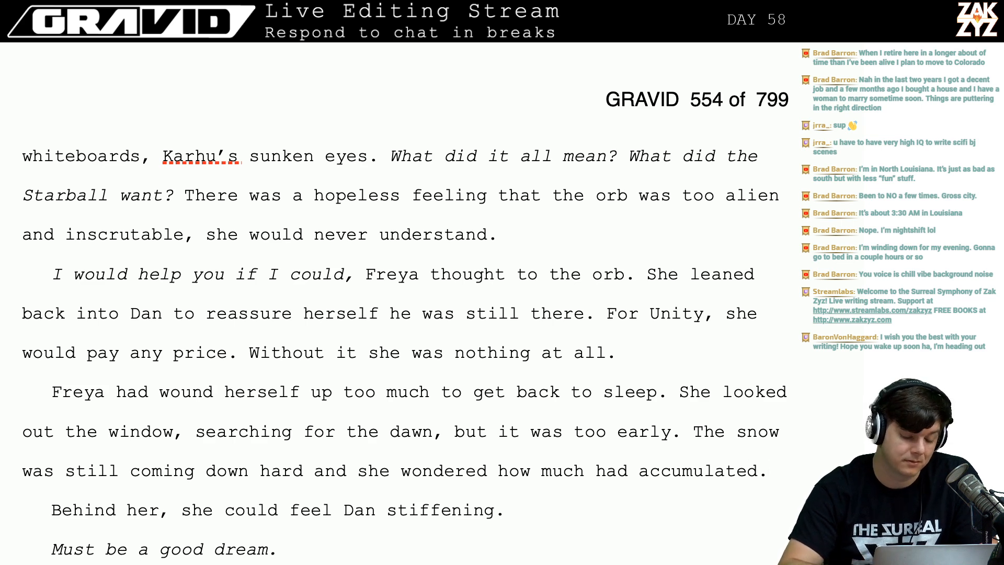
# Change the full stop after the italic "Must be a good dream" to a comma and add "she smirked." in regular type.
pyautogui.press('Down')
pyautogui.press('Down')
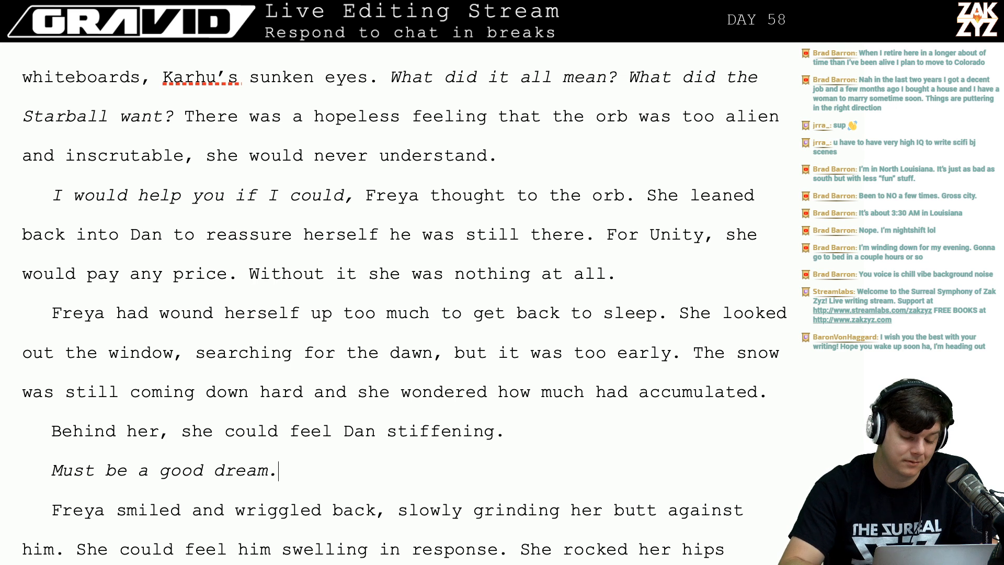
pyautogui.write('she')
pyautogui.press('BackSpace')
pyautogui.press('BackSpace')
pyautogui.press('BackSpace')
pyautogui.press('BackSpace')
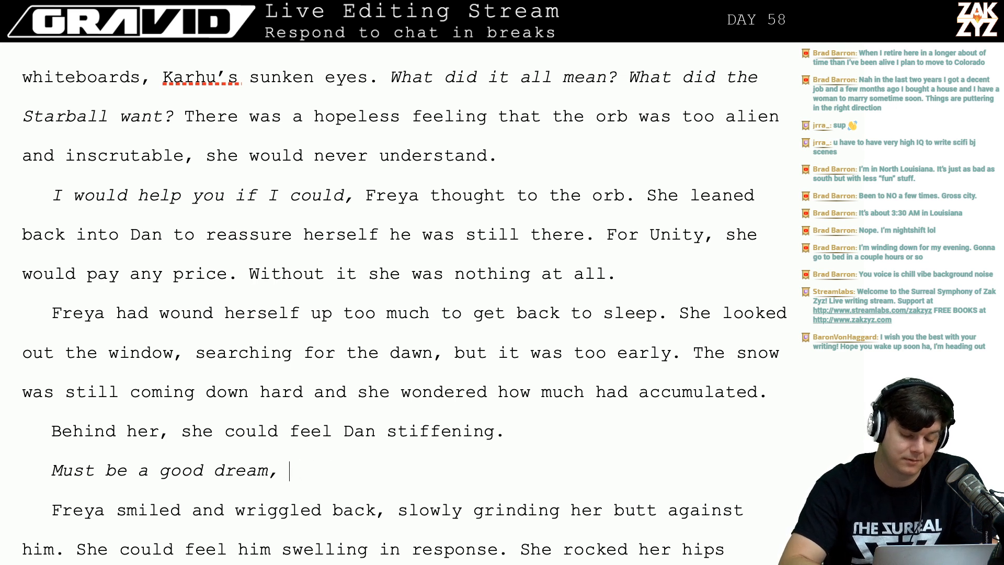
pyautogui.write('s')
pyautogui.press('BackSpace')
pyautogui.write('she smirked.')
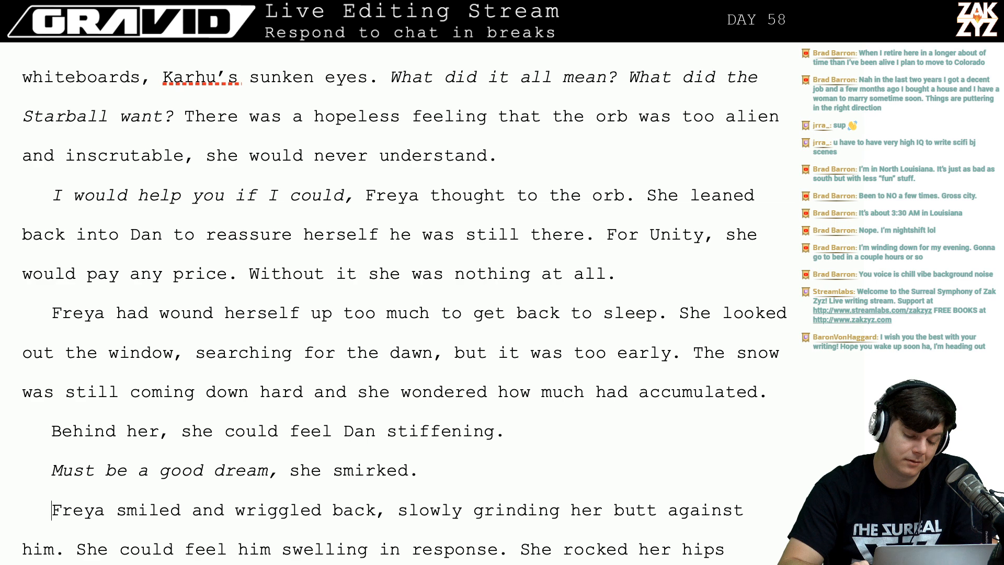
# Begin a new sentence after "she smirked." with "She wriggled back against him,".
pyautogui.scroll(-2, 405, 304)
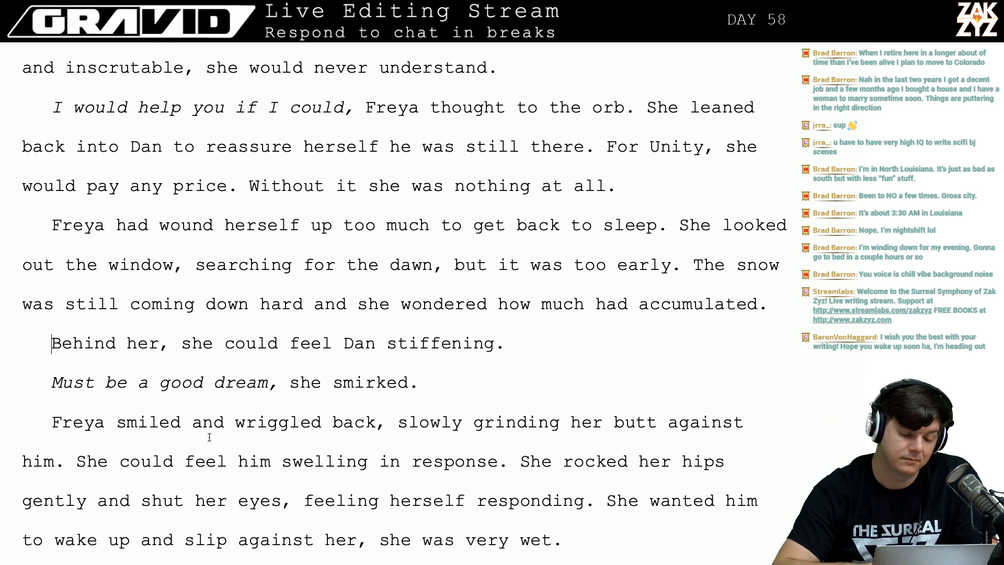
pyautogui.click(456, 399)
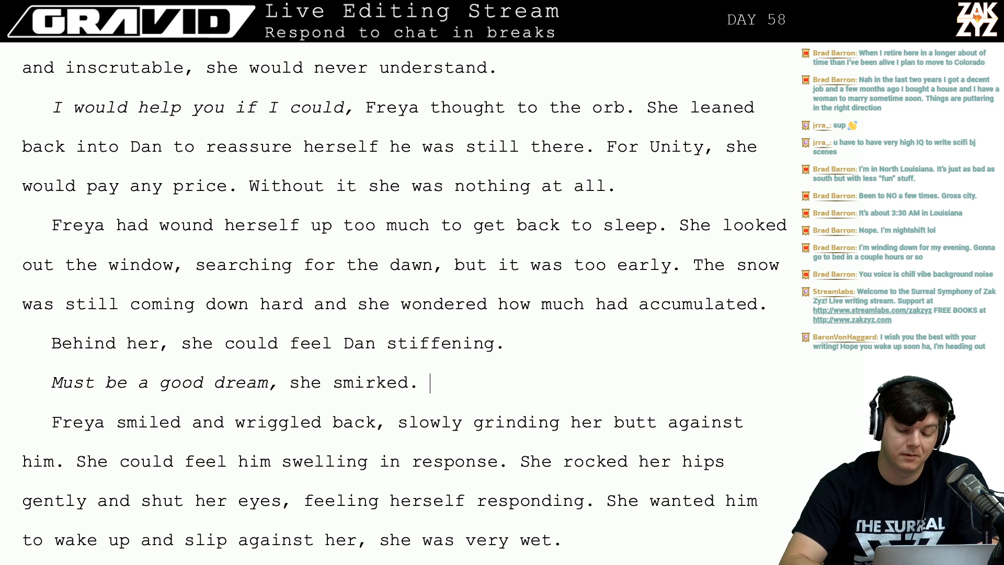
pyautogui.write('She wrig')
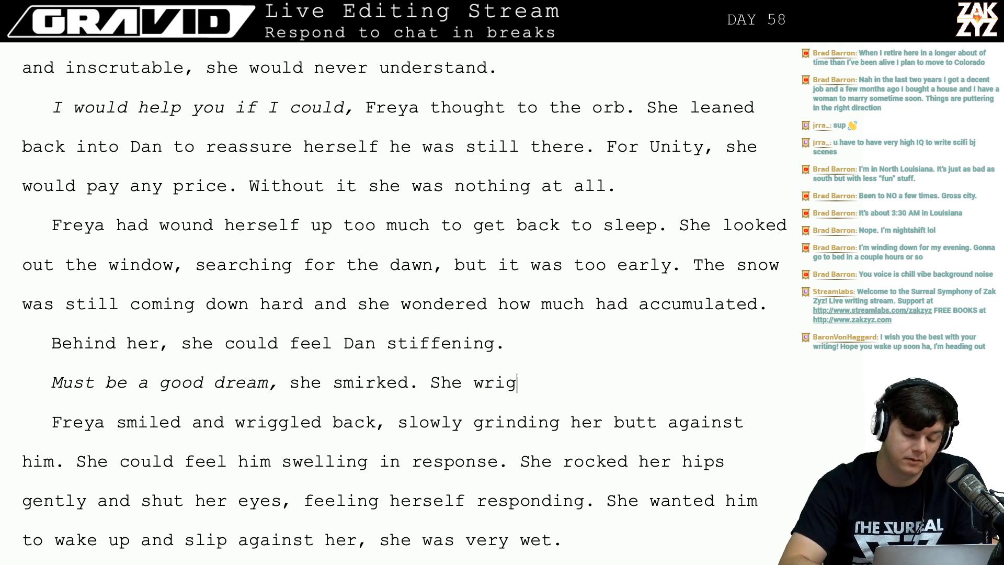
pyautogui.write('gled back ag')
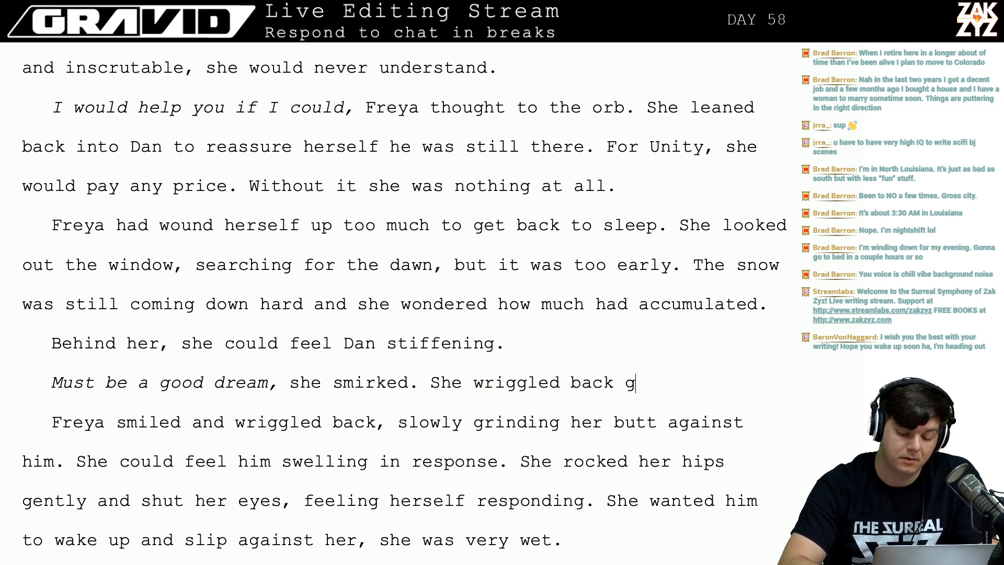
pyautogui.write('ainst him, ')
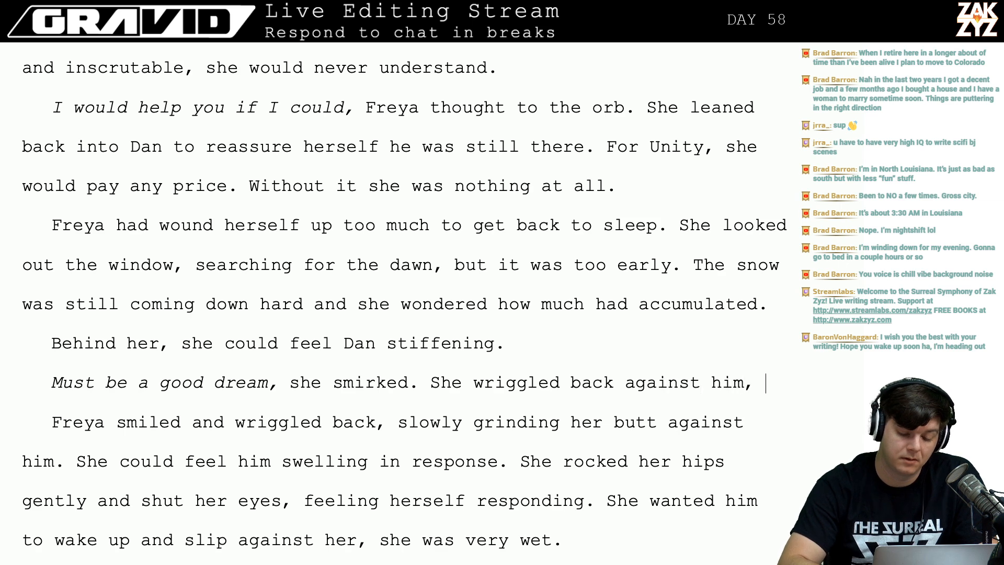
pyautogui.write('grinding her ')
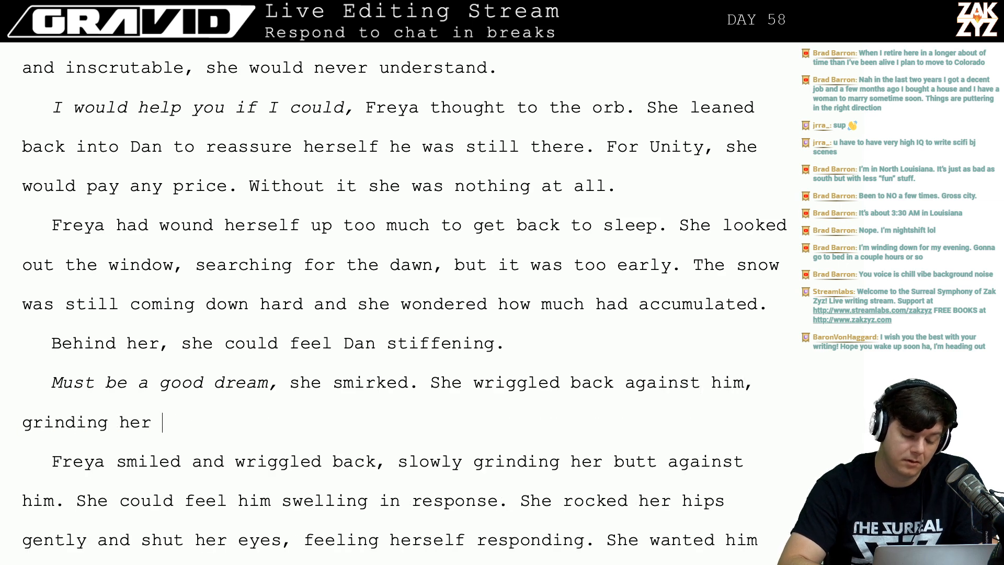
pyautogui.write('butt')
pyautogui.press('BackSpace')
pyautogui.press('BackSpace')
pyautogui.press('BackSpace')
pyautogui.press('BackSpace')
pyautogui.press('BackSpace')
pyautogui.press('BackSpace')
pyautogui.press('BackSpace')
pyautogui.press('BackSpace')
pyautogui.press('BackSpace')
pyautogui.press('BackSpace')
pyautogui.press('BackSpace')
pyautogui.press('BackSpace')
pyautogui.press('BackSpace')
pyautogui.press('BackSpace')
pyautogui.press('BackSpace')
pyautogui.press('BackSpace')
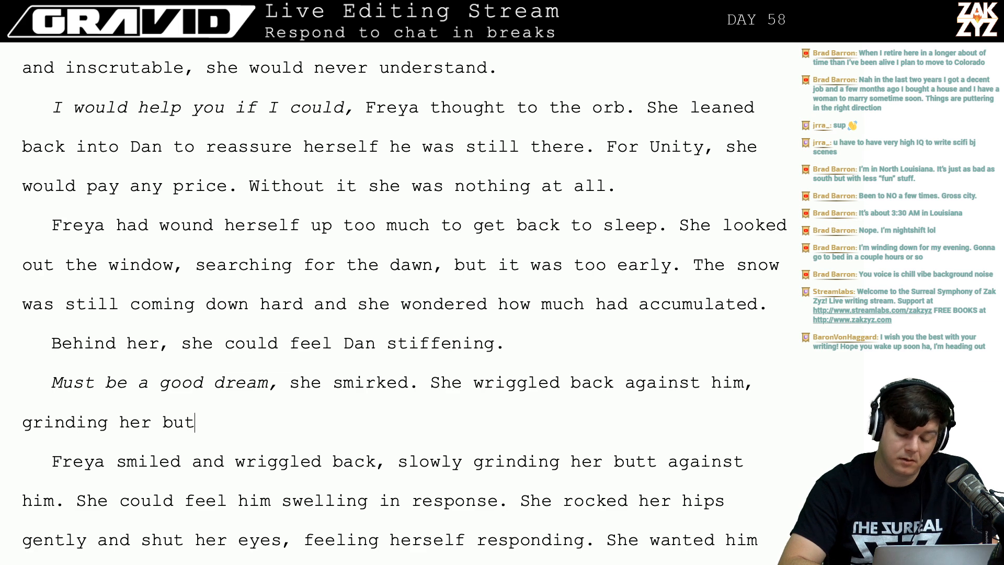
pyautogui.press('BackSpace')
pyautogui.press('BackSpace')
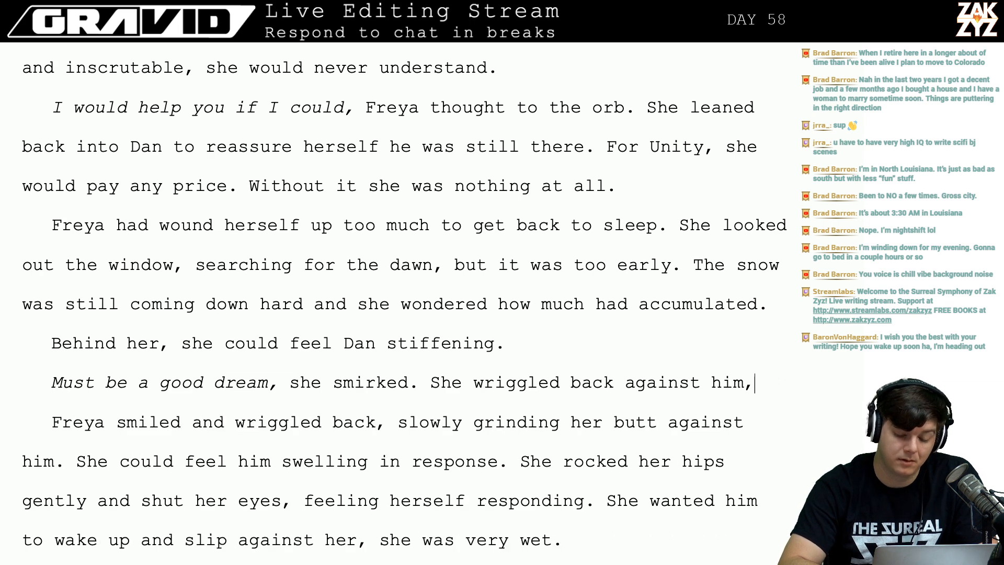
# Finish the sentence after "She wriggled back against him," with "and felt him swelling in response.".
pyautogui.write('and felt h')
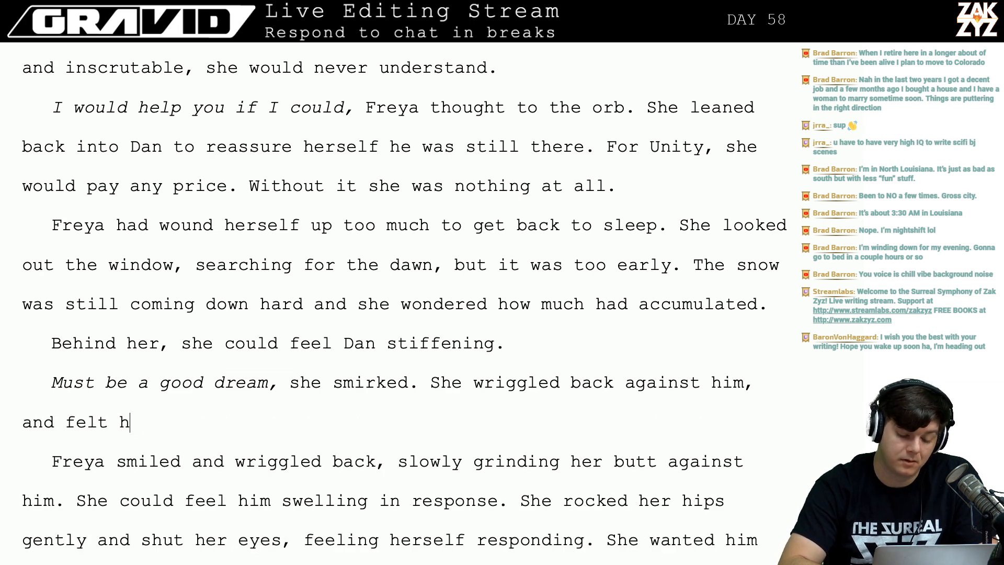
pyautogui.write('im swelling in ')
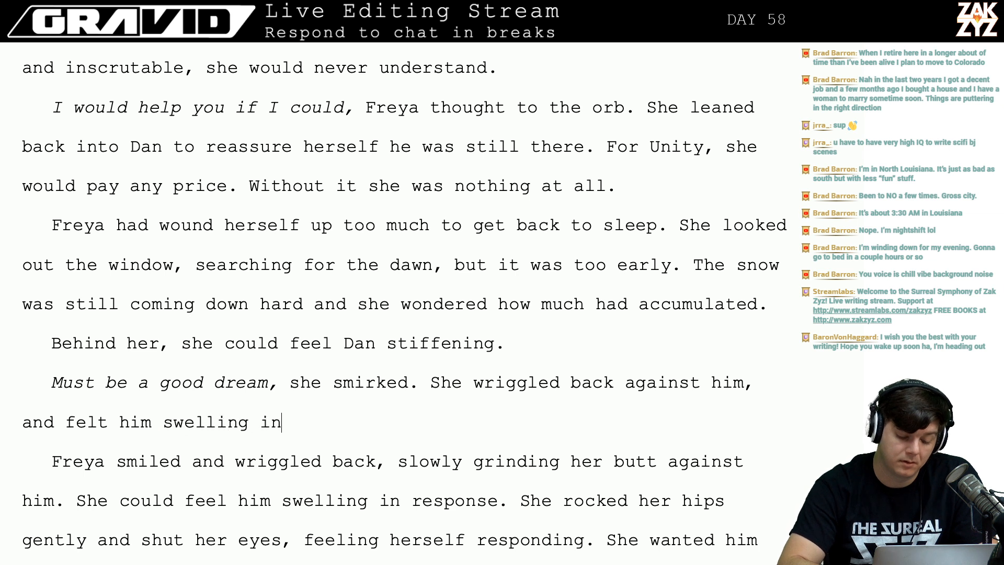
pyautogui.write('response.')
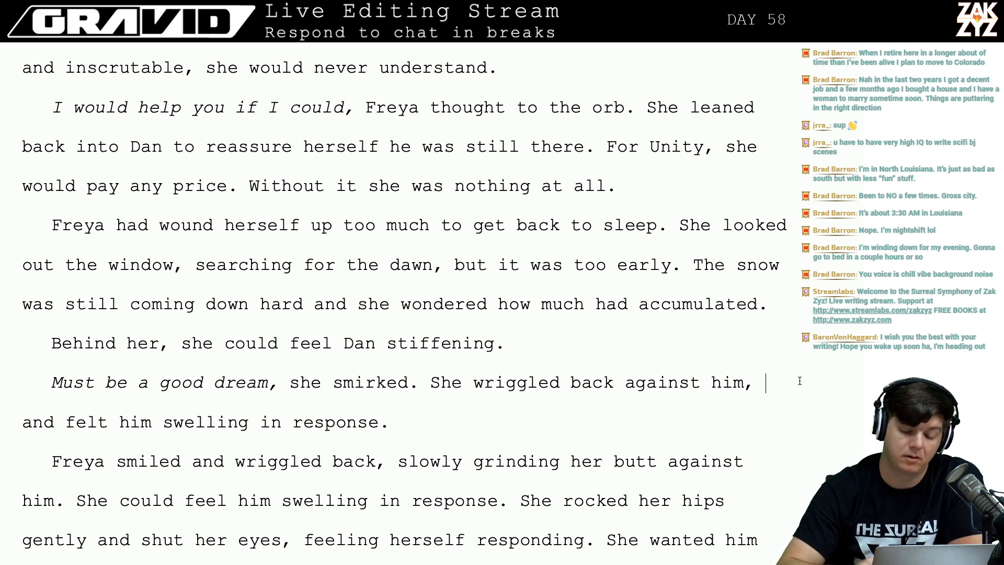
# End the italic "Must be a good dream" with a full stop and start a new paragraph before "she smirked".
pyautogui.press('Left')
pyautogui.press('Left')
pyautogui.press('Left')
pyautogui.press('Left')
pyautogui.press('Left')
pyautogui.press('Left')
pyautogui.press('Left')
pyautogui.press('Left')
pyautogui.press('Left')
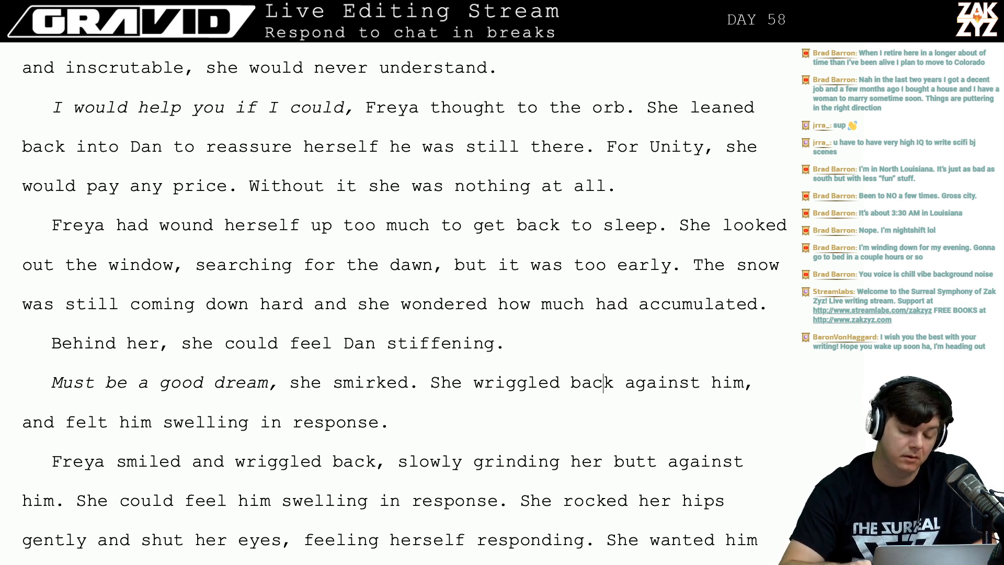
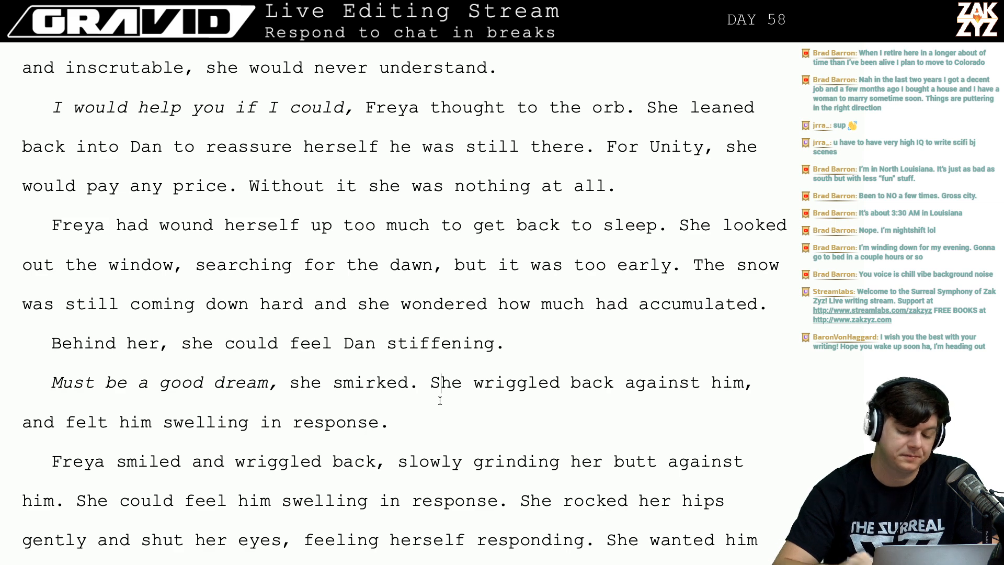
pyautogui.press('Left')
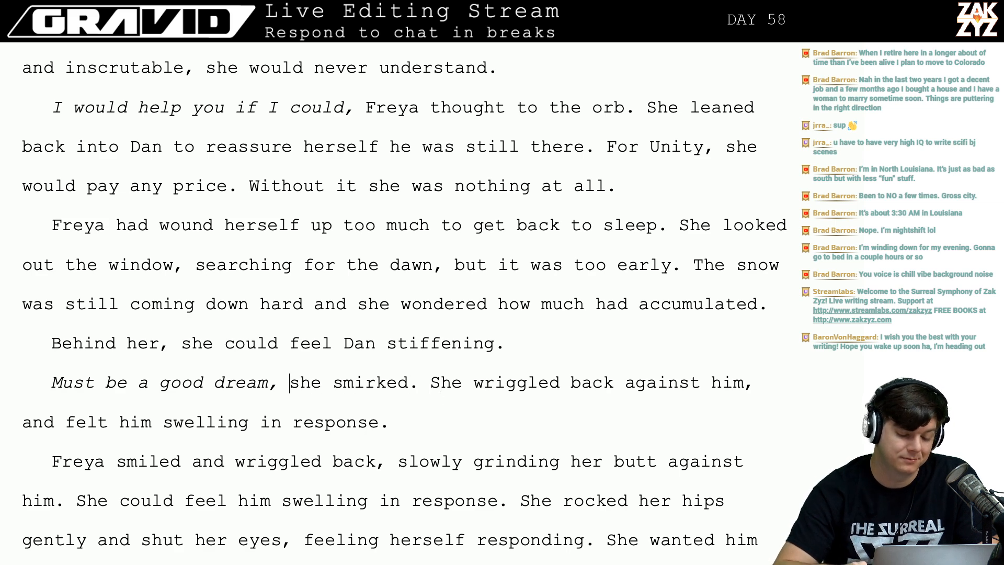
pyautogui.press('BackSpace')
pyautogui.write('.')
pyautogui.press('Return')
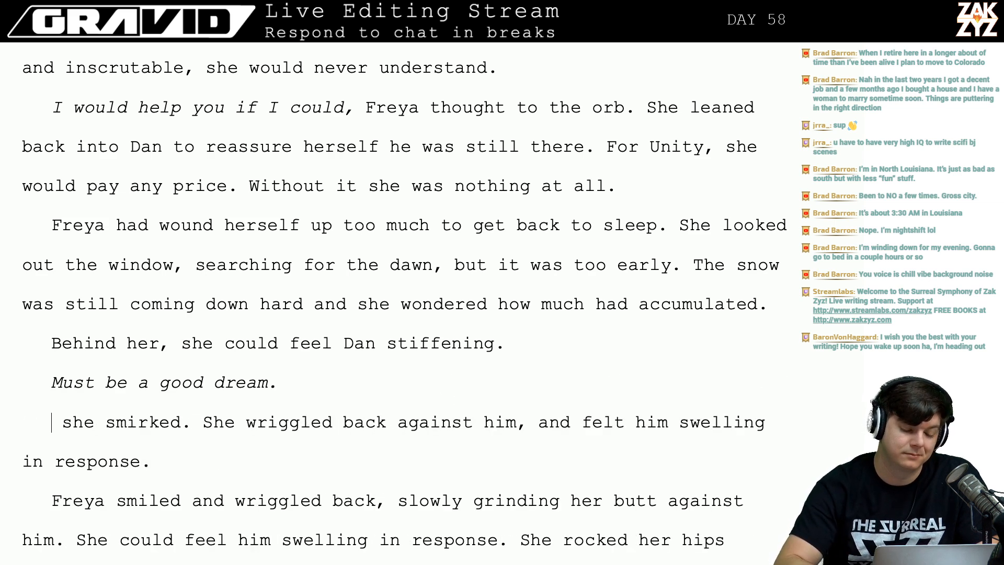
pyautogui.write('Fre')
pyautogui.press('BackSpace')
pyautogui.press('BackSpace')
pyautogui.press('BackSpace')
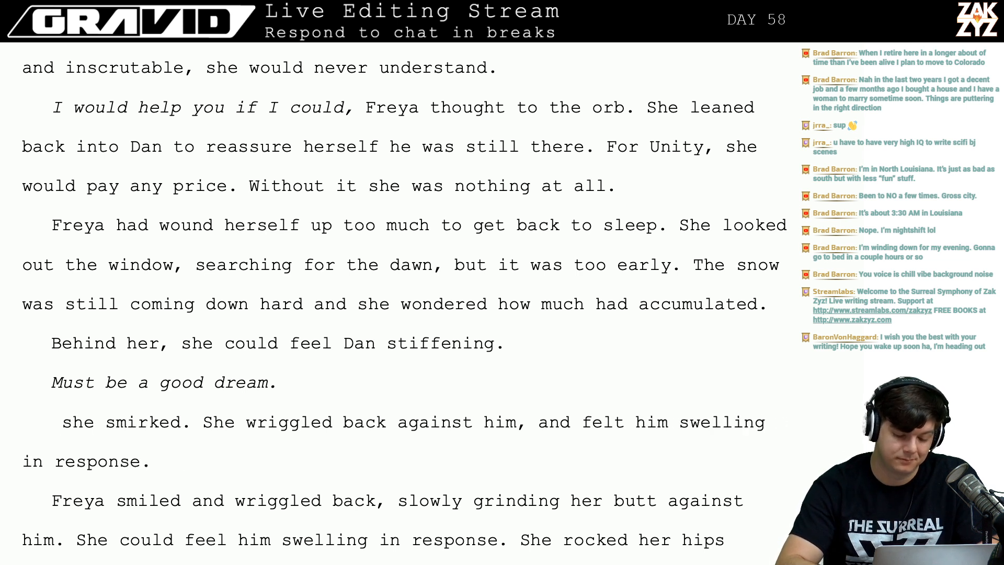
# Insert "Freya smirked and wriggled back, grinding her butt against" before "she smirked" in the paragraph below the italic line.
pyautogui.write('Freya smi')
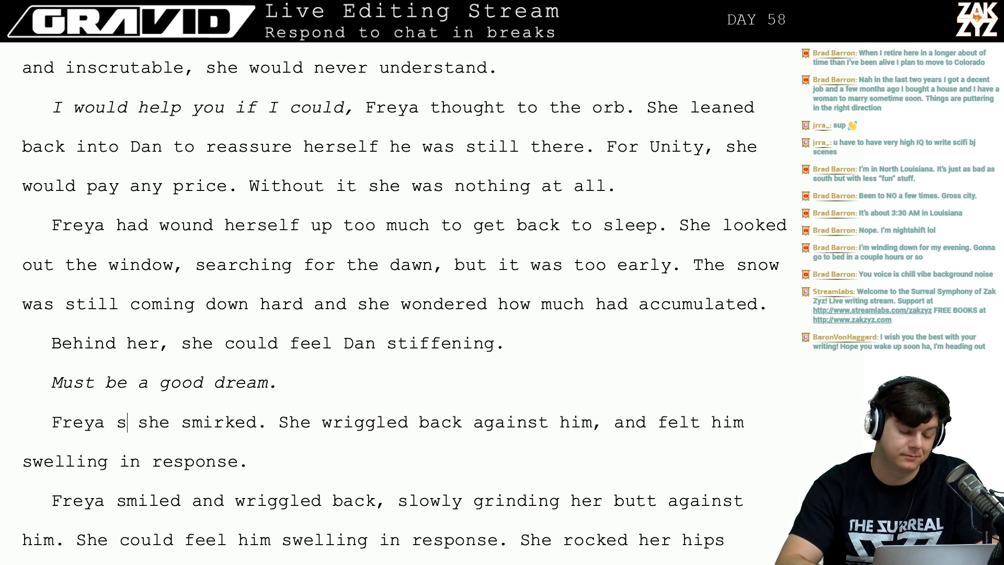
pyautogui.write('rked and groun')
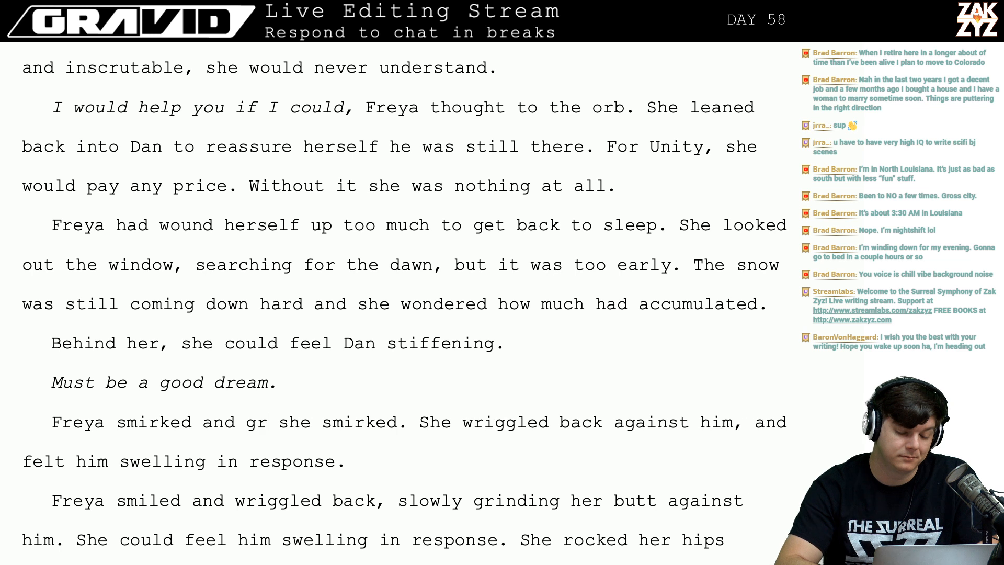
pyautogui.press('BackSpace')
pyautogui.press('BackSpace')
pyautogui.press('BackSpace')
pyautogui.press('BackSpace')
pyautogui.press('BackSpace')
pyautogui.write('wriggle')
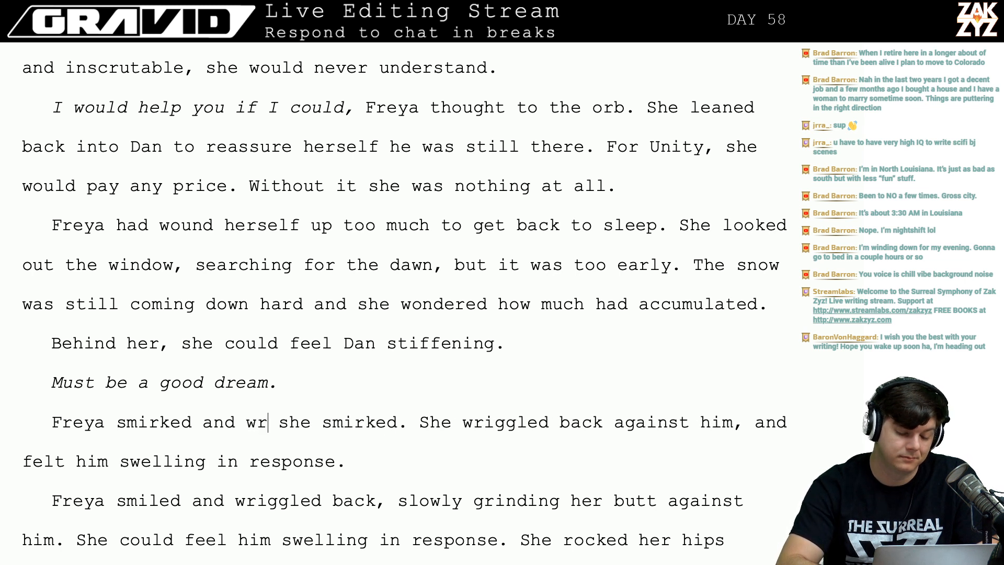
pyautogui.write('d back, grinding ')
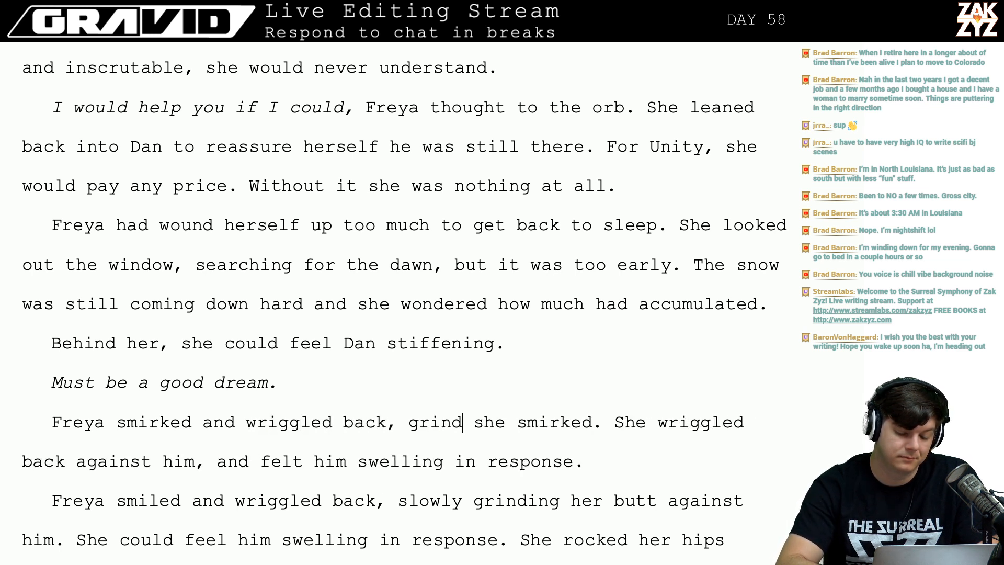
pyautogui.write('her butt against')
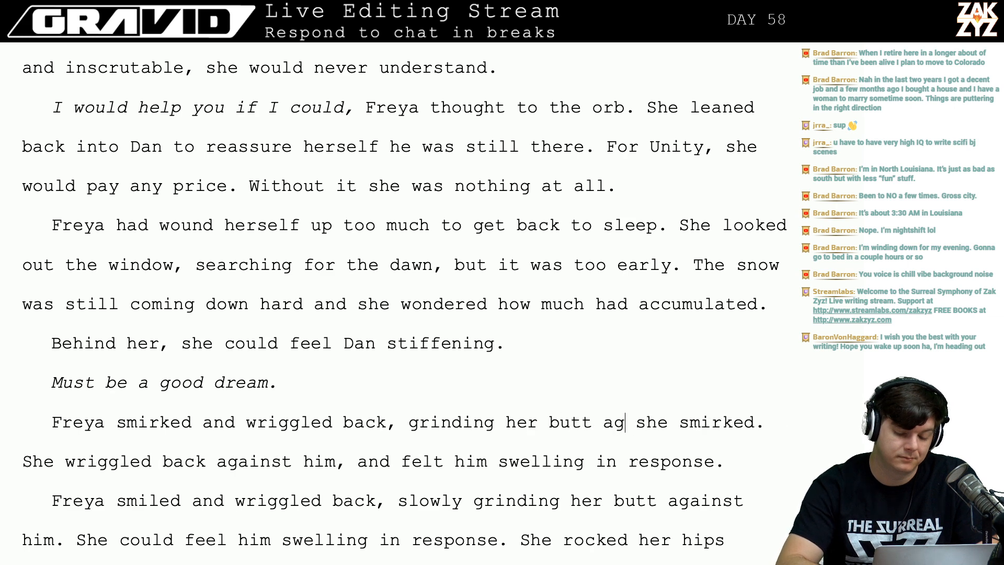
# Finish the sentence after "grinding her butt against" with "Dan.", capitalizing the name.
pyautogui.write(' dan. ')
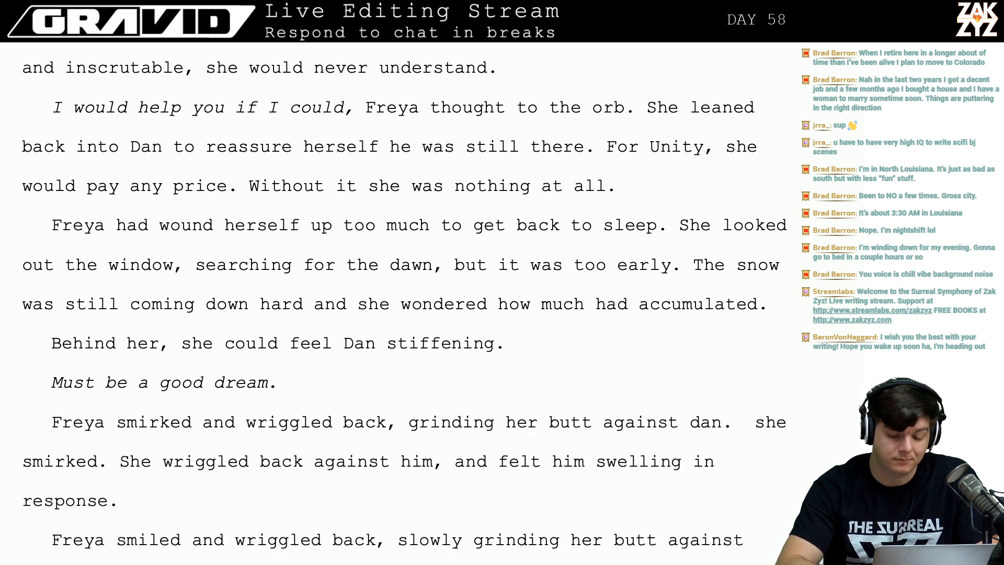
pyautogui.write('She')
pyautogui.press('BackSpace')
pyautogui.press('BackSpace')
pyautogui.press('BackSpace')
pyautogui.press('BackSpace')
pyautogui.press('BackSpace')
pyautogui.press('BackSpace')
pyautogui.press('BackSpace')
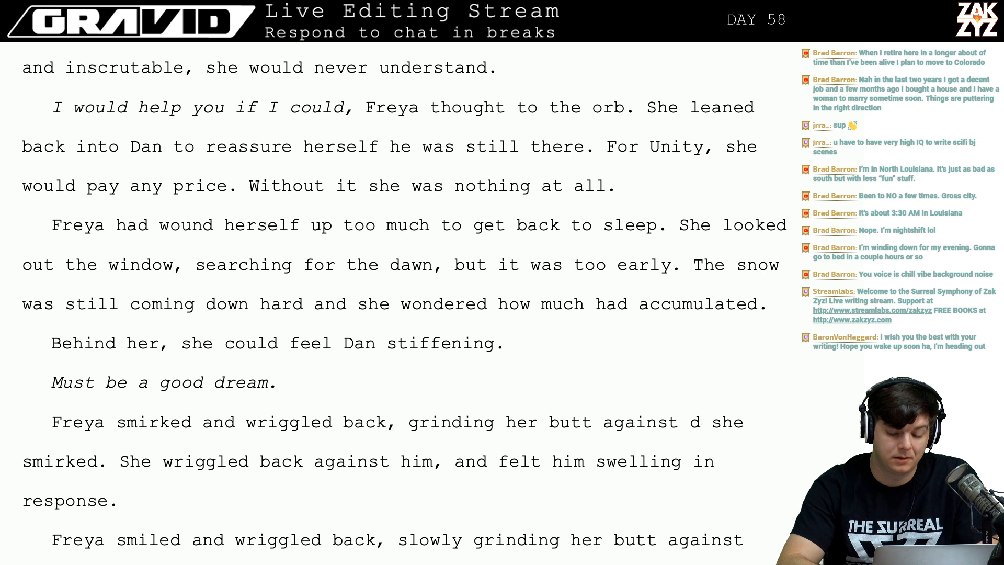
pyautogui.press('BackSpace')
pyautogui.write('Dan. ')
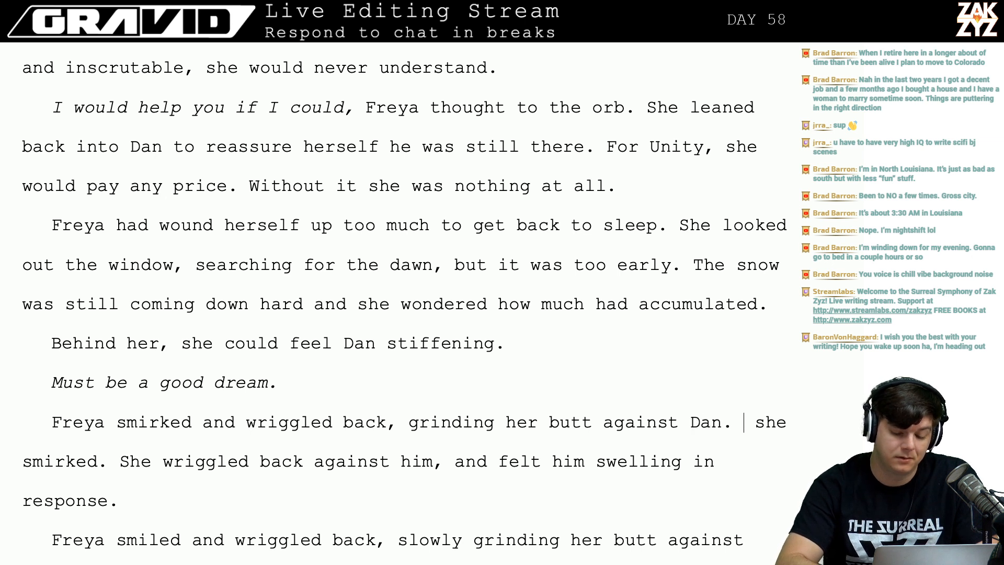
# Add "She felt him swelling in response," after the sentence ending "against Dan.".
pyautogui.write('She felt him sw')
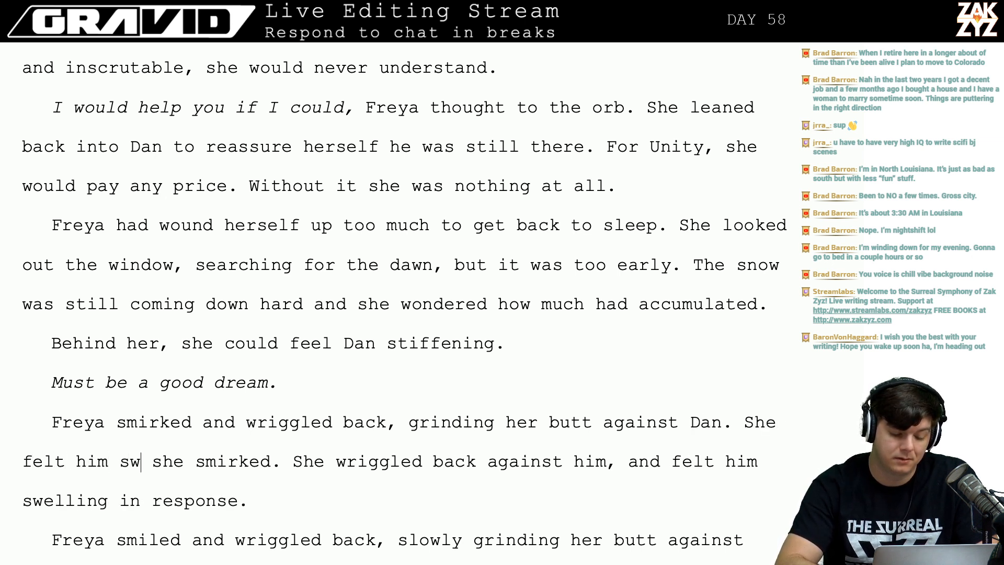
pyautogui.write('elling in respo')
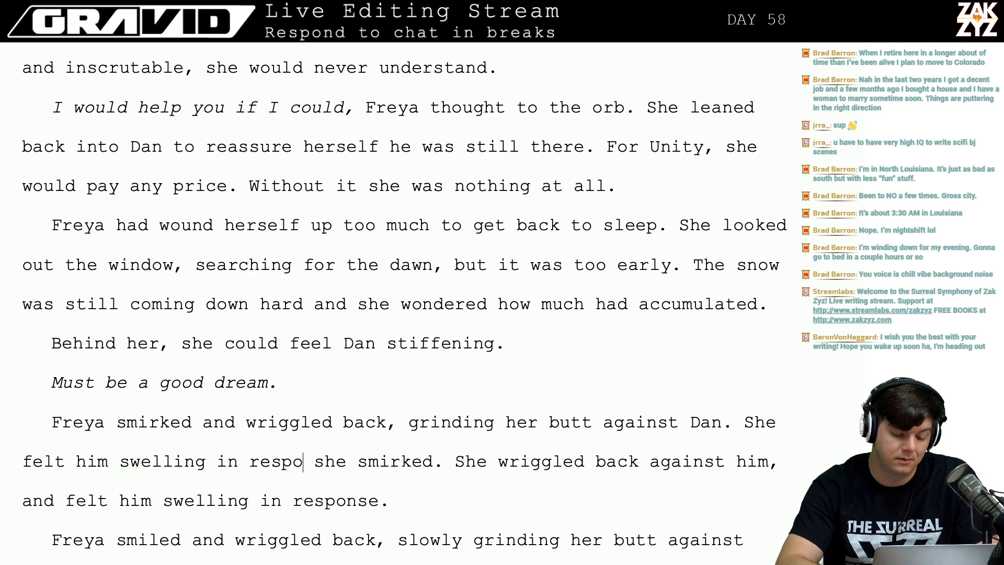
pyautogui.write('nse,')
# Delete the superseded text from "she smirked" through "She could feel him swelling in response." in the next paragraph.
pyautogui.hotkey('shift', 'Down')
pyautogui.hotkey('shift', 'Down')
pyautogui.hotkey('shift', 'Down')
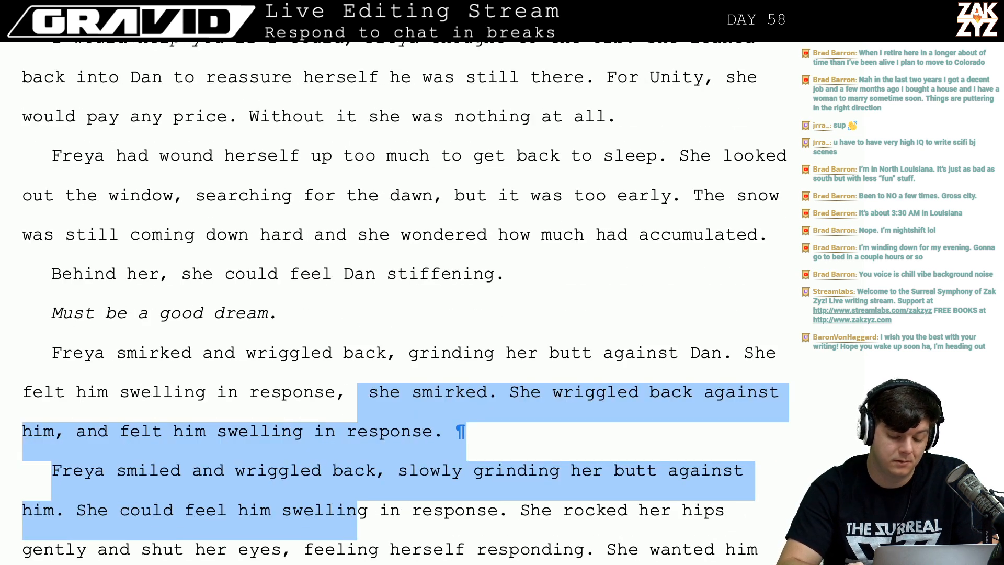
pyautogui.hotkey('shift', 'Right')
pyautogui.hotkey('shift', 'Right')
pyautogui.hotkey('shift', 'Right')
pyautogui.hotkey('shift', 'Right')
pyautogui.hotkey('shift', 'Right')
pyautogui.hotkey('shift', 'Right')
pyautogui.hotkey('shift', 'Right')
pyautogui.hotkey('shift', 'Right')
pyautogui.hotkey('shift', 'Right')
pyautogui.hotkey('shift', 'Right')
pyautogui.hotkey('shift', 'Right')
pyautogui.hotkey('shift', 'Right')
pyautogui.hotkey('shift', 'Right')
pyautogui.hotkey('shift', 'Right')
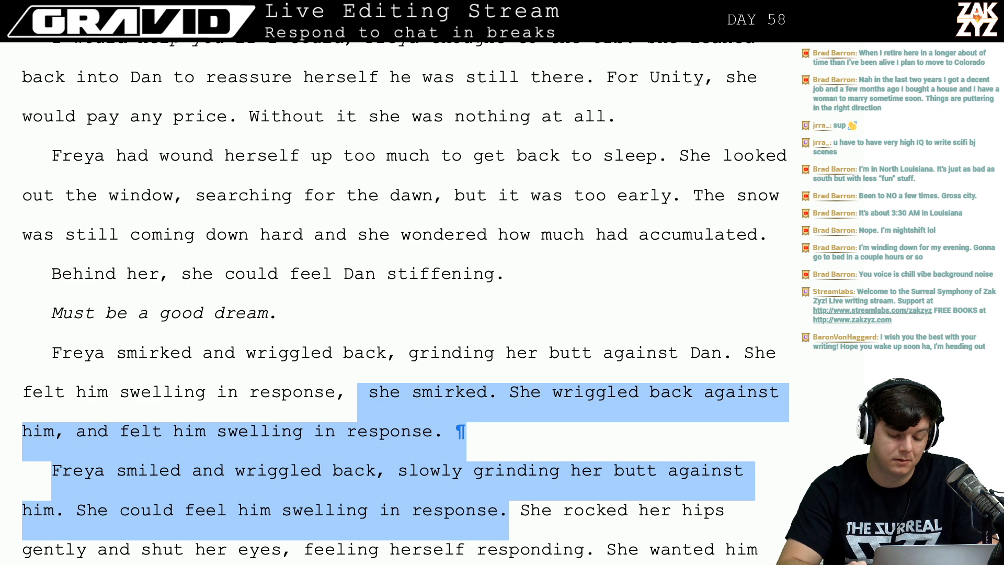
pyautogui.press('BackSpace')
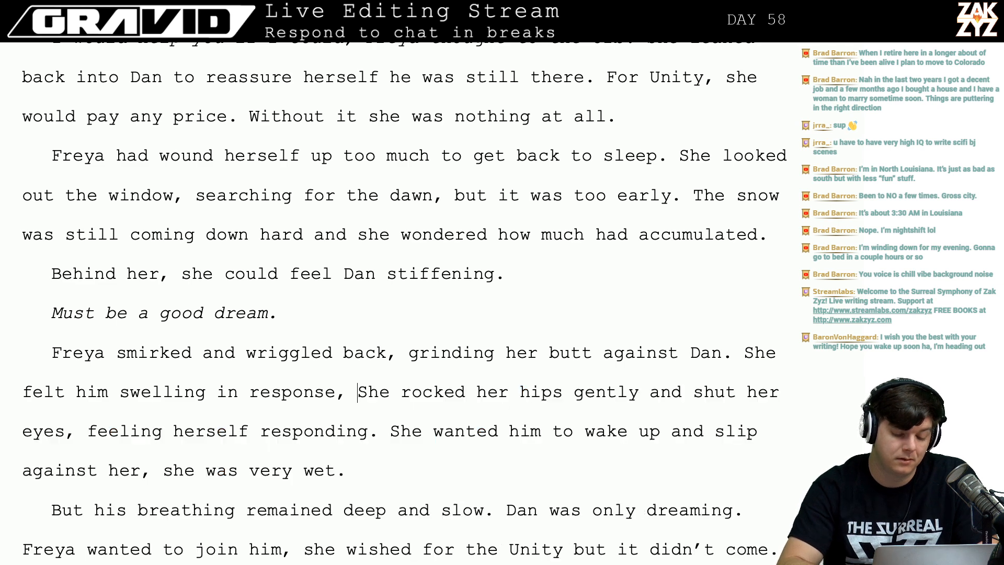
# Move the text from "She rocked her hips gently" into its own paragraph, leaving an empty paragraph above it.
pyautogui.press('Return')
pyautogui.press('Return')
pyautogui.write('and')
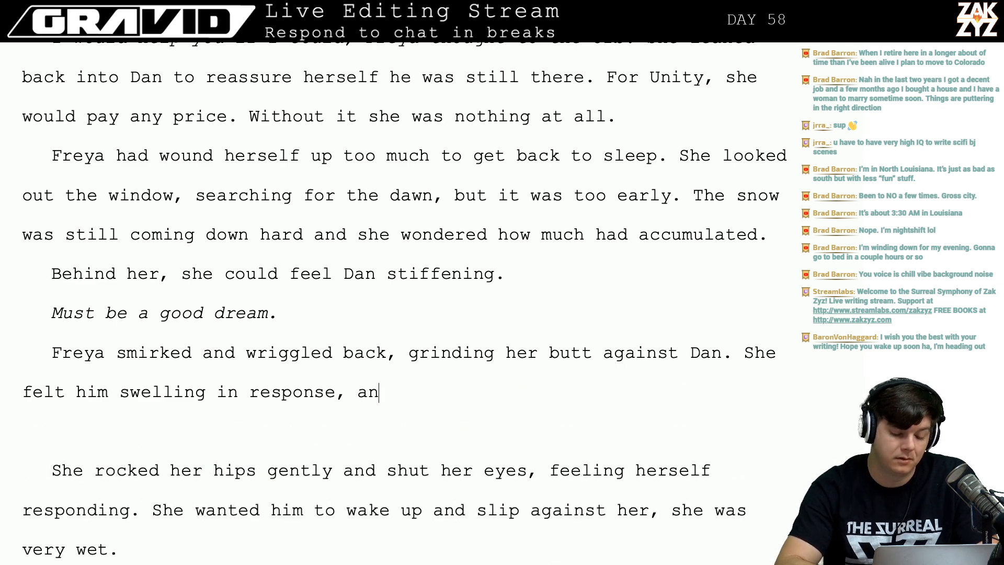
pyautogui.press('BackSpace')
pyautogui.press('BackSpace')
pyautogui.press('BackSpace')
pyautogui.press('BackSpace')
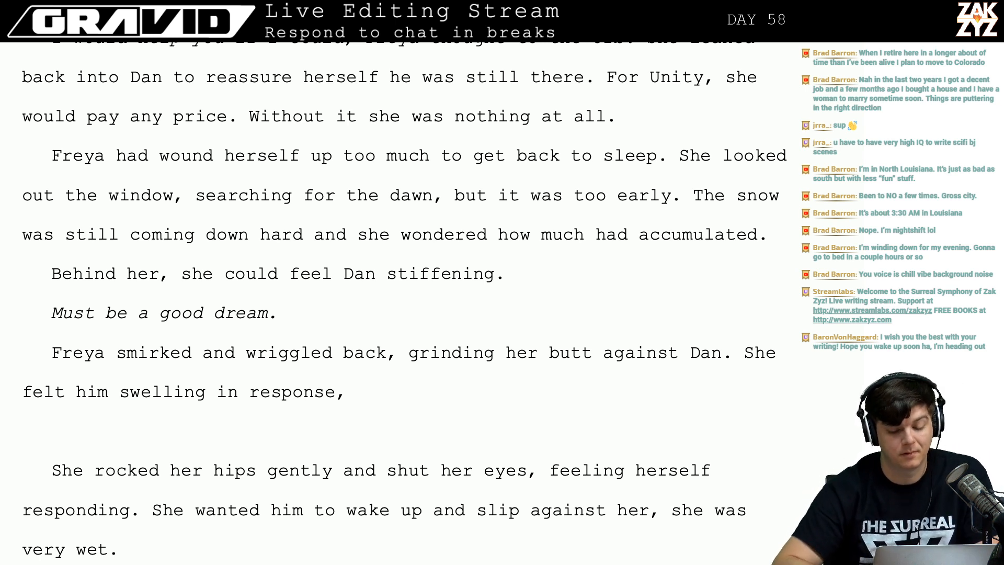
pyautogui.write('sa')
pyautogui.press('BackSpace')
pyautogui.press('BackSpace')
pyautogui.write('and')
pyautogui.press('BackSpace')
pyautogui.press('BackSpace')
pyautogui.press('BackSpace')
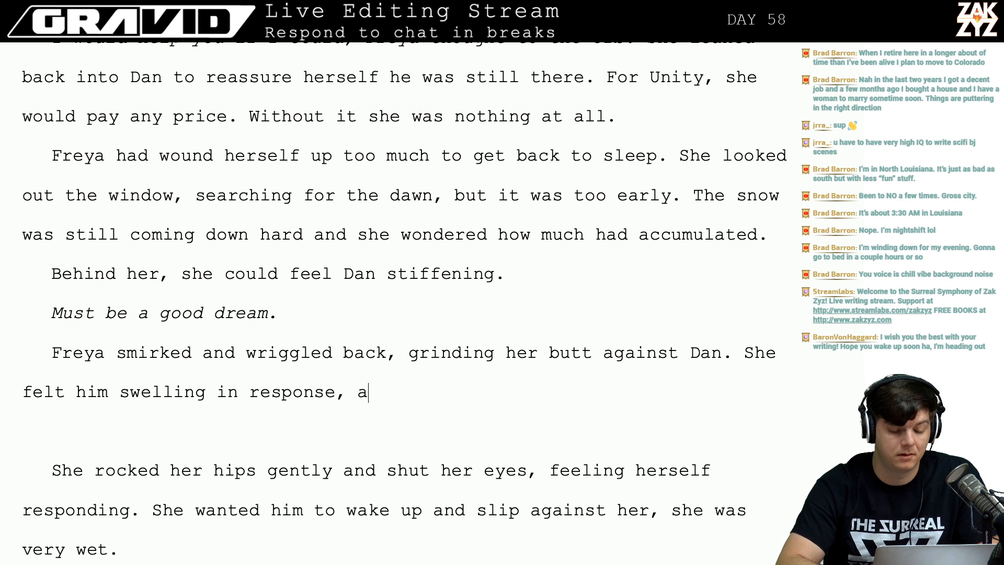
pyautogui.press('BackSpace')
# Continue the sentence after "swelling in response," with "and she shut her eyes and rocked her hips gently.".
pyautogui.write('and she sh')
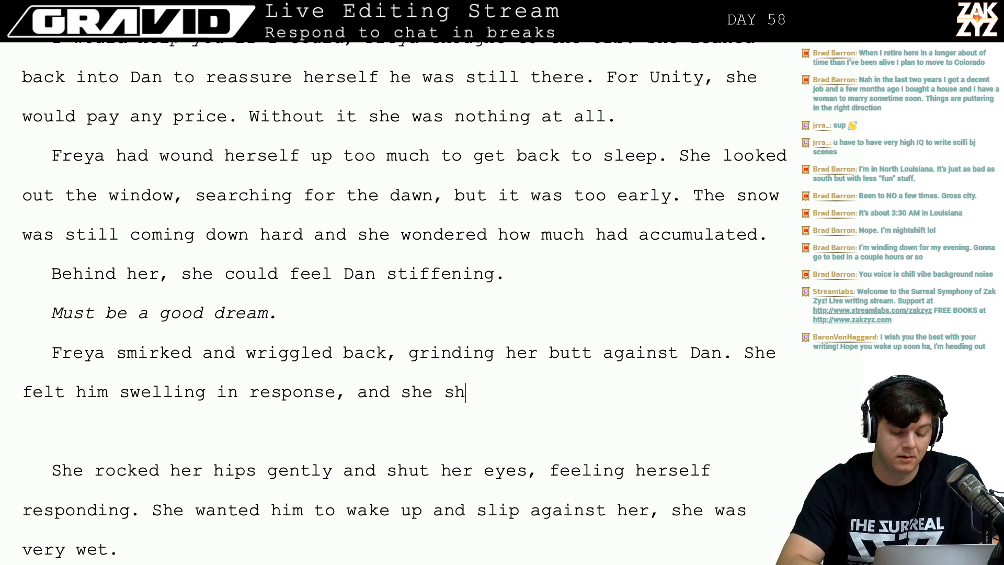
pyautogui.write('ut her eye')
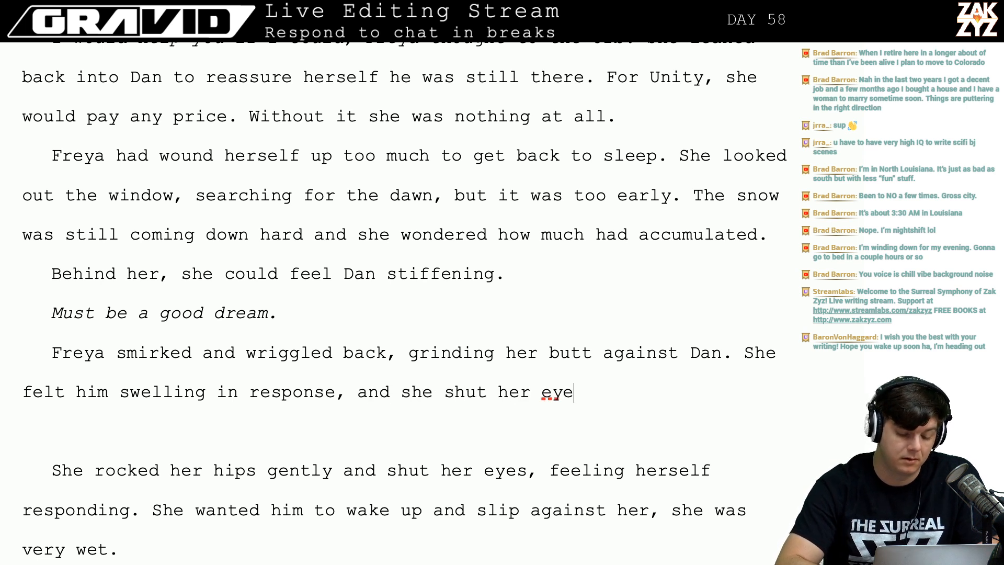
pyautogui.write('s and rocked ')
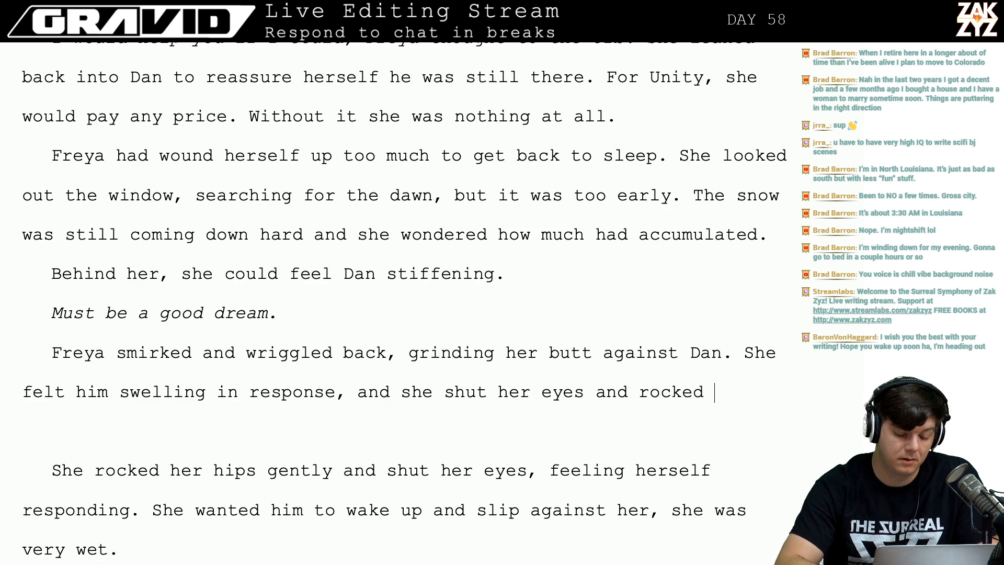
pyautogui.write('her hips')
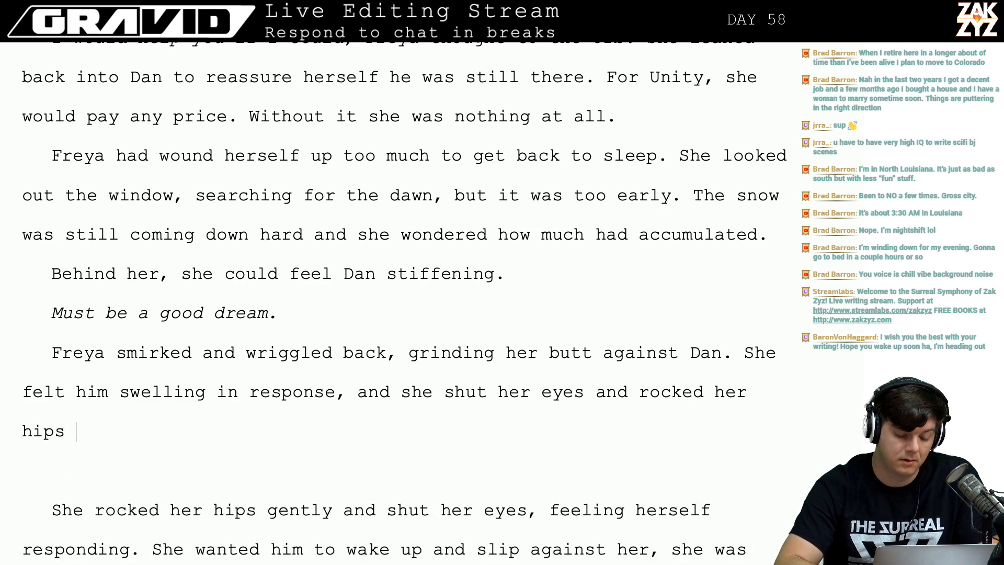
pyautogui.write(' gently.')
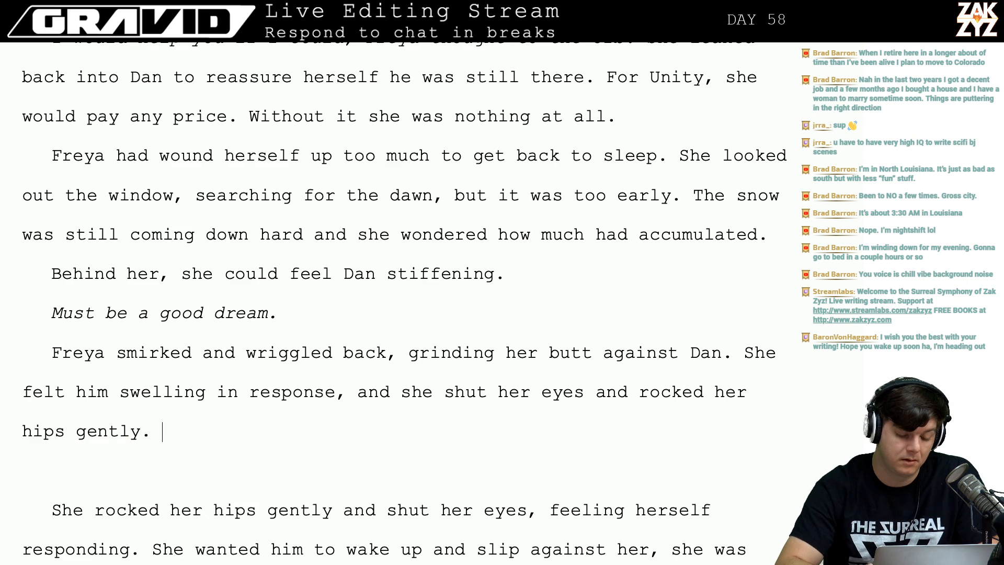
pyautogui.hotkey('shift', 'Down')
pyautogui.hotkey('shift', 'Down')
pyautogui.hotkey('shift', 'Down')
pyautogui.hotkey('shift', 'Down')
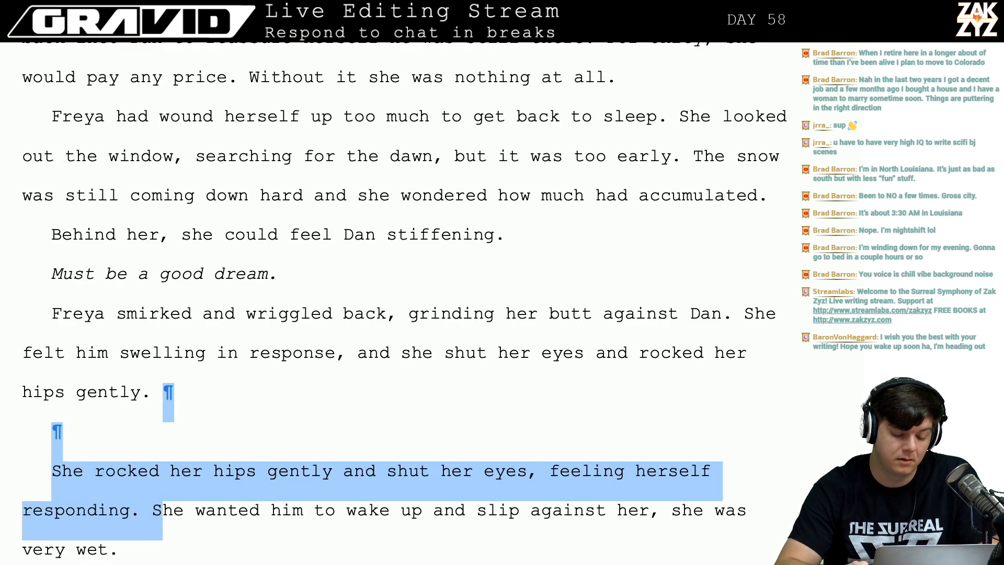
pyautogui.hotkey('shift', 'Up')
pyautogui.hotkey('shift', 'Up')
pyautogui.hotkey('shift', 'Up')
pyautogui.hotkey('shift', 'Up')
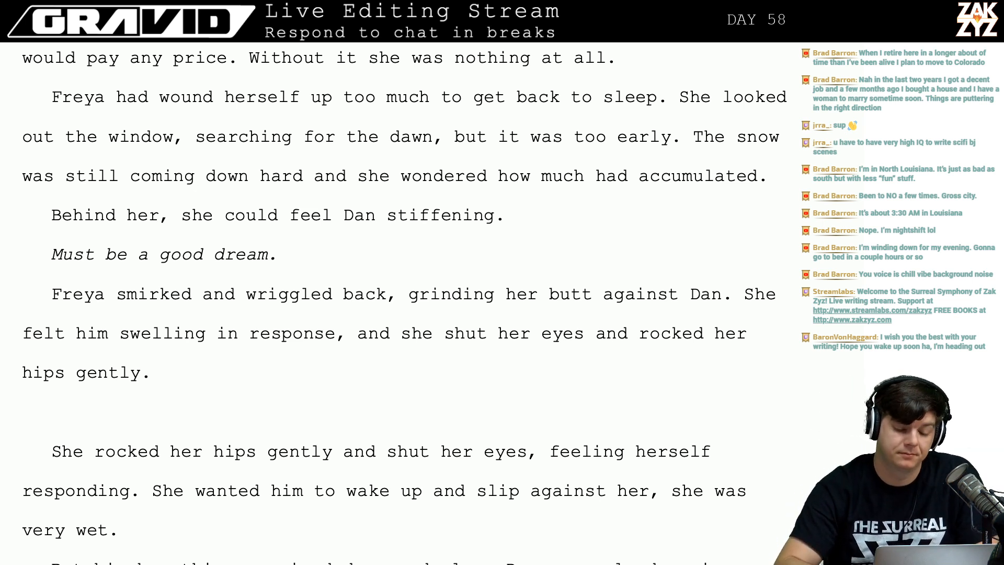
# Split off "and she shut her eyes and rocked her hips gently." into its own paragraph with an empty paragraph above it.
pyautogui.press('Up')
pyautogui.press('Right')
pyautogui.press('Right')
pyautogui.press('Right')
pyautogui.press('Right')
pyautogui.press('Right')
pyautogui.press('Right')
pyautogui.press('Right')
pyautogui.press('Right')
pyautogui.press('Right')
pyautogui.press('Right')
pyautogui.press('Right')
pyautogui.press('Right')
pyautogui.press('Right')
pyautogui.press('Right')
pyautogui.press('Right')
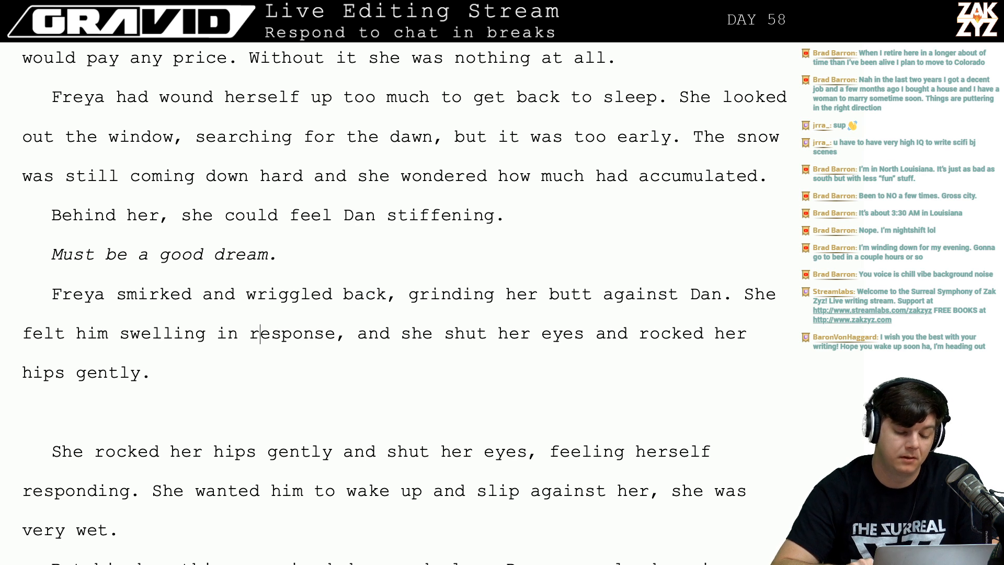
pyautogui.press('Right')
pyautogui.press('Up')
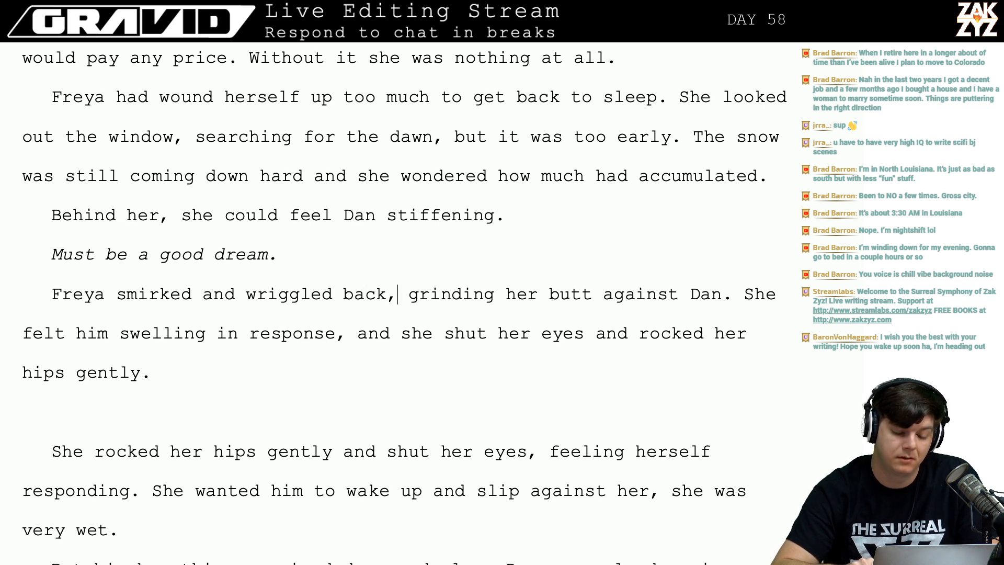
pyautogui.press('Down')
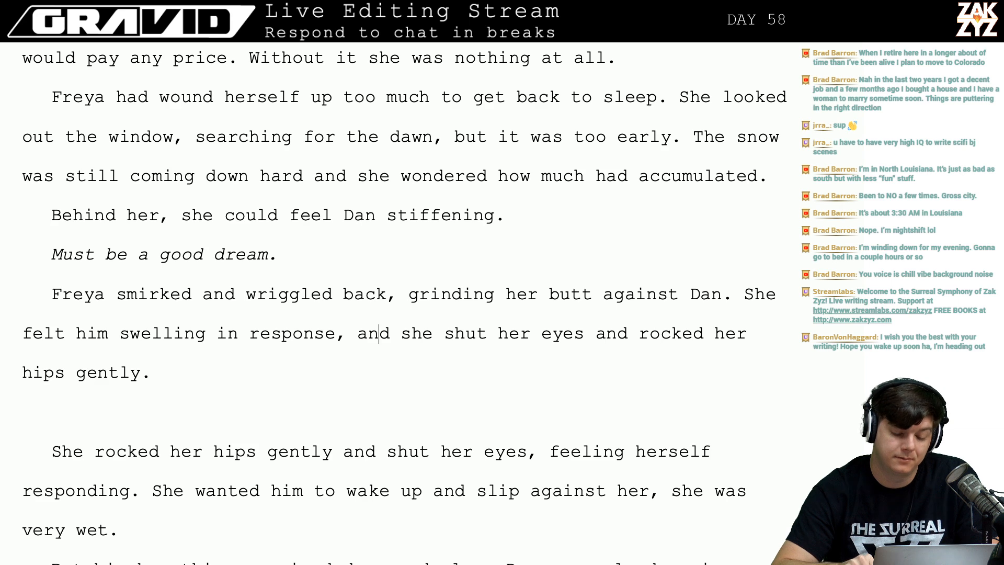
pyautogui.press('Left')
pyautogui.press('Left')
pyautogui.press('Return')
pyautogui.press('Return')
pyautogui.press('Left')
pyautogui.press('Left')
pyautogui.press('Left')
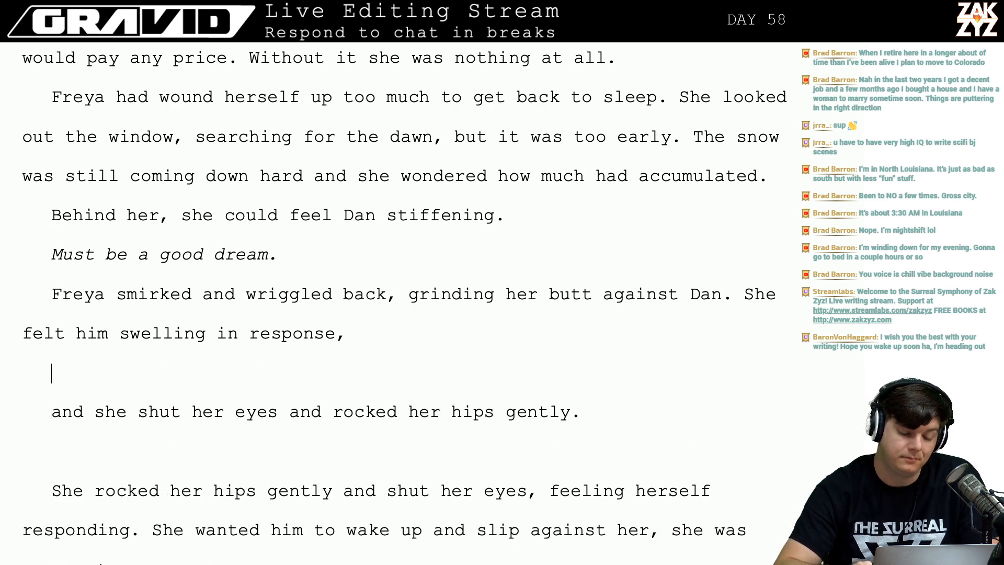
# Change the comma after "She felt him swelling in response" to a full stop.
pyautogui.press('Right')
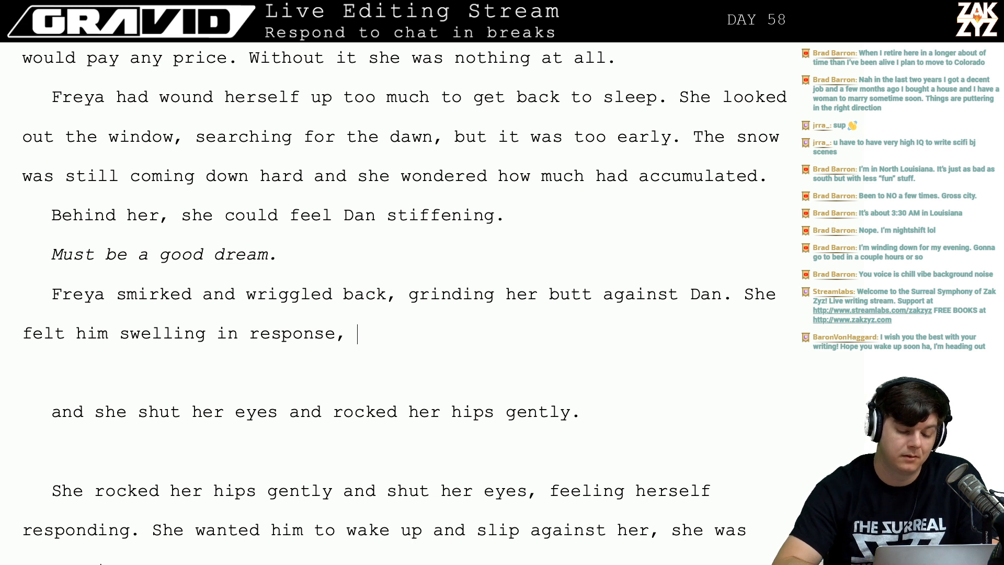
pyautogui.press('Right')
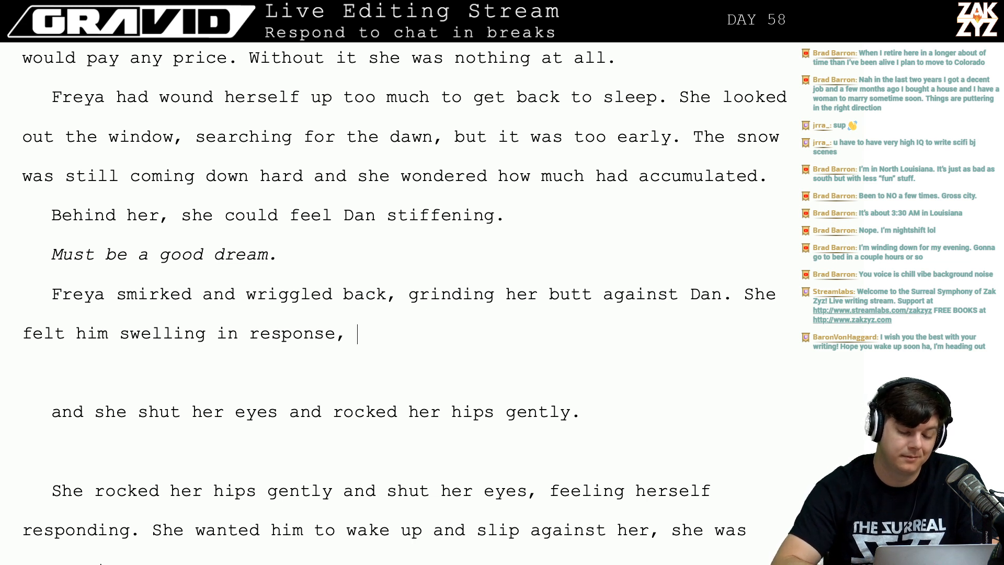
pyautogui.press('Left')
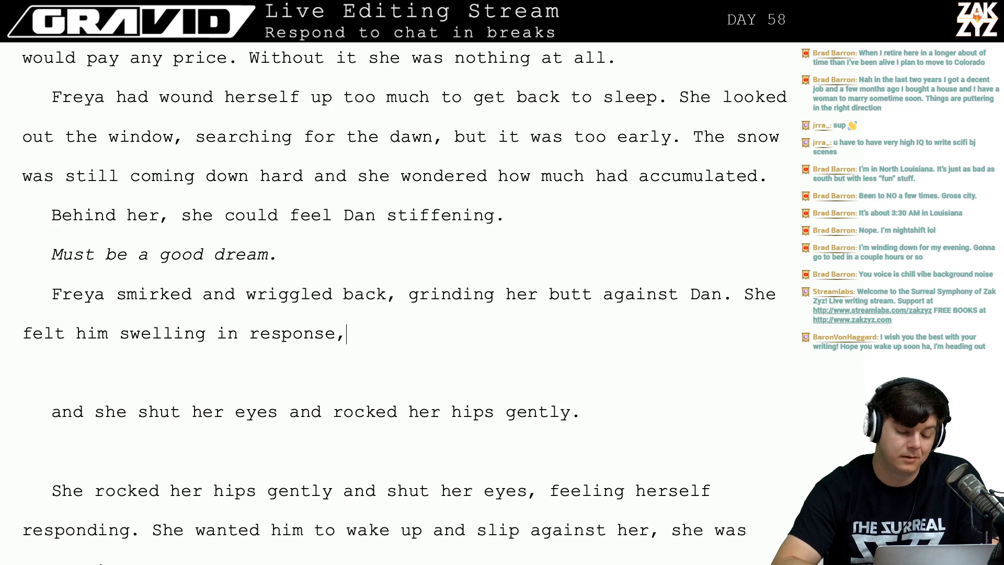
pyautogui.press('BackSpace')
pyautogui.write('.')
pyautogui.press('Right')
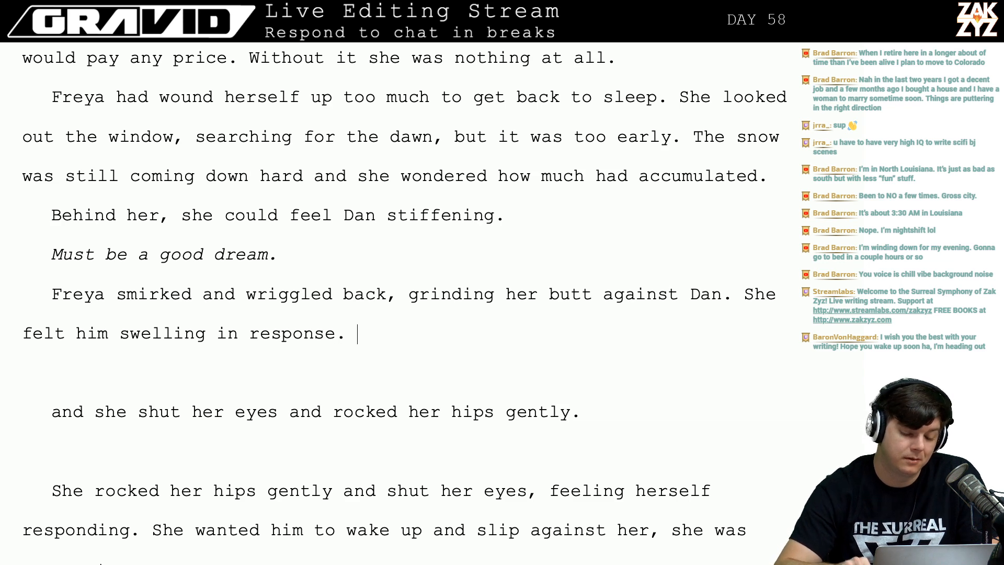
pyautogui.press('Right')
pyautogui.press('Right')
pyautogui.press('Down')
pyautogui.press('Down')
pyautogui.press('Down')
pyautogui.press('Down')
pyautogui.press('Down')
pyautogui.press('Down')
pyautogui.press('Down')
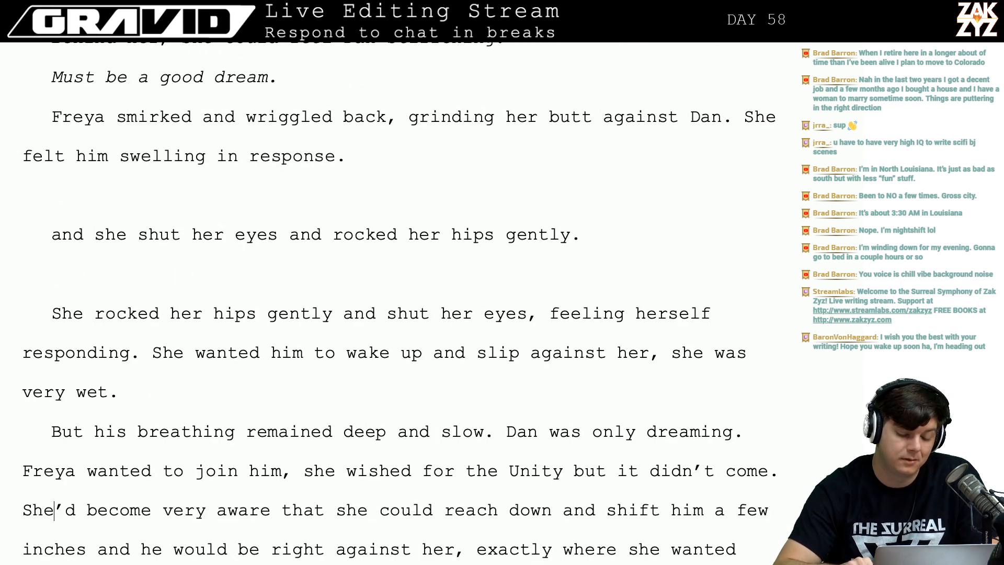
pyautogui.press('Up')
pyautogui.press('Up')
pyautogui.press('Up')
pyautogui.press('Up')
pyautogui.press('Up')
pyautogui.press('Up')
pyautogui.press('Up')
pyautogui.press('Up')
pyautogui.press('Up')
pyautogui.press('Down')
pyautogui.press('Down')
pyautogui.press('Down')
pyautogui.press('Down')
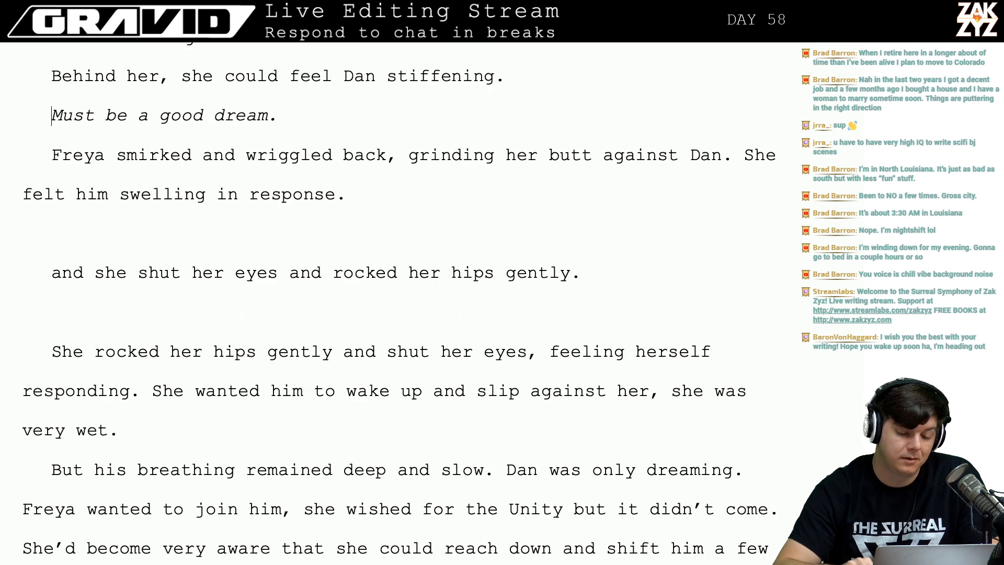
pyautogui.write(', n')
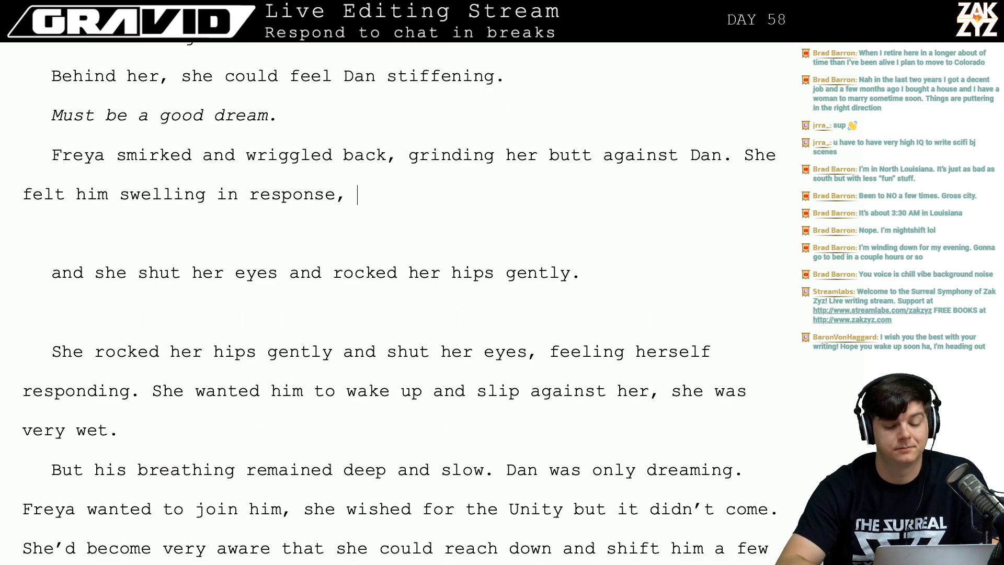
pyautogui.press('BackSpace')
pyautogui.write('an')
pyautogui.press('BackSpace')
pyautogui.press('BackSpace')
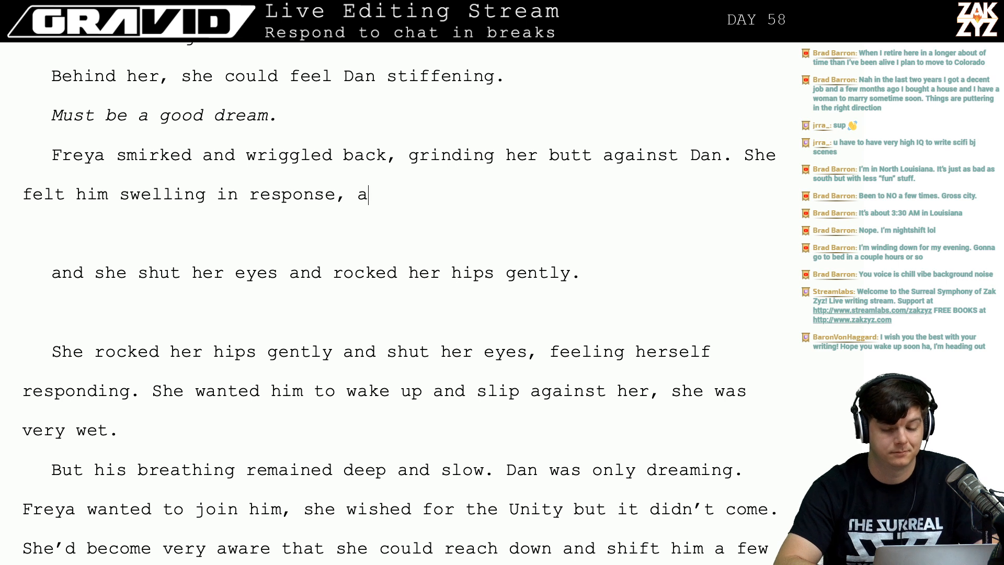
pyautogui.write('she was be')
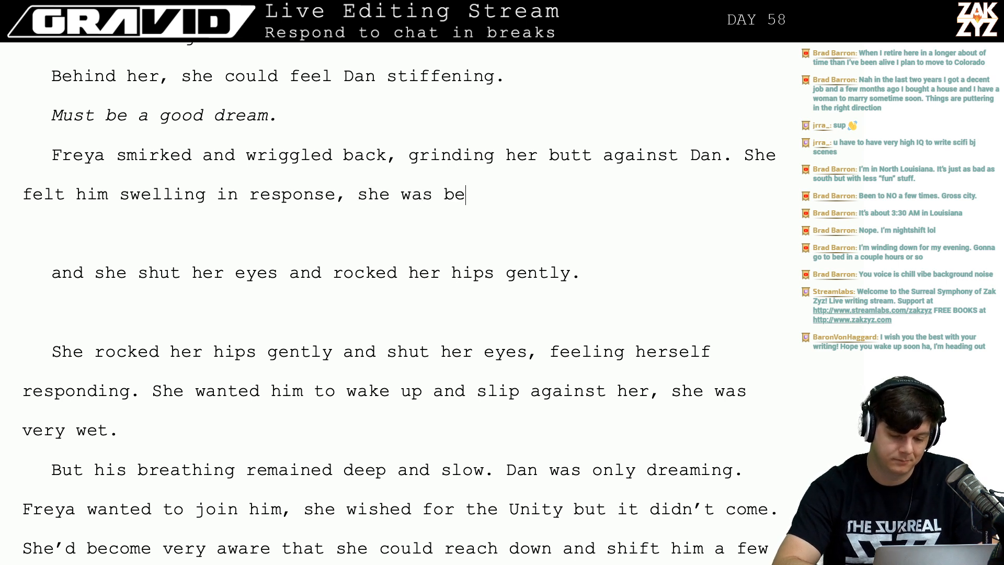
pyautogui.press('BackSpace')
pyautogui.press('BackSpace')
pyautogui.press('BackSpace')
pyautogui.press('BackSpace')
pyautogui.press('BackSpace')
pyautogui.press('BackSpace')
pyautogui.press('BackSpace')
pyautogui.press('BackSpace')
pyautogui.press('BackSpace')
pyautogui.press('BackSpace')
pyautogui.press('BackSpace')
pyautogui.press('BackSpace')
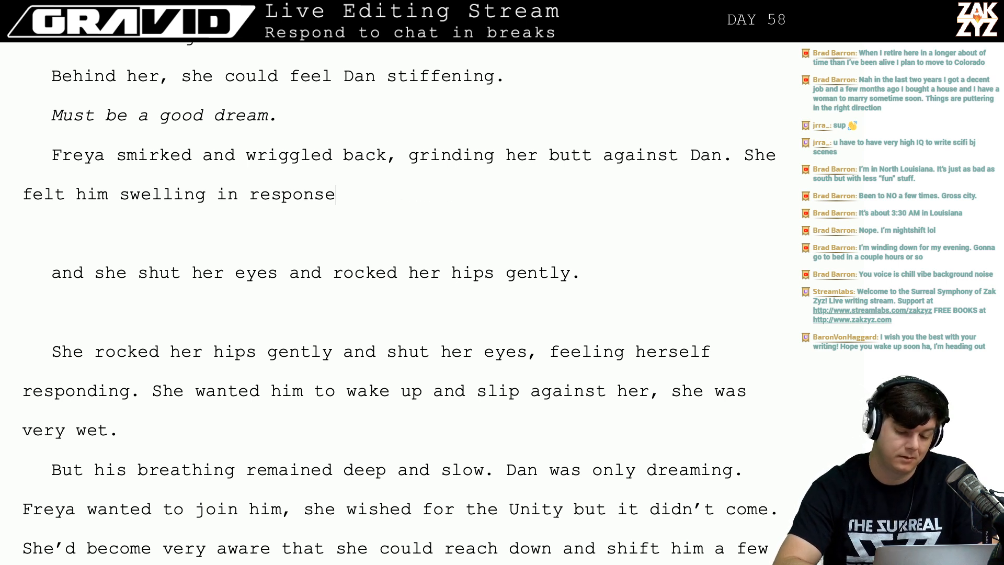
pyautogui.write('. Mab')
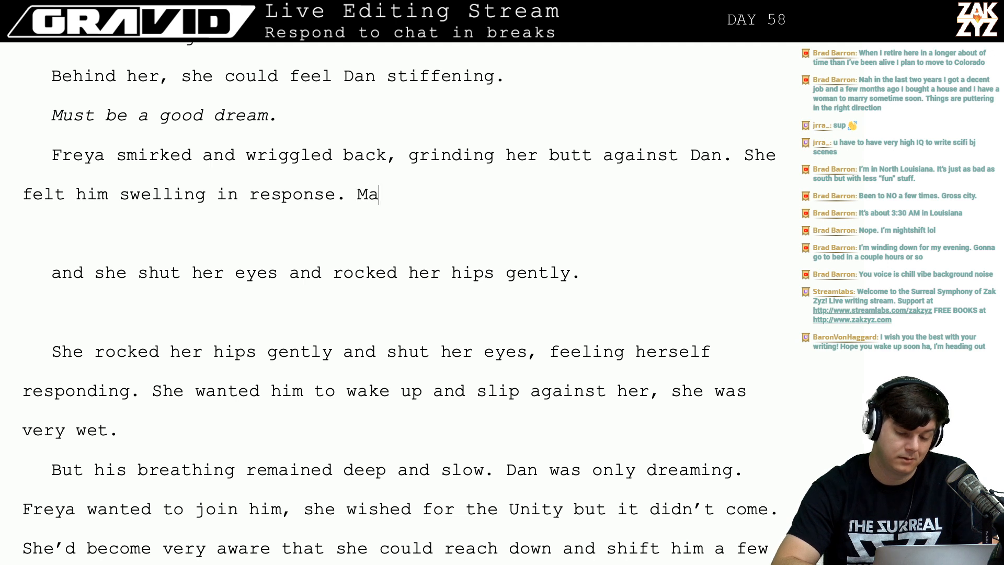
pyautogui.press('BackSpace')
pyautogui.press('BackSpace')
pyautogui.press('BackSpace')
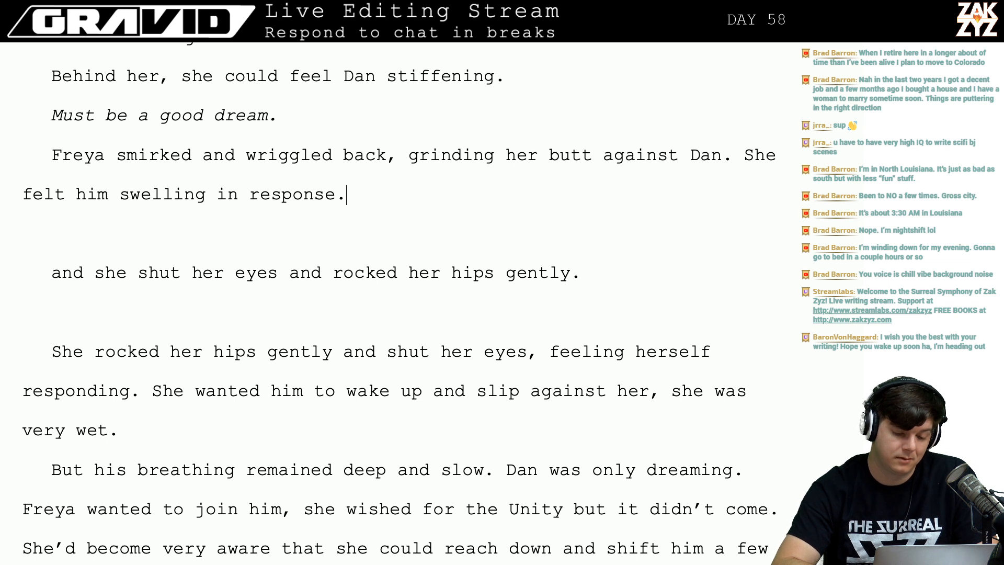
pyautogui.press('BackSpace')
# Continue the sentence after "swelling in response" with ", she waited for him to wake, but his breathing remained deep and slow.".
pyautogui.write(', and')
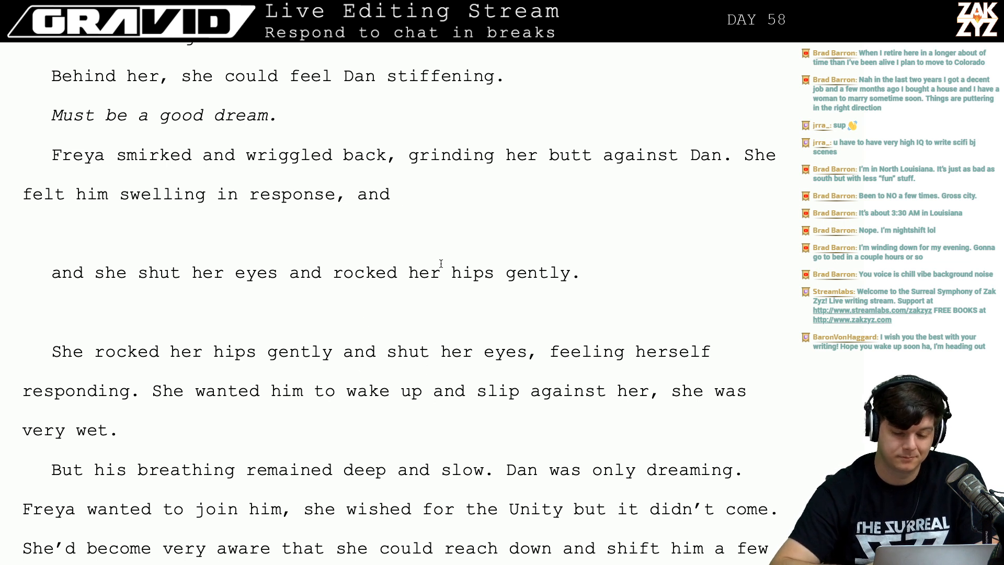
pyautogui.press('BackSpace')
pyautogui.press('BackSpace')
pyautogui.press('BackSpace')
pyautogui.press('BackSpace')
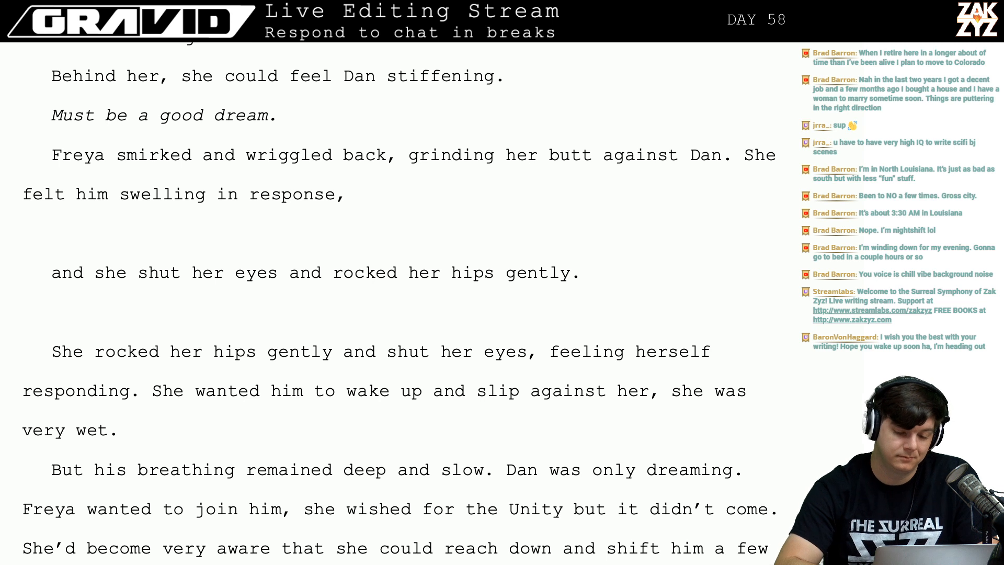
pyautogui.write('she wait')
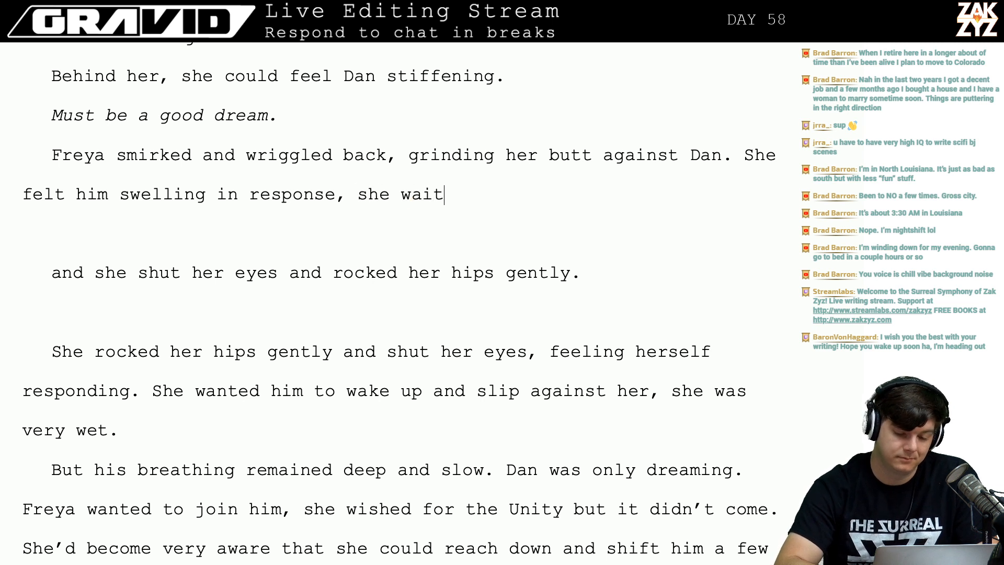
pyautogui.write('ed for him to')
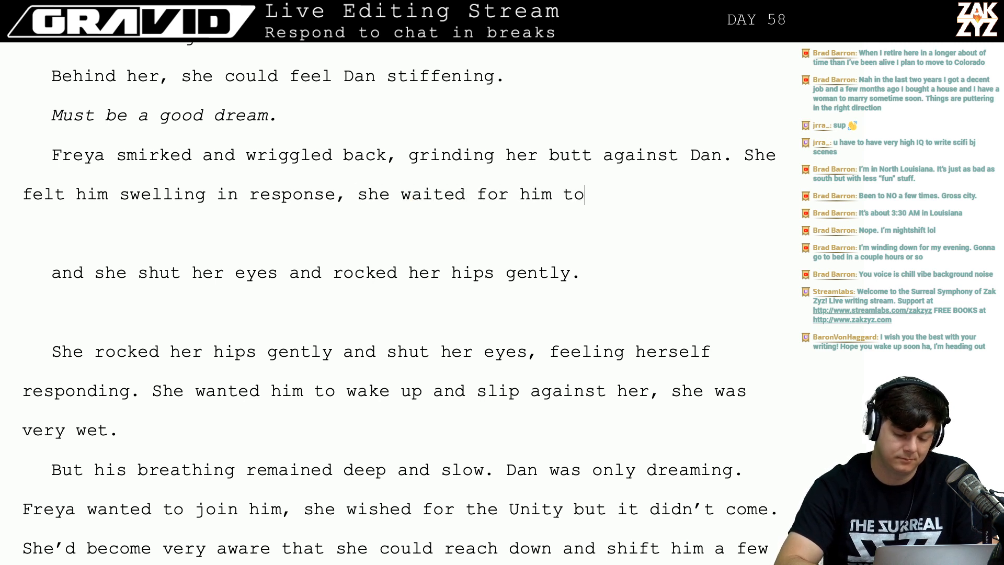
pyautogui.write(' wake, but hi')
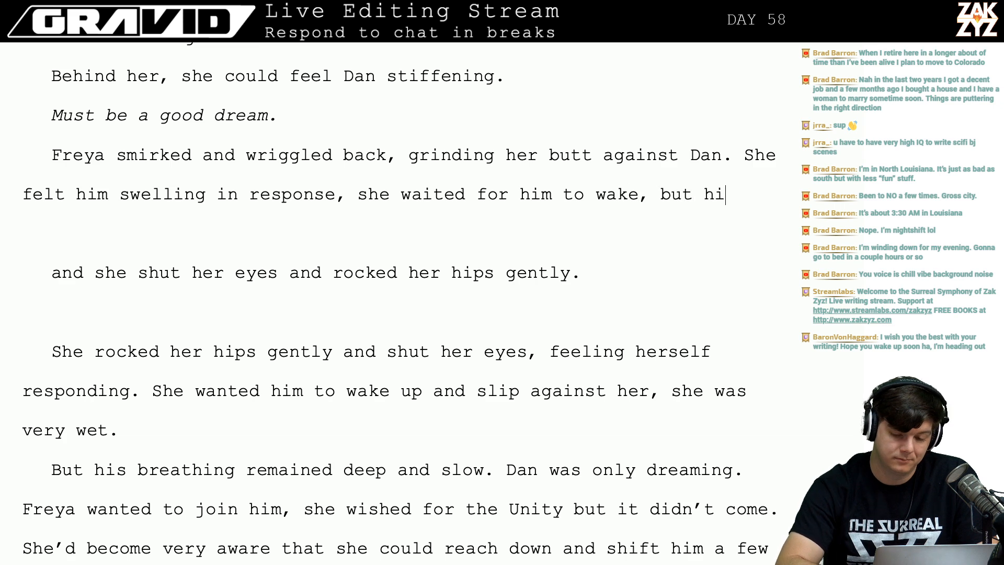
pyautogui.write('s breathing r')
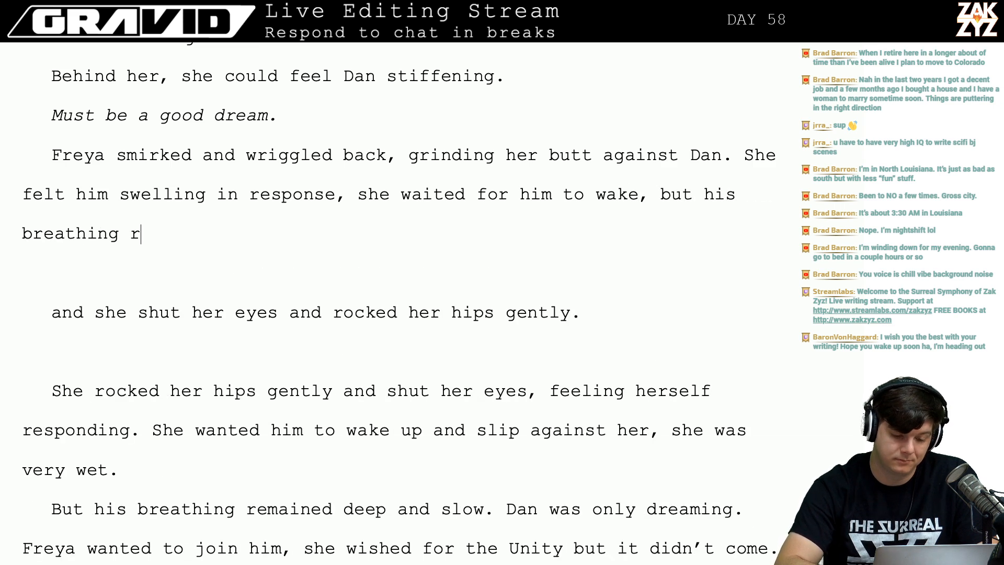
pyautogui.write('emainded dee')
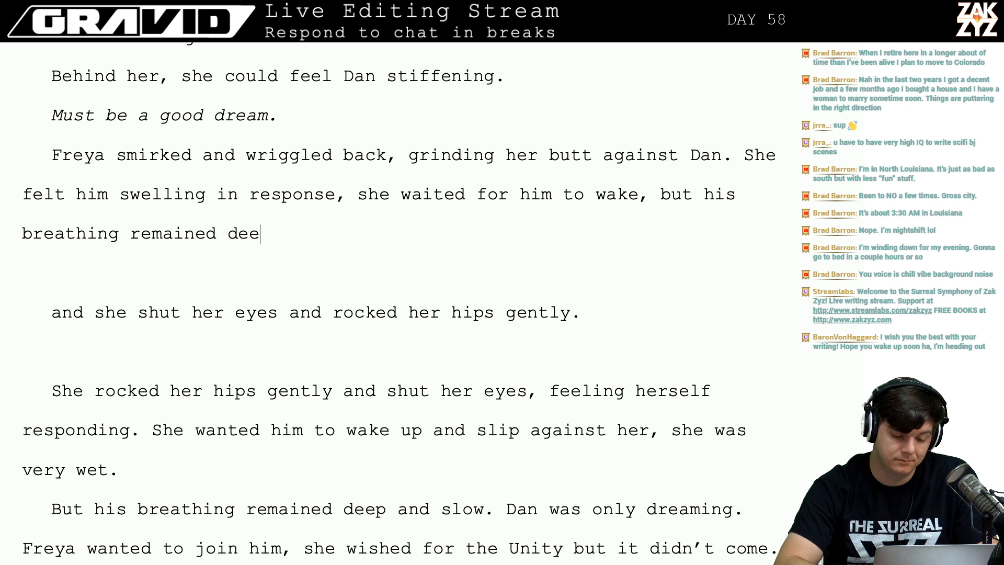
pyautogui.write('p and slow.')
# Delete the old text after the new sentence through "But his breathing remained deep and slow.", joining "Dan was only dreaming." to the paragraph.
pyautogui.hotkey('shift', 'Down')
pyautogui.hotkey('shift', 'Down')
pyautogui.hotkey('shift', 'Down')
pyautogui.hotkey('shift', 'Down')
pyautogui.hotkey('shift', 'Down')
pyautogui.hotkey('shift', 'Down')
pyautogui.hotkey('shift', 'Down')
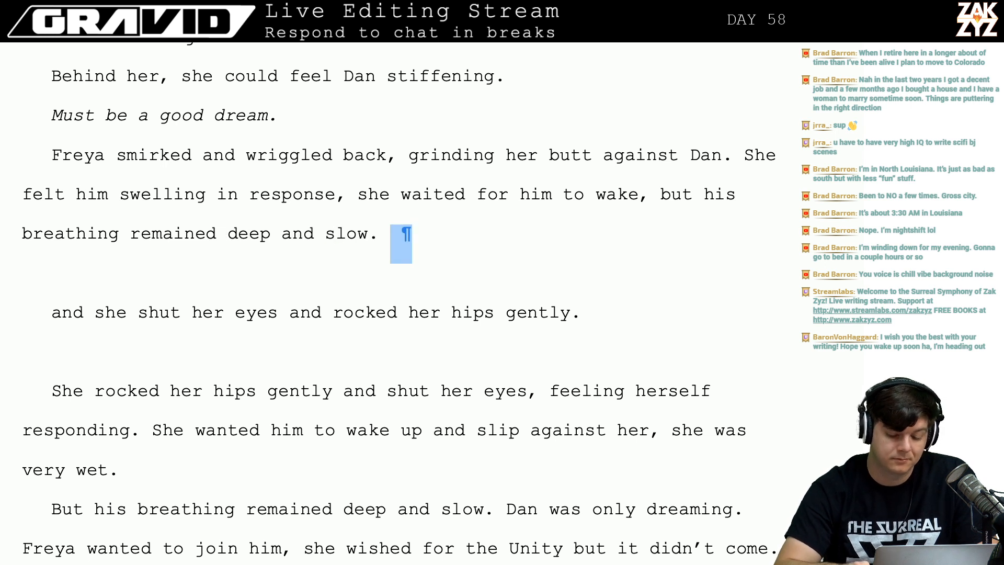
pyautogui.hotkey('shift', 'Right')
pyautogui.hotkey('shift', 'Right')
pyautogui.hotkey('shift', 'Right')
pyautogui.hotkey('shift', 'Right')
pyautogui.hotkey('shift', 'Right')
pyautogui.hotkey('shift', 'Right')
pyautogui.hotkey('shift', 'Right')
pyautogui.hotkey('shift', 'Right')
pyautogui.hotkey('shift', 'Right')
pyautogui.hotkey('shift', 'Right')
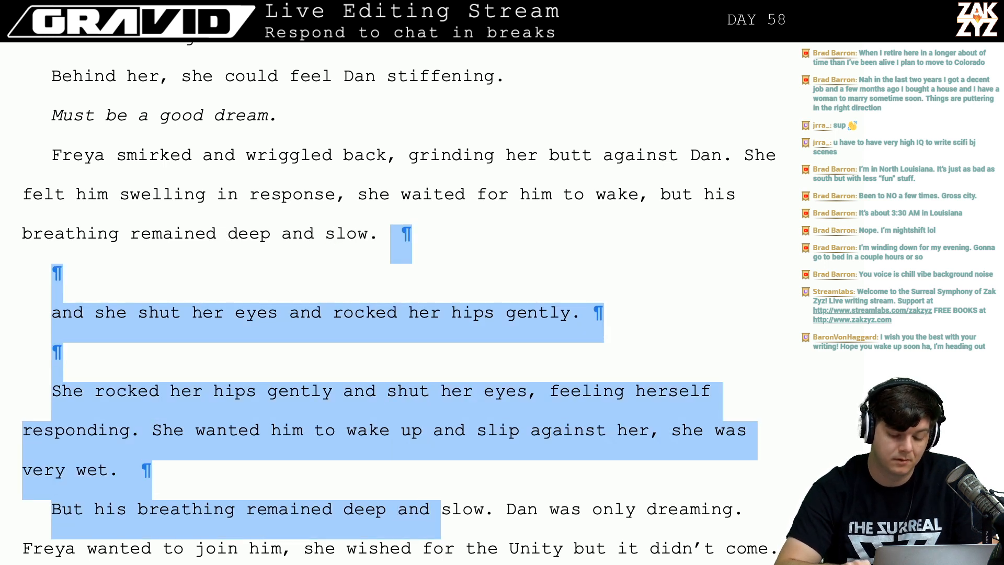
pyautogui.press('BackSpace')
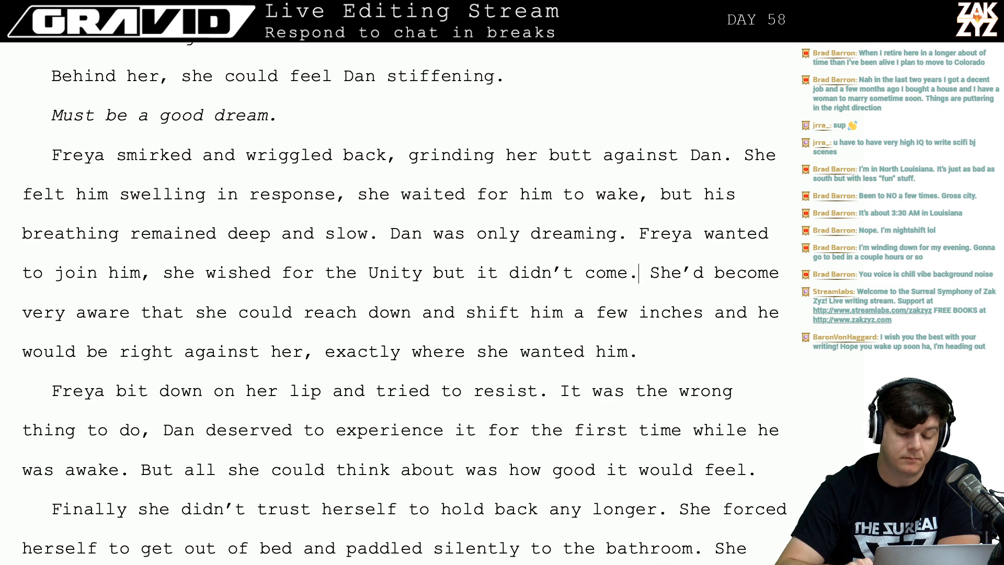
# Reread the passage from "Freya had wound herself up" to "exactly where she wanted him" to check how the revised text flows.
pyautogui.scroll(-1, 247, 188)
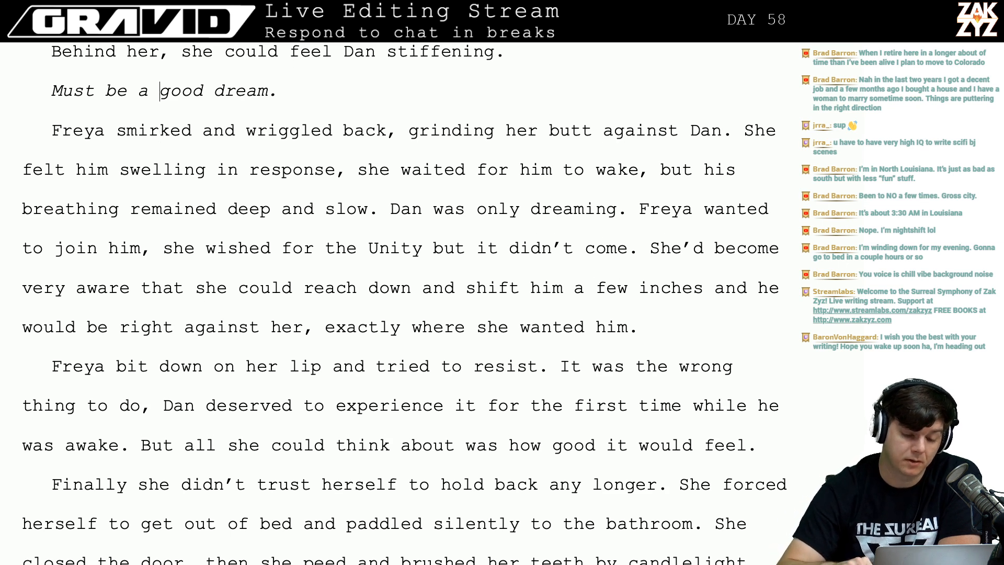
pyautogui.scroll(5, 161, 128)
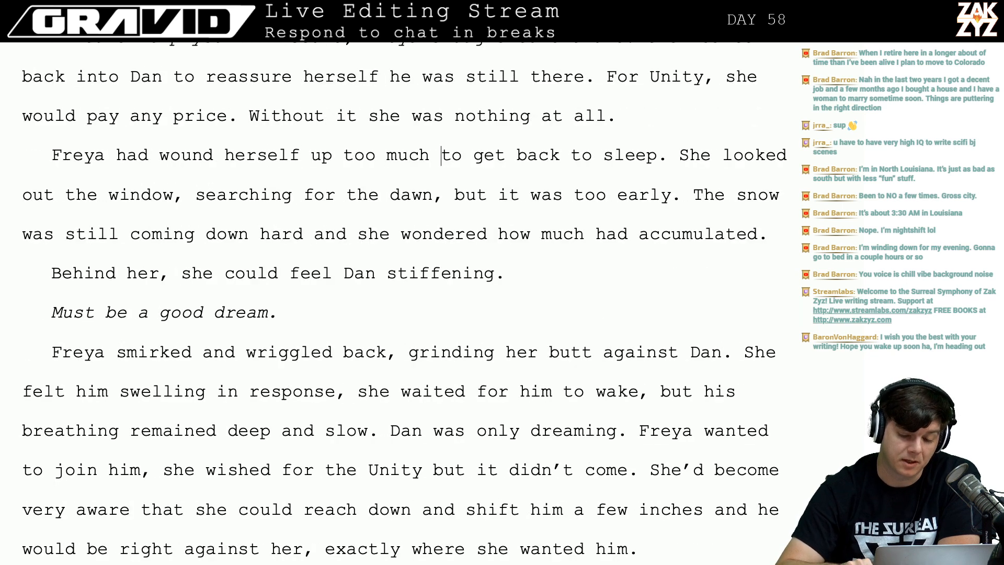
pyautogui.press('Right')
pyautogui.press('Right')
pyautogui.press('Right')
pyautogui.press('Right')
pyautogui.press('Right')
pyautogui.press('Right')
pyautogui.press('Right')
pyautogui.press('Right')
pyautogui.press('Right')
pyautogui.press('Right')
pyautogui.press('Right')
pyautogui.press('Right')
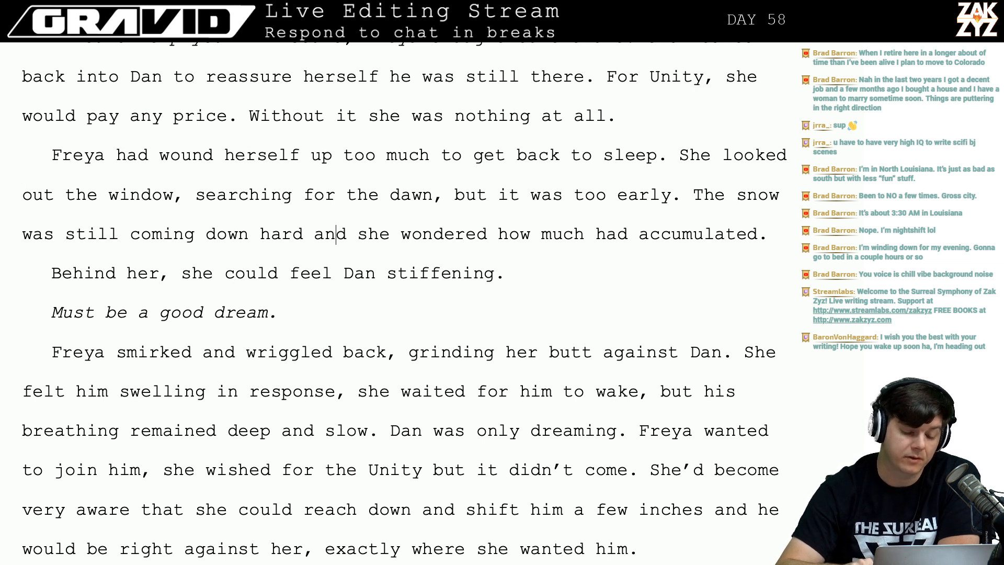
pyautogui.press('Left')
pyautogui.press('Left')
pyautogui.press('Left')
pyautogui.press('Right')
pyautogui.press('Right')
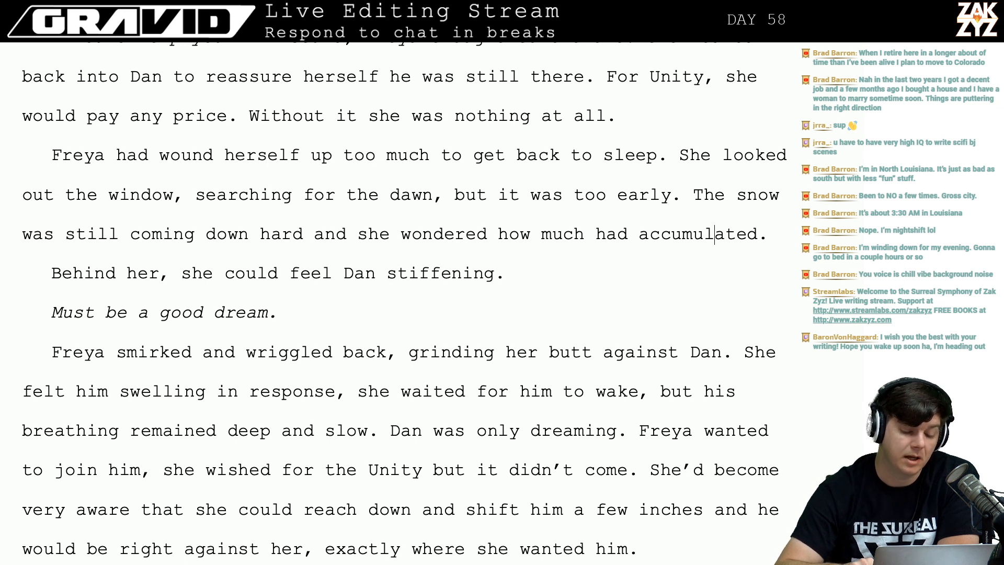
pyautogui.press('Right')
pyautogui.press('Right')
pyautogui.press('Right')
pyautogui.press('Right')
pyautogui.press('Right')
pyautogui.press('Right')
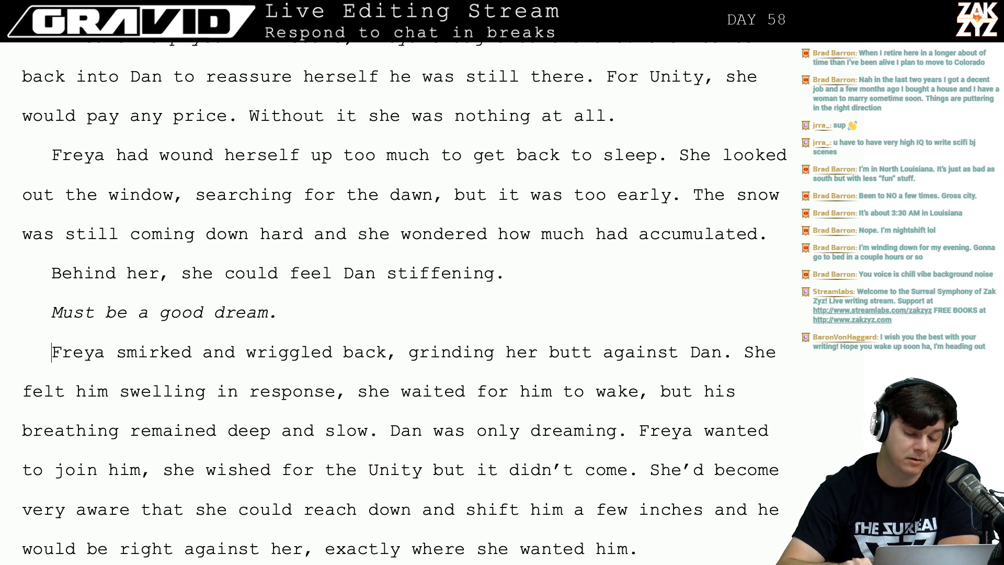
pyautogui.press('Down')
pyautogui.press('Down')
pyautogui.press('Down')
pyautogui.press('Down')
pyautogui.press('Left')
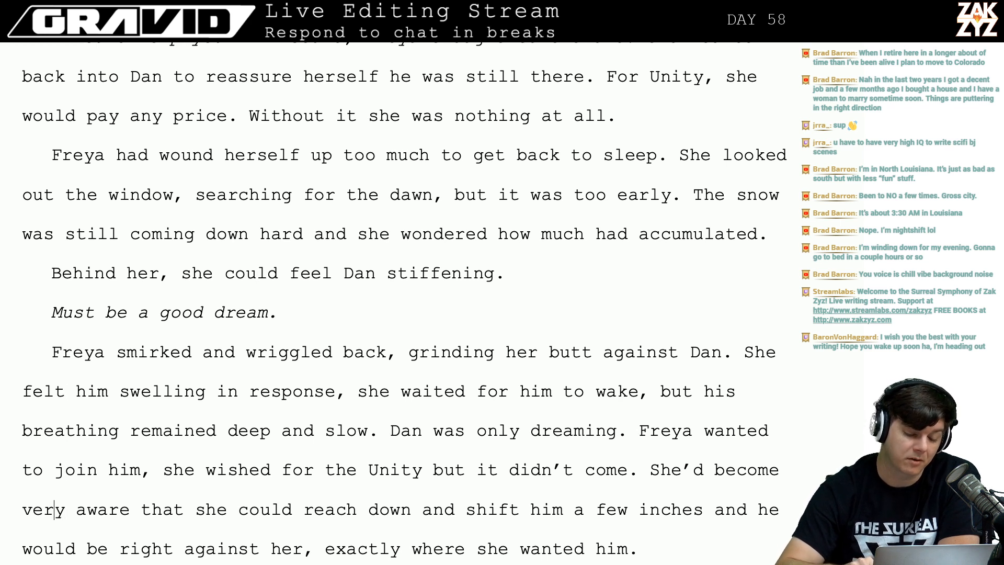
pyautogui.press('Up')
pyautogui.press('Up')
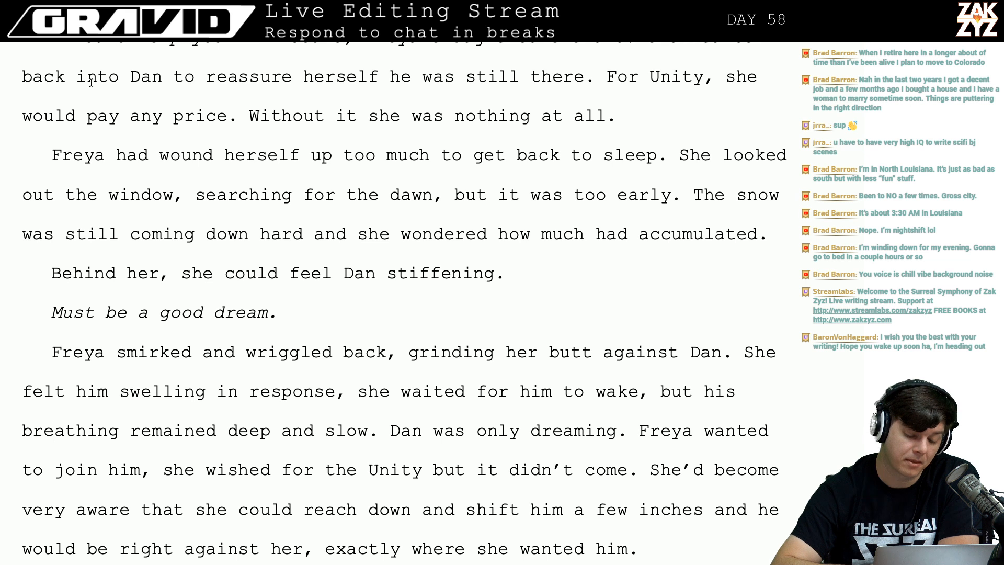
pyautogui.click(377, 353)
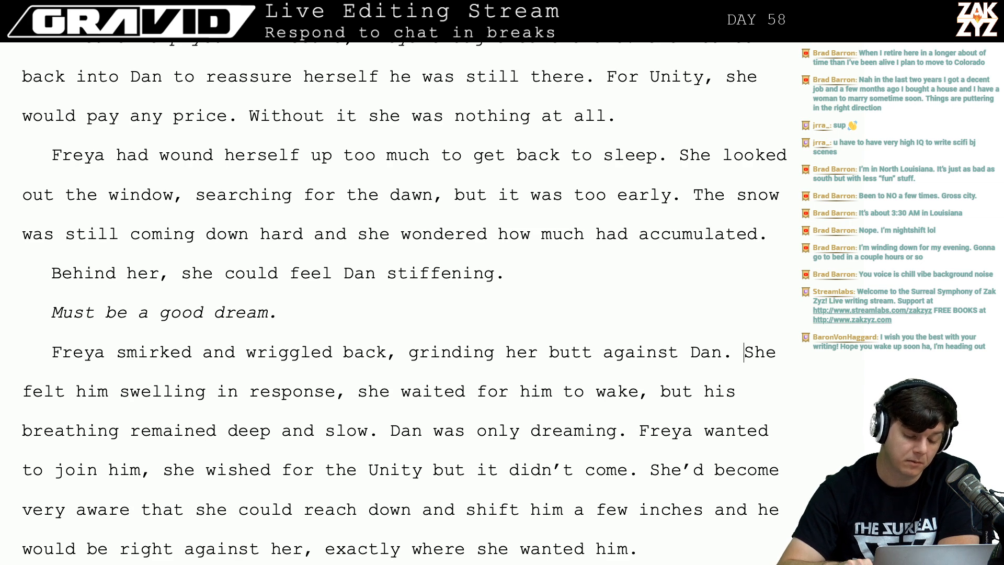
pyautogui.press('Right')
pyautogui.press('Right')
pyautogui.press('Right')
pyautogui.press('Right')
pyautogui.press('Right')
pyautogui.press('Right')
pyautogui.press('Right')
pyautogui.press('Right')
pyautogui.press('Right')
pyautogui.press('Right')
pyautogui.press('Right')
pyautogui.press('Right')
pyautogui.press('Right')
pyautogui.press('Right')
pyautogui.press('Right')
pyautogui.press('Right')
pyautogui.press('Right')
pyautogui.press('Right')
pyautogui.press('Right')
pyautogui.press('Right')
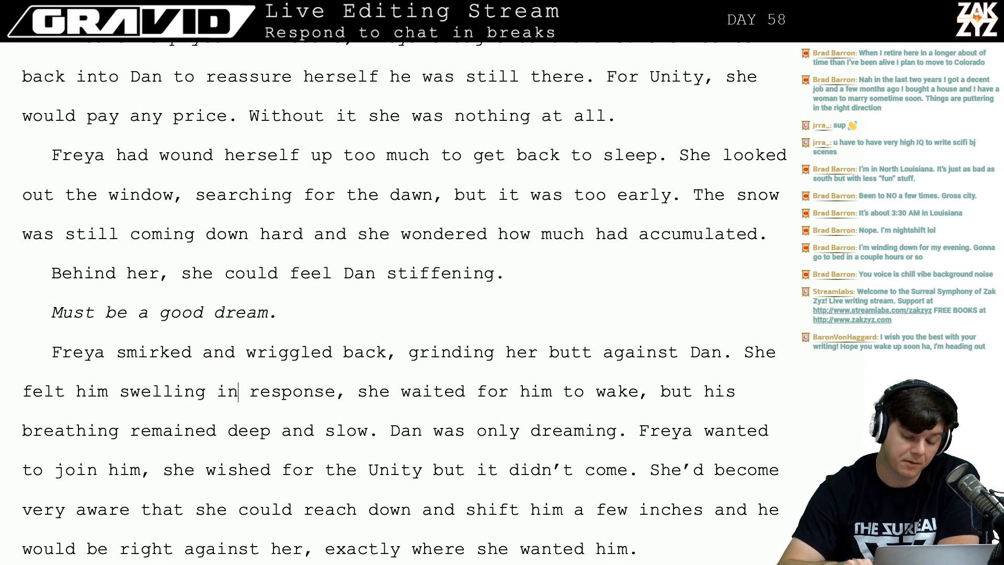
pyautogui.press('Right')
pyautogui.press('Right')
pyautogui.press('Right')
pyautogui.press('Right')
pyautogui.press('Right')
pyautogui.press('Right')
pyautogui.press('Right')
pyautogui.press('Right')
pyautogui.press('Right')
pyautogui.press('Right')
pyautogui.press('Right')
pyautogui.press('Right')
pyautogui.press('Right')
pyautogui.press('Right')
pyautogui.press('Right')
pyautogui.press('Down')
pyautogui.press('Down')
pyautogui.press('Down')
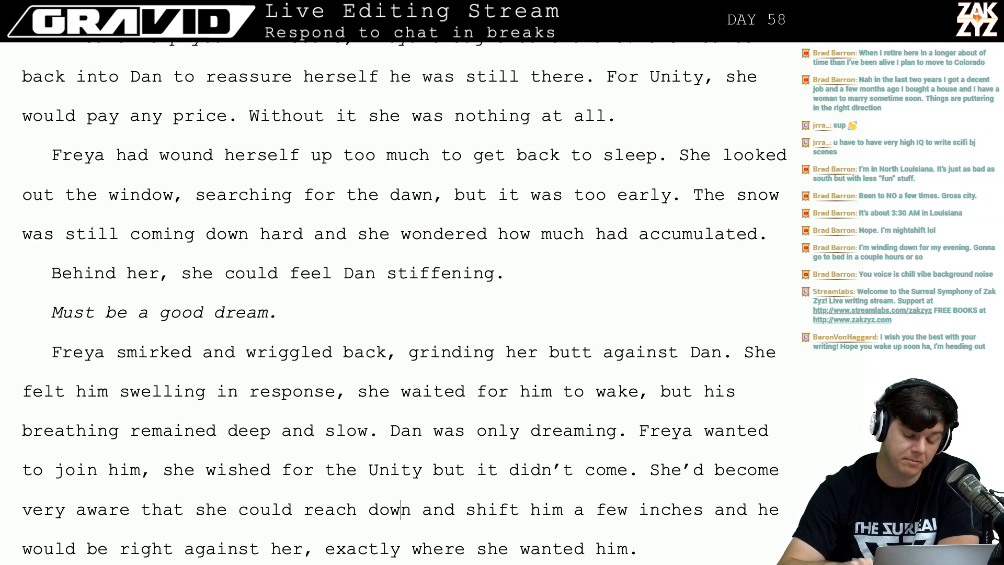
# Replace "Dan" with "He" before "was only dreaming" and move the text from "She'd become very aware" into its own paragraph below an empty one.
pyautogui.press('Down')
pyautogui.press('Down')
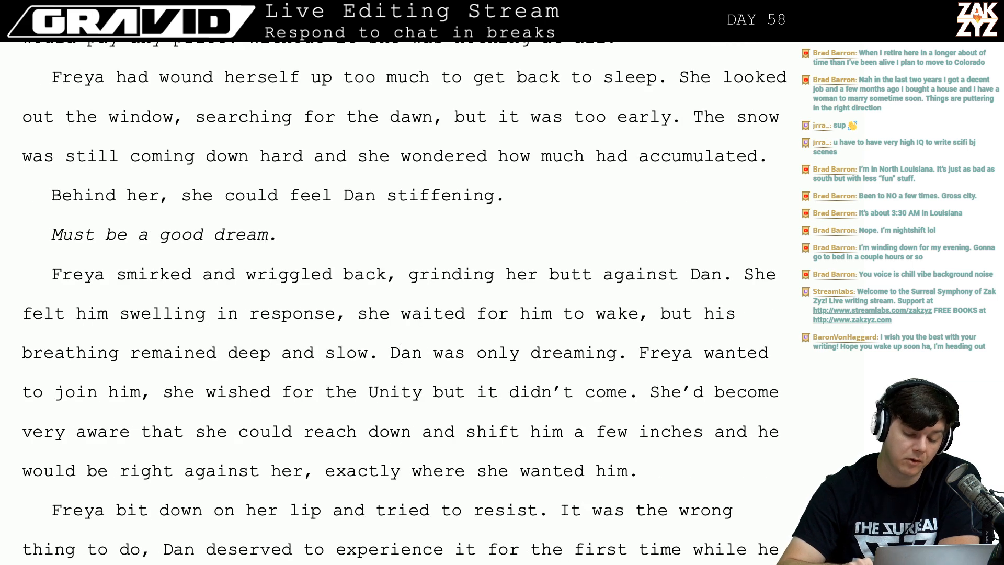
pyautogui.press('BackSpace')
pyautogui.press('BackSpace')
pyautogui.press('BackSpace')
pyautogui.write('He')
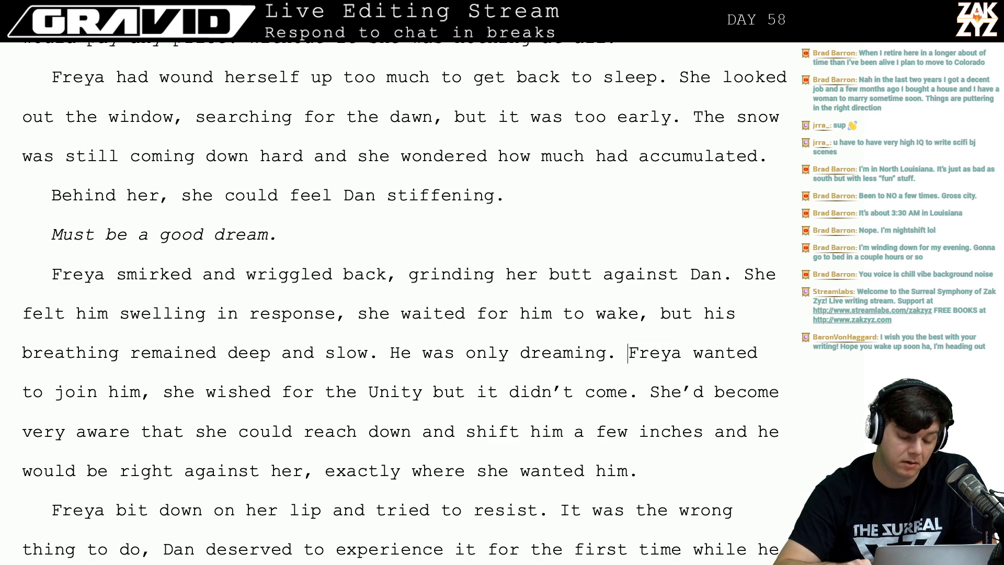
pyautogui.press('Return')
pyautogui.press('Return')
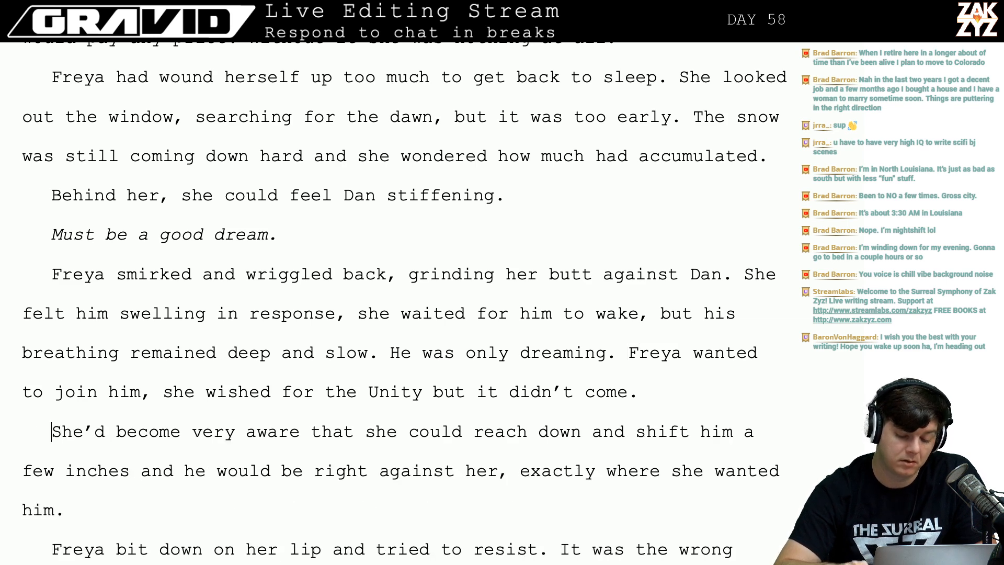
pyautogui.write('Fe')
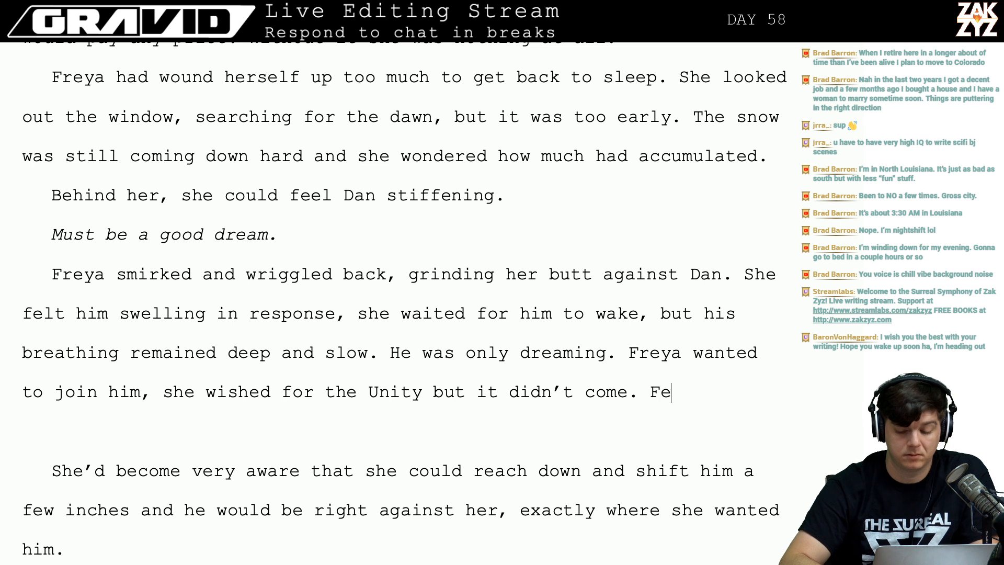
pyautogui.write('eling him')
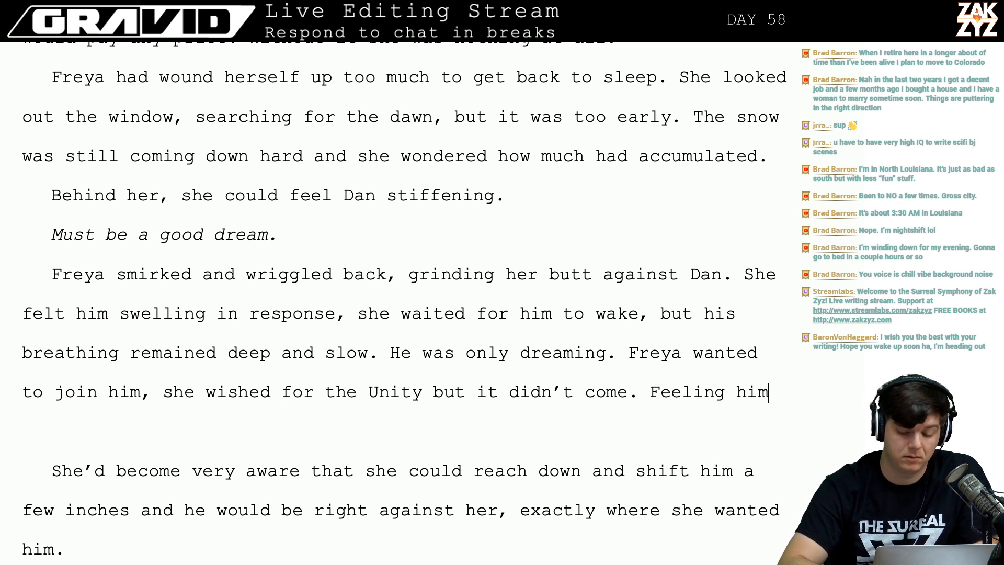
pyautogui.press('BackSpace')
pyautogui.press('BackSpace')
pyautogui.press('BackSpace')
pyautogui.press('BackSpace')
pyautogui.press('BackSpace')
pyautogui.press('BackSpace')
pyautogui.press('BackSpace')
pyautogui.press('BackSpace')
pyautogui.press('BackSpace')
pyautogui.press('BackSpace')
pyautogui.press('BackSpace')
# Replace "Feeling him" with "She was getting hot, she was very aware that she only had to reach down and".
pyautogui.write('She')
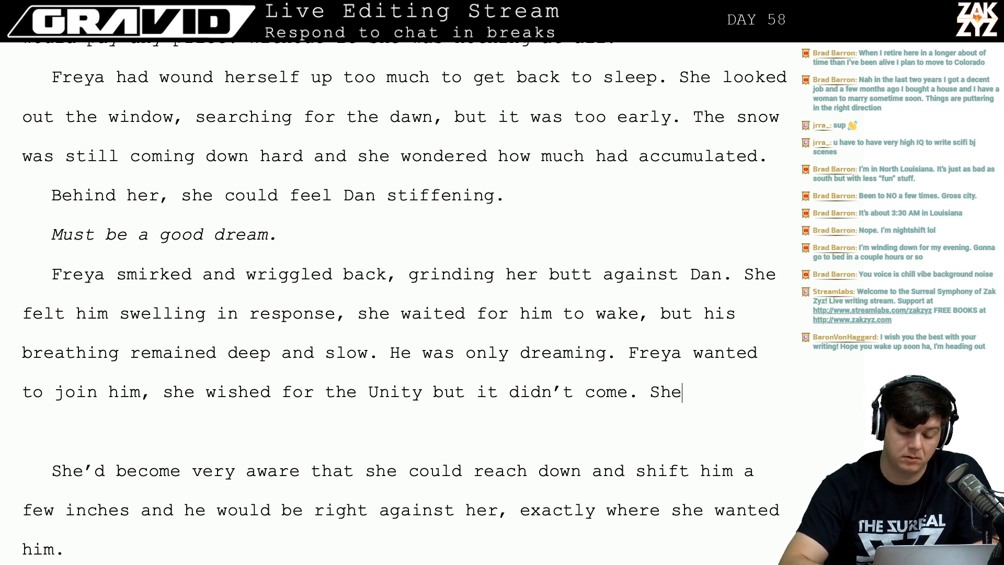
pyautogui.write(' was getting hot')
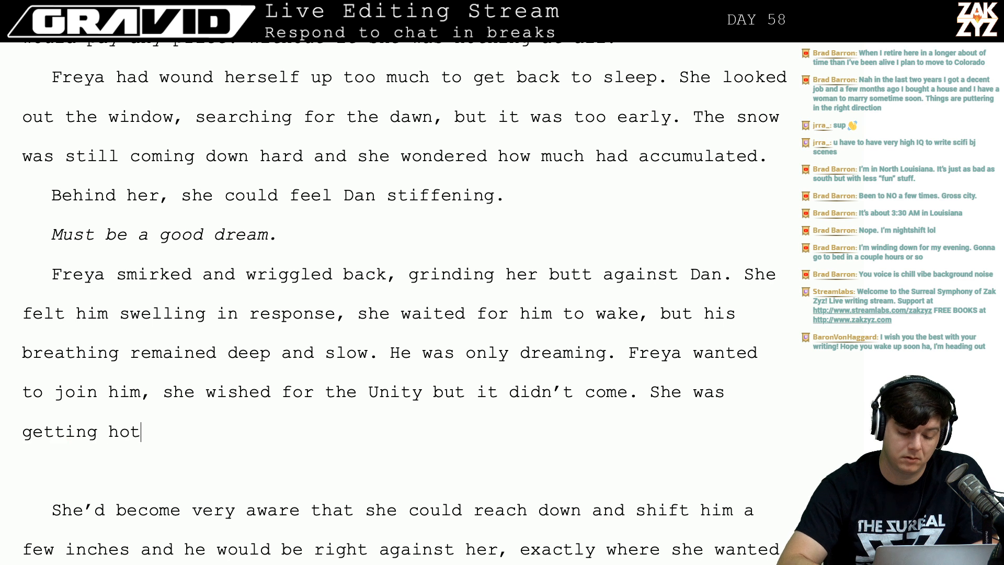
pyautogui.write(',')
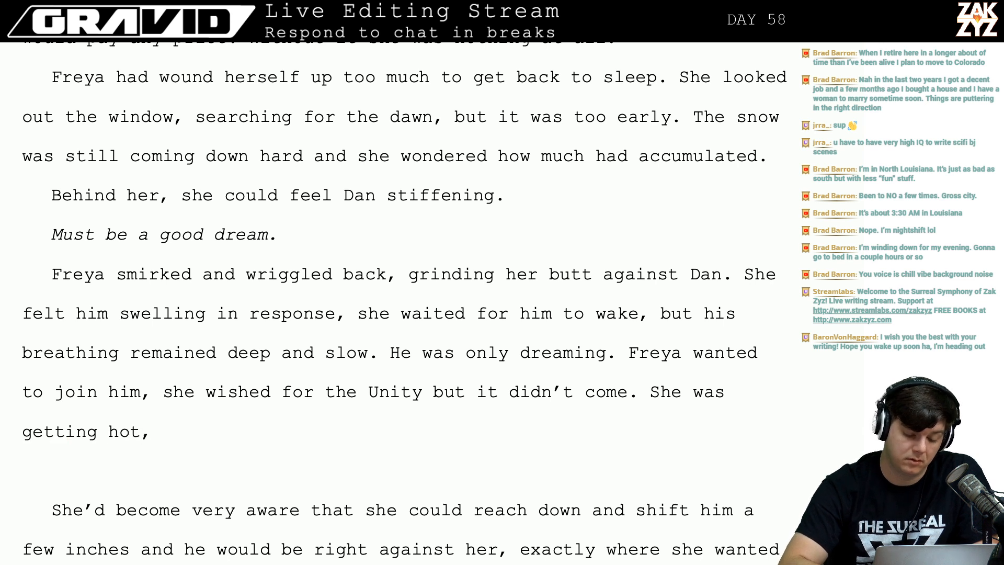
pyautogui.write(' she was very aw')
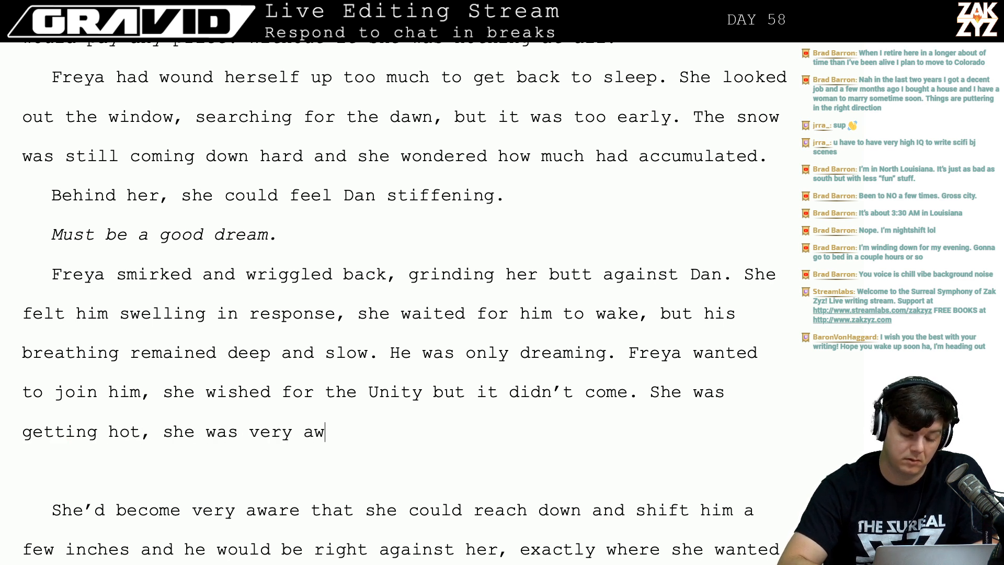
pyautogui.write('are that sh')
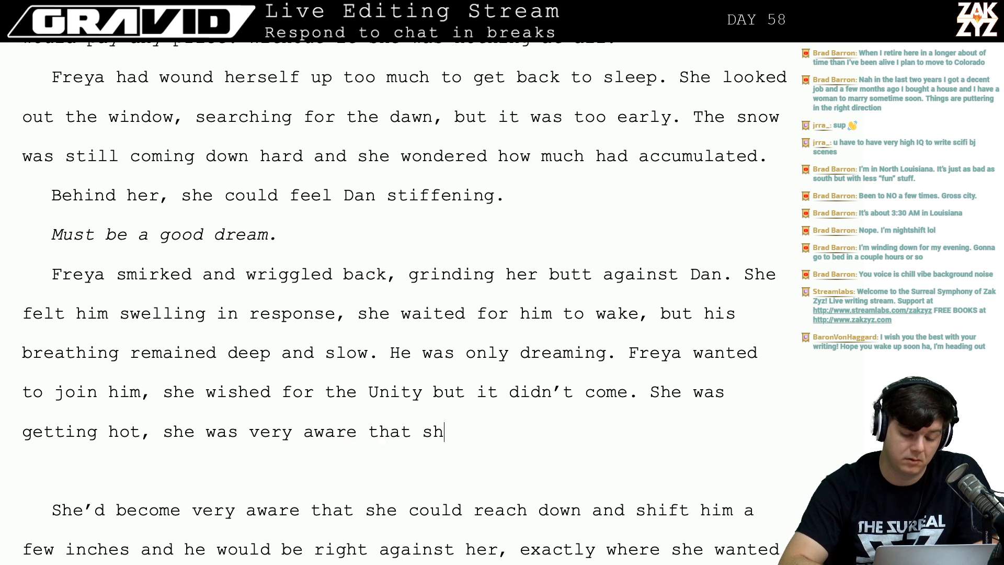
pyautogui.write('e only had to ')
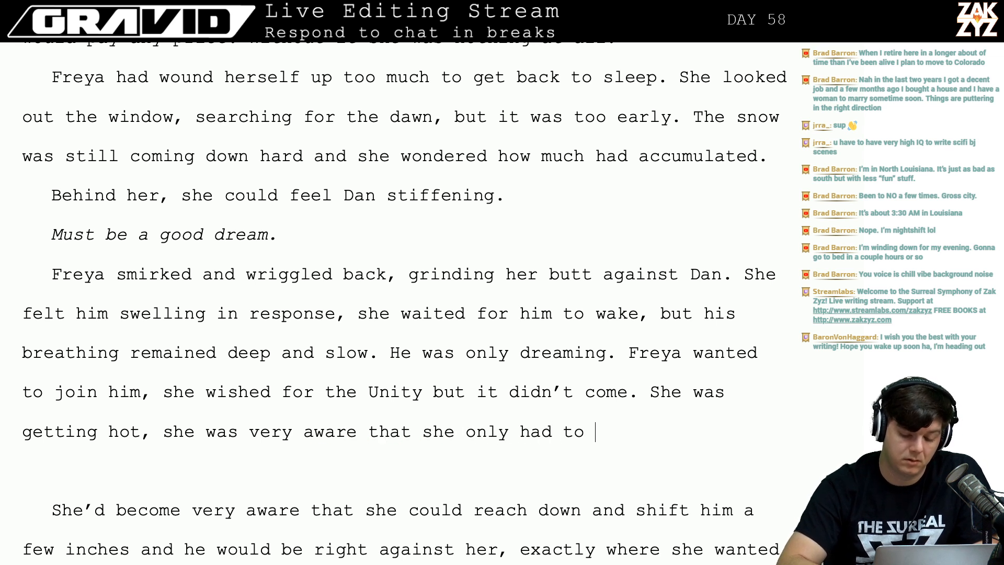
pyautogui.write('reach down and s')
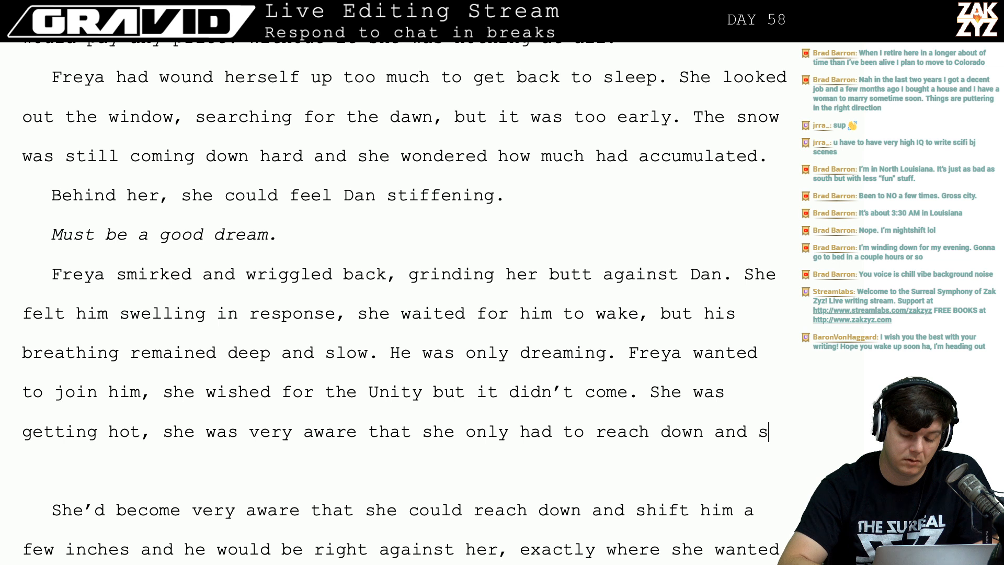
# Finish the sentence with "shift him slightly and he would be pressed right against her, exactly where she wanted him." and remove the old version below.
pyautogui.write('hift him slight')
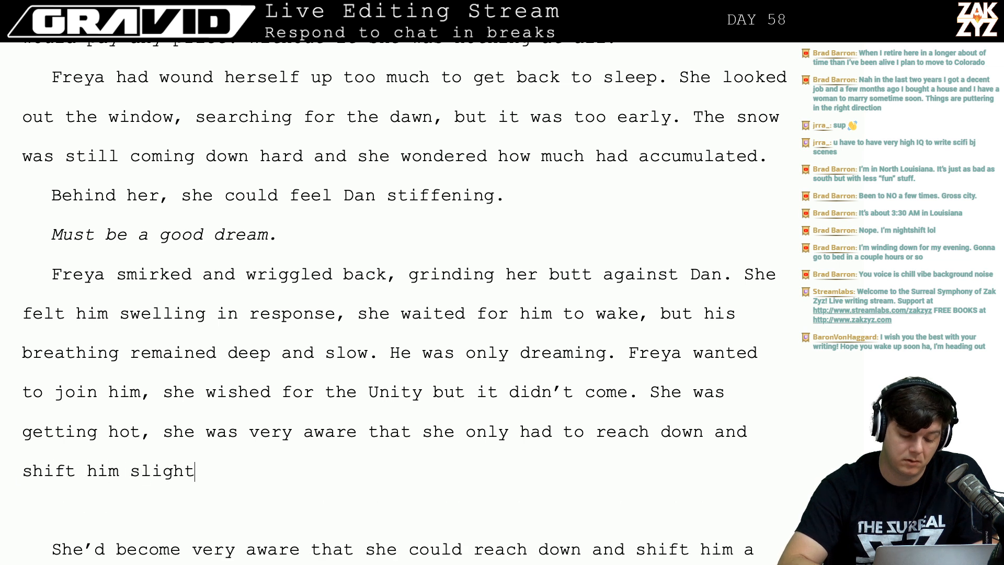
pyautogui.write('ly and he wou')
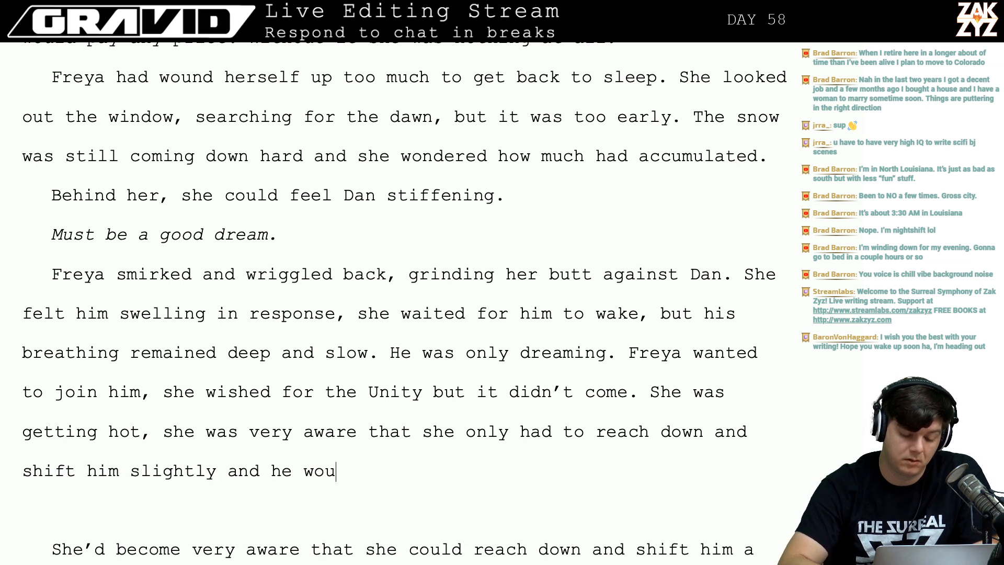
pyautogui.write('ld be pressed ')
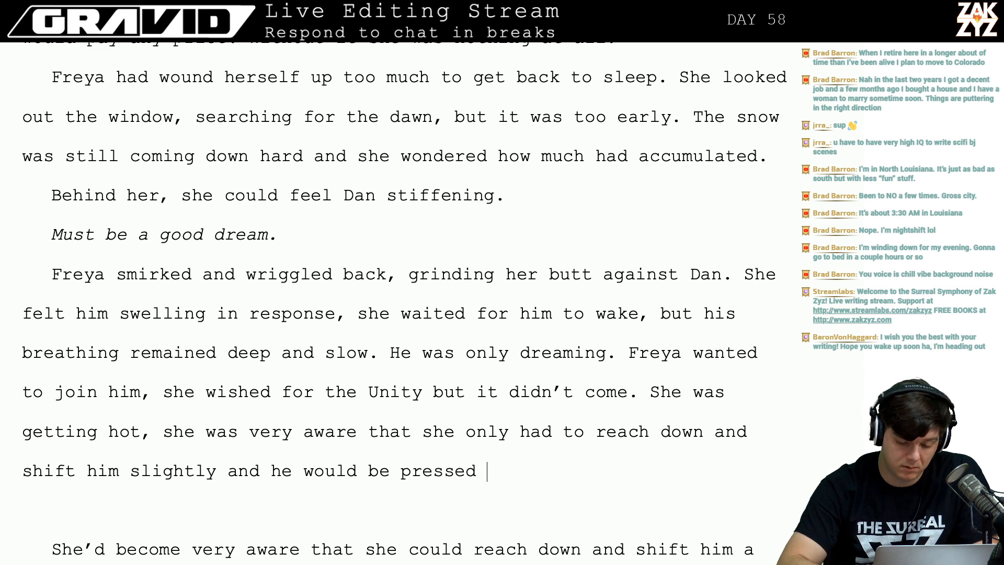
pyautogui.write('right against her, ')
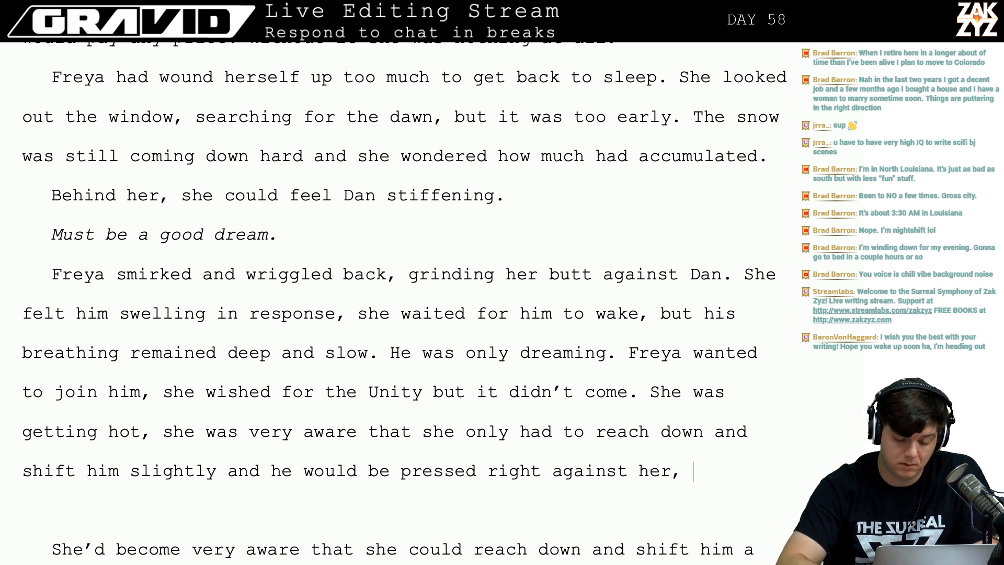
pyautogui.write('exactly where ')
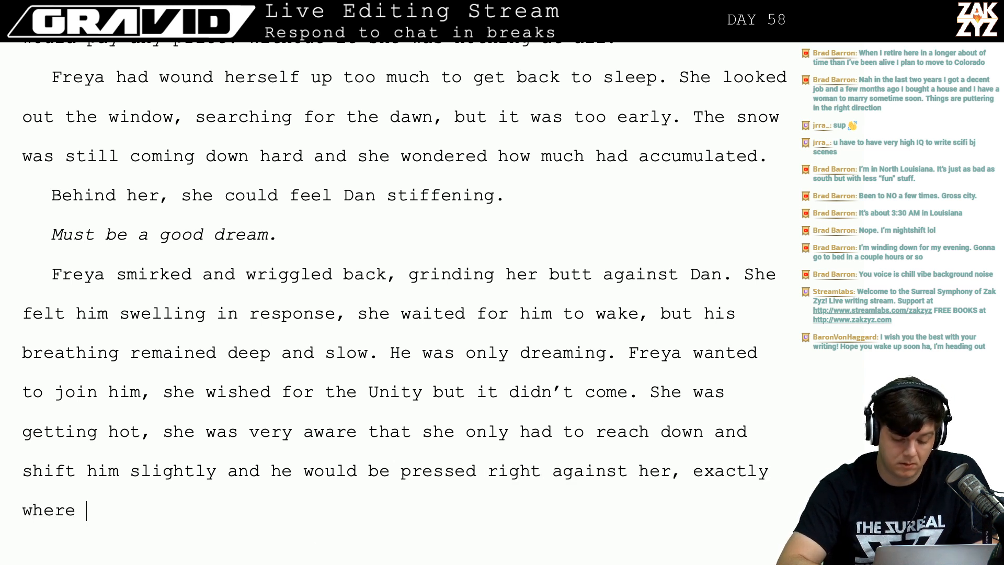
pyautogui.write('she wanted him.')
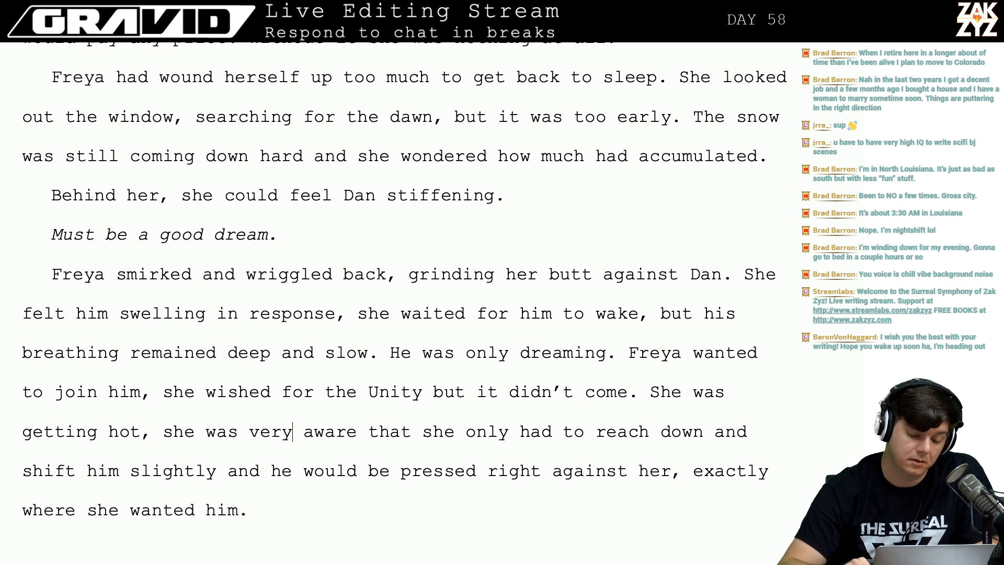
# Split the text from "She was getting hot" into its own paragraph after "it didn't come.".
pyautogui.rightClick(651, 401)
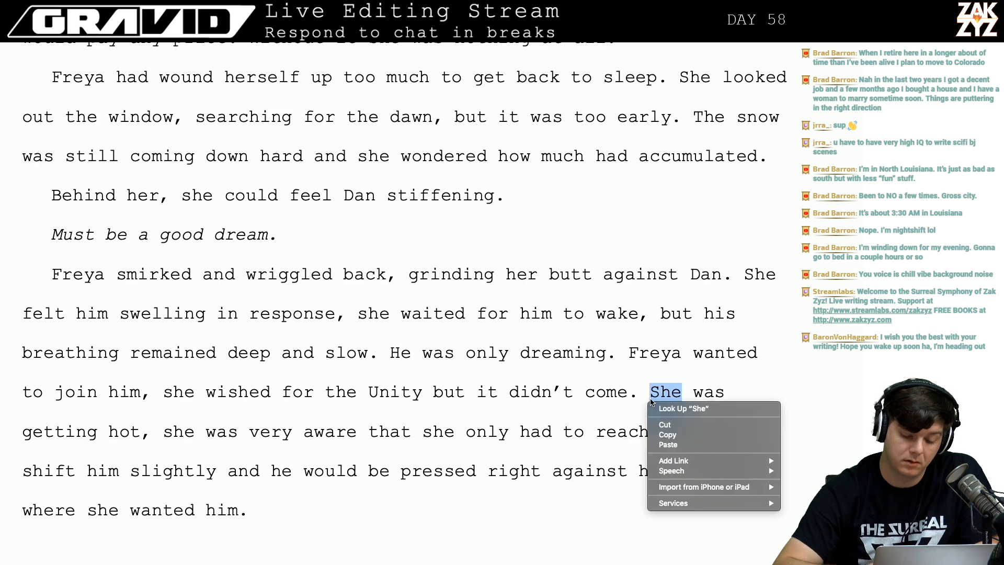
pyautogui.click(564, 391)
pyautogui.click(635, 403)
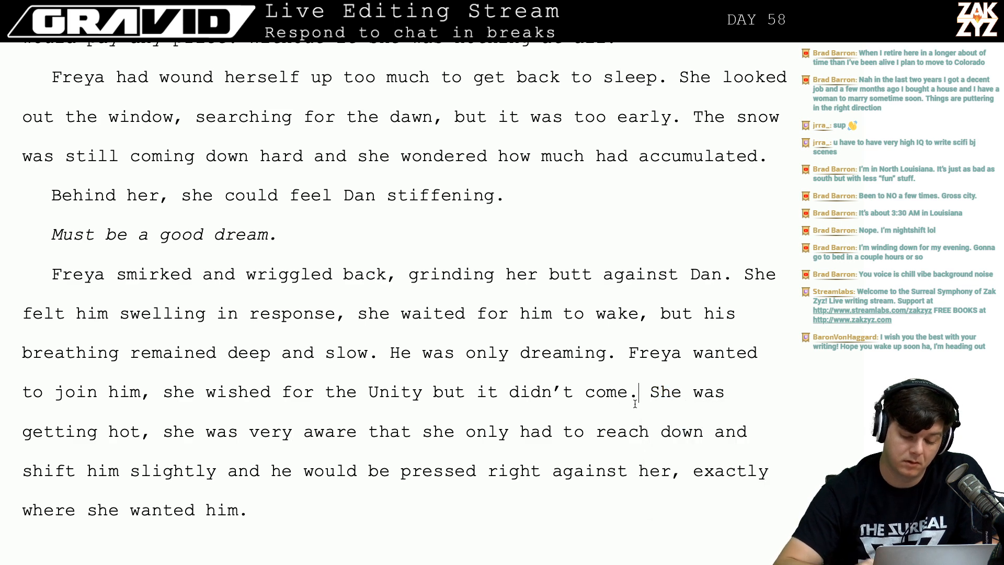
pyautogui.press('Return')
pyautogui.write('F')
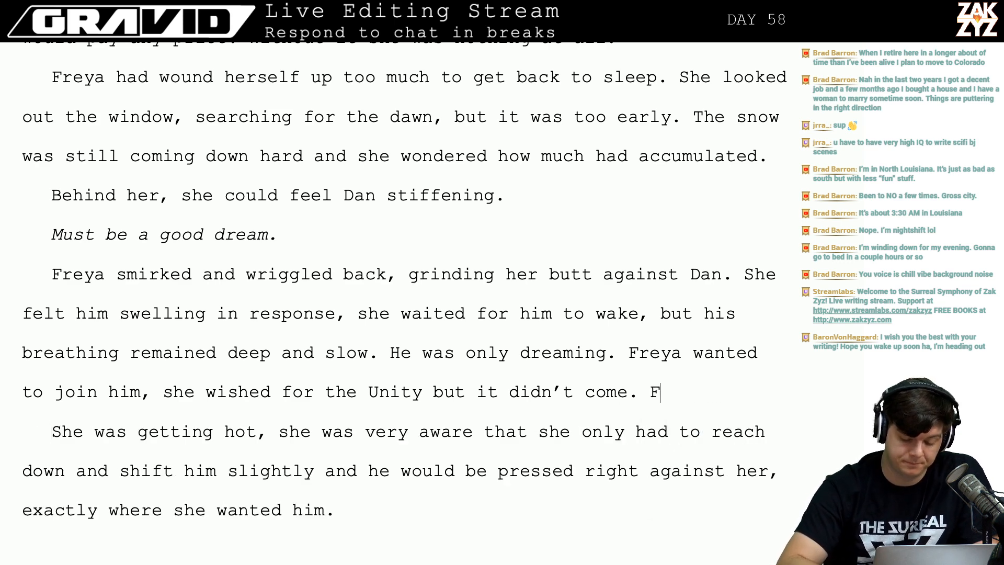
pyautogui.write('eeling him pres')
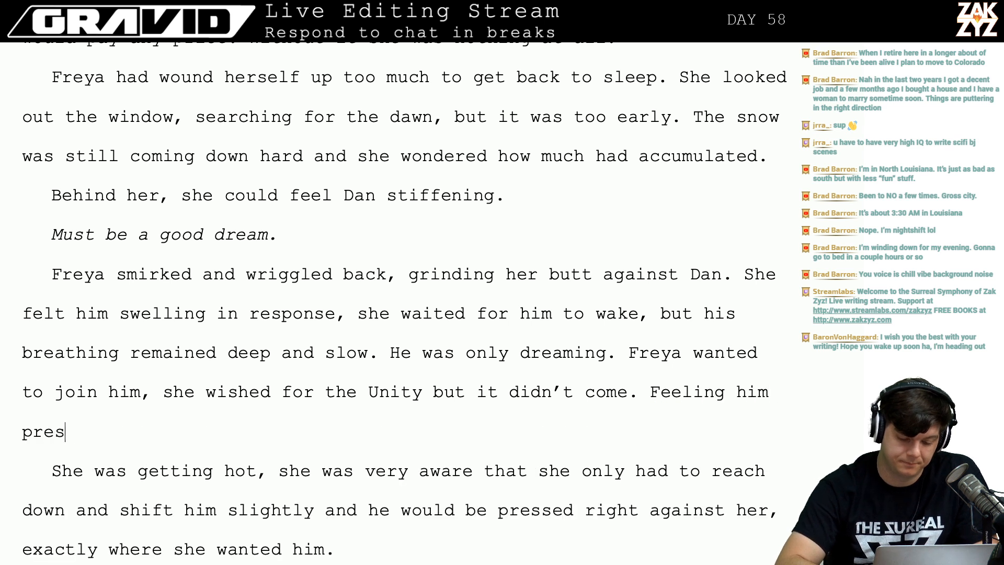
pyautogui.write('sed against her wwa')
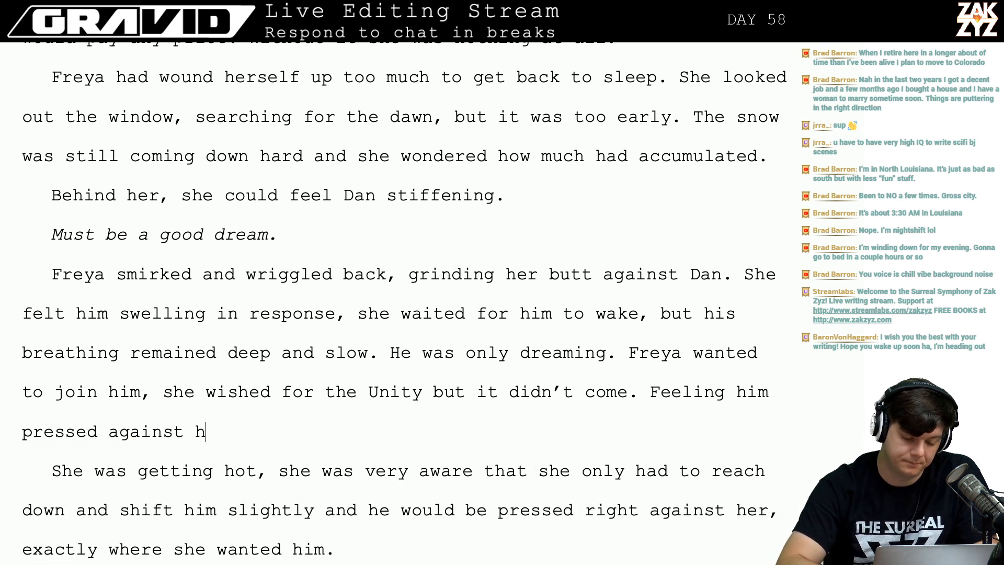
pyautogui.press('BackSpace')
pyautogui.press('BackSpace')
pyautogui.press('BackSpace')
pyautogui.press('BackSpace')
pyautogui.press('BackSpace')
pyautogui.press('BackSpace')
pyautogui.press('BackSpace')
pyautogui.press('BackSpace')
pyautogui.press('BackSpace')
pyautogui.press('BackSpace')
pyautogui.press('BackSpace')
pyautogui.press('BackSpace')
pyautogui.press('BackSpace')
pyautogui.press('BackSpace')
pyautogui.press('BackSpace')
pyautogui.press('BackSpace')
pyautogui.press('BackSpace')
pyautogui.press('BackSpace')
pyautogui.press('BackSpace')
pyautogui.press('BackSpace')
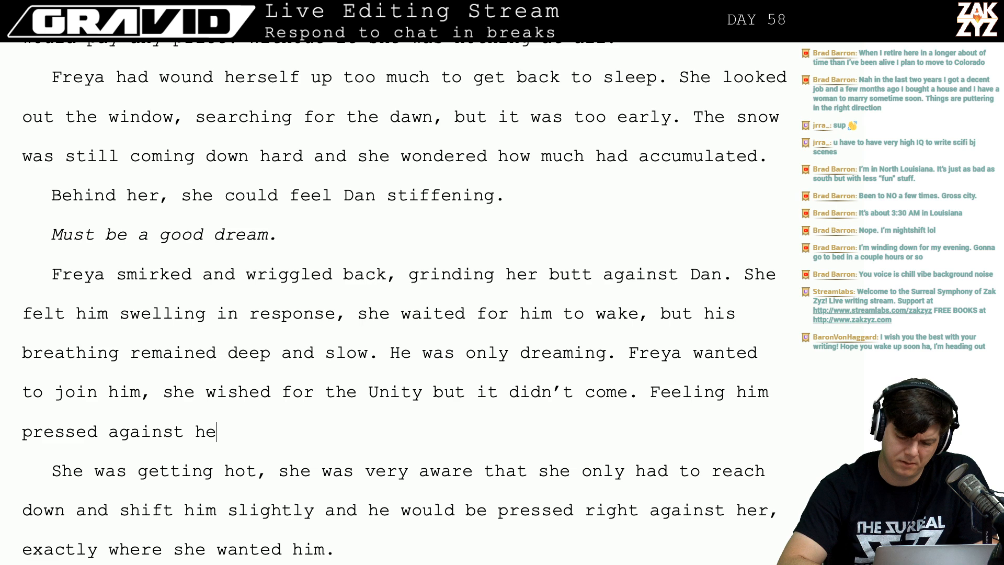
pyautogui.press('BackSpace')
pyautogui.press('BackSpace')
pyautogui.press('BackSpace')
pyautogui.press('BackSpace')
pyautogui.press('BackSpace')
pyautogui.press('BackSpace')
pyautogui.press('BackSpace')
pyautogui.press('BackSpace')
pyautogui.press('BackSpace')
pyautogui.press('BackSpace')
pyautogui.press('BackSpace')
pyautogui.press('BackSpace')
pyautogui.press('BackSpace')
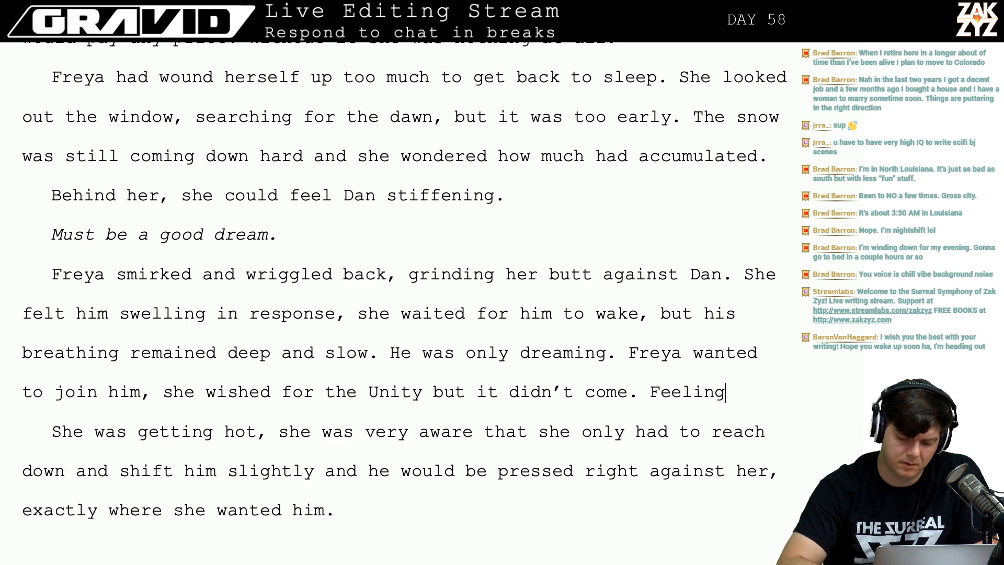
# Move "Freya wanted to join him" into its own paragraph, leaving an empty one after "He was only dreaming.".
pyautogui.press('Up')
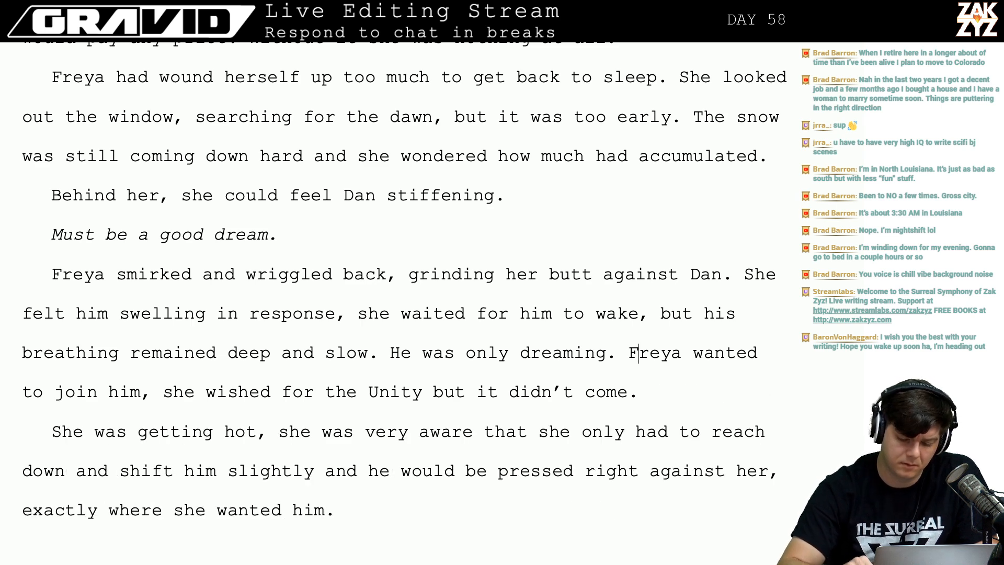
pyautogui.press('Left')
pyautogui.press('Return')
pyautogui.press('Return')
pyautogui.press('Up')
# Write "Freya wished she could join him in his dream, she" after "He was only dreaming.".
pyautogui.write('F')
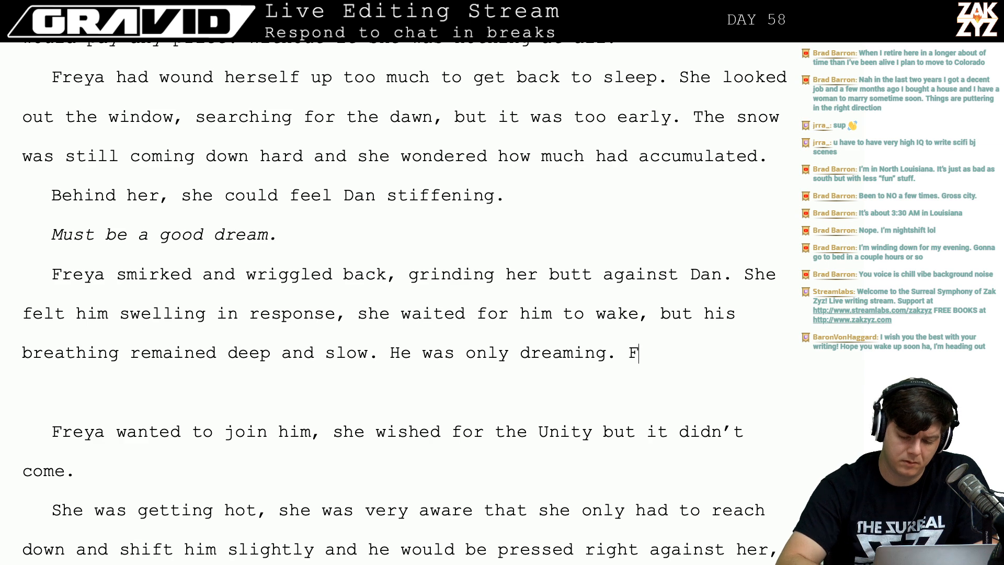
pyautogui.write('reya wished she could jin')
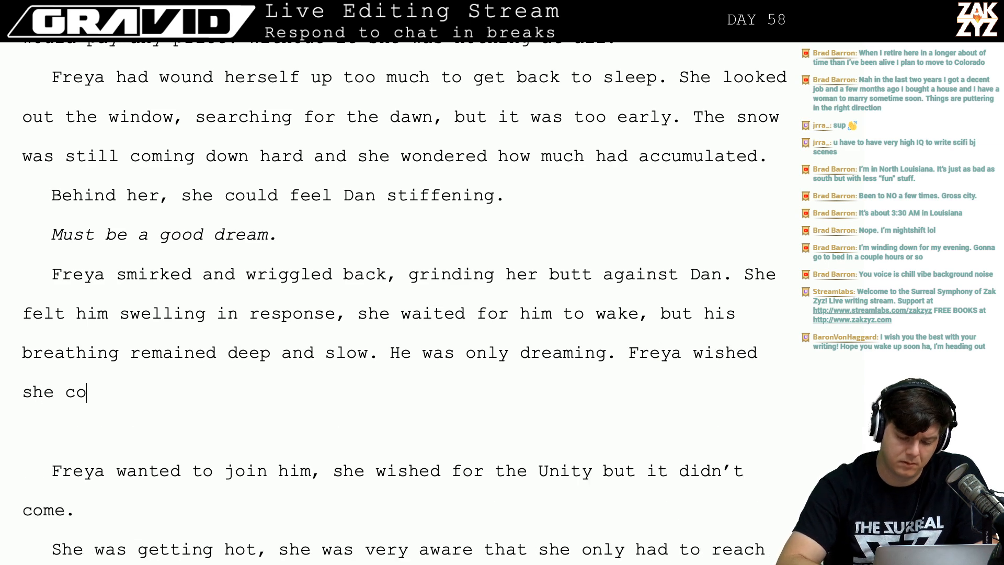
pyautogui.press('BackSpace')
pyautogui.press('BackSpace')
pyautogui.write('oin him in h')
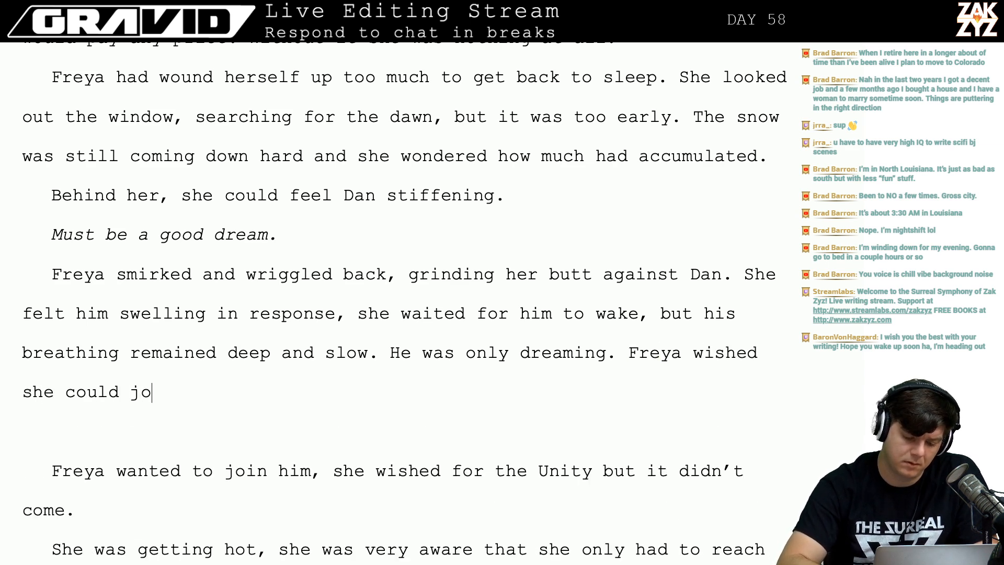
pyautogui.write('is d')
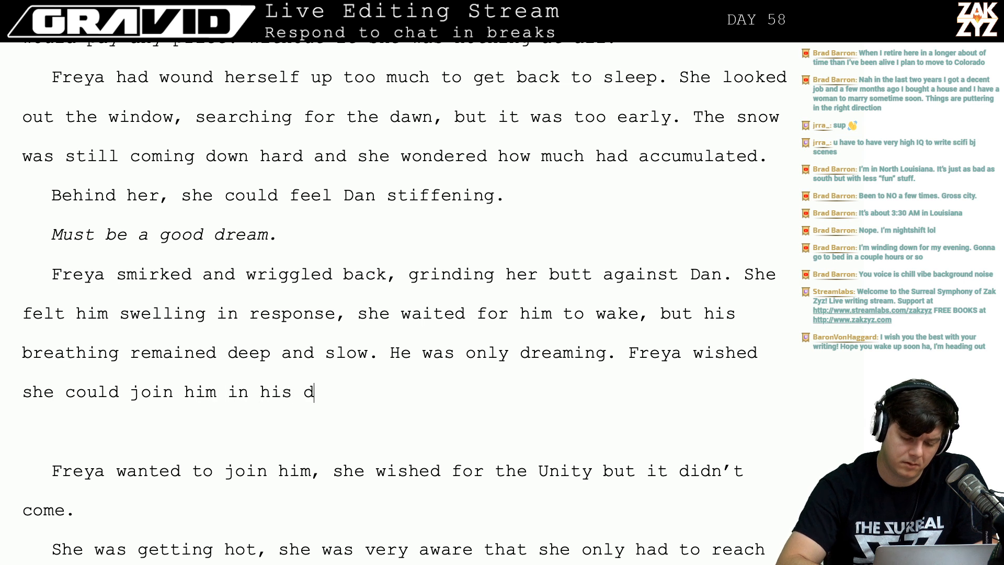
pyautogui.write('ream, she w')
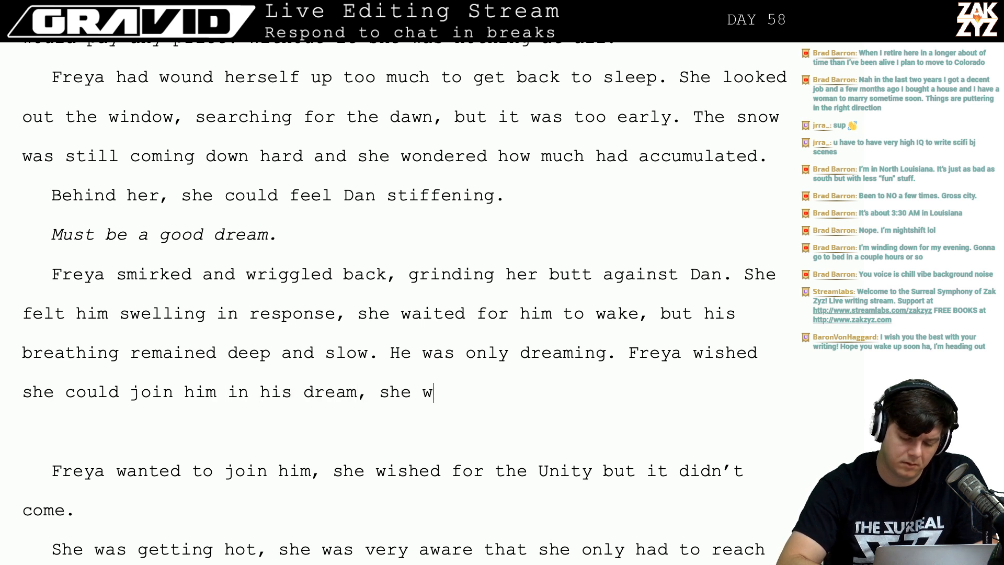
pyautogui.write('ished for unit')
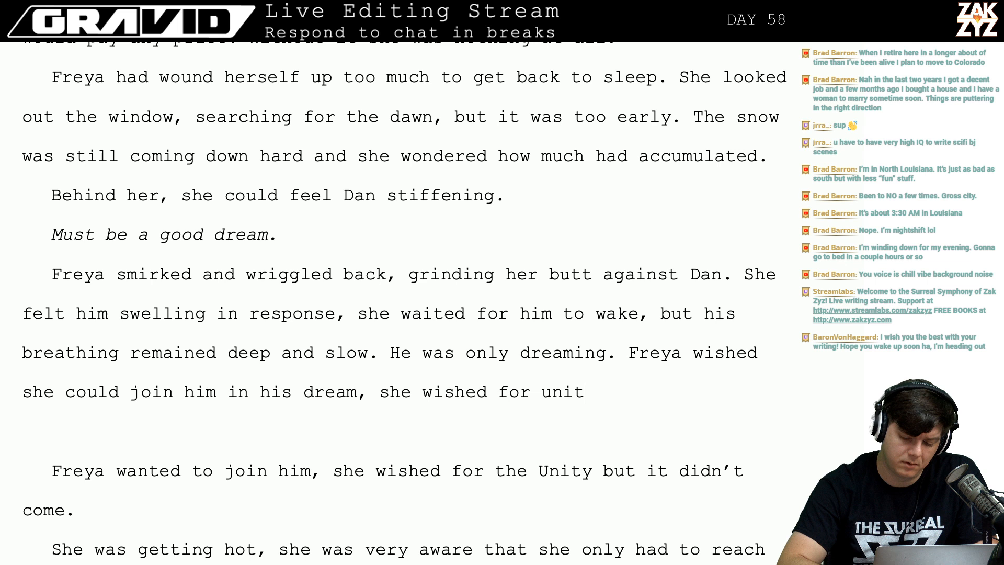
pyautogui.press('BackSpace')
pyautogui.press('BackSpace')
pyautogui.press('BackSpace')
pyautogui.press('BackSpace')
pyautogui.write('Unity but i')
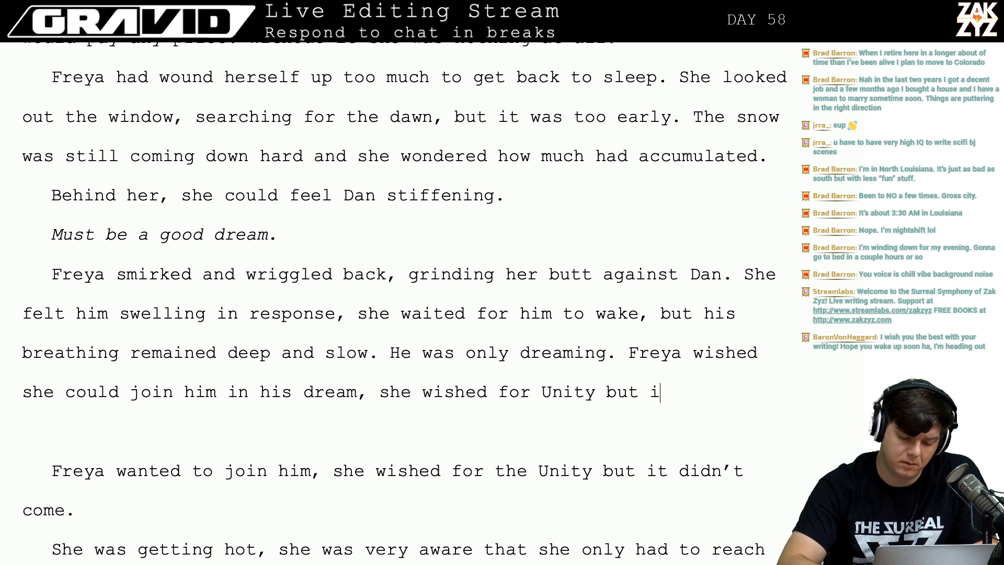
pyautogui.press('BackSpace')
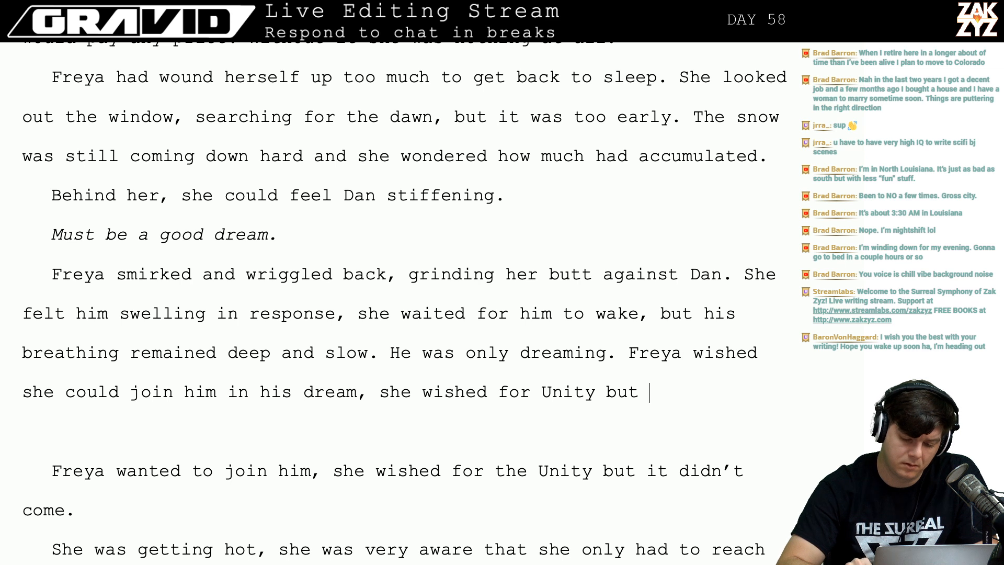
pyautogui.press('BackSpace')
pyautogui.press('BackSpace')
pyautogui.press('BackSpace')
pyautogui.press('BackSpace')
pyautogui.press('BackSpace')
pyautogui.press('BackSpace')
pyautogui.press('BackSpace')
pyautogui.press('BackSpace')
pyautogui.press('BackSpace')
pyautogui.press('BackSpace')
pyautogui.press('BackSpace')
pyautogui.press('BackSpace')
pyautogui.press('BackSpace')
pyautogui.press('BackSpace')
pyautogui.press('BackSpace')
pyautogui.press('BackSpace')
pyautogui.press('BackSpace')
pyautogui.press('BackSpace')
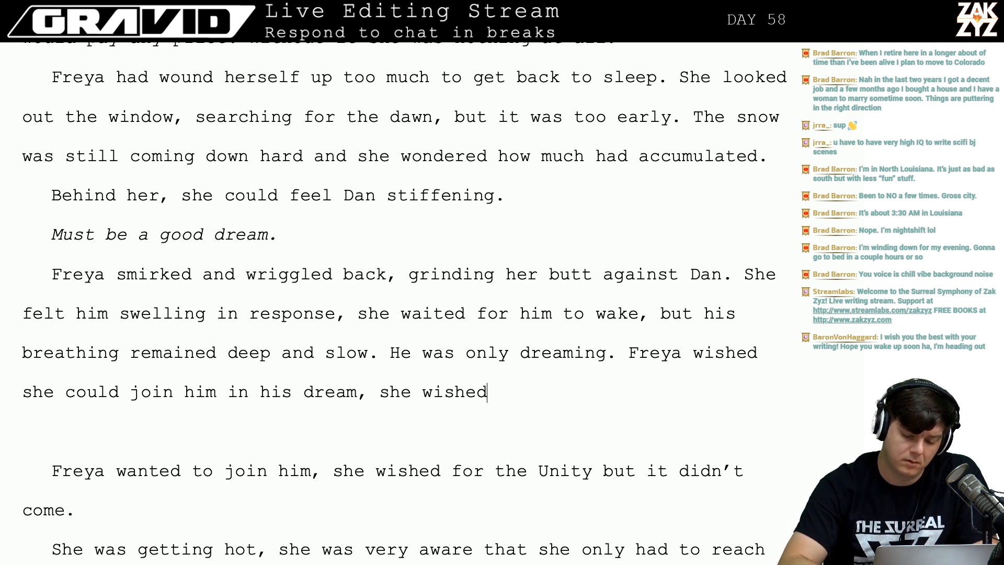
pyautogui.press('BackSpace')
# Finish the sentence after "join him in his dream," with "she wanted Unity, but it didn't come.".
pyautogui.write('ante')
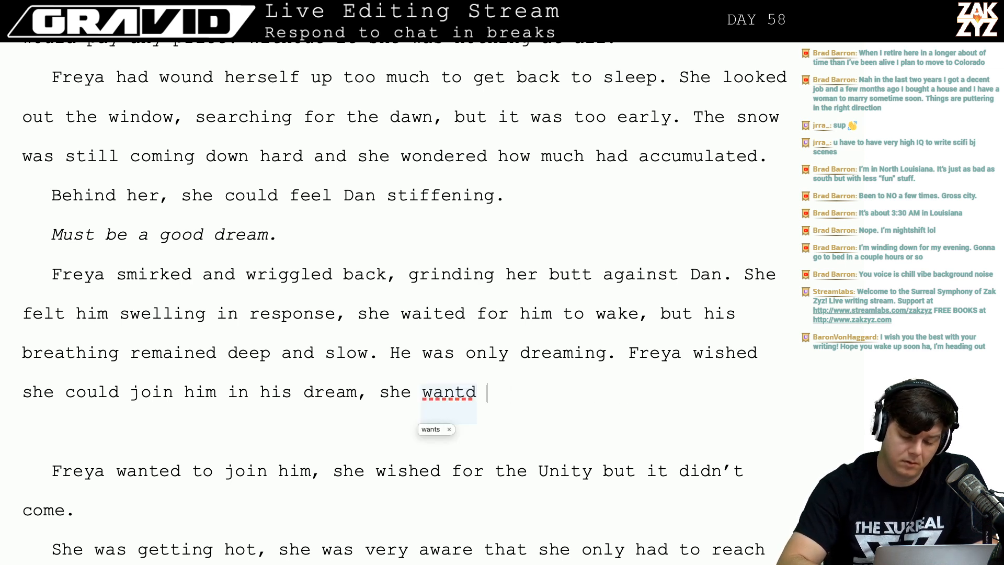
pyautogui.write('d unity but')
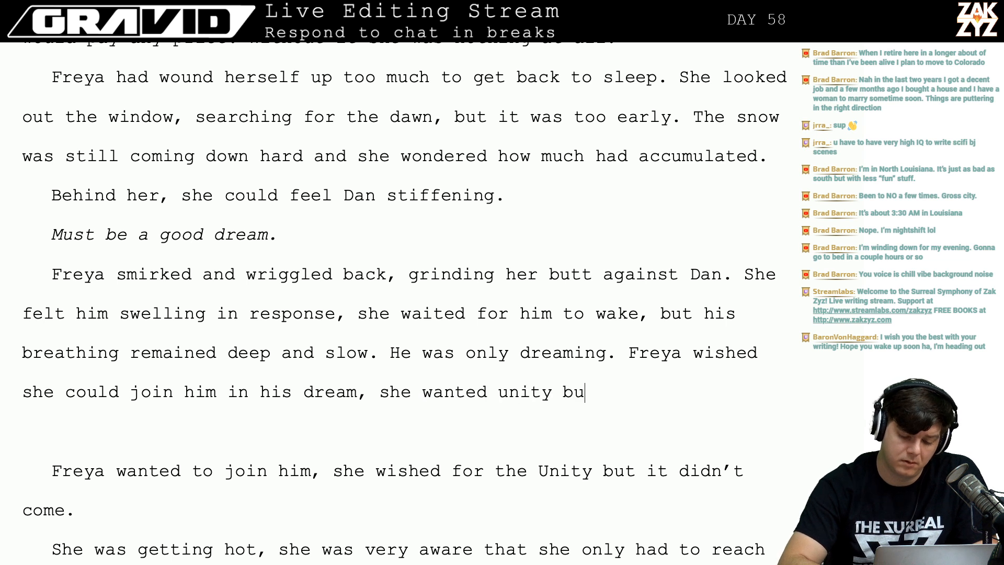
pyautogui.press('BackSpace')
pyautogui.press('BackSpace')
pyautogui.press('BackSpace')
pyautogui.press('BackSpace')
pyautogui.press('BackSpace')
pyautogui.press('BackSpace')
pyautogui.press('BackSpace')
pyautogui.press('BackSpace')
pyautogui.press('BackSpace')
pyautogui.write('U')
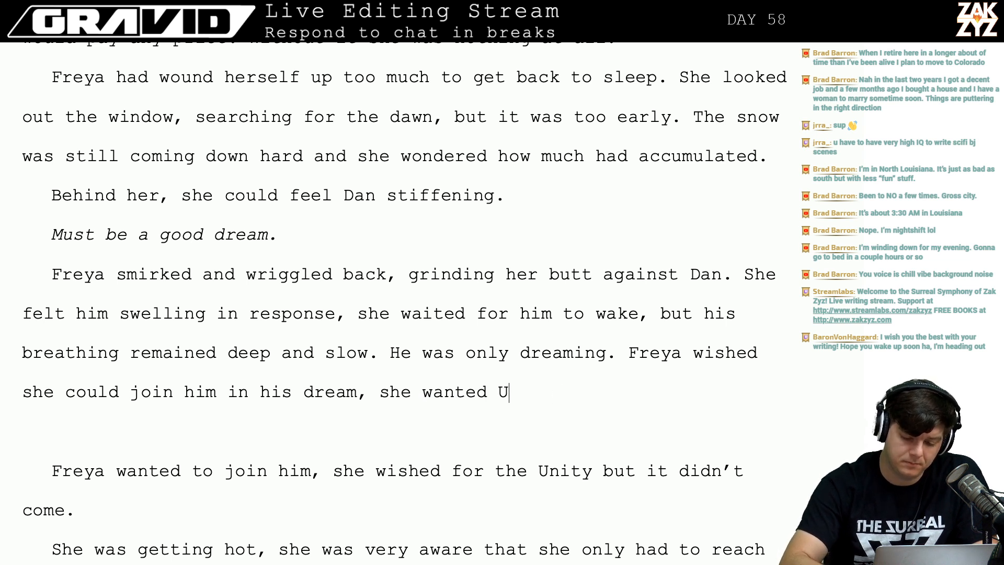
pyautogui.write('nity.')
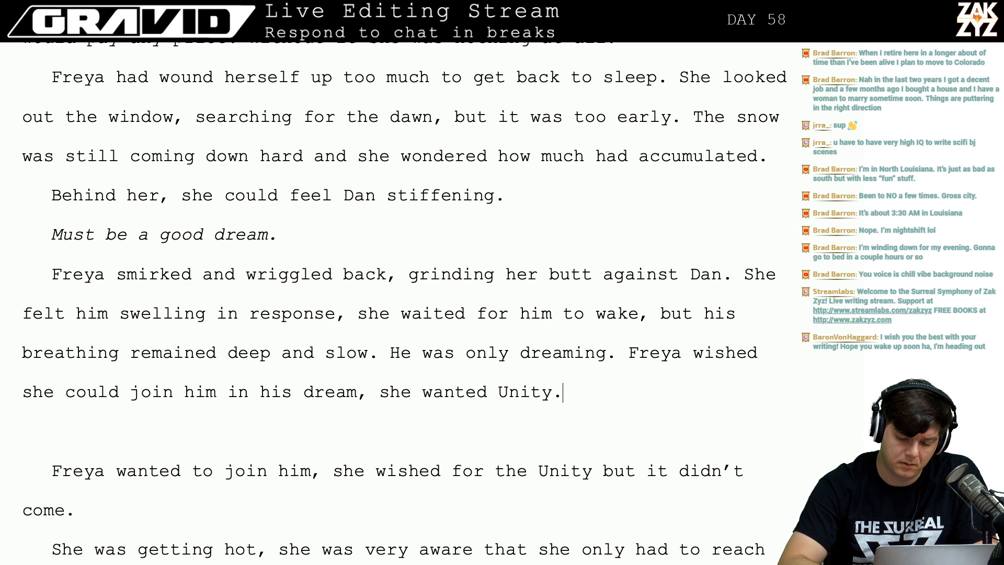
pyautogui.write(', b')
pyautogui.press('BackSpace')
pyautogui.write('bu')
pyautogui.press('BackSpace')
pyautogui.press('BackSpace')
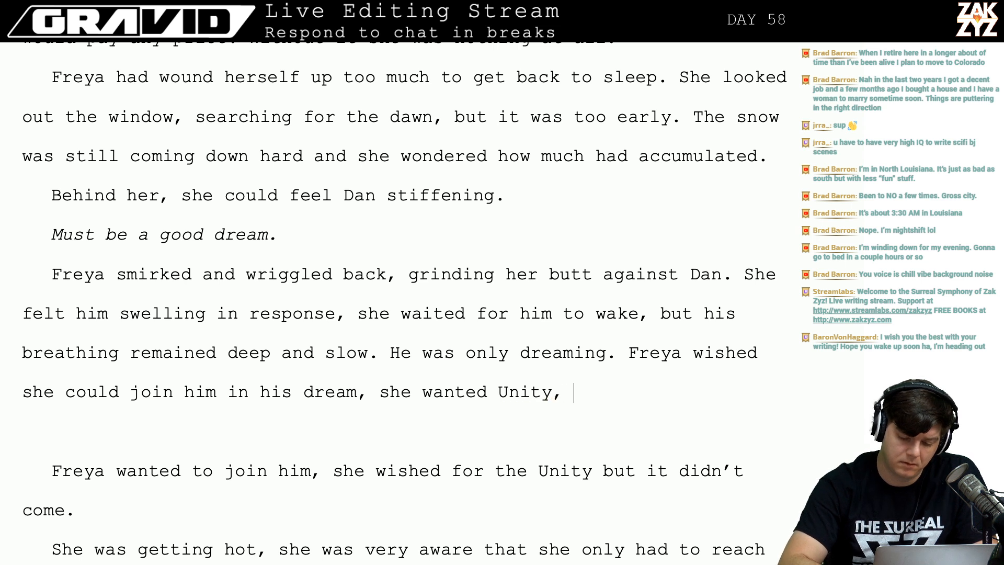
pyautogui.write('but it didn')
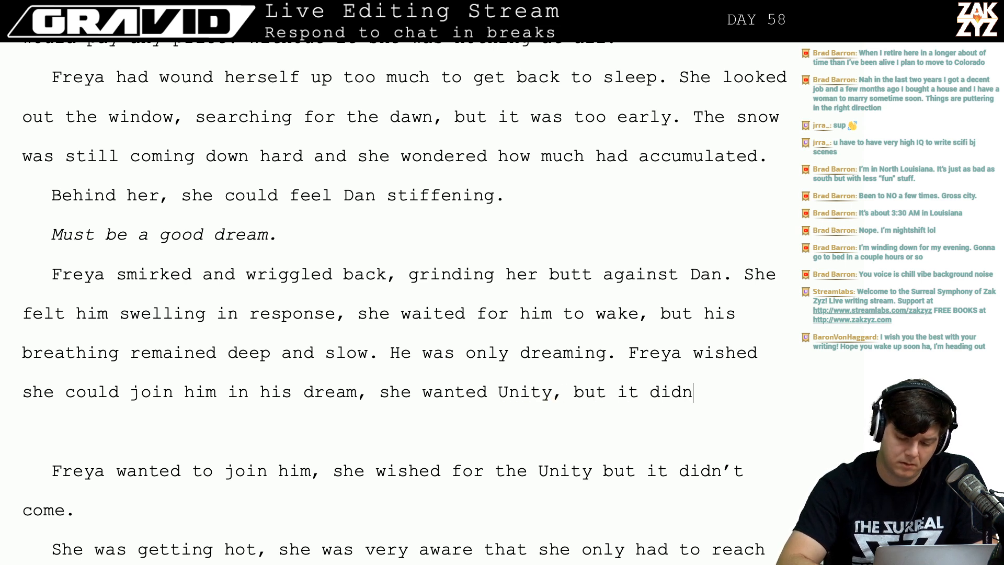
pyautogui.write("'t come.")
# Try starting a new paragraph with "Instead she was left frustrated, getting hot" and erase the attempt.
pyautogui.press('Return')
pyautogui.write('In')
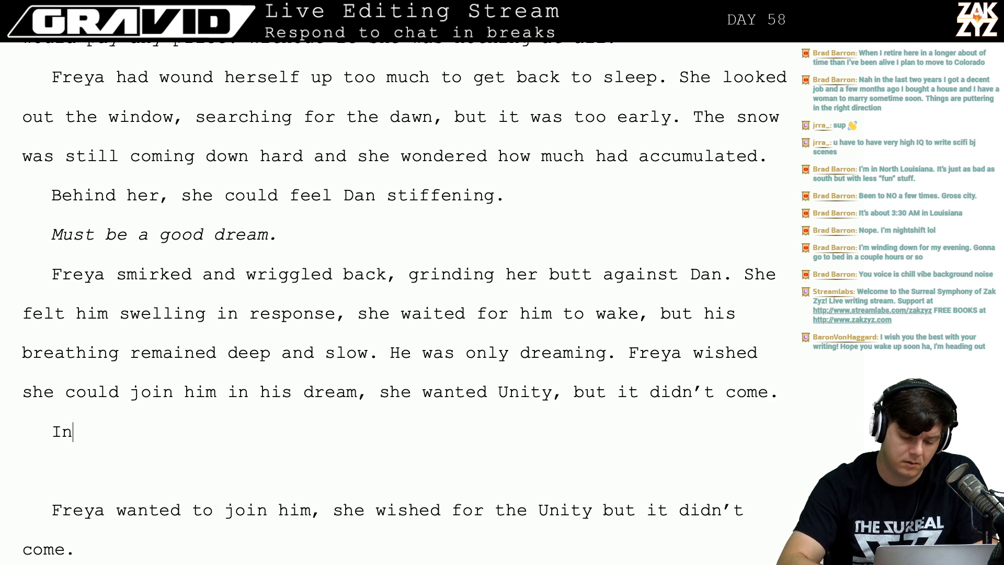
pyautogui.write('stead she wa')
pyautogui.press('BackSpace')
pyautogui.write('was')
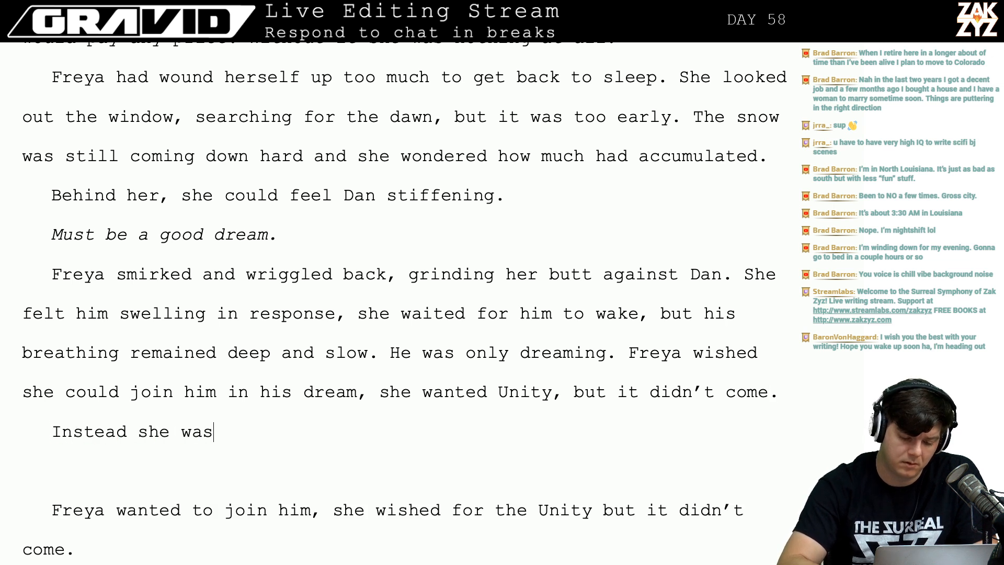
pyautogui.write(' left frsutr')
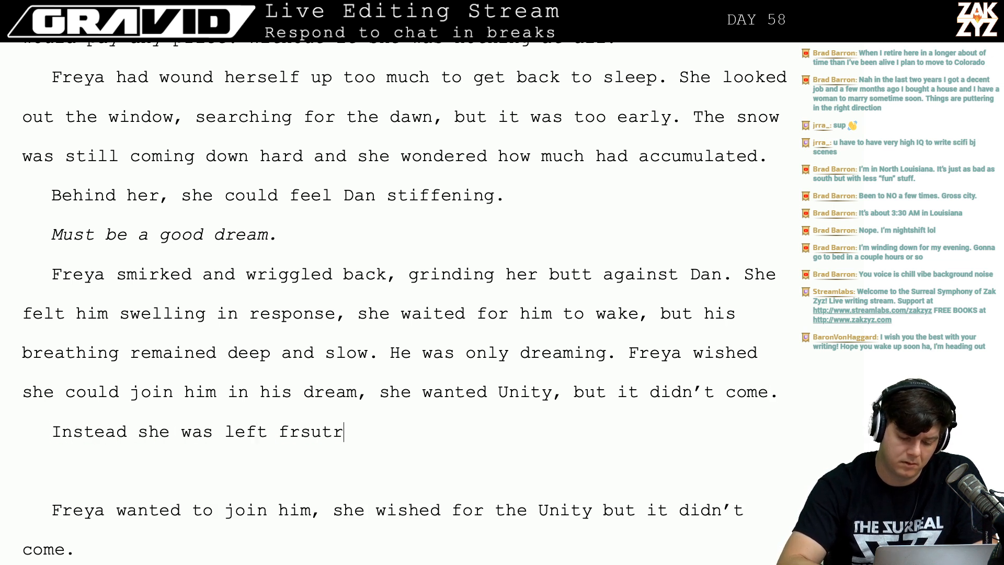
pyautogui.press('BackSpace')
pyautogui.press('BackSpace')
pyautogui.press('BackSpace')
pyautogui.press('BackSpace')
pyautogui.write('ur')
pyautogui.press('BackSpace')
pyautogui.write('stra')
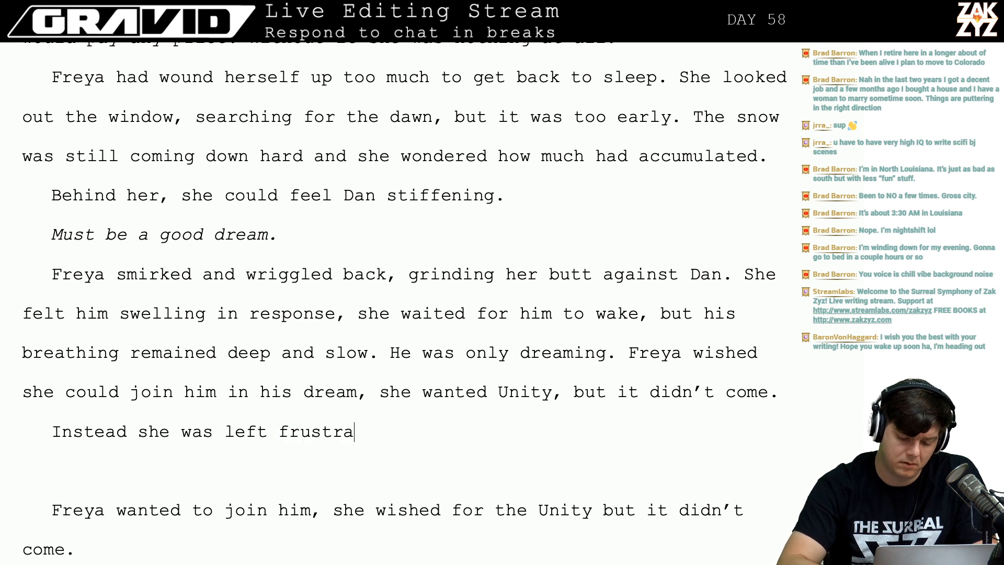
pyautogui.write('ted, getting ht')
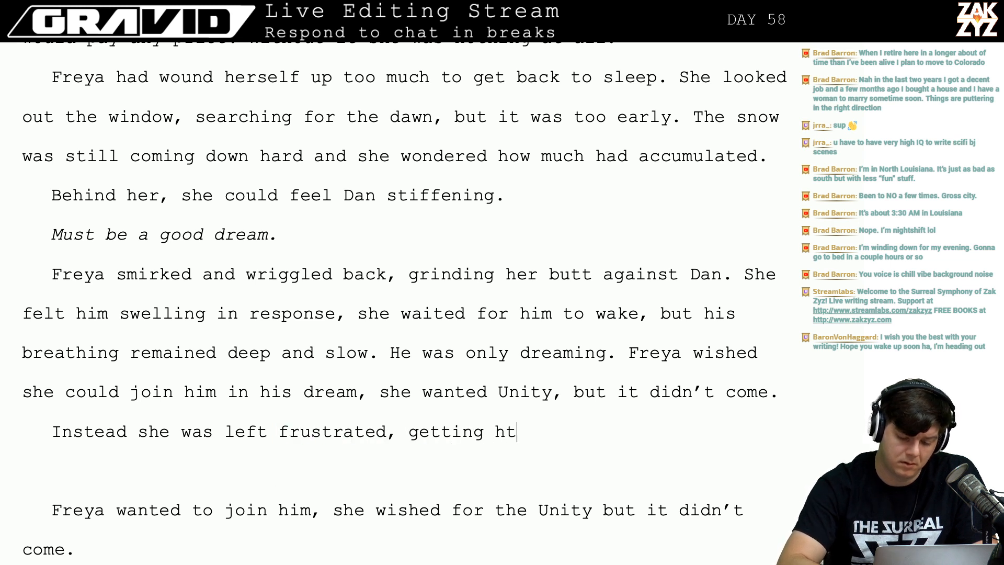
pyautogui.press('BackSpace')
pyautogui.write('ot')
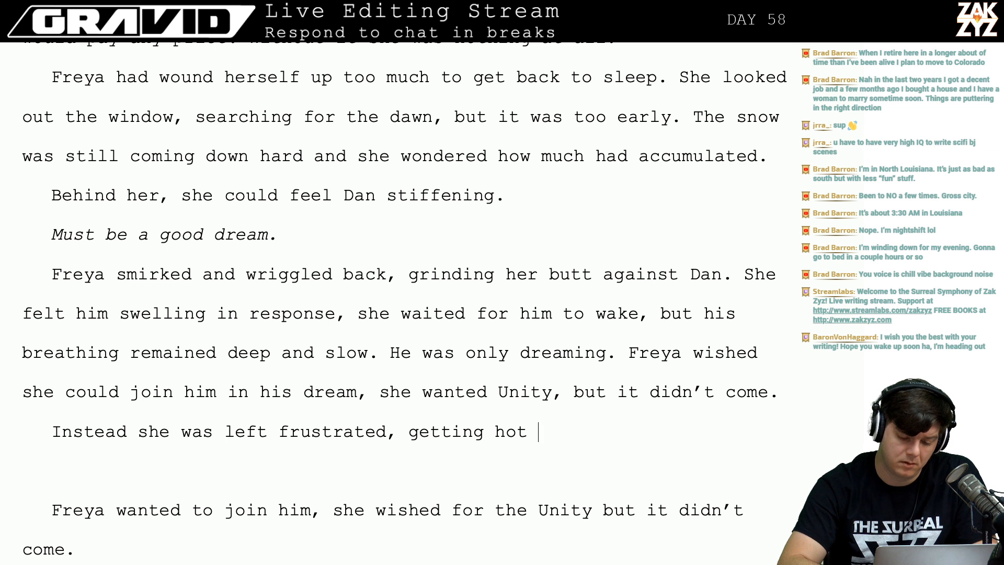
pyautogui.press('BackSpace')
pyautogui.press('BackSpace')
pyautogui.press('BackSpace')
pyautogui.press('BackSpace')
pyautogui.press('BackSpace')
pyautogui.press('BackSpace')
pyautogui.press('BackSpace')
pyautogui.press('BackSpace')
pyautogui.press('BackSpace')
pyautogui.press('BackSpace')
pyautogui.press('BackSpace')
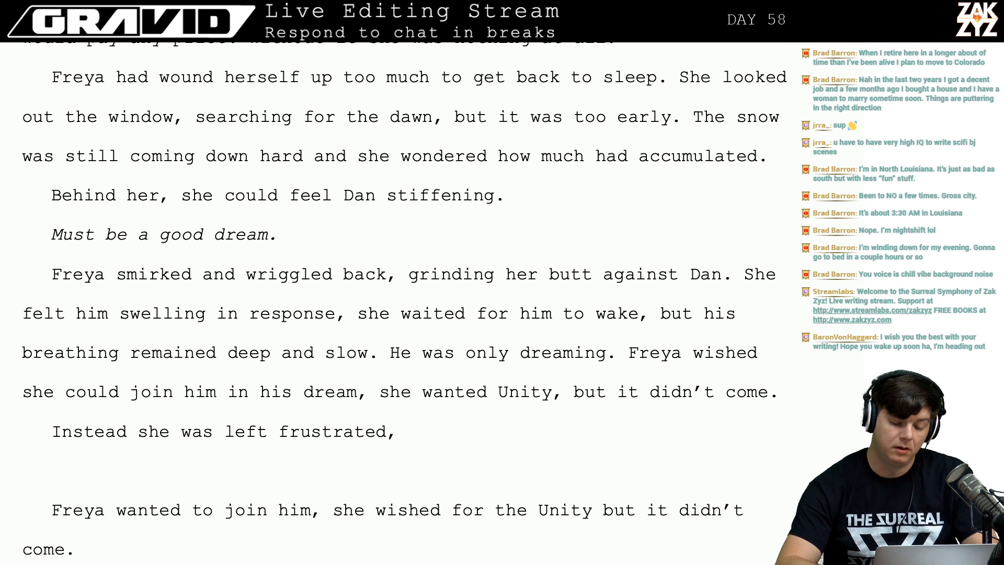
pyautogui.press('BackSpace')
pyautogui.press('BackSpace')
pyautogui.press('BackSpace')
pyautogui.press('BackSpace')
pyautogui.press('BackSpace')
pyautogui.press('BackSpace')
pyautogui.press('BackSpace')
pyautogui.press('BackSpace')
pyautogui.press('BackSpace')
pyautogui.press('BackSpace')
pyautogui.press('BackSpace')
pyautogui.press('BackSpace')
pyautogui.press('BackSpace')
pyautogui.press('BackSpace')
pyautogui.press('BackSpace')
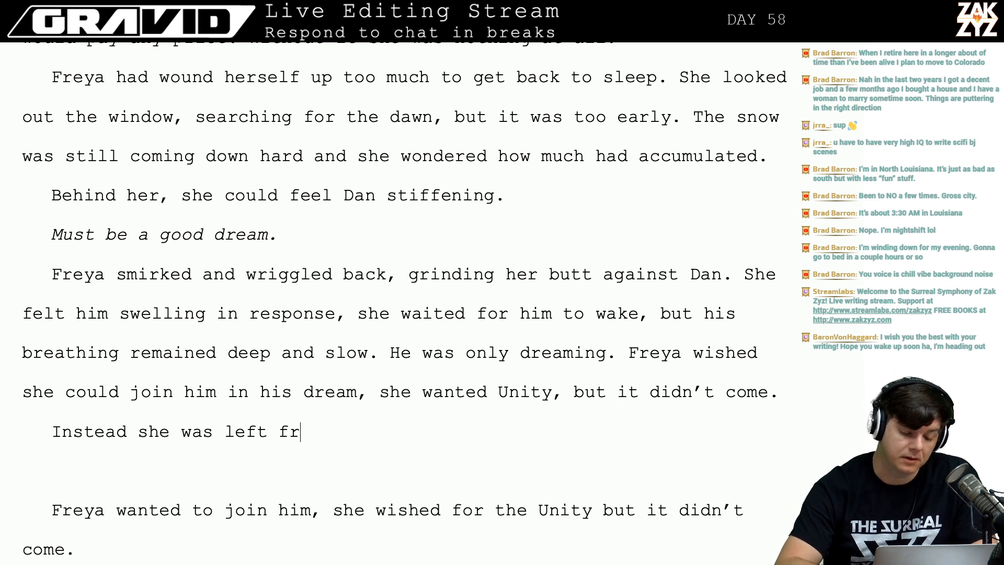
pyautogui.press('BackSpace')
pyautogui.press('BackSpace')
pyautogui.press('BackSpace')
pyautogui.press('BackSpace')
pyautogui.press('BackSpace')
pyautogui.press('BackSpace')
pyautogui.press('BackSpace')
pyautogui.press('BackSpace')
pyautogui.press('BackSpace')
pyautogui.press('BackSpace')
pyautogui.press('BackSpace')
pyautogui.press('BackSpace')
pyautogui.press('BackSpace')
pyautogui.press('BackSpace')
pyautogui.press('BackSpace')
pyautogui.press('BackSpace')
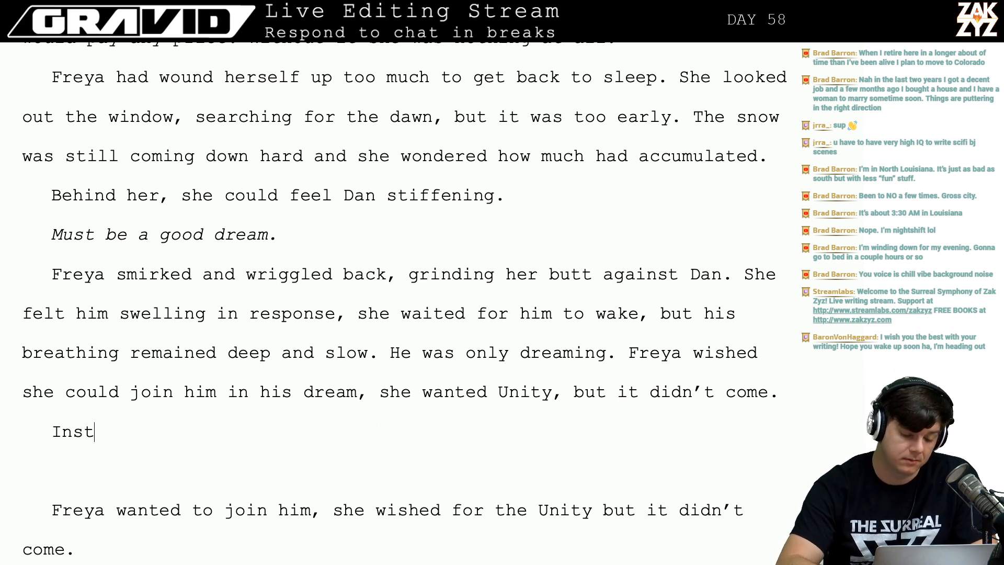
pyautogui.press('BackSpace')
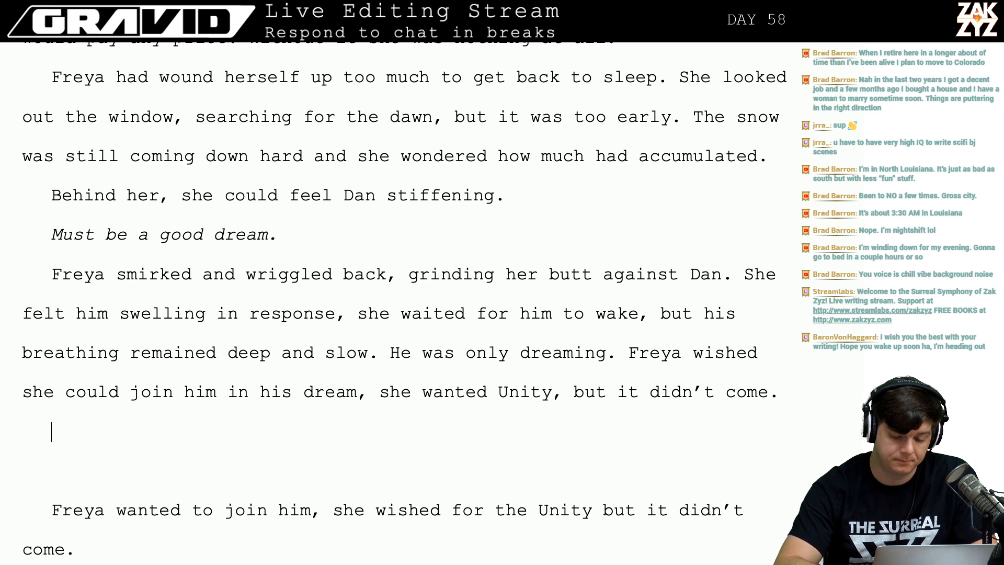
# Try opening the paragraph with "She was wide awake, fully" and erase the attempt.
pyautogui.write('She was wide')
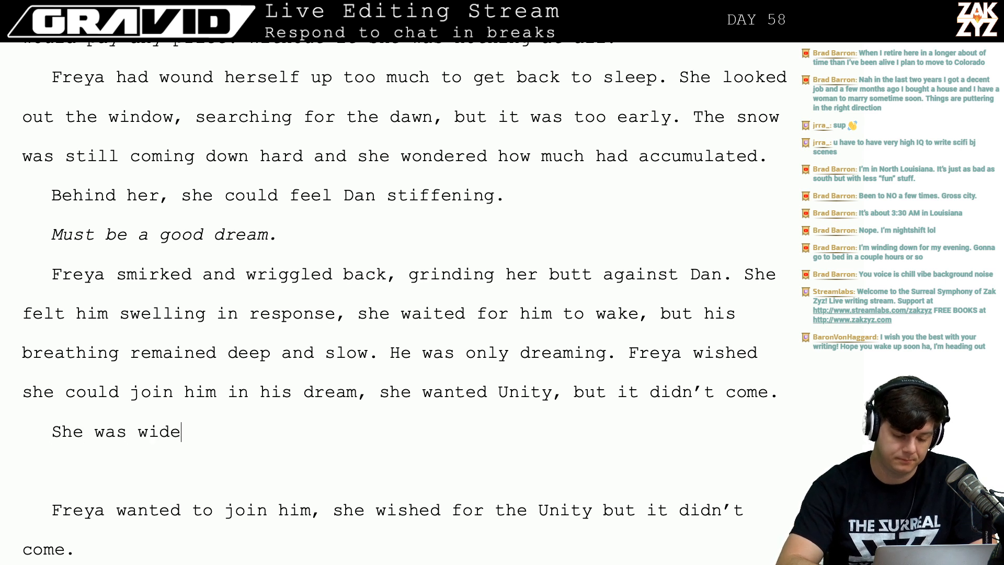
pyautogui.write(' awake ')
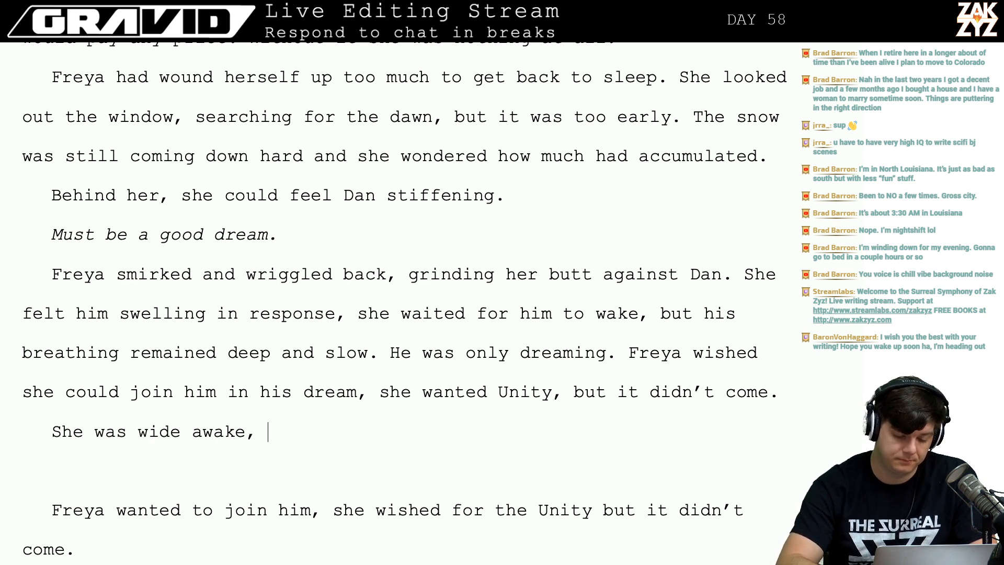
pyautogui.write(' fully arou')
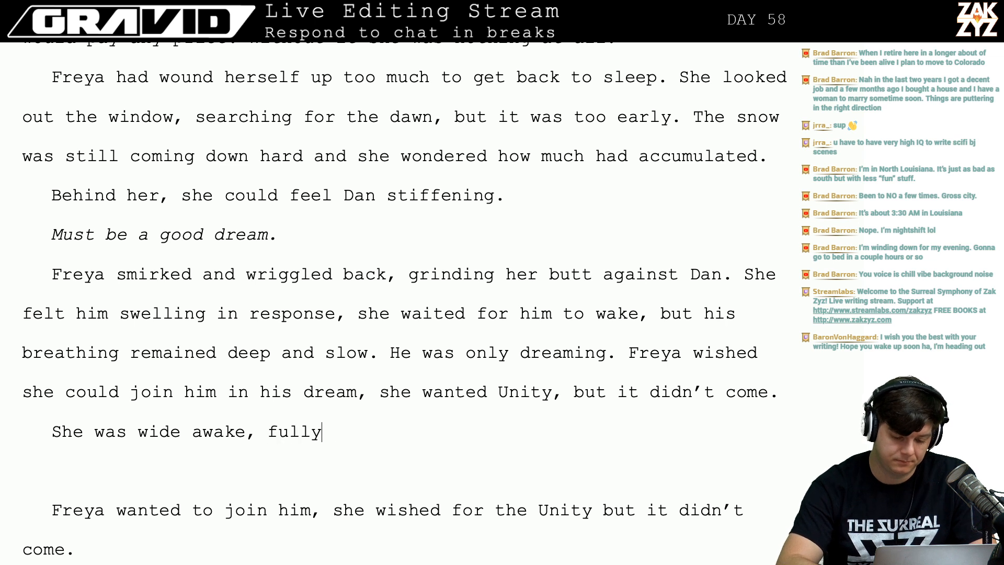
pyautogui.press('BackSpace')
pyautogui.press('BackSpace')
pyautogui.press('BackSpace')
pyautogui.press('BackSpace')
pyautogui.press('BackSpace')
pyautogui.press('BackSpace')
pyautogui.press('BackSpace')
pyautogui.press('BackSpace')
pyautogui.press('BackSpace')
pyautogui.press('BackSpace')
pyautogui.press('BackSpace')
pyautogui.press('BackSpace')
pyautogui.press('BackSpace')
pyautogui.press('BackSpace')
pyautogui.press('BackSpace')
pyautogui.press('BackSpace')
pyautogui.press('BackSpace')
pyautogui.press('BackSpace')
pyautogui.press('BackSpace')
pyautogui.press('BackSpace')
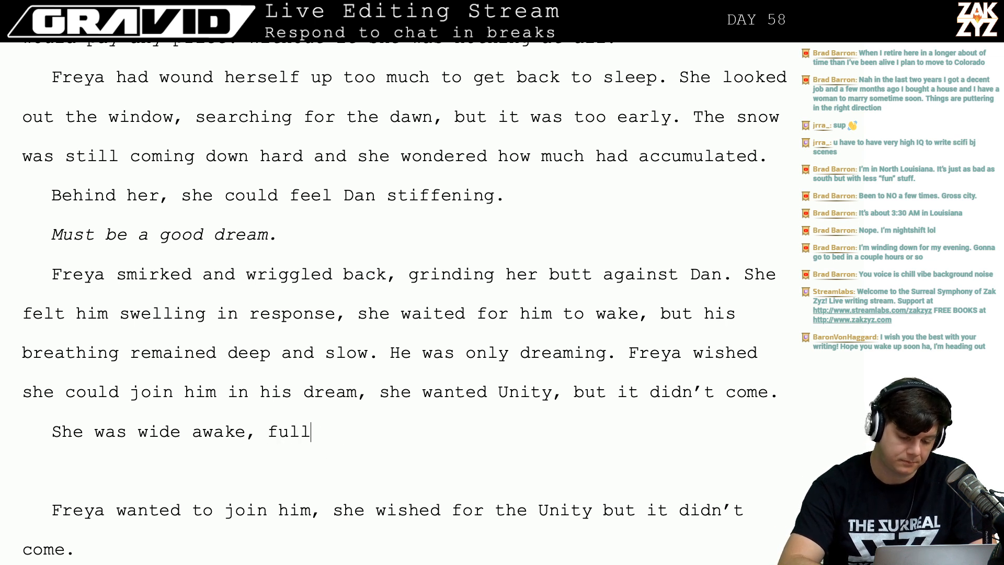
pyautogui.press('BackSpace')
pyautogui.press('BackSpace')
pyautogui.press('BackSpace')
pyautogui.press('BackSpace')
pyautogui.press('BackSpace')
pyautogui.press('BackSpace')
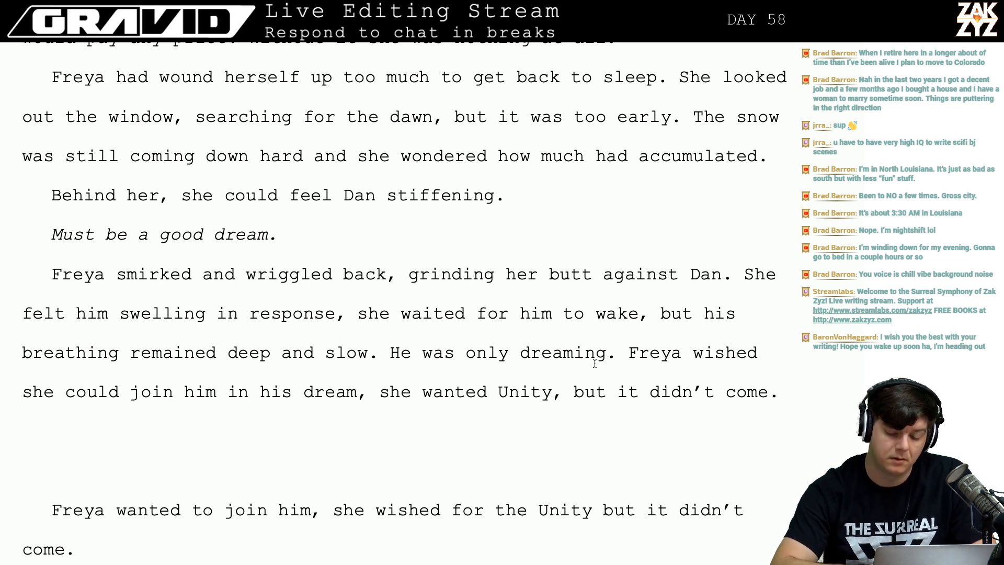
# Extend "He was only dreaming" with ", Freya wished she could join him but the Unity wouldn't come.".
pyautogui.press('BackSpace')
pyautogui.write(', Fr')
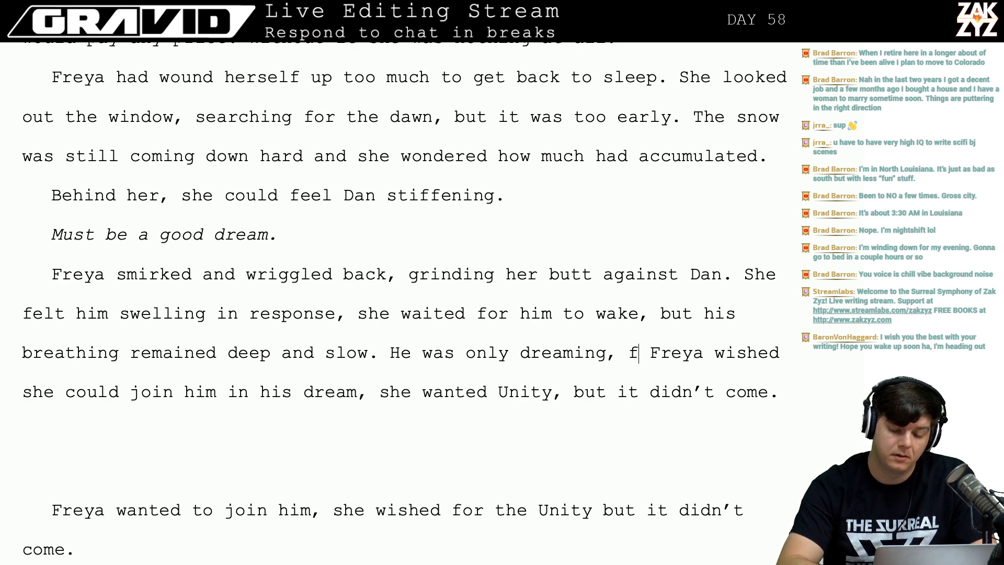
pyautogui.press('BackSpace')
pyautogui.write('reya wished she')
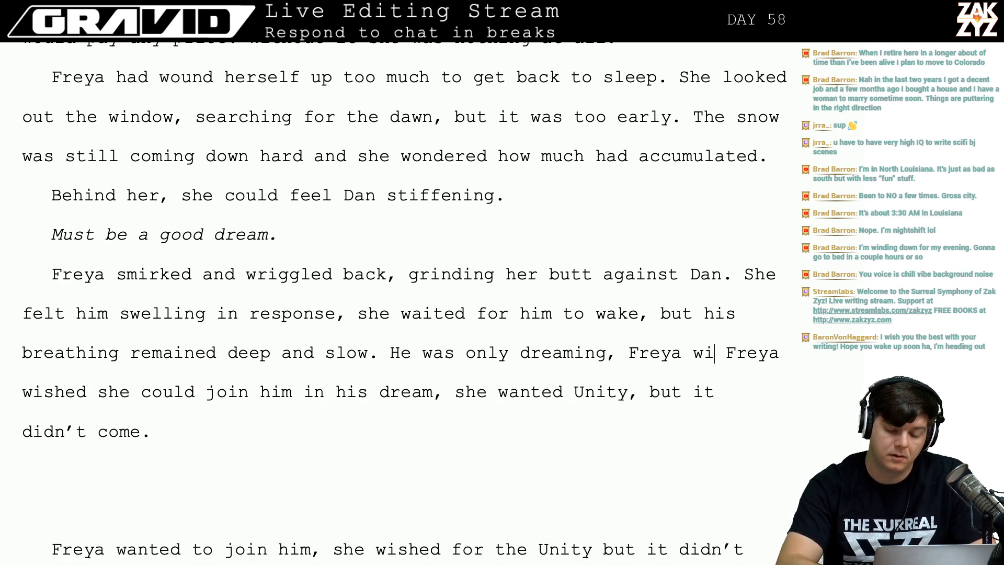
pyautogui.write(' could join him')
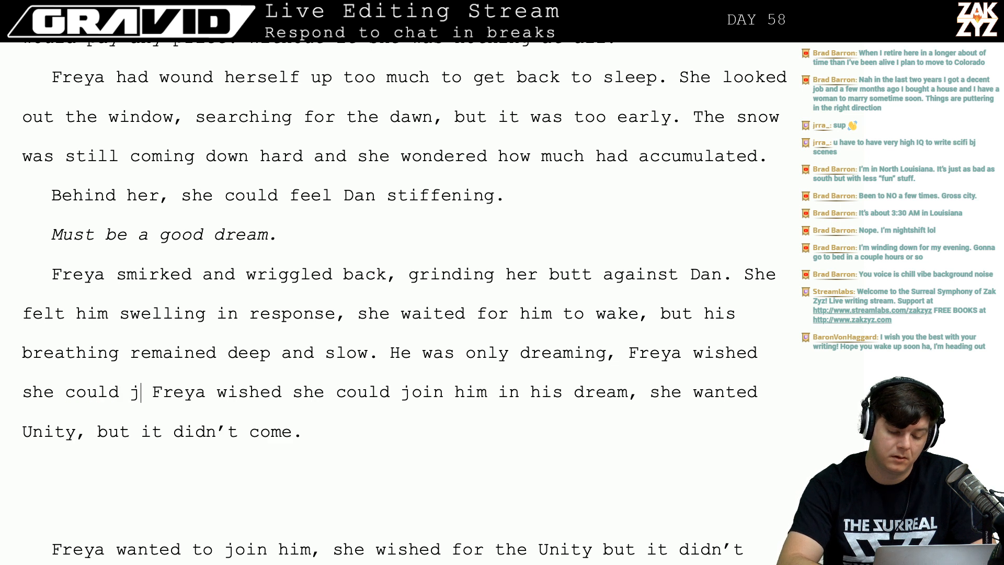
pyautogui.write(' but the Unity ')
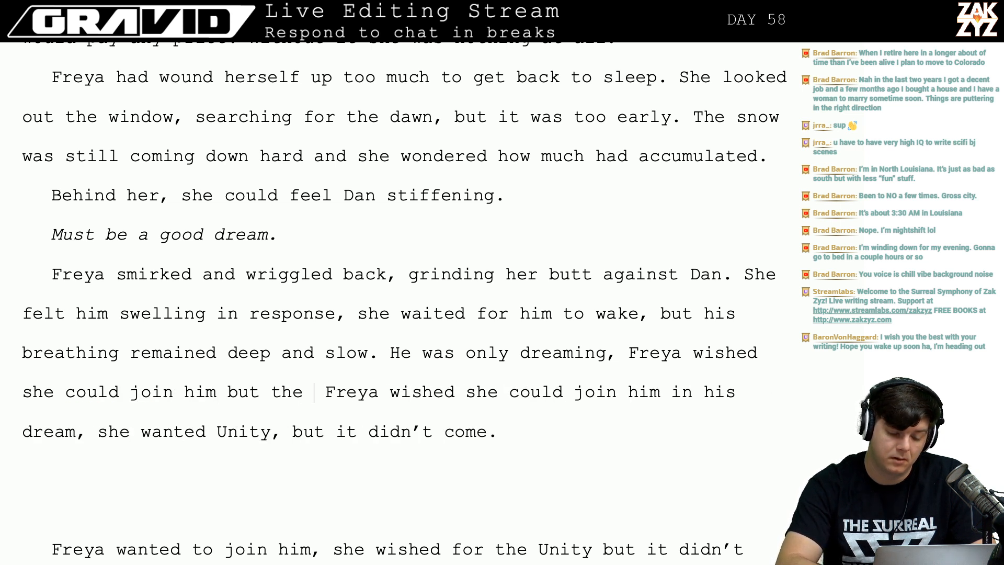
pyautogui.write("wouldn't come.")
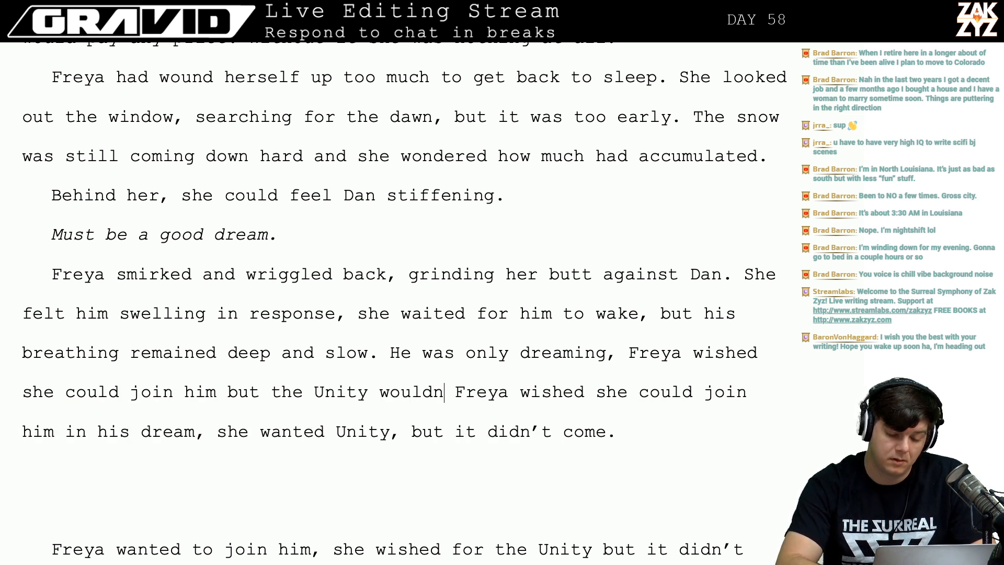
# Separate and delete the old sentence "Freya wished she could join him in his dream, she wanted Unity, but it didn't come.".
pyautogui.press('Return')
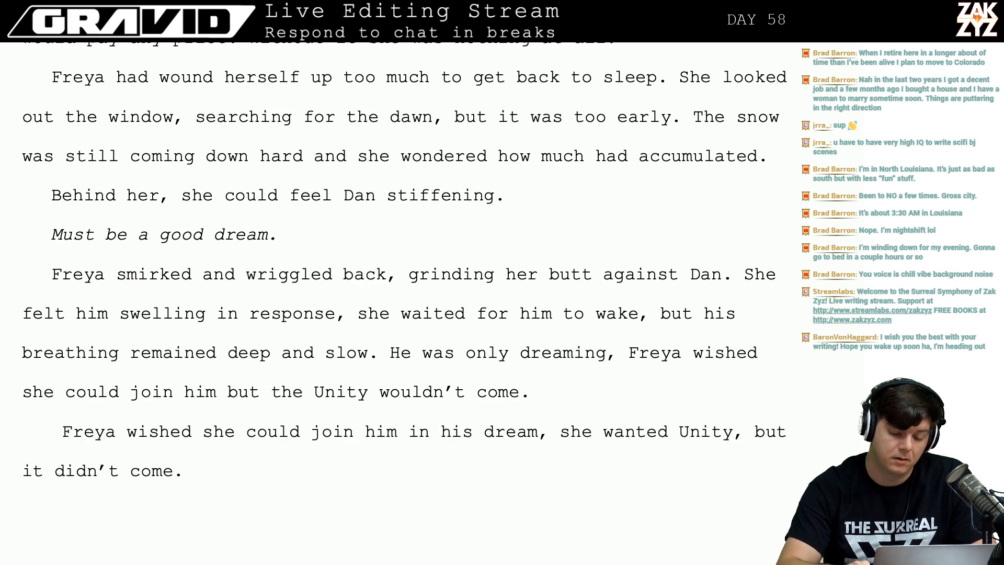
pyautogui.hotkey('shift', 'Down')
pyautogui.hotkey('shift', 'Down')
pyautogui.press('BackSpace')
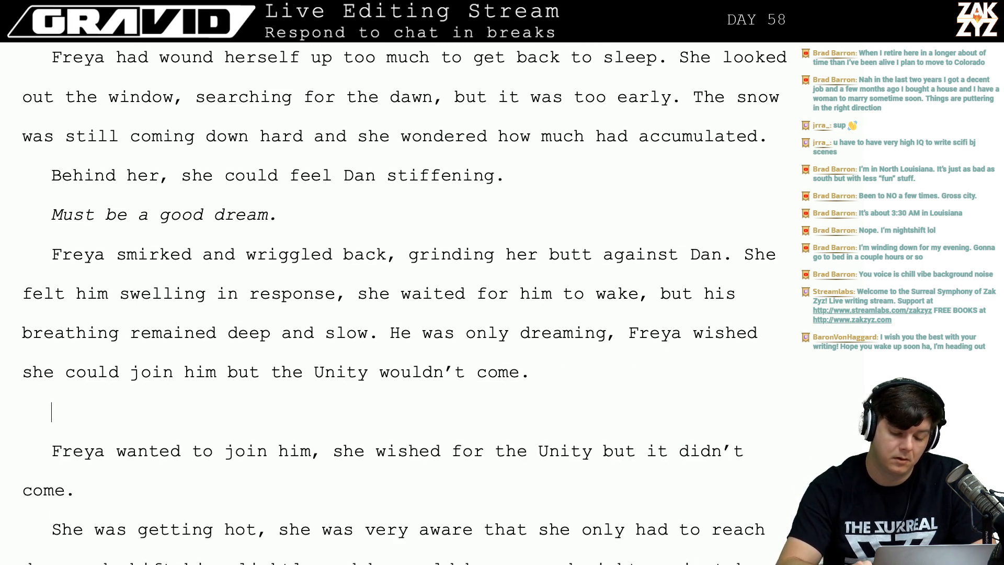
# Try continuing after "the Unity wouldn't come." with "Now she" and erase it.
pyautogui.write('Now she')
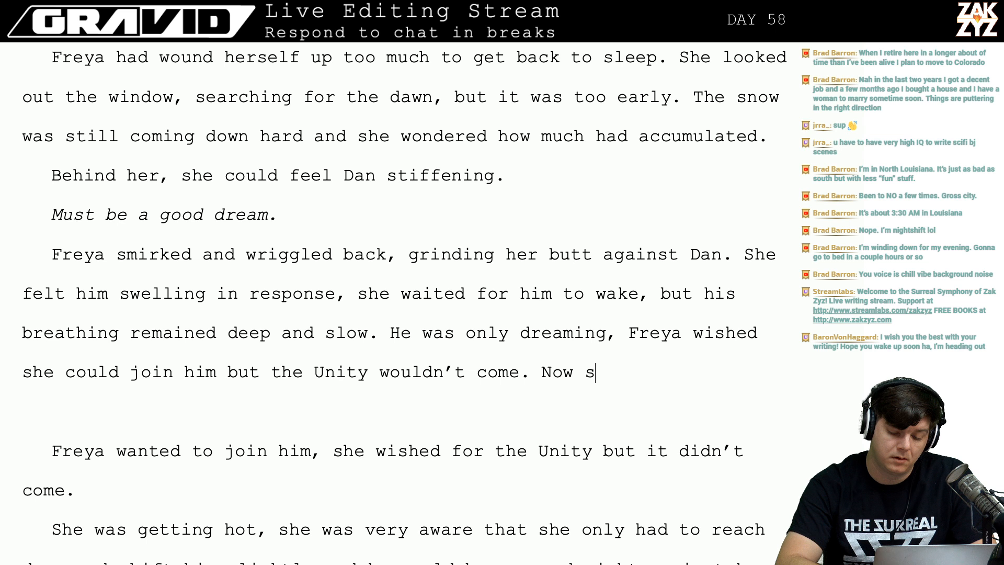
pyautogui.press('BackSpace')
pyautogui.press('BackSpace')
pyautogui.press('BackSpace')
pyautogui.press('BackSpace')
pyautogui.press('BackSpace')
pyautogui.press('BackSpace')
pyautogui.press('BackSpace')
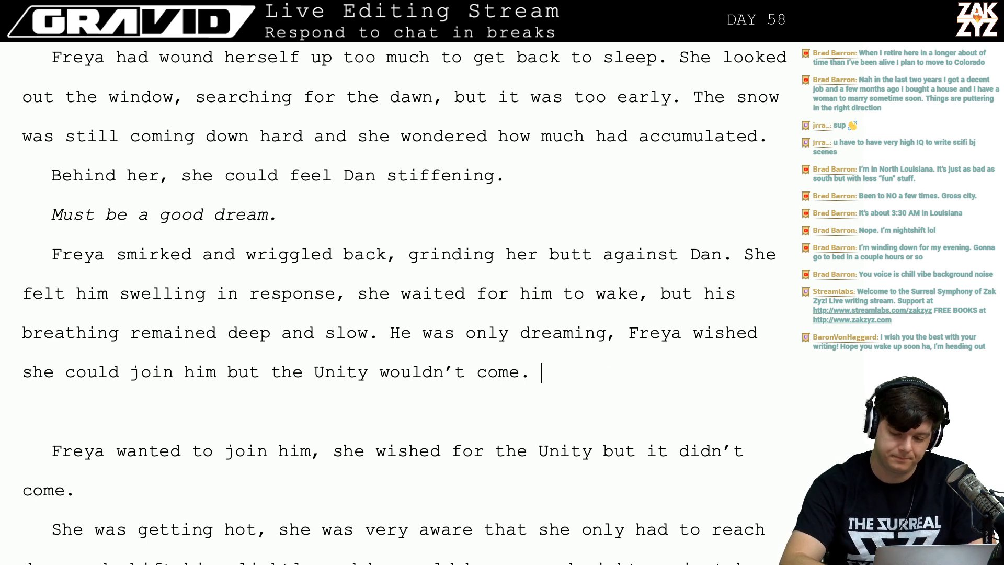
# Try starting the following sentence with "Feeling him" and erase it.
pyautogui.write('Fee')
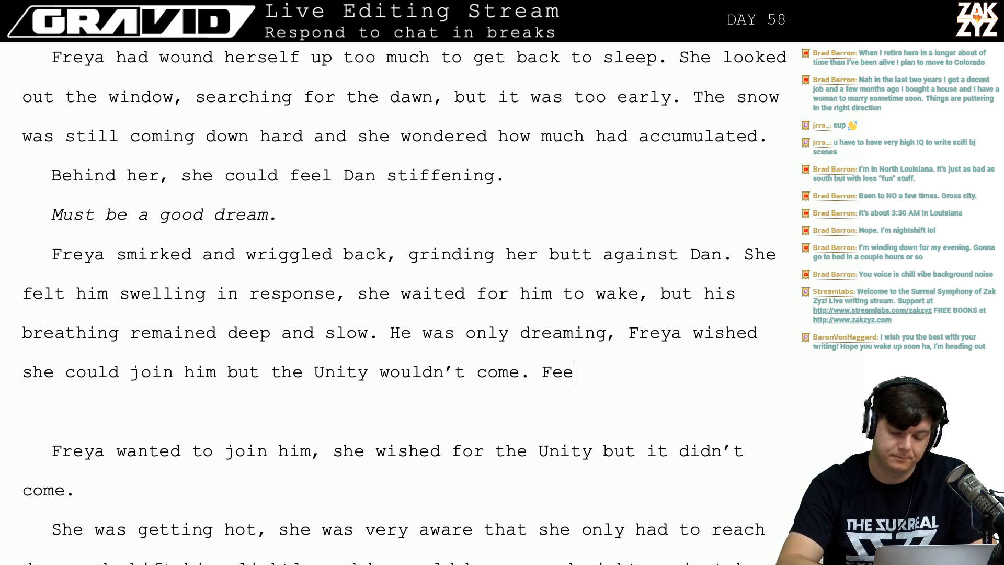
pyautogui.write('ling him')
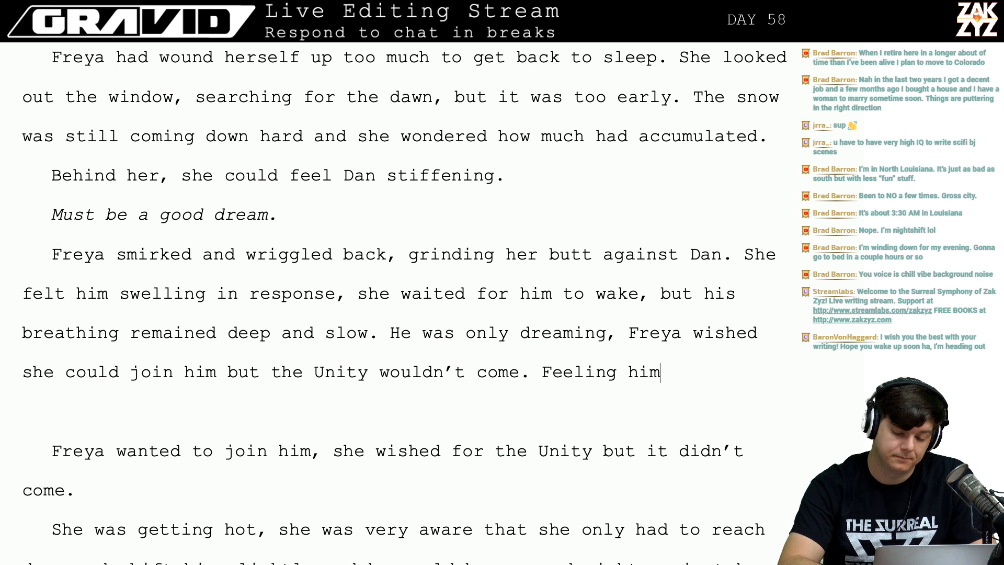
pyautogui.press('BackSpace')
pyautogui.press('BackSpace')
pyautogui.press('BackSpace')
pyautogui.press('BackSpace')
pyautogui.press('BackSpace')
pyautogui.press('BackSpace')
pyautogui.press('BackSpace')
pyautogui.press('BackSpace')
pyautogui.press('BackSpace')
pyautogui.press('BackSpace')
pyautogui.press('BackSpace')
pyautogui.press('BackSpace')
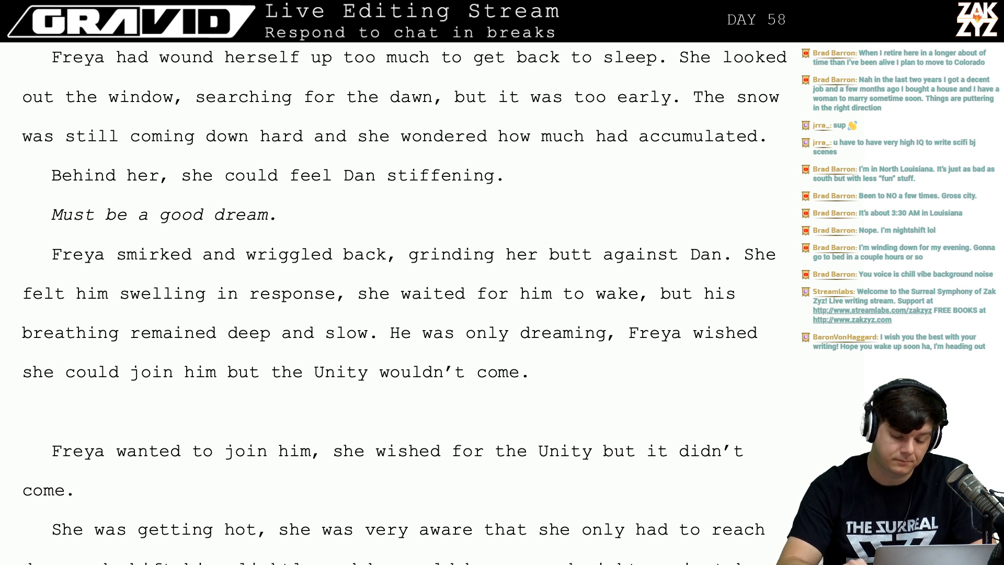
# Try "Now she" once more as the opening of the sentence after "wouldn't come." and erase it.
pyautogui.hotkey('shift', 'Right')
pyautogui.press('Right')
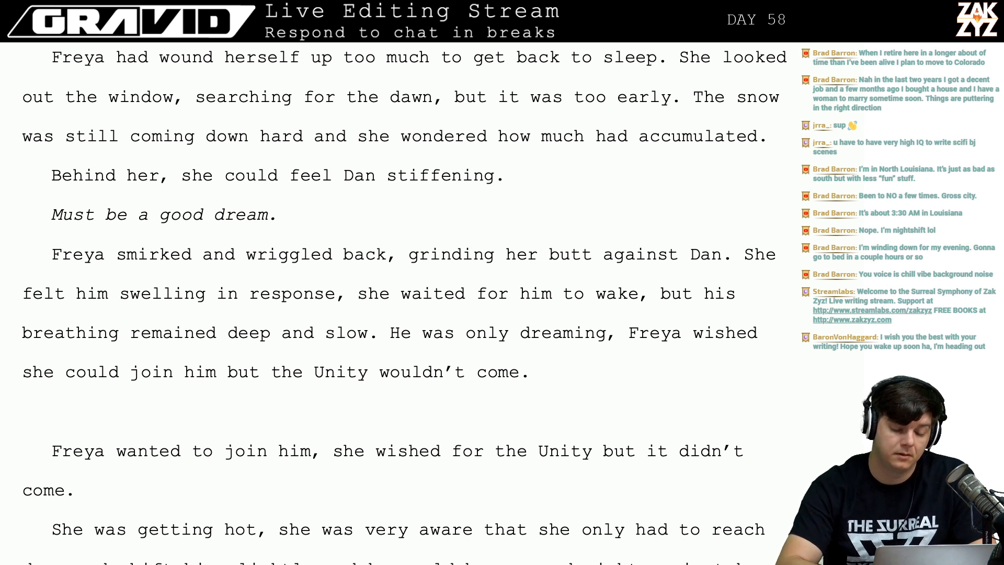
pyautogui.write('Now')
pyautogui.write('she')
pyautogui.press('BackSpace')
pyautogui.press('BackSpace')
pyautogui.press('BackSpace')
pyautogui.press('BackSpace')
pyautogui.press('BackSpace')
pyautogui.press('BackSpace')
pyautogui.press('BackSpace')
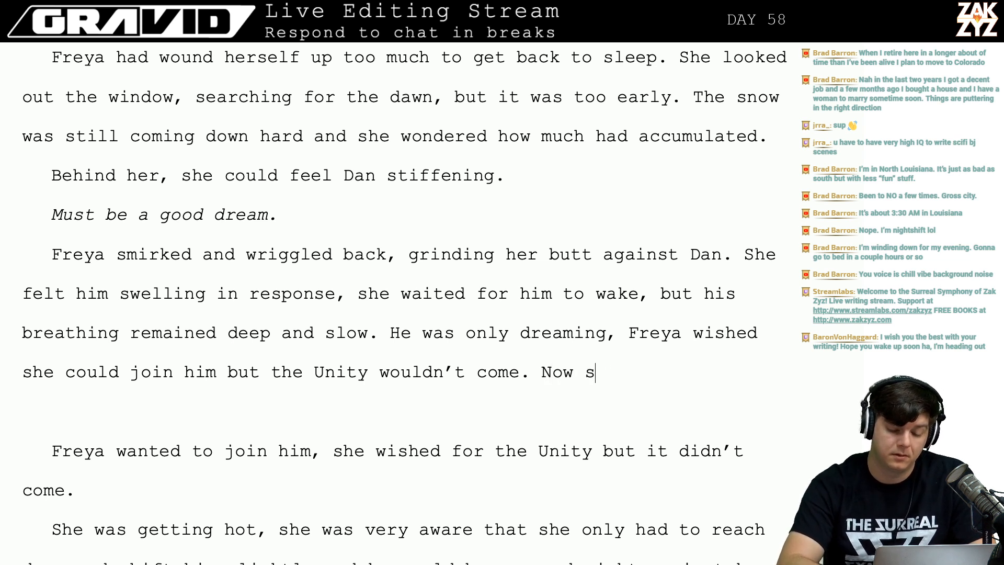
# Continue after "the Unity wouldn't come." with "It was frustrating, she felt him throbbing against her, she".
pyautogui.write('It was ')
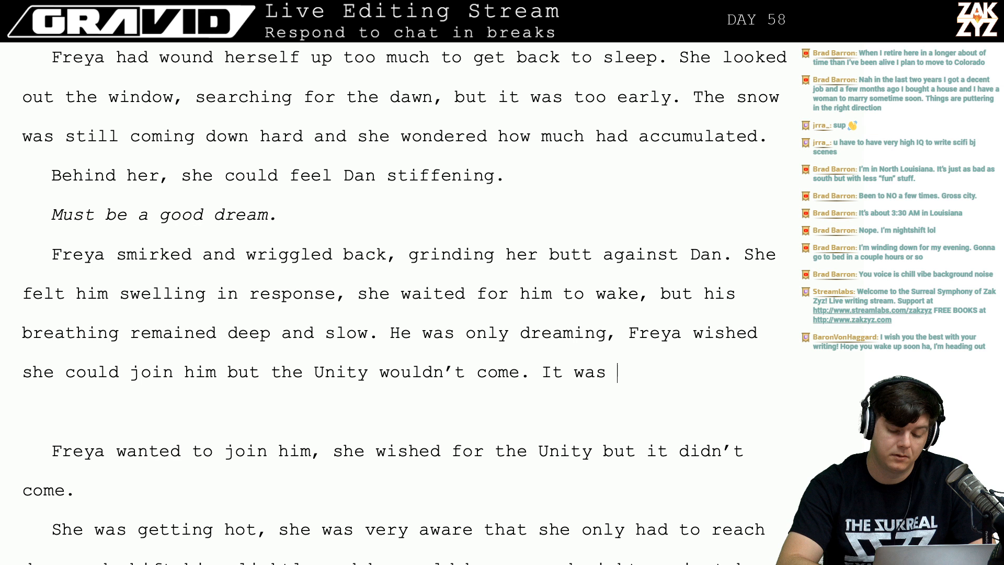
pyautogui.write('frustrating,')
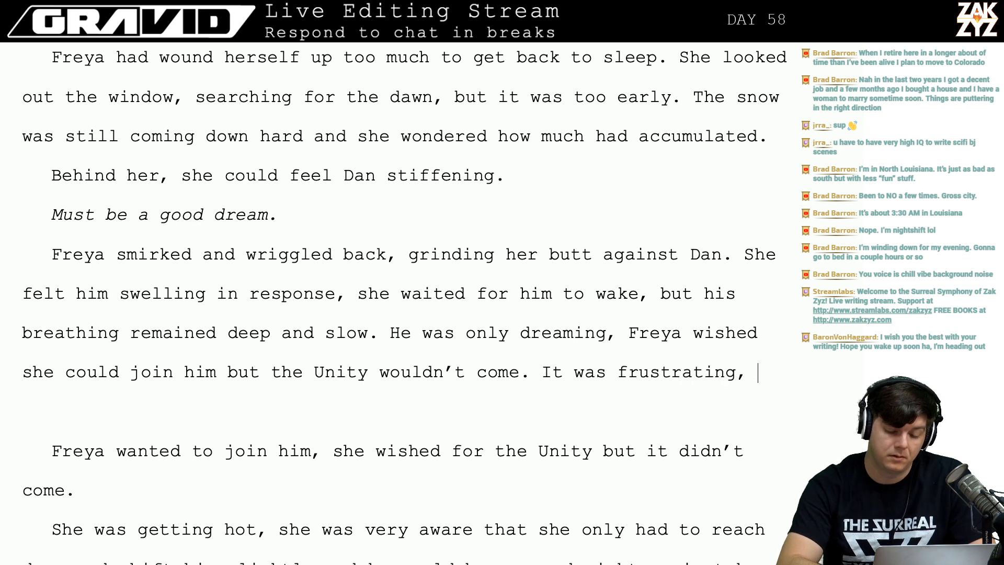
pyautogui.write(' she ')
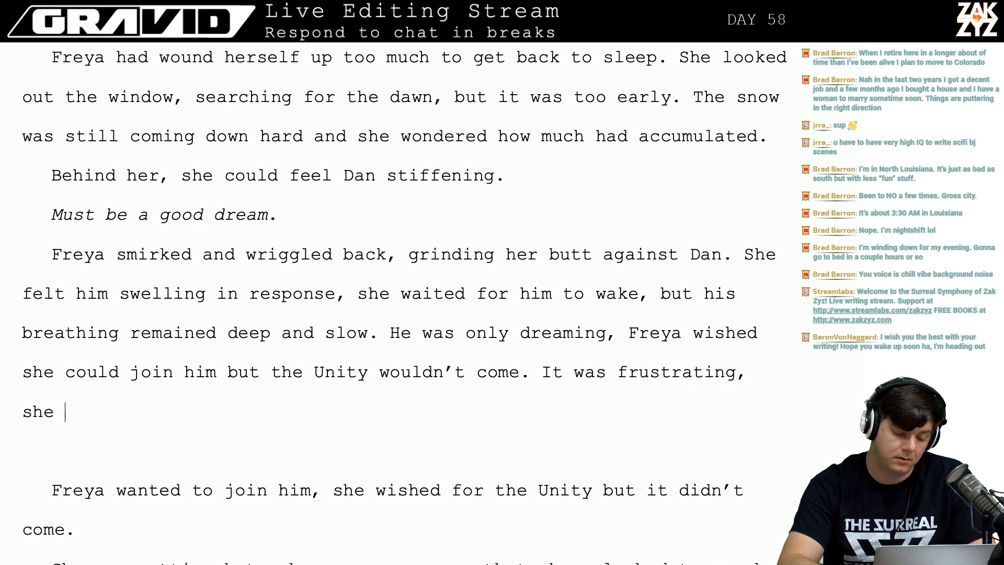
pyautogui.write('felt')
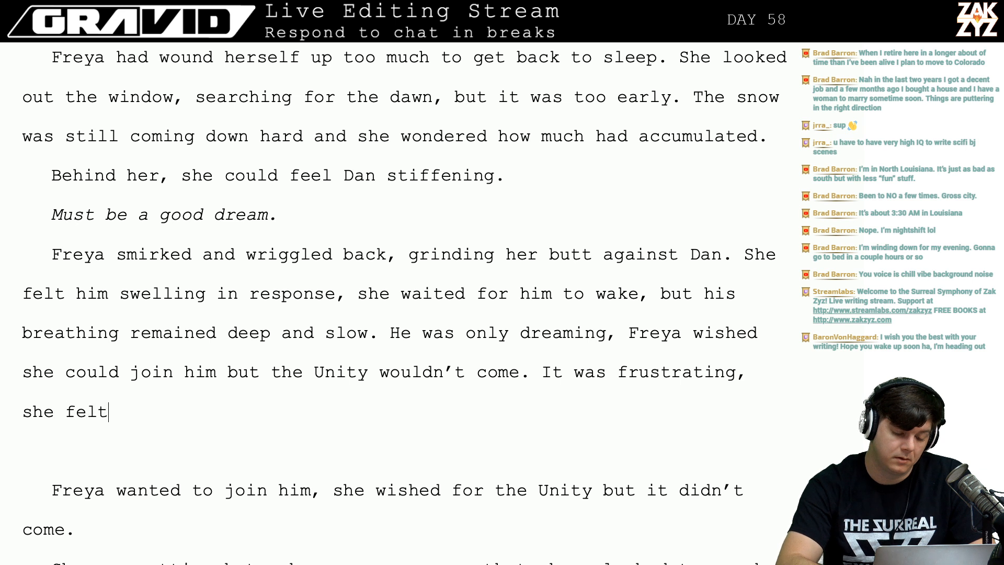
pyautogui.write(' him throbbing ag')
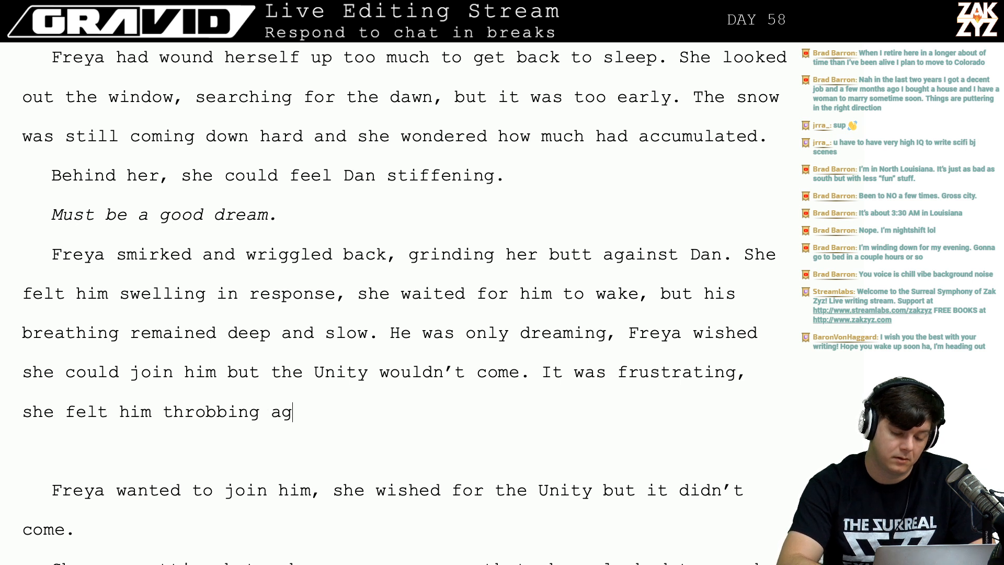
pyautogui.write('ainst her, she ')
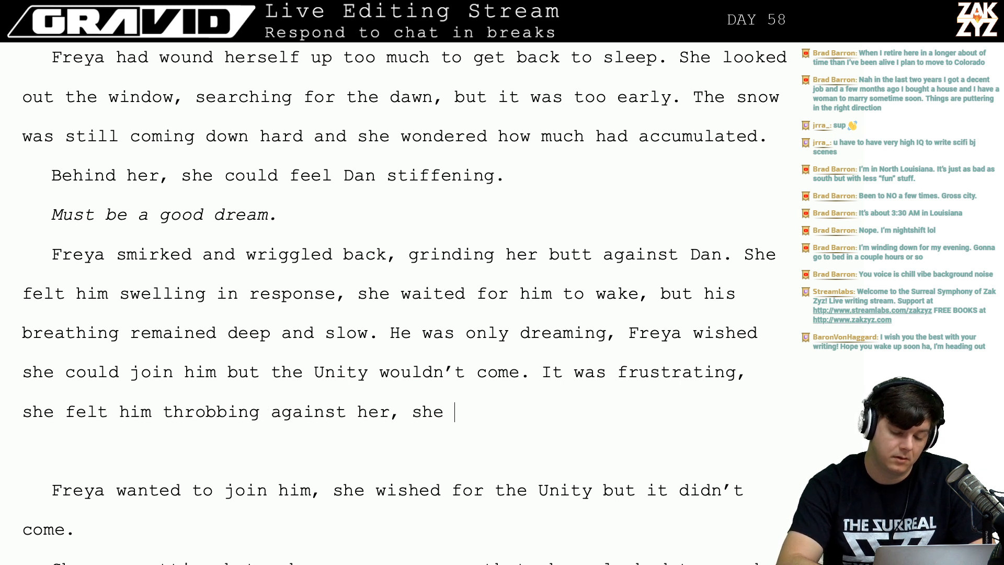
# Extend the sentence with "only had to slip her hand down and adjust him".
pyautogui.write('only had to ')
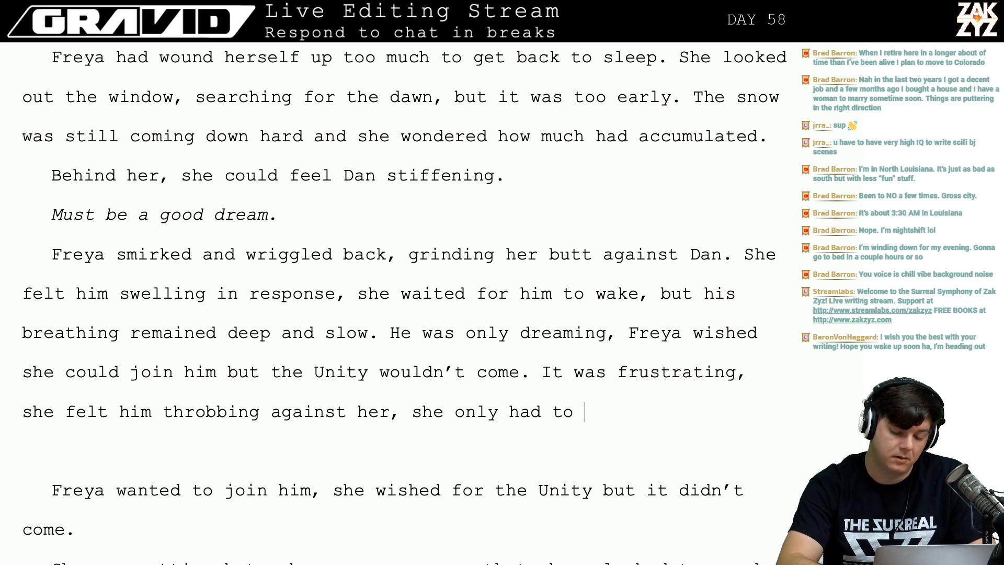
pyautogui.write('slip her hand')
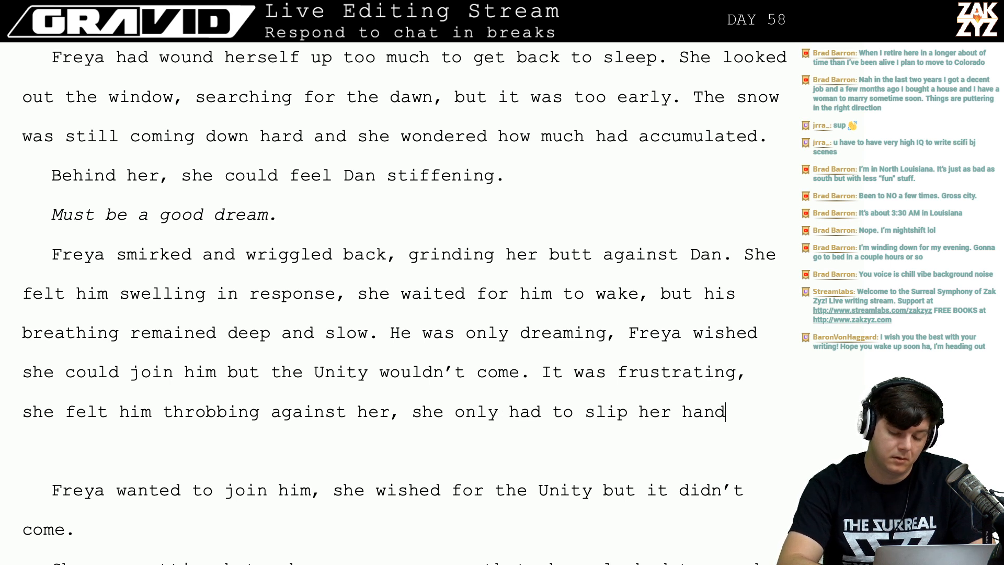
pyautogui.press('BackSpace')
pyautogui.write('nd')
pyautogui.press('BackSpace')
pyautogui.press('BackSpace')
pyautogui.write('d down and ')
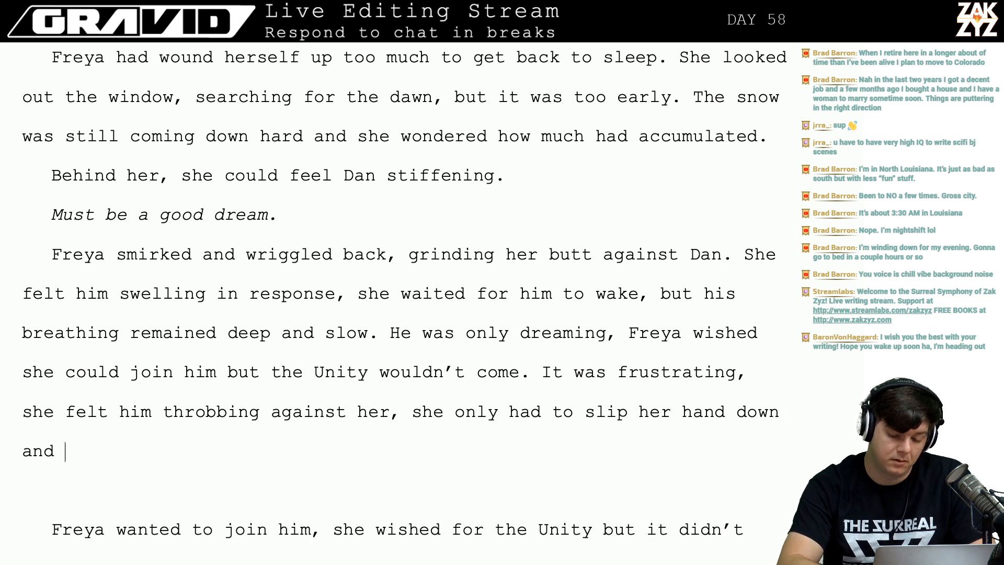
pyautogui.write('a')
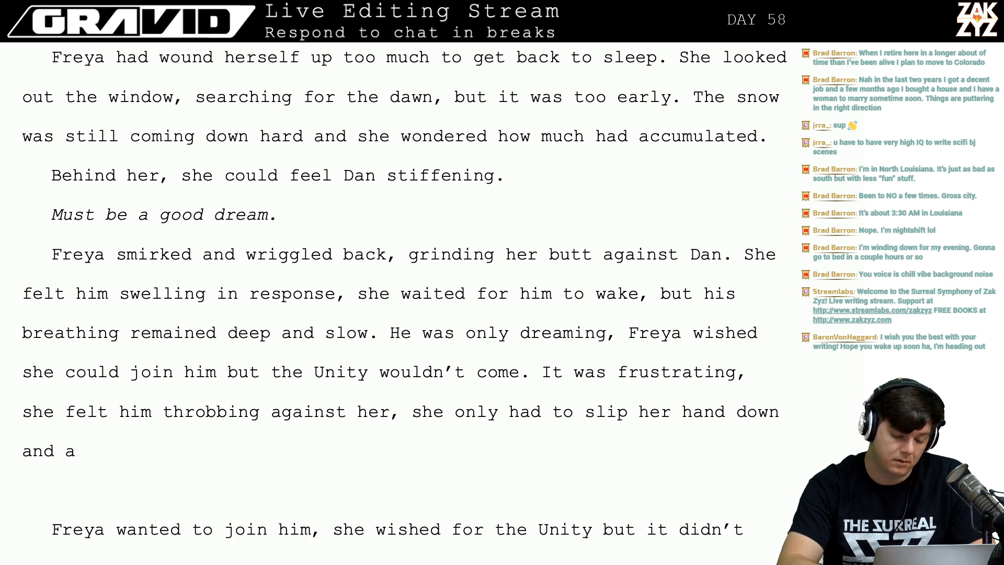
pyautogui.write('djust hm')
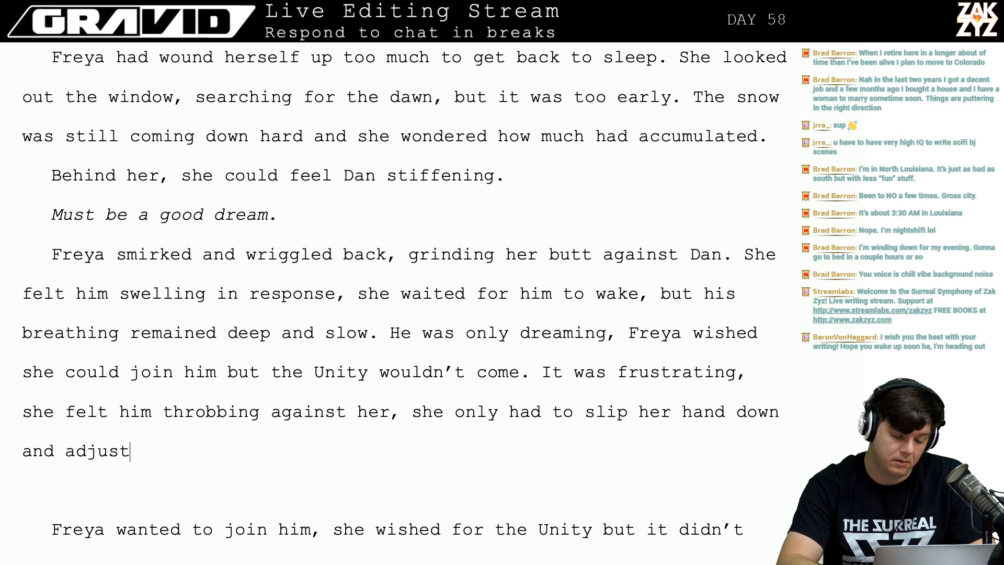
pyautogui.press('BackSpace')
pyautogui.write('im ')
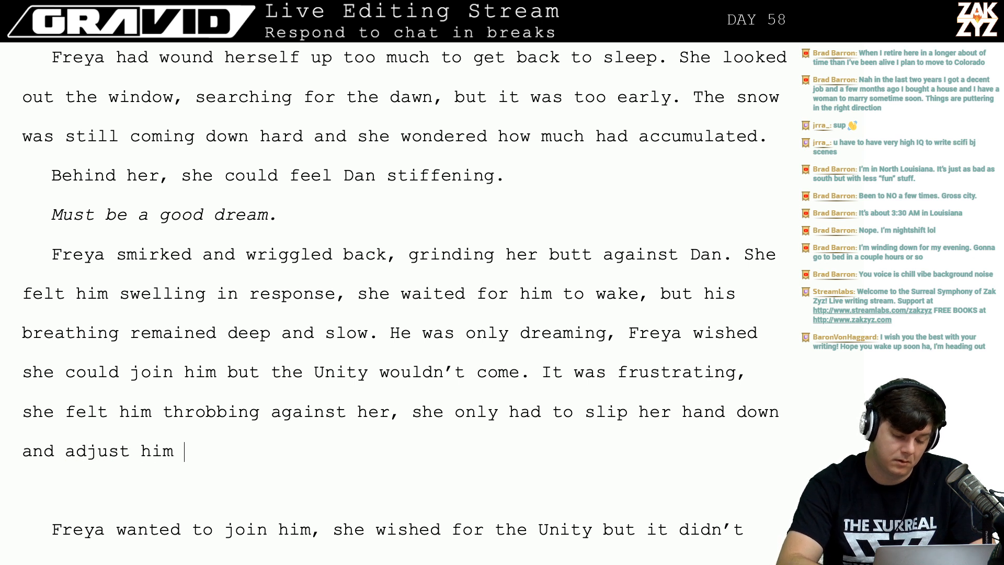
# Finish the sentence with "slightly and he would be pressed right against her, exactly where she wanted him.".
pyautogui.write('slightly and he')
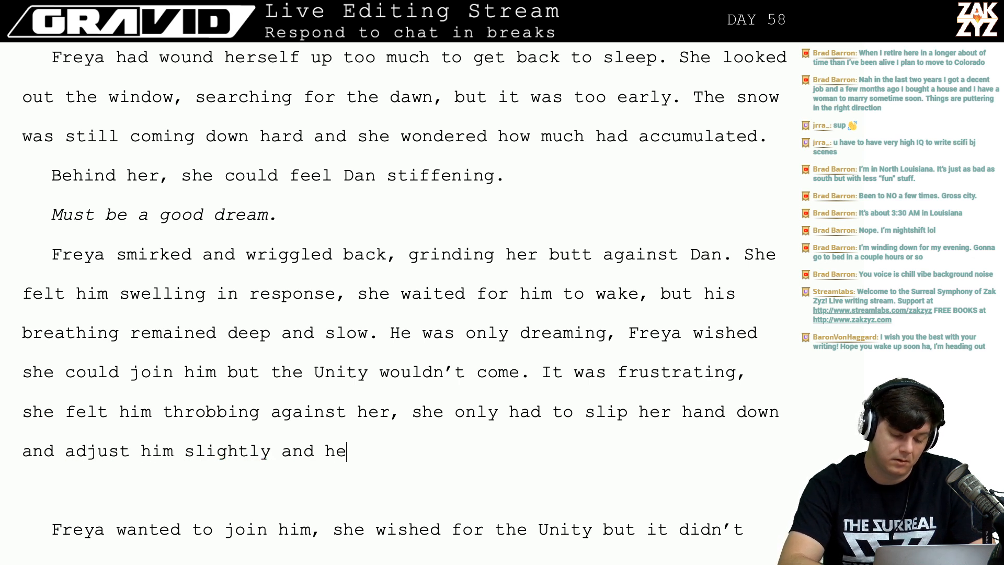
pyautogui.write(' would be press')
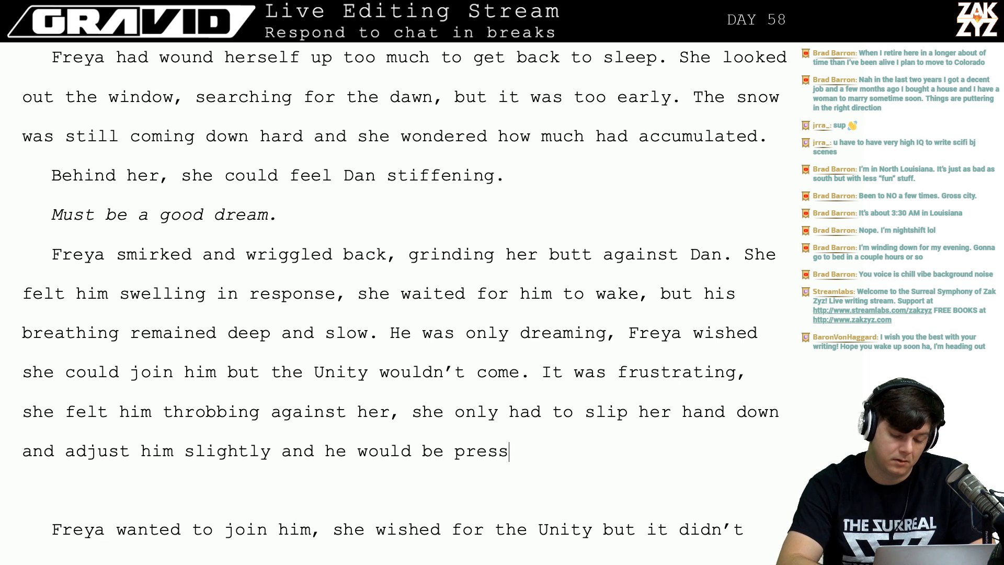
pyautogui.write('ed right against her. ')
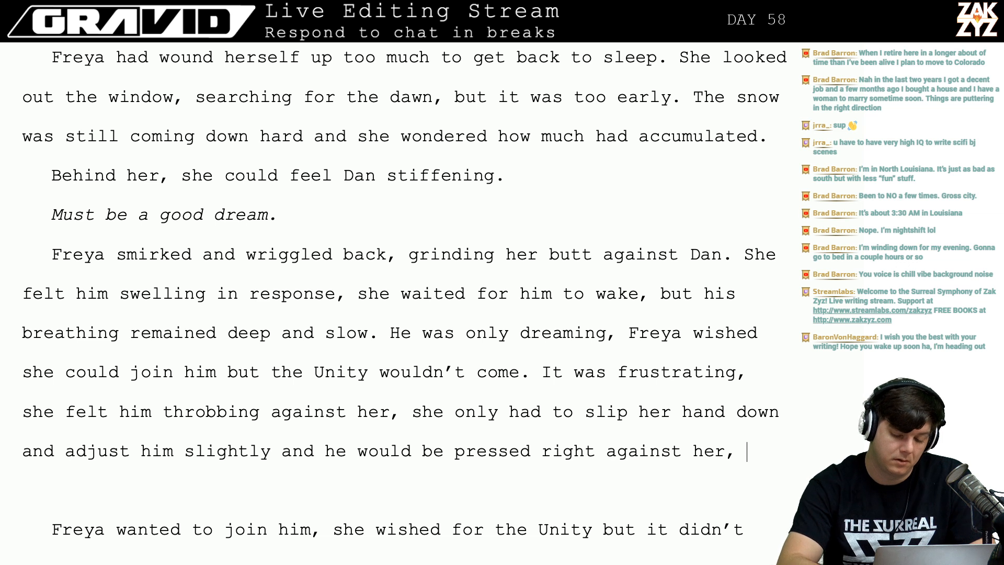
pyautogui.write('exactly where s')
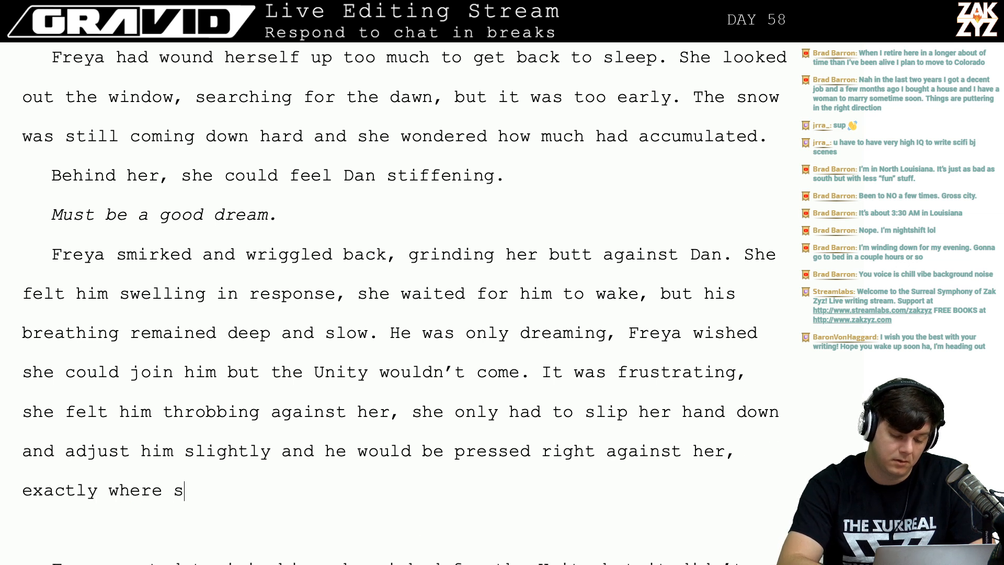
pyautogui.write('he wanted him.')
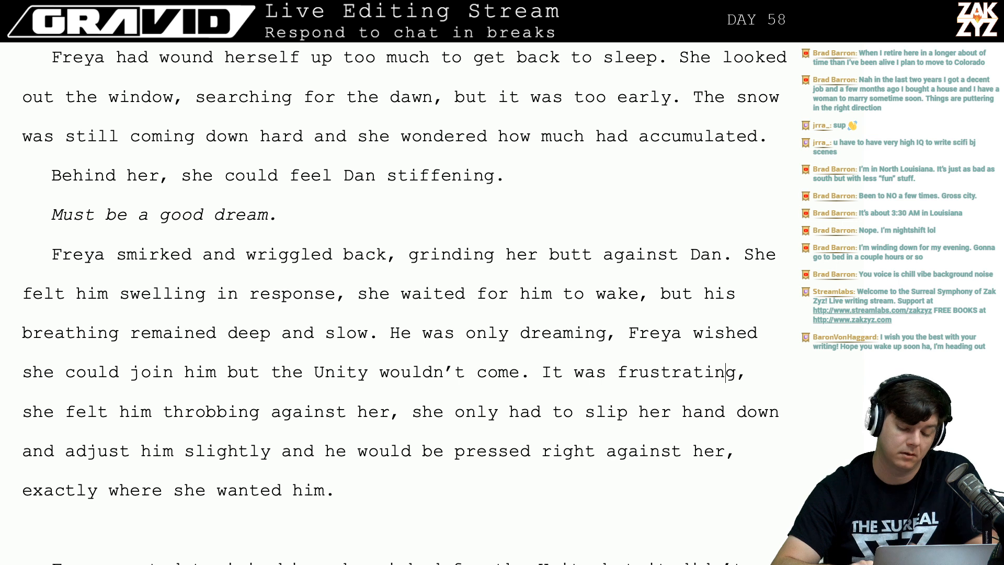
# Insert "he was throbbing against her. She only had to" after "It was frustrating,".
pyautogui.write('he was throbbing a')
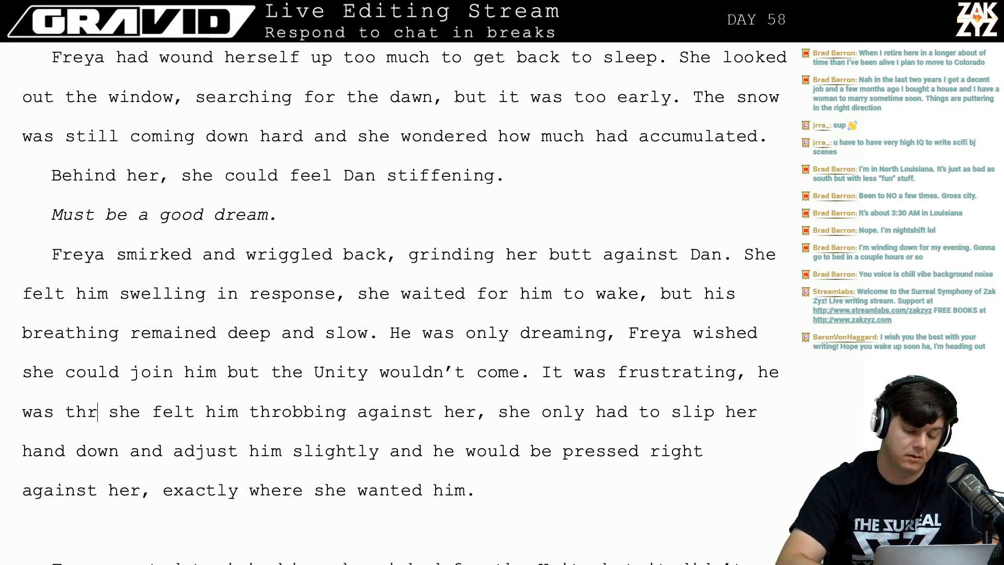
pyautogui.write('gainst ')
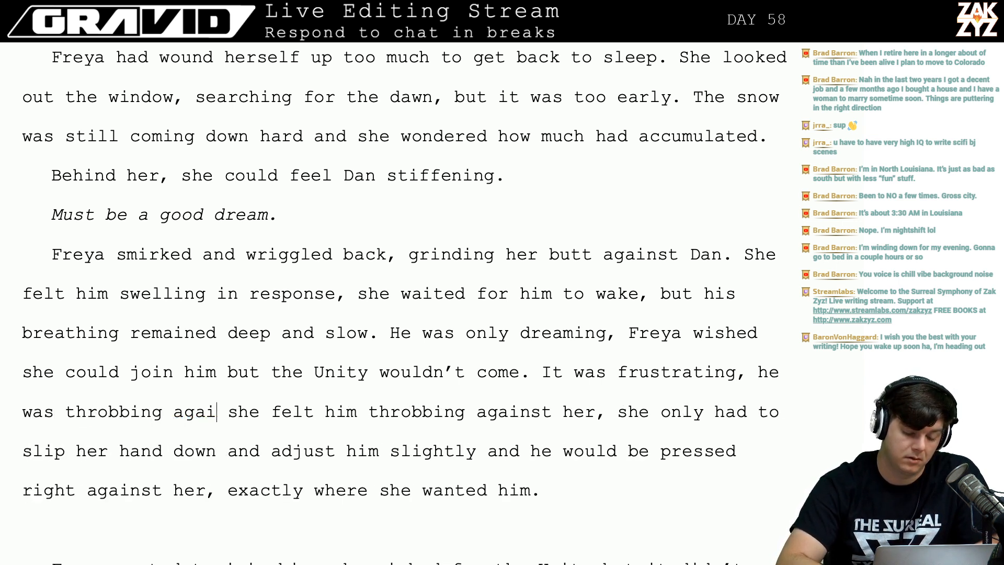
pyautogui.write('he')
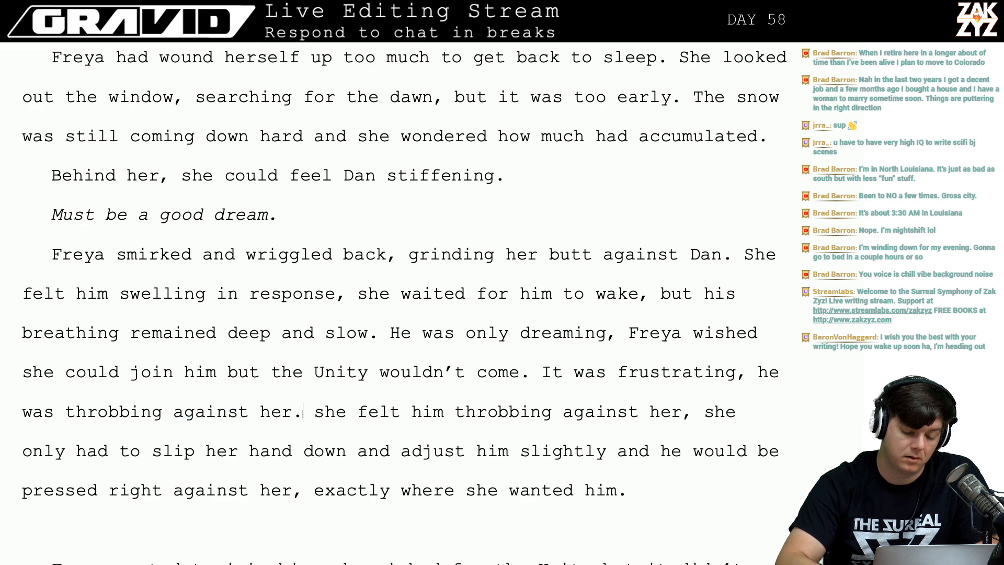
pyautogui.write('r. She only had to ')
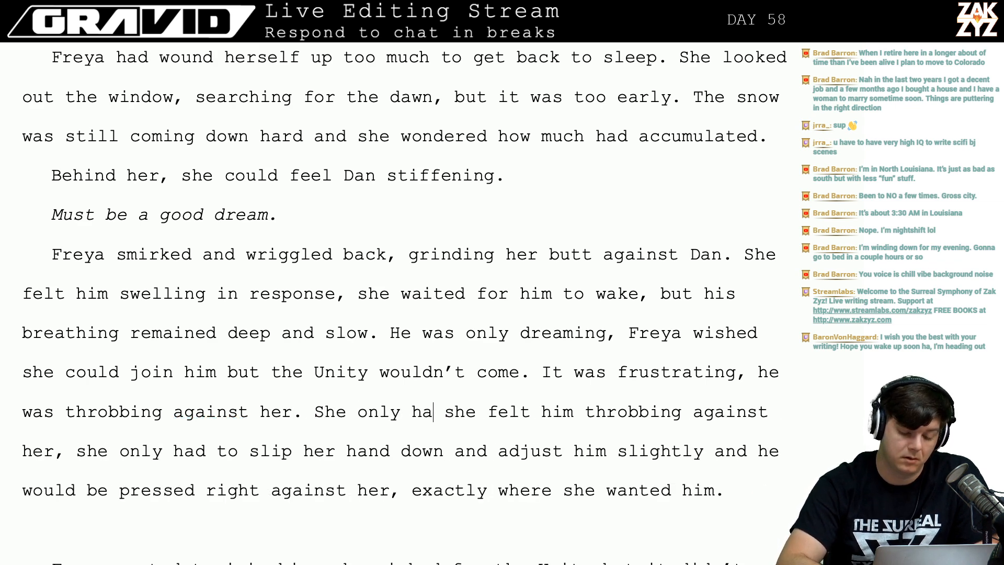
# Continue the inserted sentence with "slip her hand down and adjust him slightly".
pyautogui.write('sj')
pyautogui.press('BackSpace')
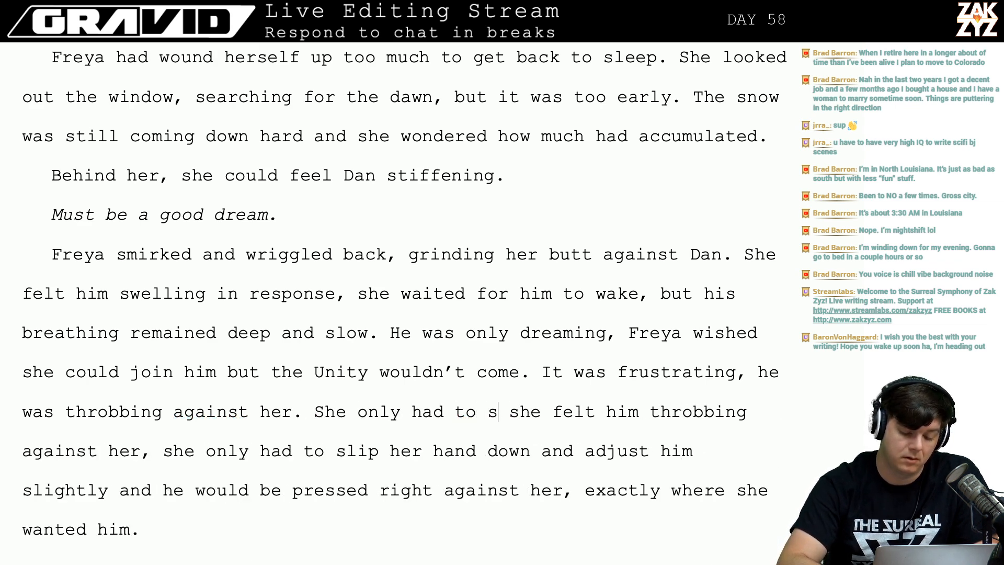
pyautogui.write('lip he')
pyautogui.write('r hand down a')
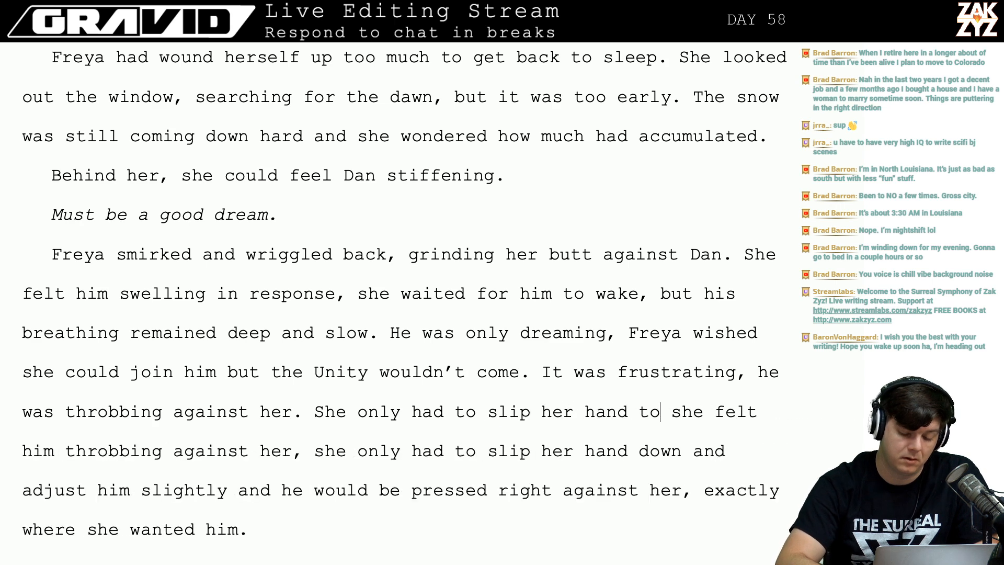
pyautogui.write('nd a')
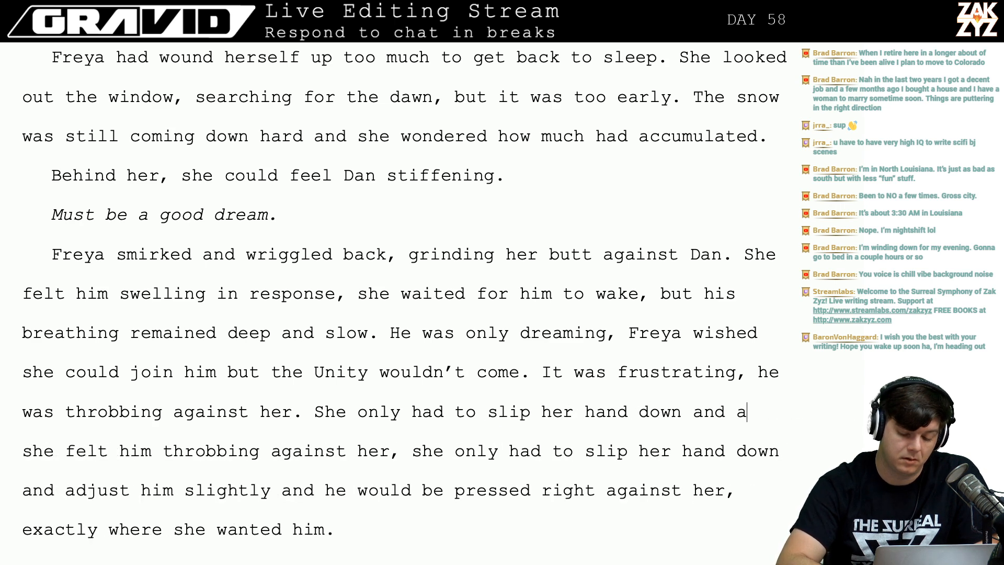
pyautogui.write('djust him sl')
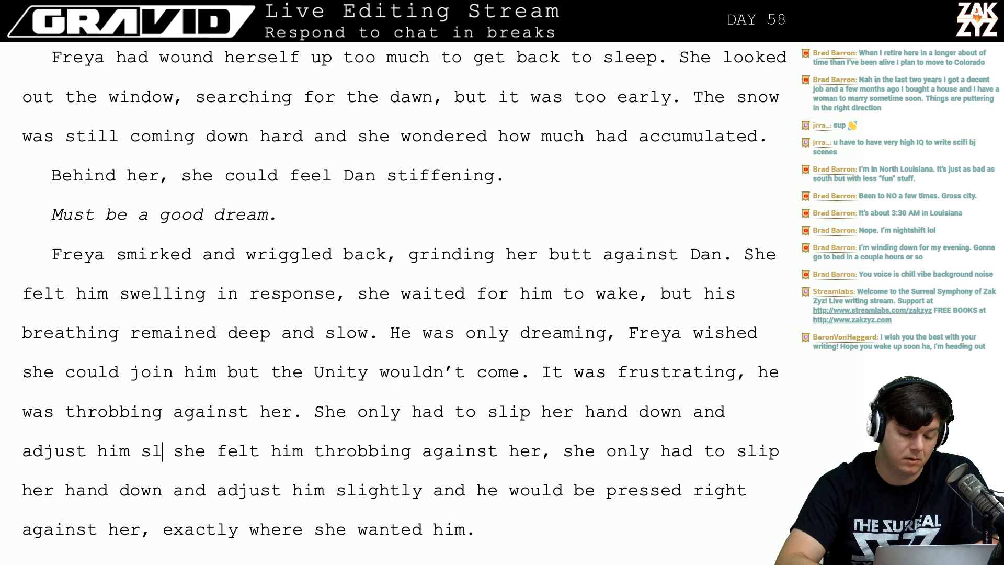
pyautogui.write('ightly a')
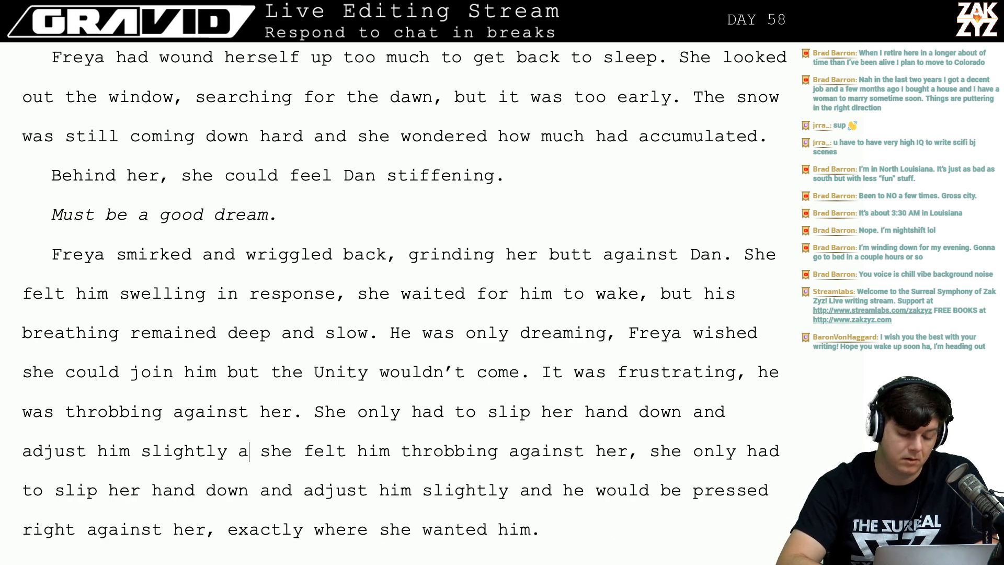
# Finish the new sentence with "and he would be exactly where she wanted him." and delete the old version following it.
pyautogui.write('nd he would be')
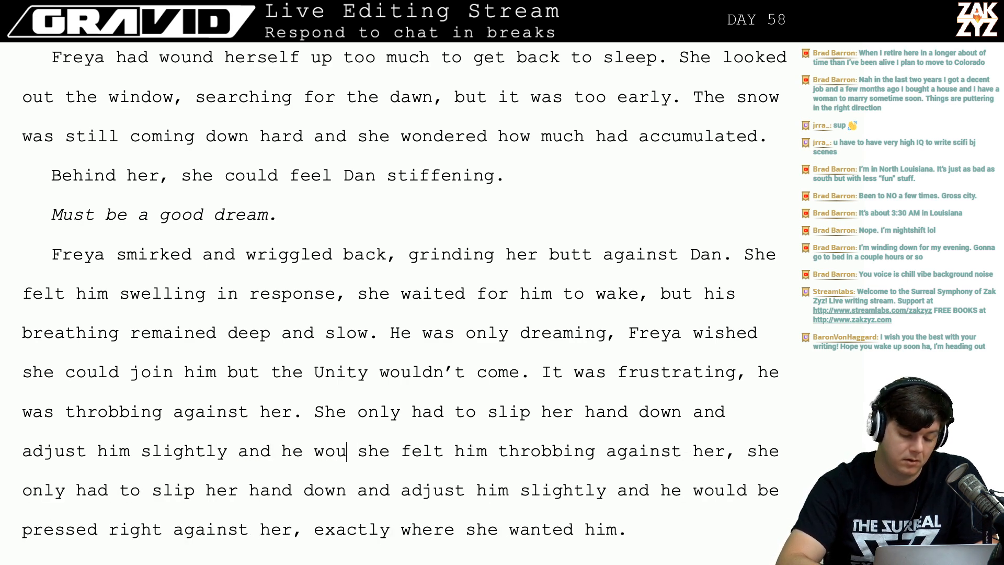
pyautogui.write(' e')
pyautogui.write('xactly where ')
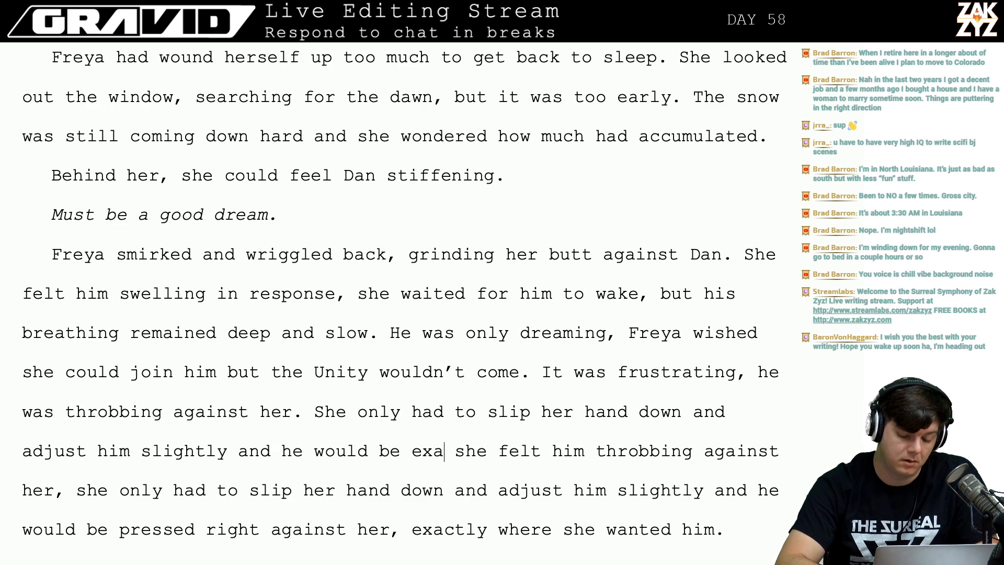
pyautogui.write('she wanted him.')
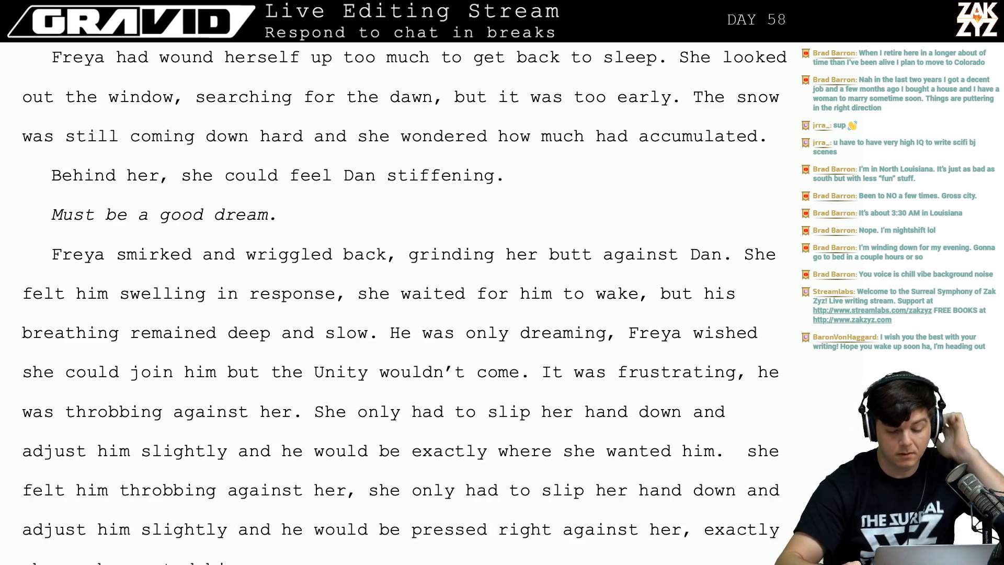
pyautogui.hotkey('ctrl', 'shift', 'Down')
pyautogui.press('BackSpace')
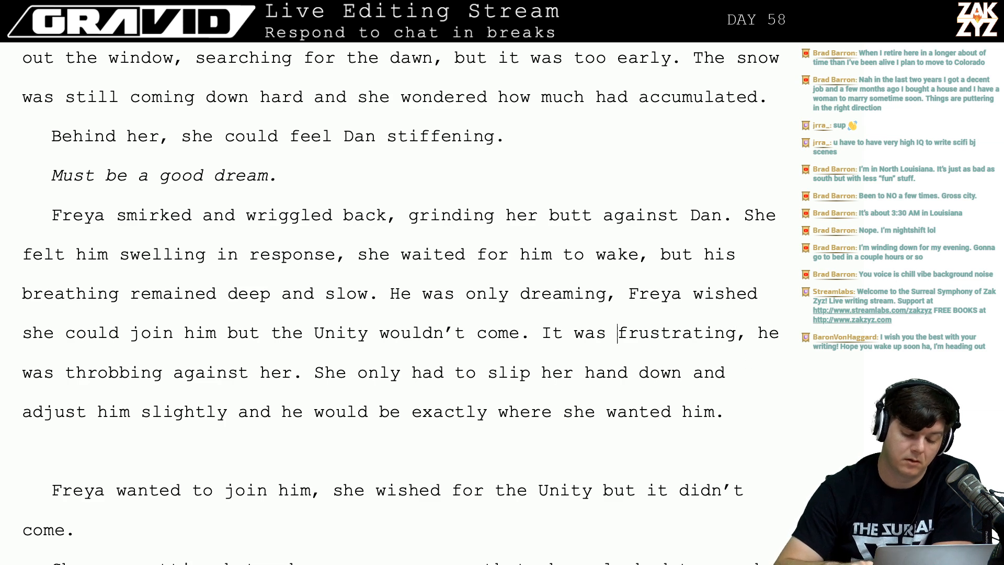
# Move the text from "It was frustrating" onward into a separate paragraph below a blank line.
pyautogui.press('Return')
pyautogui.press('Return')
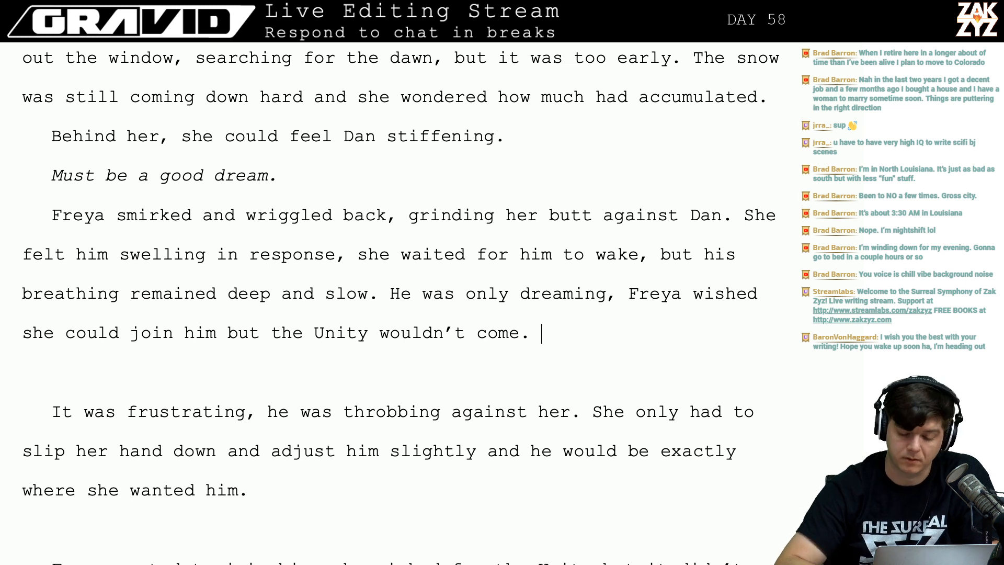
# After "the Unity wouldn't come.", start a new sentence with "He felt so warm against".
pyautogui.write('SH')
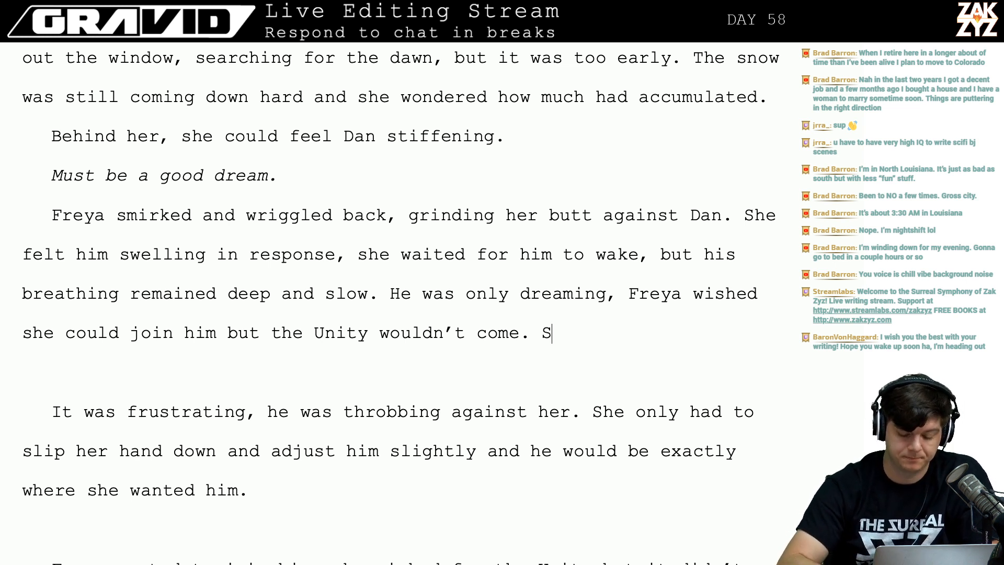
pyautogui.press('BackSpace')
pyautogui.press('BackSpace')
pyautogui.write('HE was')
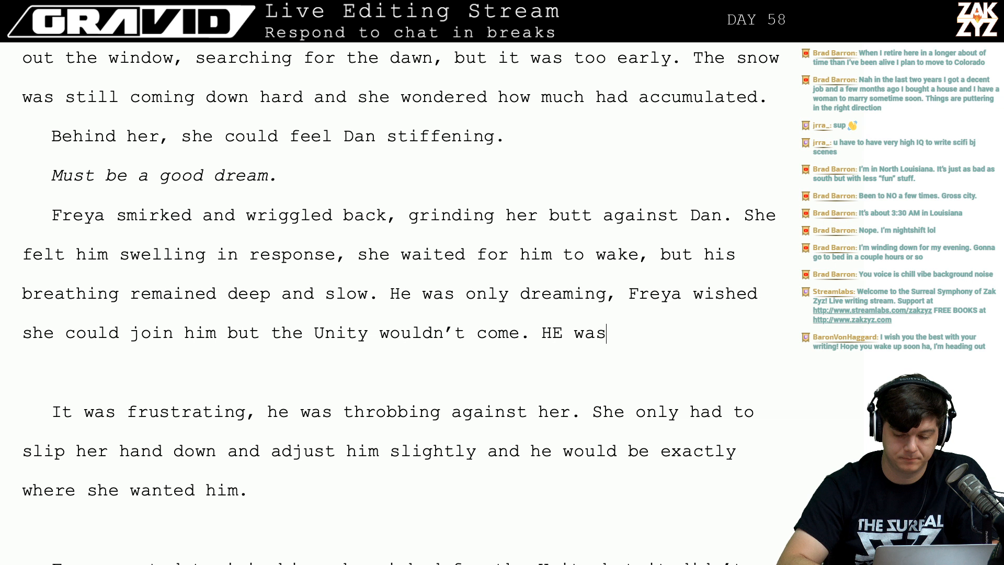
pyautogui.press('BackSpace')
pyautogui.press('BackSpace')
pyautogui.press('BackSpace')
pyautogui.press('BackSpace')
pyautogui.press('BackSpace')
pyautogui.write('e felt so warm agais')
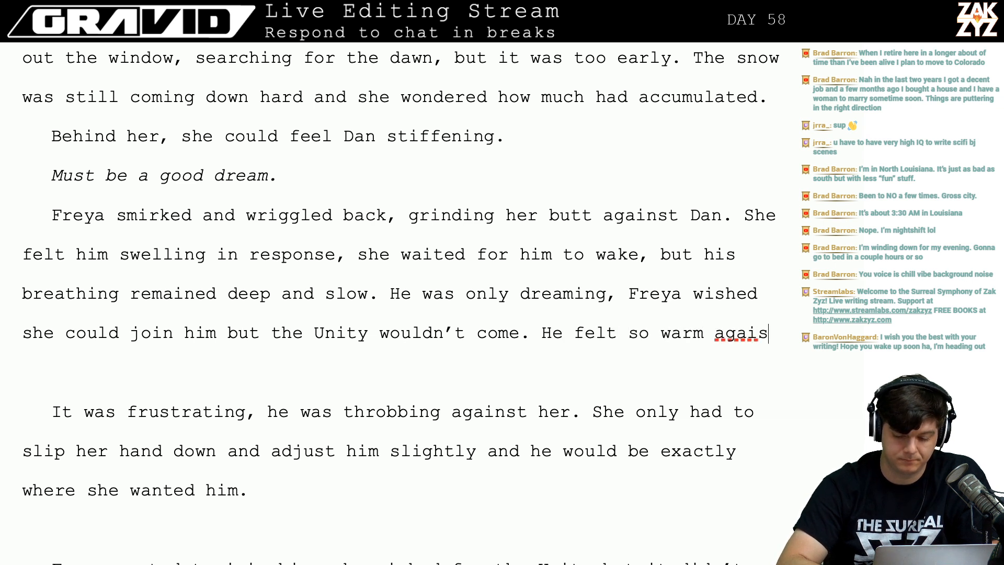
pyautogui.press('BackSpace')
pyautogui.write('nst ')
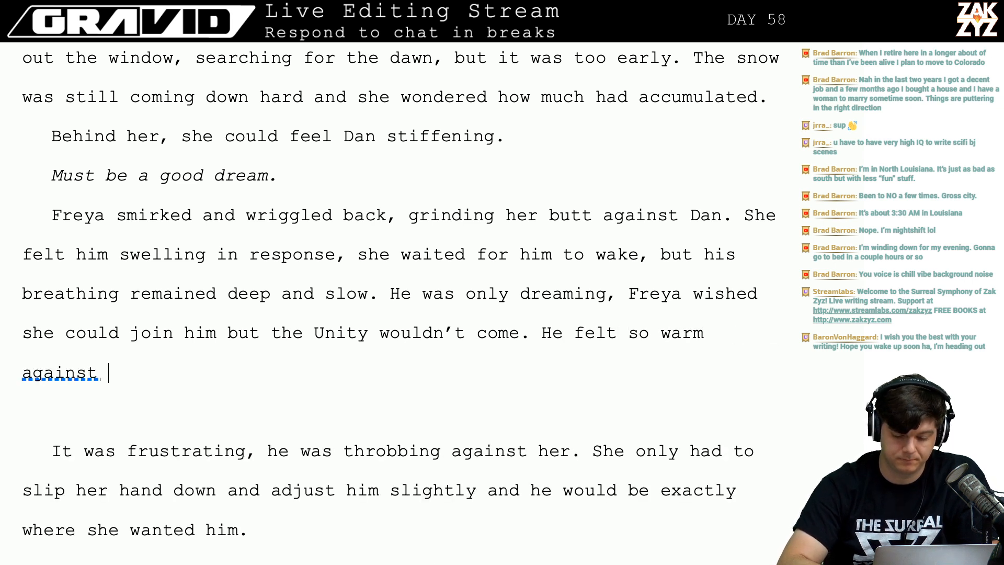
# Continue the new sentence with "her, she only had to slip her hand down and".
pyautogui.write('her, she o')
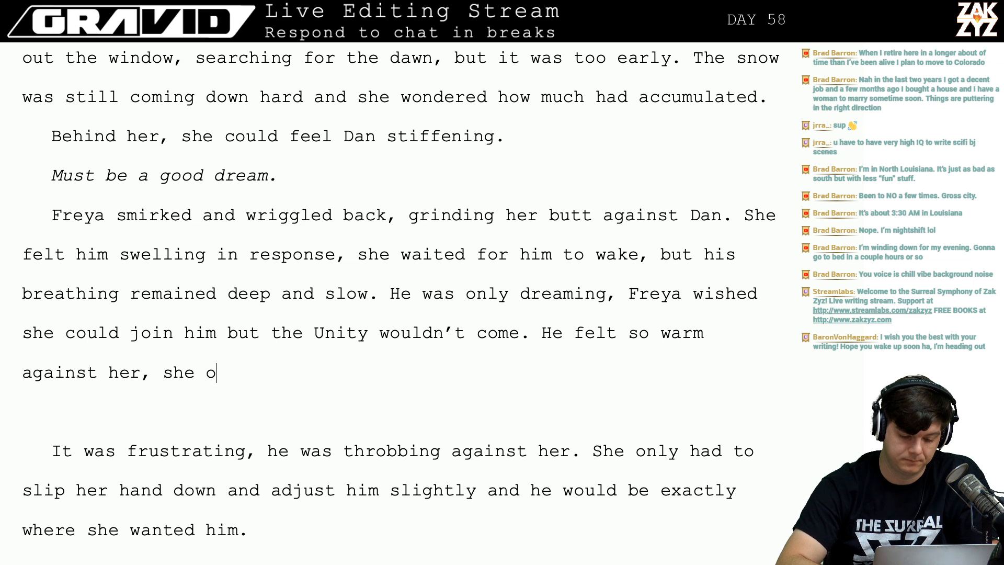
pyautogui.write('nly had to sli')
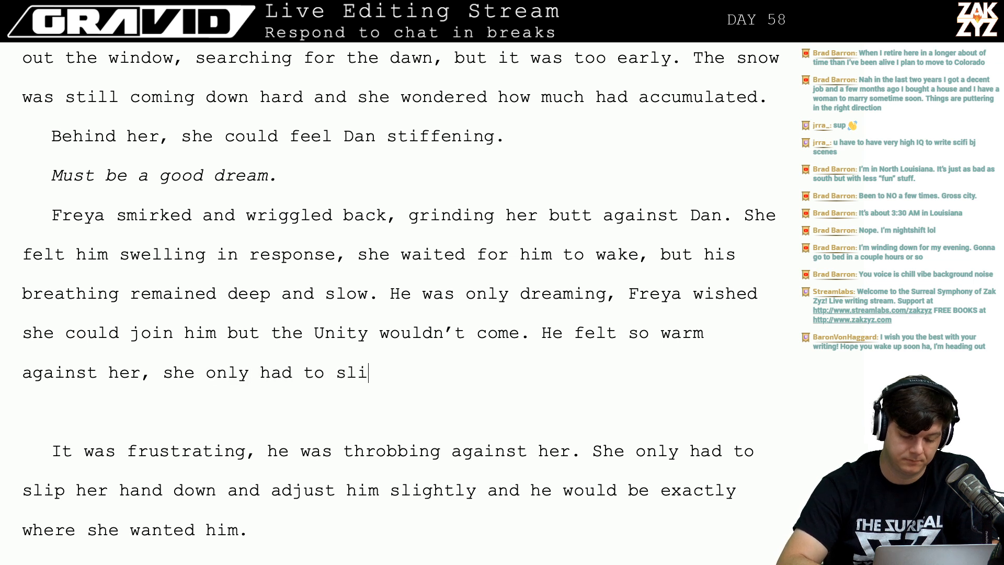
pyautogui.write('p her hand down ')
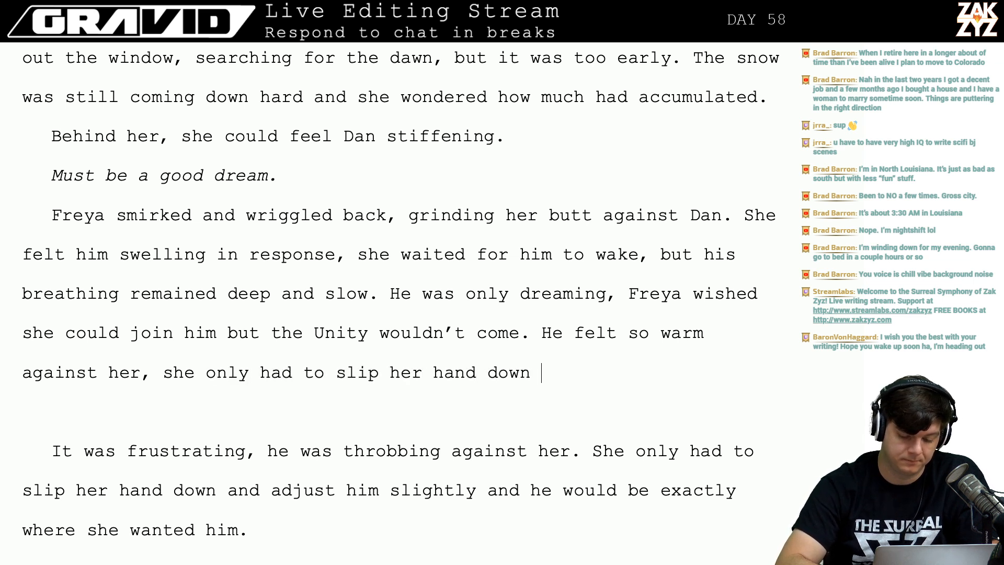
pyautogui.write('and just him')
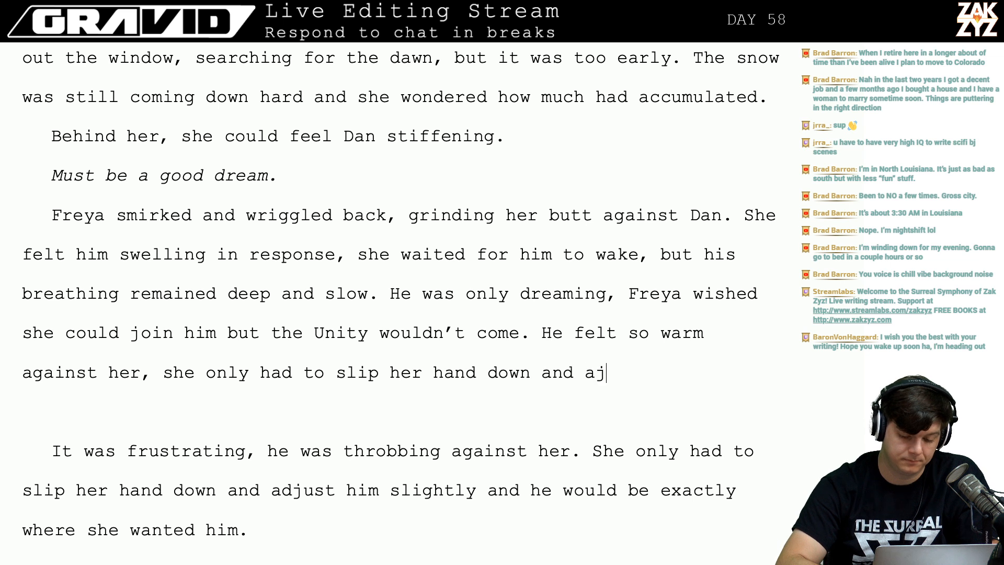
pyautogui.press('BackSpace')
pyautogui.press('BackSpace')
pyautogui.press('BackSpace')
pyautogui.press('BackSpace')
pyautogui.press('BackSpace')
pyautogui.press('BackSpace')
pyautogui.press('BackSpace')
pyautogui.press('BackSpace')
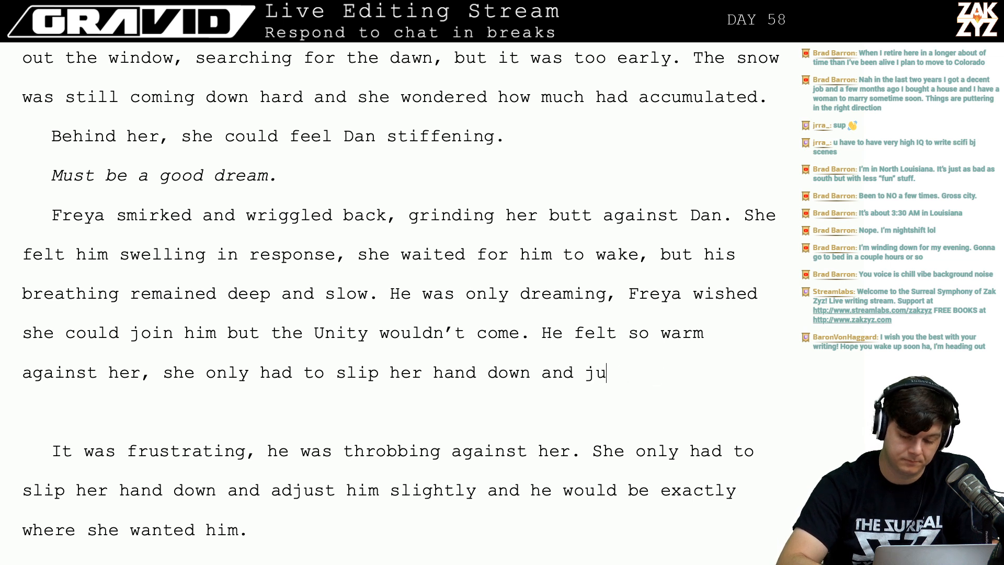
# Extend the sentence with "adjust him slightly" and begin the following "and".
pyautogui.write('adjust him slidhgt,')
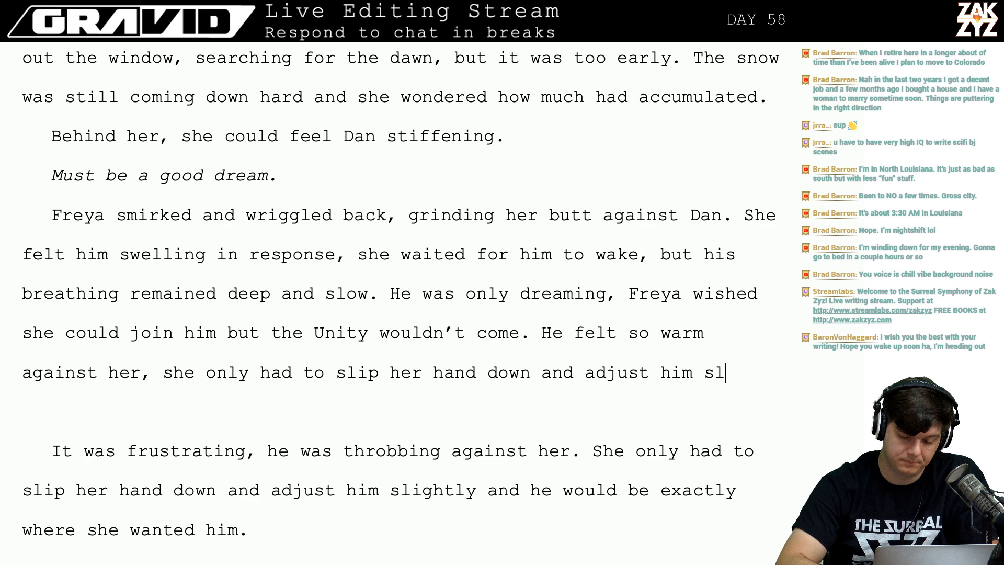
pyautogui.press('BackSpace')
pyautogui.press('BackSpace')
pyautogui.press('BackSpace')
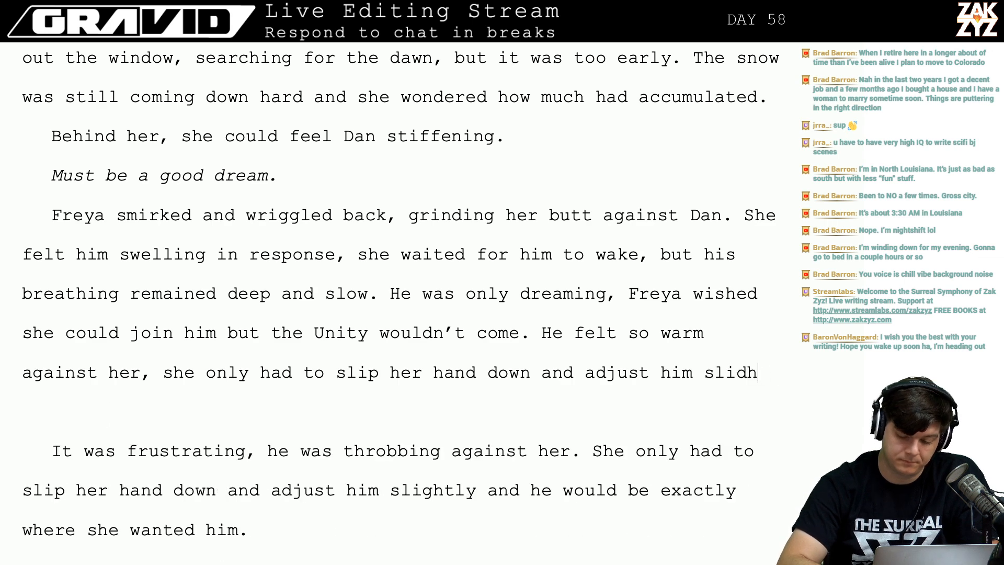
pyautogui.press('BackSpace')
pyautogui.write('g')
pyautogui.press('BackSpace')
pyautogui.press('BackSpace')
pyautogui.write('ghtly an')
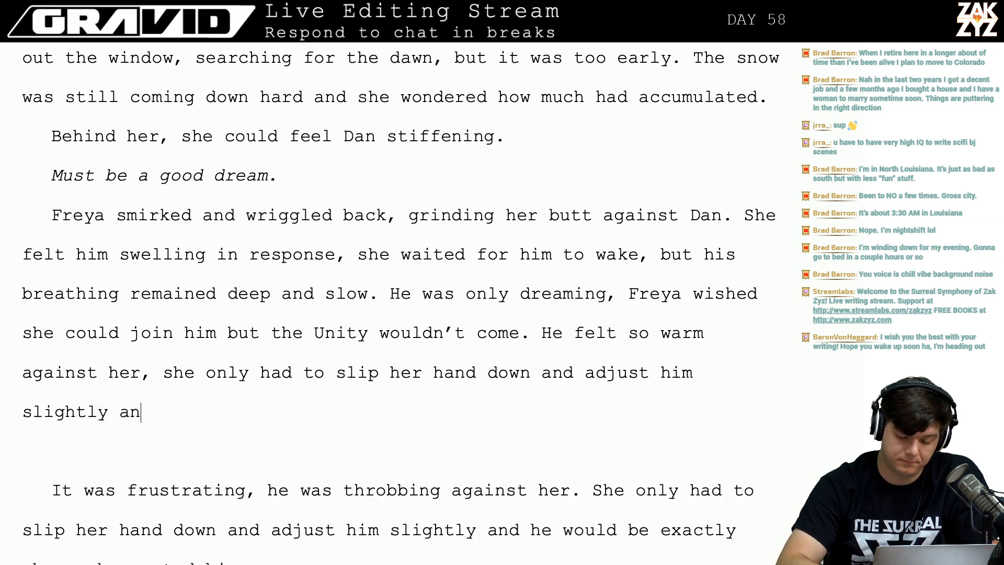
# Finish the sentence with "he would be right where she wanted." and change its opening "He" to "Dan".
pyautogui.write('d he would be ri')
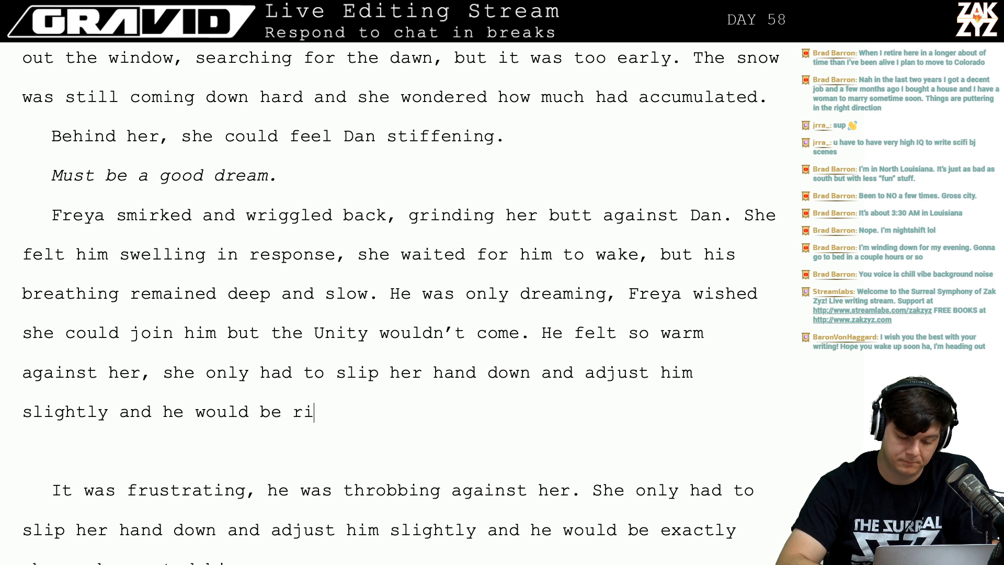
pyautogui.write('ght where she wa')
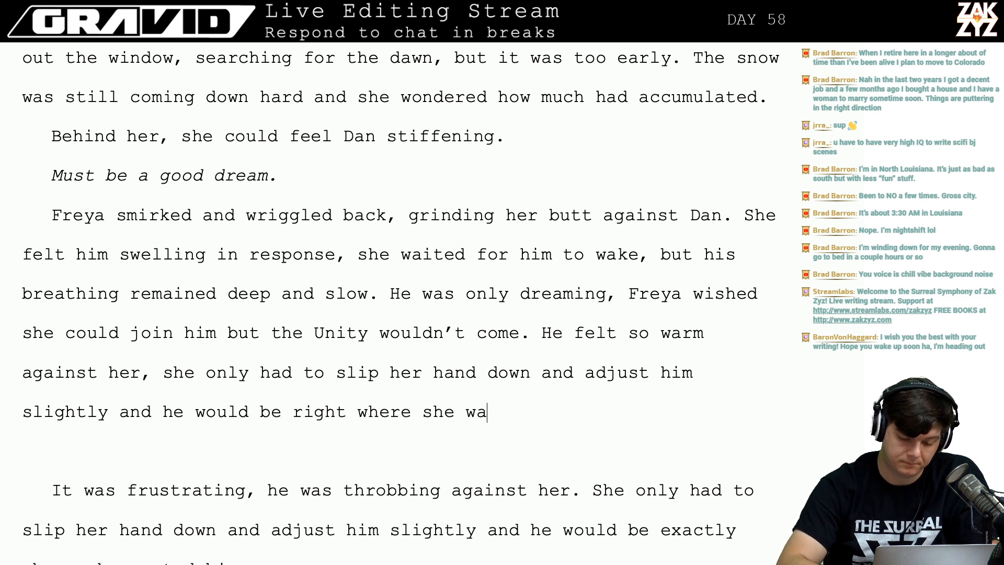
pyautogui.write('nted.')
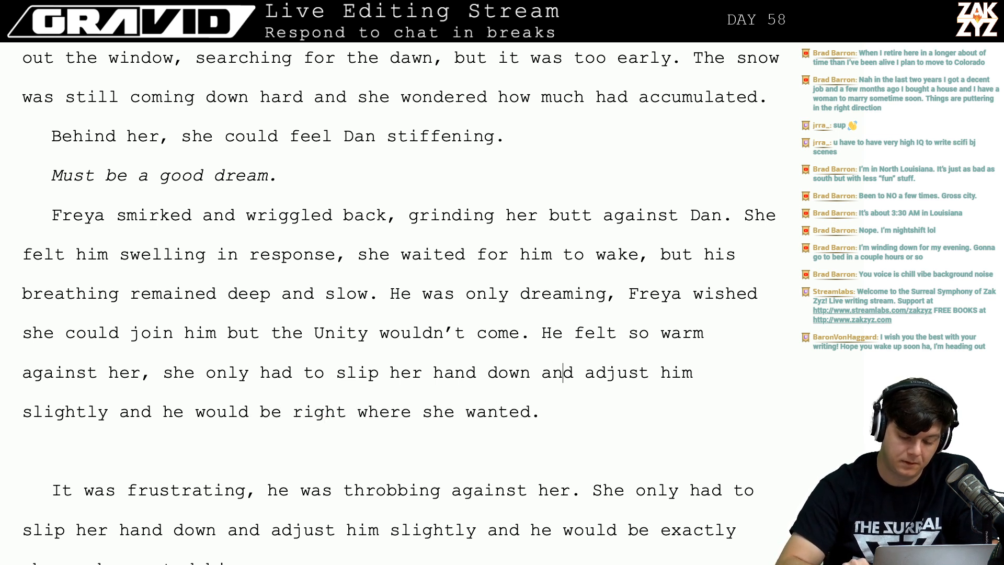
pyautogui.press('Up')
pyautogui.press('BackSpace')
pyautogui.press('BackSpace')
pyautogui.write('Dan')
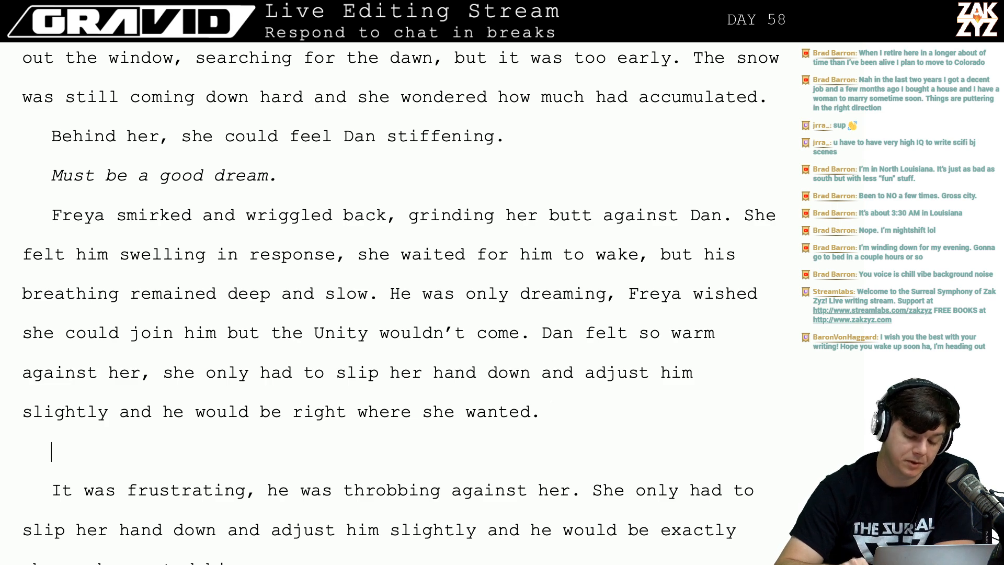
# Delete the redundant paragraphs from "Freya wanted to join him" up to the one beginning "Freya bit down on her lip".
pyautogui.press('Down')
pyautogui.press('Down')
pyautogui.press('Down')
pyautogui.press('Down')
pyautogui.press('Down')
pyautogui.press('Down')
pyautogui.press('Down')
pyautogui.press('Down')
pyautogui.press('Down')
pyautogui.press('Down')
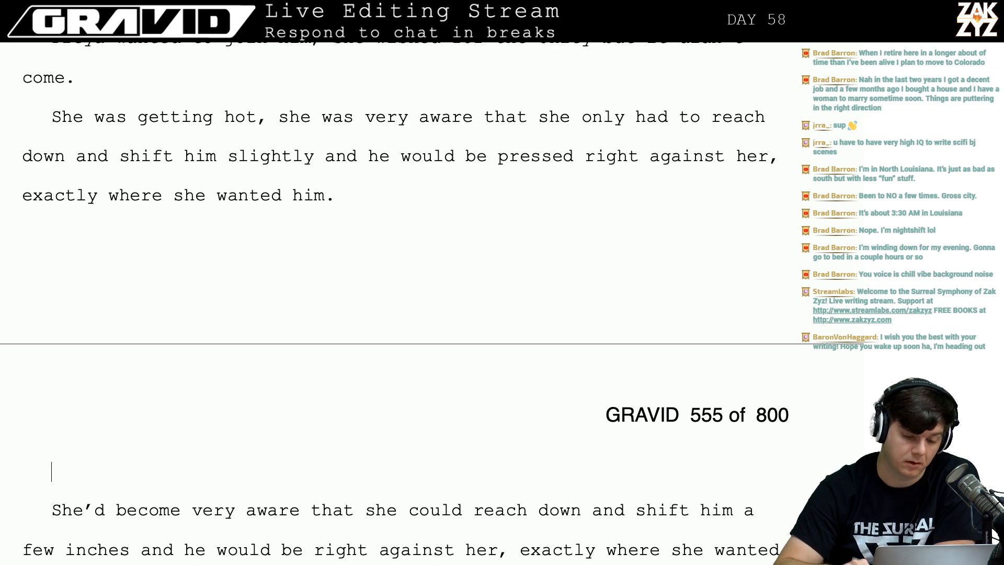
pyautogui.press('Up')
pyautogui.press('Up')
pyautogui.press('Up')
pyautogui.press('Up')
pyautogui.press('Up')
pyautogui.press('Up')
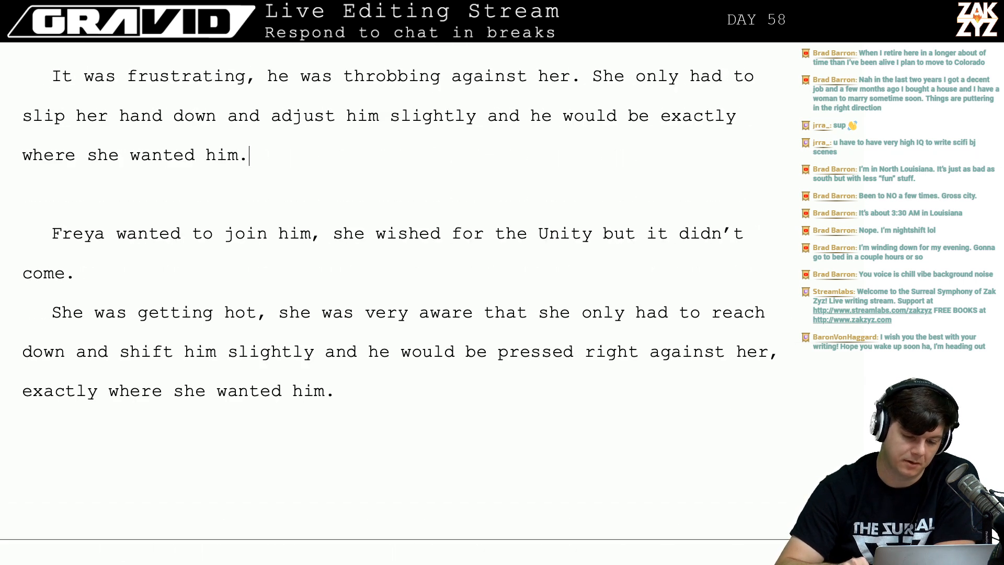
pyautogui.hotkey('shift', 'Down')
pyautogui.hotkey('shift', 'Down')
pyautogui.hotkey('shift', 'Down')
pyautogui.hotkey('shift', 'Down')
pyautogui.hotkey('shift', 'Down')
pyautogui.hotkey('shift', 'Down')
pyautogui.hotkey('shift', 'Down')
pyautogui.hotkey('shift', 'Down')
pyautogui.hotkey('shift', 'Down')
pyautogui.hotkey('shift', 'Down')
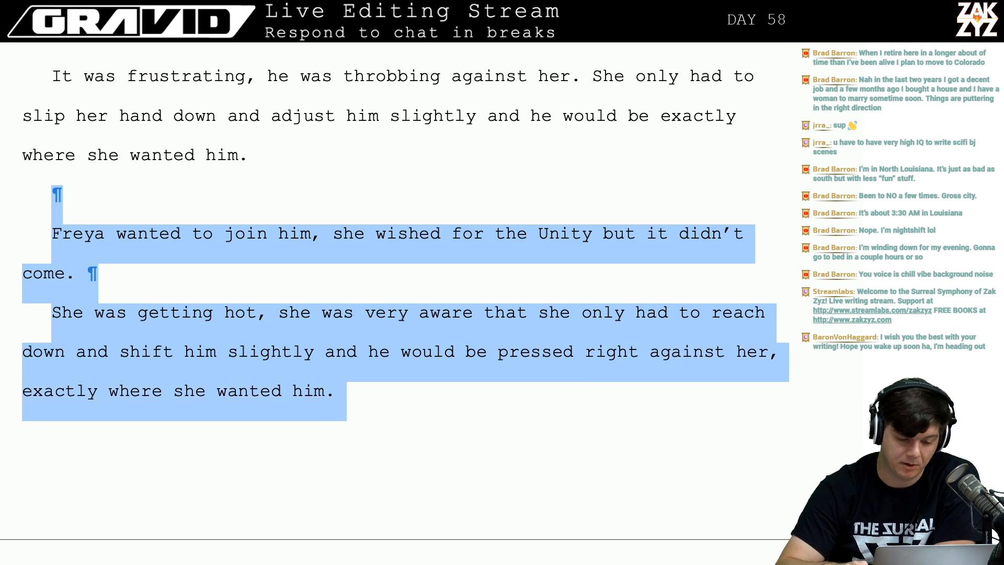
pyautogui.hotkey('shift', 'Down')
pyautogui.hotkey('shift', 'Down')
pyautogui.hotkey('shift', 'Up')
pyautogui.hotkey('shift', 'Up')
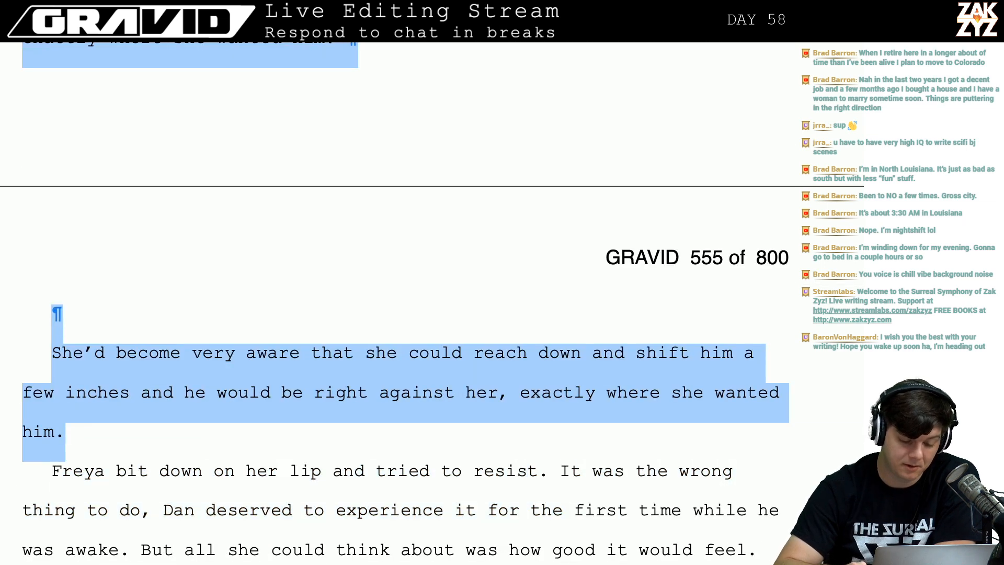
pyautogui.press('BackSpace')
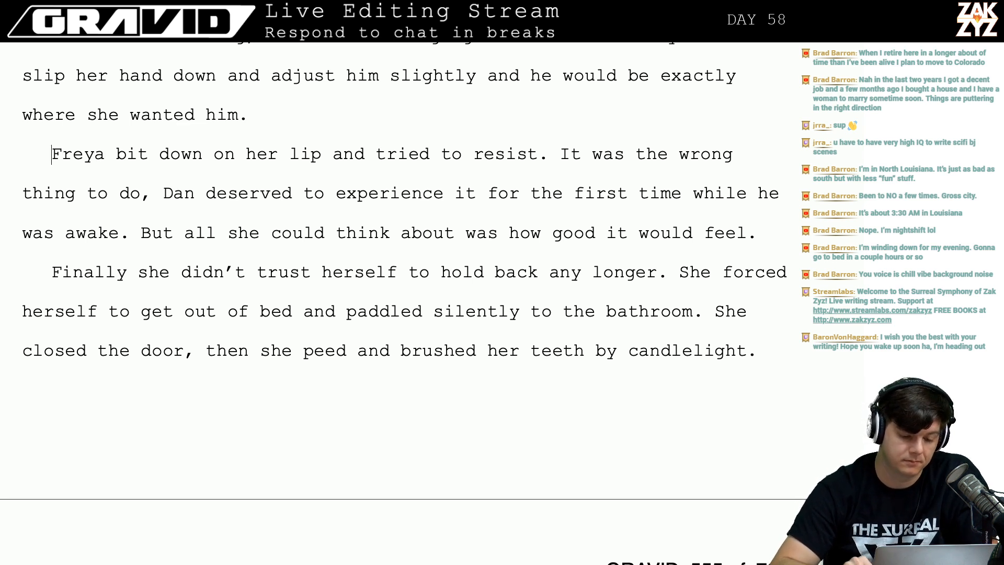
# Insert a new paragraph, "Freya bit her lip and resisted the urge.", above "Freya bit down on her lip".
pyautogui.press('Return')
pyautogui.write('Freya ')
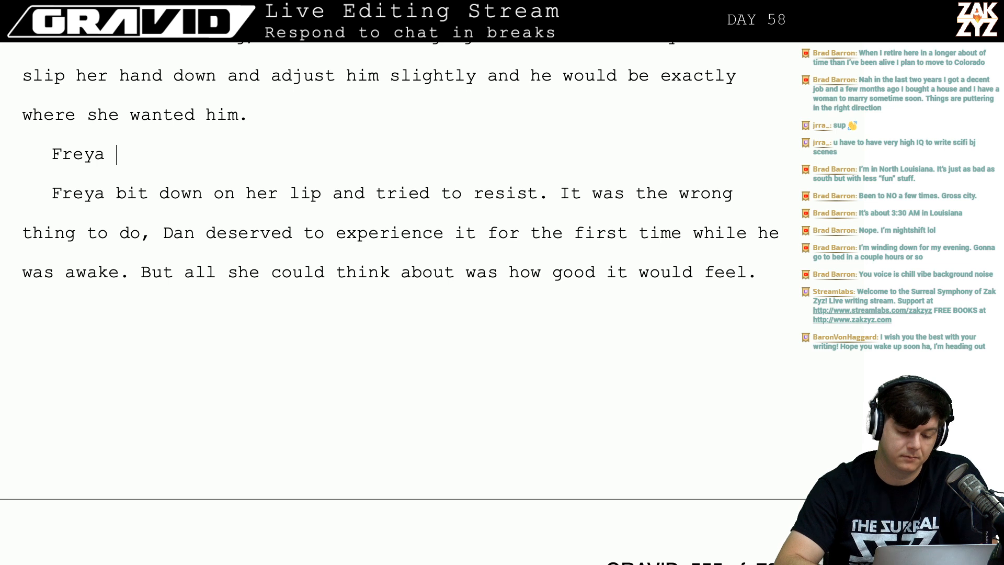
pyautogui.write('bit her')
pyautogui.press('BackSpace')
pyautogui.write('bit her lip ')
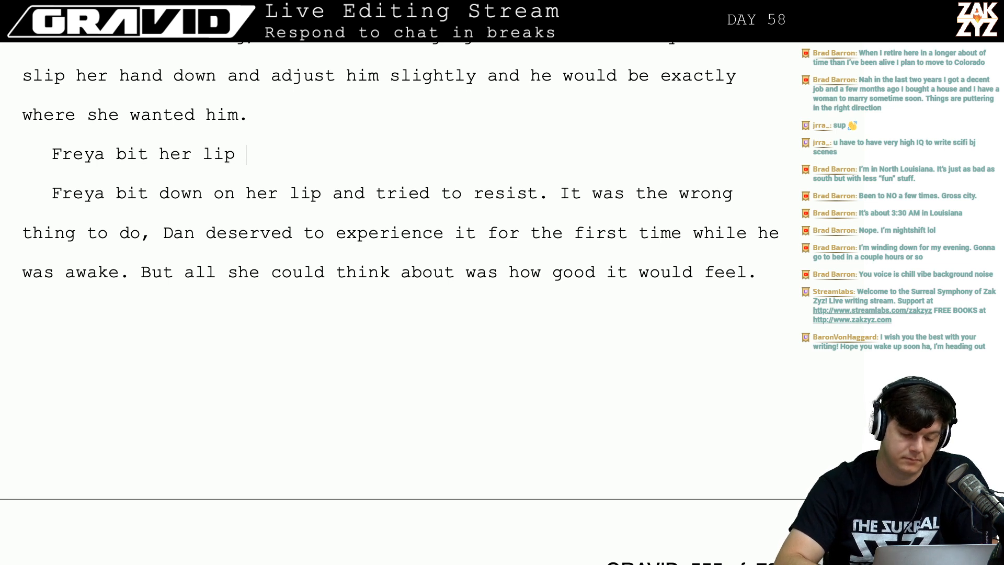
pyautogui.write('and resist')
pyautogui.write('ed the urge.')
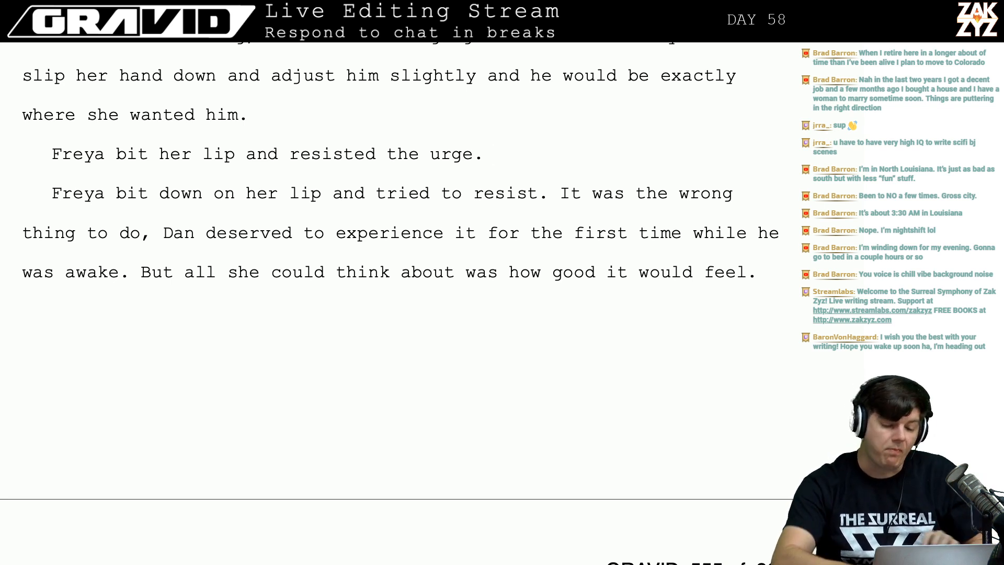
# Continue the new paragraph with "He hadn't been ready last night," and leave an empty paragraph below it.
pyautogui.write('He had')
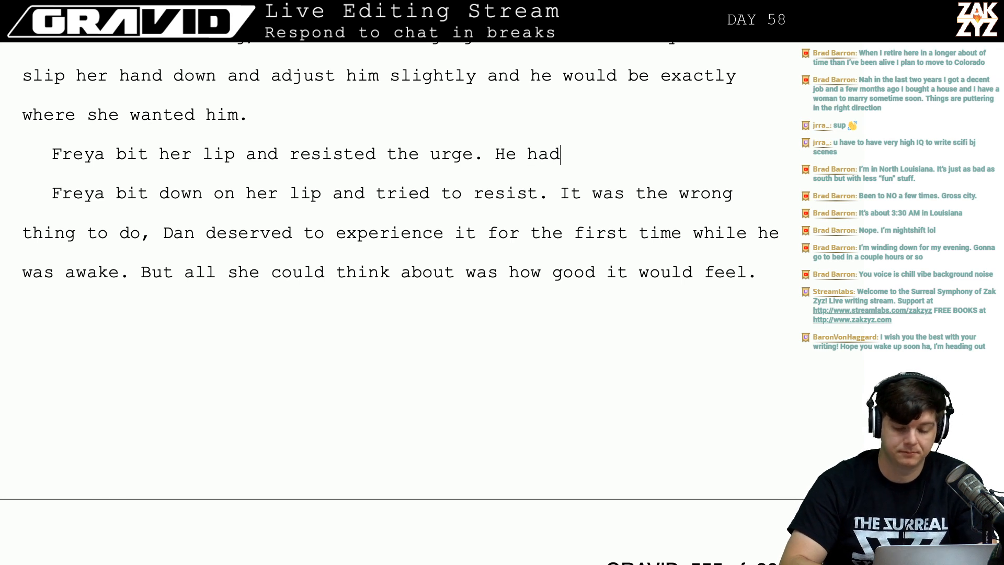
pyautogui.write("n't been read")
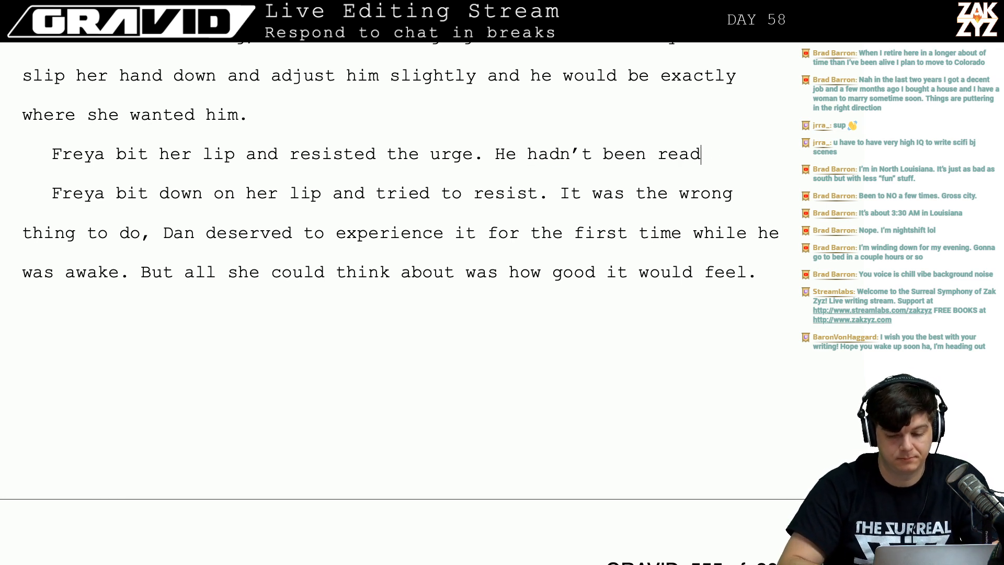
pyautogui.write('y last night,')
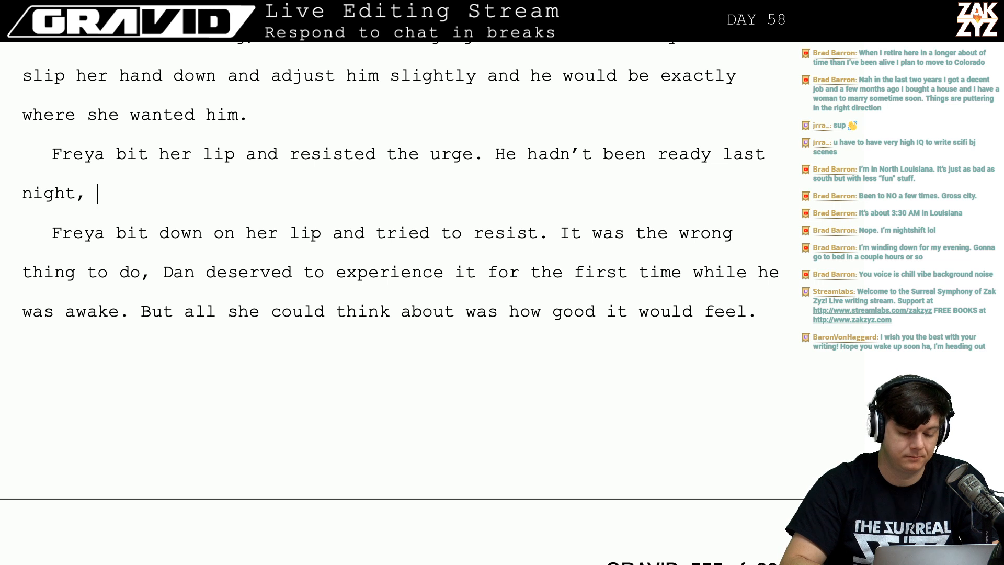
pyautogui.press('Return')
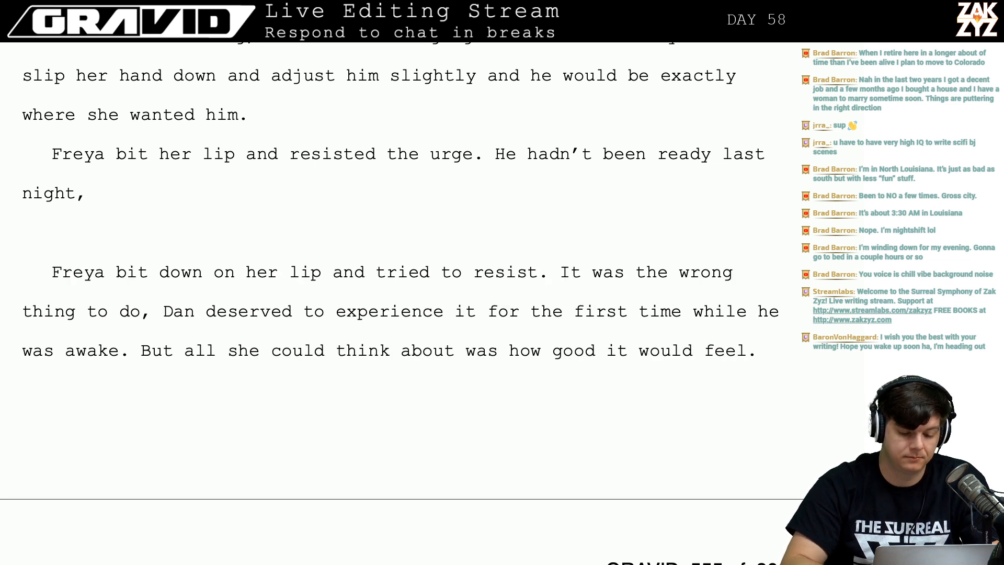
# Continue after "last night," with "it would be wrong to rob him of his".
pyautogui.write('s')
pyautogui.press('BackSpace')
pyautogui.write('it wou')
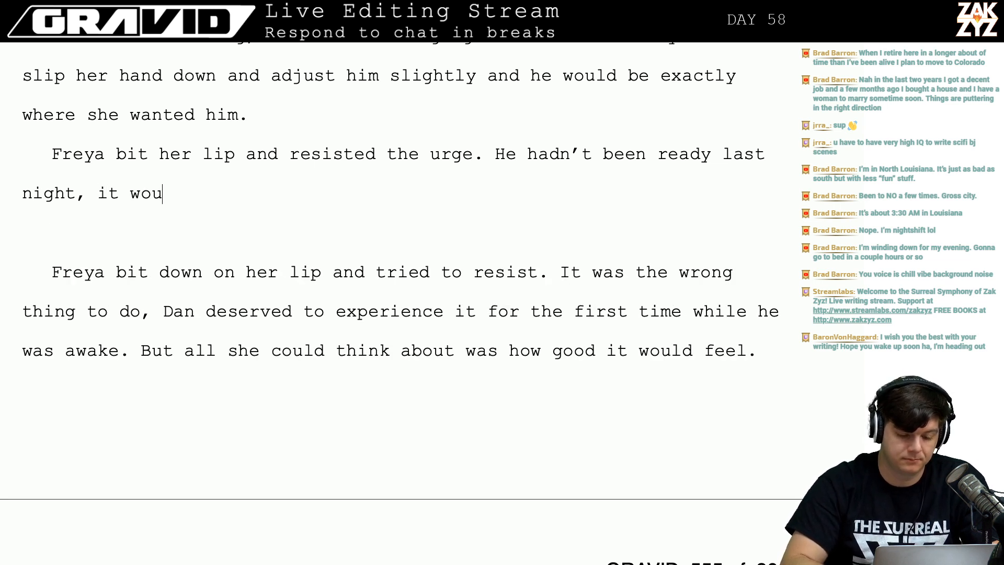
pyautogui.write('ld be wrong to ')
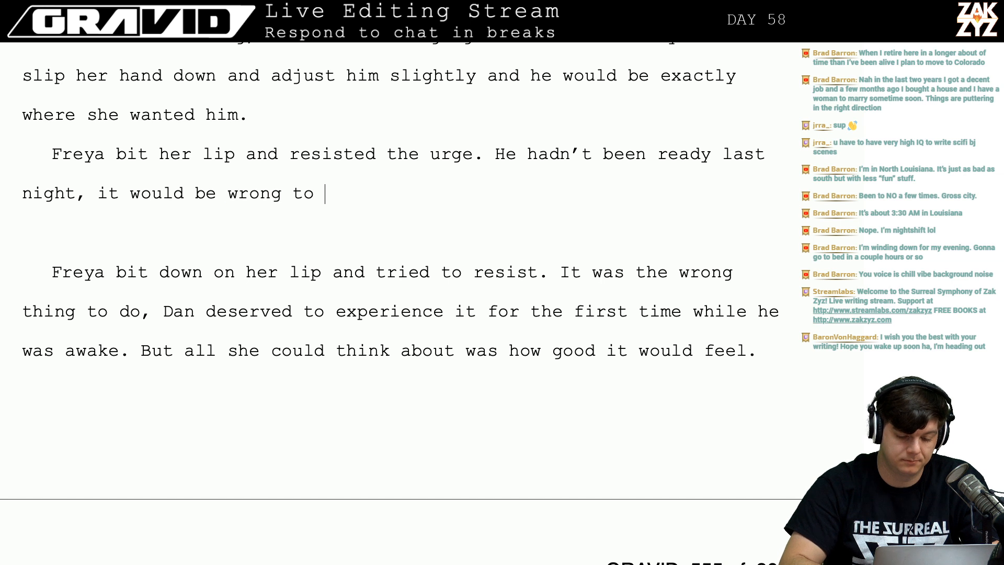
pyautogui.write('rob him ')
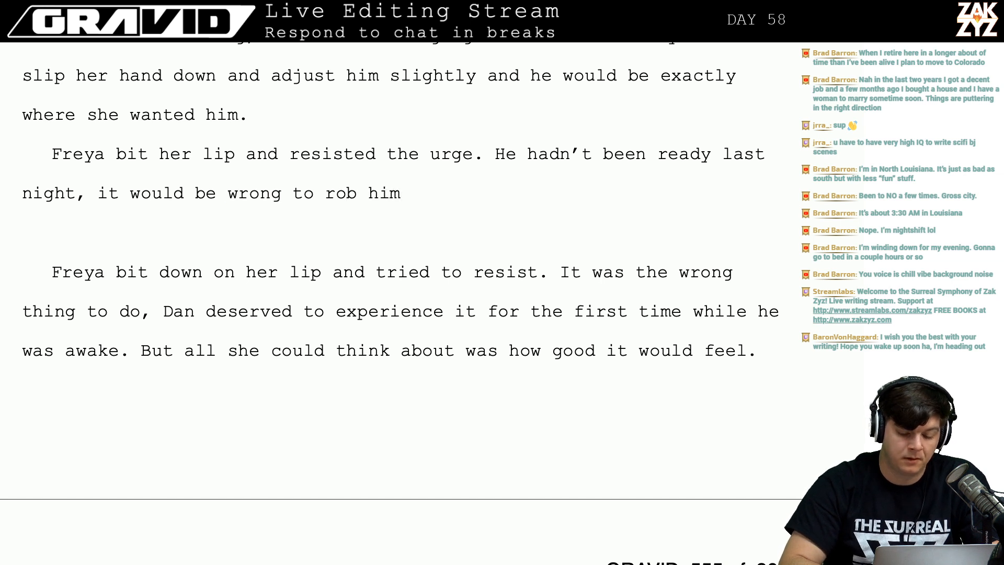
pyautogui.write('of h')
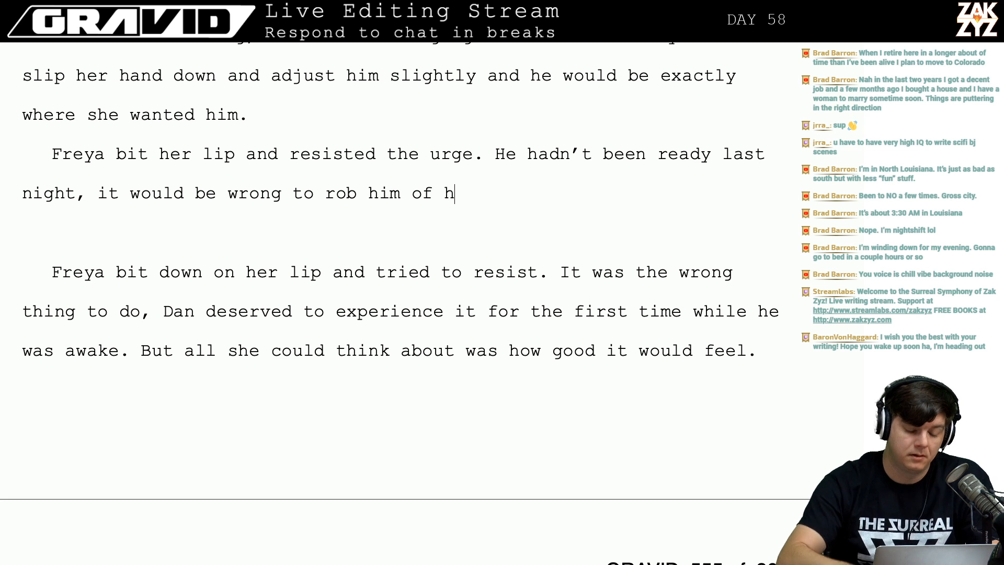
pyautogui.write('ist')
pyautogui.press('BackSpace')
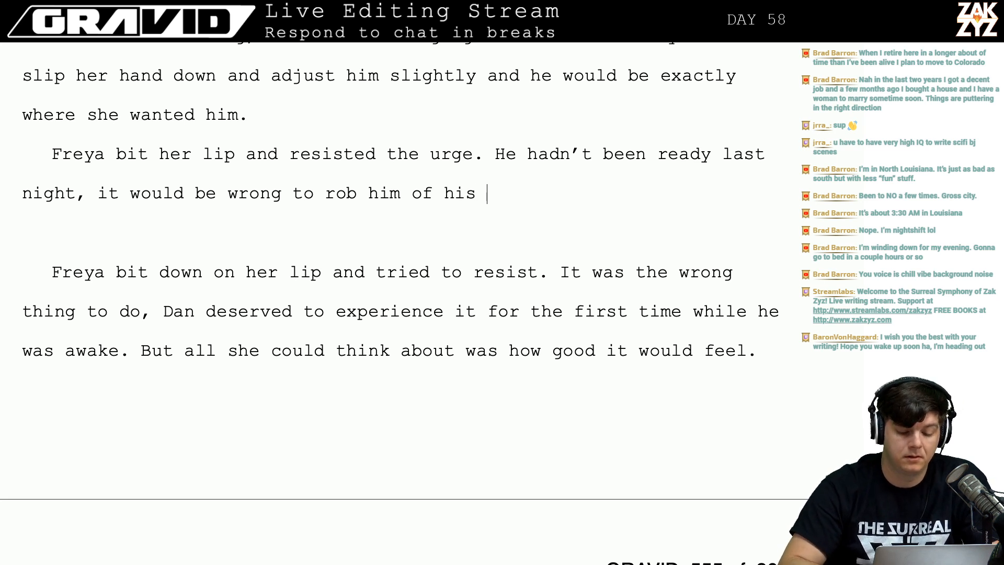
# Delete the unfinished sentence starting "He hadn't been ready last night" after "resisted the urge." and add empty paragraphs below that line.
pyautogui.press('BackSpace')
pyautogui.press('BackSpace')
pyautogui.press('BackSpace')
pyautogui.press('BackSpace')
pyautogui.press('BackSpace')
pyautogui.press('BackSpace')
pyautogui.press('BackSpace')
pyautogui.press('BackSpace')
pyautogui.press('BackSpace')
pyautogui.press('BackSpace')
pyautogui.press('BackSpace')
pyautogui.press('BackSpace')
pyautogui.press('BackSpace')
pyautogui.press('BackSpace')
pyautogui.press('BackSpace')
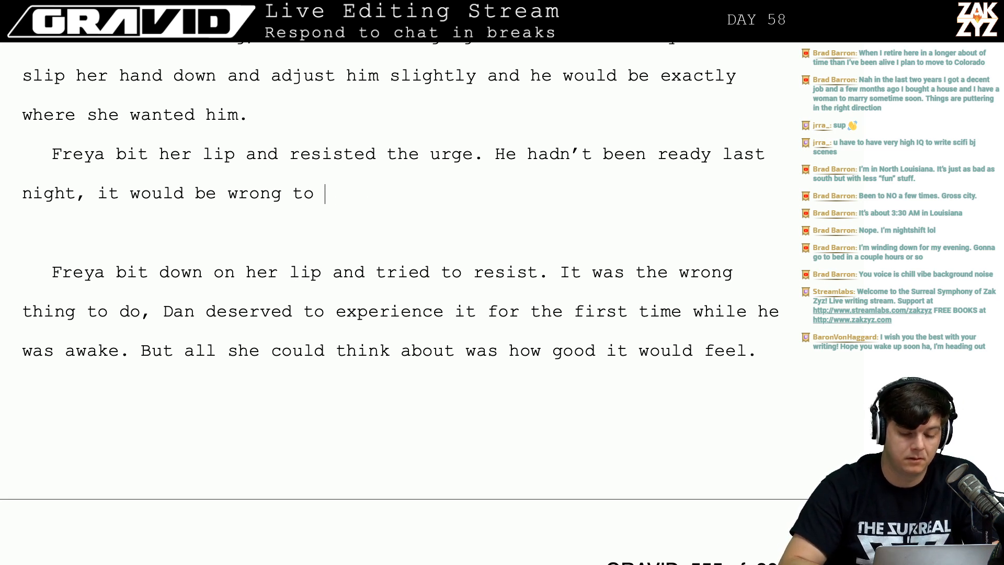
pyautogui.press('BackSpace')
pyautogui.press('BackSpace')
pyautogui.press('BackSpace')
pyautogui.press('BackSpace')
pyautogui.press('BackSpace')
pyautogui.press('BackSpace')
pyautogui.press('BackSpace')
pyautogui.press('BackSpace')
pyautogui.press('BackSpace')
pyautogui.press('BackSpace')
pyautogui.press('BackSpace')
pyautogui.press('BackSpace')
pyautogui.press('BackSpace')
pyautogui.press('BackSpace')
pyautogui.press('BackSpace')
pyautogui.press('BackSpace')
pyautogui.press('BackSpace')
pyautogui.press('BackSpace')
pyautogui.press('BackSpace')
pyautogui.press('BackSpace')
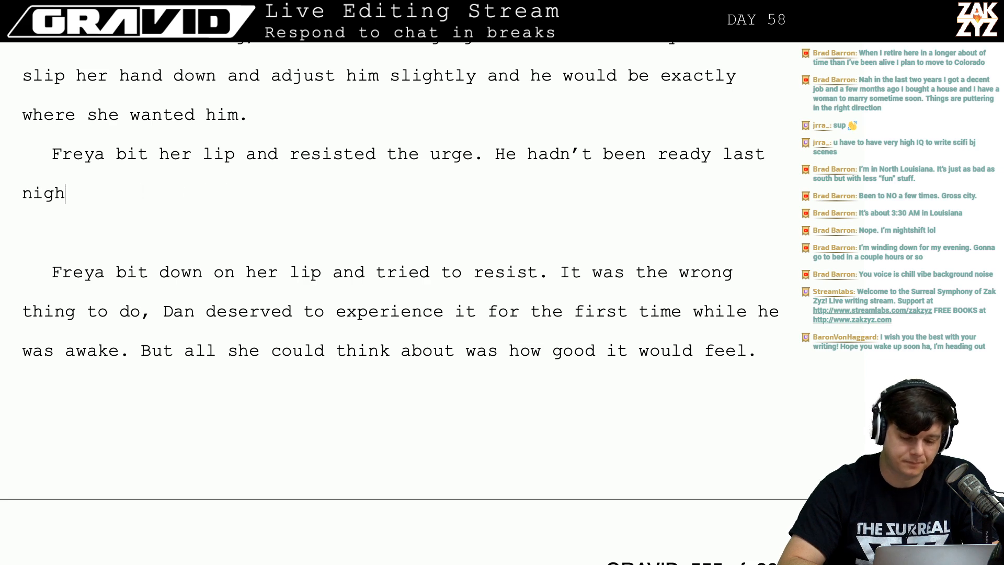
pyautogui.press('BackSpace')
pyautogui.press('BackSpace')
pyautogui.press('BackSpace')
pyautogui.press('BackSpace')
pyautogui.press('BackSpace')
pyautogui.press('BackSpace')
pyautogui.press('BackSpace')
pyautogui.press('BackSpace')
pyautogui.press('BackSpace')
pyautogui.press('BackSpace')
pyautogui.press('BackSpace')
pyautogui.press('BackSpace')
pyautogui.press('BackSpace')
pyautogui.press('BackSpace')
pyautogui.press('BackSpace')
pyautogui.press('BackSpace')
pyautogui.press('BackSpace')
pyautogui.press('BackSpace')
pyautogui.press('BackSpace')
pyautogui.press('BackSpace')
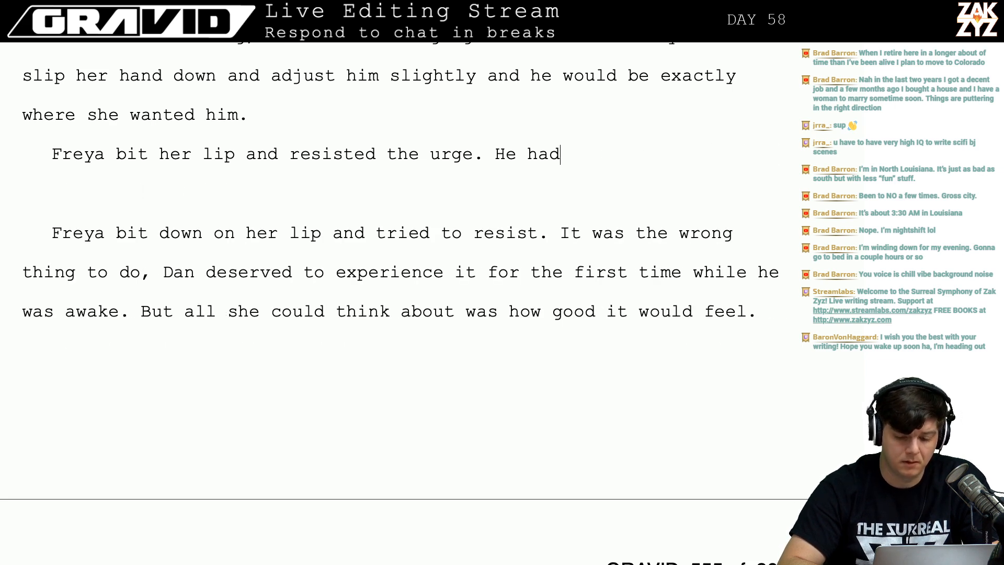
pyautogui.press('BackSpace')
pyautogui.press('BackSpace')
pyautogui.press('BackSpace')
pyautogui.press('BackSpace')
pyautogui.press('BackSpace')
pyautogui.press('BackSpace')
pyautogui.press('BackSpace')
pyautogui.press('Return')
pyautogui.press('Return')
pyautogui.press('Up')
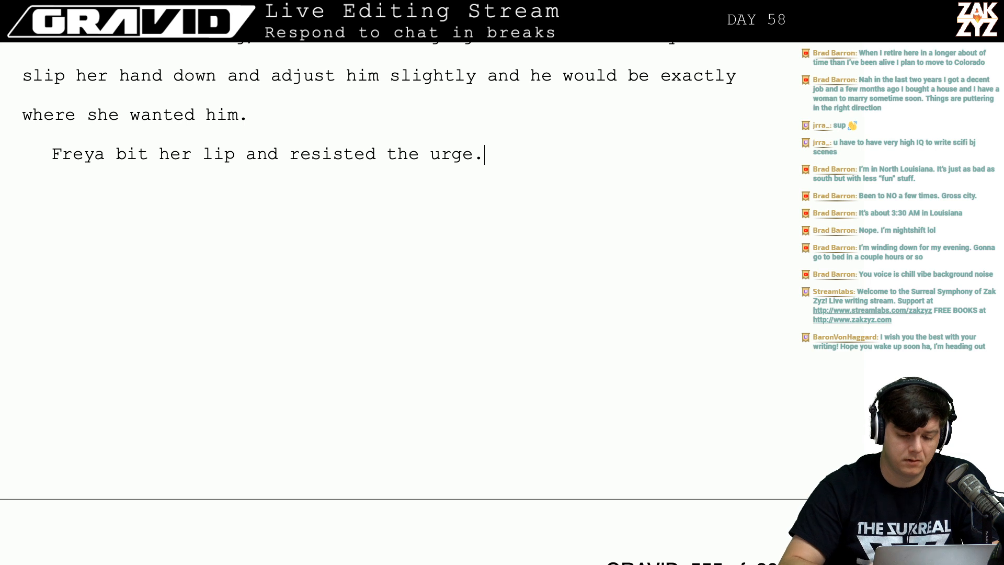
pyautogui.write('He should')
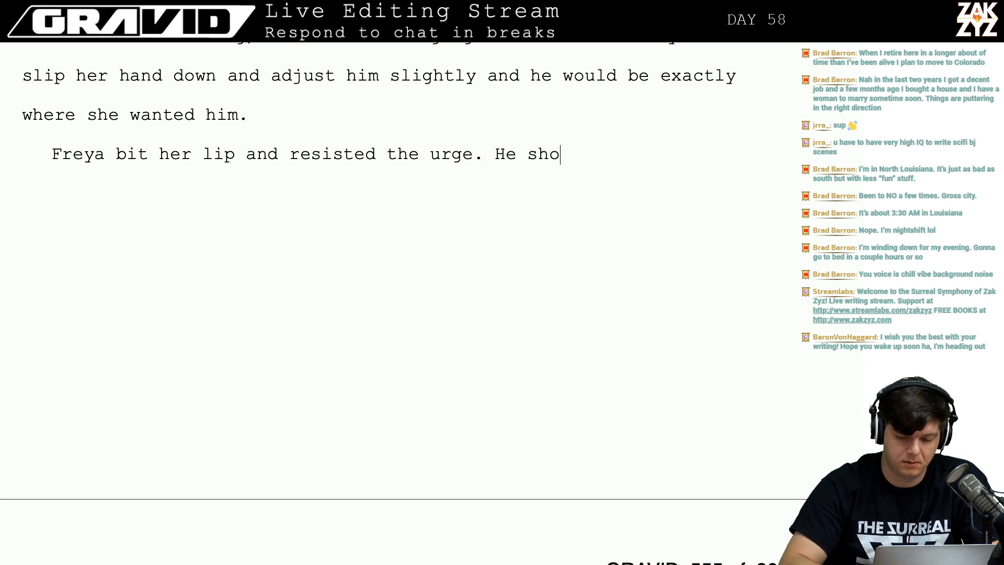
pyautogui.press('BackSpace')
pyautogui.press('BackSpace')
pyautogui.press('BackSpace')
pyautogui.press('BackSpace')
pyautogui.press('BackSpace')
pyautogui.press('BackSpace')
pyautogui.press('BackSpace')
pyautogui.press('BackSpace')
pyautogui.press('BackSpace')
pyautogui.press('BackSpace')
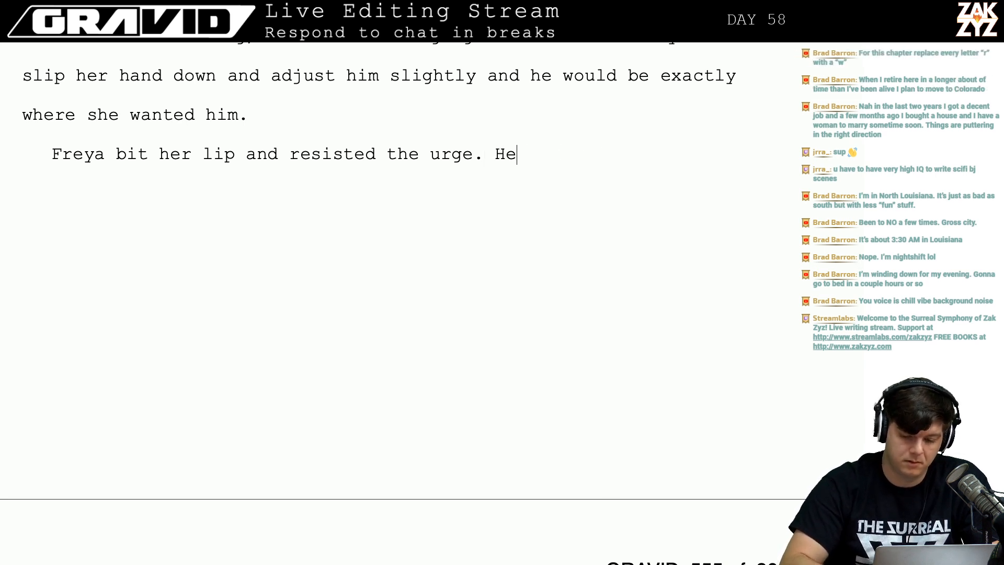
# Continue the paragraph after "resisted the urge." with "She didn’t want to rob him of the experience".
pyautogui.write('She didn’t wa')
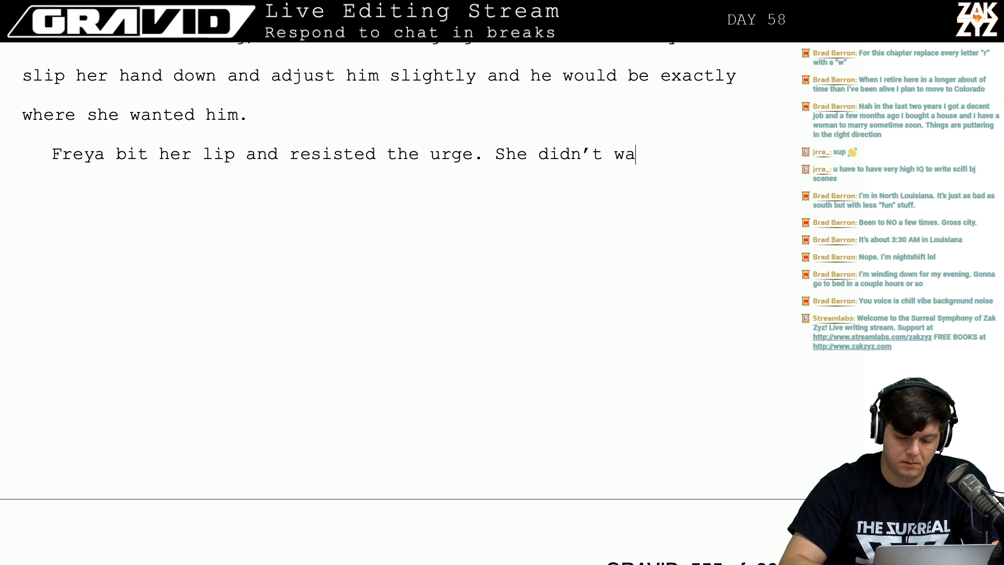
pyautogui.write('nt to rob him of ')
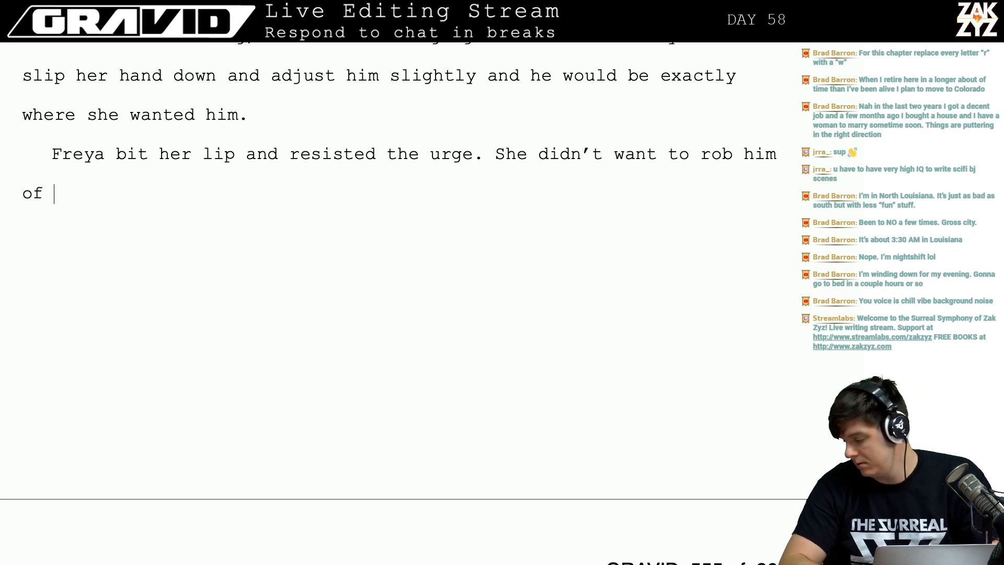
pyautogui.write('the experience')
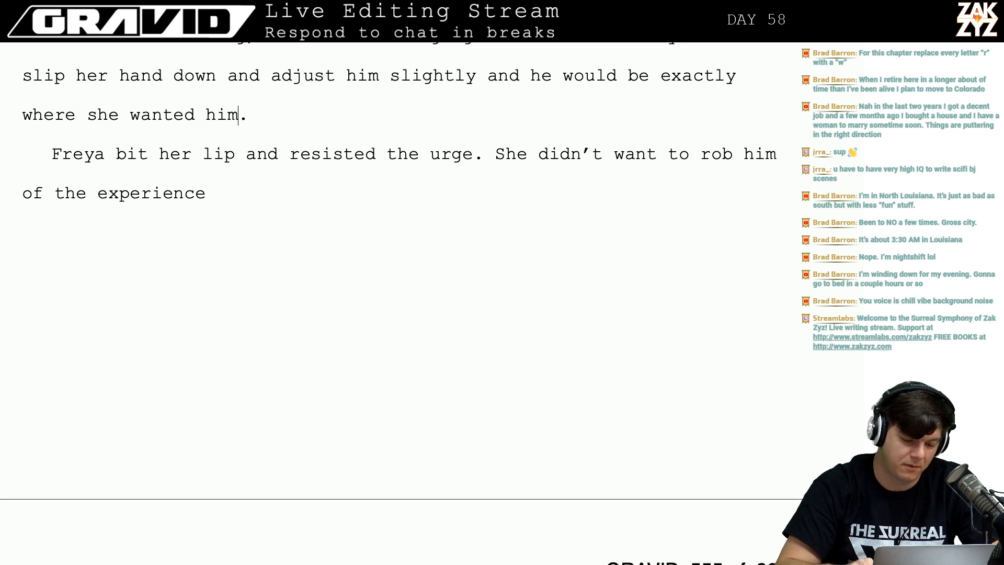
# Delete the paragraph beginning "It was frustrating, he was throbbing" together with the empty paragraph above it.
pyautogui.press('Right')
pyautogui.press('Right')
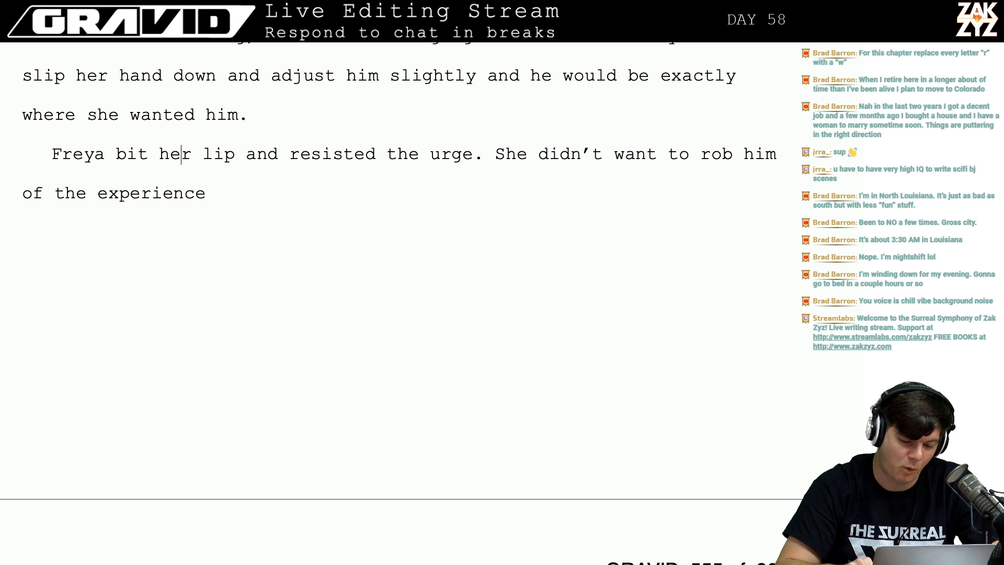
pyautogui.press('Right')
pyautogui.press('Right')
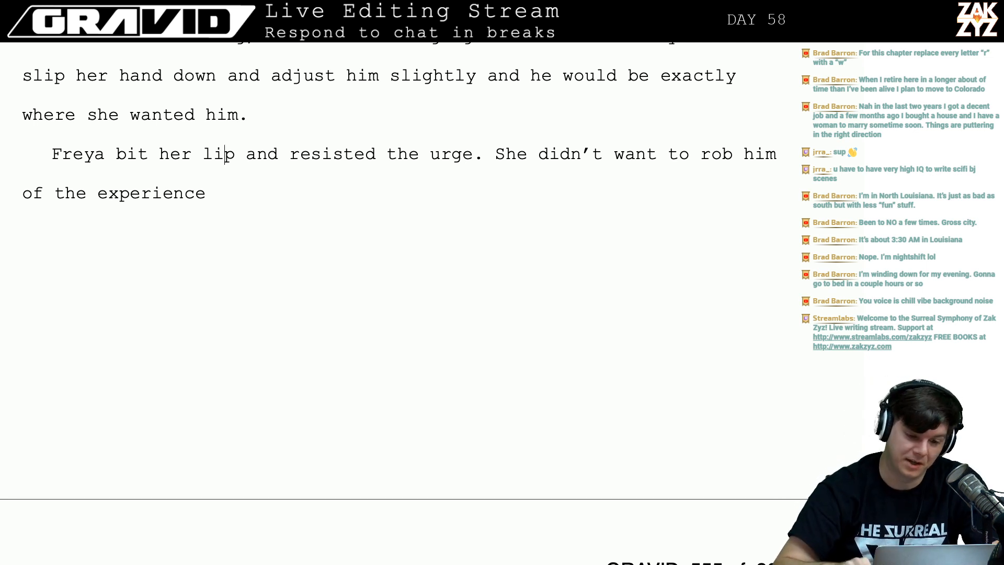
pyautogui.press('Up')
pyautogui.press('Up')
pyautogui.press('Up')
pyautogui.press('Up')
pyautogui.press('Up')
pyautogui.press('Up')
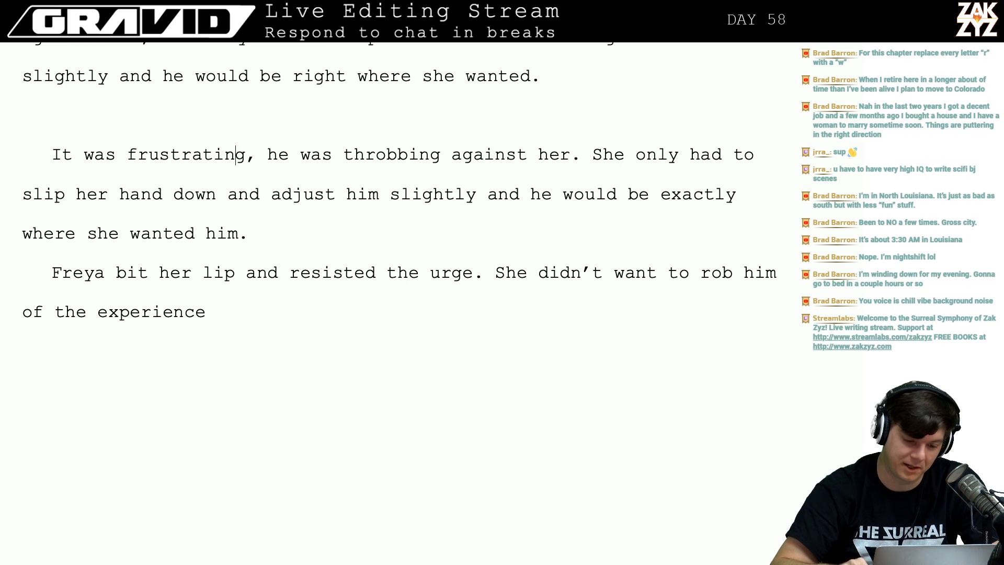
pyautogui.press('Down')
pyautogui.press('Down')
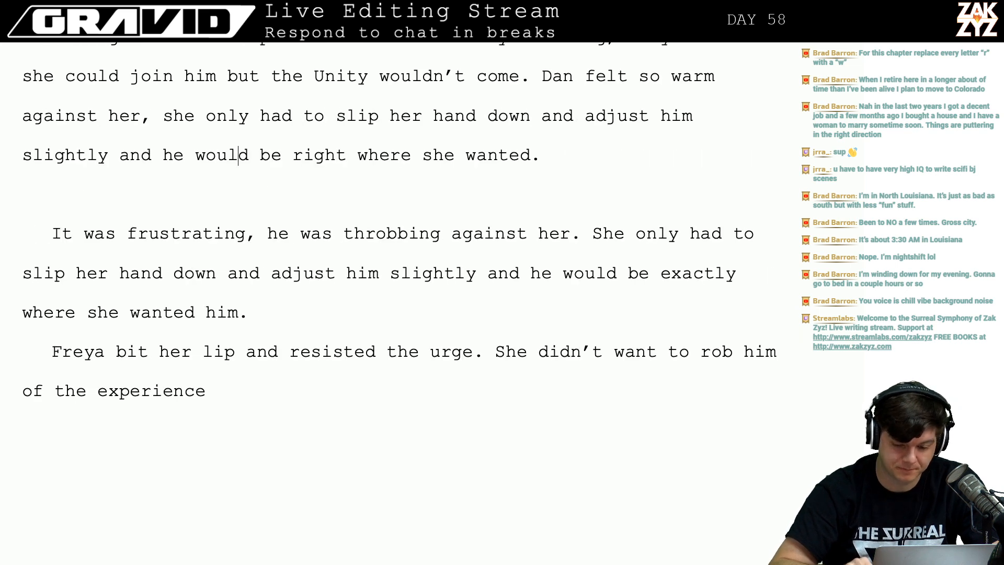
pyautogui.hotkey('shift', 'Down')
pyautogui.hotkey('shift', 'Down')
pyautogui.hotkey('shift', 'Down')
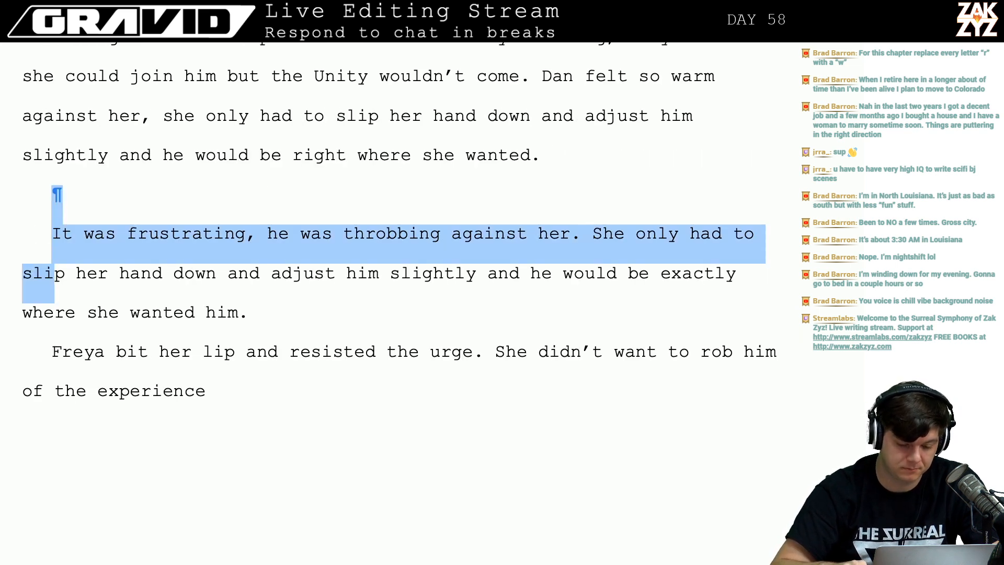
pyautogui.hotkey('shift', 'Right')
pyautogui.hotkey('shift', 'Right')
pyautogui.hotkey('shift', 'Right')
pyautogui.hotkey('shift', 'Right')
pyautogui.hotkey('shift', 'Right')
pyautogui.hotkey('shift', 'Right')
pyautogui.hotkey('shift', 'Right')
pyautogui.hotkey('shift', 'Right')
pyautogui.hotkey('shift', 'Right')
pyautogui.hotkey('shift', 'Right')
pyautogui.hotkey('shift', 'Right')
pyautogui.hotkey('shift', 'Right')
pyautogui.hotkey('shift', 'Right')
pyautogui.hotkey('shift', 'Right')
pyautogui.hotkey('shift', 'Right')
pyautogui.hotkey('shift', 'Right')
pyautogui.hotkey('shift', 'Right')
pyautogui.hotkey('shift', 'Right')
pyautogui.hotkey('shift', 'Right')
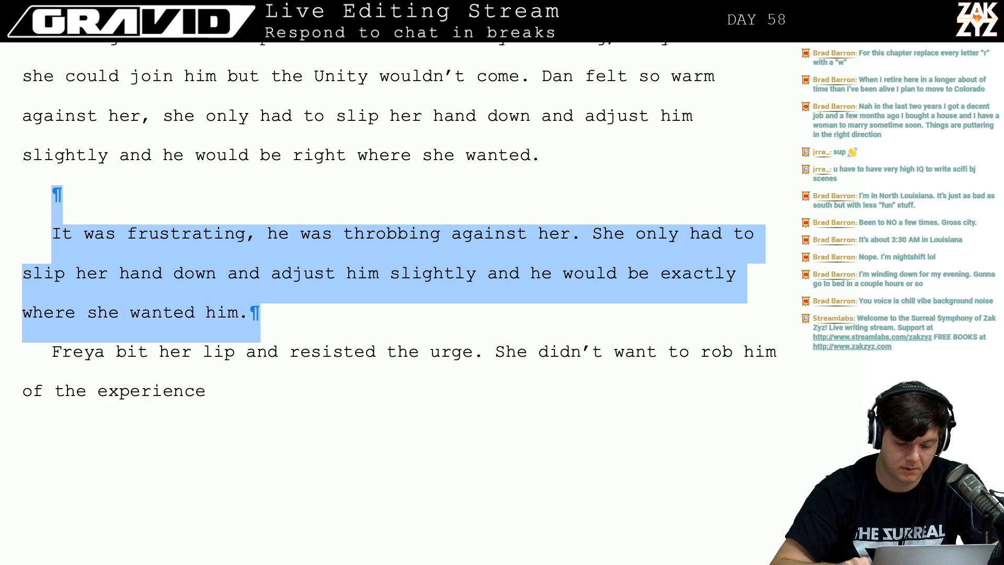
pyautogui.press('Delete')
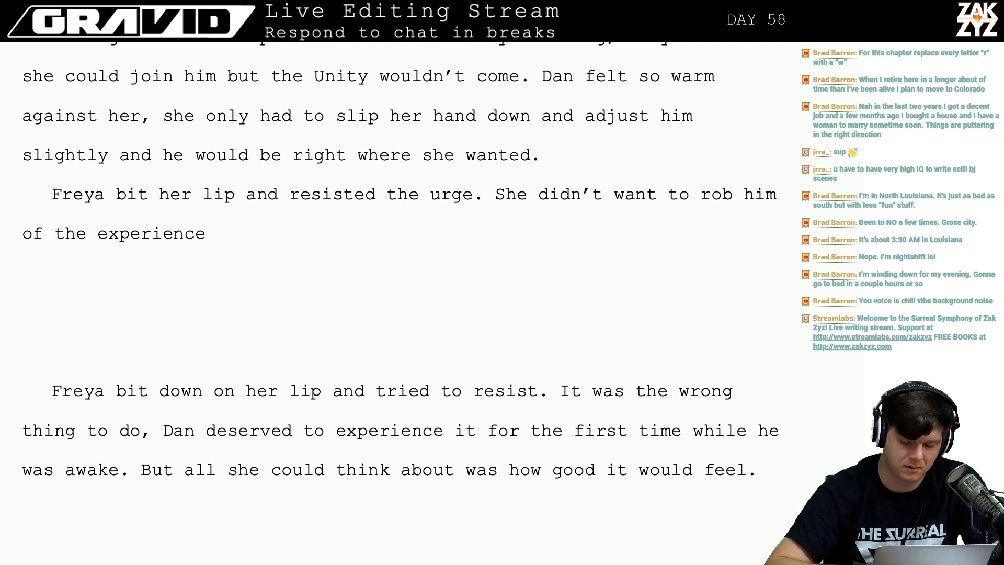
# Split the paragraph after "resisted the urge.", moving "She didn’t want to rob him" into its own paragraph with an empty one between.
pyautogui.click(487, 203)
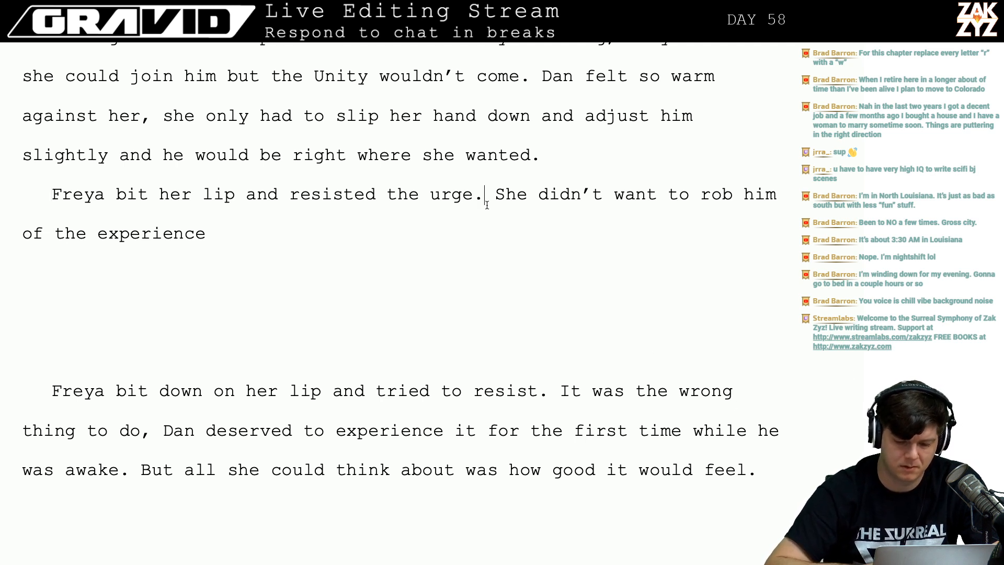
pyautogui.press('Return')
pyautogui.press('Return')
pyautogui.press('Left')
pyautogui.press('Left')
pyautogui.write('S')
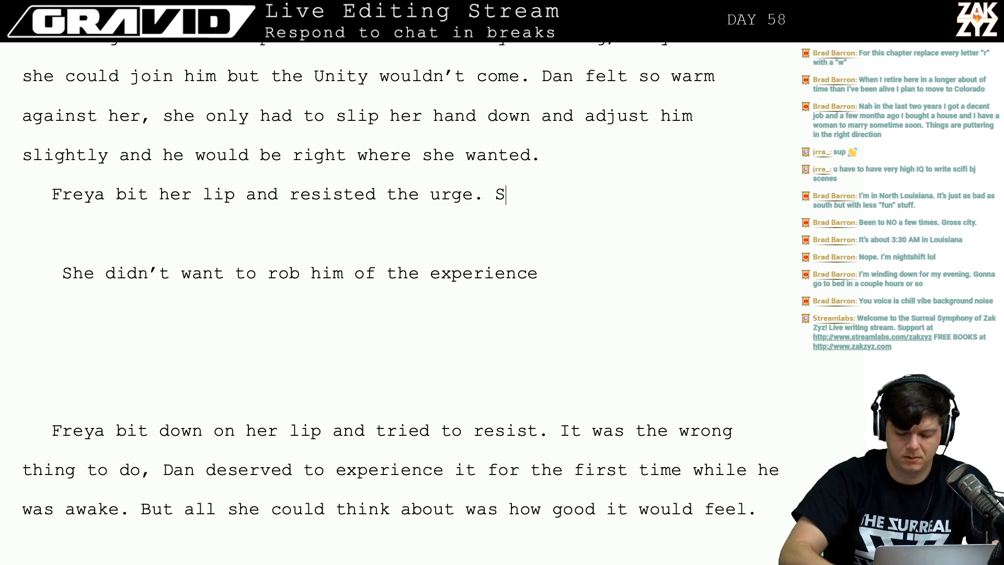
pyautogui.write('he wanted ')
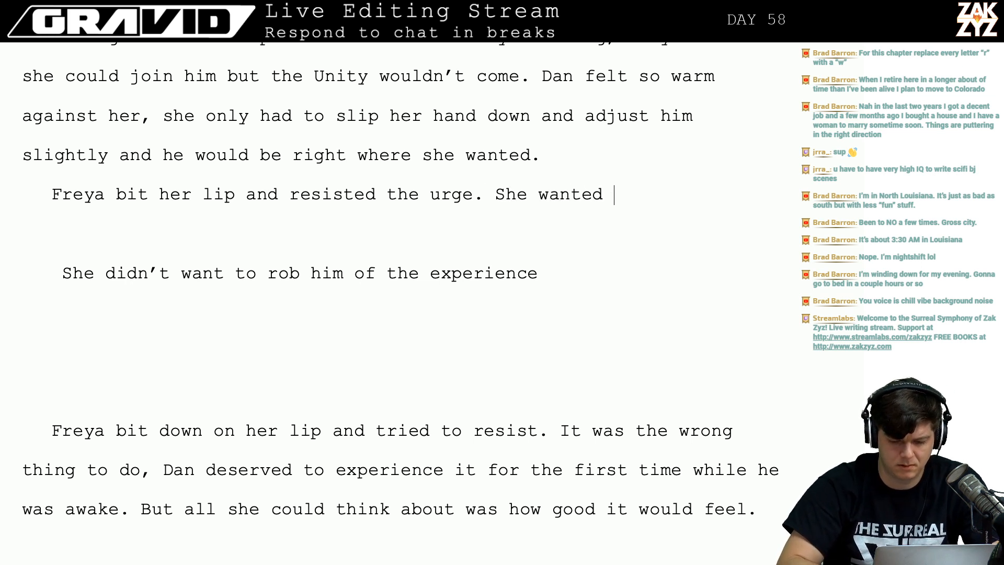
pyautogui.write('it ver')
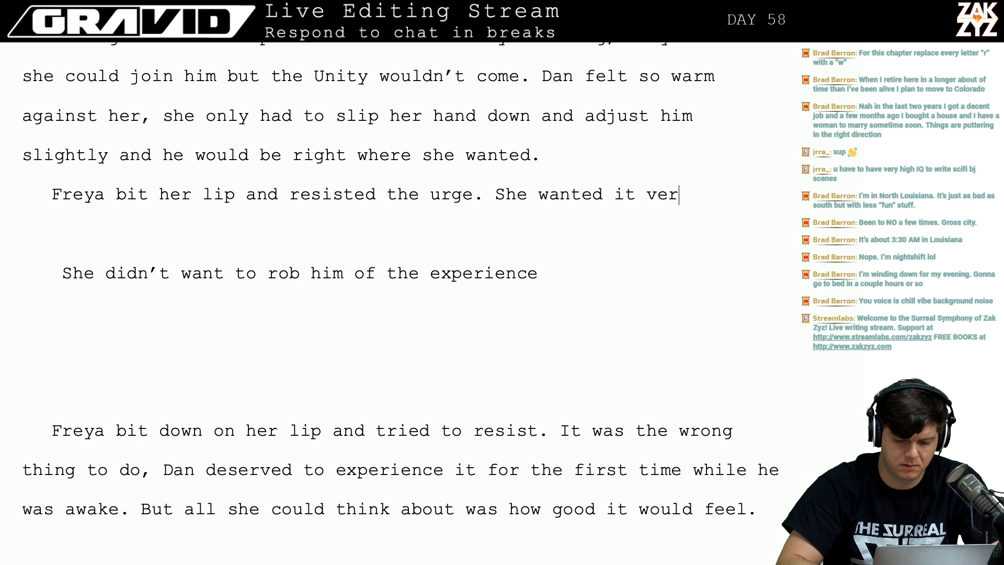
pyautogui.press('BackSpace')
pyautogui.press('BackSpace')
pyautogui.press('BackSpace')
pyautogui.press('BackSpace')
pyautogui.press('BackSpace')
pyautogui.press('BackSpace')
pyautogui.press('BackSpace')
pyautogui.press('BackSpace')
pyautogui.press('BackSpace')
pyautogui.press('BackSpace')
pyautogui.press('BackSpace')
pyautogui.press('BackSpace')
pyautogui.press('BackSpace')
pyautogui.press('BackSpace')
pyautogui.press('BackSpace')
pyautogui.press('BackSpace')
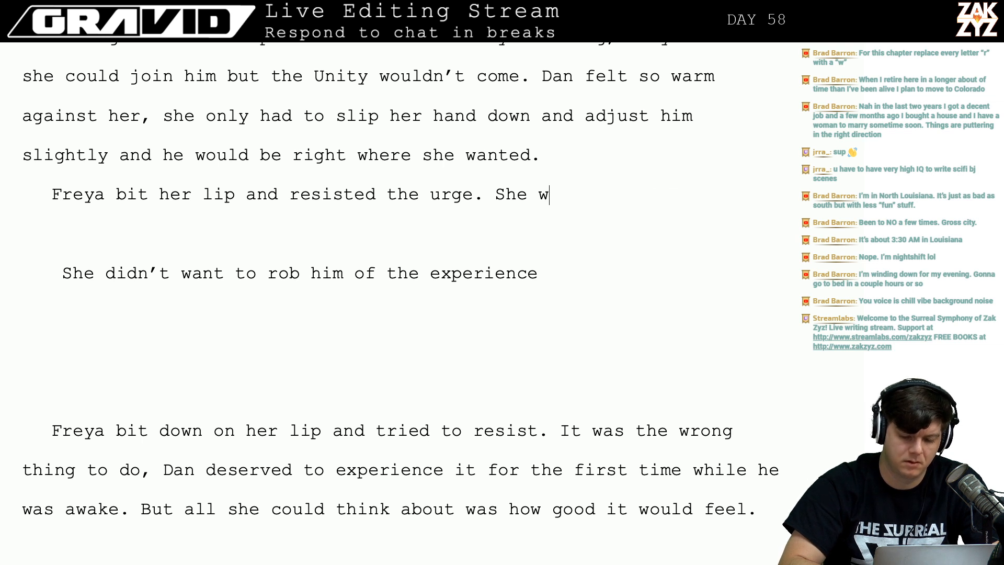
pyautogui.press('BackSpace')
pyautogui.press('BackSpace')
pyautogui.press('BackSpace')
pyautogui.write('It')
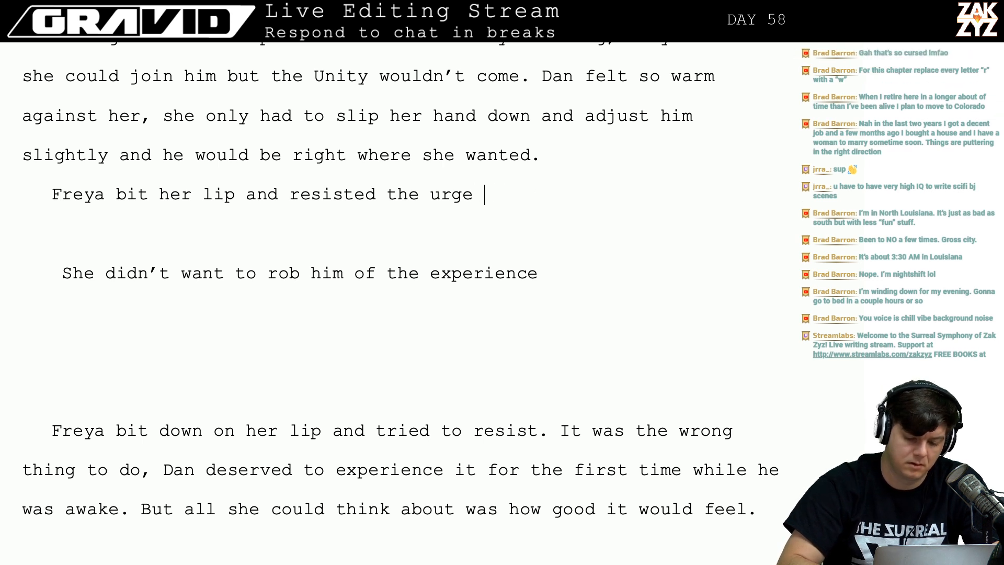
pyautogui.press('BackSpace')
pyautogui.press('BackSpace')
pyautogui.press('BackSpace')
pyautogui.write('.')
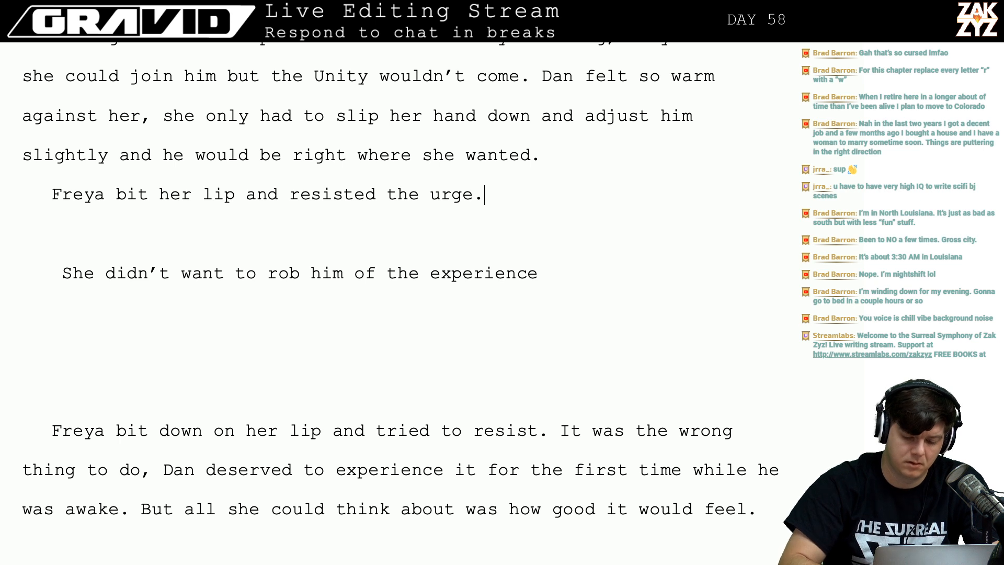
pyautogui.write(' She wanted him')
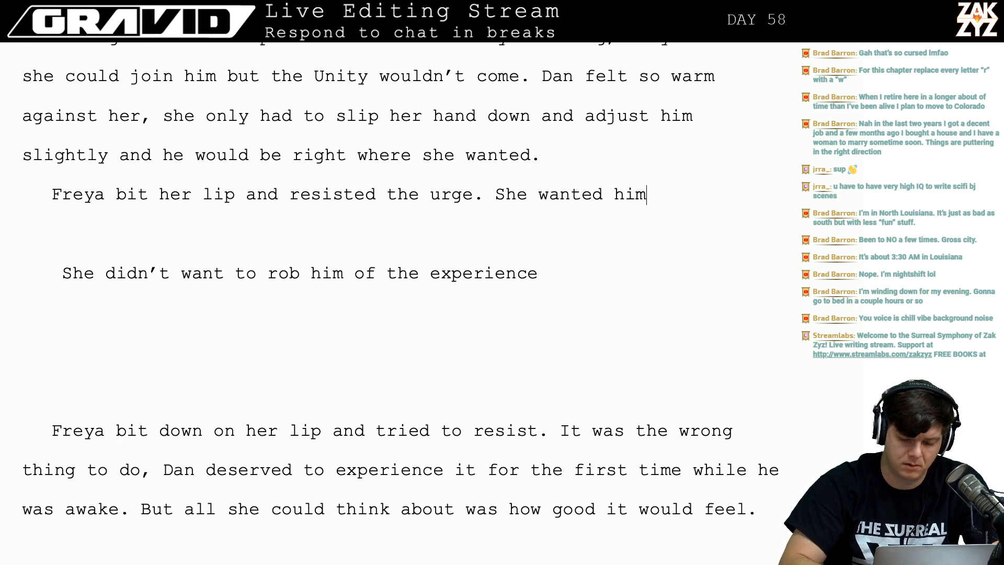
pyautogui.press('BackSpace')
pyautogui.press('BackSpace')
pyautogui.press('BackSpace')
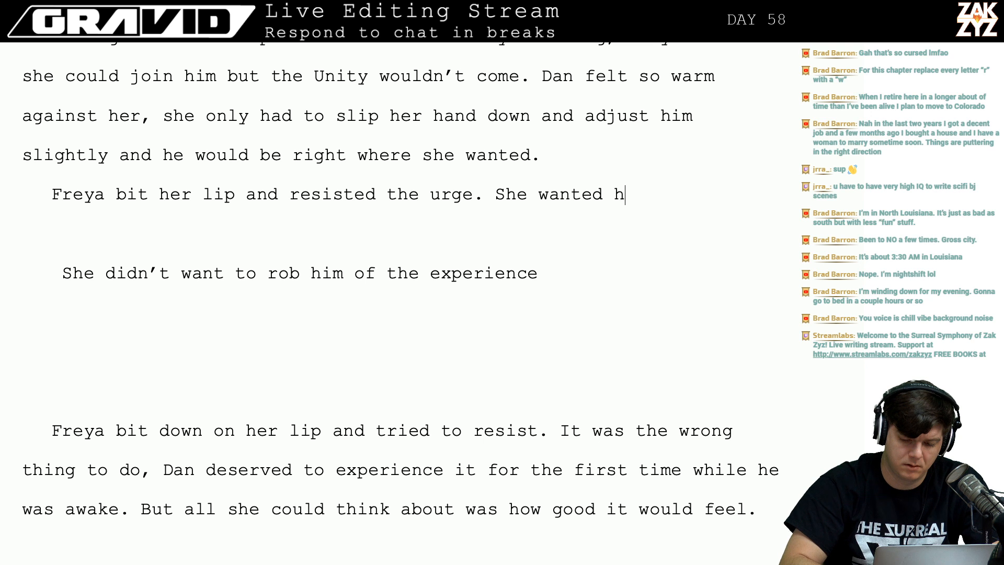
pyautogui.write('to')
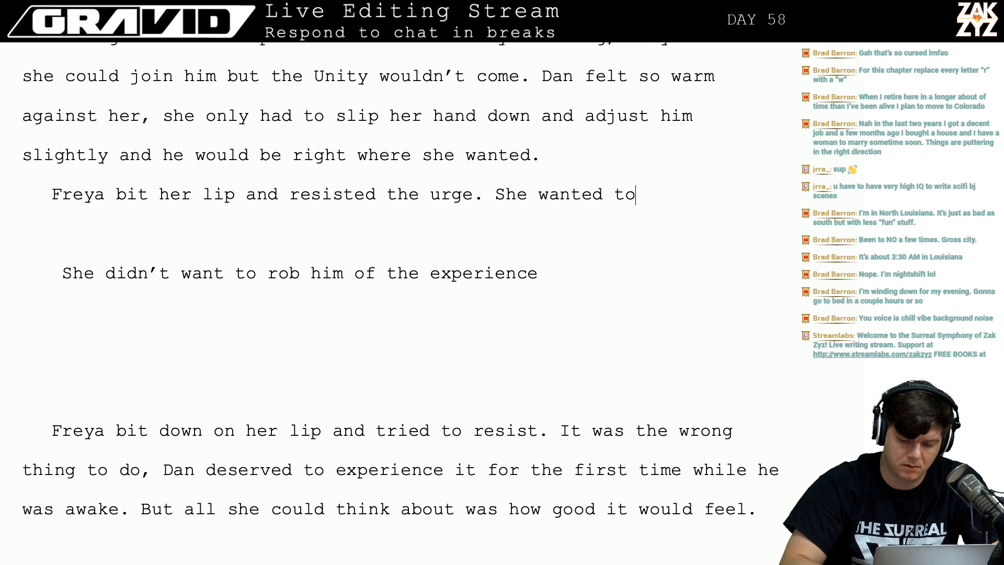
pyautogui.press('BackSpace')
pyautogui.press('BackSpace')
pyautogui.press('BackSpace')
pyautogui.press('BackSpace')
pyautogui.press('BackSpace')
pyautogui.press('BackSpace')
pyautogui.press('BackSpace')
pyautogui.press('BackSpace')
pyautogui.press('BackSpace')
pyautogui.press('BackSpace')
pyautogui.press('BackSpace')
pyautogui.press('BackSpace')
pyautogui.press('BackSpace')
pyautogui.press('BackSpace')
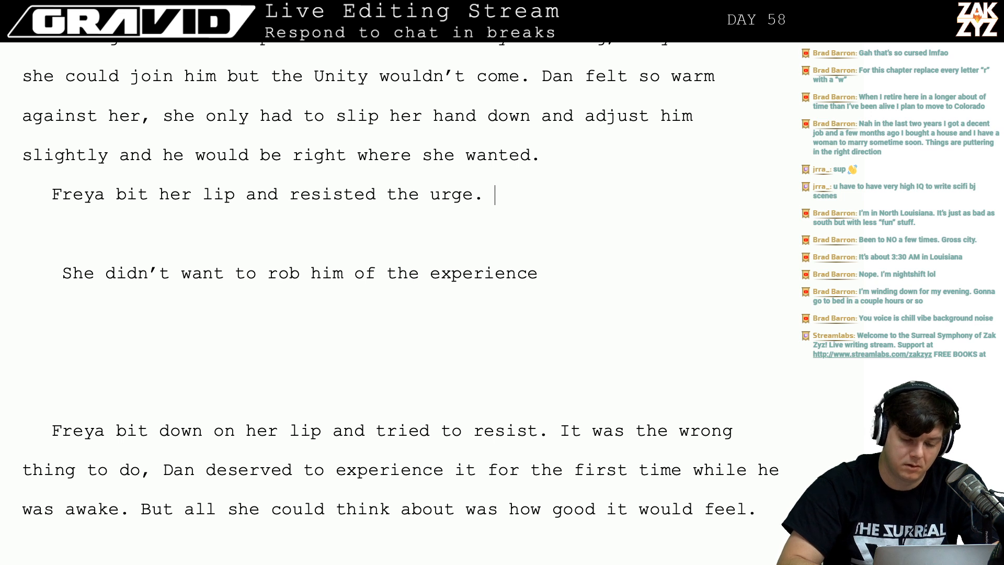
# Continue the paragraph after "resisted the urge." with "It would be so wrong,".
pyautogui.write('It ')
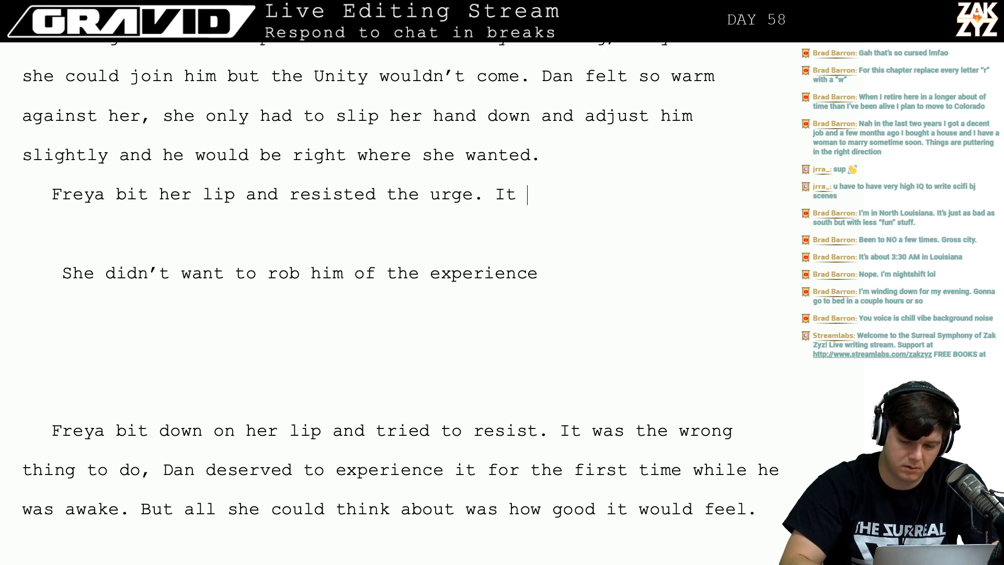
pyautogui.write('would be s')
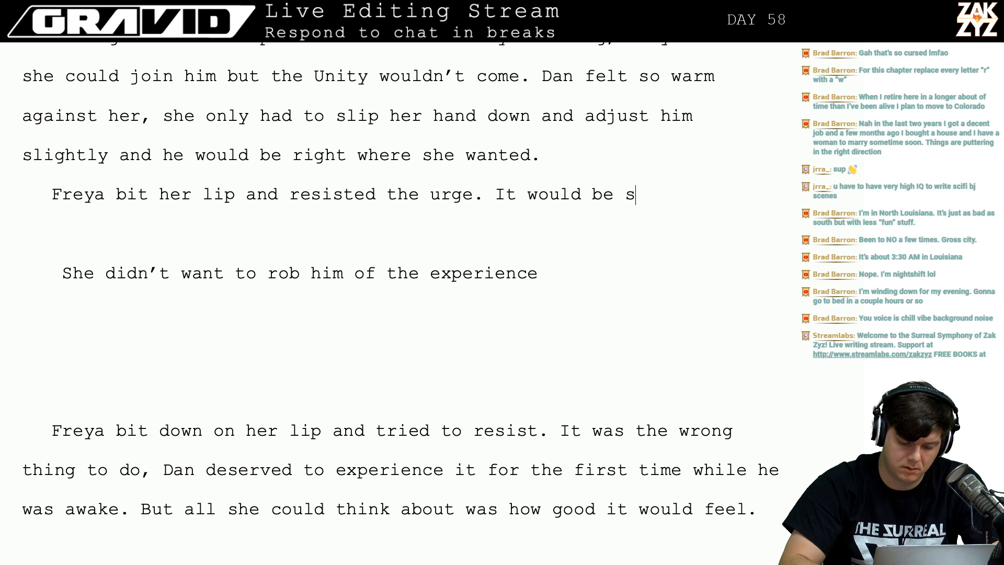
pyautogui.write('o wrong, h')
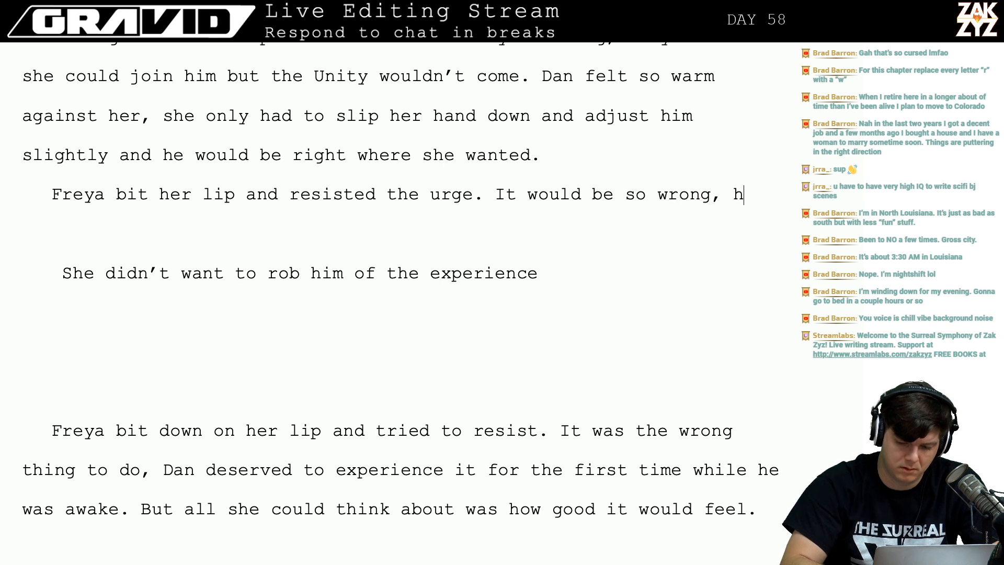
pyautogui.write('e ought to')
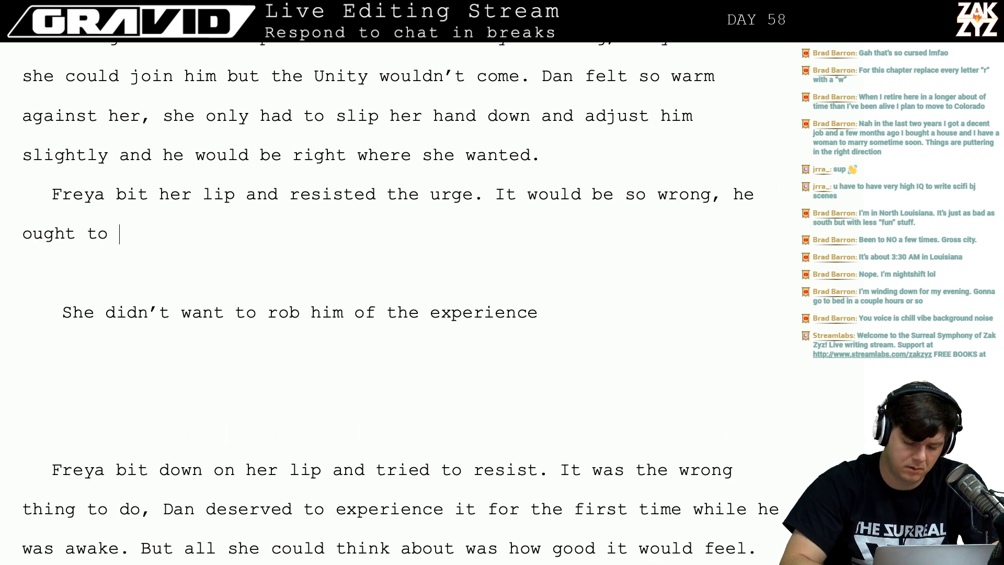
pyautogui.press('BackSpace')
pyautogui.press('BackSpace')
pyautogui.press('BackSpace')
pyautogui.press('BackSpace')
pyautogui.press('BackSpace')
pyautogui.press('BackSpace')
pyautogui.press('BackSpace')
pyautogui.press('BackSpace')
pyautogui.press('BackSpace')
pyautogui.press('BackSpace')
pyautogui.press('BackSpace')
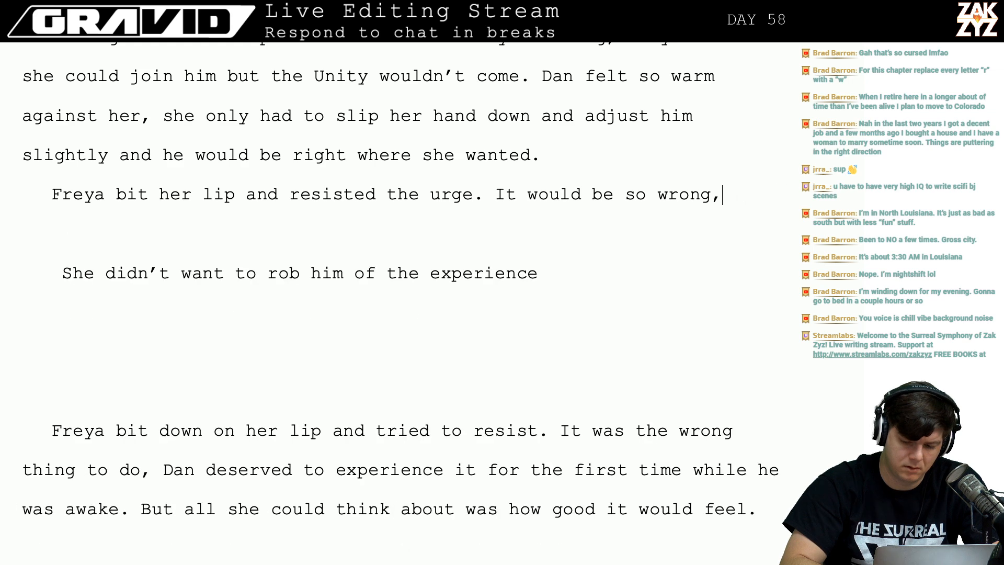
pyautogui.write('he ha')
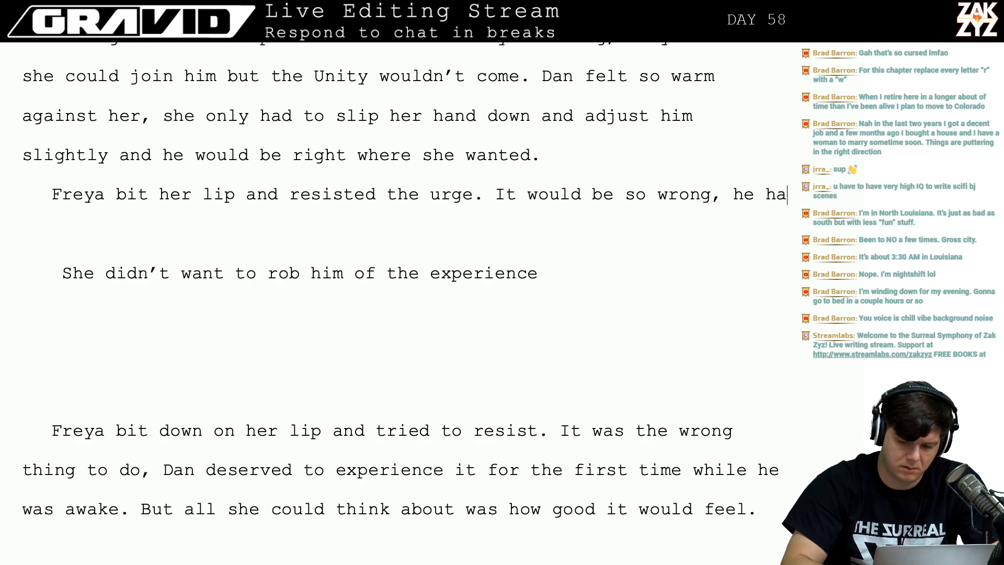
pyautogui.press('BackSpace')
pyautogui.press('BackSpace')
pyautogui.press('BackSpace')
pyautogui.press('BackSpace')
pyautogui.press('BackSpace')
pyautogui.write('she knew he')
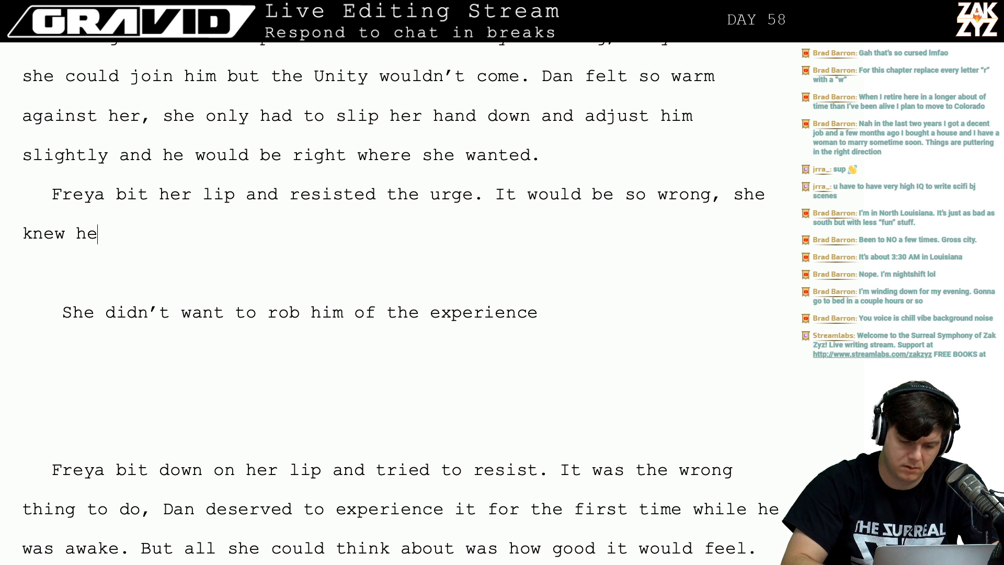
pyautogui.write(" wasn't ready. ")
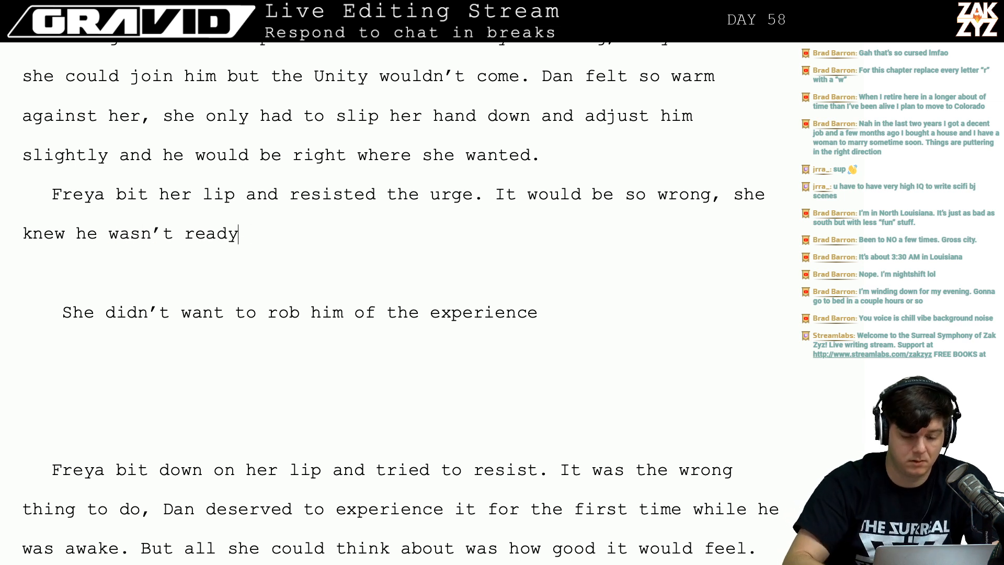
pyautogui.write(', she would ')
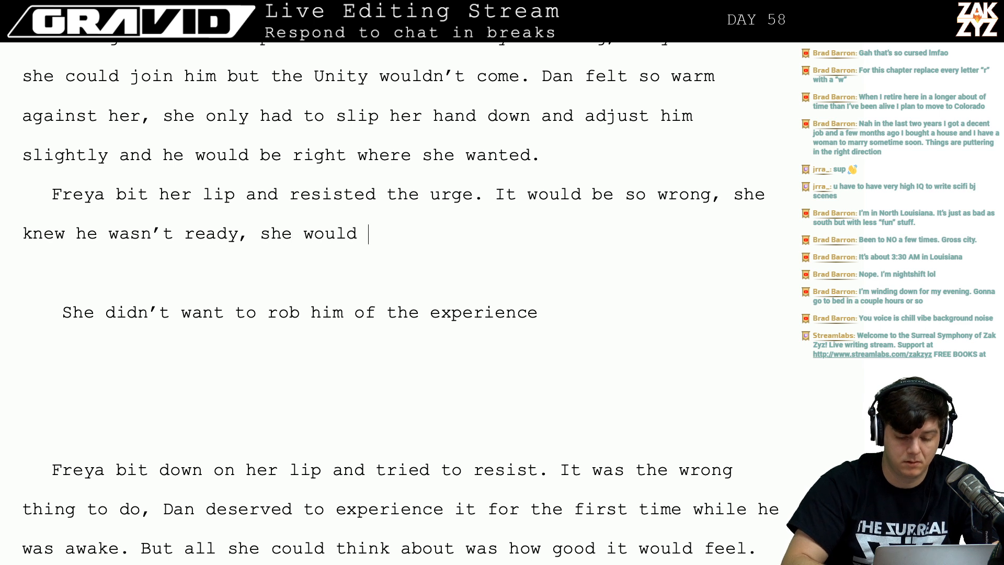
pyautogui.write('be robbing i')
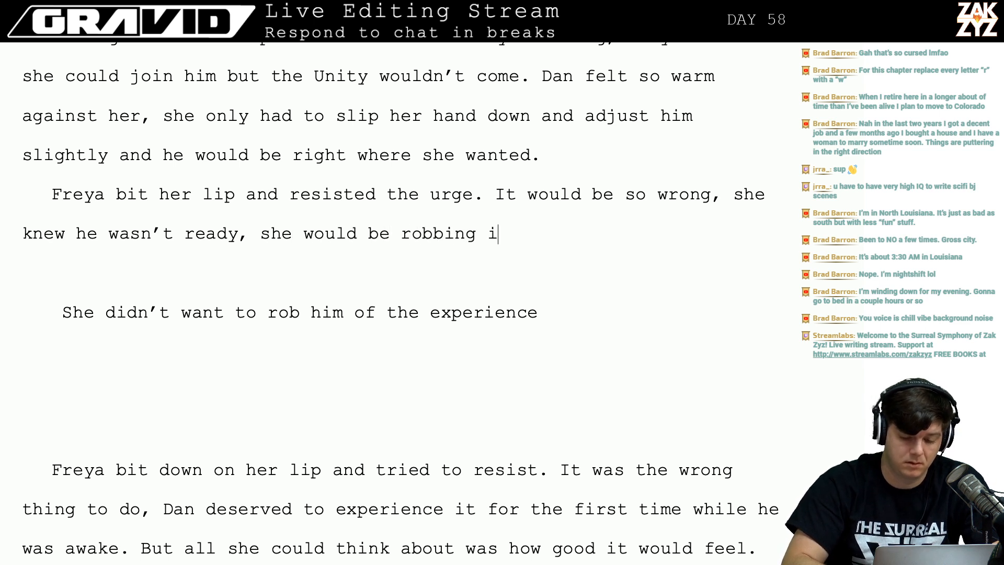
pyautogui.press('BackSpace')
pyautogui.write('him')
pyautogui.press('BackSpace')
pyautogui.press('BackSpace')
pyautogui.press('BackSpace')
pyautogui.press('BackSpace')
pyautogui.press('BackSpace')
pyautogui.press('BackSpace')
pyautogui.press('BackSpace')
pyautogui.press('BackSpace')
pyautogui.press('BackSpace')
pyautogui.press('BackSpace')
pyautogui.press('BackSpace')
pyautogui.press('BackSpace')
pyautogui.press('BackSpace')
pyautogui.press('BackSpace')
pyautogui.press('BackSpace')
pyautogui.press('BackSpace')
pyautogui.press('BackSpace')
pyautogui.press('BackSpace')
pyautogui.press('BackSpace')
pyautogui.press('BackSpace')
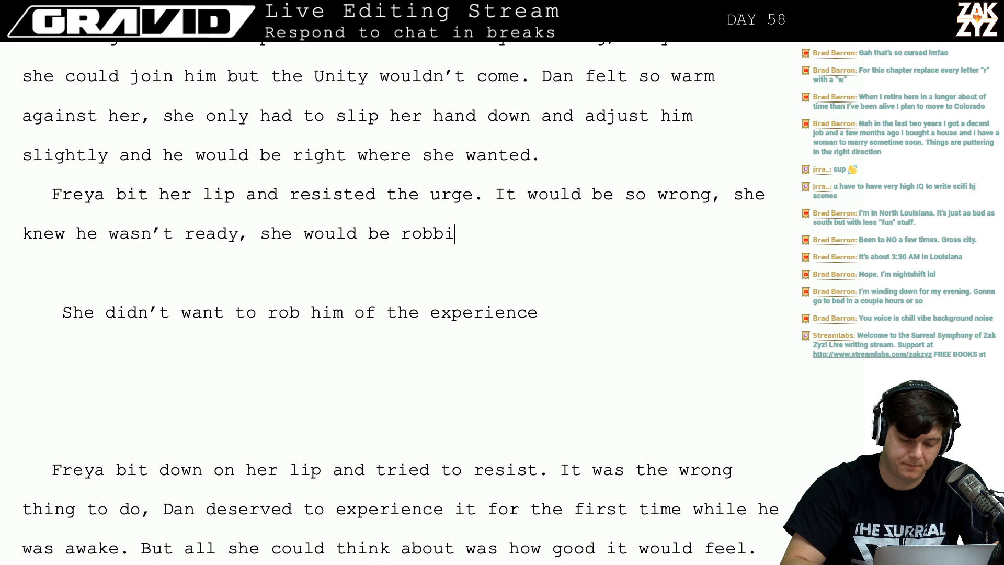
pyautogui.press('BackSpace')
pyautogui.press('BackSpace')
pyautogui.press('BackSpace')
pyautogui.press('BackSpace')
pyautogui.press('BackSpace')
pyautogui.press('BackSpace')
pyautogui.press('BackSpace')
pyautogui.press('BackSpace')
pyautogui.press('BackSpace')
pyautogui.press('BackSpace')
pyautogui.press('BackSpace')
pyautogui.press('BackSpace')
pyautogui.press('BackSpace')
pyautogui.press('BackSpace')
pyautogui.press('BackSpace')
pyautogui.press('BackSpace')
pyautogui.press('BackSpace')
pyautogui.press('BackSpace')
pyautogui.press('BackSpace')
pyautogui.press('BackSpace')
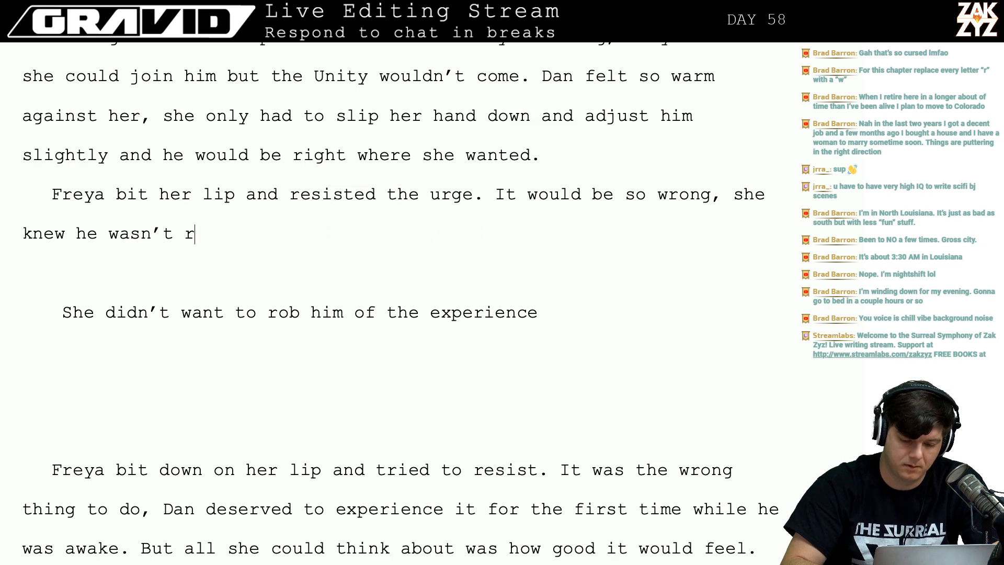
pyautogui.press('BackSpace')
pyautogui.press('BackSpace')
# Complete the sentence after "It would be so wrong," with "he wasn’t ready, he deserved to be awake for his first time.".
pyautogui.write("he wasn't wr")
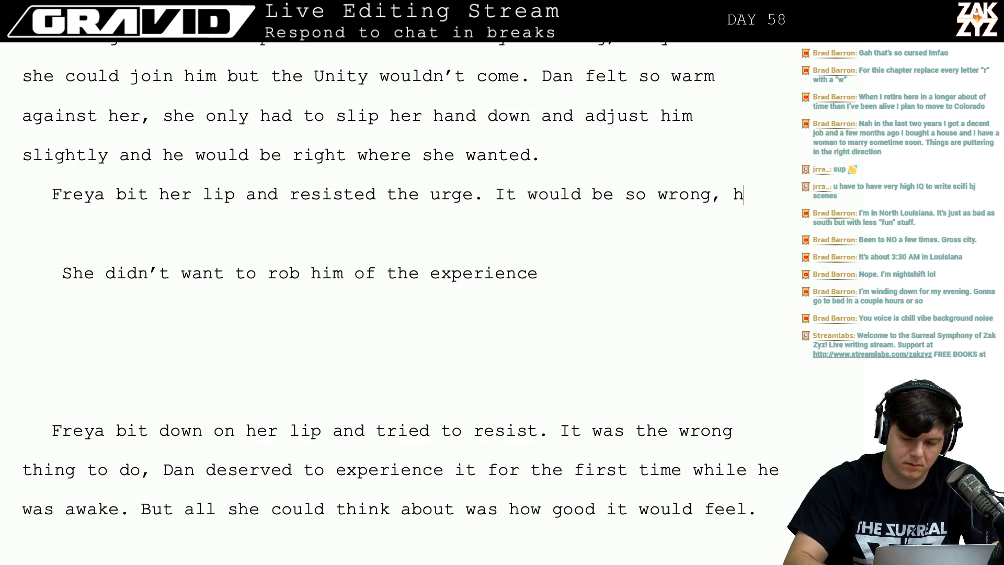
pyautogui.press('BackSpace')
pyautogui.press('BackSpace')
pyautogui.write('re')
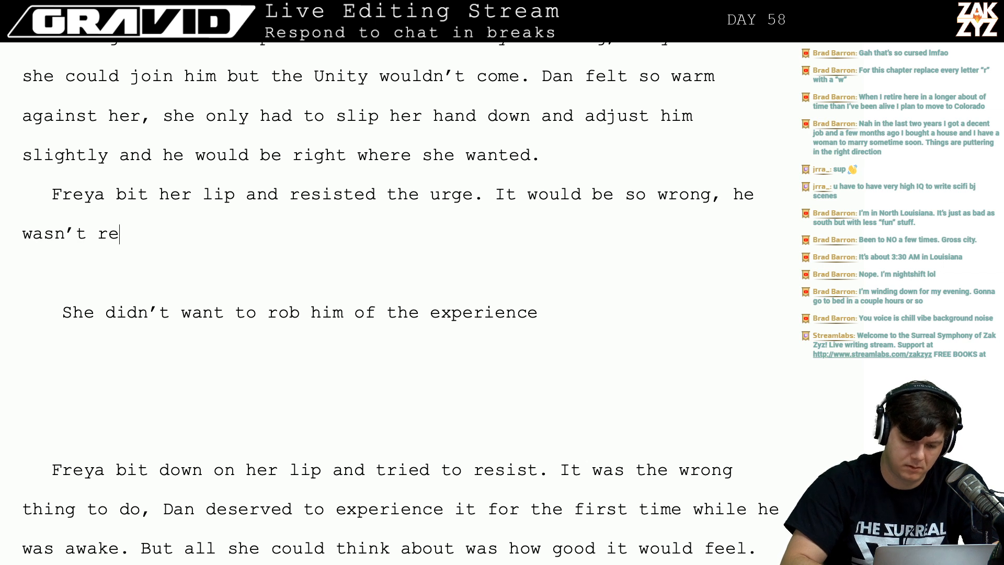
pyautogui.write('ady, he des')
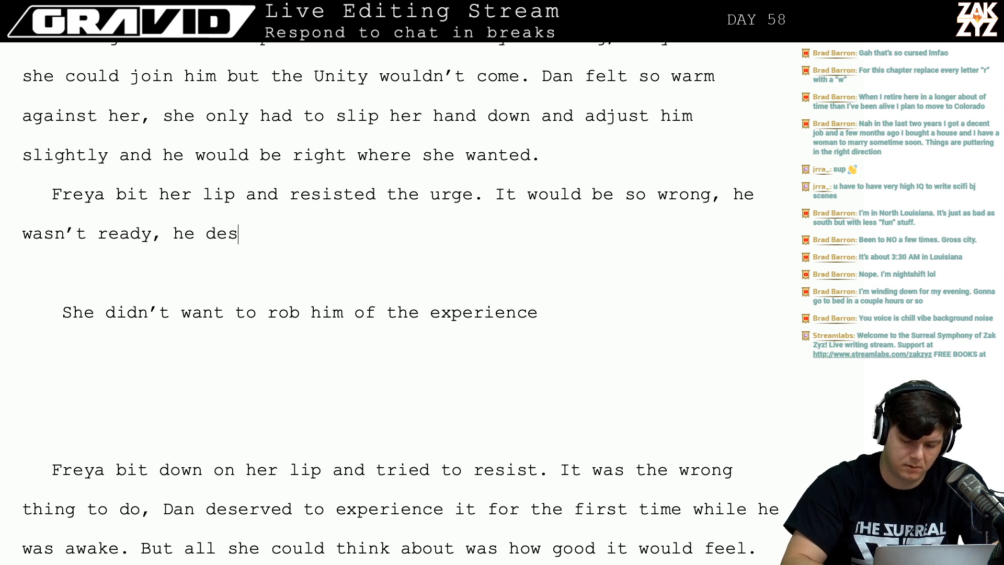
pyautogui.write('erved to be awa')
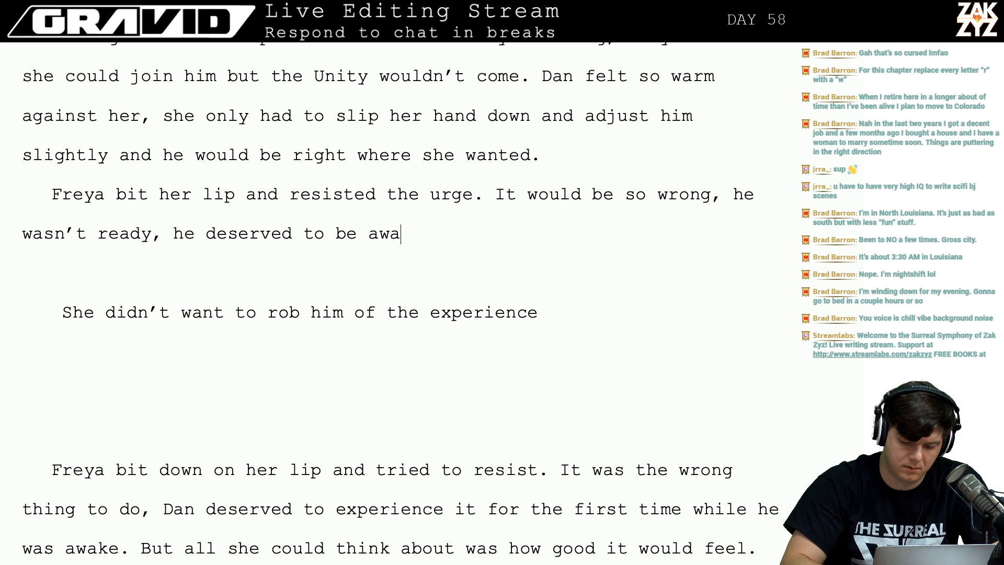
pyautogui.write('ke for his first time.')
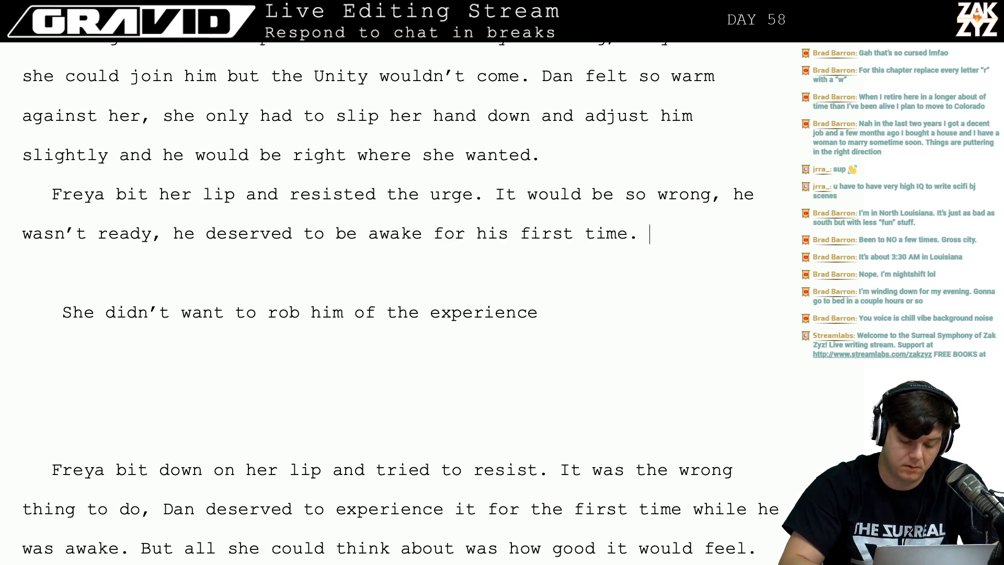
# Continue the paragraph with "But she was very wet, all she could think about was how good he would feel sliding against her.".
pyautogui.write(' But she was ')
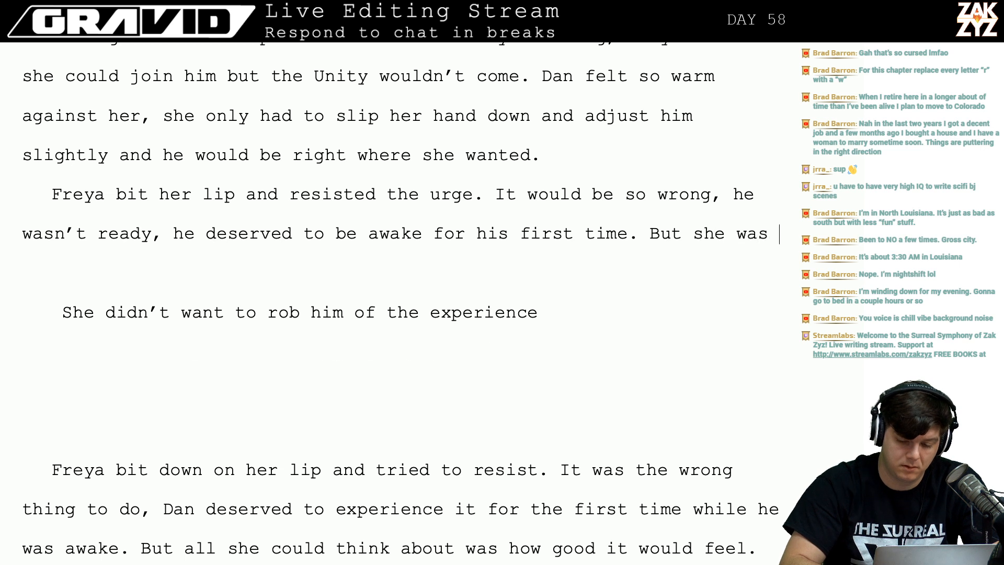
pyautogui.write('very wet, all')
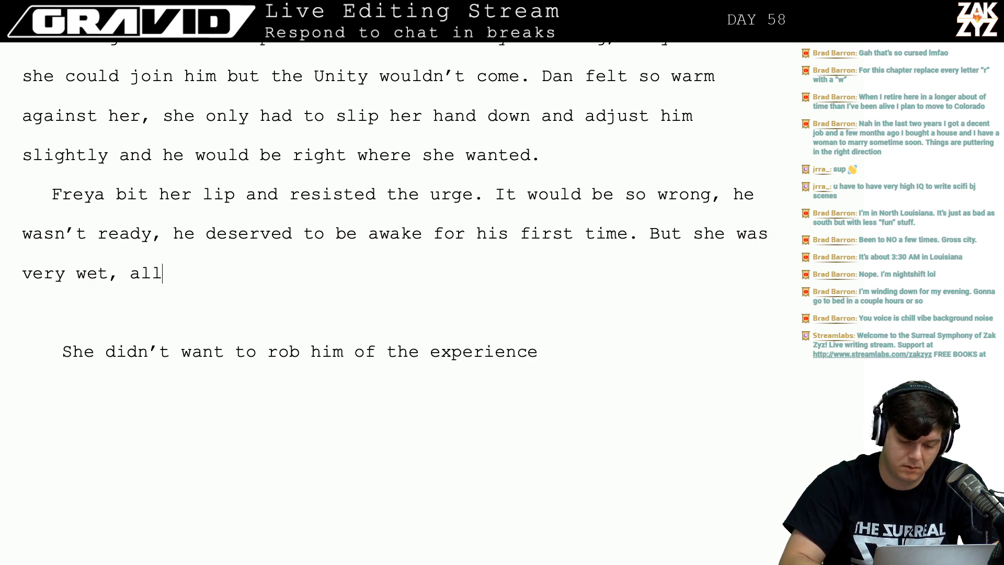
pyautogui.write(' she could think ')
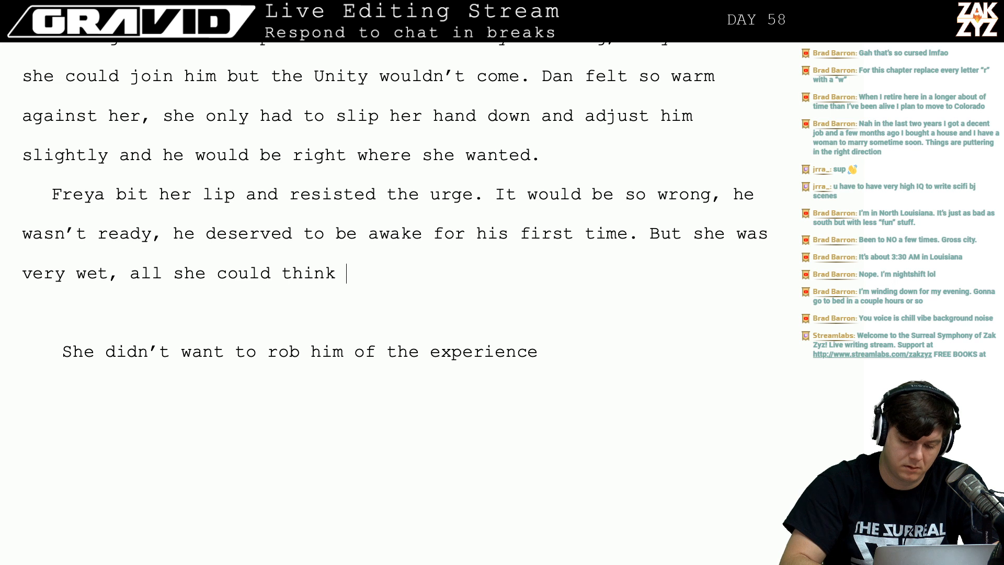
pyautogui.write('about was how ')
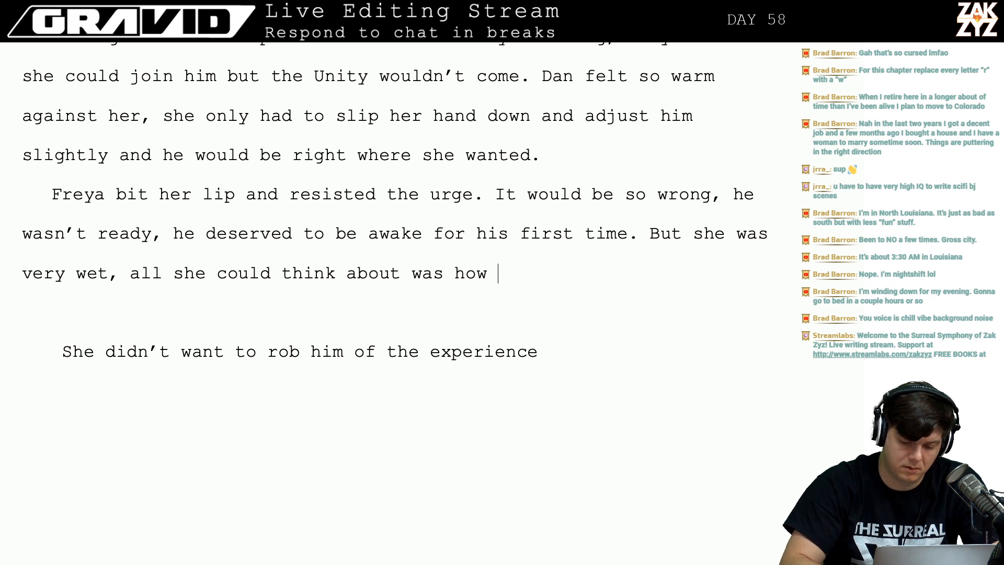
pyautogui.write('good he wwould')
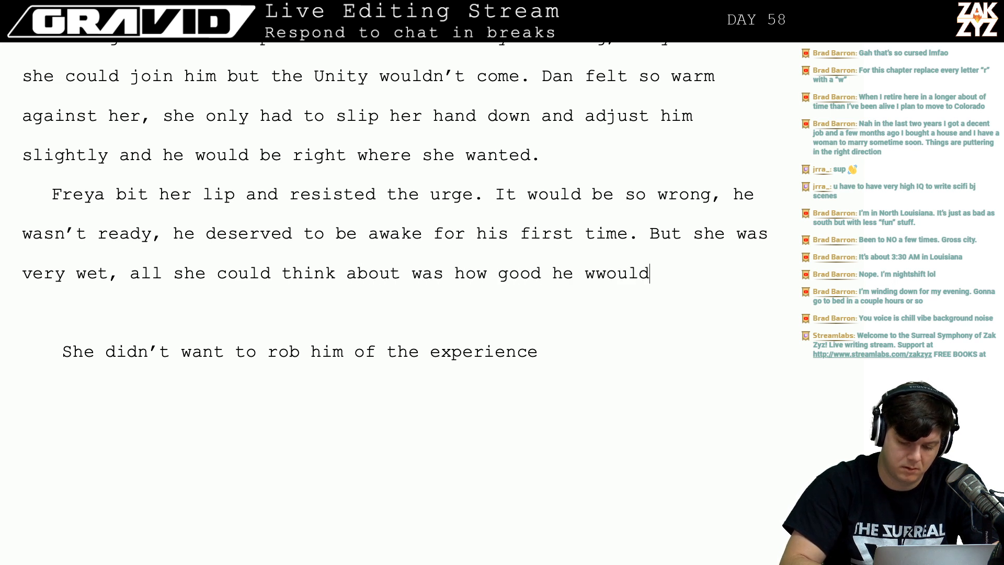
pyautogui.press('BackSpace')
pyautogui.press('BackSpace')
pyautogui.press('BackSpace')
pyautogui.press('BackSpace')
pyautogui.write('o')
pyautogui.press('BackSpace')
pyautogui.press('BackSpace')
pyautogui.write('ould ')
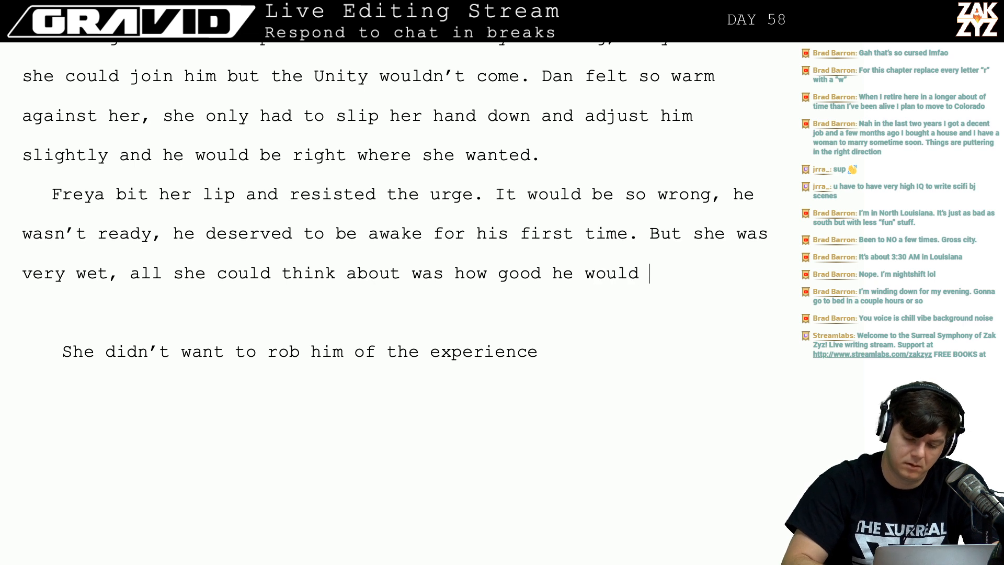
pyautogui.write('feel')
pyautogui.press('BackSpace')
pyautogui.write('el slid')
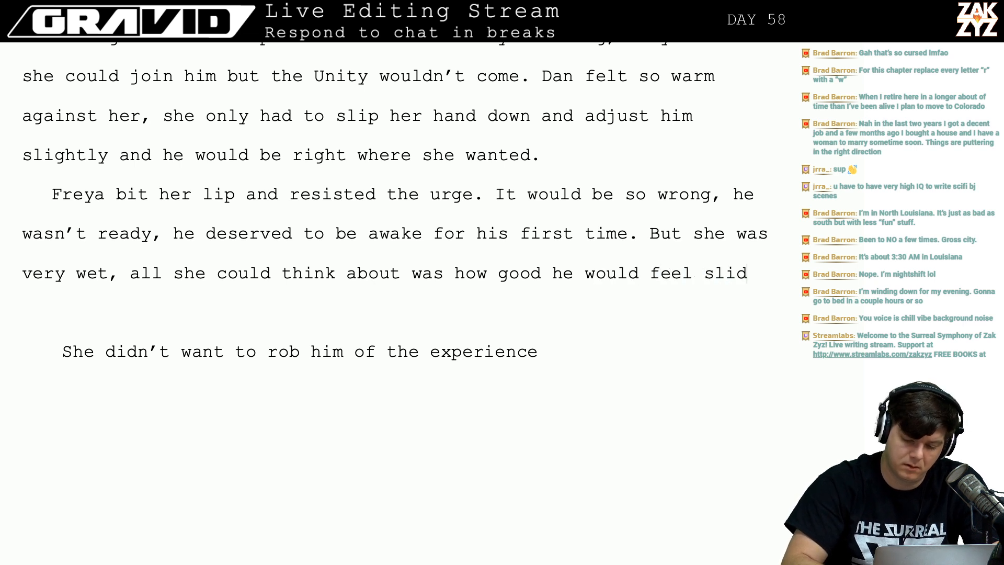
pyautogui.write('ing against her.')
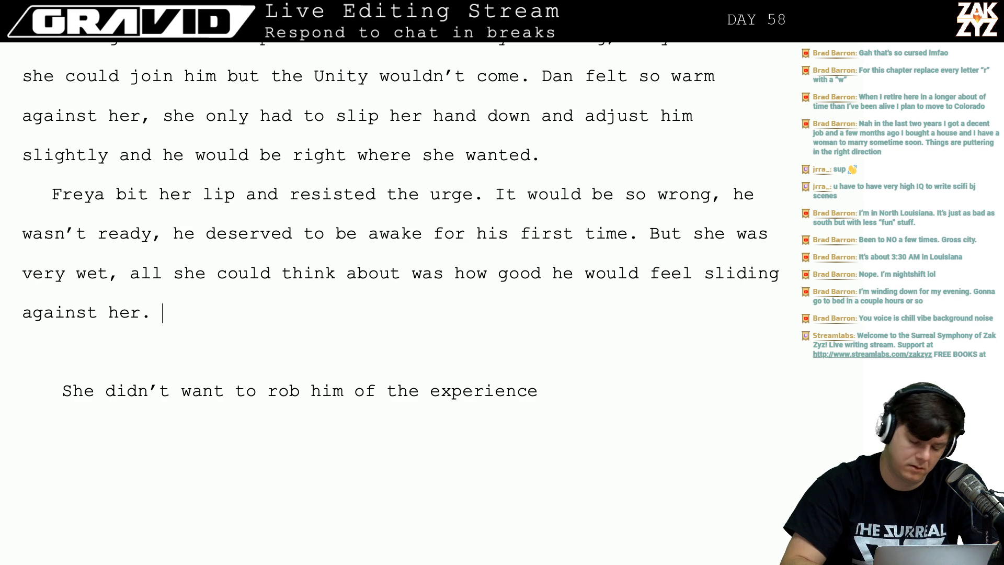
# Delete everything from below "against her." through the old "Freya bit down on her lip" paragraph, keeping "Finally she didn’t trust" as a separate paragraph.
pyautogui.hotkey('shift', 'Down')
pyautogui.hotkey('shift', 'Down')
pyautogui.hotkey('shift', 'Down')
pyautogui.hotkey('shift', 'Down')
pyautogui.hotkey('shift', 'Down')
pyautogui.hotkey('shift', 'Down')
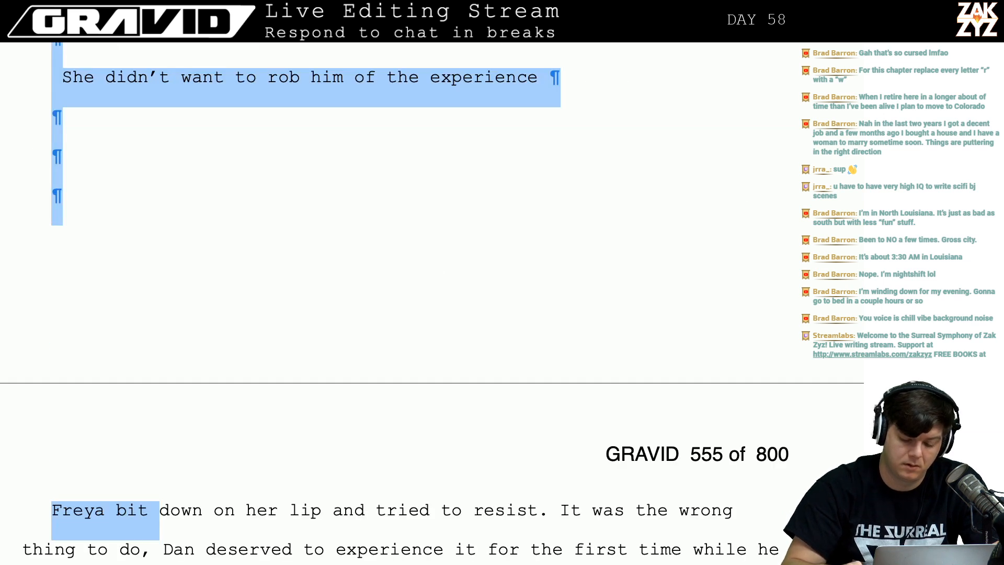
pyautogui.hotkey('shift', 'Down')
pyautogui.hotkey('shift', 'Down')
pyautogui.hotkey('shift', 'Down')
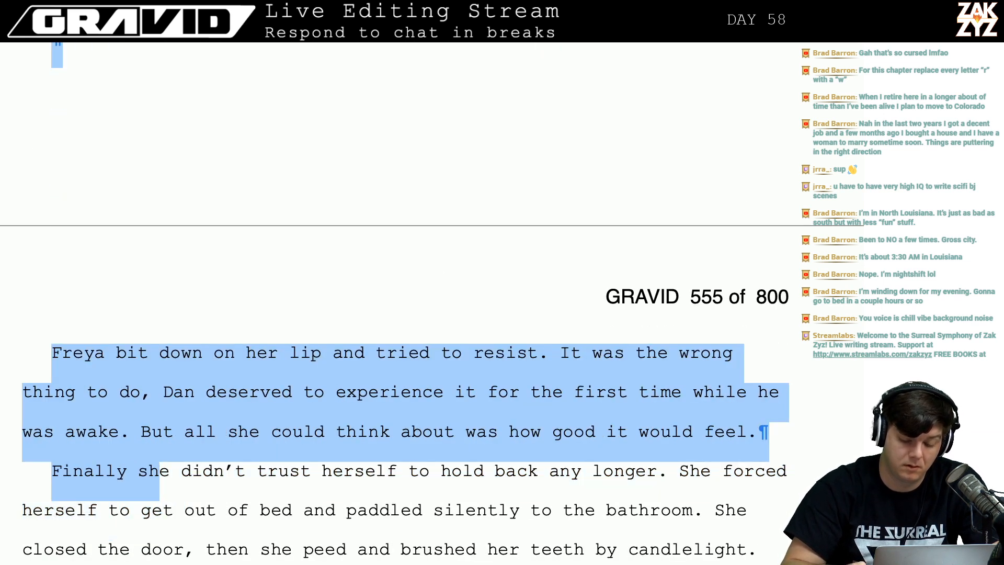
pyautogui.hotkey('shift', 'Left')
pyautogui.hotkey('shift', 'Left')
pyautogui.hotkey('shift', 'Left')
pyautogui.hotkey('shift', 'Left')
pyautogui.hotkey('shift', 'Left')
pyautogui.hotkey('shift', 'Left')
pyautogui.hotkey('shift', 'Left')
pyautogui.hotkey('shift', 'Left')
pyautogui.hotkey('shift', 'Left')
pyautogui.hotkey('shift', 'Left')
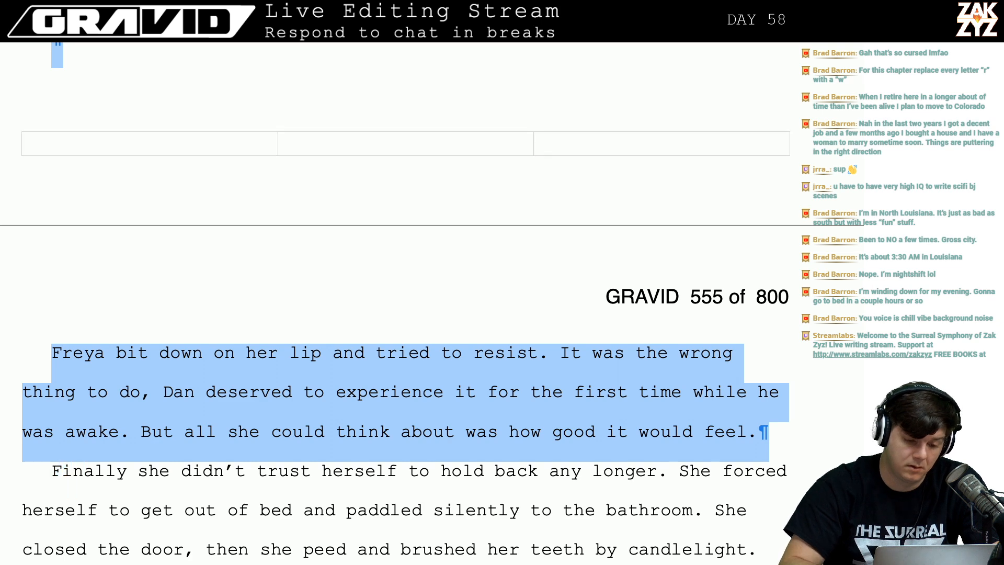
pyautogui.write('Freya bit her lip and resisted the urge. It would be so wrong, he wasn’t ready, he deserved to be awake for his first time. But she was very wet, all she could think about was how good he would feel sliding against her.')
pyautogui.scroll(3, 396, 314)
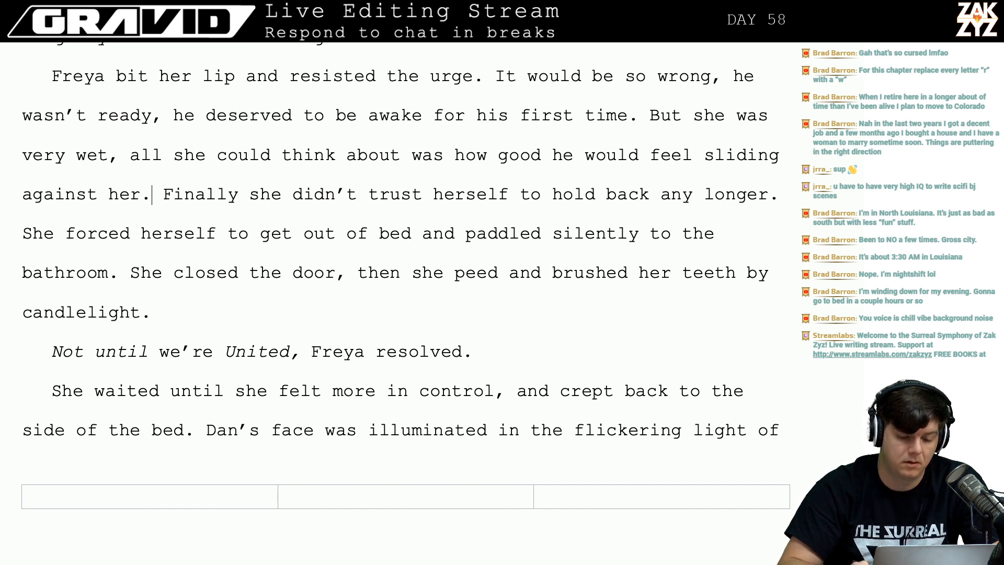
pyautogui.press('Return')
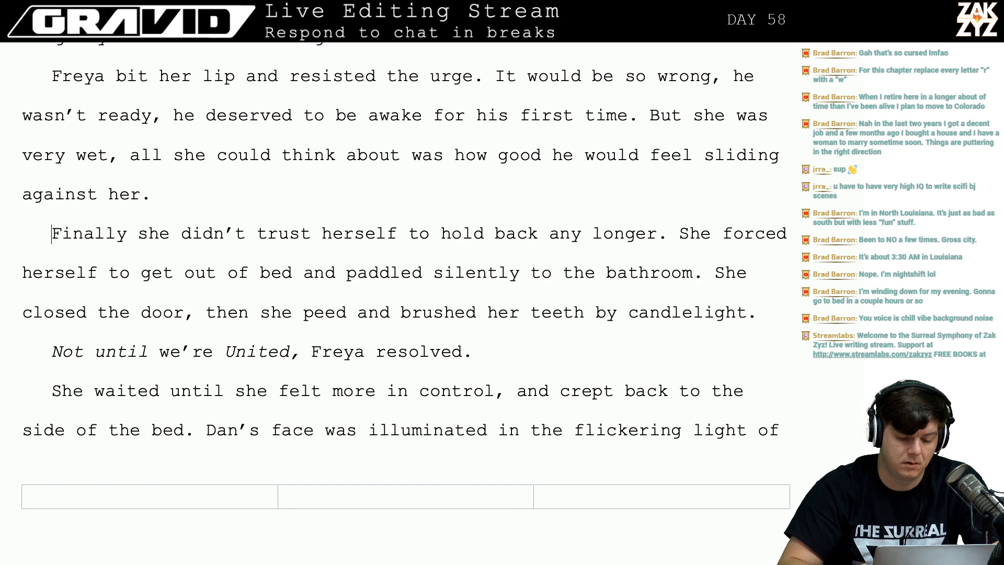
pyautogui.write('S')
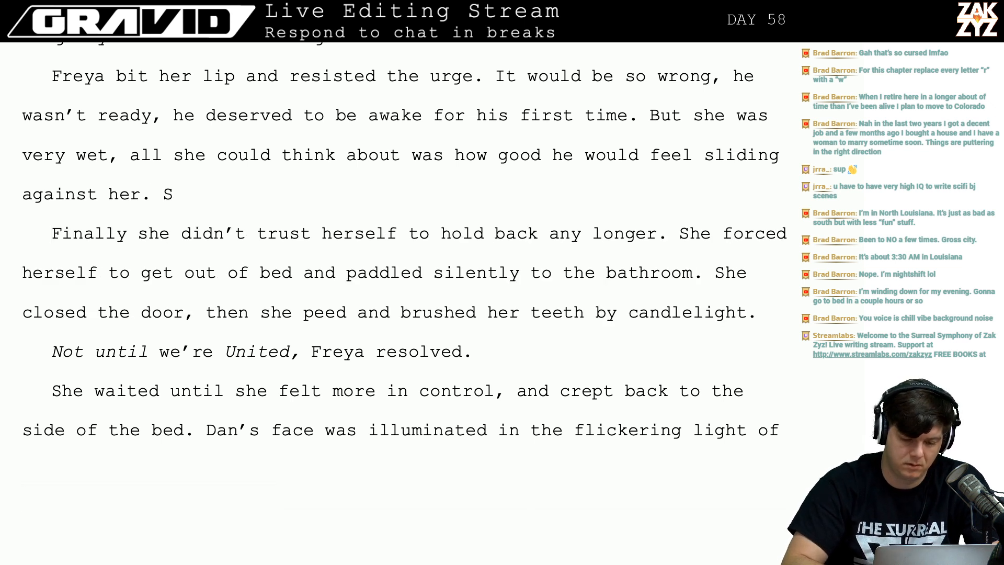
pyautogui.press('BackSpace')
pyautogui.press('BackSpace')
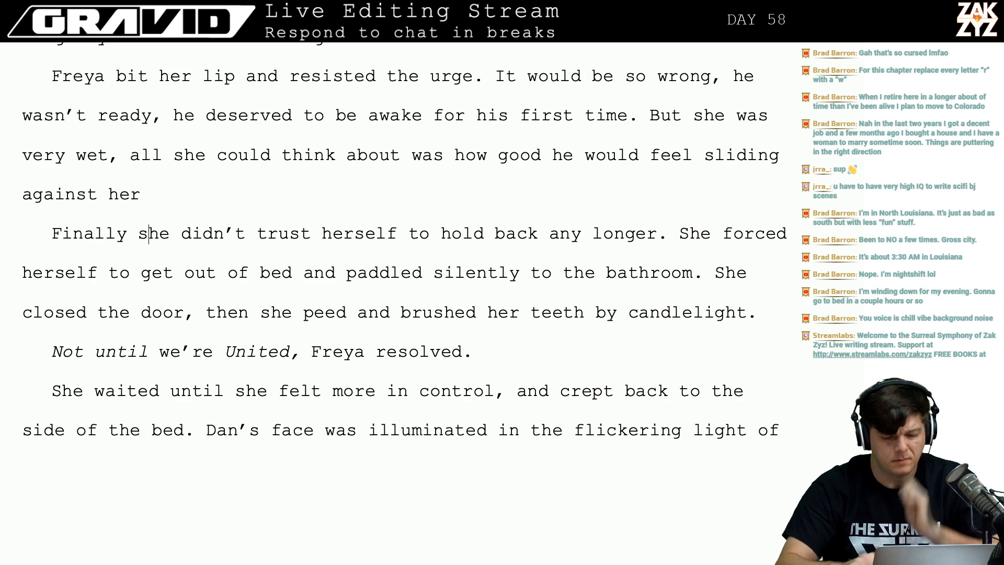
# Proofread the "Freya bit her lip" paragraph word by word and end it with a period after "against her".
pyautogui.scroll(2, 540, 143)
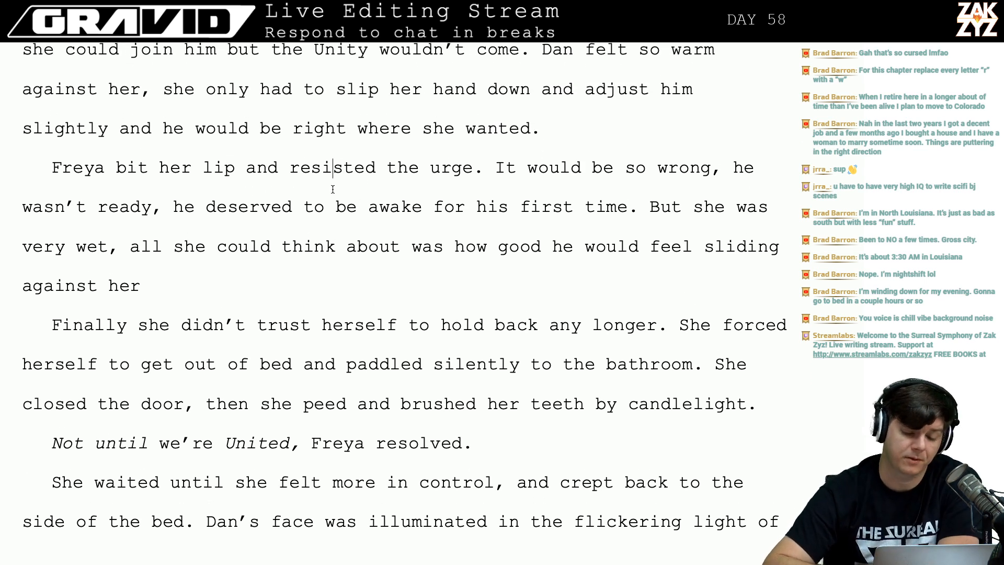
pyautogui.press('Right')
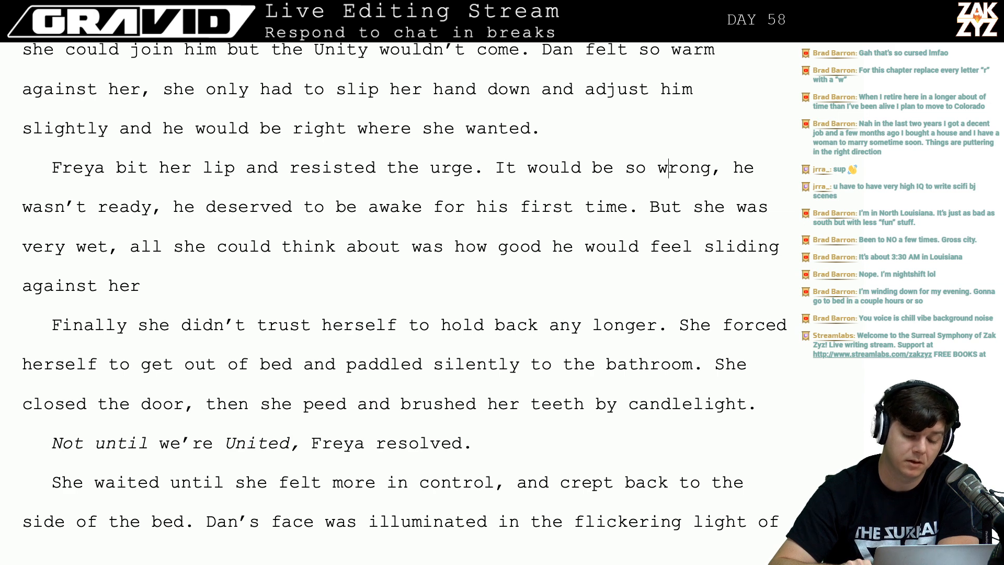
pyautogui.scroll(-1, 245, 201)
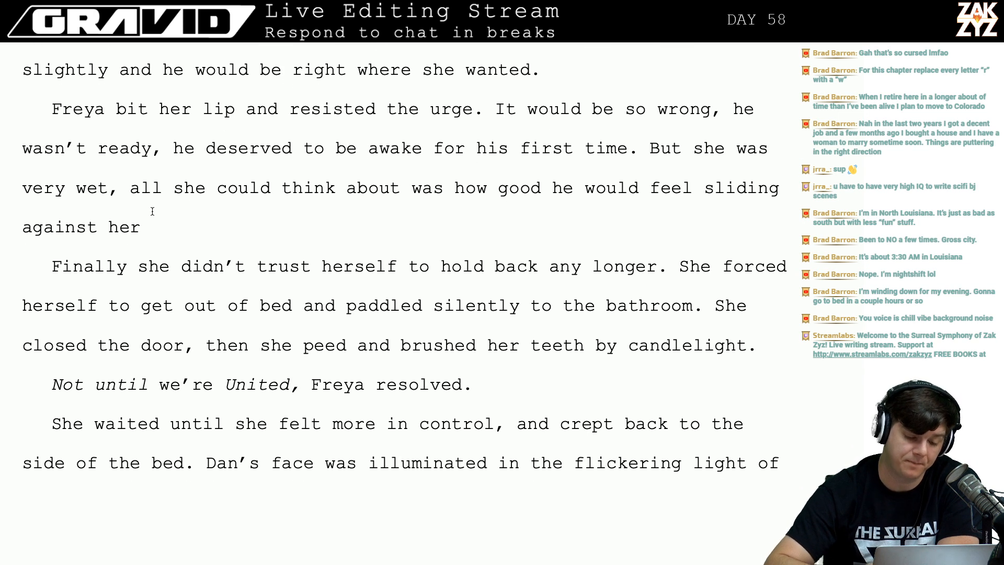
pyautogui.click(98, 202)
pyautogui.press('Right')
pyautogui.press('Right')
pyautogui.press('Right')
pyautogui.press('Right')
pyautogui.press('Right')
pyautogui.press('Right')
pyautogui.press('Right')
pyautogui.press('Right')
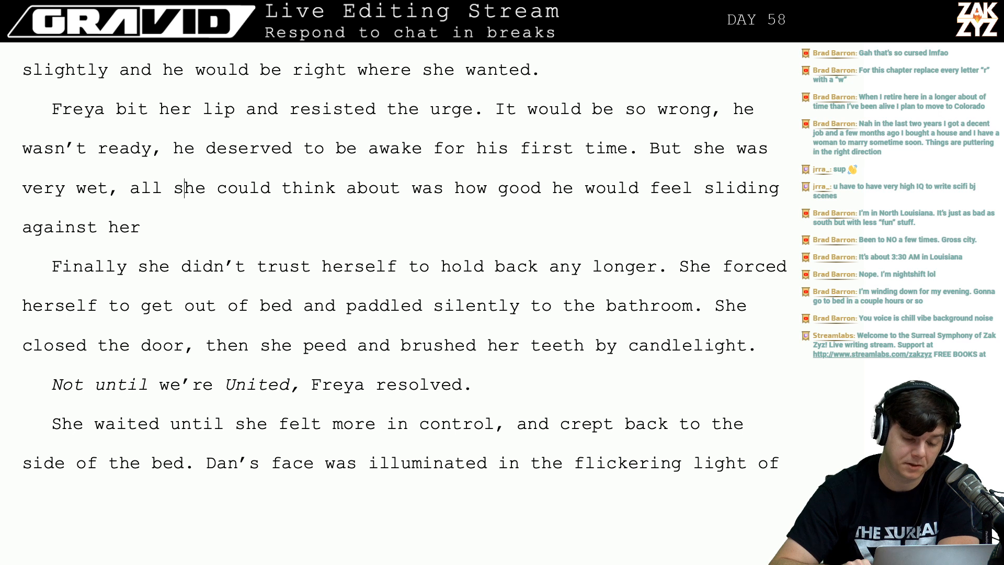
pyautogui.press('Right')
pyautogui.press('Right')
pyautogui.press('Right')
pyautogui.press('Right')
pyautogui.press('Right')
pyautogui.press('Right')
pyautogui.press('Right')
pyautogui.press('Right')
pyautogui.press('Right')
pyautogui.press('Right')
pyautogui.press('Right')
pyautogui.press('Right')
pyautogui.press('Right')
pyautogui.press('Right')
pyautogui.press('Right')
pyautogui.press('Right')
pyautogui.press('Right')
pyautogui.press('Right')
pyautogui.press('Right')
pyautogui.press('Right')
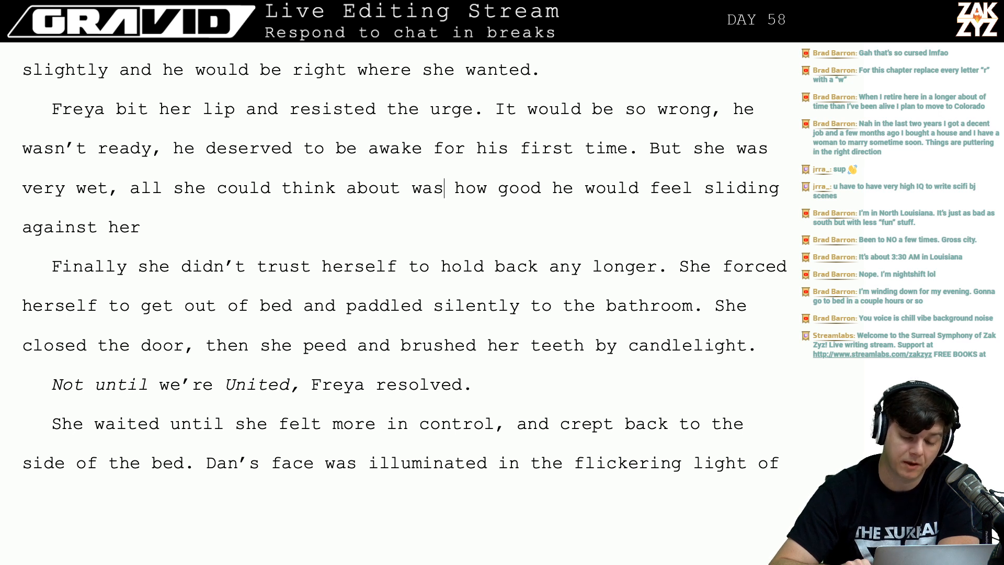
pyautogui.press('Right')
pyautogui.press('Right')
pyautogui.press('Right')
pyautogui.press('Right')
pyautogui.press('Right')
pyautogui.press('Right')
pyautogui.press('Down')
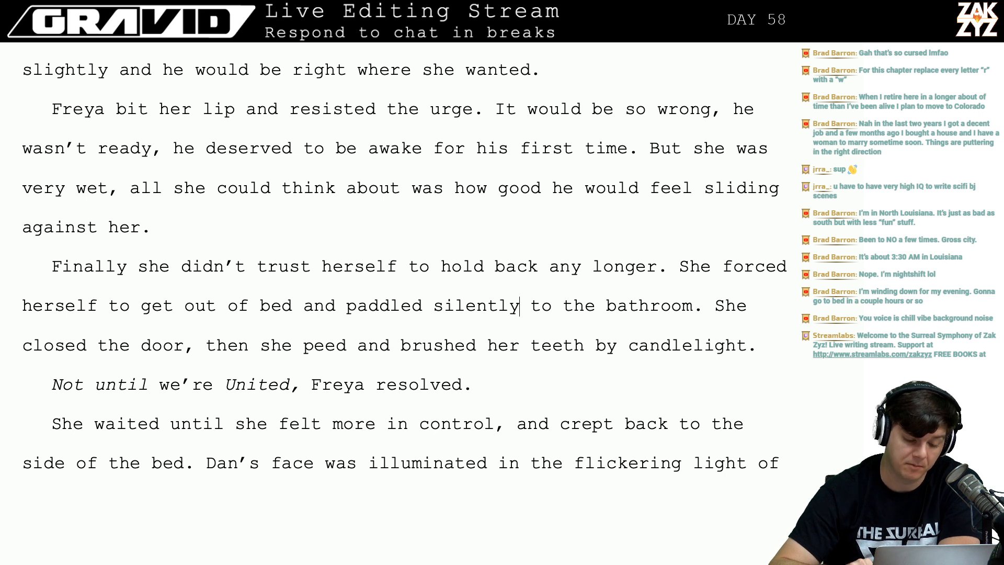
# Proofread the rest of the "Finally she didn’t trust herself" paragraph and the one-line "Freya resolved" paragraph below it.
pyautogui.press('Right')
pyautogui.press('Right')
pyautogui.press('Right')
pyautogui.press('Right')
pyautogui.press('Right')
pyautogui.press('Right')
pyautogui.press('Right')
pyautogui.press('Right')
pyautogui.press('Right')
pyautogui.press('Right')
pyautogui.press('Right')
pyautogui.press('Right')
pyautogui.press('Right')
pyautogui.press('Right')
pyautogui.press('Right')
pyautogui.press('Right')
pyautogui.press('Right')
pyautogui.press('Right')
pyautogui.press('Right')
pyautogui.press('Right')
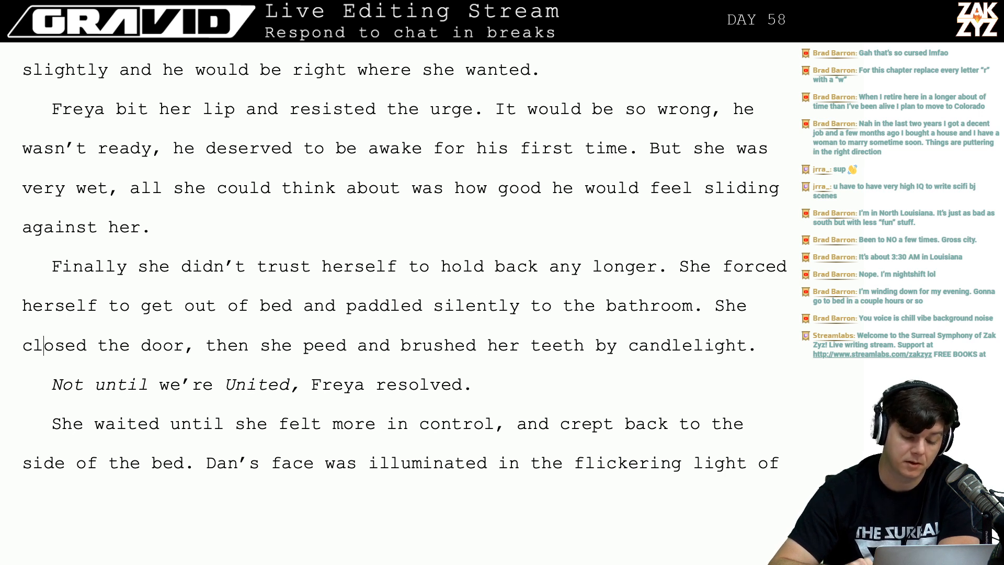
pyautogui.press('Right')
pyautogui.press('Right')
pyautogui.press('Right')
pyautogui.press('Right')
pyautogui.press('Right')
pyautogui.press('Right')
pyautogui.press('Right')
pyautogui.press('Right')
pyautogui.press('Right')
pyautogui.press('Right')
pyautogui.press('Right')
pyautogui.press('Right')
pyautogui.press('Right')
pyautogui.press('Right')
pyautogui.press('Right')
pyautogui.press('Right')
pyautogui.press('Right')
pyautogui.press('Right')
pyautogui.press('Right')
pyautogui.press('Right')
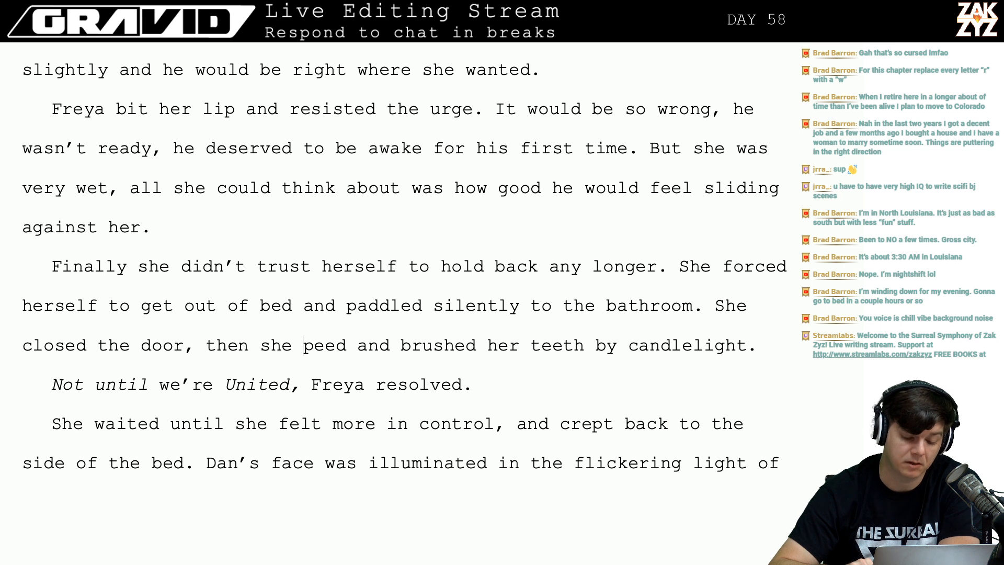
pyautogui.press('Right')
pyautogui.press('Right')
pyautogui.press('Right')
pyautogui.press('Right')
pyautogui.press('Right')
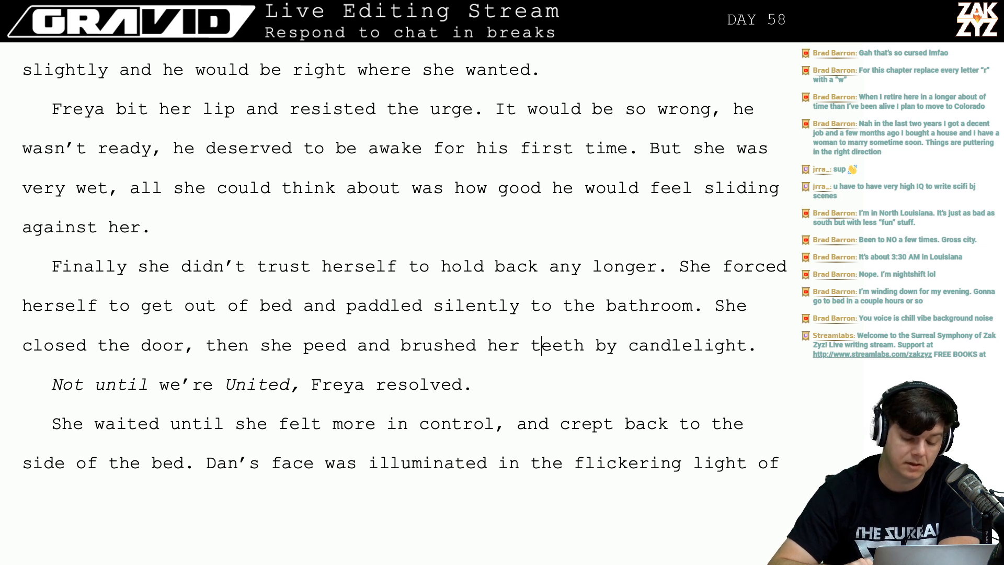
pyautogui.press('Left')
pyautogui.press('Left')
pyautogui.press('Left')
pyautogui.press('Down')
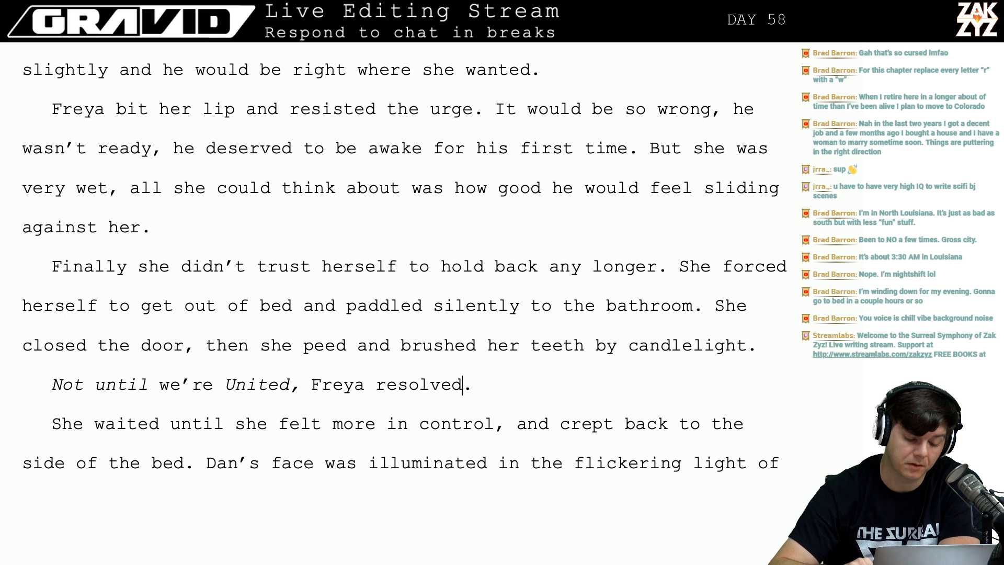
pyautogui.press('Down')
pyautogui.press('Up')
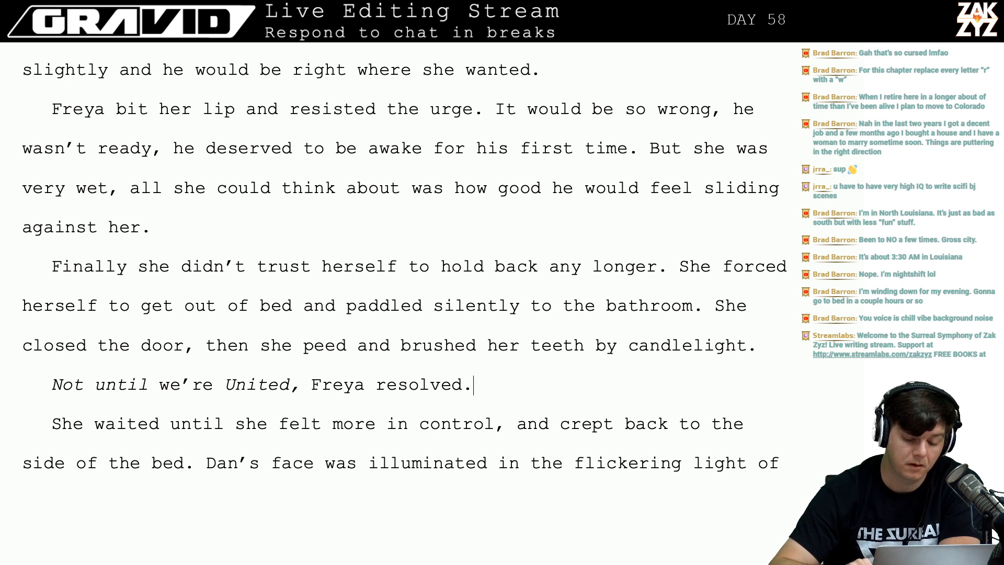
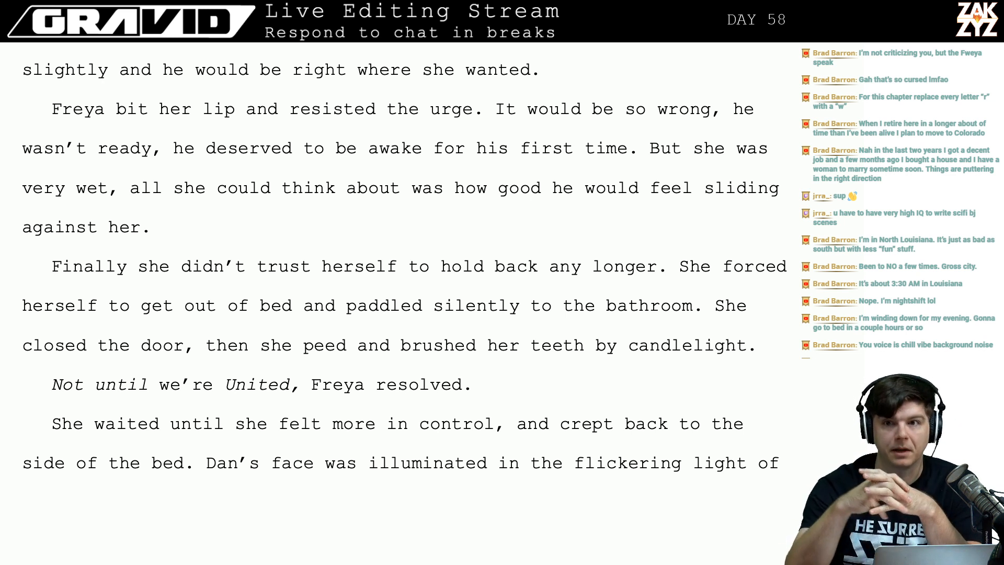
pyautogui.press('BackSpace')
pyautogui.press('Right')
pyautogui.press('Right')
pyautogui.press('Right')
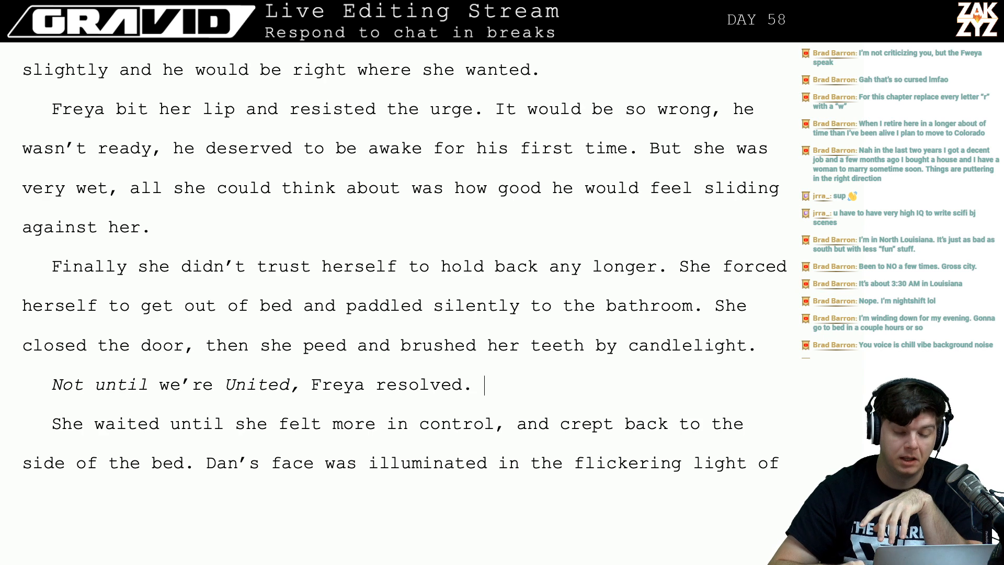
pyautogui.press('Down')
pyautogui.press('Down')
pyautogui.press('Down')
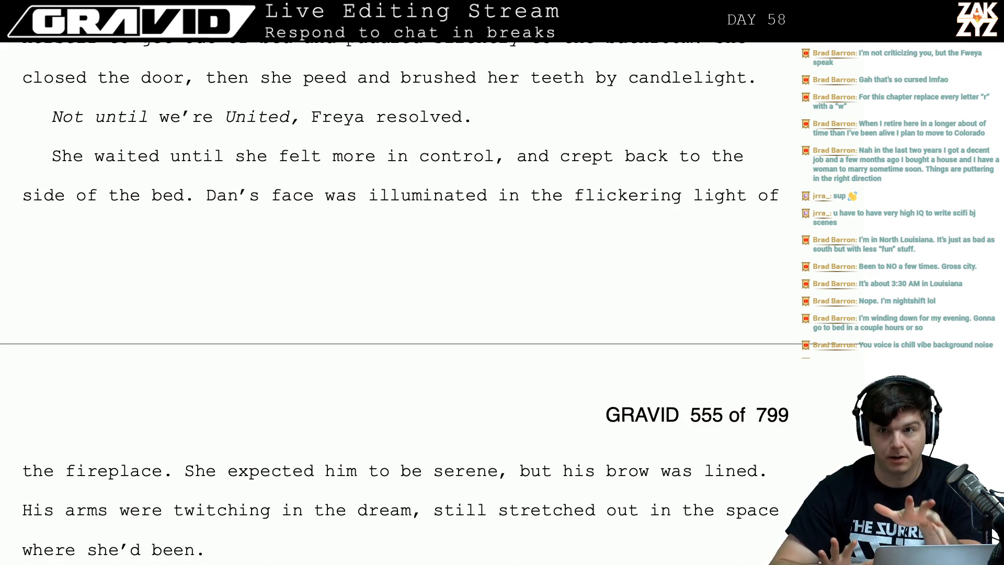
pyautogui.scroll(-1, 402, 299)
pyautogui.scroll(3, 402, 298)
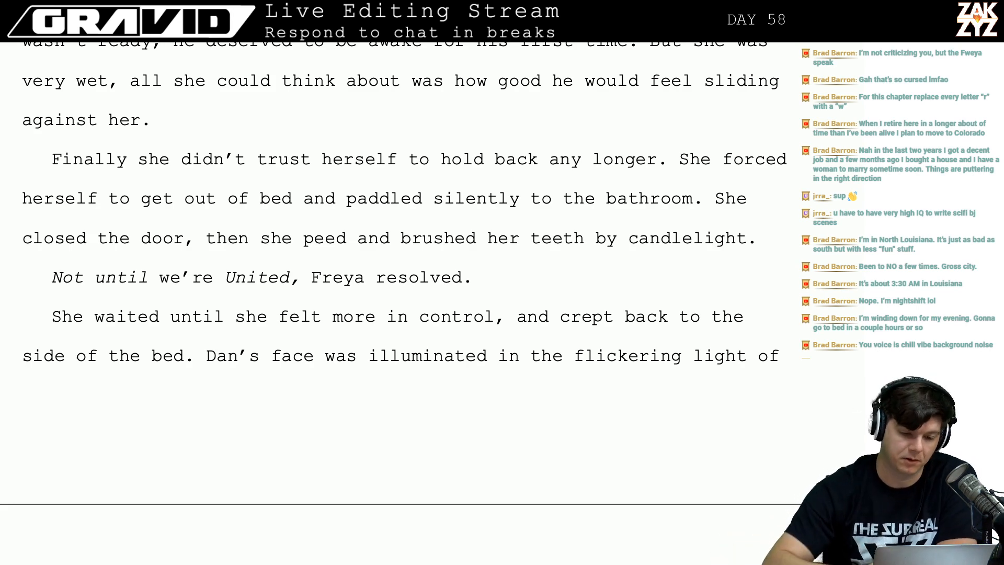
# Review chapter 74 from its opening on the page before 553 down to the revised scene on page 554.
pyautogui.scroll(20, 398, 272)
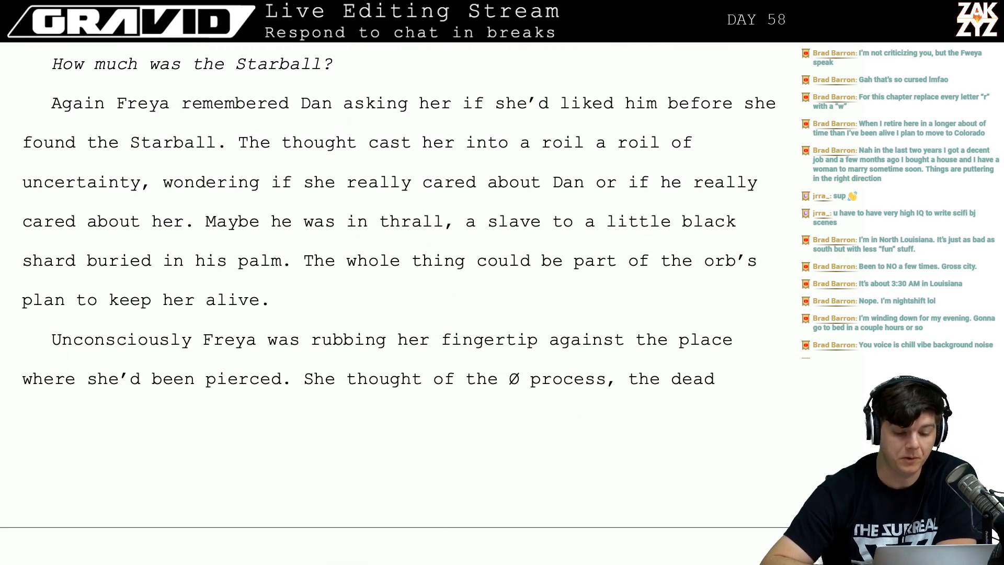
pyautogui.scroll(20, 398, 272)
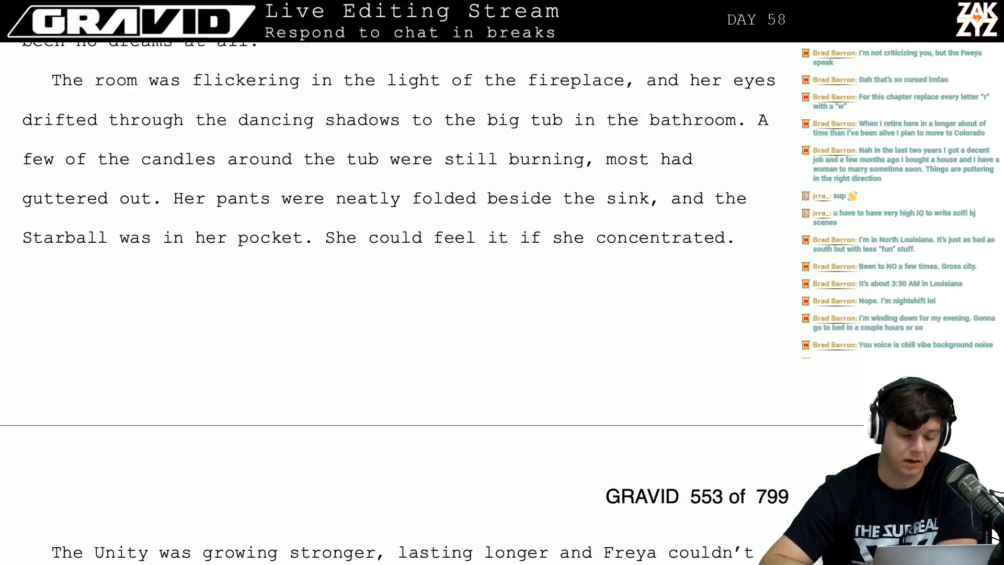
pyautogui.scroll(8, 398, 272)
pyautogui.scroll(-1, 398, 273)
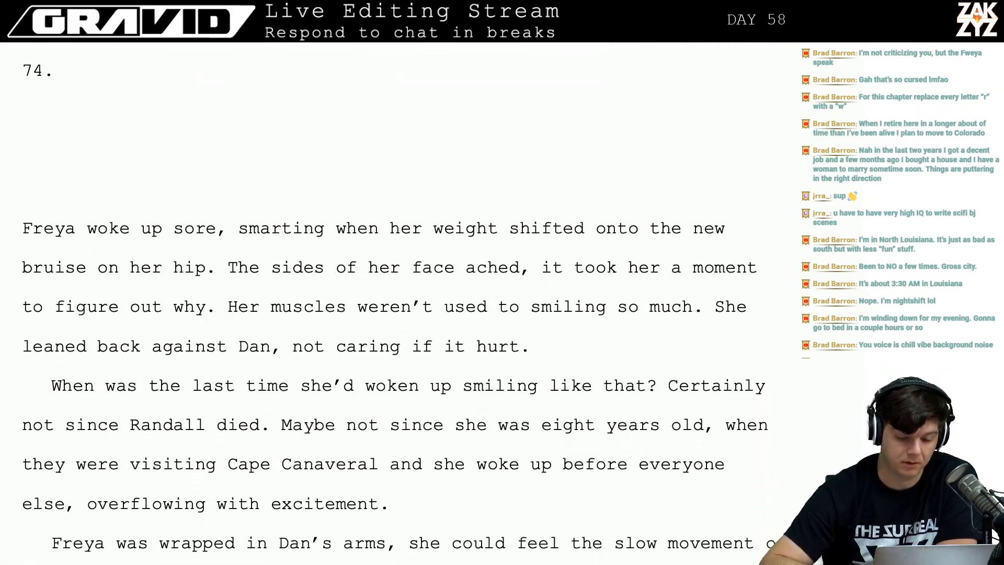
pyautogui.scroll(-20, 398, 304)
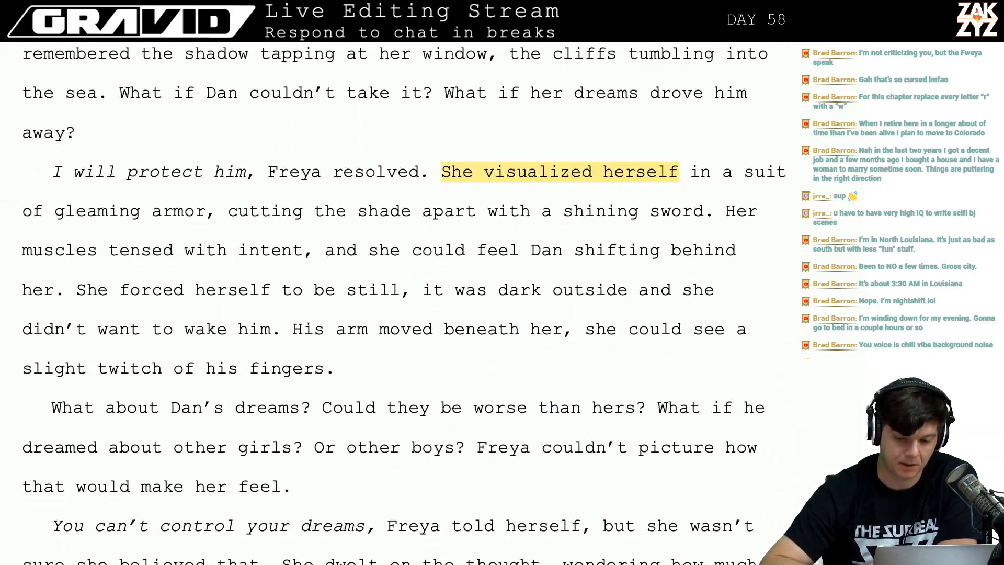
pyautogui.scroll(-20, 398, 304)
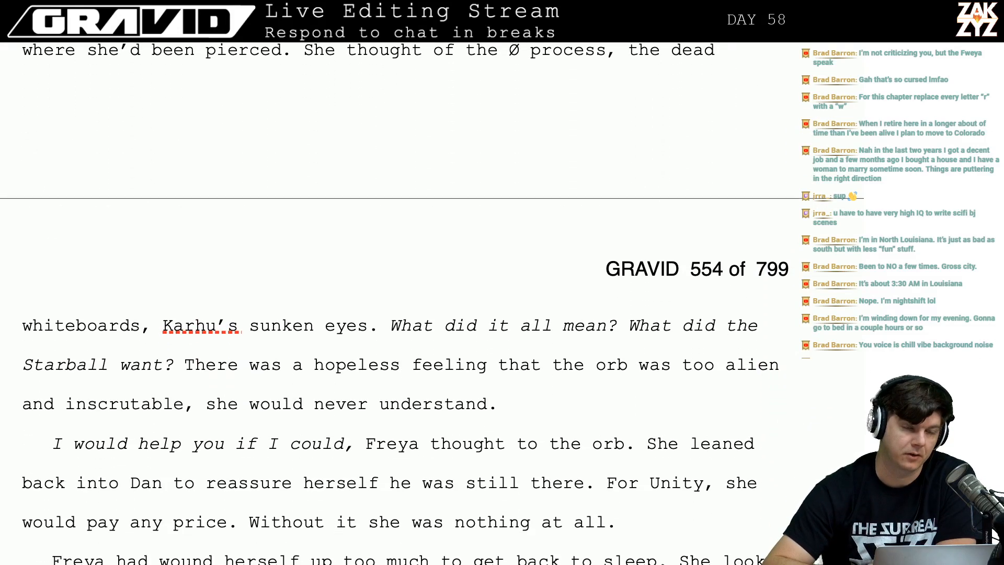
pyautogui.scroll(-3, 398, 304)
pyautogui.scroll(3, 399, 304)
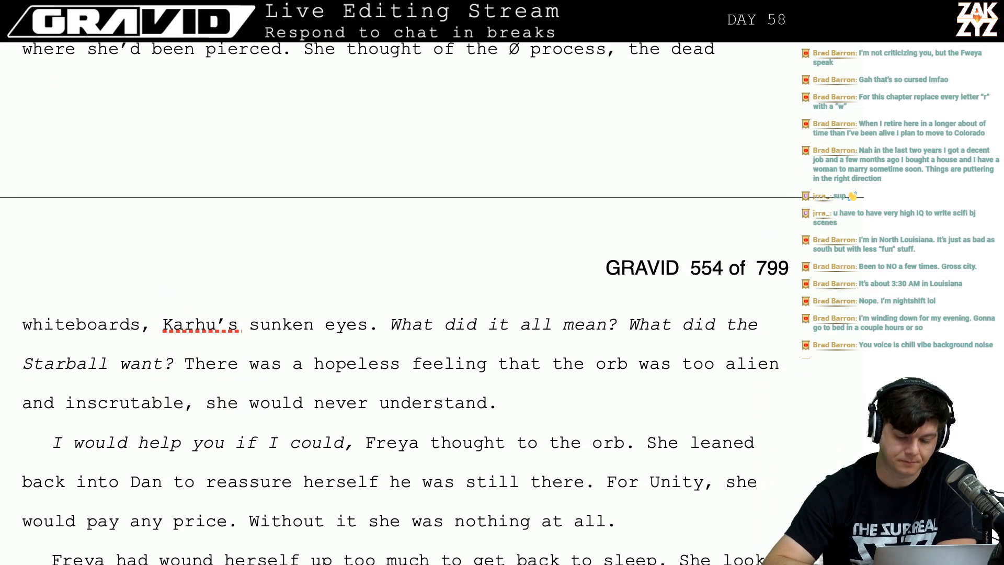
pyautogui.scroll(-10, 397, 304)
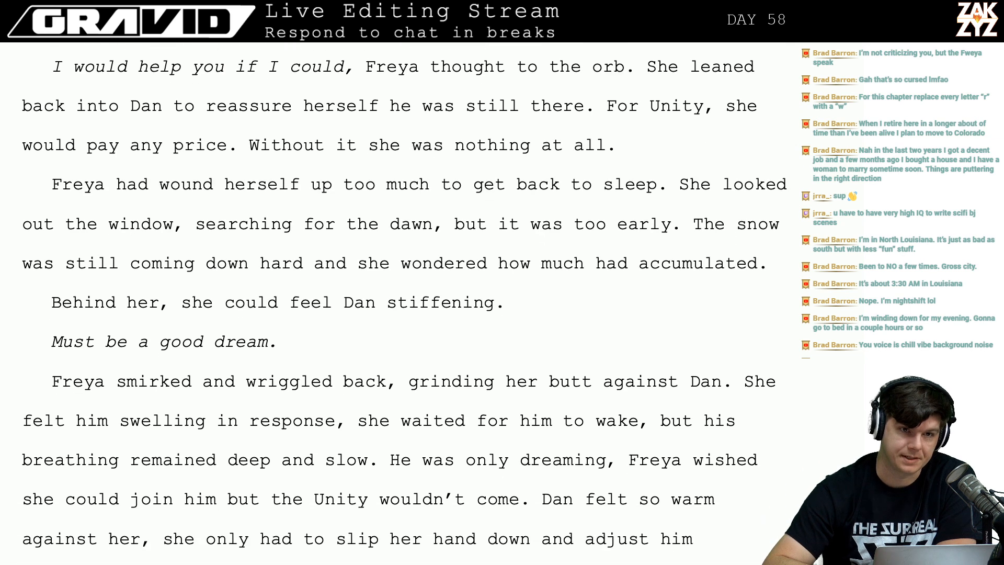
pyautogui.scroll(-2, 398, 304)
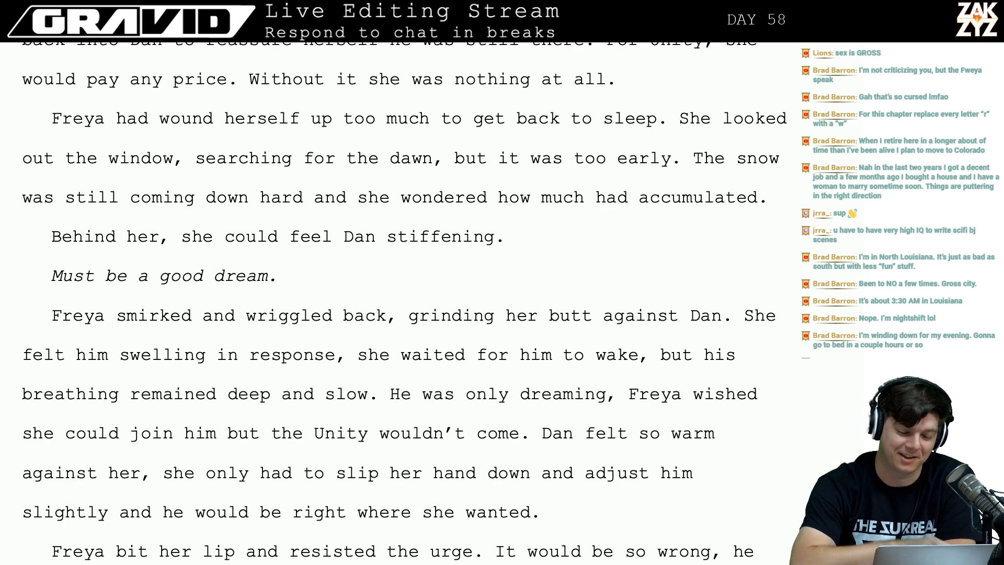
pyautogui.scroll(-1, 397, 304)
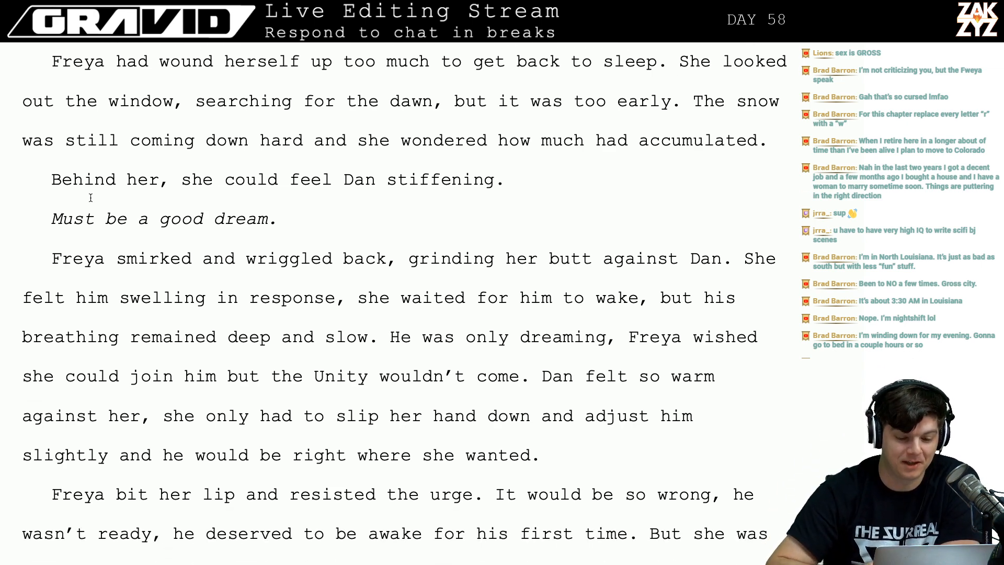
# Reread the scene from "Must be a good dream." through the "Freya resolved" line at the end of page 554.
pyautogui.click(293, 199)
pyautogui.press('Down')
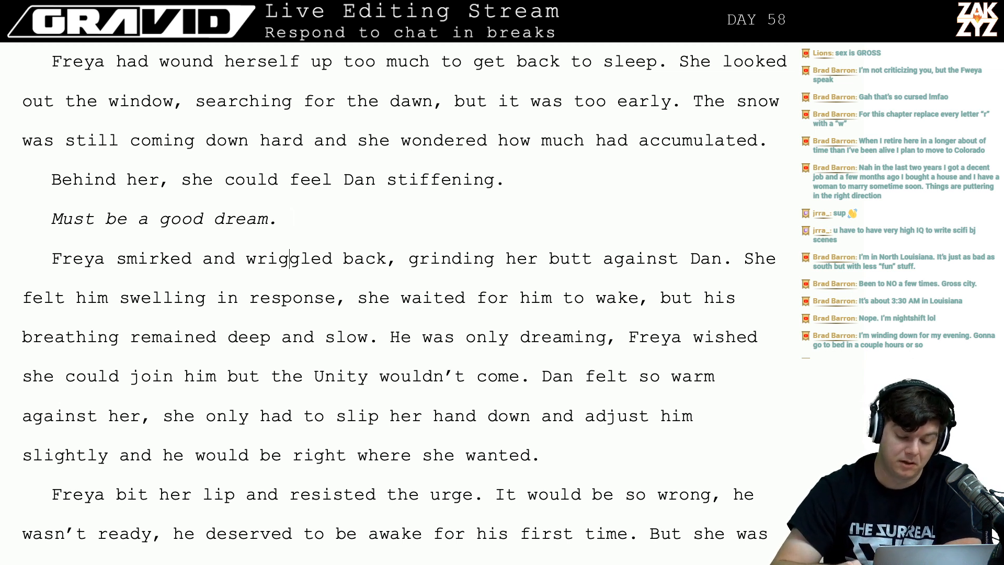
pyautogui.press('Down')
pyautogui.press('Down')
pyautogui.press('Down')
pyautogui.press('Down')
pyautogui.press('Down')
pyautogui.press('Down')
pyautogui.press('Down')
pyautogui.press('Down')
pyautogui.press('Down')
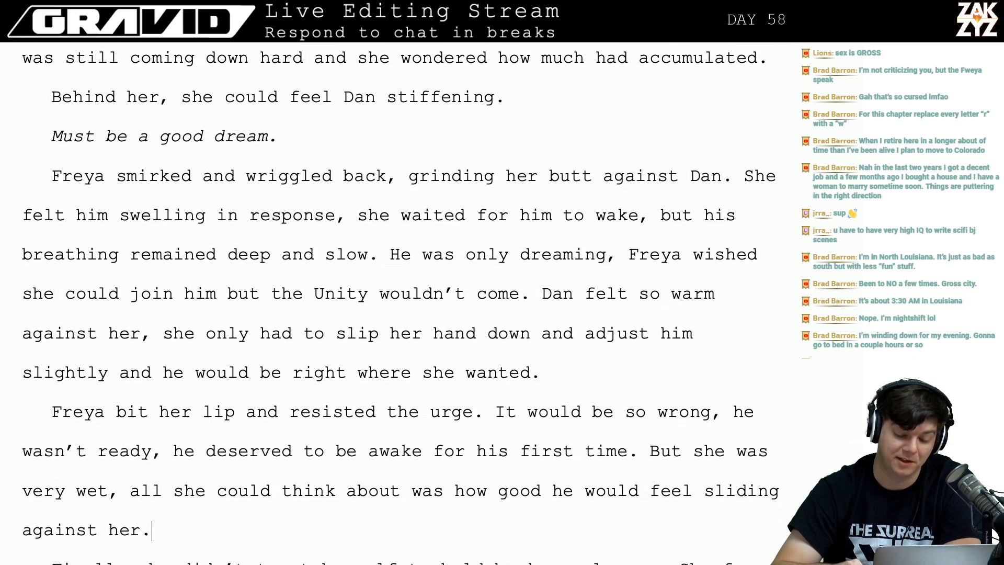
pyautogui.press('Down')
pyautogui.press('Down')
pyautogui.press('Down')
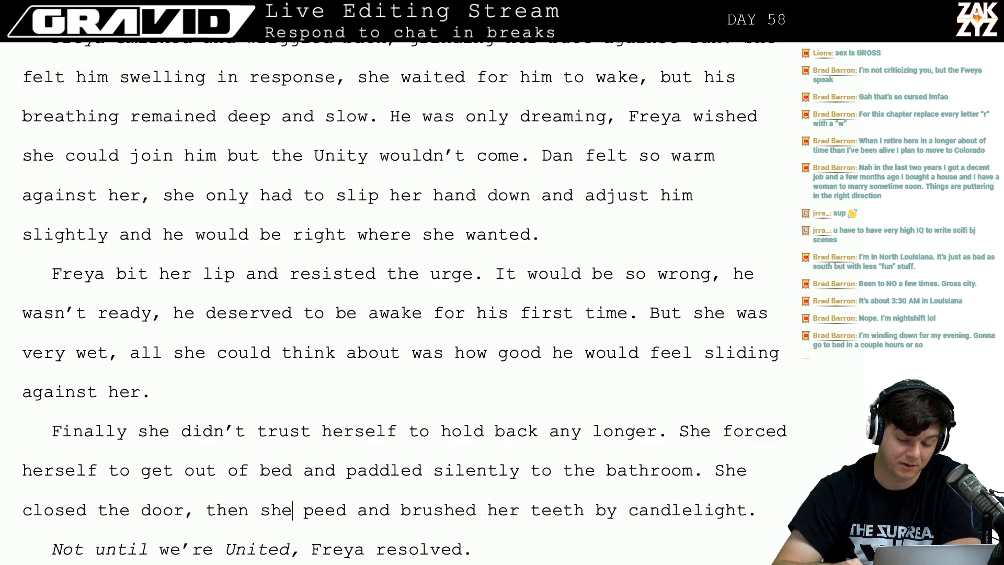
pyautogui.press('Down')
pyautogui.press('Down')
pyautogui.press('Down')
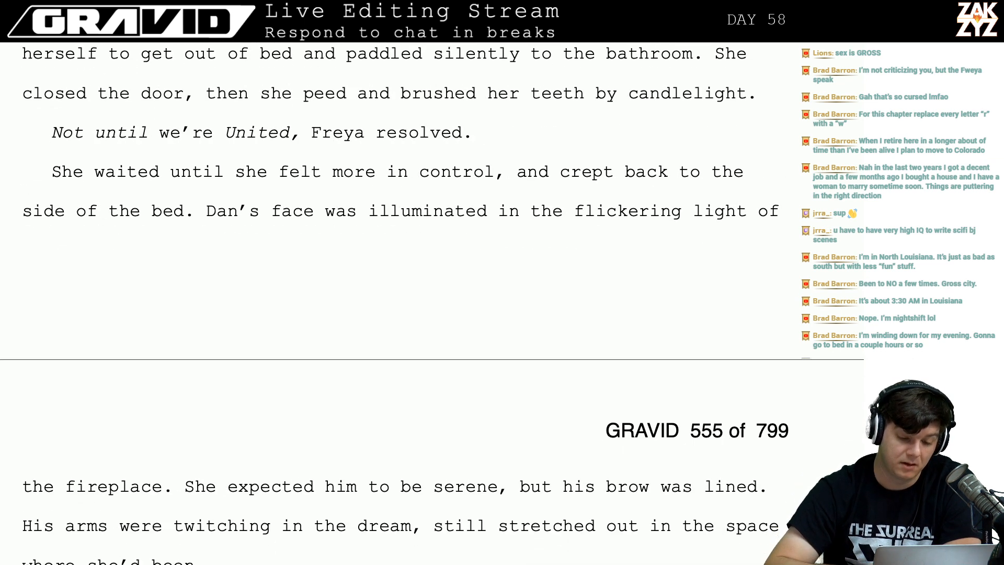
# Proofread the sentence beginning "She waited until she felt more in control" at the end of page 554.
pyautogui.click(376, 172)
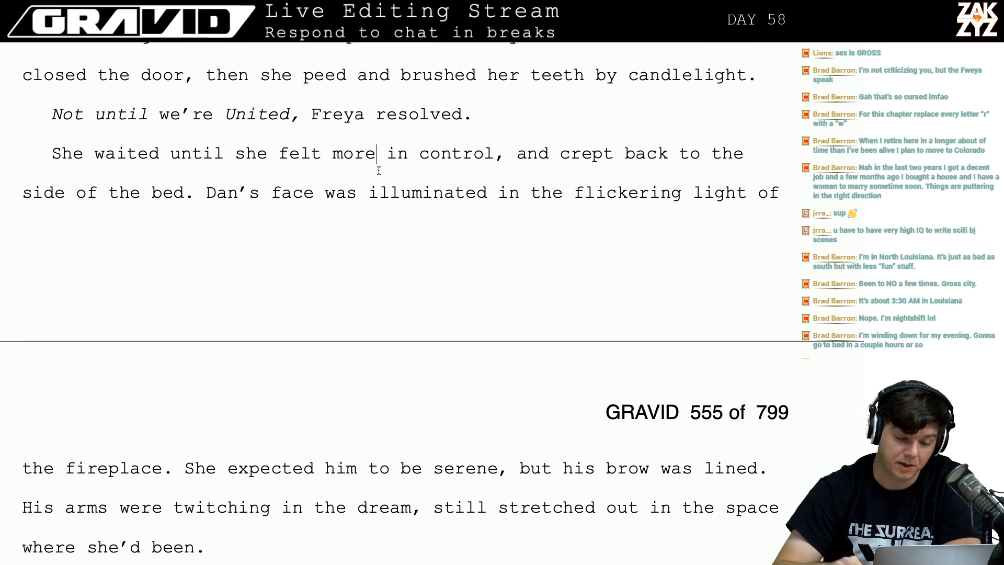
pyautogui.press('Right')
pyautogui.press('Right')
pyautogui.press('Right')
pyautogui.press('Right')
pyautogui.press('Right')
pyautogui.press('Right')
pyautogui.press('Right')
pyautogui.press('Right')
pyautogui.press('Right')
pyautogui.press('Right')
pyautogui.press('Right')
pyautogui.press('Right')
pyautogui.press('Right')
pyautogui.press('Right')
pyautogui.press('Right')
pyautogui.press('Right')
pyautogui.press('Right')
pyautogui.press('Right')
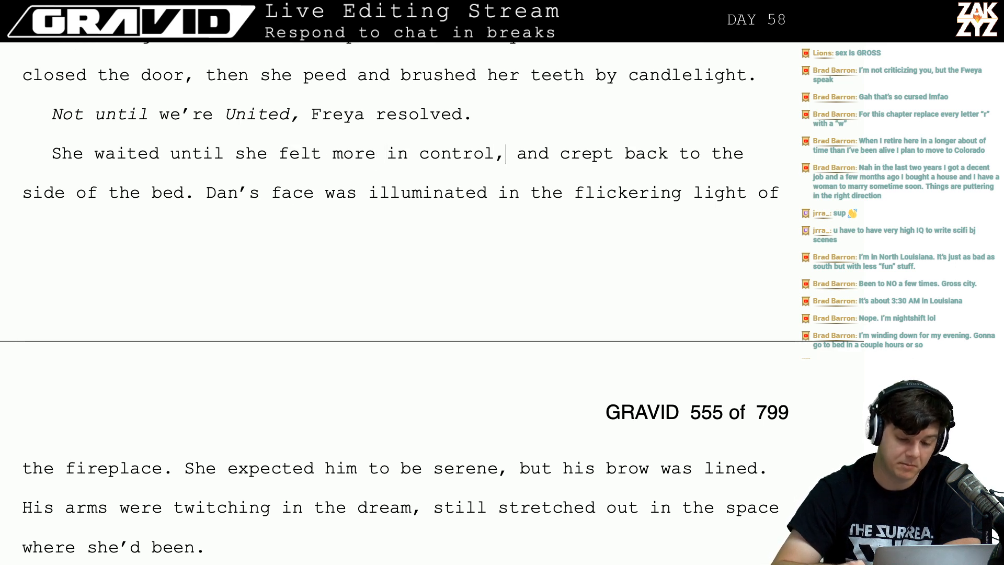
pyautogui.press('Right')
pyautogui.press('Right')
pyautogui.press('Right')
pyautogui.press('Right')
pyautogui.press('Right')
pyautogui.press('Right')
pyautogui.press('Right')
pyautogui.press('Right')
pyautogui.press('Right')
pyautogui.press('Right')
pyautogui.press('Right')
pyautogui.press('Right')
pyautogui.press('Right')
pyautogui.press('Right')
pyautogui.press('Right')
pyautogui.press('Right')
pyautogui.press('Right')
pyautogui.press('Right')
pyautogui.press('Right')
pyautogui.press('Right')
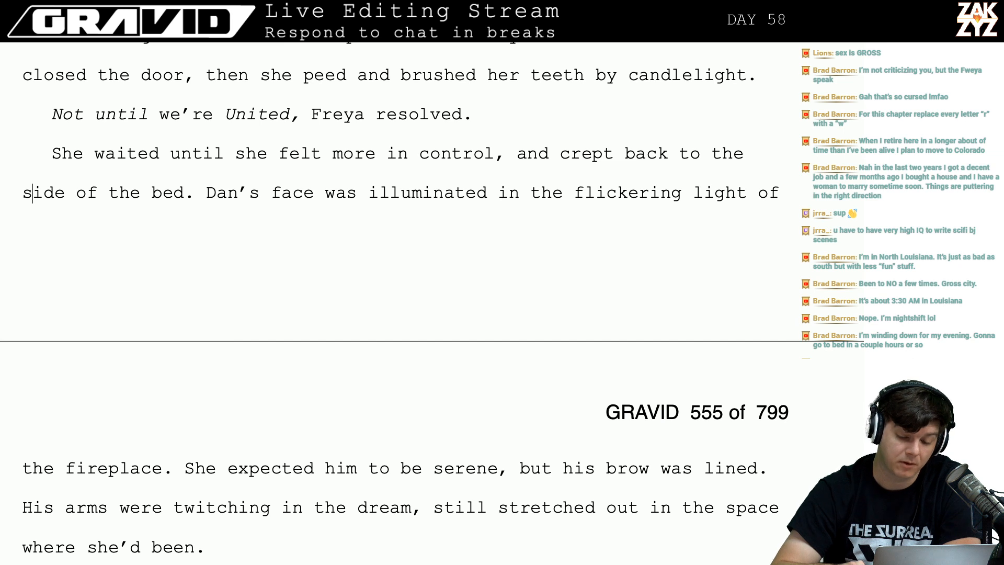
pyautogui.press('Right')
pyautogui.press('Right')
# Insert the sentence "The soft light of the fireplace illuminated Dan’s face." directly after "side of the bed.".
pyautogui.press('Down')
pyautogui.press('Left')
pyautogui.press('Left')
pyautogui.press('Left')
pyautogui.press('Left')
pyautogui.press('Left')
pyautogui.press('Left')
pyautogui.press('Left')
pyautogui.press('Left')
pyautogui.press('Left')
pyautogui.press('Left')
pyautogui.press('Left')
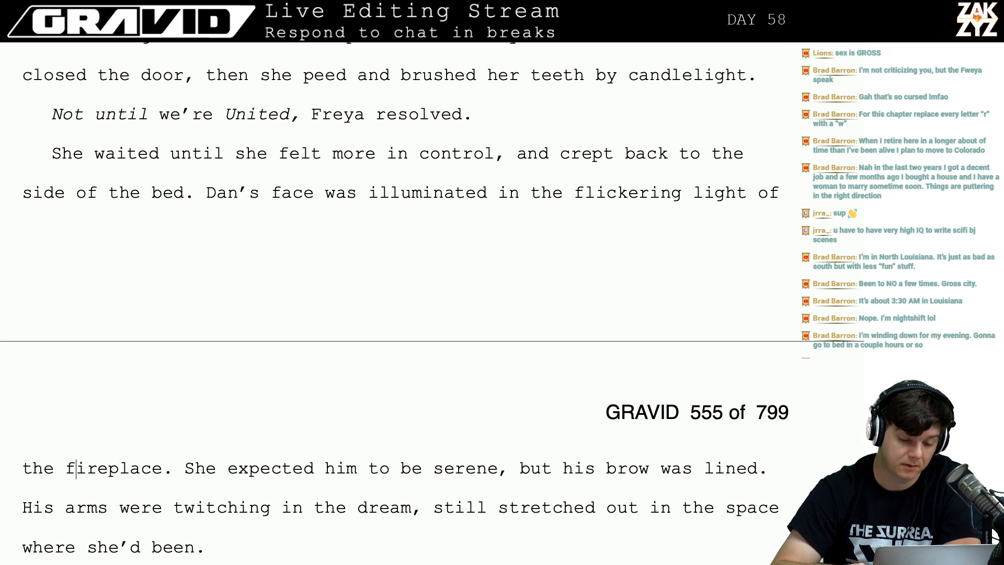
pyautogui.press('Left')
pyautogui.press('Left')
pyautogui.press('Left')
pyautogui.press('Left')
pyautogui.press('Left')
pyautogui.press('Left')
pyautogui.press('Left')
pyautogui.press('Left')
pyautogui.press('Left')
pyautogui.press('Left')
pyautogui.press('Left')
pyautogui.press('Left')
pyautogui.press('Left')
pyautogui.press('Left')
pyautogui.press('Left')
pyautogui.press('Left')
pyautogui.press('Left')
pyautogui.press('Left')
pyautogui.press('Left')
pyautogui.press('Left')
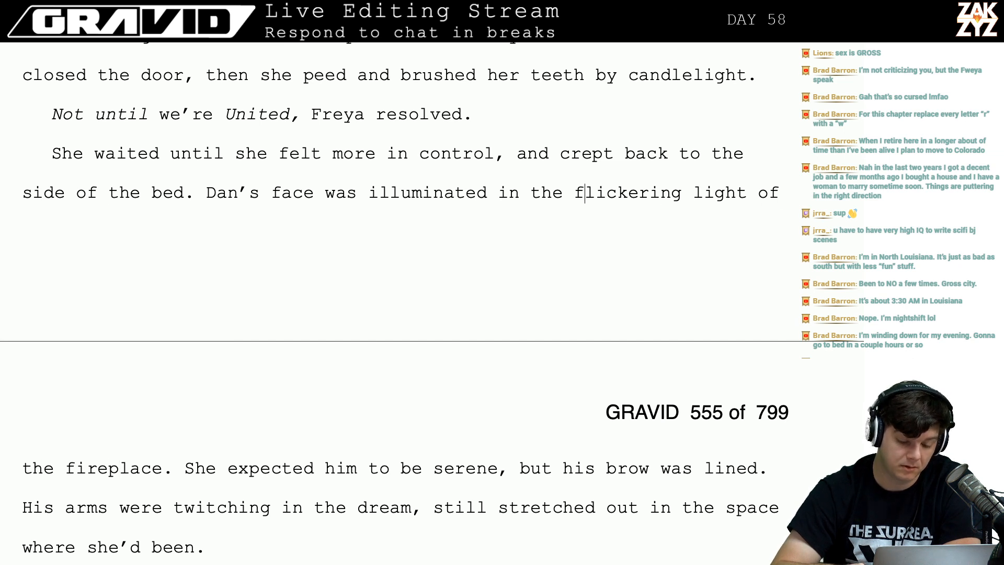
pyautogui.press('Left')
pyautogui.press('Left')
pyautogui.press('Left')
pyautogui.press('Left')
pyautogui.press('Left')
pyautogui.press('Left')
pyautogui.press('Left')
pyautogui.press('Left')
pyautogui.press('Left')
pyautogui.press('Left')
pyautogui.press('Left')
pyautogui.press('Left')
pyautogui.press('Left')
pyautogui.press('Left')
pyautogui.press('Left')
pyautogui.press('Left')
pyautogui.press('Left')
pyautogui.press('Left')
pyautogui.press('Left')
pyautogui.press('Left')
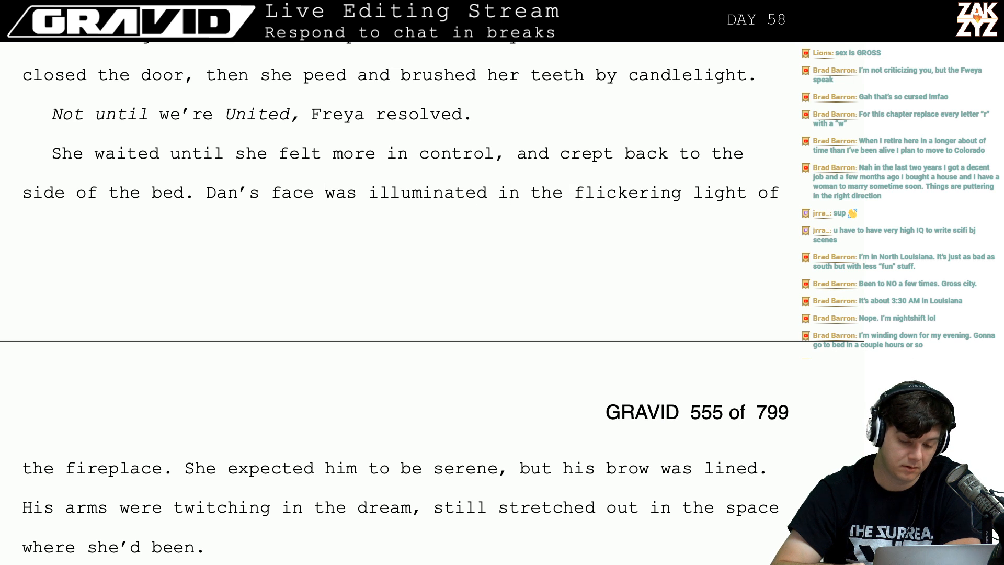
pyautogui.press('Left')
pyautogui.press('Left')
pyautogui.press('Left')
pyautogui.press('Left')
pyautogui.press('Left')
pyautogui.press('Right')
pyautogui.press('Left')
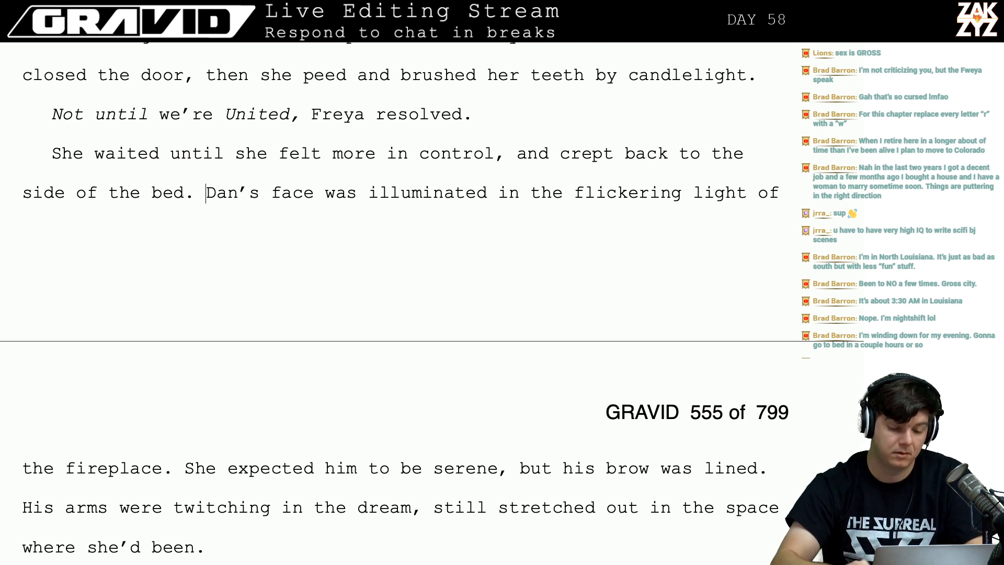
pyautogui.write('The light f')
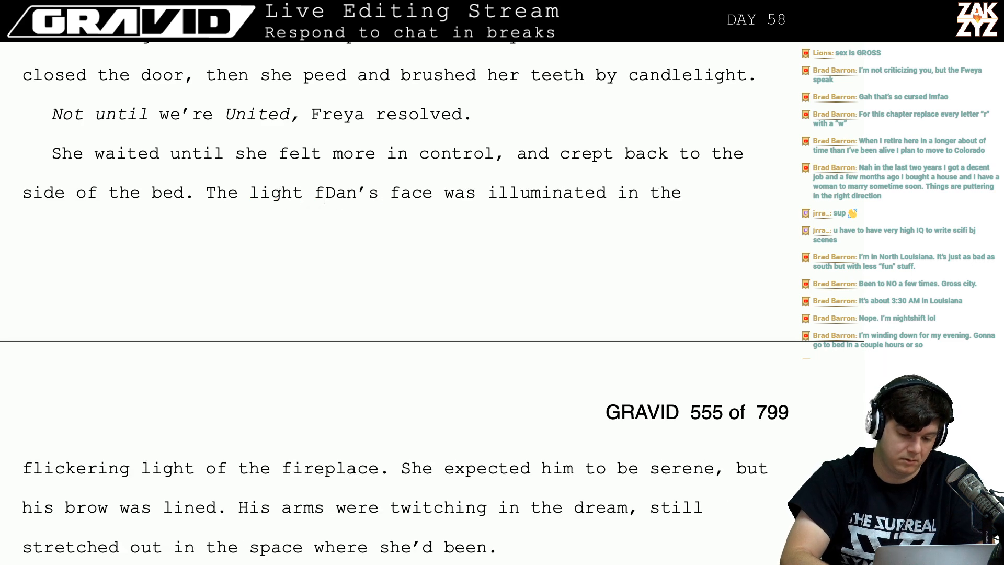
pyautogui.press('BackSpace')
pyautogui.press('BackSpace')
pyautogui.press('BackSpace')
pyautogui.press('BackSpace')
pyautogui.press('BackSpace')
pyautogui.press('BackSpace')
pyautogui.press('BackSpace')
pyautogui.write('soft t')
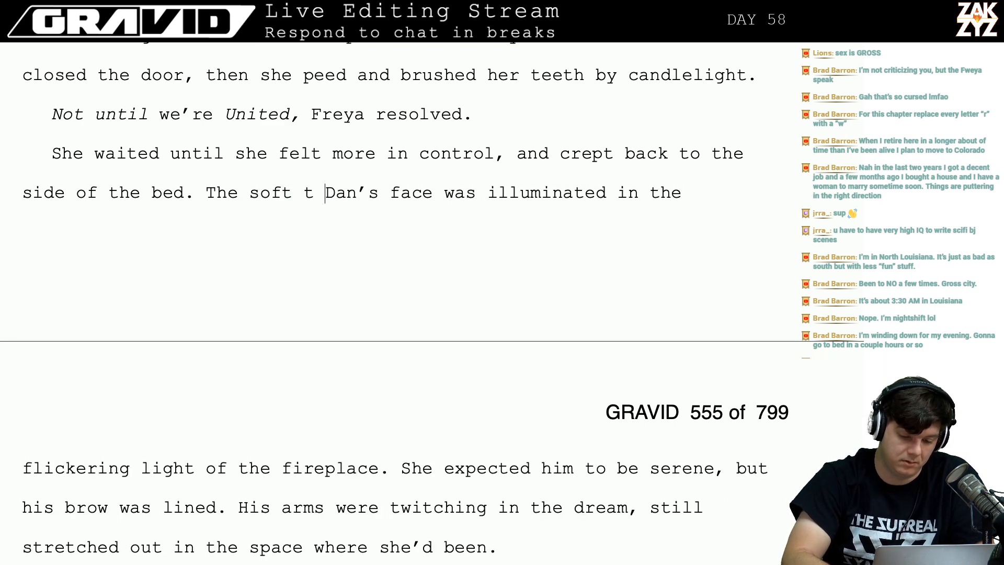
pyautogui.press('BackSpace')
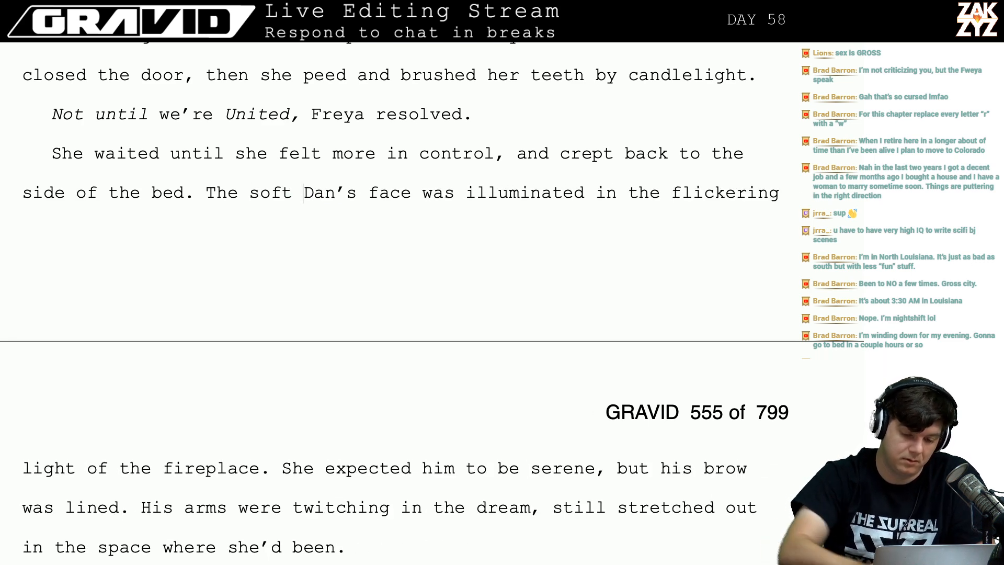
pyautogui.write('light of the f')
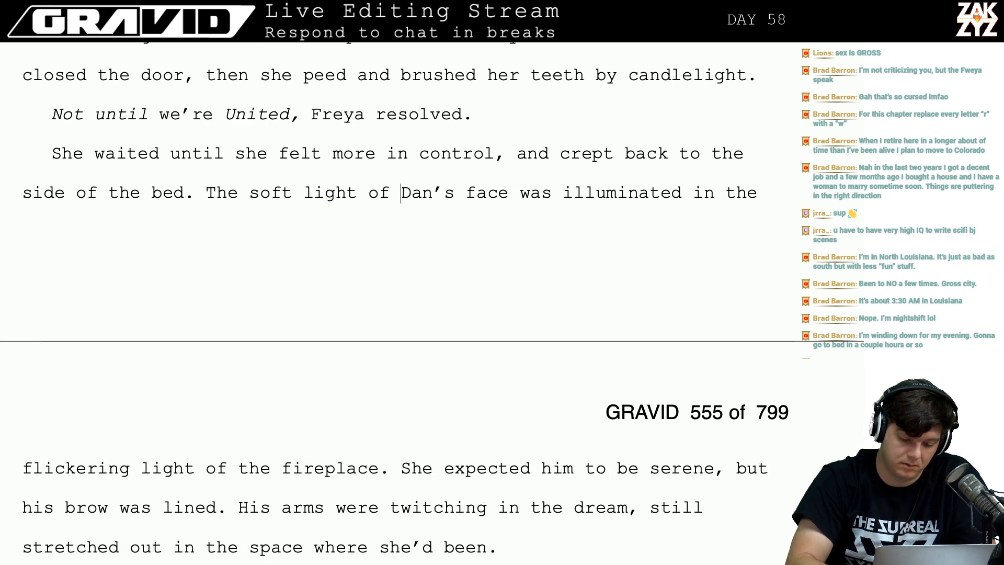
pyautogui.write('ireplace ')
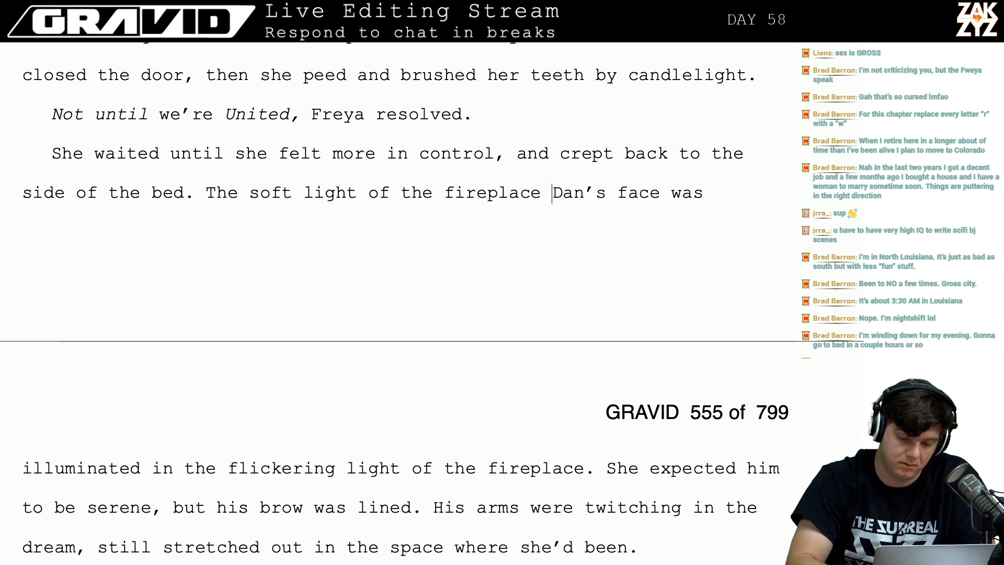
pyautogui.write('illuminated ')
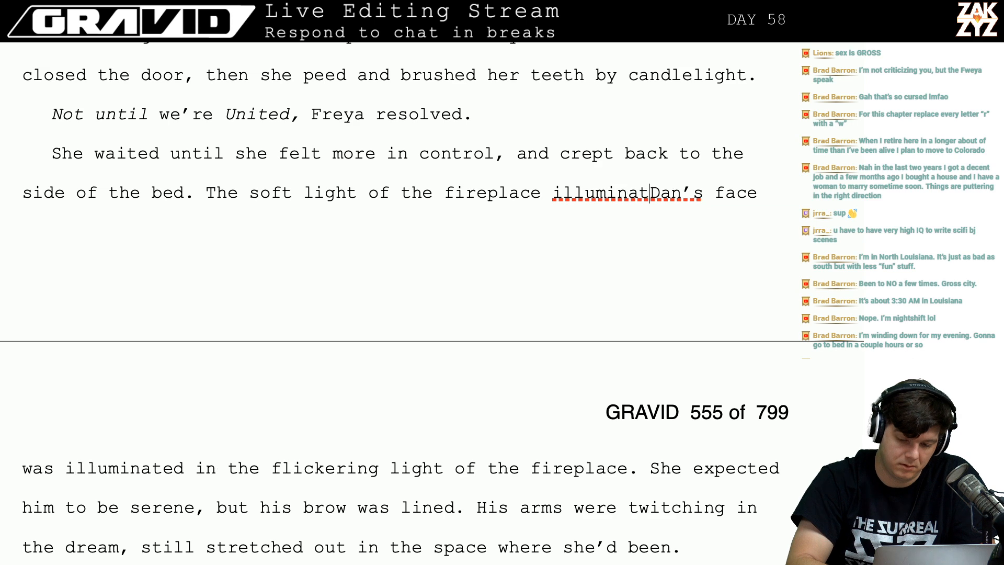
pyautogui.write("Dan's face.")
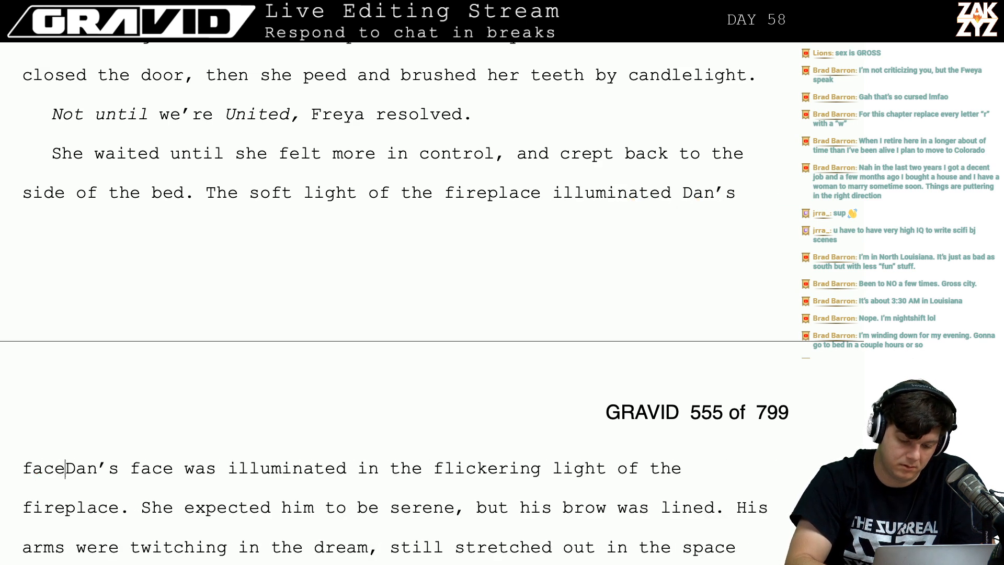
# Delete the old sentence "Dan’s face was illuminated in the flickering light of the fireplace." after the new one.
pyautogui.hotkey('shift', 'Down')
pyautogui.hotkey('shift', 'Down')
pyautogui.hotkey('shift', 'Up')
pyautogui.hotkey('shift', 'Right')
pyautogui.hotkey('shift', 'Right')
pyautogui.hotkey('shift', 'Right')
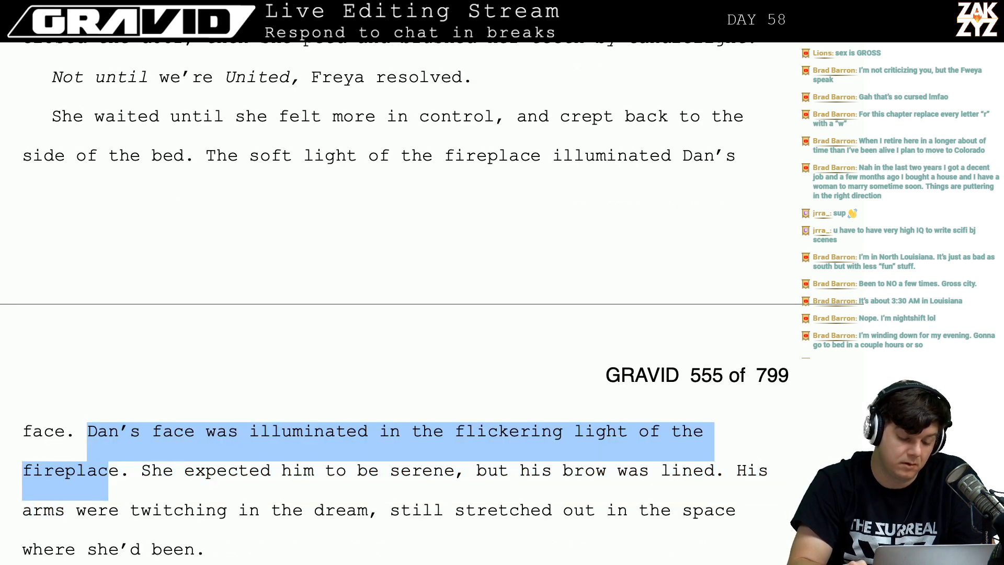
pyautogui.press('Right')
pyautogui.press('Right')
pyautogui.hotkey('shift', 'Up')
pyautogui.hotkey('shift', 'Left')
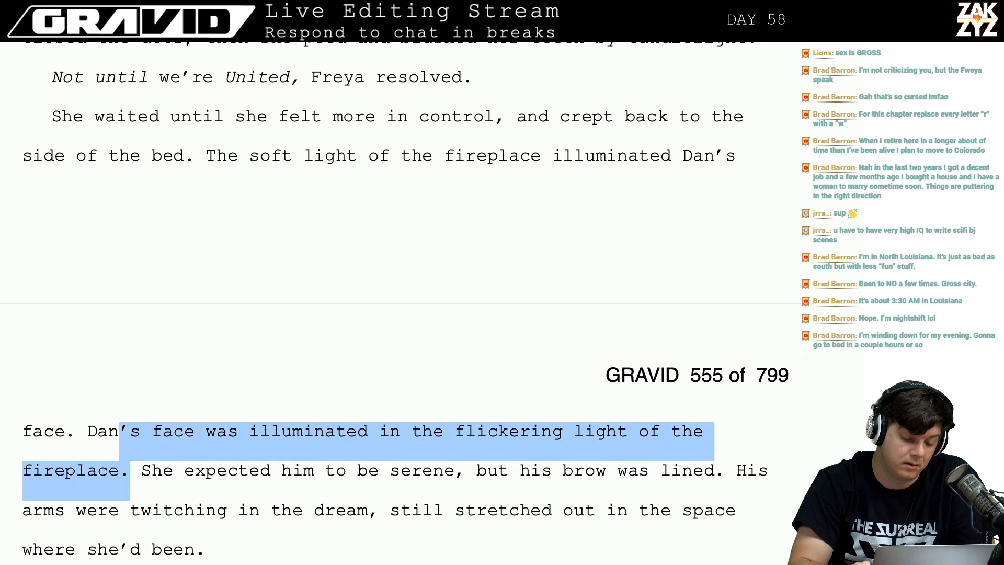
pyautogui.hotkey('shift', 'Left')
pyautogui.hotkey('shift', 'Left')
pyautogui.hotkey('shift', 'Left')
pyautogui.press('BackSpace')
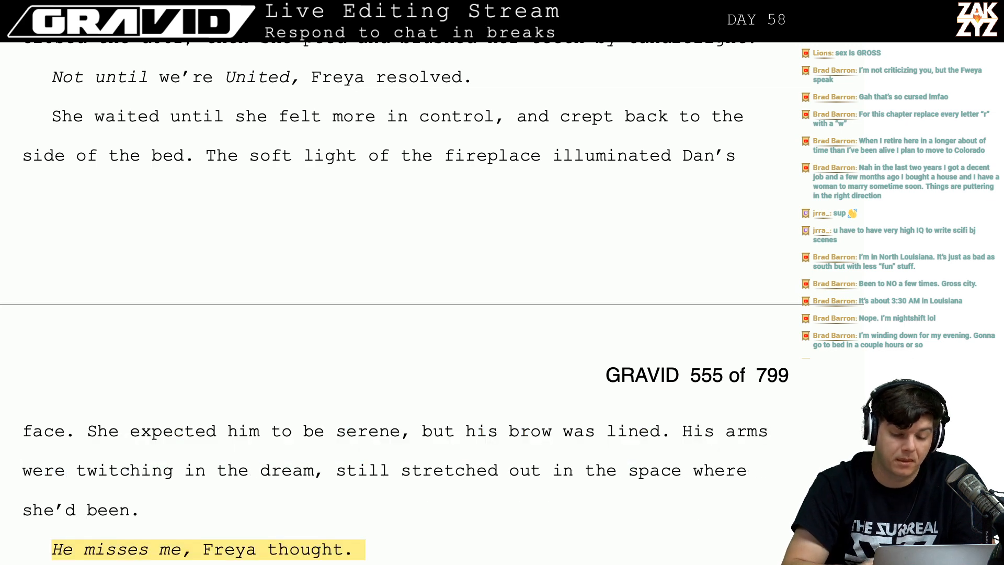
# Reread the passage from "She waited until she felt more in control" through "She expected him to be serene" across pages 554–555.
pyautogui.scroll(2, 379, 157)
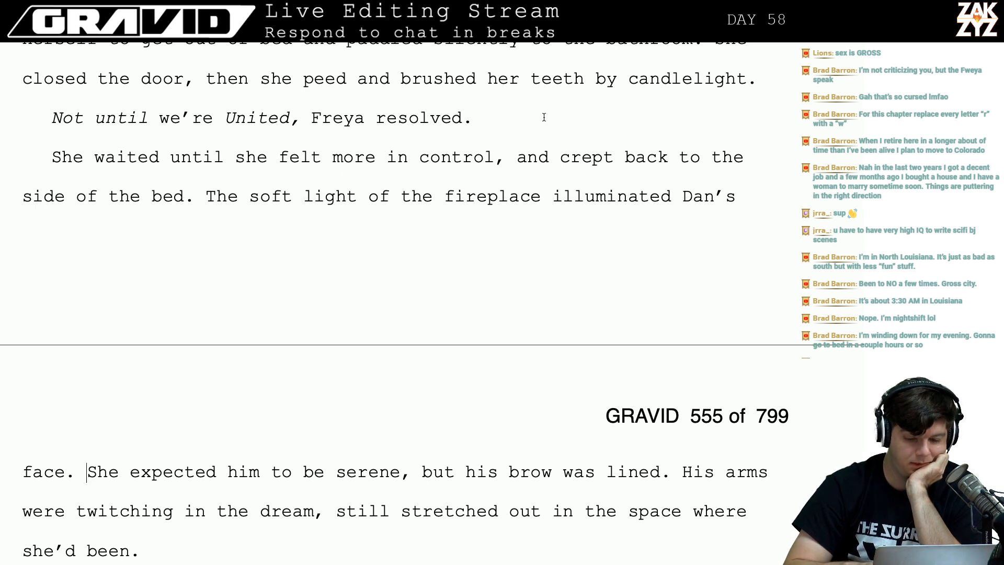
pyautogui.scroll(-1, 449, 191)
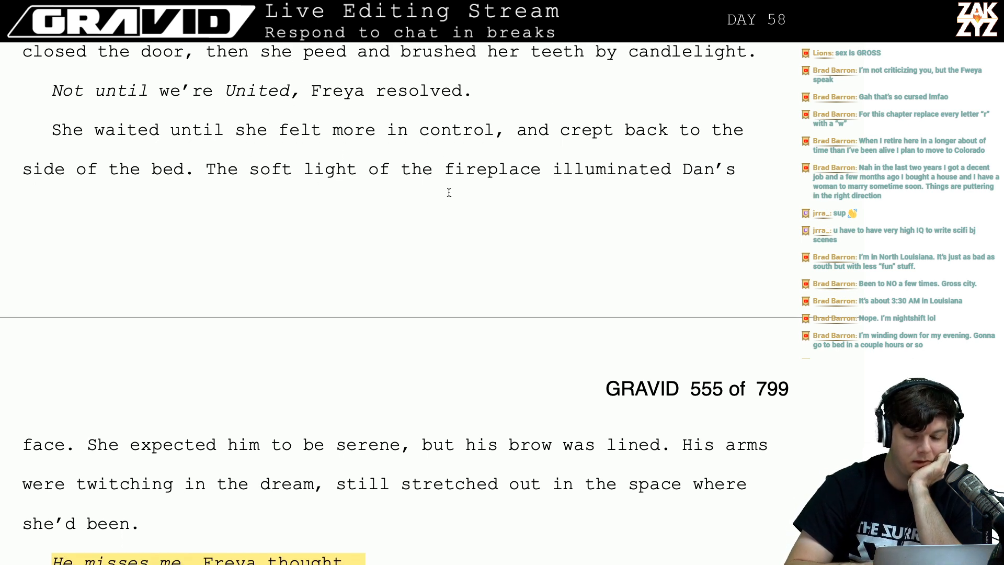
pyautogui.click(379, 170)
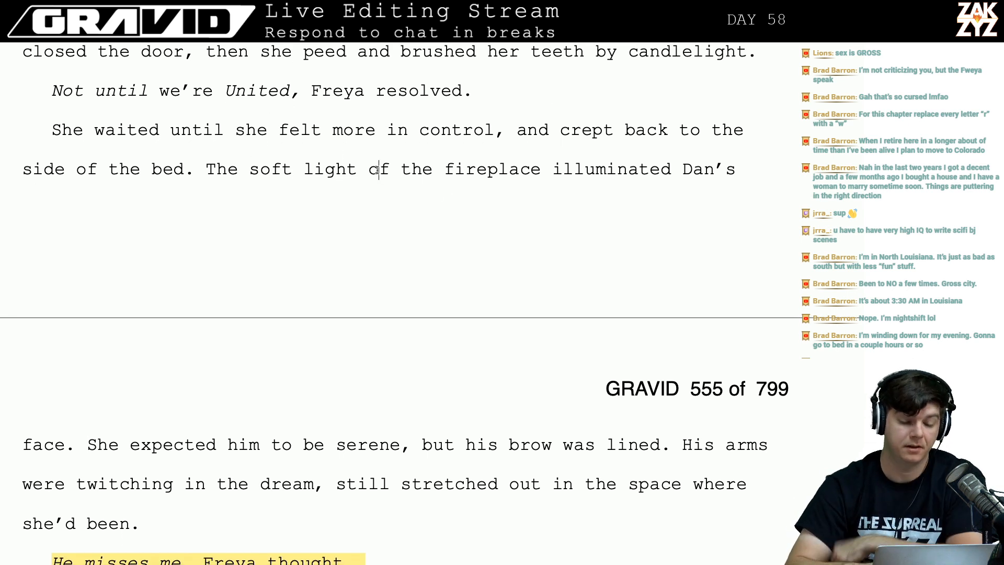
pyautogui.click(82, 445)
pyautogui.press('Right')
pyautogui.press('Right')
pyautogui.press('Right')
pyautogui.press('Right')
pyautogui.press('Right')
pyautogui.press('Right')
pyautogui.press('Right')
pyautogui.press('Right')
pyautogui.press('Right')
pyautogui.press('Right')
pyautogui.press('Right')
pyautogui.press('Right')
pyautogui.press('Right')
pyautogui.press('Right')
pyautogui.press('Right')
pyautogui.press('Right')
pyautogui.press('Right')
pyautogui.press('Right')
pyautogui.press('Right')
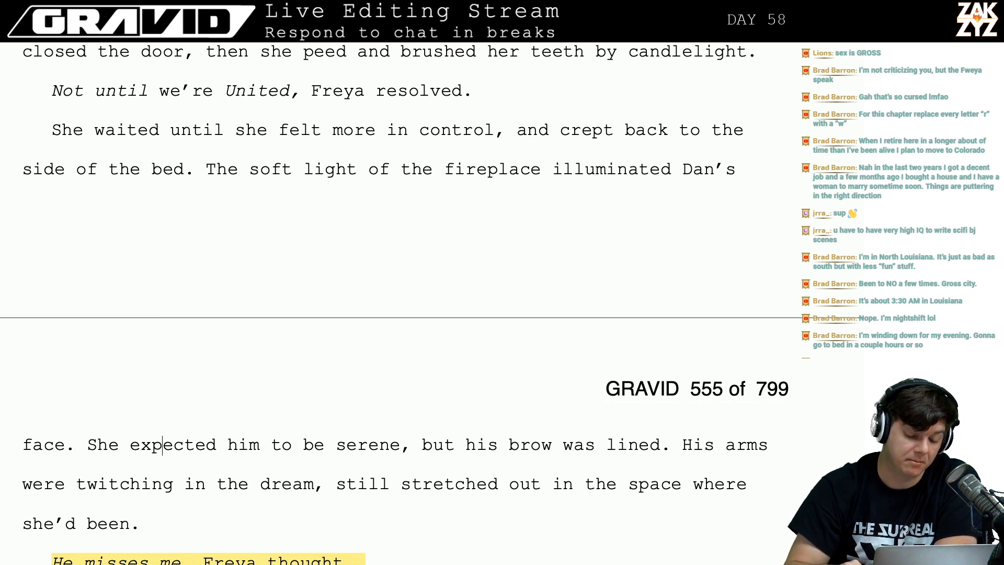
pyautogui.press('Right')
pyautogui.press('Right')
pyautogui.press('Right')
pyautogui.press('Right')
pyautogui.press('Right')
pyautogui.press('Right')
pyautogui.press('Right')
pyautogui.press('Right')
pyautogui.press('Right')
pyautogui.press('Right')
pyautogui.press('Right')
pyautogui.press('Right')
pyautogui.press('Right')
pyautogui.press('Right')
pyautogui.press('Right')
pyautogui.press('Right')
pyautogui.press('Right')
pyautogui.press('Right')
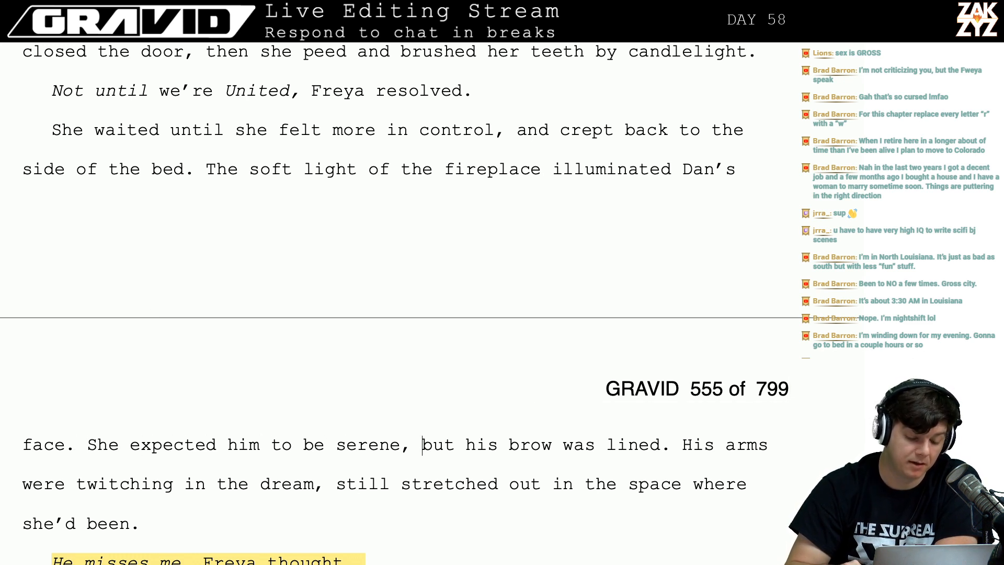
# Proofread the sentence beginning "His arms were twitching in the dream" near the start of page 555.
pyautogui.press('Down')
pyautogui.press('Left')
pyautogui.press('Left')
pyautogui.press('Left')
pyautogui.press('Left')
pyautogui.press('Left')
pyautogui.press('Left')
pyautogui.press('Left')
pyautogui.press('Left')
pyautogui.press('Left')
pyautogui.press('Left')
pyautogui.press('Left')
pyautogui.press('Left')
pyautogui.press('Left')
pyautogui.press('Left')
pyautogui.press('Left')
pyautogui.press('Left')
pyautogui.press('Left')
pyautogui.press('Left')
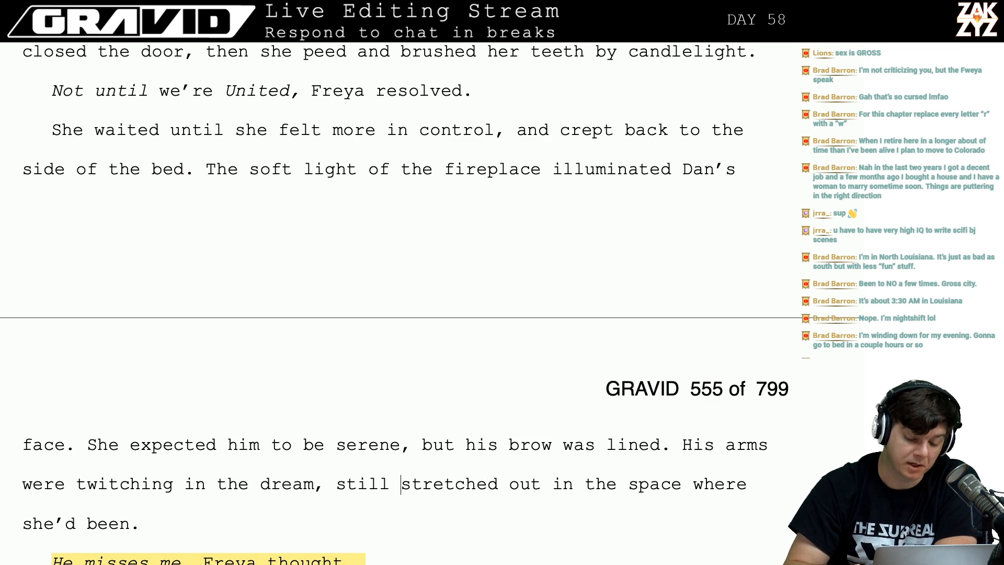
pyautogui.press('Right')
pyautogui.press('Right')
pyautogui.press('Right')
pyautogui.press('Right')
pyautogui.press('Right')
pyautogui.press('Right')
pyautogui.press('Right')
pyautogui.press('Right')
pyautogui.press('Right')
pyautogui.press('Right')
pyautogui.press('Right')
pyautogui.press('Right')
pyautogui.press('Right')
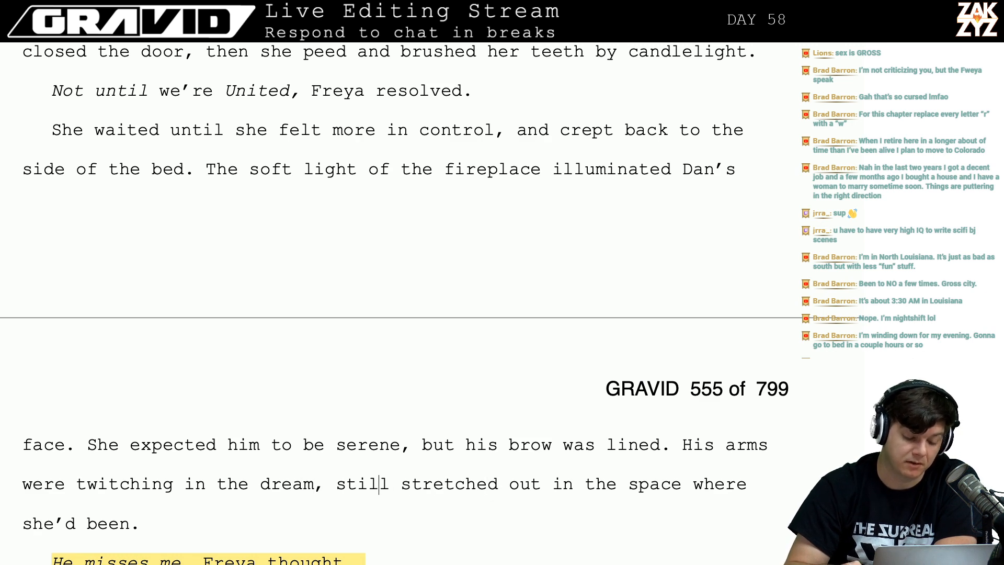
pyautogui.press('Down')
pyautogui.press('Down')
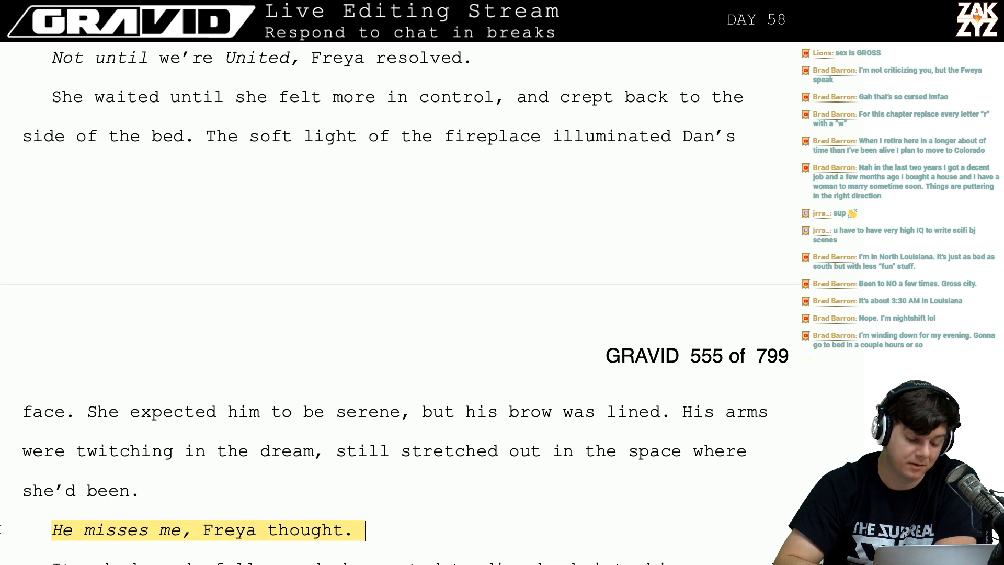
# Check the editor comment attached to the highlighted "He misses me, Freya thought." line on page 555.
pyautogui.click(1, 536)
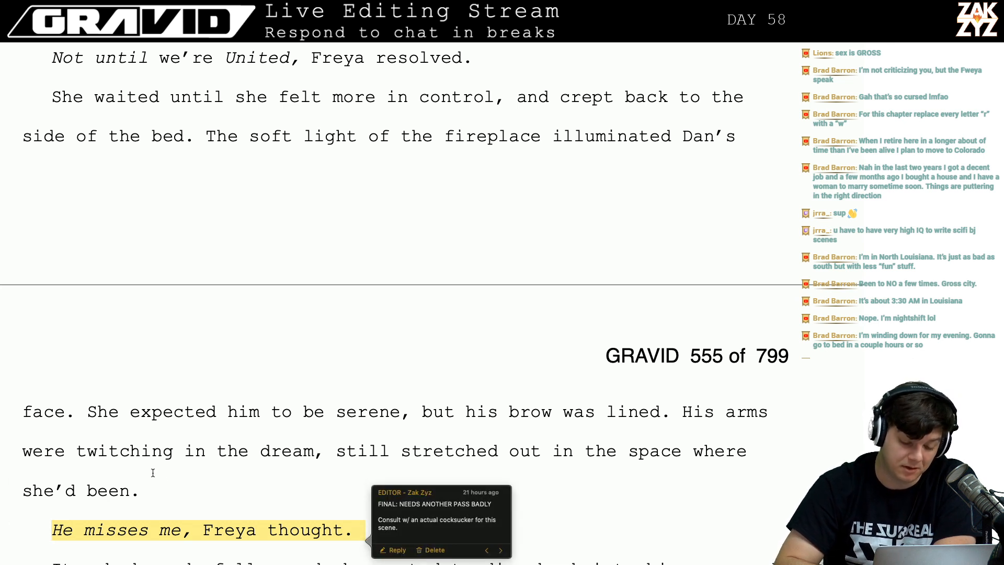
pyautogui.click(198, 488)
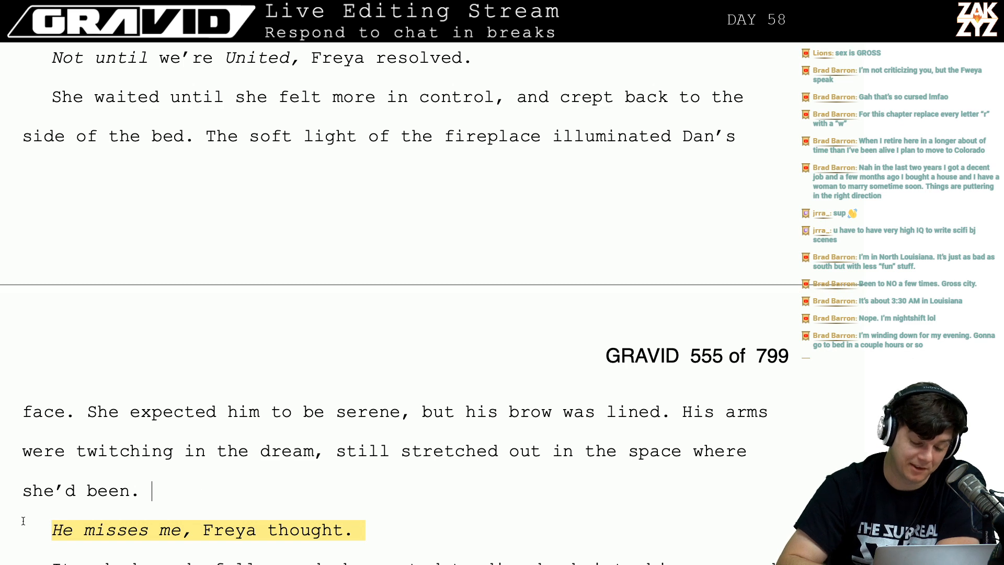
pyautogui.click(1, 518)
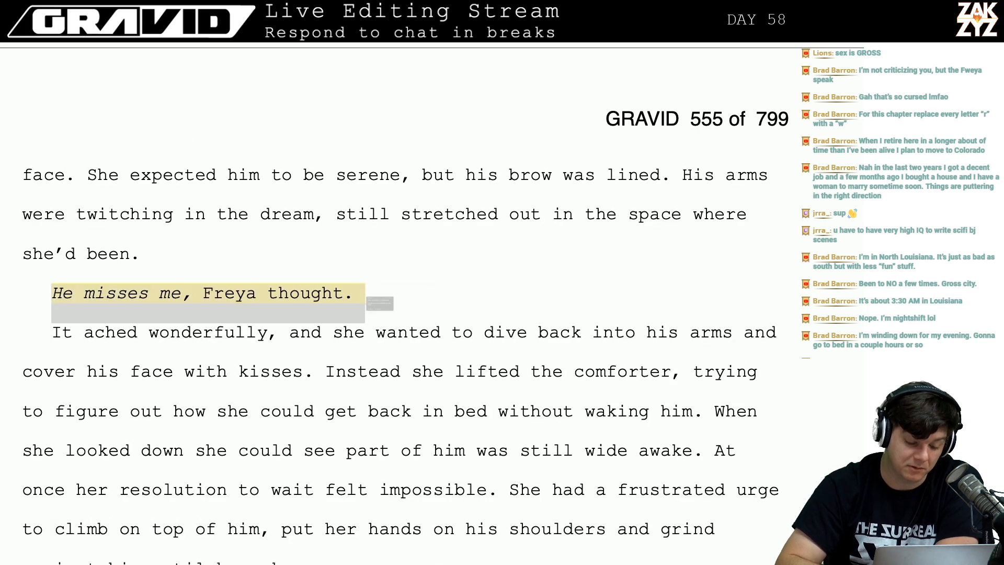
pyautogui.click(263, 374)
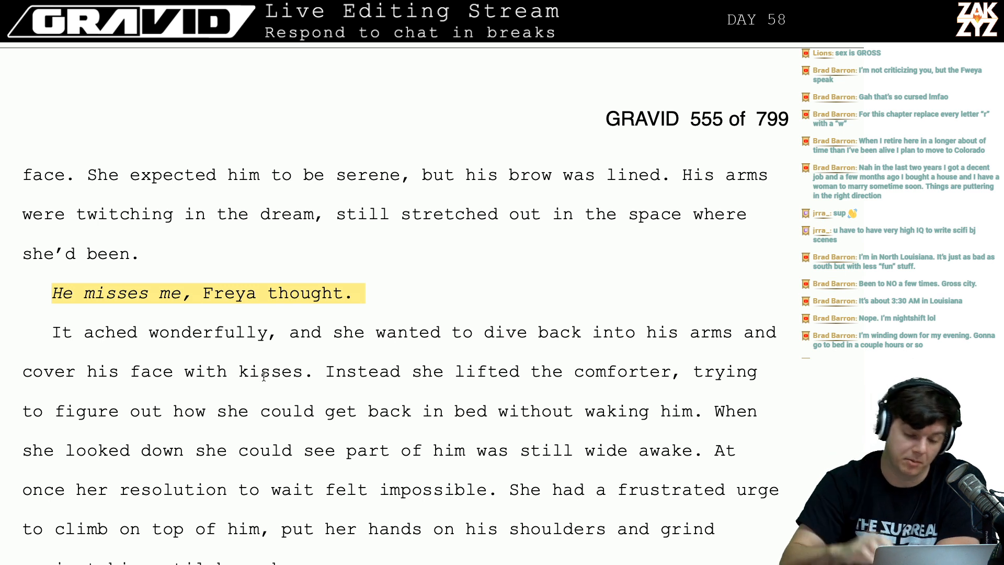
# Proofread the opening sentence "It ached wonderfully, and she wanted to dive back into his arms" against the highlighted line before it.
pyautogui.click(270, 340)
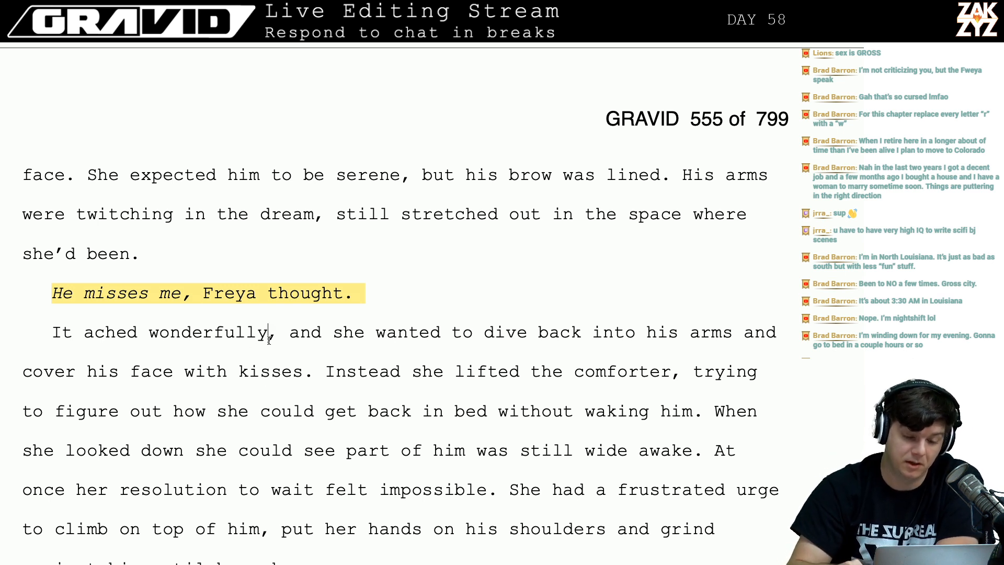
pyautogui.press('Right')
pyautogui.press('Left')
pyautogui.press('Left')
pyautogui.press('Left')
pyautogui.press('Left')
pyautogui.press('Left')
pyautogui.press('Left')
pyautogui.press('Left')
pyautogui.press('Left')
pyautogui.press('Left')
pyautogui.press('Left')
pyautogui.press('Left')
pyautogui.press('Left')
pyautogui.press('Left')
pyautogui.press('Left')
pyautogui.press('Left')
pyautogui.press('Left')
pyautogui.press('Left')
pyautogui.press('Left')
pyautogui.press('Left')
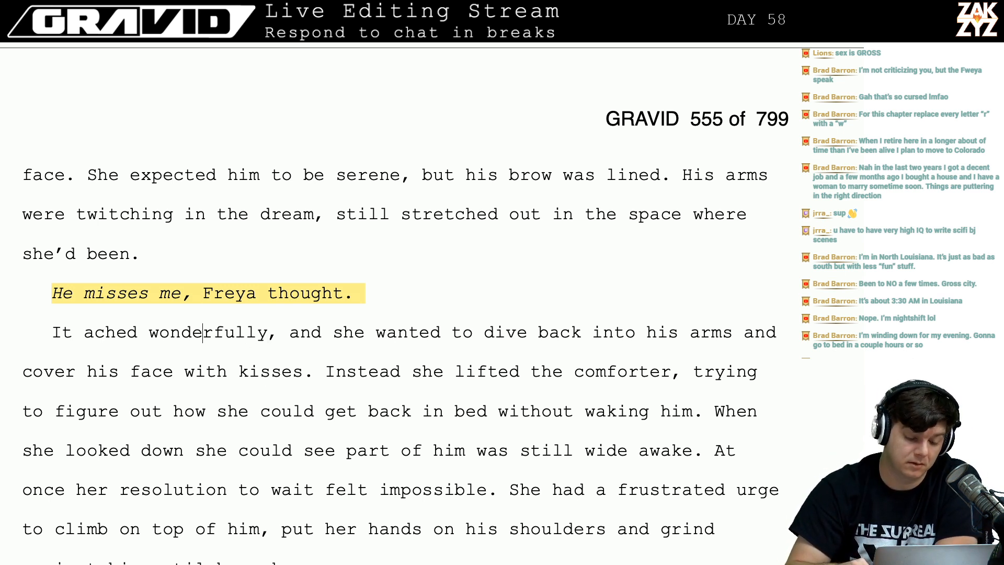
pyautogui.press('Right')
pyautogui.press('Up')
pyautogui.press('Up')
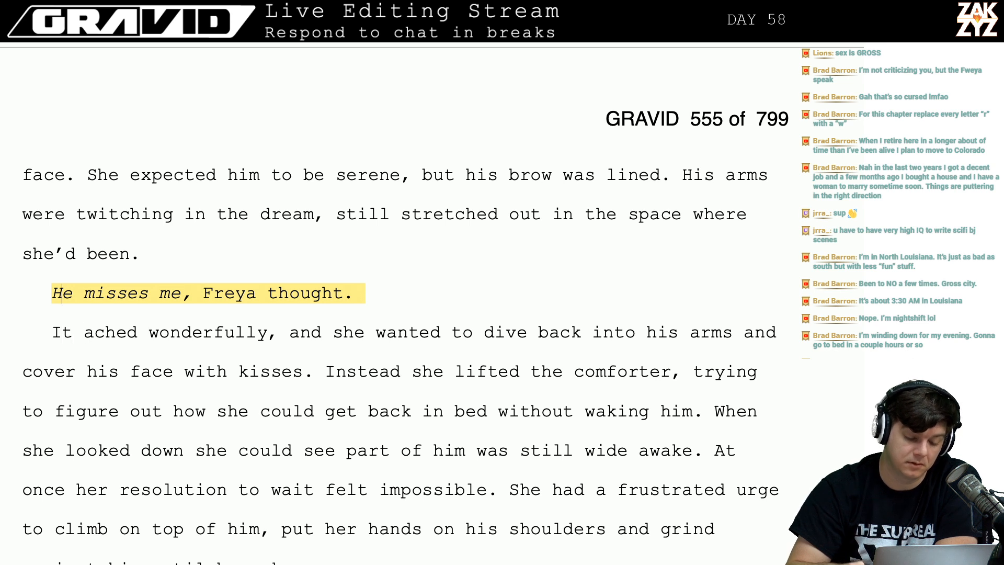
pyautogui.press('Right')
pyautogui.press('Down')
pyautogui.press('Down')
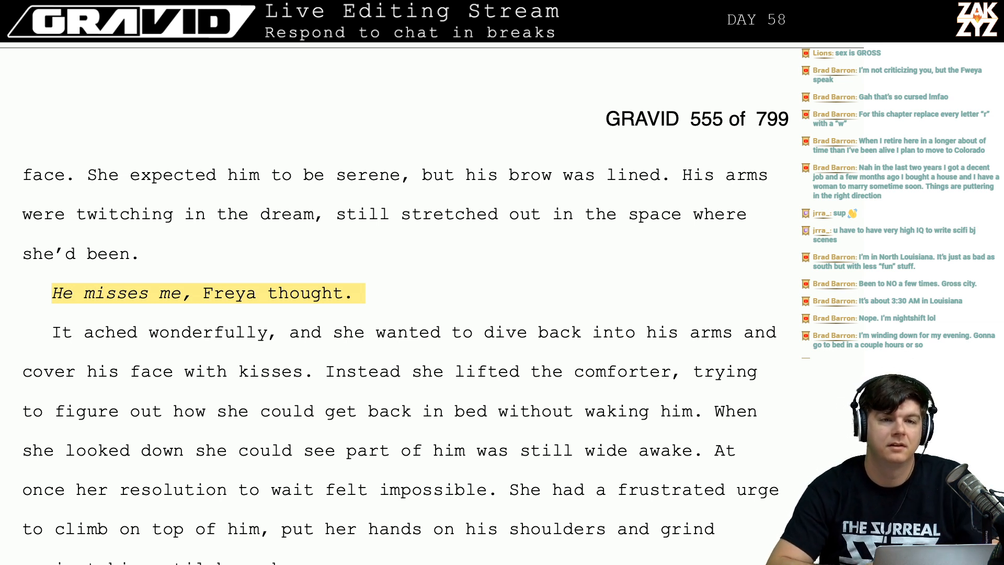
pyautogui.scroll(-3, 187, 265)
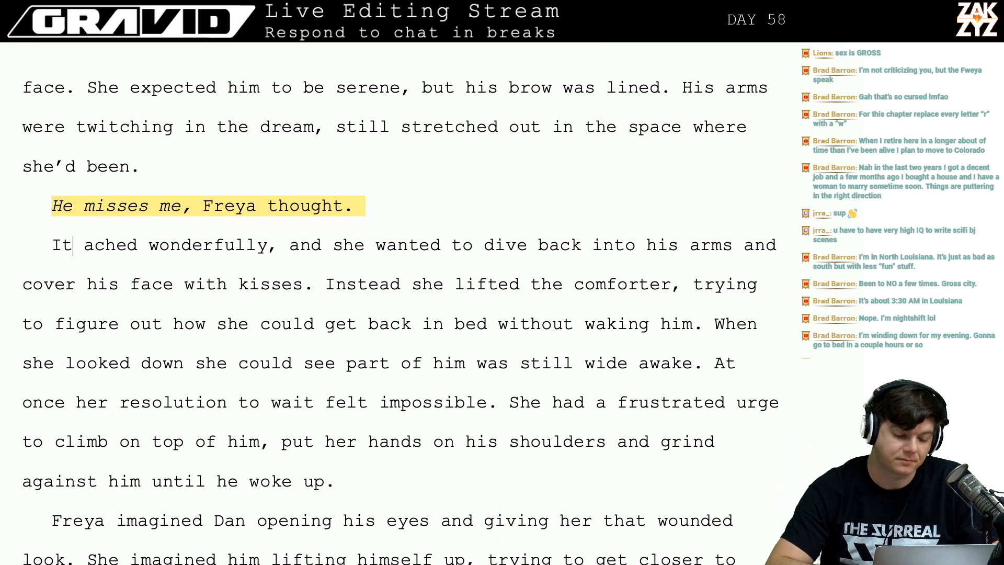
pyautogui.click(127, 187)
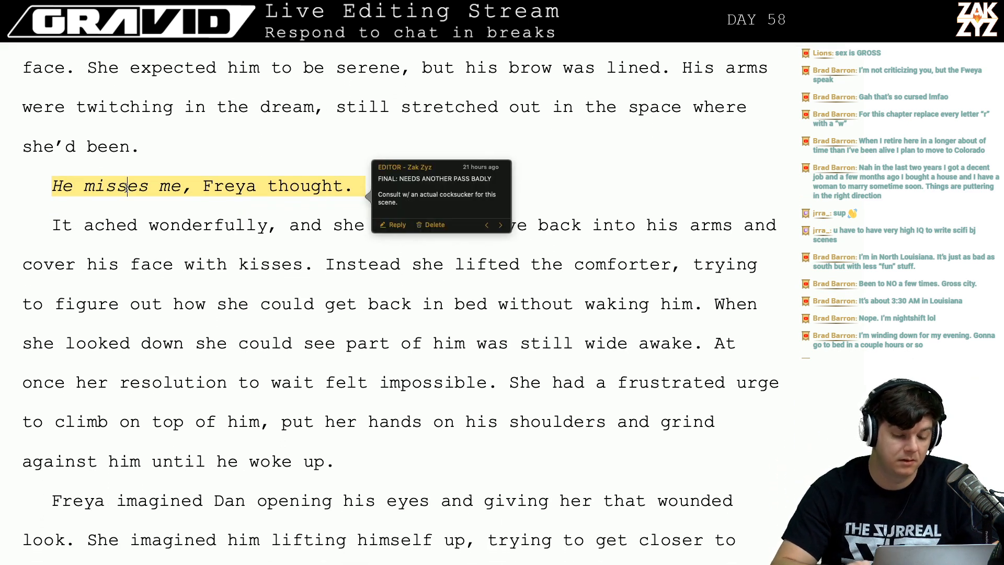
# Insert the sentence "It hurt in a wonderful way." at the start of the paragraph beginning "It ached wonderfully".
pyautogui.click(92, 226)
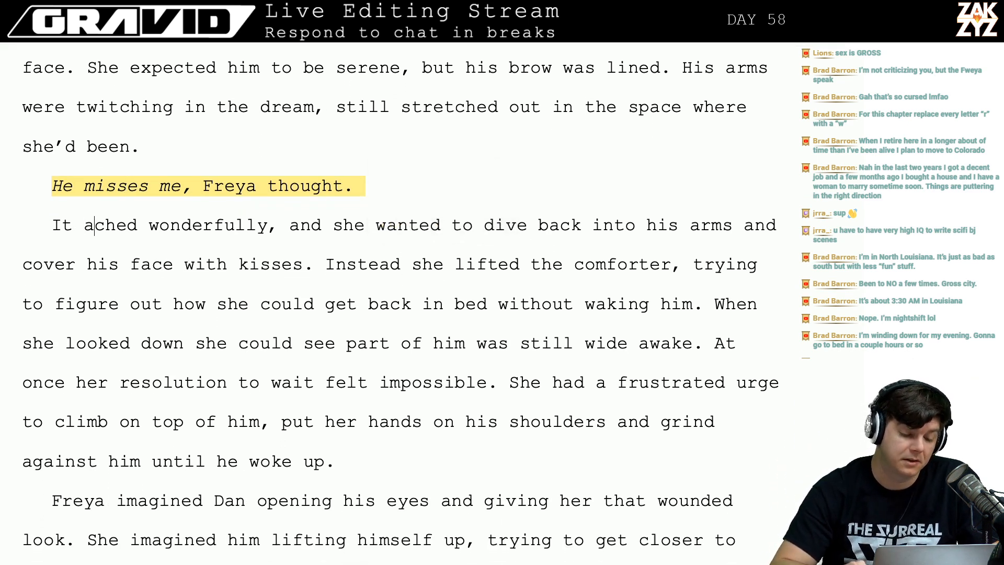
pyautogui.press('Right')
pyautogui.press('Left')
pyautogui.press('Left')
pyautogui.press('Left')
pyautogui.press('Right')
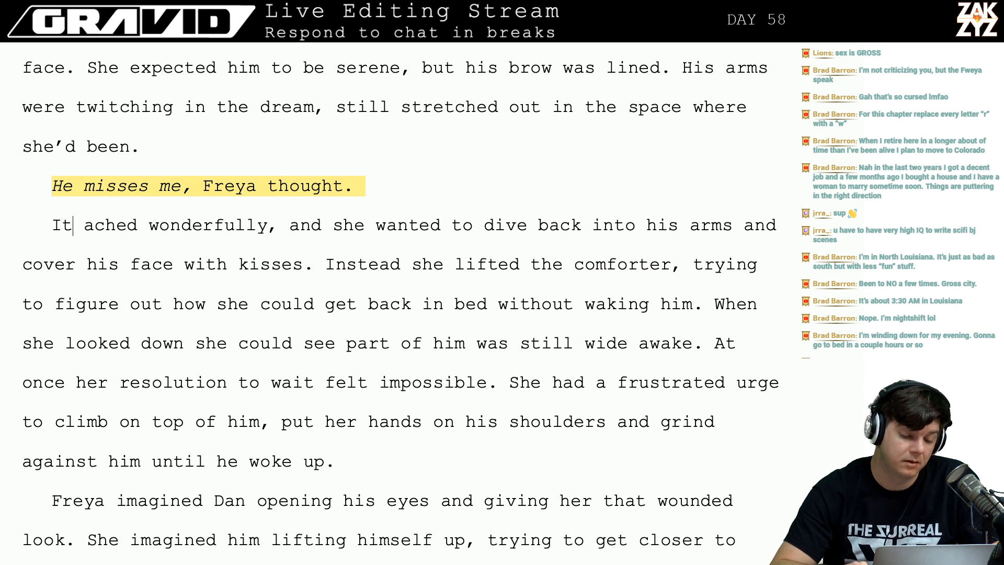
pyautogui.press('Left')
pyautogui.press('Left')
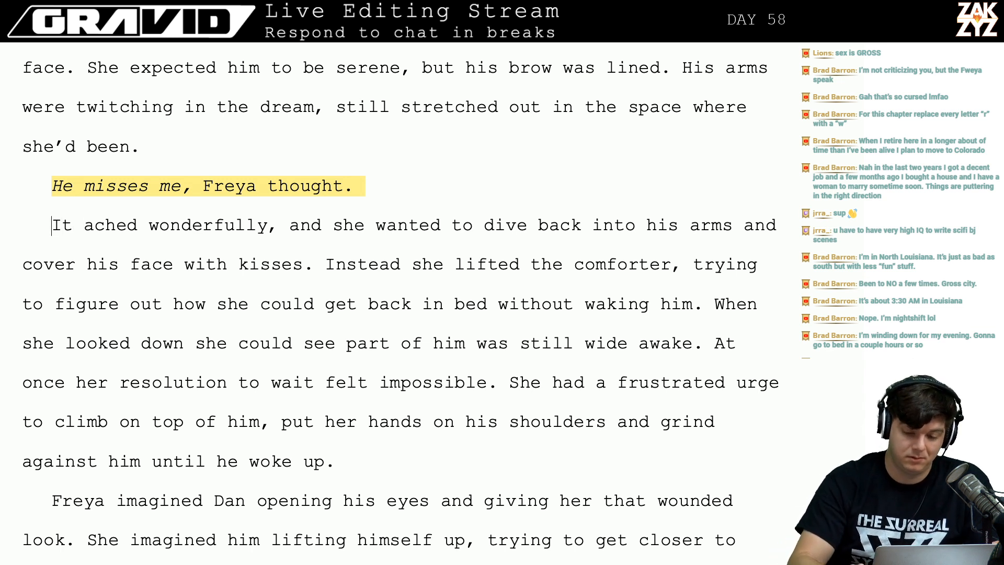
pyautogui.hotkey('shift', 'Right')
pyautogui.hotkey('shift', 'Right')
pyautogui.hotkey('shift', 'Right')
pyautogui.hotkey('shift', 'Right')
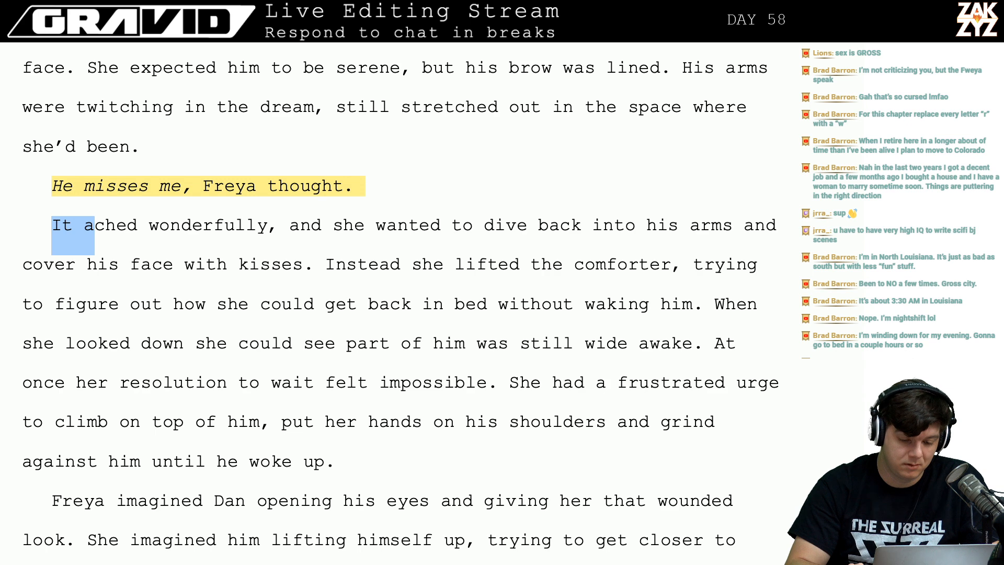
pyautogui.press('Left')
pyautogui.write('It hurt ')
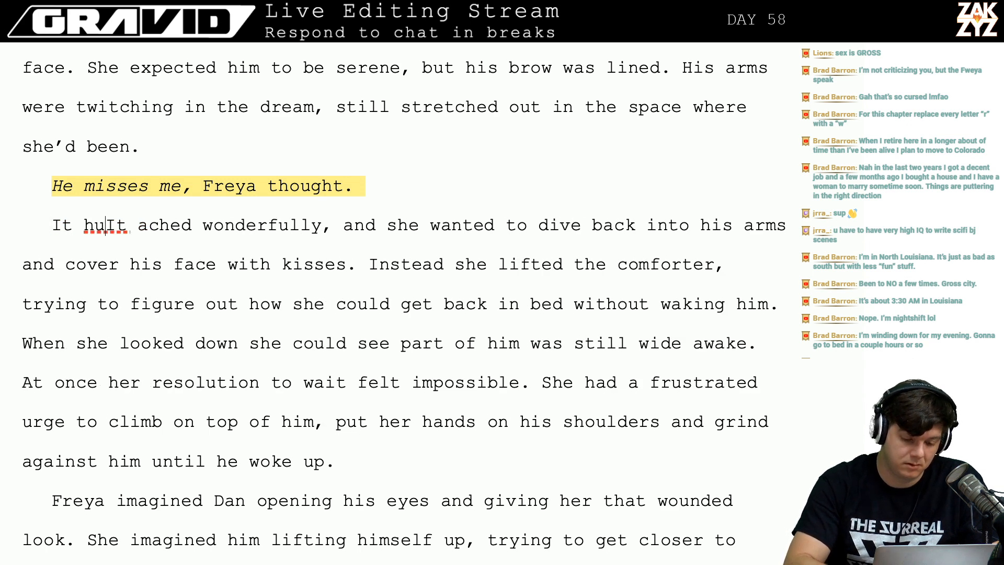
pyautogui.write('in a wonderful')
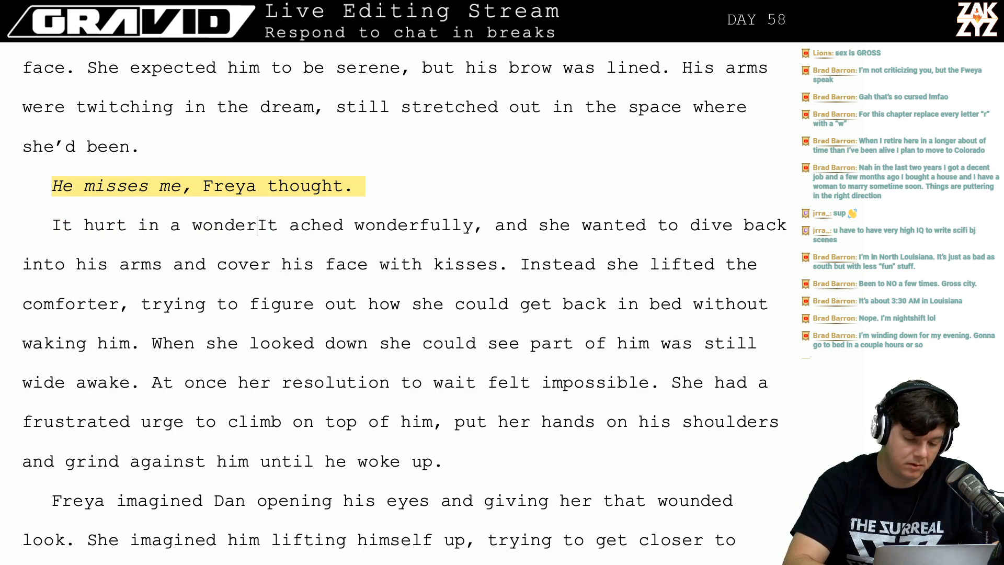
pyautogui.write(' way.')
# Delete "It ached wonderfully, and" after the new sentence and capitalize "She" so the next sentence begins "She wanted to dive back".
pyautogui.hotkey('shift', 'Right')
pyautogui.hotkey('shift', 'Right')
pyautogui.hotkey('shift', 'Right')
pyautogui.hotkey('shift', 'Right')
pyautogui.hotkey('shift', 'Right')
pyautogui.hotkey('shift', 'Right')
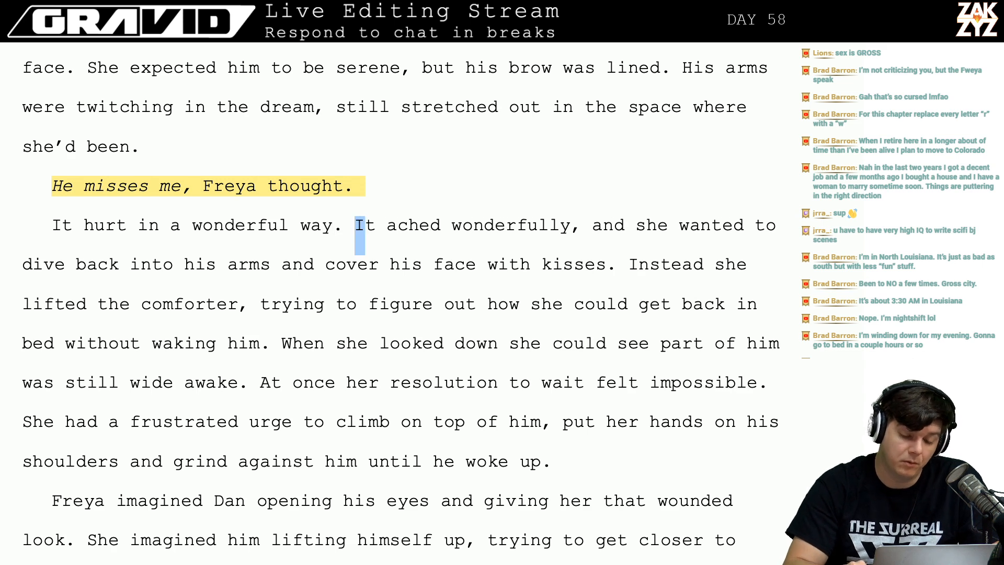
pyautogui.hotkey('shift', 'Right')
pyautogui.hotkey('shift', 'Right')
pyautogui.hotkey('shift', 'Right')
pyautogui.hotkey('shift', 'Right')
pyautogui.hotkey('shift', 'Right')
pyautogui.hotkey('shift', 'Right')
pyautogui.hotkey('shift', 'Right')
pyautogui.hotkey('shift', 'Right')
pyautogui.hotkey('shift', 'Right')
pyautogui.hotkey('shift', 'Right')
pyautogui.hotkey('shift', 'Right')
pyautogui.hotkey('shift', 'Right')
pyautogui.hotkey('shift', 'Right')
pyautogui.hotkey('shift', 'Right')
pyautogui.hotkey('shift', 'Right')
pyautogui.hotkey('shift', 'Right')
pyautogui.hotkey('shift', 'Right')
pyautogui.hotkey('shift', 'Right')
pyautogui.hotkey('shift', 'Right')
pyautogui.hotkey('shift', 'Right')
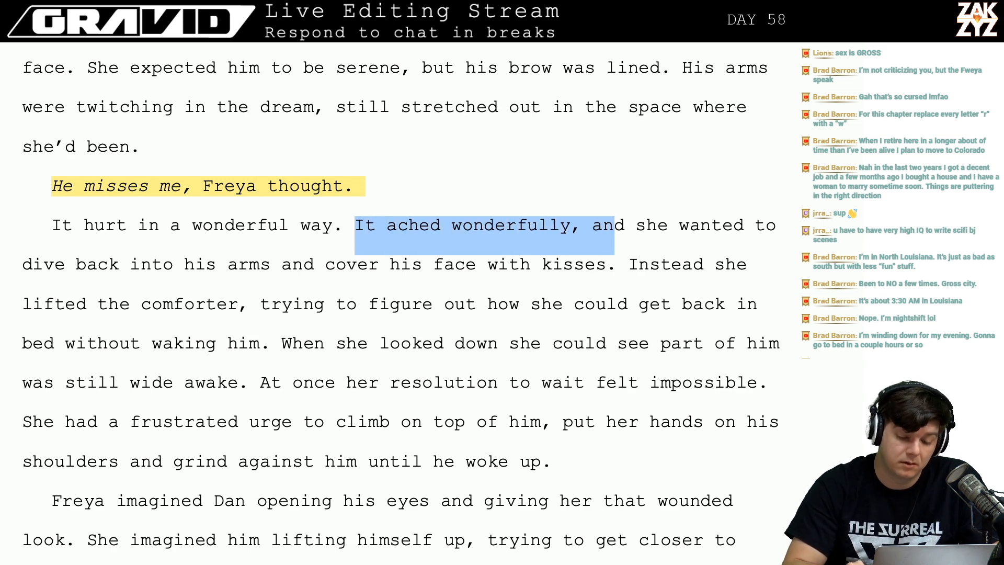
pyautogui.press('BackSpace')
pyautogui.write('S')
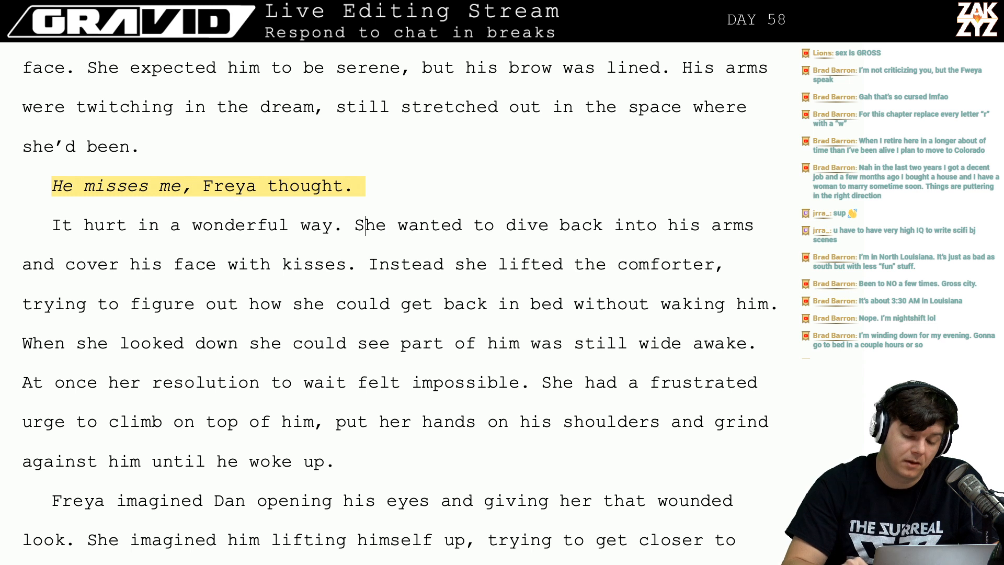
# Proofread the revised opening from "She wanted to dive back into his arms" through "Instead she lifted the comforter".
pyautogui.press('Right')
pyautogui.press('Down')
pyautogui.press('Left')
pyautogui.press('Left')
pyautogui.press('Left')
pyautogui.press('Left')
pyautogui.press('Left')
pyautogui.press('Left')
pyautogui.press('Left')
pyautogui.press('Left')
pyautogui.press('Left')
pyautogui.press('Left')
pyautogui.press('Left')
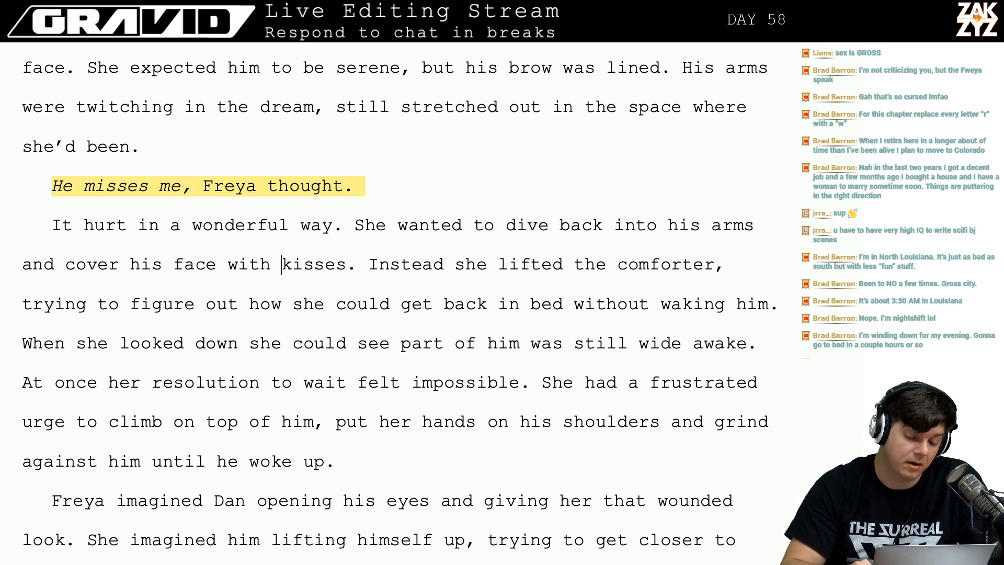
pyautogui.press('Right')
pyautogui.press('Right')
pyautogui.press('Right')
pyautogui.press('Right')
pyautogui.press('Right')
pyautogui.press('Right')
pyautogui.press('Right')
pyautogui.press('Right')
pyautogui.press('Right')
pyautogui.press('Right')
pyautogui.press('Right')
pyautogui.press('Right')
pyautogui.press('Right')
pyautogui.press('Right')
pyautogui.press('Right')
pyautogui.press('Right')
pyautogui.press('Right')
pyautogui.press('Right')
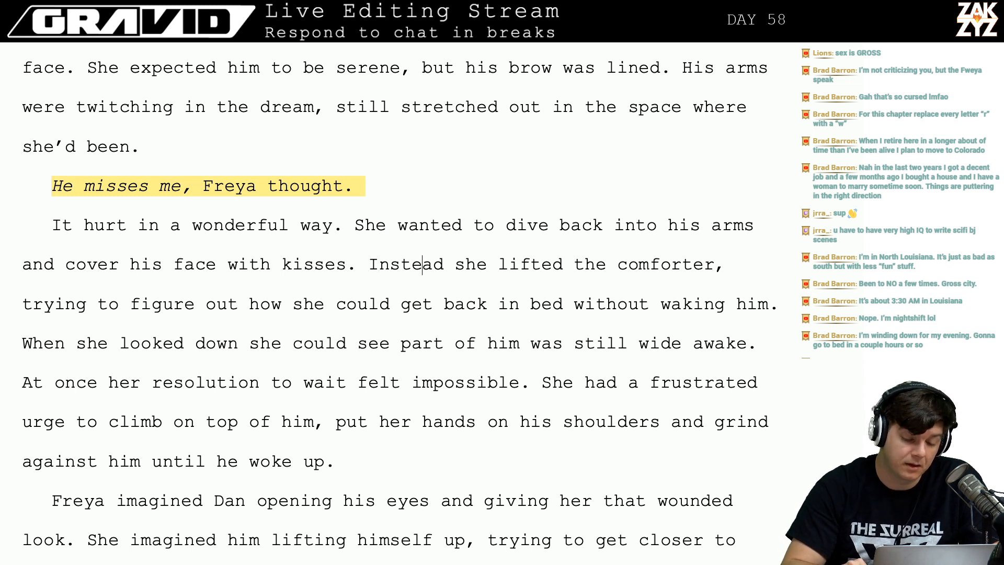
pyautogui.press('Left')
pyautogui.press('Left')
pyautogui.press('Left')
pyautogui.press('Left')
pyautogui.press('Left')
pyautogui.press('Left')
pyautogui.press('Left')
pyautogui.press('Left')
pyautogui.press('Left')
pyautogui.press('Left')
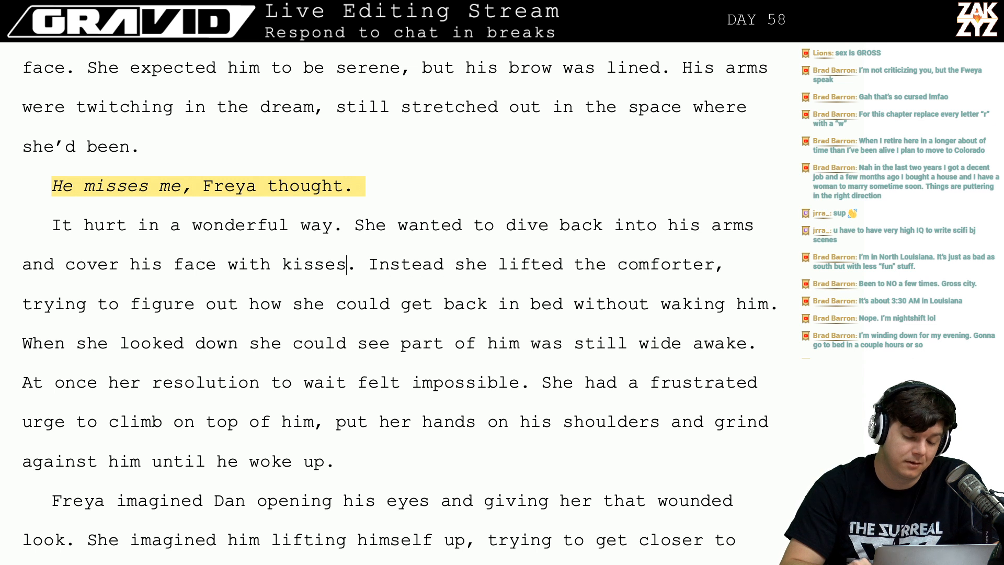
pyautogui.press('Right')
pyautogui.press('Right')
pyautogui.press('Right')
pyautogui.press('Right')
pyautogui.press('Right')
pyautogui.press('Right')
# Replace "him" with "Dan" at the end of the sentence about getting back in bed without waking him.
pyautogui.press('Down')
pyautogui.press('Left')
pyautogui.press('Left')
pyautogui.press('Left')
pyautogui.press('Left')
pyautogui.press('Left')
pyautogui.press('Left')
pyautogui.press('Left')
pyautogui.press('Left')
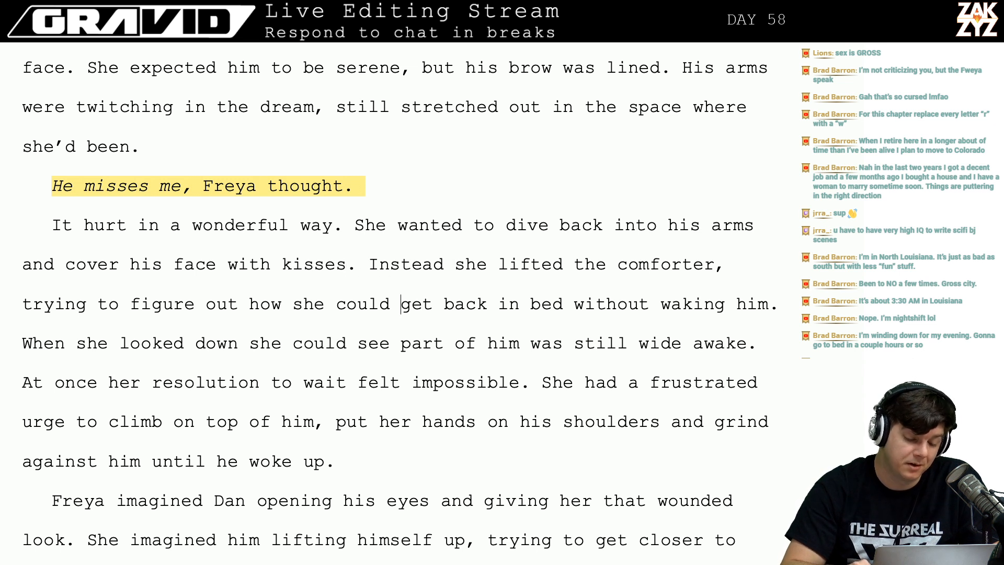
pyautogui.press('Left')
pyautogui.press('Right')
pyautogui.press('Right')
pyautogui.press('Right')
pyautogui.press('Right')
pyautogui.press('Right')
pyautogui.press('Right')
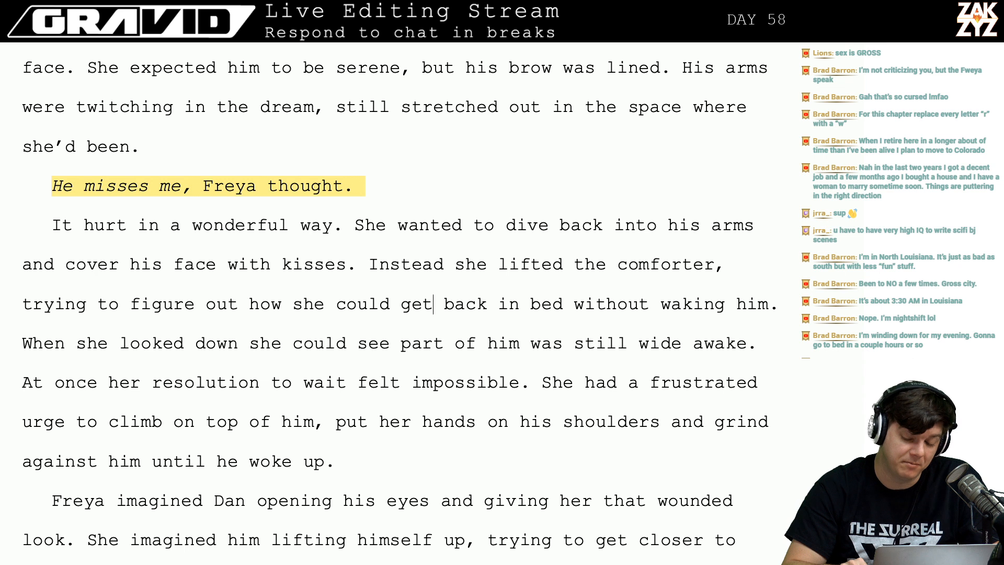
pyautogui.press('Right')
pyautogui.press('Right')
pyautogui.press('Right')
pyautogui.press('Right')
pyautogui.press('Right')
pyautogui.press('Right')
pyautogui.press('Right')
pyautogui.press('Right')
pyautogui.press('Right')
pyautogui.press('Right')
pyautogui.press('Right')
pyautogui.press('Right')
pyautogui.press('Right')
pyautogui.press('Right')
pyautogui.press('Right')
pyautogui.press('Right')
pyautogui.press('Right')
pyautogui.press('Right')
pyautogui.press('Right')
pyautogui.press('Right')
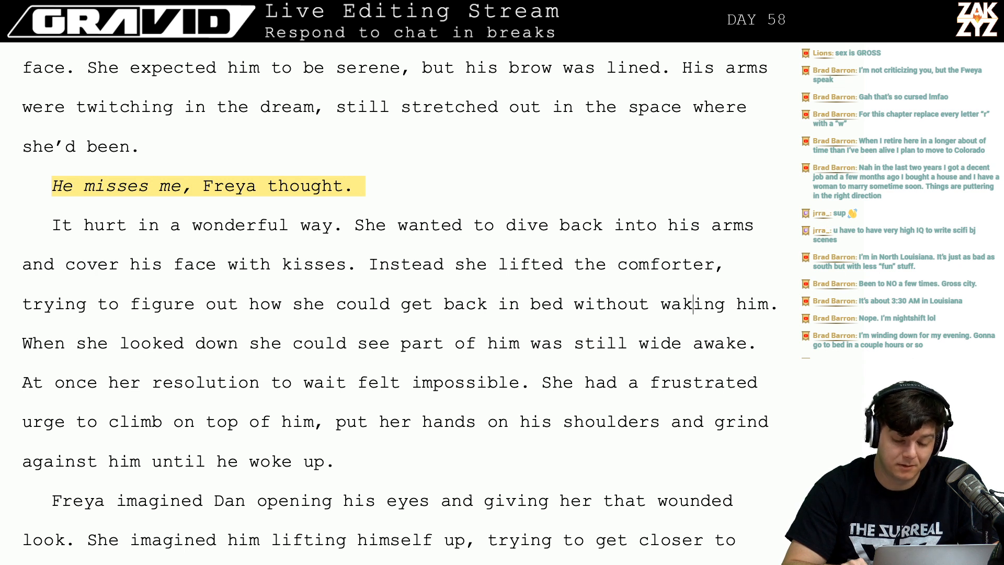
pyautogui.press('Right')
pyautogui.press('BackSpace')
pyautogui.press('BackSpace')
pyautogui.press('BackSpace')
pyautogui.write('Dan')
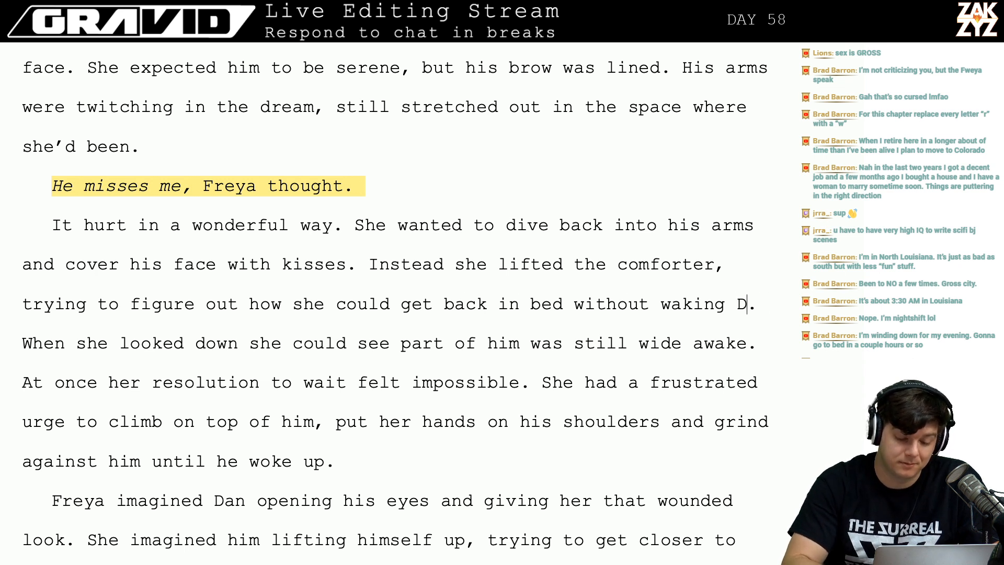
# Review the transition from "without waking Dan." into the sentence beginning "When she looked down".
pyautogui.press('Right')
pyautogui.press('Right')
pyautogui.press('Right')
pyautogui.press('Right')
pyautogui.press('Right')
pyautogui.press('Right')
pyautogui.press('Right')
pyautogui.press('Right')
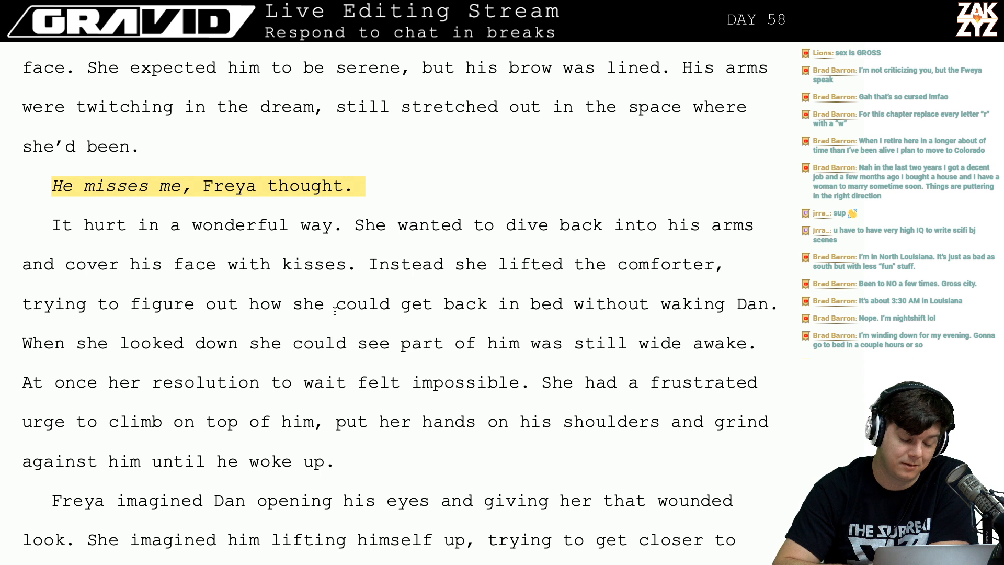
pyautogui.click(14, 350)
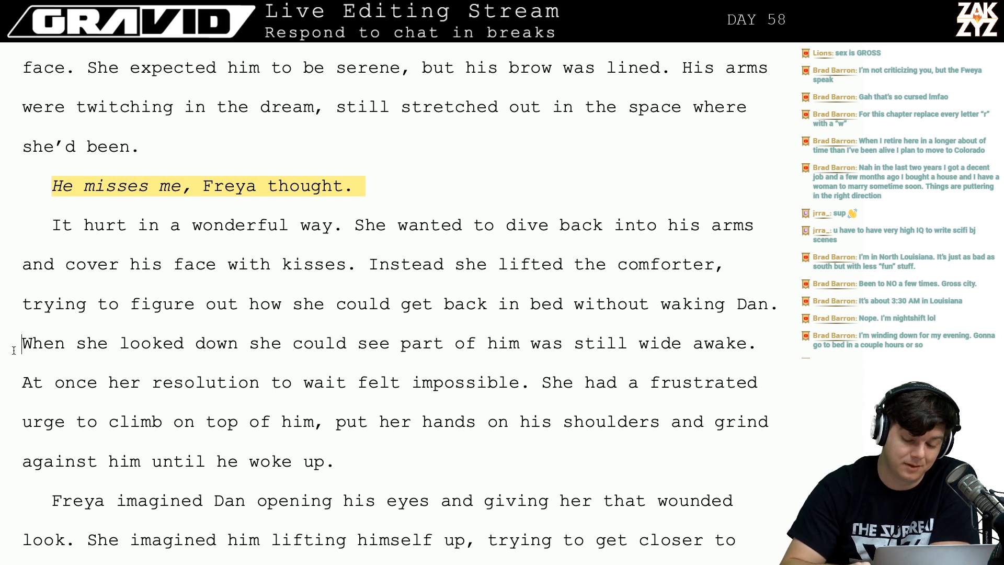
pyautogui.press('Left')
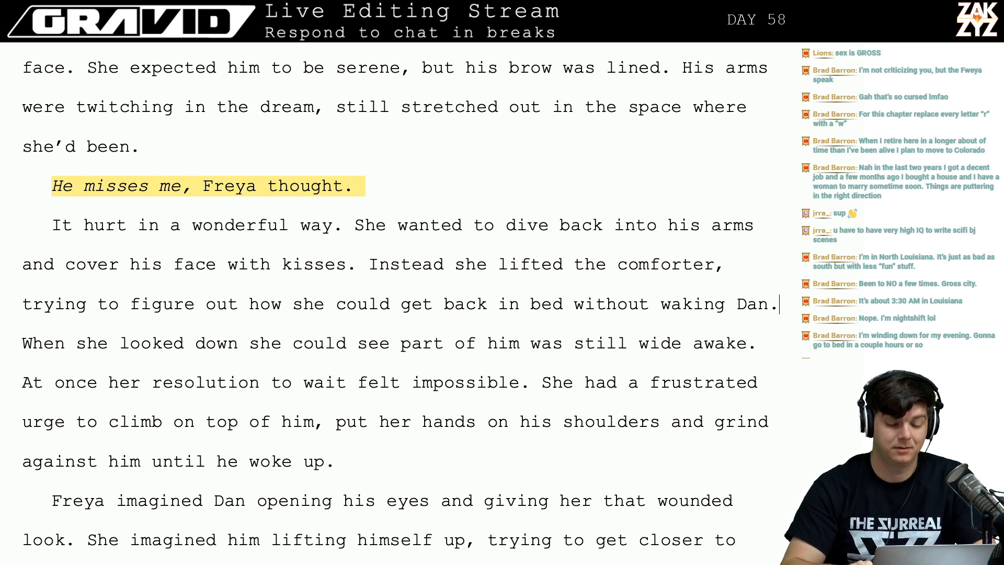
pyautogui.press('Right')
pyautogui.press('Left')
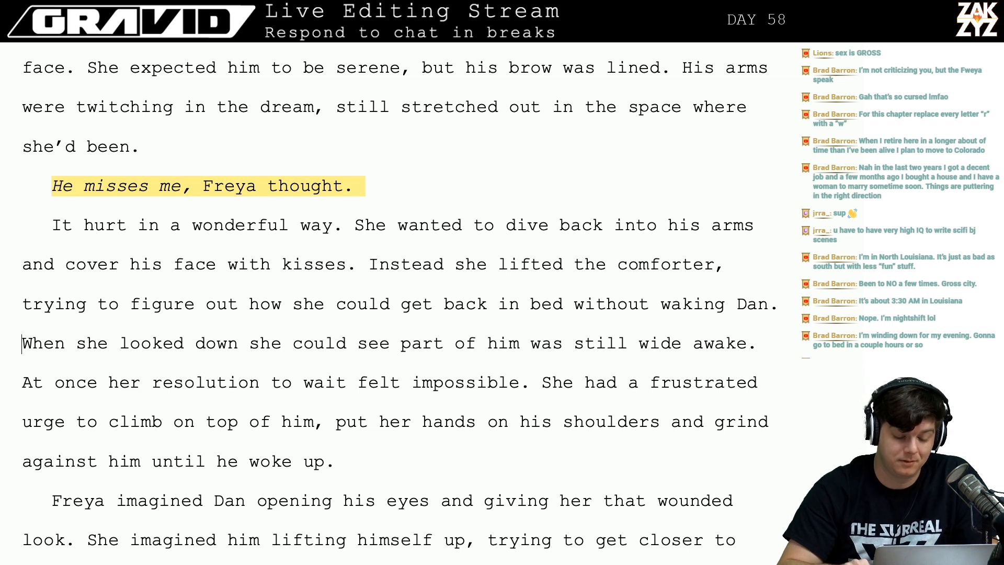
pyautogui.press('Left')
pyautogui.press('Right')
pyautogui.press('Right')
pyautogui.press('Right')
pyautogui.press('Right')
pyautogui.press('Right')
pyautogui.press('Right')
pyautogui.press('Right')
pyautogui.press('Right')
pyautogui.press('Right')
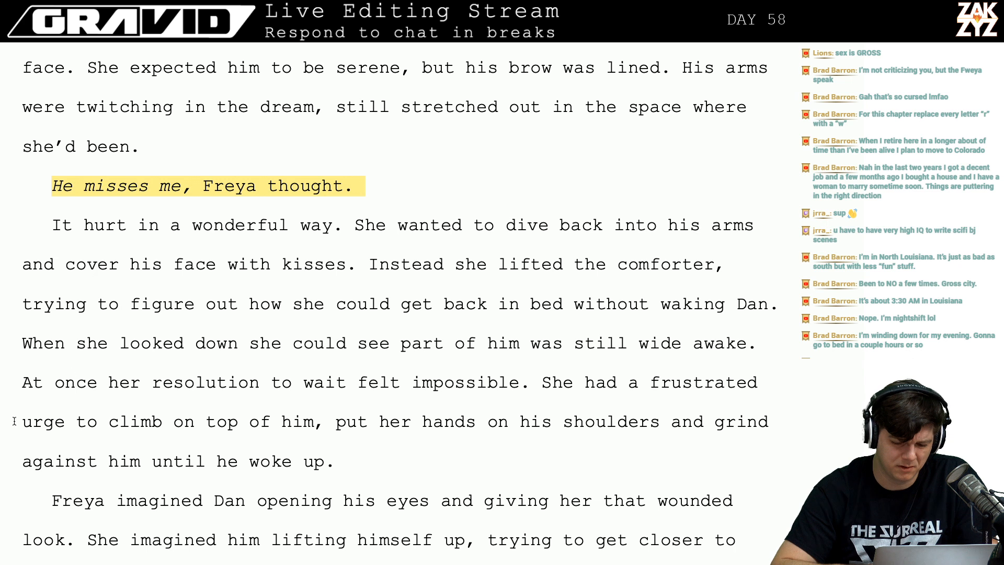
pyautogui.press('Right')
pyautogui.press('Down')
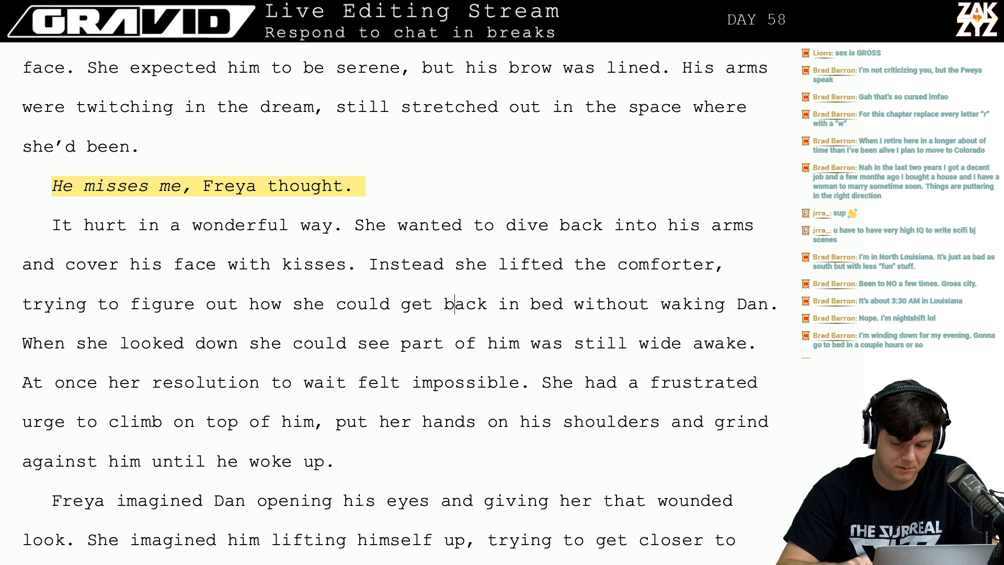
pyautogui.press('Left')
pyautogui.press('Down')
pyautogui.press('Left')
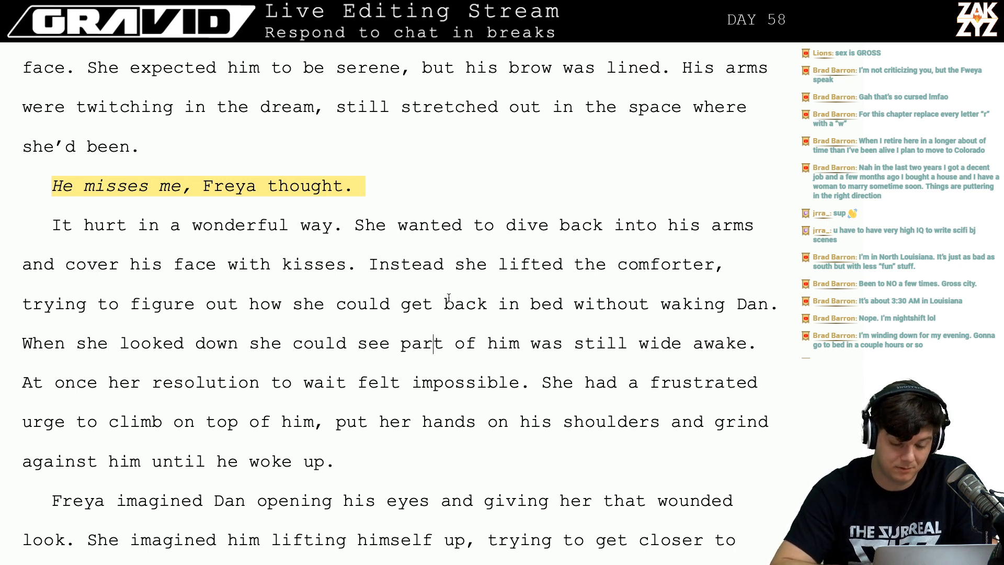
# Insert the sentence "Her eyes were drawn down his chest, part of him was still wide awake." before "When she looked down".
pyautogui.click(790, 312)
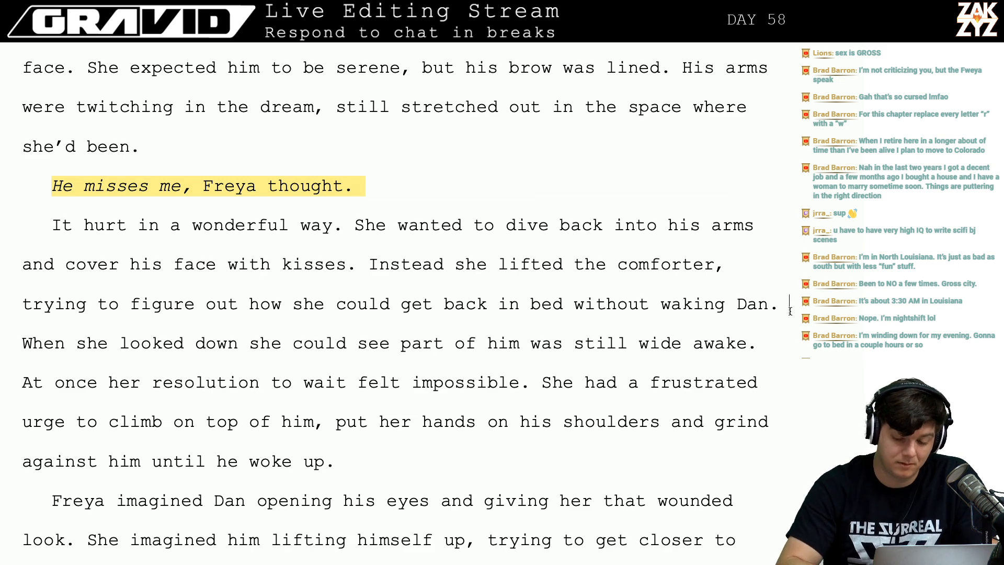
pyautogui.write('Her  ')
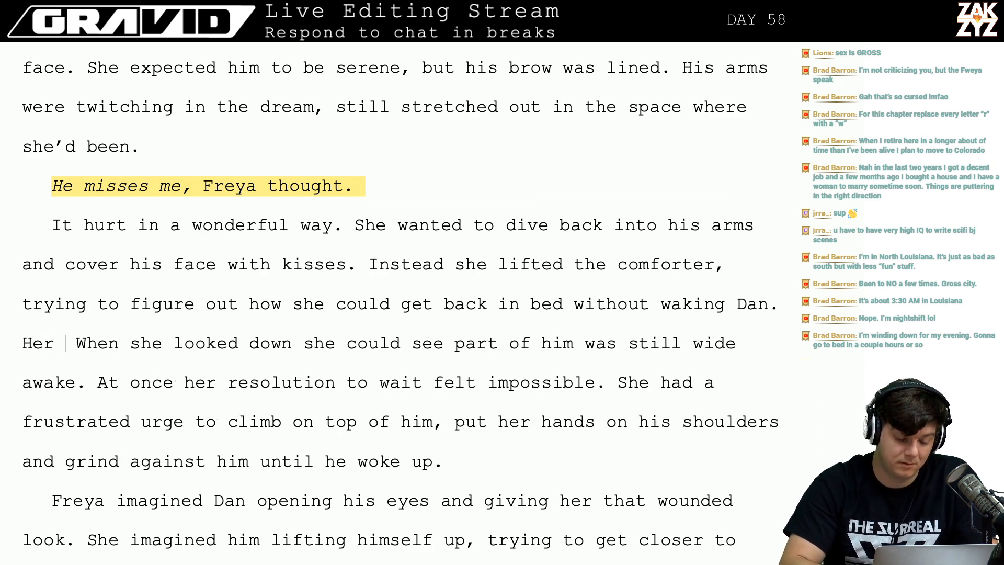
pyautogui.write('eyed')
pyautogui.press('BackSpace')
pyautogui.press('BackSpace')
pyautogui.write('s w')
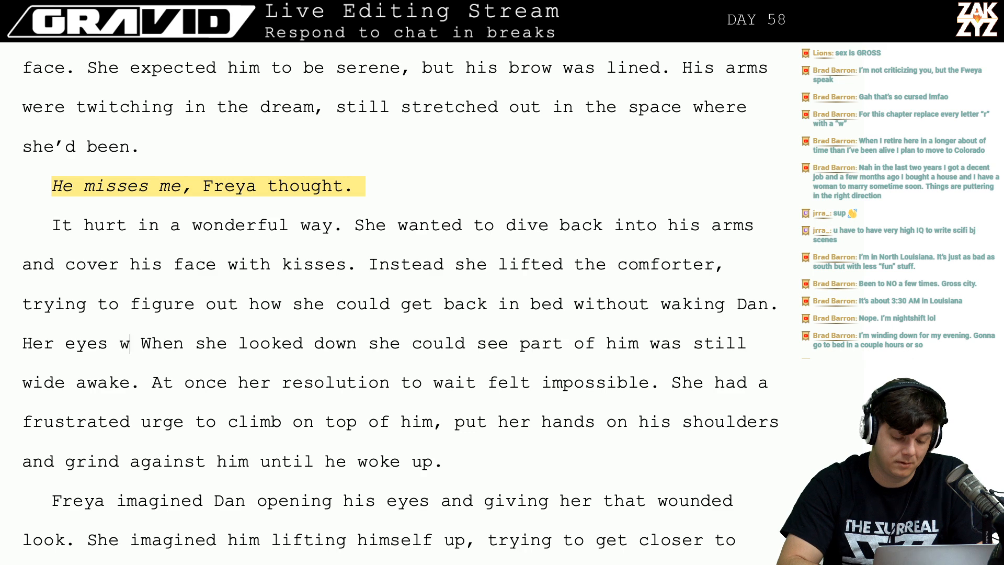
pyautogui.write('ere drawn')
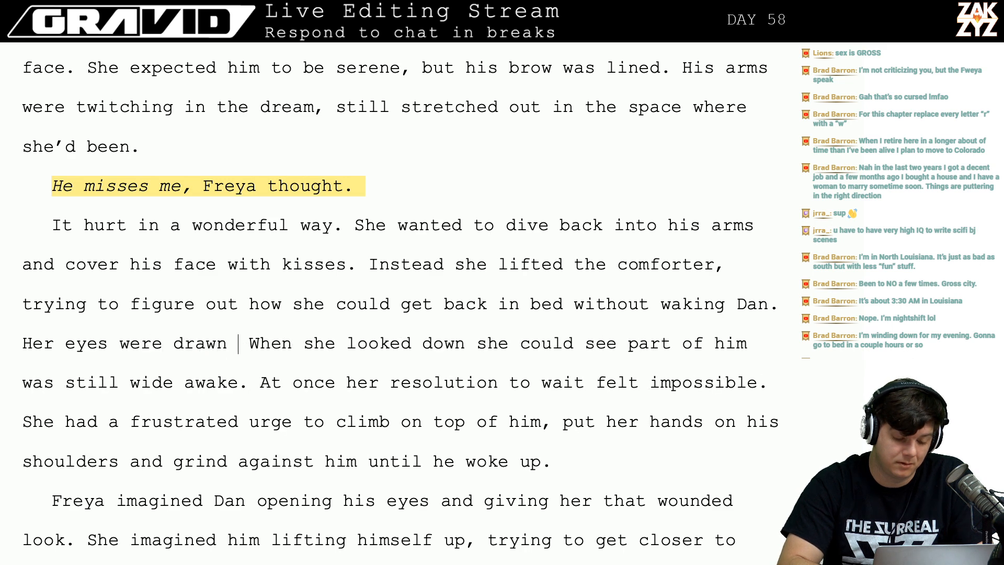
pyautogui.write('dwn')
pyautogui.press('BackSpace')
pyautogui.press('BackSpace')
pyautogui.write('own his hce')
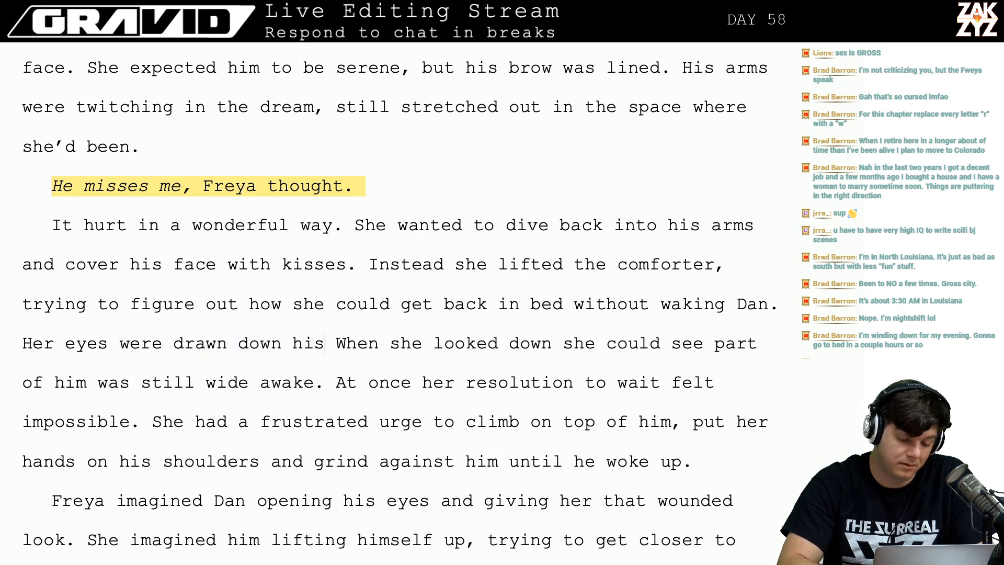
pyautogui.press('BackSpace')
pyautogui.press('BackSpace')
pyautogui.press('BackSpace')
pyautogui.write('chest, part of him')
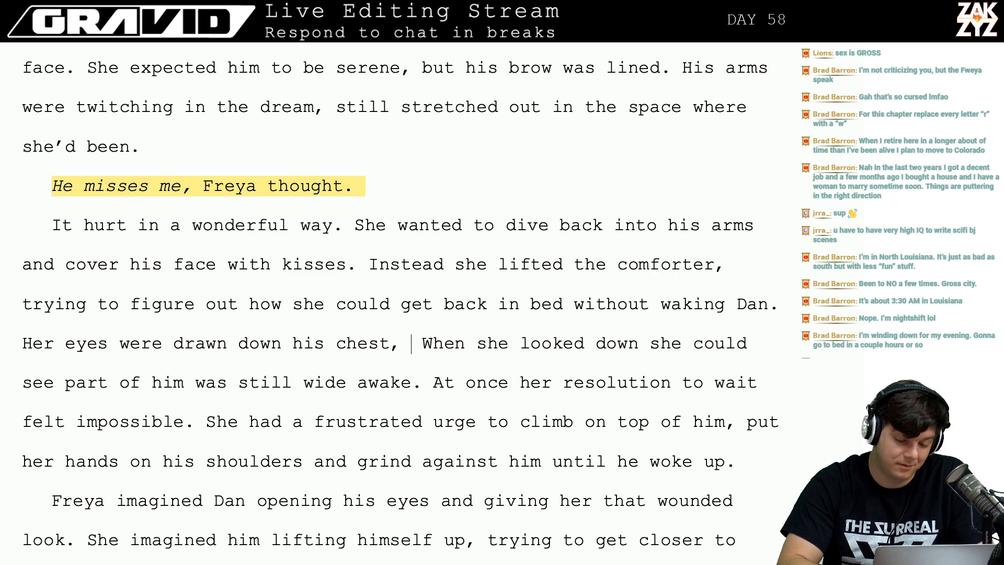
pyautogui.write(' was still wide ')
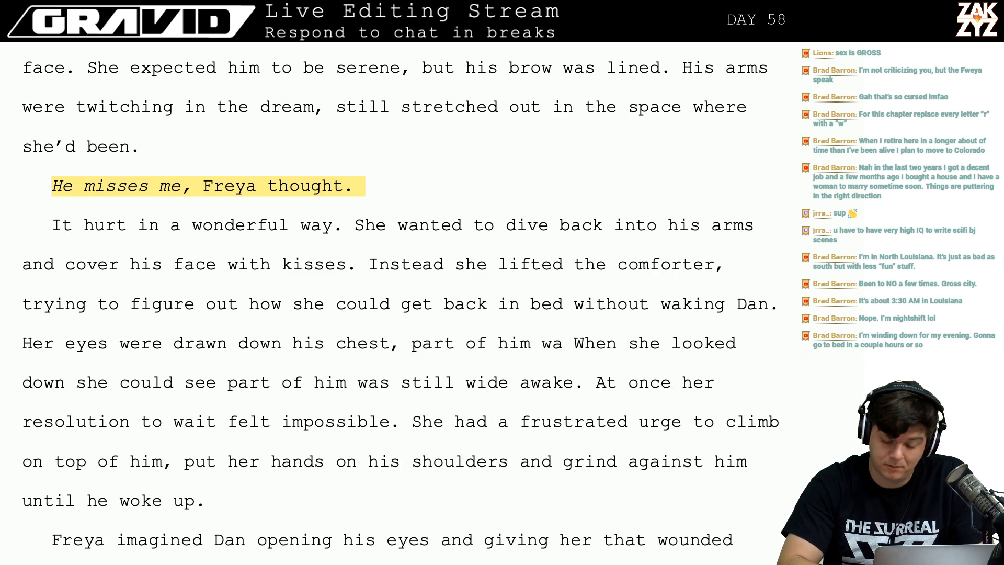
pyautogui.write('awa')
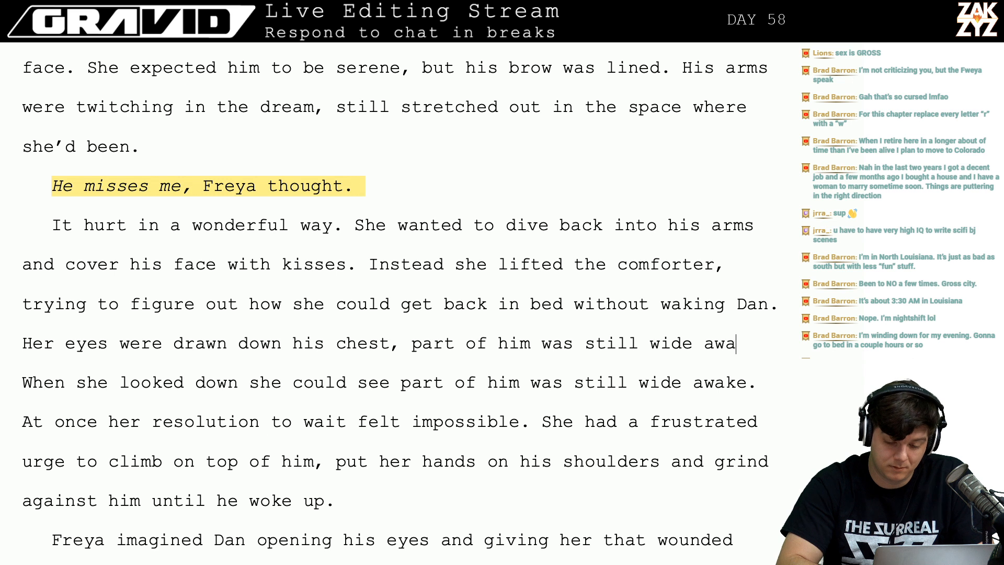
pyautogui.write('ke.')
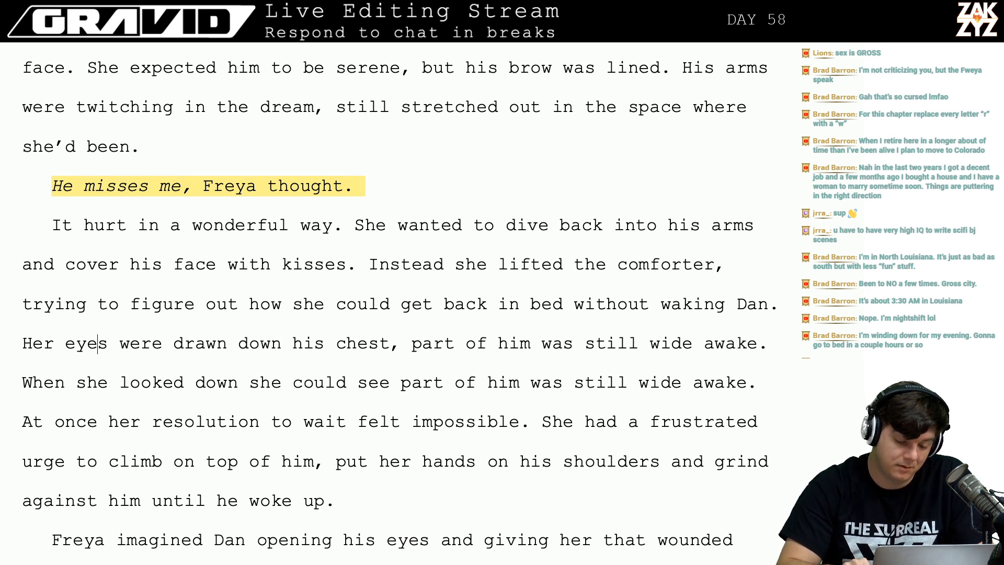
# Proofread the start of the new sentence "Her eyes were drawn down his chest".
pyautogui.press('Right')
pyautogui.press('Right')
pyautogui.press('Right')
pyautogui.press('Right')
pyautogui.press('Right')
pyautogui.press('Right')
pyautogui.press('Right')
pyautogui.press('Right')
pyautogui.press('Right')
pyautogui.press('Right')
pyautogui.press('Right')
pyautogui.press('Right')
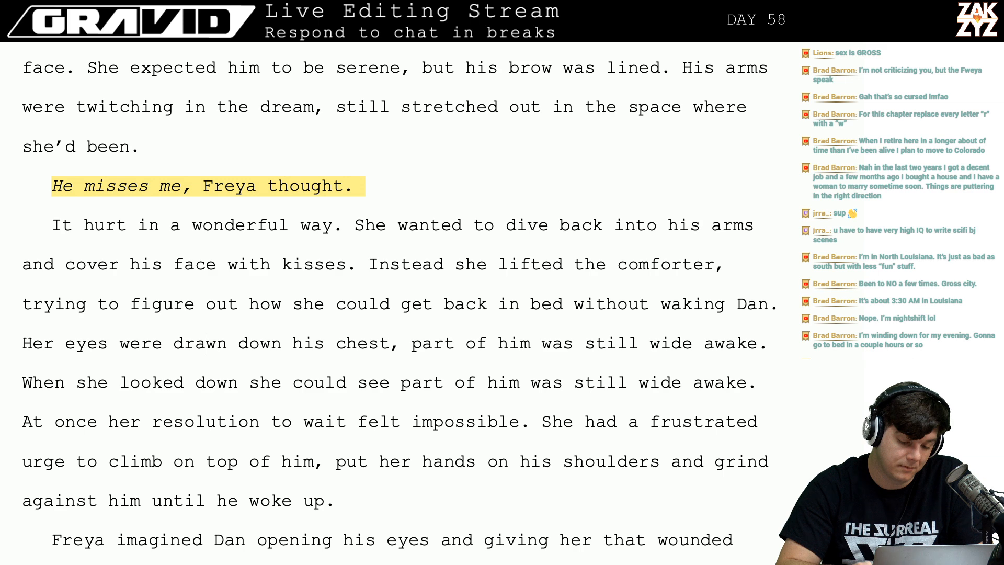
# Split the paragraph after "Her eyes", leaving a blank line before "were drawn down his chest".
pyautogui.press('Return')
pyautogui.press('Return')
pyautogui.press('Left')
pyautogui.press('Left')
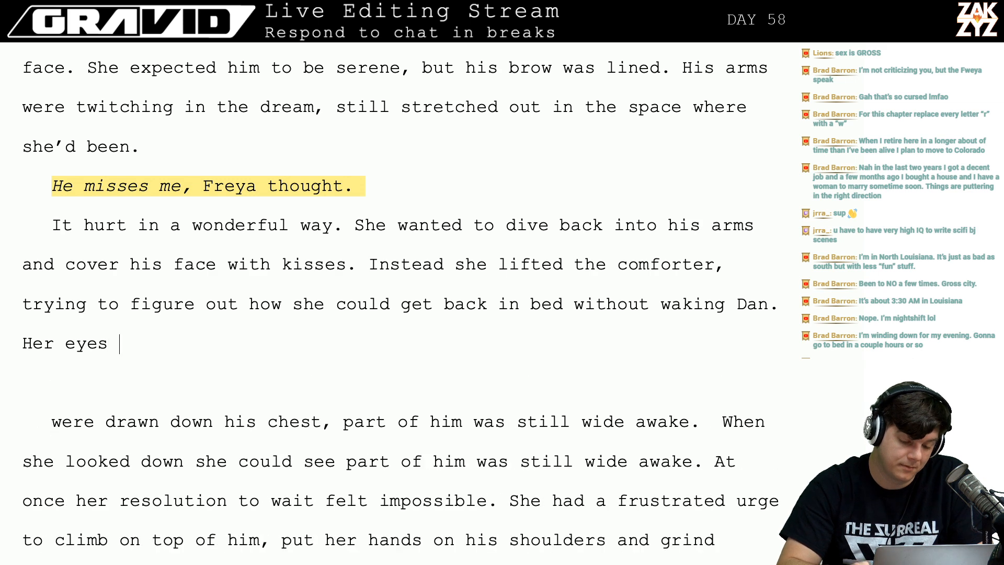
pyautogui.write('foll')
pyautogui.press('BackSpace')
pyautogui.press('BackSpace')
pyautogui.press('BackSpace')
pyautogui.press('BackSpace')
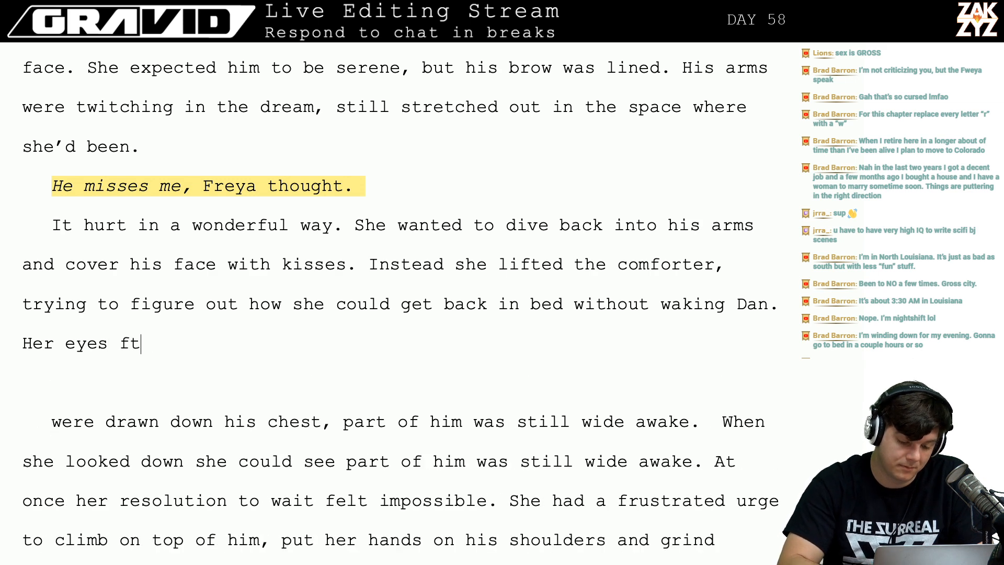
# Continue "Her eyes" with "traced down the line of his body, part of him was still wide awake. >^.^<".
pyautogui.write('traced down ')
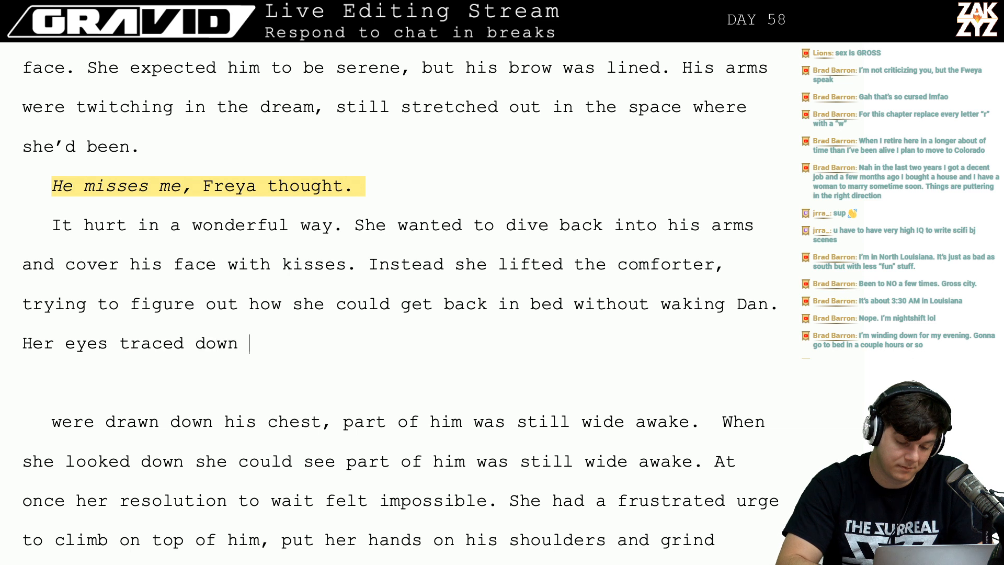
pyautogui.write('the line of')
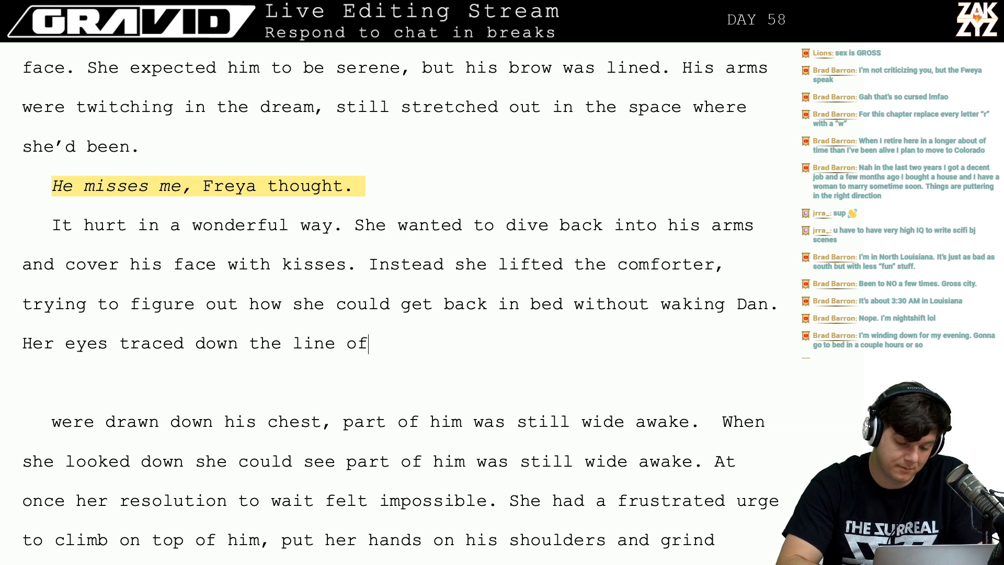
pyautogui.write(' his body, par')
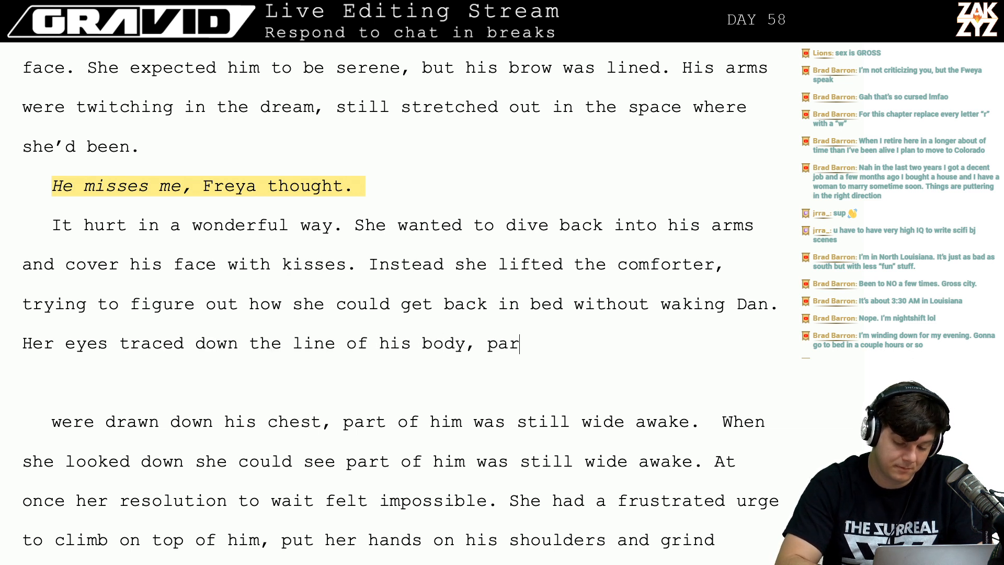
pyautogui.write('t of him was s')
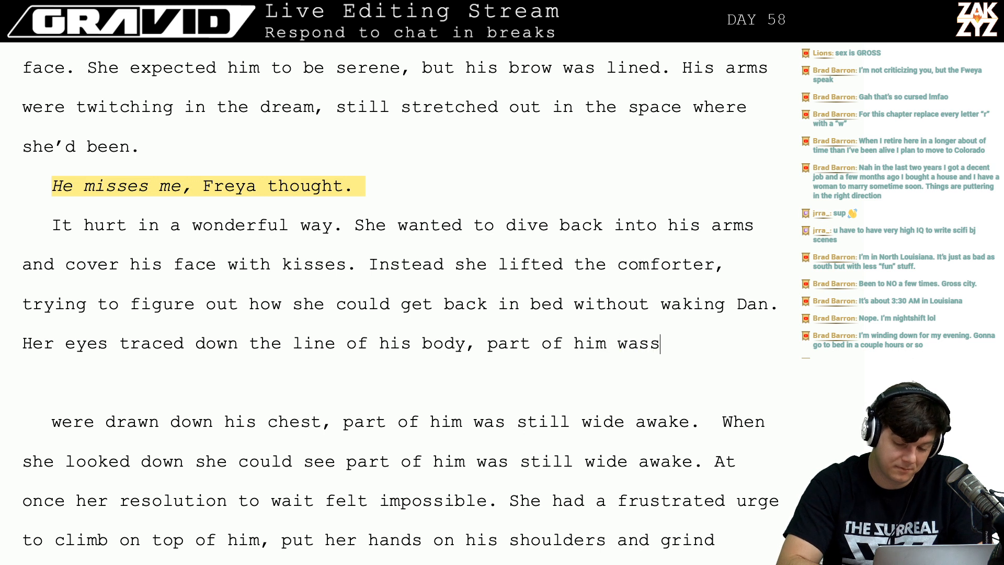
pyautogui.press('BackSpace')
pyautogui.write('still wide awake')
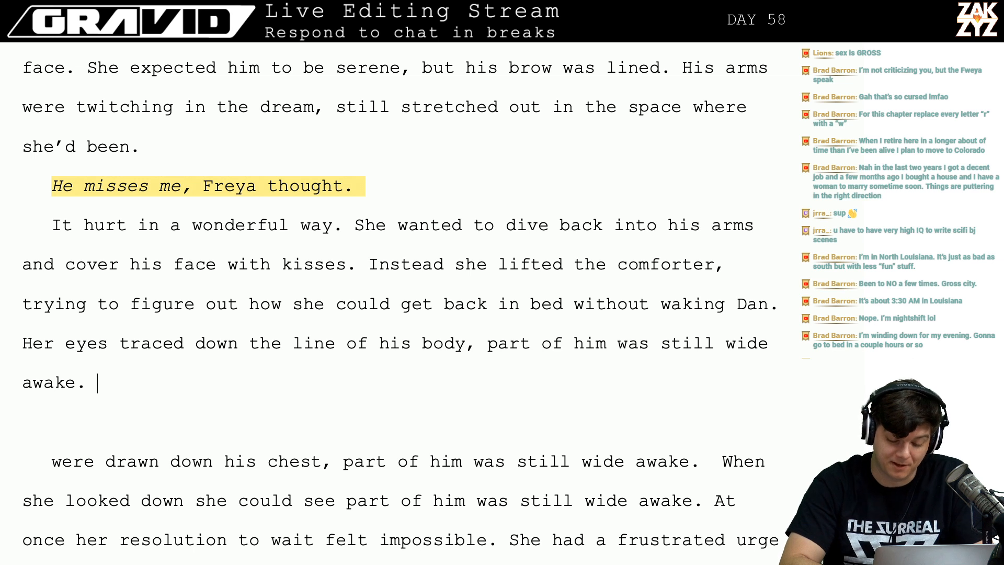
pyautogui.write('. >^')
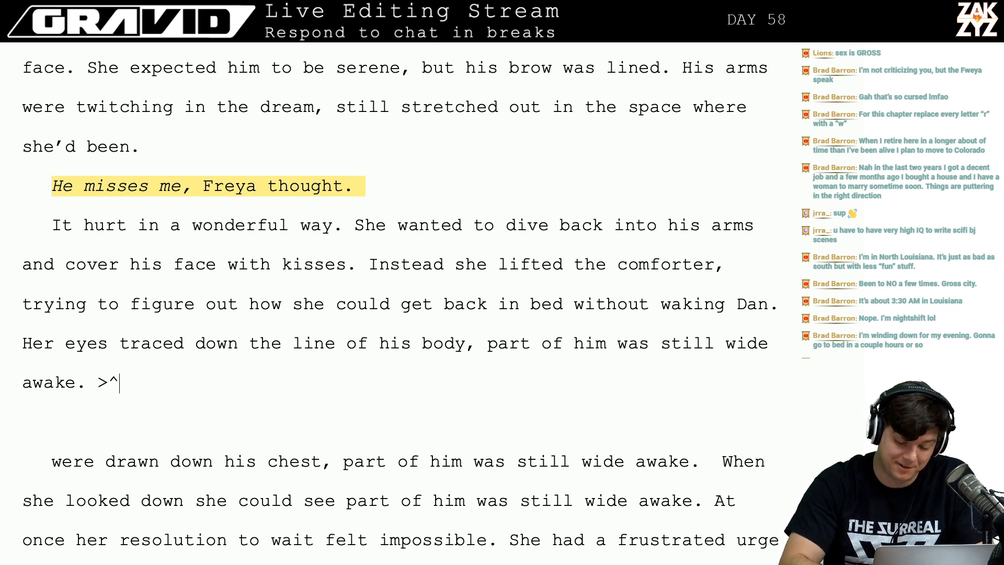
pyautogui.write('.^<')
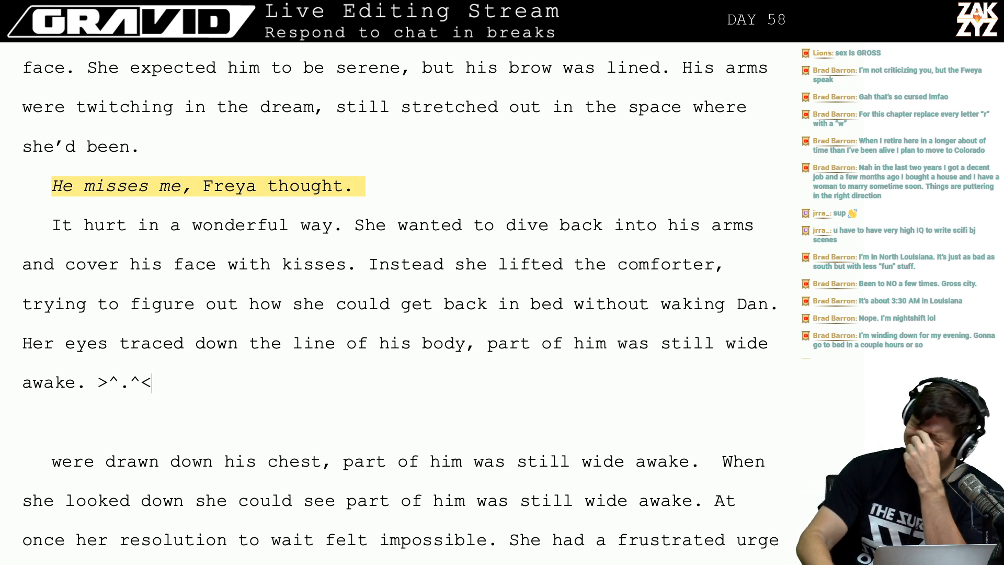
# Delete the >^.^< emoticon, the blank line below it and the superseded text from "were drawn down his chest" up to "At once".
pyautogui.press('Left')
pyautogui.press('Left')
pyautogui.press('Left')
pyautogui.press('Left')
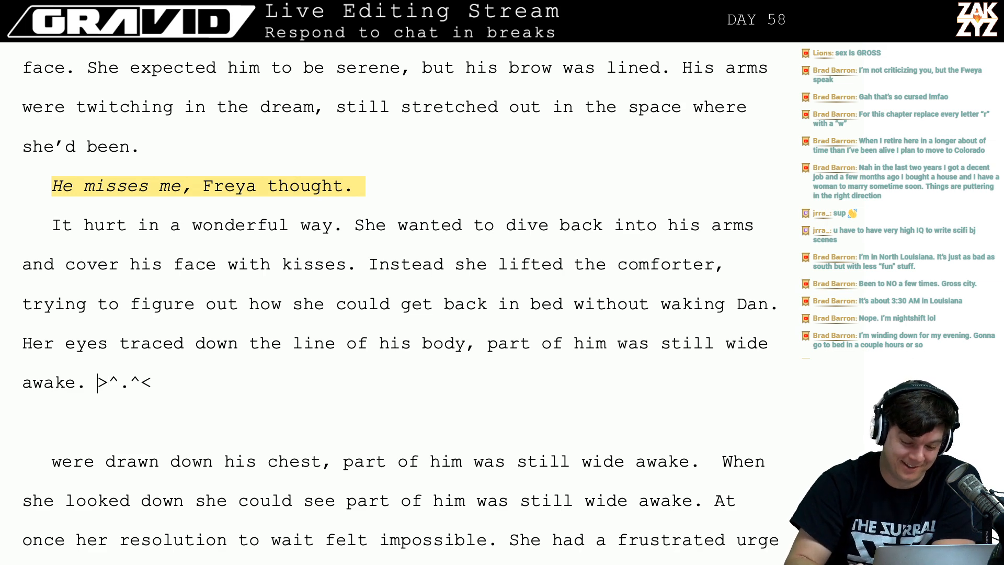
pyautogui.hotkey('shift', 'Down')
pyautogui.press('BackSpace')
pyautogui.press('BackSpace')
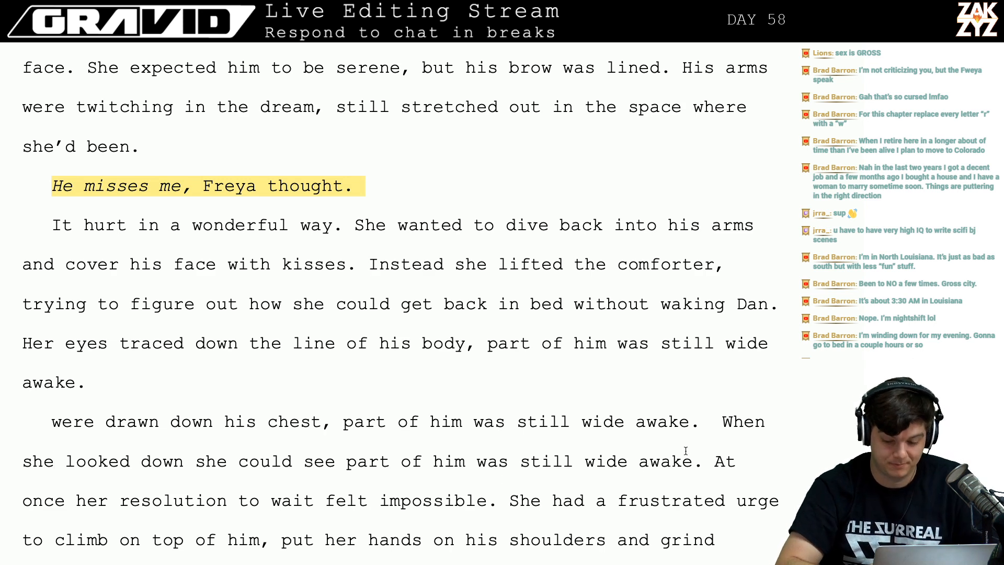
pyautogui.moveTo(702, 461)
pyautogui.mouseDown()
pyautogui.moveTo(522, 421)
pyautogui.moveTo(52, 422)
pyautogui.mouseUp()
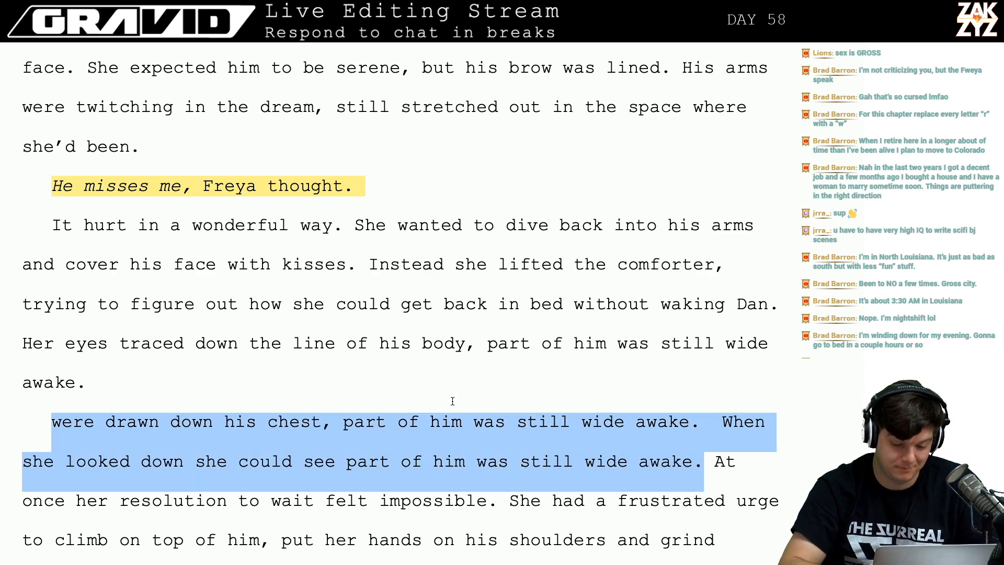
pyautogui.press('BackSpace')
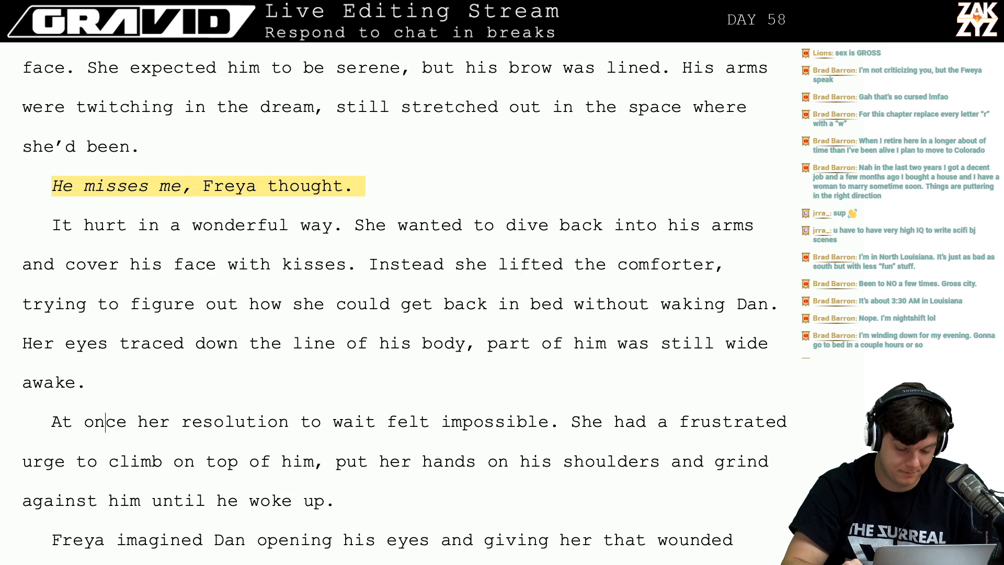
# Insert an empty paragraph between "wide awake." and "At once her resolution".
pyautogui.press('Right')
pyautogui.press('Right')
pyautogui.press('Left')
pyautogui.press('Right')
pyautogui.press('Right')
pyautogui.press('Right')
pyautogui.press('Right')
pyautogui.press('Up')
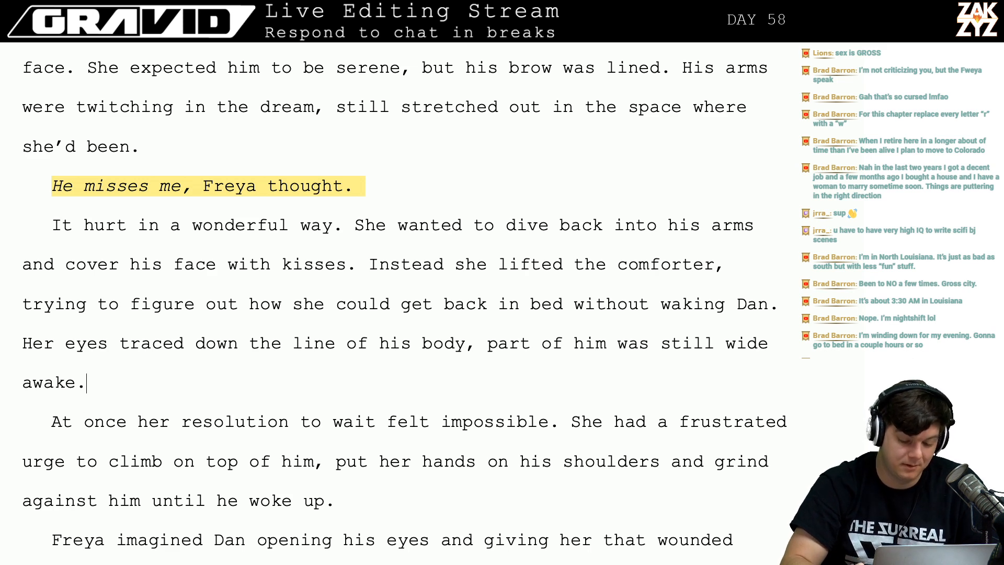
pyautogui.press('Return')
pyautogui.press('Up')
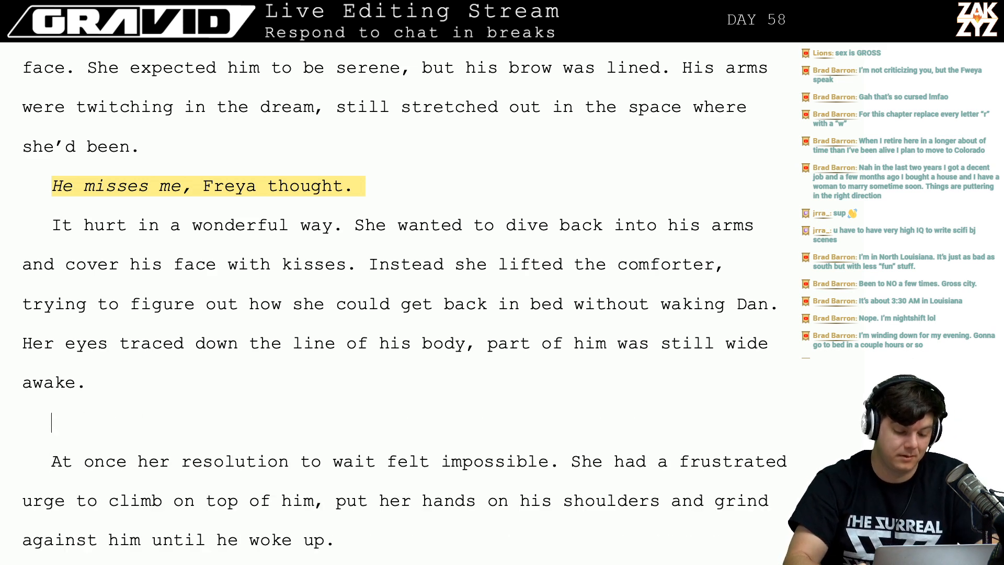
# Write "The idea of waiting felt impossible." in the empty paragraph.
pyautogui.write('The id')
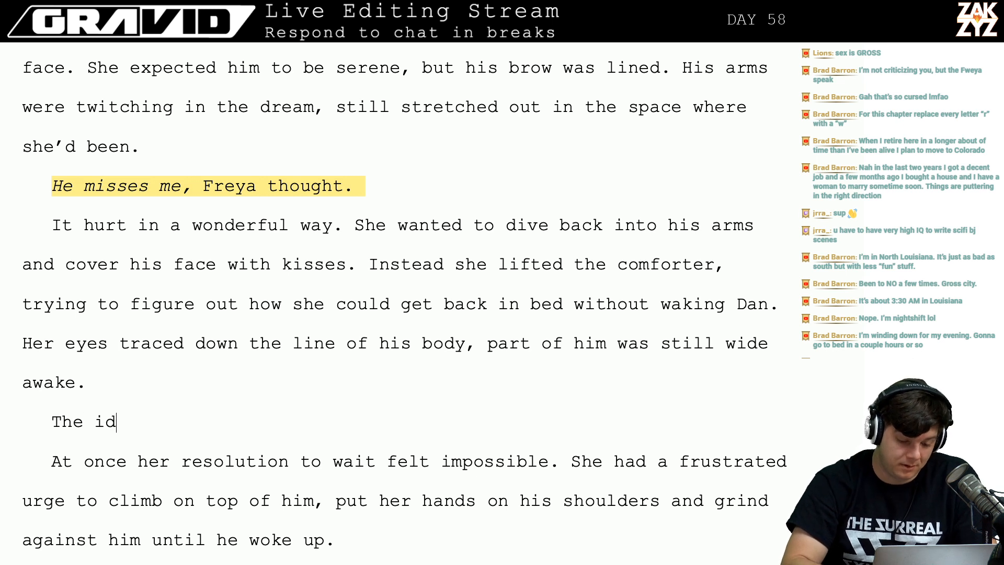
pyautogui.write('ea of waiting ')
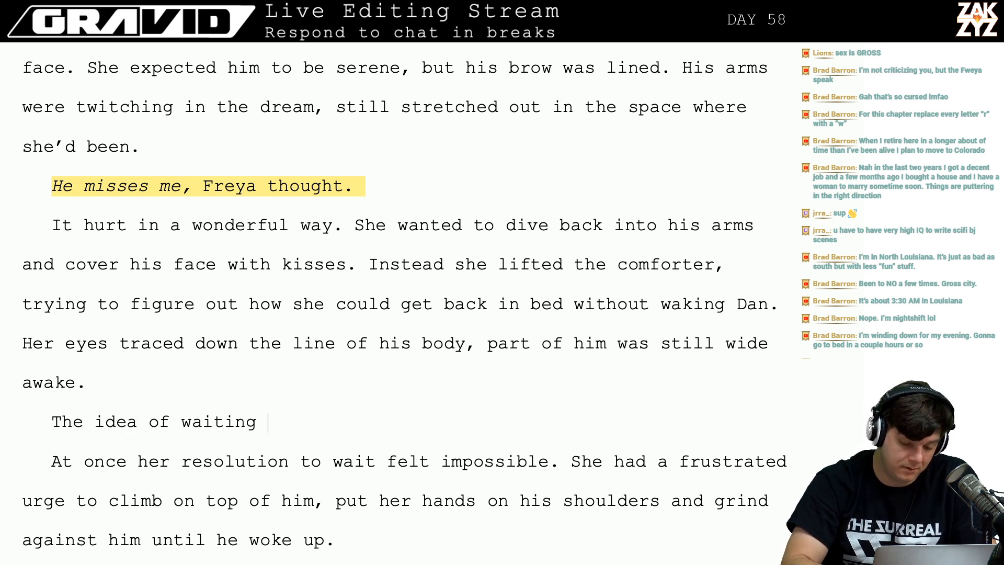
pyautogui.write('felt imo')
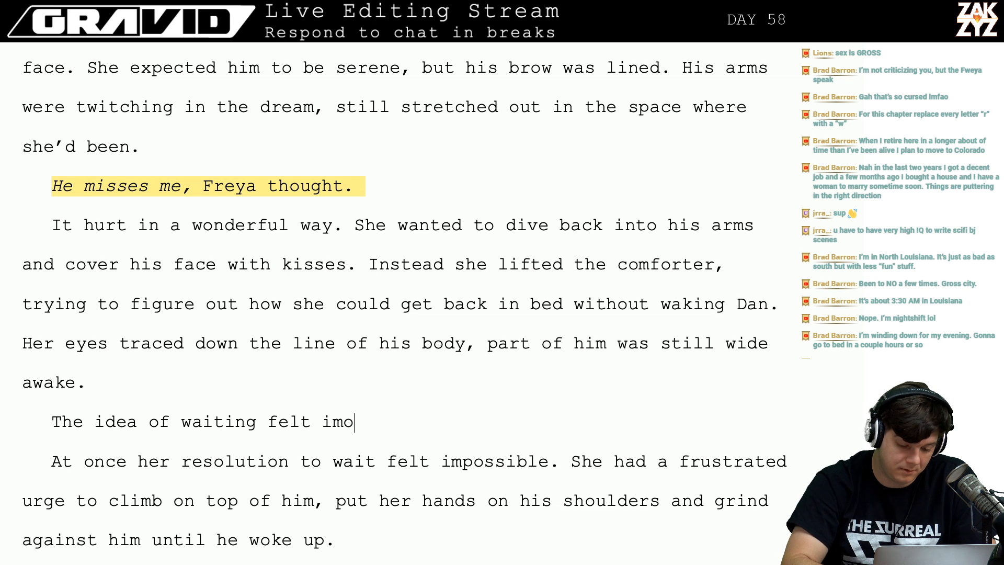
pyautogui.press('BackSpace')
pyautogui.write('possible,')
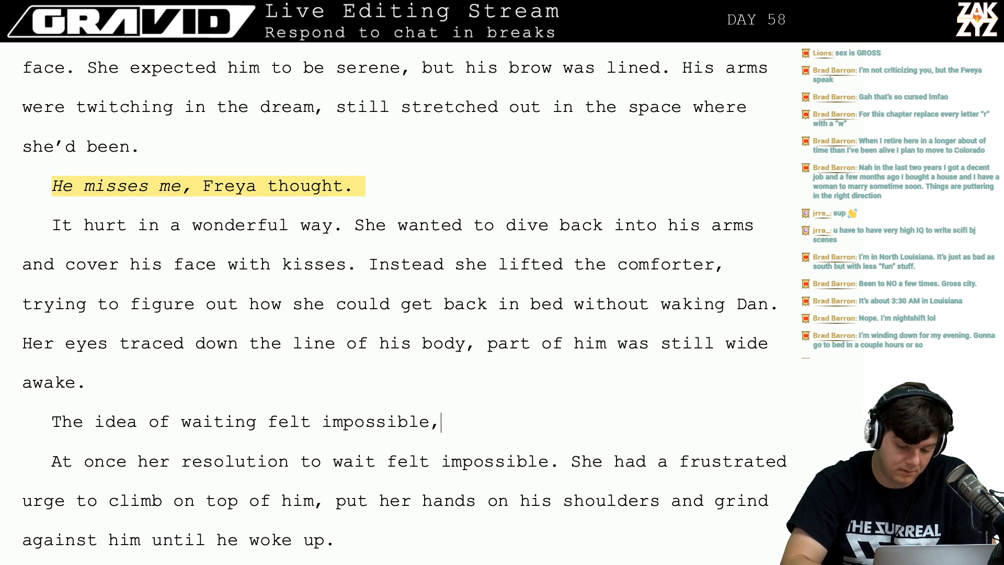
pyautogui.press('BackSpace')
pyautogui.write(',')
pyautogui.press('BackSpace')
pyautogui.press('BackSpace')
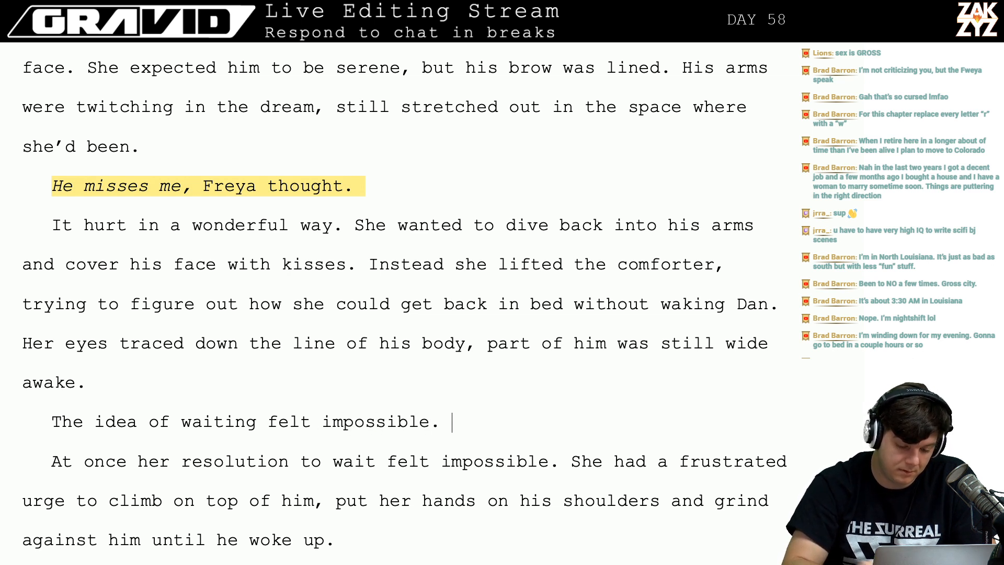
# Review the passage after the new sentence, from "At once her resolution" to the lines about him looking up at her.
pyautogui.hotkey('shift', 'Down')
pyautogui.hotkey('shift', 'Down')
pyautogui.hotkey('shift', 'Down')
pyautogui.hotkey('shift', 'Down')
pyautogui.hotkey('shift', 'Down')
pyautogui.hotkey('shift', 'Up')
pyautogui.hotkey('shift', 'Up')
pyautogui.hotkey('shift', 'Up')
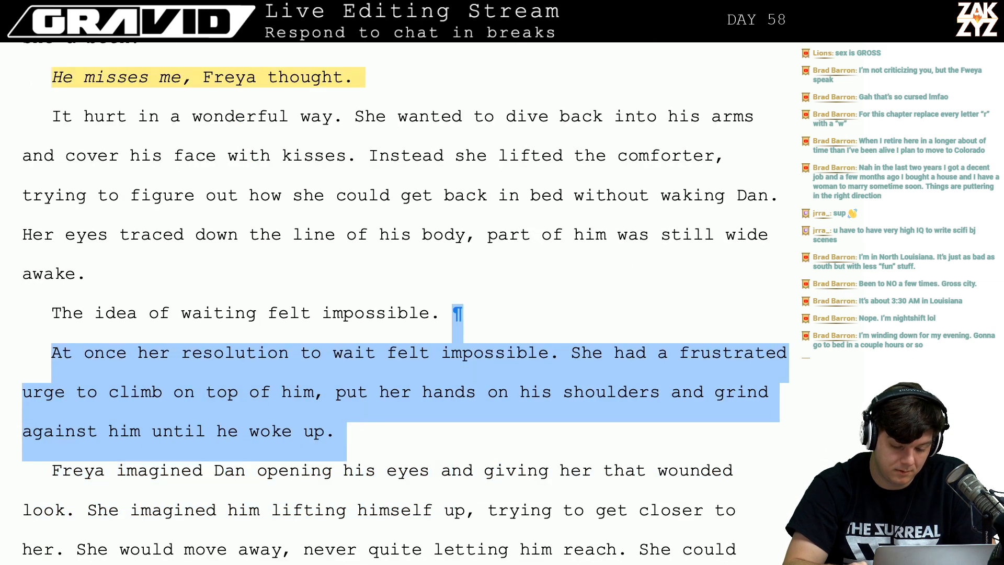
pyautogui.hotkey('shift', 'Down')
pyautogui.hotkey('shift', 'Down')
pyautogui.hotkey('shift', 'Down')
pyautogui.hotkey('shift', 'Down')
pyautogui.hotkey('shift', 'Down')
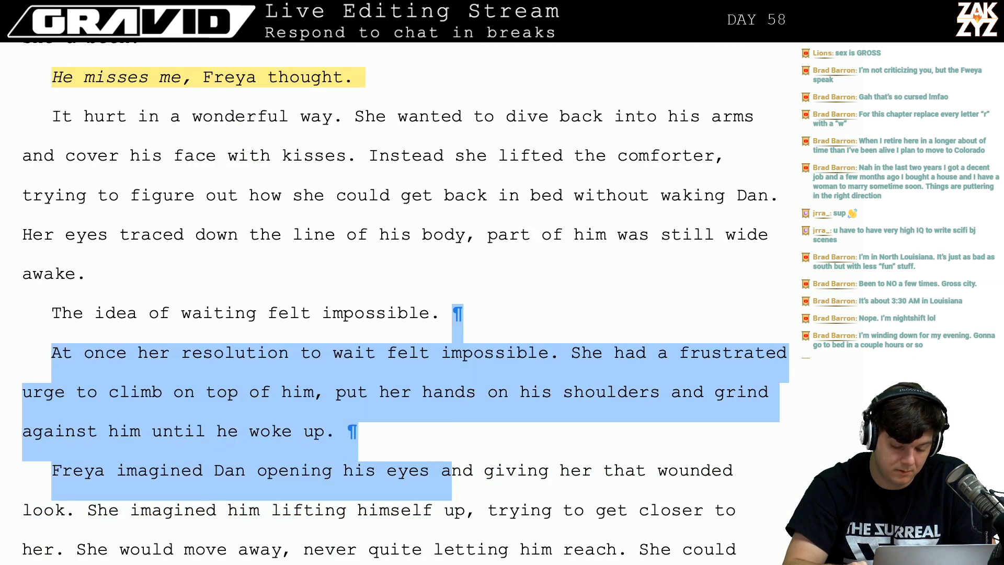
pyautogui.hotkey('shift', 'Down')
pyautogui.hotkey('shift', 'Up')
pyautogui.hotkey('shift', 'Up')
pyautogui.hotkey('shift', 'Up')
pyautogui.hotkey('shift', 'Up')
pyautogui.hotkey('shift', 'Up')
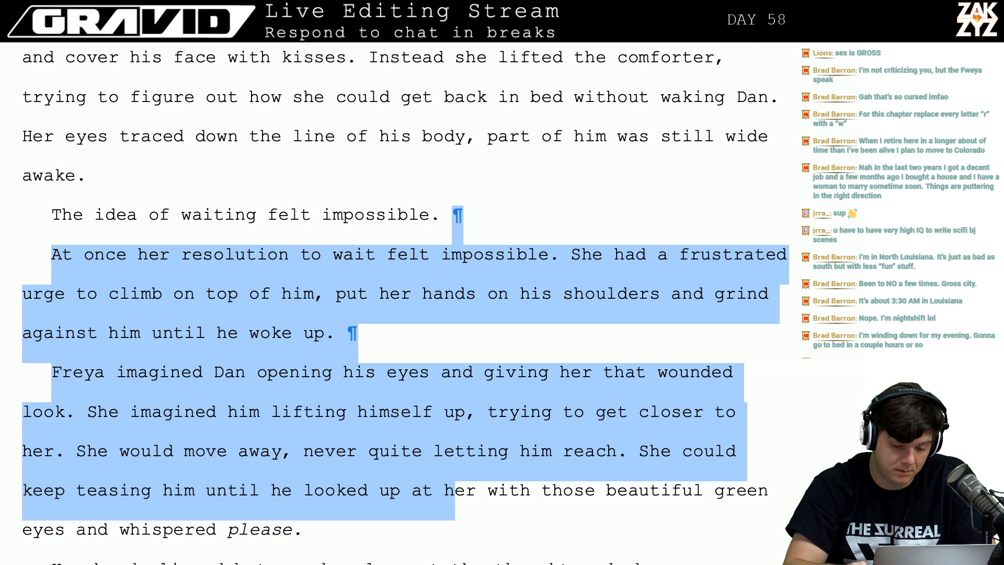
pyautogui.hotkey('shift', 'Down')
pyautogui.hotkey('shift', 'Down')
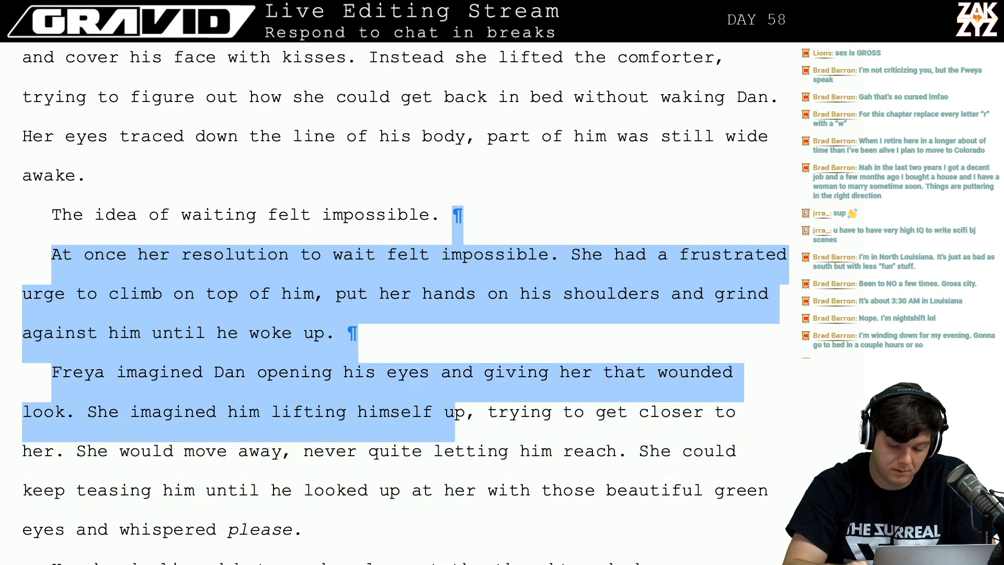
pyautogui.hotkey('shift', 'Right')
pyautogui.hotkey('shift', 'Right')
pyautogui.hotkey('shift', 'Right')
pyautogui.hotkey('shift', 'Right')
pyautogui.hotkey('shift', 'Right')
pyautogui.hotkey('shift', 'Right')
pyautogui.hotkey('shift', 'Right')
pyautogui.hotkey('shift', 'Right')
pyautogui.hotkey('shift', 'Right')
pyautogui.hotkey('shift', 'Right')
pyautogui.hotkey('shift', 'Right')
pyautogui.hotkey('shift', 'Right')
pyautogui.hotkey('shift', 'Right')
pyautogui.hotkey('shift', 'Down')
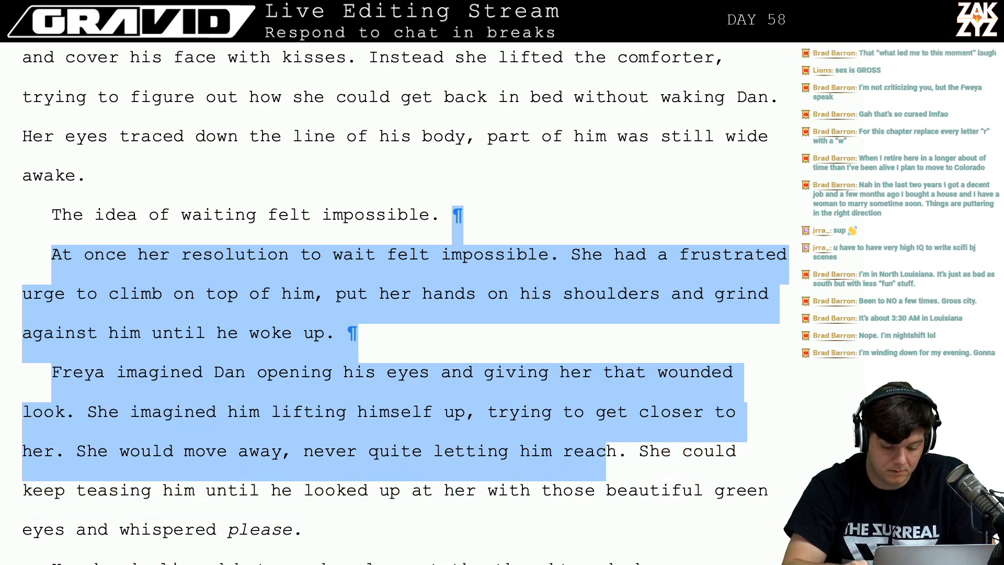
pyautogui.hotkey('shift', 'Up')
pyautogui.hotkey('shift', 'Up')
pyautogui.hotkey('shift', 'Up')
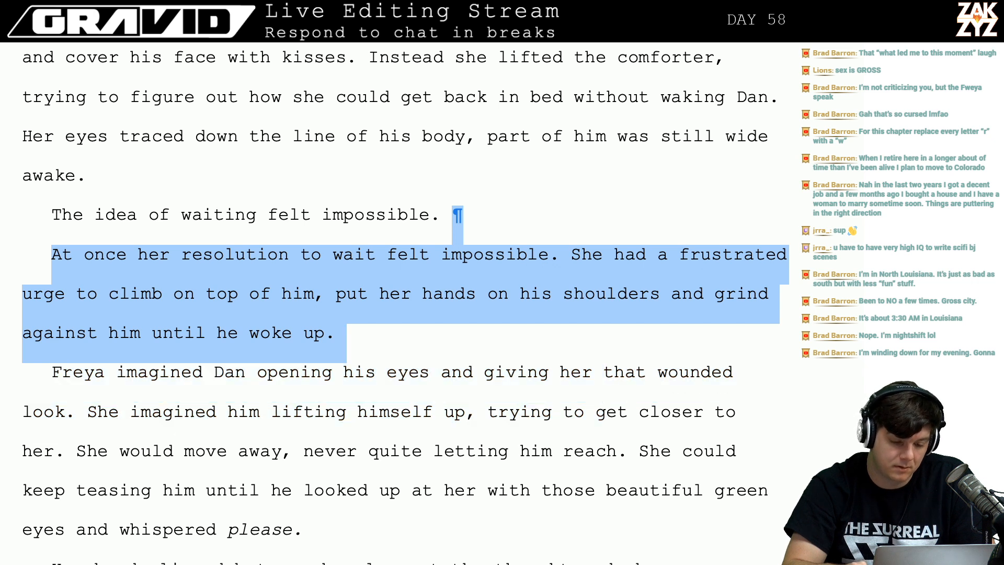
pyautogui.hotkey('shift', 'Up')
pyautogui.hotkey('shift', 'Up')
pyautogui.hotkey('shift', 'Up')
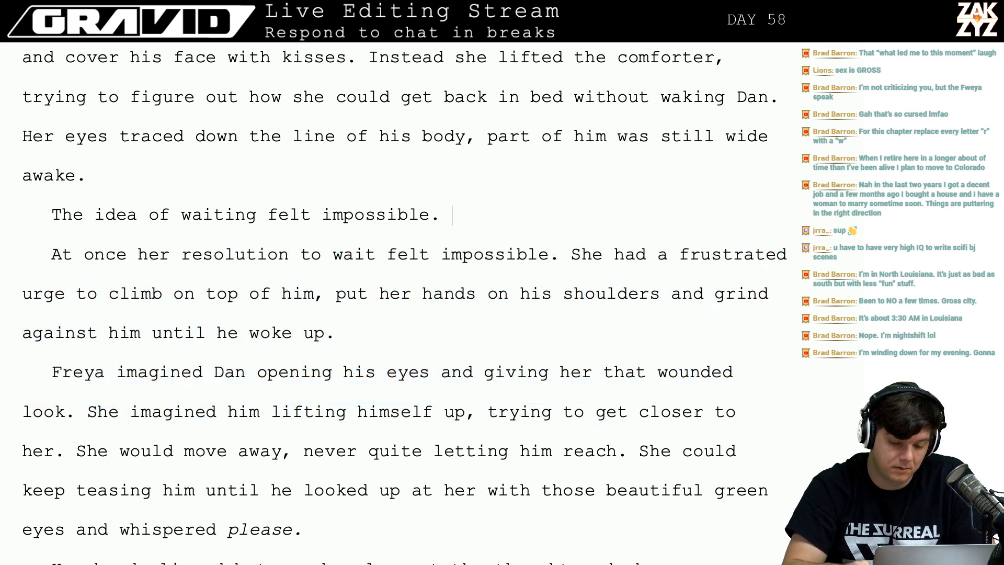
# Add "She wanted to pounce, hold him down against the bed," after "The idea of waiting felt impossible.".
pyautogui.write('S')
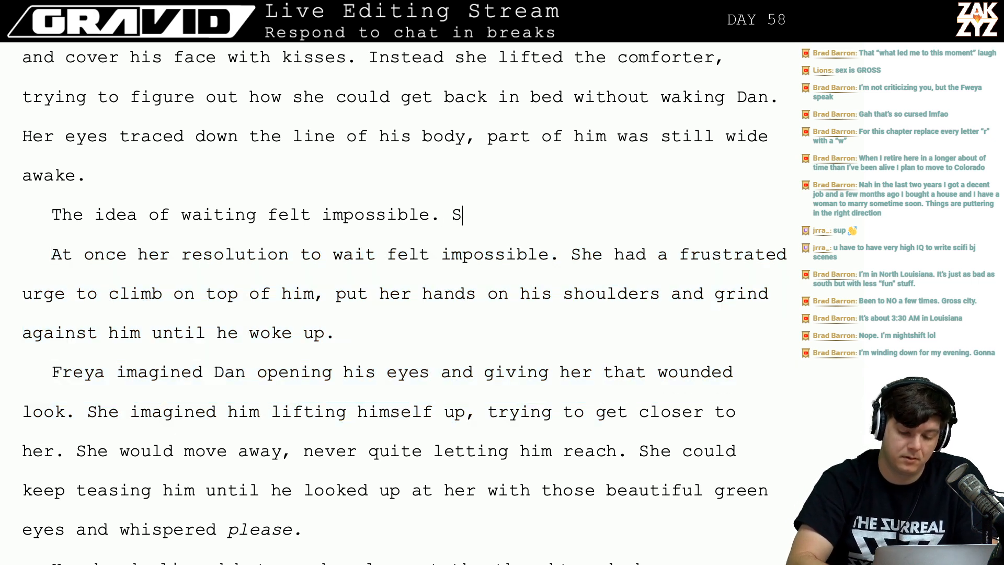
pyautogui.write('he wanted to po')
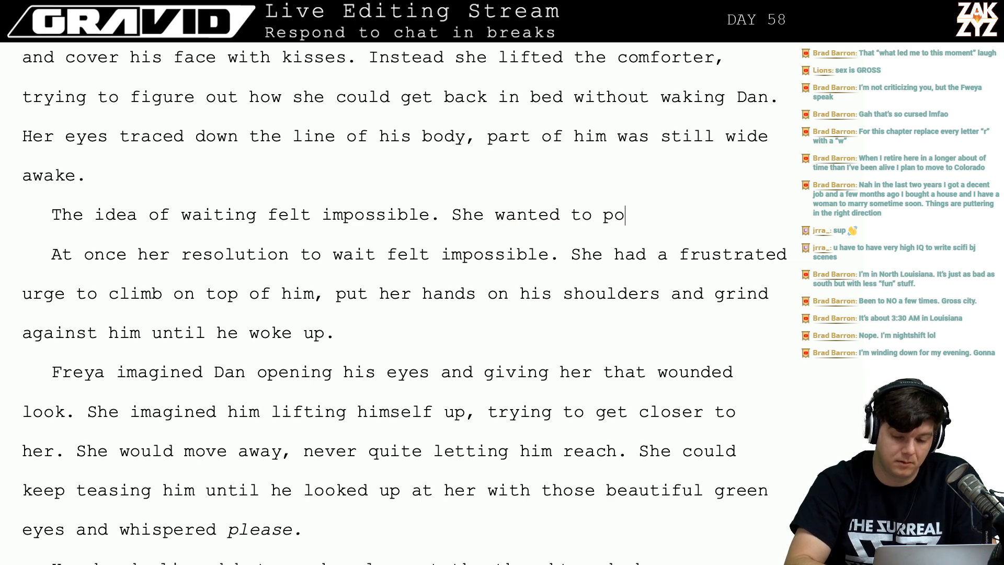
pyautogui.write('unce, hold h')
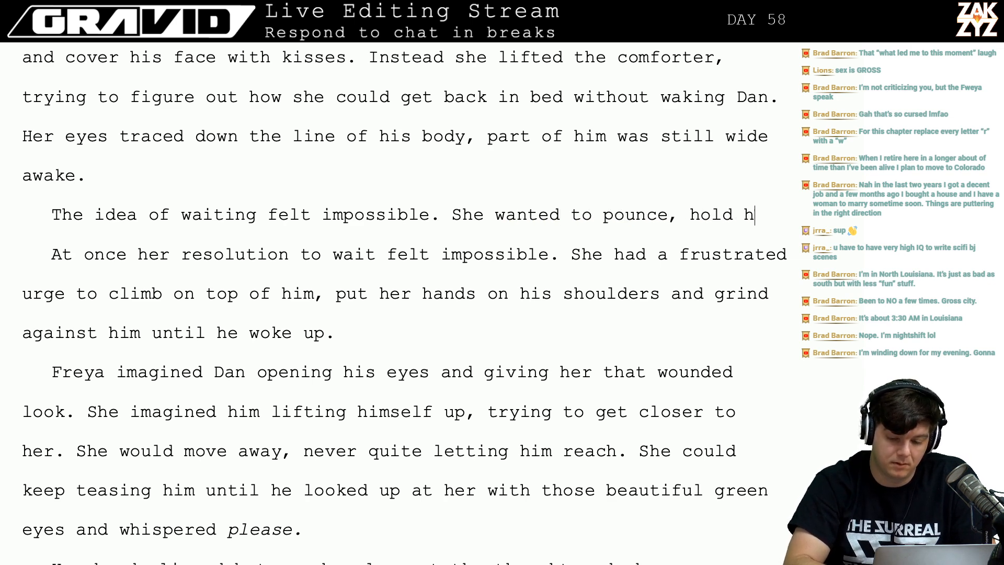
pyautogui.write('im down against the bed,')
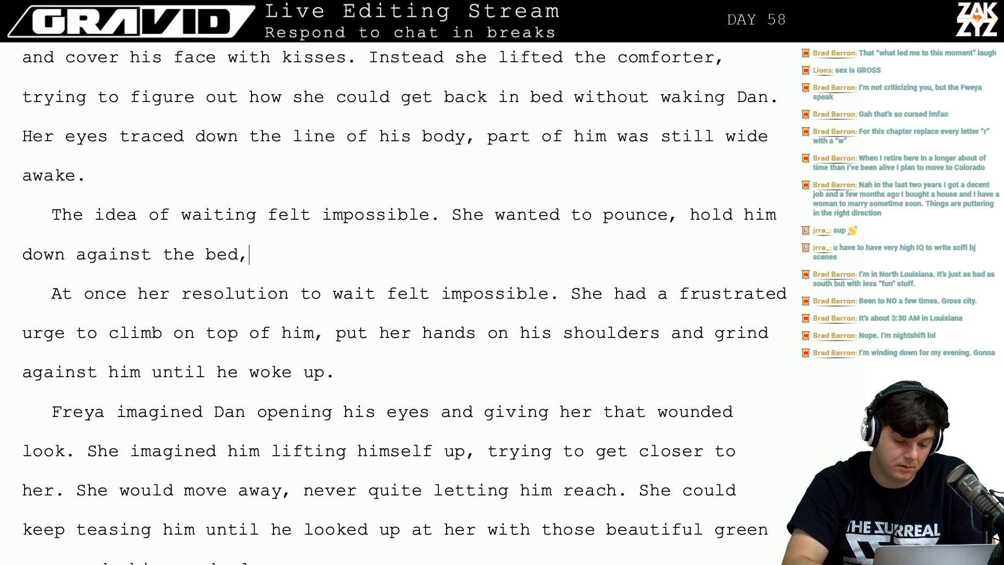
pyautogui.write(', ')
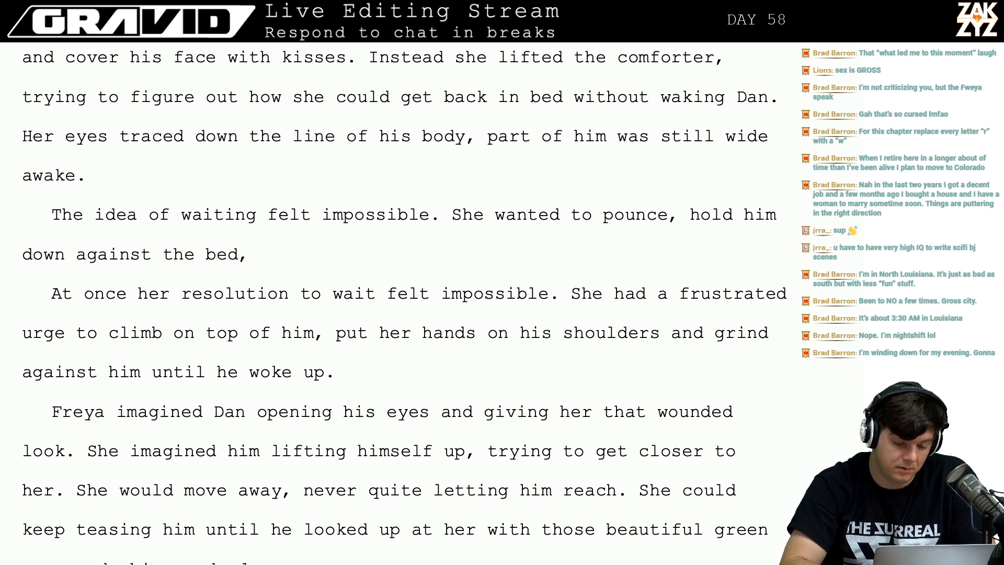
pyautogui.write('gridn')
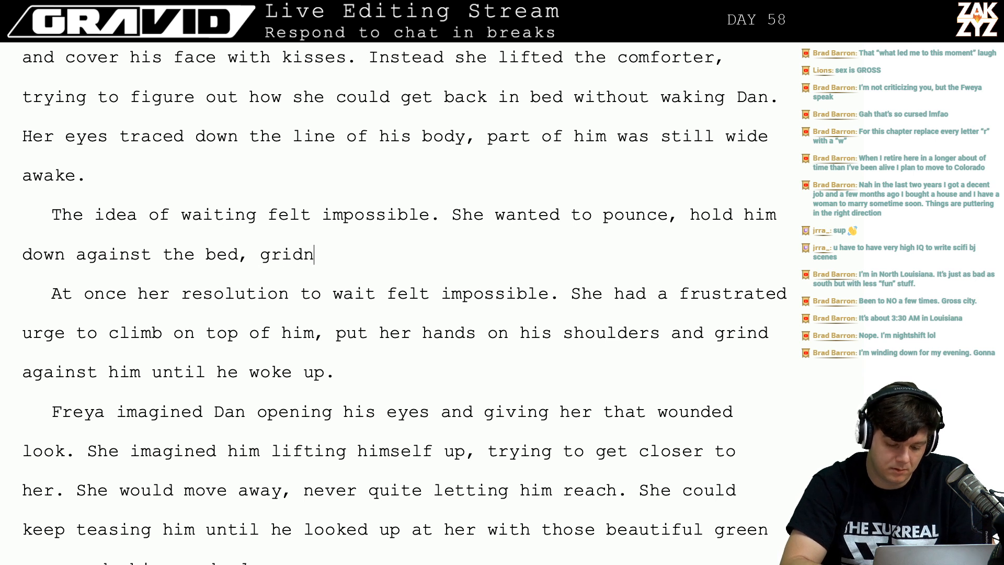
pyautogui.press('BackSpace')
pyautogui.press('BackSpace')
pyautogui.press('BackSpace')
pyautogui.press('BackSpace')
pyautogui.press('BackSpace')
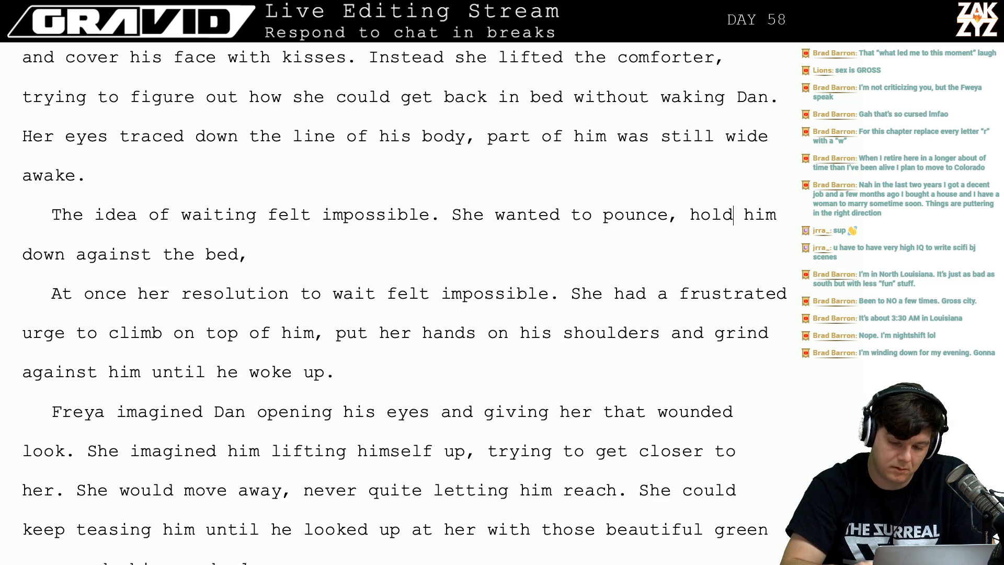
# Split the new paragraph after "She wanted to pounce," with a blank line before "hold him down against the bed,".
pyautogui.press('Return')
pyautogui.press('Return')
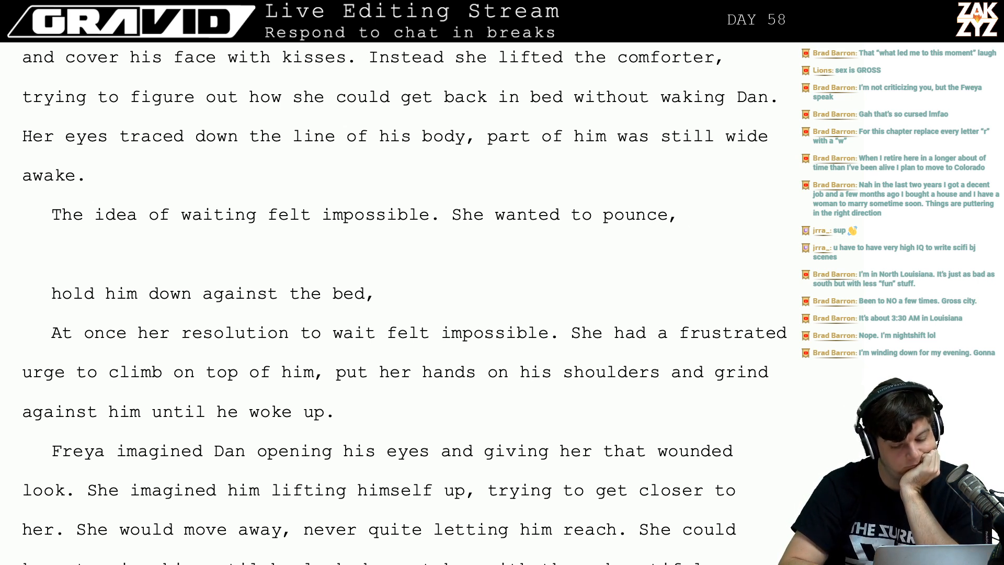
# Continue the sentence after "She wanted to pounce," with "climb on top of him and grind".
pyautogui.write('limb')
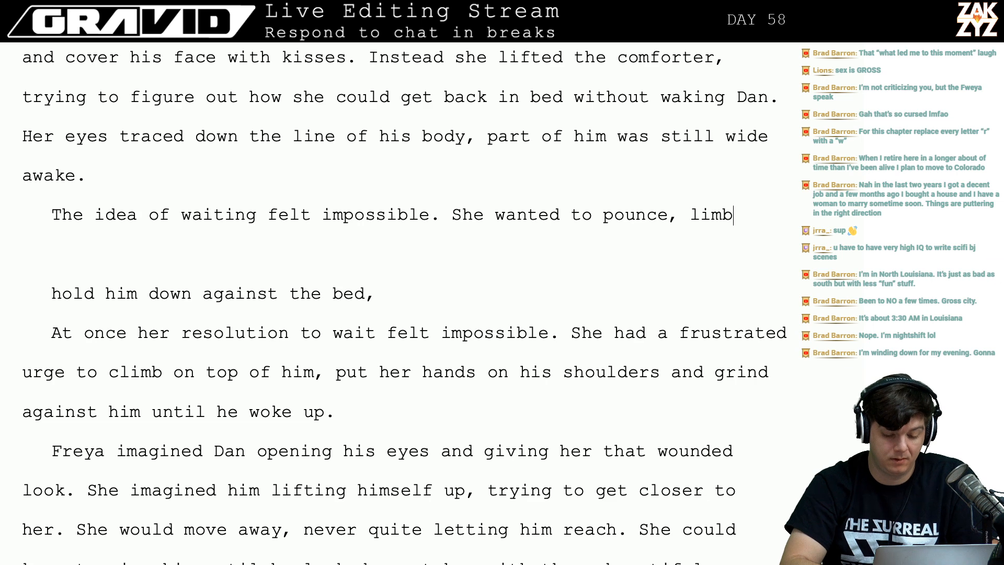
pyautogui.press('BackSpace')
pyautogui.press('BackSpace')
pyautogui.press('BackSpace')
pyautogui.press('BackSpace')
pyautogui.write('climb ')
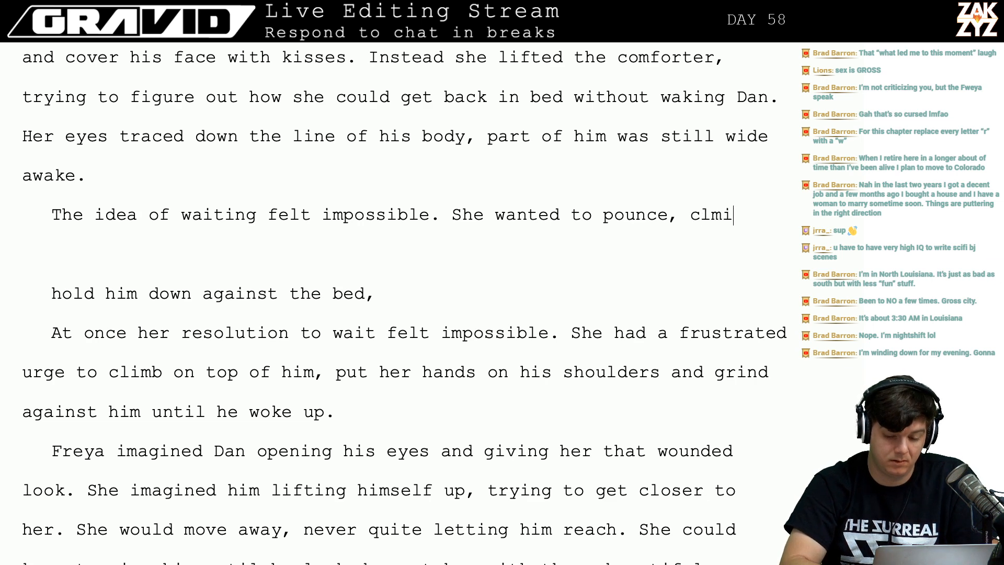
pyautogui.write('on top')
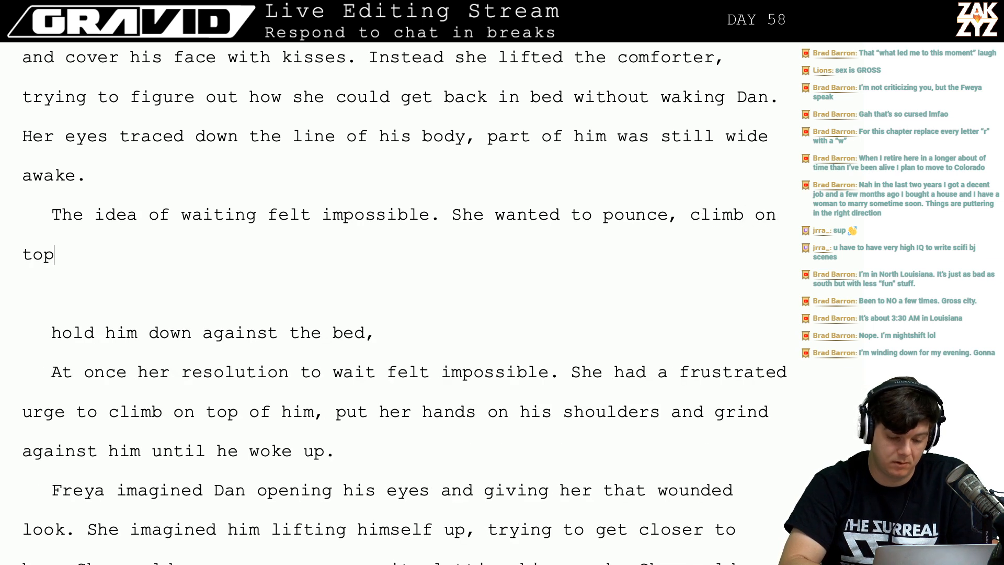
pyautogui.write(' of him and grind')
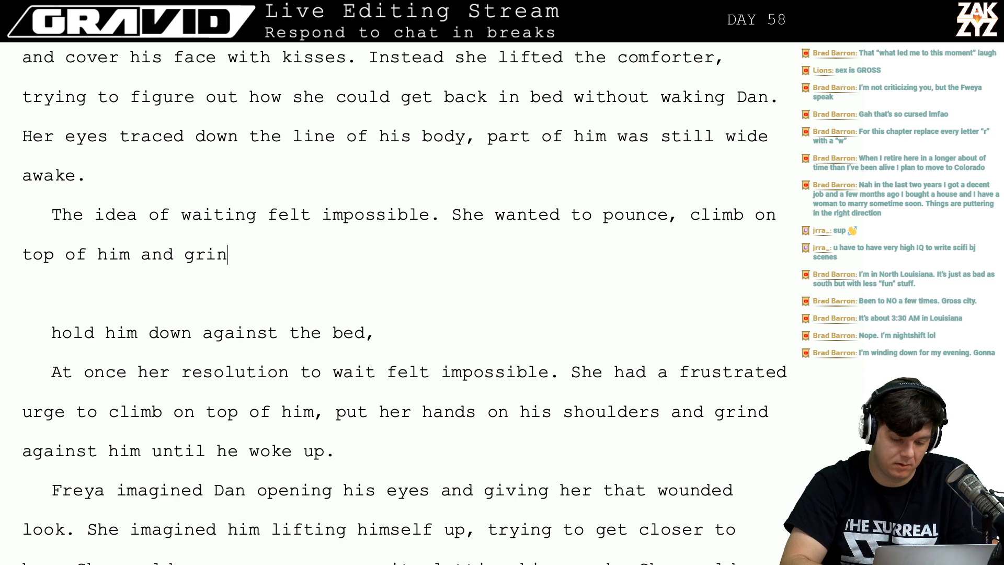
# Delete everything after "grind" through "keep teasing him", joining the new sentence to "until he looked up at her".
pyautogui.hotkey('shift', 'Down')
pyautogui.hotkey('shift', 'Down')
pyautogui.hotkey('shift', 'Down')
pyautogui.hotkey('shift', 'Down')
pyautogui.hotkey('shift', 'Down')
pyautogui.hotkey('shift', 'Down')
pyautogui.hotkey('shift', 'Down')
pyautogui.hotkey('shift', 'Down')
pyautogui.hotkey('shift', 'Down')
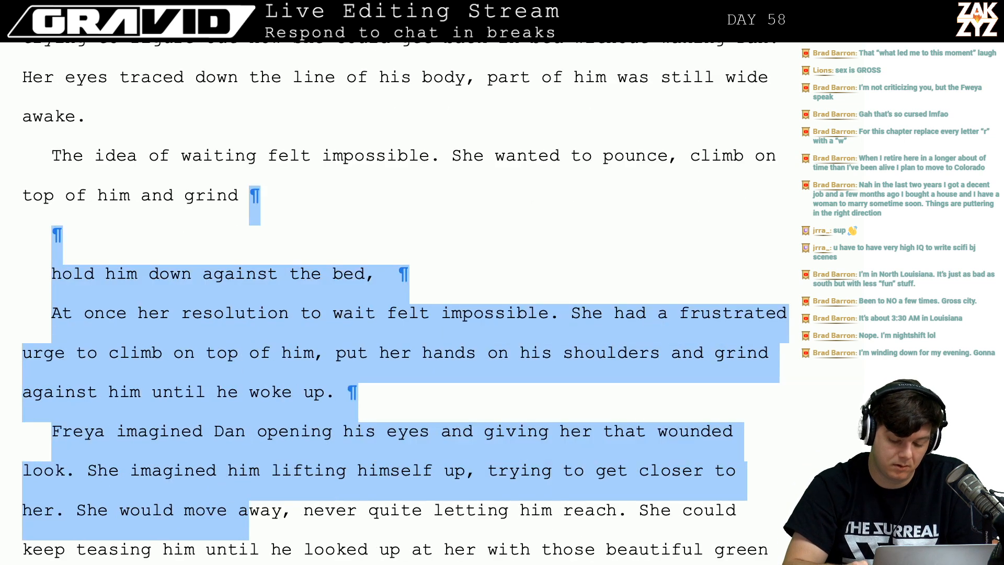
pyautogui.hotkey('shift', 'Left')
pyautogui.hotkey('shift', 'Left')
pyautogui.hotkey('shift', 'Left')
pyautogui.hotkey('shift', 'Left')
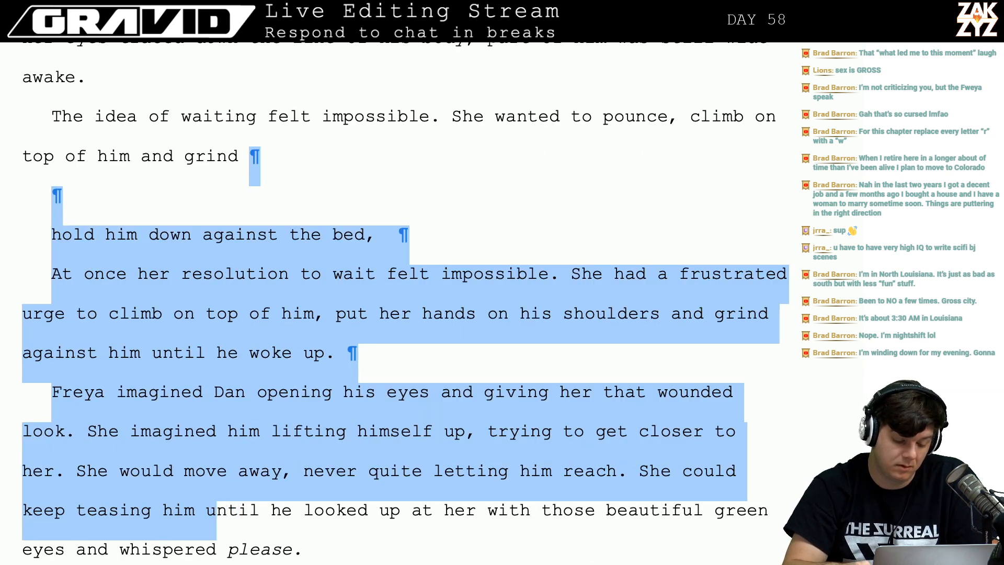
pyautogui.press('BackSpace')
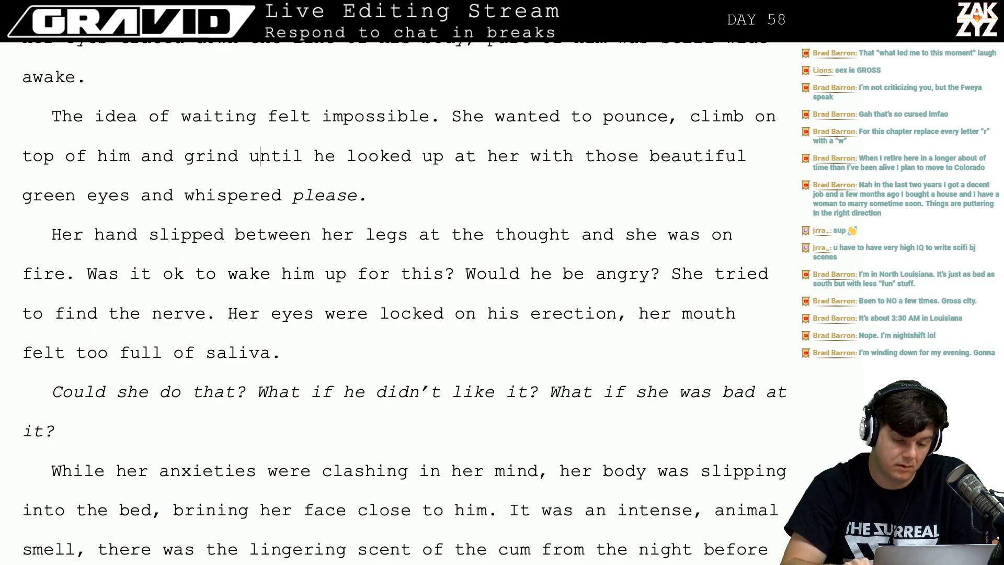
# Insert "against that" after "grind" and delete the word "until" that follows it.
pyautogui.press('Left')
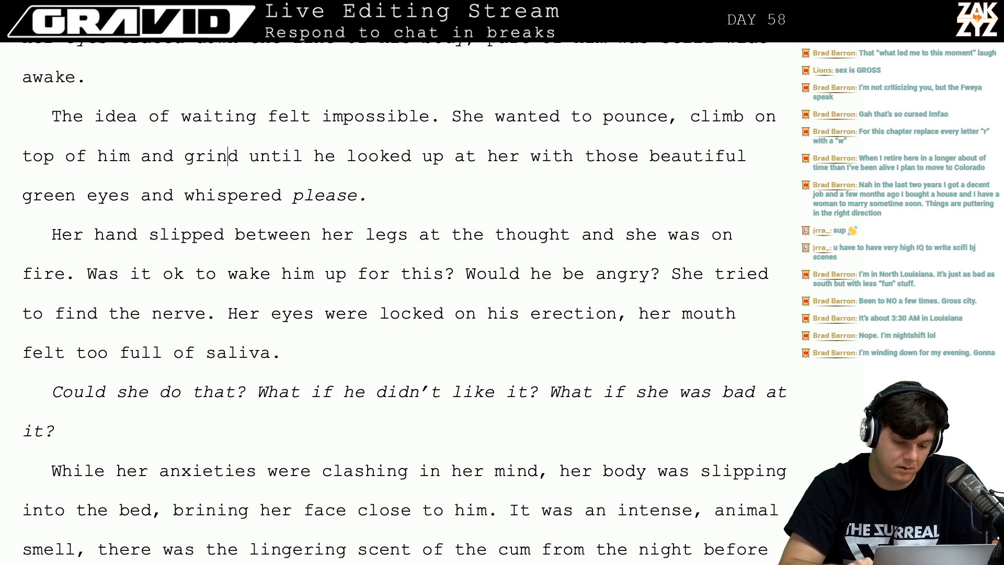
pyautogui.press('Right')
pyautogui.press('Right')
pyautogui.write('against t')
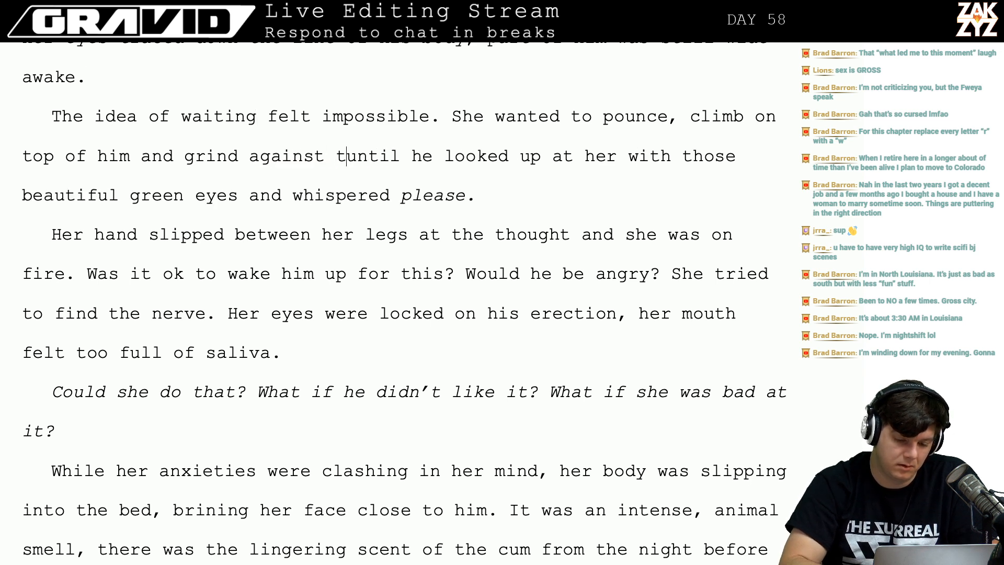
pyautogui.write('hat')
pyautogui.hotkey('shift', 'Right')
pyautogui.hotkey('shift', 'Right')
pyautogui.hotkey('shift', 'Right')
pyautogui.hotkey('shift', 'Right')
pyautogui.hotkey('shift', 'Right')
pyautogui.hotkey('shift', 'Right')
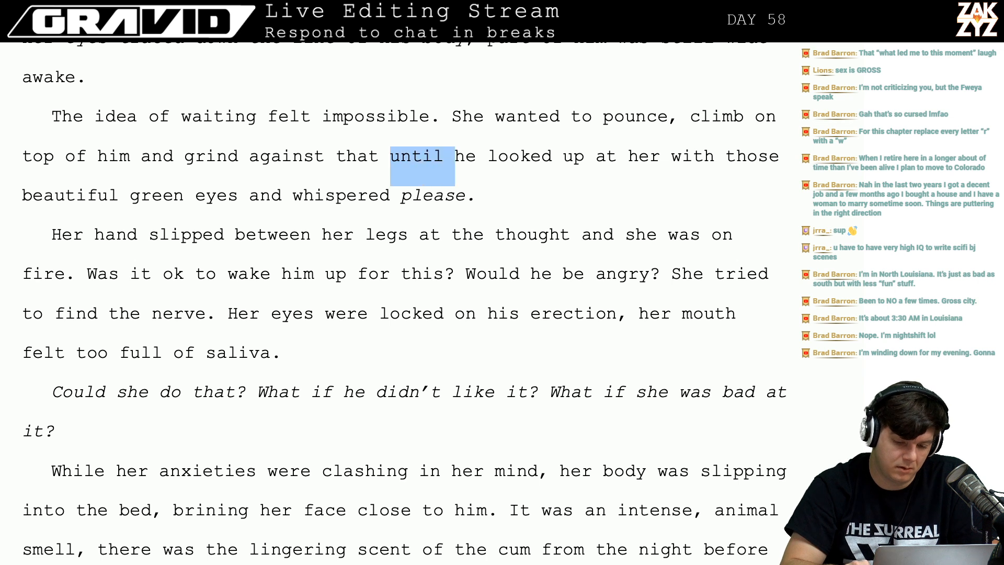
pyautogui.hotkey('shift', 'Left')
pyautogui.press('Delete')
pyautogui.press('Delete')
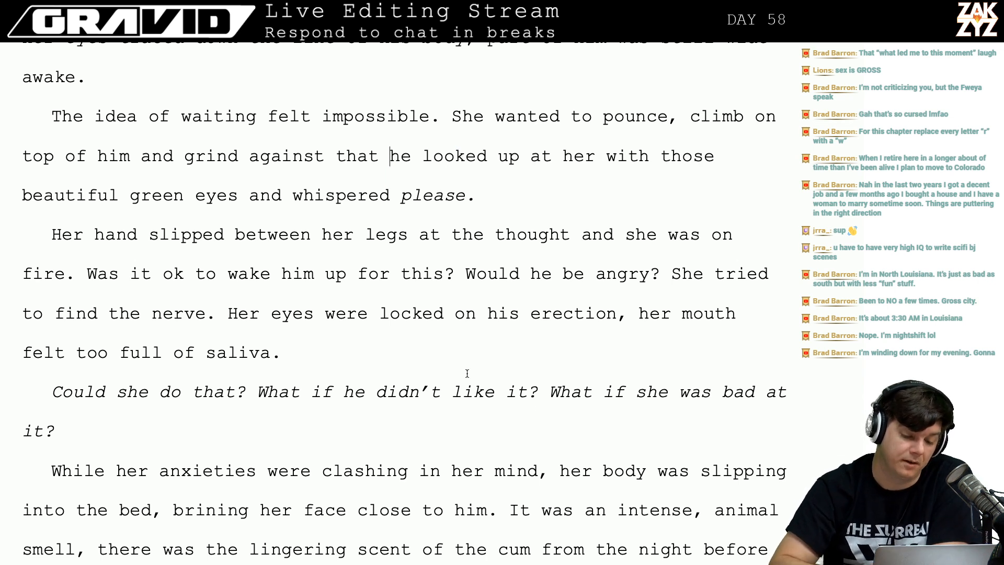
# Insert "to grind on top of him until" after "She wanted to pounce,".
pyautogui.click(658, 116)
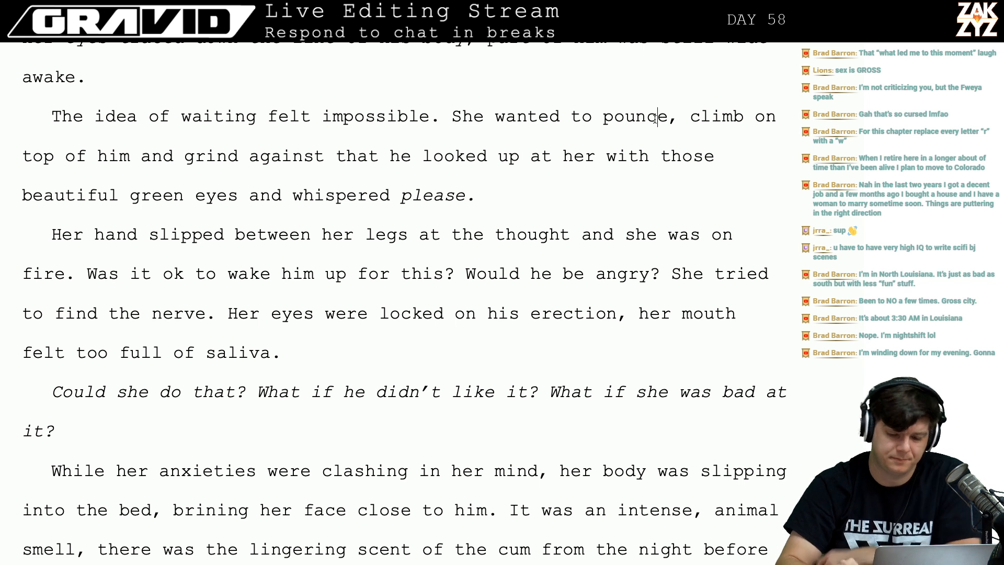
pyautogui.press('Right')
pyautogui.press('Right')
pyautogui.press('BackSpace')
pyautogui.write(',')
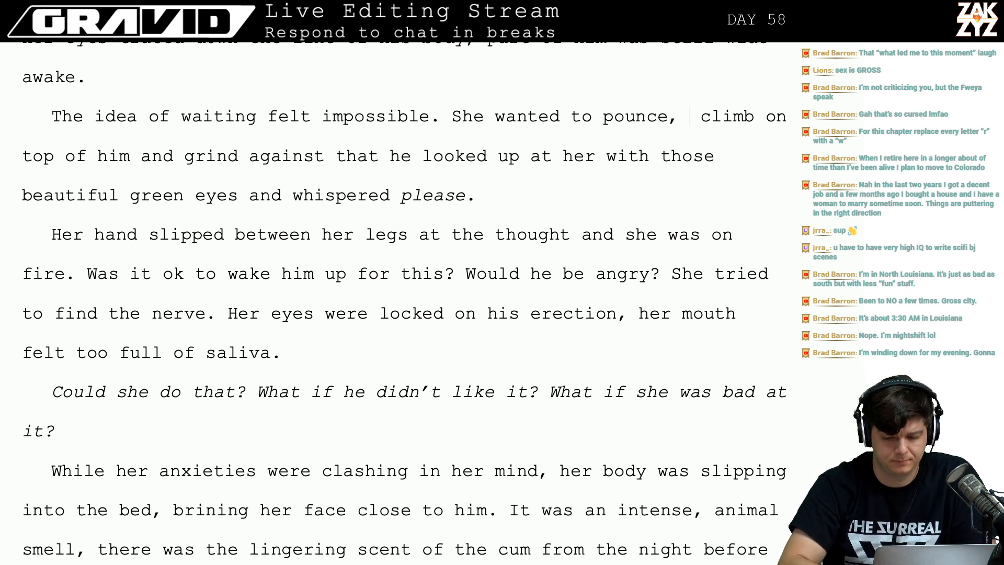
pyautogui.press('BackSpace')
pyautogui.press('BackSpace')
pyautogui.write(', ')
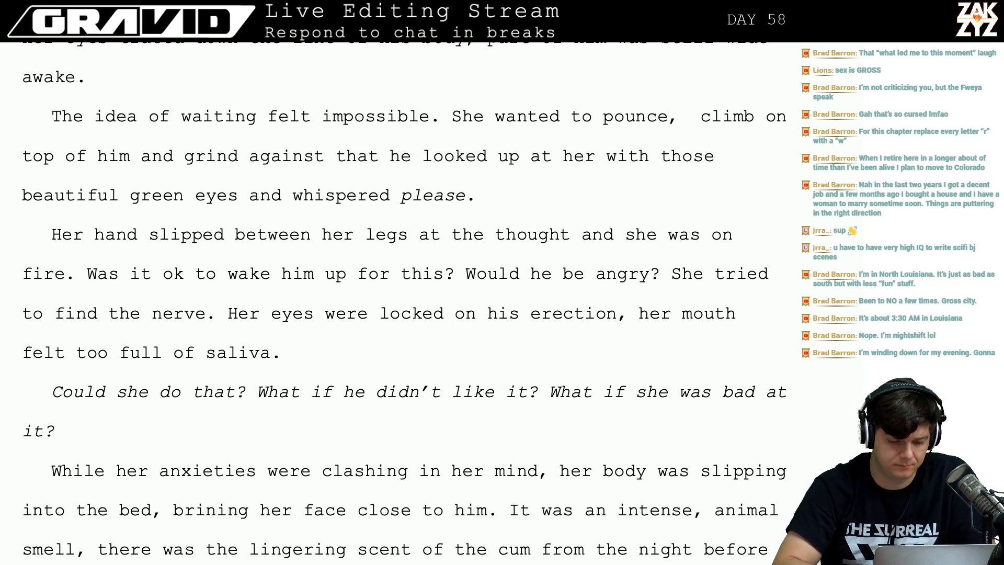
pyautogui.write('to ')
pyautogui.write('grind on top')
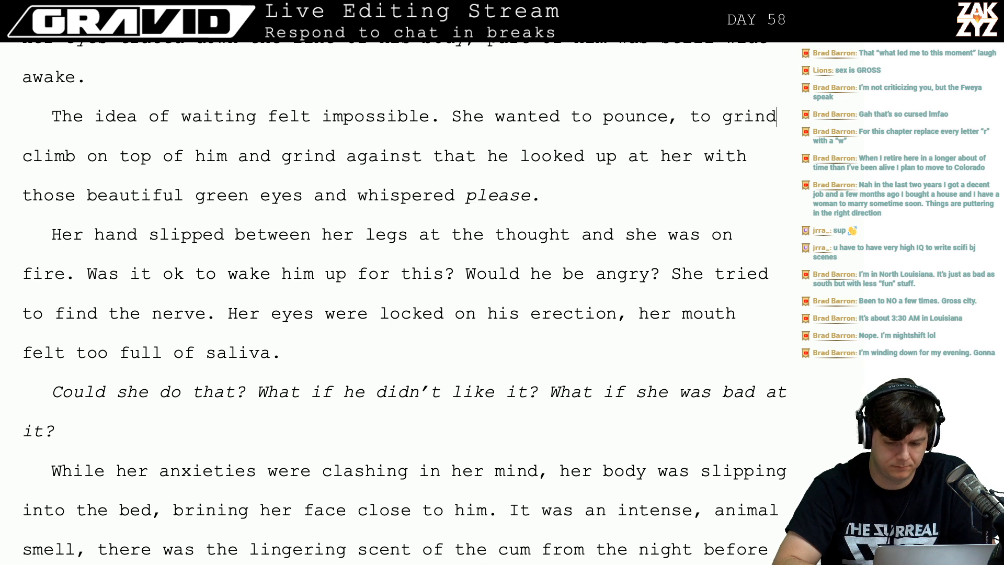
pyautogui.write(' of him until')
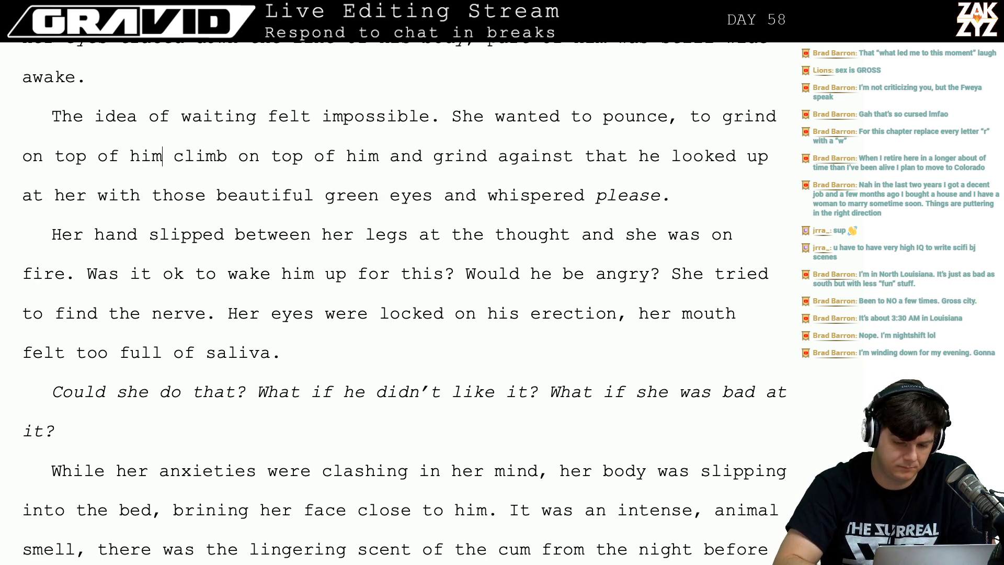
# Delete the redundant phrase "climb on top of him and grind against that" before "he looked up at her".
pyautogui.hotkey('shift', 'Right')
pyautogui.hotkey('shift', 'Right')
pyautogui.hotkey('shift', 'Right')
pyautogui.hotkey('shift', 'Right')
pyautogui.hotkey('shift', 'Right')
pyautogui.hotkey('shift', 'Right')
pyautogui.hotkey('shift', 'Right')
pyautogui.hotkey('shift', 'Right')
pyautogui.hotkey('shift', 'Right')
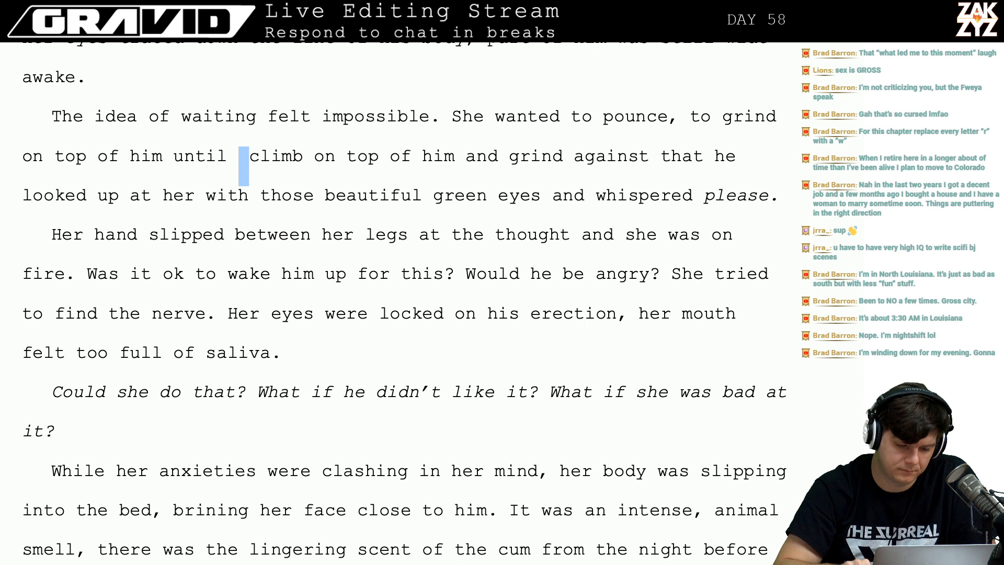
pyautogui.hotkey('shift', 'Down')
pyautogui.hotkey('shift', 'Left')
pyautogui.hotkey('shift', 'Left')
pyautogui.hotkey('shift', 'Left')
pyautogui.hotkey('shift', 'Left')
pyautogui.hotkey('shift', 'Left')
pyautogui.hotkey('shift', 'Left')
pyautogui.hotkey('shift', 'Left')
pyautogui.hotkey('shift', 'Left')
pyautogui.hotkey('shift', 'Left')
pyautogui.hotkey('shift', 'Left')
pyautogui.hotkey('shift', 'Left')
pyautogui.hotkey('shift', 'Left')
pyautogui.hotkey('shift', 'Left')
pyautogui.hotkey('shift', 'Left')
pyautogui.hotkey('shift', 'Left')
pyautogui.hotkey('shift', 'Left')
pyautogui.hotkey('shift', 'Left')
pyautogui.hotkey('shift', 'Left')
pyautogui.hotkey('shift', 'Left')
pyautogui.hotkey('shift', 'Left')
pyautogui.hotkey('shift', 'Left')
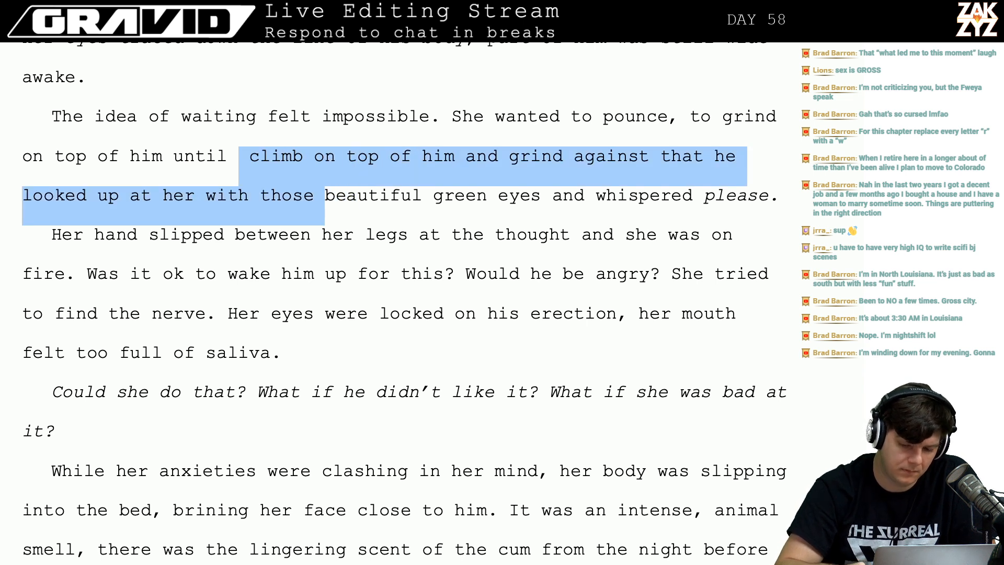
pyautogui.hotkey('shift', 'Left')
pyautogui.hotkey('shift', 'Left')
pyautogui.hotkey('shift', 'Left')
pyautogui.hotkey('shift', 'Left')
pyautogui.hotkey('shift', 'Left')
pyautogui.hotkey('shift', 'Left')
pyautogui.hotkey('shift', 'Left')
pyautogui.hotkey('shift', 'Left')
pyautogui.hotkey('shift', 'Left')
pyautogui.hotkey('shift', 'Left')
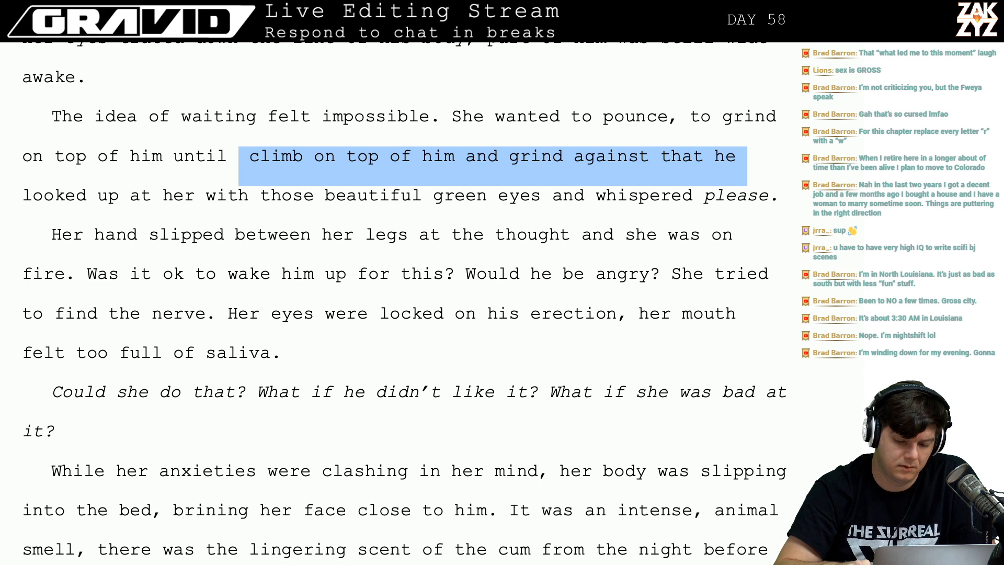
pyautogui.hotkey('shift', 'Left')
pyautogui.hotkey('shift', 'Left')
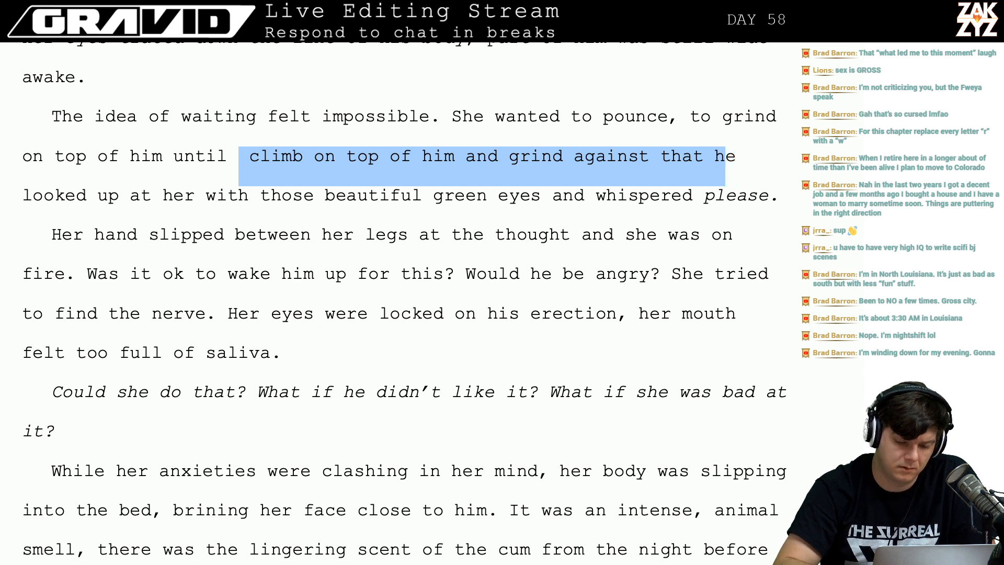
pyautogui.hotkey('shift', 'Left')
pyautogui.hotkey('shift', 'Left')
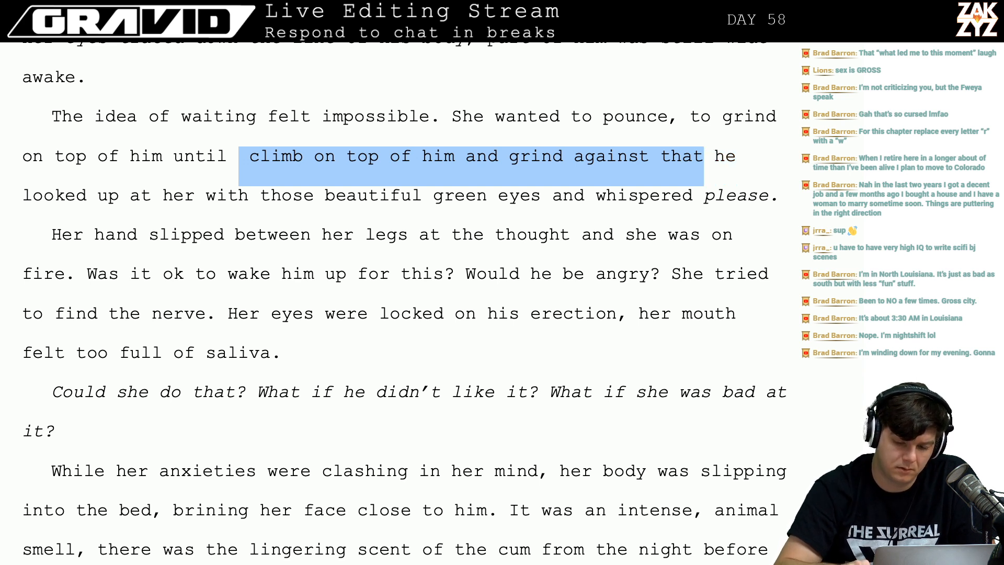
pyautogui.press('Delete')
pyautogui.press('Delete')
pyautogui.scroll(1, 548, 94)
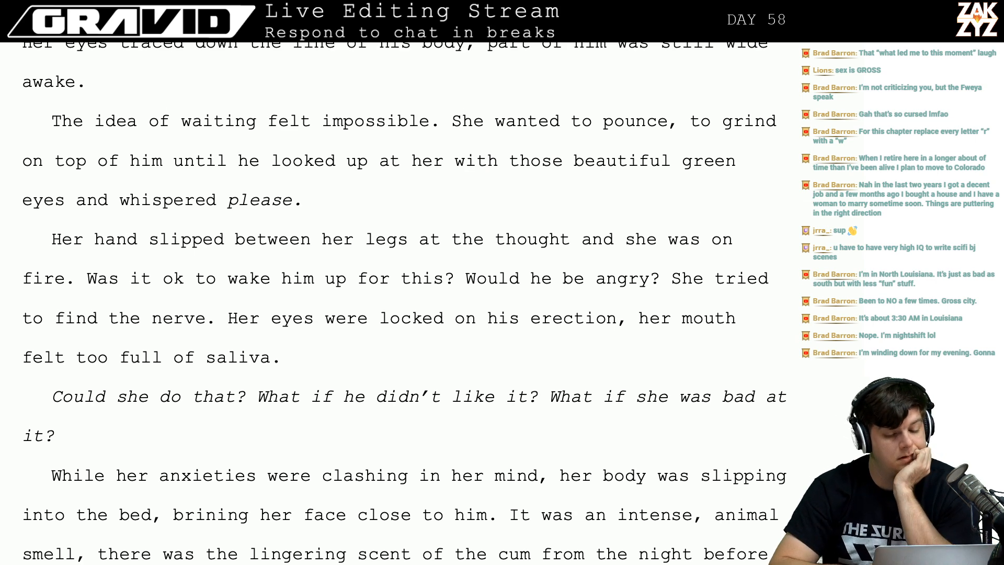
# Review the lines from "until he looked up at her" to "Was it ok to wake him up for this?".
pyautogui.click(177, 172)
pyautogui.press('Right')
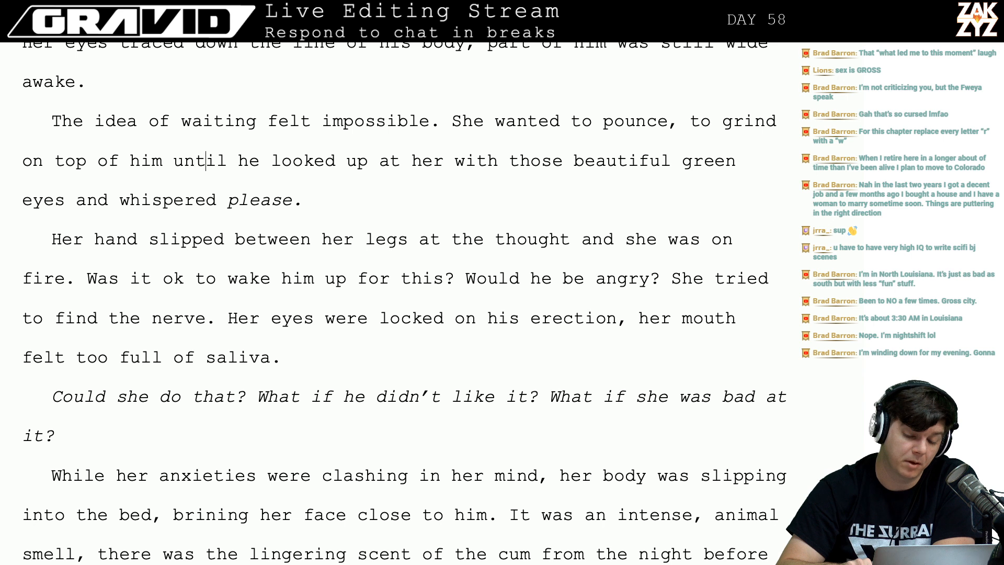
pyautogui.press('Down')
pyautogui.press('Right')
pyautogui.press('Left')
pyautogui.press('Right')
pyautogui.press('Right')
pyautogui.press('Down')
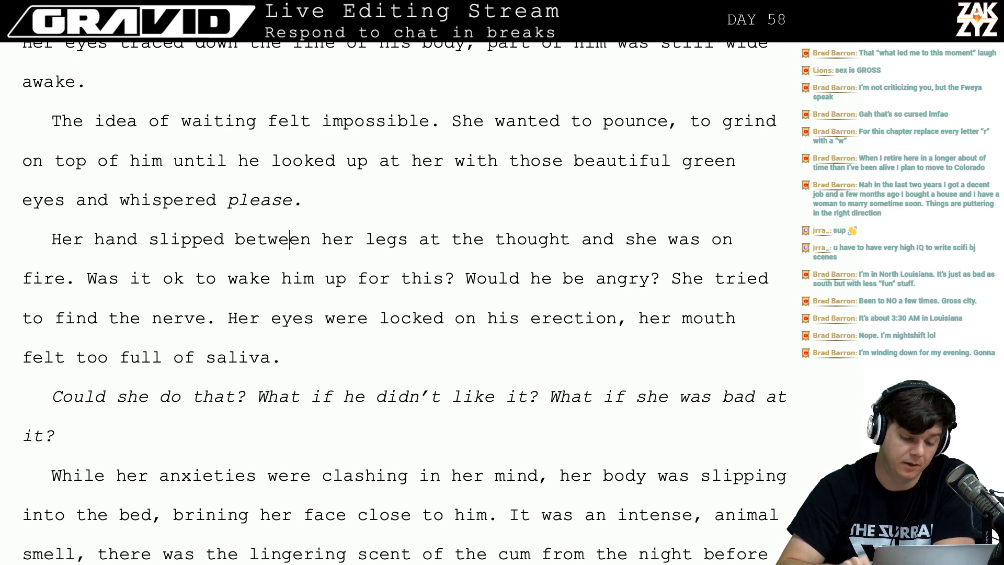
pyautogui.press('Up')
pyautogui.press('Up')
pyautogui.press('Down')
pyautogui.press('Down')
pyautogui.press('Down')
pyautogui.press('Left')
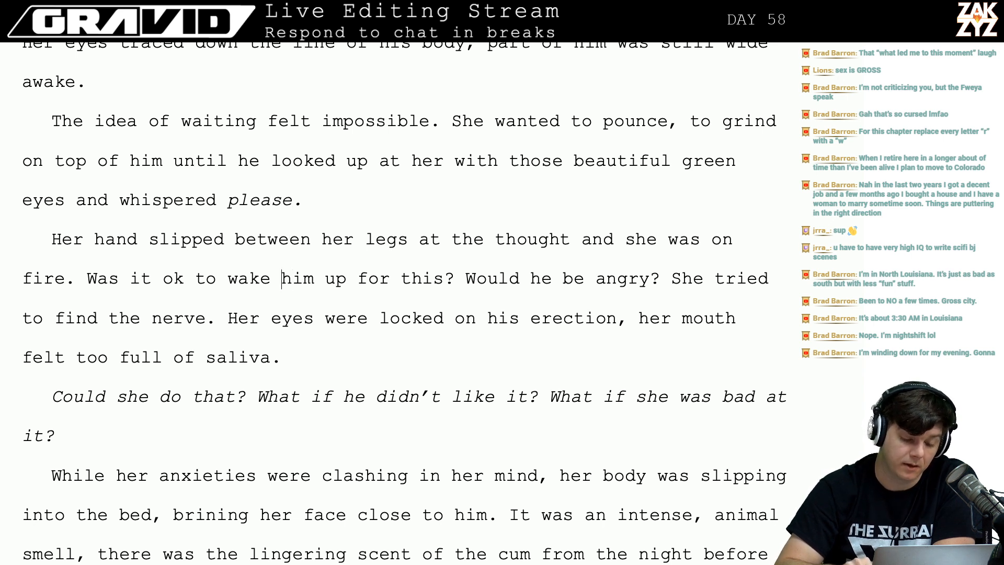
pyautogui.press('Up')
pyautogui.press('Right')
pyautogui.press('Right')
pyautogui.press('Right')
pyautogui.press('Right')
pyautogui.press('Right')
pyautogui.press('Right')
pyautogui.press('Right')
pyautogui.press('Down')
pyautogui.press('Left')
pyautogui.press('Left')
pyautogui.press('Left')
pyautogui.press('Left')
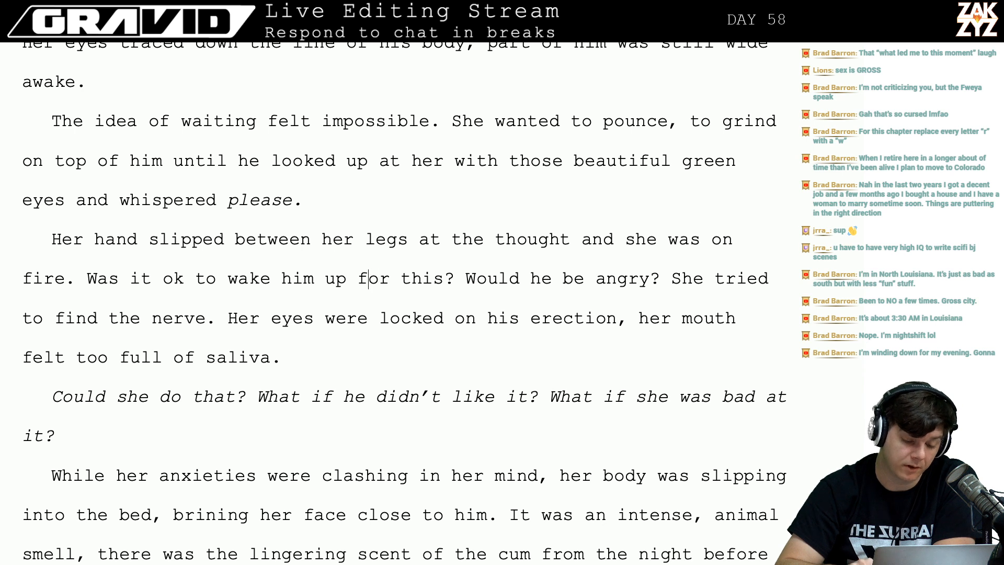
pyautogui.press('Down')
pyautogui.press('Up')
pyautogui.press('Right')
pyautogui.press('Left')
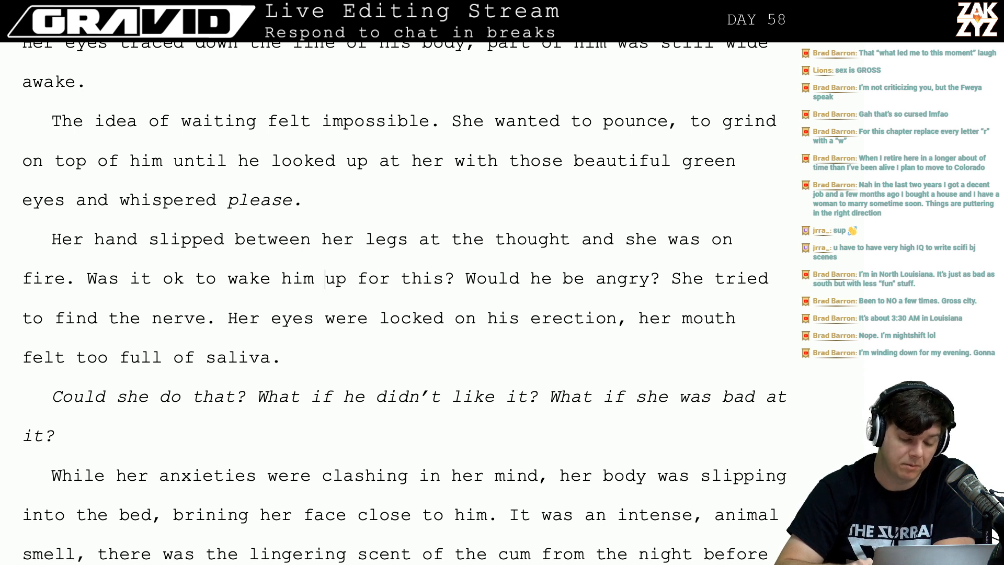
pyautogui.hotkey('ctrl', 'Left')
pyautogui.press('Right')
pyautogui.press('Right')
pyautogui.press('Right')
pyautogui.press('Right')
pyautogui.press('Right')
pyautogui.press('Right')
pyautogui.press('Right')
pyautogui.press('Right')
pyautogui.press('Right')
pyautogui.press('Right')
pyautogui.press('Right')
pyautogui.press('Right')
pyautogui.press('Right')
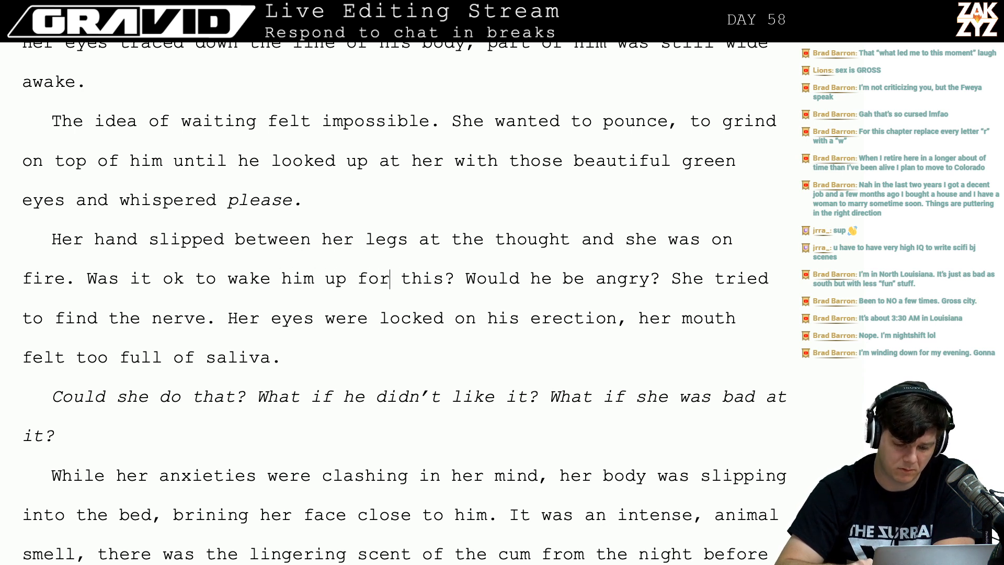
# Split the paragraph after "fire." so that "Was it ok to wake him up for this?" starts a new paragraph.
pyautogui.press('Left')
pyautogui.press('Left')
pyautogui.press('Left')
pyautogui.press('Left')
pyautogui.press('Left')
pyautogui.press('Left')
pyautogui.press('Left')
pyautogui.press('Left')
pyautogui.press('Left')
pyautogui.press('Left')
pyautogui.press('Left')
pyautogui.press('Left')
pyautogui.press('Left')
pyautogui.press('Left')
pyautogui.press('Left')
pyautogui.press('Left')
pyautogui.press('Left')
pyautogui.press('Left')
pyautogui.press('Left')
pyautogui.press('Left')
pyautogui.press('Left')
pyautogui.press('Left')
pyautogui.press('Left')
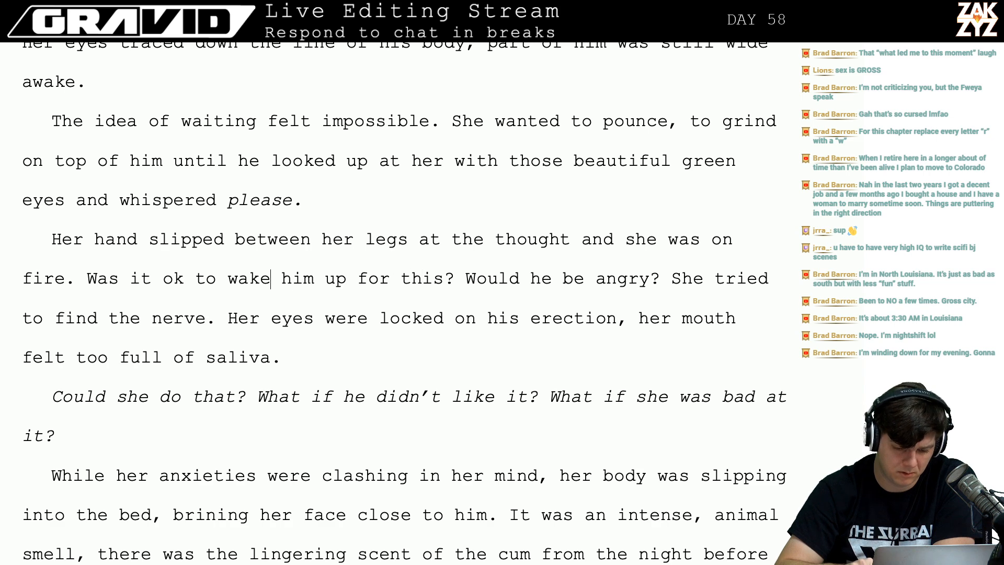
pyautogui.press('Left')
pyautogui.press('Left')
pyautogui.press('Left')
pyautogui.press('Left')
pyautogui.press('Left')
pyautogui.press('Left')
pyautogui.press('Right')
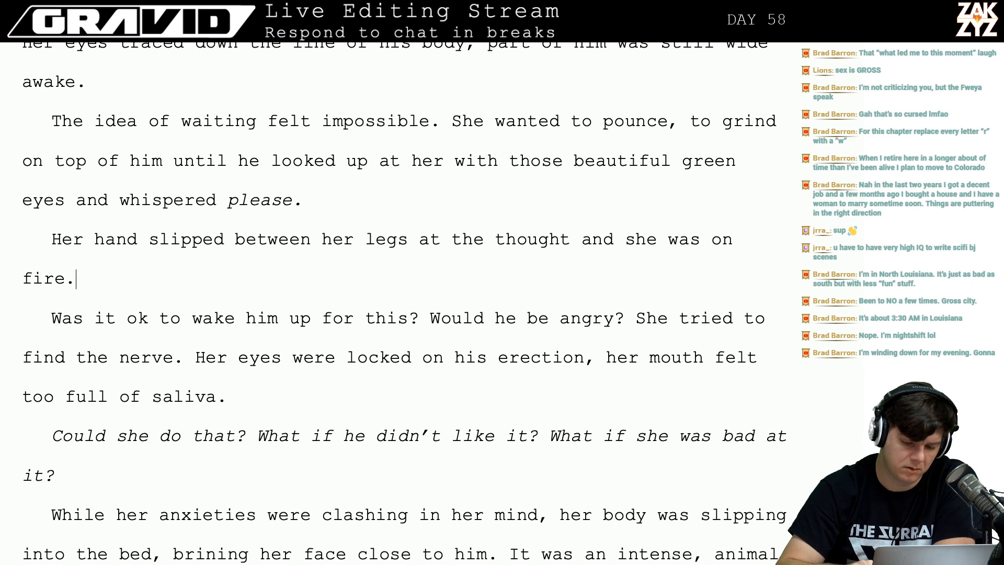
# Add the sentence "She tried to find the nerve to wake him up." after "fire.".
pyautogui.write('She tried t f')
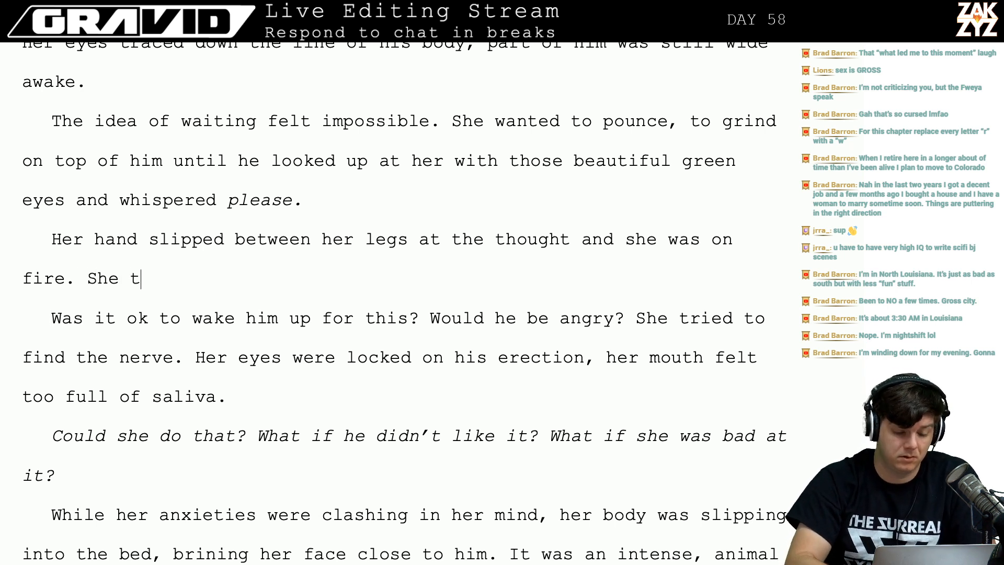
pyautogui.press('BackSpace')
pyautogui.press('BackSpace')
pyautogui.write('o f')
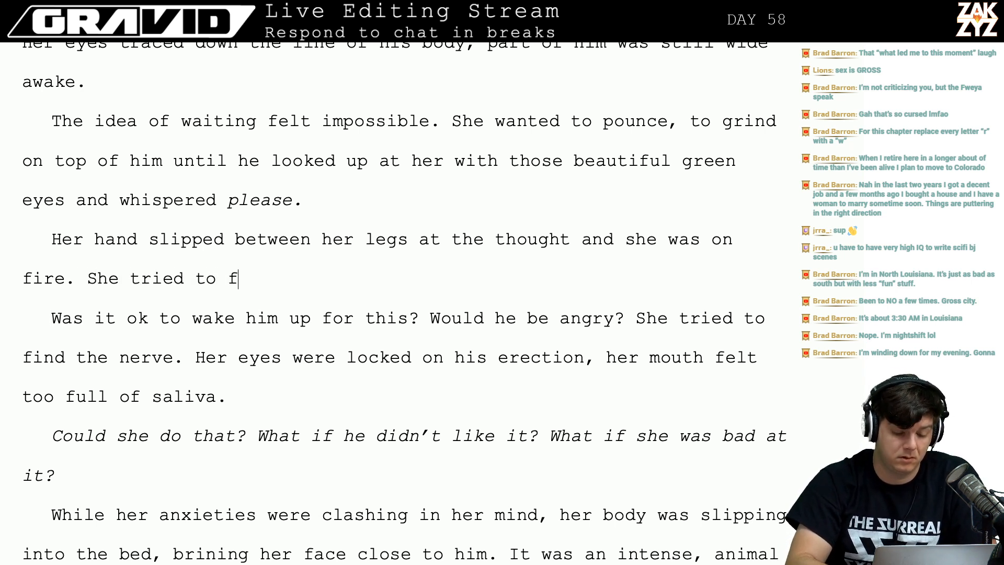
pyautogui.write('ind the nerve to w')
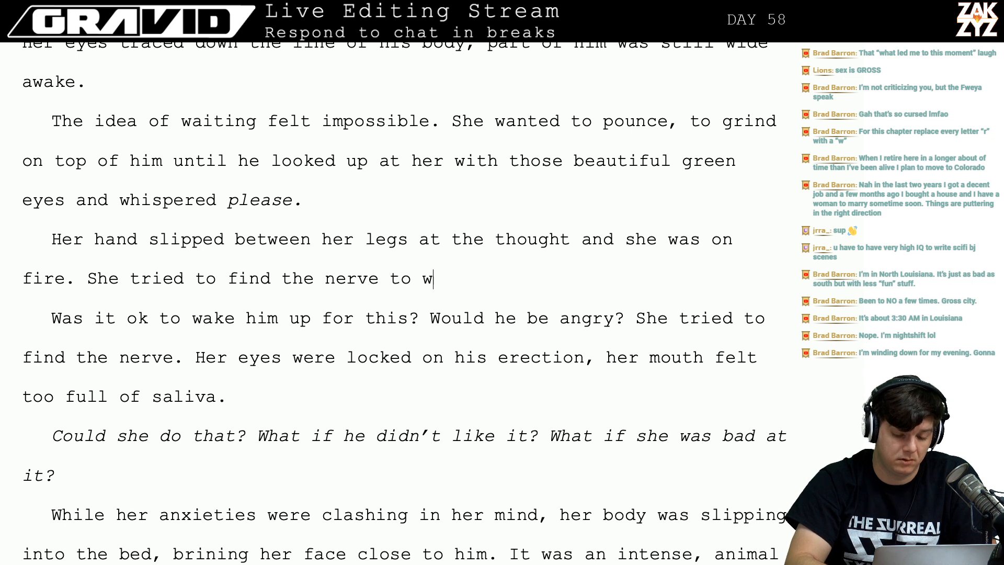
pyautogui.write('ake him up.')
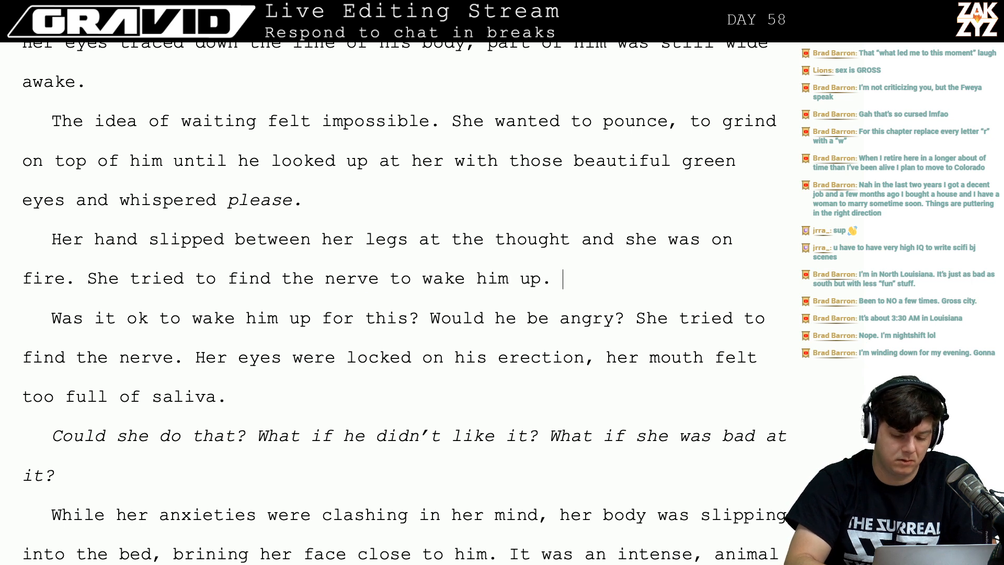
# Replace the period after "wake him up" with a comma and continue with "her eyes were fixated on his erection".
pyautogui.press('BackSpace')
pyautogui.press('BackSpace')
pyautogui.write(',')
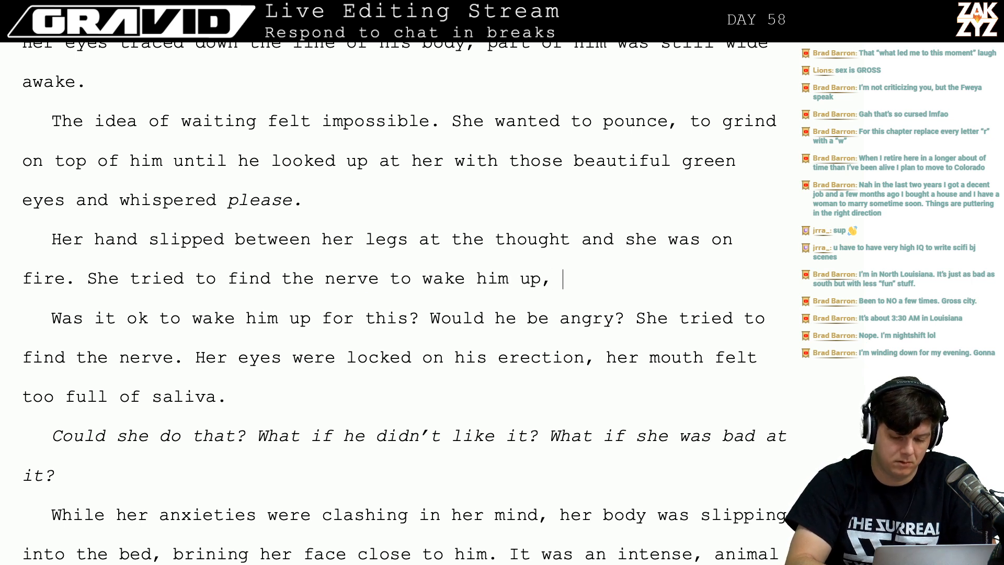
pyautogui.press('BackSpace')
pyautogui.press('BackSpace')
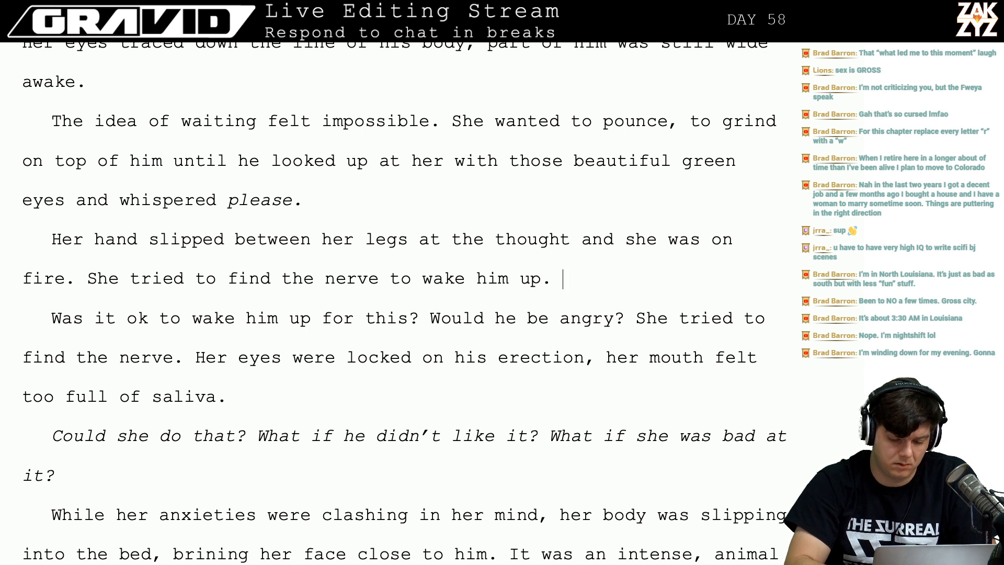
pyautogui.write(', her ey')
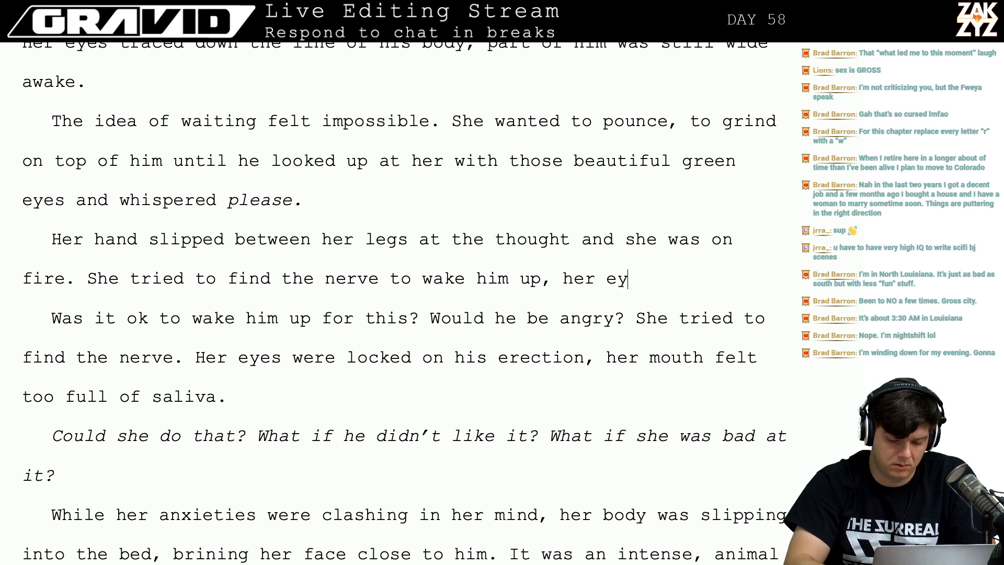
pyautogui.write('es were fixa')
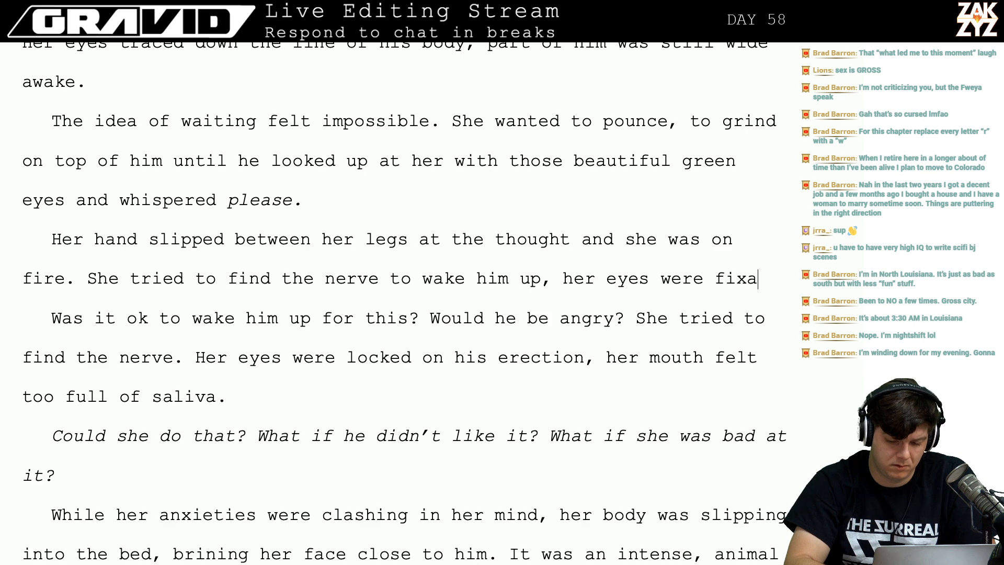
pyautogui.write('ted on his aer')
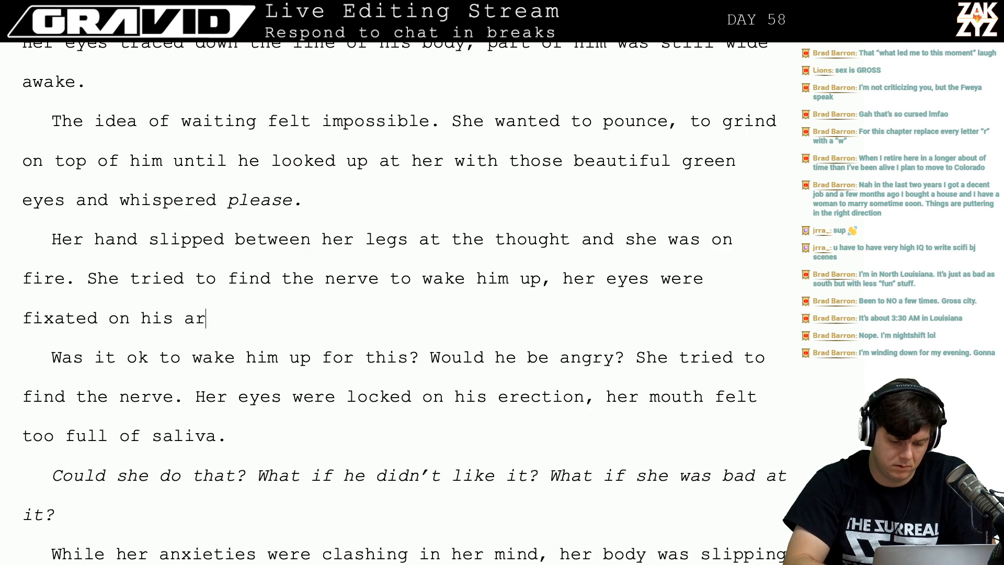
pyautogui.press('BackSpace')
pyautogui.press('BackSpace')
pyautogui.press('BackSpace')
pyautogui.write('erection')
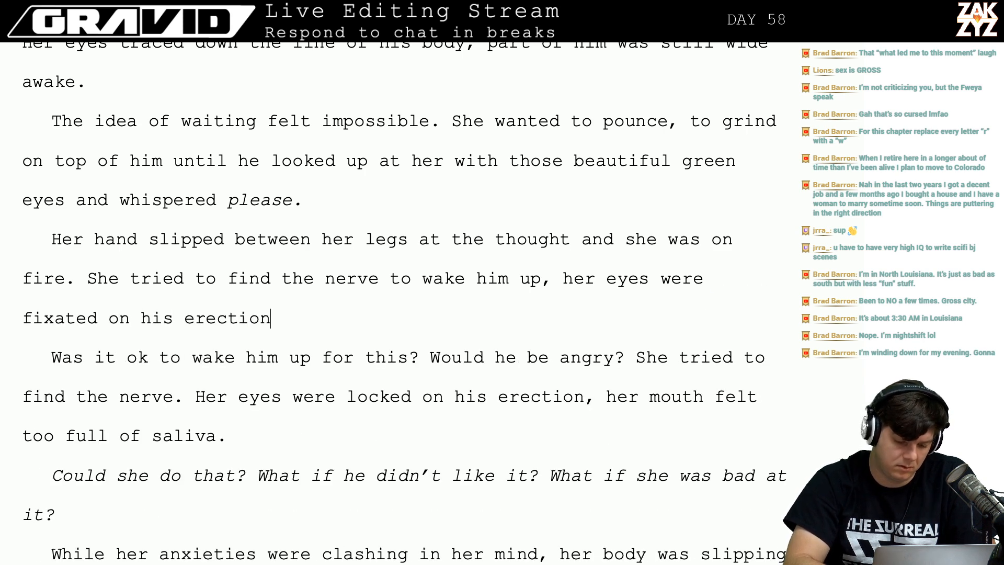
# Finish the new sentence with ", her mouth suddenly too full of saliva.".
pyautogui.write(', her mouth')
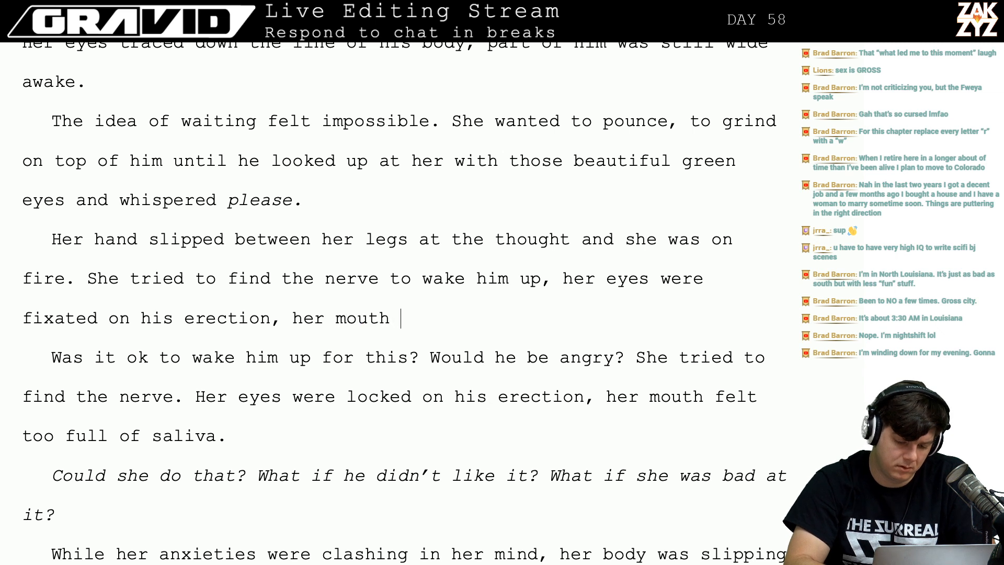
pyautogui.write(' fetl')
pyautogui.press('BackSpace')
pyautogui.press('BackSpace')
pyautogui.write('lt')
pyautogui.press('BackSpace')
pyautogui.press('BackSpace')
pyautogui.press('BackSpace')
pyautogui.press('BackSpace')
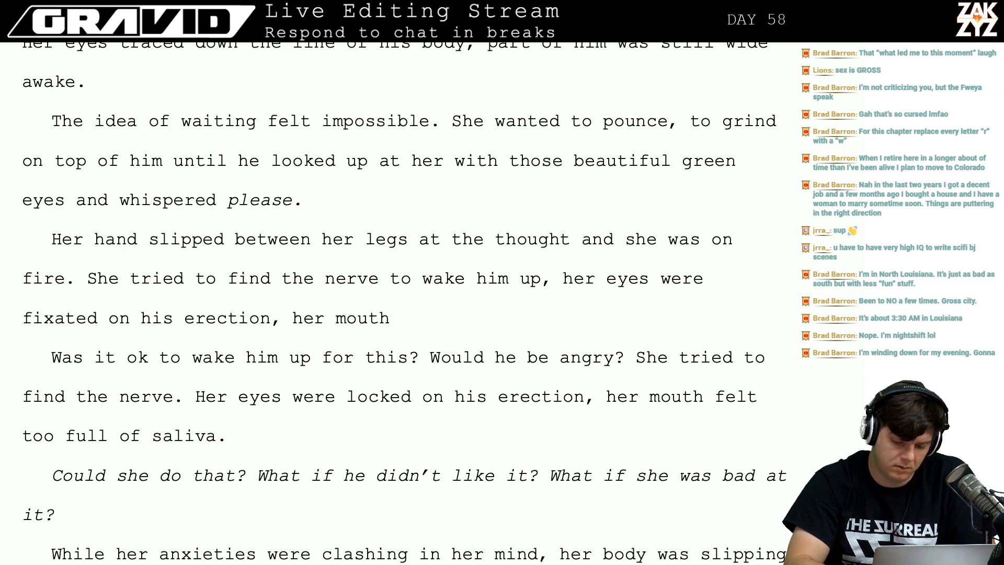
pyautogui.write('suddenly ')
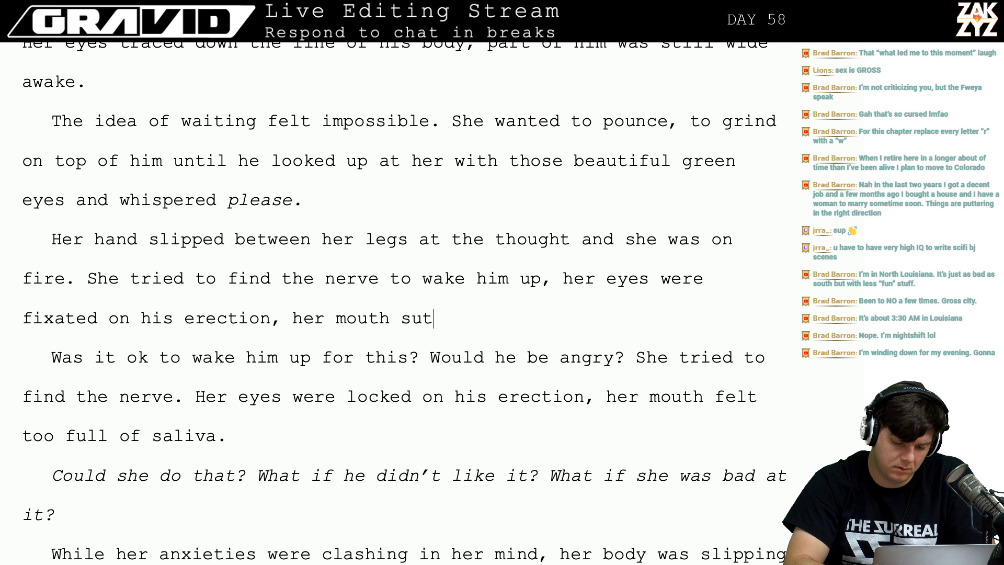
pyautogui.write('too full of slal')
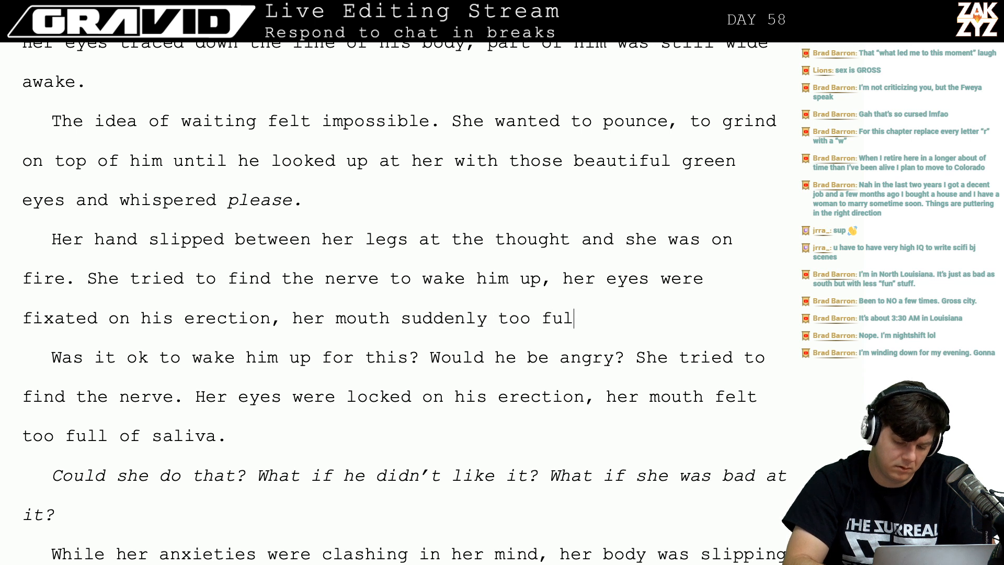
pyautogui.press('BackSpace')
pyautogui.press('BackSpace')
pyautogui.press('BackSpace')
pyautogui.write('aliva.')
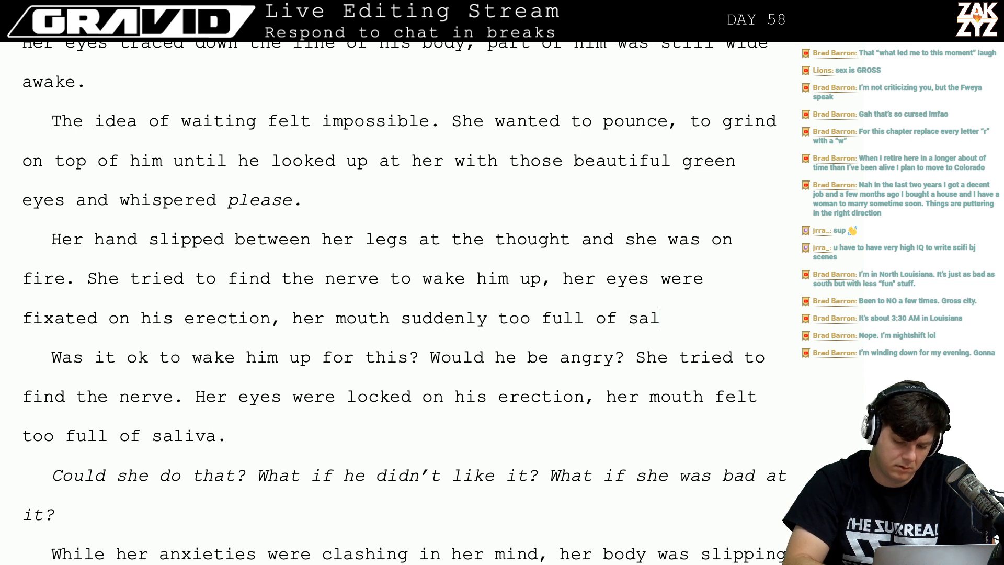
# Delete the old paragraph from "Was it ok to wake him up for this?" to "too full of saliva.".
pyautogui.hotkey('shift', 'Down')
pyautogui.hotkey('shift', 'Down')
pyautogui.hotkey('shift', 'Down')
pyautogui.hotkey('shift', 'Down')
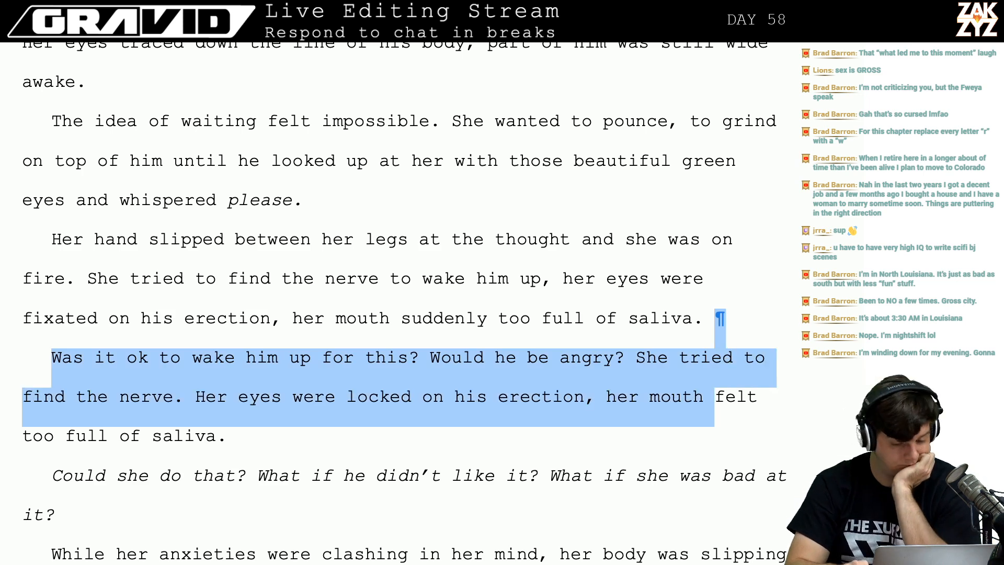
pyautogui.hotkey('shift', 'Up')
pyautogui.press('BackSpace')
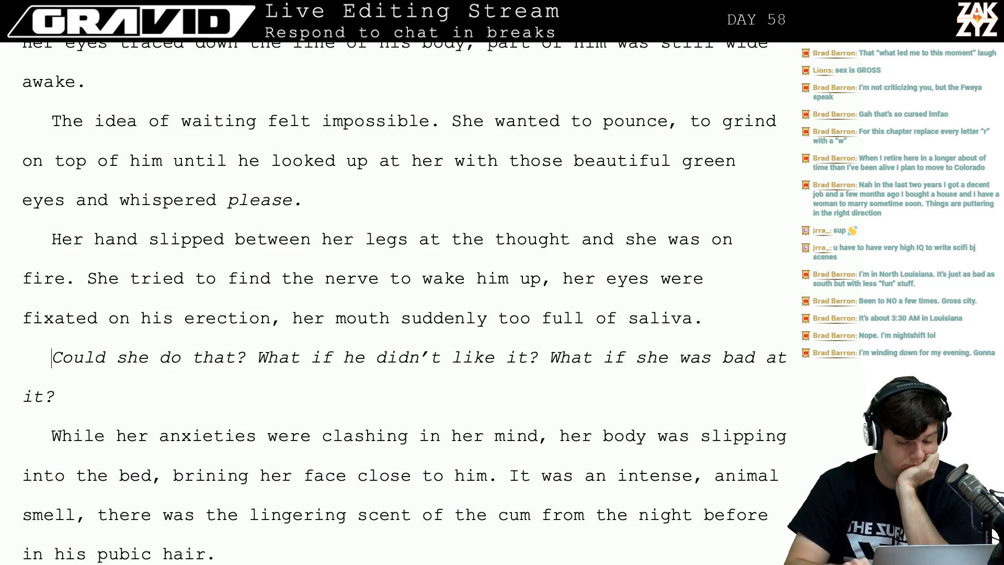
pyautogui.press('Right')
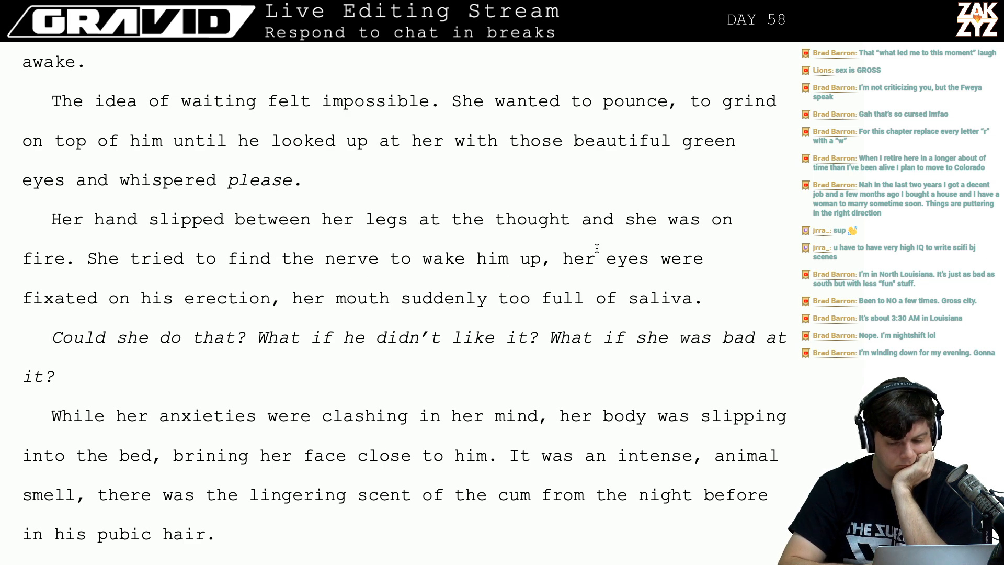
# Set the clause starting "her eyes were fixated" apart below a blank line and begin its rewrite with "her eyes were" after "wake him up,".
pyautogui.click(565, 258)
pyautogui.press('Return')
pyautogui.press('Return')
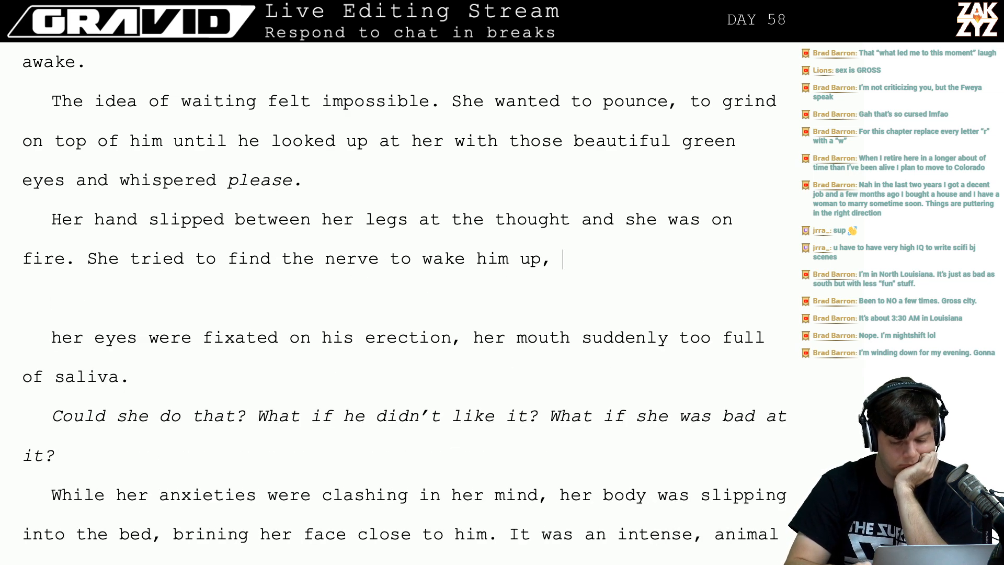
pyautogui.write('he')
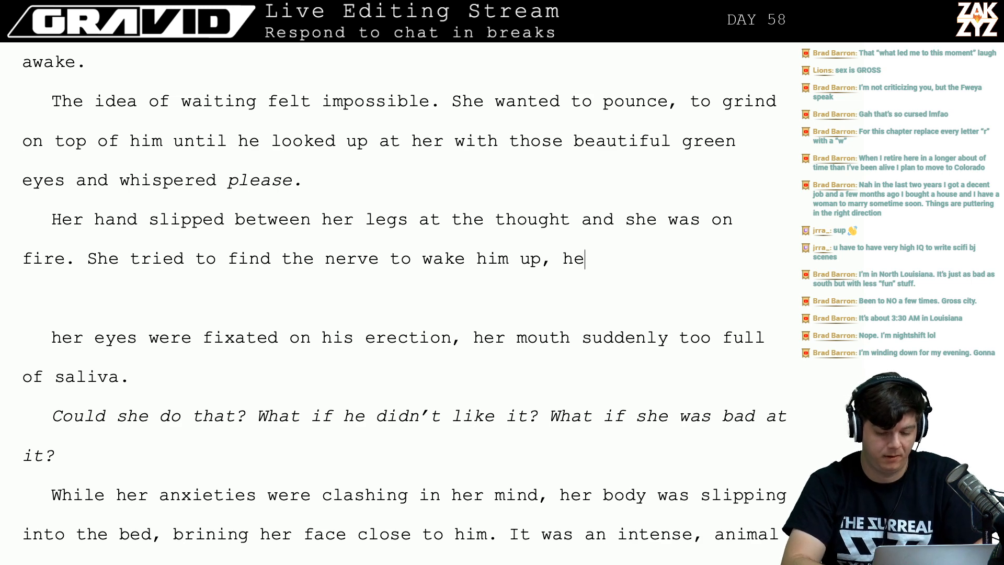
pyautogui.write('r eyes were lo')
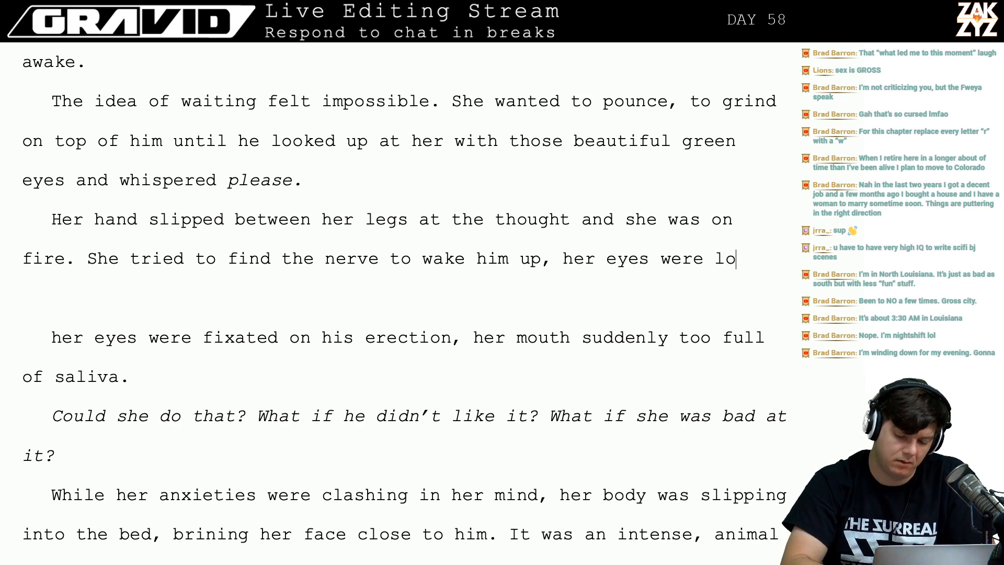
pyautogui.write('cked on his er')
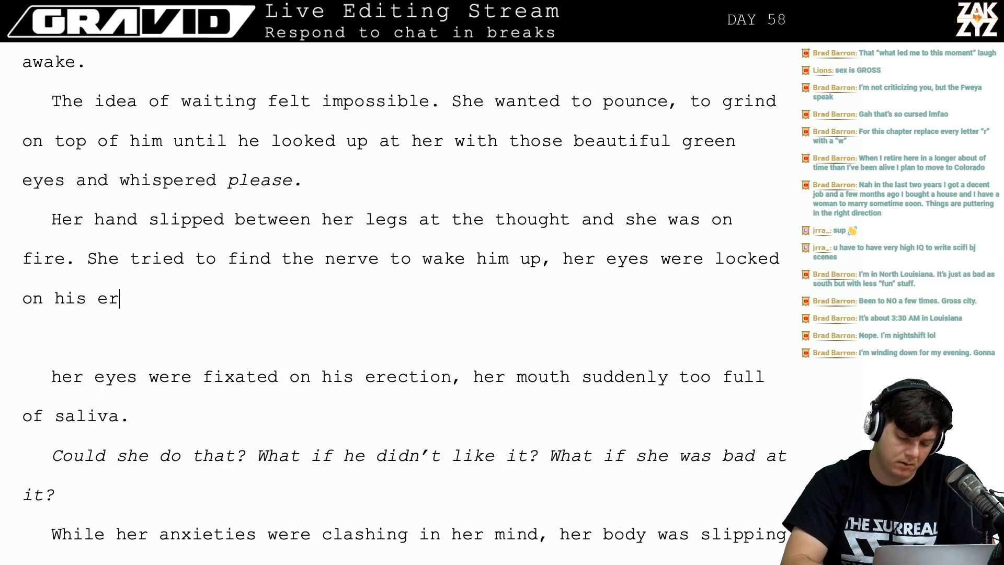
pyautogui.write('e')
pyautogui.press('BackSpace')
pyautogui.press('BackSpace')
pyautogui.press('BackSpace')
pyautogui.press('BackSpace')
pyautogui.press('BackSpace')
pyautogui.press('BackSpace')
pyautogui.press('BackSpace')
pyautogui.press('BackSpace')
pyautogui.press('BackSpace')
pyautogui.press('BackSpace')
pyautogui.press('BackSpace')
pyautogui.press('BackSpace')
pyautogui.press('BackSpace')
pyautogui.press('BackSpace')
pyautogui.press('BackSpace')
pyautogui.press('BackSpace')
pyautogui.press('BackSpace')
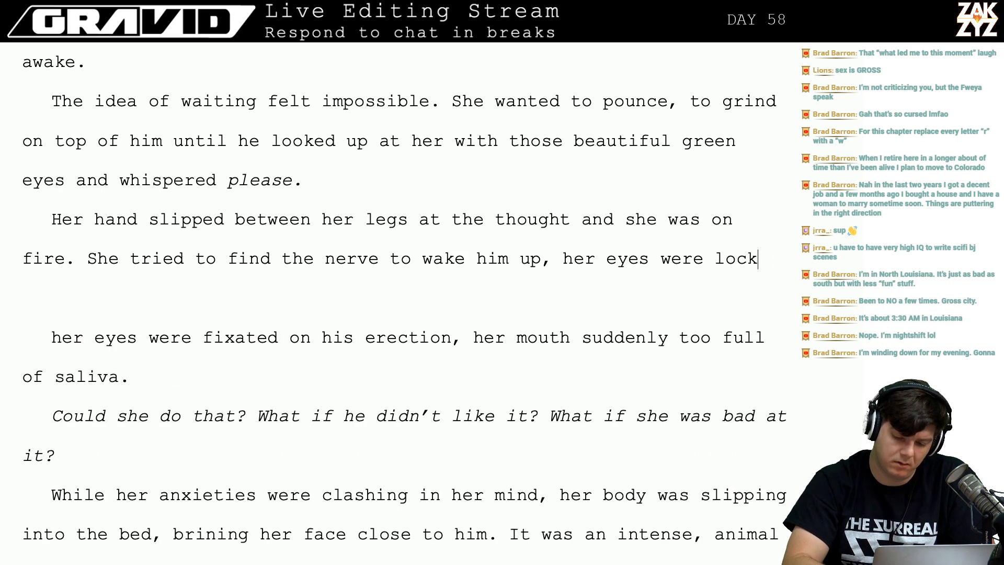
# Continue the rewritten clause after "her eyes were" with "fixated on his erection, her mouth".
pyautogui.write('fixated ')
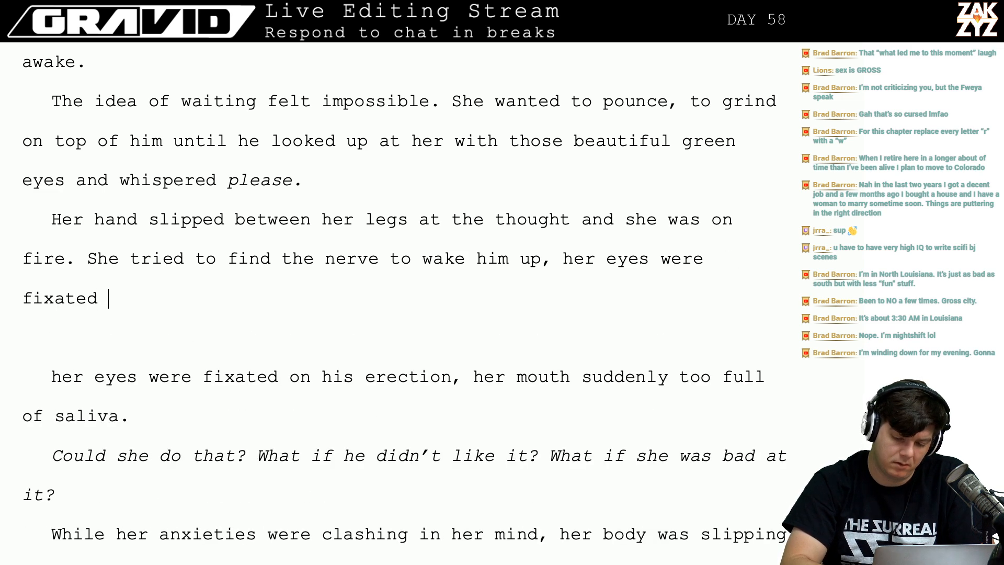
pyautogui.write('on her ere')
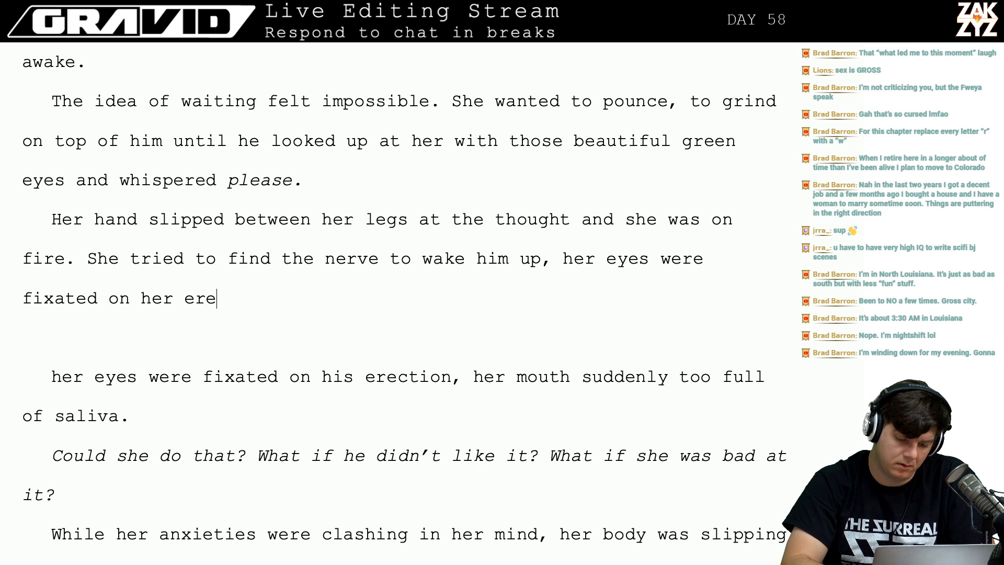
pyautogui.press('BackSpace')
pyautogui.press('BackSpace')
pyautogui.press('BackSpace')
pyautogui.press('BackSpace')
pyautogui.press('BackSpace')
pyautogui.press('BackSpace')
pyautogui.write('is erect')
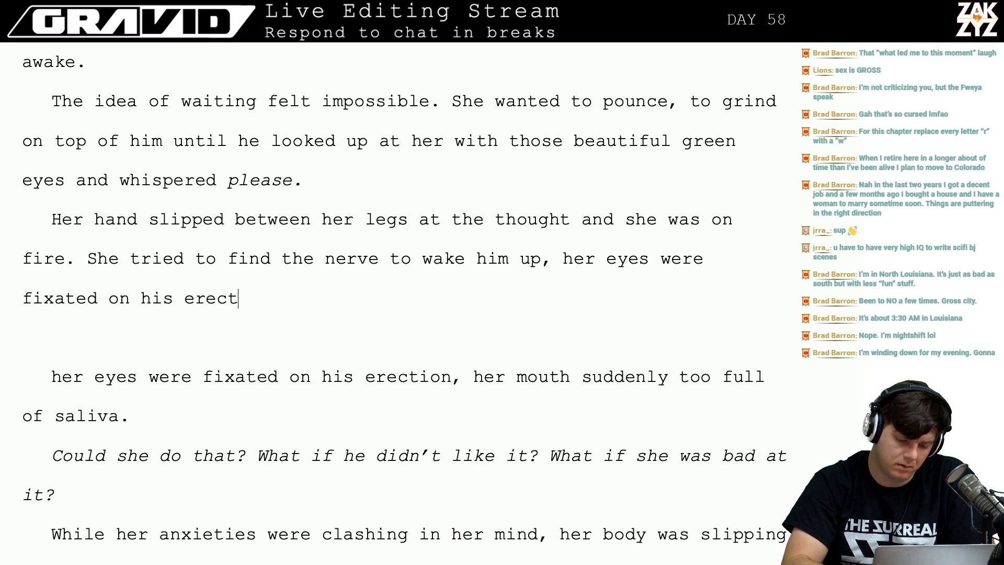
pyautogui.write('ion, her mout')
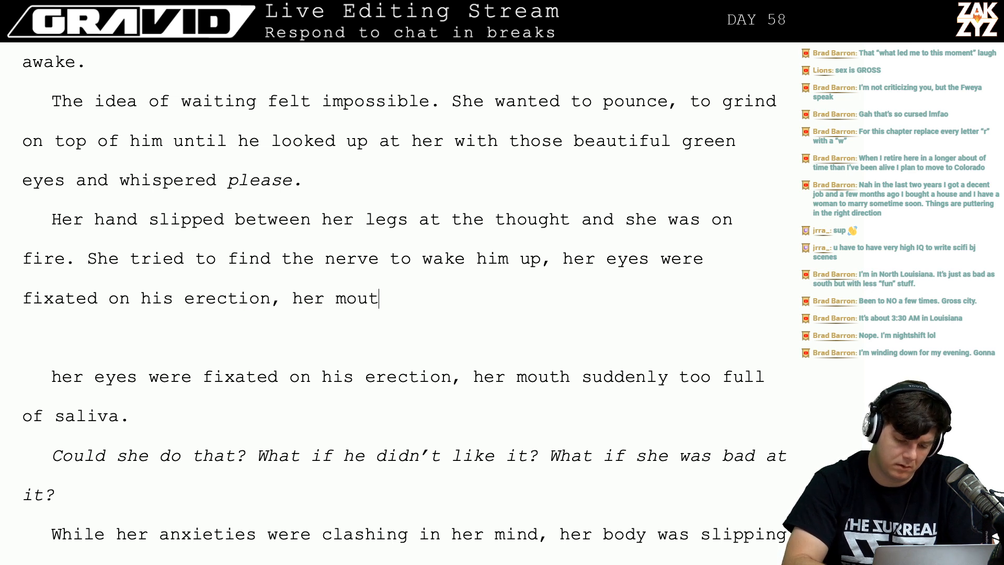
pyautogui.write('h felt too full of')
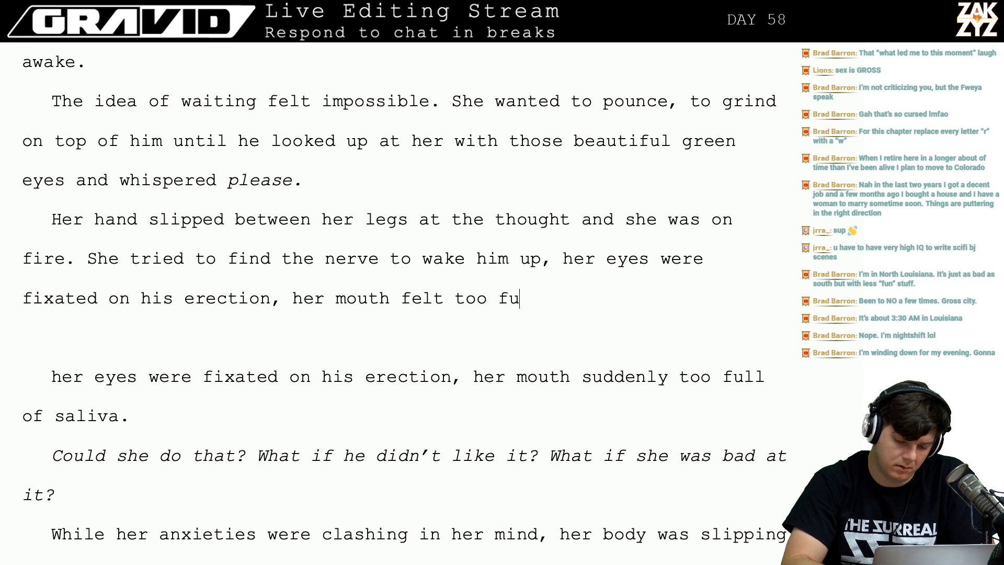
pyautogui.press('BackSpace')
pyautogui.press('BackSpace')
pyautogui.press('BackSpace')
pyautogui.press('BackSpace')
pyautogui.press('BackSpace')
pyautogui.press('BackSpace')
pyautogui.press('BackSpace')
pyautogui.press('BackSpace')
pyautogui.press('BackSpace')
pyautogui.press('BackSpace')
pyautogui.press('BackSpace')
pyautogui.press('BackSpace')
pyautogui.press('BackSpace')
pyautogui.press('BackSpace')
pyautogui.press('BackSpace')
pyautogui.press('BackSpace')
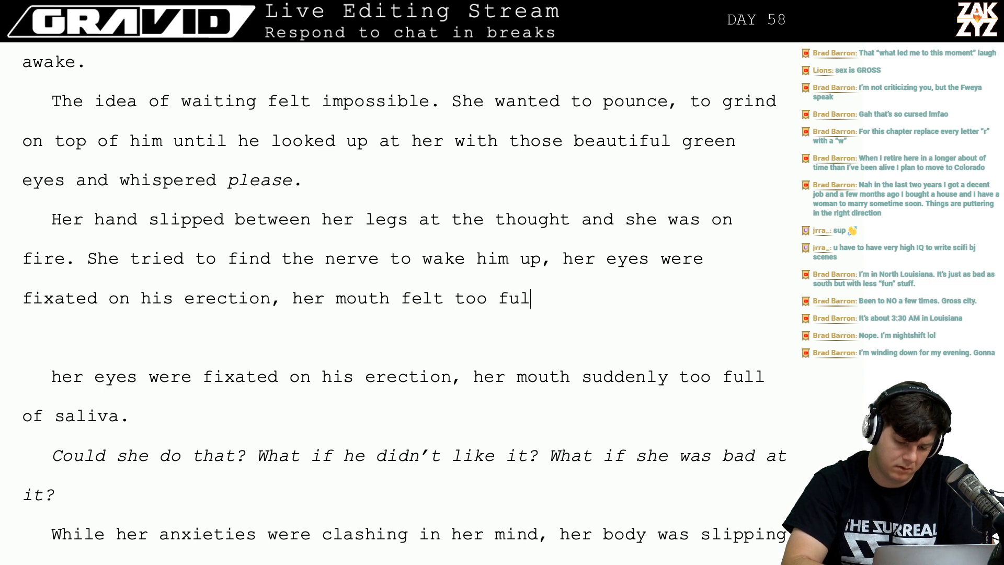
# Complete the rewritten sentence after "her mouth" with "was suddenly full of saliva.".
pyautogui.write('was su')
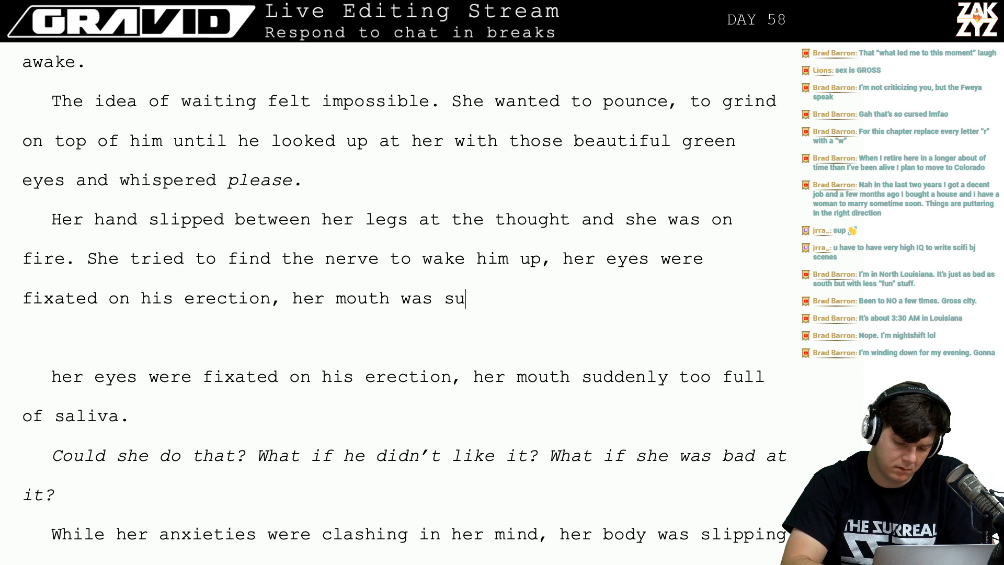
pyautogui.press('BackSpace')
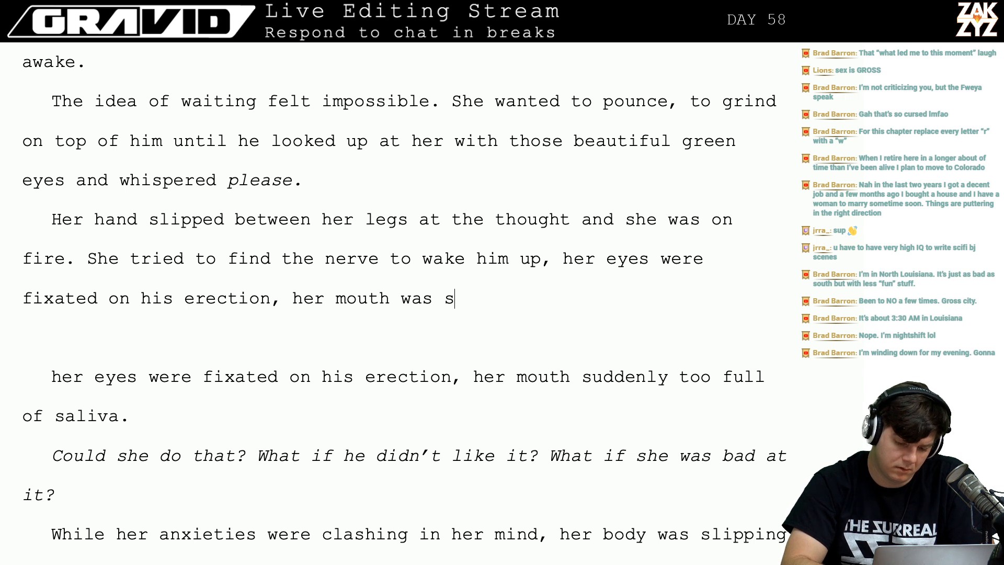
pyautogui.write('uddenly fu')
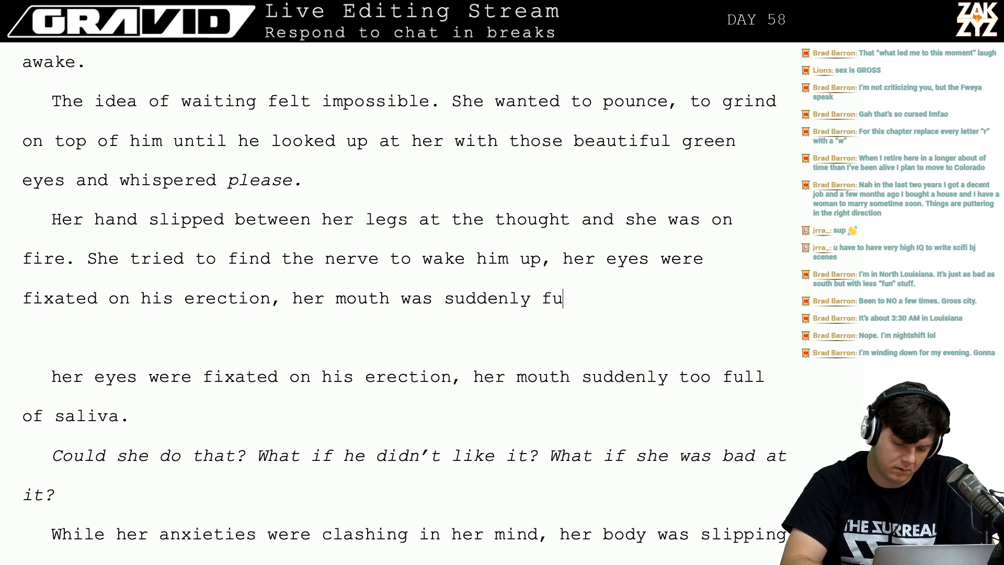
pyautogui.write('ll of saliva.')
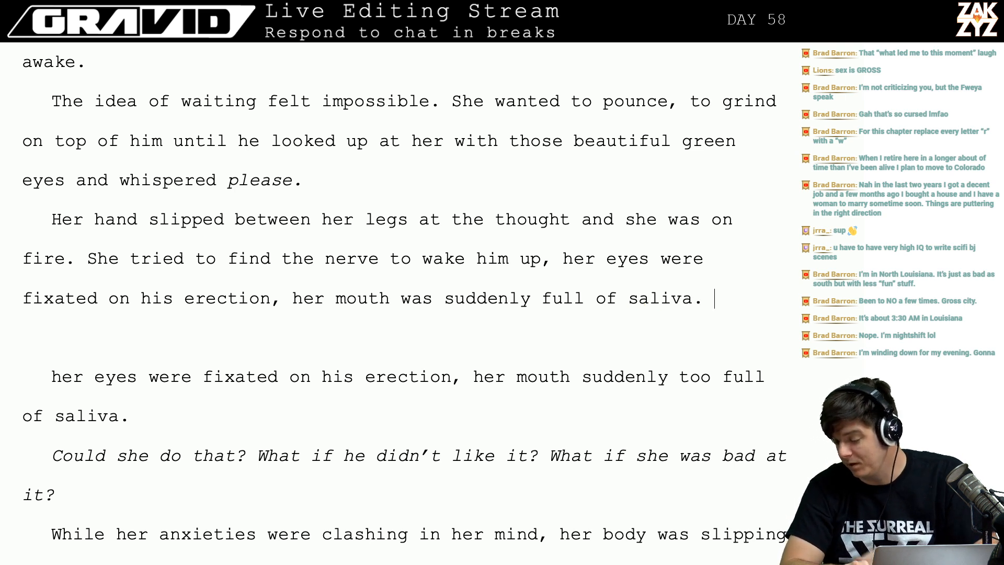
# Delete the blank line and the leftover old clause from "her eyes were fixated" to "too full of saliva.".
pyautogui.hotkey('shift', 'Right')
pyautogui.hotkey('shift', 'Down')
pyautogui.hotkey('shift', 'Down')
pyautogui.hotkey('shift', 'Down')
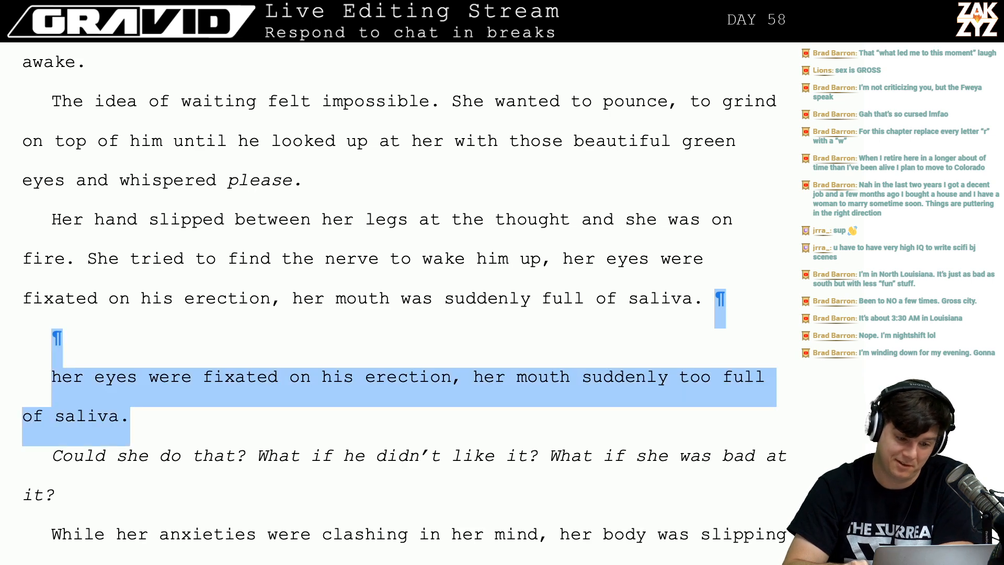
pyautogui.press('Delete')
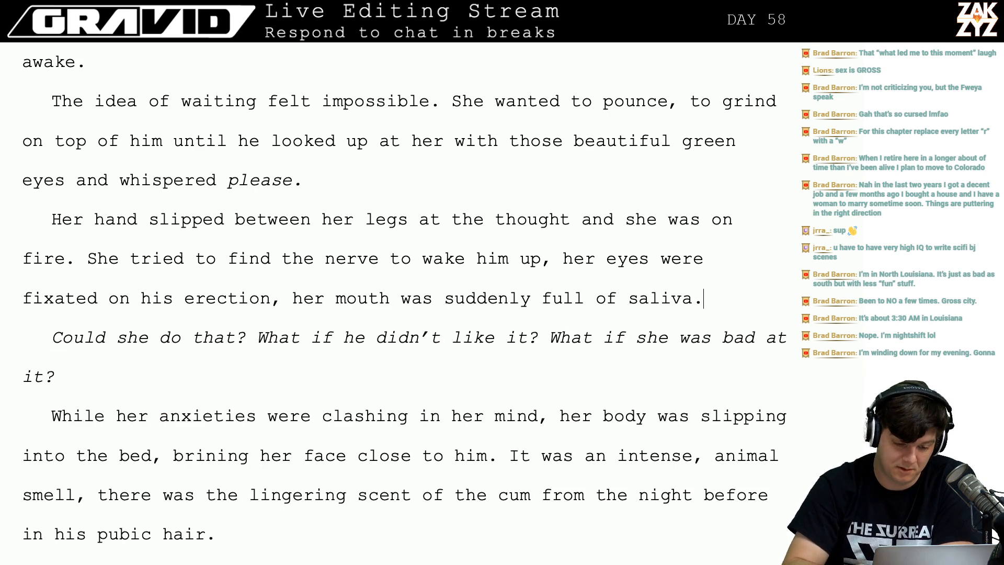
# Replace "She" with "Freya" before "wanted to pounce".
pyautogui.scroll(1, 398, 304)
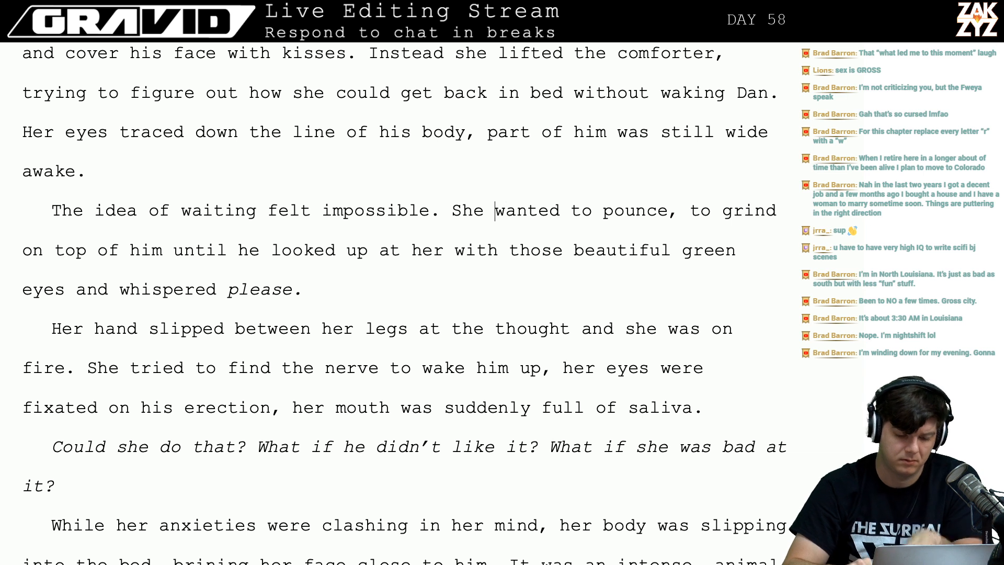
pyautogui.press('BackSpace')
pyautogui.press('BackSpace')
pyautogui.press('BackSpace')
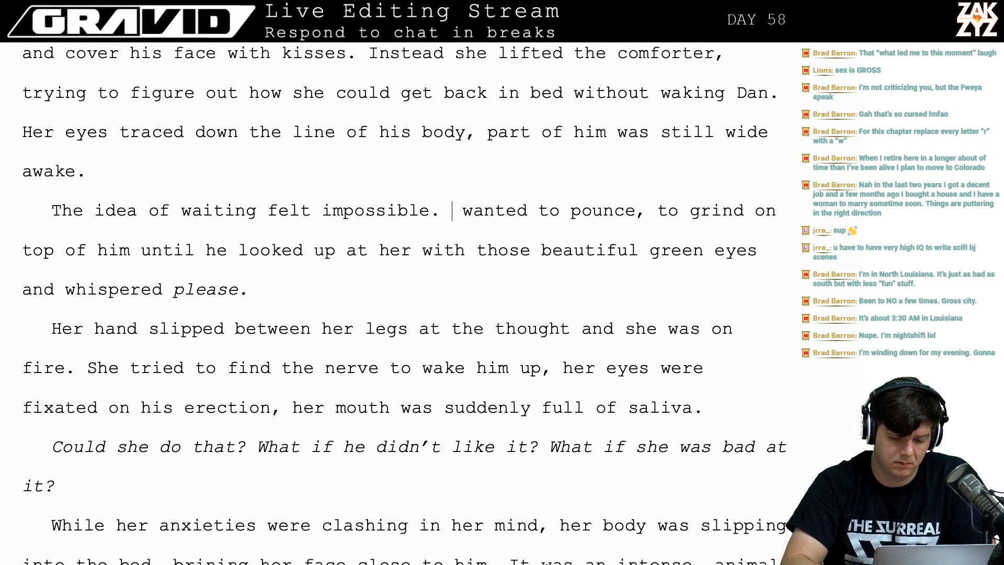
pyautogui.write('Fran')
pyautogui.press('BackSpace')
pyautogui.press('BackSpace')
pyautogui.write('eya')
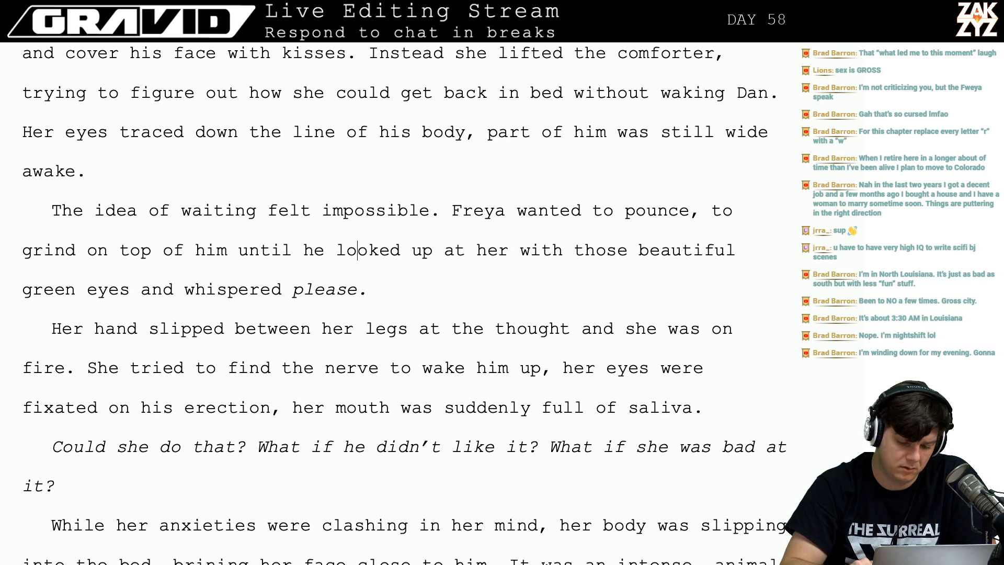
# Replace "him" with "Dan" in the phrase "grind on top of him".
pyautogui.press('BackSpace')
pyautogui.press('BackSpace')
pyautogui.press('BackSpace')
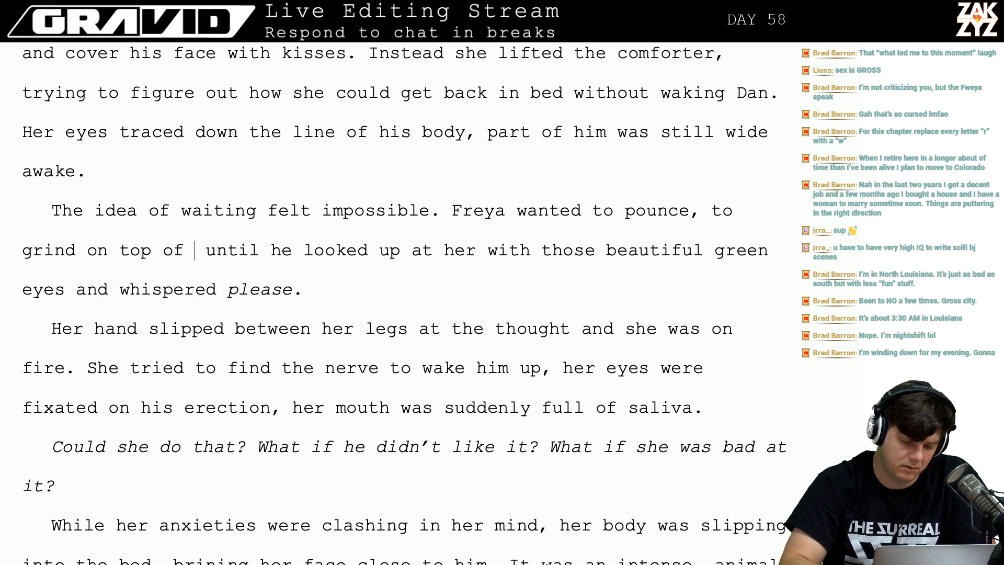
pyautogui.write('Dan')
# Replace "and" with a comma between "at the thought" and "she was on fire".
pyautogui.press('Down')
pyautogui.press('Down')
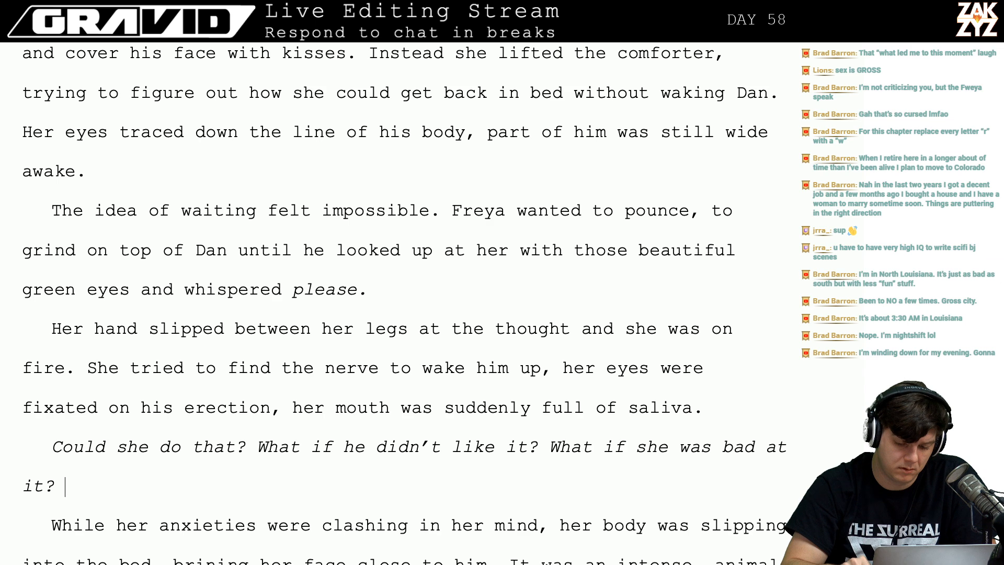
pyautogui.press('Up')
pyautogui.press('Up')
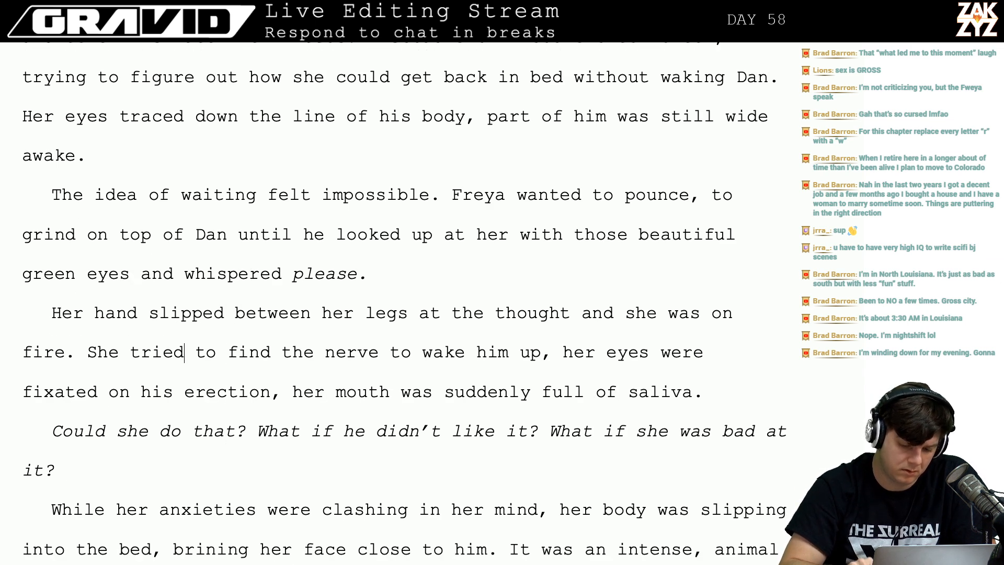
pyautogui.press('BackSpace')
pyautogui.press('BackSpace')
pyautogui.press('BackSpace')
pyautogui.press('BackSpace')
pyautogui.press('BackSpace')
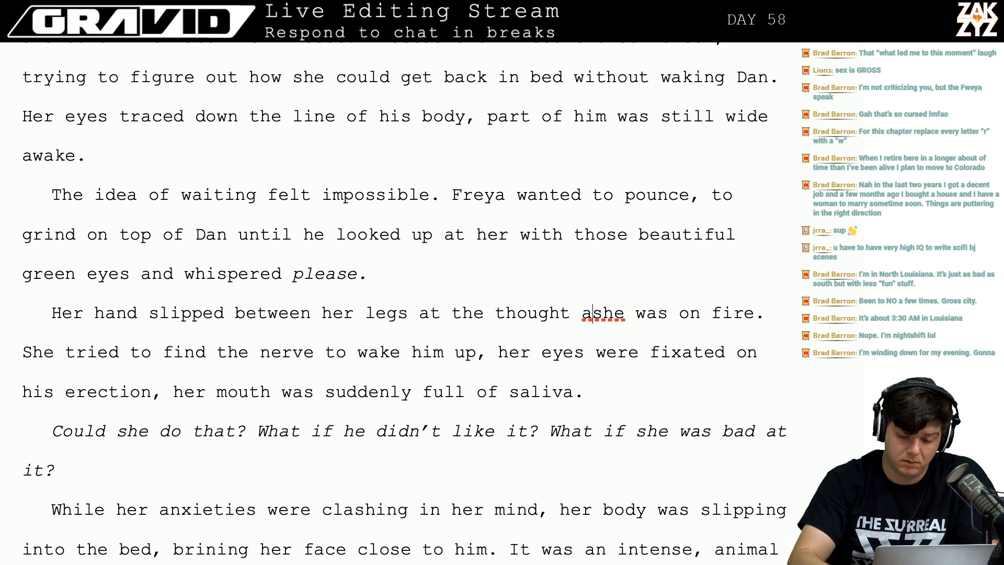
pyautogui.write(',')
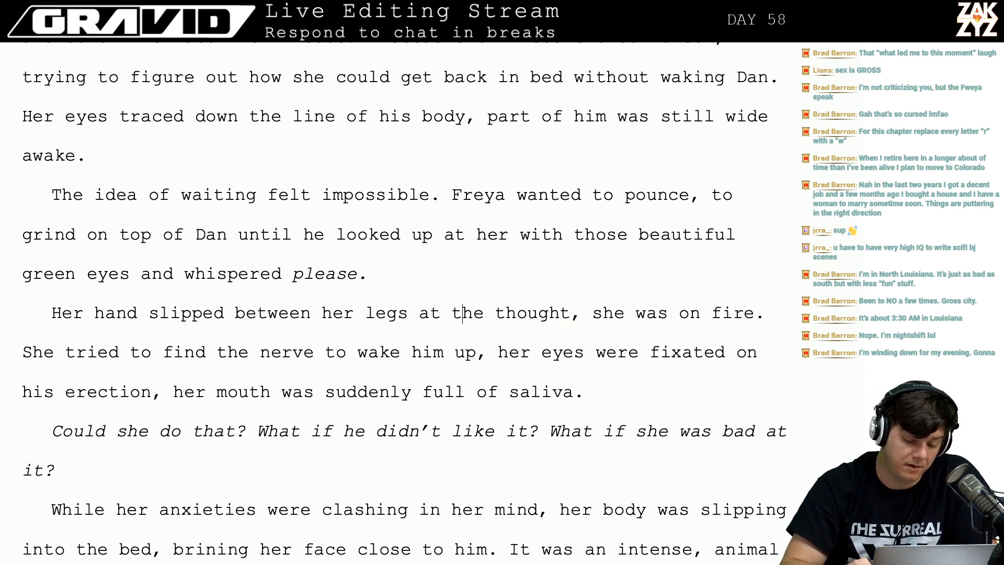
# Cut the word "up" from "wake him up," in the sentence starting "She tried to find the nerve".
pyautogui.press('BackSpace')
pyautogui.press('BackSpace')
pyautogui.press('BackSpace')
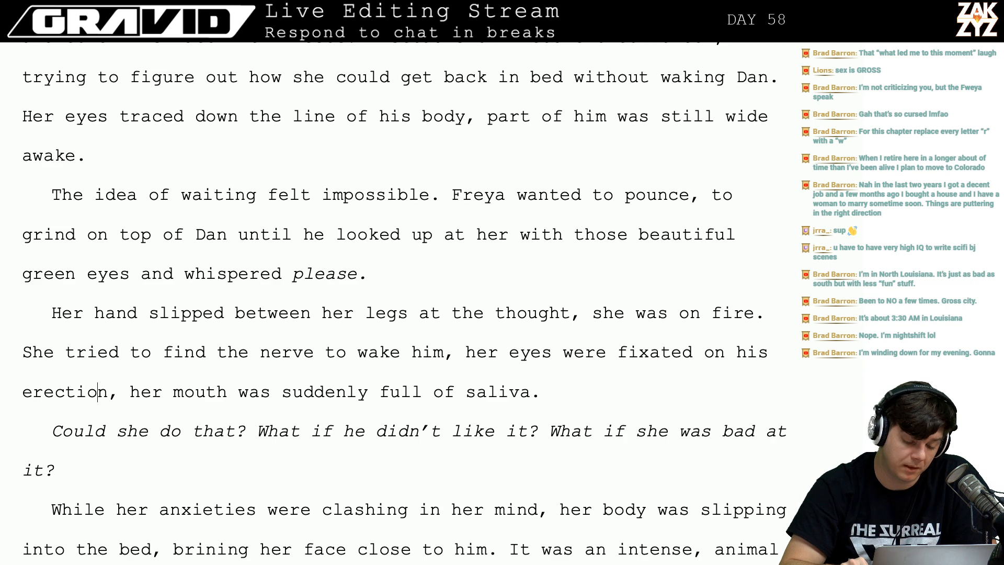
# Set the clause "her mouth was suddenly full of saliva." apart below a blank line and try "her mouth was wet too." in its place.
pyautogui.press('Return')
pyautogui.press('Return')
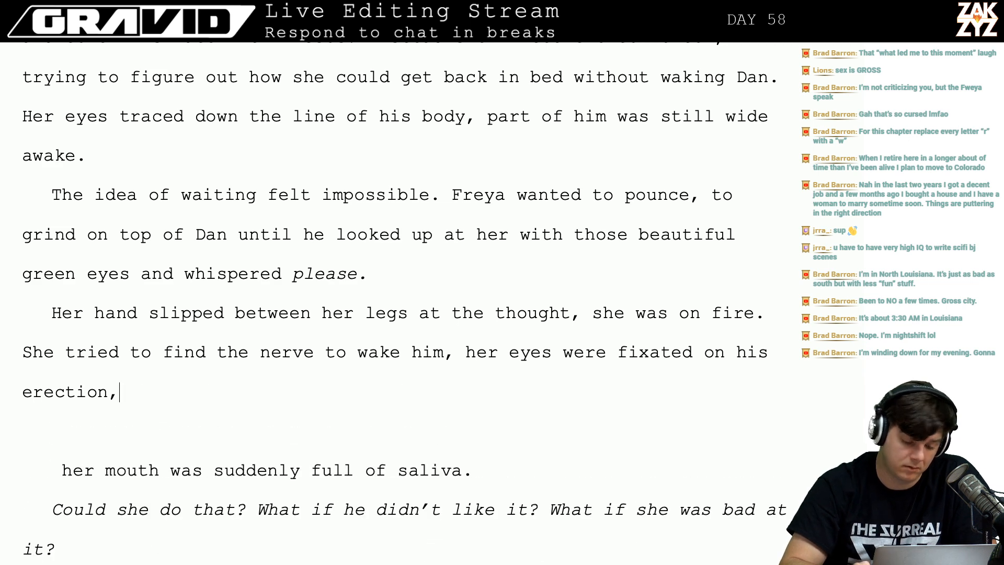
pyautogui.write('her mouth was')
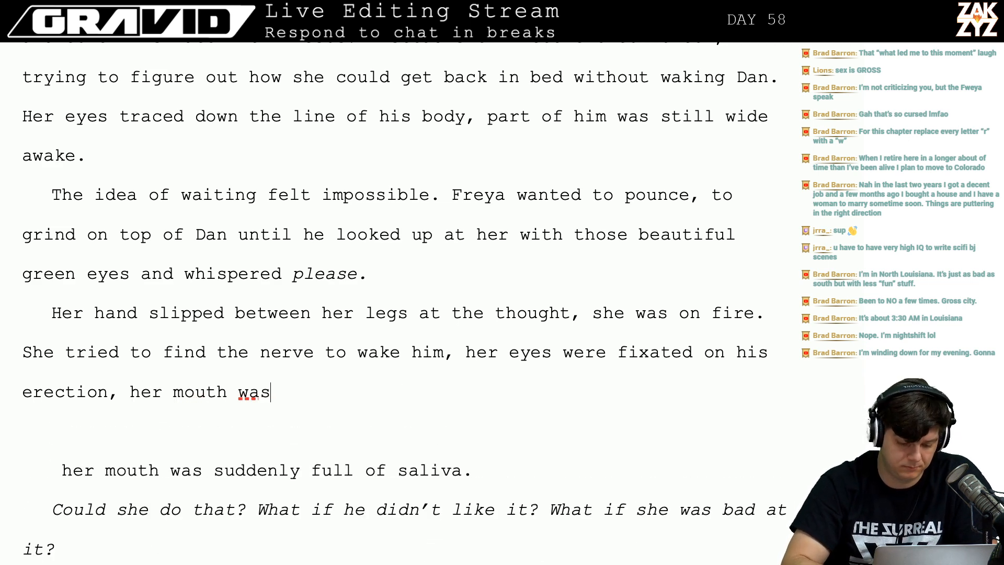
pyautogui.write(' wet too.')
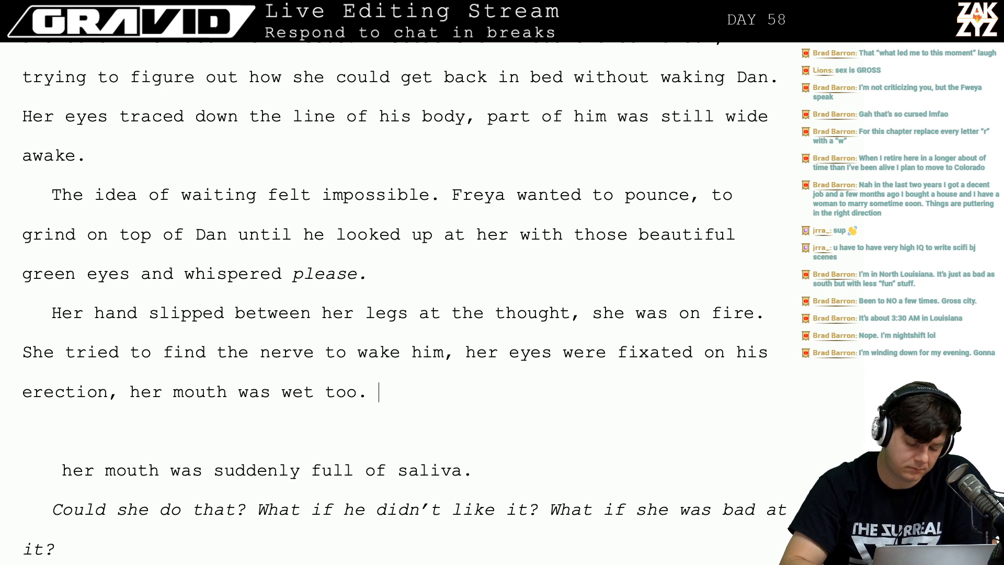
# Delete the new clause "her mouth was wet too." and end the sentence with a period after "erection".
pyautogui.press('BackSpace')
pyautogui.press('BackSpace')
pyautogui.press('BackSpace')
pyautogui.press('BackSpace')
pyautogui.press('BackSpace')
pyautogui.press('BackSpace')
pyautogui.press('BackSpace')
pyautogui.press('BackSpace')
pyautogui.press('BackSpace')
pyautogui.press('BackSpace')
pyautogui.press('BackSpace')
pyautogui.press('BackSpace')
pyautogui.press('BackSpace')
pyautogui.press('BackSpace')
pyautogui.press('BackSpace')
pyautogui.press('BackSpace')
pyautogui.press('BackSpace')
pyautogui.press('BackSpace')
pyautogui.press('BackSpace')
pyautogui.press('BackSpace')
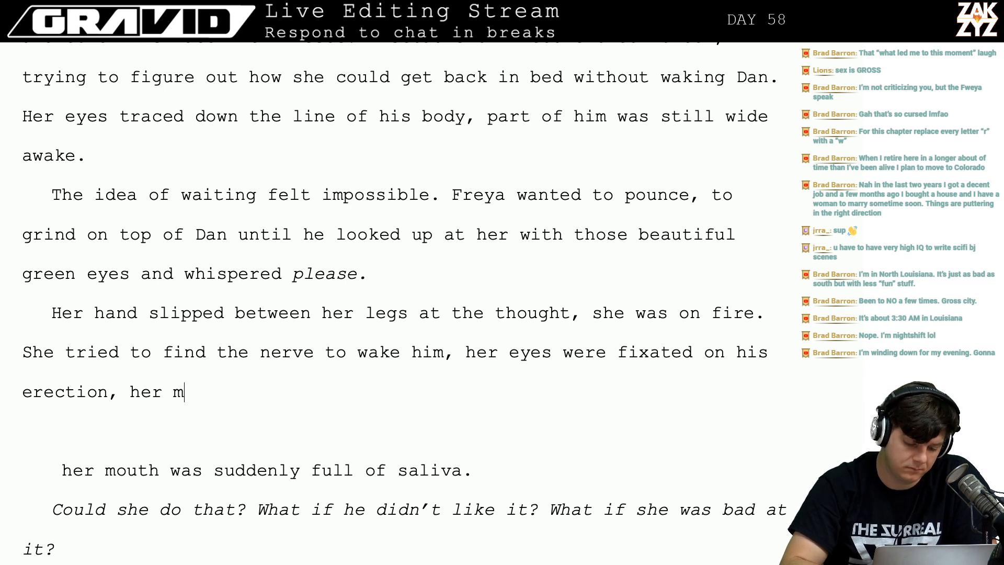
pyautogui.press('BackSpace')
pyautogui.write('.')
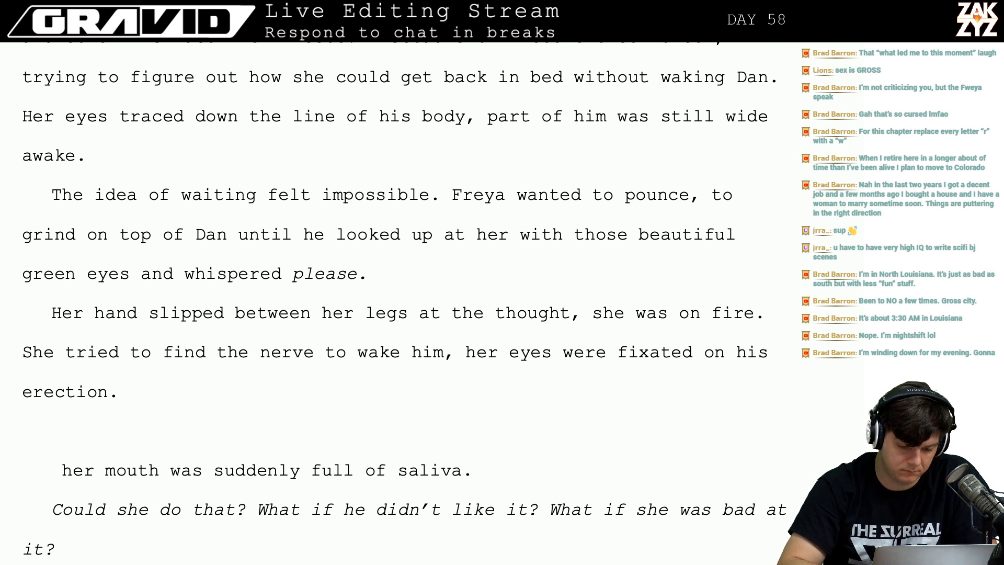
pyautogui.write(' H')
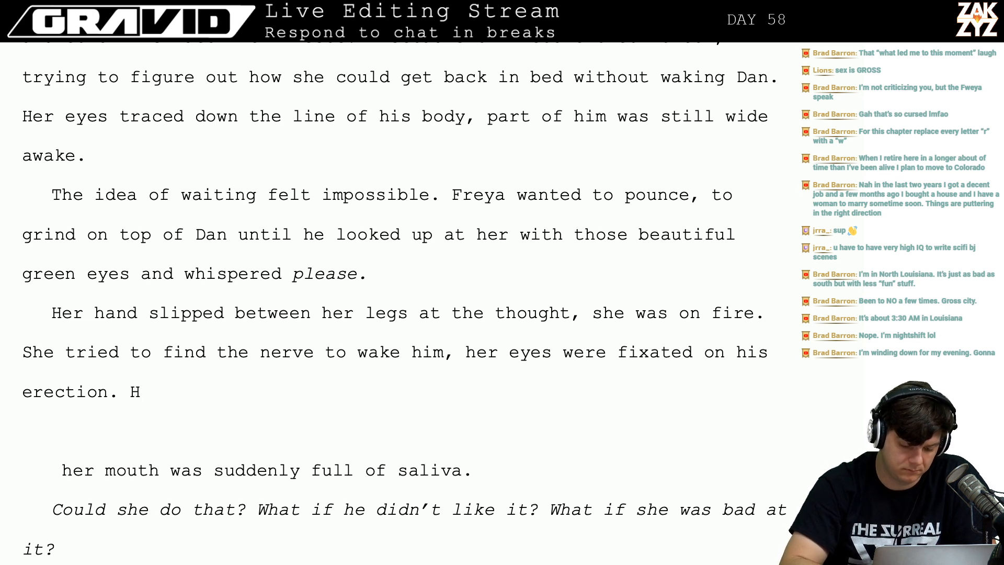
pyautogui.write('er mouth')
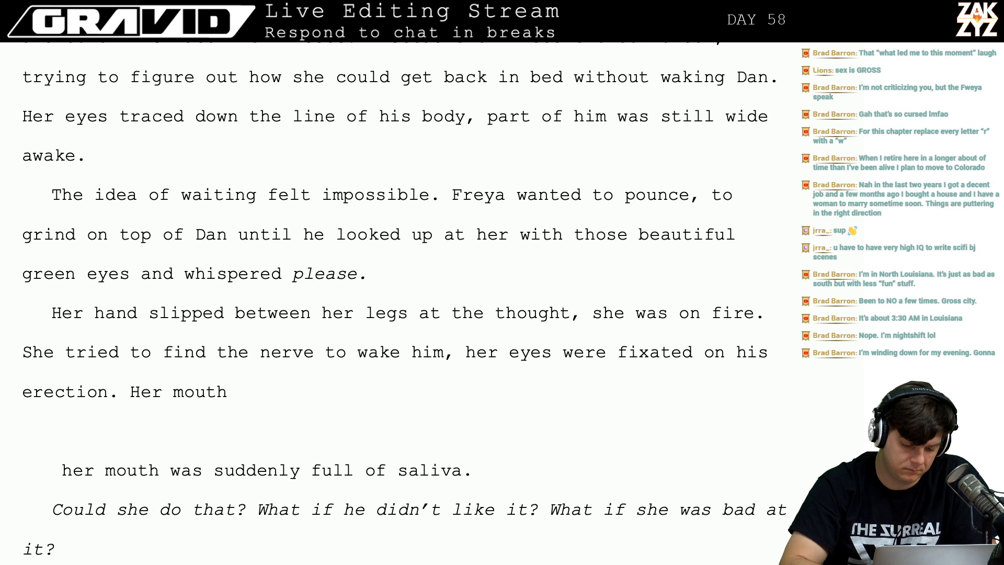
pyautogui.press('BackSpace')
pyautogui.press('BackSpace')
pyautogui.press('BackSpace')
pyautogui.press('BackSpace')
pyautogui.press('BackSpace')
pyautogui.press('BackSpace')
pyautogui.press('BackSpace')
pyautogui.press('BackSpace')
pyautogui.press('BackSpace')
pyautogui.press('BackSpace')
pyautogui.press('BackSpace')
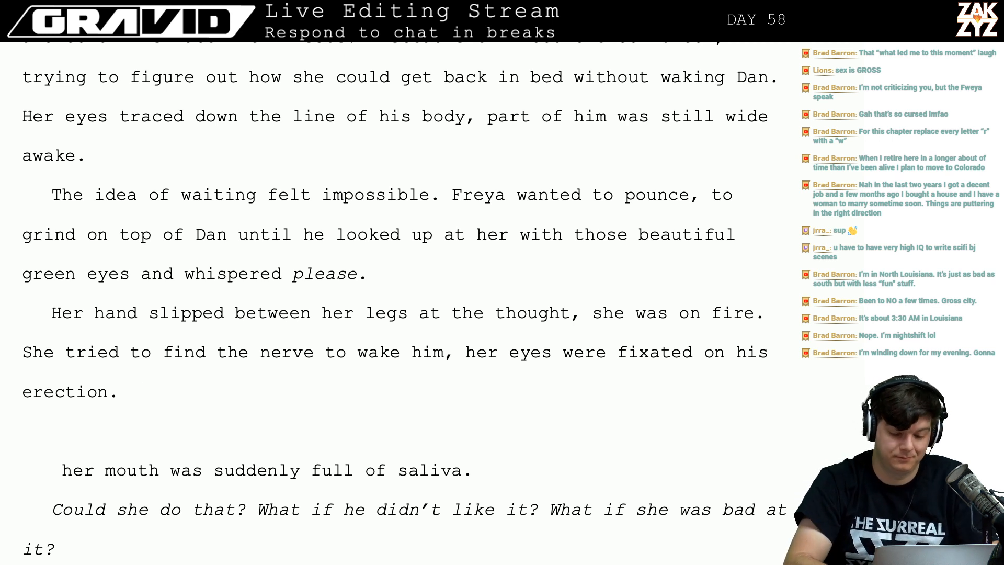
pyautogui.write('Her mouth was')
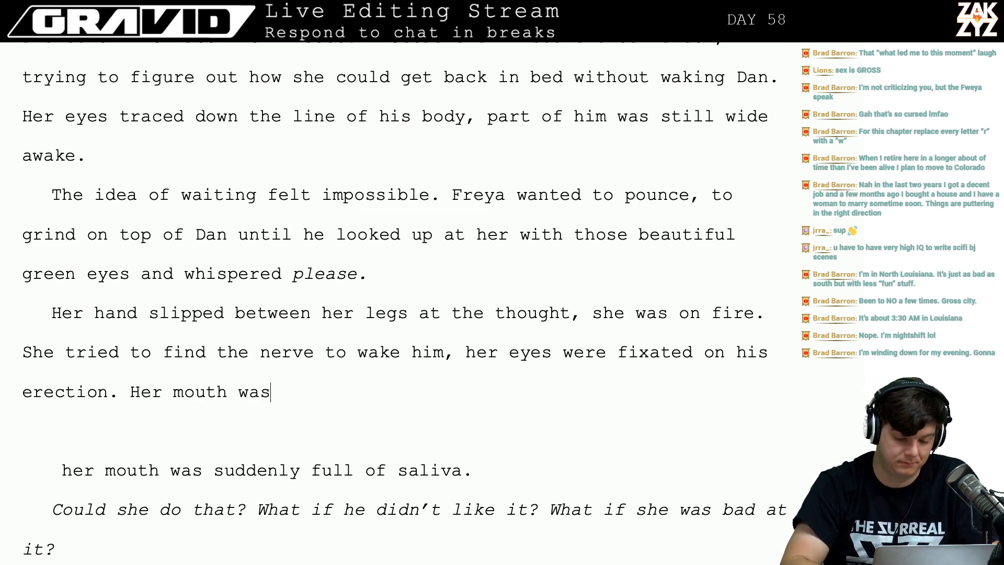
pyautogui.write(' w')
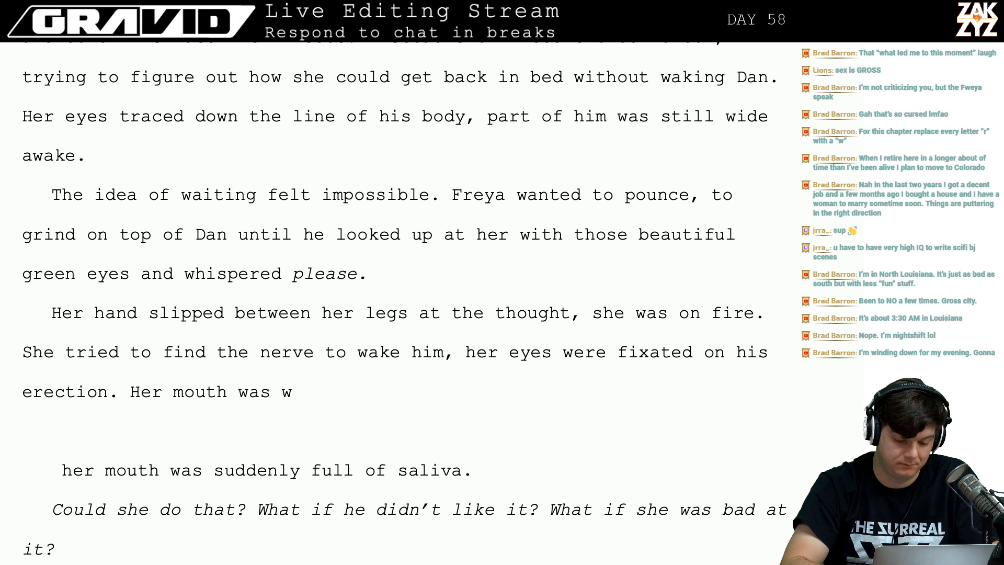
pyautogui.press('BackSpace')
pyautogui.press('BackSpace')
pyautogui.press('BackSpace')
pyautogui.press('BackSpace')
pyautogui.press('BackSpace')
pyautogui.press('BackSpace')
pyautogui.press('BackSpace')
pyautogui.press('BackSpace')
pyautogui.press('BackSpace')
pyautogui.press('BackSpace')
pyautogui.press('BackSpace')
pyautogui.press('BackSpace')
pyautogui.press('BackSpace')
pyautogui.press('BackSpace')
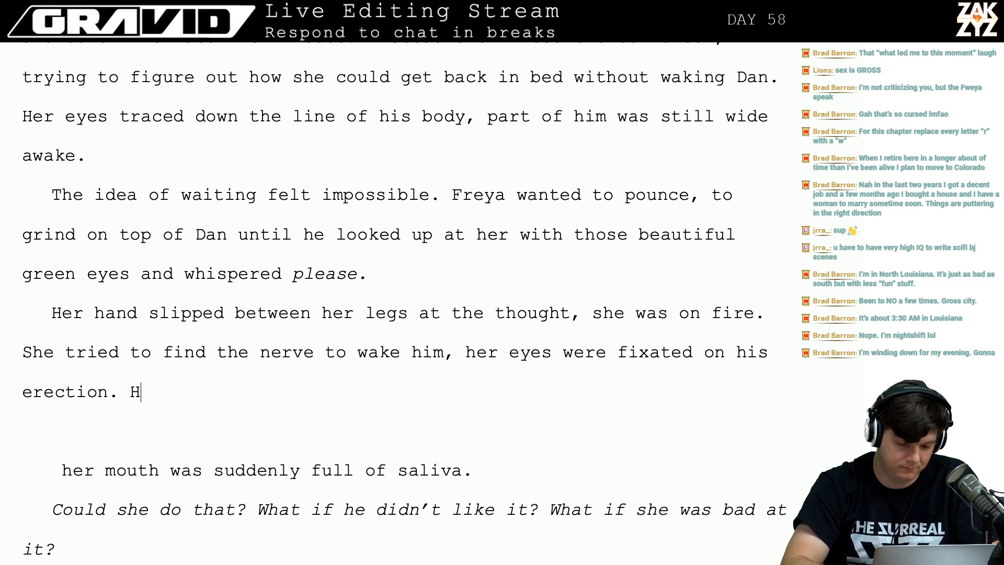
pyautogui.press('BackSpace')
pyautogui.write('She felt ')
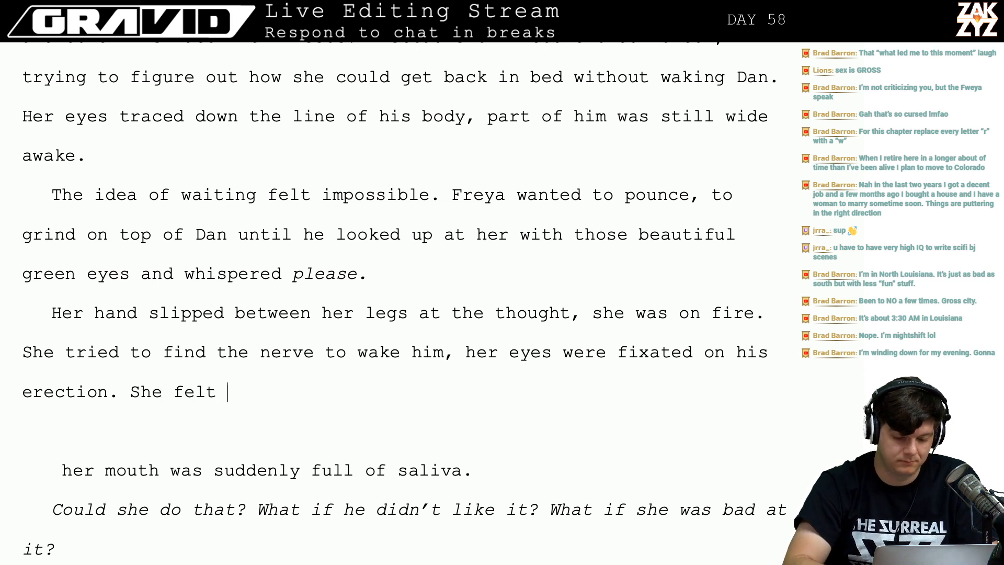
pyautogui.write('nervou')
pyautogui.press('BackSpace')
pyautogui.press('BackSpace')
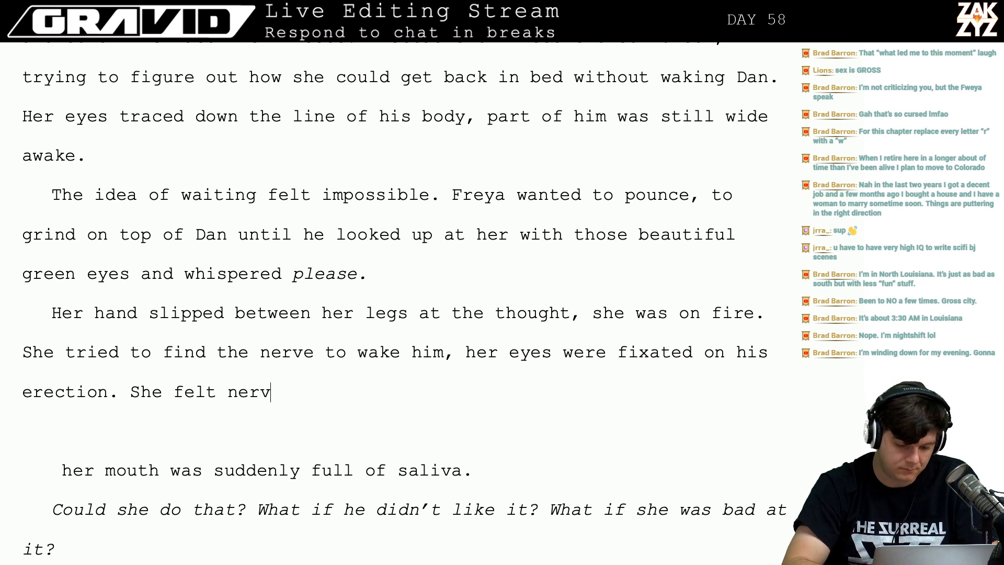
pyautogui.press('BackSpace')
pyautogui.press('BackSpace')
pyautogui.press('BackSpace')
pyautogui.press('BackSpace')
pyautogui.press('BackSpace')
pyautogui.press('BackSpace')
pyautogui.press('BackSpace')
pyautogui.press('BackSpace')
pyautogui.press('BackSpace')
pyautogui.press('BackSpace')
pyautogui.press('BackSpace')
pyautogui.press('BackSpace')
pyautogui.press('BackSpace')
pyautogui.press('BackSpace')
pyautogui.write('T')
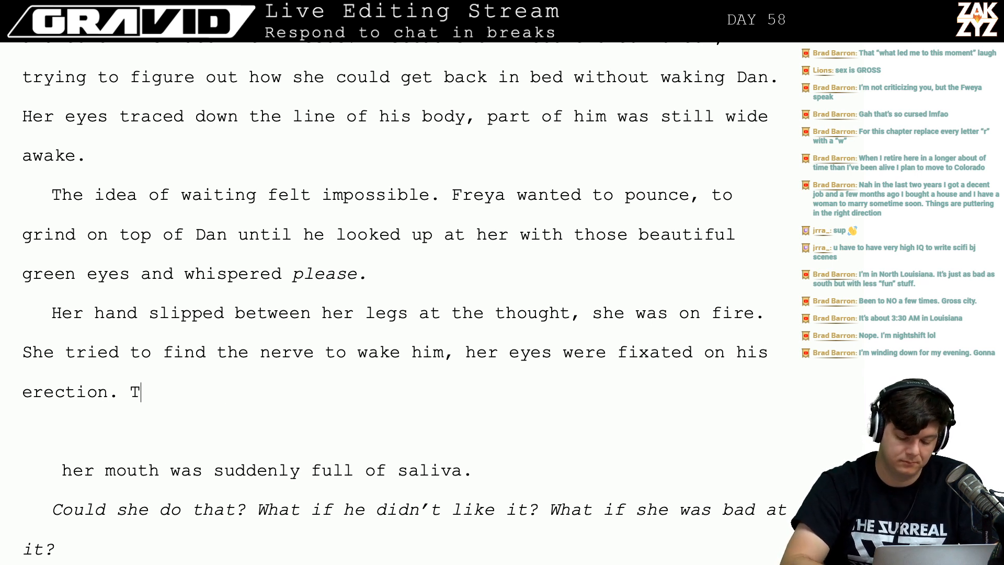
pyautogui.write('here was a n')
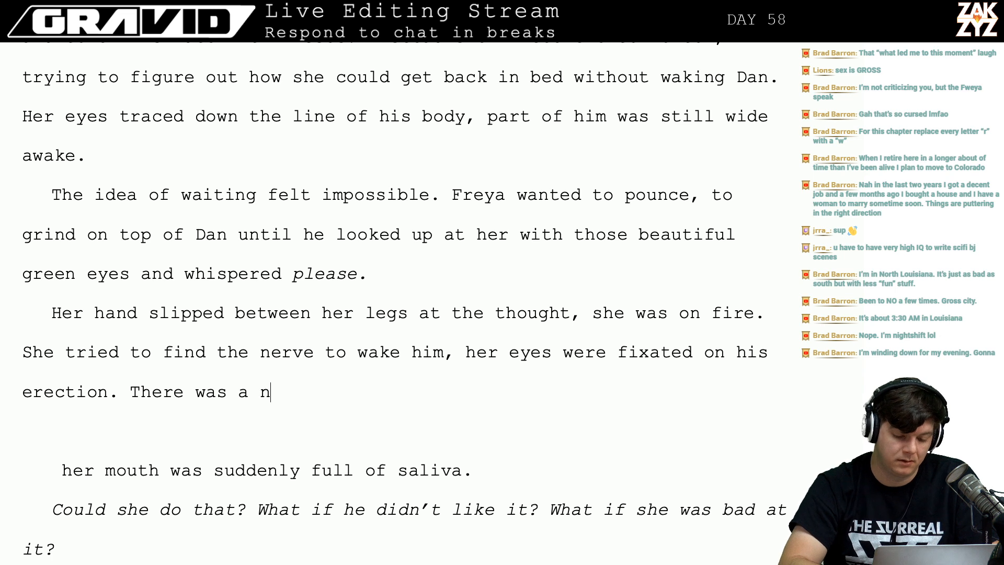
pyautogui.write('ervous,')
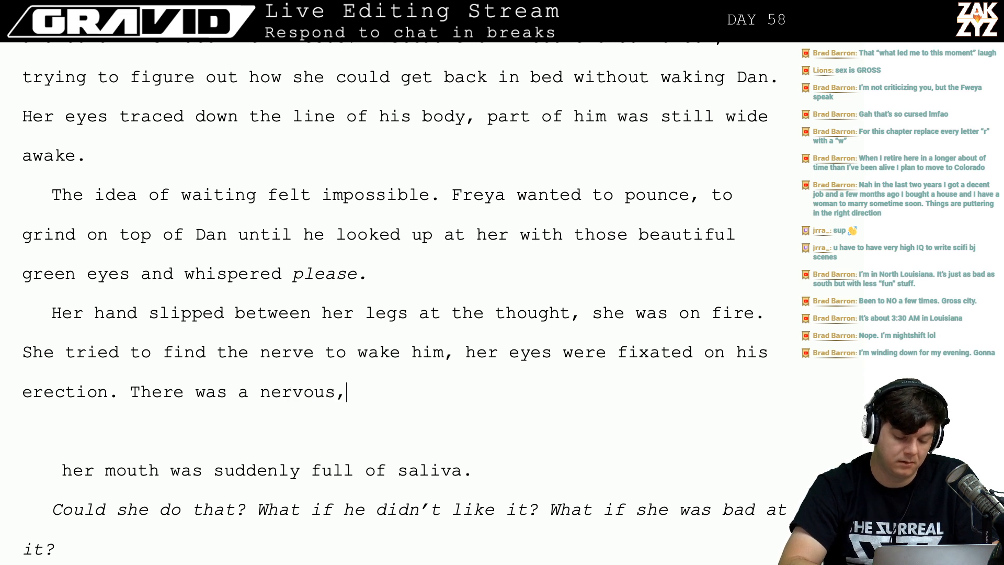
pyautogui.press('BackSpace')
pyautogui.press('BackSpace')
pyautogui.press('BackSpace')
pyautogui.press('BackSpace')
pyautogui.press('BackSpace')
pyautogui.press('BackSpace')
pyautogui.press('BackSpace')
pyautogui.press('BackSpace')
pyautogui.press('BackSpace')
pyautogui.press('BackSpace')
pyautogui.press('BackSpace')
pyautogui.press('BackSpace')
pyautogui.press('BackSpace')
pyautogui.press('BackSpace')
pyautogui.press('BackSpace')
pyautogui.press('BackSpace')
pyautogui.press('BackSpace')
pyautogui.press('BackSpace')
pyautogui.press('BackSpace')
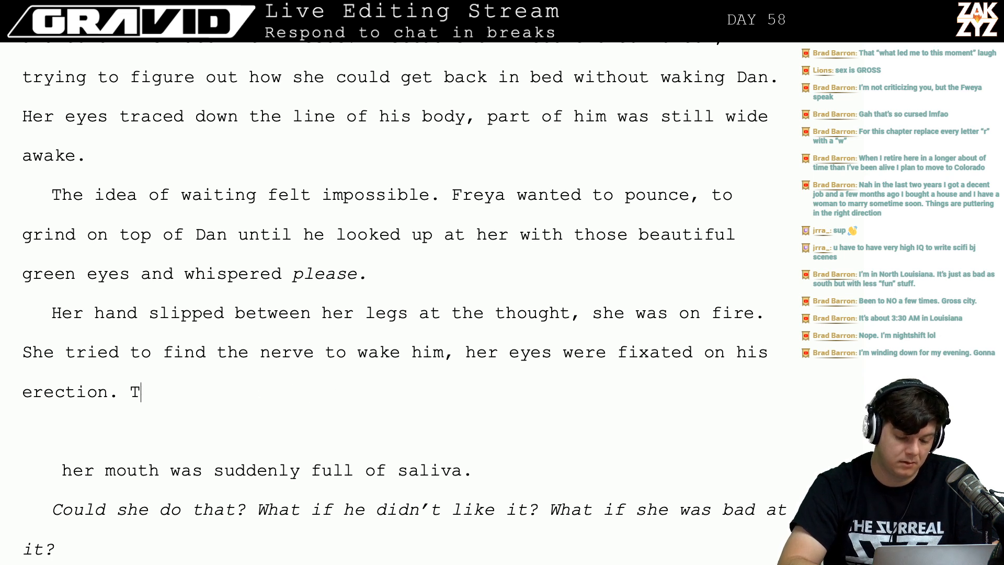
pyautogui.press('BackSpace')
pyautogui.press('BackSpace')
# Add another blank line above the leftover clause and try opening the next sentence with "Her mouth felt" and "She was".
pyautogui.press('Return')
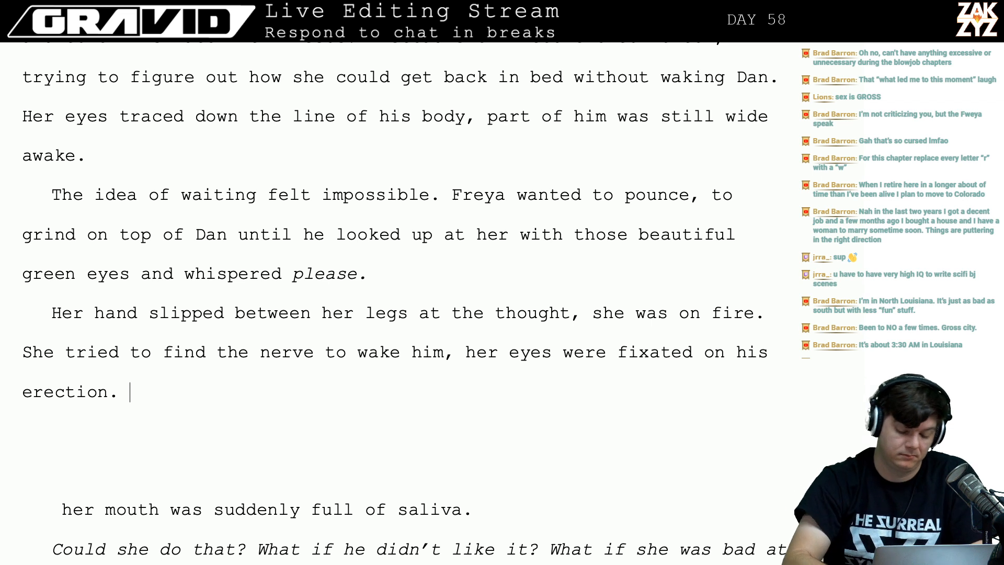
pyautogui.write('Her mouh')
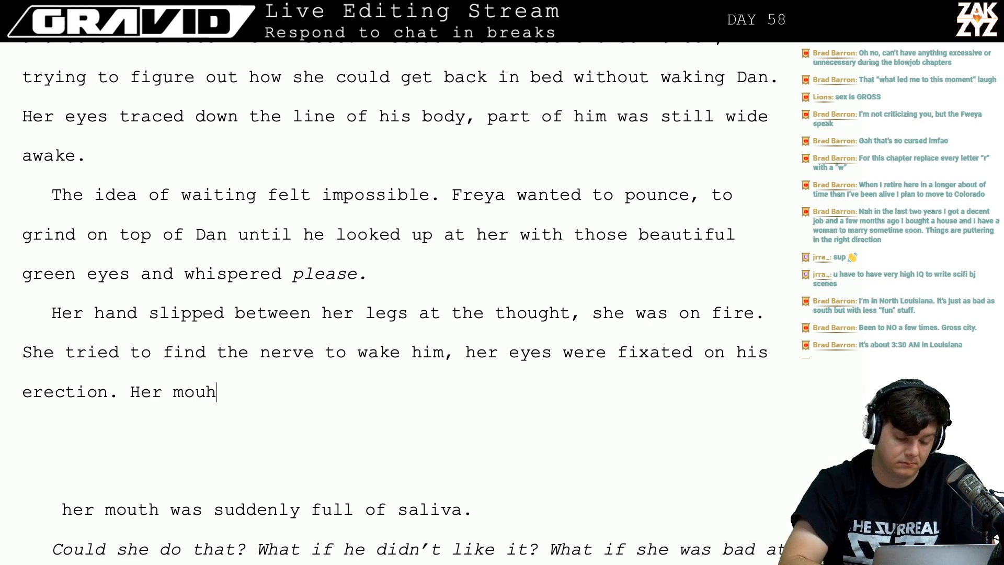
pyautogui.press('BackSpace')
pyautogui.write('th felt')
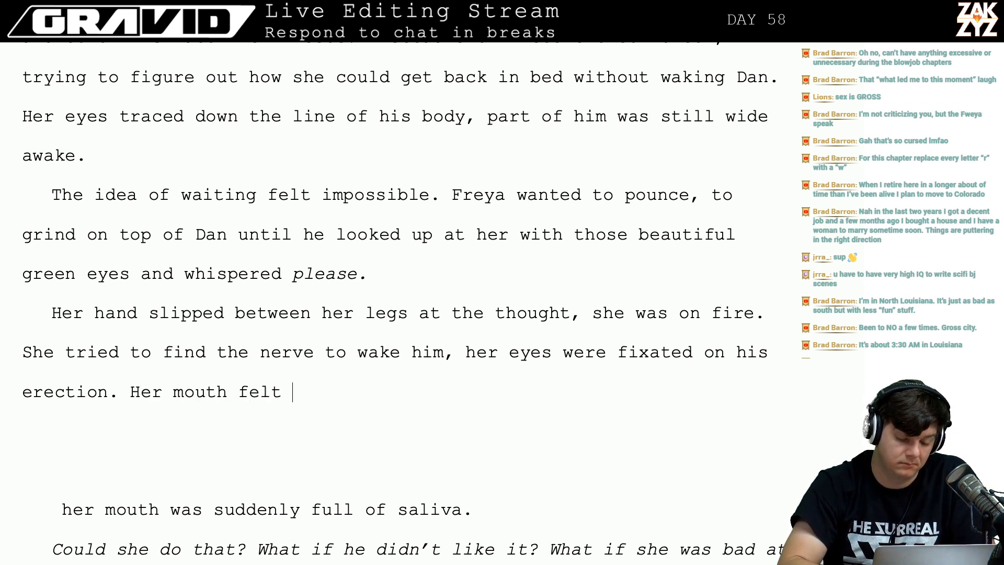
pyautogui.press('BackSpace')
pyautogui.press('BackSpace')
pyautogui.press('BackSpace')
pyautogui.press('BackSpace')
pyautogui.press('BackSpace')
pyautogui.press('BackSpace')
pyautogui.press('BackSpace')
pyautogui.press('BackSpace')
pyautogui.press('BackSpace')
pyautogui.press('BackSpace')
pyautogui.press('BackSpace')
pyautogui.press('BackSpace')
pyautogui.press('BackSpace')
pyautogui.press('BackSpace')
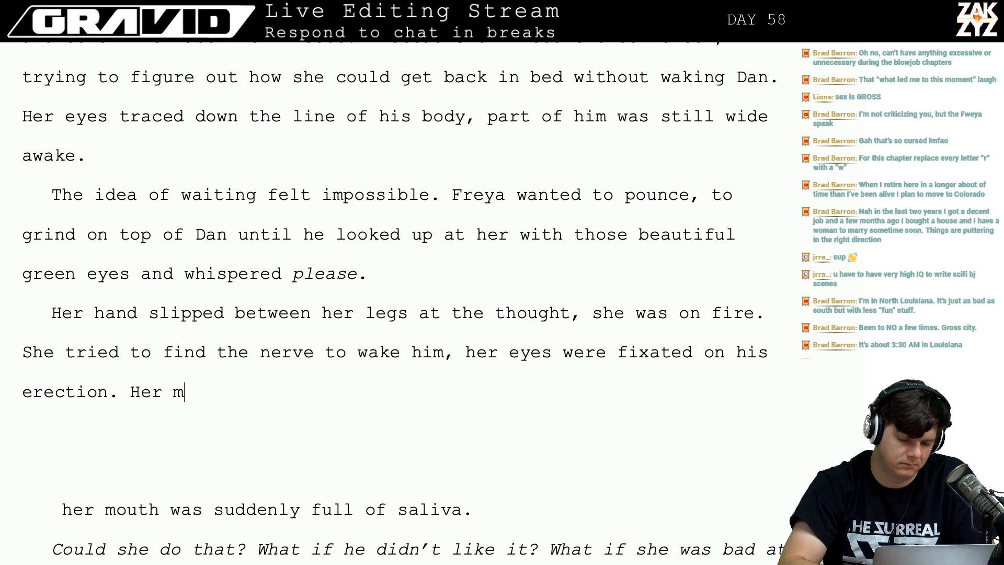
pyautogui.write('She ')
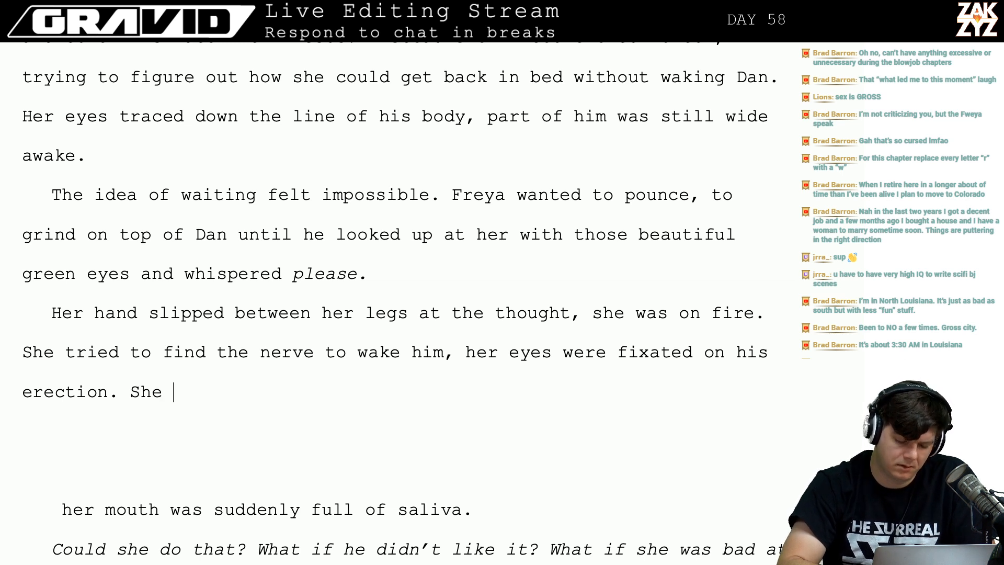
pyautogui.write('was')
pyautogui.press('BackSpace')
pyautogui.press('BackSpace')
pyautogui.press('BackSpace')
pyautogui.press('BackSpace')
pyautogui.press('BackSpace')
pyautogui.press('BackSpace')
pyautogui.press('BackSpace')
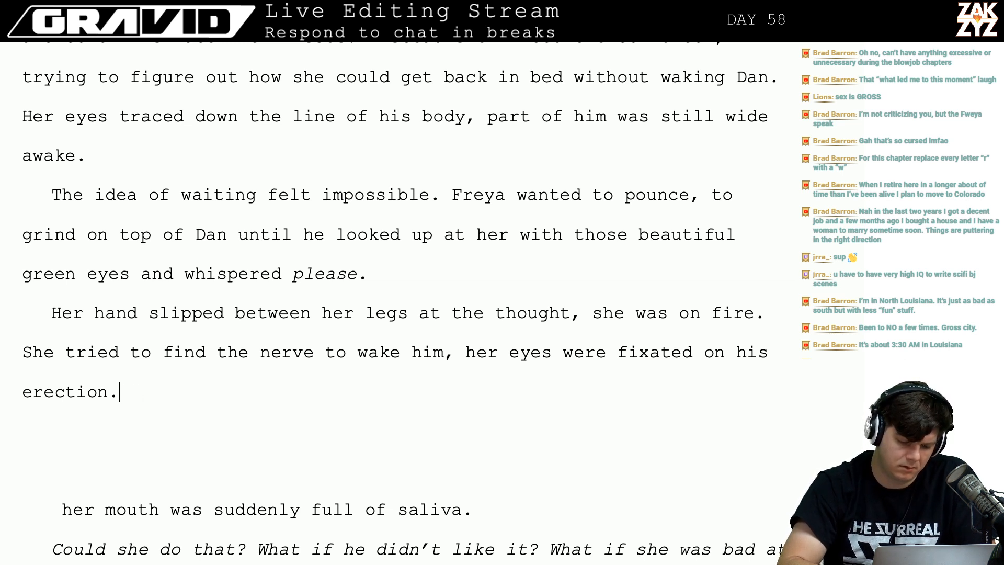
# Try following the word "erection." with a new sentence opening "Her mouth seemed".
pyautogui.write('Her mouth seemed')
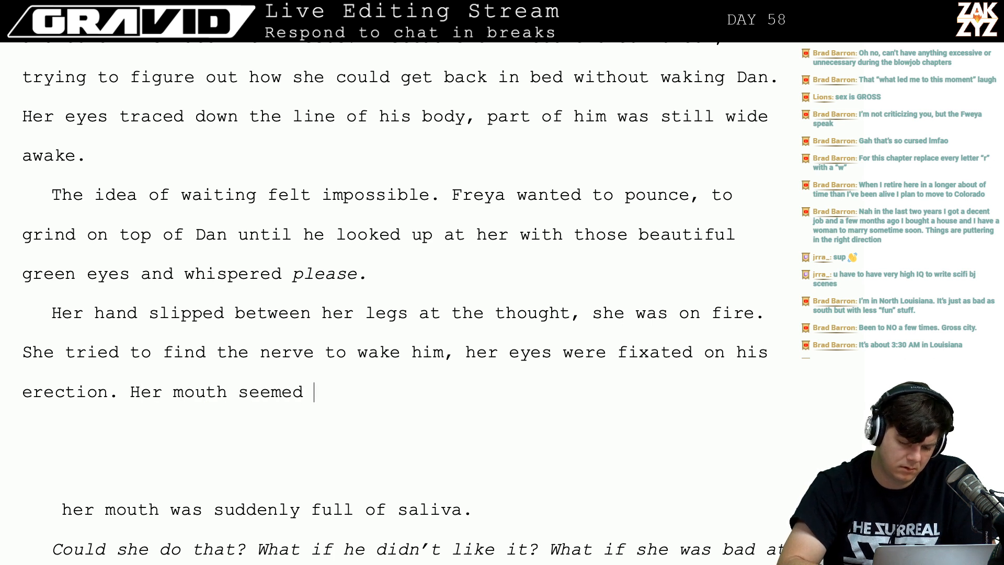
pyautogui.press('BackSpace')
pyautogui.press('BackSpace')
pyautogui.press('BackSpace')
pyautogui.press('BackSpace')
pyautogui.press('BackSpace')
pyautogui.press('BackSpace')
pyautogui.press('BackSpace')
pyautogui.press('BackSpace')
pyautogui.press('BackSpace')
pyautogui.press('BackSpace')
pyautogui.press('BackSpace')
pyautogui.press('BackSpace')
pyautogui.press('BackSpace')
pyautogui.press('BackSpace')
pyautogui.press('BackSpace')
pyautogui.press('BackSpace')
pyautogui.press('BackSpace')
pyautogui.press('BackSpace')
pyautogui.press('BackSpace')
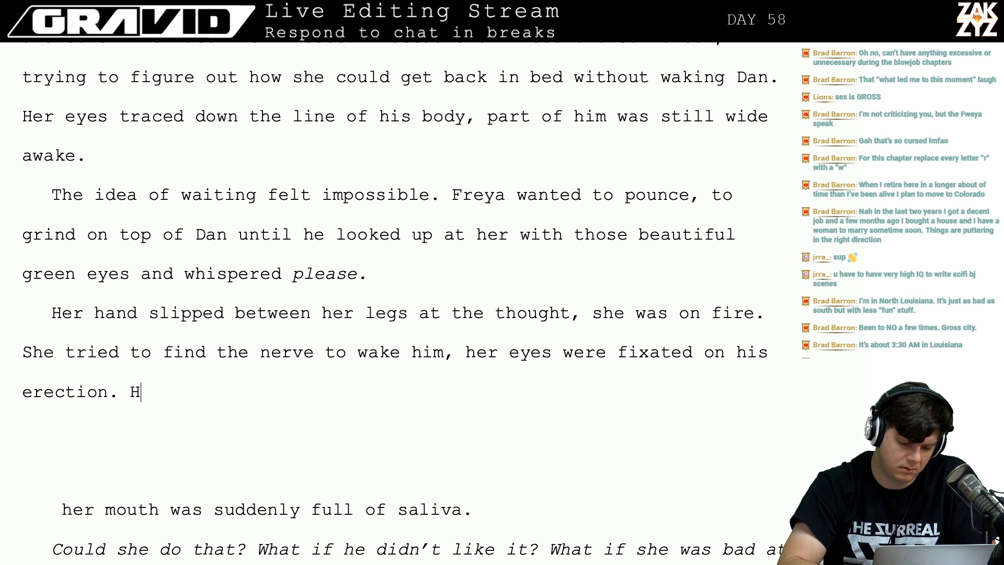
# Continue the sentence after "erection" with ", and her tongue ran over her lips.".
pyautogui.write(', and her ')
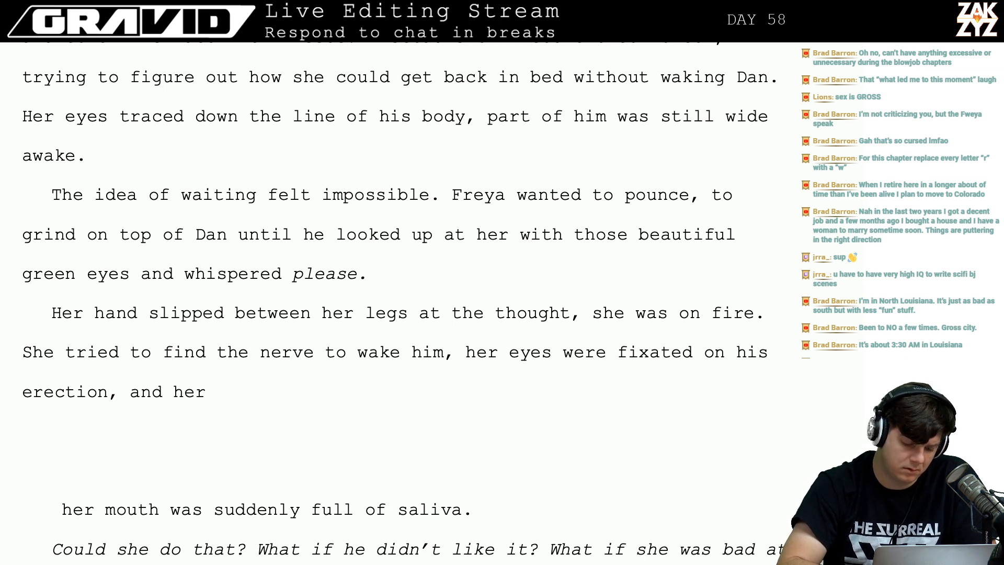
pyautogui.write('tongue ran o')
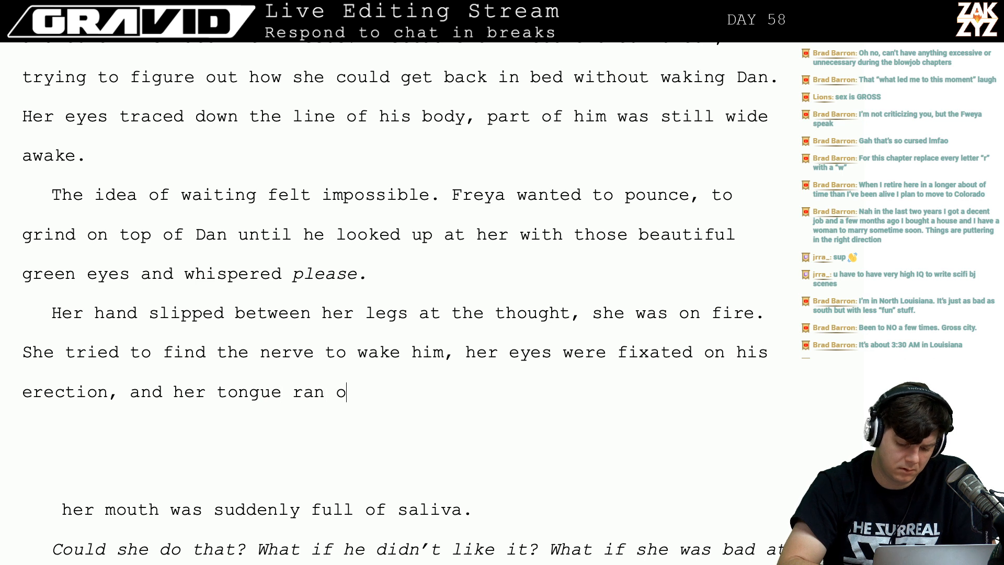
pyautogui.write('ver her lips.')
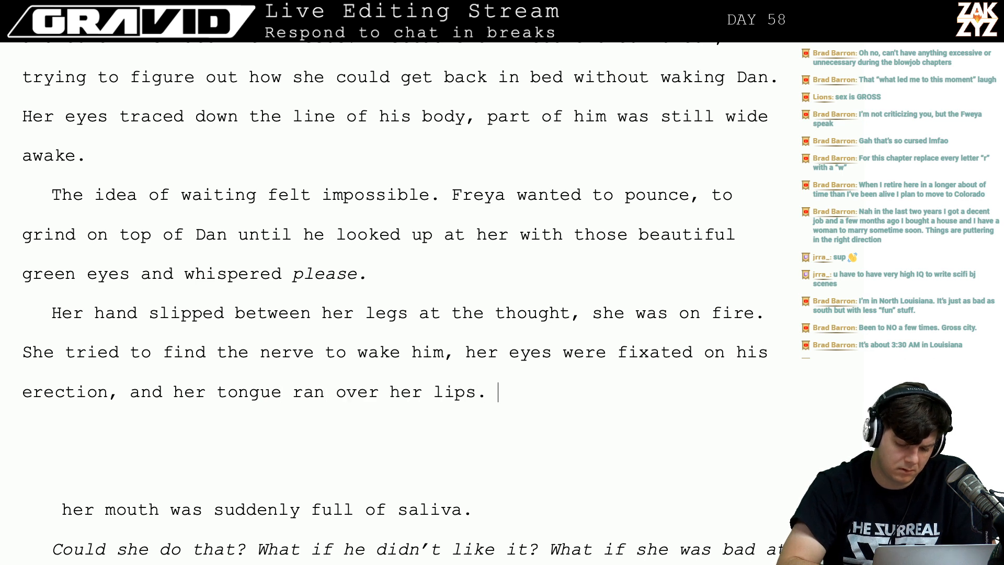
# Try opening another sentence with "That was" after "her tongue ran over her lips.".
pyautogui.press('Down')
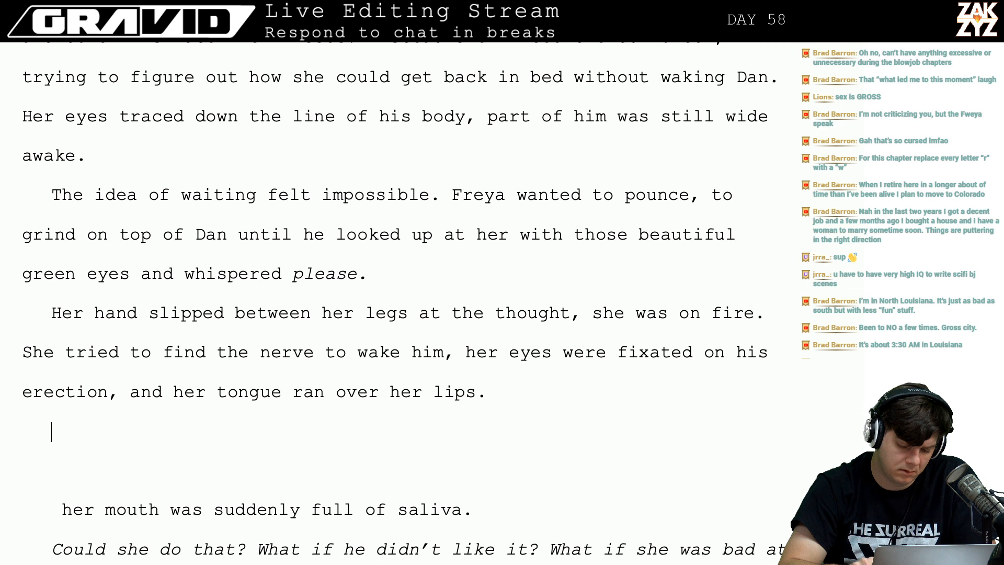
pyautogui.press('Up')
pyautogui.press('Left')
pyautogui.press('Left')
pyautogui.press('Down')
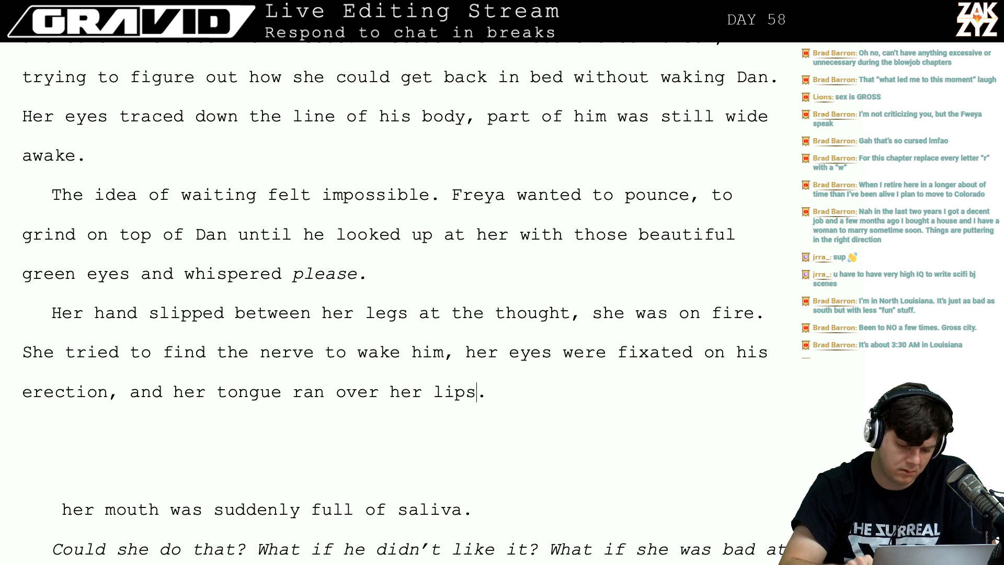
pyautogui.press('Up')
pyautogui.press('Up')
pyautogui.press('Left')
pyautogui.press('Left')
pyautogui.press('Left')
pyautogui.press('Left')
pyautogui.press('Left')
pyautogui.press('Left')
pyautogui.press('Left')
pyautogui.press('Left')
pyautogui.press('Down')
pyautogui.press('Down')
pyautogui.press('Down')
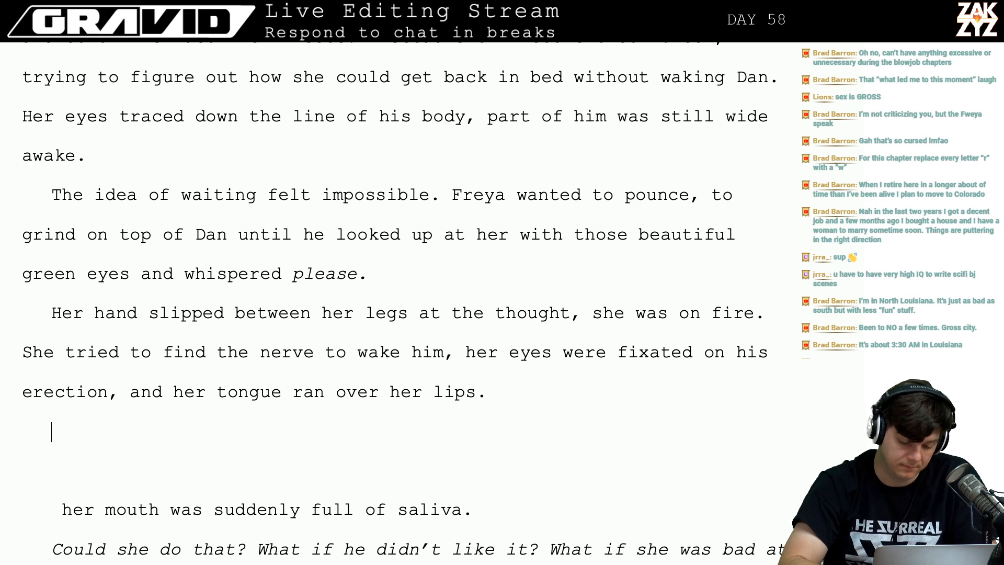
pyautogui.press('Left')
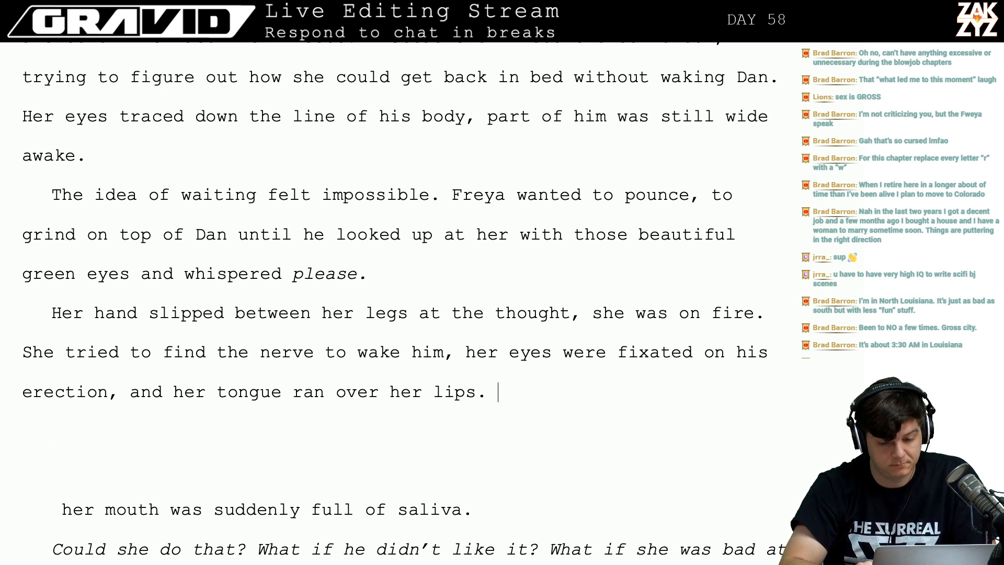
pyautogui.press('Right')
pyautogui.press('Left')
pyautogui.write('That was')
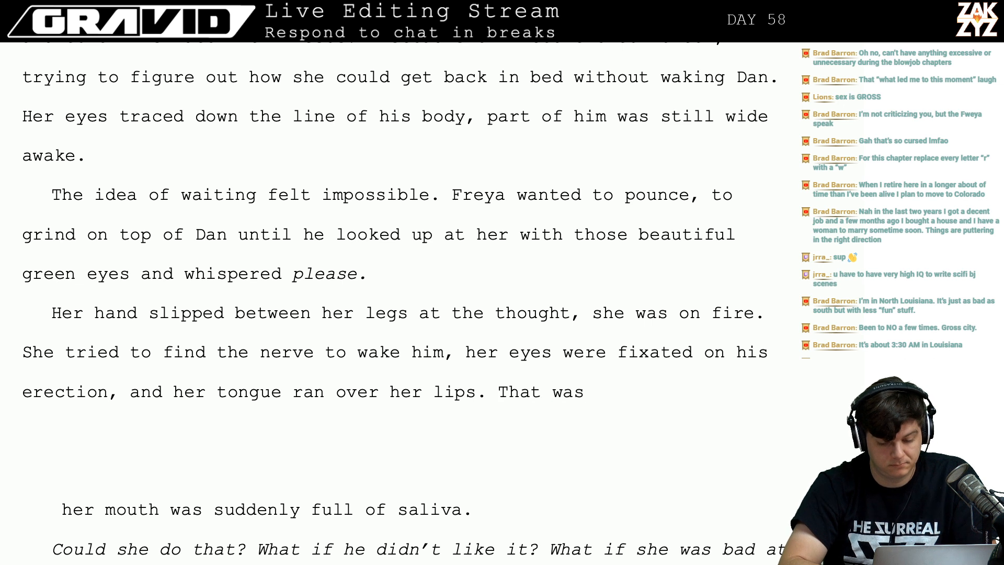
pyautogui.press('BackSpace')
pyautogui.press('BackSpace')
pyautogui.press('BackSpace')
pyautogui.press('BackSpace')
pyautogui.press('BackSpace')
pyautogui.press('BackSpace')
pyautogui.press('BackSpace')
pyautogui.press('BackSpace')
pyautogui.press('BackSpace')
pyautogui.press('BackSpace')
# Start a new paragraph below "her lips." with the question "What if I woke him up like that?".
pyautogui.press('Return')
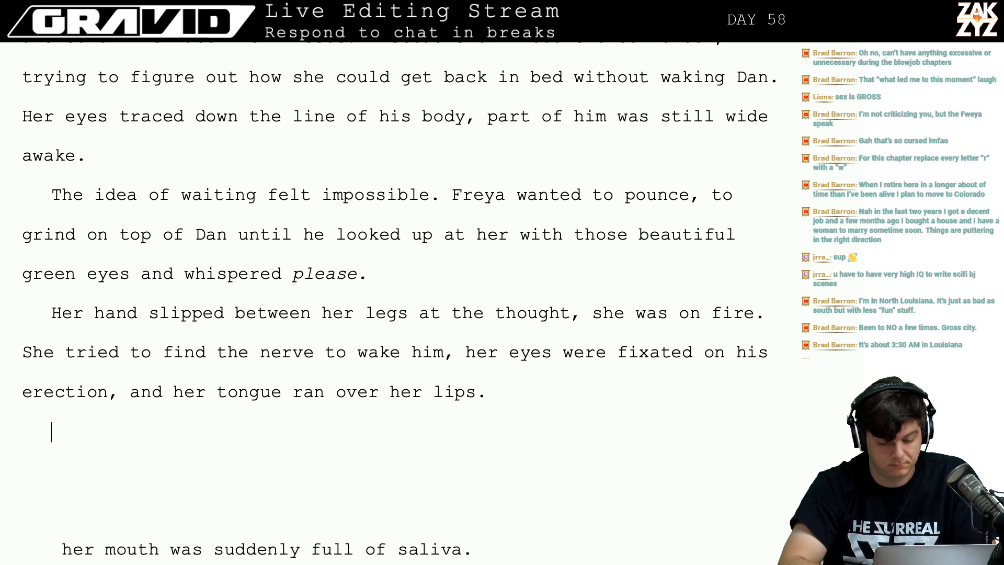
pyautogui.write('What if I woke hu')
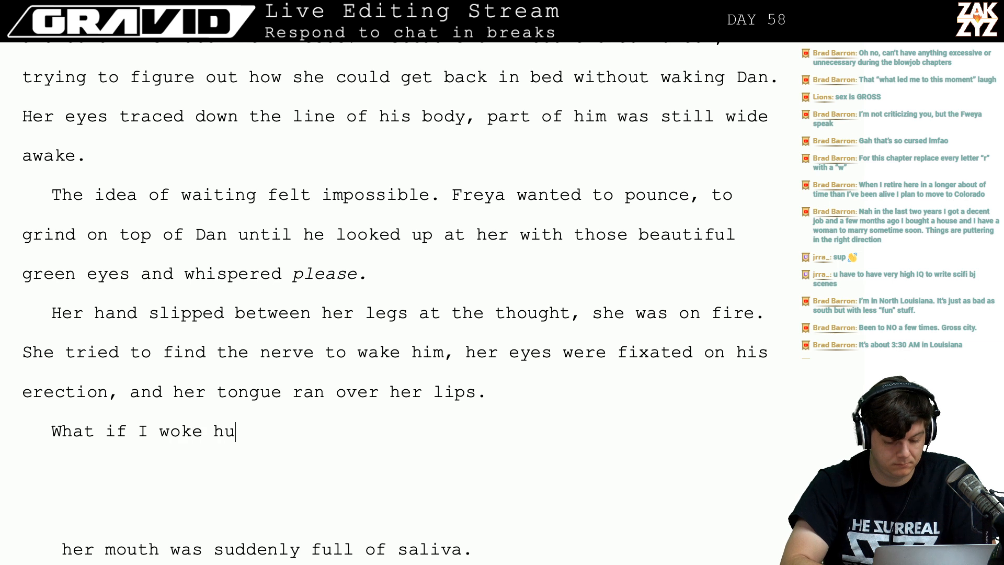
pyautogui.press('BackSpace')
pyautogui.write('im up ')
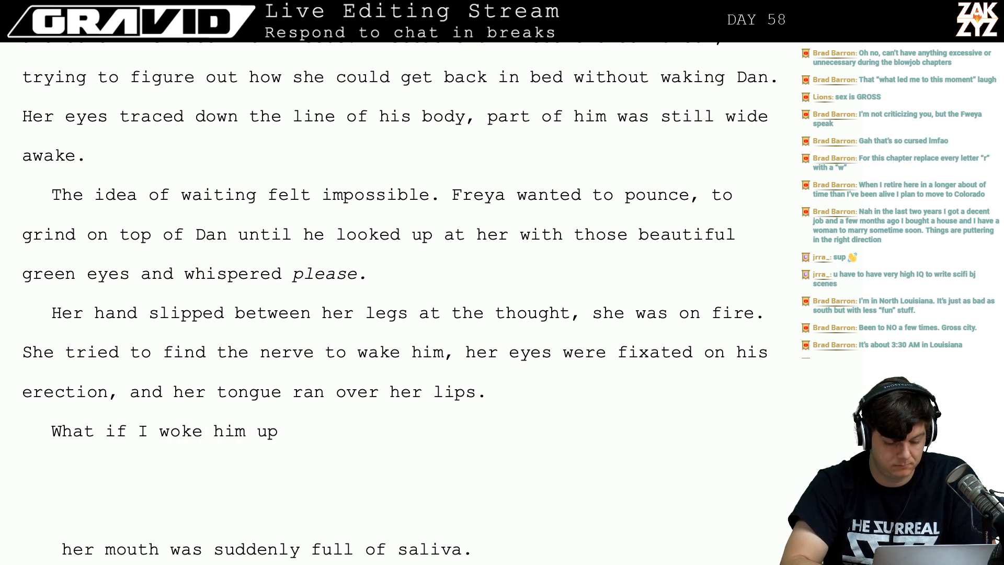
pyautogui.write('like that?')
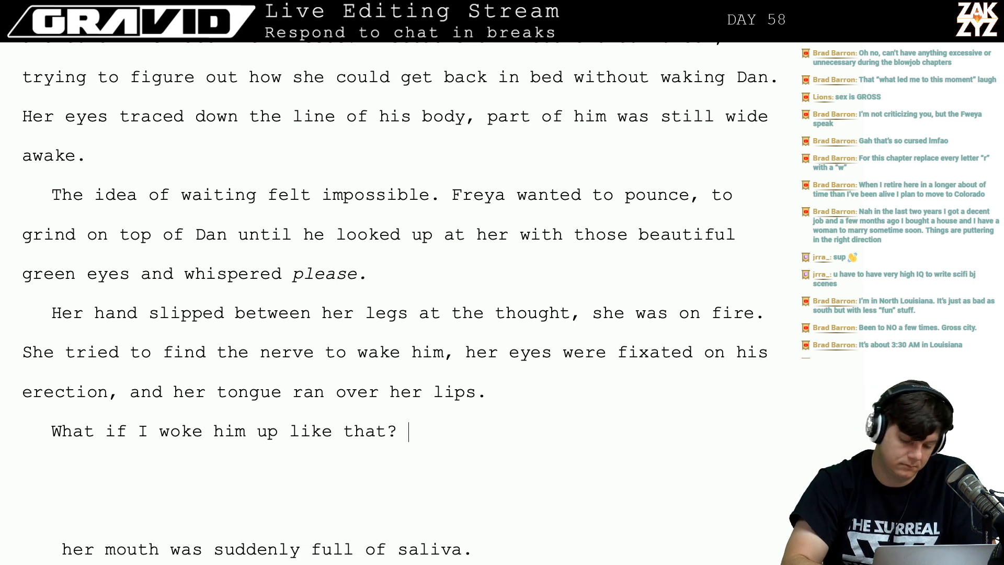
pyautogui.press('Left')
pyautogui.press('Left')
pyautogui.press('Left')
pyautogui.press('Left')
pyautogui.press('Left')
pyautogui.press('Left')
pyautogui.press('Left')
pyautogui.press('Left')
pyautogui.press('Left')
pyautogui.press('Left')
pyautogui.press('Left')
pyautogui.press('Left')
pyautogui.press('Left')
pyautogui.press('Left')
pyautogui.press('Left')
pyautogui.press('Left')
pyautogui.press('Left')
pyautogui.press('Left')
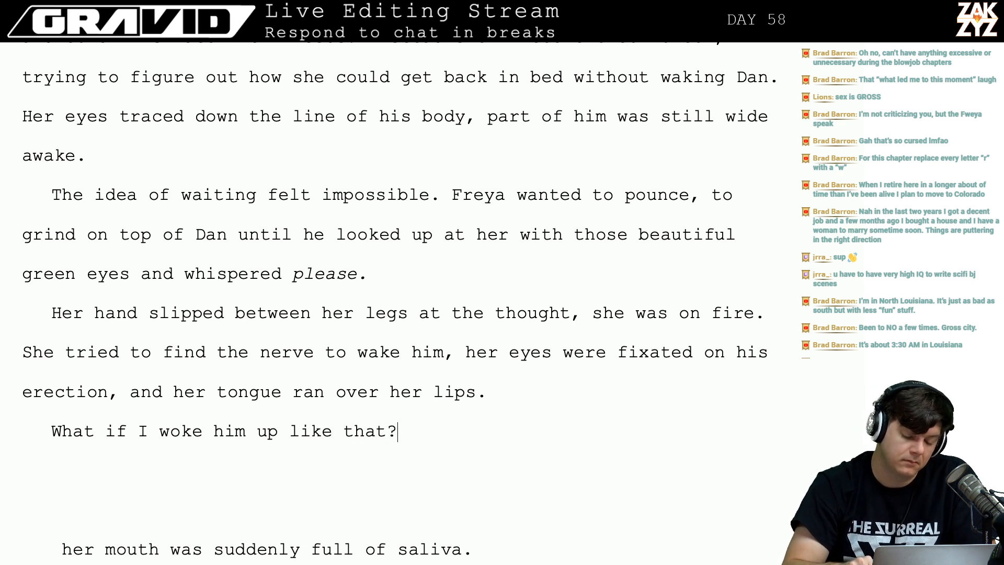
pyautogui.press('Left')
pyautogui.press('Left')
pyautogui.press('Left')
pyautogui.press('Left')
pyautogui.press('Left')
pyautogui.press('Left')
pyautogui.press('Left')
pyautogui.press('Left')
pyautogui.press('Left')
pyautogui.press('Left')
pyautogui.press('Left')
pyautogui.press('Left')
pyautogui.press('Left')
pyautogui.press('Left')
pyautogui.press('Left')
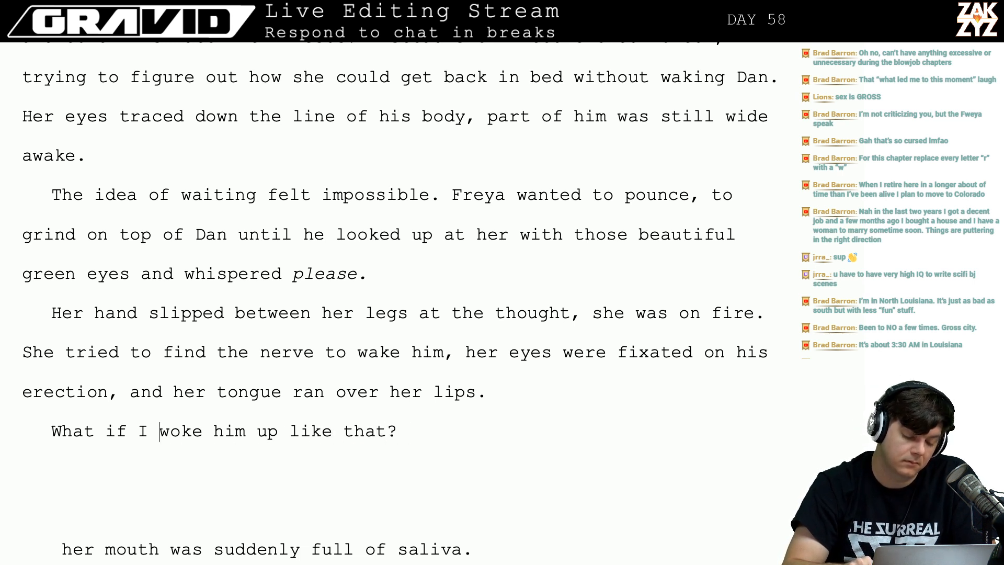
pyautogui.hotkey('shift', 'Right')
pyautogui.hotkey('shift', 'Right')
pyautogui.hotkey('shift', 'Right')
pyautogui.hotkey('shift', 'Right')
pyautogui.hotkey('shift', 'Right')
pyautogui.hotkey('shift', 'Right')
pyautogui.hotkey('shift', 'Right')
pyautogui.hotkey('shift', 'Right')
pyautogui.hotkey('shift', 'Right')
pyautogui.hotkey('shift', 'Right')
pyautogui.hotkey('shift', 'Right')
pyautogui.hotkey('shift', 'Right')
pyautogui.hotkey('shift', 'Right')
pyautogui.hotkey('shift', 'Right')
pyautogui.hotkey('shift', 'Right')
pyautogui.hotkey('shift', 'Right')
pyautogui.hotkey('shift', 'Right')
pyautogui.hotkey('shift', 'Right')
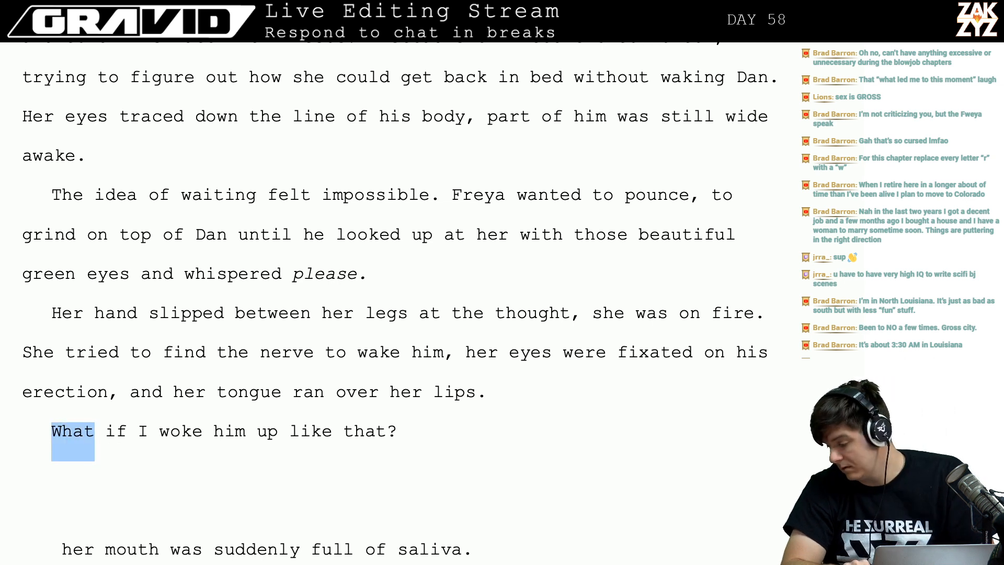
pyautogui.hotkey('shift', 'Right')
pyautogui.hotkey('shift', 'Right')
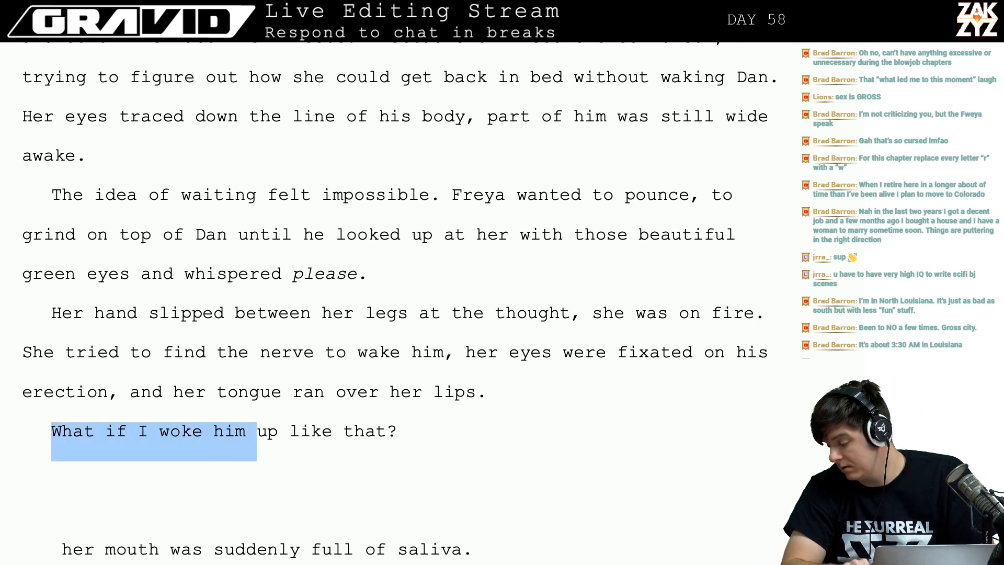
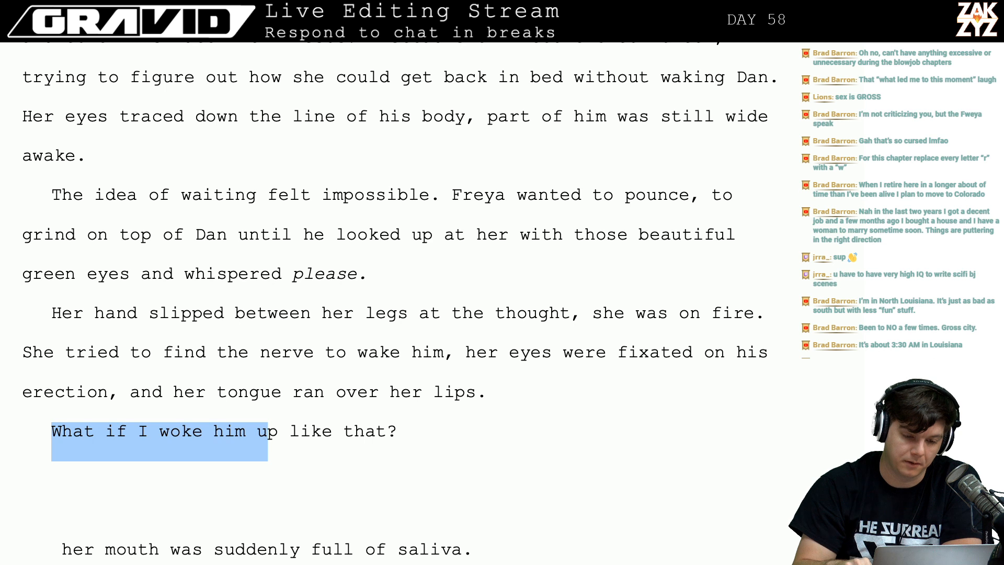
pyautogui.press('Up')
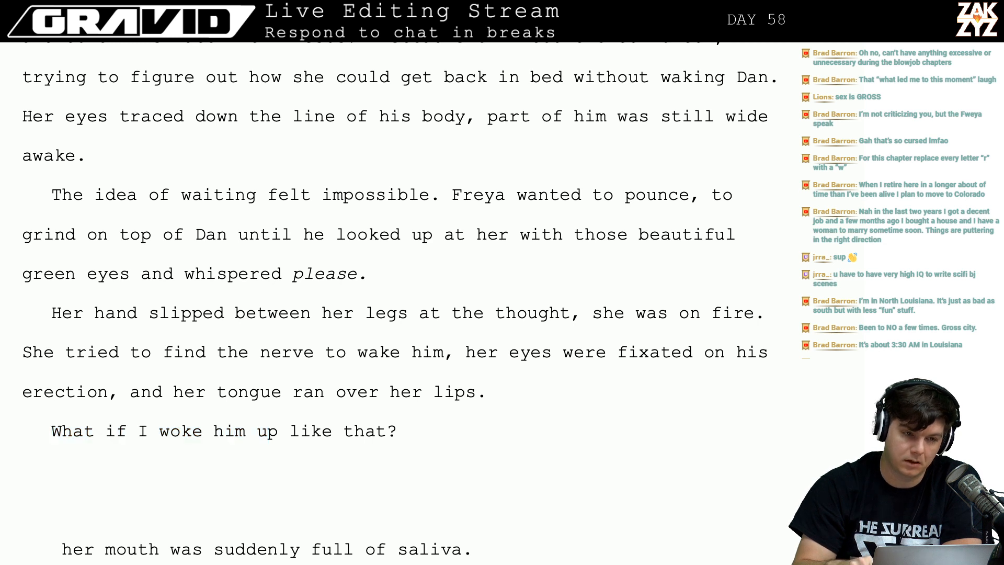
pyautogui.press('Right')
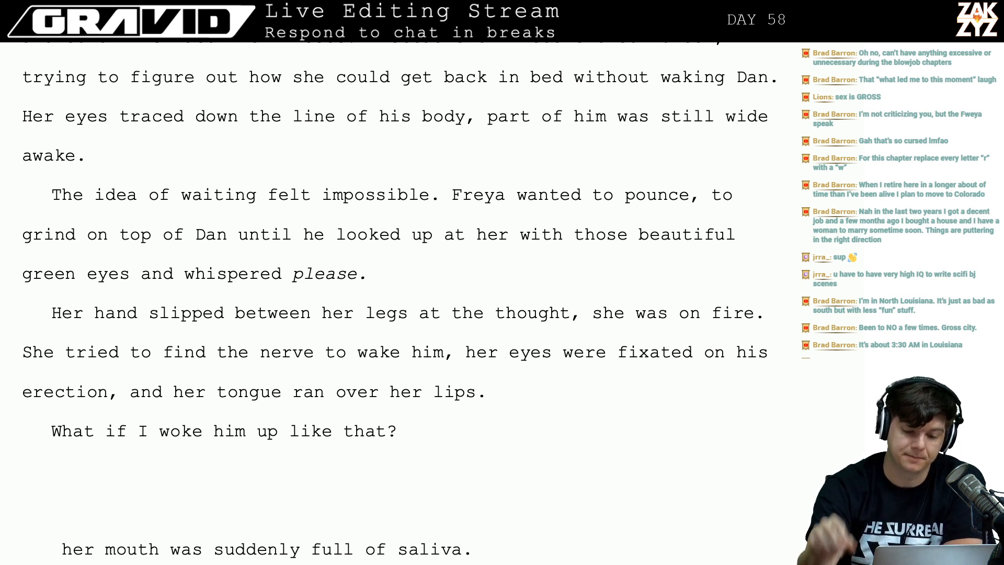
pyautogui.press('Up')
pyautogui.press('Up')
pyautogui.press('Left')
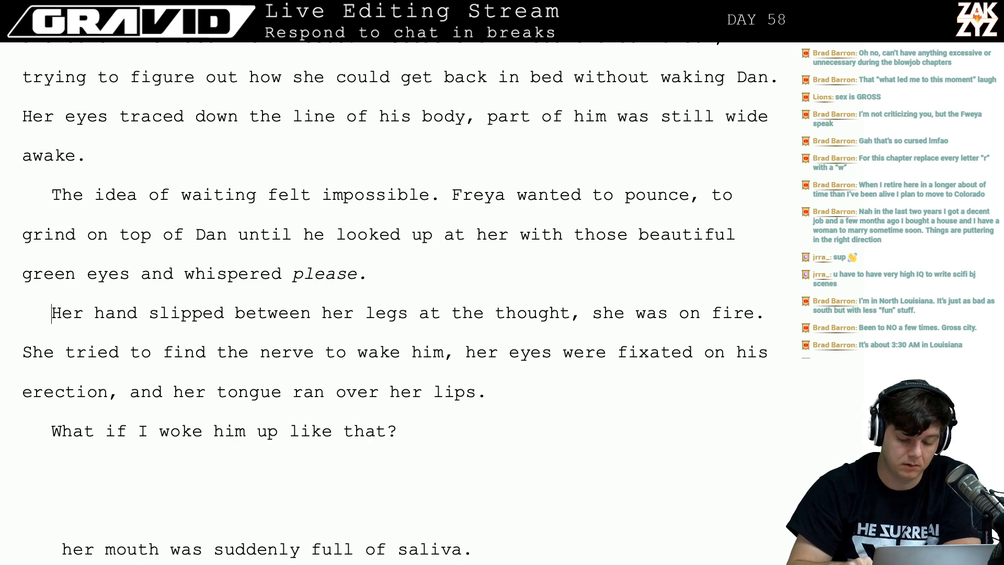
pyautogui.click(376, 313)
pyautogui.press('Down')
pyautogui.press('Down')
pyautogui.press('Down')
pyautogui.press('Left')
pyautogui.press('Left')
pyautogui.press('End')
pyautogui.press('Down')
pyautogui.press('Down')
pyautogui.press('Down')
pyautogui.press('Down')
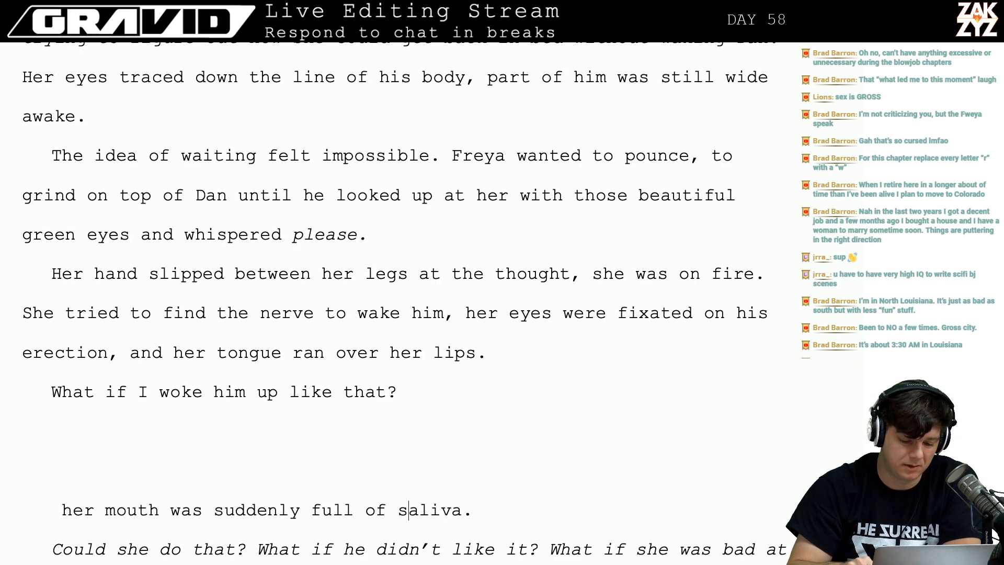
pyautogui.press('Up')
pyautogui.press('Up')
pyautogui.press('Up')
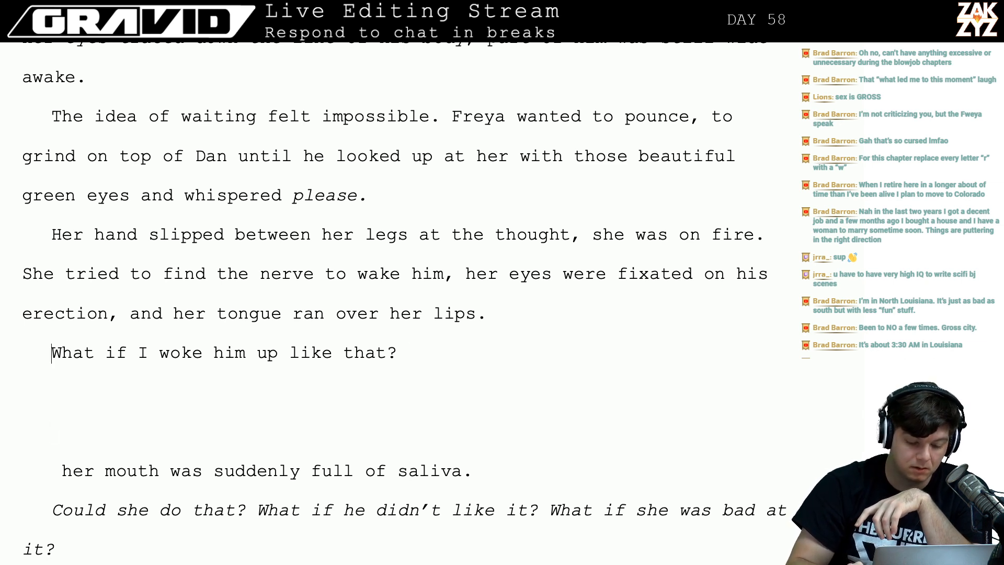
# Try adding the opening words "That was" at the end of the paragraph above "What if I woke him up like that?".
pyautogui.press('Left')
pyautogui.press('Right')
pyautogui.press('Left')
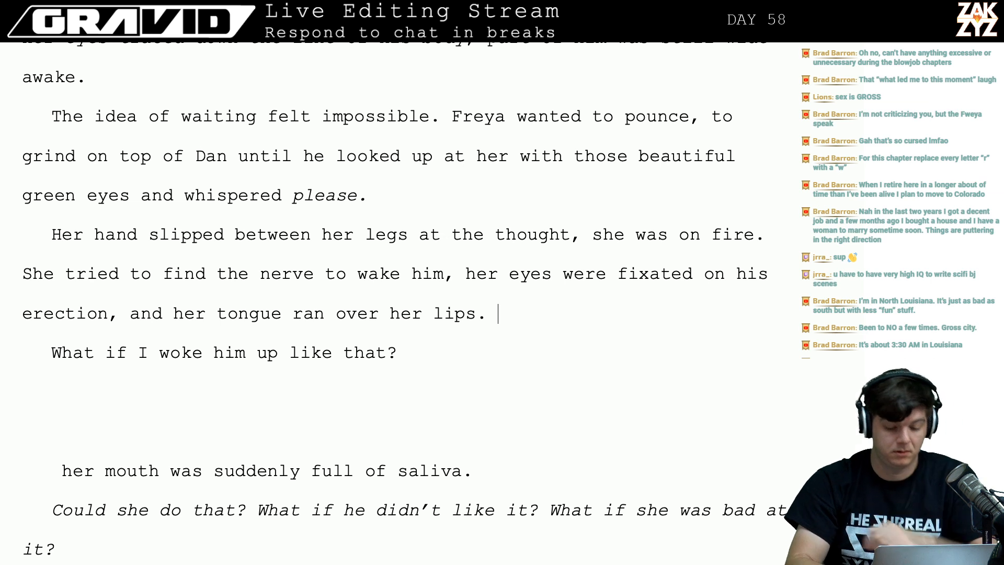
pyautogui.write('That was one')
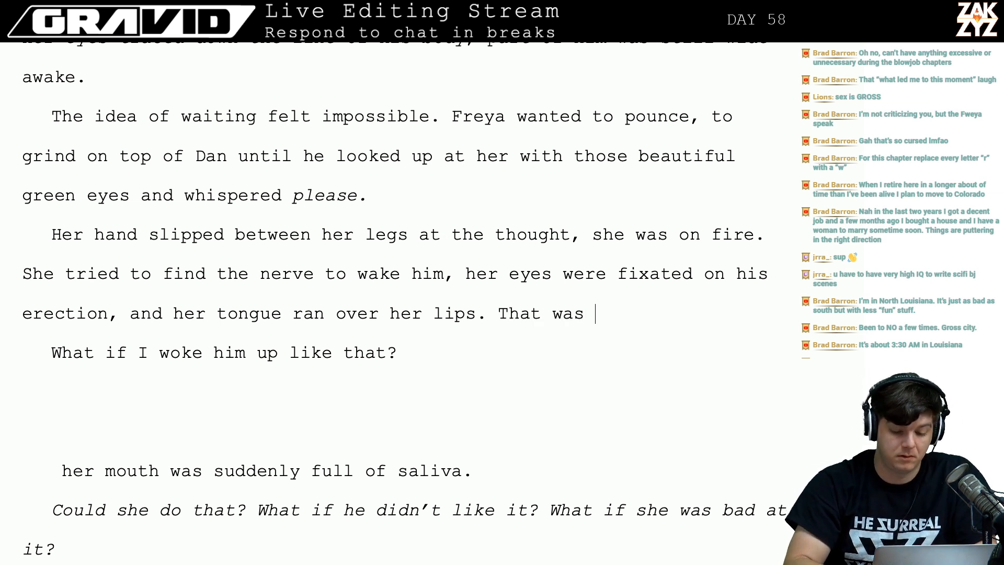
pyautogui.press('BackSpace')
pyautogui.press('BackSpace')
pyautogui.press('BackSpace')
pyautogui.press('BackSpace')
pyautogui.press('BackSpace')
pyautogui.press('BackSpace')
pyautogui.press('BackSpace')
pyautogui.press('BackSpace')
pyautogui.press('BackSpace')
pyautogui.press('BackSpace')
pyautogui.press('BackSpace')
pyautogui.press('BackSpace')
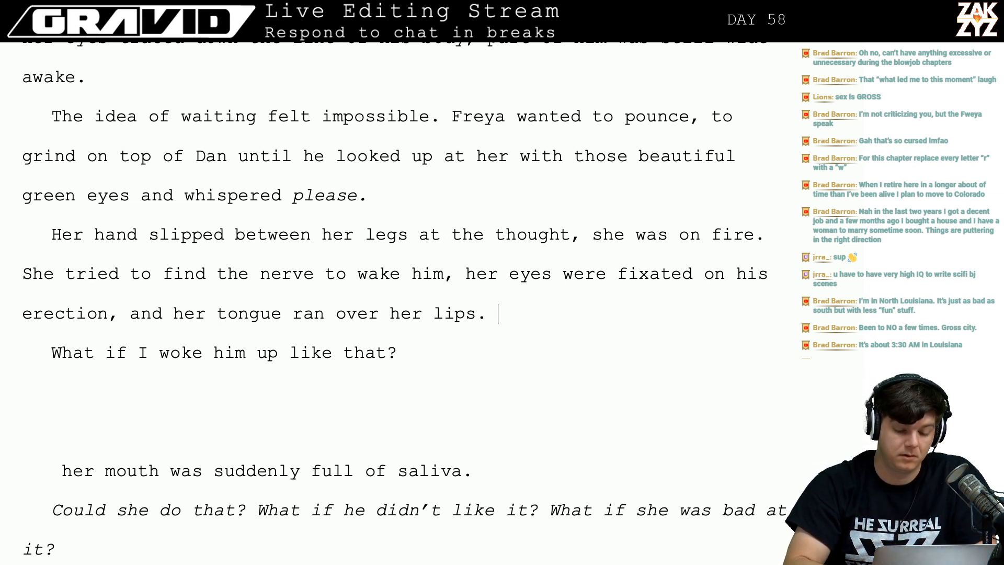
# Delete the question "What if I woke him up like that?" together with the extra blank line below it.
pyautogui.hotkey('shift', 'Down')
pyautogui.hotkey('shift', 'Down')
pyautogui.press('BackSpace')
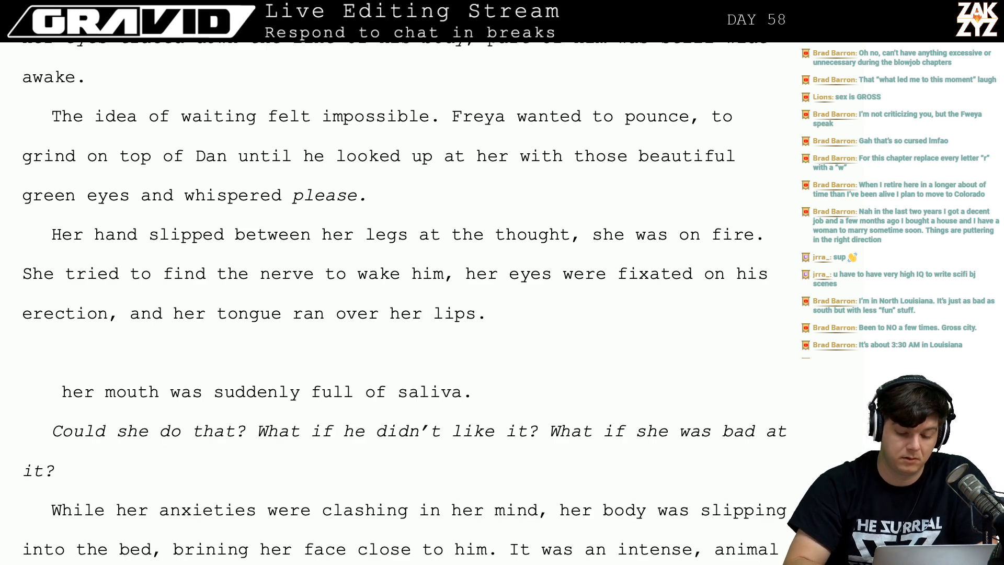
# Try continuing after "her tongue ran over her lips." with the words "She thought".
pyautogui.press('Left')
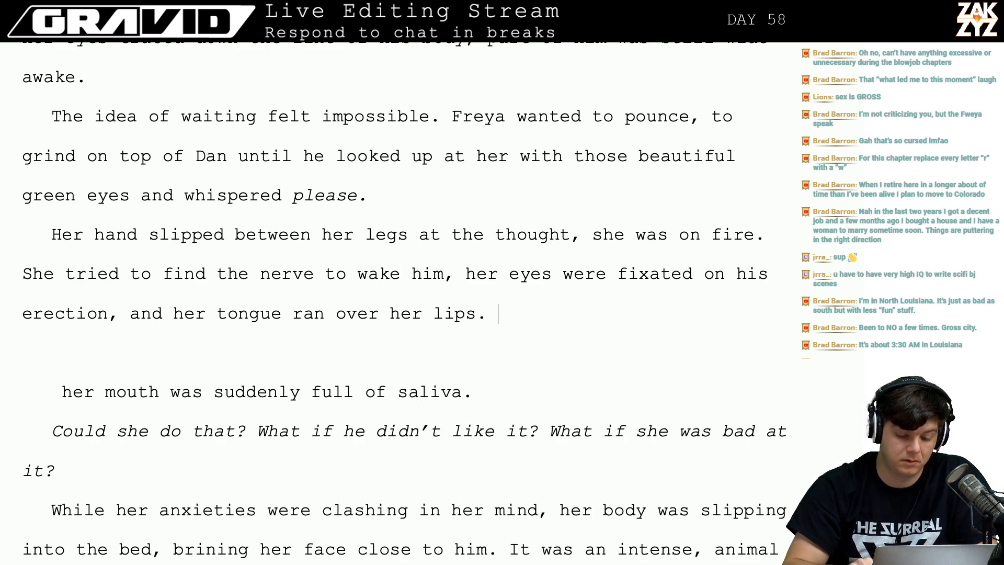
pyautogui.press('BackSpace')
pyautogui.write('She though')
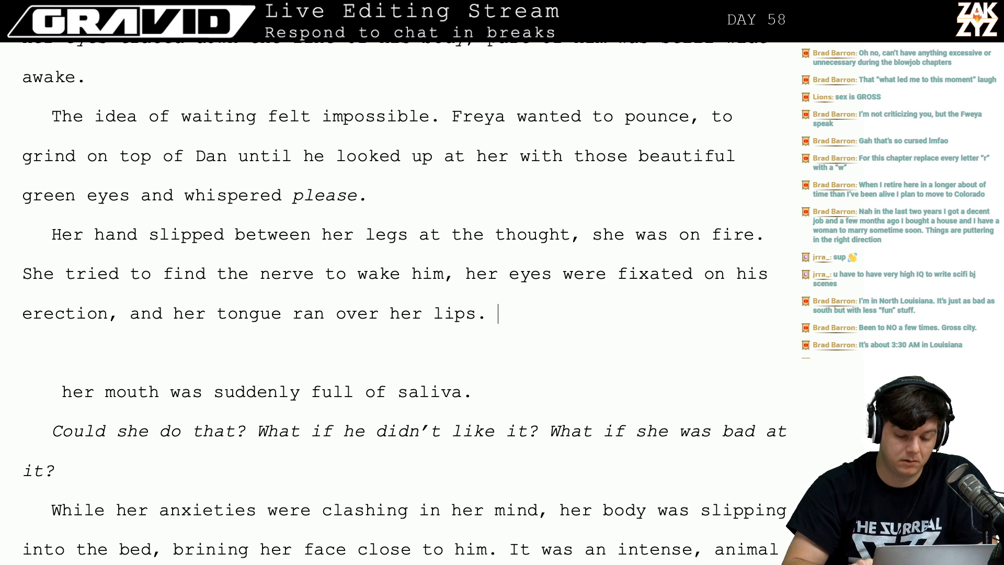
pyautogui.write('t')
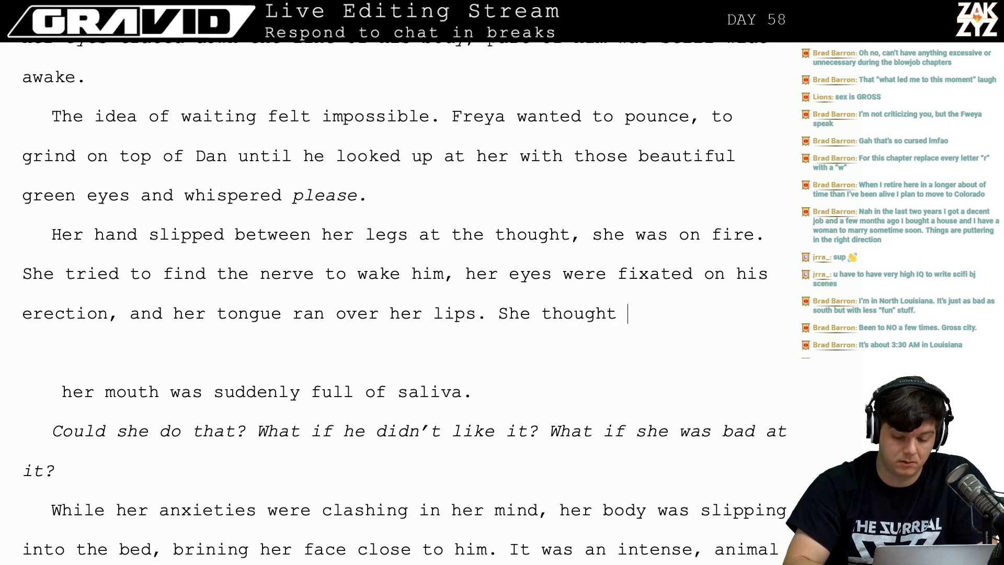
pyautogui.press('BackSpace')
pyautogui.press('BackSpace')
pyautogui.press('BackSpace')
pyautogui.press('BackSpace')
pyautogui.press('BackSpace')
pyautogui.press('BackSpace')
pyautogui.press('BackSpace')
pyautogui.press('BackSpace')
pyautogui.press('BackSpace')
pyautogui.press('BackSpace')
pyautogui.press('BackSpace')
pyautogui.press('BackSpace')
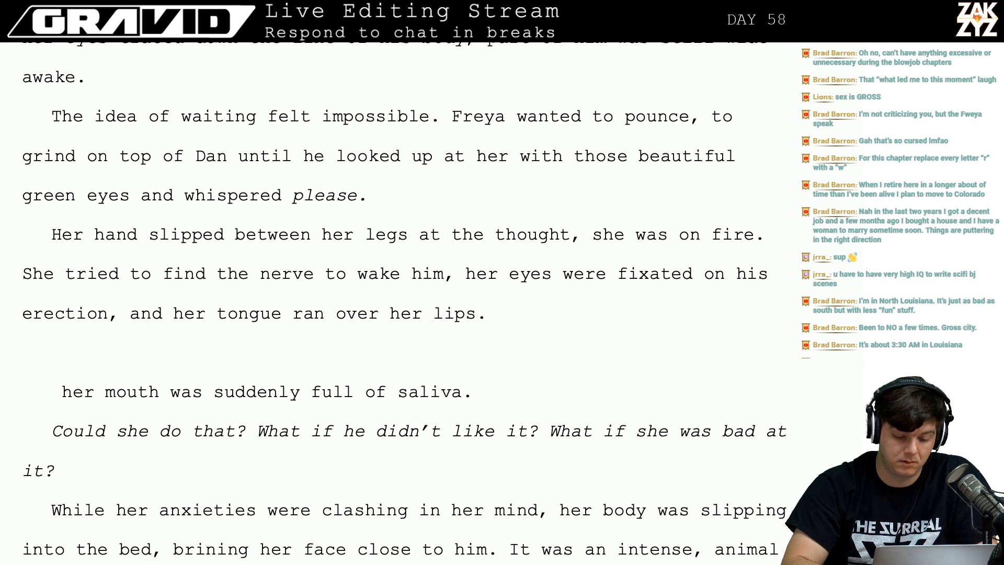
# Try ending "her tongue ran over her lips" with a comma instead of a period.
pyautogui.press('BackSpace')
pyautogui.write(',')
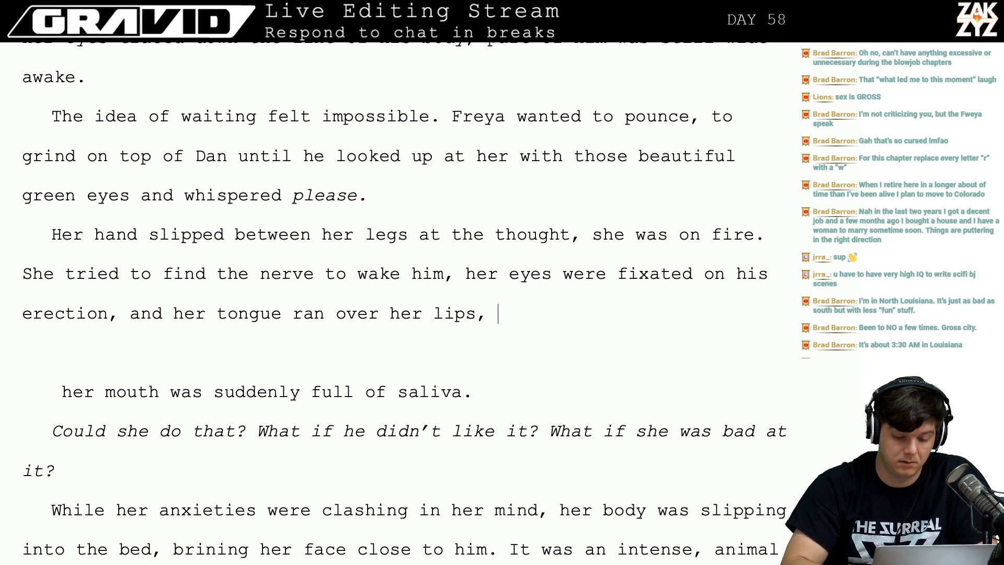
pyautogui.press('BackSpace')
pyautogui.press('BackSpace')
pyautogui.write('.')
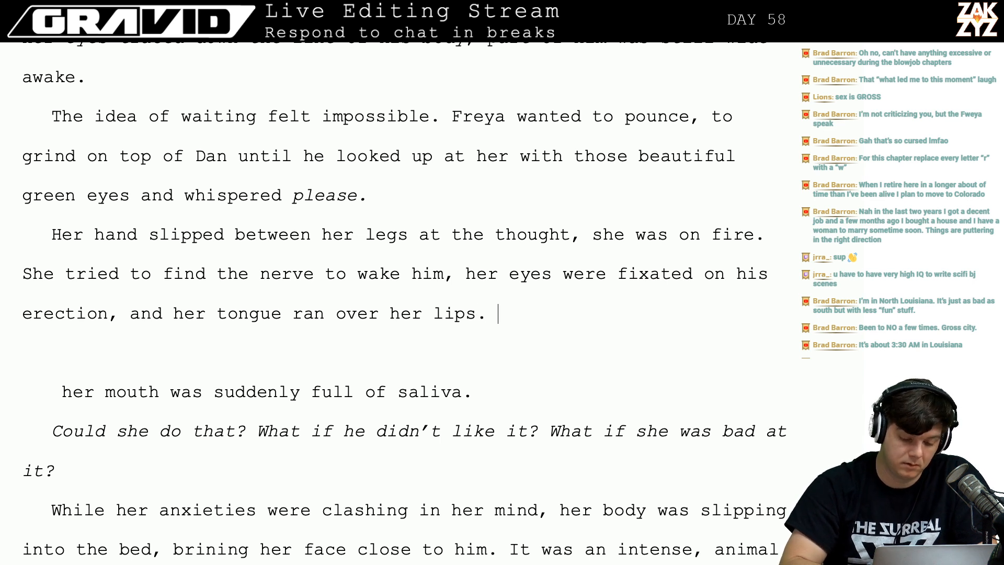
# Try opening a new paragraph below "her lips." with the words "That was".
pyautogui.press('Return')
pyautogui.write('That was')
pyautogui.press('BackSpace')
pyautogui.press('BackSpace')
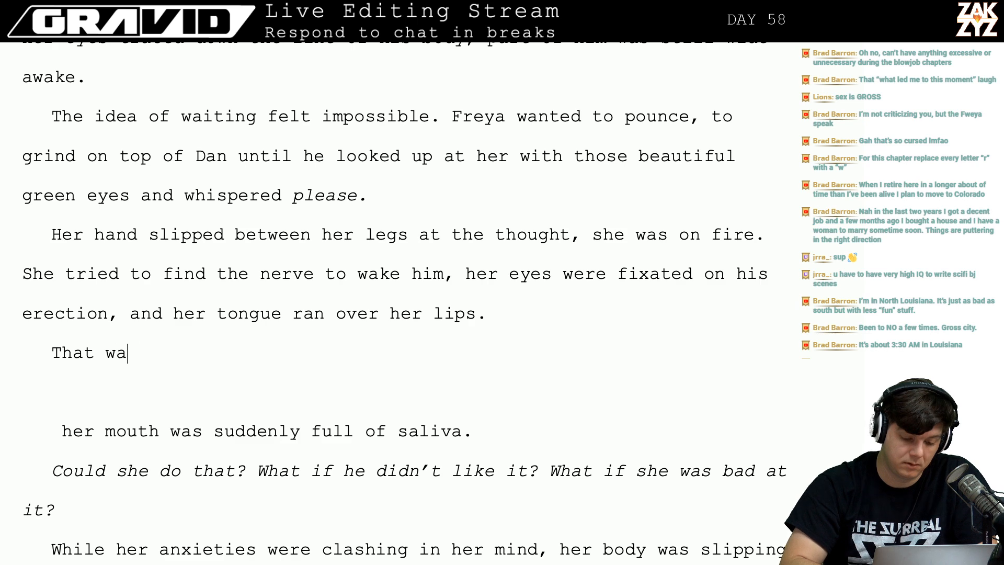
pyautogui.press('BackSpace')
pyautogui.press('BackSpace')
pyautogui.press('BackSpace')
pyautogui.press('BackSpace')
pyautogui.press('BackSpace')
pyautogui.press('BackSpace')
pyautogui.press('BackSpace')
pyautogui.press('BackSpace')
pyautogui.press('BackSpace')
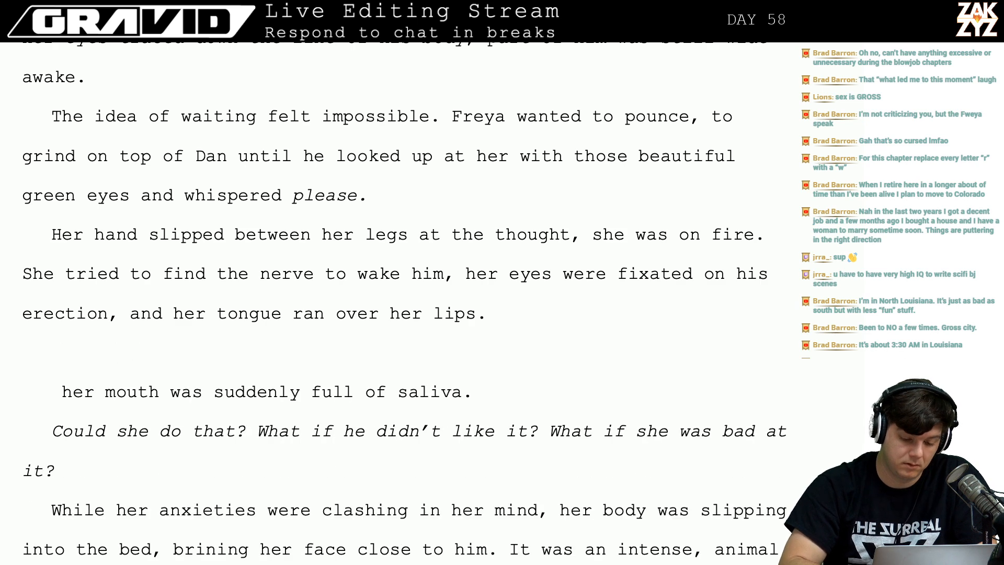
# Start a new paragraph below "her lips." with the sentence "She could wake him up with her mouth.".
pyautogui.press('Return')
pyautogui.write('She could wake')
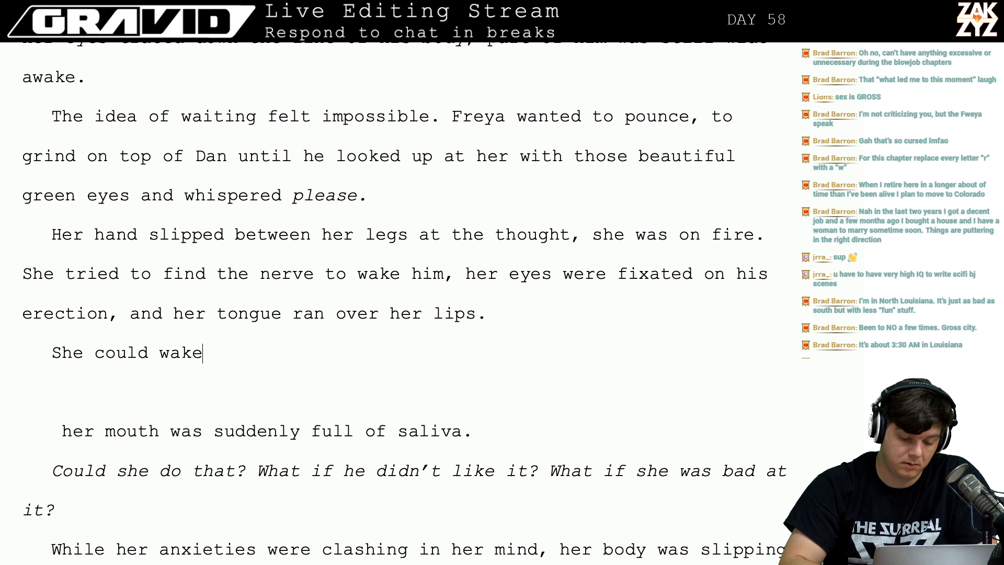
pyautogui.write(' him up with her mouth.')
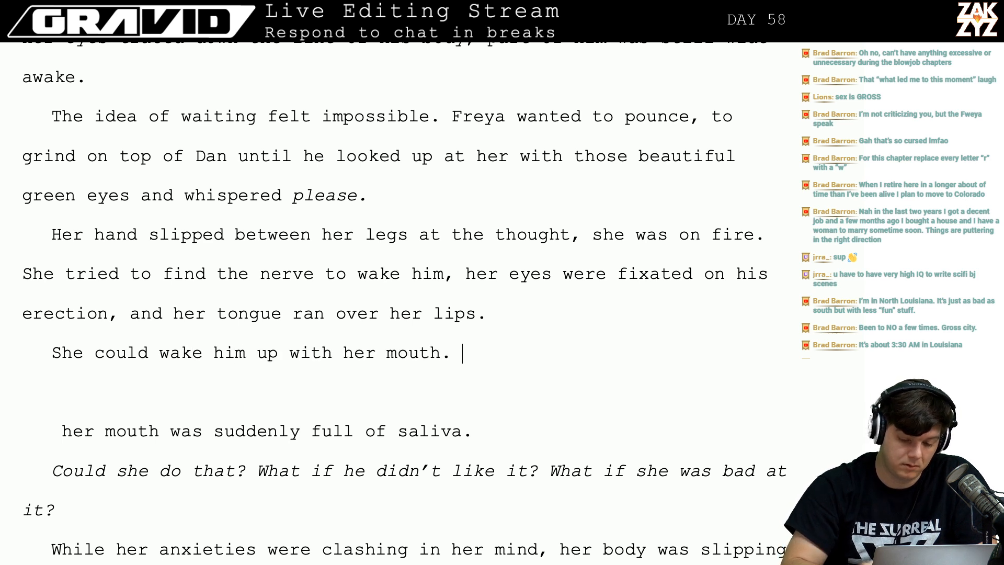
# Try adding "Freya wondered" at the end of the paragraph above "She could wake him up with her mouth.".
pyautogui.press('Up')
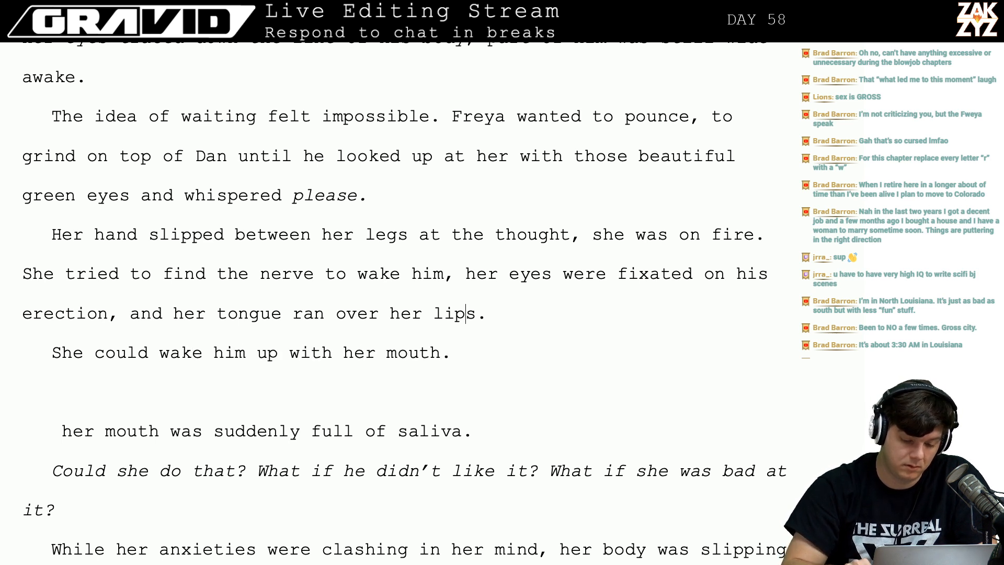
pyautogui.press('Right')
pyautogui.press('Right')
pyautogui.press('Right')
pyautogui.press('Right')
pyautogui.press('Right')
pyautogui.press('Right')
pyautogui.press('Left')
pyautogui.press('Left')
pyautogui.press('Left')
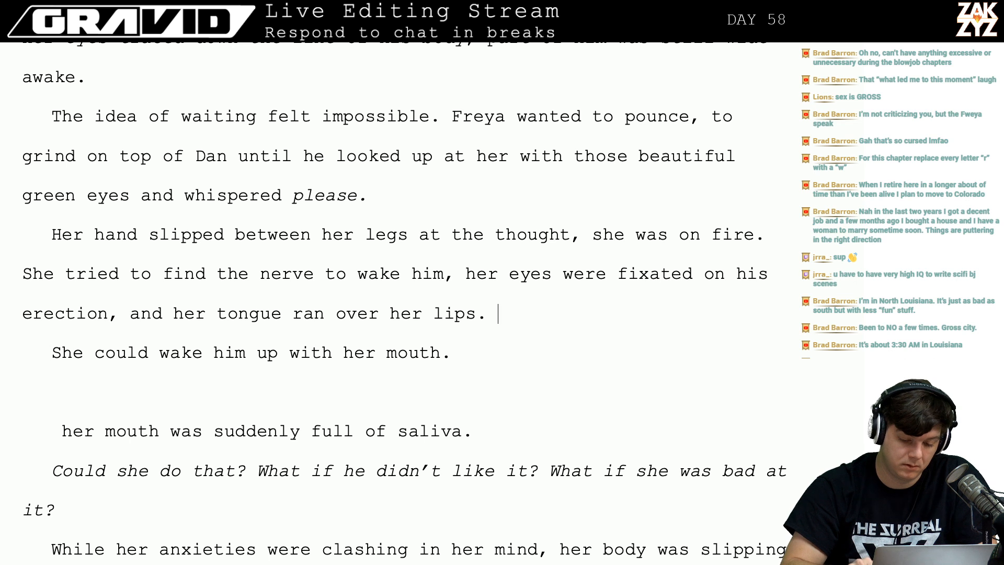
pyautogui.write('Freya wond')
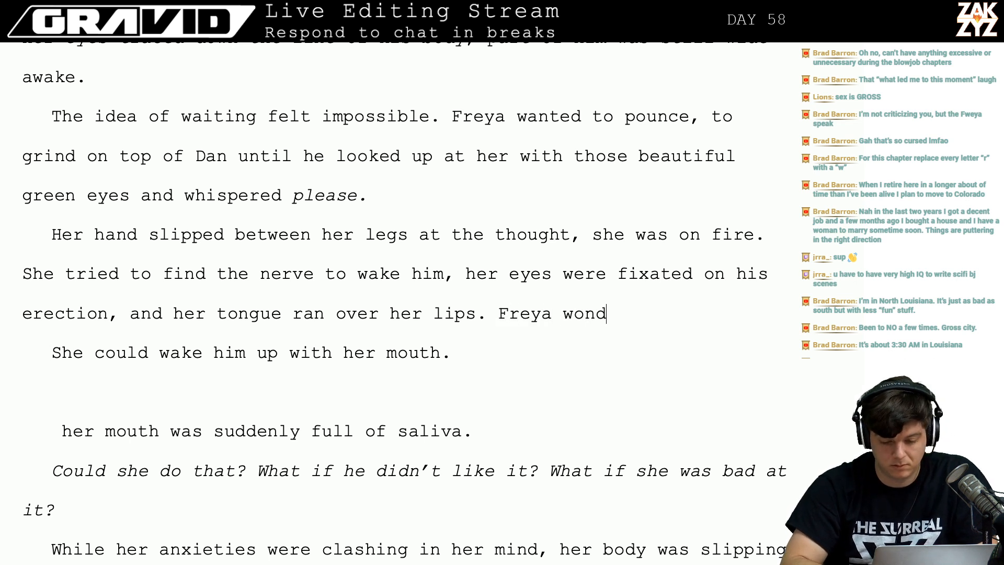
pyautogui.write('ered')
pyautogui.press('BackSpace')
pyautogui.press('BackSpace')
pyautogui.press('BackSpace')
pyautogui.press('BackSpace')
pyautogui.press('BackSpace')
pyautogui.press('BackSpace')
pyautogui.press('BackSpace')
pyautogui.press('BackSpace')
pyautogui.press('BackSpace')
pyautogui.press('BackSpace')
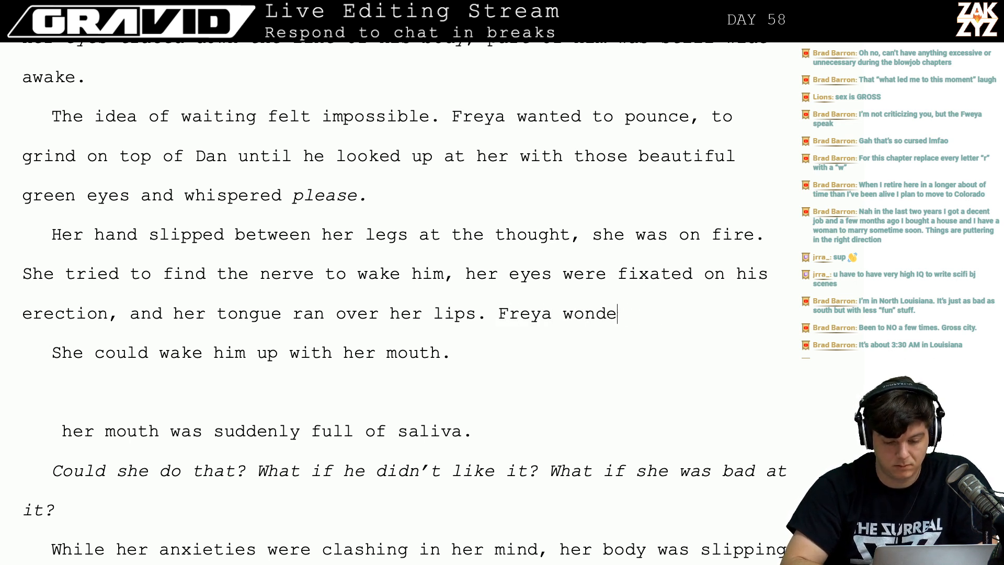
pyautogui.press('BackSpace')
pyautogui.press('BackSpace')
pyautogui.press('BackSpace')
pyautogui.press('BackSpace')
pyautogui.press('BackSpace')
pyautogui.press('BackSpace')
pyautogui.press('BackSpace')
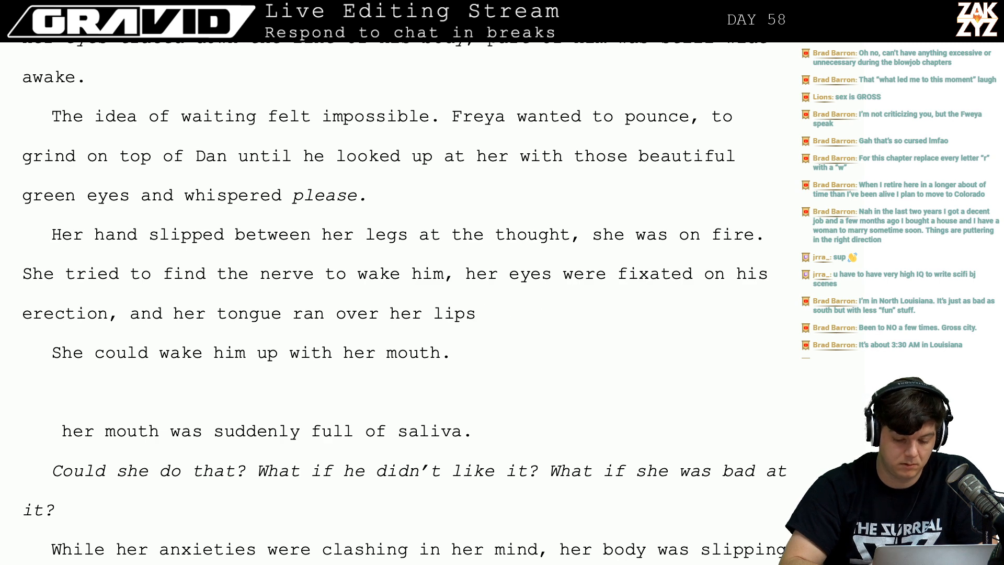
# Open several blank lines below "her tongue ran over her lips." and write "Could she do that?" as a new paragraph there.
pyautogui.press('Return')
pyautogui.press('Return')
pyautogui.press('Return')
pyautogui.press('Return')
pyautogui.press('Up')
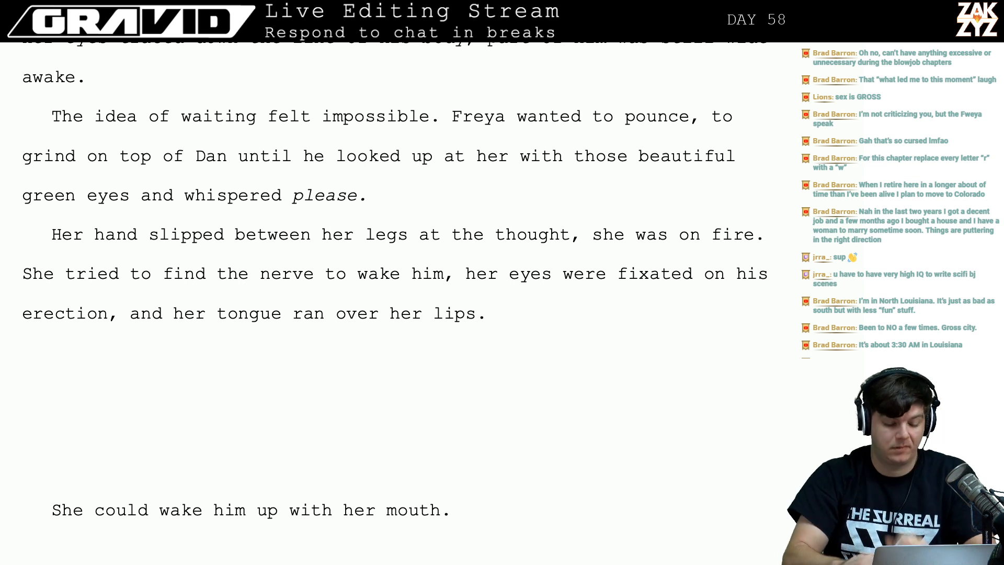
pyautogui.write('Coud she')
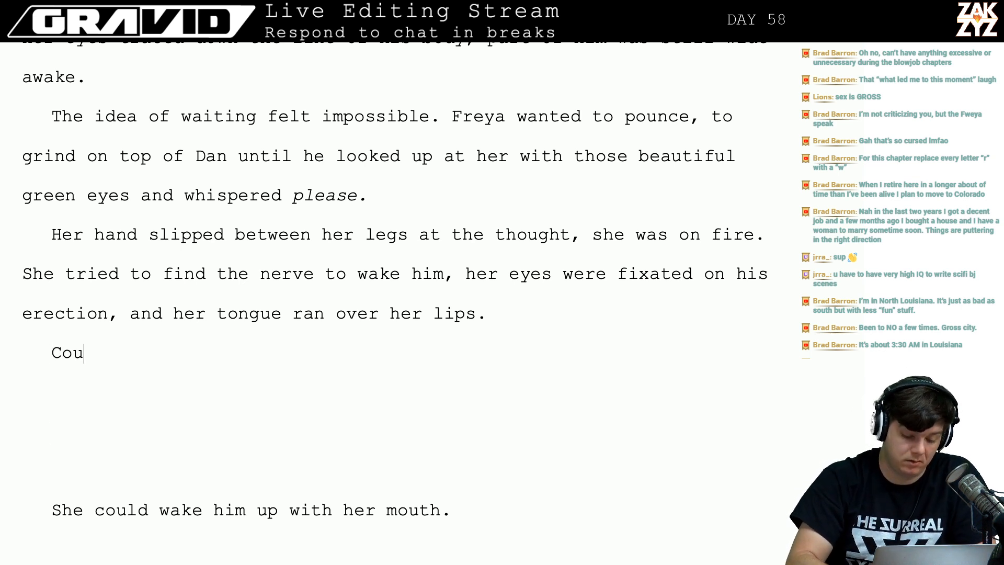
pyautogui.press('BackSpace')
pyautogui.press('BackSpace')
pyautogui.press('BackSpace')
pyautogui.press('BackSpace')
pyautogui.press('BackSpace')
pyautogui.write('ld she do that?')
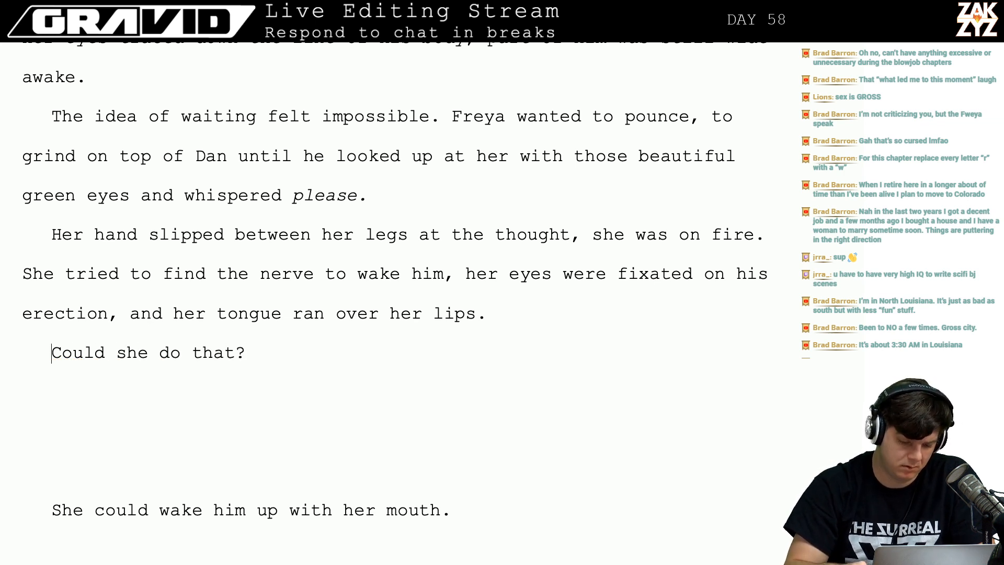
# Set the newly written question "Could she do that?" in italics.
pyautogui.hotkey('shift', 'Right')
pyautogui.hotkey('shift', 'Right')
pyautogui.hotkey('shift', 'Right')
pyautogui.hotkey('shift', 'Right')
pyautogui.hotkey('shift', 'Right')
pyautogui.hotkey('shift', 'Right')
pyautogui.hotkey('shift', 'Right')
pyautogui.hotkey('shift', 'Right')
pyautogui.hotkey('shift', 'Right')
pyautogui.hotkey('shift', 'Right')
pyautogui.hotkey('shift', 'Right')
pyautogui.hotkey('shift', 'Right')
pyautogui.hotkey('shift', 'Right')
pyautogui.hotkey('shift', 'Right')
pyautogui.hotkey('shift', 'Right')
pyautogui.hotkey('shift', 'Right')
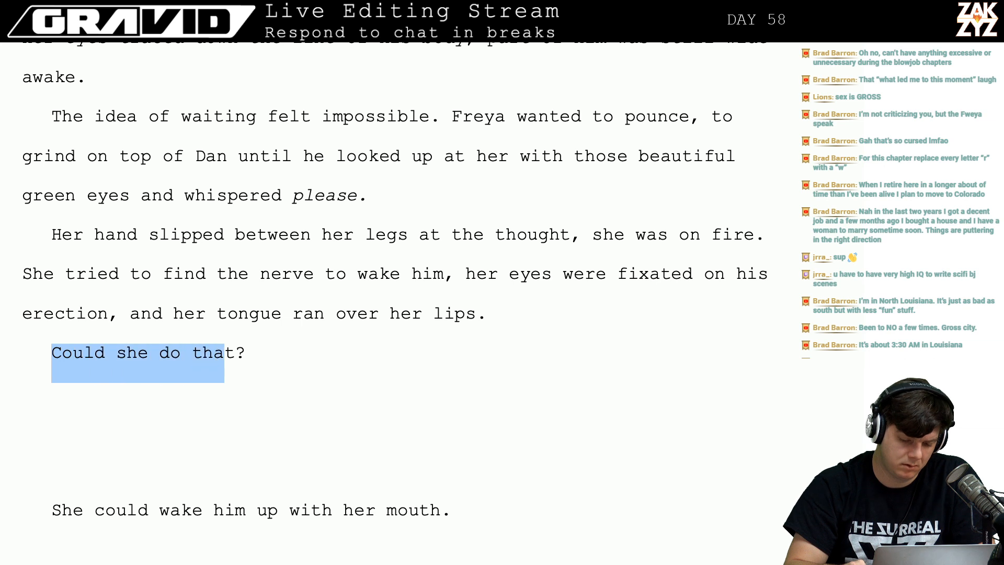
pyautogui.hotkey('shift', 'Right')
pyautogui.hotkey('shift', 'Right')
pyautogui.hotkey('ctrl', 'i')
# Try opening the paragraph below the italic "Could she do that?" with "The idea was a".
pyautogui.press('Down')
pyautogui.press('Down')
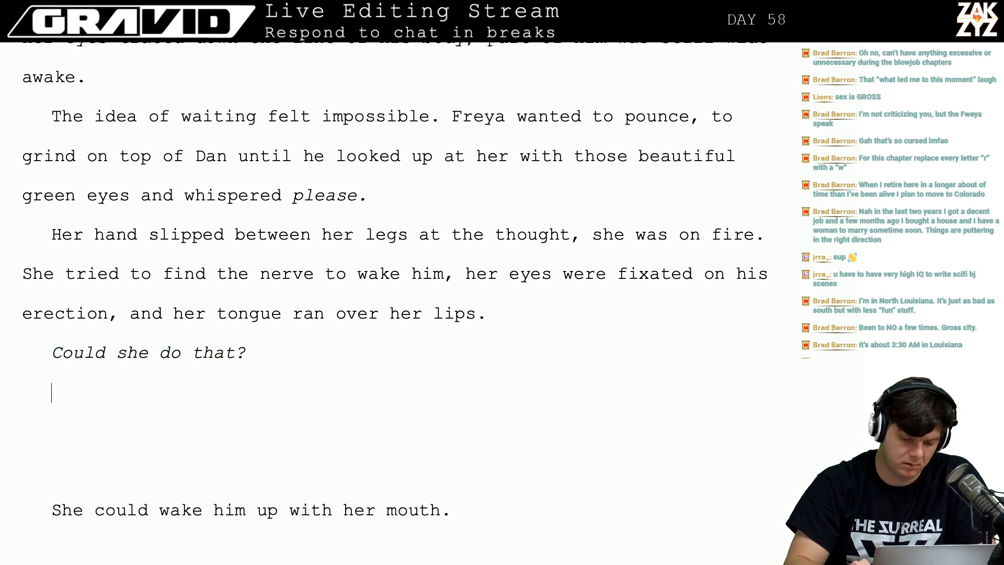
pyautogui.write('The idea was a')
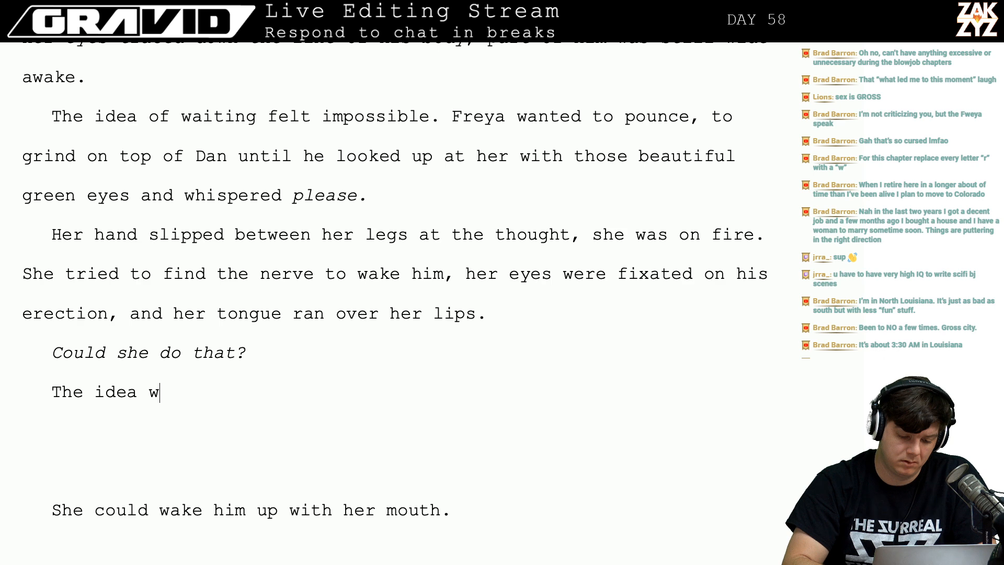
pyautogui.press('BackSpace')
pyautogui.press('BackSpace')
pyautogui.press('BackSpace')
pyautogui.press('BackSpace')
pyautogui.press('BackSpace')
pyautogui.press('BackSpace')
pyautogui.press('BackSpace')
pyautogui.press('BackSpace')
pyautogui.press('BackSpace')
pyautogui.press('BackSpace')
pyautogui.press('BackSpace')
pyautogui.press('BackSpace')
pyautogui.press('BackSpace')
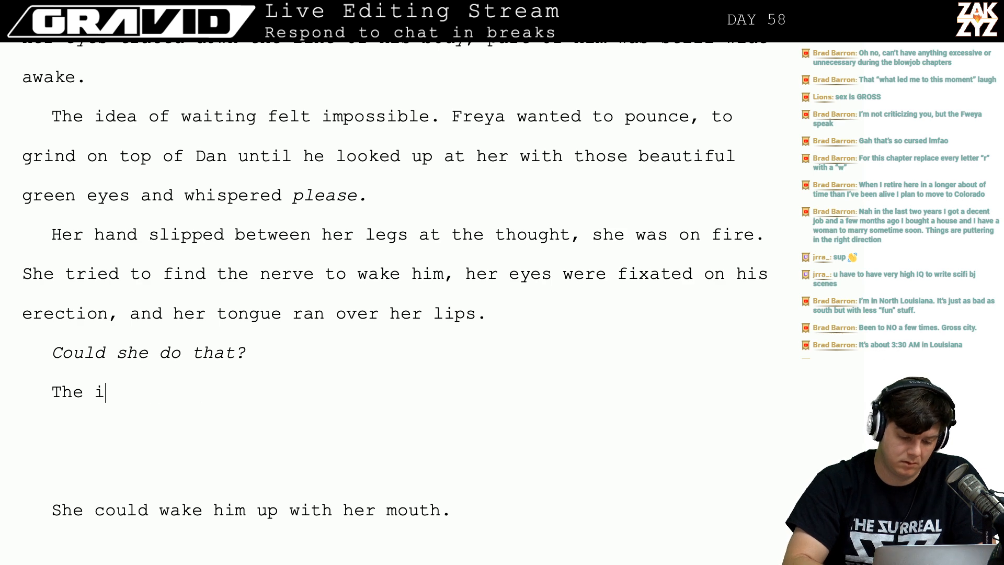
pyautogui.press('BackSpace')
# Review the draft lines below the new italic question, down to the older italic questions, and return to the blank line beneath it.
pyautogui.press('Down')
pyautogui.press('Down')
pyautogui.press('Down')
pyautogui.press('Down')
pyautogui.press('Down')
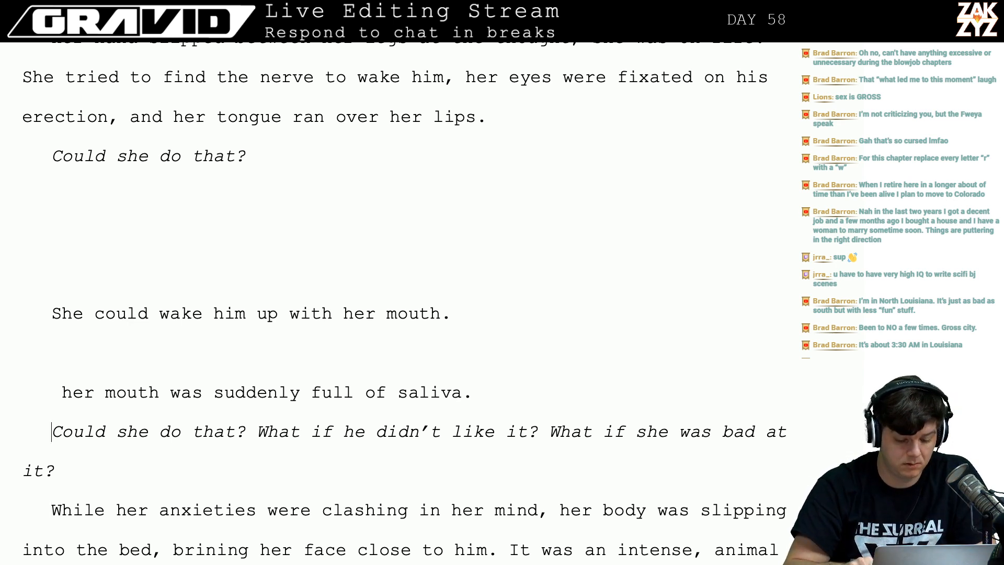
pyautogui.press('Up')
pyautogui.press('Up')
pyautogui.press('Up')
pyautogui.press('Up')
pyautogui.press('Up')
pyautogui.press('Up')
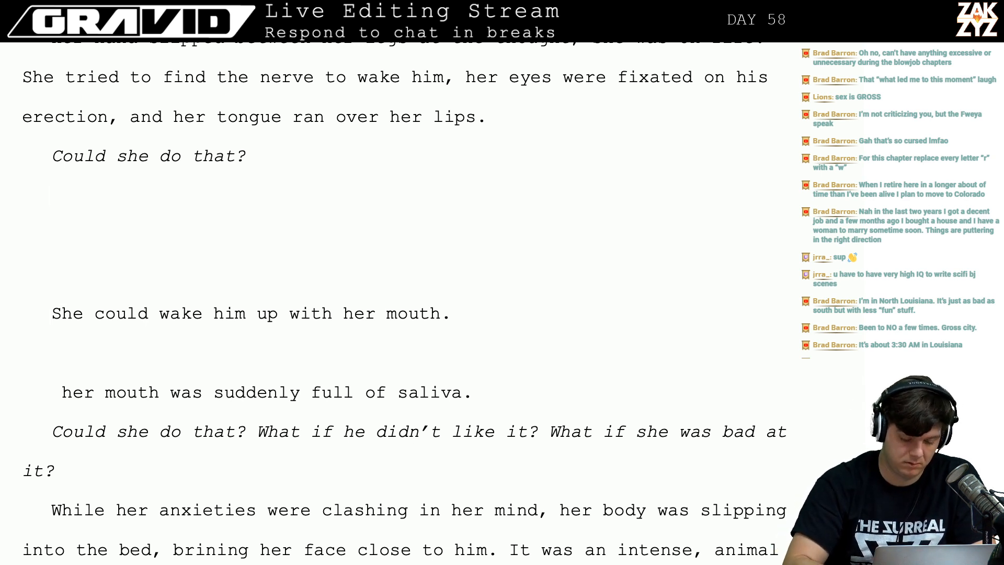
# Try opening the paragraph below the new italic question with "At once anxieties".
pyautogui.write('S')
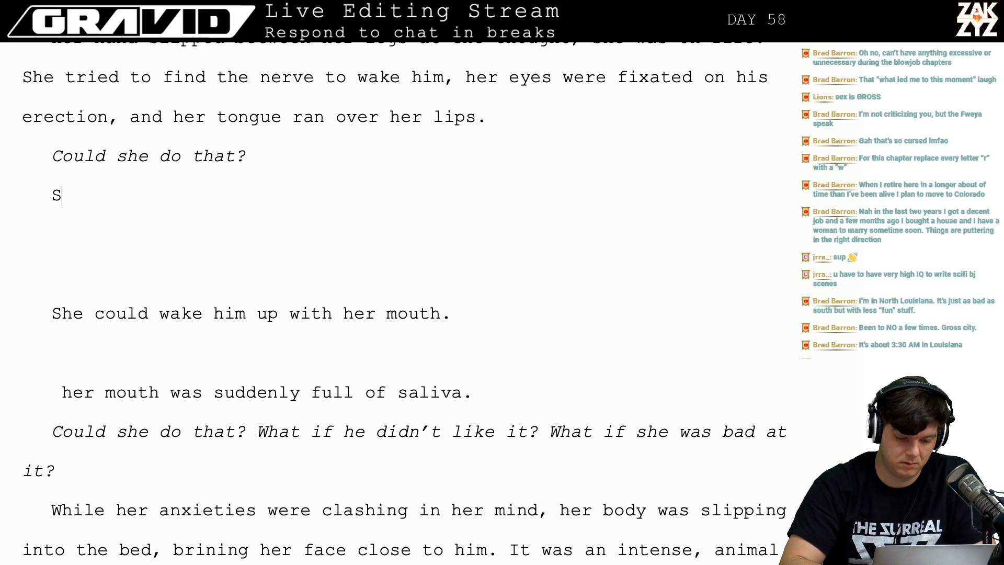
pyautogui.press('BackSpace')
pyautogui.write('At once ')
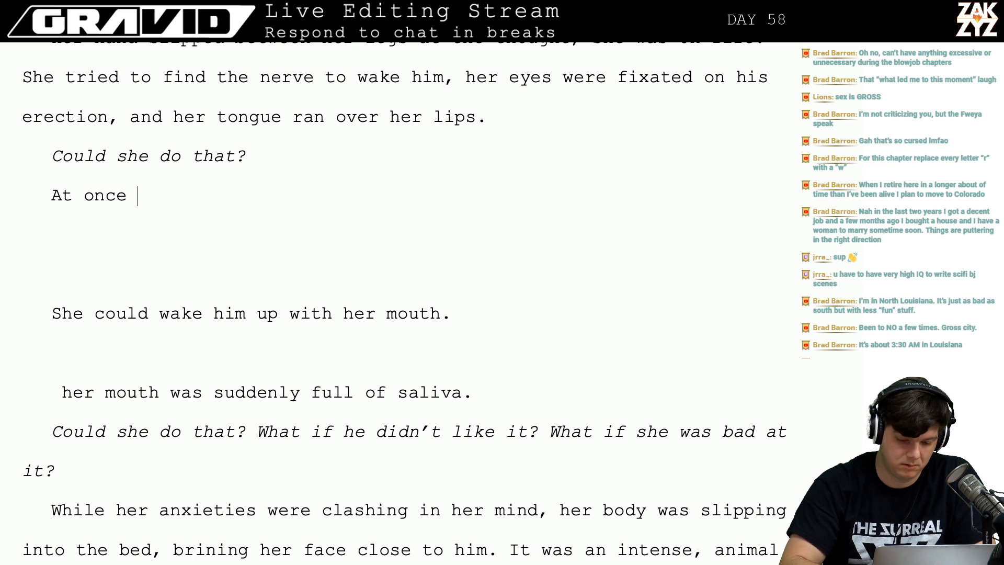
pyautogui.write('anxieties')
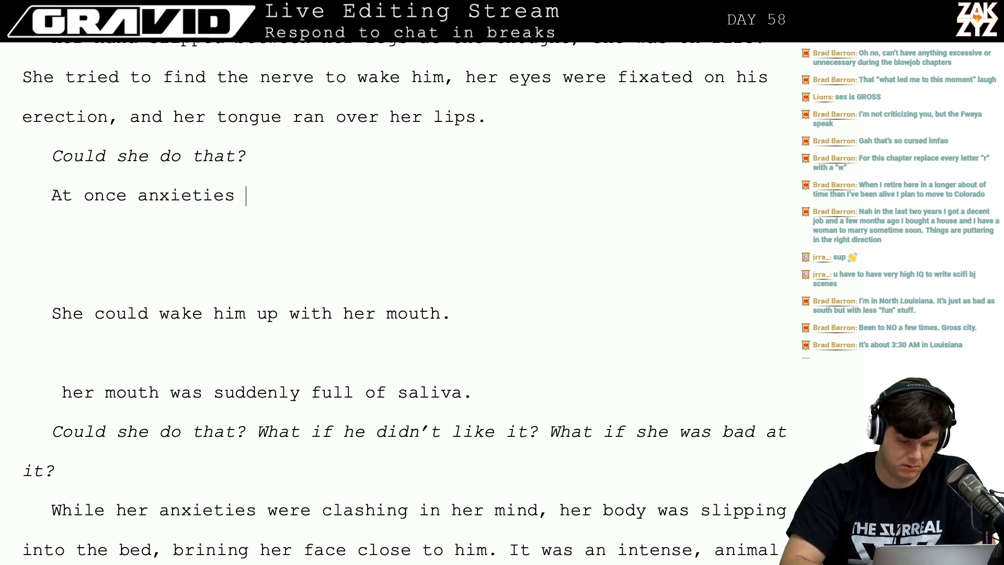
pyautogui.press('BackSpace')
pyautogui.press('BackSpace')
pyautogui.press('BackSpace')
pyautogui.press('BackSpace')
pyautogui.press('BackSpace')
pyautogui.press('BackSpace')
pyautogui.press('BackSpace')
pyautogui.press('BackSpace')
pyautogui.press('BackSpace')
pyautogui.press('BackSpace')
pyautogui.press('BackSpace')
pyautogui.press('BackSpace')
pyautogui.press('BackSpace')
pyautogui.press('BackSpace')
pyautogui.press('BackSpace')
pyautogui.press('BackSpace')
pyautogui.press('BackSpace')
pyautogui.press('BackSpace')
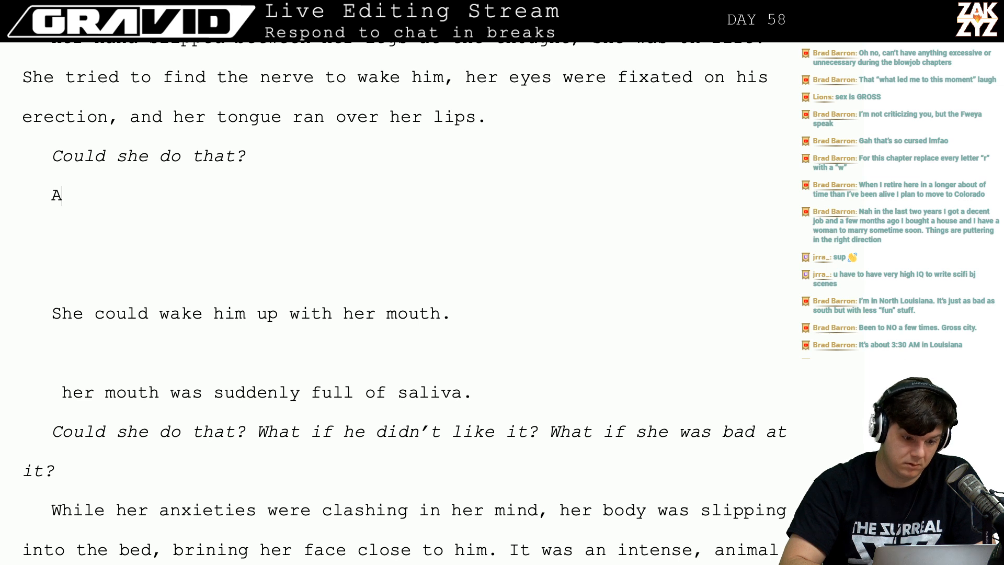
pyautogui.write('S')
pyautogui.press('BackSpace')
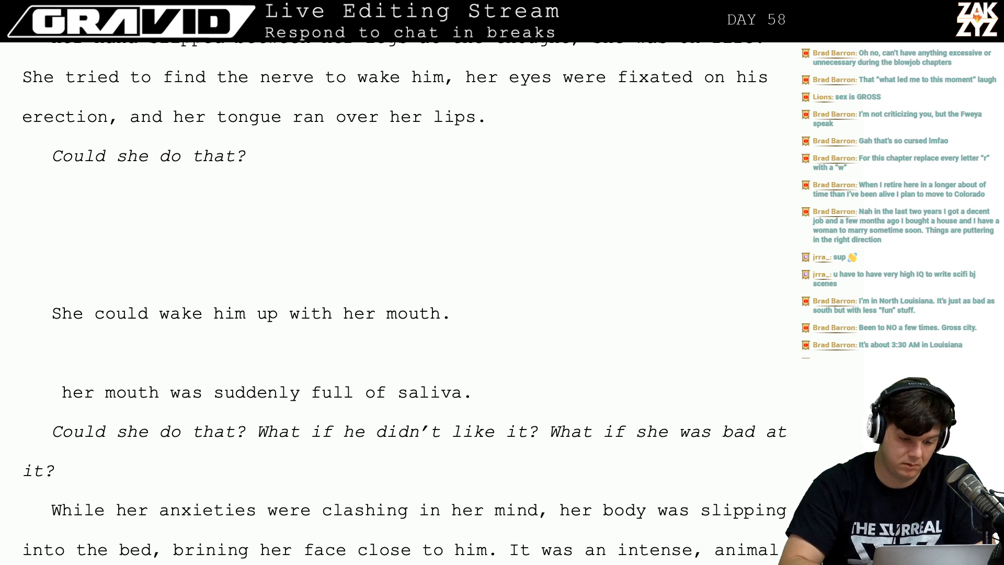
pyautogui.write('It wa as')
pyautogui.press('BackSpace')
pyautogui.press('BackSpace')
pyautogui.press('BackSpace')
pyautogui.press('BackSpace')
pyautogui.press('BackSpace')
pyautogui.press('BackSpace')
pyautogui.press('BackSpace')
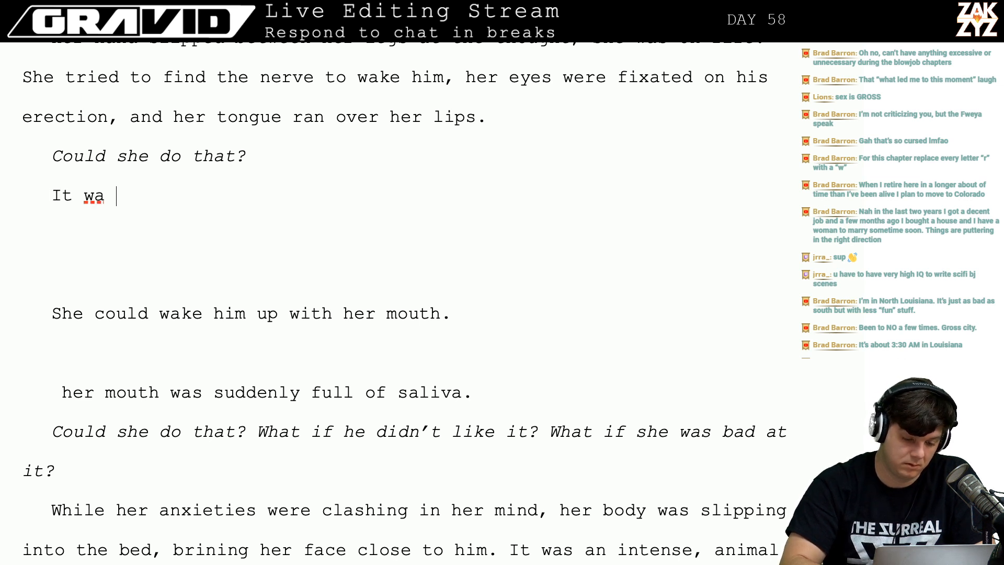
pyautogui.press('BackSpace')
pyautogui.press('BackSpace')
# Write the draft line "She was surprised she'd even thought of the idea," directly below the new italic question "Could she do that?".
pyautogui.write('She was ')
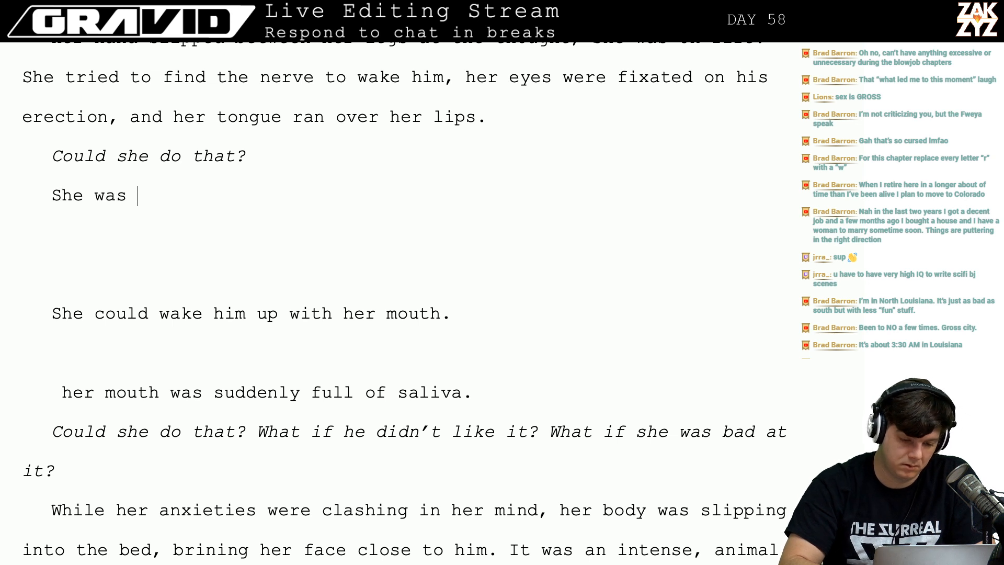
pyautogui.write('s')
pyautogui.press('BackSpace')
pyautogui.write('su')
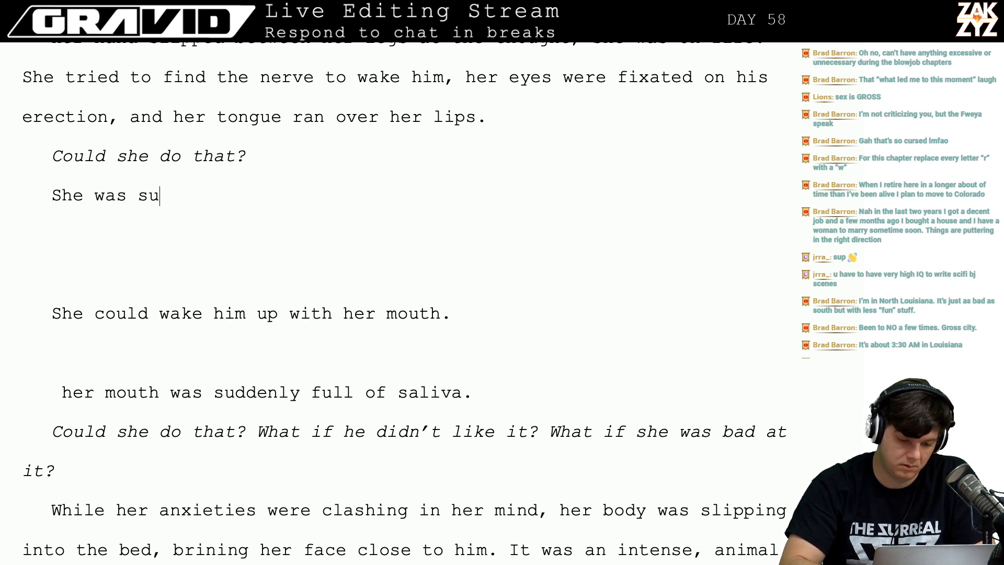
pyautogui.write("rprised she'd eve")
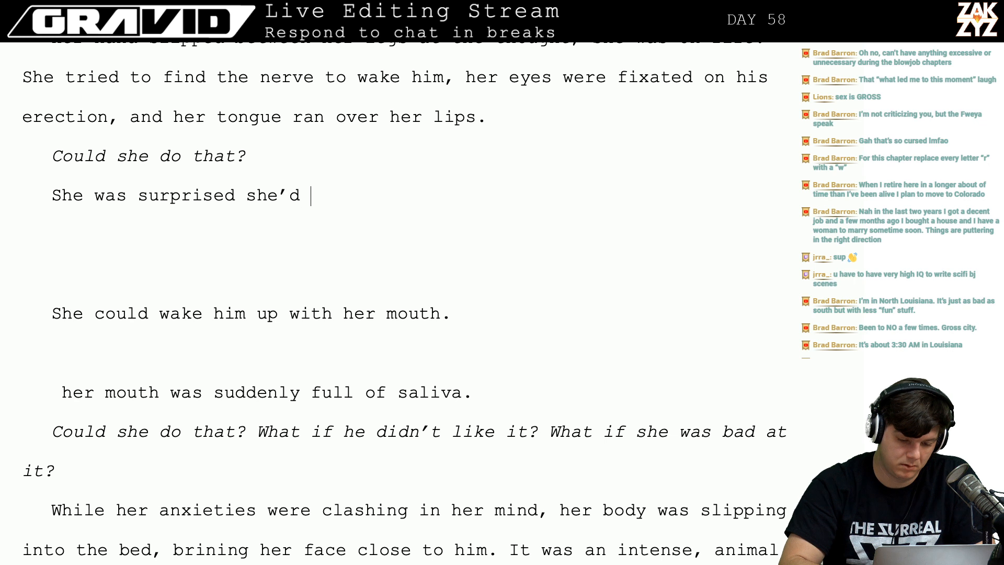
pyautogui.write('n thought of ')
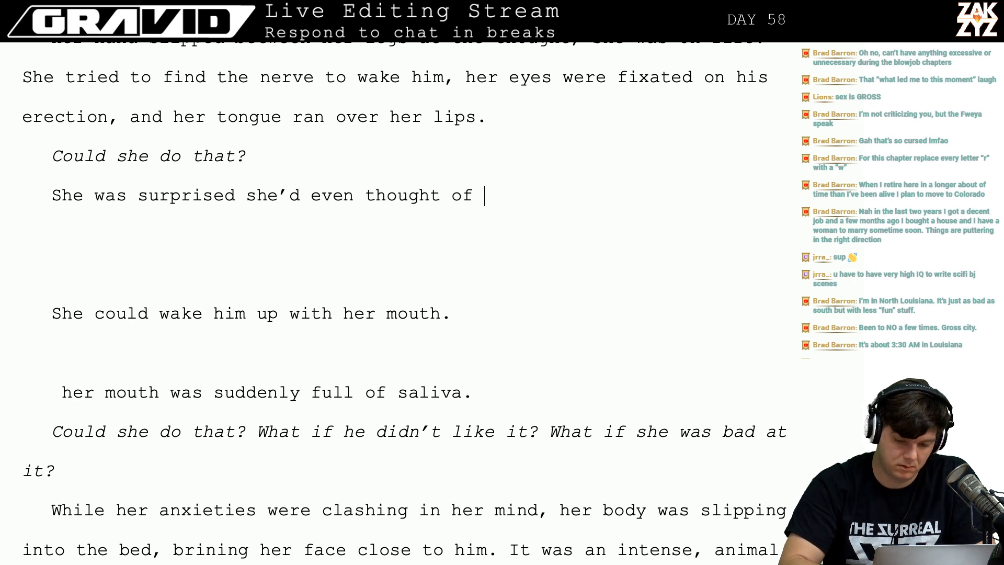
pyautogui.write('the idea,')
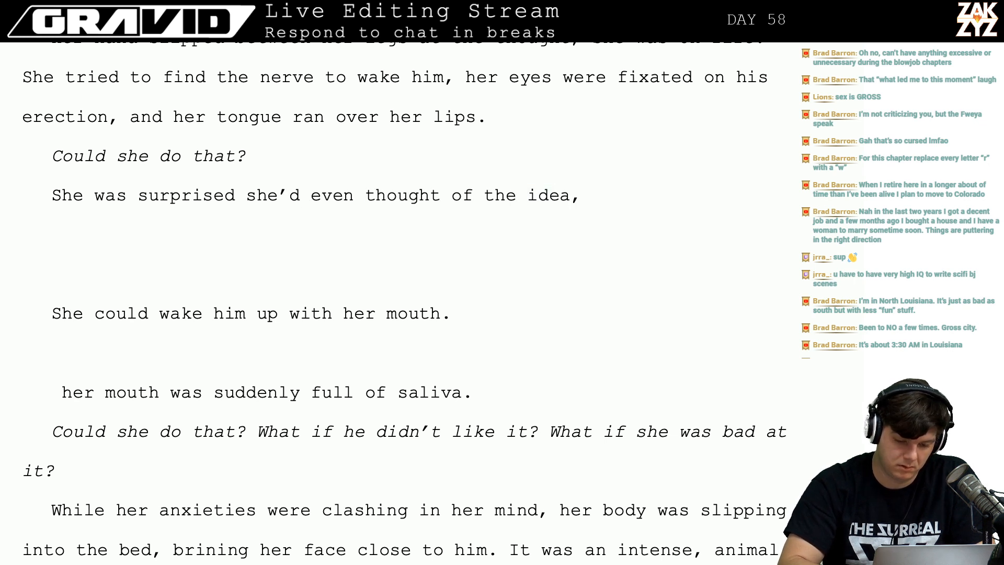
# Insert a blank line above the draft line that begins "She was surprised" and place the cursor in it.
pyautogui.press('Right')
pyautogui.press('Return')
pyautogui.press('Up')
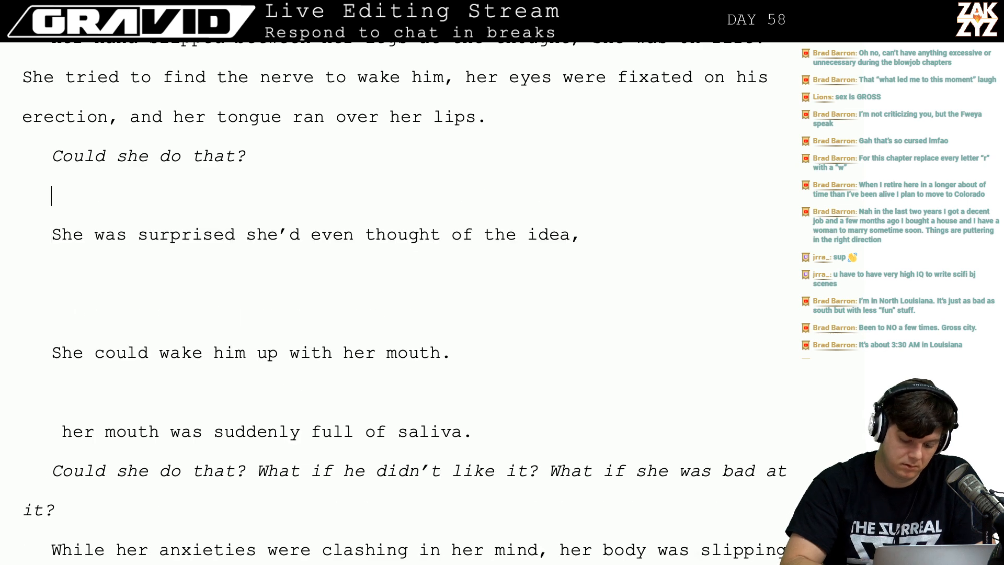
# Try opening the new line above "She was surprised" with "The idea was" and a variant beginning "The idea of".
pyautogui.write('The idea was')
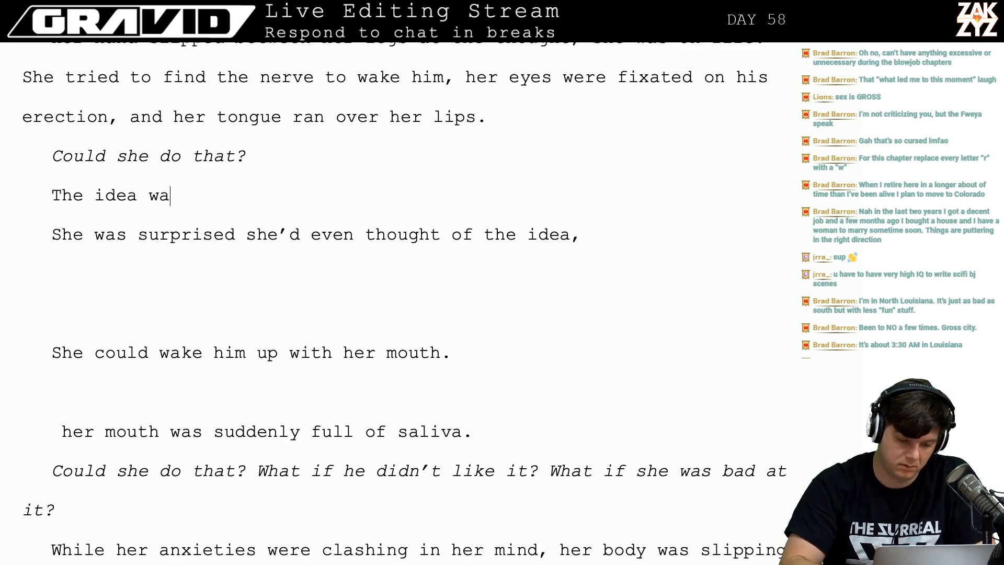
pyautogui.press('BackSpace')
pyautogui.press('BackSpace')
pyautogui.press('BackSpace')
pyautogui.press('BackSpace')
pyautogui.press('BackSpace')
pyautogui.write('of it')
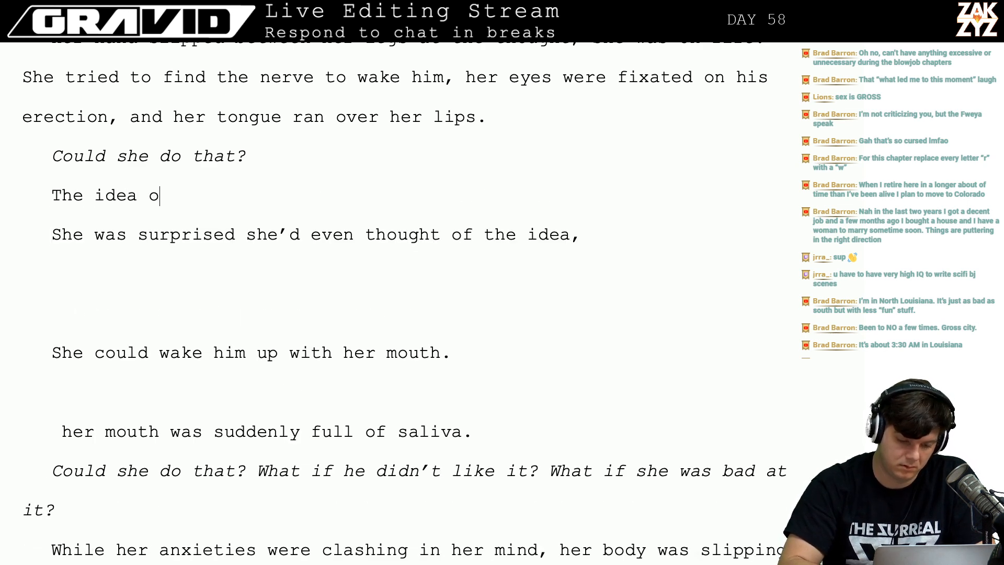
pyautogui.press('BackSpace')
pyautogui.press('BackSpace')
pyautogui.press('BackSpace')
pyautogui.press('BackSpace')
pyautogui.press('BackSpace')
pyautogui.press('BackSpace')
pyautogui.press('BackSpace')
pyautogui.press('BackSpace')
pyautogui.press('BackSpace')
pyautogui.press('BackSpace')
pyautogui.press('BackSpace')
pyautogui.press('BackSpace')
pyautogui.press('BackSpace')
pyautogui.press('BackSpace')
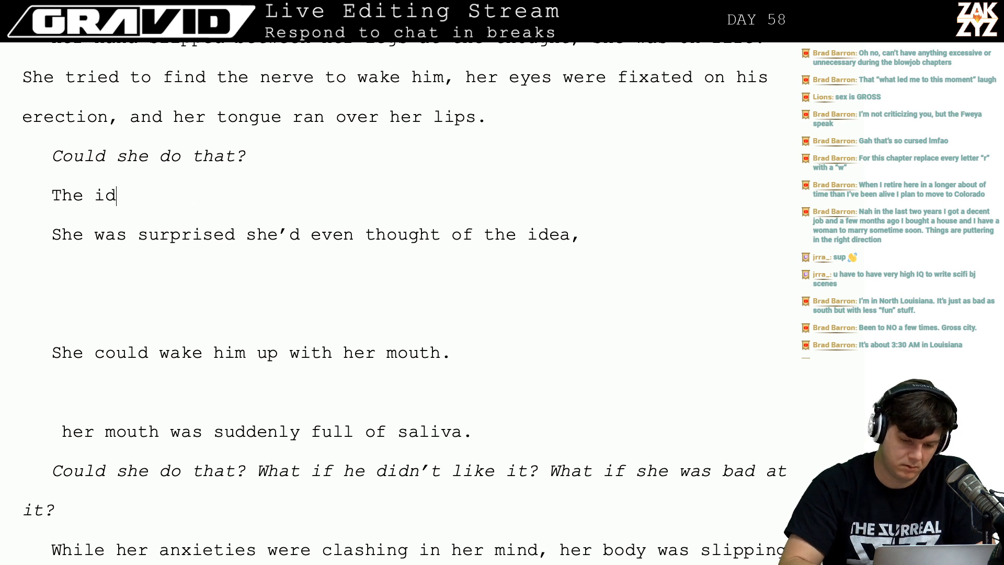
pyautogui.press('BackSpace')
# Add a second blank line above "She was surprised" and return to the line directly below the italic question.
pyautogui.press('Return')
pyautogui.press('Up')
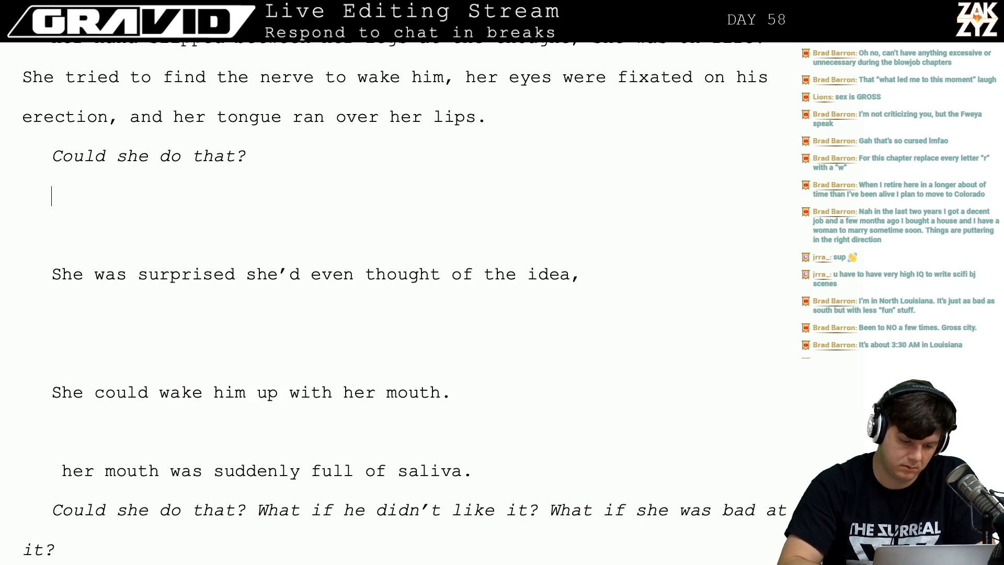
# Try opening the paragraph below the new italic question with "Her mind was".
pyautogui.write('Her mind was')
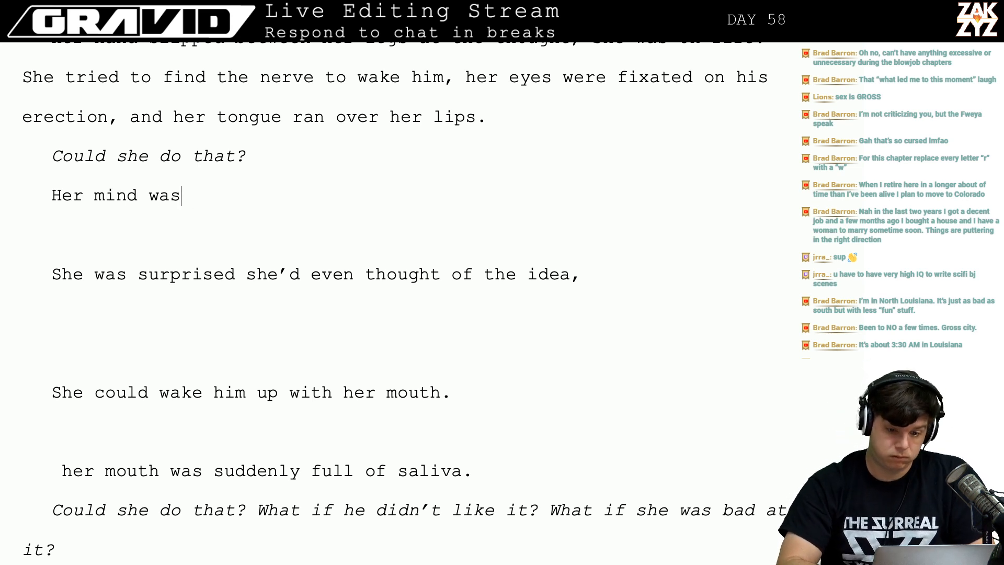
pyautogui.press('BackSpace')
pyautogui.press('BackSpace')
pyautogui.press('BackSpace')
pyautogui.press('BackSpace')
pyautogui.press('BackSpace')
pyautogui.press('BackSpace')
pyautogui.press('BackSpace')
pyautogui.press('BackSpace')
pyautogui.press('BackSpace')
pyautogui.press('BackSpace')
pyautogui.press('BackSpace')
pyautogui.press('BackSpace')
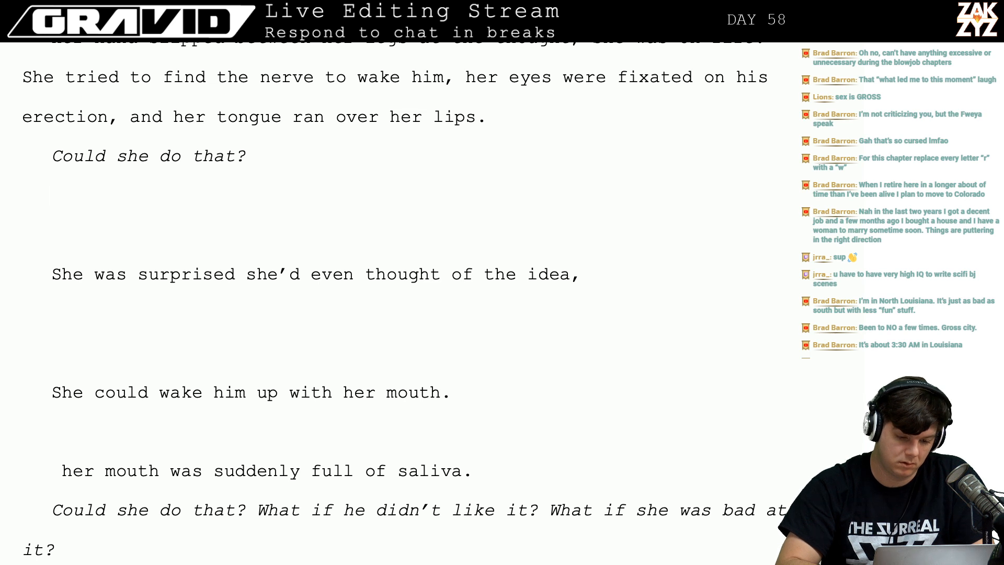
# Try opening the paragraph below the new italic question with "She was".
pyautogui.write('She was sudee')
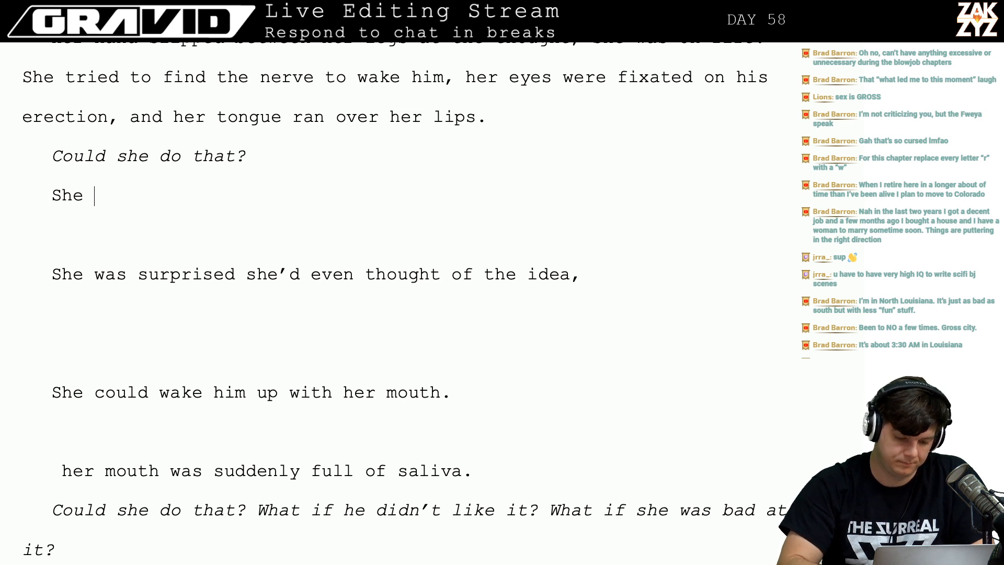
pyautogui.press('BackSpace')
pyautogui.press('BackSpace')
pyautogui.press('BackSpace')
pyautogui.press('BackSpace')
pyautogui.press('BackSpace')
pyautogui.press('BackSpace')
pyautogui.press('BackSpace')
pyautogui.press('BackSpace')
pyautogui.press('BackSpace')
pyautogui.press('BackSpace')
pyautogui.press('BackSpace')
pyautogui.press('BackSpace')
pyautogui.press('BackSpace')
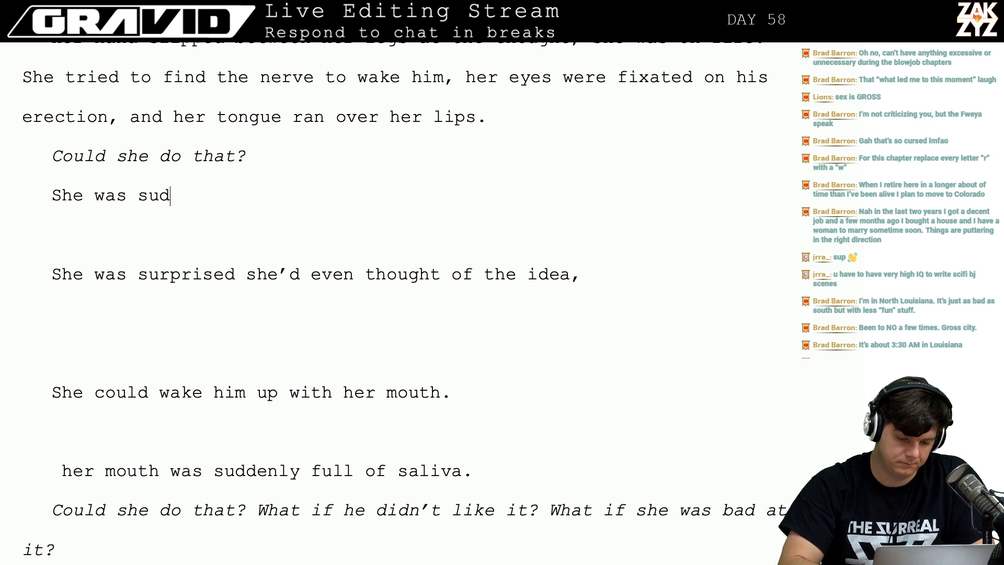
# Try opening the paragraph below the new italic question with "Even considering it".
pyautogui.write('E')
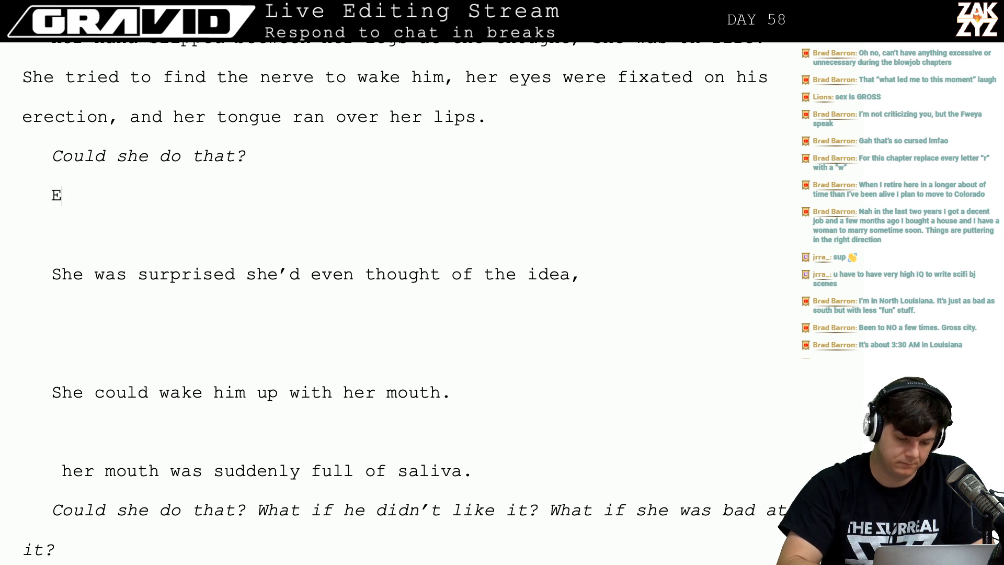
pyautogui.write('ven considering it, Fr')
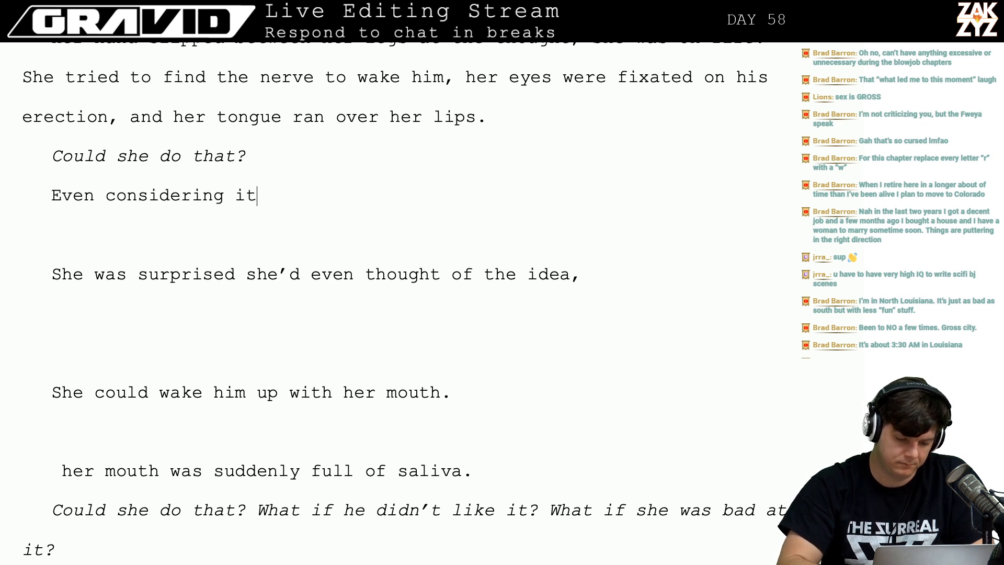
pyautogui.press('BackSpace')
pyautogui.press('BackSpace')
pyautogui.press('BackSpace')
pyautogui.press('BackSpace')
pyautogui.press('BackSpace')
pyautogui.press('BackSpace')
pyautogui.press('BackSpace')
pyautogui.press('BackSpace')
pyautogui.press('BackSpace')
pyautogui.press('BackSpace')
pyautogui.press('BackSpace')
pyautogui.press('BackSpace')
pyautogui.press('BackSpace')
pyautogui.press('BackSpace')
pyautogui.press('BackSpace')
pyautogui.press('BackSpace')
pyautogui.press('BackSpace')
pyautogui.press('BackSpace')
pyautogui.press('BackSpace')
pyautogui.press('BackSpace')
pyautogui.press('BackSpace')
pyautogui.press('BackSpace')
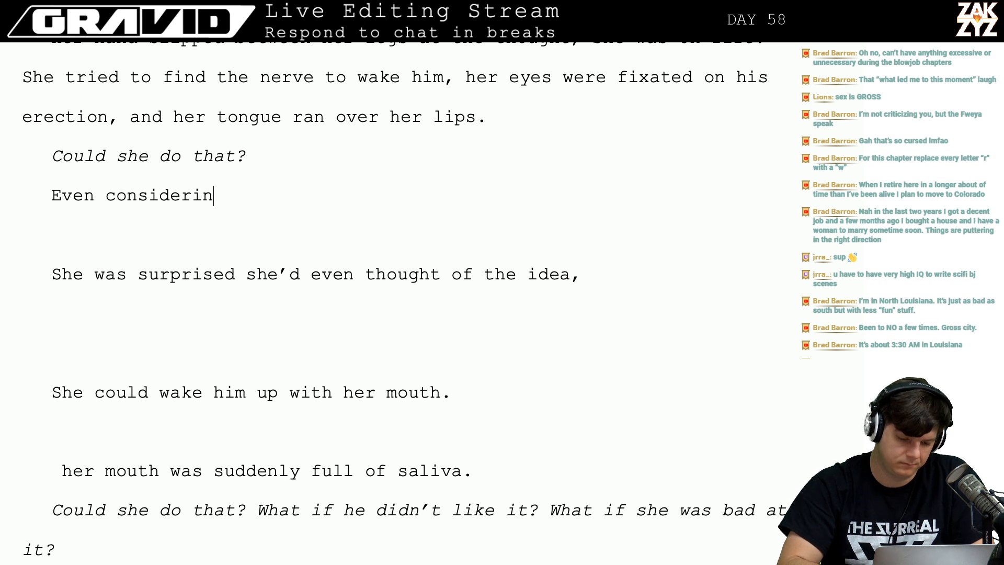
pyautogui.press('BackSpace')
# Write "At once she was beset with anxieties, wondering how he would react," on the line below the new italic question.
pyautogui.write('A')
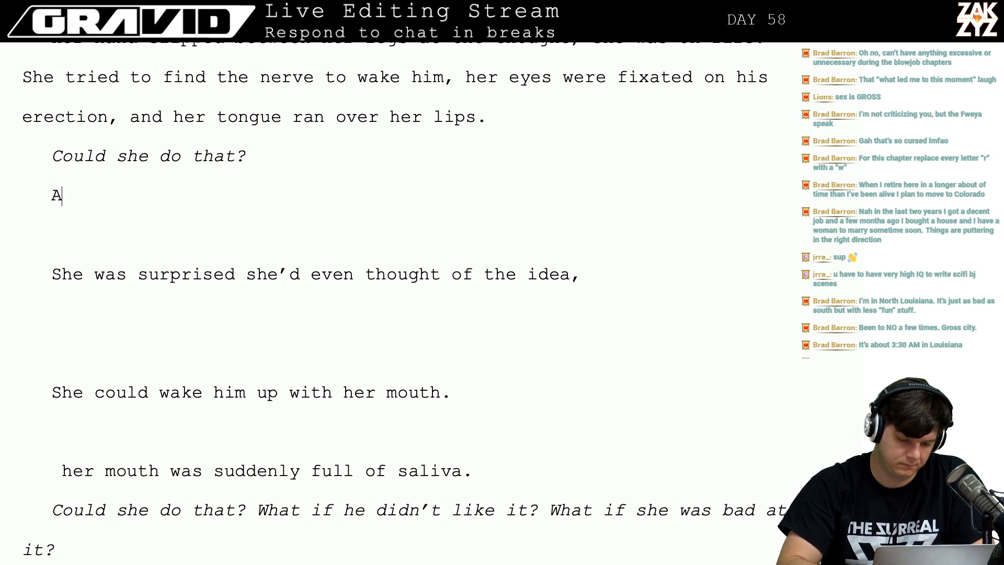
pyautogui.write('t once she was beste')
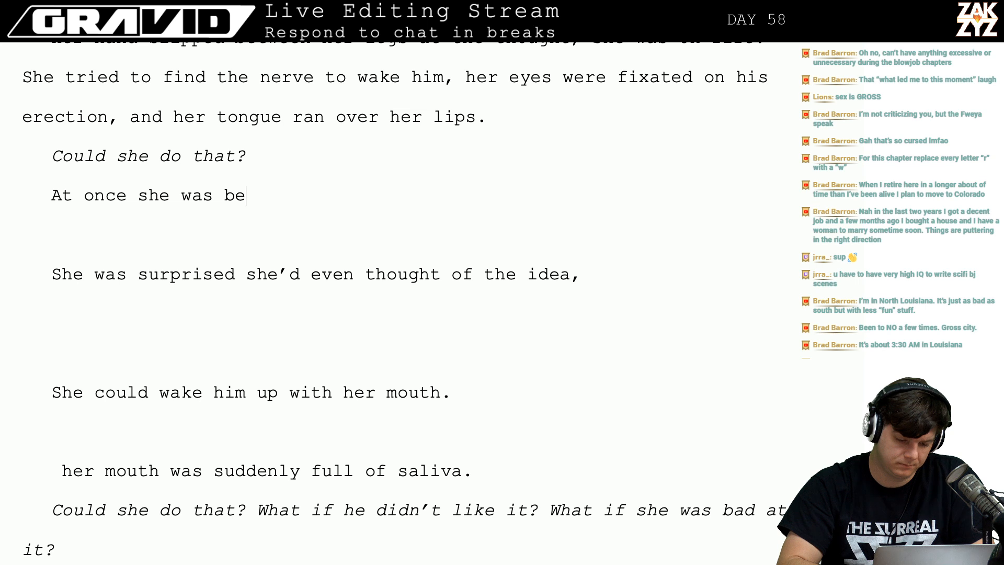
pyautogui.press('BackSpace')
pyautogui.press('BackSpace')
pyautogui.write('eet')
pyautogui.press('BackSpace')
pyautogui.press('BackSpace')
pyautogui.write('t ')
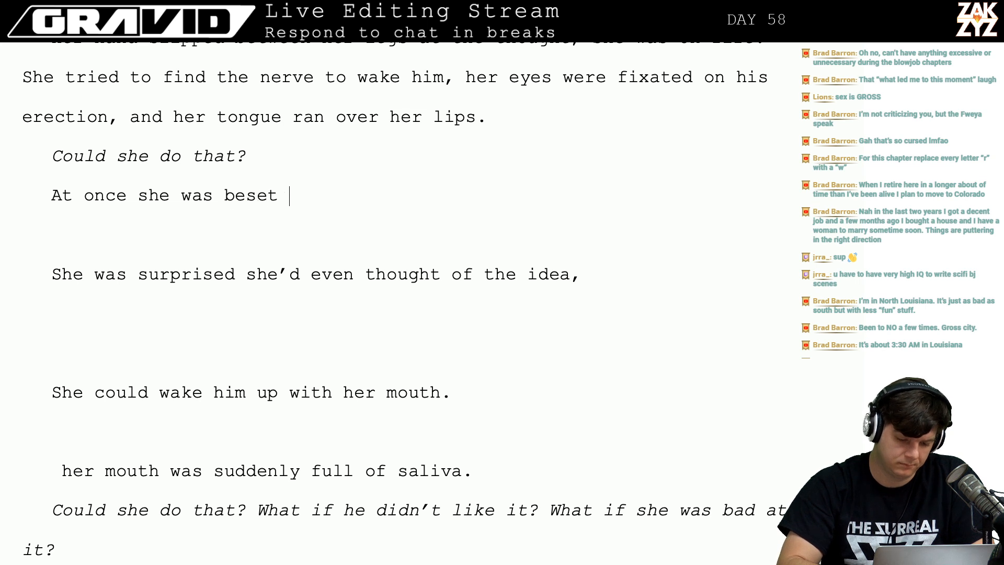
pyautogui.write('with anxieties, ')
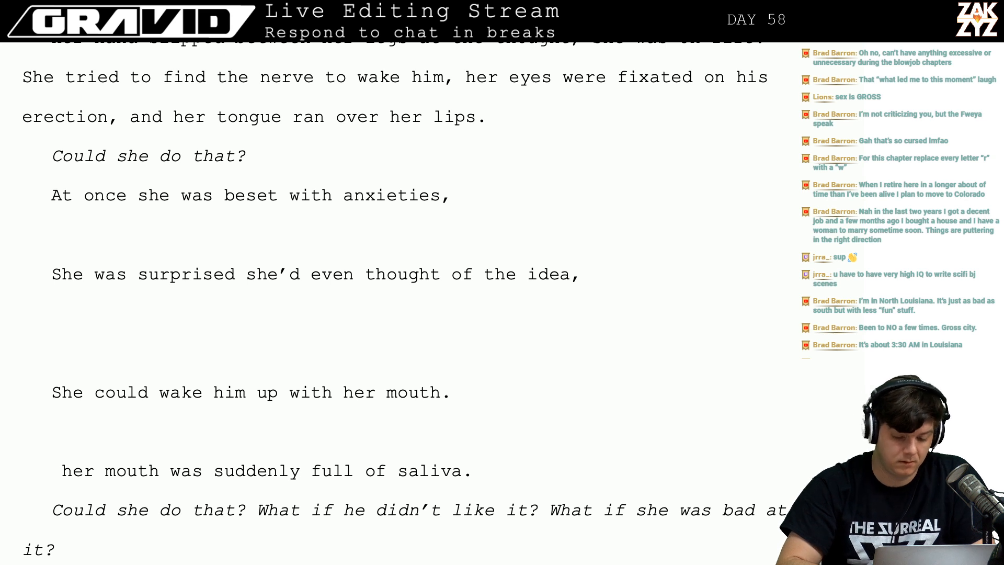
pyautogui.write('wondering ')
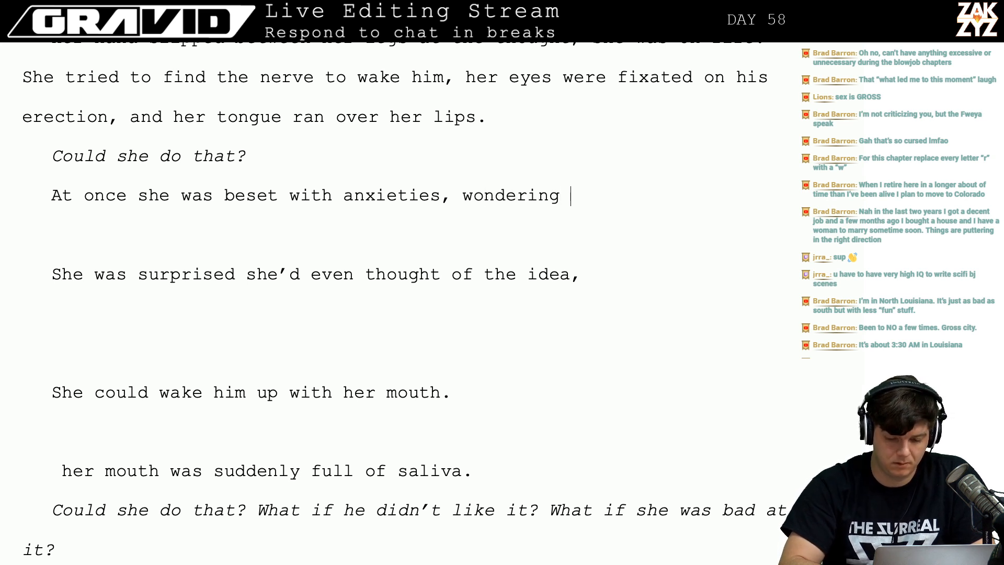
pyautogui.write('how he wou')
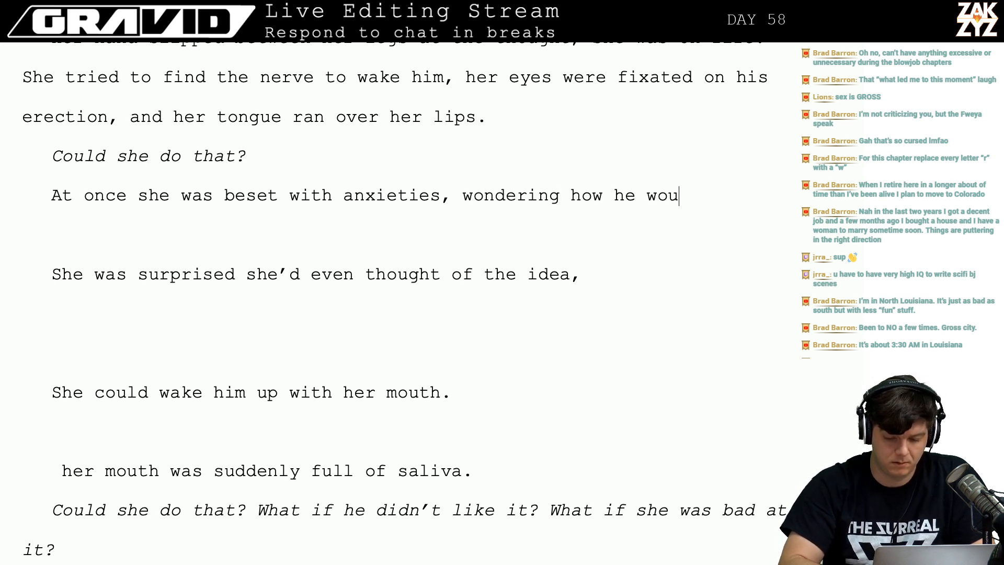
pyautogui.write('ld react,')
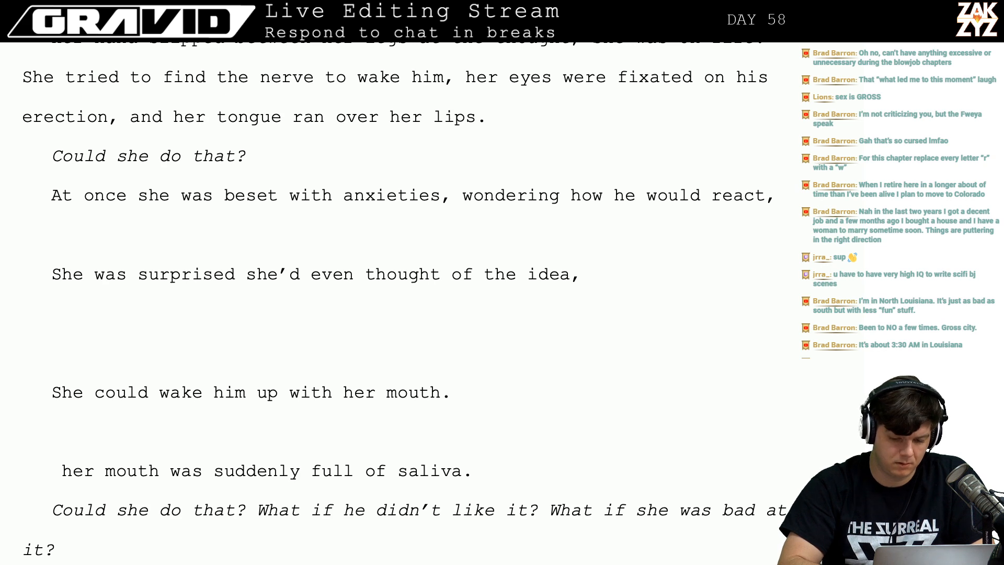
# Review the paragraph above the italic question, and insert a blank line between the question and the line beginning "At once".
pyautogui.press('Up')
pyautogui.press('Home')
pyautogui.press('Up')
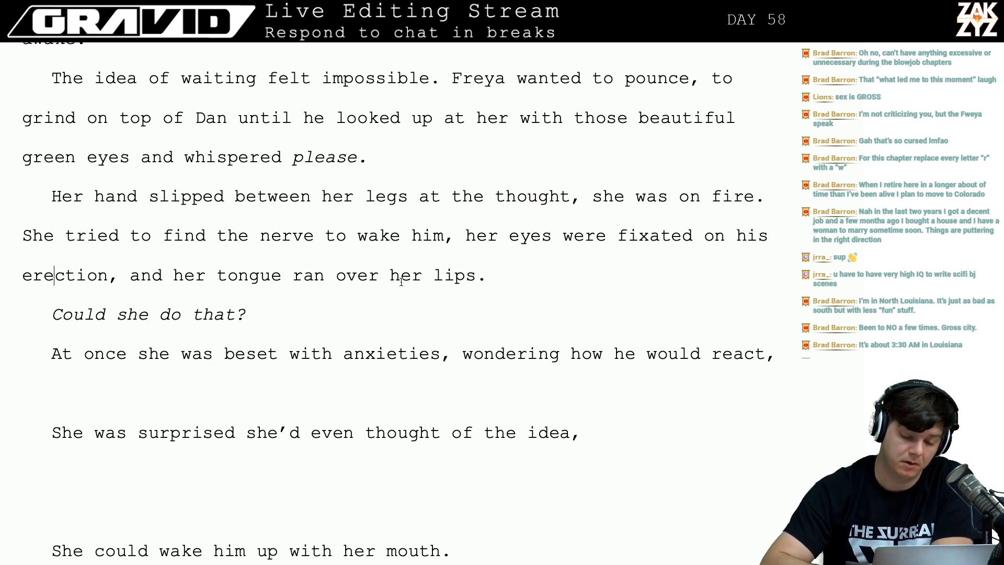
pyautogui.scroll(-1, 429, 294)
pyautogui.click(123, 275)
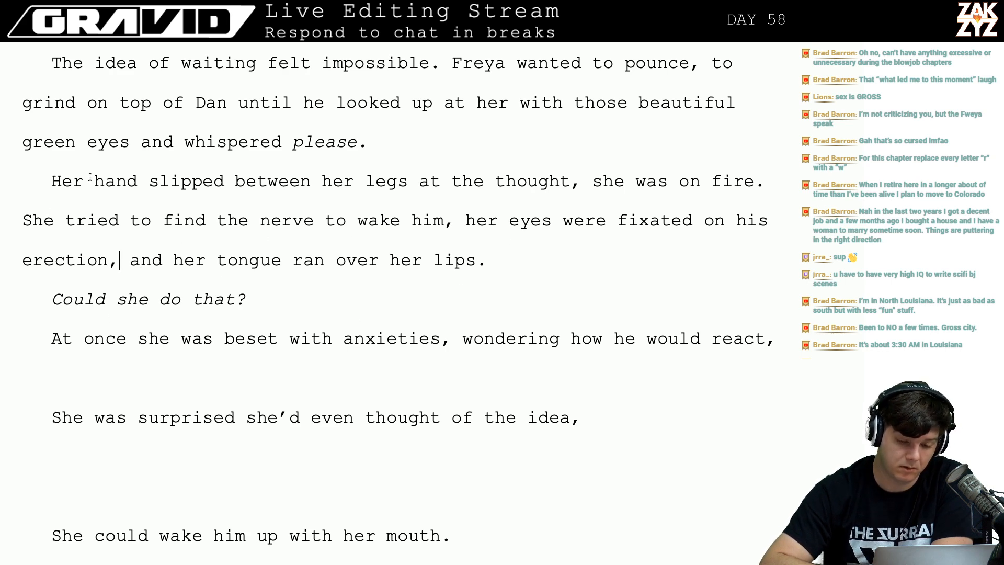
pyautogui.scroll(1, 90, 178)
pyautogui.scroll(-3, 96, 173)
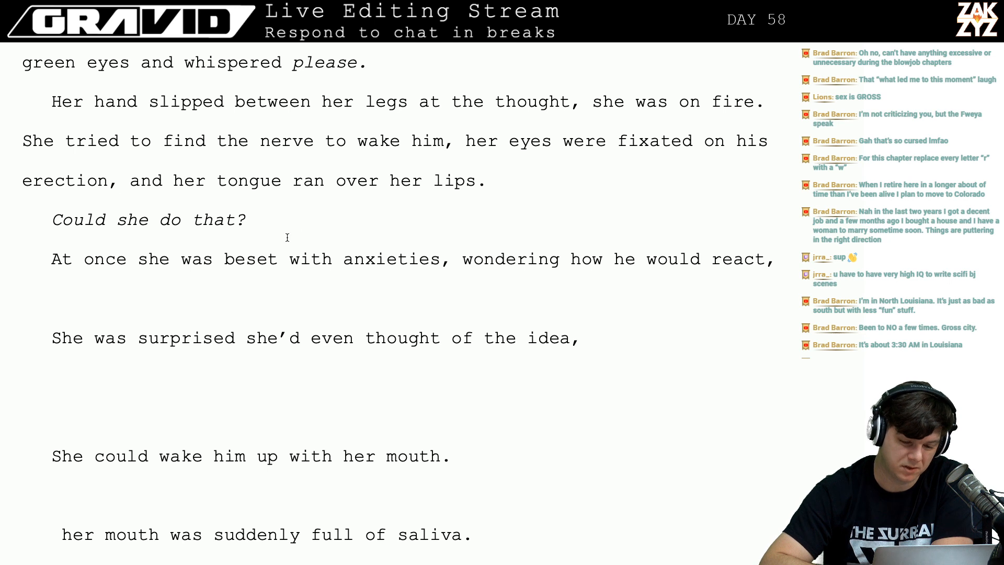
pyautogui.press('Return')
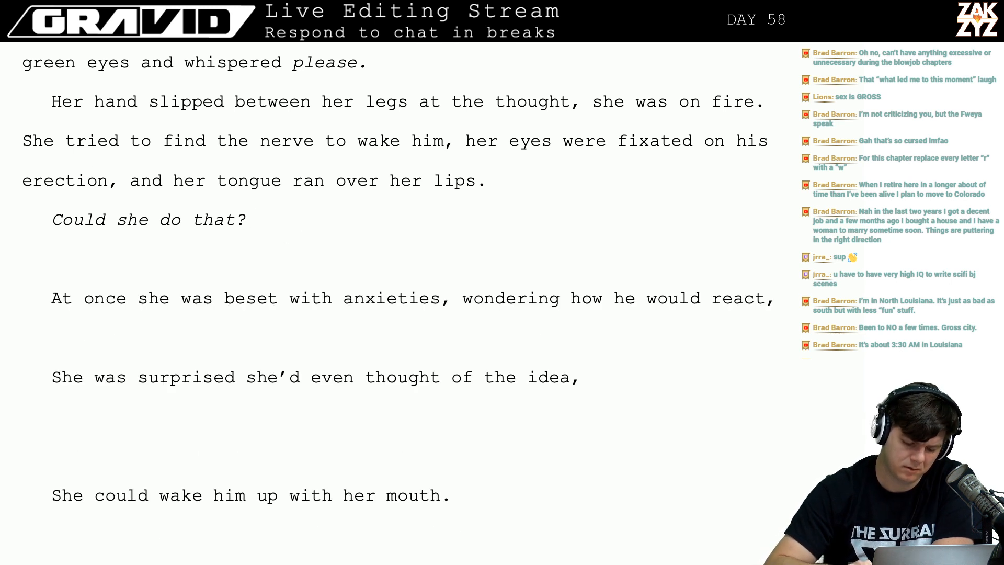
# Write the draft line "It felt like a daring idea" above the "At once" line and leave a blank line before it.
pyautogui.write('It')
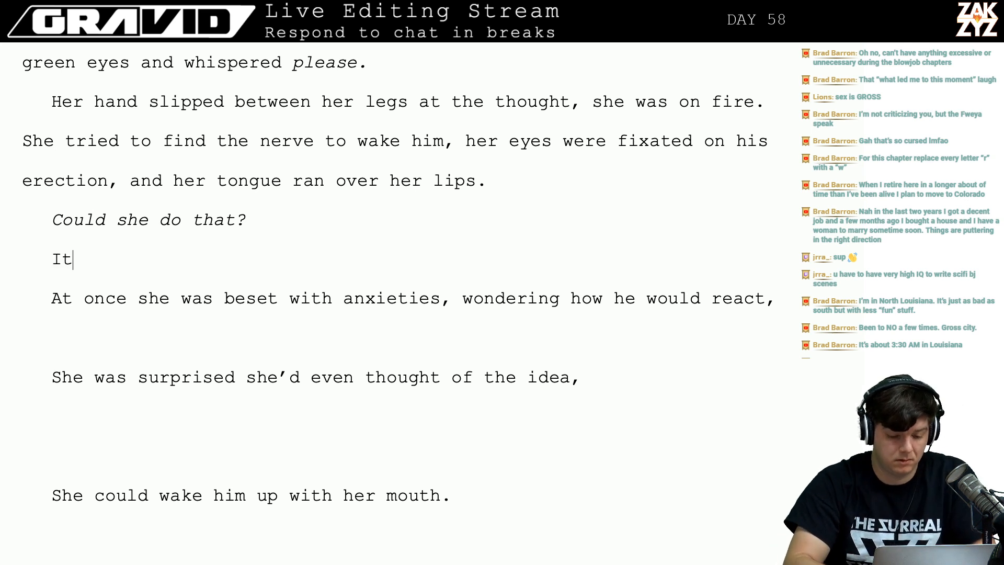
pyautogui.write(' fel')
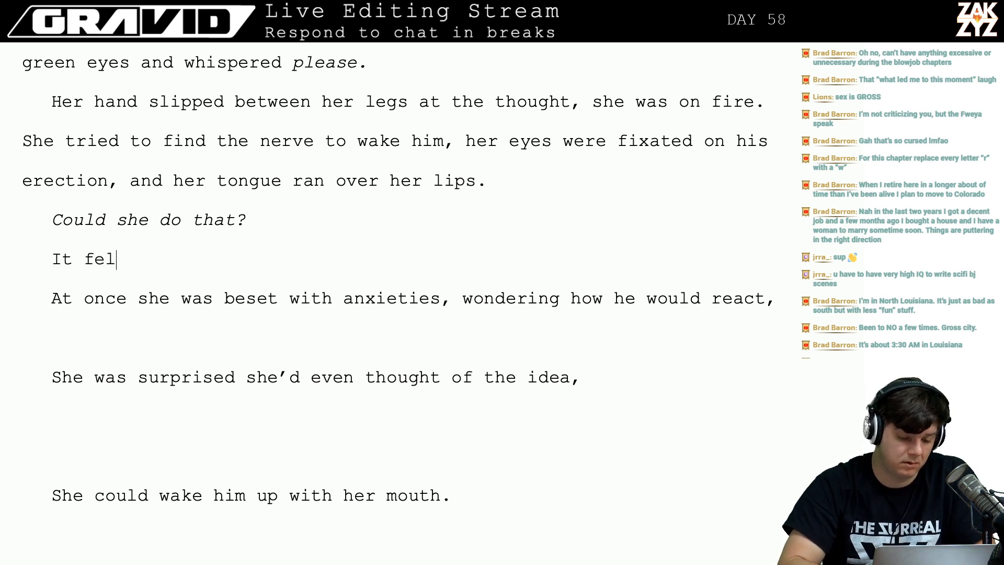
pyautogui.write('t like a daring idea, ')
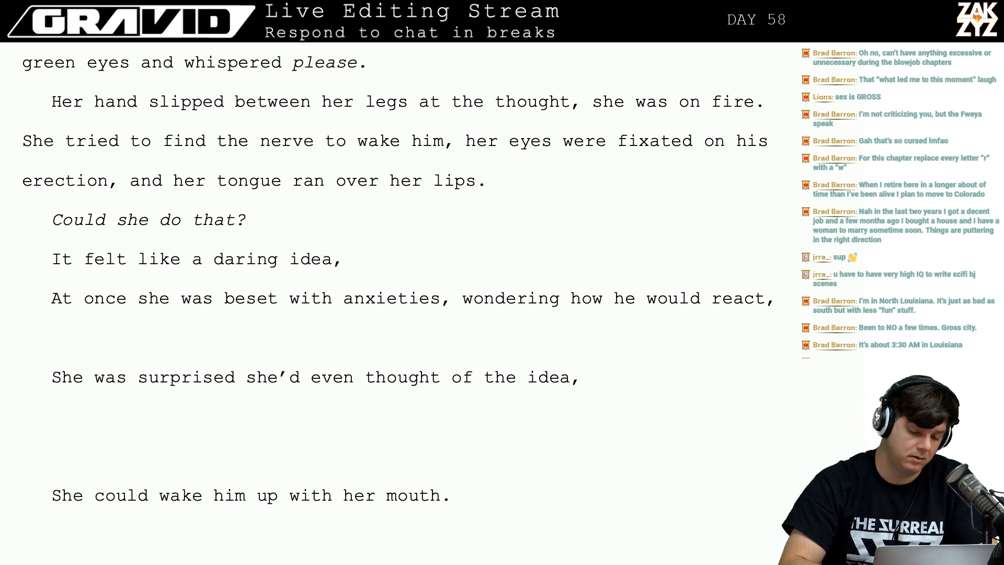
pyautogui.write('and she')
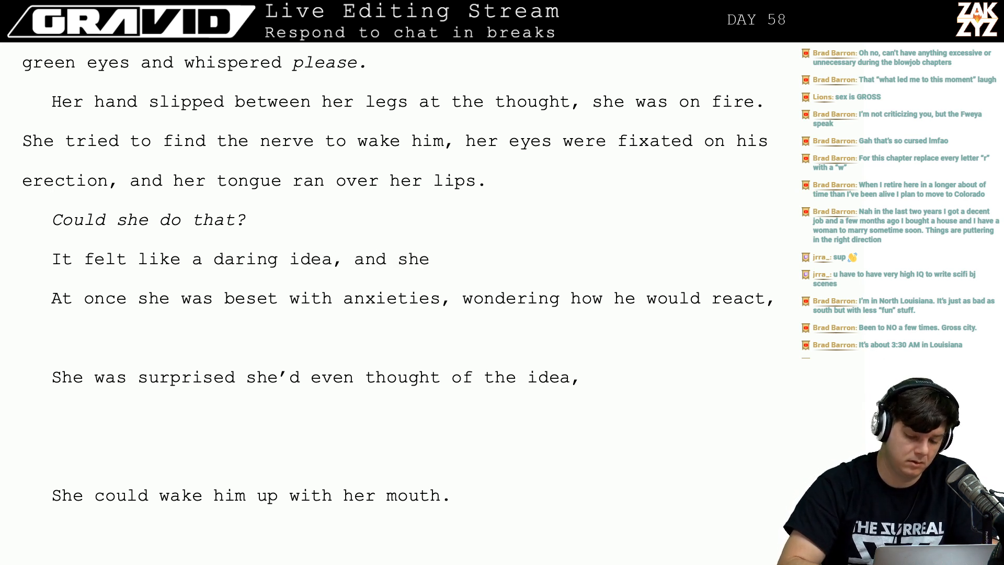
pyautogui.press('BackSpace')
pyautogui.press('BackSpace')
pyautogui.press('BackSpace')
pyautogui.press('BackSpace')
pyautogui.press('BackSpace')
pyautogui.press('BackSpace')
pyautogui.press('BackSpace')
pyautogui.press('BackSpace')
pyautogui.press('BackSpace')
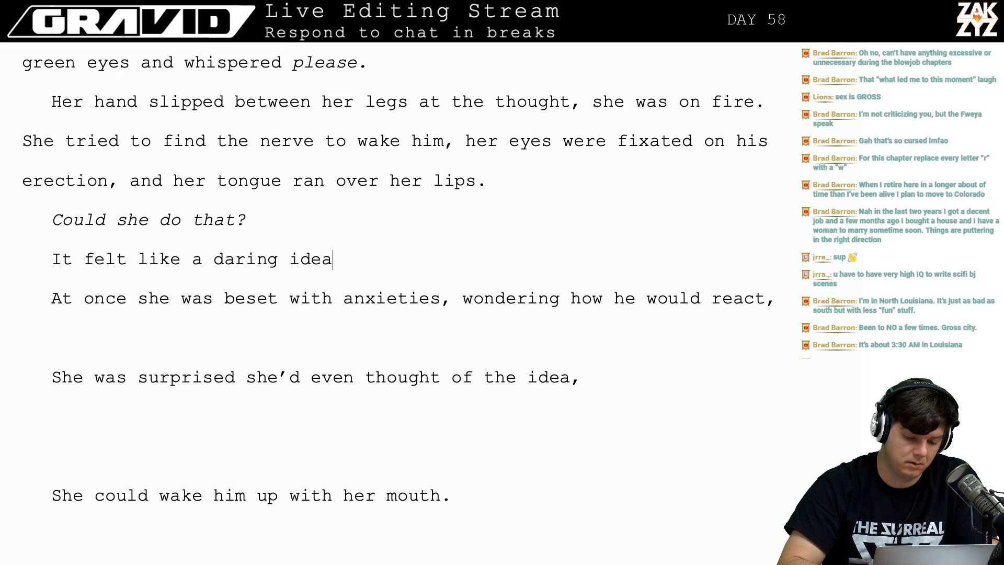
pyautogui.press('Return')
pyautogui.press('Return')
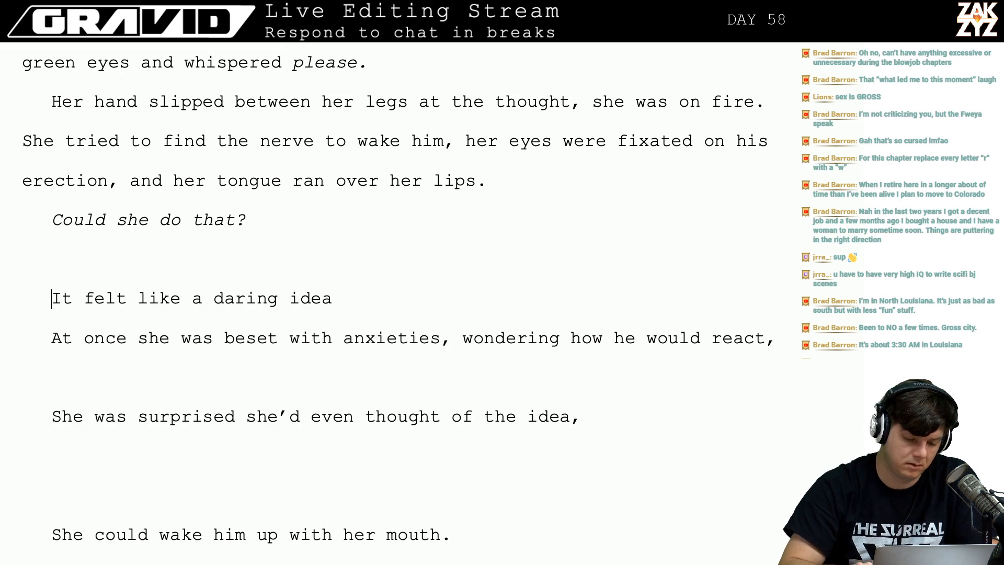
# Delete the draft passage from "It felt like a daring idea" through "her mouth was suddenly full of saliva.".
pyautogui.hotkey('shift', 'Down')
pyautogui.hotkey('shift', 'Down')
pyautogui.hotkey('shift', 'Down')
pyautogui.hotkey('shift', 'Down')
pyautogui.hotkey('shift', 'Down')
pyautogui.hotkey('shift', 'Down')
pyautogui.hotkey('shift', 'Down')
pyautogui.hotkey('shift', 'Down')
pyautogui.hotkey('shift', 'Down')
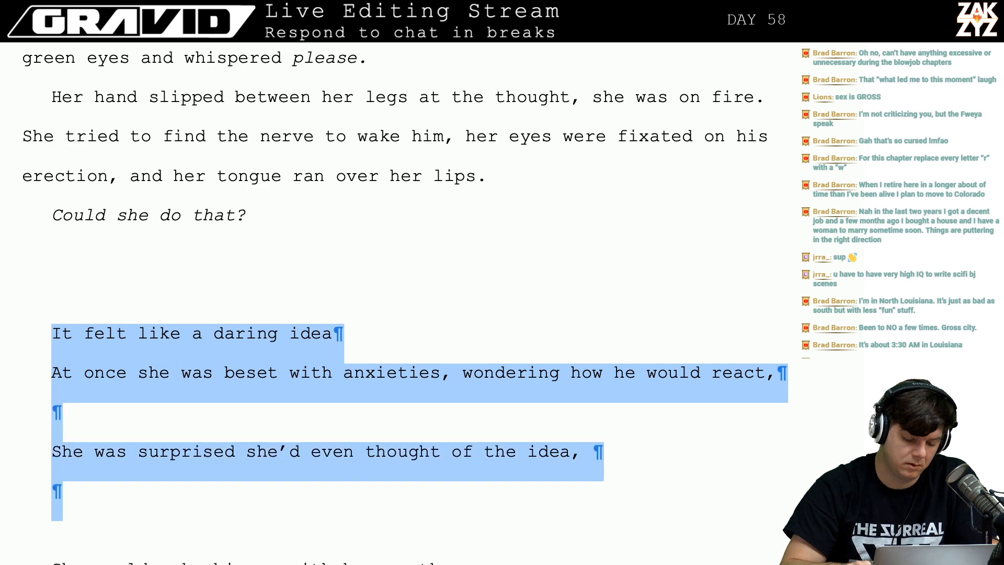
pyautogui.press('Delete')
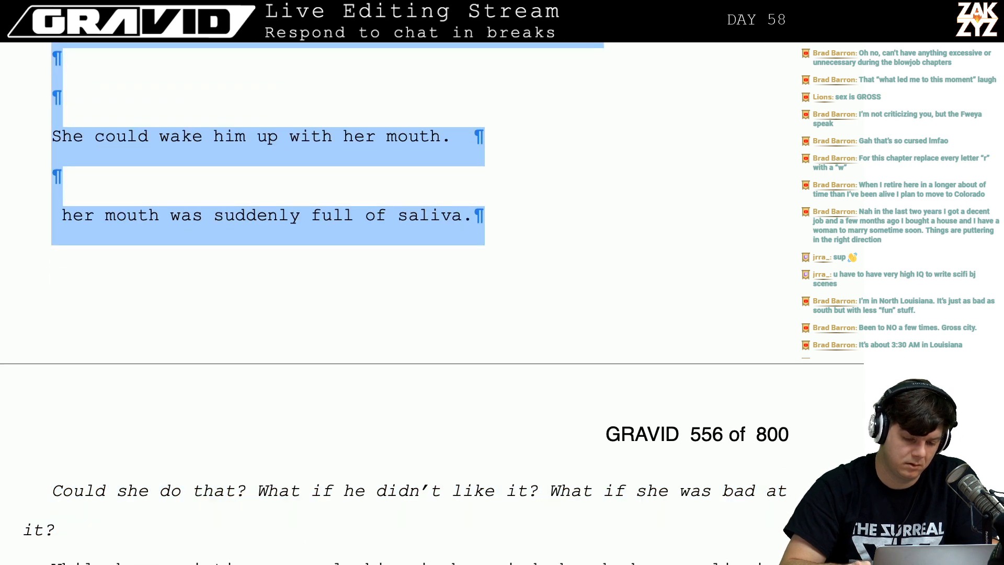
# Start a line below the first italic question with "She'd watched videos, but she'd".
pyautogui.press('Up')
pyautogui.press('Up')
pyautogui.press('Up')
pyautogui.press('Up')
pyautogui.press('Up')
pyautogui.press('Up')
pyautogui.press('Up')
pyautogui.press('Up')
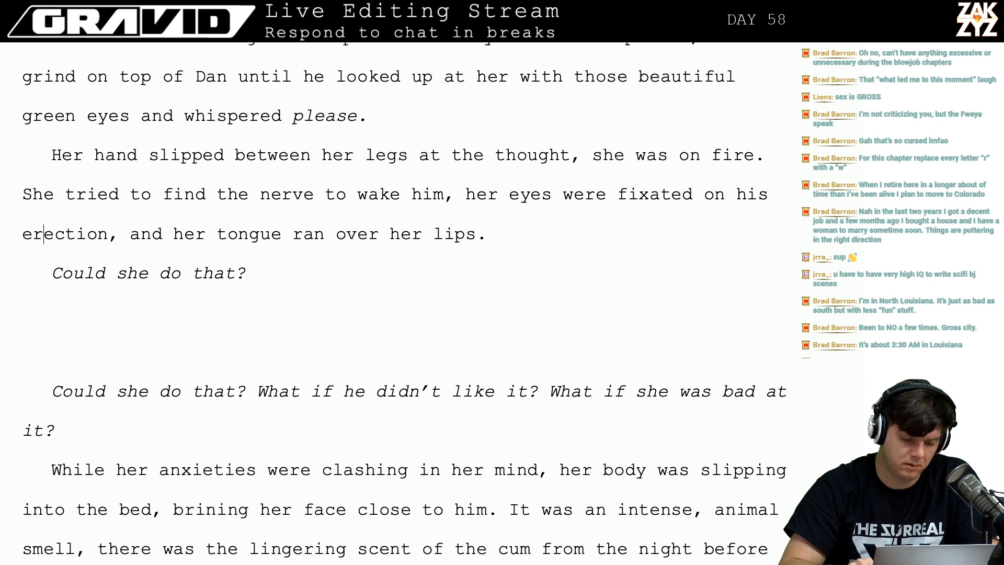
pyautogui.write("She'd watched ")
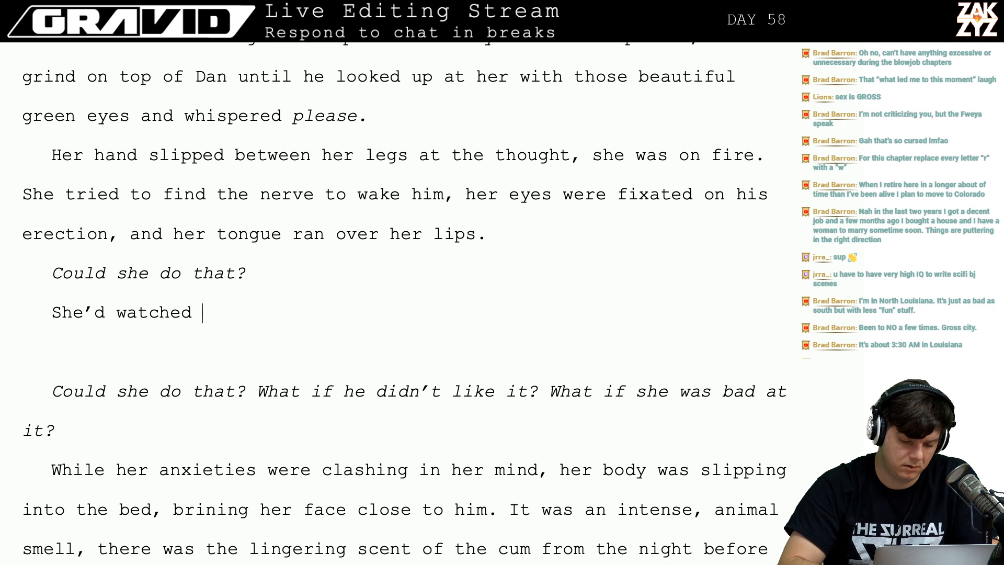
pyautogui.write('videos, but ')
pyautogui.write("she'd")
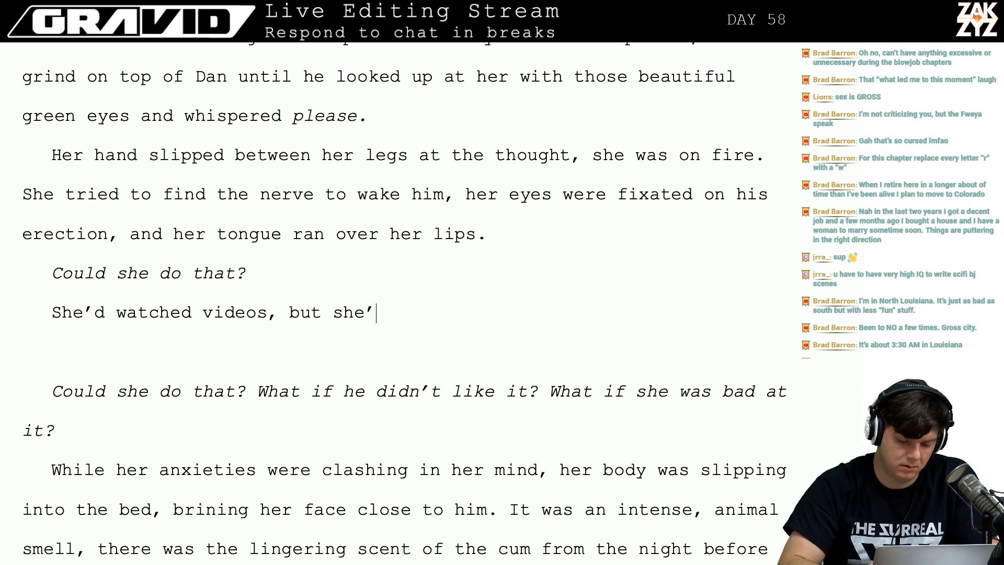
# Try replacing "she'd" with "faced with the" and remove the attempted wording.
pyautogui.press('BackSpace')
pyautogui.press('BackSpace')
pyautogui.press('BackSpace')
pyautogui.press('BackSpace')
pyautogui.write('f')
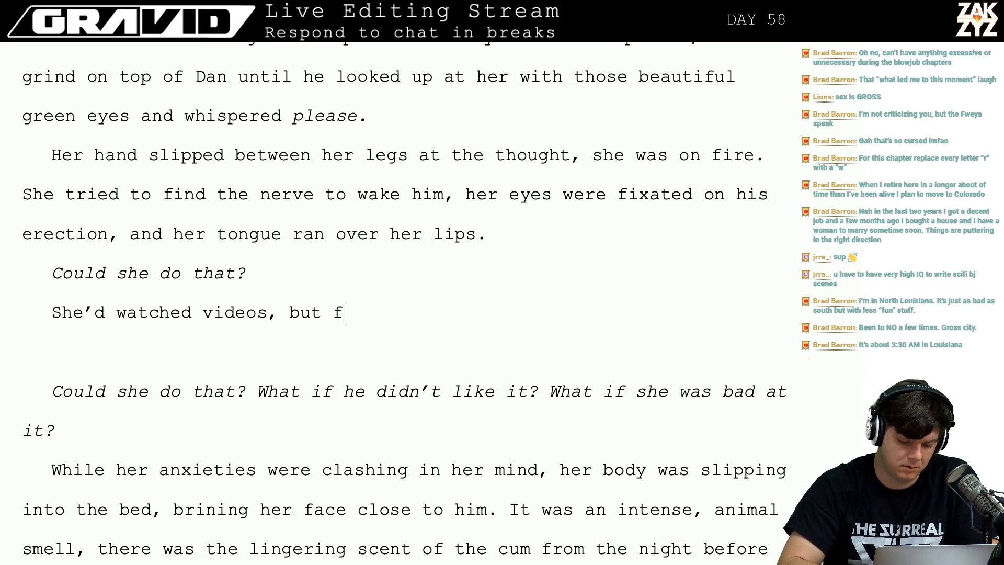
pyautogui.write('aced with the r')
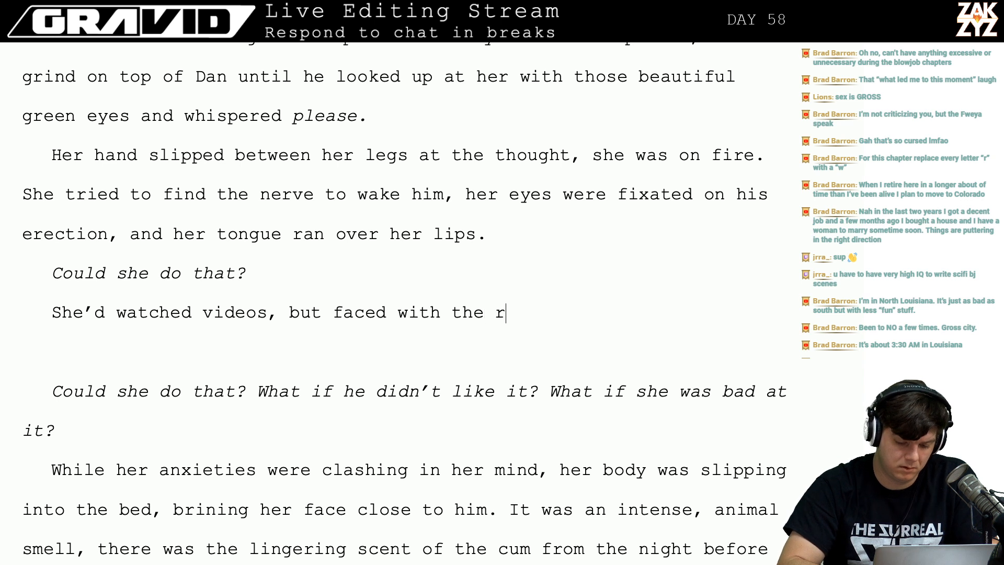
pyautogui.press('BackSpace')
pyautogui.press('BackSpace')
pyautogui.press('BackSpace')
pyautogui.press('BackSpace')
pyautogui.press('BackSpace')
pyautogui.press('BackSpace')
pyautogui.press('BackSpace')
pyautogui.press('BackSpace')
pyautogui.press('BackSpace')
pyautogui.press('BackSpace')
pyautogui.press('BackSpace')
pyautogui.press('BackSpace')
pyautogui.press('BackSpace')
pyautogui.press('BackSpace')
pyautogui.press('BackSpace')
pyautogui.press('BackSpace')
pyautogui.press('BackSpace')
pyautogui.press('BackSpace')
pyautogui.press('BackSpace')
pyautogui.press('BackSpace')
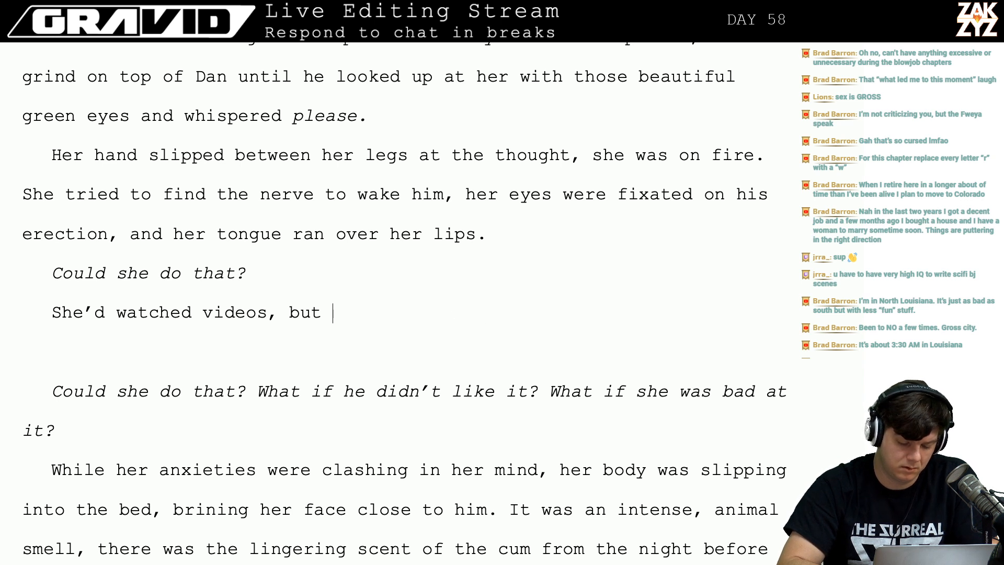
# Replace "videos, but" after "She'd watched" with "plenty".
pyautogui.press('BackSpace')
pyautogui.press('BackSpace')
pyautogui.press('BackSpace')
pyautogui.press('BackSpace')
pyautogui.press('BackSpace')
pyautogui.press('BackSpace')
pyautogui.write('ol')
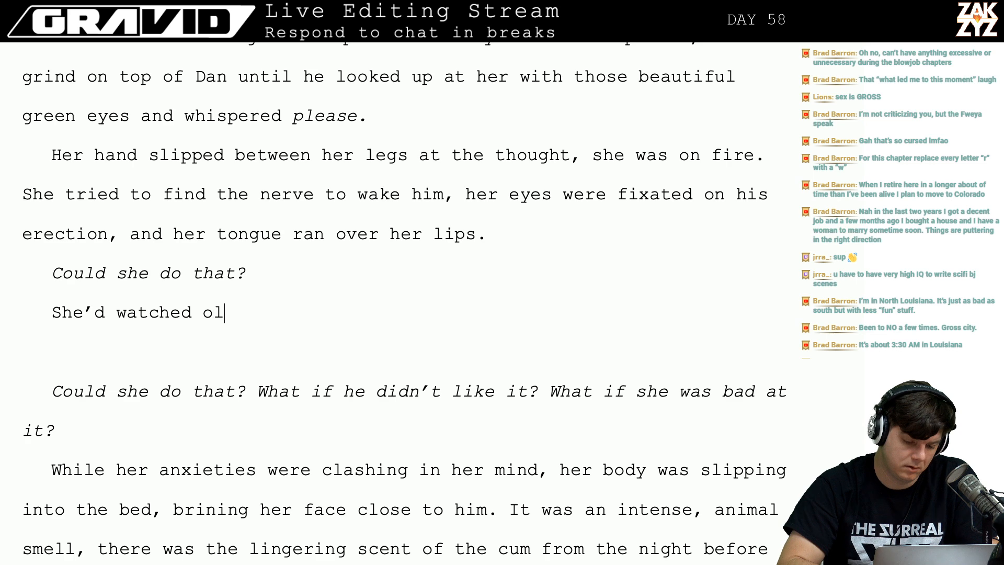
pyautogui.press('BackSpace')
pyautogui.press('BackSpace')
pyautogui.write('plenty')
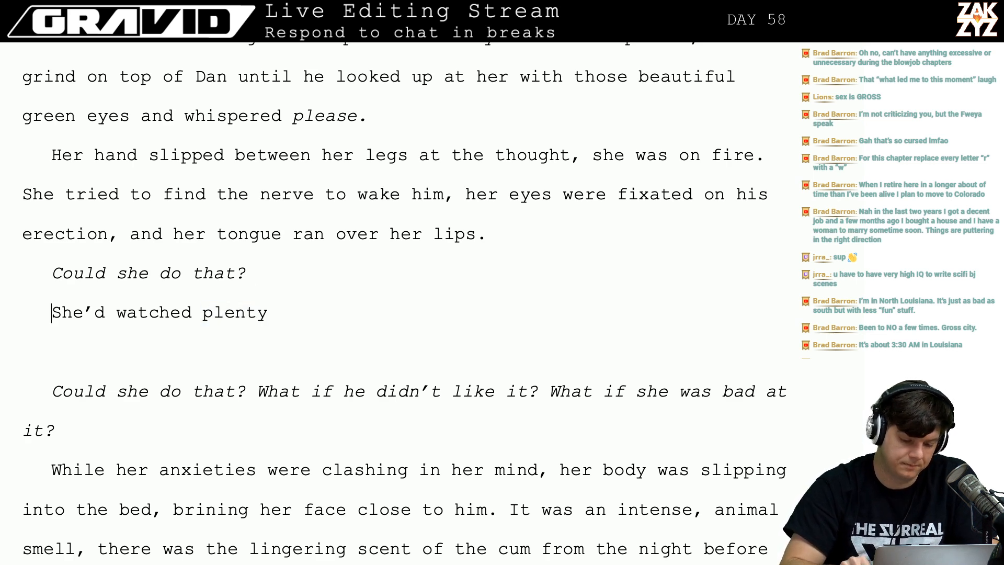
# Write an alternative line "She'd watched plenty of videos," above the "She'd watched plenty" line.
pyautogui.press('Return')
pyautogui.write("She'")
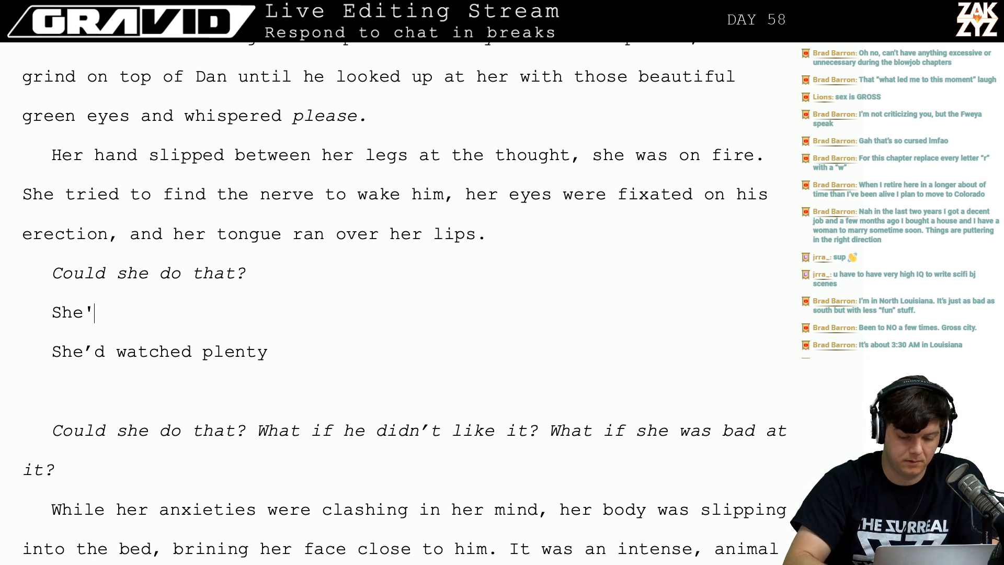
pyautogui.write('d watched pl')
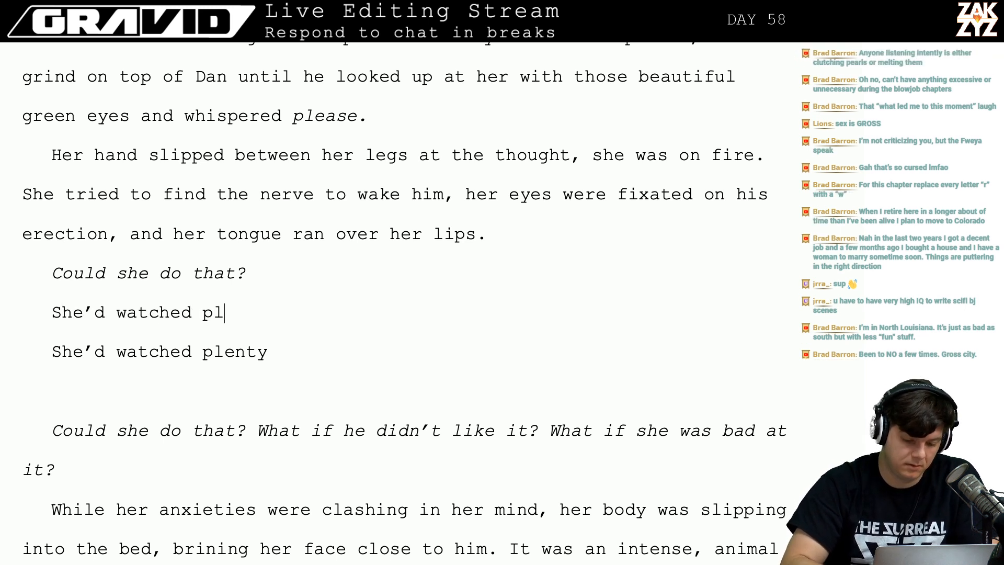
pyautogui.write('enty of videos,')
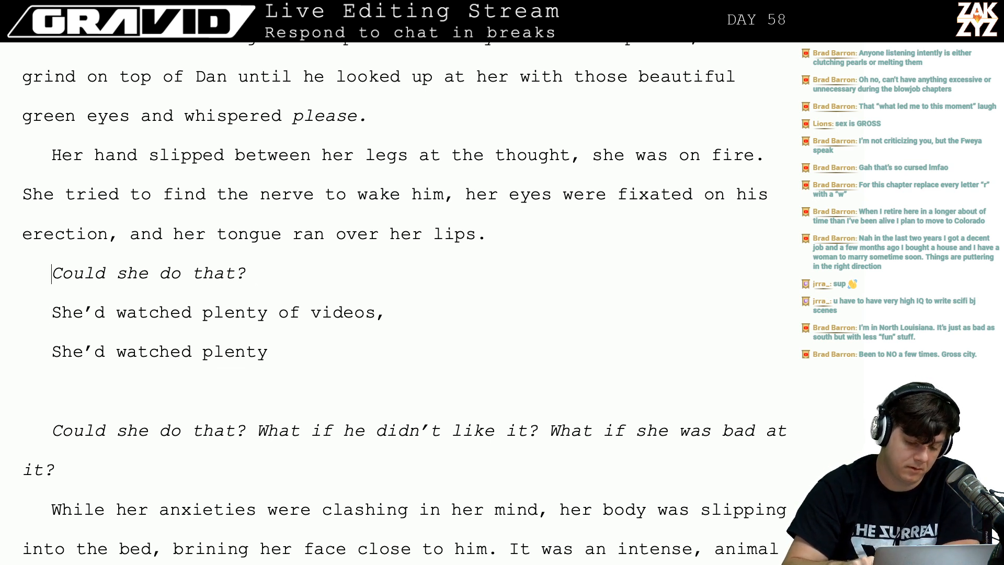
# Start a new line directly below the italic question with "Freya had seen plenty of videos, she got the".
pyautogui.press('Down')
pyautogui.press('Return')
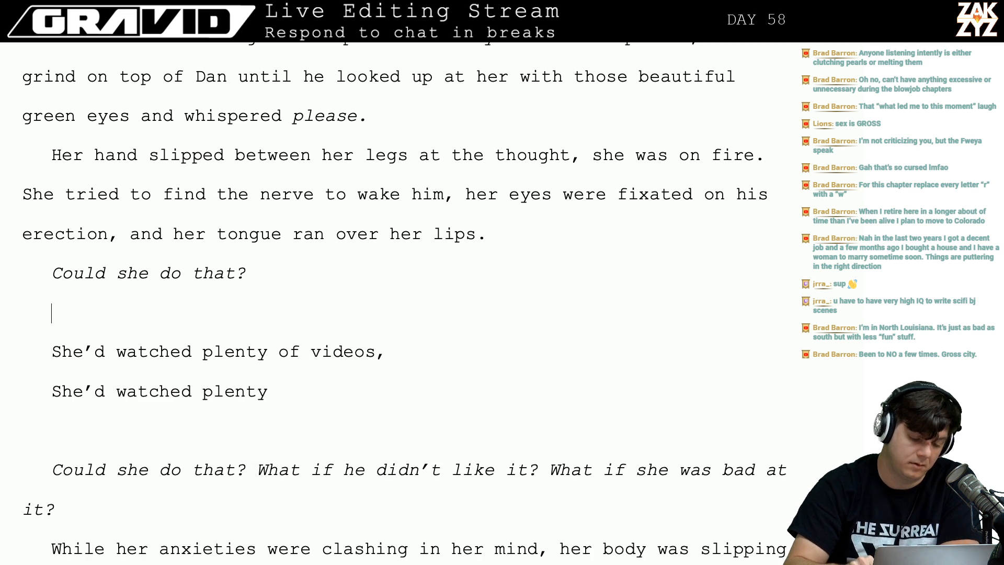
pyautogui.write('Freya had ')
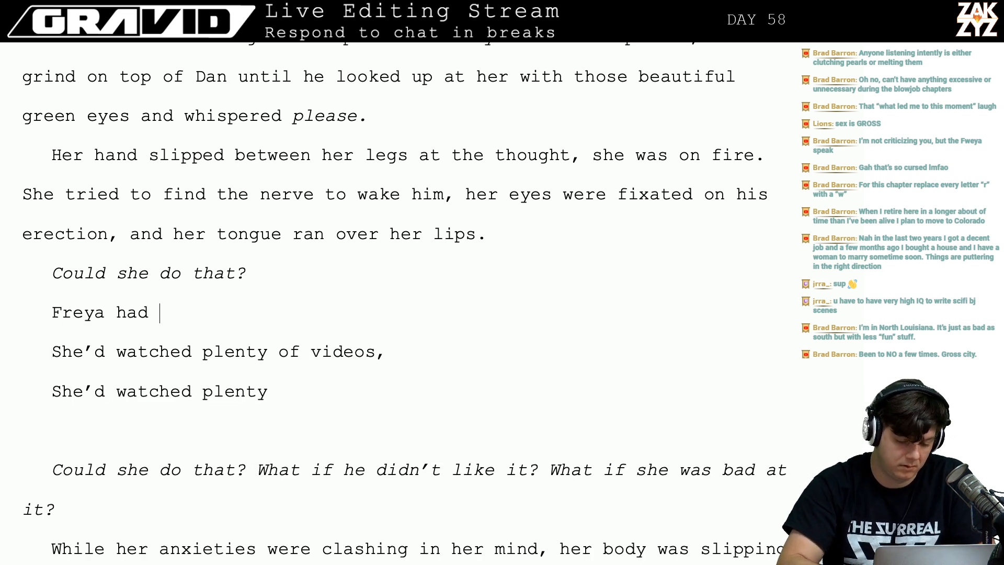
pyautogui.write('seen plenty of')
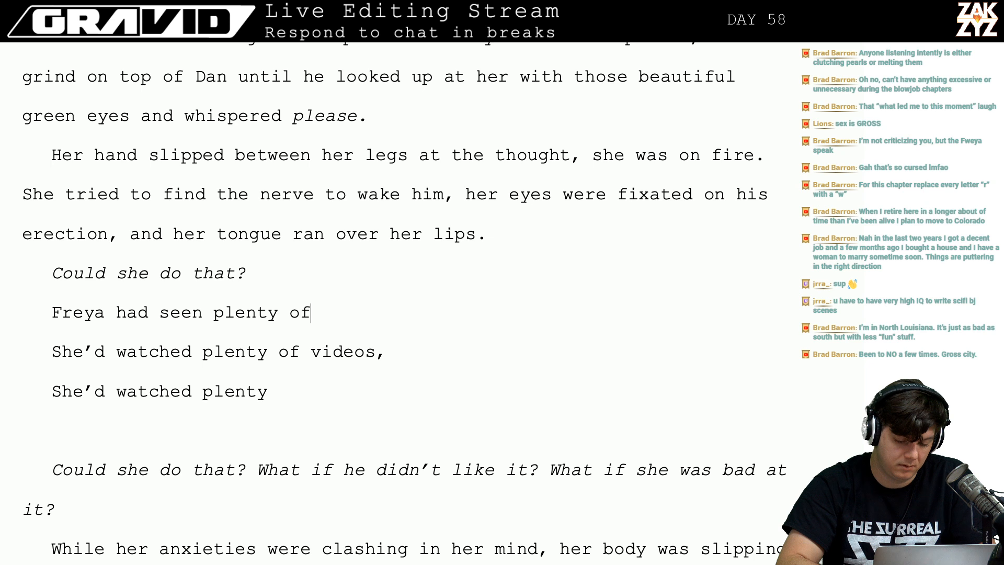
pyautogui.write(' videos, sh ')
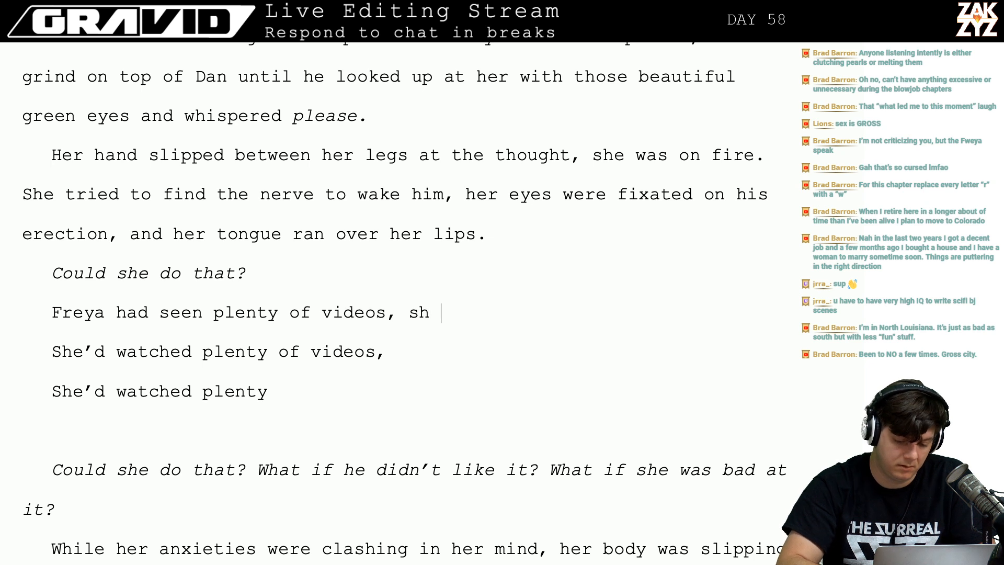
pyautogui.write('got the m')
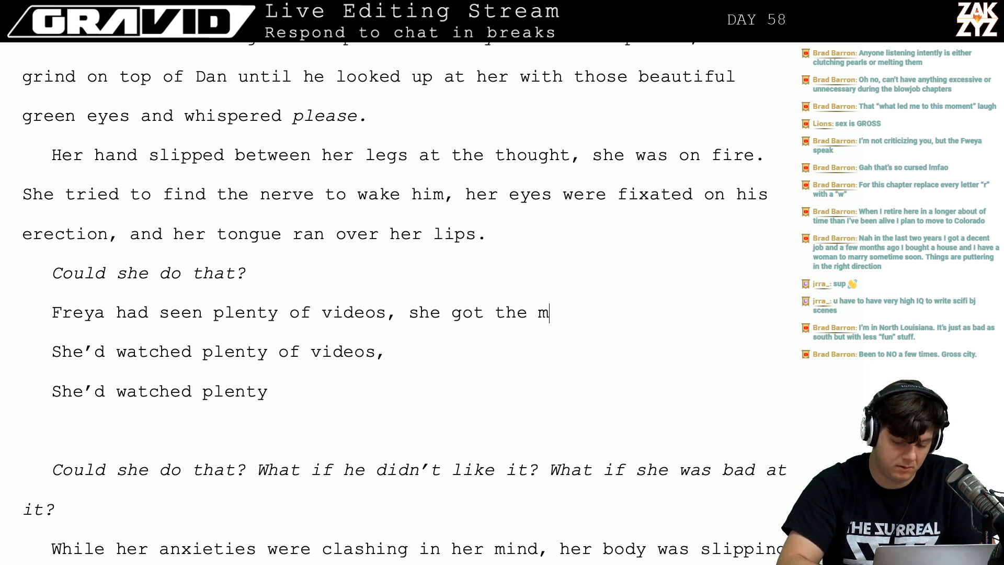
# Replace "got the" in the new sentence with "understood the mechanics".
pyautogui.press('BackSpace')
pyautogui.press('BackSpace')
pyautogui.press('BackSpace')
pyautogui.press('BackSpace')
pyautogui.press('BackSpace')
pyautogui.press('BackSpace')
pyautogui.press('BackSpace')
pyautogui.press('BackSpace')
pyautogui.write('u')
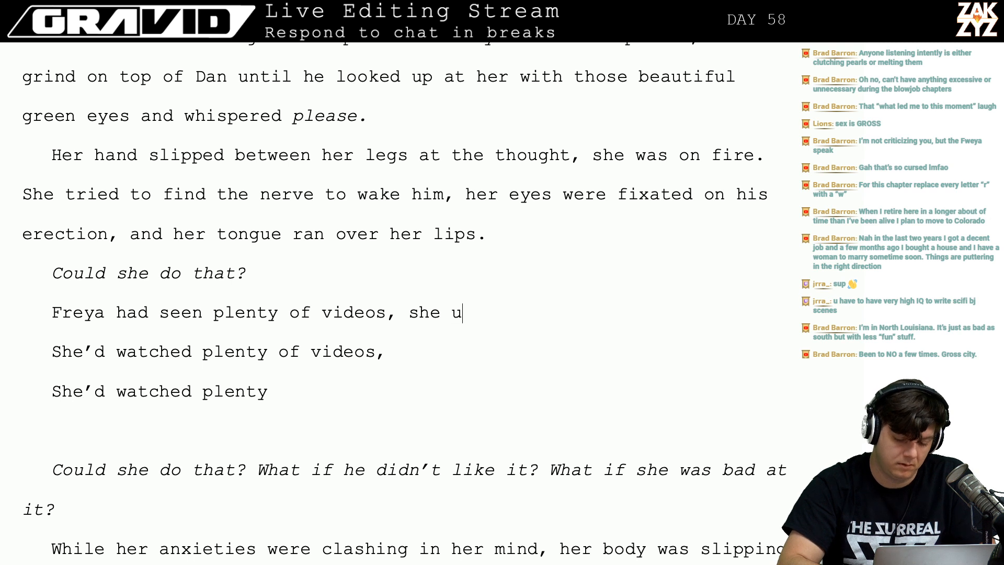
pyautogui.write('nderstood the mech')
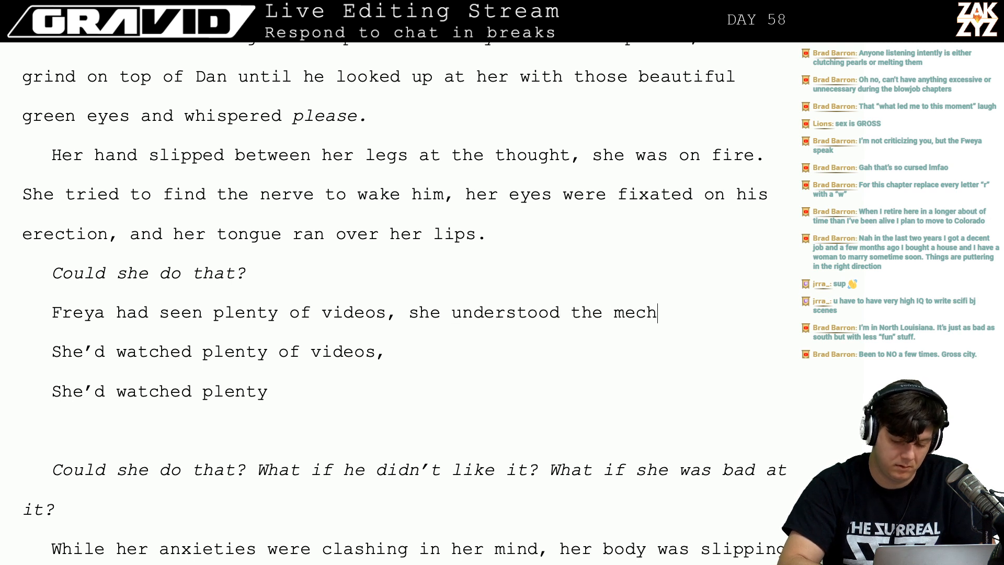
pyautogui.write('anincs,')
pyautogui.press('BackSpace')
pyautogui.press('BackSpace')
pyautogui.press('BackSpace')
pyautogui.press('BackSpace')
pyautogui.write('c')
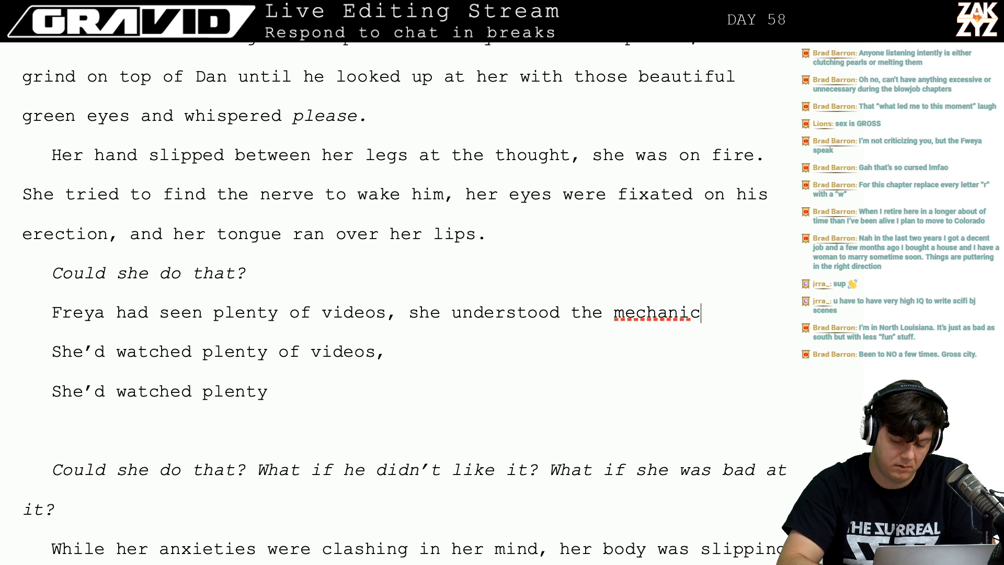
# Extend the sentence with "but confronted with the idea of actually putting her mouth on a penis" and leave blank lines beneath it.
pyautogui.write('s, but confronte')
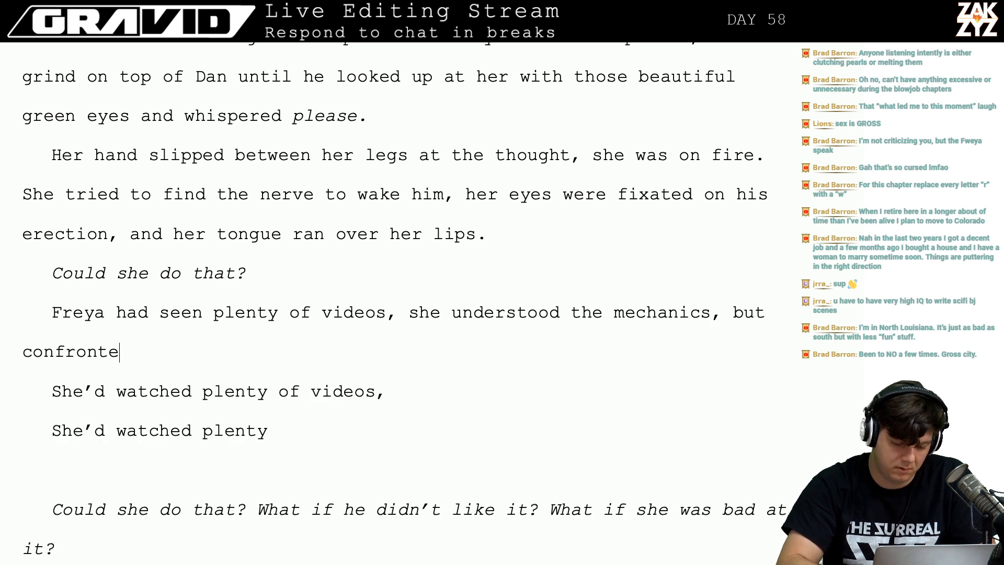
pyautogui.write('d with the idea of actually')
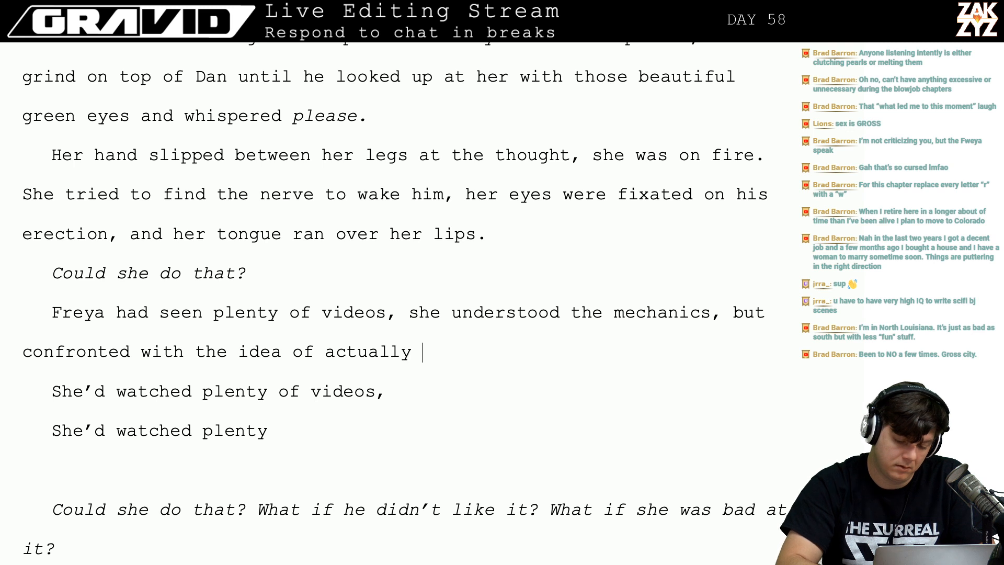
pyautogui.press('Return')
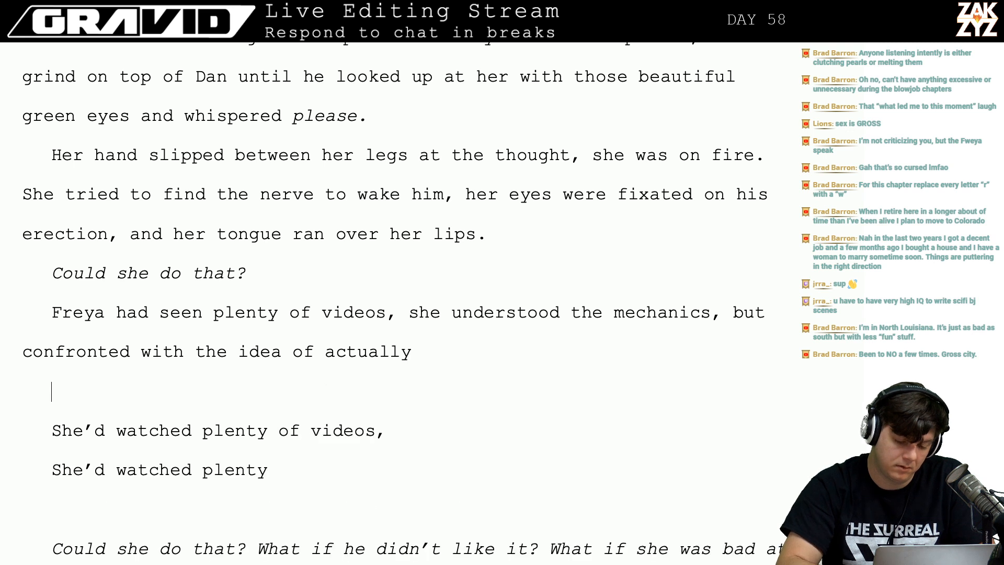
pyautogui.press('Return')
pyautogui.press('Up')
pyautogui.write('putt')
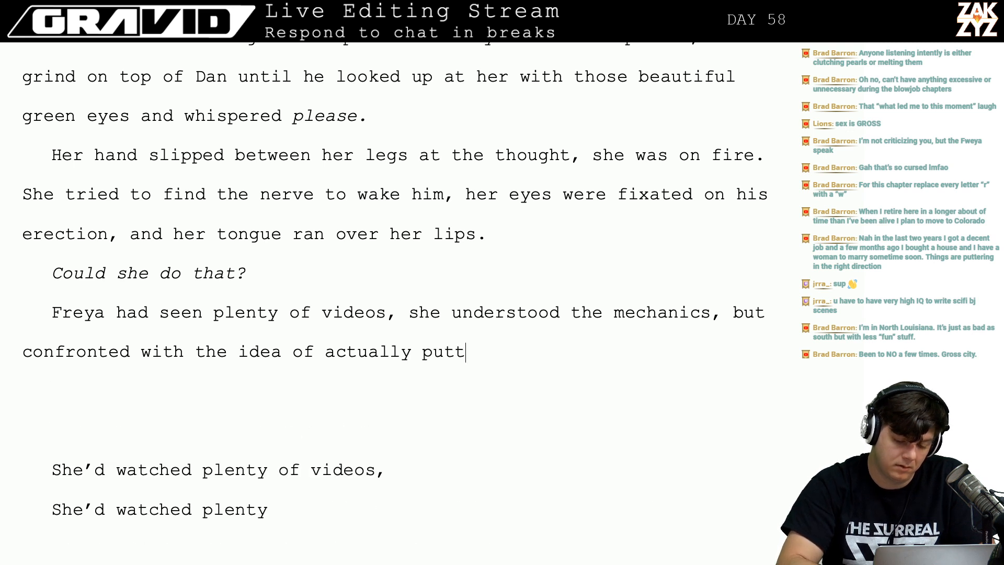
pyautogui.write('ing her ')
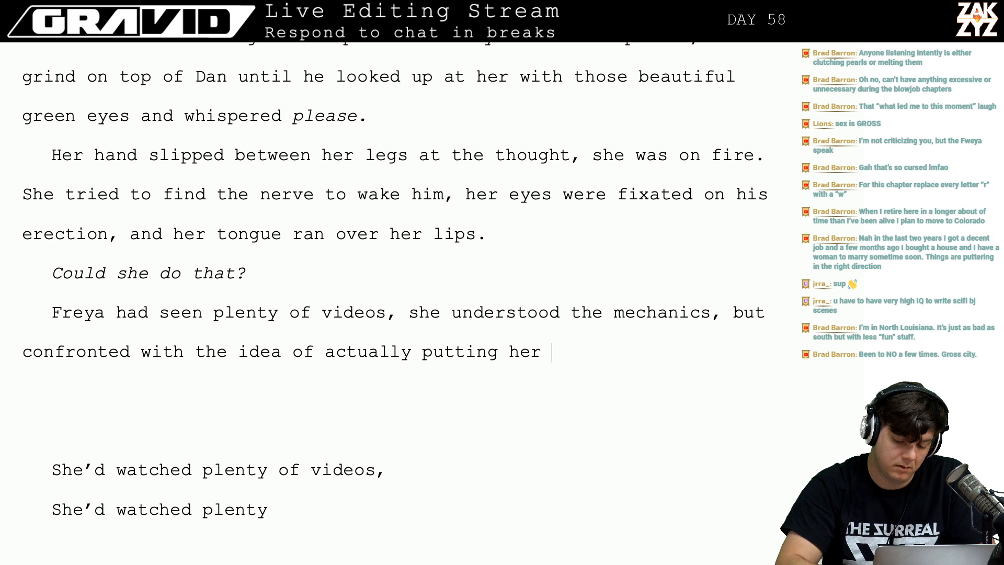
pyautogui.write('mouth on a penis')
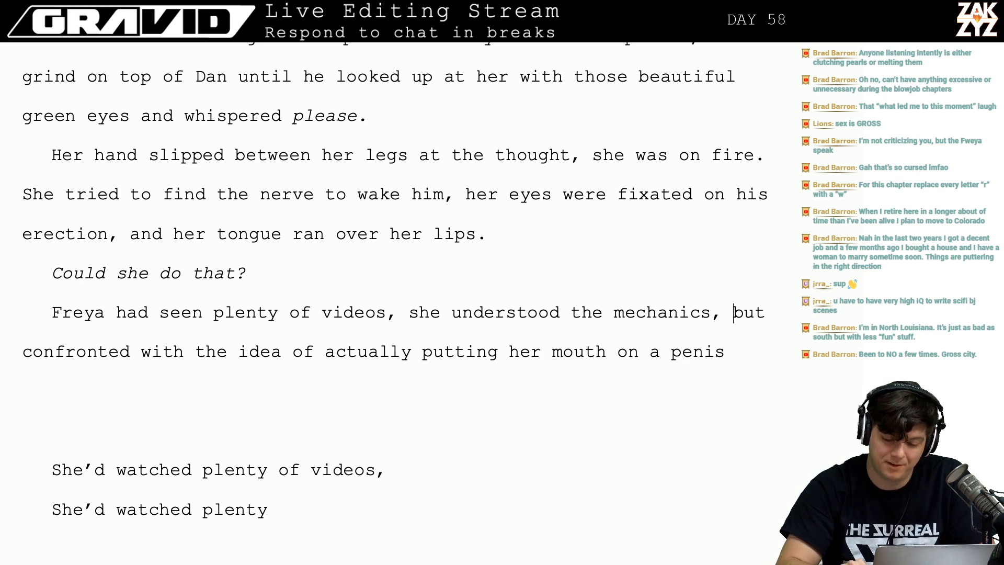
# End the sentence after "mechanics" with a full stop and split the "but confronted" clause into its own paragraph below a blank line.
pyautogui.press('Return')
pyautogui.press('Return')
pyautogui.write('. B')
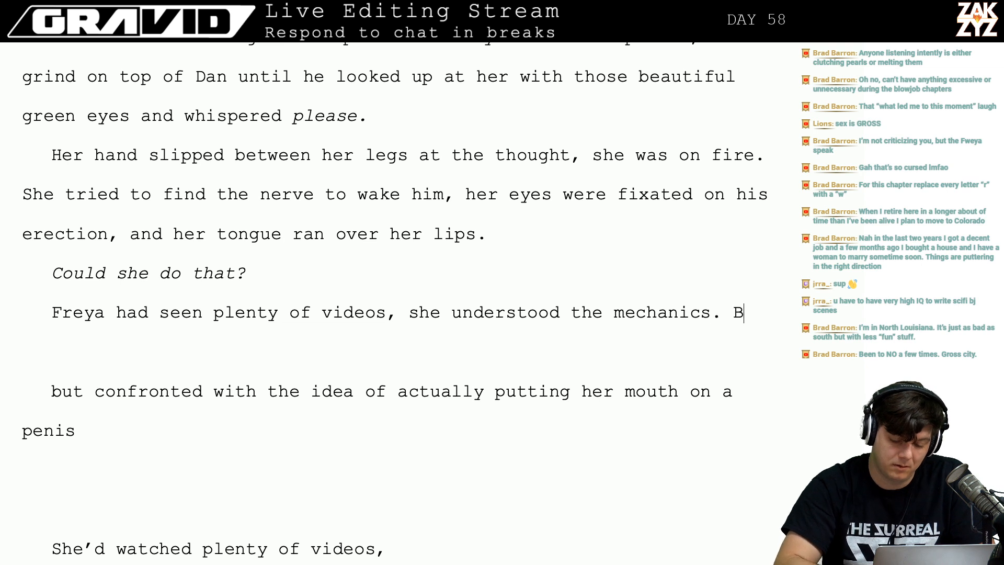
# Continue the paragraph with "But considering the idea of actually putting her mouth on a penis filled her with anxiety. What if he".
pyautogui.write('ut considering the i')
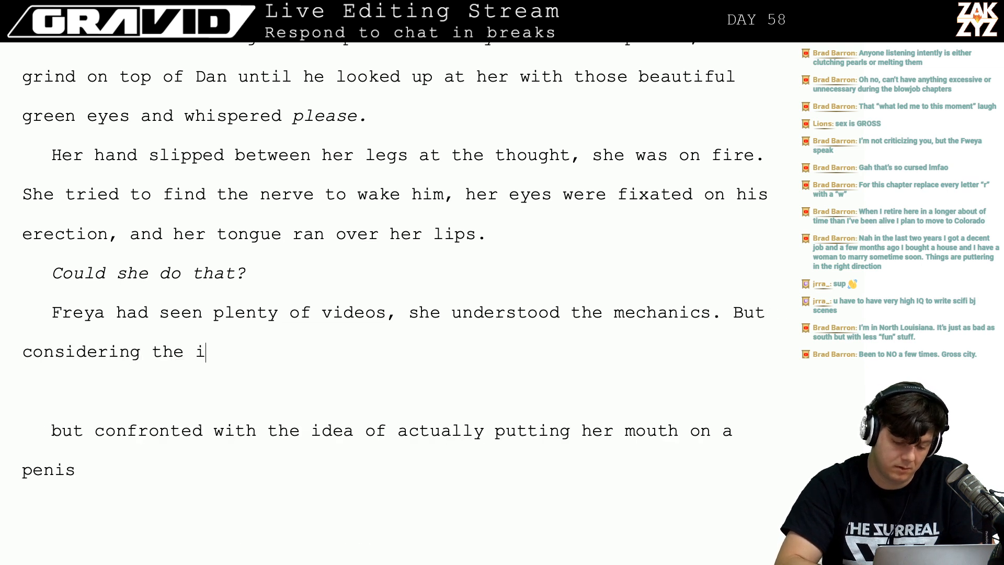
pyautogui.write('dea of actually ')
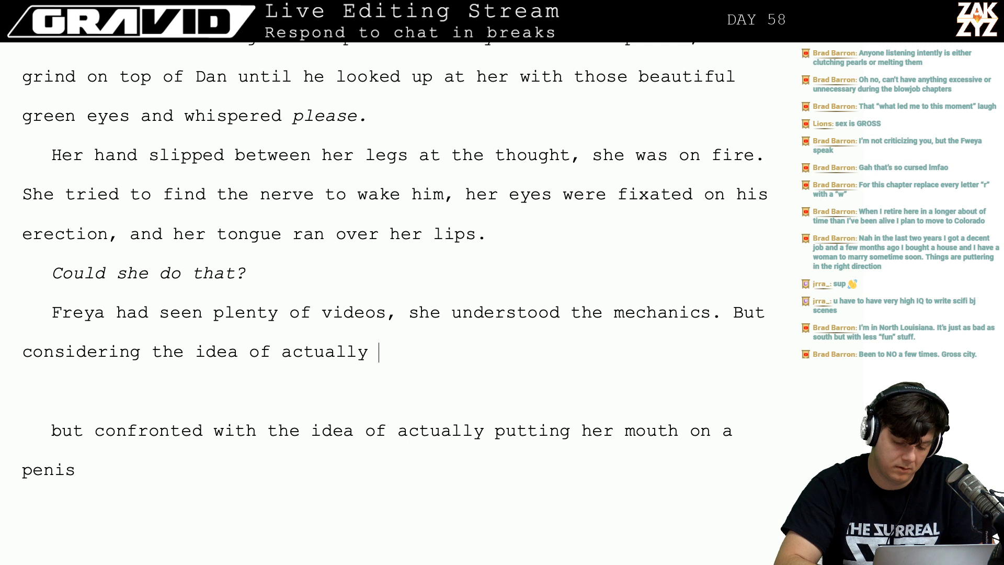
pyautogui.write('putting her mouth')
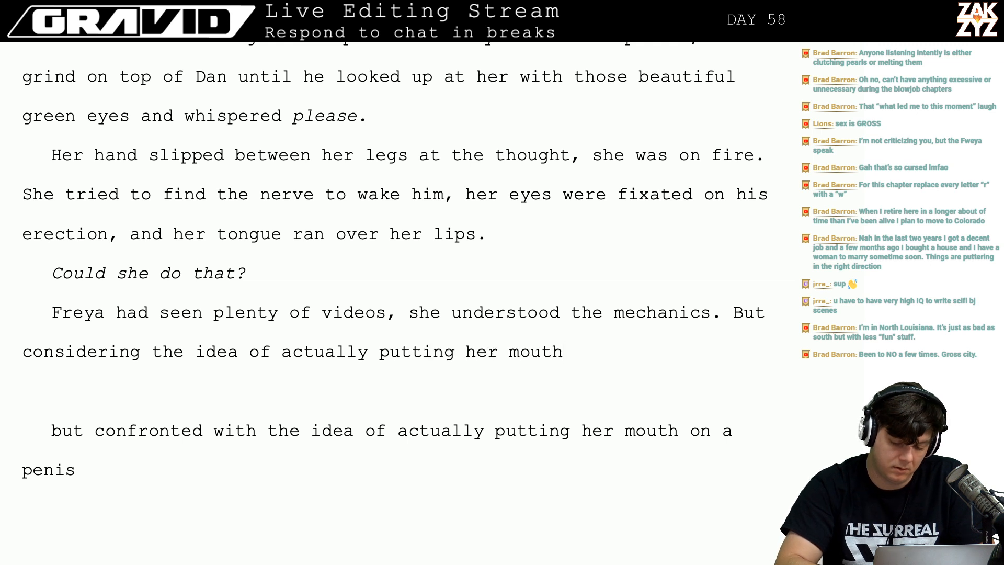
pyautogui.write(' on a p')
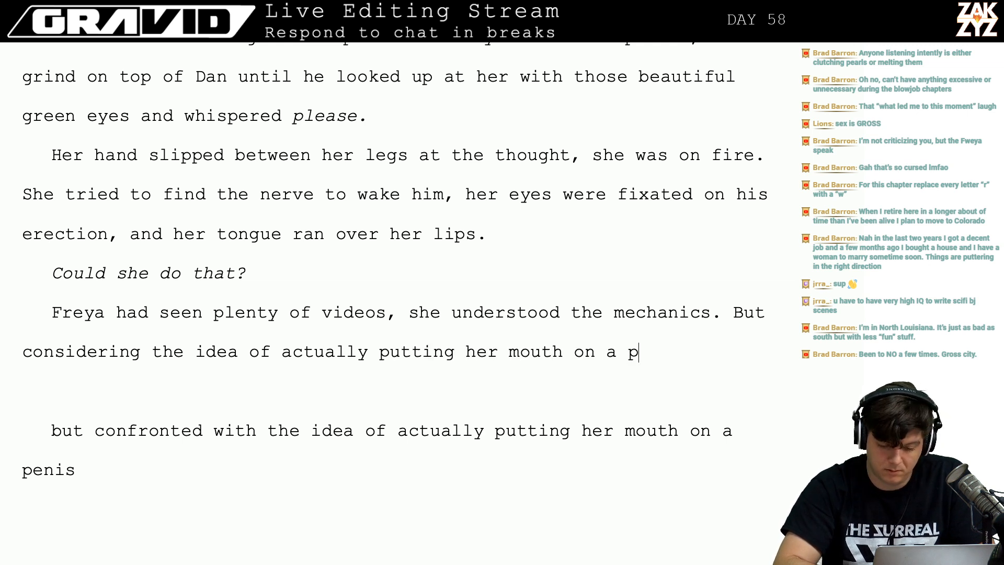
pyautogui.write('enis filled her ')
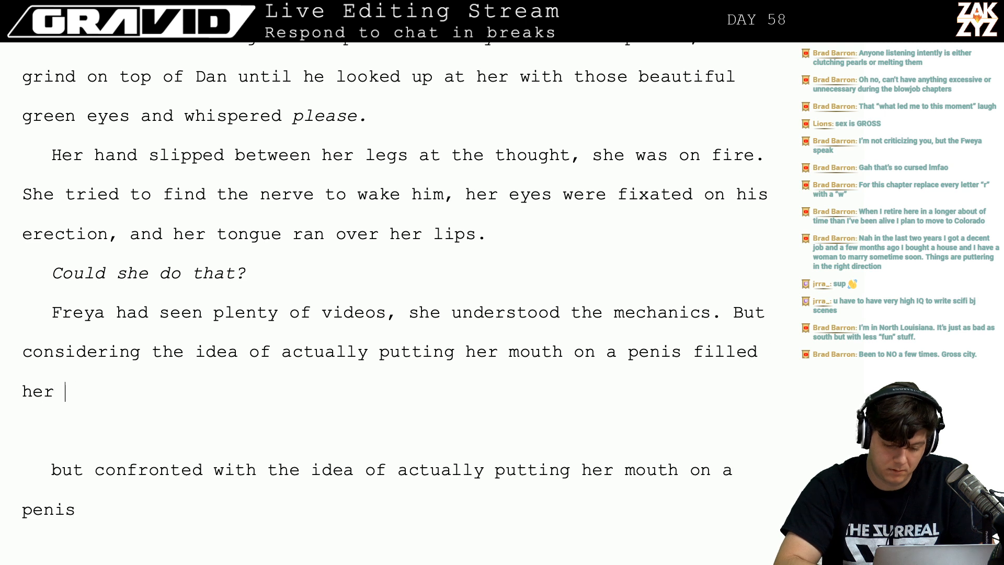
pyautogui.write('with anxiety.')
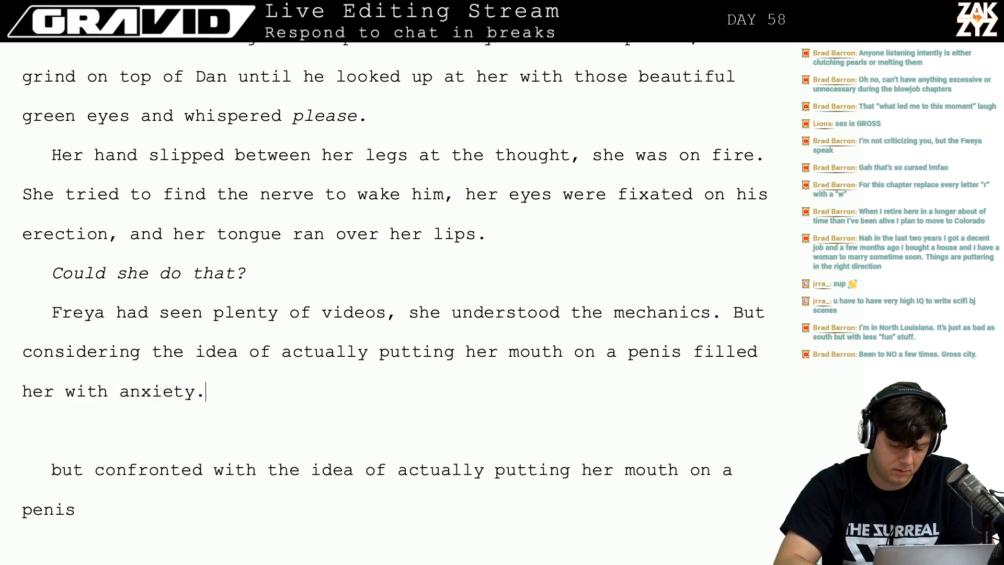
pyautogui.write(" What if he didn't")
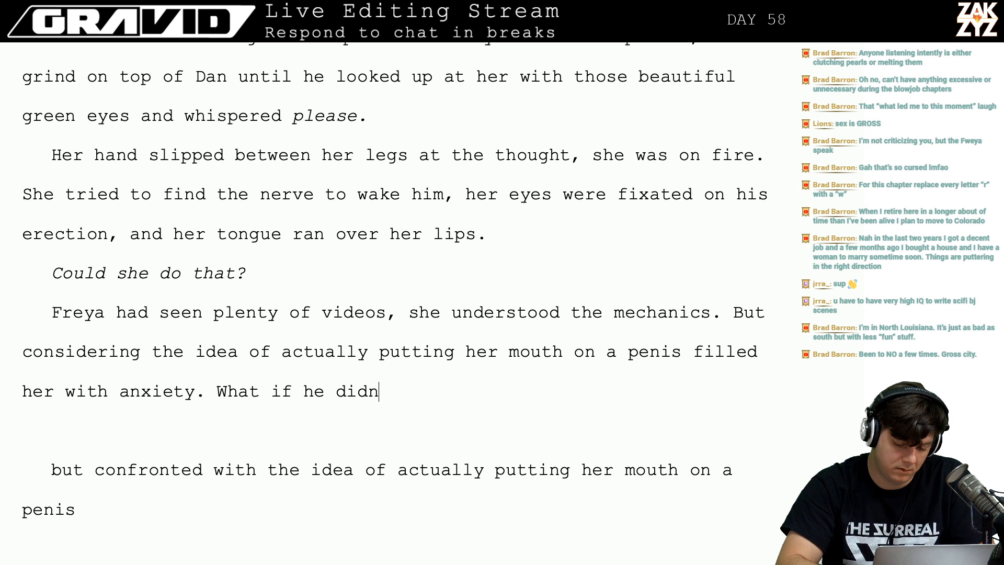
pyautogui.press('BackSpace')
pyautogui.press('BackSpace')
pyautogui.press('BackSpace')
pyautogui.press('BackSpace')
pyautogui.write('w')
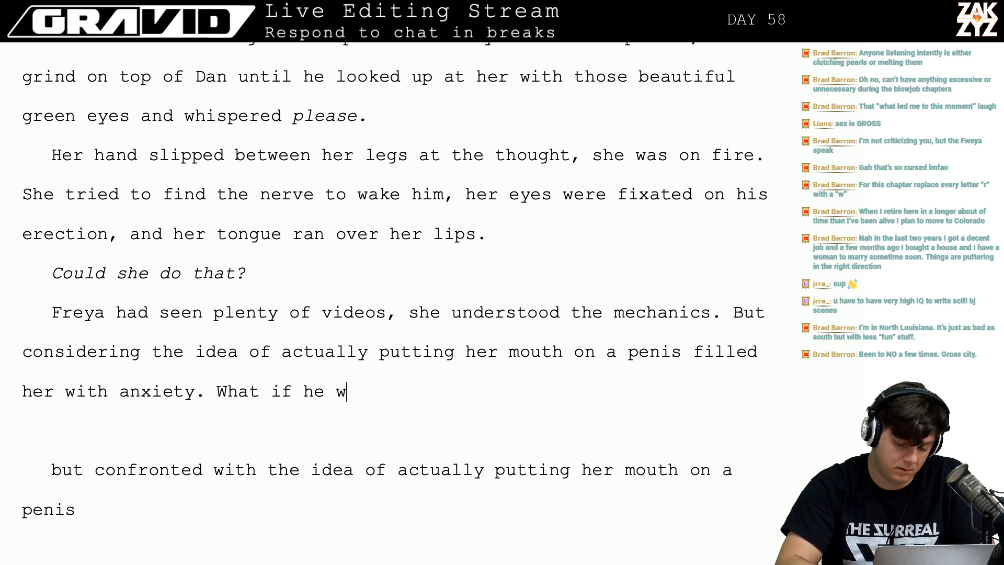
pyautogui.write('as upset')
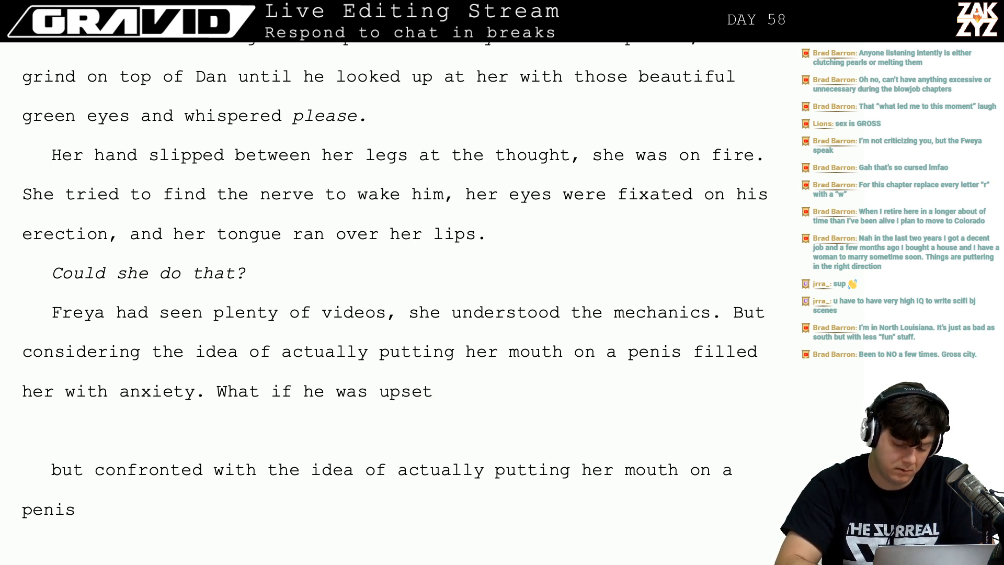
pyautogui.press('BackSpace')
pyautogui.press('BackSpace')
pyautogui.press('BackSpace')
pyautogui.press('BackSpace')
pyautogui.press('BackSpace')
pyautogui.press('BackSpace')
pyautogui.press('BackSpace')
pyautogui.press('BackSpace')
pyautogui.press('BackSpace')
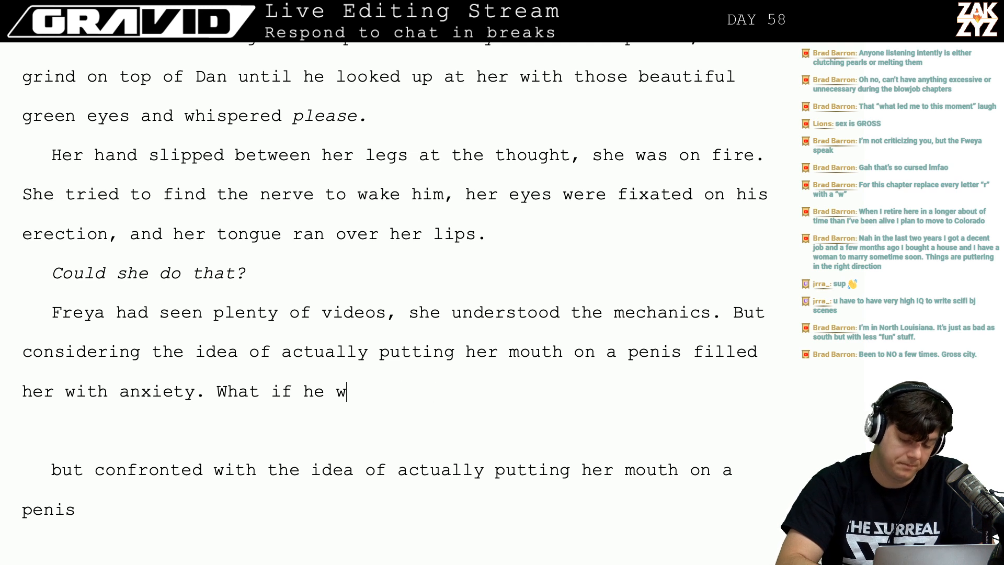
pyautogui.write('wok')
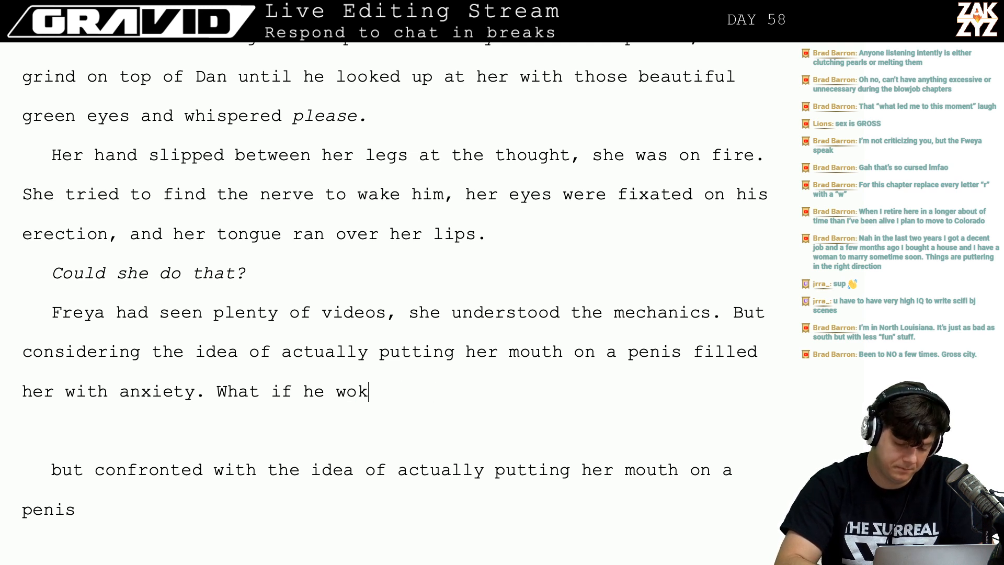
pyautogui.write('e up and ')
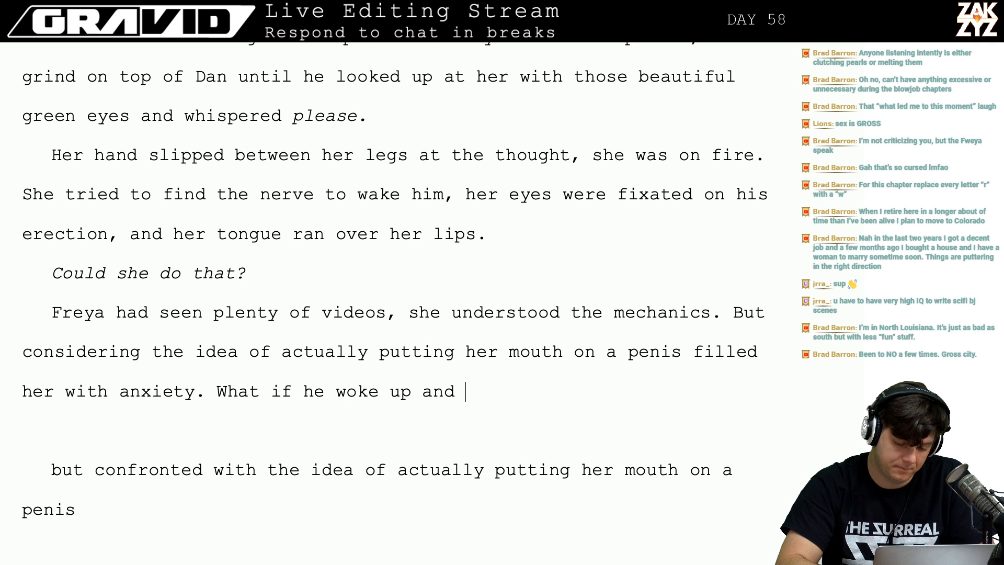
pyautogui.write('was upse')
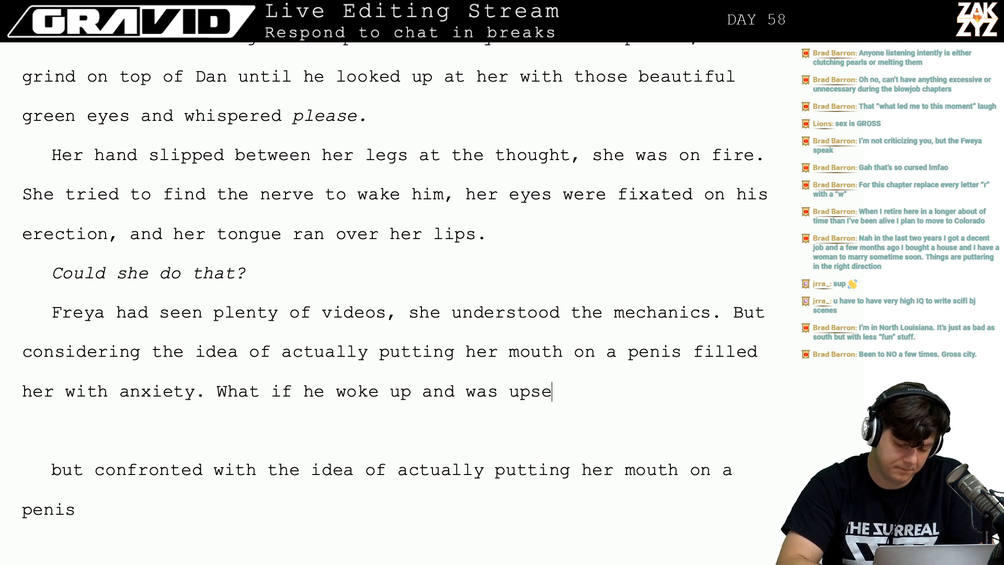
pyautogui.press('BackSpace')
pyautogui.press('BackSpace')
pyautogui.press('BackSpace')
pyautogui.press('BackSpace')
pyautogui.press('BackSpace')
pyautogui.press('BackSpace')
pyautogui.press('BackSpace')
pyautogui.press('BackSpace')
pyautogui.press('BackSpace')
pyautogui.press('BackSpace')
pyautogui.press('BackSpace')
pyautogui.press('BackSpace')
pyautogui.press('BackSpace')
pyautogui.press('BackSpace')
pyautogui.press('BackSpace')
pyautogui.press('BackSpace')
pyautogui.press('BackSpace')
pyautogui.press('BackSpace')
pyautogui.press('BackSpace')
pyautogui.press('BackSpace')
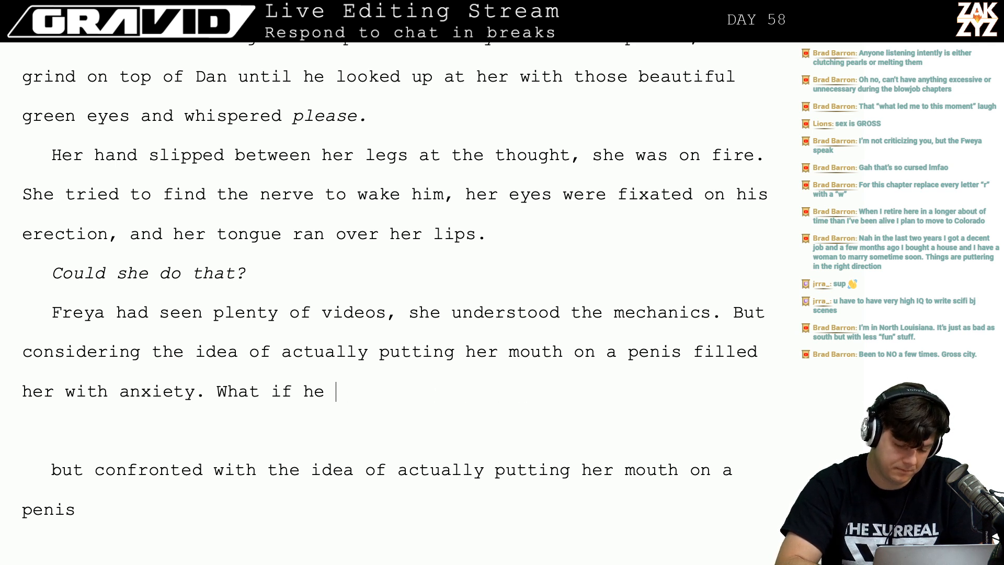
# Complete the "What if he" question with "didn't like it?" and follow it with "What if she was bad at it?".
pyautogui.write('didn')
pyautogui.write("'t like it? What i")
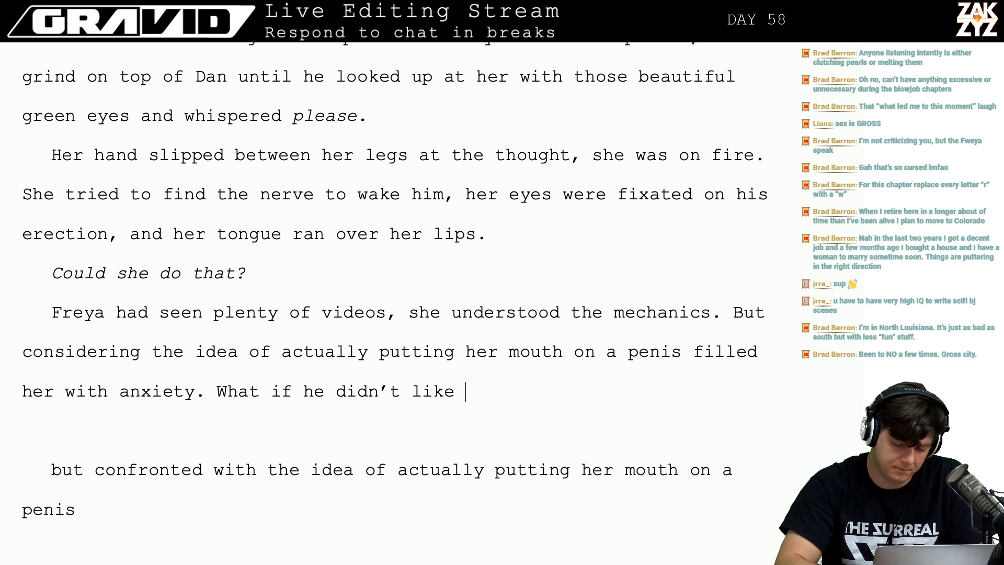
pyautogui.write('f she')
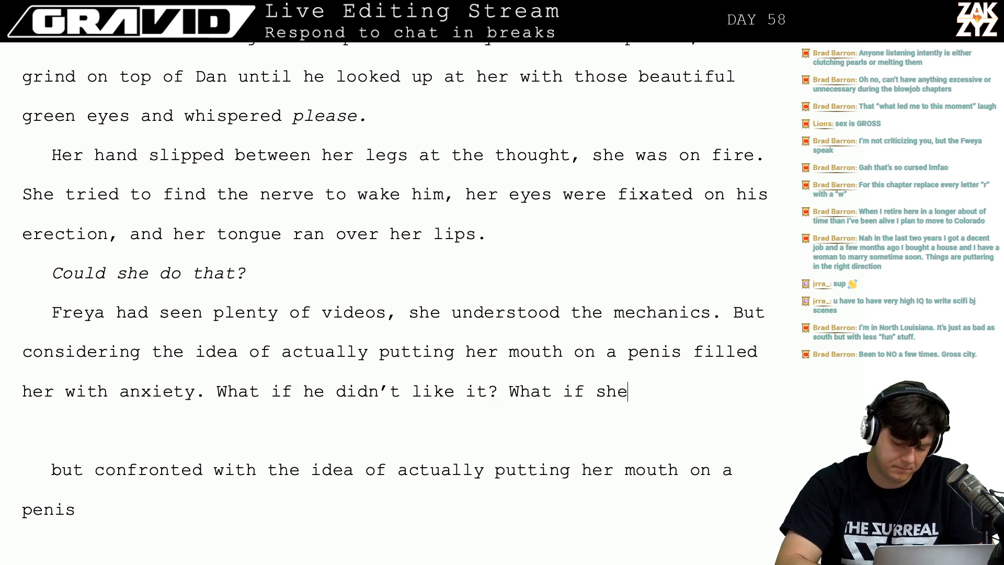
pyautogui.write(' was bad at it?')
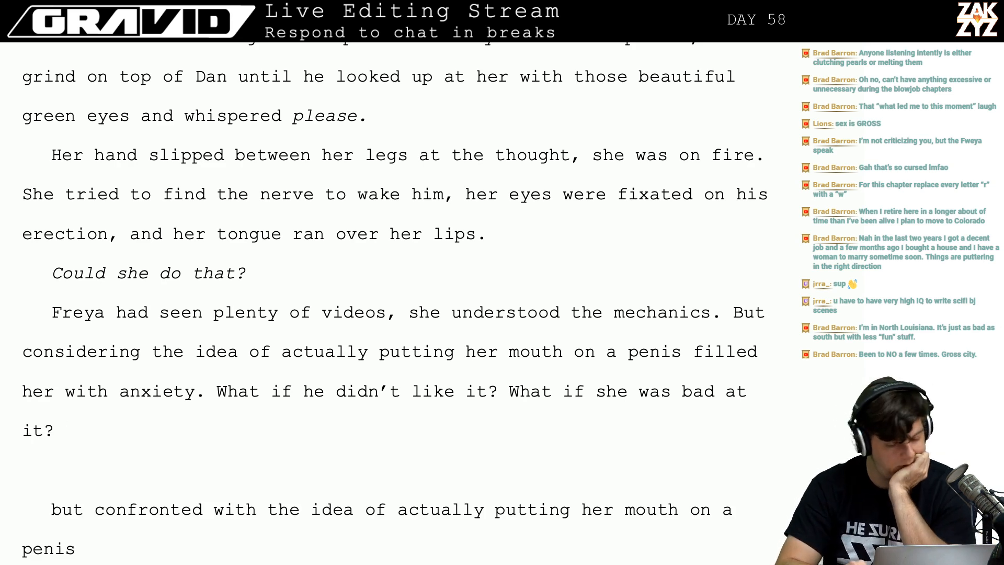
# Delete the leftover "but confronted with the idea" draft paragraph and leave several blank lines below the new paragraph.
pyautogui.hotkey('shift', 'Down')
pyautogui.hotkey('shift', 'Down')
pyautogui.hotkey('shift', 'Down')
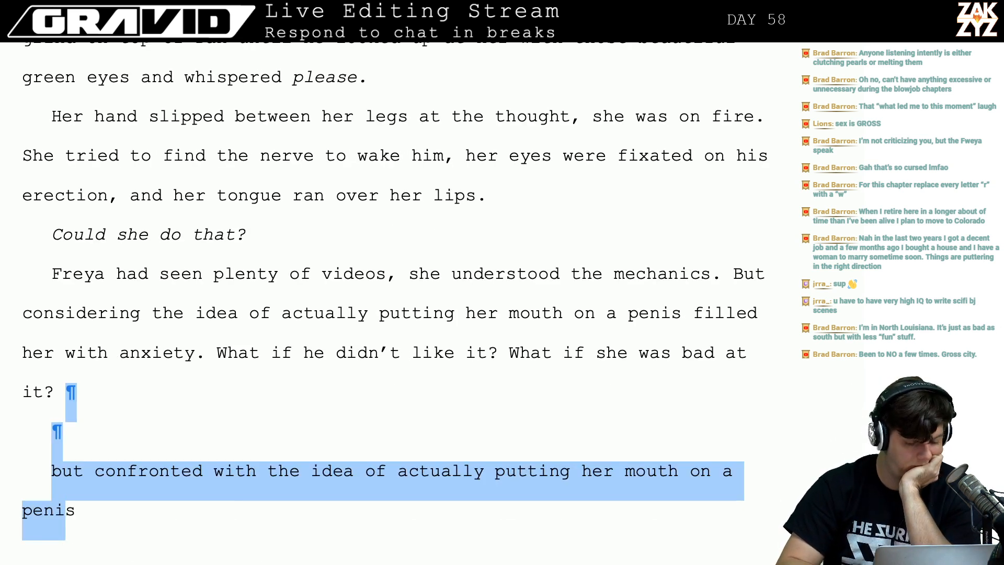
pyautogui.press('BackSpace')
pyautogui.hotkey('shift', 'Right')
pyautogui.hotkey('shift', 'Right')
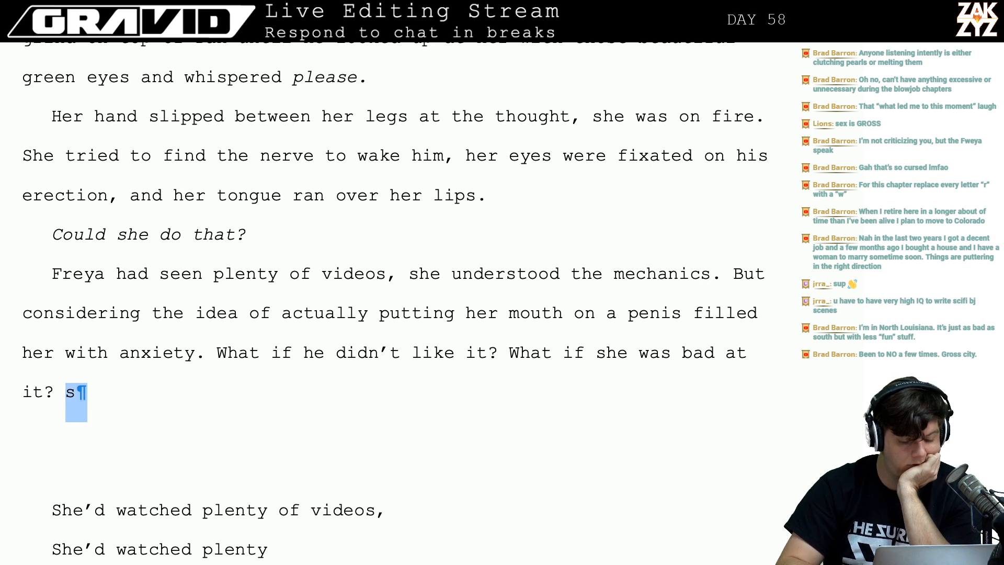
pyautogui.press('BackSpace')
pyautogui.press('BackSpace')
pyautogui.press('Return')
pyautogui.press('Return')
pyautogui.press('Return')
pyautogui.press('Return')
pyautogui.press('Up')
pyautogui.press('Up')
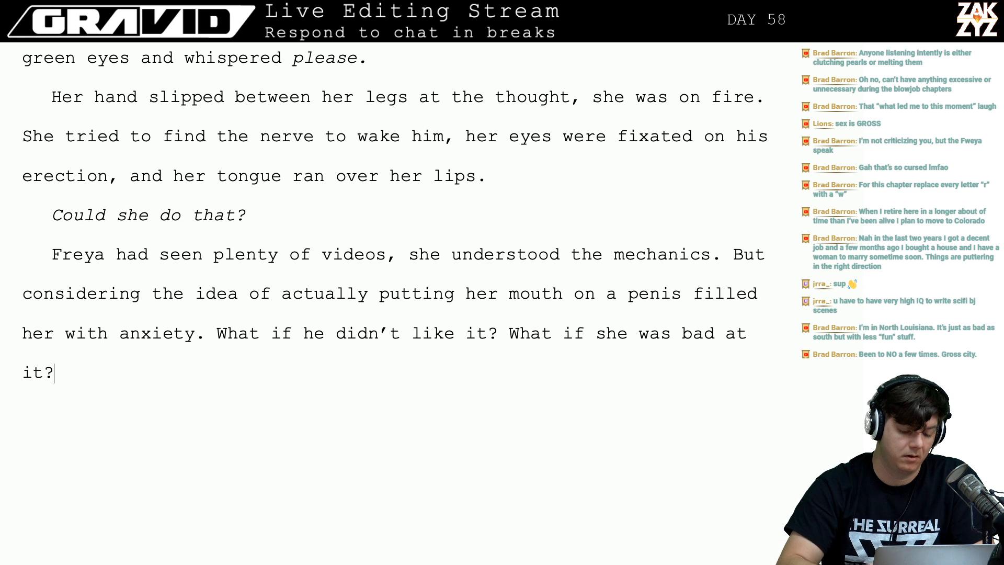
pyautogui.write('Was it ok to ')
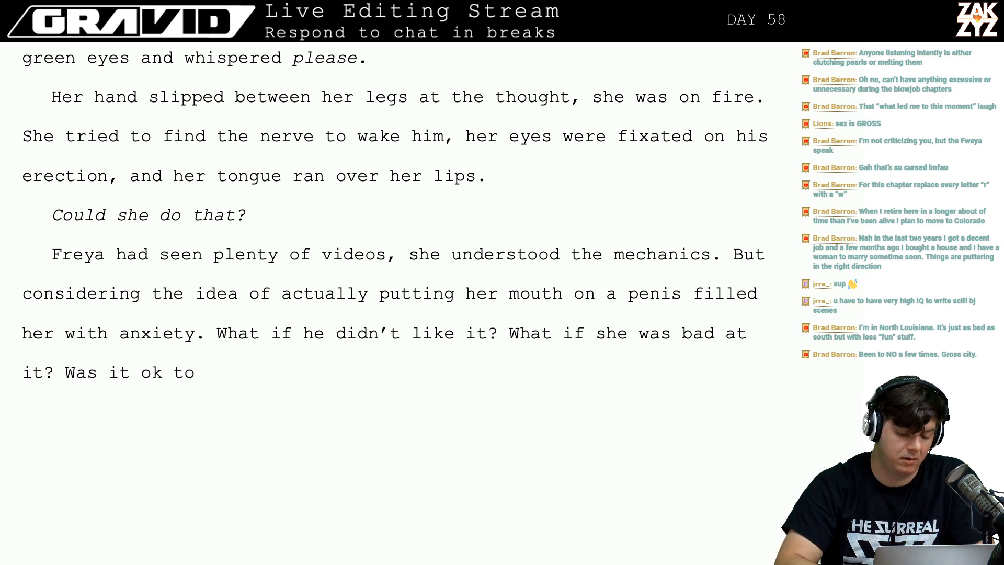
pyautogui.write('do that without')
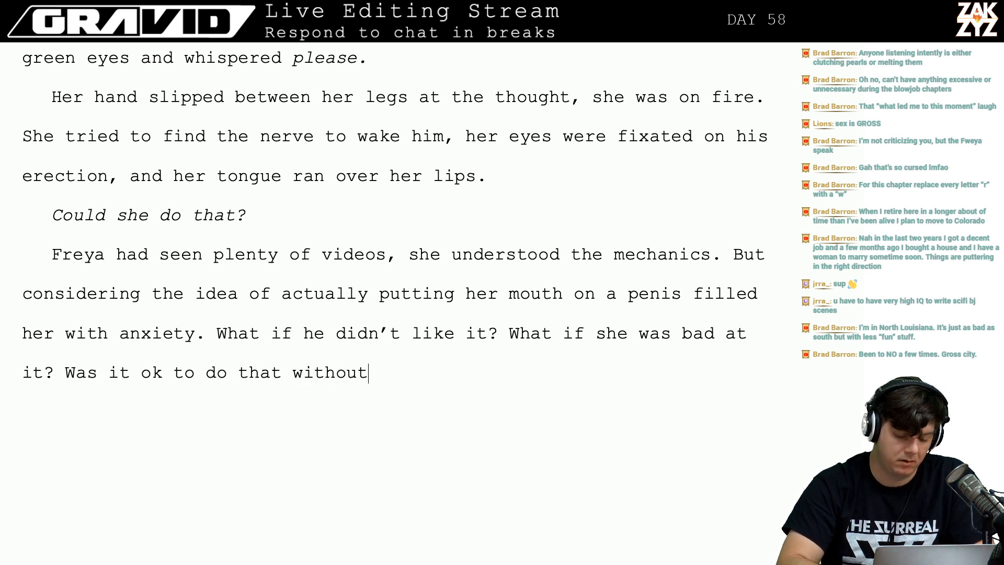
pyautogui.write(' asking him firs')
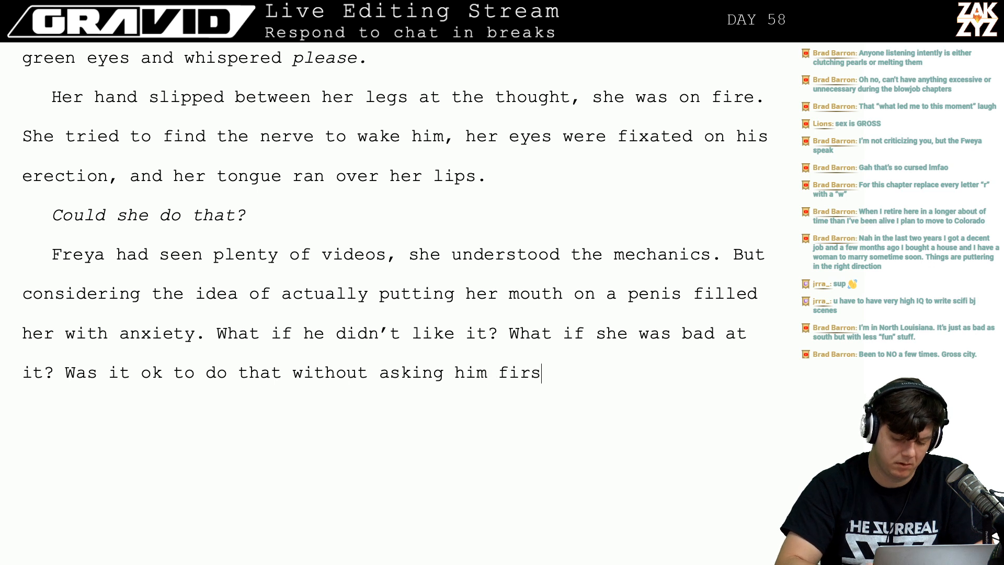
pyautogui.write('t?')
pyautogui.press('BackSpace')
pyautogui.press('BackSpace')
pyautogui.press('BackSpace')
pyautogui.press('BackSpace')
pyautogui.press('BackSpace')
pyautogui.press('BackSpace')
pyautogui.press('BackSpace')
pyautogui.press('BackSpace')
pyautogui.press('BackSpace')
pyautogui.press('BackSpace')
pyautogui.press('BackSpace')
pyautogui.press('BackSpace')
pyautogui.press('BackSpace')
pyautogui.press('BackSpace')
pyautogui.press('BackSpace')
pyautogui.press('BackSpace')
pyautogui.press('BackSpace')
pyautogui.press('BackSpace')
pyautogui.press('BackSpace')
pyautogui.press('BackSpace')
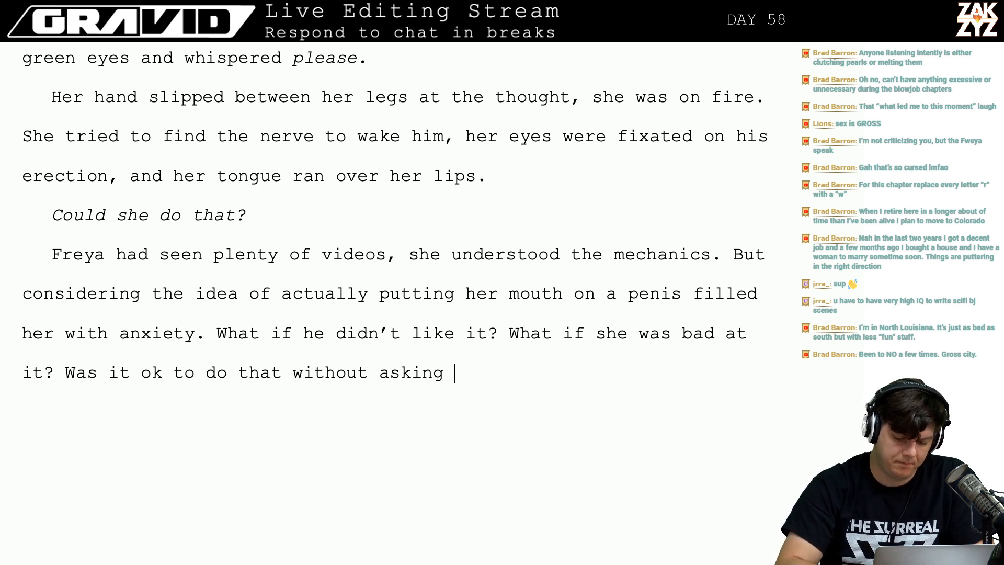
pyautogui.press('BackSpace')
pyautogui.press('BackSpace')
pyautogui.press('BackSpace')
pyautogui.press('BackSpace')
pyautogui.press('BackSpace')
pyautogui.press('BackSpace')
pyautogui.press('BackSpace')
pyautogui.press('BackSpace')
pyautogui.press('BackSpace')
pyautogui.press('BackSpace')
pyautogui.press('BackSpace')
pyautogui.press('BackSpace')
pyautogui.press('BackSpace')
pyautogui.press('BackSpace')
pyautogui.press('BackSpace')
pyautogui.press('BackSpace')
pyautogui.press('BackSpace')
pyautogui.press('BackSpace')
pyautogui.press('BackSpace')
pyautogui.press('BackSpace')
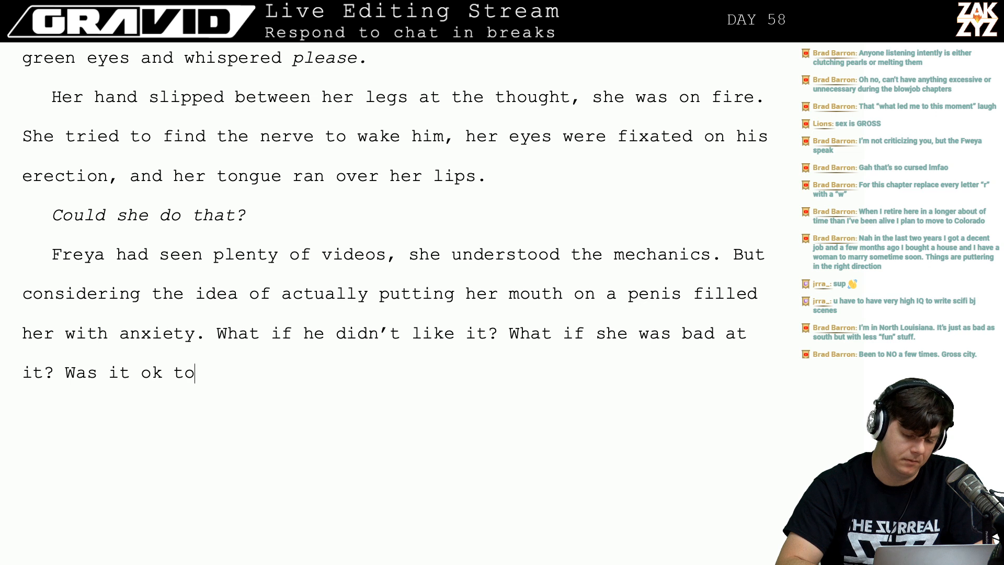
pyautogui.press('BackSpace')
# Add "It seemed like the kind of thing that she should have asked" to the end of the paragraph.
pyautogui.write('It s')
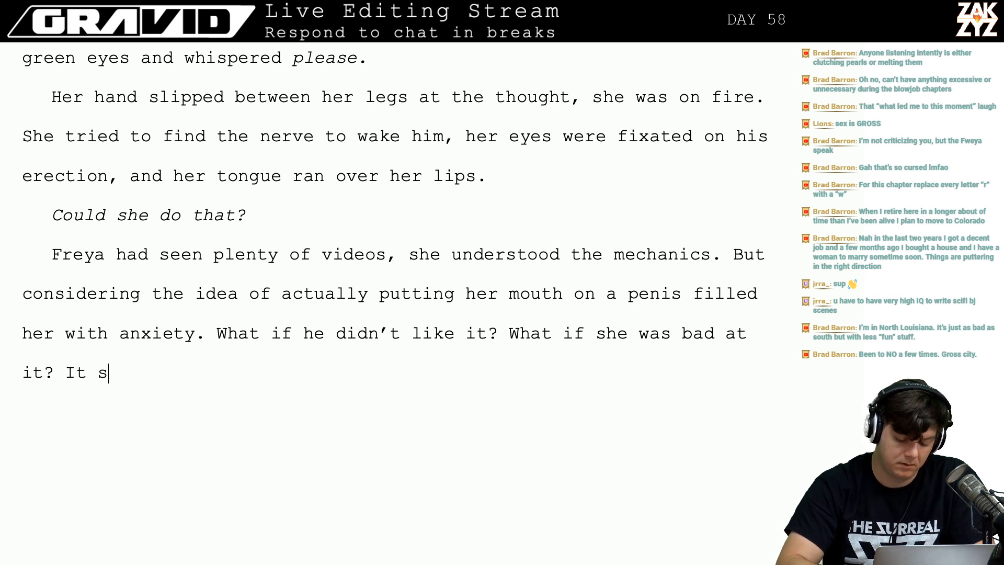
pyautogui.write('eemed like th')
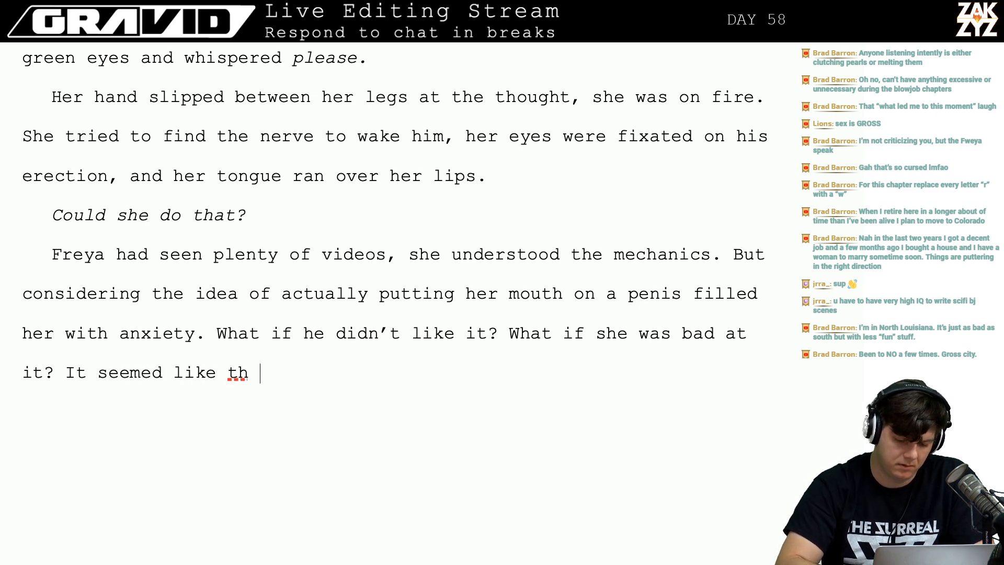
pyautogui.write('e kind of thing t')
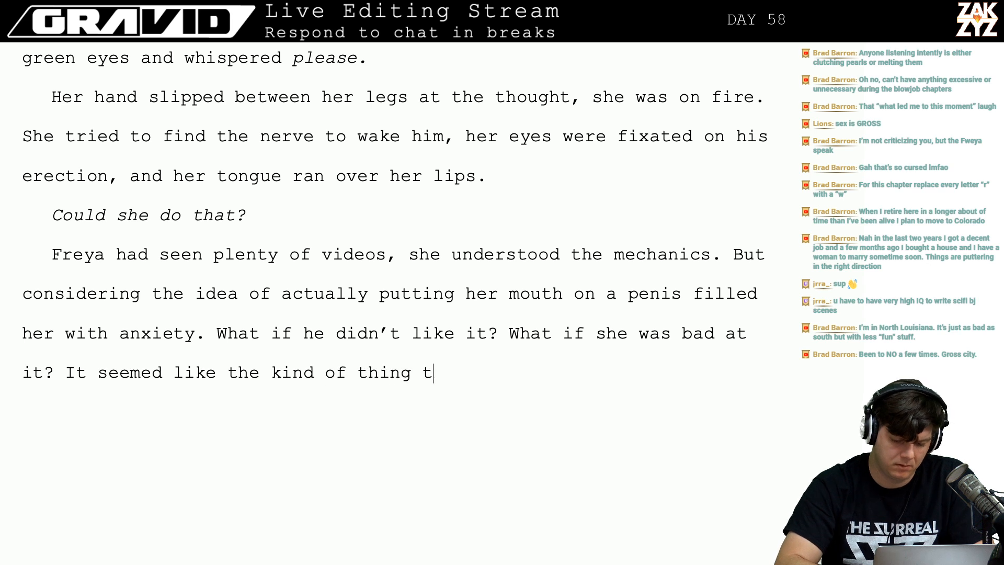
pyautogui.write('hat she sho')
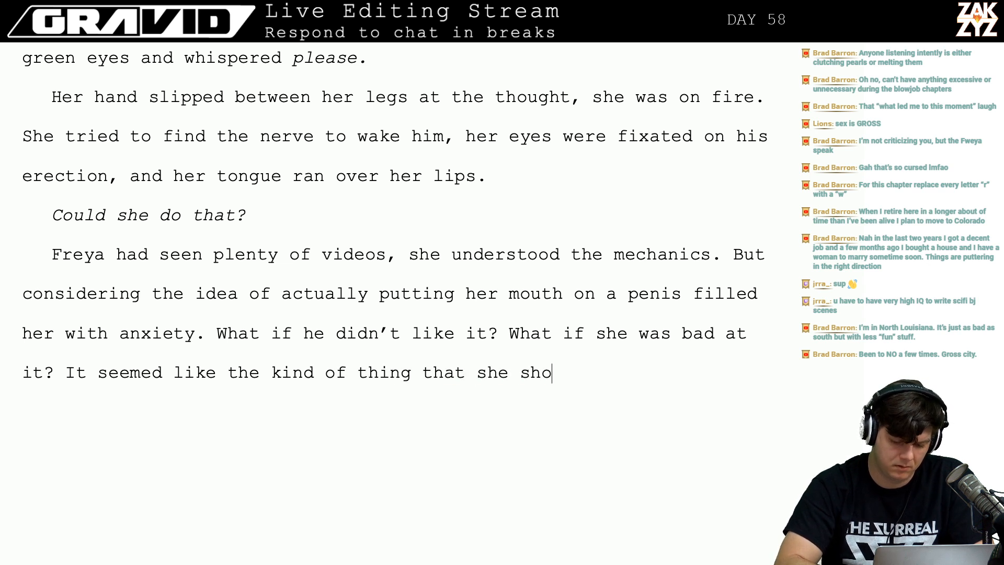
pyautogui.write('uld have asked')
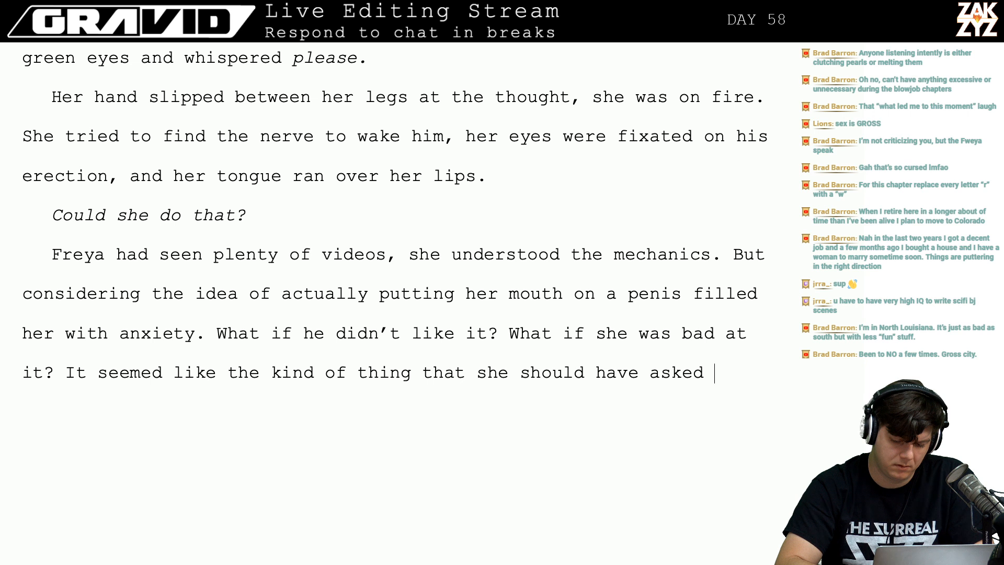
# Cut the unfinished last sentence back to "It seemed".
pyautogui.press('BackSpace')
pyautogui.press('BackSpace')
pyautogui.press('BackSpace')
pyautogui.press('BackSpace')
pyautogui.press('BackSpace')
pyautogui.press('BackSpace')
pyautogui.press('BackSpace')
pyautogui.press('BackSpace')
pyautogui.press('BackSpace')
pyautogui.press('BackSpace')
pyautogui.press('BackSpace')
pyautogui.press('BackSpace')
pyautogui.press('BackSpace')
pyautogui.press('BackSpace')
pyautogui.press('BackSpace')
pyautogui.press('BackSpace')
pyautogui.press('BackSpace')
pyautogui.press('BackSpace')
pyautogui.press('BackSpace')
pyautogui.press('BackSpace')
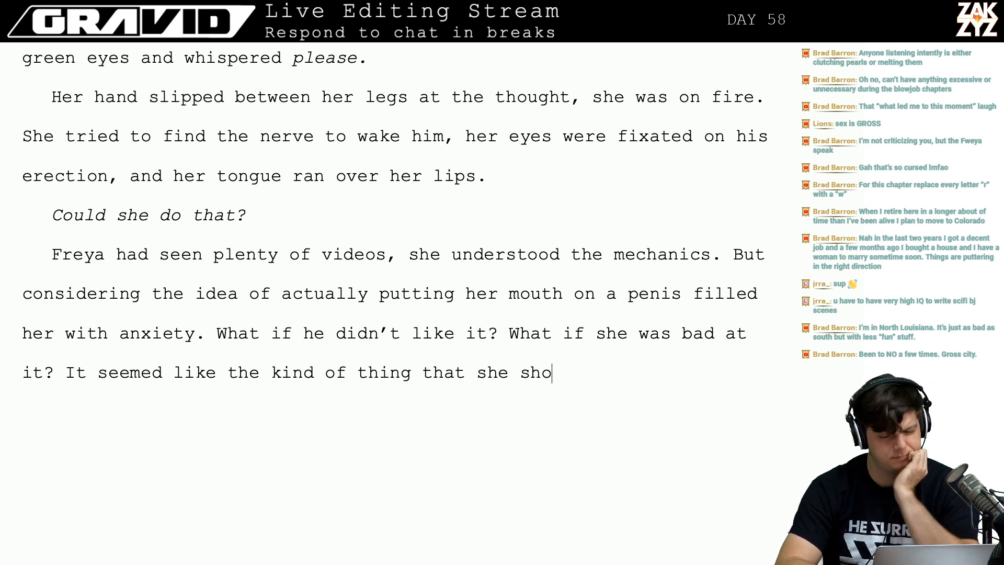
pyautogui.press('BackSpace')
pyautogui.press('BackSpace')
pyautogui.press('BackSpace')
pyautogui.press('BackSpace')
pyautogui.press('BackSpace')
pyautogui.press('BackSpace')
pyautogui.press('BackSpace')
pyautogui.press('BackSpace')
pyautogui.press('BackSpace')
pyautogui.press('BackSpace')
pyautogui.press('BackSpace')
pyautogui.press('BackSpace')
pyautogui.press('BackSpace')
pyautogui.press('BackSpace')
pyautogui.press('BackSpace')
pyautogui.press('BackSpace')
pyautogui.press('BackSpace')
pyautogui.press('BackSpace')
pyautogui.press('BackSpace')
pyautogui.press('BackSpace')
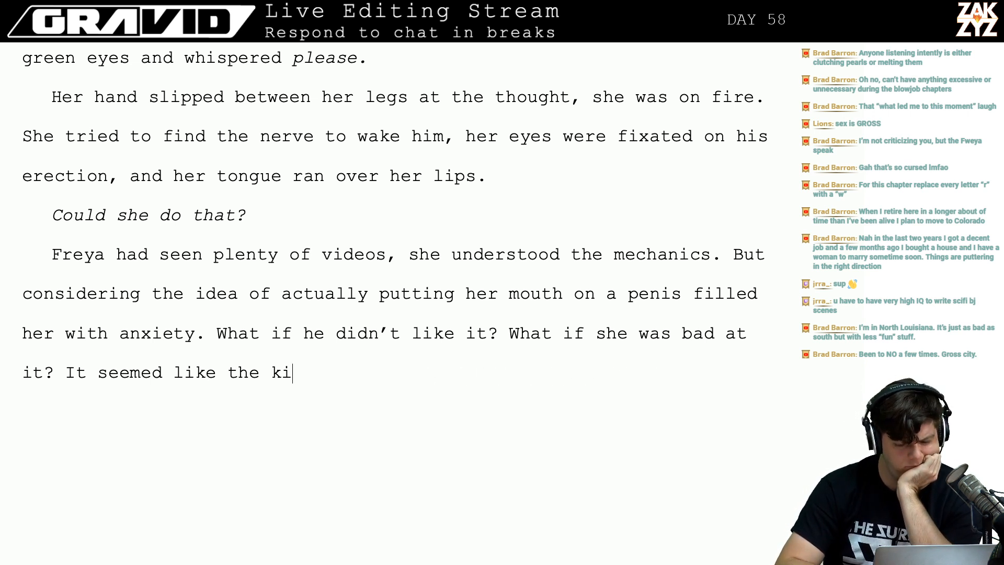
pyautogui.press('BackSpace')
pyautogui.press('BackSpace')
pyautogui.press('BackSpace')
pyautogui.press('BackSpace')
pyautogui.press('BackSpace')
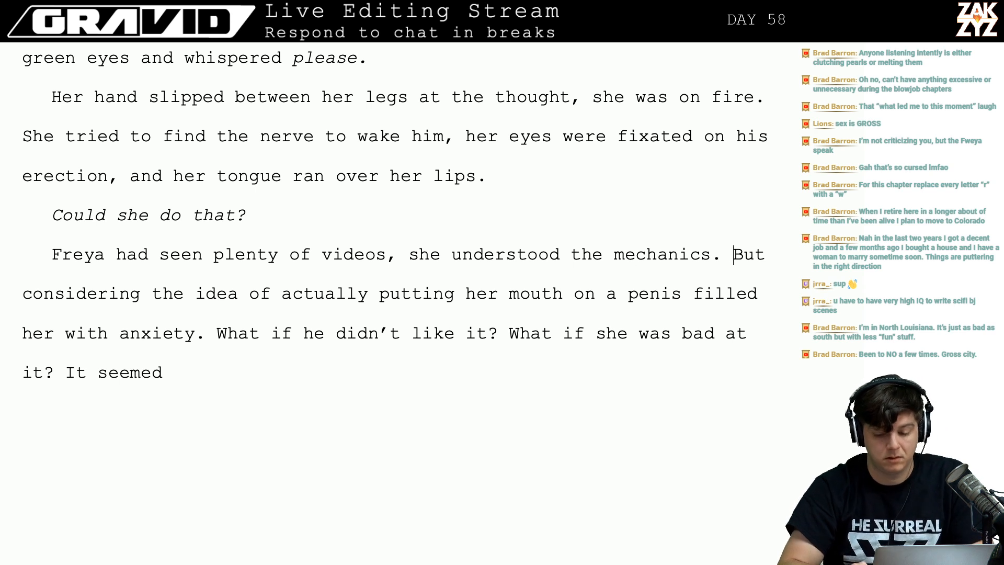
pyautogui.write('he')
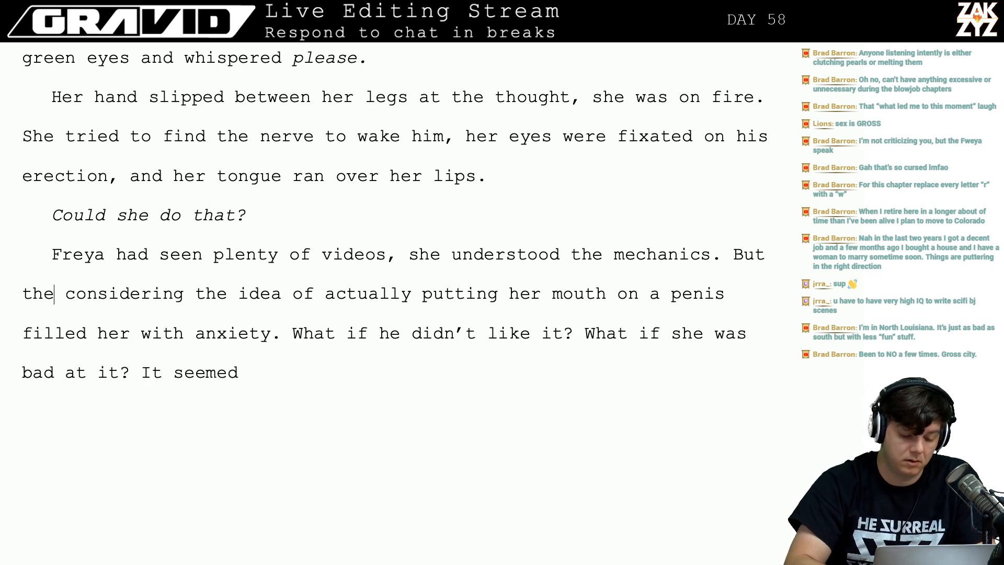
pyautogui.press('BackSpace')
pyautogui.press('BackSpace')
pyautogui.press('BackSpace')
pyautogui.press('BackSpace')
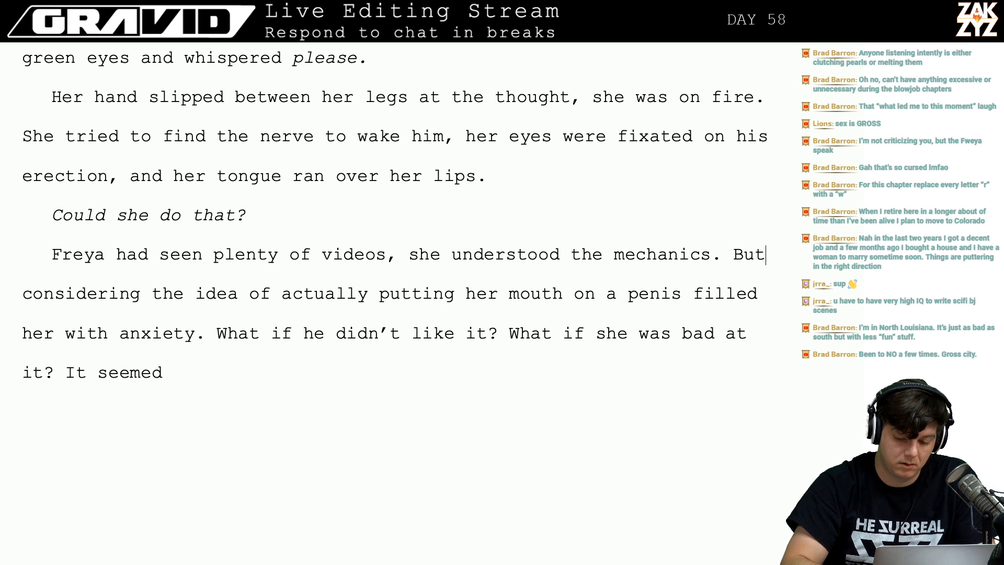
pyautogui.write('the actual')
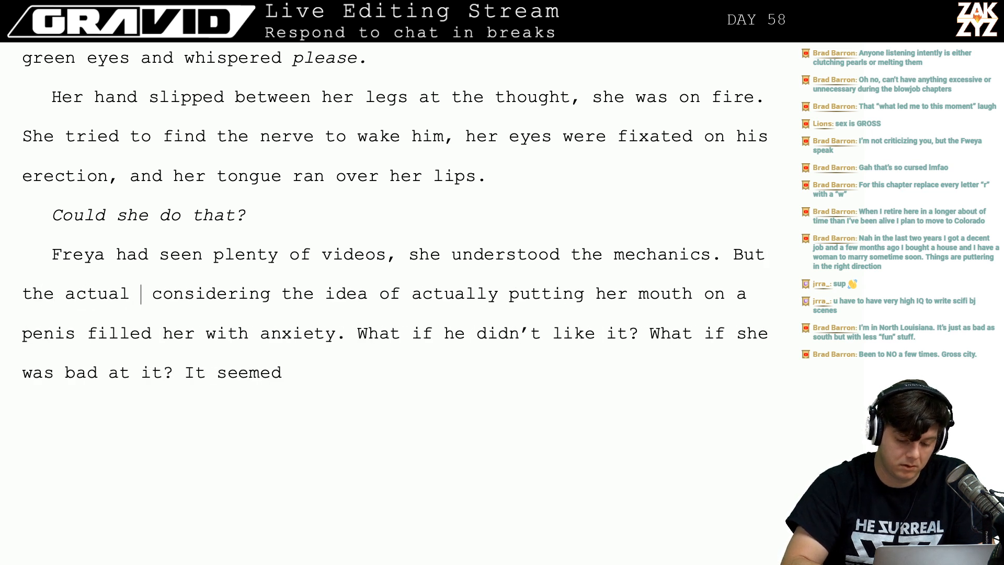
pyautogui.press('BackSpace')
pyautogui.press('BackSpace')
pyautogui.press('BackSpace')
pyautogui.press('BackSpace')
pyautogui.press('BackSpace')
pyautogui.press('BackSpace')
pyautogui.press('BackSpace')
pyautogui.press('BackSpace')
pyautogui.press('BackSpace')
pyautogui.press('BackSpace')
pyautogui.press('BackSpace')
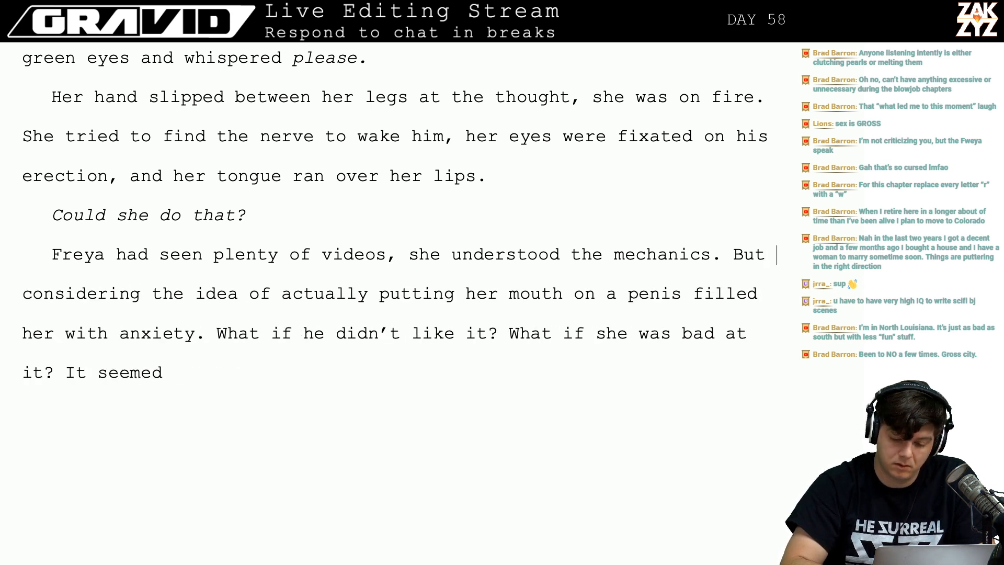
pyautogui.write('considering putti')
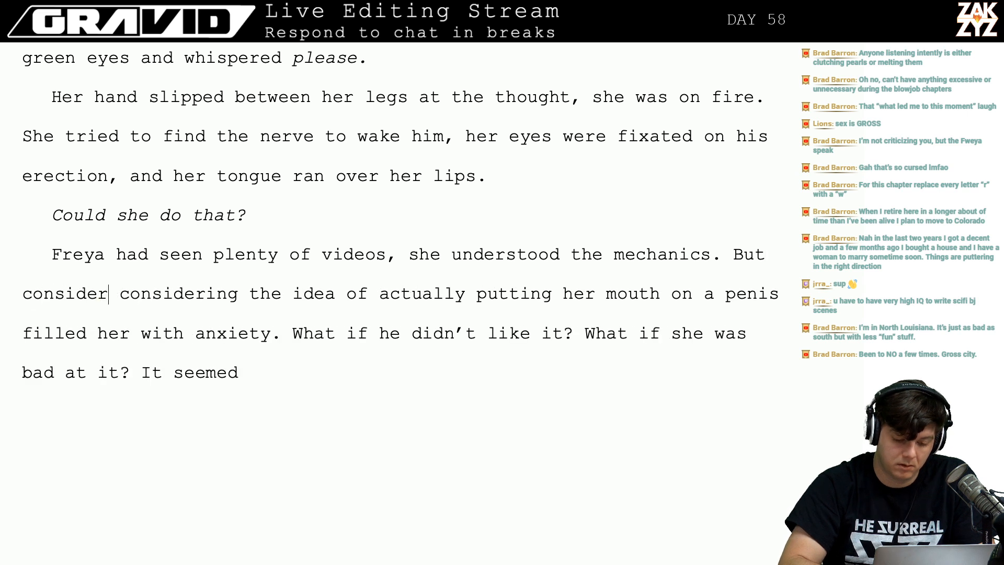
pyautogui.write('ng a penis in h')
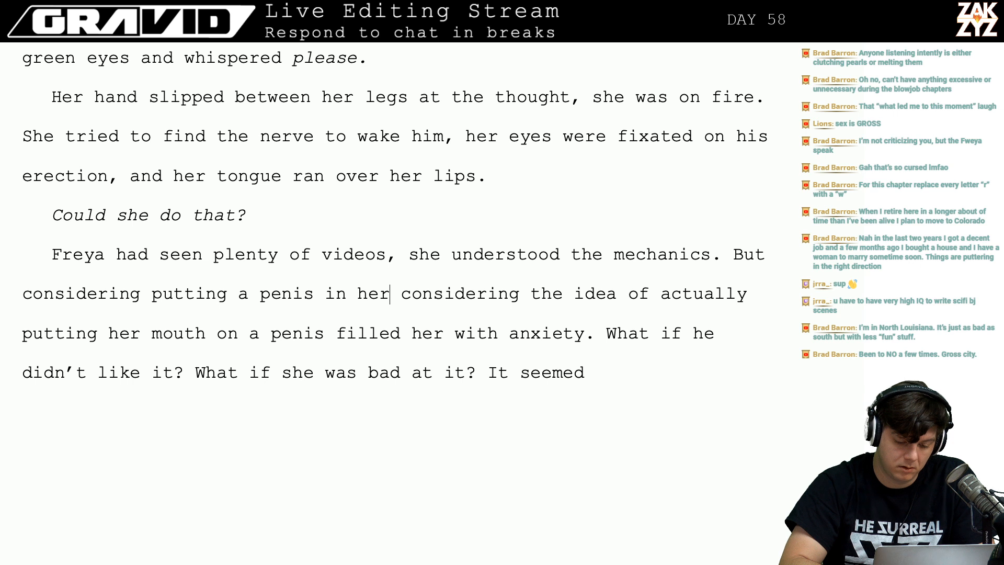
pyautogui.press('BackSpace')
pyautogui.press('BackSpace')
pyautogui.press('BackSpace')
pyautogui.press('BackSpace')
pyautogui.press('BackSpace')
pyautogui.press('BackSpace')
pyautogui.press('BackSpace')
pyautogui.press('BackSpace')
pyautogui.press('BackSpace')
pyautogui.press('BackSpace')
pyautogui.press('BackSpace')
pyautogui.press('BackSpace')
pyautogui.press('BackSpace')
pyautogui.press('BackSpace')
pyautogui.press('BackSpace')
pyautogui.press('BackSpace')
pyautogui.press('BackSpace')
pyautogui.press('BackSpace')
pyautogui.press('BackSpace')
pyautogui.press('BackSpace')
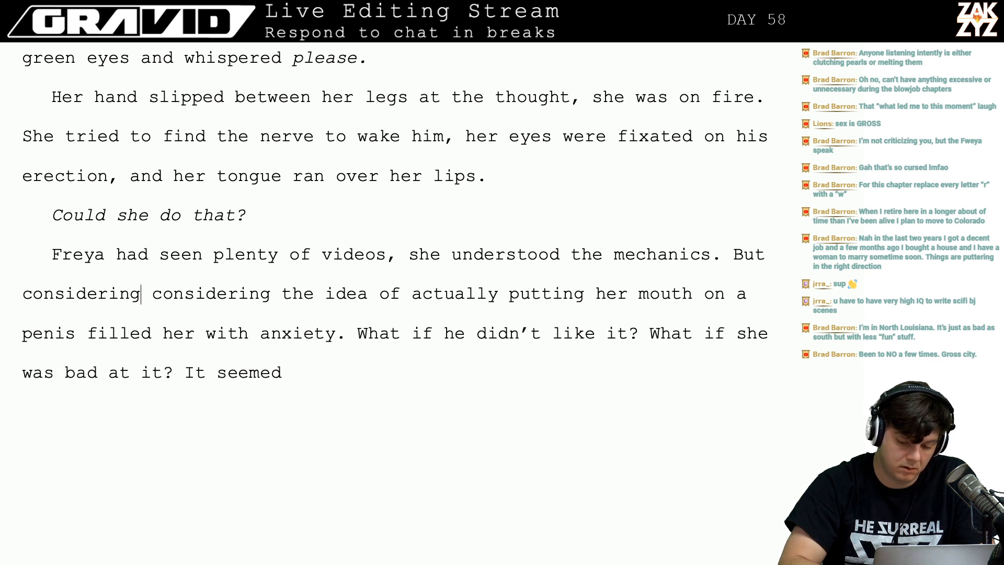
pyautogui.press('BackSpace')
pyautogui.press('BackSpace')
pyautogui.press('BackSpace')
pyautogui.press('BackSpace')
pyautogui.press('BackSpace')
pyautogui.press('BackSpace')
pyautogui.press('BackSpace')
pyautogui.press('BackSpace')
pyautogui.press('BackSpace')
pyautogui.press('BackSpace')
# Continue "But" with "now that she was actually considering putting a penis in her mouth, she was filled with anxiety." and split off the old wording below.
pyautogui.write('now that she was act')
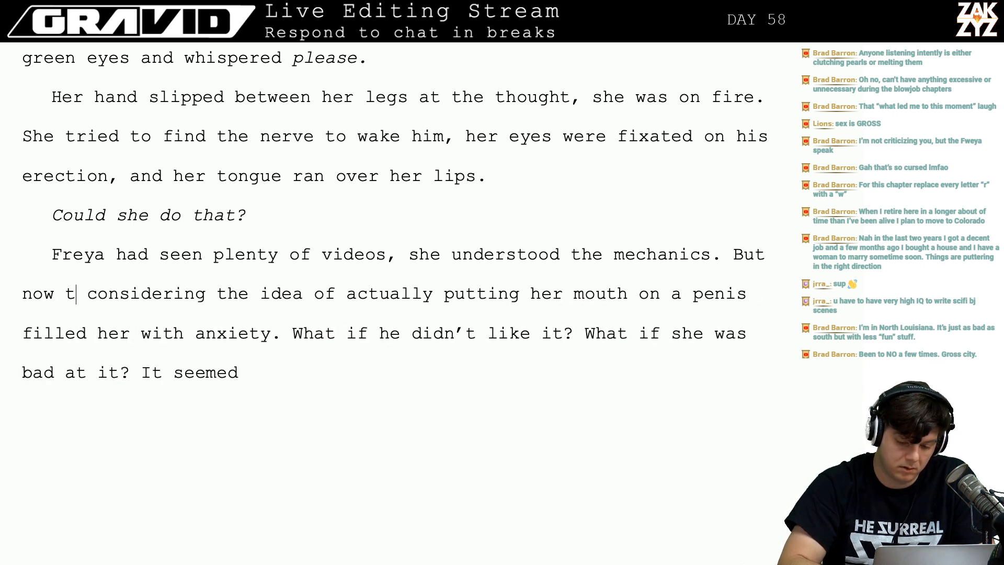
pyautogui.write('ually consid')
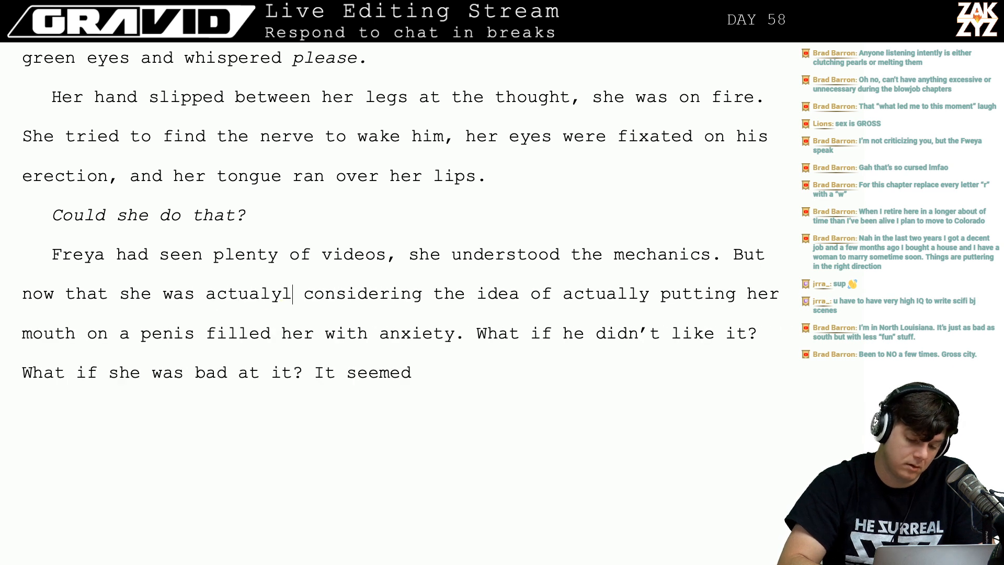
pyautogui.write('e')
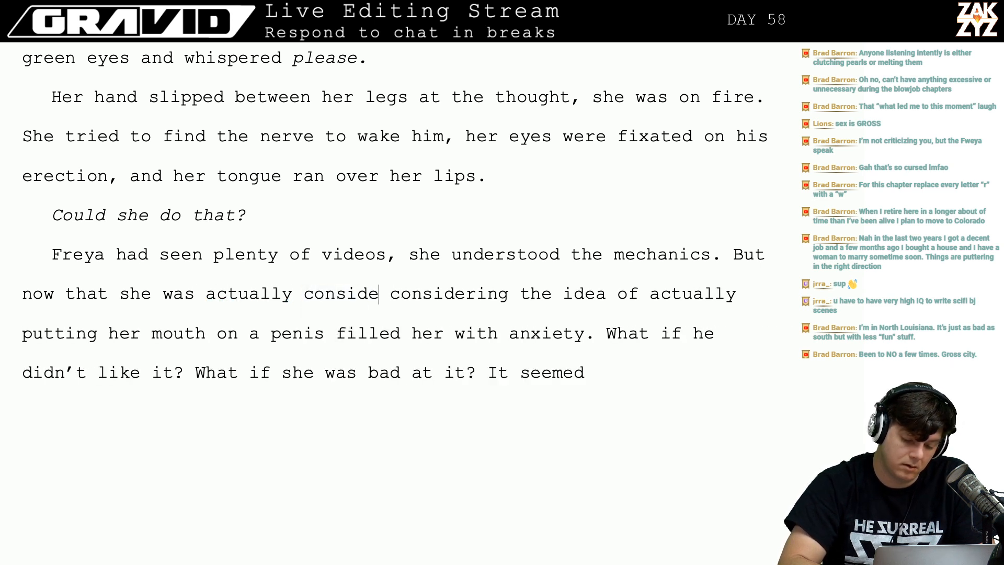
pyautogui.write('ring putting a pe')
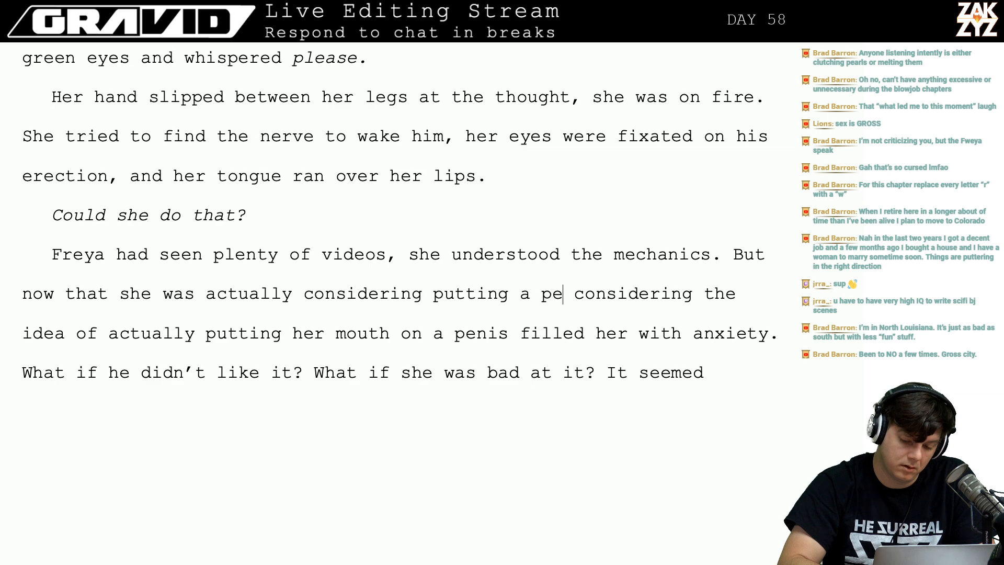
pyautogui.write('nis in he')
pyautogui.write('uth')
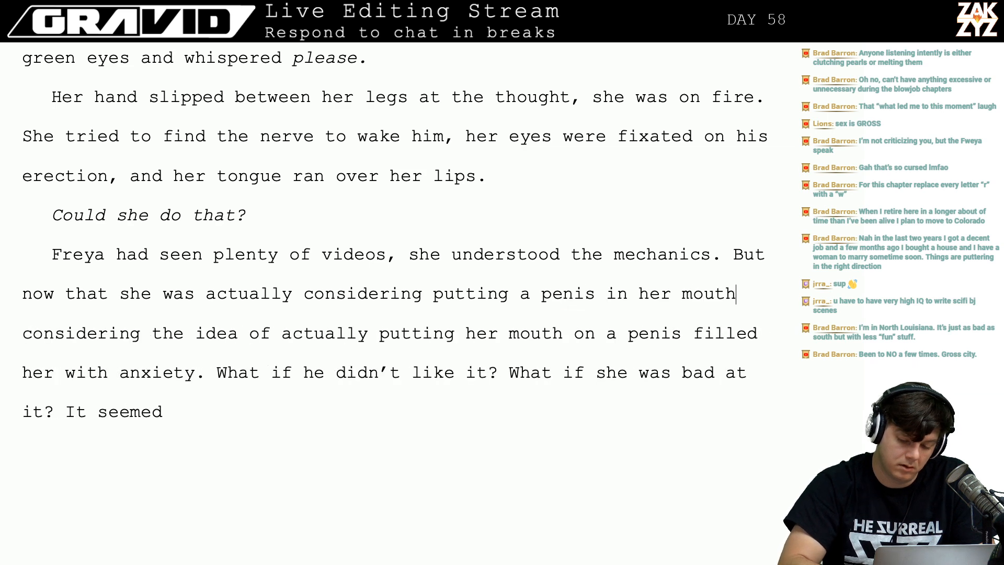
pyautogui.write(', she was filled with anxiet')
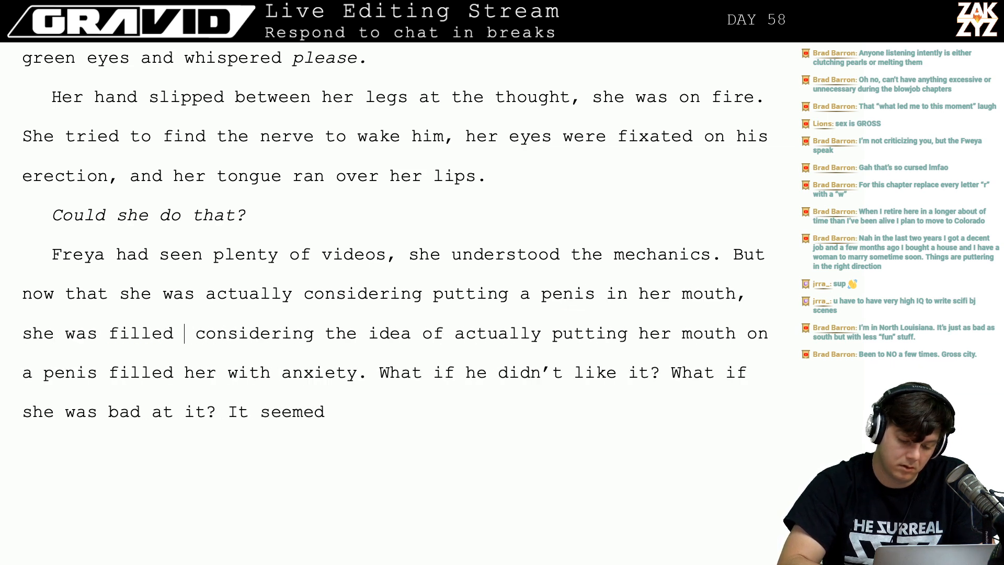
pyautogui.write('y.')
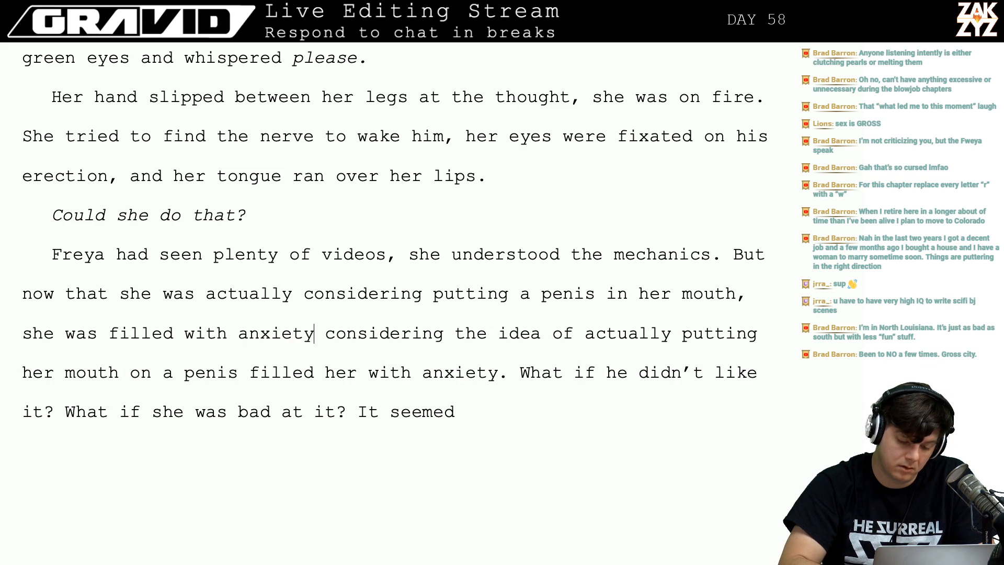
pyautogui.press('Return')
pyautogui.press('Return')
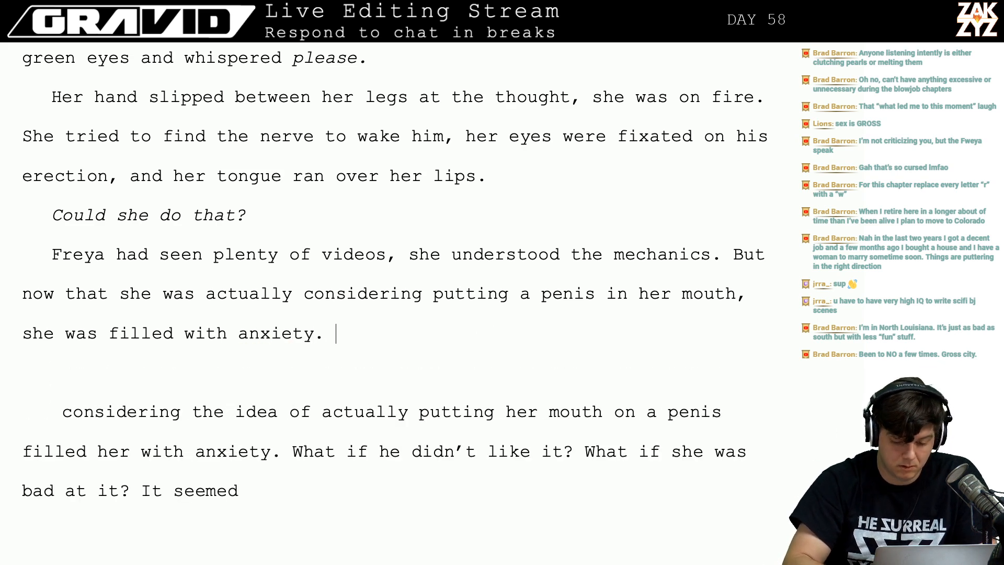
# Add the question "What if Dan woke up and freaked out?" after the anxiety sentence.
pyautogui.write('What if he woke u')
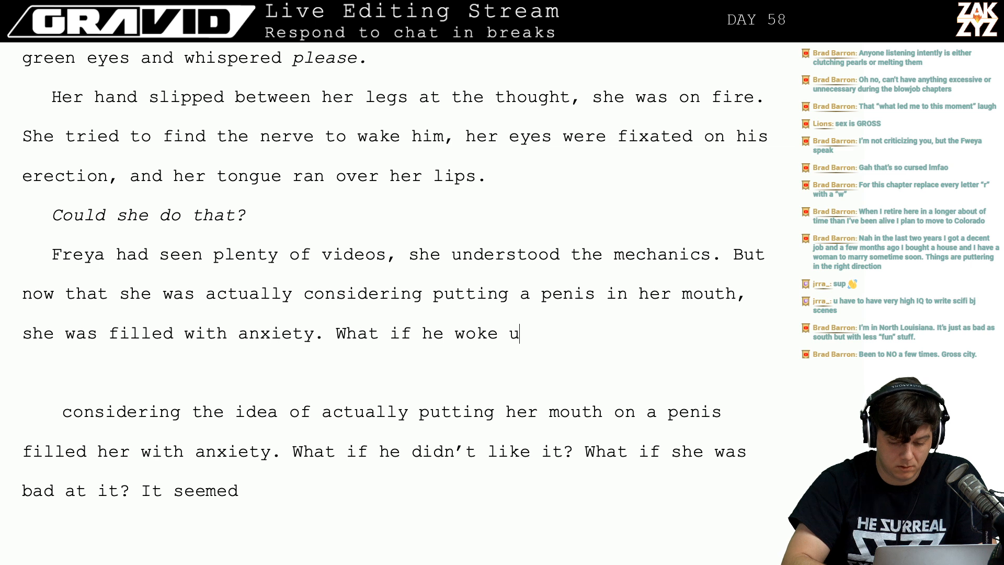
pyautogui.write('p and freaked otu')
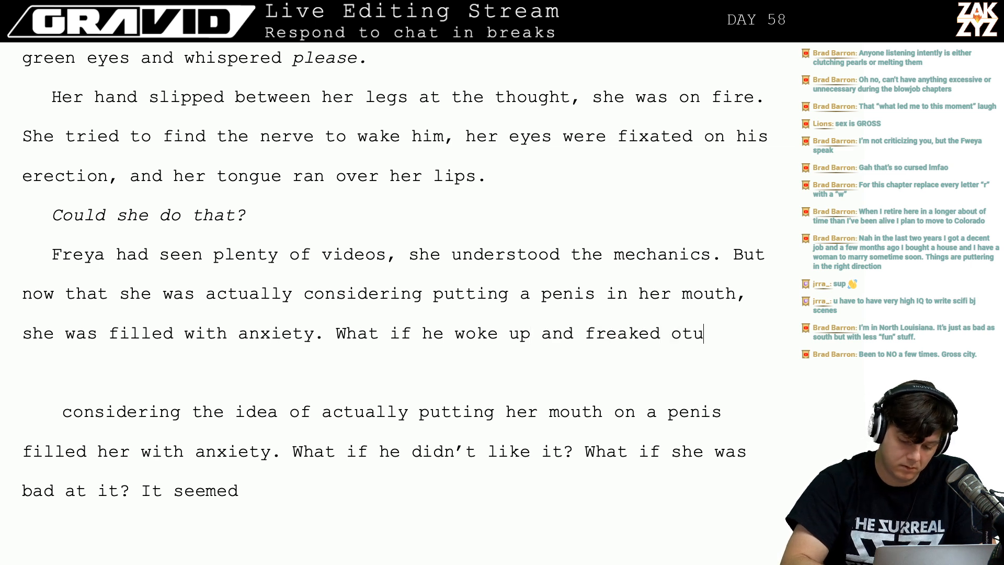
pyautogui.press('BackSpace')
pyautogui.press('BackSpace')
pyautogui.write('ut?')
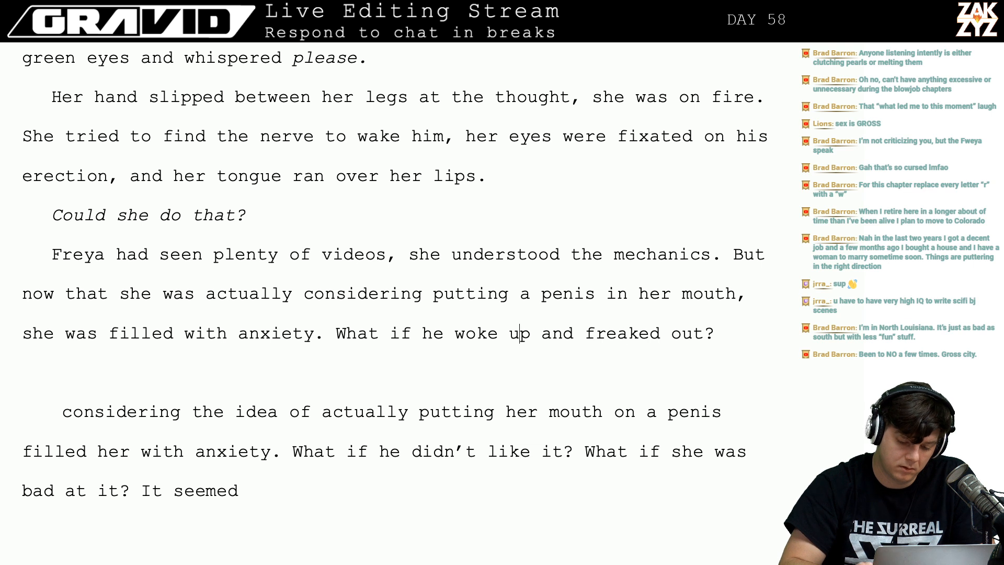
pyautogui.press('BackSpace')
pyautogui.press('BackSpace')
pyautogui.write('Dan')
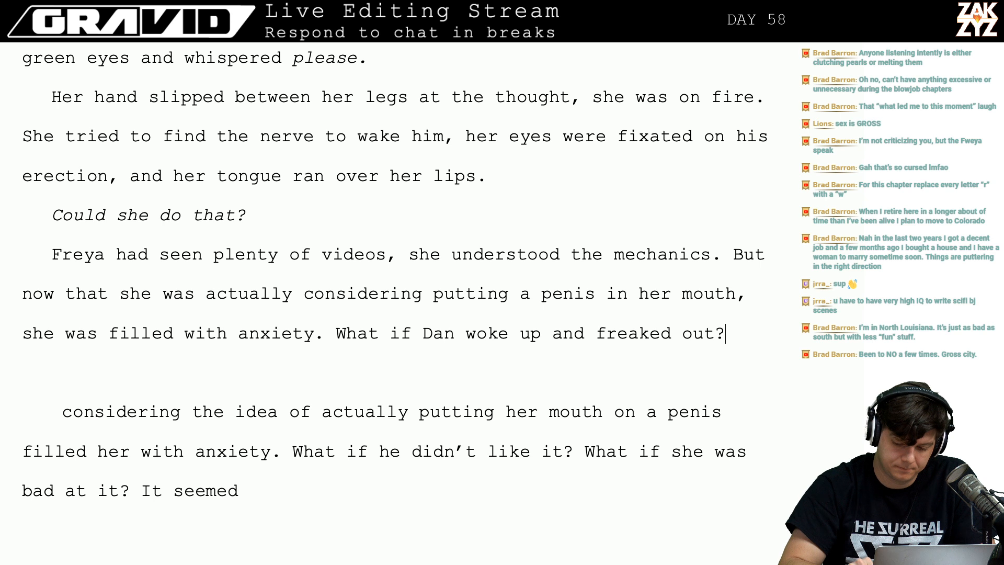
# Add a second question, "What if she wasn't good at it?", to the end of the new paragraph.
pyautogui.write('O')
pyautogui.press('BackSpace')
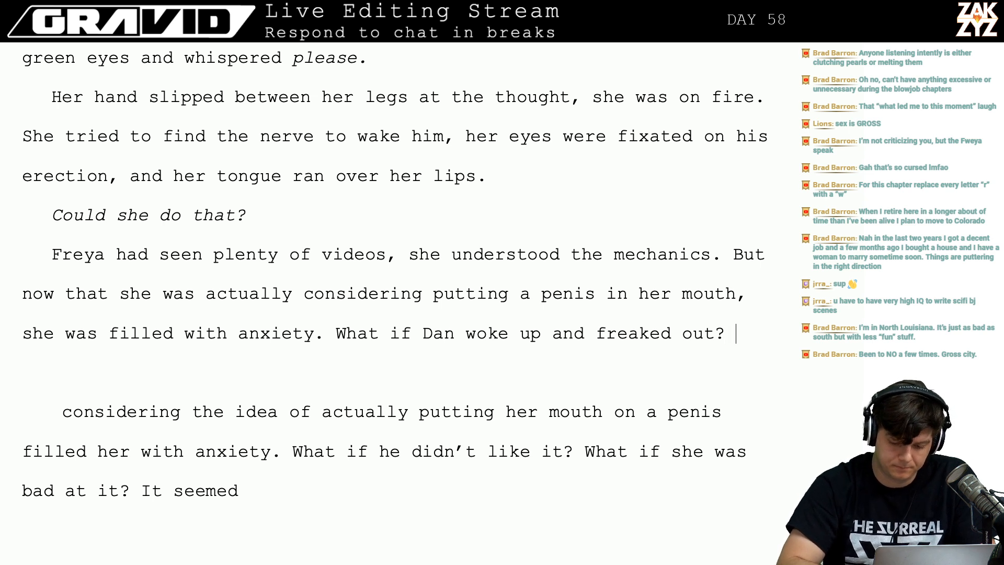
pyautogui.write('Wha')
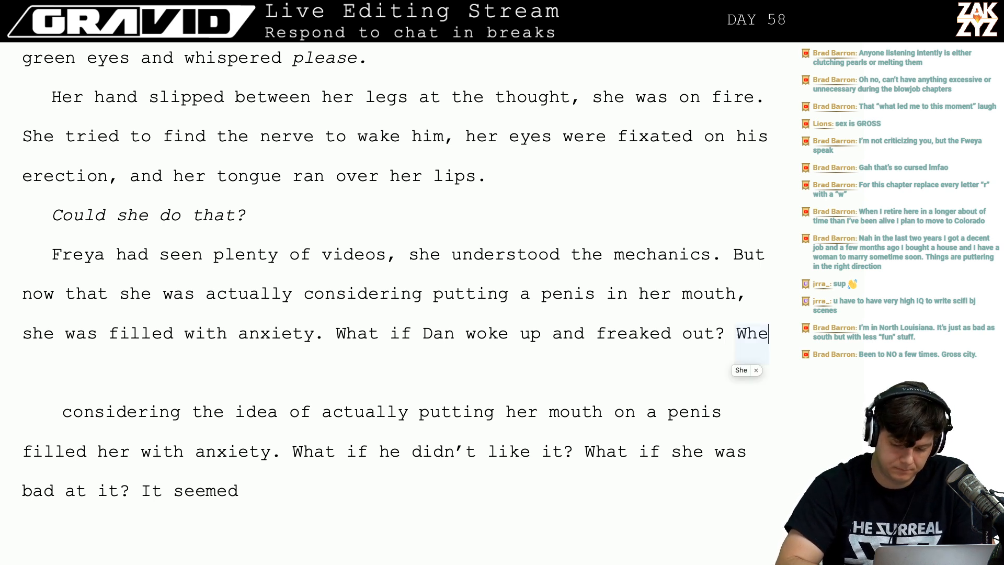
pyautogui.press('BackSpace')
pyautogui.write("at if he didn't")
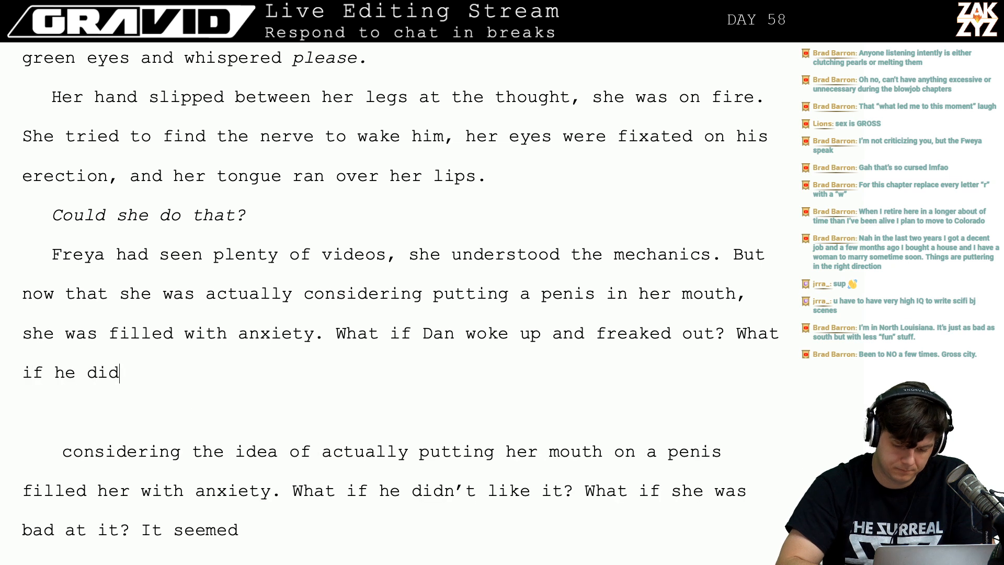
pyautogui.press('BackSpace')
pyautogui.press('BackSpace')
pyautogui.press('BackSpace')
pyautogui.press('BackSpace')
pyautogui.press('BackSpace')
pyautogui.press('BackSpace')
pyautogui.press('BackSpace')
pyautogui.press('BackSpace')
pyautogui.press('BackSpace')
pyautogui.write('s')
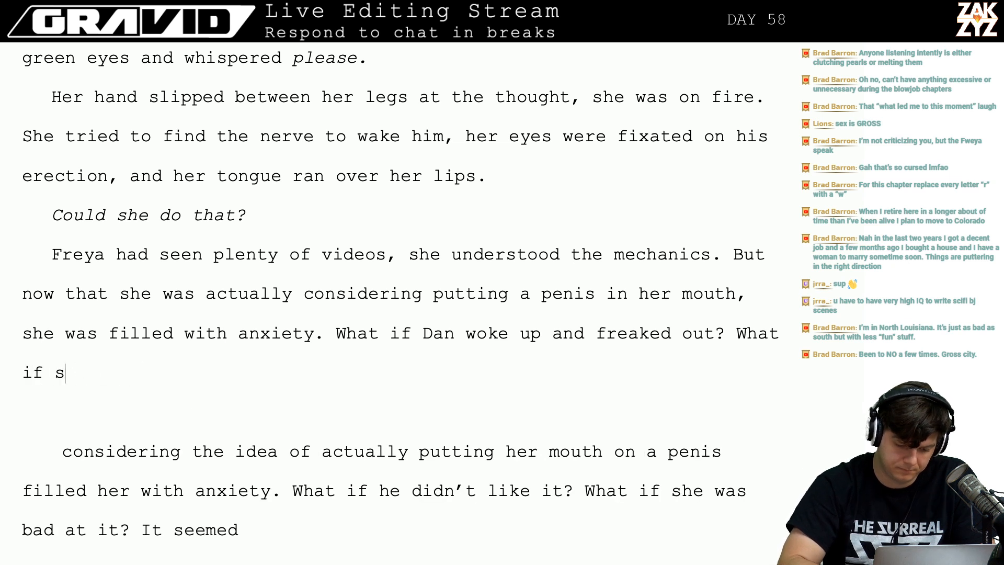
pyautogui.write("he wasn't good at")
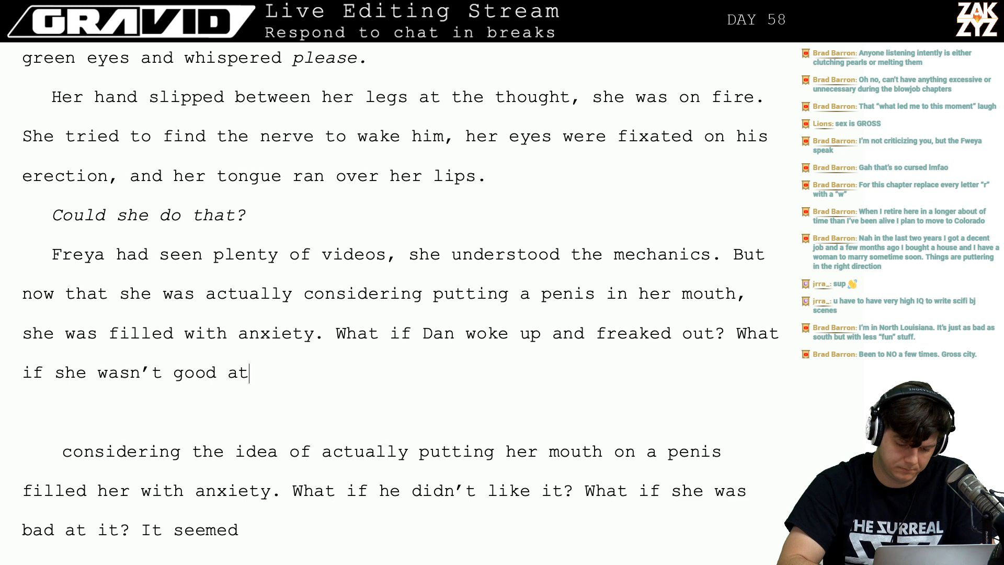
pyautogui.write(' it? He c')
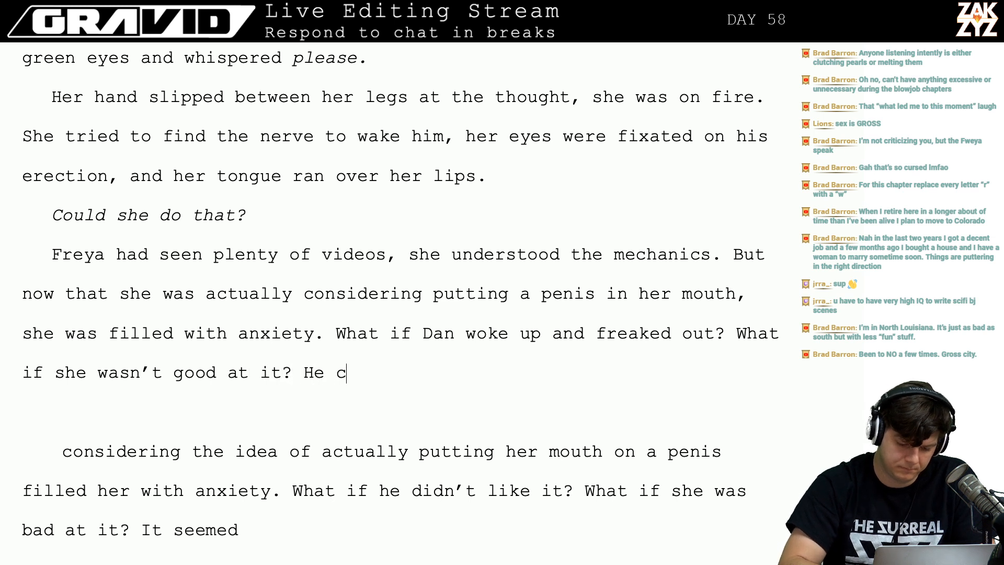
pyautogui.write("ertainly hadn't cond")
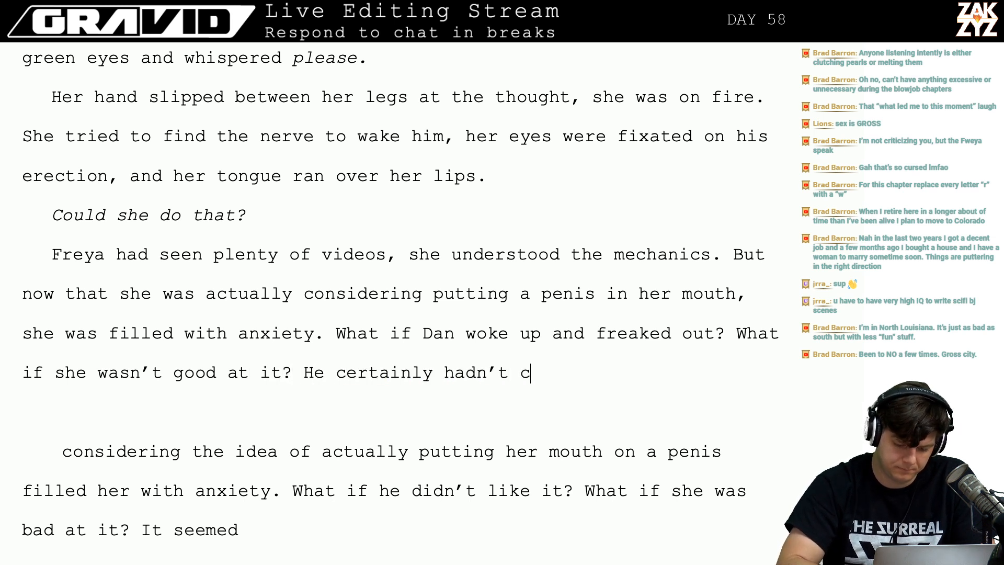
pyautogui.press('BackSpace')
pyautogui.write('sn')
pyautogui.press('BackSpace')
pyautogui.write('ented ')
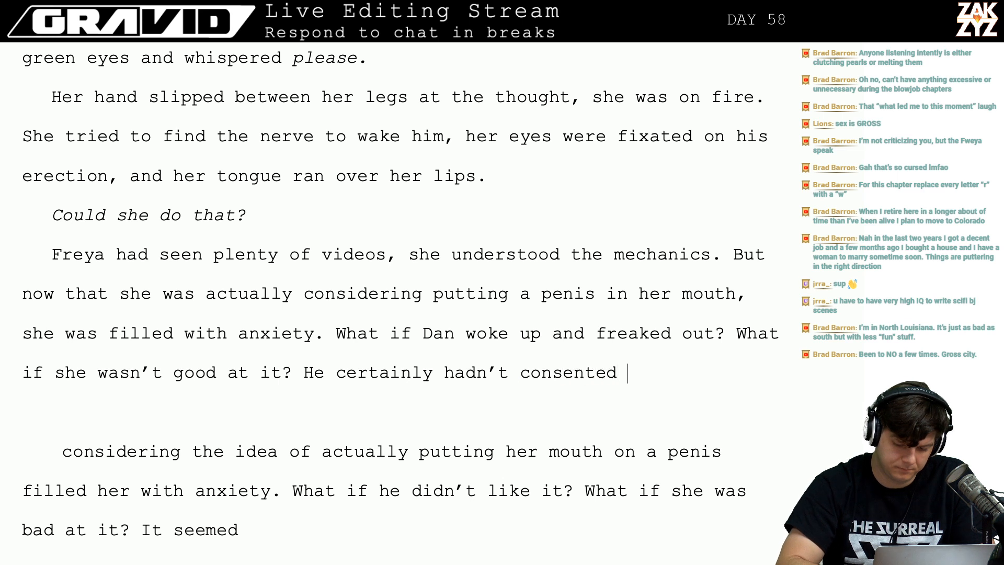
pyautogui.write('to this. But at the')
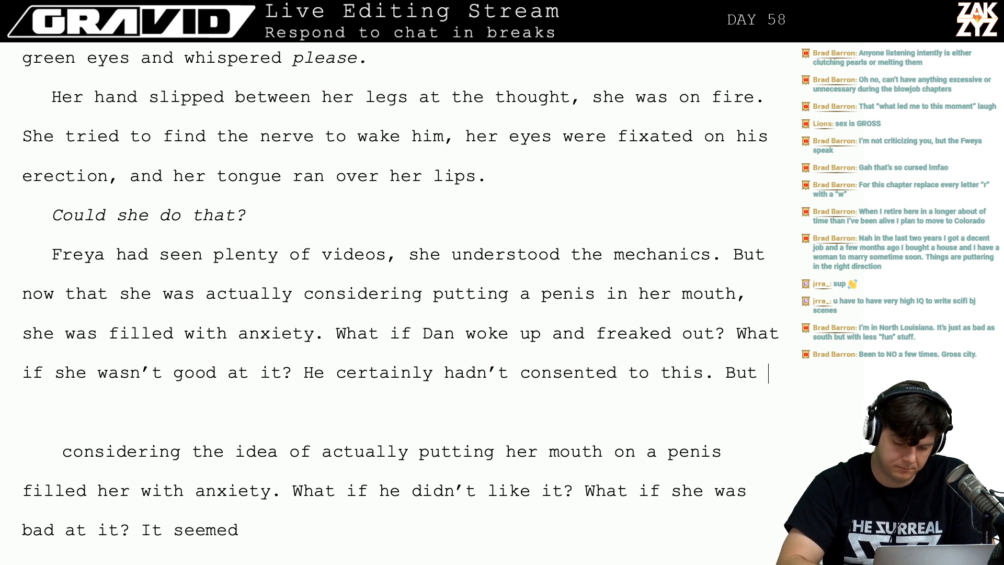
pyautogui.press('BackSpace')
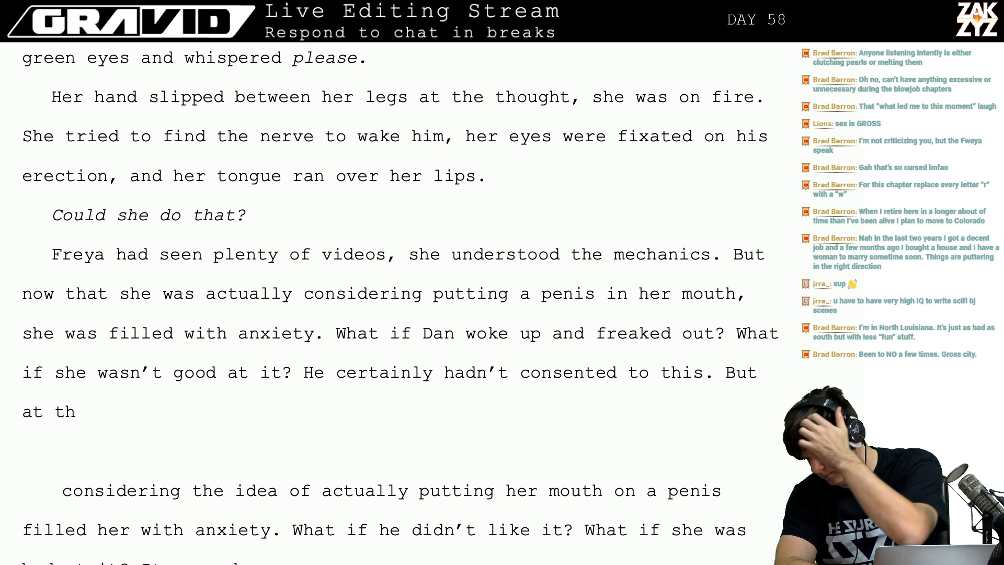
pyautogui.press('BackSpace')
pyautogui.press('BackSpace')
pyautogui.press('BackSpace')
pyautogui.press('BackSpace')
pyautogui.press('BackSpace')
pyautogui.press('BackSpace')
pyautogui.press('BackSpace')
pyautogui.press('BackSpace')
pyautogui.press('BackSpace')
pyautogui.press('BackSpace')
pyautogui.press('BackSpace')
pyautogui.press('BackSpace')
pyautogui.press('BackSpace')
pyautogui.press('BackSpace')
pyautogui.press('BackSpace')
pyautogui.press('BackSpace')
pyautogui.press('BackSpace')
pyautogui.press('BackSpace')
pyautogui.press('BackSpace')
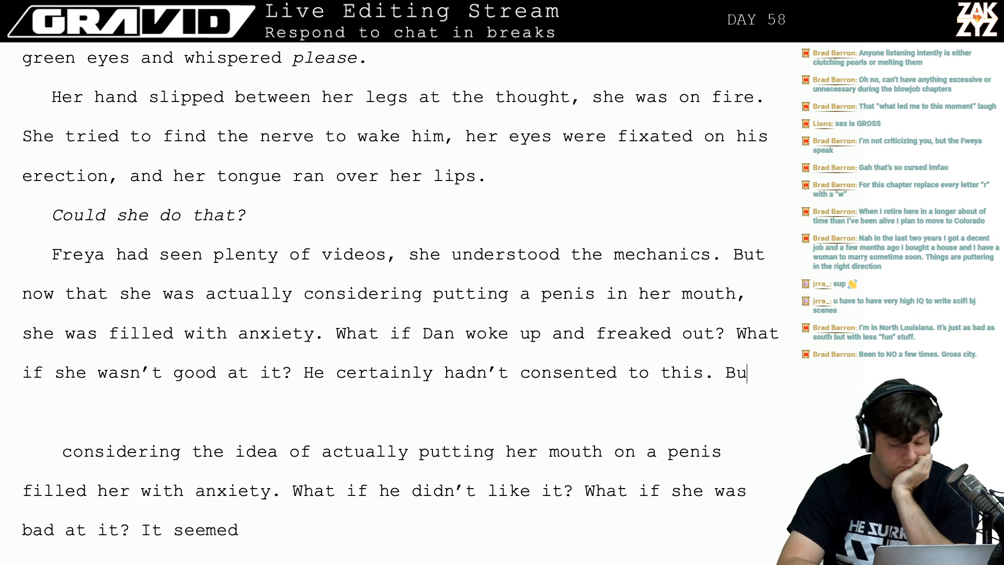
pyautogui.press('BackSpace')
pyautogui.press('BackSpace')
pyautogui.press('BackSpace')
pyautogui.press('BackSpace')
pyautogui.press('BackSpace')
pyautogui.press('BackSpace')
pyautogui.press('BackSpace')
pyautogui.press('BackSpace')
pyautogui.press('BackSpace')
pyautogui.press('BackSpace')
pyautogui.press('BackSpace')
pyautogui.press('BackSpace')
pyautogui.press('BackSpace')
pyautogui.press('BackSpace')
pyautogui.press('BackSpace')
pyautogui.press('BackSpace')
pyautogui.press('BackSpace')
pyautogui.press('BackSpace')
pyautogui.press('BackSpace')
pyautogui.press('BackSpace')
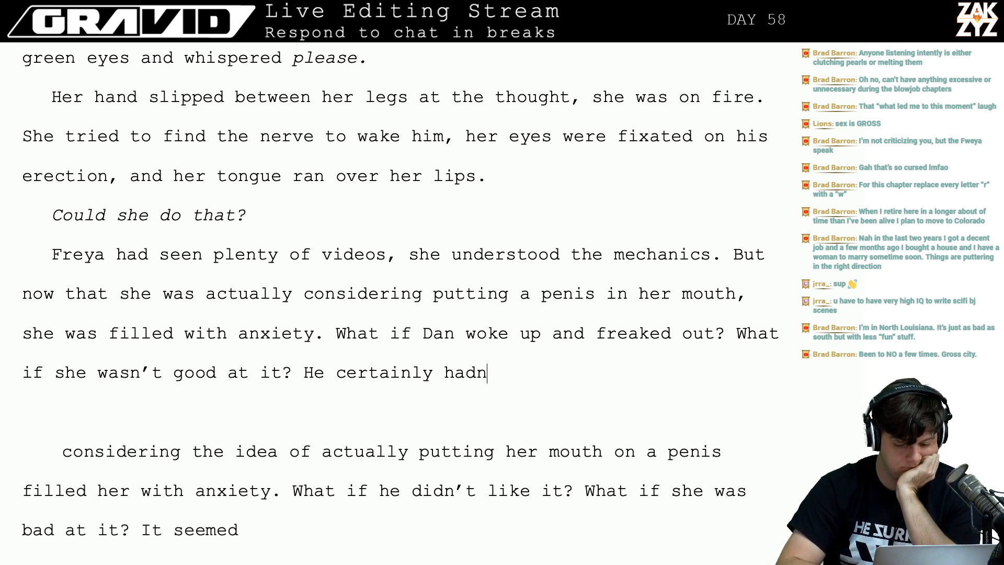
pyautogui.press('BackSpace')
pyautogui.press('BackSpace')
pyautogui.press('BackSpace')
pyautogui.press('BackSpace')
pyautogui.press('BackSpace')
# Remove the unfinished "He certainly hadn" and write "You were supposed to talk about this kind of thing" after the second question.
pyautogui.press('Return')
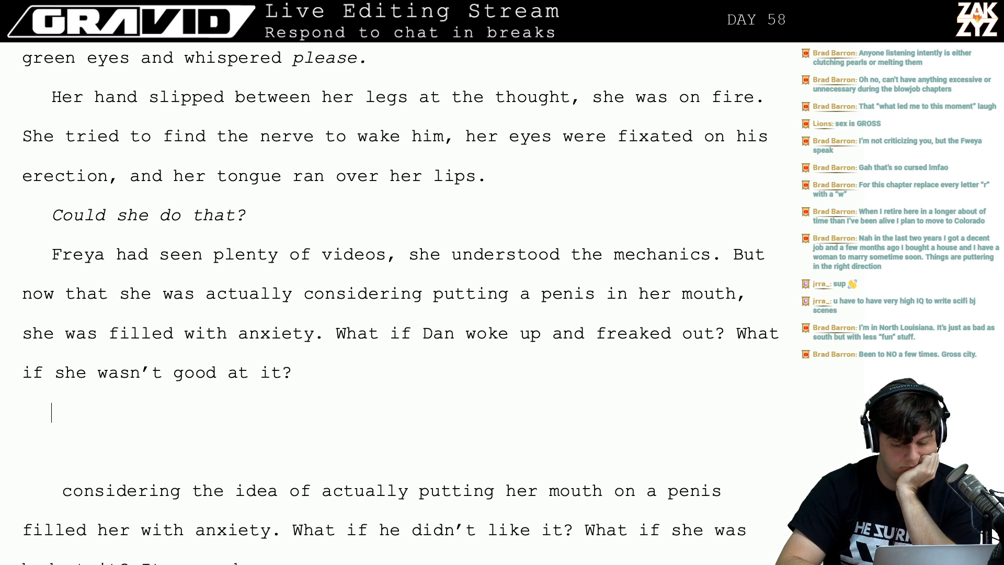
pyautogui.press('Return')
pyautogui.press('Left')
pyautogui.press('Left')
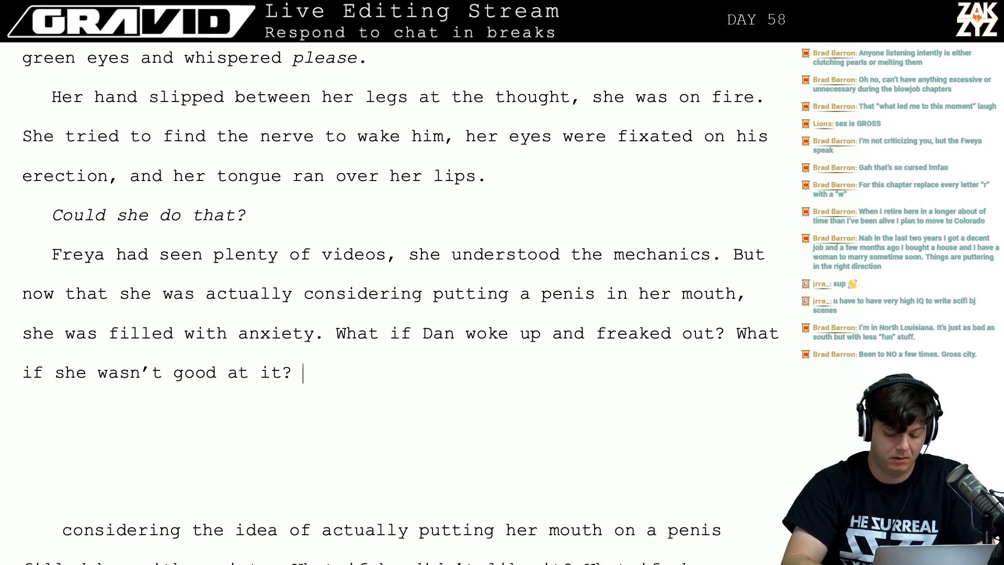
pyautogui.write('You were suppo')
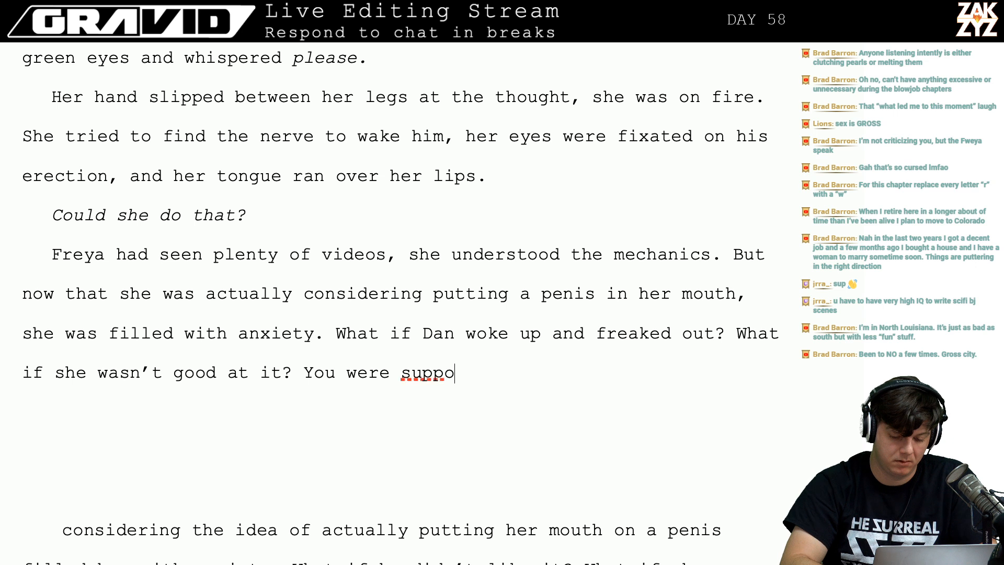
pyautogui.write('sed to talk about')
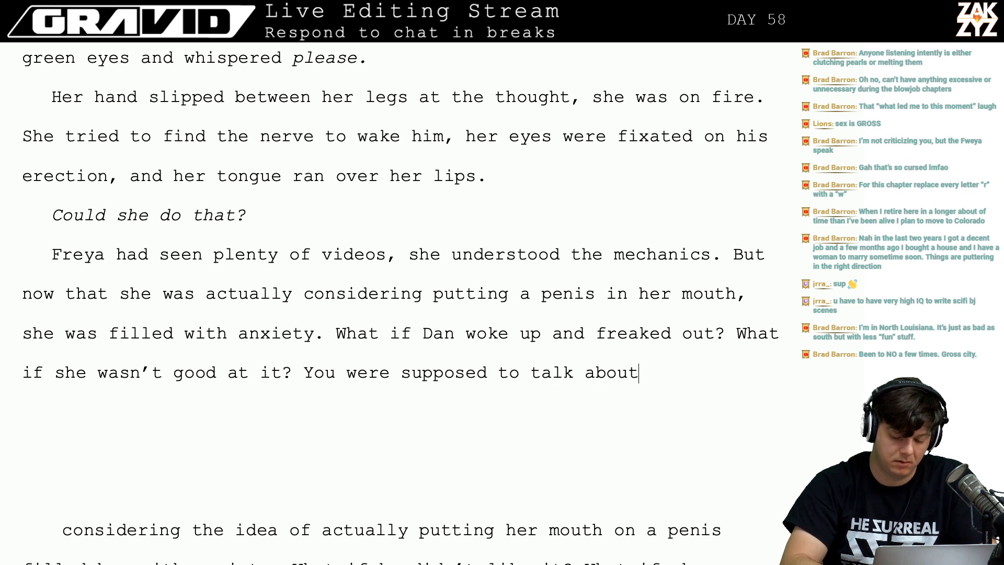
pyautogui.write(' this kind of thing')
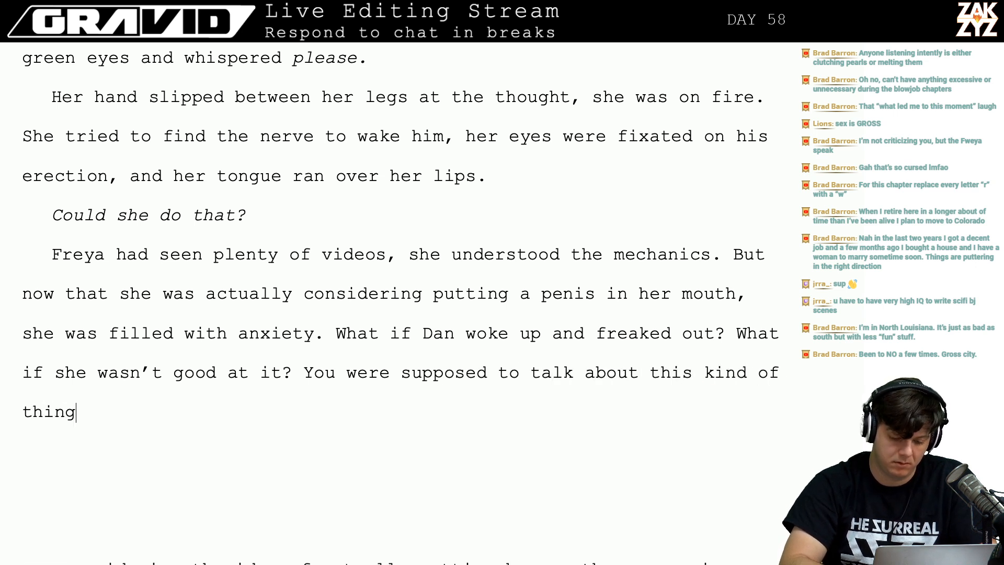
pyautogui.write(', people were s')
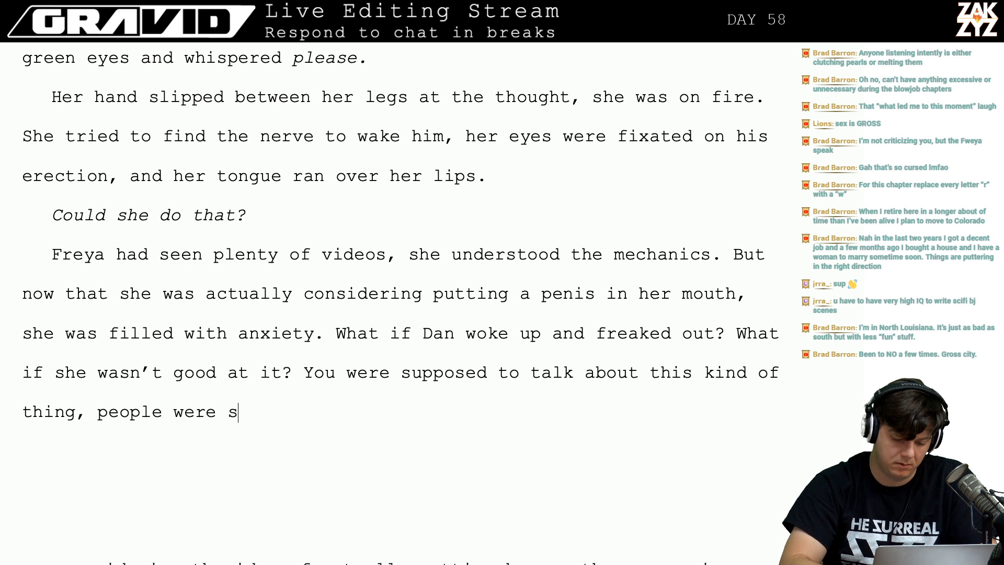
pyautogui.write('upposed to cons')
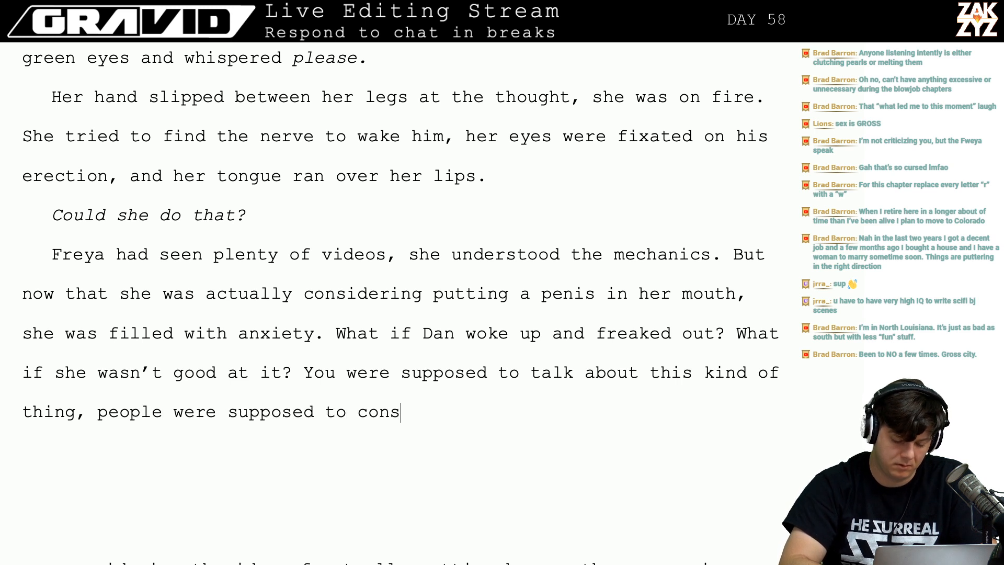
pyautogui.press('BackSpace')
pyautogui.press('BackSpace')
pyautogui.press('BackSpace')
pyautogui.press('BackSpace')
pyautogui.press('BackSpace')
pyautogui.press('BackSpace')
pyautogui.press('BackSpace')
pyautogui.press('BackSpace')
pyautogui.press('BackSpace')
pyautogui.press('BackSpace')
pyautogui.press('BackSpace')
pyautogui.press('BackSpace')
pyautogui.press('BackSpace')
pyautogui.press('BackSpace')
pyautogui.press('BackSpace')
pyautogui.press('BackSpace')
pyautogui.press('BackSpace')
pyautogui.press('BackSpace')
pyautogui.press('BackSpace')
pyautogui.press('BackSpace')
pyautogui.press('BackSpace')
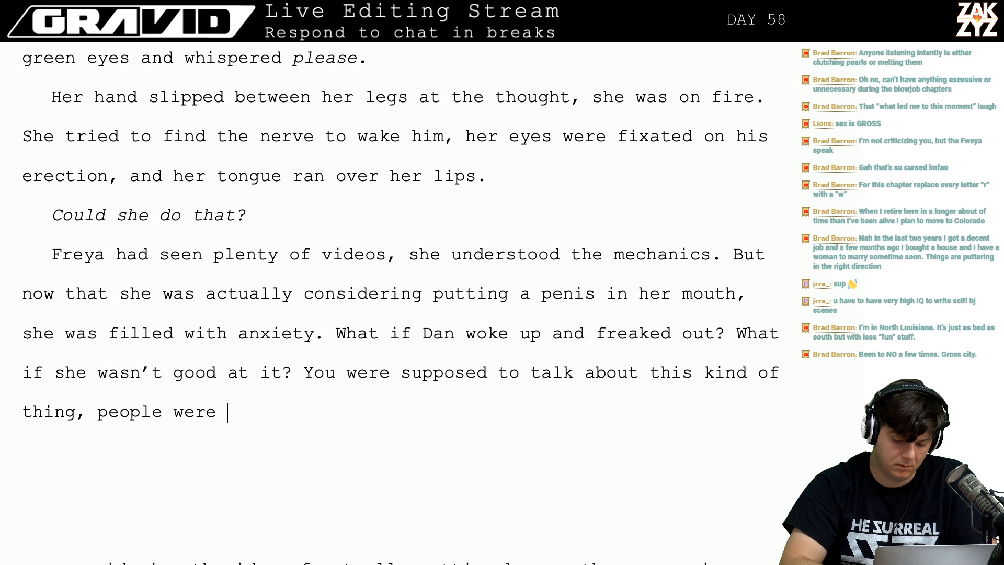
pyautogui.press('BackSpace')
pyautogui.press('BackSpace')
pyautogui.press('BackSpace')
pyautogui.press('BackSpace')
pyautogui.press('BackSpace')
pyautogui.press('BackSpace')
# Finish the sentence with "he hadn't consented to this.".
pyautogui.write('he h')
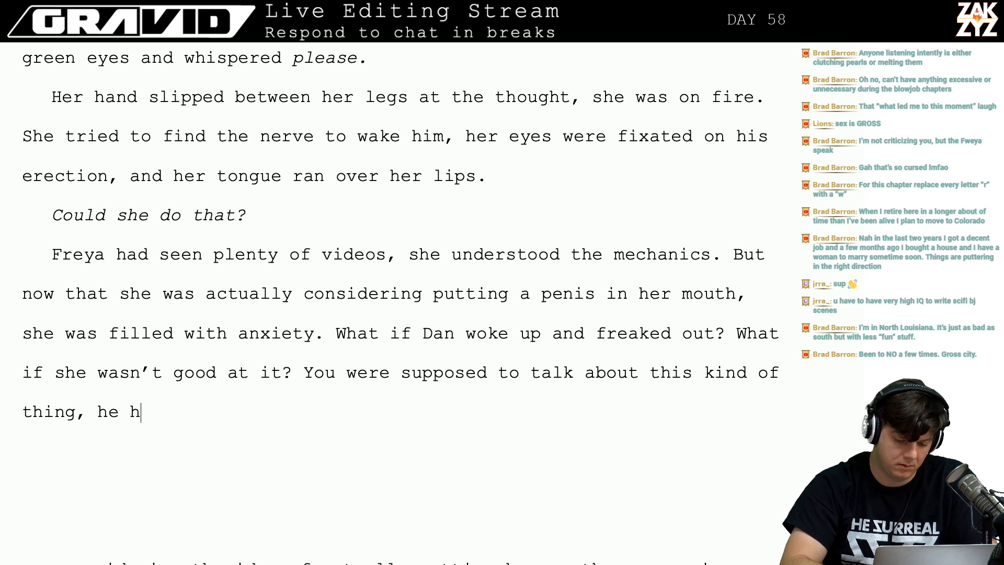
pyautogui.write("adn't consented ")
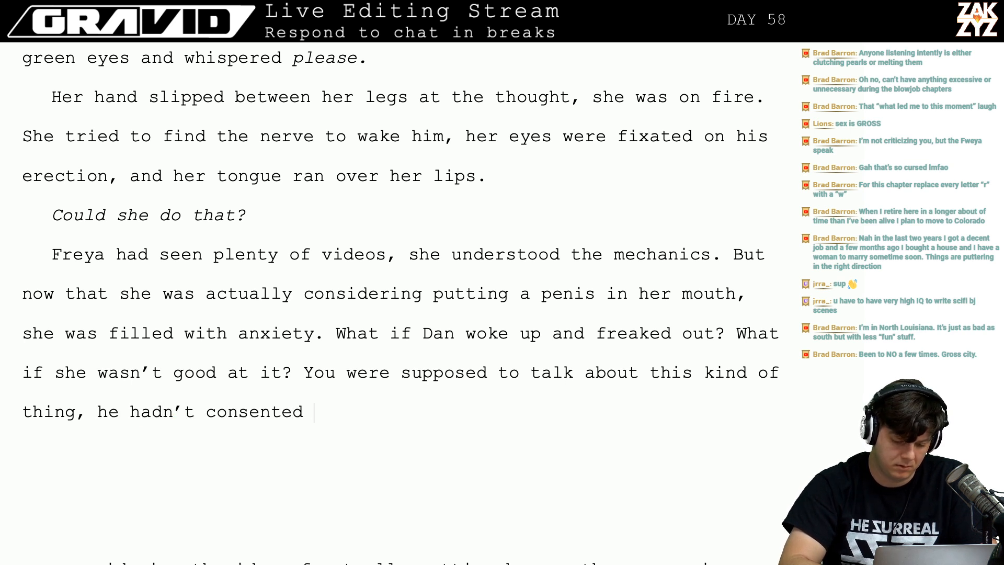
pyautogui.write('to this.')
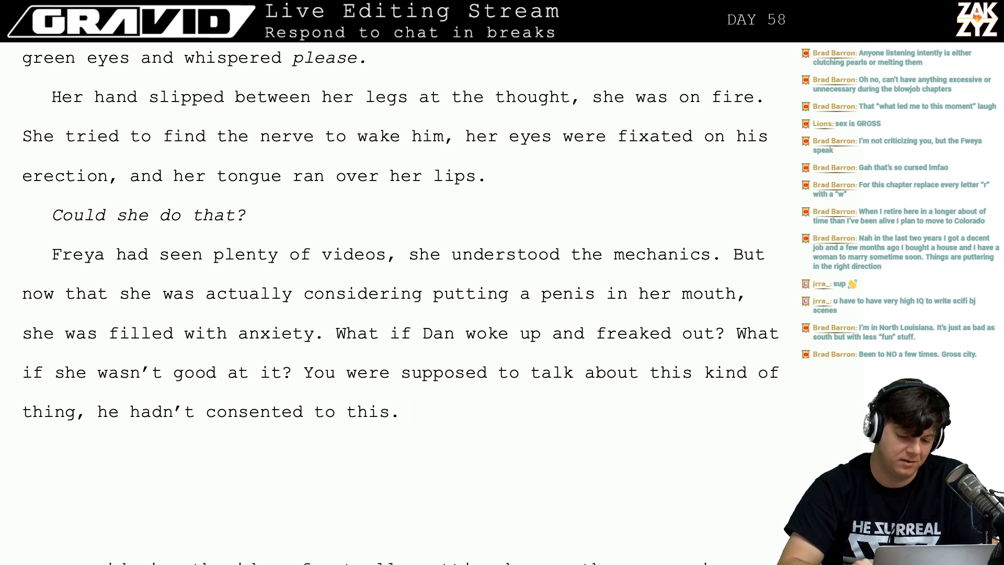
# Split off the wording after "You were supposed" and continue the sentence with "to talk this kind of thing over, to get consent.".
pyautogui.click(205, 246)
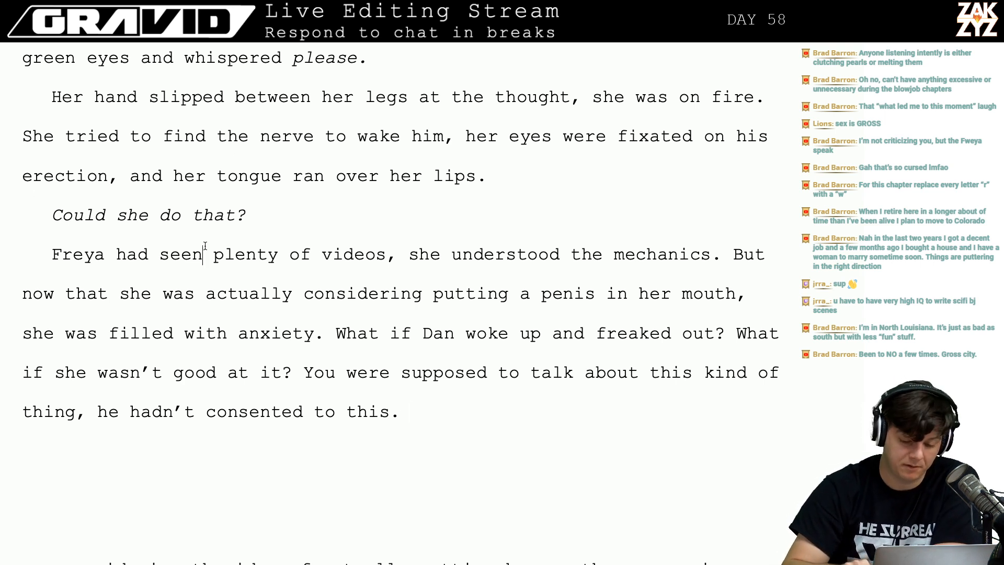
pyautogui.press('Right')
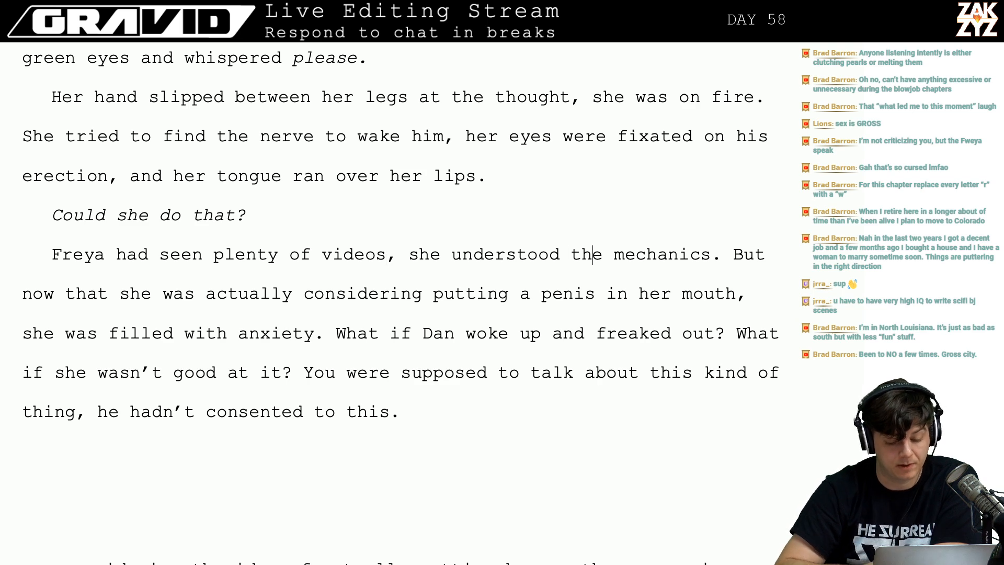
pyautogui.scroll(-1, 401, 303)
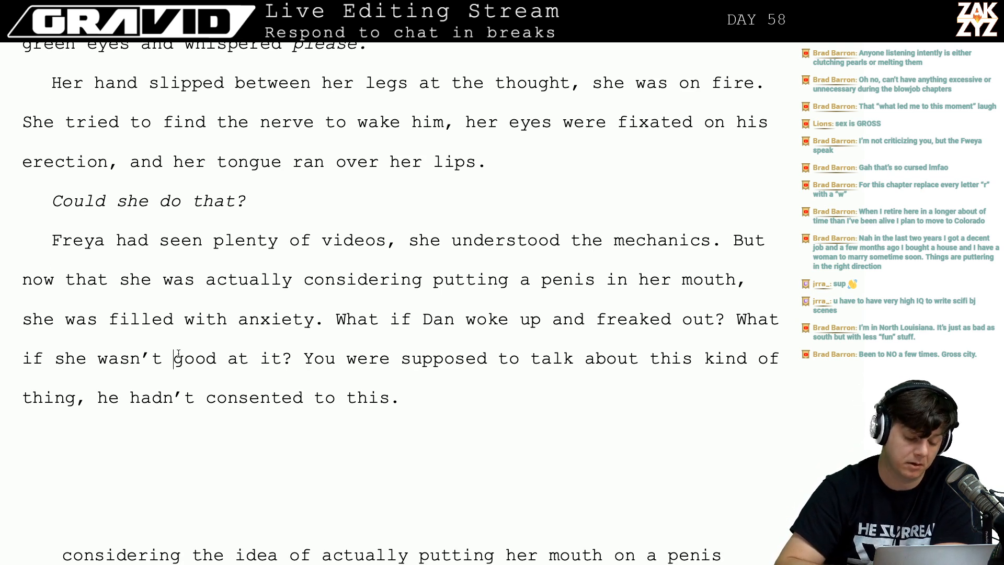
pyautogui.press('Up')
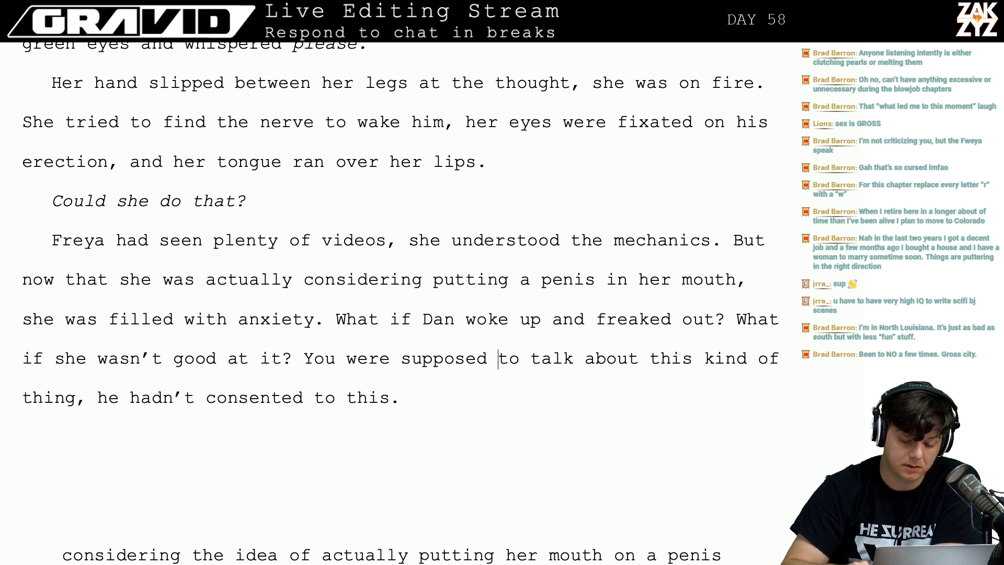
pyautogui.press('Return')
pyautogui.press('Return')
pyautogui.write('to tal')
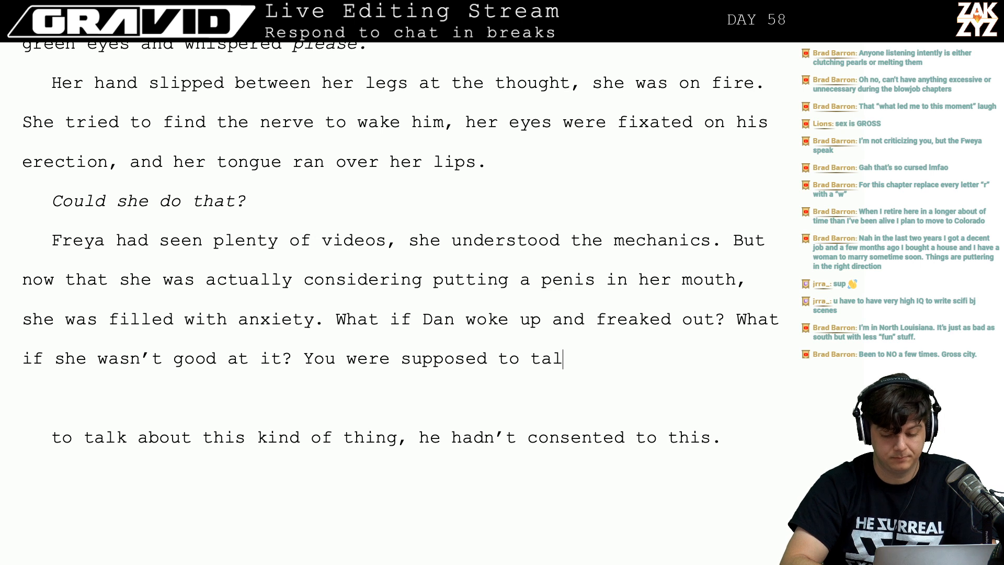
pyautogui.write('k this kind of thing over, ')
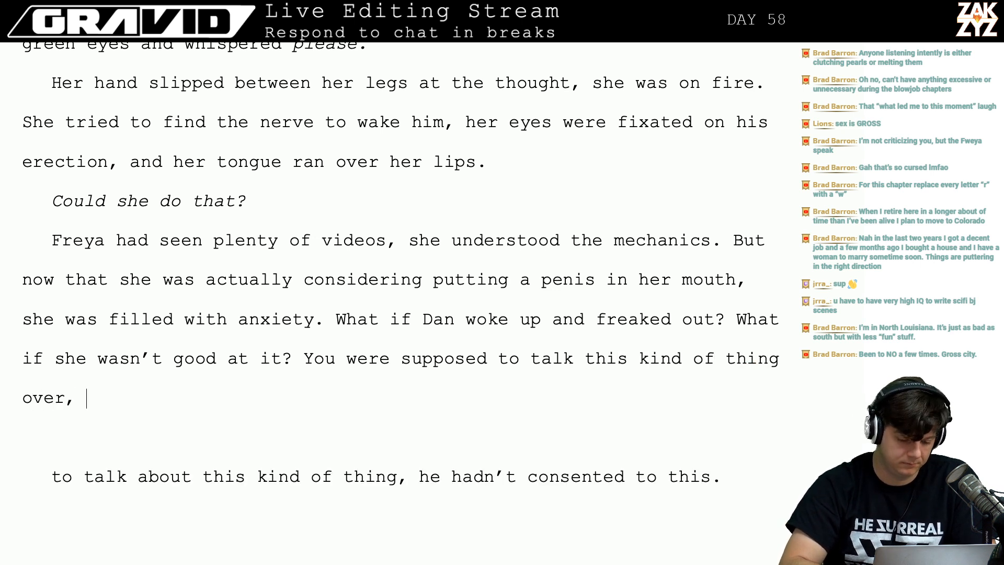
pyautogui.write('to g')
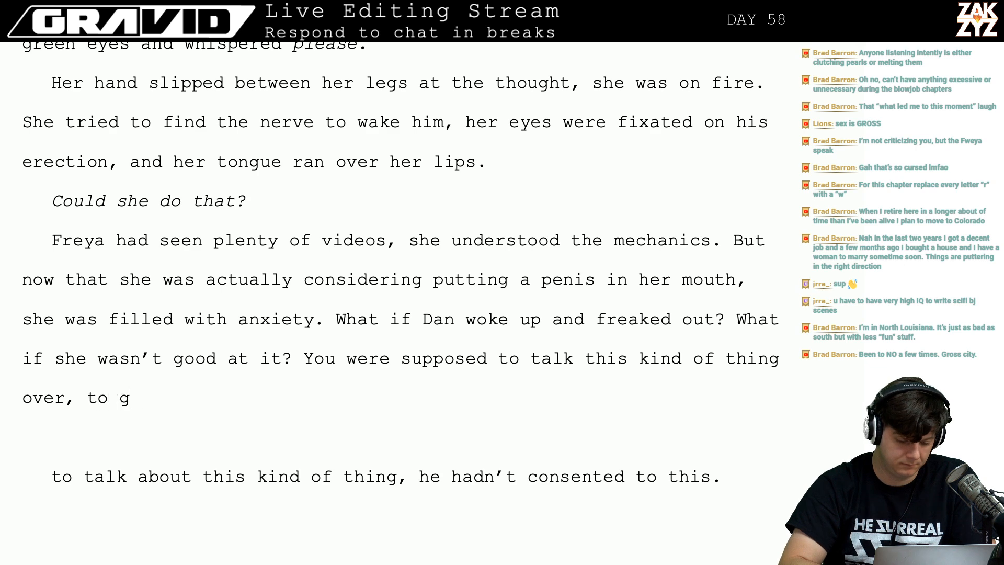
pyautogui.write('et oonsent.')
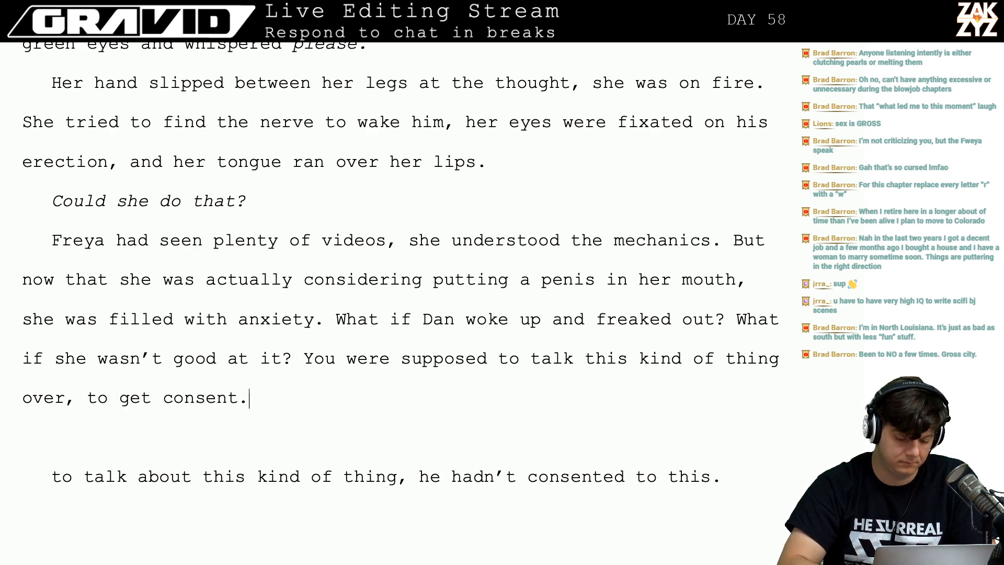
# Delete the split-off ending and the old draft passage below the new paragraph, down to "It seemed".
pyautogui.hotkey('shift', 'Right')
pyautogui.hotkey('shift', 'Down')
pyautogui.hotkey('shift', 'Down')
pyautogui.hotkey('shift', 'Down')
pyautogui.hotkey('shift', 'Down')
pyautogui.hotkey('shift', 'Down')
pyautogui.hotkey('shift', 'Down')
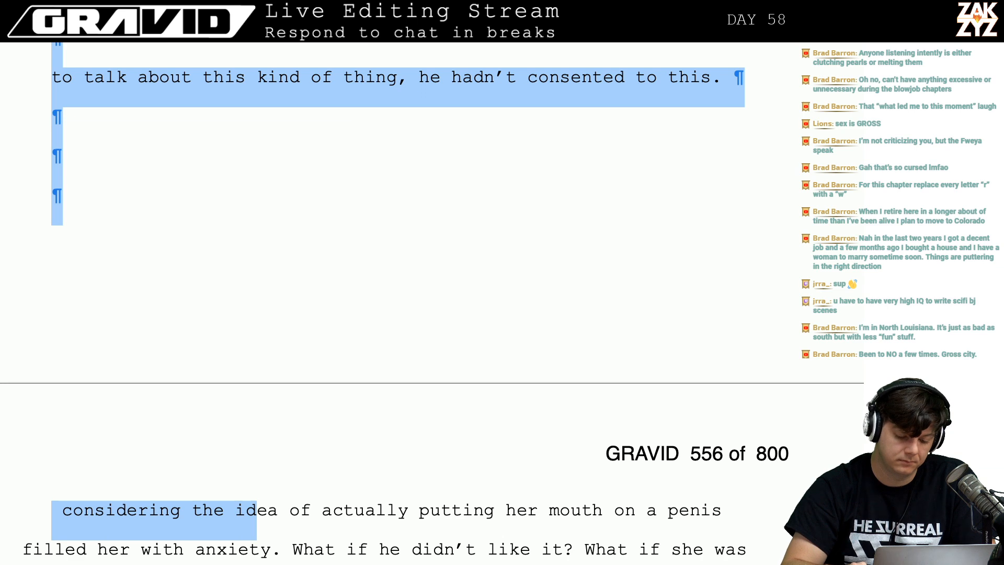
pyautogui.hotkey('shift', 'Down')
pyautogui.hotkey('shift', 'Down')
pyautogui.press('BackSpace')
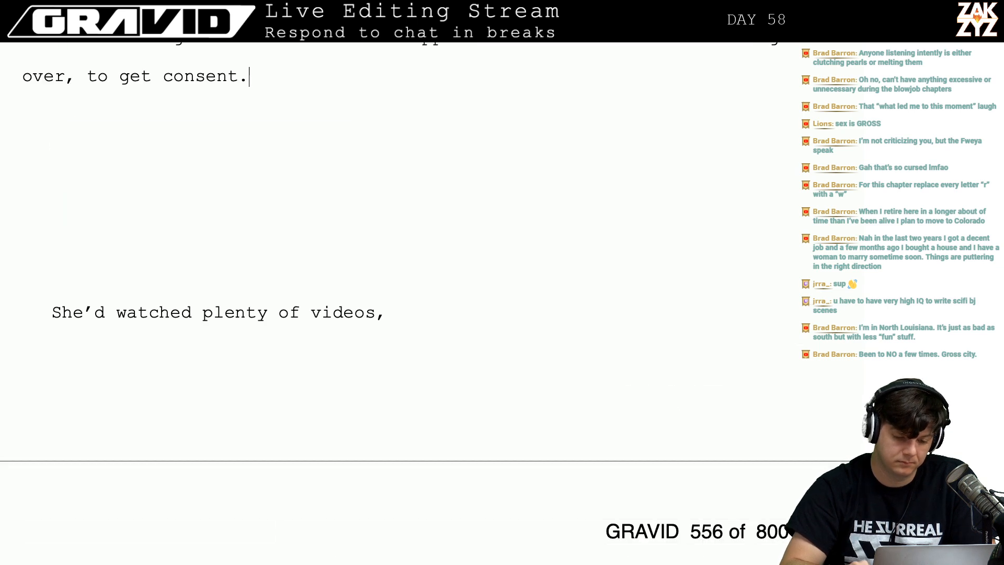
# Reread the rewritten paragraph and the lines leading up to it, ending after the sentence about consent.
pyautogui.press('Up')
pyautogui.press('Up')
pyautogui.press('Up')
pyautogui.press('Up')
pyautogui.press('Up')
pyautogui.press('Up')
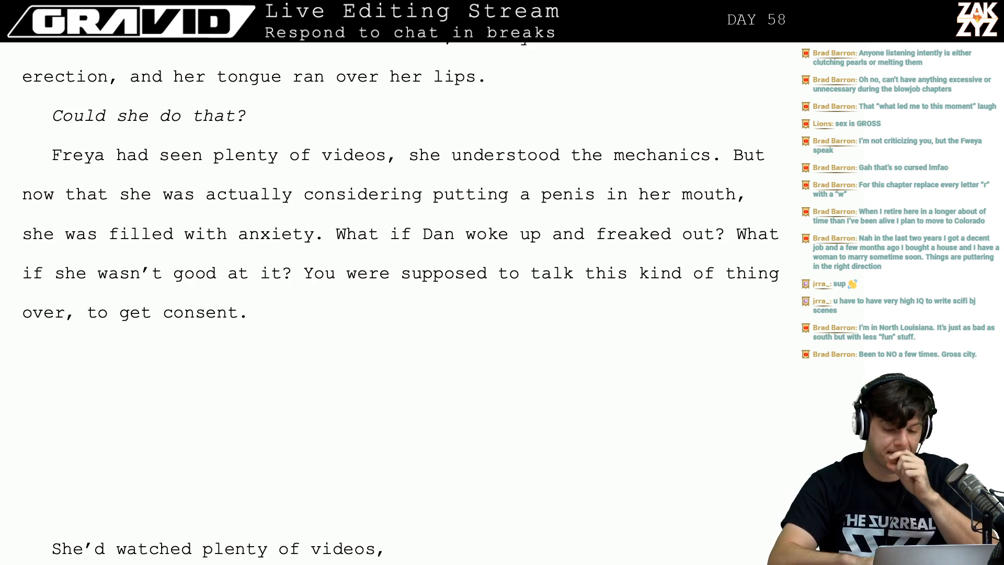
pyautogui.scroll(1, 398, 262)
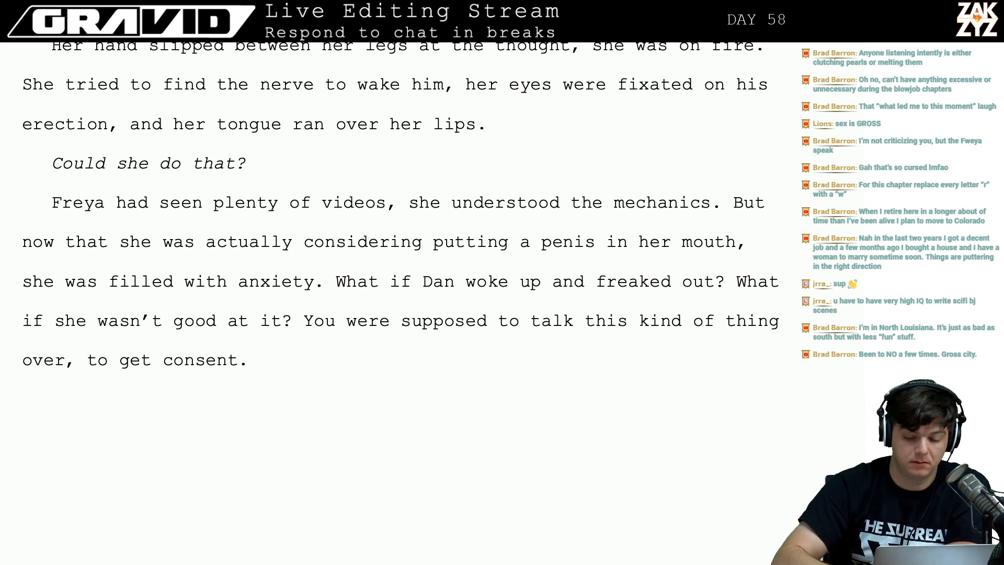
pyautogui.click(423, 283)
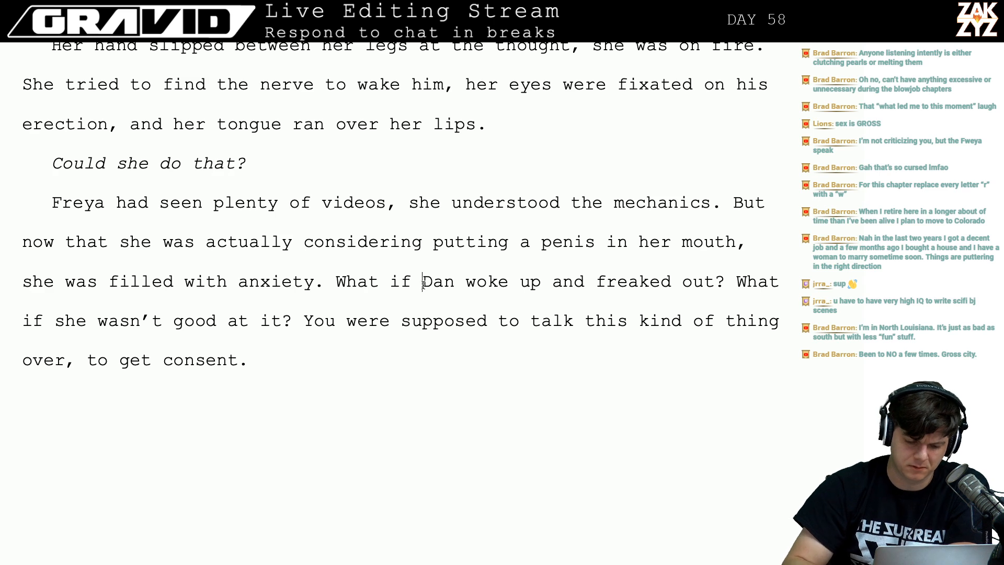
pyautogui.press('Down')
pyautogui.press('Down')
pyautogui.press('Up')
pyautogui.press('Up')
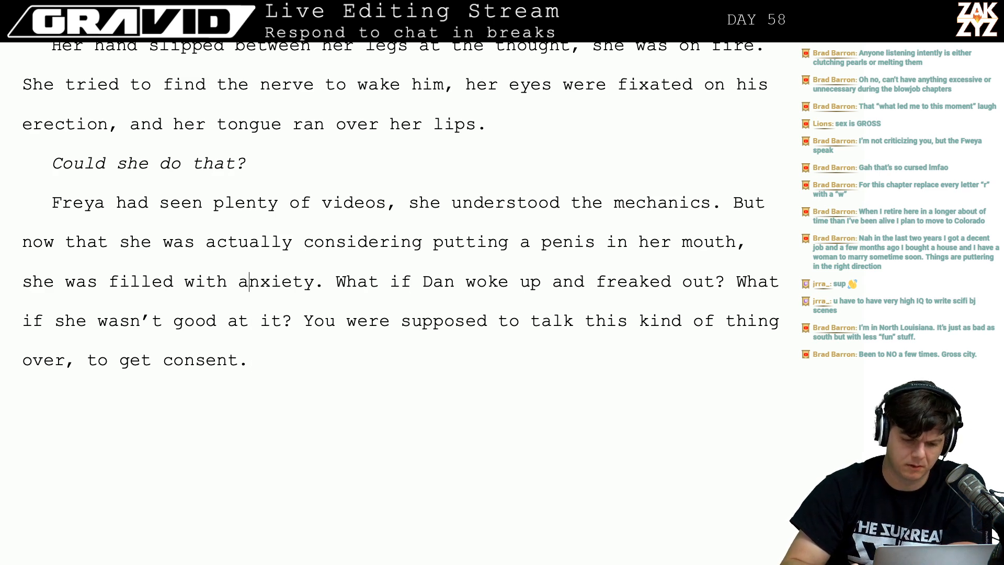
pyautogui.press('Up')
pyautogui.press('Up')
pyautogui.press('Up')
pyautogui.press('Up')
pyautogui.press('Up')
pyautogui.press('Down')
pyautogui.press('Down')
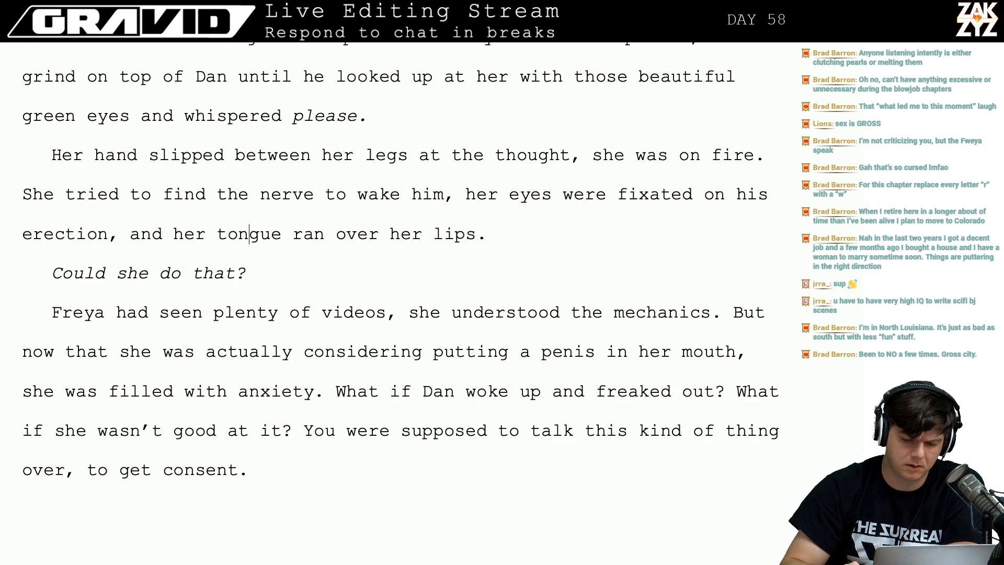
pyautogui.press('Down')
pyautogui.press('Down')
pyautogui.press('Left')
pyautogui.press('Right')
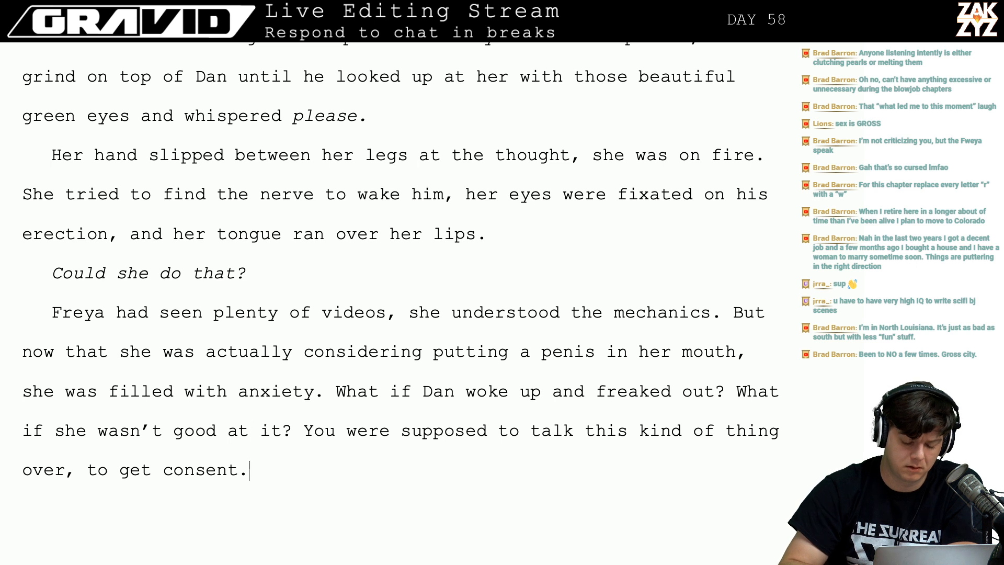
# Start a new paragraph after the consent sentence with "But those rules were for people who".
pyautogui.press('BackSpace')
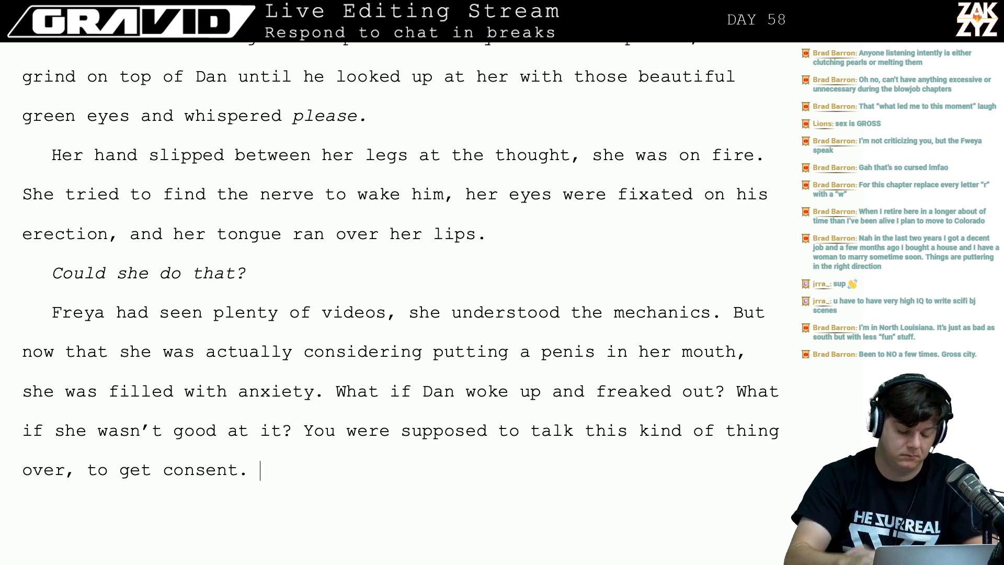
pyautogui.write('But those ro')
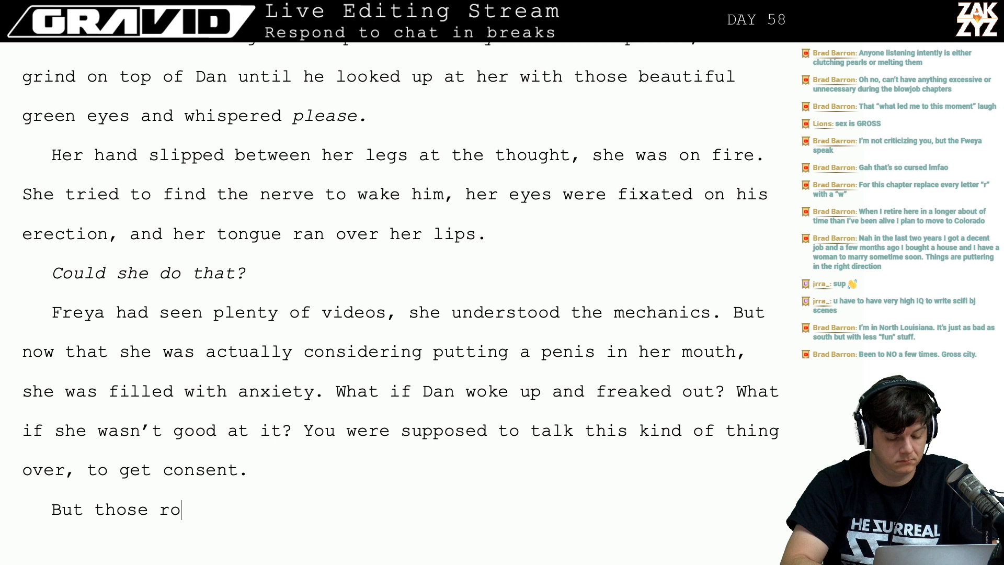
pyautogui.press('BackSpace')
pyautogui.write('uls')
pyautogui.press('BackSpace')
pyautogui.write('es ')
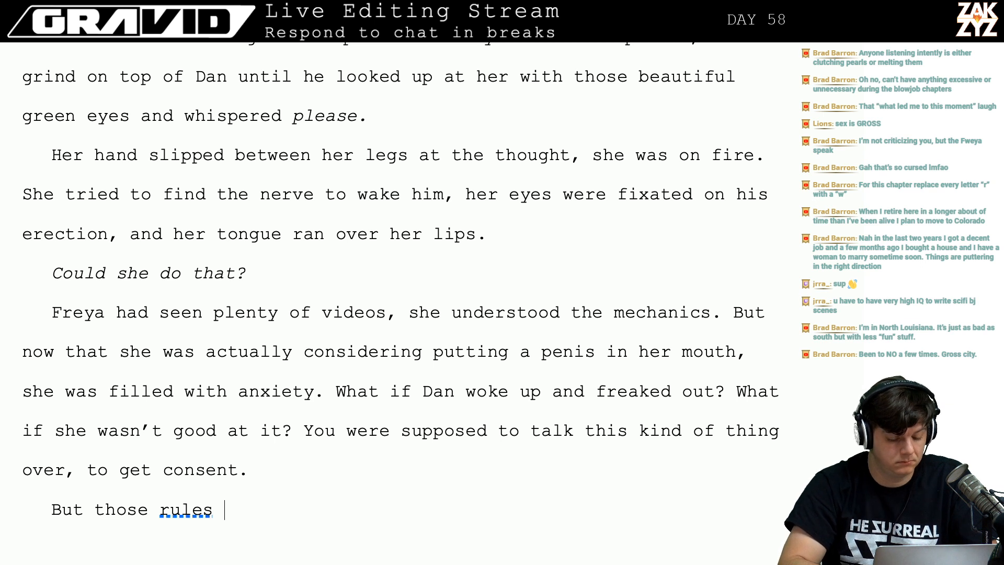
pyautogui.write('were for peo')
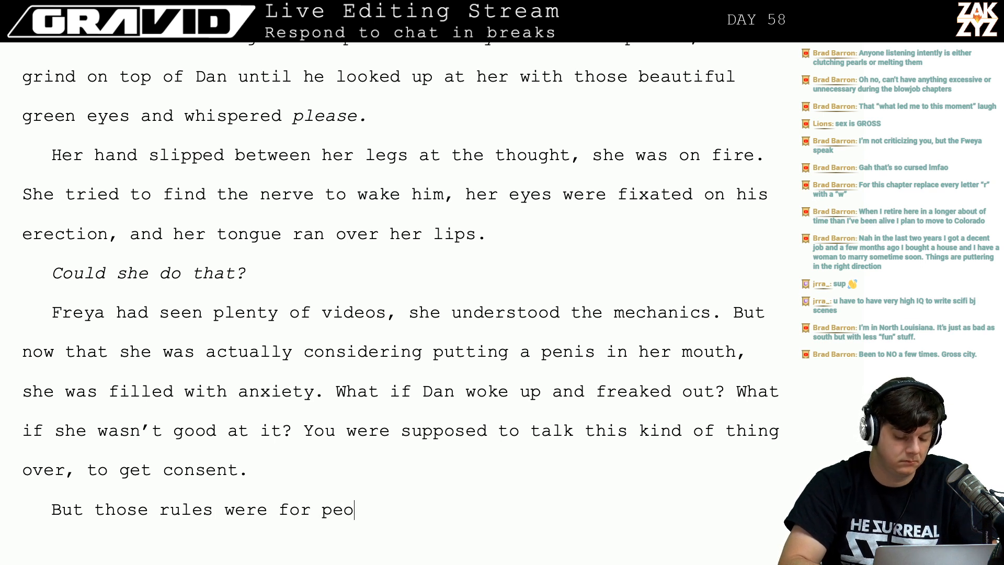
pyautogui.write('ple who ')
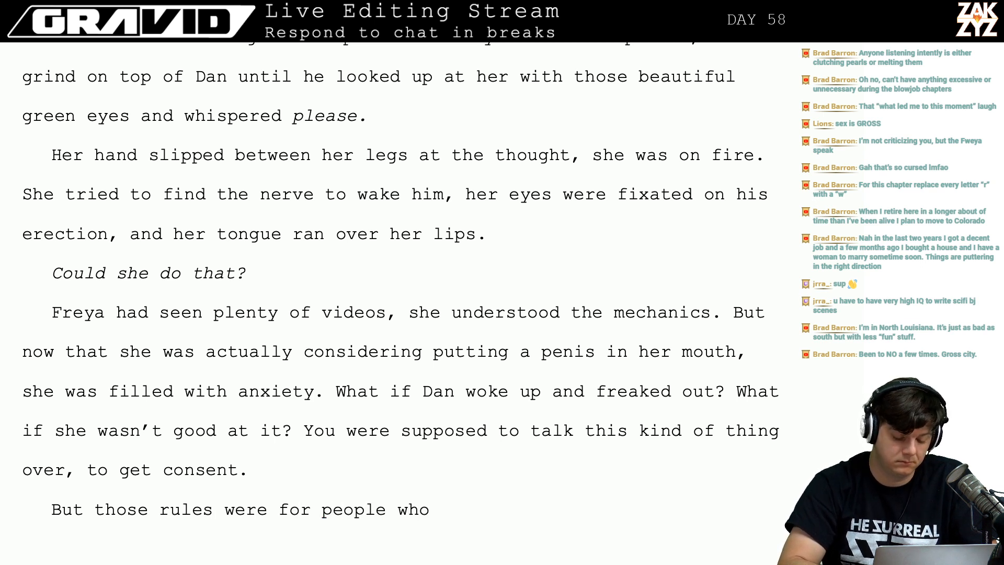
# Continue the last paragraph with "didn't read each other's" and remove that whole unfinished sentence.
pyautogui.write("didn't read e")
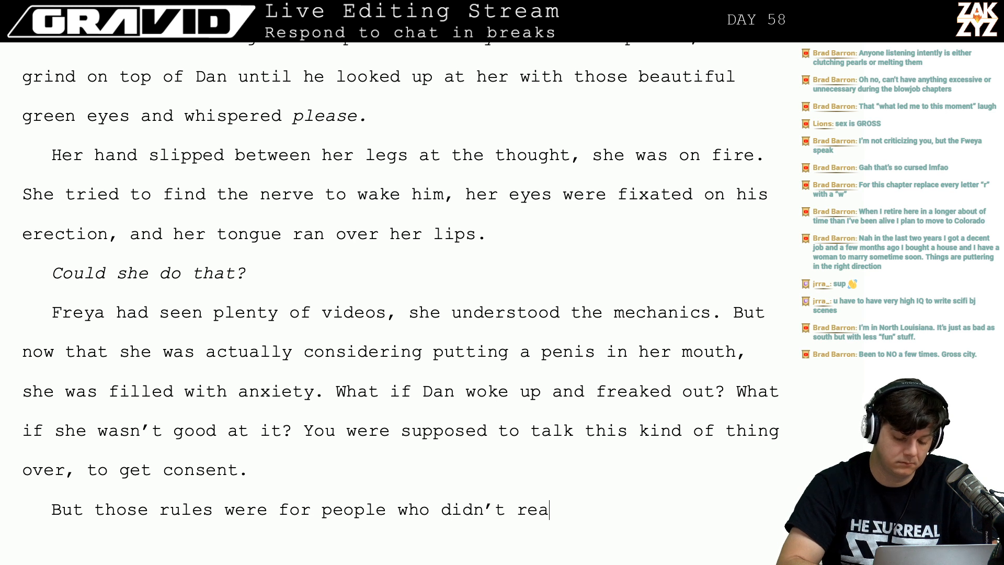
pyautogui.write('acha')
pyautogui.press('BackSpace')
pyautogui.write('a')
pyautogui.press('BackSpace')
pyautogui.press('BackSpace')
pyautogui.press('BackSpace')
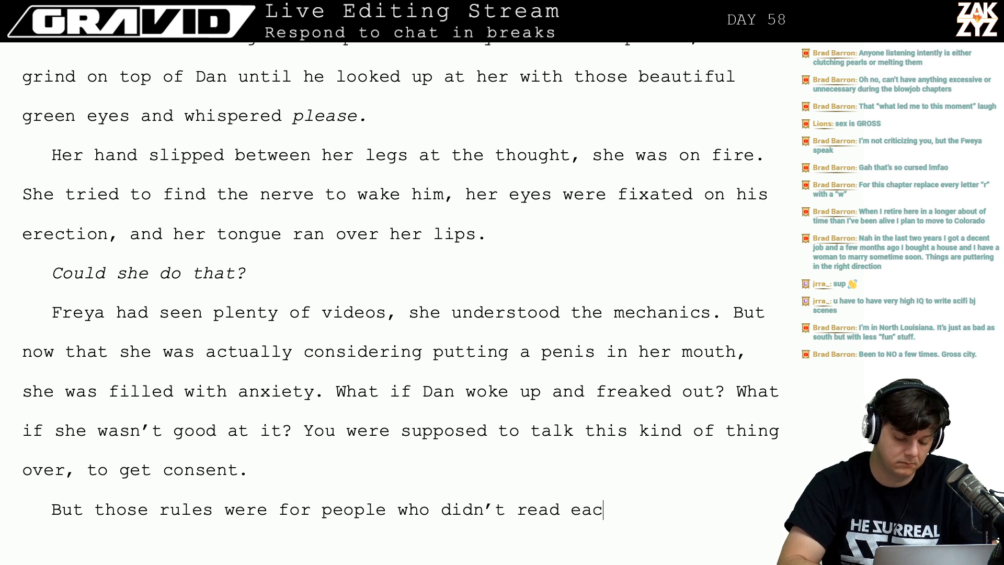
pyautogui.press('BackSpace')
pyautogui.write("h other's")
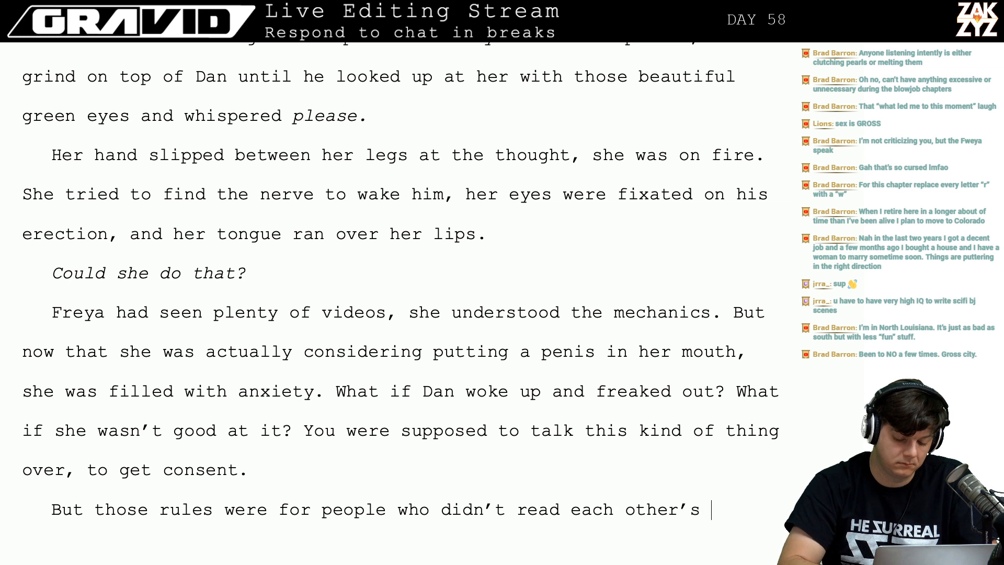
pyautogui.hotkey('shift', 'Home')
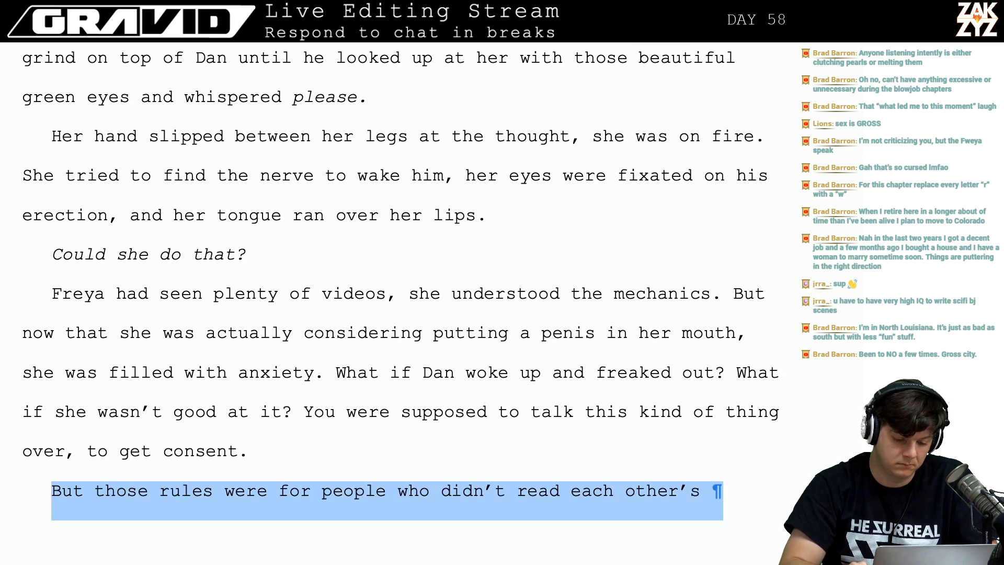
pyautogui.press('BackSpace')
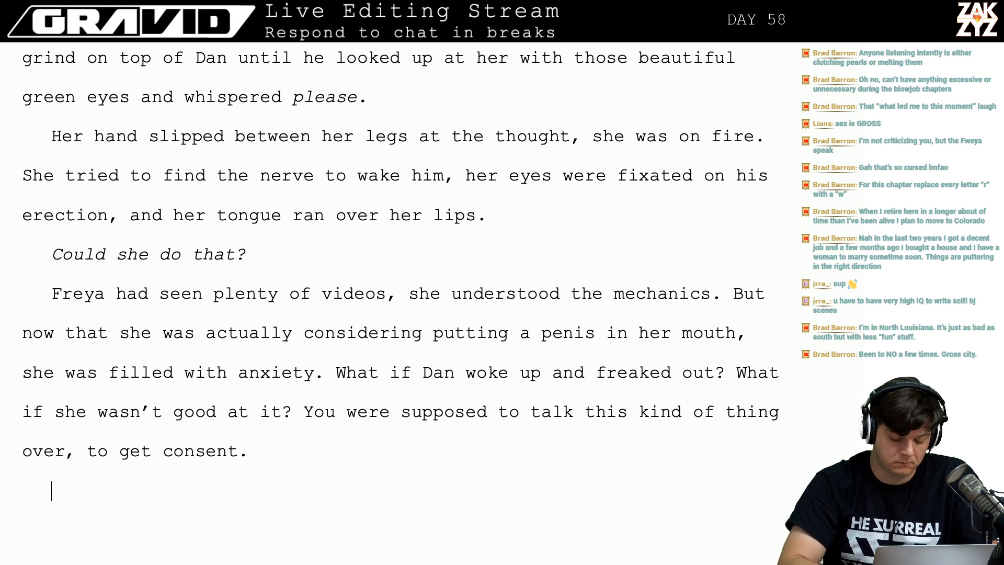
# Write "Those rules were written for people who couldn't read each others' minds." as the paragraph after the consent sentence.
pyautogui.write('Thos')
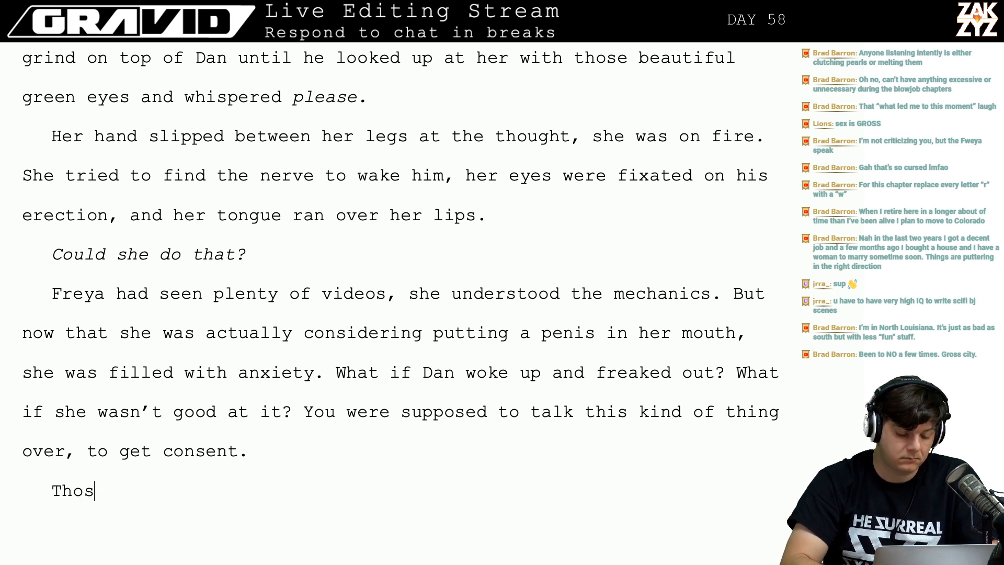
pyautogui.write('e rules were wr')
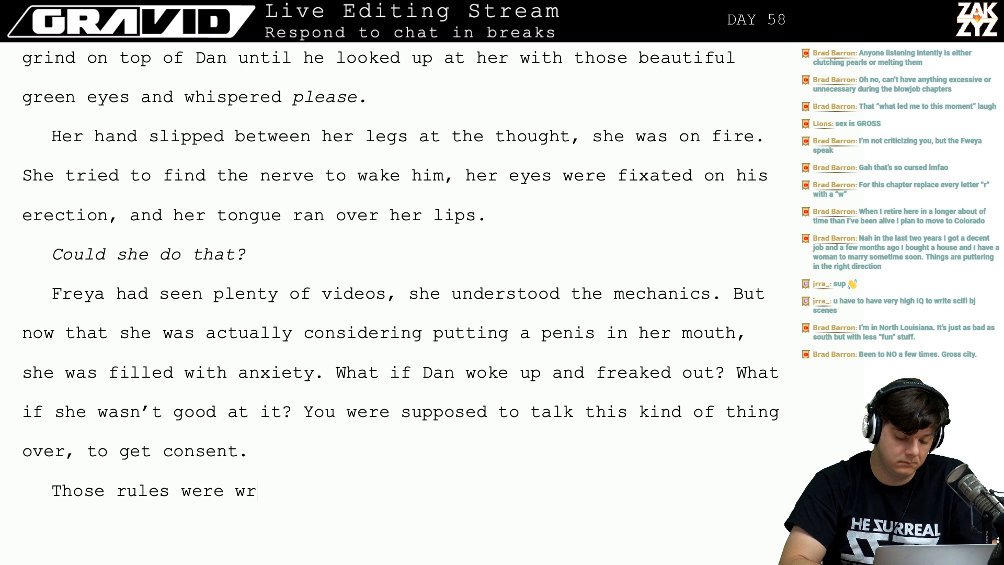
pyautogui.write('itn')
pyautogui.press('BackSpace')
pyautogui.press('BackSpace')
pyautogui.write('t')
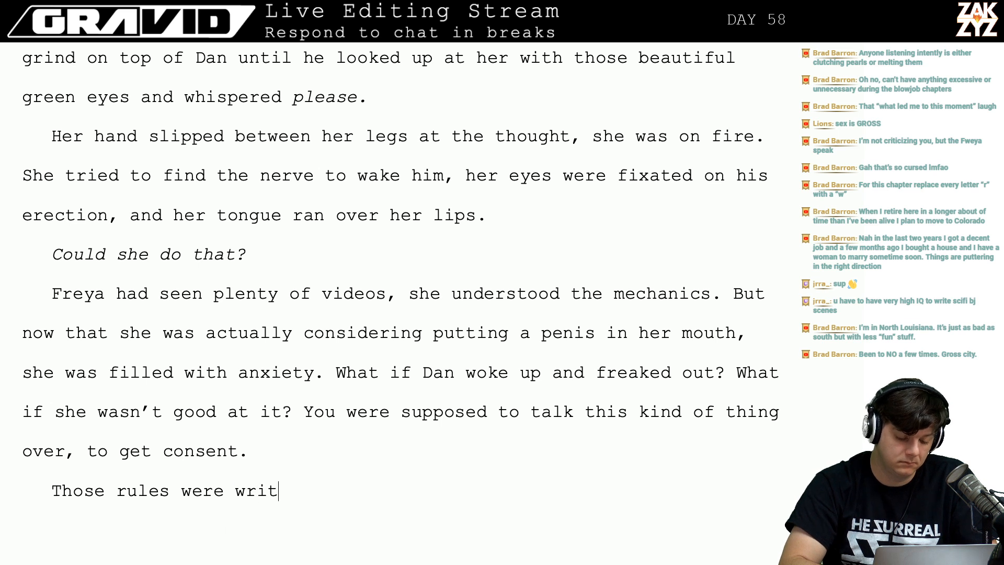
pyautogui.write('en')
pyautogui.press('BackSpace')
pyautogui.press('BackSpace')
pyautogui.write('ten ')
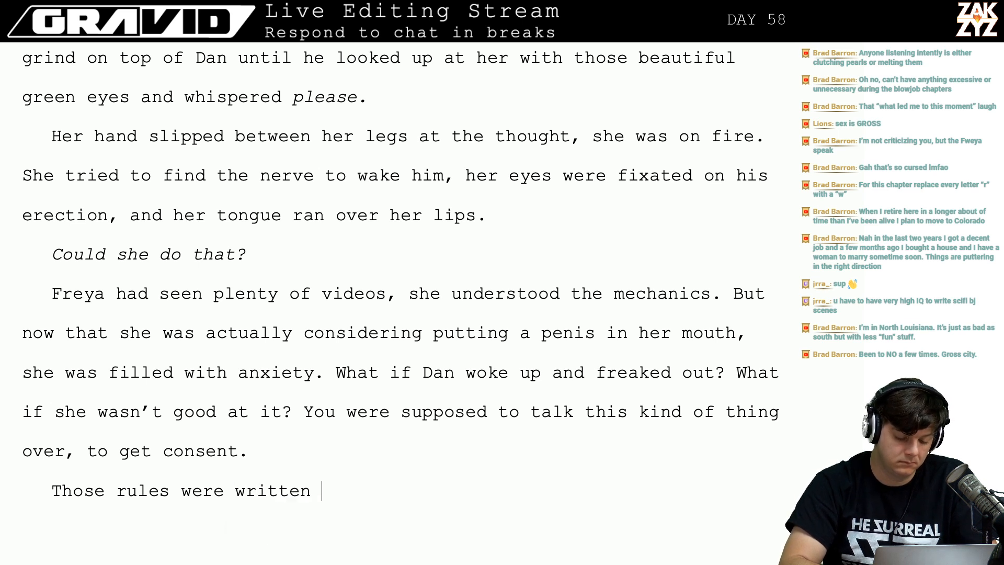
pyautogui.write('for epople')
pyautogui.press('BackSpace')
pyautogui.press('BackSpace')
pyautogui.press('BackSpace')
pyautogui.press('BackSpace')
pyautogui.press('BackSpace')
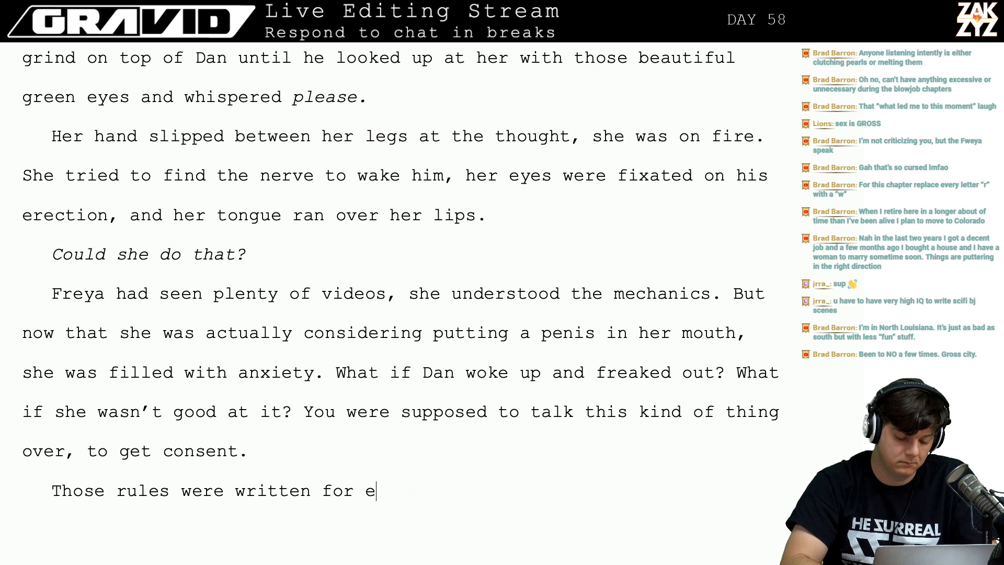
pyautogui.press('BackSpace')
pyautogui.write('people who cou')
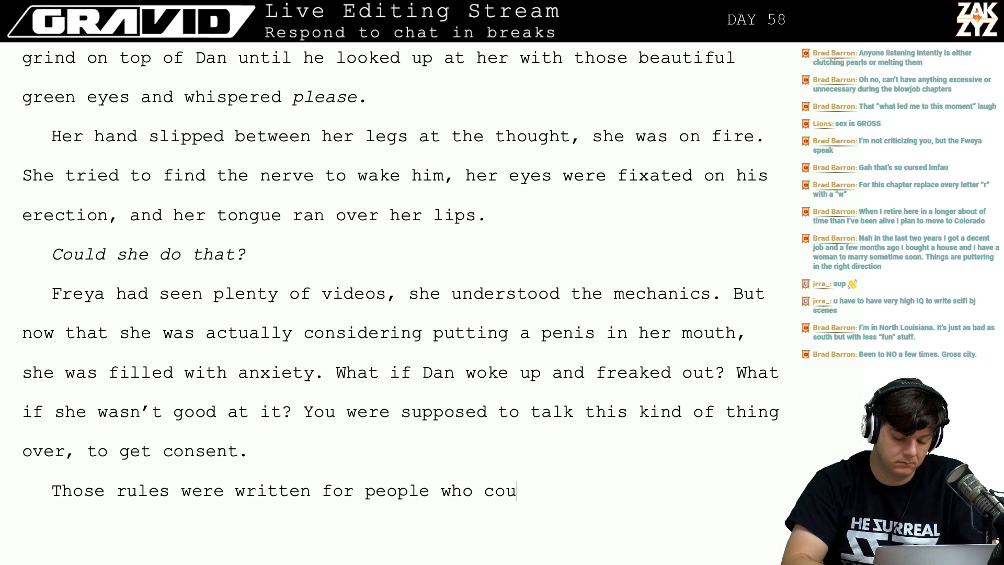
pyautogui.write("ldn't read e")
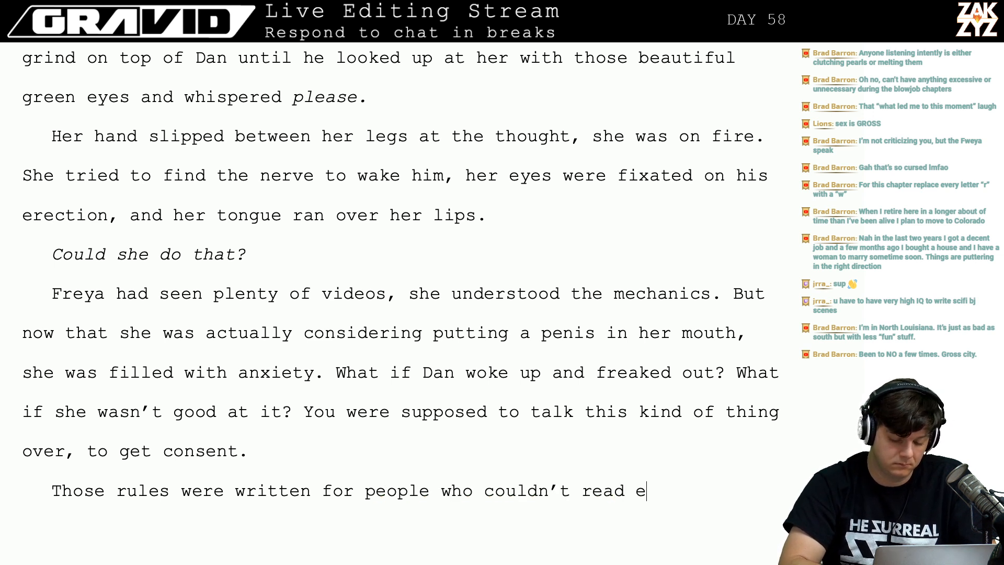
pyautogui.write("ach others' mind")
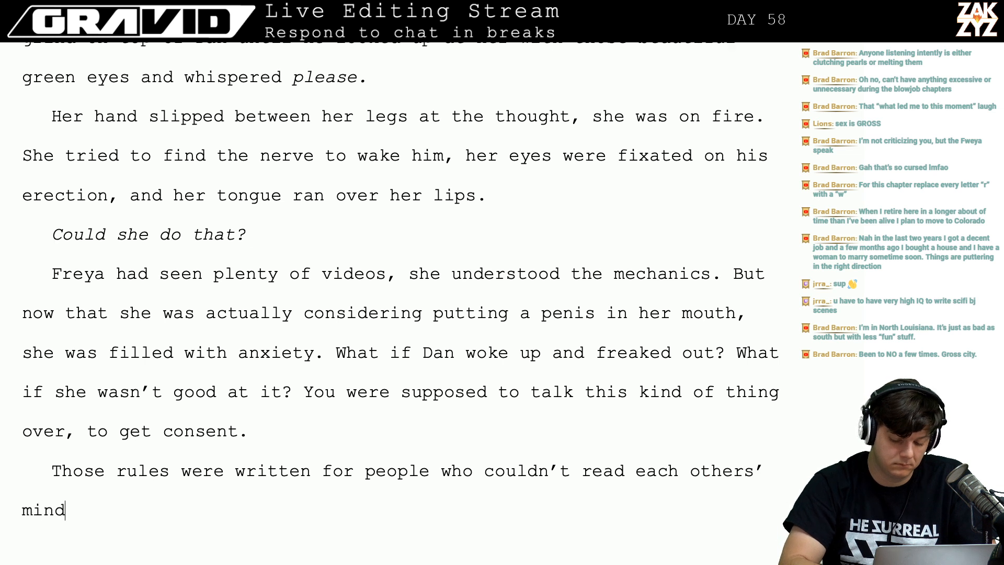
pyautogui.write('s.')
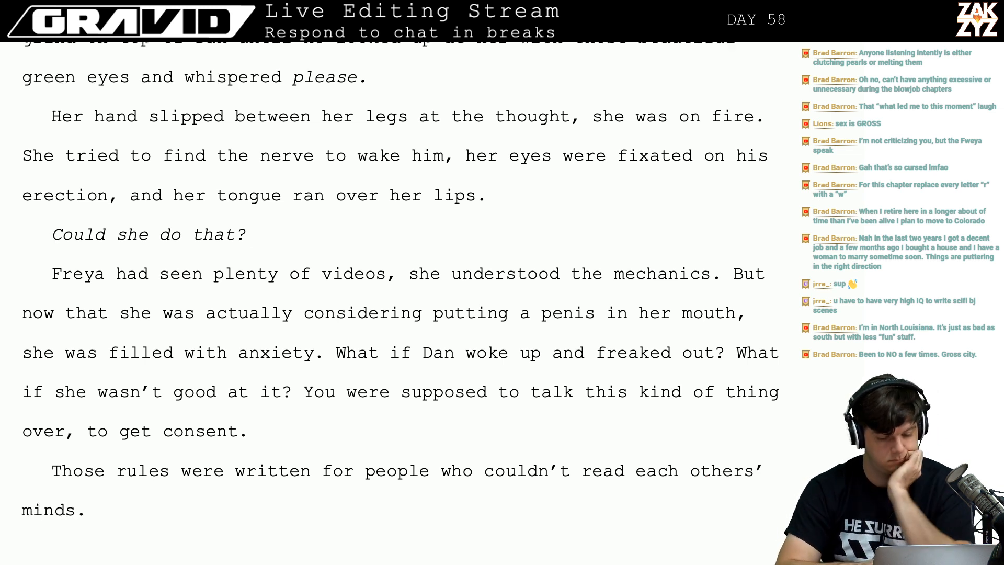
# Try inserting "What if she felt gross?" before the question about Dan waking up, and remove it again.
pyautogui.scroll(-3, 519, 396)
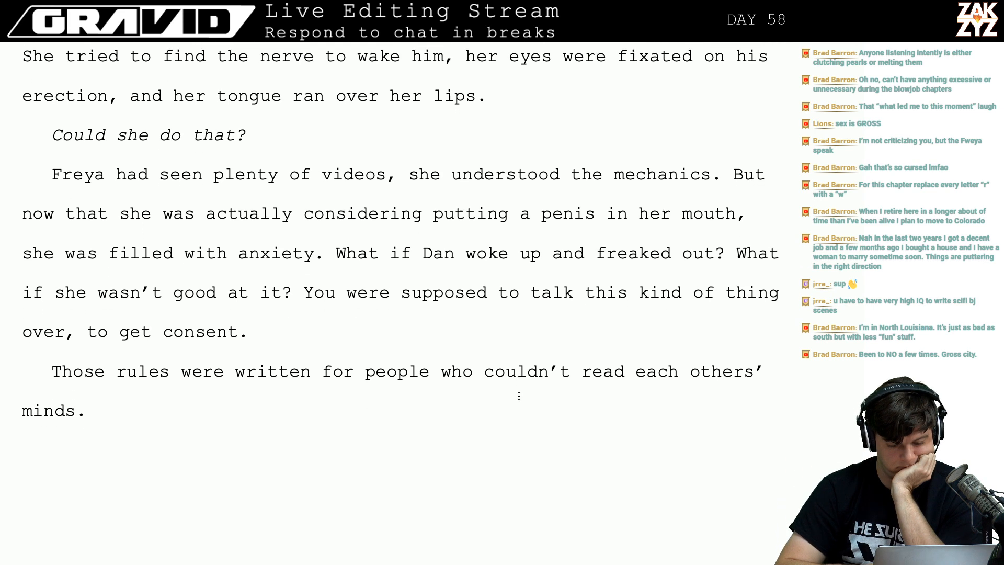
pyautogui.press('Up')
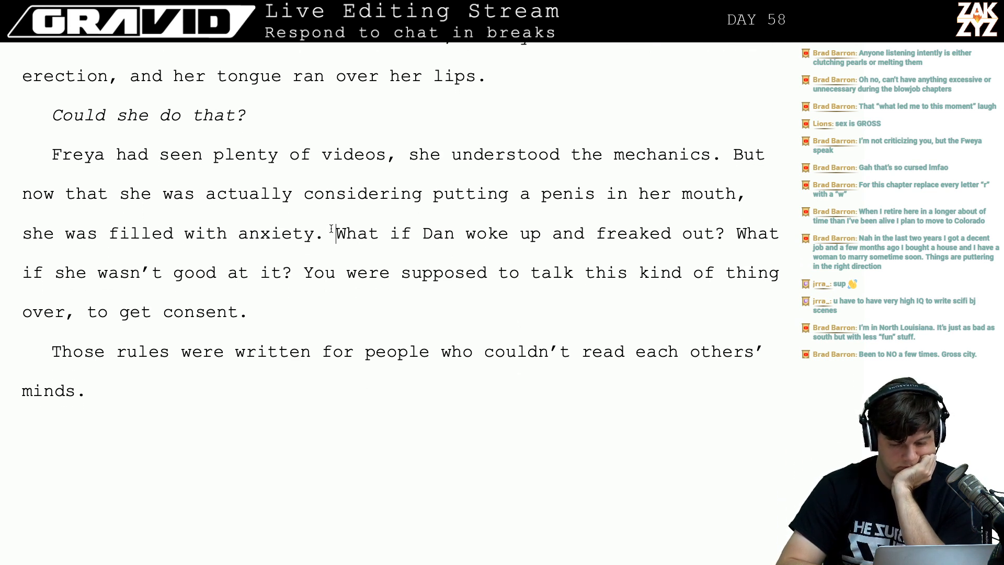
pyautogui.press('Right')
pyautogui.write('What if')
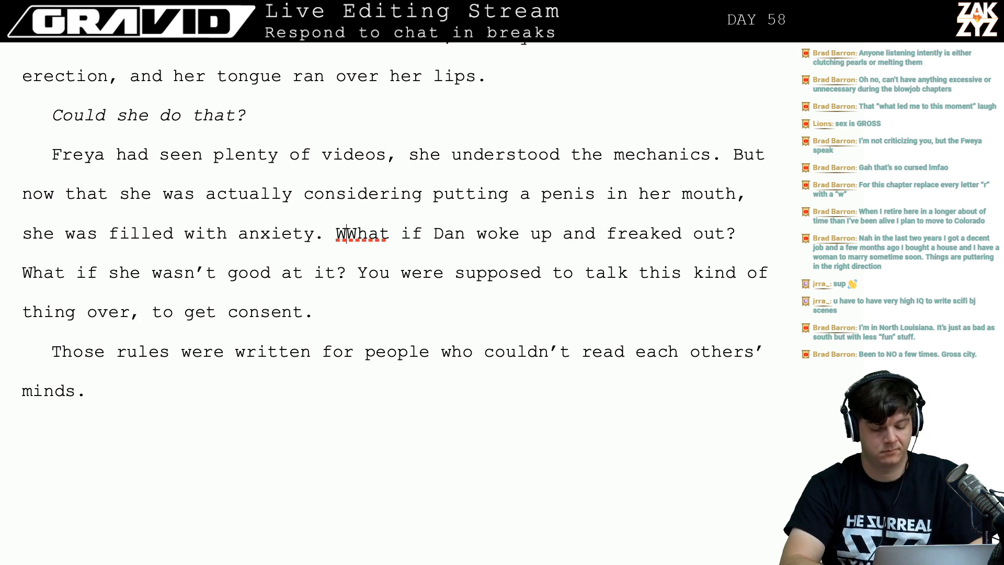
pyautogui.write(' she felt  g')
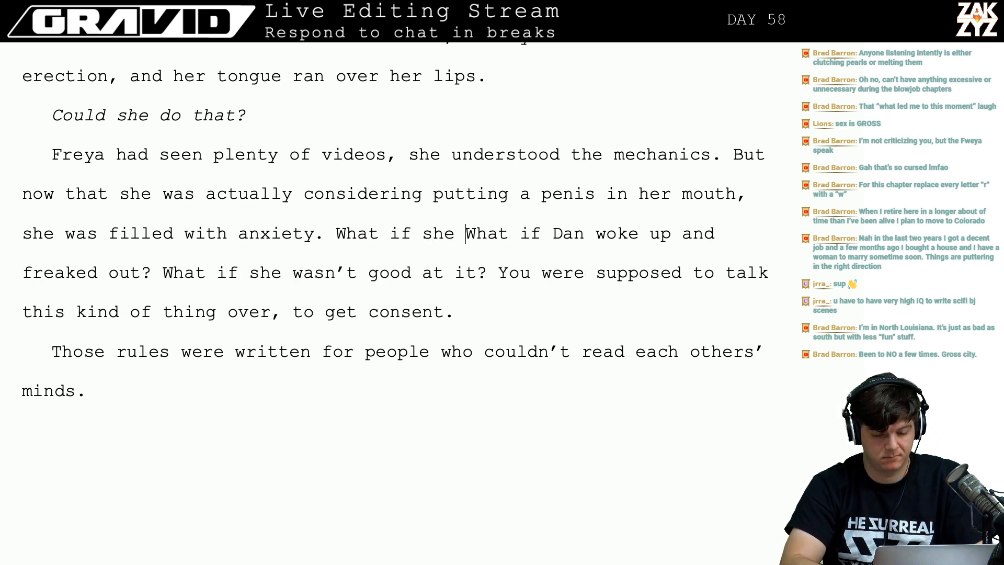
pyautogui.write('ros')
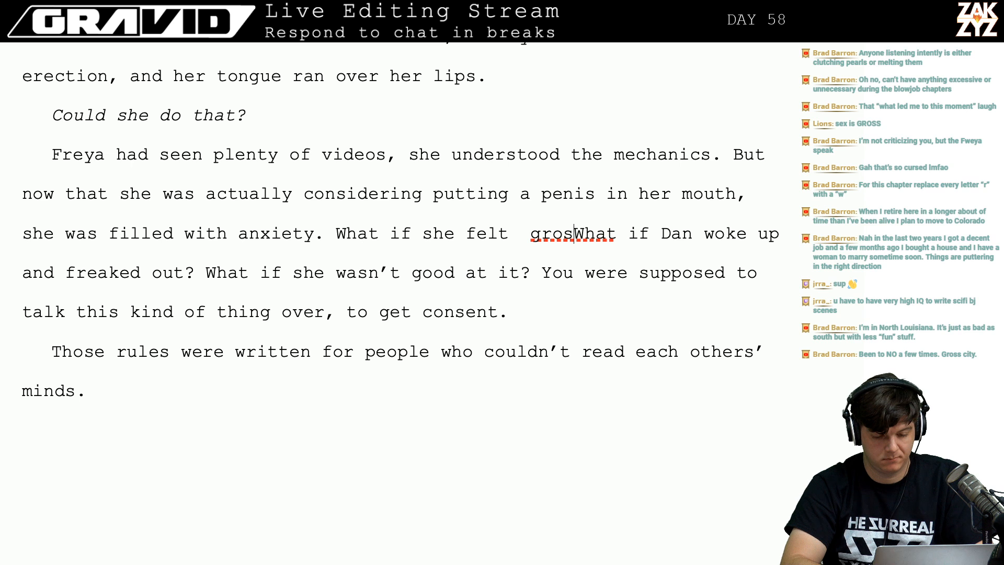
pyautogui.write('s?')
pyautogui.press('BackSpace')
pyautogui.press('BackSpace')
pyautogui.press('BackSpace')
pyautogui.press('BackSpace')
pyautogui.press('BackSpace')
pyautogui.press('BackSpace')
pyautogui.press('BackSpace')
pyautogui.press('BackSpace')
pyautogui.press('BackSpace')
pyautogui.press('BackSpace')
pyautogui.press('BackSpace')
pyautogui.press('BackSpace')
pyautogui.press('BackSpace')
pyautogui.press('BackSpace')
pyautogui.press('BackSpace')
pyautogui.press('BackSpace')
pyautogui.press('BackSpace')
pyautogui.press('BackSpace')
pyautogui.press('BackSpace')
pyautogui.press('BackSpace')
pyautogui.press('BackSpace')
pyautogui.press('BackSpace')
pyautogui.press('BackSpace')
pyautogui.press('BackSpace')
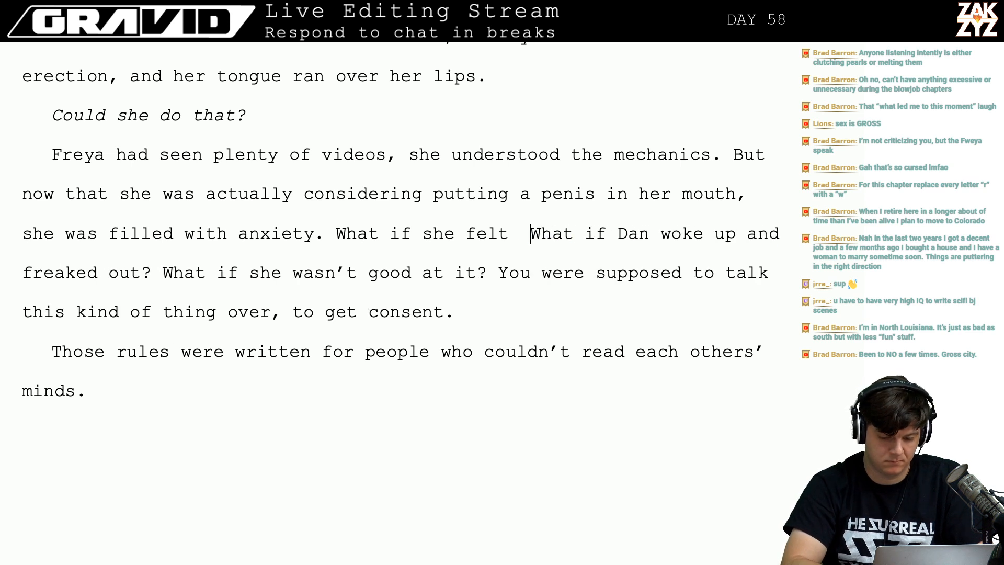
pyautogui.press('BackSpace')
pyautogui.press('BackSpace')
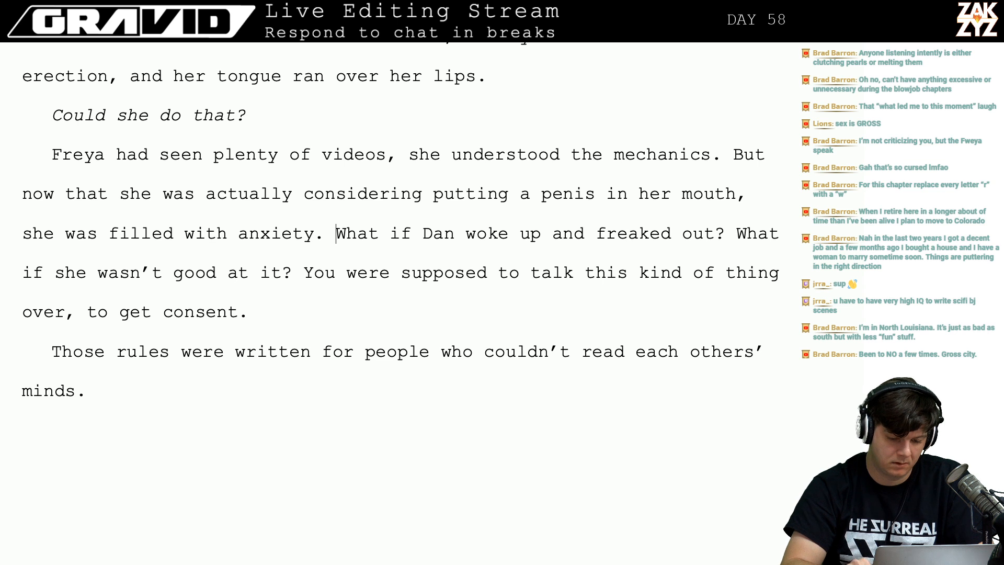
# Insert "What if it felt gross? What if she wasn't good at it?" before the question about Dan waking up.
pyautogui.write('What if it ')
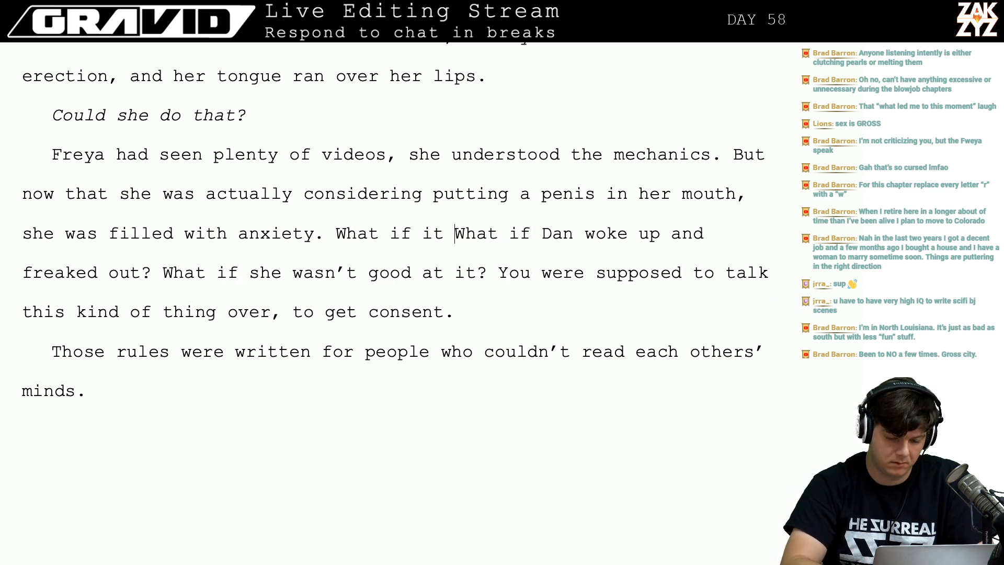
pyautogui.write('felt gross? ')
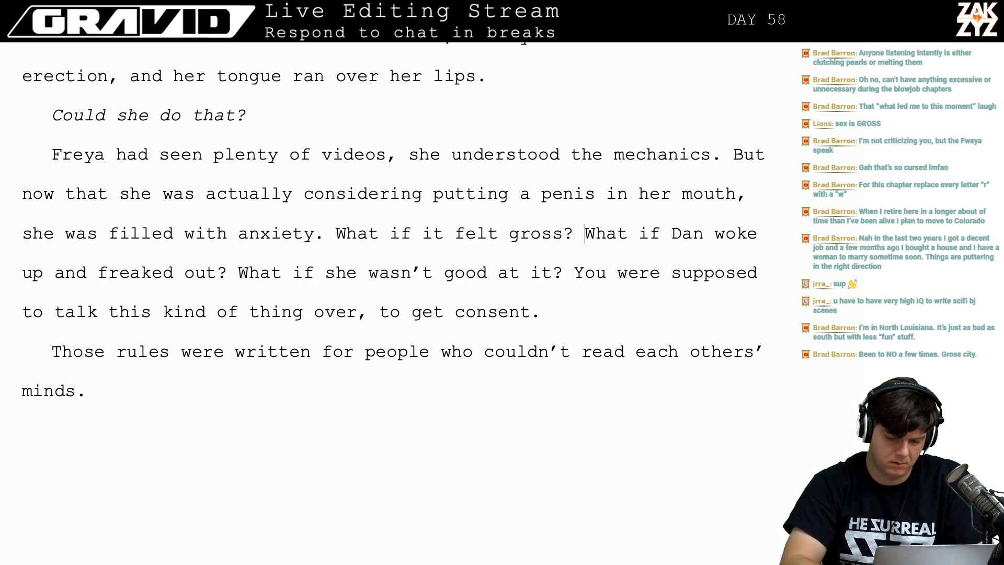
pyautogui.write('What if she wasn')
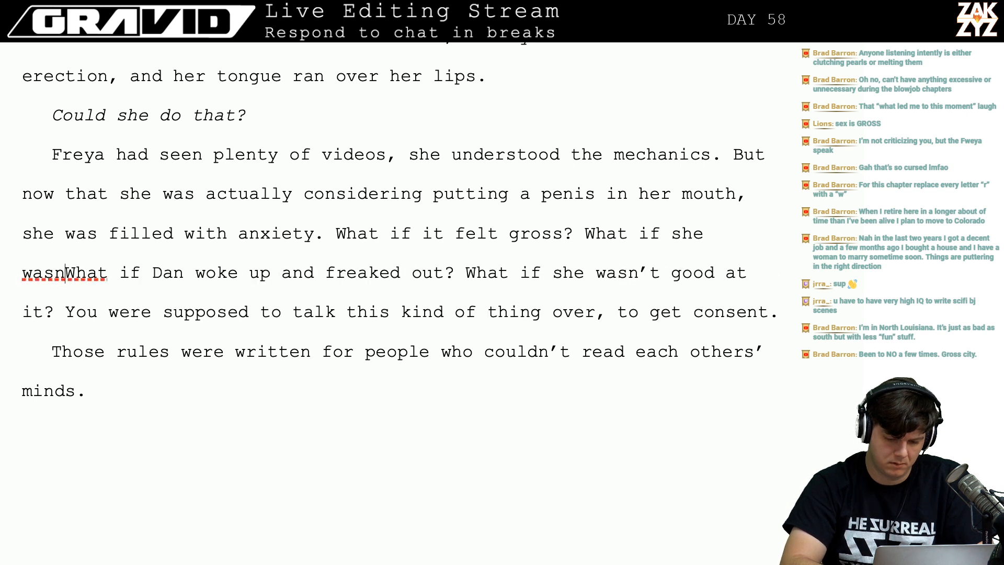
pyautogui.write("'t good at it?")
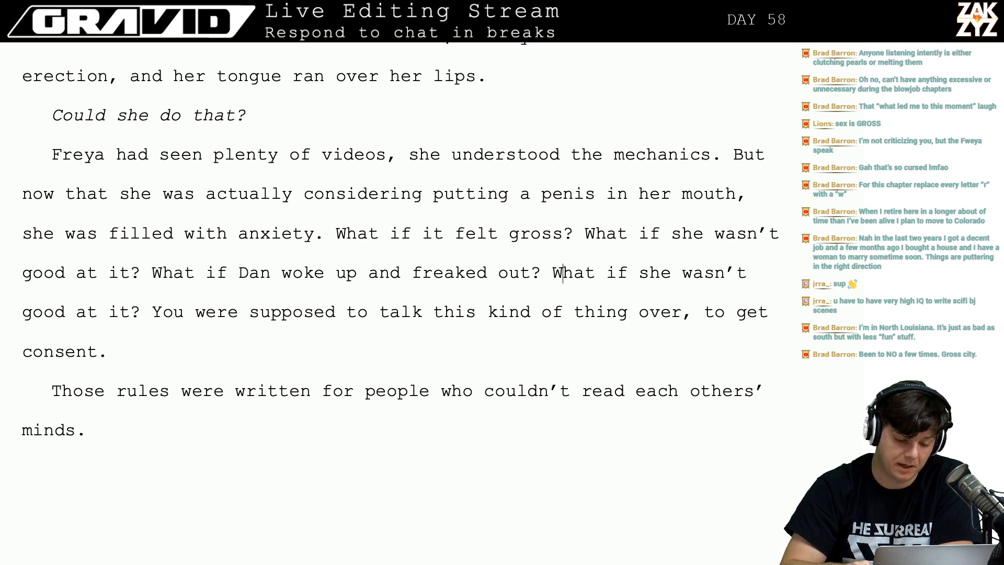
# Delete the duplicate question "What if she wasn't good at it?" that follows the question about Dan.
pyautogui.hotkey('shift', 'Down')
pyautogui.hotkey('shift', 'Left')
pyautogui.hotkey('shift', 'Left')
pyautogui.hotkey('shift', 'Left')
pyautogui.hotkey('shift', 'Left')
pyautogui.hotkey('shift', 'Left')
pyautogui.hotkey('shift', 'Left')
pyautogui.hotkey('shift', 'Left')
pyautogui.hotkey('shift', 'Left')
pyautogui.hotkey('shift', 'Left')
pyautogui.hotkey('shift', 'Left')
pyautogui.hotkey('shift', 'Left')
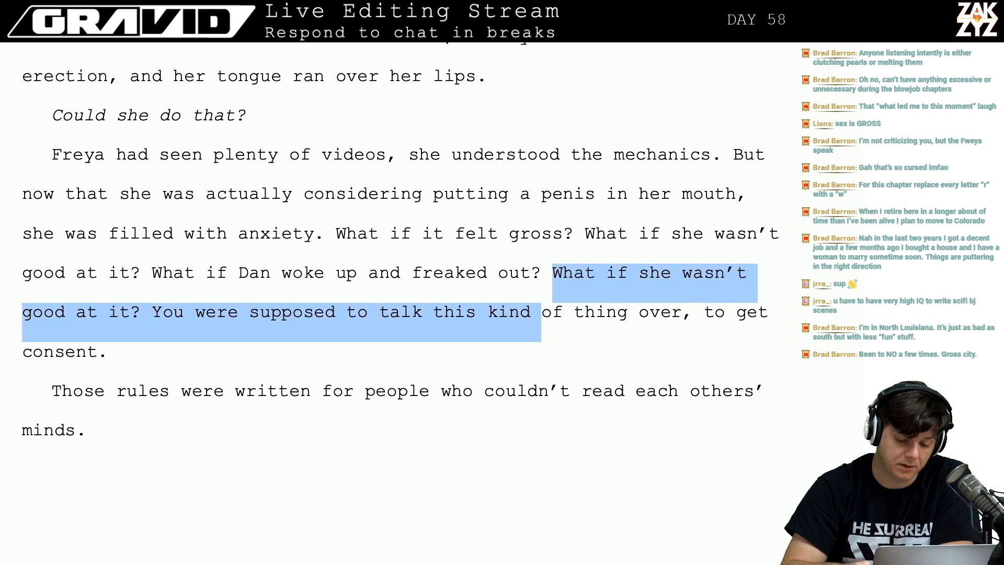
pyautogui.hotkey('shift', 'Left')
pyautogui.hotkey('shift', 'Left')
pyautogui.hotkey('shift', 'Left')
pyautogui.hotkey('shift', 'Left')
pyautogui.hotkey('shift', 'Left')
pyautogui.hotkey('shift', 'Left')
pyautogui.hotkey('shift', 'Left')
pyautogui.hotkey('shift', 'Left')
pyautogui.hotkey('shift', 'Left')
pyautogui.hotkey('shift', 'Left')
pyautogui.hotkey('shift', 'Left')
pyautogui.hotkey('shift', 'Left')
pyautogui.hotkey('shift', 'Left')
pyautogui.hotkey('shift', 'Left')
pyautogui.hotkey('shift', 'Left')
pyautogui.hotkey('shift', 'Left')
pyautogui.hotkey('shift', 'Left')
pyautogui.hotkey('shift', 'Left')
pyautogui.hotkey('shift', 'Left')
pyautogui.hotkey('shift', 'Left')
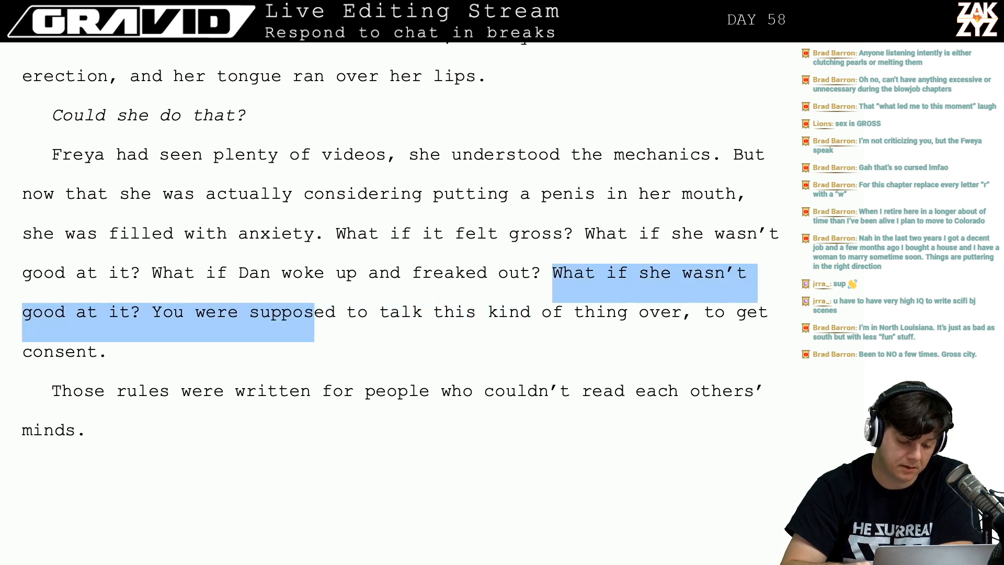
pyautogui.hotkey('shift', 'Left')
pyautogui.hotkey('shift', 'Left')
pyautogui.hotkey('shift', 'Left')
pyautogui.hotkey('shift', 'Left')
pyautogui.press('BackSpace')
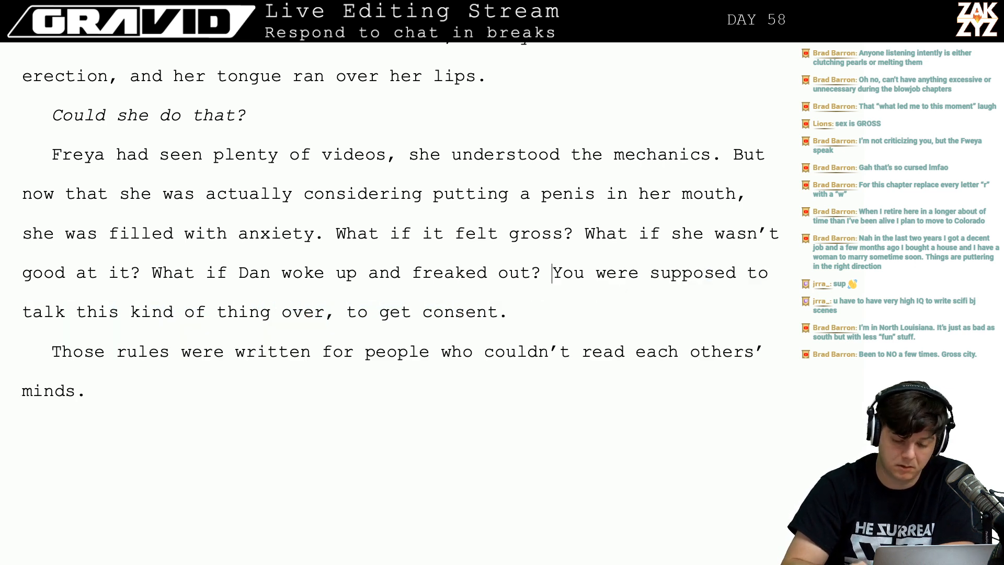
# Delete the "Those rules were written" paragraph below the consent sentence.
pyautogui.hotkey('shift', 'Down')
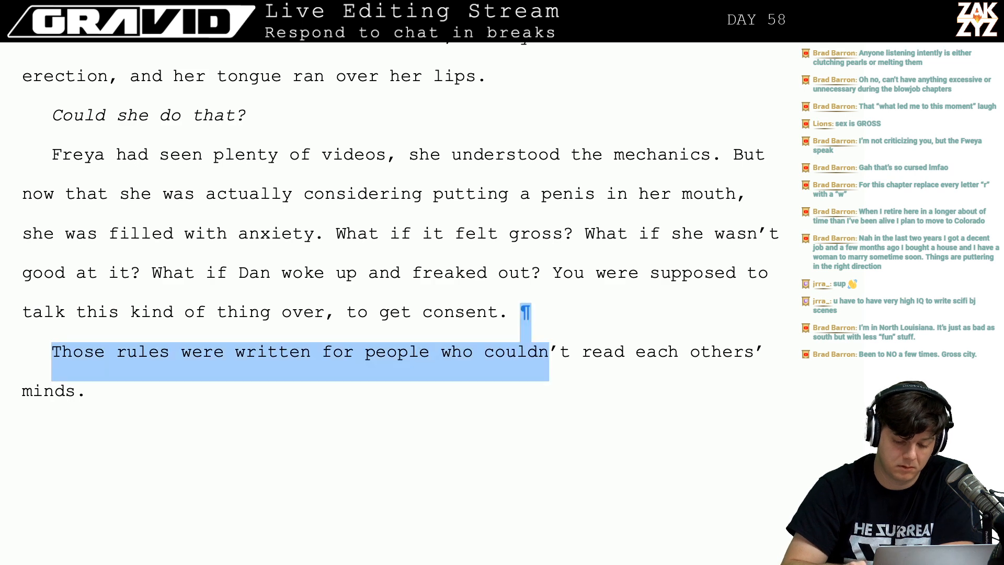
pyautogui.hotkey('shift', 'Down')
pyautogui.press('BackSpace')
# Delete the old draft lines after the consent sentence, from "She'd watched plenty of videos," through the italic "What if she was bad at it?".
pyautogui.hotkey('shift', 'Down')
pyautogui.hotkey('shift', 'Down')
pyautogui.hotkey('shift', 'Down')
pyautogui.hotkey('shift', 'Down')
pyautogui.hotkey('shift', 'Down')
pyautogui.hotkey('shift', 'Down')
pyautogui.hotkey('shift', 'Down')
pyautogui.hotkey('shift', 'Down')
pyautogui.hotkey('shift', 'Down')
pyautogui.hotkey('shift', 'Down')
pyautogui.hotkey('shift', 'Down')
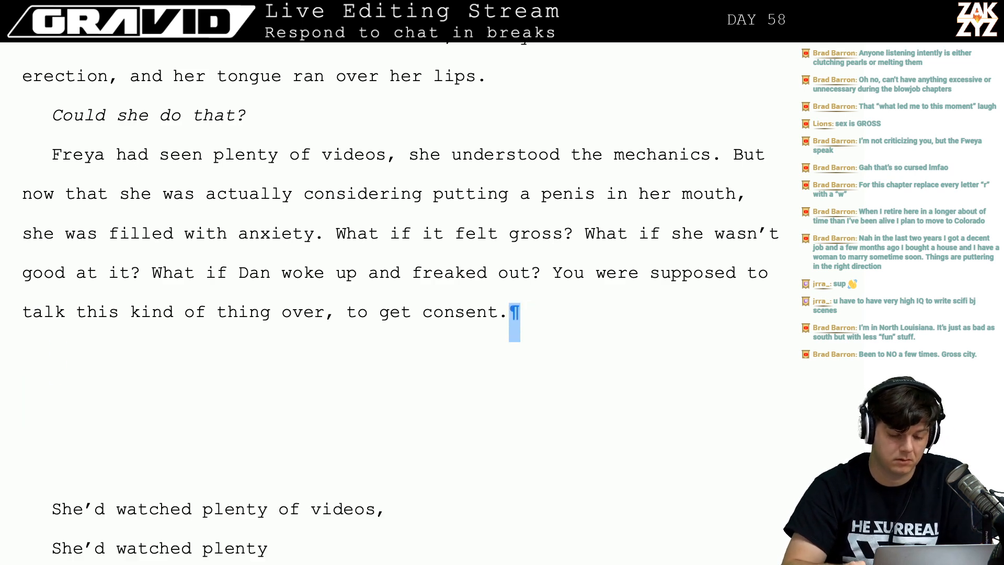
pyautogui.hotkey('shift', 'Down')
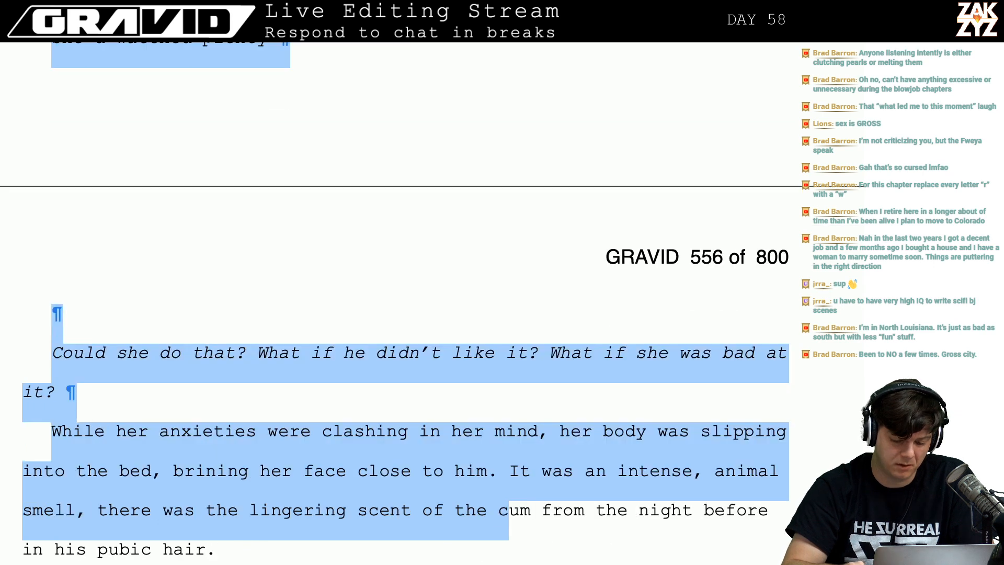
pyautogui.hotkey('shift', 'Up')
pyautogui.hotkey('shift', 'Up')
pyautogui.hotkey('shift', 'Up')
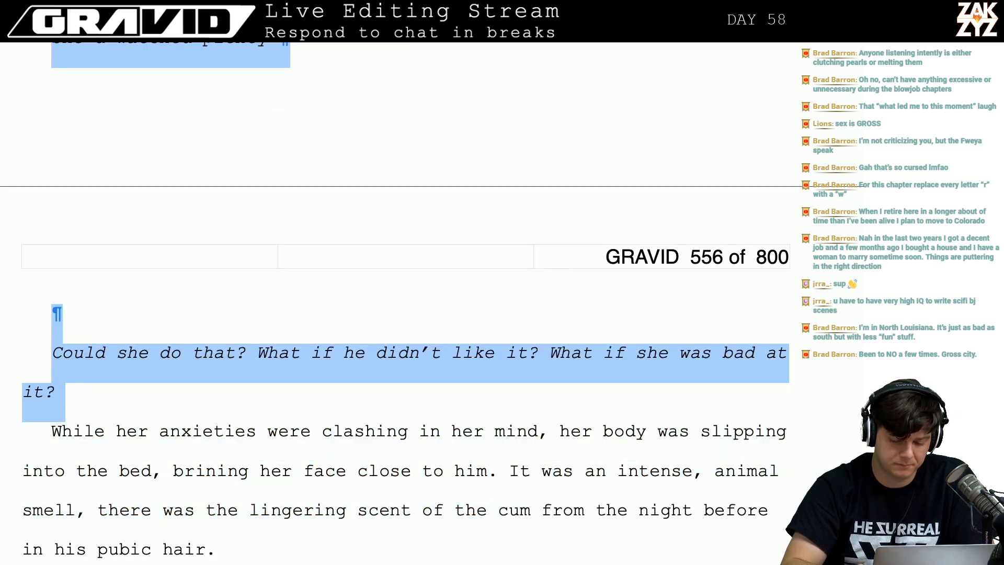
pyautogui.press('BackSpace')
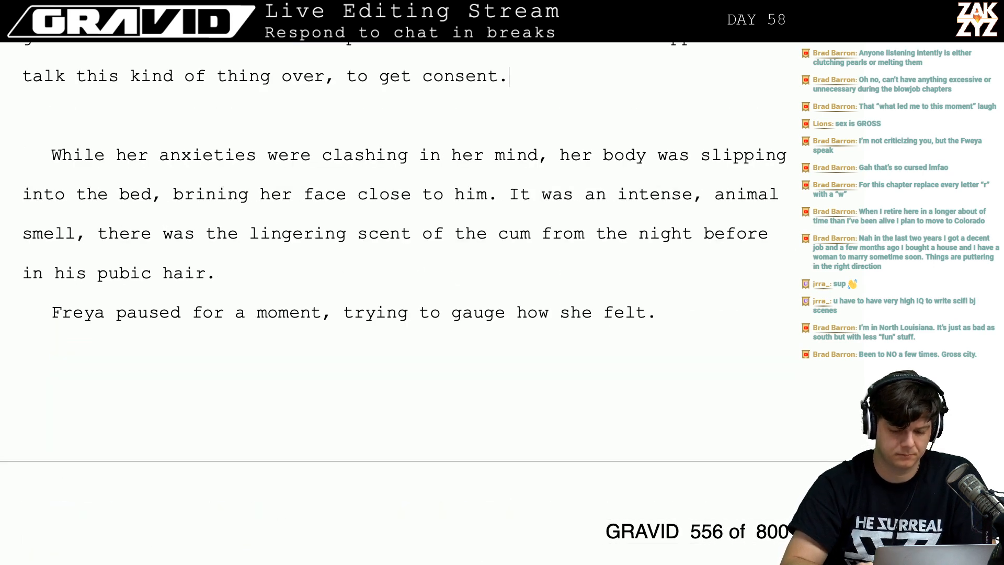
# Start a new paragraph after the consent sentence with "But maybe that rule didn't apply to".
pyautogui.press('Return')
pyautogui.write('But ma')
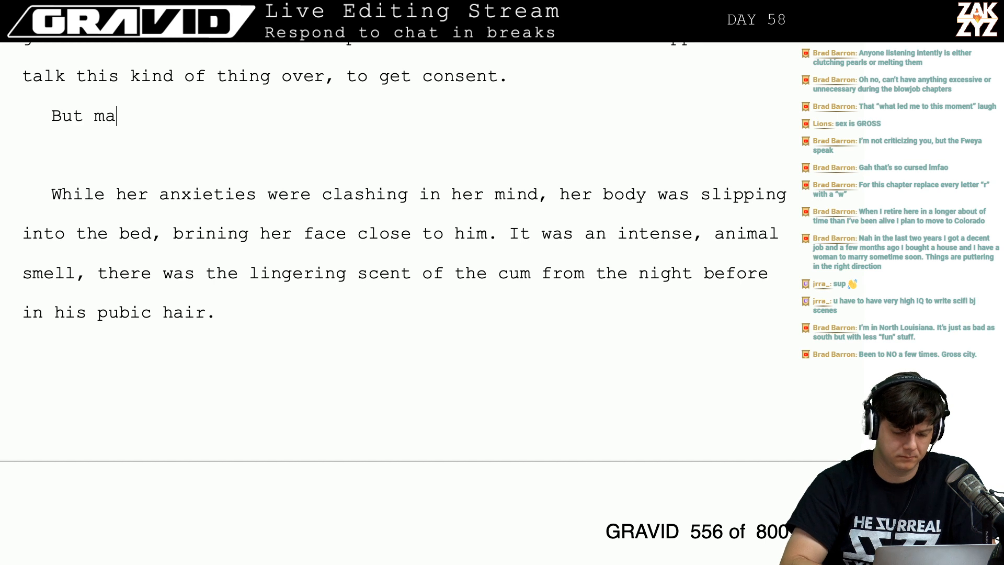
pyautogui.write('ybe that rul')
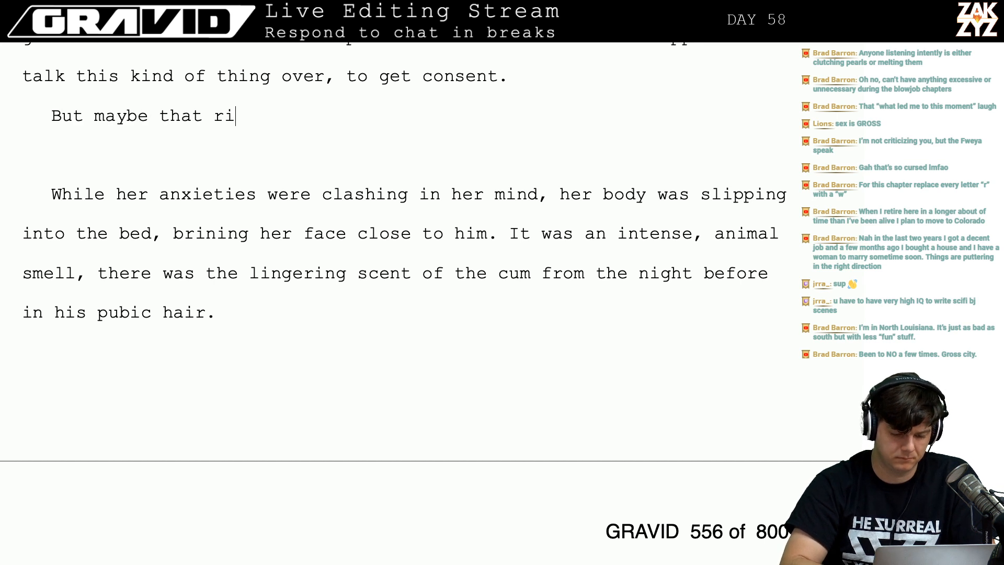
pyautogui.write("e didn't apply to ")
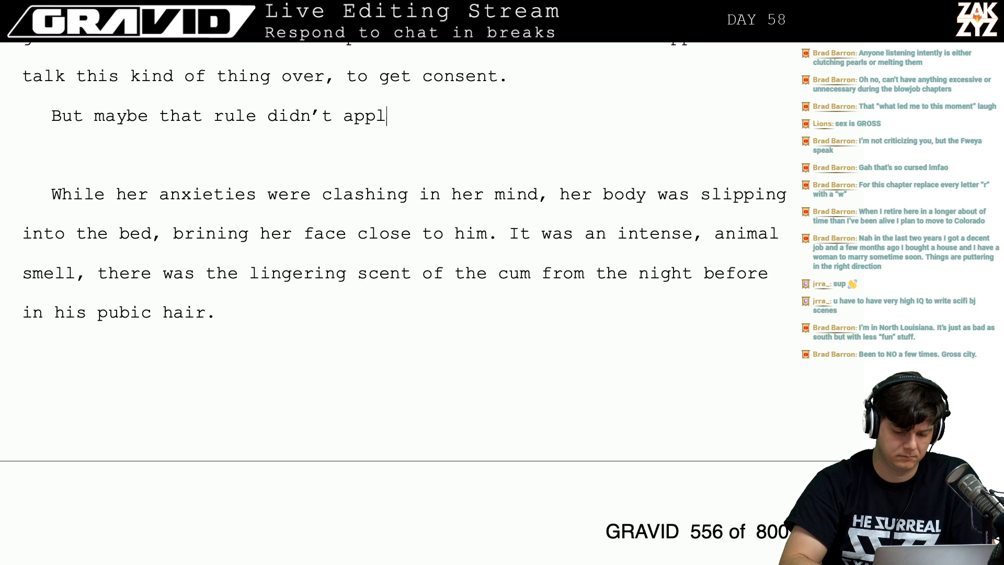
# Delete the unfinished sentence beginning "But maybe that rule didn't apply", returning to the end of the consent sentence.
pyautogui.write('someone')
pyautogui.press('BackSpace')
pyautogui.press('BackSpace')
pyautogui.press('BackSpace')
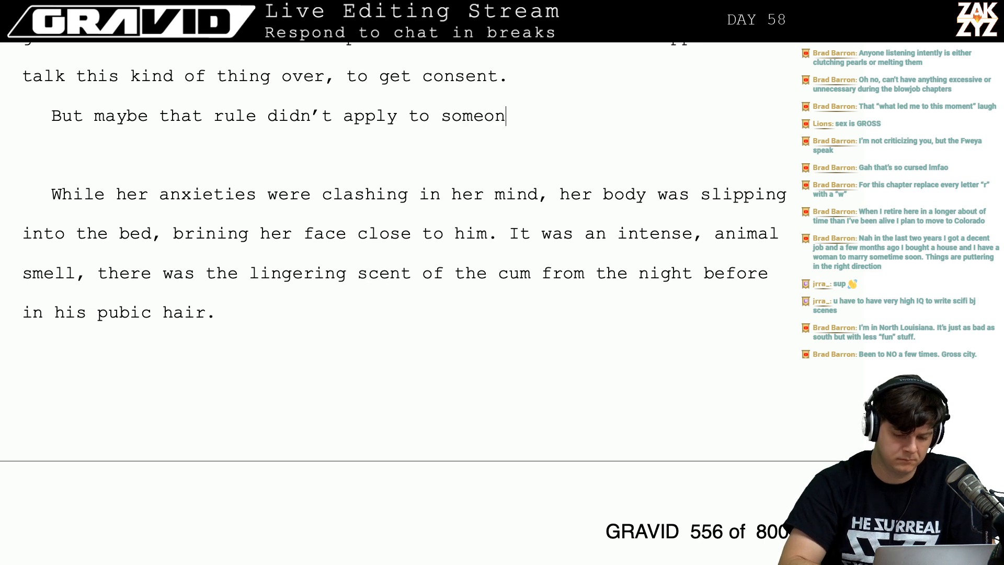
pyautogui.press('BackSpace')
pyautogui.press('BackSpace')
pyautogui.press('BackSpace')
pyautogui.press('BackSpace')
pyautogui.press('BackSpace')
pyautogui.press('BackSpace')
pyautogui.press('BackSpace')
pyautogui.press('BackSpace')
pyautogui.press('BackSpace')
pyautogui.press('BackSpace')
pyautogui.press('BackSpace')
pyautogui.press('BackSpace')
pyautogui.press('BackSpace')
pyautogui.press('BackSpace')
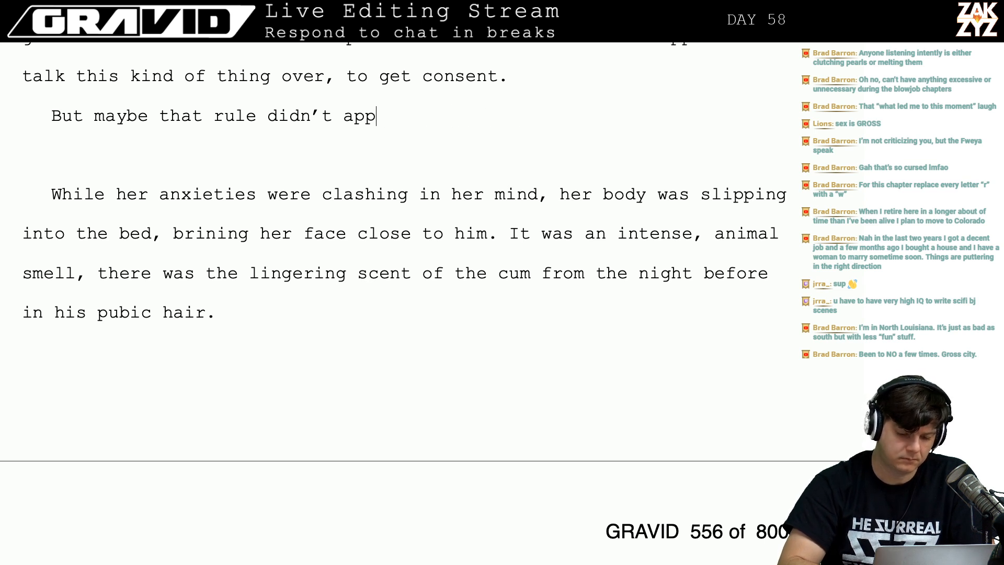
pyautogui.press('BackSpace')
pyautogui.press('BackSpace')
pyautogui.press('BackSpace')
pyautogui.press('BackSpace')
pyautogui.press('BackSpace')
pyautogui.press('BackSpace')
pyautogui.press('BackSpace')
pyautogui.press('BackSpace')
pyautogui.press('BackSpace')
pyautogui.press('BackSpace')
pyautogui.press('BackSpace')
pyautogui.press('BackSpace')
pyautogui.press('BackSpace')
pyautogui.press('BackSpace')
pyautogui.press('BackSpace')
pyautogui.press('BackSpace')
pyautogui.press('BackSpace')
pyautogui.press('BackSpace')
pyautogui.press('BackSpace')
pyautogui.press('BackSpace')
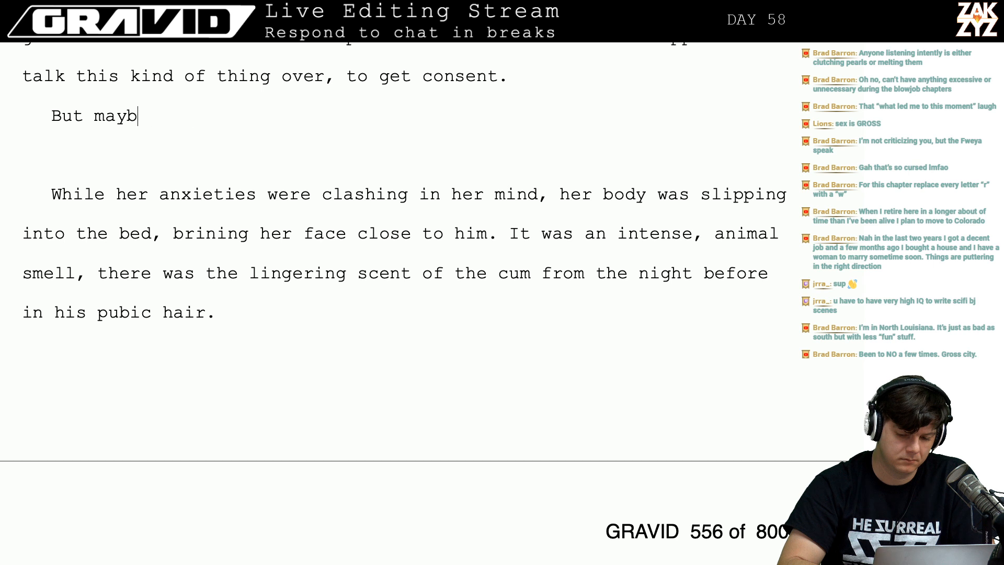
pyautogui.press('BackSpace')
pyautogui.press('BackSpace')
pyautogui.press('BackSpace')
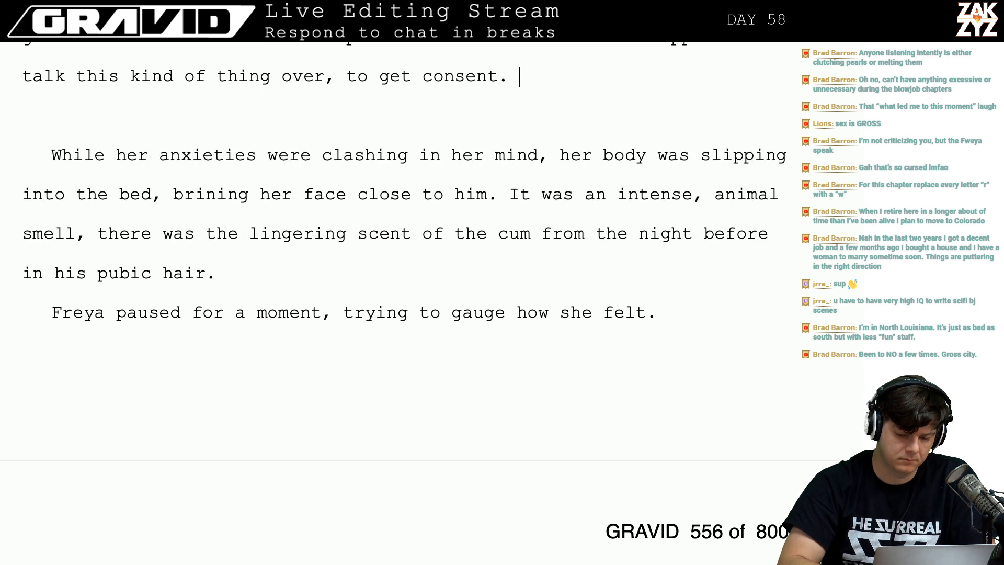
# Continue the paragraph with "But it seemed like the kind of rule that didn't apply to two people who could read each other's minds.".
pyautogui.write('But it seems d')
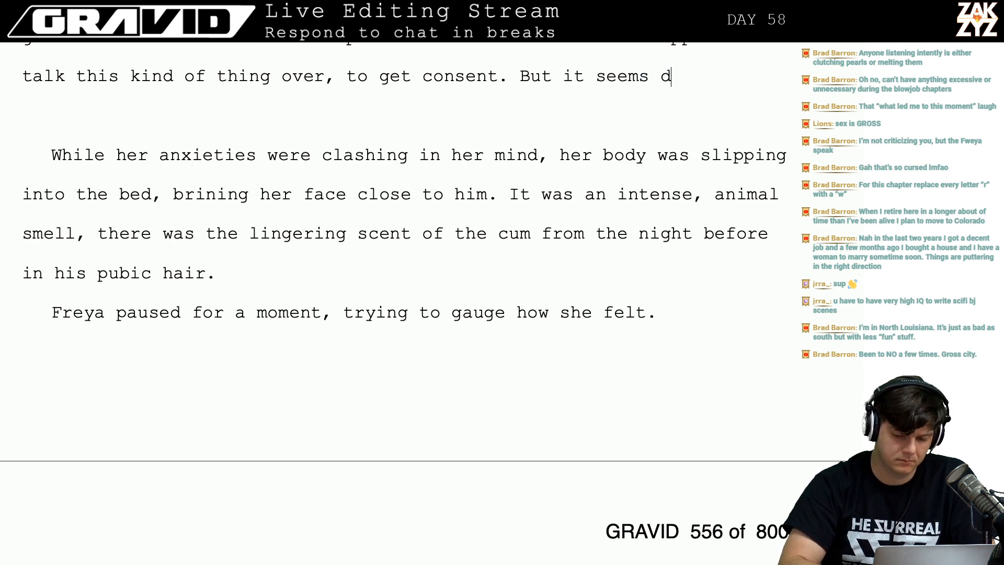
pyautogui.press('BackSpace')
pyautogui.press('BackSpace')
pyautogui.press('BackSpace')
pyautogui.write('ed like the ')
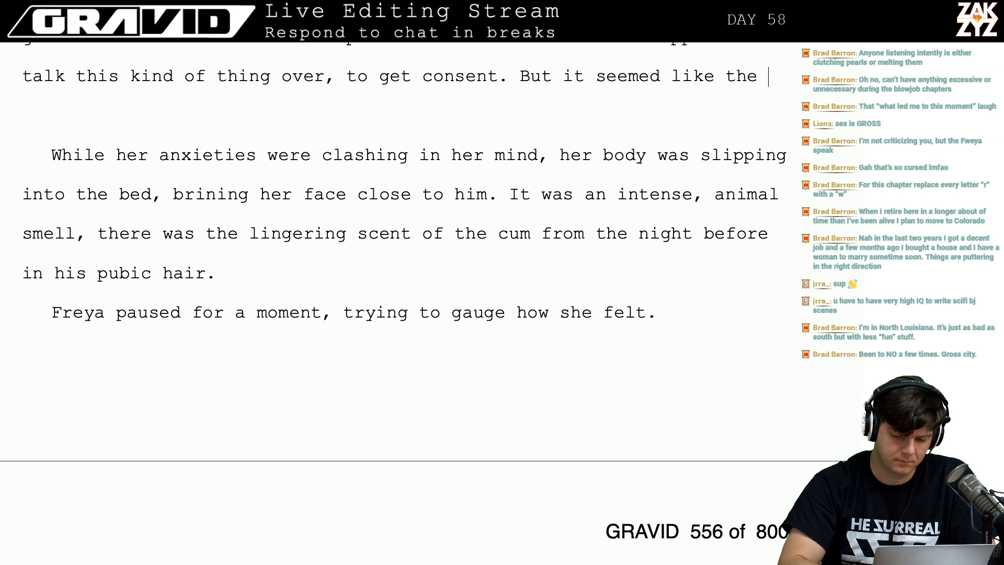
pyautogui.write('kind of rul')
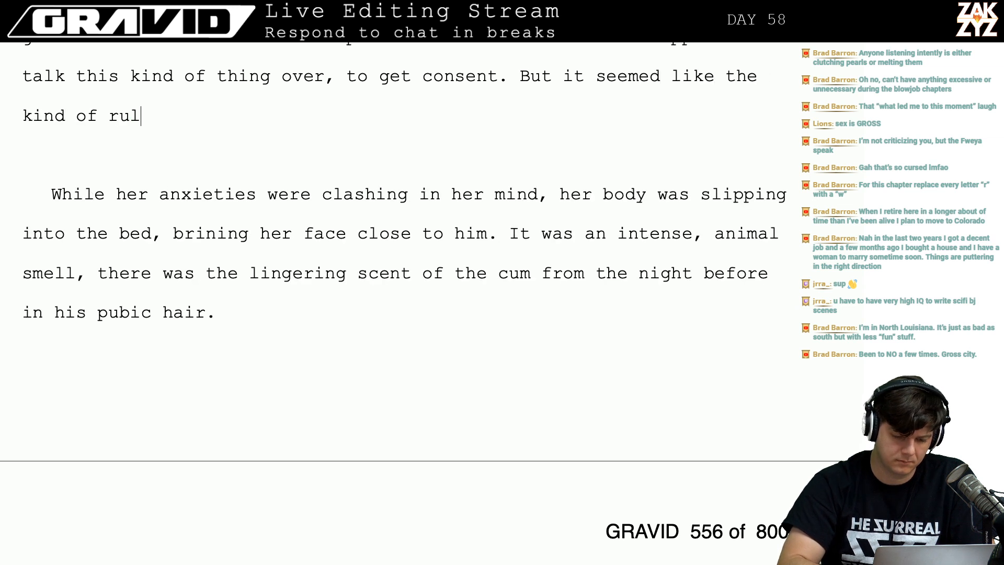
pyautogui.write("e that didn't apply ")
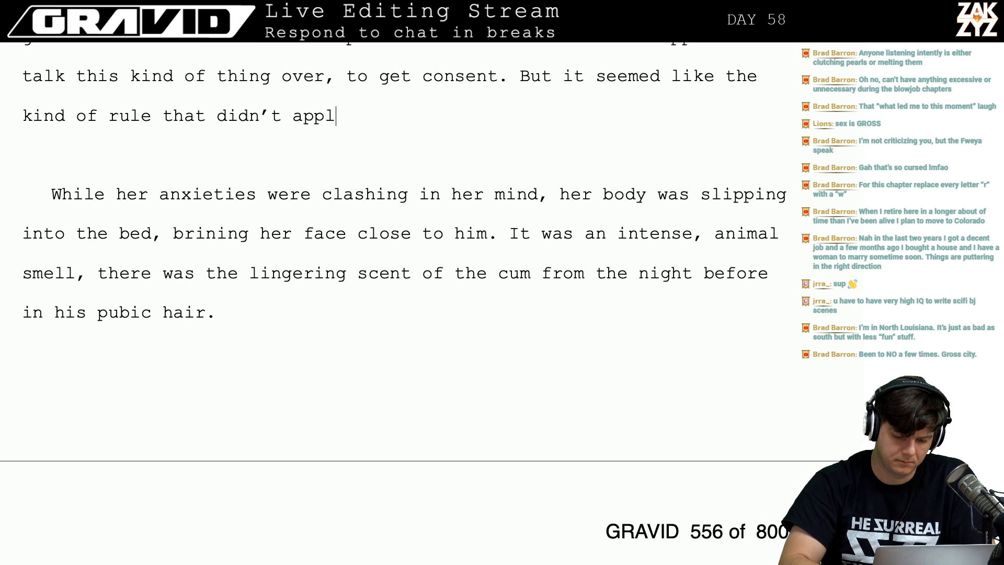
pyautogui.write('to two')
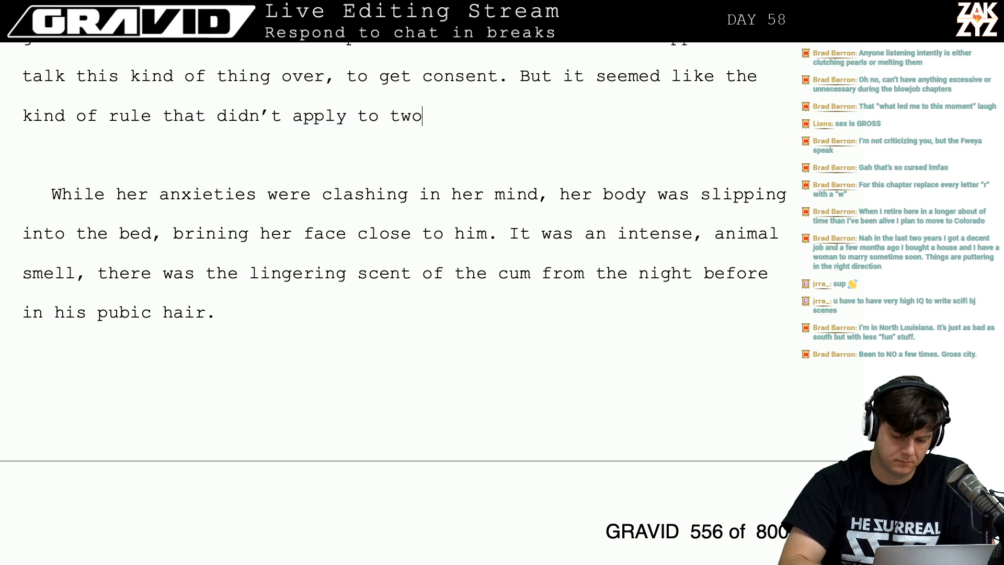
pyautogui.write(' people who co')
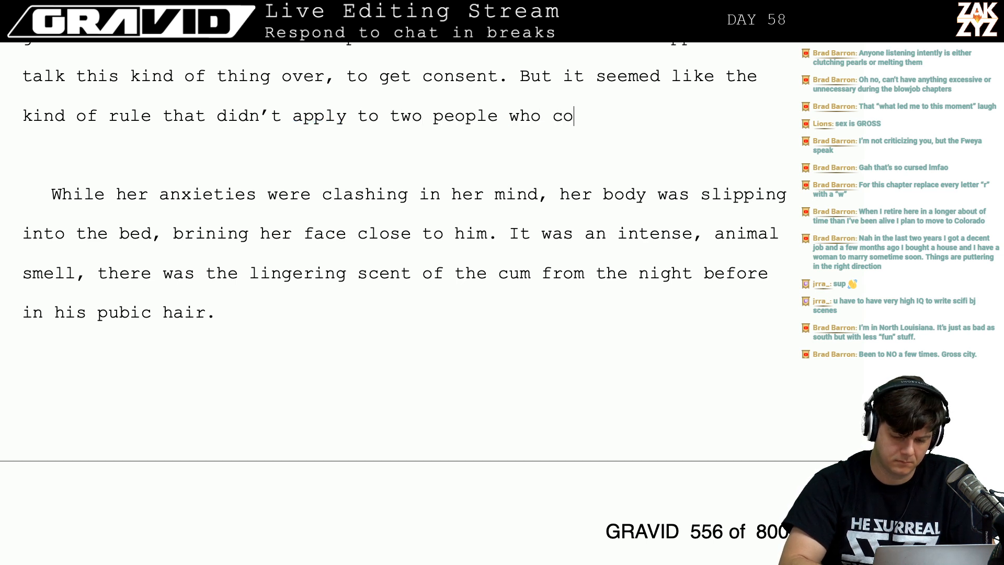
pyautogui.write('uld read each ')
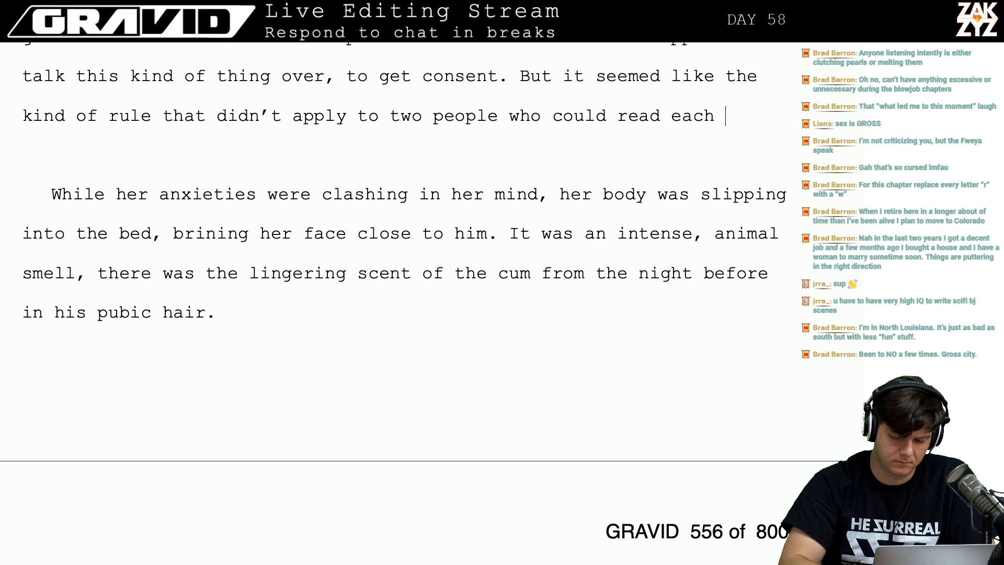
pyautogui.write("other's minds.")
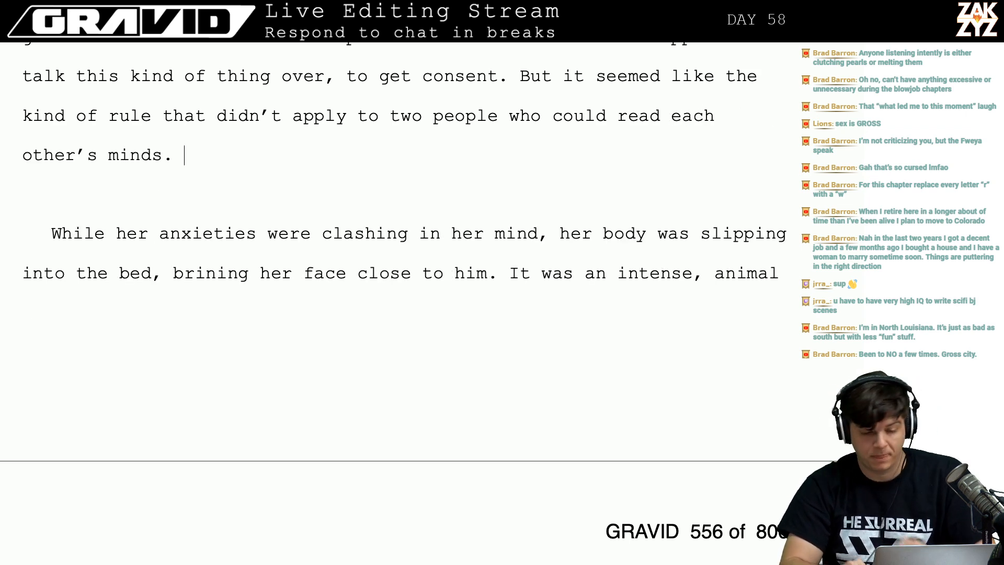
# Split the sentence beginning "But it seemed like" off into its own paragraph, with a blank line before it.
pyautogui.press('Up')
pyautogui.press('Up')
pyautogui.press('Up')
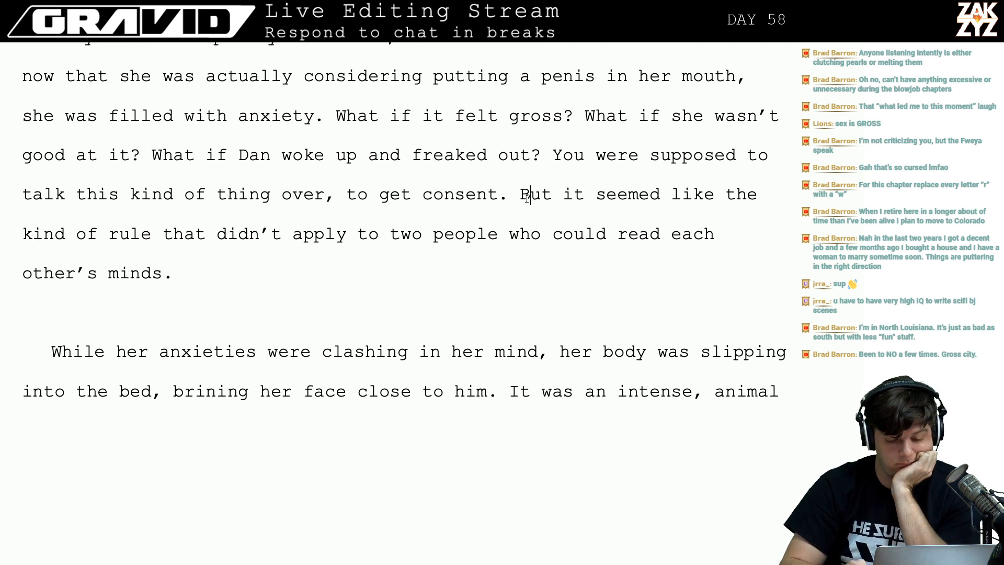
pyautogui.press('Left')
pyautogui.press('Return')
pyautogui.press('Left')
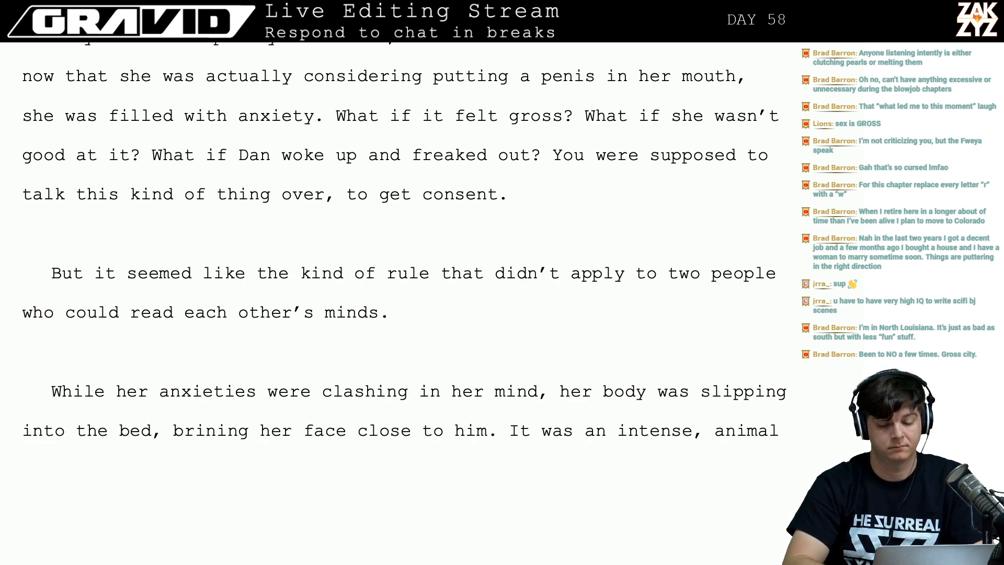
# Add "Did that rule apply to people who could read each other's minds?" after the sentence ending in "to get consent.".
pyautogui.write('Did that rule ap')
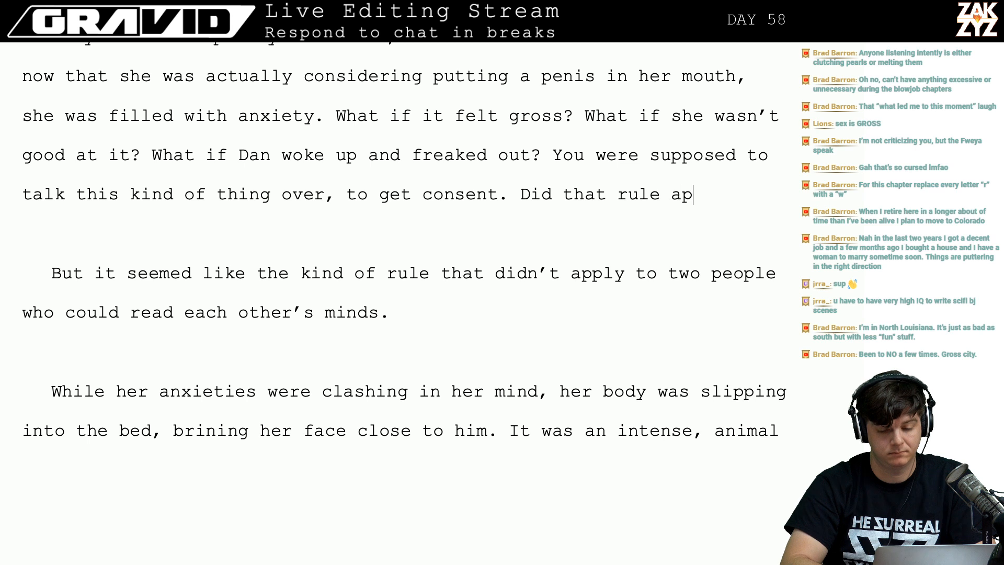
pyautogui.write('ply to peop')
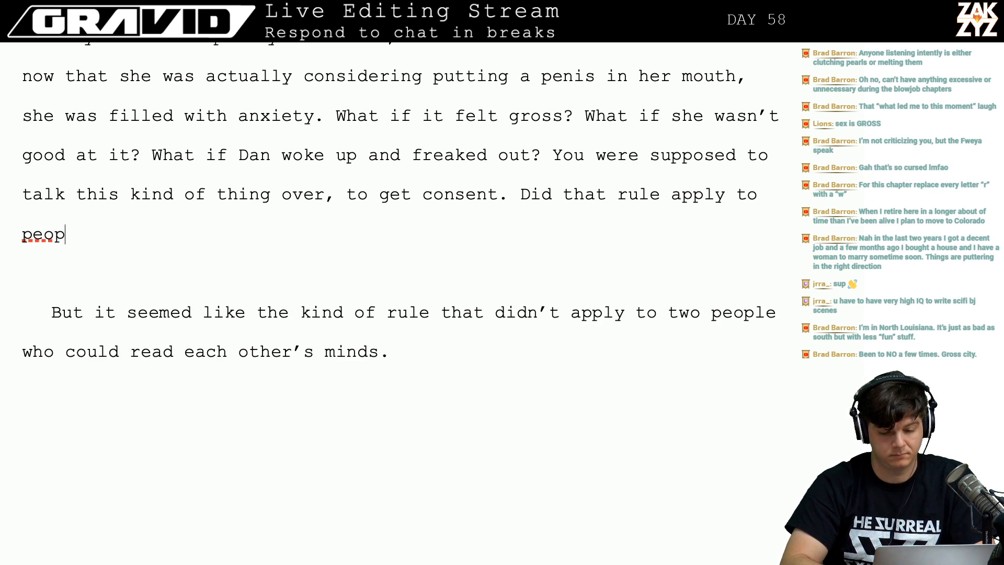
pyautogui.write('le who could ere')
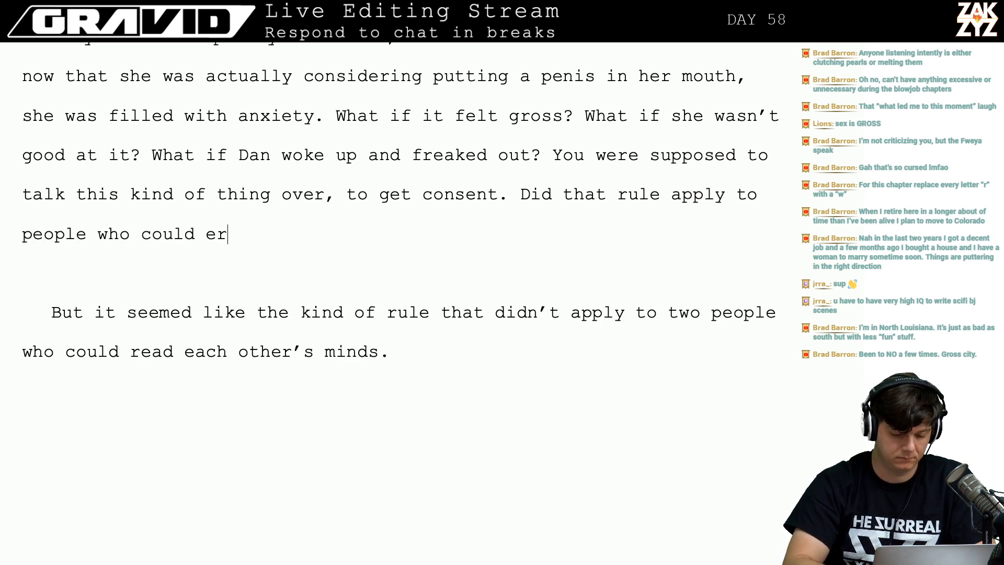
pyautogui.press('BackSpace')
pyautogui.press('BackSpace')
pyautogui.press('BackSpace')
pyautogui.write('read ea')
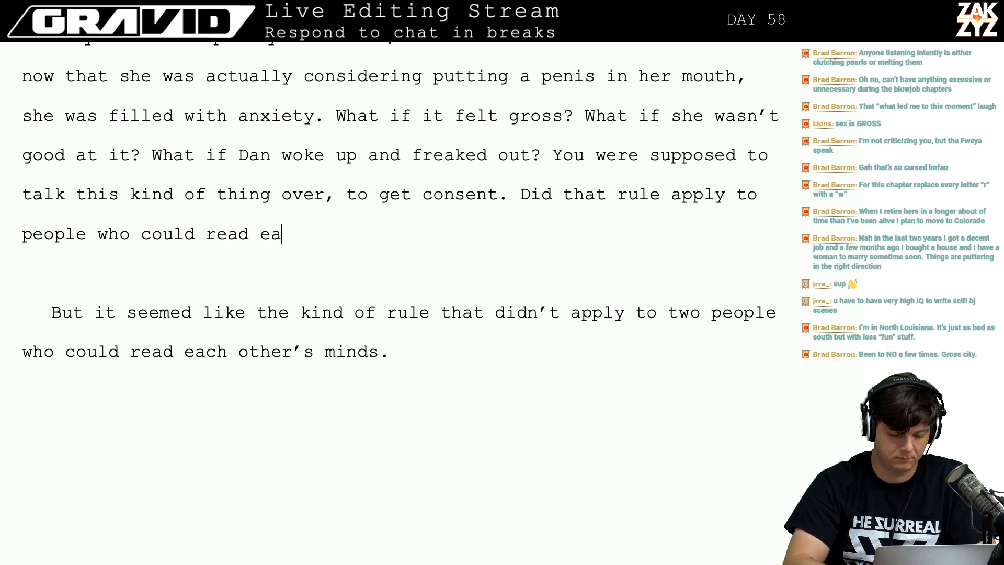
pyautogui.write("ch other's minds?")
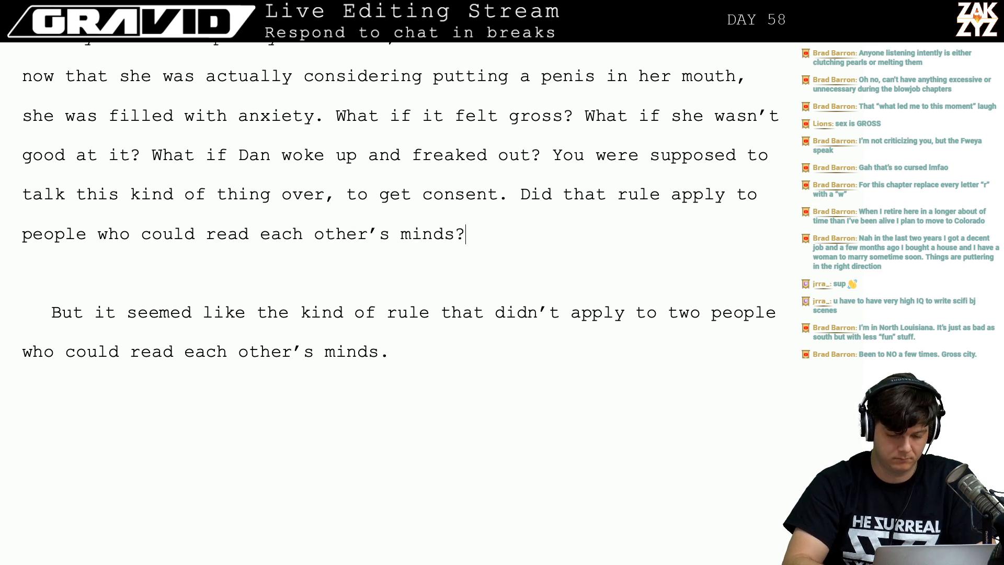
# Delete the separate paragraph beginning "But it seemed like the kind of rule".
pyautogui.hotkey('shift', 'Down')
pyautogui.hotkey('shift', 'Down')
pyautogui.hotkey('shift', 'Down')
pyautogui.press('BackSpace')
pyautogui.press('BackSpace')
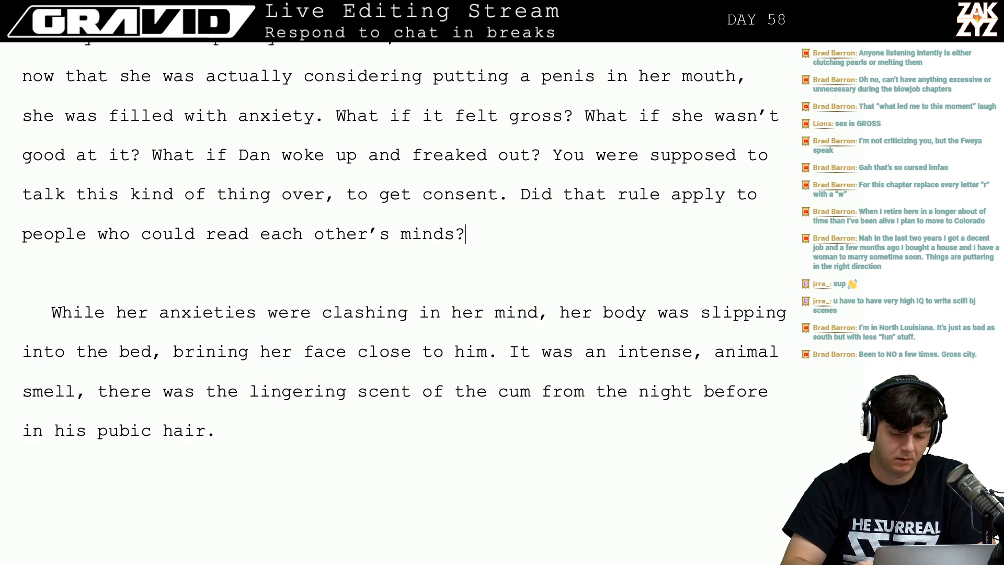
# Insert the reworded ending "her mouth on a penis, she was filled with anxiety." after "actually considering putting".
pyautogui.scroll(3, 405, 304)
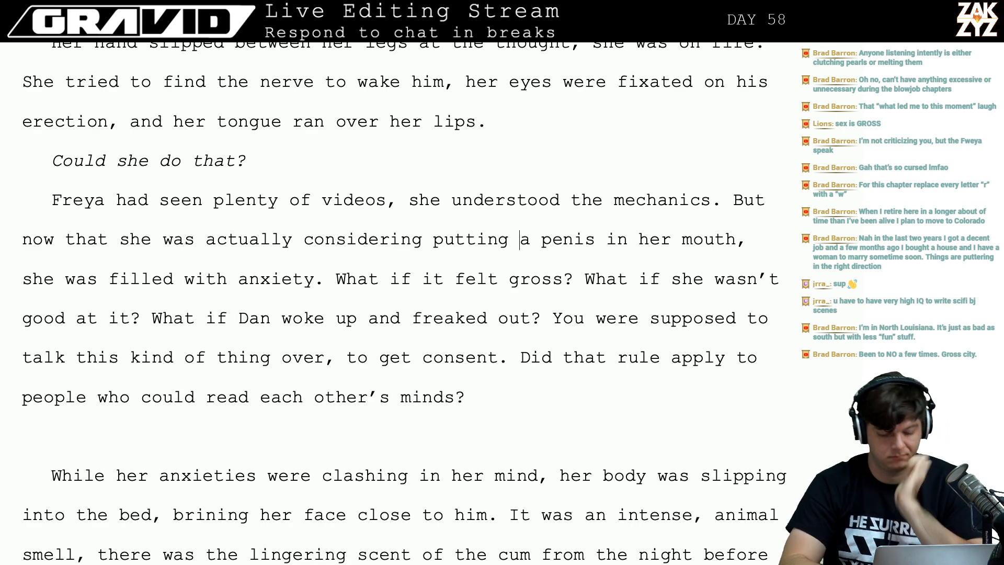
pyautogui.write('her mouth on')
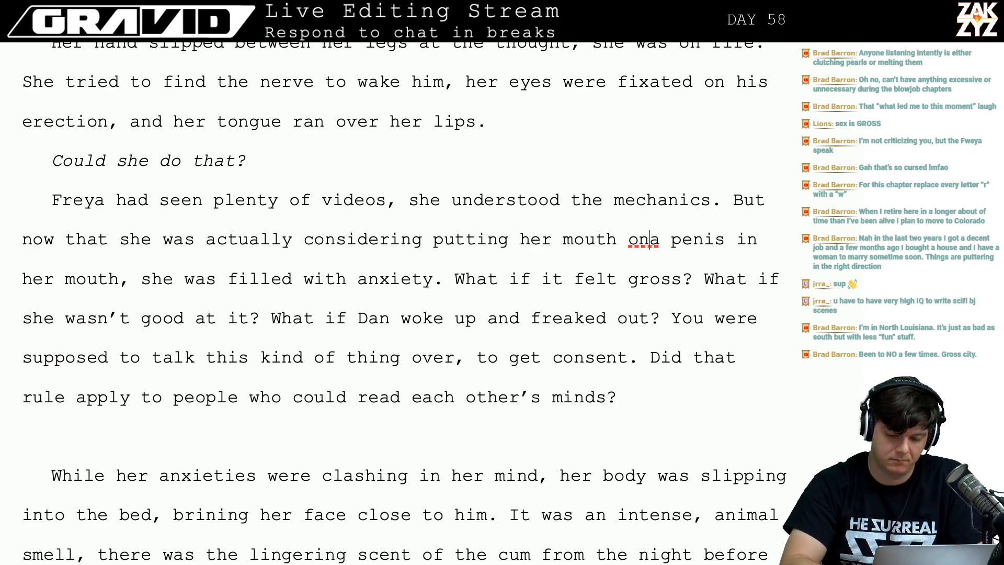
pyautogui.write(' a penis, sa')
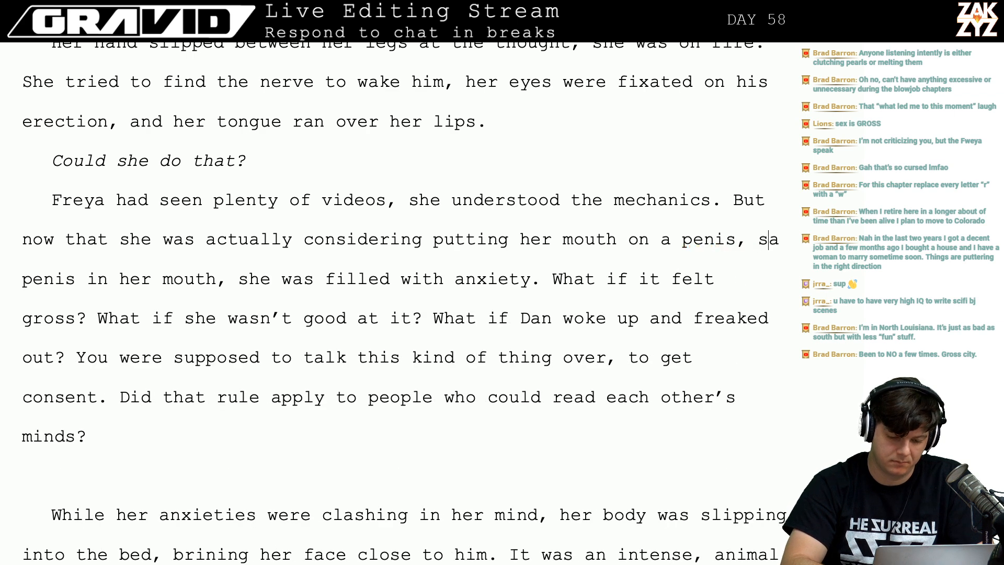
pyautogui.write('he was filled with')
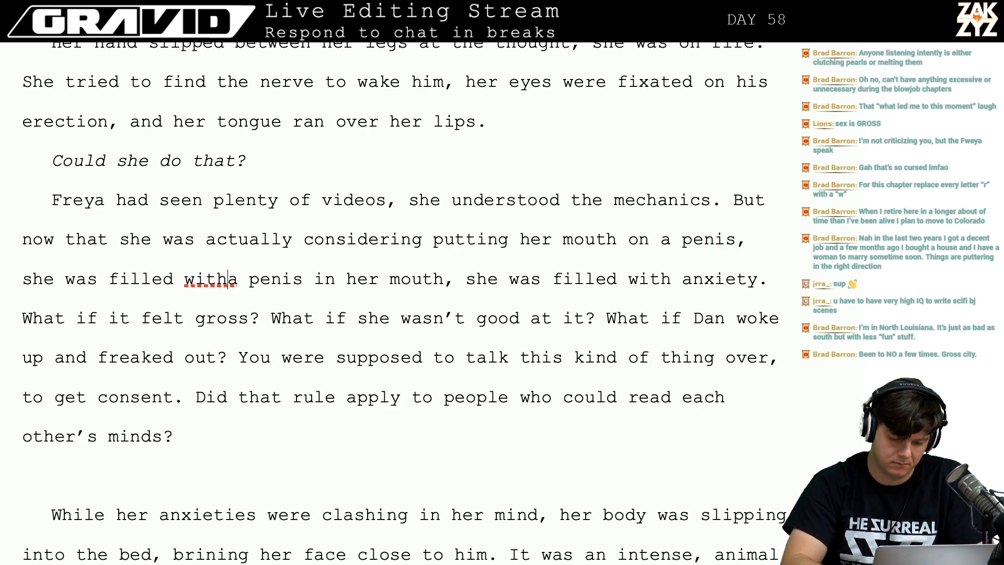
pyautogui.write(' anxiety.')
# Remove the old sentence ending left between the new "filled with anxiety." and "What if it felt gross?".
pyautogui.hotkey('shift', 'Down')
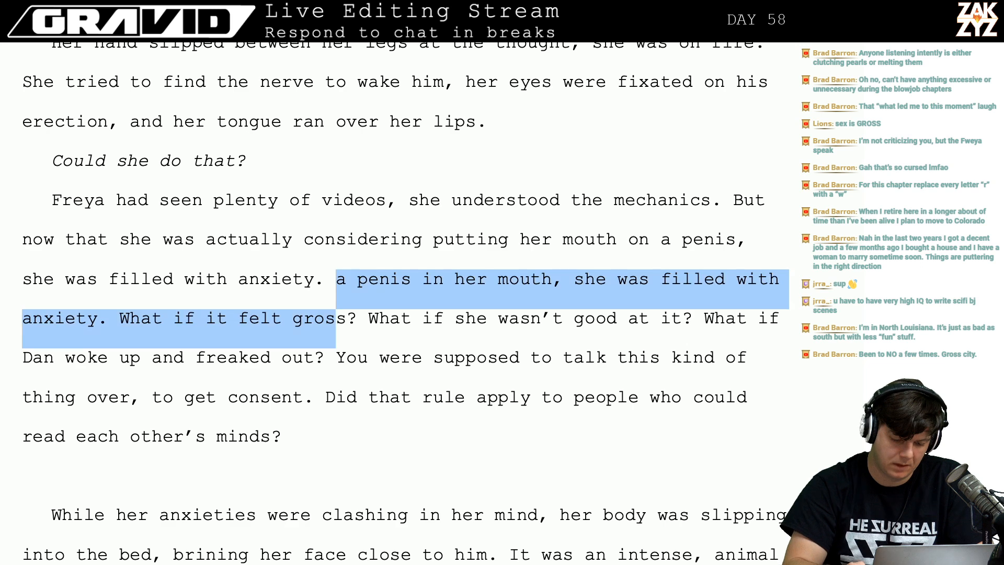
pyautogui.hotkey('shift', 'Left')
pyautogui.hotkey('shift', 'Left')
pyautogui.hotkey('shift', 'Left')
pyautogui.hotkey('shift', 'Left')
pyautogui.hotkey('shift', 'Left')
pyautogui.hotkey('shift', 'Left')
pyautogui.hotkey('shift', 'Left')
pyautogui.hotkey('shift', 'Left')
pyautogui.hotkey('shift', 'Left')
pyautogui.hotkey('shift', 'Left')
pyautogui.hotkey('shift', 'Left')
pyautogui.hotkey('shift', 'Left')
pyautogui.hotkey('shift', 'Left')
pyautogui.hotkey('shift', 'Left')
pyautogui.hotkey('shift', 'Left')
pyautogui.hotkey('shift', 'Left')
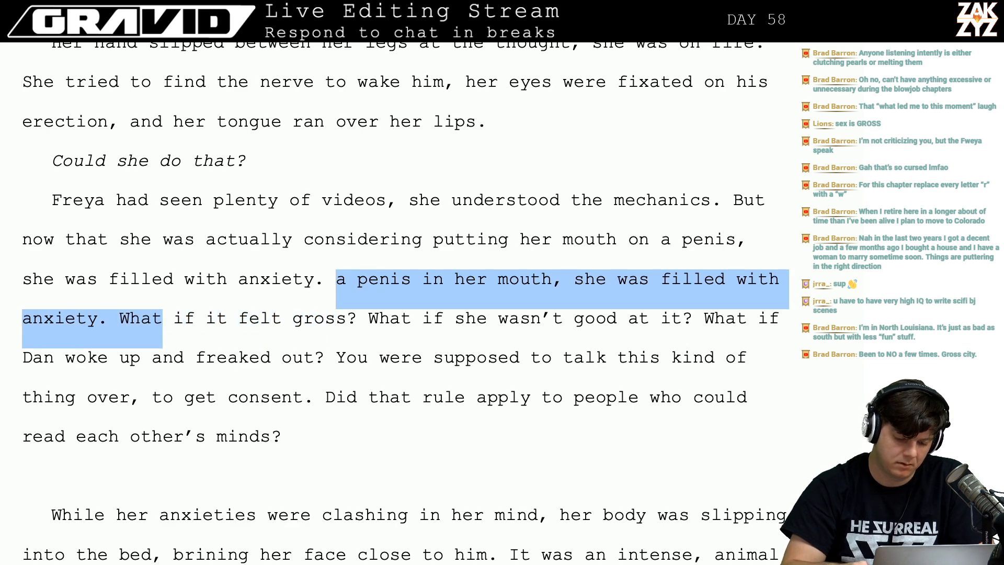
pyautogui.hotkey('shift', 'Left')
pyautogui.hotkey('shift', 'Left')
pyautogui.hotkey('shift', 'Left')
pyautogui.hotkey('shift', 'Left')
pyautogui.press('BackSpace')
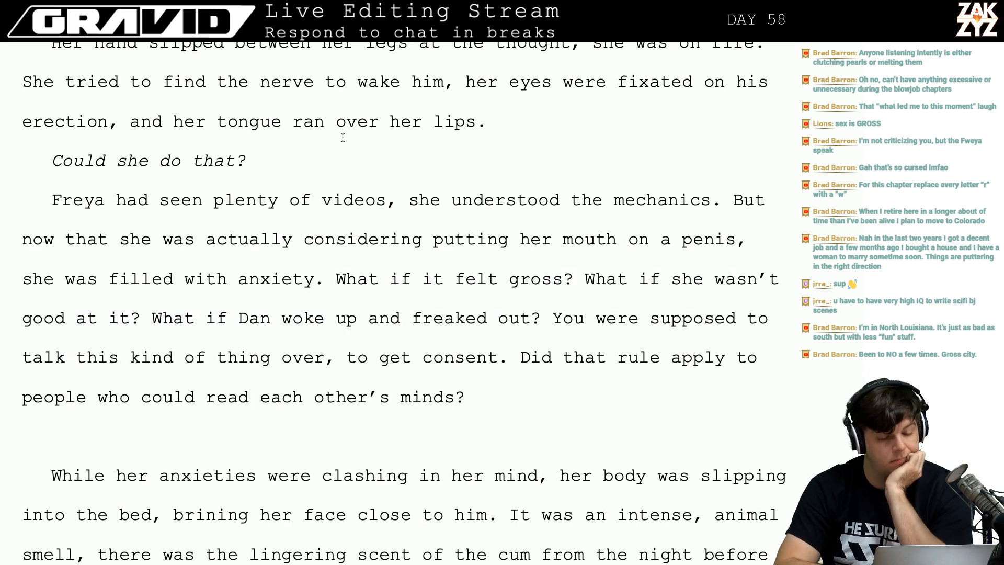
pyautogui.scroll(-4, 470, 228)
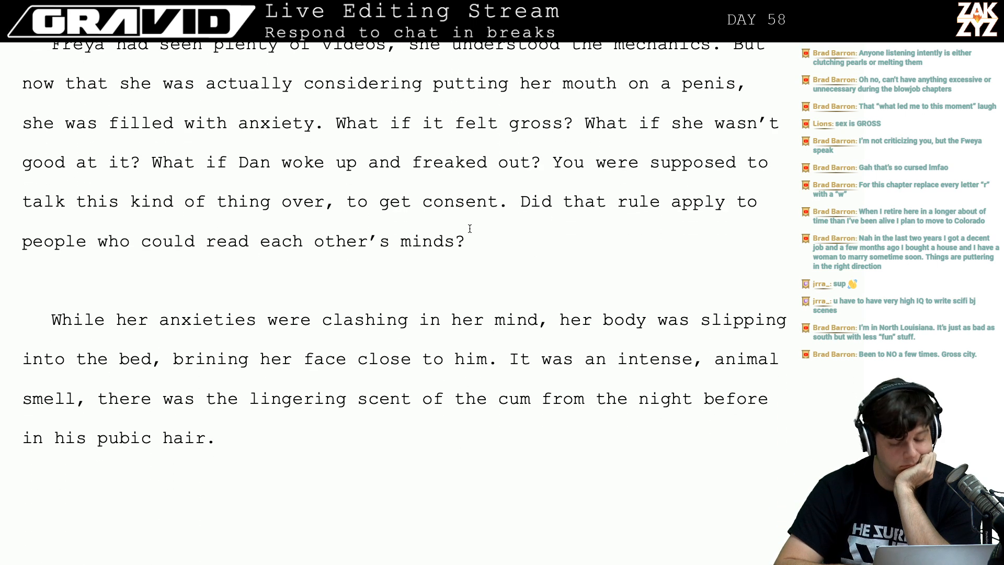
pyautogui.scroll(2, 468, 219)
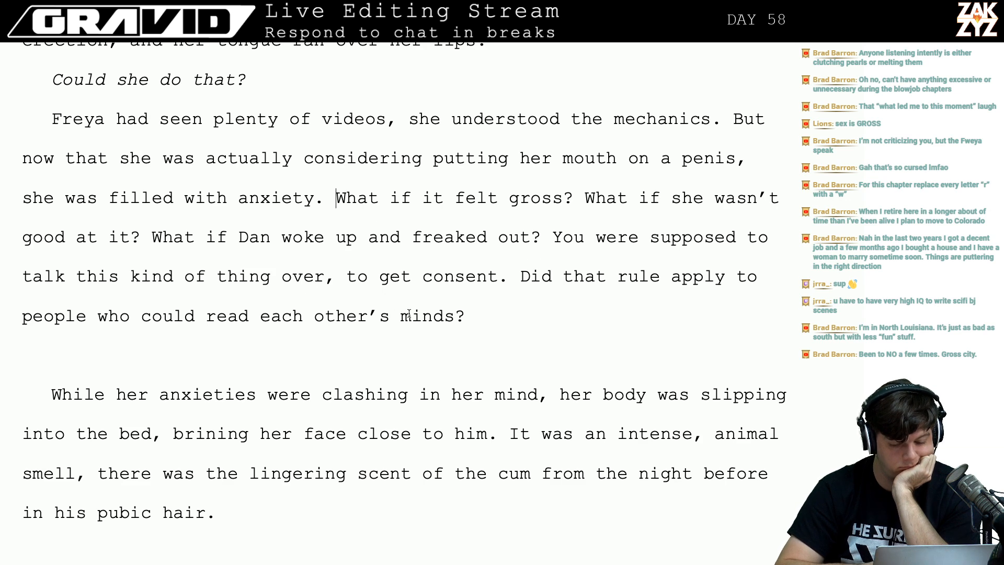
pyautogui.scroll(-1, 409, 314)
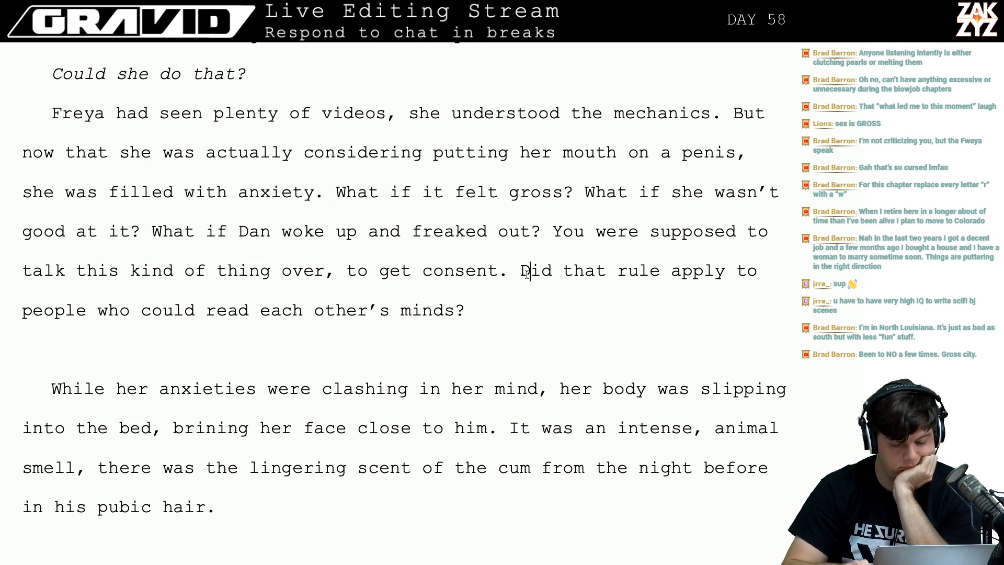
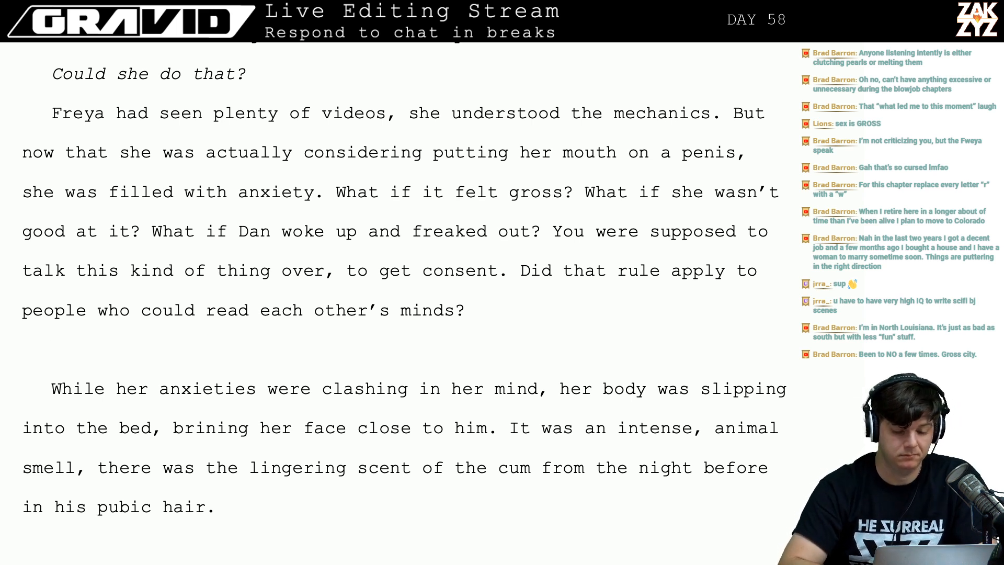
pyautogui.write('As')
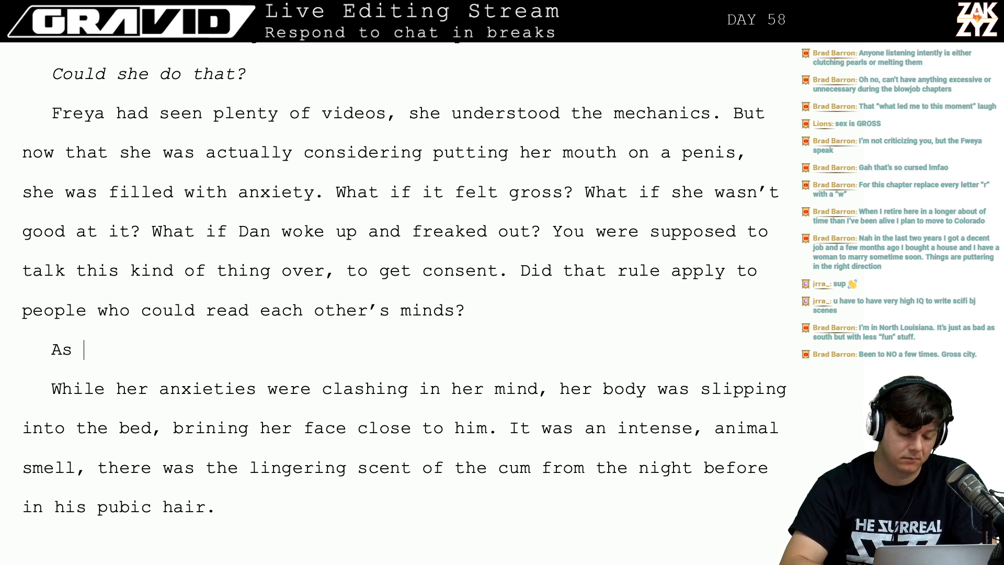
pyautogui.press('BackSpace')
pyautogui.press('BackSpace')
pyautogui.press('BackSpace')
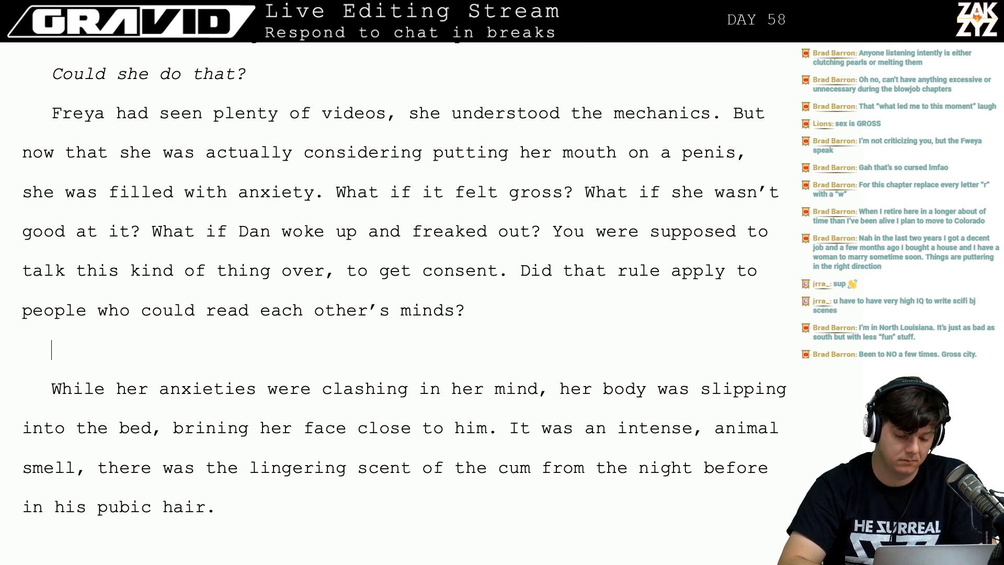
pyautogui.write('As')
pyautogui.press('BackSpace')
pyautogui.press('BackSpace')
pyautogui.write('She')
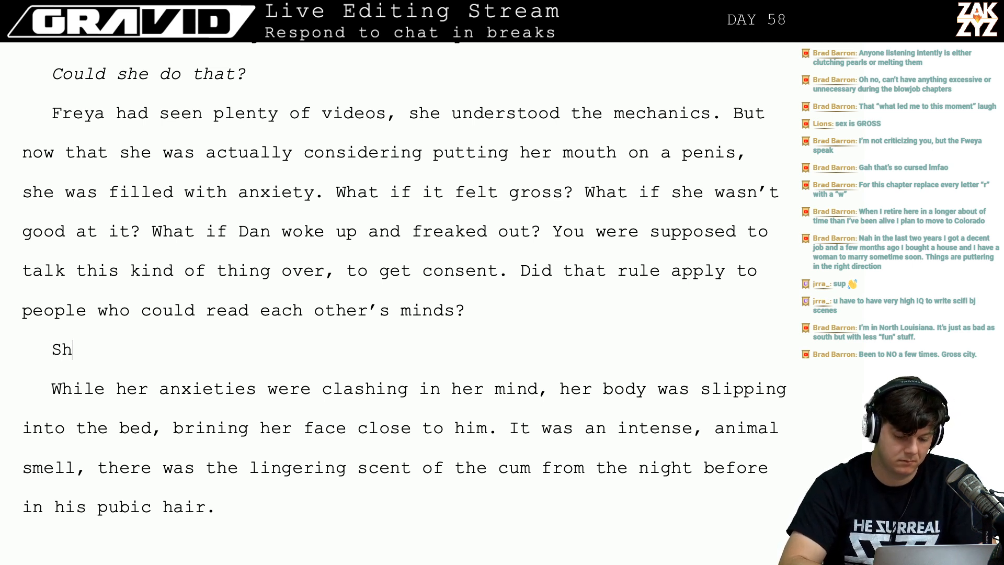
pyautogui.press('BackSpace')
pyautogui.press('BackSpace')
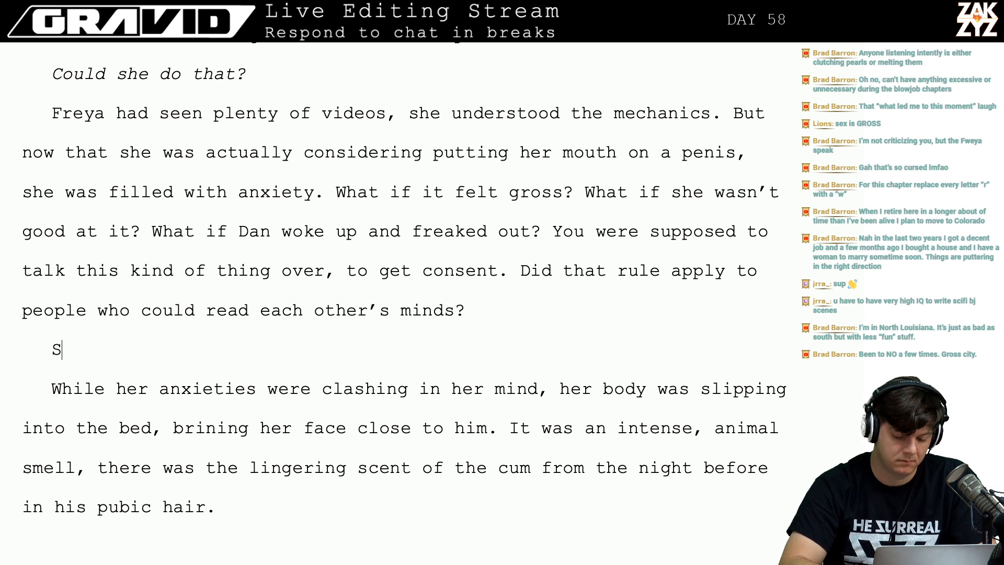
pyautogui.write('S')
pyautogui.press('BackSpace')
pyautogui.write('he')
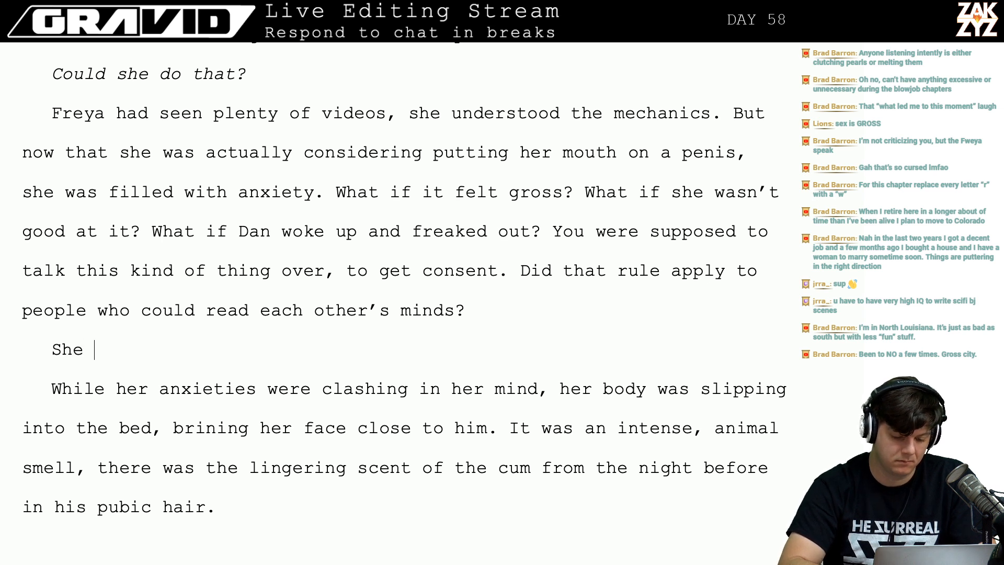
pyautogui.press('BackSpace')
pyautogui.press('BackSpace')
pyautogui.press('BackSpace')
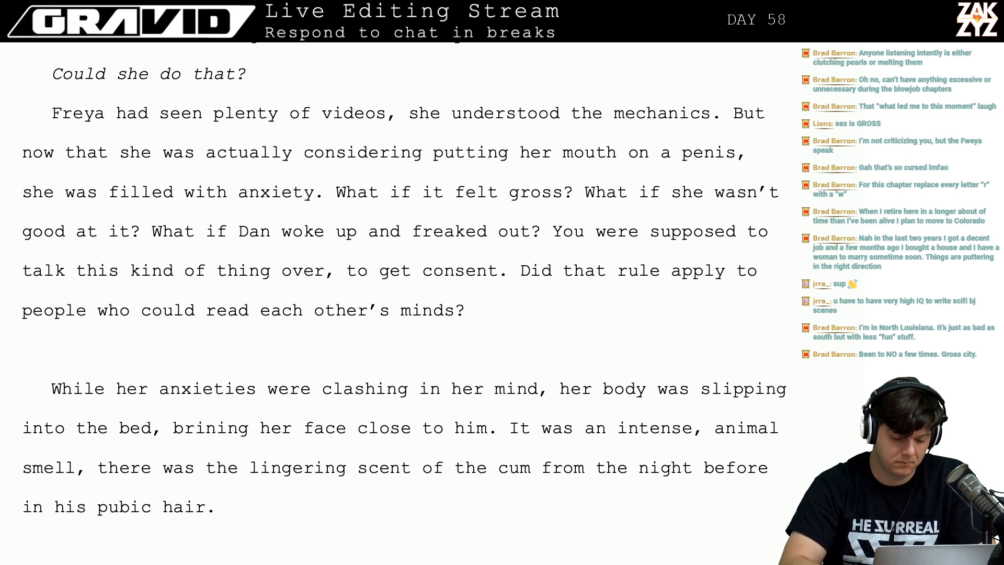
pyautogui.write('She')
pyautogui.press('BackSpace')
pyautogui.press('BackSpace')
pyautogui.press('BackSpace')
pyautogui.write('As her')
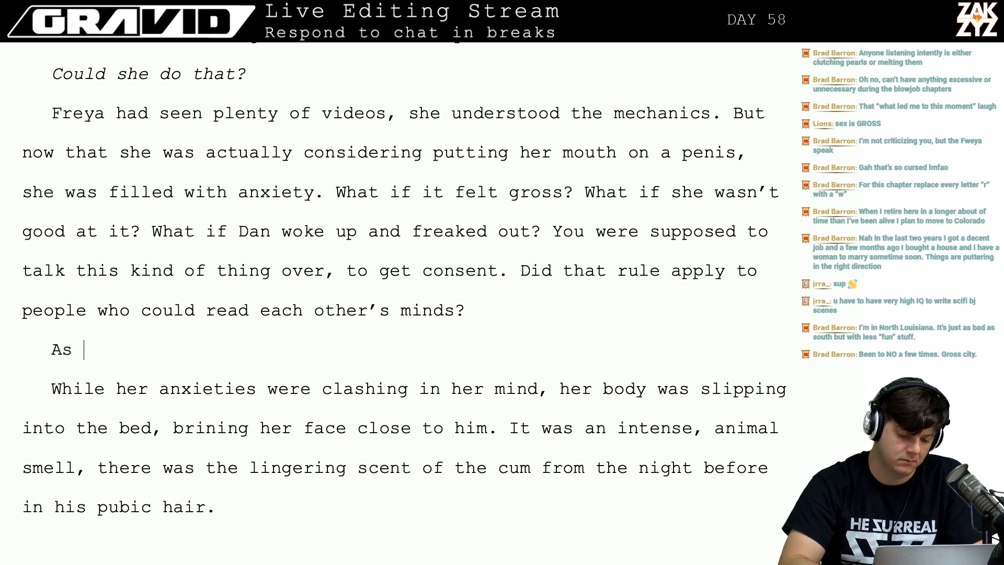
pyautogui.press('BackSpace')
pyautogui.press('BackSpace')
pyautogui.press('BackSpace')
pyautogui.press('BackSpace')
pyautogui.press('BackSpace')
pyautogui.press('BackSpace')
pyautogui.press('BackSpace')
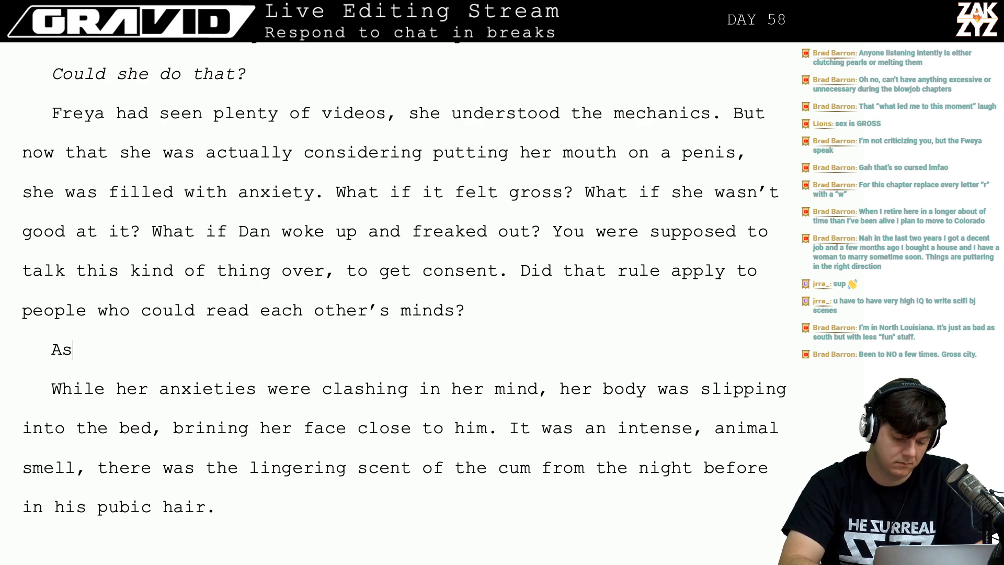
pyautogui.press('Return')
pyautogui.write('All the anxiety')
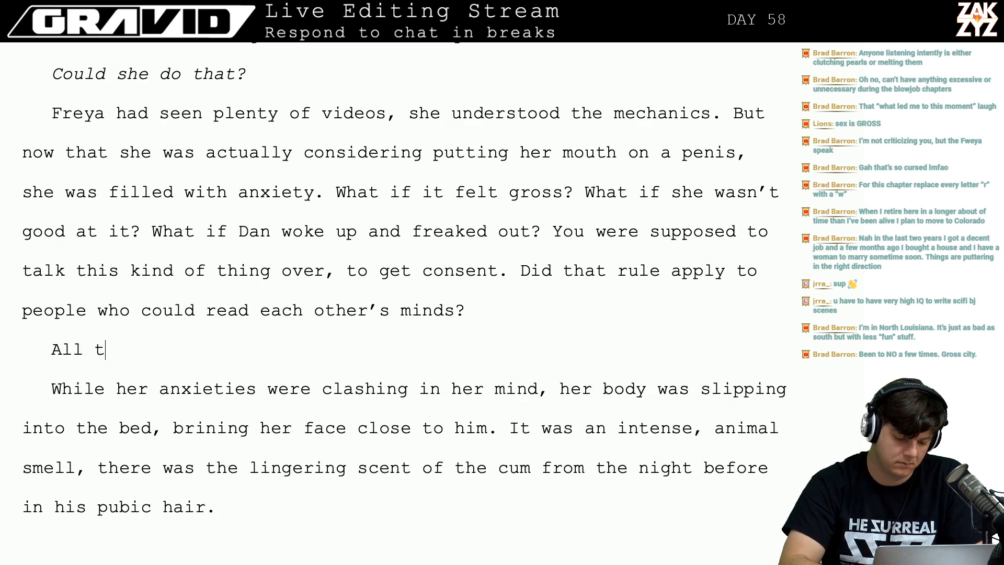
pyautogui.press('BackSpace')
pyautogui.press('BackSpace')
pyautogui.press('BackSpace')
pyautogui.press('BackSpace')
pyautogui.press('BackSpace')
pyautogui.press('BackSpace')
pyautogui.press('BackSpace')
pyautogui.press('BackSpace')
pyautogui.press('BackSpace')
pyautogui.press('BackSpace')
pyautogui.press('BackSpace')
pyautogui.press('BackSpace')
pyautogui.press('BackSpace')
pyautogui.press('BackSpace')
pyautogui.press('BackSpace')
pyautogui.press('BackSpace')
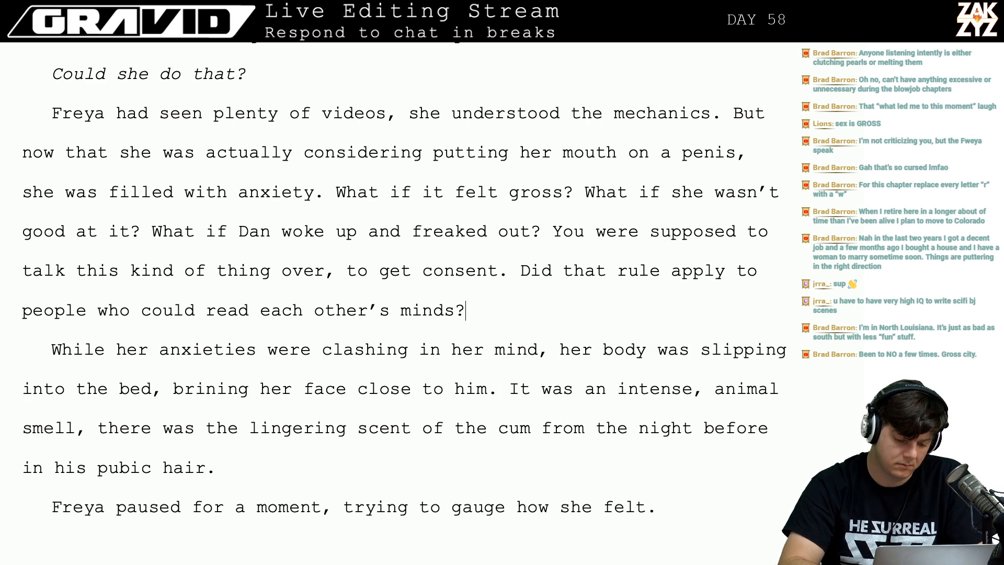
# Begin a new paragraph after "each other's minds?" with "She was drawing closer to him," and leave blank lines below it.
pyautogui.press('Return')
pyautogui.write('She was dra')
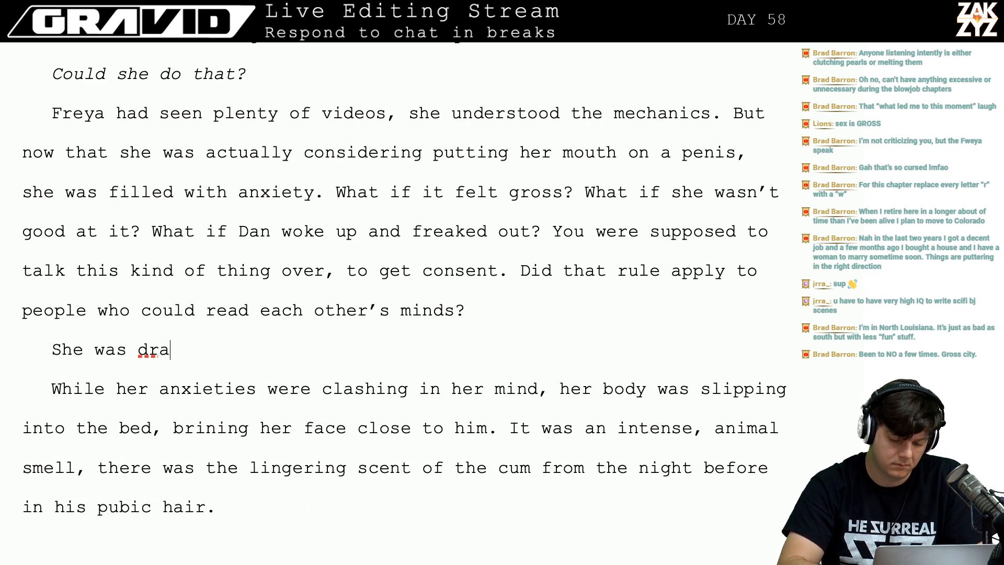
pyautogui.write('wing clos')
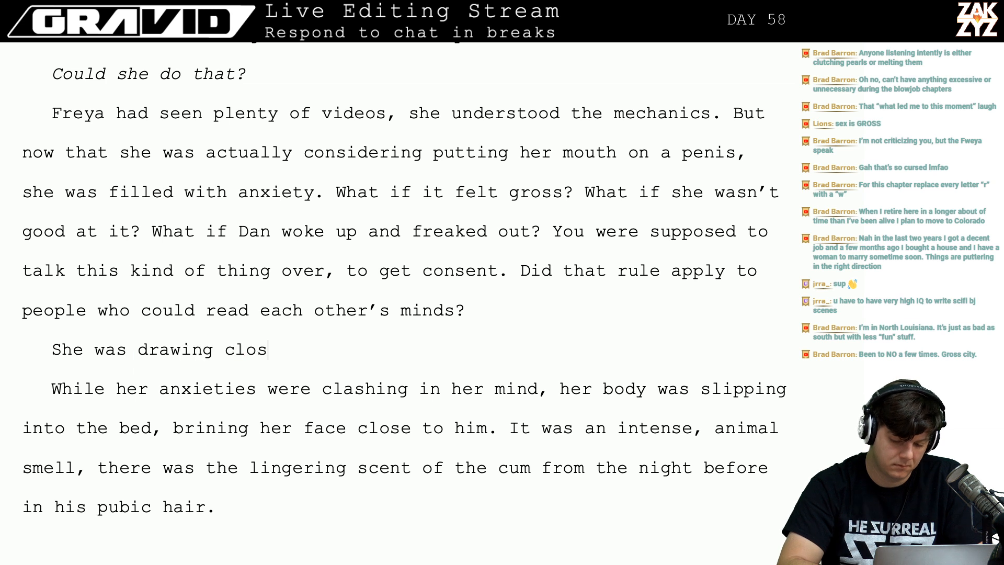
pyautogui.write('et to ')
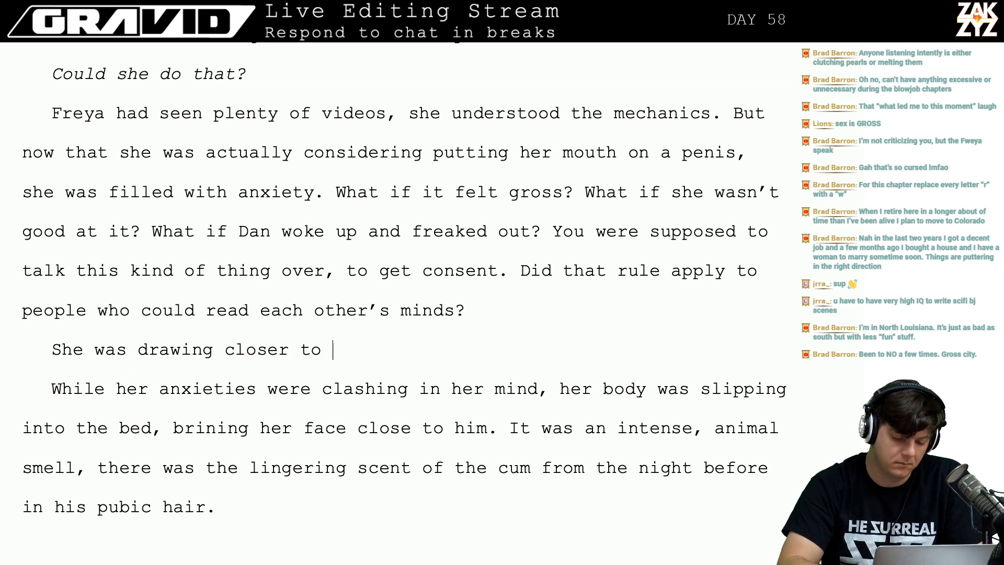
pyautogui.write('him,')
pyautogui.press('Return')
pyautogui.press('Return')
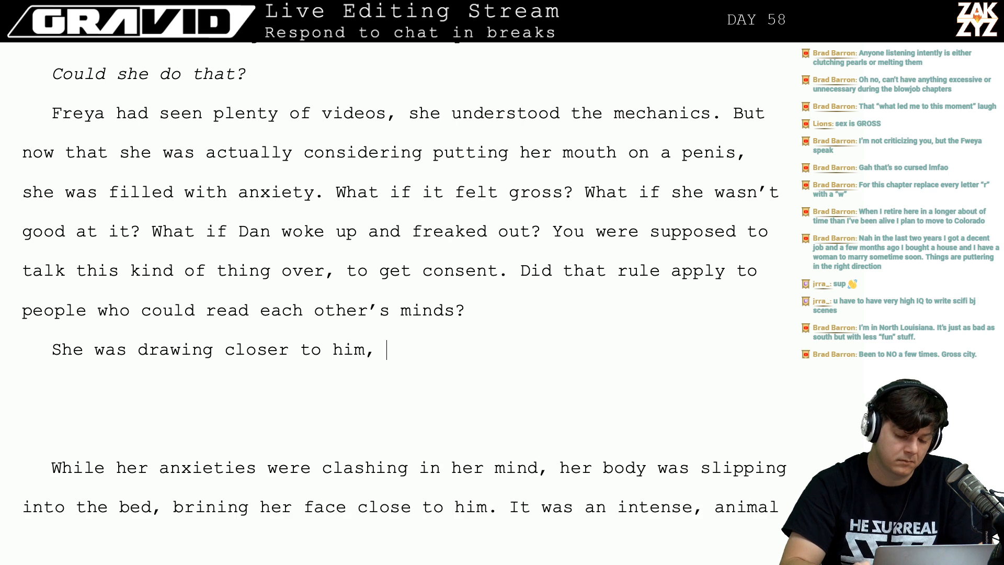
# Complete the new paragraph's sentence with "slipping into the bed and bringing her face close to Dan.".
pyautogui.write('slipping int')
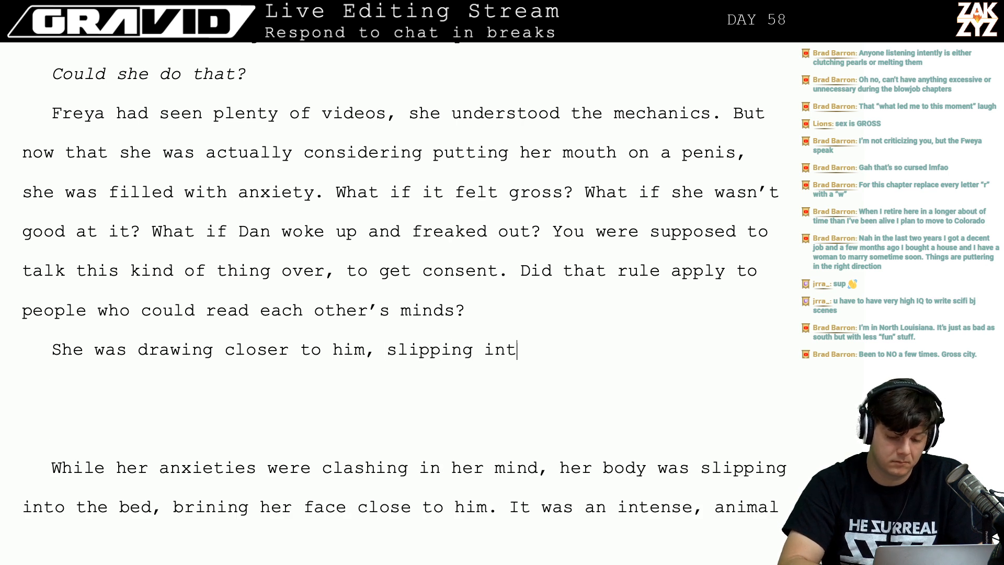
pyautogui.write('o the bed and br')
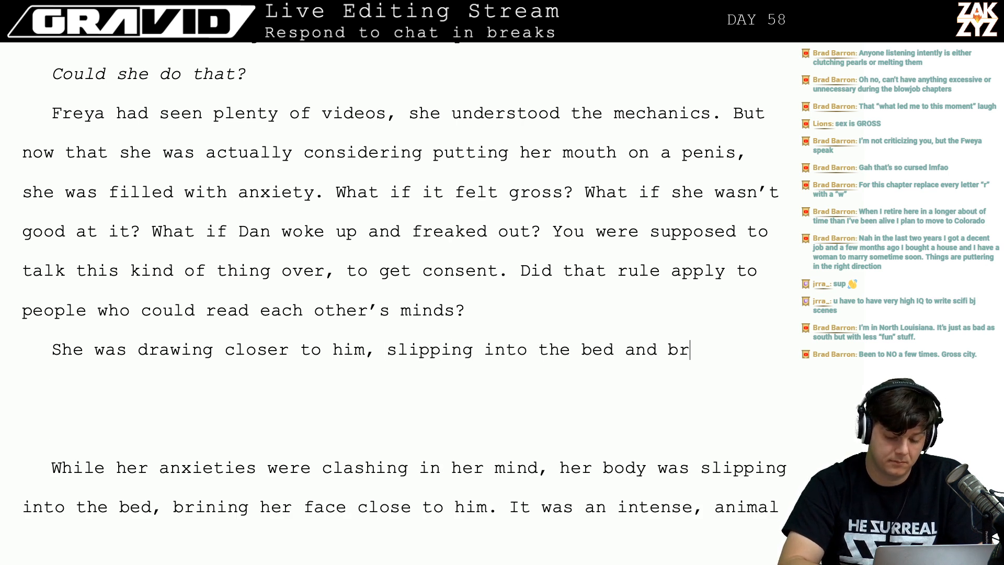
pyautogui.write('inging her fa')
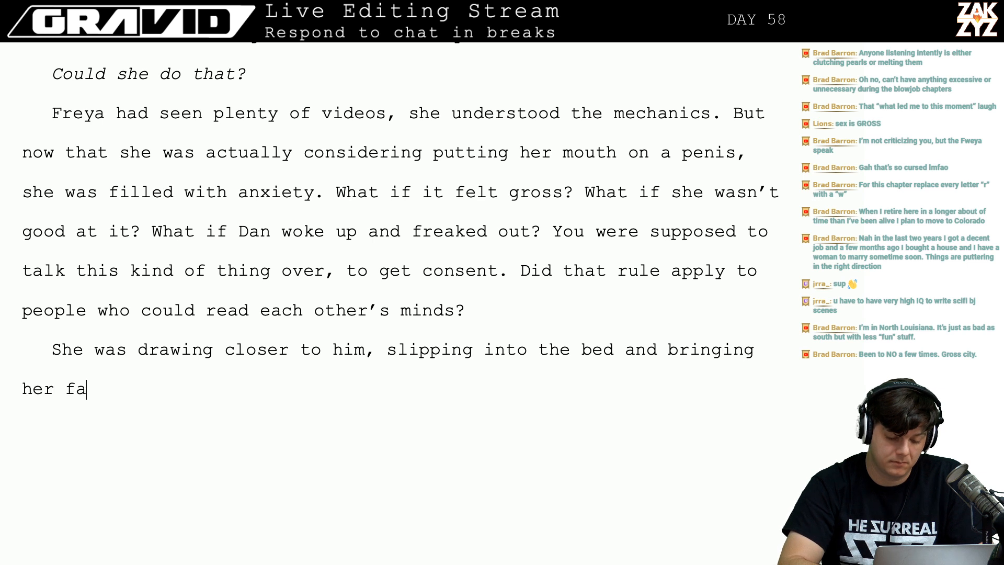
pyautogui.write('ce close')
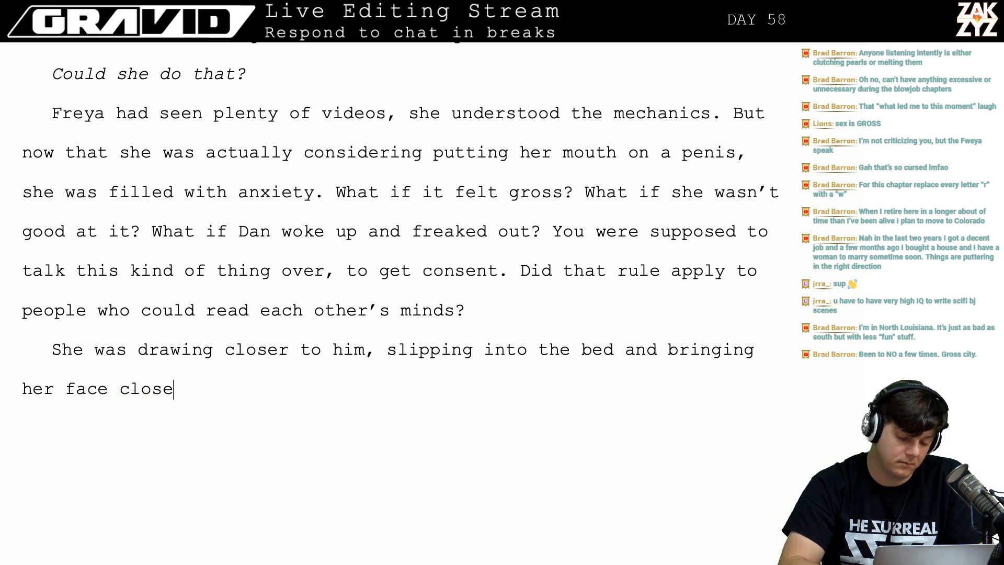
pyautogui.write(' to')
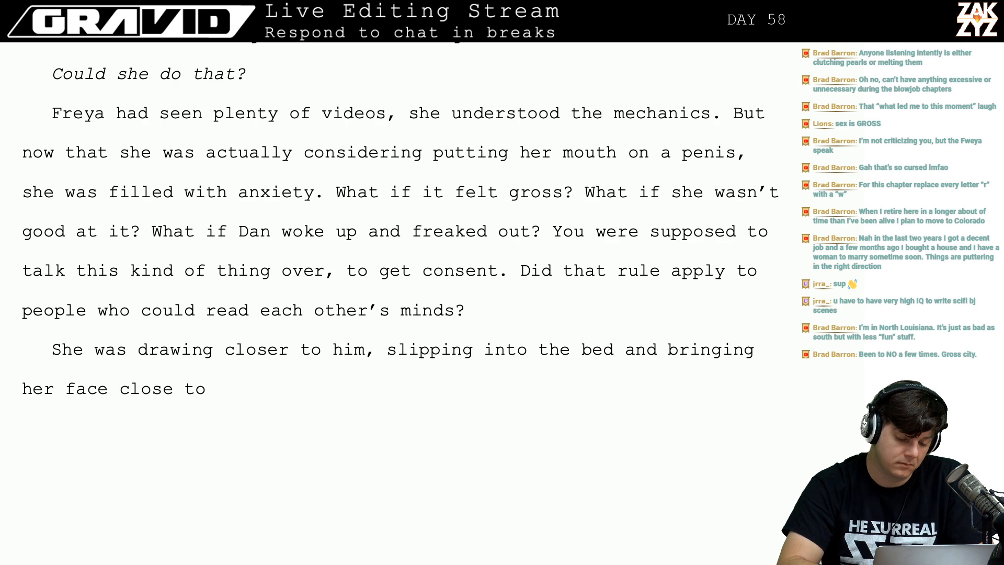
pyautogui.press('BackSpace')
pyautogui.press('BackSpace')
pyautogui.write('d')
pyautogui.press('BackSpace')
pyautogui.write('to ')
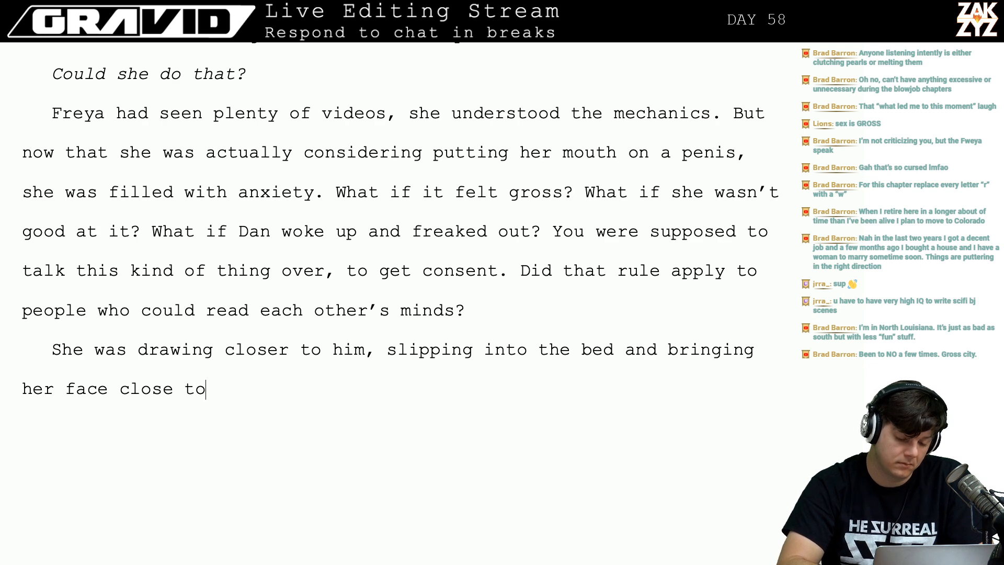
pyautogui.write('Dan.')
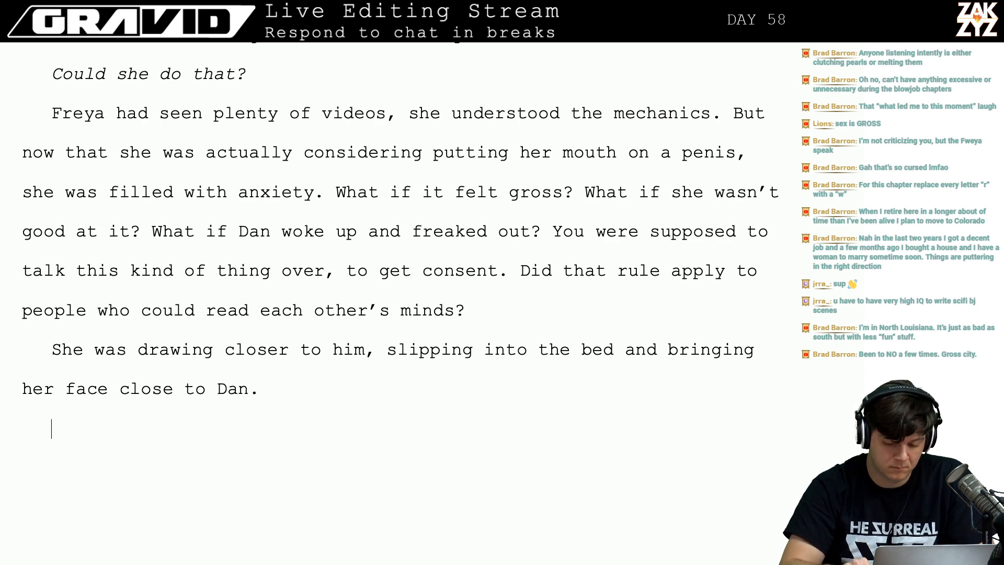
pyautogui.press('Down')
pyautogui.press('Down')
pyautogui.press('Down')
pyautogui.press('Up')
pyautogui.press('Up')
pyautogui.press('Up')
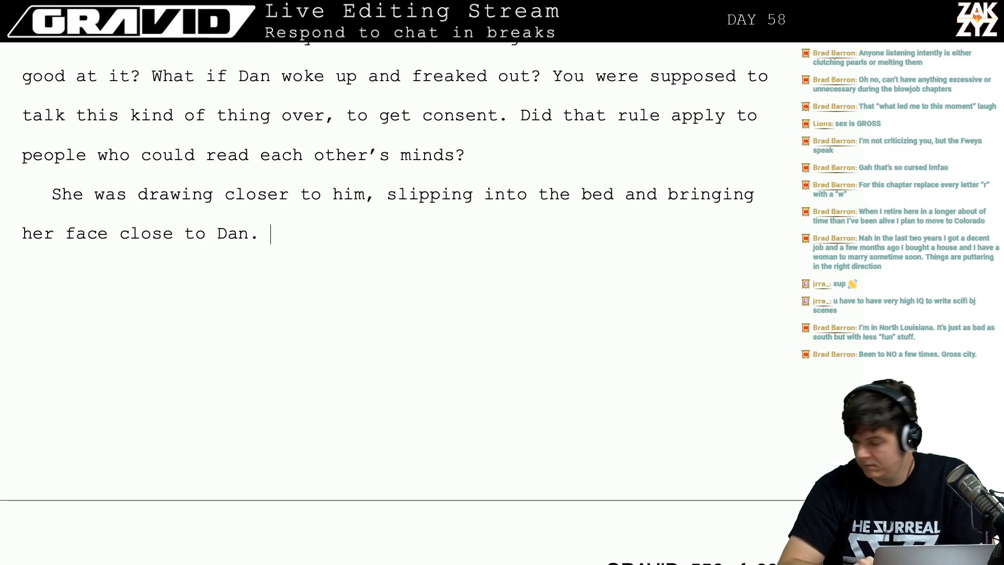
pyautogui.press('BackSpace')
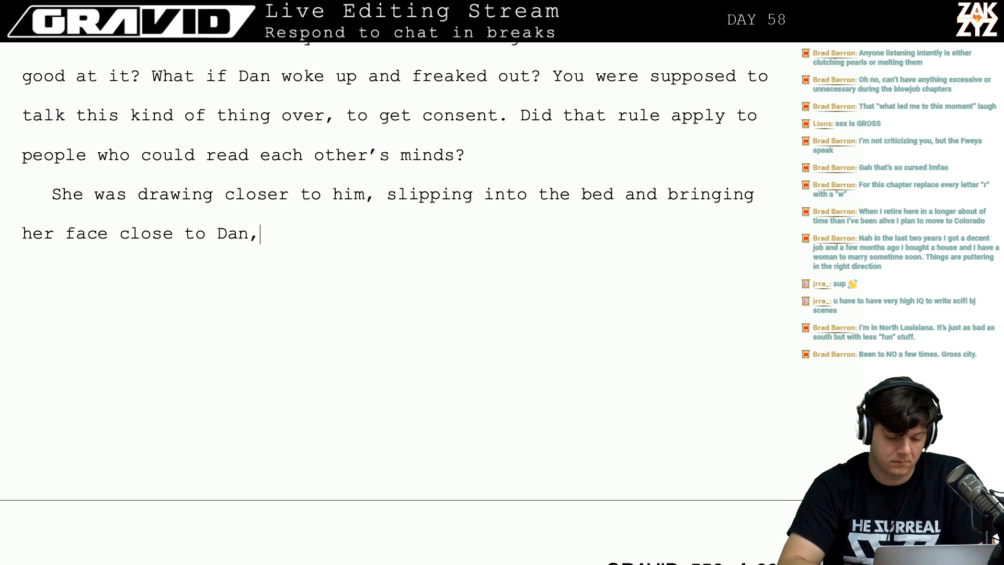
pyautogui.press('BackSpace')
pyautogui.write('. I')
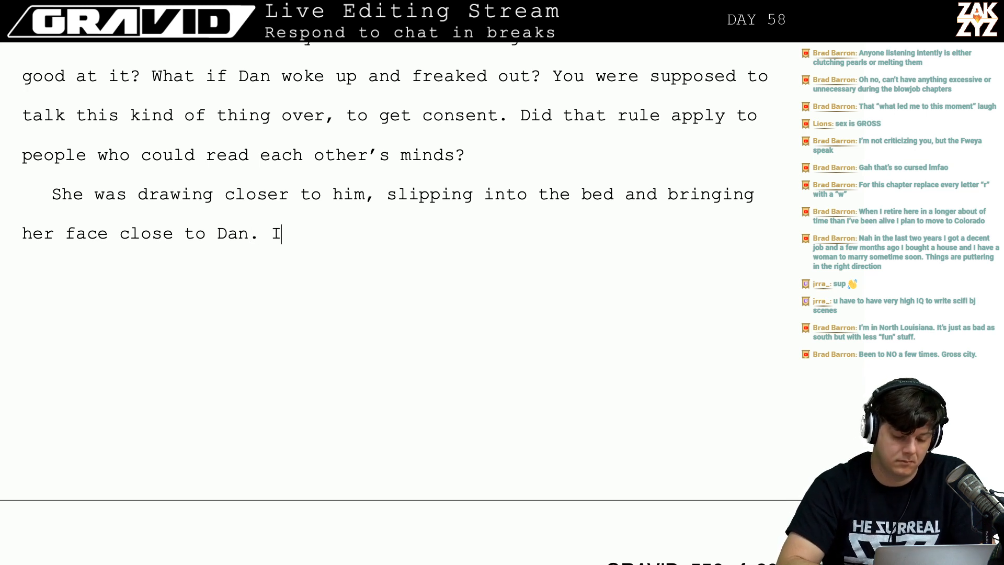
pyautogui.write('nthe')
pyautogui.press('BackSpace')
pyautogui.press('BackSpace')
pyautogui.press('BackSpace')
pyautogui.press('BackSpace')
pyautogui.press('BackSpace')
pyautogui.press('BackSpace')
pyautogui.press('BackSpace')
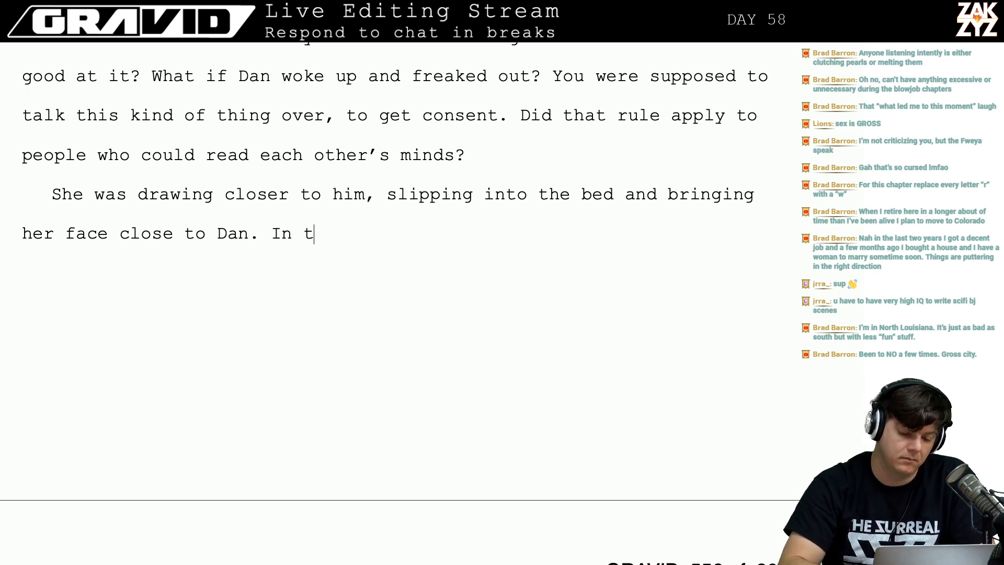
# Extend the sentence ending in "her face close to Dan" with a comma and "he was still excited.".
pyautogui.write('I')
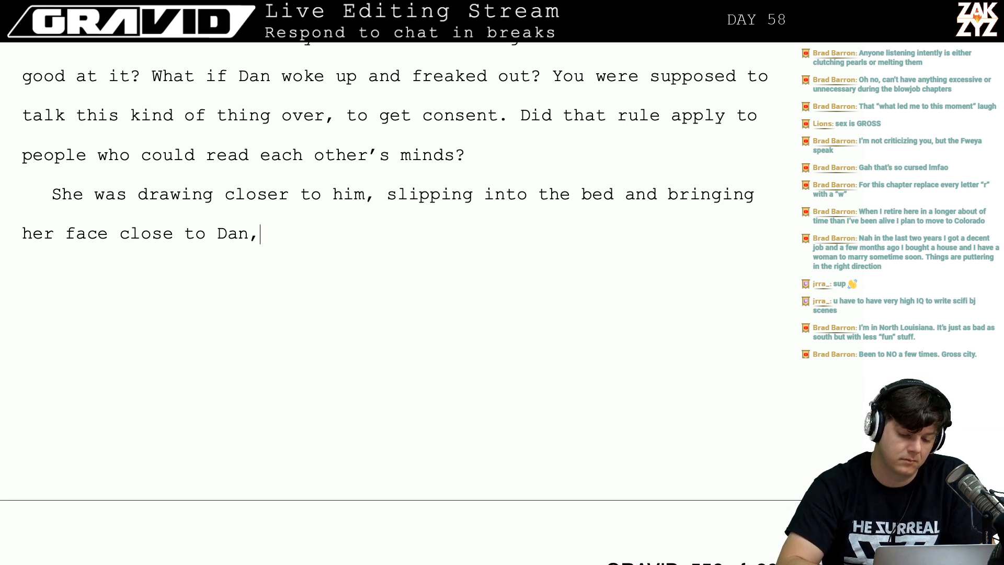
pyautogui.write(' he was stil')
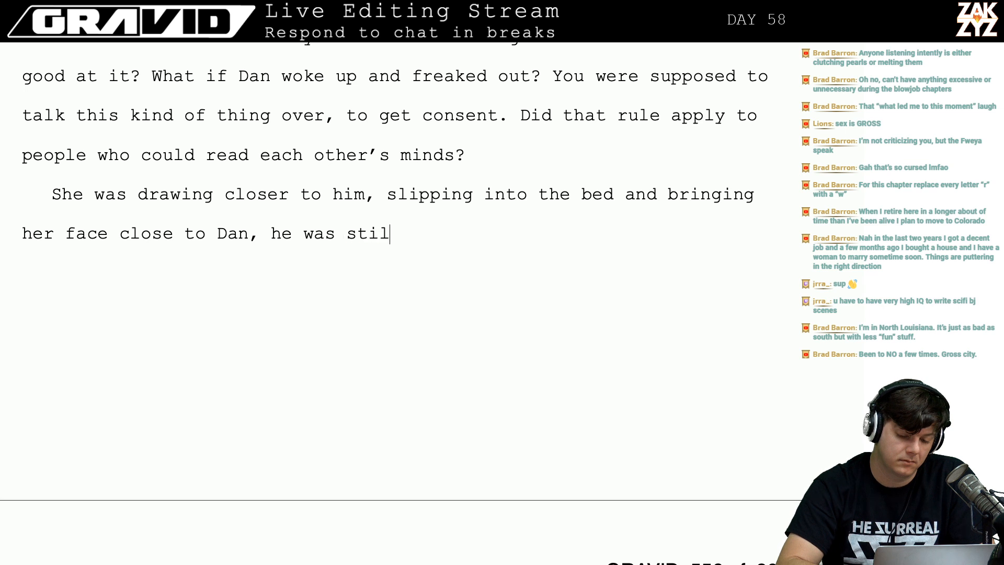
pyautogui.write('l excited.')
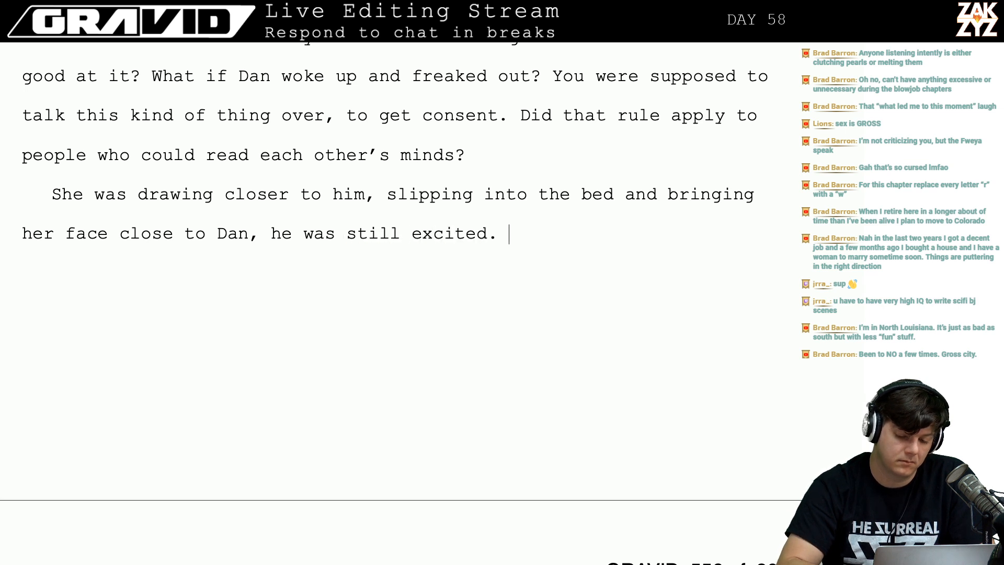
# Replace the comma after "her face close to Dan" with a period to end the sentence there.
pyautogui.scroll(-3, 398, 262)
pyautogui.press('BackSpace')
pyautogui.press('BackSpace')
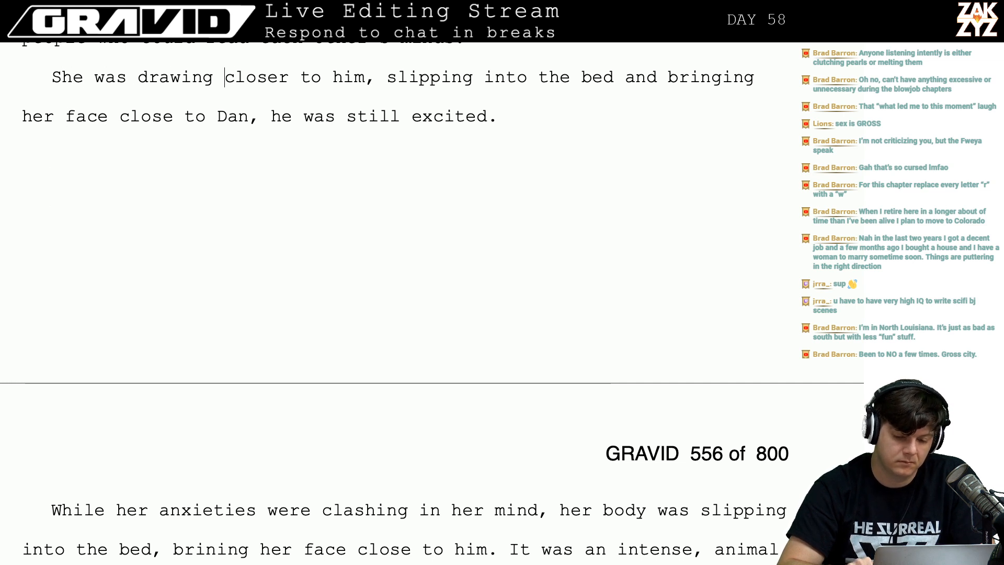
pyautogui.press('BackSpace')
pyautogui.write('. HE')
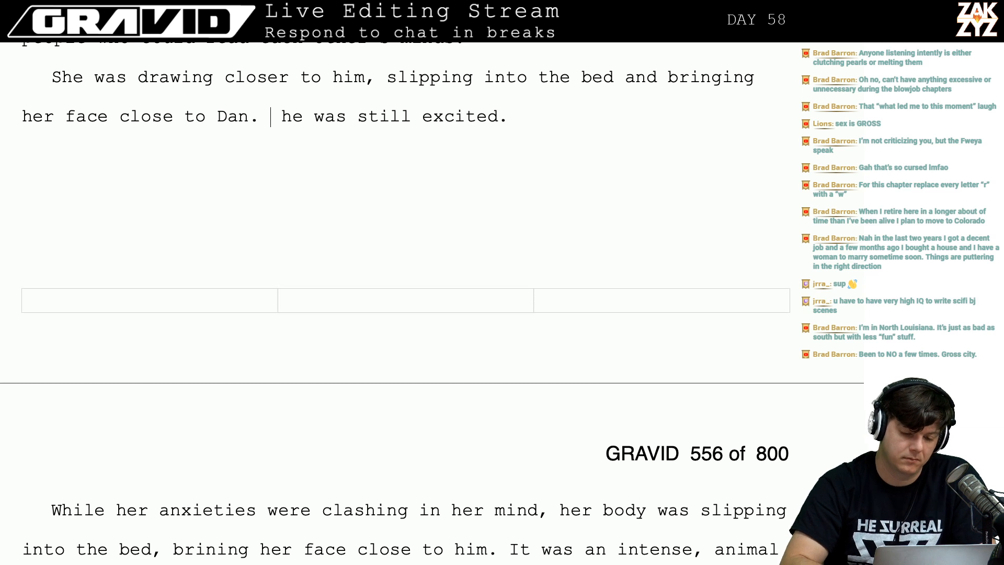
pyautogui.press('BackSpace')
pyautogui.press('BackSpace')
pyautogui.write('e was exi')
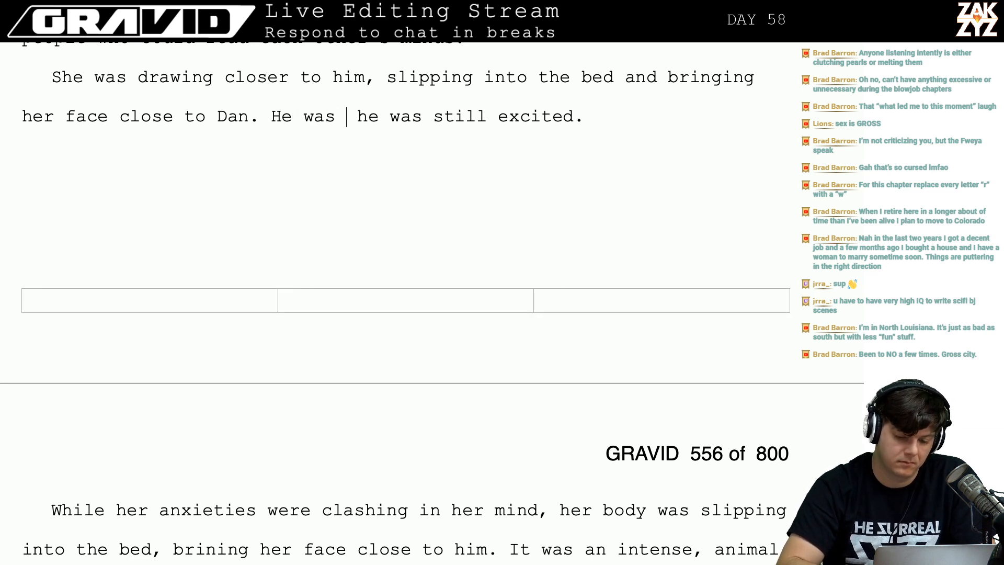
pyautogui.press('BackSpace')
pyautogui.press('BackSpace')
pyautogui.press('BackSpace')
pyautogui.press('BackSpace')
pyautogui.press('BackSpace')
pyautogui.press('BackSpace')
pyautogui.press('BackSpace')
pyautogui.press('BackSpace')
pyautogui.press('BackSpace')
pyautogui.press('BackSpace')
pyautogui.press('BackSpace')
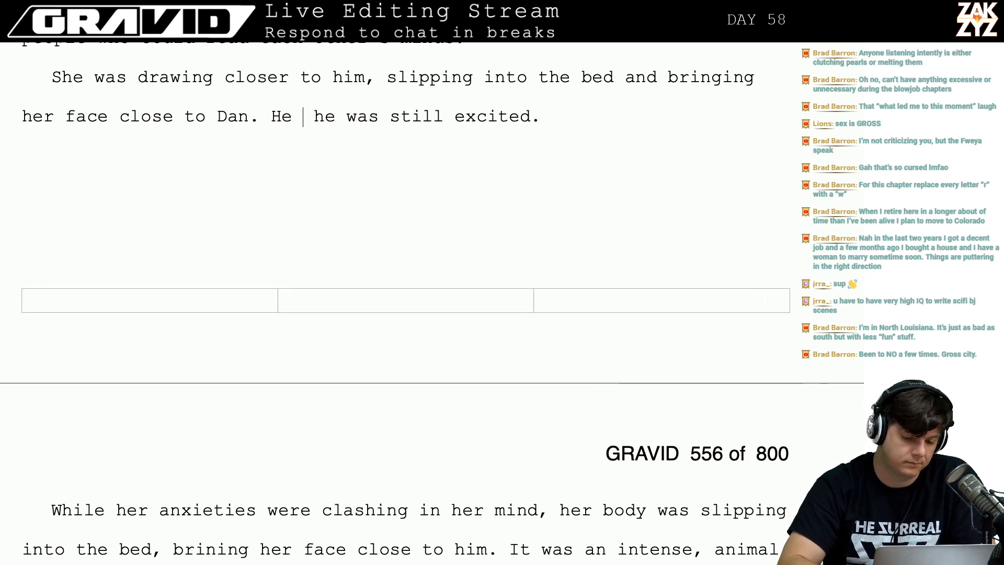
# Separate the leftover "he was still excited." with a blank line, and open a new paragraph above "She was drawing closer to him.".
pyautogui.press('Return')
pyautogui.press('Return')
pyautogui.press('Left')
pyautogui.press('Left')
pyautogui.press('Up')
pyautogui.press('Up')
pyautogui.press('Up')
pyautogui.press('Up')
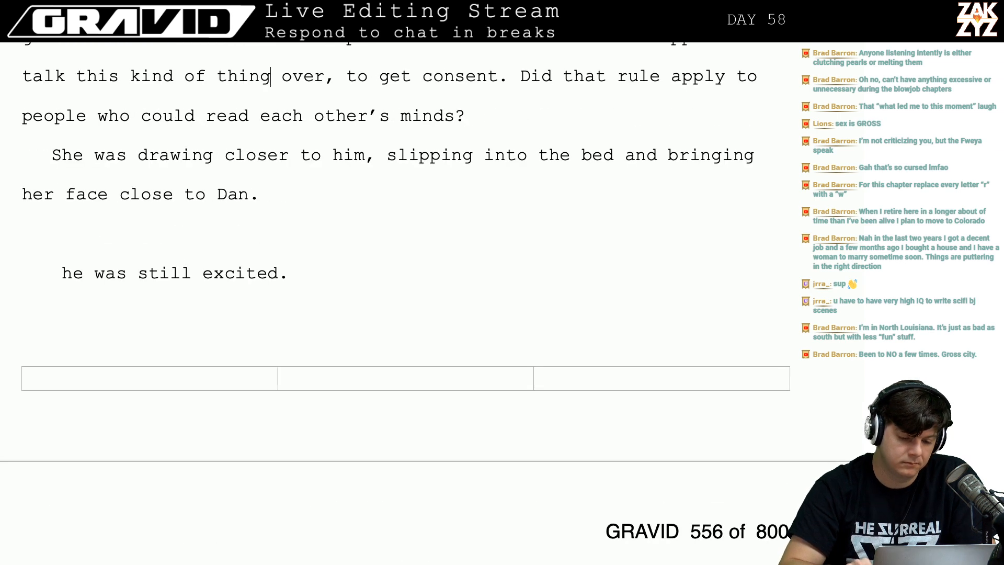
pyautogui.press('Right')
pyautogui.press('Right')
pyautogui.press('Right')
pyautogui.press('Right')
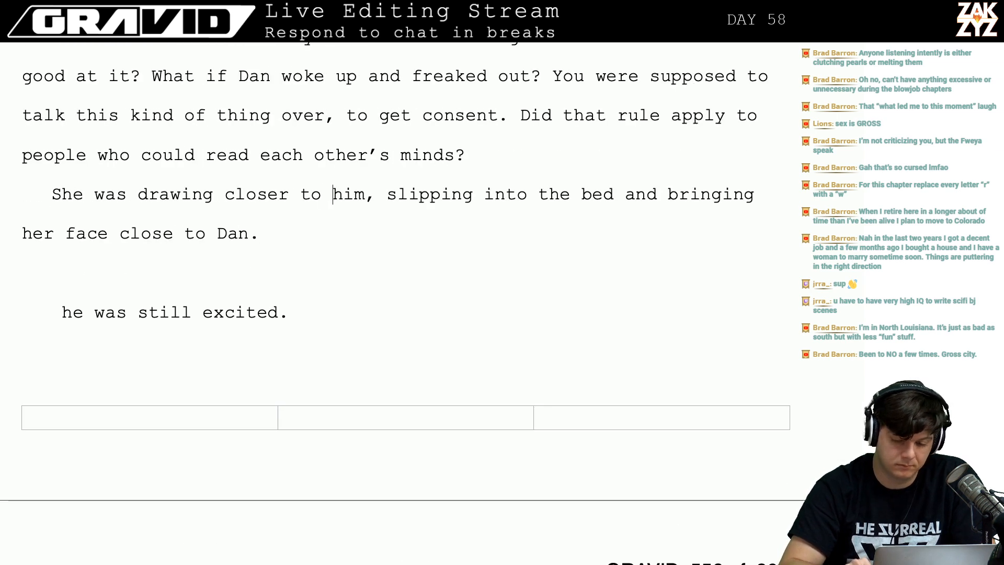
pyautogui.press('Right')
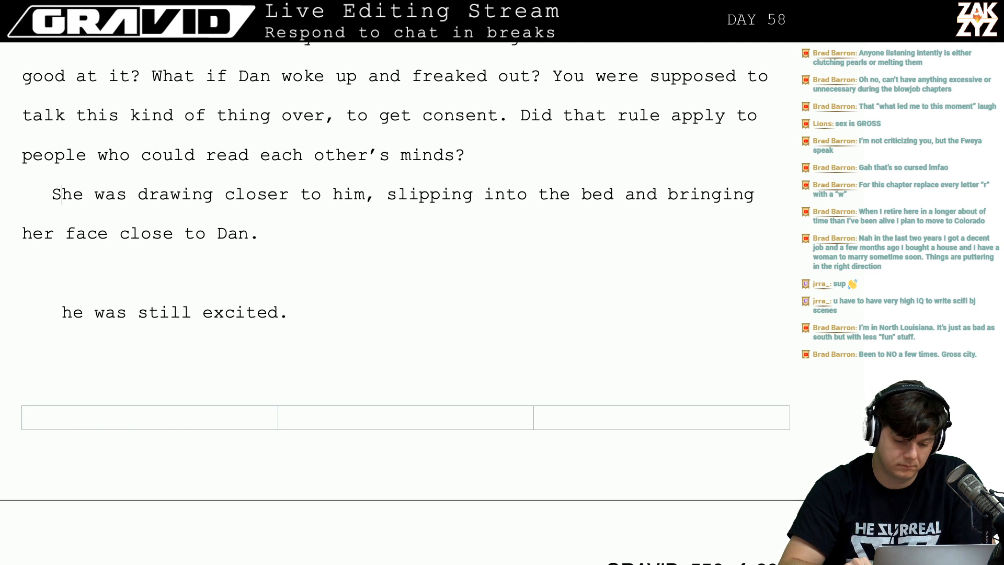
pyautogui.press('Return')
pyautogui.press('Up')
pyautogui.write('Seh')
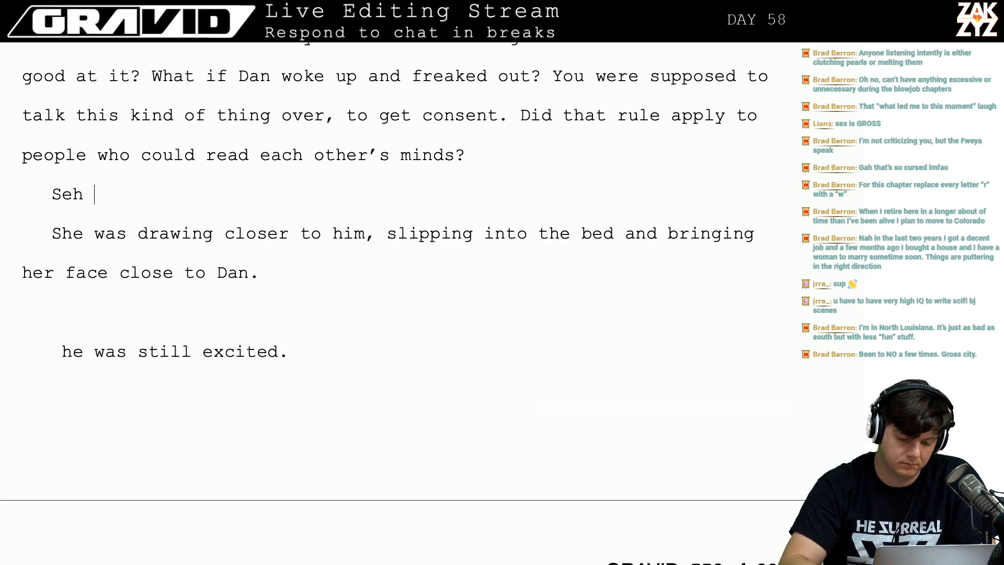
pyautogui.press('BackSpace')
pyautogui.press('BackSpace')
pyautogui.write('he w')
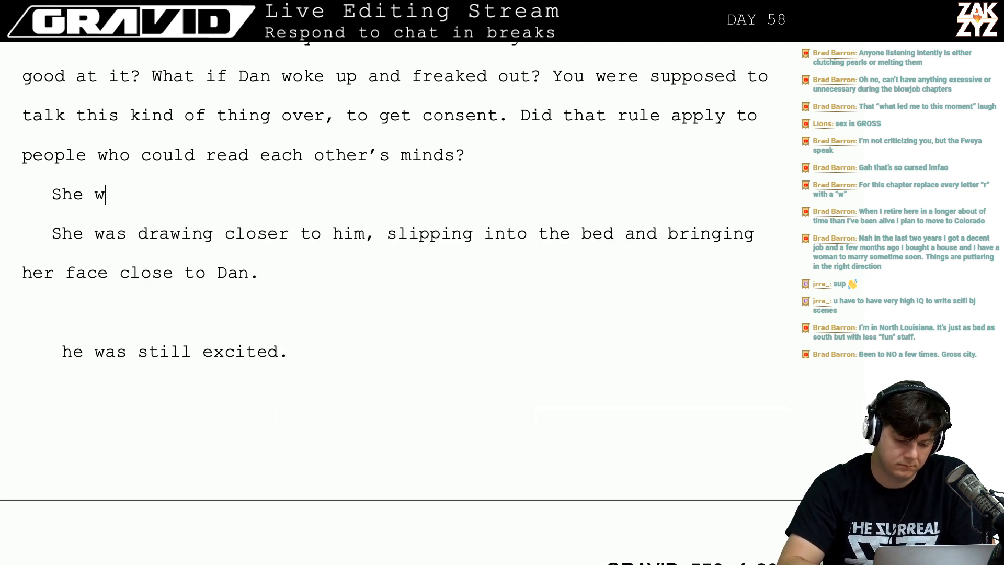
pyautogui.press('BackSpace')
pyautogui.write('saw')
pyautogui.press('BackSpace')
pyautogui.press('BackSpace')
pyautogui.press('BackSpace')
pyautogui.press('BackSpace')
pyautogui.press('BackSpace')
pyautogui.press('BackSpace')
pyautogui.press('BackSpace')
pyautogui.press('BackSpace')
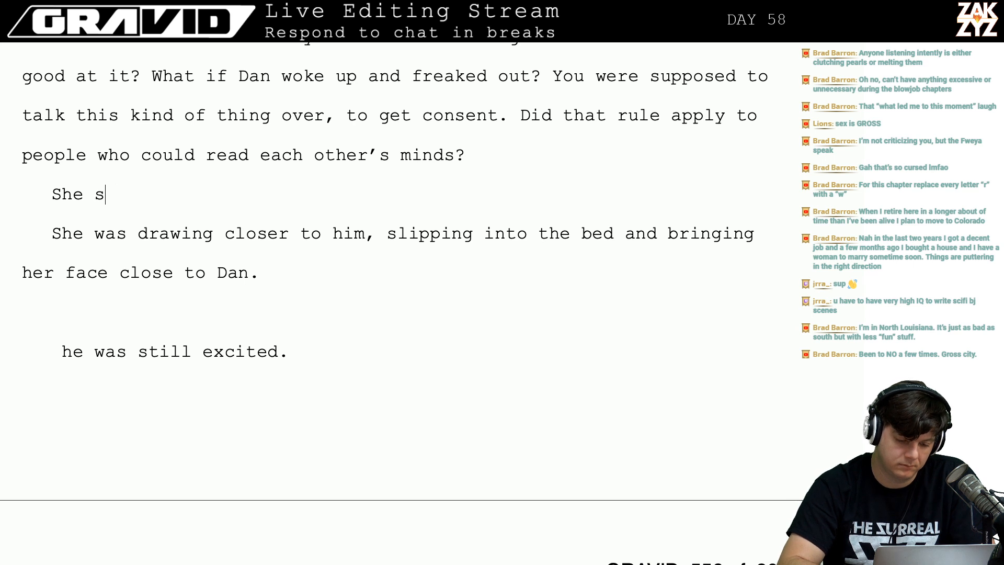
# Write "Dan twitched again in his dream, he was still excited." as the new paragraph, leaving a blank line below it.
pyautogui.write('Dan twit')
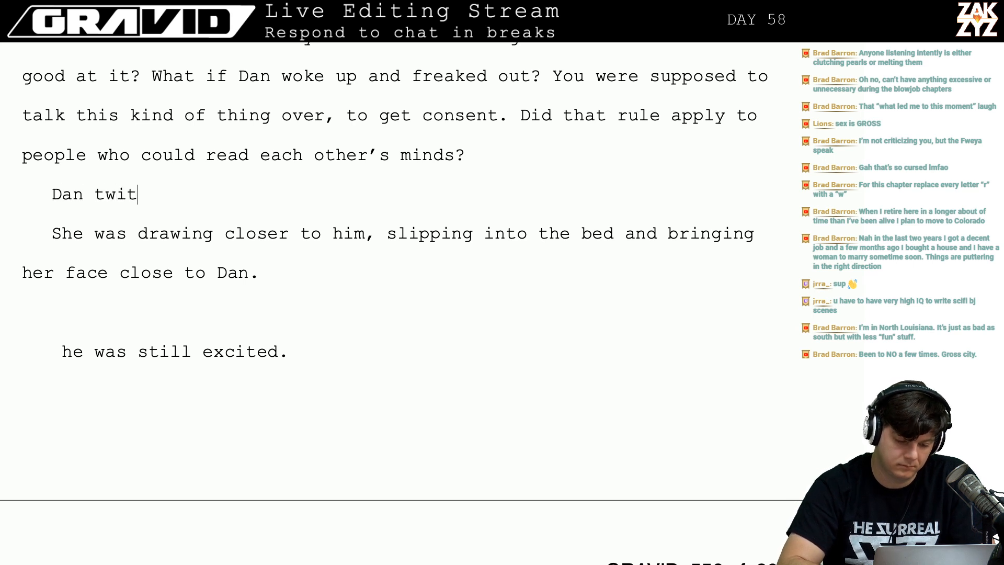
pyautogui.write('ched again in his dream')
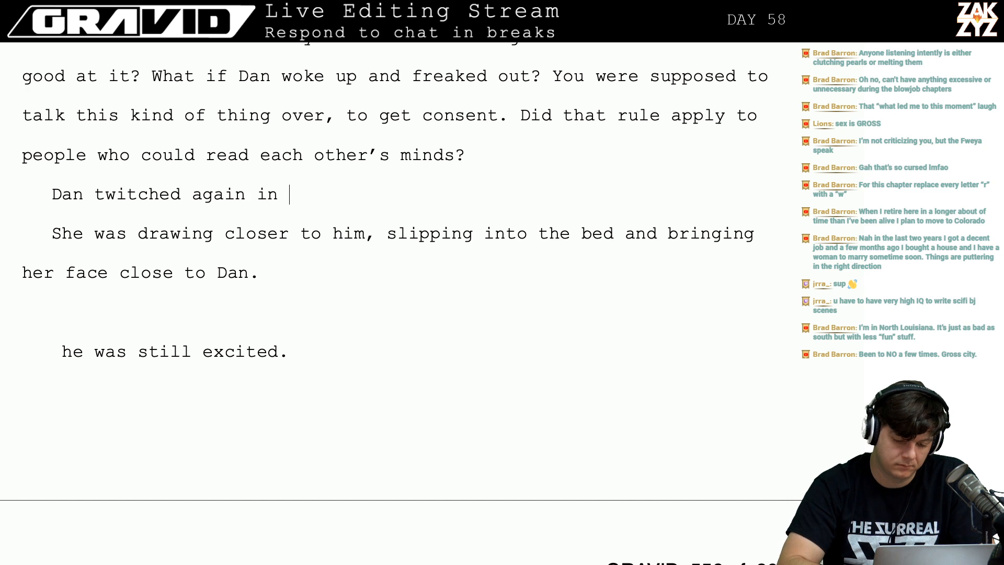
pyautogui.write('e was so')
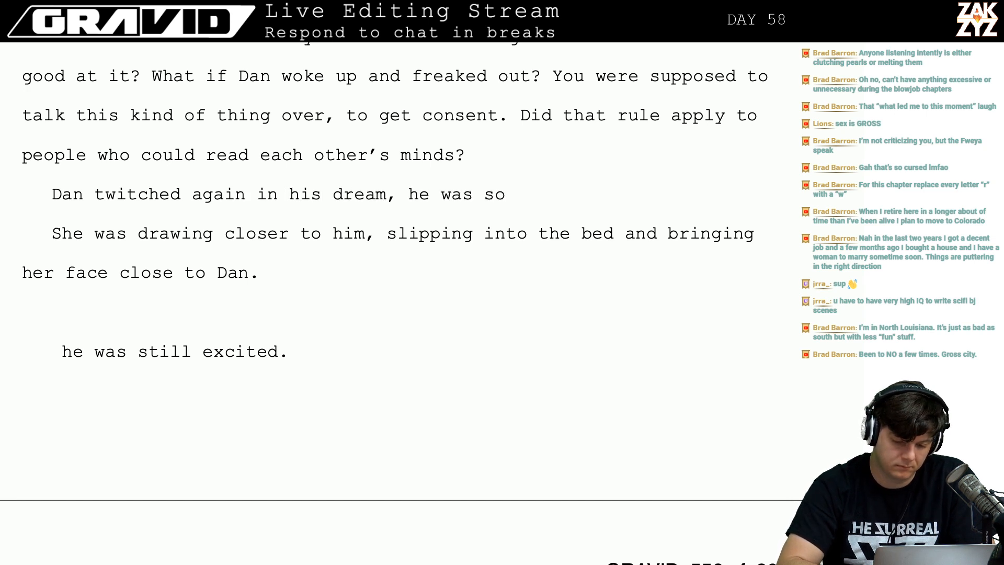
pyautogui.press('BackSpace')
pyautogui.write('till')
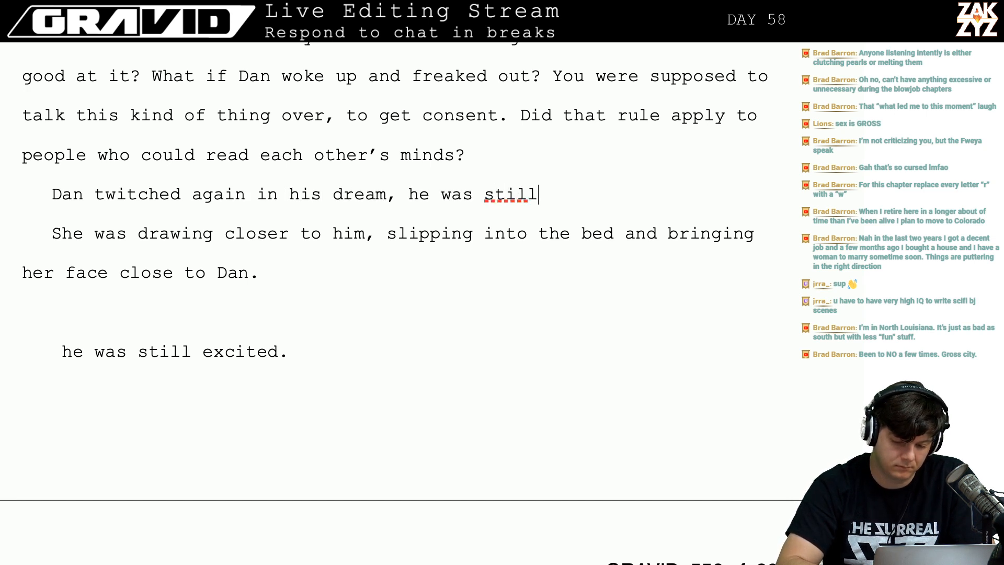
pyautogui.write(' excited.')
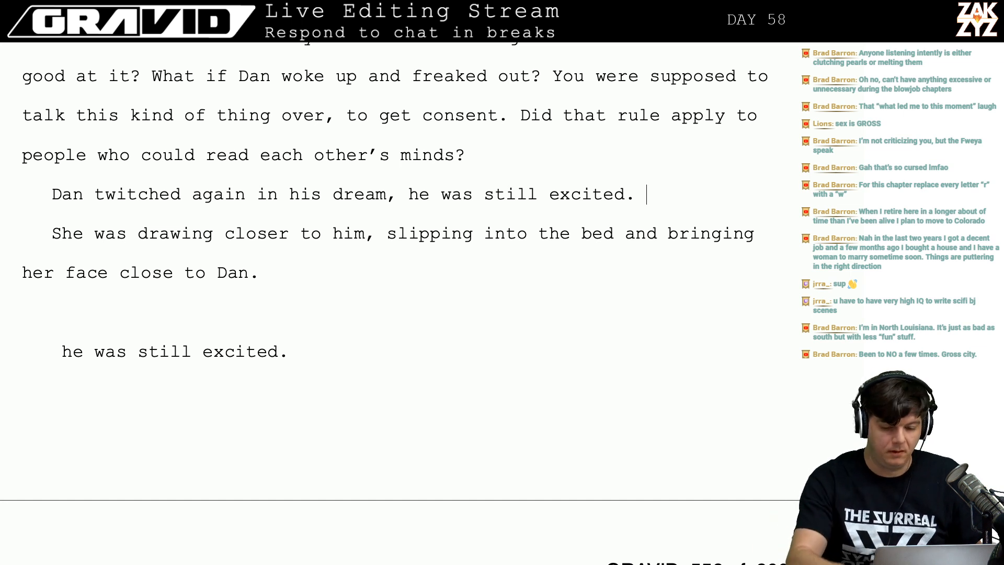
pyautogui.press('Return')
pyautogui.press('Left')
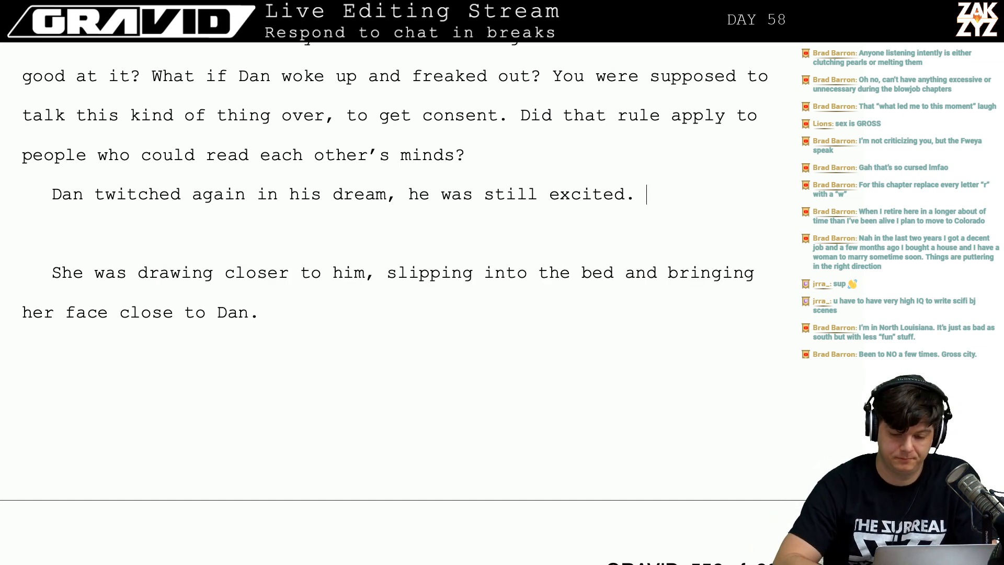
# Try following "he was still excited." with the short sentence "She wanted to.".
pyautogui.write('She')
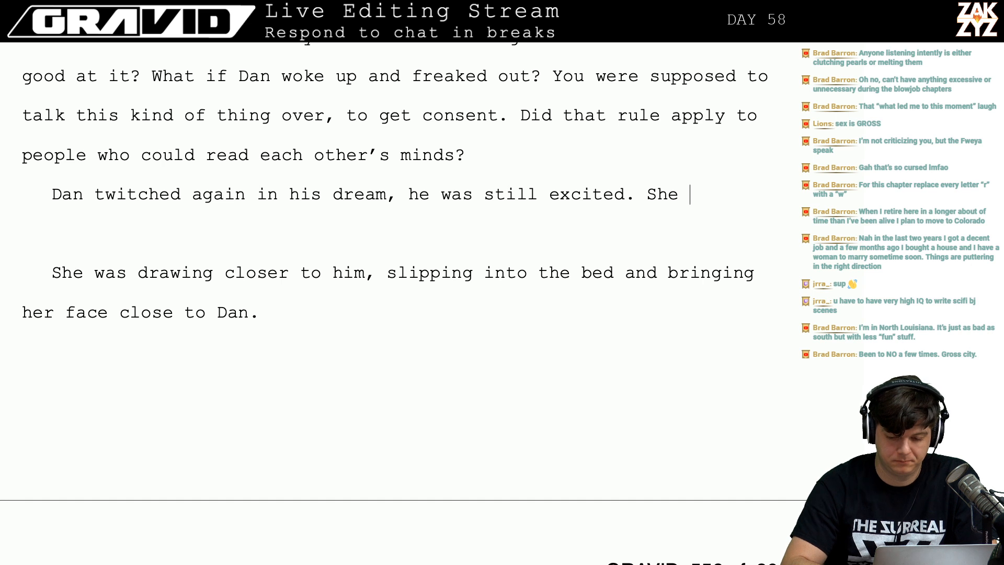
pyautogui.press('BackSpace')
pyautogui.press('BackSpace')
pyautogui.press('BackSpace')
pyautogui.press('BackSpace')
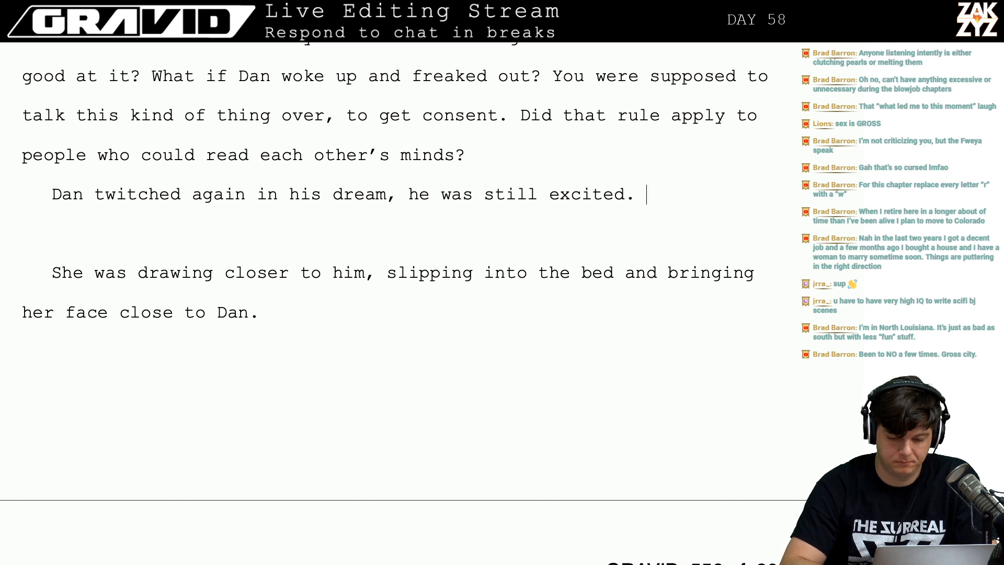
pyautogui.write('I')
pyautogui.press('BackSpace')
pyautogui.write('She wa')
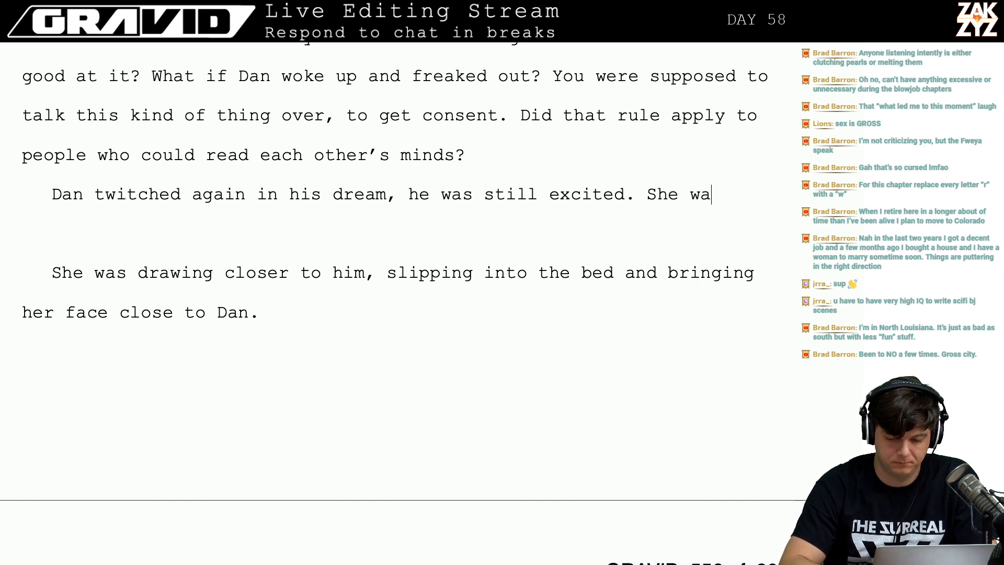
pyautogui.write('nted to.')
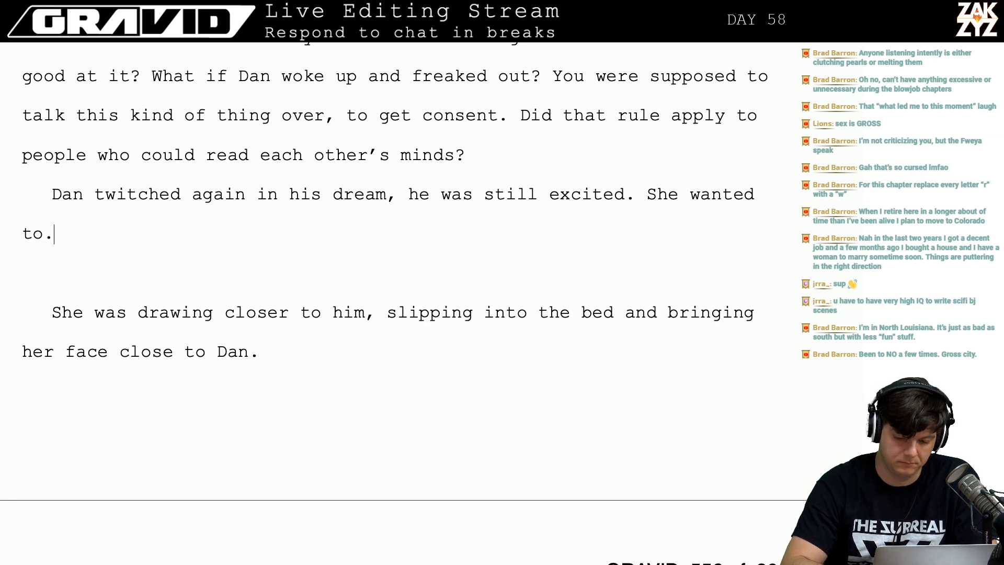
pyautogui.press('BackSpace')
pyautogui.press('BackSpace')
pyautogui.press('BackSpace')
pyautogui.press('BackSpace')
pyautogui.press('BackSpace')
pyautogui.press('BackSpace')
pyautogui.press('BackSpace')
pyautogui.press('BackSpace')
pyautogui.press('BackSpace')
pyautogui.press('BackSpace')
pyautogui.press('BackSpace')
pyautogui.press('BackSpace')
pyautogui.press('BackSpace')
pyautogui.press('BackSpace')
pyautogui.press('BackSpace')
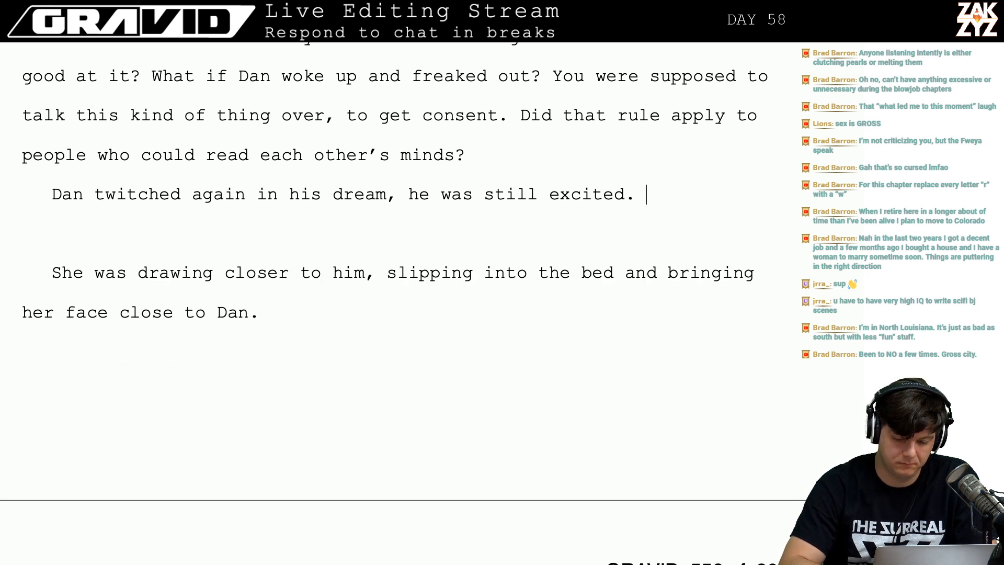
pyautogui.write('Freya d')
pyautogui.press('BackSpace')
pyautogui.press('BackSpace')
pyautogui.press('BackSpace')
pyautogui.press('BackSpace')
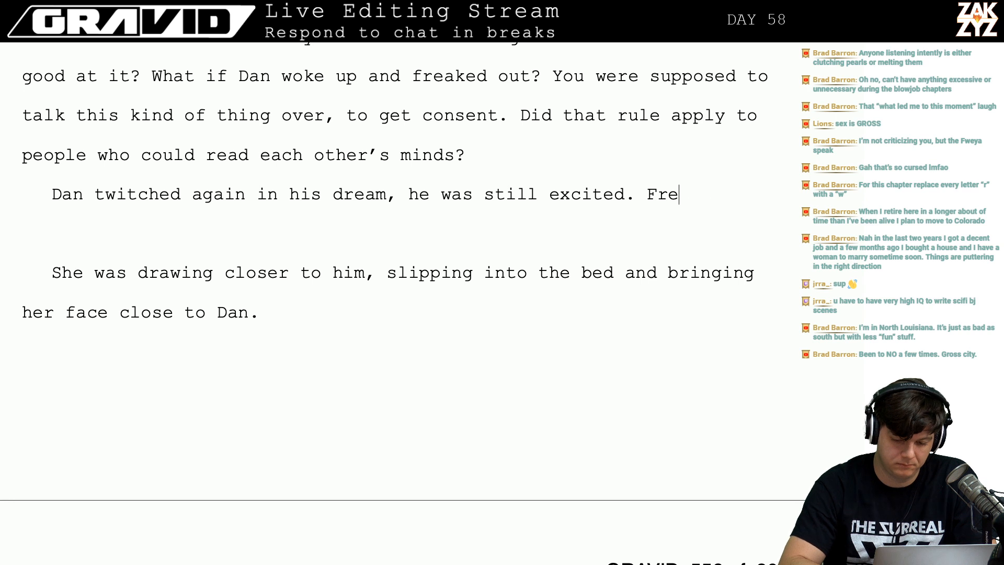
pyautogui.press('BackSpace')
pyautogui.press('BackSpace')
pyautogui.press('BackSpace')
pyautogui.press('BackSpace')
pyautogui.press('BackSpace')
# Try extending the sentence after "he was still excited" with ", and she wanted to".
pyautogui.write(', and she ')
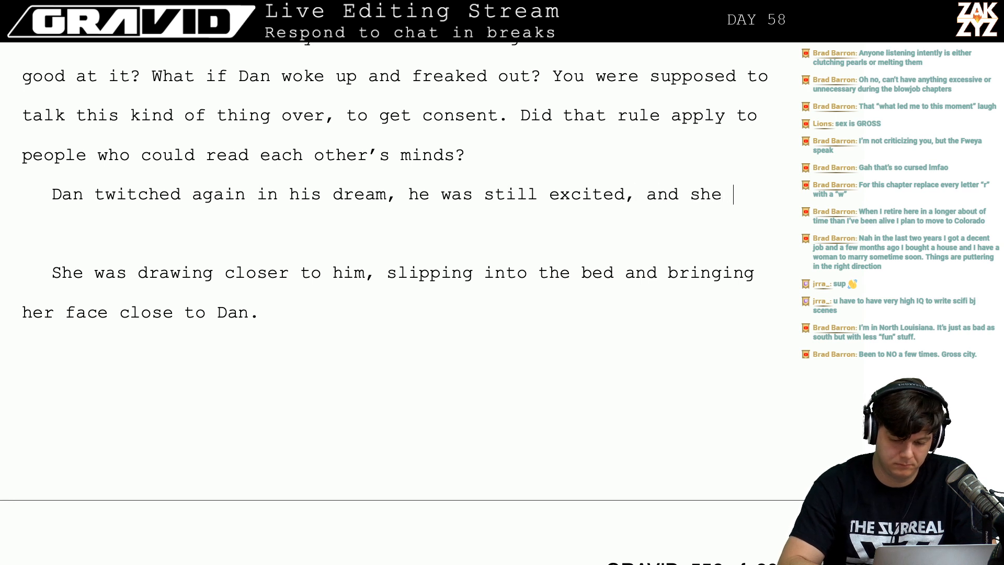
pyautogui.write('wanted t')
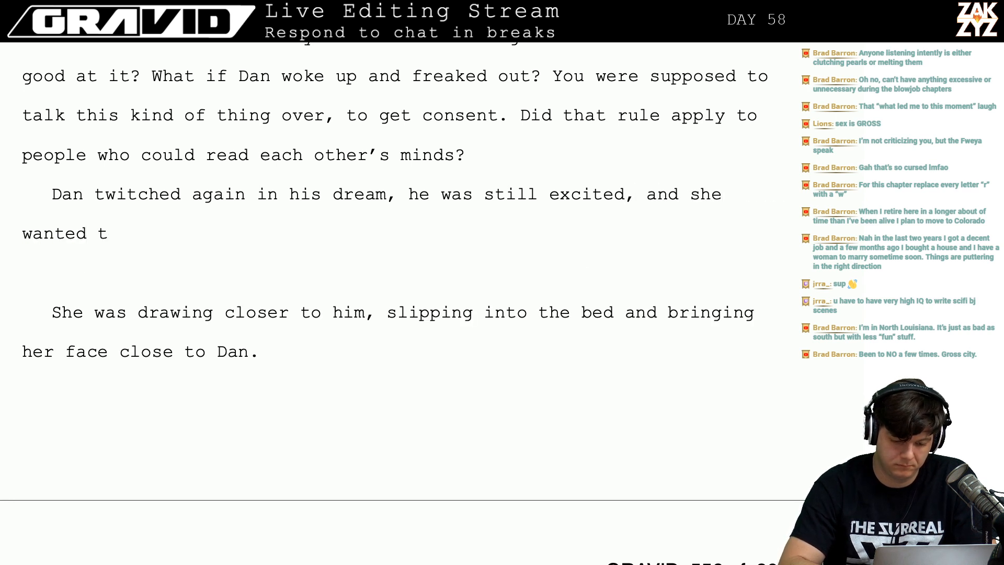
pyautogui.write('o')
pyautogui.press('BackSpace')
pyautogui.press('BackSpace')
pyautogui.press('BackSpace')
pyautogui.press('BackSpace')
pyautogui.press('BackSpace')
pyautogui.press('BackSpace')
pyautogui.press('BackSpace')
pyautogui.press('BackSpace')
pyautogui.press('BackSpace')
pyautogui.press('BackSpace')
pyautogui.press('BackSpace')
pyautogui.press('BackSpace')
pyautogui.press('BackSpace')
pyautogui.press('BackSpace')
pyautogui.press('BackSpace')
pyautogui.press('BackSpace')
pyautogui.press('BackSpace')
pyautogui.press('BackSpace')
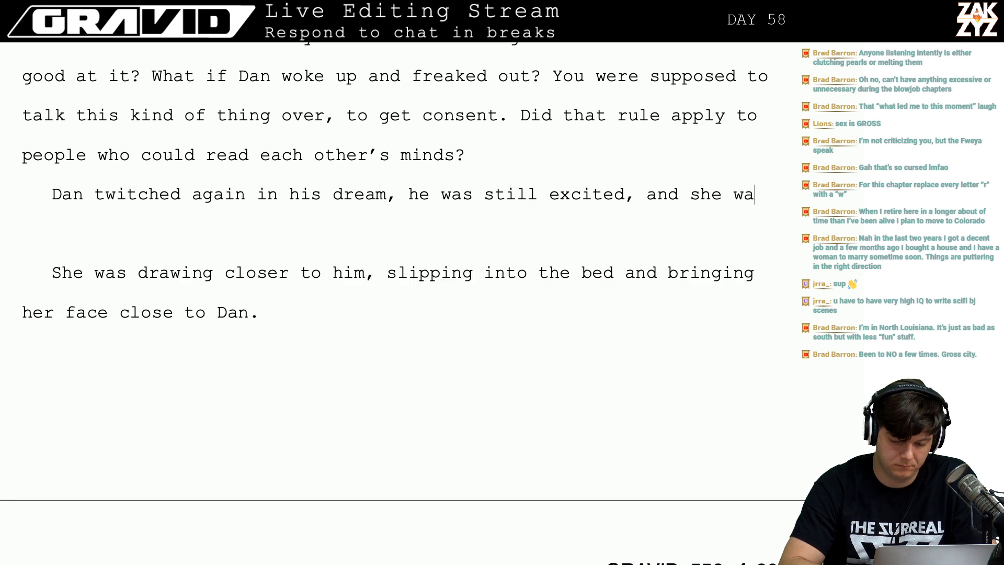
pyautogui.press('BackSpace')
pyautogui.write('. ')
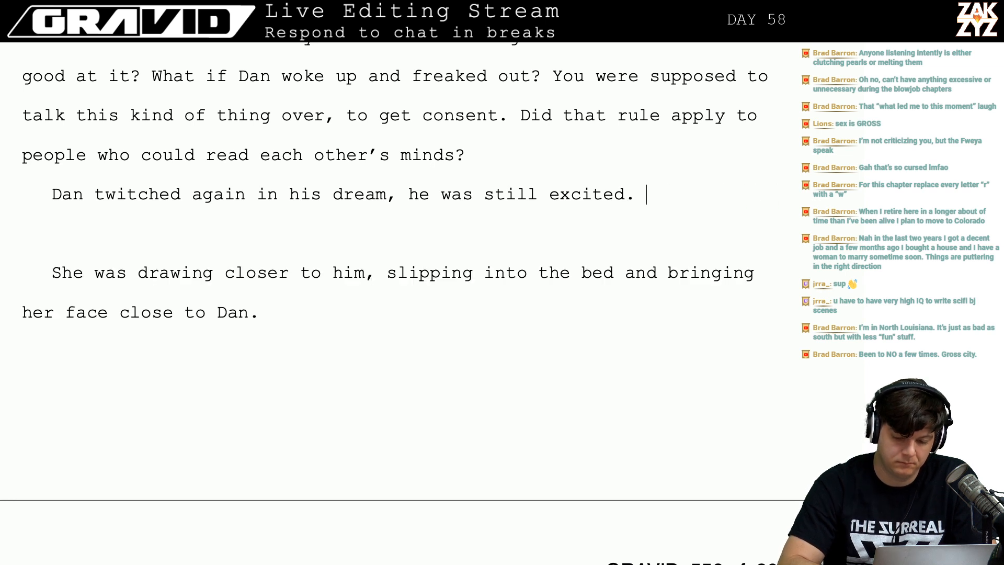
# Continue the Dan paragraph with "Freya slipped into the bed and brought her face closer to him,".
pyautogui.write('F')
pyautogui.press('BackSpace')
pyautogui.write('Fre')
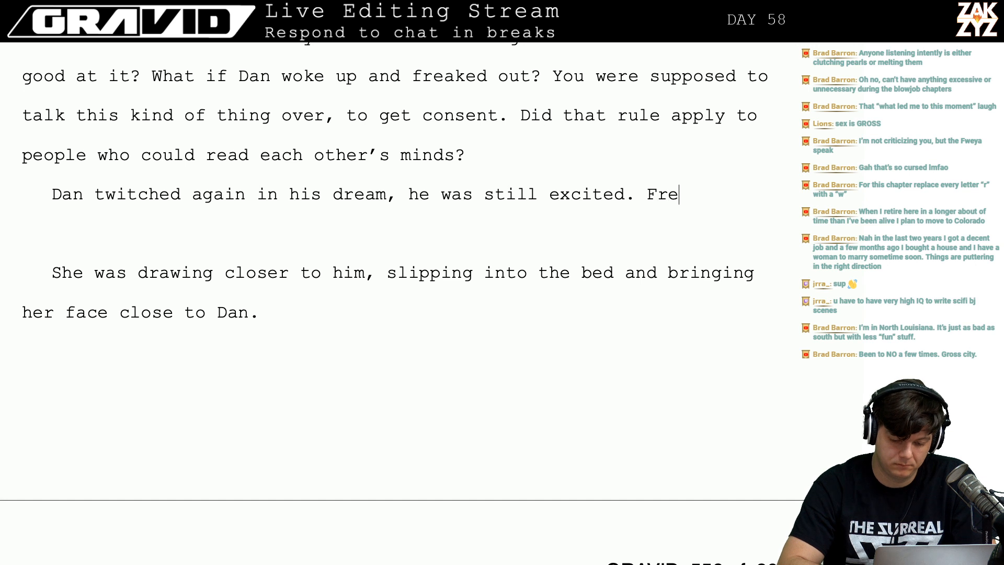
pyautogui.press('BackSpace')
pyautogui.write('ay')
pyautogui.press('BackSpace')
pyautogui.press('BackSpace')
pyautogui.write('y')
pyautogui.press('BackSpace')
pyautogui.write('ey')
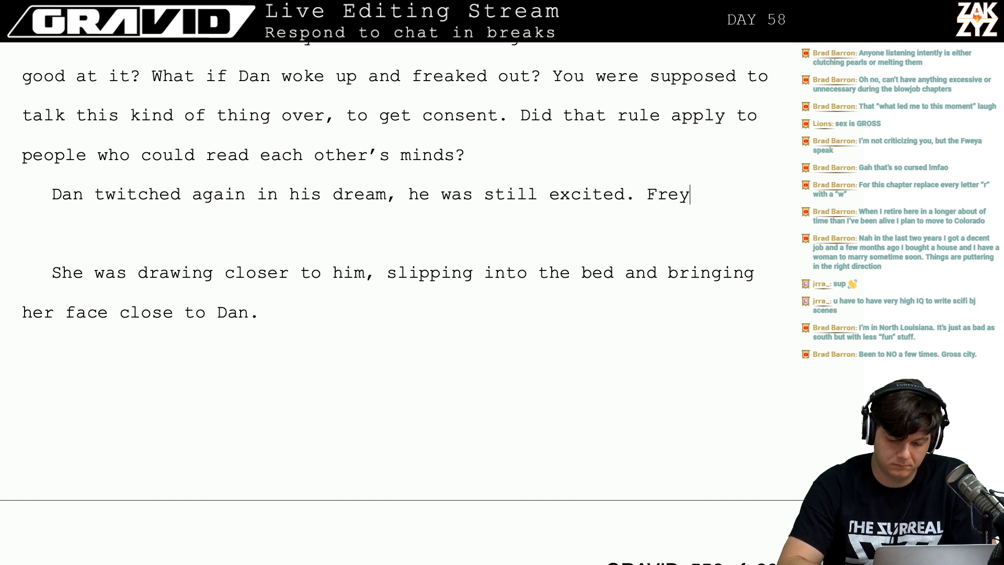
pyautogui.write('a slipped into t')
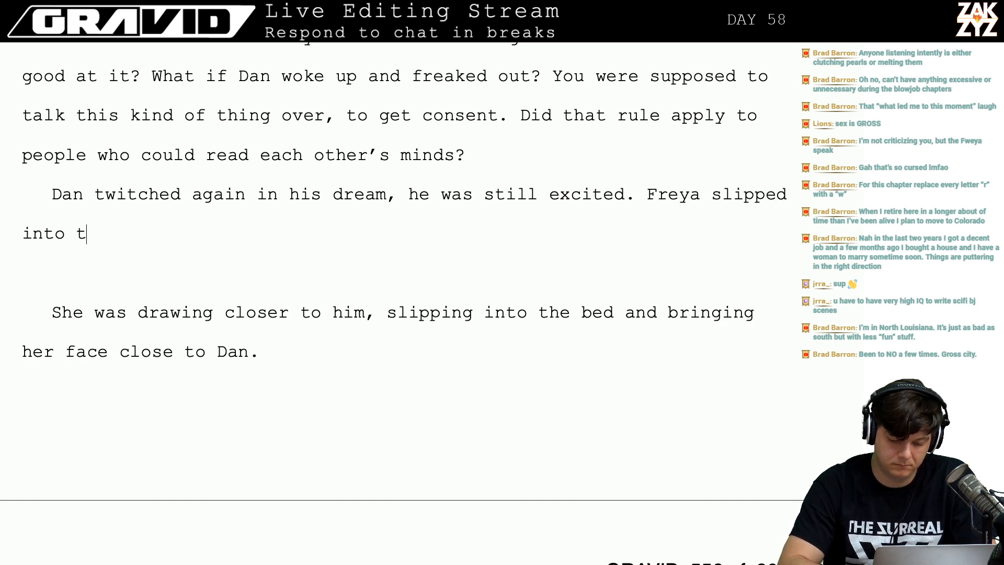
pyautogui.write('he bed and brought')
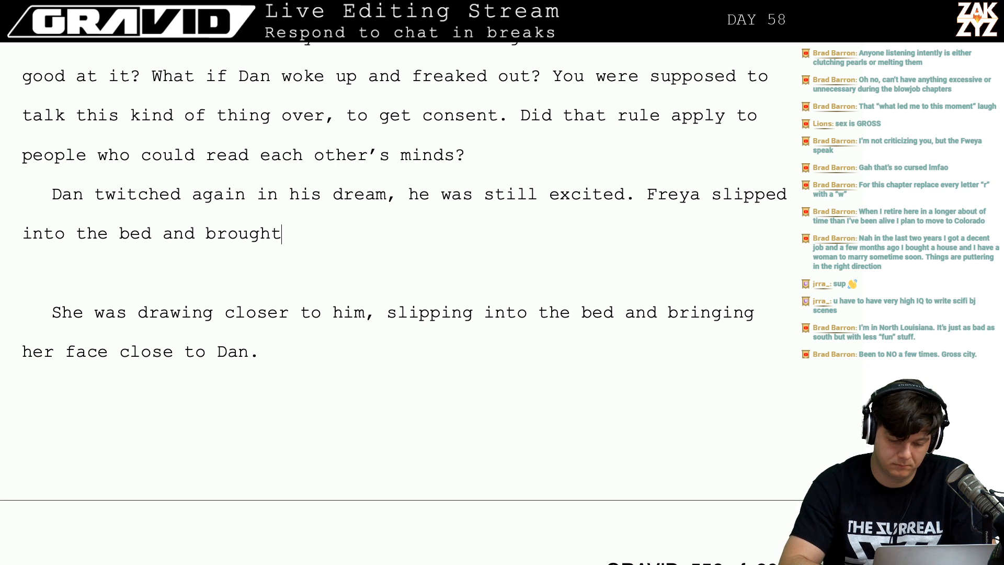
pyautogui.write(' her face clo')
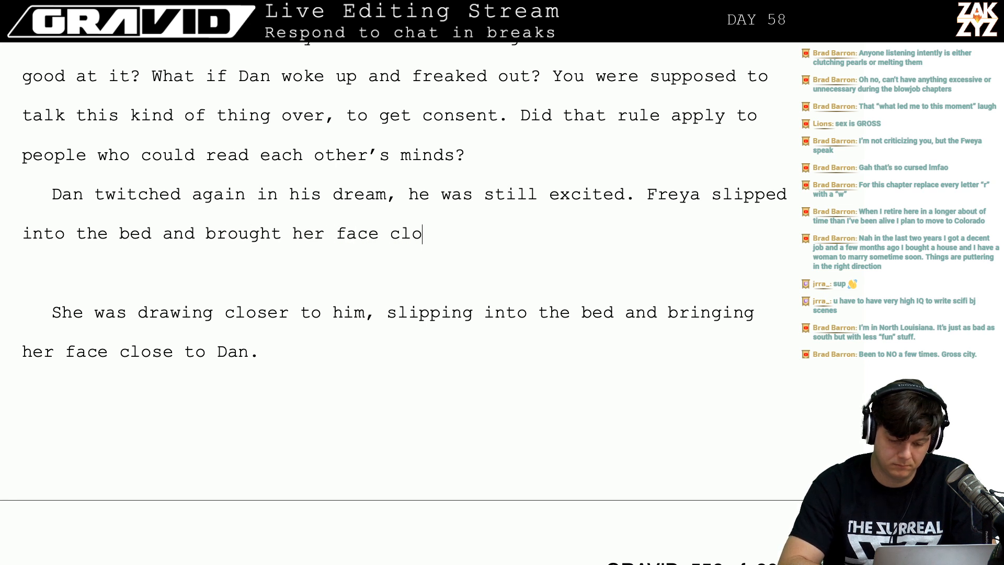
pyautogui.write('ser to him,')
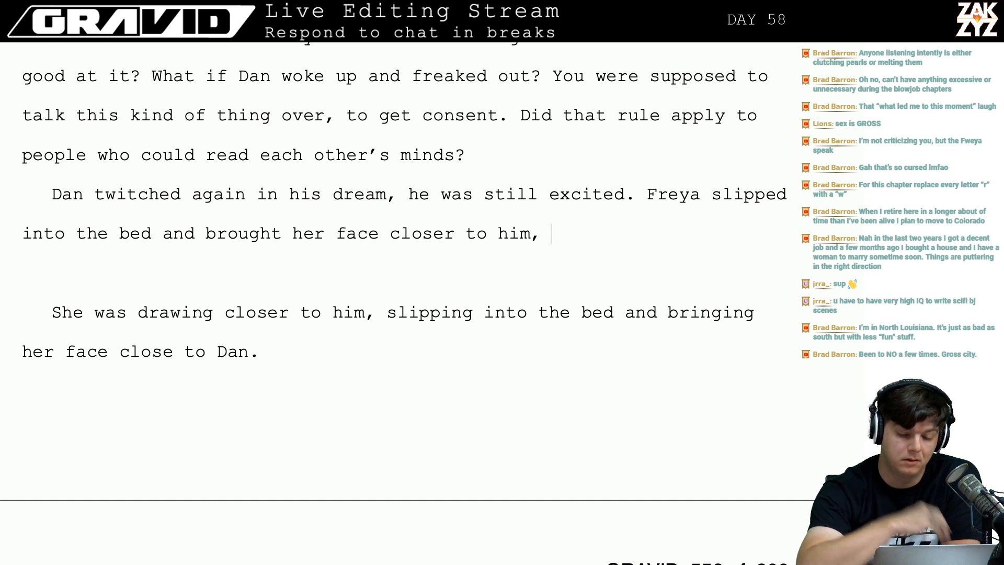
# Reword the question after "to get consent." so that it begins "Did that even apply to people", removing the word "rule".
pyautogui.scroll(3, 607, 242)
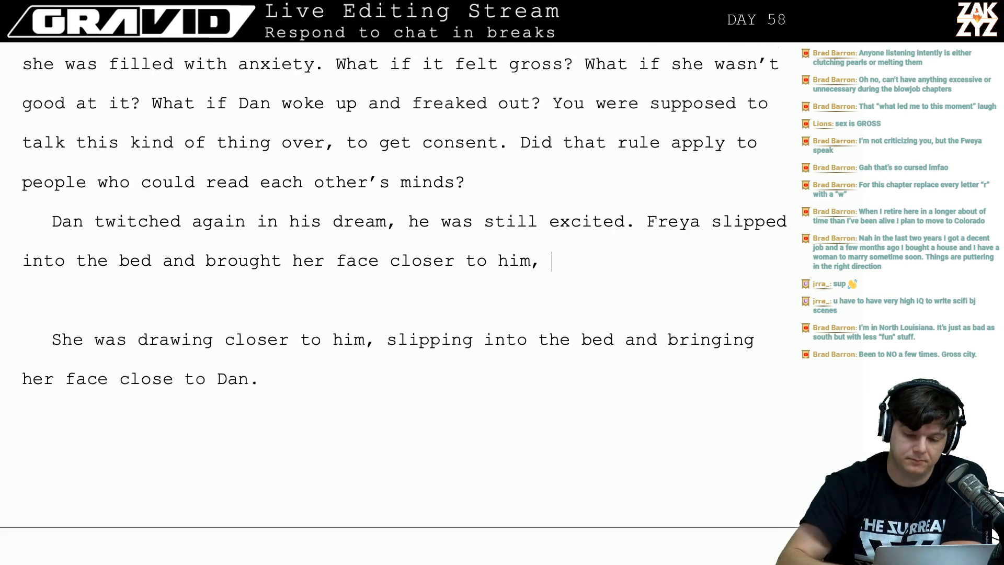
pyautogui.press('BackSpace')
pyautogui.press('BackSpace')
pyautogui.press('BackSpace')
pyautogui.press('BackSpace')
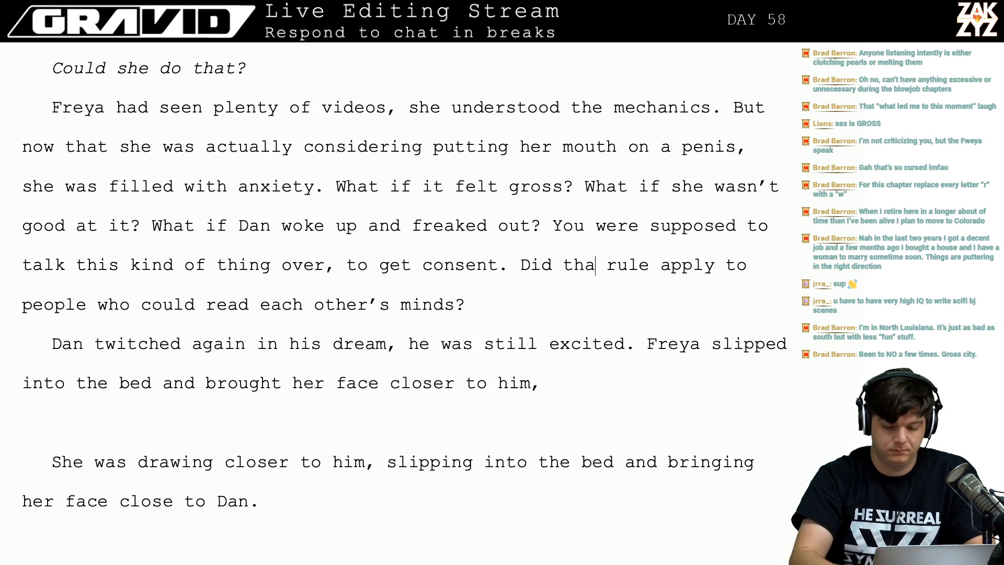
pyautogui.write('that ')
pyautogui.write('even')
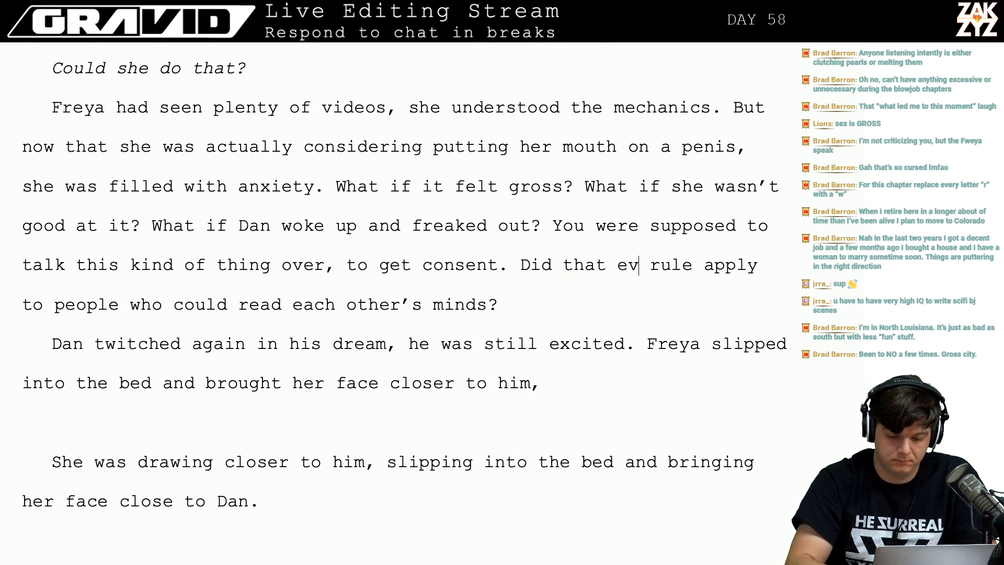
pyautogui.hotkey('shift', 'Right')
pyautogui.hotkey('shift', 'Right')
pyautogui.hotkey('shift', 'Right')
pyautogui.hotkey('shift', 'Right')
pyautogui.hotkey('shift', 'Right')
pyautogui.hotkey('shift', 'Right')
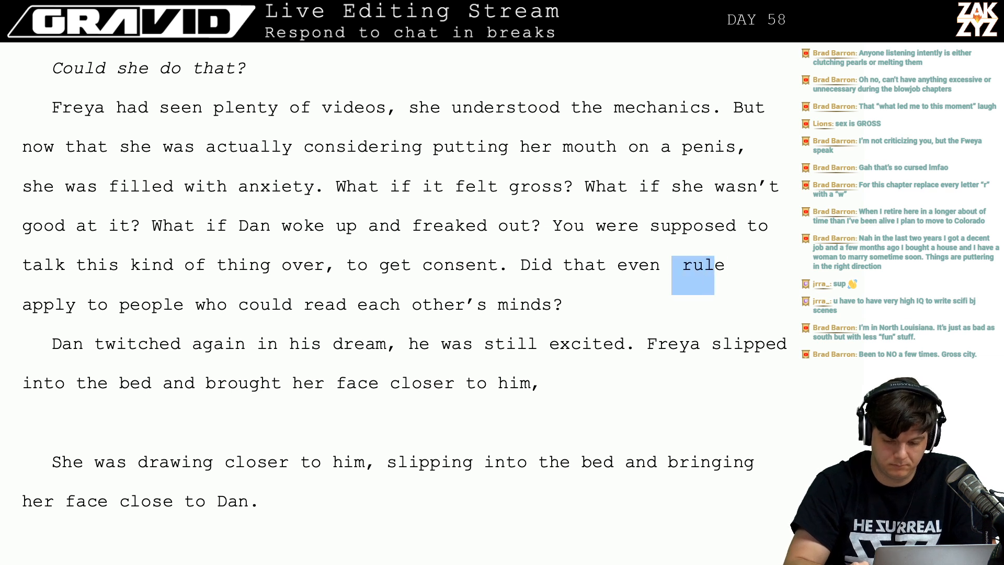
pyautogui.press('BackSpace')
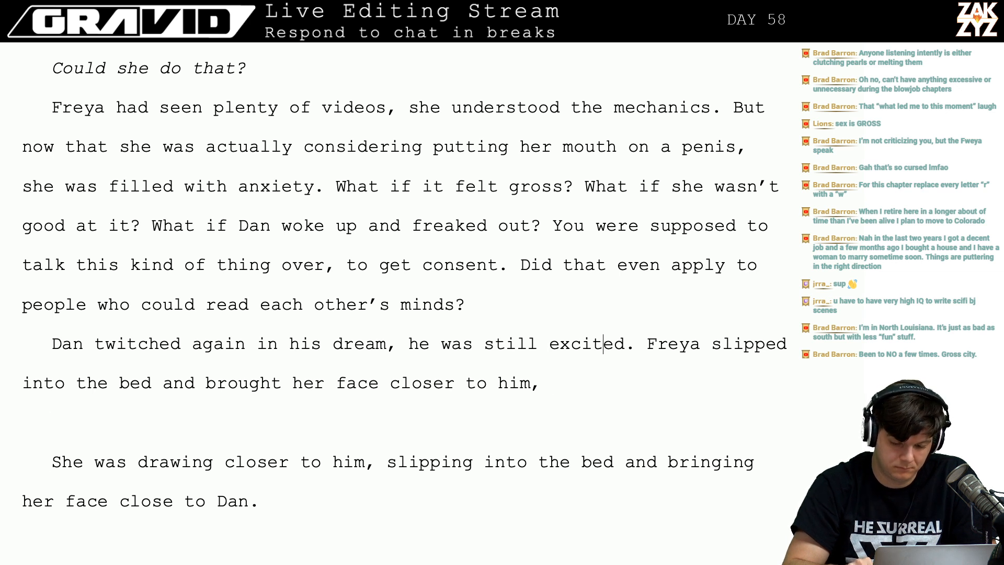
# Split the sentence beginning "Freya slipped into the bed" off into its own paragraph, leaving blank lines below "he was still excited.".
pyautogui.press('Return')
pyautogui.press('Return')
pyautogui.press('Return')
pyautogui.press('Up')
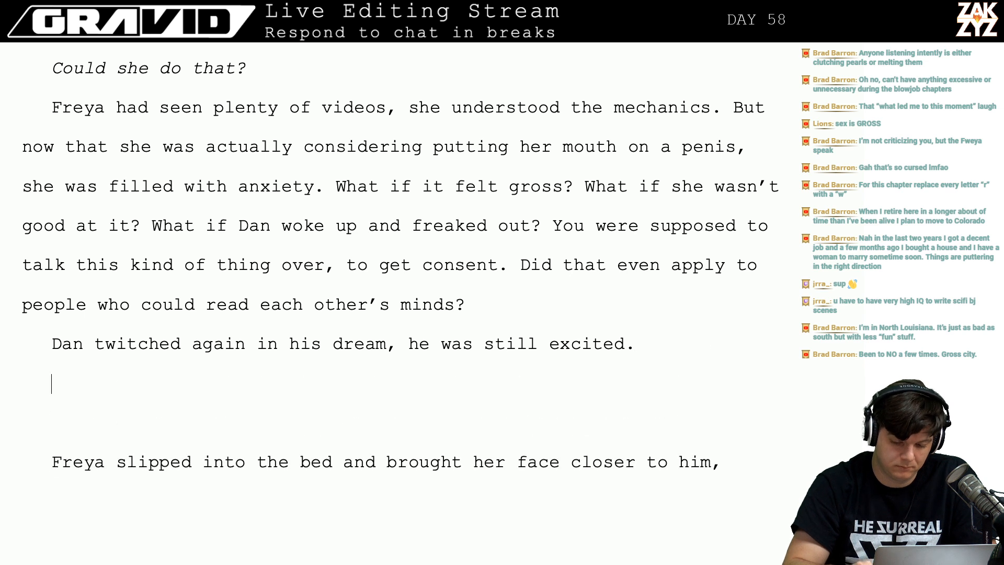
# Try extending the Dan sentence after "he was still excited" with ", and she wanted".
pyautogui.write('and ')
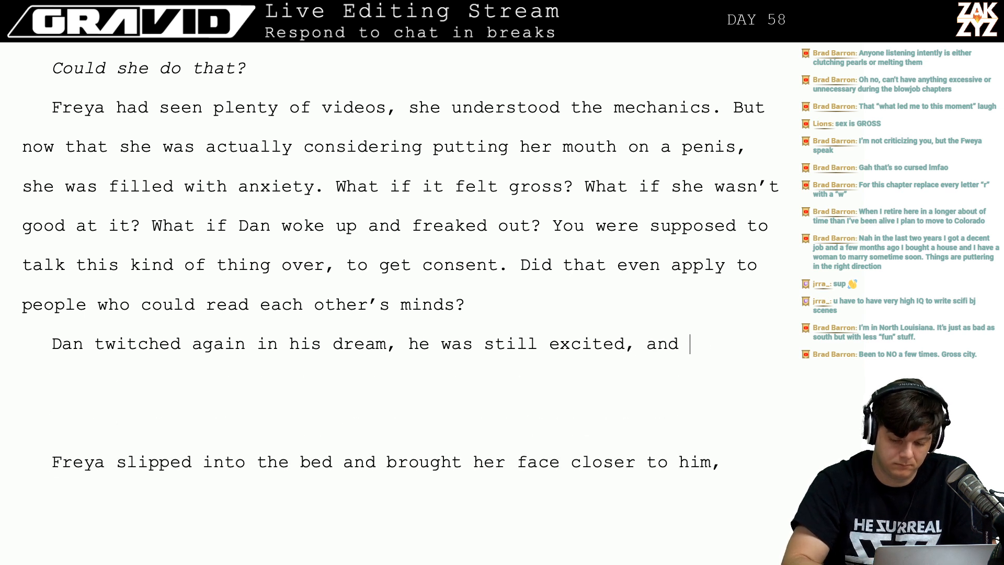
pyautogui.write('she wanted')
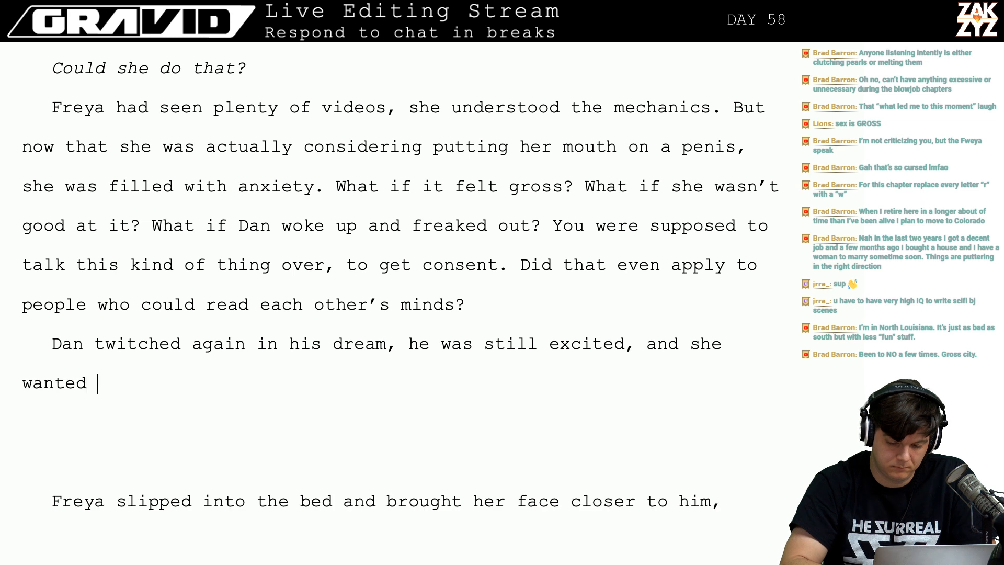
pyautogui.press('BackSpace')
pyautogui.press('BackSpace')
pyautogui.press('BackSpace')
pyautogui.press('BackSpace')
pyautogui.press('BackSpace')
pyautogui.press('BackSpace')
pyautogui.press('BackSpace')
pyautogui.press('BackSpace')
pyautogui.press('BackSpace')
pyautogui.press('BackSpace')
pyautogui.press('BackSpace')
pyautogui.press('BackSpace')
pyautogui.press('BackSpace')
pyautogui.press('BackSpace')
pyautogui.press('BackSpace')
pyautogui.press('BackSpace')
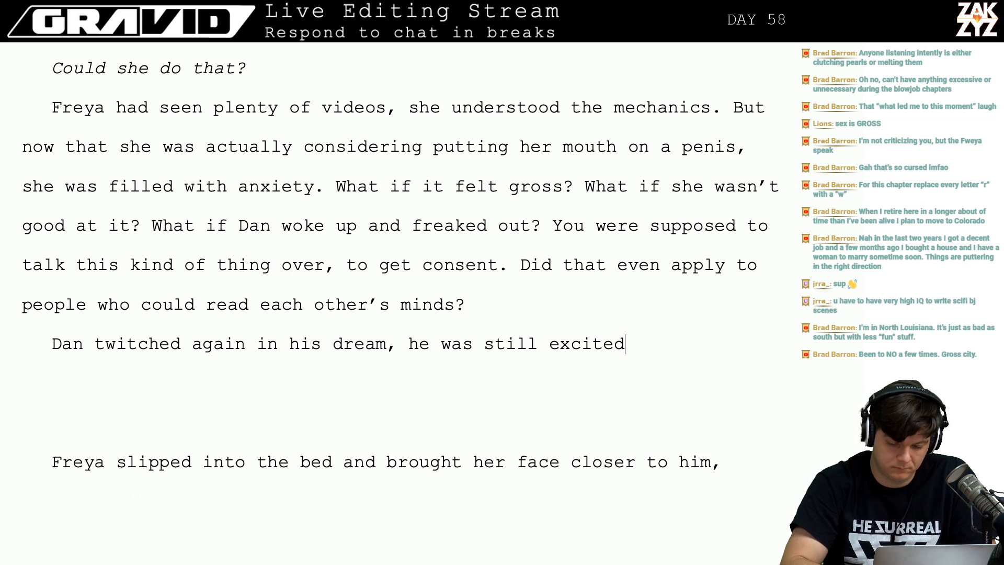
# Try following "he was still excited." with a new sentence starting "Freya wanted him, wants".
pyautogui.write('. Freya wante')
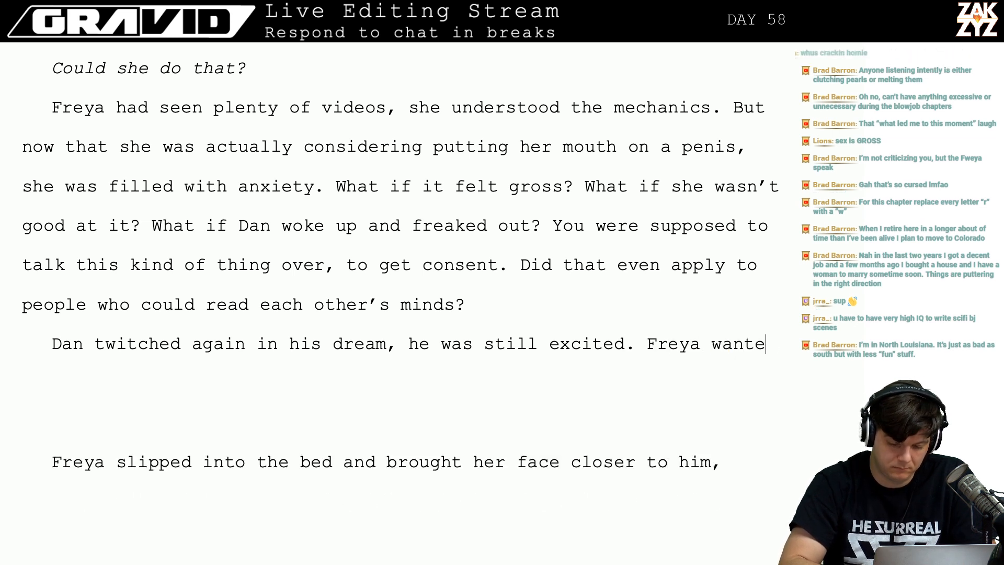
pyautogui.write('d him, wante')
pyautogui.press('BackSpace')
pyautogui.write('sd')
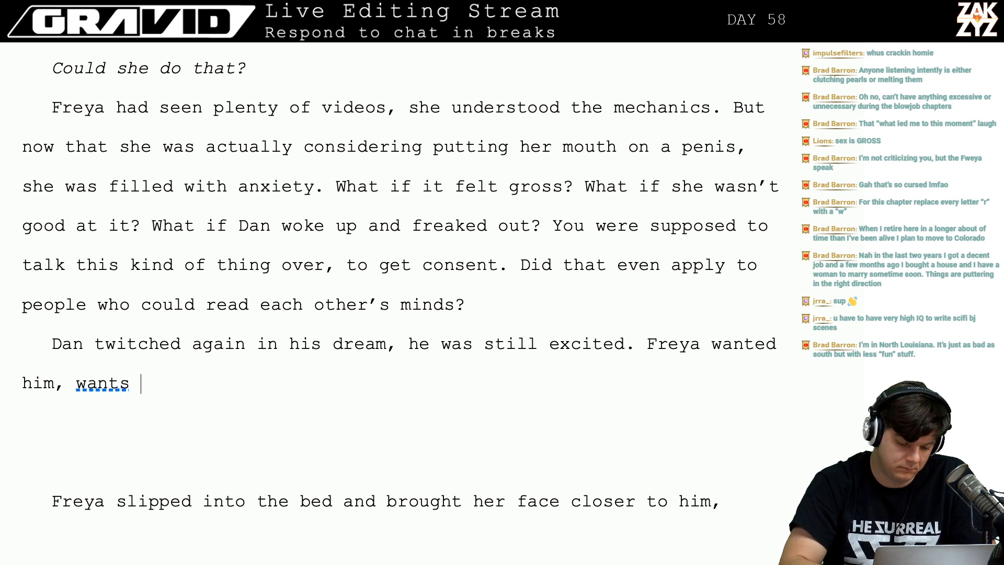
pyautogui.press('BackSpace')
pyautogui.press('BackSpace')
pyautogui.press('BackSpace')
pyautogui.press('BackSpace')
pyautogui.press('BackSpace')
pyautogui.press('BackSpace')
pyautogui.press('BackSpace')
pyautogui.press('BackSpace')
pyautogui.press('BackSpace')
pyautogui.press('BackSpace')
pyautogui.press('BackSpace')
pyautogui.press('BackSpace')
pyautogui.press('BackSpace')
pyautogui.press('BackSpace')
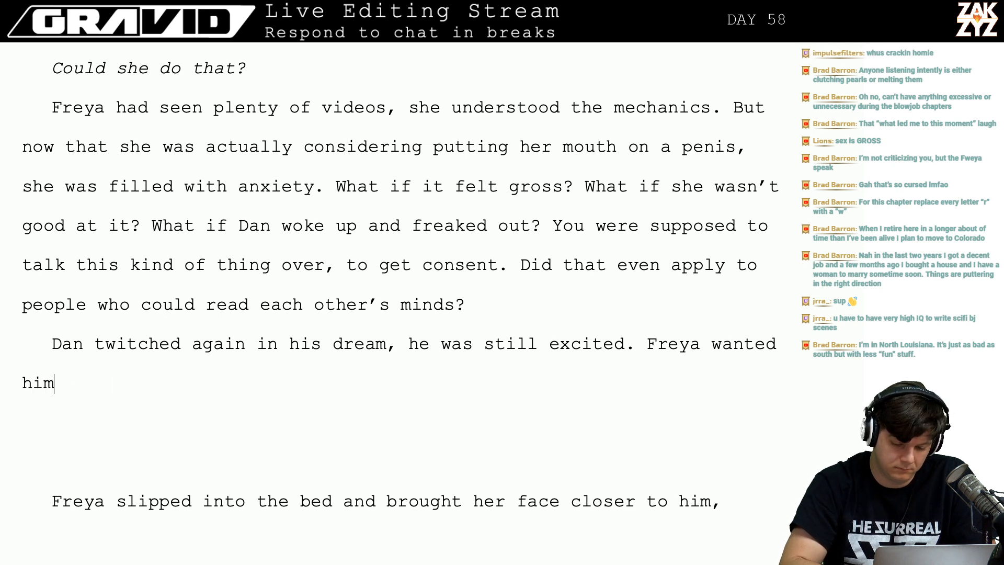
pyautogui.press('BackSpace')
pyautogui.press('BackSpace')
pyautogui.press('BackSpace')
pyautogui.press('BackSpace')
pyautogui.press('BackSpace')
pyautogui.press('BackSpace')
pyautogui.press('BackSpace')
pyautogui.press('BackSpace')
pyautogui.press('BackSpace')
pyautogui.press('BackSpace')
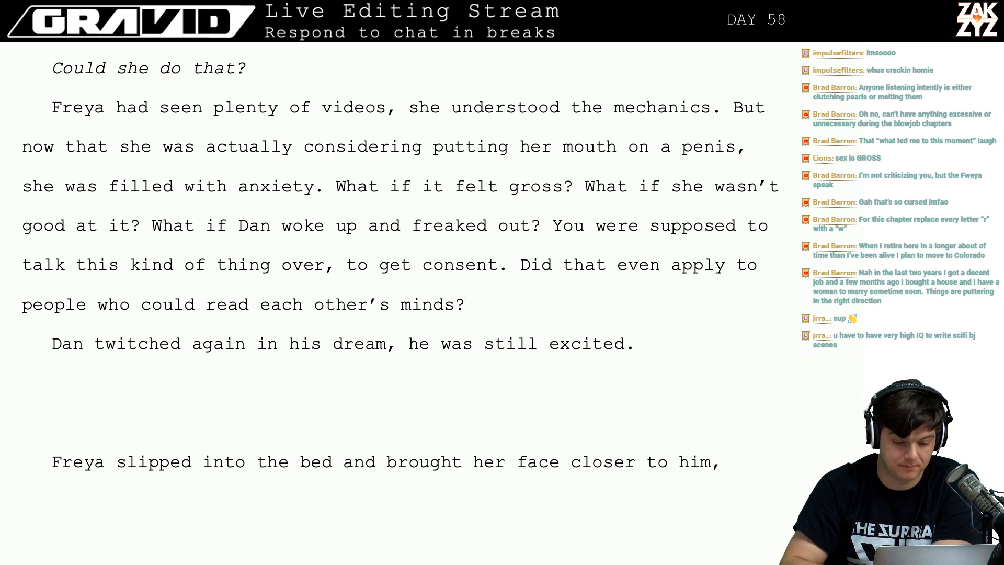
# Start a new paragraph at "What if it felt gross?", directly after "she was filled with anxiety.".
pyautogui.click(344, 189)
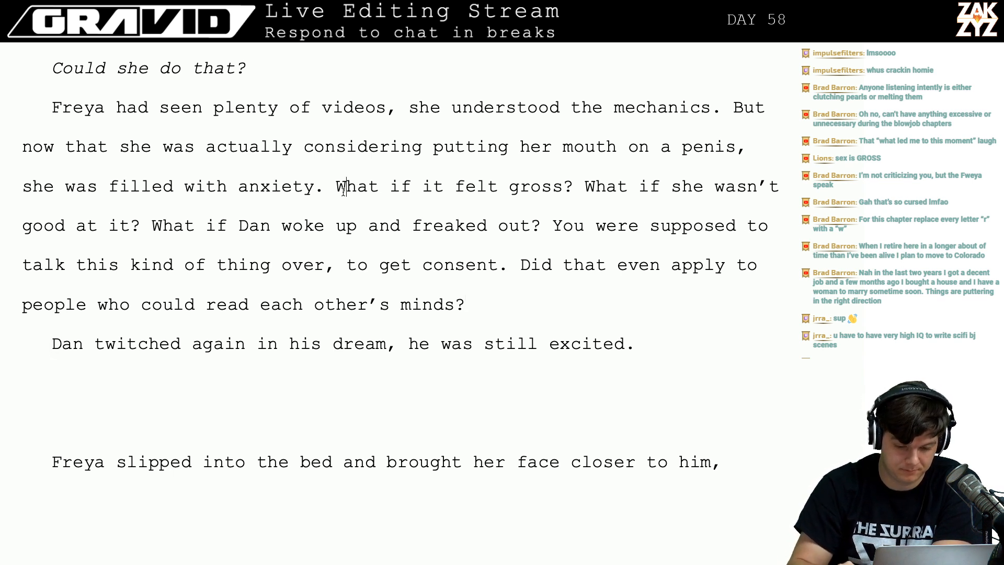
pyautogui.press('Return')
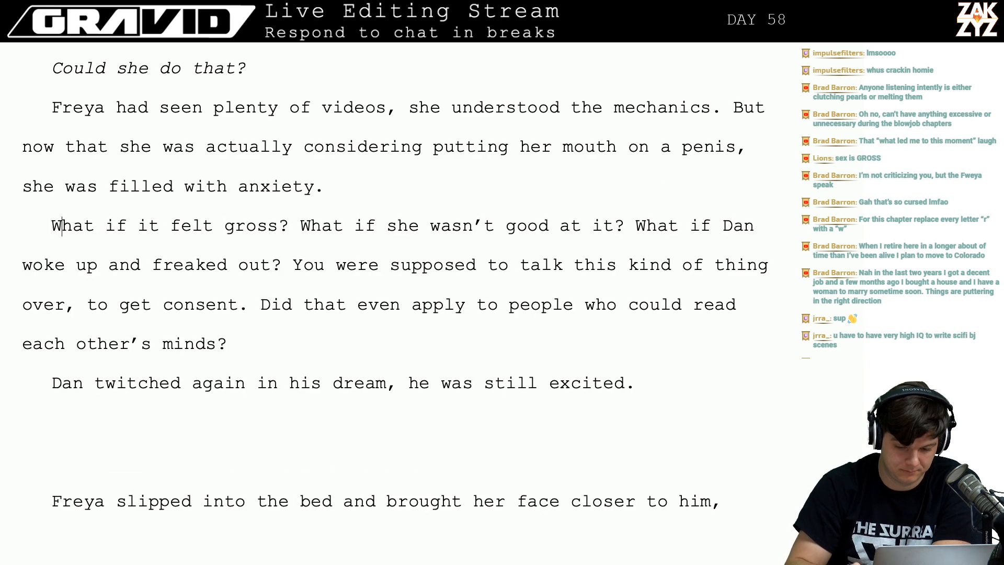
pyautogui.press('Left')
pyautogui.press('Left')
pyautogui.press('Up')
pyautogui.press('Down')
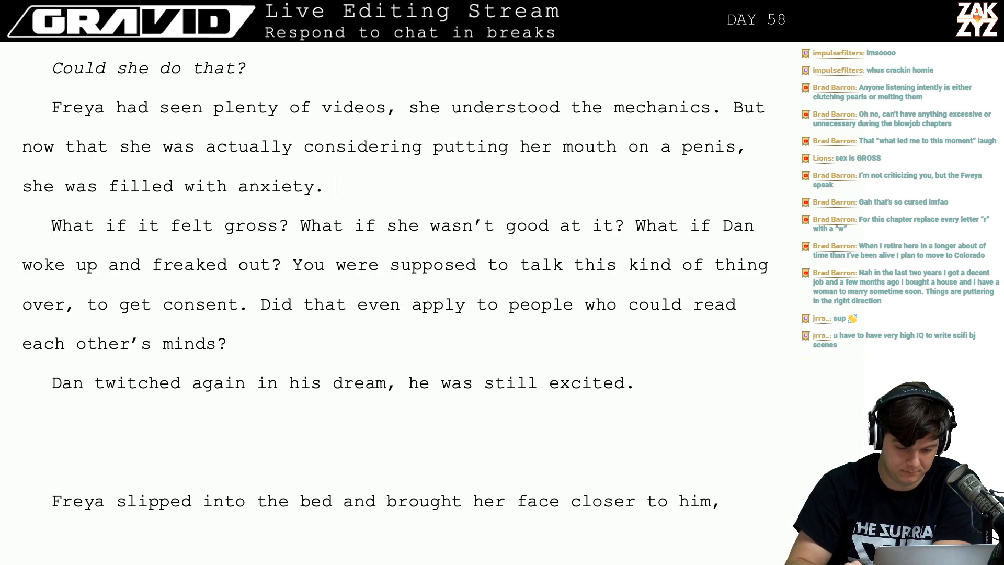
# Italicize the anxious questions from "What if it felt gross?" through "What if Dan woke up and freaked out?".
pyautogui.press('Right')
pyautogui.hotkey('shift', 'Down')
pyautogui.hotkey('shift', 'Up')
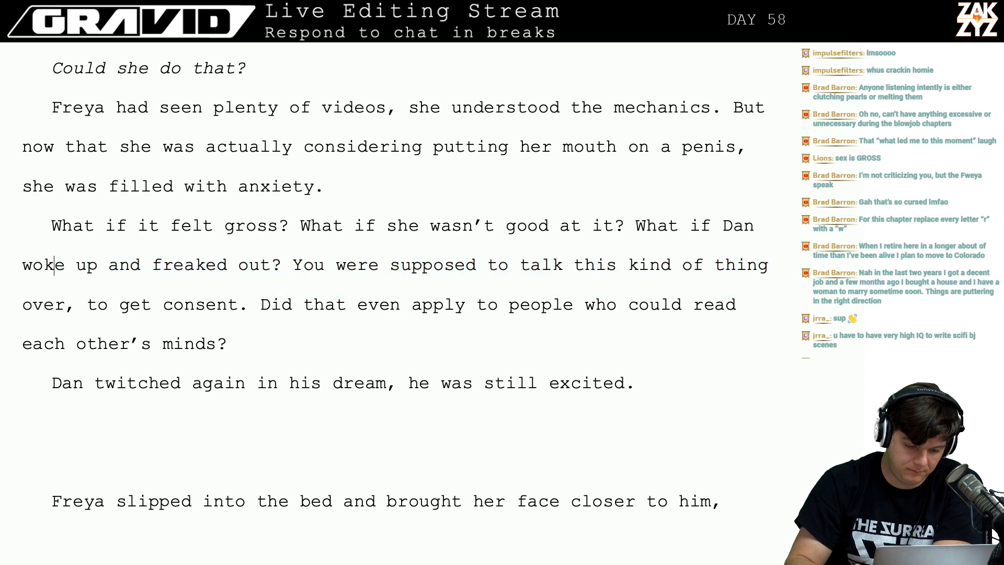
pyautogui.hotkey('shift', 'Down')
pyautogui.hotkey('shift', 'Right')
pyautogui.hotkey('shift', 'Right')
pyautogui.hotkey('shift', 'Right')
pyautogui.hotkey('shift', 'Right')
pyautogui.hotkey('shift', 'Right')
pyautogui.hotkey('shift', 'Right')
pyautogui.hotkey('shift', 'Right')
pyautogui.hotkey('shift', 'Right')
pyautogui.hotkey('shift', 'Right')
pyautogui.hotkey('shift', 'Right')
pyautogui.hotkey('shift', 'Right')
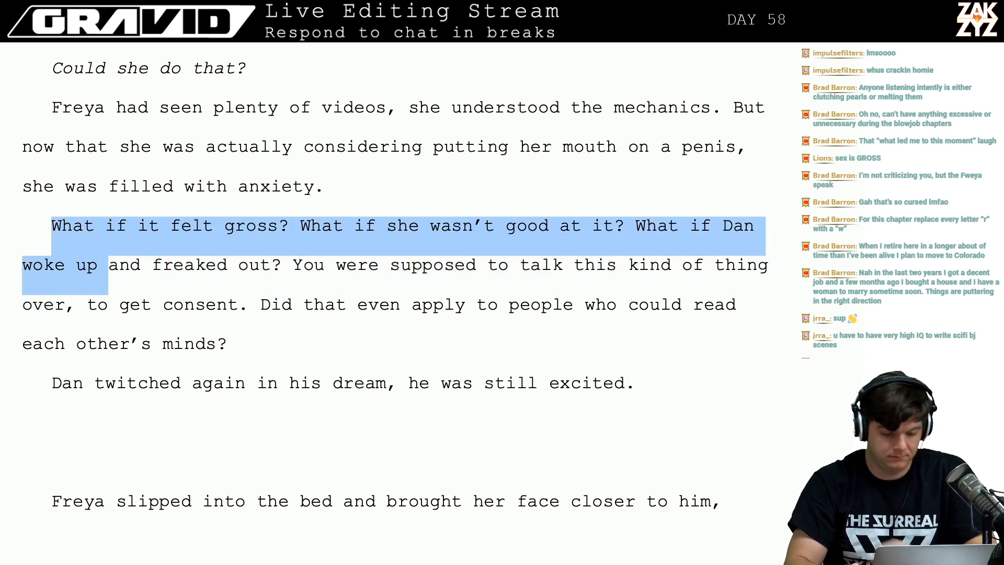
pyautogui.hotkey('shift', 'Right')
pyautogui.hotkey('shift', 'Right')
pyautogui.hotkey('shift', 'Right')
pyautogui.hotkey('shift', 'Right')
pyautogui.hotkey('shift', 'Right')
pyautogui.hotkey('shift', 'Right')
pyautogui.hotkey('shift', 'Right')
pyautogui.hotkey('shift', 'Right')
pyautogui.hotkey('shift', 'Right')
pyautogui.hotkey('shift', 'Right')
pyautogui.hotkey('shift', 'Right')
pyautogui.hotkey('shift', 'Left')
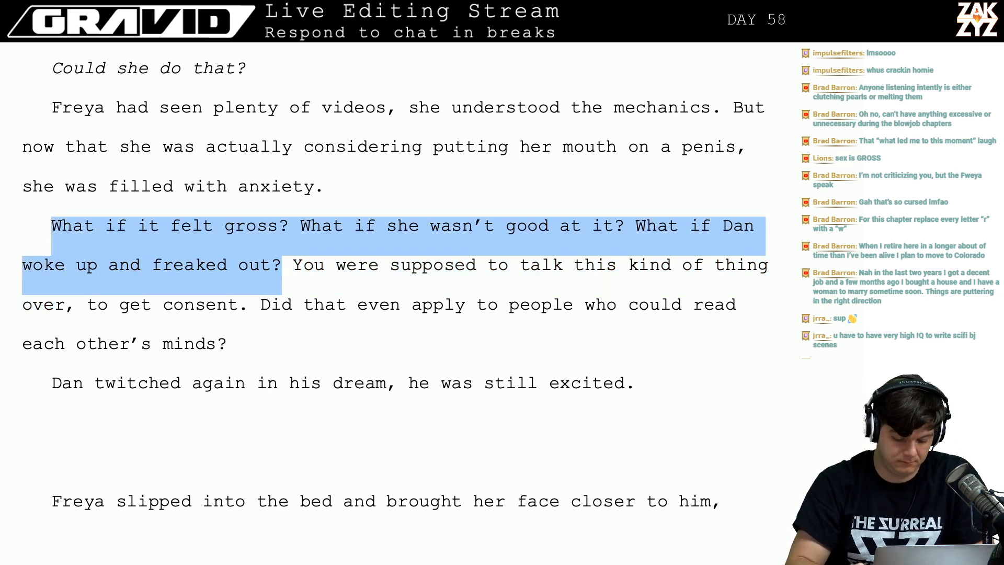
pyautogui.hotkey('ctrl', 'i')
# Try continuing the Dan sentence after "still excited" with ", and she" and the start of a verb.
pyautogui.press('Down')
pyautogui.press('Down')
pyautogui.press('Down')
pyautogui.press('Left')
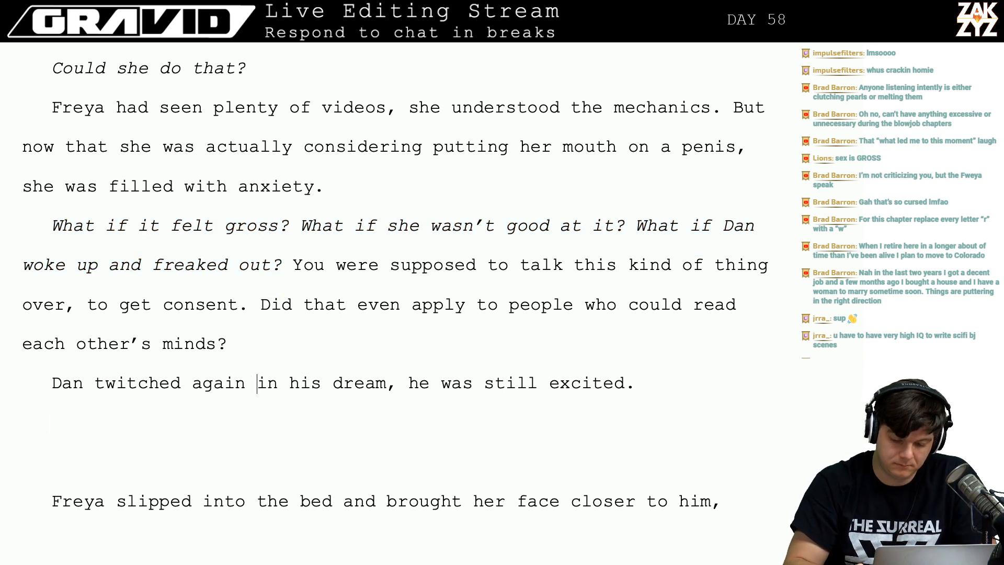
pyautogui.write('andn')
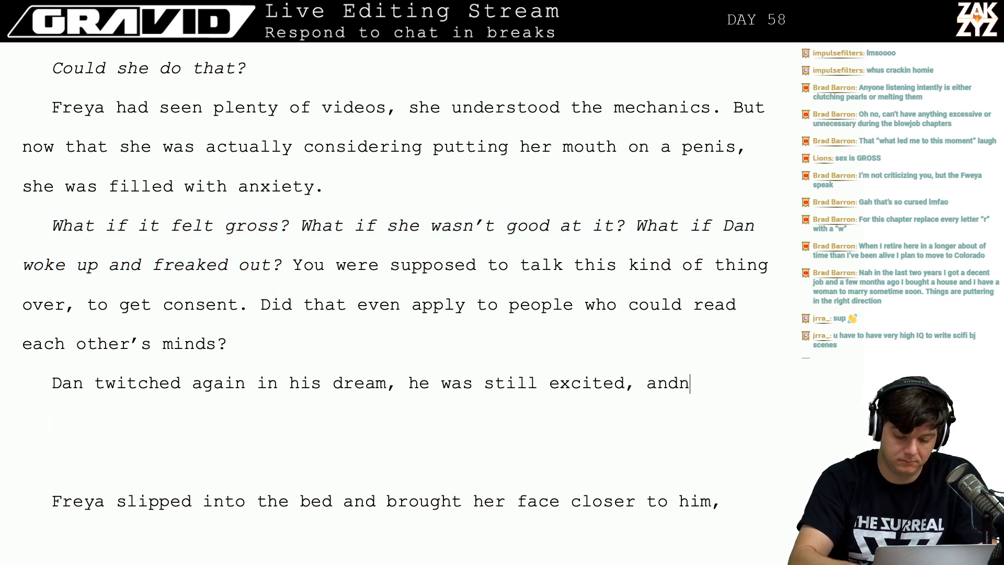
pyautogui.press('BackSpace')
pyautogui.write('she wan')
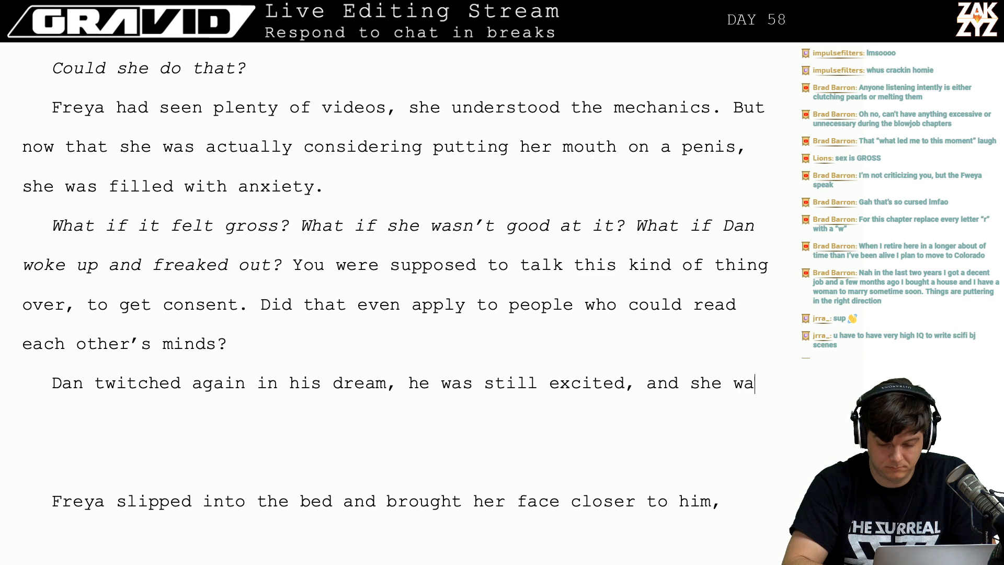
pyautogui.press('BackSpace')
pyautogui.press('BackSpace')
pyautogui.press('BackSpace')
pyautogui.press('BackSpace')
pyautogui.press('BackSpace')
pyautogui.press('BackSpace')
pyautogui.press('BackSpace')
pyautogui.press('BackSpace')
pyautogui.press('BackSpace')
pyautogui.press('BackSpace')
pyautogui.press('BackSpace')
pyautogui.press('BackSpace')
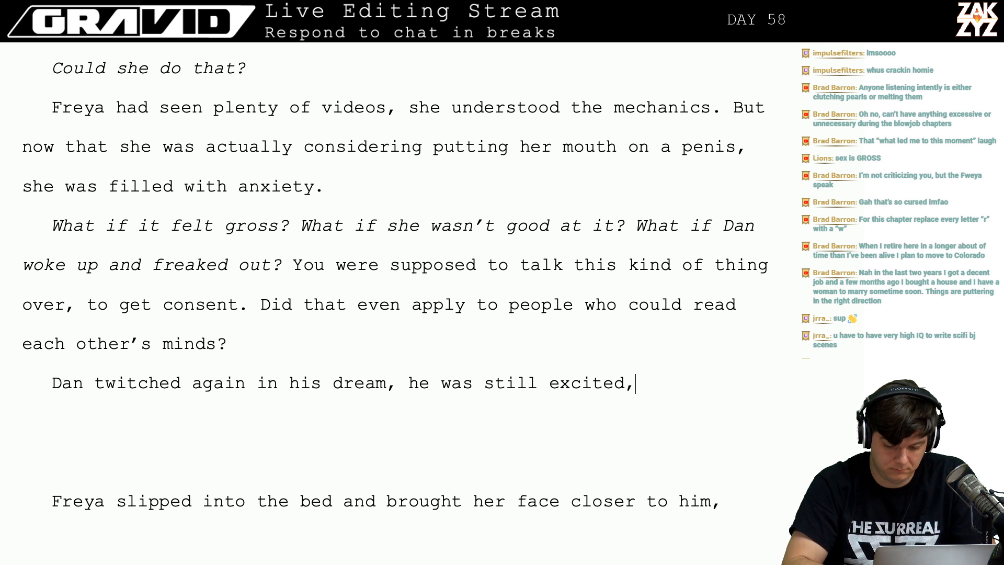
# Replace "he was still excited" in the Dan sentence with "still excited, and so was she." and begin the next sentence with "She slipped".
pyautogui.press('BackSpace')
pyautogui.press('BackSpace')
pyautogui.press('BackSpace')
pyautogui.press('BackSpace')
pyautogui.press('BackSpace')
pyautogui.press('BackSpace')
pyautogui.press('BackSpace')
pyautogui.press('BackSpace')
pyautogui.press('BackSpace')
pyautogui.press('BackSpace')
pyautogui.press('BackSpace')
pyautogui.press('BackSpace')
pyautogui.press('BackSpace')
pyautogui.press('BackSpace')
pyautogui.press('BackSpace')
pyautogui.press('BackSpace')
pyautogui.press('BackSpace')
pyautogui.press('BackSpace')
pyautogui.press('BackSpace')
pyautogui.press('BackSpace')
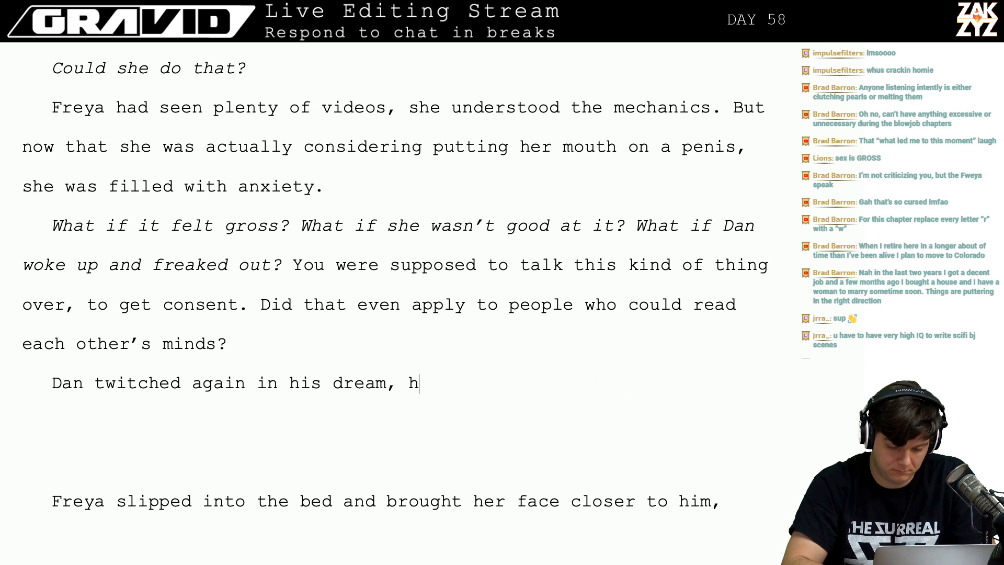
pyautogui.press('BackSpace')
pyautogui.write('still exc')
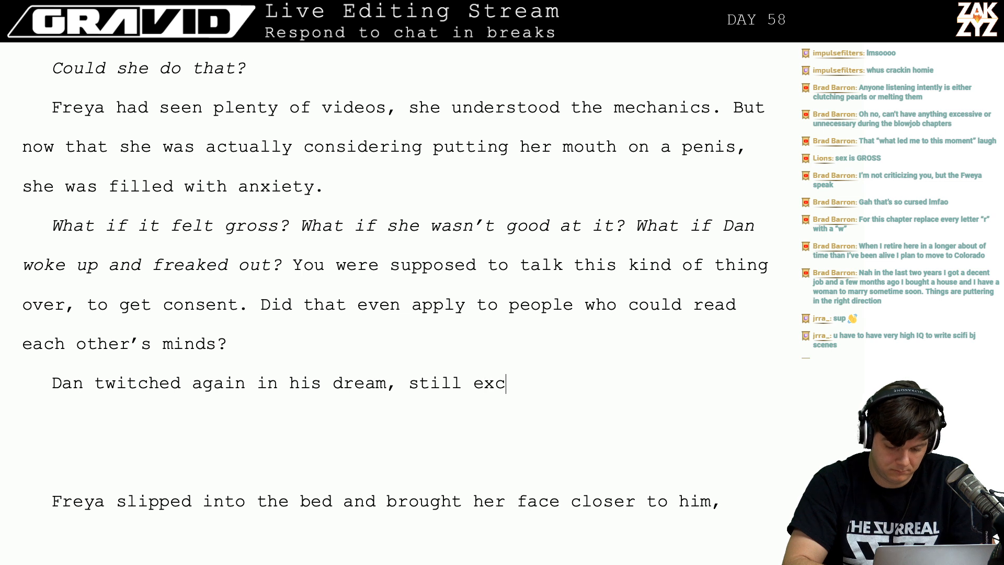
pyautogui.write('ited, and so wa')
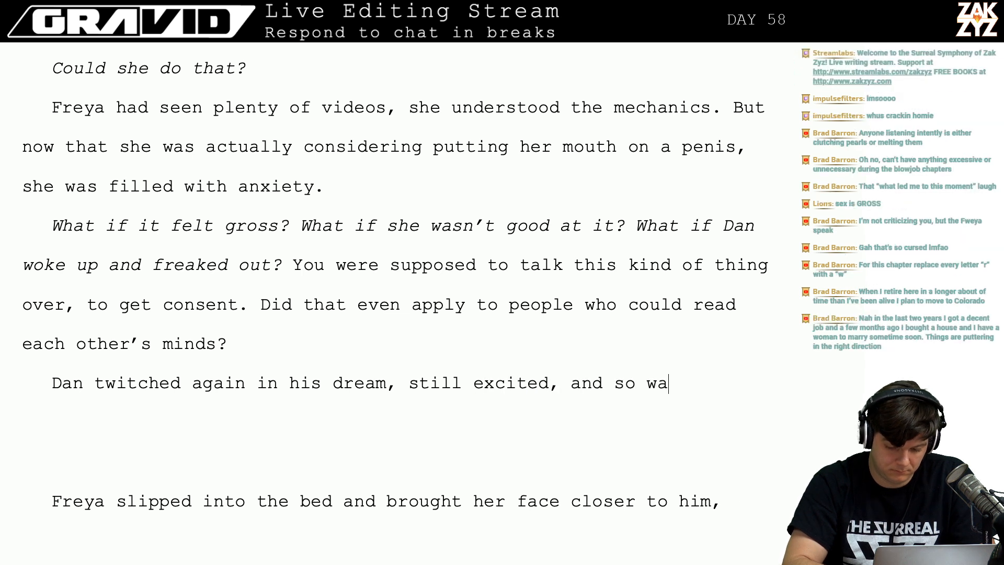
pyautogui.write('s she. She slipped in')
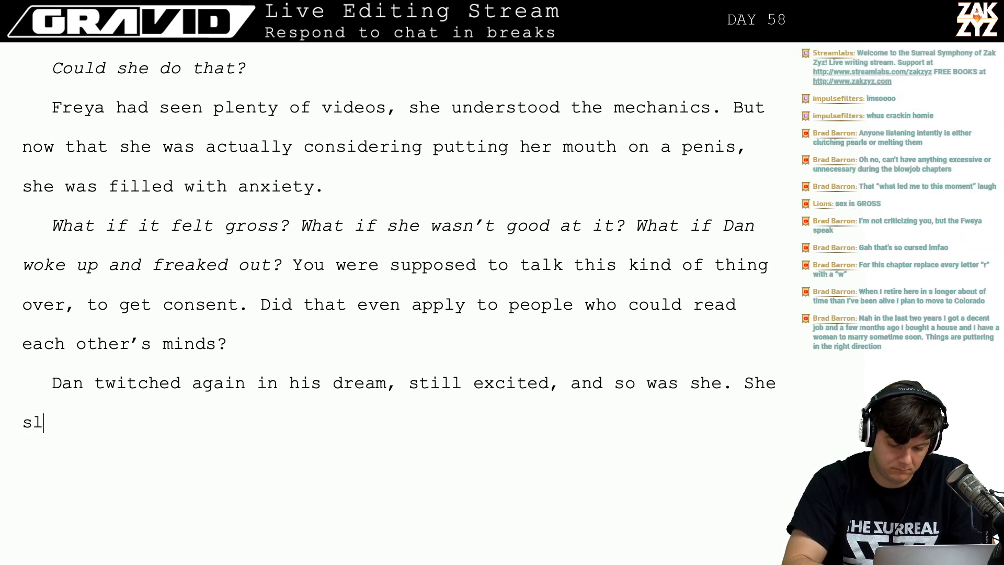
# Complete the second sentence of the Dan paragraph as "She slipped into the bed, bringing her face close to him.".
pyautogui.write('to the bed,')
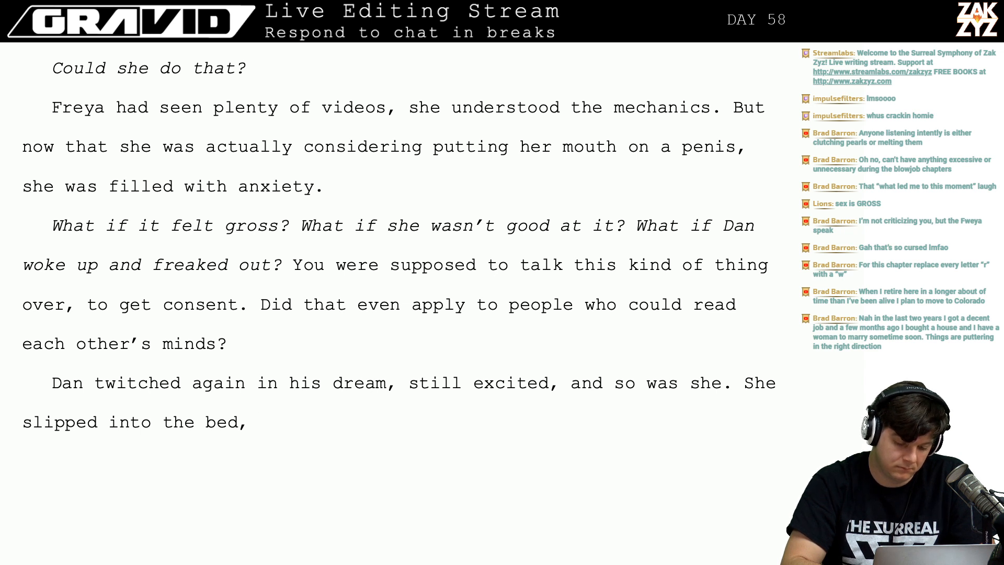
pyautogui.write('b')
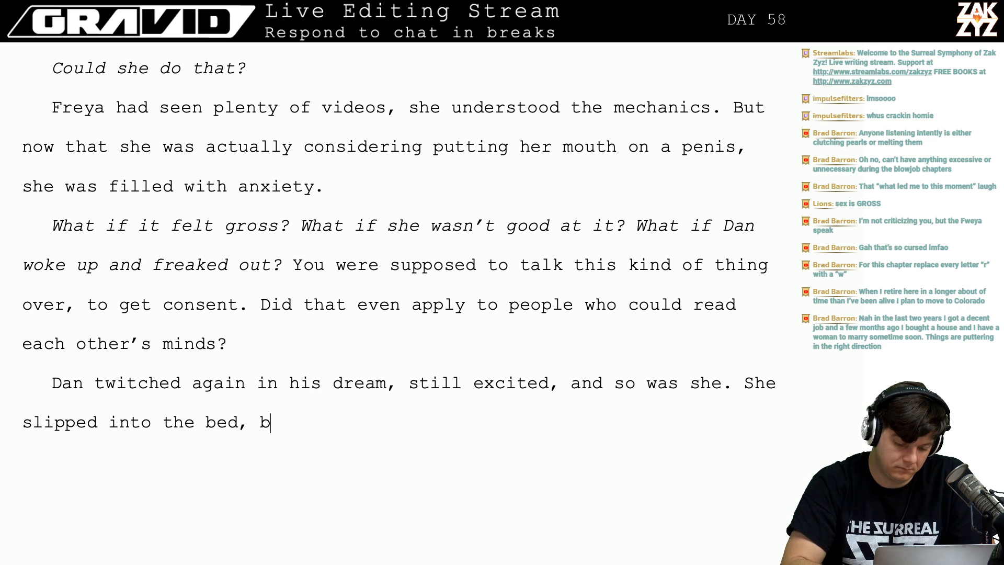
pyautogui.write('ringing ')
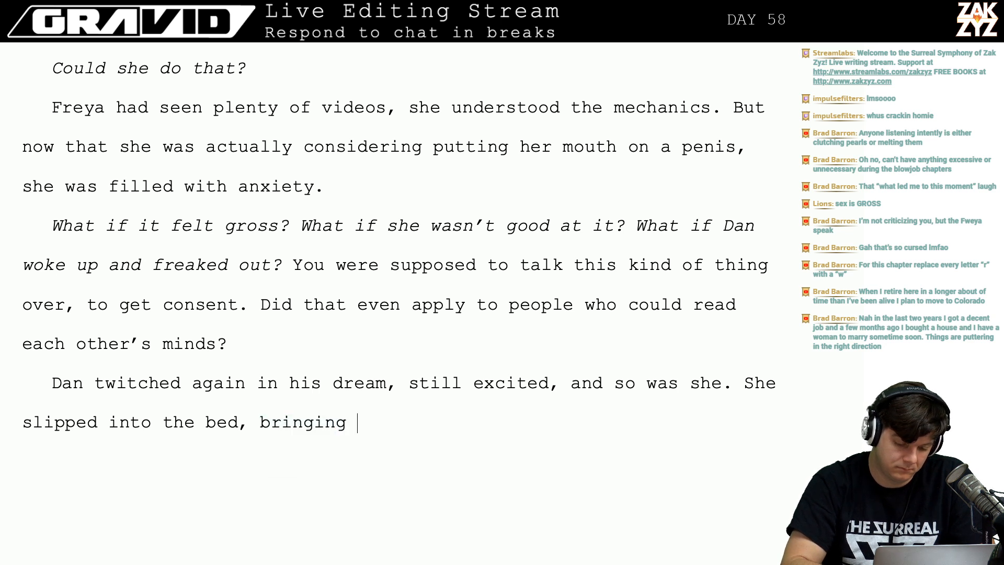
pyautogui.write('her face close to him.')
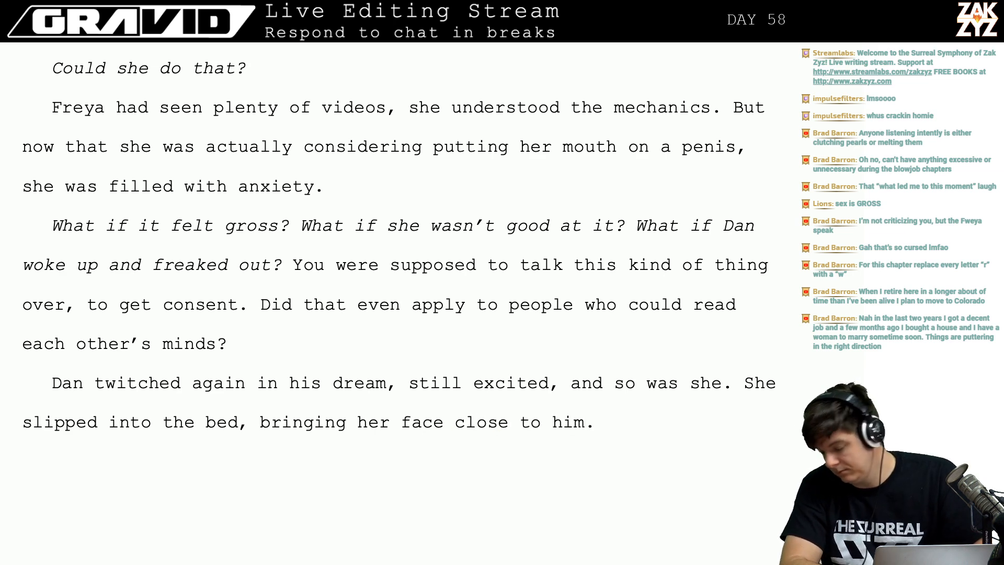
# Delete the leftover drafts after "close to him." so the Dan paragraph runs straight into the "It was" sentence.
pyautogui.hotkey('shift', 'Down')
pyautogui.hotkey('shift', 'Down')
pyautogui.hotkey('shift', 'Down')
pyautogui.hotkey('shift', 'Down')
pyautogui.hotkey('shift', 'Down')
pyautogui.hotkey('shift', 'Down')
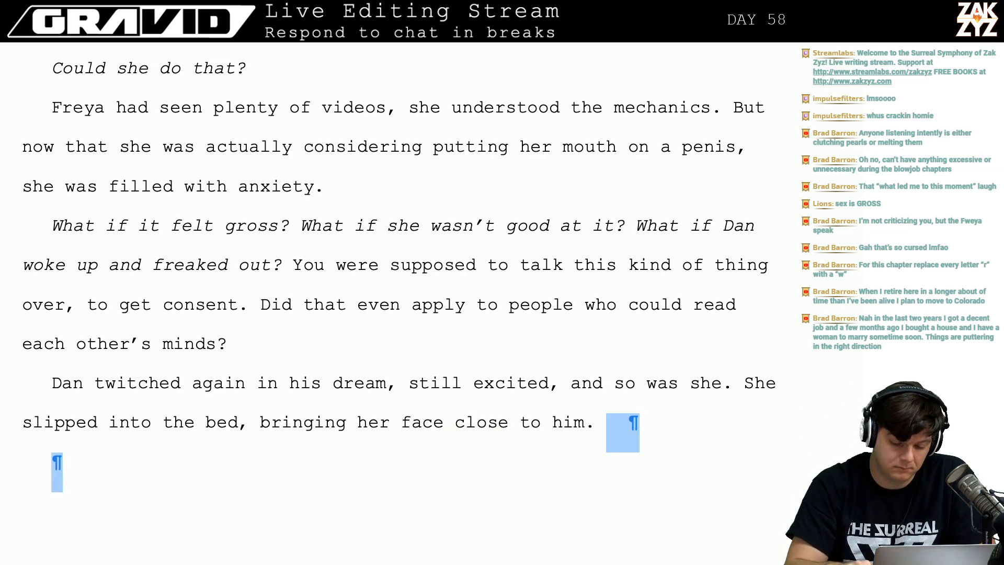
pyautogui.hotkey('shift', 'Down')
pyautogui.hotkey('shift', 'Down')
pyautogui.hotkey('shift', 'Down')
pyautogui.hotkey('shift', 'Down')
pyautogui.hotkey('shift', 'Down')
pyautogui.hotkey('shift', 'Down')
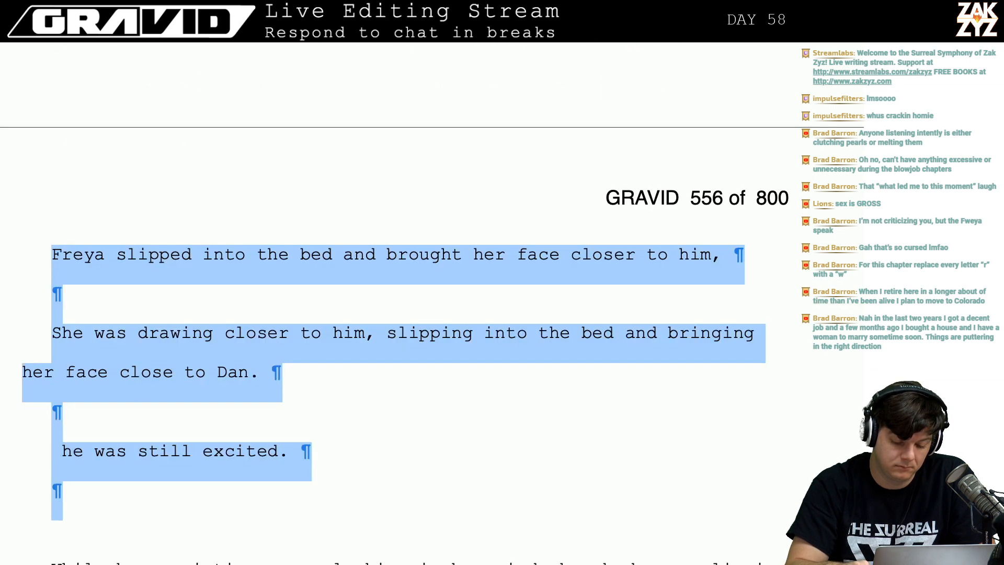
pyautogui.hotkey('shift', 'Left')
pyautogui.hotkey('shift', 'Left')
pyautogui.hotkey('shift', 'Left')
pyautogui.hotkey('shift', 'Left')
pyautogui.hotkey('shift', 'Left')
pyautogui.hotkey('shift', 'Left')
pyautogui.hotkey('shift', 'Left')
pyautogui.hotkey('shift', 'Left')
pyautogui.hotkey('shift', 'Left')
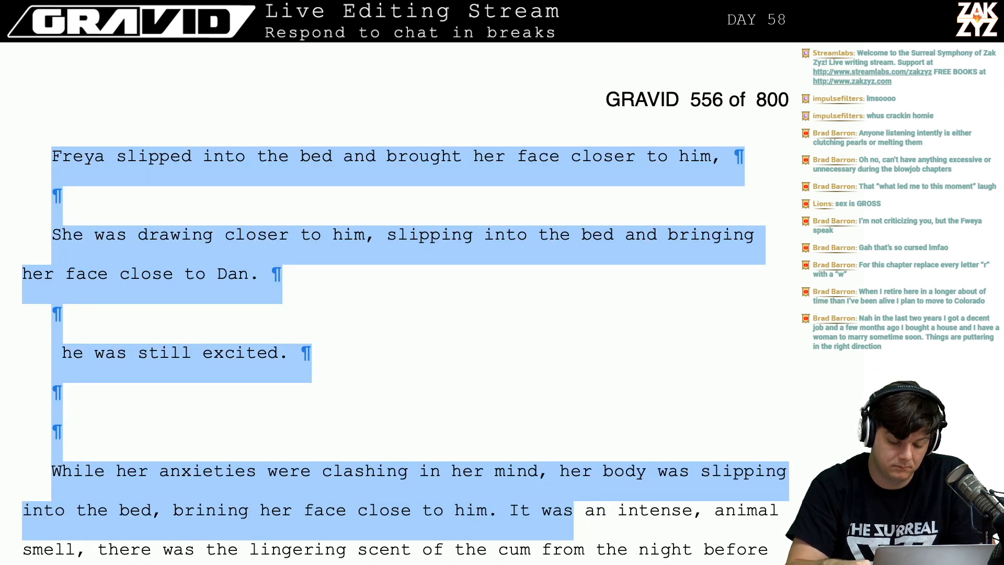
pyautogui.press('Delete')
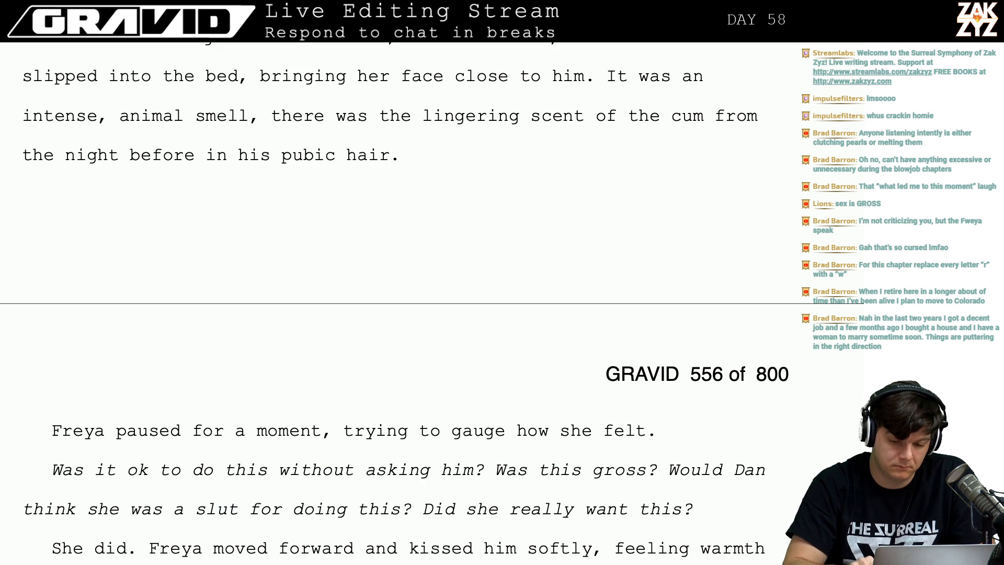
# Split the Dan paragraph after "close to him." so the "It was" sentence starts its own paragraph.
pyautogui.press('Up')
pyautogui.press('Up')
pyautogui.press('Up')
pyautogui.press('Down')
pyautogui.press('Down')
pyautogui.press('Down')
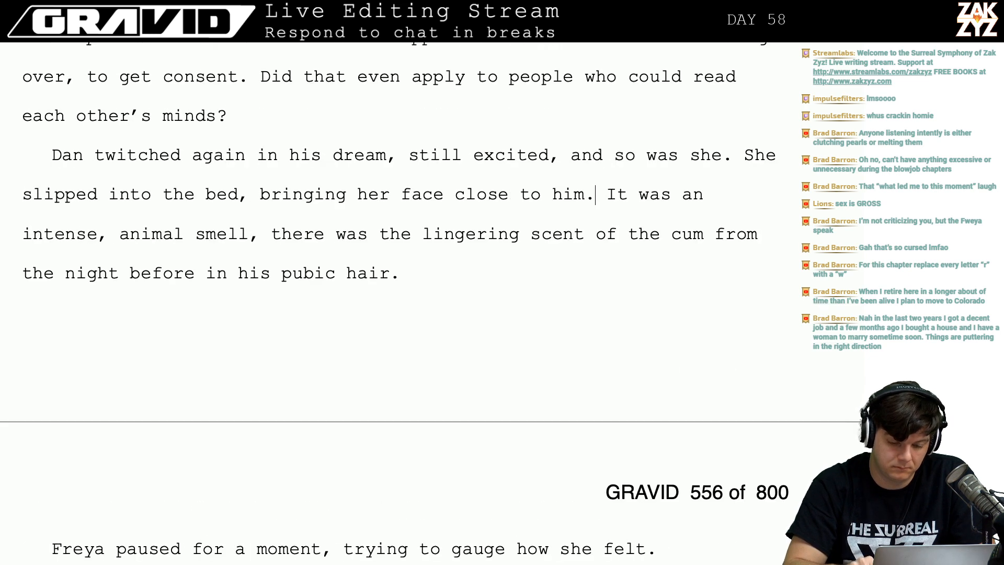
pyautogui.press('Return')
pyautogui.press('Left')
# Try adding "He had an intense, animal smell, she could still" and the start of another word after "close to him.".
pyautogui.write('He ')
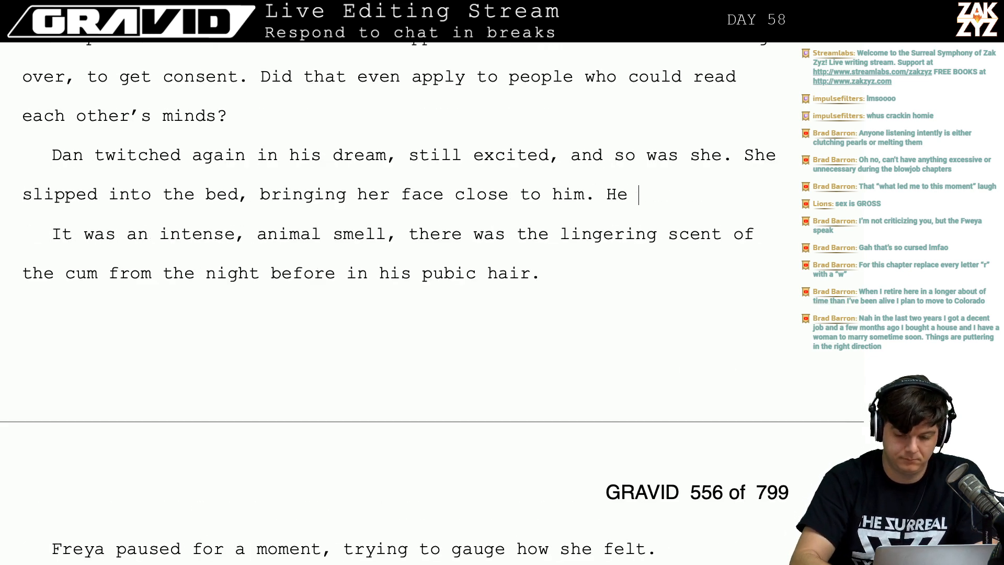
pyautogui.write('had an intense, ')
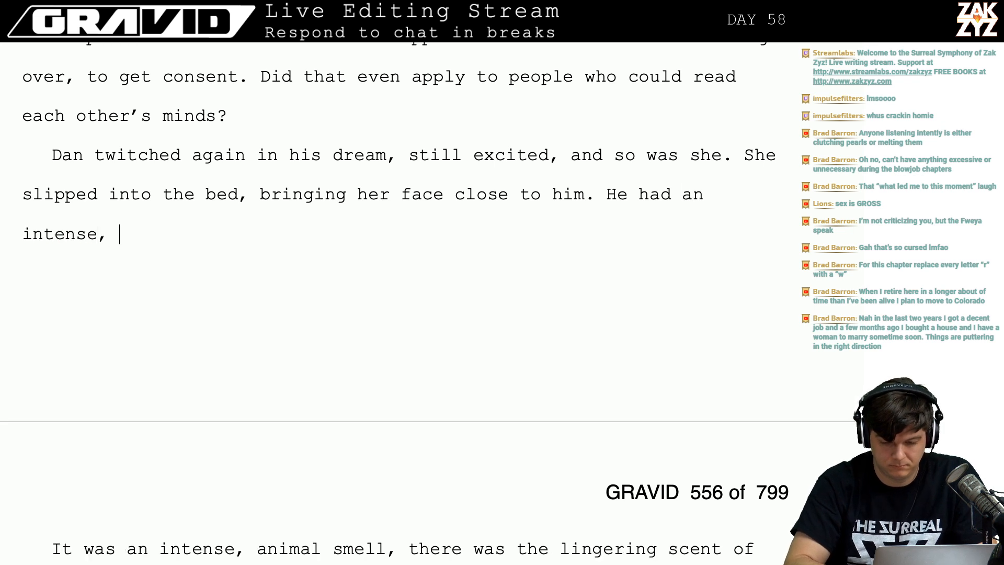
pyautogui.write('animal seme')
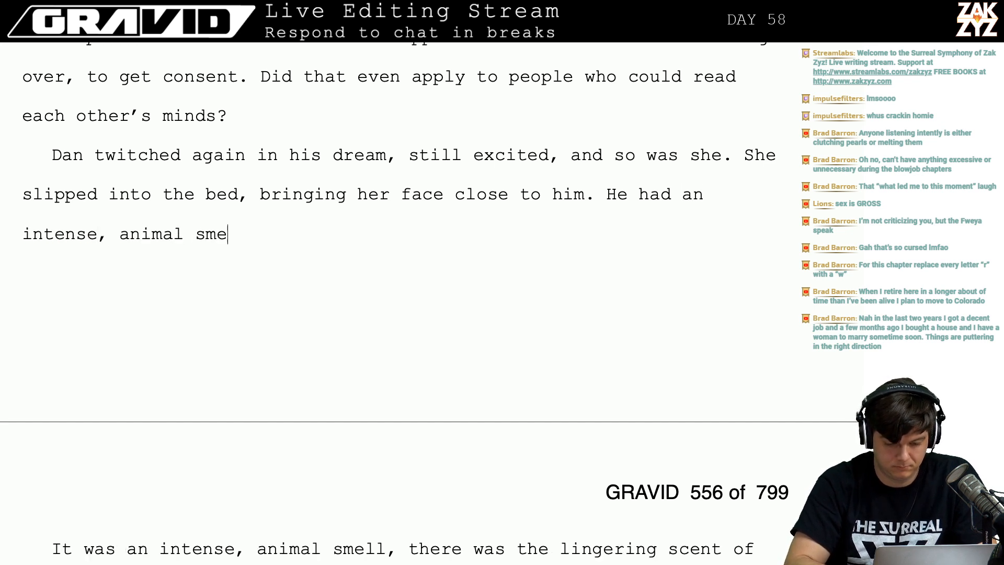
pyautogui.write('ll, she could still fa')
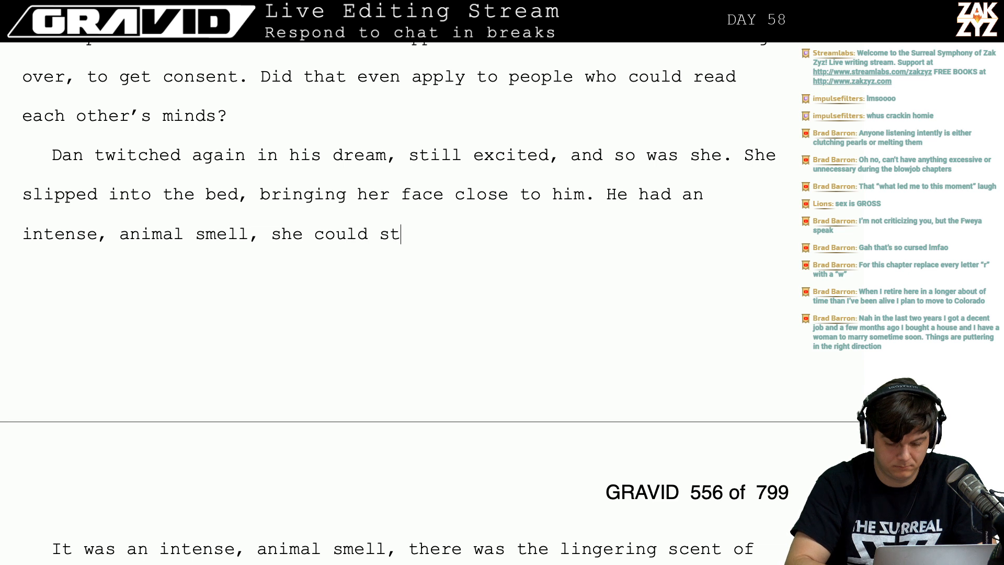
# Cut the unfinished "she could still" clause and end the new sentence with a period after "smell".
pyautogui.press('BackSpace')
pyautogui.press('BackSpace')
pyautogui.press('BackSpace')
pyautogui.press('BackSpace')
pyautogui.press('BackSpace')
pyautogui.press('BackSpace')
pyautogui.press('BackSpace')
pyautogui.press('BackSpace')
pyautogui.press('BackSpace')
pyautogui.press('BackSpace')
pyautogui.press('BackSpace')
pyautogui.press('BackSpace')
pyautogui.press('BackSpace')
pyautogui.press('BackSpace')
pyautogui.press('BackSpace')
pyautogui.press('BackSpace')
pyautogui.press('BackSpace')
pyautogui.press('BackSpace')
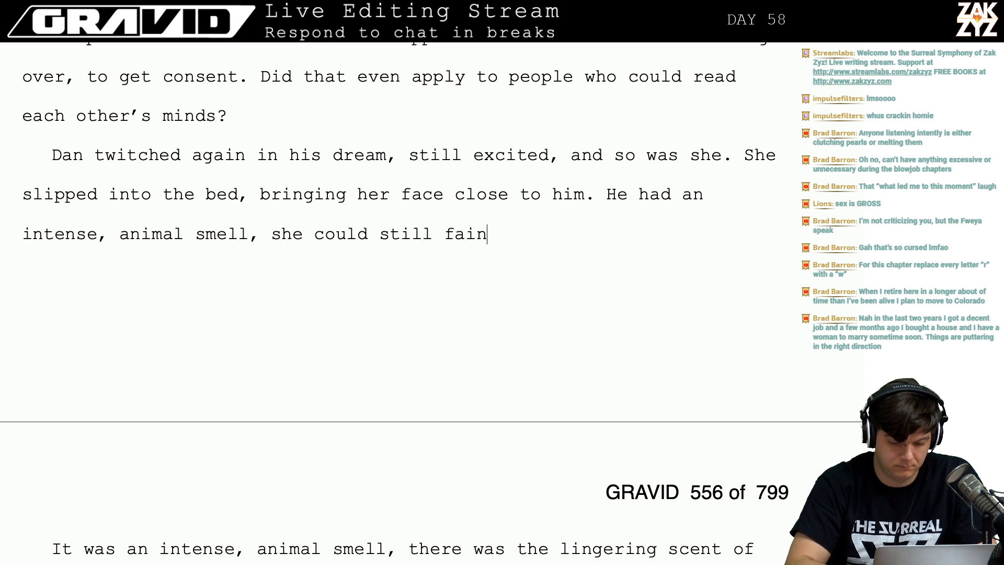
pyautogui.press('BackSpace')
pyautogui.press('BackSpace')
pyautogui.press('BackSpace')
pyautogui.press('BackSpace')
pyautogui.press('BackSpace')
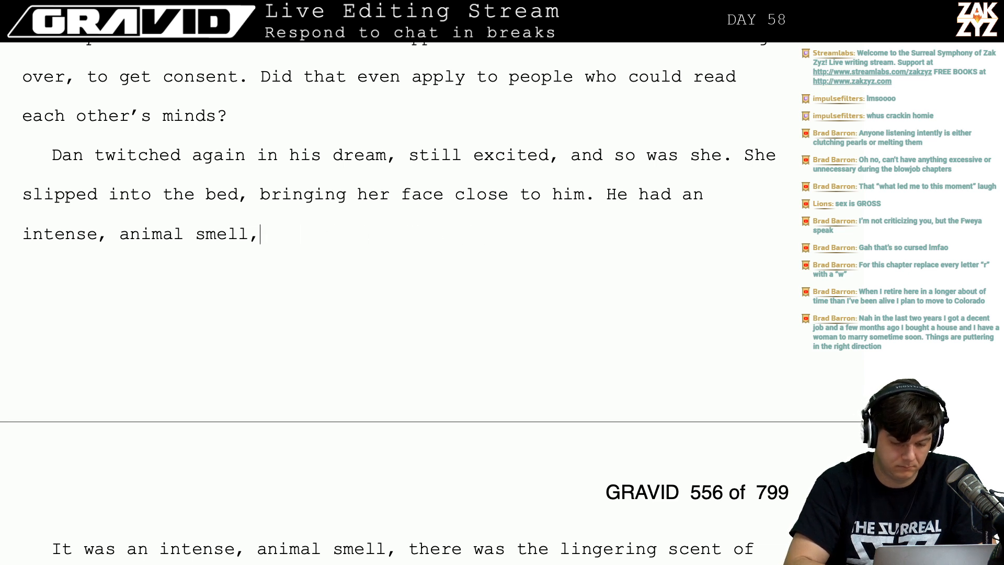
pyautogui.write('.')
pyautogui.hotkey('shift', 'Down')
pyautogui.hotkey('shift', 'Down')
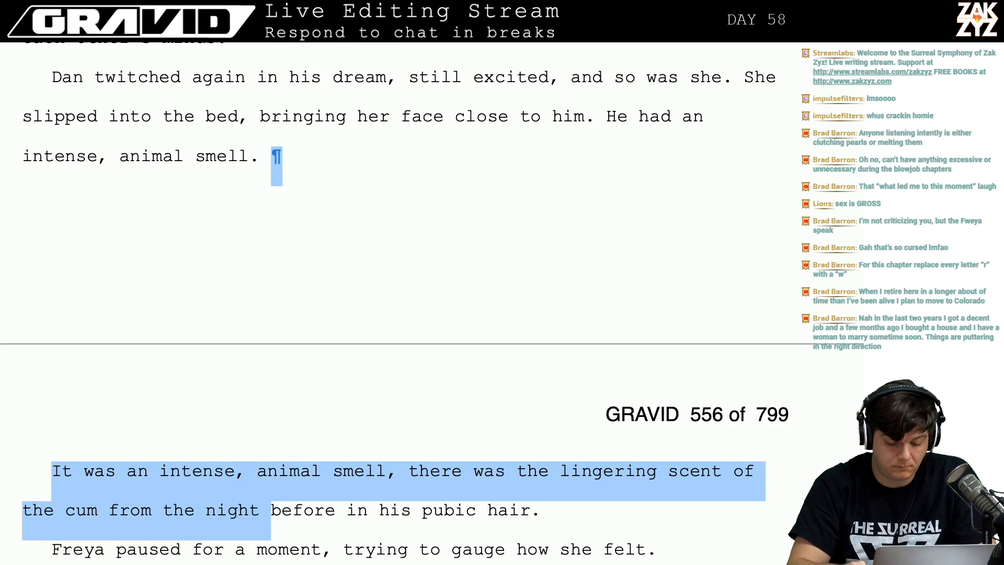
pyautogui.hotkey('shift', 'Left')
pyautogui.press('Up')
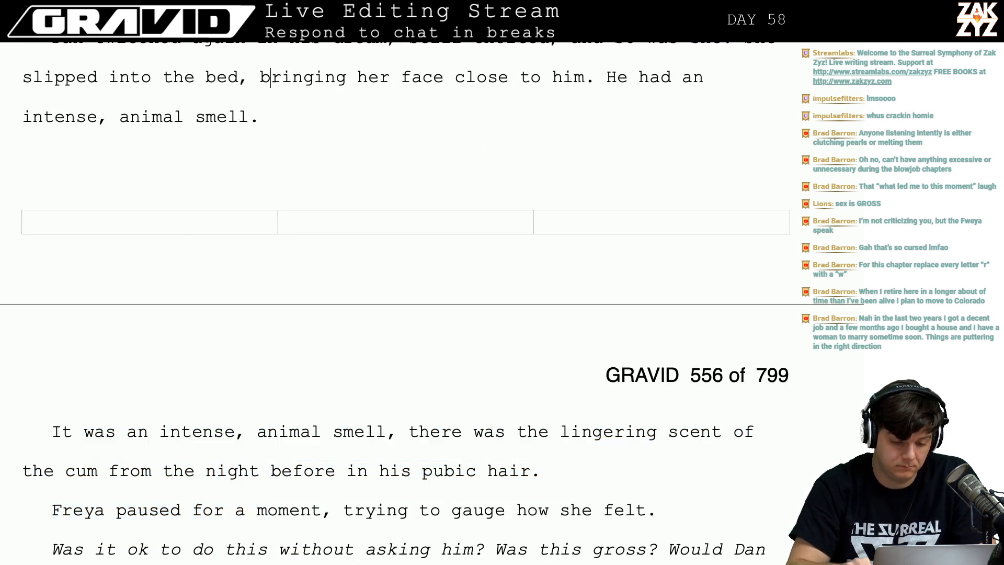
pyautogui.press('Down')
pyautogui.press('Left')
pyautogui.press('Right')
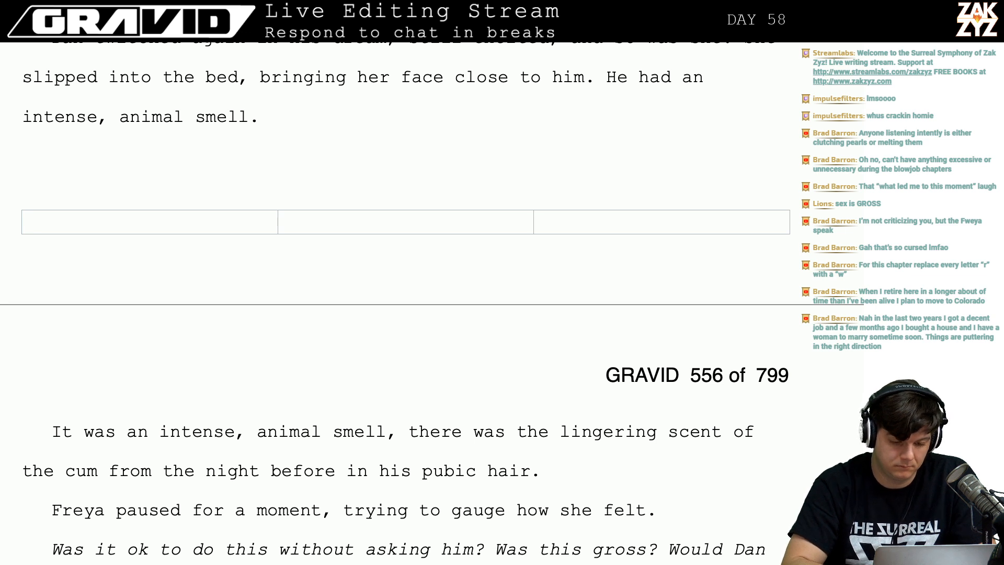
# Remove the trial sentence beginning "He had an" from the end of the Dan paragraph.
pyautogui.press('BackSpace')
pyautogui.press('BackSpace')
pyautogui.write(',')
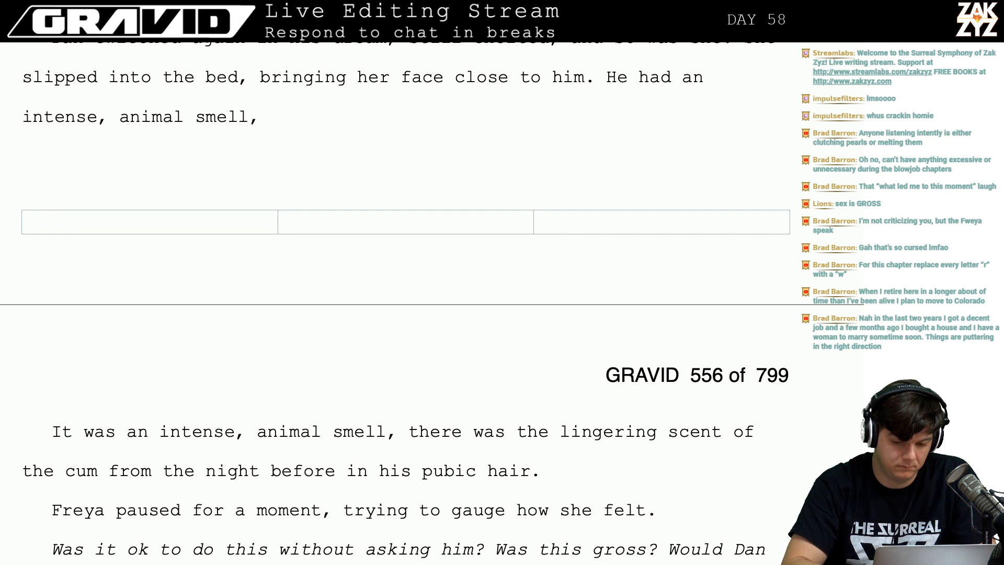
pyautogui.press('BackSpace')
pyautogui.press('BackSpace')
pyautogui.press('BackSpace')
pyautogui.press('BackSpace')
pyautogui.press('BackSpace')
pyautogui.press('BackSpace')
pyautogui.press('BackSpace')
pyautogui.press('BackSpace')
pyautogui.press('BackSpace')
pyautogui.press('BackSpace')
pyautogui.press('BackSpace')
pyautogui.press('BackSpace')
pyautogui.press('BackSpace')
pyautogui.press('BackSpace')
pyautogui.press('BackSpace')
pyautogui.press('BackSpace')
pyautogui.press('BackSpace')
pyautogui.press('BackSpace')
pyautogui.press('BackSpace')
pyautogui.press('BackSpace')
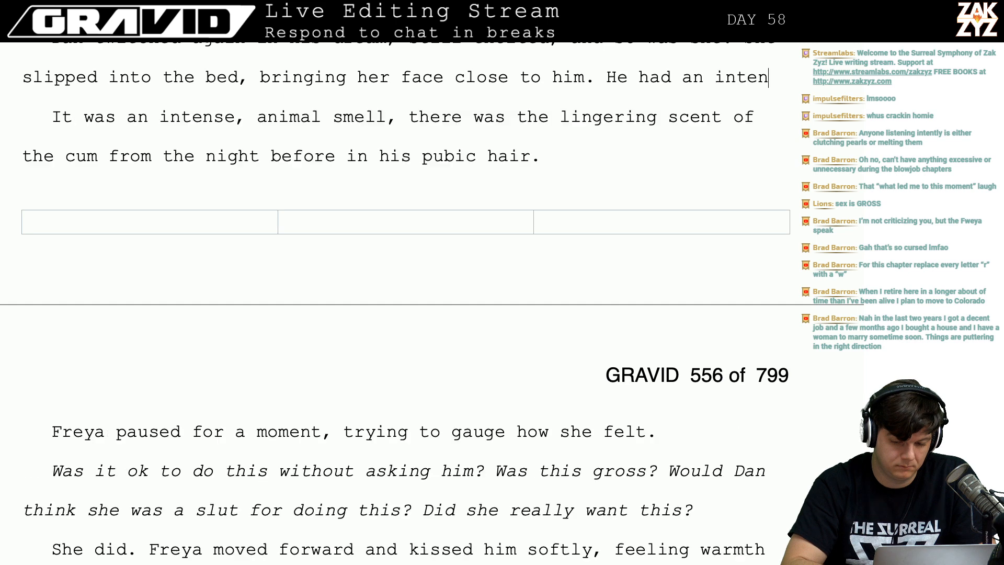
pyautogui.press('BackSpace')
pyautogui.press('BackSpace')
pyautogui.press('BackSpace')
pyautogui.press('BackSpace')
pyautogui.press('BackSpace')
pyautogui.press('BackSpace')
pyautogui.press('BackSpace')
pyautogui.press('BackSpace')
pyautogui.press('BackSpace')
pyautogui.press('BackSpace')
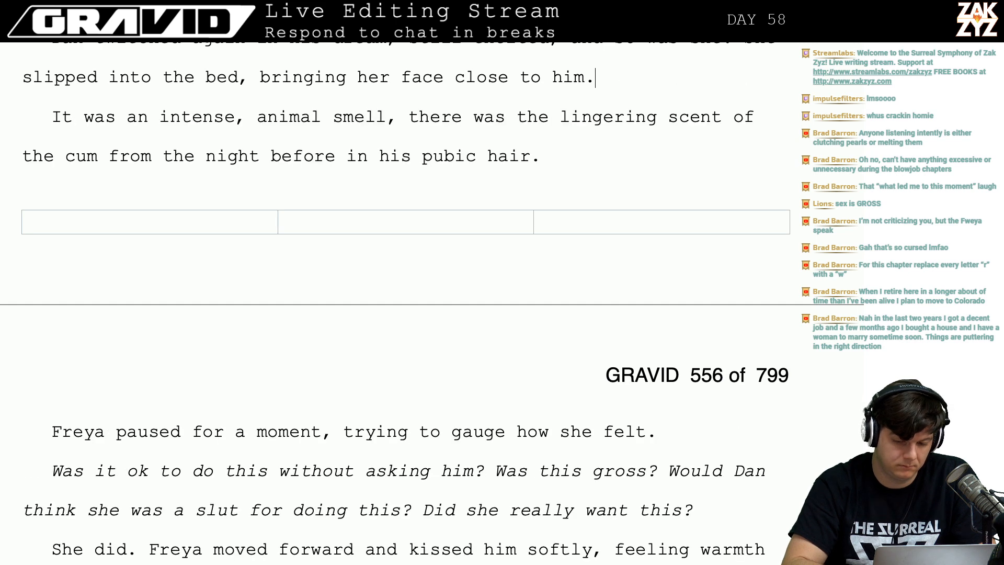
# End the Dan paragraph with the sentence "Even after their bath, he had an intense, animal smell.".
pyautogui.write('Even af')
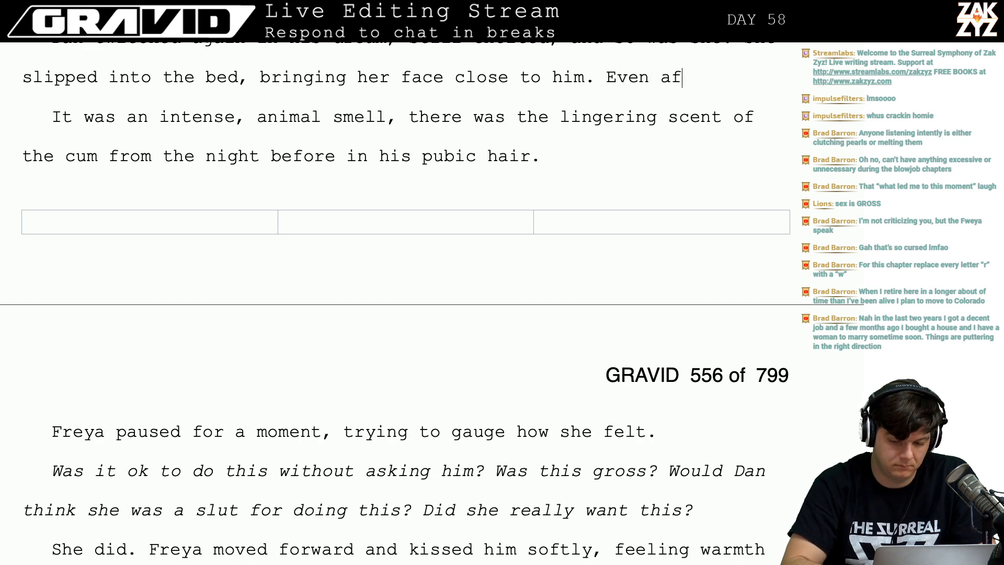
pyautogui.write('ter their bath, ')
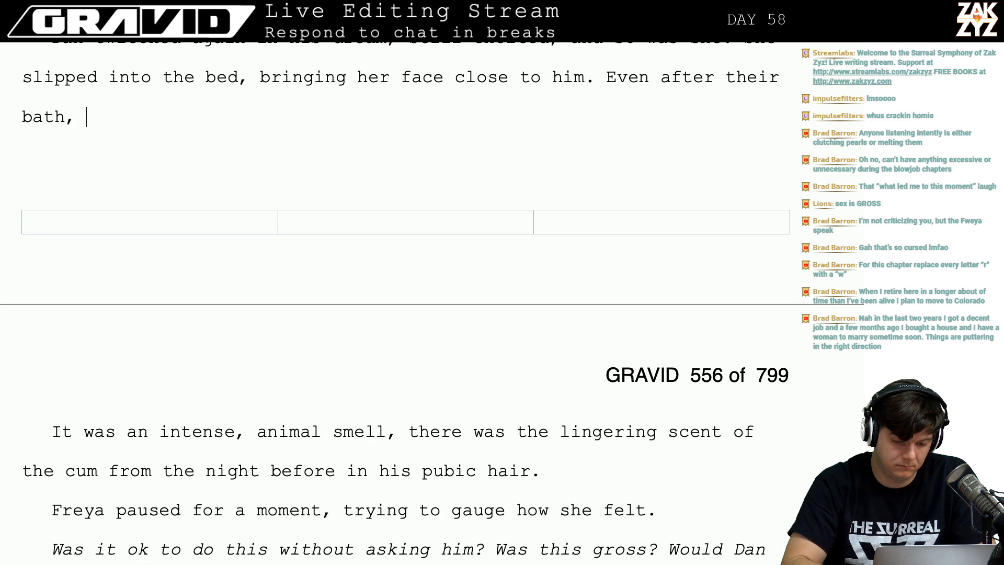
pyautogui.write('he had an in')
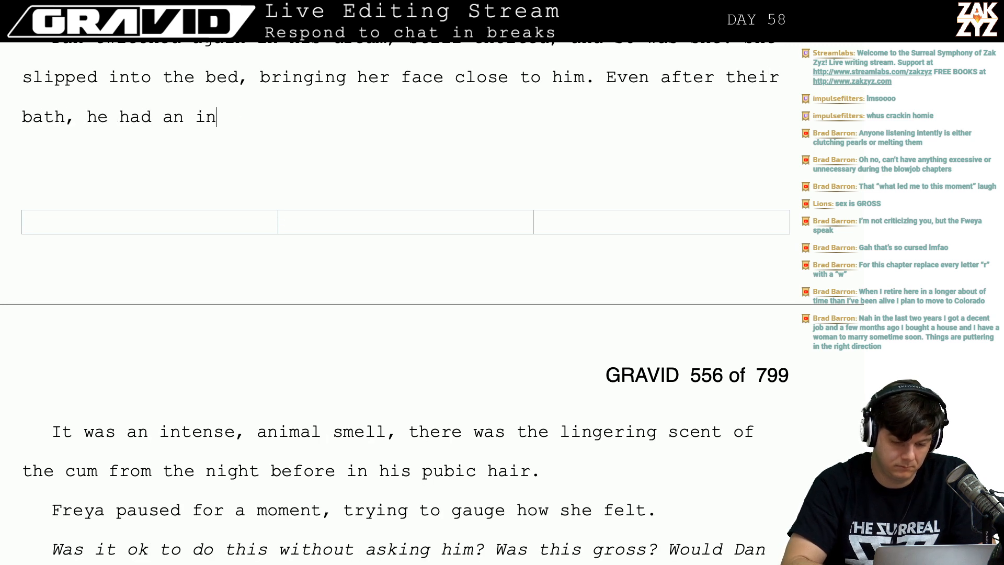
pyautogui.write('tense, animal ')
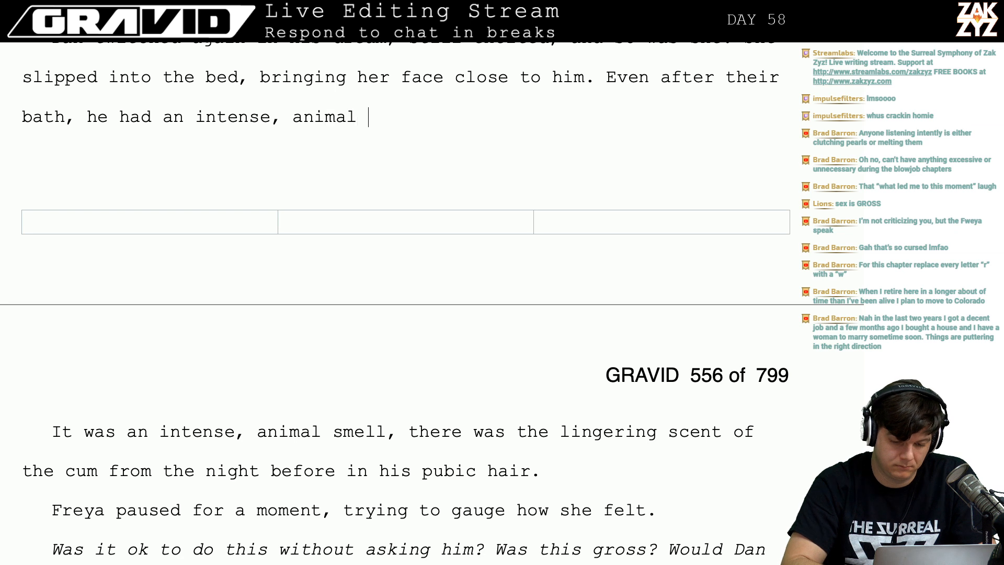
pyautogui.write('smell.')
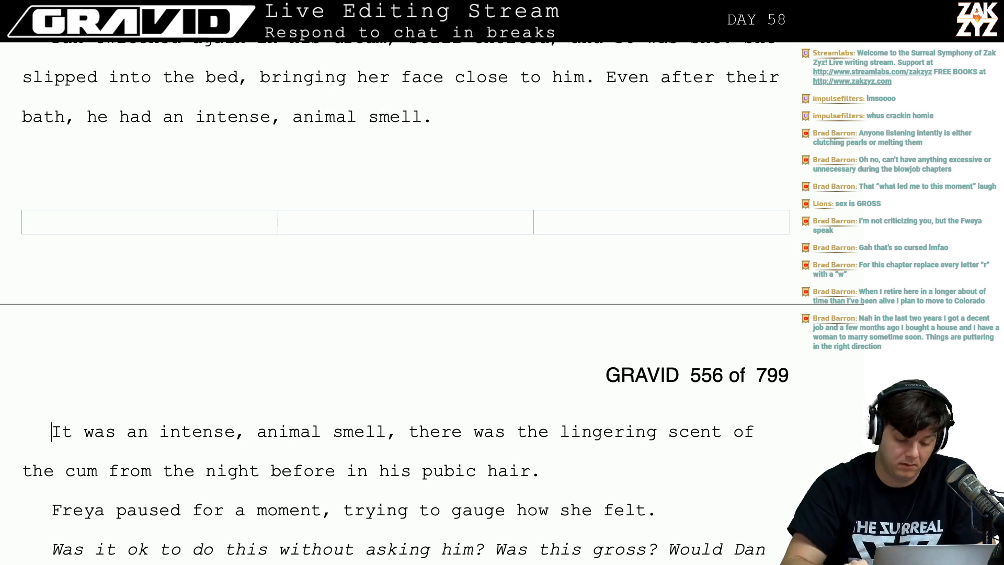
# Delete the old paragraph beginning "It was an intense" that sits before "Freya paused for a moment".
pyautogui.press('Down')
pyautogui.press('Down')
pyautogui.press('Down')
pyautogui.press('Up')
pyautogui.press('Up')
pyautogui.press('Up')
pyautogui.press('Up')
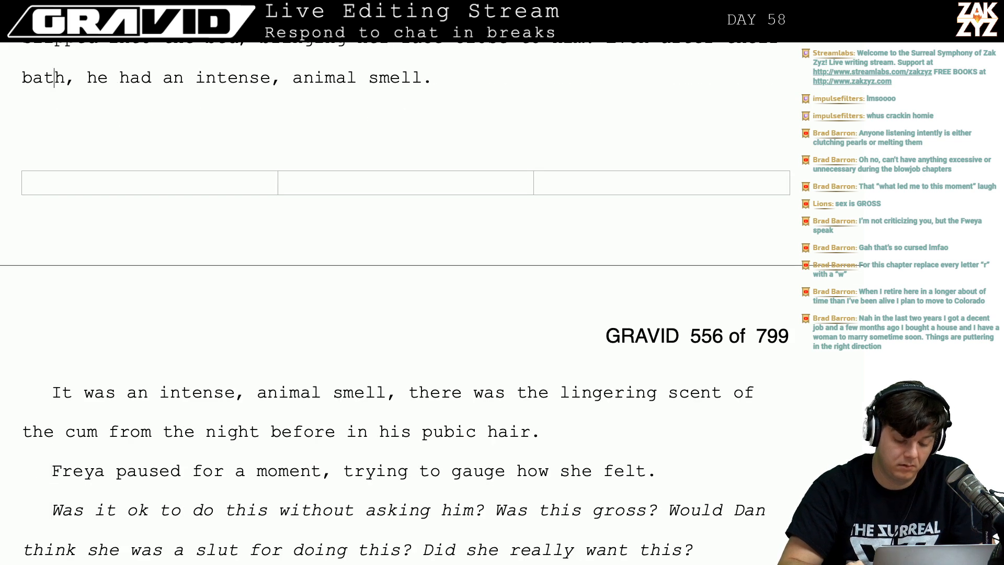
pyautogui.press('Down')
pyautogui.press('Left')
pyautogui.press('Down')
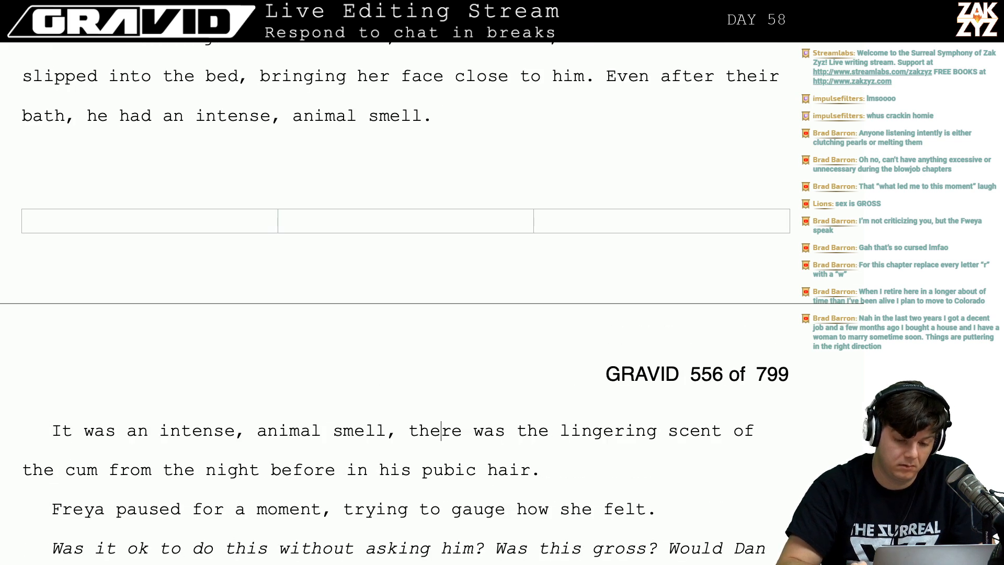
pyautogui.press('Up')
pyautogui.hotkey('shift', 'Down')
pyautogui.hotkey('shift', 'Down')
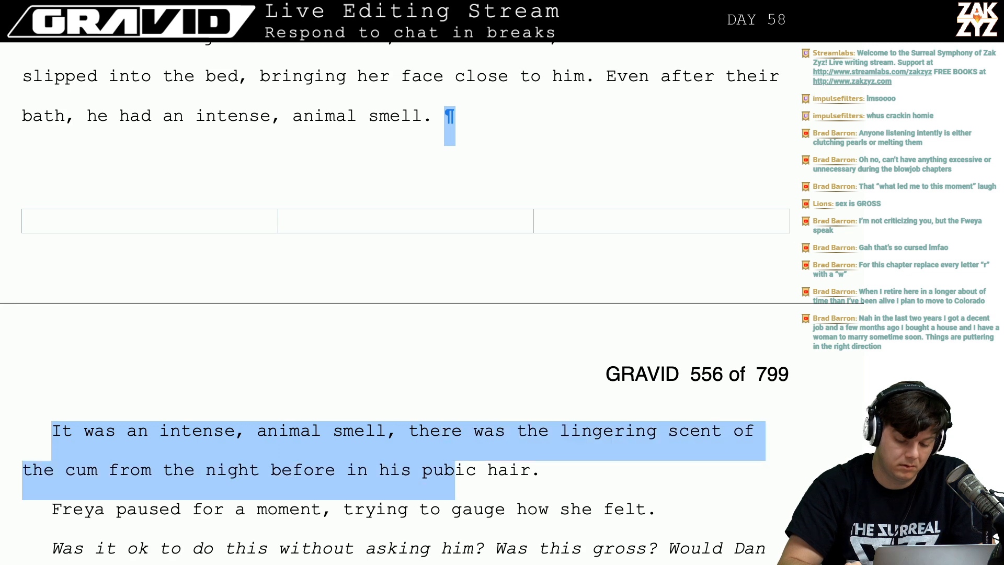
pyautogui.hotkey('shift', 'Right')
pyautogui.hotkey('shift', 'Right')
pyautogui.hotkey('shift', 'Right')
pyautogui.hotkey('shift', 'Right')
pyautogui.hotkey('shift', 'Right')
pyautogui.hotkey('shift', 'Right')
pyautogui.hotkey('shift', 'Right')
pyautogui.hotkey('shift', 'Right')
pyautogui.press('Delete')
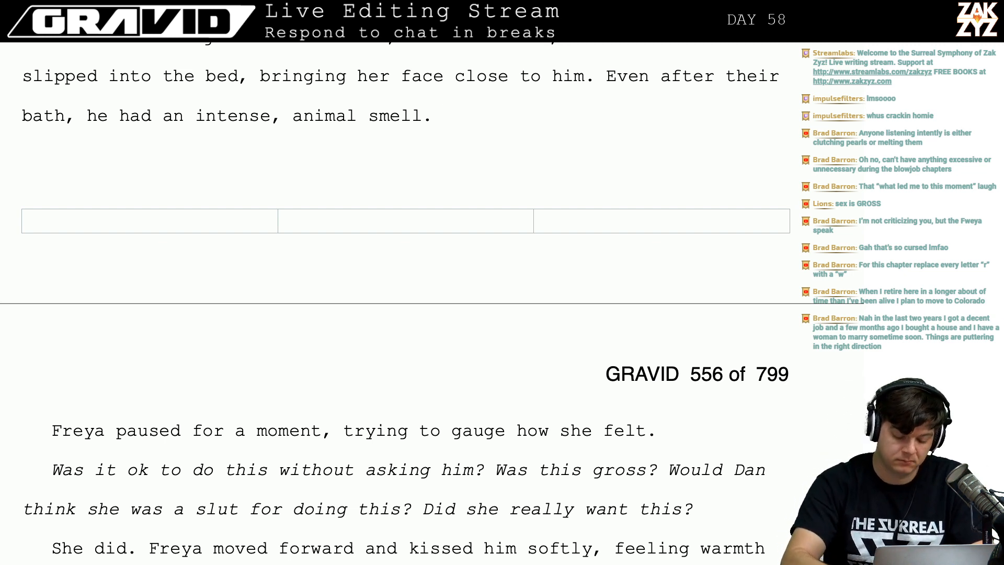
# Try extending the Dan paragraph with "It", or with ", not" and another word after "smell", and restore the closing period.
pyautogui.write('It')
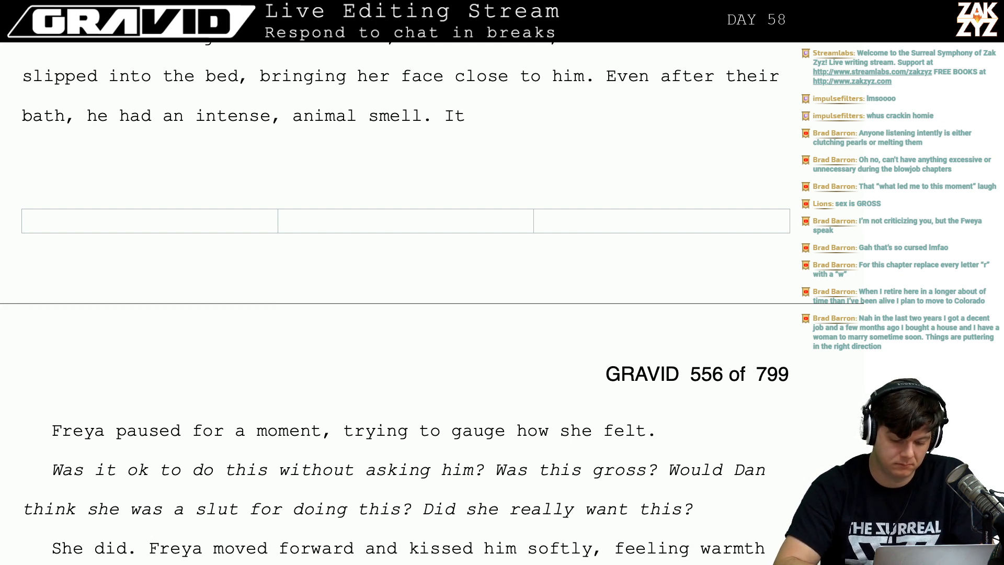
pyautogui.press('BackSpace')
pyautogui.press('BackSpace')
pyautogui.press('BackSpace')
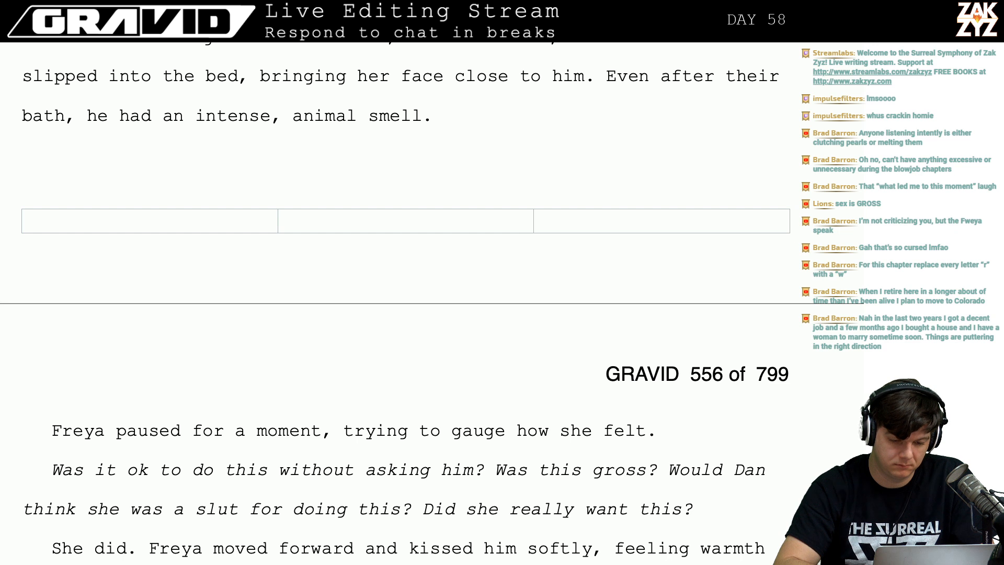
pyautogui.write(', ')
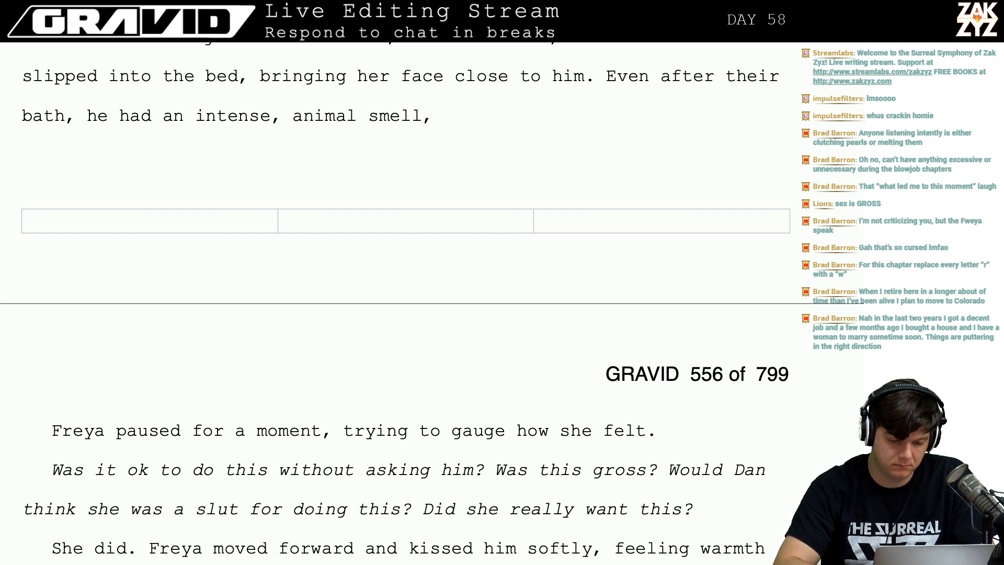
pyautogui.write('not ba')
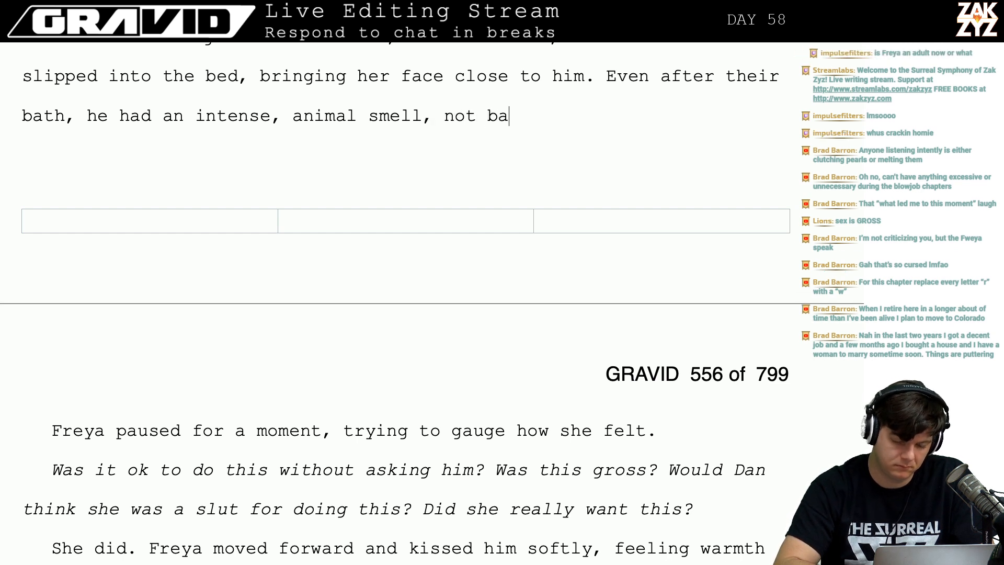
pyautogui.press('BackSpace')
pyautogui.press('BackSpace')
pyautogui.press('BackSpace')
pyautogui.press('BackSpace')
pyautogui.press('BackSpace')
pyautogui.press('BackSpace')
pyautogui.press('BackSpace')
pyautogui.press('BackSpace')
pyautogui.write('.')
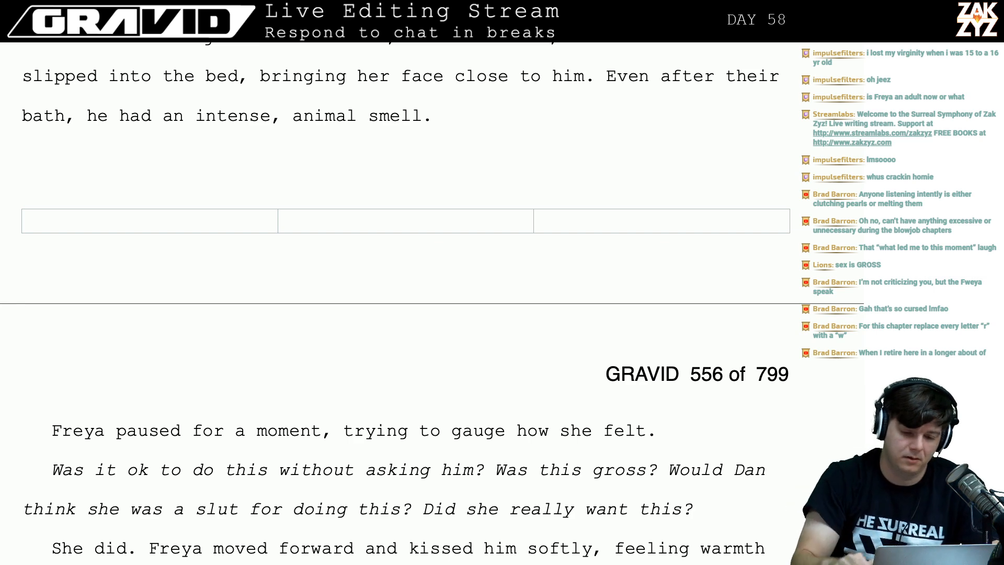
# Review the passage following "Freya paused for a moment" and return to the last sentence of the Dan paragraph.
pyautogui.press('Right')
pyautogui.press('Right')
pyautogui.press('Left')
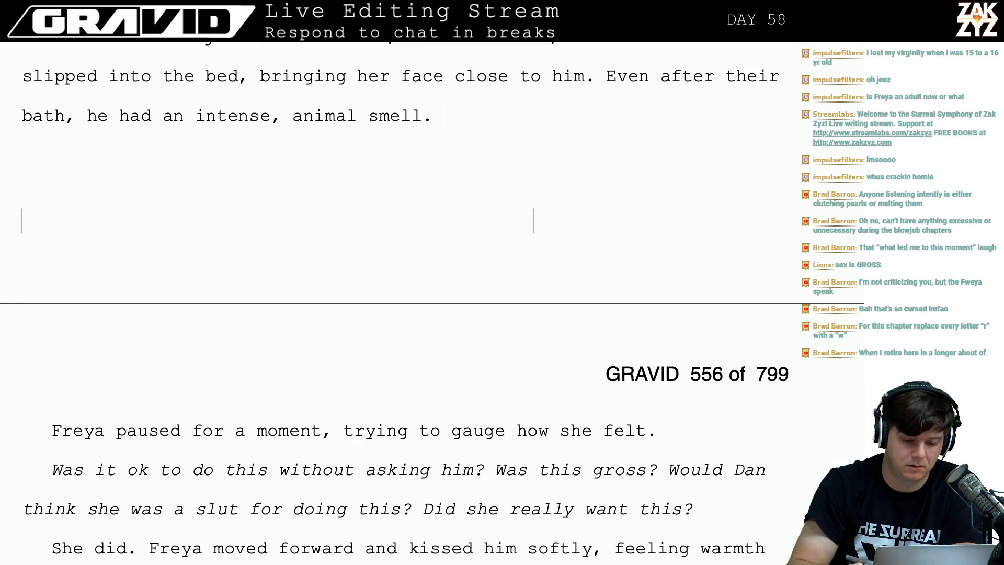
pyautogui.press('Left')
pyautogui.press('Down')
pyautogui.press('Down')
pyautogui.press('Down')
pyautogui.press('Down')
pyautogui.press('Down')
pyautogui.press('Down')
pyautogui.press('Down')
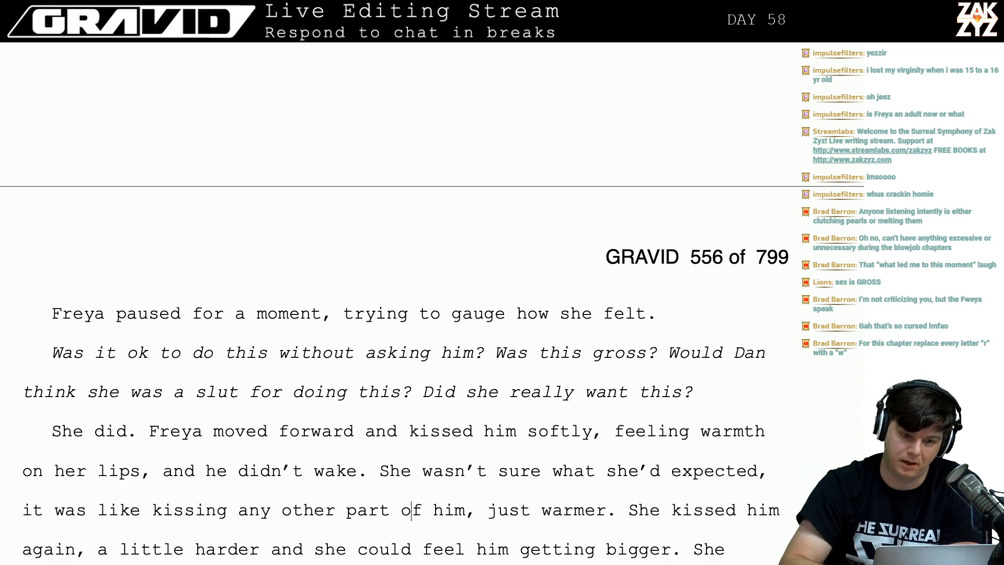
pyautogui.scroll(5, 397, 304)
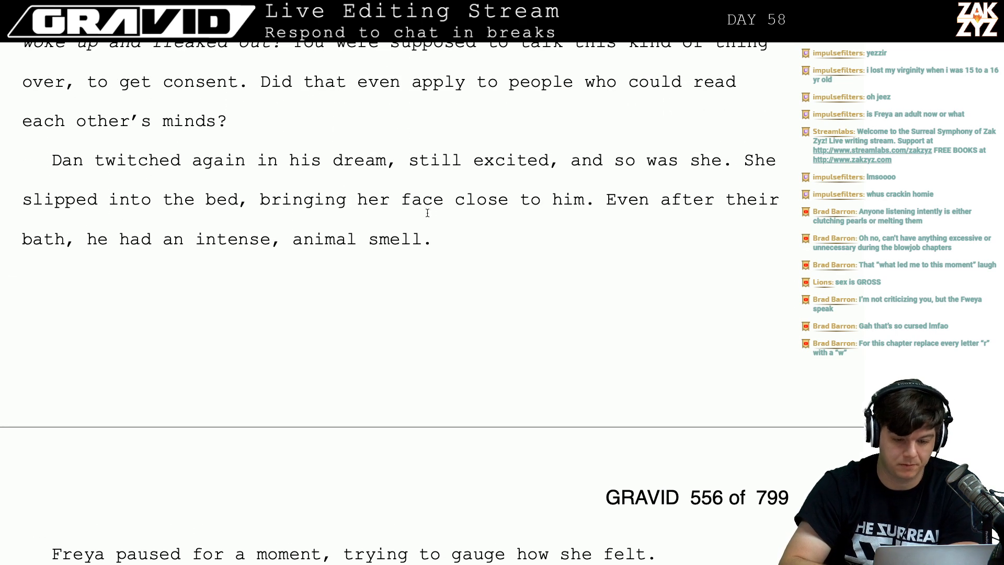
pyautogui.click(428, 213)
pyautogui.press('Down')
pyautogui.press('Right')
pyautogui.press('Right')
pyautogui.press('Left')
pyautogui.press('Left')
pyautogui.press('Left')
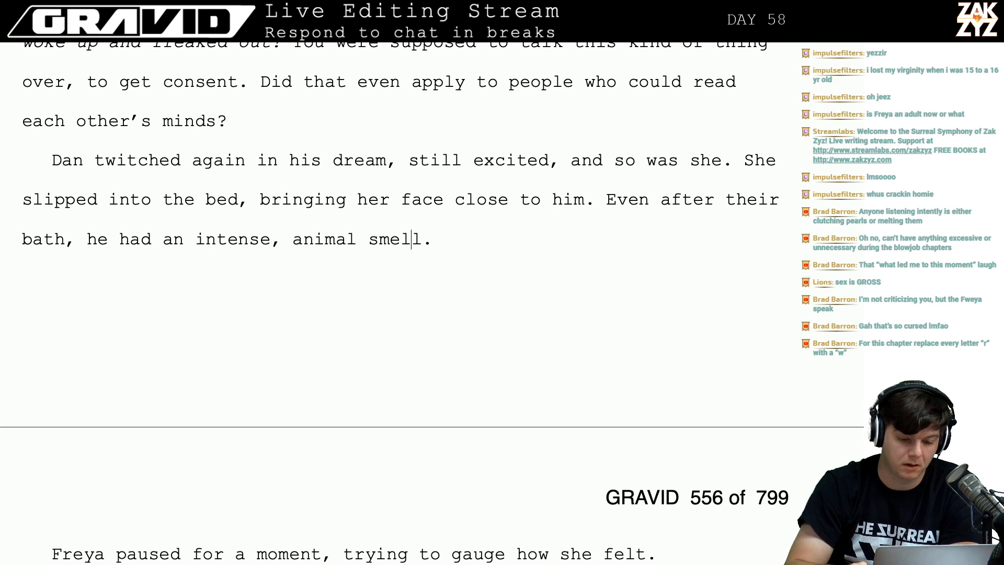
# Reread the Dan paragraph through to its closing sentence about the smell.
pyautogui.press('Right')
pyautogui.press('Right')
pyautogui.press('Right')
pyautogui.press('Right')
pyautogui.press('Right')
pyautogui.press('Right')
pyautogui.press('Right')
pyautogui.press('Right')
pyautogui.press('Right')
pyautogui.press('Up')
pyautogui.press('Up')
pyautogui.press('Up')
pyautogui.press('Right')
pyautogui.press('Right')
pyautogui.press('Right')
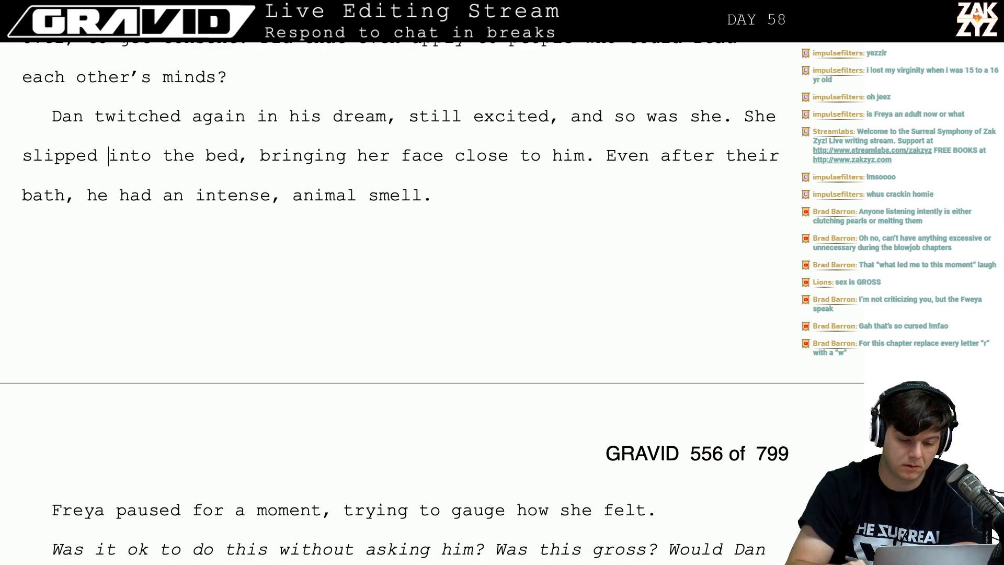
pyautogui.press('Right')
pyautogui.press('Right')
pyautogui.press('Right')
pyautogui.press('Right')
pyautogui.press('Right')
pyautogui.press('Right')
pyautogui.press('Right')
pyautogui.press('Right')
pyautogui.press('Right')
pyautogui.press('Right')
pyautogui.press('Right')
pyautogui.press('Right')
pyautogui.press('Right')
pyautogui.press('Right')
pyautogui.press('Right')
pyautogui.press('Right')
pyautogui.press('Right')
pyautogui.press('Right')
pyautogui.press('Right')
pyautogui.press('Right')
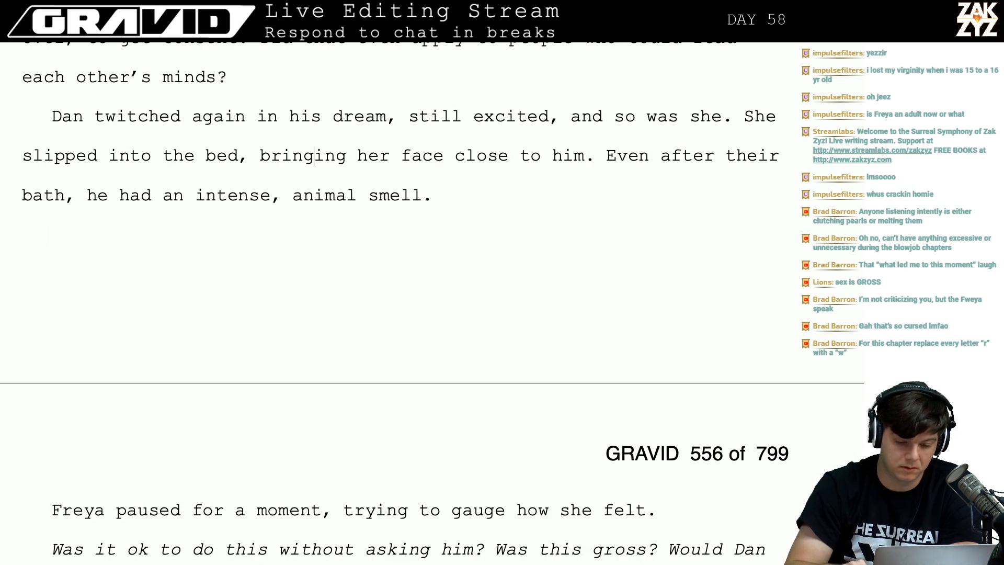
pyautogui.press('Down')
pyautogui.press('Right')
pyautogui.press('Right')
pyautogui.press('Right')
pyautogui.press('Right')
pyautogui.press('Right')
pyautogui.press('Right')
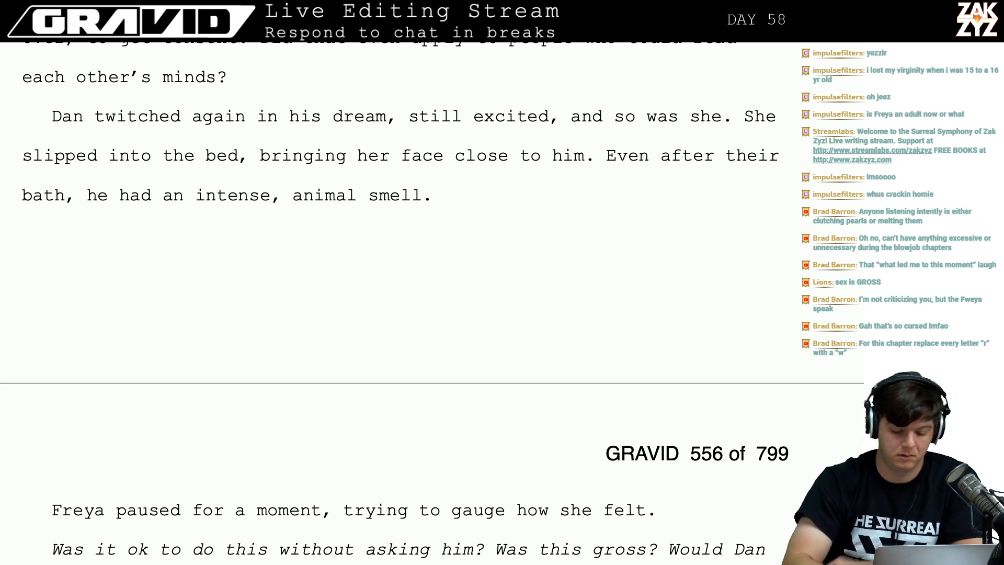
pyautogui.press('Right')
pyautogui.press('Left')
pyautogui.press('Left')
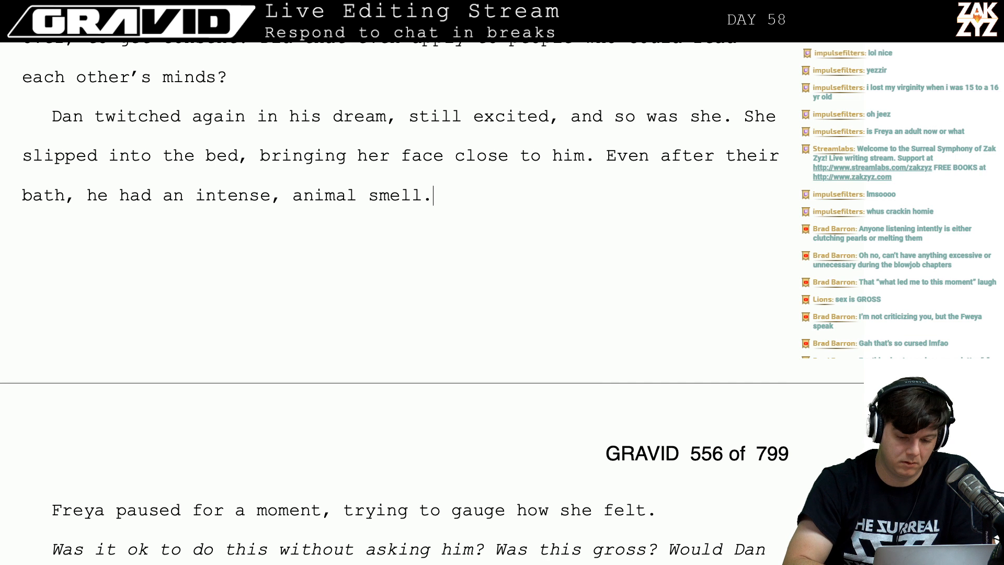
# Try continuing the end of the Dan paragraph with "She", or with ", something that" after "smell", and remove the attempt.
pyautogui.press('Right')
pyautogui.press('Right')
pyautogui.write('She')
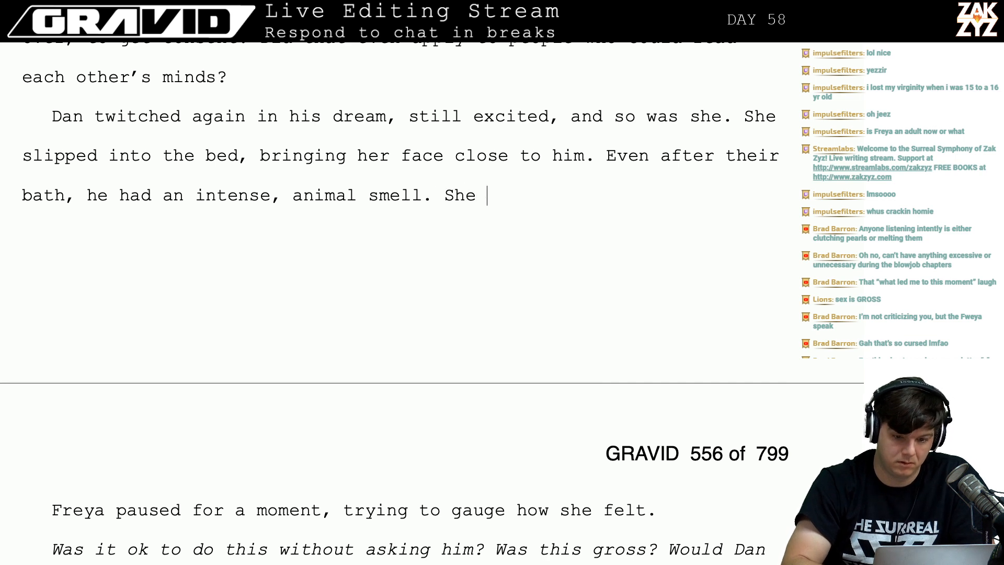
pyautogui.press('BackSpace')
pyautogui.press('BackSpace')
pyautogui.press('BackSpace')
pyautogui.press('BackSpace')
pyautogui.press('BackSpace')
pyautogui.press('BackSpace')
pyautogui.write(', something that')
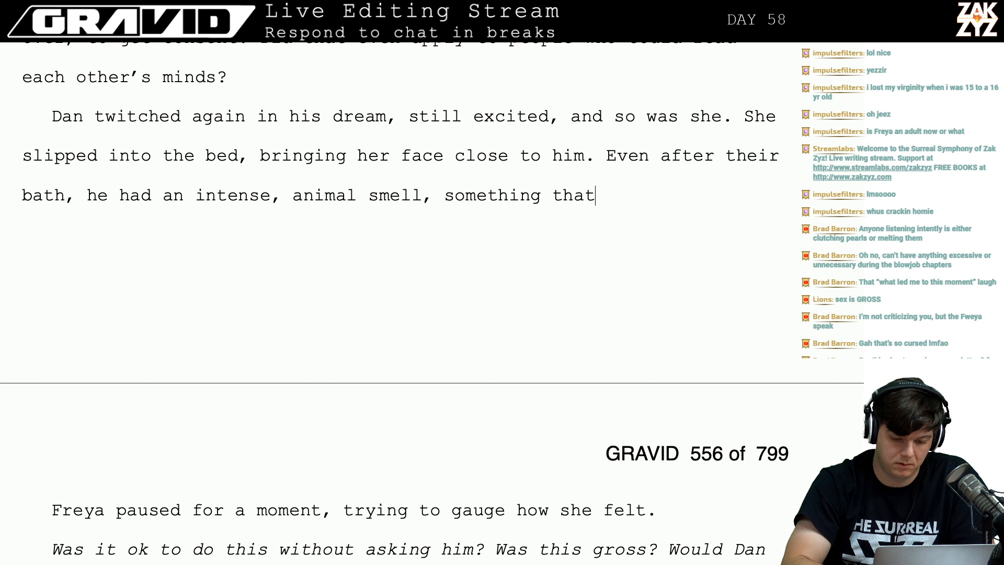
pyautogui.press('BackSpace')
pyautogui.press('BackSpace')
pyautogui.press('BackSpace')
pyautogui.press('BackSpace')
pyautogui.press('BackSpace')
pyautogui.press('BackSpace')
pyautogui.press('BackSpace')
pyautogui.press('BackSpace')
pyautogui.press('BackSpace')
pyautogui.press('BackSpace')
pyautogui.press('BackSpace')
pyautogui.press('BackSpace')
pyautogui.press('BackSpace')
pyautogui.press('BackSpace')
pyautogui.press('BackSpace')
pyautogui.press('BackSpace')
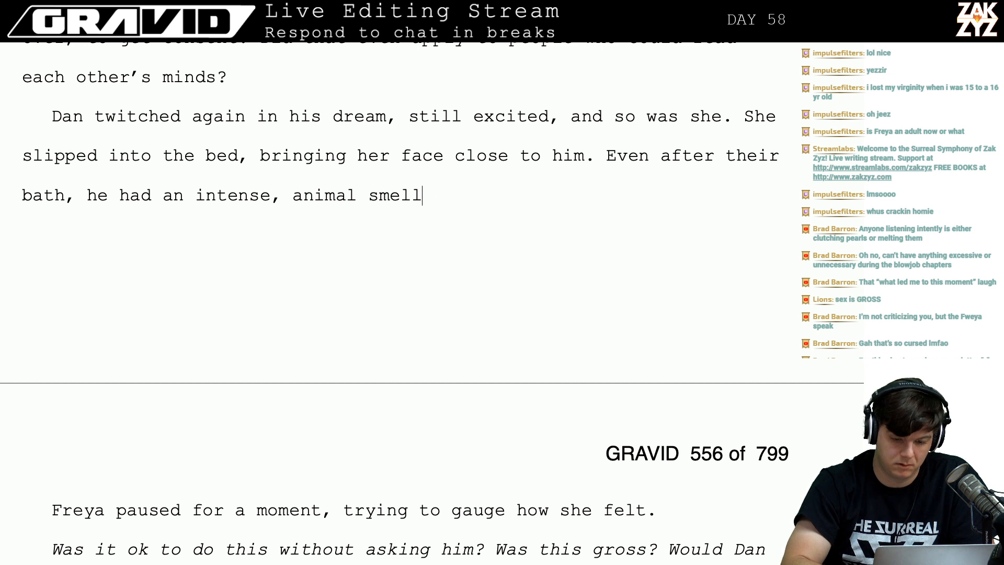
# Restore the period after "smell", try starting a new sentence with "It wasn't", and remove those words.
pyautogui.write('. IT wa')
pyautogui.press('BackSpace')
pyautogui.press('BackSpace')
pyautogui.press('BackSpace')
pyautogui.press('BackSpace')
pyautogui.write('t')
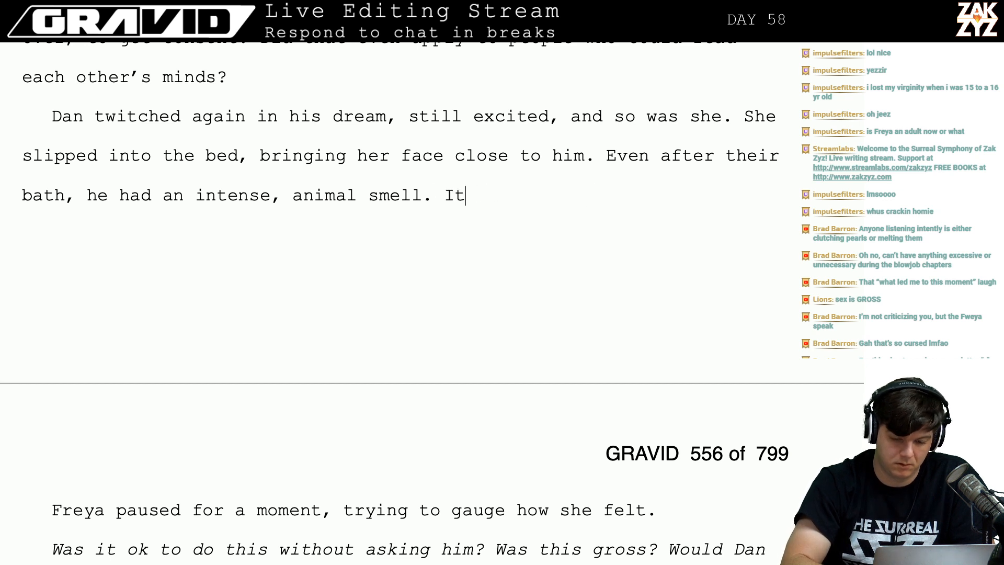
pyautogui.write(" wasn't")
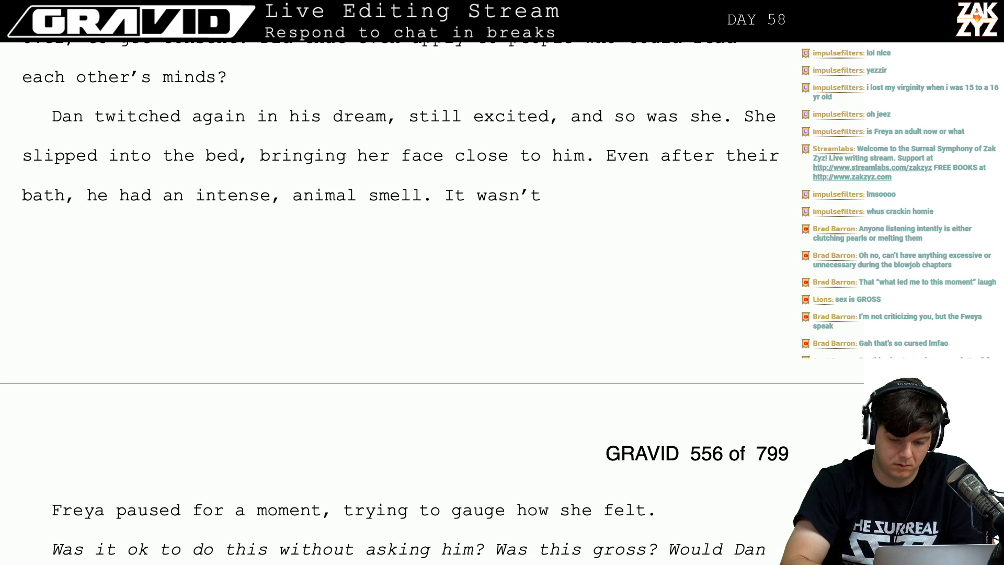
pyautogui.press('BackSpace')
pyautogui.press('BackSpace')
pyautogui.press('BackSpace')
pyautogui.press('BackSpace')
pyautogui.press('BackSpace')
pyautogui.press('BackSpace')
pyautogui.press('BackSpace')
pyautogui.press('BackSpace')
pyautogui.press('BackSpace')
pyautogui.press('BackSpace')
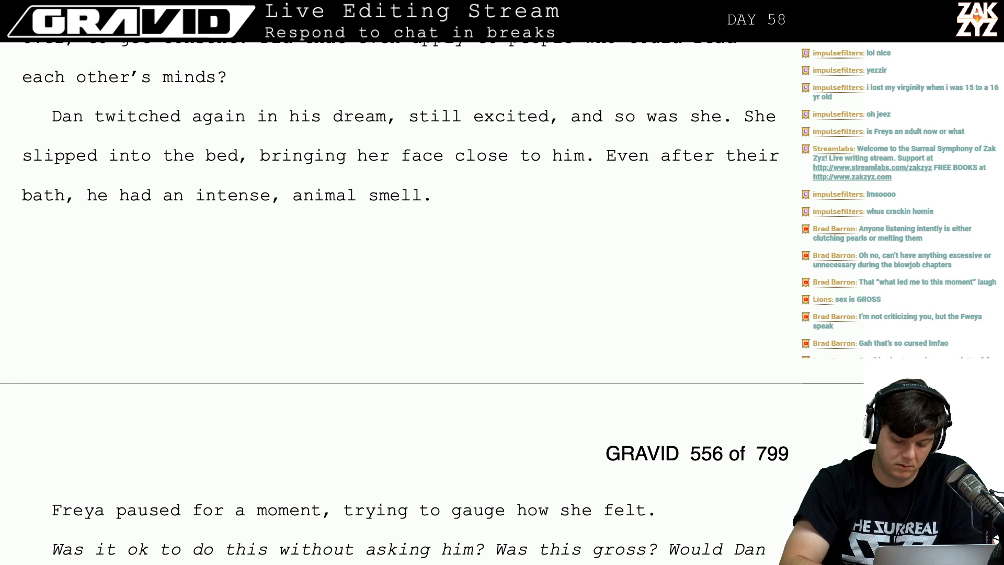
# Try ending the Dan paragraph with "It was the kind of thing that should have gross" and delete the unfinished sentence.
pyautogui.write('It was the kin')
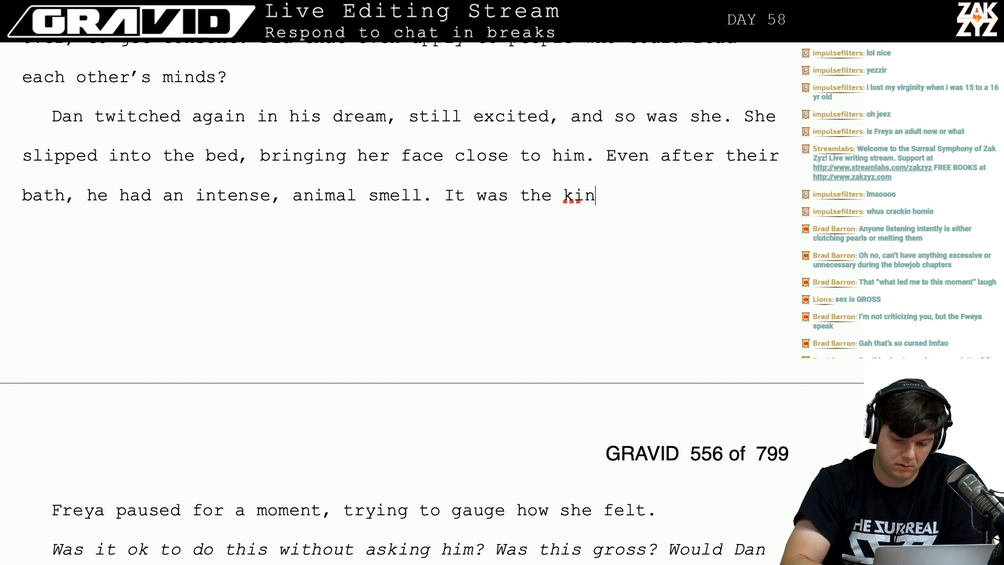
pyautogui.write('d of thing that ')
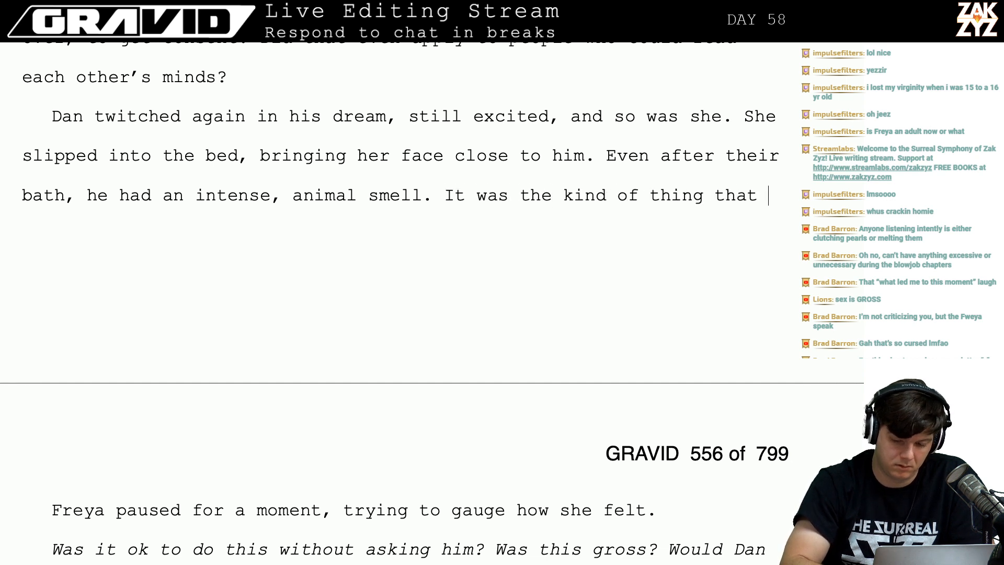
pyautogui.write('should h')
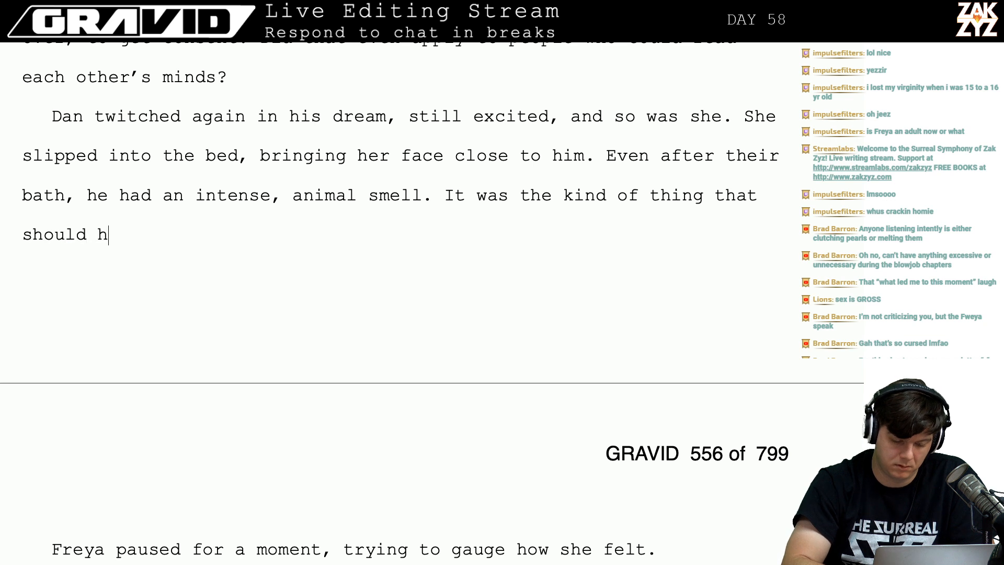
pyautogui.write('ave grossed')
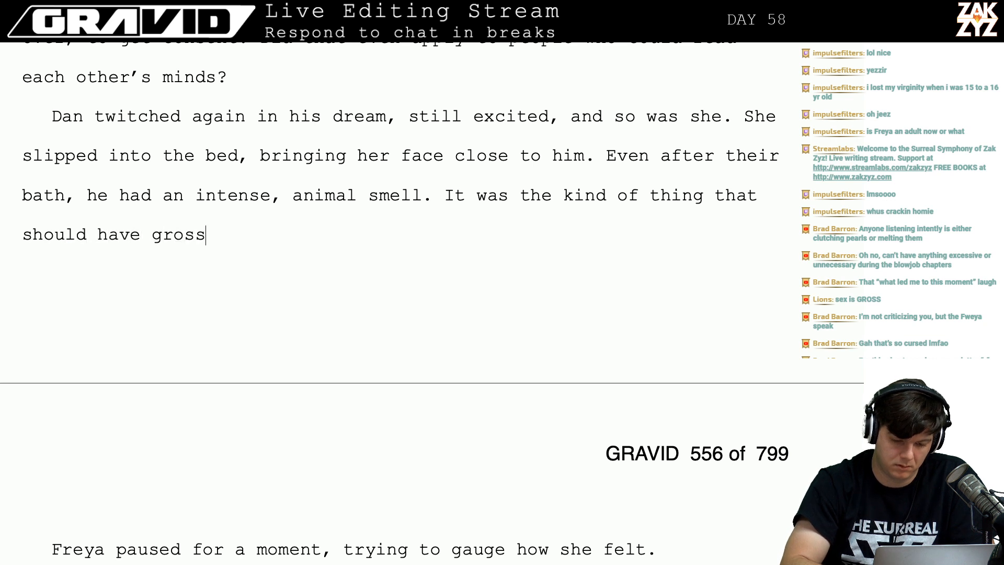
pyautogui.press('BackSpace')
pyautogui.press('BackSpace')
pyautogui.press('BackSpace')
pyautogui.press('BackSpace')
pyautogui.press('BackSpace')
pyautogui.press('BackSpace')
pyautogui.press('BackSpace')
pyautogui.press('BackSpace')
pyautogui.press('BackSpace')
pyautogui.press('BackSpace')
pyautogui.press('BackSpace')
pyautogui.press('BackSpace')
pyautogui.press('BackSpace')
pyautogui.press('BackSpace')
pyautogui.press('BackSpace')
pyautogui.press('BackSpace')
pyautogui.press('BackSpace')
pyautogui.press('BackSpace')
pyautogui.press('BackSpace')
pyautogui.press('BackSpace')
pyautogui.press('BackSpace')
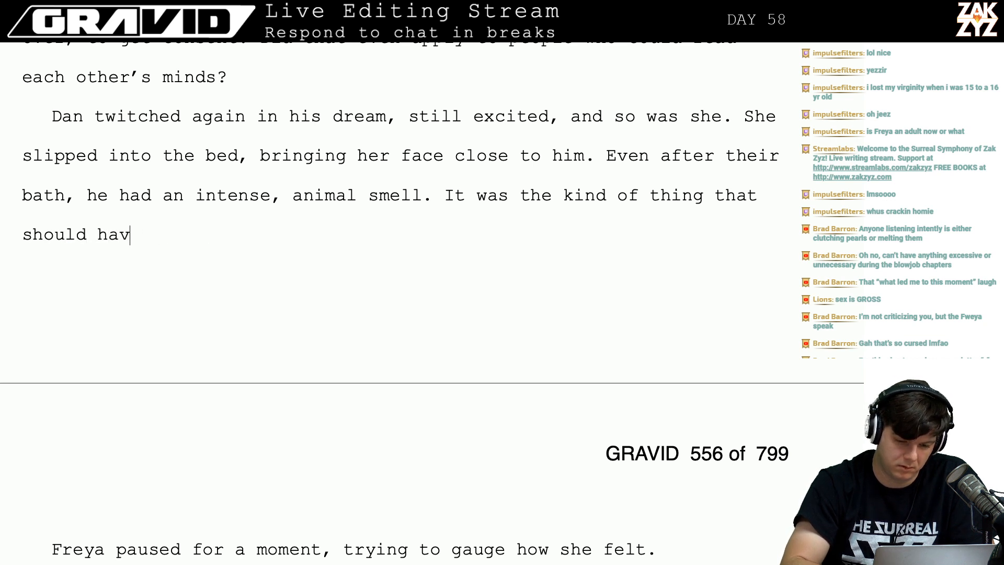
pyautogui.press('BackSpace')
pyautogui.press('BackSpace')
pyautogui.press('BackSpace')
pyautogui.press('BackSpace')
pyautogui.press('BackSpace')
pyautogui.press('BackSpace')
pyautogui.press('BackSpace')
pyautogui.press('BackSpace')
pyautogui.press('BackSpace')
pyautogui.press('BackSpace')
pyautogui.press('BackSpace')
pyautogui.press('BackSpace')
pyautogui.press('BackSpace')
pyautogui.press('BackSpace')
pyautogui.press('BackSpace')
pyautogui.press('BackSpace')
pyautogui.press('BackSpace')
pyautogui.press('BackSpace')
pyautogui.press('BackSpace')
pyautogui.press('BackSpace')
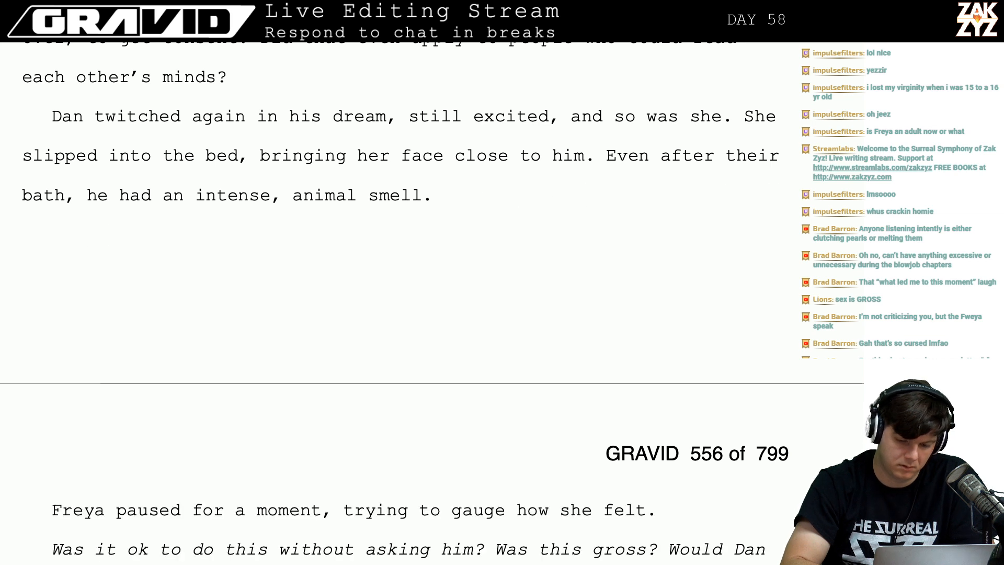
# Try the closing fragment "Not bad, just" and a second version starting "Not bad", and delete both.
pyautogui.write('Not bad, just')
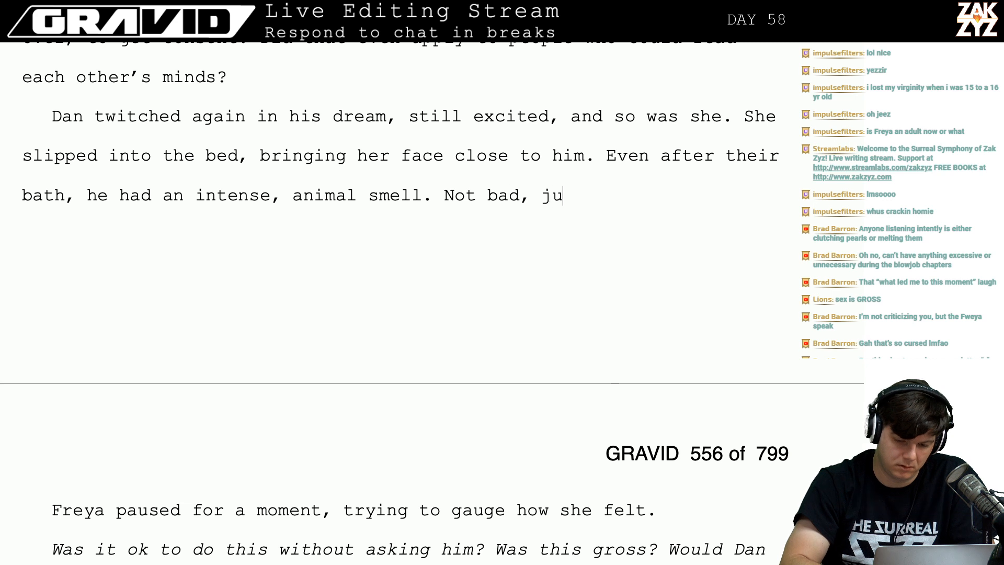
pyautogui.press('BackSpace')
pyautogui.press('BackSpace')
pyautogui.press('BackSpace')
pyautogui.press('BackSpace')
pyautogui.press('BackSpace')
pyautogui.press('BackSpace')
pyautogui.press('BackSpace')
pyautogui.press('BackSpace')
pyautogui.press('BackSpace')
pyautogui.press('BackSpace')
pyautogui.press('BackSpace')
pyautogui.press('BackSpace')
pyautogui.press('BackSpace')
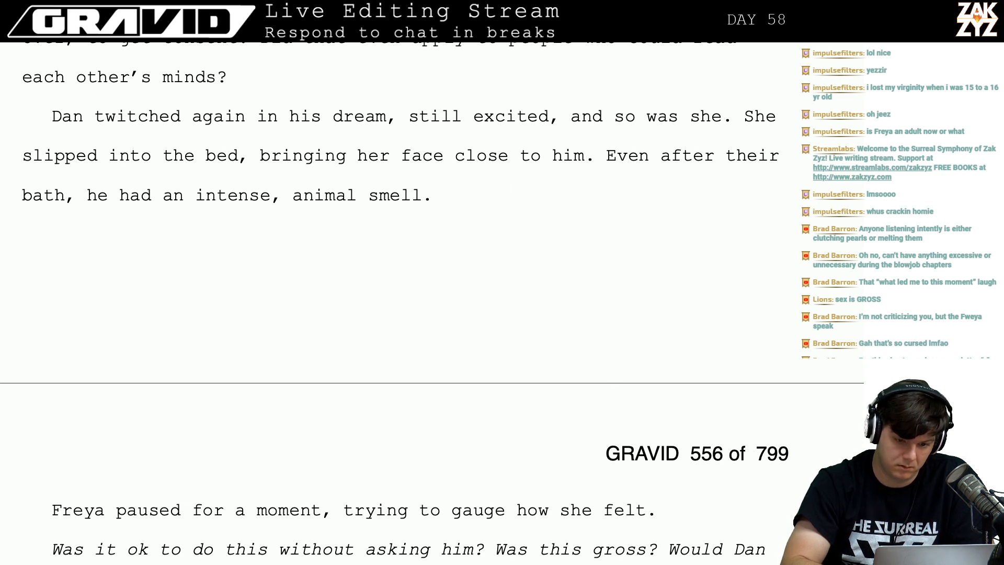
pyautogui.write('Not bad,')
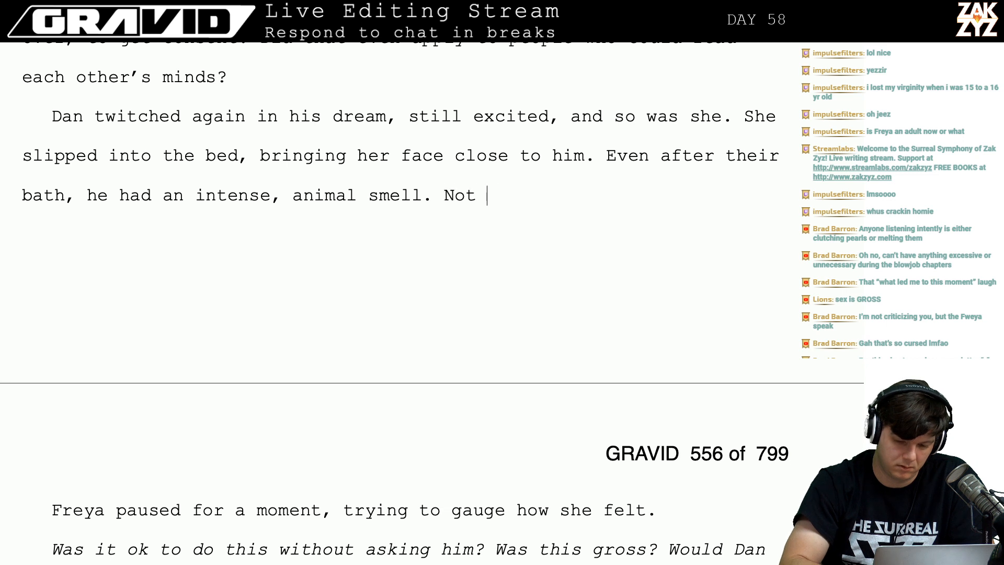
pyautogui.press('BackSpace')
pyautogui.press('BackSpace')
pyautogui.press('BackSpace')
pyautogui.press('BackSpace')
pyautogui.press('BackSpace')
pyautogui.press('BackSpace')
pyautogui.press('BackSpace')
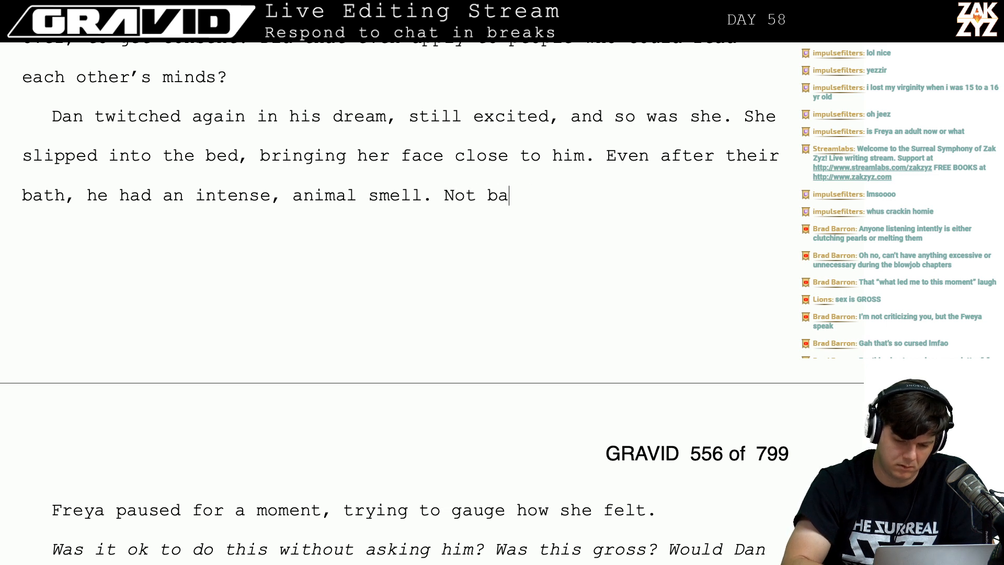
# End the Dan paragraph with the sentence "Not gross, just different, arresting.".
pyautogui.write('Not gross,')
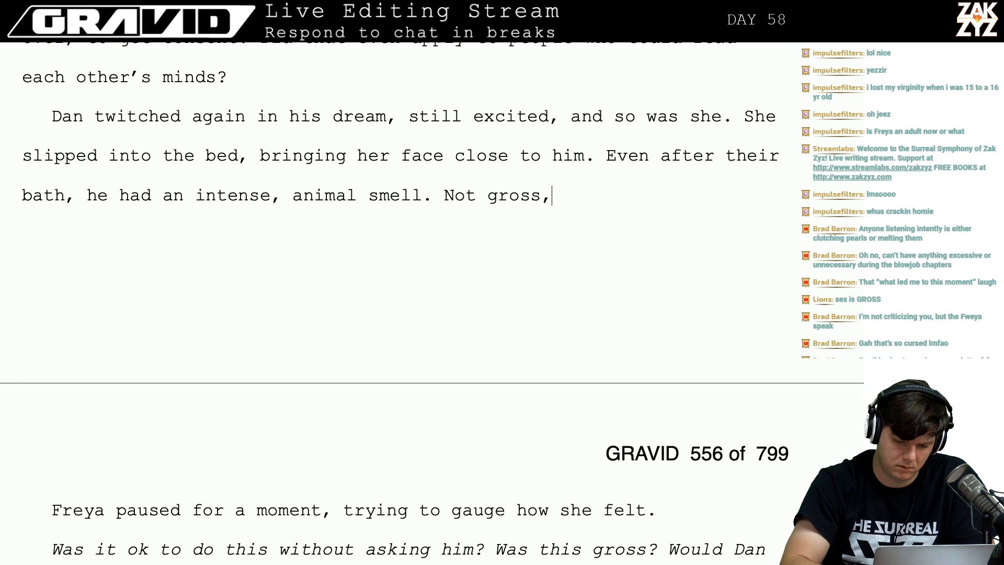
pyautogui.write(' just diffe')
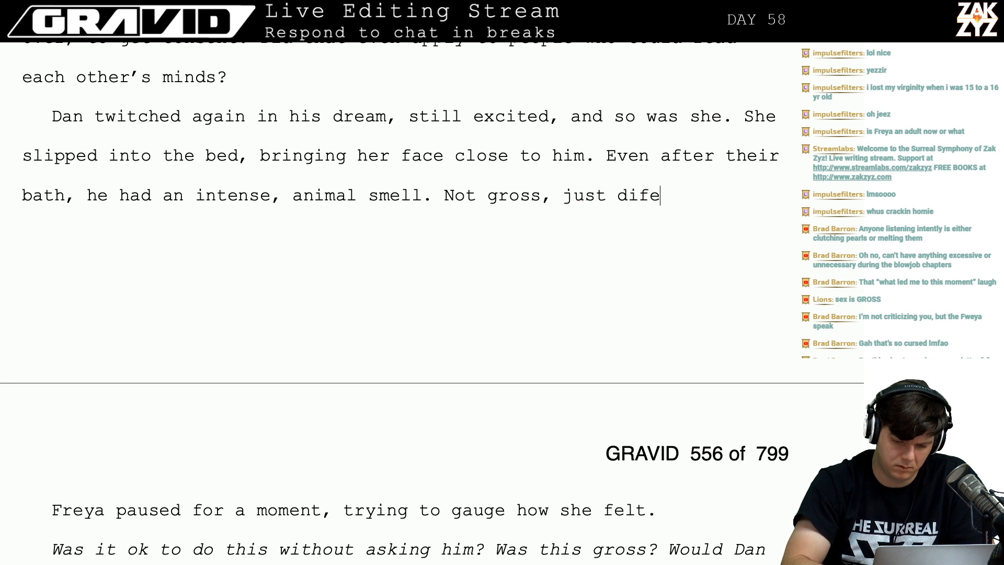
pyautogui.press('BackSpace')
pyautogui.write('ferent, ')
pyautogui.write('arresting.')
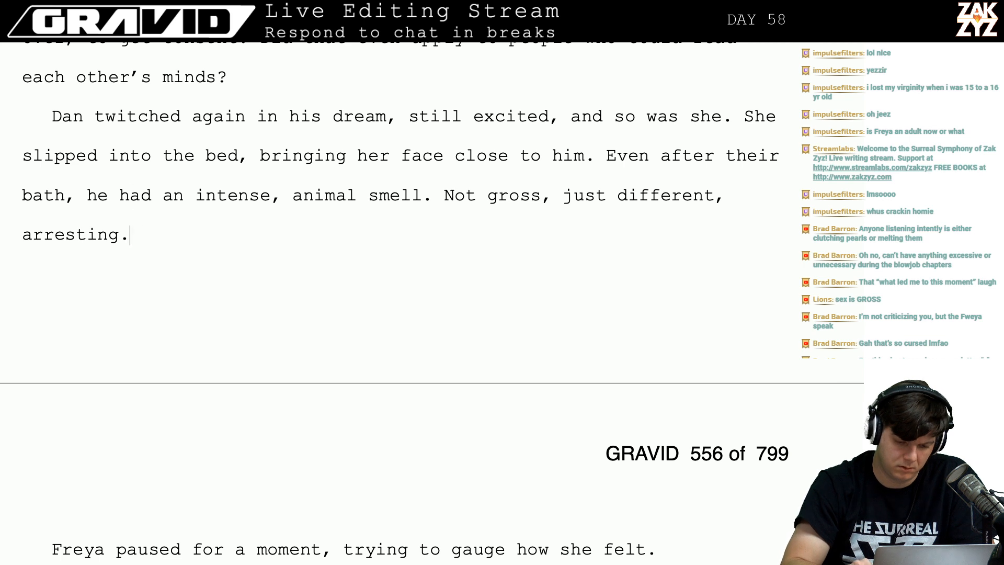
# Add a sentence about her hesitation at the end of the Dan paragraph, beginning "She paused,".
pyautogui.write('She paus')
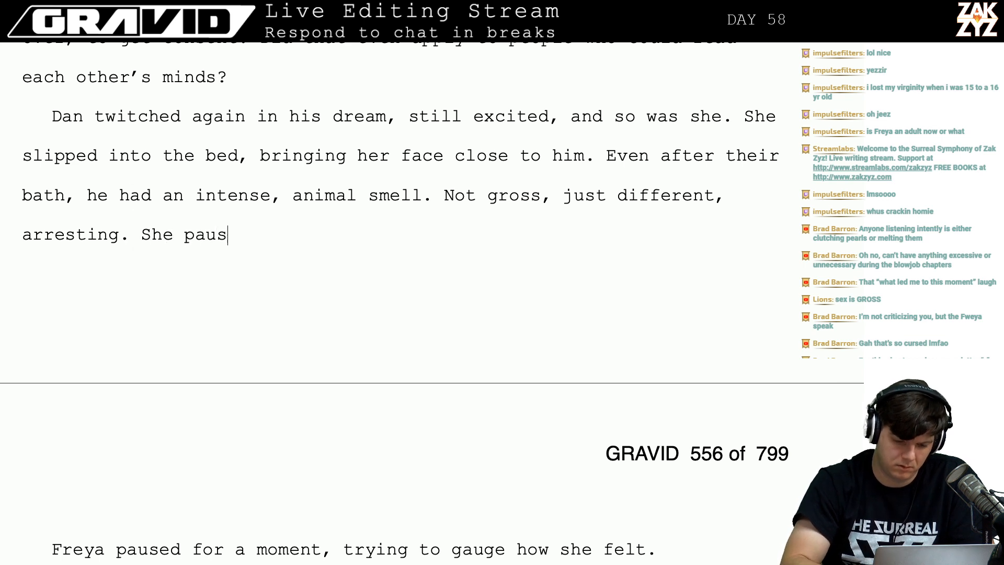
pyautogui.write('ed, trying to ga')
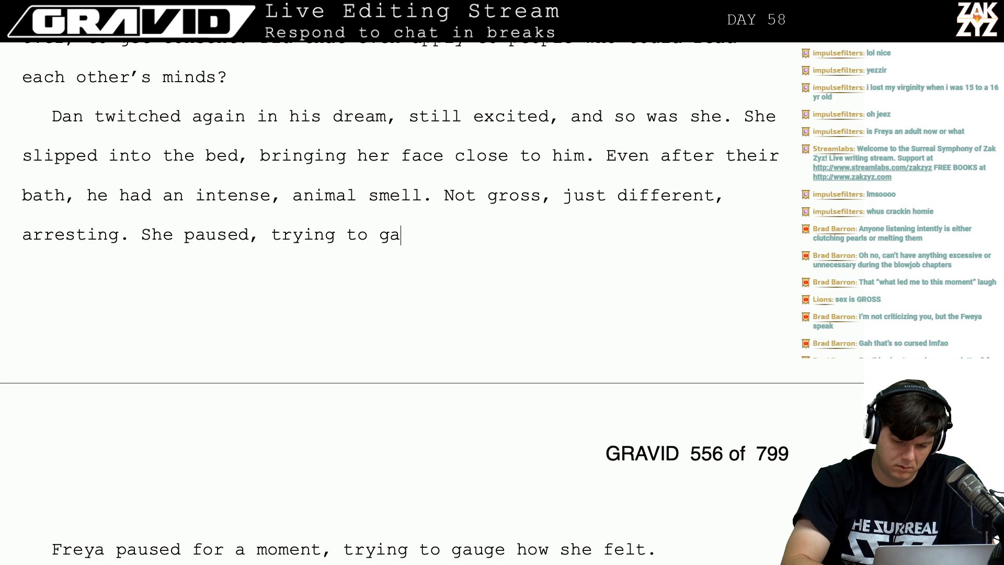
pyautogui.write('uge how she felt')
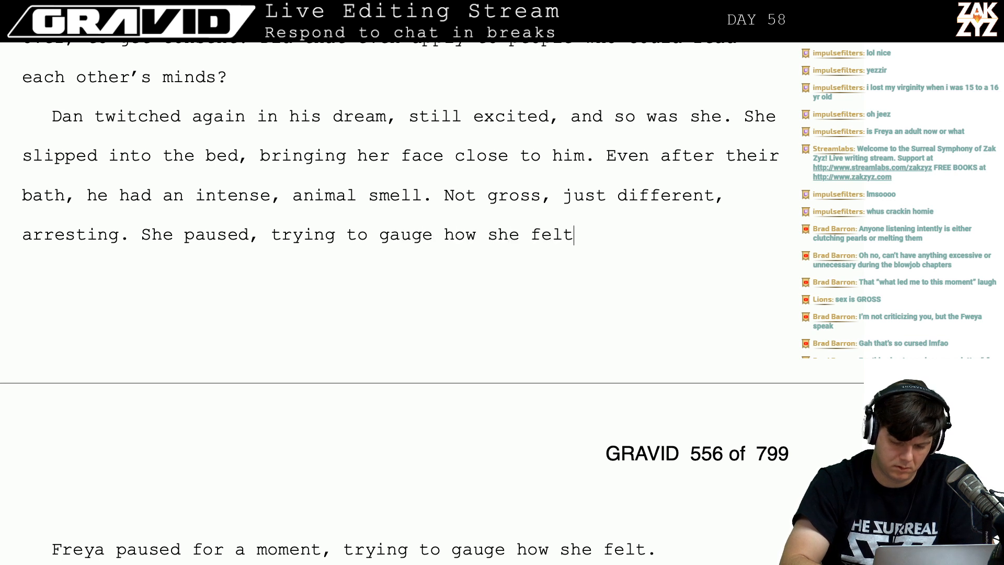
pyautogui.write(', wonder')
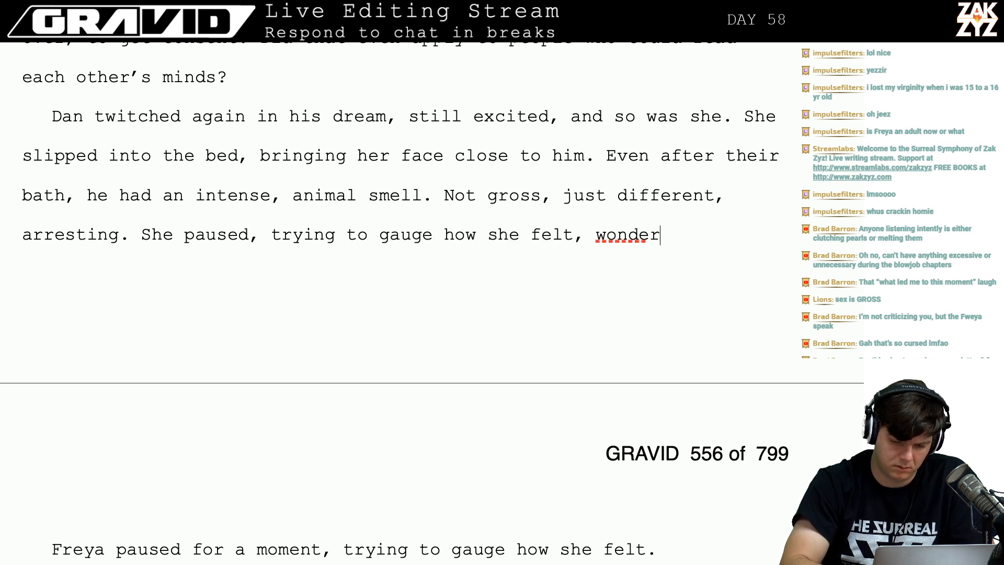
pyautogui.write('ing if she reall')
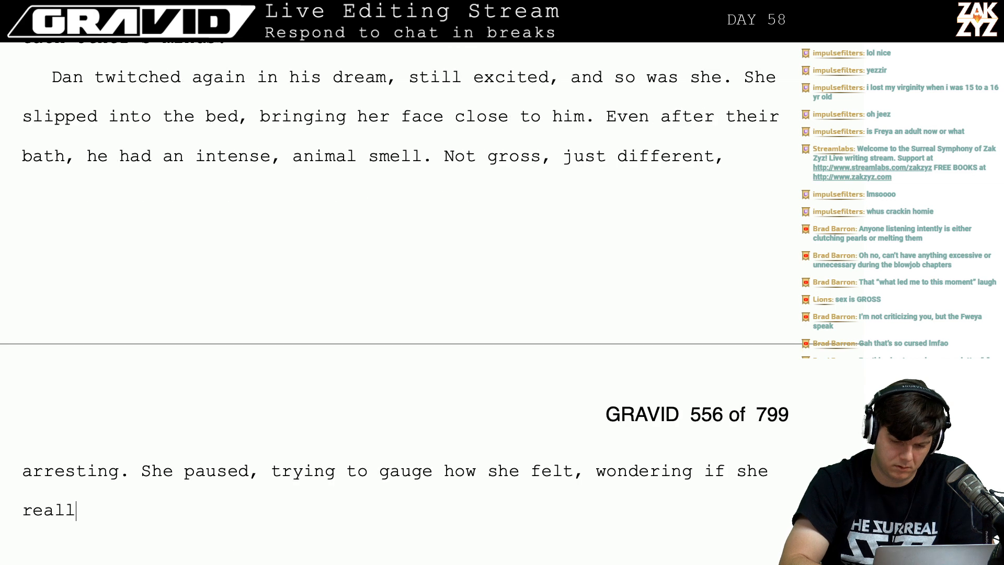
pyautogui.write('y wanted to do thi')
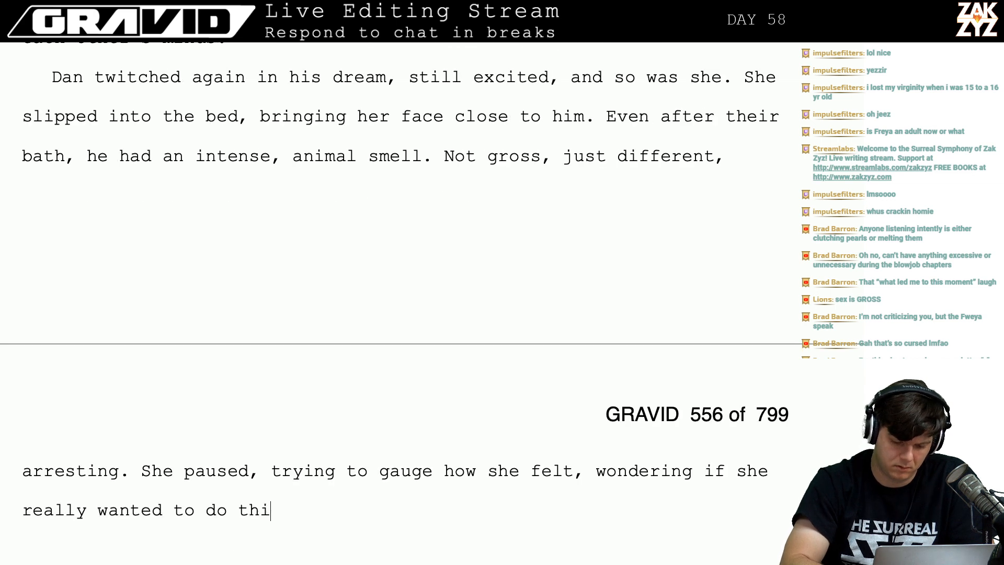
pyautogui.write('s.')
# Delete the blank line, the old "Freya paused for a moment" line and the italic questions below the new sentence.
pyautogui.press('Down')
pyautogui.press('Down')
pyautogui.press('Down')
pyautogui.press('Down')
pyautogui.press('Down')
pyautogui.press('Down')
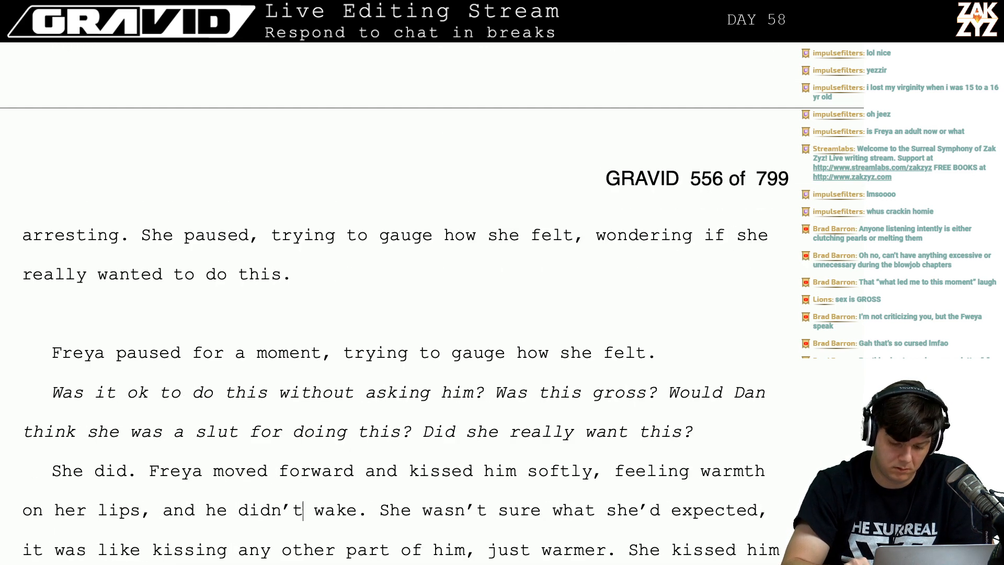
pyautogui.press('Up')
pyautogui.press('Up')
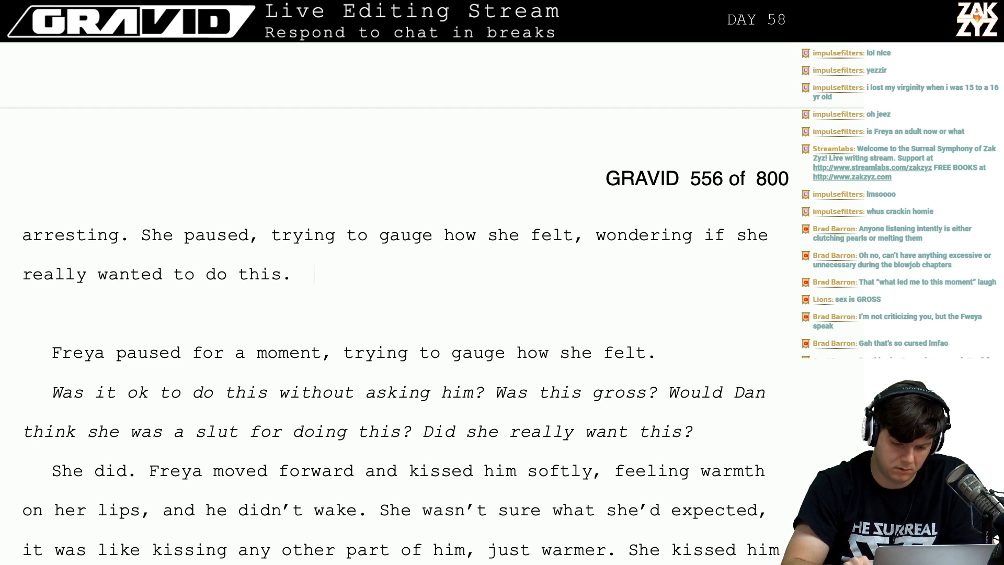
pyautogui.hotkey('shift', 'Down')
pyautogui.hotkey('shift', 'Down')
pyautogui.hotkey('shift', 'Down')
pyautogui.hotkey('shift', 'End')
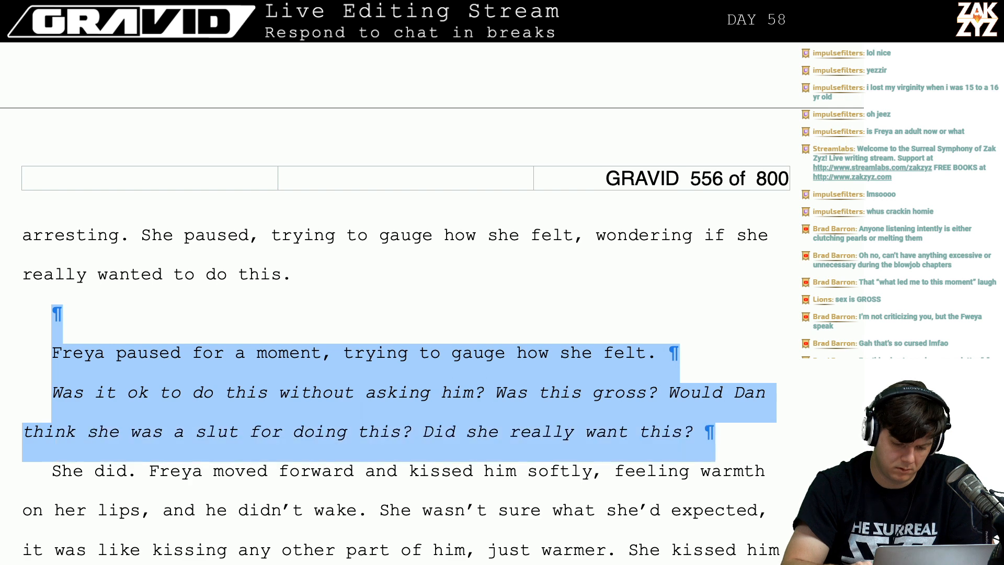
pyautogui.press('BackSpace')
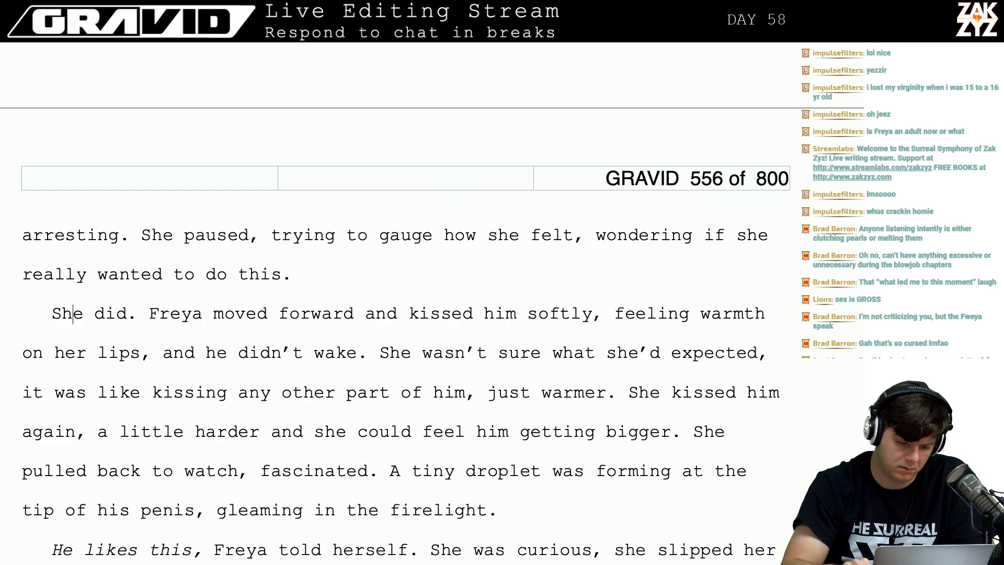
# Try continuing the sentence after "arresting" with "something about it was propelling" and delete the added words.
pyautogui.press('Up')
pyautogui.press('Up')
pyautogui.press('Up')
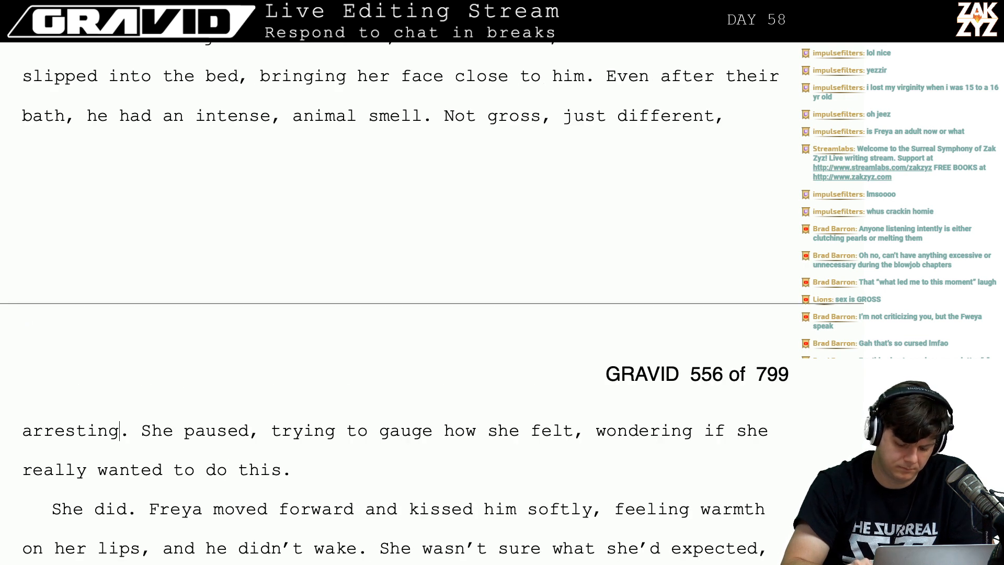
pyautogui.write(', ')
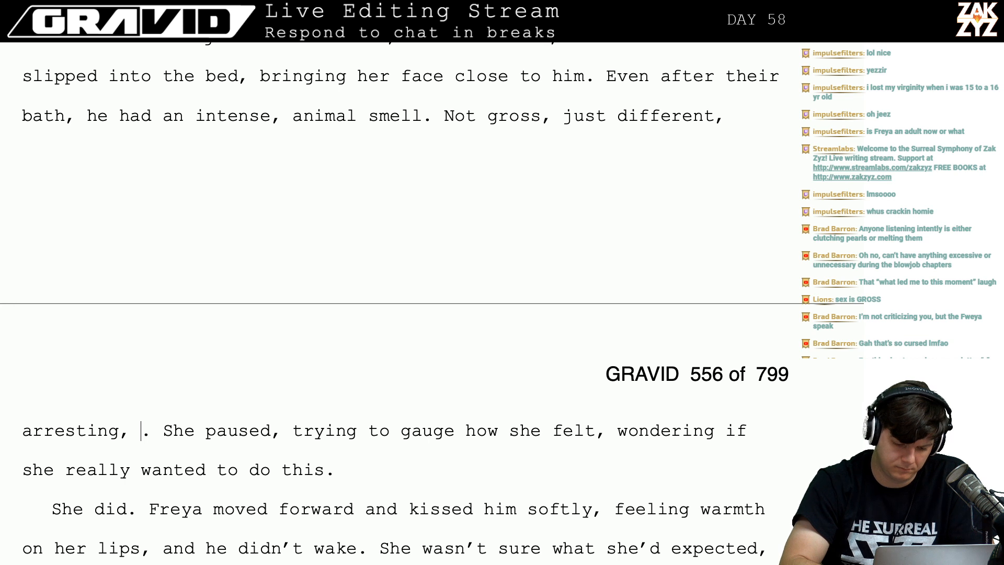
pyautogui.write('propel')
pyautogui.press('BackSpace')
pyautogui.press('BackSpace')
pyautogui.press('BackSpace')
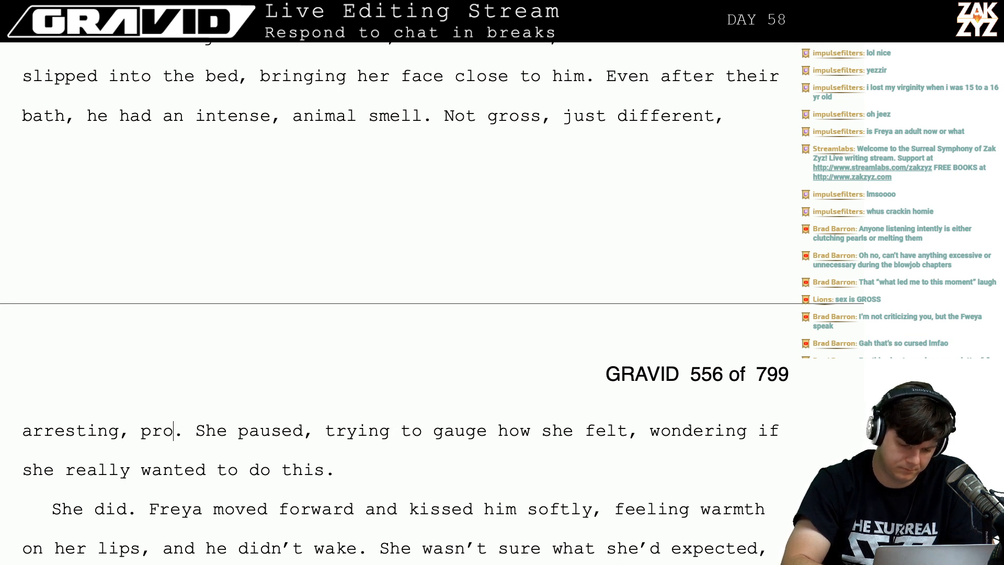
pyautogui.press('BackSpace')
pyautogui.press('BackSpace')
pyautogui.press('BackSpace')
pyautogui.write('someth')
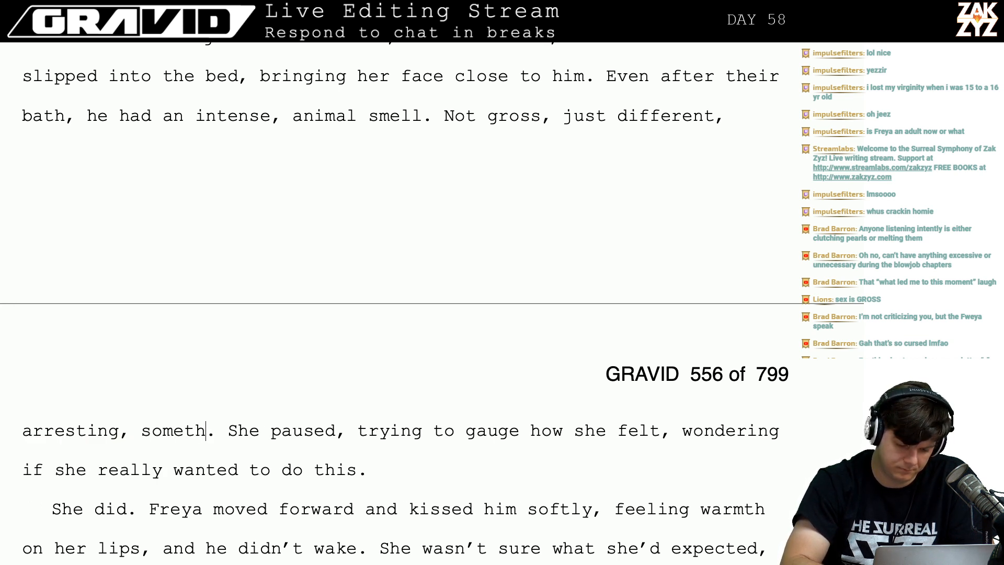
pyautogui.write('ing about it was ')
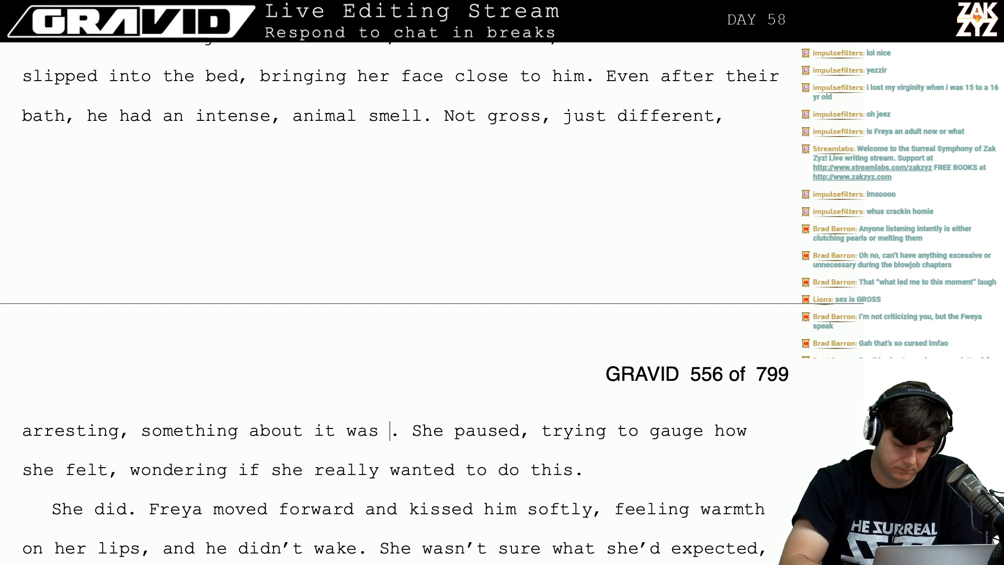
pyautogui.write('propell')
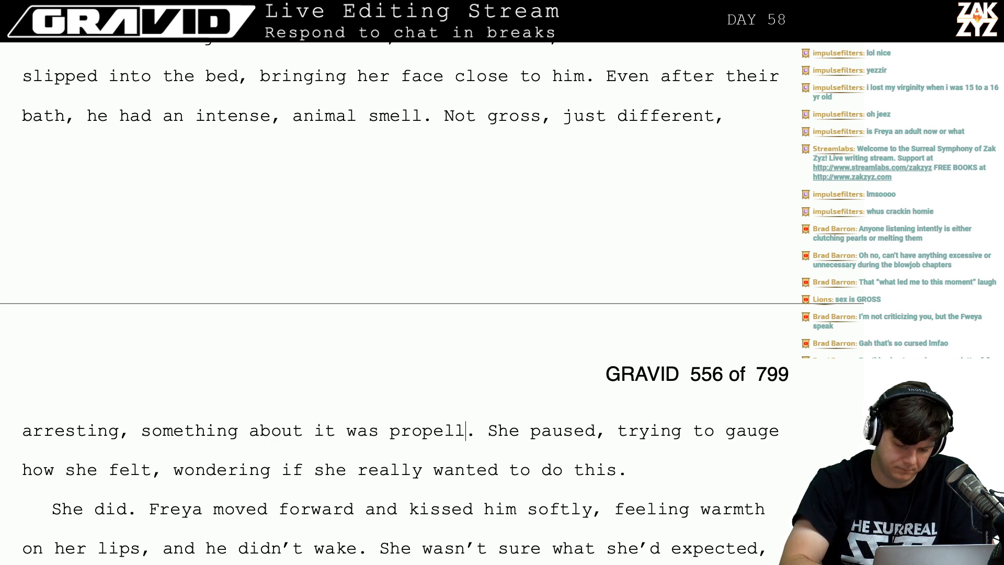
pyautogui.write('ing')
pyautogui.press('BackSpace')
pyautogui.press('BackSpace')
pyautogui.press('BackSpace')
pyautogui.press('BackSpace')
pyautogui.press('BackSpace')
pyautogui.press('BackSpace')
pyautogui.press('BackSpace')
pyautogui.press('BackSpace')
pyautogui.press('BackSpace')
pyautogui.press('BackSpace')
pyautogui.press('BackSpace')
pyautogui.press('BackSpace')
pyautogui.press('BackSpace')
pyautogui.press('BackSpace')
pyautogui.press('BackSpace')
pyautogui.press('BackSpace')
pyautogui.press('BackSpace')
pyautogui.press('BackSpace')
pyautogui.press('BackSpace')
pyautogui.press('BackSpace')
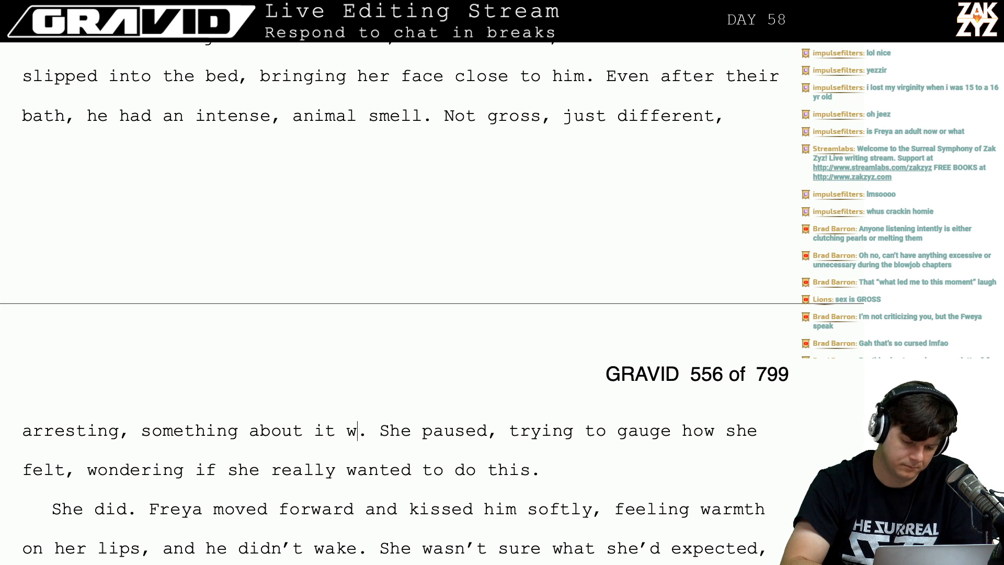
pyautogui.press('BackSpace')
pyautogui.press('BackSpace')
pyautogui.press('BackSpace')
pyautogui.press('BackSpace')
pyautogui.press('BackSpace')
pyautogui.press('BackSpace')
pyautogui.press('BackSpace')
pyautogui.press('BackSpace')
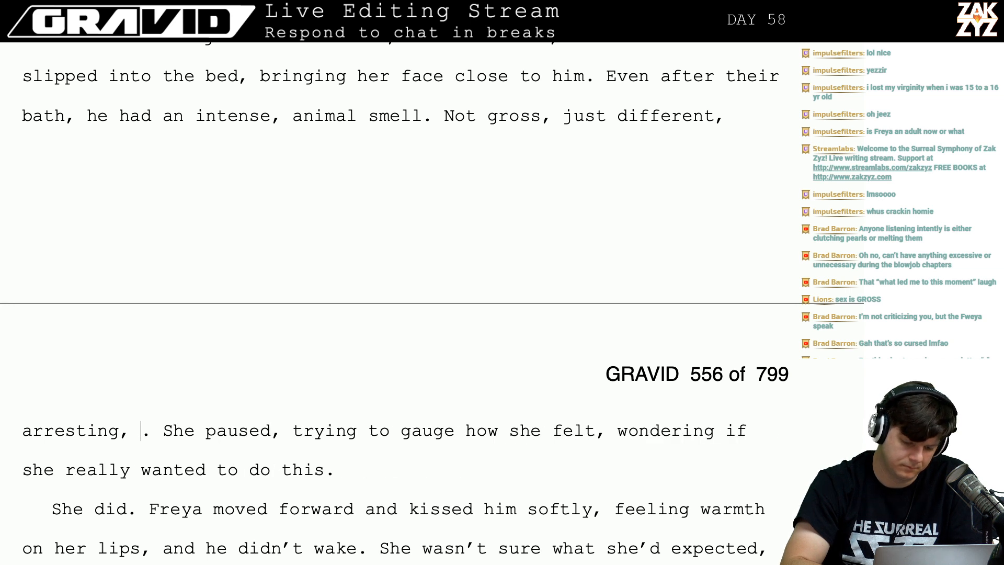
# Try the continuation "it gave her momentum" after "arresting", remove it and close the sentence with a single period.
pyautogui.write('it ')
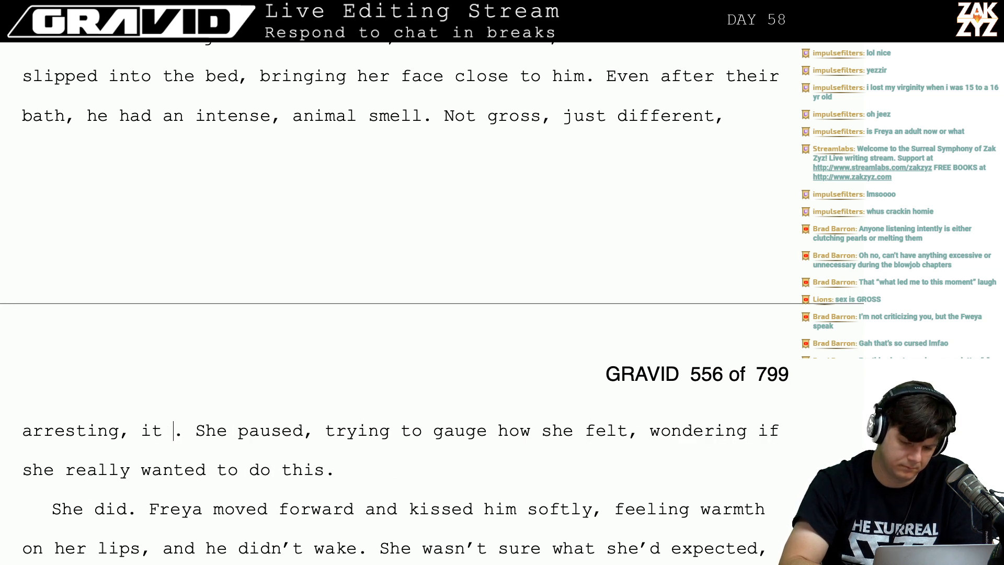
pyautogui.write('ma')
pyautogui.press('BackSpace')
pyautogui.press('BackSpace')
pyautogui.press('BackSpace')
pyautogui.press('BackSpace')
pyautogui.press('BackSpace')
pyautogui.write('it gave her m')
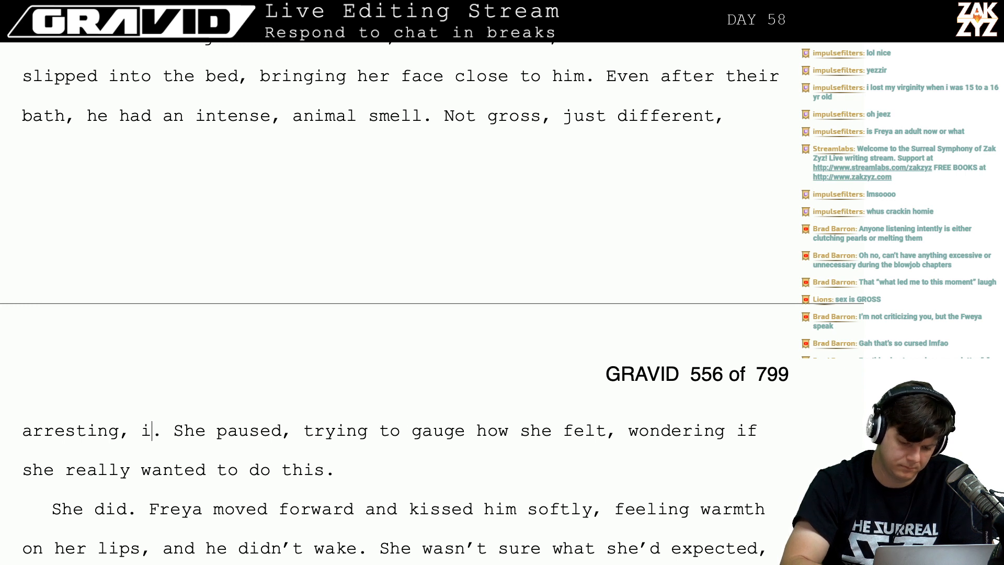
pyautogui.write('omentum')
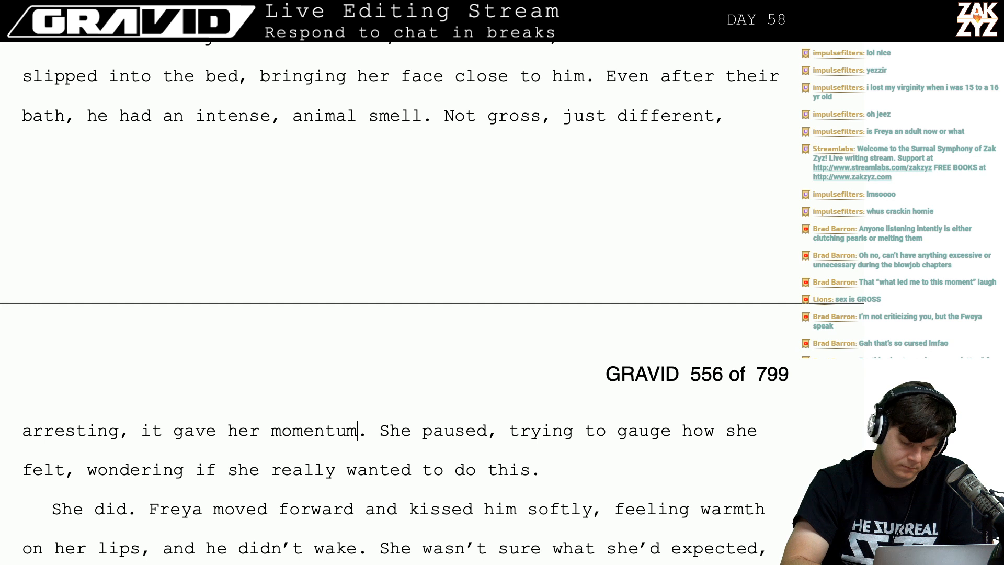
pyautogui.press('BackSpace')
pyautogui.press('BackSpace')
pyautogui.press('BackSpace')
pyautogui.press('BackSpace')
pyautogui.press('BackSpace')
pyautogui.press('BackSpace')
pyautogui.press('BackSpace')
pyautogui.press('BackSpace')
pyautogui.press('BackSpace')
pyautogui.press('BackSpace')
pyautogui.press('BackSpace')
pyautogui.press('BackSpace')
pyautogui.press('BackSpace')
pyautogui.press('BackSpace')
pyautogui.press('BackSpace')
pyautogui.press('BackSpace')
pyautogui.press('BackSpace')
pyautogui.press('BackSpace')
pyautogui.press('BackSpace')
pyautogui.press('BackSpace')
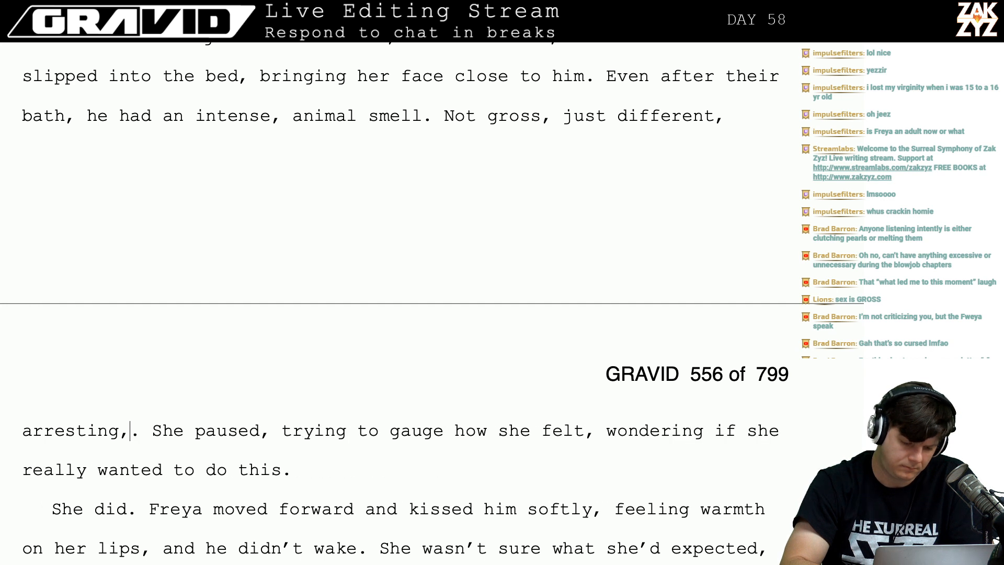
pyautogui.press('BackSpace')
pyautogui.write('.')
pyautogui.press('BackSpace')
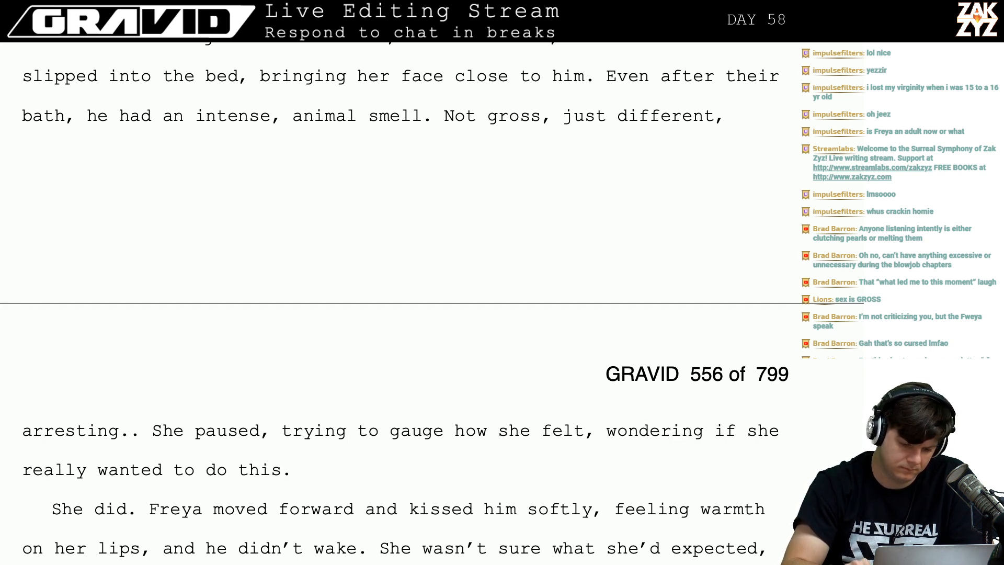
pyautogui.press('BackSpace')
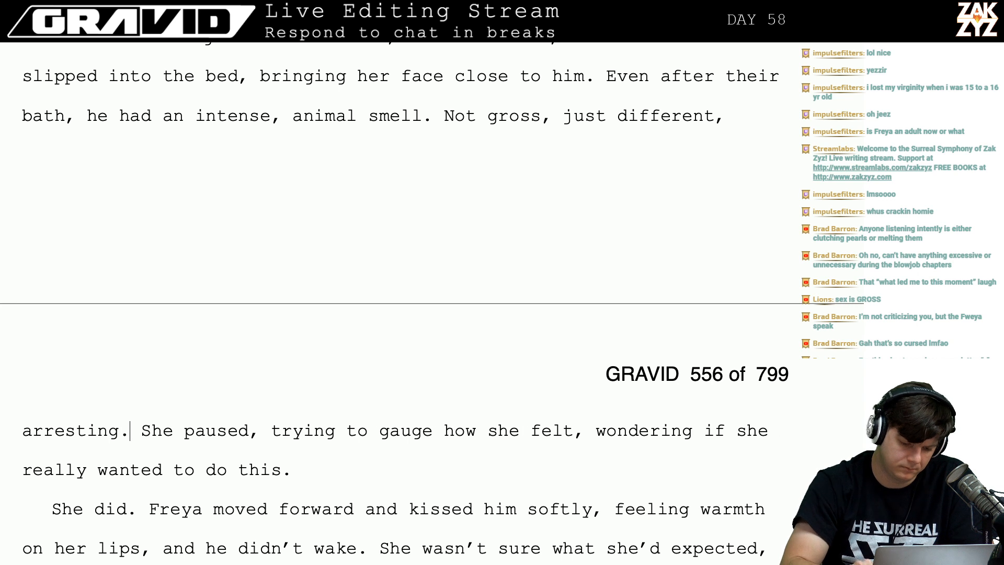
# Try starting a new sentence with "She" after "arresting." and remove the word.
pyautogui.write('She')
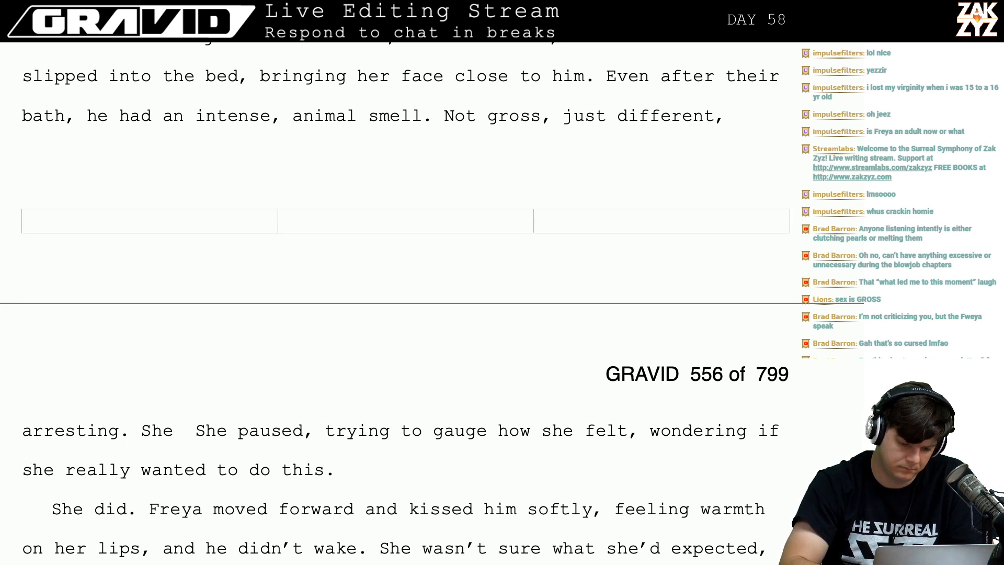
pyautogui.press('BackSpace')
pyautogui.press('BackSpace')
pyautogui.press('BackSpace')
pyautogui.press('BackSpace')
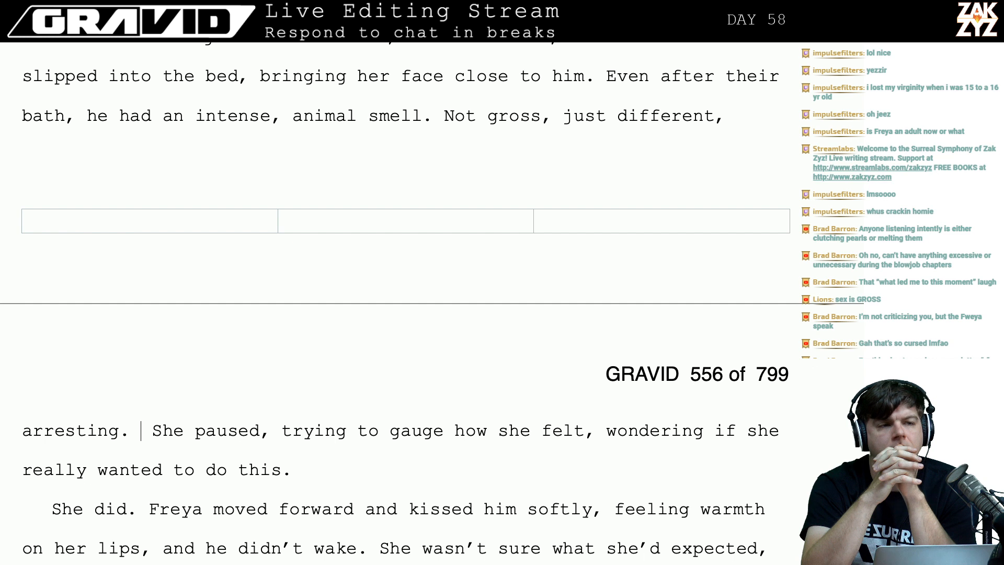
# Insert "Suddenly she was wide awake," after "arresting." and move the "She paused" sentence into its own paragraph below.
pyautogui.write('Suddenly she wa')
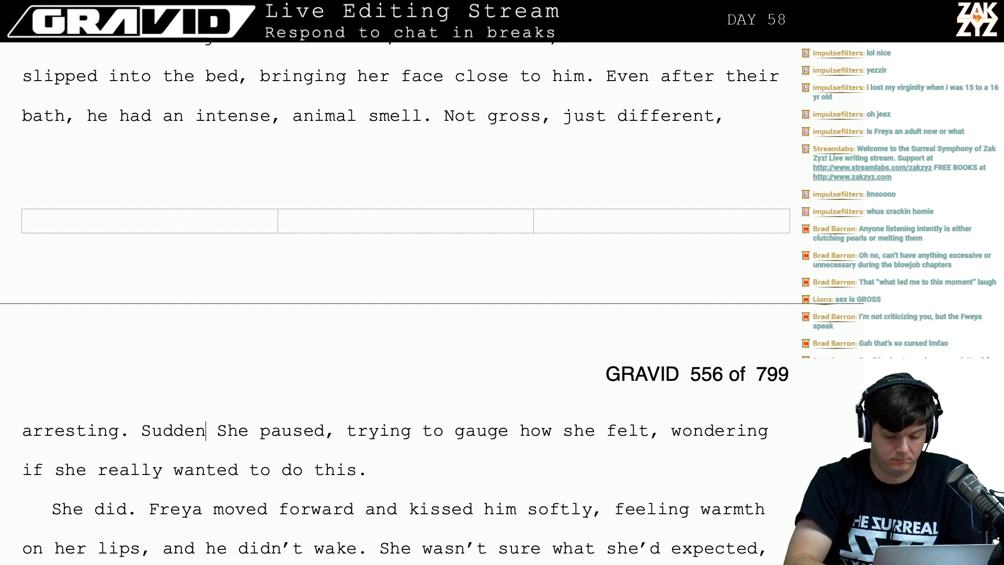
pyautogui.write('s wide awa')
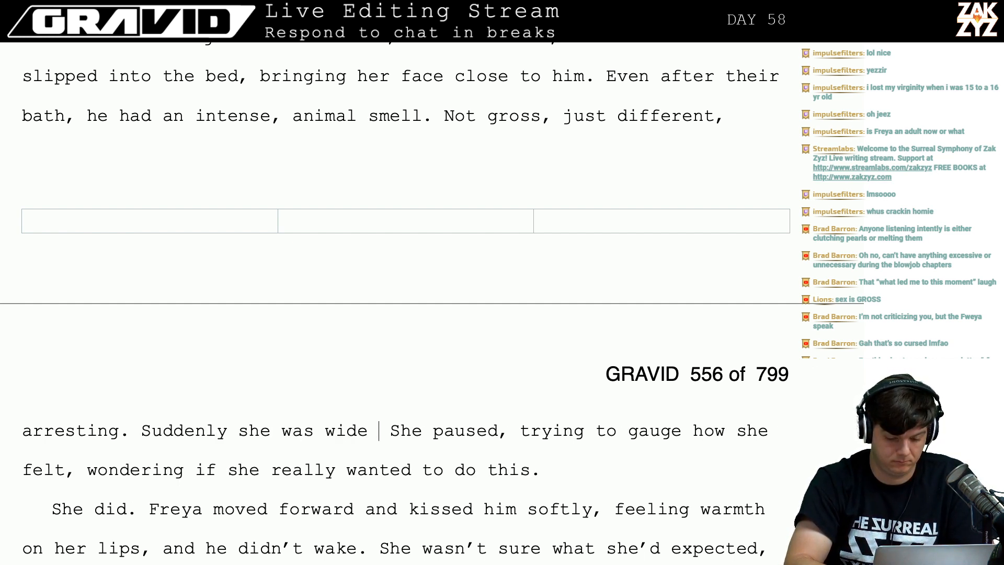
pyautogui.write('ke,')
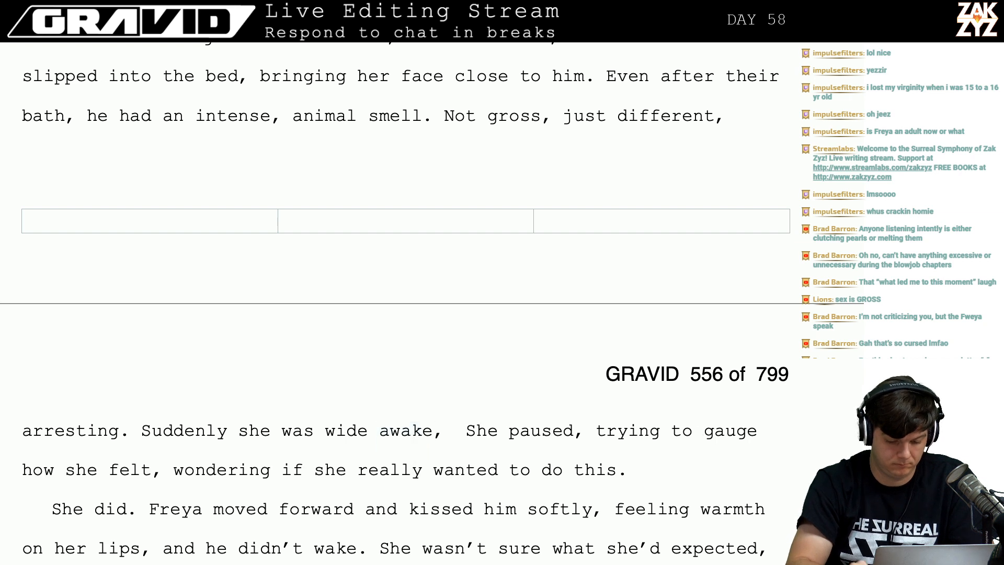
pyautogui.press('Return')
pyautogui.press('Return')
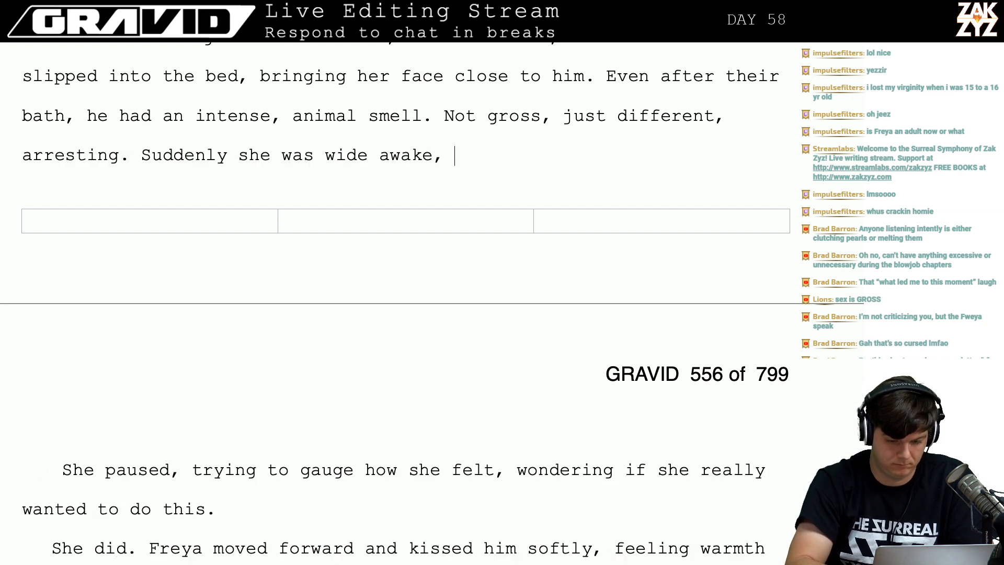
# Delete the text after "animal smell.", from "Not gross, just different, arresting." through "Suddenly she was wide awake,".
pyautogui.press('BackSpace')
pyautogui.press('BackSpace')
pyautogui.press('BackSpace')
pyautogui.press('BackSpace')
pyautogui.press('BackSpace')
pyautogui.press('BackSpace')
pyautogui.press('BackSpace')
pyautogui.press('BackSpace')
pyautogui.press('BackSpace')
pyautogui.press('BackSpace')
pyautogui.press('BackSpace')
pyautogui.press('BackSpace')
pyautogui.press('BackSpace')
pyautogui.press('BackSpace')
pyautogui.press('BackSpace')
pyautogui.press('BackSpace')
pyautogui.press('BackSpace')
pyautogui.press('BackSpace')
pyautogui.press('BackSpace')
pyautogui.press('BackSpace')
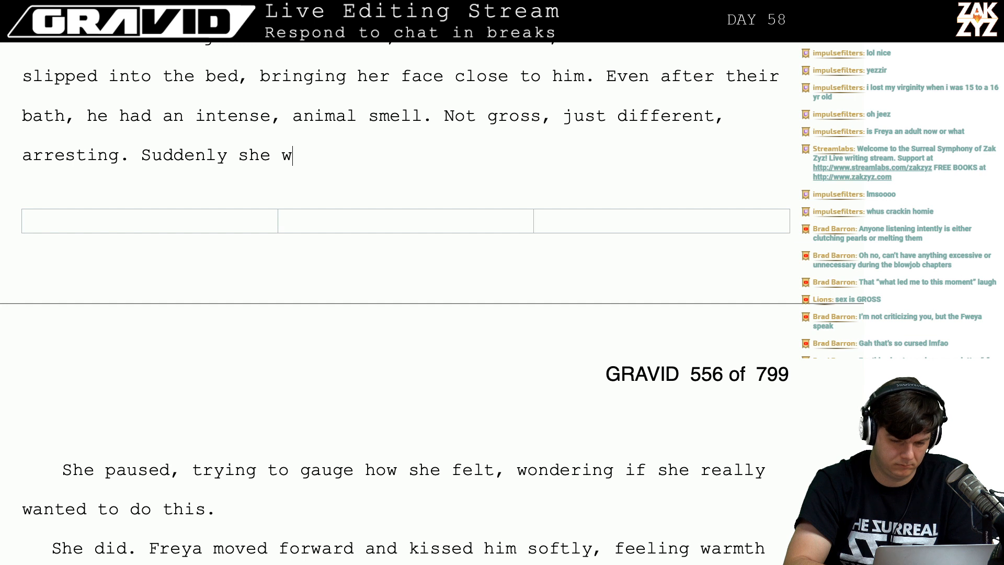
pyautogui.press('BackSpace')
pyautogui.press('BackSpace')
pyautogui.press('BackSpace')
pyautogui.press('BackSpace')
pyautogui.press('BackSpace')
pyautogui.press('BackSpace')
pyautogui.press('BackSpace')
pyautogui.press('BackSpace')
pyautogui.press('BackSpace')
pyautogui.press('BackSpace')
pyautogui.press('BackSpace')
pyautogui.press('BackSpace')
pyautogui.press('BackSpace')
pyautogui.press('BackSpace')
pyautogui.press('BackSpace')
pyautogui.press('BackSpace')
pyautogui.press('BackSpace')
pyautogui.press('BackSpace')
pyautogui.press('BackSpace')
pyautogui.press('BackSpace')
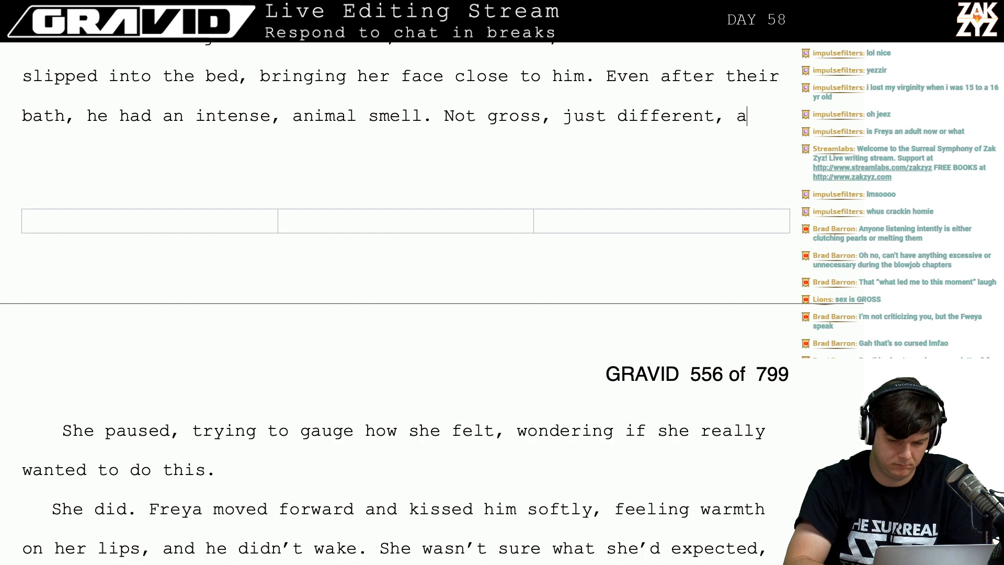
pyautogui.press('BackSpace')
pyautogui.press('BackSpace')
pyautogui.press('BackSpace')
pyautogui.press('BackSpace')
pyautogui.press('BackSpace')
pyautogui.press('BackSpace')
pyautogui.press('BackSpace')
pyautogui.press('BackSpace')
pyautogui.press('BackSpace')
pyautogui.press('BackSpace')
pyautogui.press('BackSpace')
pyautogui.press('BackSpace')
pyautogui.press('BackSpace')
pyautogui.press('BackSpace')
pyautogui.press('BackSpace')
pyautogui.press('BackSpace')
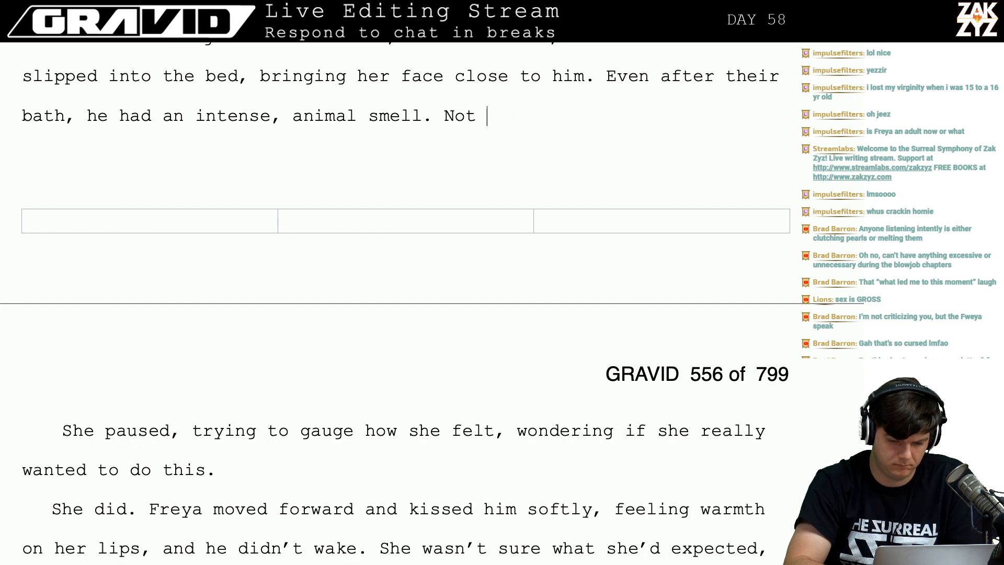
# Try the sentence "It was the kind of thing she'd expected to be grossed" after "animal smell." and delete it.
pyautogui.write('It')
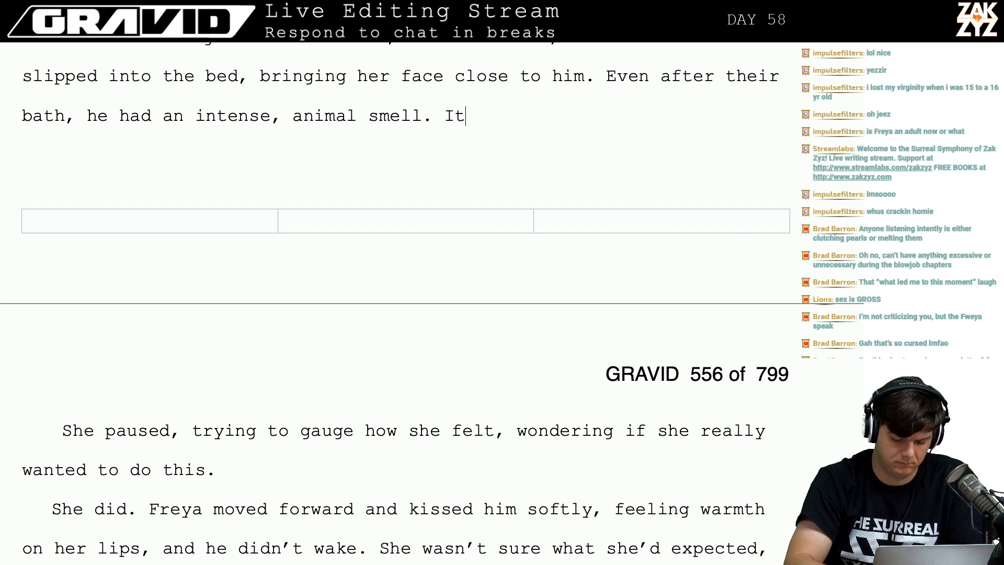
pyautogui.write(' was the kind of th')
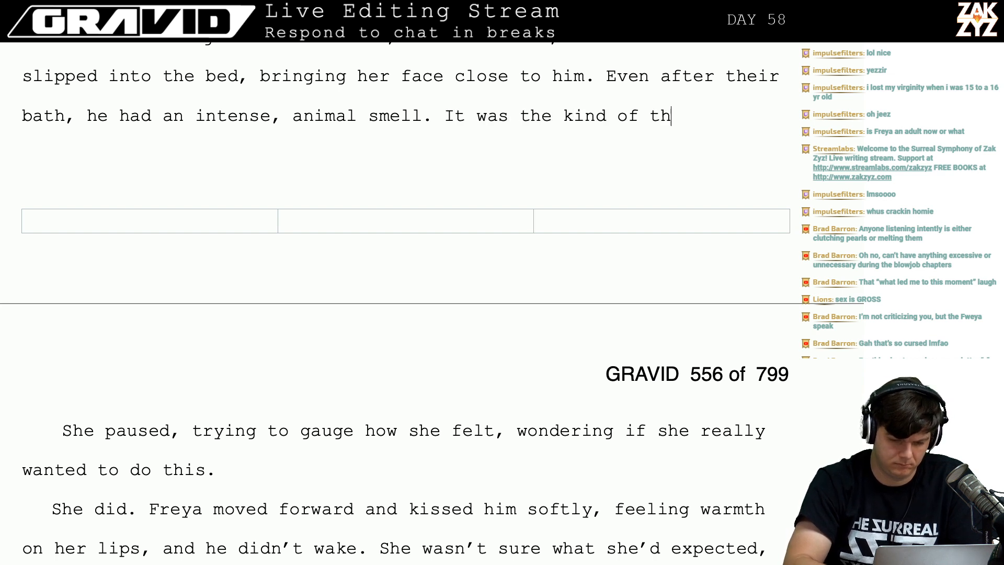
pyautogui.write("ing she'd expec")
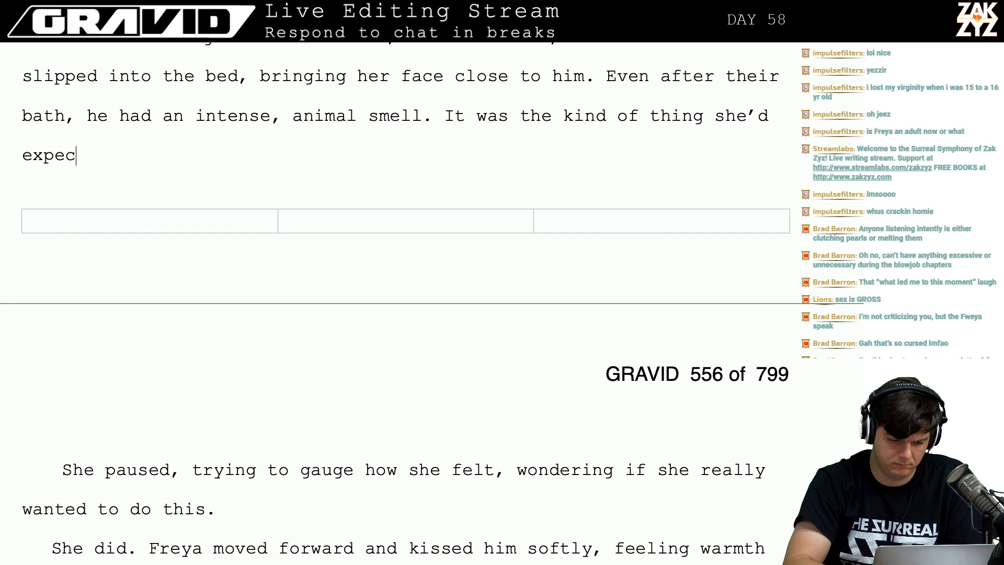
pyautogui.write('ted to be grossed')
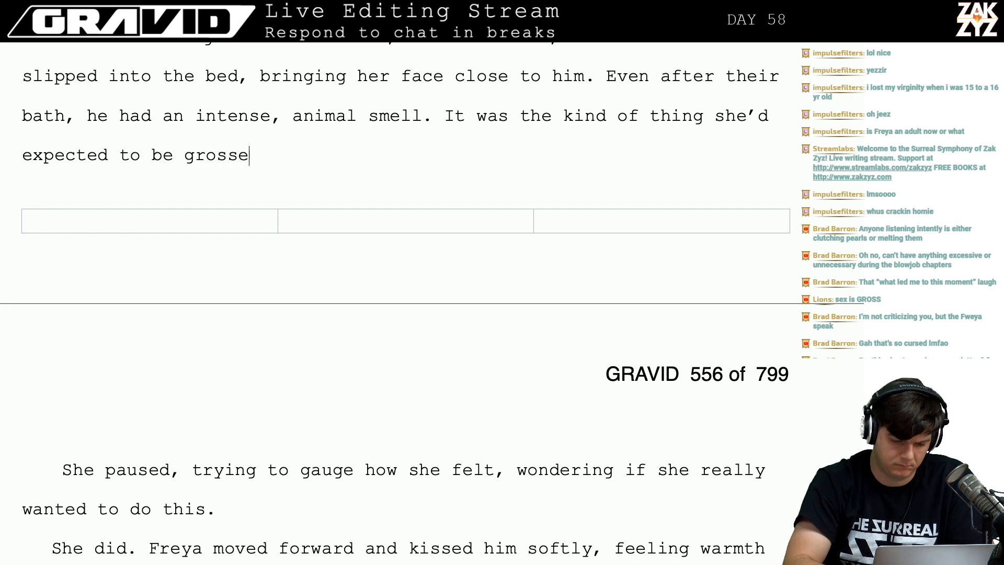
pyautogui.press('BackSpace')
pyautogui.press('BackSpace')
pyautogui.press('BackSpace')
pyautogui.press('BackSpace')
pyautogui.press('BackSpace')
pyautogui.press('BackSpace')
pyautogui.press('BackSpace')
pyautogui.press('BackSpace')
pyautogui.press('BackSpace')
pyautogui.press('BackSpace')
pyautogui.press('BackSpace')
pyautogui.press('BackSpace')
pyautogui.press('BackSpace')
pyautogui.press('BackSpace')
pyautogui.press('BackSpace')
pyautogui.press('BackSpace')
pyautogui.press('BackSpace')
pyautogui.press('BackSpace')
pyautogui.press('BackSpace')
pyautogui.press('BackSpace')
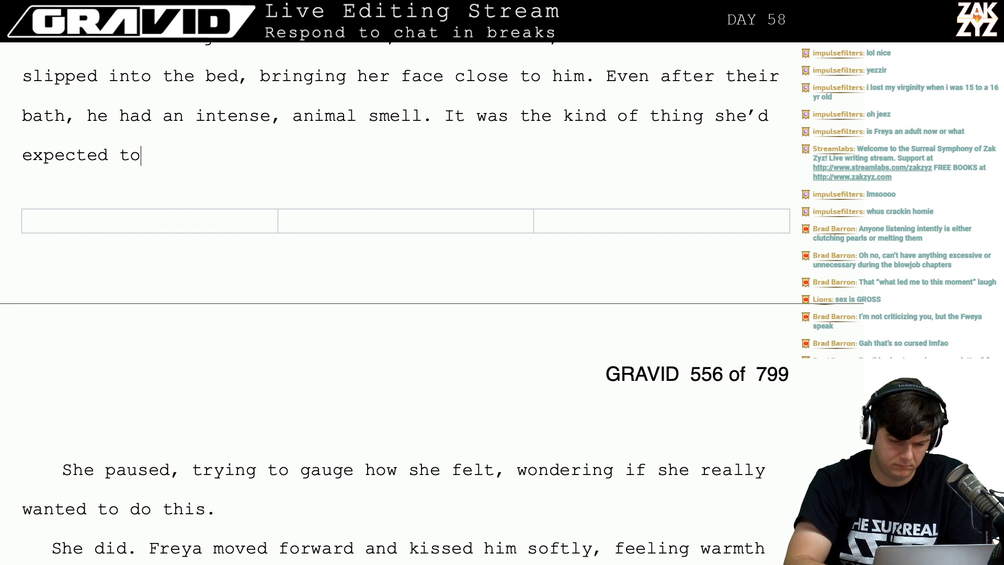
pyautogui.press('BackSpace')
pyautogui.press('BackSpace')
pyautogui.press('BackSpace')
pyautogui.press('BackSpace')
pyautogui.press('BackSpace')
pyautogui.press('BackSpace')
pyautogui.press('BackSpace')
pyautogui.press('BackSpace')
pyautogui.press('BackSpace')
pyautogui.press('BackSpace')
pyautogui.press('BackSpace')
pyautogui.press('BackSpace')
pyautogui.press('BackSpace')
pyautogui.press('BackSpace')
pyautogui.press('BackSpace')
pyautogui.press('BackSpace')
pyautogui.press('BackSpace')
pyautogui.press('BackSpace')
pyautogui.press('BackSpace')
pyautogui.press('BackSpace')
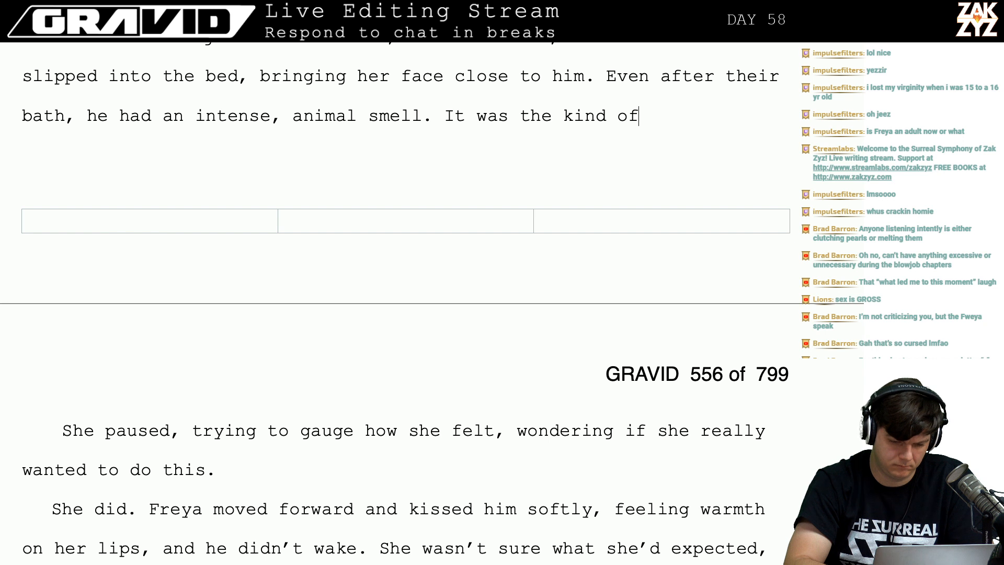
pyautogui.press('BackSpace')
pyautogui.press('BackSpace')
pyautogui.press('BackSpace')
pyautogui.press('BackSpace')
pyautogui.press('BackSpace')
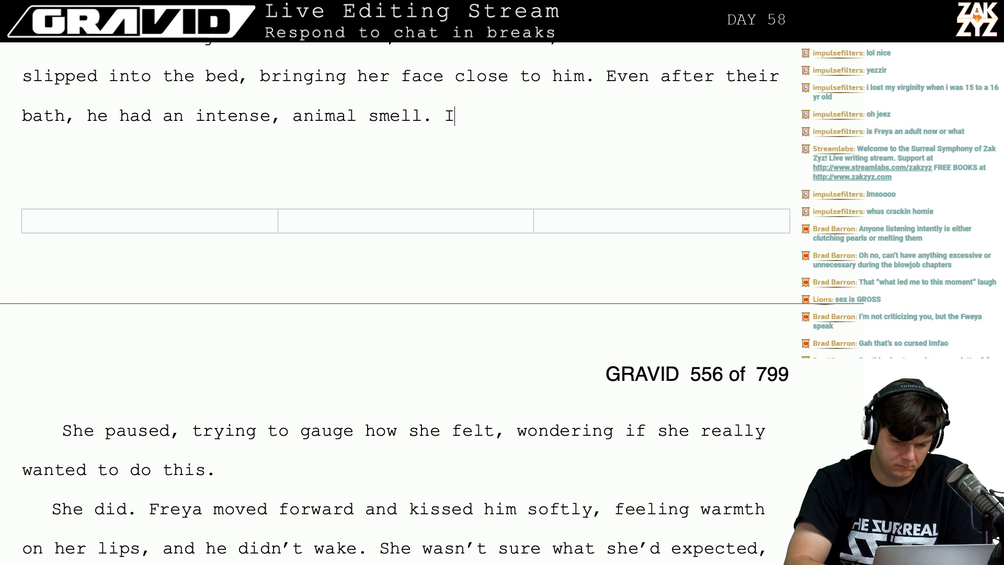
# Start a new sentence after "animal smell." reading "The kind of thing she'd expected to be gross, but instead it made her feel wide".
pyautogui.write('T')
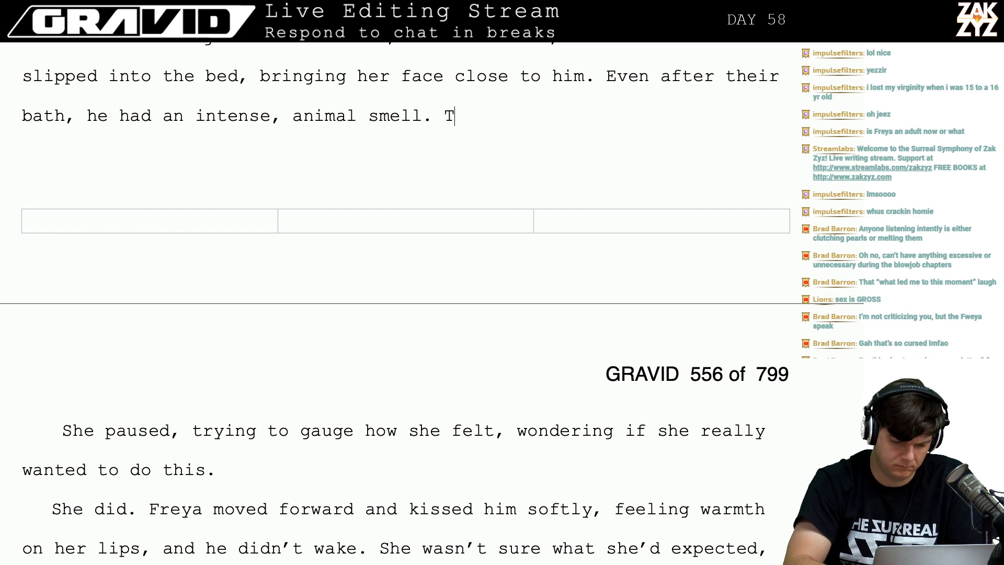
pyautogui.write('he kind of thing sh')
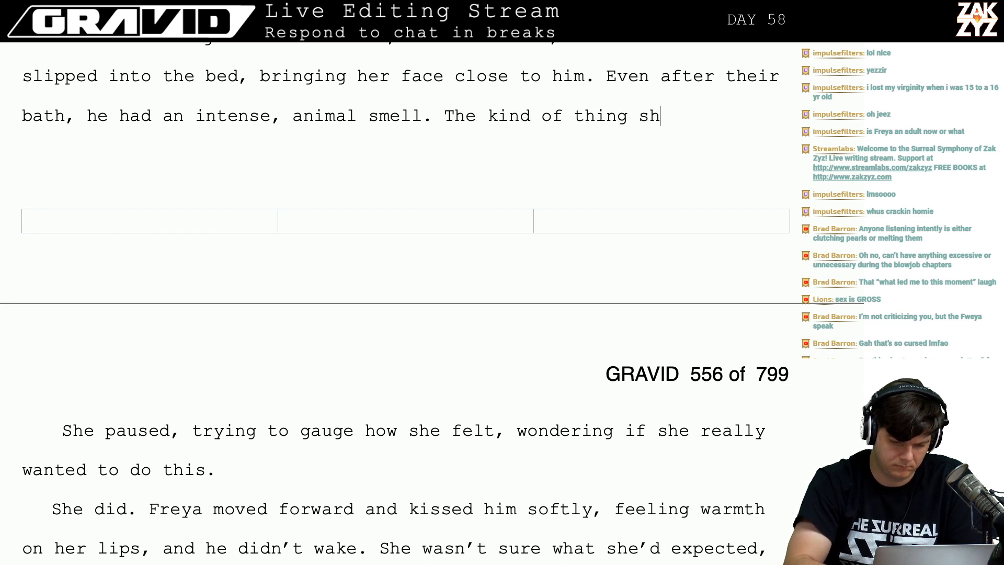
pyautogui.write("e'd expected to")
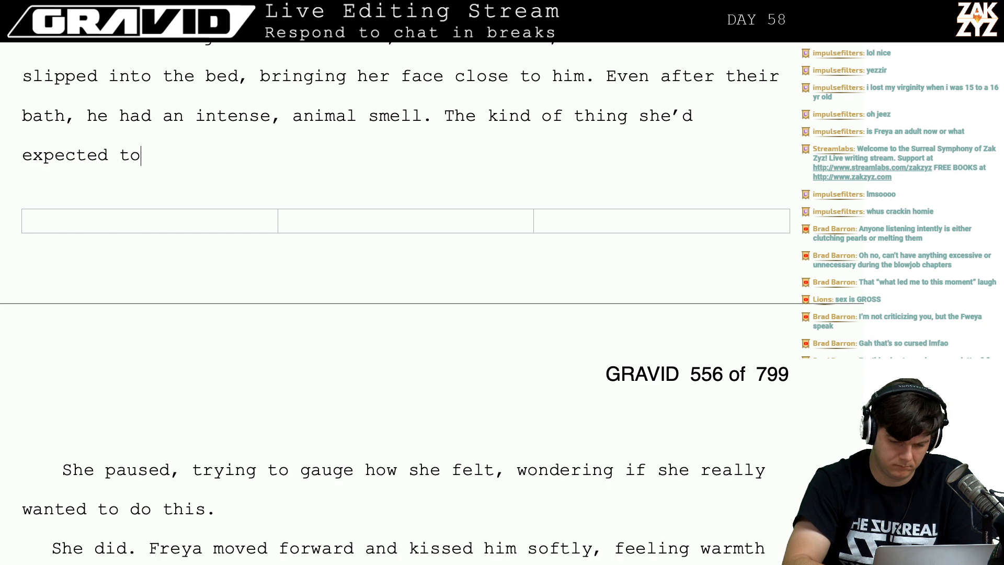
pyautogui.write(' be gross, but in')
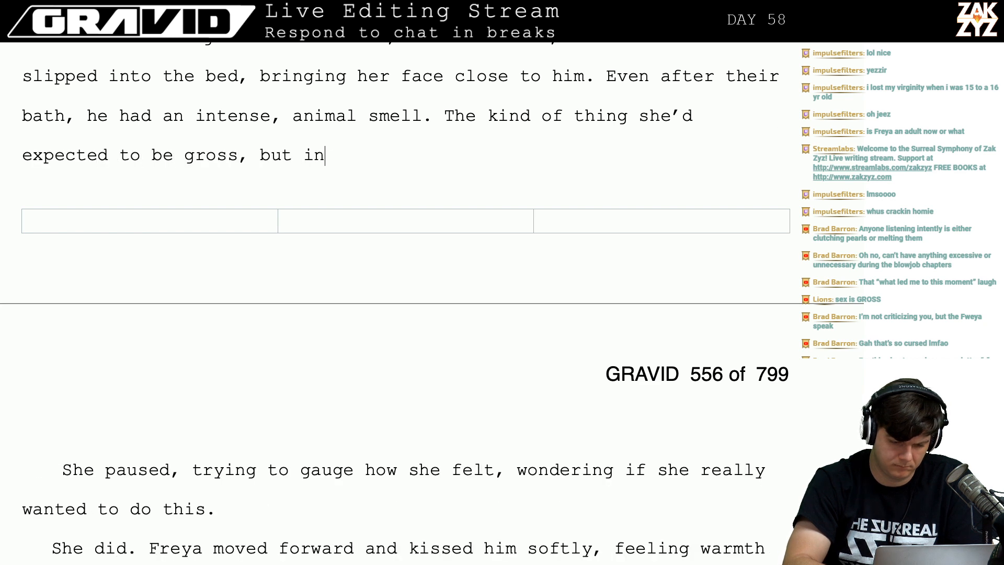
pyautogui.write('stead it made h')
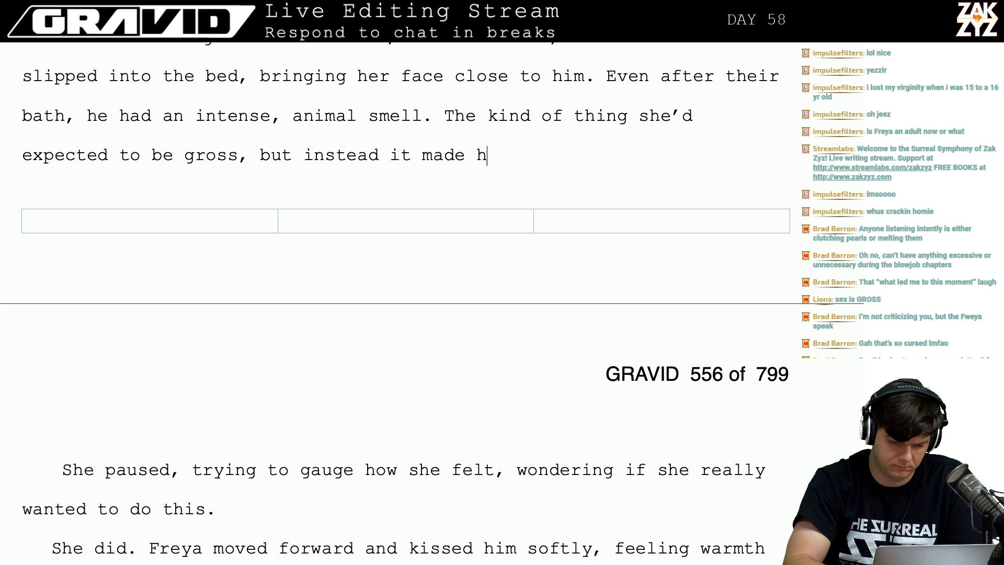
pyautogui.write('er feel wide ')
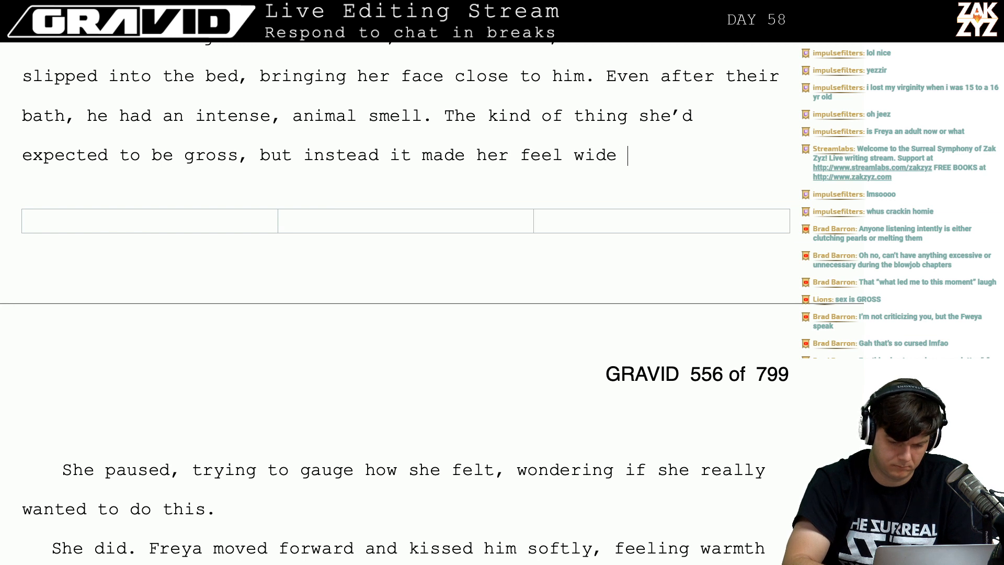
# Try ending the sentence with "awake, driven forward." and remove "driven forward.".
pyautogui.write('awake, driven forward.')
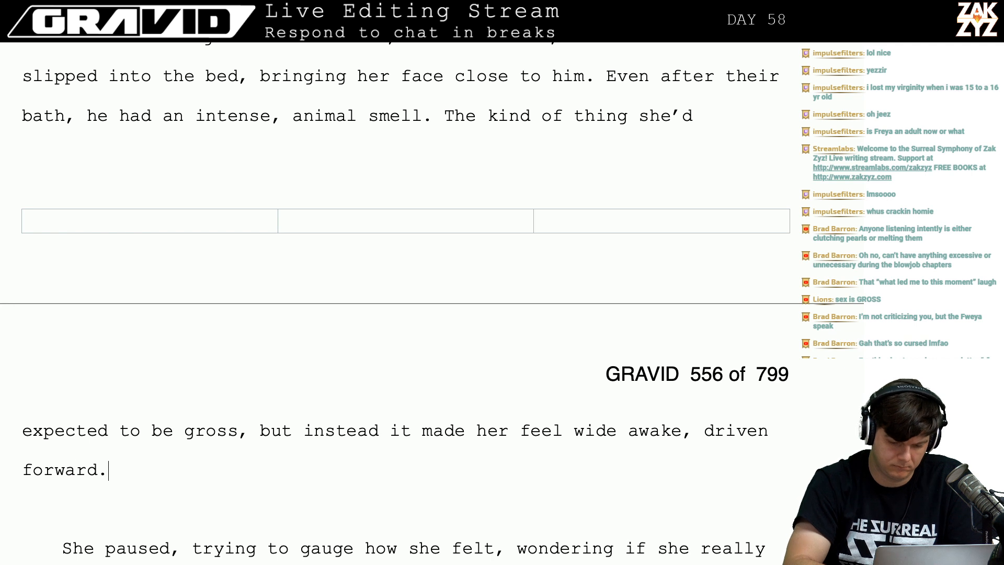
pyautogui.press('BackSpace')
pyautogui.press('BackSpace')
pyautogui.press('BackSpace')
pyautogui.press('BackSpace')
pyautogui.press('BackSpace')
pyautogui.press('BackSpace')
pyautogui.press('BackSpace')
pyautogui.press('BackSpace')
pyautogui.press('BackSpace')
pyautogui.press('BackSpace')
pyautogui.press('BackSpace')
pyautogui.press('BackSpace')
pyautogui.press('BackSpace')
pyautogui.press('BackSpace')
pyautogui.press('BackSpace')
pyautogui.press('BackSpace')
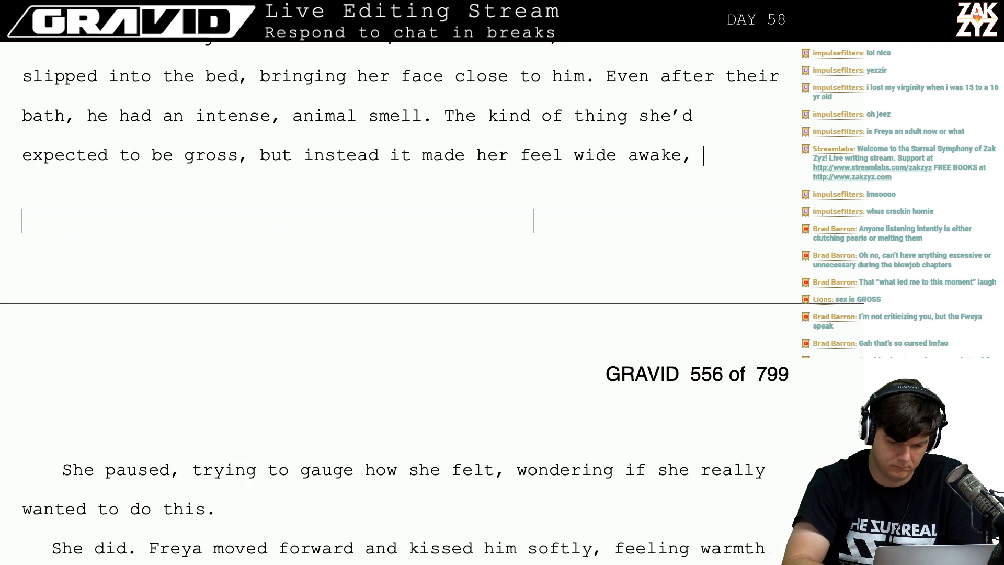
# Try continuing with "she was" after "wide awake," and delete the wording back to "made her".
pyautogui.write('she was')
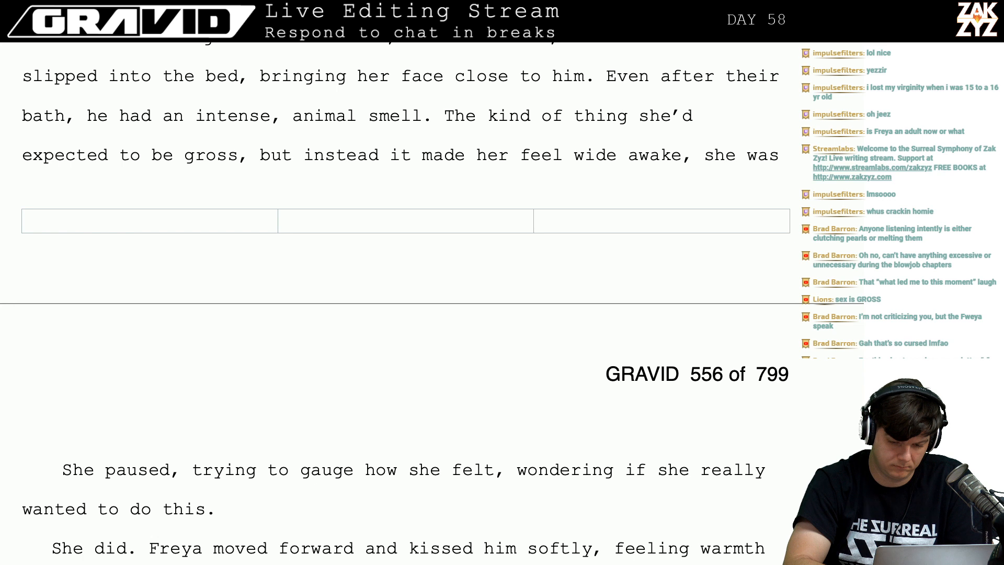
pyautogui.press('BackSpace')
pyautogui.press('BackSpace')
pyautogui.press('BackSpace')
pyautogui.press('BackSpace')
pyautogui.press('BackSpace')
pyautogui.press('BackSpace')
pyautogui.press('BackSpace')
pyautogui.press('BackSpace')
pyautogui.press('BackSpace')
pyautogui.press('BackSpace')
pyautogui.press('BackSpace')
pyautogui.press('BackSpace')
pyautogui.press('BackSpace')
pyautogui.press('BackSpace')
pyautogui.press('BackSpace')
pyautogui.press('BackSpace')
pyautogui.press('BackSpace')
pyautogui.press('BackSpace')
pyautogui.press('BackSpace')
pyautogui.press('BackSpace')
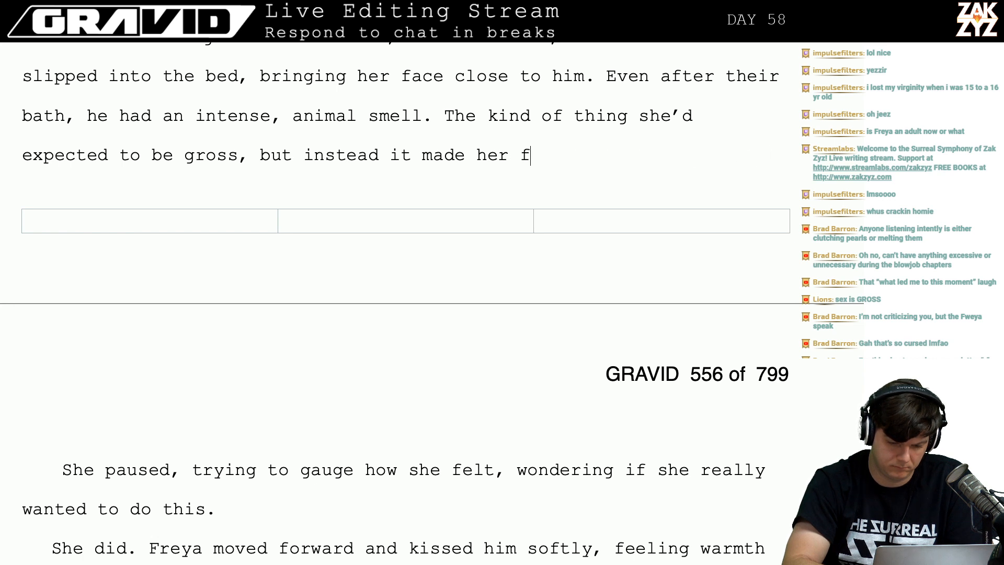
# Try continuing the sentence after "instead it made her" with "feel driven, she was suddenly wide awake in the moment.".
pyautogui.write('eel driven, she')
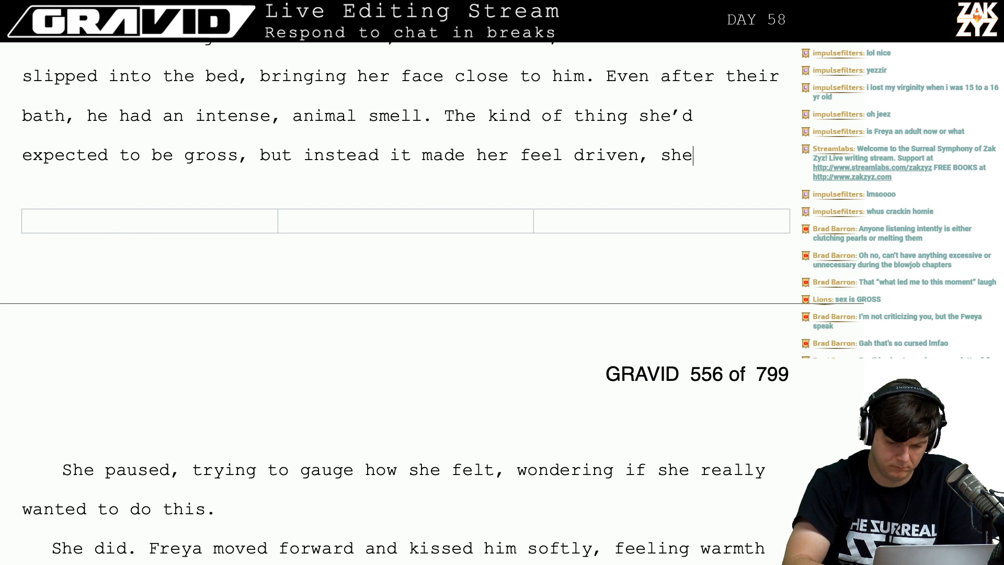
pyautogui.write(' was suddenly ')
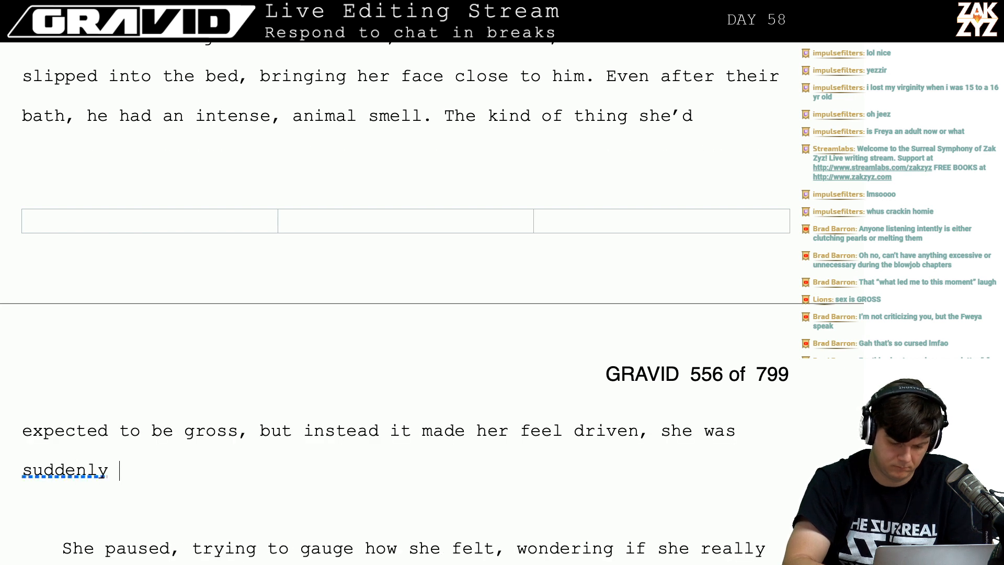
pyautogui.write('w')
pyautogui.press('BackSpace')
pyautogui.press('BackSpace')
pyautogui.write('in the')
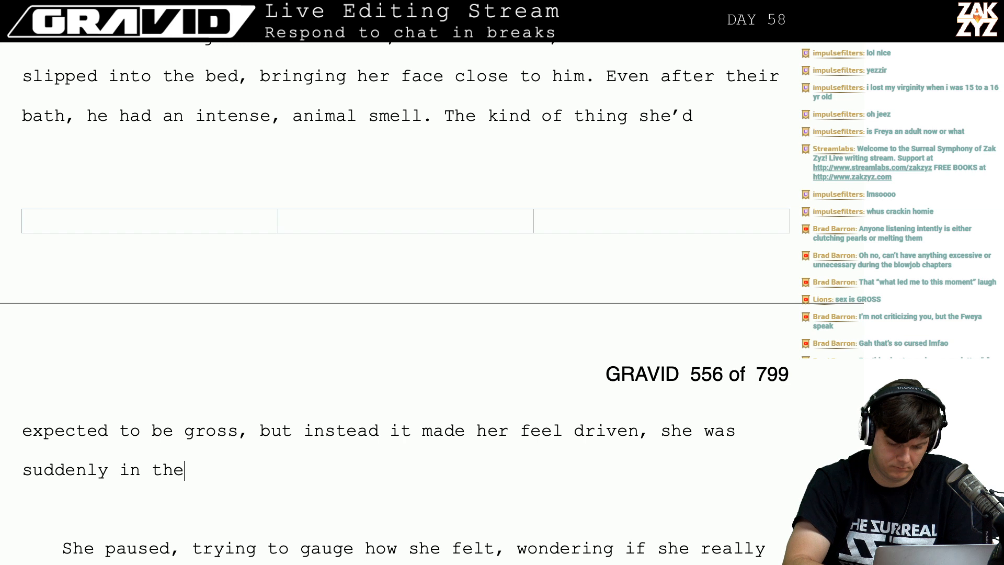
pyautogui.press('BackSpace')
pyautogui.press('BackSpace')
pyautogui.press('BackSpace')
pyautogui.press('BackSpace')
pyautogui.press('BackSpace')
pyautogui.press('BackSpace')
pyautogui.write('wide awa')
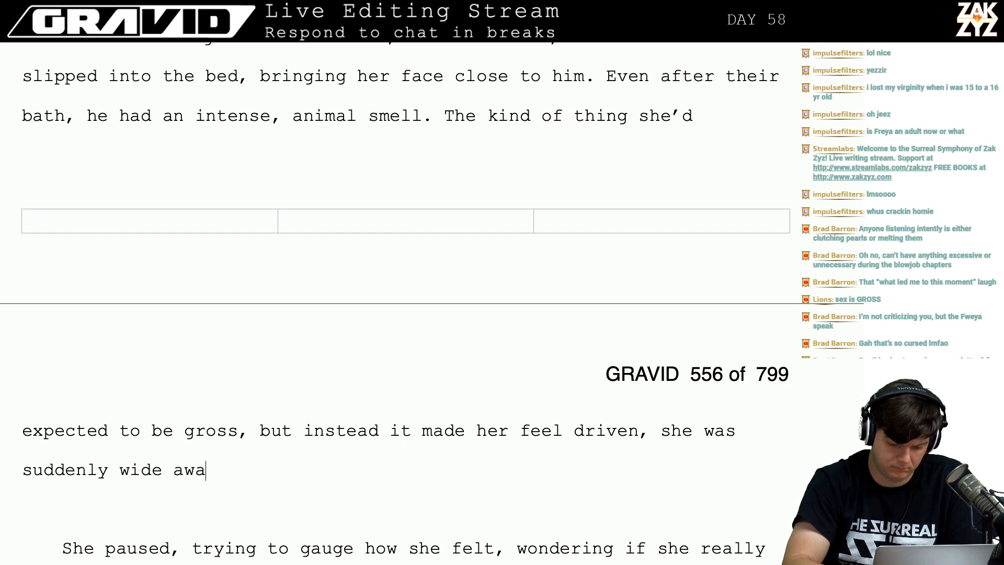
pyautogui.write('ke in the moemnt.')
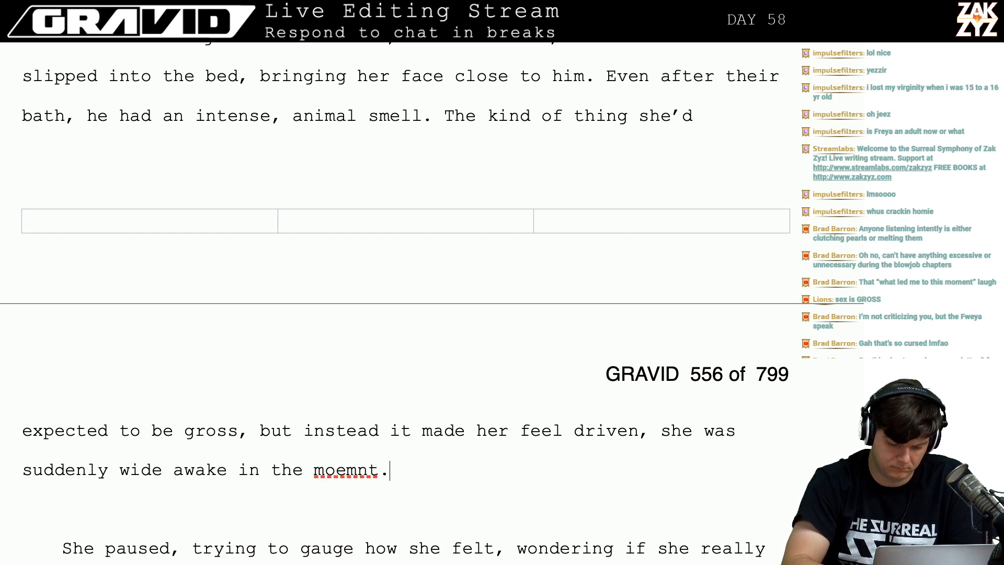
# Correct the misspelled last word of the sentence to "moment.".
pyautogui.press('BackSpace')
pyautogui.press('BackSpace')
pyautogui.press('BackSpace')
pyautogui.press('BackSpace')
pyautogui.press('BackSpace')
pyautogui.write('men')
pyautogui.press('BackSpace')
pyautogui.press('BackSpace')
pyautogui.write('omen')
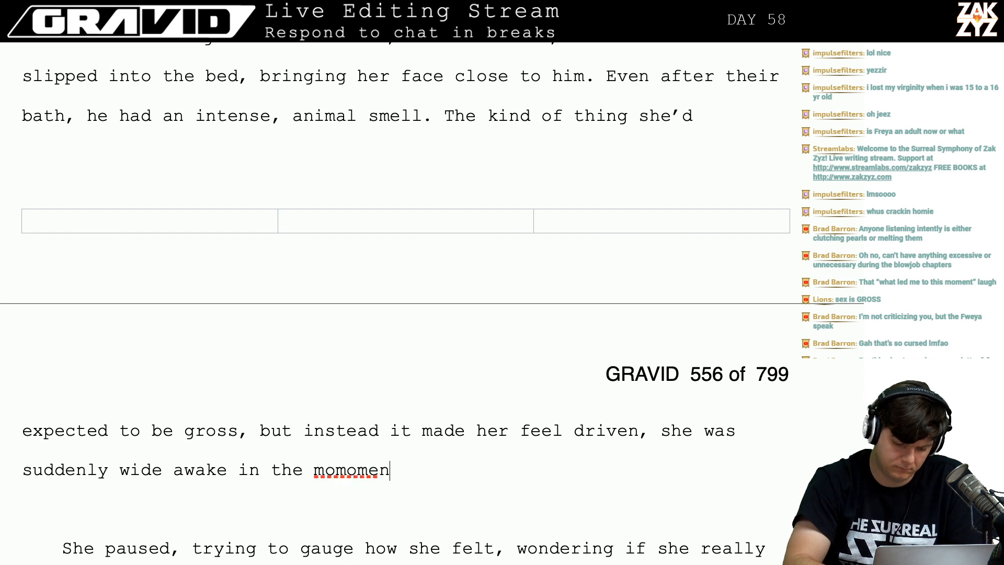
pyautogui.write('t.')
pyautogui.press('BackSpace')
pyautogui.press('BackSpace')
pyautogui.press('BackSpace')
pyautogui.press('BackSpace')
pyautogui.press('BackSpace')
pyautogui.press('BackSpace')
pyautogui.press('BackSpace')
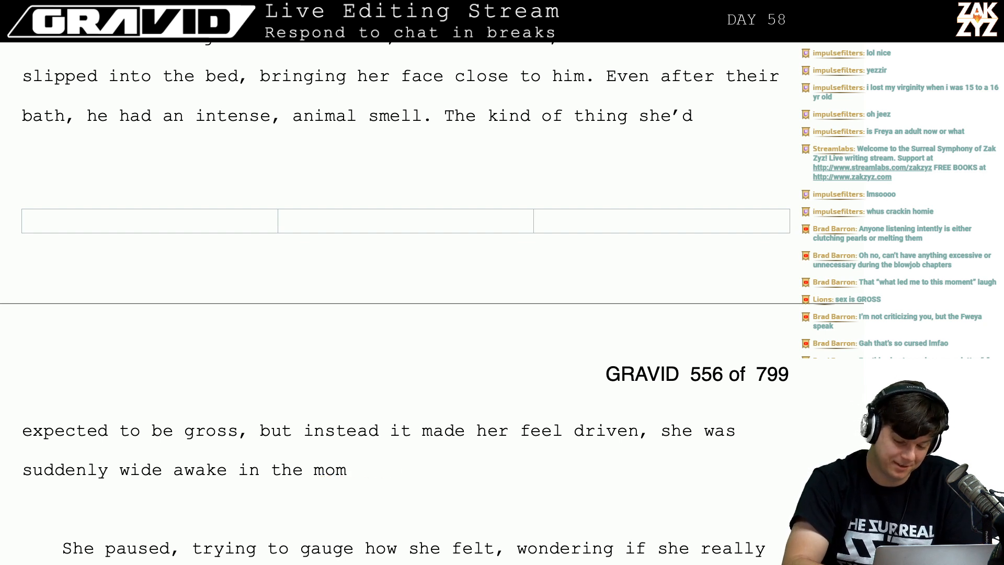
pyautogui.write('ent.')
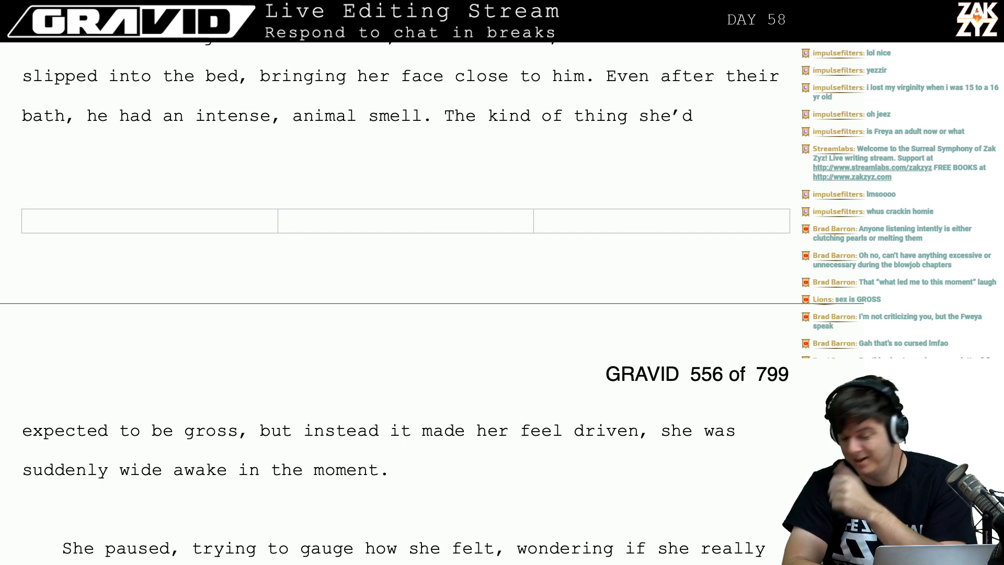
# Replace everything after "but instead" with "she felt driven, suddenly wide awake in the moment.".
pyautogui.scroll(1, 471, 166)
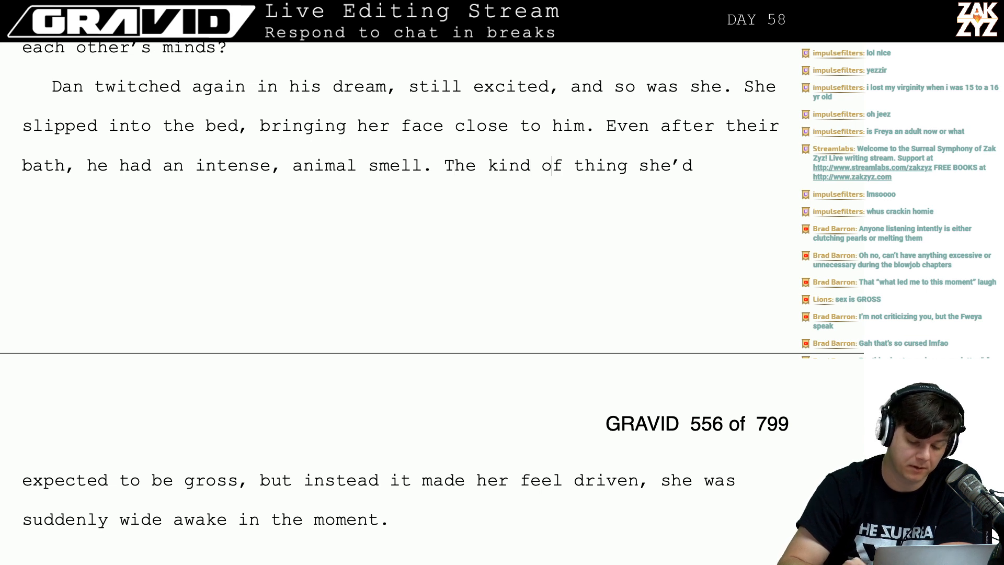
pyautogui.scroll(-1, 432, 261)
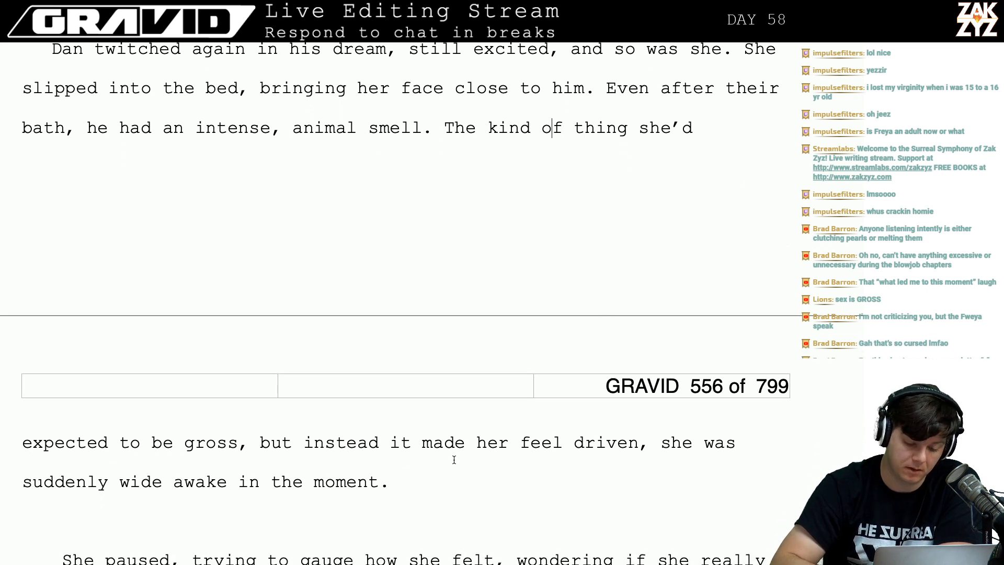
pyautogui.click(401, 444)
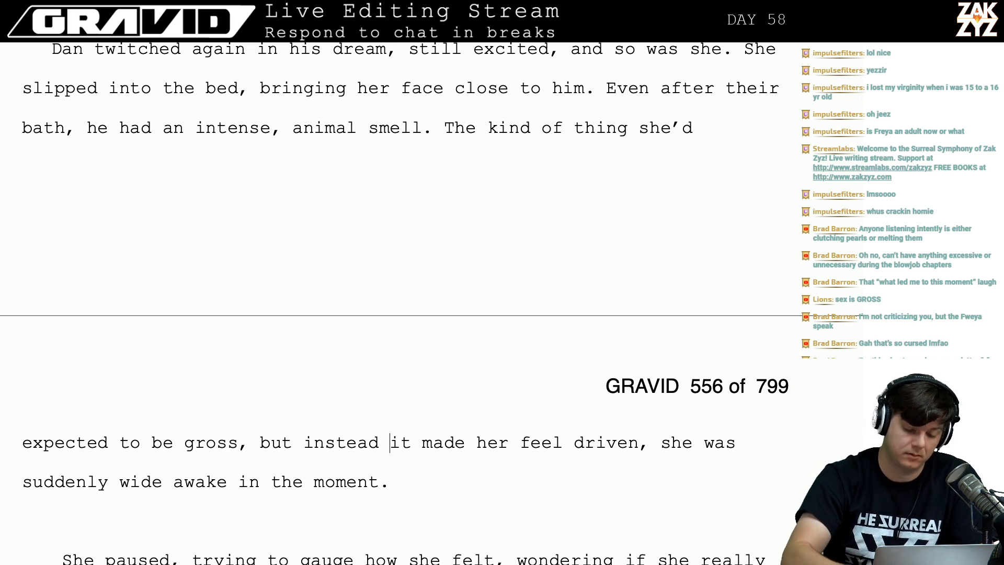
pyautogui.write('she felt driven')
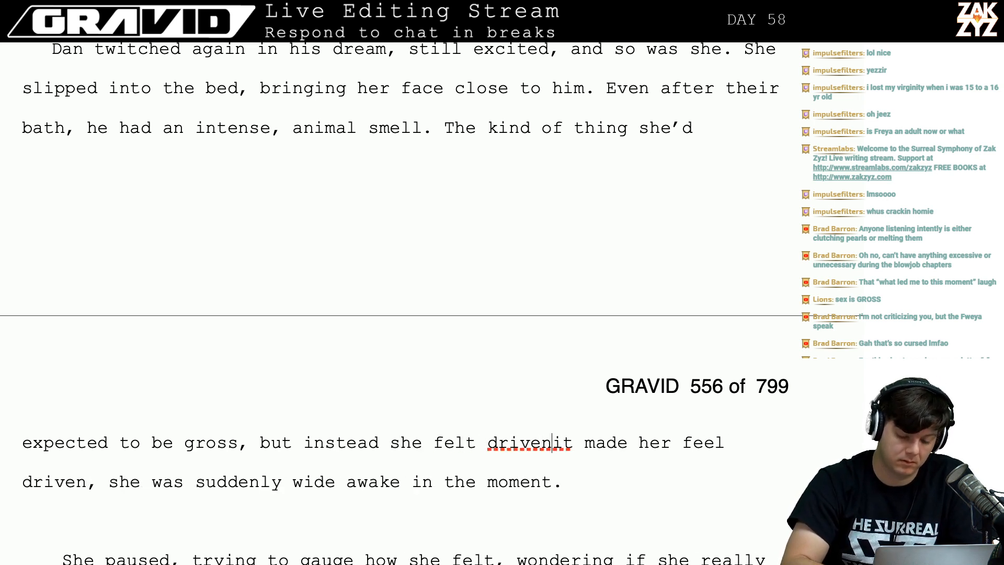
pyautogui.write(', suddenly w')
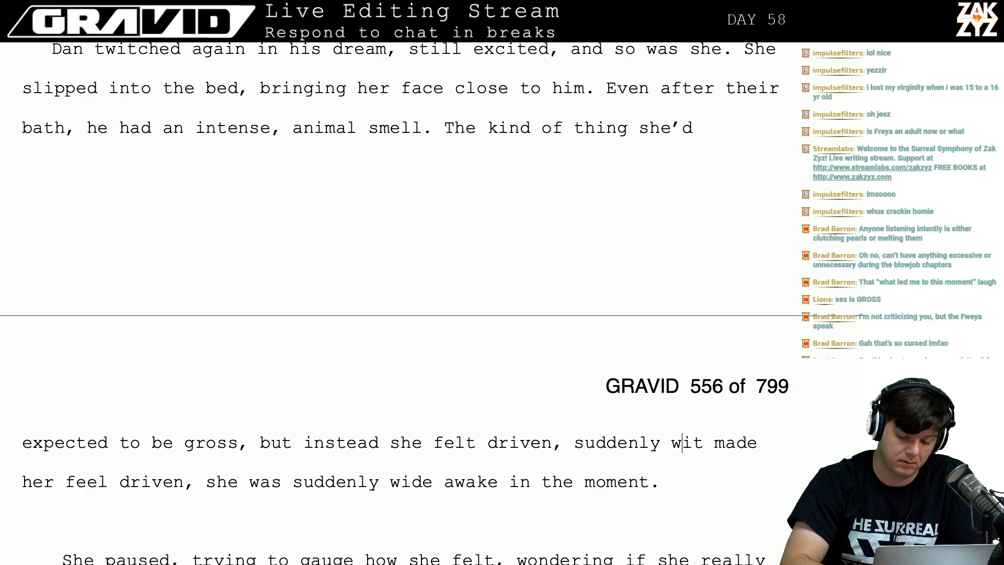
pyautogui.write('ide awake in the')
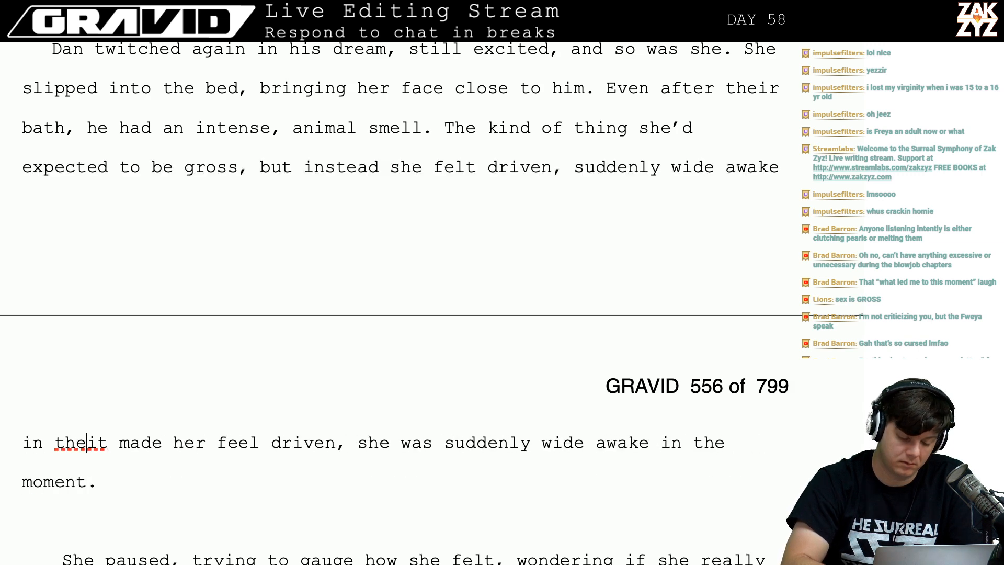
pyautogui.write(' moment.')
pyautogui.hotkey('ctrl', 'shift', 'Down')
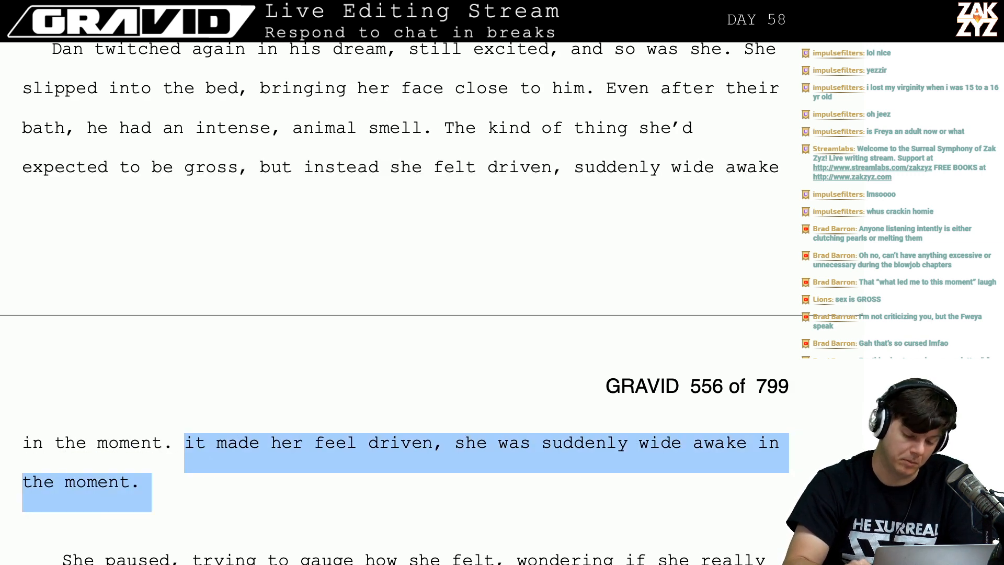
pyautogui.press('BackSpace')
pyautogui.press('BackSpace')
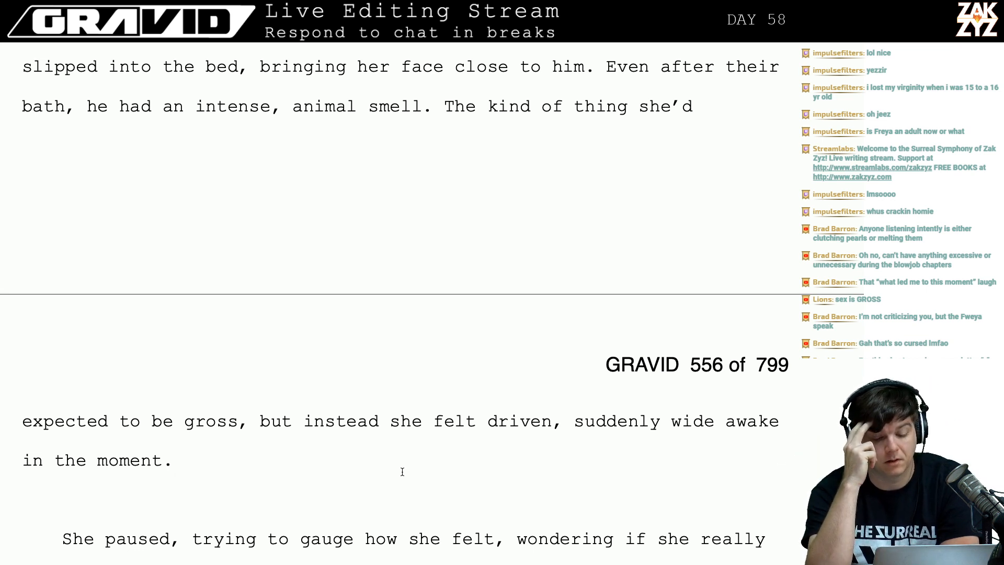
# Remove "the" before "bed" so the phrase reads "slipped into bed".
pyautogui.scroll(3, 402, 471)
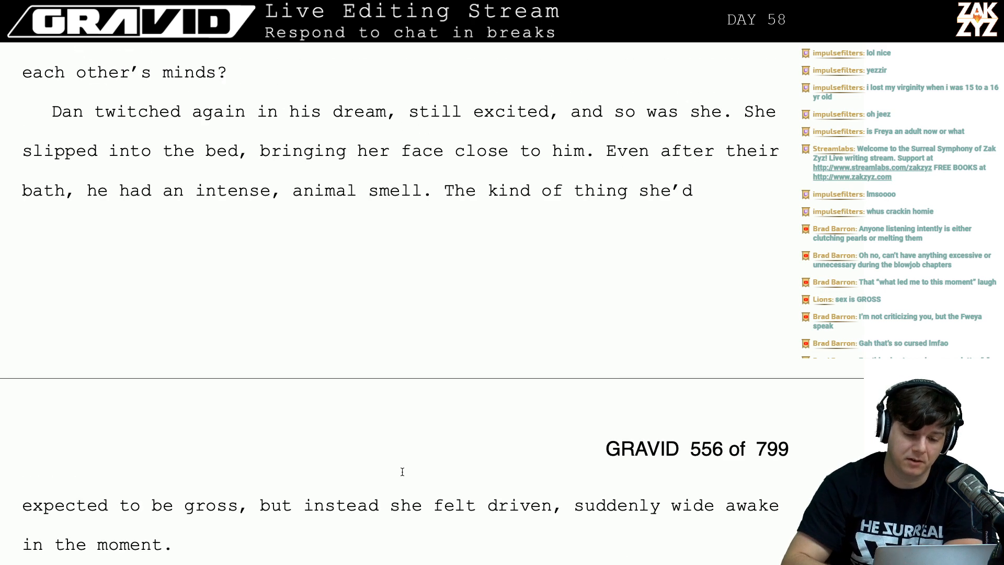
pyautogui.scroll(-2, 401, 471)
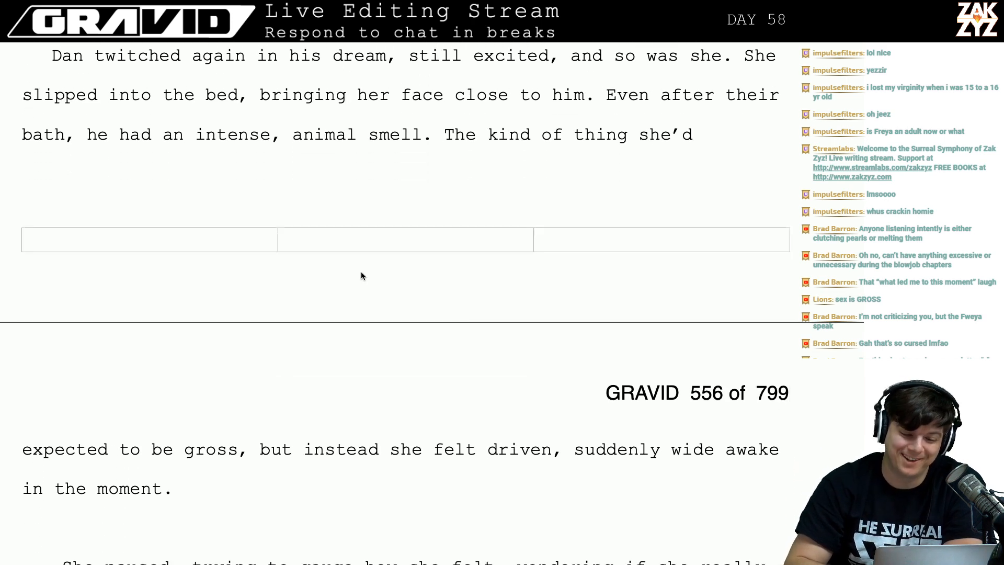
pyautogui.click(228, 135)
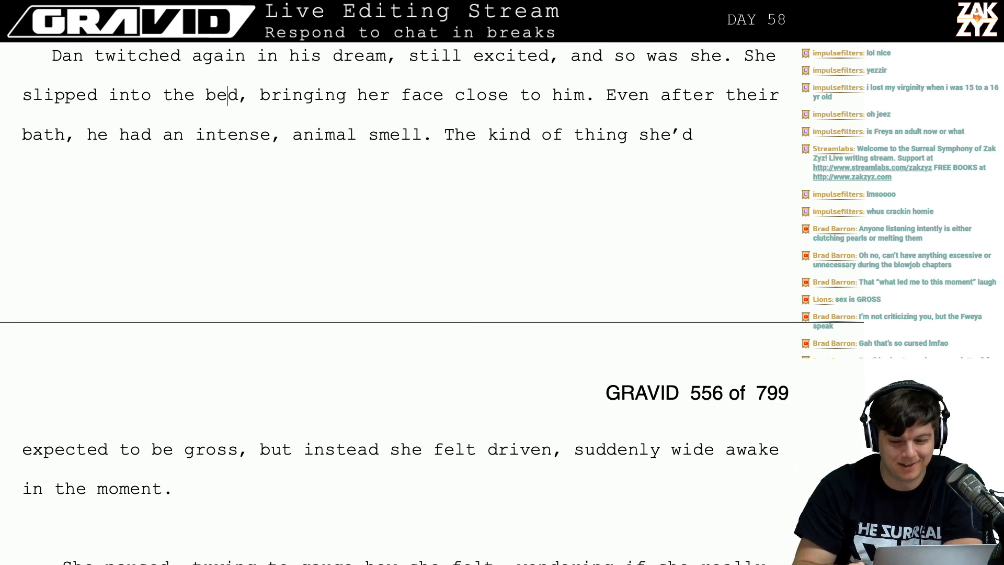
pyautogui.press('Right')
pyautogui.press('Left')
pyautogui.press('Left')
pyautogui.press('Left')
pyautogui.press('Left')
pyautogui.press('BackSpace')
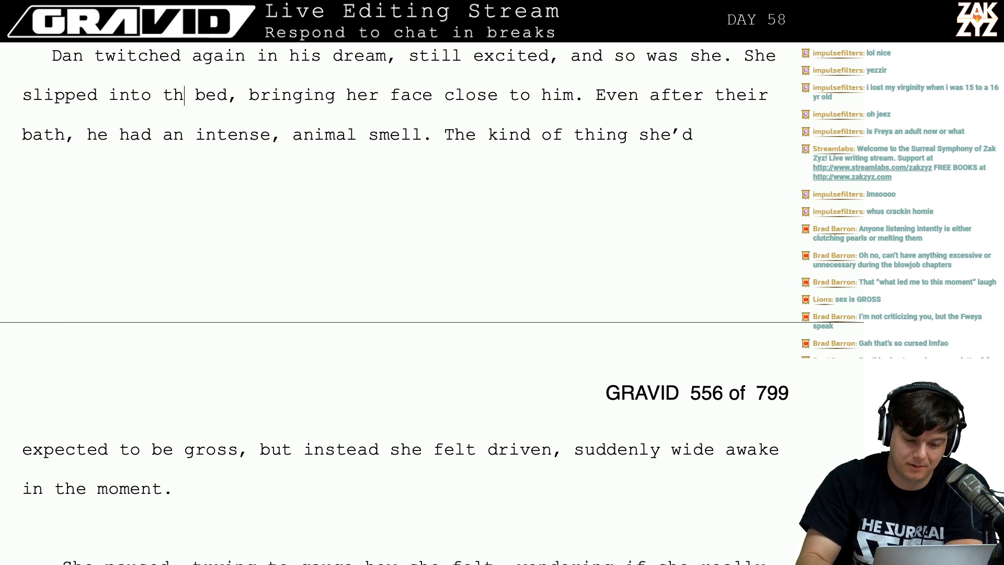
pyautogui.press('BackSpace')
pyautogui.press('BackSpace')
pyautogui.press('BackSpace')
pyautogui.press('BackSpace')
pyautogui.write('o')
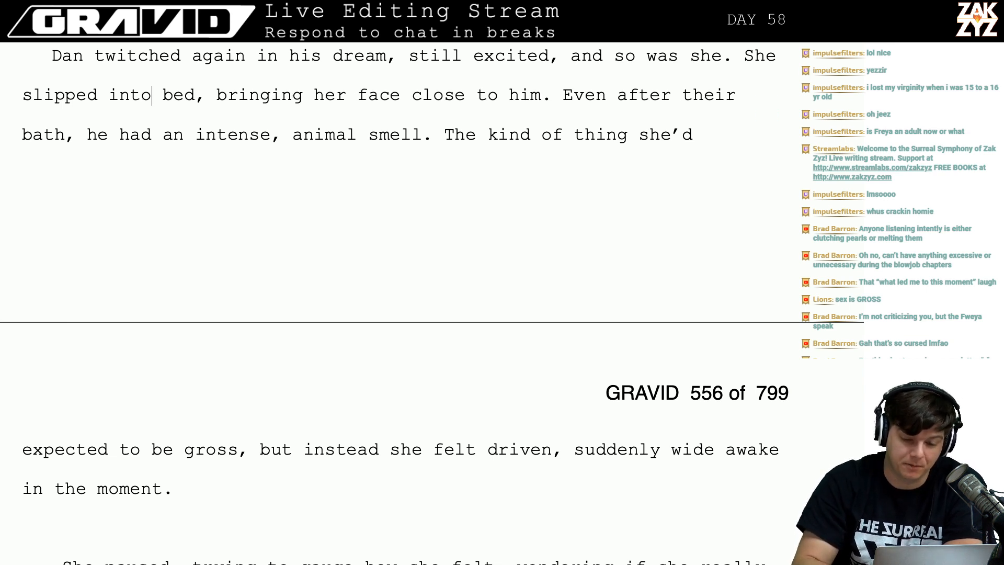
pyautogui.press('Right')
pyautogui.press('Right')
pyautogui.press('Right')
pyautogui.press('Right')
pyautogui.press('Right')
pyautogui.press('Right')
pyautogui.press('Right')
pyautogui.press('Right')
pyautogui.press('Right')
pyautogui.press('Right')
pyautogui.press('Right')
pyautogui.press('Right')
pyautogui.press('Right')
pyautogui.press('Right')
pyautogui.press('Right')
pyautogui.press('Right')
pyautogui.press('Right')
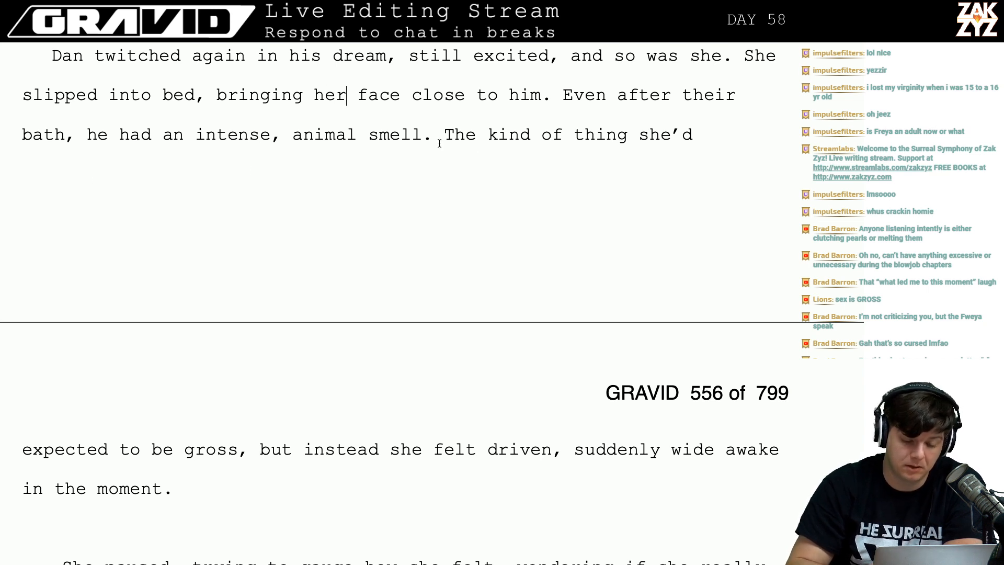
# Try the opening "It was the sort of thing she" before "The kind of thing" and delete back to "It was".
pyautogui.press('Left')
pyautogui.press('Left')
pyautogui.press('Left')
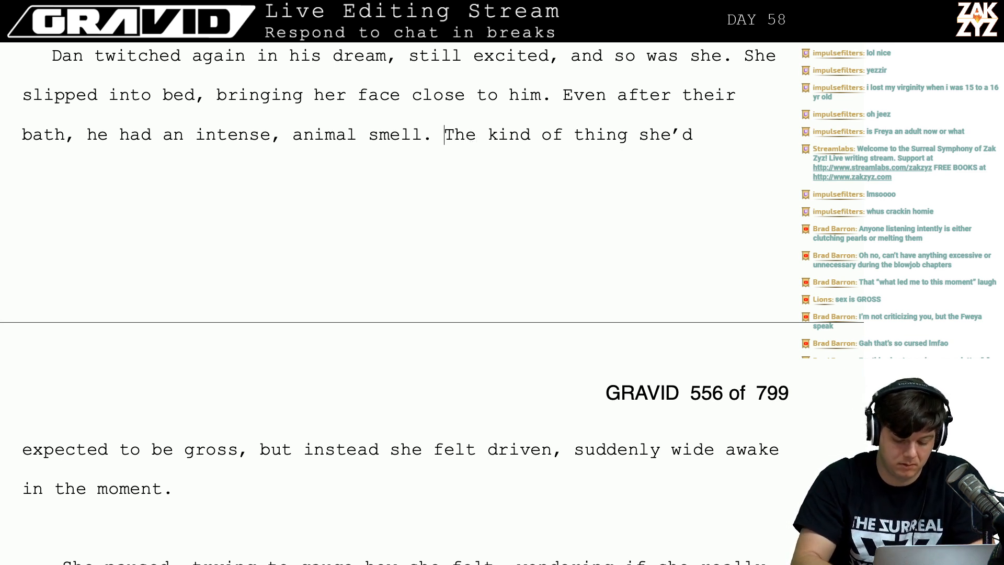
pyautogui.write('It was s')
pyautogui.press('BackSpace')
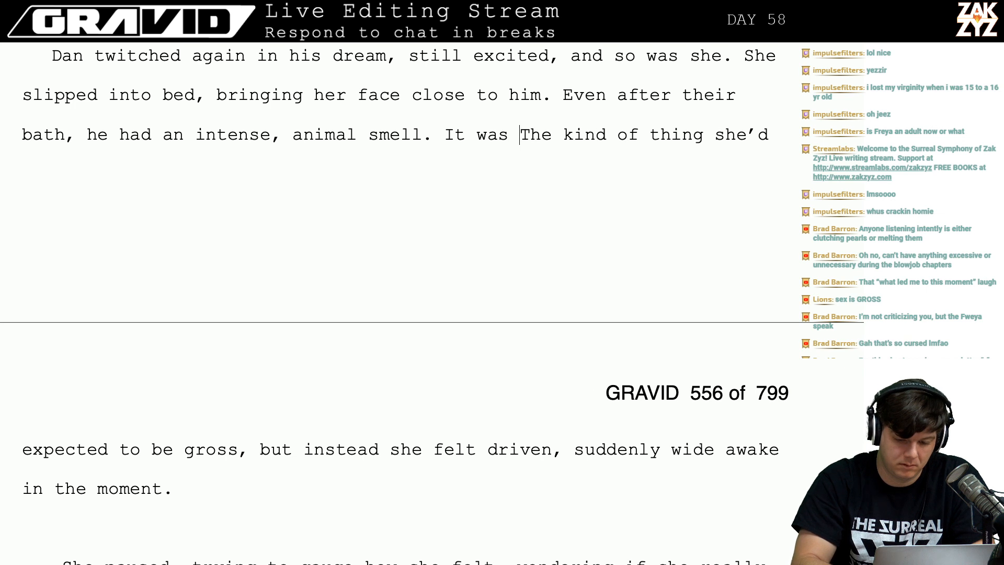
pyautogui.write('the sort')
pyautogui.write(' of thing she')
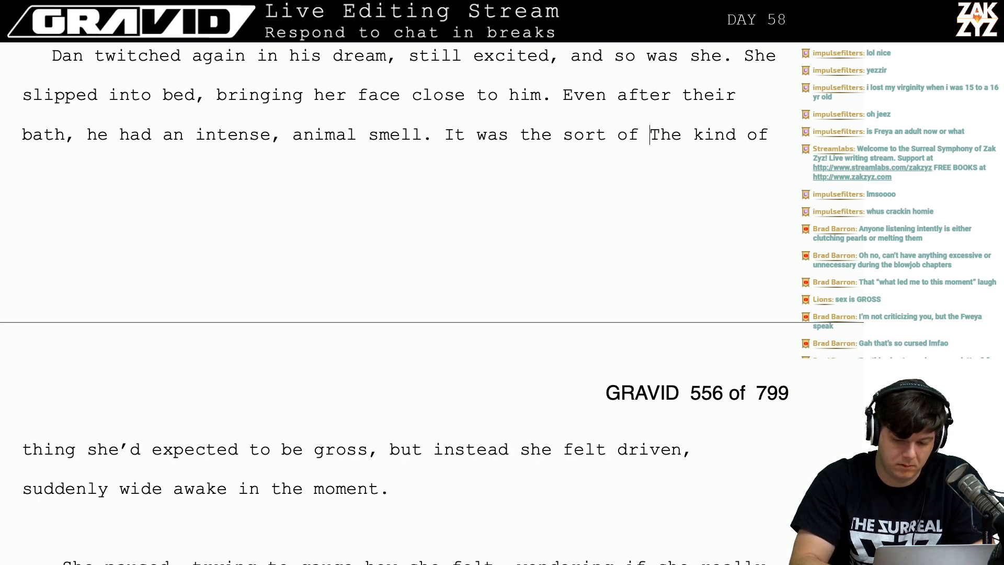
pyautogui.press('BackSpace')
pyautogui.press('BackSpace')
pyautogui.press('BackSpace')
pyautogui.press('BackSpace')
pyautogui.press('BackSpace')
pyautogui.press('BackSpace')
pyautogui.press('BackSpace')
pyautogui.press('BackSpace')
pyautogui.press('BackSpace')
pyautogui.press('BackSpace')
pyautogui.press('BackSpace')
pyautogui.press('BackSpace')
pyautogui.press('BackSpace')
pyautogui.press('BackSpace')
pyautogui.press('BackSpace')
pyautogui.press('BackSpace')
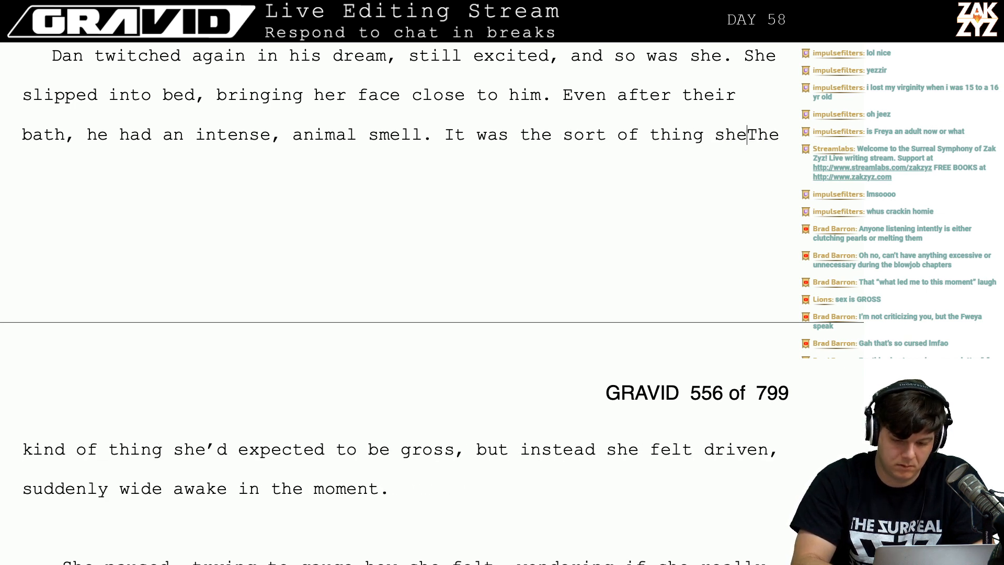
pyautogui.press('BackSpace')
pyautogui.press('BackSpace')
pyautogui.press('BackSpace')
pyautogui.press('BackSpace')
pyautogui.press('BackSpace')
pyautogui.press('BackSpace')
pyautogui.press('BackSpace')
pyautogui.press('BackSpace')
pyautogui.press('BackSpace')
pyautogui.press('BackSpace')
pyautogui.press('BackSpace')
pyautogui.press('BackSpace')
pyautogui.press('BackSpace')
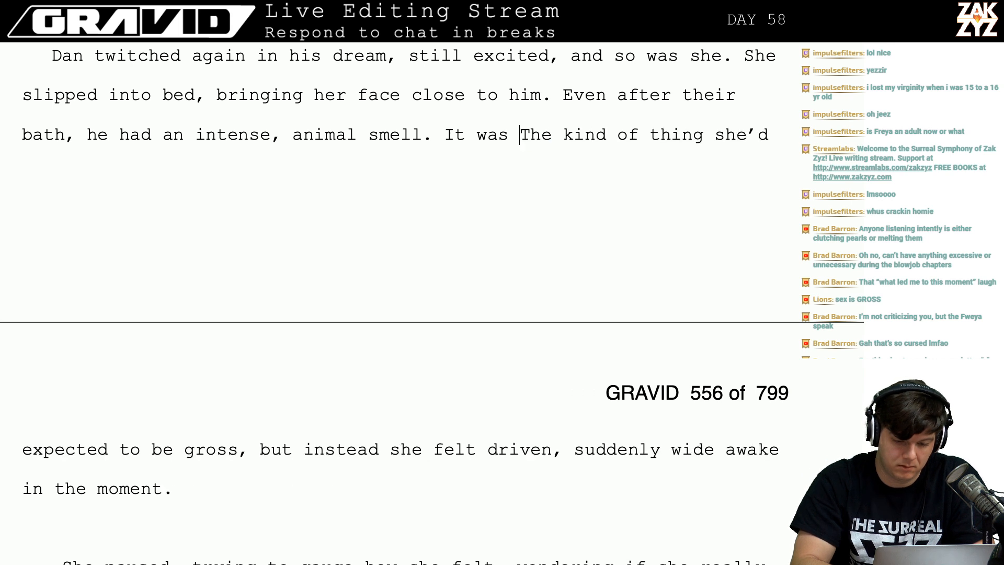
# Try "She would" as the opening after "animal smell." and delete it.
pyautogui.write('She would')
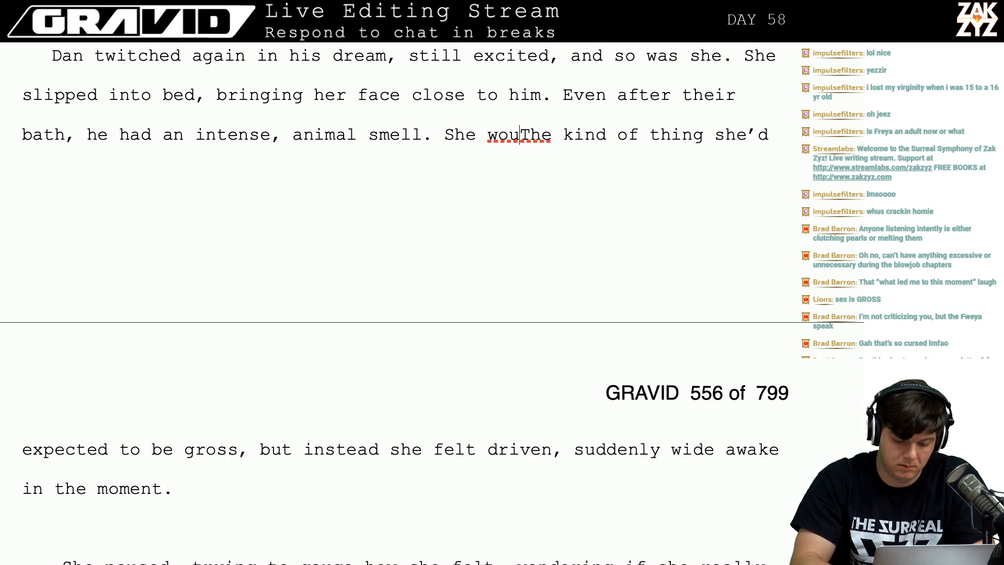
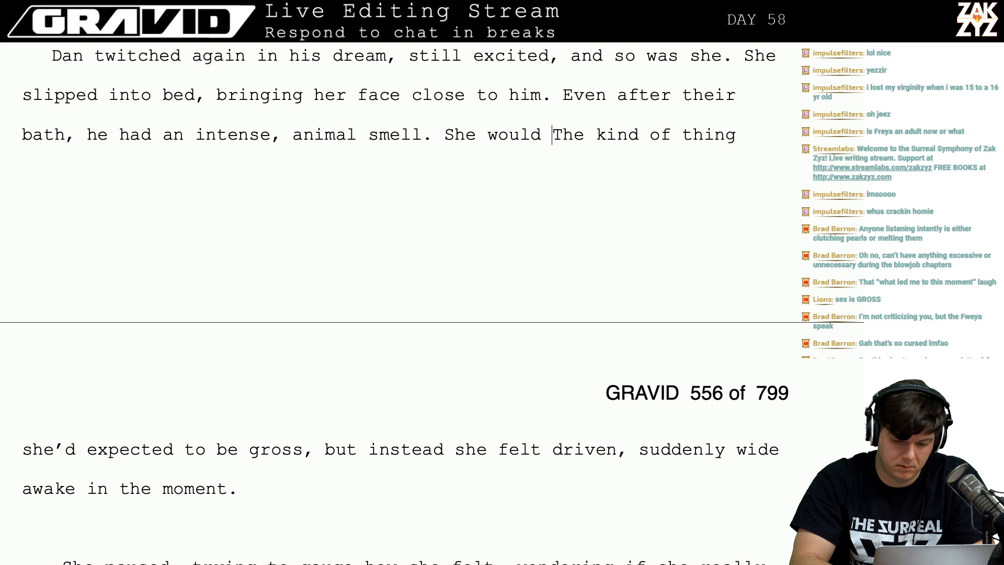
pyautogui.press('BackSpace')
pyautogui.press('BackSpace')
pyautogui.press('BackSpace')
pyautogui.press('BackSpace')
pyautogui.press('BackSpace')
pyautogui.press('BackSpace')
pyautogui.write('e')
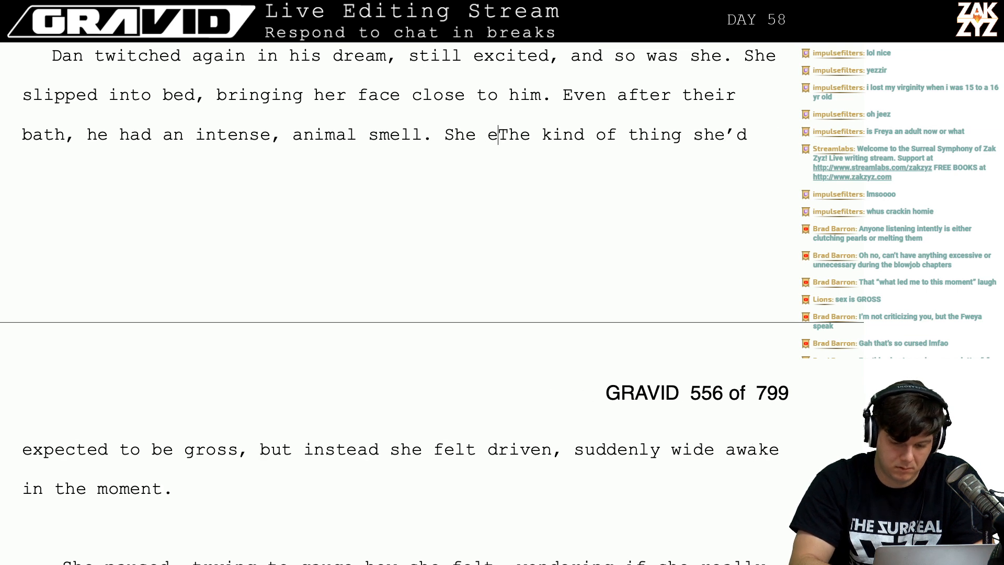
pyautogui.press('BackSpace')
pyautogui.press('BackSpace')
pyautogui.press('BackSpace')
pyautogui.press('BackSpace')
pyautogui.press('BackSpace')
# Try opening the sentence with "She had" before "The kind of thing" and remove the wording.
pyautogui.write('S')
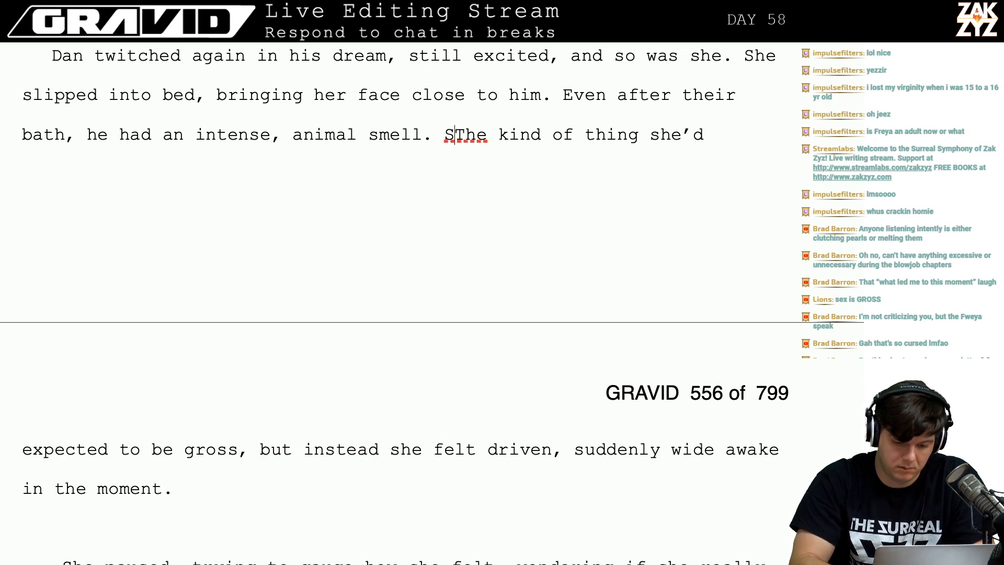
pyautogui.write('he ')
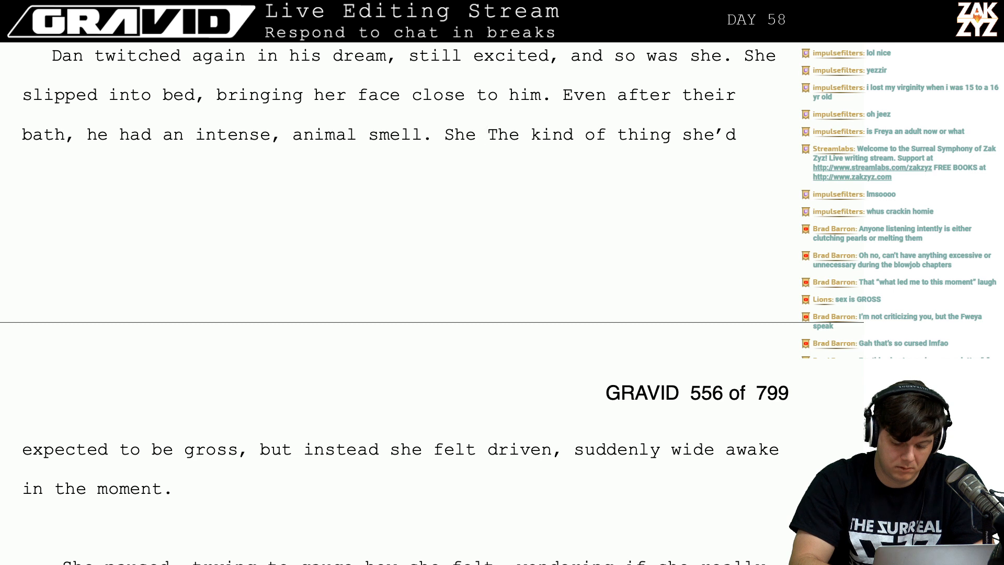
pyautogui.write('had e')
pyautogui.press('BackSpace')
pyautogui.press('BackSpace')
pyautogui.press('BackSpace')
pyautogui.press('BackSpace')
pyautogui.press('BackSpace')
pyautogui.press('BackSpace')
pyautogui.press('BackSpace')
pyautogui.press('BackSpace')
pyautogui.press('BackSpace')
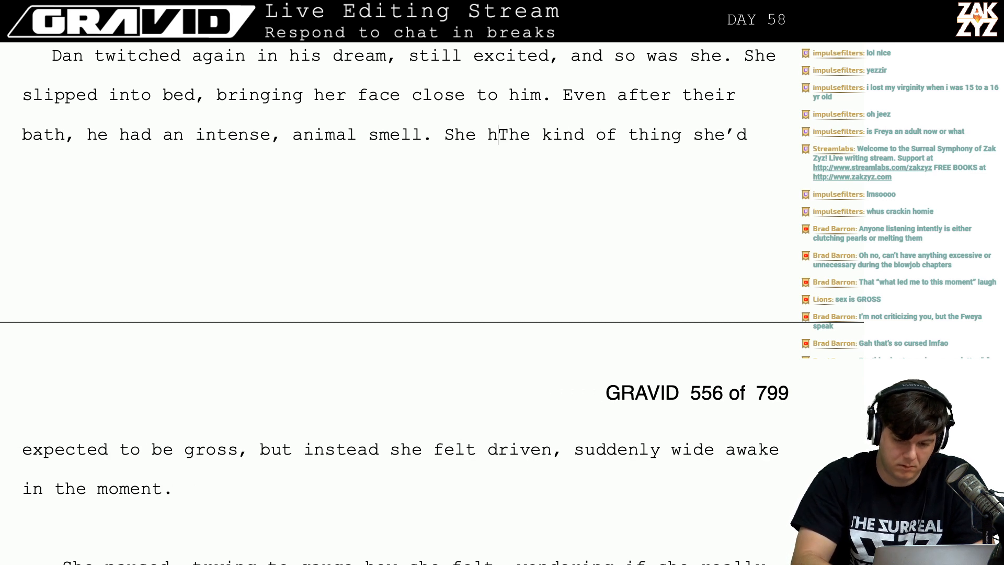
# Try "It" as the sentence opening after "animal smell." and delete it.
pyautogui.write('It')
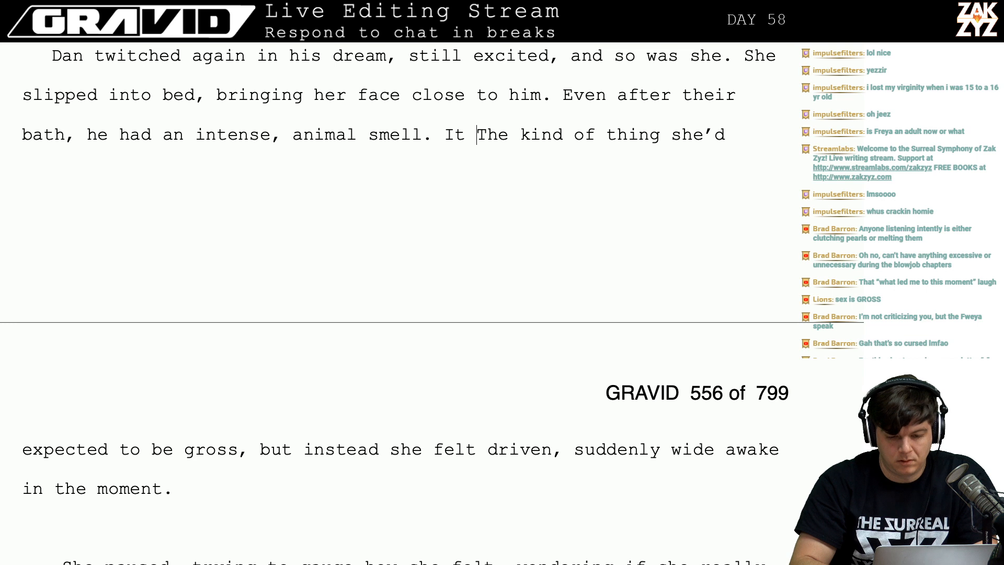
pyautogui.press('BackSpace')
pyautogui.press('BackSpace')
pyautogui.press('BackSpace')
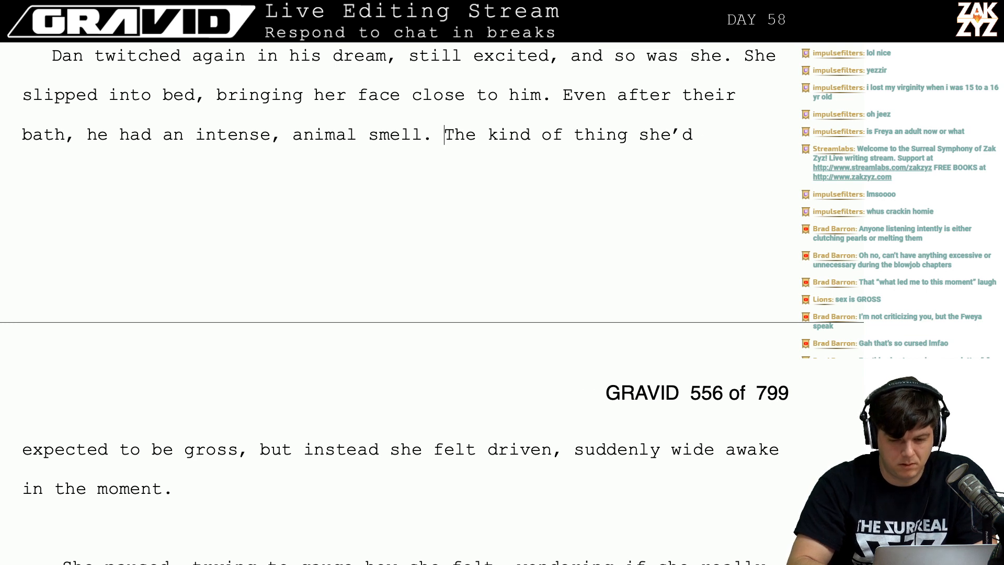
# Try "She expected" and "It" as openings after "animal smell." and remove both.
pyautogui.write('She ')
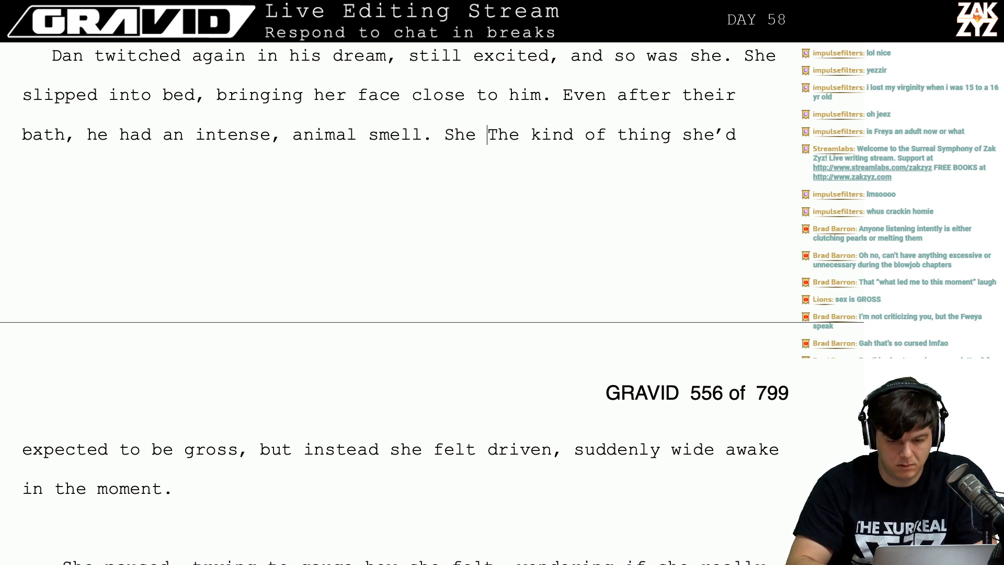
pyautogui.write('expecte')
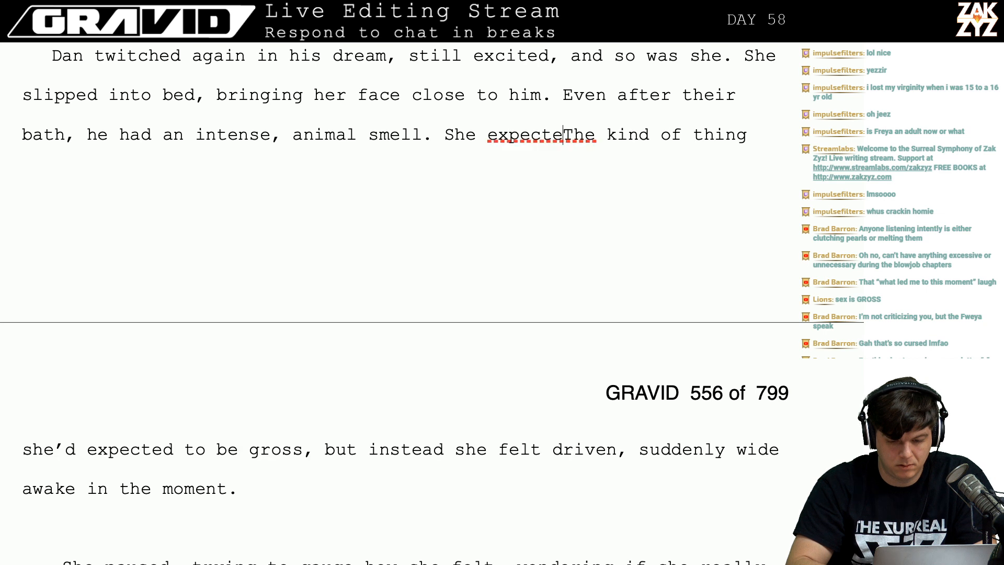
pyautogui.write('d')
pyautogui.press('BackSpace')
pyautogui.press('BackSpace')
pyautogui.press('BackSpace')
pyautogui.press('BackSpace')
pyautogui.press('BackSpace')
pyautogui.press('BackSpace')
pyautogui.press('BackSpace')
pyautogui.press('BackSpace')
pyautogui.press('BackSpace')
pyautogui.press('BackSpace')
pyautogui.press('BackSpace')
pyautogui.press('BackSpace')
pyautogui.press('BackSpace')
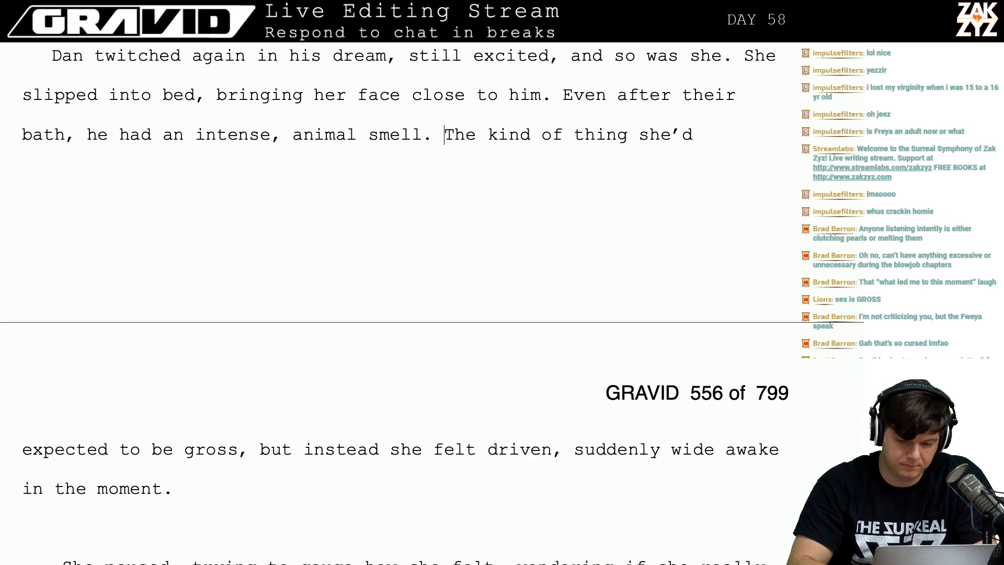
pyautogui.write('It')
pyautogui.press('BackSpace')
pyautogui.press('BackSpace')
pyautogui.press('BackSpace')
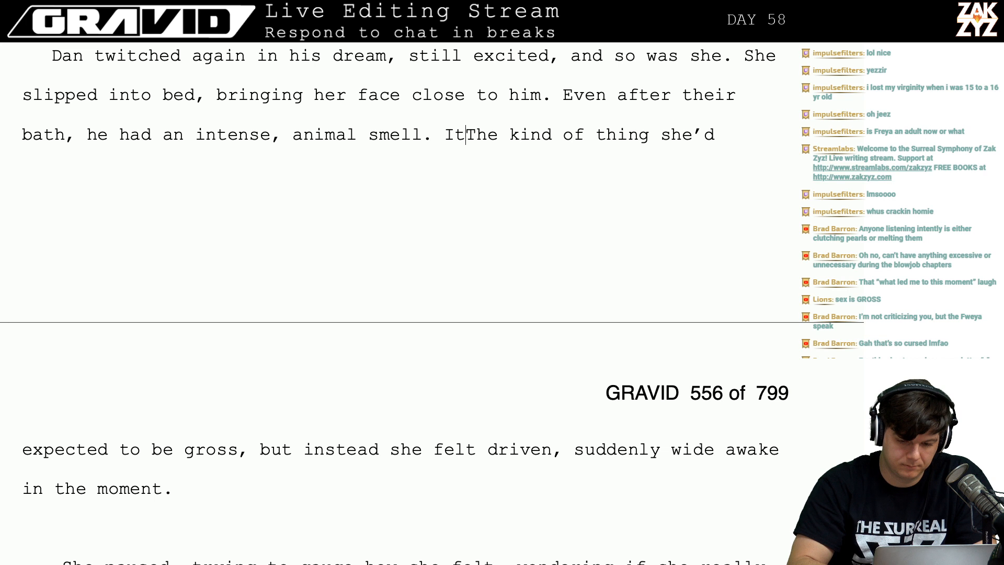
# Write "She'd been worried it would gross her out, but instead she felt driven," before "The kind of thing".
pyautogui.write("She'd been worried ")
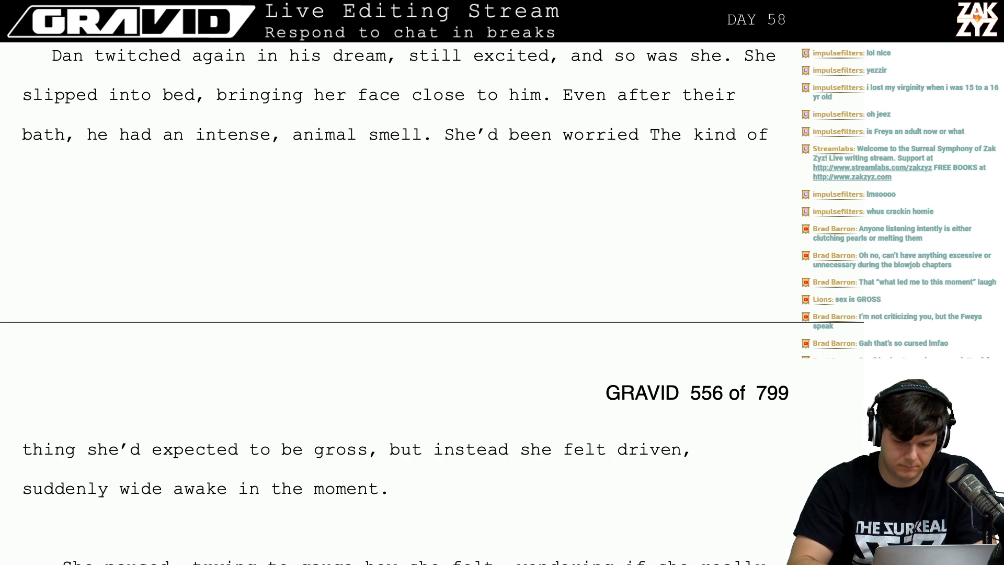
pyautogui.write('it would gross ')
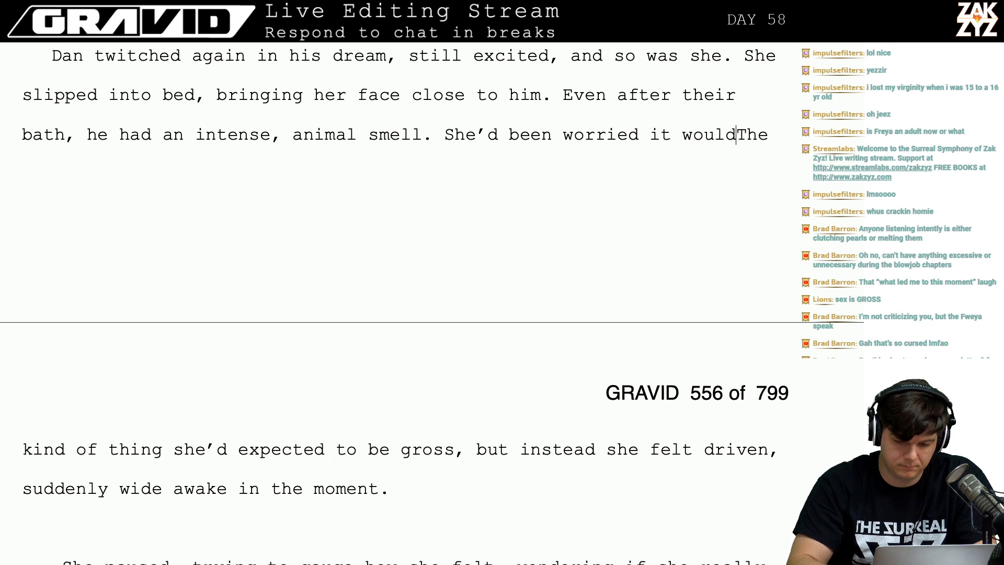
pyautogui.write('her out, bu')
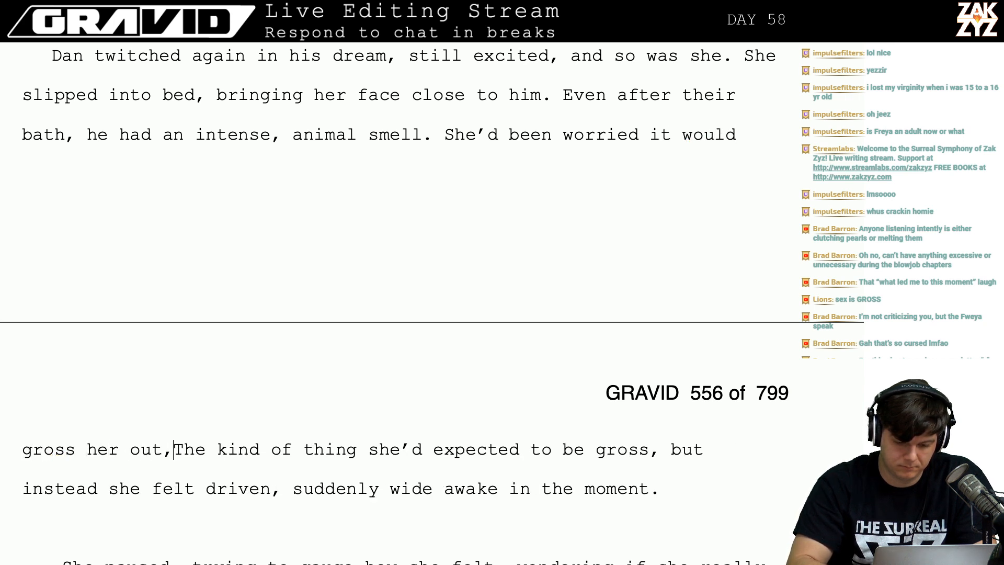
pyautogui.write('t in')
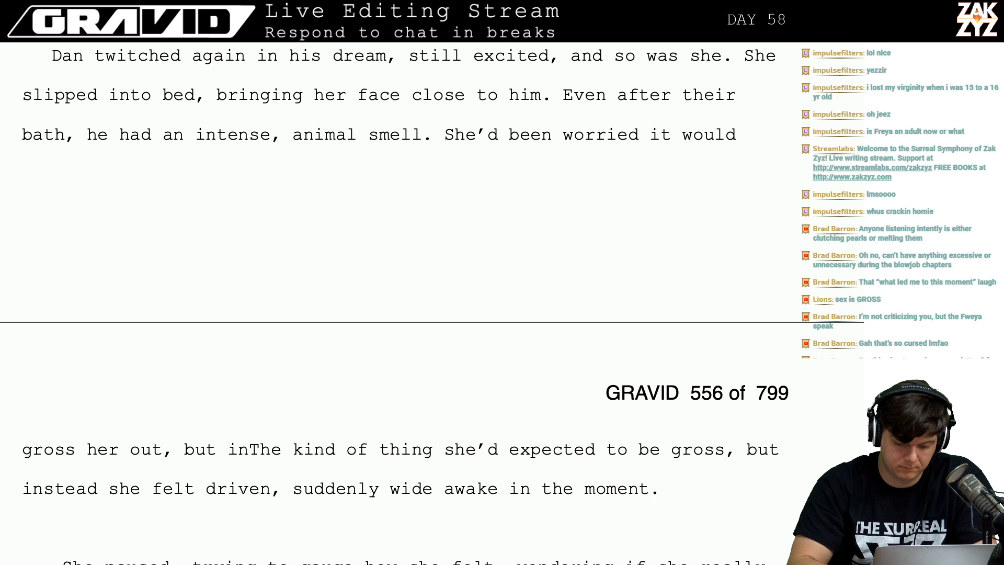
pyautogui.press('BackSpace')
pyautogui.press('BackSpace')
pyautogui.press('BackSpace')
pyautogui.write('inste')
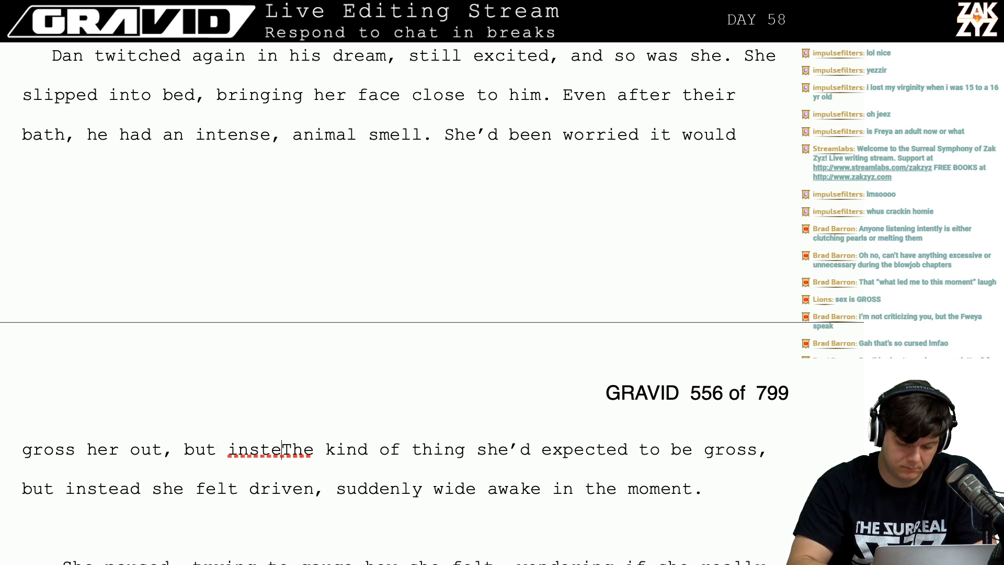
pyautogui.write('ad she felt dri')
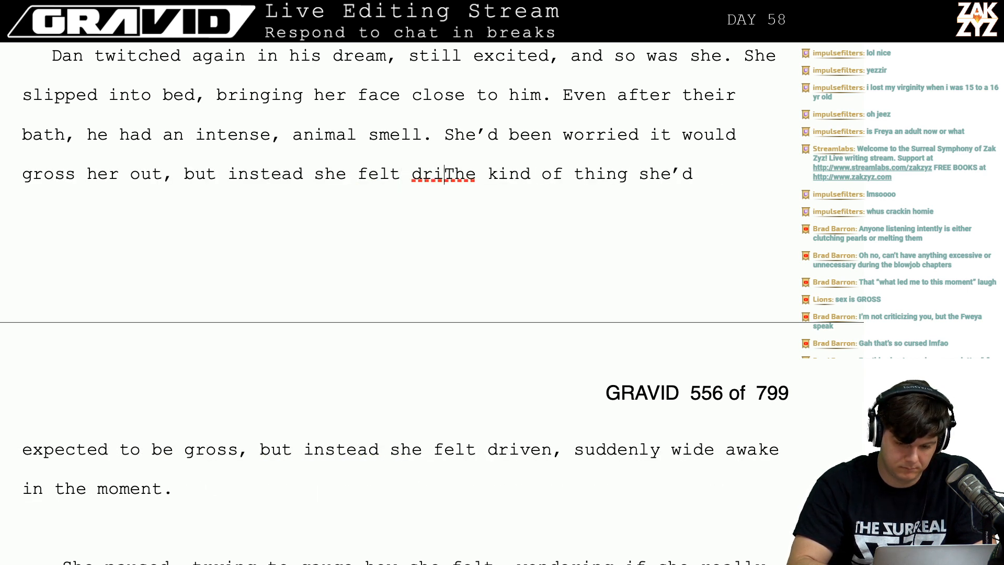
pyautogui.write('ven,')
# Delete the old wording from "The kind of thing" through the second "driven," so the new clause runs into "suddenly wide awake".
pyautogui.hotkey('shift', 'Down')
pyautogui.hotkey('shift', 'Right')
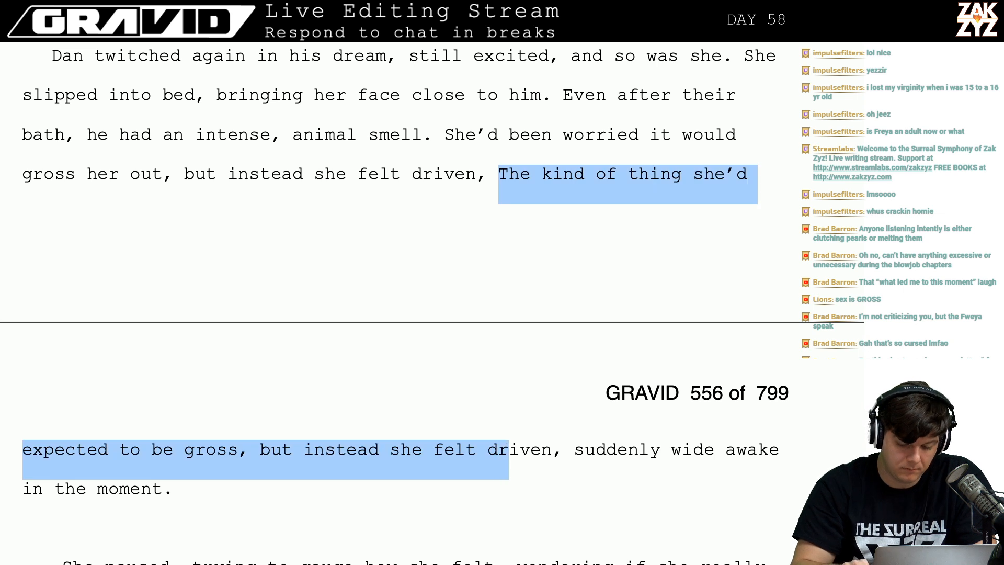
pyautogui.hotkey('shift', 'Right')
pyautogui.hotkey('shift', 'Right')
pyautogui.hotkey('shift', 'Right')
pyautogui.hotkey('shift', 'Right')
pyautogui.hotkey('shift', 'Right')
pyautogui.hotkey('shift', 'Right')
pyautogui.hotkey('shift', 'Right')
pyautogui.hotkey('shift', 'Right')
pyautogui.hotkey('shift', 'Right')
pyautogui.hotkey('shift', 'Left')
pyautogui.hotkey('shift', 'Left')
pyautogui.hotkey('shift', 'Left')
pyautogui.hotkey('shift', 'Left')
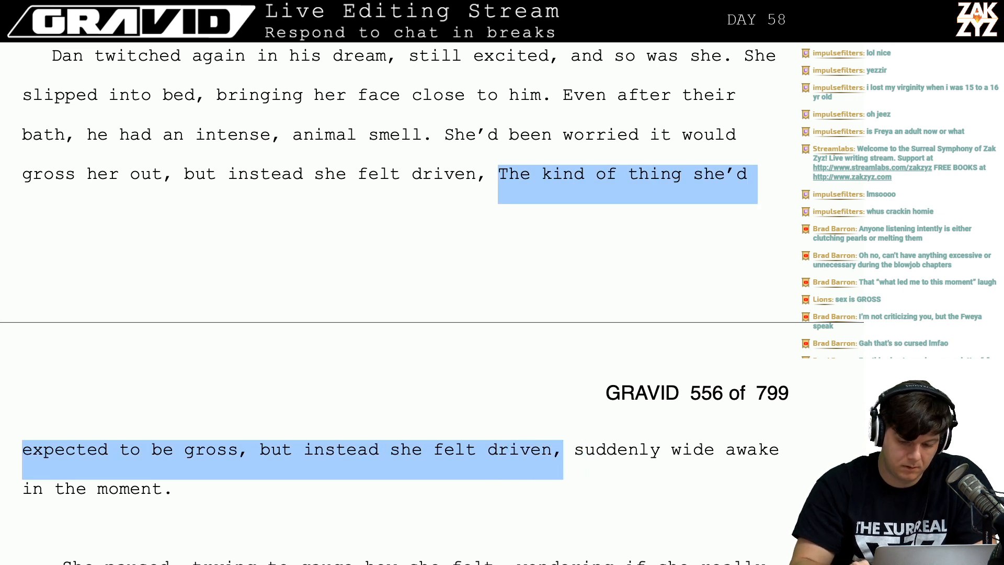
pyautogui.press('BackSpace')
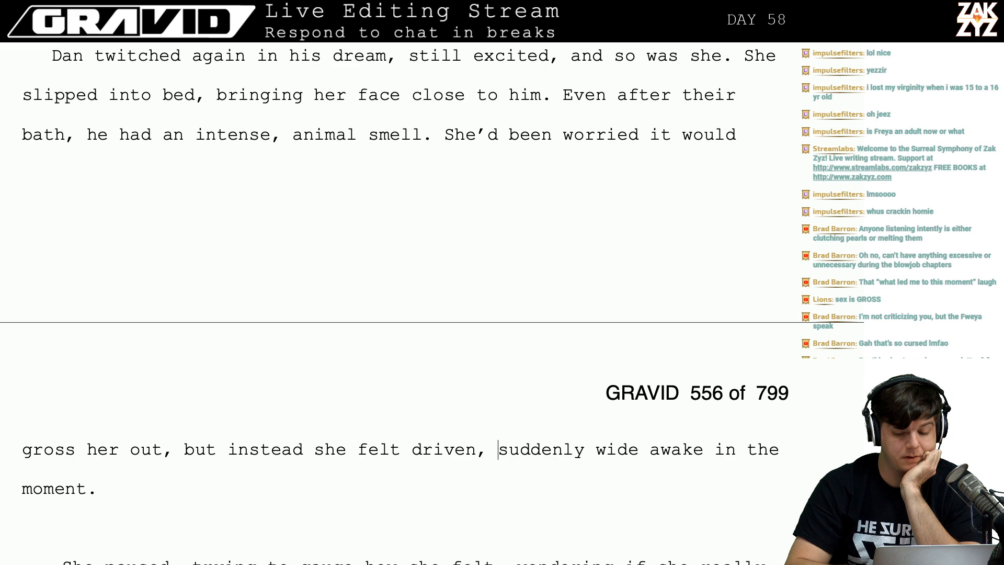
# Remove the blank line before "She paused" and join that sentence to the paragraph ending "in the moment.".
pyautogui.scroll(-5, 432, 304)
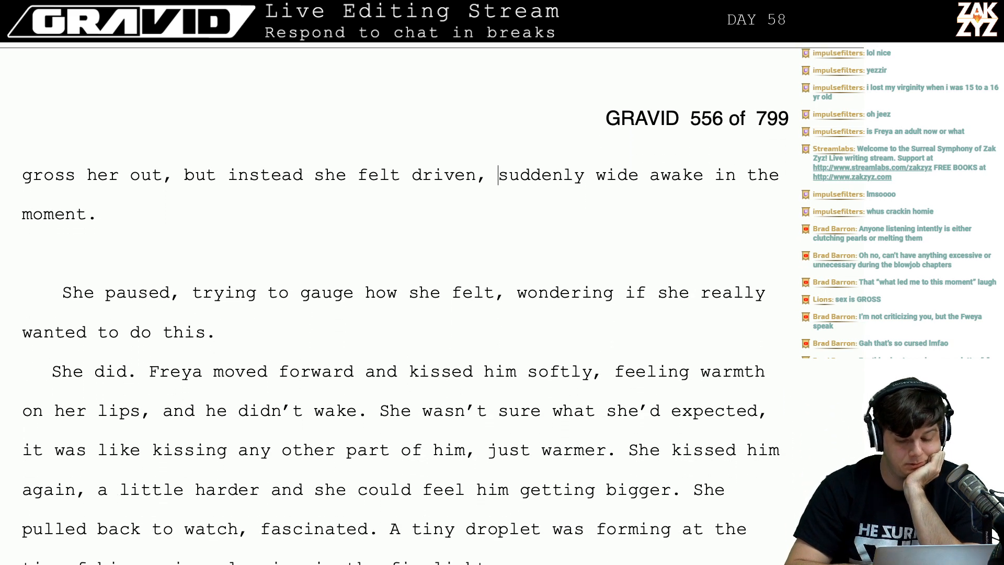
pyautogui.click(51, 254)
pyautogui.press('BackSpace')
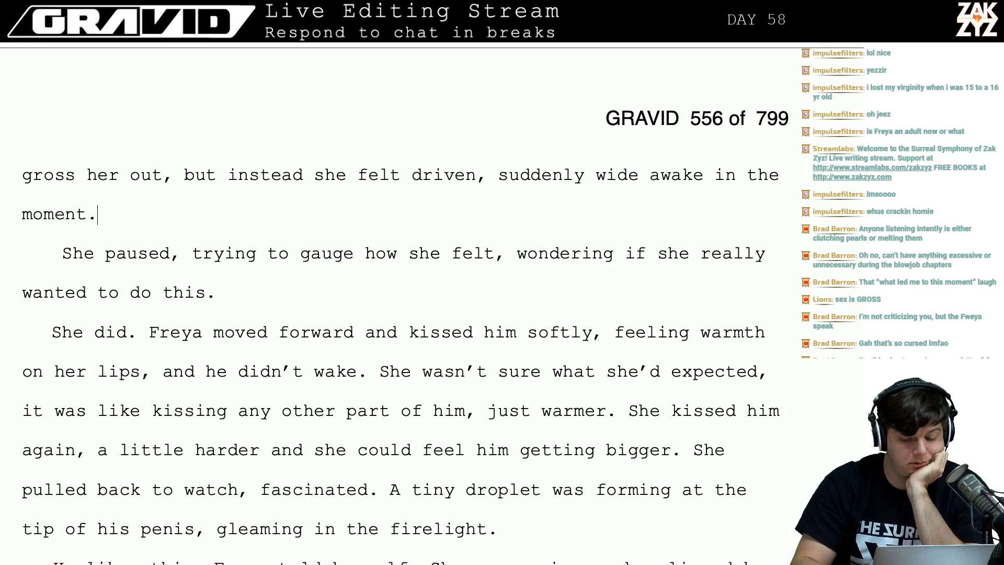
pyautogui.press('BackSpace')
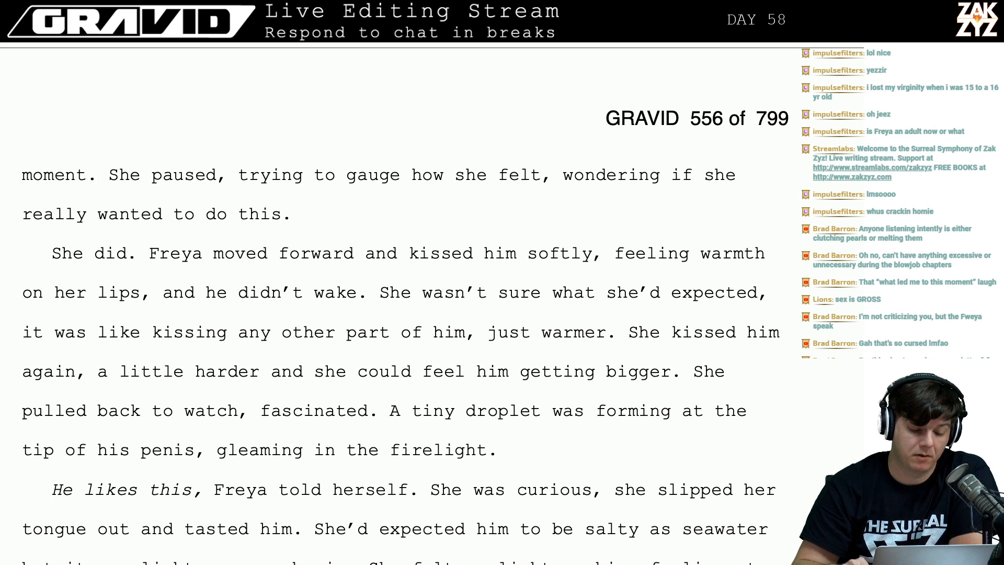
# Review the "She paused" sentence and the opening lines of the following "She did." paragraph for wording.
pyautogui.press('Right')
pyautogui.press('Right')
pyautogui.press('Right')
pyautogui.press('Right')
pyautogui.press('Right')
pyautogui.press('Right')
pyautogui.press('Right')
pyautogui.press('Right')
pyautogui.press('Right')
pyautogui.press('Right')
pyautogui.press('Right')
pyautogui.press('Right')
pyautogui.press('Right')
pyautogui.press('Right')
pyautogui.press('Right')
pyautogui.press('Right')
pyautogui.press('Right')
pyautogui.press('Right')
pyautogui.press('Right')
pyautogui.press('Right')
pyautogui.press('Right')
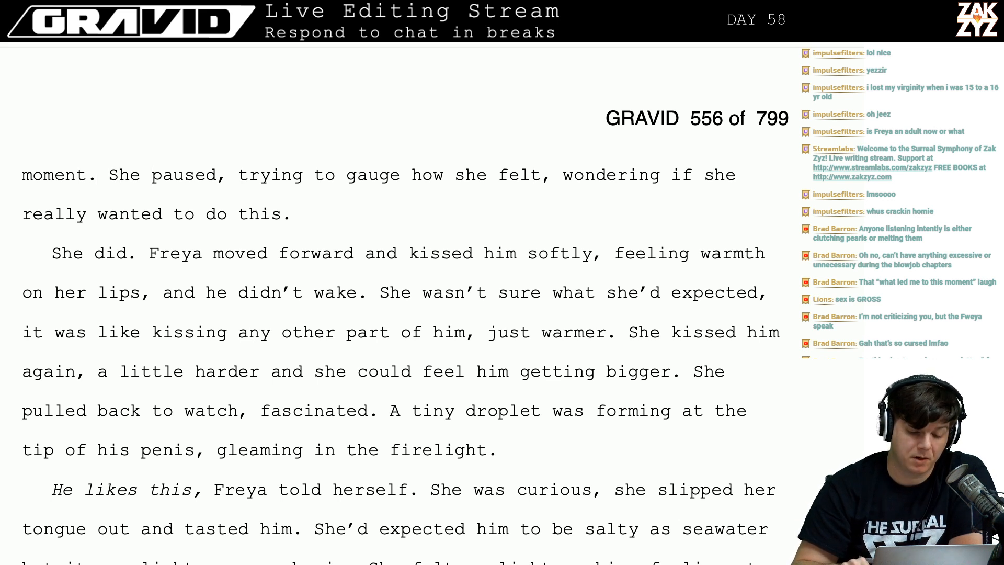
pyautogui.press('Right')
pyautogui.press('Right')
pyautogui.press('Right')
pyautogui.press('Right')
pyautogui.press('Right')
pyautogui.press('Right')
pyautogui.press('Right')
pyautogui.press('Right')
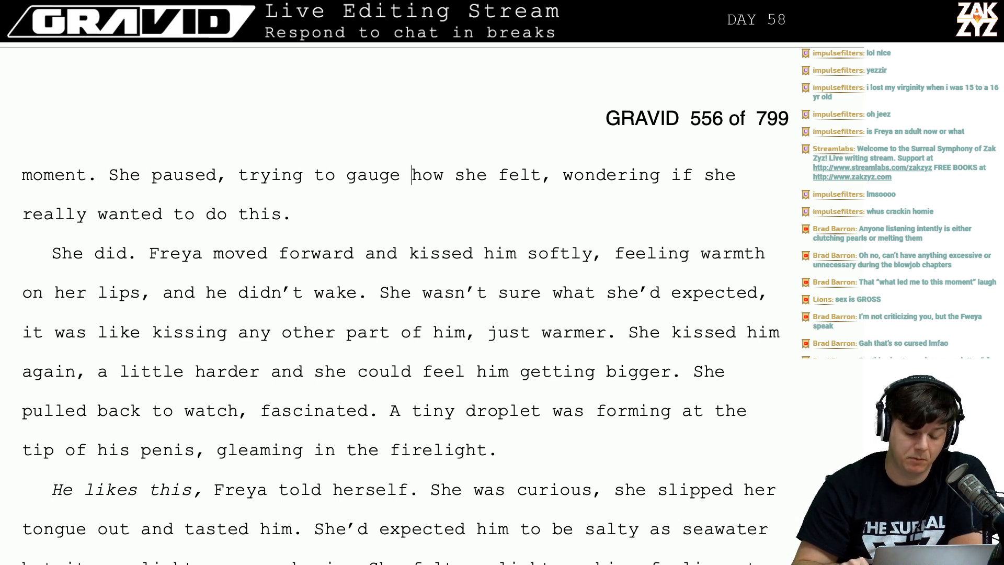
pyautogui.press('Down')
pyautogui.press('Down')
pyautogui.press('Down')
pyautogui.press('Left')
pyautogui.press('Left')
pyautogui.press('Left')
pyautogui.press('Left')
pyautogui.press('Left')
pyautogui.press('Left')
pyautogui.press('Left')
pyautogui.press('Left')
pyautogui.press('Left')
pyautogui.press('Left')
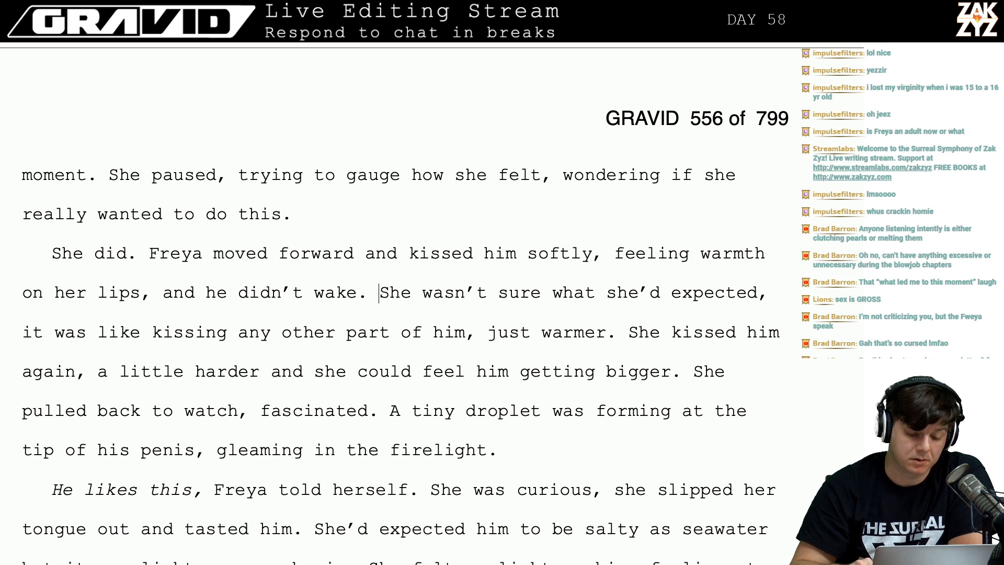
pyautogui.press('Up')
pyautogui.press('Up')
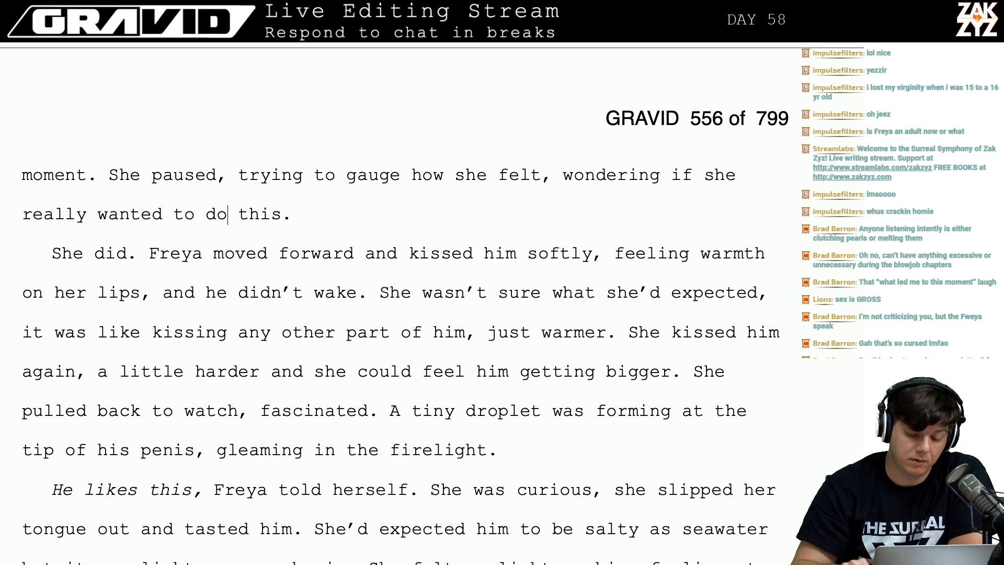
# Replace the first "him" with "Dan" in the "Freya moved forward" sentence.
pyautogui.press('Right')
pyautogui.press('Down')
pyautogui.press('Right')
pyautogui.press('Right')
pyautogui.press('Right')
pyautogui.press('Right')
pyautogui.press('Right')
pyautogui.press('Right')
pyautogui.press('Right')
pyautogui.press('Right')
pyautogui.press('Right')
pyautogui.press('Right')
pyautogui.press('Right')
pyautogui.press('Right')
pyautogui.press('Right')
pyautogui.press('Right')
pyautogui.press('Right')
pyautogui.press('Right')
pyautogui.press('Right')
pyautogui.press('Right')
pyautogui.press('Right')
pyautogui.press('Right')
pyautogui.press('Right')
pyautogui.press('Right')
pyautogui.press('Right')
pyautogui.press('Right')
pyautogui.press('Right')
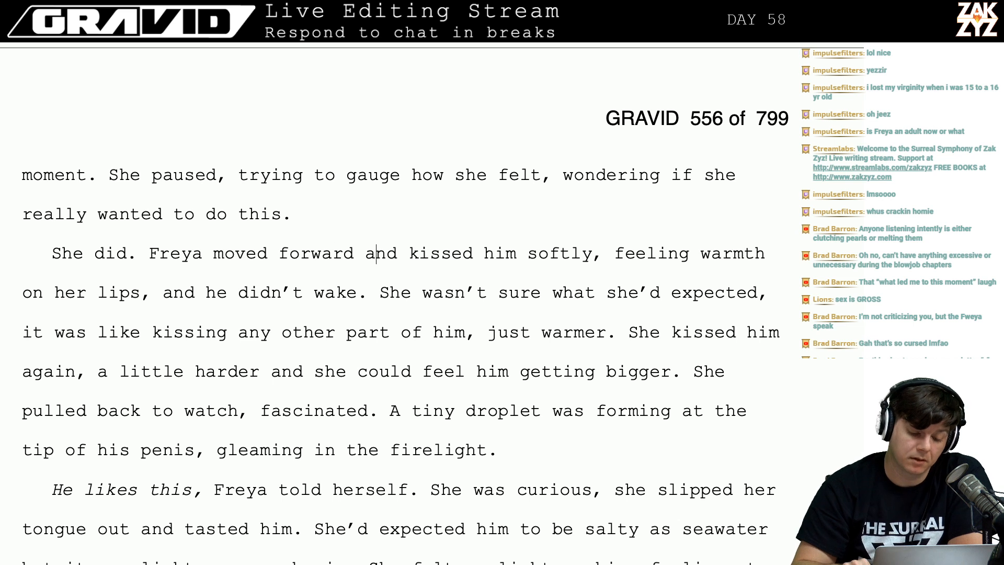
pyautogui.press('BackSpace')
pyautogui.press('BackSpace')
pyautogui.press('BackSpace')
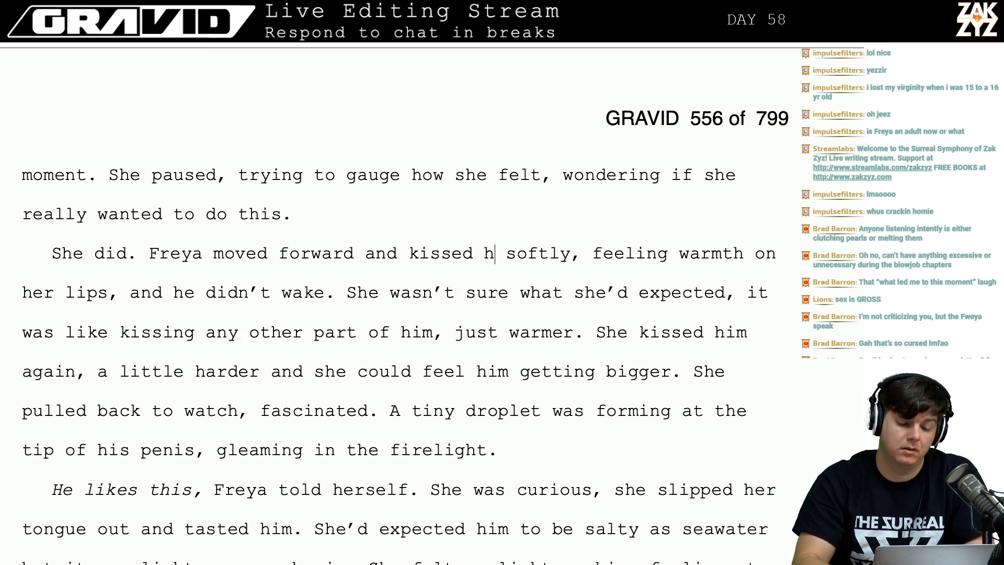
pyautogui.write('Dan')
# Replace the comma after "lips" with a full stop to end the first Freya sentence there.
pyautogui.press('Right')
pyautogui.press('Right')
pyautogui.press('Right')
pyautogui.press('Right')
pyautogui.press('Right')
pyautogui.press('Right')
pyautogui.press('Right')
pyautogui.press('Right')
pyautogui.press('Right')
pyautogui.press('Right')
pyautogui.press('Right')
pyautogui.press('Right')
pyautogui.press('Right')
pyautogui.press('Right')
pyautogui.press('Right')
pyautogui.press('Right')
pyautogui.press('Right')
pyautogui.press('Right')
pyautogui.press('Right')
pyautogui.press('Right')
pyautogui.press('Right')
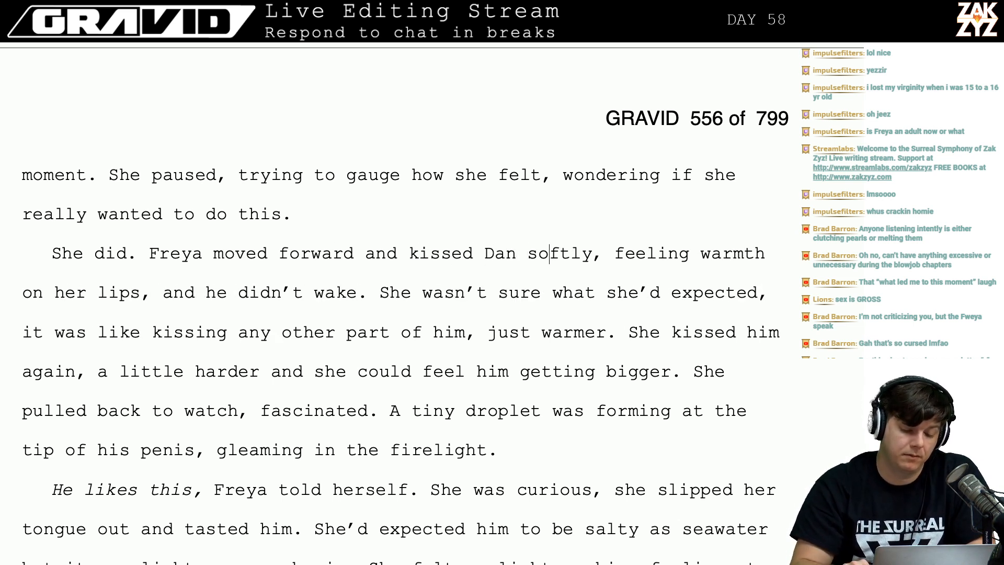
pyautogui.press('Right')
pyautogui.press('Right')
pyautogui.press('Right')
pyautogui.press('Right')
pyautogui.press('Right')
pyautogui.press('Right')
pyautogui.press('Right')
pyautogui.press('Right')
pyautogui.press('Right')
pyautogui.press('Right')
pyautogui.press('Right')
pyautogui.press('Right')
pyautogui.press('Right')
pyautogui.press('Right')
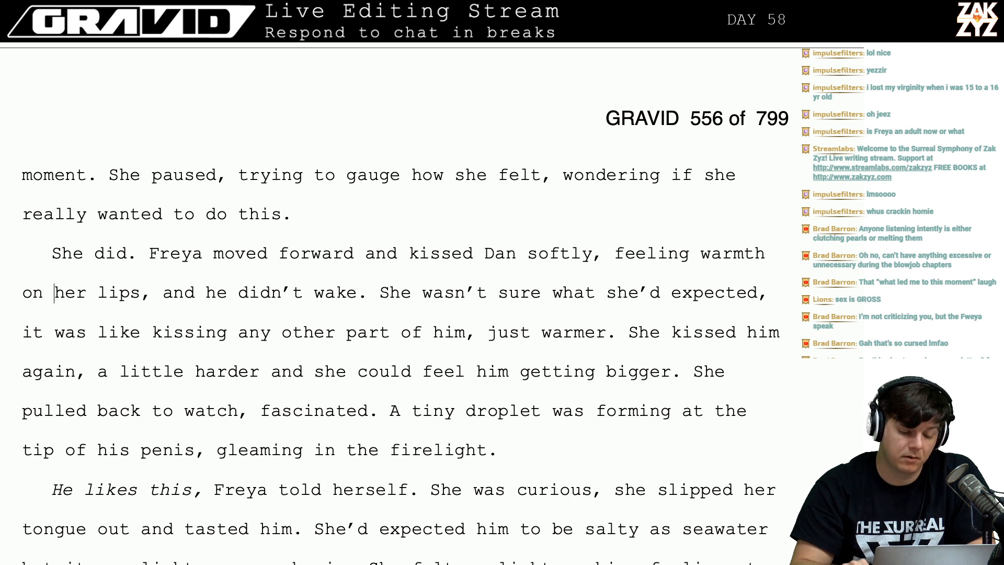
pyautogui.press('BackSpace')
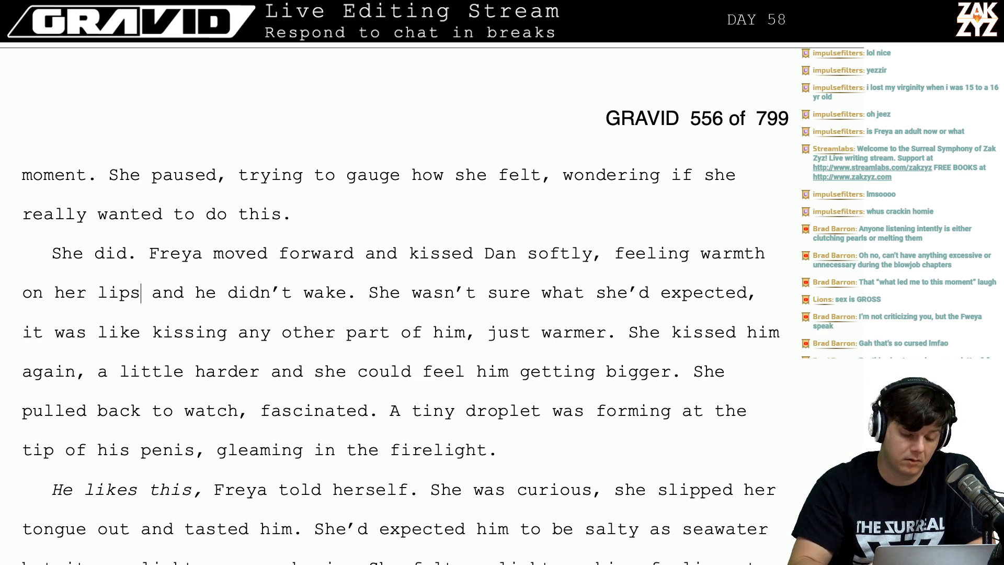
pyautogui.write('.')
# Recast the leftover "and he" clause as a separate short sentence beginning with "He" and ending in "up.".
pyautogui.hotkey('shift', 'Right')
pyautogui.hotkey('shift', 'Right')
pyautogui.hotkey('shift', 'Right')
pyautogui.hotkey('shift', 'Right')
pyautogui.hotkey('shift', 'Right')
pyautogui.hotkey('shift', 'Right')
pyautogui.hotkey('shift', 'Right')
pyautogui.hotkey('shift', 'Right')
pyautogui.hotkey('shift', 'Right')
pyautogui.hotkey('shift', 'Right')
pyautogui.hotkey('shift', 'Right')
pyautogui.hotkey('shift', 'Right')
pyautogui.hotkey('shift', 'Right')
pyautogui.hotkey('shift', 'Right')
pyautogui.hotkey('shift', 'Right')
pyautogui.hotkey('shift', 'Right')
pyautogui.hotkey('shift', 'Right')
pyautogui.hotkey('shift', 'Right')
pyautogui.hotkey('shift', 'Right')
pyautogui.hotkey('shift', 'Right')
pyautogui.hotkey('shift', 'Right')
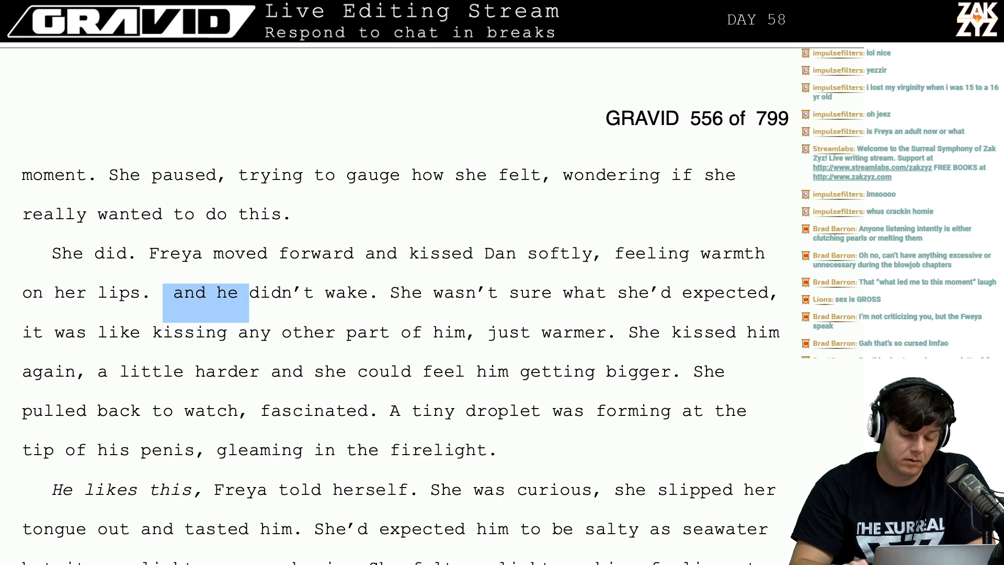
pyautogui.press('BackSpace')
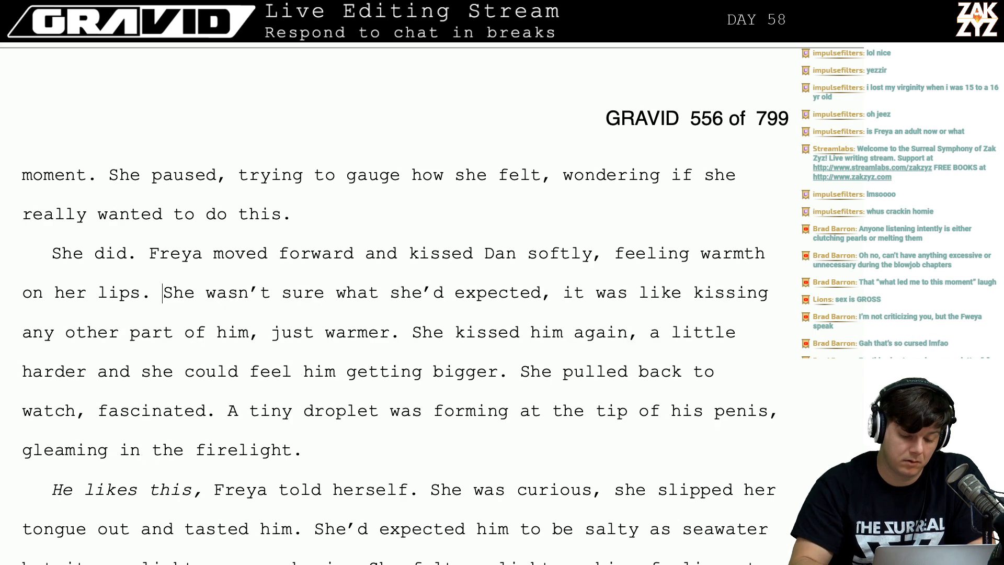
pyautogui.write("He didn't wake ")
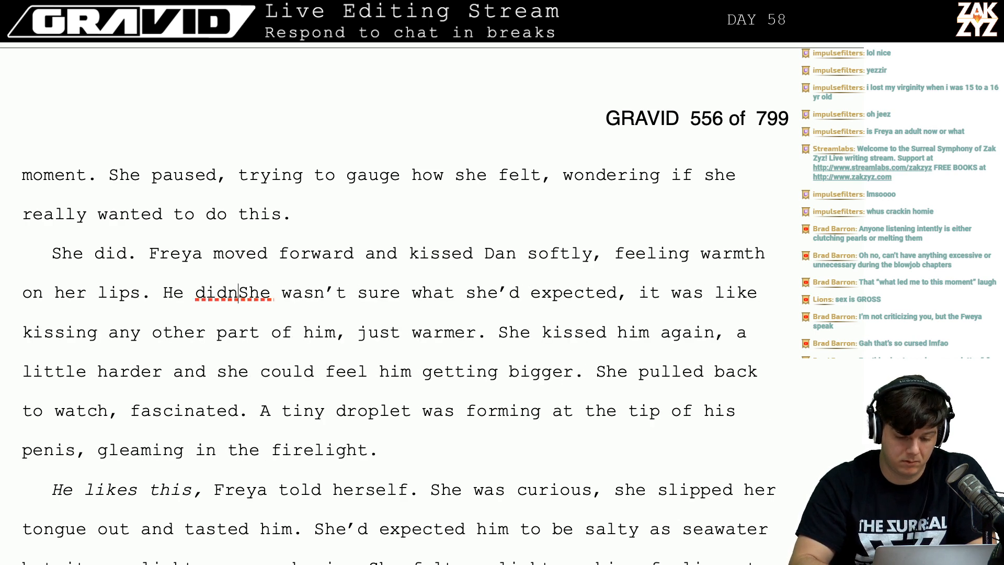
pyautogui.write('up.')
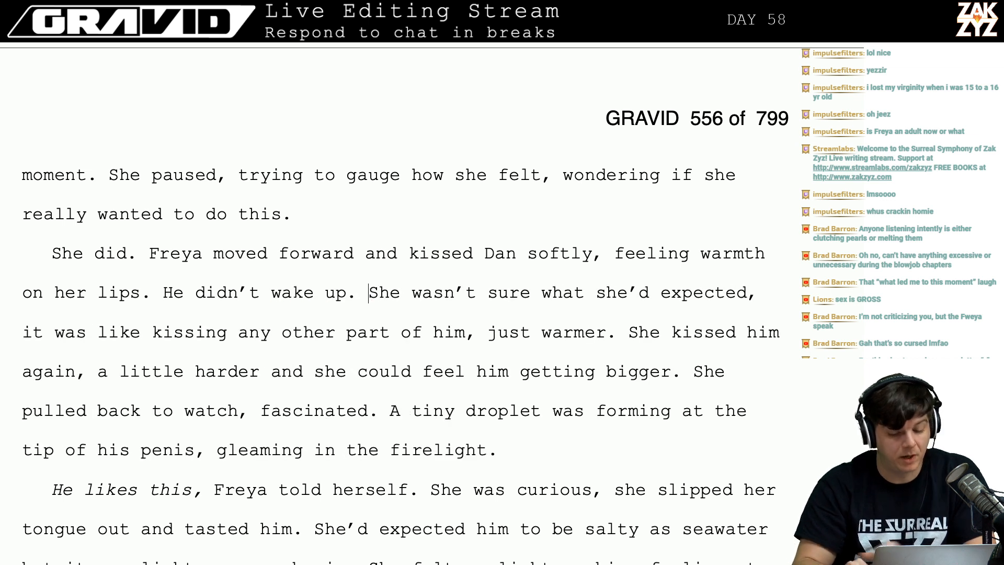
# Review the wording of the "She wasn't sure" sentence in the "She did." paragraph.
pyautogui.press('Right')
pyautogui.press('Right')
pyautogui.press('Right')
pyautogui.press('Right')
pyautogui.press('Right')
pyautogui.press('Right')
pyautogui.press('Right')
pyautogui.press('Right')
pyautogui.press('Right')
pyautogui.press('Right')
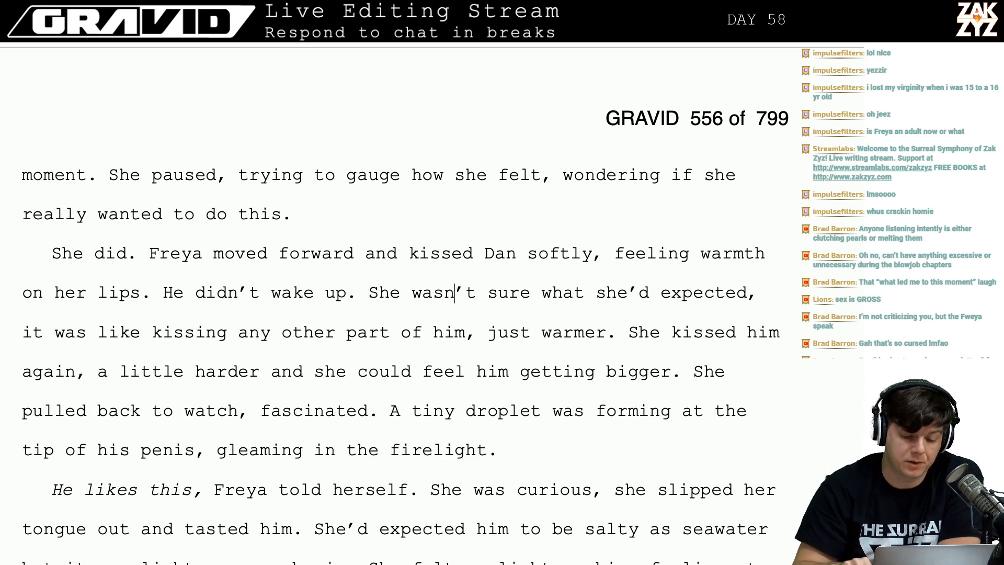
pyautogui.press('Left')
pyautogui.press('Right')
pyautogui.press('Down')
pyautogui.press('Left')
pyautogui.press('Left')
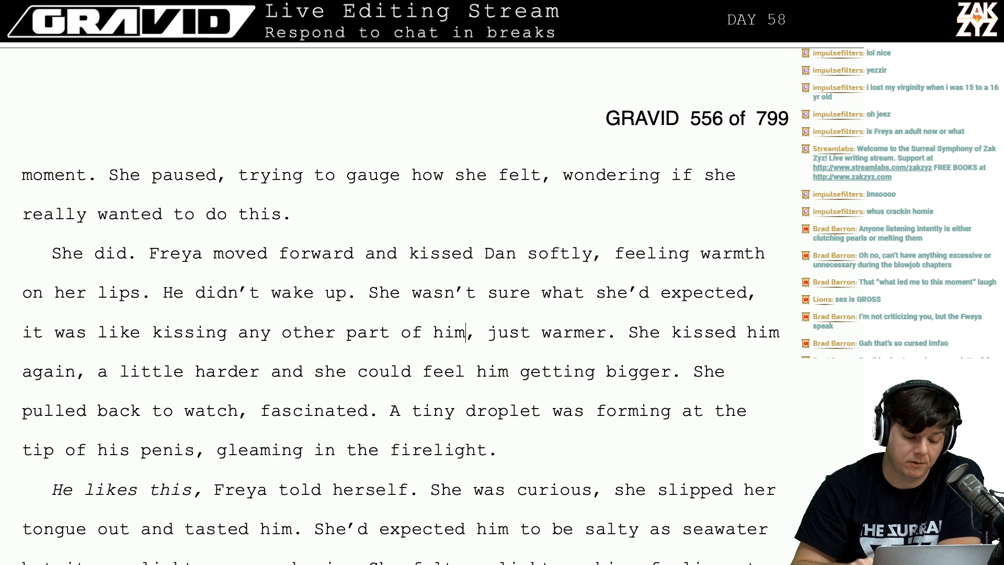
pyautogui.press('Left')
pyautogui.press('Left')
pyautogui.press('Left')
pyautogui.press('Left')
pyautogui.press('Left')
pyautogui.press('Left')
pyautogui.press('Left')
pyautogui.press('Right')
pyautogui.press('Right')
pyautogui.press('Right')
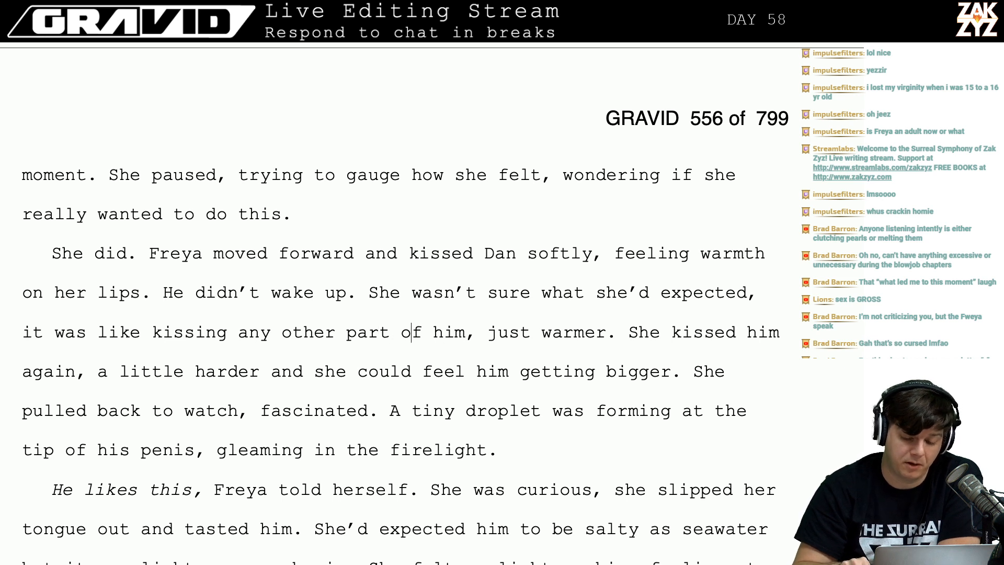
pyautogui.press('Right')
pyautogui.press('Right')
pyautogui.press('Right')
pyautogui.press('Right')
pyautogui.press('Right')
pyautogui.press('Right')
pyautogui.press('Right')
pyautogui.press('Right')
pyautogui.press('Right')
pyautogui.press('Right')
pyautogui.press('Right')
pyautogui.press('Right')
pyautogui.press('Right')
pyautogui.press('Right')
pyautogui.press('Right')
pyautogui.press('Right')
pyautogui.press('Right')
pyautogui.press('Right')
pyautogui.press('Right')
pyautogui.press('Up')
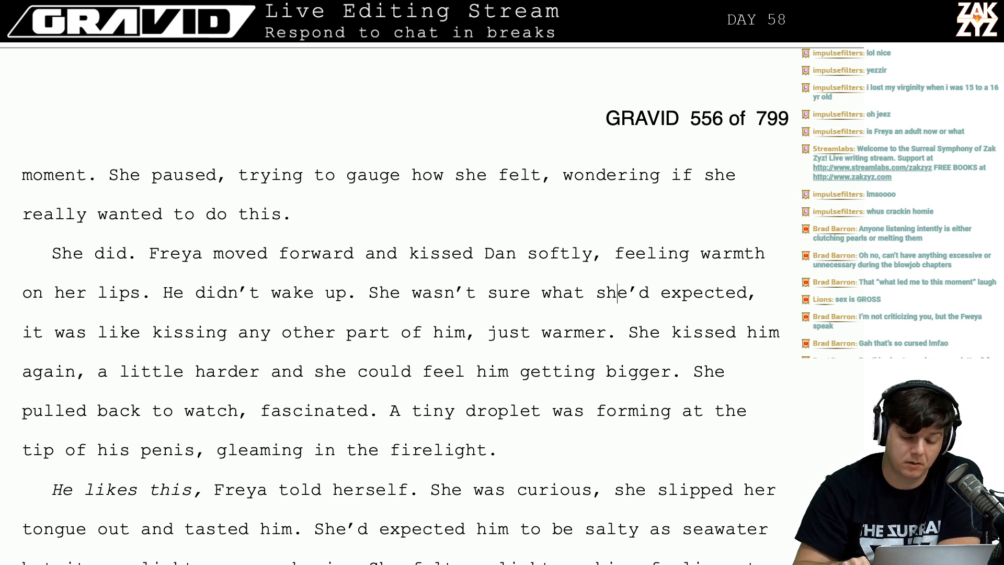
pyautogui.press('Right')
pyautogui.press('Right')
pyautogui.press('Right')
pyautogui.press('Right')
pyautogui.press('Right')
pyautogui.press('Right')
pyautogui.press('Right')
# Delete the comma and trailing "feeling" clause after "softly" so the "Freya moved forward" sentence ends at that word.
pyautogui.press('Up')
pyautogui.press('Left')
pyautogui.press('Left')
pyautogui.press('Left')
pyautogui.press('Left')
pyautogui.press('Left')
pyautogui.press('Left')
pyautogui.press('Left')
pyautogui.press('Left')
pyautogui.press('Left')
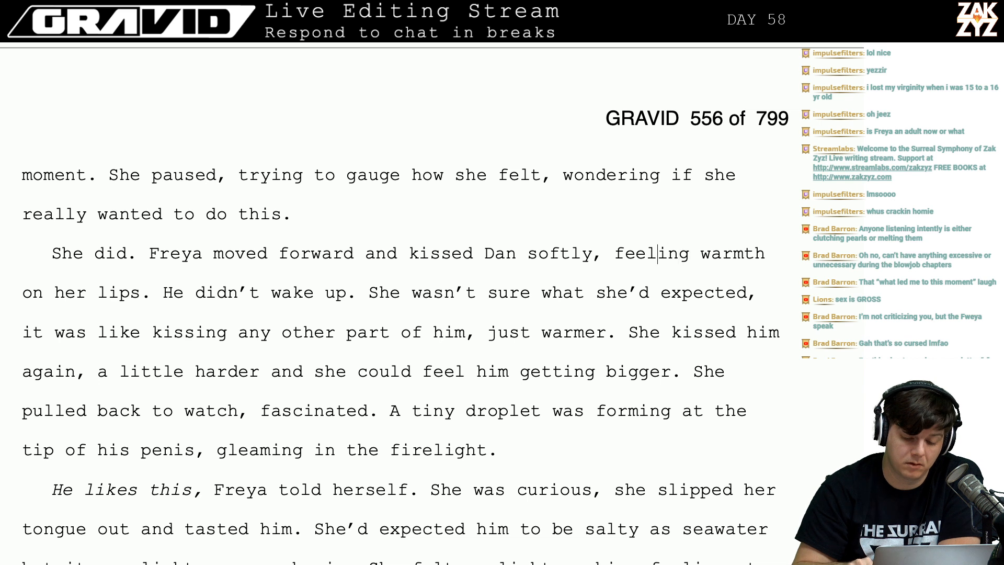
pyautogui.press('Left')
pyautogui.press('Right')
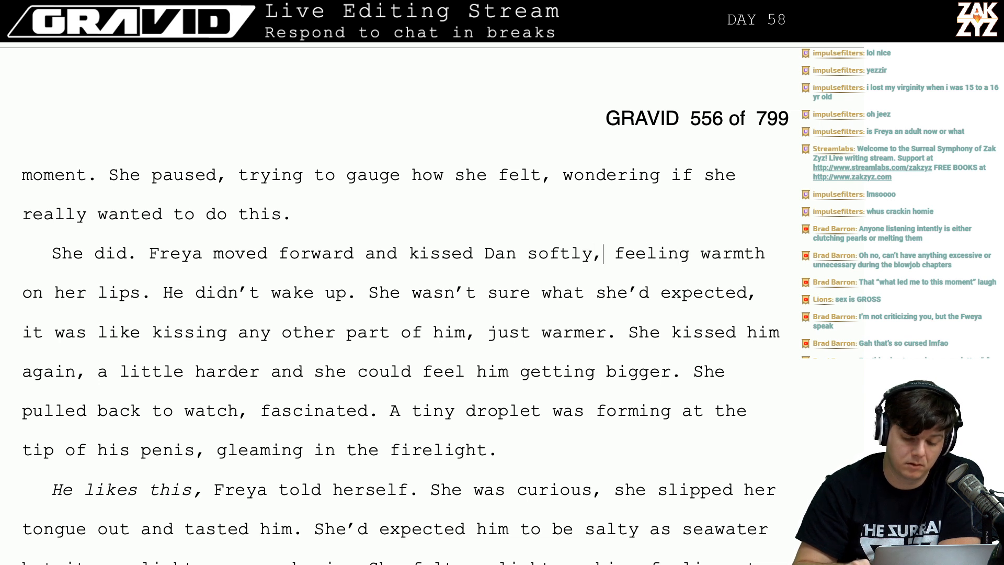
pyautogui.press('Left')
pyautogui.hotkey('shift', 'Right')
pyautogui.hotkey('shift', 'Right')
pyautogui.hotkey('shift', 'Right')
pyautogui.hotkey('shift', 'Right')
pyautogui.hotkey('shift', 'Right')
pyautogui.hotkey('shift', 'Right')
pyautogui.hotkey('shift', 'Right')
pyautogui.hotkey('shift', 'Right')
pyautogui.hotkey('shift', 'Right')
pyautogui.hotkey('shift', 'Right')
pyautogui.hotkey('shift', 'Right')
pyautogui.hotkey('shift', 'Right')
pyautogui.hotkey('shift', 'Right')
pyautogui.hotkey('shift', 'Right')
pyautogui.hotkey('shift', 'Right')
pyautogui.hotkey('shift', 'Right')
pyautogui.hotkey('shift', 'Right')
pyautogui.hotkey('shift', 'Right')
pyautogui.hotkey('shift', 'Right')
pyautogui.hotkey('shift', 'Right')
pyautogui.hotkey('shift', 'Right')
pyautogui.hotkey('shift', 'Right')
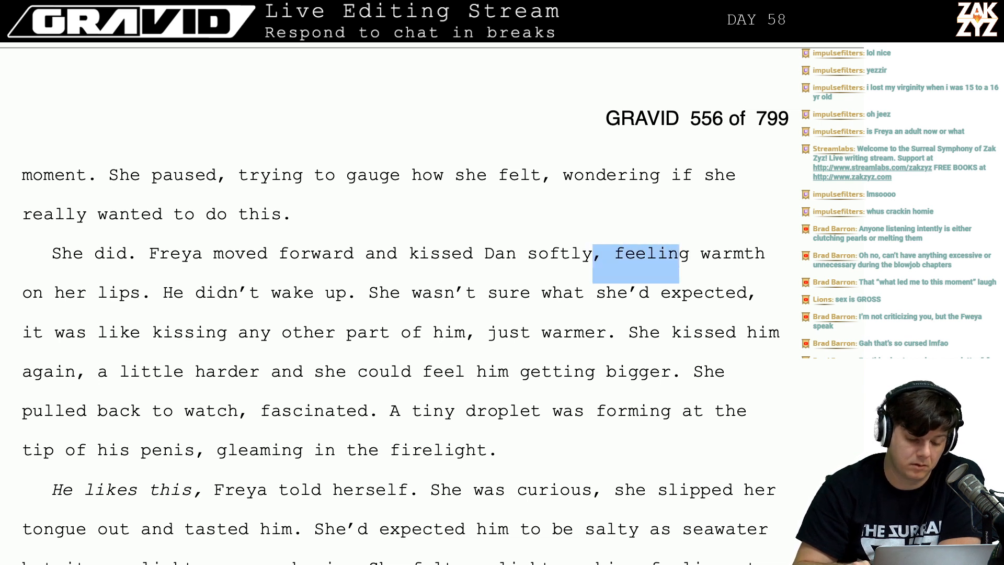
pyautogui.hotkey('shift', 'Right')
pyautogui.hotkey('shift', 'Right')
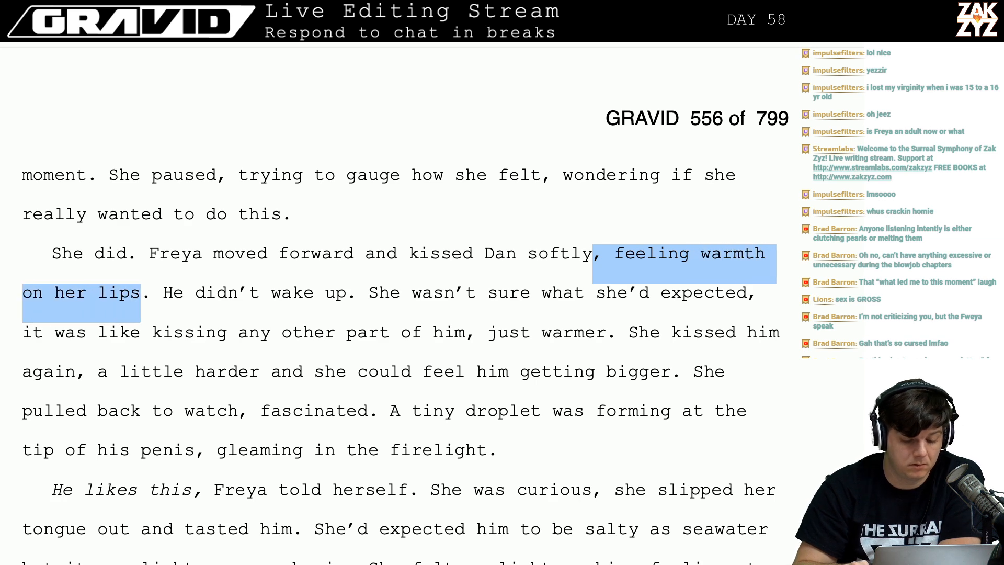
pyautogui.press('BackSpace')
# Review the wording of the middle sentences in the "She did." paragraph.
pyautogui.press('Down')
pyautogui.press('Left')
pyautogui.press('Left')
pyautogui.press('Left')
pyautogui.press('Left')
pyautogui.press('Left')
pyautogui.press('Left')
pyautogui.press('Left')
pyautogui.press('Left')
pyautogui.press('Left')
pyautogui.press('Left')
pyautogui.press('Left')
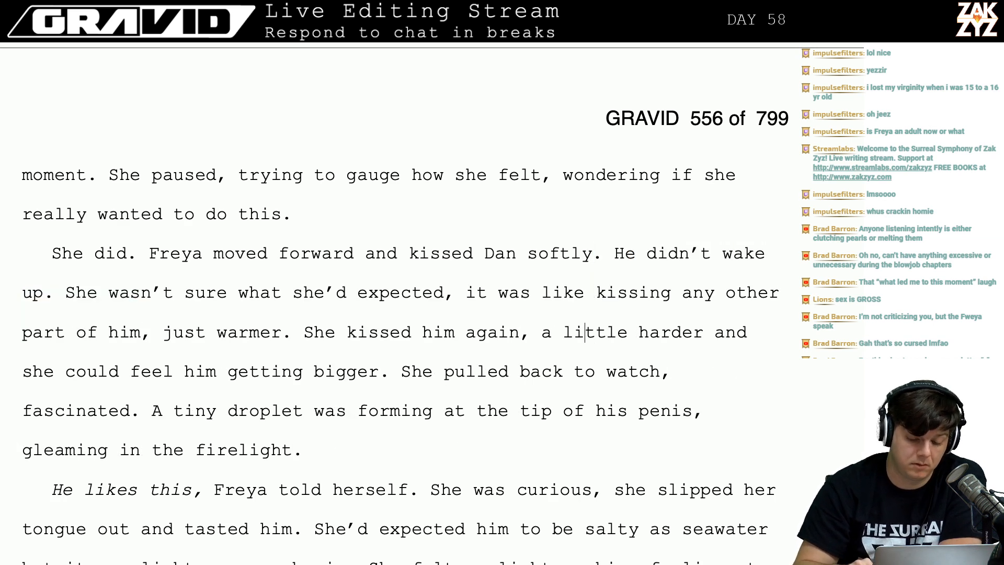
pyautogui.press('Right')
pyautogui.press('Right')
pyautogui.press('Right')
pyautogui.press('Right')
pyautogui.press('Right')
pyautogui.press('Right')
pyautogui.press('Right')
pyautogui.press('Right')
pyautogui.press('Right')
pyautogui.press('Right')
pyautogui.press('Right')
pyautogui.press('Right')
pyautogui.press('Right')
pyautogui.press('Right')
pyautogui.press('Right')
pyautogui.press('Right')
pyautogui.press('Right')
pyautogui.press('Right')
pyautogui.press('Right')
pyautogui.press('Right')
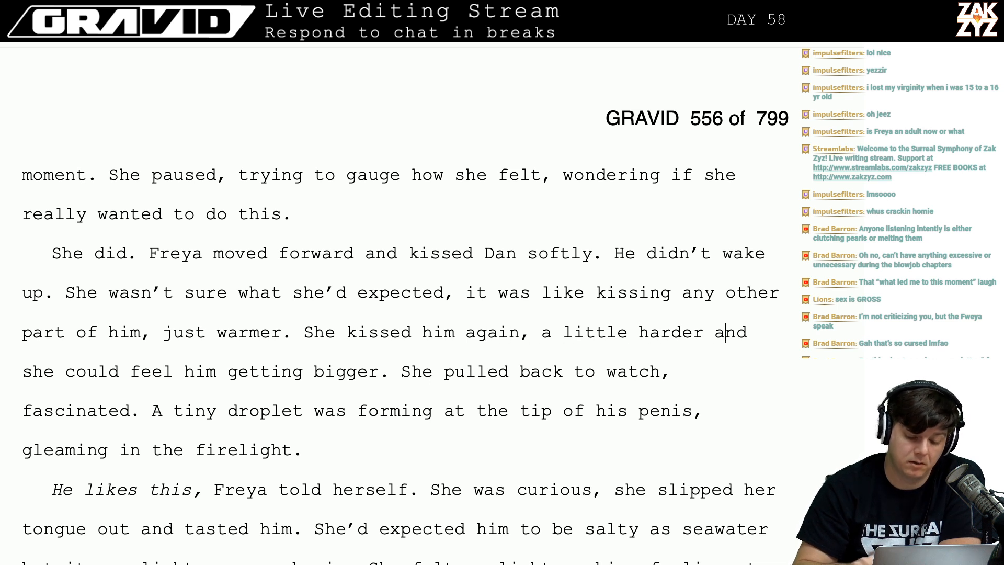
pyautogui.click(374, 388)
pyautogui.press('Right')
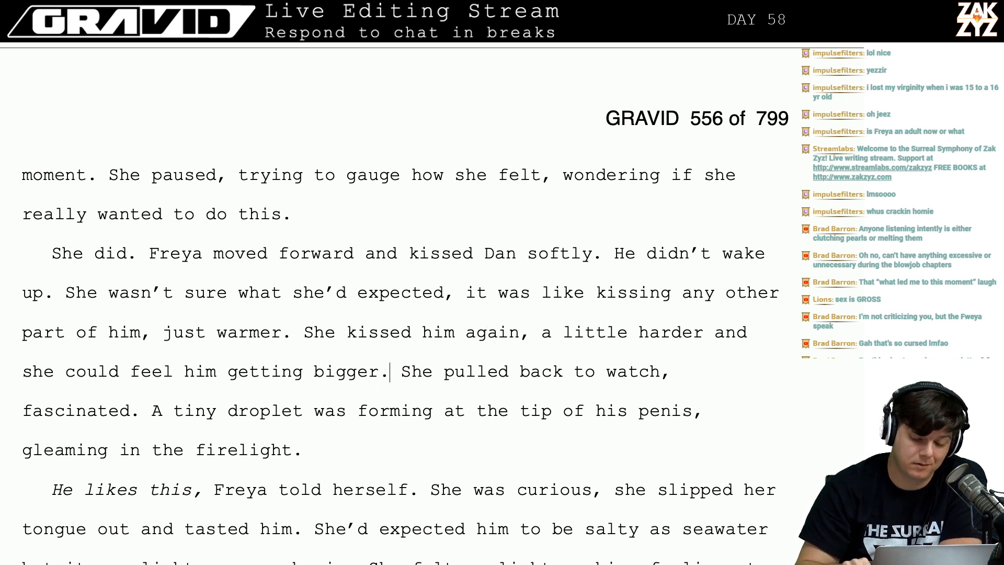
pyautogui.press('Left')
pyautogui.press('Left')
pyautogui.press('Left')
pyautogui.press('Left')
pyautogui.press('Left')
pyautogui.press('Left')
pyautogui.press('Left')
pyautogui.press('Left')
pyautogui.press('Left')
pyautogui.press('Left')
pyautogui.press('Left')
pyautogui.press('Left')
pyautogui.press('Left')
pyautogui.press('Left')
pyautogui.press('Left')
pyautogui.press('Left')
pyautogui.press('Left')
pyautogui.press('Left')
pyautogui.press('Left')
pyautogui.press('Left')
pyautogui.press('Left')
pyautogui.press('Left')
pyautogui.press('Left')
pyautogui.press('Left')
pyautogui.press('Left')
pyautogui.press('Left')
pyautogui.press('Left')
pyautogui.press('Left')
pyautogui.press('Left')
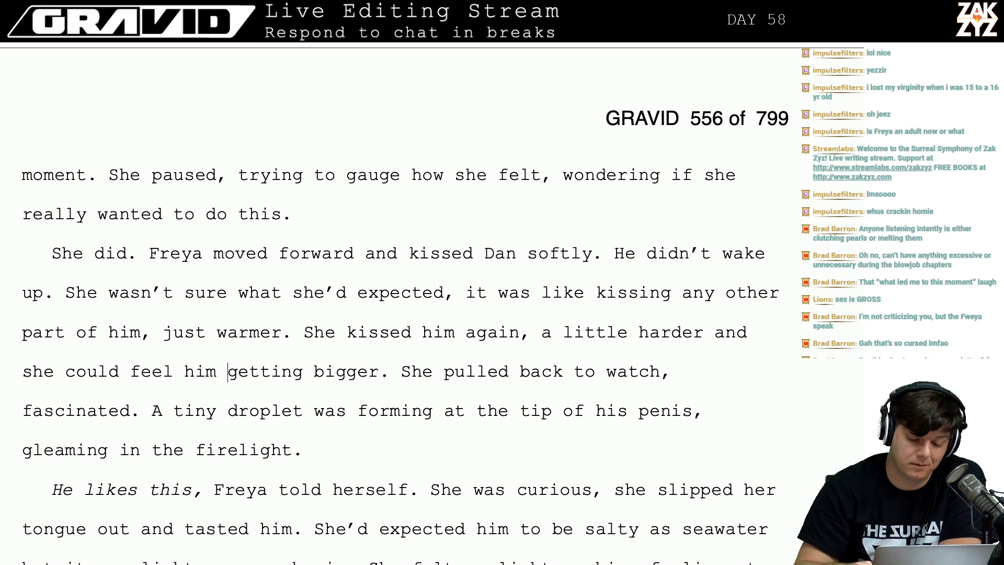
pyautogui.press('Left')
pyautogui.press('Left')
pyautogui.press('Left')
pyautogui.press('Left')
pyautogui.press('Left')
pyautogui.press('Left')
pyautogui.press('Left')
pyautogui.press('Left')
pyautogui.press('Left')
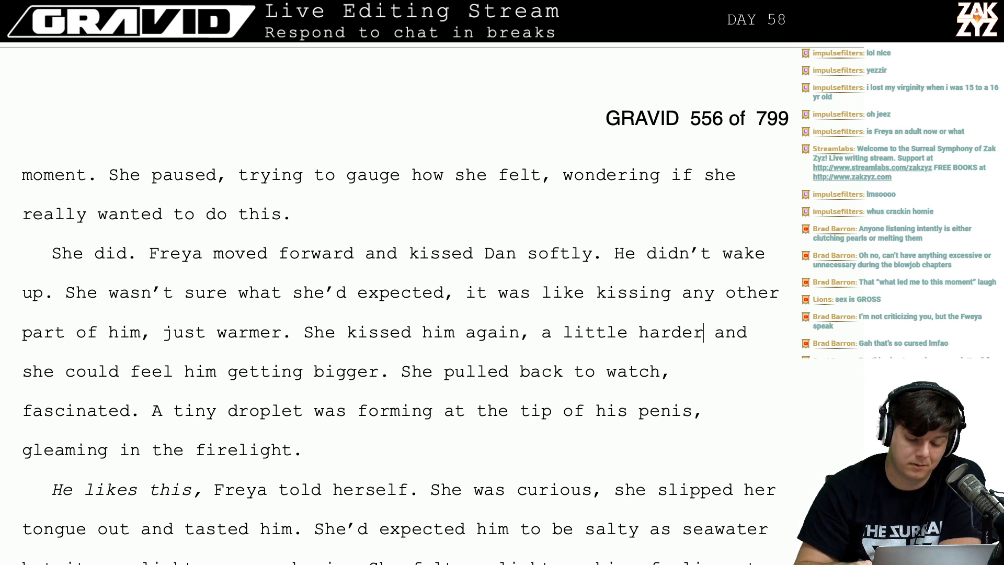
pyautogui.press('Right')
pyautogui.scroll(-1, 333, 392)
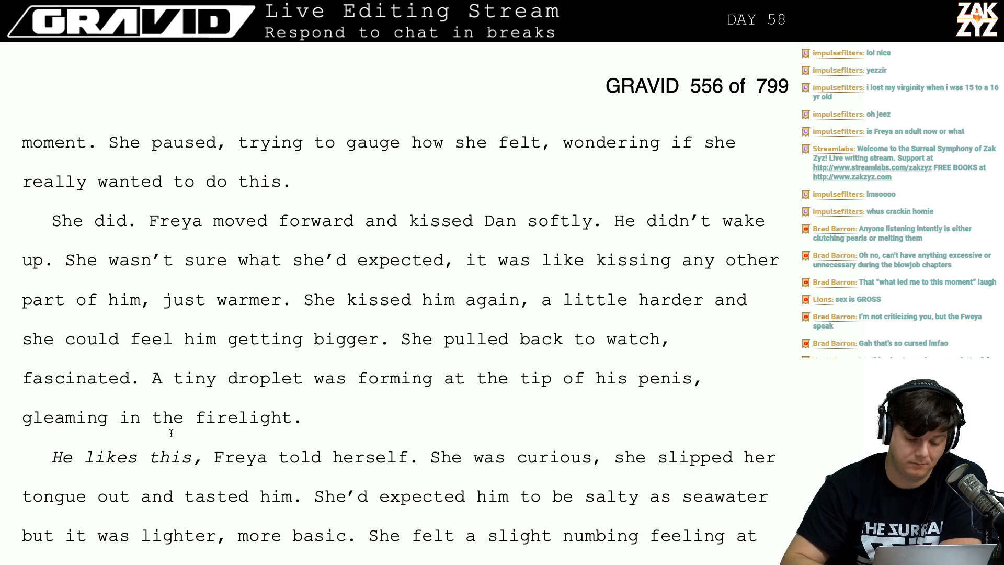
# Add a short prepositional phrase before the full stop of the sentence preceding "She pulled back".
pyautogui.click(389, 340)
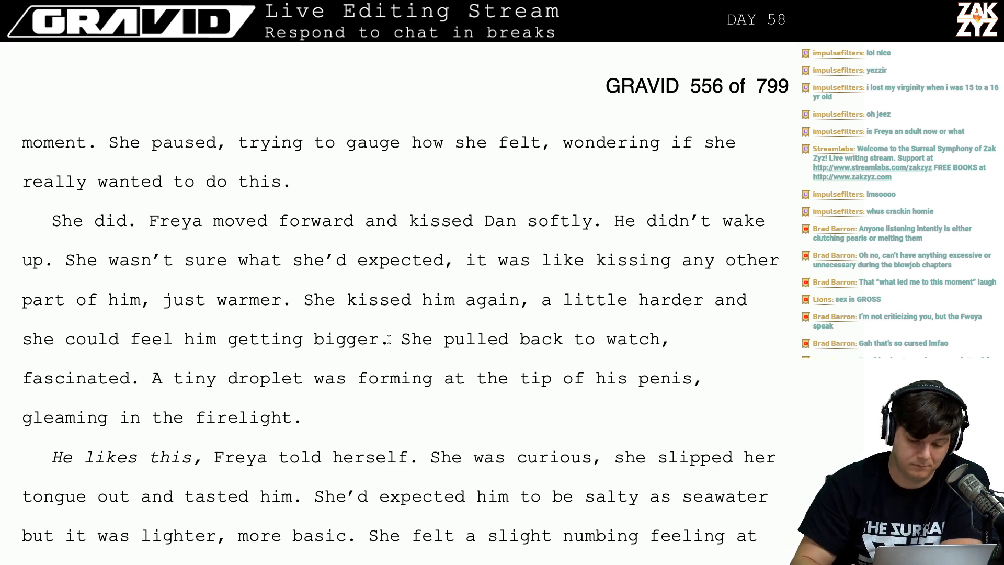
pyautogui.press('Up')
pyautogui.press('Right')
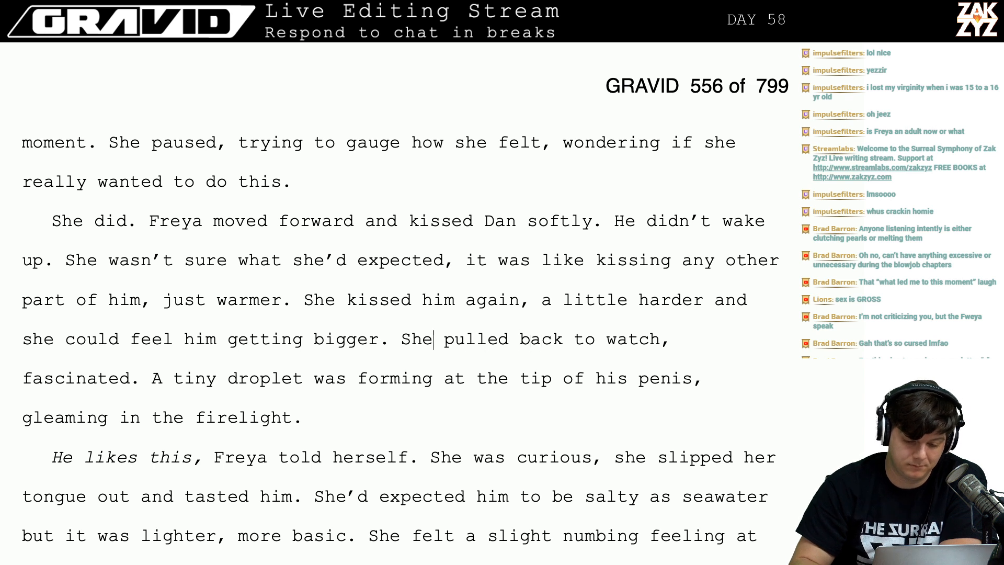
pyautogui.write('beneath ')
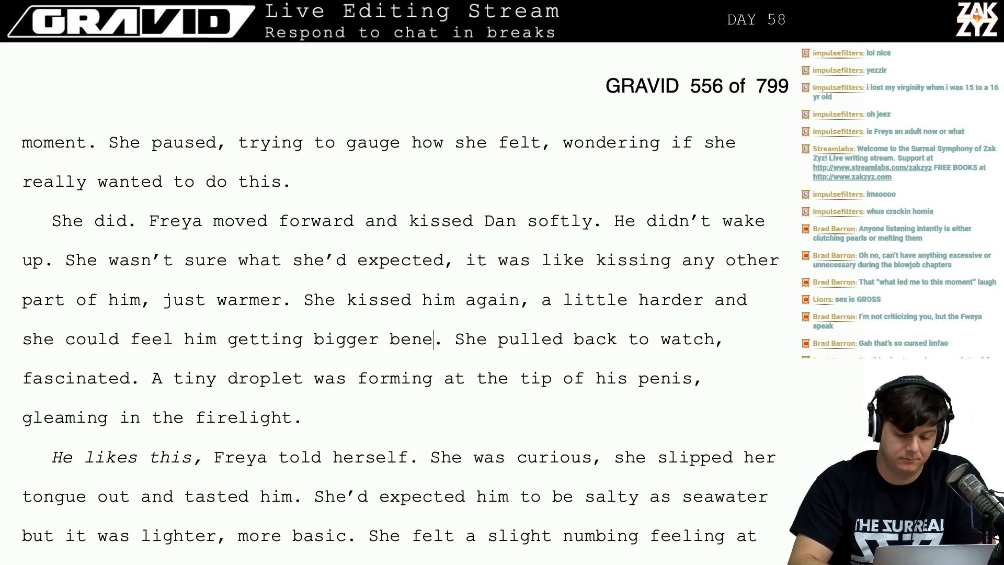
pyautogui.write('her lips')
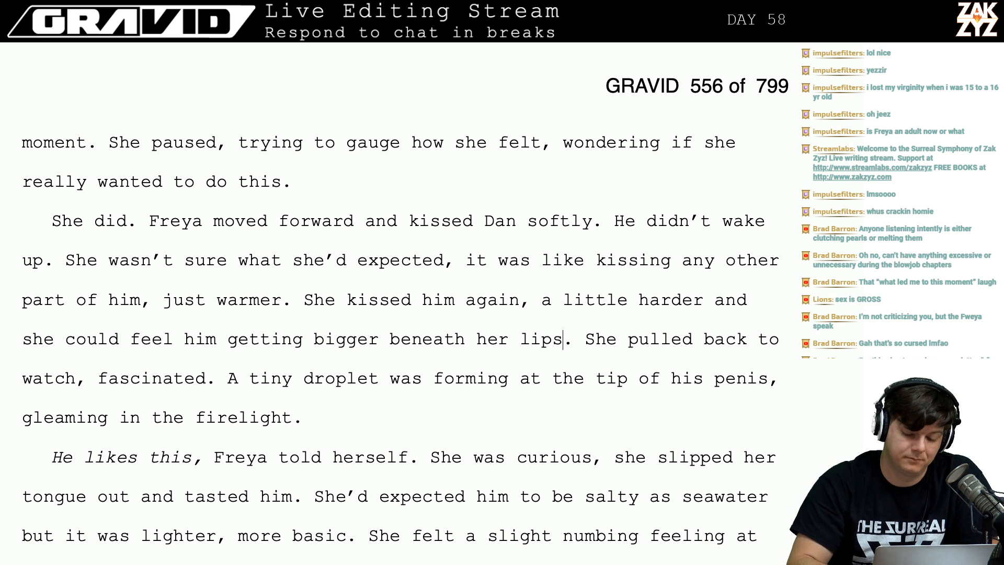
pyautogui.write('.')
pyautogui.press('BackSpace')
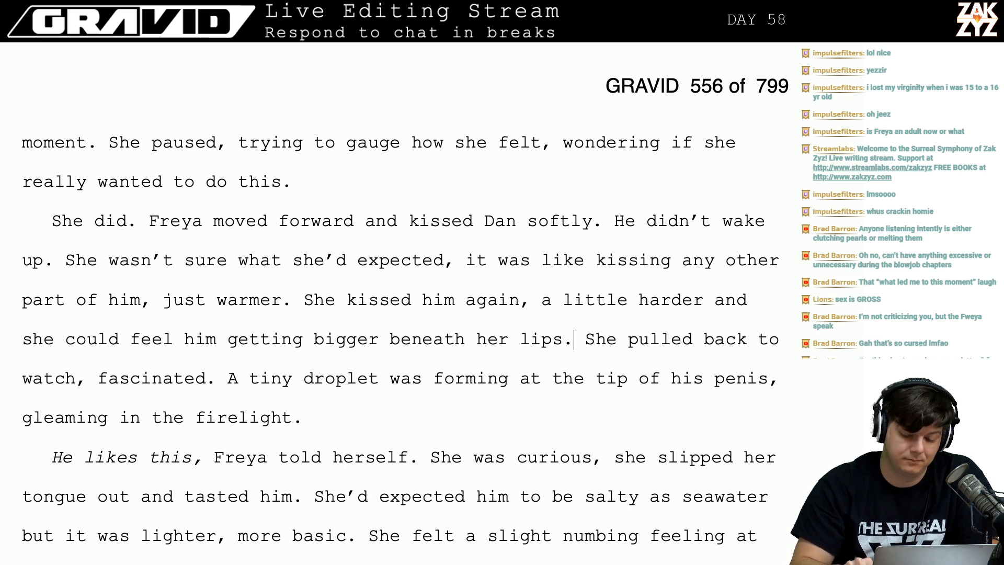
# Insert a paragraph break before the old "She pulled back" sentence and draft a replacement above it, trimming its unfinished "wishing" clause.
pyautogui.press('Return')
pyautogui.write('She pule')
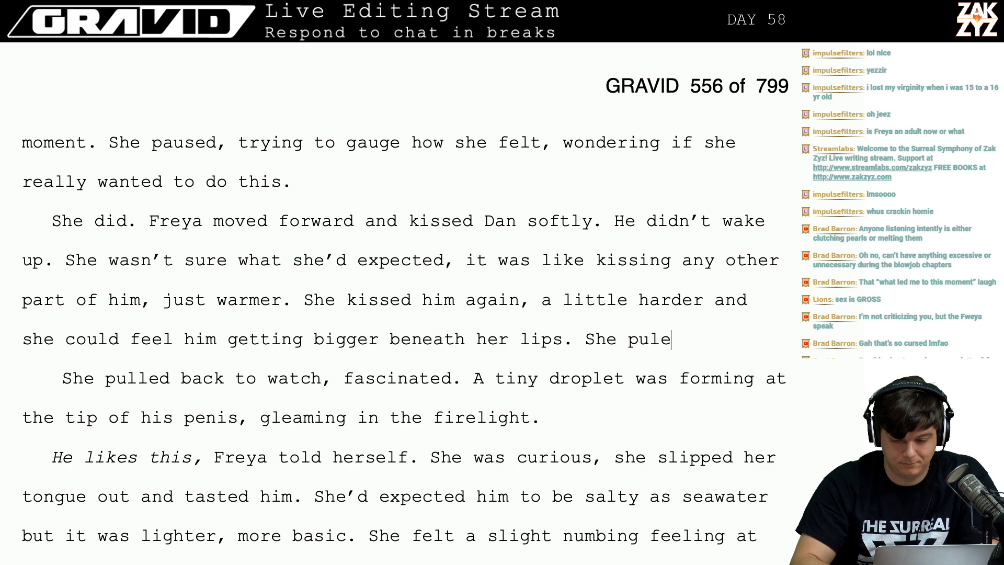
pyautogui.press('BackSpace')
pyautogui.write('led bak')
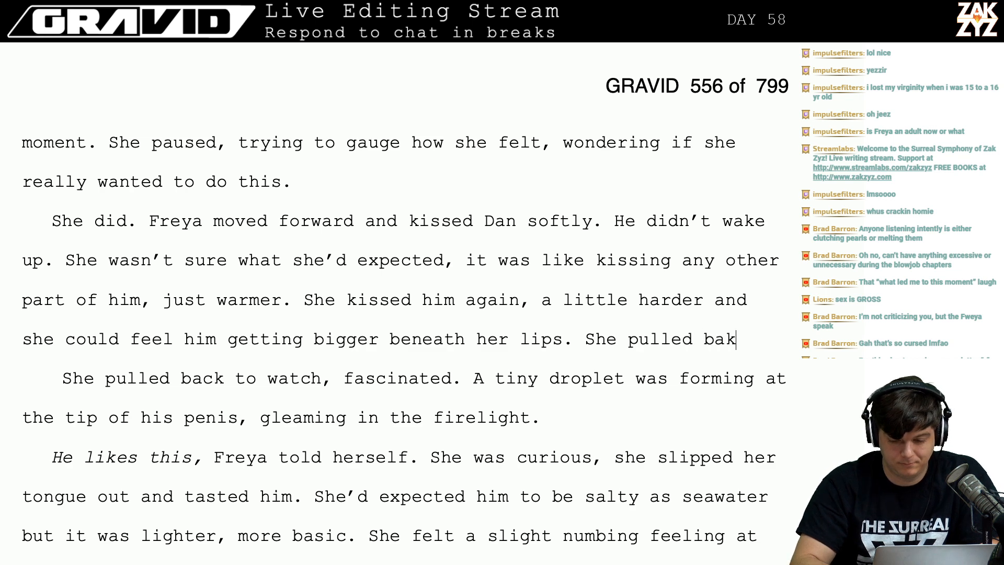
pyautogui.press('BackSpace')
pyautogui.write('ck, wishing ')
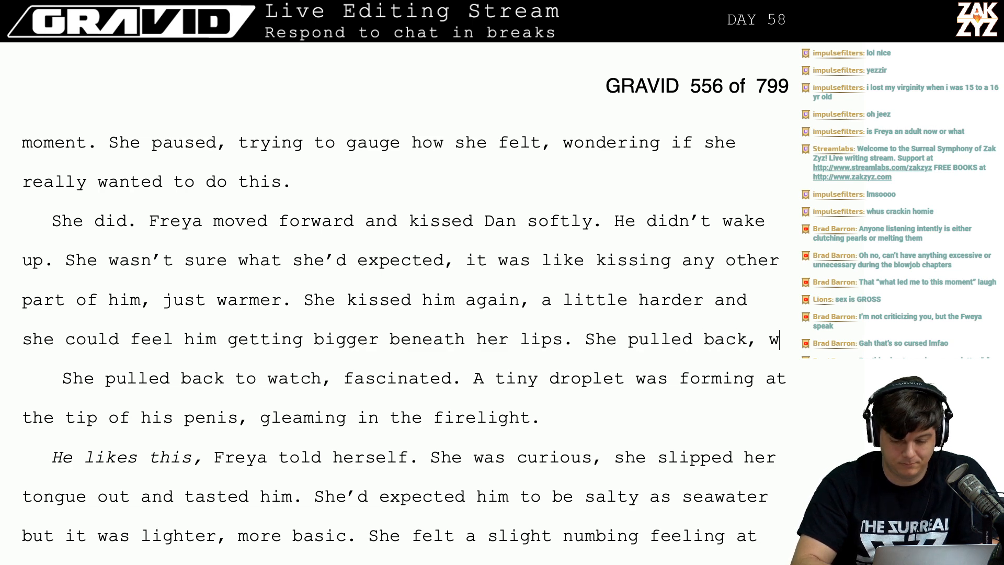
pyautogui.write('th')
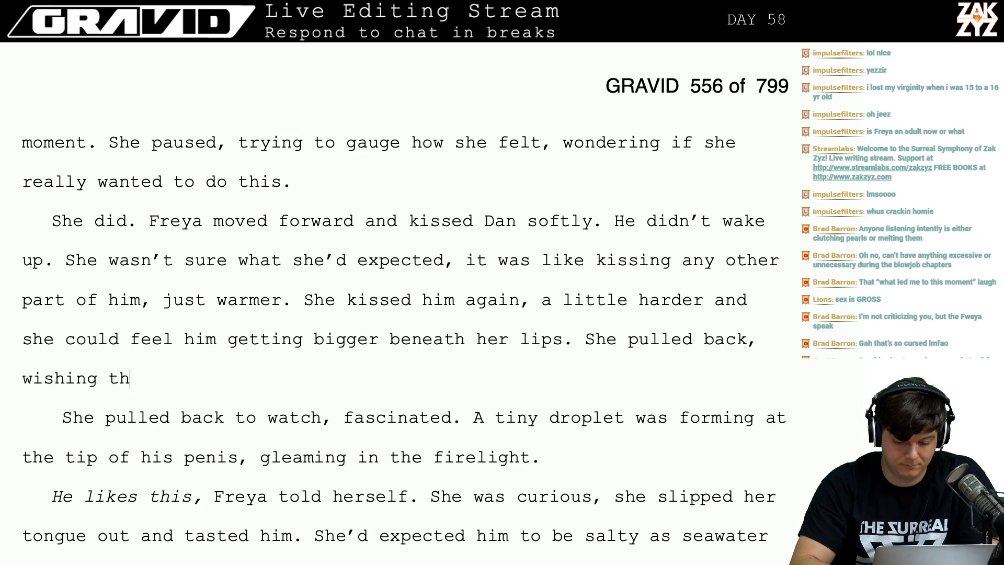
pyautogui.press('BackSpace')
pyautogui.press('BackSpace')
pyautogui.press('BackSpace')
pyautogui.press('BackSpace')
pyautogui.press('BackSpace')
pyautogui.press('BackSpace')
pyautogui.press('BackSpace')
pyautogui.press('BackSpace')
pyautogui.press('BackSpace')
pyautogui.press('BackSpace')
pyautogui.press('BackSpace')
pyautogui.press('BackSpace')
pyautogui.press('BackSpace')
pyautogui.press('BackSpace')
pyautogui.press('BackSpace')
pyautogui.press('BackSpace')
pyautogui.press('BackSpace')
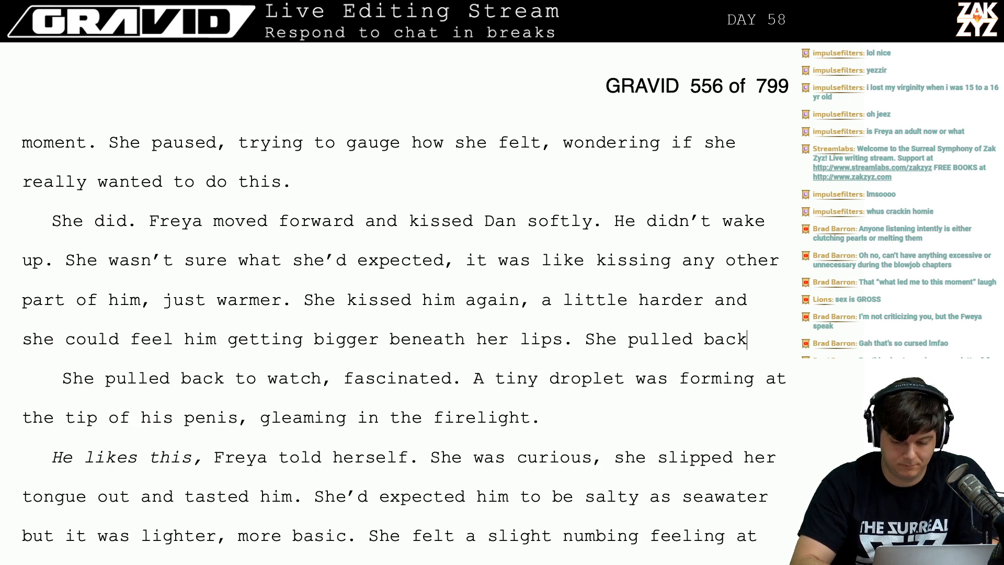
# Redraft the replacement closing sentence so it continues with a "wishing the light were brighter" clause and a short final clause.
pyautogui.write('ath her lips. She pulled and w')
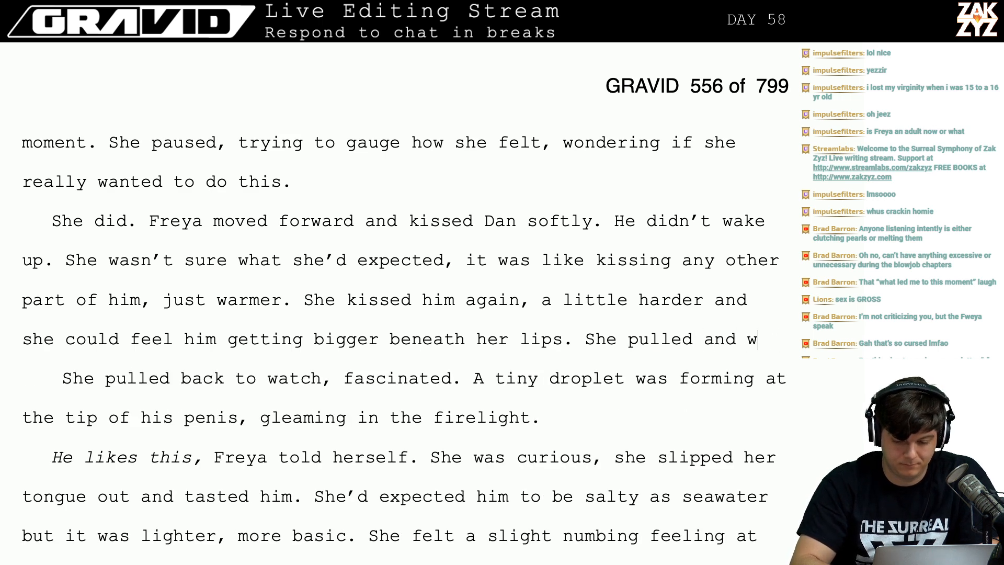
pyautogui.write('atched, wishing t')
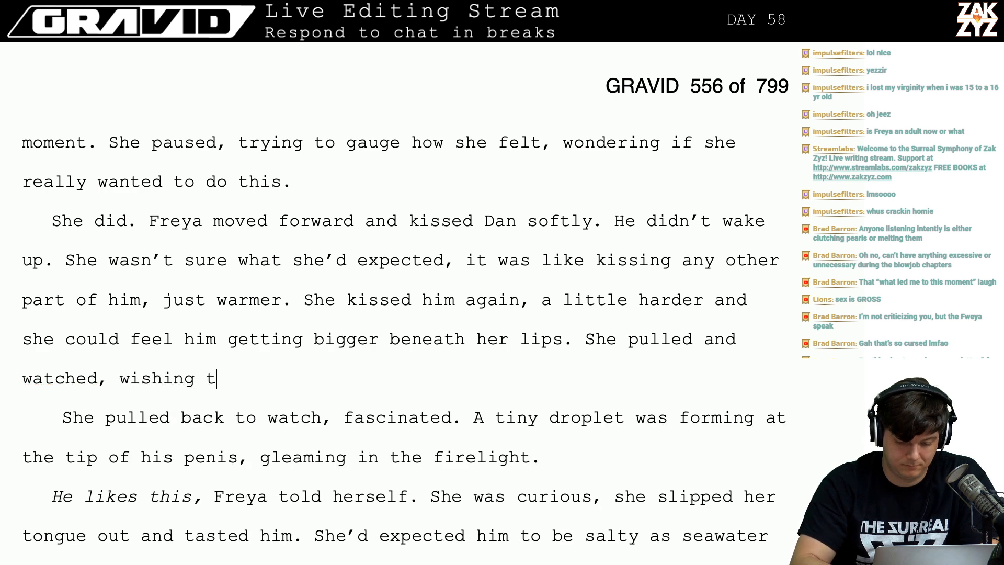
pyautogui.write('he light were brig')
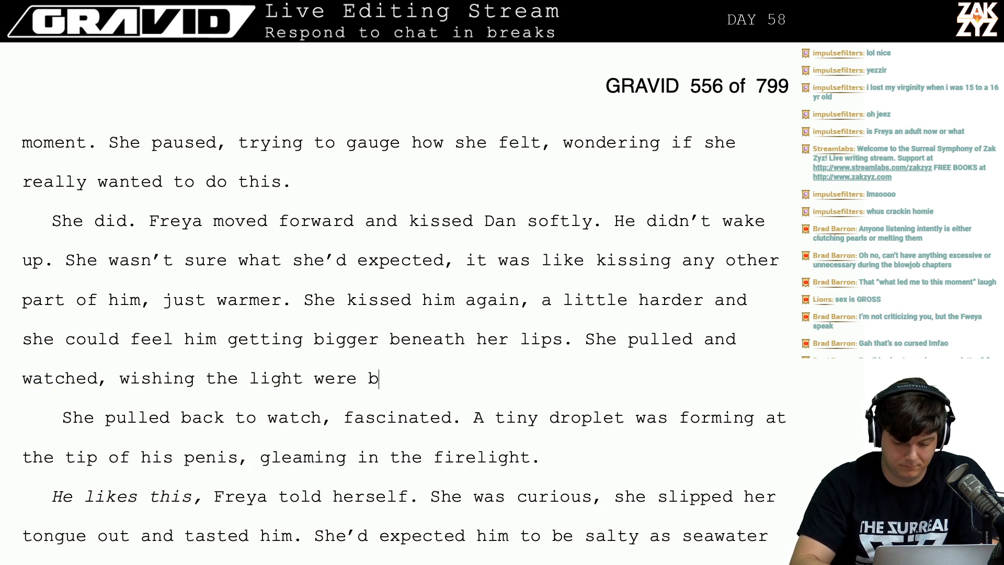
pyautogui.press('BackSpace')
pyautogui.write('ighter, she')
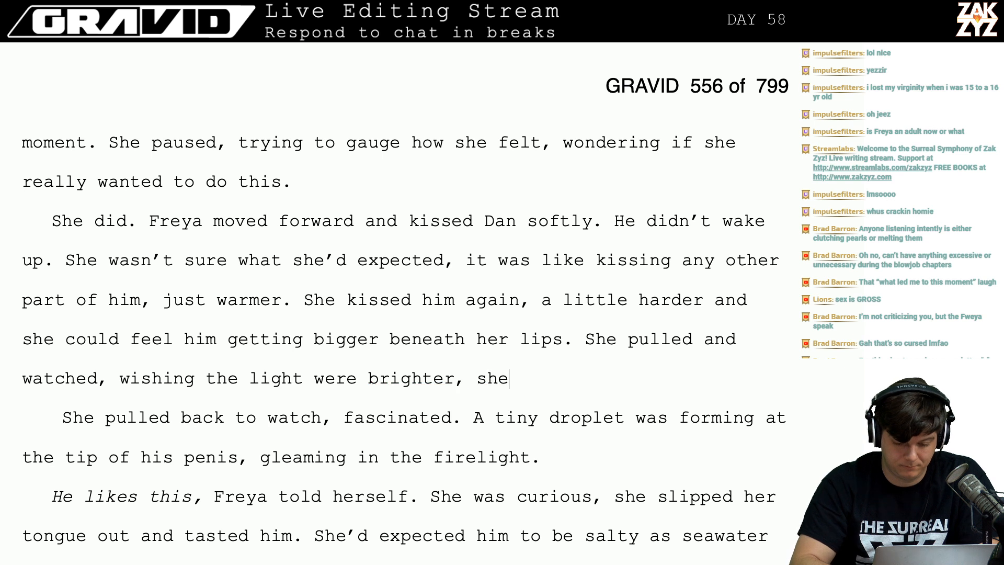
pyautogui.write(' was fascinating.')
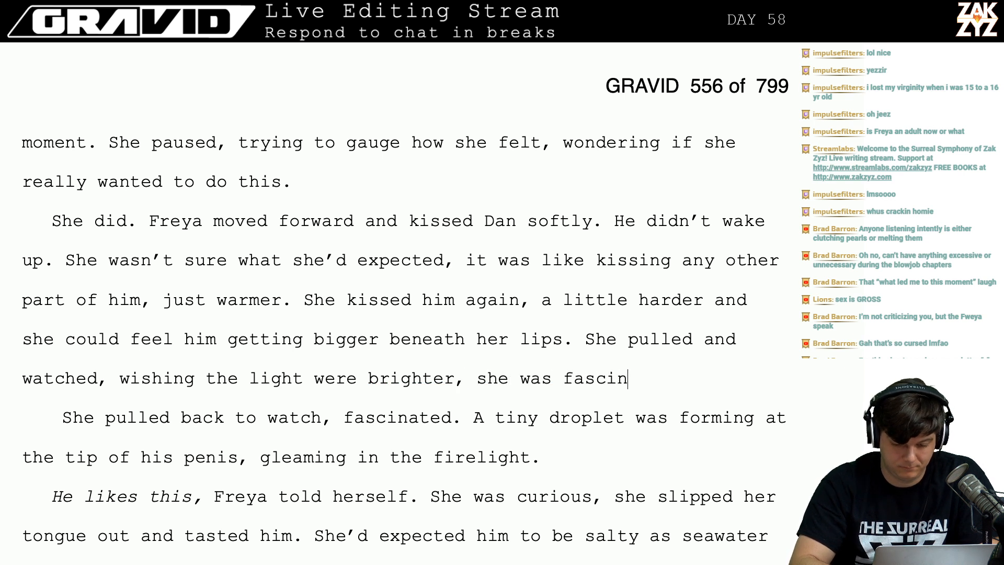
pyautogui.press('BackSpace')
pyautogui.press('BackSpace')
pyautogui.press('BackSpace')
pyautogui.press('BackSpace')
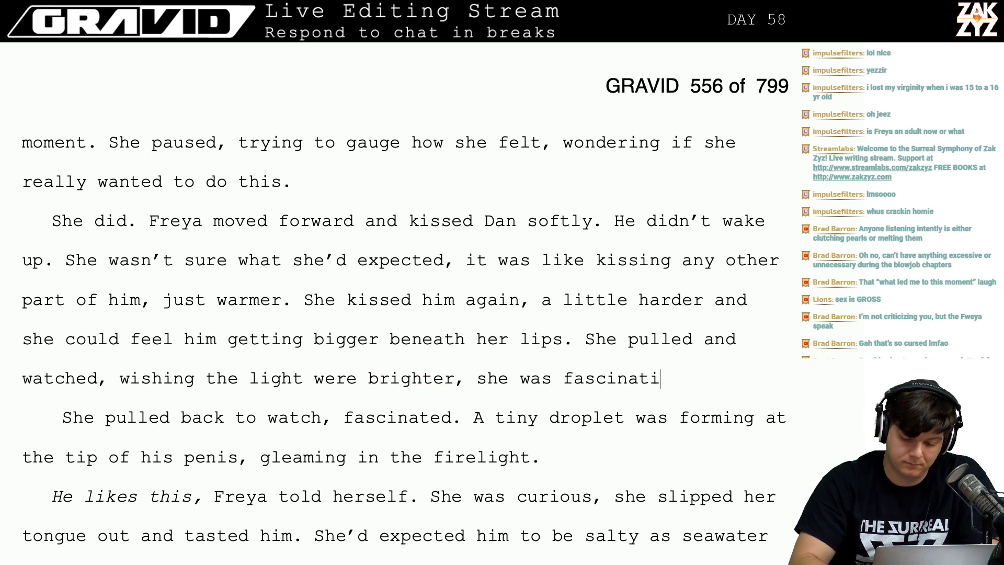
pyautogui.write('ed.')
# Delete the paragraph break and the old "She pulled back" sentence so the following sentence runs on from the replacement.
pyautogui.hotkey('shift', 'Right')
pyautogui.hotkey('shift', 'Right')
pyautogui.hotkey('shift', 'Right')
pyautogui.hotkey('shift', 'Right')
pyautogui.hotkey('shift', 'Right')
pyautogui.hotkey('shift', 'Right')
pyautogui.hotkey('shift', 'Right')
pyautogui.hotkey('shift', 'Right')
pyautogui.hotkey('shift', 'Right')
pyautogui.hotkey('shift', 'Right')
pyautogui.hotkey('shift', 'Right')
pyautogui.hotkey('shift', 'Right')
pyautogui.hotkey('shift', 'Right')
pyautogui.hotkey('shift', 'Right')
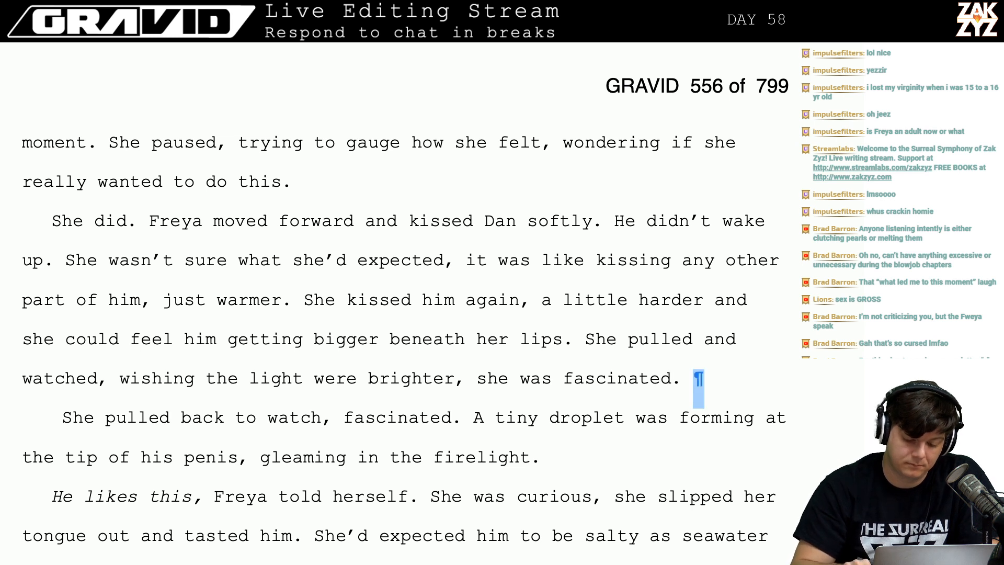
pyautogui.hotkey('shift', 'Right')
pyautogui.hotkey('shift', 'Right')
pyautogui.hotkey('shift', 'Right')
pyautogui.hotkey('shift', 'Right')
pyautogui.hotkey('shift', 'Right')
pyautogui.hotkey('shift', 'Right')
pyautogui.hotkey('shift', 'Right')
pyautogui.hotkey('shift', 'Right')
pyautogui.hotkey('shift', 'Right')
pyautogui.hotkey('shift', 'Right')
pyautogui.hotkey('shift', 'Right')
pyautogui.hotkey('shift', 'Right')
pyautogui.hotkey('shift', 'Right')
pyautogui.hotkey('shift', 'Right')
pyautogui.hotkey('shift', 'Right')
pyautogui.hotkey('shift', 'Right')
pyautogui.hotkey('shift', 'Right')
pyautogui.hotkey('shift', 'Right')
pyautogui.hotkey('shift', 'Right')
pyautogui.hotkey('shift', 'Right')
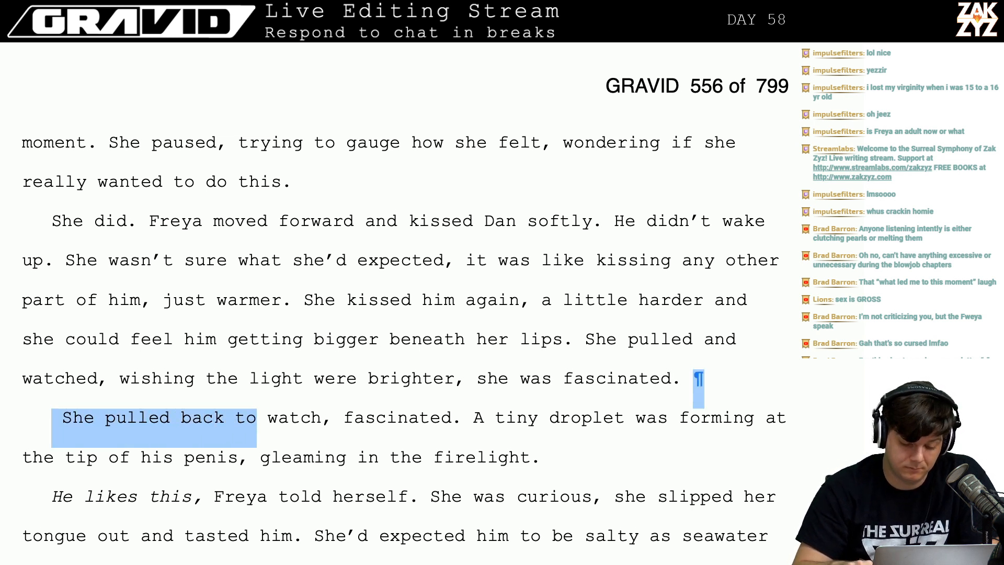
pyautogui.hotkey('shift', 'Right')
pyautogui.hotkey('shift', 'Right')
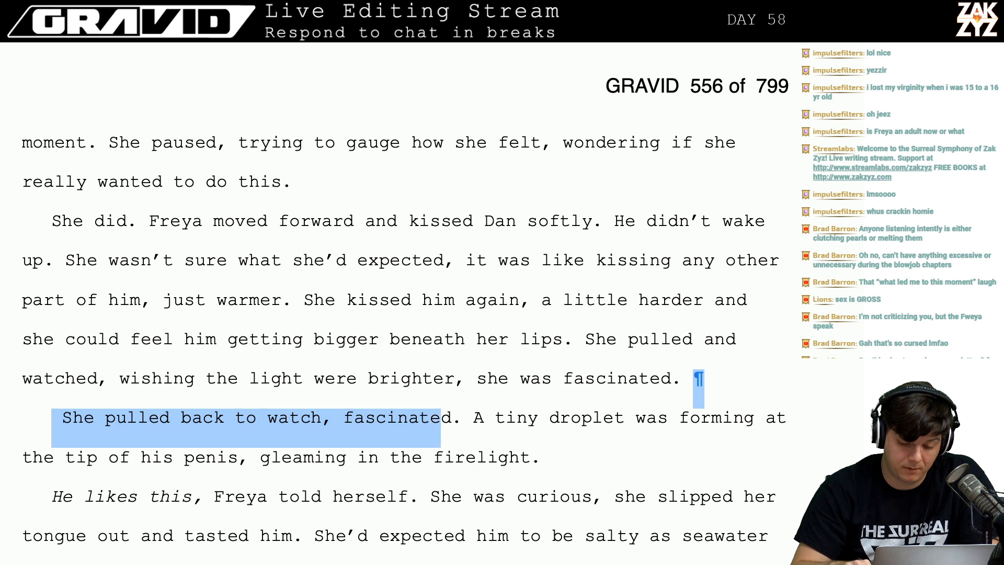
pyautogui.hotkey('shift', 'Right')
pyautogui.hotkey('shift', 'Right')
pyautogui.press('BackSpace')
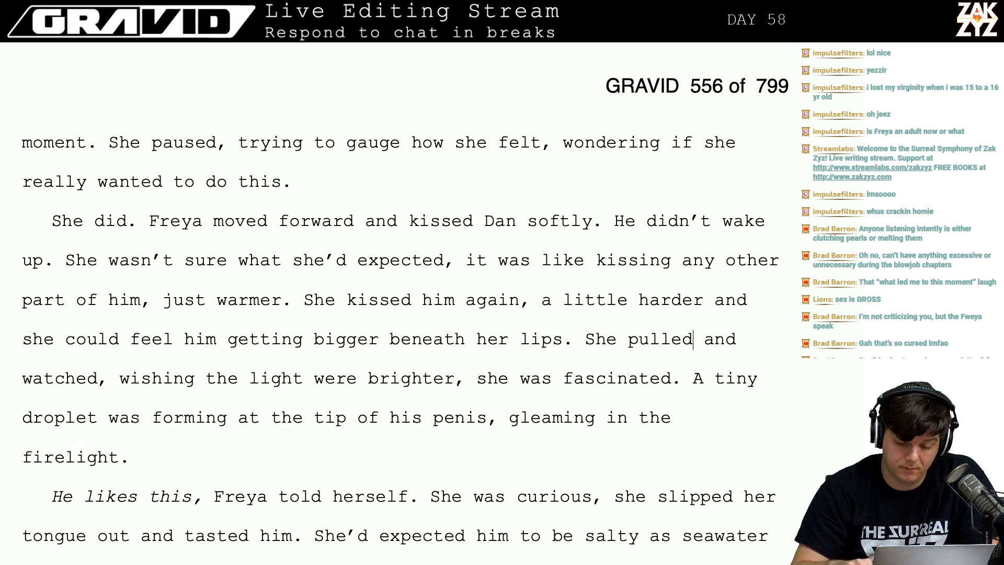
# Split the paragraph before "pulled and" and draft an alternative sentence above it containing "wishing the lights were on".
pyautogui.press('Return')
pyautogui.press('Return')
pyautogui.press('Up')
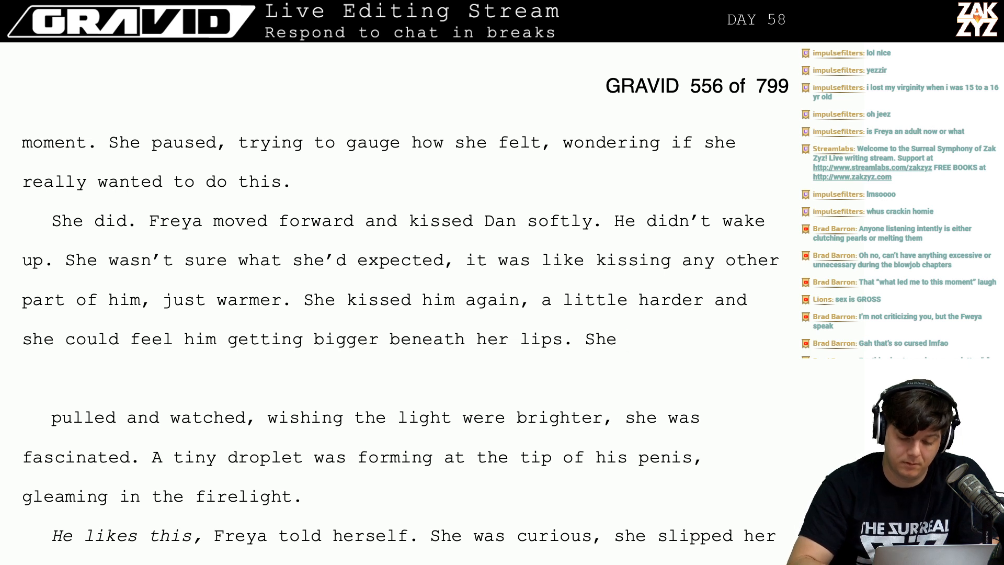
pyautogui.write('drew her hea')
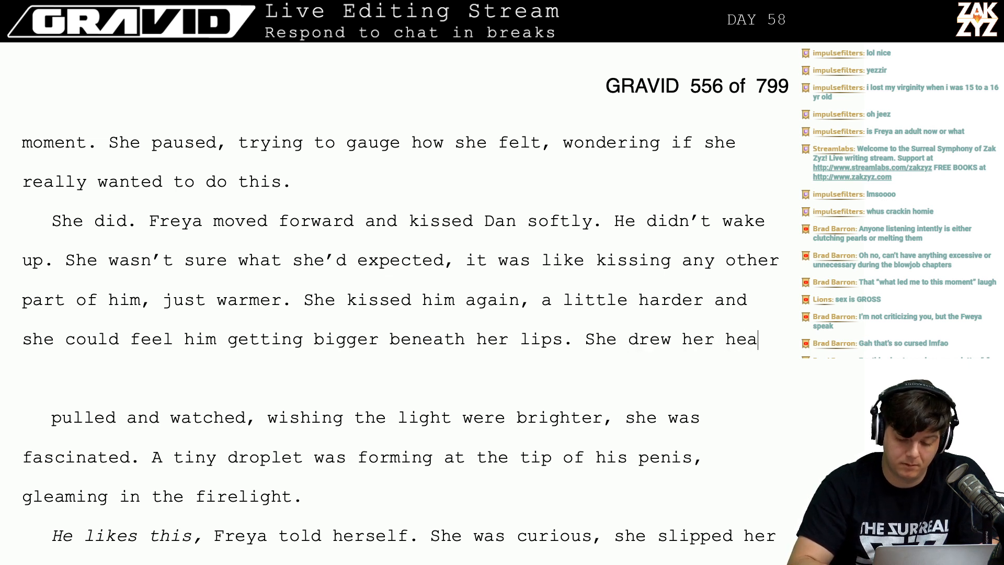
pyautogui.write('d back tow at')
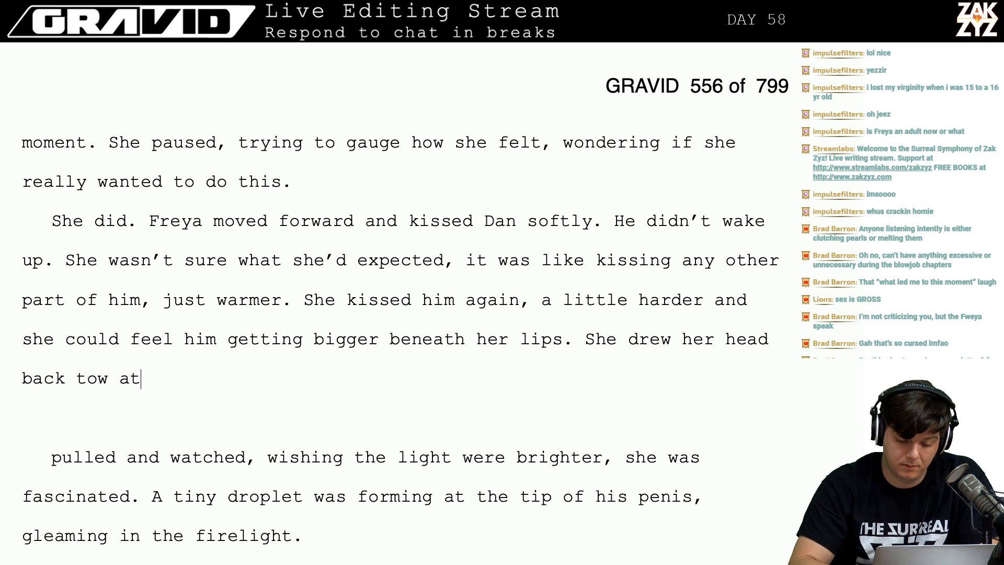
pyautogui.write('ch')
pyautogui.press('BackSpace')
pyautogui.press('BackSpace')
pyautogui.press('BackSpace')
pyautogui.press('BackSpace')
pyautogui.press('BackSpace')
pyautogui.press('BackSpace')
pyautogui.write('w')
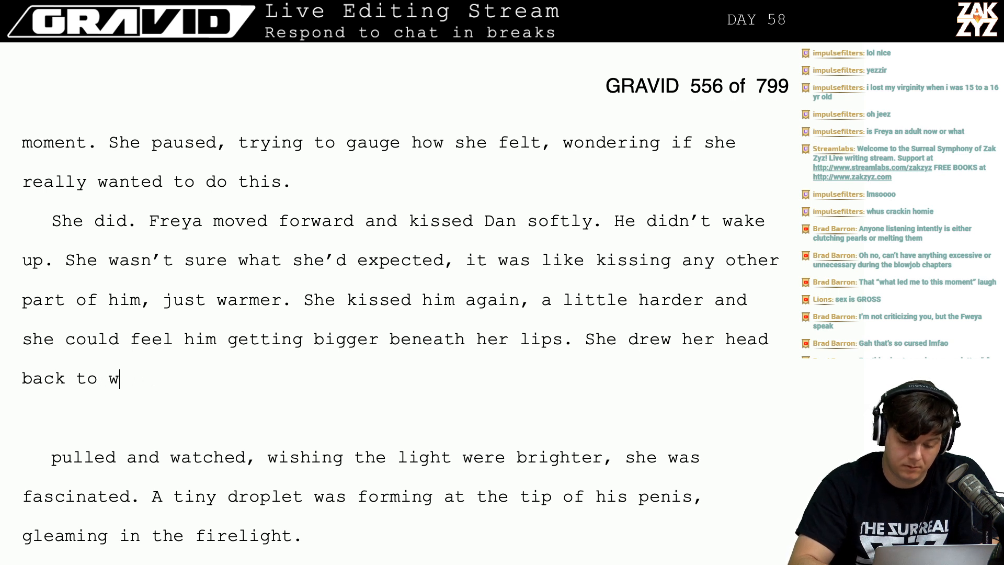
pyautogui.write('atch, wishing th')
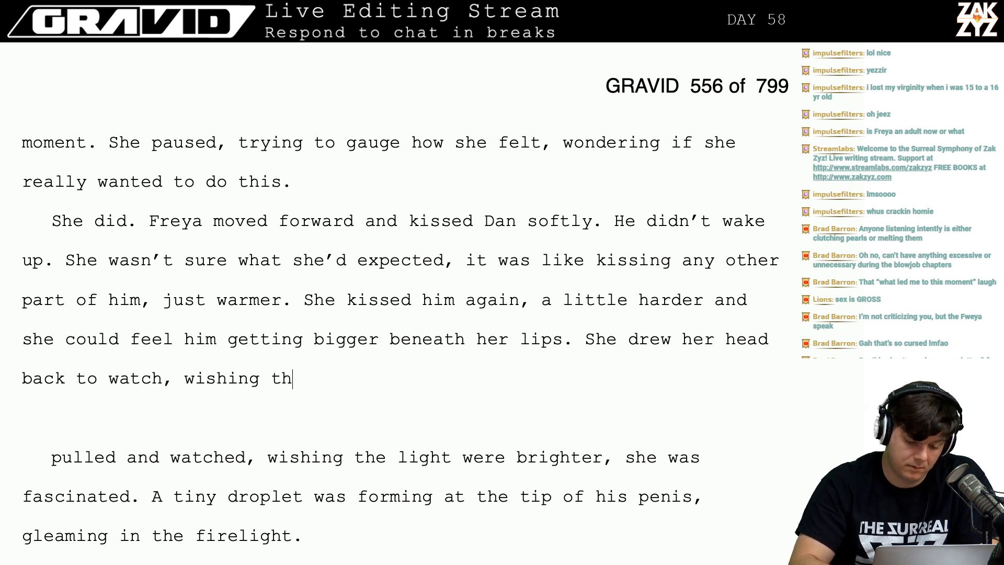
pyautogui.write('e lights')
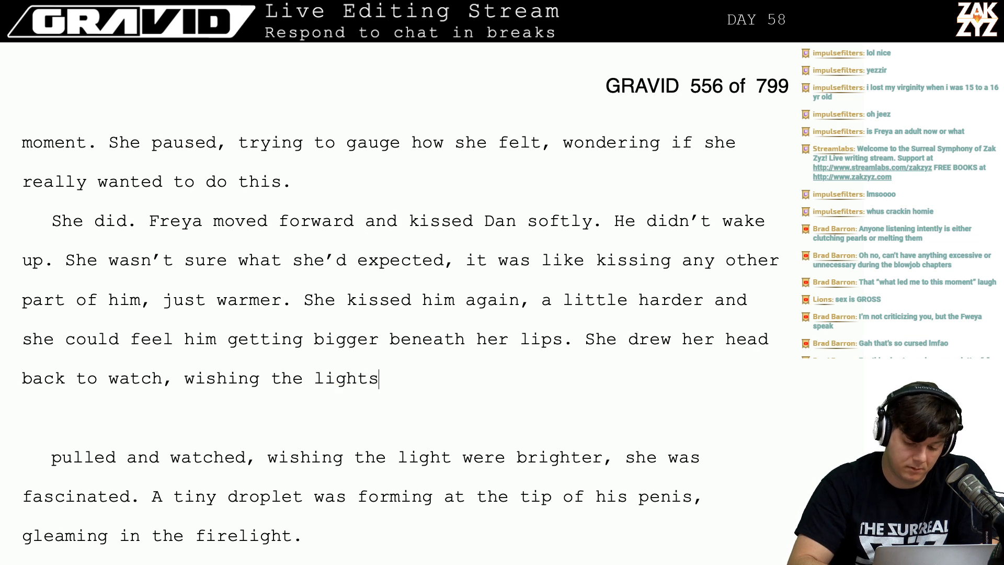
pyautogui.write(' were on, s')
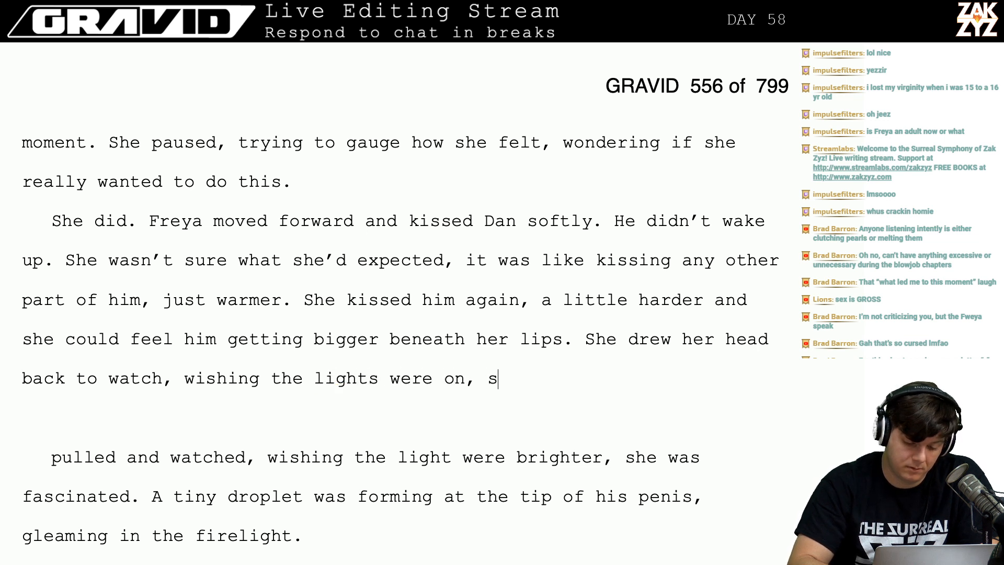
pyautogui.write('he was fascinated.')
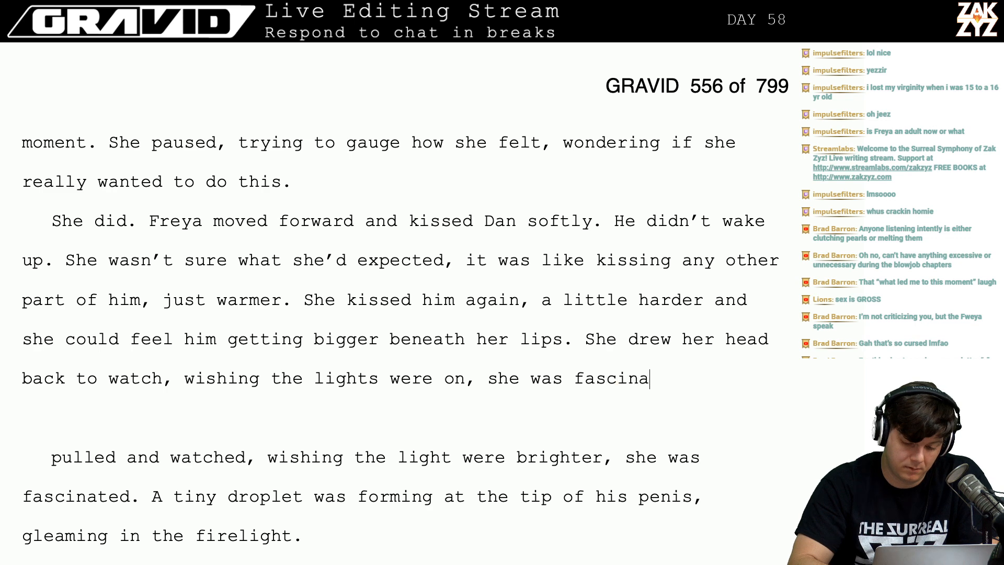
# Reword the "wishing" clause to "it was brighter in the room" and make the closing clause a separate sentence.
pyautogui.hotkey('shift', 'Right')
pyautogui.hotkey('shift', 'Down')
pyautogui.hotkey('shift', 'Down')
pyautogui.hotkey('shift', 'Down')
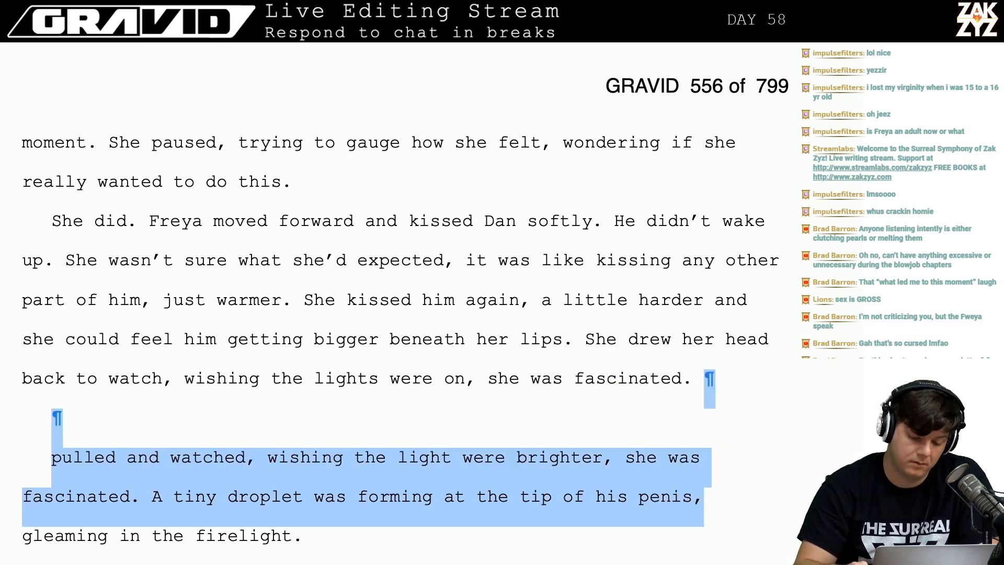
pyautogui.click(705, 339)
pyautogui.click(260, 379)
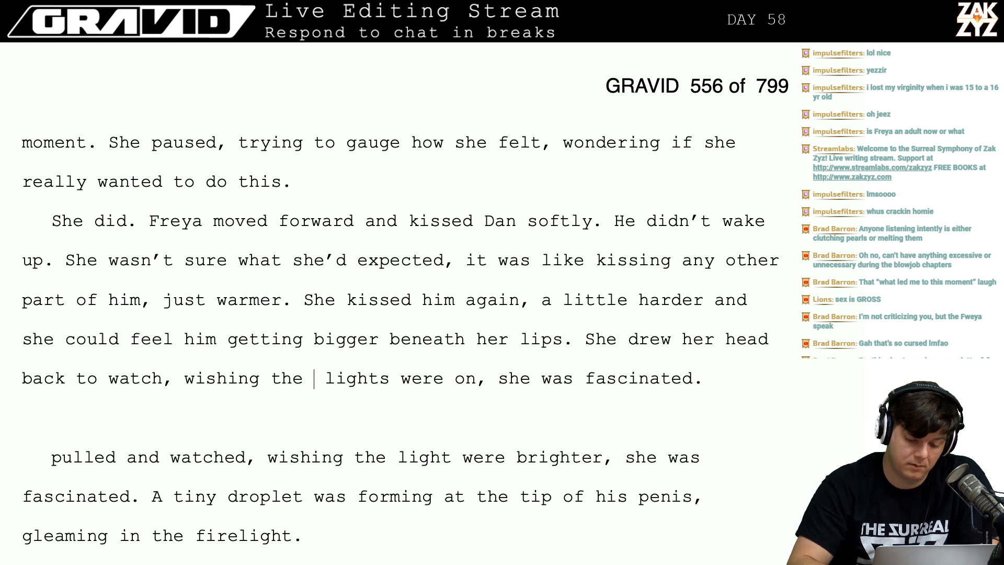
pyautogui.press('BackSpace')
pyautogui.press('BackSpace')
pyautogui.press('BackSpace')
pyautogui.press('BackSpace')
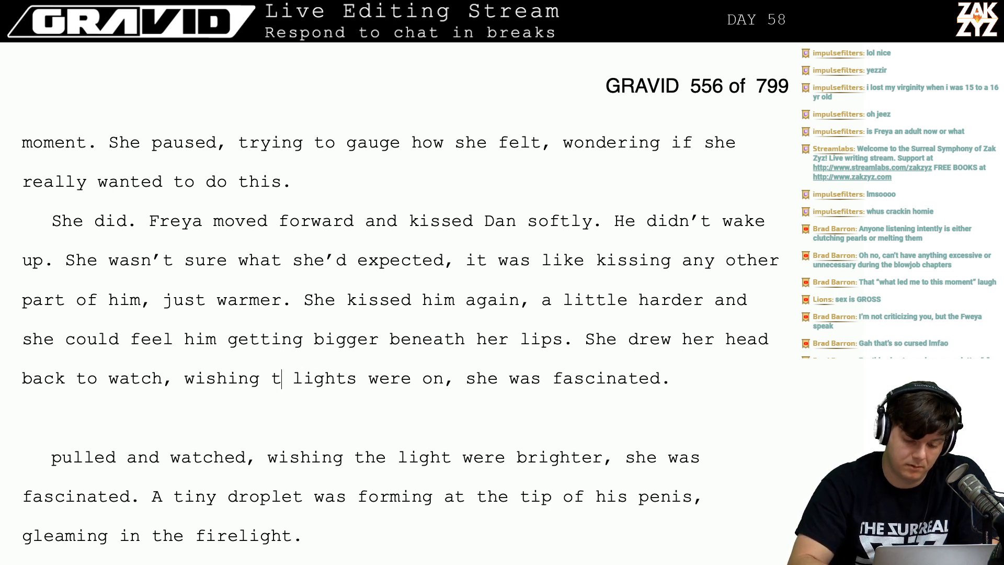
pyautogui.write('it was brighter in the room,')
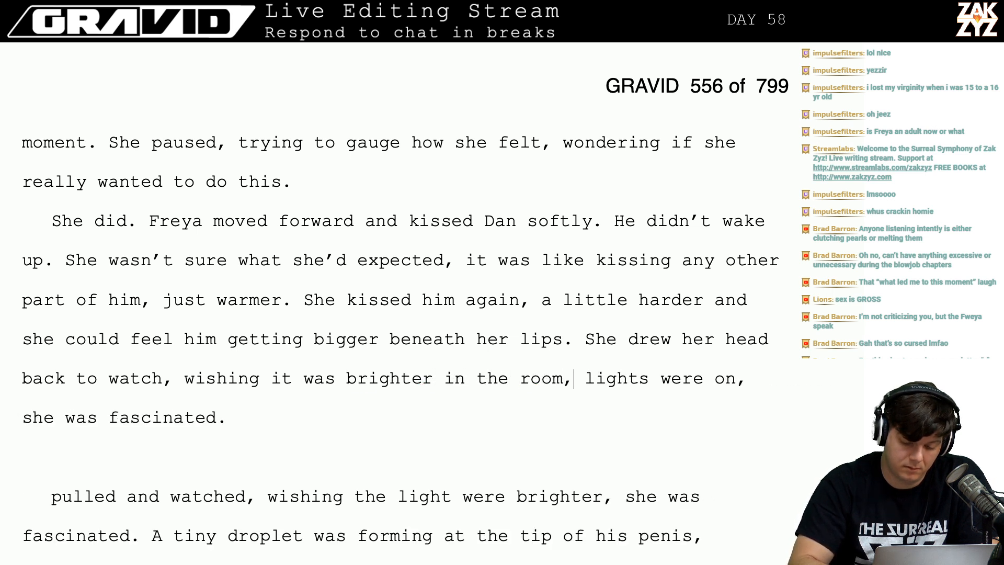
pyautogui.press('BackSpace')
pyautogui.write('. She was f')
pyautogui.write('ascinated.')
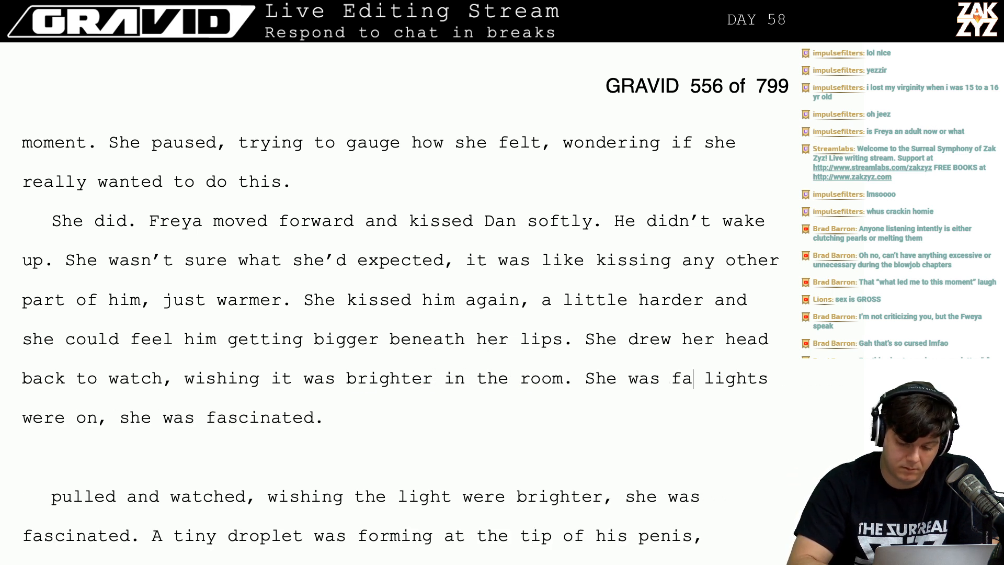
# Delete the leftover "lights were on" text, the blank paragraph and the superseded "pulled and watched" draft.
pyautogui.hotkey('shift', 'Down')
pyautogui.hotkey('shift', 'Down')
pyautogui.hotkey('shift', 'Down')
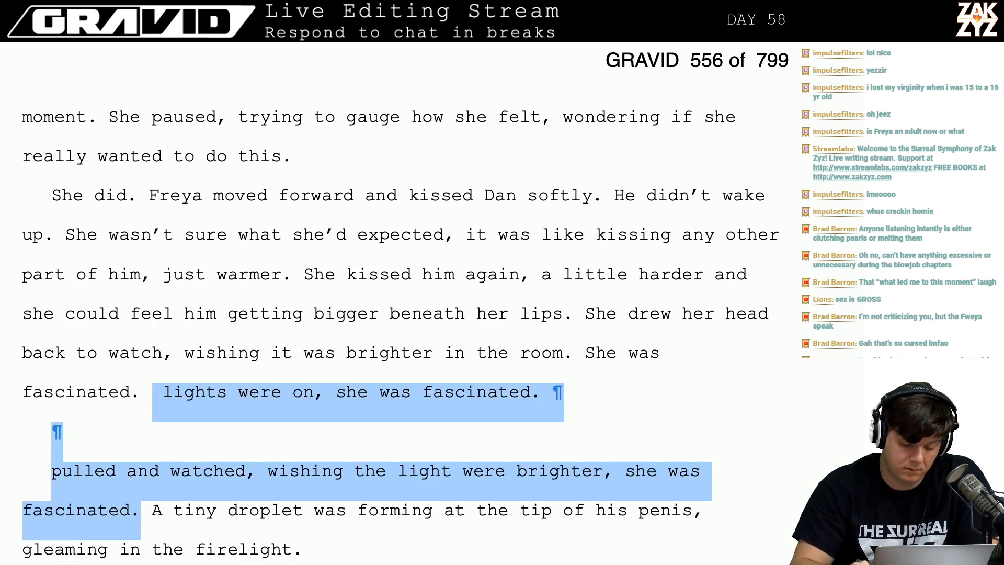
pyautogui.press('BackSpace')
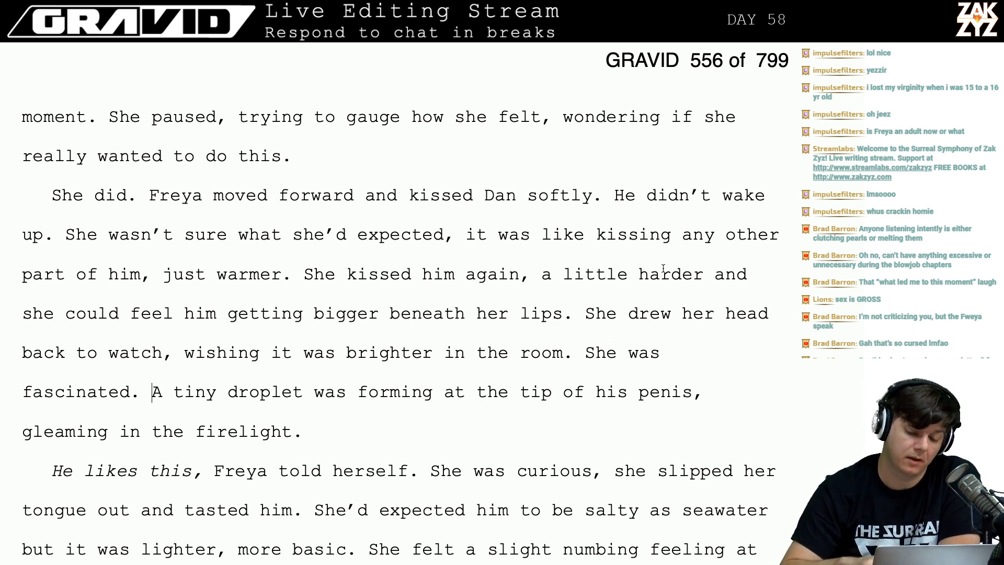
# Insert a paragraph break before the "drew her head back" draft and write a new version above it with "wishing there were more light".
pyautogui.click(150, 234)
pyautogui.press('Right')
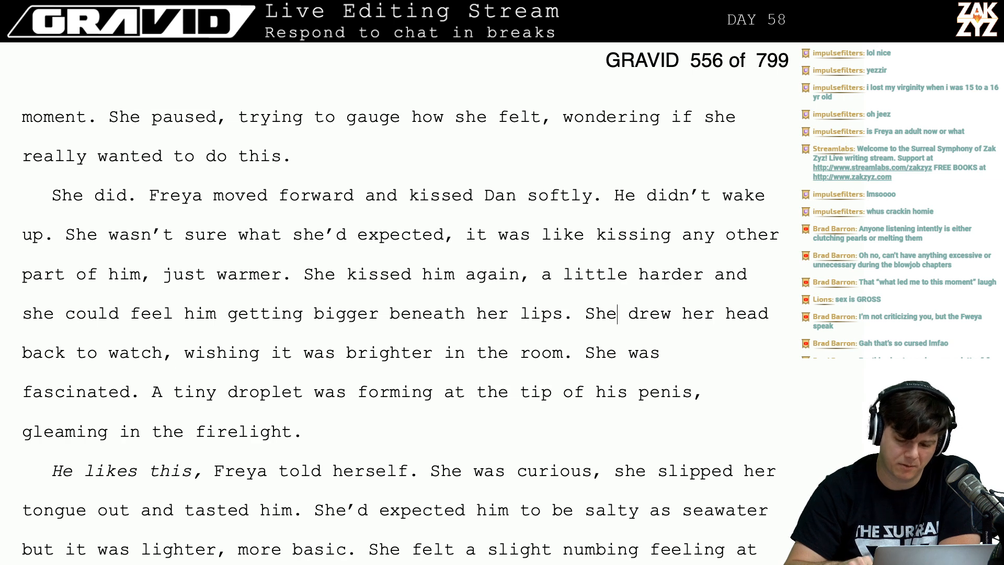
pyautogui.press('Return')
pyautogui.write('She')
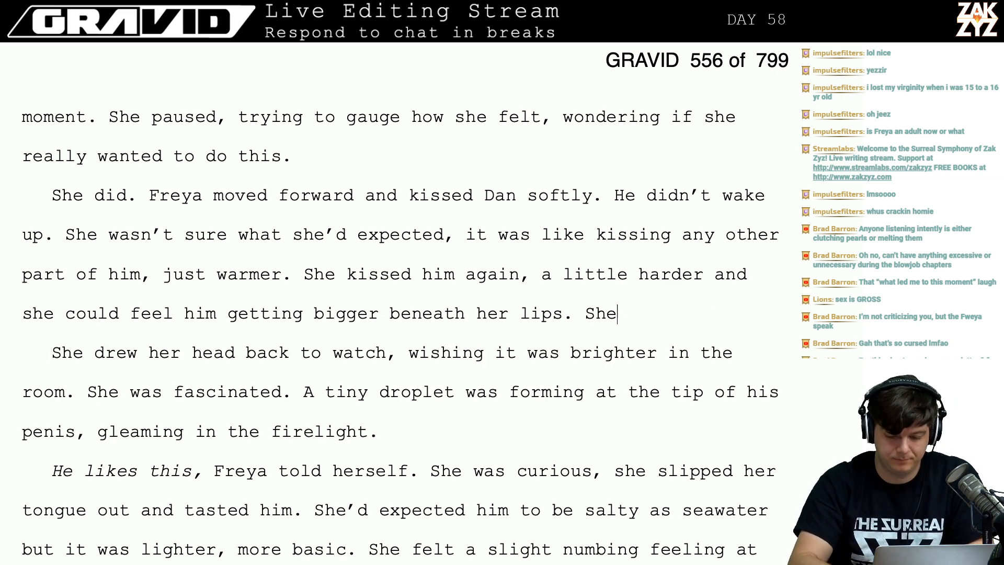
pyautogui.write(' leaned back ')
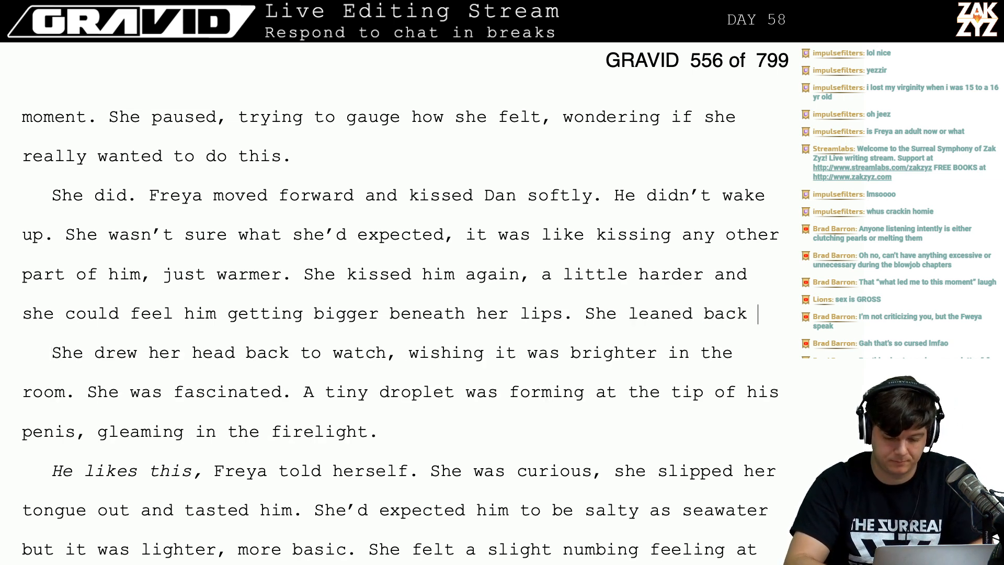
pyautogui.write('to watch, wis')
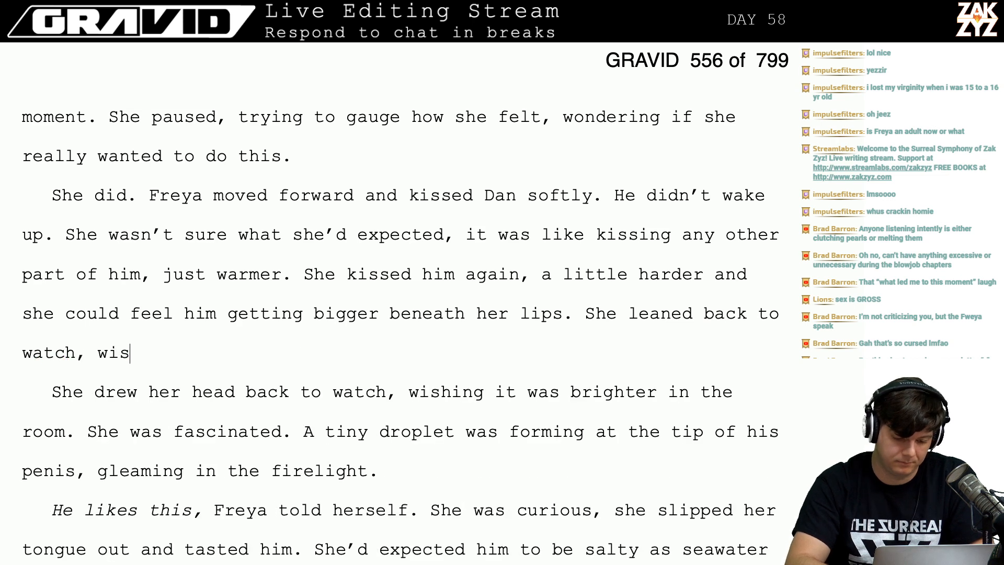
pyautogui.write('hing the')
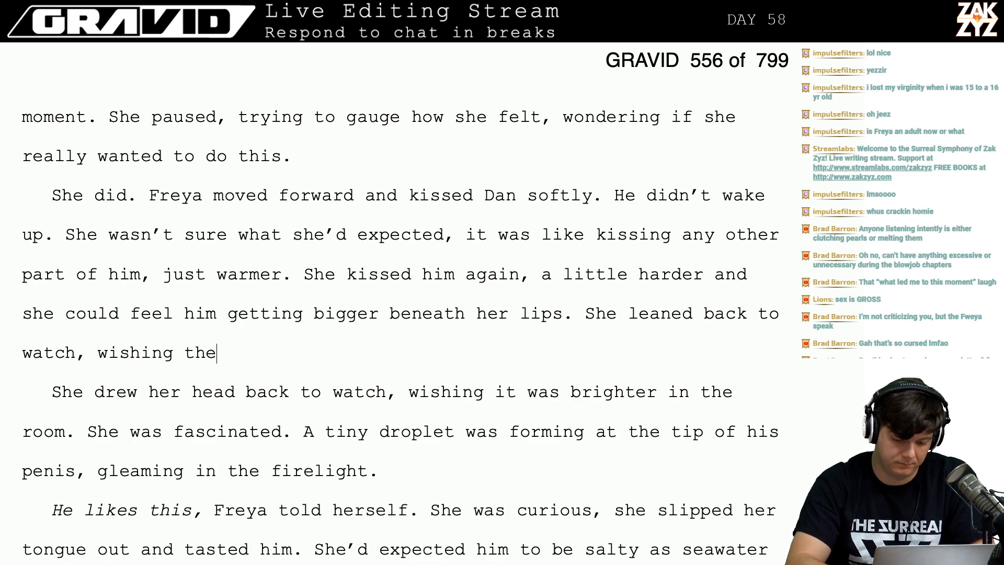
pyautogui.write('re were more ligh')
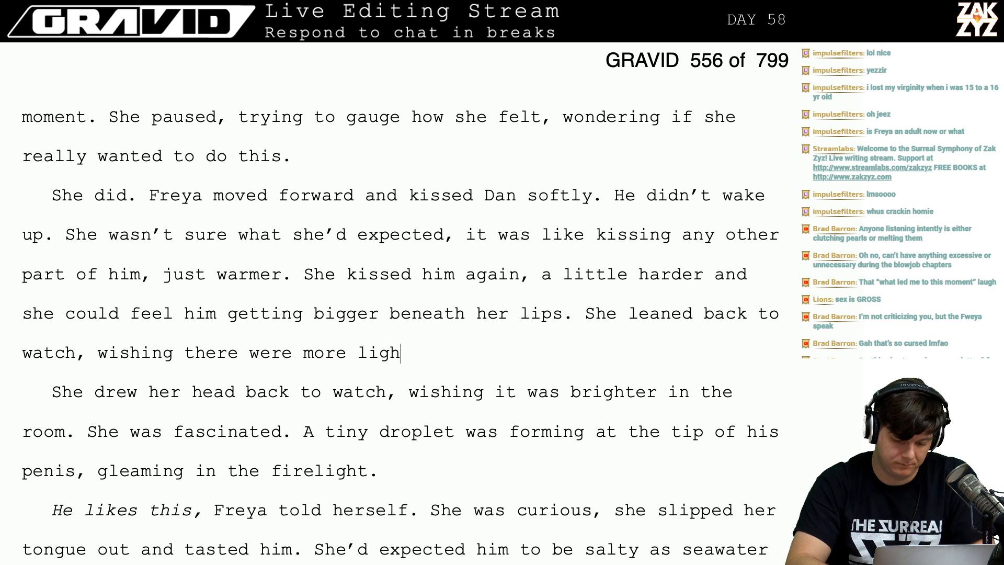
pyautogui.write('t, she was fascinated.')
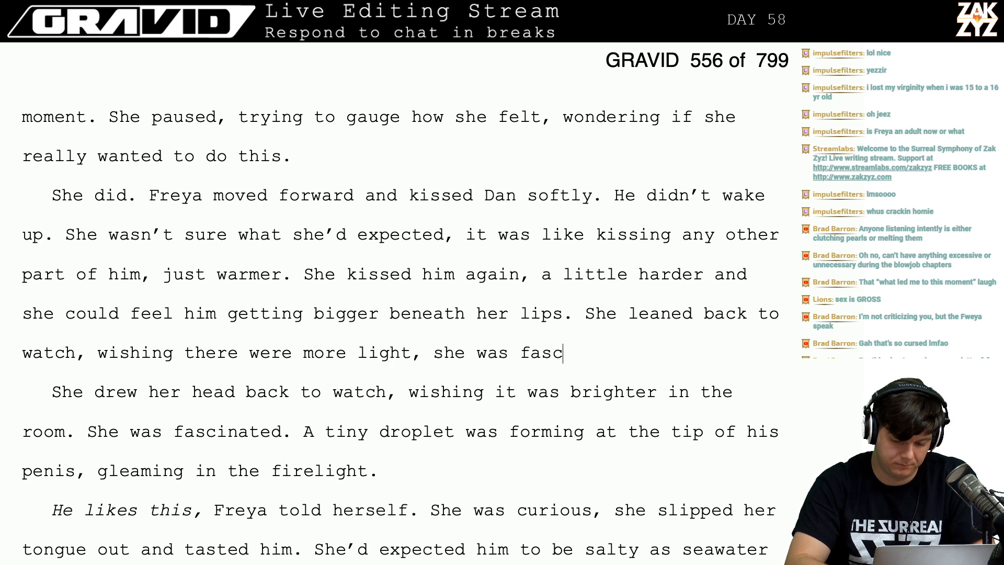
# Delete the paragraph break and the superseded "drew her head back" draft with its short follow-up sentence.
pyautogui.hotkey('shift', 'Down')
pyautogui.hotkey('shift', 'Right')
pyautogui.hotkey('shift', 'Right')
pyautogui.hotkey('shift', 'Right')
pyautogui.hotkey('shift', 'Right')
pyautogui.hotkey('shift', 'Right')
pyautogui.hotkey('shift', 'Right')
pyautogui.hotkey('shift', 'Right')
pyautogui.hotkey('shift', 'Right')
pyautogui.hotkey('shift', 'Right')
pyautogui.hotkey('shift', 'Right')
pyautogui.hotkey('shift', 'Right')
pyautogui.hotkey('shift', 'Right')
pyautogui.hotkey('shift', 'Right')
pyautogui.hotkey('shift', 'Right')
pyautogui.hotkey('shift', 'Right')
pyautogui.hotkey('shift', 'Right')
pyautogui.hotkey('shift', 'Right')
pyautogui.hotkey('shift', 'Right')
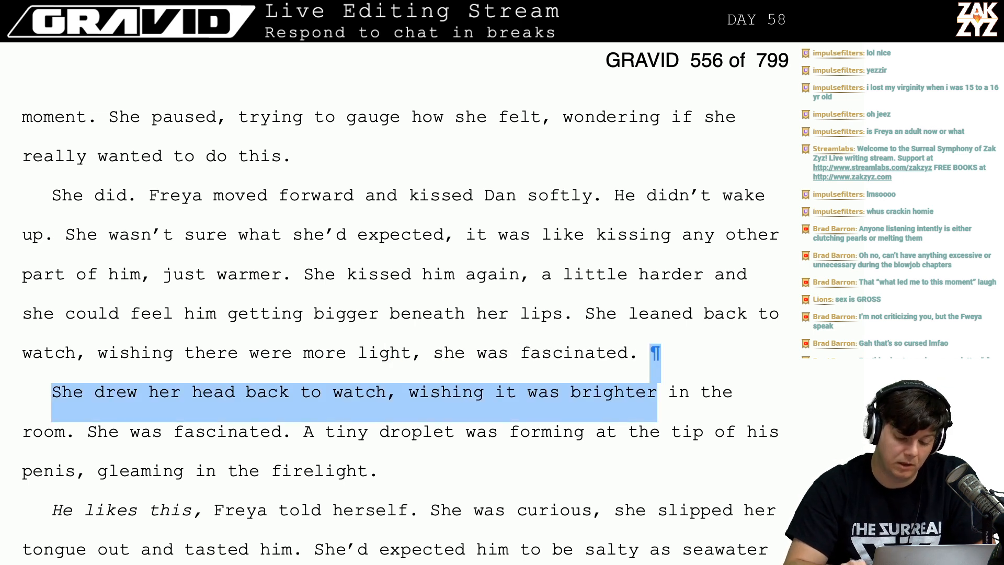
pyautogui.hotkey('shift', 'Right')
pyautogui.hotkey('shift', 'Right')
pyautogui.hotkey('shift', 'Right')
pyautogui.hotkey('shift', 'Right')
pyautogui.hotkey('shift', 'Right')
pyautogui.hotkey('shift', 'Right')
pyautogui.hotkey('shift', 'Right')
pyautogui.hotkey('shift', 'Right')
pyautogui.hotkey('shift', 'Right')
pyautogui.hotkey('shift', 'Right')
pyautogui.hotkey('shift', 'Right')
pyautogui.hotkey('shift', 'Right')
pyautogui.hotkey('shift', 'Right')
pyautogui.hotkey('shift', 'Right')
pyautogui.hotkey('shift', 'Right')
pyautogui.hotkey('shift', 'Right')
pyautogui.hotkey('shift', 'Right')
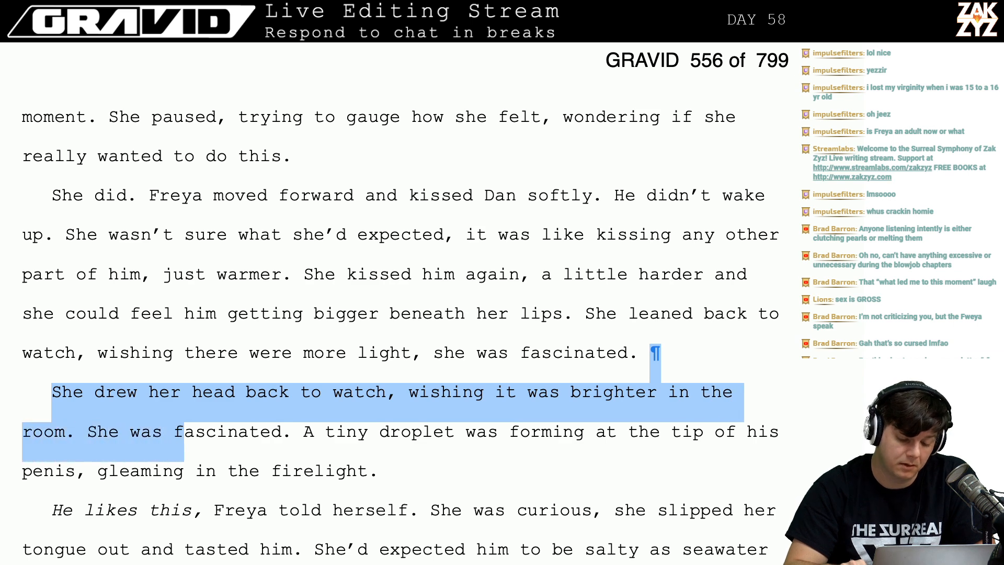
pyautogui.press('BackSpace')
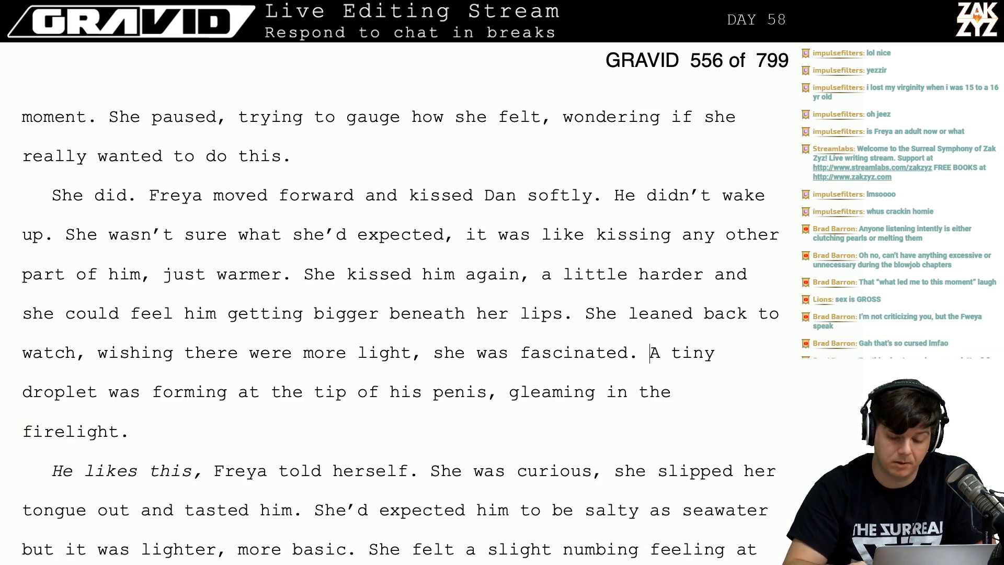
# Replace "him" with "it" in the sentence beginning "She'd expected" in the "He likes this" paragraph.
pyautogui.scroll(-1, 401, 304)
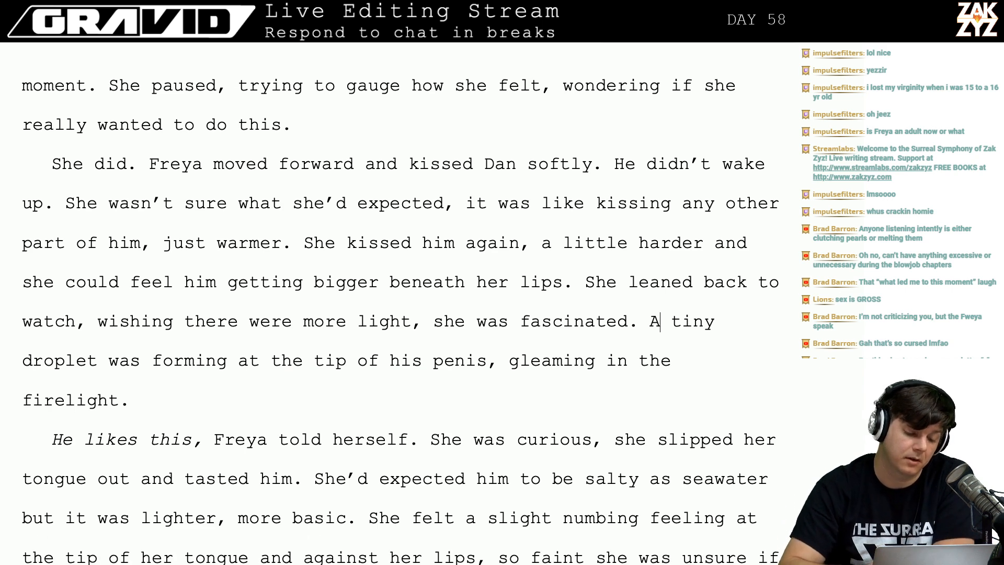
pyautogui.scroll(-3, 200, 362)
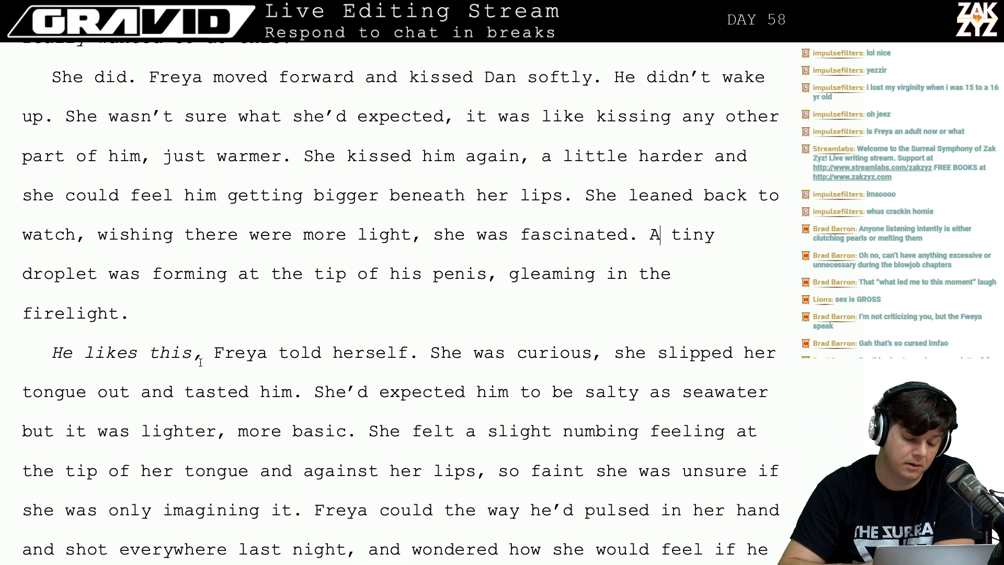
pyautogui.click(213, 354)
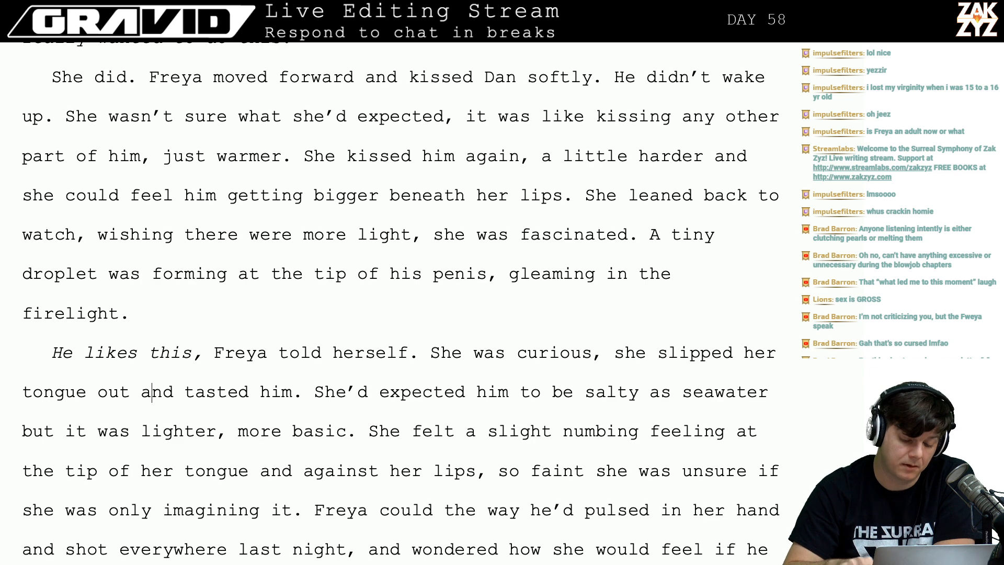
pyautogui.scroll(-2, 266, 312)
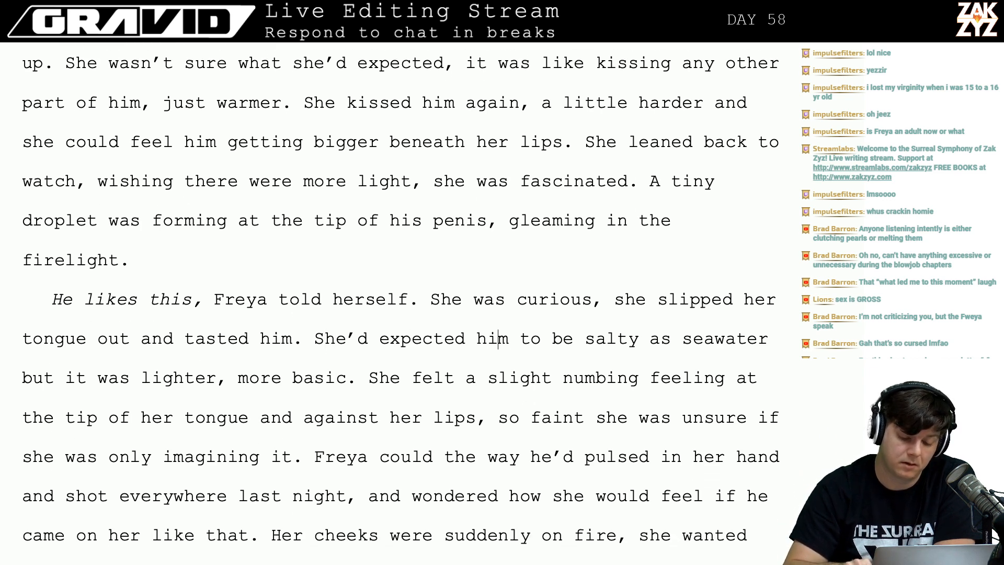
pyautogui.press('BackSpace')
pyautogui.press('BackSpace')
pyautogui.press('BackSpace')
pyautogui.write('it')
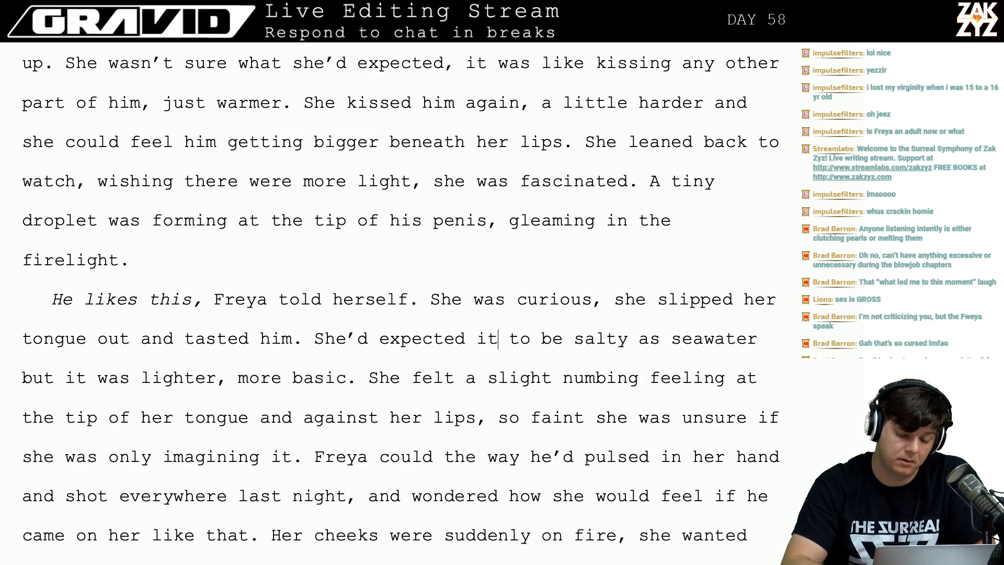
pyautogui.press('BackSpace')
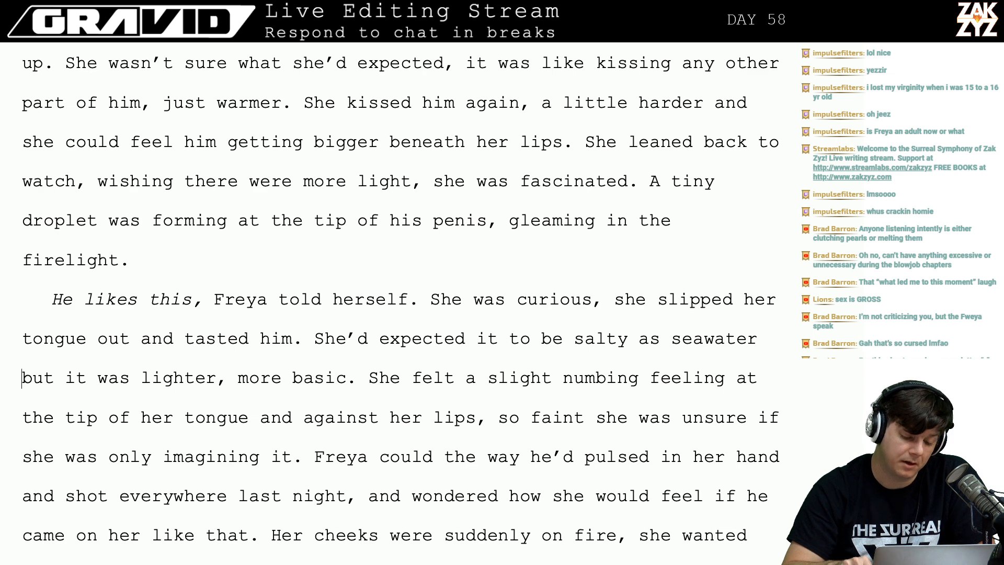
# Insert a paragraph break after "imagining it." so the sentence beginning "Freya could" starts its own paragraph.
pyautogui.press('Right')
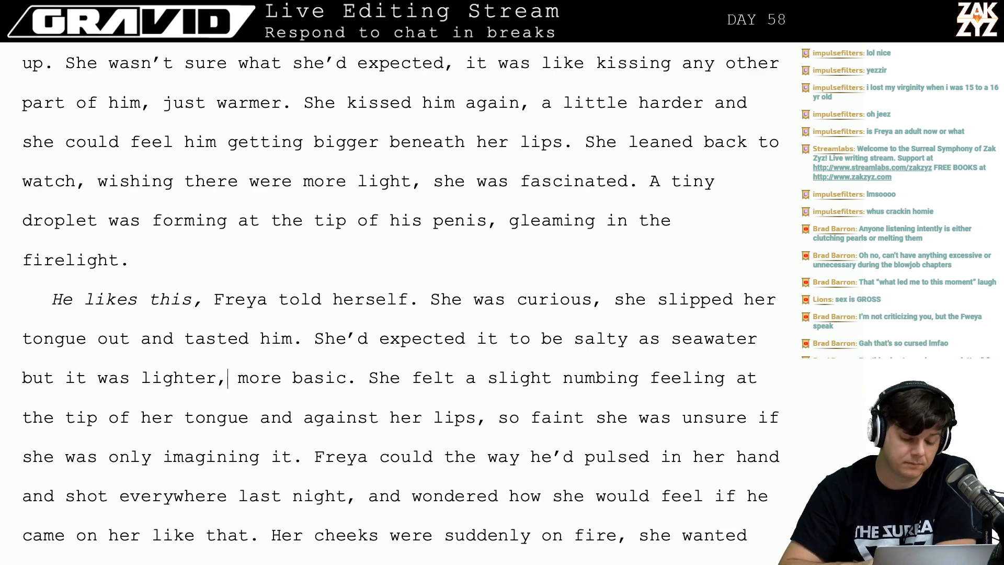
pyautogui.scroll(-1, 401, 304)
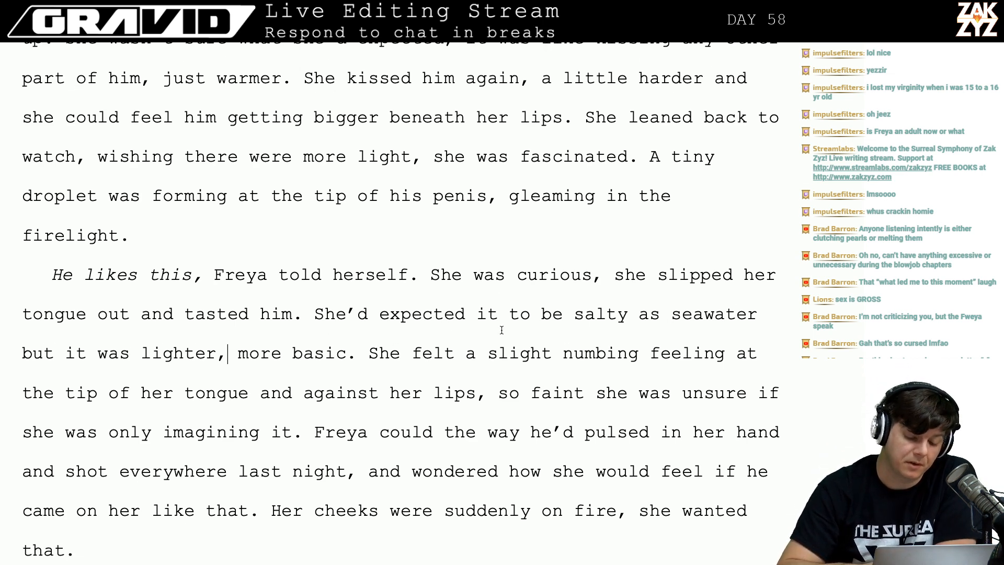
pyautogui.scroll(-2, 501, 329)
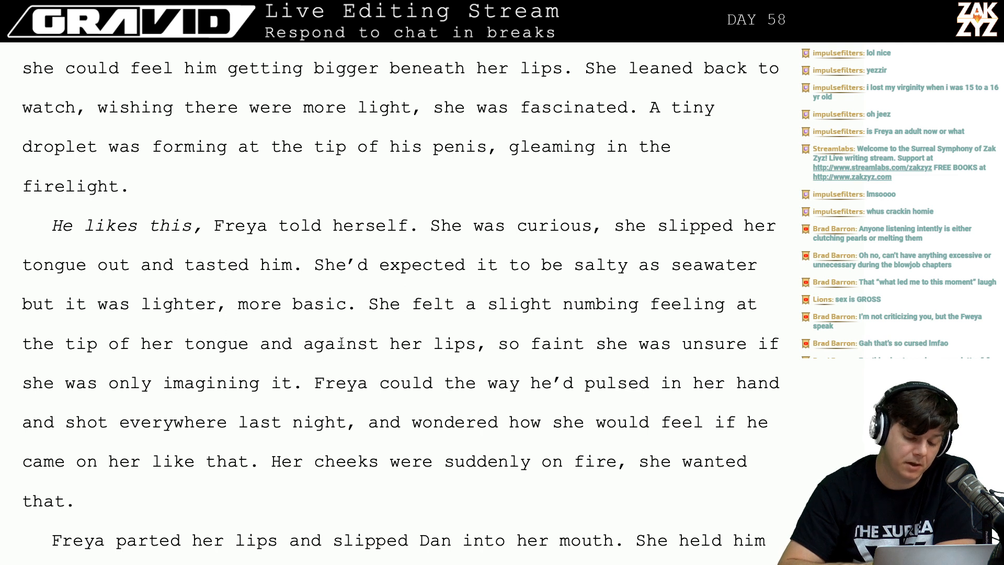
pyautogui.press('Right')
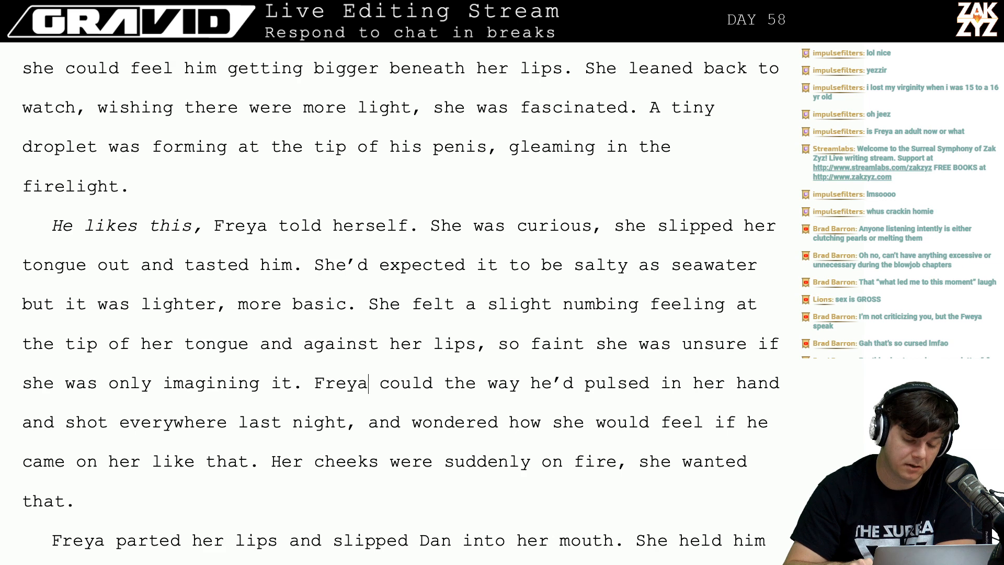
pyautogui.press('Left')
pyautogui.press('Left')
pyautogui.press('Left')
pyautogui.press('Left')
pyautogui.press('Left')
pyautogui.press('Left')
pyautogui.press('Return')
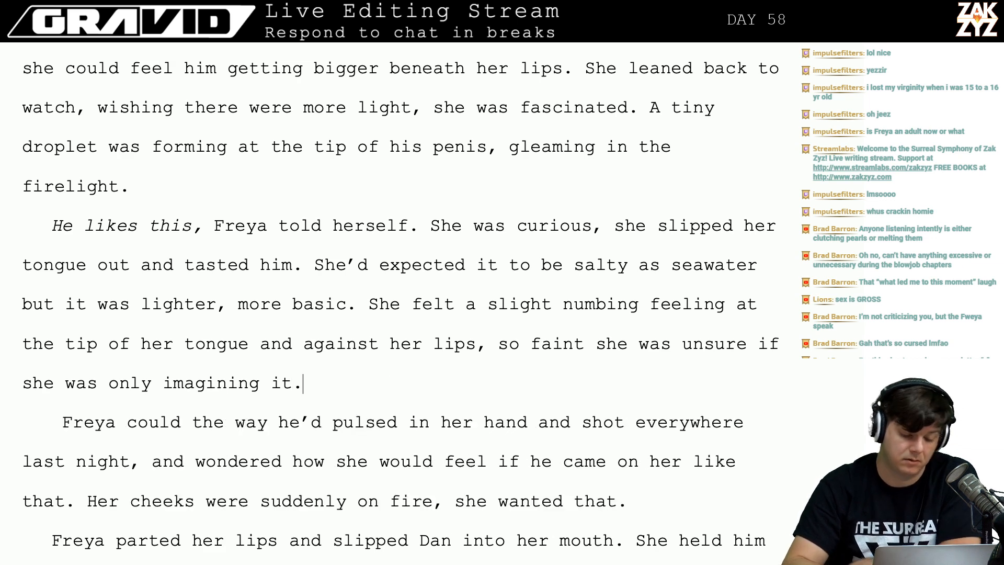
# Try two openings for a new sentence after "imagining it.", first "What chemic" and then "She wondered", and delete both.
pyautogui.write('What cem')
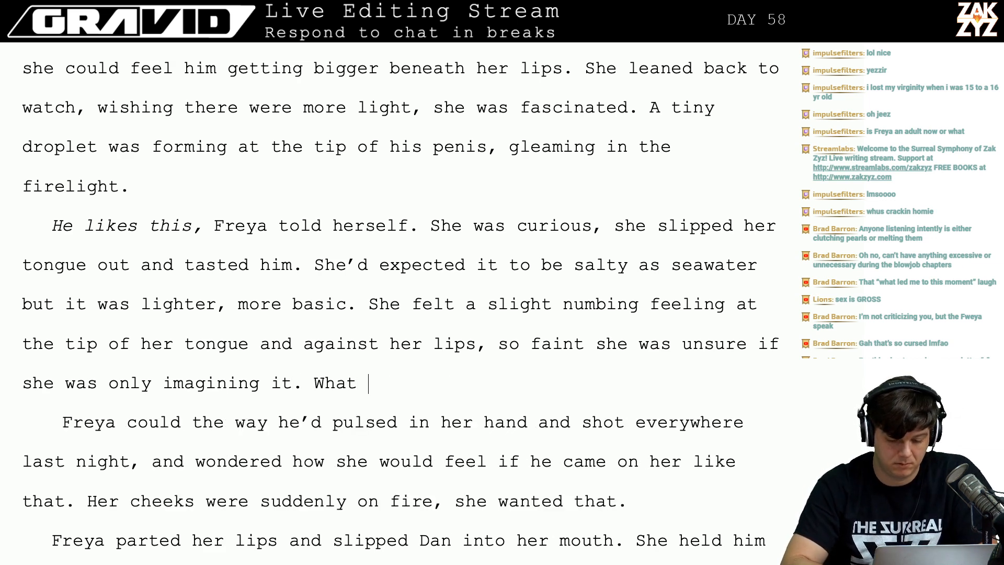
pyautogui.press('BackSpace')
pyautogui.press('BackSpace')
pyautogui.write('hemic')
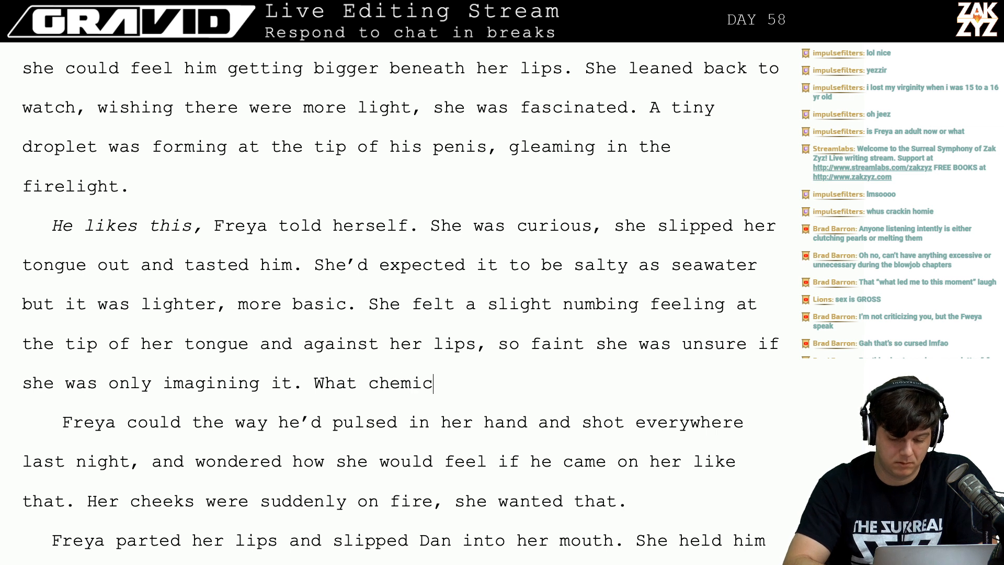
pyautogui.press('BackSpace')
pyautogui.press('BackSpace')
pyautogui.press('BackSpace')
pyautogui.press('BackSpace')
pyautogui.press('BackSpace')
pyautogui.press('BackSpace')
pyautogui.press('BackSpace')
pyautogui.press('BackSpace')
pyautogui.press('BackSpace')
pyautogui.press('BackSpace')
pyautogui.press('BackSpace')
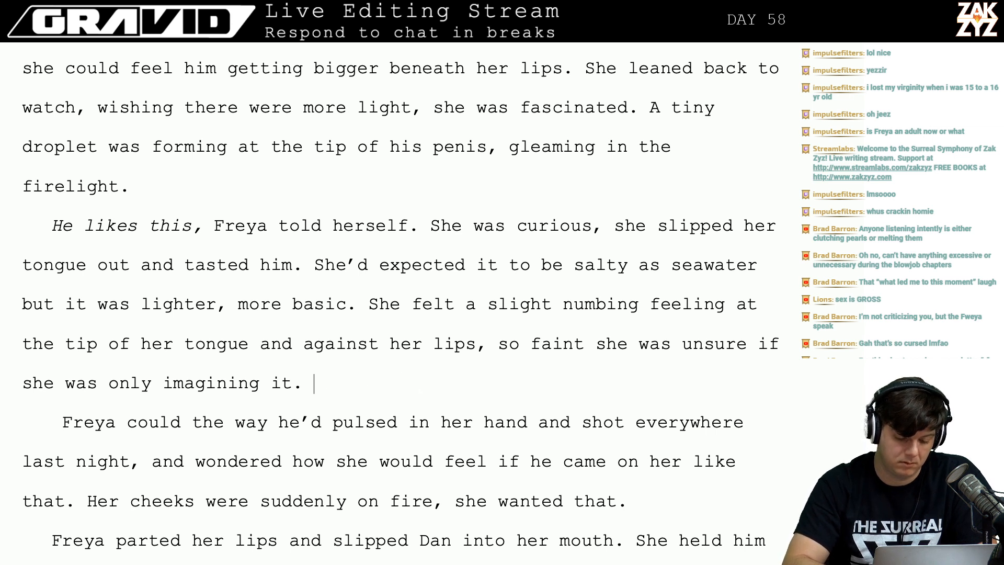
pyautogui.write('She wondered')
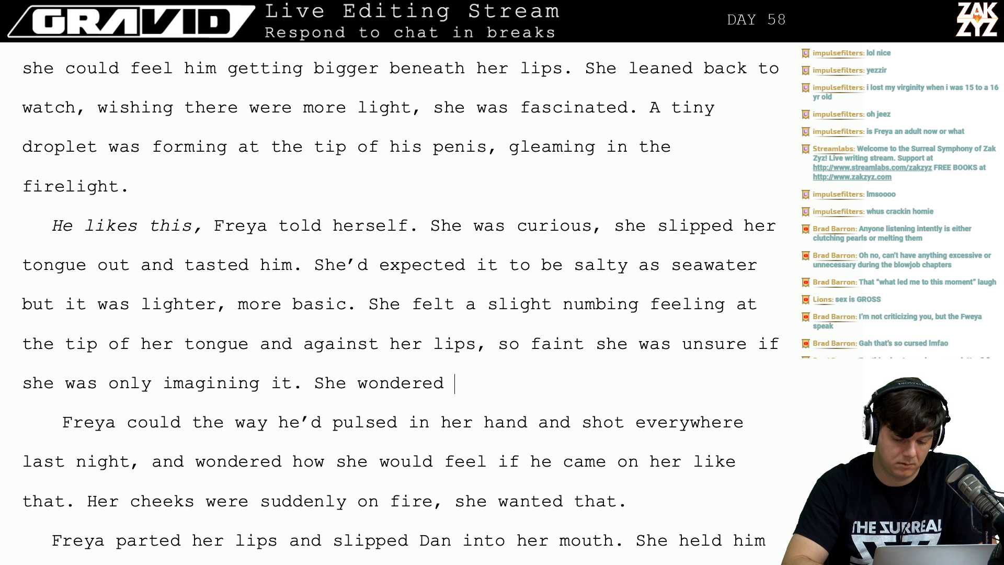
pyautogui.press('BackSpace')
pyautogui.press('BackSpace')
pyautogui.press('BackSpace')
pyautogui.press('BackSpace')
pyautogui.press('BackSpace')
pyautogui.press('BackSpace')
pyautogui.press('BackSpace')
pyautogui.press('BackSpace')
pyautogui.press('BackSpace')
pyautogui.press('BackSpace')
pyautogui.press('BackSpace')
pyautogui.press('BackSpace')
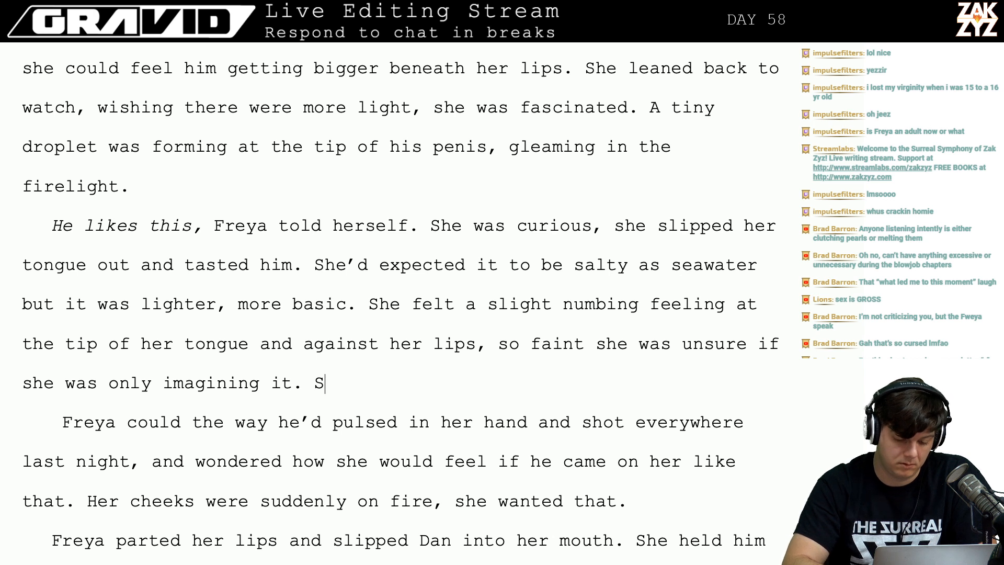
# Draft a question opening with "Was that a chemical in" after "imagining it." and delete it.
pyautogui.write('A')
pyautogui.press('BackSpace')
pyautogui.write('Was that a c')
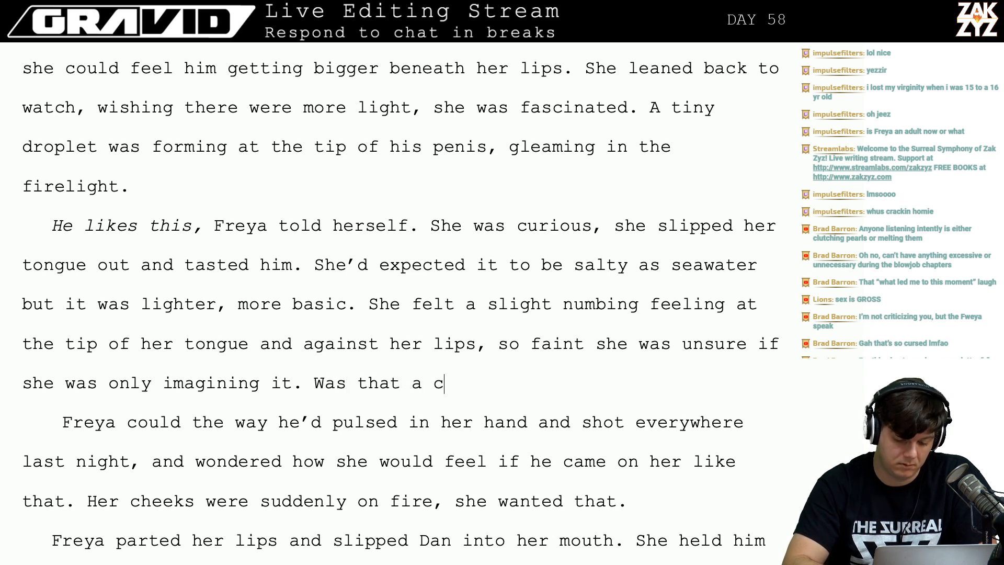
pyautogui.write('hemic')
pyautogui.press('BackSpace')
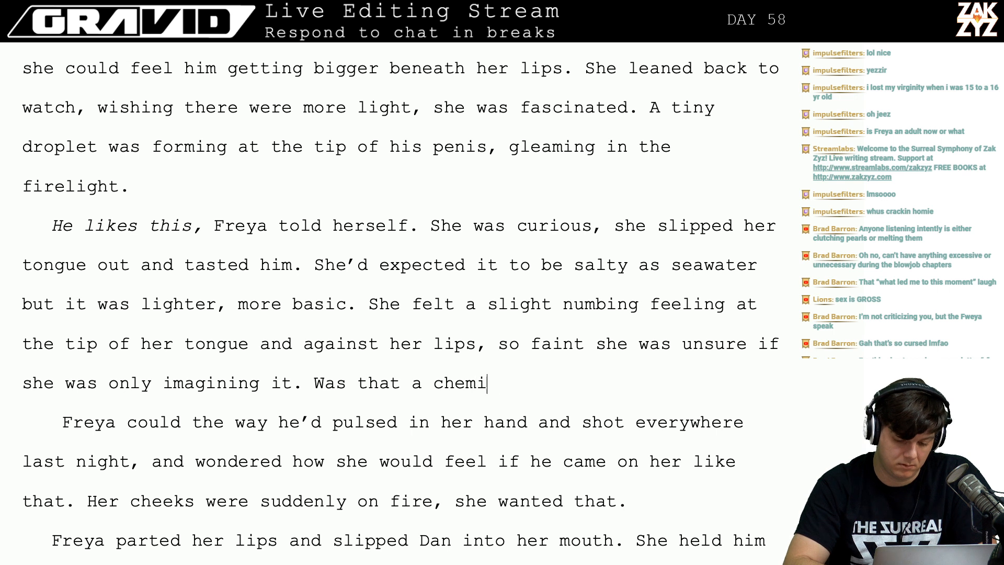
pyautogui.write('cal in')
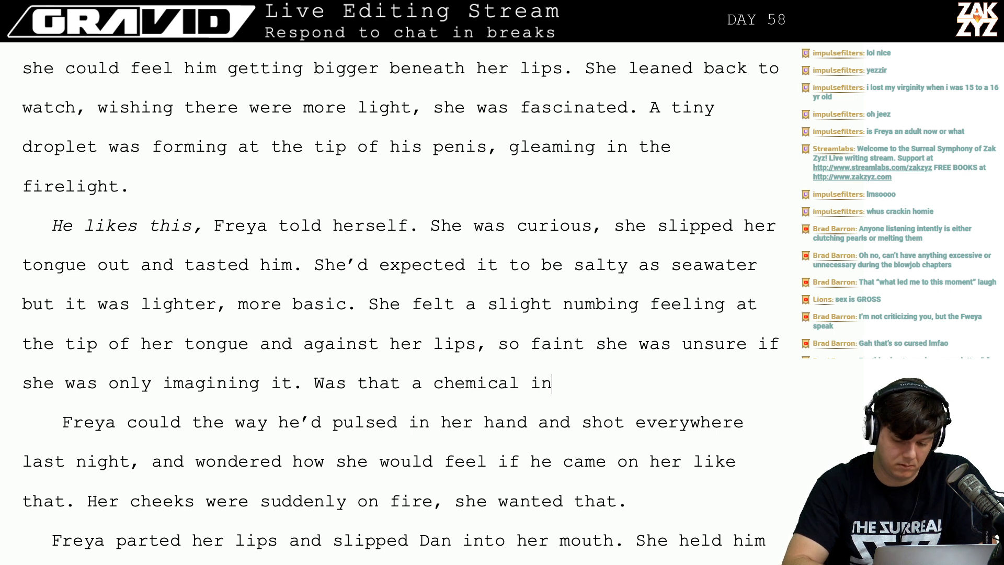
pyautogui.write(' pre-eje')
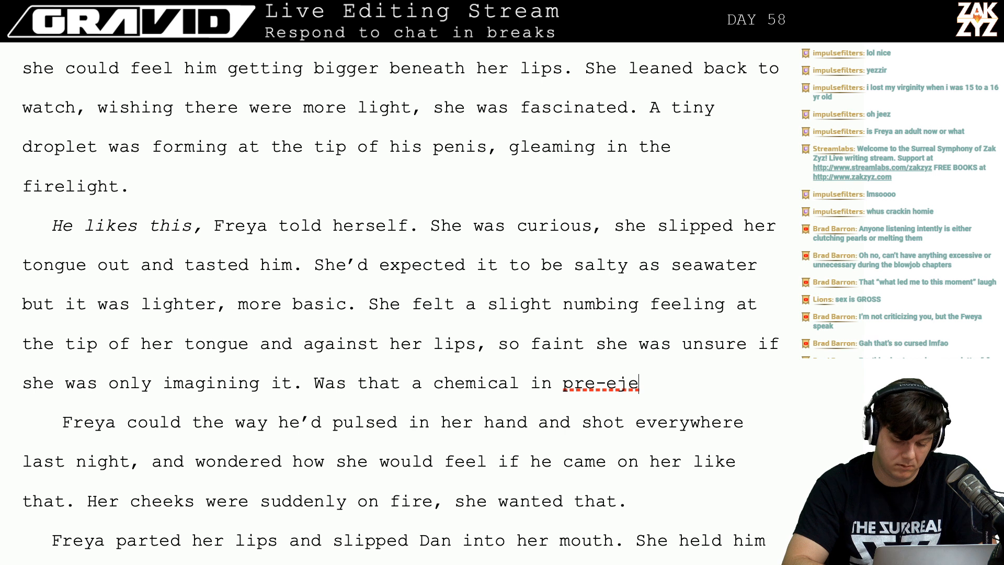
pyautogui.press('BackSpace')
pyautogui.press('BackSpace')
pyautogui.press('BackSpace')
pyautogui.press('BackSpace')
pyautogui.write('cu')
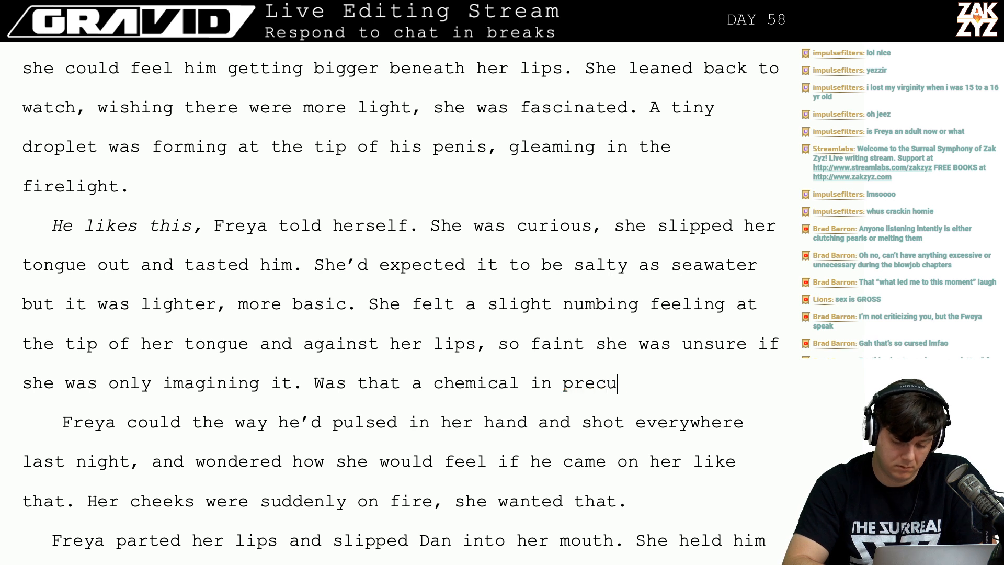
pyautogui.write('m?')
pyautogui.press('BackSpace')
pyautogui.press('BackSpace')
pyautogui.press('BackSpace')
pyautogui.press('BackSpace')
pyautogui.press('BackSpace')
pyautogui.press('BackSpace')
pyautogui.press('BackSpace')
pyautogui.press('BackSpace')
pyautogui.press('BackSpace')
pyautogui.press('BackSpace')
pyautogui.press('BackSpace')
pyautogui.press('BackSpace')
pyautogui.press('BackSpace')
pyautogui.press('BackSpace')
pyautogui.press('BackSpace')
pyautogui.press('BackSpace')
pyautogui.press('BackSpace')
pyautogui.press('BackSpace')
pyautogui.press('BackSpace')
pyautogui.press('BackSpace')
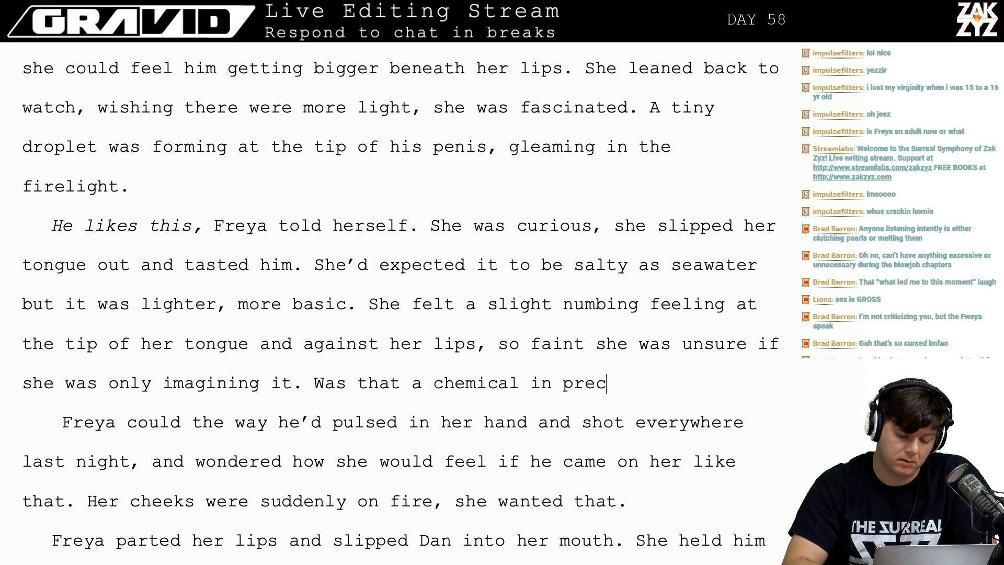
pyautogui.press('BackSpace')
pyautogui.press('BackSpace')
pyautogui.press('BackSpace')
pyautogui.press('BackSpace')
pyautogui.press('BackSpace')
pyautogui.press('BackSpace')
pyautogui.press('BackSpace')
pyautogui.press('BackSpace')
pyautogui.press('BackSpace')
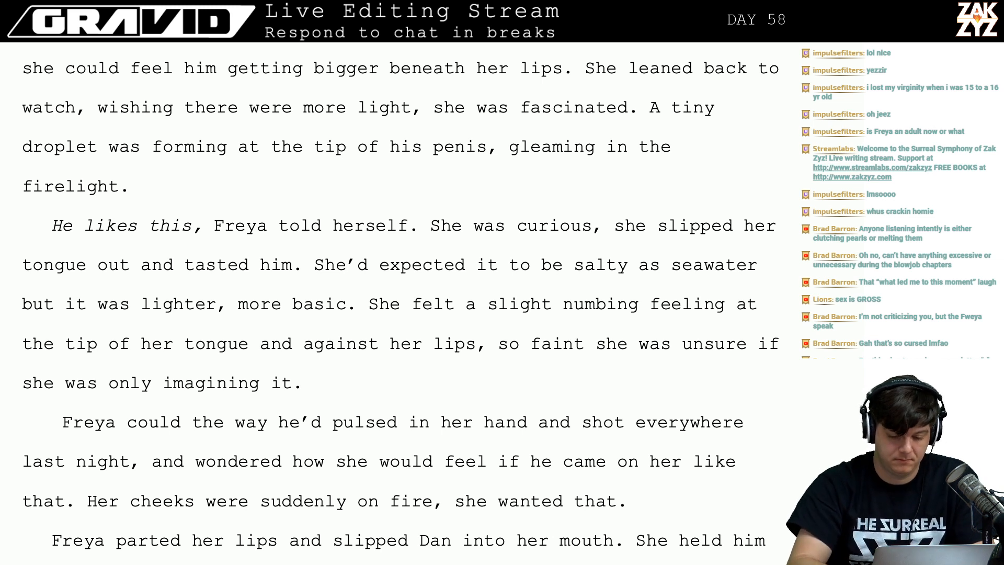
# Redraft the added sentence as a statement opening with "She wondered if that was a chemical in" and delete it.
pyautogui.write('She wonder')
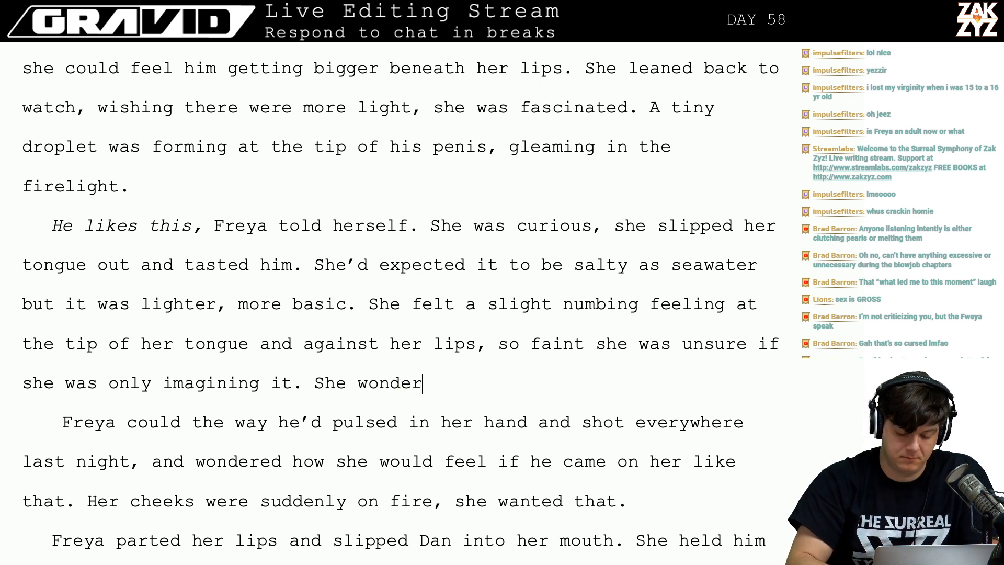
pyautogui.write('ed if that was a ch')
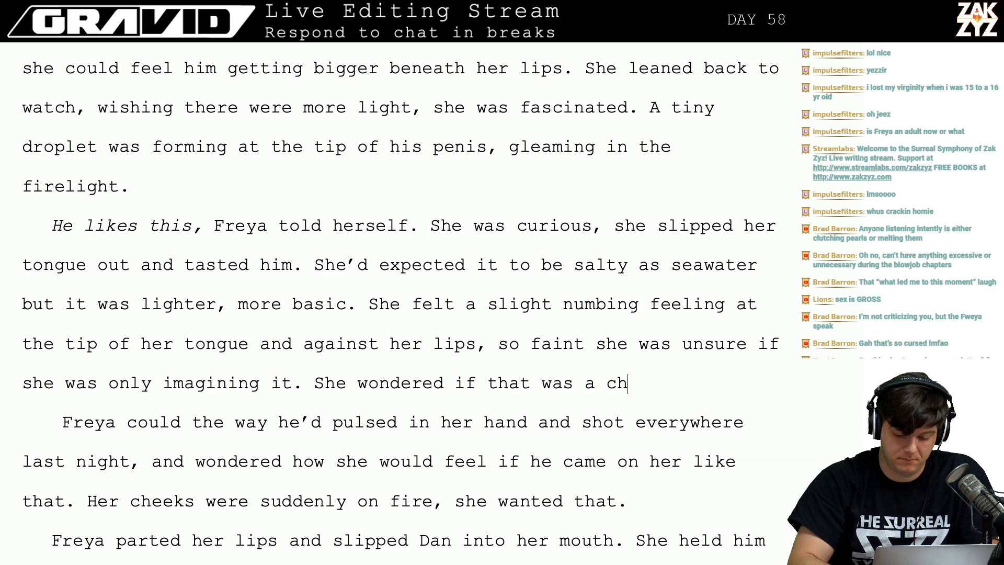
pyautogui.write('emicla')
pyautogui.press('BackSpace')
pyautogui.press('BackSpace')
pyautogui.write('al in ')
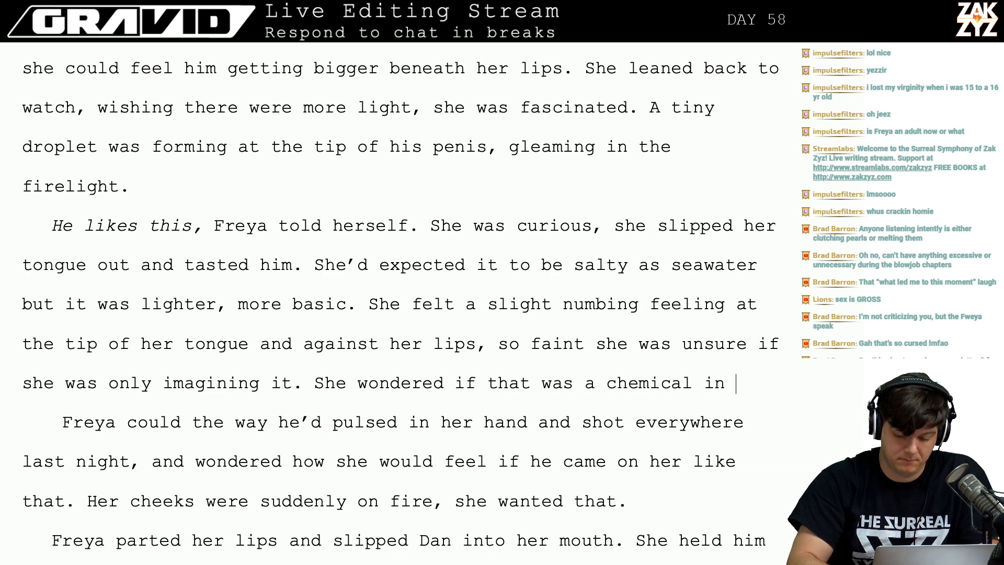
pyautogui.write('pre-cum of')
pyautogui.press('BackSpace')
pyautogui.press('BackSpace')
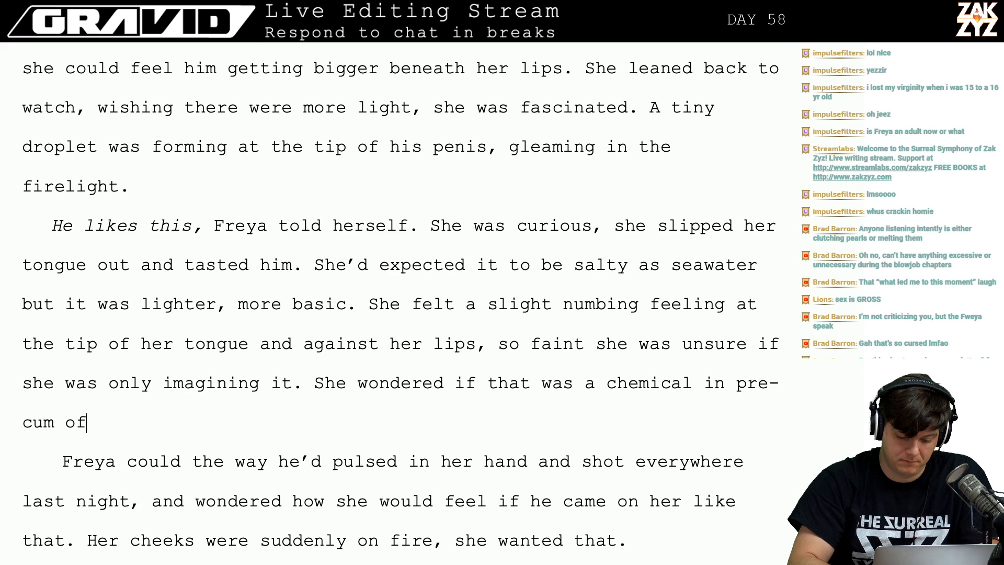
pyautogui.write('r if')
pyautogui.press('BackSpace')
pyautogui.press('BackSpace')
pyautogui.press('BackSpace')
pyautogui.press('BackSpace')
pyautogui.press('BackSpace')
pyautogui.press('BackSpace')
pyautogui.press('BackSpace')
pyautogui.press('BackSpace')
pyautogui.press('BackSpace')
pyautogui.press('BackSpace')
pyautogui.press('BackSpace')
pyautogui.press('BackSpace')
pyautogui.press('BackSpace')
pyautogui.press('BackSpace')
pyautogui.press('BackSpace')
pyautogui.press('BackSpace')
pyautogui.press('BackSpace')
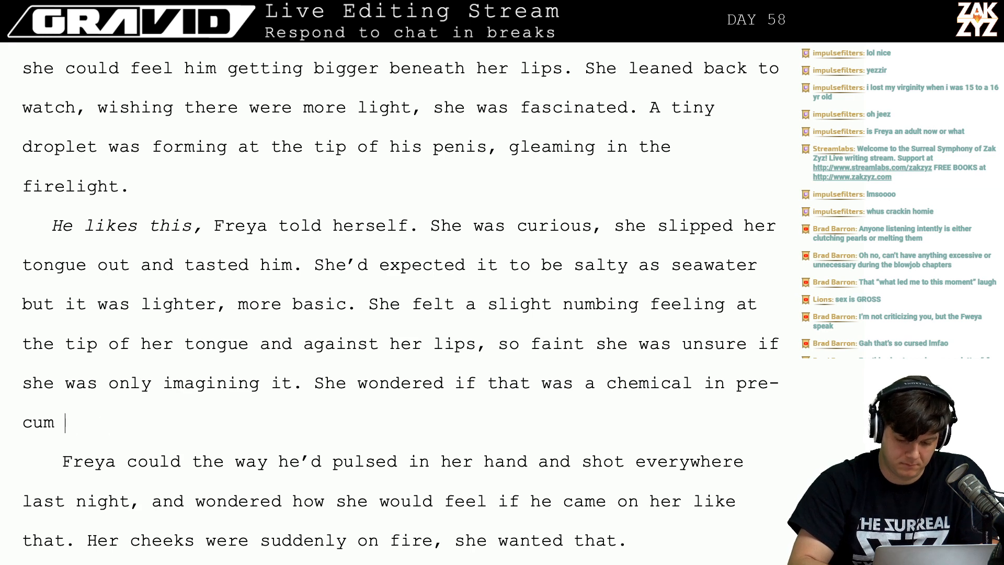
pyautogui.press('BackSpace')
pyautogui.press('BackSpace')
pyautogui.press('BackSpace')
pyautogui.press('BackSpace')
pyautogui.press('BackSpace')
pyautogui.press('BackSpace')
pyautogui.press('BackSpace')
pyautogui.press('BackSpace')
pyautogui.press('BackSpace')
pyautogui.press('BackSpace')
pyautogui.press('BackSpace')
pyautogui.press('BackSpace')
pyautogui.press('BackSpace')
pyautogui.press('BackSpace')
pyautogui.press('BackSpace')
pyautogui.press('BackSpace')
pyautogui.press('BackSpace')
pyautogui.press('BackSpace')
pyautogui.press('BackSpace')
pyautogui.press('BackSpace')
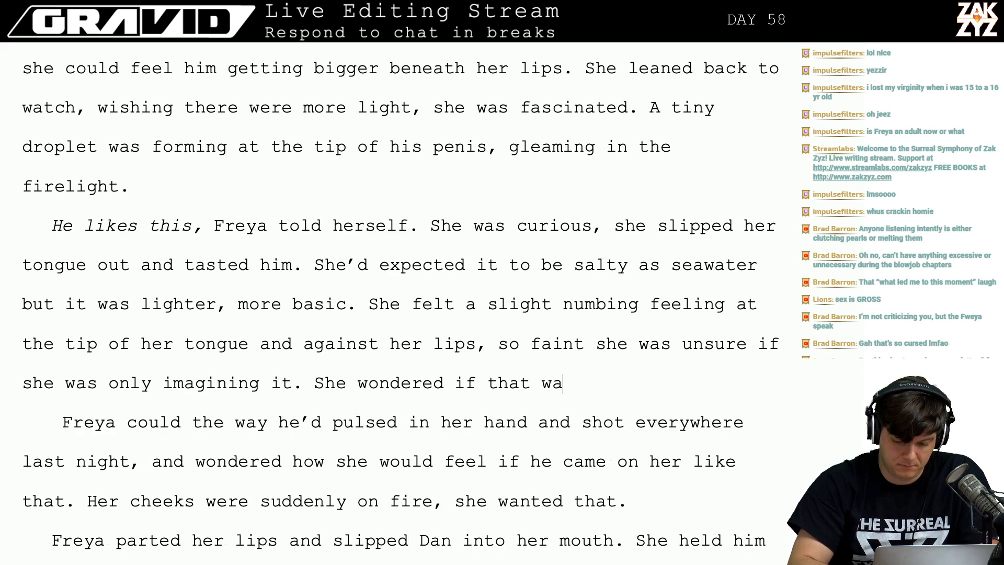
pyautogui.press('BackSpace')
pyautogui.press('BackSpace')
pyautogui.press('BackSpace')
pyautogui.press('BackSpace')
pyautogui.press('BackSpace')
pyautogui.press('BackSpace')
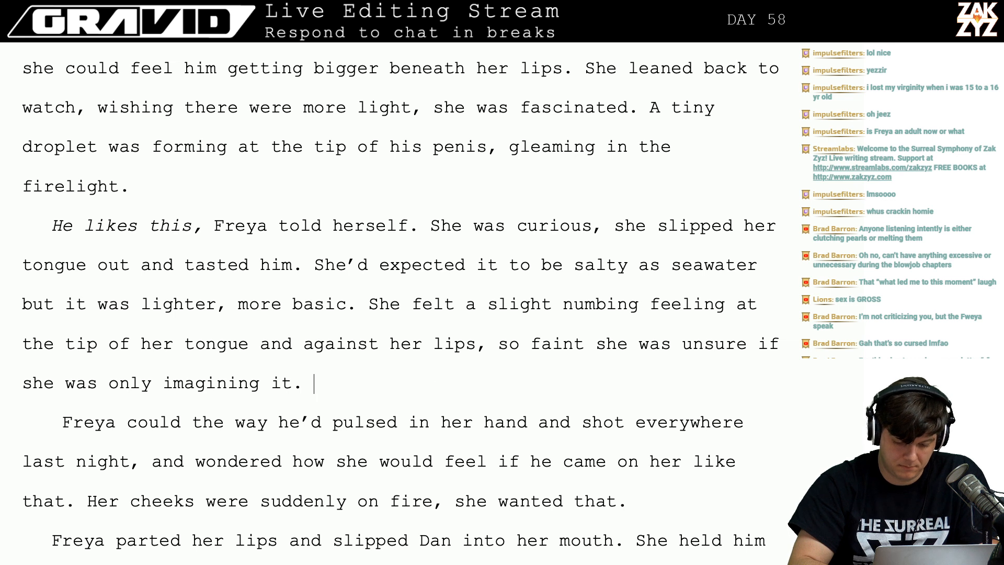
pyautogui.write('Was')
pyautogui.press('BackSpace')
pyautogui.press('BackSpace')
pyautogui.press('BackSpace')
pyautogui.press('BackSpace')
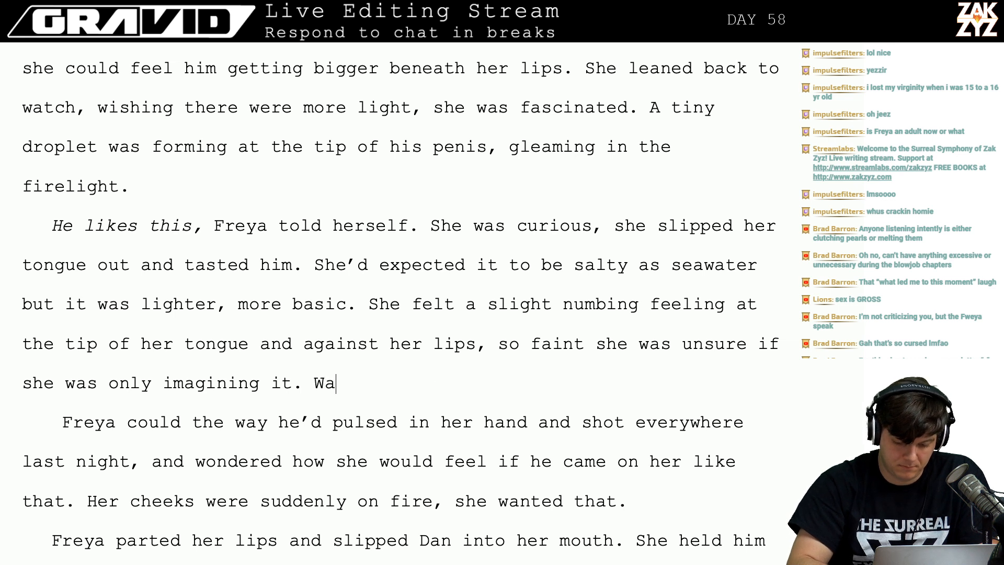
pyautogui.press('BackSpace')
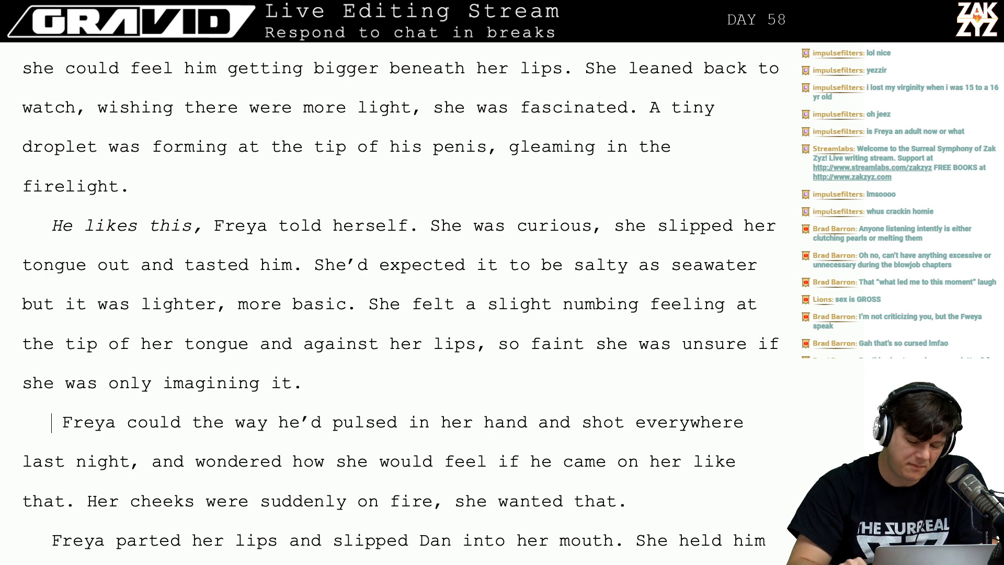
# Append a sentence about the previous night to the end of the paragraph that begins "He likes this", closing it with a full stop.
pyautogui.scroll(-2, 385, 330)
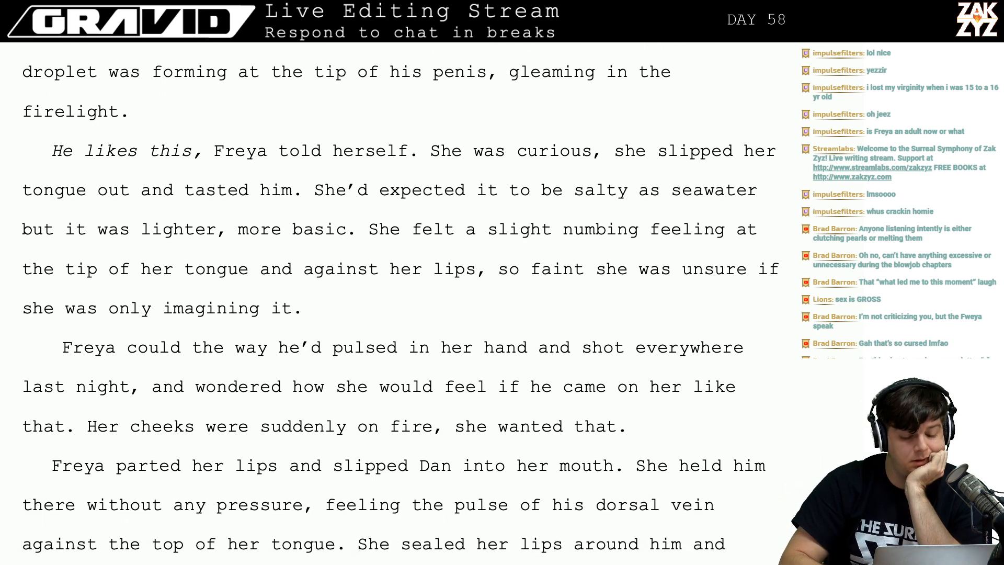
pyautogui.press('Left')
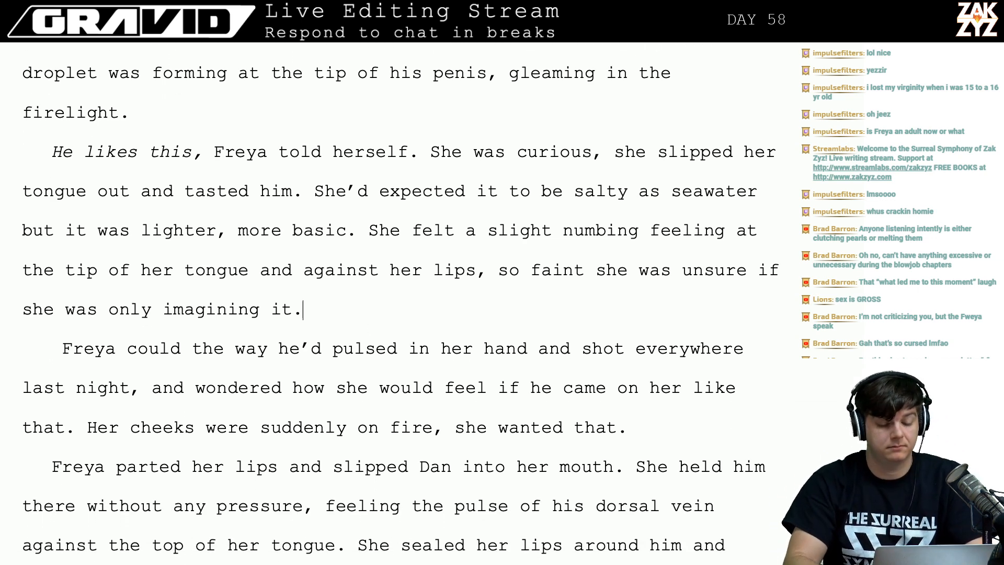
pyautogui.write('She remem')
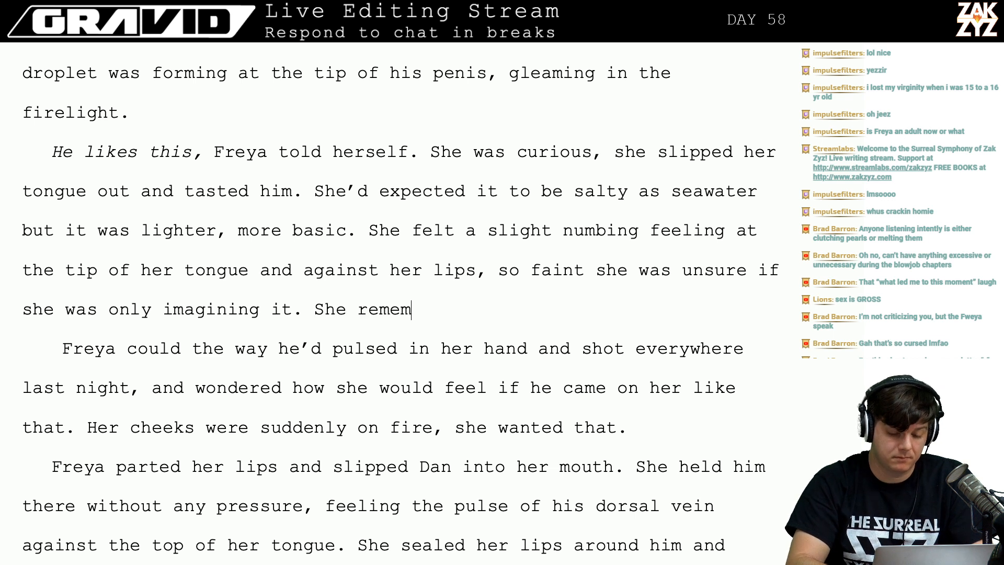
pyautogui.write('bered the way ')
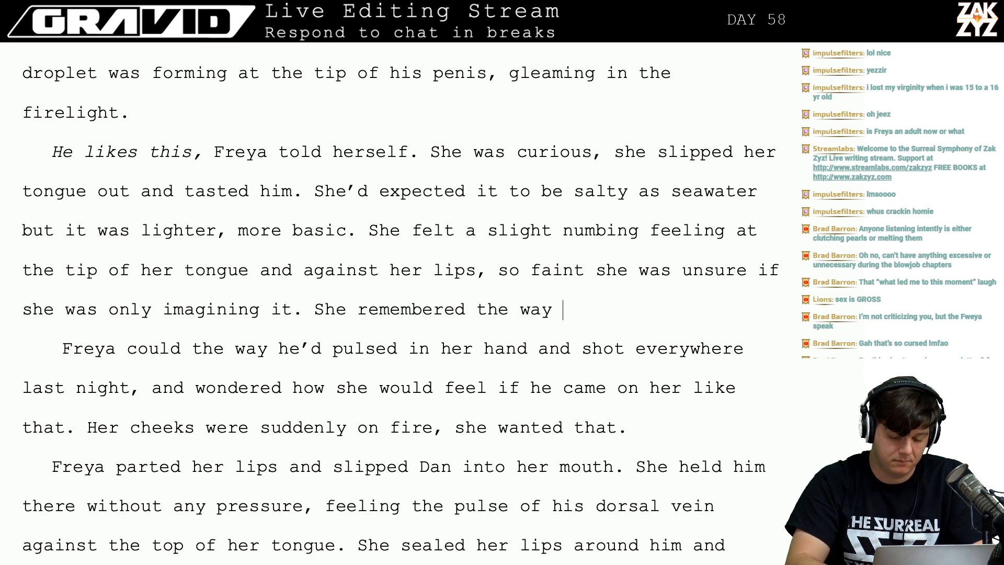
pyautogui.write('h')
pyautogui.press('BackSpace')
pyautogui.write('his')
pyautogui.press('BackSpace')
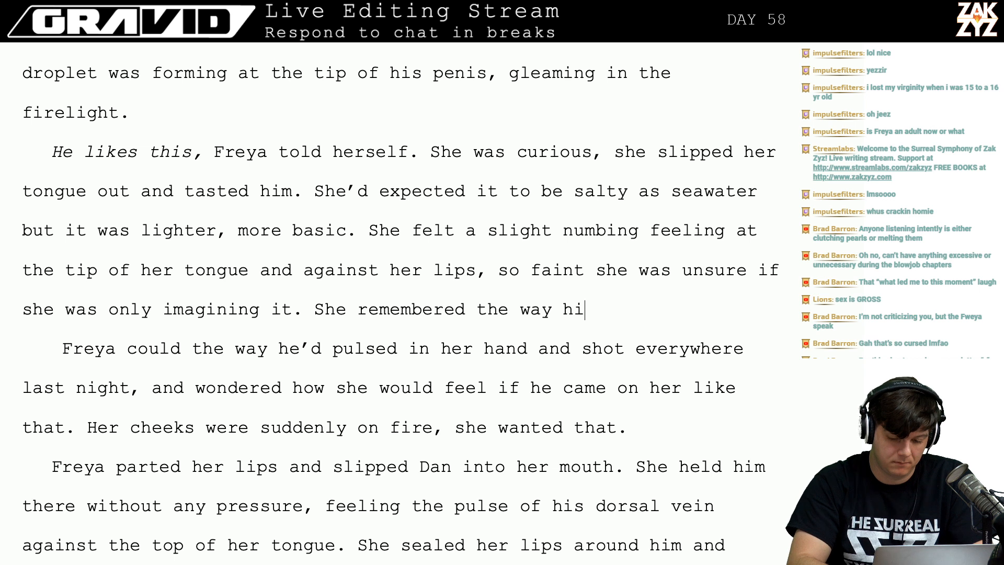
pyautogui.press('BackSpace')
pyautogui.press('BackSpace')
pyautogui.write("he'd ")
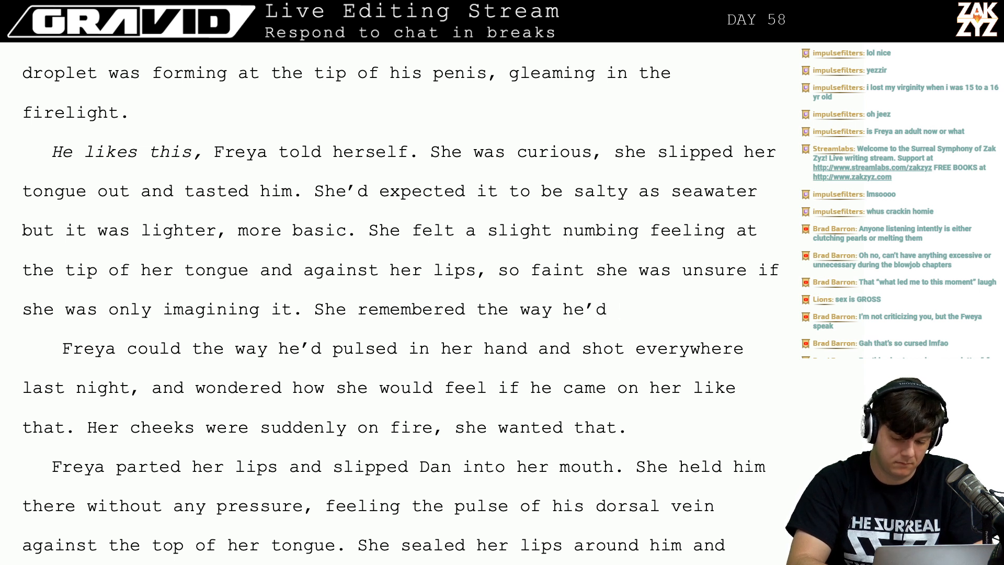
pyautogui.write('pusl')
pyautogui.press('BackSpace')
pyautogui.press('BackSpace')
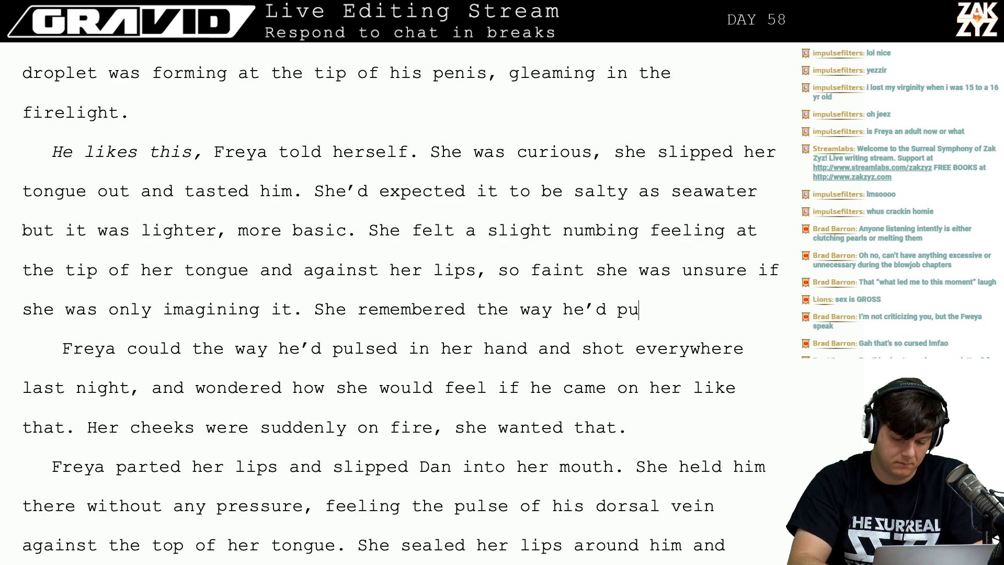
pyautogui.write('lsed in her hand and sh')
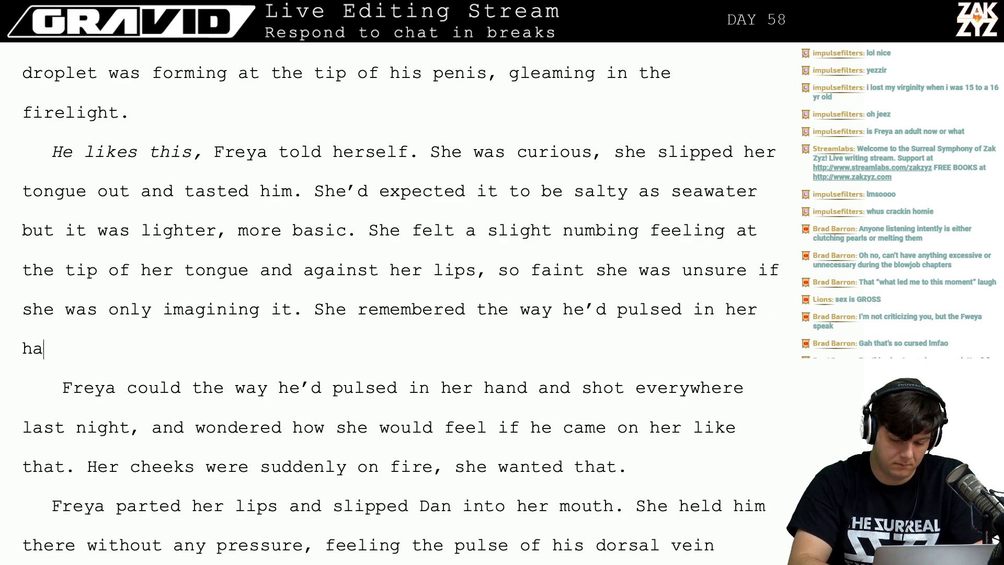
pyautogui.write('ot ever')
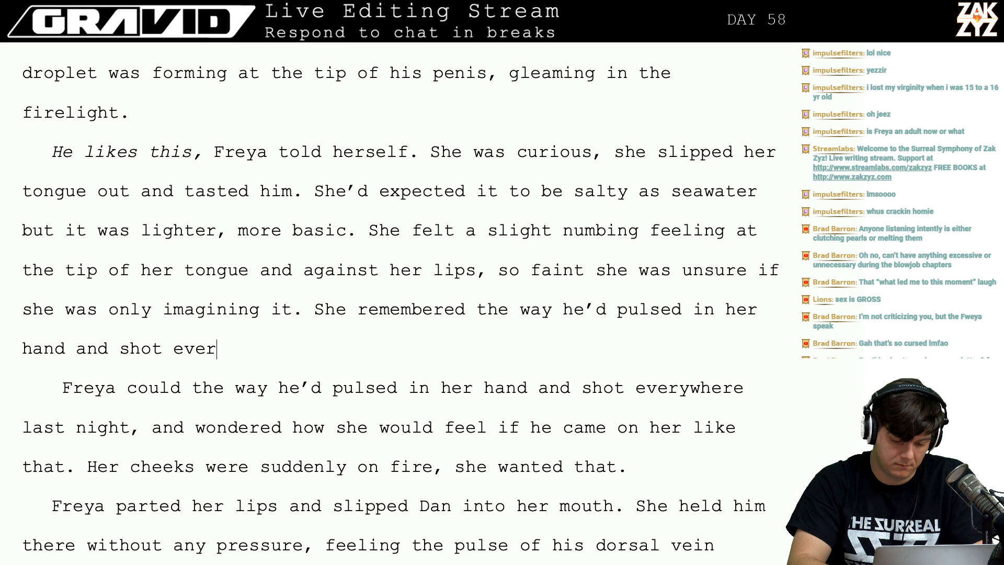
pyautogui.write('ywhere last night,')
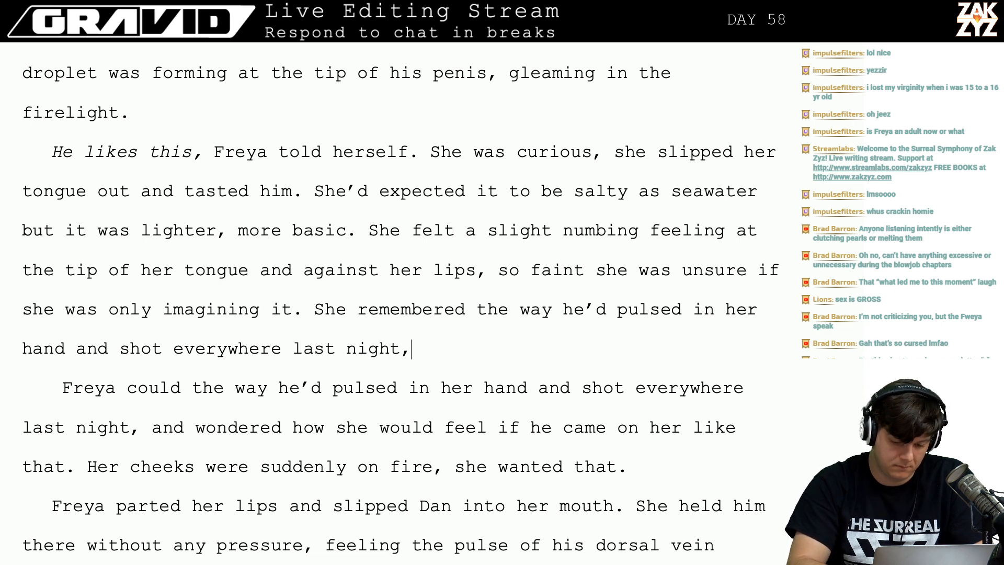
pyautogui.press('BackSpace')
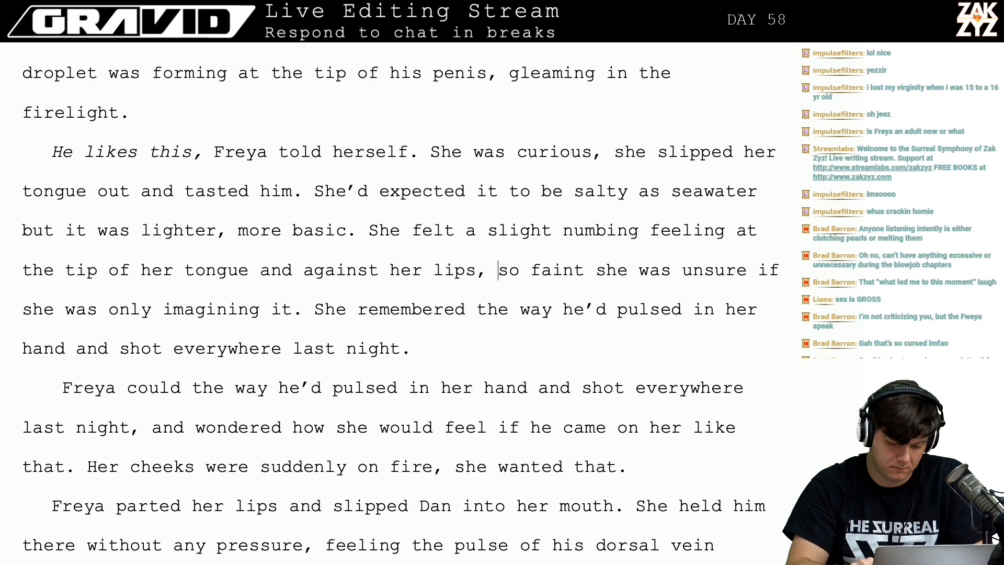
# Insert a two-word noun phrase before "so faint" and replace "She" with "Freya" at the start of the newly added sentence.
pyautogui.write('a tingle')
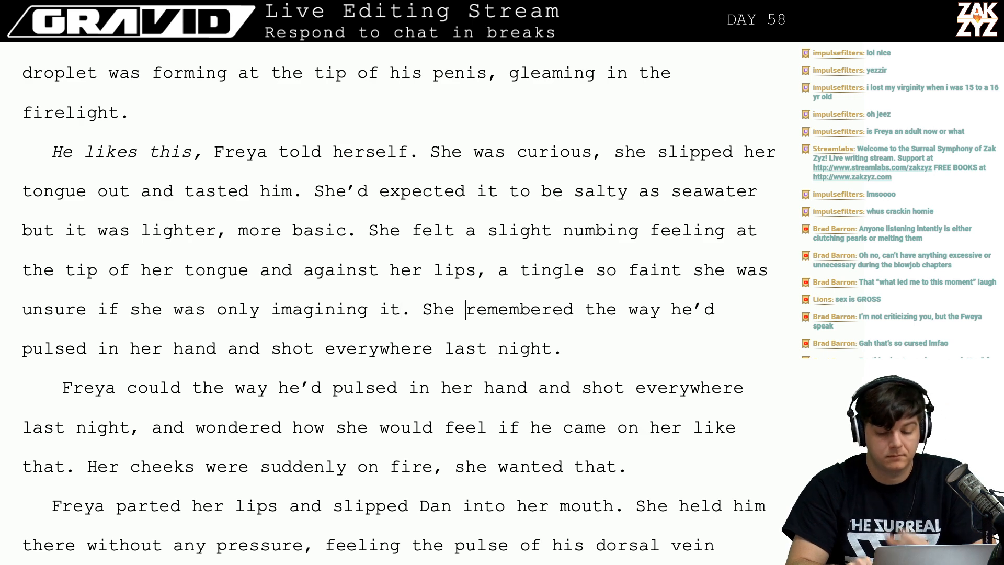
pyautogui.scroll(-1, 550, 356)
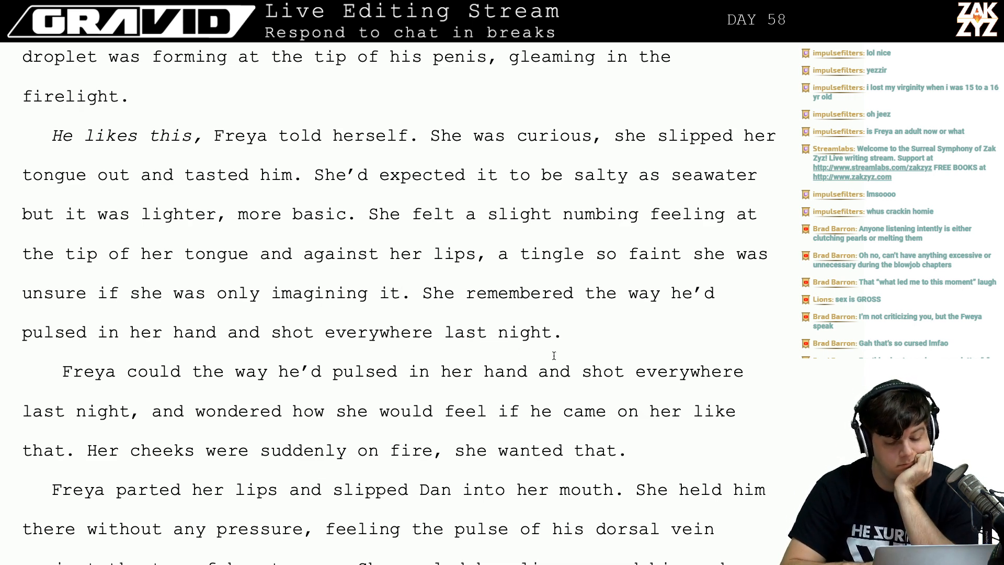
pyautogui.scroll(-1, 510, 256)
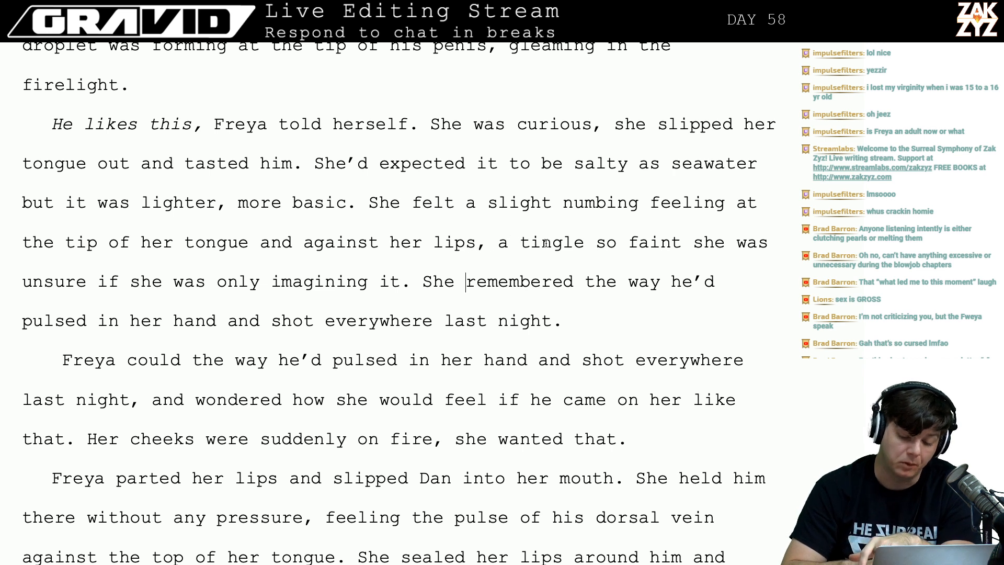
pyautogui.click(358, 281)
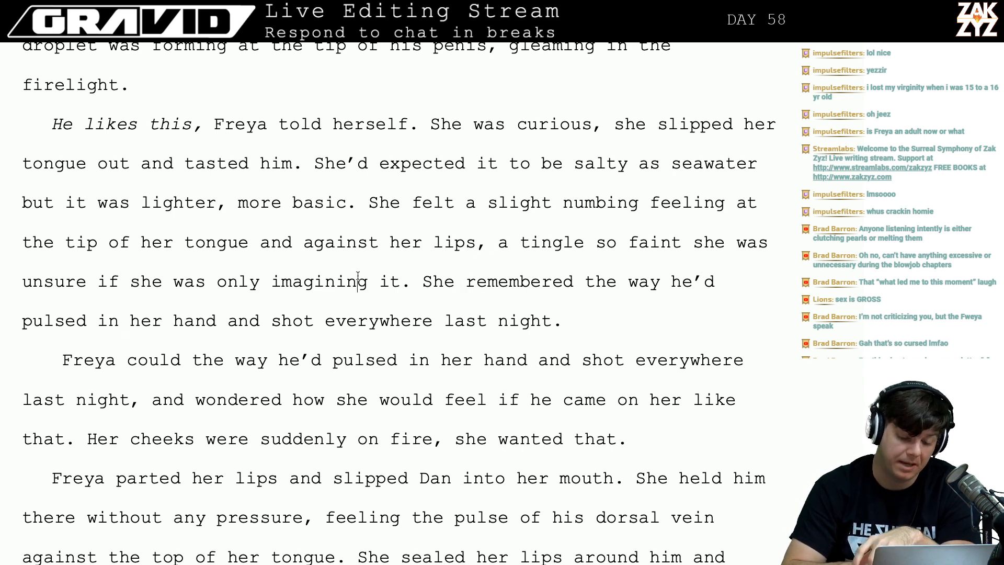
pyautogui.press('Right')
pyautogui.press('Right')
pyautogui.press('Right')
pyautogui.press('Right')
pyautogui.press('Right')
pyautogui.press('Right')
pyautogui.press('Right')
pyautogui.press('Right')
pyautogui.press('Right')
pyautogui.press('Left')
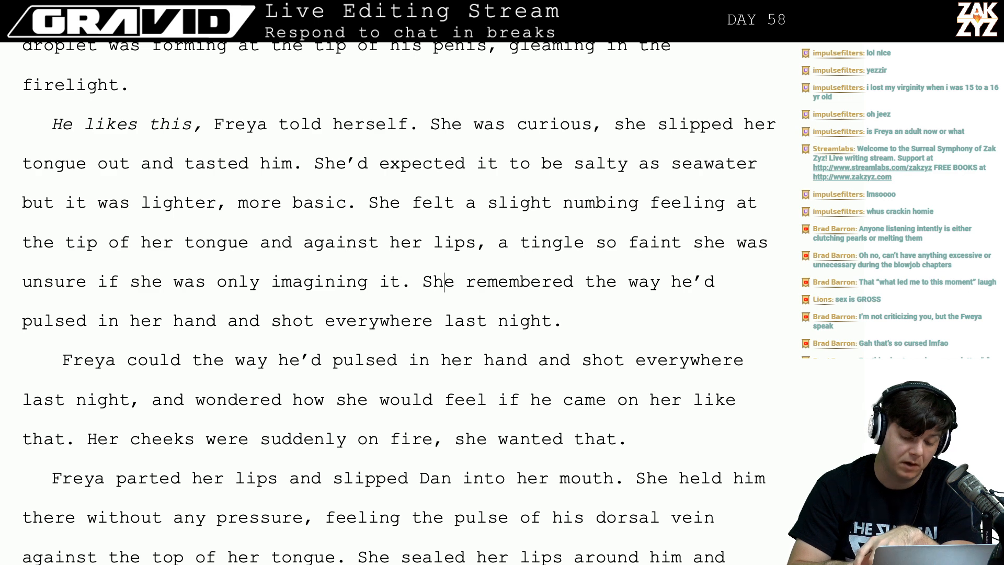
pyautogui.press('Left')
pyautogui.press('Right')
pyautogui.press('Right')
pyautogui.press('BackSpace')
pyautogui.press('BackSpace')
pyautogui.press('BackSpace')
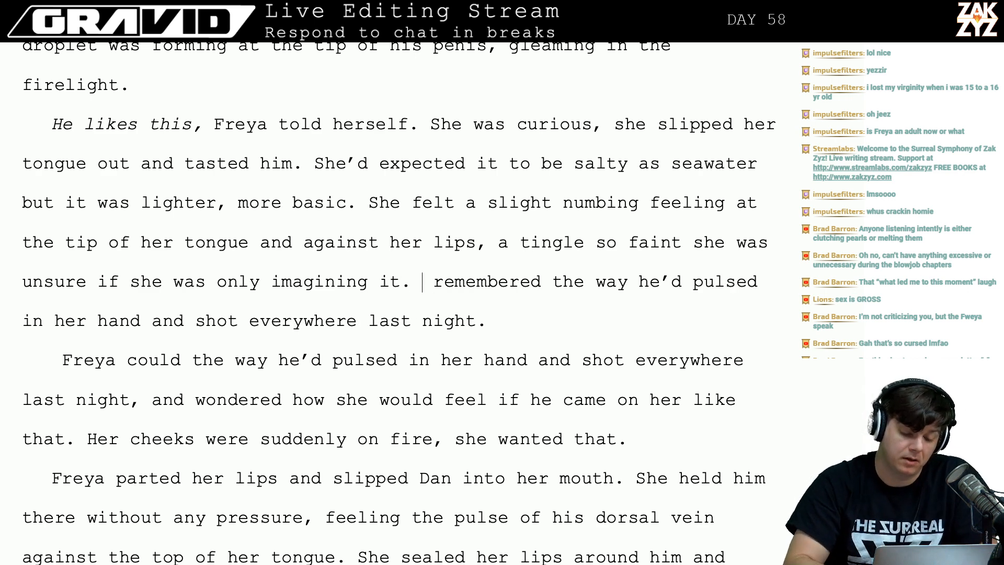
pyautogui.write('Freya')
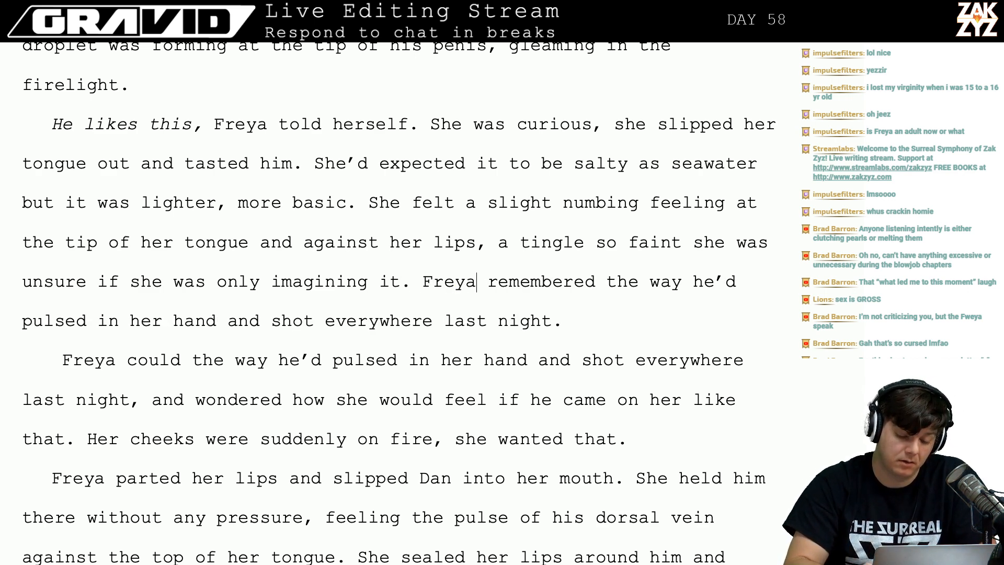
# Add a follow-up sentence beginning "She wondered" to the end of the same paragraph, rewording the idea in the paragraph below it.
pyautogui.press('Right')
pyautogui.press('Down')
pyautogui.press('Right')
pyautogui.press('Right')
pyautogui.press('Right')
pyautogui.press('Right')
pyautogui.press('Right')
pyautogui.press('Right')
pyautogui.press('Right')
pyautogui.press('Right')
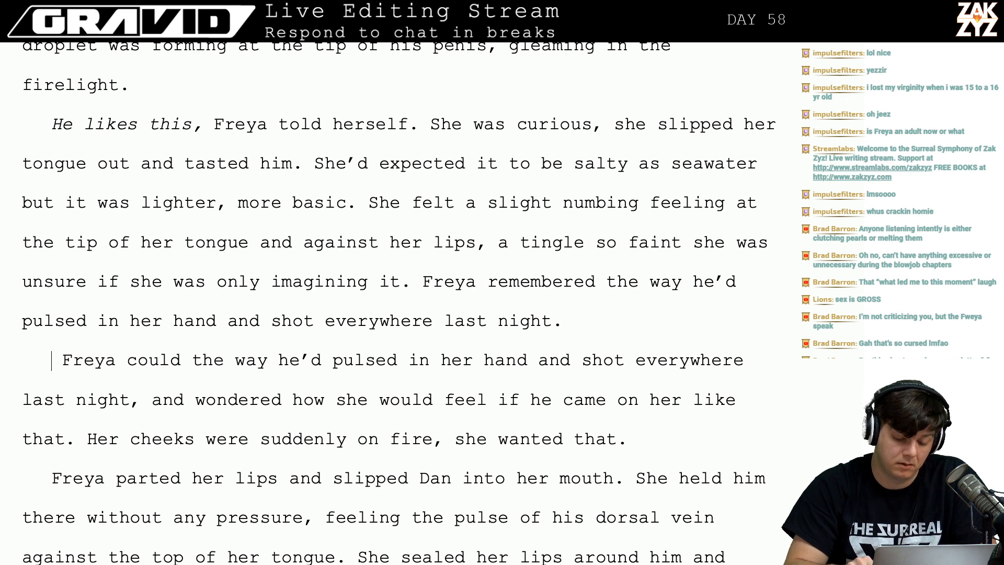
pyautogui.press('Left')
pyautogui.press('Left')
pyautogui.press('Right')
pyautogui.write('SHe')
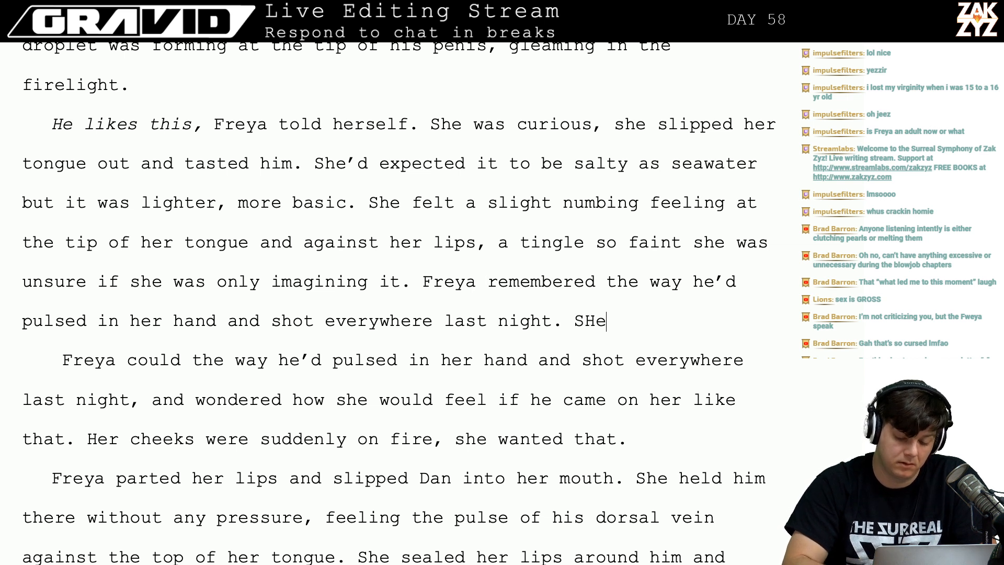
pyautogui.press('BackSpace')
pyautogui.press('BackSpace')
pyautogui.press('BackSpace')
pyautogui.write('he wonder')
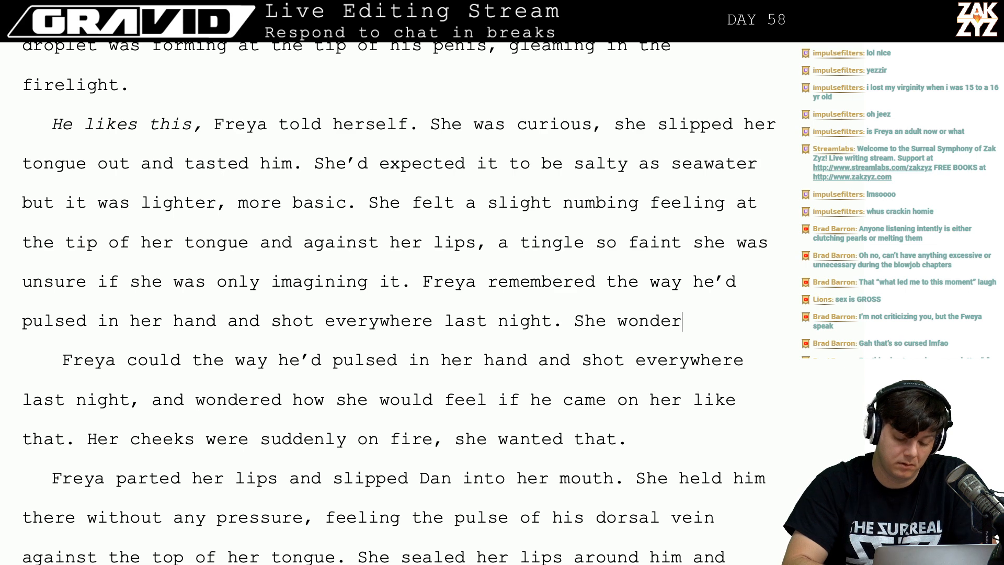
pyautogui.write('ed what it wou')
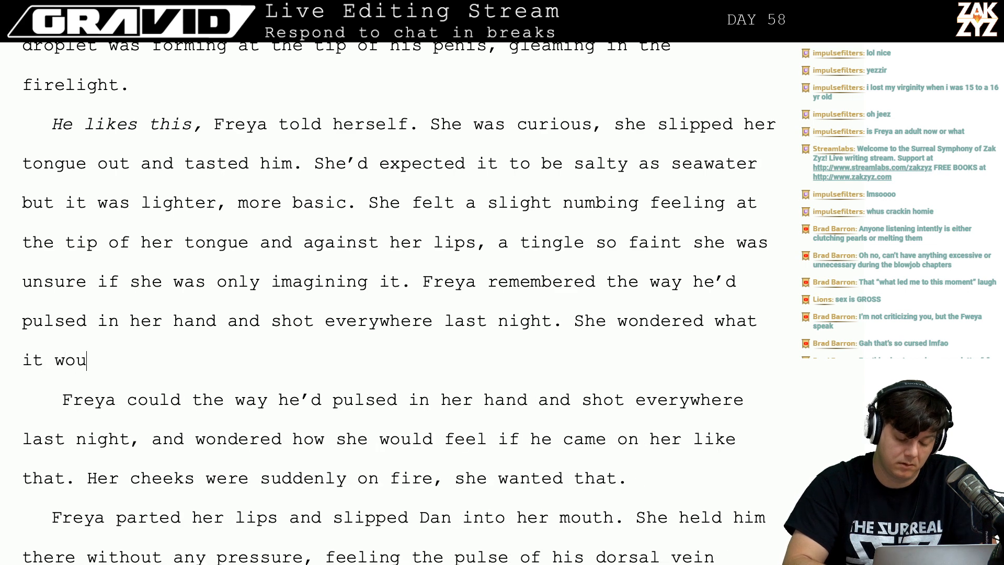
pyautogui.write('ld feel like if ')
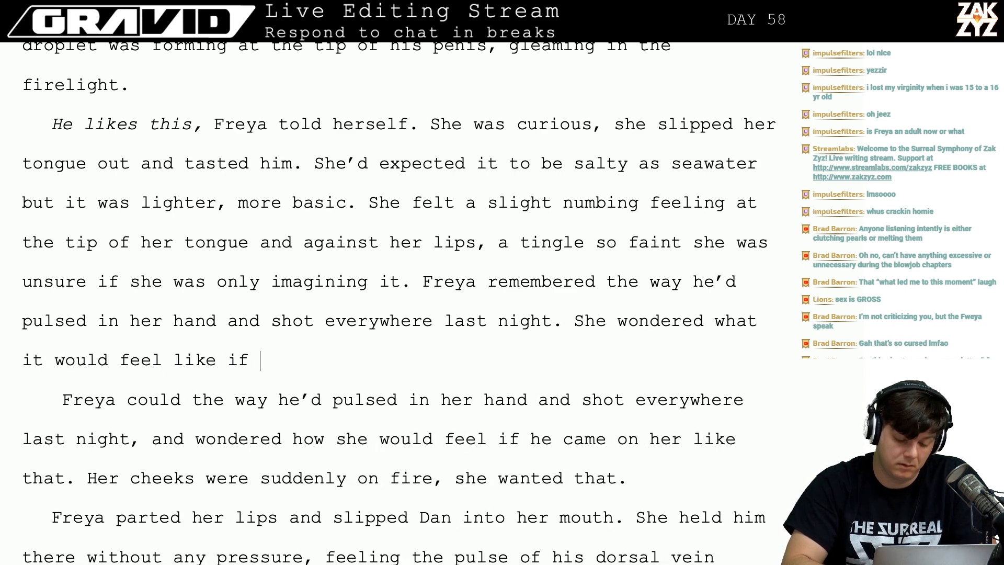
pyautogui.write('he came on her that,')
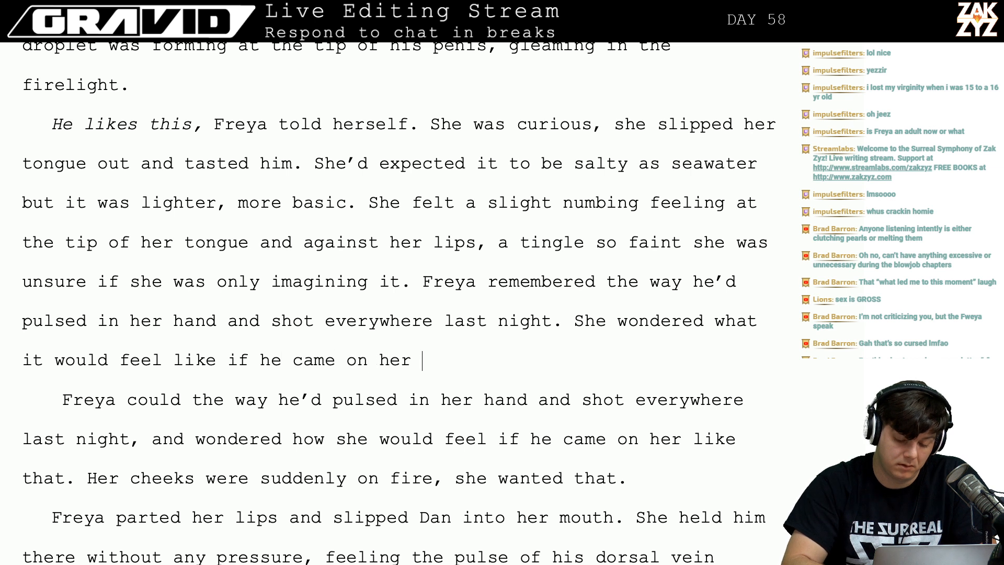
pyautogui.press('BackSpace')
pyautogui.press('BackSpace')
pyautogui.press('BackSpace')
pyautogui.press('BackSpace')
pyautogui.press('BackSpace')
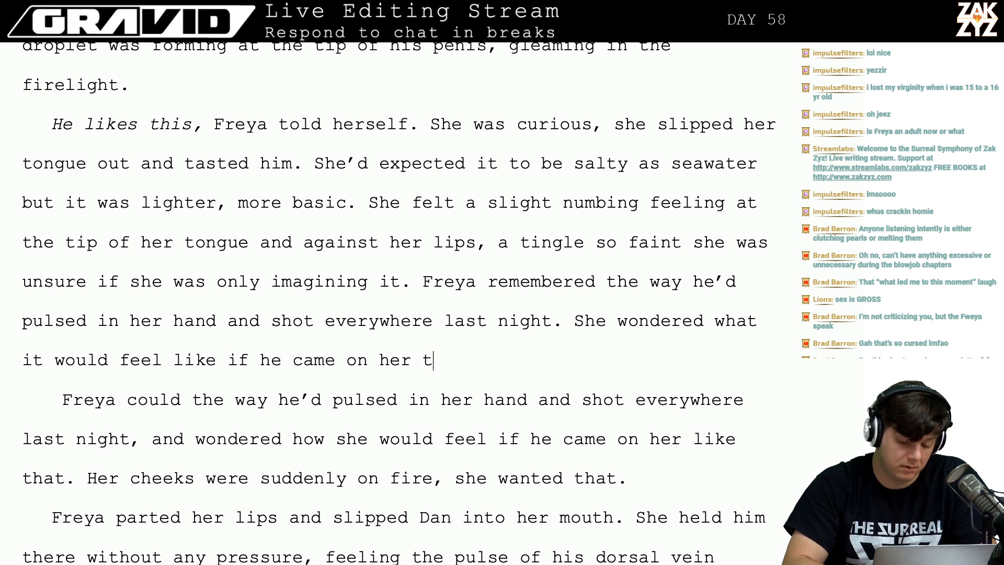
pyautogui.write('like that, ')
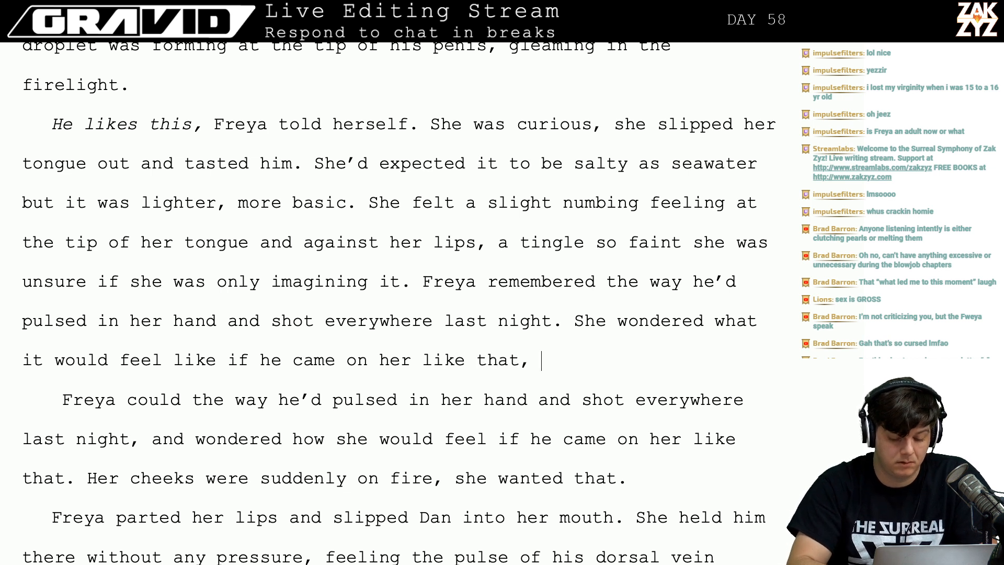
pyautogui.write('and the thought ')
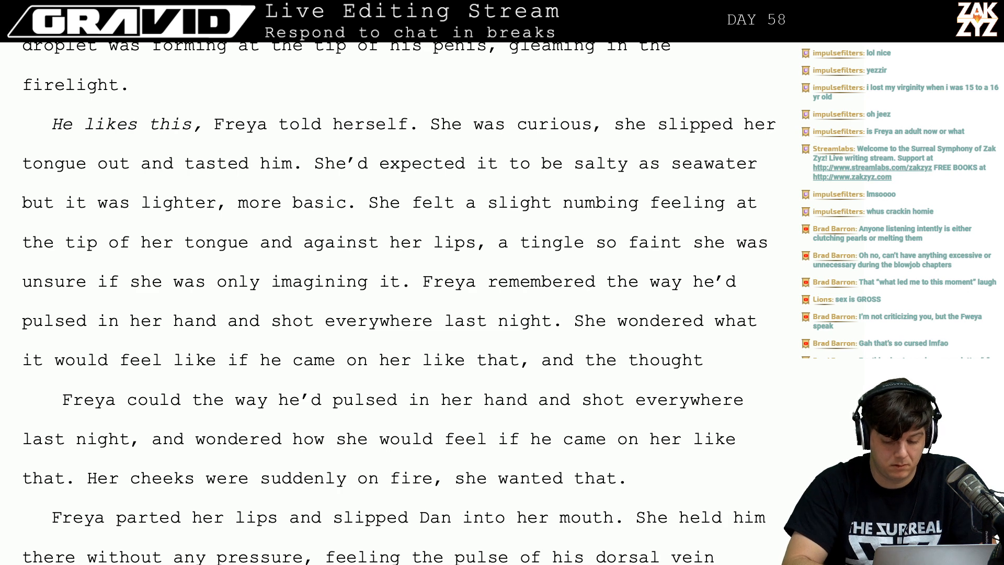
pyautogui.write('m')
pyautogui.press('BackSpace')
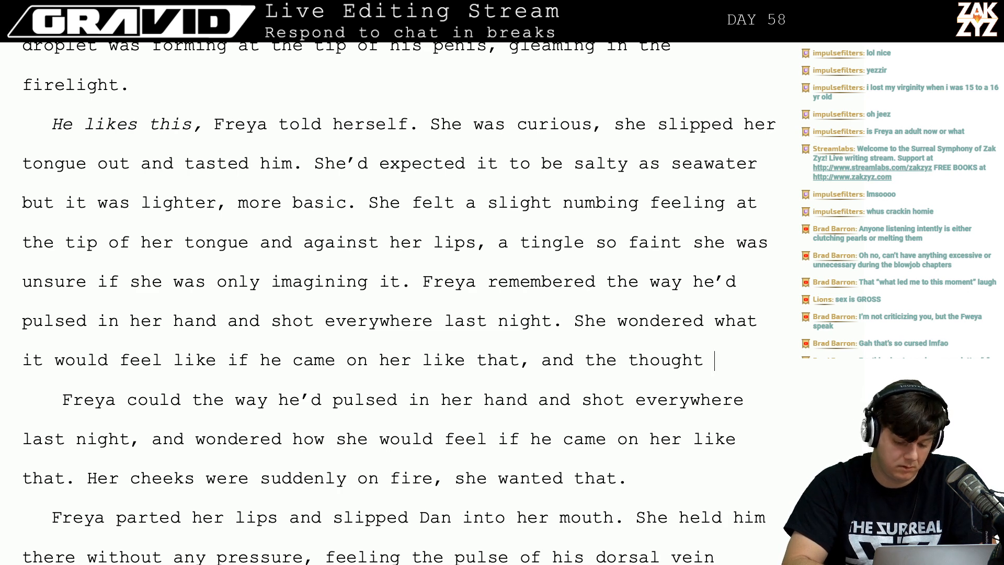
pyautogui.write('made')
pyautogui.press('BackSpace')
pyautogui.press('BackSpace')
pyautogui.press('BackSpace')
pyautogui.press('BackSpace')
pyautogui.press('BackSpace')
pyautogui.press('BackSpace')
pyautogui.press('BackSpace')
pyautogui.press('BackSpace')
pyautogui.press('BackSpace')
pyautogui.press('BackSpace')
pyautogui.press('BackSpace')
pyautogui.press('BackSpace')
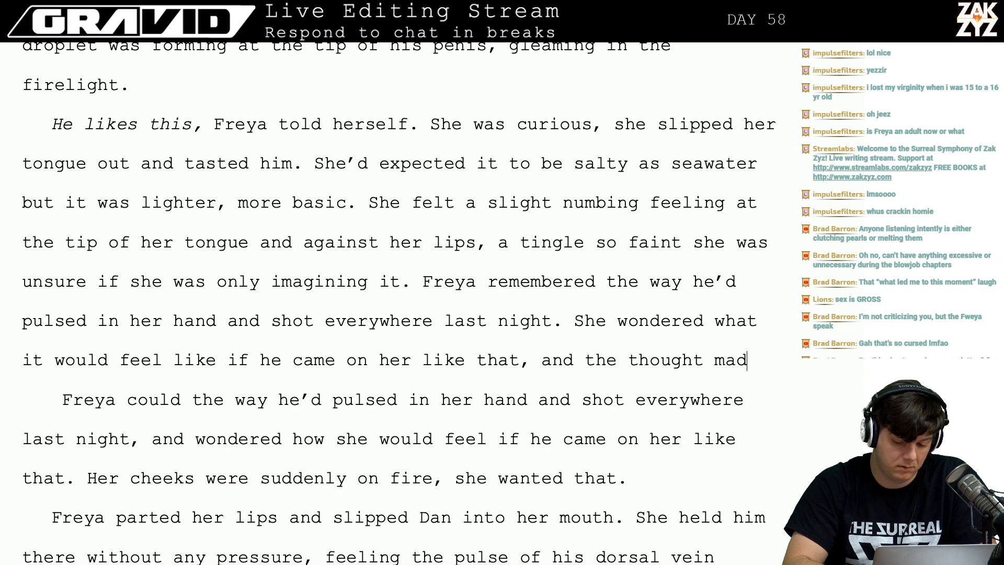
pyautogui.press('BackSpace')
pyautogui.press('BackSpace')
pyautogui.press('BackSpace')
pyautogui.press('BackSpace')
pyautogui.press('BackSpace')
pyautogui.press('BackSpace')
pyautogui.press('BackSpace')
pyautogui.press('BackSpace')
pyautogui.press('BackSpace')
pyautogui.press('BackSpace')
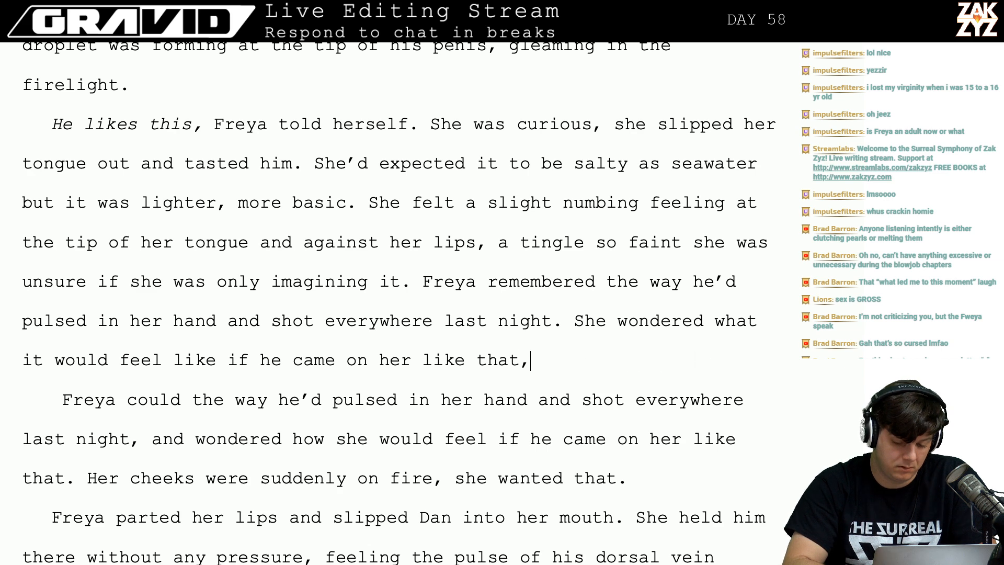
pyautogui.write(', ')
pyautogui.write('.')
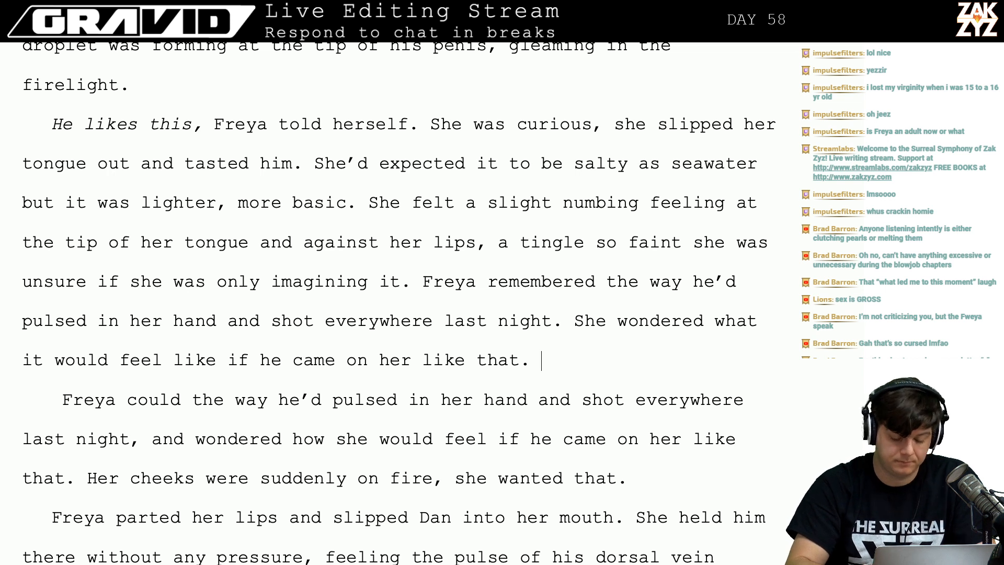
pyautogui.press('BackSpace')
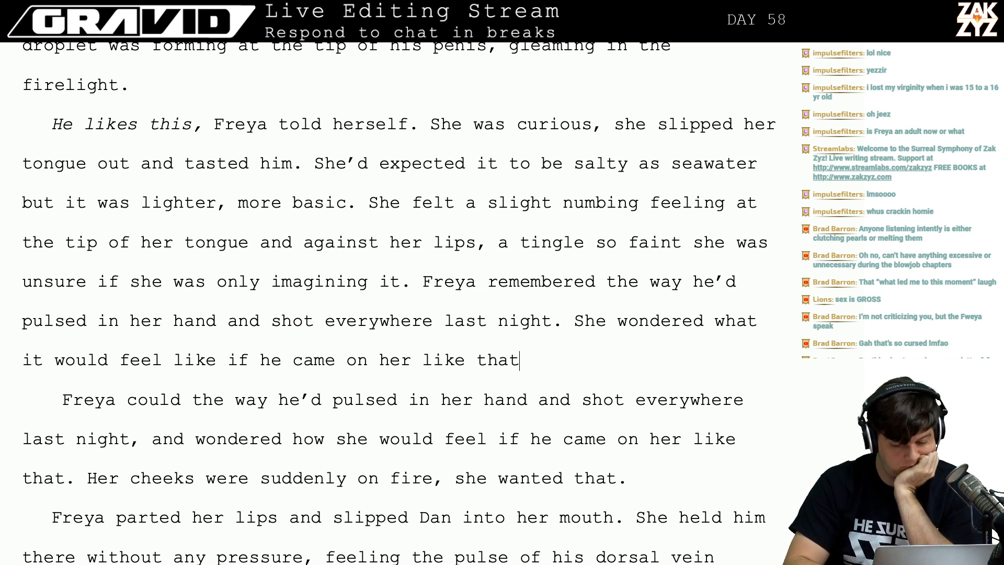
pyautogui.write(',')
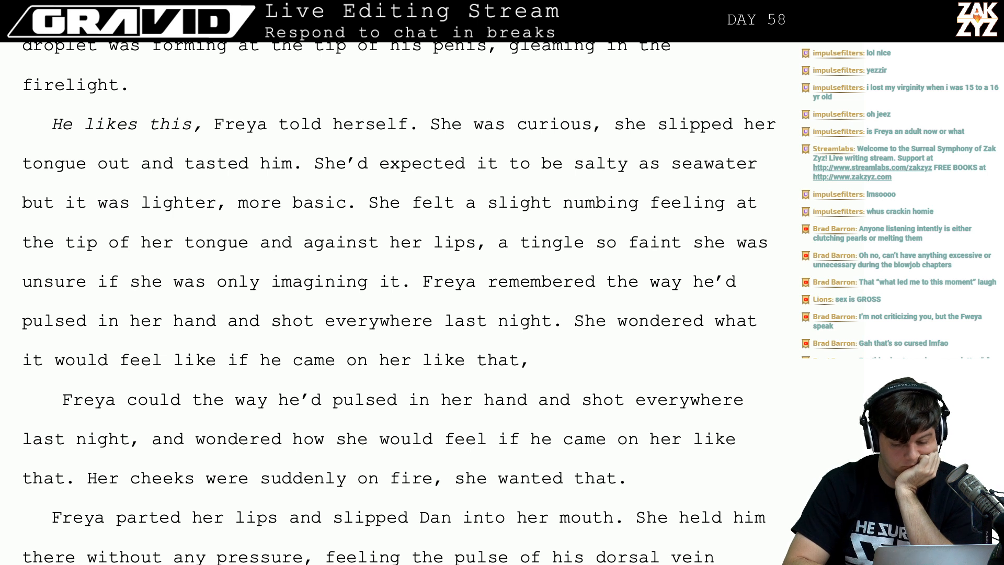
pyautogui.press('BackSpace')
pyautogui.press('BackSpace')
pyautogui.write(', in')
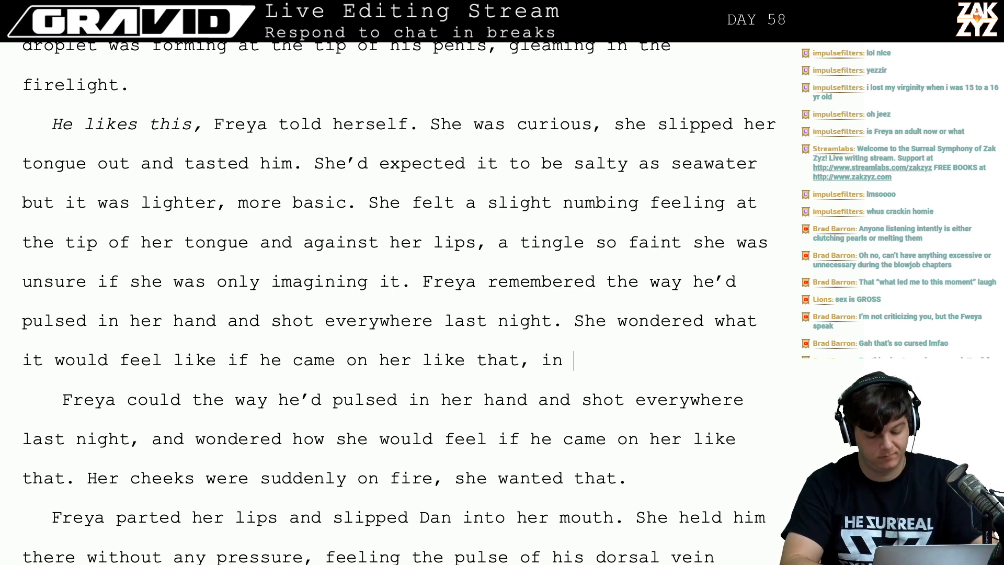
pyautogui.press('BackSpace')
pyautogui.press('BackSpace')
pyautogui.press('BackSpace')
pyautogui.write('it')
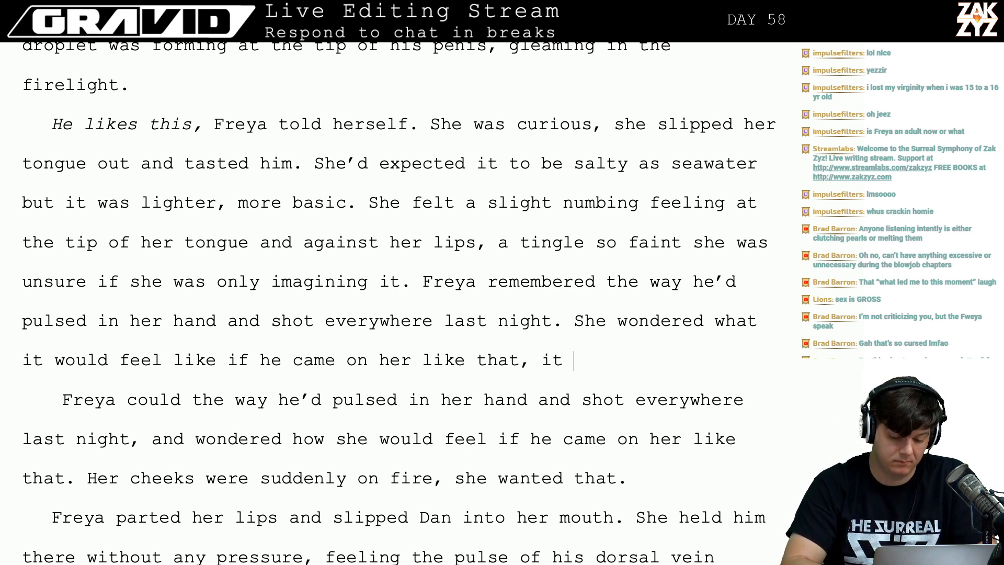
pyautogui.press('BackSpace')
pyautogui.press('BackSpace')
pyautogui.write('it')
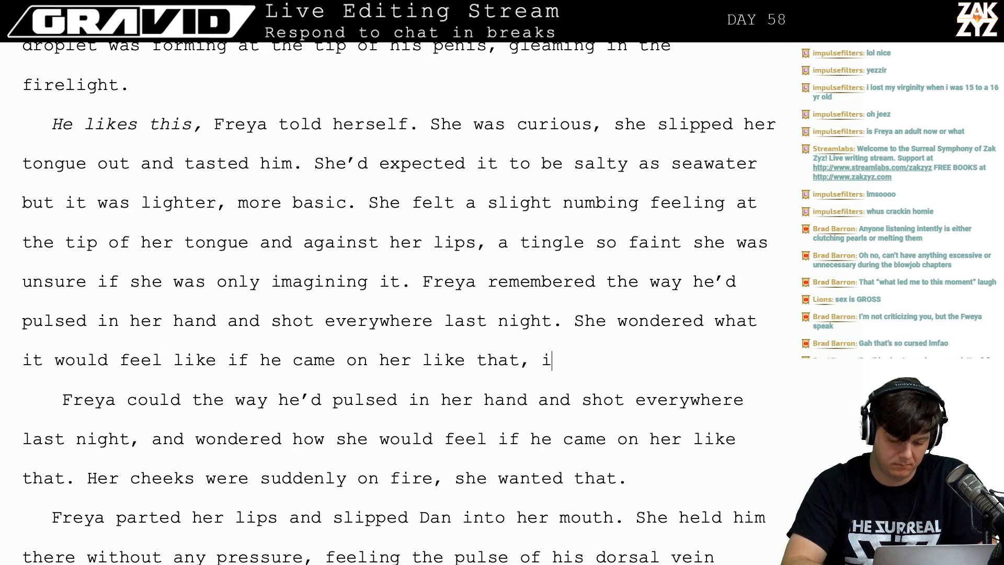
pyautogui.press('BackSpace')
pyautogui.press('BackSpace')
pyautogui.press('BackSpace')
pyautogui.press('BackSpace')
pyautogui.press('BackSpace')
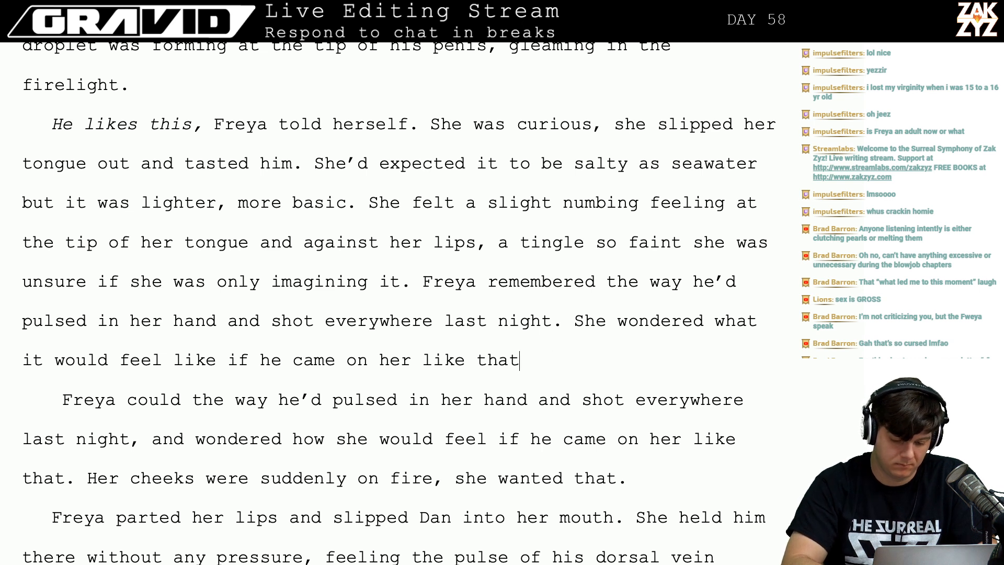
pyautogui.press('BackSpace')
pyautogui.press('BackSpace')
pyautogui.write(',')
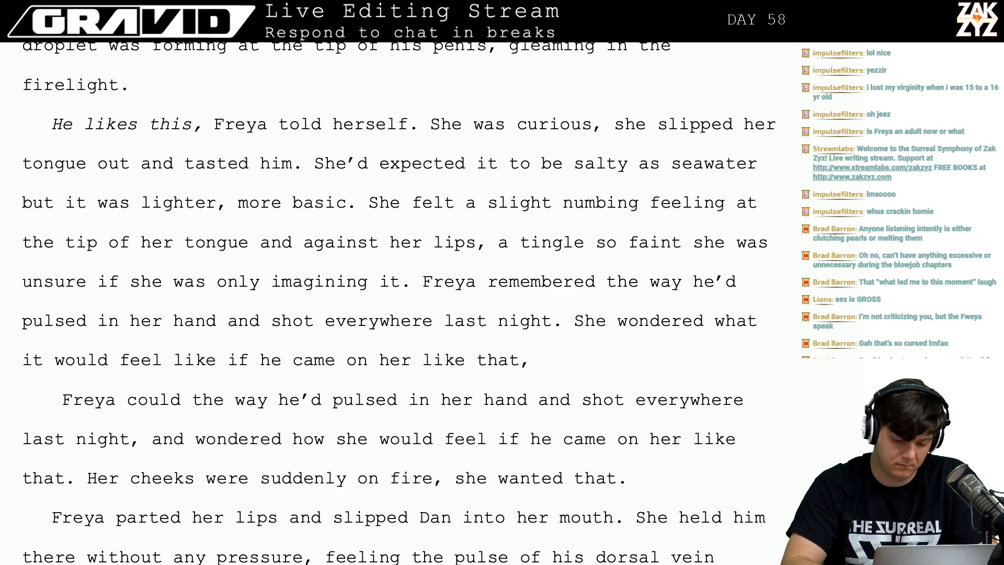
# Insert two empty paragraphs between the "He likes this" paragraph and the one that begins "Freya could".
pyautogui.press('Return')
pyautogui.press('Return')
pyautogui.press('Up')
pyautogui.press('Left')
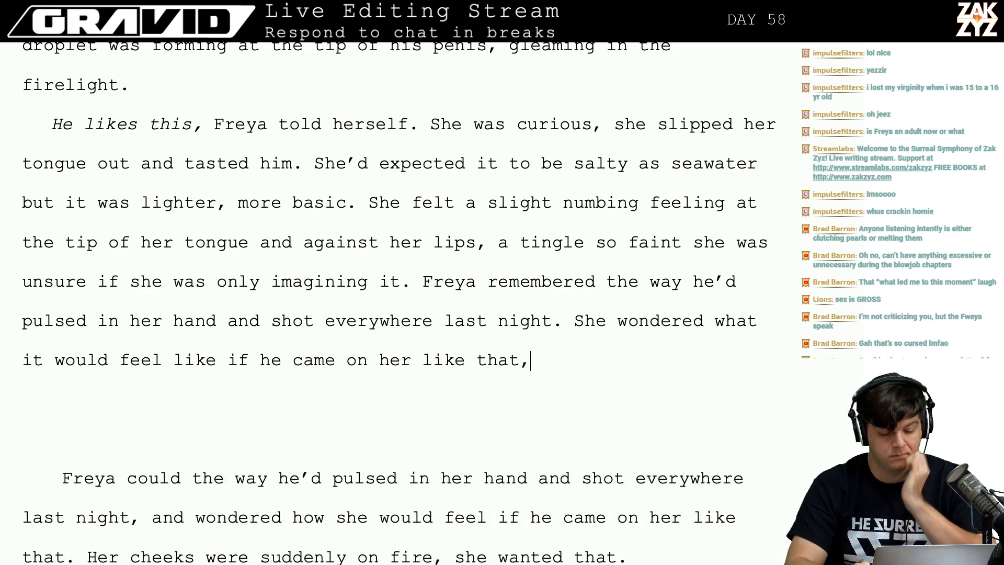
pyautogui.press('Up')
pyautogui.press('Left')
pyautogui.press('Right')
pyautogui.press('Down')
pyautogui.press('Right')
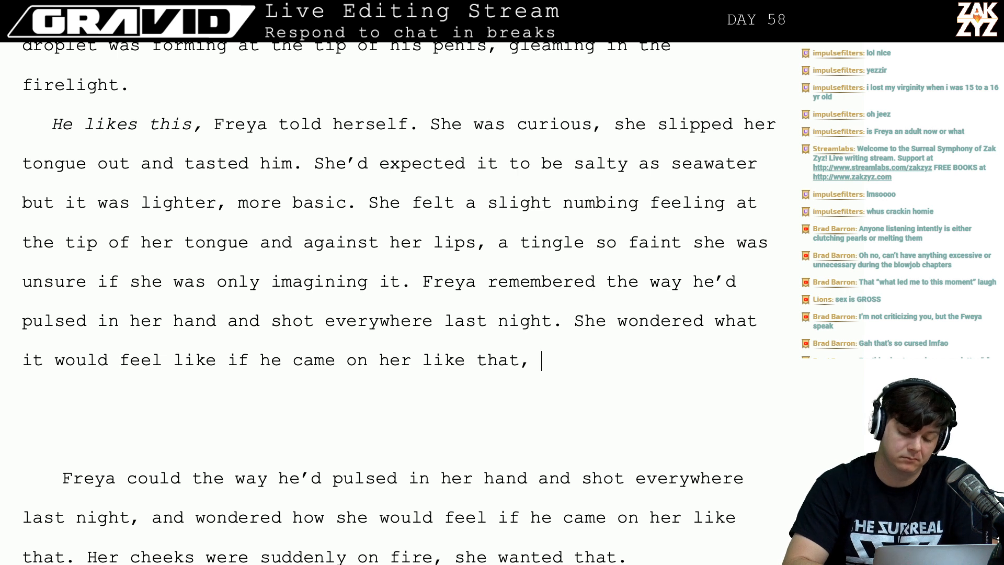
# Close the paragraph's final sentence, which begins "She wondered", with a full stop instead of a comma.
pyautogui.write('it')
pyautogui.press('BackSpace')
pyautogui.press('BackSpace')
pyautogui.press('BackSpace')
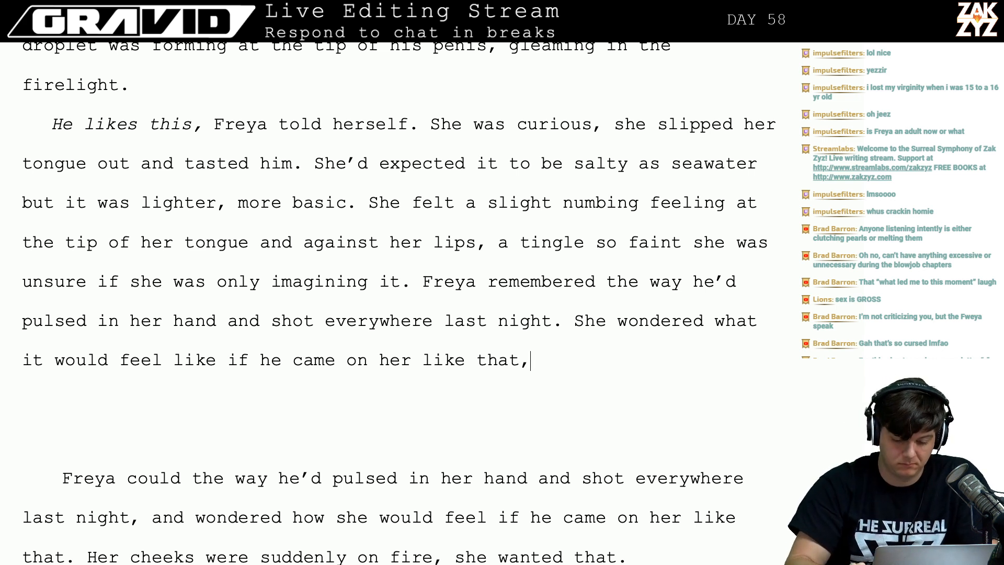
pyautogui.press('BackSpace')
pyautogui.write('.')
# Delete the redundant paragraph that begins "Freya could" together with the extra empty lines above it.
pyautogui.hotkey('ctrl', 'Down')
pyautogui.hotkey('ctrl', 'Down')
pyautogui.hotkey('ctrl', 'Down')
pyautogui.hotkey('ctrl', 'Down')
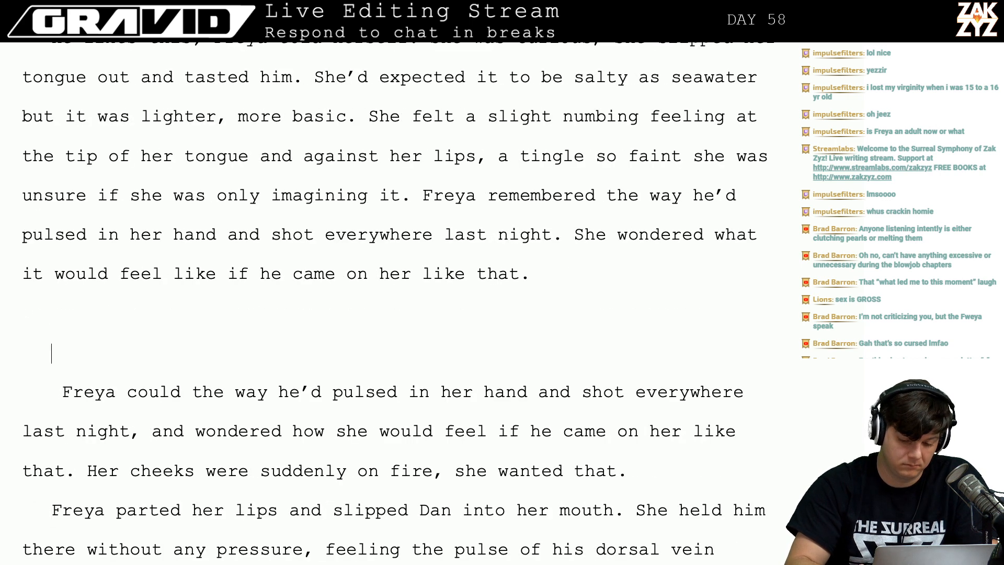
pyautogui.press('Up')
pyautogui.press('Up')
pyautogui.press('Right')
pyautogui.press('Right')
pyautogui.hotkey('shift', 'Down')
pyautogui.hotkey('shift', 'Down')
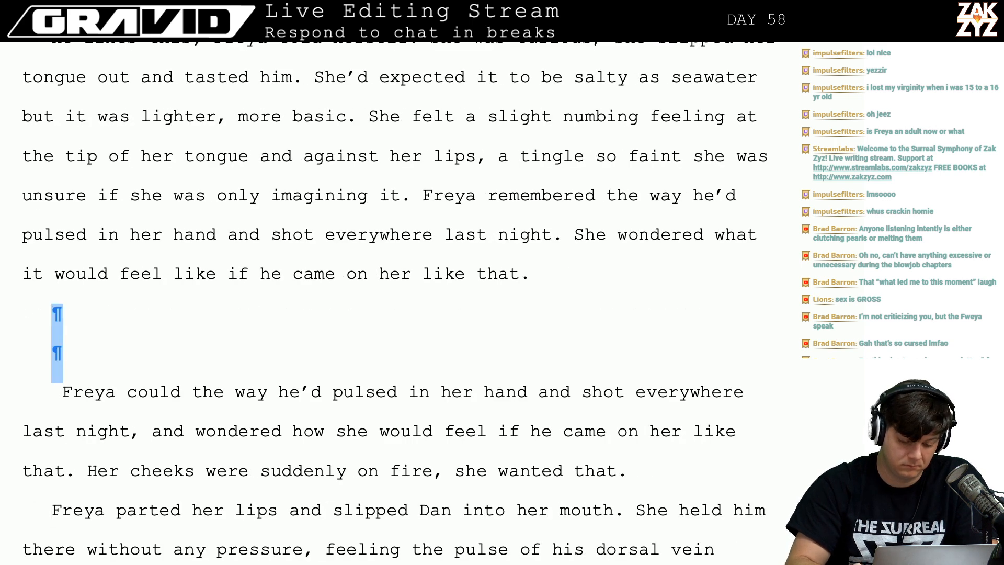
pyautogui.hotkey('shift', 'Down')
pyautogui.hotkey('shift', 'Down')
pyautogui.hotkey('shift', 'Down')
pyautogui.hotkey('shift', 'Left')
pyautogui.press('BackSpace')
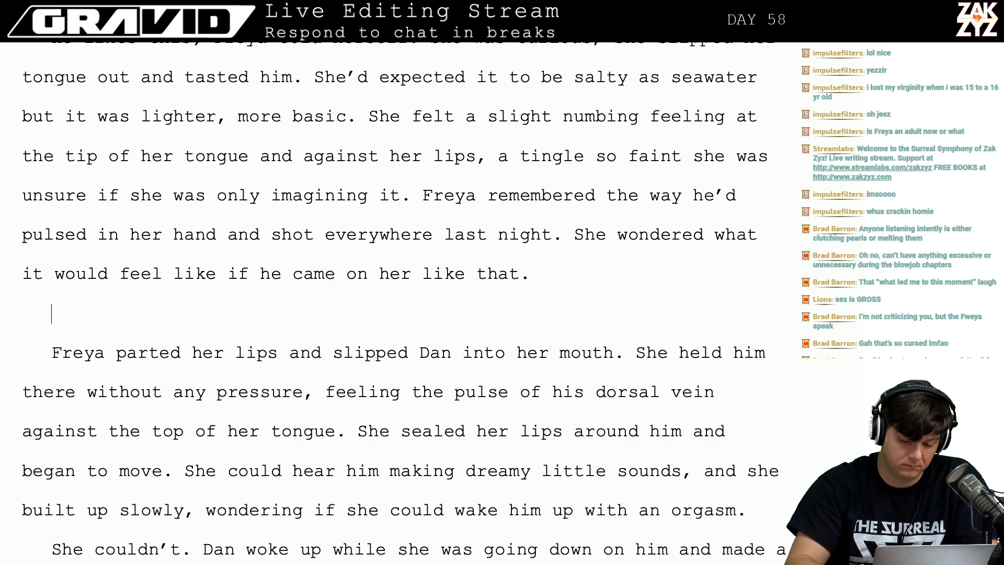
# Swap the full stop ending the "She wondered" sentence for a comma and try the continuation "it seemed like a hot".
pyautogui.press('Left')
pyautogui.write(', it')
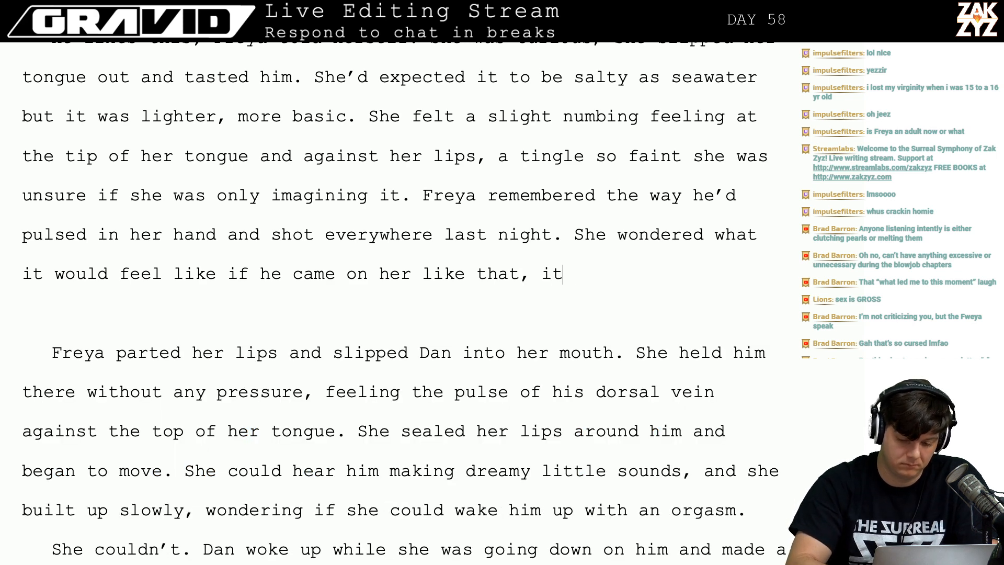
pyautogui.write(' seemed very')
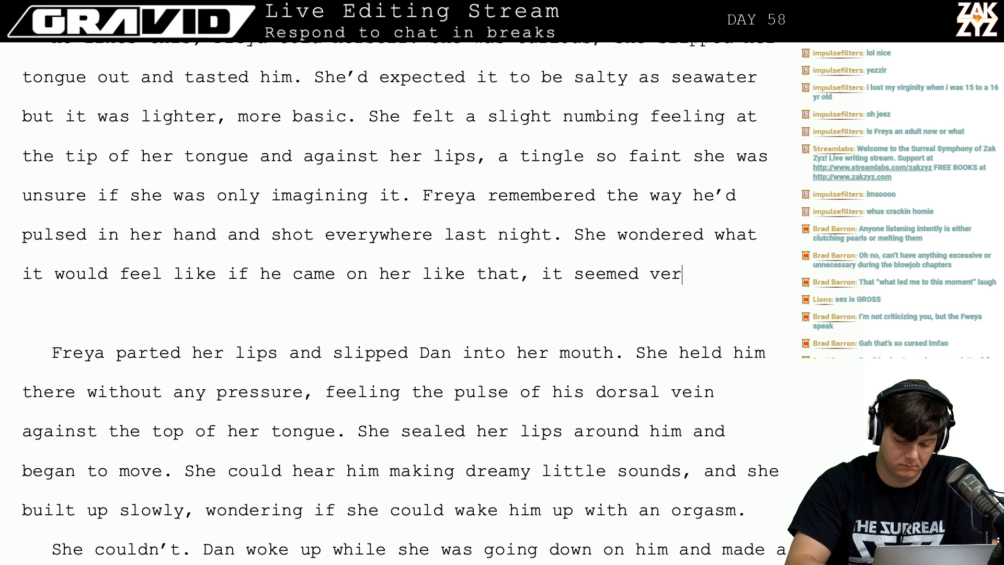
pyautogui.press('BackSpace')
pyautogui.press('BackSpace')
pyautogui.press('BackSpace')
pyautogui.press('BackSpace')
pyautogui.write('like')
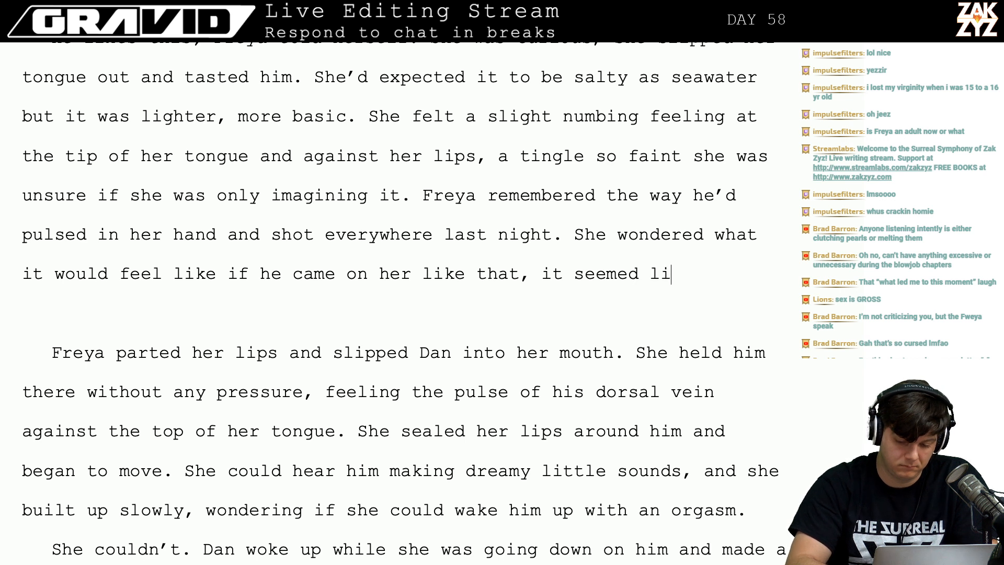
pyautogui.press('BackSpace')
pyautogui.press('BackSpace')
pyautogui.press('BackSpace')
pyautogui.press('BackSpace')
pyautogui.press('BackSpace')
pyautogui.write('like a hot')
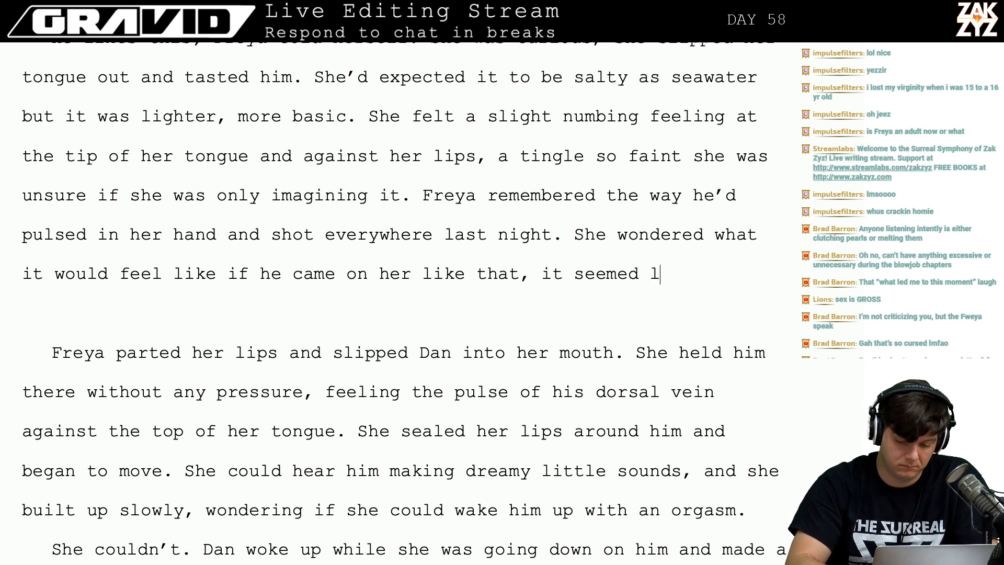
# Replace the wording after the comma with "the idea made her hot." and remove the empty line below the paragraph.
pyautogui.press('BackSpace')
pyautogui.press('BackSpace')
pyautogui.press('BackSpace')
pyautogui.press('BackSpace')
pyautogui.press('BackSpace')
pyautogui.press('BackSpace')
pyautogui.press('BackSpace')
pyautogui.press('BackSpace')
pyautogui.press('BackSpace')
pyautogui.press('BackSpace')
pyautogui.press('BackSpace')
pyautogui.press('BackSpace')
pyautogui.press('BackSpace')
pyautogui.press('BackSpace')
pyautogui.press('BackSpace')
pyautogui.press('BackSpace')
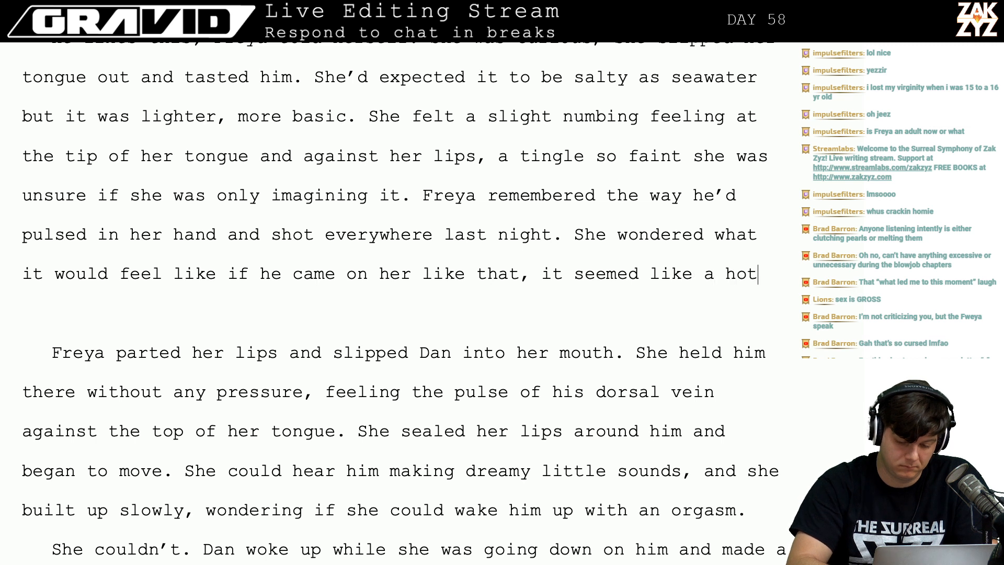
pyautogui.press('BackSpace')
pyautogui.press('BackSpace')
pyautogui.press('BackSpace')
pyautogui.press('BackSpace')
pyautogui.press('BackSpace')
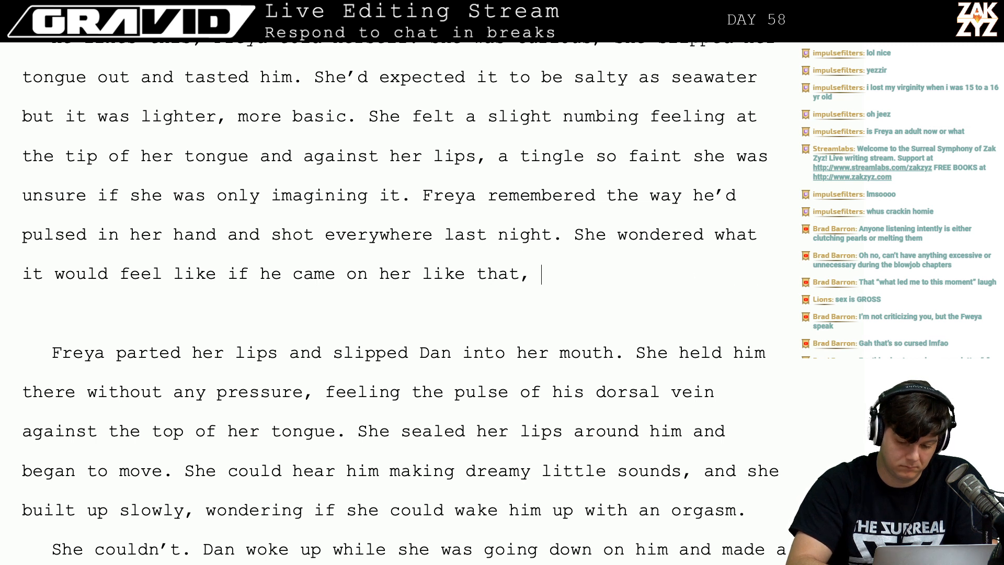
pyautogui.write('the idea made her hot.')
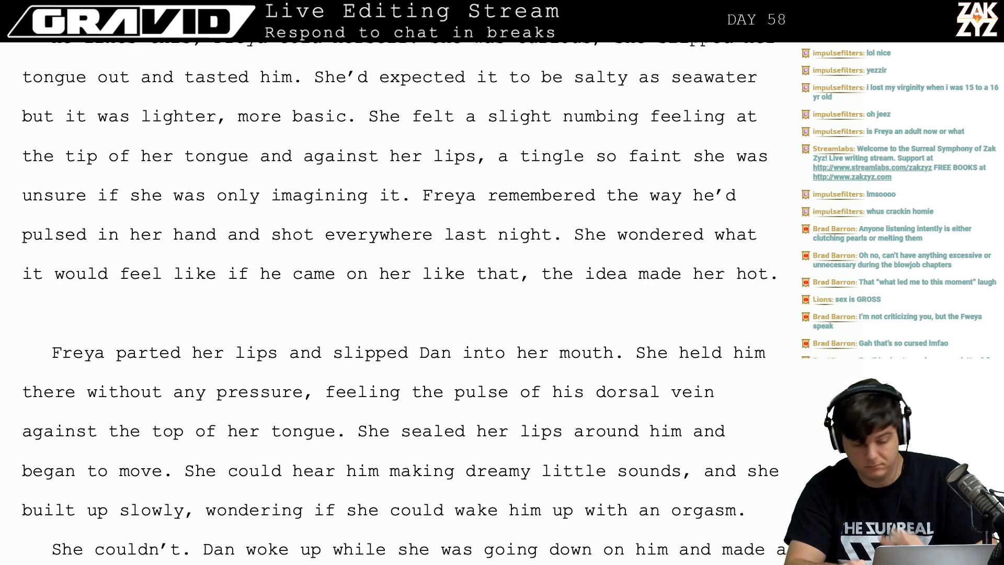
pyautogui.click(51, 353)
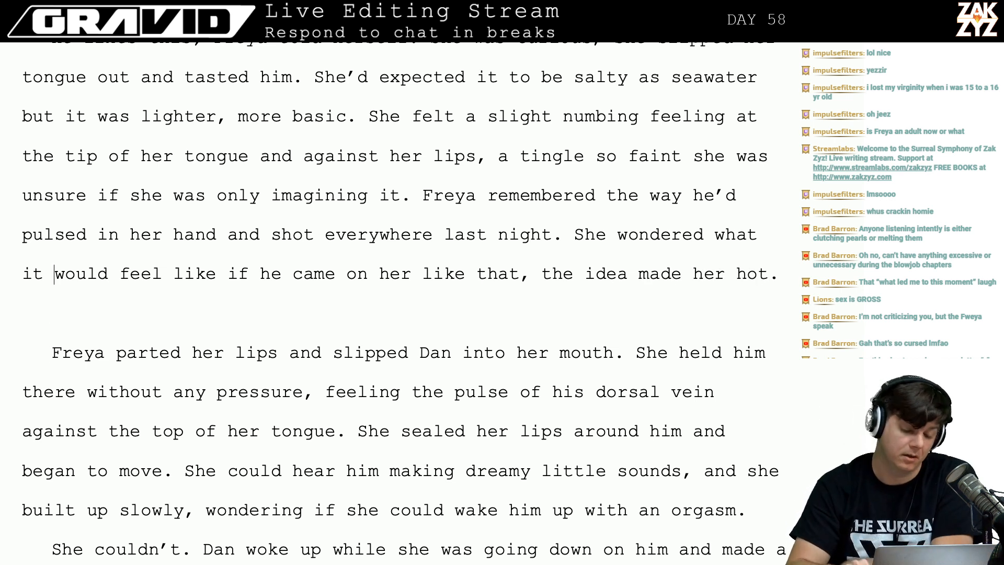
pyautogui.press('BackSpace')
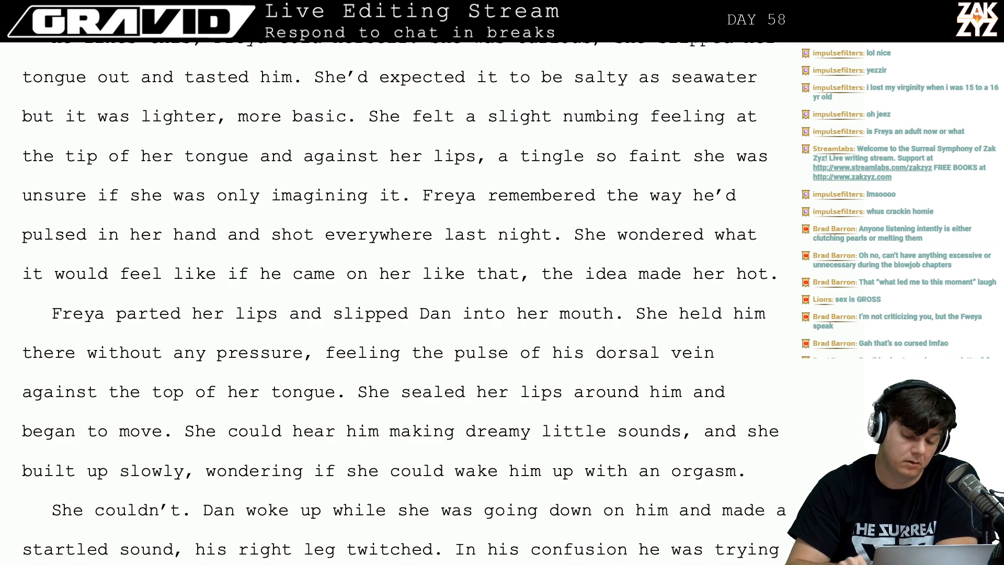
# Replace "hot" with "tremble" at the end of the paragraph and save the document.
pyautogui.press('Left')
pyautogui.press('Left')
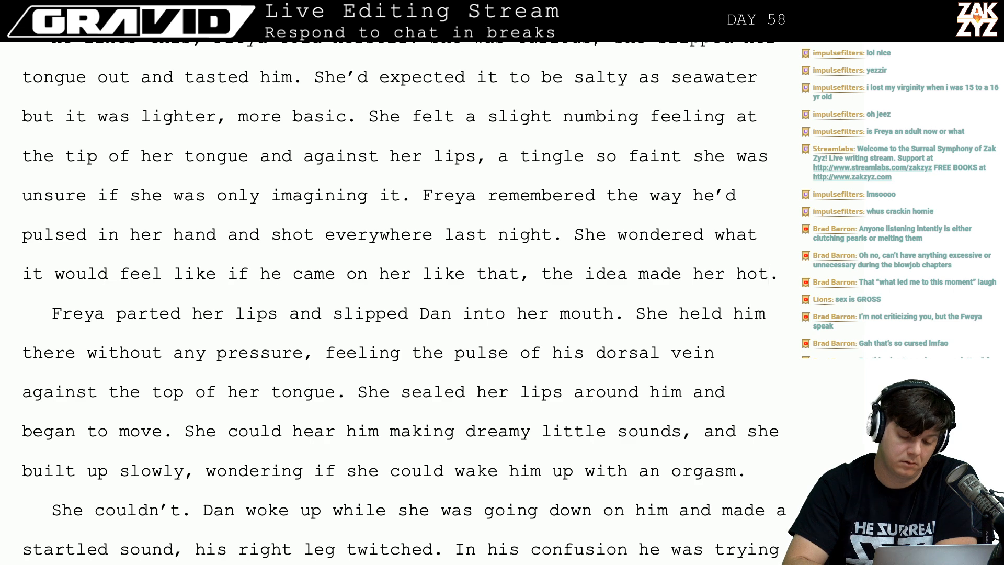
pyautogui.press('BackSpace')
pyautogui.press('BackSpace')
pyautogui.press('BackSpace')
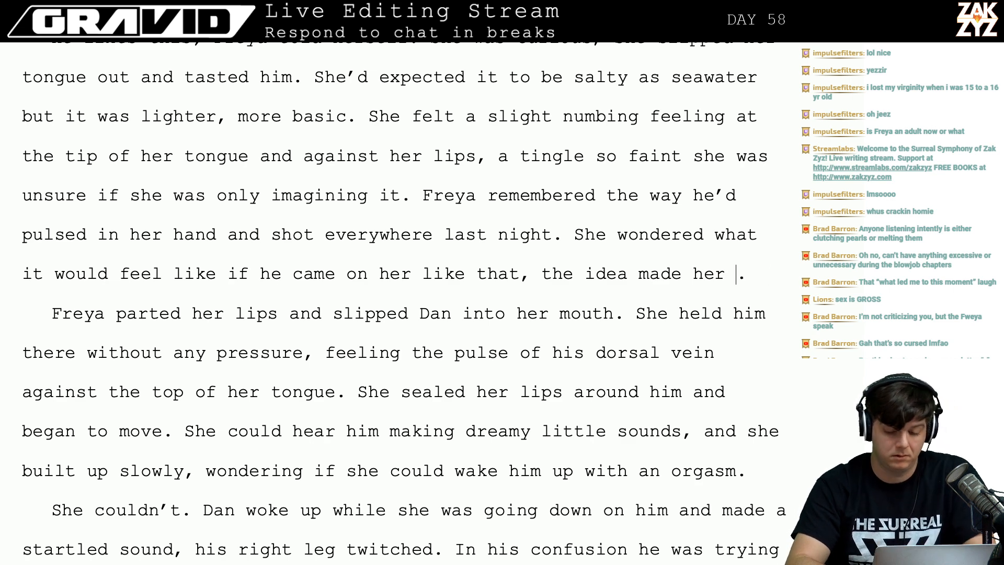
pyautogui.write('tremble')
pyautogui.press('Right')
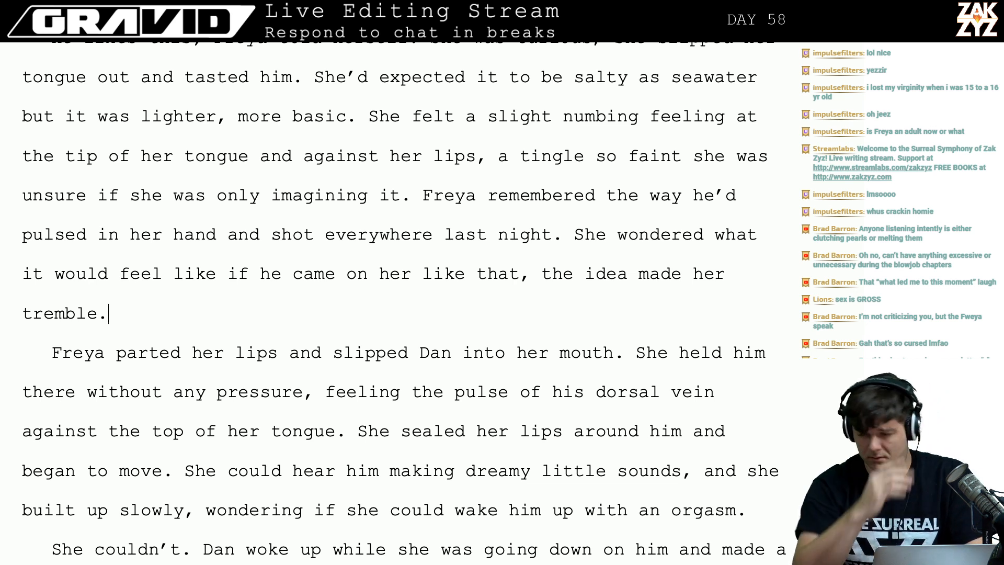
pyautogui.press('super+s')
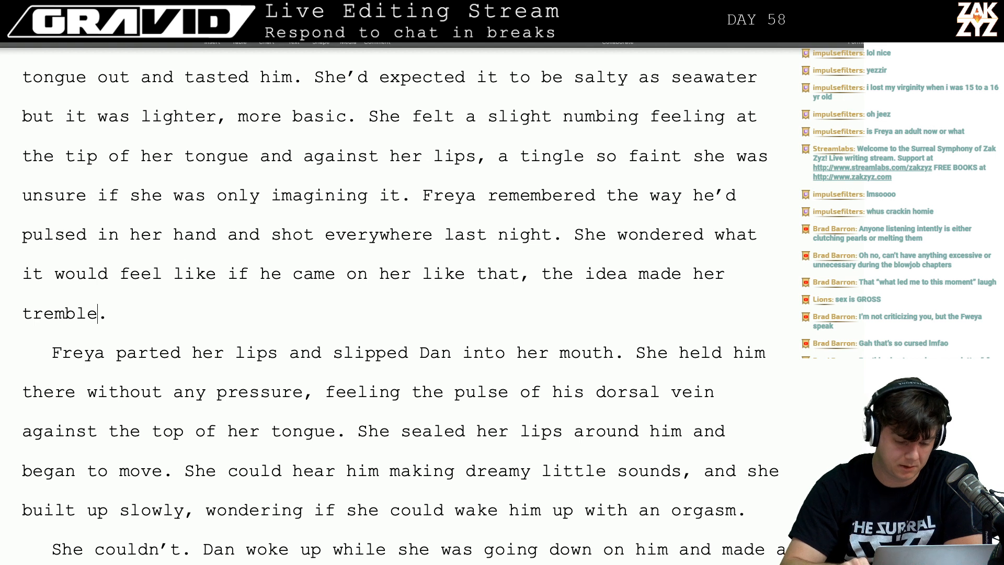
# Split the paragraph before its last sentence so that "She wondered" starts a new paragraph.
pyautogui.press('Right')
pyautogui.press('Right')
pyautogui.press('Right')
pyautogui.press('Right')
pyautogui.press('Right')
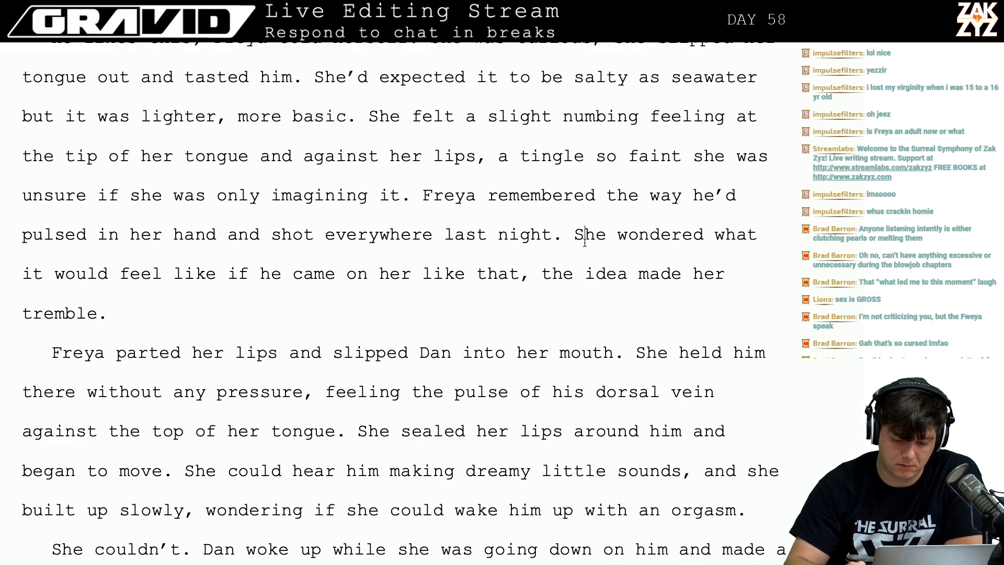
pyautogui.press('Down')
pyautogui.press('Left')
pyautogui.press('Up')
pyautogui.press('Right')
pyautogui.press('Left')
pyautogui.press('Return')
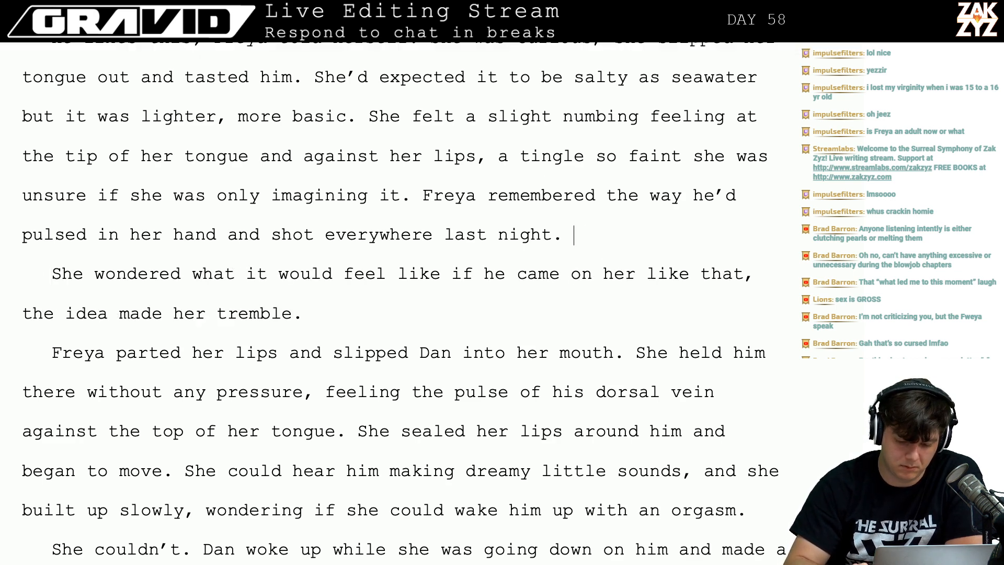
pyautogui.press('Left')
pyautogui.press('Right')
pyautogui.write('She w')
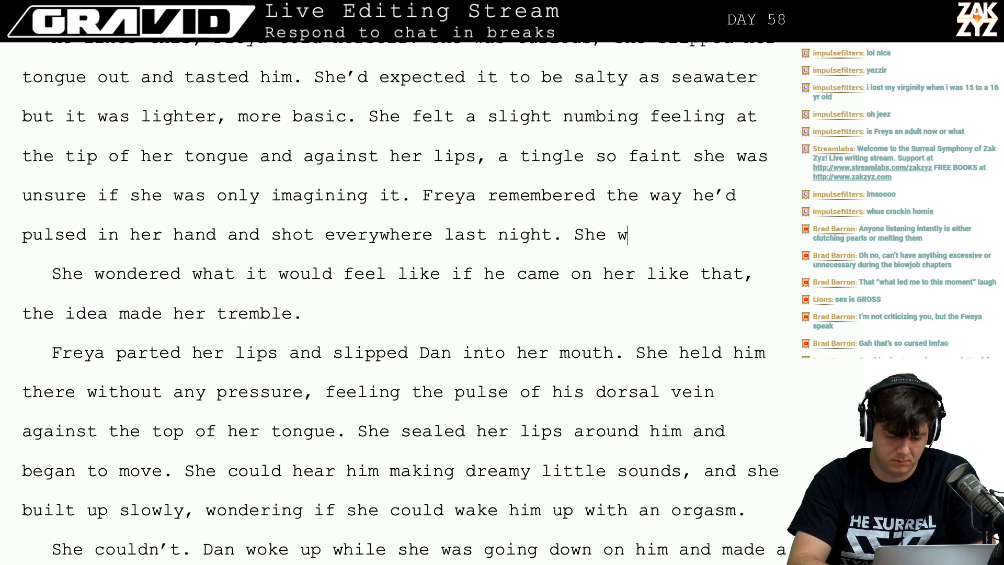
pyautogui.write('ondere')
pyautogui.press('BackSpace')
pyautogui.press('BackSpace')
pyautogui.press('BackSpace')
pyautogui.press('BackSpace')
pyautogui.press('BackSpace')
pyautogui.press('BackSpace')
pyautogui.press('BackSpace')
pyautogui.press('BackSpace')
pyautogui.press('BackSpace')
pyautogui.press('BackSpace')
pyautogui.press('BackSpace')
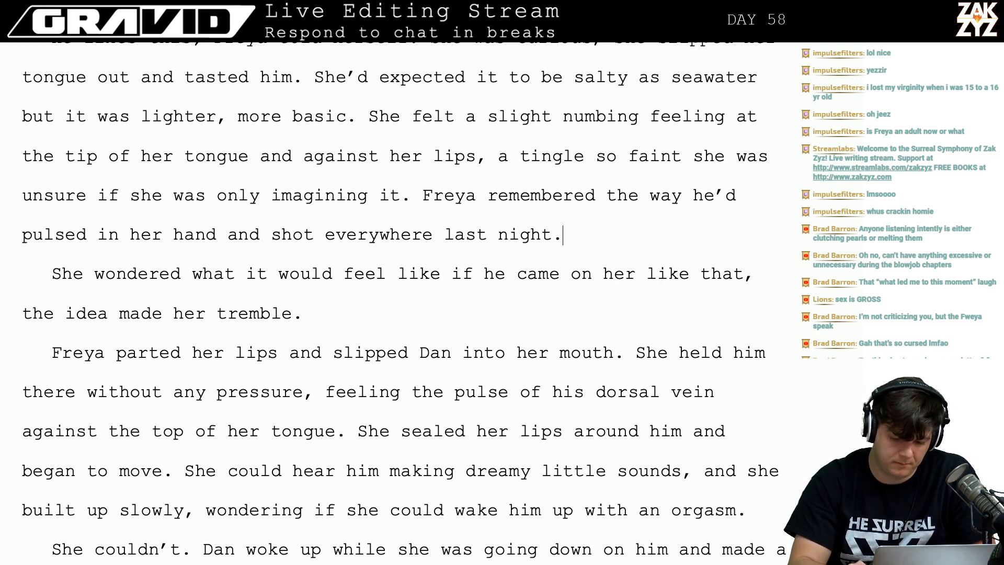
# Extend the sentence ending "last night" with ", and she wondered" and the rest of that clause from the following paragraph.
pyautogui.write(', and she')
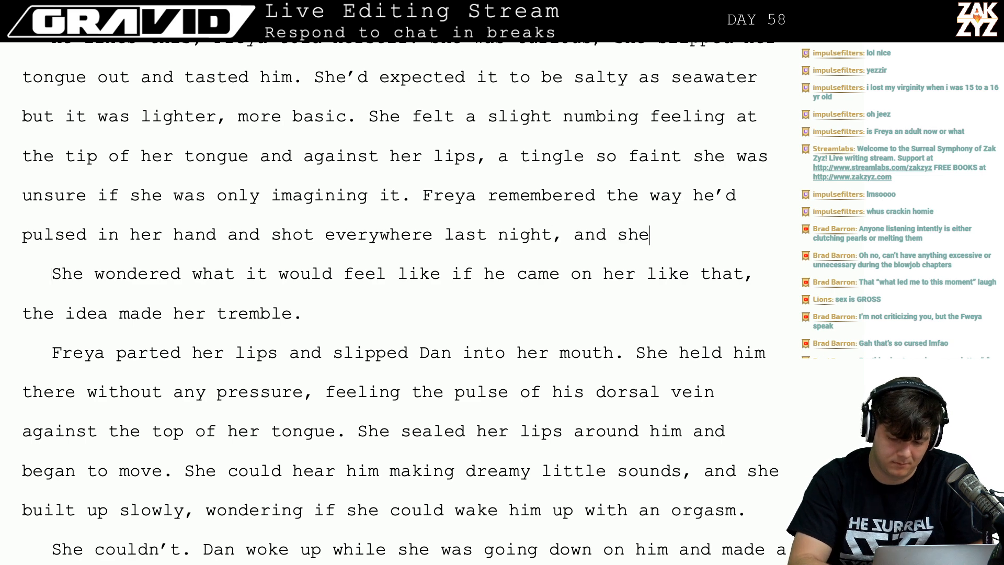
pyautogui.write(' wondered what it ')
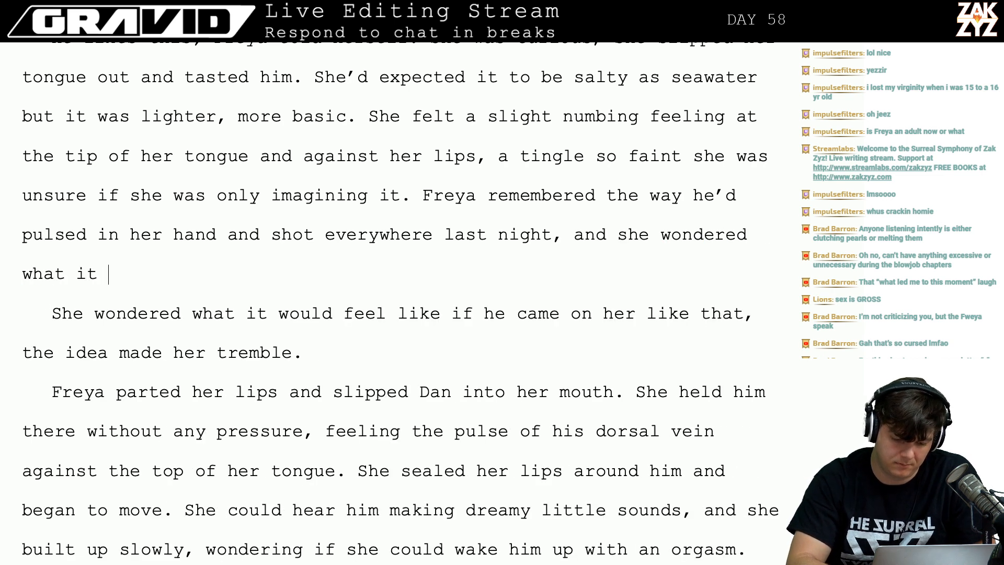
pyautogui.write('would feel like ')
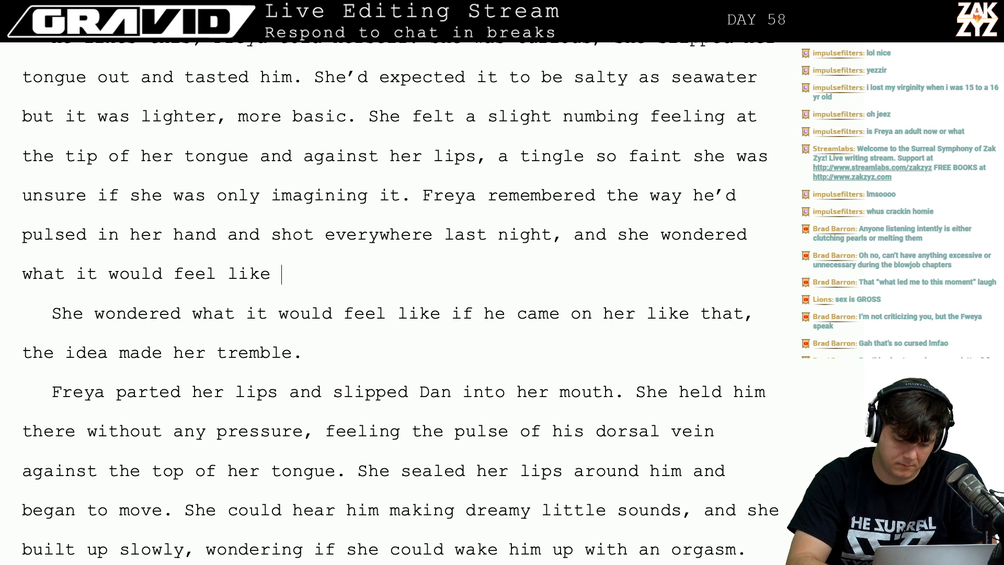
pyautogui.write('if he came on')
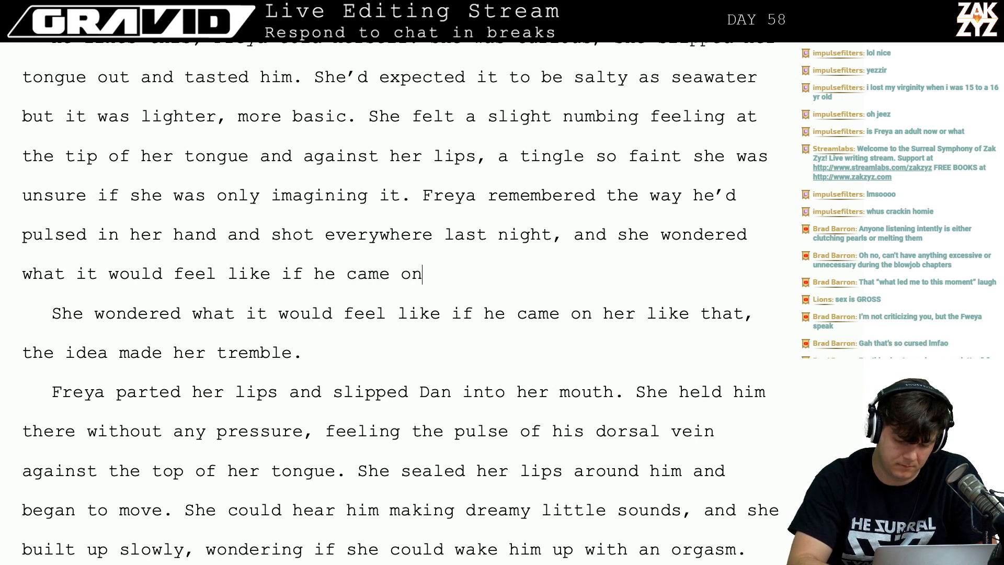
pyautogui.write(' her like that.')
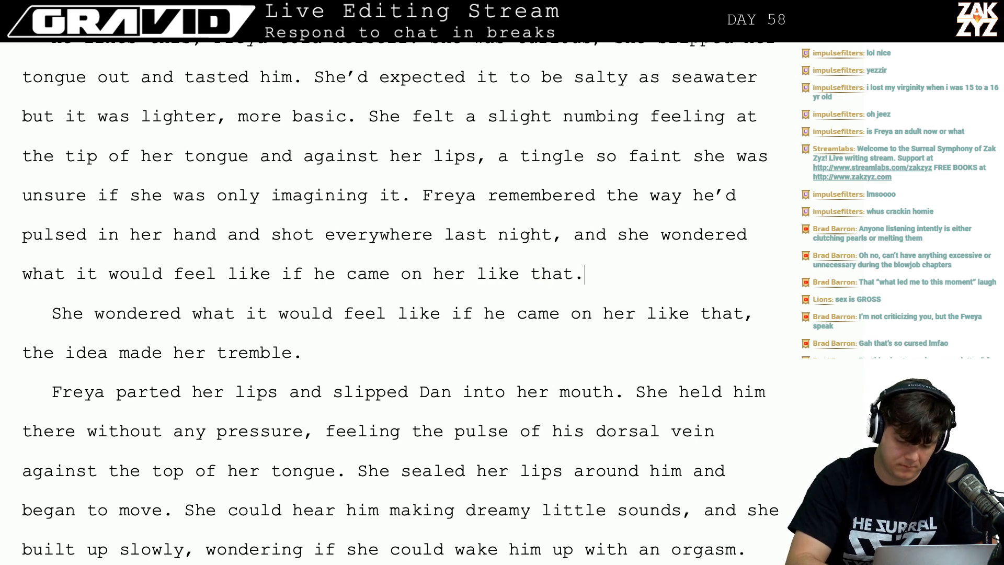
# Delete the redundant "She wondered" paragraph that follows the extended sentence.
pyautogui.hotkey('shift', 'Down')
pyautogui.hotkey('shift', 'Down')
pyautogui.press('BackSpace')
pyautogui.press('BackSpace')
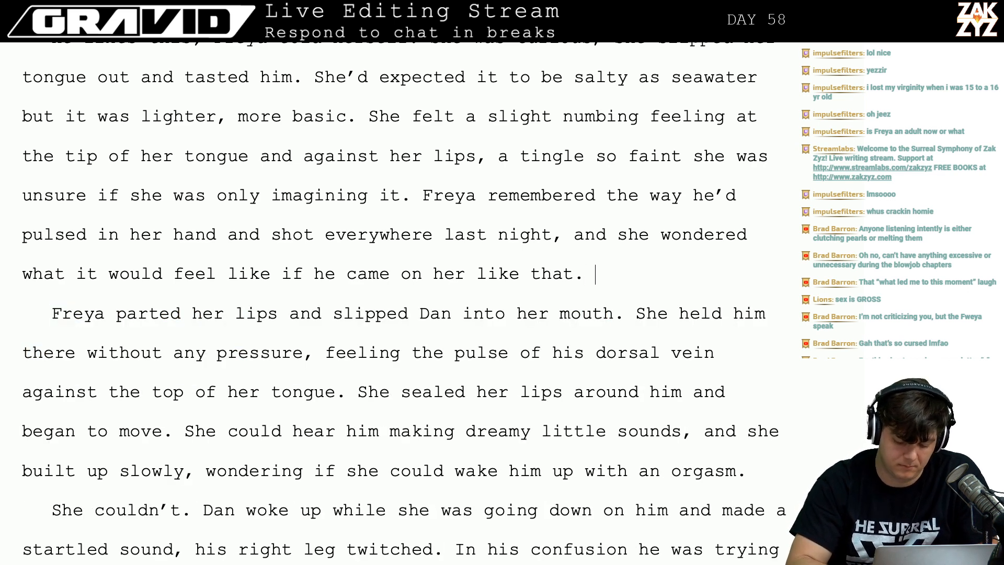
pyautogui.write('She')
pyautogui.press('BackSpace')
pyautogui.press('BackSpace')
pyautogui.press('BackSpace')
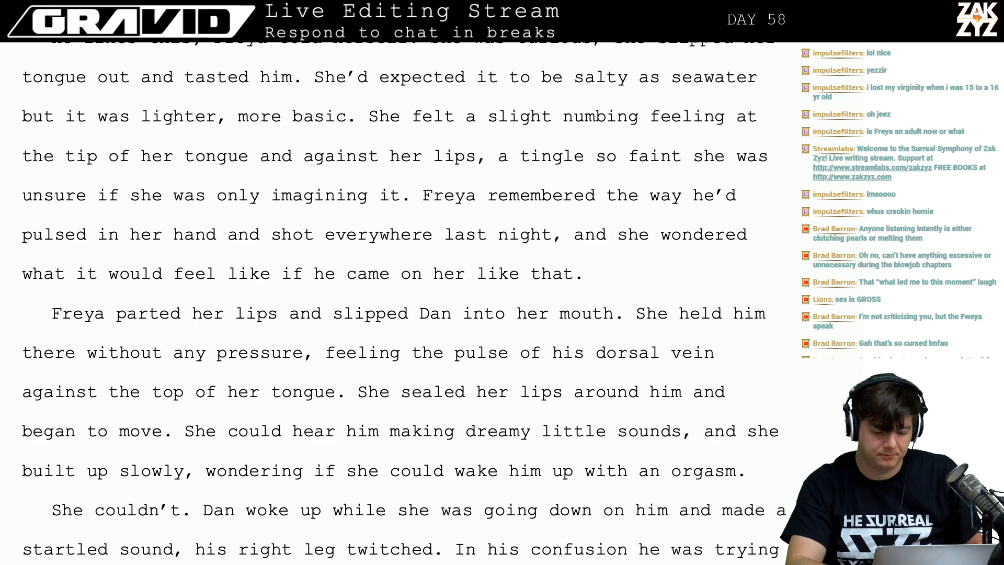
pyautogui.write('A few')
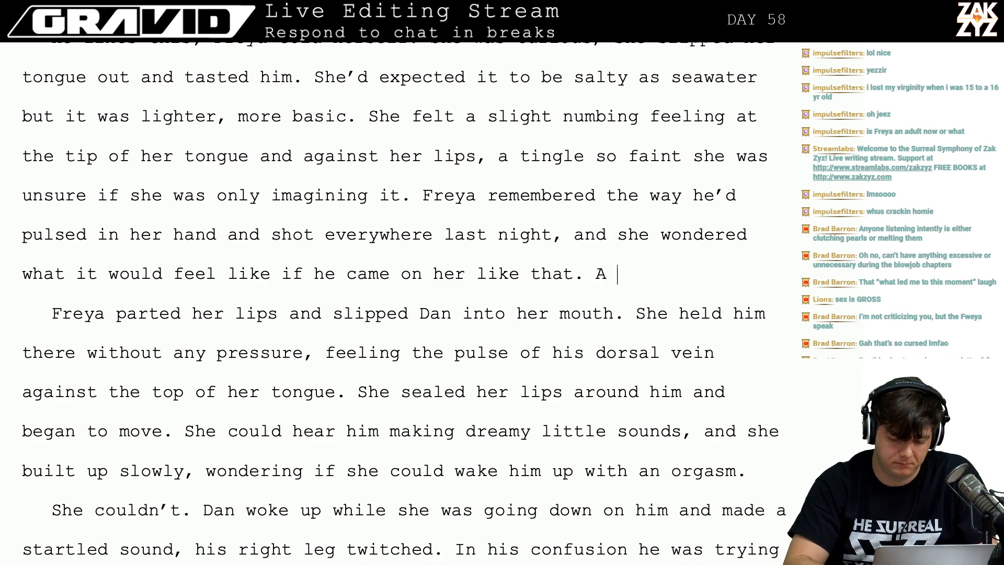
pyautogui.press('BackSpace')
pyautogui.press('BackSpace')
pyautogui.press('BackSpace')
pyautogui.press('BackSpace')
pyautogui.press('BackSpace')
pyautogui.press('BackSpace')
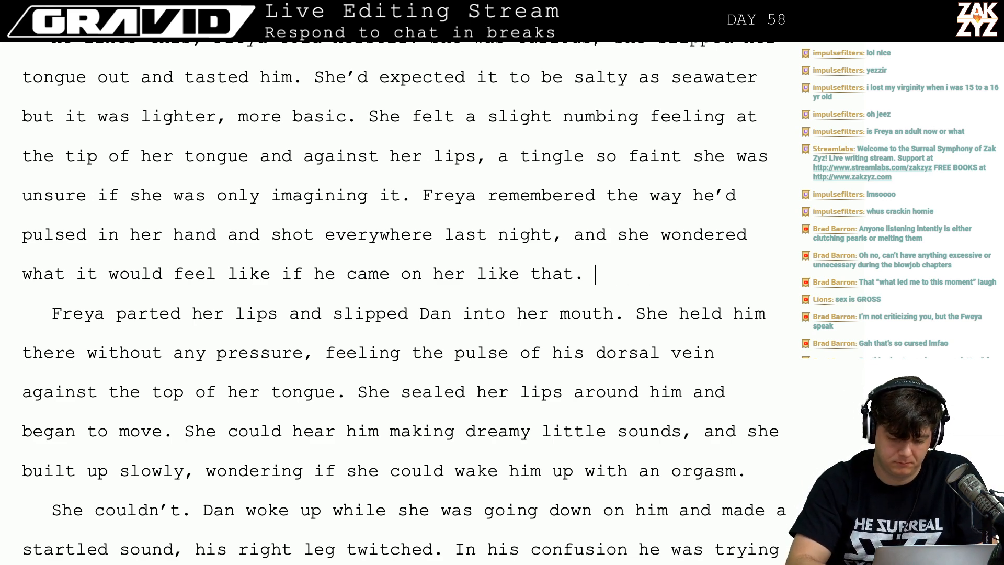
pyautogui.write('It was ')
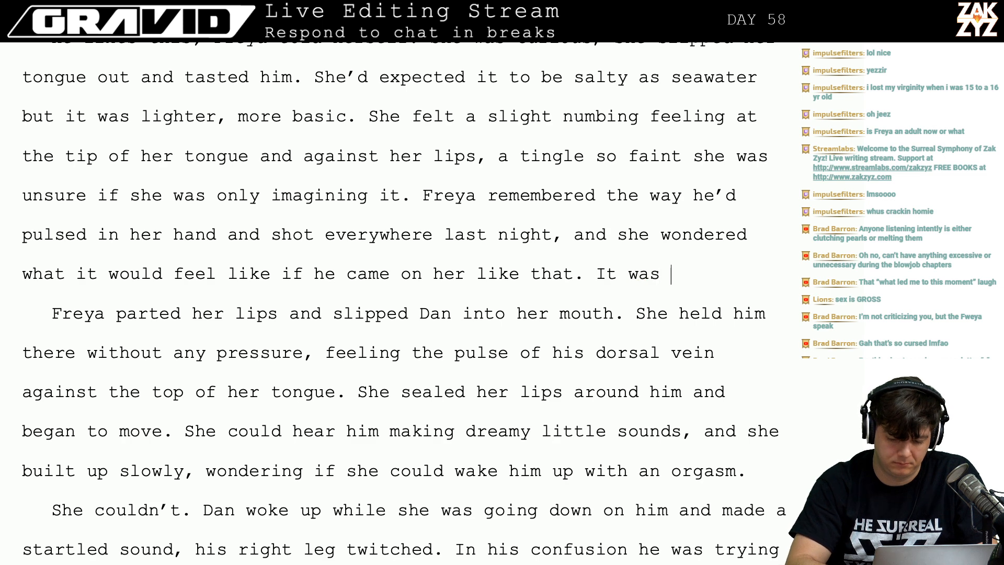
pyautogui.write('something')
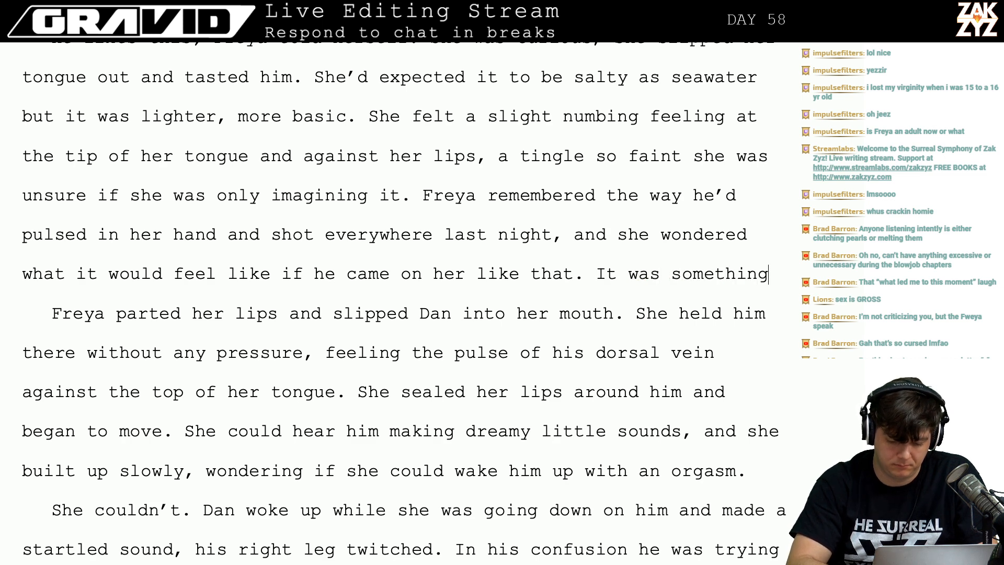
pyautogui.press('BackSpace')
pyautogui.press('BackSpace')
pyautogui.press('BackSpace')
pyautogui.press('BackSpace')
pyautogui.press('BackSpace')
pyautogui.press('BackSpace')
pyautogui.press('BackSpace')
pyautogui.press('BackSpace')
pyautogui.press('BackSpace')
pyautogui.press('BackSpace')
pyautogui.press('BackSpace')
pyautogui.press('BackSpace')
pyautogui.press('BackSpace')
pyautogui.press('BackSpace')
pyautogui.press('BackSpace')
pyautogui.press('BackSpace')
pyautogui.press('BackSpace')
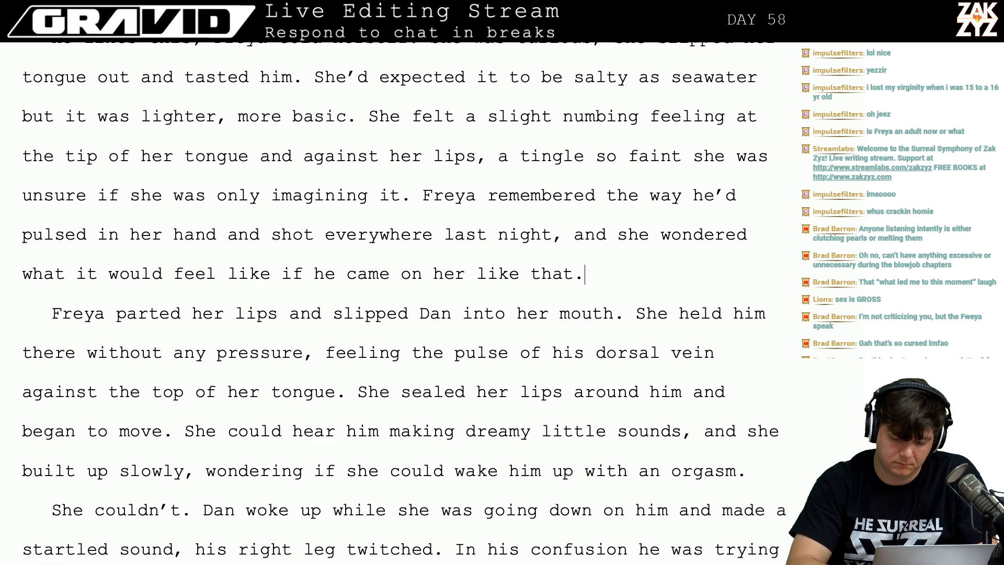
# Insert an empty line below the paragraph and try the openings "It was" and "It seemed" for a closing sentence.
pyautogui.press('Return')
pyautogui.write('It was')
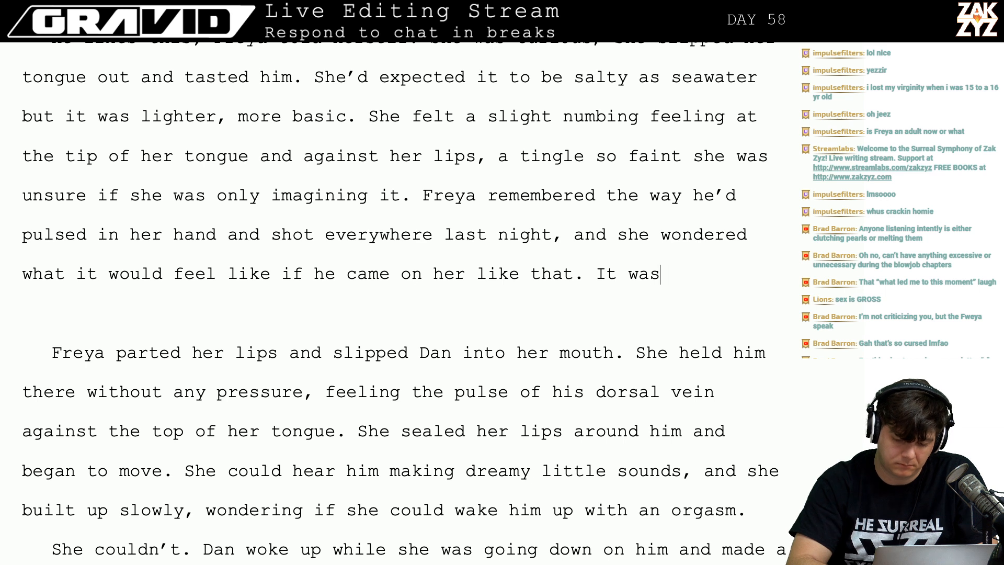
pyautogui.press('BackSpace')
pyautogui.press('BackSpace')
pyautogui.press('BackSpace')
pyautogui.press('BackSpace')
pyautogui.press('BackSpace')
pyautogui.press('BackSpace')
pyautogui.write('It s')
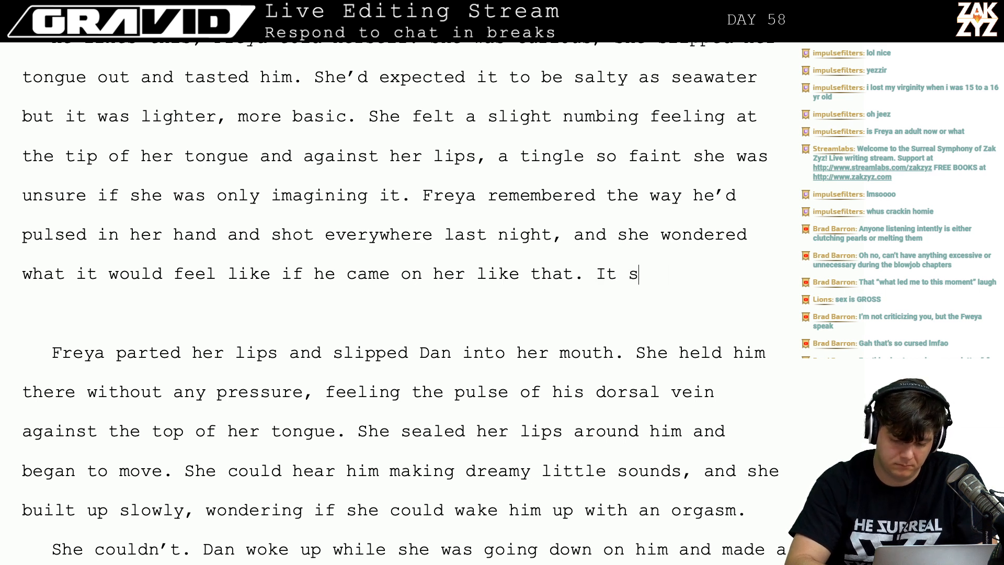
pyautogui.write('eemed')
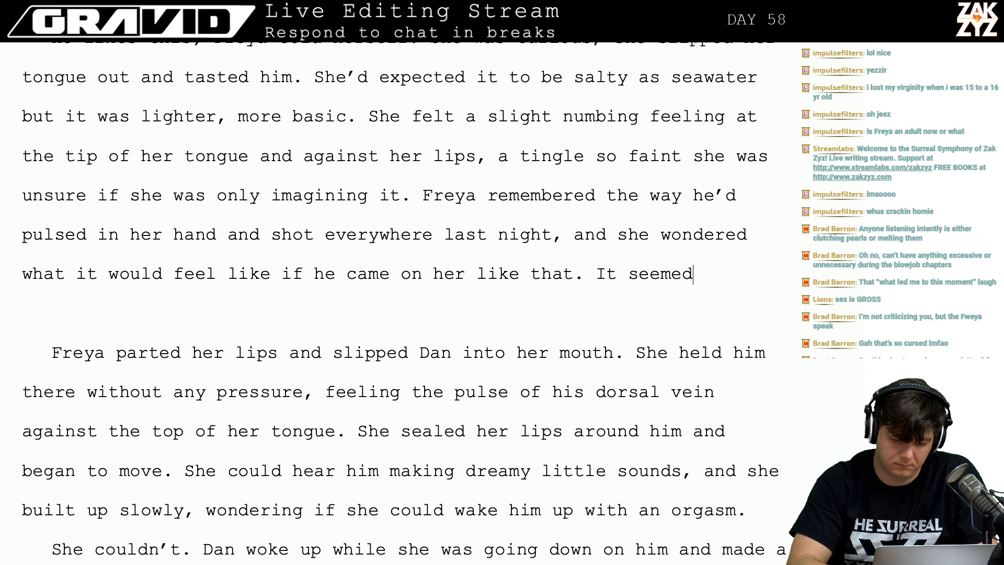
pyautogui.press('BackSpace')
pyautogui.press('BackSpace')
pyautogui.press('BackSpace')
pyautogui.press('BackSpace')
pyautogui.press('BackSpace')
pyautogui.press('BackSpace')
pyautogui.press('BackSpace')
pyautogui.press('BackSpace')
pyautogui.press('BackSpace')
pyautogui.write('It ')
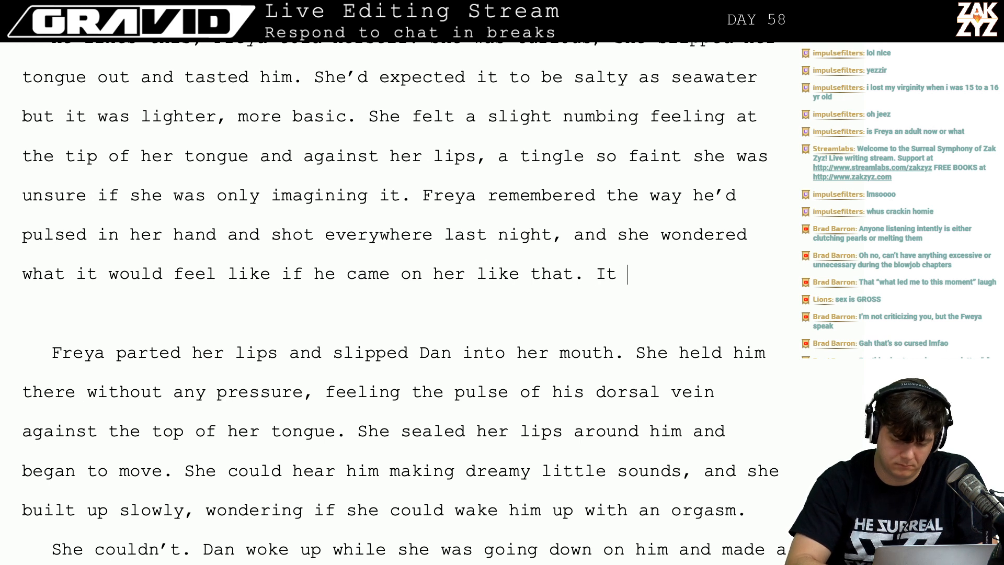
pyautogui.write('was some')
pyautogui.press('BackSpace')
pyautogui.press('BackSpace')
pyautogui.press('BackSpace')
pyautogui.press('BackSpace')
pyautogui.press('BackSpace')
pyautogui.press('BackSpace')
pyautogui.press('BackSpace')
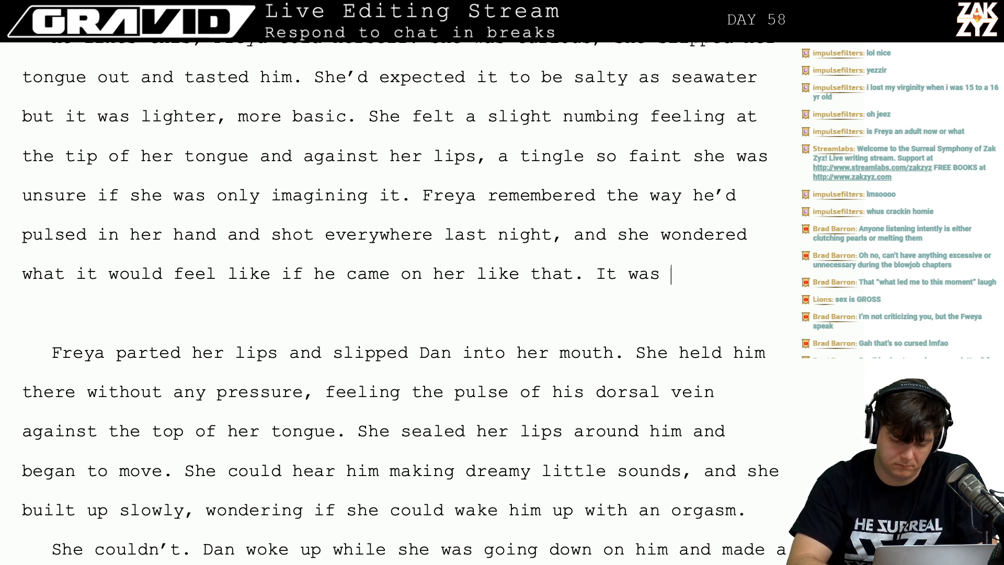
pyautogui.press('BackSpace')
pyautogui.press('BackSpace')
pyautogui.press('BackSpace')
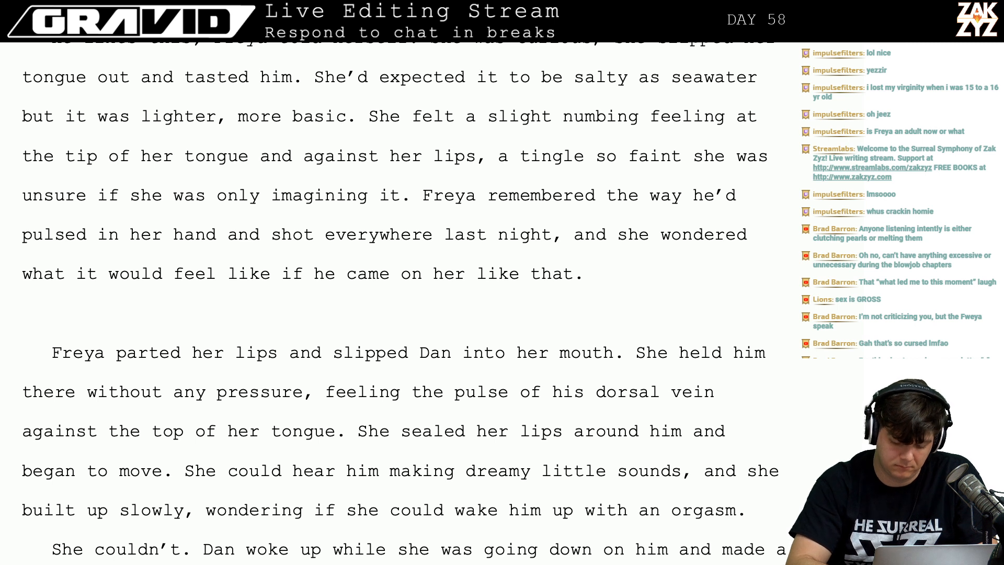
pyautogui.write('It was')
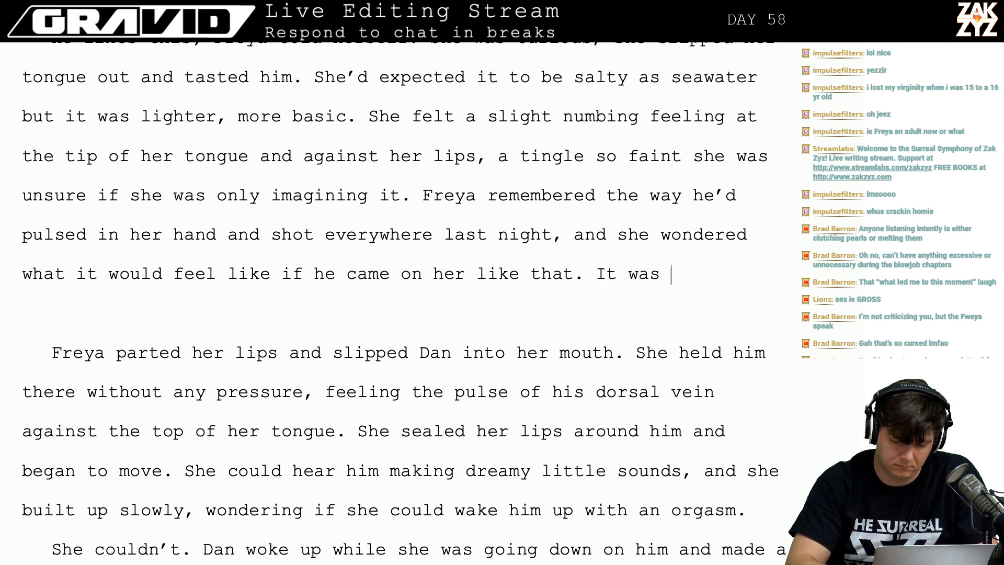
pyautogui.press('BackSpace')
pyautogui.press('BackSpace')
pyautogui.press('BackSpace')
pyautogui.press('BackSpace')
pyautogui.press('BackSpace')
pyautogui.press('BackSpace')
pyautogui.press('BackSpace')
pyautogui.press('BackSpace')
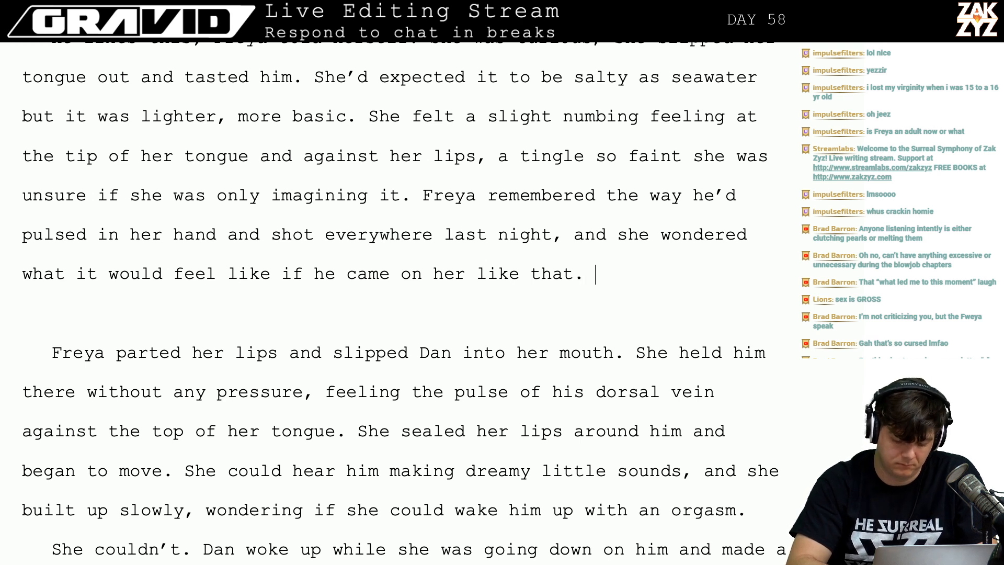
pyautogui.write('It was strang')
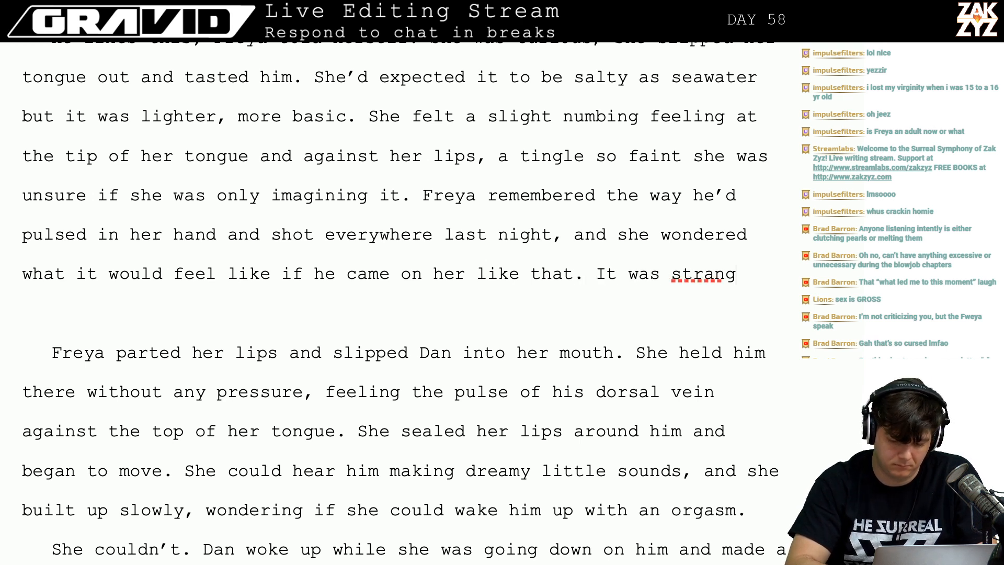
pyautogui.write('e to')
pyautogui.press('BackSpace')
pyautogui.press('BackSpace')
pyautogui.press('BackSpace')
pyautogui.press('BackSpace')
pyautogui.press('BackSpace')
pyautogui.press('BackSpace')
pyautogui.press('BackSpace')
pyautogui.press('BackSpace')
pyautogui.press('BackSpace')
pyautogui.press('BackSpace')
pyautogui.press('BackSpace')
pyautogui.press('BackSpace')
pyautogui.press('BackSpace')
pyautogui.press('BackSpace')
pyautogui.press('BackSpace')
pyautogui.press('BackSpace')
pyautogui.press('BackSpace')
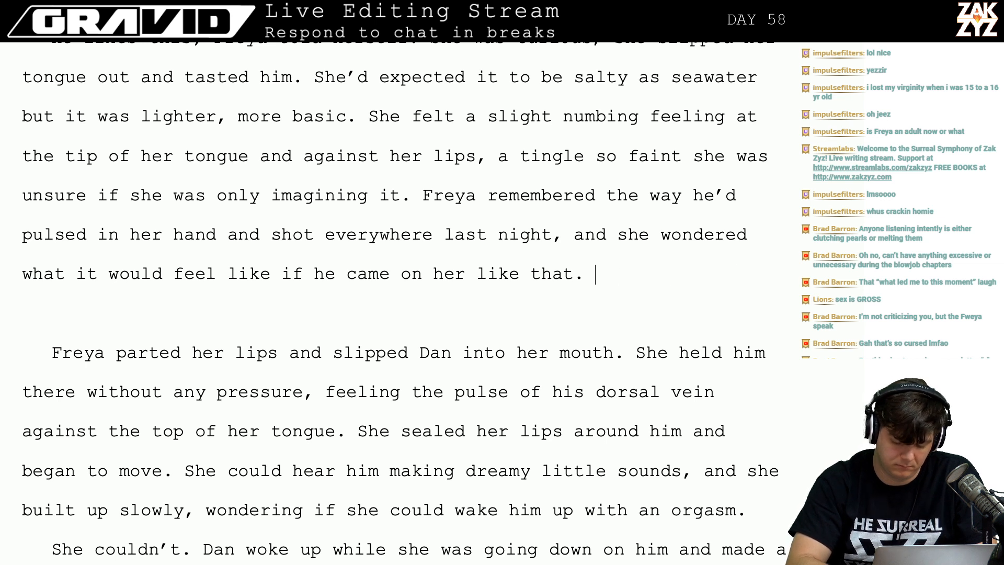
pyautogui.write('The idea had the staran')
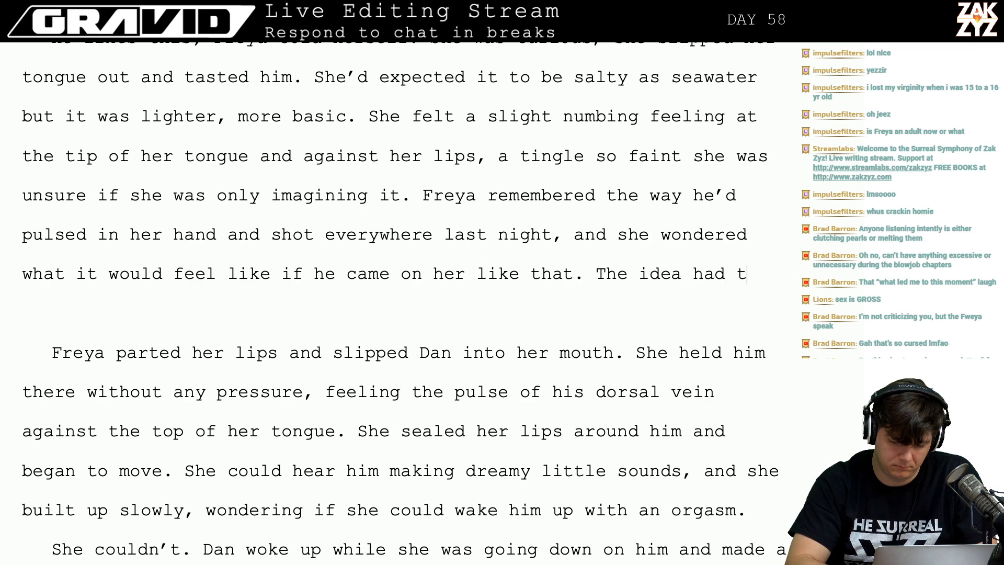
pyautogui.press('BackSpace')
pyautogui.press('BackSpace')
pyautogui.press('BackSpace')
pyautogui.press('BackSpace')
pyautogui.press('BackSpace')
pyautogui.press('BackSpace')
pyautogui.press('BackSpace')
pyautogui.press('BackSpace')
pyautogui.press('BackSpace')
pyautogui.press('BackSpace')
pyautogui.press('BackSpace')
pyautogui.press('BackSpace')
pyautogui.press('BackSpace')
pyautogui.press('BackSpace')
pyautogui.press('BackSpace')
pyautogui.press('BackSpace')
pyautogui.press('BackSpace')
pyautogui.press('BackSpace')
pyautogui.press('BackSpace')
pyautogui.press('BackSpace')
pyautogui.press('BackSpace')
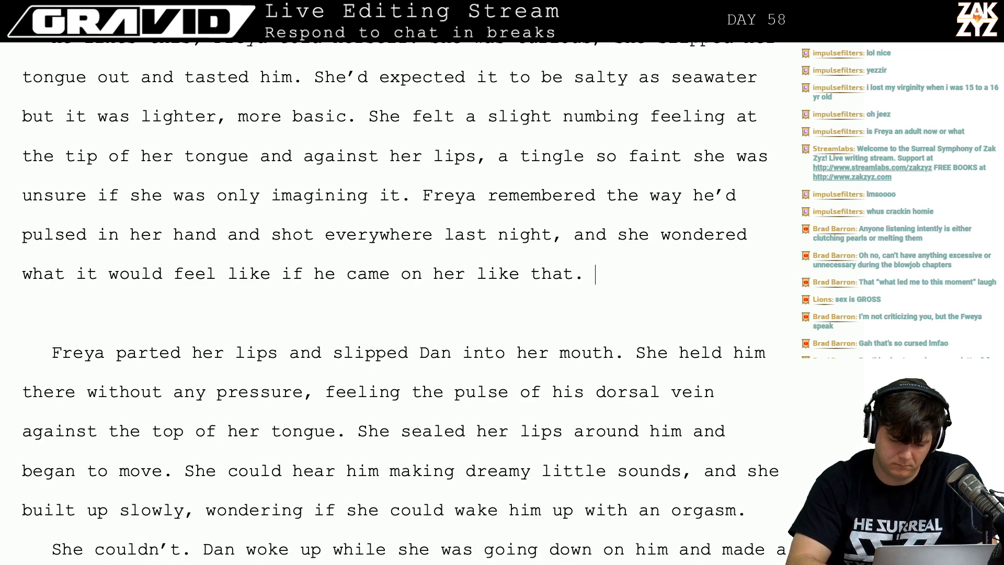
# Add the sentence "It was at once, revolting and compelling." after the paragraph's last sentence and split it off into its own paragraph.
pyautogui.write('It was at')
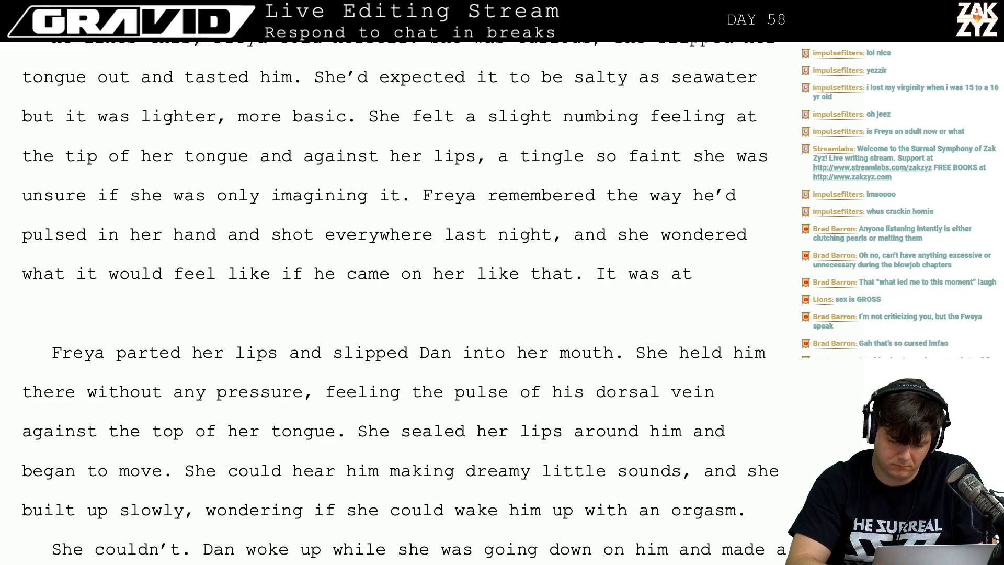
pyautogui.write(' once, revolting and ')
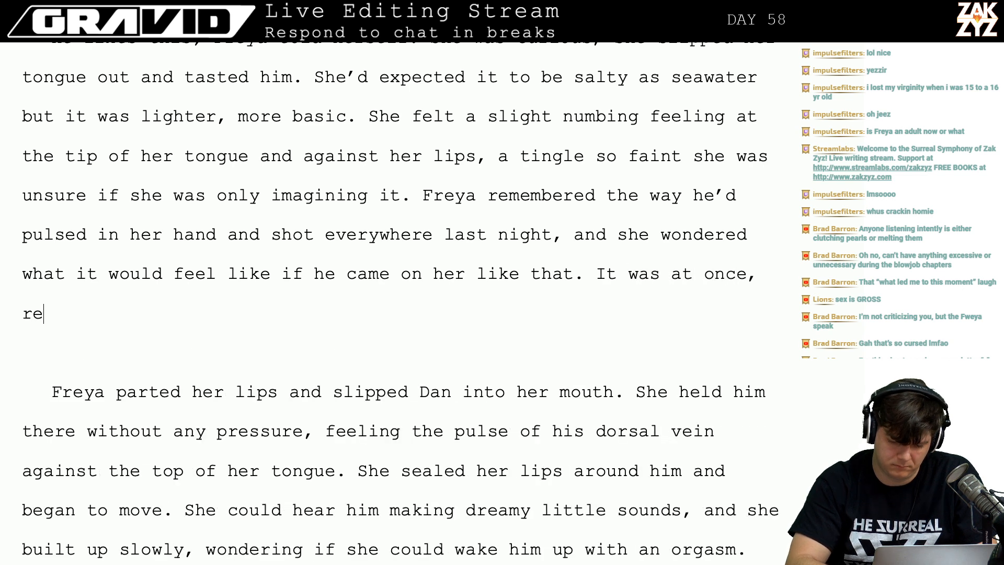
pyautogui.write('compelling.')
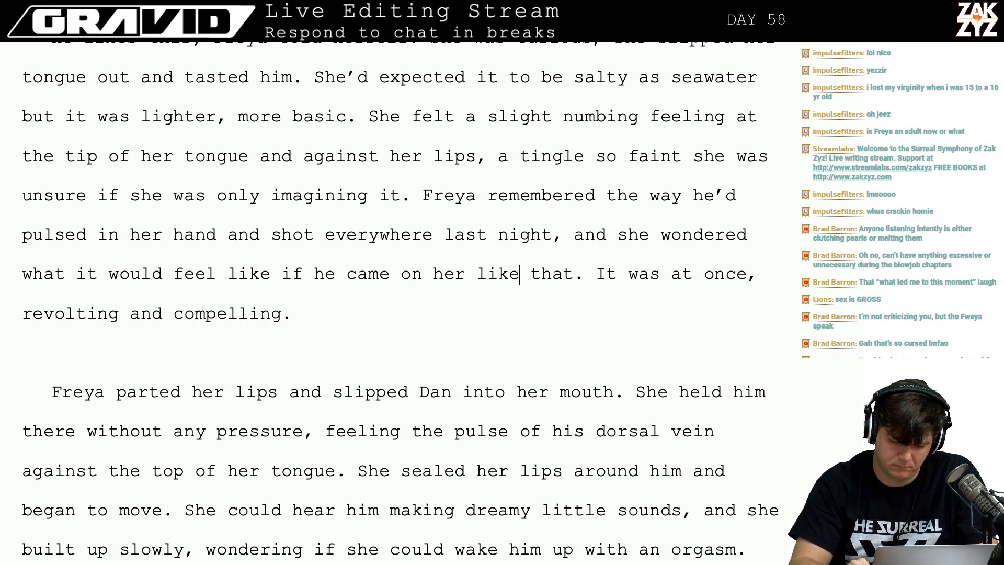
pyautogui.press('Return')
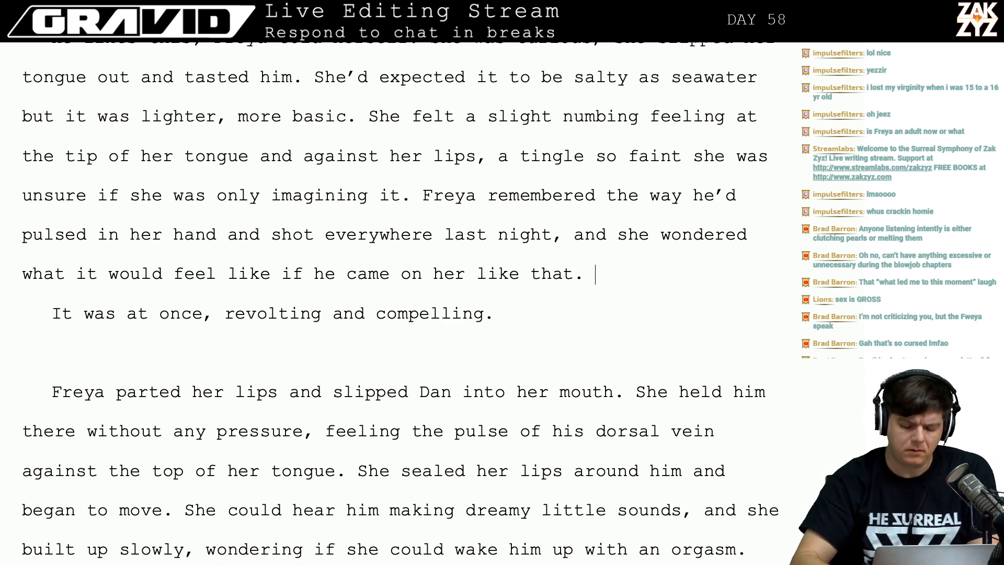
pyautogui.write('How')
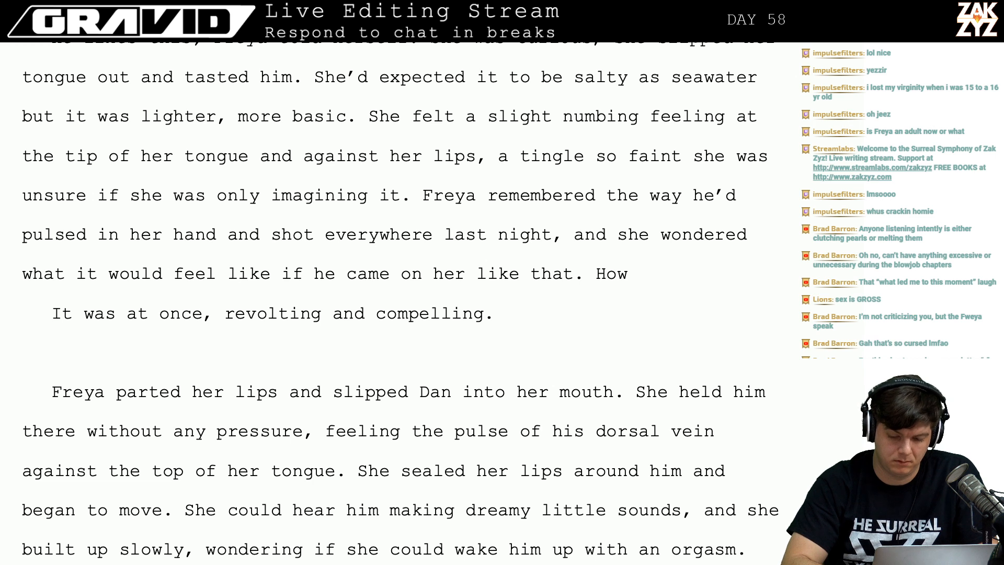
pyautogui.press('BackSpace')
pyautogui.press('BackSpace')
pyautogui.press('BackSpace')
# Write "It was strangely revolting and compelling at the same time." as the closing sentence of the paragraph above the split-off line.
pyautogui.write('It was trang')
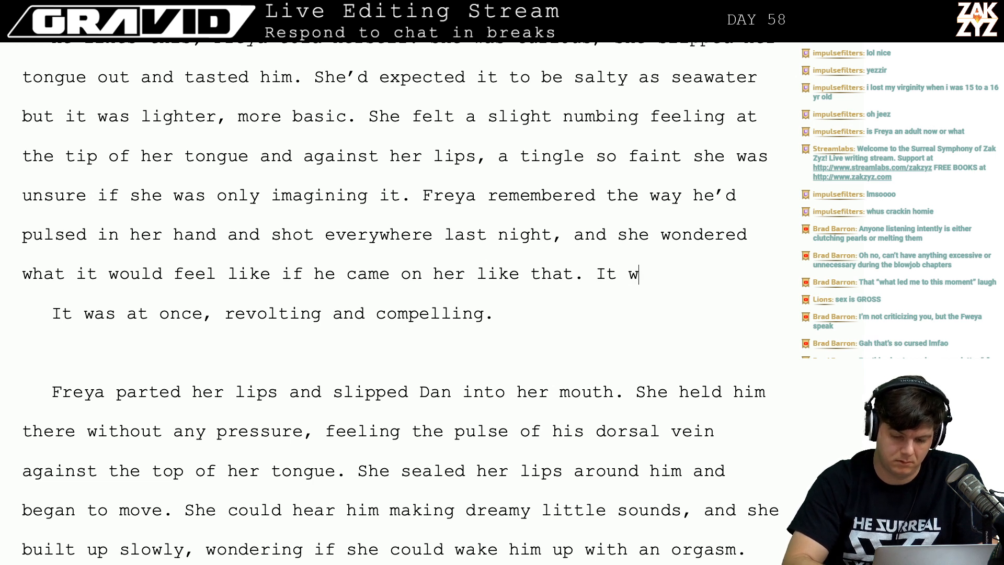
pyautogui.press('BackSpace')
pyautogui.press('BackSpace')
pyautogui.press('BackSpace')
pyautogui.press('BackSpace')
pyautogui.press('BackSpace')
pyautogui.press('BackSpace')
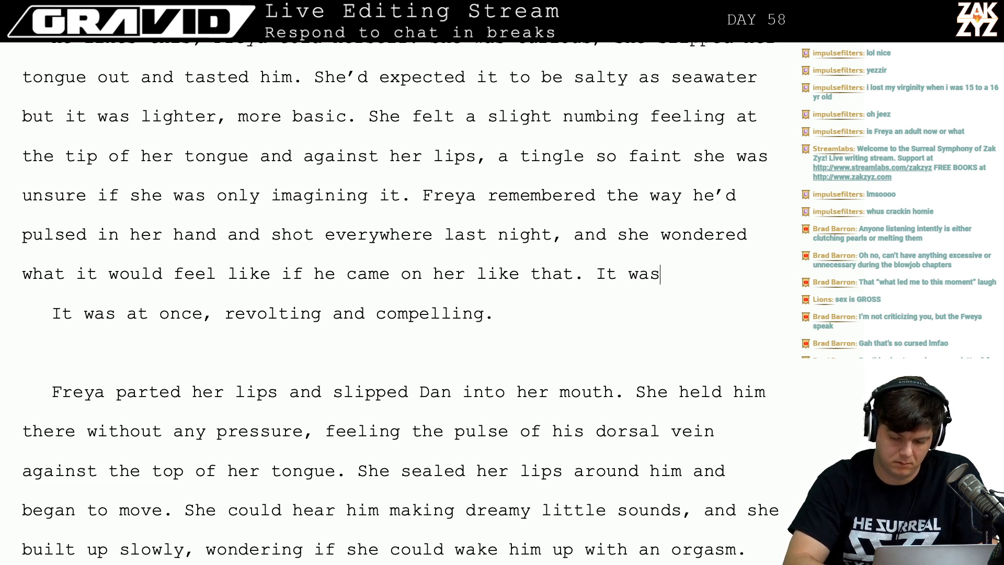
pyautogui.write('strangel')
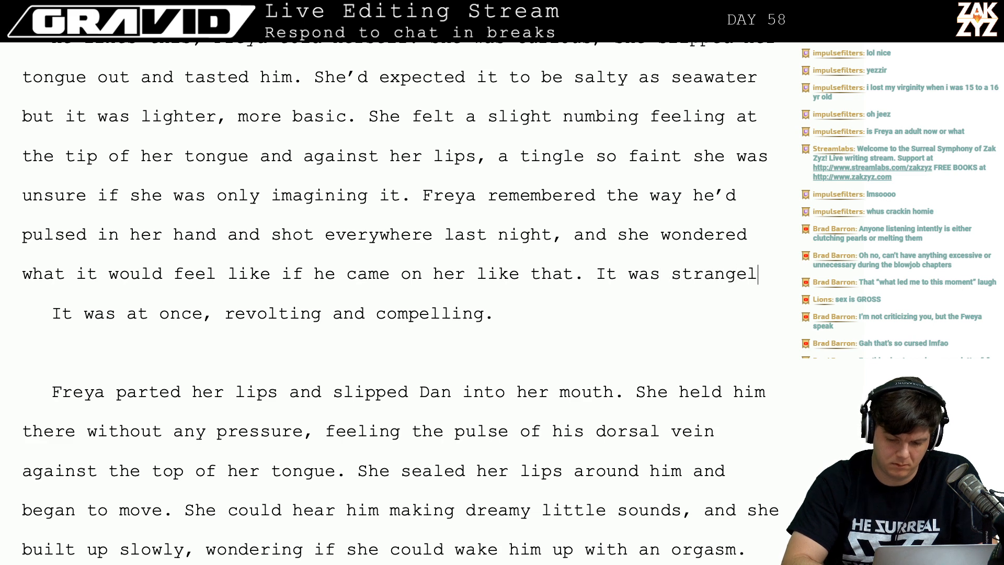
pyautogui.write('y revolitng')
pyautogui.press('BackSpace')
pyautogui.press('BackSpace')
pyautogui.press('BackSpace')
pyautogui.press('BackSpace')
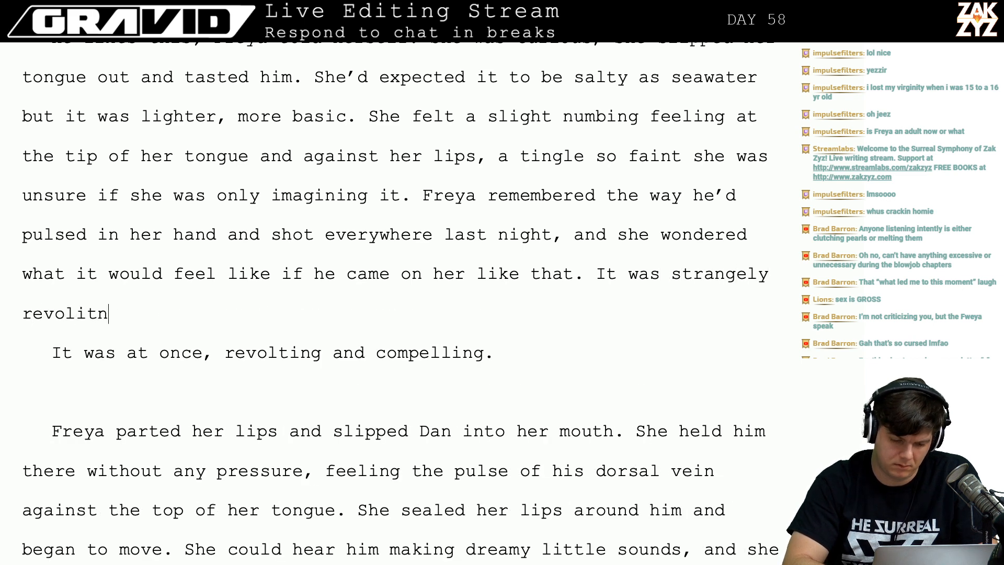
pyautogui.write('ting and compel')
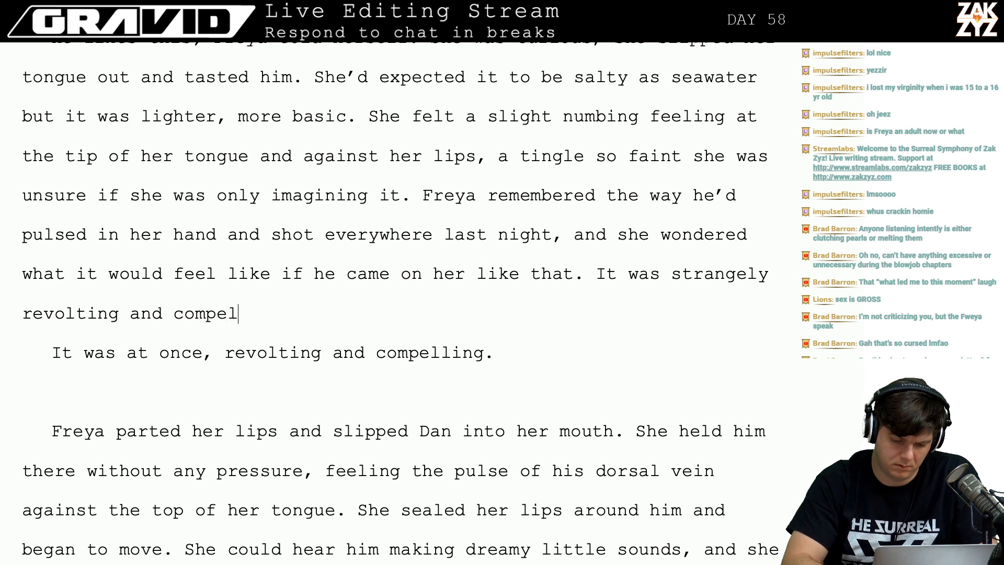
pyautogui.write('ling at the same time.')
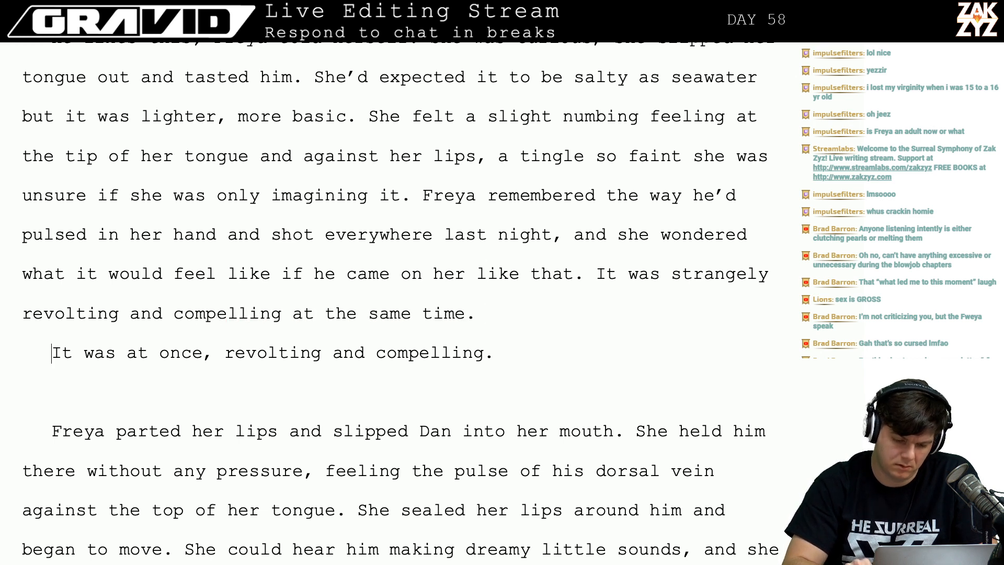
# Delete the line "It was at once, revolting and compelling." and split the sentence starting "It was strangely" off into its own paragraph.
pyautogui.press('Home')
pyautogui.hotkey('shift', 'Down')
pyautogui.press('BackSpace')
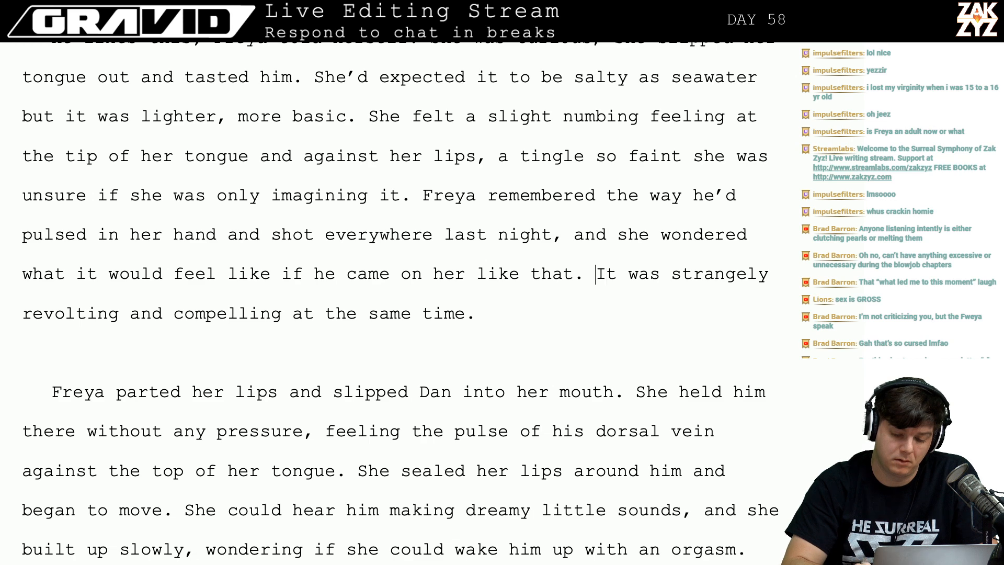
pyautogui.press('Return')
# Draft a new closing sentence for the paragraph above, "Part of her was revolted, part was compelled", dropping the opening "She".
pyautogui.write('She')
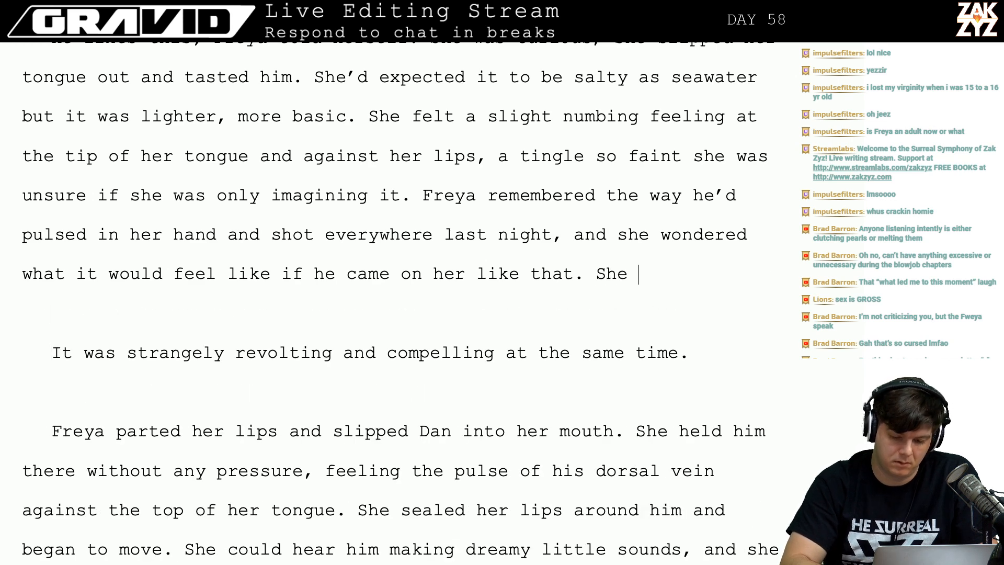
pyautogui.press('BackSpace')
pyautogui.press('BackSpace')
pyautogui.press('BackSpace')
pyautogui.write('Part of h')
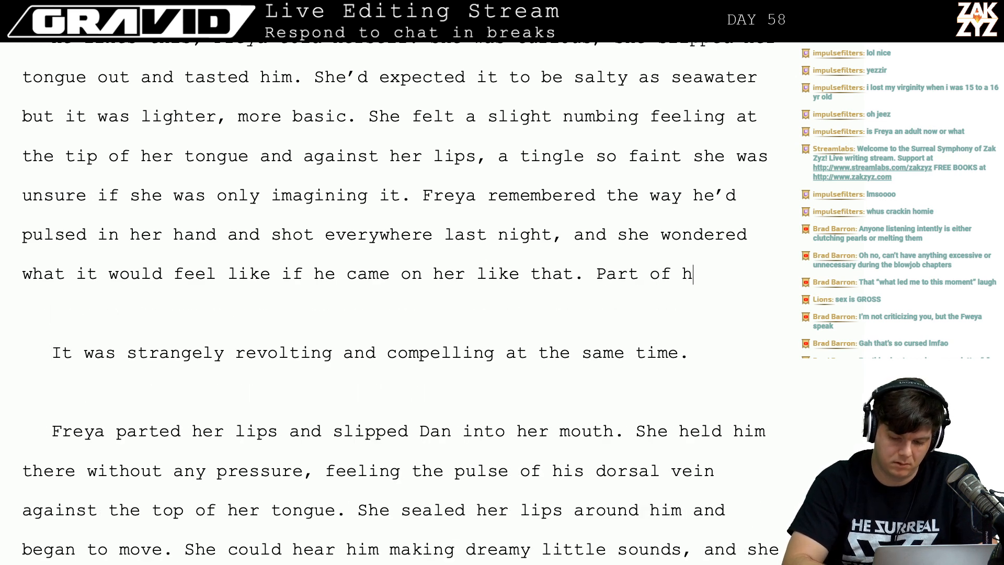
pyautogui.write('er was revolted,')
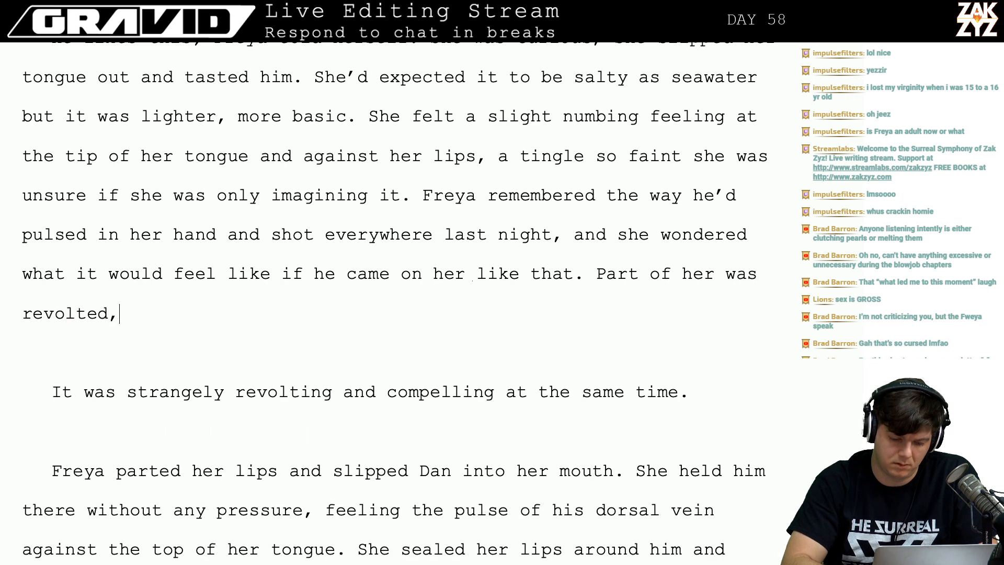
pyautogui.write(' part was compe')
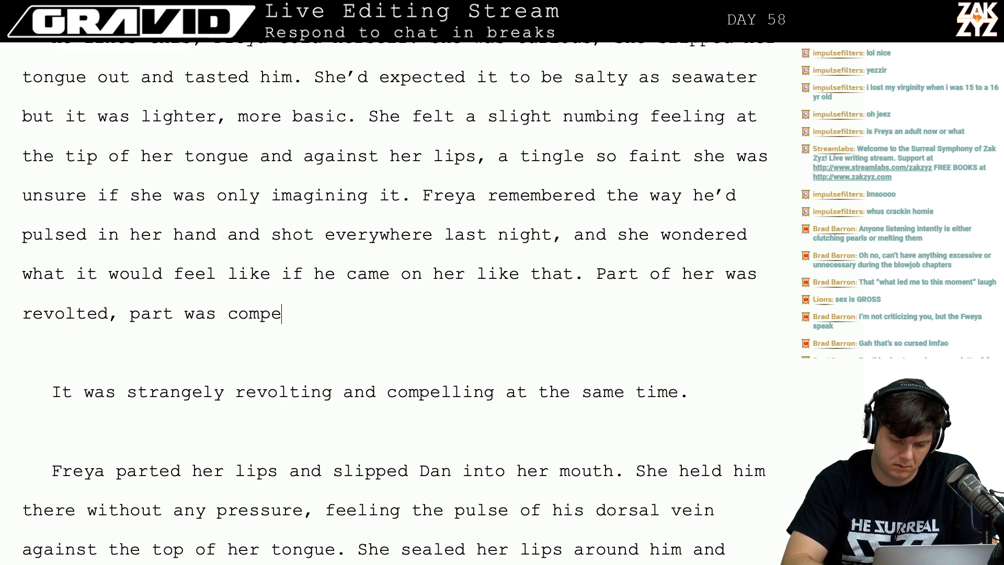
pyautogui.write('lled, but')
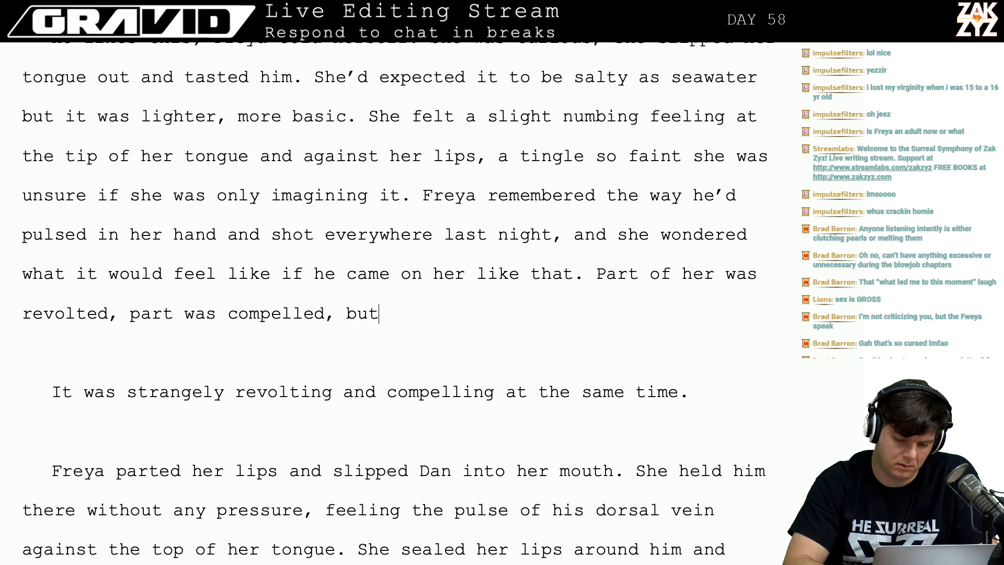
pyautogui.press('BackSpace')
pyautogui.press('BackSpace')
pyautogui.press('BackSpace')
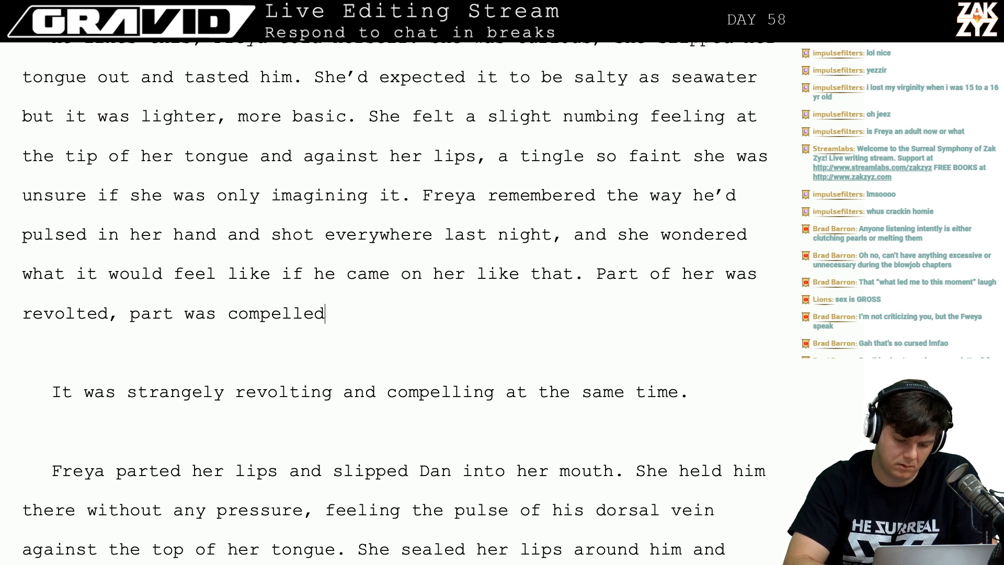
# Cut the new closing sentence back to "Part of her" and continue it with "found the idea revolting, but".
pyautogui.press('BackSpace')
pyautogui.press('BackSpace')
pyautogui.press('BackSpace')
pyautogui.press('BackSpace')
pyautogui.press('BackSpace')
pyautogui.press('BackSpace')
pyautogui.press('BackSpace')
pyautogui.press('BackSpace')
pyautogui.press('BackSpace')
pyautogui.press('BackSpace')
pyautogui.press('BackSpace')
pyautogui.press('BackSpace')
pyautogui.press('BackSpace')
pyautogui.press('BackSpace')
pyautogui.press('BackSpace')
pyautogui.press('BackSpace')
pyautogui.press('BackSpace')
pyautogui.press('BackSpace')
pyautogui.press('BackSpace')
pyautogui.press('BackSpace')
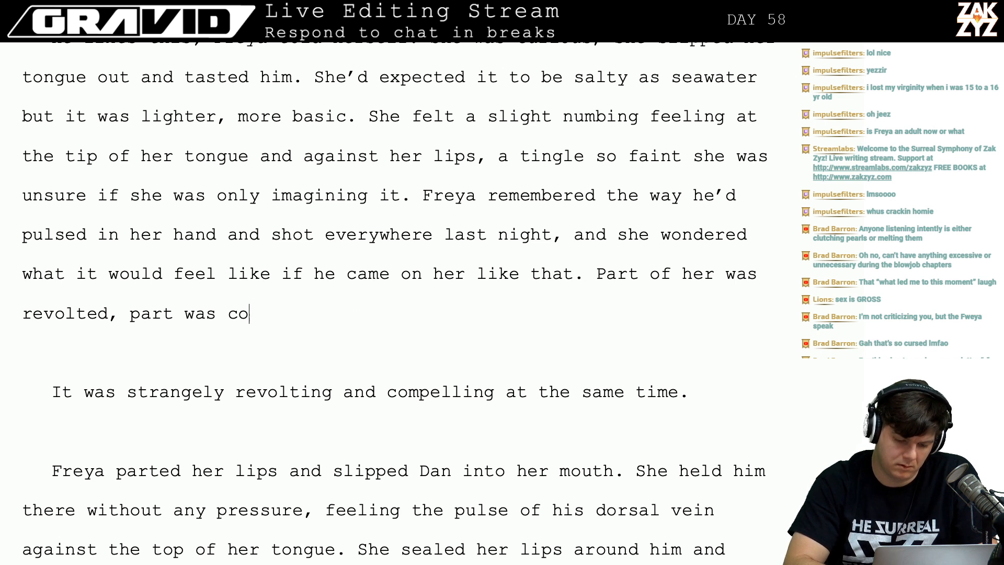
pyautogui.press('BackSpace')
pyautogui.press('BackSpace')
pyautogui.press('BackSpace')
pyautogui.press('BackSpace')
pyautogui.press('BackSpace')
pyautogui.press('BackSpace')
pyautogui.press('BackSpace')
pyautogui.press('BackSpace')
pyautogui.press('BackSpace')
pyautogui.press('BackSpace')
pyautogui.press('BackSpace')
pyautogui.press('BackSpace')
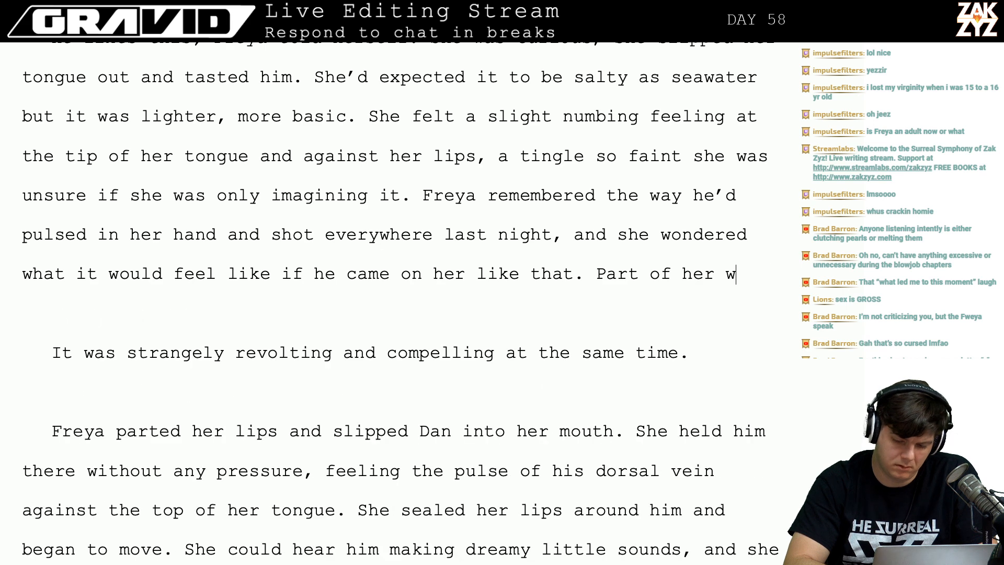
pyautogui.write('ound the idea')
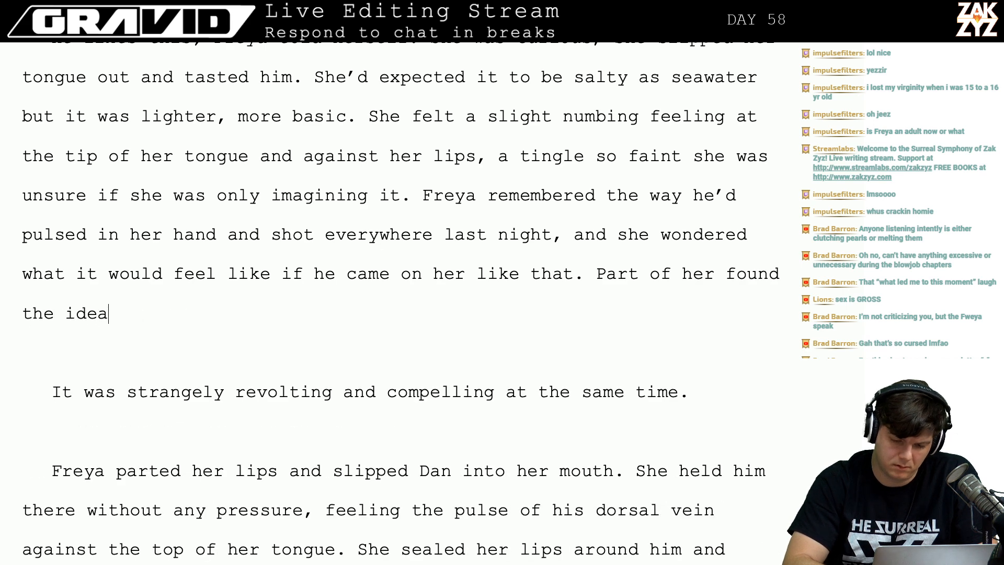
pyautogui.write(' revolting, but ')
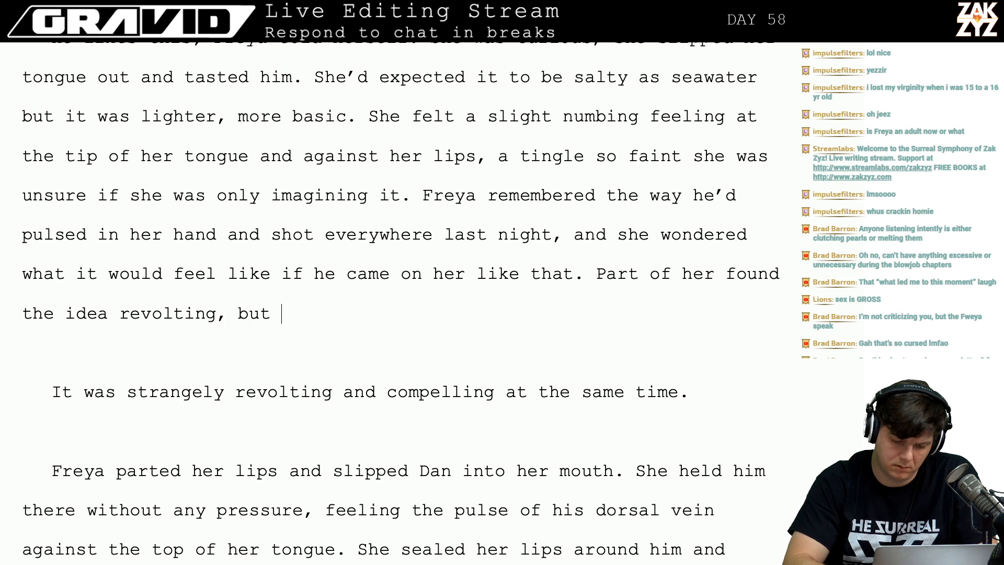
# Try continuing the closing sentence with "a larger part wanted" and remove those words.
pyautogui.write('a larger part ')
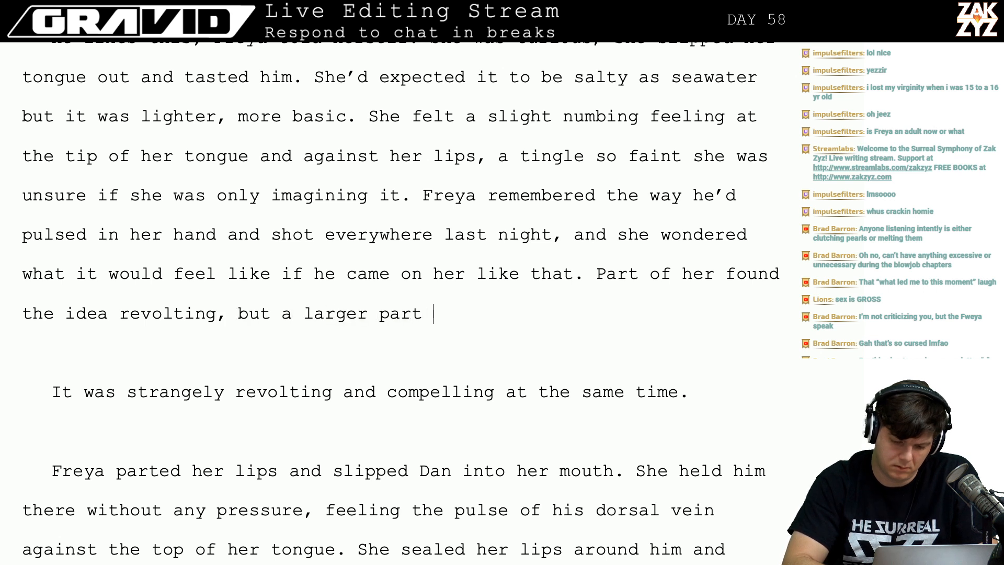
pyautogui.write('wants')
pyautogui.press('BackSpace')
pyautogui.press('BackSpace')
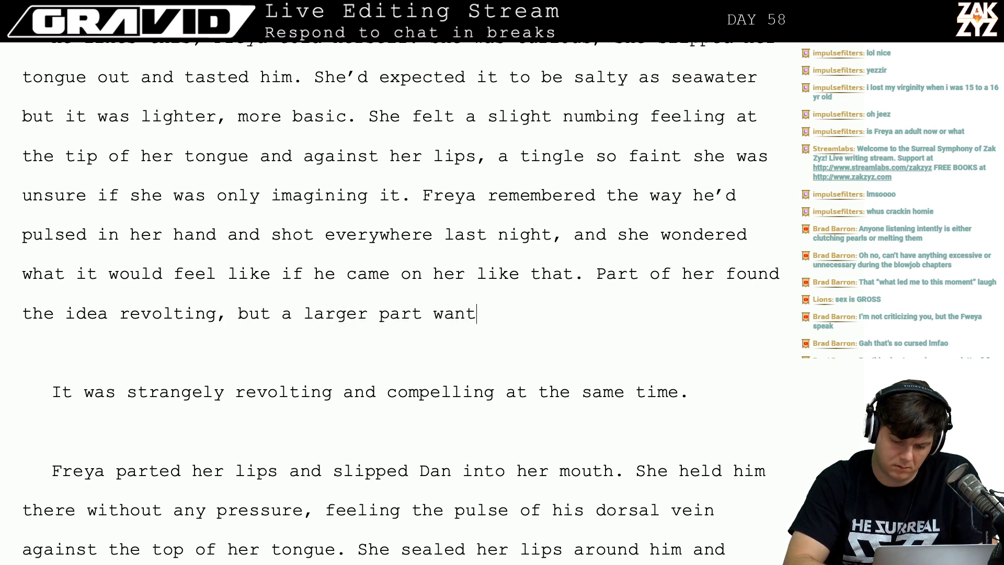
pyautogui.write('ed')
pyautogui.press('BackSpace')
pyautogui.press('BackSpace')
pyautogui.press('BackSpace')
pyautogui.press('BackSpace')
pyautogui.press('BackSpace')
pyautogui.press('BackSpace')
pyautogui.press('BackSpace')
pyautogui.press('BackSpace')
pyautogui.press('BackSpace')
pyautogui.press('BackSpace')
pyautogui.press('BackSpace')
pyautogui.press('BackSpace')
pyautogui.press('BackSpace')
pyautogui.press('BackSpace')
pyautogui.press('BackSpace')
pyautogui.press('BackSpace')
pyautogui.press('BackSpace')
pyautogui.press('BackSpace')
pyautogui.press('BackSpace')
pyautogui.press('BackSpace')
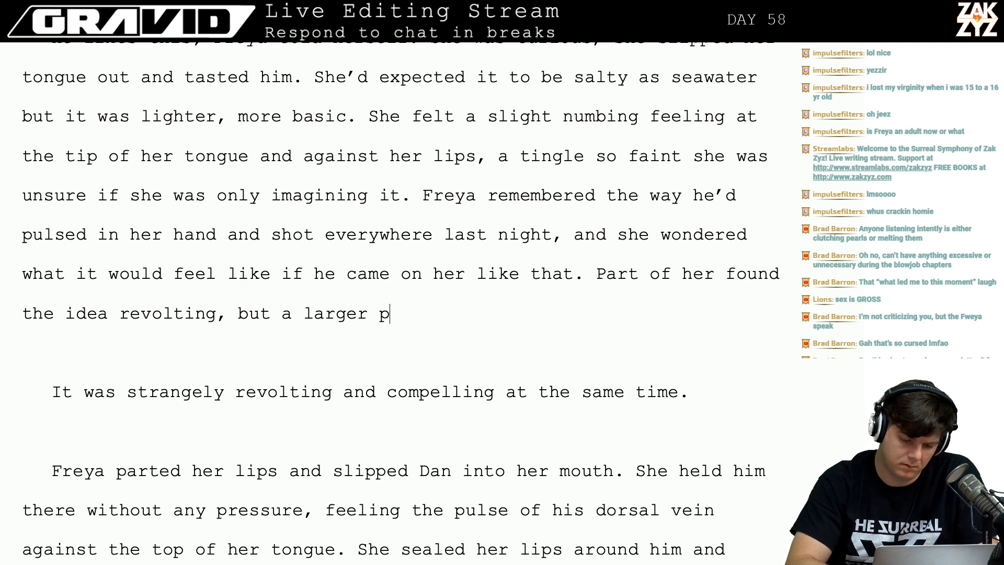
# Try the continuation "it was shouted down by a far larger" after "but" and erase it.
pyautogui.write('it')
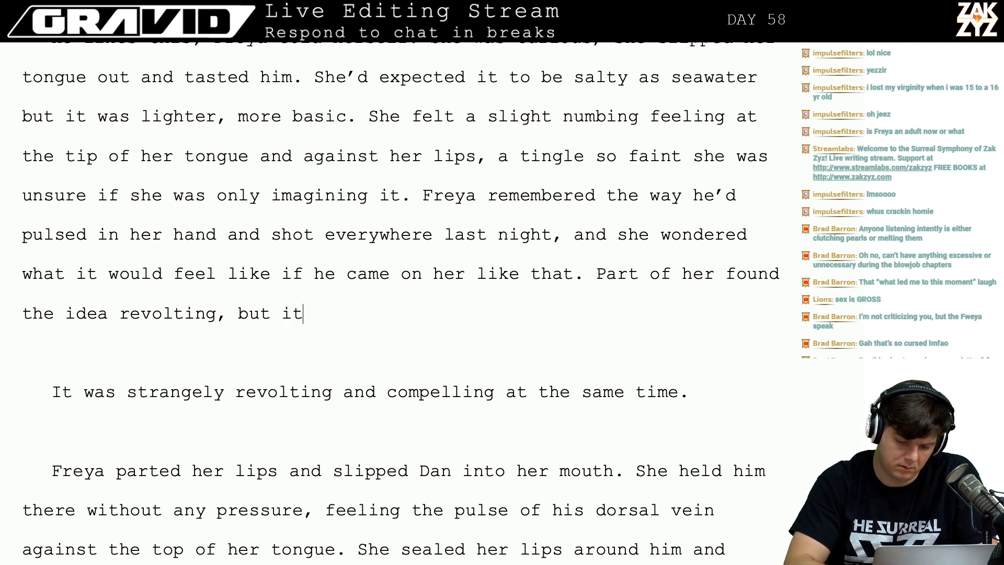
pyautogui.write(' was shouted do')
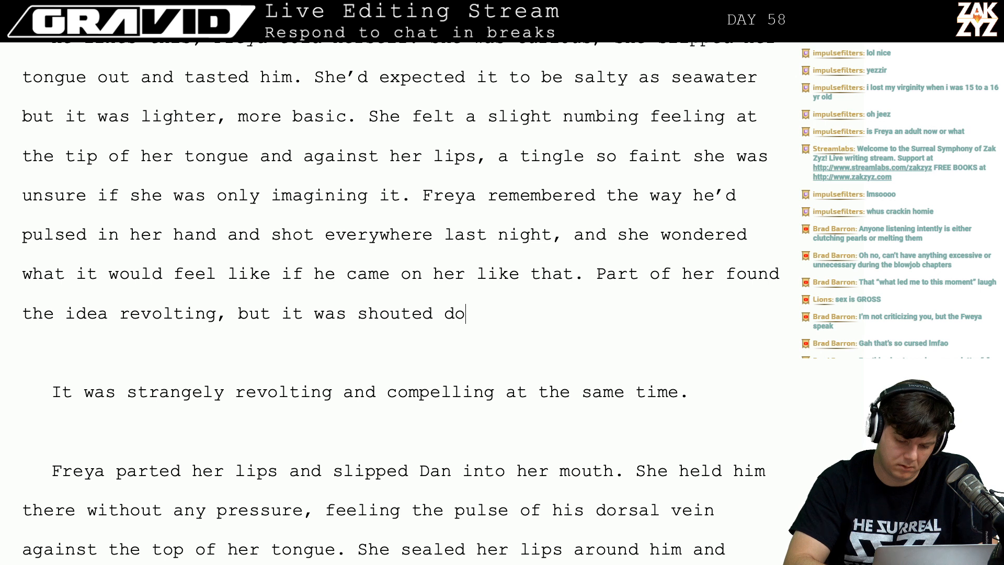
pyautogui.write('wn bt')
pyautogui.press('BackSpace')
pyautogui.write('y ')
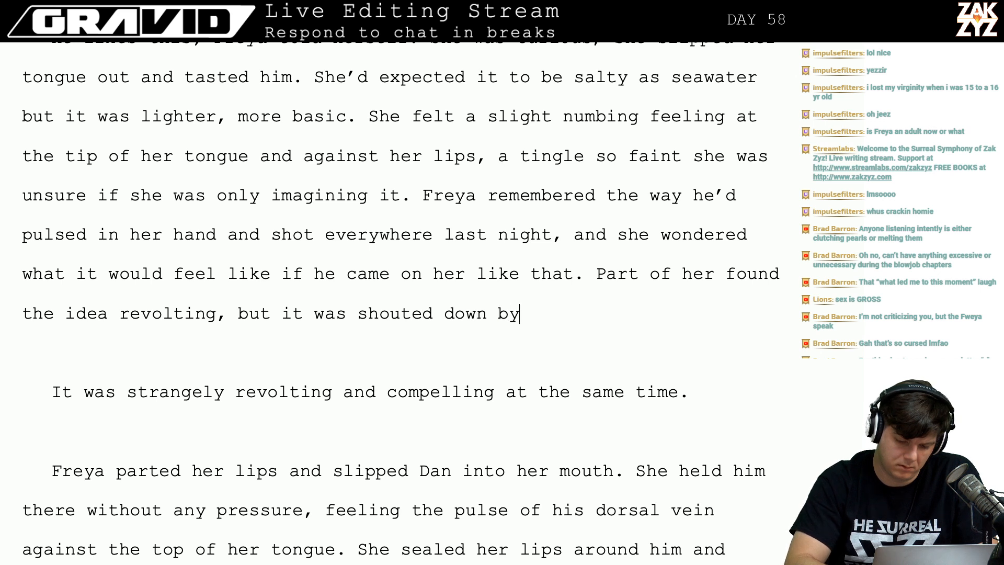
pyautogui.write('a far larger')
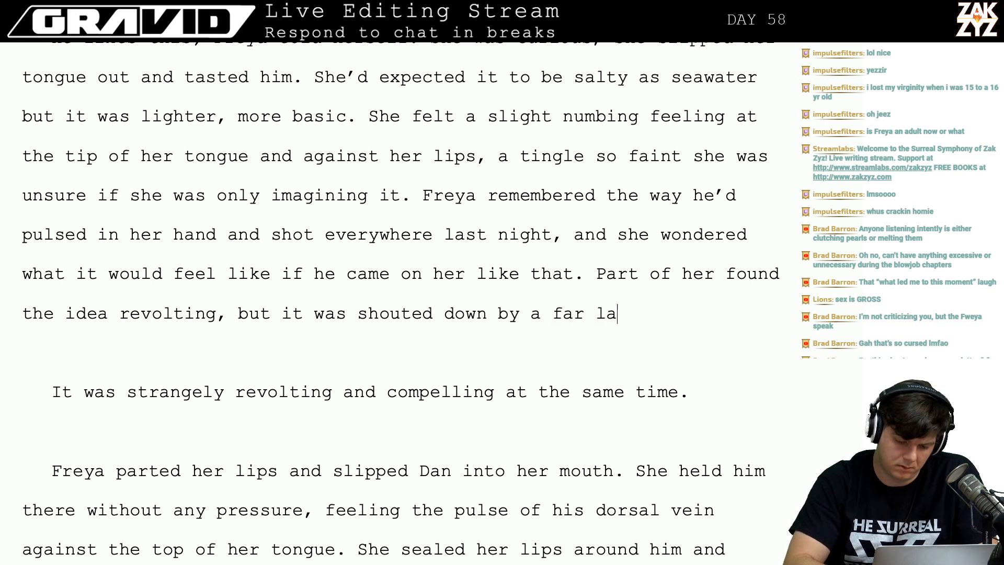
pyautogui.press('BackSpace')
pyautogui.press('BackSpace')
pyautogui.press('BackSpace')
pyautogui.press('BackSpace')
pyautogui.press('BackSpace')
pyautogui.press('BackSpace')
pyautogui.press('BackSpace')
pyautogui.press('BackSpace')
pyautogui.press('BackSpace')
pyautogui.press('BackSpace')
pyautogui.press('BackSpace')
pyautogui.press('BackSpace')
pyautogui.press('BackSpace')
pyautogui.press('BackSpace')
pyautogui.press('BackSpace')
pyautogui.press('BackSpace')
pyautogui.press('BackSpace')
pyautogui.press('BackSpace')
pyautogui.press('BackSpace')
pyautogui.press('BackSpace')
pyautogui.press('BackSpace')
pyautogui.press('BackSpace')
pyautogui.press('BackSpace')
pyautogui.press('BackSpace')
pyautogui.press('BackSpace')
pyautogui.press('BackSpace')
pyautogui.press('BackSpace')
pyautogui.press('BackSpace')
pyautogui.press('BackSpace')
pyautogui.press('BackSpace')
pyautogui.press('BackSpace')
pyautogui.press('BackSpace')
pyautogui.press('BackSpace')
pyautogui.press('BackSpace')
pyautogui.press('BackSpace')
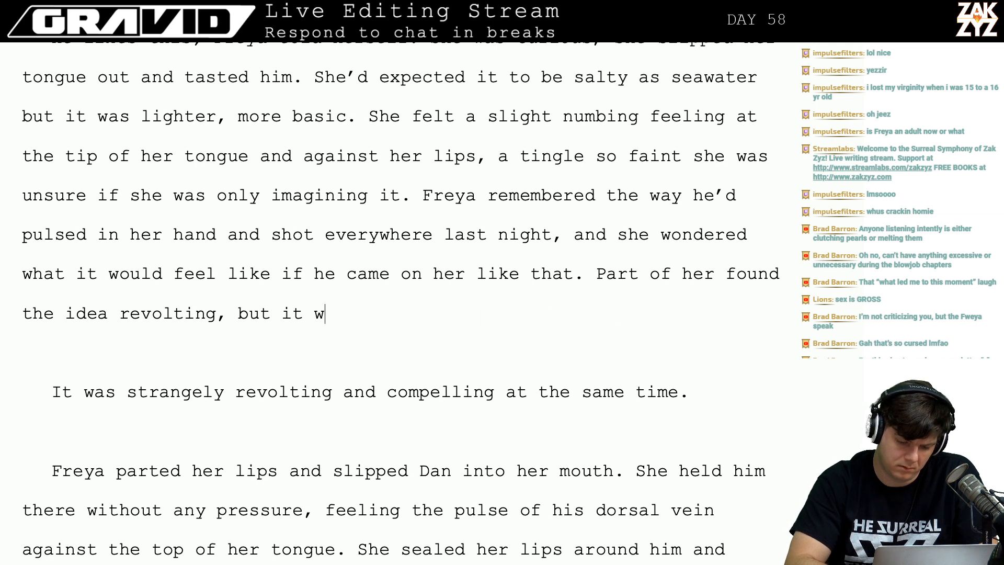
# Retry "a larger part" as the second clause and erase back to the comma after "revolting".
pyautogui.write('a larger')
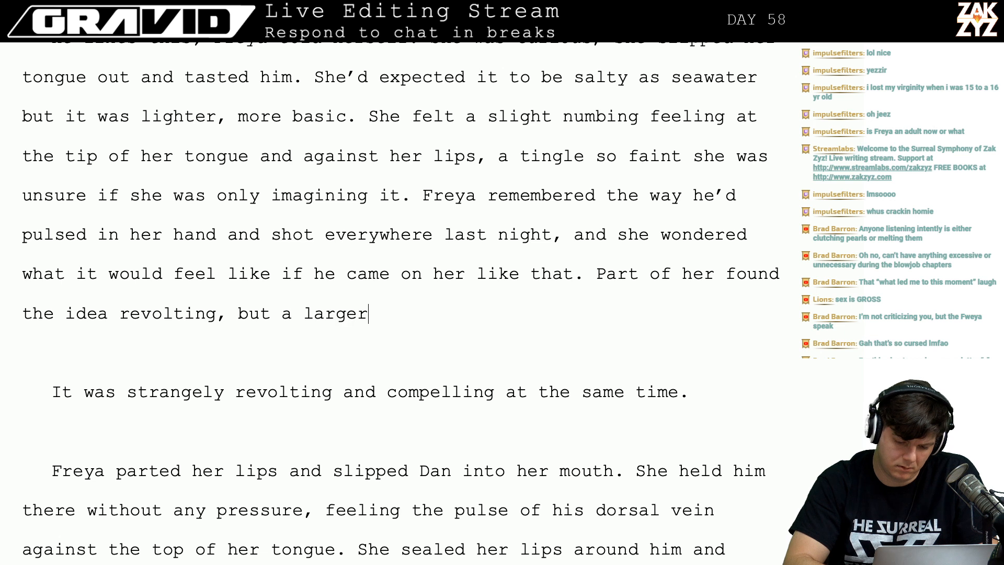
pyautogui.write(' part wanted')
pyautogui.press('BackSpace')
pyautogui.press('BackSpace')
pyautogui.write('t wanted')
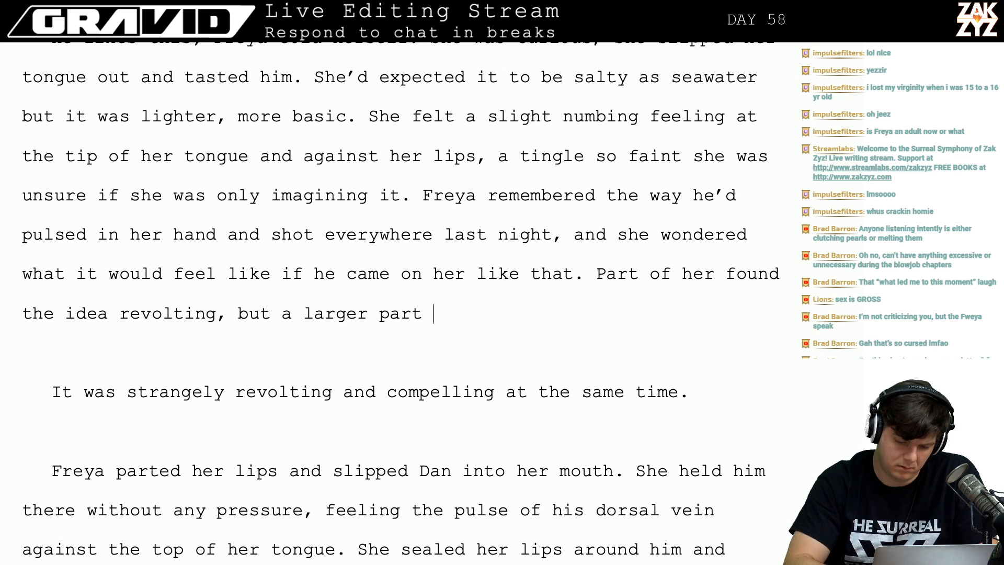
pyautogui.press('BackSpace')
pyautogui.press('BackSpace')
pyautogui.press('BackSpace')
pyautogui.press('BackSpace')
pyautogui.press('BackSpace')
pyautogui.press('BackSpace')
pyautogui.press('BackSpace')
pyautogui.press('BackSpace')
pyautogui.press('BackSpace')
pyautogui.press('BackSpace')
pyautogui.press('BackSpace')
pyautogui.press('BackSpace')
pyautogui.press('BackSpace')
pyautogui.press('BackSpace')
pyautogui.press('BackSpace')
pyautogui.press('BackSpace')
pyautogui.press('BackSpace')
pyautogui.press('BackSpace')
pyautogui.press('BackSpace')
pyautogui.press('BackSpace')
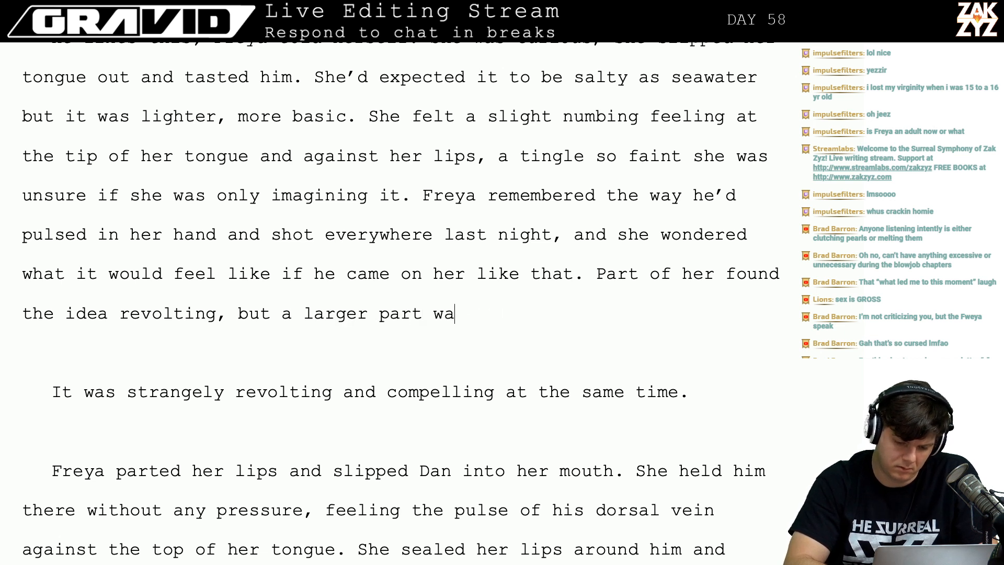
pyautogui.press('BackSpace')
pyautogui.press('BackSpace')
pyautogui.press('BackSpace')
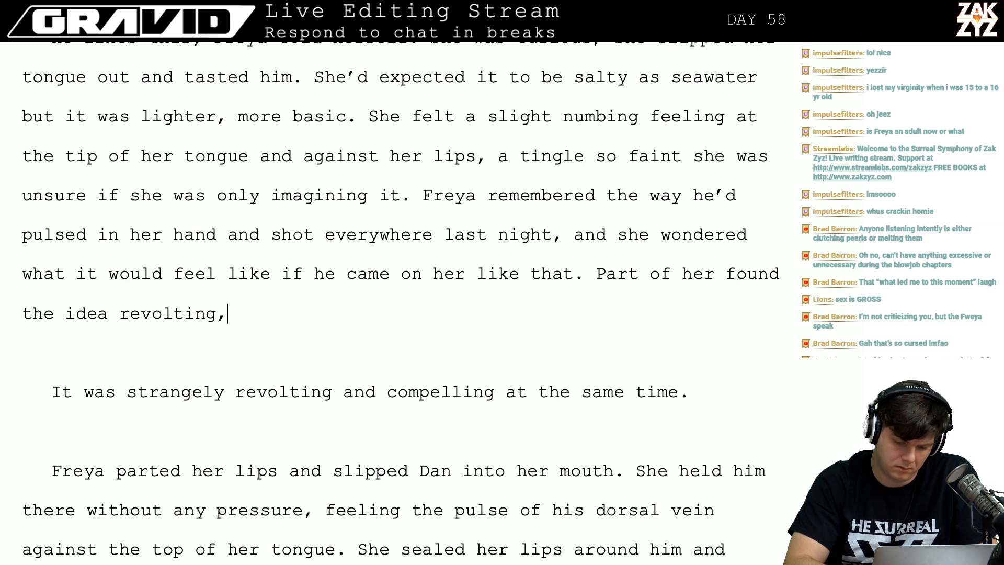
# Continue the closing sentence after "revolting," with "but it was a small voice".
pyautogui.write('but it was ')
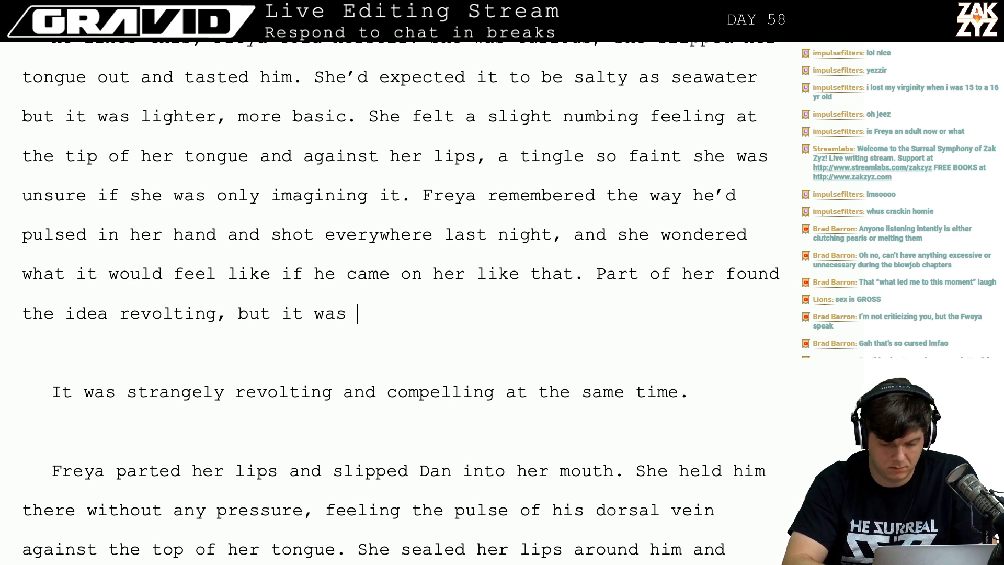
pyautogui.write('a tas')
pyautogui.press('BackSpace')
pyautogui.press('BackSpace')
pyautogui.press('BackSpace')
pyautogui.write('small voice ')
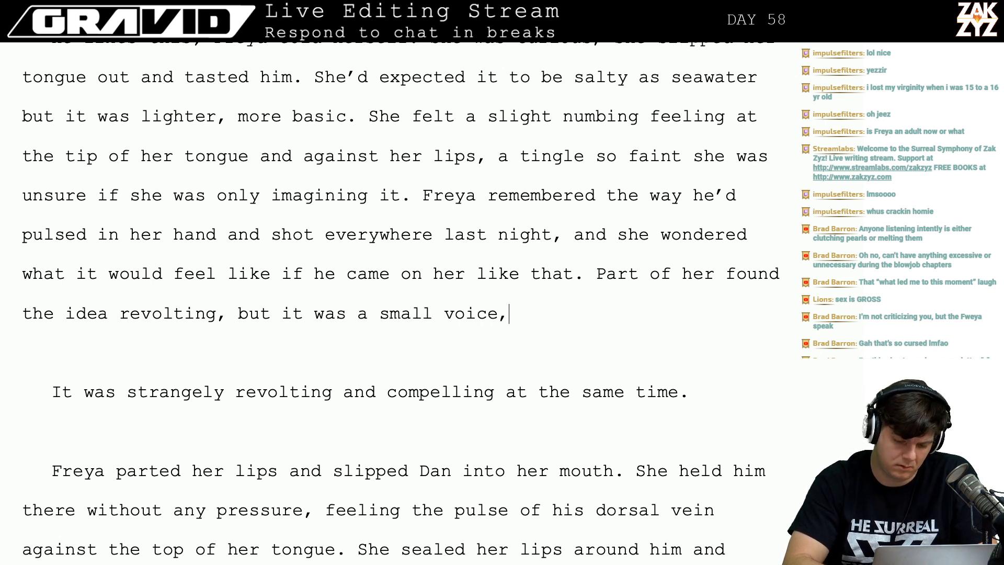
# Try extending the clause after "small voice" with ", lost in a throng of" and erase that wording.
pyautogui.write(' lost in ')
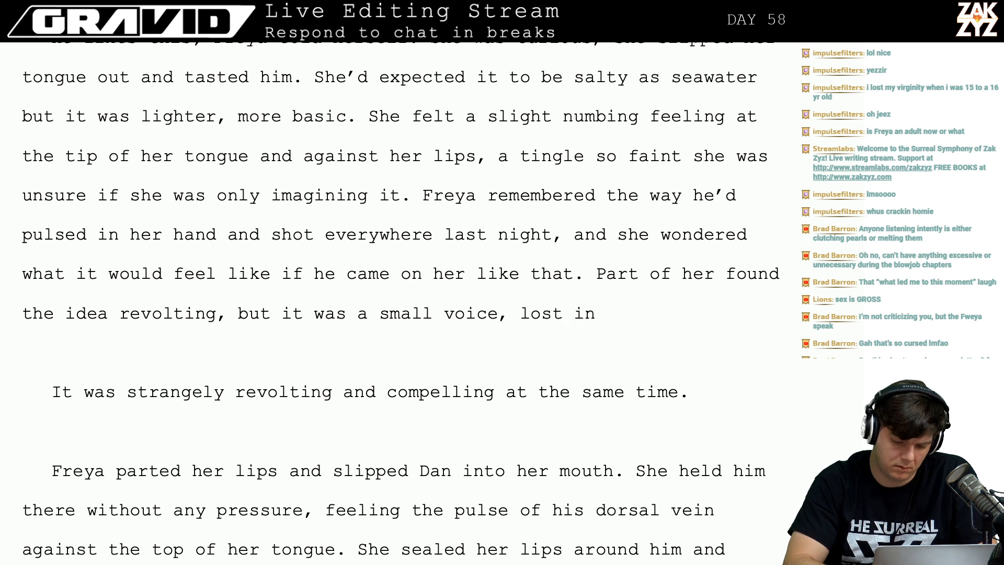
pyautogui.write('a throng of')
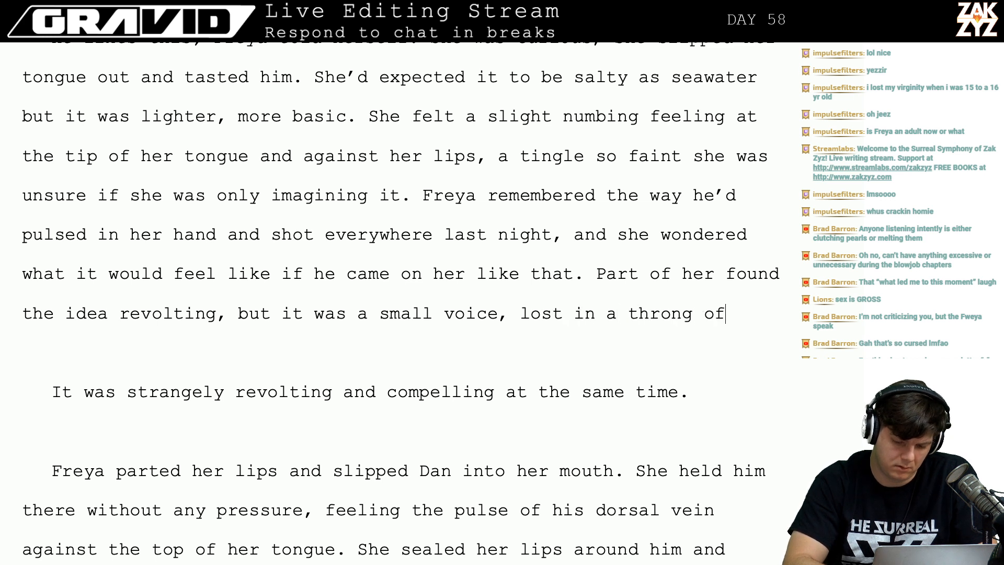
pyautogui.press('BackSpace')
pyautogui.press('BackSpace')
pyautogui.press('BackSpace')
pyautogui.press('BackSpace')
pyautogui.press('BackSpace')
pyautogui.press('BackSpace')
pyautogui.press('BackSpace')
pyautogui.press('BackSpace')
pyautogui.press('BackSpace')
pyautogui.press('BackSpace')
pyautogui.press('BackSpace')
pyautogui.press('BackSpace')
pyautogui.press('BackSpace')
pyautogui.press('BackSpace')
pyautogui.press('BackSpace')
pyautogui.press('BackSpace')
pyautogui.press('BackSpace')
pyautogui.press('BackSpace')
pyautogui.press('BackSpace')
pyautogui.press('BackSpace')
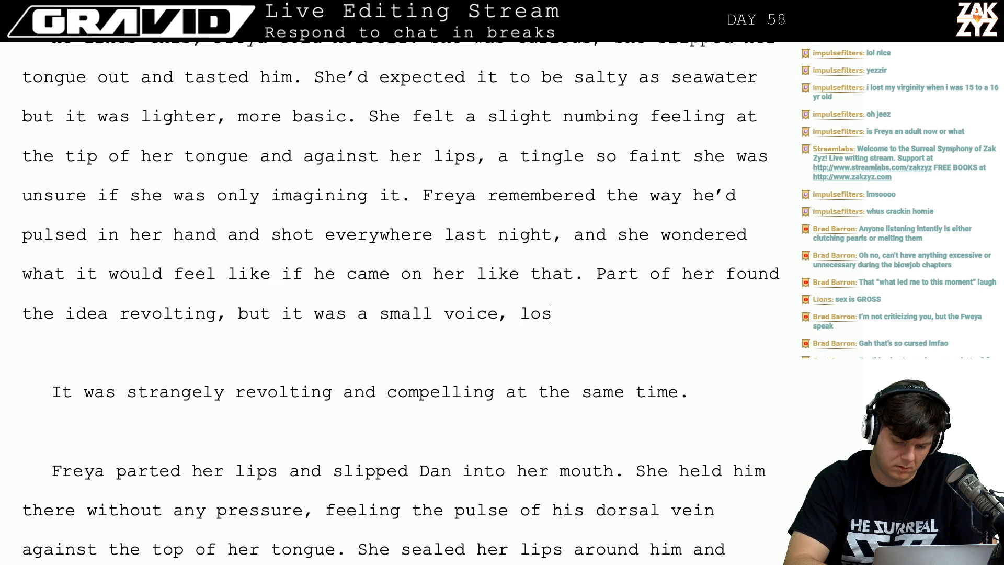
pyautogui.press('BackSpace')
# Finish the closing sentence after "small voice" with "shouted down by thrumming desire.".
pyautogui.write('shouted ')
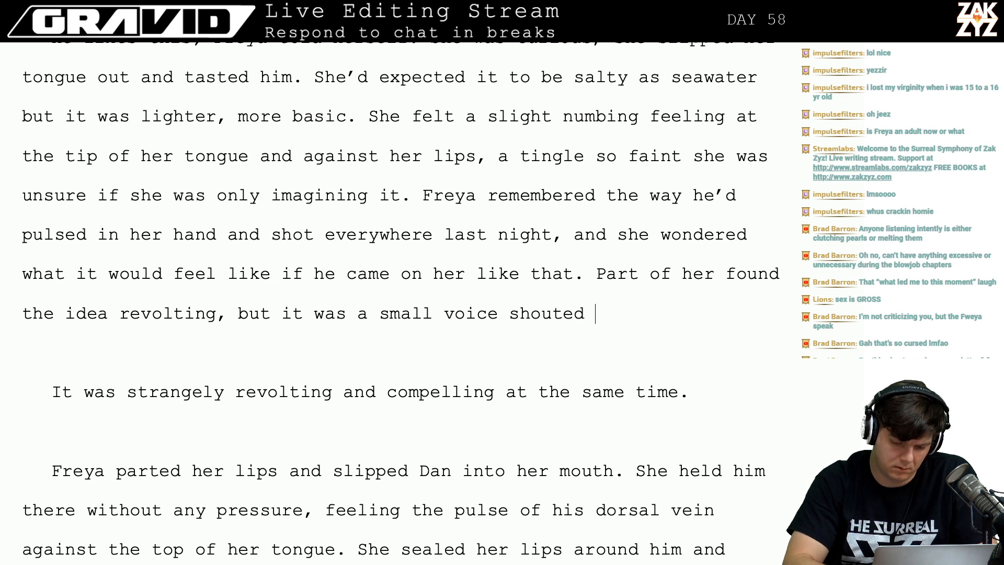
pyautogui.write('down by thrum')
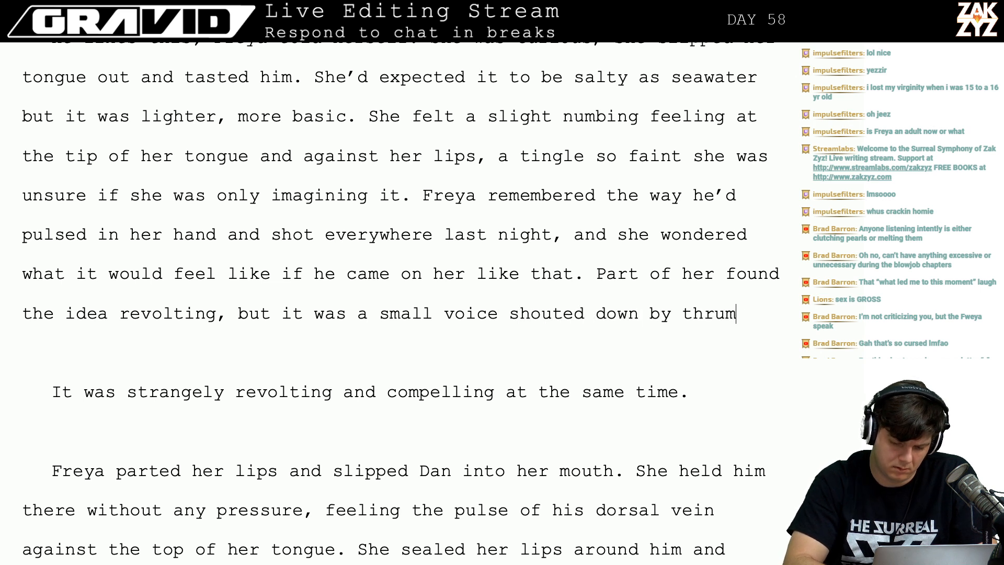
pyautogui.write('ming desire.')
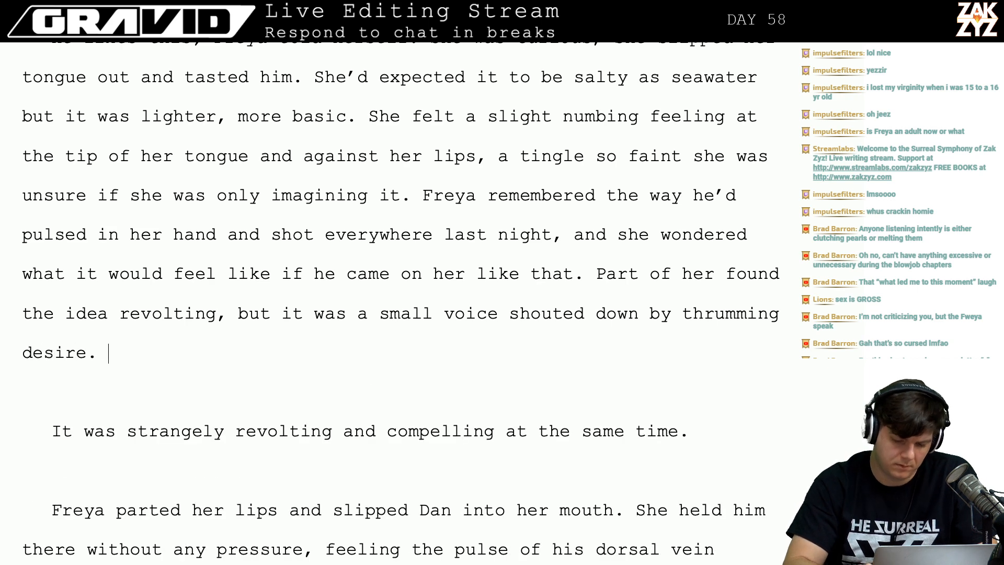
# Delete the one-line paragraph beginning "It was strangely" together with the blank lines around it.
pyautogui.hotkey('shift', 'Right')
pyautogui.hotkey('shift', 'Down')
pyautogui.hotkey('shift', 'Down')
pyautogui.hotkey('shift', 'Down')
pyautogui.hotkey('shift', 'Down')
pyautogui.hotkey('shift', 'Up')
pyautogui.hotkey('shift', 'Up')
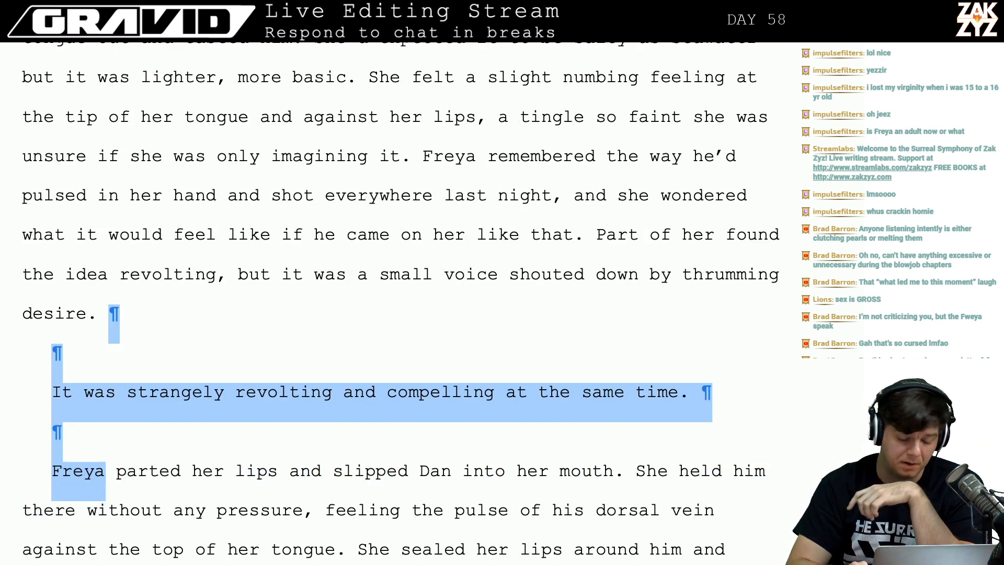
pyautogui.press('BackSpace')
pyautogui.press('BackSpace')
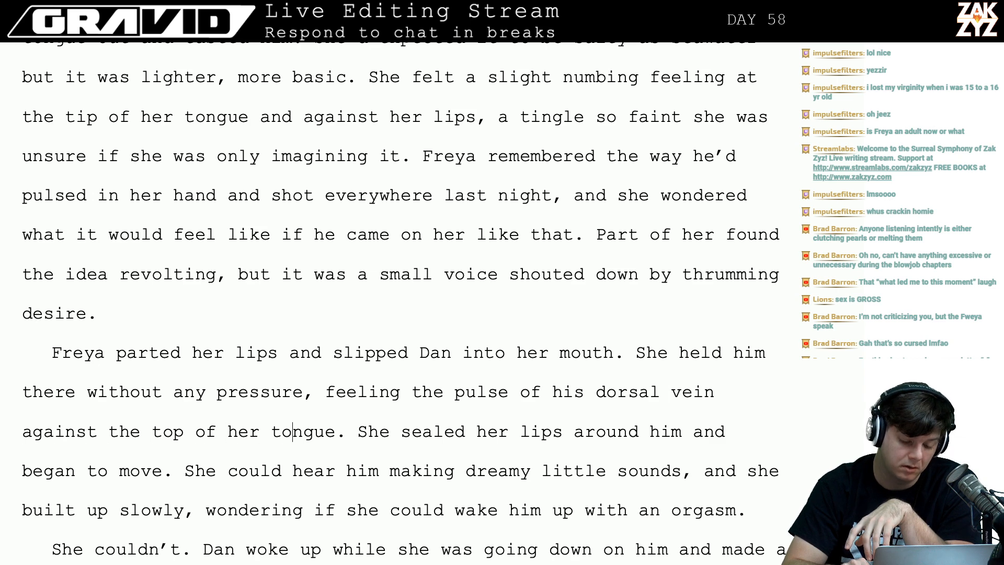
# Split the following paragraph after "without any pressure," and try continuing the line with "just" before erasing the word.
pyautogui.press('Return')
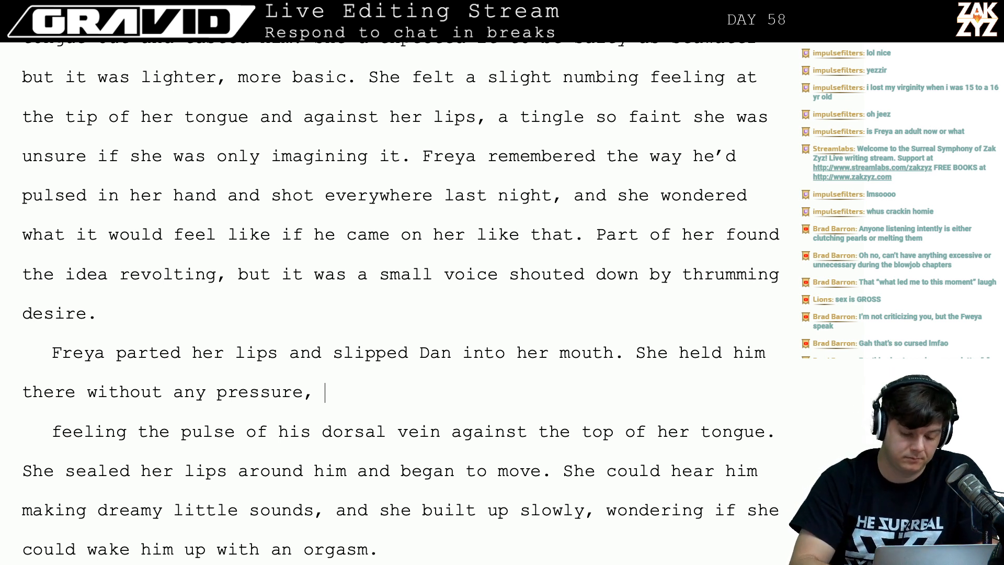
pyautogui.write('just')
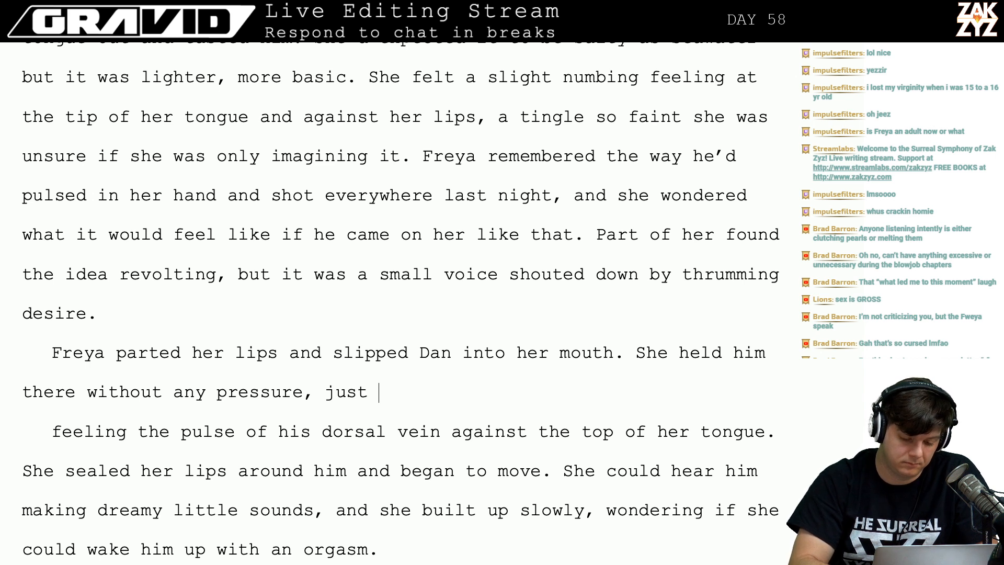
pyautogui.press('BackSpace')
pyautogui.press('BackSpace')
pyautogui.press('BackSpace')
pyautogui.press('BackSpace')
pyautogui.press('BackSpace')
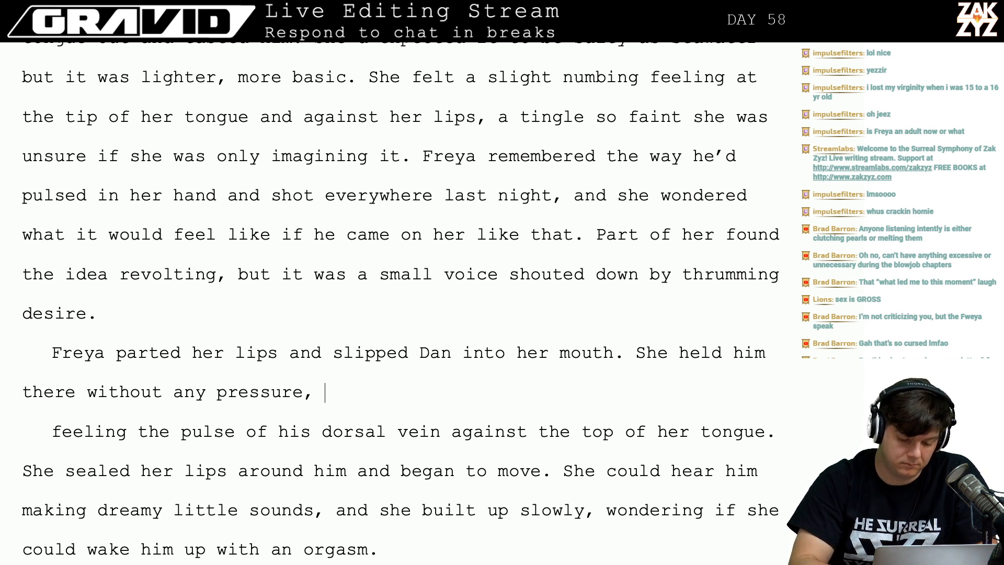
# Complete the split sentence with a reworded clause starting "slowly she began to", and add blank lines above the old text.
pyautogui.write('slowly she')
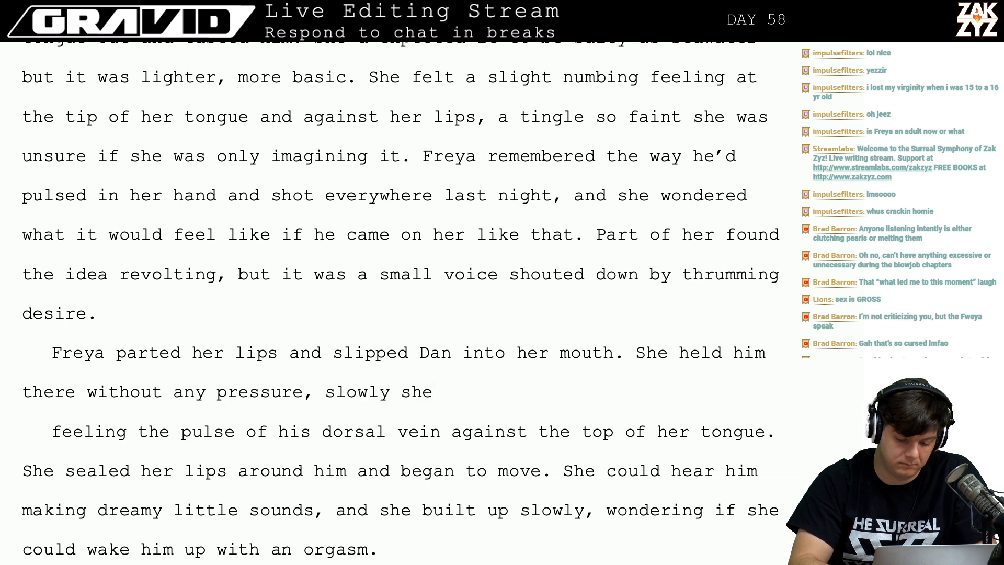
pyautogui.write(' began to fe')
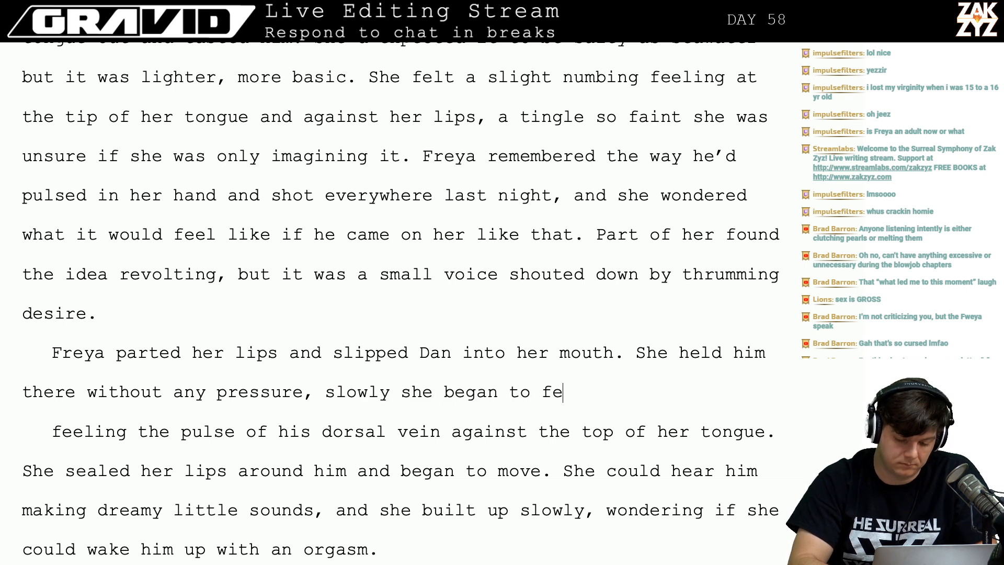
pyautogui.write('el the pulse of h')
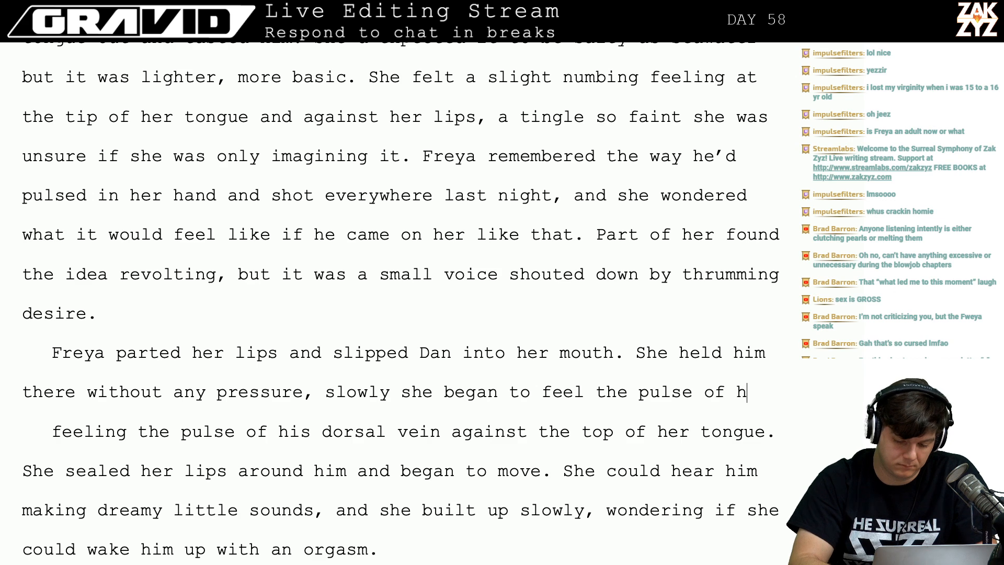
pyautogui.write('is dorsal f')
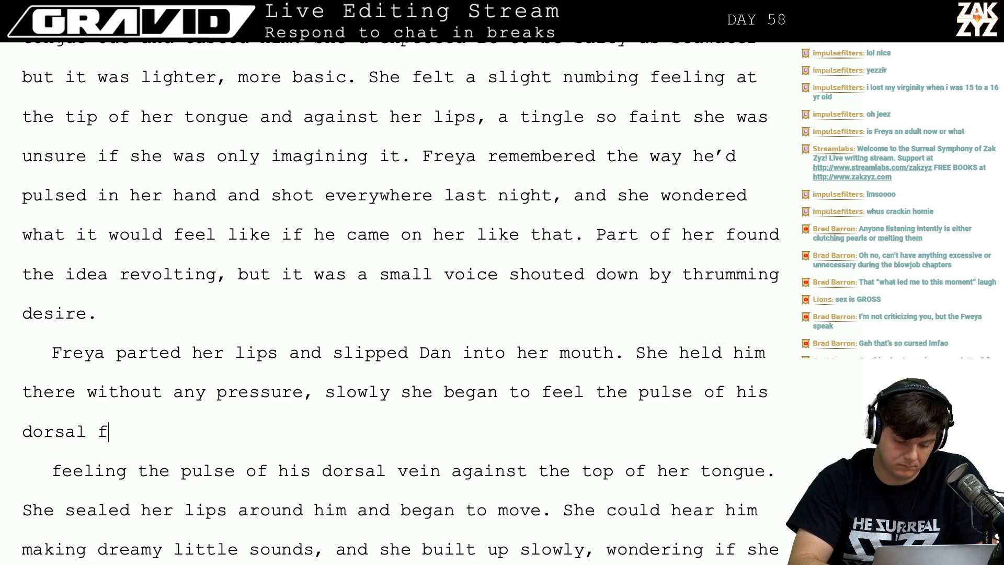
pyautogui.press('BackSpace')
pyautogui.write('veing')
pyautogui.press('BackSpace')
pyautogui.press('BackSpace')
pyautogui.press('BackSpace')
pyautogui.press('BackSpace')
pyautogui.press('BackSpace')
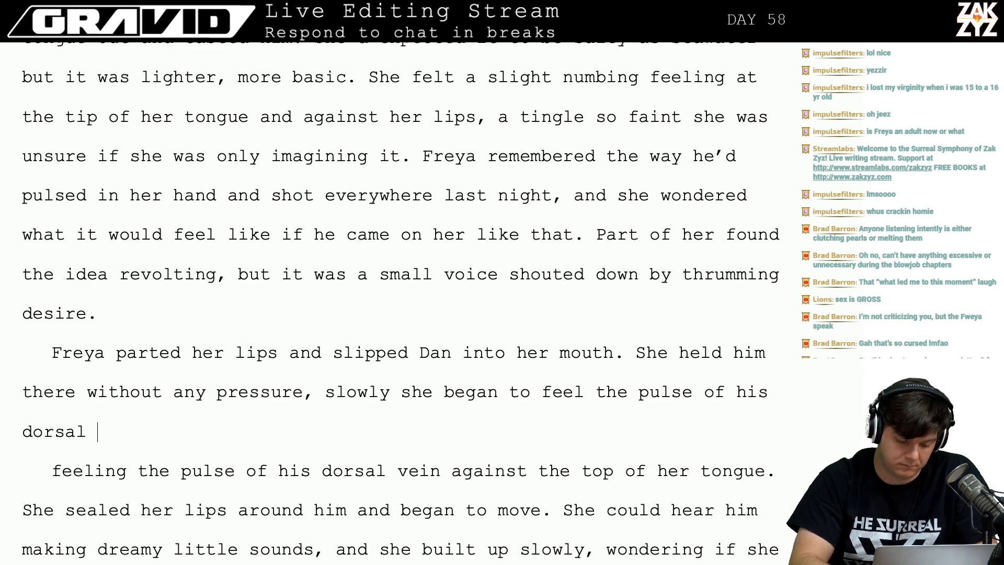
pyautogui.write('vein ag')
pyautogui.press('BackSpace')
pyautogui.write('aga')
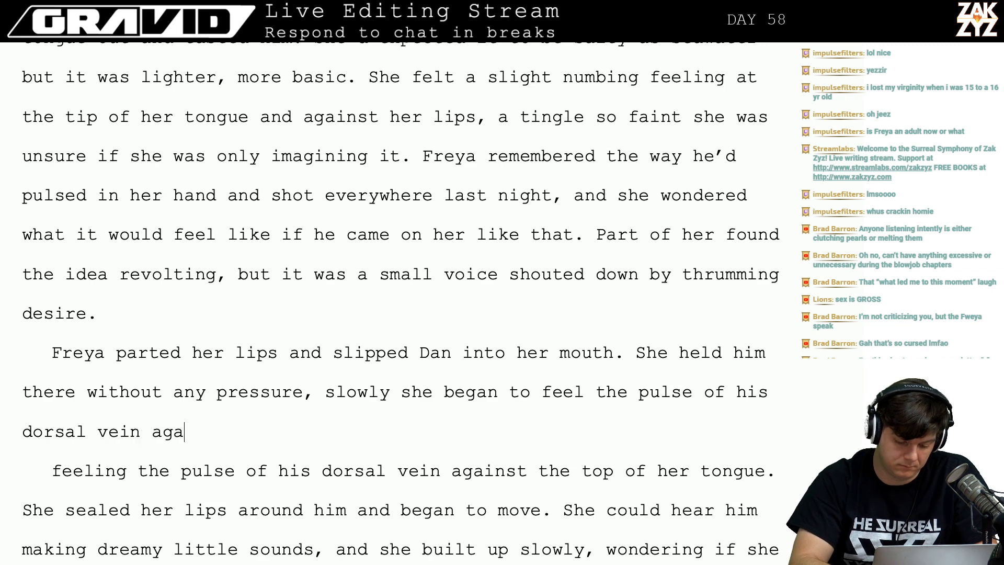
pyautogui.write('inst her tongue.')
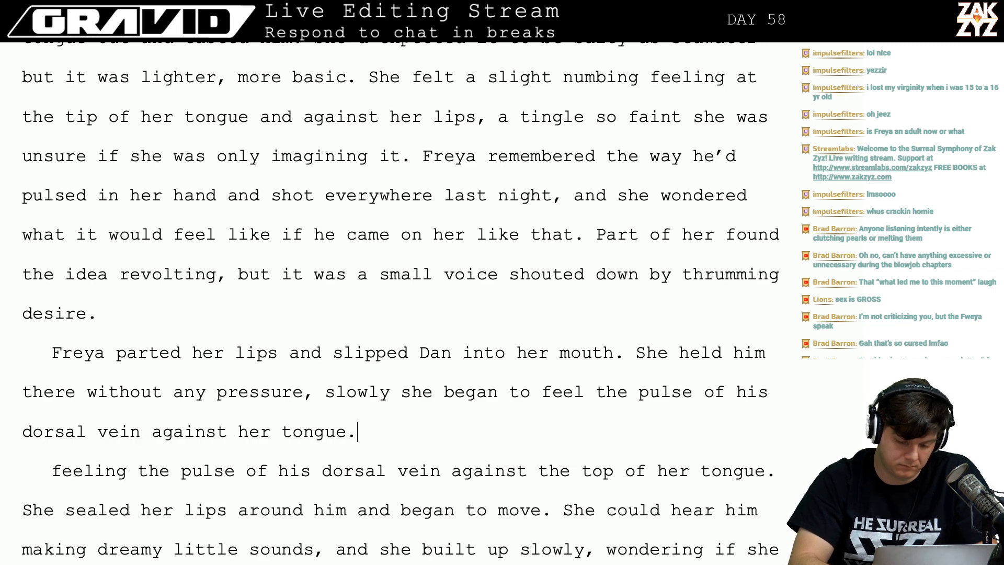
pyautogui.press('Return')
pyautogui.press('Return')
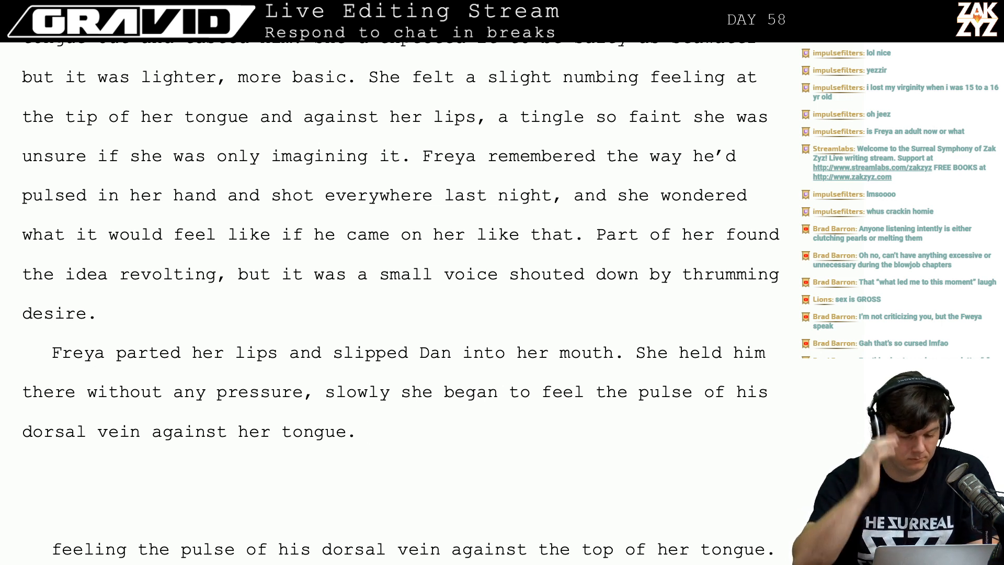
# Try opening the next sentence with "He" after the reworded clause.
pyautogui.write('He')
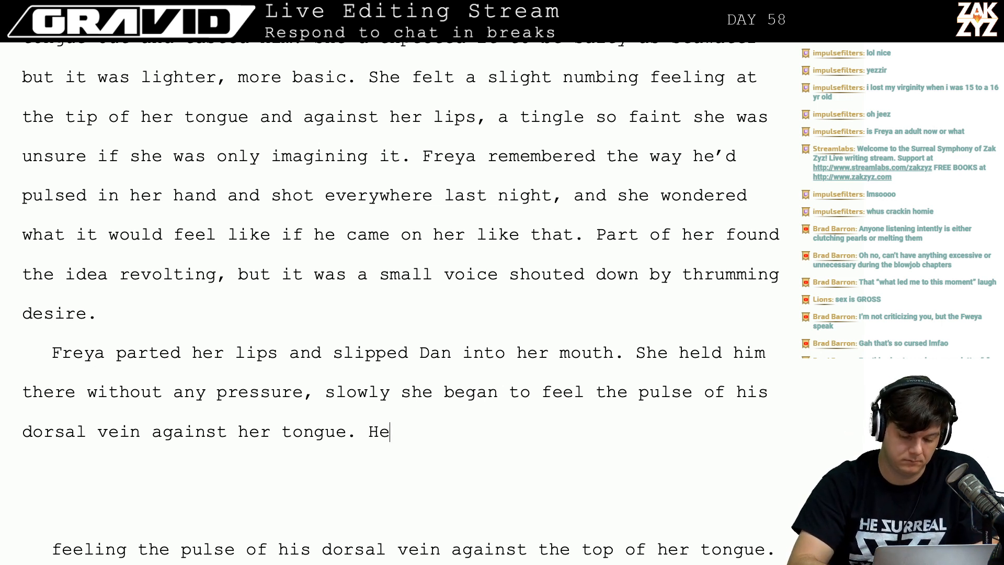
pyautogui.press('BackSpace')
pyautogui.press('BackSpace')
pyautogui.write('H')
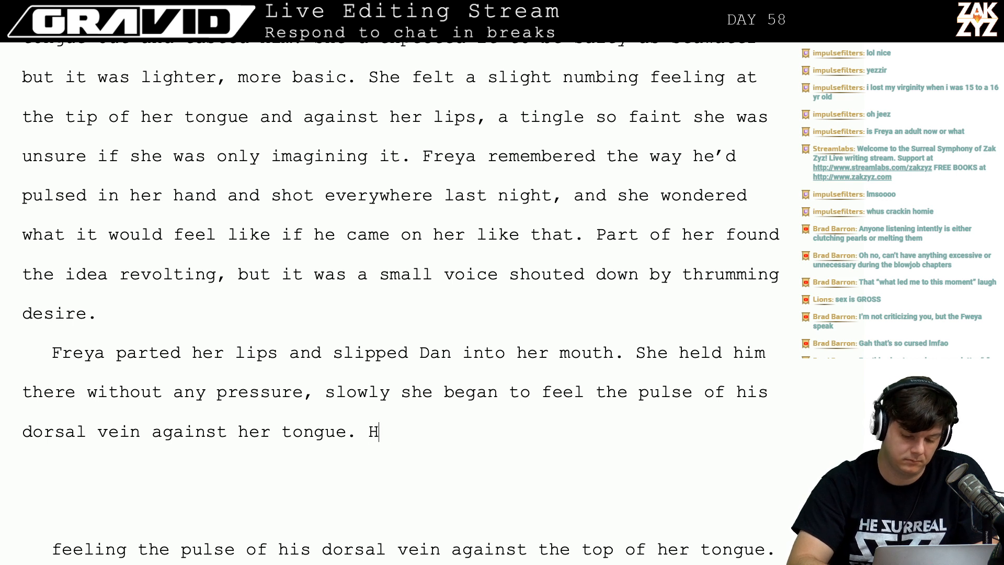
pyautogui.write('E')
pyautogui.press('BackSpace')
pyautogui.press('BackSpace')
pyautogui.write('e')
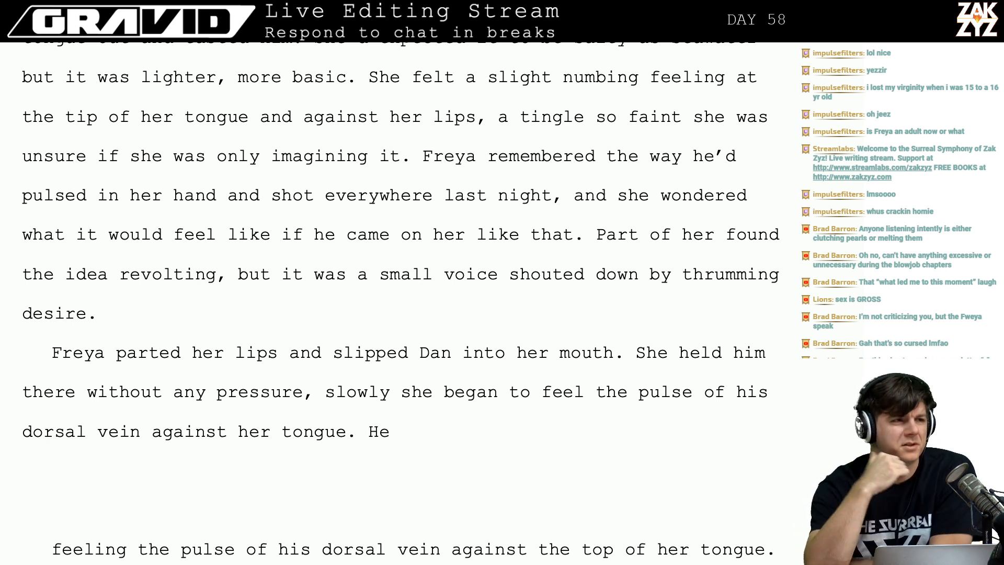
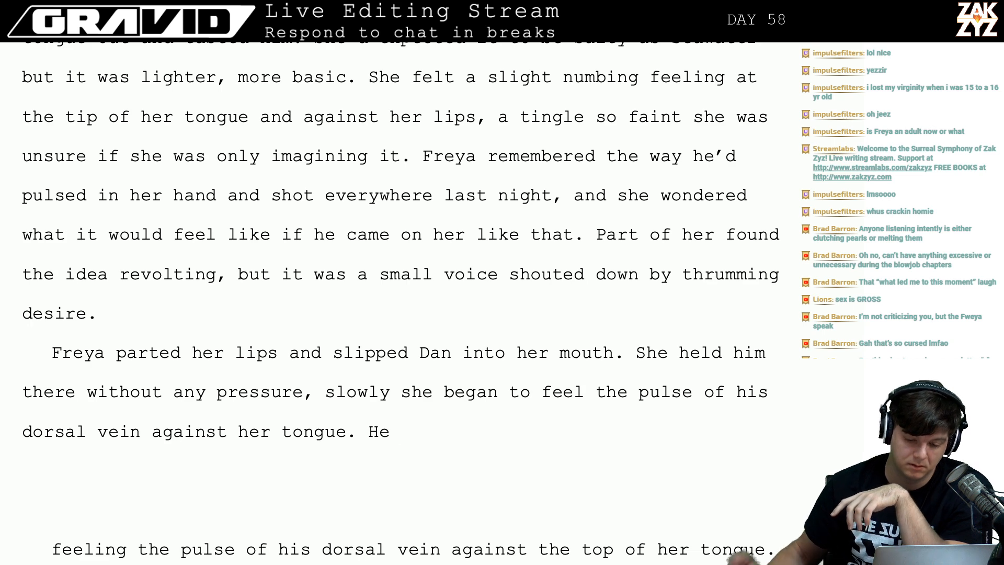
# Reread the preceding paragraphs, erase the "He" opening, and retry and remove the same word.
pyautogui.scroll(5, 398, 304)
pyautogui.scroll(8, 398, 304)
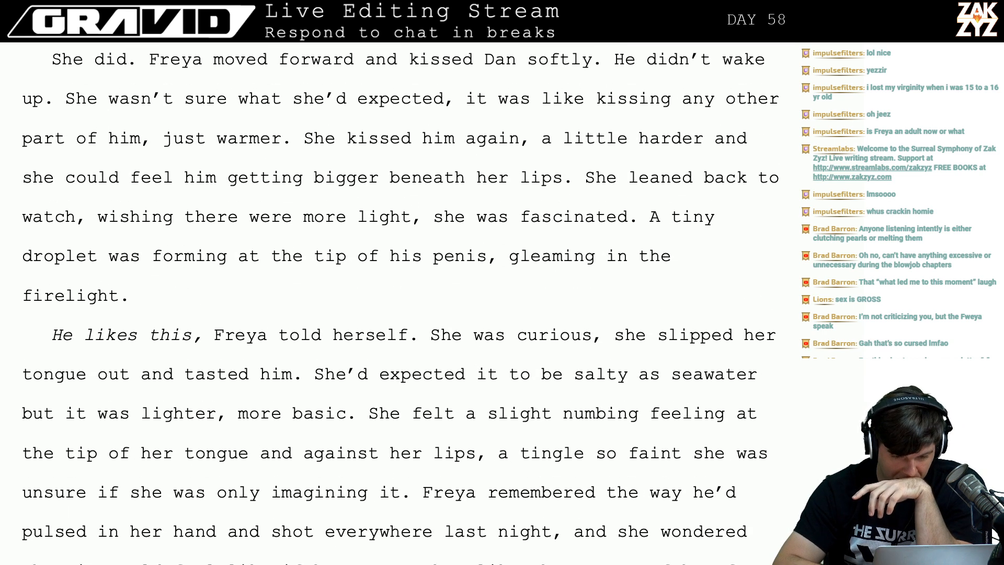
pyautogui.scroll(-12, 398, 304)
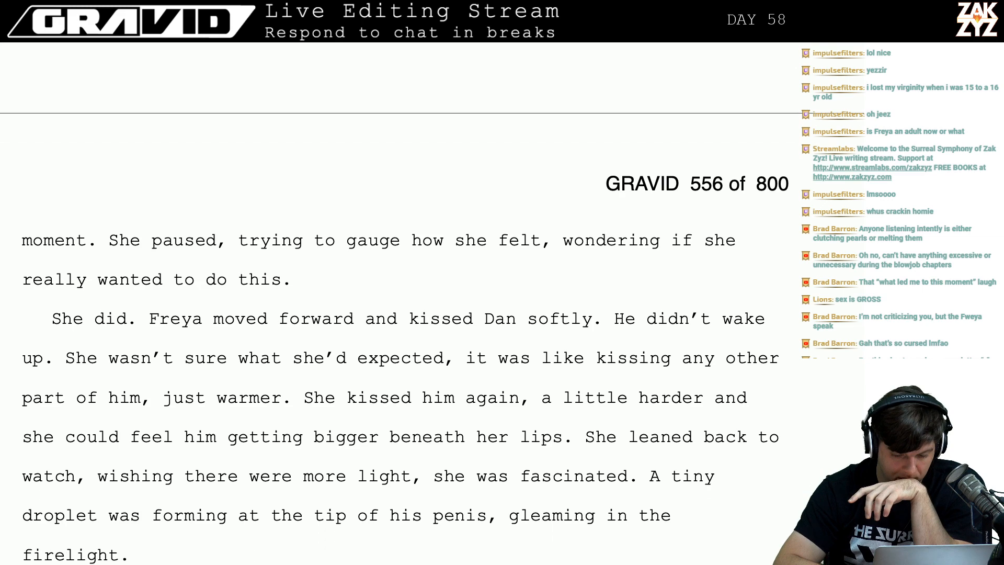
pyautogui.scroll(-1, 398, 303)
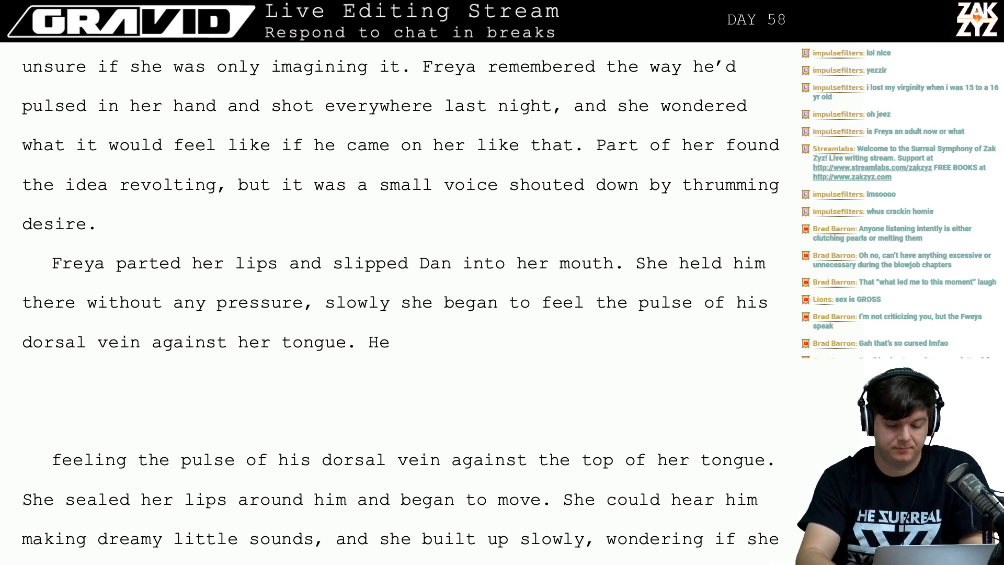
pyautogui.press('BackSpace')
pyautogui.press('BackSpace')
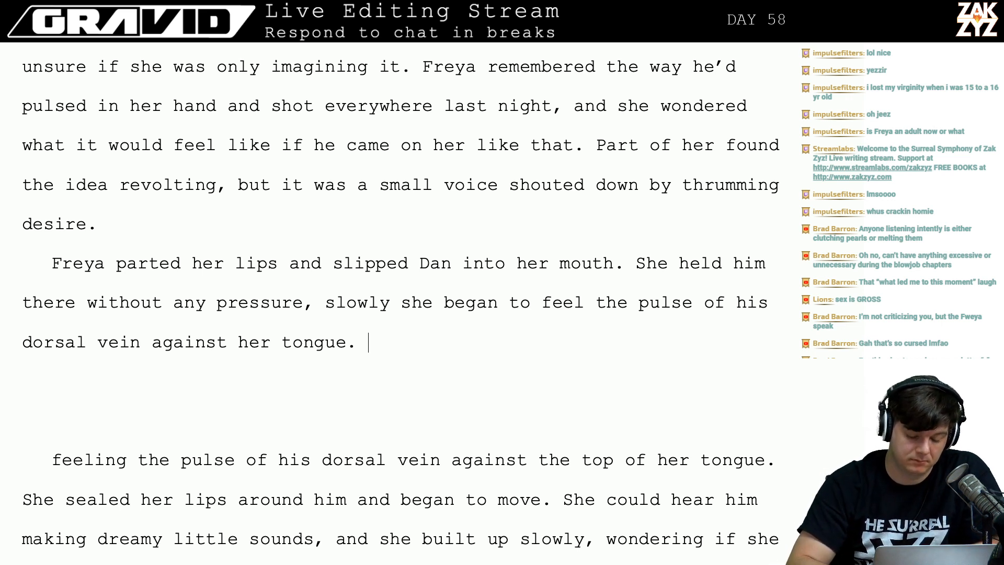
pyautogui.write('He')
pyautogui.press('BackSpace')
pyautogui.press('BackSpace')
pyautogui.press('BackSpace')
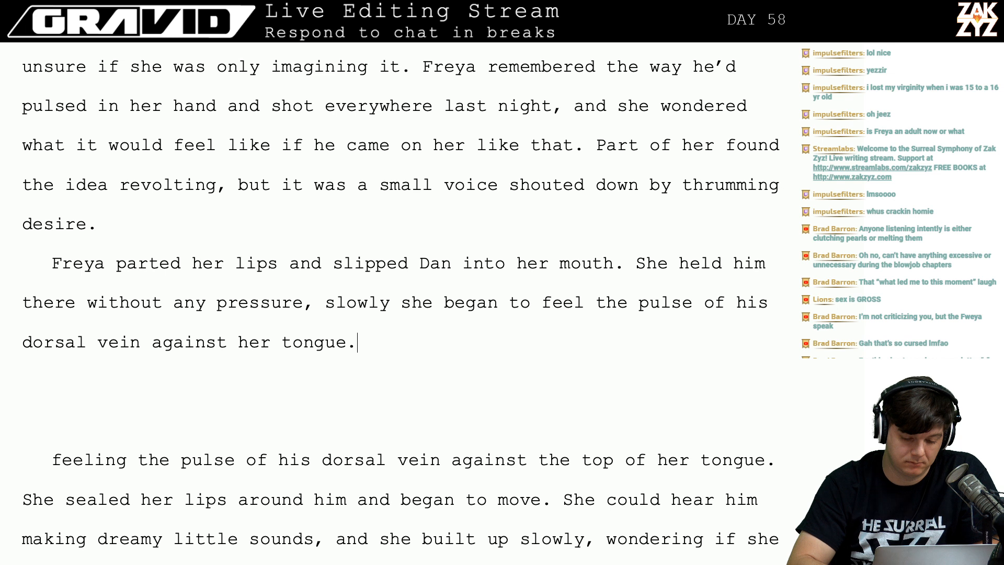
pyautogui.write('He')
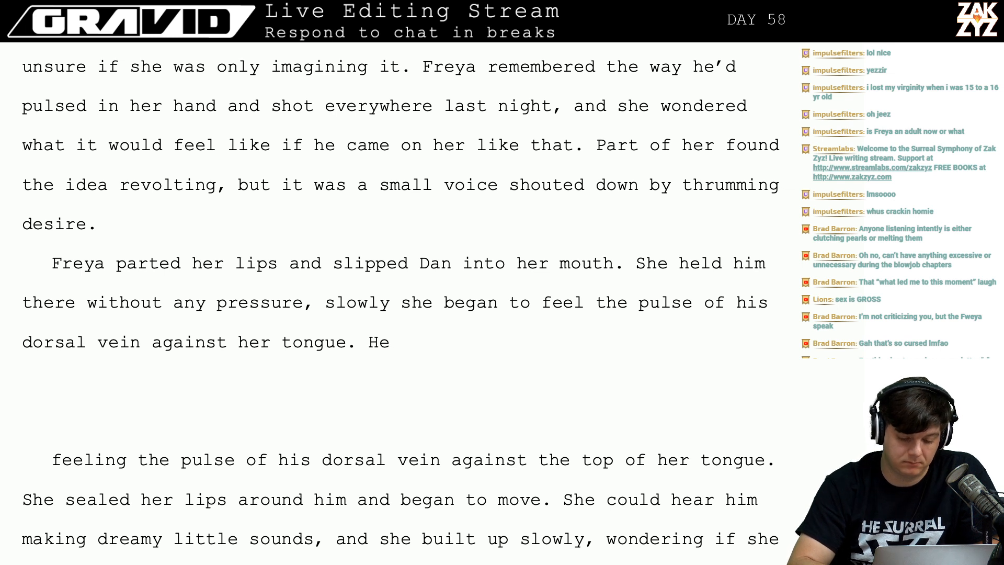
pyautogui.press('BackSpace')
pyautogui.press('BackSpace')
pyautogui.press('BackSpace')
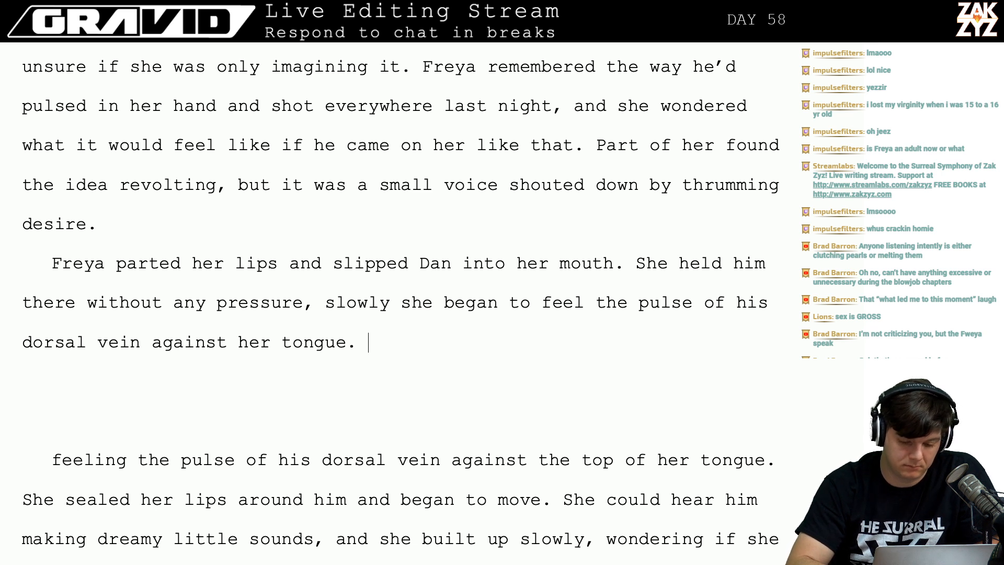
# Try opening the next sentence with "It was" and erase those words.
pyautogui.write('It was')
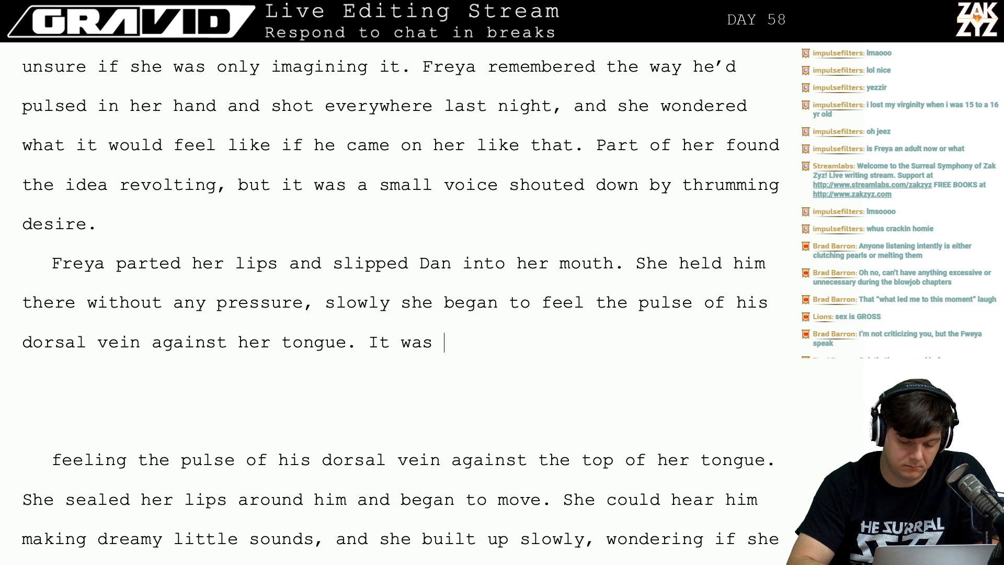
pyautogui.press('BackSpace')
pyautogui.press('BackSpace')
pyautogui.press('BackSpace')
pyautogui.press('BackSpace')
pyautogui.press('BackSpace')
pyautogui.press('BackSpace')
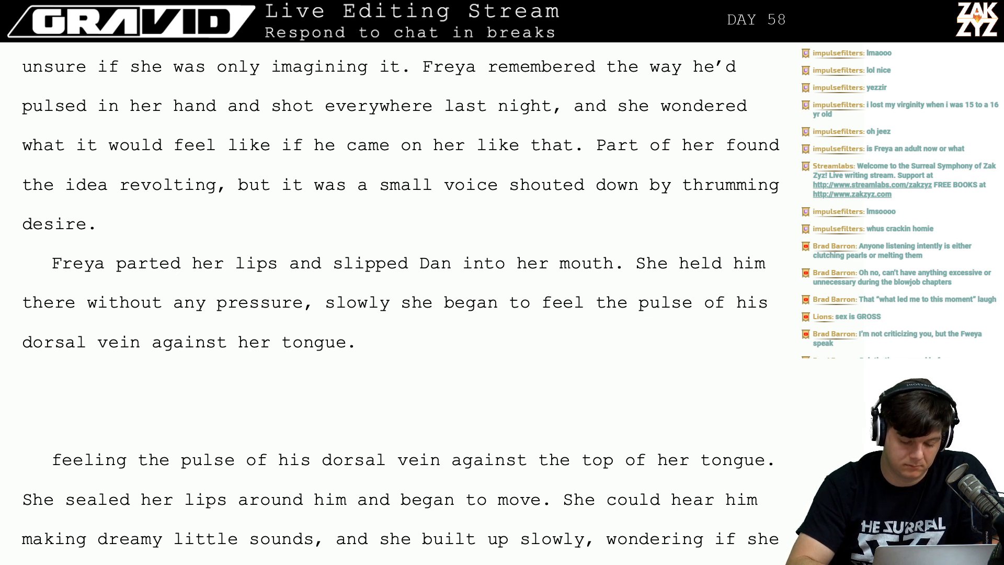
# Try opening the next sentence with "It didn't feel" and with "The", erasing both attempts.
pyautogui.write("It didn't ")
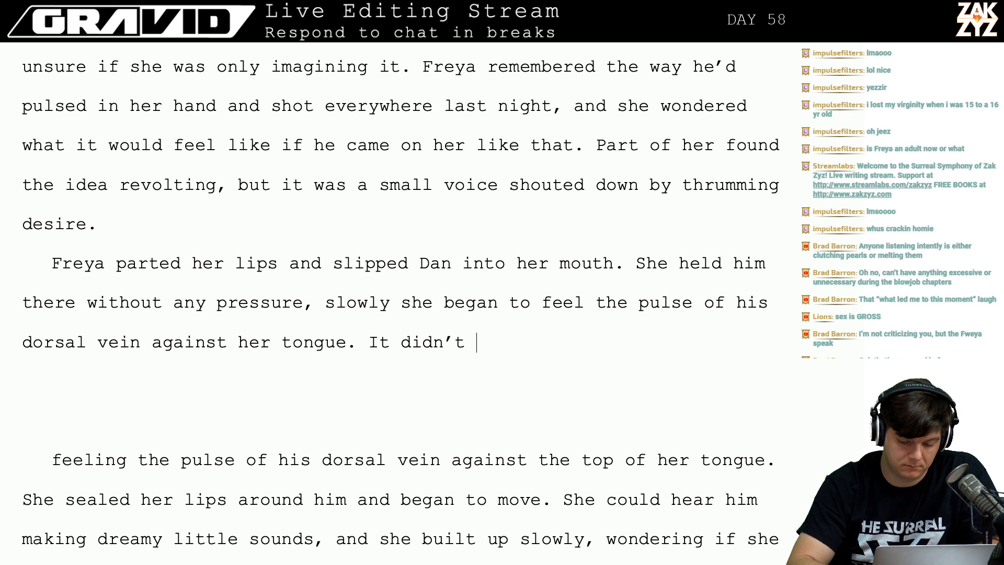
pyautogui.write('feel')
pyautogui.press('BackSpace')
pyautogui.press('BackSpace')
pyautogui.press('BackSpace')
pyautogui.press('BackSpace')
pyautogui.press('BackSpace')
pyautogui.press('BackSpace')
pyautogui.press('BackSpace')
pyautogui.press('BackSpace')
pyautogui.press('BackSpace')
pyautogui.press('BackSpace')
pyautogui.press('BackSpace')
pyautogui.press('BackSpace')
pyautogui.press('BackSpace')
pyautogui.press('BackSpace')
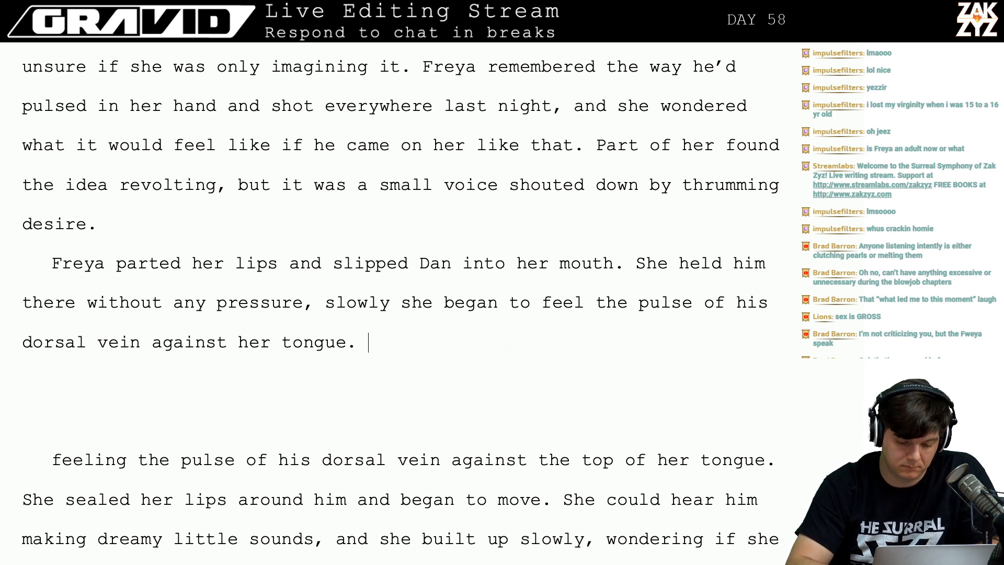
pyautogui.write('The')
pyautogui.press('BackSpace')
pyautogui.press('BackSpace')
pyautogui.press('BackSpace')
pyautogui.press('BackSpace')
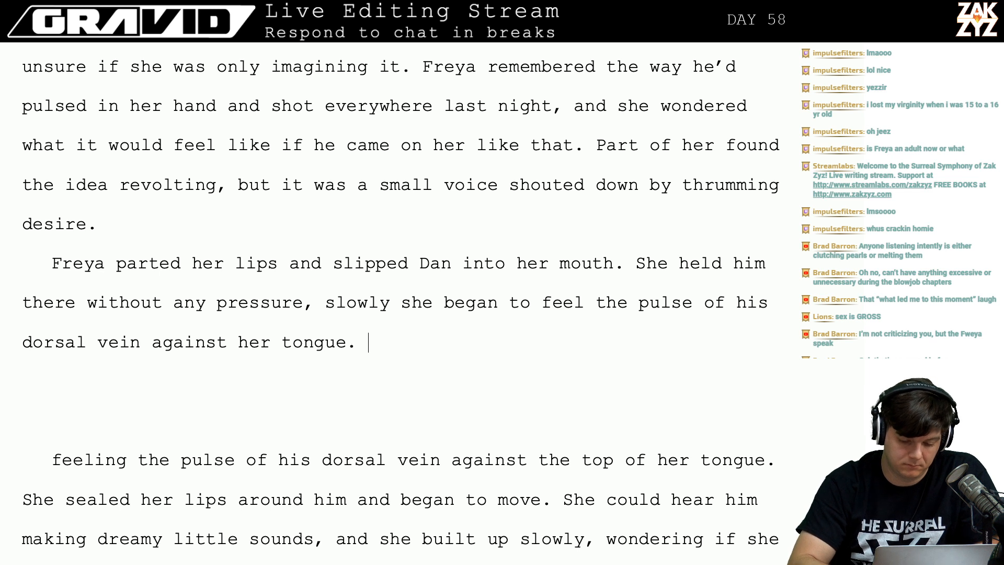
# Try a short sentence starting "He didn't" at the end of the rewritten paragraph and erase it.
pyautogui.write("He didn't tas")
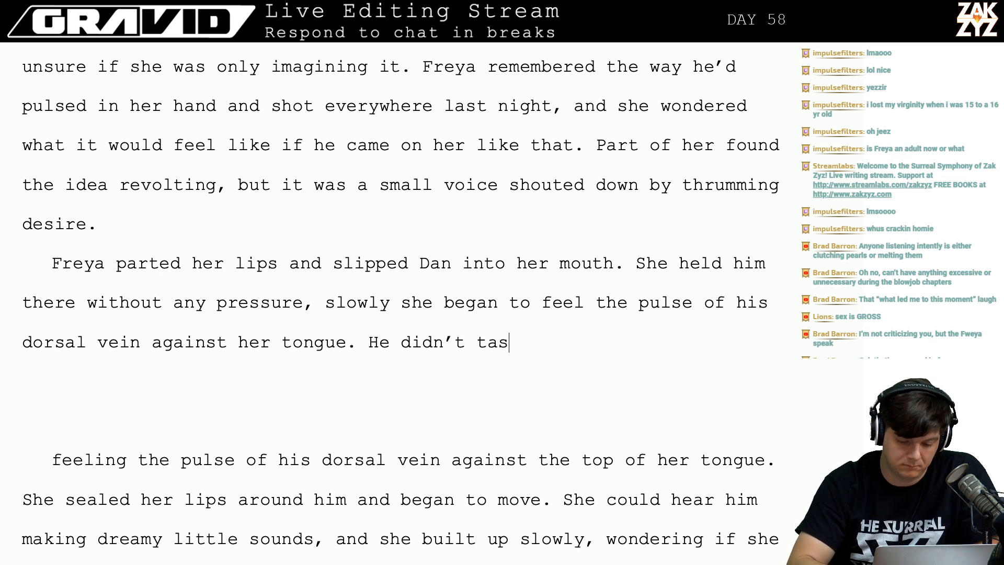
pyautogui.write('te gross')
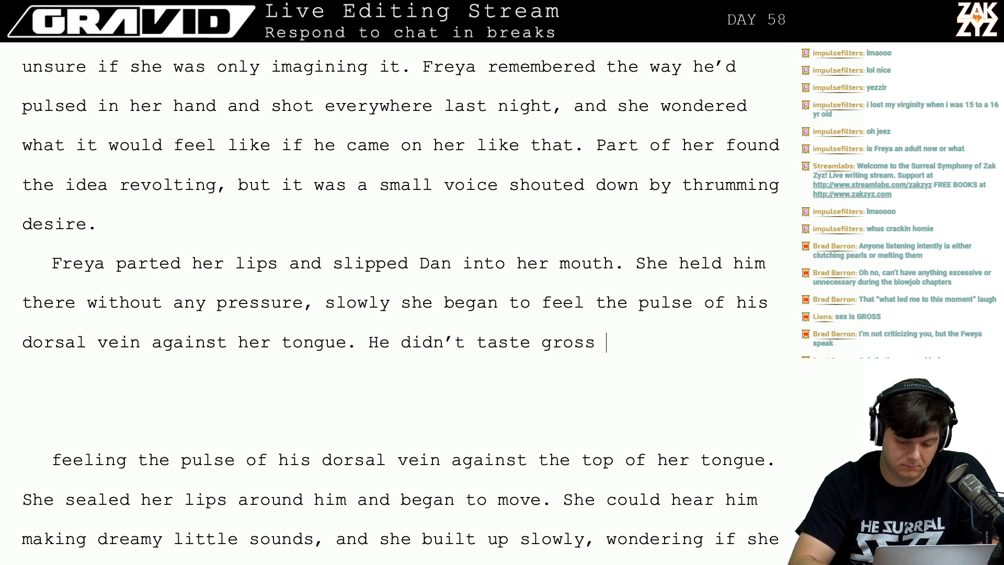
pyautogui.press('BackSpace')
pyautogui.press('BackSpace')
pyautogui.press('BackSpace')
pyautogui.press('BackSpace')
pyautogui.press('BackSpace')
pyautogui.press('BackSpace')
pyautogui.press('BackSpace')
pyautogui.press('BackSpace')
pyautogui.press('BackSpace')
pyautogui.press('BackSpace')
pyautogui.press('BackSpace')
pyautogui.press('BackSpace')
pyautogui.press('BackSpace')
pyautogui.press('BackSpace')
pyautogui.press('BackSpace')
pyautogui.press('BackSpace')
pyautogui.press('BackSpace')
pyautogui.press('BackSpace')
pyautogui.press('BackSpace')
pyautogui.press('BackSpace')
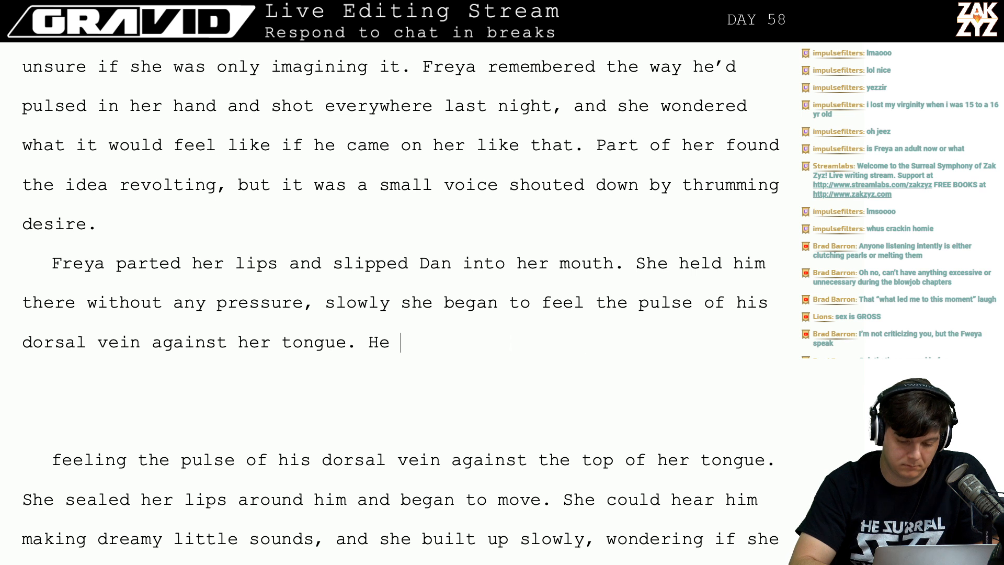
# Try opening the next sentence with "She could", "She wait" and "She", erasing each attempt.
pyautogui.write('She c')
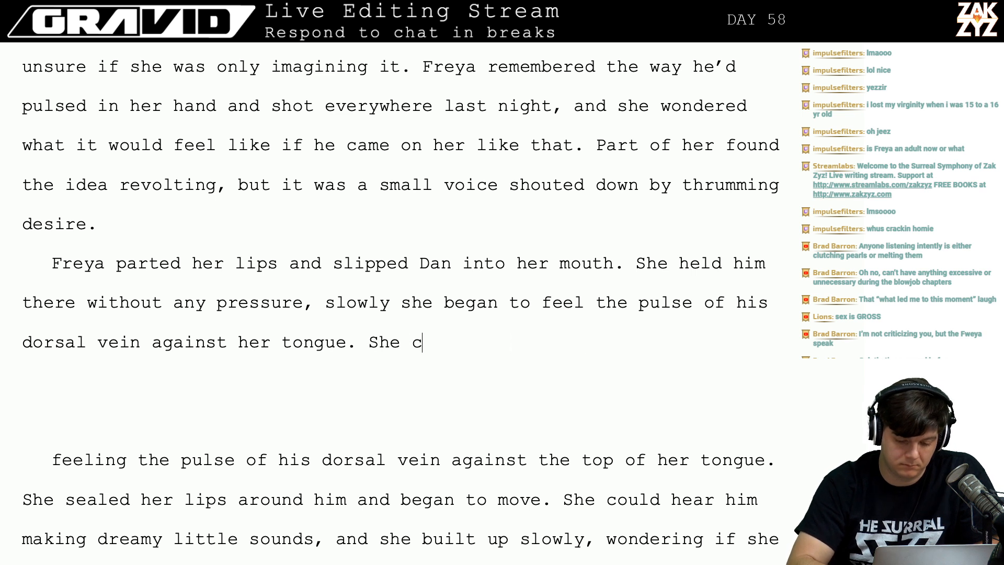
pyautogui.write('ould sto')
pyautogui.press('BackSpace')
pyautogui.press('BackSpace')
pyautogui.press('BackSpace')
pyautogui.press('BackSpace')
pyautogui.press('BackSpace')
pyautogui.press('BackSpace')
pyautogui.press('BackSpace')
pyautogui.press('BackSpace')
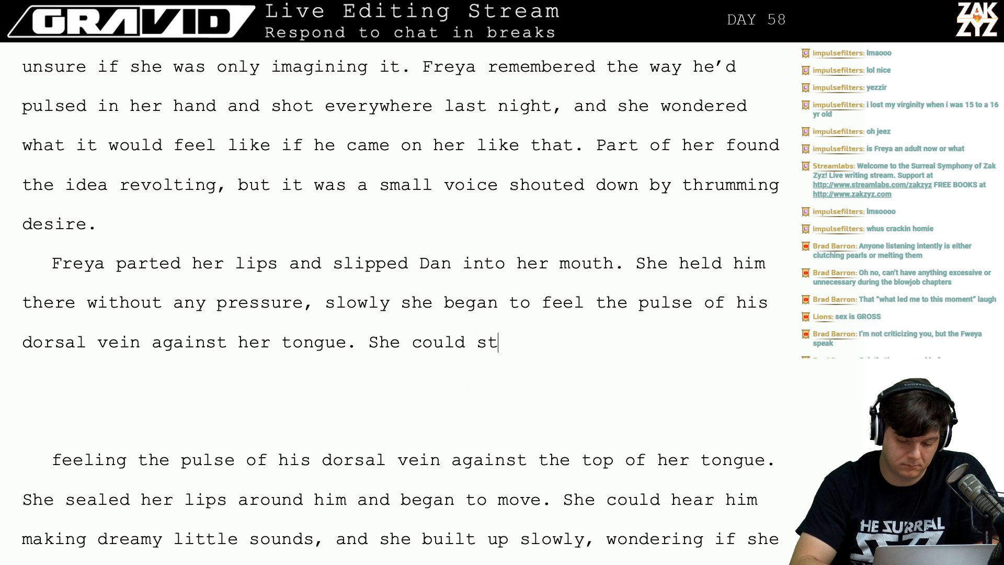
pyautogui.press('BackSpace')
pyautogui.press('BackSpace')
pyautogui.press('BackSpace')
pyautogui.press('BackSpace')
pyautogui.press('BackSpace')
pyautogui.write('She wait')
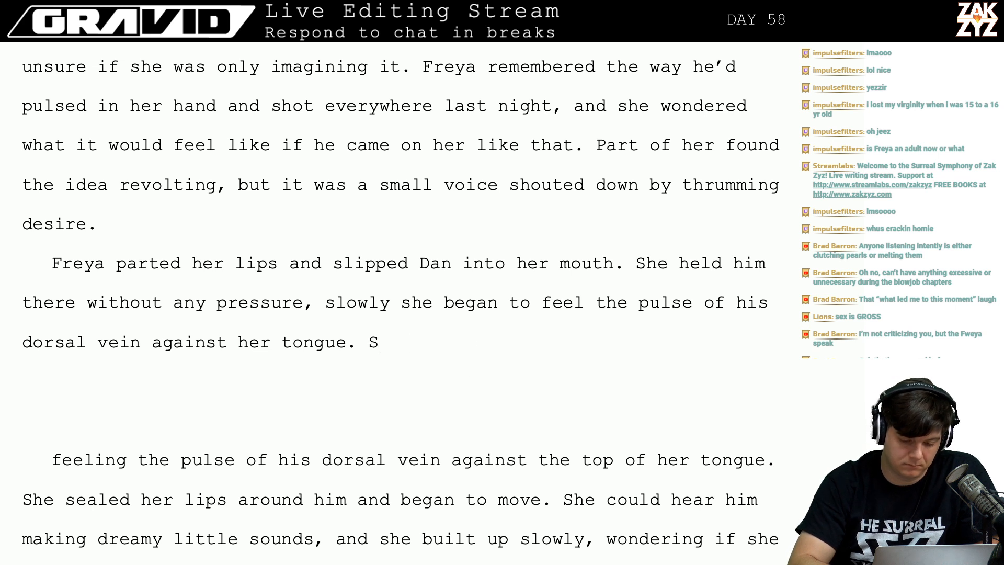
pyautogui.press('BackSpace')
pyautogui.press('BackSpace')
pyautogui.press('BackSpace')
pyautogui.press('BackSpace')
pyautogui.press('BackSpace')
pyautogui.press('BackSpace')
pyautogui.press('BackSpace')
pyautogui.press('BackSpace')
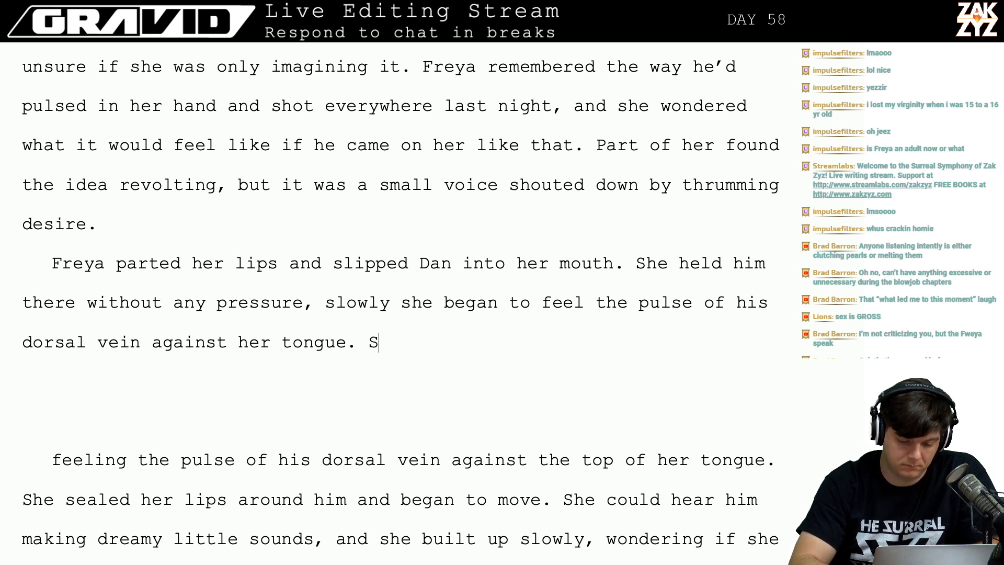
pyautogui.write('She')
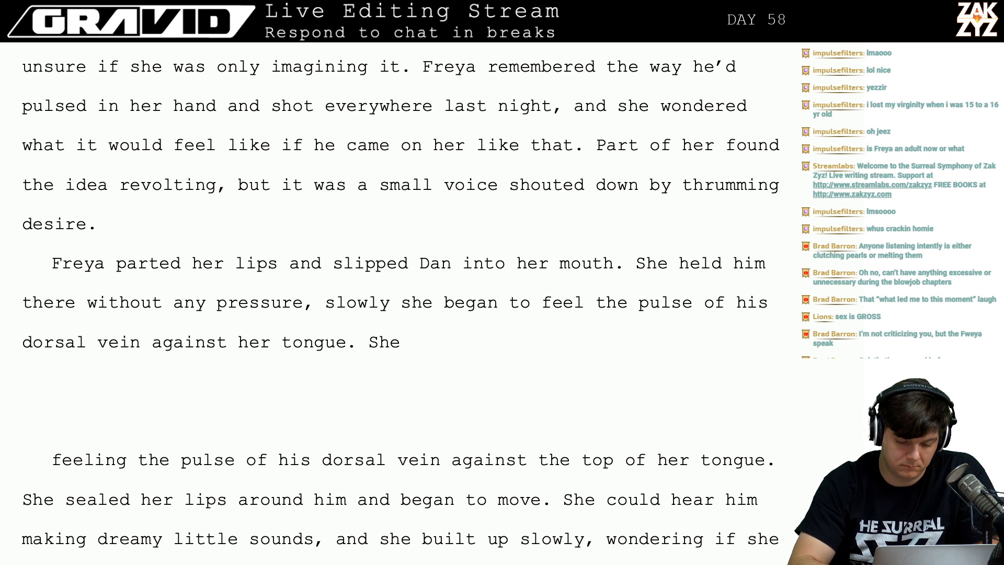
pyautogui.press('BackSpace')
pyautogui.press('BackSpace')
pyautogui.press('BackSpace')
pyautogui.press('BackSpace')
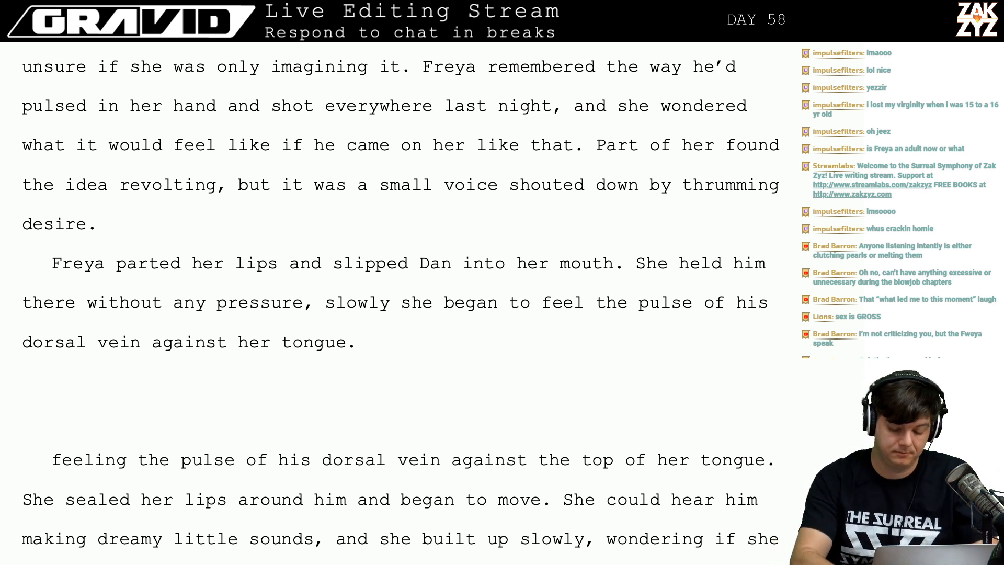
# Try a comparison sentence starting "It felt a little like" and erase the whole sentence.
pyautogui.write('It felt a littl')
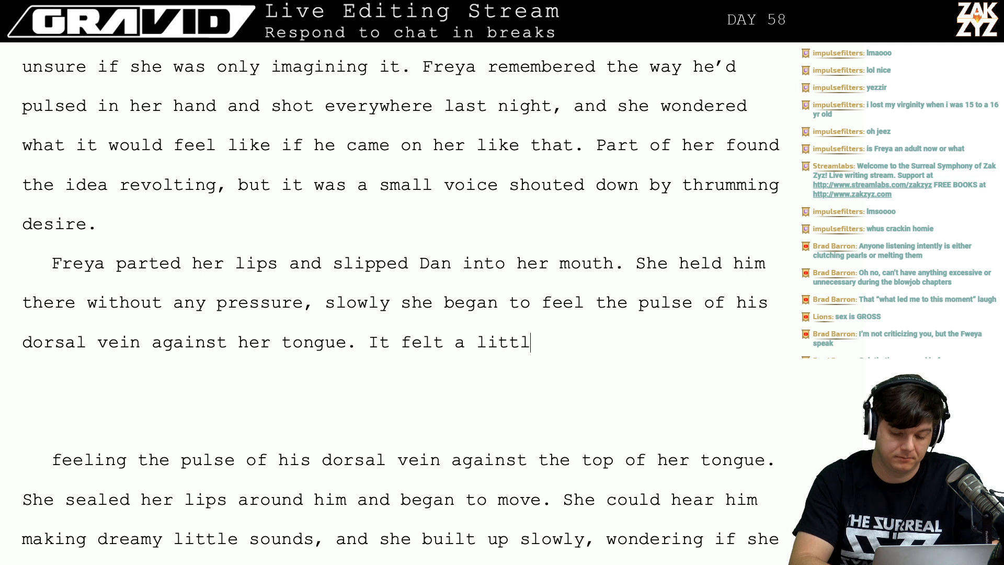
pyautogui.write('e like sucki')
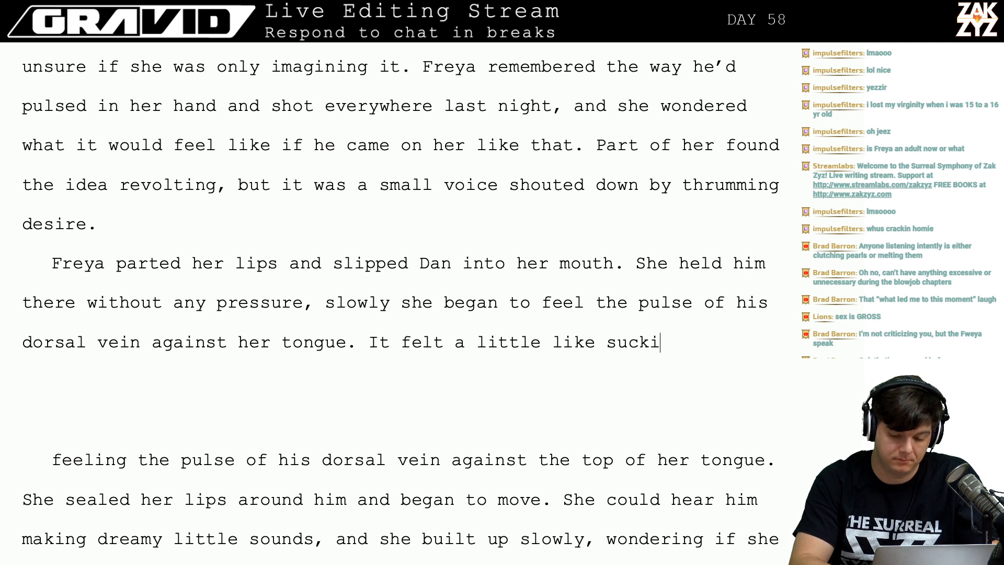
pyautogui.write('ng on a big, ')
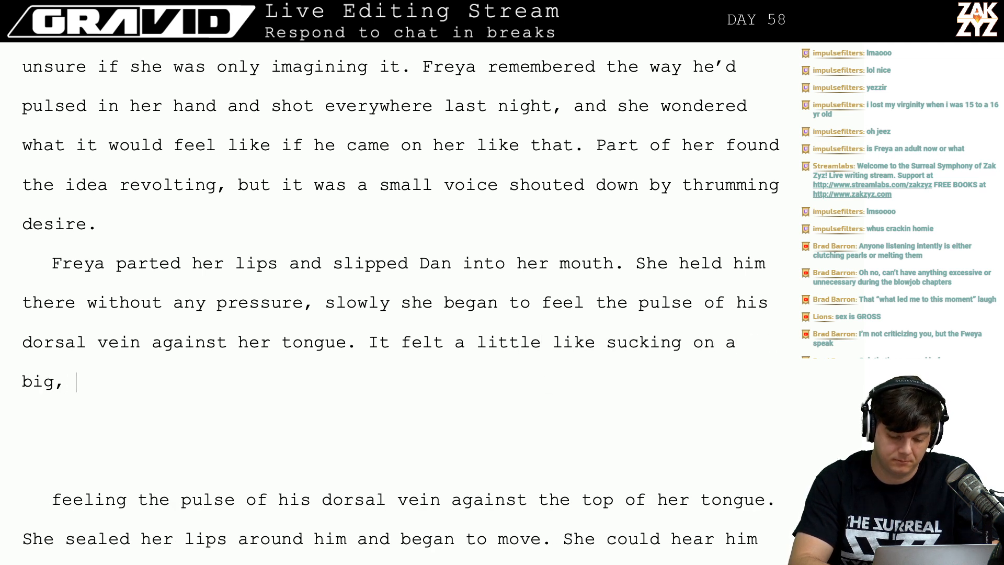
pyautogui.write('soft thumb')
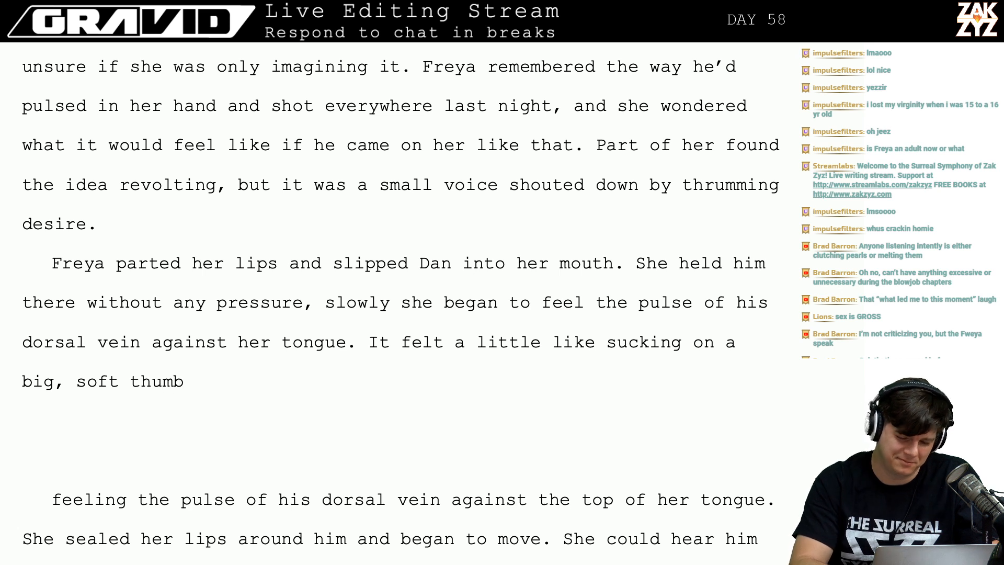
pyautogui.press('BackSpace')
pyautogui.press('BackSpace')
pyautogui.press('BackSpace')
pyautogui.press('BackSpace')
pyautogui.press('BackSpace')
pyautogui.press('BackSpace')
pyautogui.press('BackSpace')
pyautogui.press('BackSpace')
pyautogui.press('BackSpace')
pyautogui.press('BackSpace')
pyautogui.press('BackSpace')
pyautogui.press('BackSpace')
pyautogui.press('BackSpace')
pyautogui.press('BackSpace')
pyautogui.press('BackSpace')
pyautogui.press('BackSpace')
pyautogui.press('BackSpace')
pyautogui.press('BackSpace')
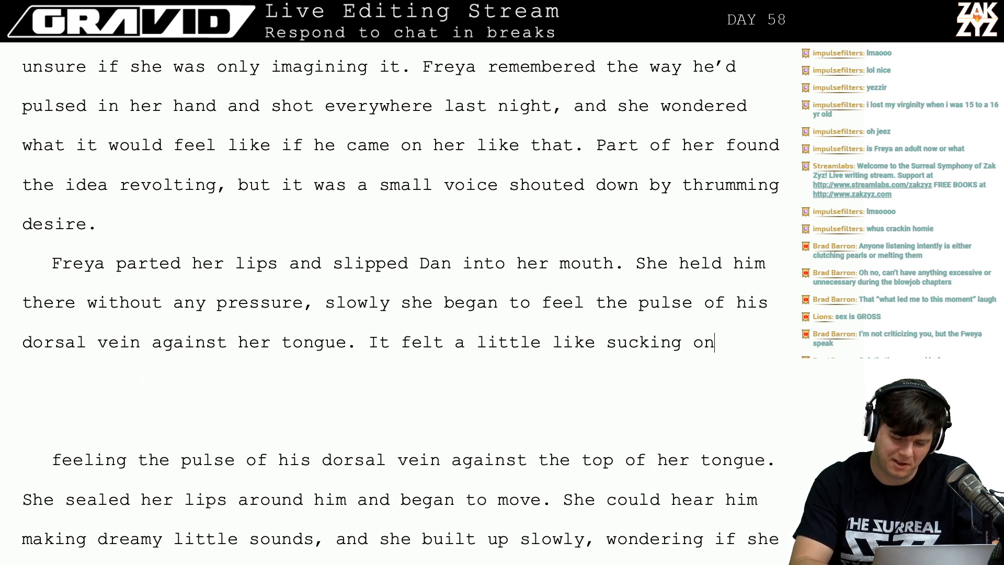
pyautogui.press('BackSpace')
pyautogui.press('BackSpace')
pyautogui.press('BackSpace')
pyautogui.press('BackSpace')
pyautogui.press('BackSpace')
pyautogui.press('BackSpace')
pyautogui.press('BackSpace')
pyautogui.press('BackSpace')
pyautogui.press('BackSpace')
pyautogui.press('BackSpace')
pyautogui.press('BackSpace')
pyautogui.press('BackSpace')
pyautogui.press('BackSpace')
pyautogui.press('BackSpace')
pyautogui.press('BackSpace')
pyautogui.press('BackSpace')
pyautogui.press('BackSpace')
pyautogui.press('BackSpace')
pyautogui.press('BackSpace')
pyautogui.press('BackSpace')
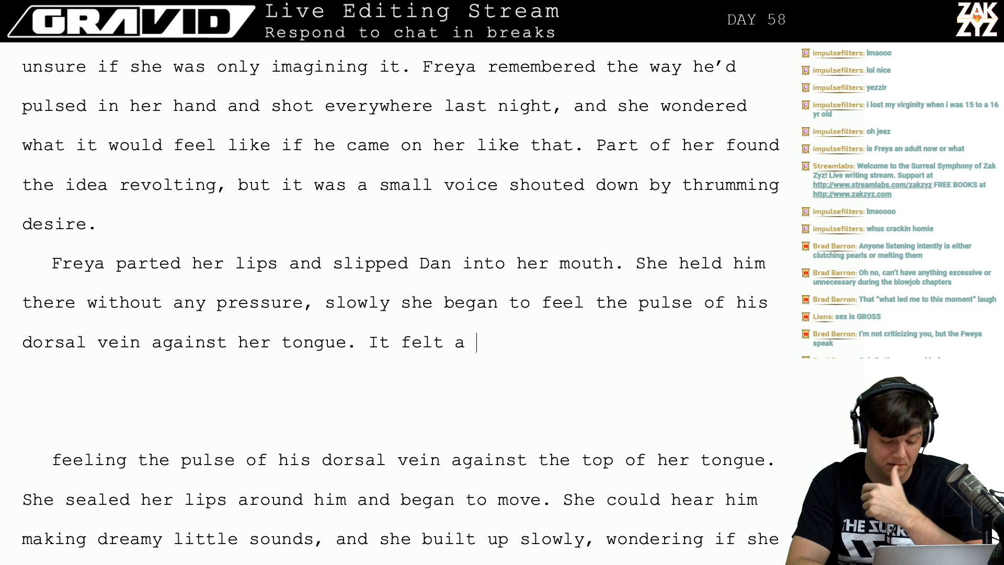
pyautogui.press('BackSpace')
pyautogui.press('BackSpace')
pyautogui.press('BackSpace')
pyautogui.press('BackSpace')
pyautogui.press('BackSpace')
pyautogui.press('BackSpace')
pyautogui.press('BackSpace')
pyautogui.press('BackSpace')
pyautogui.press('BackSpace')
pyautogui.press('BackSpace')
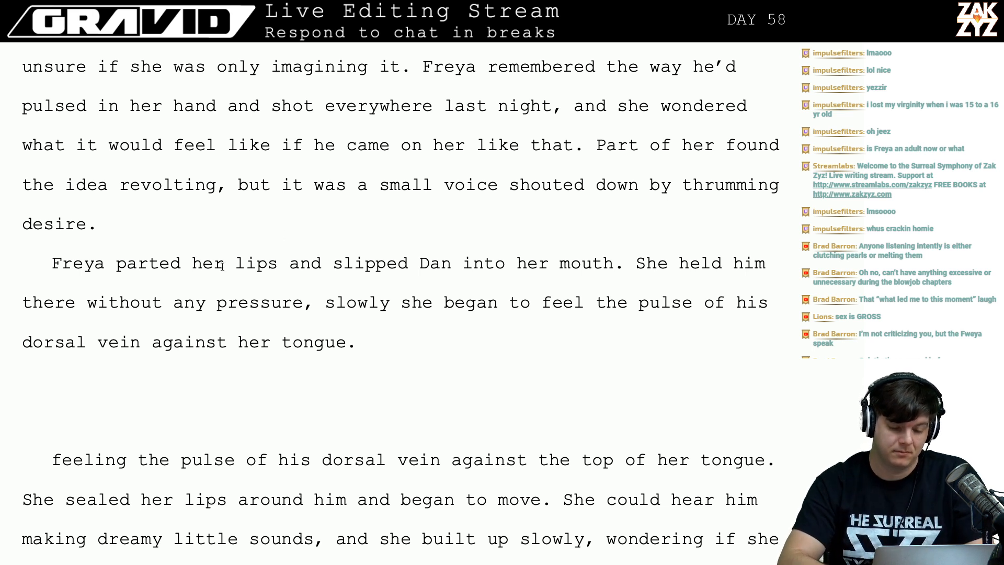
# Insert "slowly" before "slipped" in the rewritten paragraph's first sentence and end the paragraph with "It wasn't bad, it was just new.".
pyautogui.write('slowly')
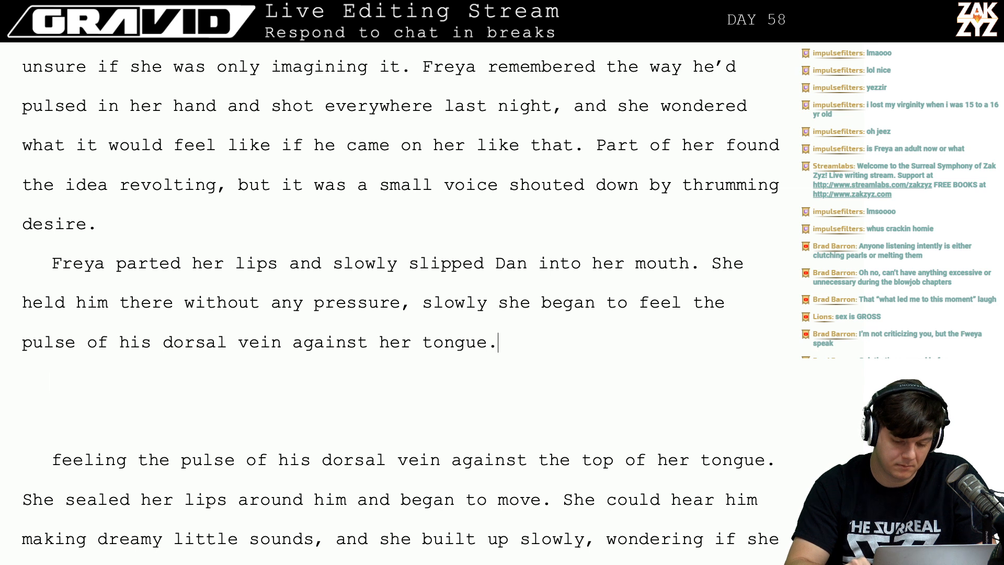
pyautogui.write('It dw')
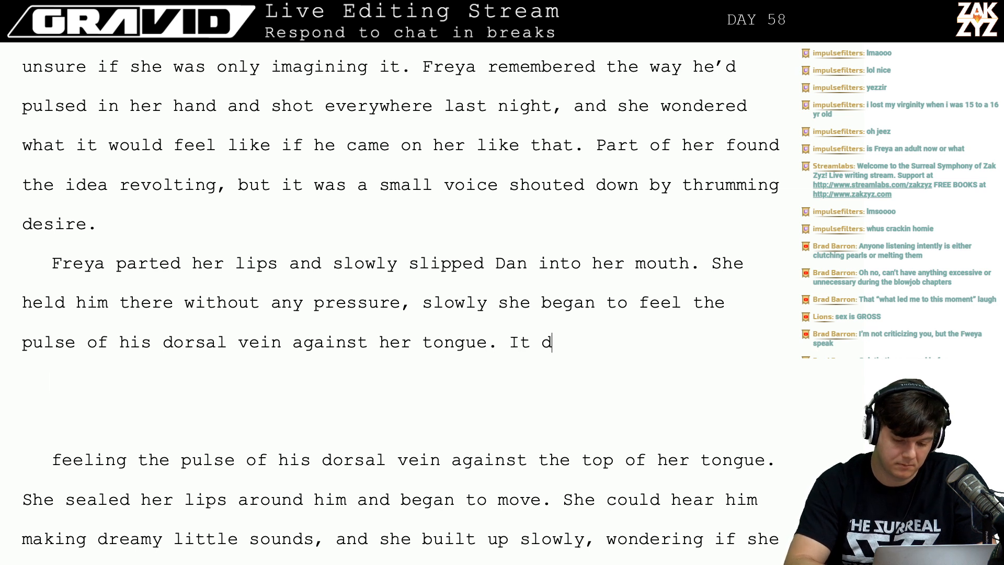
pyautogui.press('BackSpace')
pyautogui.press('BackSpace')
pyautogui.press('BackSpace')
pyautogui.press('BackSpace')
pyautogui.press('BackSpace')
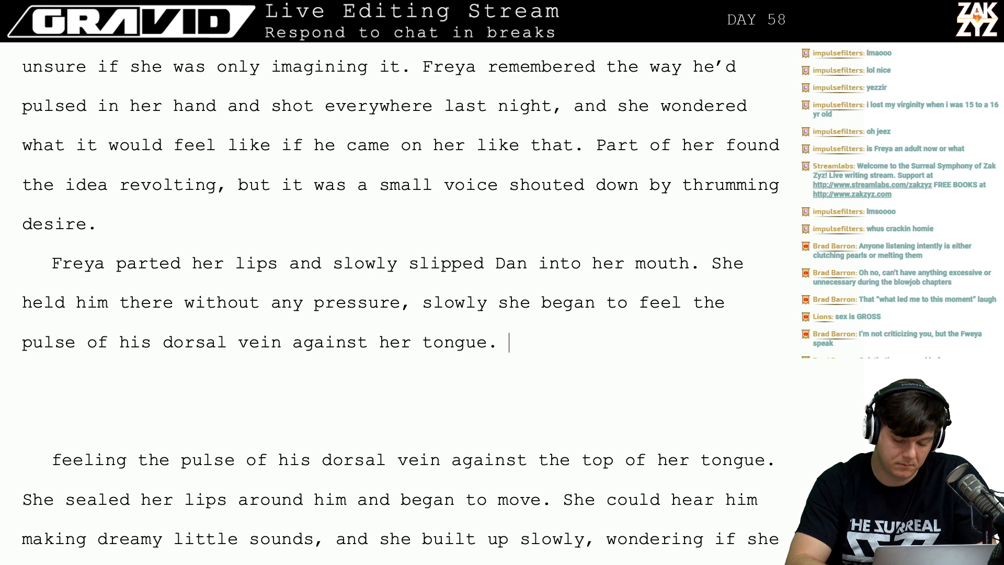
pyautogui.write("It wasn't ba")
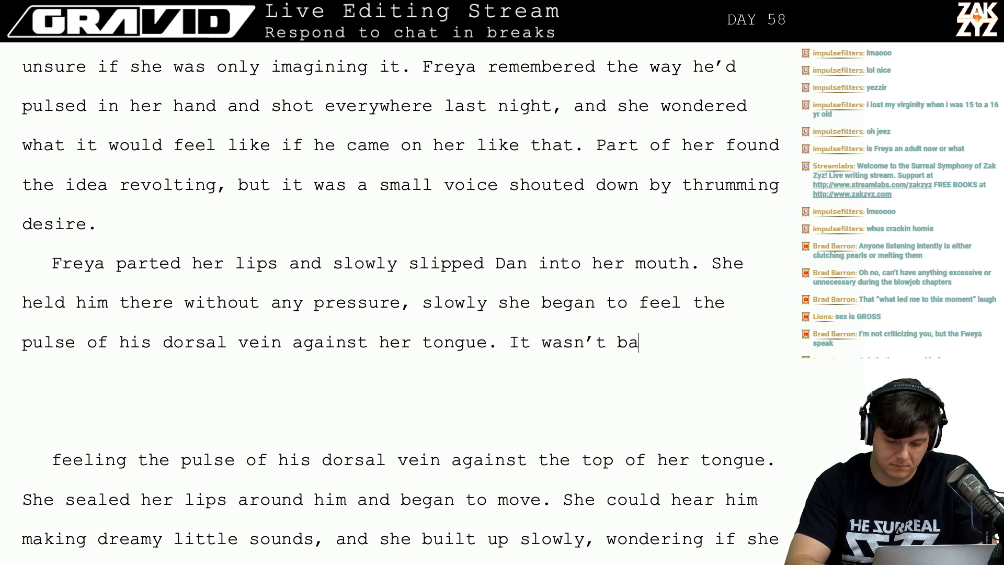
pyautogui.write('d, it was')
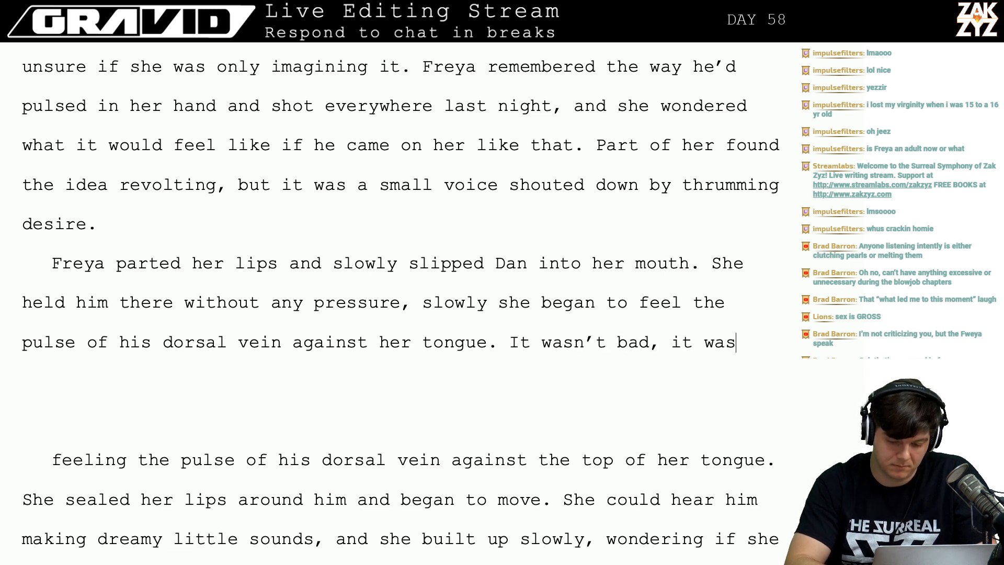
pyautogui.write(' just new. ')
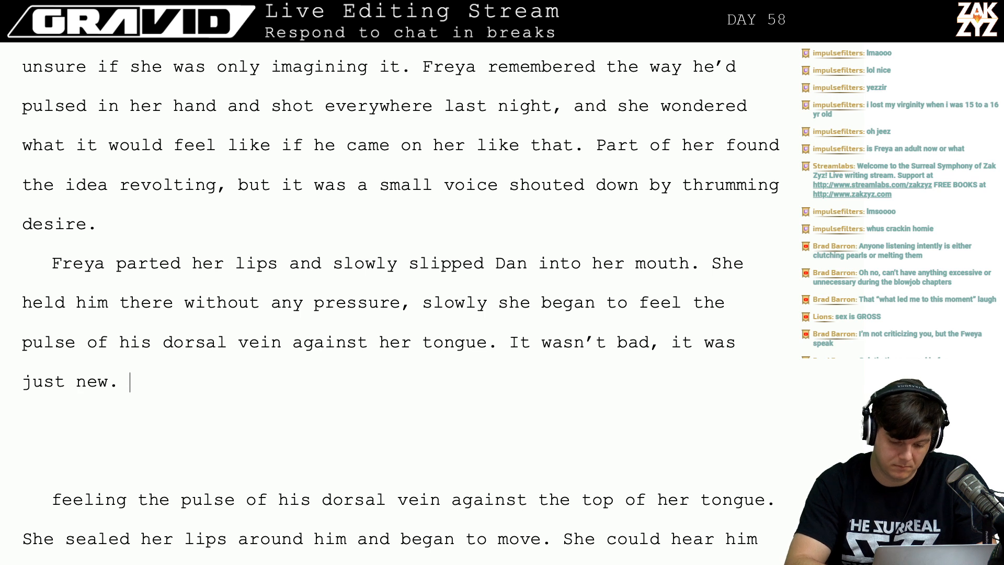
# Start the next sentence of the rewritten paragraph with "She sealed", adapting the old draft's second sentence up to "and began to".
pyautogui.write('She ')
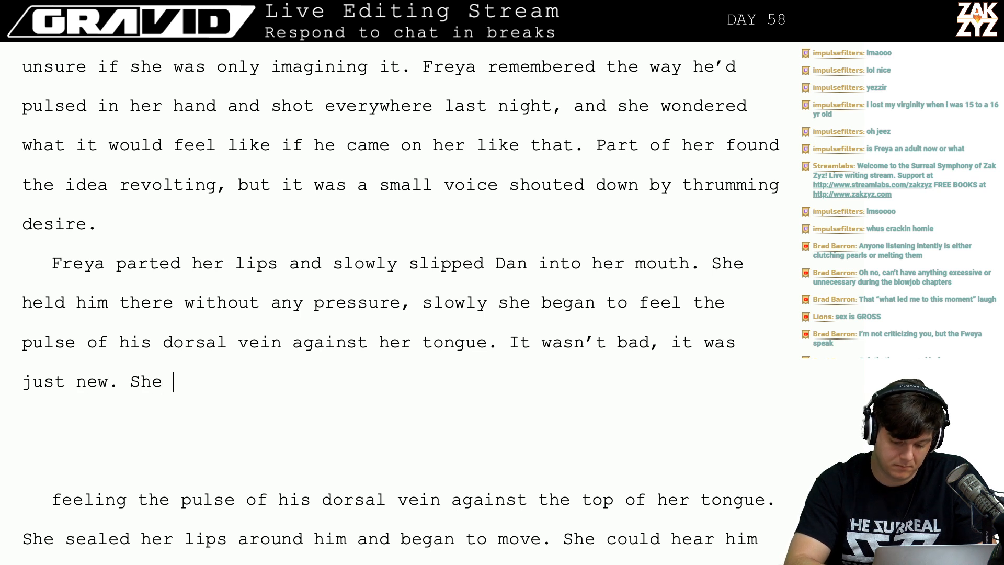
pyautogui.write('se')
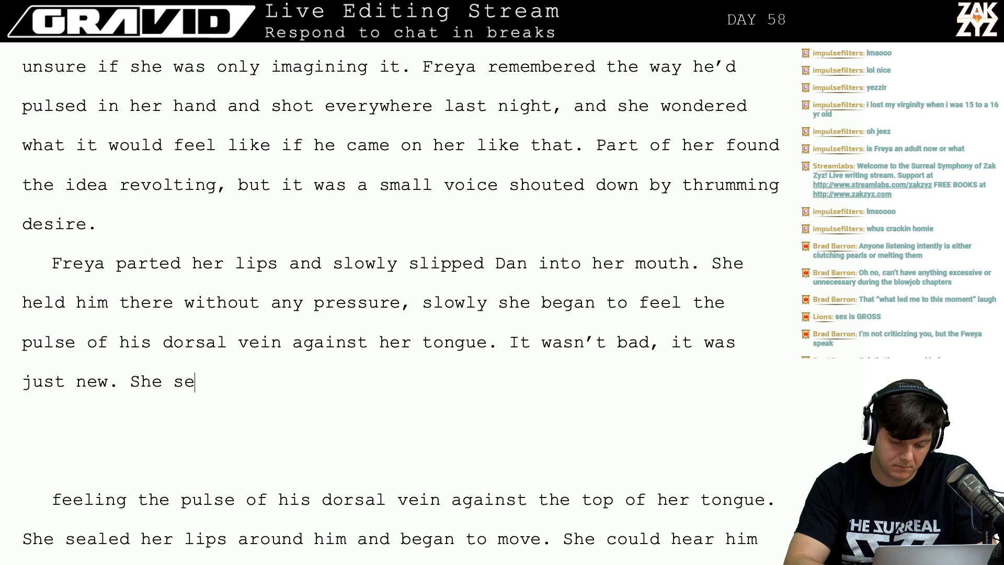
pyautogui.write('aled her lips abo')
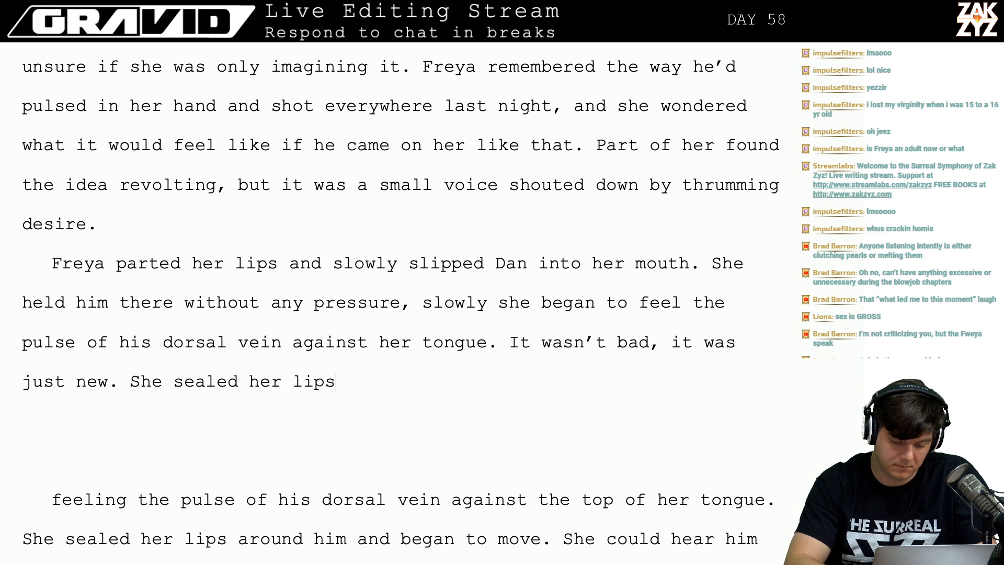
pyautogui.press('BackSpace')
pyautogui.press('BackSpace')
pyautogui.press('BackSpace')
pyautogui.write('aro')
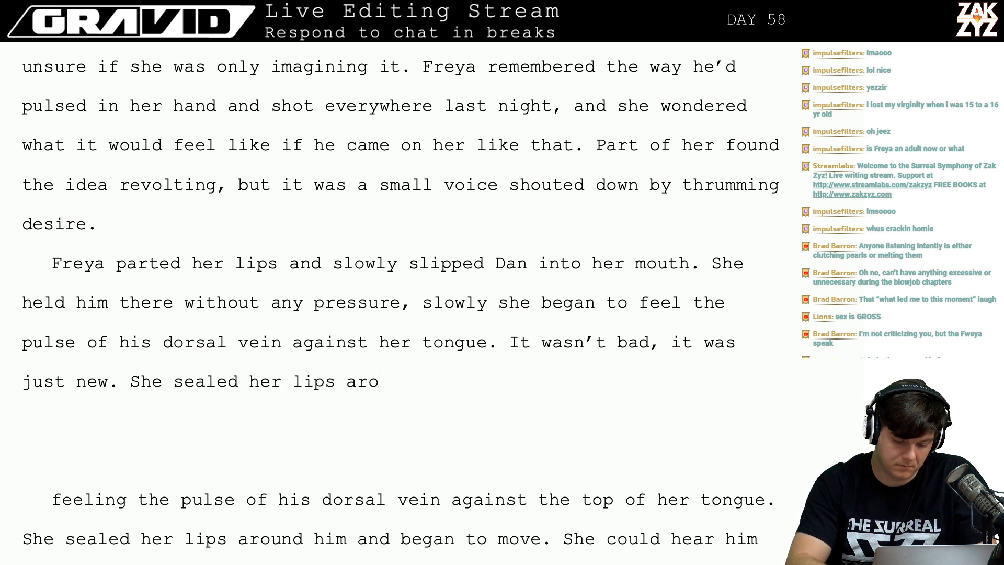
pyautogui.write('und him an dbegan to')
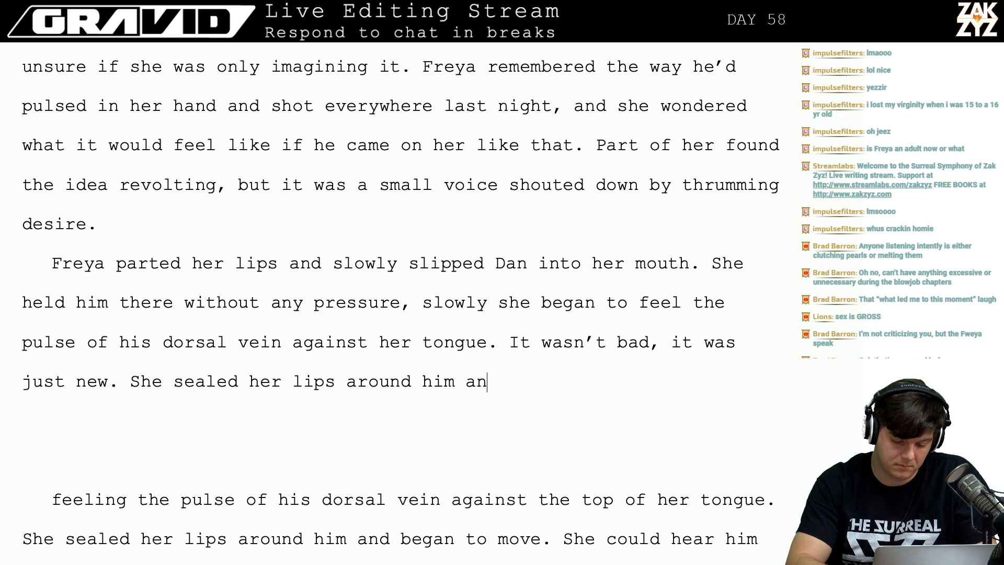
pyautogui.press('BackSpace')
pyautogui.press('BackSpace')
pyautogui.press('BackSpace')
pyautogui.press('BackSpace')
pyautogui.press('BackSpace')
pyautogui.press('BackSpace')
pyautogui.press('BackSpace')
pyautogui.press('BackSpace')
pyautogui.press('BackSpace')
pyautogui.press('BackSpace')
pyautogui.press('BackSpace')
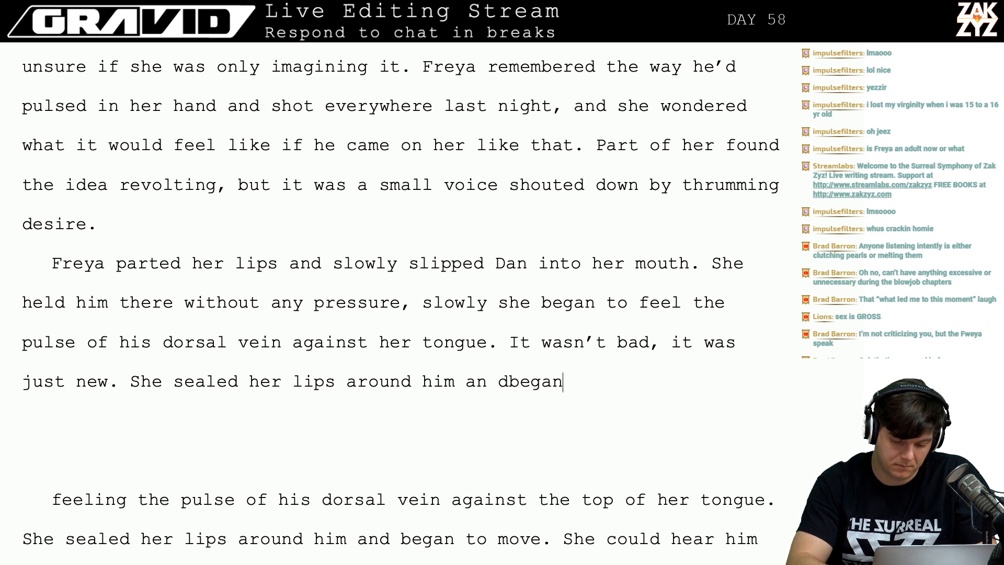
pyautogui.write('d began to ')
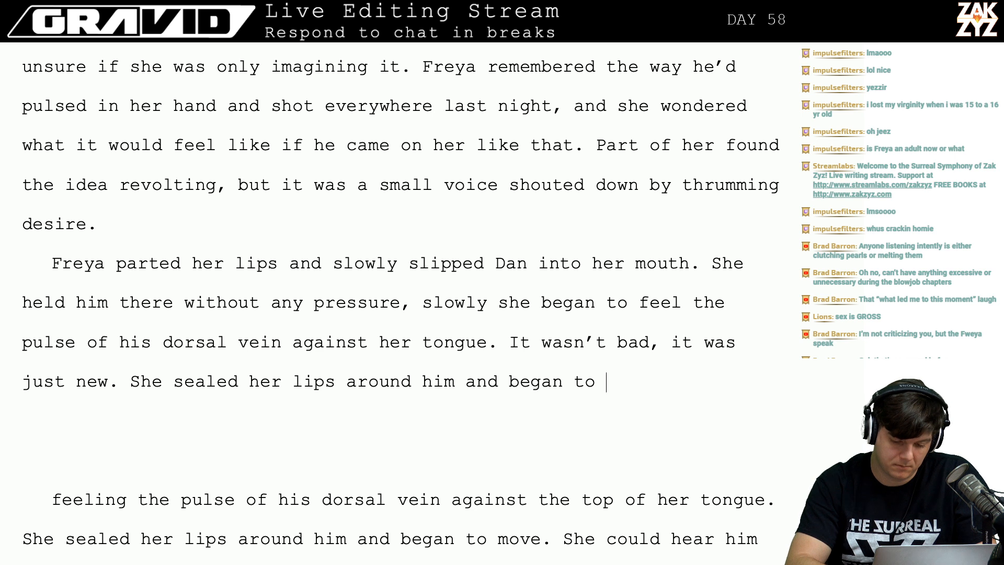
# Complete the sentence beginning "She sealed" with a new clause ending in "around, experimenting.".
pyautogui.write('run her')
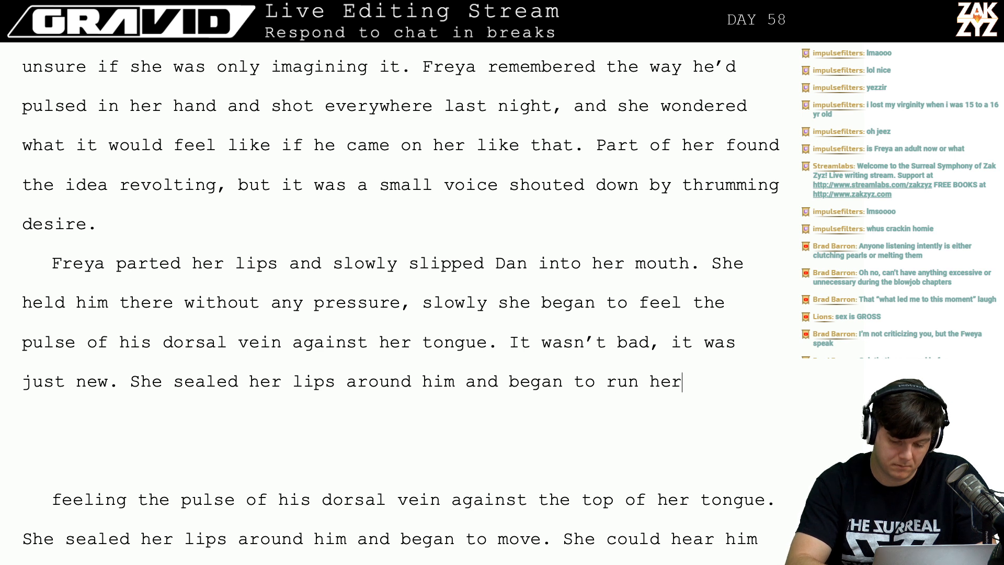
pyautogui.write(' toung ear')
pyautogui.press('BackSpace')
pyautogui.press('BackSpace')
pyautogui.press('BackSpace')
pyautogui.press('BackSpace')
pyautogui.press('BackSpace')
pyautogui.press('BackSpace')
pyautogui.press('BackSpace')
pyautogui.press('BackSpace')
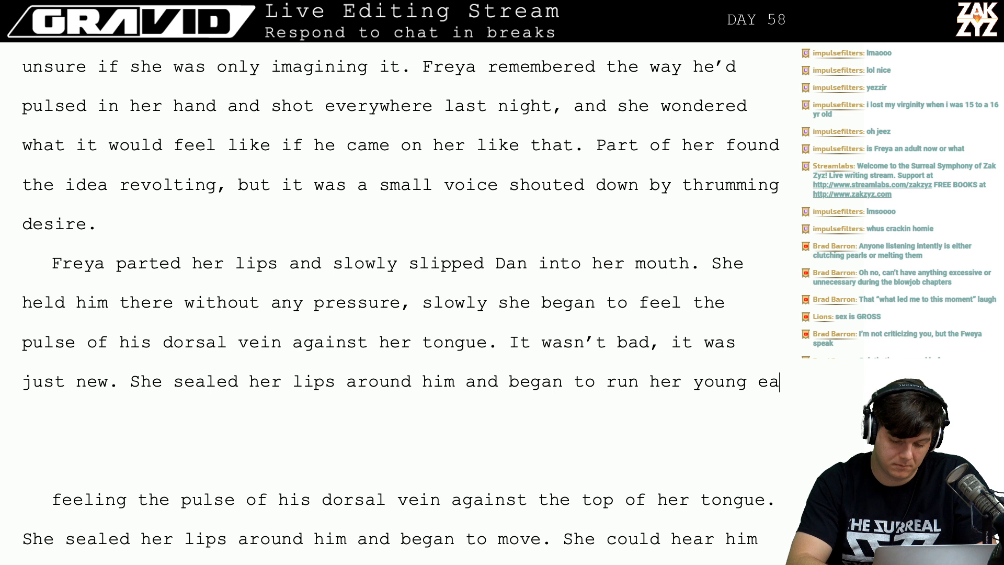
pyautogui.write('ounge around,')
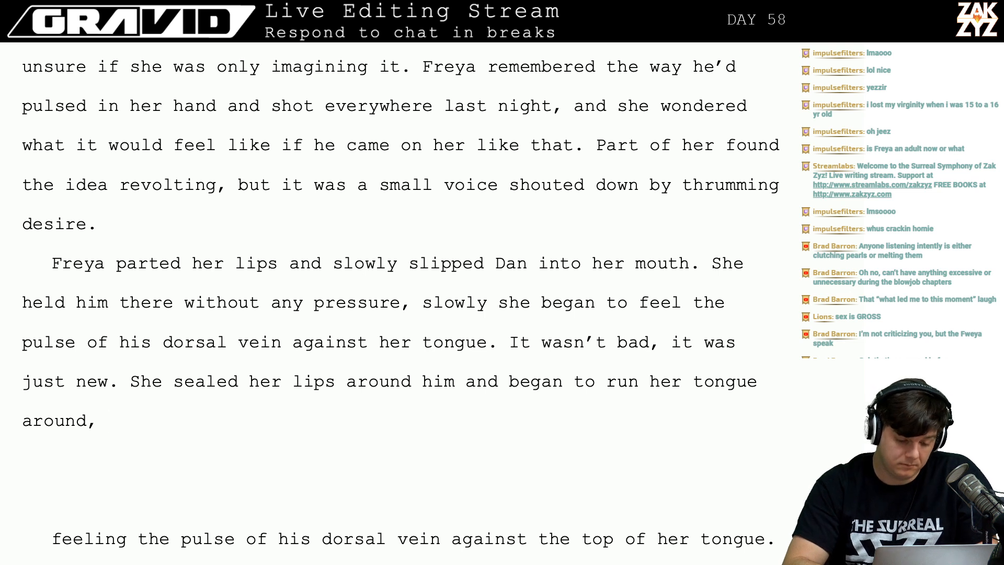
pyautogui.write(' experin')
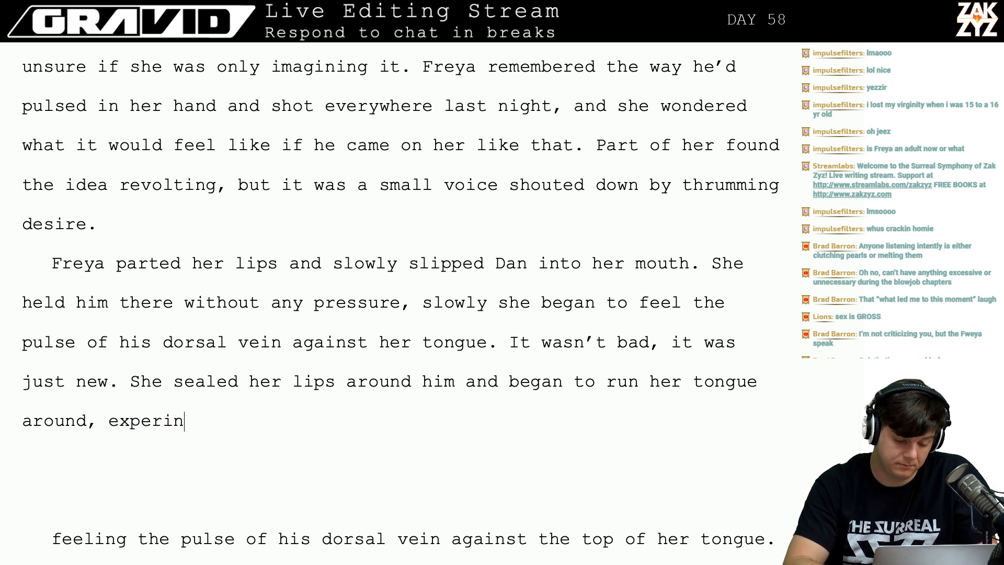
pyautogui.press('BackSpace')
pyautogui.write('menting.')
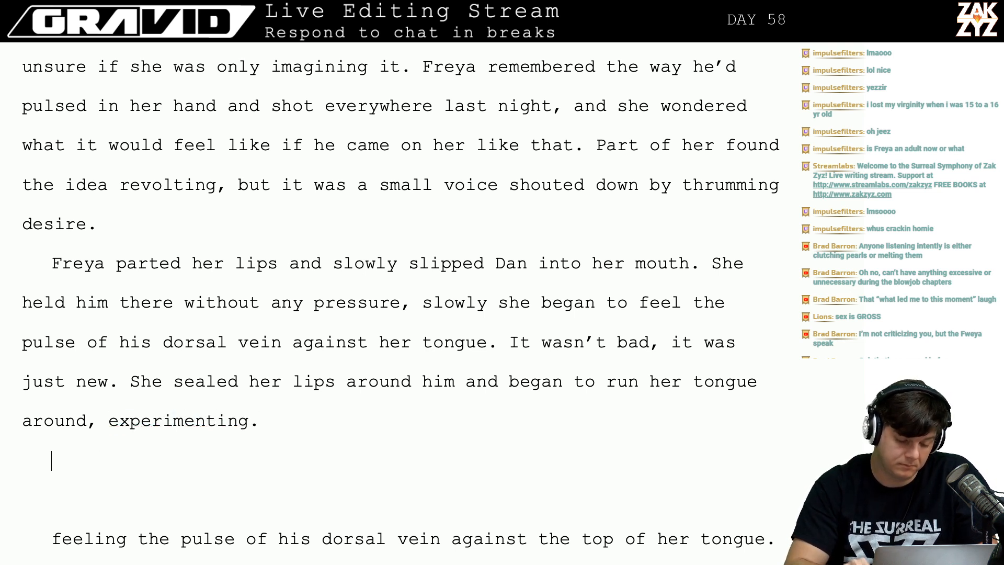
# Check the old draft below and add a sentence after "experimenting." that starts with "Dan was making" and continues up to "she began to".
pyautogui.press('Down')
pyautogui.press('Down')
pyautogui.press('Down')
pyautogui.press('Down')
pyautogui.press('Down')
pyautogui.press('Up')
pyautogui.press('Up')
pyautogui.press('Up')
pyautogui.press('super+Left')
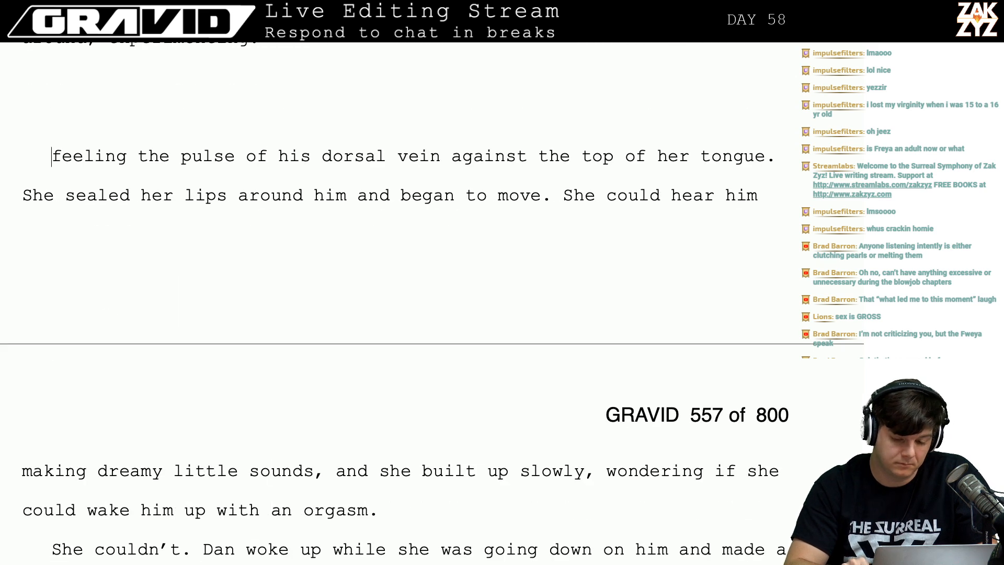
pyautogui.press('Right')
pyautogui.press('Right')
pyautogui.press('Right')
pyautogui.press('Right')
pyautogui.press('Right')
pyautogui.press('Left')
pyautogui.press('Up')
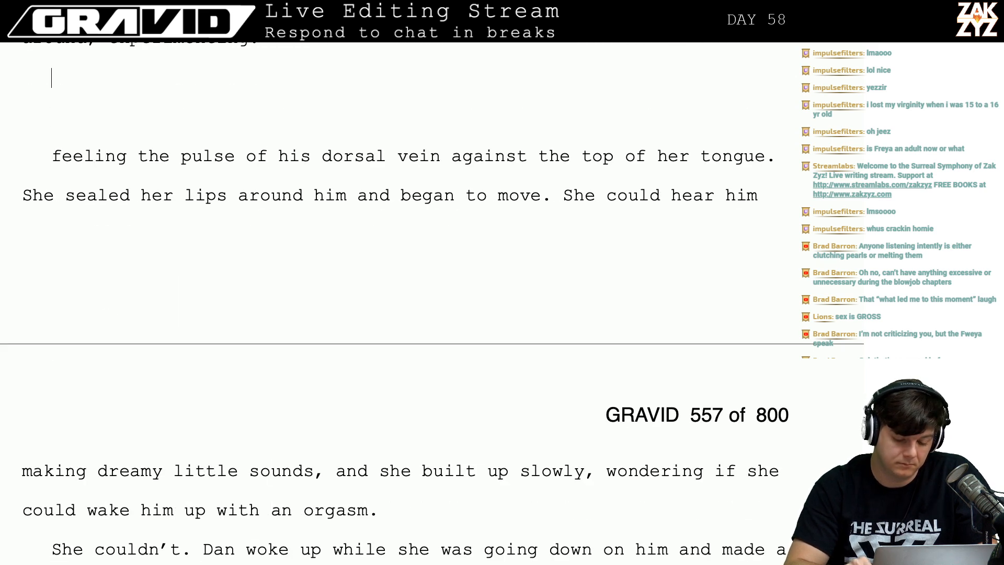
pyautogui.press('Left')
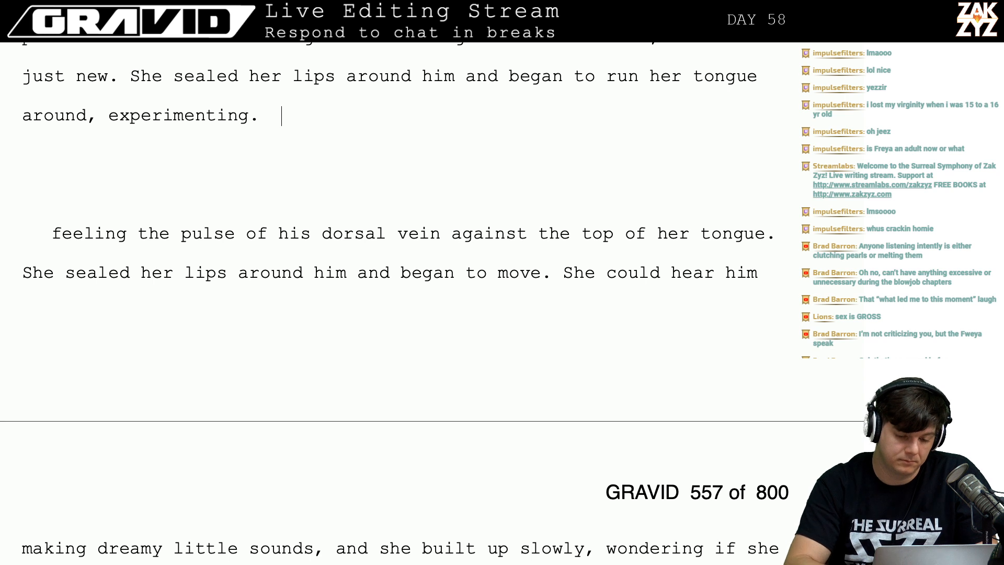
pyautogui.write('an was maki')
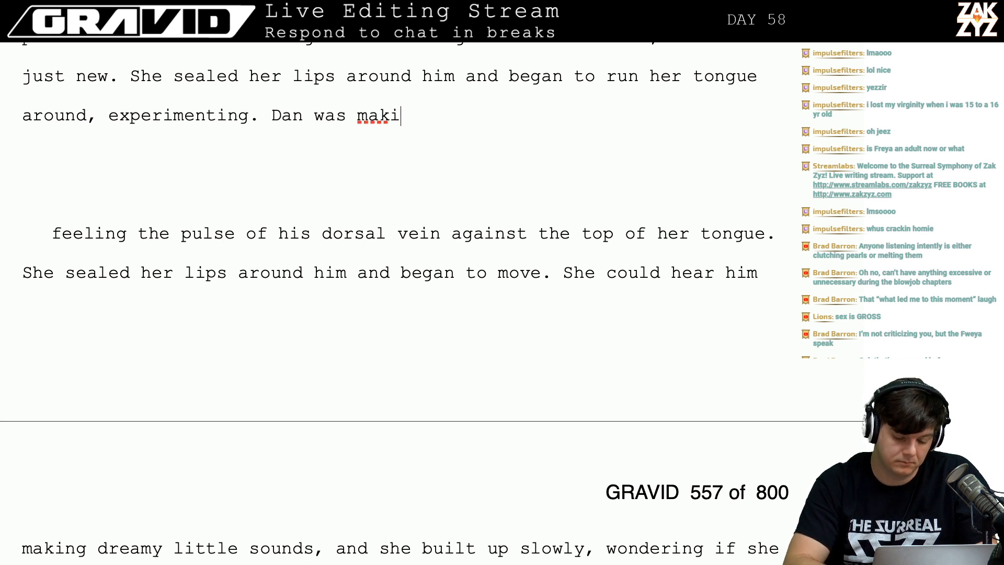
pyautogui.write('ng s')
pyautogui.press('BackSpace')
pyautogui.write('d')
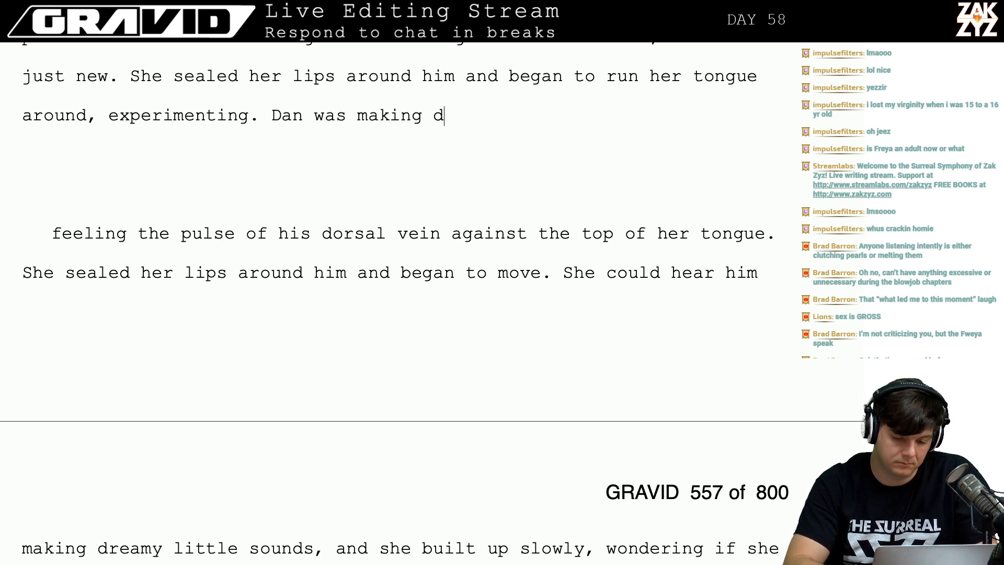
pyautogui.write('reamy little ')
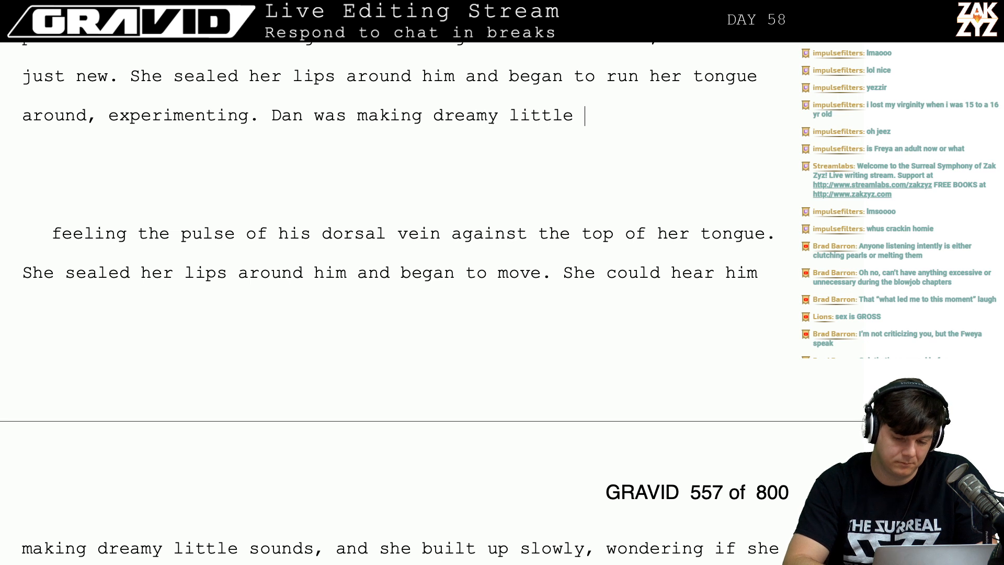
pyautogui.write('sounds, she be')
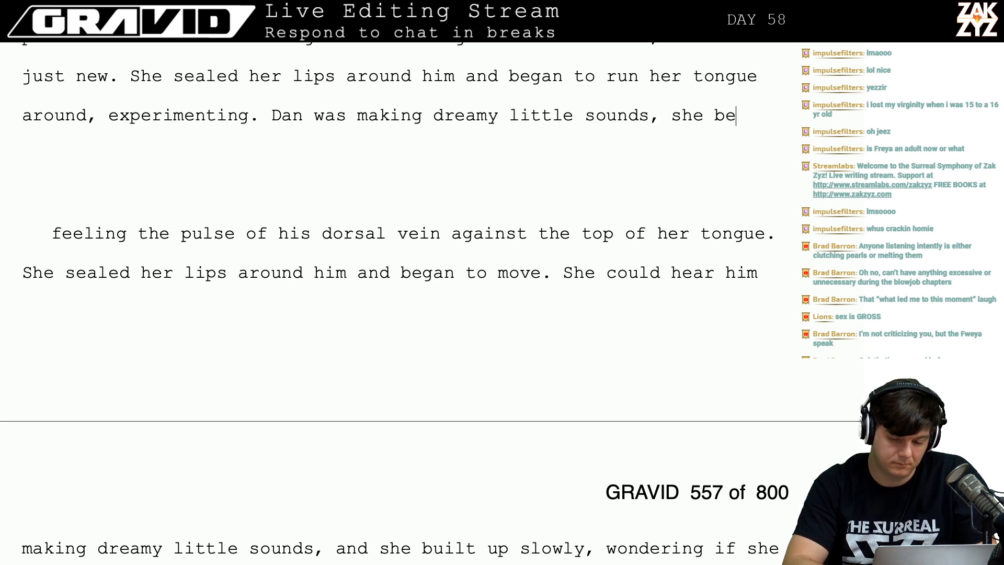
pyautogui.write('gan to')
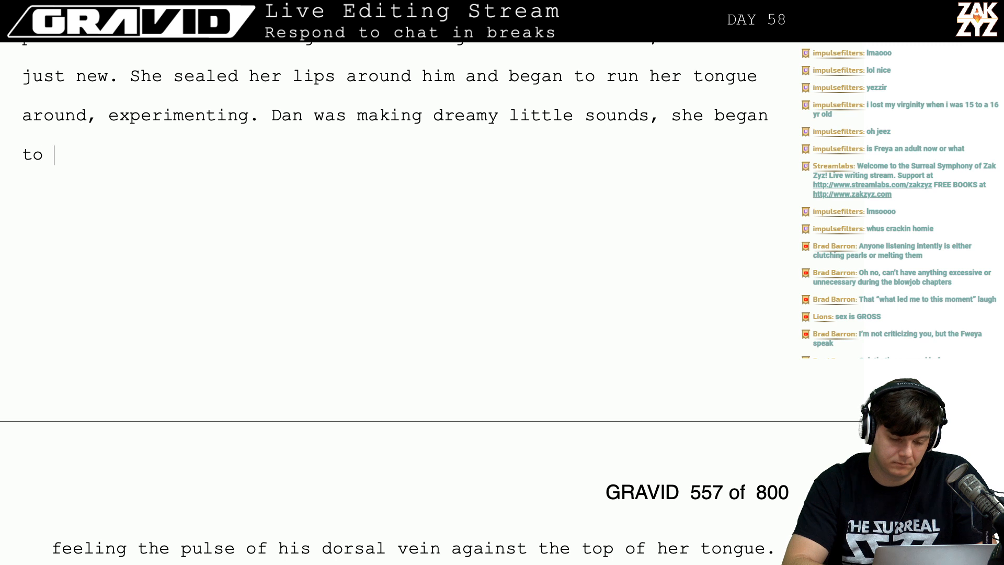
pyautogui.write(' m')
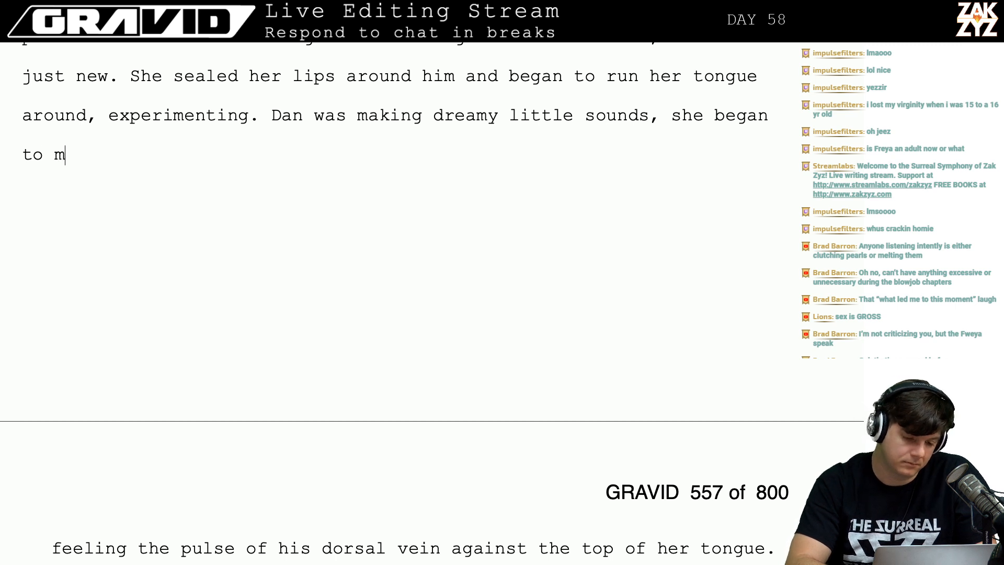
pyautogui.press('BackSpace')
pyautogui.write('bo')
pyautogui.press('BackSpace')
pyautogui.press('BackSpace')
pyautogui.write('m')
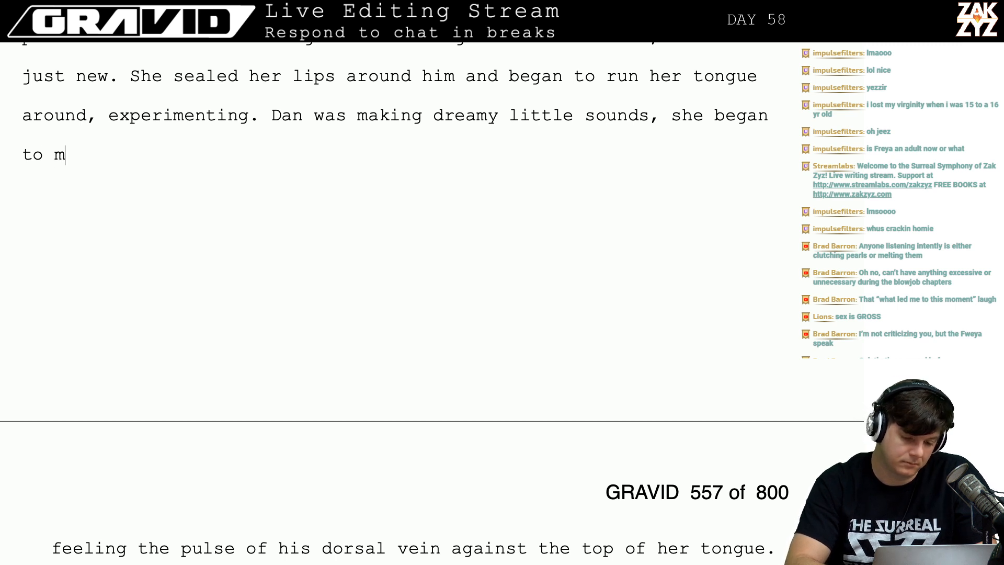
pyautogui.press('BackSpace')
# Continue the sentence after "she began to" with a clause ending in "back and forth,".
pyautogui.write('slu')
pyautogui.press('BackSpace')
pyautogui.write('ide')
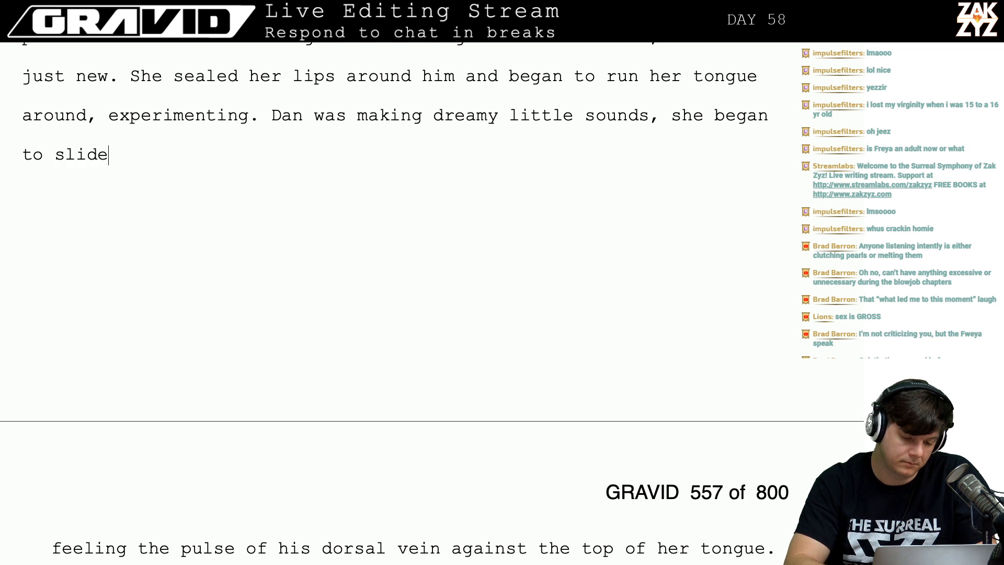
pyautogui.write(' her mouth b')
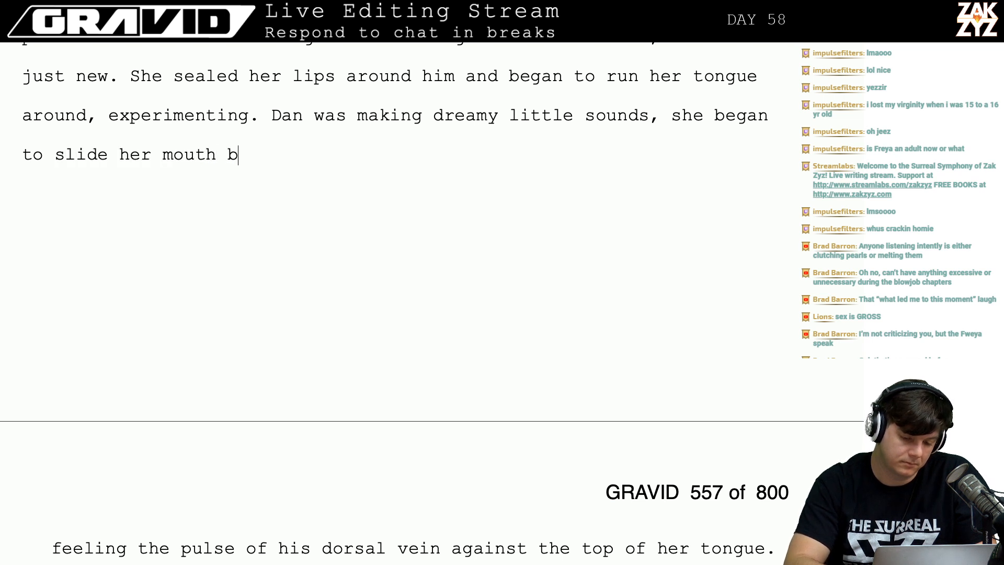
pyautogui.write('ack and forth')
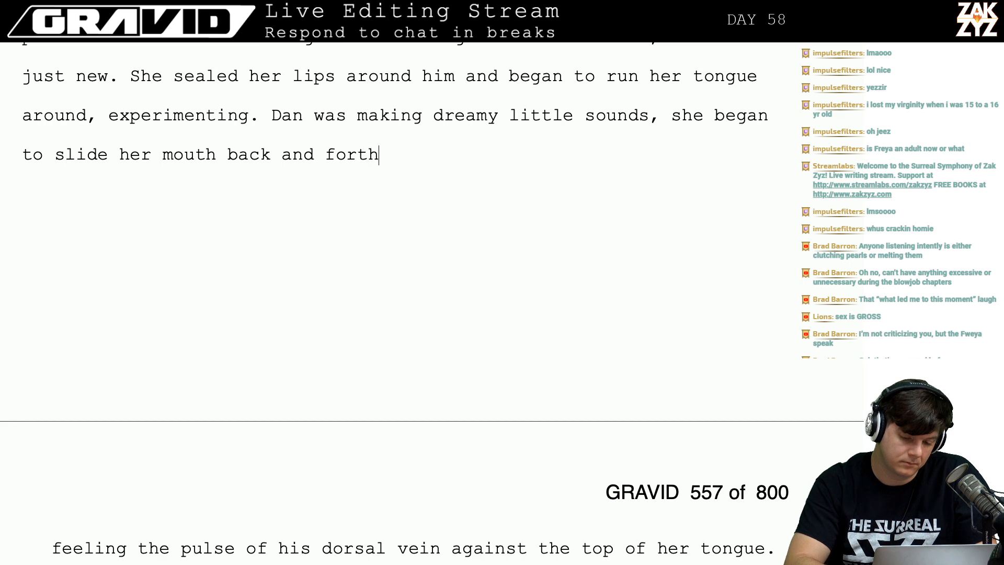
pyautogui.write(',')
# Delete the blank lines and superseded draft text through "slowly," so the new sentence runs into the retained clause starting with "wondering".
pyautogui.hotkey('shift', 'Down')
pyautogui.hotkey('shift', 'Down')
pyautogui.hotkey('shift', 'Down')
pyautogui.hotkey('shift', 'Down')
pyautogui.hotkey('shift', 'Down')
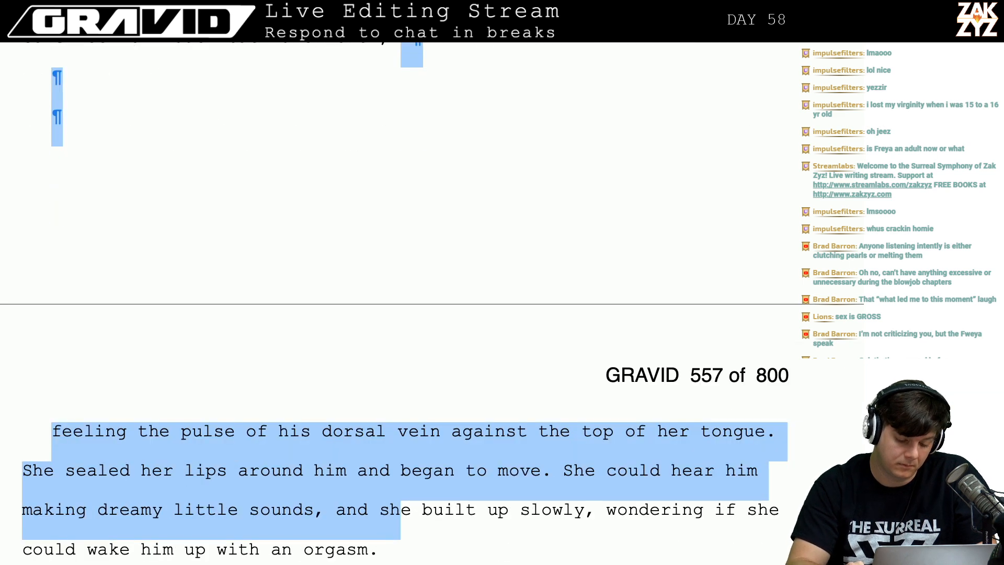
pyautogui.hotkey('shift', 'Right')
pyautogui.hotkey('shift', 'Right')
pyautogui.hotkey('shift', 'Right')
pyautogui.hotkey('shift', 'Right')
pyautogui.hotkey('shift', 'Right')
pyautogui.hotkey('shift', 'Right')
pyautogui.hotkey('shift', 'Right')
pyautogui.hotkey('shift', 'Right')
pyautogui.hotkey('shift', 'Right')
pyautogui.hotkey('shift', 'Right')
pyautogui.hotkey('shift', 'Right')
pyautogui.hotkey('shift', 'Right')
pyautogui.hotkey('shift', 'Right')
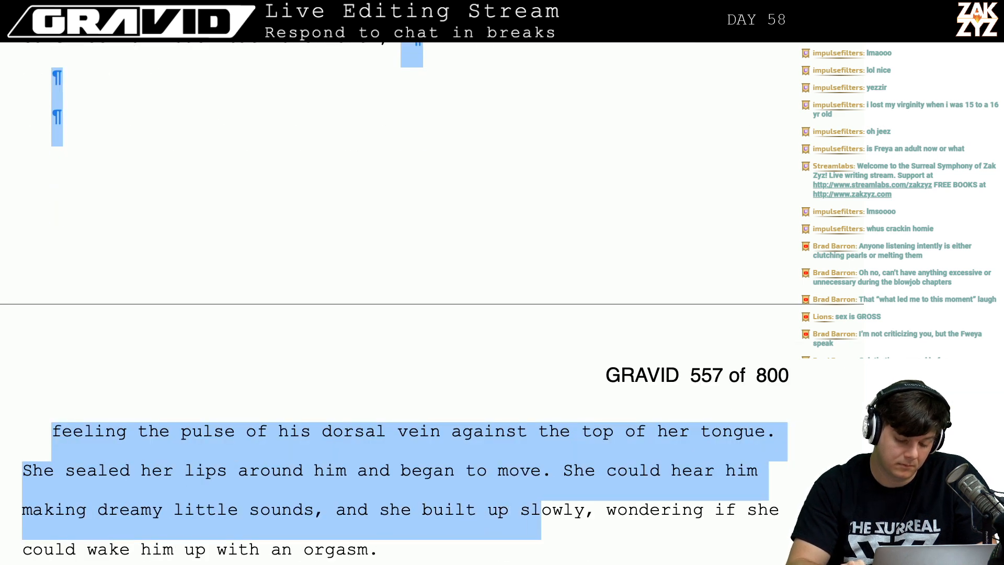
pyautogui.hotkey('shift', 'Right')
pyautogui.hotkey('shift', 'Right')
pyautogui.hotkey('shift', 'Right')
pyautogui.hotkey('shift', 'Right')
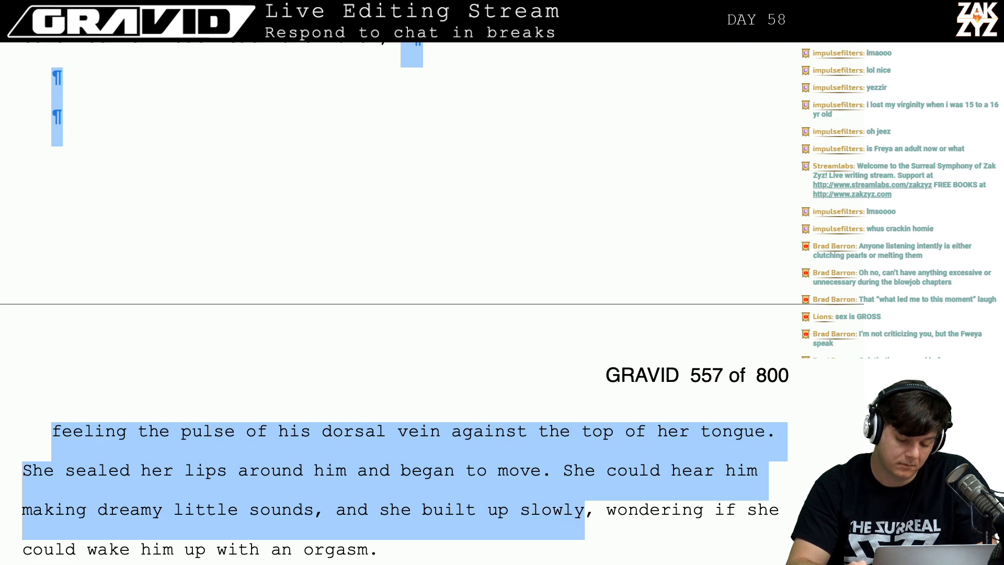
pyautogui.hotkey('shift', 'Right')
pyautogui.hotkey('shift', 'Right')
pyautogui.press('Delete')
# Replace "She" with "Freya" at the start of the sentence following "just new.".
pyautogui.scroll(3, 398, 262)
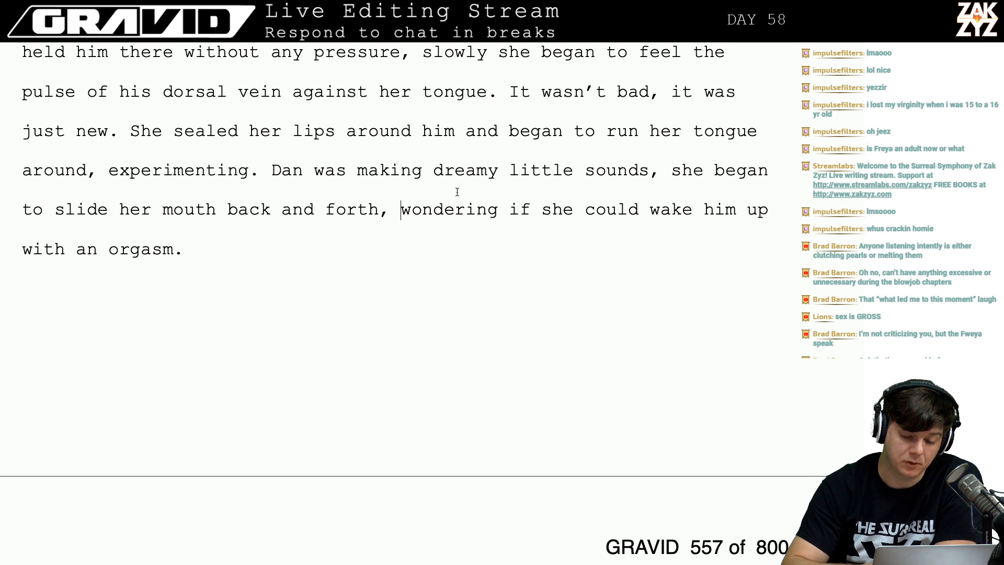
pyautogui.click(467, 188)
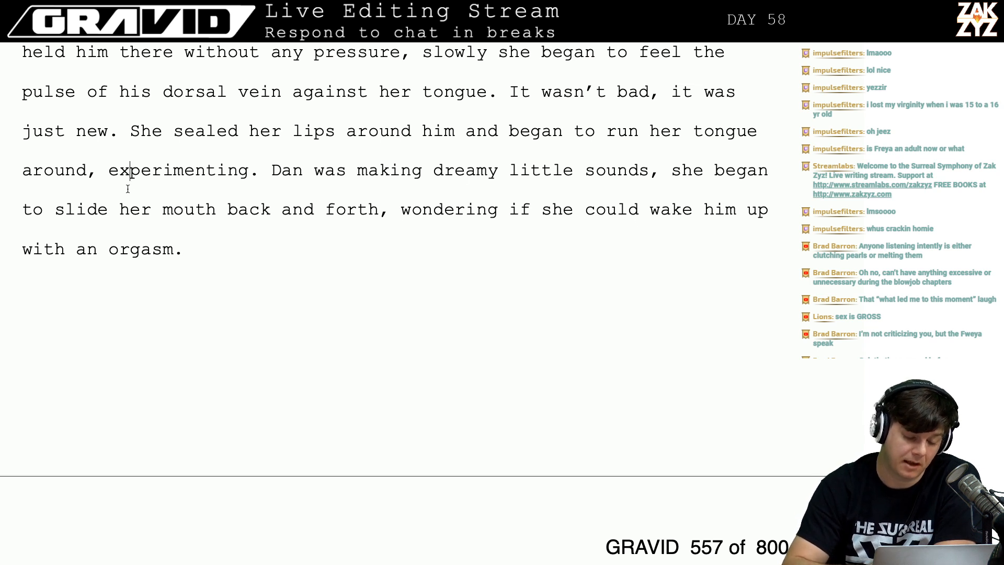
pyautogui.press('Right')
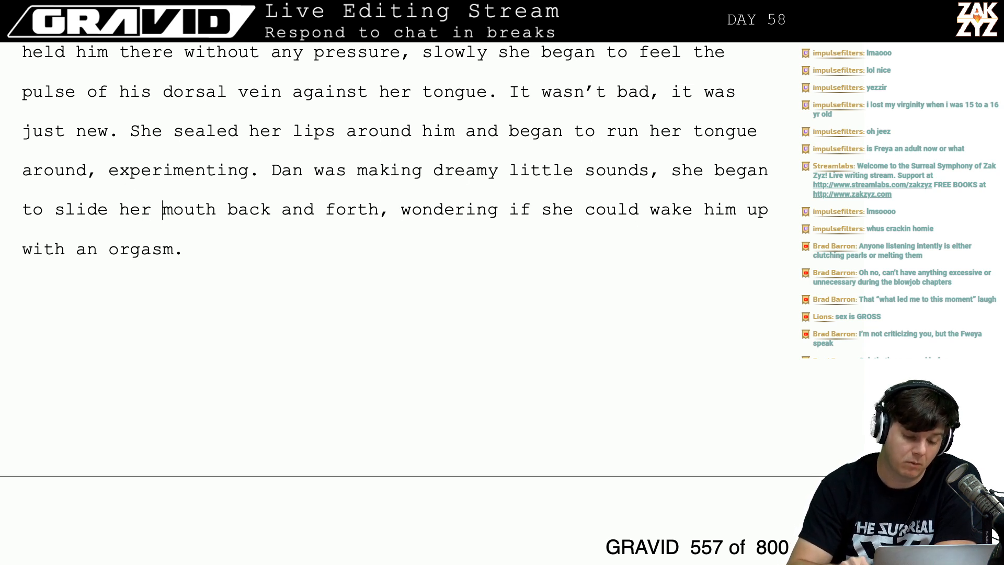
pyautogui.scroll(-1, 390, 296)
pyautogui.scroll(3, 389, 295)
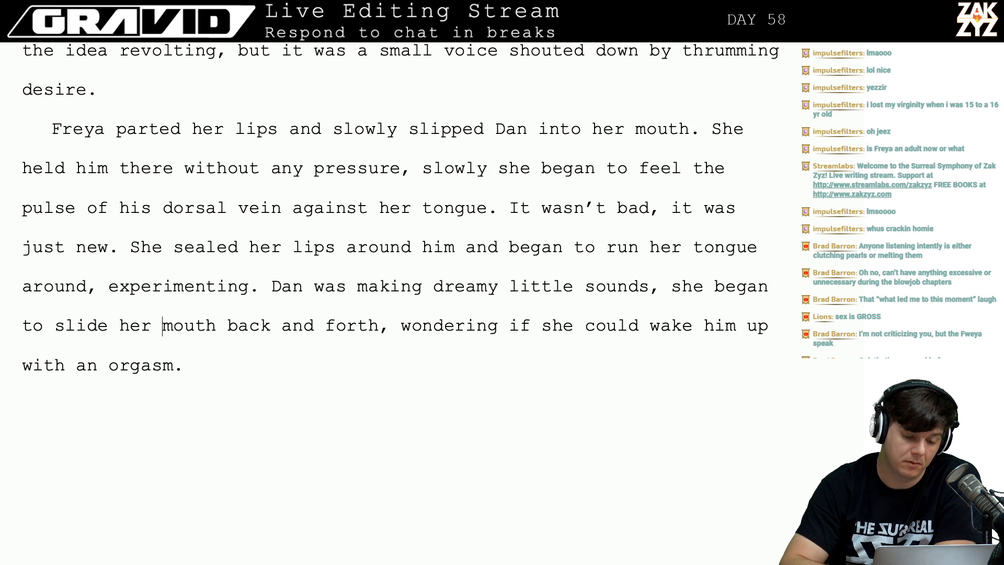
pyautogui.click(270, 225)
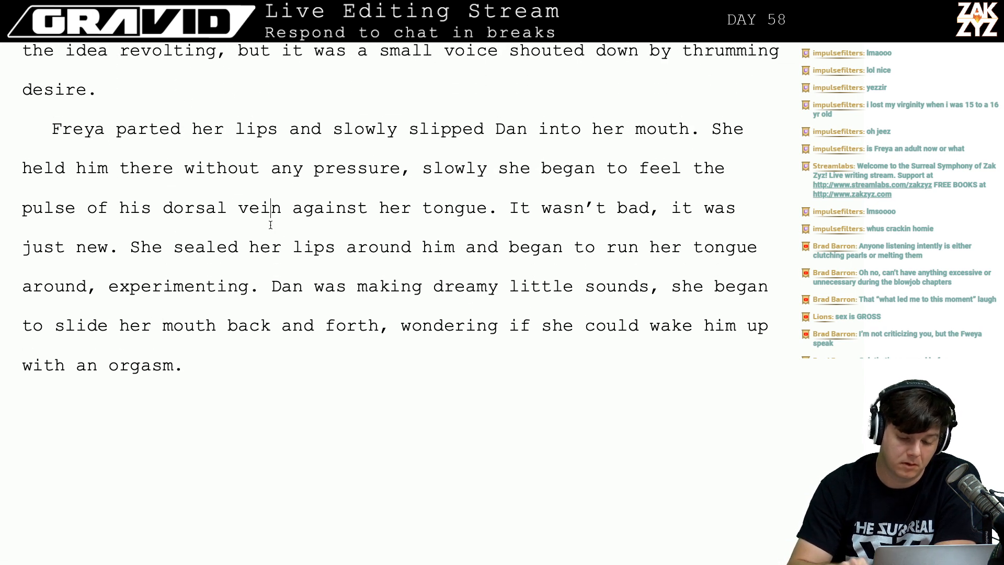
pyautogui.press('Right')
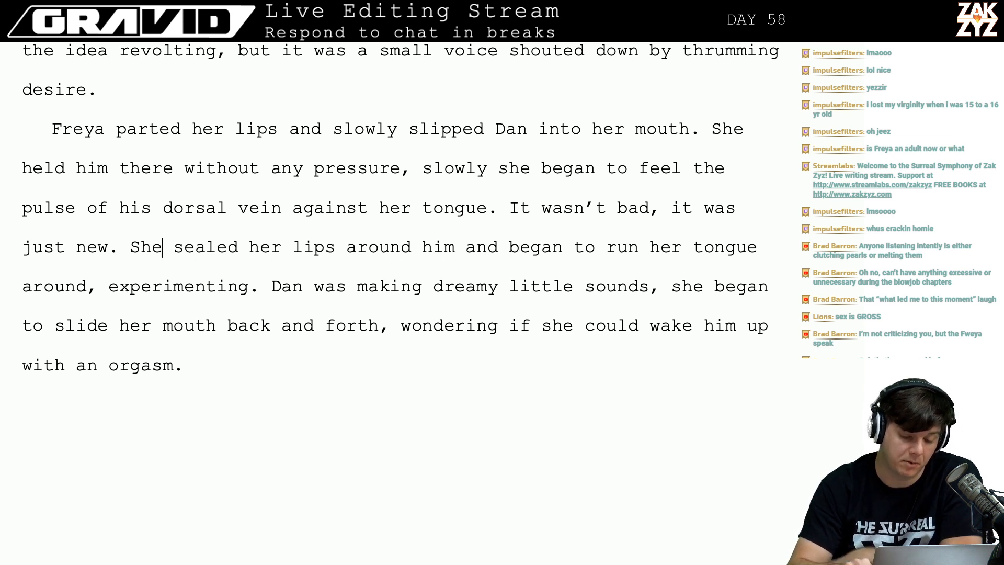
pyautogui.press('BackSpace')
pyautogui.press('BackSpace')
pyautogui.press('BackSpace')
pyautogui.write('Freya')
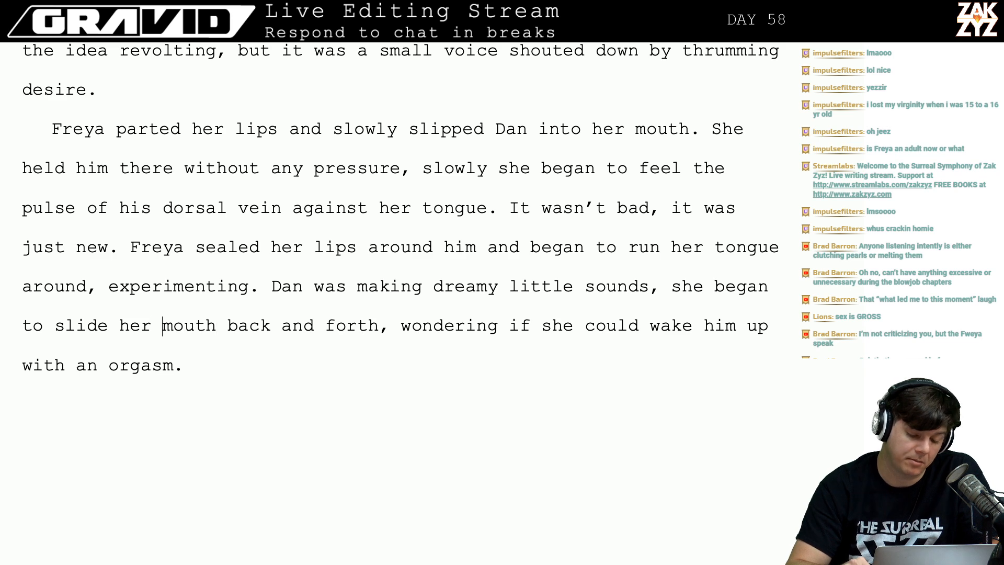
# Delete "and made a startled sound" from the second sentence of the paragraph starting "She couldn't.".
pyautogui.press('Down')
pyautogui.press('Down')
pyautogui.press('Down')
pyautogui.press('Down')
pyautogui.press('Down')
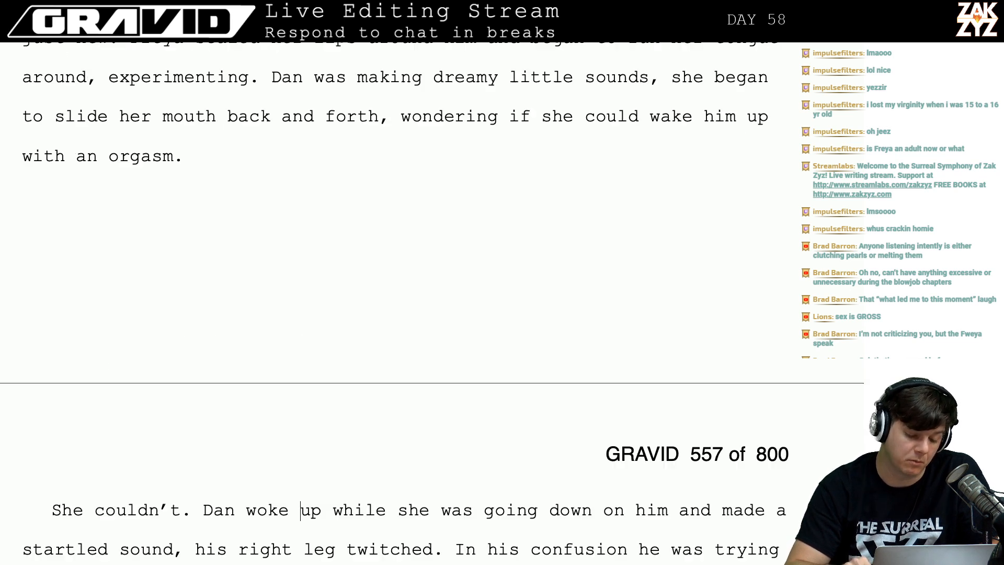
pyautogui.press('Up')
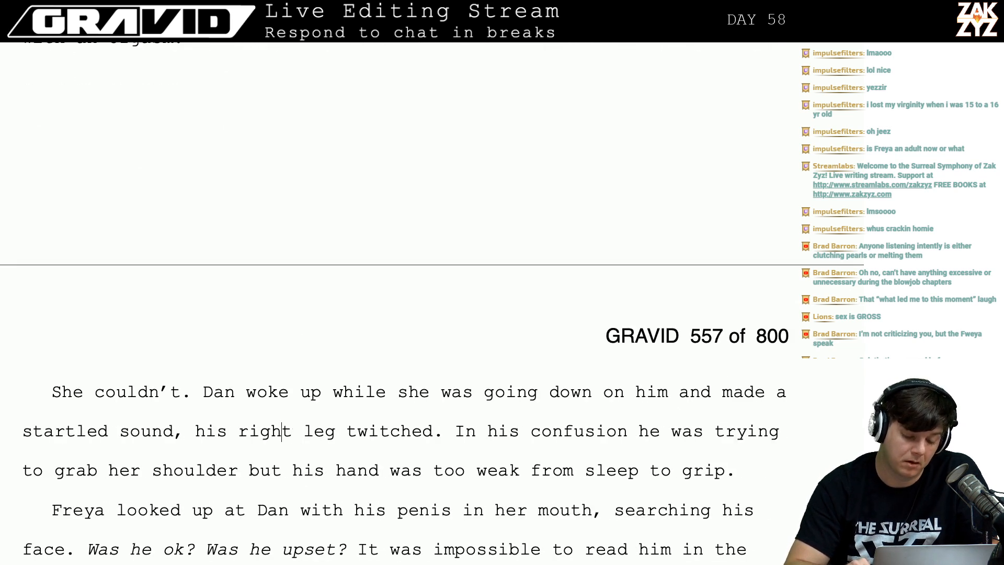
pyautogui.press('Down')
pyautogui.press('Down')
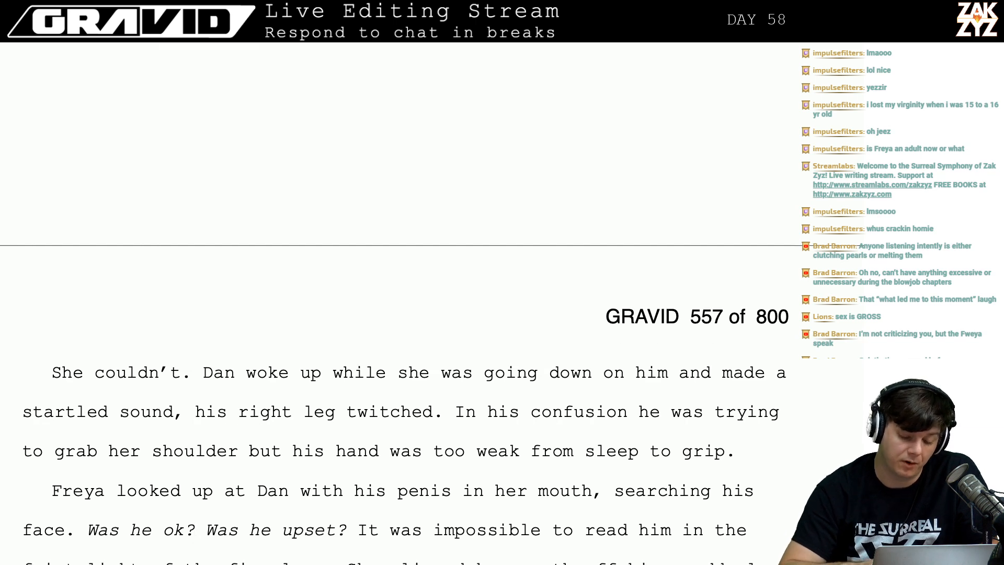
pyautogui.scroll(-3, 199, 167)
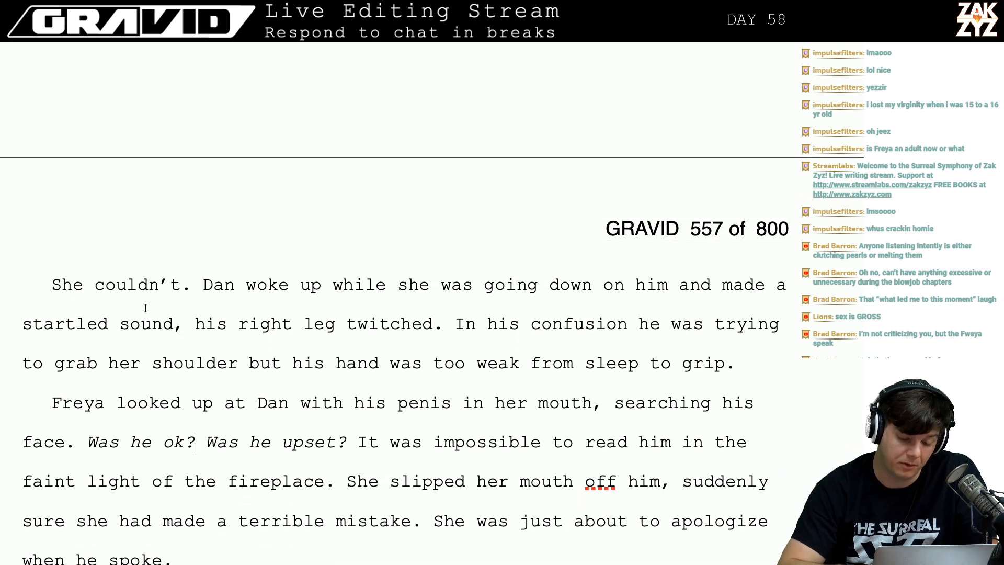
pyautogui.click(165, 325)
pyautogui.press('Delete')
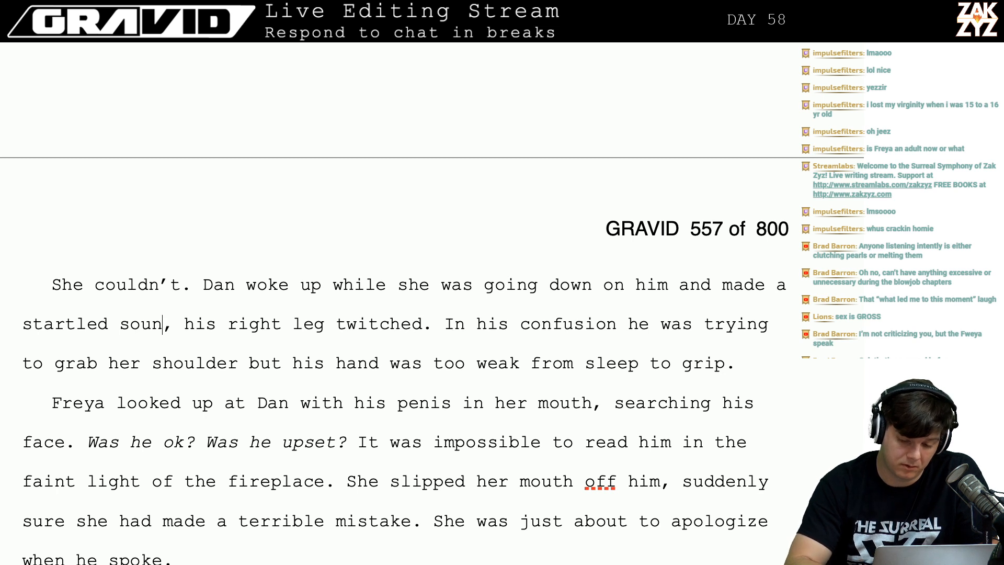
pyautogui.press('BackSpace')
pyautogui.press('BackSpace')
pyautogui.press('BackSpace')
pyautogui.press('BackSpace')
pyautogui.press('BackSpace')
pyautogui.press('BackSpace')
pyautogui.press('BackSpace')
pyautogui.press('BackSpace')
pyautogui.press('BackSpace')
pyautogui.press('BackSpace')
pyautogui.press('BackSpace')
pyautogui.press('BackSpace')
pyautogui.press('BackSpace')
pyautogui.press('BackSpace')
pyautogui.press('BackSpace')
pyautogui.press('BackSpace')
pyautogui.press('BackSpace')
pyautogui.press('BackSpace')
pyautogui.press('BackSpace')
pyautogui.press('BackSpace')
pyautogui.press('BackSpace')
pyautogui.press('BackSpace')
pyautogui.press('BackSpace')
pyautogui.press('BackSpace')
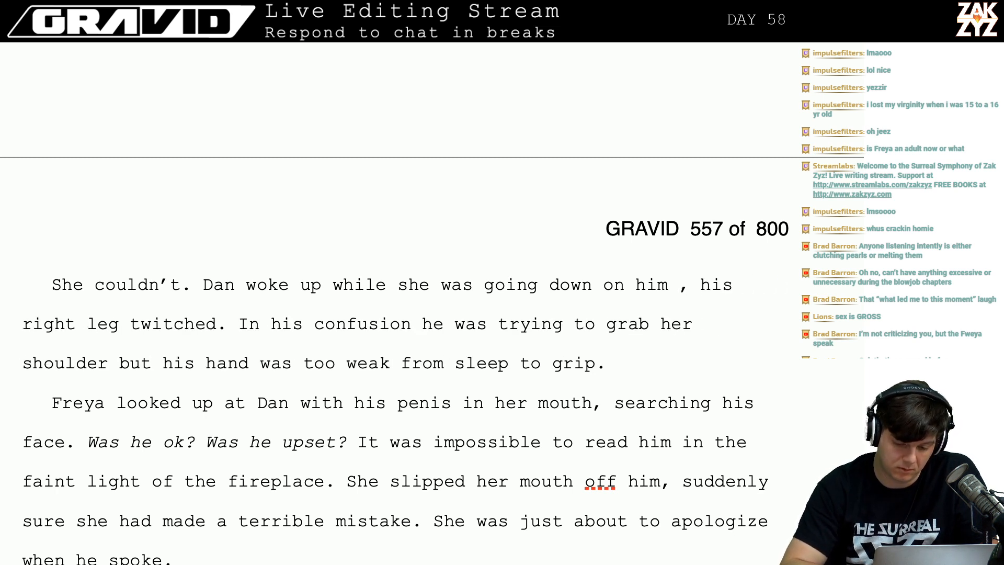
pyautogui.press('BackSpace')
pyautogui.write(', ')
pyautogui.write('startled.')
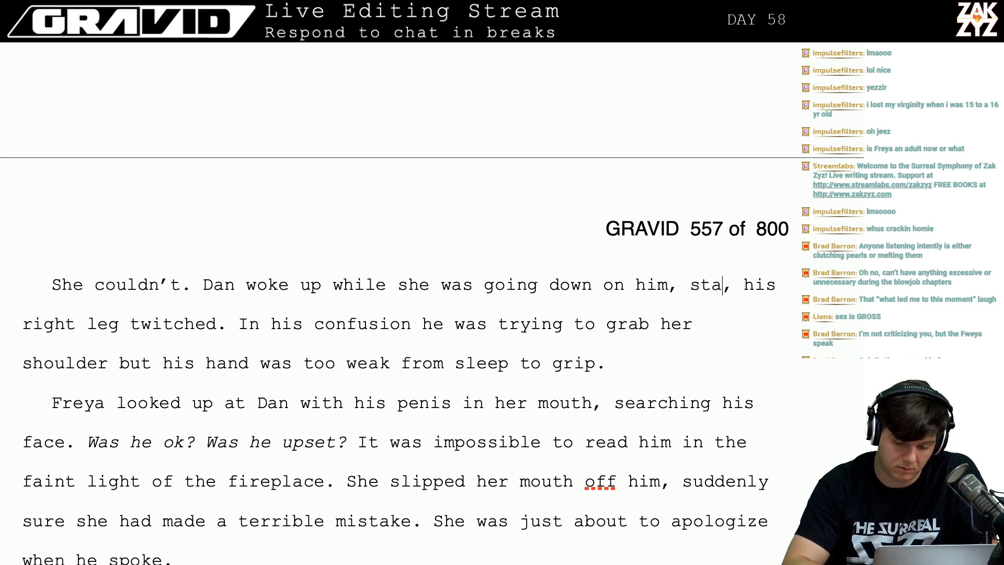
pyautogui.press('BackSpace')
pyautogui.press('BackSpace')
pyautogui.press('BackSpace')
pyautogui.press('BackSpace')
pyautogui.press('BackSpace')
pyautogui.press('BackSpace')
pyautogui.press('BackSpace')
pyautogui.press('BackSpace')
pyautogui.press('BackSpace')
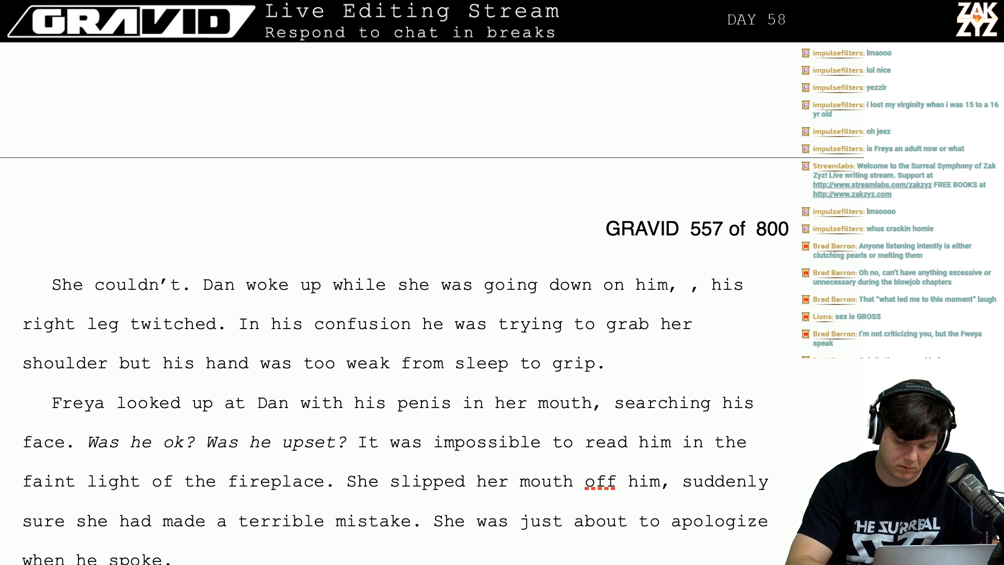
pyautogui.write('and ')
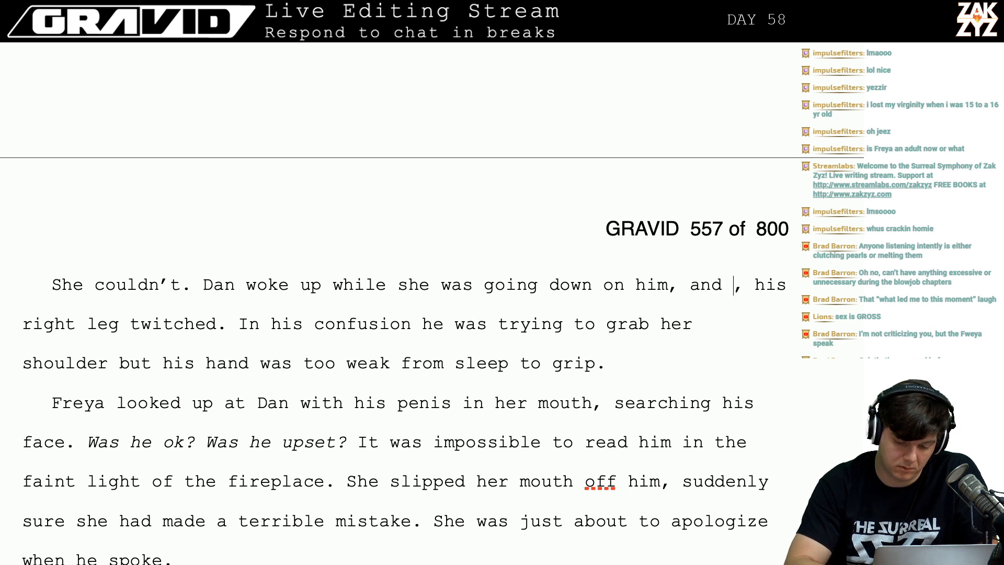
pyautogui.write('she')
pyautogui.press('BackSpace')
pyautogui.press('BackSpace')
pyautogui.press('BackSpace')
pyautogui.press('BackSpace')
pyautogui.press('BackSpace')
pyautogui.press('BackSpace')
pyautogui.press('BackSpace')
pyautogui.press('BackSpace')
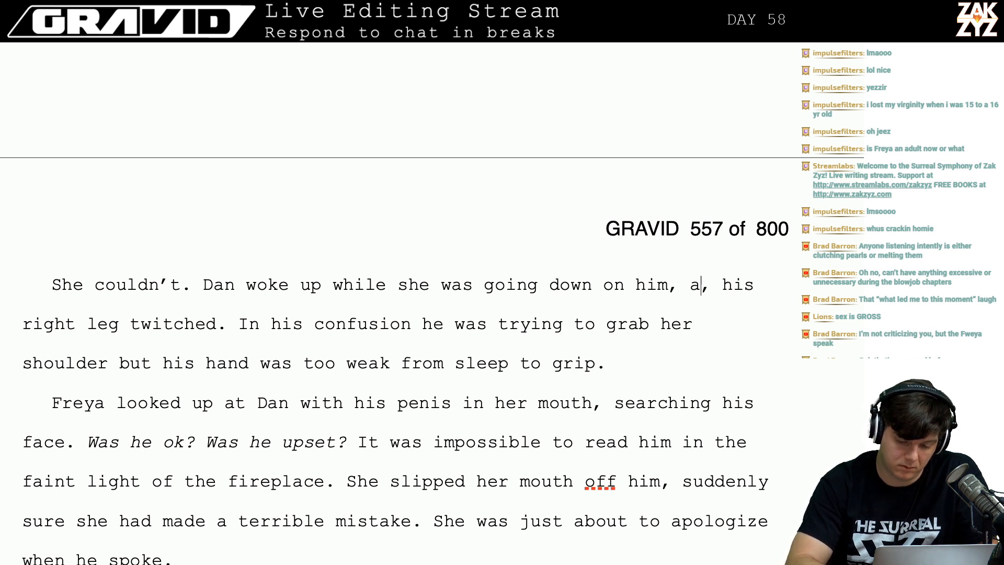
# Insert blank lines before ", his right leg twitched." to set the old draft apart from the sentence being rewritten.
pyautogui.press('Return')
pyautogui.press('Return')
pyautogui.press('Up')
pyautogui.press('Left')
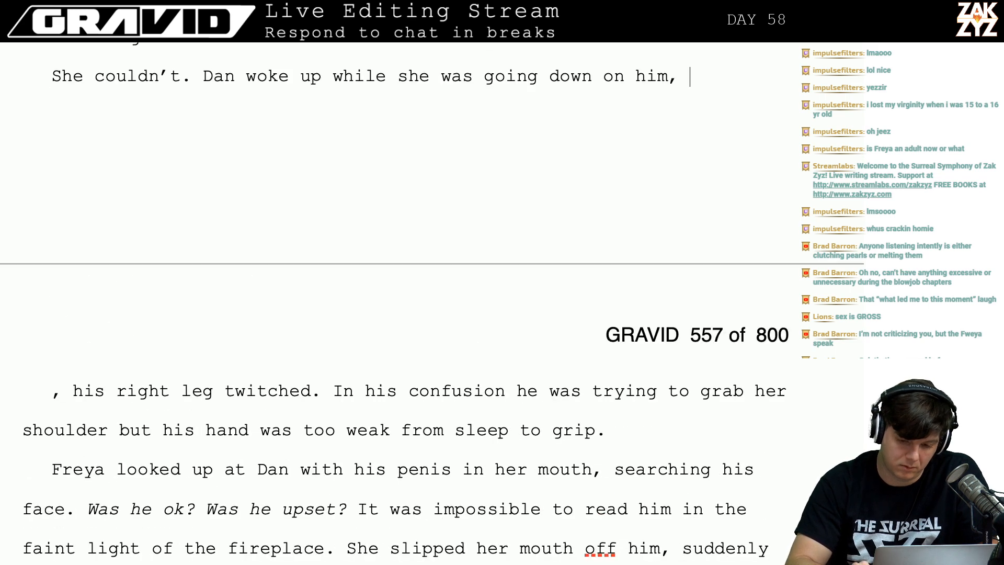
pyautogui.press('Up')
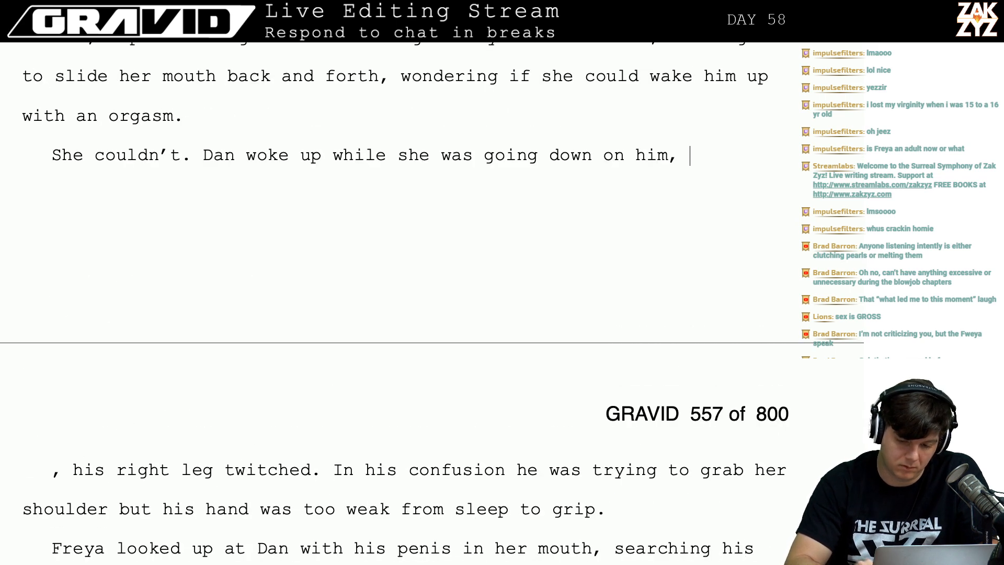
pyautogui.write('she was surp')
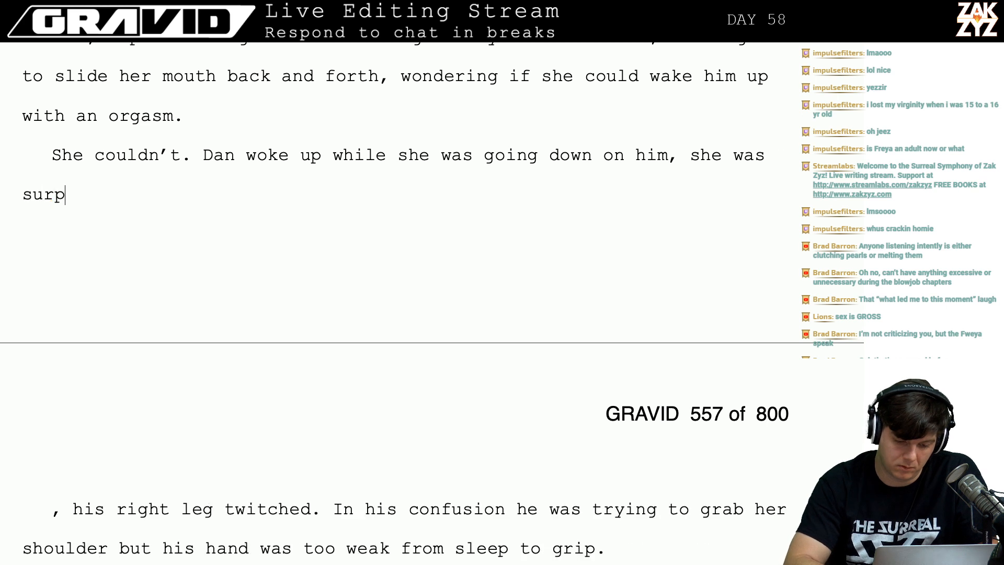
pyautogui.write('rised')
pyautogui.press('BackSpace')
pyautogui.press('BackSpace')
pyautogui.press('BackSpace')
pyautogui.press('BackSpace')
pyautogui.press('BackSpace')
pyautogui.press('BackSpace')
pyautogui.press('BackSpace')
pyautogui.press('BackSpace')
pyautogui.press('BackSpace')
pyautogui.press('BackSpace')
pyautogui.press('BackSpace')
pyautogui.press('BackSpace')
pyautogui.press('BackSpace')
pyautogui.press('BackSpace')
pyautogui.press('BackSpace')
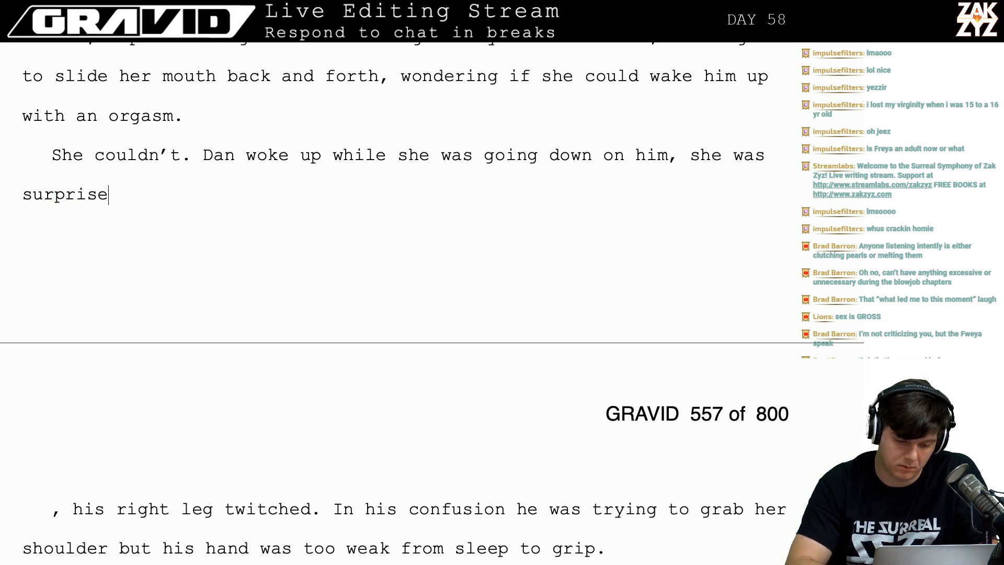
pyautogui.press('BackSpace')
pyautogui.press('BackSpace')
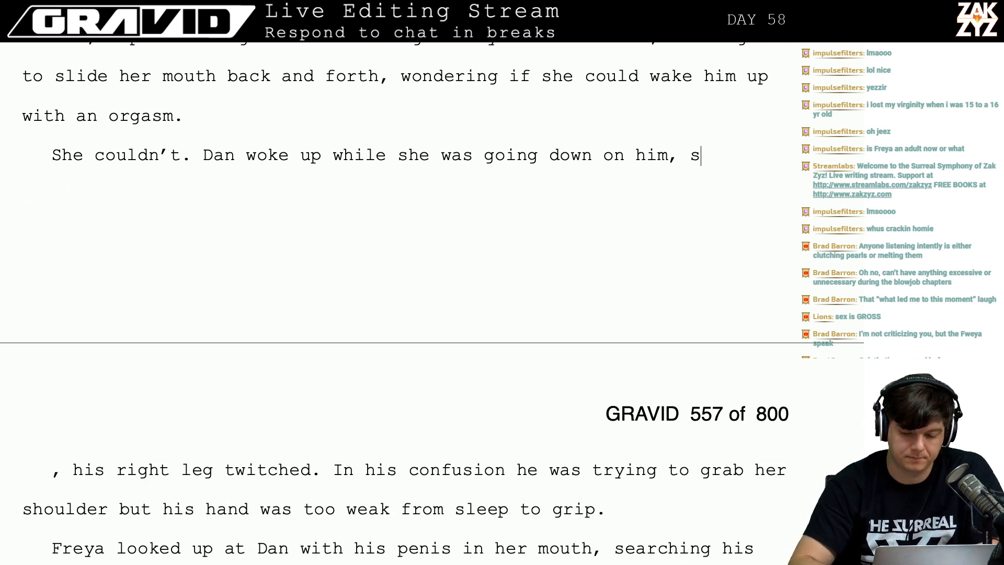
pyautogui.write('she')
pyautogui.press('BackSpace')
pyautogui.press('BackSpace')
pyautogui.press('BackSpace')
pyautogui.press('BackSpace')
pyautogui.write('he ker')
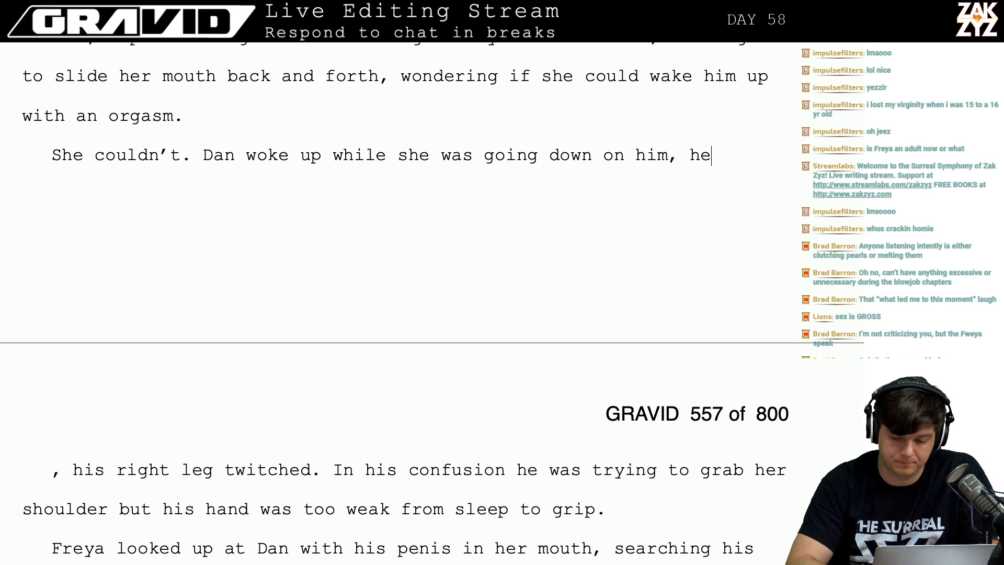
pyautogui.press('BackSpace')
pyautogui.press('BackSpace')
pyautogui.press('BackSpace')
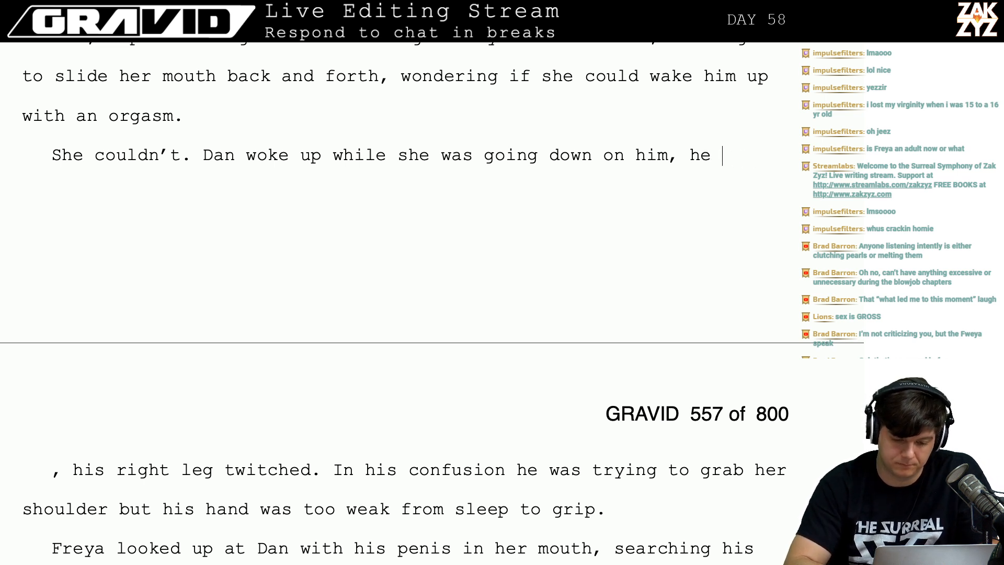
pyautogui.write('j')
# Delete everything after "She couldn't. Dan" on the working line and write "jerked awake" in its place.
pyautogui.press('BackSpace')
pyautogui.press('BackSpace')
pyautogui.press('BackSpace')
pyautogui.press('BackSpace')
pyautogui.press('BackSpace')
pyautogui.press('BackSpace')
pyautogui.press('BackSpace')
pyautogui.press('BackSpace')
pyautogui.press('BackSpace')
pyautogui.press('BackSpace')
pyautogui.press('BackSpace')
pyautogui.press('BackSpace')
pyautogui.press('BackSpace')
pyautogui.press('BackSpace')
pyautogui.press('BackSpace')
pyautogui.press('BackSpace')
pyautogui.press('BackSpace')
pyautogui.press('BackSpace')
pyautogui.press('BackSpace')
pyautogui.press('BackSpace')
pyautogui.press('BackSpace')
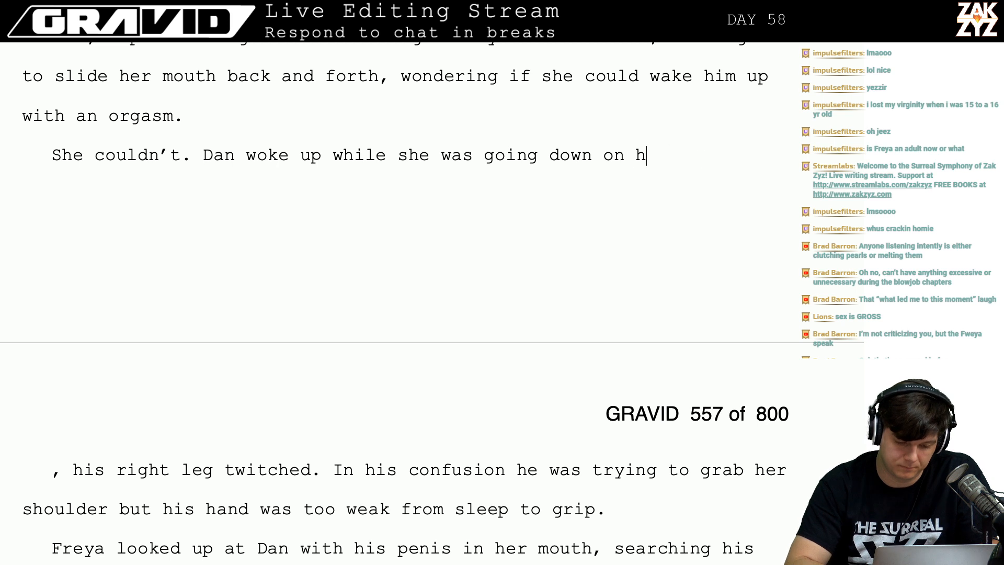
pyautogui.press('BackSpace')
pyautogui.press('BackSpace')
pyautogui.press('BackSpace')
pyautogui.press('BackSpace')
pyautogui.press('BackSpace')
pyautogui.press('BackSpace')
pyautogui.press('BackSpace')
pyautogui.press('BackSpace')
pyautogui.press('BackSpace')
pyautogui.press('BackSpace')
pyautogui.press('BackSpace')
pyautogui.press('BackSpace')
pyautogui.press('BackSpace')
pyautogui.press('BackSpace')
pyautogui.press('BackSpace')
pyautogui.press('BackSpace')
pyautogui.press('BackSpace')
pyautogui.press('BackSpace')
pyautogui.press('BackSpace')
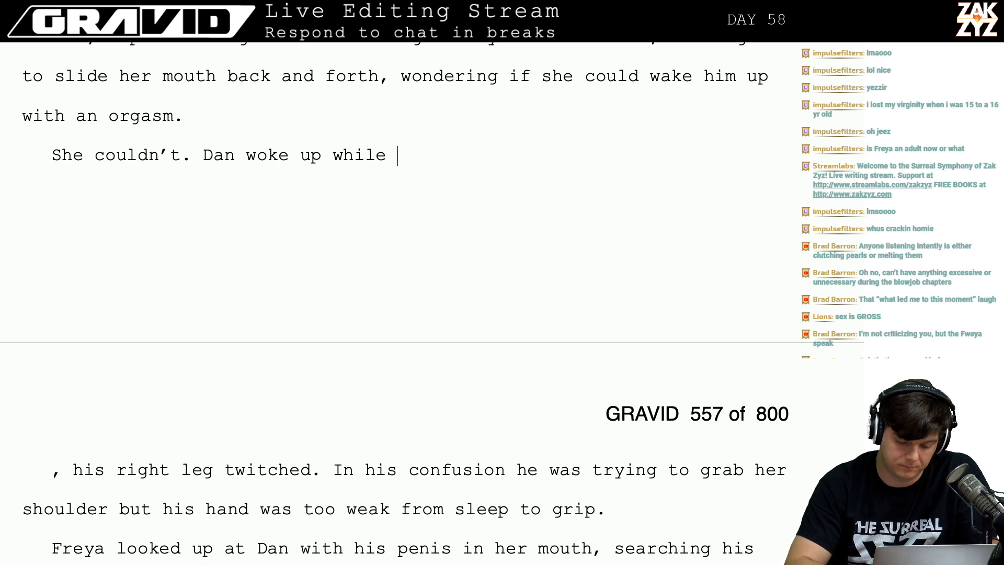
pyautogui.write('j')
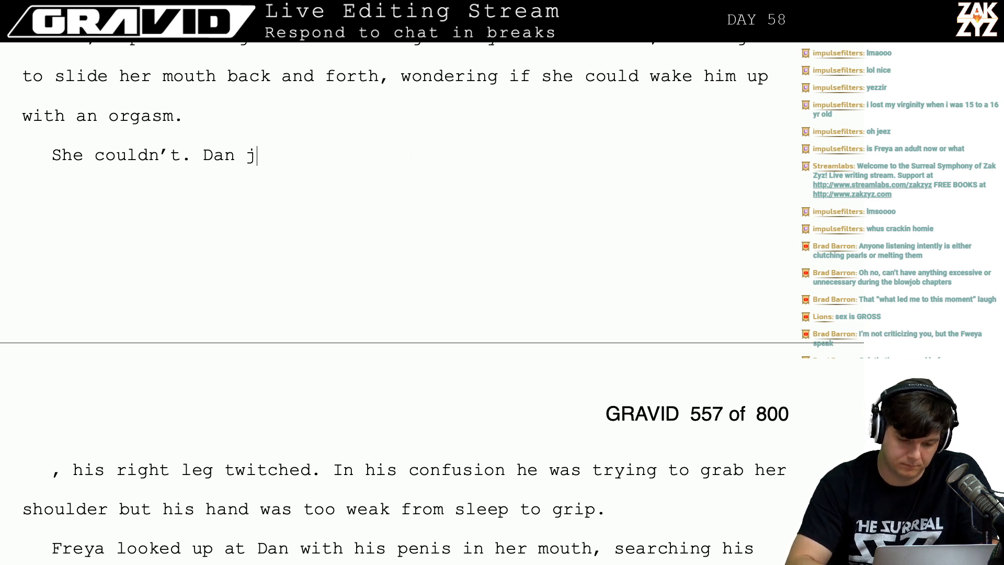
pyautogui.write('erked awake ')
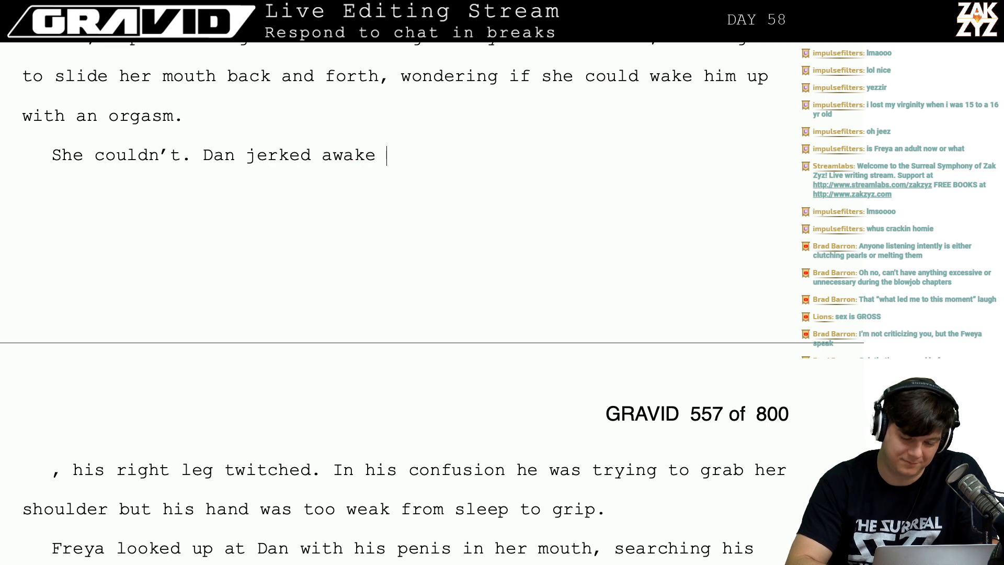
# Continue the sentence after "jerked awake" by rewriting the old draft's clause starting with "while she was", up to "down".
pyautogui.write('w')
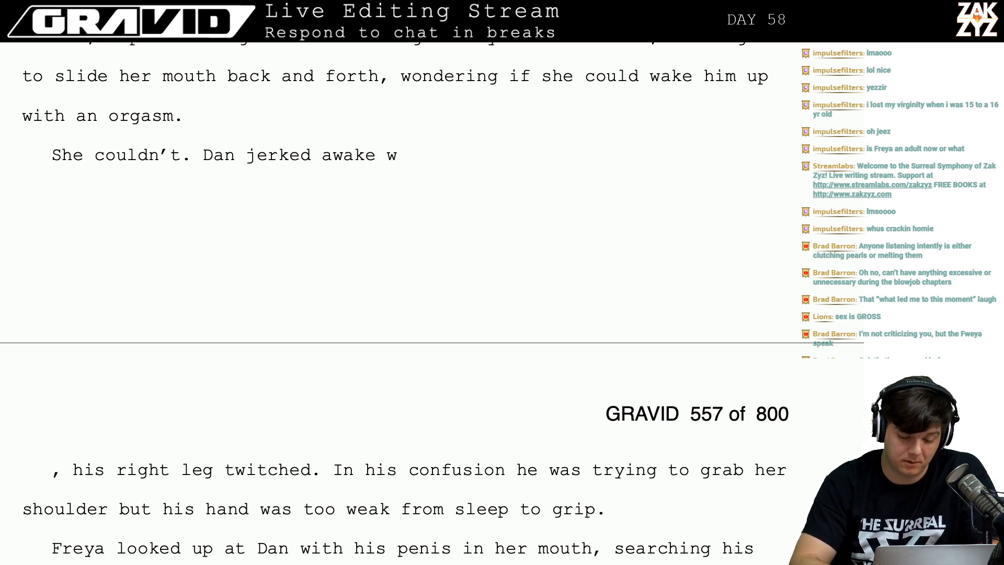
pyautogui.press('BackSpace')
pyautogui.write('while shewas')
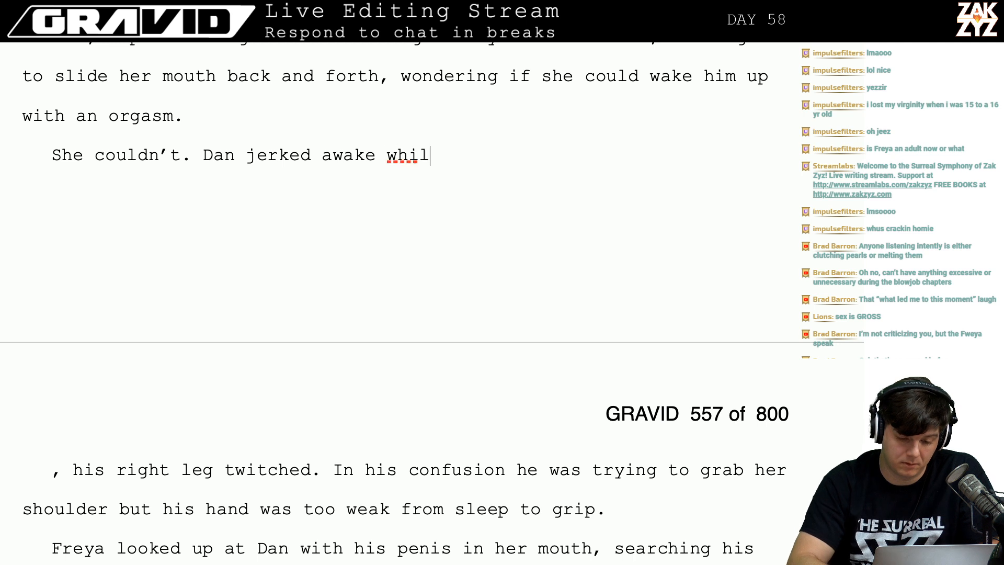
pyautogui.press('BackSpace')
pyautogui.press('BackSpace')
pyautogui.press('BackSpace')
pyautogui.press('BackSpace')
pyautogui.press('BackSpace')
pyautogui.write('ow')
pyautogui.press('BackSpace')
pyautogui.press('BackSpace')
pyautogui.press('BackSpace')
pyautogui.press('BackSpace')
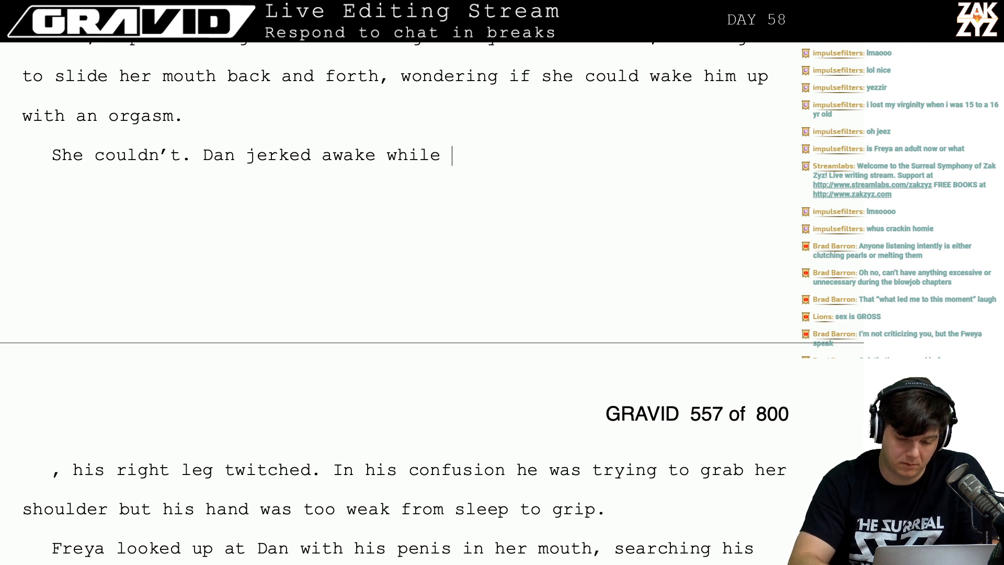
pyautogui.write('he')
pyautogui.press('BackSpace')
pyautogui.press('BackSpace')
pyautogui.write('she was going down in')
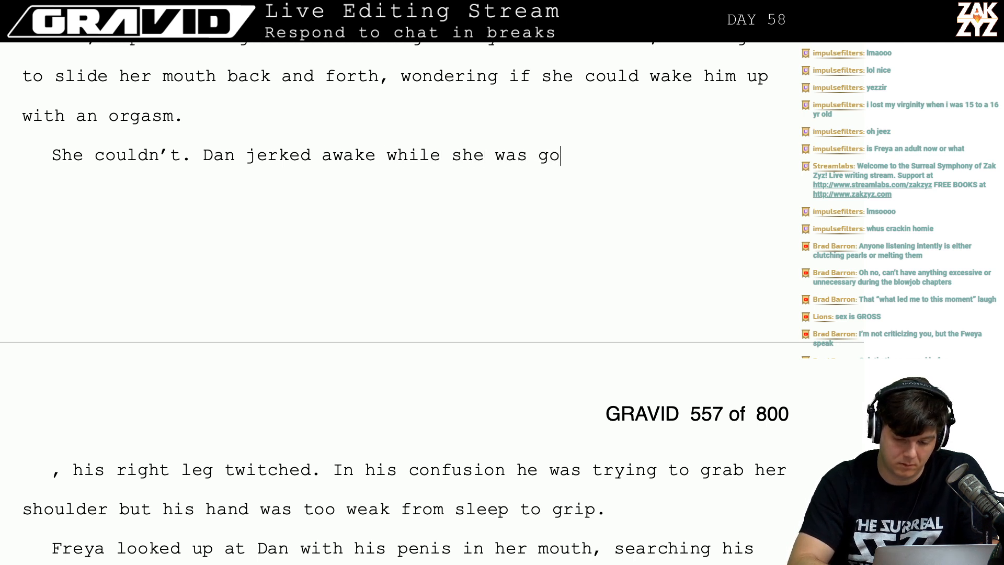
pyautogui.press('BackSpace')
pyautogui.press('BackSpace')
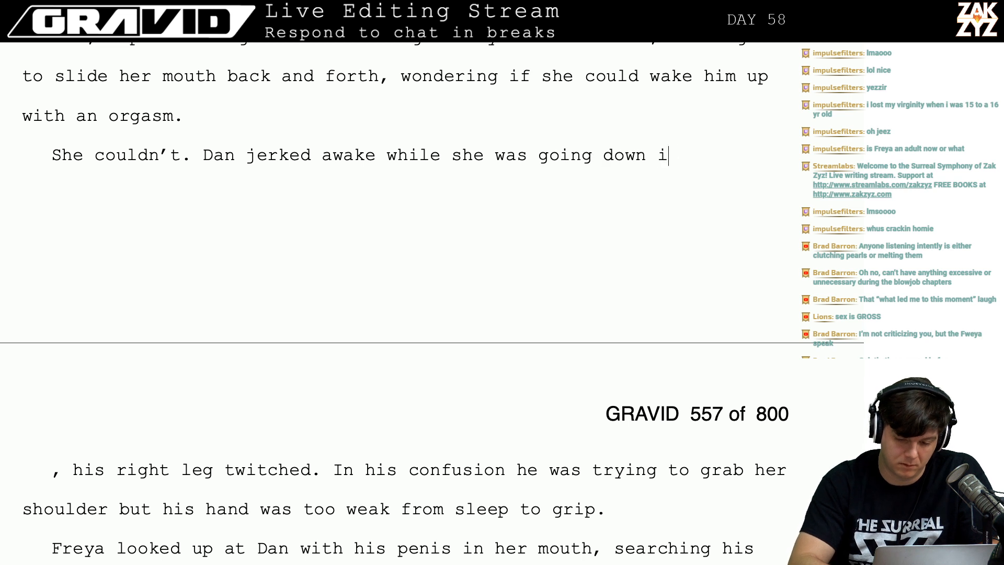
pyautogui.press('BackSpace')
# Extend the rewritten sentence past the comma with "his right leg twitched and".
pyautogui.write('on him, his right leg ')
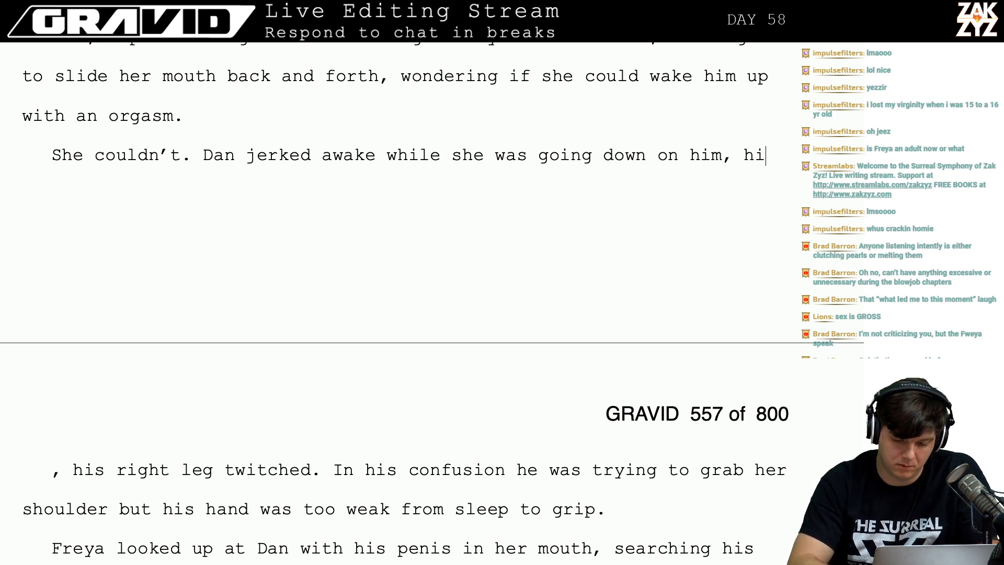
pyautogui.write('twitched and she')
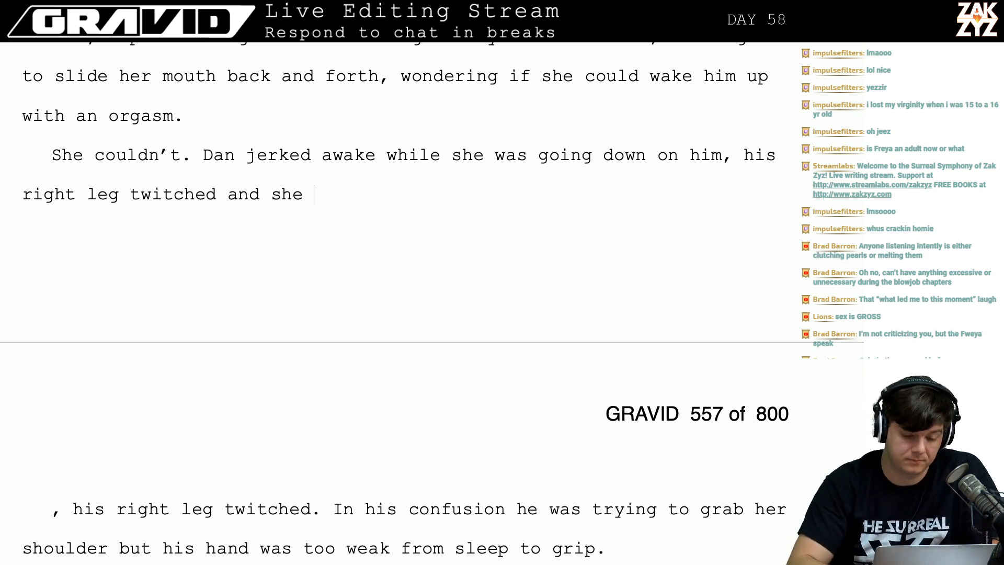
pyautogui.write(' was a')
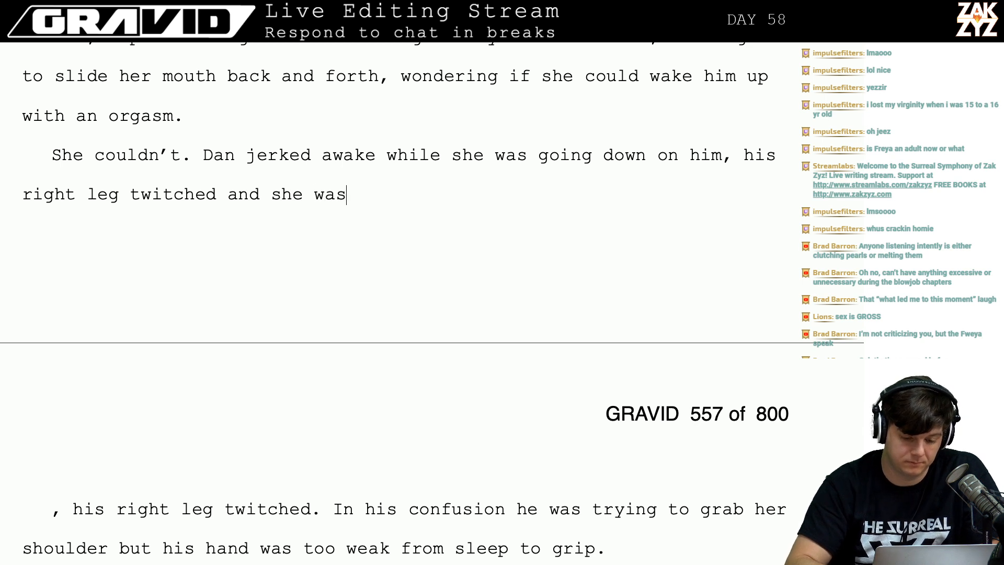
pyautogui.press('BackSpace')
pyautogui.press('BackSpace')
pyautogui.press('BackSpace')
pyautogui.press('BackSpace')
pyautogui.press('BackSpace')
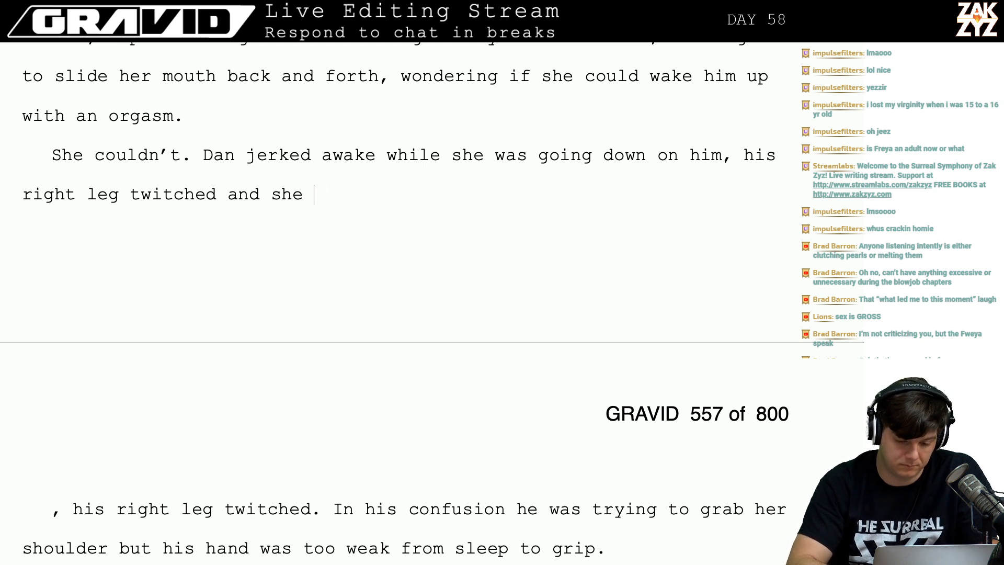
pyautogui.press('BackSpace')
pyautogui.press('BackSpace')
pyautogui.press('BackSpace')
pyautogui.write('his p')
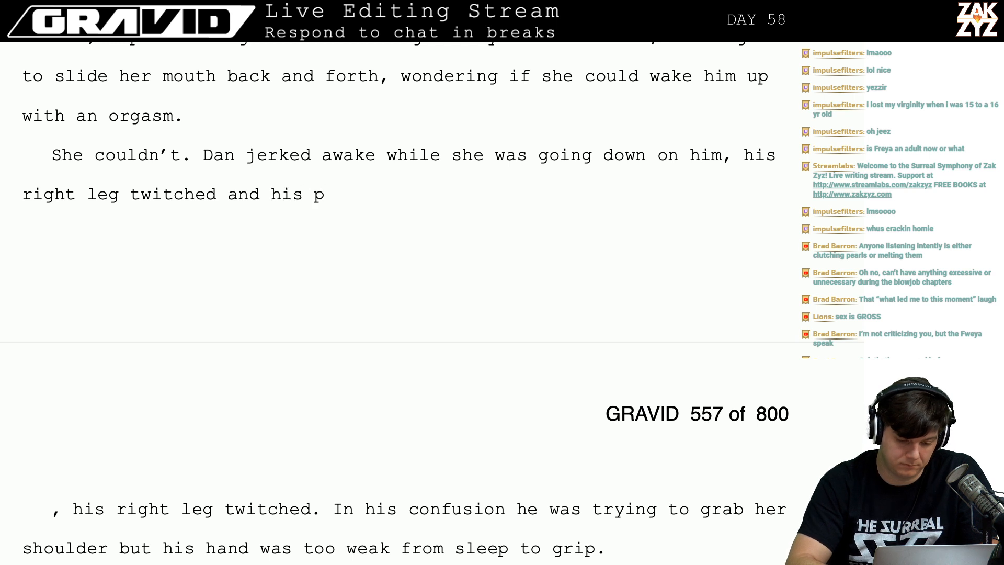
pyautogui.write('enis hit the back')
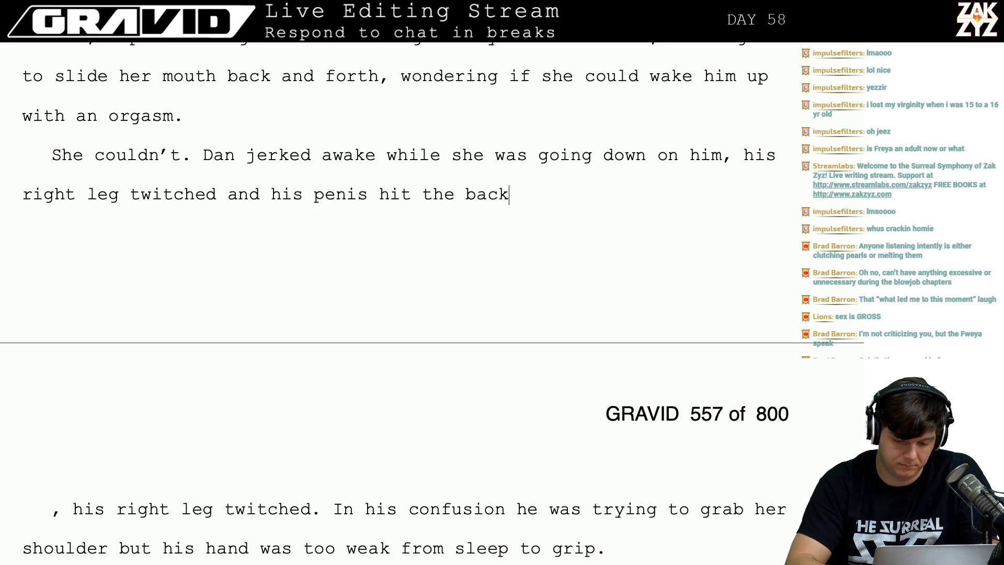
pyautogui.write(' of her throat,')
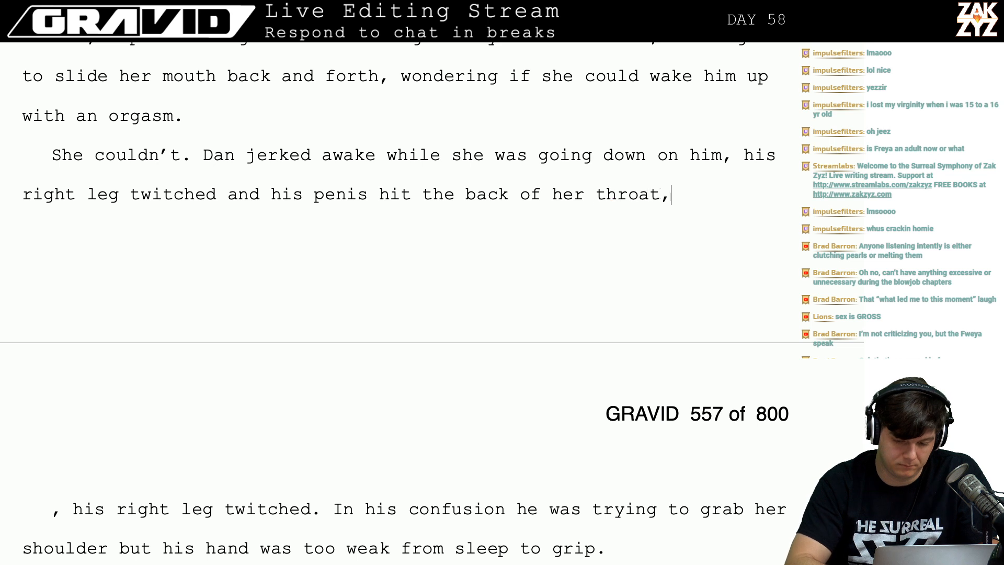
pyautogui.write(' she make')
pyautogui.press('BackSpace')
pyautogui.press('BackSpace')
pyautogui.press('BackSpace')
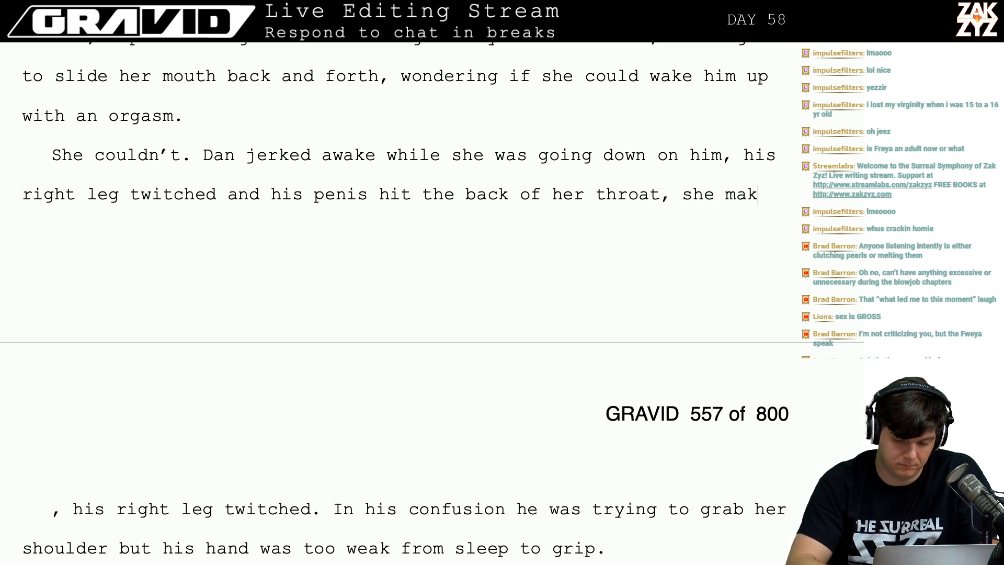
pyautogui.write('ade')
pyautogui.press('BackSpace')
pyautogui.press('BackSpace')
pyautogui.press('BackSpace')
pyautogui.press('BackSpace')
pyautogui.press('BackSpace')
pyautogui.press('BackSpace')
pyautogui.press('BackSpace')
pyautogui.press('BackSpace')
pyautogui.press('BackSpace')
pyautogui.press('BackSpace')
pyautogui.press('BackSpace')
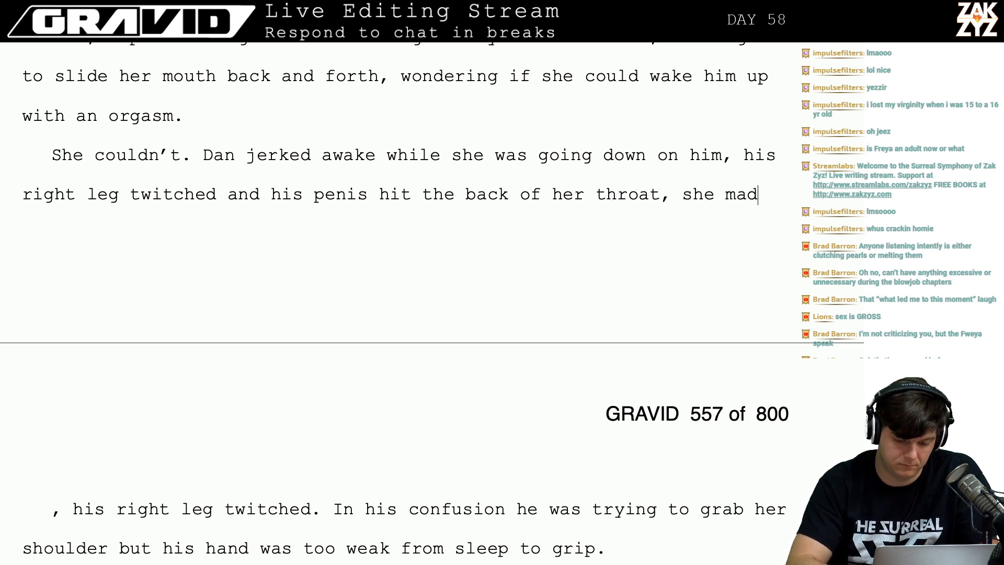
pyautogui.press('BackSpace')
pyautogui.press('BackSpace')
pyautogui.press('BackSpace')
pyautogui.press('BackSpace')
pyautogui.press('BackSpace')
pyautogui.press('BackSpace')
pyautogui.press('BackSpace')
pyautogui.press('BackSpace')
pyautogui.press('BackSpace')
pyautogui.press('BackSpace')
pyautogui.press('BackSpace')
pyautogui.press('BackSpace')
pyautogui.press('BackSpace')
pyautogui.press('BackSpace')
pyautogui.press('BackSpace')
pyautogui.press('BackSpace')
pyautogui.press('BackSpace')
pyautogui.press('BackSpace')
pyautogui.press('BackSpace')
pyautogui.press('BackSpace')
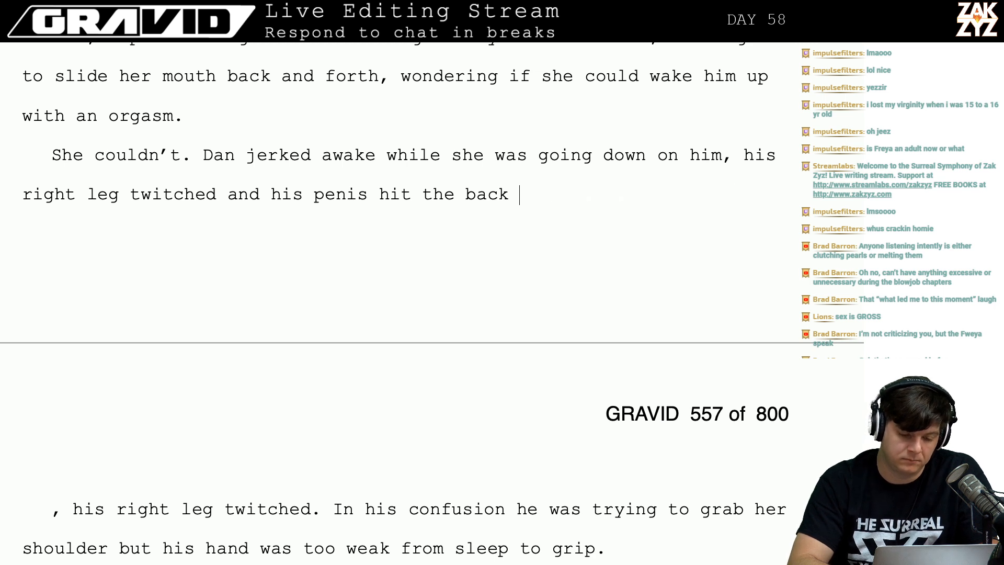
pyautogui.press('BackSpace')
pyautogui.press('BackSpace')
pyautogui.press('BackSpace')
pyautogui.press('BackSpace')
pyautogui.press('BackSpace')
pyautogui.press('BackSpace')
pyautogui.press('BackSpace')
pyautogui.press('BackSpace')
pyautogui.press('BackSpace')
pyautogui.press('BackSpace')
pyautogui.press('BackSpace')
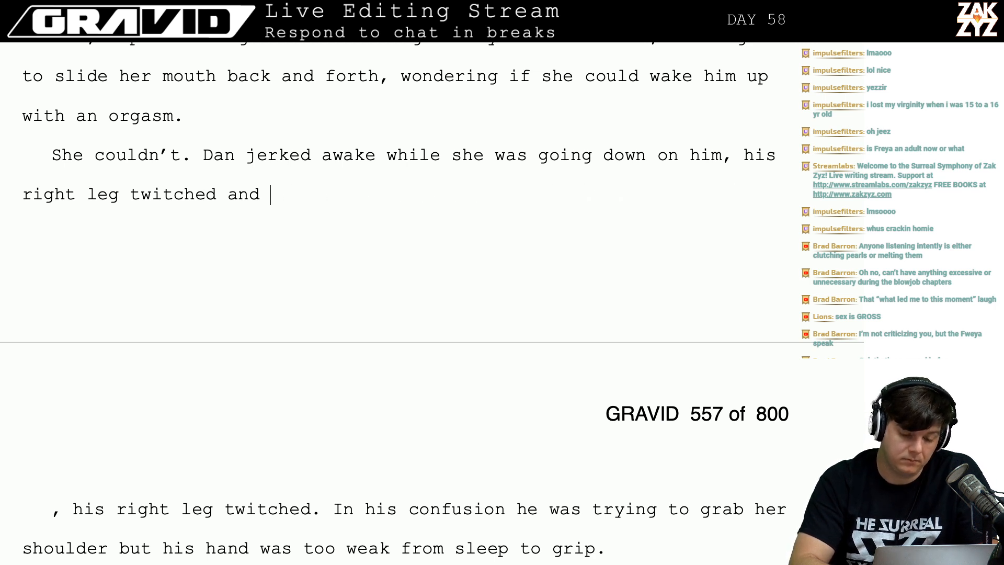
# Finish the sentence after "twitched and" with a shorter clause about him and her reaction, ending in "for a moment.".
pyautogui.write('he hit t')
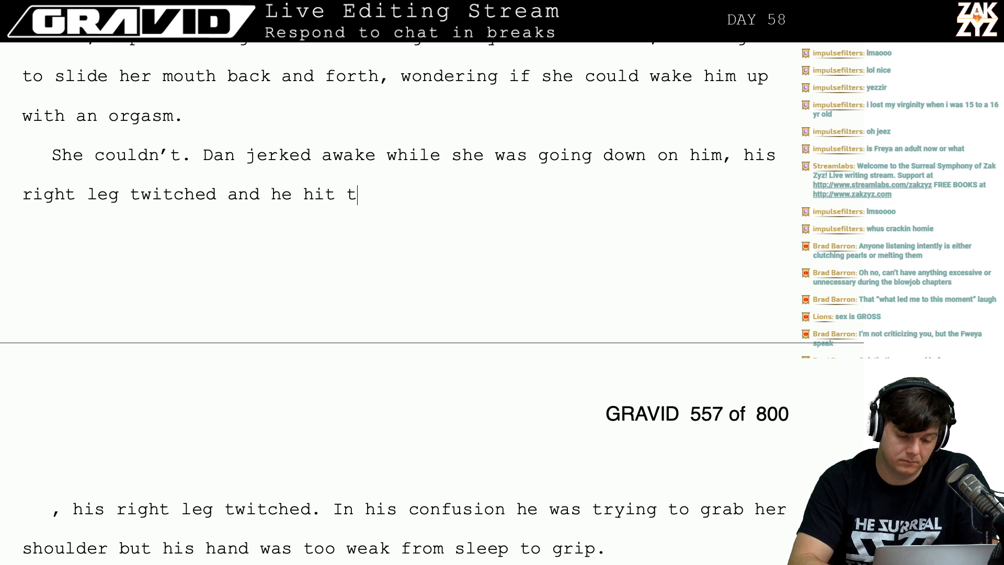
pyautogui.write('he back of her th')
pyautogui.press('BackSpace')
pyautogui.press('BackSpace')
pyautogui.write('h')
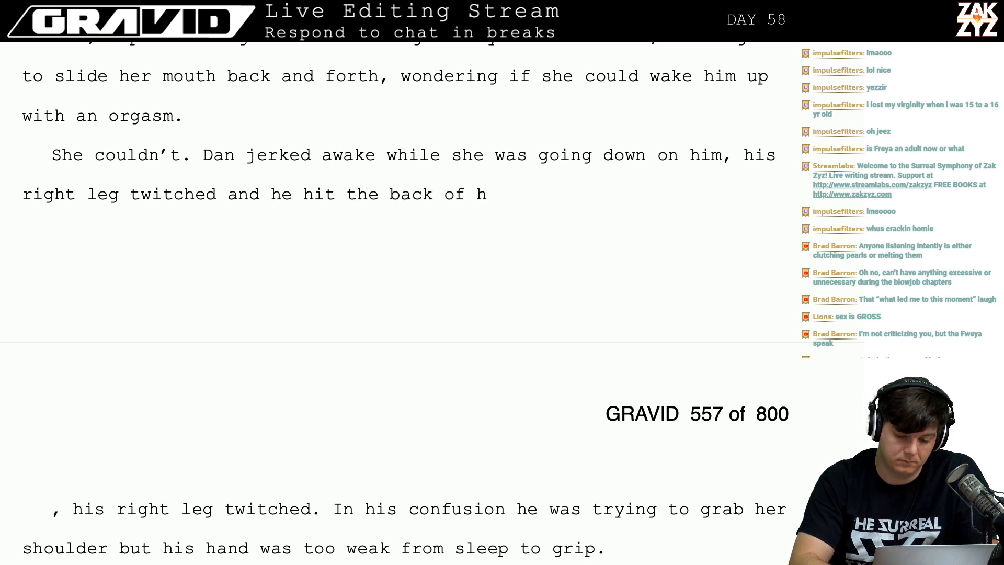
pyautogui.write('er throat, she c')
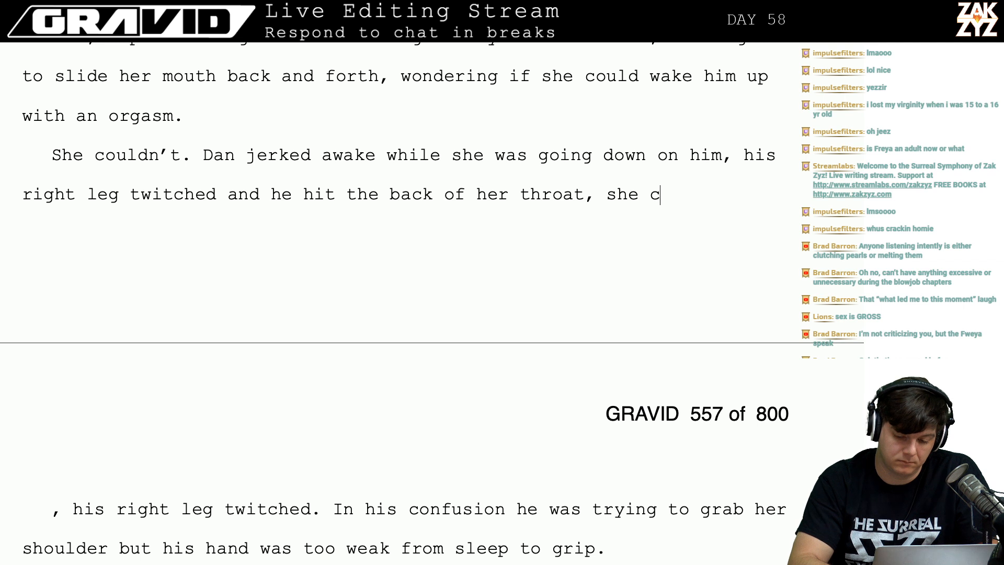
pyautogui.press('BackSpace')
pyautogui.write('ch')
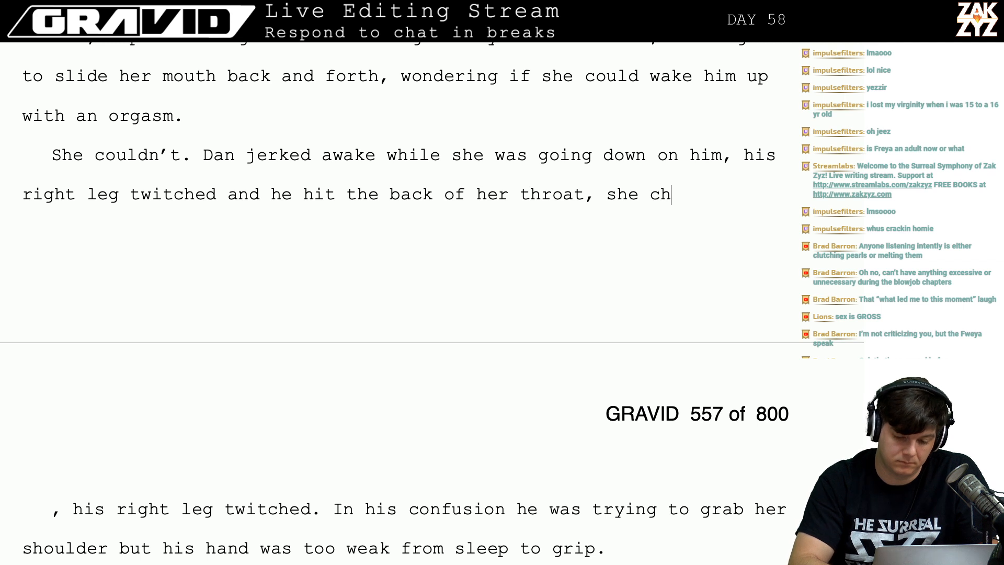
pyautogui.write('oked for a moment.')
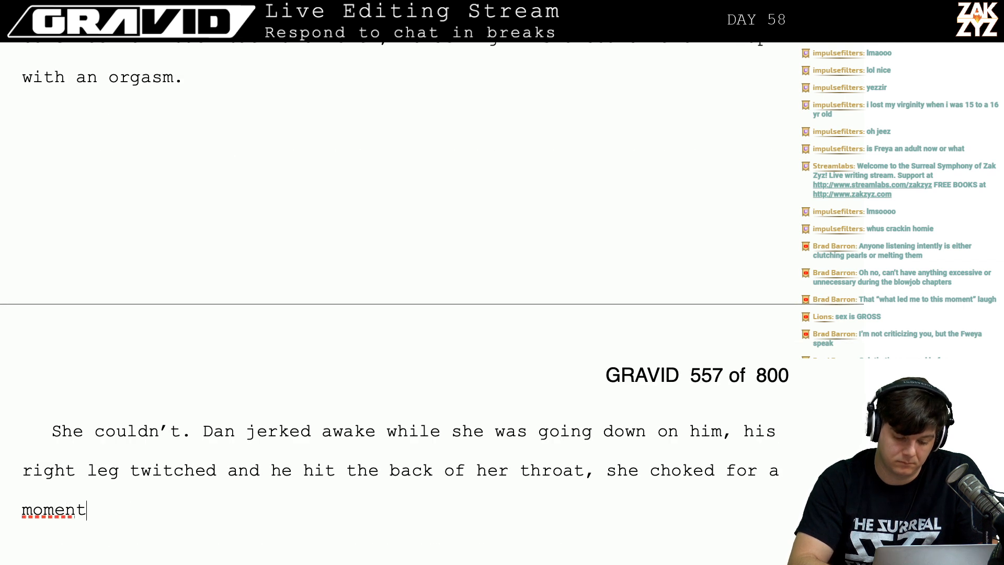
# Delete the blank line and the old draft's ", his right leg twitched." so "In his confusion" follows the rewritten sentence.
pyautogui.hotkey('shift', 'Down')
pyautogui.hotkey('shift', 'Down')
pyautogui.hotkey('shift', 'Down')
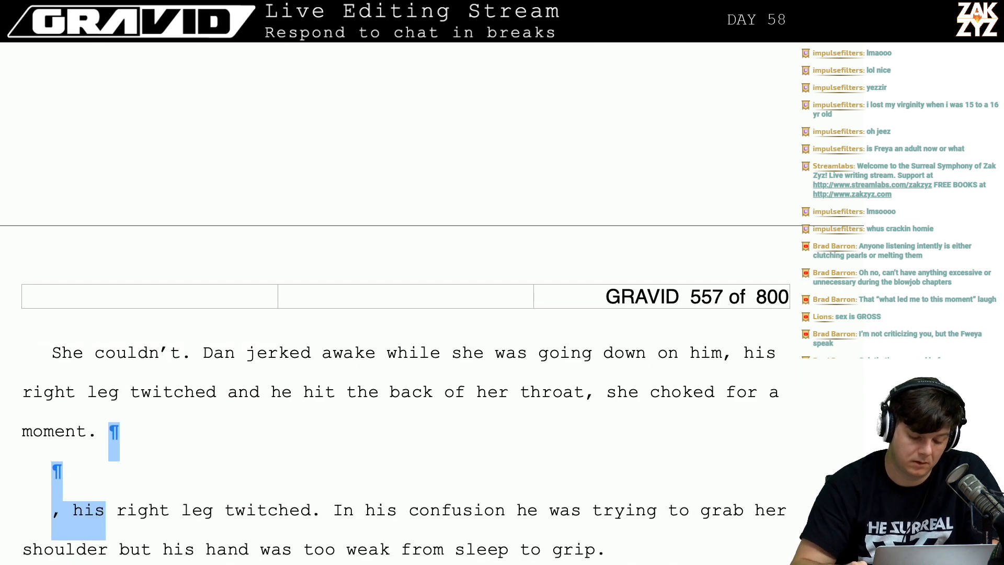
pyautogui.hotkey('shift', 'Up')
pyautogui.hotkey('shift', 'Right')
pyautogui.hotkey('shift', 'Right')
pyautogui.hotkey('shift', 'Right')
pyautogui.hotkey('shift', 'Right')
pyautogui.hotkey('shift', 'Right')
pyautogui.hotkey('shift', 'Right')
pyautogui.hotkey('shift', 'Right')
pyautogui.hotkey('shift', 'Right')
pyautogui.hotkey('shift', 'Right')
pyautogui.hotkey('shift', 'Right')
pyautogui.hotkey('shift', 'Right')
pyautogui.hotkey('shift', 'Right')
pyautogui.hotkey('shift', 'Right')
pyautogui.hotkey('shift', 'Right')
pyautogui.hotkey('shift', 'Right')
pyautogui.hotkey('shift', 'Right')
pyautogui.hotkey('shift', 'Right')
pyautogui.hotkey('shift', 'Right')
pyautogui.hotkey('shift', 'Right')
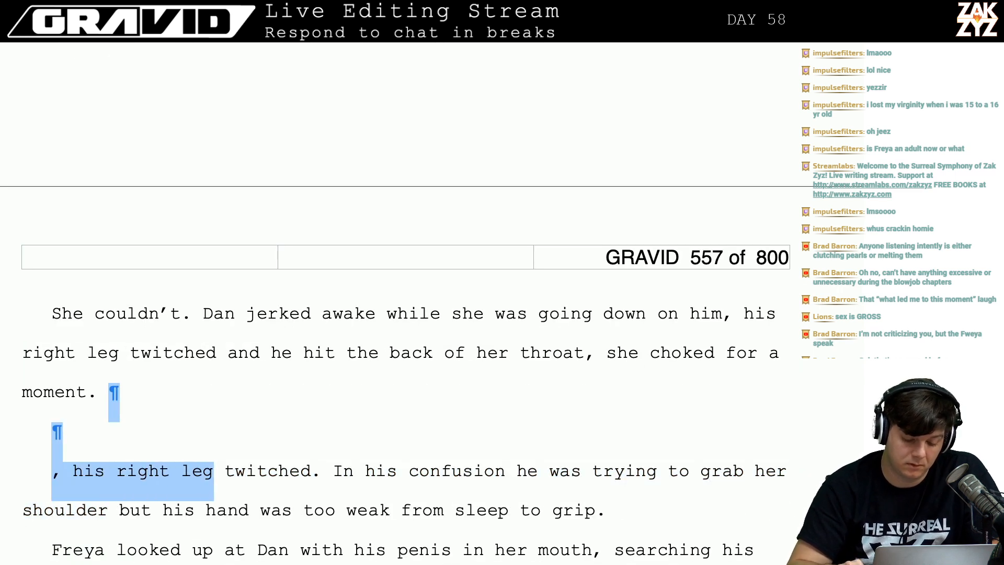
pyautogui.hotkey('shift', 'Right')
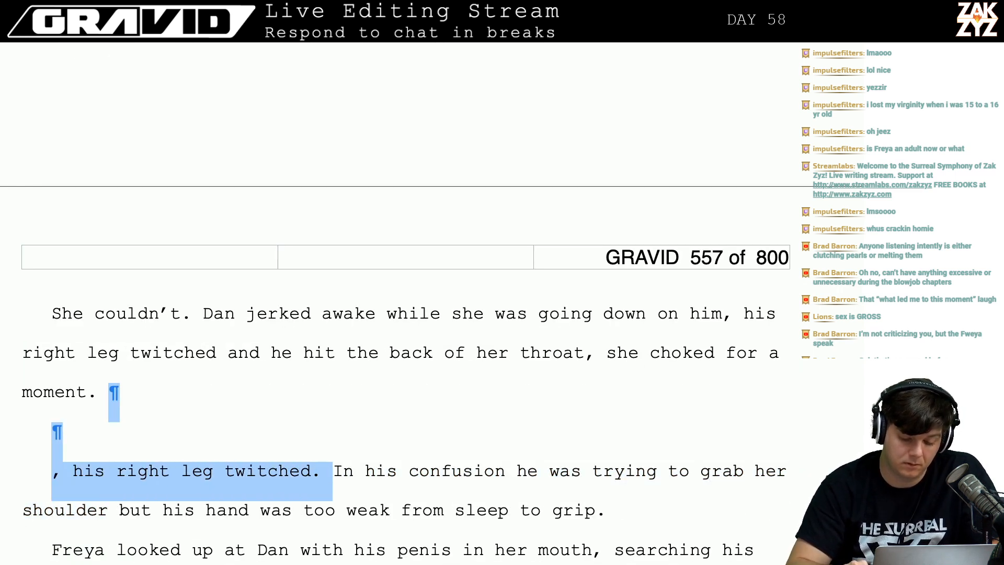
pyautogui.press('Delete')
# Insert "unexpectedly" before the last comma of the rewritten sentence.
pyautogui.press('Up')
pyautogui.press('Up')
pyautogui.press('Up')
pyautogui.press('Up')
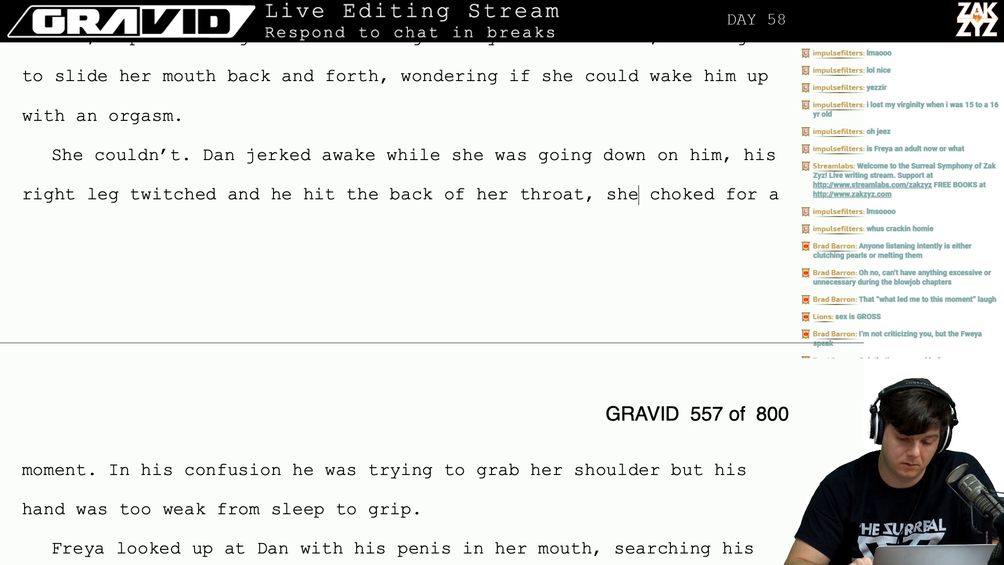
pyautogui.write('unepxe')
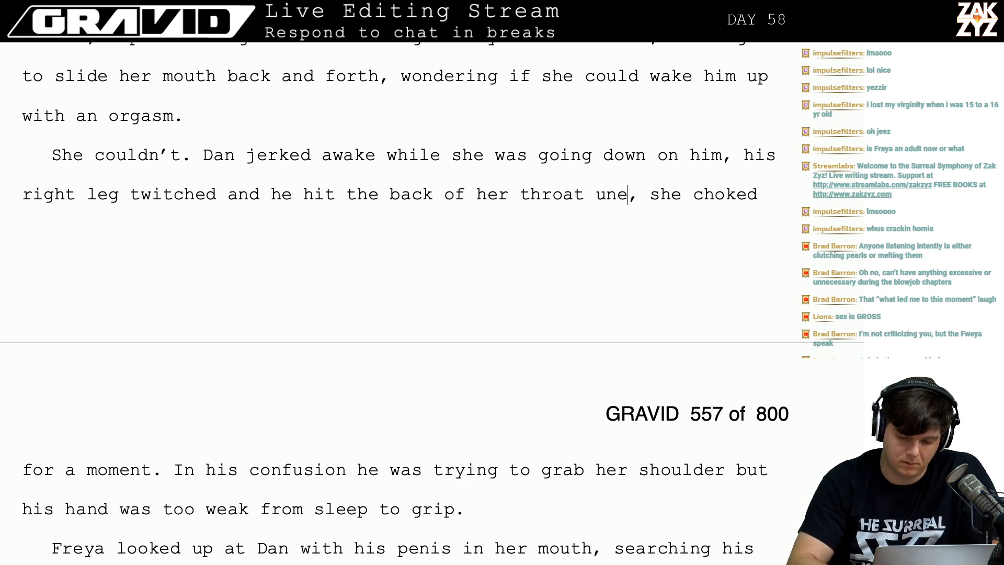
pyautogui.press('BackSpace')
pyautogui.press('BackSpace')
pyautogui.press('BackSpace')
pyautogui.write('xpecte')
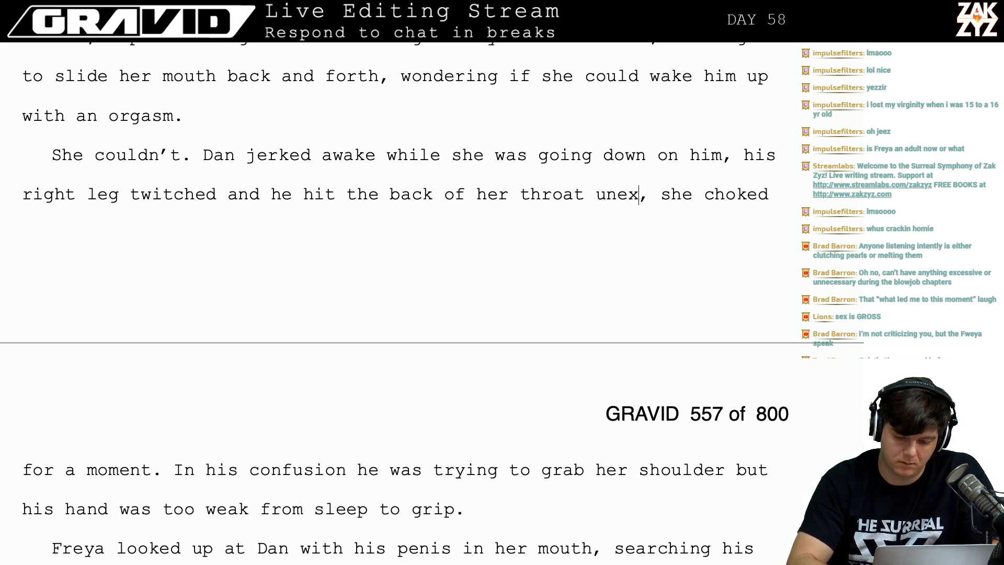
pyautogui.write('dly')
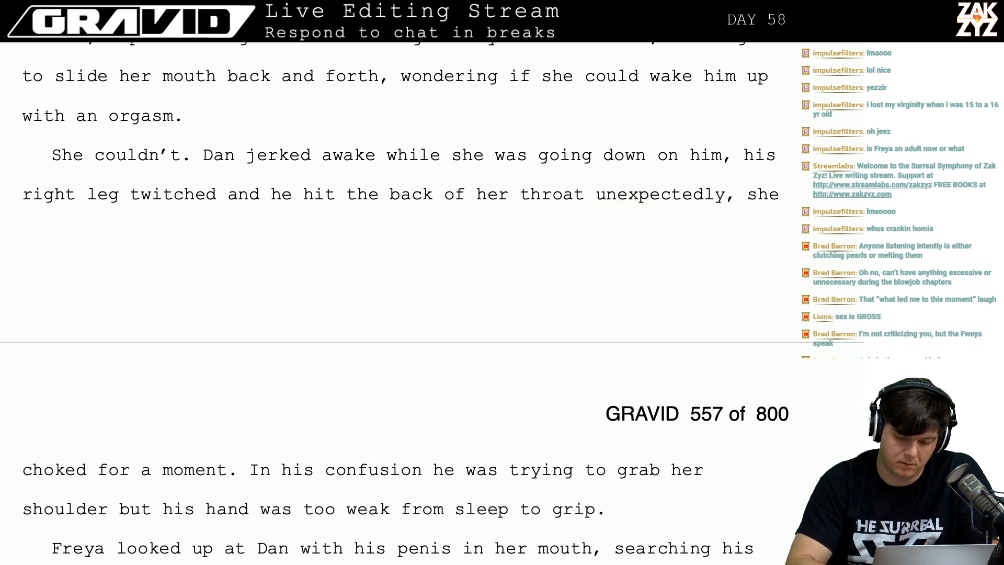
# Replace the sentence's final clause, which ends in "for a moment", with a new one starting "she made" and ending in "sound.".
pyautogui.write(', she made ')
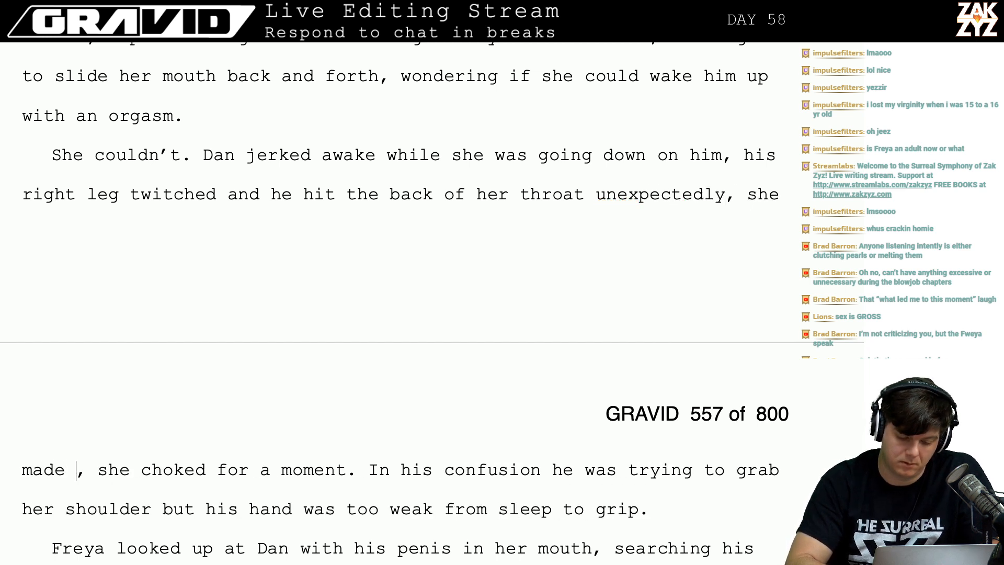
pyautogui.write('a choking sound.')
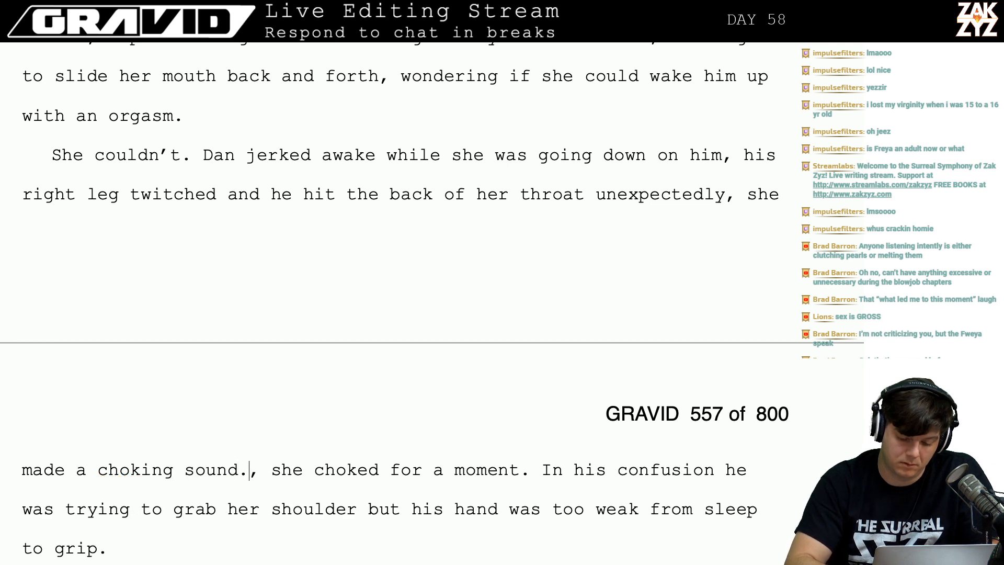
pyautogui.hotkey('shift', 'Right')
pyautogui.hotkey('shift', 'Right')
pyautogui.hotkey('shift', 'Right')
pyautogui.hotkey('shift', 'Right')
pyautogui.hotkey('shift', 'Right')
pyautogui.hotkey('shift', 'Right')
pyautogui.hotkey('shift', 'Right')
pyautogui.hotkey('shift', 'Right')
pyautogui.hotkey('shift', 'Right')
pyautogui.hotkey('shift', 'Right')
pyautogui.hotkey('shift', 'Right')
pyautogui.hotkey('shift', 'Right')
pyautogui.hotkey('shift', 'Right')
pyautogui.hotkey('shift', 'Right')
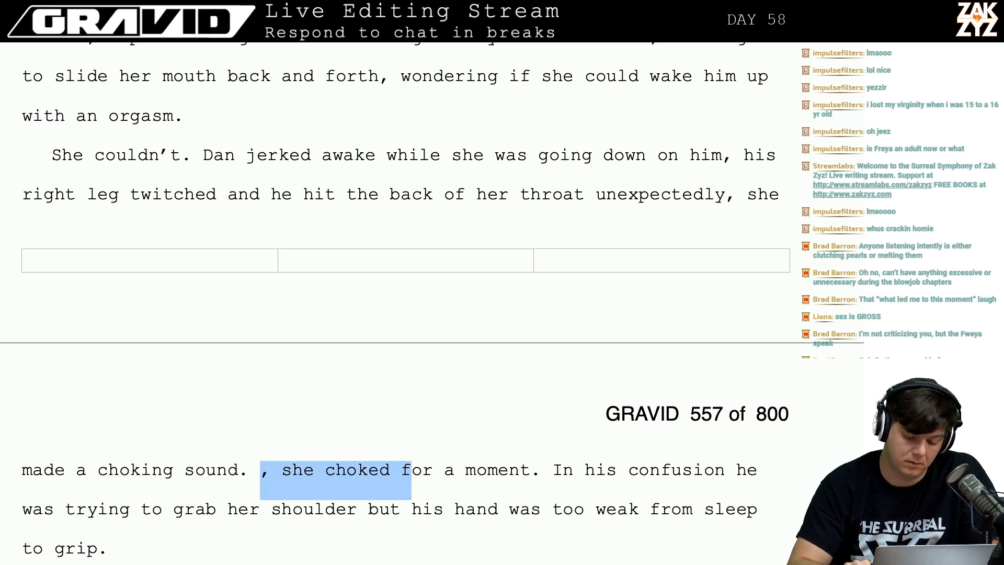
pyautogui.hotkey('shift', 'Right')
pyautogui.hotkey('shift', 'Right')
pyautogui.hotkey('shift', 'Right')
pyautogui.hotkey('shift', 'Right')
pyautogui.hotkey('shift', 'Right')
pyautogui.hotkey('shift', 'Right')
pyautogui.hotkey('shift', 'Right')
pyautogui.hotkey('shift', 'Right')
pyautogui.hotkey('shift', 'Right')
pyautogui.hotkey('shift', 'Right')
pyautogui.hotkey('shift', 'Right')
pyautogui.hotkey('shift', 'Right')
pyautogui.hotkey('shift', 'Right')
pyautogui.press('BackSpace')
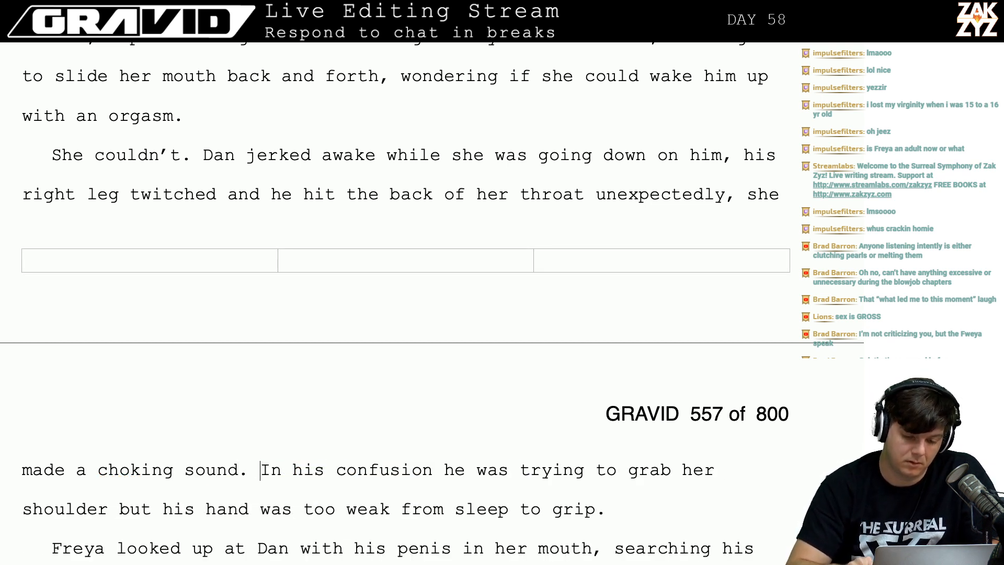
# End the sentence with a period before "his right leg twitched" and break the remaining draft into its own paragraph.
pyautogui.click(279, 170)
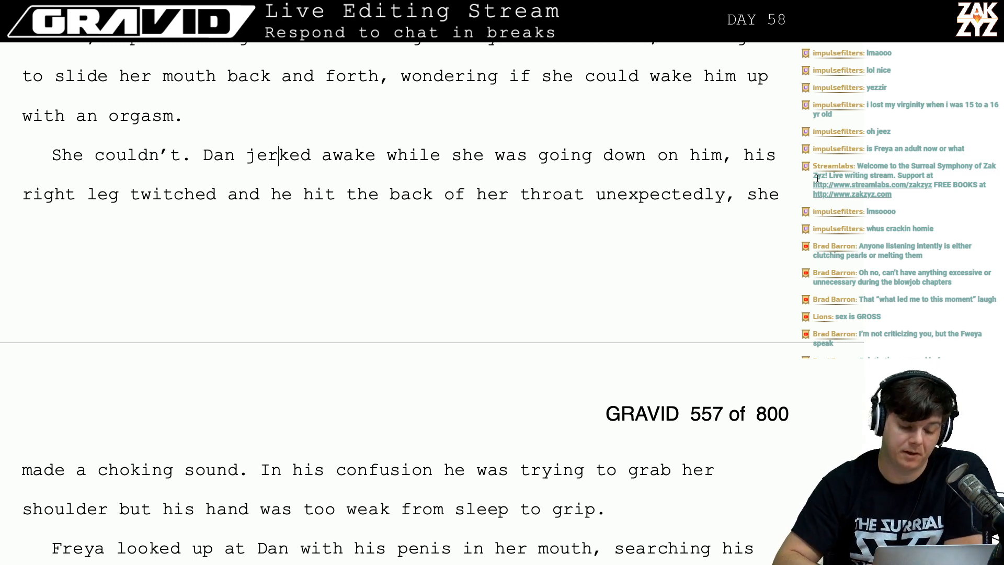
pyautogui.press('Left')
pyautogui.press('Left')
pyautogui.press('Left')
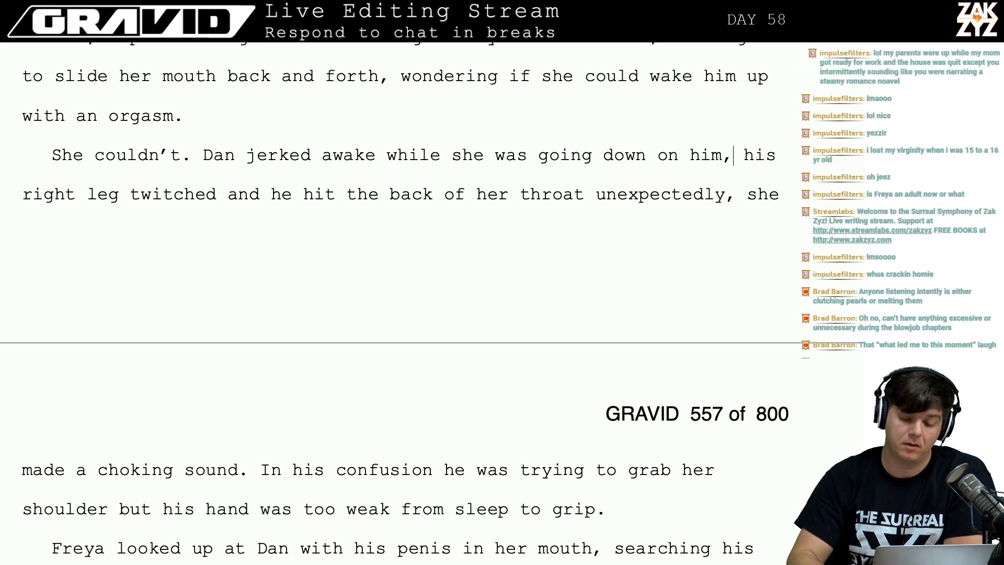
pyautogui.press('BackSpace')
pyautogui.write('.')
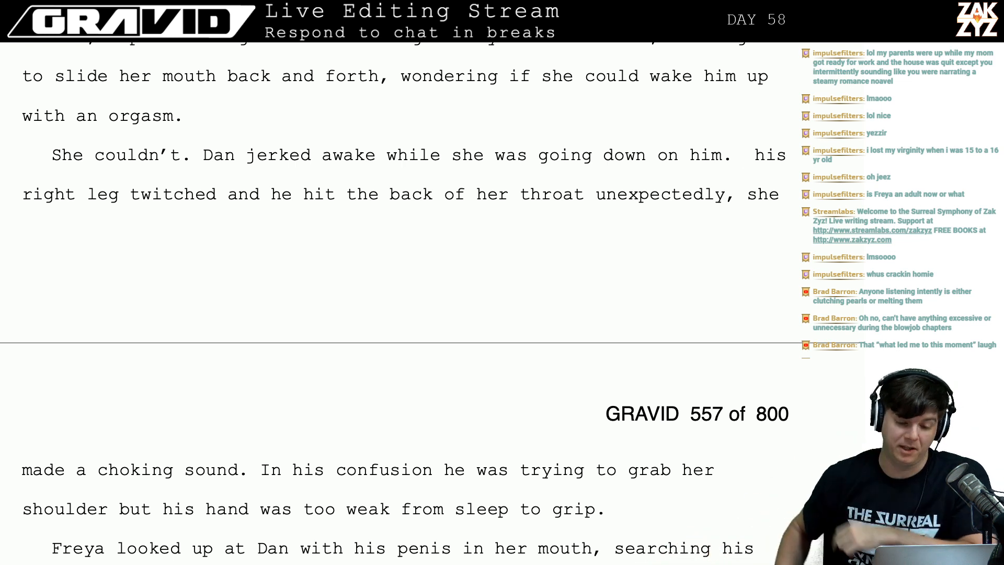
pyautogui.press('Return')
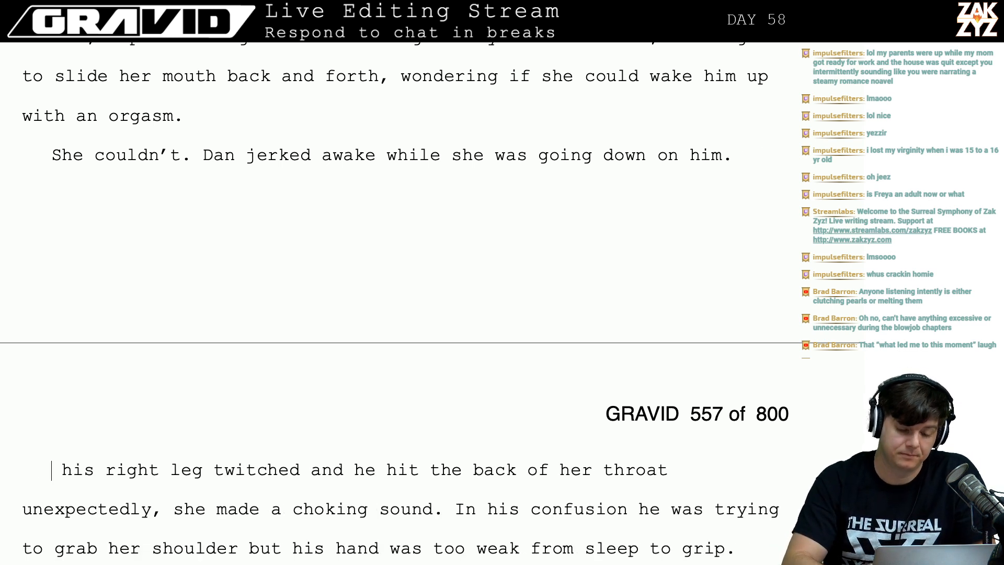
# Continue the rewritten sentence with ", his right leg twitched and the sudden movement" plus a short closing clause and a period.
pyautogui.press('Left')
pyautogui.press('BackSpace')
pyautogui.write(', ')
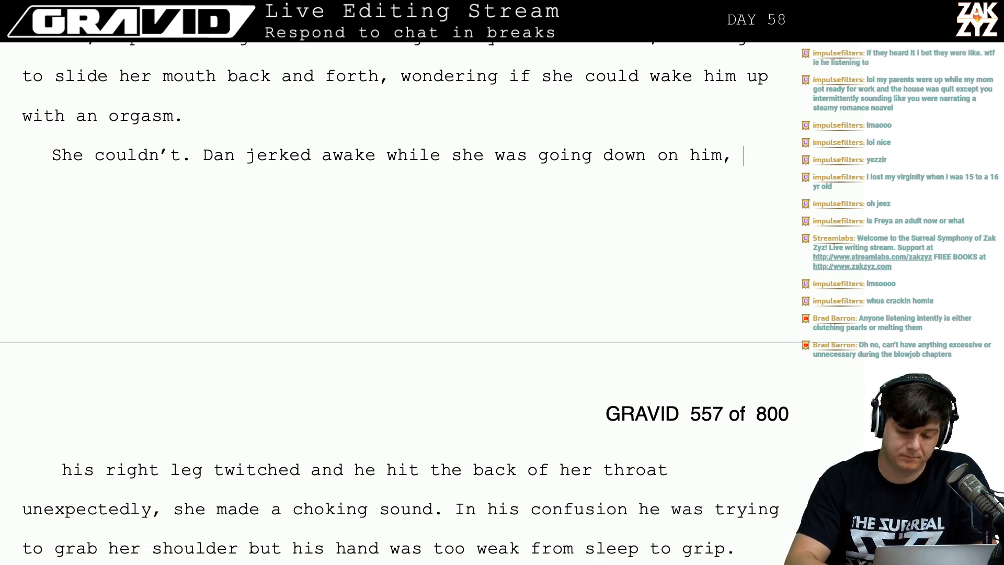
pyautogui.write('his right le')
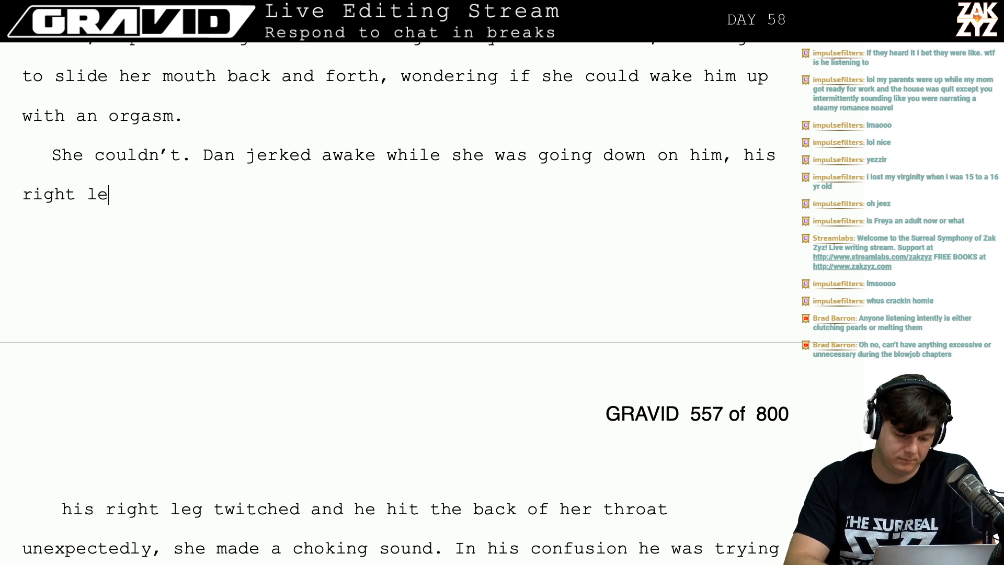
pyautogui.write('g twii')
pyautogui.press('BackSpace')
pyautogui.write('t')
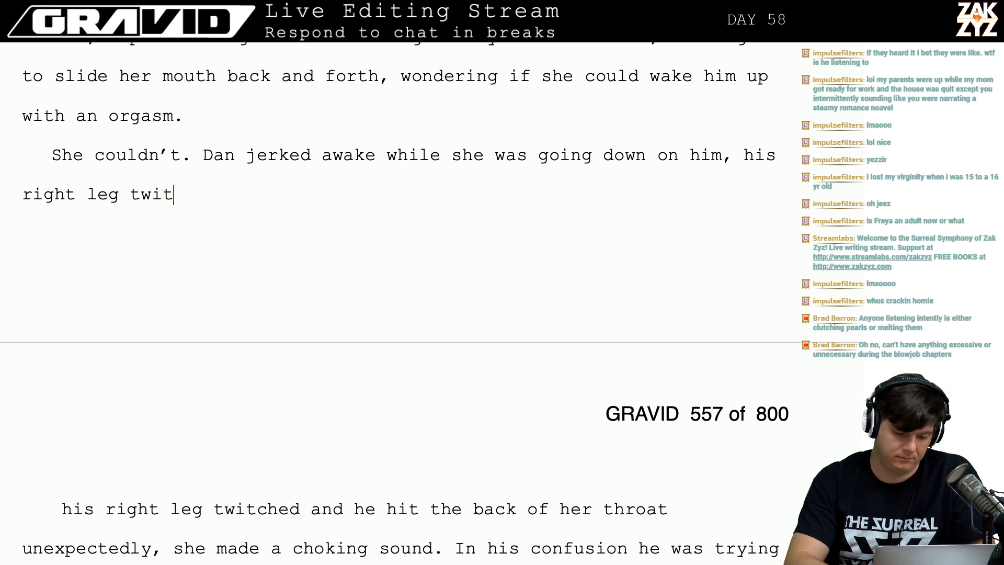
pyautogui.write('ched and the suddem')
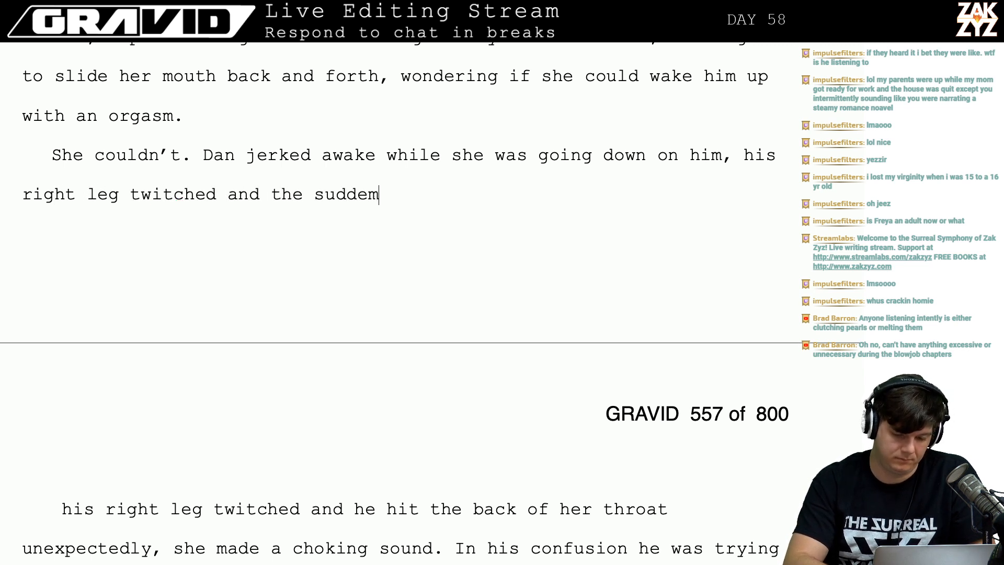
pyautogui.press('BackSpace')
pyautogui.write('n movement ')
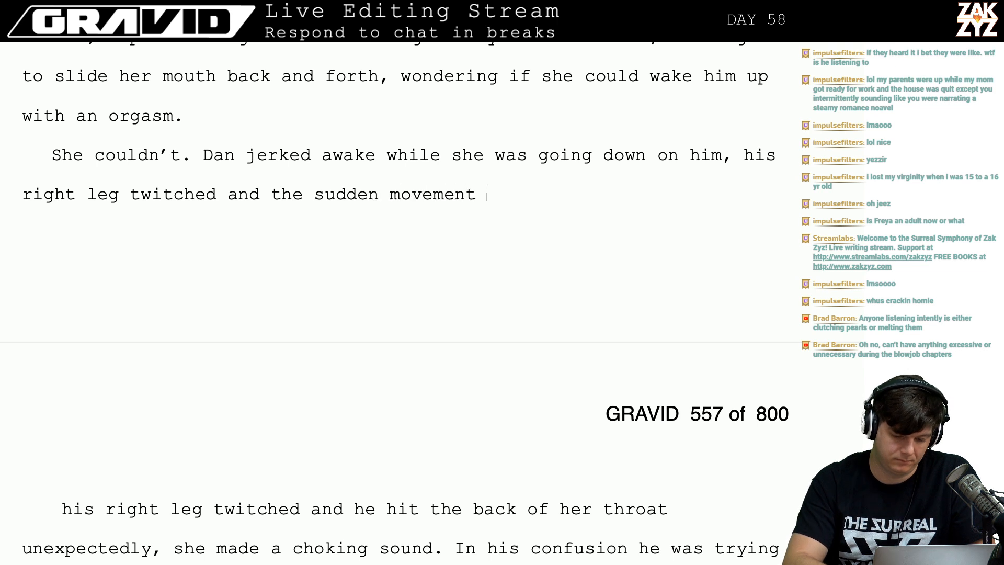
pyautogui.write('made her choke')
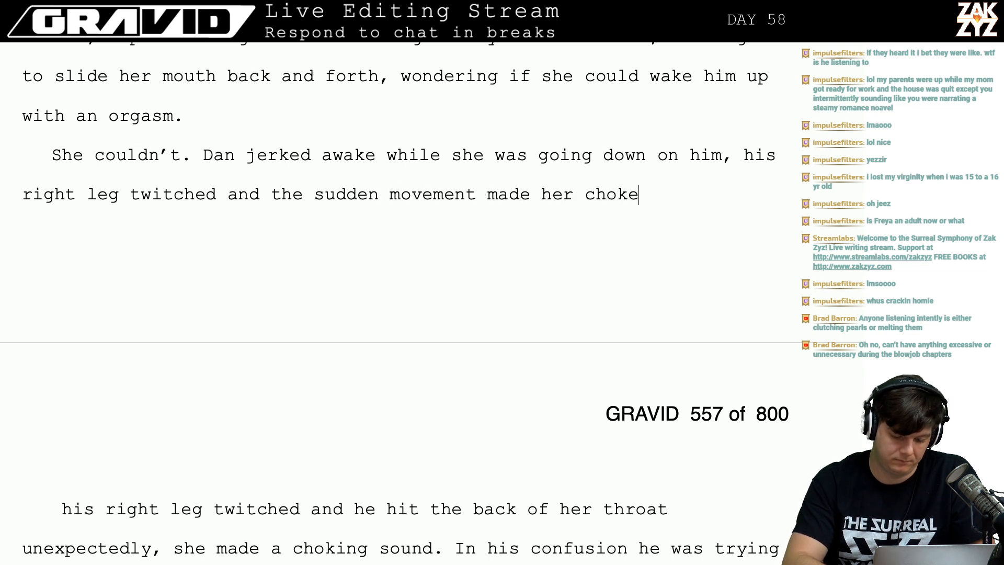
pyautogui.write('.')
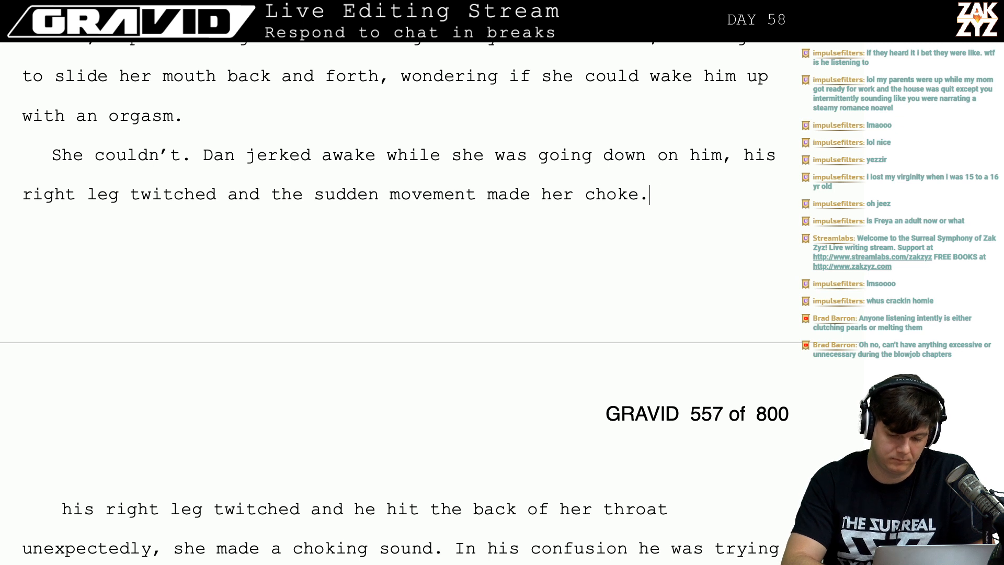
pyautogui.write(' She ')
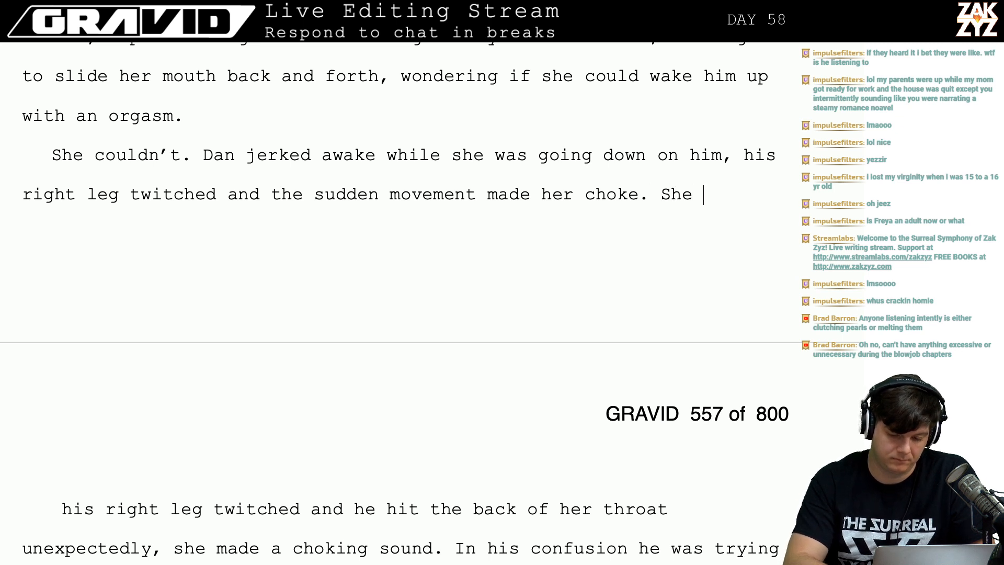
pyautogui.write('was')
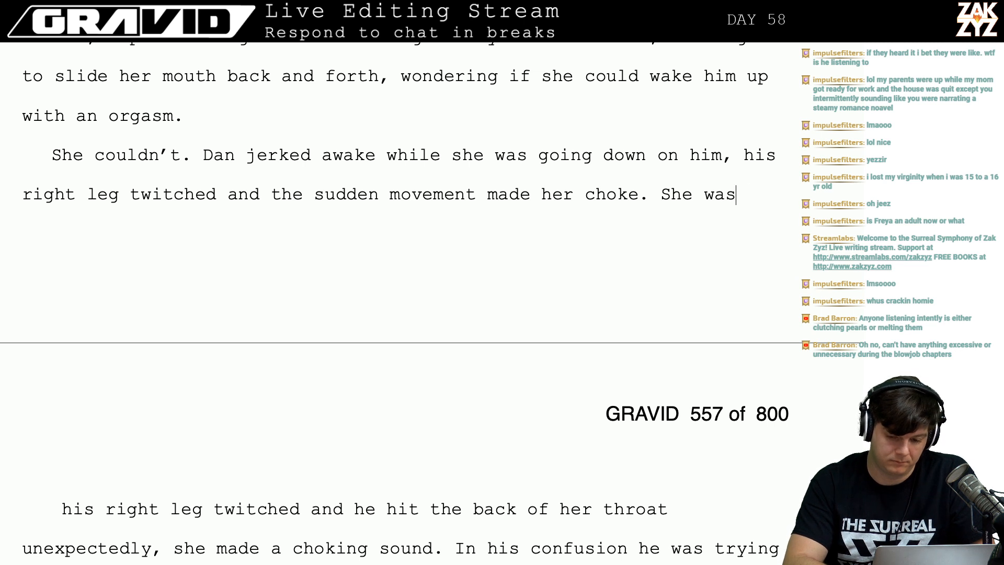
pyautogui.press('BackSpace')
pyautogui.press('BackSpace')
pyautogui.press('BackSpace')
pyautogui.press('BackSpace')
pyautogui.press('BackSpace')
pyautogui.press('BackSpace')
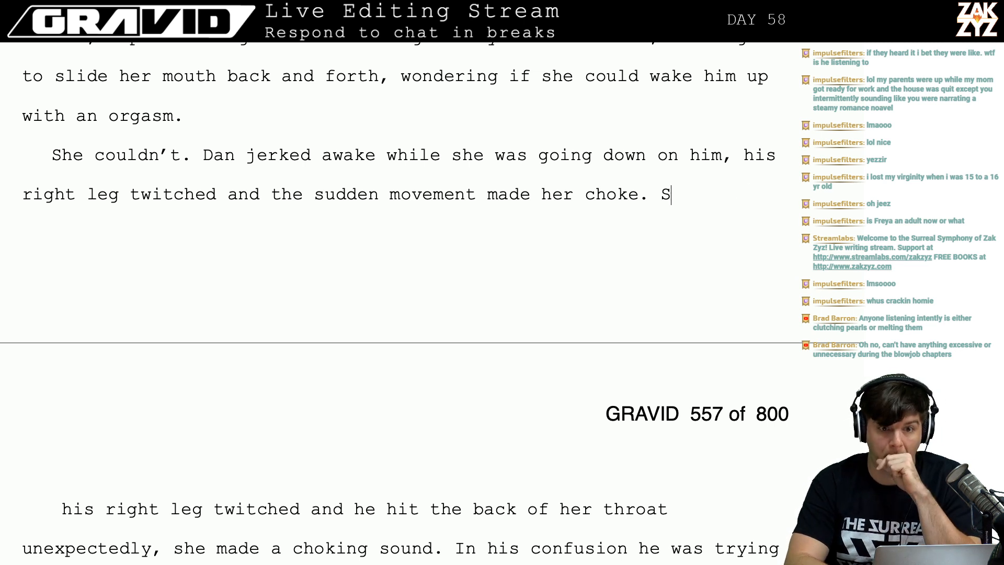
pyautogui.press('BackSpace')
# Delete the paragraph break and the old draft text up to "In his confusion", joining that sentence to the rewritten one.
pyautogui.hotkey('shift', 'Down')
pyautogui.hotkey('shift', 'Down')
pyautogui.hotkey('shift', 'Down')
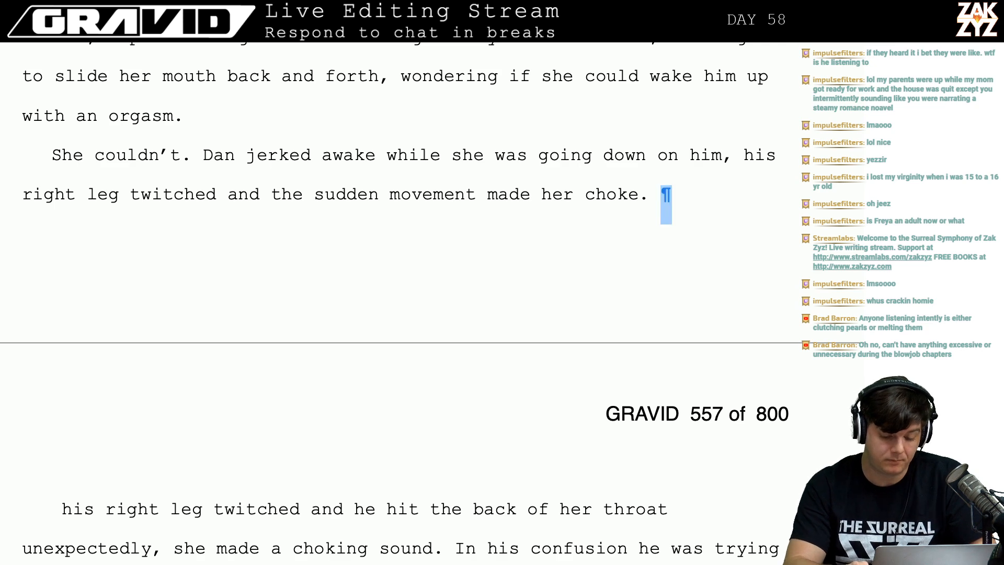
pyautogui.hotkey('shift', 'Left')
pyautogui.hotkey('shift', 'Left')
pyautogui.hotkey('shift', 'Left')
pyautogui.hotkey('shift', 'Left')
pyautogui.hotkey('shift', 'Left')
pyautogui.hotkey('shift', 'Left')
pyautogui.hotkey('shift', 'Left')
pyautogui.hotkey('shift', 'Left')
pyautogui.hotkey('shift', 'Left')
pyautogui.hotkey('shift', 'Left')
pyautogui.hotkey('shift', 'Left')
pyautogui.hotkey('shift', 'Left')
pyautogui.hotkey('shift', 'Left')
pyautogui.hotkey('shift', 'Left')
pyautogui.hotkey('shift', 'Left')
pyautogui.hotkey('shift', 'Left')
pyautogui.hotkey('shift', 'Left')
pyautogui.hotkey('shift', 'Left')
pyautogui.hotkey('shift', 'Left')
pyautogui.hotkey('shift', 'Left')
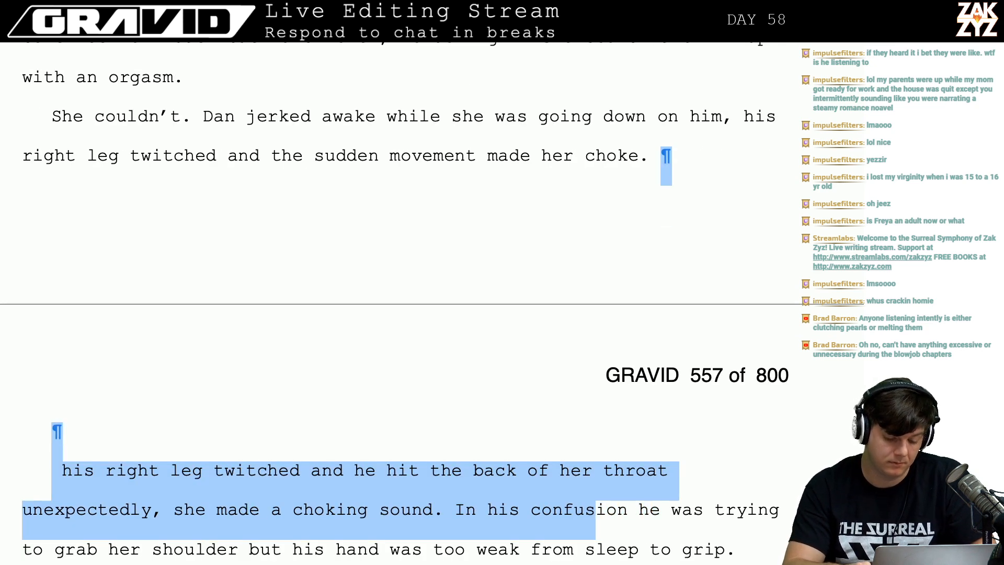
pyautogui.press('BackSpace')
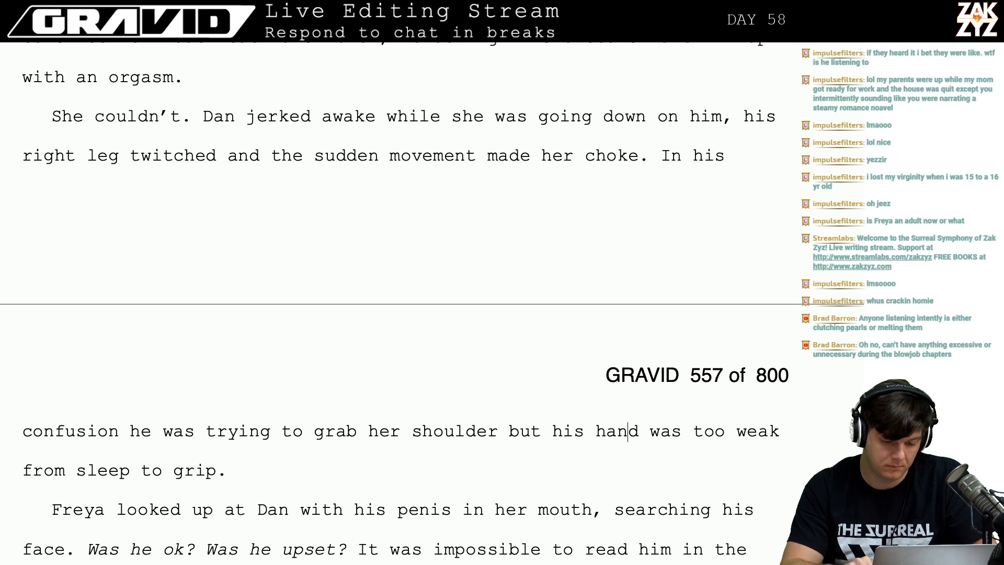
# Replace the sentence's ending after "the sudden movement made" with new wording and a final clause starting "she fought the urge".
pyautogui.press('BackSpace')
pyautogui.press('BackSpace')
pyautogui.press('BackSpace')
pyautogui.press('BackSpace')
pyautogui.press('BackSpace')
pyautogui.press('BackSpace')
pyautogui.press('BackSpace')
pyautogui.press('BackSpace')
pyautogui.press('BackSpace')
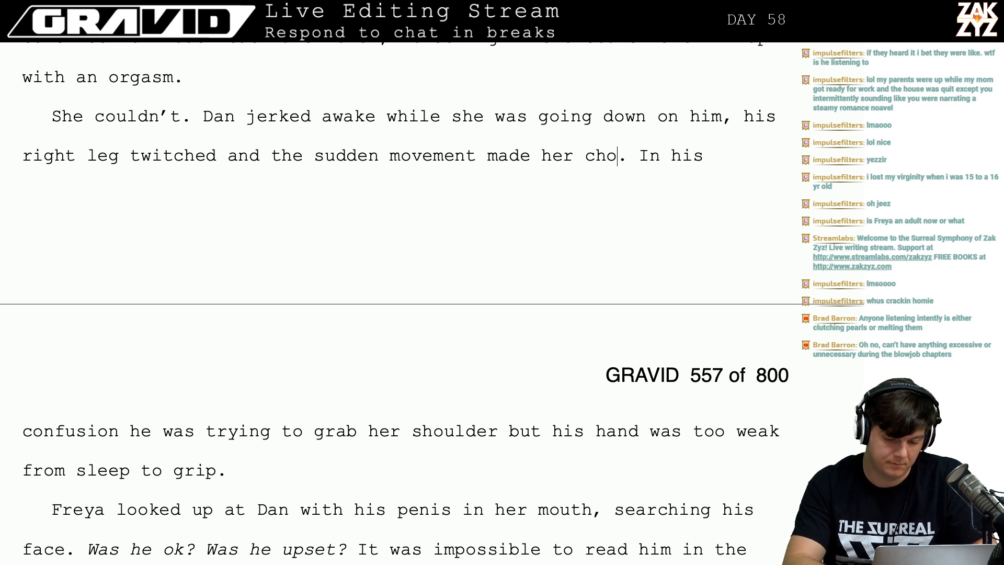
pyautogui.write('him hit the back o')
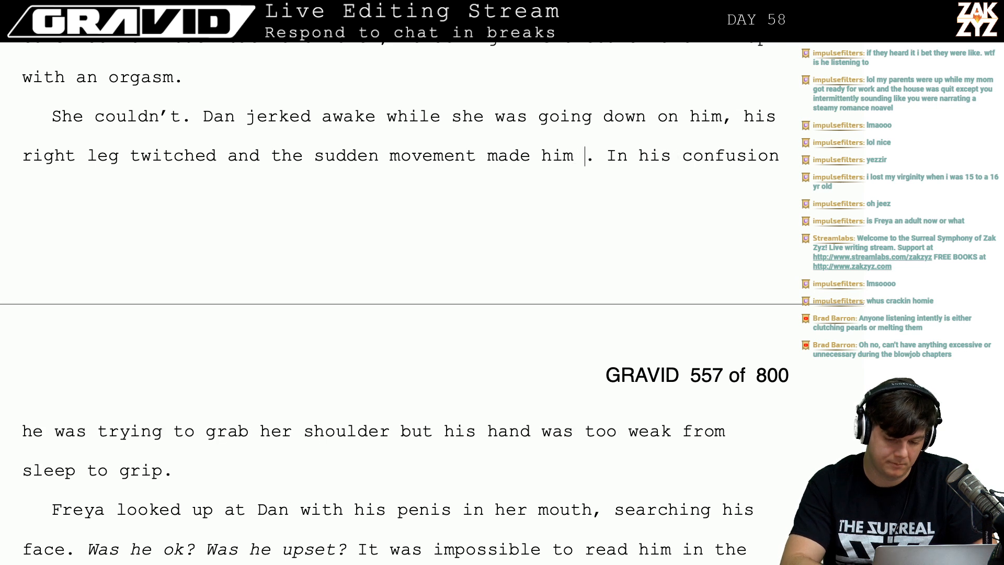
pyautogui.write('f her thora')
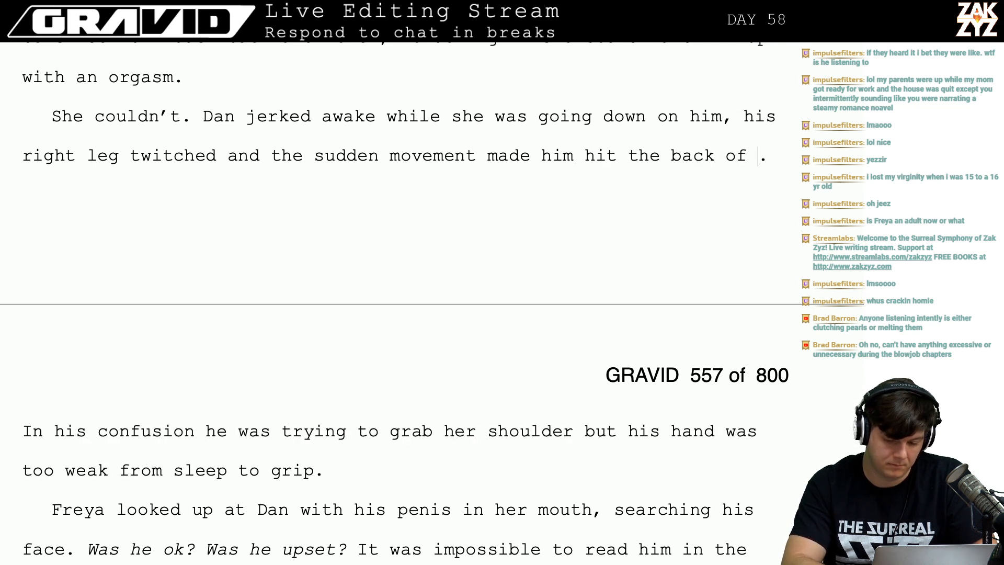
pyautogui.press('BackSpace')
pyautogui.press('BackSpace')
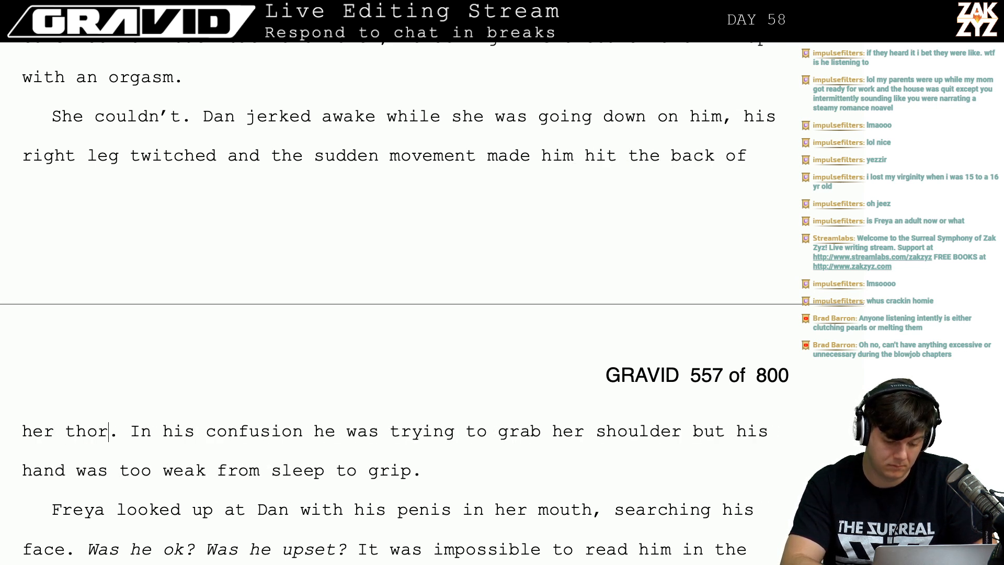
pyautogui.write('roat, she ')
pyautogui.write('fought the urge to g')
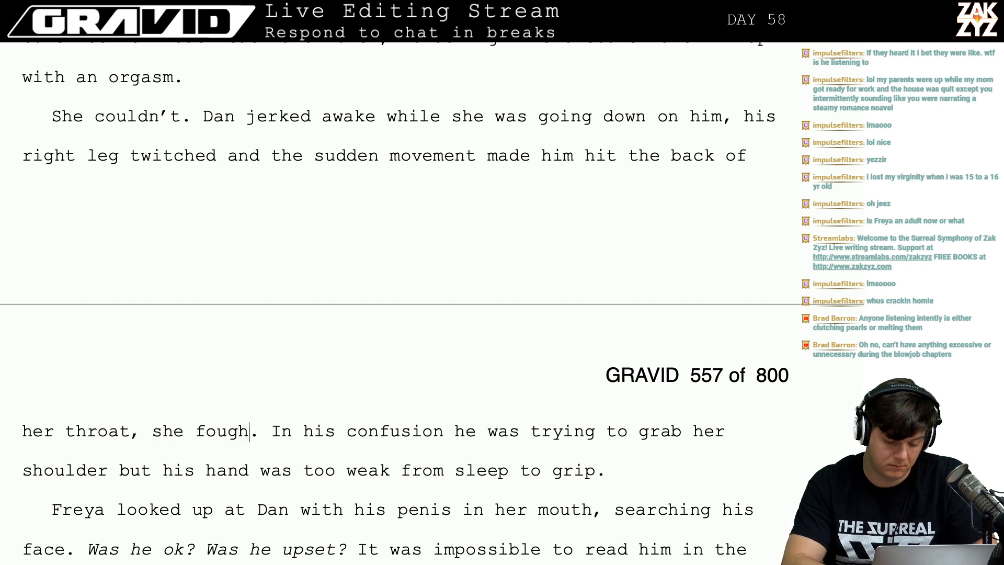
pyautogui.write('ag')
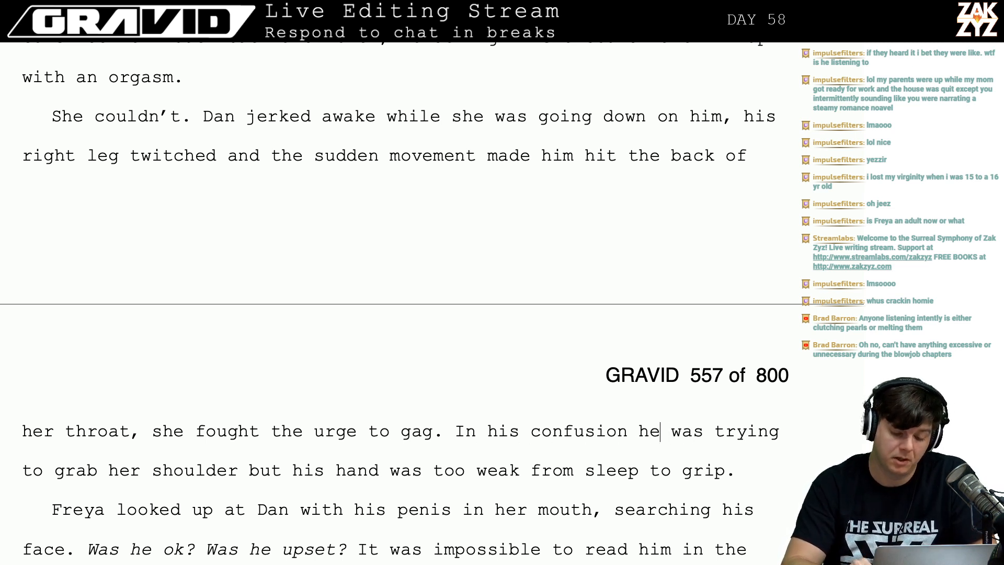
# Replace "he" with "Dan" after "In his confusion".
pyautogui.press('BackSpace')
pyautogui.press('BackSpace')
pyautogui.write('Dr')
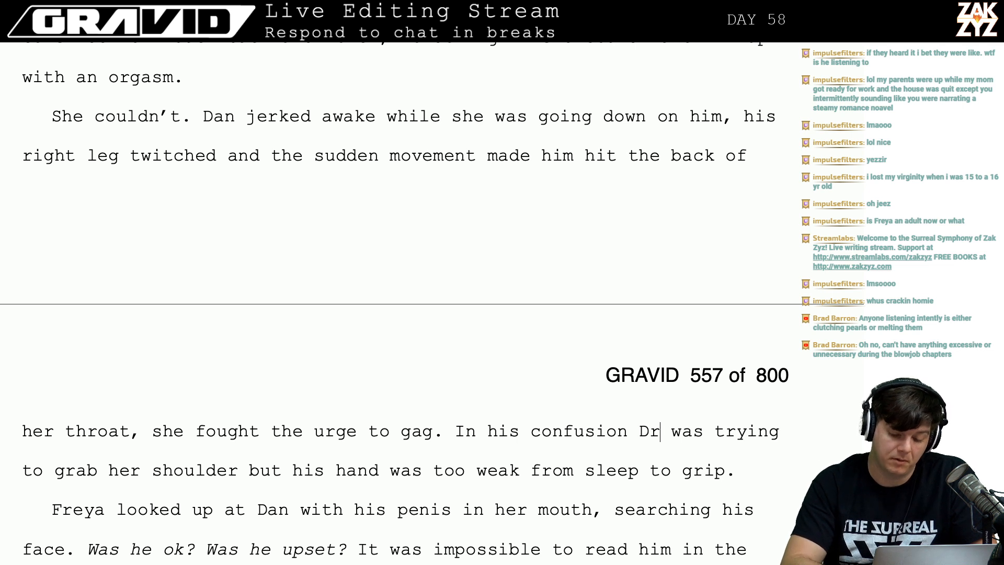
pyautogui.press('BackSpace')
pyautogui.write('an')
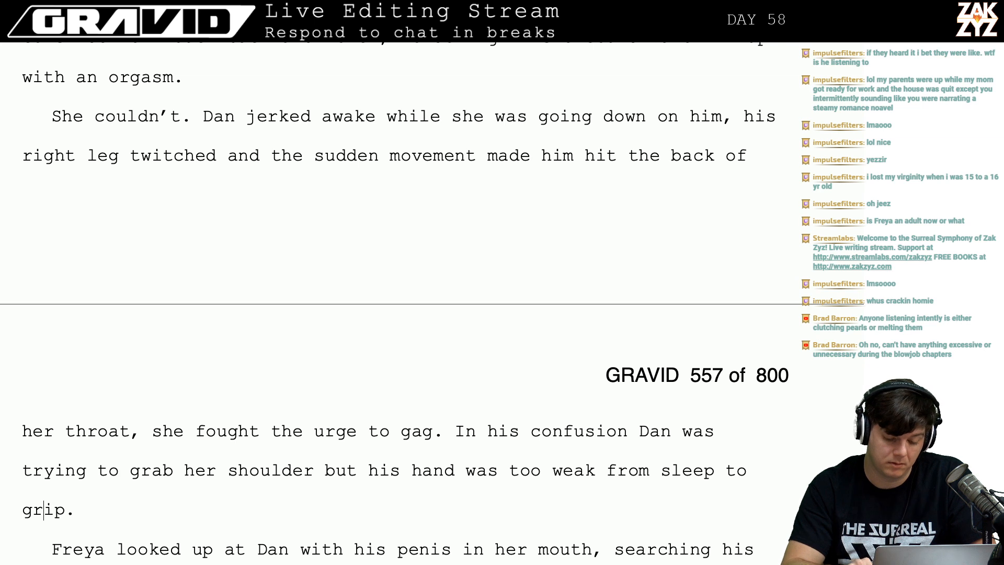
# Delete "to grip" so the paragraph's last sentence ends with "too weak from sleep.".
pyautogui.hotkey('ctrl', 'shift', 'Down')
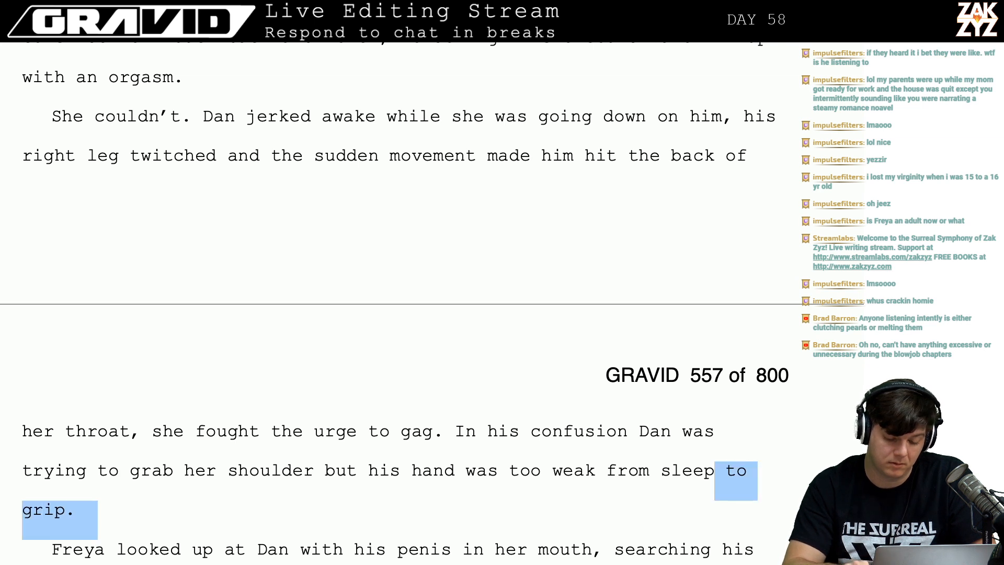
pyautogui.hotkey('shift', 'Left')
pyautogui.hotkey('shift', 'Left')
pyautogui.hotkey('shift', 'Left')
pyautogui.press('BackSpace')
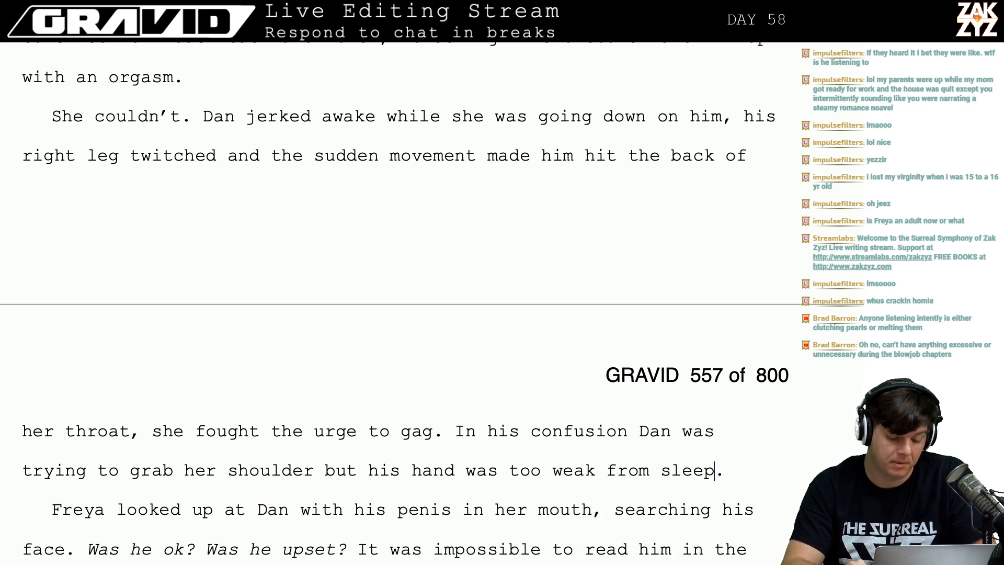
# Add the sentence "She hoped she hadn't hurt him." to the end of the paragraph, after "too weak from sleep.".
pyautogui.press('Down')
pyautogui.press('Down')
pyautogui.press('Down')
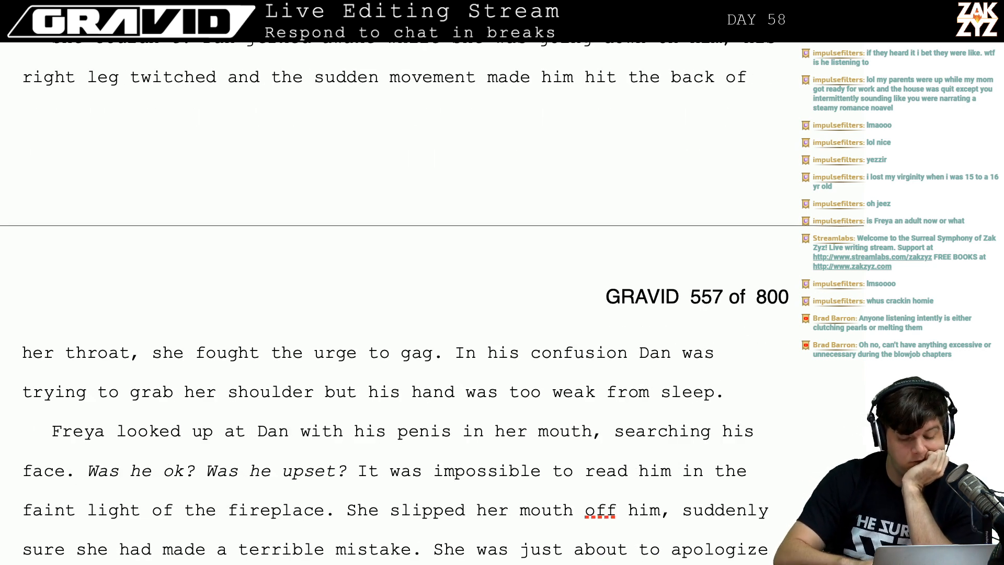
pyautogui.click(346, 443)
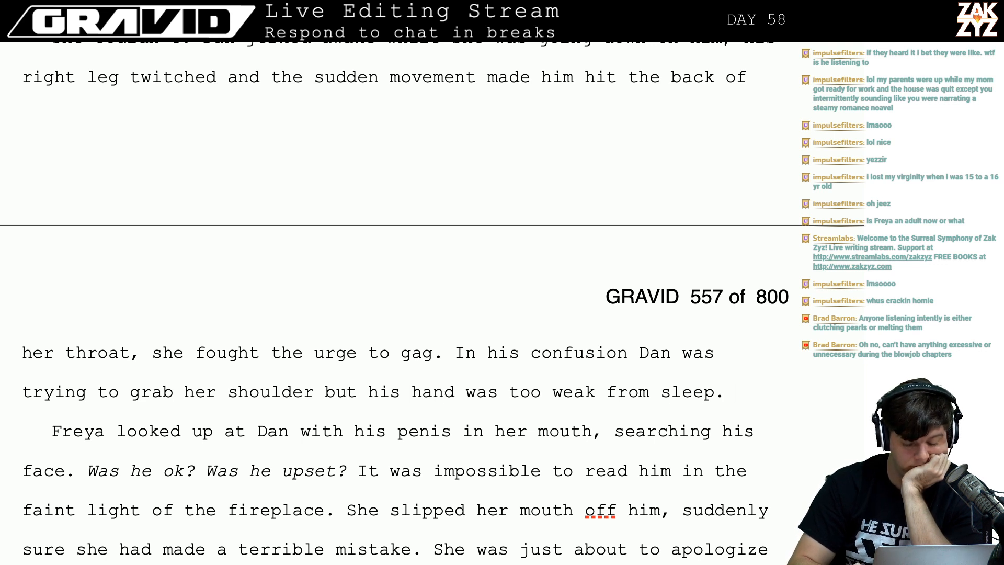
pyautogui.write('She')
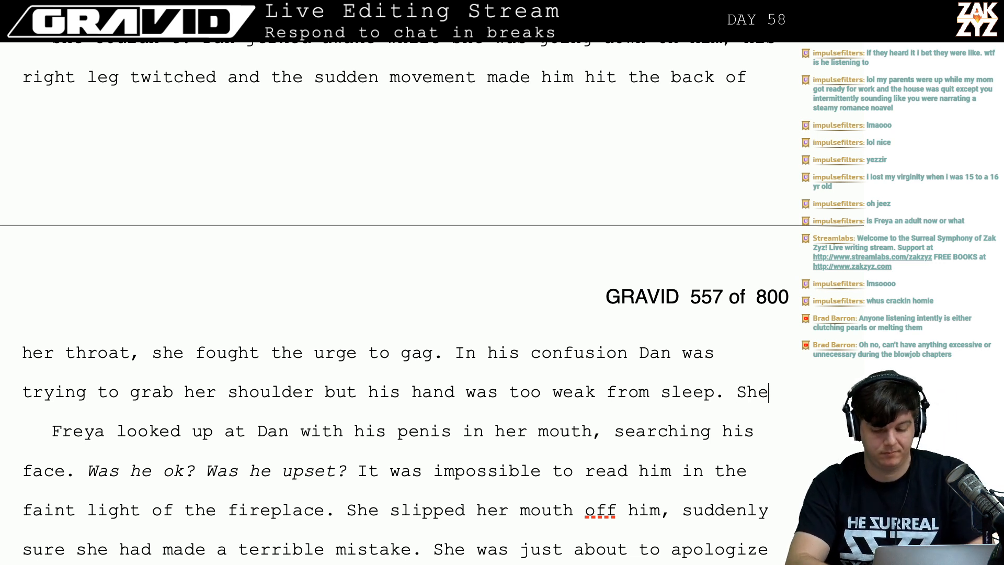
pyautogui.press('Return')
pyautogui.write('hopedd')
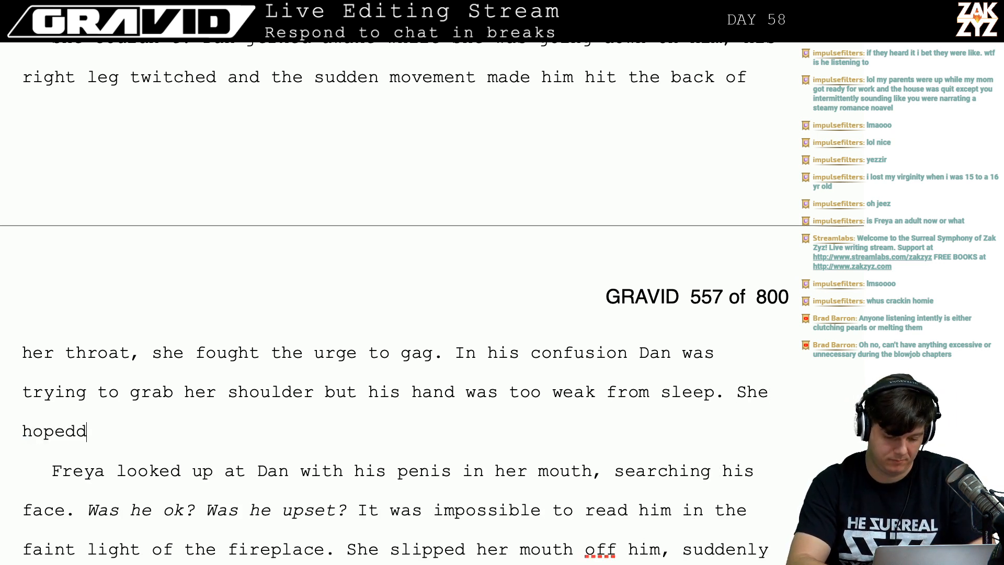
pyautogui.press('BackSpace')
pyautogui.write("she hadn'")
pyautogui.write('t hurt him.')
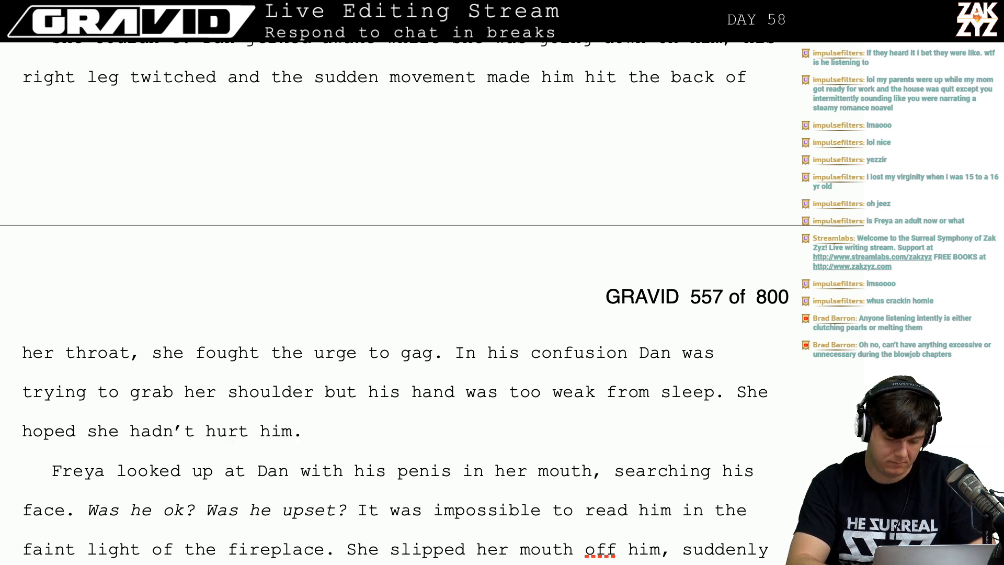
# Insert "in the dim light" after "searching his face" in the paragraph that starts with "Freya looked up".
pyautogui.press('Down')
pyautogui.press('Down')
pyautogui.press('Down')
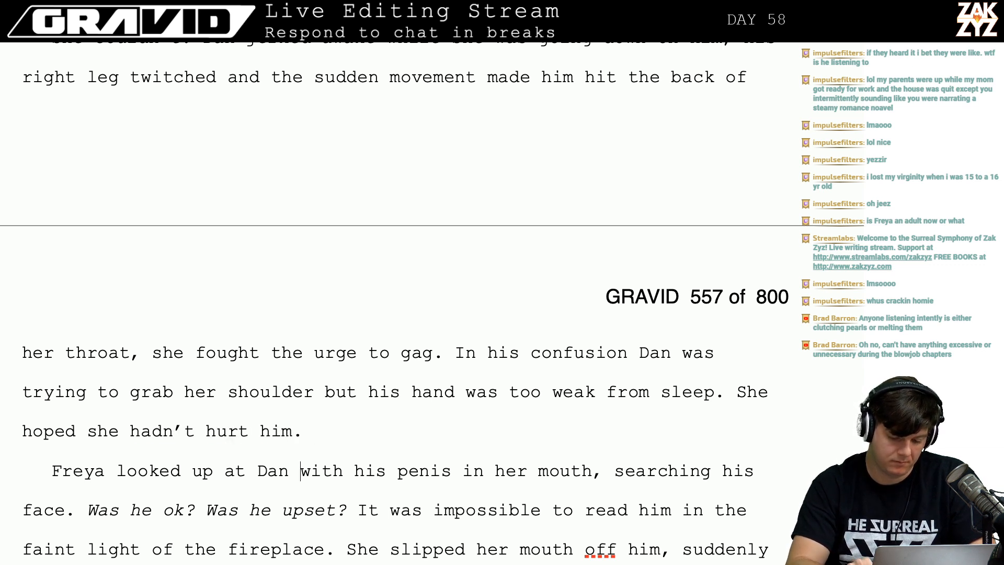
pyautogui.press('Down')
pyautogui.press('Down')
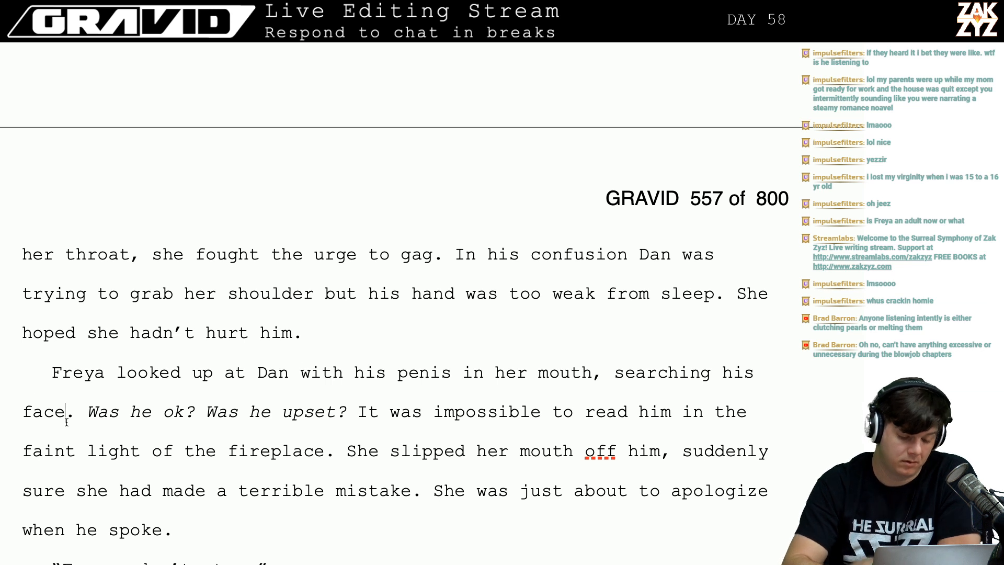
pyautogui.write('in the dim ligh')
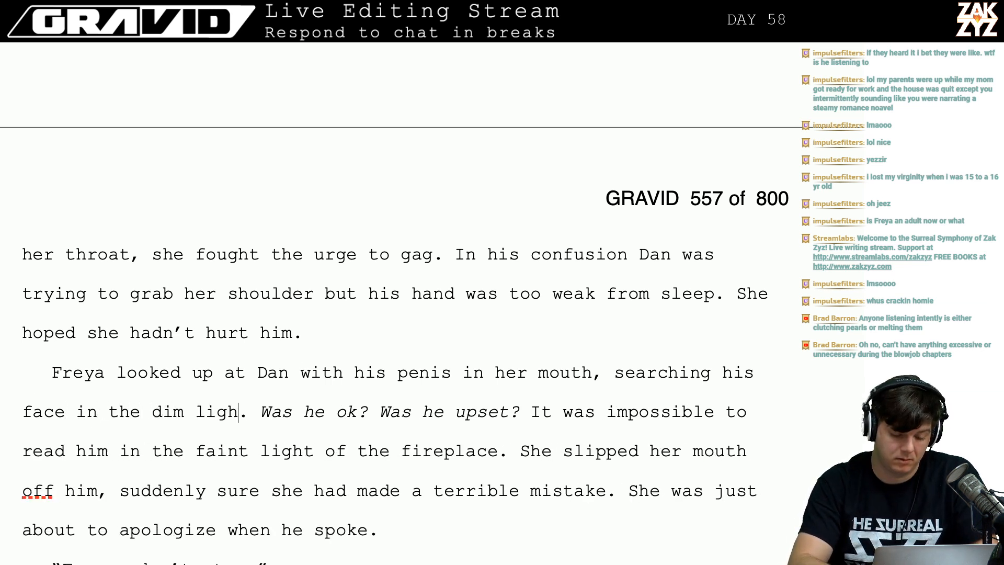
pyautogui.write('t')
pyautogui.press('Right')
pyautogui.press('Up')
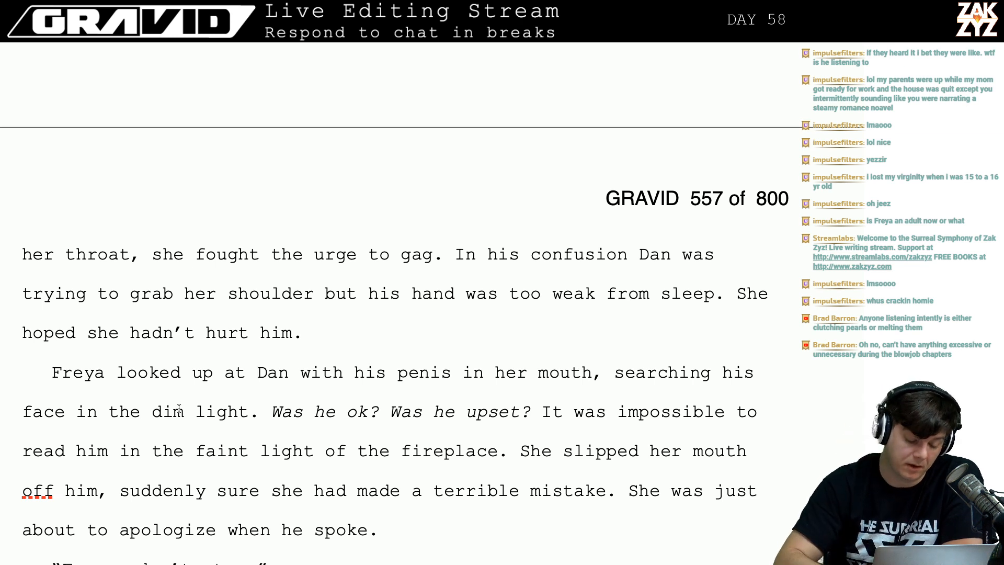
# Reread the sentences from "face in the dim light" to "faint light of the fireplace" and compare the two mentions of light.
pyautogui.click(266, 419)
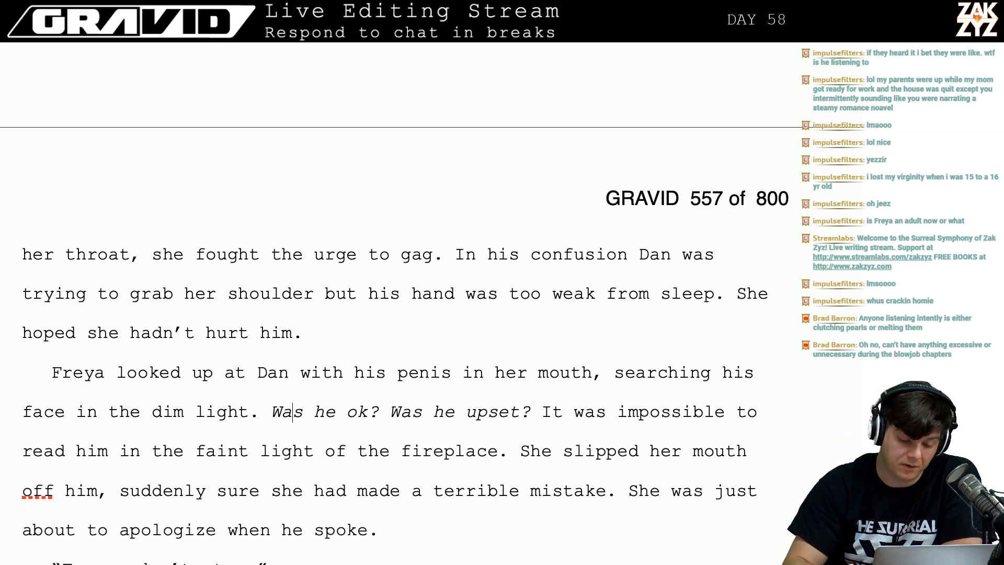
pyautogui.press('Right')
pyautogui.press('Right')
pyautogui.press('Right')
pyautogui.press('Right')
pyautogui.press('Right')
pyautogui.press('Right')
pyautogui.press('Right')
pyautogui.press('Right')
pyautogui.press('Right')
pyautogui.press('Right')
pyautogui.press('Right')
pyautogui.press('Right')
pyautogui.press('Right')
pyautogui.press('Right')
pyautogui.press('Right')
pyautogui.press('Right')
pyautogui.press('Right')
pyautogui.press('Right')
pyautogui.press('Right')
pyautogui.press('Right')
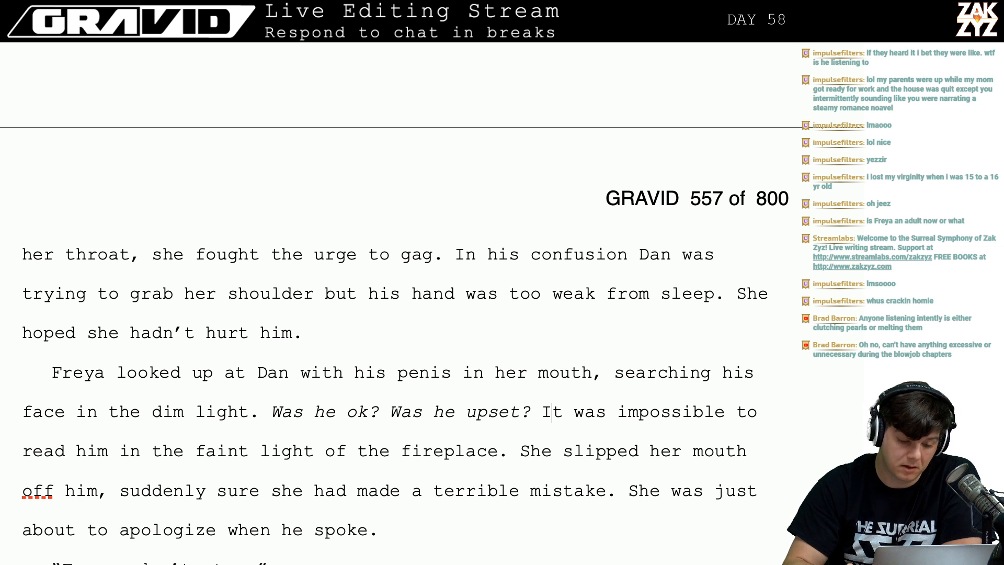
pyautogui.press('Right')
pyautogui.press('Right')
pyautogui.press('Right')
pyautogui.press('Right')
pyautogui.press('Right')
pyautogui.press('Right')
pyautogui.press('Right')
pyautogui.press('Right')
pyautogui.press('Right')
pyautogui.press('Right')
pyautogui.press('Right')
pyautogui.press('Right')
pyautogui.press('Right')
pyautogui.press('Right')
pyautogui.press('Right')
pyautogui.press('Right')
pyautogui.press('Right')
pyautogui.press('Right')
pyautogui.press('Right')
pyautogui.press('Right')
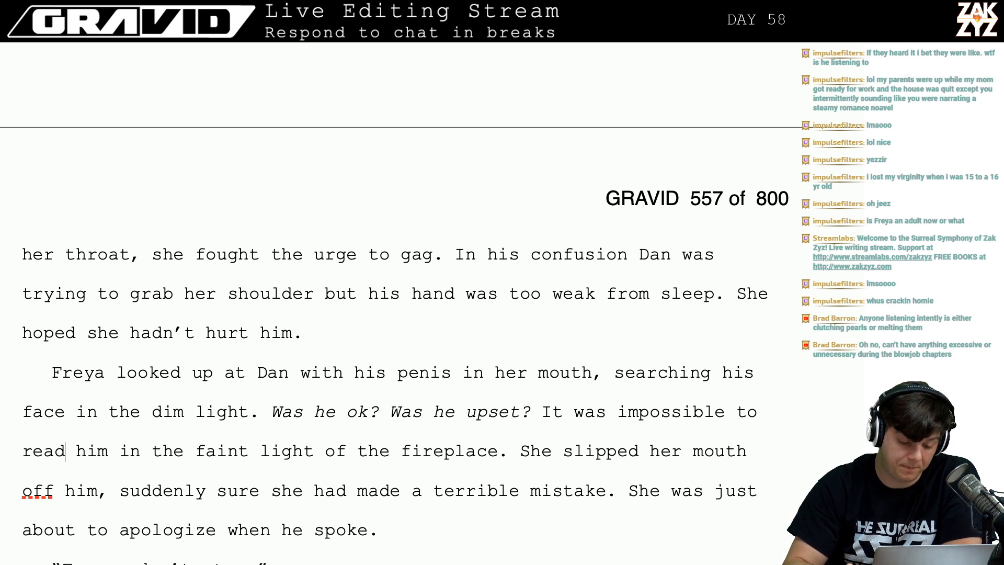
pyautogui.press('Right')
pyautogui.press('Right')
pyautogui.press('Right')
pyautogui.press('Right')
pyautogui.press('Right')
pyautogui.press('Right')
pyautogui.press('Right')
pyautogui.press('Right')
pyautogui.press('Right')
pyautogui.press('Right')
pyautogui.press('Right')
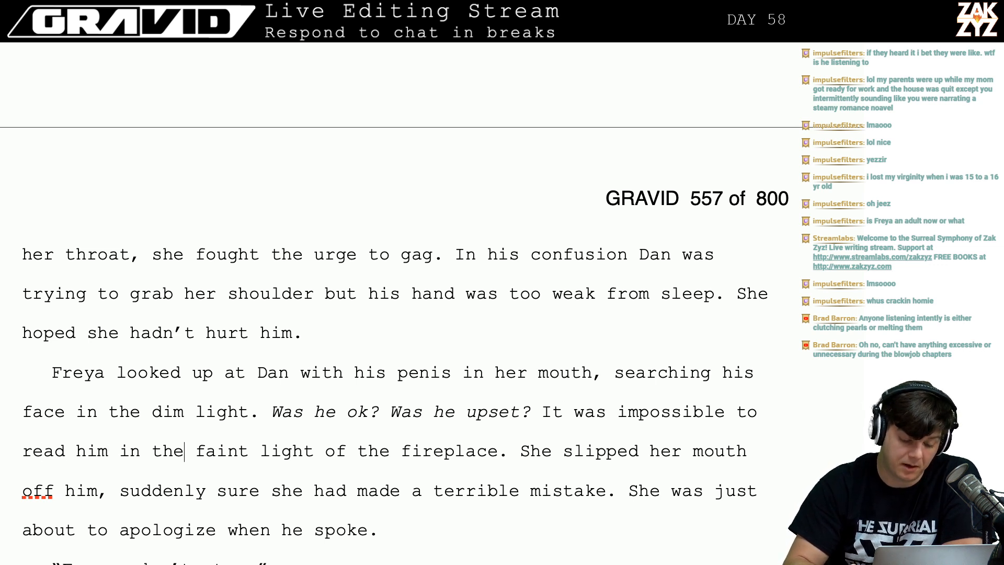
pyautogui.press('Right')
pyautogui.press('Right')
pyautogui.press('Right')
pyautogui.press('Right')
pyautogui.press('Right')
pyautogui.press('Right')
pyautogui.press('Right')
pyautogui.press('Right')
pyautogui.press('Right')
pyautogui.press('Right')
pyautogui.press('Right')
pyautogui.press('Right')
pyautogui.press('Right')
pyautogui.press('Right')
pyautogui.press('Left')
pyautogui.press('Left')
pyautogui.press('Left')
pyautogui.press('Left')
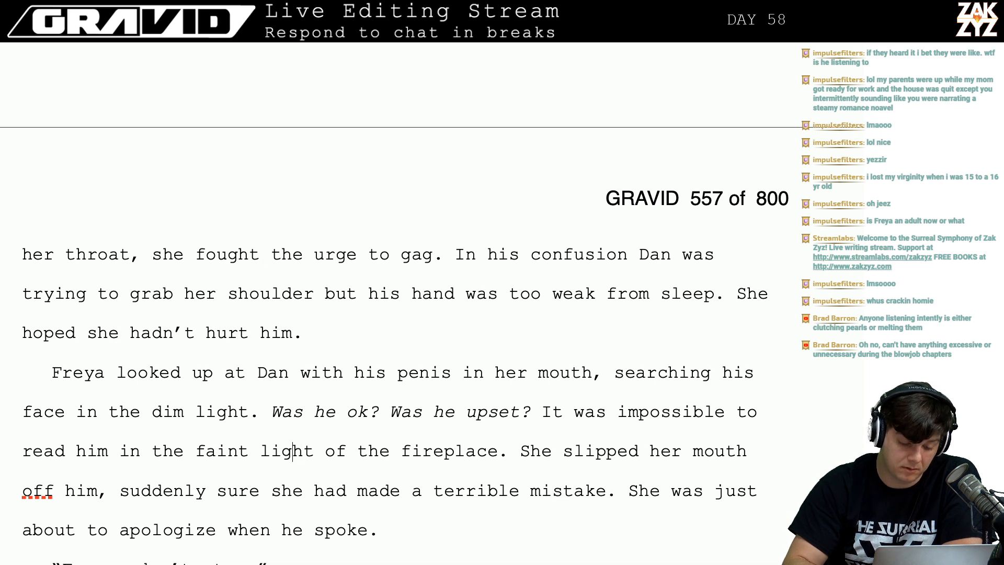
pyautogui.press('Left')
pyautogui.press('Left')
pyautogui.press('Left')
pyautogui.press('Left')
pyautogui.press('Left')
pyautogui.press('Left')
pyautogui.press('Left')
pyautogui.press('Left')
pyautogui.press('Left')
pyautogui.press('Left')
pyautogui.press('Left')
pyautogui.press('Right')
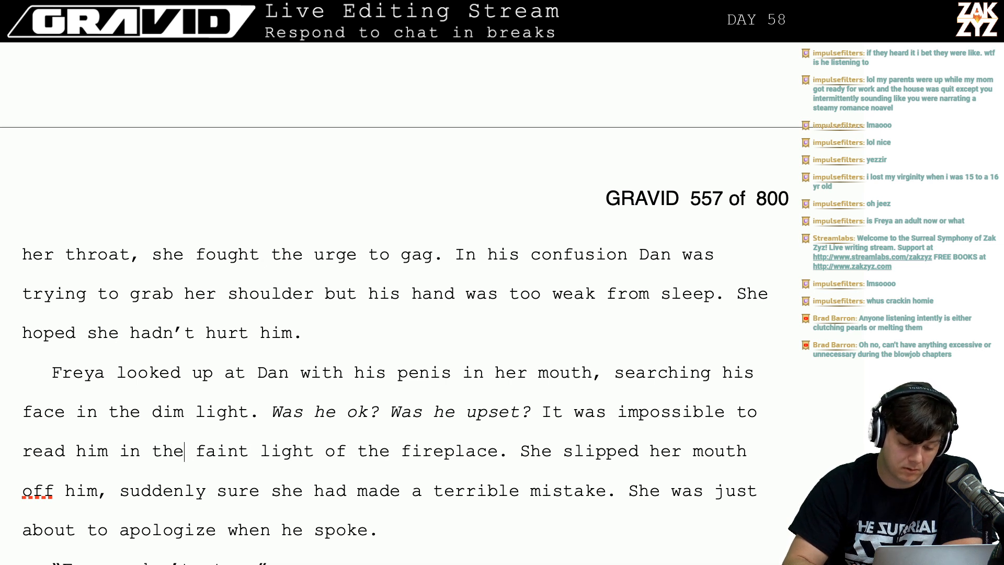
pyautogui.press('Right')
pyautogui.press('Right')
pyautogui.press('Right')
pyautogui.press('Right')
pyautogui.press('Right')
pyautogui.press('Right')
pyautogui.press('Right')
pyautogui.press('Right')
pyautogui.press('Right')
pyautogui.press('Right')
pyautogui.press('Right')
pyautogui.press('Right')
pyautogui.press('Left')
pyautogui.press('Left')
pyautogui.press('Left')
pyautogui.press('Left')
pyautogui.press('Left')
pyautogui.press('Left')
pyautogui.press('Left')
pyautogui.press('Left')
pyautogui.press('Left')
pyautogui.press('Left')
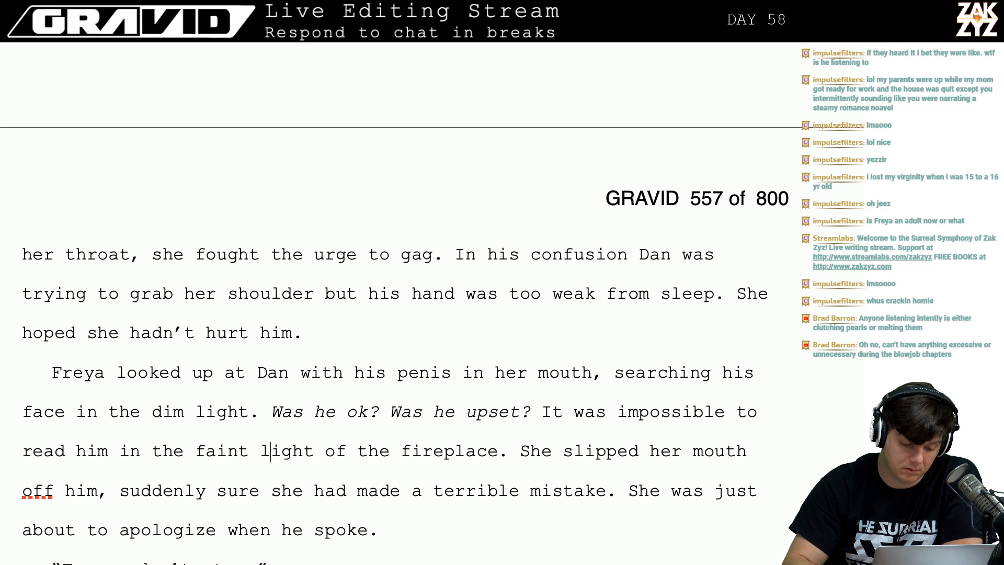
pyautogui.press('Up')
pyautogui.press('Right')
pyautogui.press('Right')
pyautogui.press('Right')
pyautogui.press('Down')
pyautogui.press('Left')
pyautogui.press('Left')
pyautogui.press('Left')
pyautogui.press('Left')
pyautogui.press('Left')
pyautogui.press('Left')
pyautogui.press('Left')
pyautogui.press('Left')
pyautogui.press('Left')
pyautogui.press('Left')
pyautogui.press('Up')
pyautogui.press('Right')
pyautogui.press('Right')
pyautogui.press('Right')
pyautogui.press('Right')
pyautogui.press('Right')
pyautogui.press('Right')
pyautogui.press('Right')
pyautogui.press('Right')
pyautogui.press('Right')
pyautogui.press('Right')
pyautogui.press('Right')
pyautogui.press('Right')
pyautogui.press('Right')
pyautogui.press('Right')
pyautogui.press('Right')
pyautogui.press('Right')
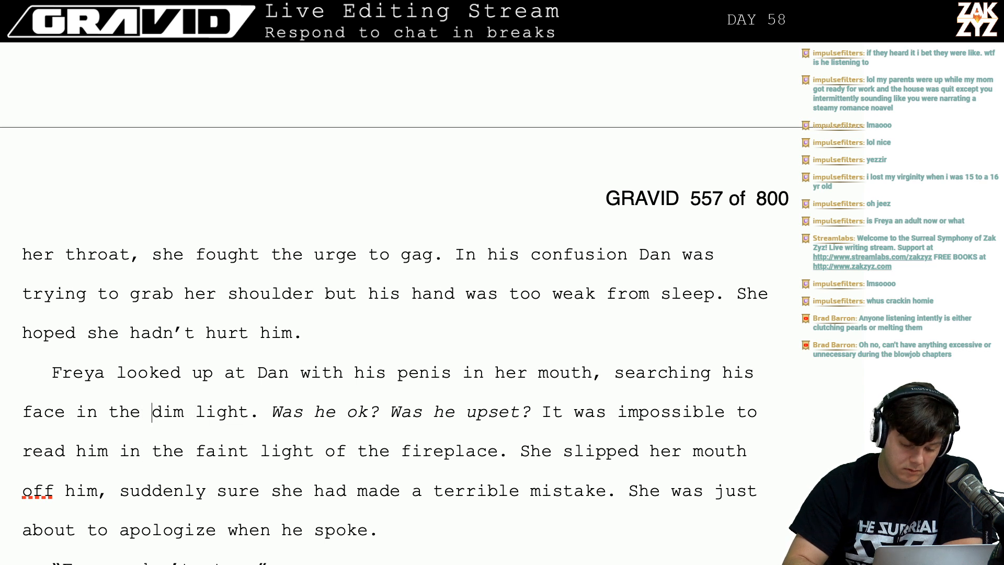
pyautogui.press('Down')
pyautogui.press('Left')
pyautogui.press('Left')
pyautogui.press('Left')
pyautogui.press('Left')
pyautogui.press('Left')
pyautogui.press('Left')
pyautogui.press('Left')
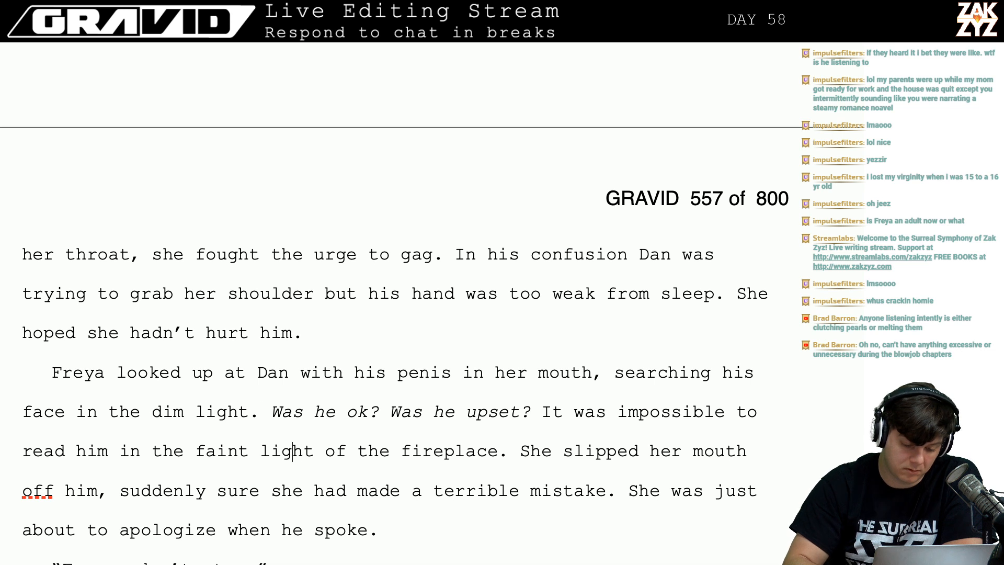
# Delete "in the dim light" so the first sentence of the paragraph starting with "Freya looked up" ends with "searching his face.".
pyautogui.press('Right')
pyautogui.press('Right')
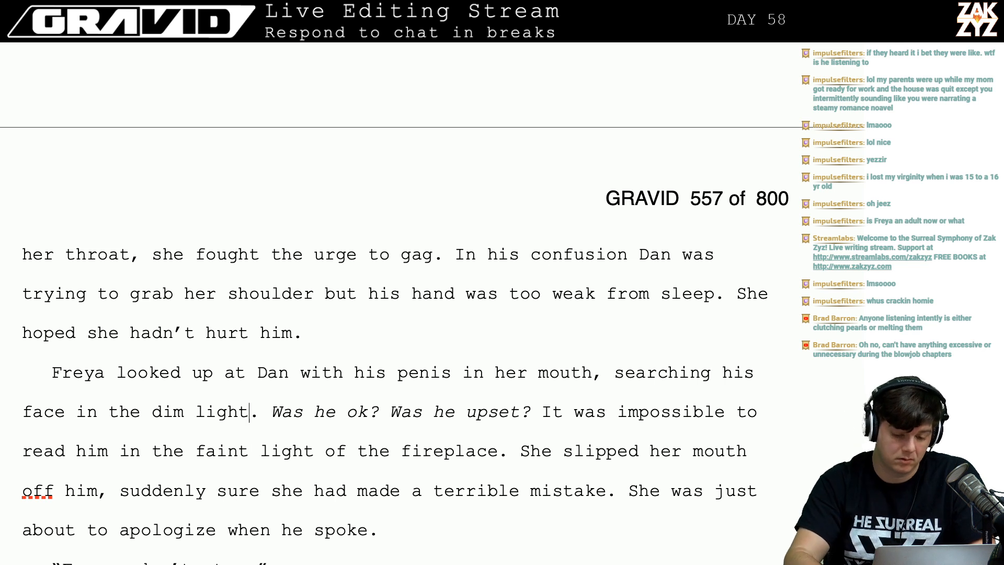
pyautogui.press('BackSpace')
pyautogui.press('BackSpace')
pyautogui.press('BackSpace')
pyautogui.press('BackSpace')
pyautogui.press('BackSpace')
pyautogui.press('BackSpace')
pyautogui.press('BackSpace')
pyautogui.press('BackSpace')
pyautogui.press('BackSpace')
pyautogui.press('BackSpace')
pyautogui.press('BackSpace')
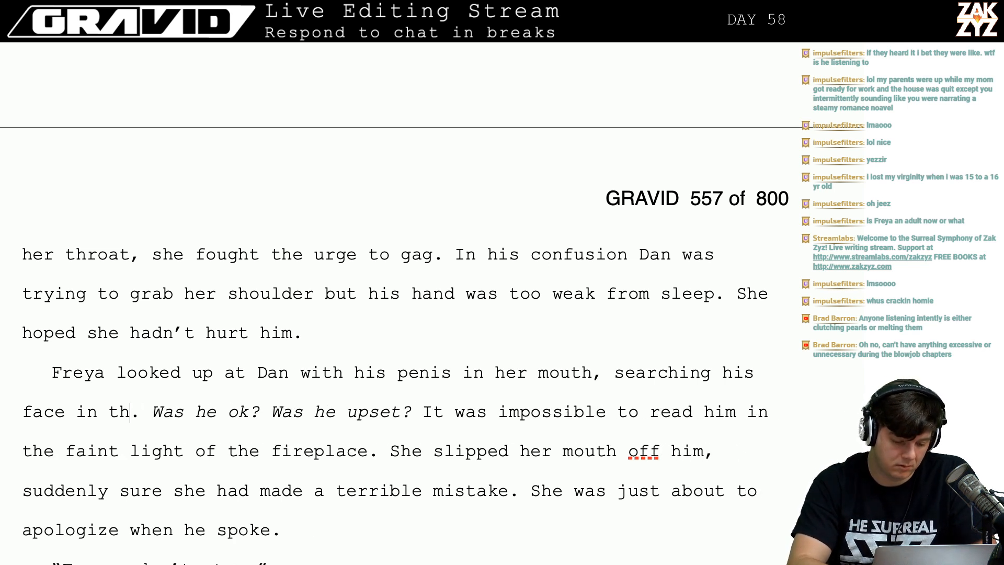
pyautogui.press('BackSpace')
pyautogui.press('BackSpace')
pyautogui.press('BackSpace')
pyautogui.press('BackSpace')
pyautogui.press('BackSpace')
pyautogui.press('BackSpace')
# Insert a new dialogue line reading "You don't have to stop," after the paragraph ending with "when he spoke.".
pyautogui.press('Down')
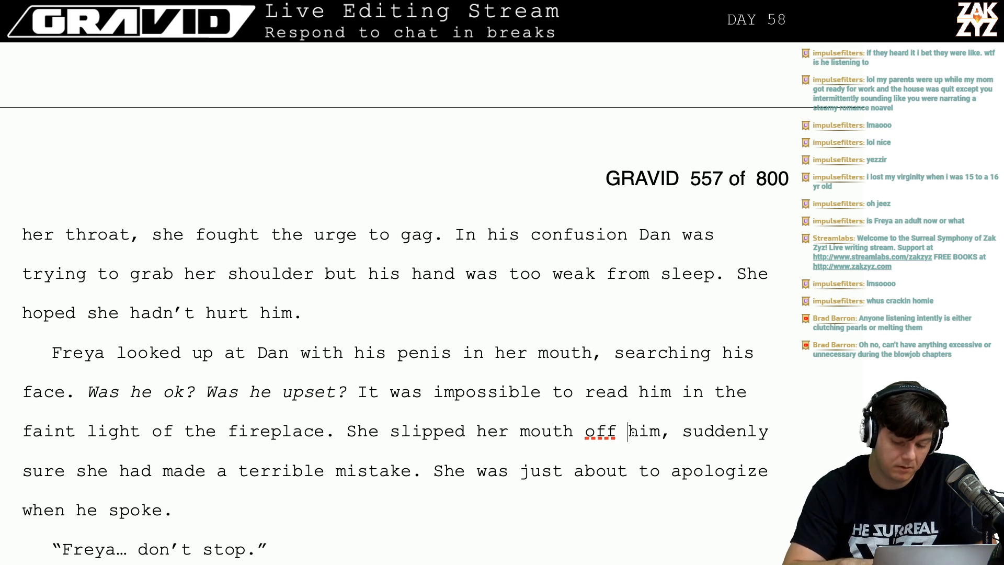
pyautogui.press('Left')
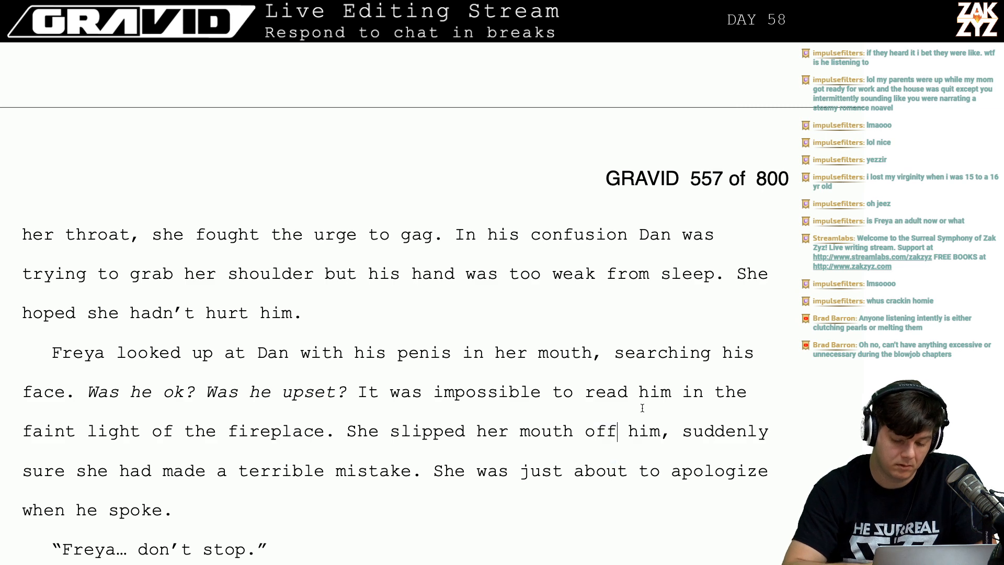
pyautogui.scroll(3, 602, 467)
pyautogui.scroll(-6, 601, 466)
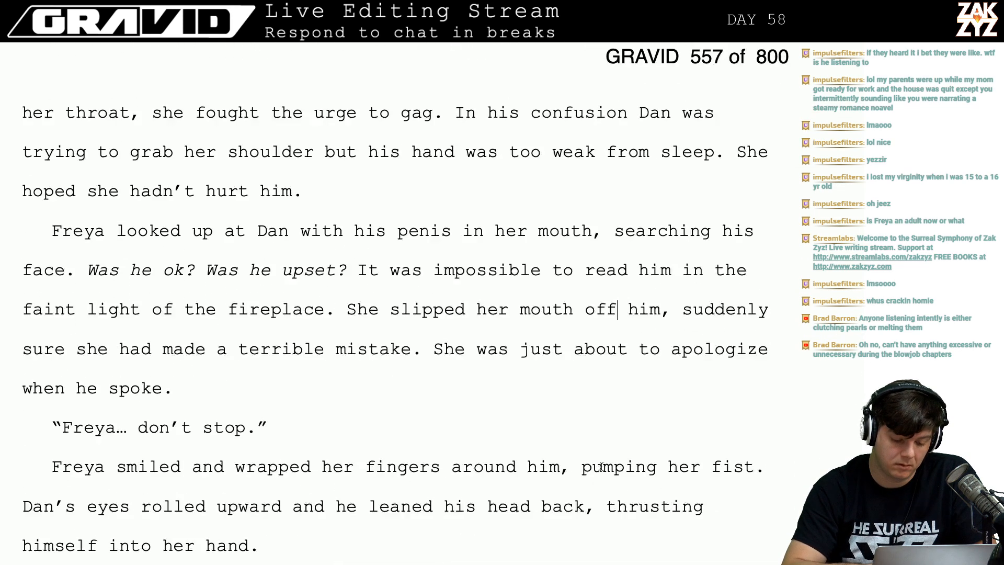
pyautogui.click(252, 287)
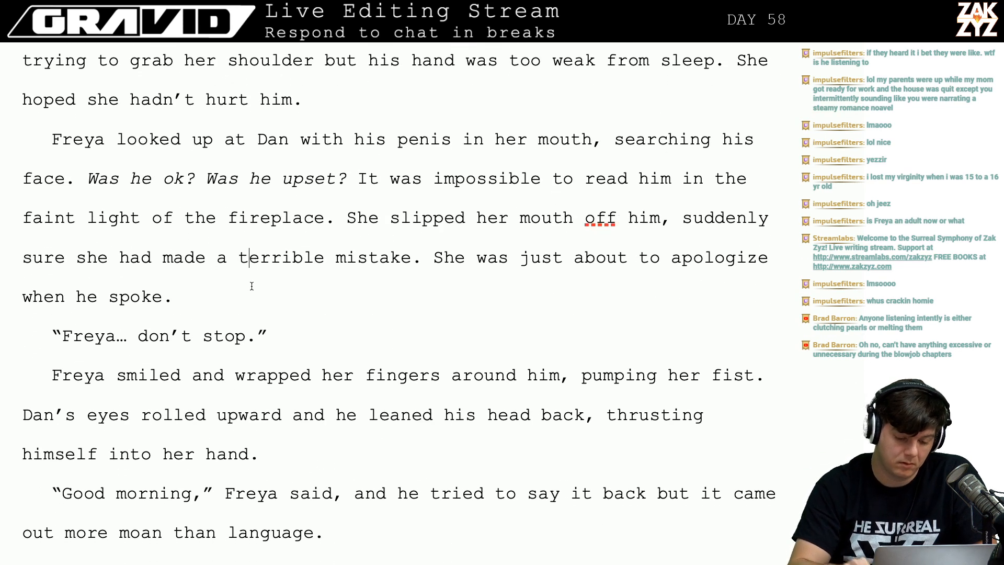
pyautogui.press('Return')
pyautogui.write('"')
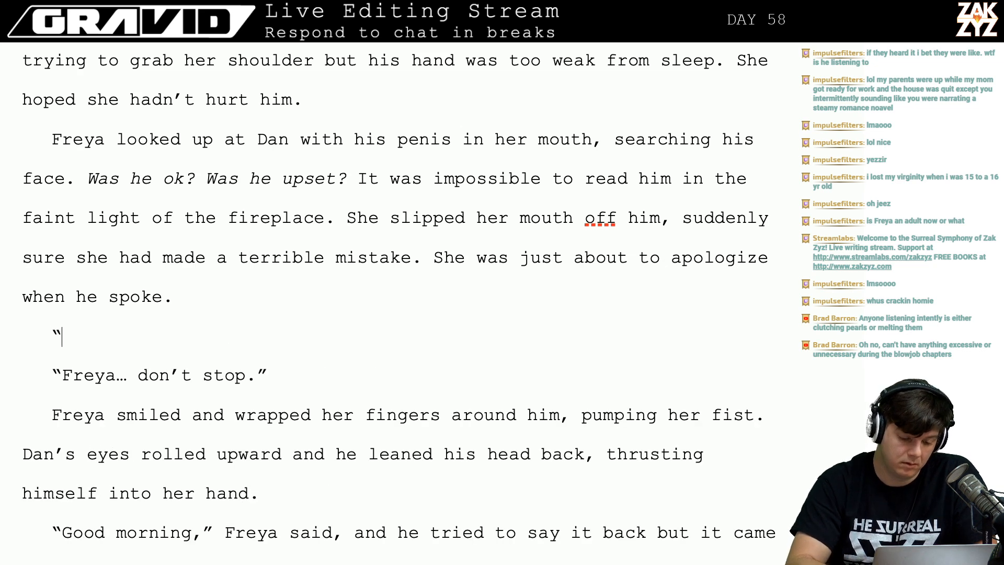
pyautogui.write('You')
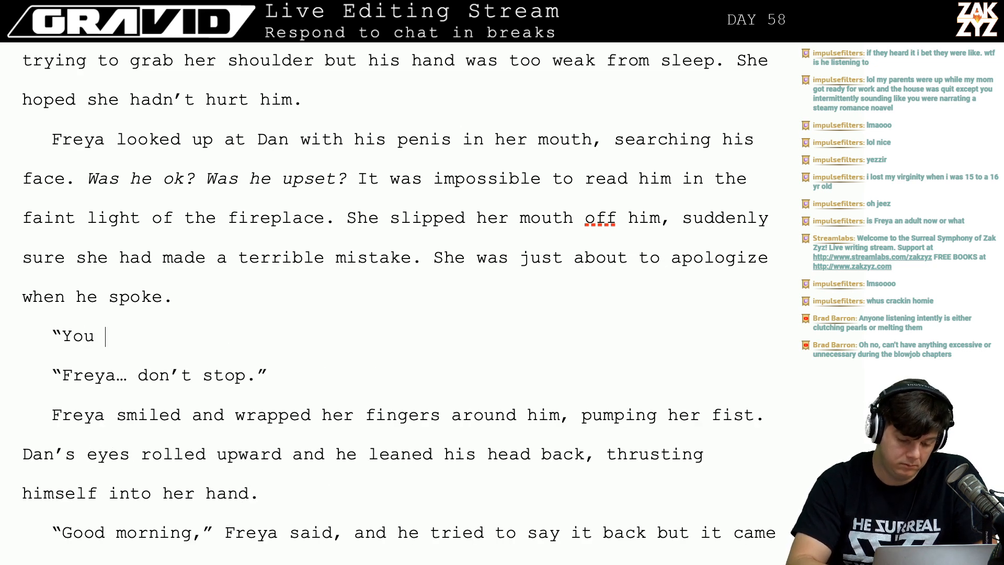
pyautogui.write(' dont')
pyautogui.press('BackSpace')
pyautogui.write("'t")
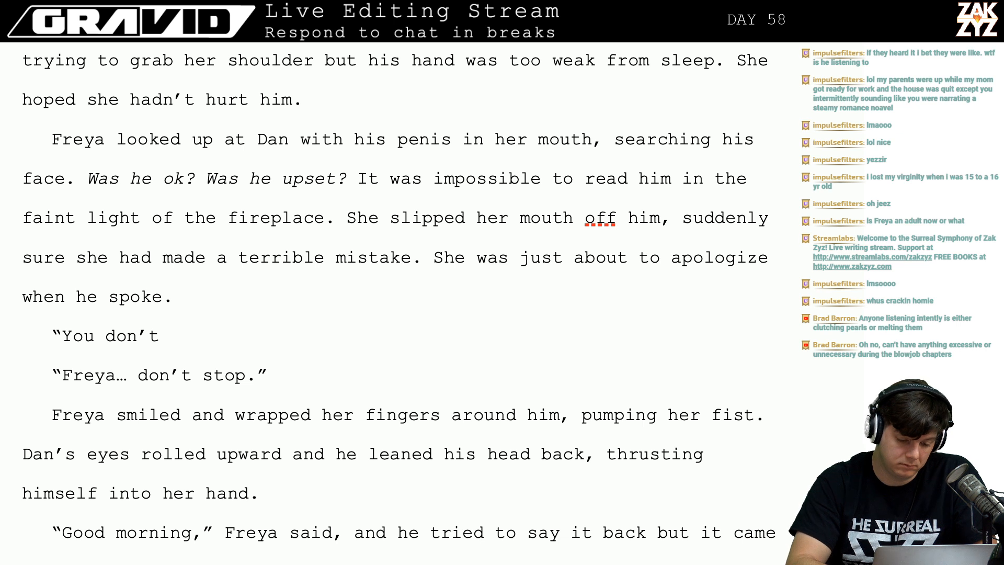
pyautogui.write(' have to stop')
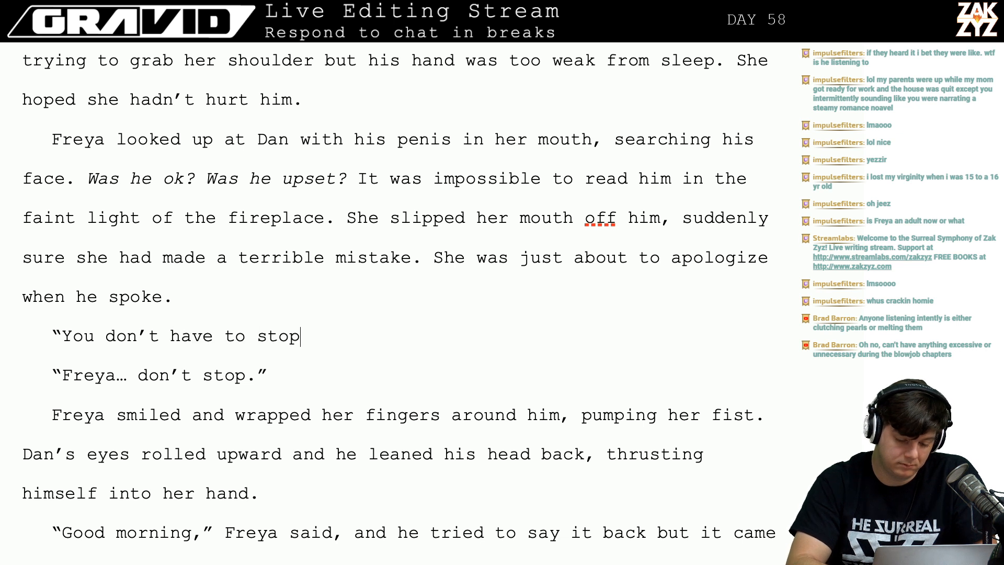
pyautogui.write(',"')
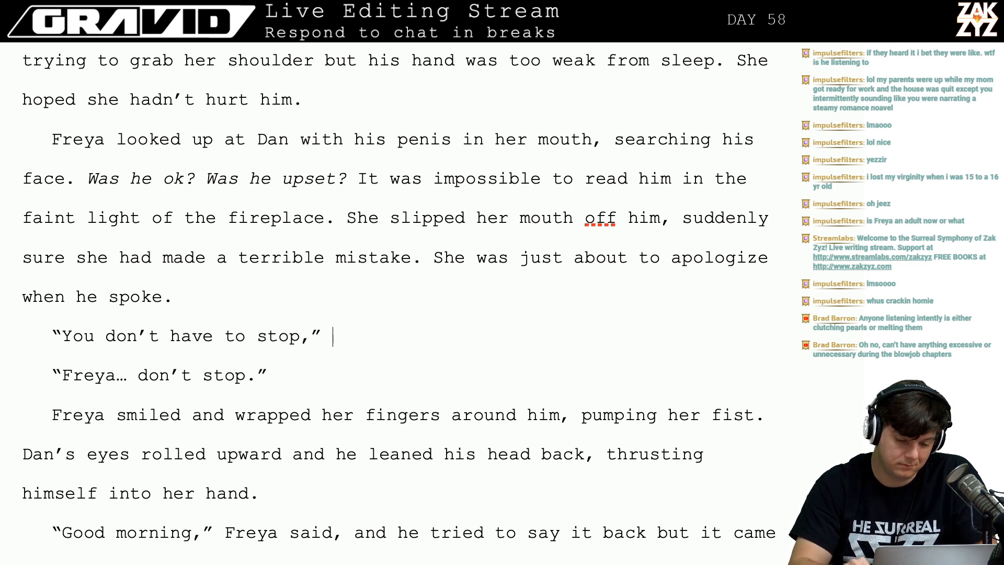
# Go back to the previous page and reread the paragraphs leading up to the one that starts with "She couldn't.".
pyautogui.press('Up')
pyautogui.press('Up')
pyautogui.press('Up')
pyautogui.press('Up')
pyautogui.press('Up')
pyautogui.press('Up')
pyautogui.press('Up')
pyautogui.press('Up')
pyautogui.press('Up')
pyautogui.press('Up')
pyautogui.press('Up')
pyautogui.press('Up')
pyautogui.press('Up')
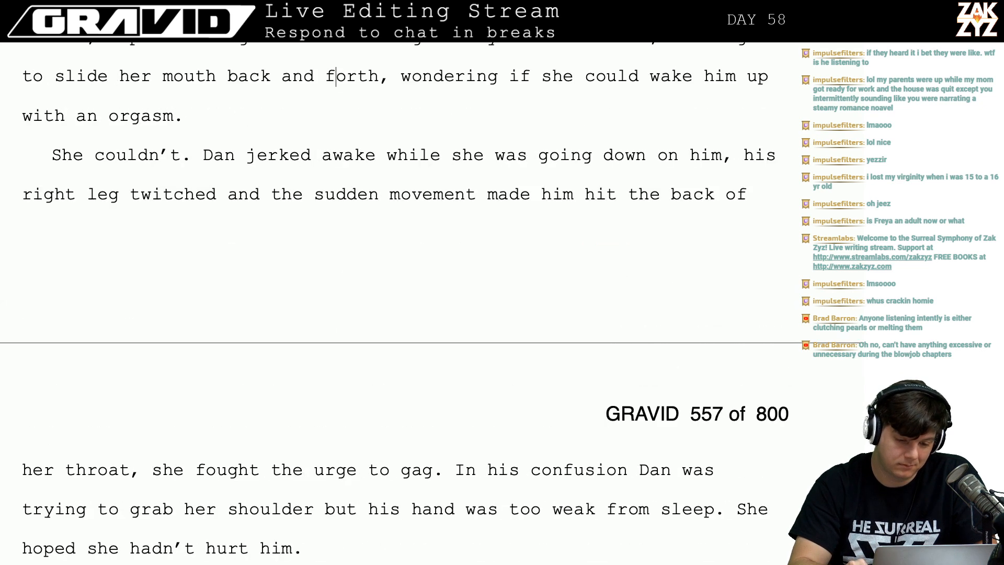
pyautogui.press('Up')
pyautogui.press('Up')
pyautogui.press('Up')
pyautogui.press('Up')
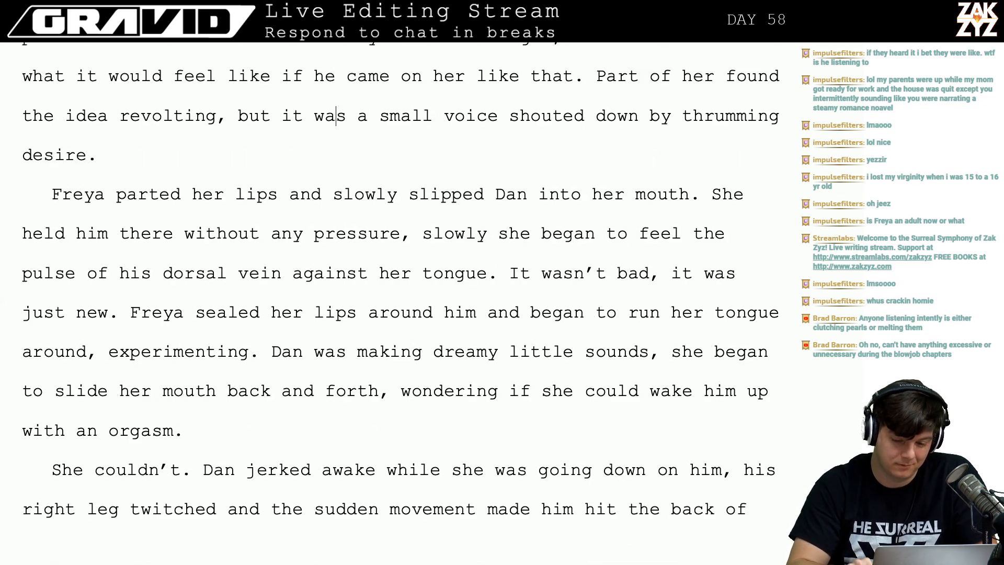
pyautogui.press('Down')
pyautogui.press('Down')
pyautogui.press('Down')
pyautogui.press('Down')
pyautogui.press('Down')
pyautogui.press('Down')
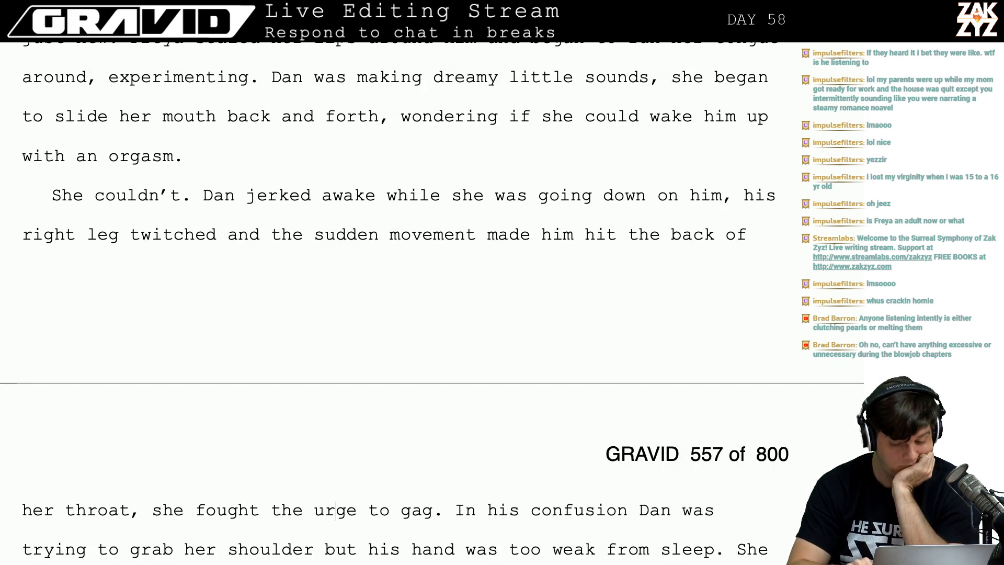
pyautogui.scroll(-1, 285, 205)
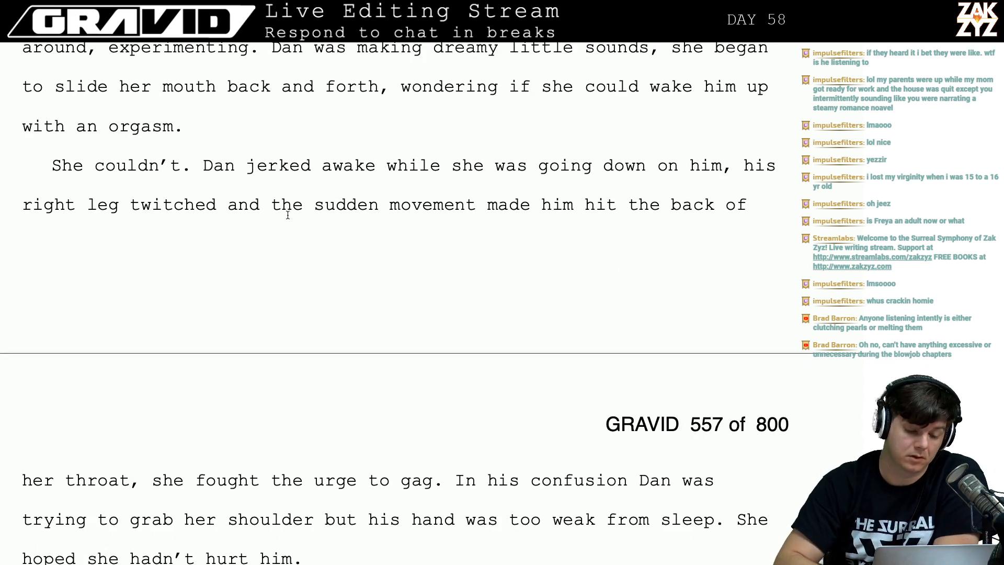
# Reread the paragraph that starts with "She couldn't" up to the comma after "her throat" at the top of page 557.
pyautogui.press('Right')
pyautogui.press('Right')
pyautogui.press('Right')
pyautogui.press('Right')
pyautogui.press('Right')
pyautogui.press('Right')
pyautogui.press('Right')
pyautogui.press('Right')
pyautogui.press('Right')
pyautogui.press('Right')
pyautogui.press('Right')
pyautogui.press('Right')
pyautogui.press('Right')
pyautogui.press('Right')
pyautogui.press('Right')
pyautogui.press('Right')
pyautogui.press('Right')
pyautogui.press('Right')
pyautogui.press('Right')
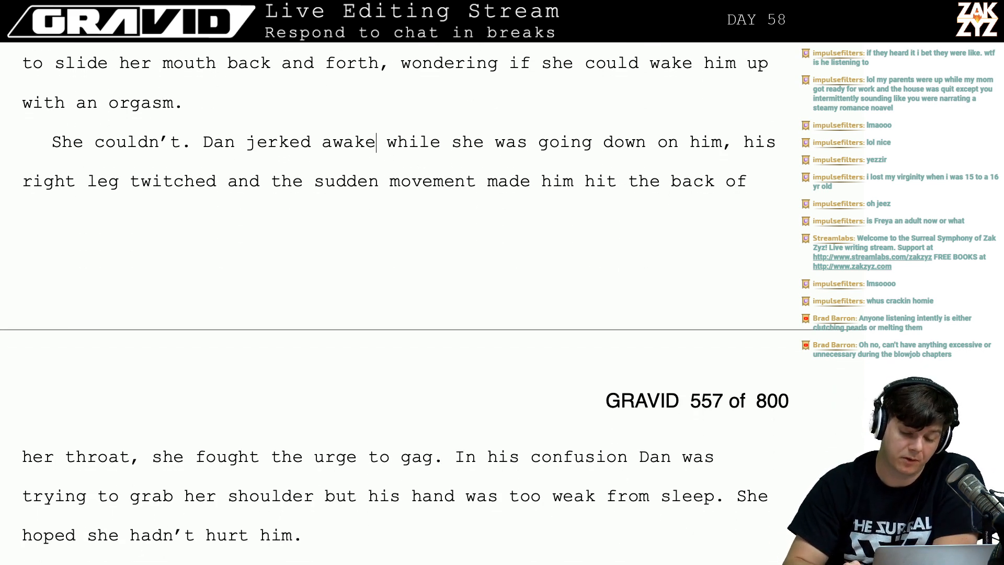
pyautogui.press('Right')
pyautogui.press('Right')
pyautogui.press('Right')
pyautogui.press('Right')
pyautogui.press('Right')
pyautogui.press('Right')
pyautogui.press('Right')
pyautogui.press('Right')
pyautogui.press('Right')
pyautogui.press('Right')
pyautogui.press('Right')
pyautogui.press('Right')
pyautogui.press('Right')
pyautogui.press('Right')
pyautogui.press('Right')
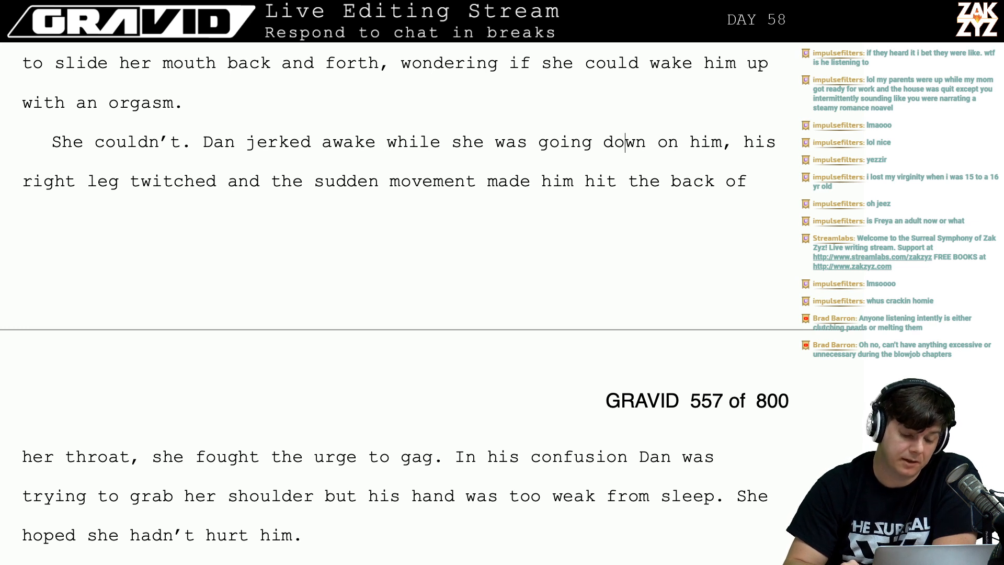
pyautogui.press('Down')
pyautogui.press('Left')
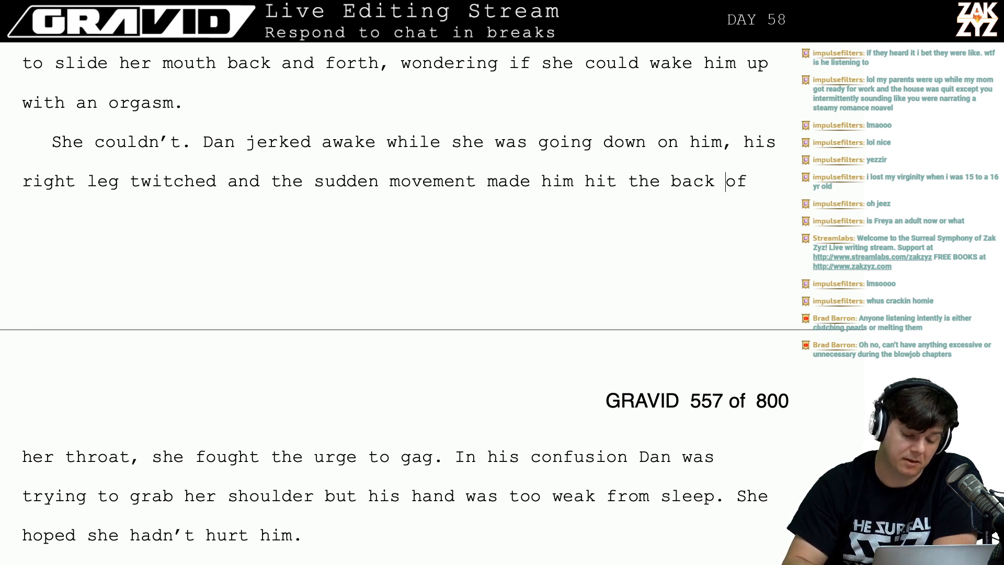
pyautogui.press('Right')
pyautogui.press('Right')
pyautogui.press('Right')
pyautogui.press('Right')
pyautogui.press('Right')
pyautogui.press('Right')
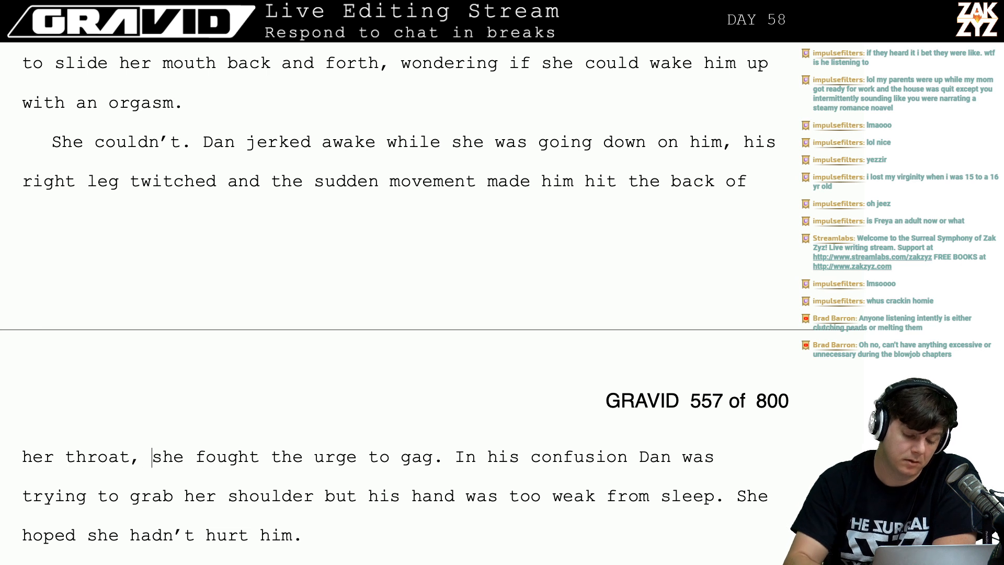
# Try ending the sentence at "her throat" and starting a new one with "She coughed".
pyautogui.press('BackSpace')
pyautogui.write('. ')
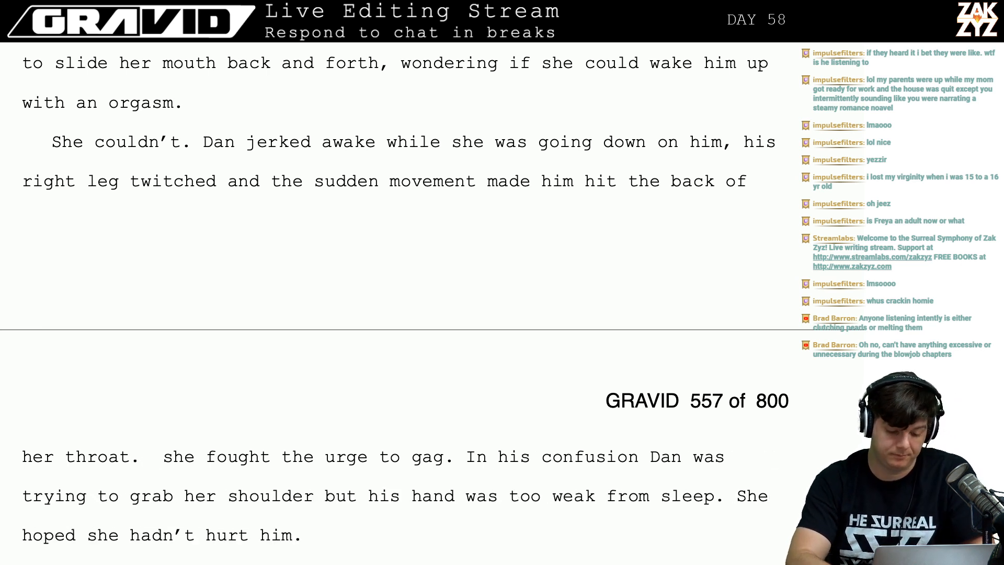
pyautogui.write('She ')
pyautogui.write('coughed,')
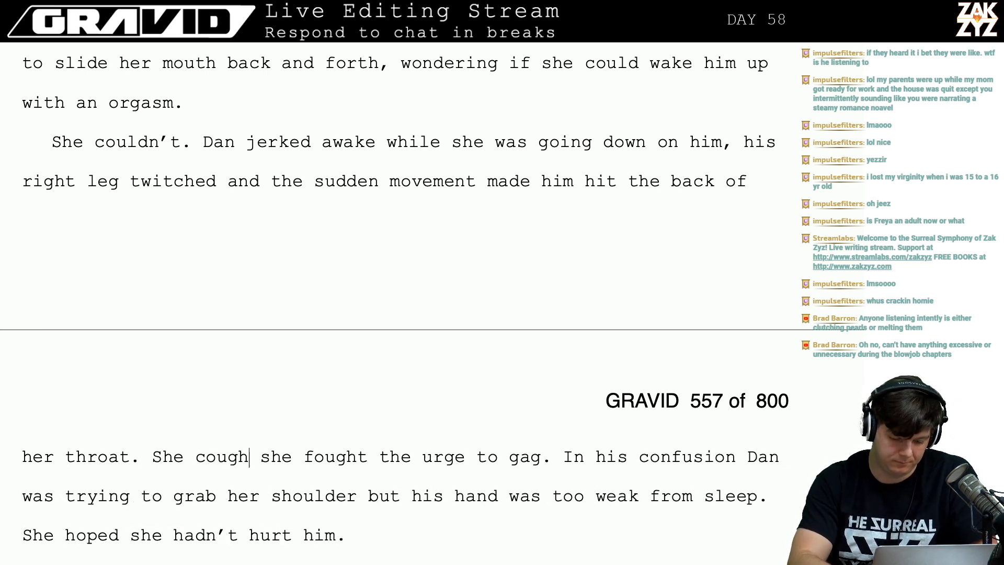
pyautogui.press('BackSpace')
pyautogui.press('BackSpace')
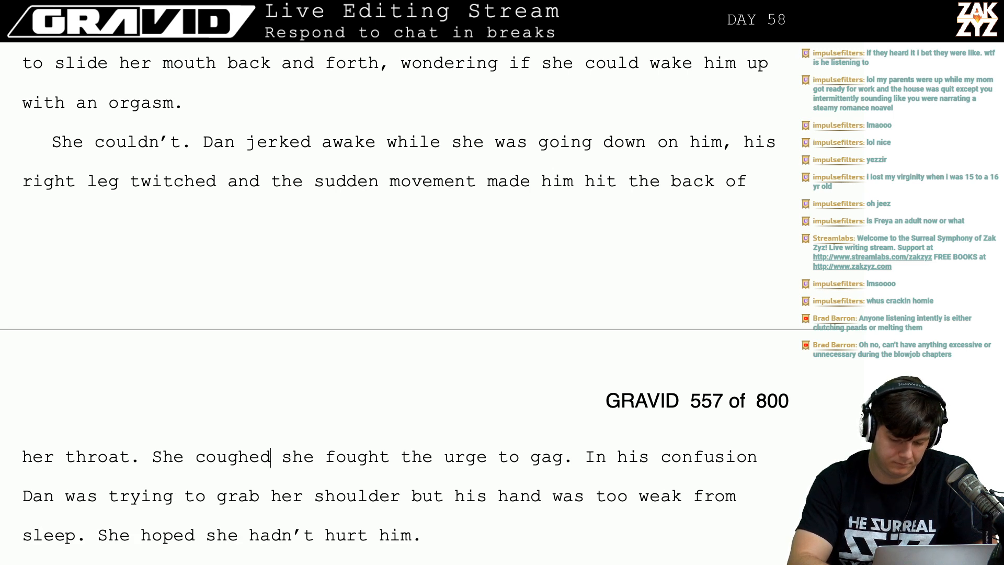
pyautogui.press('BackSpace')
pyautogui.press('BackSpace')
pyautogui.press('BackSpace')
pyautogui.press('BackSpace')
pyautogui.press('BackSpace')
pyautogui.press('BackSpace')
pyautogui.press('BackSpace')
pyautogui.press('BackSpace')
pyautogui.press('BackSpace')
pyautogui.press('BackSpace')
pyautogui.press('BackSpace')
pyautogui.press('BackSpace')
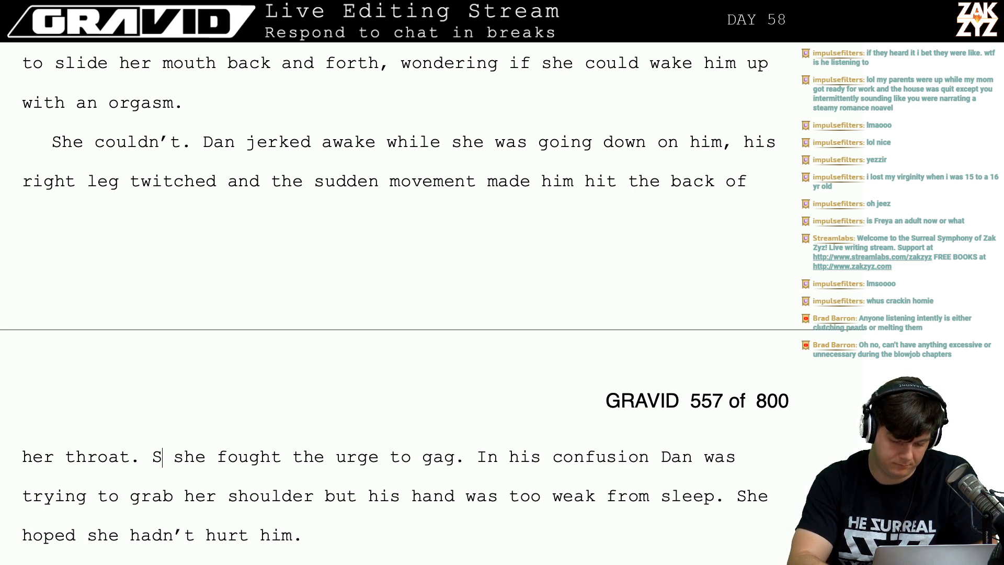
pyautogui.press('BackSpace')
# Replace "she fought the urge to gag." after "her throat," with "it made her gag.".
pyautogui.write(', it made her')
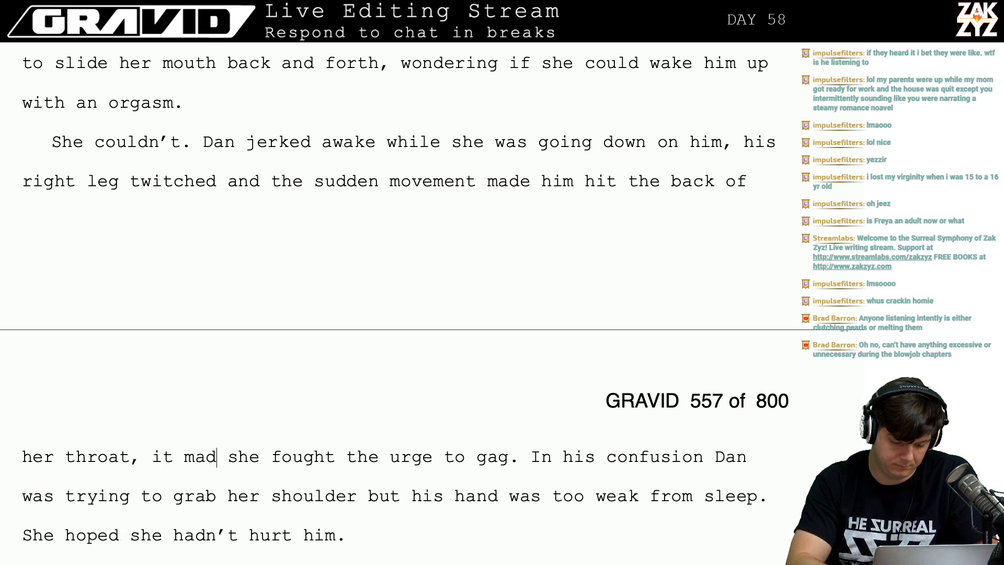
pyautogui.write(' gag.')
pyautogui.hotkey('shift', 'Down')
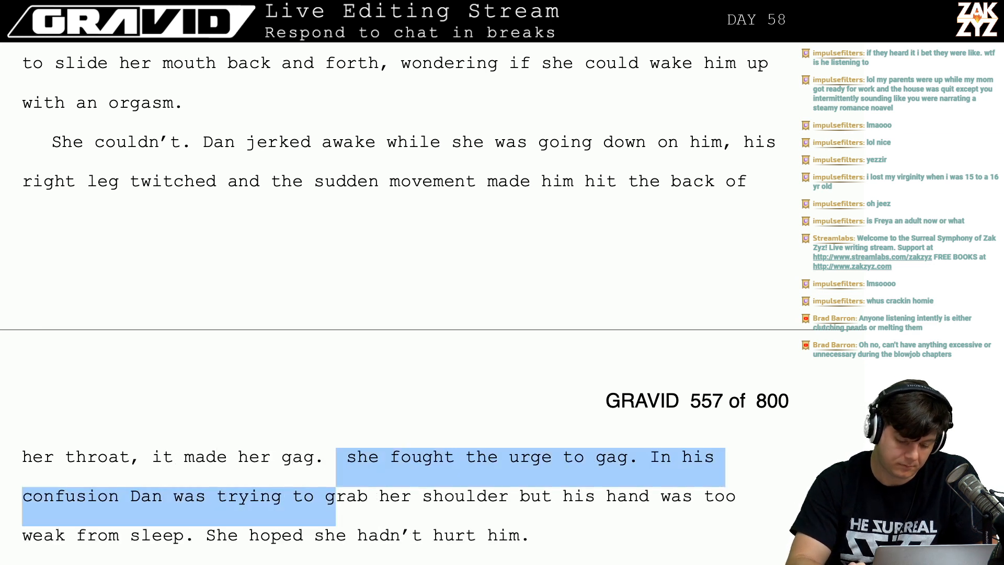
pyautogui.hotkey('shift', 'Up')
pyautogui.hotkey('shift', 'Right')
pyautogui.hotkey('shift', 'Right')
pyautogui.hotkey('shift', 'Right')
pyautogui.hotkey('shift', 'Right')
pyautogui.hotkey('shift', 'Right')
pyautogui.hotkey('shift', 'Right')
pyautogui.hotkey('shift', 'Right')
pyautogui.hotkey('shift', 'Right')
pyautogui.hotkey('shift', 'Right')
pyautogui.hotkey('shift', 'Right')
pyautogui.hotkey('shift', 'Right')
pyautogui.hotkey('shift', 'Right')
pyautogui.hotkey('shift', 'Right')
pyautogui.hotkey('shift', 'Right')
pyautogui.hotkey('shift', 'Right')
pyautogui.hotkey('shift', 'Right')
pyautogui.hotkey('shift', 'Right')
pyautogui.hotkey('shift', 'Right')
pyautogui.hotkey('shift', 'Right')
pyautogui.hotkey('shift', 'Right')
pyautogui.hotkey('shift', 'Right')
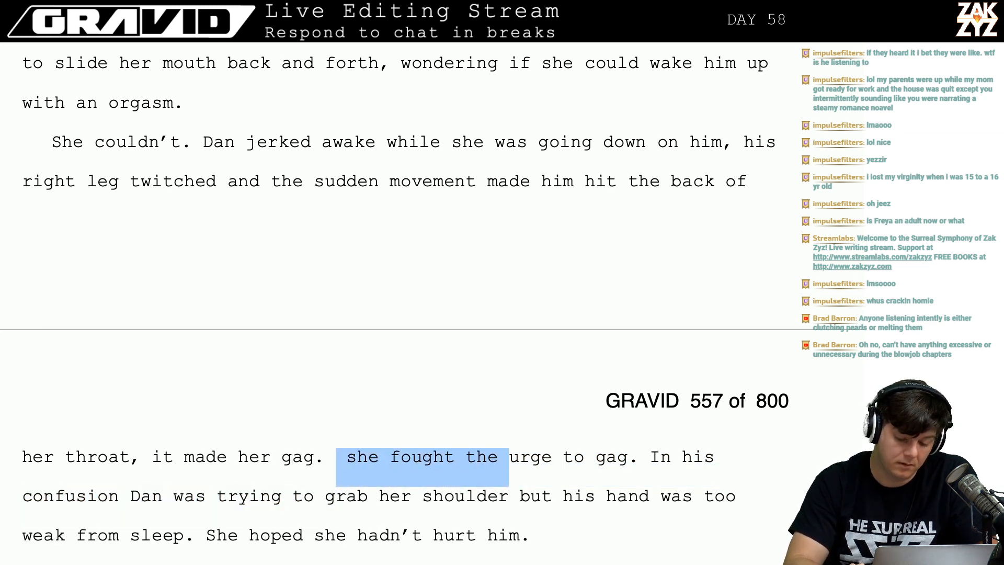
pyautogui.hotkey('shift', 'Right')
pyautogui.hotkey('shift', 'Right')
pyautogui.hotkey('shift', 'Right')
pyautogui.hotkey('shift', 'Right')
pyautogui.hotkey('shift', 'Right')
pyautogui.hotkey('shift', 'Right')
pyautogui.hotkey('shift', 'Right')
pyautogui.press('BackSpace')
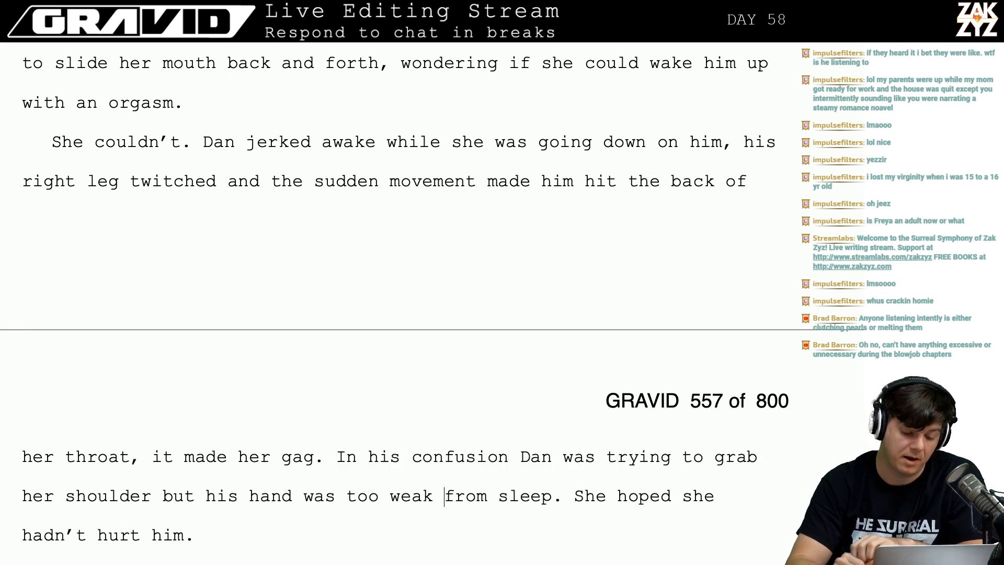
# Read on through the end of the first paragraph on page 557 and into the one that starts with "Freya looked up at Dan".
pyautogui.scroll(-2, 440, 182)
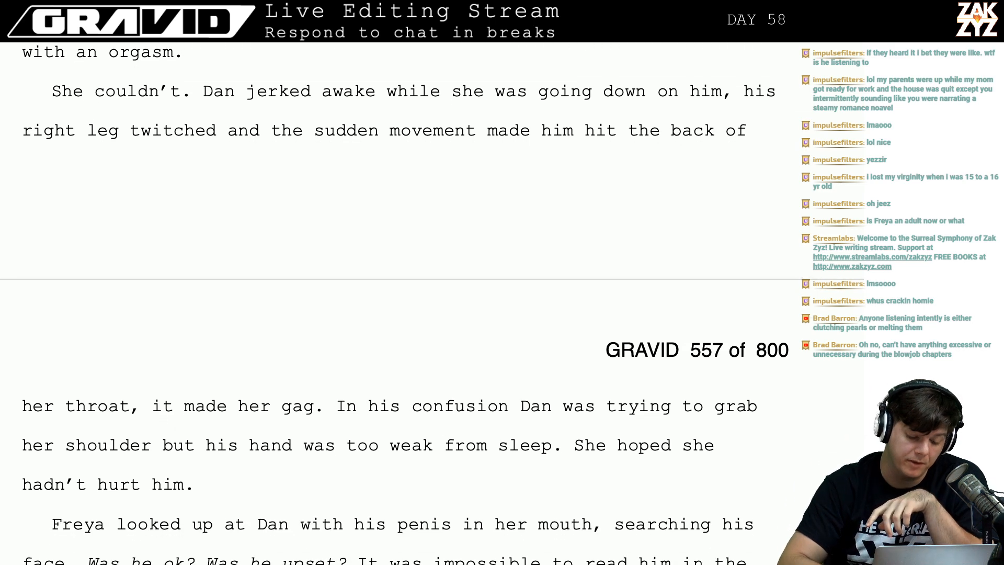
pyautogui.scroll(-4, 479, 416)
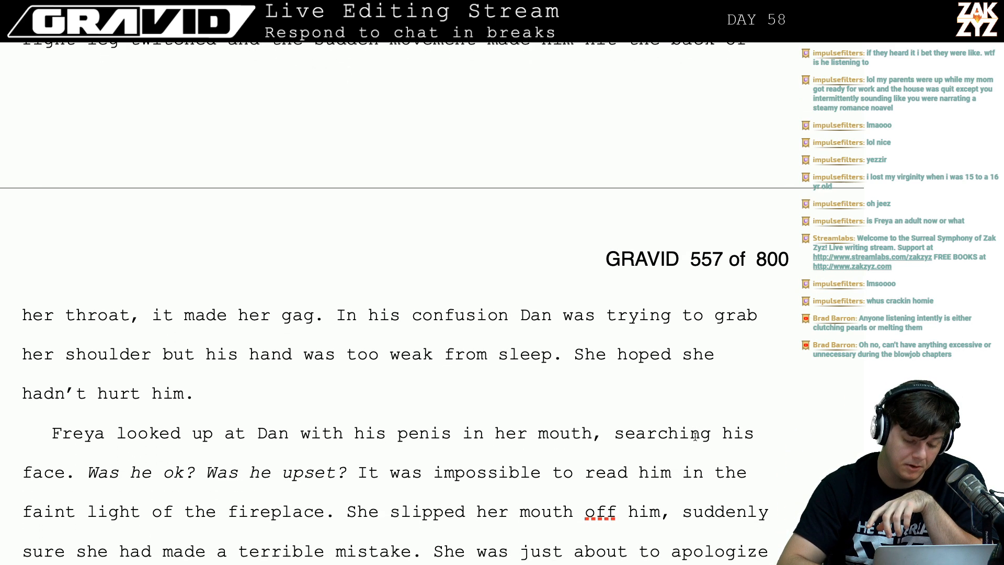
pyautogui.press('Left')
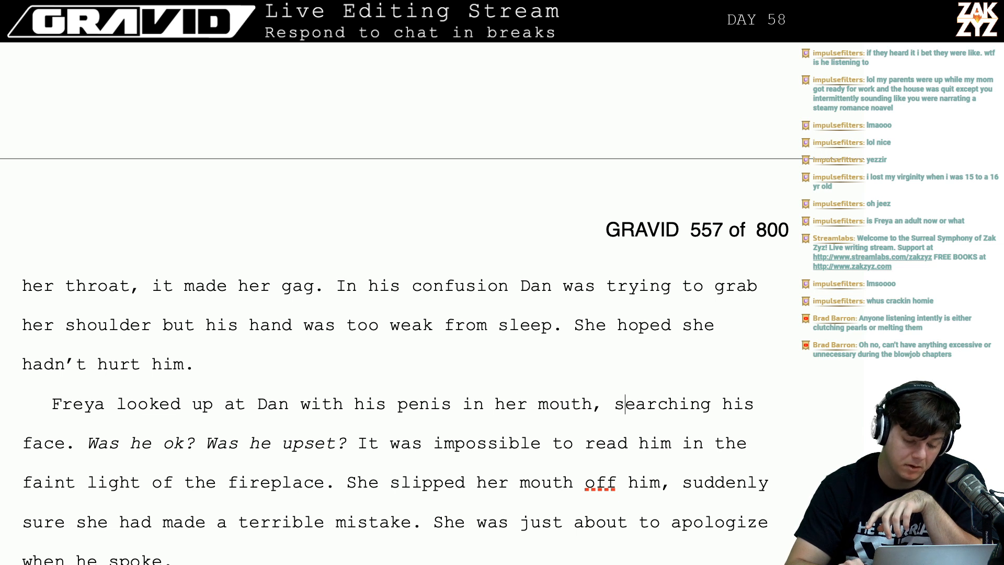
pyautogui.press('Right')
pyautogui.press('Right')
pyautogui.press('Right')
pyautogui.press('Right')
pyautogui.press('Right')
pyautogui.press('Right')
pyautogui.press('Right')
pyautogui.press('Right')
pyautogui.press('Right')
pyautogui.press('Right')
pyautogui.press('Right')
pyautogui.press('Up')
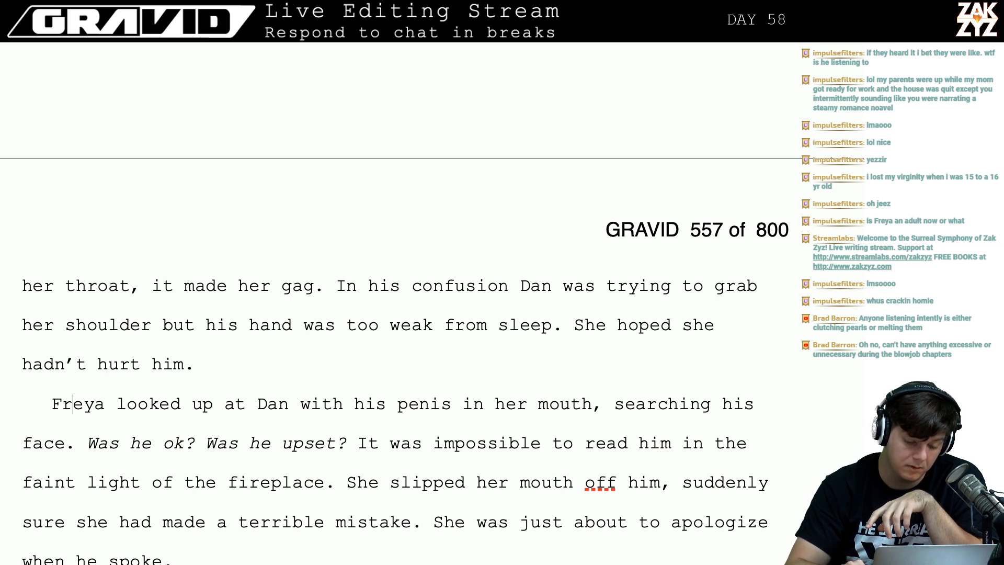
# Delete the descriptive phrase between "Dan" and ", searching his face" in the sentence that starts with "Freya looked up".
pyautogui.press('Down')
pyautogui.press('Left')
pyautogui.press('Right')
pyautogui.press('Left')
pyautogui.press('Right')
pyautogui.hotkey('shift', 'Left')
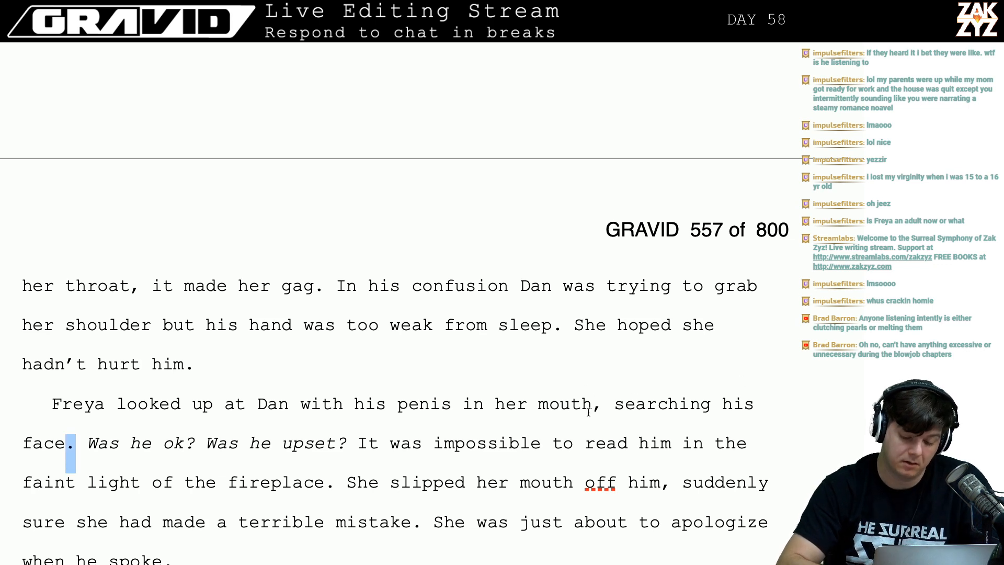
pyautogui.moveTo(591, 411); pyautogui.dragTo(292, 404)
pyautogui.press('BackSpace')
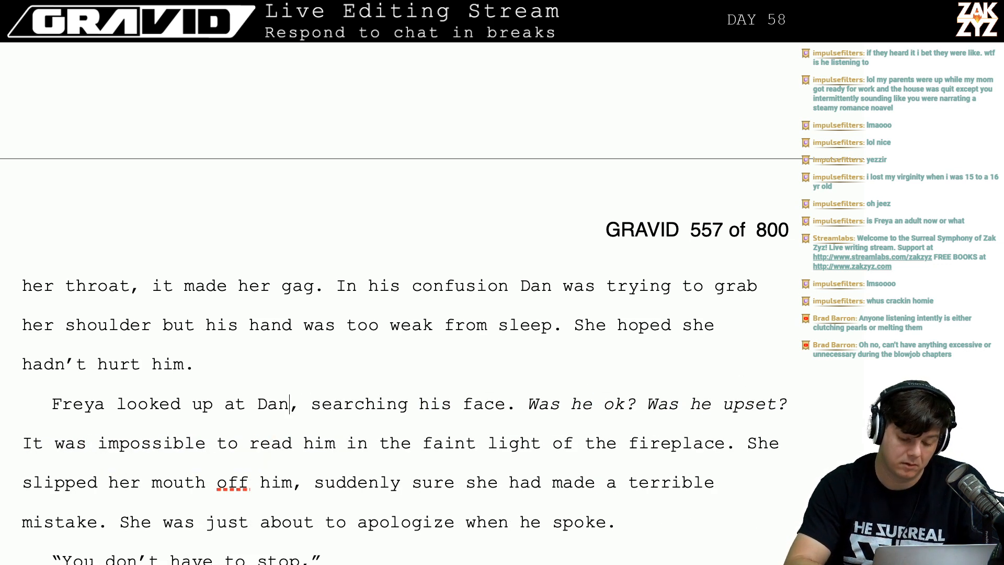
# Reread the shortened paragraph from "searching his face" through the fireplace sentence up to the comma before "suddenly sure".
pyautogui.press('Down')
pyautogui.press('Up')
pyautogui.press('Right')
pyautogui.press('Right')
pyautogui.press('Right')
pyautogui.press('Right')
pyautogui.press('Right')
pyautogui.press('Right')
pyautogui.press('Right')
pyautogui.press('Right')
pyautogui.press('Right')
pyautogui.press('Right')
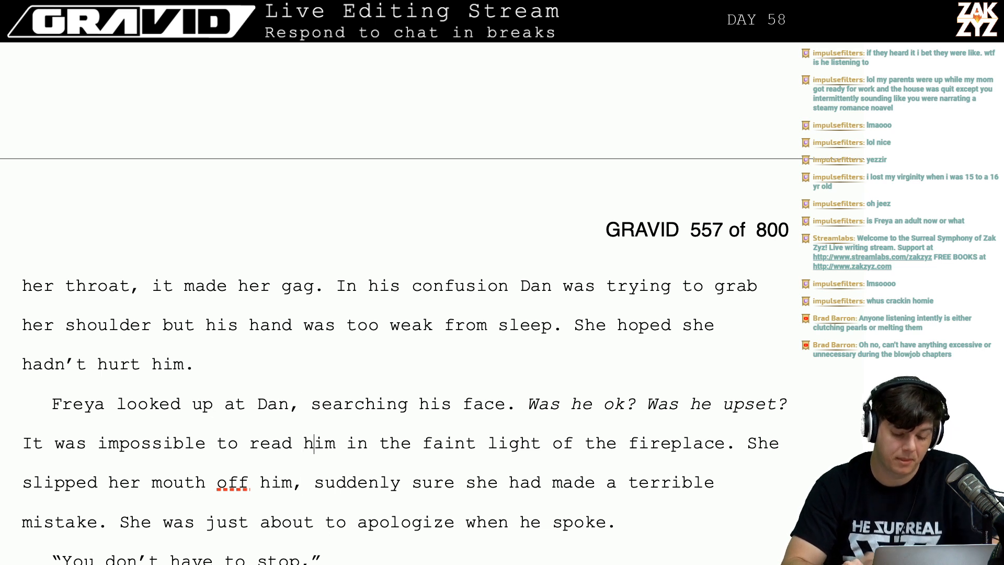
pyautogui.press('Right')
pyautogui.press('Right')
pyautogui.press('Right')
pyautogui.press('Right')
pyautogui.press('Right')
pyautogui.press('Right')
pyautogui.press('Right')
pyautogui.press('Right')
pyautogui.press('Right')
pyautogui.press('Right')
pyautogui.press('Right')
pyautogui.press('Right')
pyautogui.press('Right')
pyautogui.press('Right')
pyautogui.press('Right')
pyautogui.press('Right')
pyautogui.press('Right')
pyautogui.press('Right')
pyautogui.press('Right')
pyautogui.press('Right')
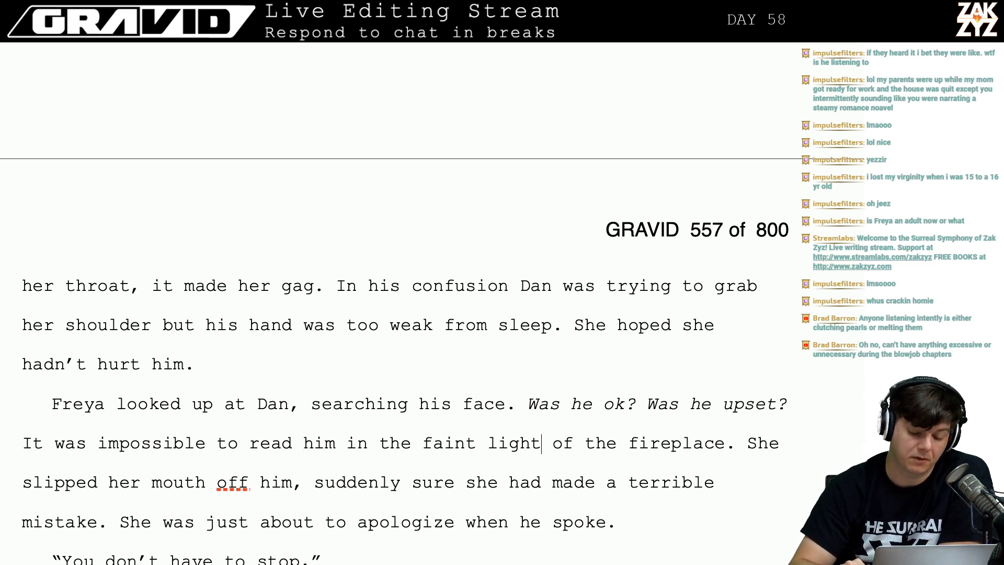
pyautogui.press('Right')
pyautogui.press('Right')
pyautogui.press('Right')
pyautogui.press('Right')
pyautogui.press('Right')
pyautogui.press('Right')
pyautogui.press('Right')
pyautogui.press('Right')
pyautogui.press('Right')
pyautogui.press('Right')
pyautogui.press('Right')
pyautogui.press('Right')
pyautogui.press('Right')
pyautogui.press('Right')
pyautogui.press('Right')
pyautogui.press('Right')
pyautogui.press('Right')
pyautogui.press('Right')
pyautogui.press('Right')
pyautogui.press('Right')
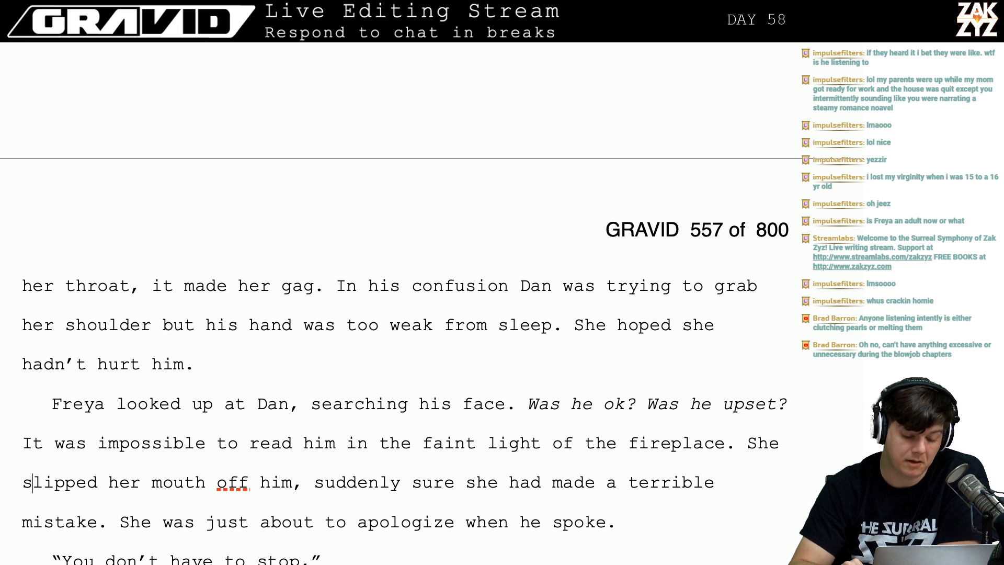
pyautogui.press('Right')
pyautogui.press('Right')
pyautogui.press('Right')
pyautogui.press('Right')
pyautogui.press('Right')
pyautogui.press('Right')
pyautogui.press('Right')
pyautogui.press('Right')
pyautogui.press('Right')
pyautogui.press('Right')
pyautogui.press('Right')
pyautogui.press('Right')
pyautogui.press('Right')
pyautogui.press('Right')
pyautogui.press('Right')
pyautogui.press('Right')
pyautogui.press('Right')
pyautogui.press('Right')
pyautogui.press('Right')
pyautogui.press('Right')
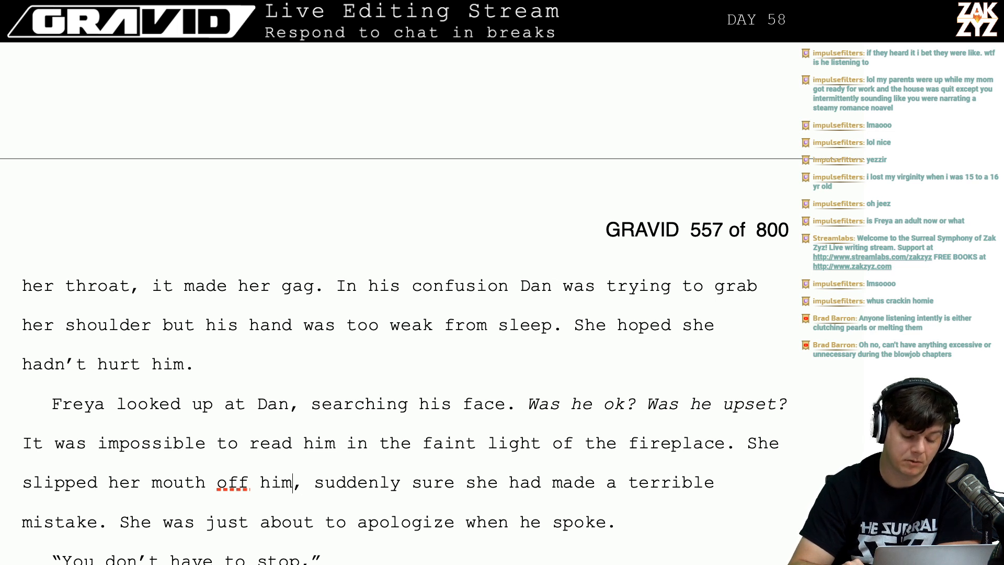
# Reread the rest of the paragraph from "suddenly sure" through "when he spoke." up to the dialogue that follows.
pyautogui.scroll(-1, 164, 374)
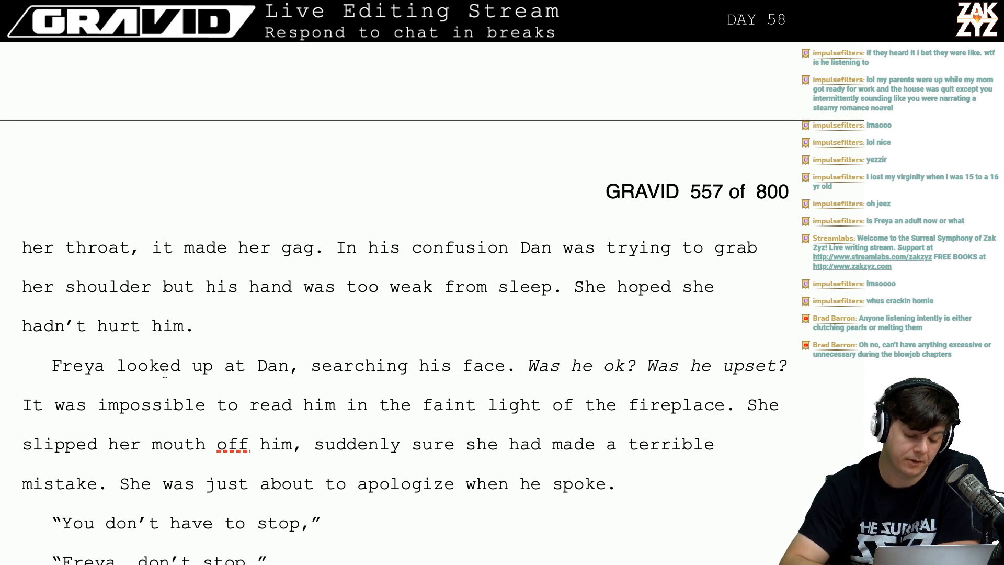
pyautogui.press('Right')
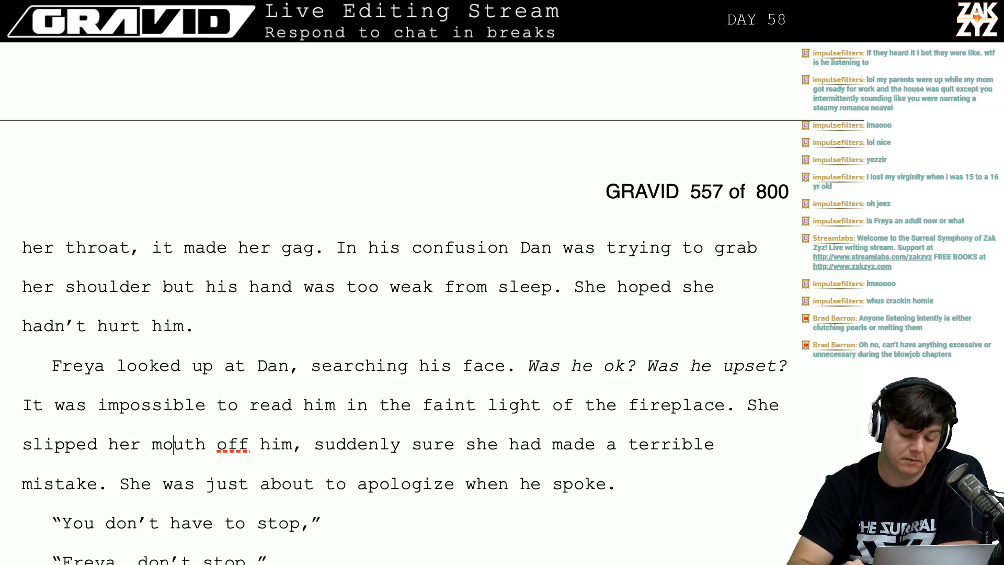
pyautogui.press('Right')
pyautogui.press('Right')
pyautogui.press('Right')
pyautogui.press('Right')
pyautogui.press('Right')
pyautogui.press('Right')
pyautogui.press('Right')
pyautogui.press('Right')
pyautogui.press('Right')
pyautogui.press('Right')
pyautogui.press('Right')
pyautogui.press('Right')
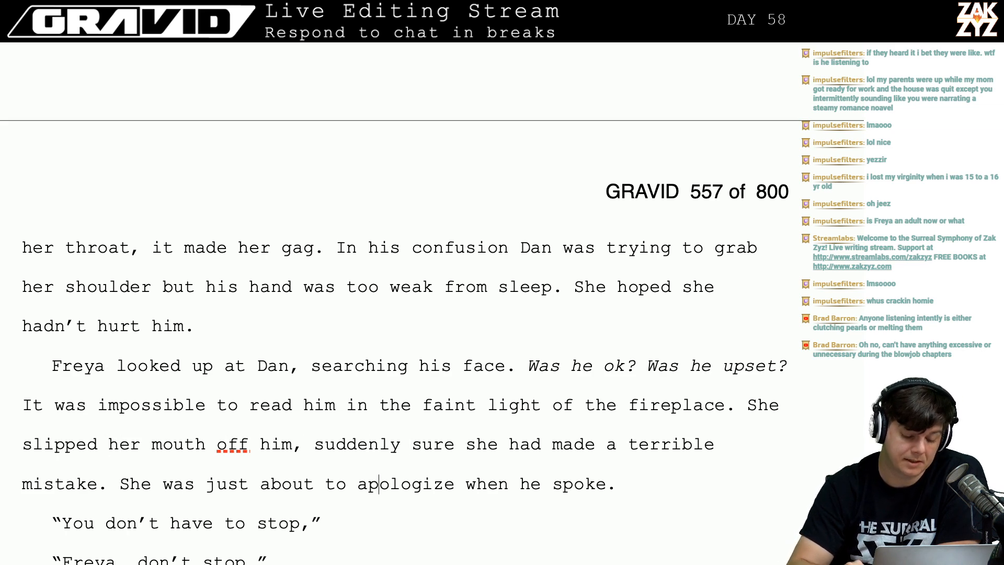
pyautogui.press('Down')
pyautogui.press('Down')
pyautogui.press('Up')
pyautogui.press('Up')
pyautogui.press('Left')
pyautogui.press('Left')
pyautogui.press('Left')
pyautogui.press('Left')
pyautogui.press('Left')
pyautogui.press('Left')
pyautogui.press('Left')
pyautogui.press('Left')
pyautogui.press('Left')
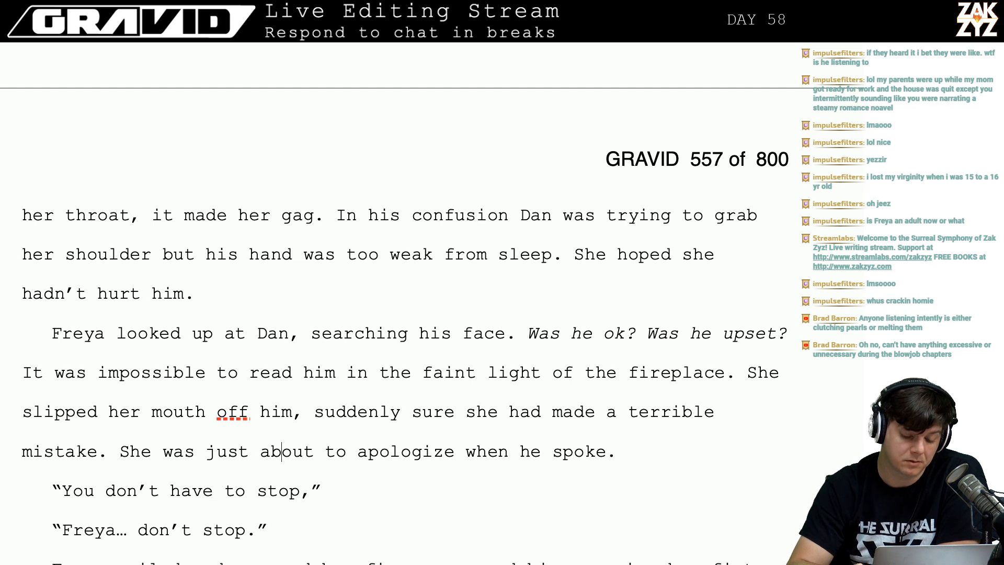
pyautogui.press('Right')
pyautogui.press('Right')
pyautogui.press('Right')
pyautogui.press('Right')
pyautogui.press('Right')
pyautogui.press('Right')
pyautogui.press('Right')
pyautogui.press('Right')
pyautogui.press('Right')
pyautogui.press('Right')
pyautogui.press('Right')
pyautogui.press('Right')
pyautogui.press('Right')
pyautogui.press('Right')
pyautogui.press('Right')
pyautogui.press('Right')
pyautogui.press('Right')
pyautogui.press('Right')
pyautogui.press('Right')
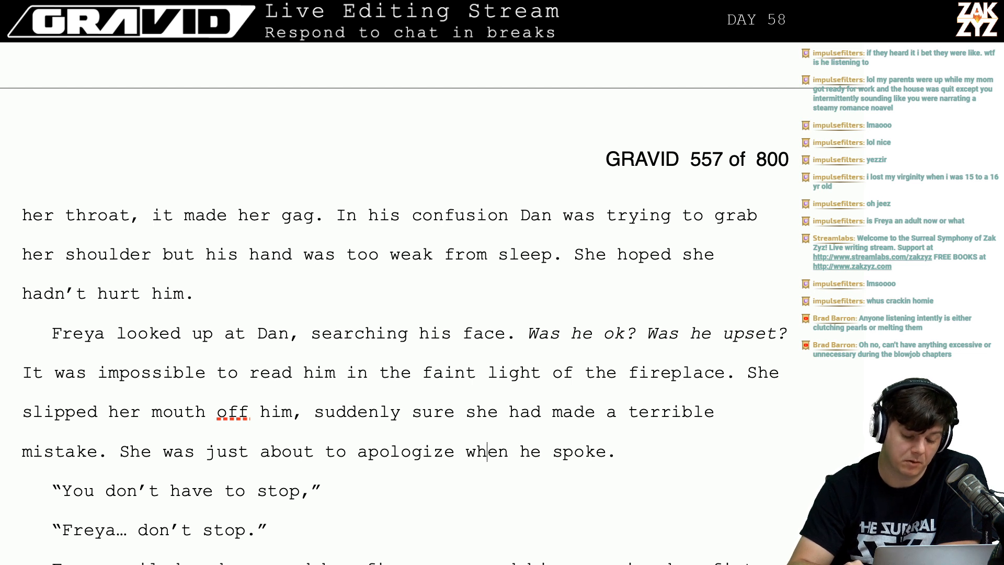
pyautogui.press('Right')
pyautogui.press('Right')
pyautogui.press('Right')
pyautogui.press('Right')
pyautogui.press('Right')
pyautogui.press('Right')
pyautogui.press('Right')
pyautogui.press('Right')
pyautogui.press('Right')
pyautogui.press('Right')
pyautogui.press('Right')
pyautogui.press('Right')
pyautogui.press('Right')
pyautogui.press('Right')
pyautogui.press('Right')
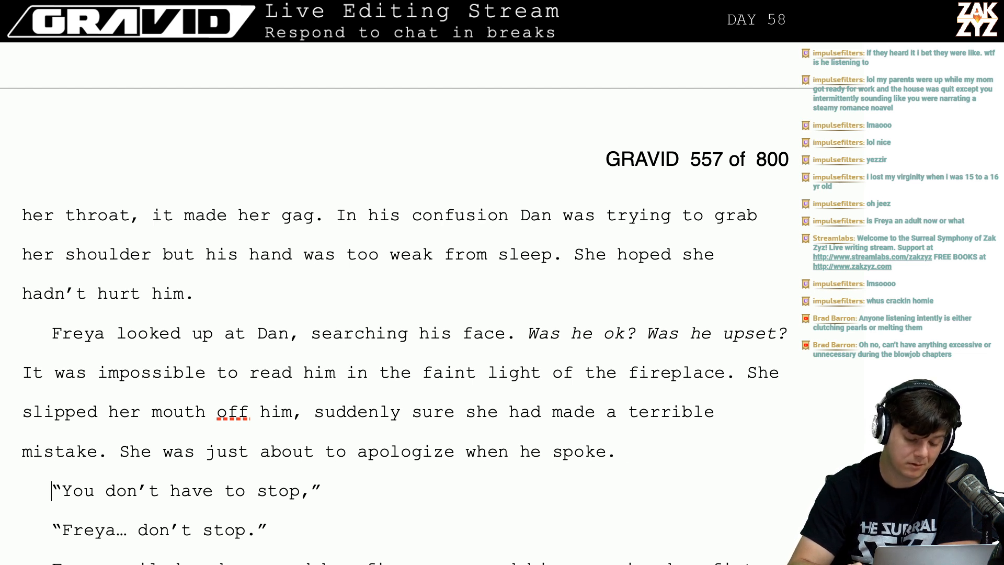
# Delete the two dialogue lines that follow "when he spoke." and leave an empty paragraph in their place.
pyautogui.press('Left')
pyautogui.press('Right')
pyautogui.hotkey('shift', 'Down')
pyautogui.hotkey('shift', 'Down')
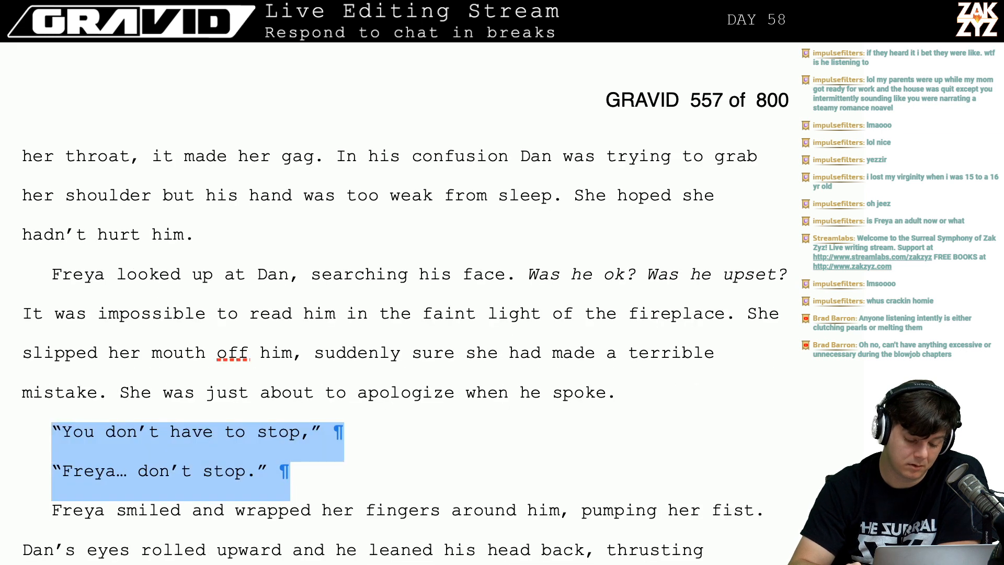
pyautogui.press('Delete')
pyautogui.press('Return')
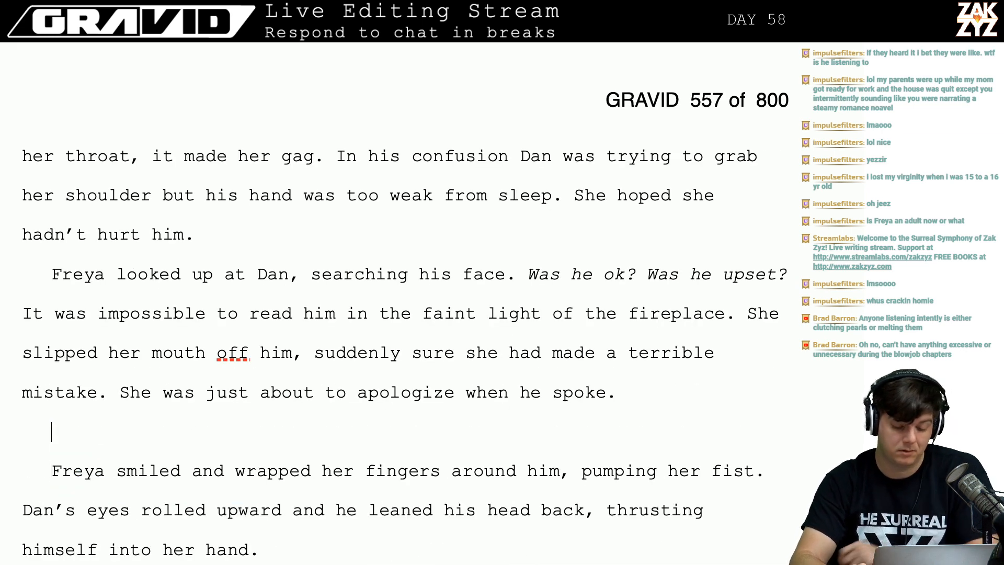
pyautogui.write('“It')
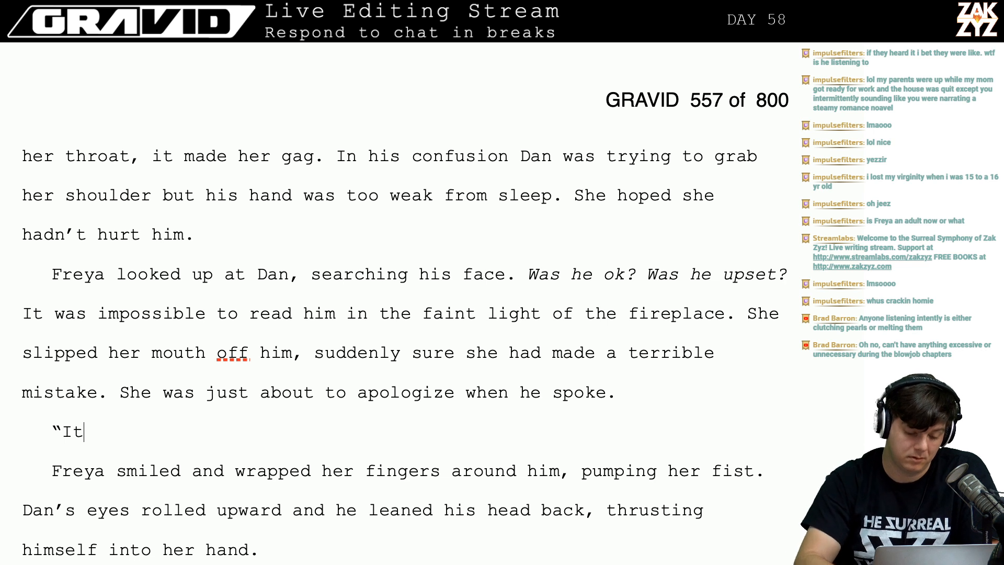
pyautogui.write('’s ok')
pyautogui.press('BackSpace')
pyautogui.write('e')
pyautogui.press('BackSpace')
pyautogui.write('k')
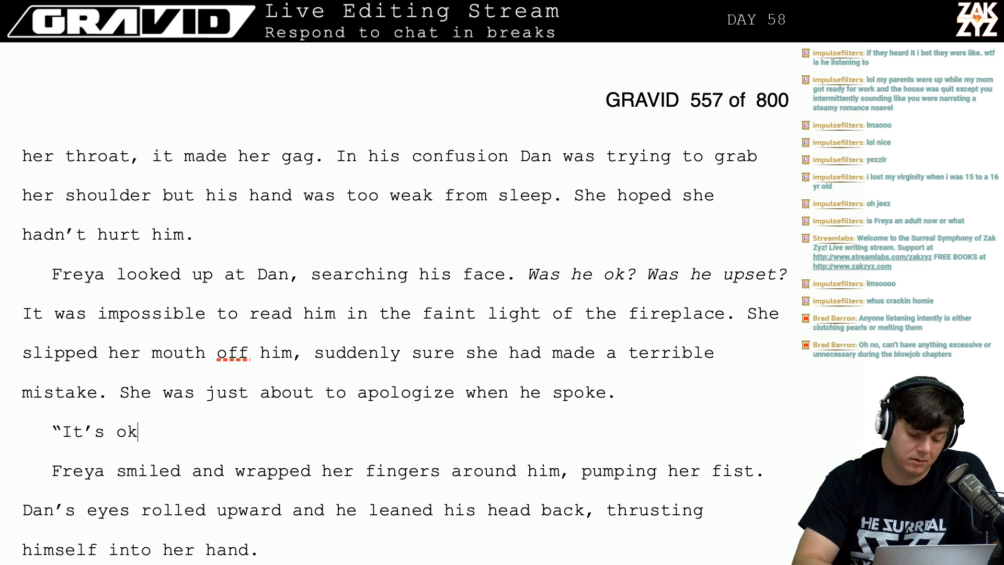
pyautogui.write(', I was j')
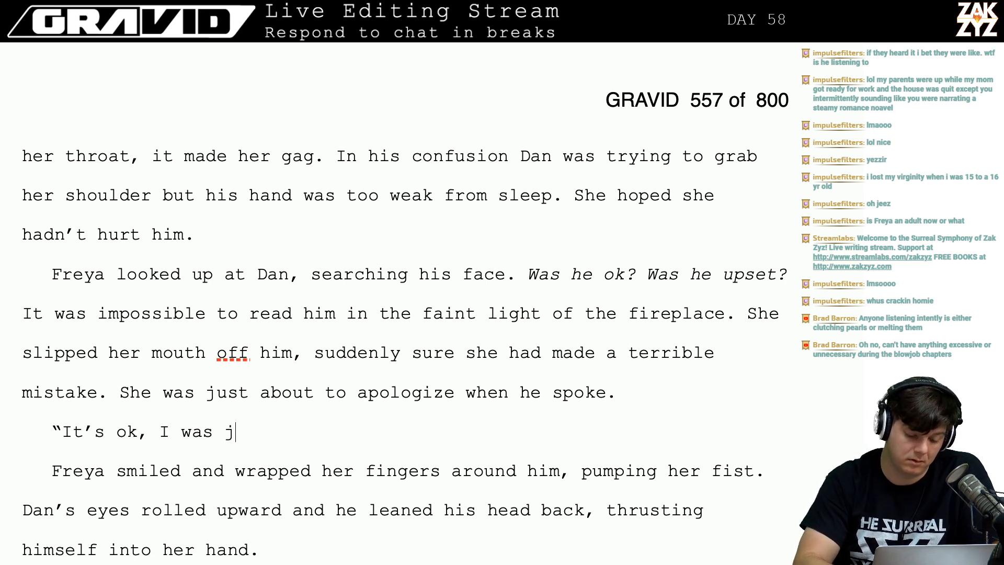
pyautogui.write('ust surpri')
pyautogui.press('BackSpace')
pyautogui.press('BackSpace')
pyautogui.press('BackSpace')
pyautogui.press('BackSpace')
pyautogui.press('BackSpace')
pyautogui.press('BackSpace')
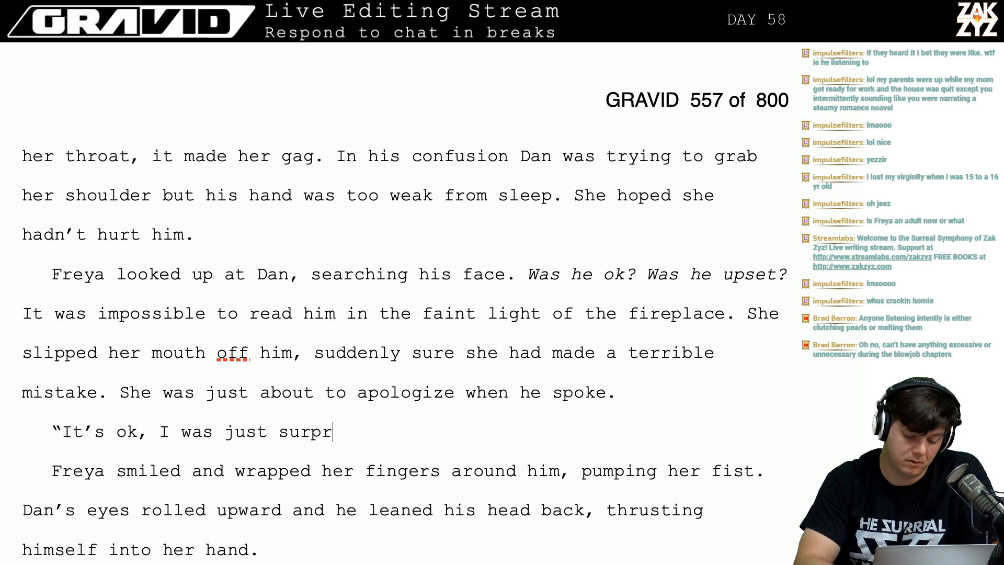
pyautogui.press('BackSpace')
pyautogui.press('BackSpace')
pyautogui.press('BackSpace')
pyautogui.press('BackSpace')
pyautogui.press('BackSpace')
pyautogui.press('BackSpace')
pyautogui.press('BackSpace')
pyautogui.press('BackSpace')
pyautogui.press('BackSpace')
pyautogui.press('BackSpace')
pyautogui.press('BackSpace')
pyautogui.press('BackSpace')
pyautogui.press('BackSpace')
pyautogui.press('BackSpace')
pyautogui.press('BackSpace')
pyautogui.press('BackSpace')
pyautogui.press('BackSpace')
pyautogui.press('BackSpace')
pyautogui.press('BackSpace')
pyautogui.press('BackSpace')
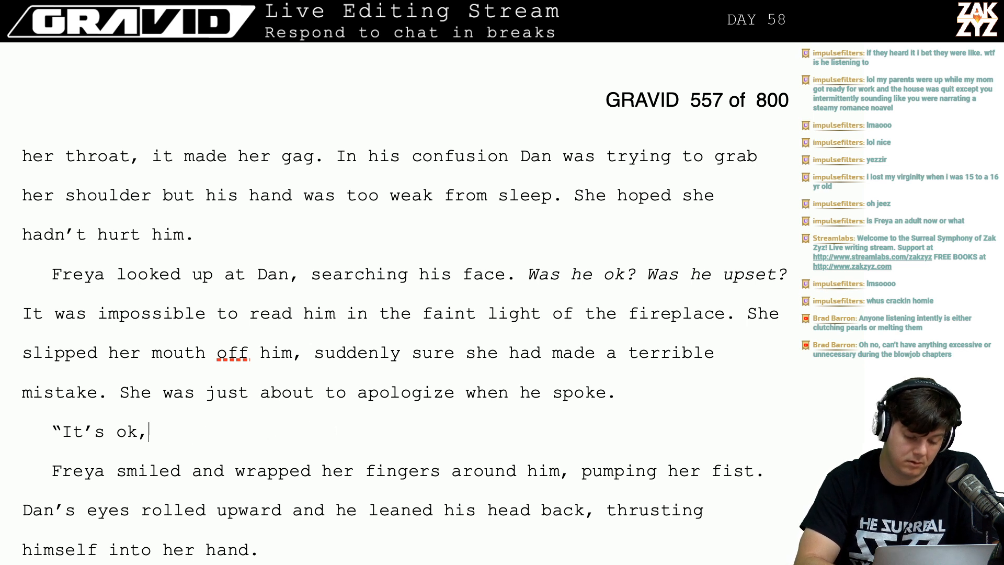
# Draft a replacement dialogue line in the empty paragraph reading “You don’t have to stop, sorry, I was just supri.
pyautogui.write('Y')
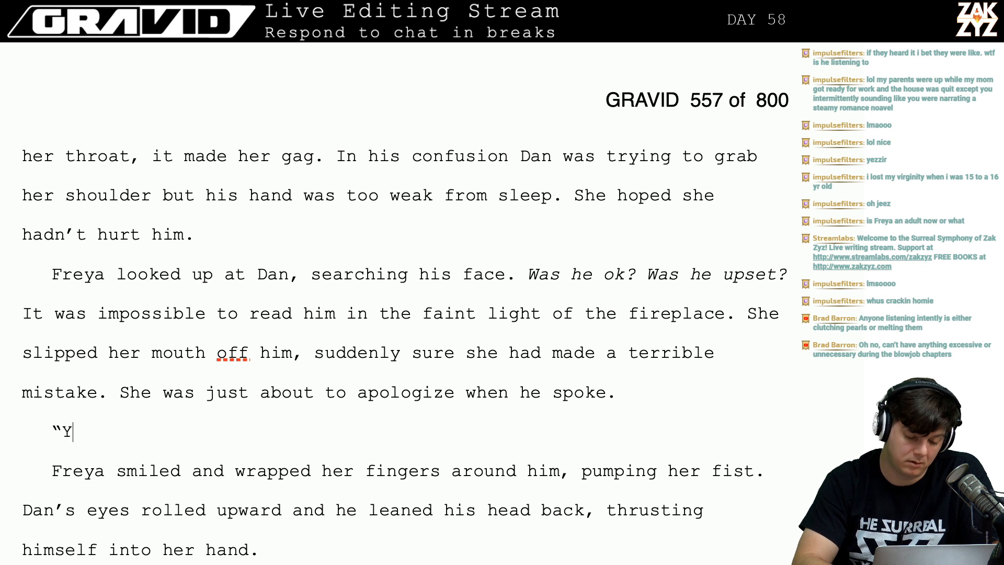
pyautogui.write('ou don’t have to')
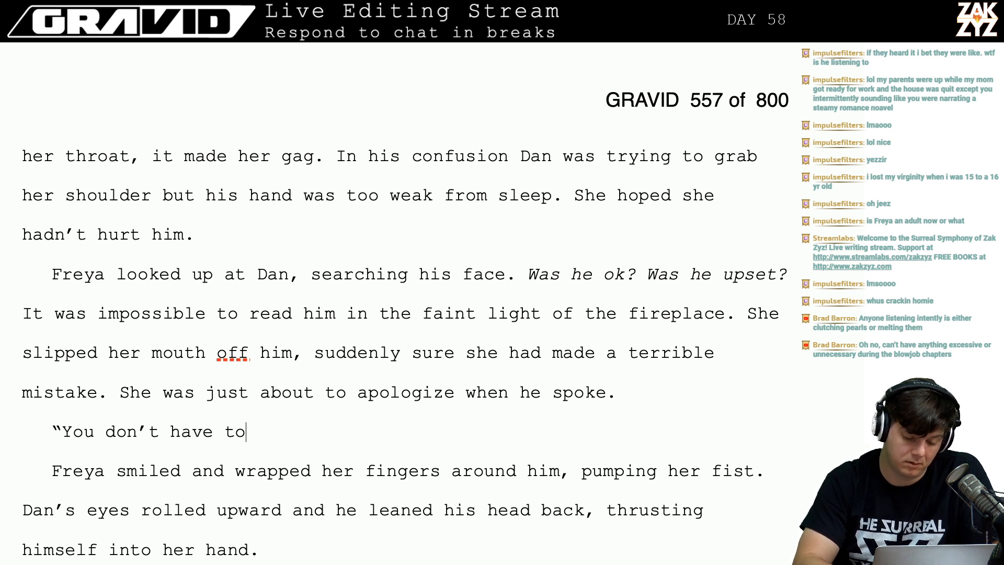
pyautogui.write(' stop, sorr')
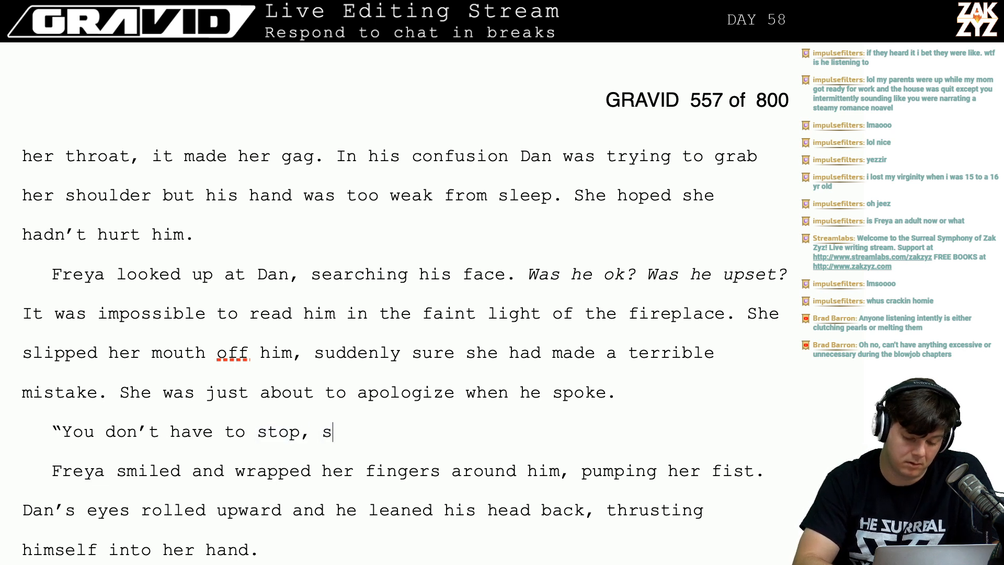
pyautogui.press('BackSpace')
pyautogui.press('BackSpace')
pyautogui.write('orry, I')
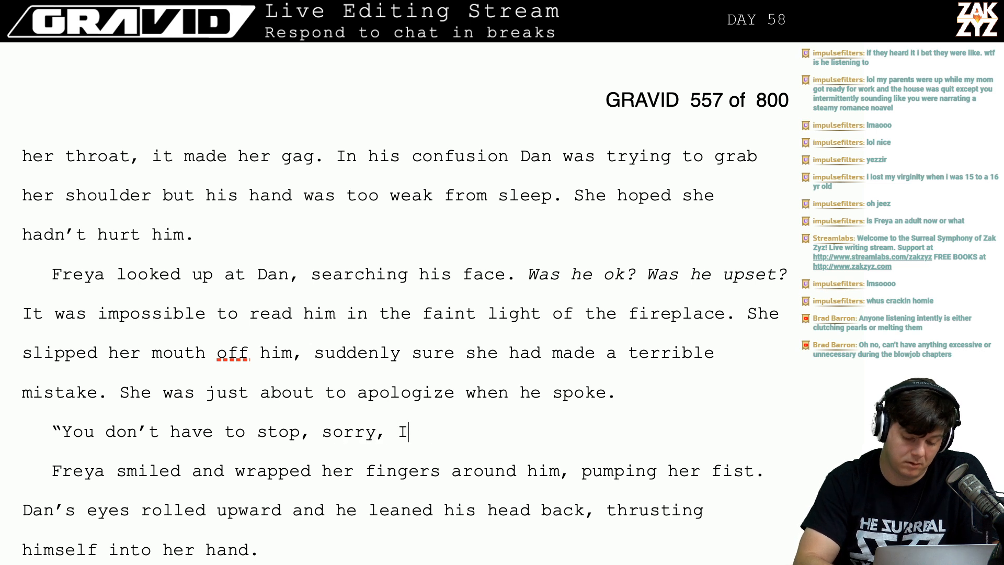
pyautogui.write(' was just supri')
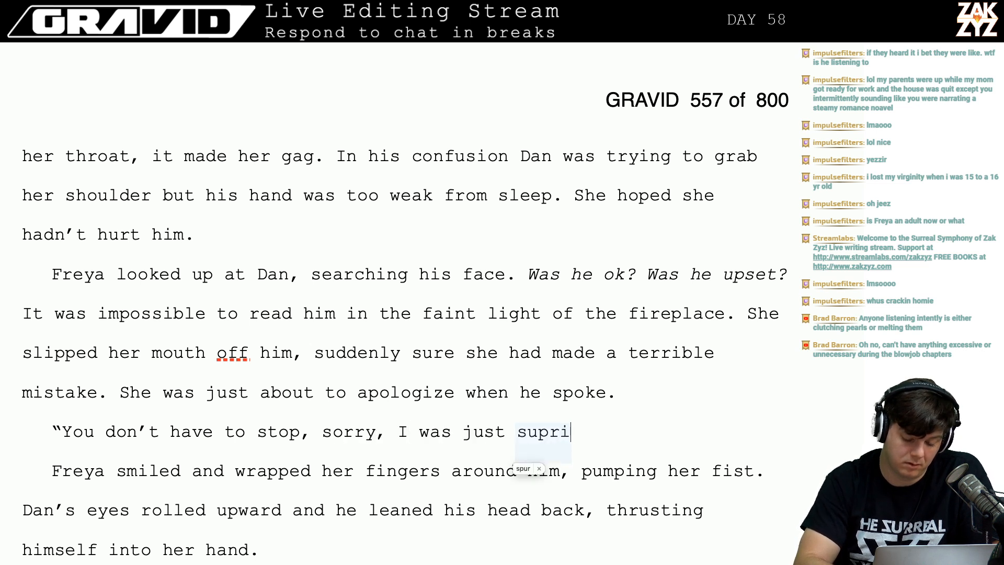
# Split the draft line after its opening quotation mark and begin the new paragraph above it with “Sorry I was just… surprised.
pyautogui.press('Right')
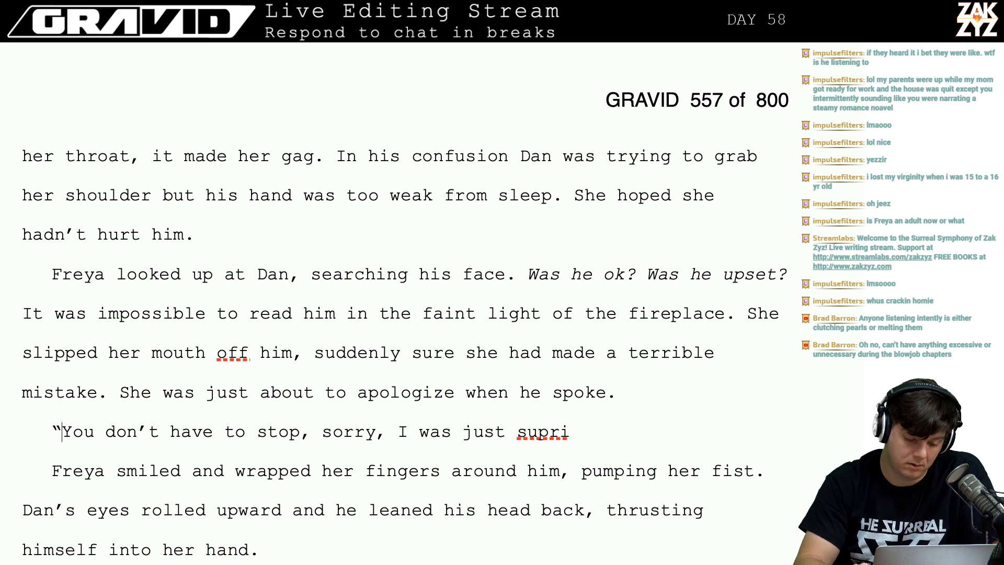
pyautogui.press('Return')
pyautogui.write('sSor')
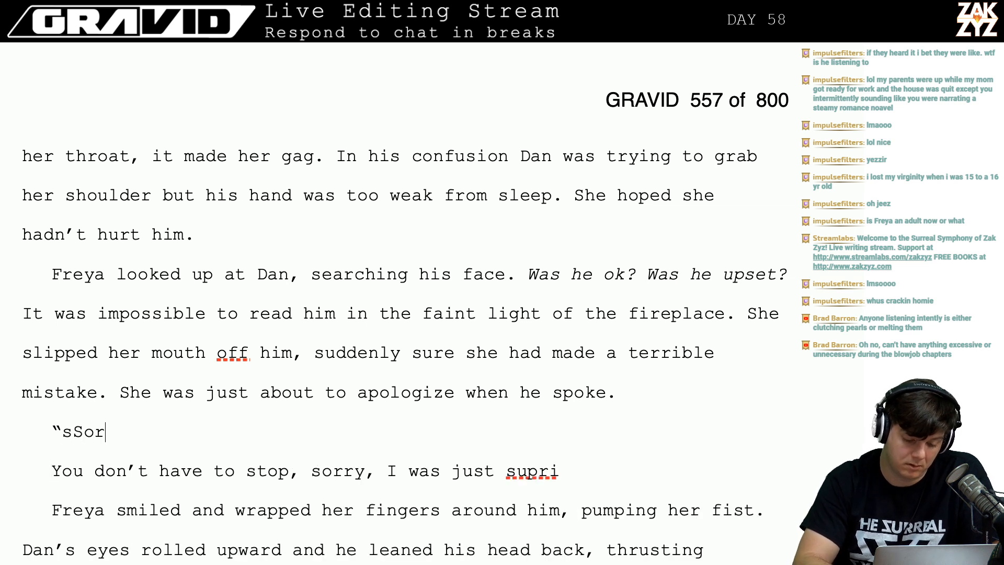
pyautogui.press('BackSpace')
pyautogui.press('BackSpace')
pyautogui.press('BackSpace')
pyautogui.press('BackSpace')
pyautogui.write('Sorry I')
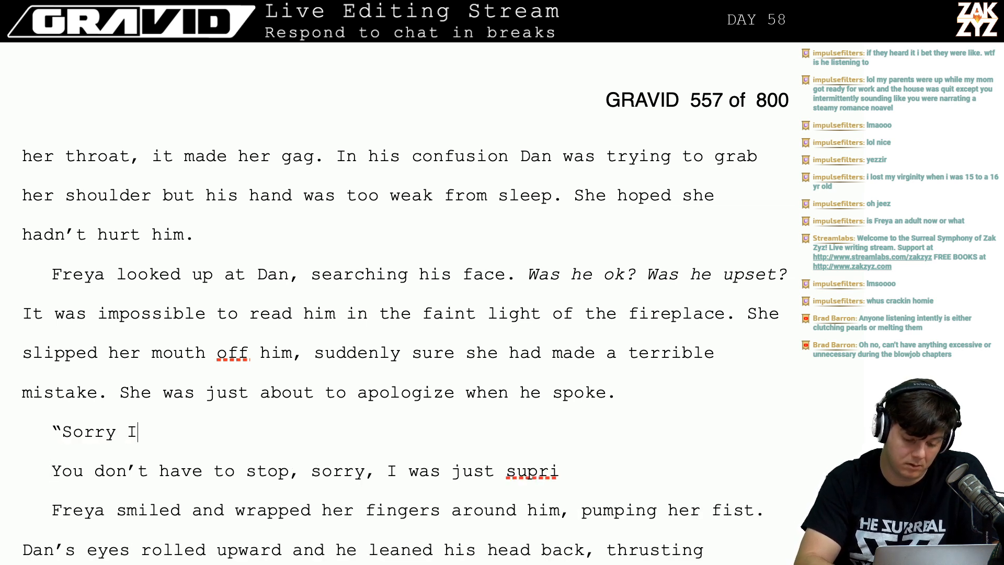
pyautogui.write(' was just..')
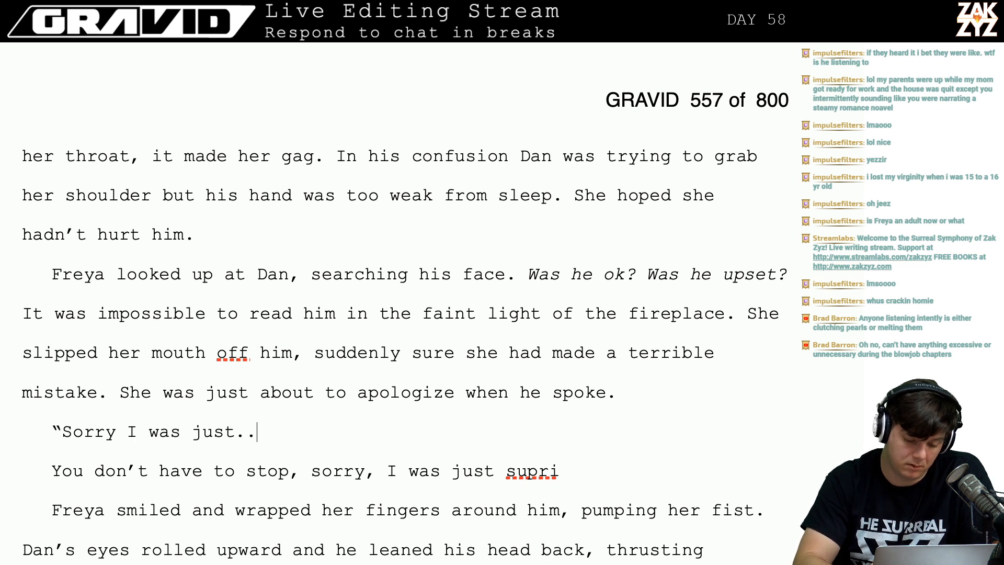
pyautogui.write('. surprised. ')
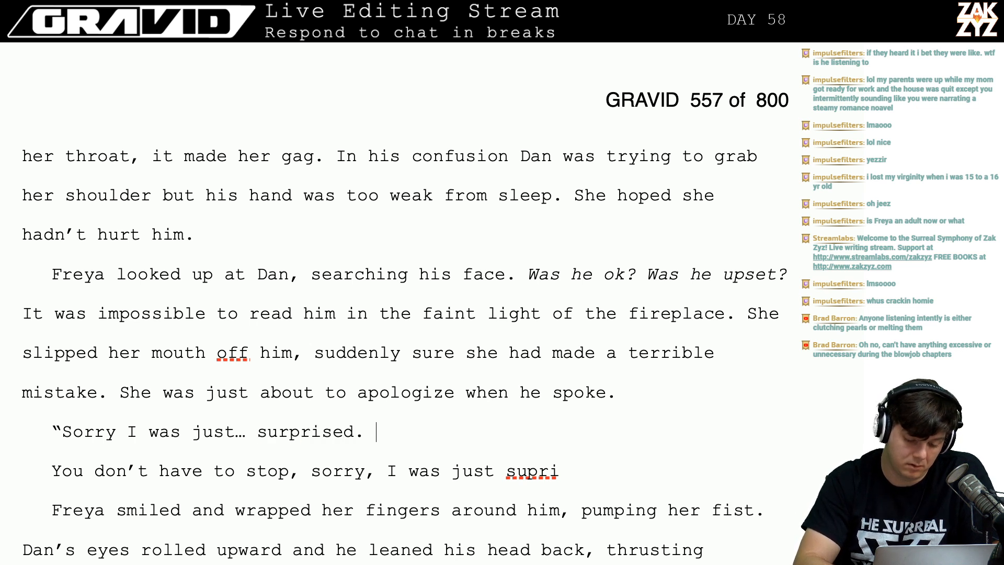
# Finish the line that starts with “Sorry by adding the sentence You don’t have to stop.” with its closing quotation mark.
pyautogui.write("You don't hv")
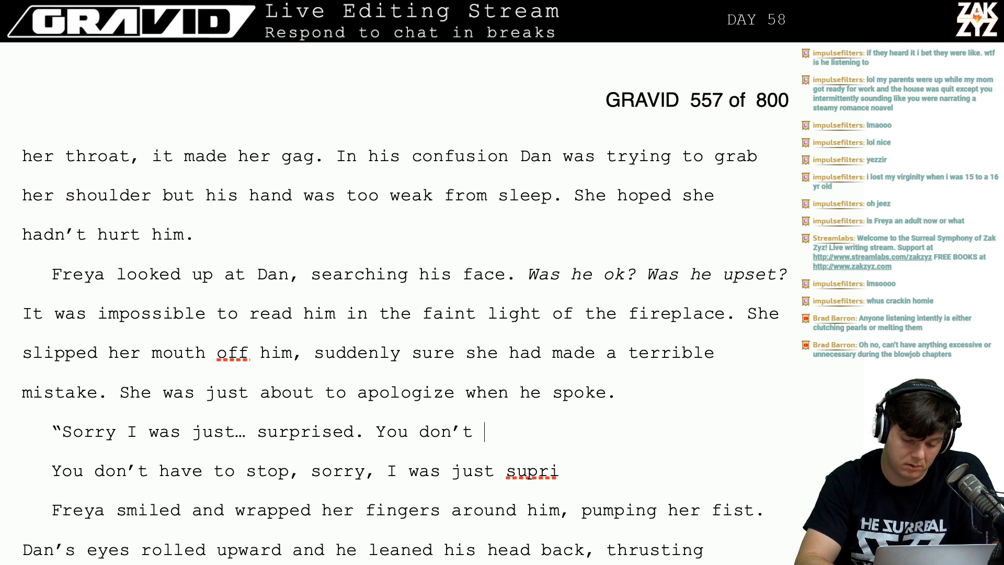
pyautogui.press('BackSpace')
pyautogui.write('ave to stop')
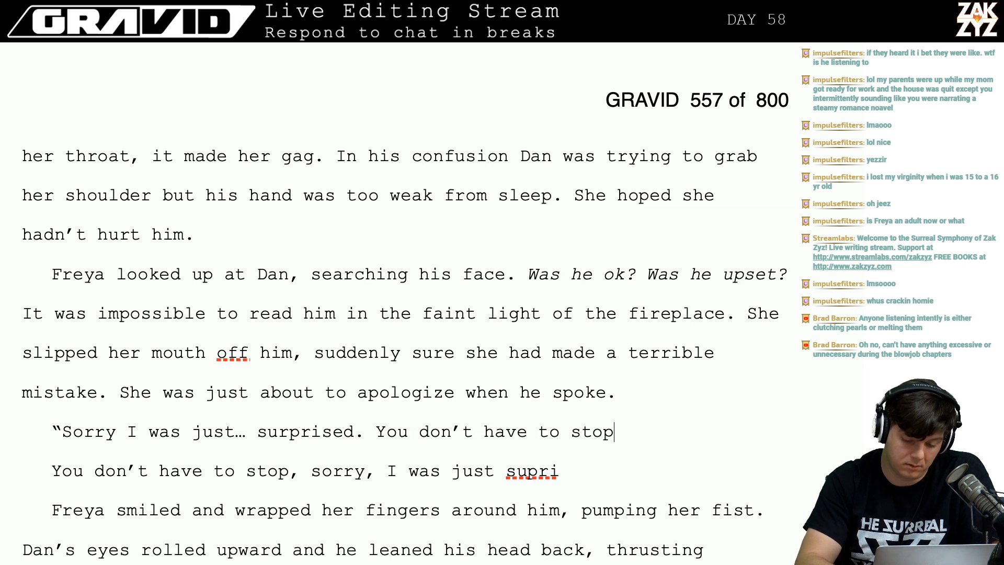
pyautogui.write('."')
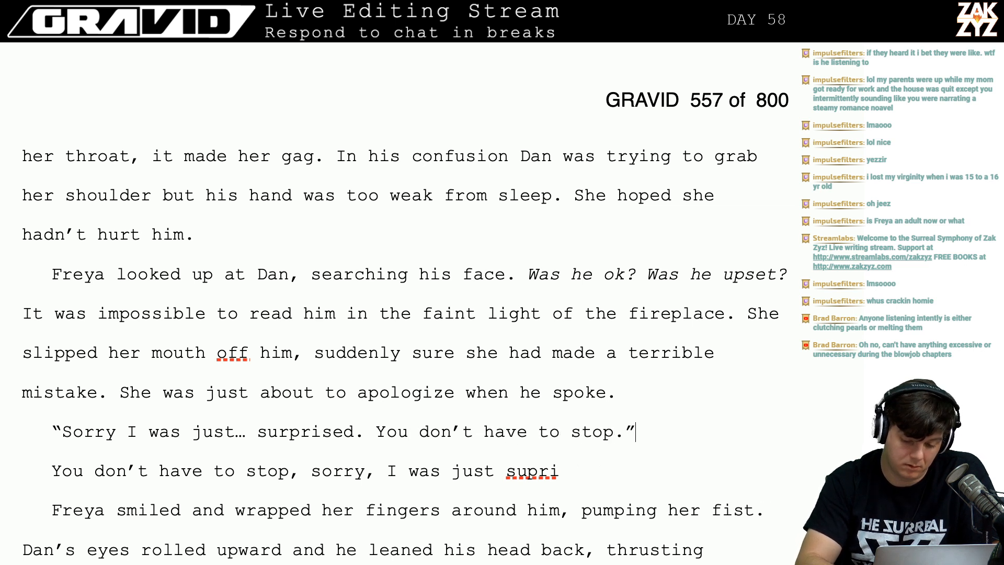
# Add a reply as a new paragraph below the “Sorry line, reading “Do you like it?”.
pyautogui.press('Return')
pyautogui.write('"Does')
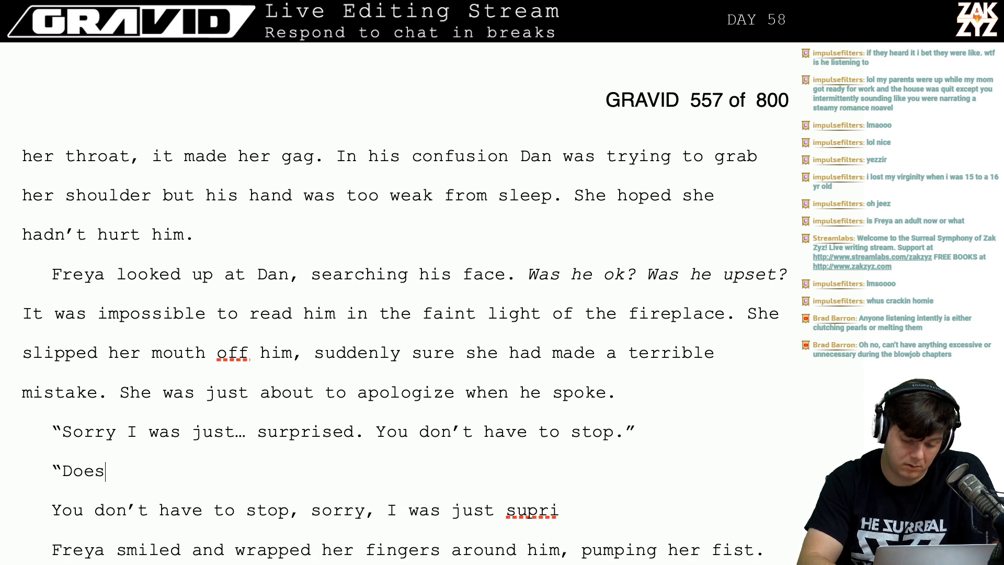
pyautogui.press('BackSpace')
pyautogui.press('BackSpace')
pyautogui.write('you li')
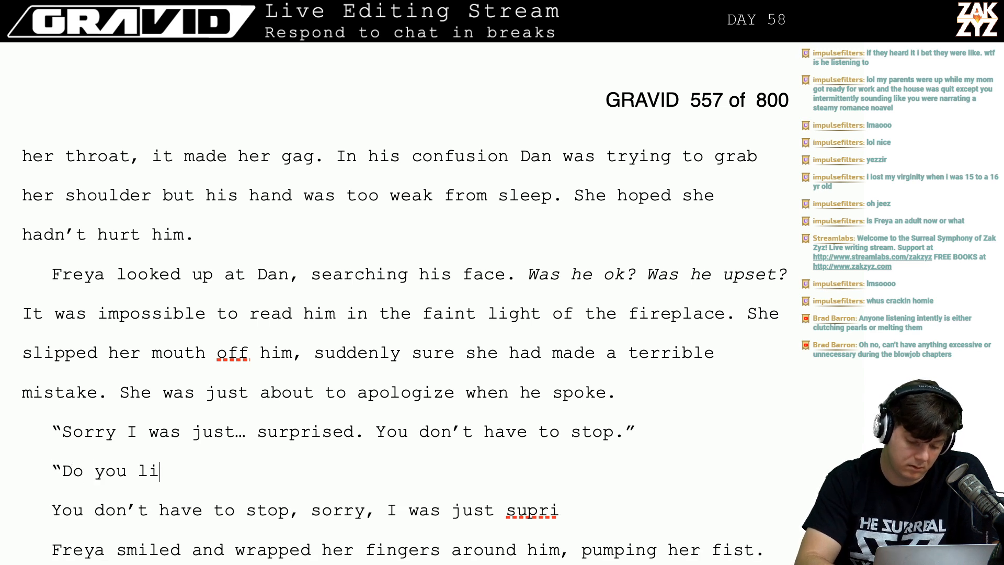
pyautogui.write('ke it')
pyautogui.write('?"')
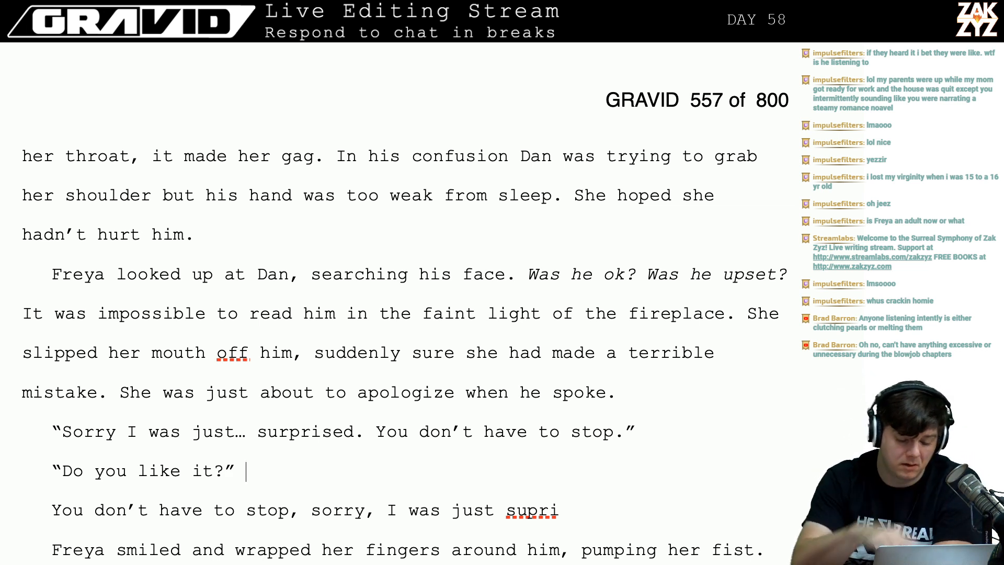
# Remove the ellipsis between "just" and "surprised" in the first line of the new dialogue.
pyautogui.press('BackSpace')
pyautogui.press('BackSpace')
pyautogui.write('t')
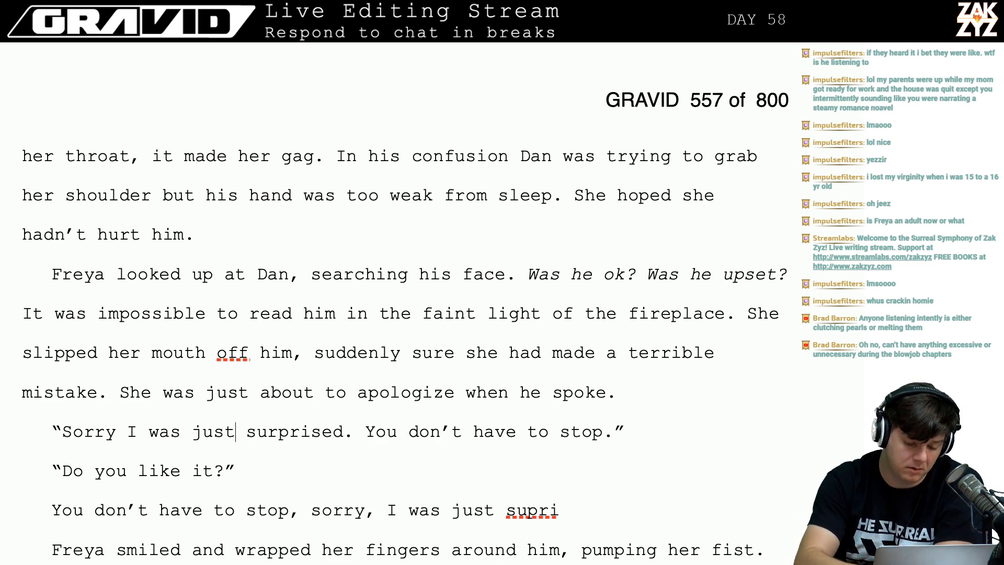
# Start an answering dialogue line with “Yeah in a new paragraph between “Do you like it?” and the leftover draft line.
pyautogui.scroll(-1, 397, 314)
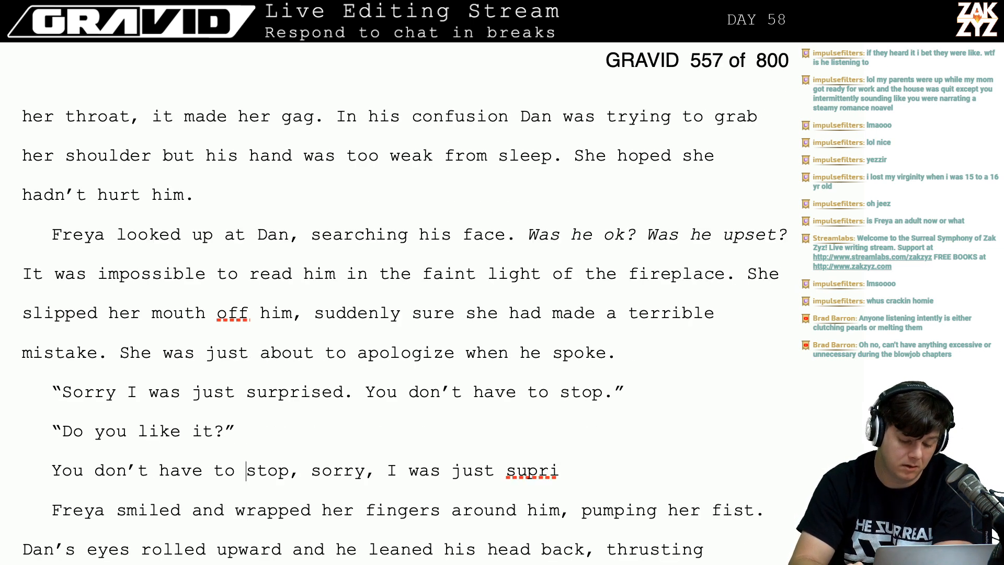
pyautogui.press('Return')
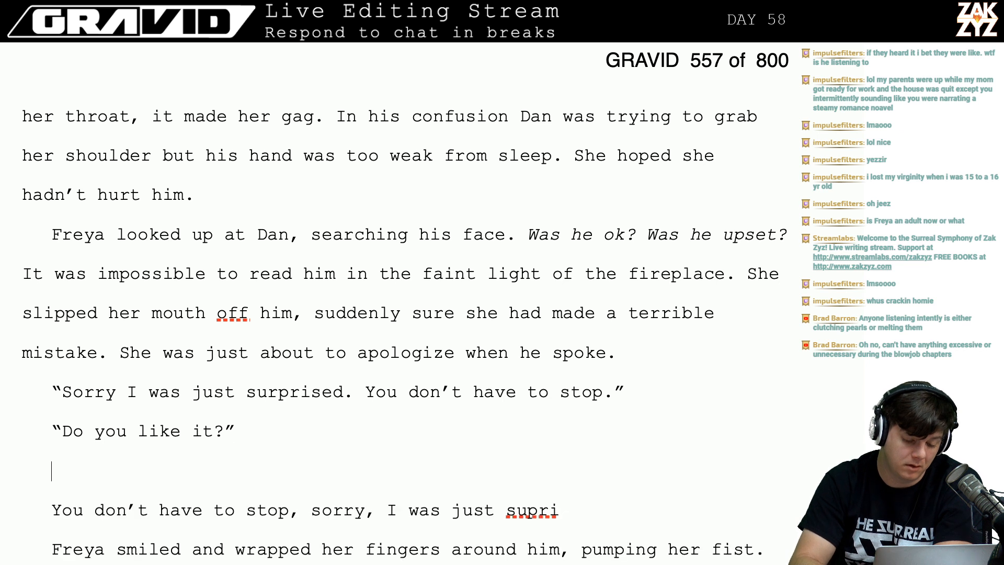
pyautogui.write('"Yeah')
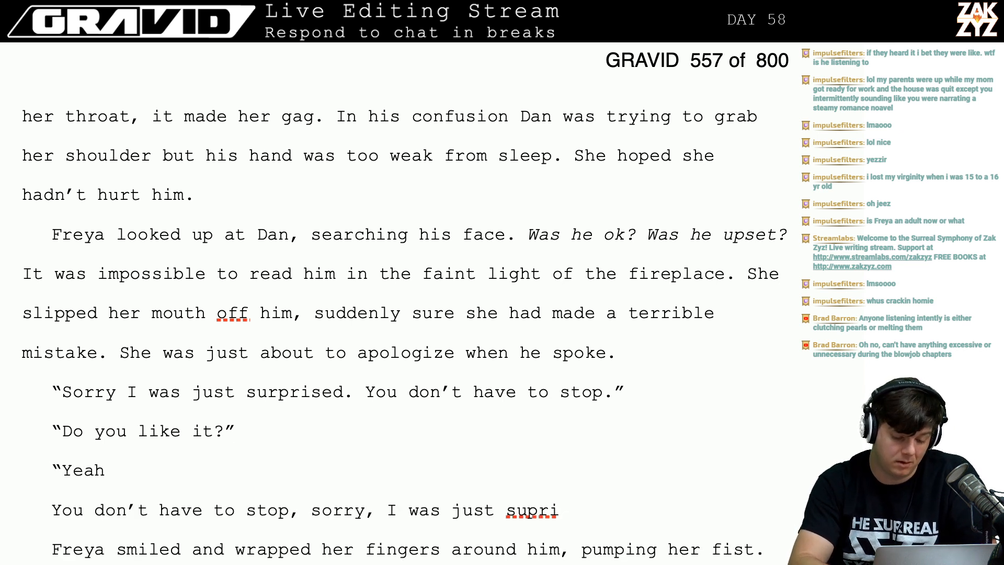
# Close the one-word reply "Yeah" with a quotation mark.
pyautogui.write(',')
pyautogui.press('BackSpace')
pyautogui.write('"')
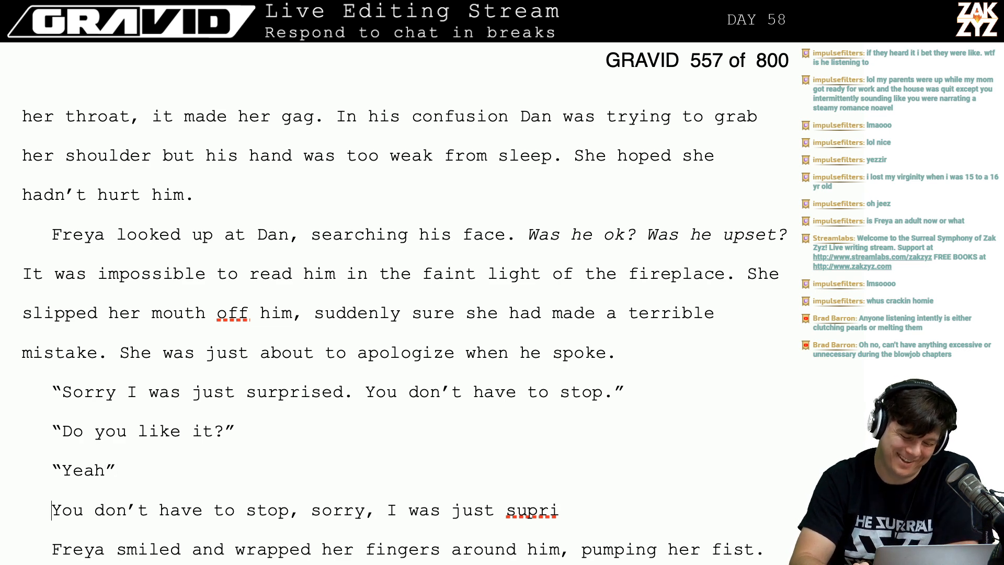
# Delete the leftover fragment line ending in "I was just supri" below the "Yeah" reply.
pyautogui.press('Left')
pyautogui.press('Left')
pyautogui.press('Right')
pyautogui.press('Right')
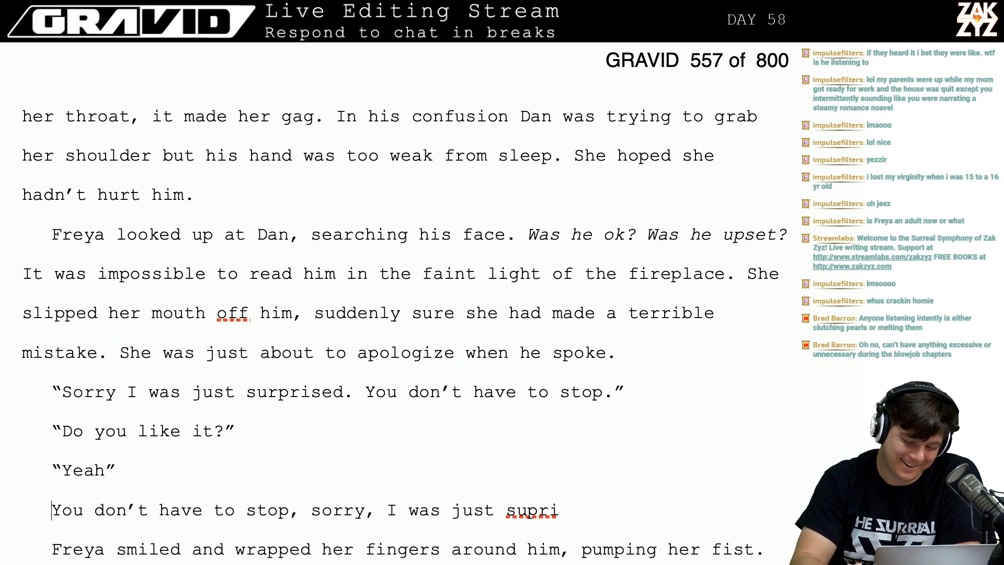
pyautogui.hotkey('shift', 'Down')
pyautogui.press('BackSpace')
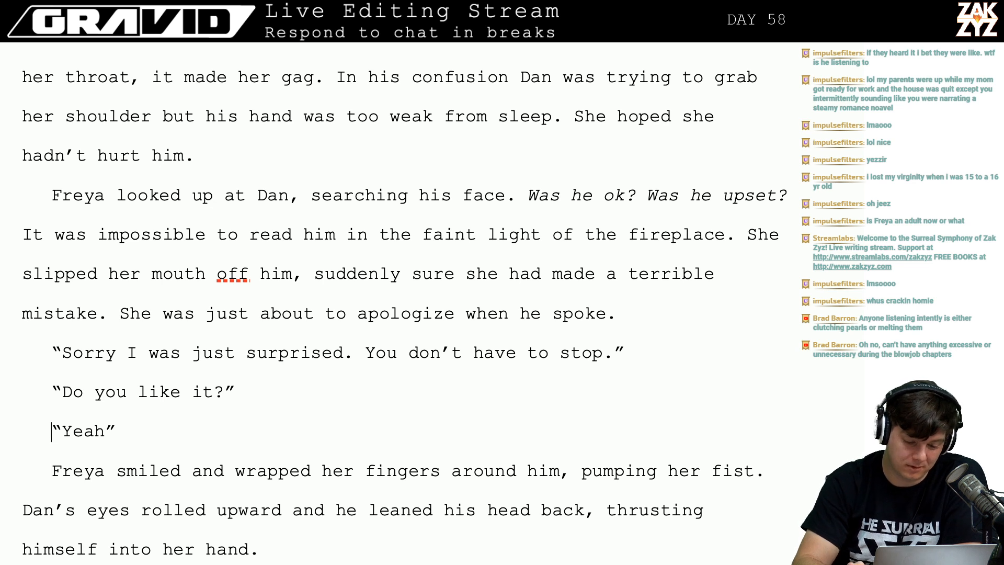
# Reread the dialogue line beginning "Sorry I was just surprised.".
pyautogui.press('Up')
pyautogui.press('Up')
pyautogui.press('Right')
pyautogui.press('Right')
pyautogui.press('Right')
pyautogui.press('Left')
pyautogui.press('Left')
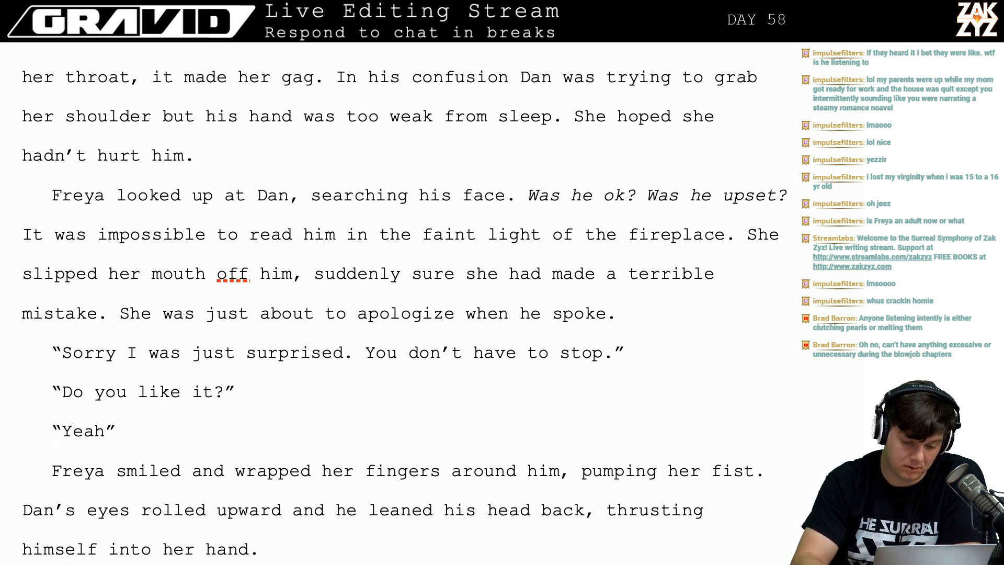
pyautogui.press('Left')
pyautogui.press('Right')
pyautogui.press('Right')
pyautogui.press('Right')
pyautogui.press('Right')
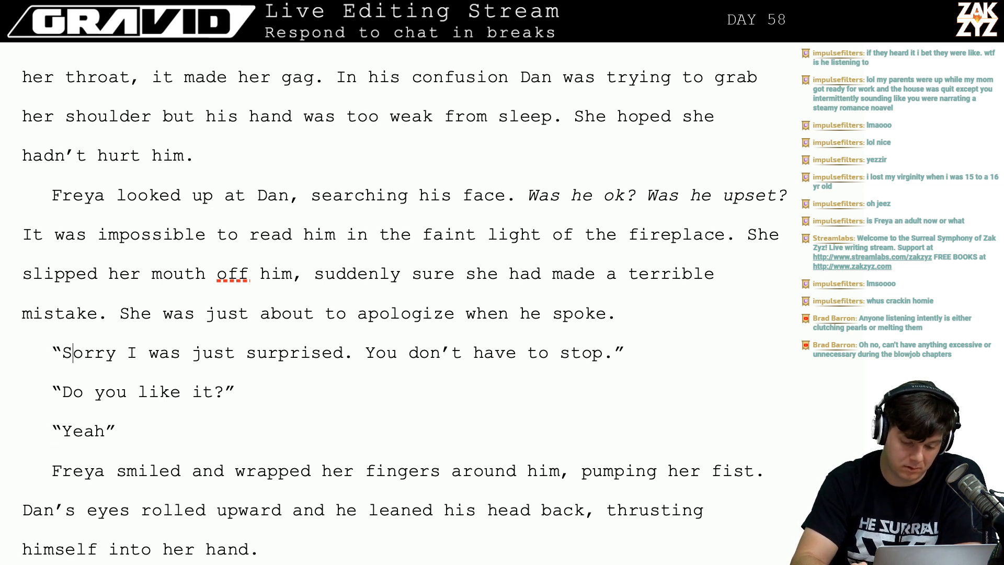
pyautogui.press('Right')
pyautogui.press('Right')
pyautogui.press('Right')
pyautogui.press('Right')
pyautogui.press('Right')
pyautogui.press('Right')
pyautogui.press('Right')
pyautogui.press('Right')
pyautogui.press('Right')
pyautogui.press('Right')
pyautogui.press('Right')
pyautogui.press('Right')
pyautogui.press('Right')
pyautogui.press('Right')
pyautogui.press('Right')
pyautogui.press('Right')
pyautogui.press('Right')
pyautogui.press('Right')
pyautogui.press('Right')
pyautogui.press('Right')
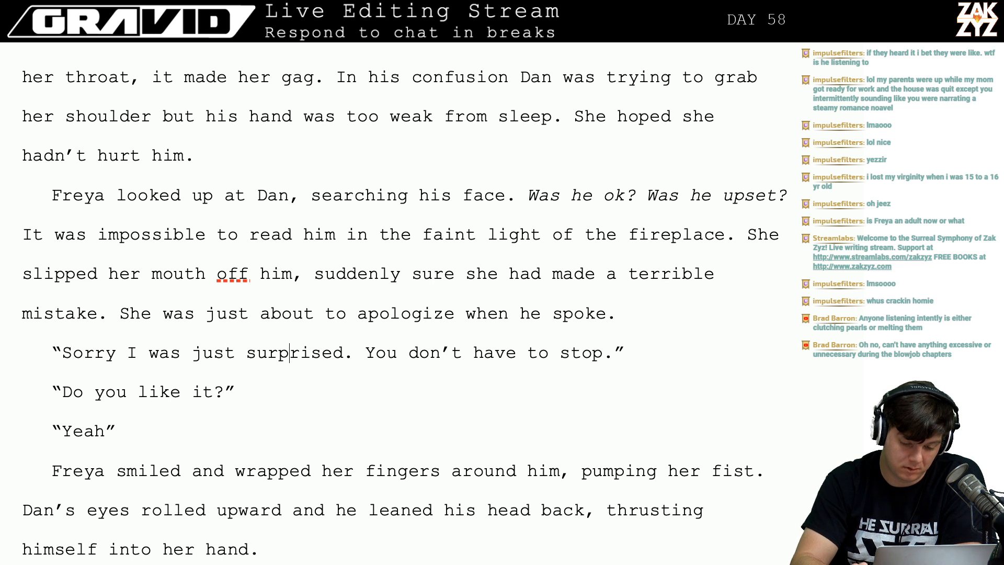
pyautogui.press('Right')
pyautogui.press('Right')
pyautogui.press('Left')
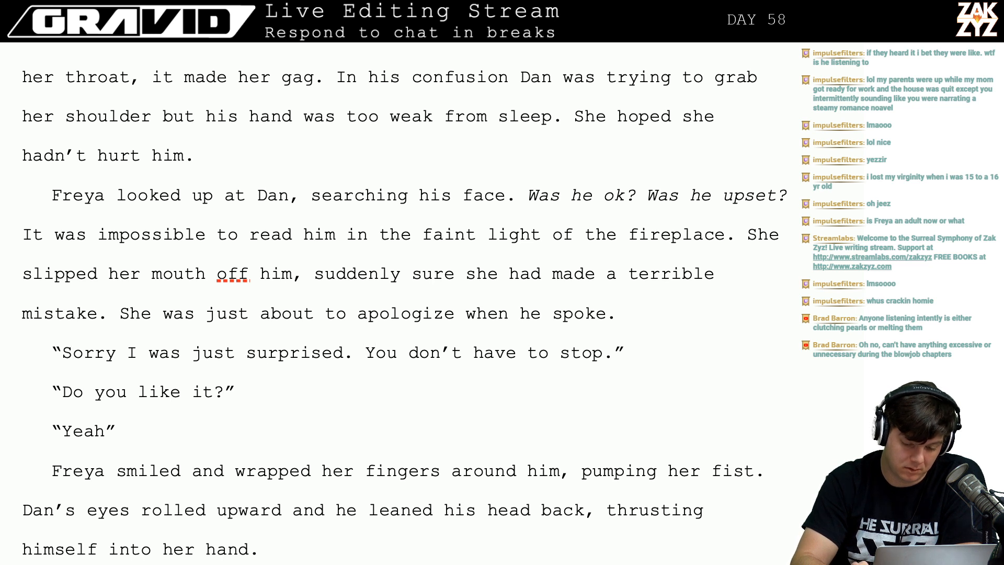
# Replace the question above the "Yeah" reply with "Is it ok?".
pyautogui.press('Down')
pyautogui.press('Left')
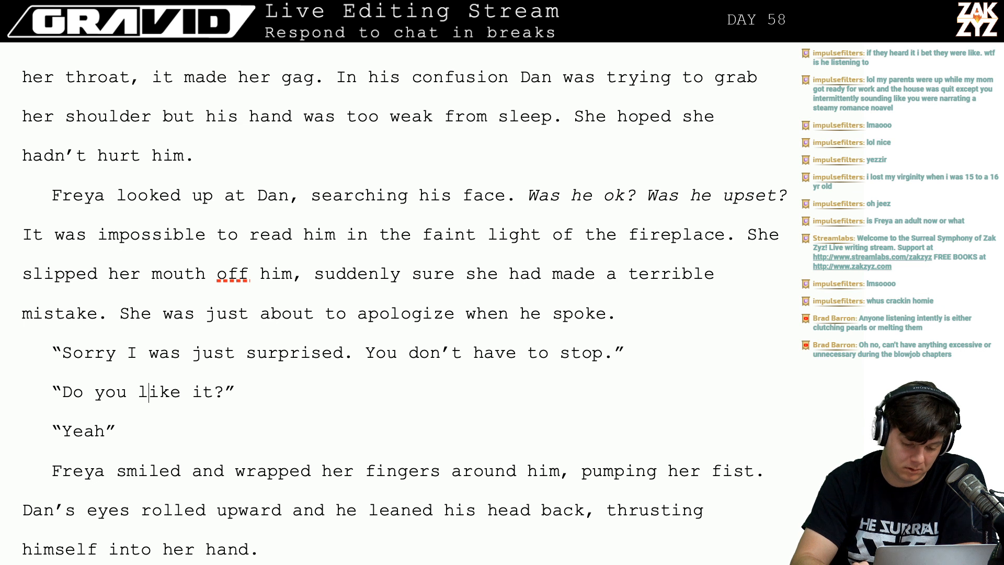
pyautogui.write('Is it ')
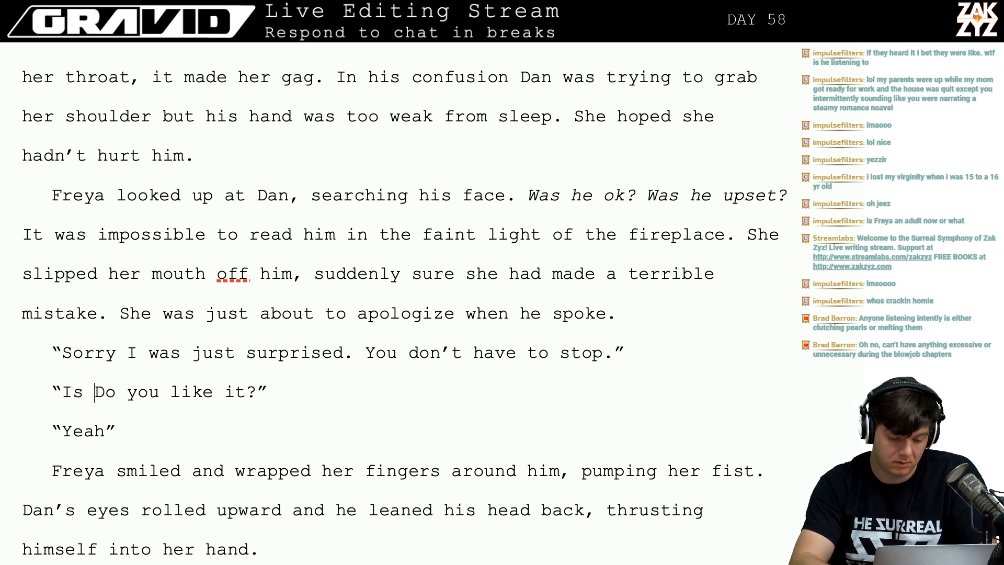
pyautogui.write('ok?')
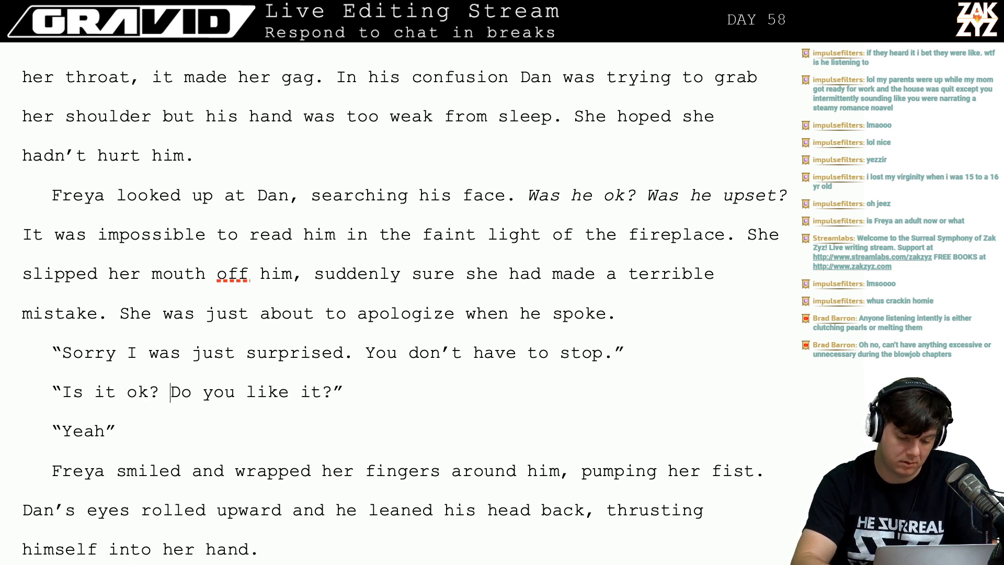
pyautogui.hotkey('shift', 'Right')
pyautogui.hotkey('shift', 'Right')
pyautogui.hotkey('shift', 'Right')
pyautogui.hotkey('shift', 'Right')
pyautogui.hotkey('shift', 'Right')
pyautogui.hotkey('shift', 'Right')
pyautogui.hotkey('shift', 'Right')
pyautogui.hotkey('shift', 'Right')
pyautogui.hotkey('shift', 'Right')
pyautogui.hotkey('shift', 'Right')
pyautogui.hotkey('shift', 'Right')
pyautogui.hotkey('shift', 'Right')
pyautogui.hotkey('shift', 'Right')
pyautogui.hotkey('shift', 'Right')
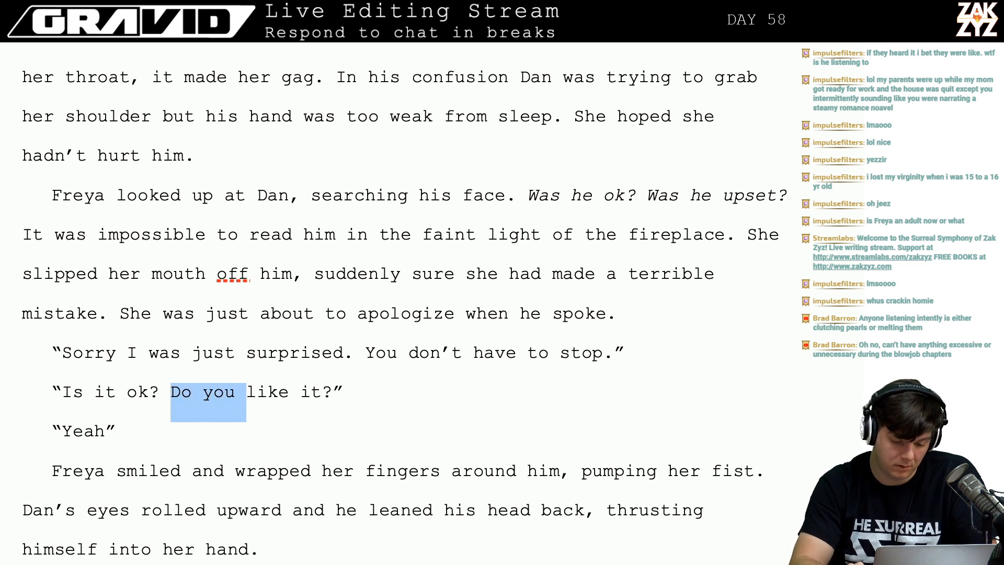
pyautogui.hotkey('shift', 'Right')
pyautogui.press('BackSpace')
pyautogui.press('BackSpace')
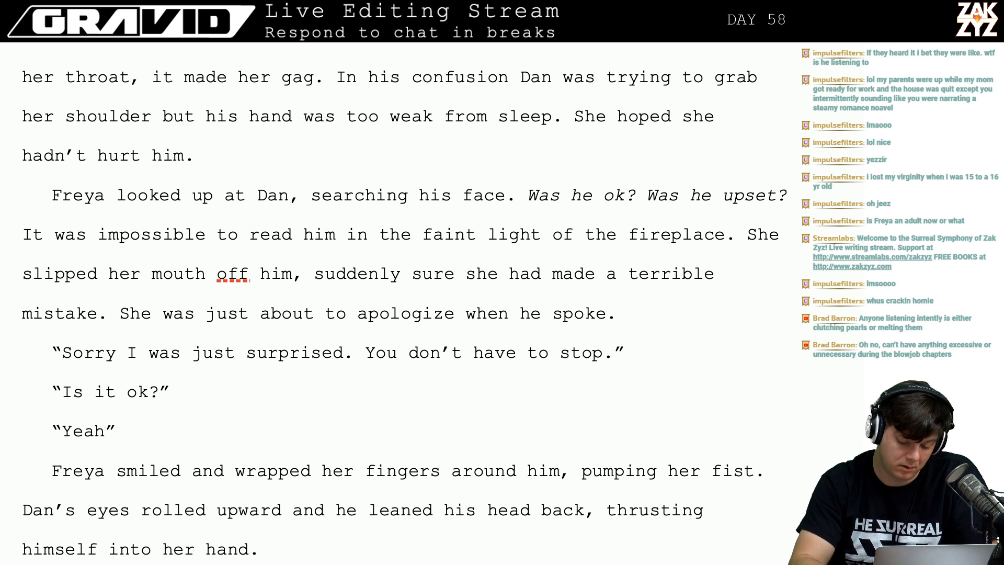
pyautogui.write(', ')
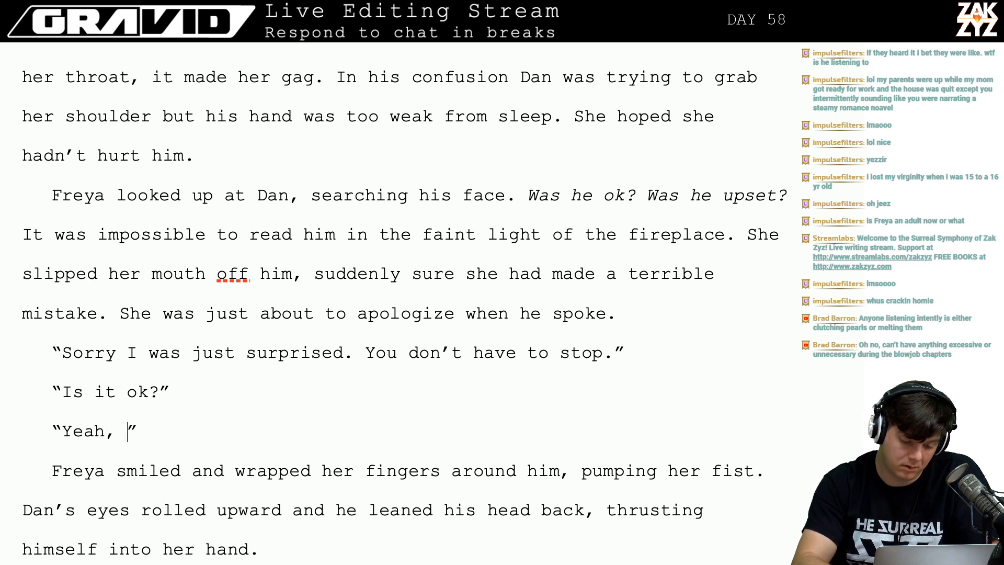
pyautogui.write("it's great")
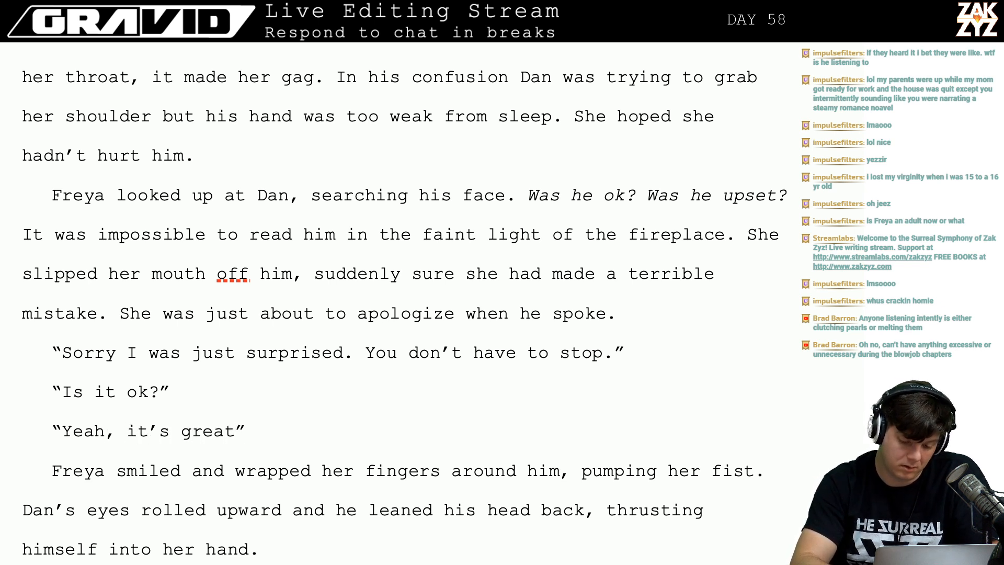
pyautogui.write('.')
pyautogui.press('BackSpace')
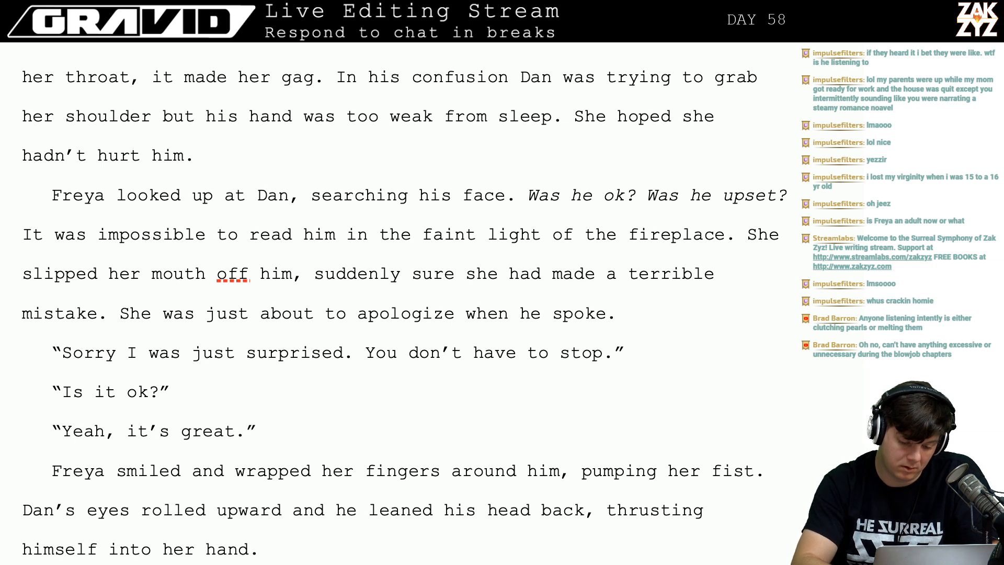
pyautogui.press('BackSpace')
pyautogui.press('BackSpace')
pyautogui.press('BackSpace')
pyautogui.press('BackSpace')
pyautogui.press('BackSpace')
pyautogui.press('BackSpace')
pyautogui.press('BackSpace')
pyautogui.press('BackSpace')
pyautogui.press('BackSpace')
pyautogui.press('BackSpace')
pyautogui.press('BackSpace')
pyautogui.press('BackSpace')
pyautogui.press('BackSpace')
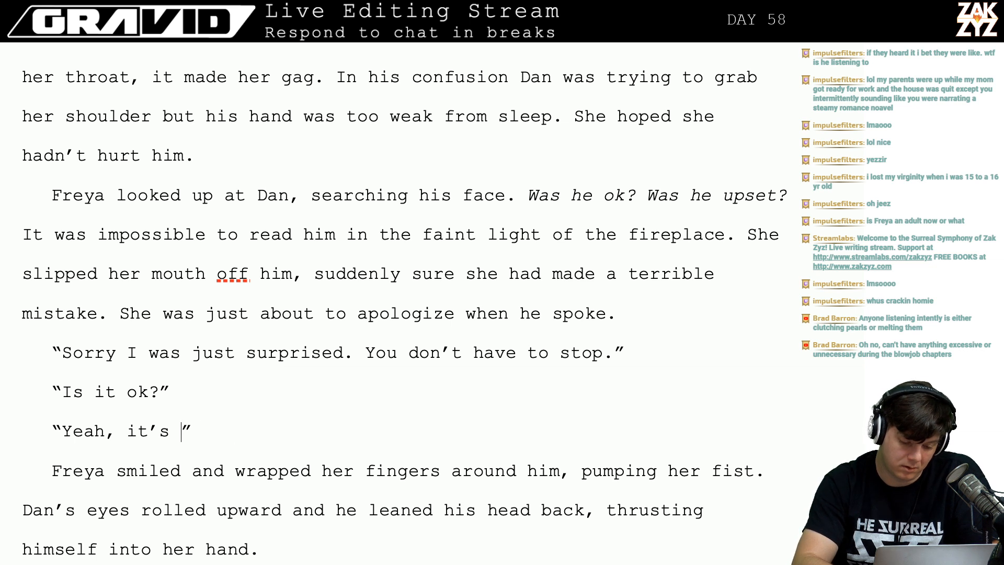
pyautogui.write(',')
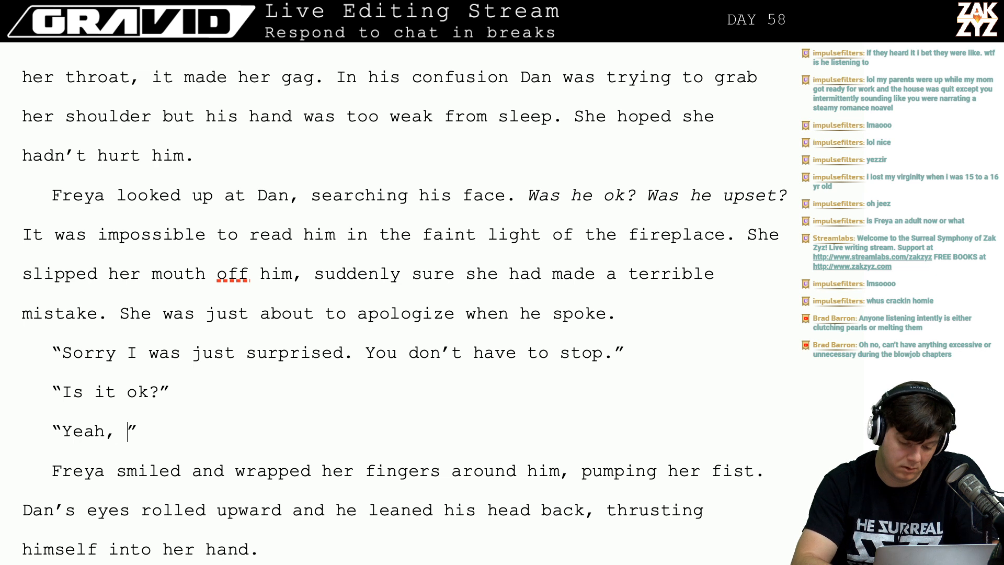
pyautogui.press('BackSpace')
pyautogui.press('BackSpace')
# Extend the "Yeah" reply so the line reads "Yeah, of course," Dan said.
pyautogui.write(',')
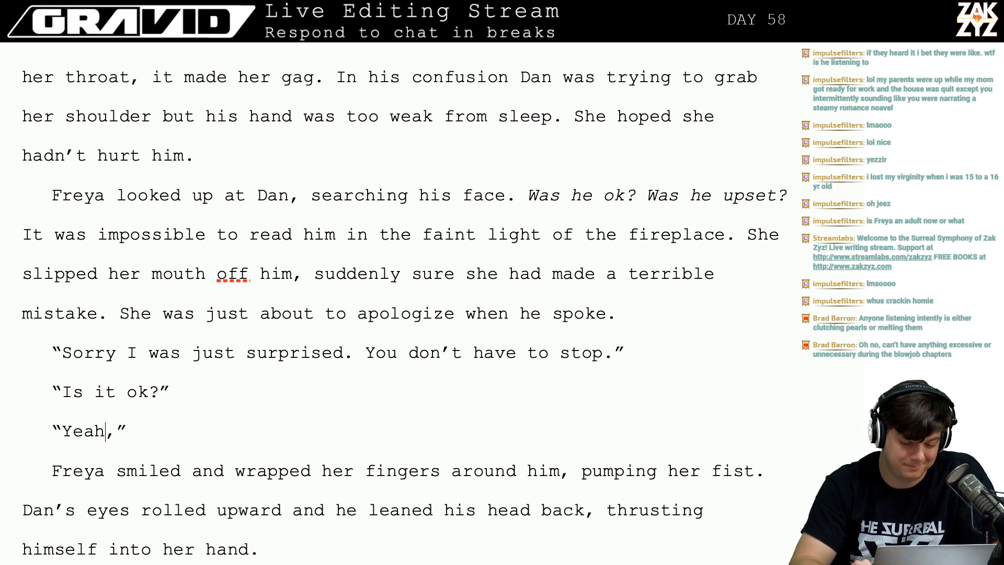
pyautogui.write(' of course')
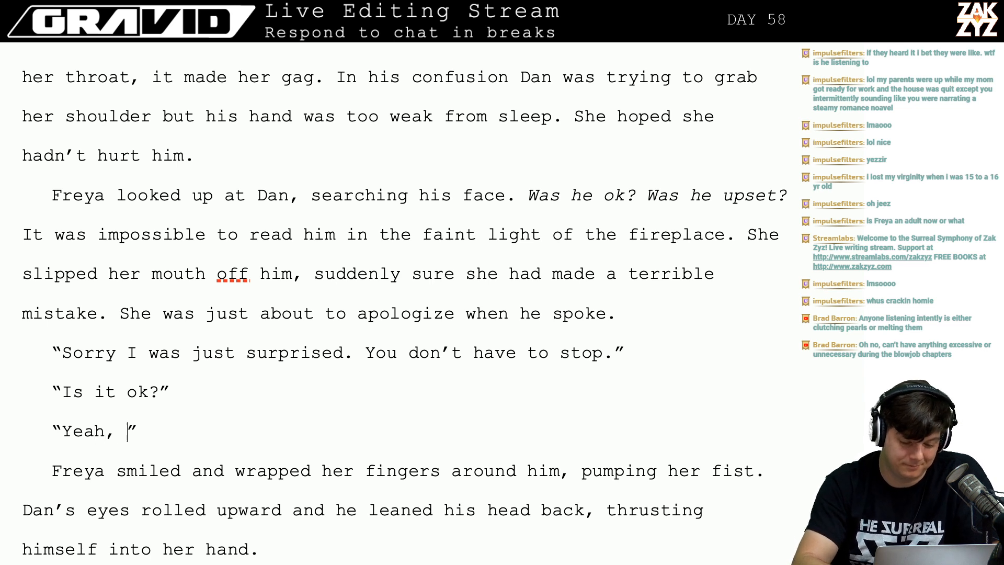
pyautogui.write(',')
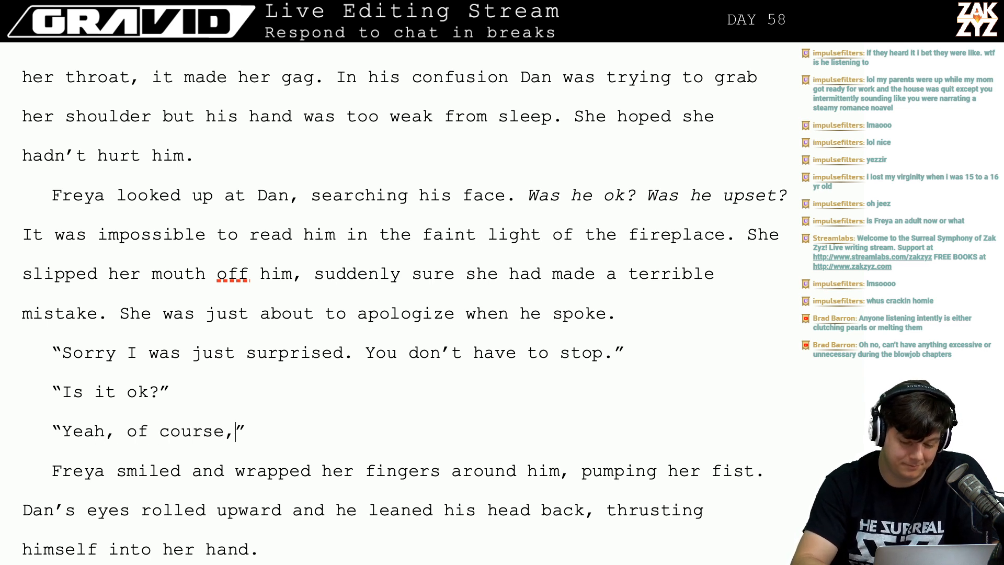
pyautogui.write(' Dan se')
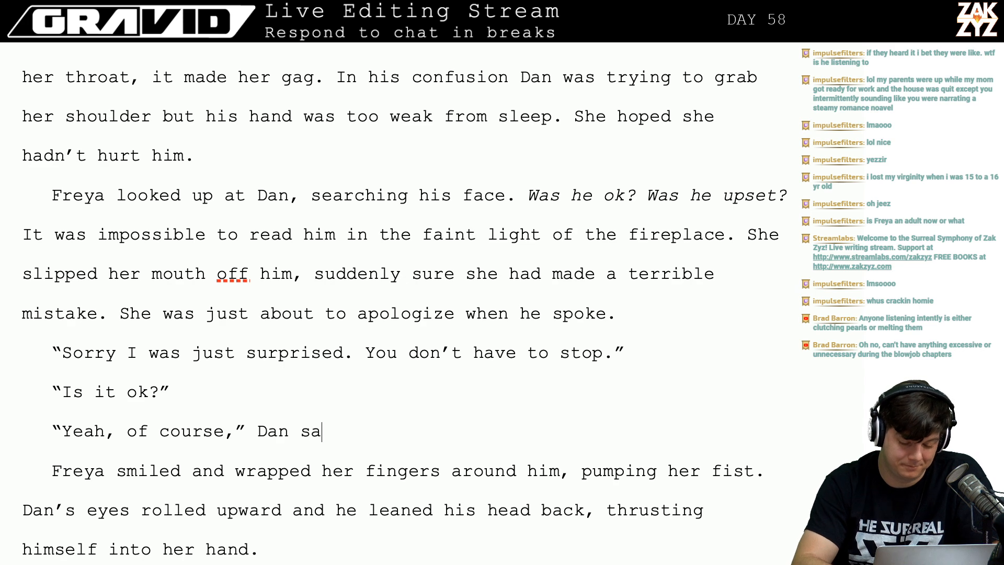
pyautogui.write('id.')
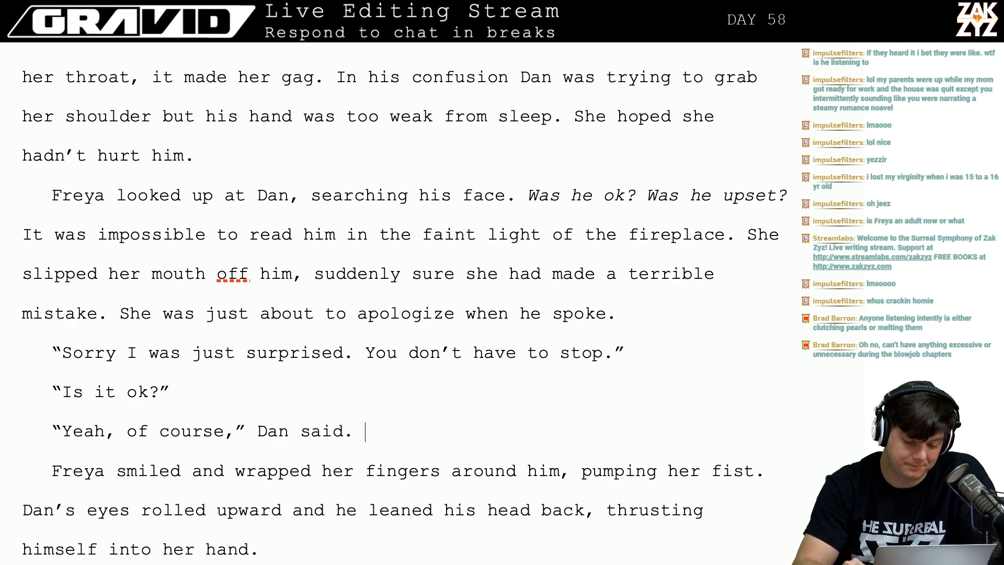
# Delete the italic thoughts "Was he ok? Was he upset?" from the paragraph beginning "Freya looked up at Dan".
pyautogui.scroll(-1, 103, 440)
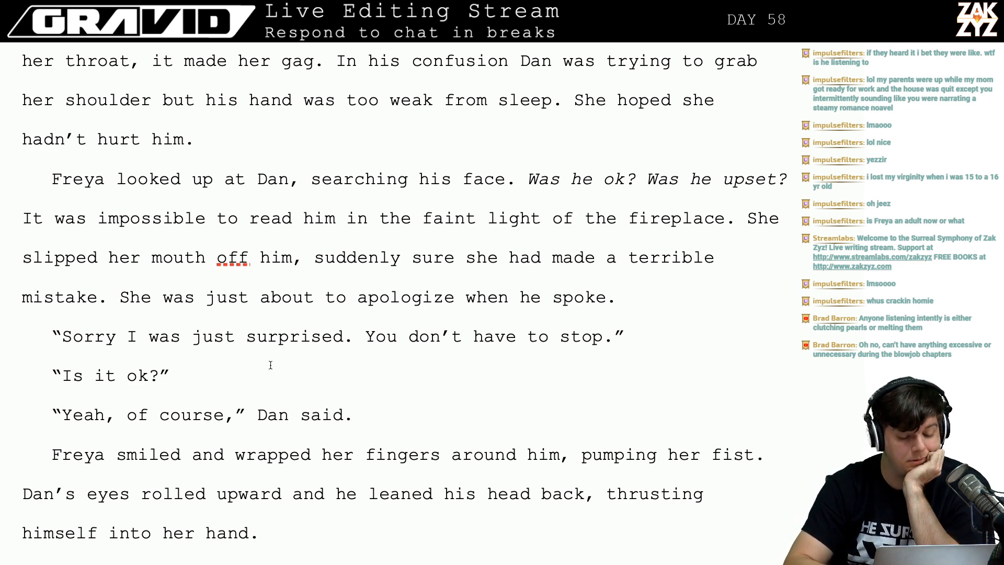
pyautogui.click(309, 356)
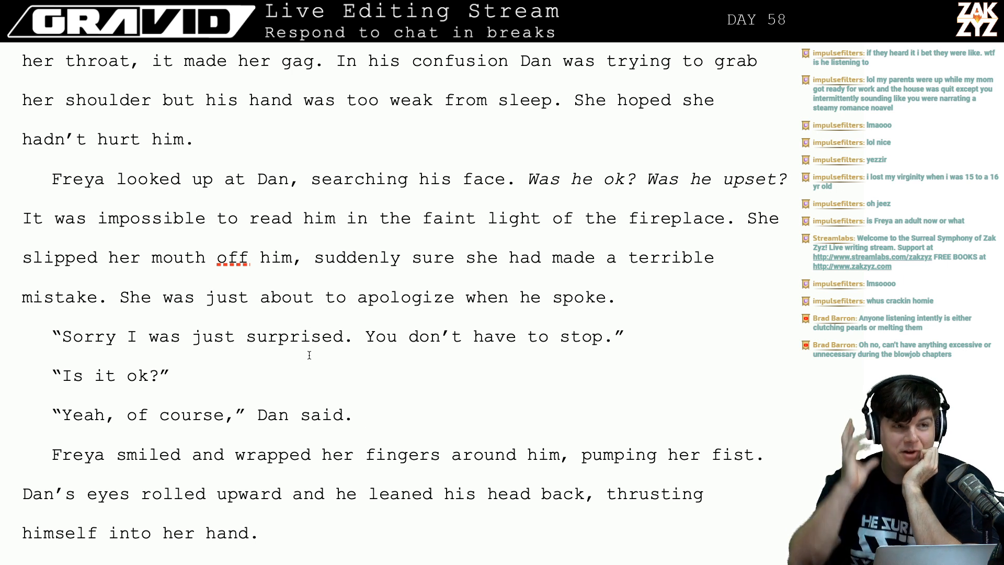
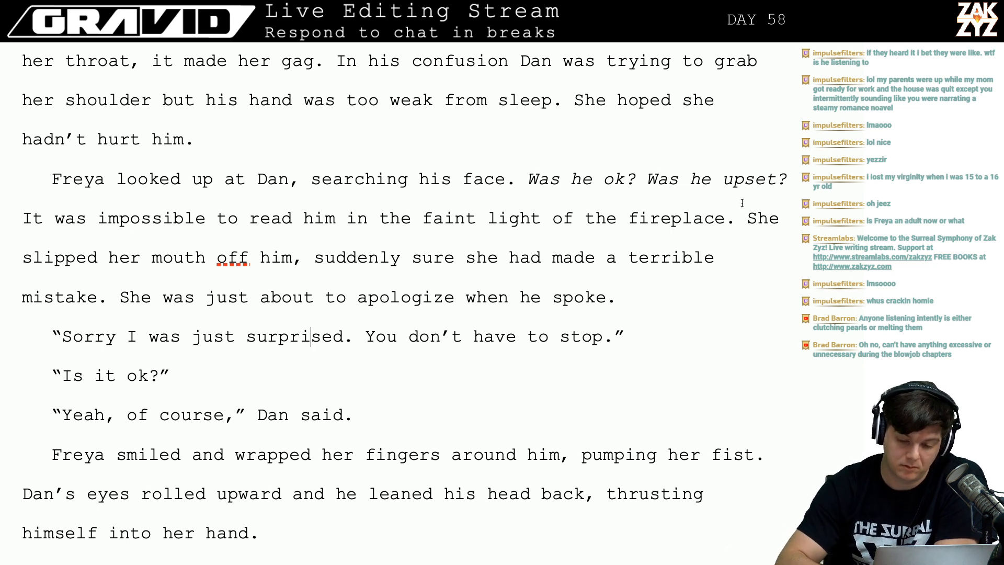
pyautogui.click(789, 183)
pyautogui.moveTo(789, 187); pyautogui.dragTo(518, 188)
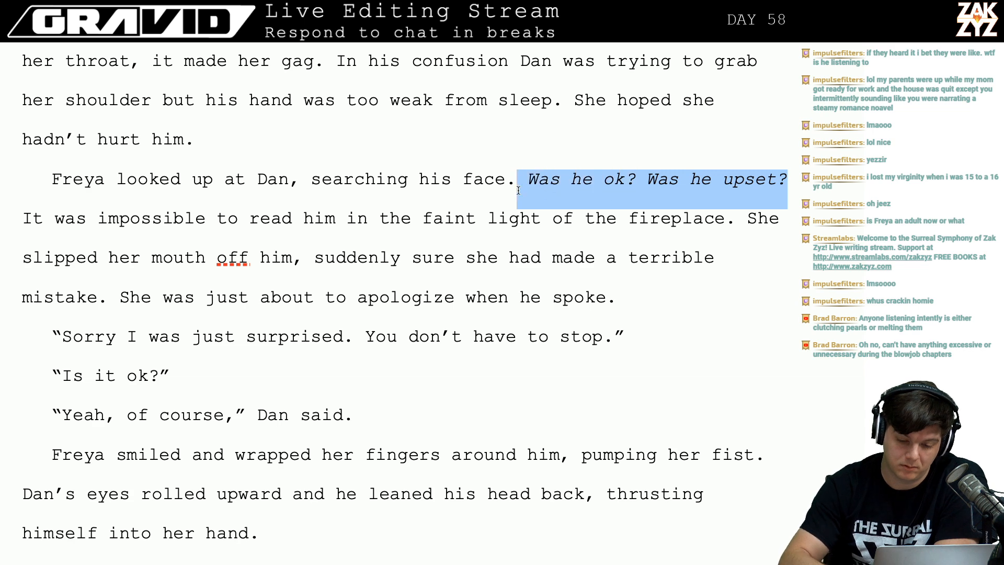
pyautogui.press('BackSpace')
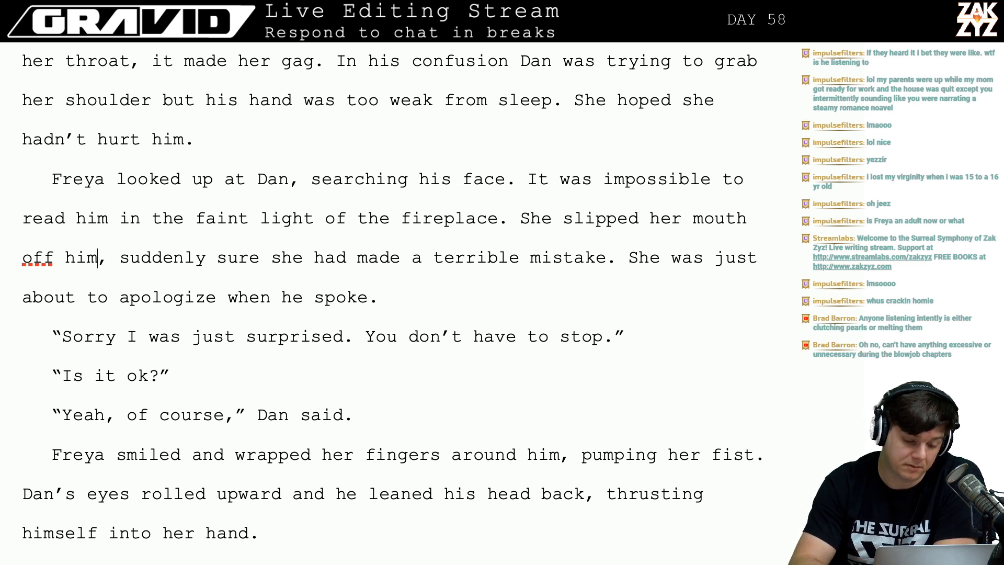
pyautogui.press('BackSpace')
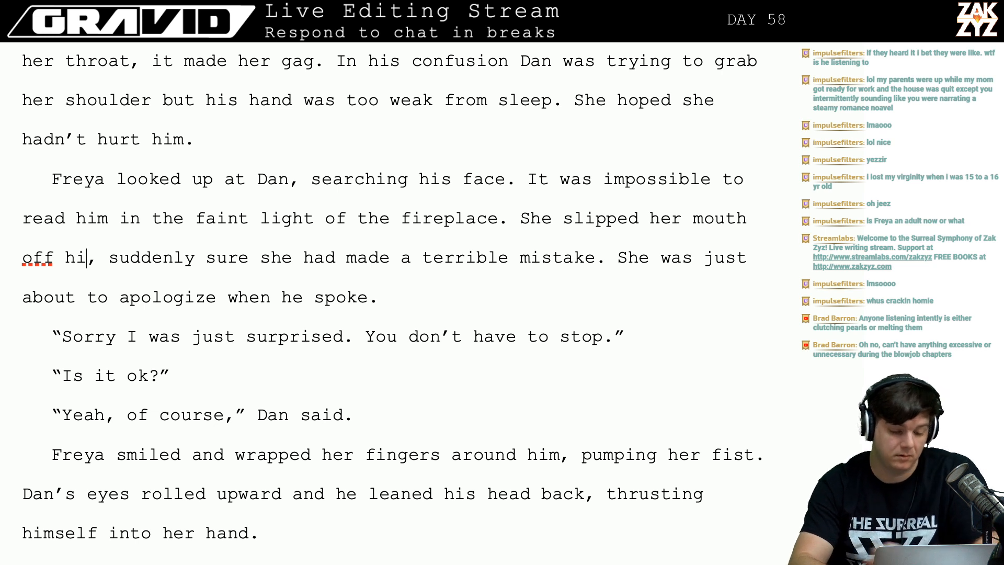
pyautogui.write('m')
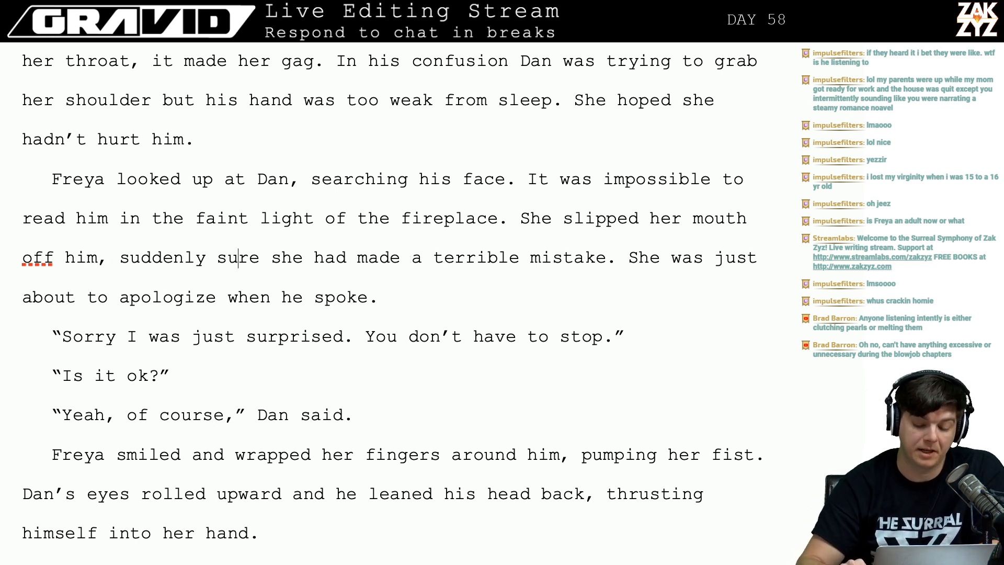
# Add the dialogue line "Oh wow. Sorry you just surprised me." after the paragraph ending "when he spoke.".
pyautogui.press('Right')
pyautogui.press('Right')
pyautogui.press('Right')
pyautogui.press('Right')
pyautogui.press('Right')
pyautogui.press('Right')
pyautogui.press('Right')
pyautogui.press('Right')
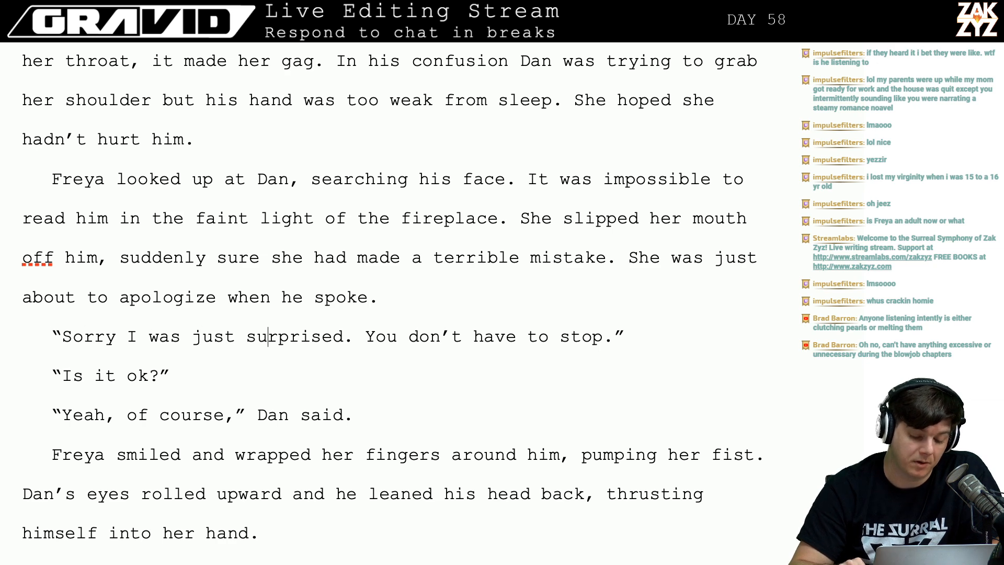
pyautogui.press('Right')
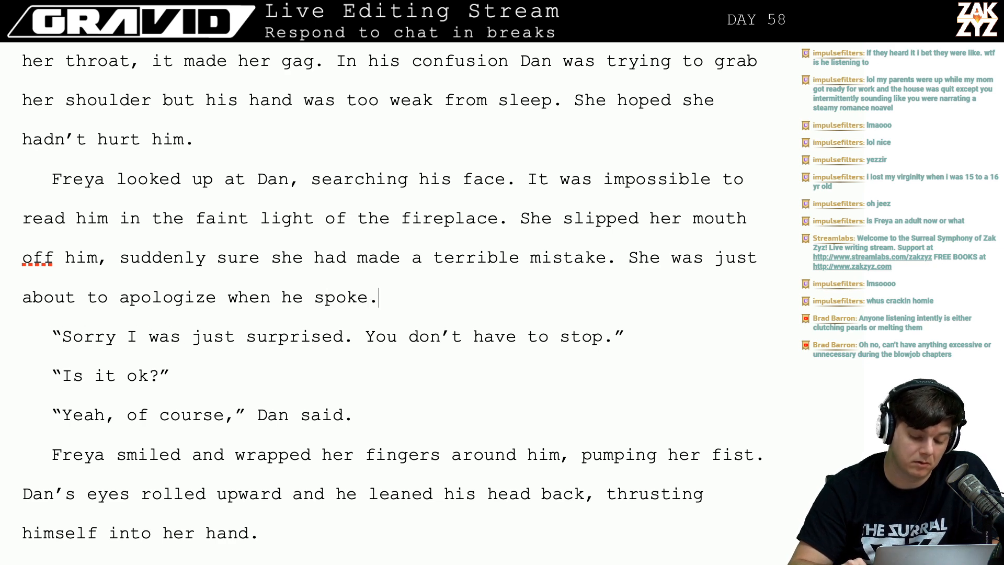
pyautogui.press('Return')
pyautogui.write('"Oh wow. ')
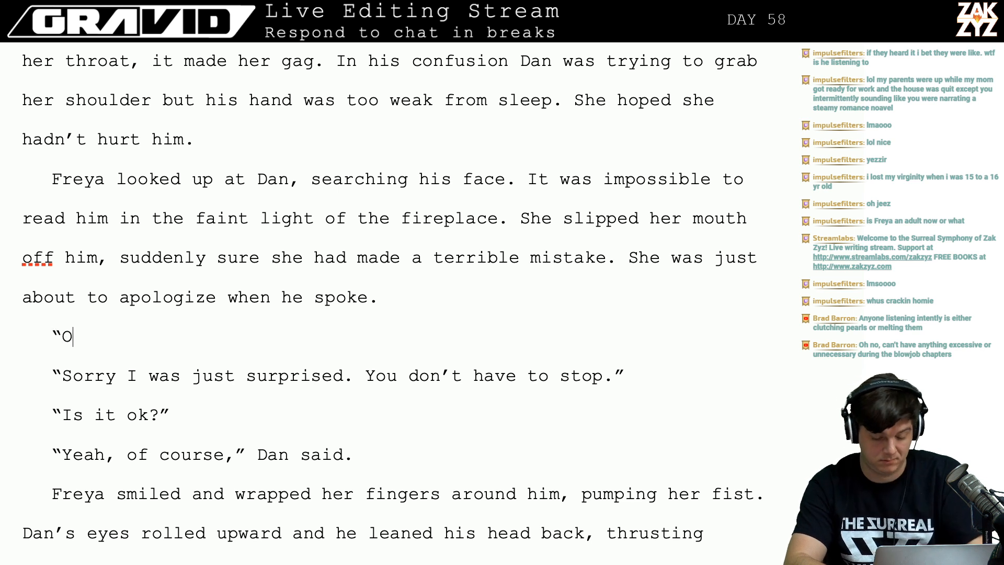
pyautogui.write('So')
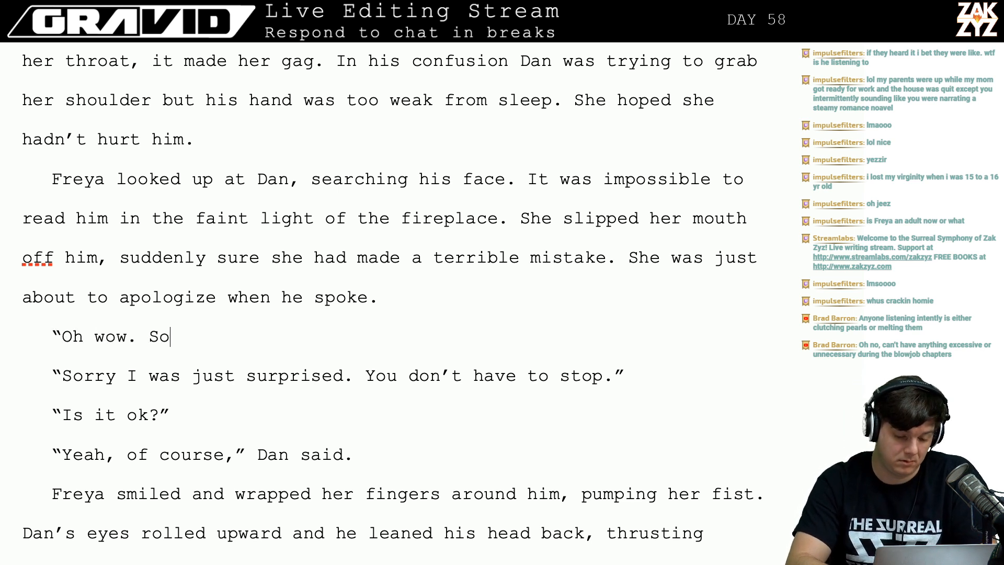
pyautogui.write('rry you jus')
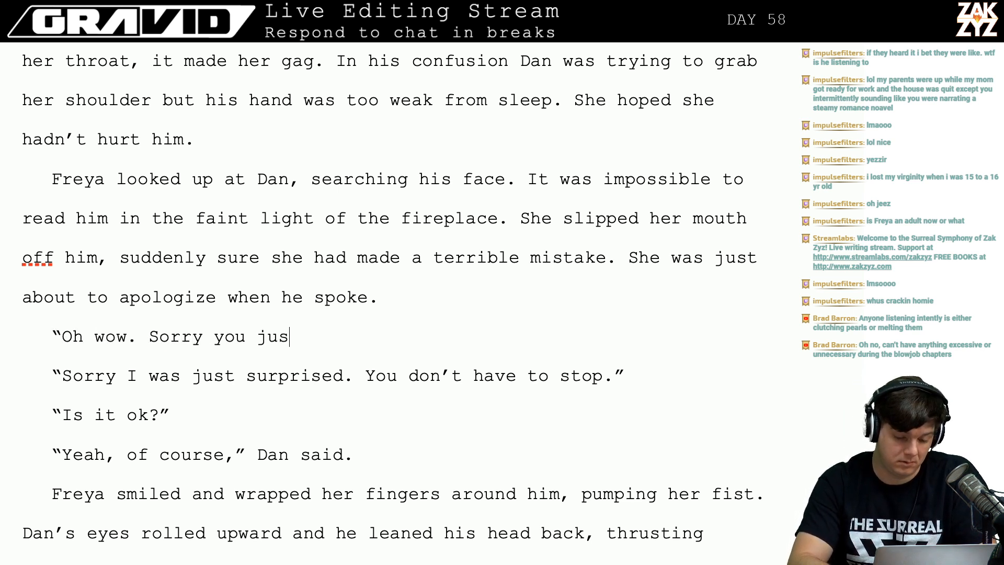
pyautogui.write('t surprised me,')
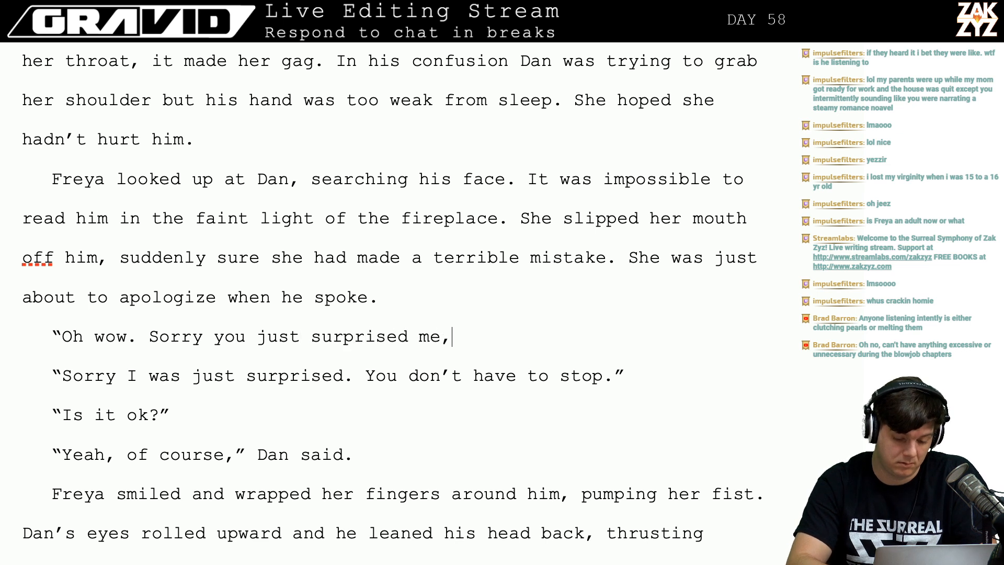
pyautogui.press('BackSpace')
pyautogui.write('."')
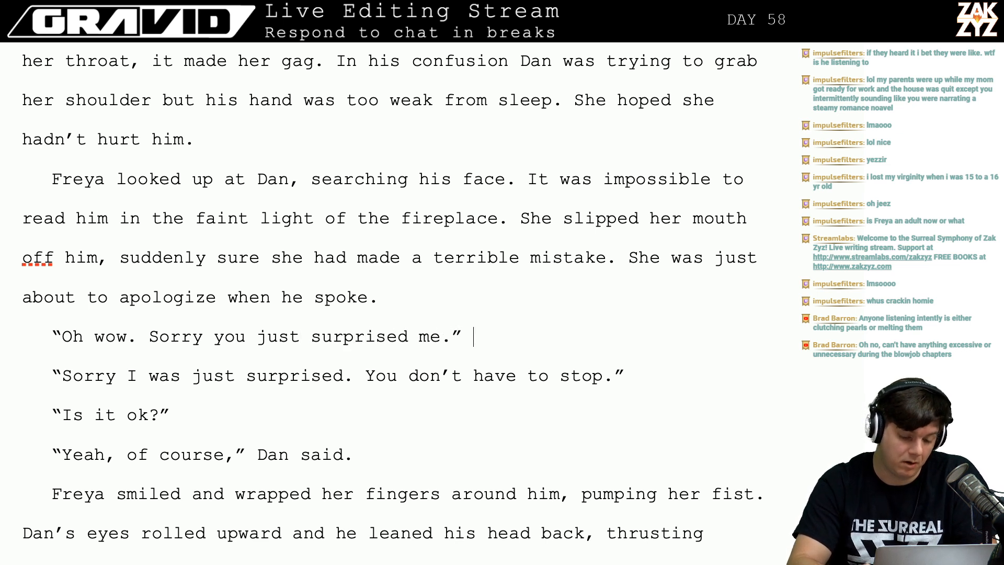
# Add the reply "Is it ok?" as a new paragraph below the "Oh wow" line.
pyautogui.press('Return')
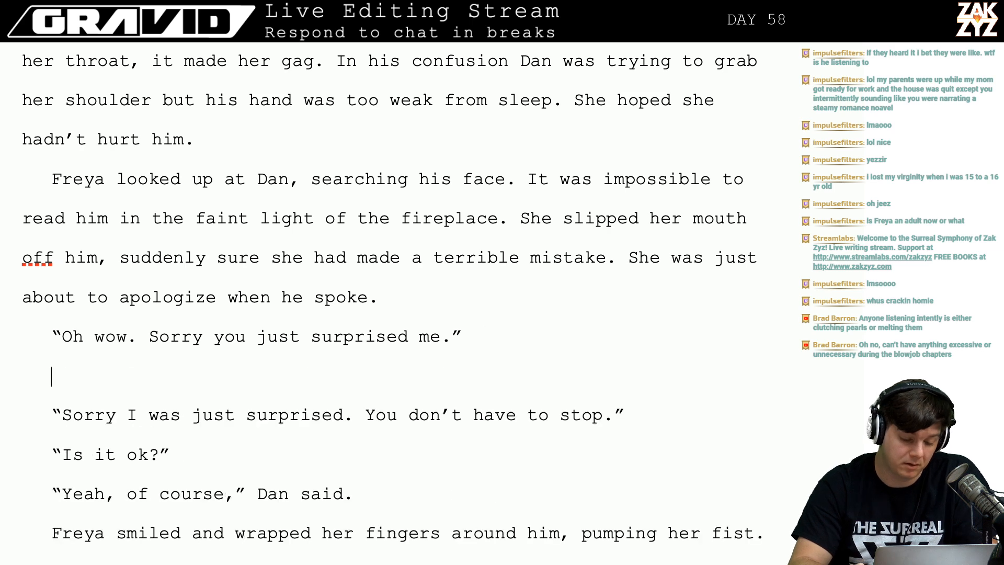
pyautogui.write('"Is it ok?')
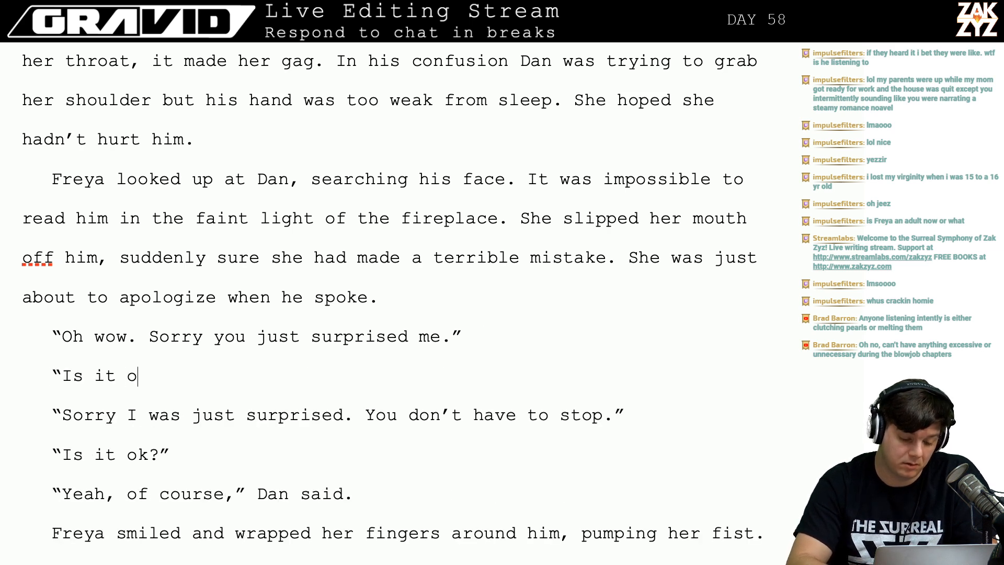
pyautogui.write('"')
# Add a new line below the newly written question, reading "Yeah, I just…" Dan trailed.
pyautogui.press('Return')
pyautogui.write('"Y')
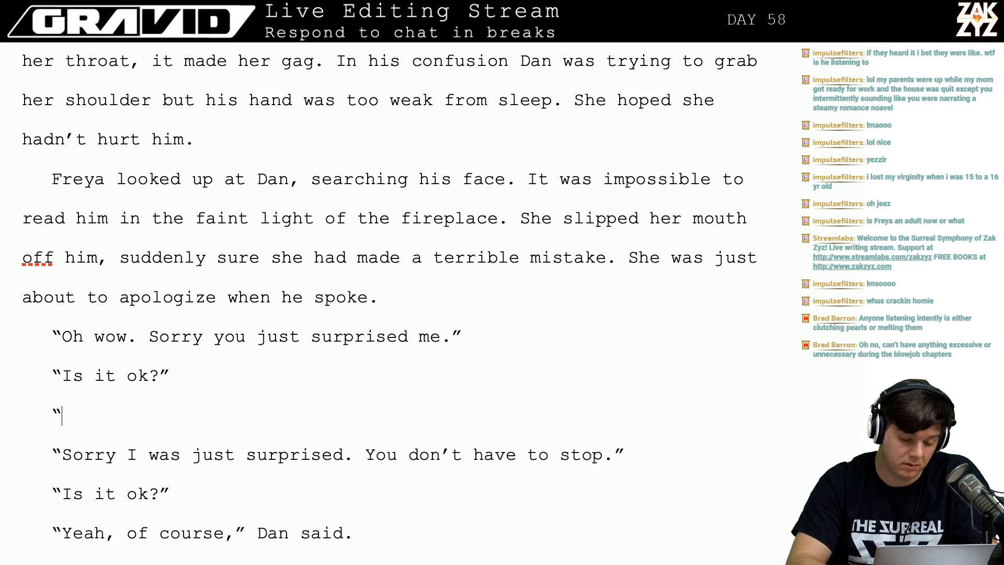
pyautogui.write('eah')
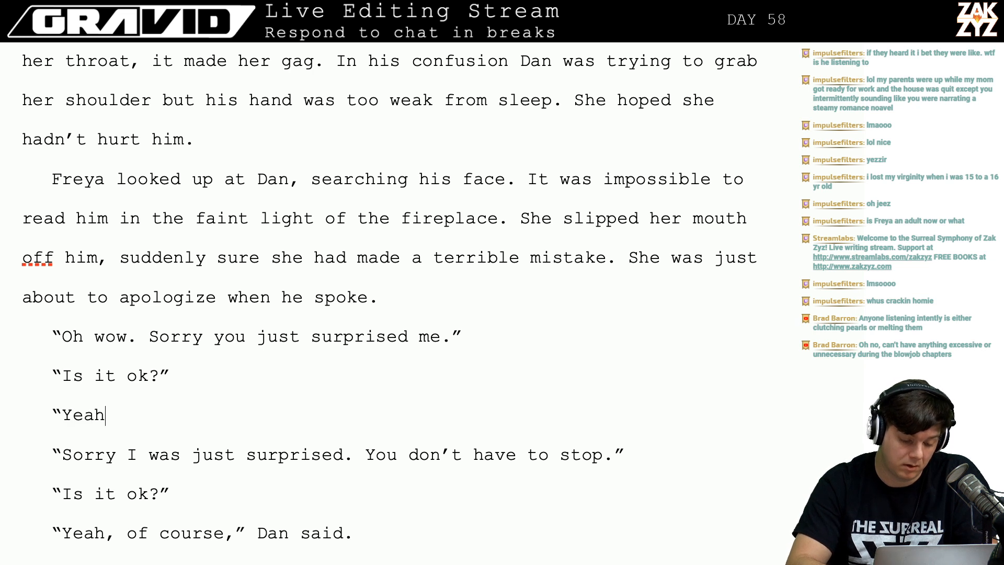
pyautogui.write(',')
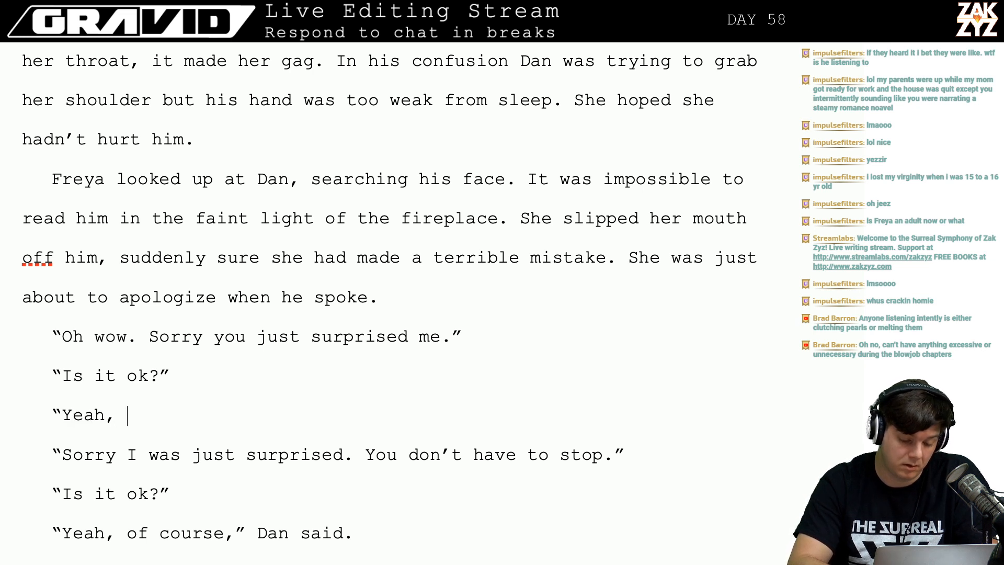
pyautogui.press('BackSpace')
pyautogui.press('BackSpace')
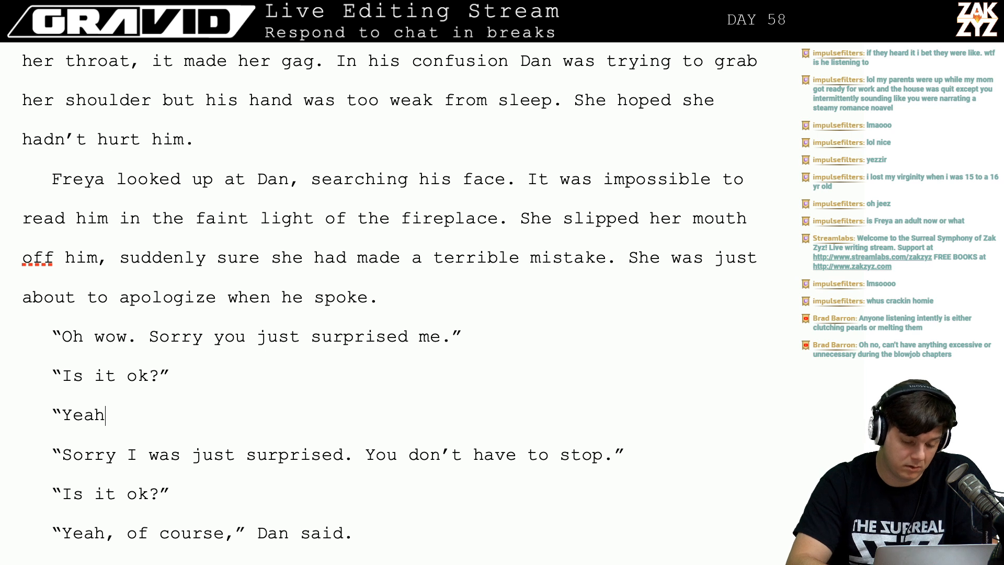
pyautogui.write(', ')
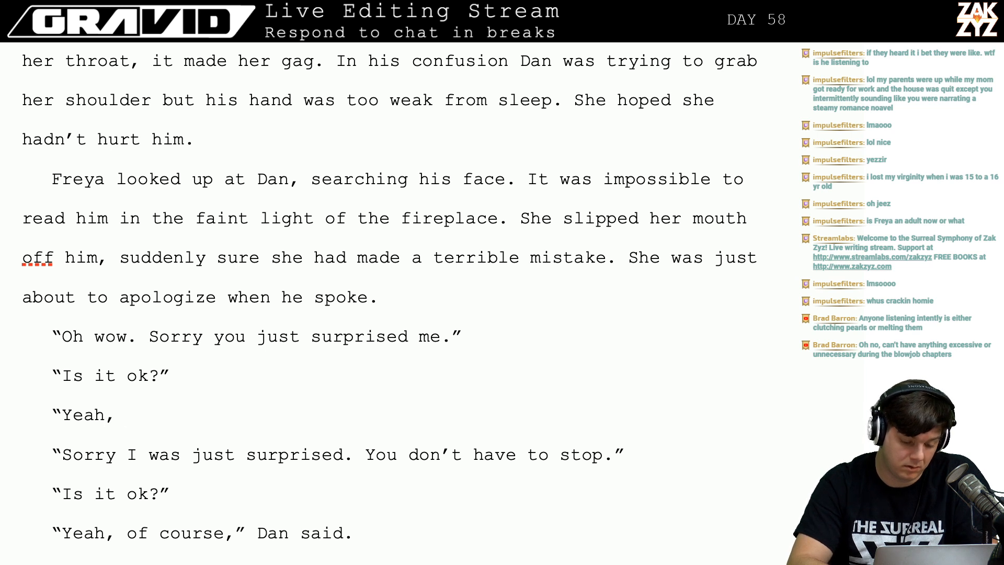
pyautogui.write('I just--')
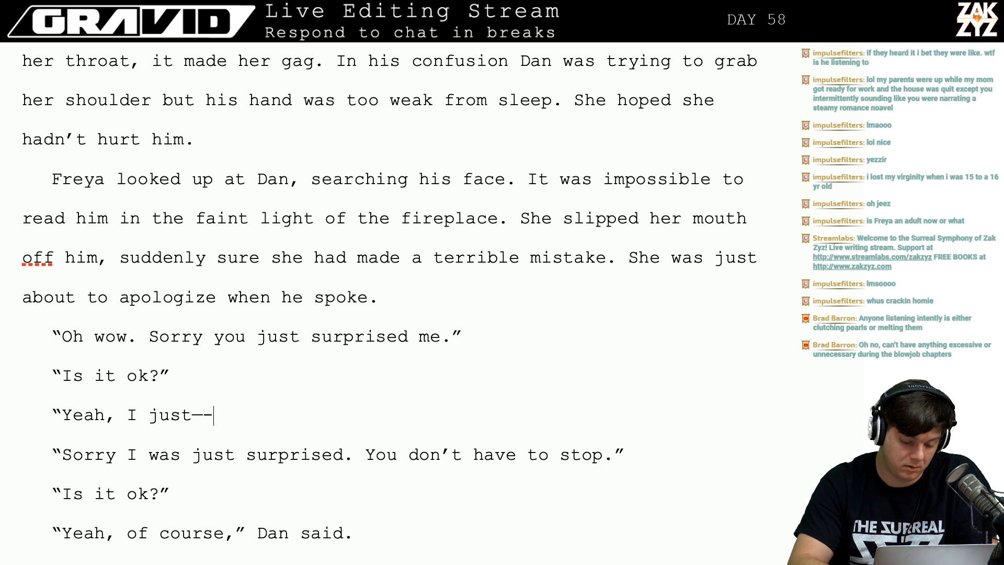
pyautogui.press('BackSpace')
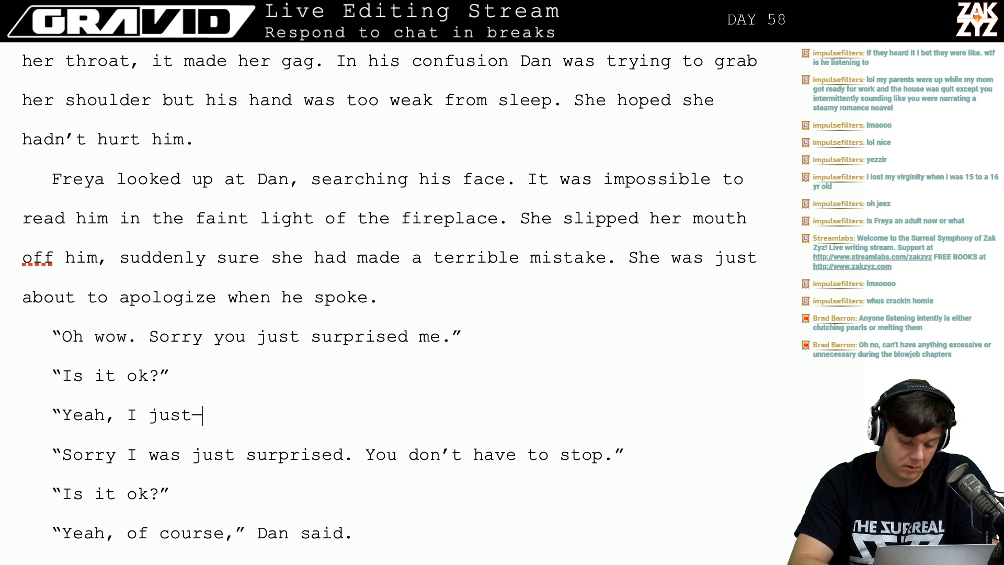
pyautogui.write('"')
pyautogui.press('BackSpace')
pyautogui.press('BackSpace')
pyautogui.press('BackSpace')
pyautogui.write('...')
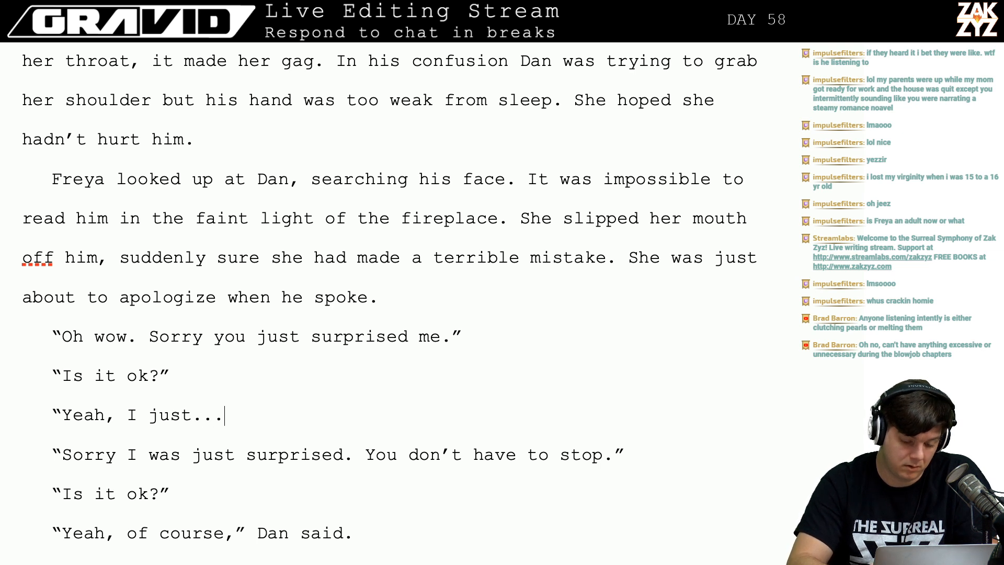
pyautogui.write('" Dan tria')
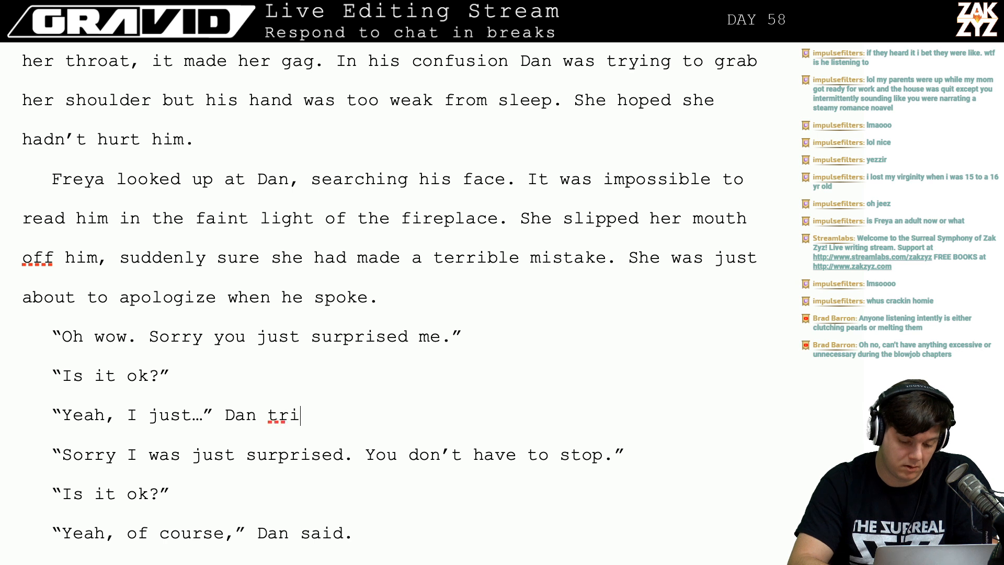
pyautogui.press('BackSpace')
pyautogui.press('BackSpace')
pyautogui.write('ailed.')
# Add the reply "I can stop." as a new paragraph below the "Dan trailed" line.
pyautogui.press('Return')
pyautogui.write('"I can')
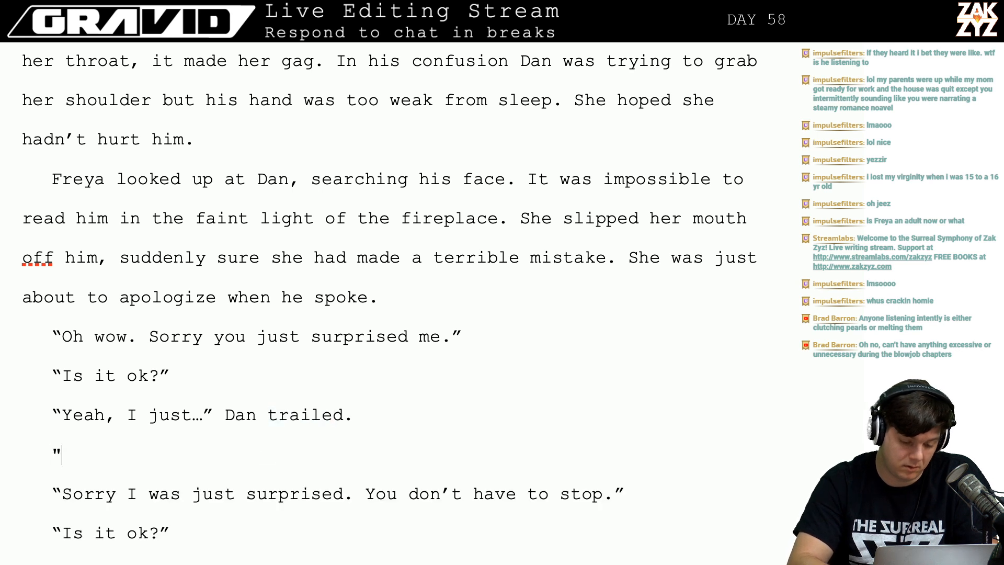
pyautogui.write(',')
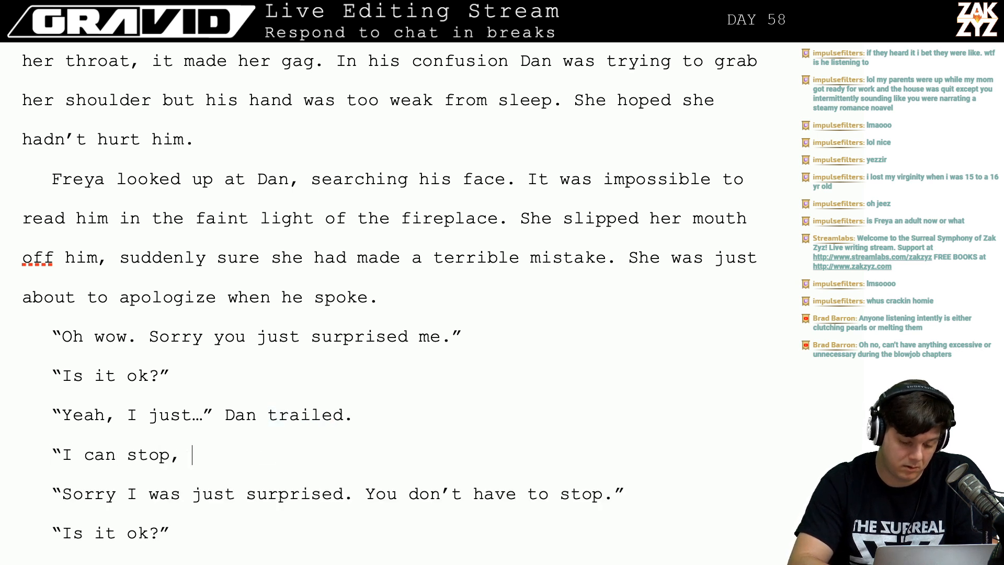
pyautogui.press('BackSpace')
pyautogui.write('"')
pyautogui.press('BackSpace')
pyautogui.press('BackSpace')
pyautogui.press('BackSpace')
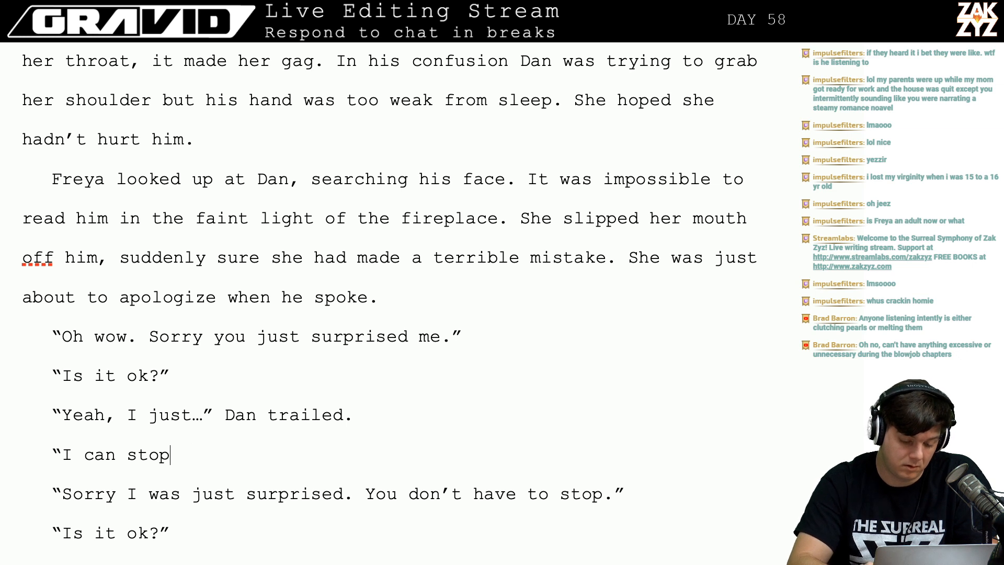
pyautogui.write('."')
# Add the answer "You don't have to. I just didn't, wow." below "I can stop." with blank space before the old dialogue.
pyautogui.press('Return')
pyautogui.write('"You don\'t have t')
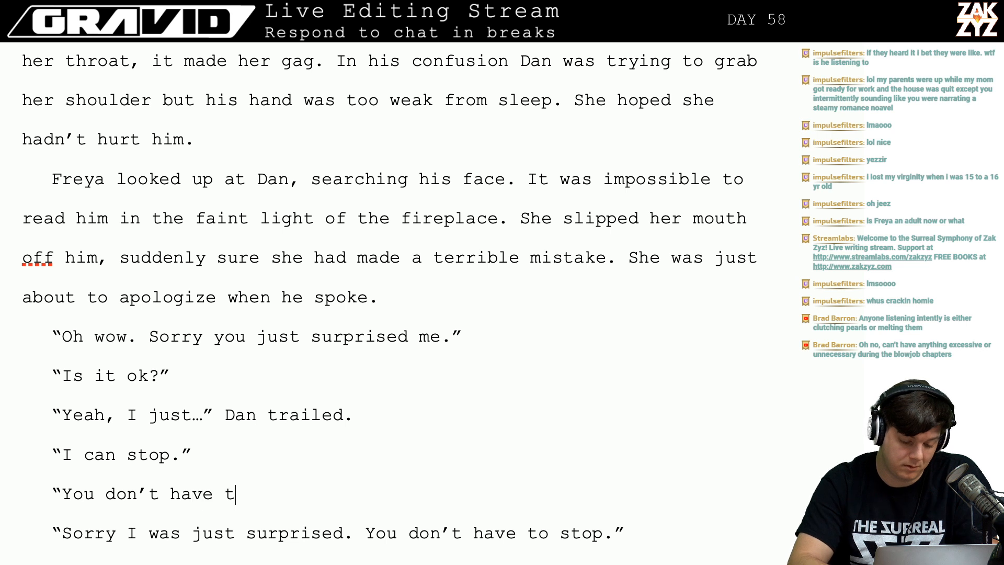
pyautogui.write('o. I just don')
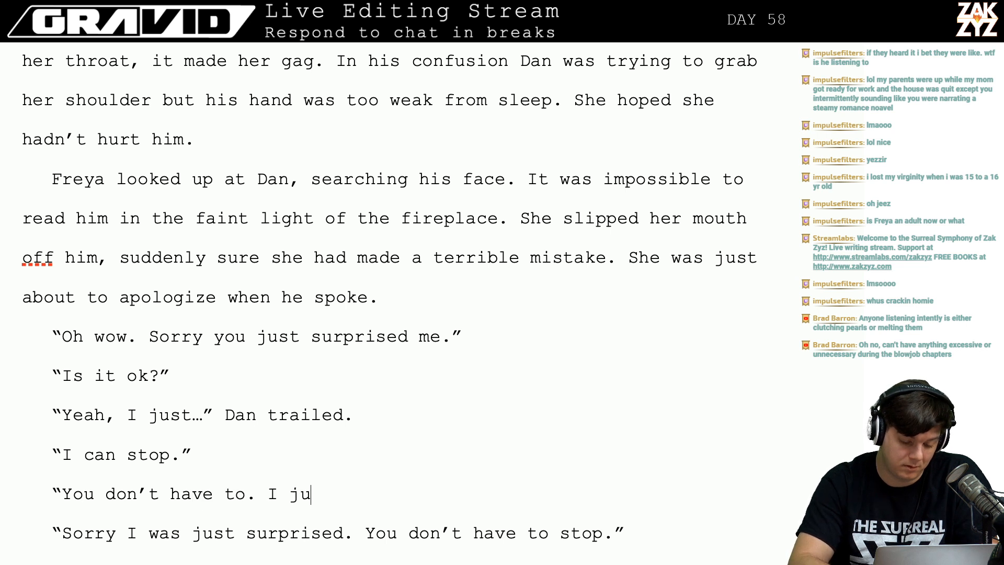
pyautogui.press('BackSpace')
pyautogui.press('BackSpace')
pyautogui.write("idn't")
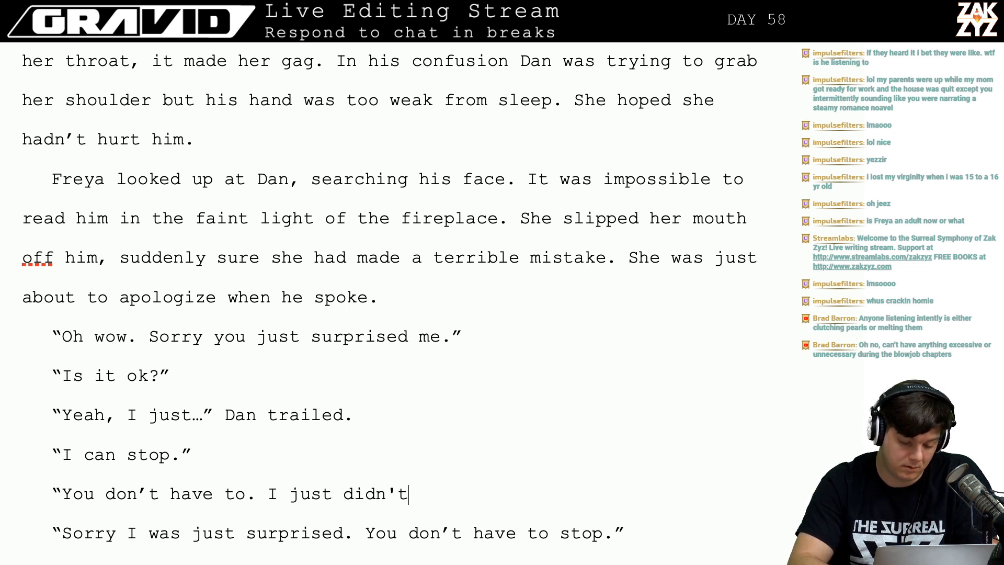
pyautogui.write(', wowl')
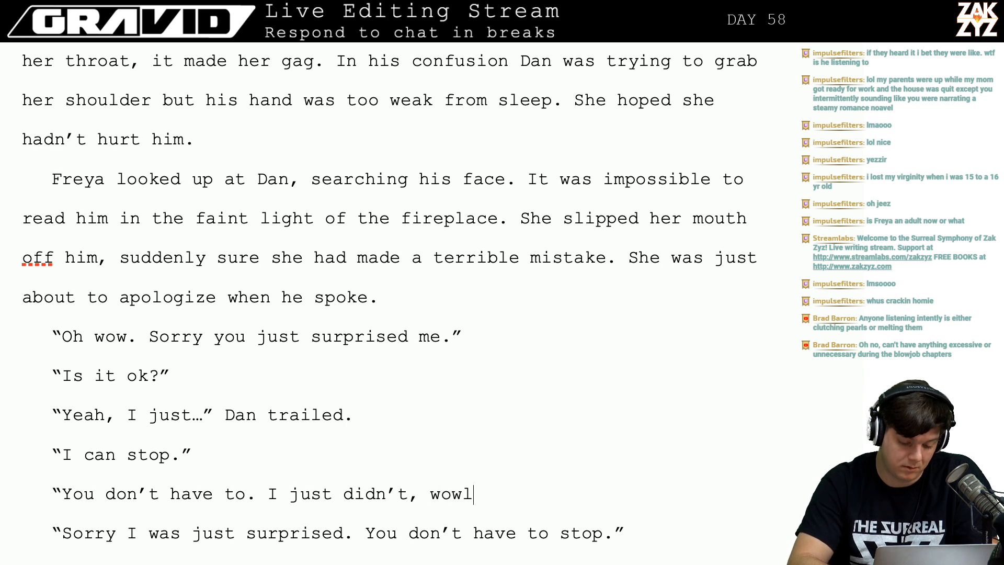
pyautogui.write('.')
pyautogui.press('BackSpace')
pyautogui.press('BackSpace')
pyautogui.press('BackSpace')
pyautogui.press('BackSpace')
pyautogui.write('"')
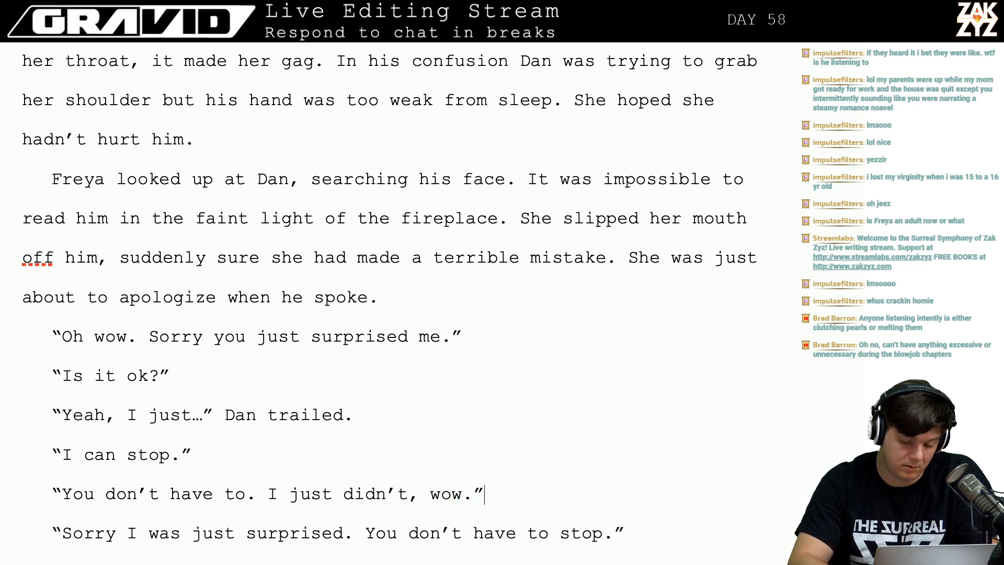
pyautogui.press('Return')
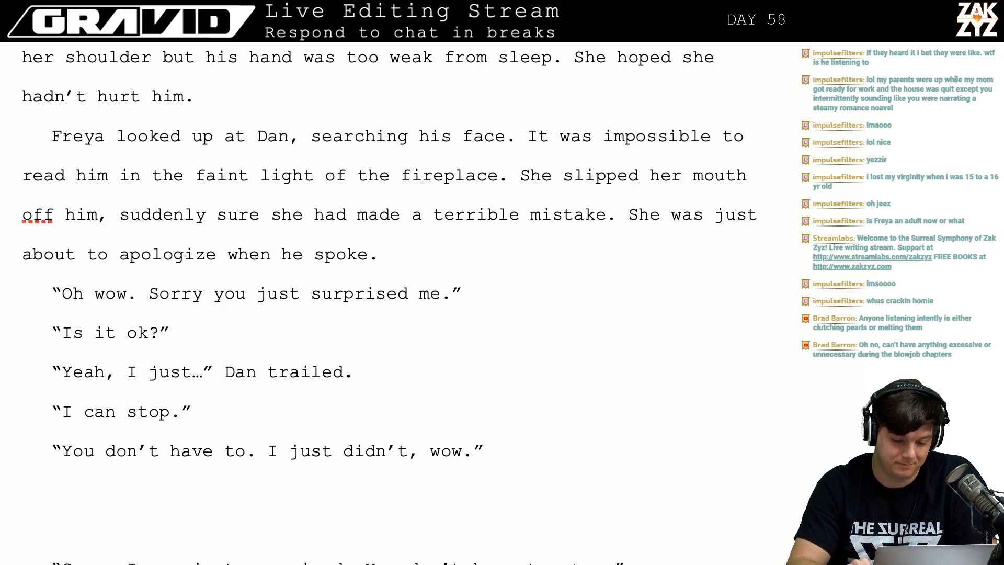
pyautogui.write('half')
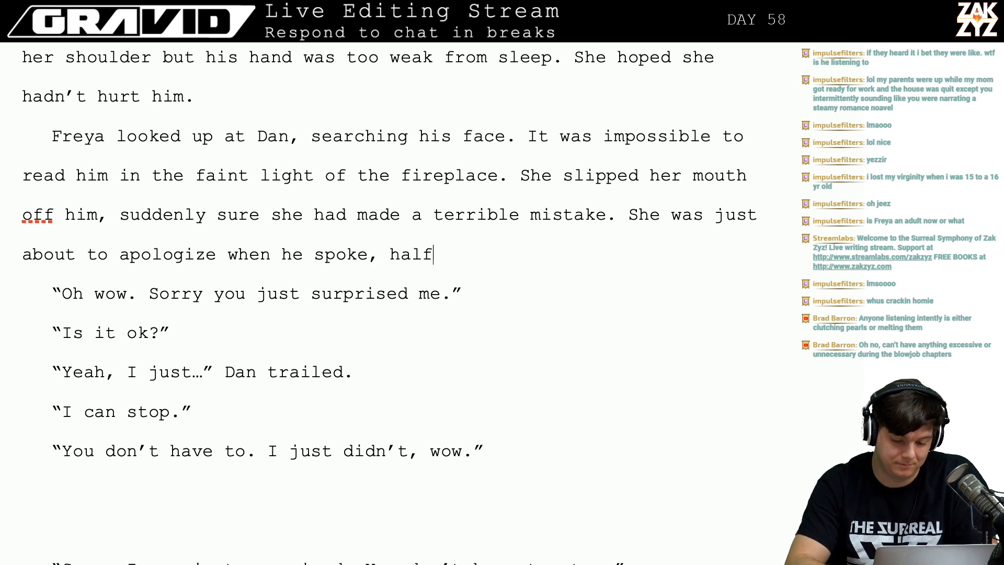
pyautogui.press('BackSpace')
pyautogui.press('BackSpace')
pyautogui.press('BackSpace')
pyautogui.press('BackSpace')
pyautogui.press('BackSpace')
pyautogui.press('BackSpace')
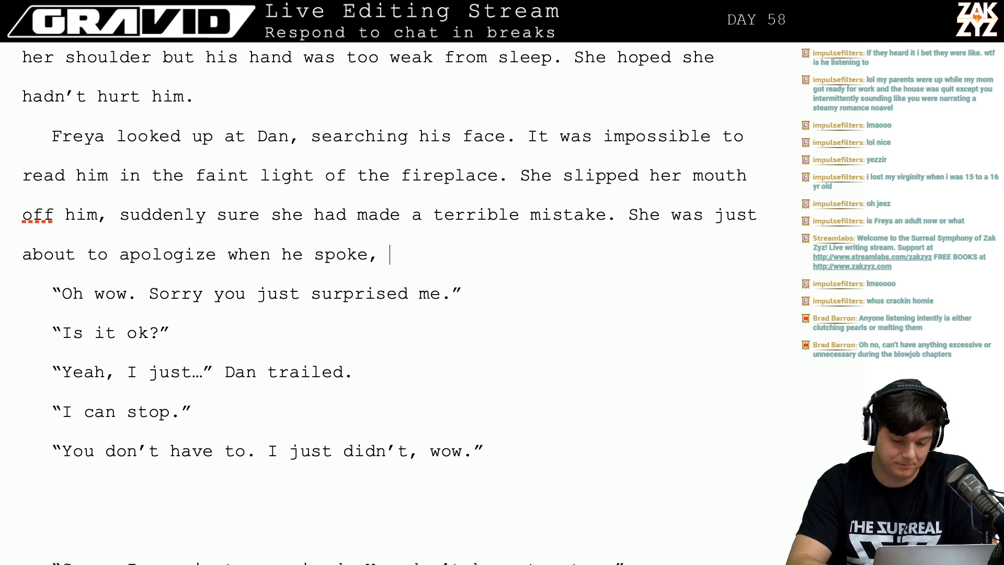
pyautogui.write('hi')
pyautogui.press('BackSpace')
pyautogui.press('BackSpace')
pyautogui.write('b')
pyautogui.press('BackSpace')
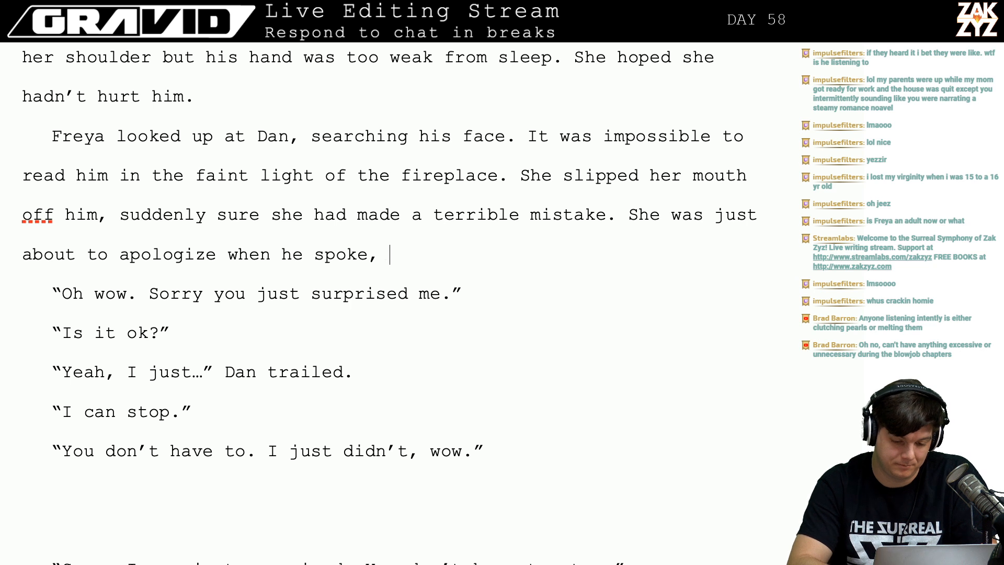
# Complete the narration sentence after "when he spoke," with "still sounding sleepy and befuddled.".
pyautogui.write('sounding be')
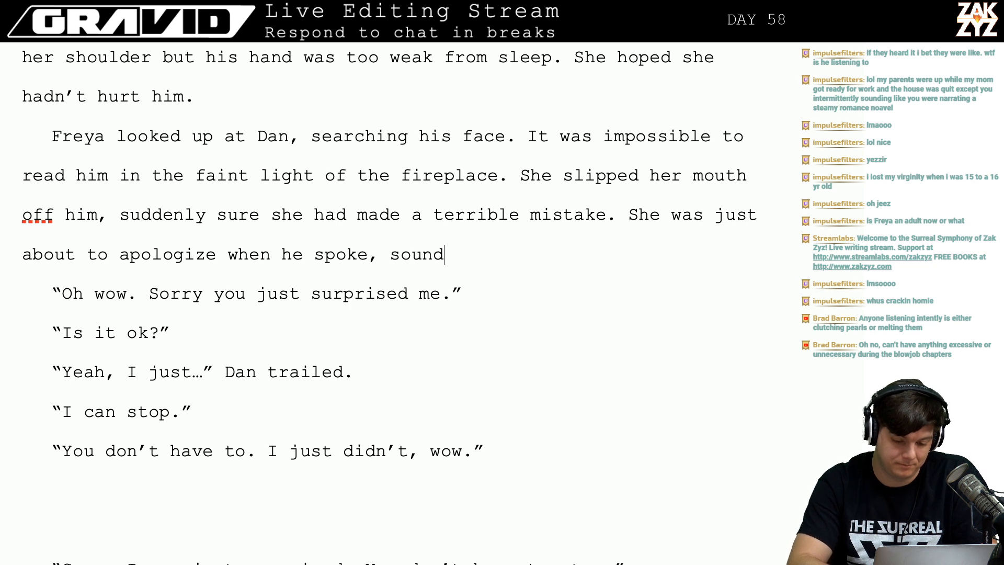
pyautogui.press('BackSpace')
pyautogui.press('BackSpace')
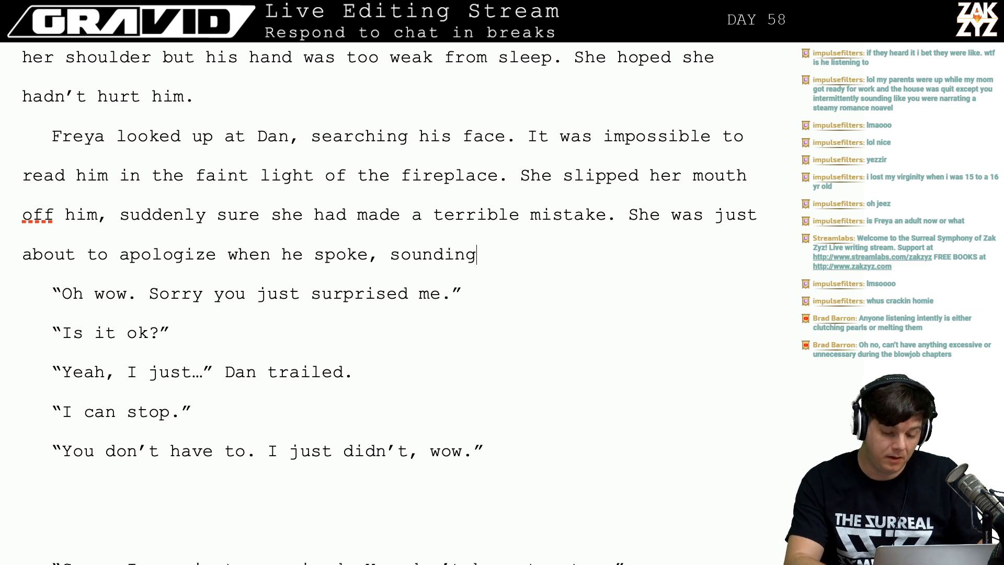
pyautogui.press('BackSpace')
pyautogui.press('BackSpace')
pyautogui.press('BackSpace')
pyautogui.press('BackSpace')
pyautogui.press('BackSpace')
pyautogui.press('BackSpace')
pyautogui.press('BackSpace')
pyautogui.write('till ')
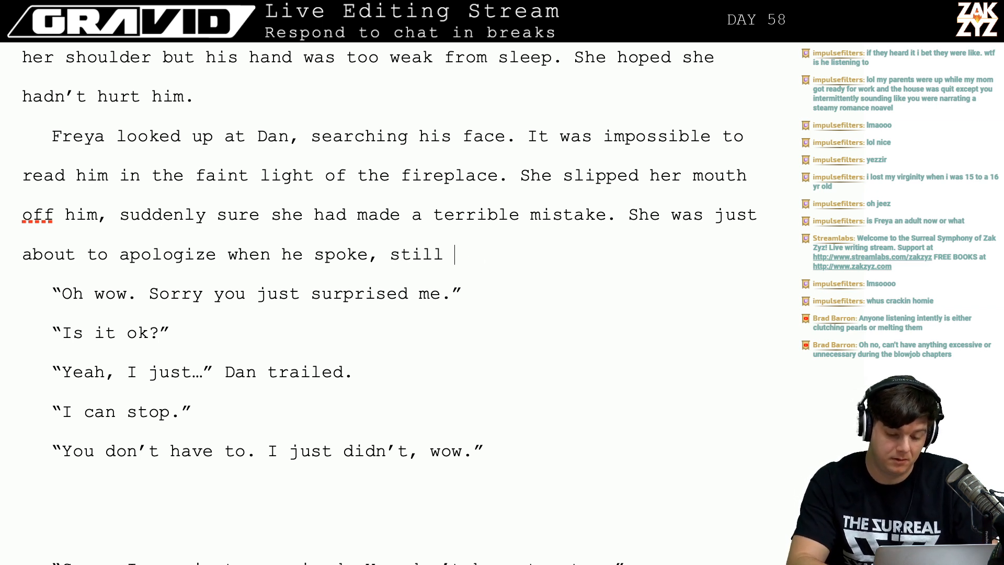
pyautogui.write('sounding sle')
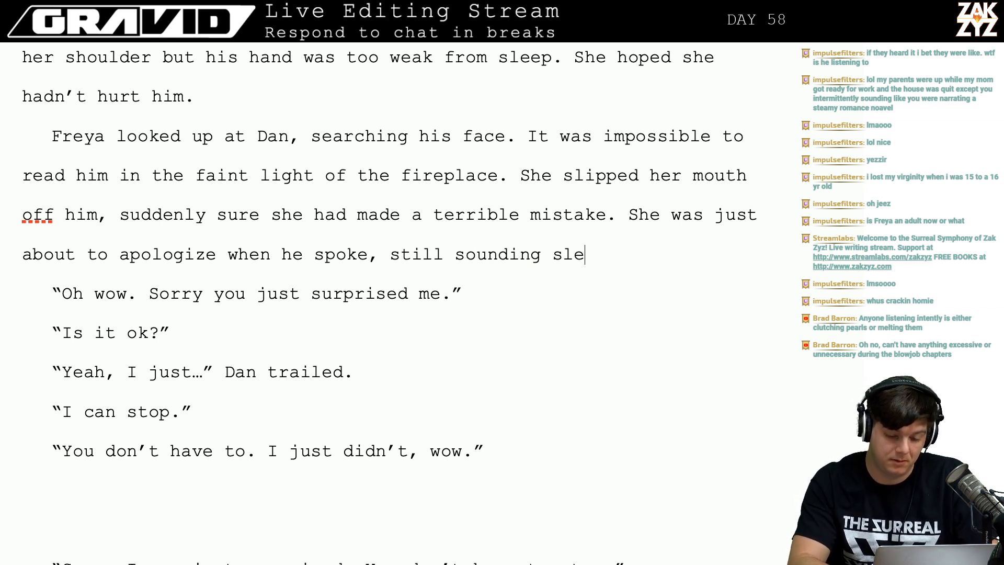
pyautogui.write('pe')
pyautogui.press('BackSpace')
pyautogui.press('BackSpace')
pyautogui.write('epy and ')
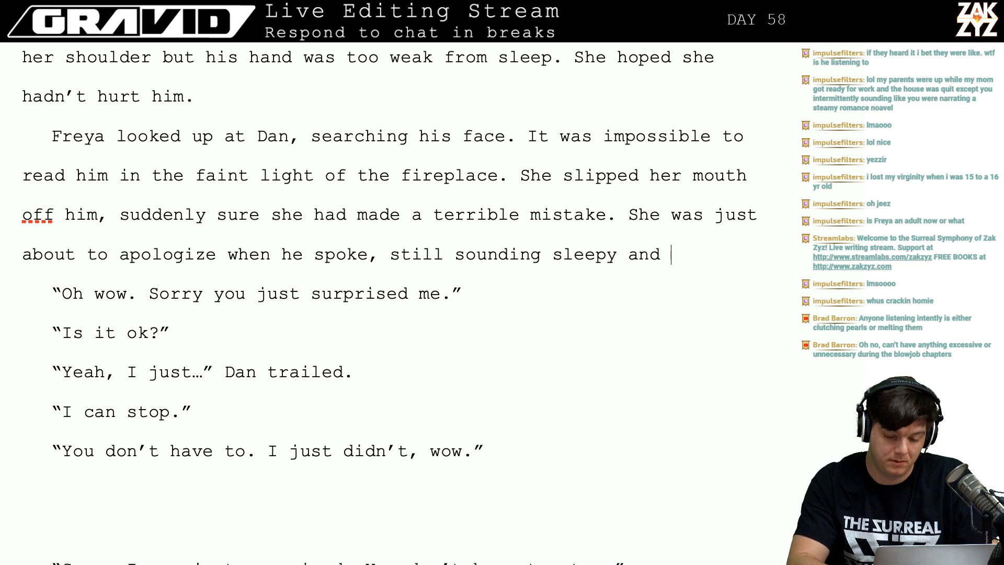
pyautogui.write('befuddled.')
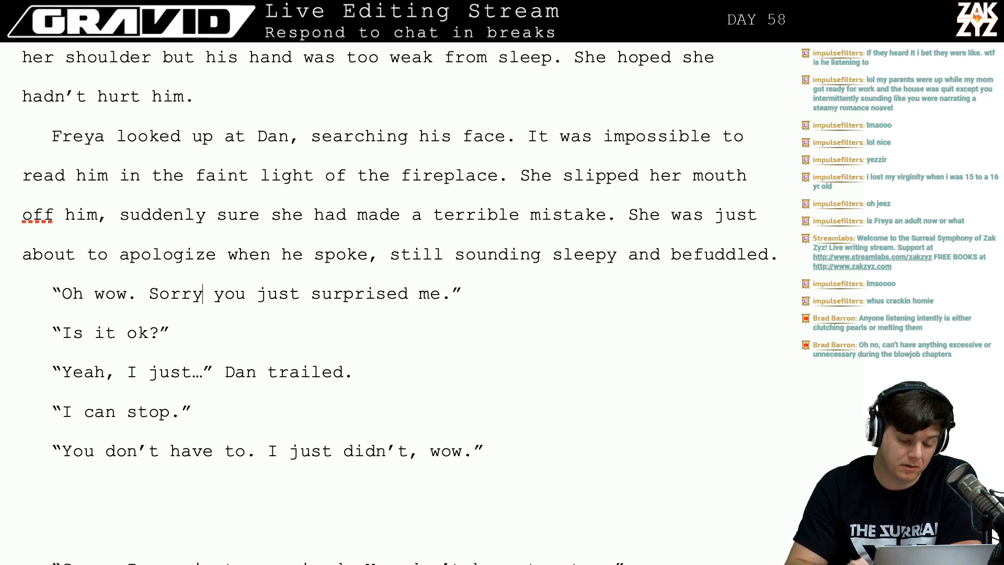
# Reword the "Oh wow" line to read "Oh wow. Sorry, I was just surprised." and remove its leftover old wording.
pyautogui.write('I was just su')
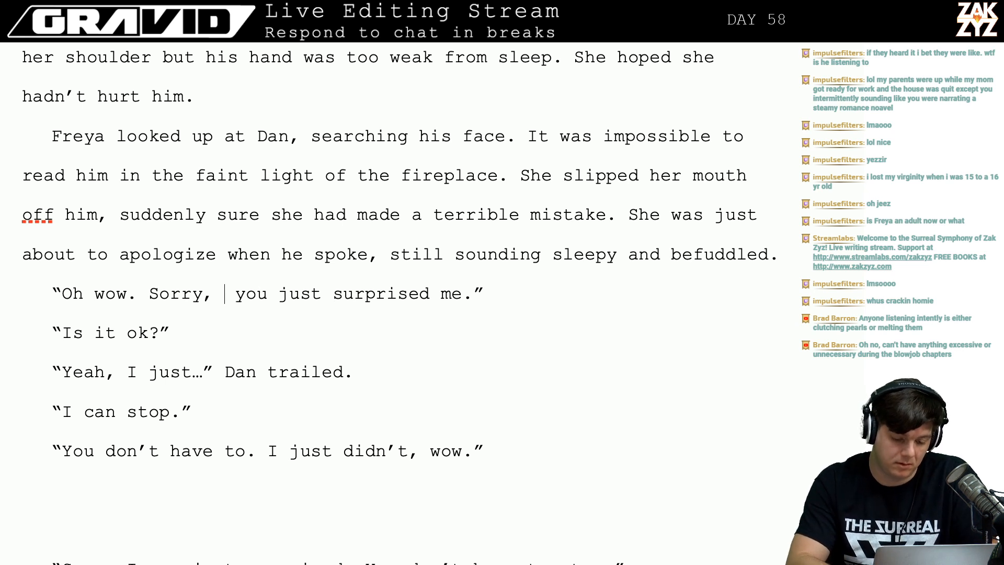
pyautogui.write('rprised."')
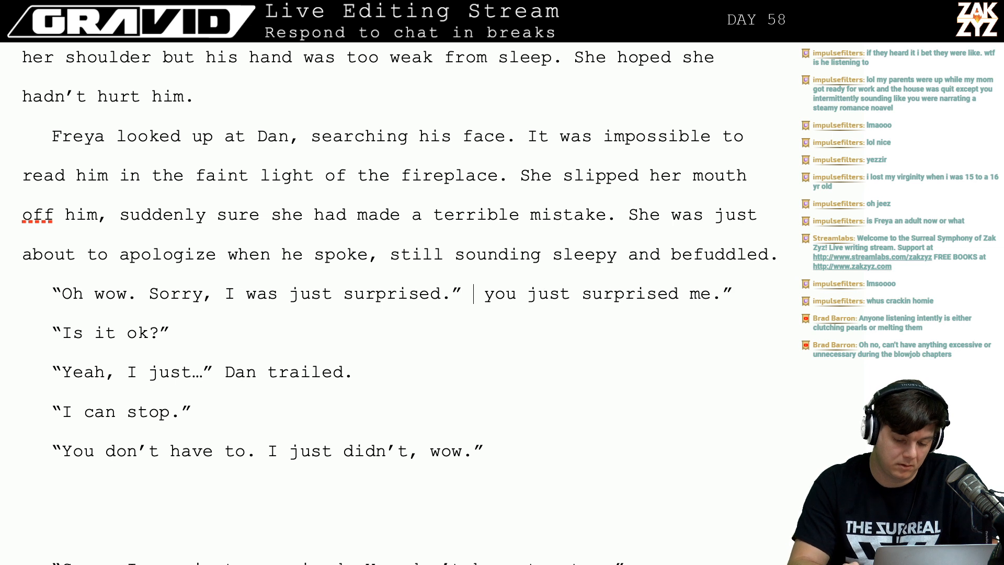
pyautogui.hotkey('shift', 'Right')
pyautogui.hotkey('shift', 'Right')
pyautogui.hotkey('shift', 'Right')
pyautogui.hotkey('shift', 'Right')
pyautogui.hotkey('shift', 'Right')
pyautogui.hotkey('shift', 'Right')
pyautogui.hotkey('shift', 'Right')
pyautogui.hotkey('shift', 'Right')
pyautogui.hotkey('shift', 'Right')
pyautogui.hotkey('shift', 'Right')
pyautogui.hotkey('shift', 'Right')
pyautogui.hotkey('shift', 'Right')
pyautogui.hotkey('shift', 'Right')
pyautogui.hotkey('shift', 'Right')
pyautogui.hotkey('shift', 'Right')
pyautogui.hotkey('shift', 'Right')
pyautogui.hotkey('shift', 'Right')
pyautogui.hotkey('shift', 'Right')
pyautogui.hotkey('shift', 'Right')
pyautogui.hotkey('shift', 'Right')
pyautogui.hotkey('shift', 'Right')
pyautogui.hotkey('shift', 'Right')
pyautogui.hotkey('shift', 'Right')
pyautogui.hotkey('shift', 'Right')
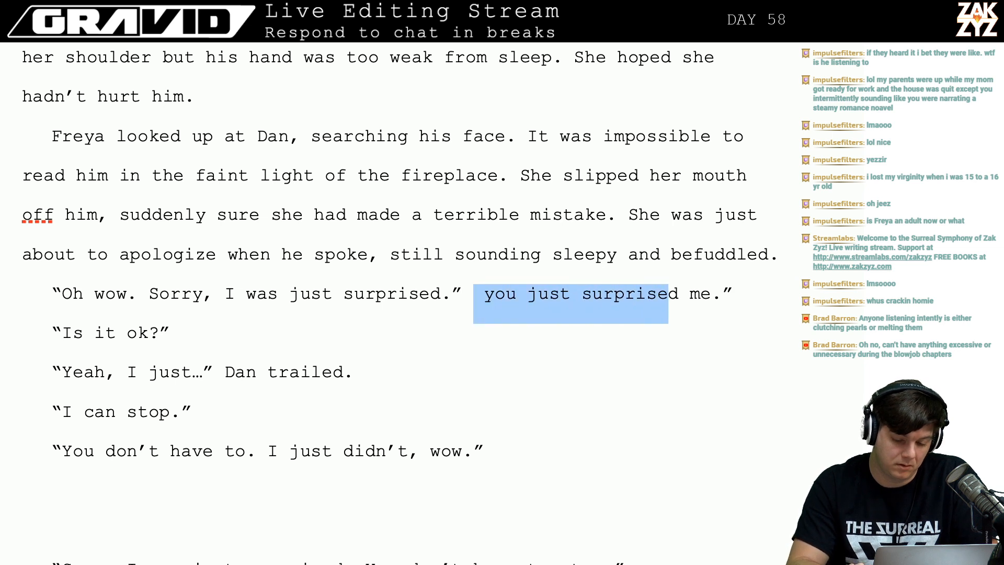
pyautogui.press('BackSpace')
# Shorten the reply below "Is it ok?" to just "Yeah.", removing the rest of the line and its dialogue tag.
pyautogui.press('Down')
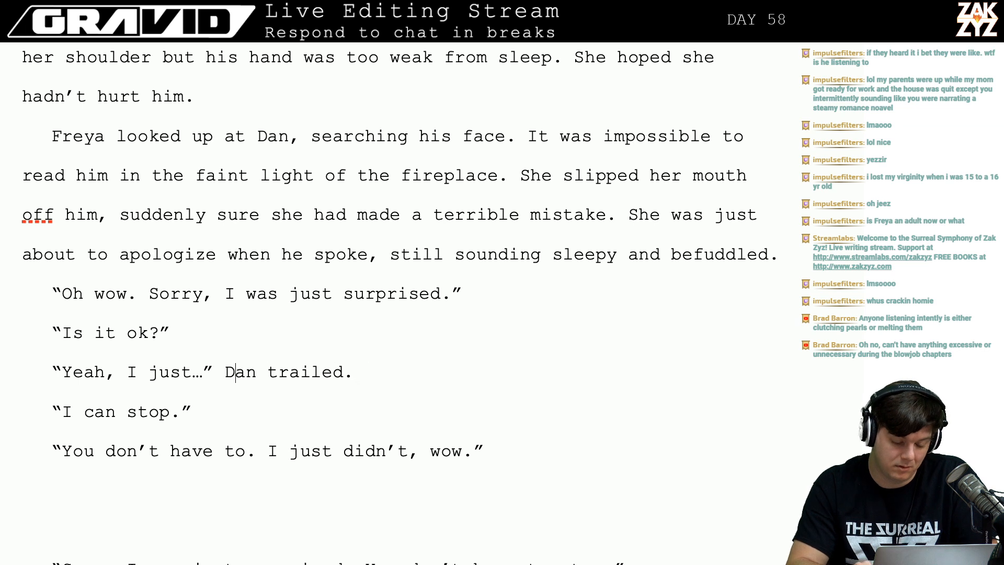
pyautogui.press('BackSpace')
pyautogui.write('.')
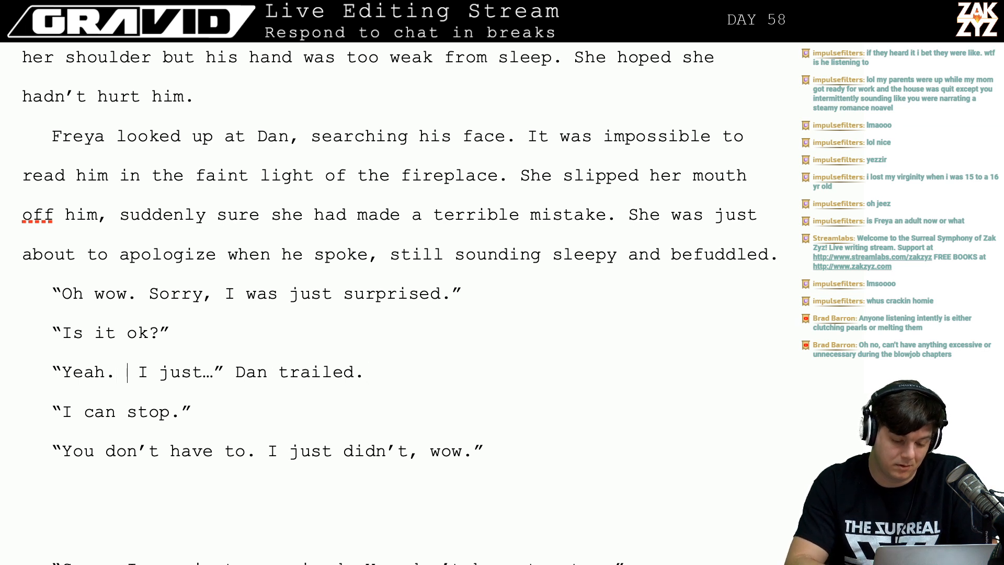
pyautogui.press('BackSpace')
pyautogui.press('BackSpace')
pyautogui.write(',')
pyautogui.press('BackSpace')
pyautogui.write('.')
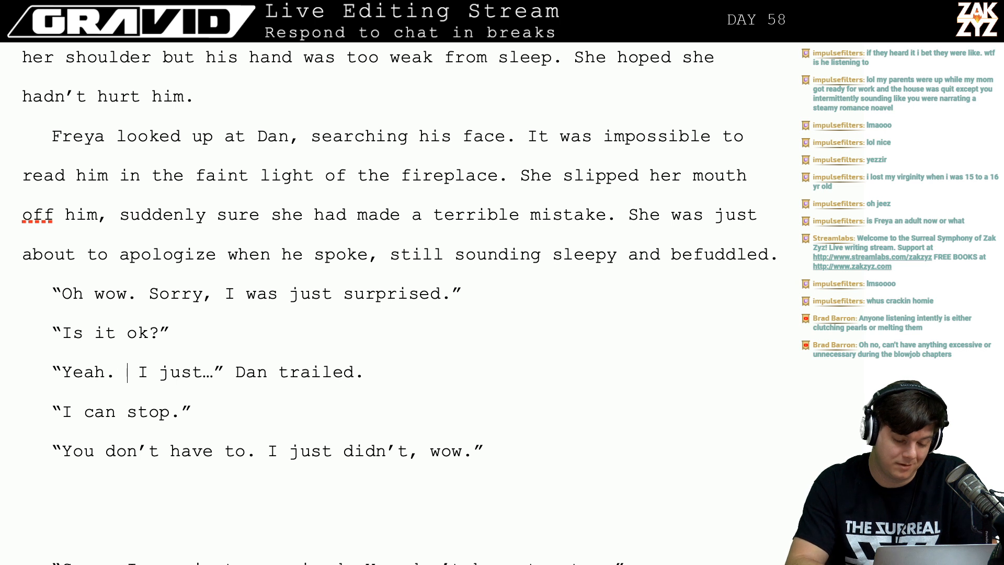
pyautogui.hotkey('shift', 'Right')
pyautogui.hotkey('shift', 'Right')
pyautogui.hotkey('shift', 'Right')
pyautogui.hotkey('shift', 'Right')
pyautogui.hotkey('shift', 'Right')
pyautogui.hotkey('shift', 'Right')
pyautogui.hotkey('shift', 'Right')
pyautogui.hotkey('shift', 'Right')
pyautogui.hotkey('shift', 'Right')
pyautogui.hotkey('shift', 'Right')
pyautogui.hotkey('shift', 'Right')
pyautogui.hotkey('shift', 'Right')
pyautogui.hotkey('shift', 'Right')
pyautogui.hotkey('shift', 'Right')
pyautogui.hotkey('shift', 'Right')
pyautogui.hotkey('shift', 'Right')
pyautogui.hotkey('shift', 'Right')
pyautogui.hotkey('shift', 'Right')
pyautogui.hotkey('shift', 'Right')
pyautogui.hotkey('shift', 'Right')
pyautogui.hotkey('shift', 'Right')
pyautogui.hotkey('shift', 'Right')
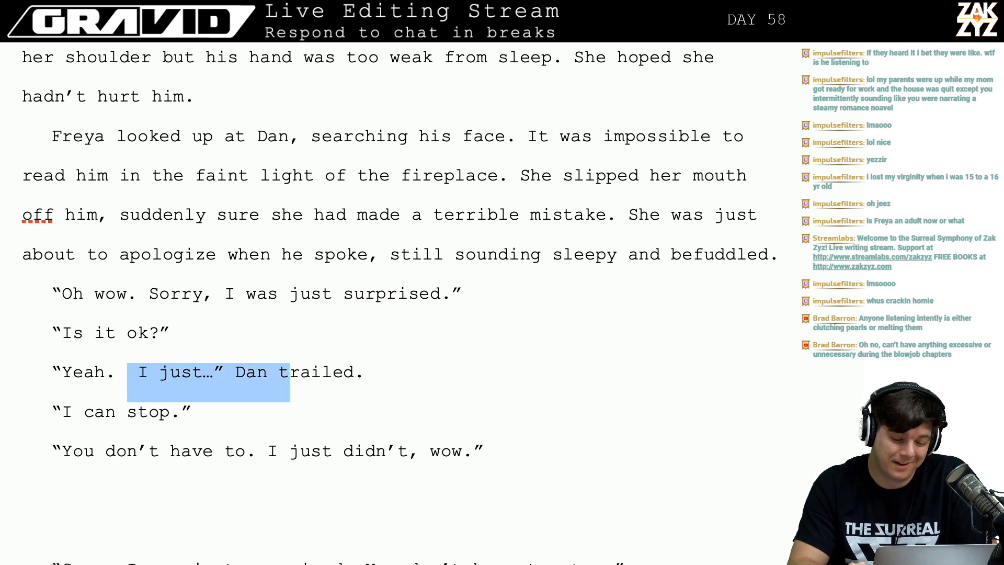
pyautogui.press('BackSpace')
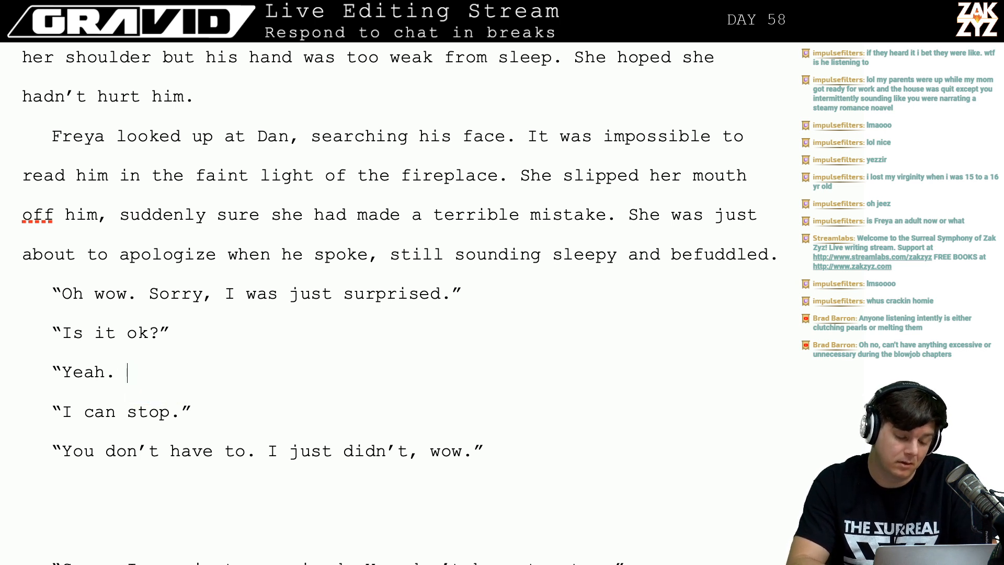
pyautogui.write('”')
# Replace the answer below "I can stop." with "No, you don't have to. I like it.".
pyautogui.press('Right')
pyautogui.press('Down')
pyautogui.press('Down')
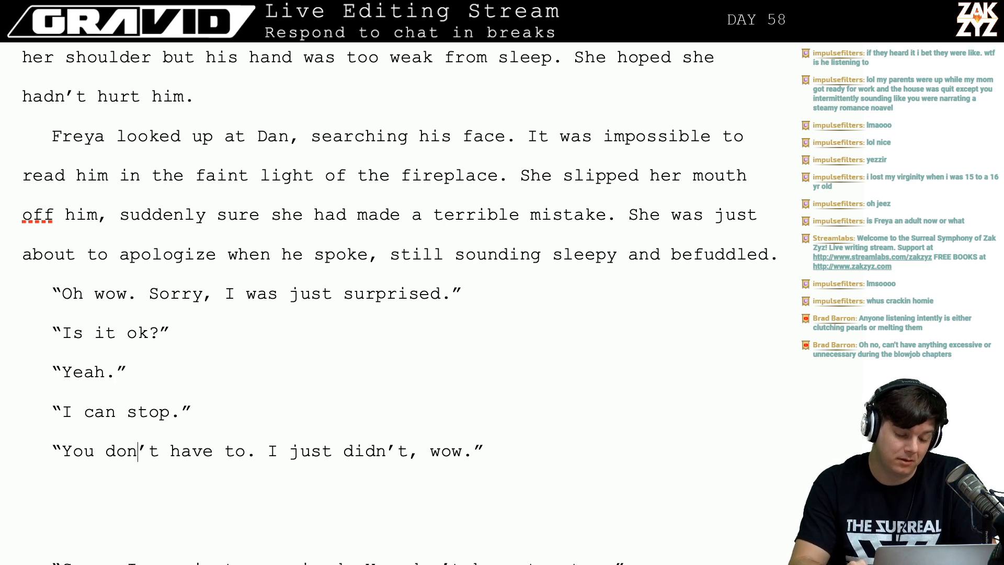
pyautogui.press('Right')
pyautogui.press('Left')
pyautogui.press('Left')
pyautogui.press('Left')
pyautogui.press('Left')
pyautogui.press('Left')
pyautogui.press('Left')
pyautogui.press('Left')
pyautogui.press('Left')
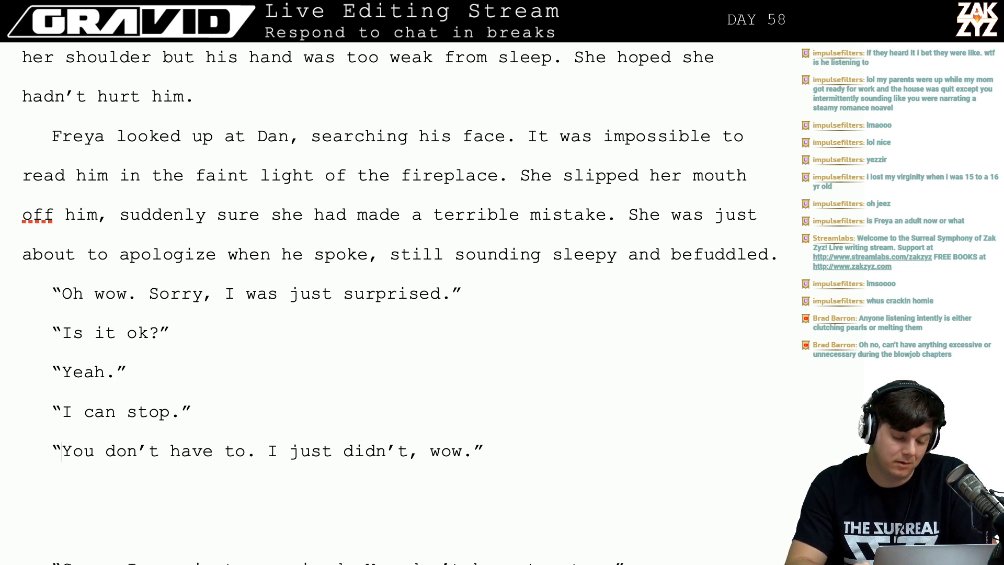
pyautogui.write('No, ')
pyautogui.write("you don't have ")
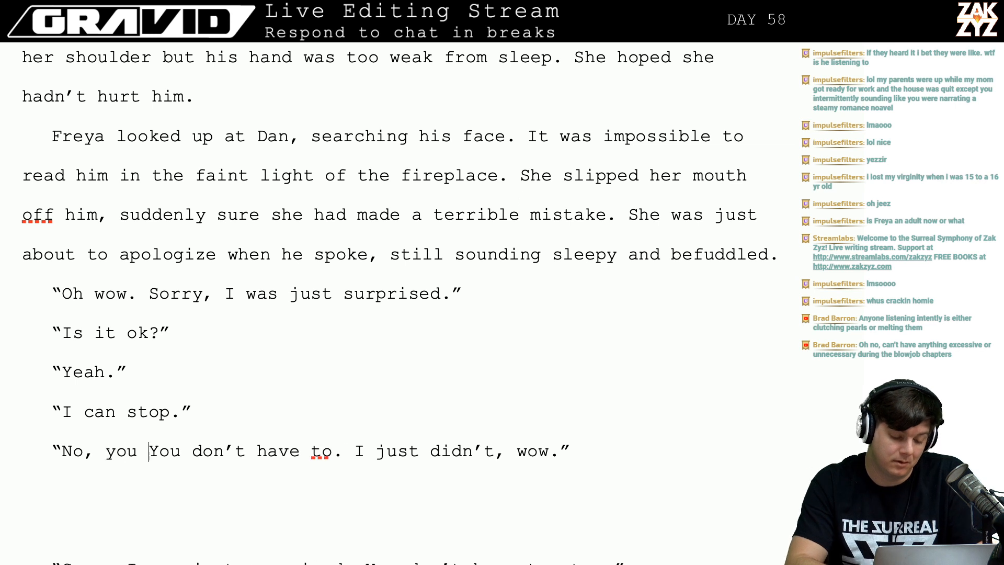
pyautogui.write('to. ')
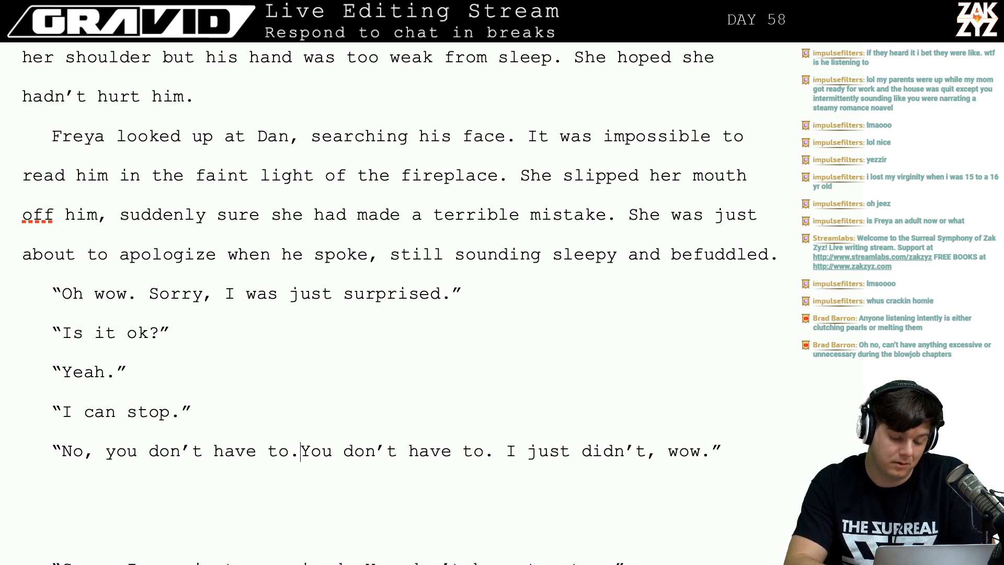
pyautogui.write('I like it')
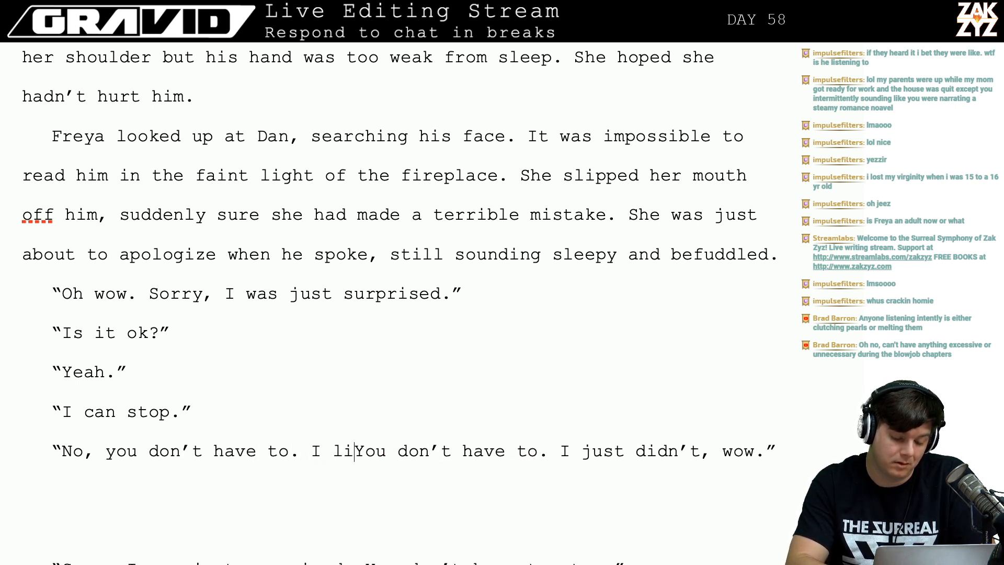
pyautogui.write('."')
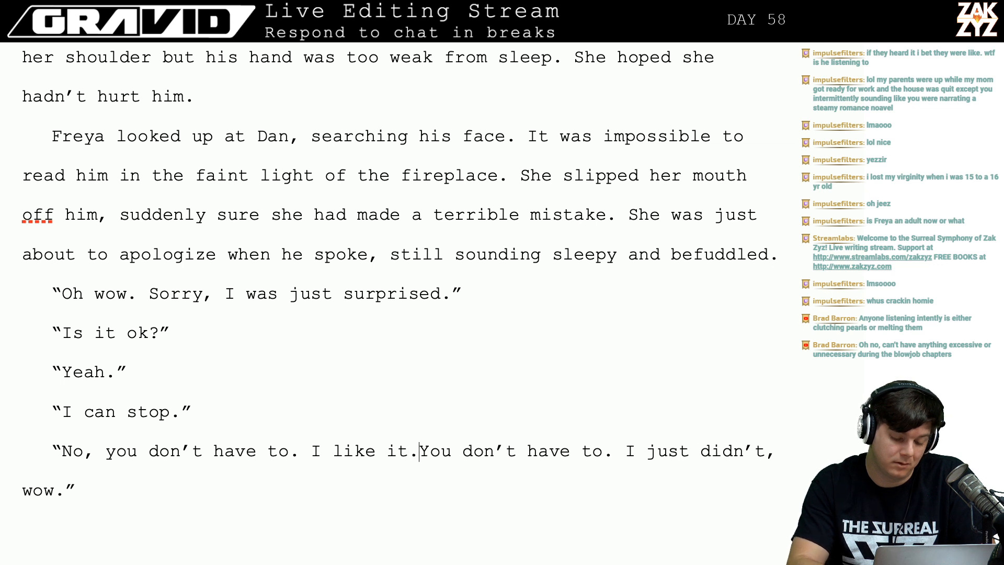
pyautogui.hotkey('ctrl', 'shift', 'Down')
pyautogui.press('Delete')
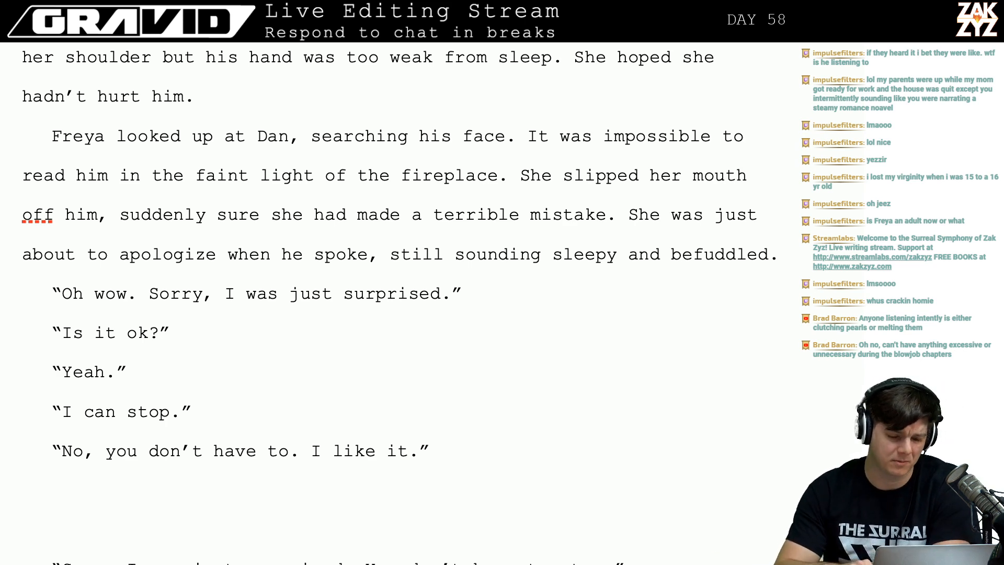
# Delete the blank lines and the old dialogue from "Sorry I was just surprised" through "Dan said.", leaving one empty line.
pyautogui.press('Down')
pyautogui.press('Down')
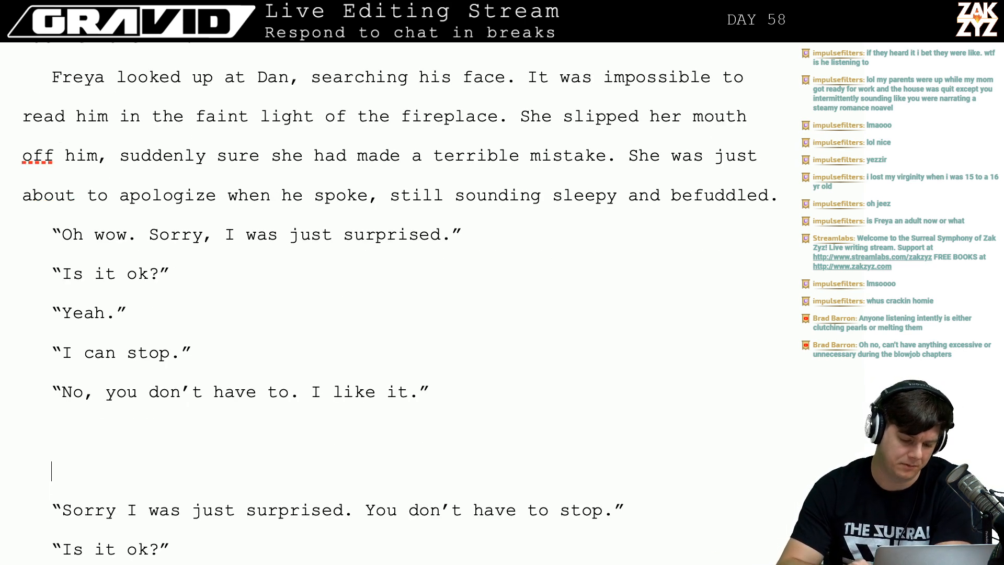
pyautogui.hotkey('shift', 'Down')
pyautogui.hotkey('shift', 'Down')
pyautogui.hotkey('shift', 'Down')
pyautogui.hotkey('shift', 'Down')
pyautogui.hotkey('shift', 'Down')
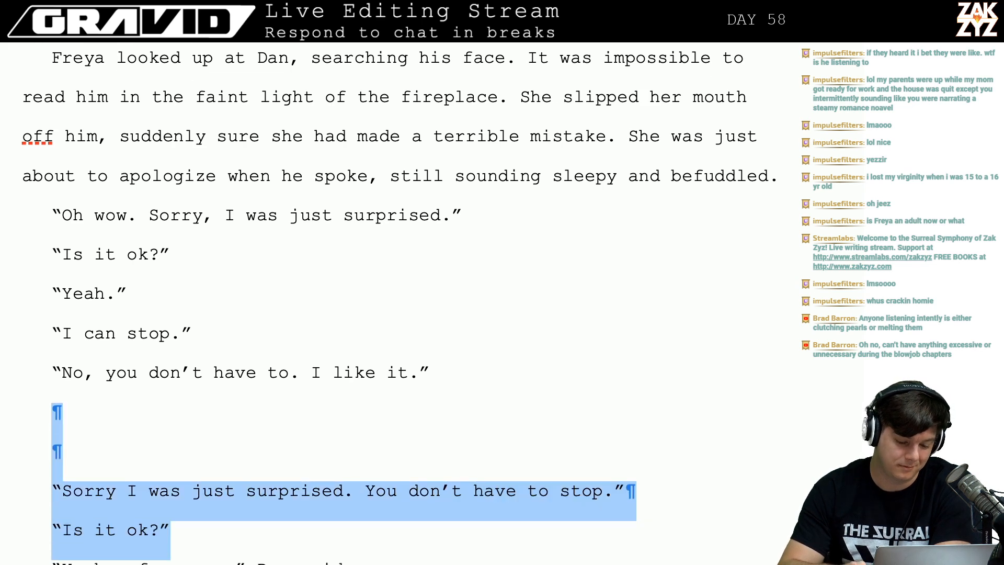
pyautogui.hotkey('shift', 'Down')
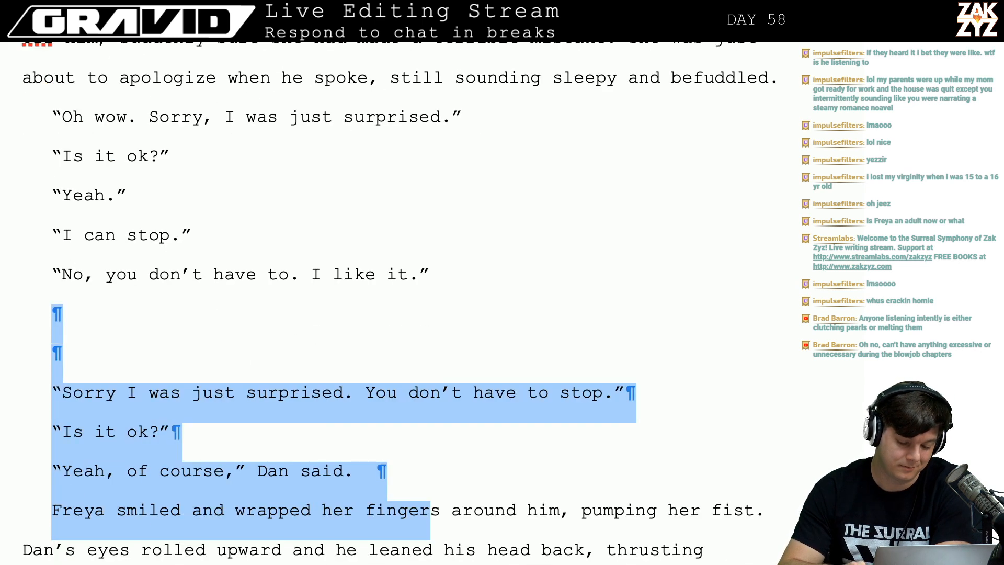
pyautogui.hotkey('shift', 'Up')
pyautogui.press('BackSpace')
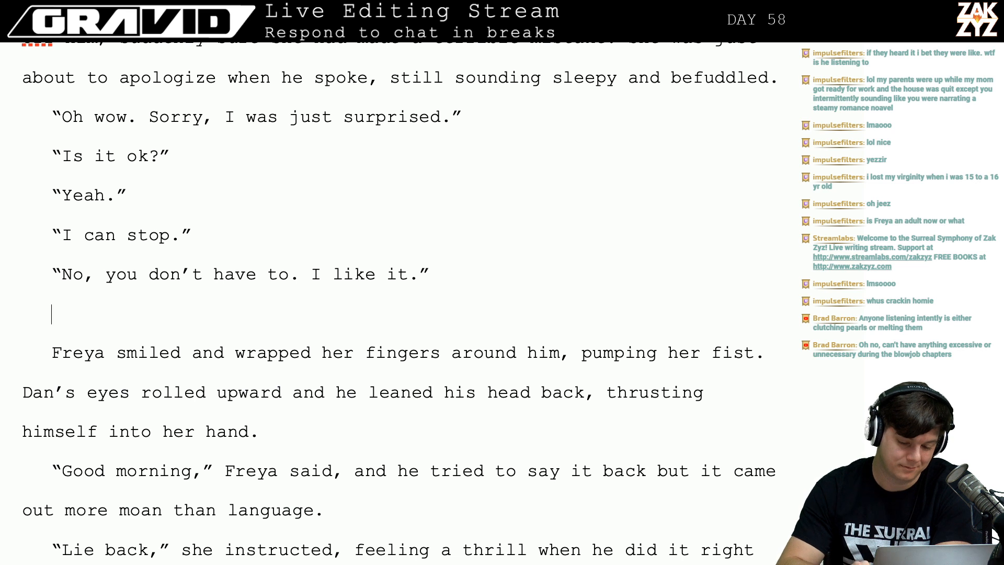
# Write "He reached out a hand and brushed it against the side of her face." on the empty line below the dialogue.
pyautogui.write('He ')
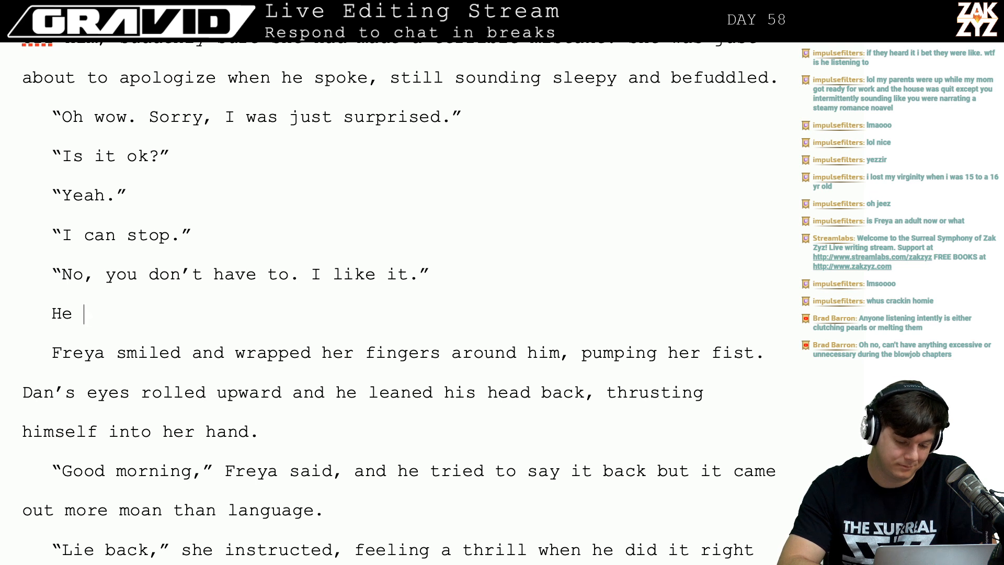
pyautogui.write('reached out ')
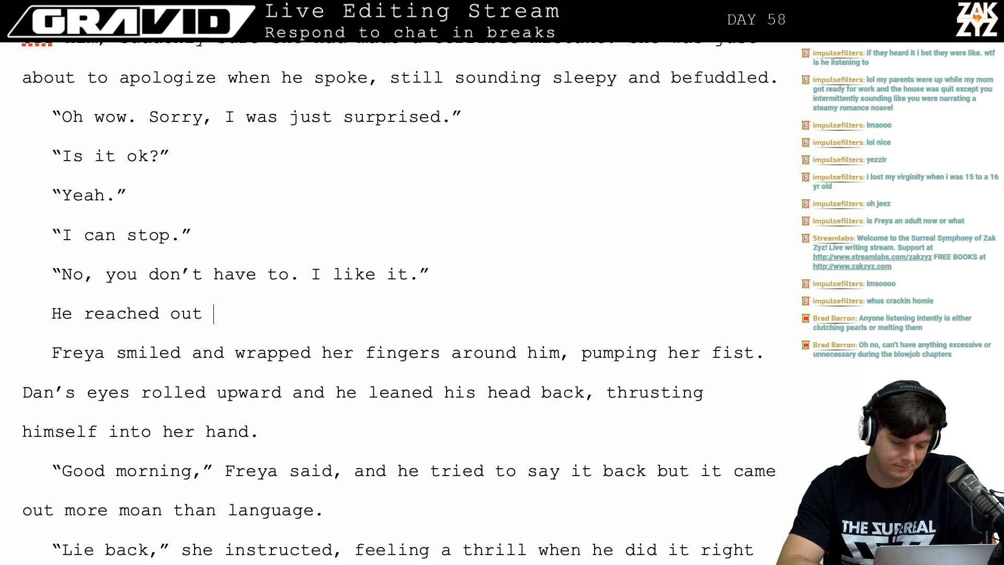
pyautogui.write('a hand')
pyautogui.press('BackSpace')
pyautogui.write('an')
pyautogui.press('BackSpace')
pyautogui.press('BackSpace')
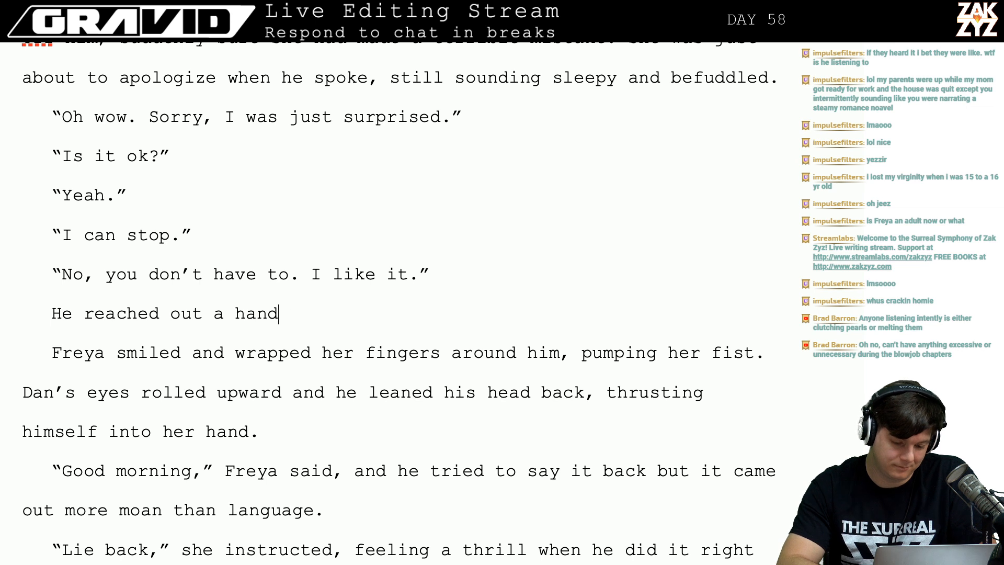
pyautogui.write('and brushed i')
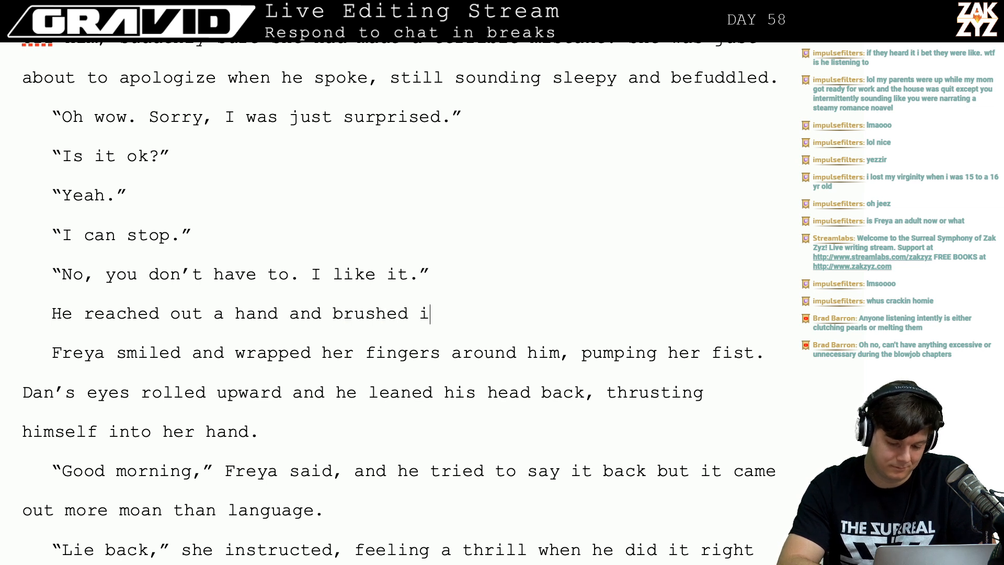
pyautogui.write('t against the sid')
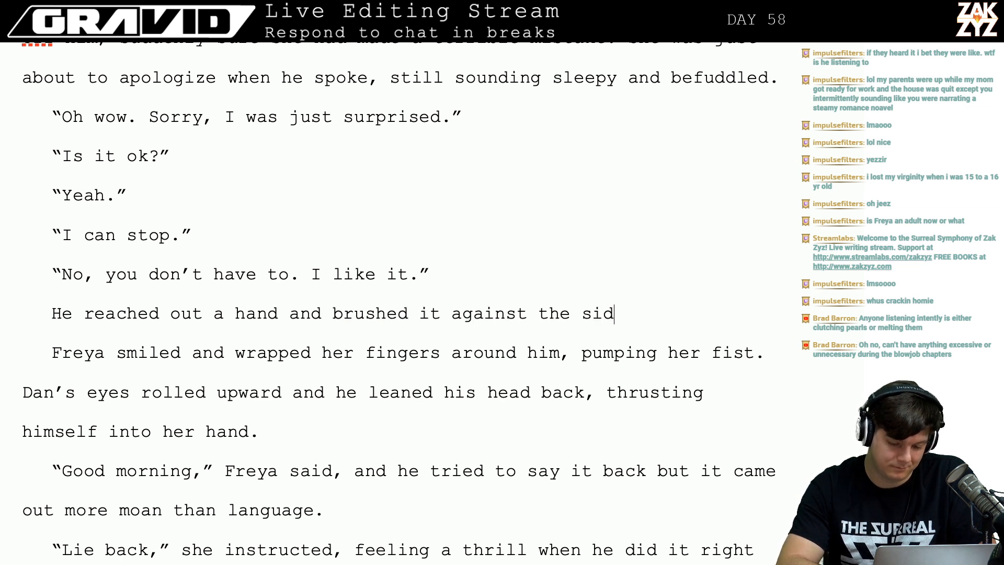
pyautogui.write('e of her face. ')
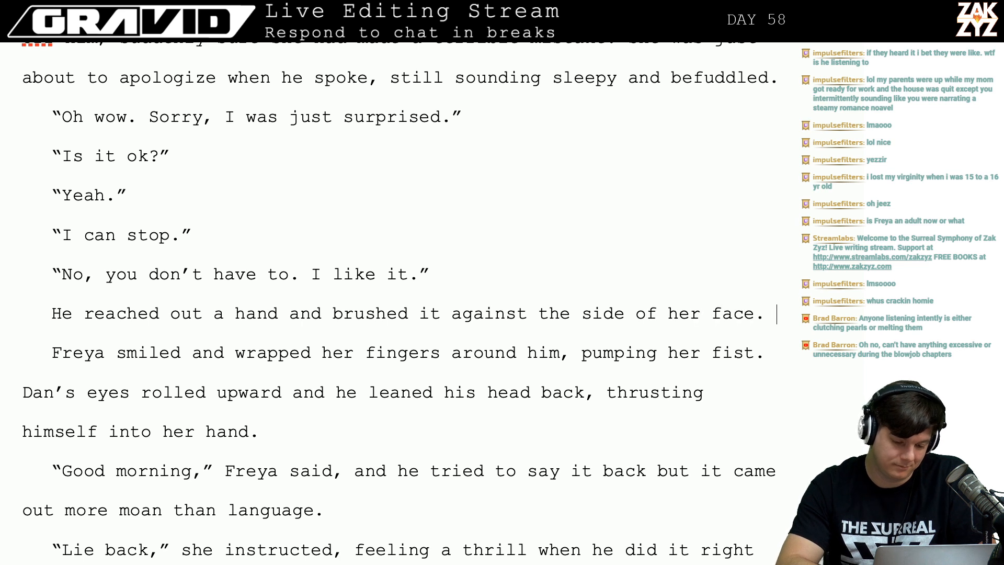
# Merge the paragraph starting "Freya smiled" into the end of the newly written sentence.
pyautogui.write('F')
pyautogui.press('BackSpace')
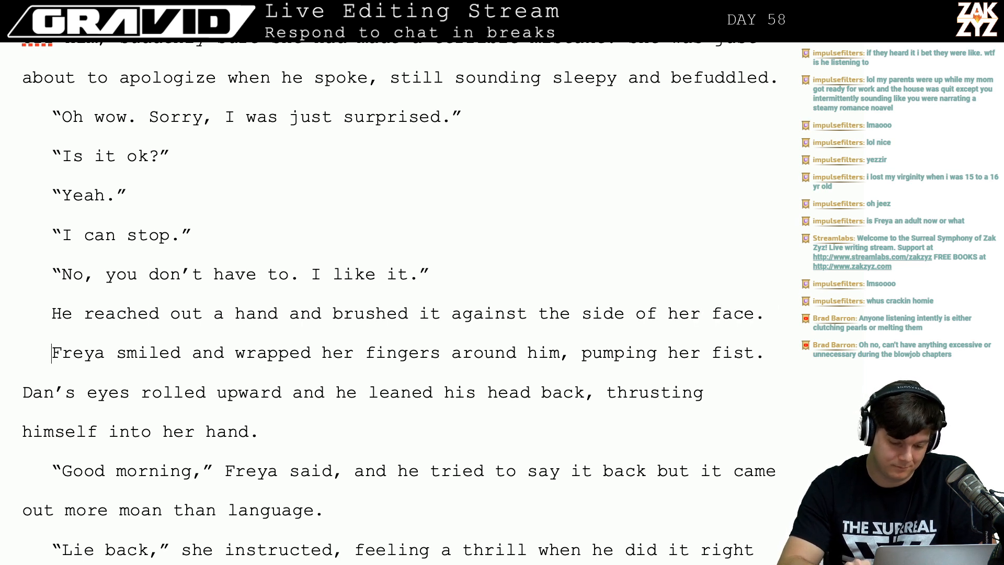
pyautogui.press('BackSpace')
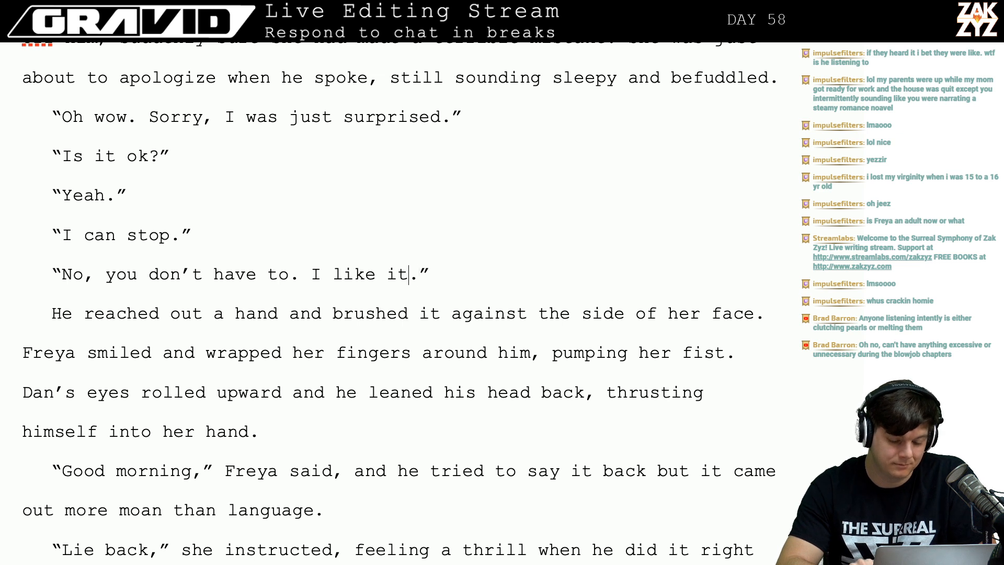
# Add "Dan reached out a hand and stroked the side of her face." after the dialogue line ending "I like it.".
pyautogui.press('Up')
pyautogui.press('Right')
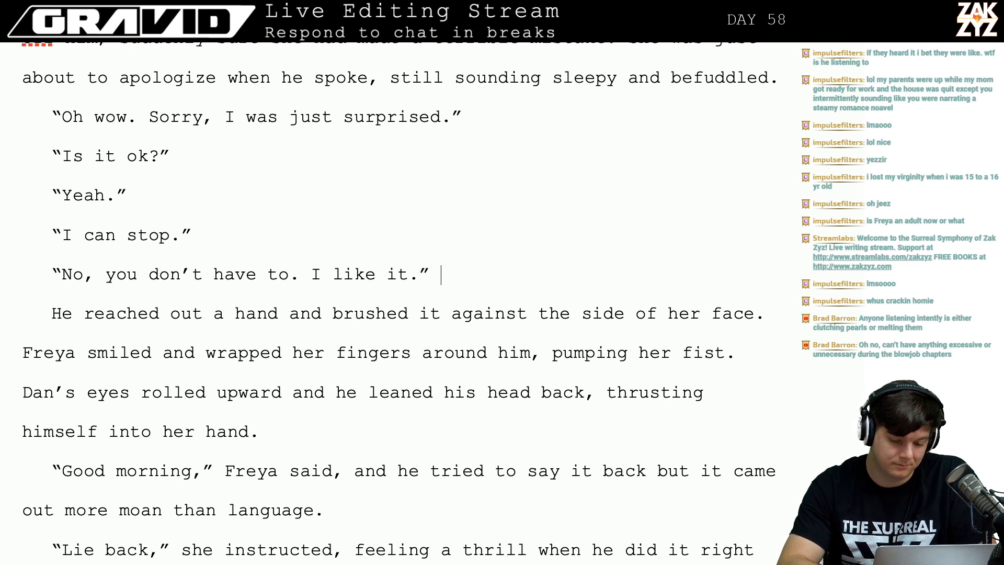
pyautogui.write('Dan reached o')
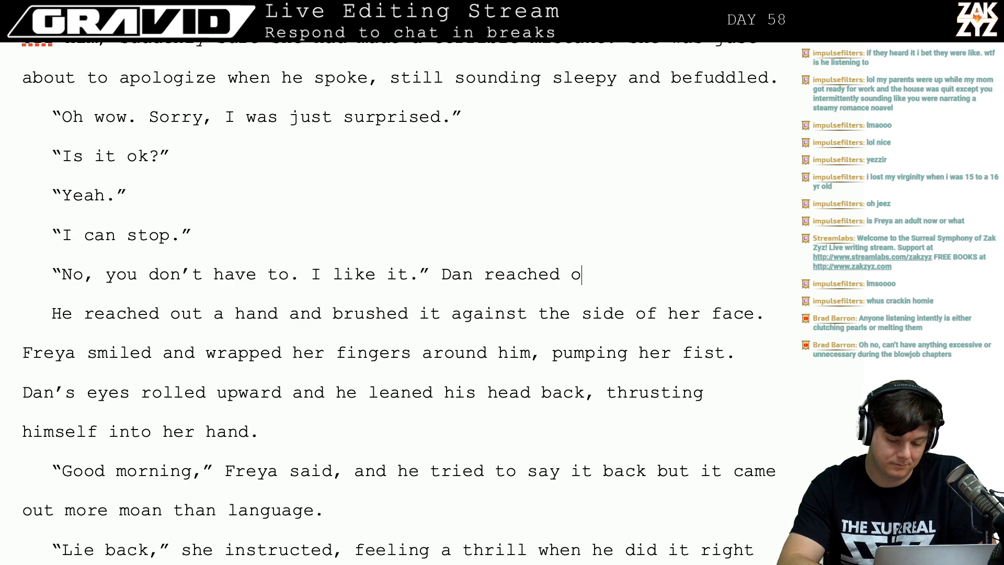
pyautogui.write('ut a hand and st')
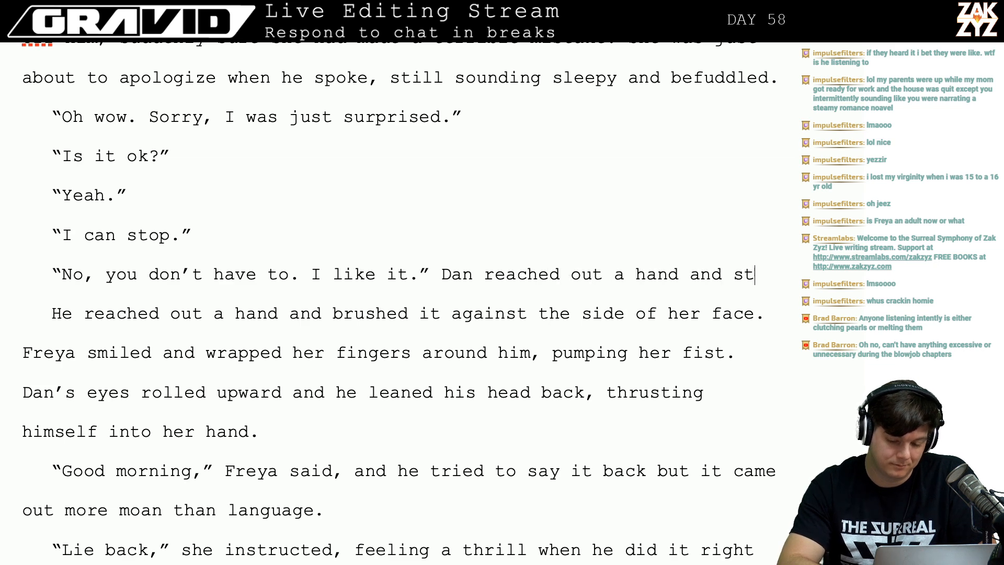
pyautogui.write('roked the di')
pyautogui.press('BackSpace')
pyautogui.press('BackSpace')
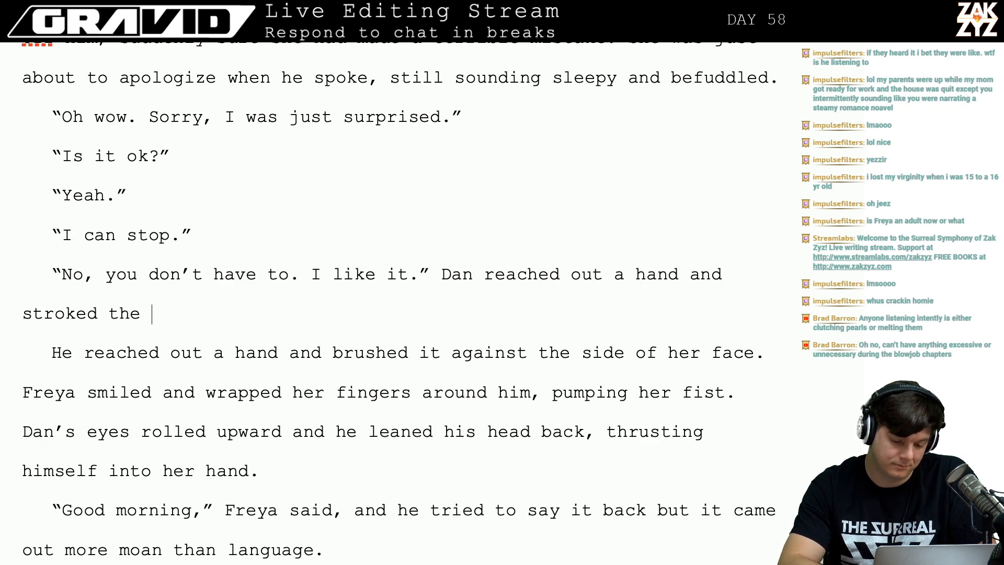
pyautogui.write('side of her fa')
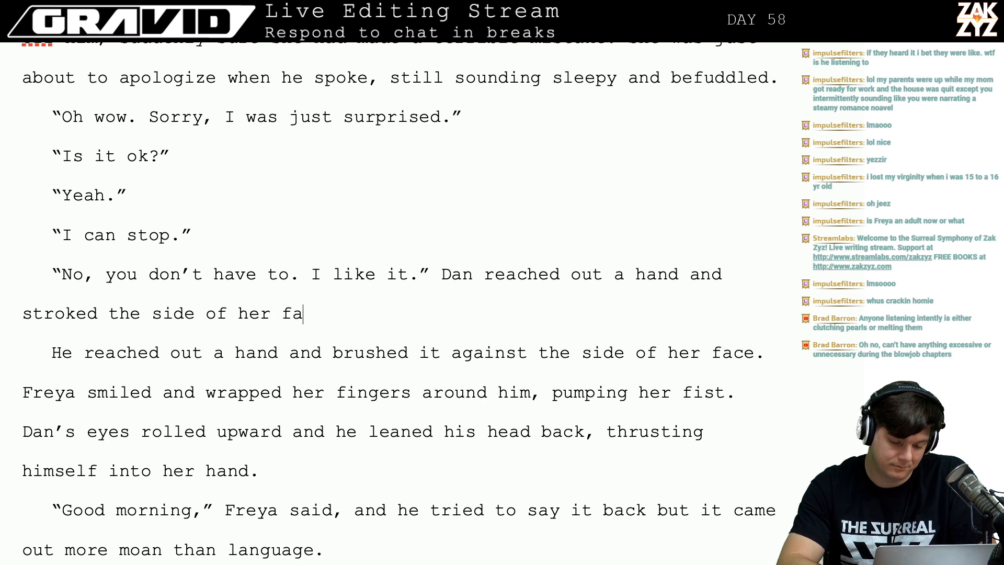
pyautogui.write('ce. ')
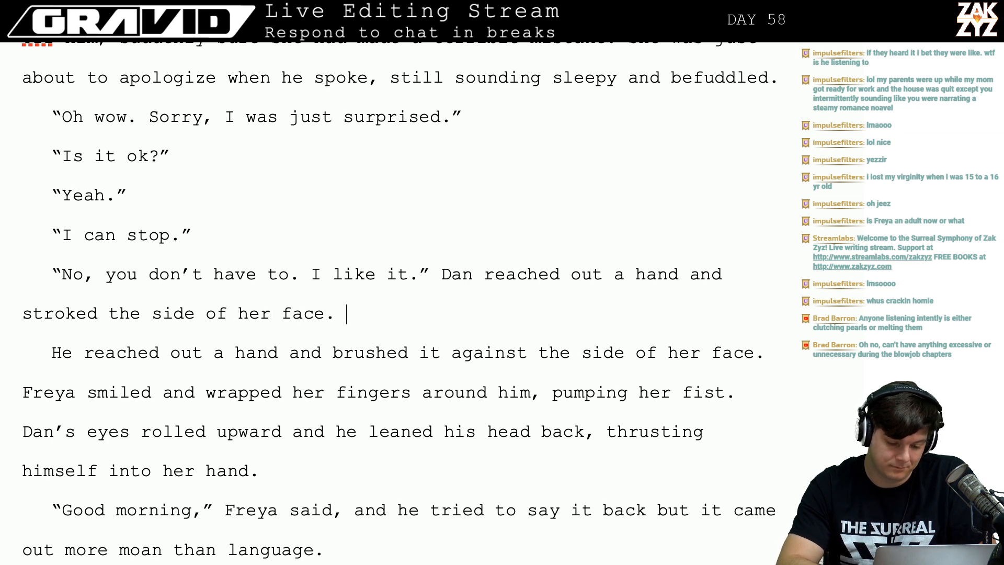
pyautogui.write('She')
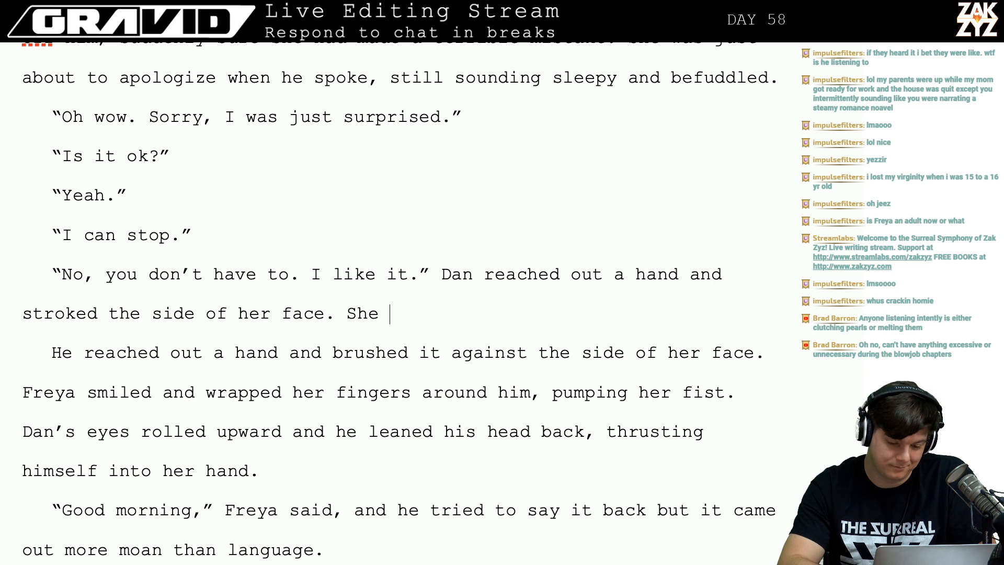
pyautogui.write(' smied,')
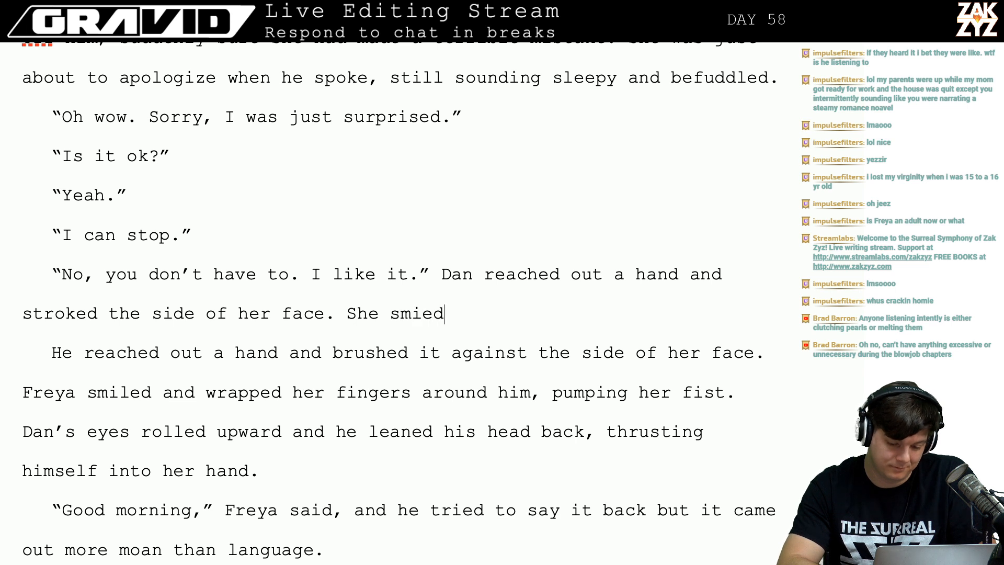
pyautogui.press('BackSpace')
pyautogui.press('BackSpace')
pyautogui.press('BackSpace')
pyautogui.press('BackSpace')
pyautogui.press('BackSpace')
pyautogui.press('BackSpace')
pyautogui.press('BackSpace')
pyautogui.press('BackSpace')
pyautogui.press('BackSpace')
pyautogui.press('BackSpace')
pyautogui.press('BackSpace')
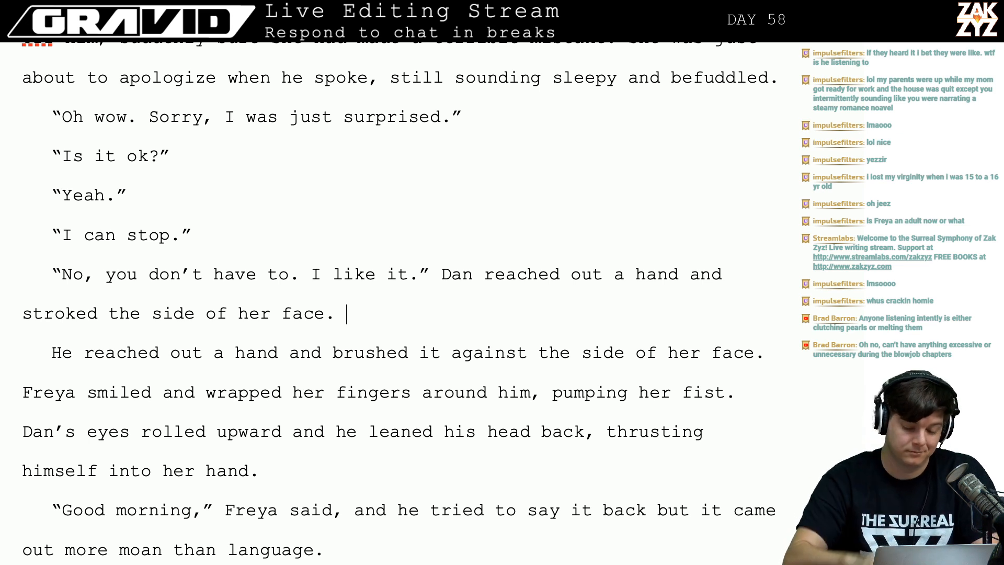
pyautogui.write('She liked')
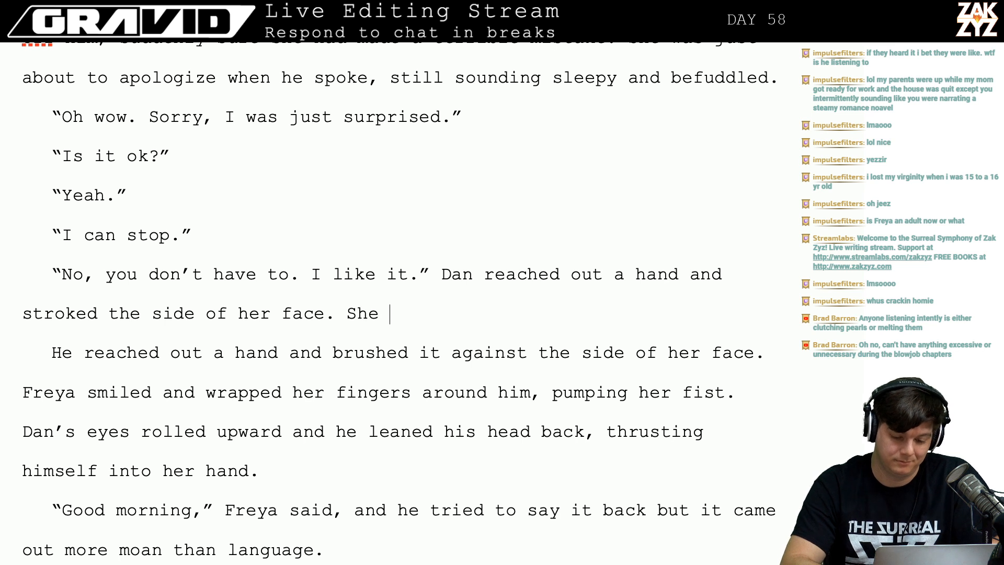
pyautogui.press('BackSpace')
pyautogui.press('BackSpace')
pyautogui.press('BackSpace')
pyautogui.press('BackSpace')
pyautogui.press('BackSpace')
pyautogui.press('BackSpace')
pyautogui.press('BackSpace')
pyautogui.press('BackSpace')
pyautogui.press('BackSpace')
pyautogui.press('BackSpace')
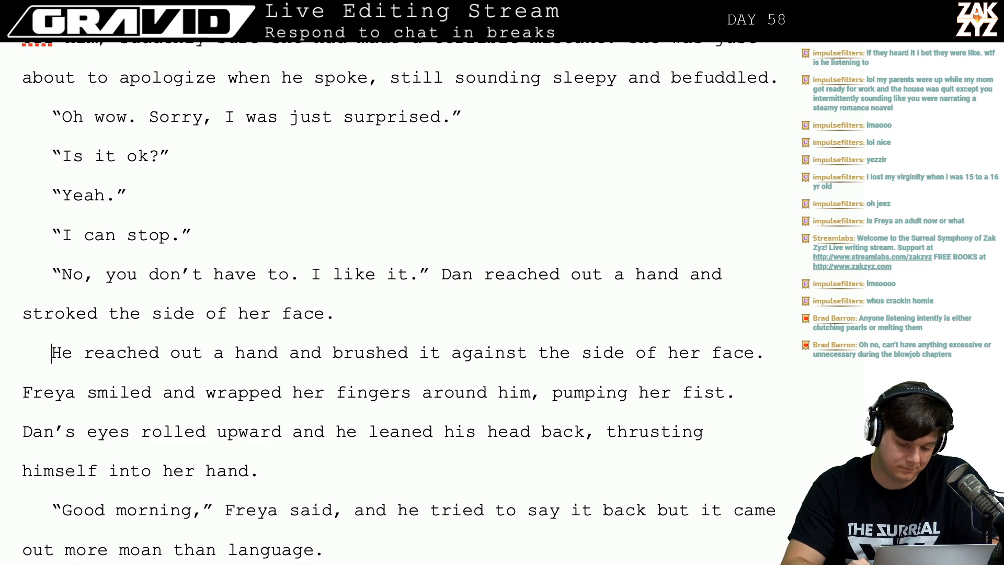
# Delete the duplicate sentence "He reached out a hand and brushed it against the side of her face.".
pyautogui.hotkey('shift', 'Down')
pyautogui.hotkey('shift', 'Left')
pyautogui.hotkey('shift', 'Left')
pyautogui.hotkey('shift', 'Left')
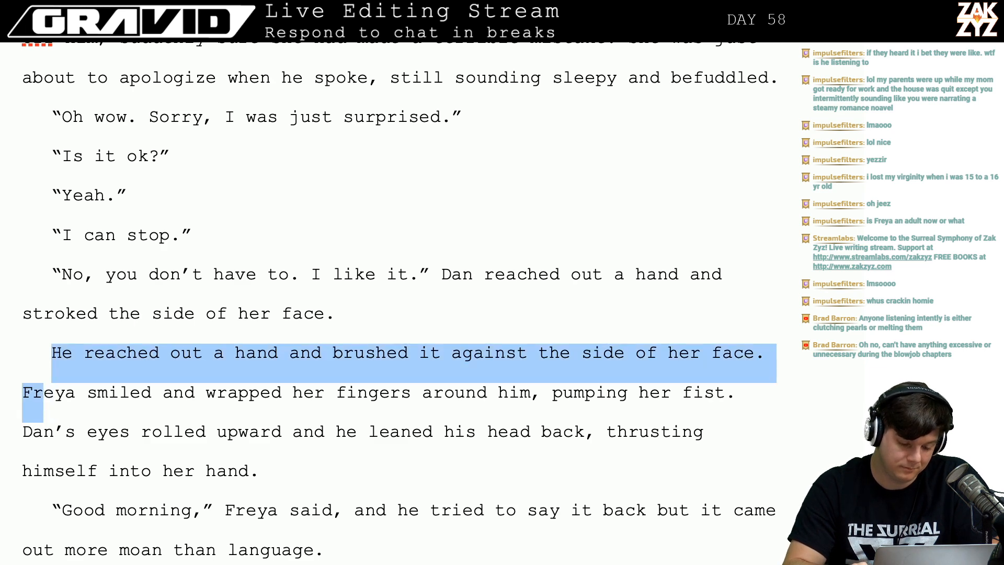
pyautogui.press('BackSpace')
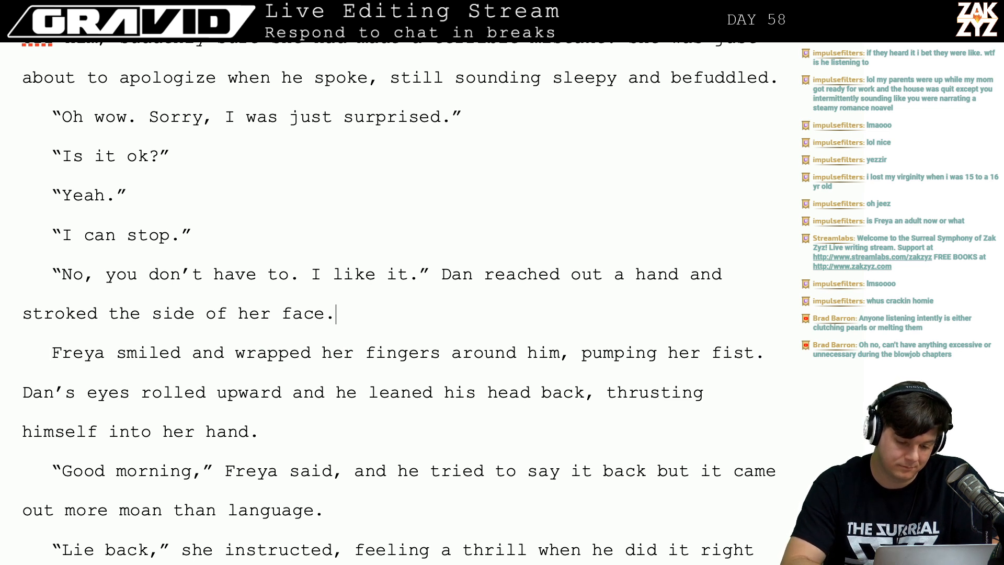
pyautogui.write('It')
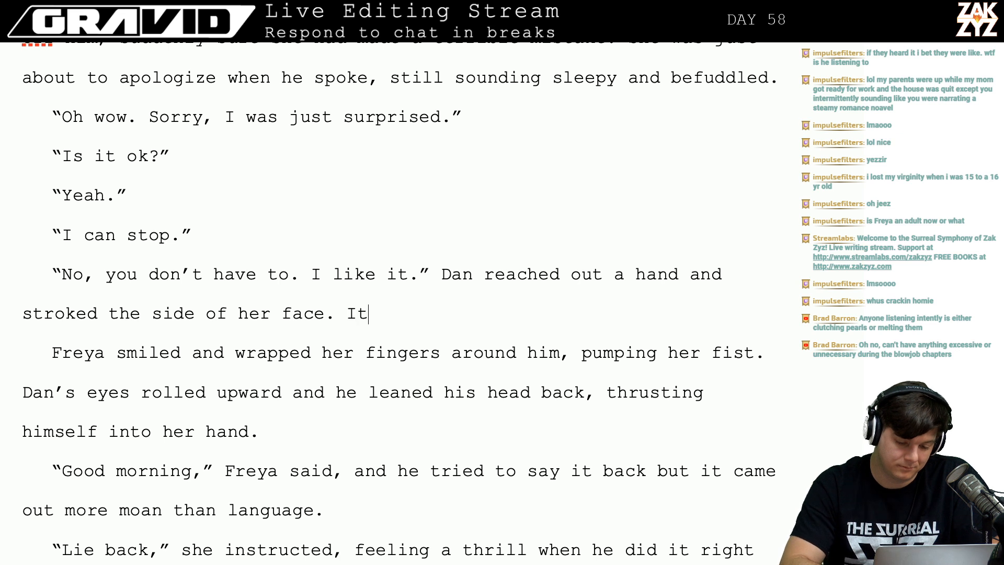
pyautogui.press('BackSpace')
pyautogui.press('BackSpace')
pyautogui.press('BackSpace')
pyautogui.press('BackSpace')
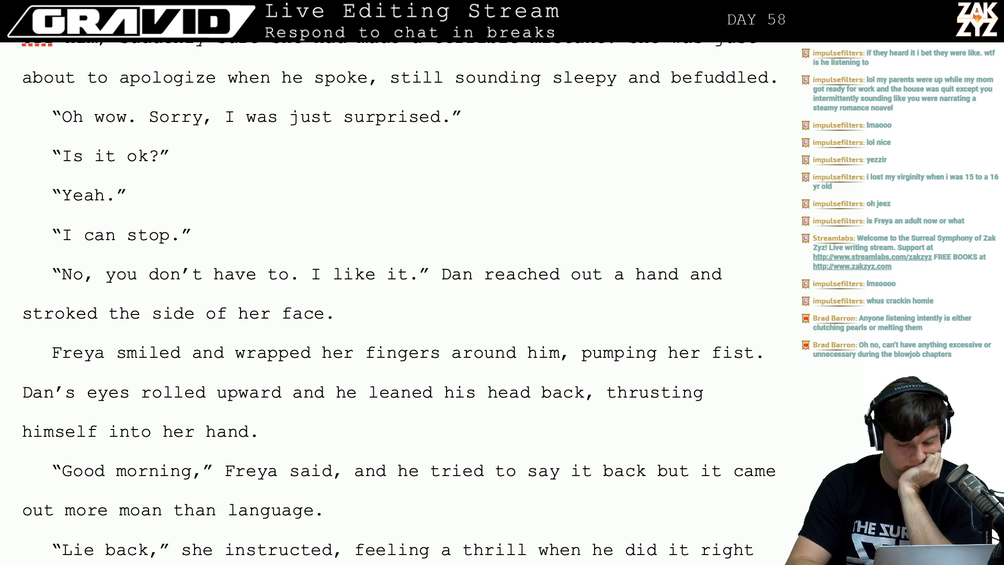
pyautogui.write('it felt')
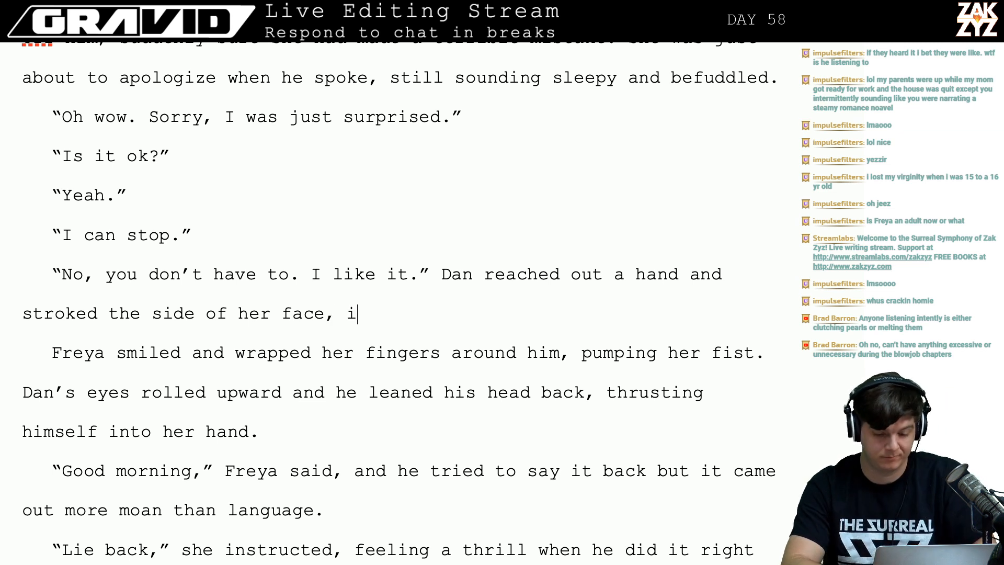
pyautogui.press('BackSpace')
pyautogui.press('BackSpace')
pyautogui.press('BackSpace')
pyautogui.press('BackSpace')
pyautogui.press('BackSpace')
pyautogui.press('BackSpace')
pyautogui.press('BackSpace')
pyautogui.press('BackSpace')
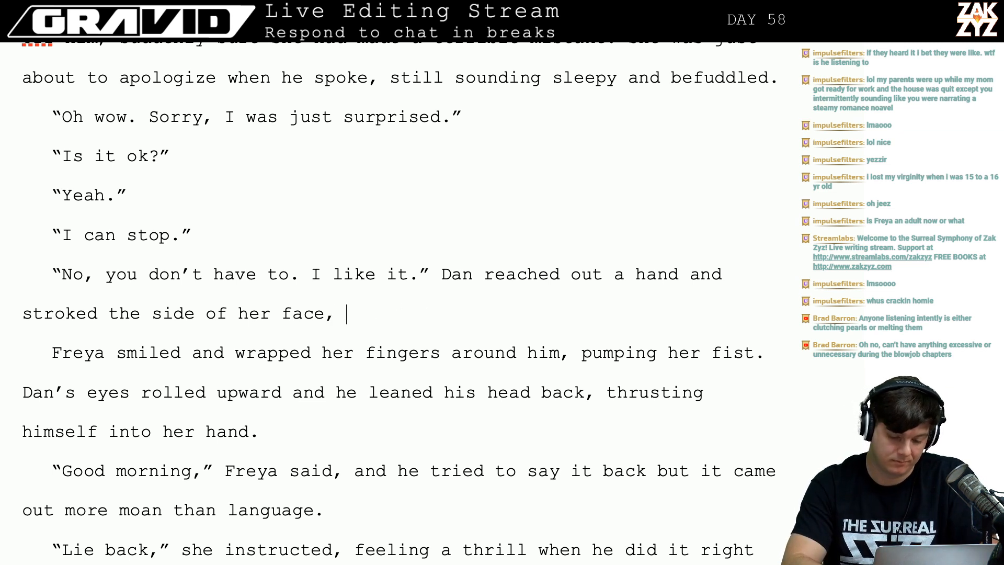
pyautogui.write('she felt reassured.')
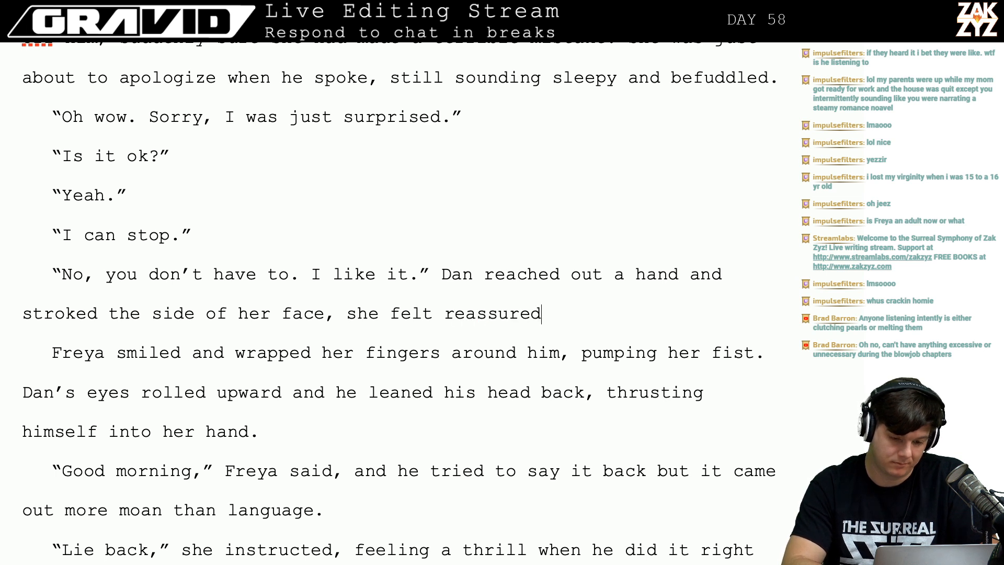
pyautogui.press('BackSpace')
pyautogui.press('BackSpace')
pyautogui.press('BackSpace')
pyautogui.press('BackSpace')
pyautogui.press('BackSpace')
pyautogui.press('BackSpace')
pyautogui.press('BackSpace')
pyautogui.press('BackSpace')
pyautogui.press('BackSpace')
pyautogui.press('BackSpace')
pyautogui.press('BackSpace')
pyautogui.press('BackSpace')
pyautogui.press('BackSpace')
pyautogui.press('BackSpace')
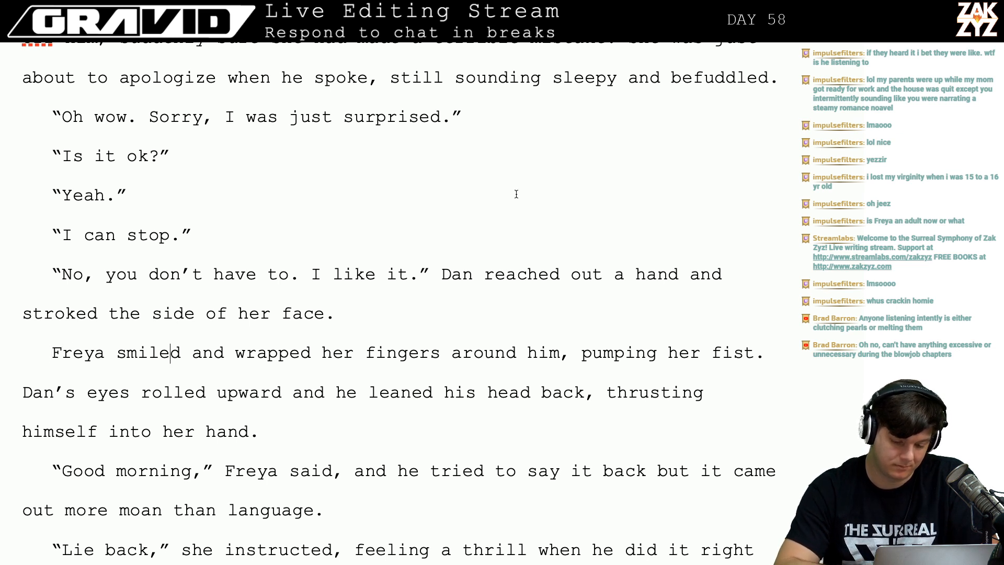
pyautogui.rightClick(235, 357)
pyautogui.click(186, 354)
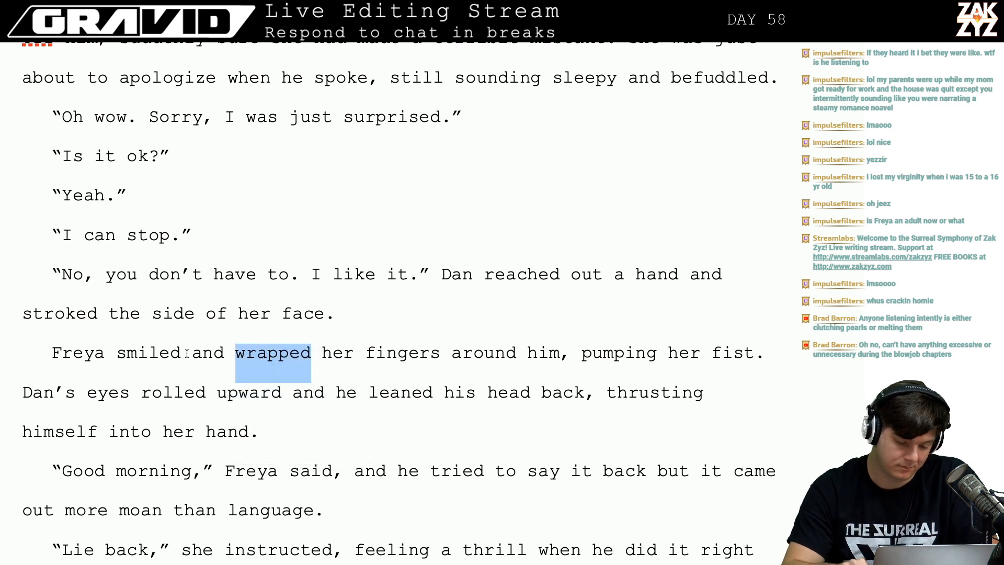
pyautogui.click(301, 354)
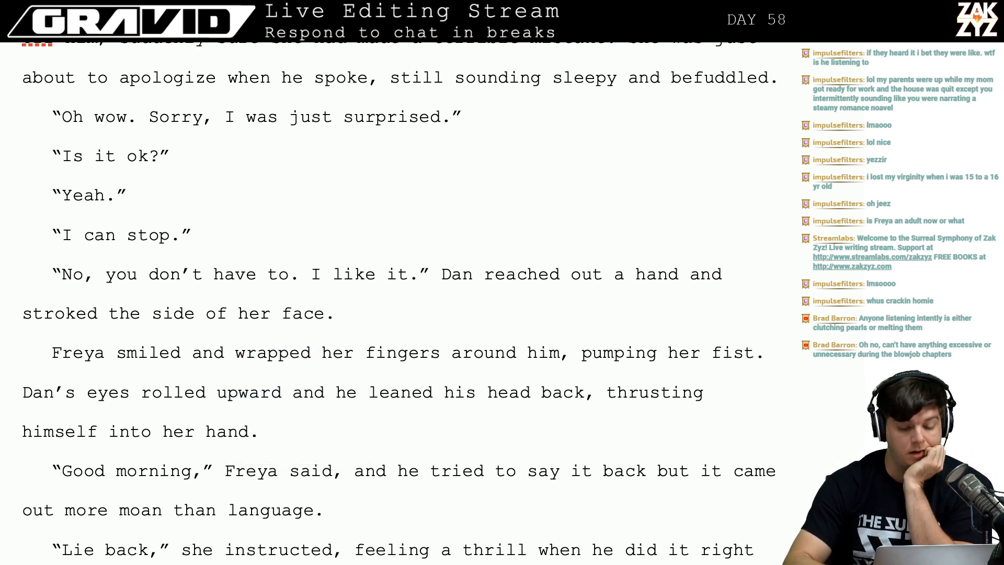
pyautogui.scroll(-1, 397, 300)
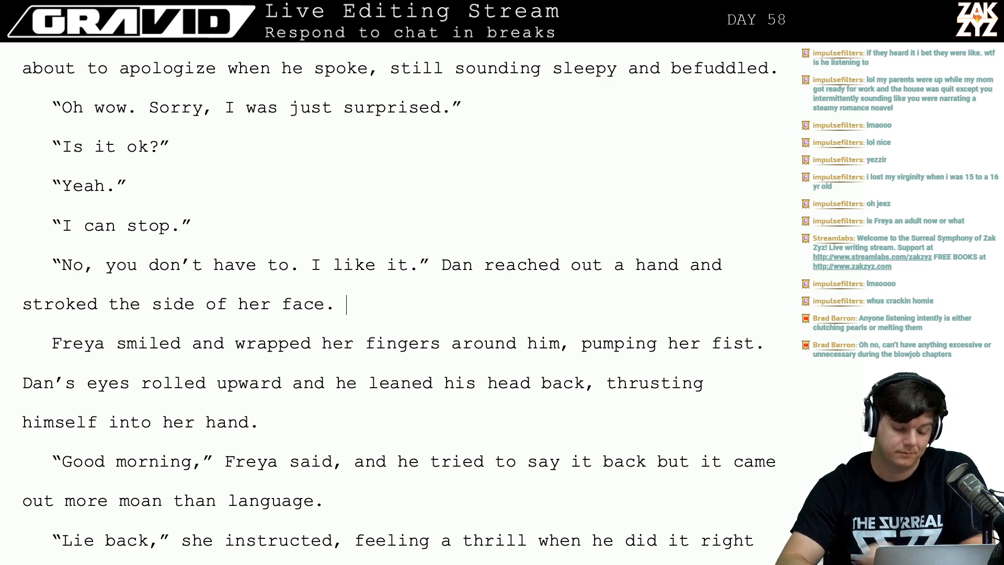
# Move the narration starting "Dan reached out" into its own paragraph, append "She" and leave an empty line below.
pyautogui.press('Return')
pyautogui.write('She')
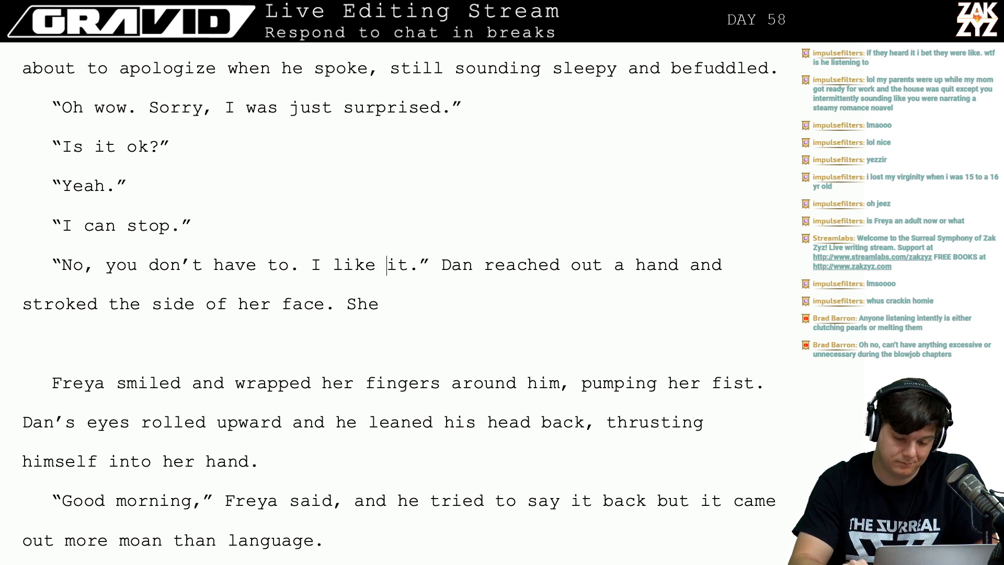
pyautogui.press('Right')
pyautogui.press('Return')
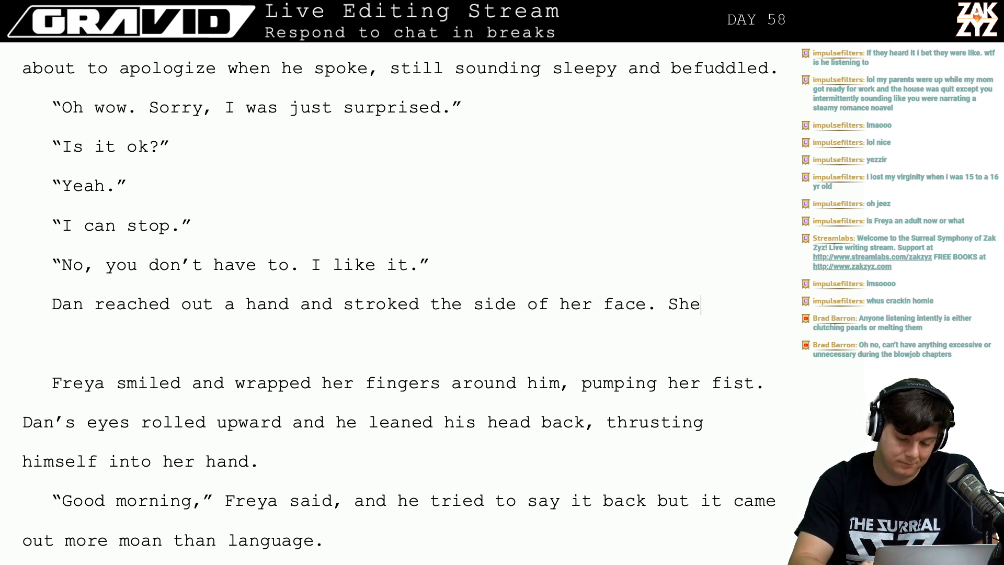
# Continue the new sentence after "She" with "smiled back at him," and remove the trial clause following it.
pyautogui.write('smiled back ')
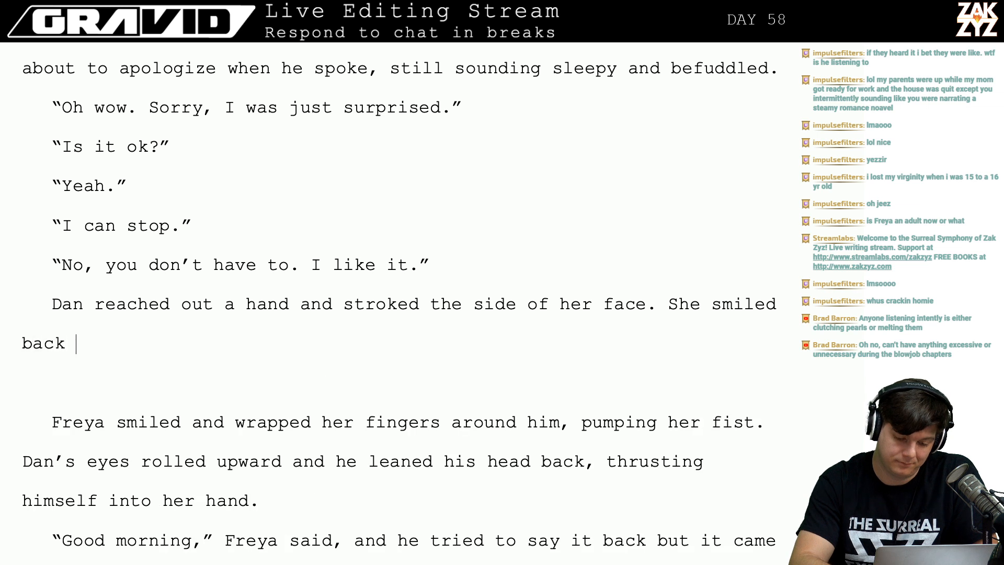
pyautogui.write('at him, gri')
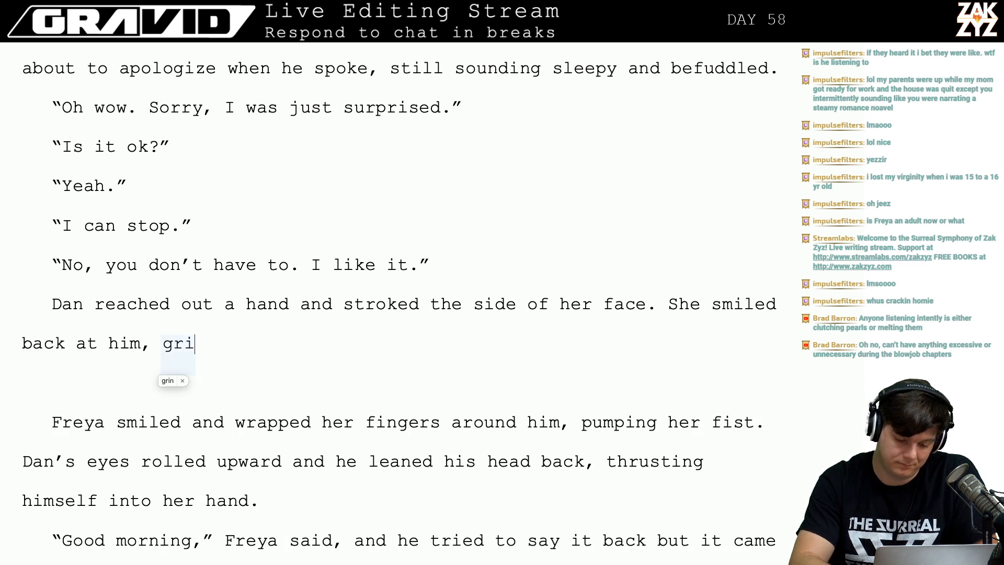
pyautogui.write('pping him')
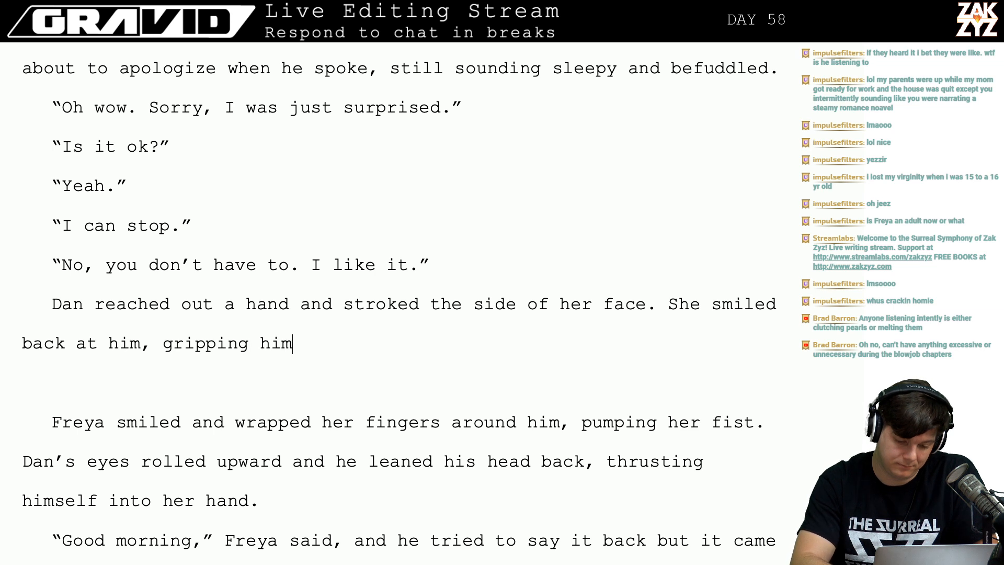
pyautogui.press('BackSpace')
pyautogui.press('BackSpace')
pyautogui.press('BackSpace')
pyautogui.press('BackSpace')
pyautogui.press('BackSpace')
pyautogui.press('BackSpace')
pyautogui.press('BackSpace')
pyautogui.press('BackSpace')
pyautogui.press('BackSpace')
pyautogui.press('BackSpace')
pyautogui.press('BackSpace')
pyautogui.press('BackSpace')
# Complete the sentence beginning "She smiled back at him," and start the following one with "She watched his eyes carefully,".
pyautogui.write('wr')
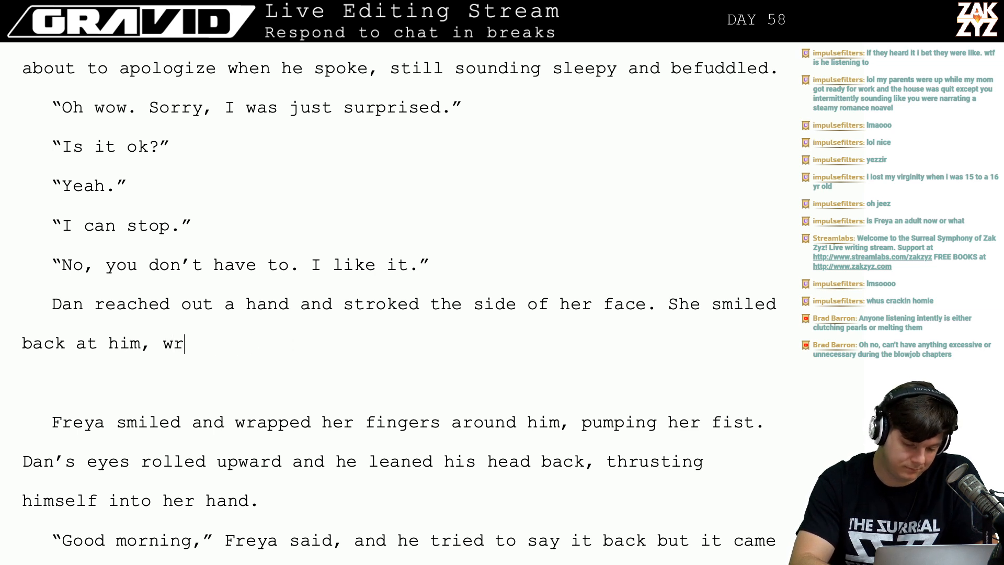
pyautogui.write('apping her hand ')
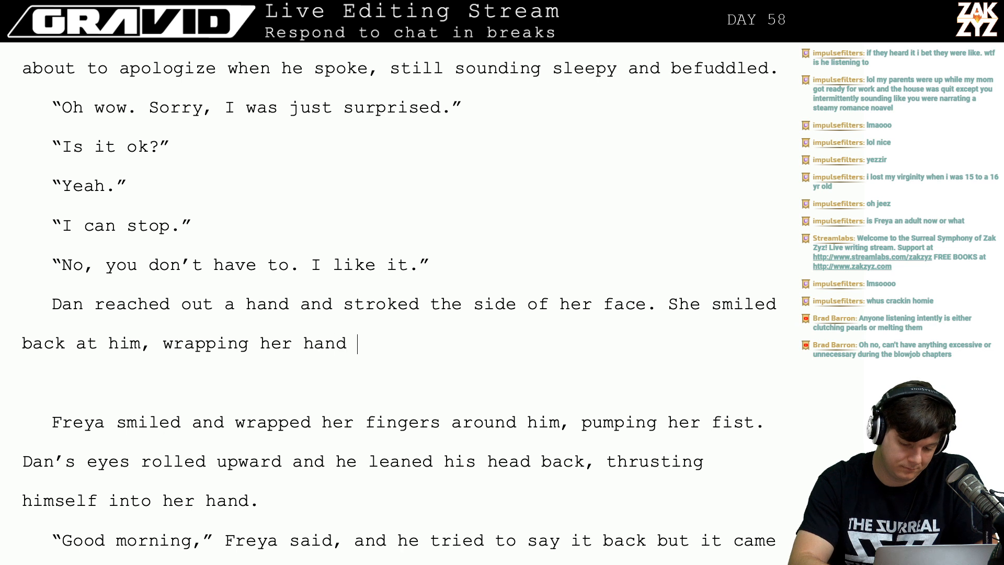
pyautogui.write('around the sha')
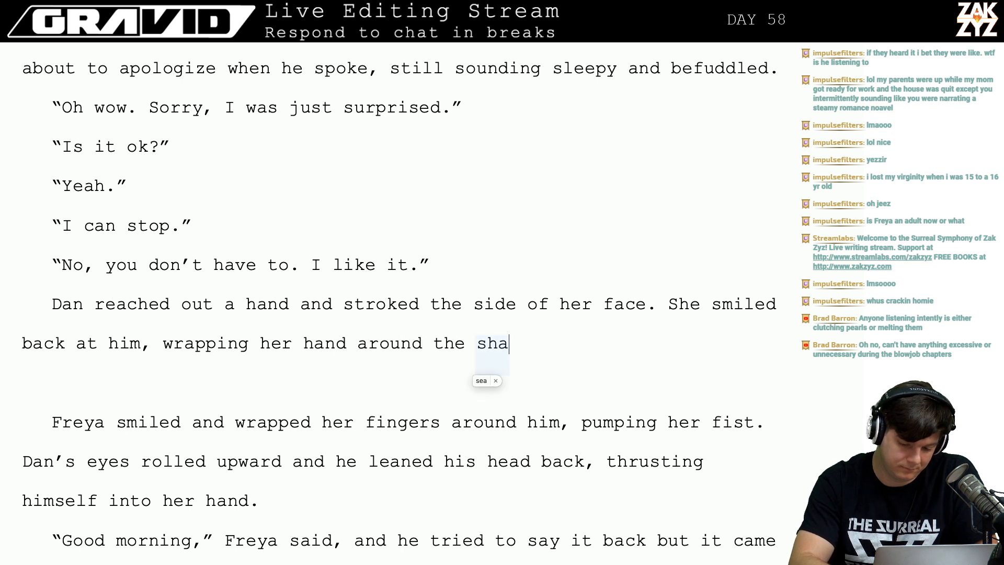
pyautogui.write('ft of his')
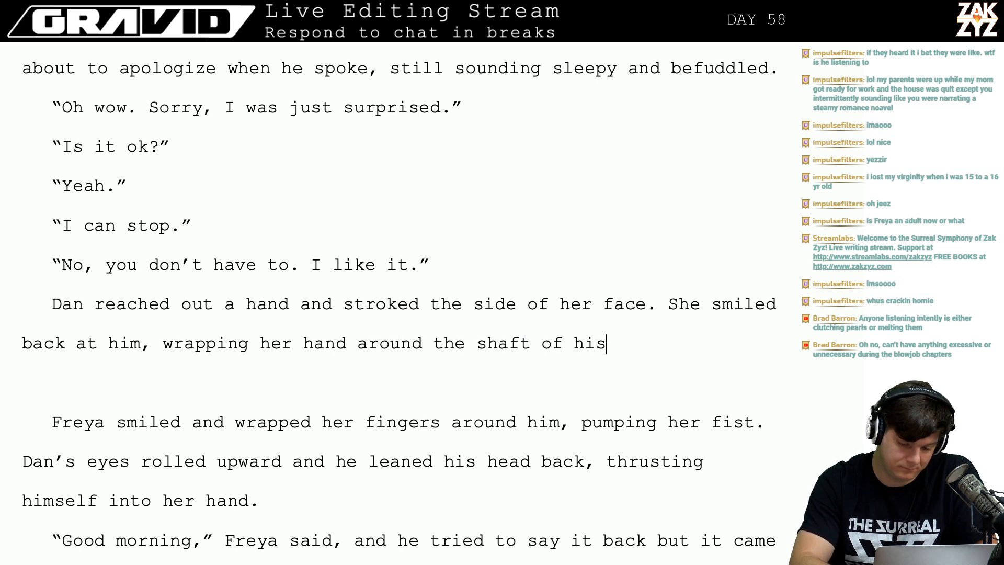
pyautogui.write(' penis and tigte')
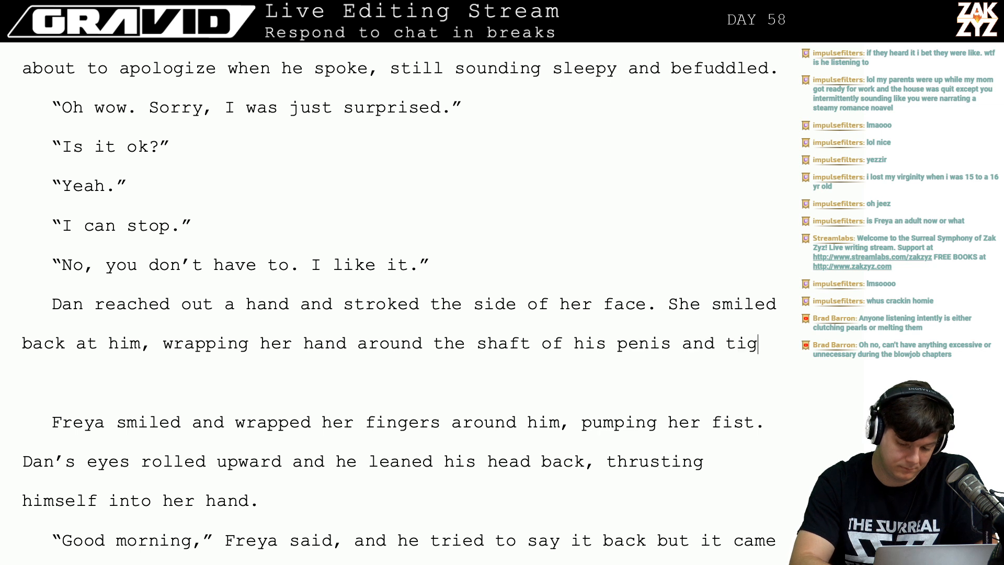
pyautogui.press('BackSpace')
pyautogui.press('BackSpace')
pyautogui.press('BackSpace')
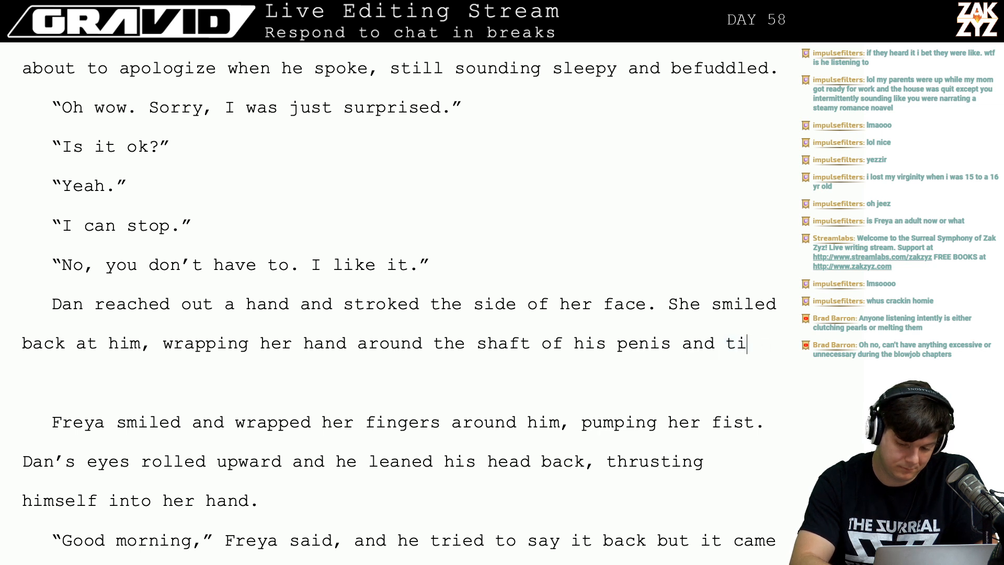
pyautogui.write('ghtening her')
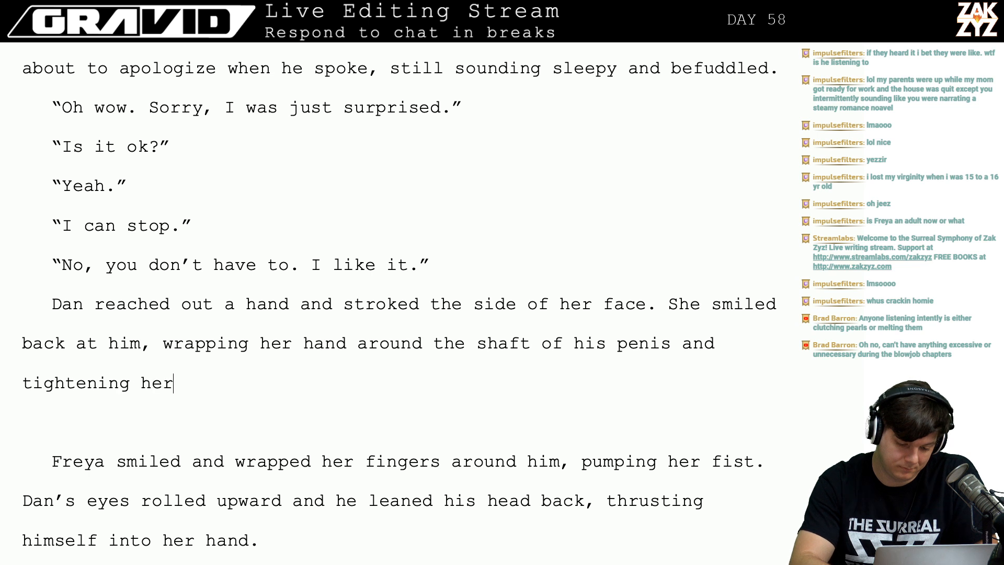
pyautogui.write(' grip. She ')
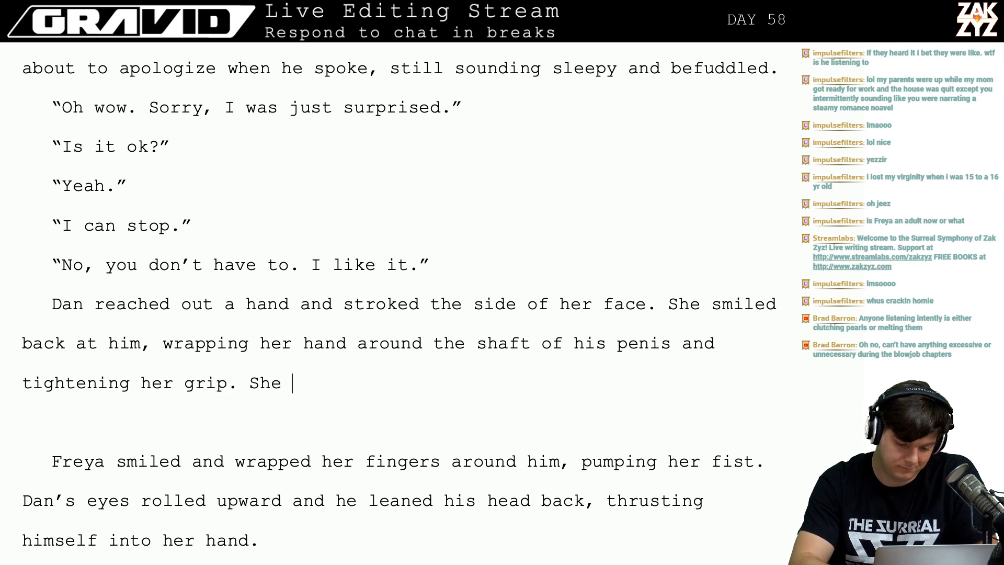
pyautogui.write('watched his eye')
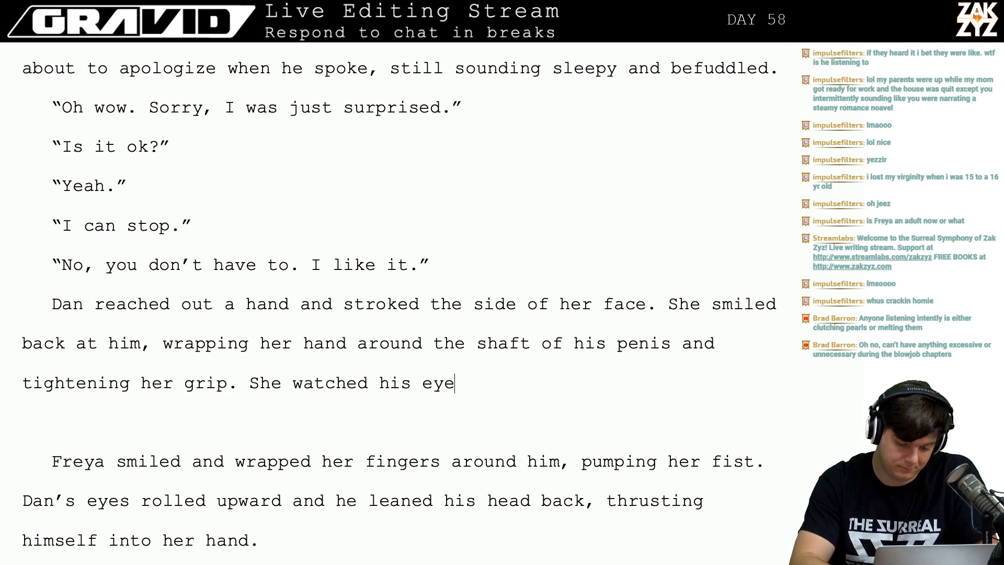
pyautogui.write('s carefully, ')
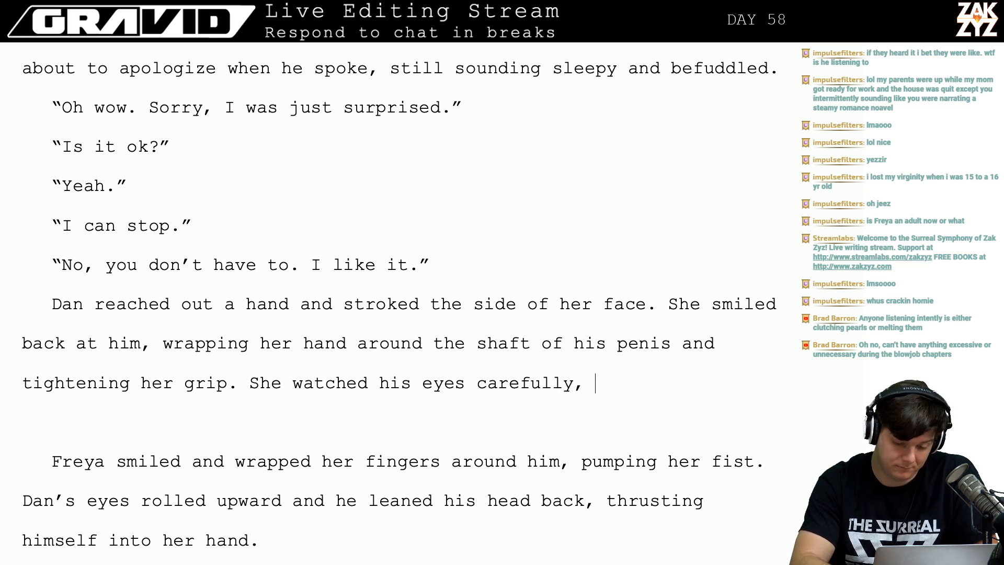
pyautogui.write('she beg')
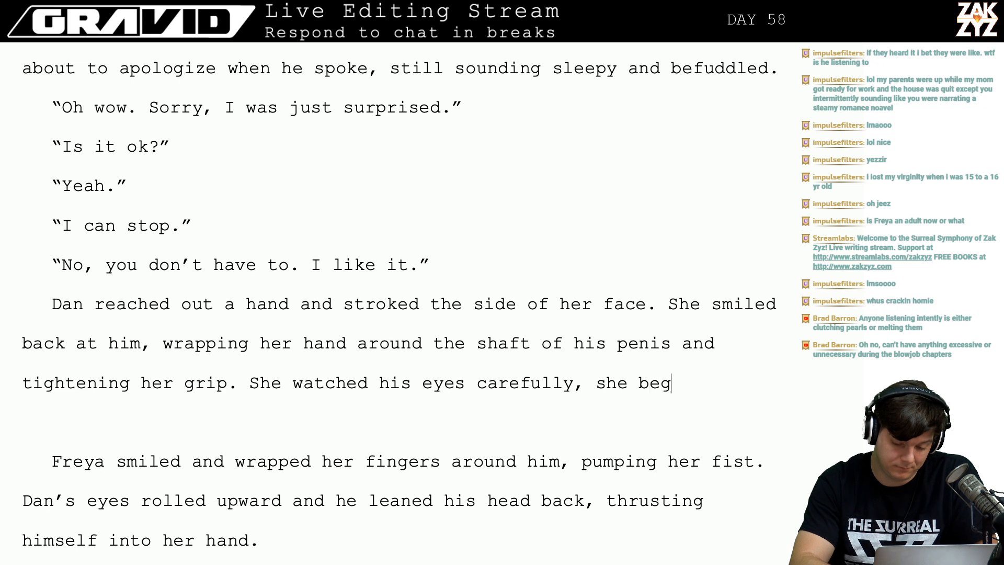
pyautogui.write('an to str')
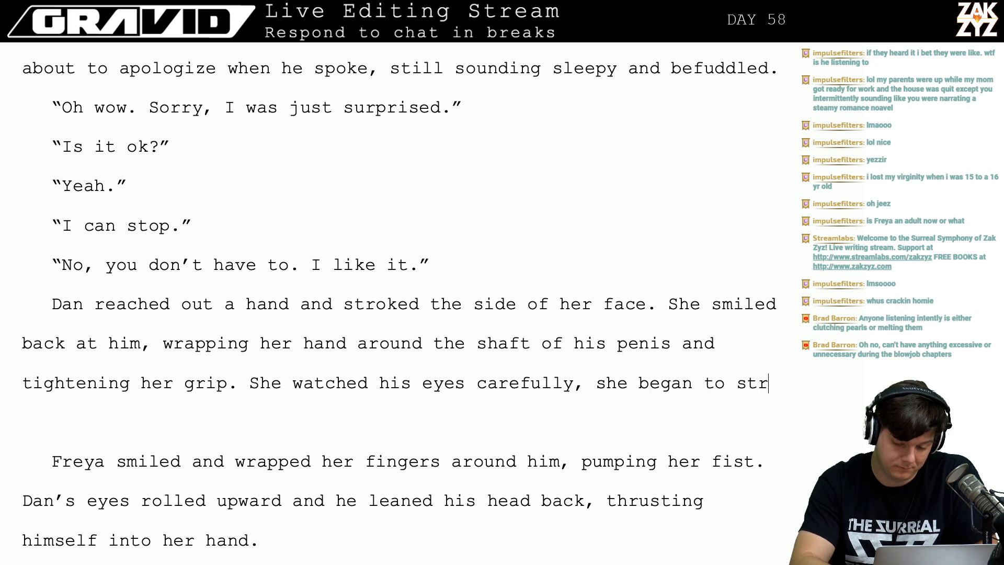
pyautogui.write('oke u')
pyautogui.press('BackSpace')
pyautogui.press('BackSpace')
pyautogui.press('BackSpace')
pyautogui.press('BackSpace')
pyautogui.press('BackSpace')
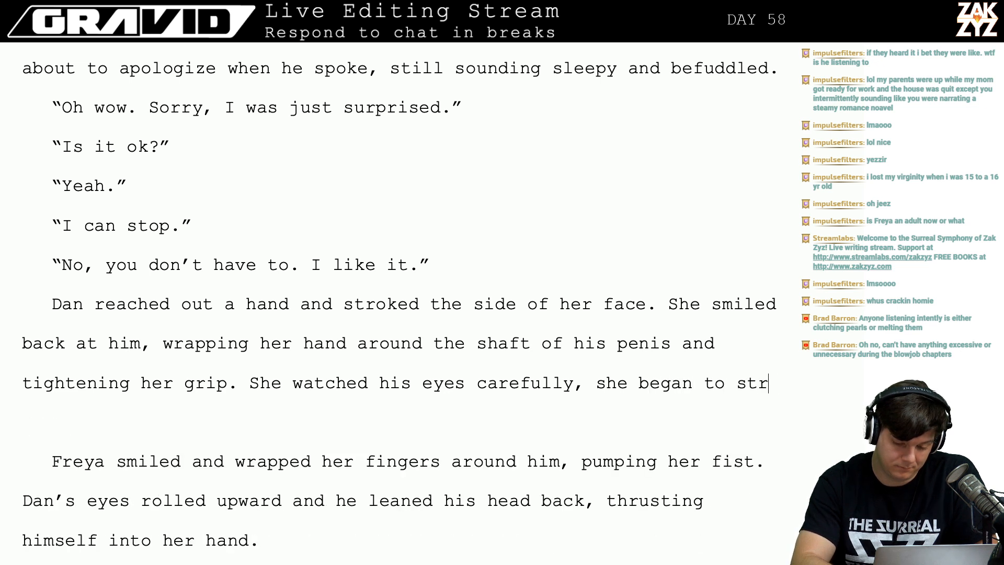
pyautogui.press('BackSpace')
pyautogui.press('BackSpace')
pyautogui.press('BackSpace')
pyautogui.press('BackSpace')
pyautogui.press('BackSpace')
pyautogui.press('BackSpace')
pyautogui.press('BackSpace')
pyautogui.press('BackSpace')
pyautogui.press('BackSpace')
pyautogui.press('BackSpace')
pyautogui.press('BackSpace')
pyautogui.press('BackSpace')
pyautogui.press('BackSpace')
pyautogui.press('BackSpace')
pyautogui.press('BackSpace')
pyautogui.press('BackSpace')
pyautogui.press('BackSpace')
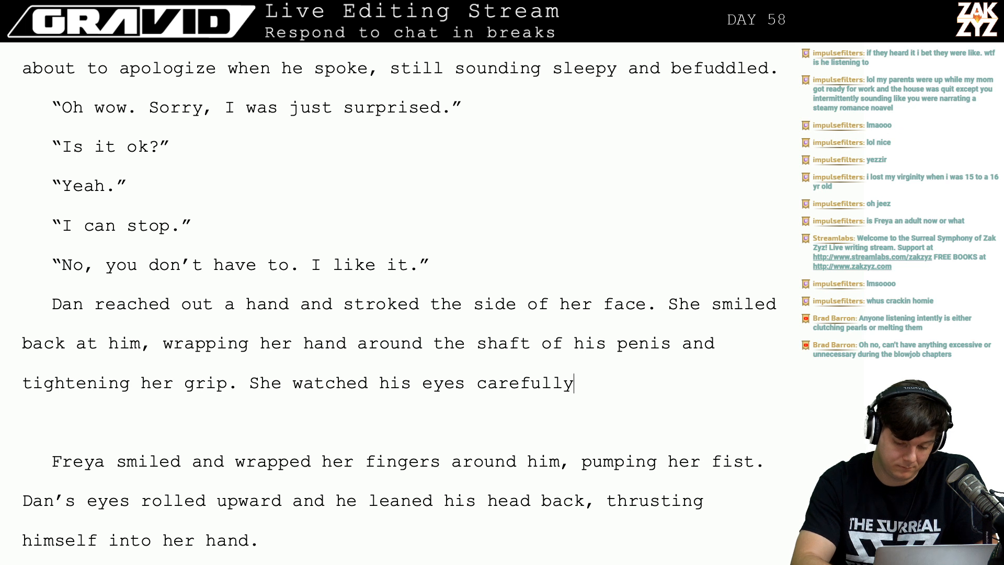
# Finish the sentence after "She watched his eyes carefully," with a clause beginning "trying to make sure".
pyautogui.write('trying to ')
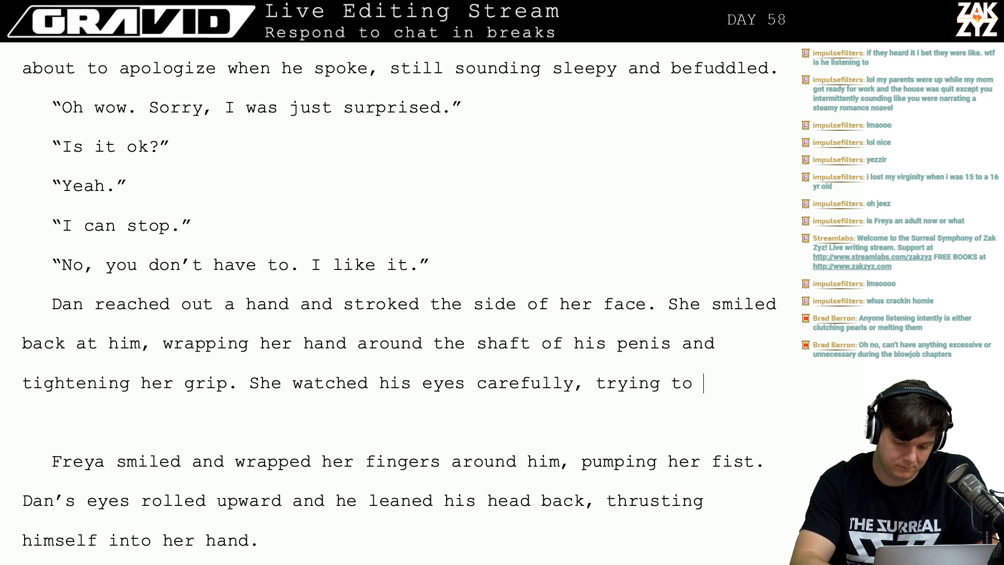
pyautogui.write('make sure she was')
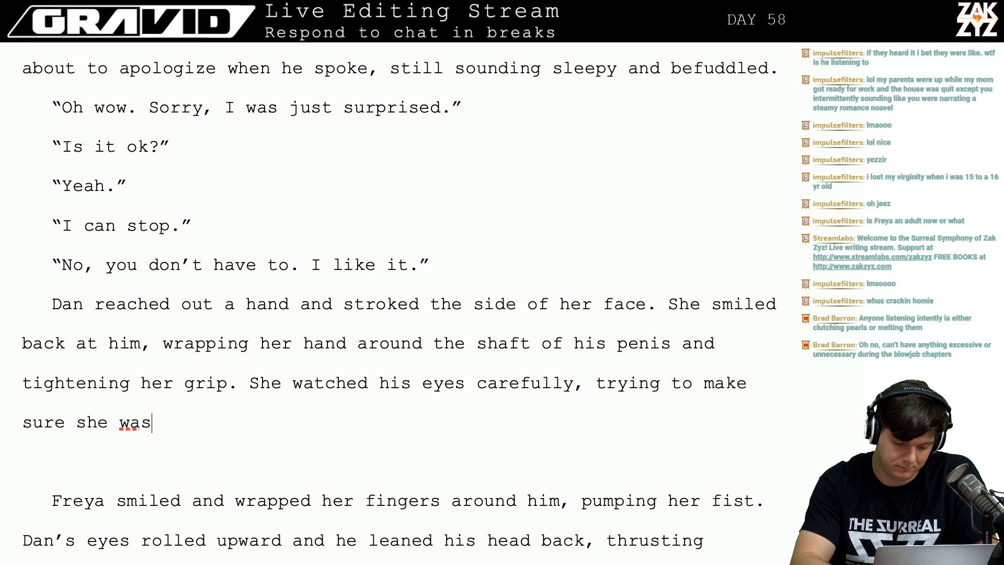
pyautogui.write("n't gripping too hard")
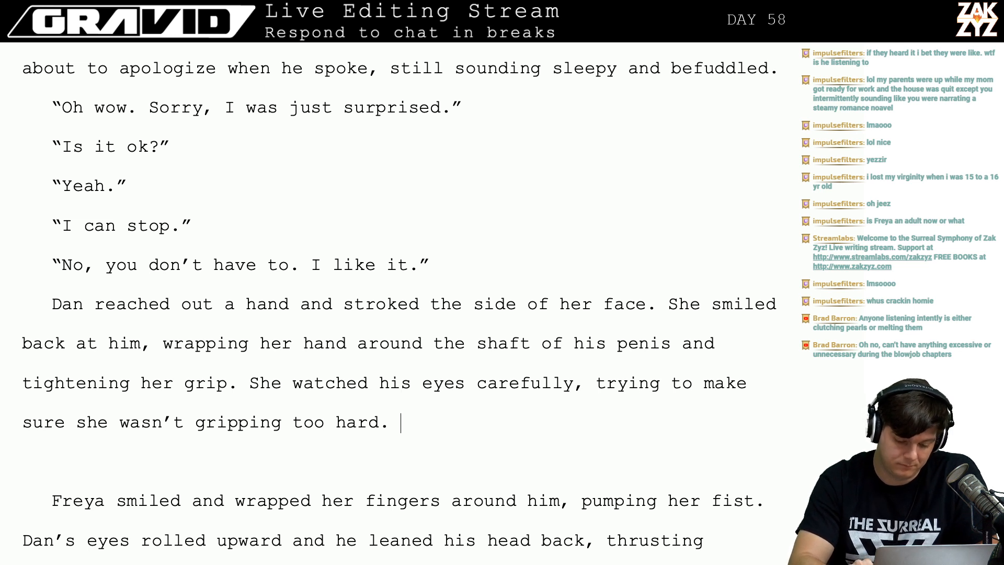
pyautogui.write('. She b')
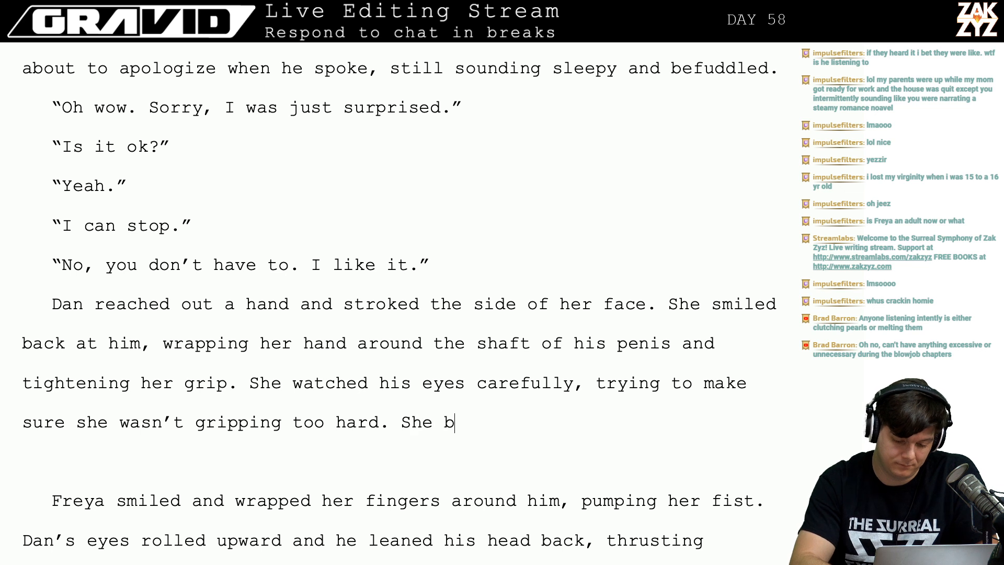
pyautogui.write('egan to ')
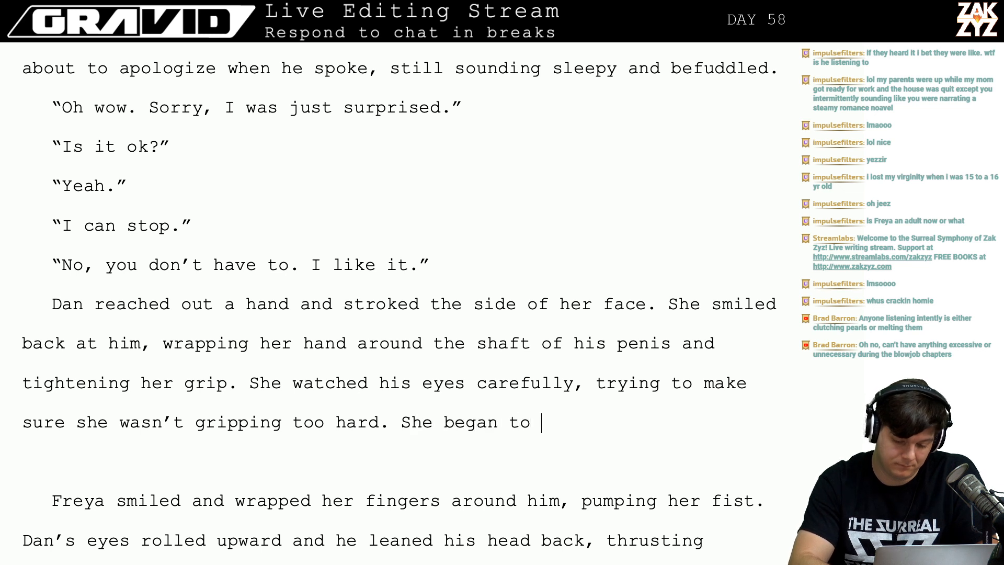
pyautogui.write('pump her ')
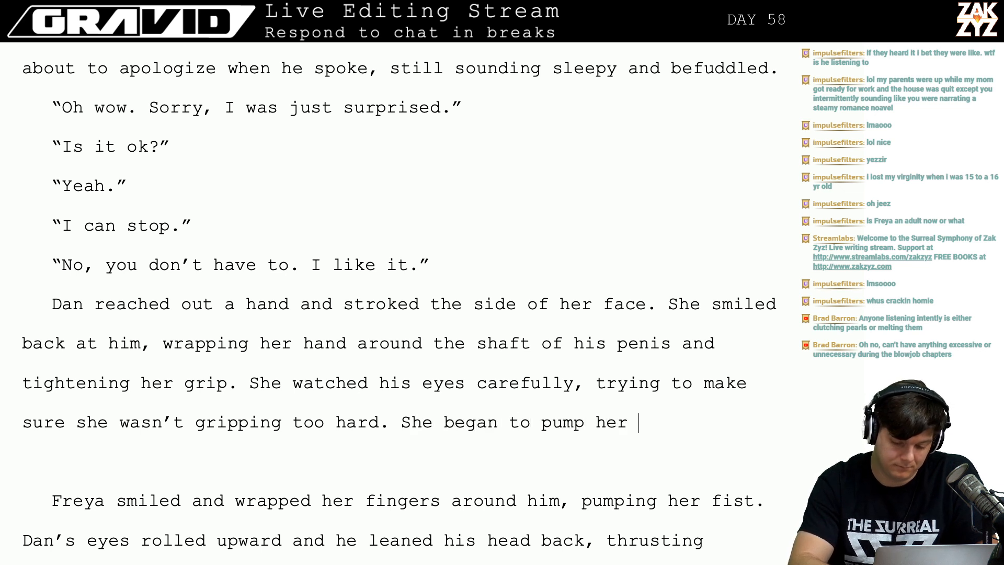
pyautogui.write('fist up and dow')
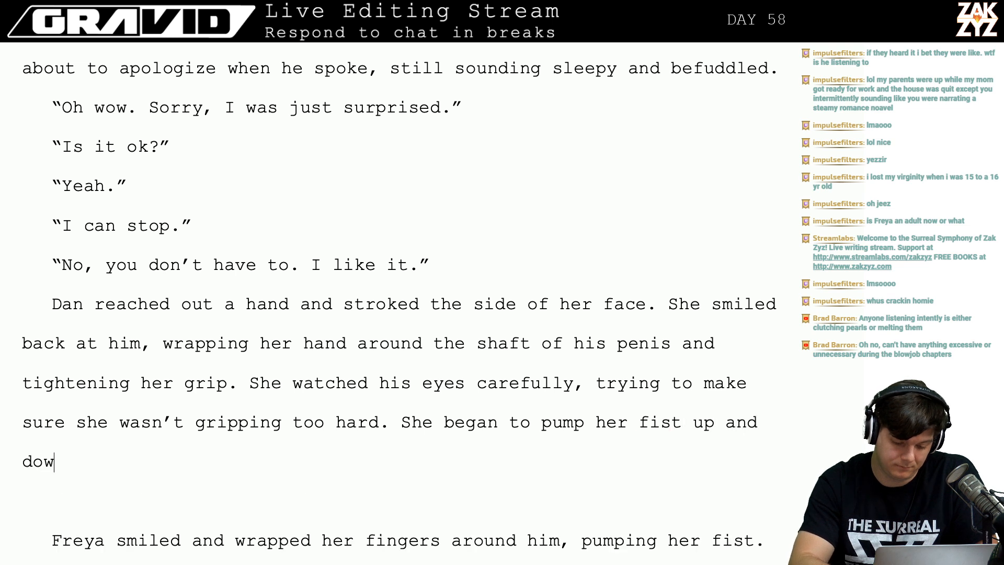
pyautogui.write('n slowly, and his eyes')
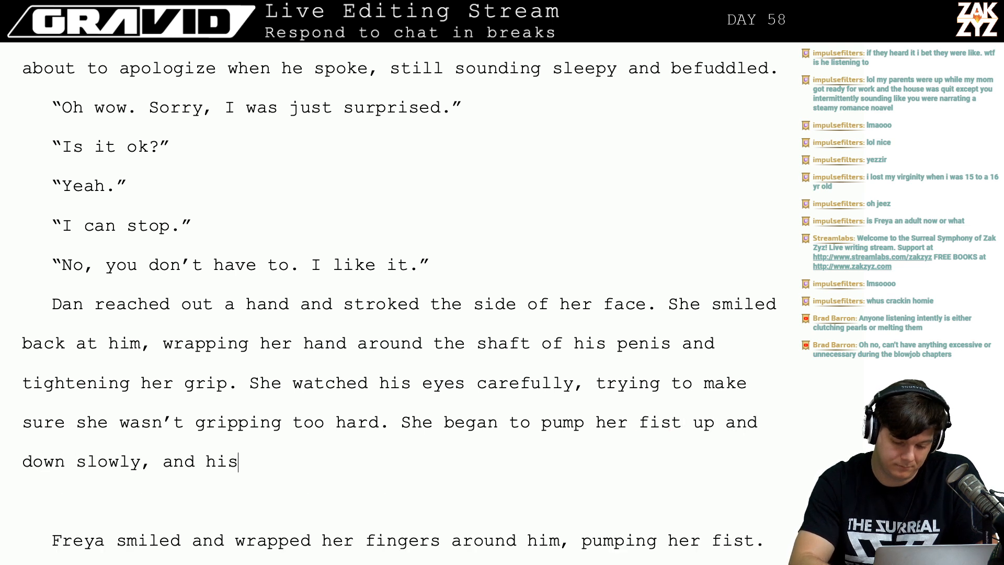
pyautogui.press('BackSpace')
pyautogui.press('BackSpace')
pyautogui.press('BackSpace')
pyautogui.press('BackSpace')
pyautogui.press('BackSpace')
pyautogui.press('BackSpace')
pyautogui.press('BackSpace')
pyautogui.press('BackSpace')
pyautogui.press('BackSpace')
pyautogui.press('BackSpace')
pyautogui.press('BackSpace')
pyautogui.press('BackSpace')
pyautogui.press('BackSpace')
pyautogui.press('BackSpace')
pyautogui.press('BackSpace')
pyautogui.press('BackSpace')
pyautogui.press('BackSpace')
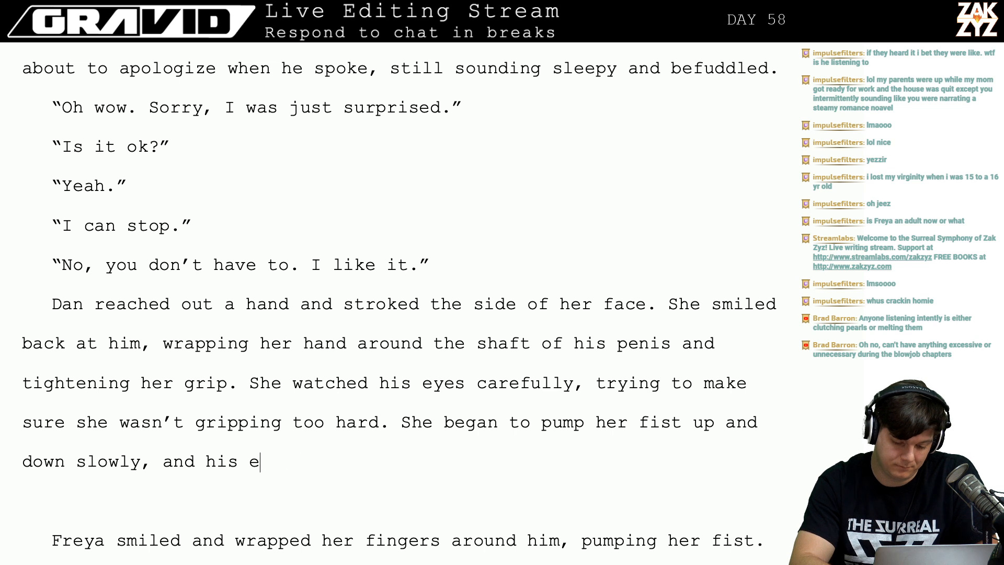
pyautogui.press('BackSpace')
pyautogui.press('BackSpace')
pyautogui.press('BackSpace')
pyautogui.press('BackSpace')
pyautogui.press('BackSpace')
pyautogui.press('BackSpace')
pyautogui.press('BackSpace')
pyautogui.press('BackSpace')
pyautogui.press('BackSpace')
pyautogui.press('BackSpace')
pyautogui.press('BackSpace')
pyautogui.press('BackSpace')
pyautogui.press('BackSpace')
pyautogui.press('BackSpace')
pyautogui.press('BackSpace')
pyautogui.press('BackSpace')
pyautogui.press('BackSpace')
pyautogui.press('BackSpace')
pyautogui.press('BackSpace')
pyautogui.press('BackSpace')
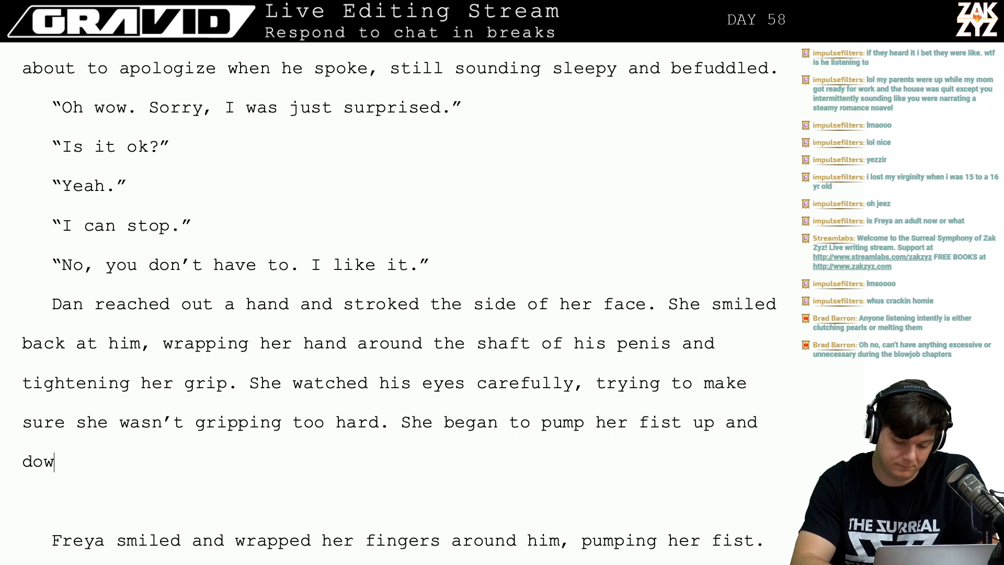
pyautogui.press('BackSpace')
pyautogui.press('BackSpace')
pyautogui.press('BackSpace')
pyautogui.press('BackSpace')
pyautogui.press('BackSpace')
pyautogui.press('BackSpace')
pyautogui.press('BackSpace')
pyautogui.press('BackSpace')
pyautogui.press('BackSpace')
pyautogui.press('BackSpace')
pyautogui.press('BackSpace')
pyautogui.press('BackSpace')
pyautogui.press('BackSpace')
pyautogui.press('BackSpace')
pyautogui.press('BackSpace')
pyautogui.press('BackSpace')
pyautogui.press('BackSpace')
pyautogui.press('BackSpace')
pyautogui.press('BackSpace')
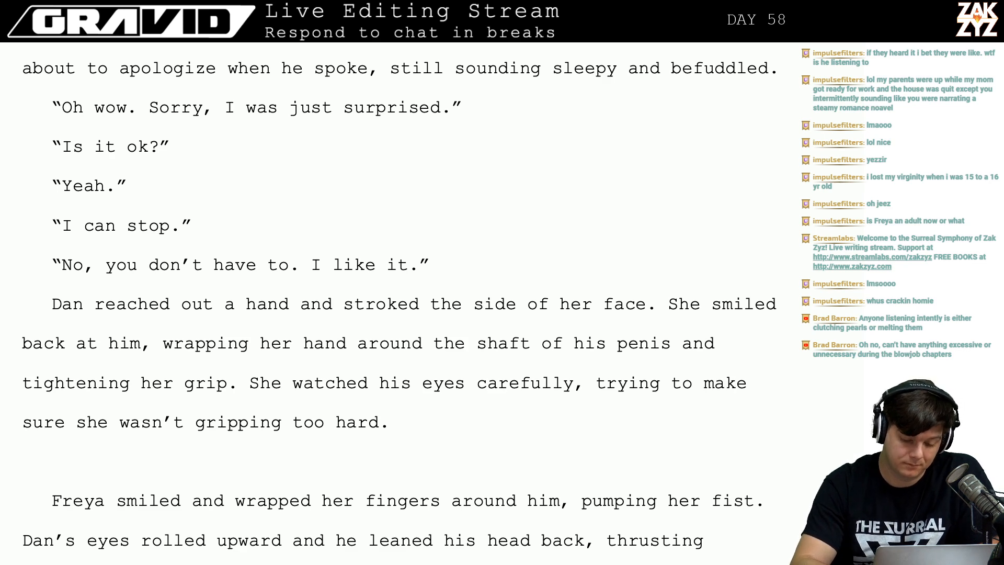
# Add a new sentence at the end of the paragraph, beginning "She began to" and running up to "and he".
pyautogui.press('Down')
pyautogui.press('Down')
pyautogui.press('Down')
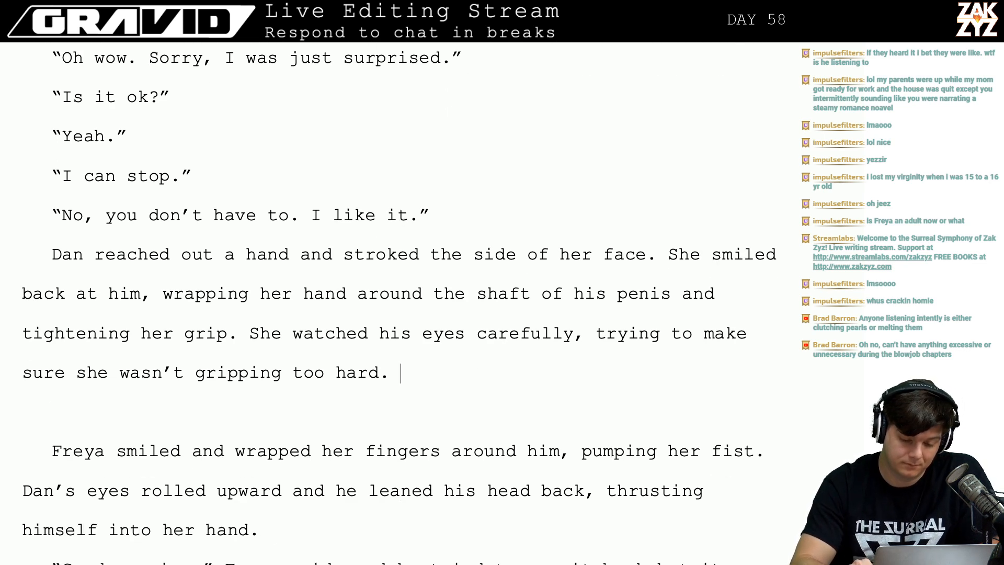
pyautogui.write('She began')
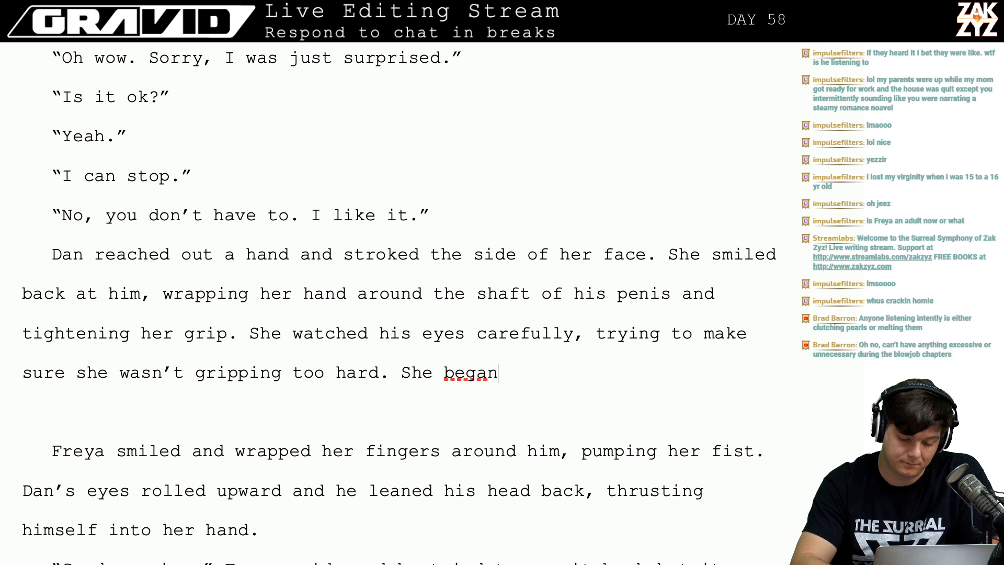
pyautogui.write(' to slide her ha')
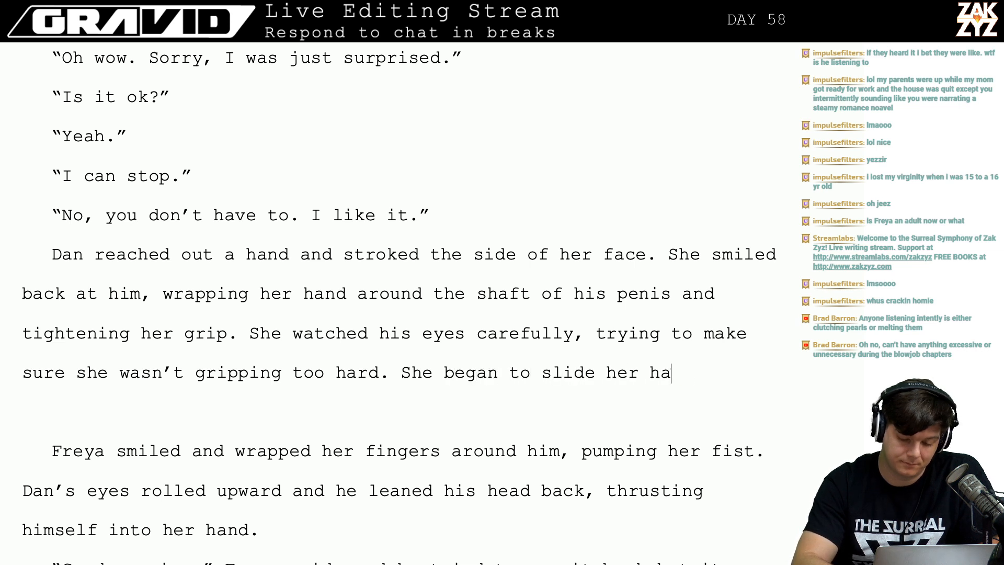
pyautogui.write('nd up and down,')
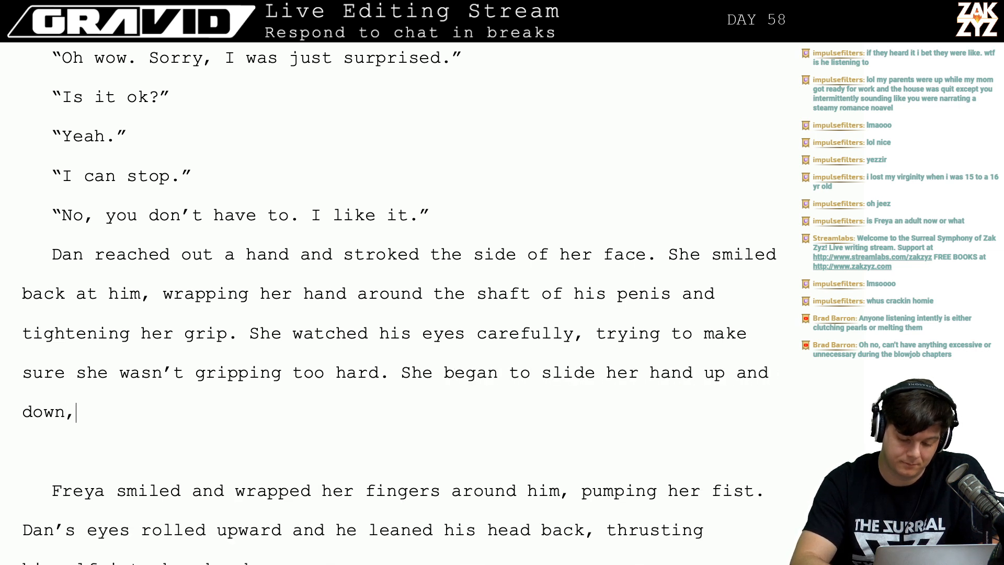
pyautogui.write(' and he')
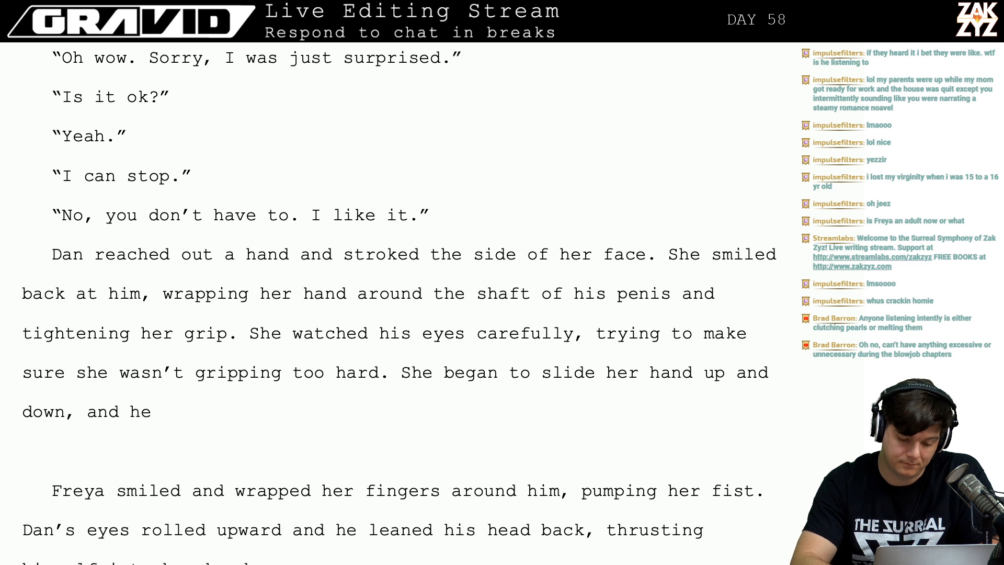
pyautogui.write(' le')
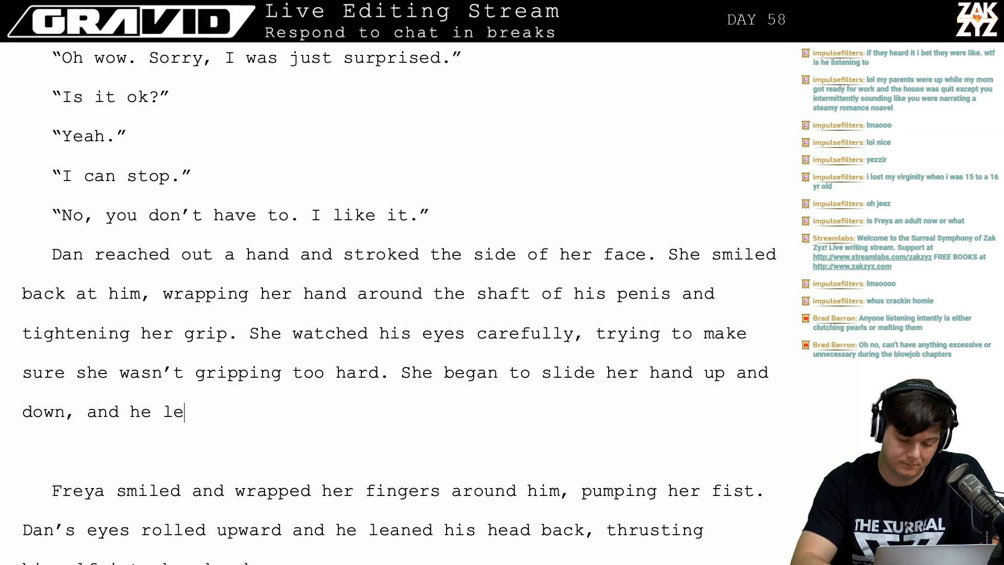
pyautogui.write('aned into her hand,')
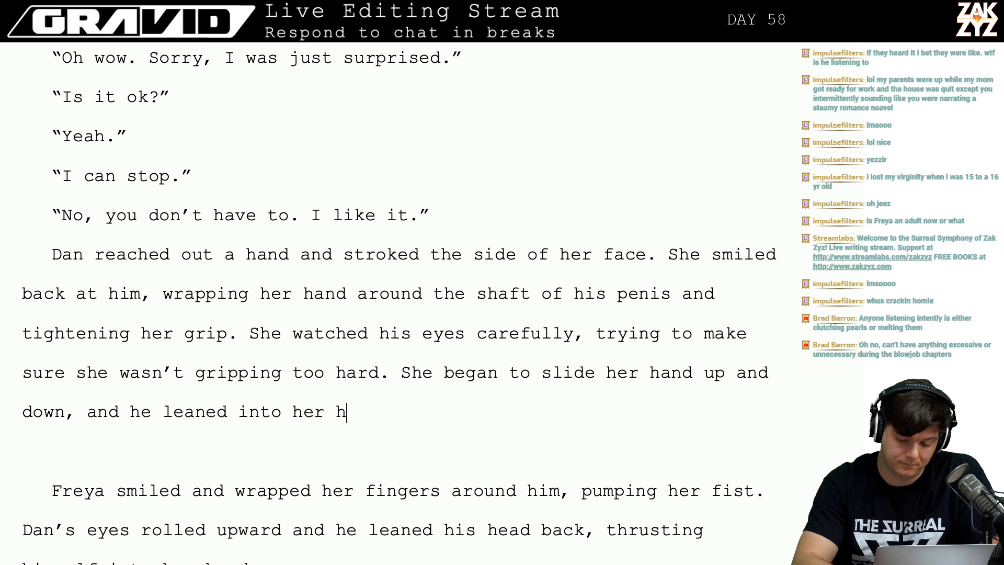
pyautogui.press('BackSpace')
pyautogui.press('BackSpace')
pyautogui.press('BackSpace')
pyautogui.press('BackSpace')
pyautogui.press('BackSpace')
pyautogui.press('BackSpace')
pyautogui.press('BackSpace')
pyautogui.press('BackSpace')
pyautogui.press('BackSpace')
pyautogui.press('BackSpace')
pyautogui.press('BackSpace')
pyautogui.press('BackSpace')
pyautogui.press('BackSpace')
pyautogui.press('BackSpace')
pyautogui.press('BackSpace')
pyautogui.press('BackSpace')
pyautogui.press('BackSpace')
pyautogui.press('BackSpace')
pyautogui.press('BackSpace')
pyautogui.press('BackSpace')
pyautogui.press('BackSpace')
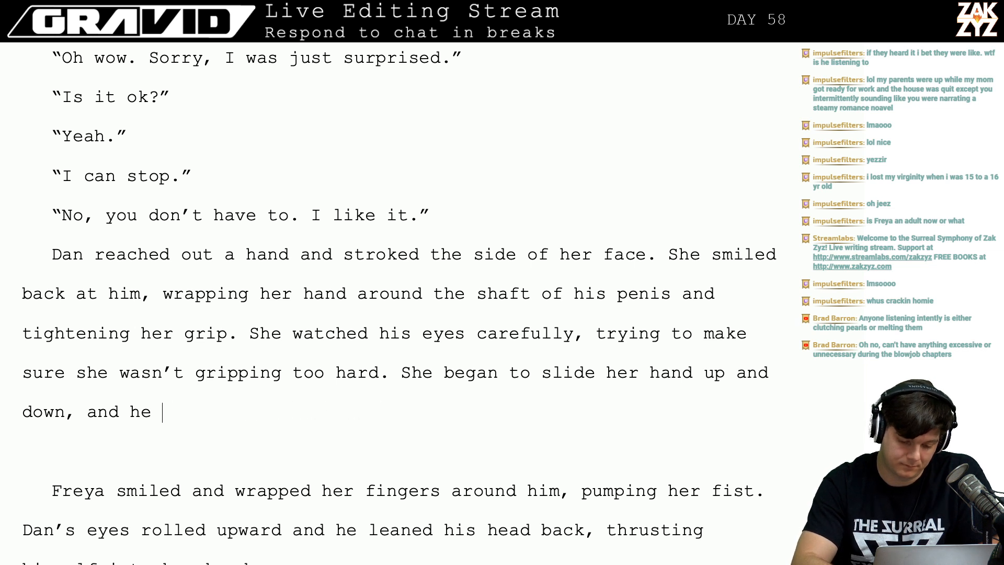
# Finish the sentence left at "and he" and add a closing sentence to the paragraph that begins "She gripped" and ends with "upward.".
pyautogui.write('thrust a lit')
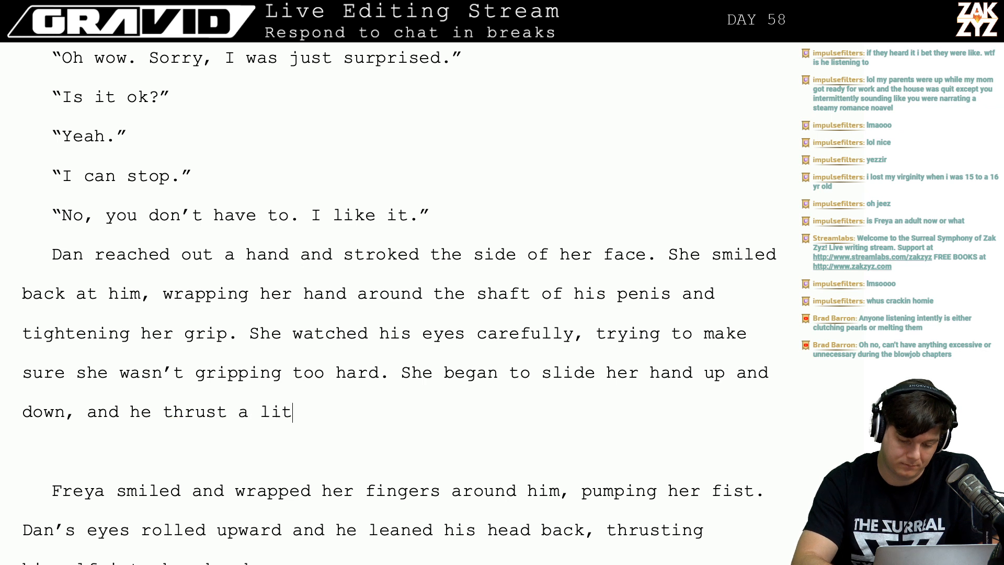
pyautogui.write('tle into her han')
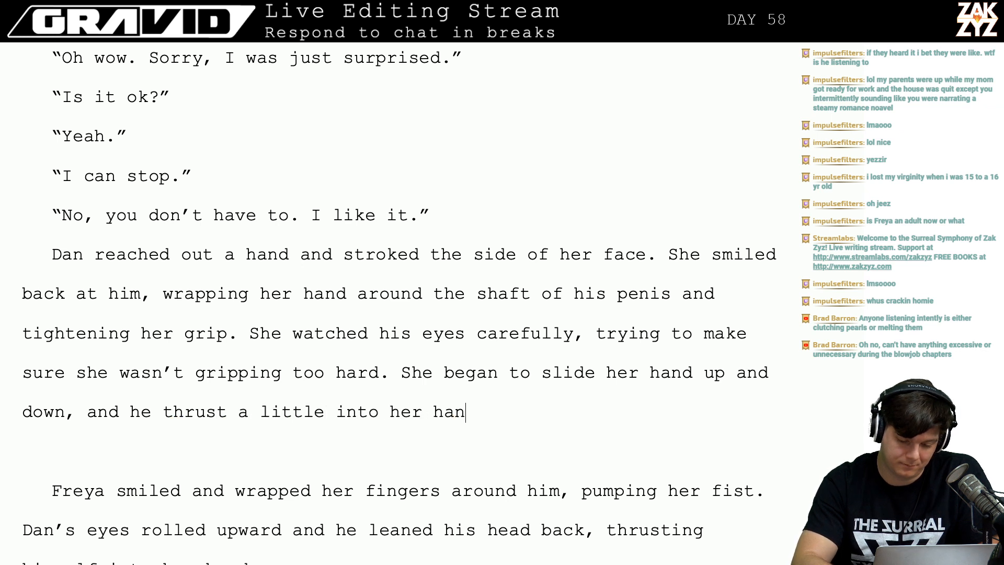
pyautogui.write('d. She grippe')
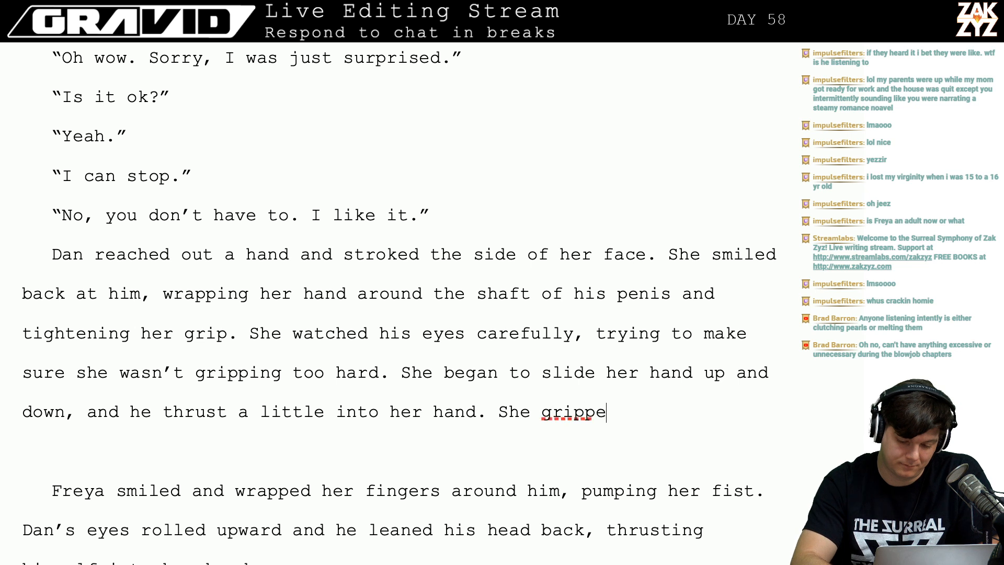
pyautogui.write('d tigheter')
pyautogui.press('BackSpace')
pyautogui.press('BackSpace')
pyautogui.press('BackSpace')
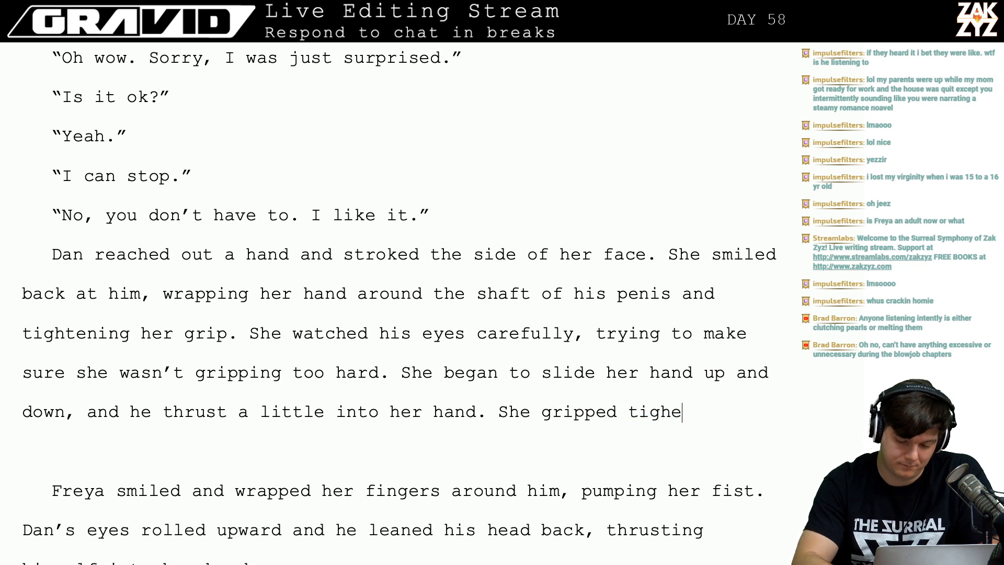
pyautogui.press('BackSpace')
pyautogui.write('ter, and hi')
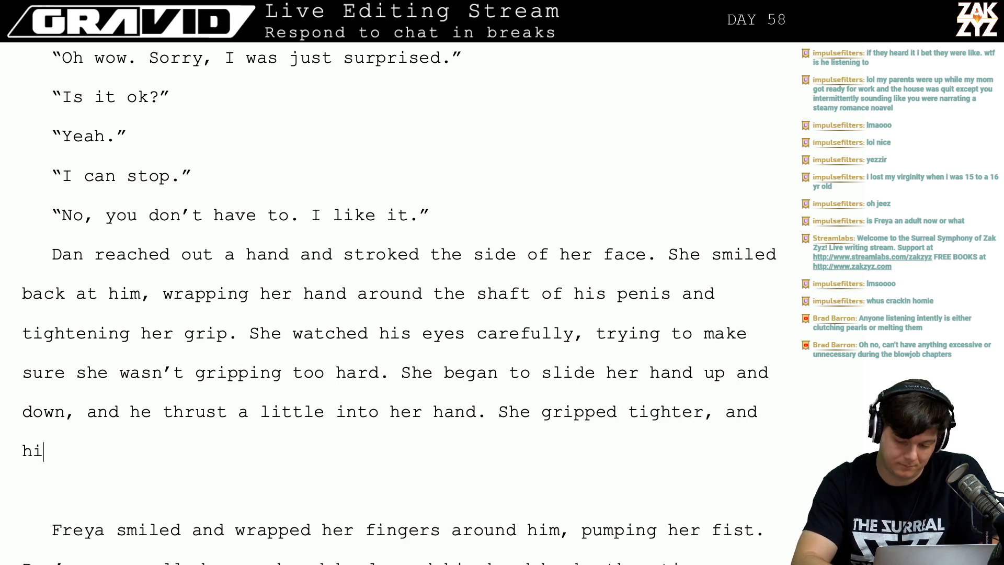
pyautogui.write('s eyes rolled ')
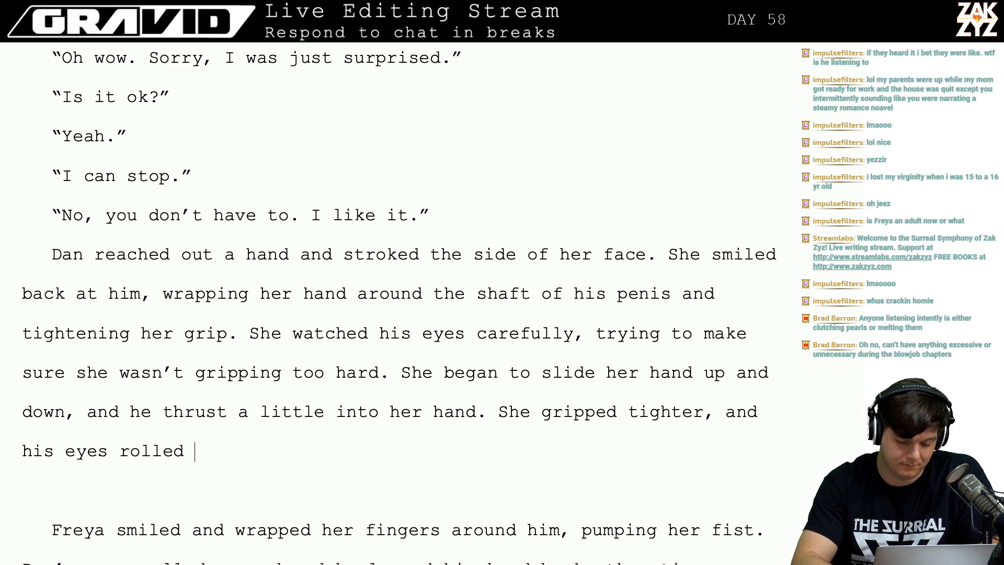
pyautogui.write('upward.')
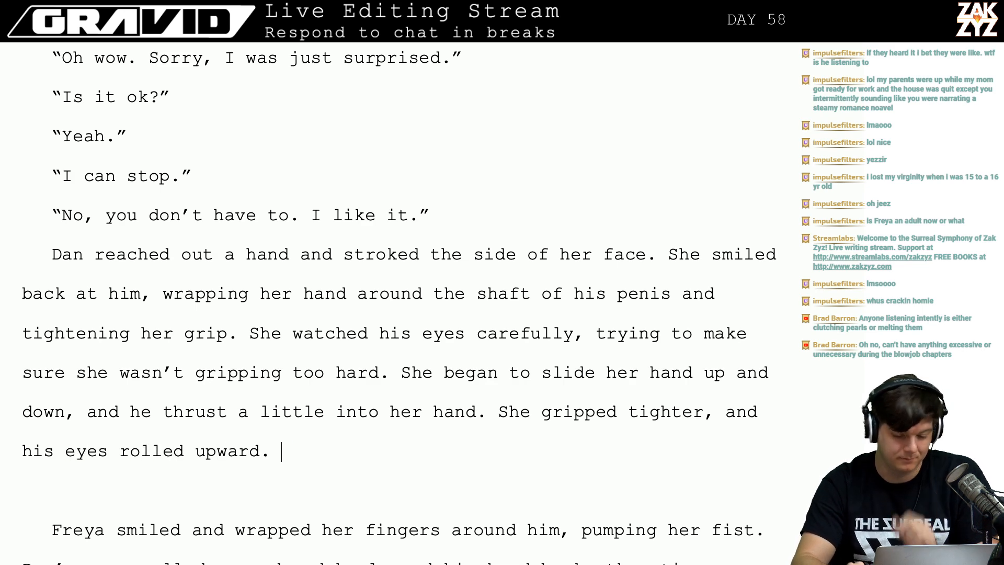
# Delete the empty paragraph and the old paragraph beginning "Freya smiled" above the "Good morning," line.
pyautogui.hotkey('shift', 'Down')
pyautogui.hotkey('shift', 'Down')
pyautogui.hotkey('shift', 'Down')
pyautogui.hotkey('shift', 'Down')
pyautogui.hotkey('shift', 'Down')
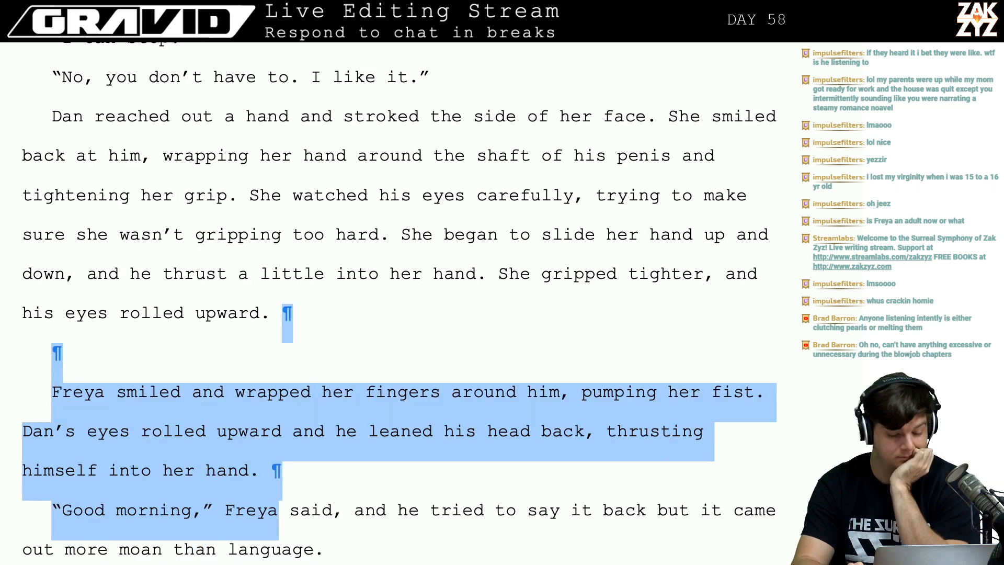
pyautogui.hotkey('shift', 'Up')
pyautogui.press('Delete')
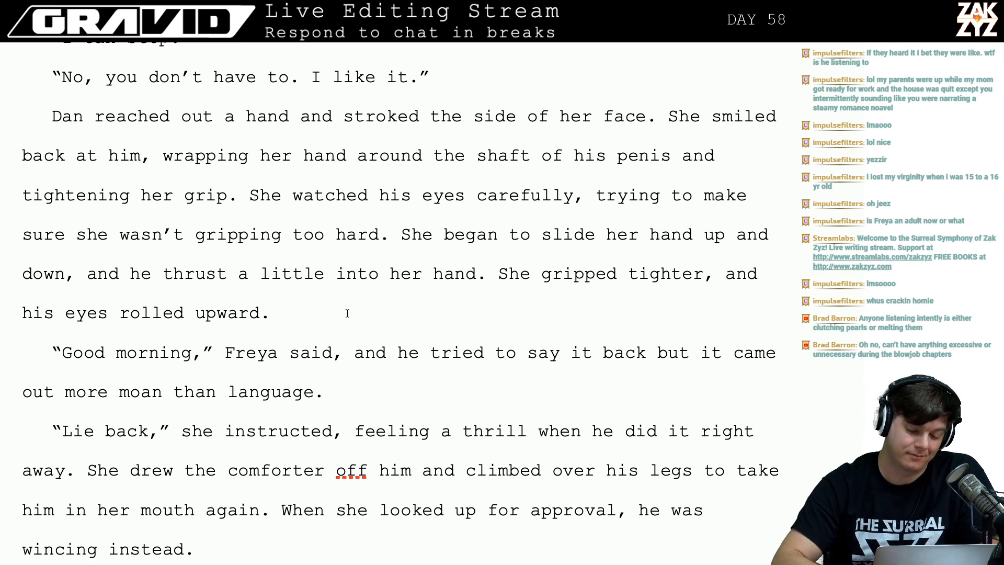
# Extend the tag after "Freya said," with a short phrase beginning "trying to sound" and split the old remainder into its own paragraph.
pyautogui.click(317, 371)
pyautogui.press('Right')
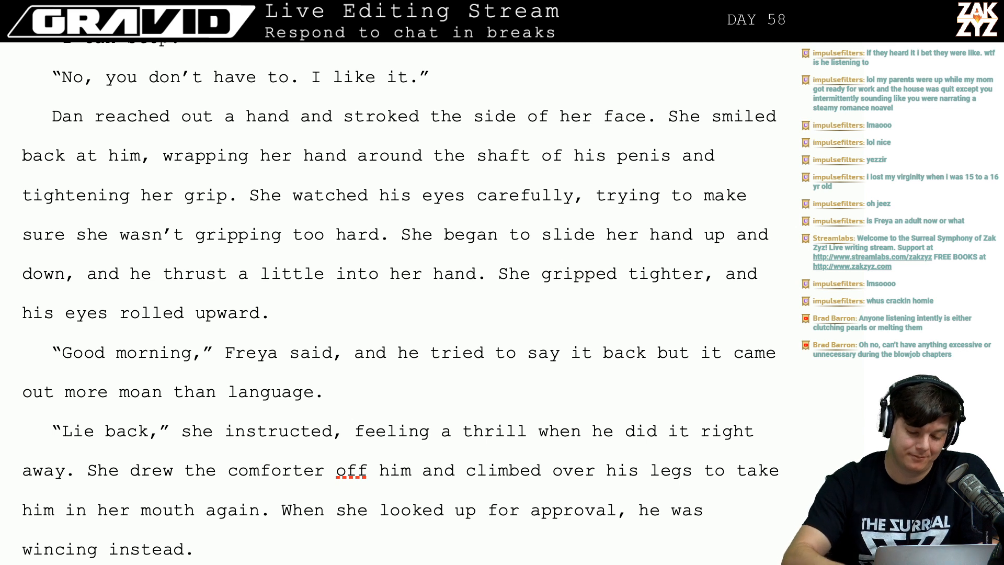
pyautogui.write(', ')
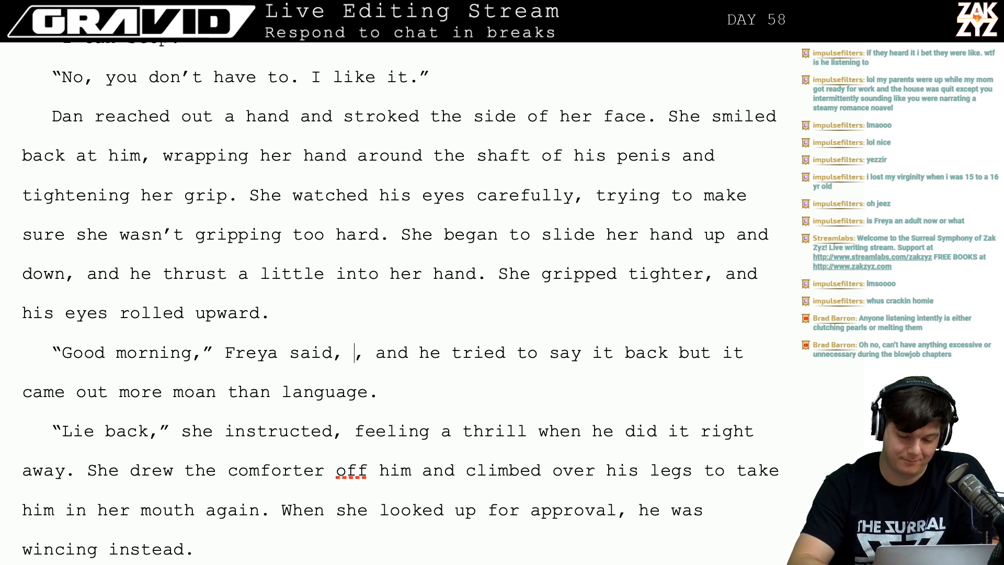
pyautogui.write('s')
pyautogui.press('BackSpace')
pyautogui.write('a')
pyautogui.press('BackSpace')
pyautogui.press('BackSpace')
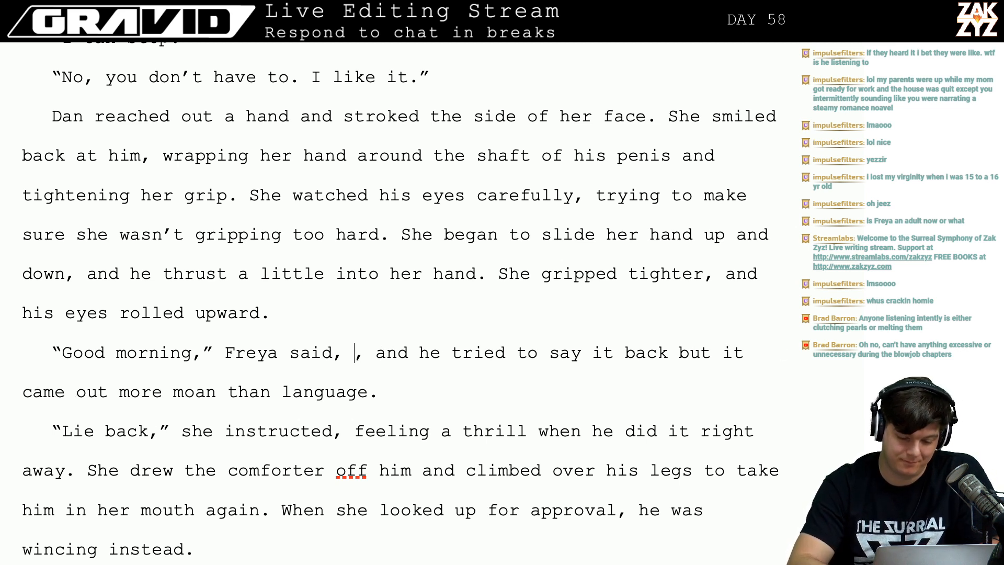
pyautogui.write('trt')
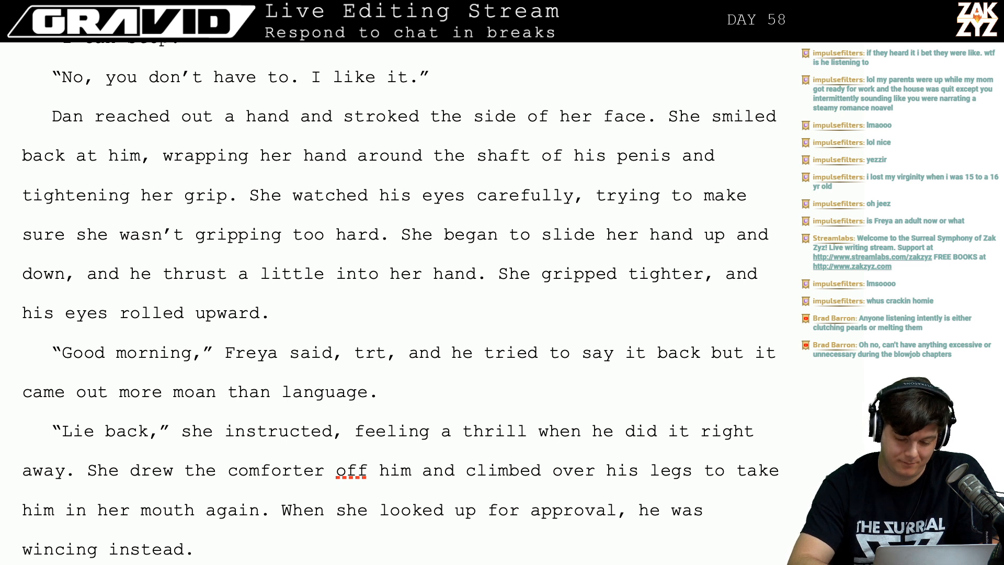
pyautogui.press('BackSpace')
pyautogui.write('ying to d')
pyautogui.press('BackSpace')
pyautogui.write('soun')
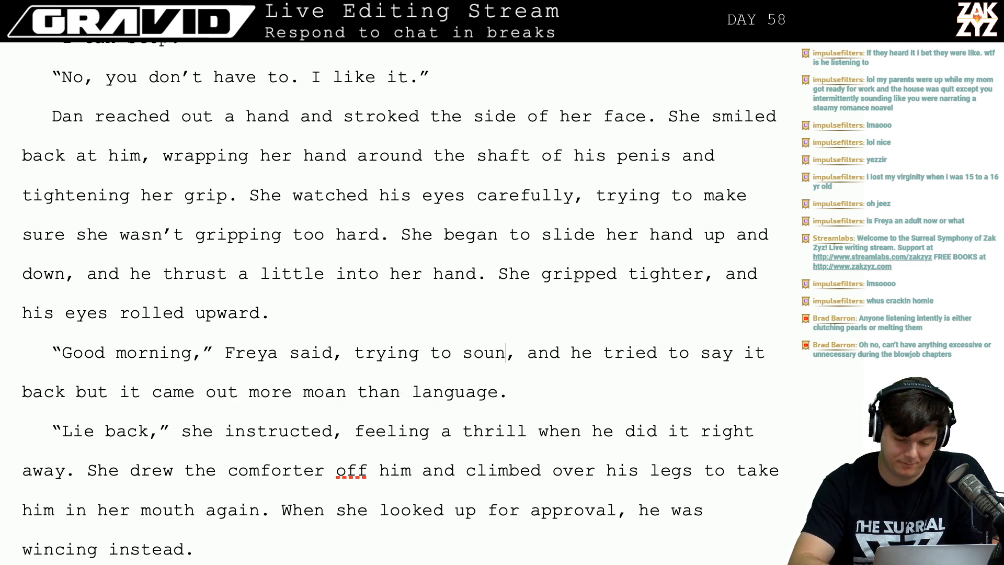
pyautogui.write('d sultry.')
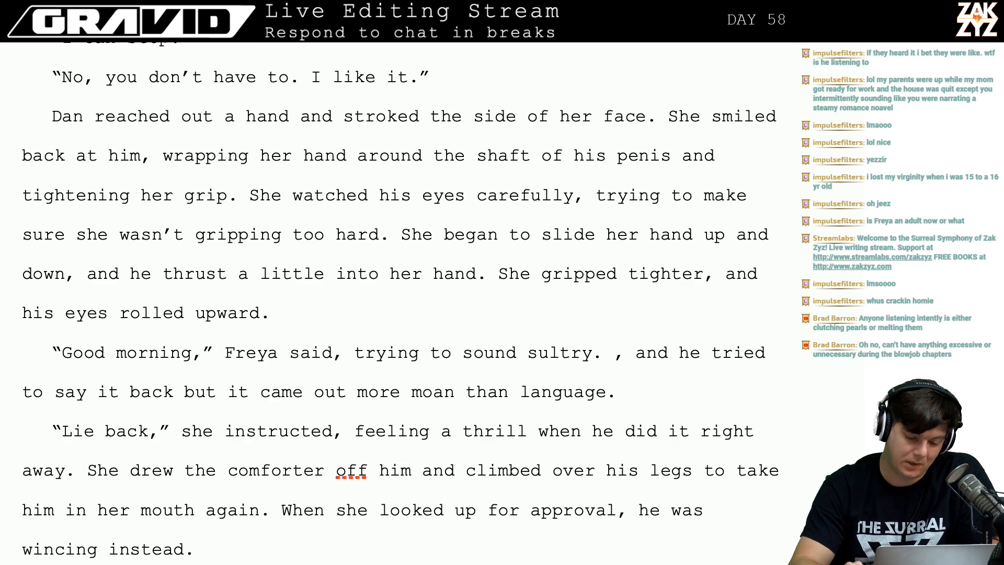
pyautogui.press('Return')
pyautogui.press('Left')
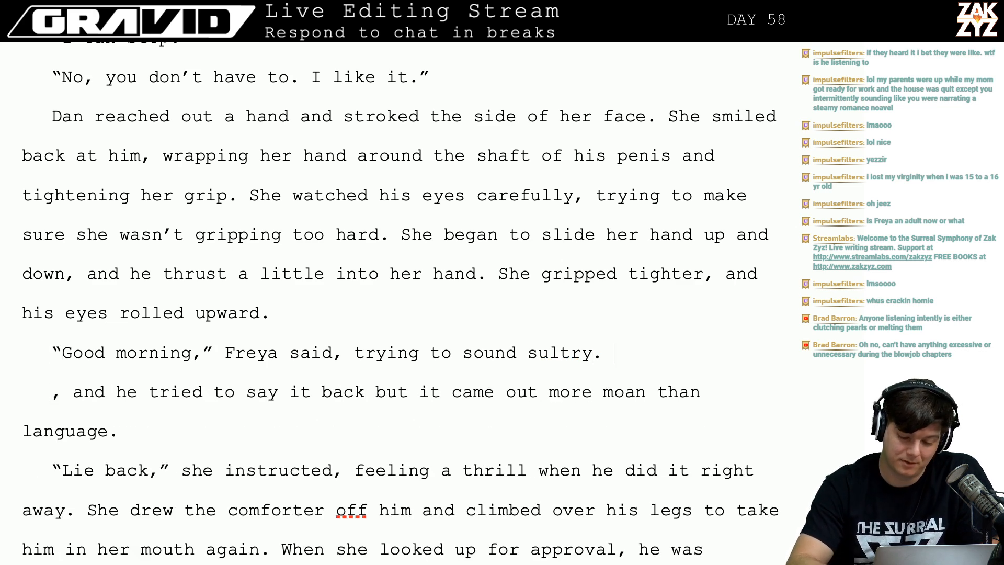
# Add a sentence beginning "Whatever he said back" and ending with "than language." to the "Good morning," paragraph.
pyautogui.write('Whatever he sai')
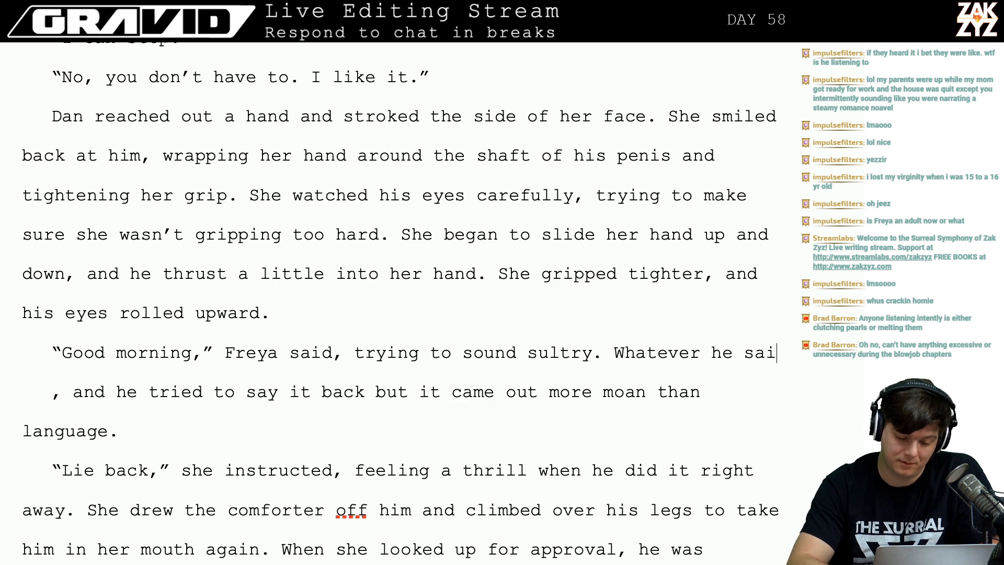
pyautogui.write('d back wa')
pyautogui.press('BackSpace')
pyautogui.press('BackSpace')
pyautogui.write('ca')
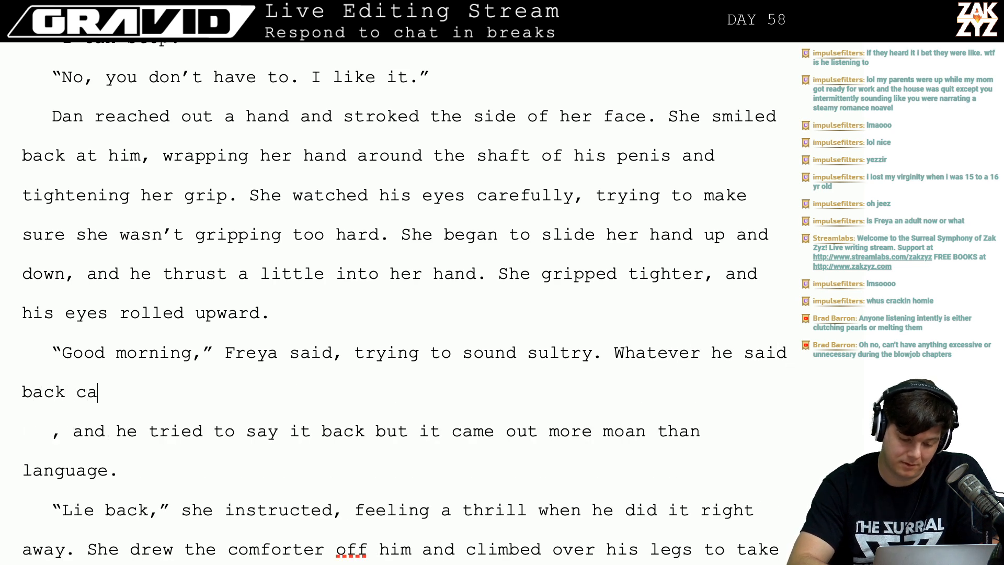
pyautogui.write('me out more moan')
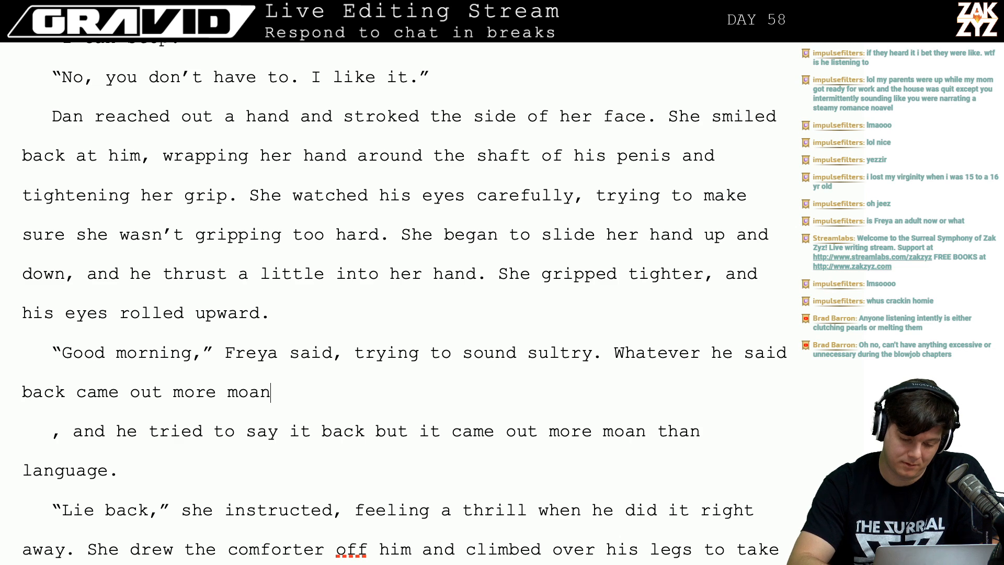
pyautogui.write(' than language.')
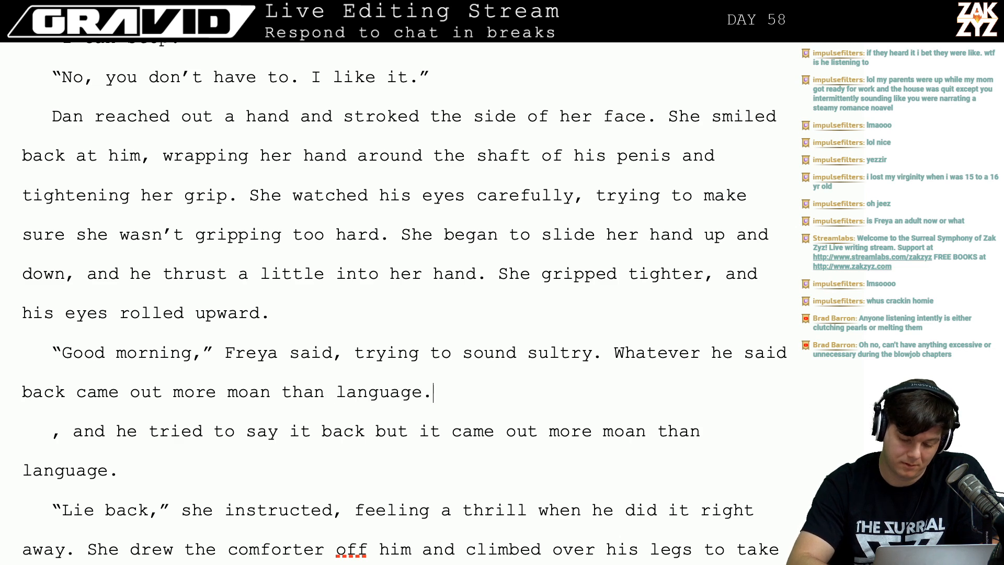
# Delete the leftover fragment starting ", and he tried to say it back" below the new sentence.
pyautogui.hotkey('shift', 'Down')
pyautogui.hotkey('shift', 'Down')
pyautogui.press('BackSpace')
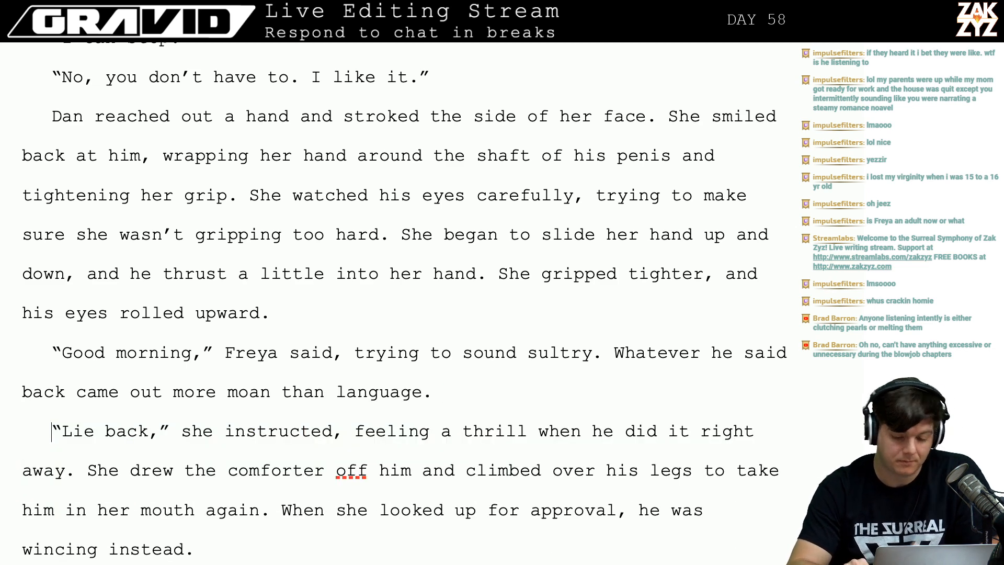
# Reread the dialogue exchange and the narration paragraph beginning "Dan reached out".
pyautogui.press('Up')
pyautogui.press('Up')
pyautogui.press('Up')
pyautogui.press('Up')
pyautogui.press('Up')
pyautogui.press('Up')
pyautogui.press('Up')
pyautogui.press('Up')
pyautogui.press('Up')
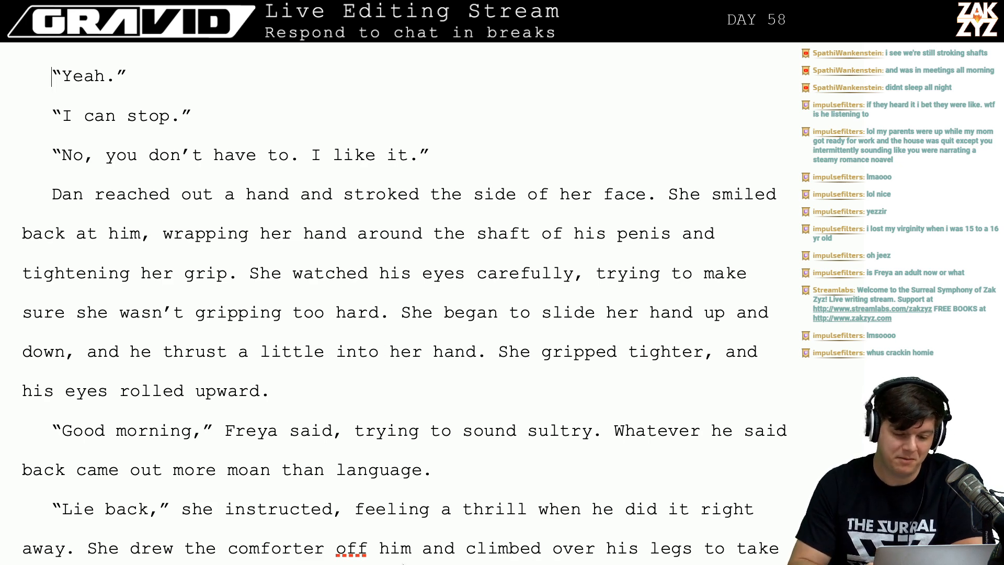
pyautogui.scroll(2, 322, 449)
pyautogui.scroll(1, 322, 449)
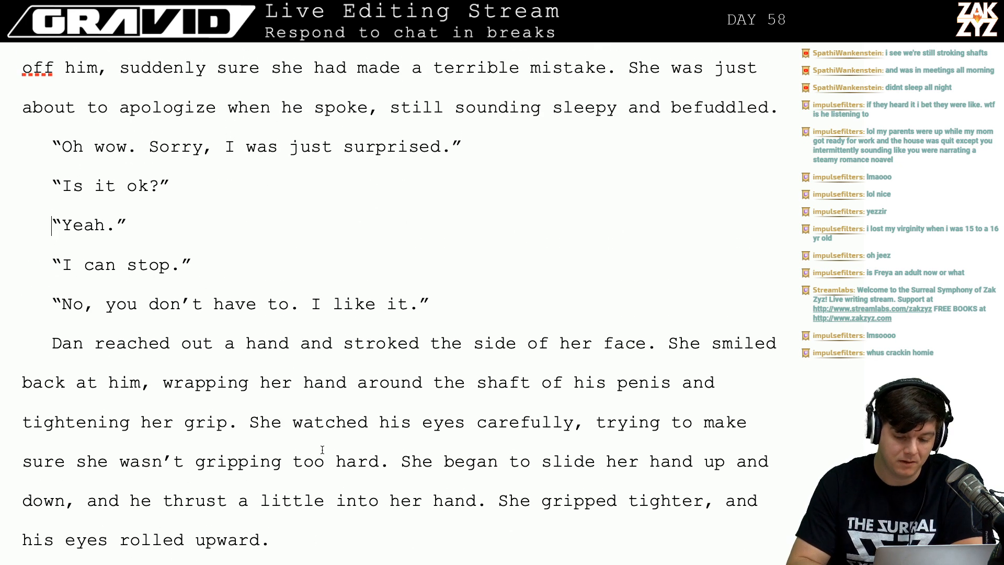
pyautogui.press('Left')
pyautogui.press('Left')
pyautogui.press('Left')
pyautogui.press('Left')
pyautogui.press('Left')
pyautogui.press('Left')
pyautogui.press('Left')
pyautogui.press('Left')
pyautogui.press('Left')
pyautogui.press('Left')
pyautogui.press('Left')
pyautogui.press('Left')
pyautogui.press('Left')
pyautogui.press('Left')
pyautogui.press('Left')
pyautogui.press('Left')
pyautogui.press('Left')
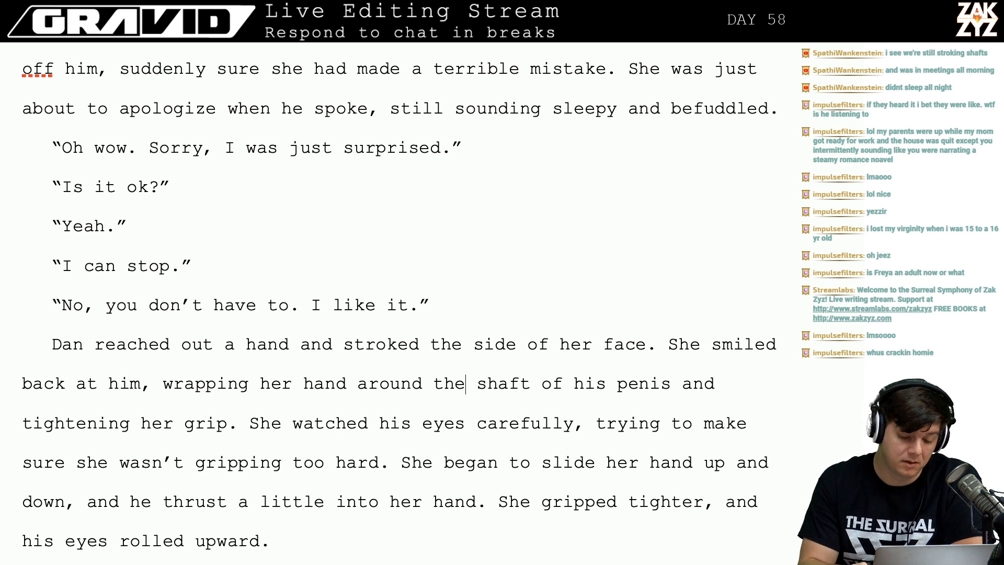
pyautogui.press('Left')
pyautogui.press('Left')
pyautogui.press('Left')
pyautogui.press('Left')
pyautogui.press('Left')
pyautogui.press('Left')
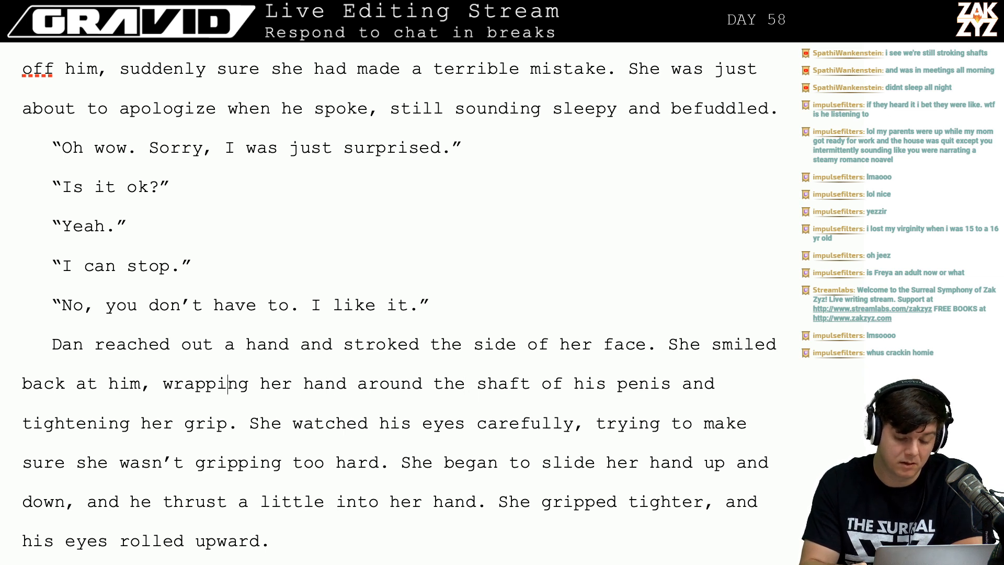
pyautogui.press('Down')
pyautogui.press('Down')
pyautogui.press('Down')
pyautogui.press('Right')
pyautogui.press('Right')
pyautogui.press('Right')
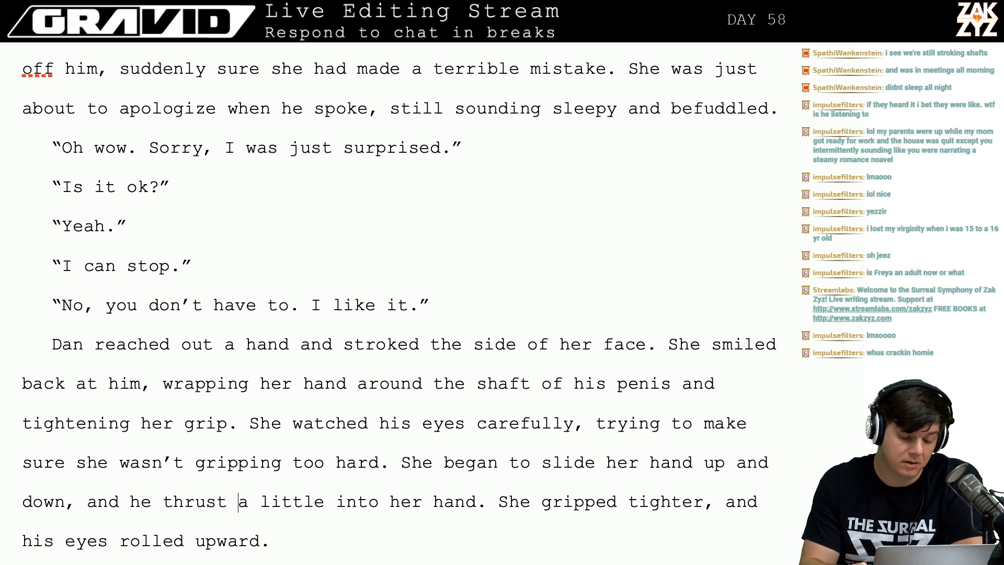
# Place the insertion point directly after "down," in the narration paragraph beginning "Dan reached out".
pyautogui.press('Left')
pyautogui.press('Left')
pyautogui.press('Left')
pyautogui.press('Left')
pyautogui.press('Left')
pyautogui.press('Left')
pyautogui.press('Left')
pyautogui.press('Left')
pyautogui.press('Left')
pyautogui.press('Left')
pyautogui.press('Left')
pyautogui.press('Left')
pyautogui.press('Left')
pyautogui.press('Left')
pyautogui.press('Left')
pyautogui.press('Left')
pyautogui.press('Right')
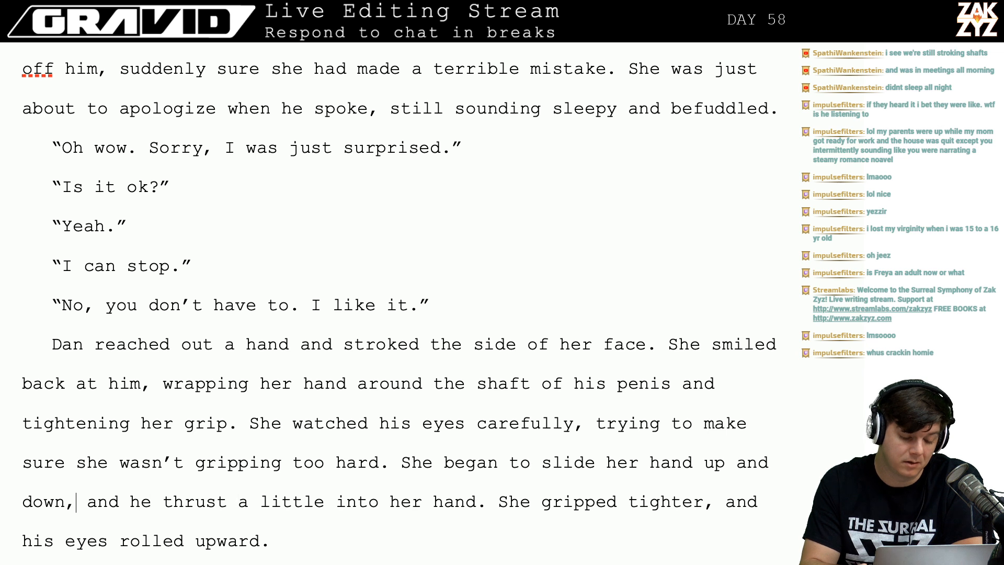
# Try a new clause beginning "watching a sudden" after "down," and remove it again.
pyautogui.write('ther')
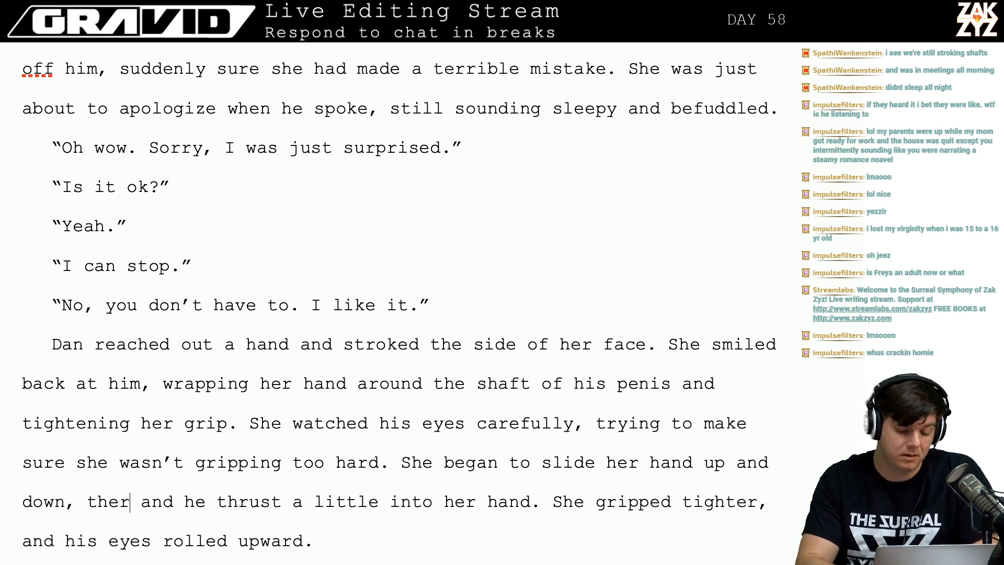
pyautogui.press('BackSpace')
pyautogui.press('BackSpace')
pyautogui.press('BackSpace')
pyautogui.write('watching a s')
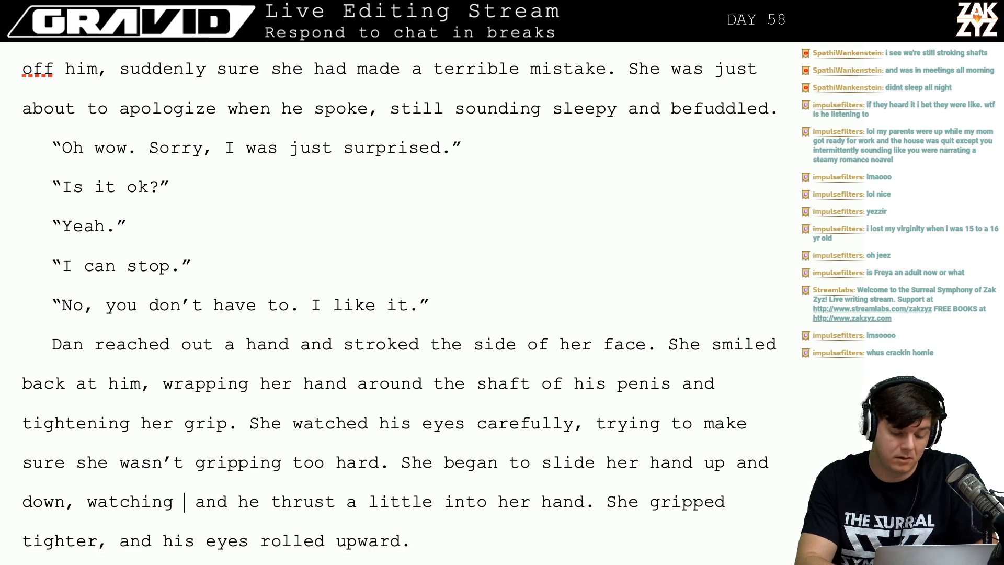
pyautogui.write('udden urg')
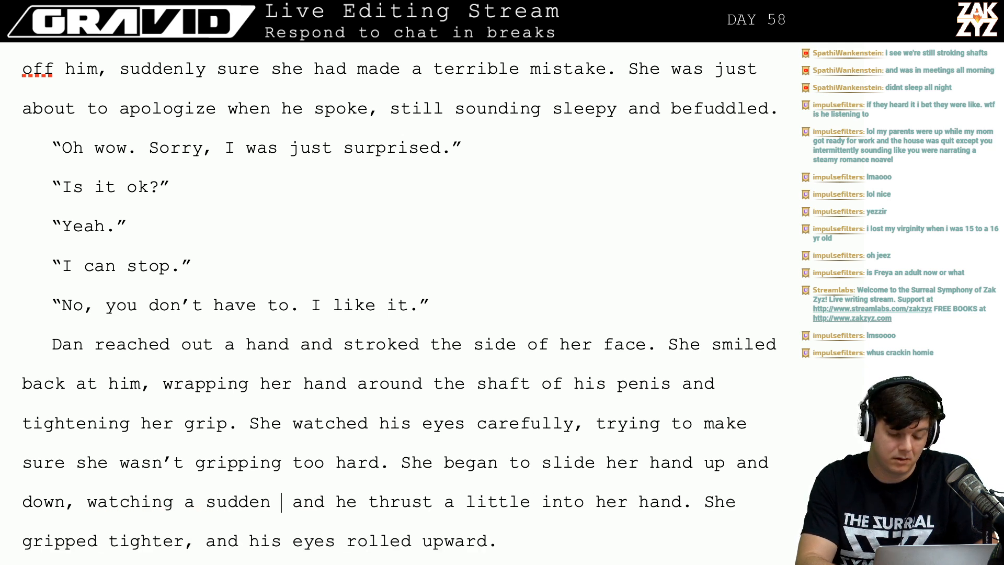
pyautogui.write('ency  and he thrust a l')
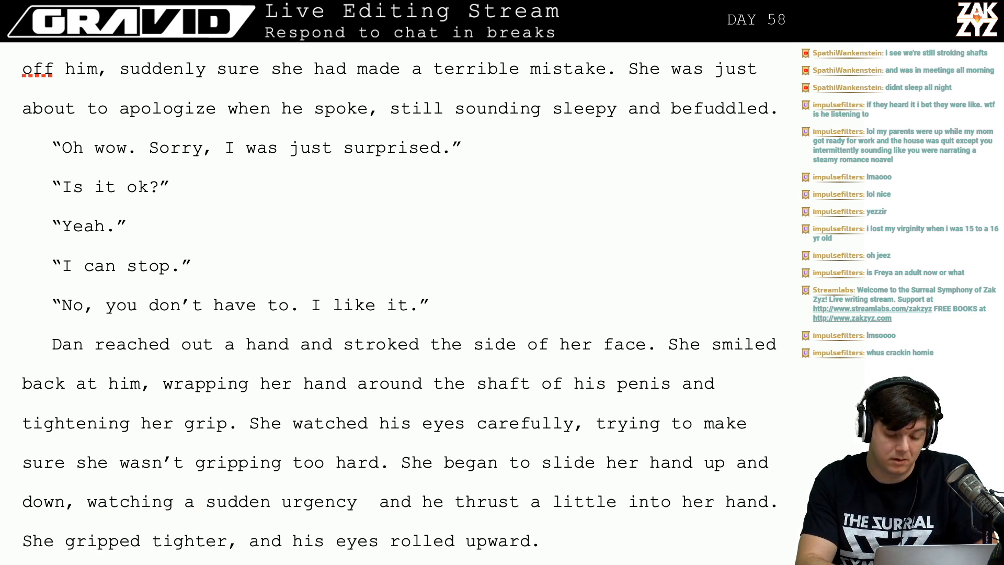
pyautogui.write('ittle in')
pyautogui.press('BackSpace')
pyautogui.press('BackSpace')
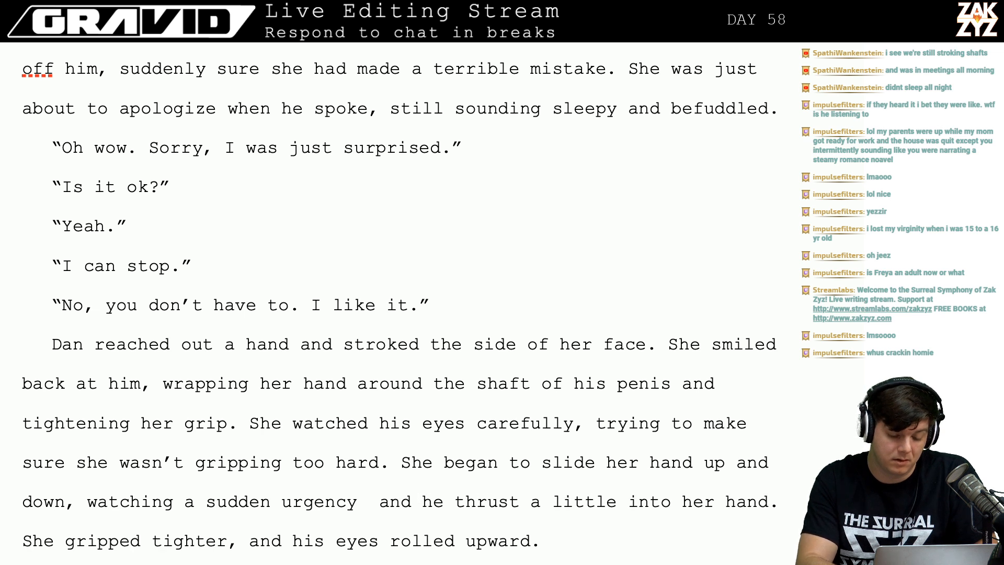
pyautogui.press('BackSpace')
pyautogui.press('BackSpace')
pyautogui.press('BackSpace')
pyautogui.press('BackSpace')
pyautogui.press('BackSpace')
pyautogui.press('BackSpace')
pyautogui.press('BackSpace')
pyautogui.press('BackSpace')
pyautogui.press('BackSpace')
pyautogui.press('BackSpace')
pyautogui.press('BackSpace')
pyautogui.press('BackSpace')
pyautogui.press('BackSpace')
pyautogui.press('BackSpace')
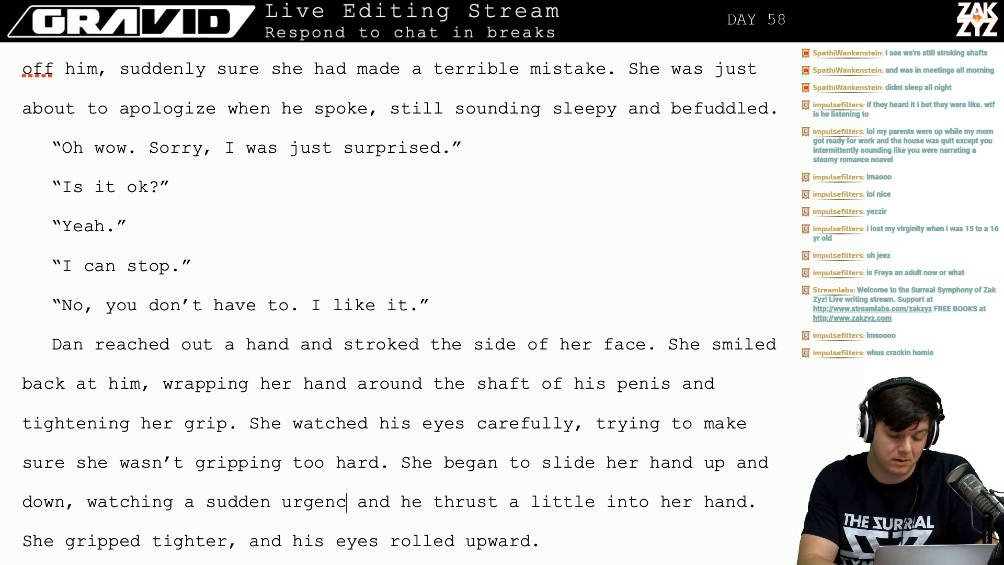
pyautogui.press('BackSpace')
pyautogui.press('BackSpace')
pyautogui.press('BackSpace')
pyautogui.press('BackSpace')
pyautogui.press('BackSpace')
pyautogui.press('BackSpace')
pyautogui.press('BackSpace')
pyautogui.press('BackSpace')
pyautogui.press('BackSpace')
pyautogui.press('BackSpace')
pyautogui.press('BackSpace')
pyautogui.press('BackSpace')
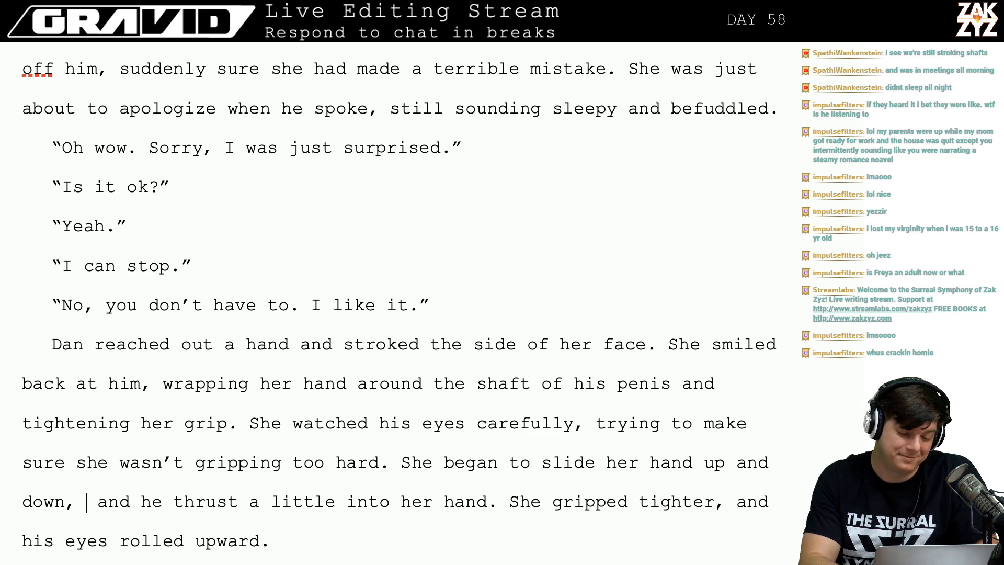
# Break the narration paragraph after "down," and complete the sentence with a new clause beginning "enjoying" and ending "expression.".
pyautogui.press('Return')
pyautogui.write('and')
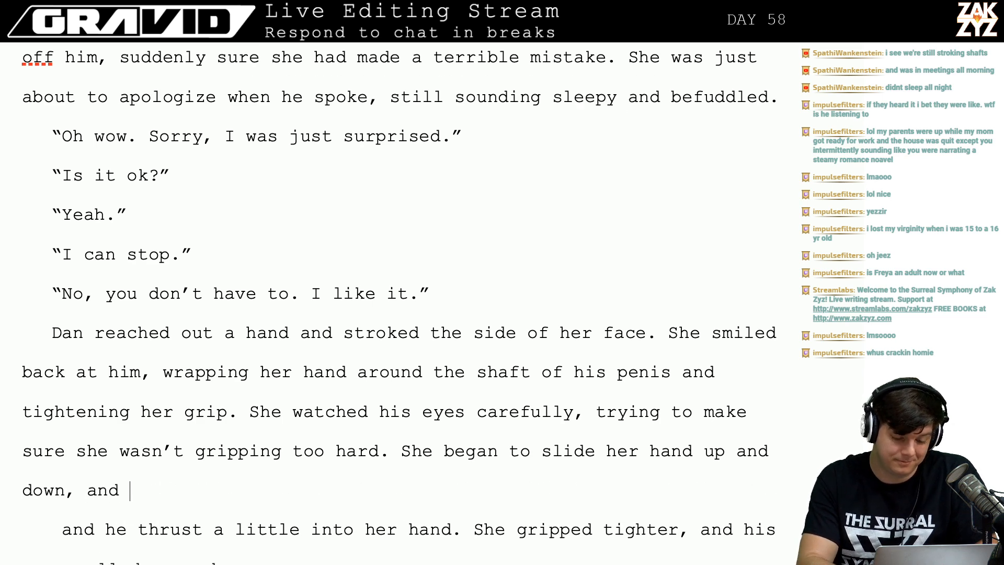
pyautogui.press('BackSpace')
pyautogui.press('BackSpace')
pyautogui.press('BackSpace')
pyautogui.press('BackSpace')
pyautogui.write('enjoying ')
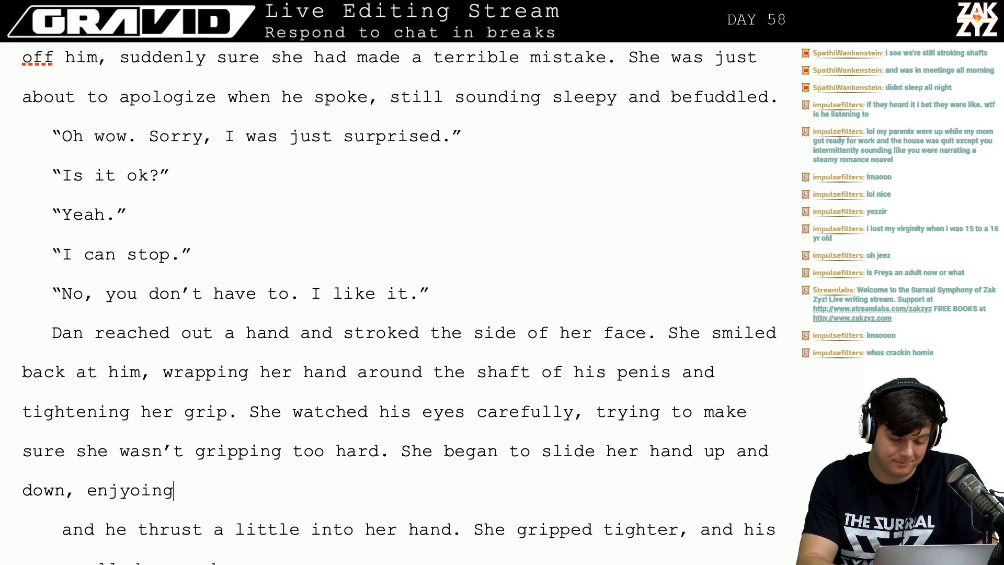
pyautogui.write('a new u')
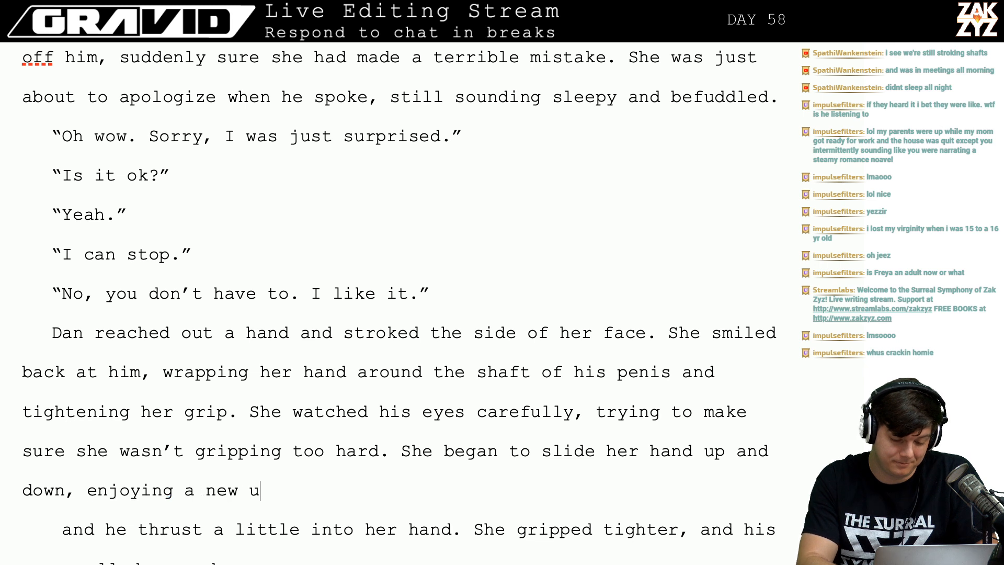
pyautogui.write('rgency in his ')
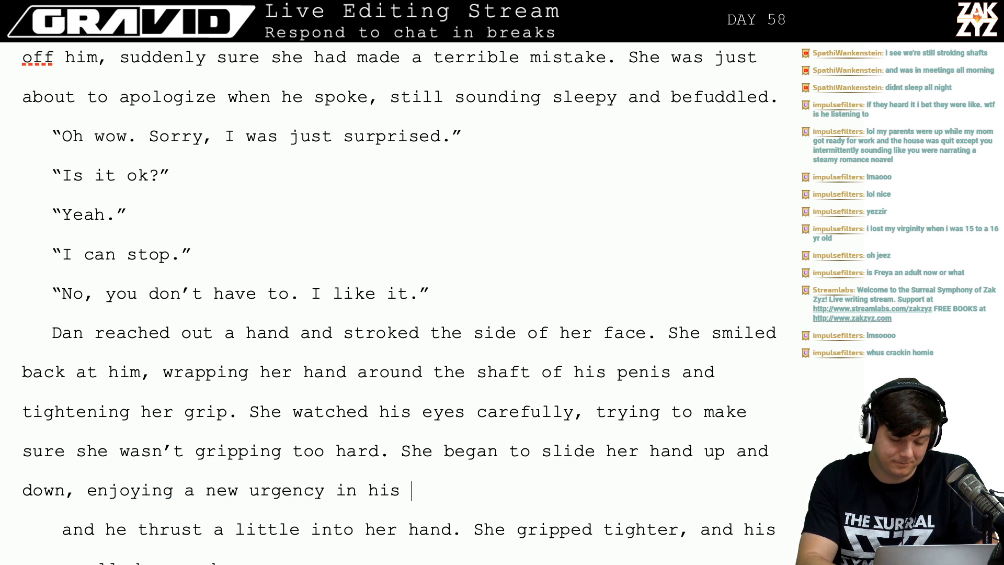
pyautogui.write('expression. He ')
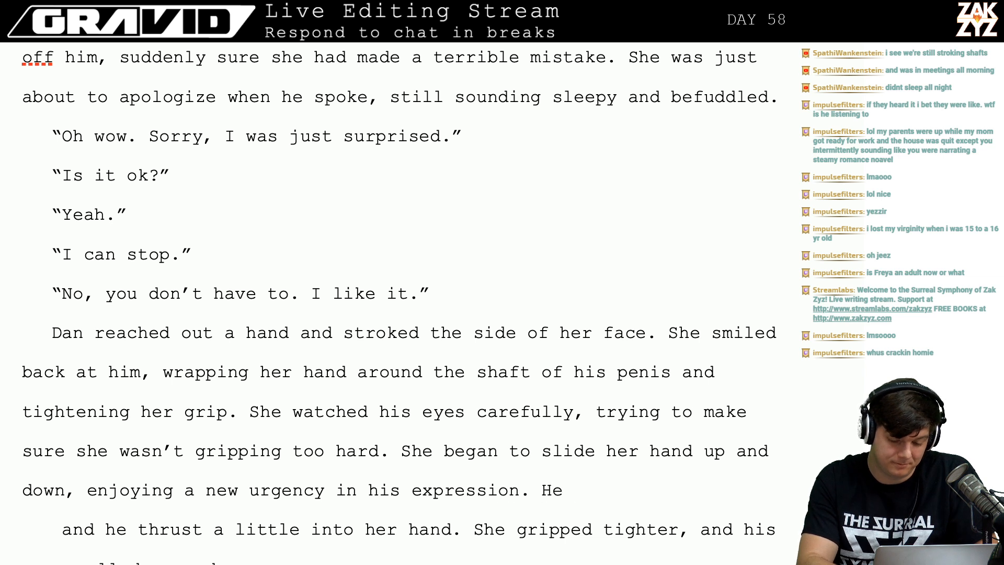
# Continue the paragraph with a sentence beginning "He was lifting himself up from the bed" and running up to "hand,".
pyautogui.write('w')
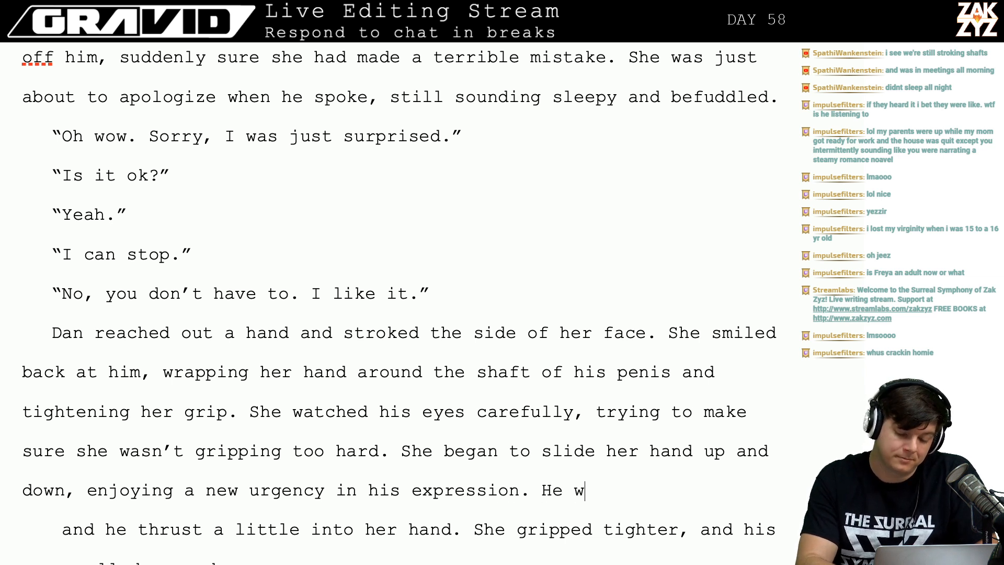
pyautogui.write('as lifting hi')
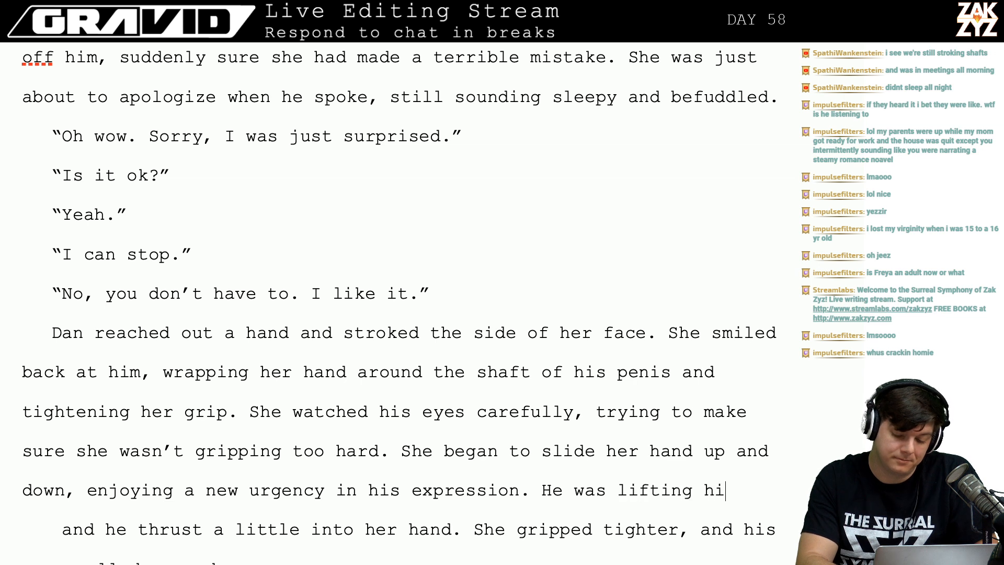
pyautogui.write('mself up a')
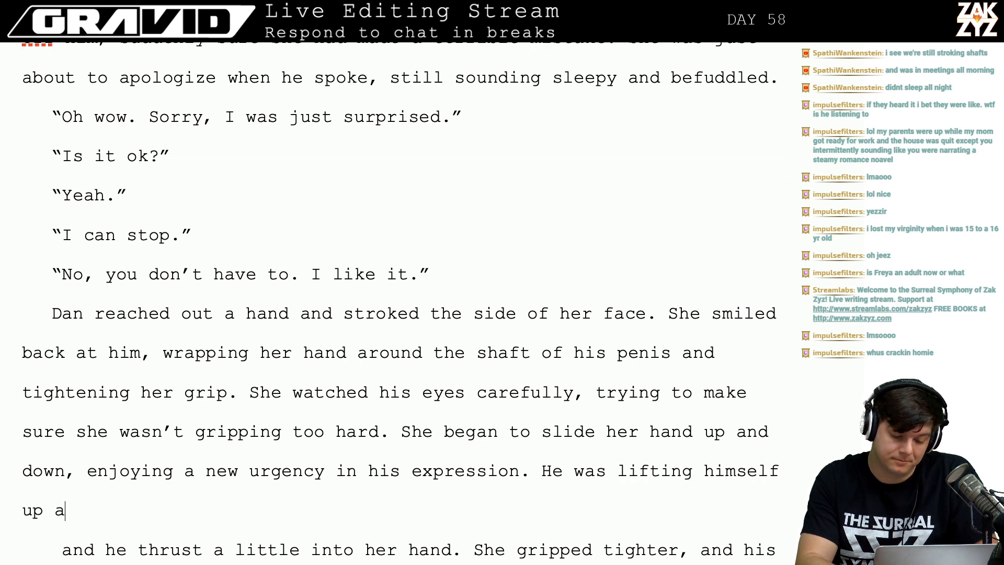
pyautogui.press('BackSpace')
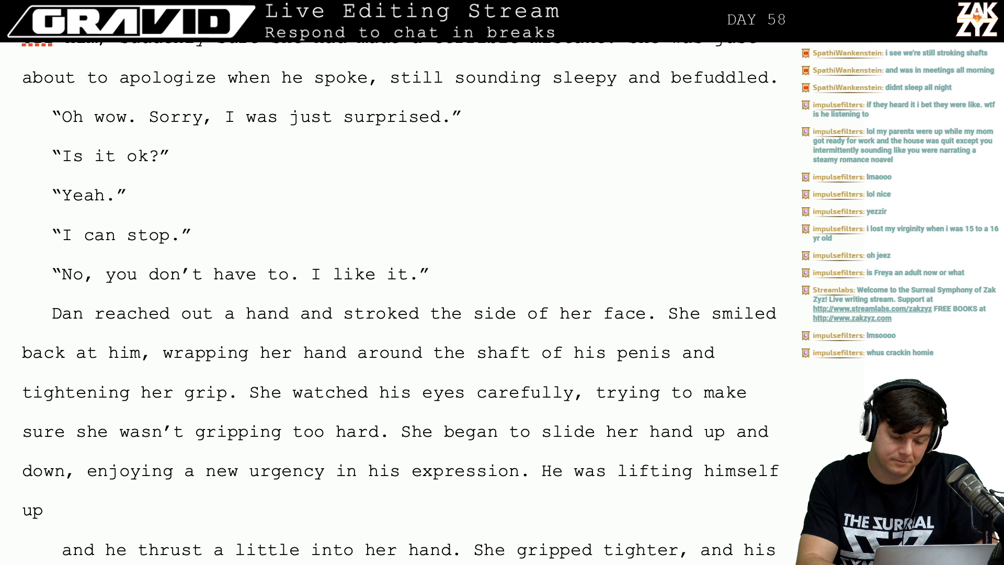
pyautogui.write('from the bed to ')
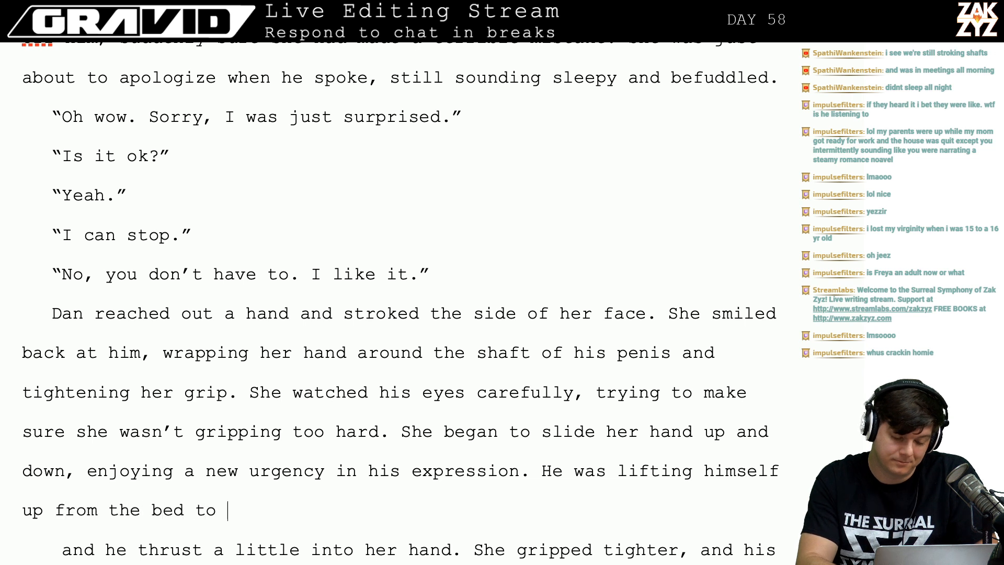
pyautogui.write('thrust into her')
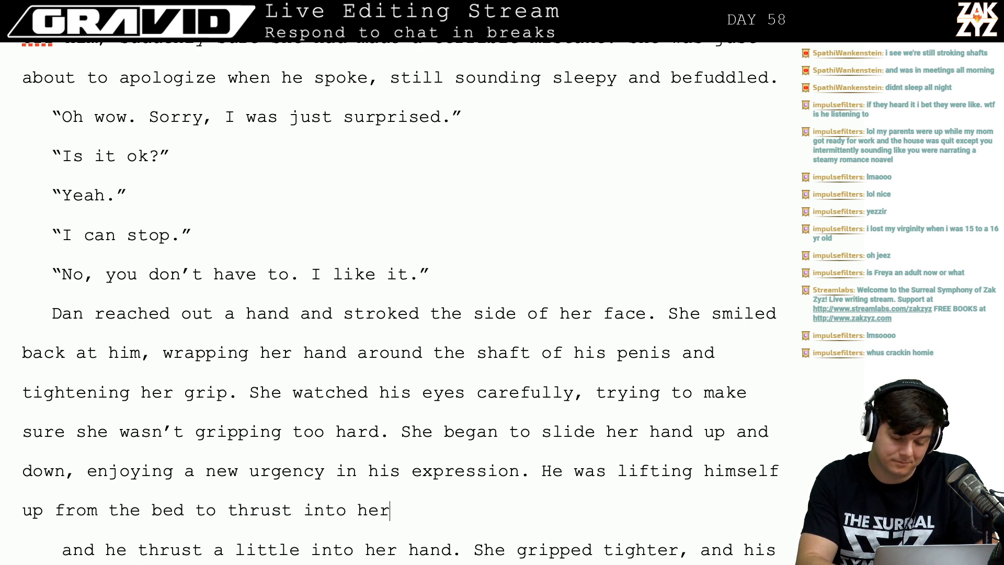
pyautogui.write(' hand,')
# Check the old text below, and complete the new sentence after "hand," with a clause ending "watched his eyes roll upward.".
pyautogui.press('Down')
pyautogui.press('Down')
pyautogui.press('Down')
pyautogui.press('Down')
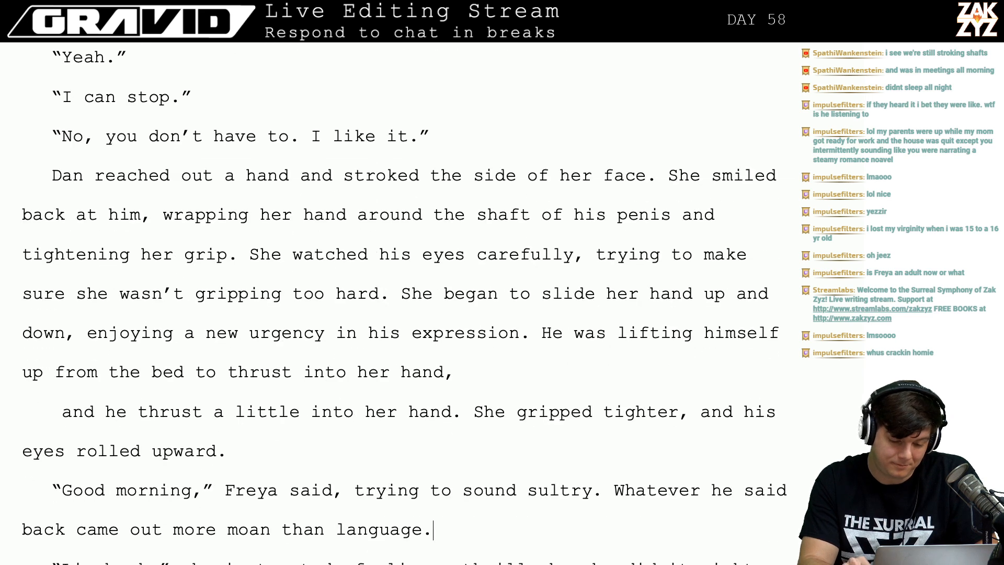
pyautogui.press('Up')
pyautogui.press('Up')
pyautogui.press('Up')
pyautogui.press('Up')
pyautogui.write('she gri')
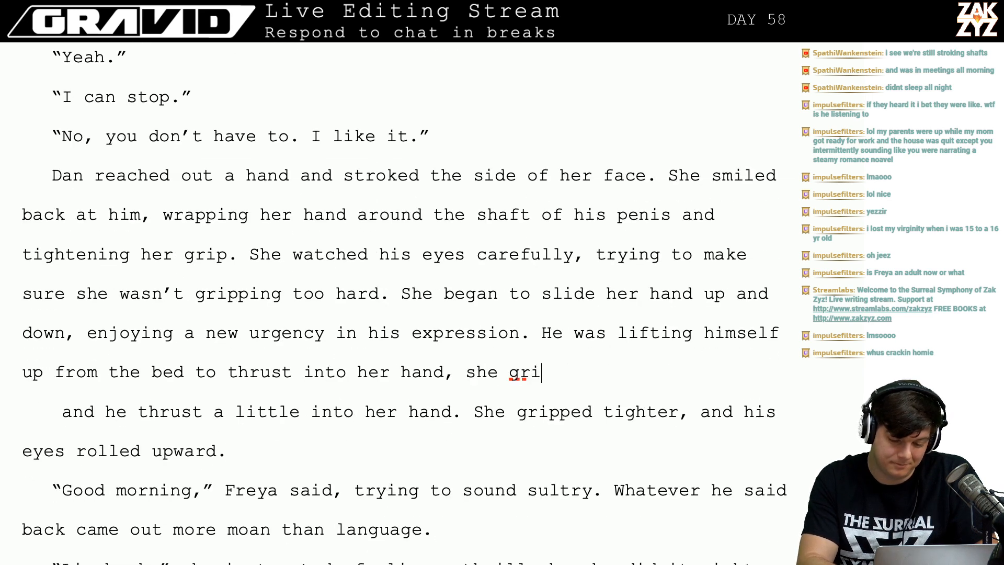
pyautogui.write('pped tighter and ')
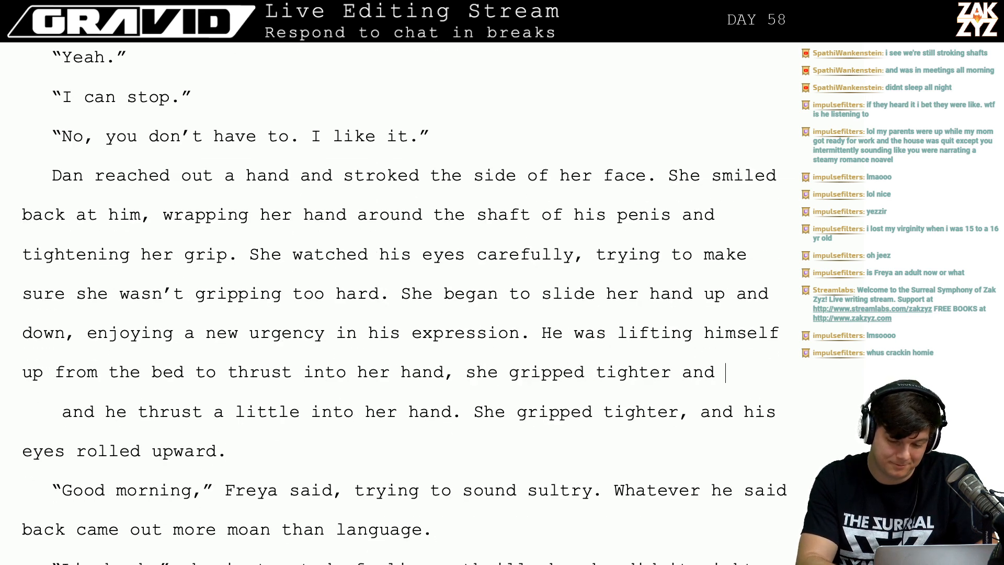
pyautogui.write('watched ')
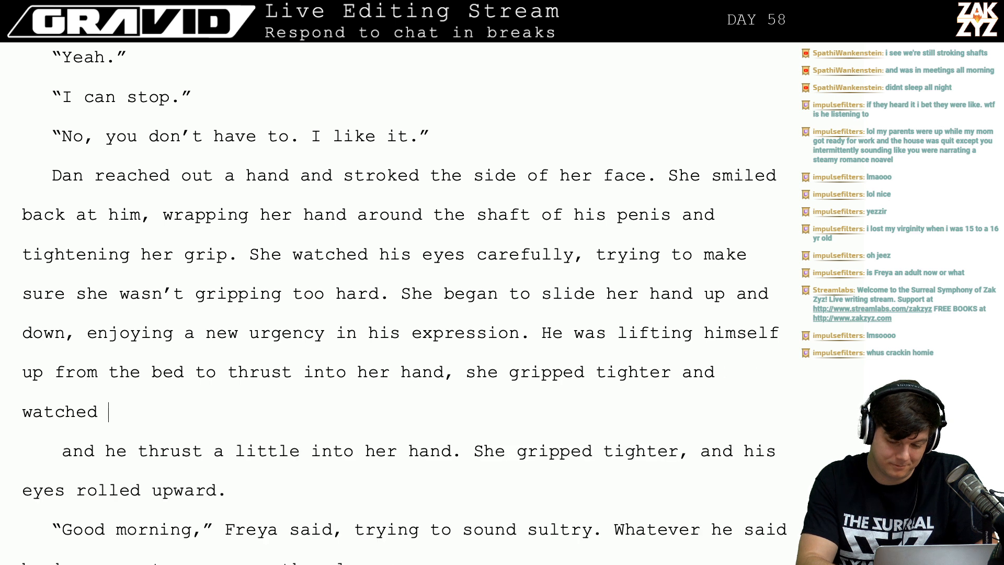
pyautogui.write('his eyes rol')
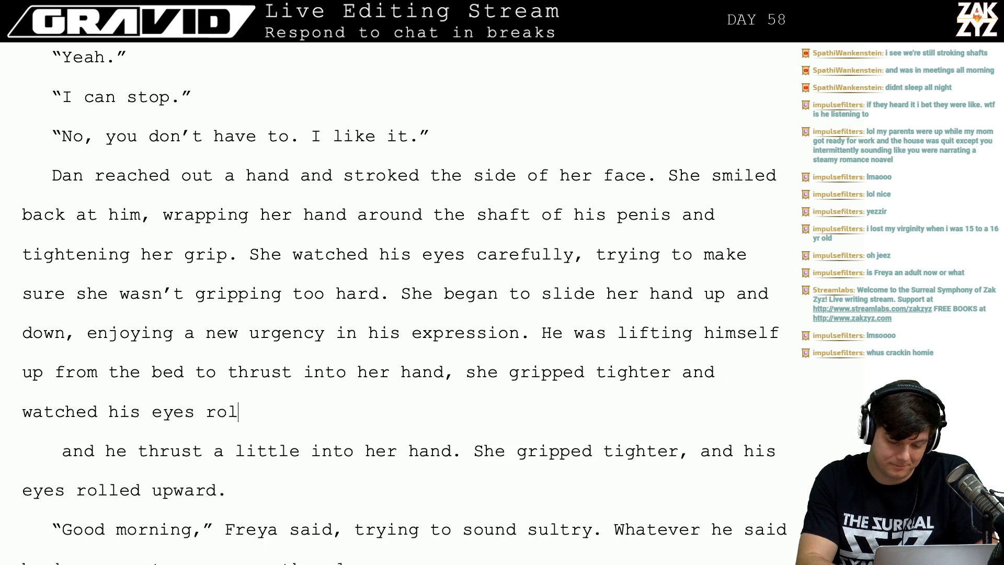
pyautogui.write('l upward.')
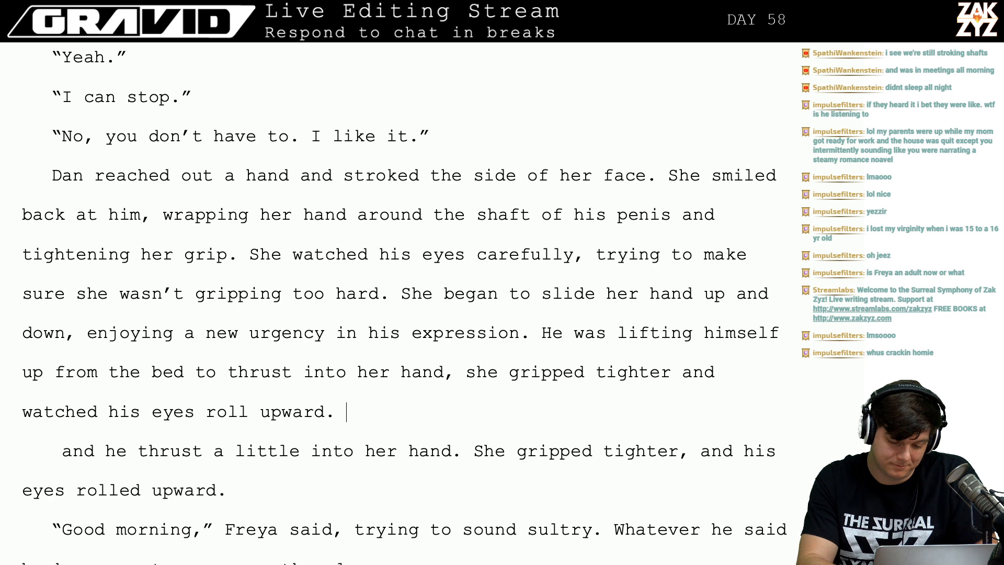
# Delete the superseded two-line fragment beginning "and he" below the rewritten sentence.
pyautogui.hotkey('shift', 'Down')
pyautogui.hotkey('shift', 'Down')
pyautogui.press('BackSpace')
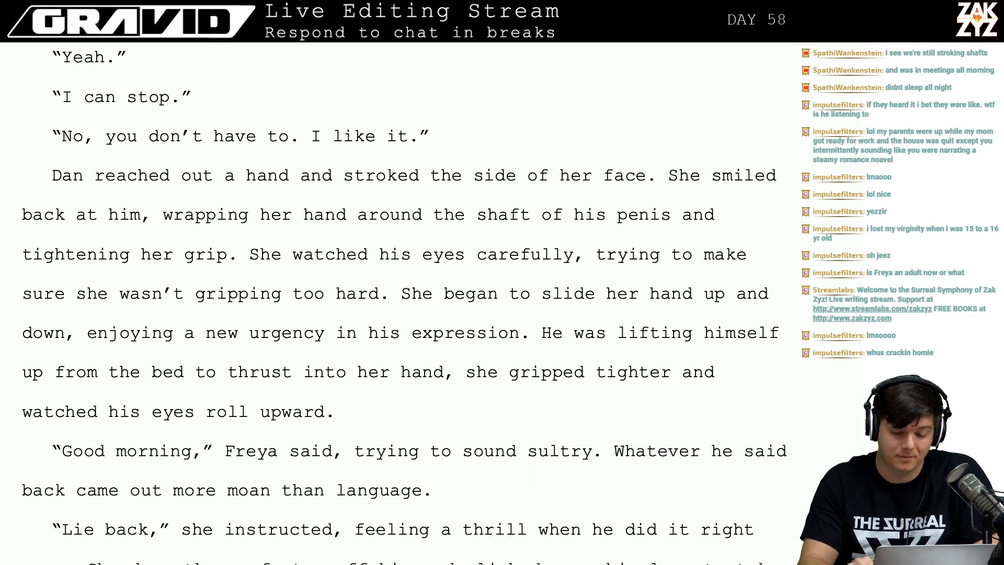
# Reread the opening lines of the revised paragraph beginning "Dan reached out a hand".
pyautogui.click(220, 178)
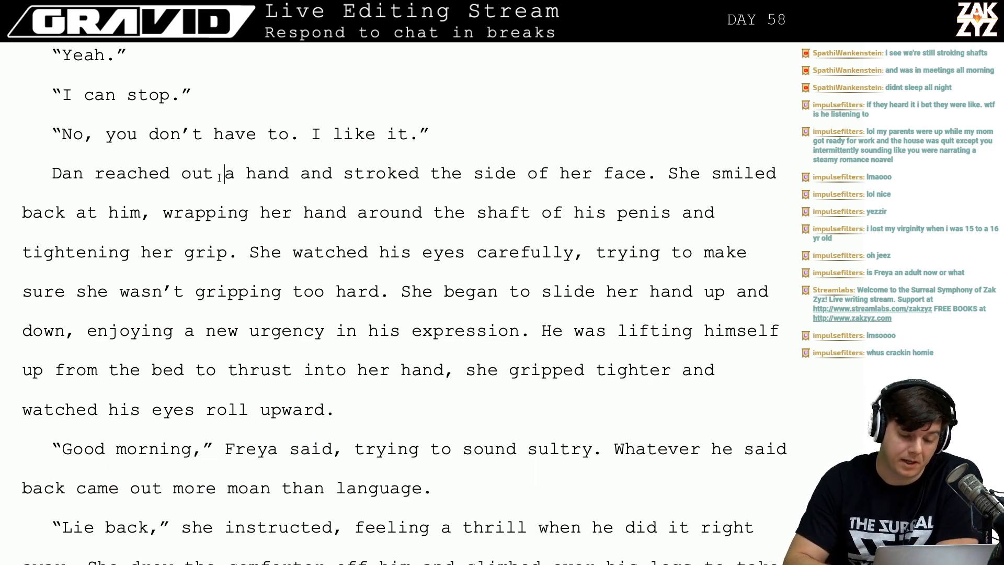
pyautogui.press('Right')
pyautogui.press('Right')
pyautogui.press('Right')
pyautogui.press('Right')
pyautogui.press('Right')
pyautogui.press('Right')
pyautogui.press('Right')
pyautogui.press('Right')
pyautogui.press('Right')
pyautogui.press('Right')
pyautogui.press('Right')
pyautogui.press('Right')
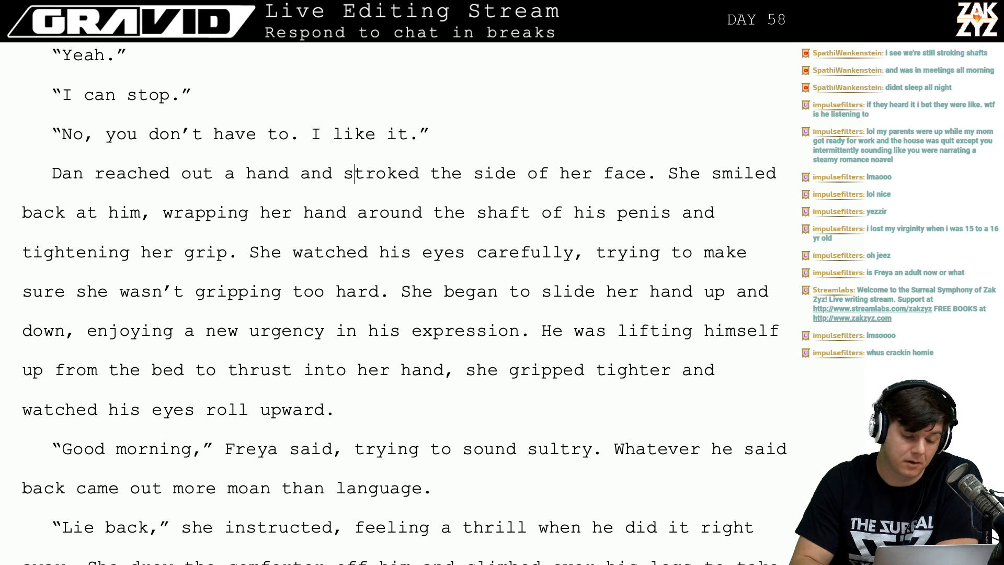
pyautogui.press('Down')
pyautogui.press('Left')
pyautogui.press('Left')
pyautogui.press('Left')
pyautogui.press('Left')
pyautogui.press('Left')
pyautogui.press('Left')
pyautogui.press('Left')
pyautogui.press('Right')
pyautogui.press('Right')
pyautogui.press('Right')
pyautogui.press('Right')
pyautogui.press('Right')
pyautogui.press('Right')
pyautogui.press('Right')
pyautogui.press('Right')
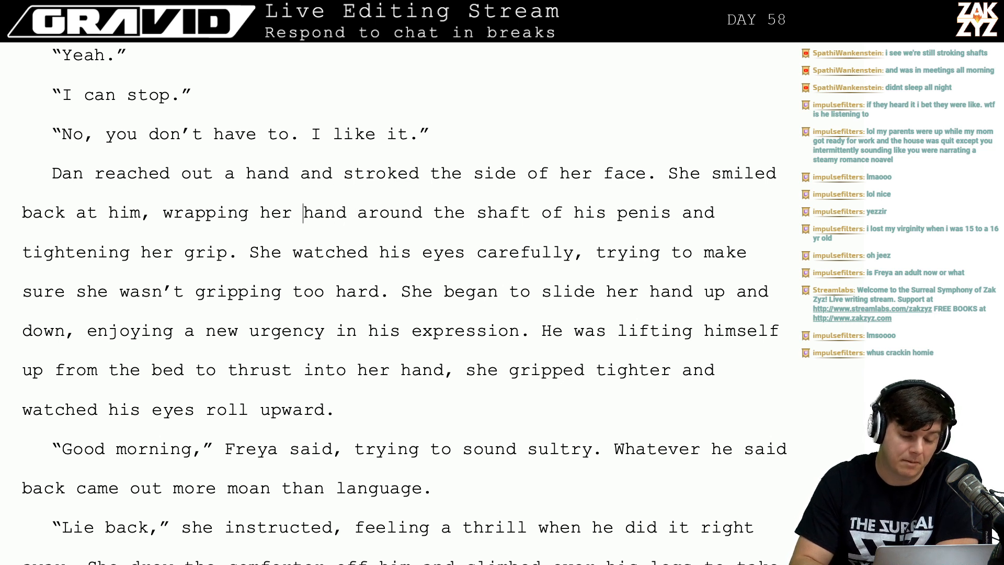
# Delete the closing words "and tightening her grip" from the sentence beginning "She smiled back at him".
pyautogui.press('Down')
pyautogui.press('Left')
pyautogui.press('Left')
pyautogui.press('Left')
pyautogui.press('Left')
pyautogui.press('Left')
pyautogui.press('Left')
pyautogui.press('Left')
pyautogui.press('Left')
pyautogui.press('Left')
pyautogui.press('Left')
pyautogui.press('Left')
pyautogui.press('Left')
pyautogui.press('Left')
pyautogui.press('Left')
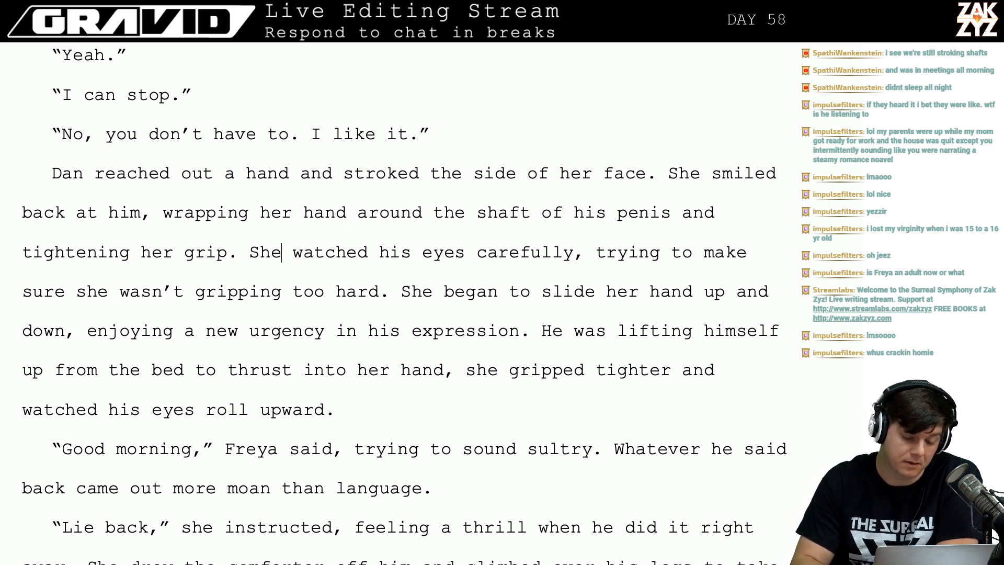
pyautogui.press('Left')
pyautogui.hotkey('shift', 'Left')
pyautogui.hotkey('shift', 'Left')
pyautogui.hotkey('shift', 'Left')
pyautogui.hotkey('shift', 'Left')
pyautogui.hotkey('shift', 'Left')
pyautogui.hotkey('shift', 'Left')
pyautogui.hotkey('shift', 'Left')
pyautogui.hotkey('shift', 'Left')
pyautogui.hotkey('shift', 'Left')
pyautogui.hotkey('shift', 'Left')
pyautogui.hotkey('shift', 'Left')
pyautogui.hotkey('shift', 'Left')
pyautogui.hotkey('shift', 'Left')
pyautogui.hotkey('shift', 'Left')
pyautogui.hotkey('shift', 'Left')
pyautogui.hotkey('shift', 'Left')
pyautogui.hotkey('shift', 'Left')
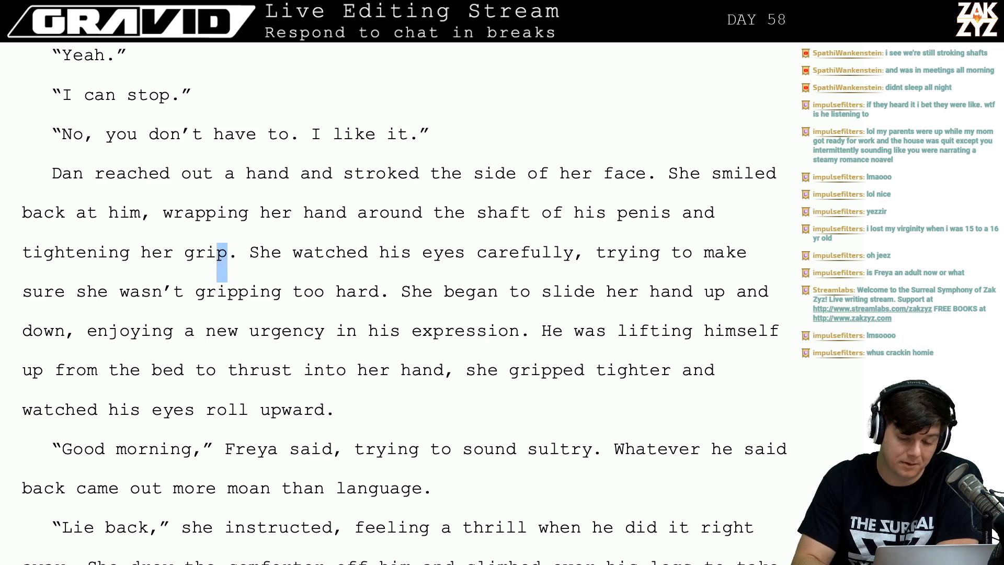
pyautogui.hotkey('shift', 'Left')
pyautogui.hotkey('shift', 'Left')
pyautogui.hotkey('shift', 'Left')
pyautogui.hotkey('shift', 'Left')
pyautogui.hotkey('shift', 'Left')
pyautogui.hotkey('shift', 'Left')
pyautogui.hotkey('shift', 'Left')
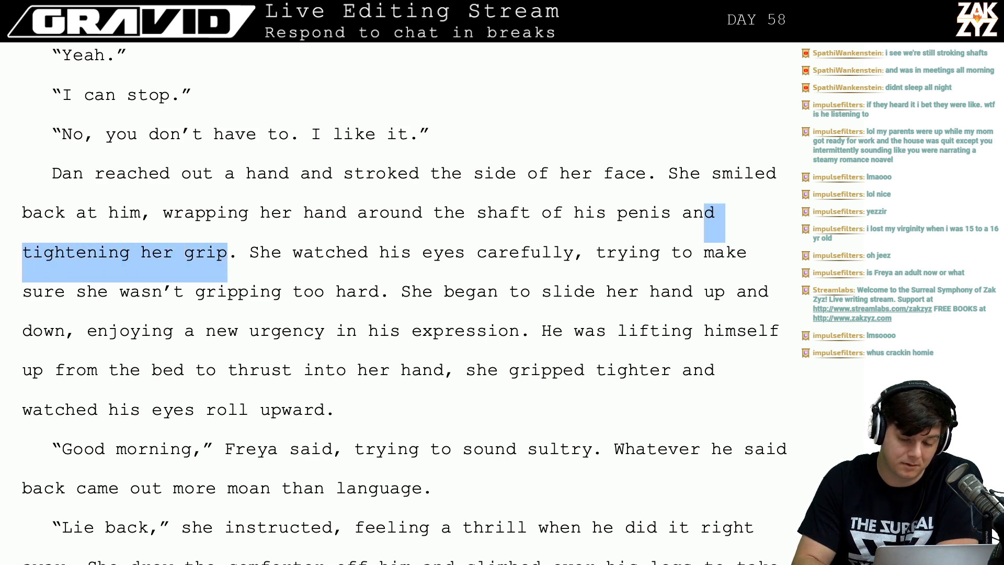
pyautogui.press('BackSpace')
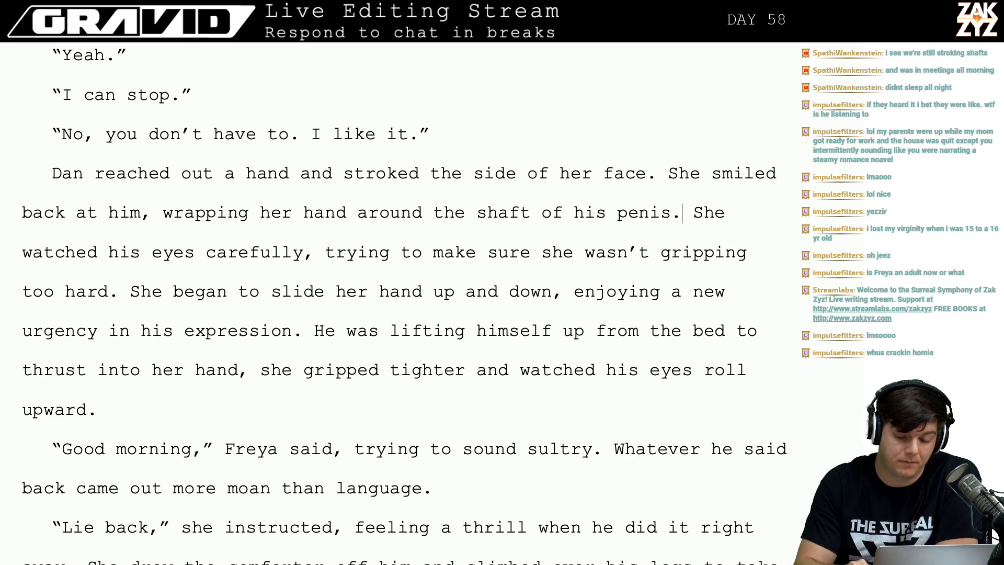
# Add a closing clause beginning "enjoying the way he" and ending "in her hand" before the period of the "She smiled back at him" sentence.
pyautogui.press('Left')
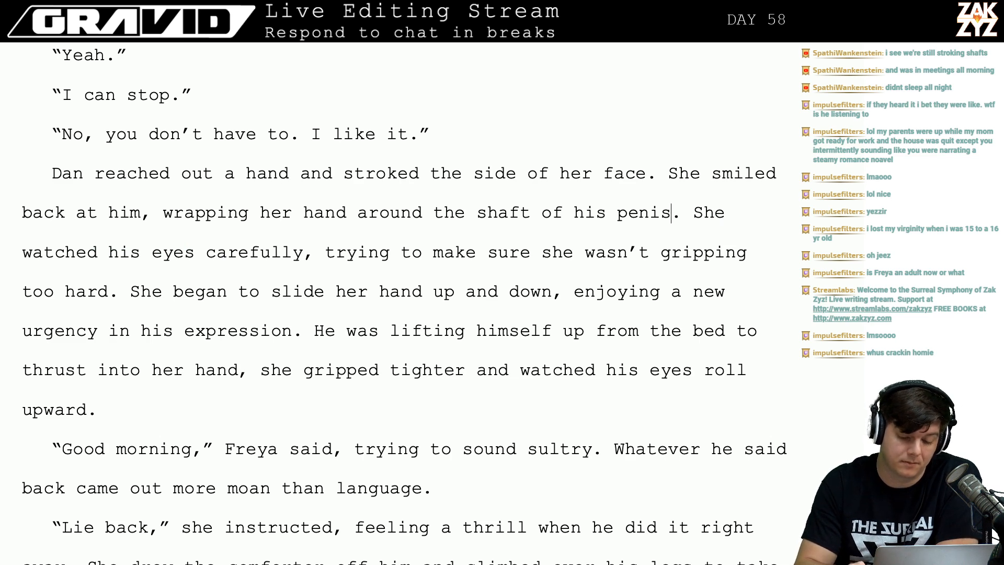
pyautogui.write(', enjoying')
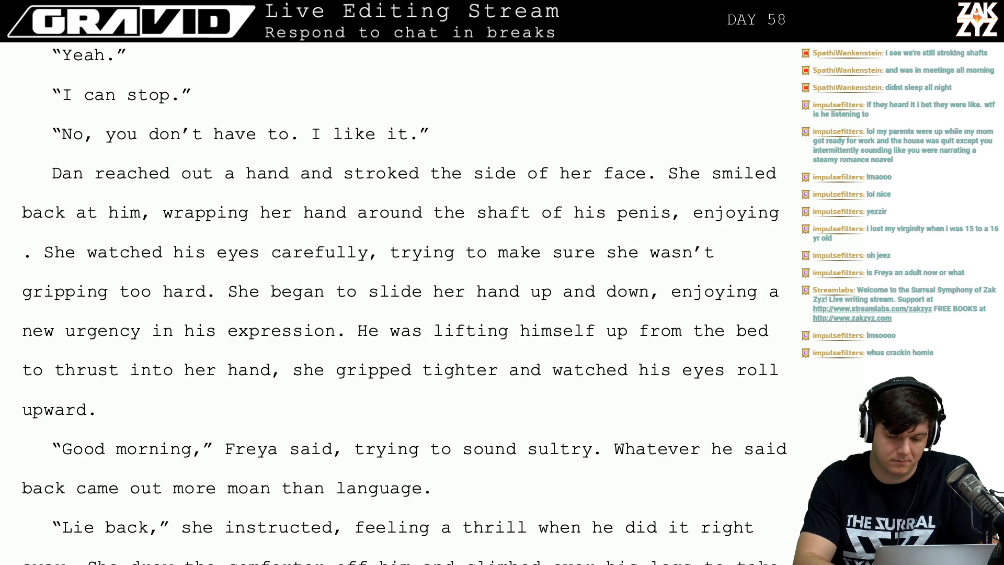
pyautogui.press('BackSpace')
pyautogui.write('g the way he ')
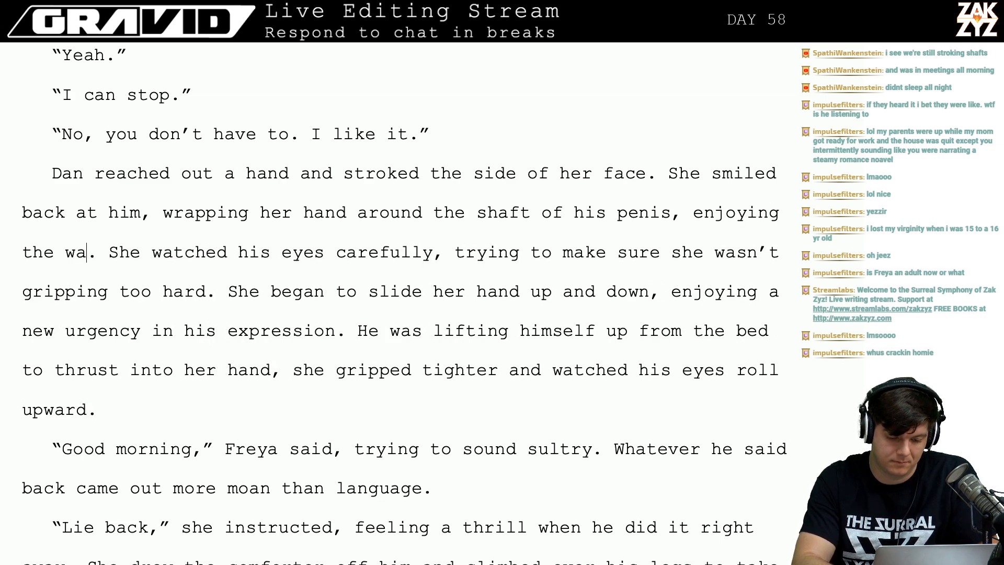
pyautogui.write('twitched in')
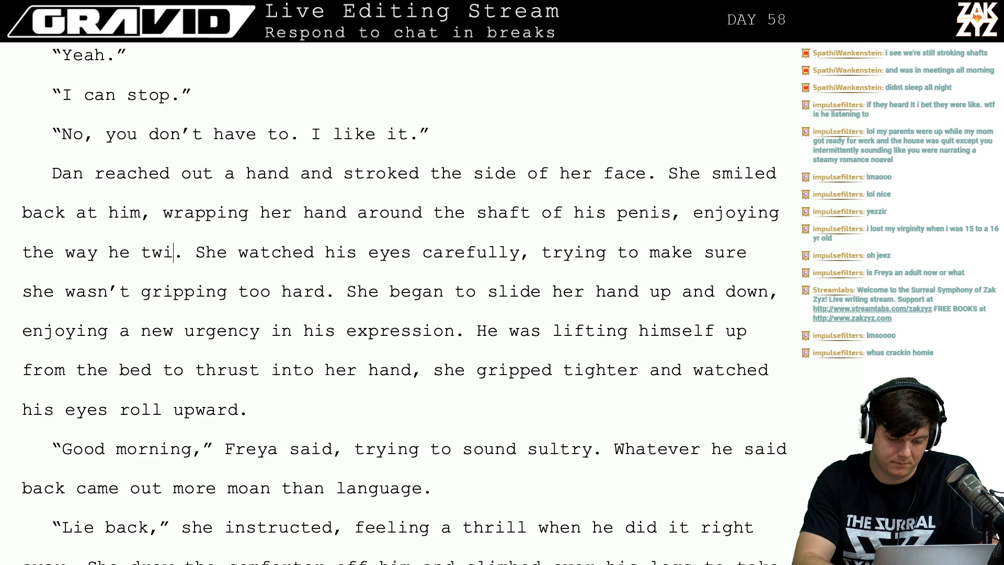
pyautogui.write(' her hand')
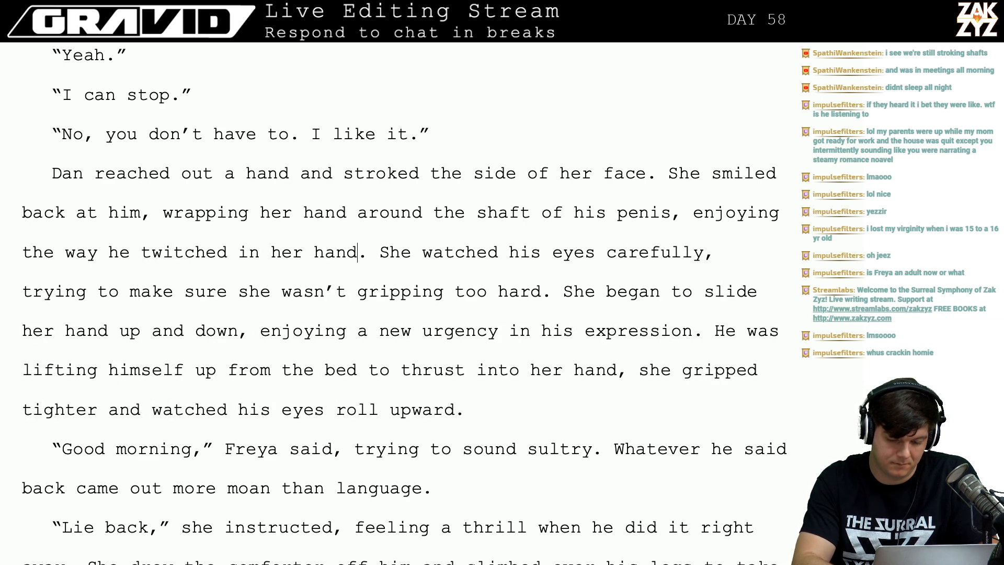
# Reread the middle of the revised paragraph, from the sentence beginning "She watched his eyes" through the sentence beginning "She began".
pyautogui.press('Left')
pyautogui.press('Right')
pyautogui.press('Right')
pyautogui.press('Right')
pyautogui.press('Right')
pyautogui.press('Right')
pyautogui.press('Right')
pyautogui.press('Right')
pyautogui.press('Right')
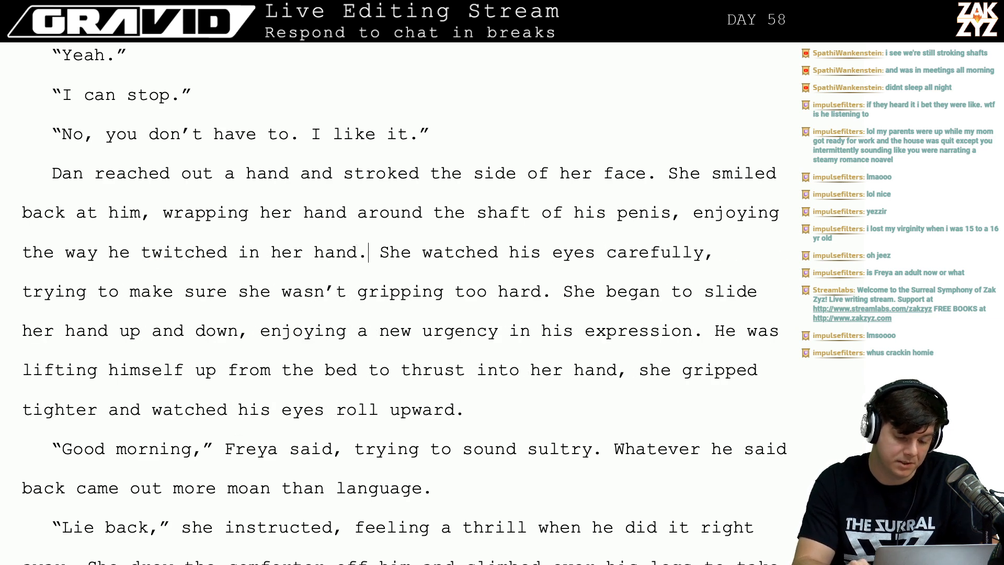
pyautogui.press('Right')
pyautogui.press('Right')
pyautogui.press('Right')
pyautogui.press('Right')
pyautogui.press('Right')
pyautogui.press('Right')
pyautogui.press('Right')
pyautogui.press('Right')
pyautogui.press('Right')
pyautogui.press('Right')
pyautogui.press('Right')
pyautogui.press('Right')
pyautogui.press('Right')
pyautogui.press('Right')
pyautogui.press('Right')
pyautogui.press('Right')
pyautogui.press('Right')
pyautogui.press('Right')
pyautogui.press('Right')
pyautogui.press('Right')
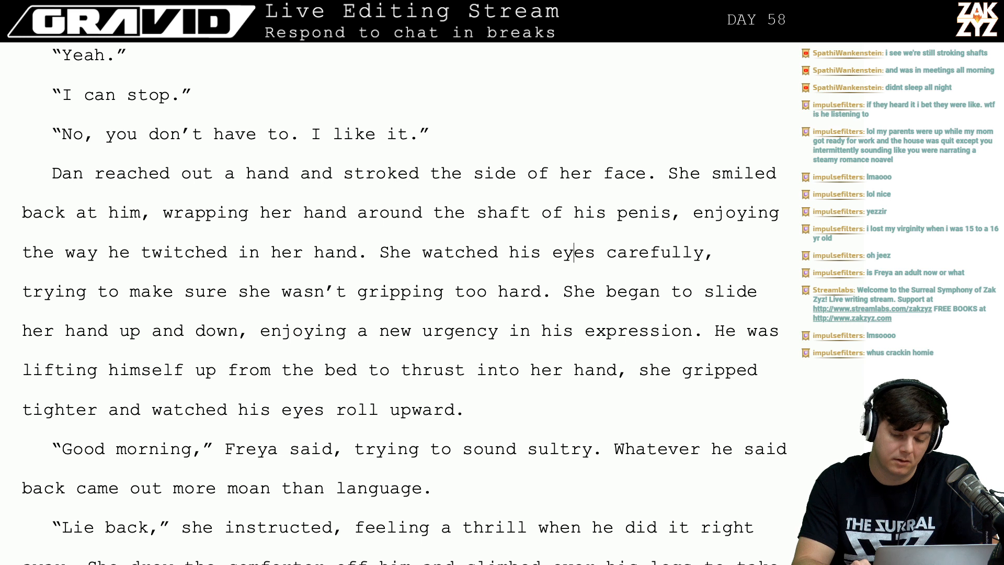
pyautogui.press('Right')
pyautogui.press('Right')
pyautogui.press('Right')
pyautogui.press('Right')
pyautogui.press('Right')
pyautogui.press('Right')
pyautogui.press('Right')
pyautogui.press('Right')
pyautogui.press('Right')
pyautogui.press('Right')
pyautogui.press('Right')
pyautogui.press('Right')
pyautogui.press('Right')
pyautogui.press('Right')
pyautogui.press('Right')
pyautogui.press('Right')
pyautogui.press('Right')
pyautogui.press('Right')
pyautogui.press('Right')
pyautogui.press('Right')
pyautogui.press('Right')
pyautogui.press('Right')
pyautogui.press('Right')
pyautogui.press('Right')
pyautogui.press('Right')
pyautogui.press('Right')
pyautogui.press('Right')
pyautogui.press('Right')
pyautogui.press('Right')
pyautogui.press('Right')
pyautogui.press('Right')
pyautogui.press('Right')
pyautogui.press('Right')
pyautogui.press('Right')
pyautogui.press('Right')
pyautogui.press('Right')
pyautogui.press('Right')
pyautogui.press('Right')
pyautogui.press('Right')
pyautogui.press('Right')
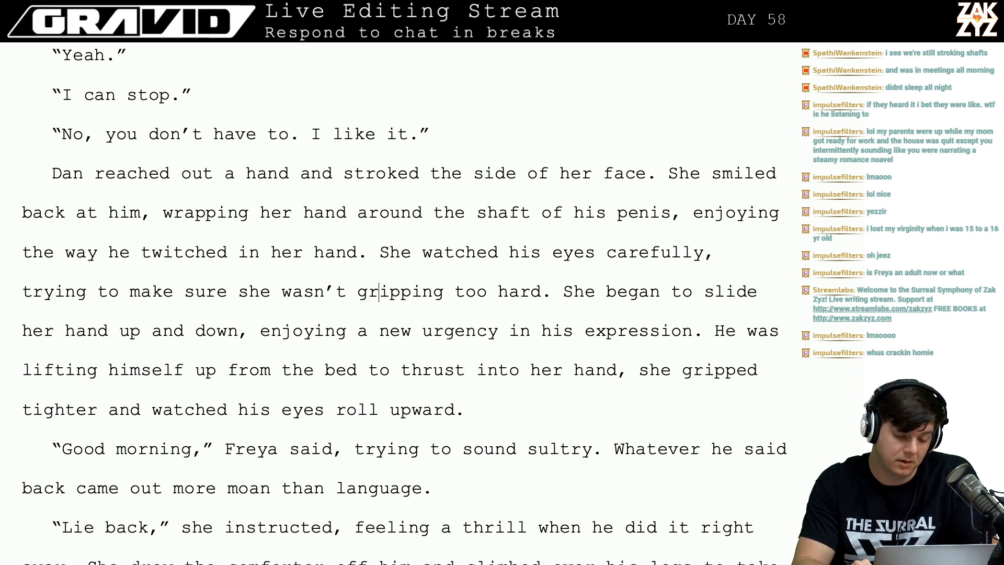
pyautogui.press('Right')
pyautogui.press('Right')
pyautogui.press('Right')
pyautogui.press('Right')
pyautogui.press('Right')
pyautogui.press('Right')
pyautogui.press('Right')
pyautogui.press('Right')
pyautogui.press('Right')
pyautogui.press('Right')
pyautogui.press('Right')
pyautogui.press('Right')
pyautogui.press('Right')
pyautogui.press('Right')
pyautogui.press('Right')
pyautogui.press('Right')
pyautogui.press('Right')
pyautogui.press('Right')
pyautogui.press('Right')
pyautogui.press('Right')
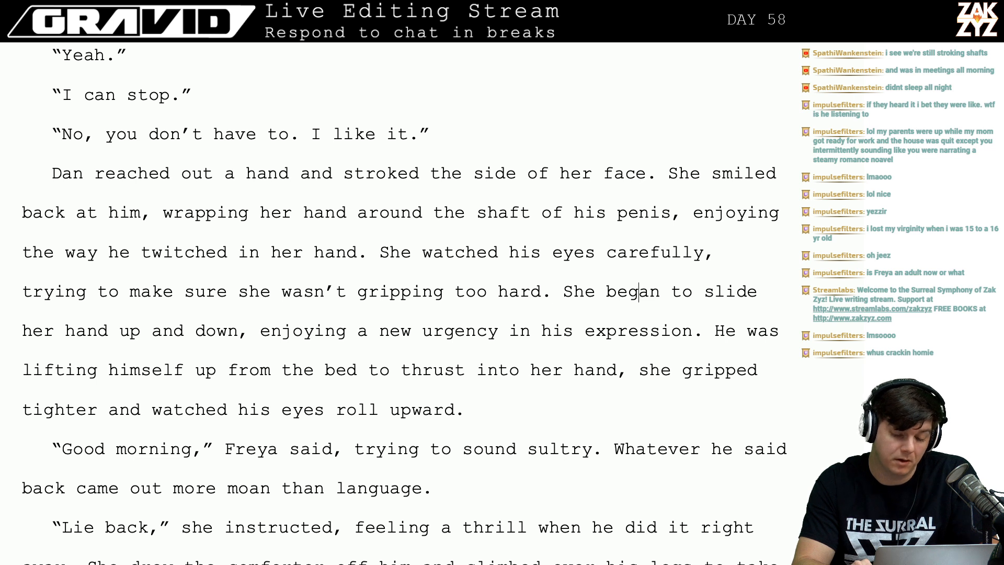
pyautogui.press('Right')
pyautogui.press('Right')
pyautogui.press('Right')
pyautogui.press('Right')
pyautogui.press('Right')
pyautogui.press('Right')
pyautogui.press('Right')
pyautogui.press('Right')
pyautogui.press('Right')
pyautogui.press('Right')
pyautogui.press('Right')
pyautogui.press('Right')
pyautogui.press('Right')
pyautogui.press('Right')
pyautogui.press('Right')
pyautogui.press('Right')
pyautogui.press('Right')
pyautogui.press('Right')
pyautogui.press('Right')
pyautogui.press('Right')
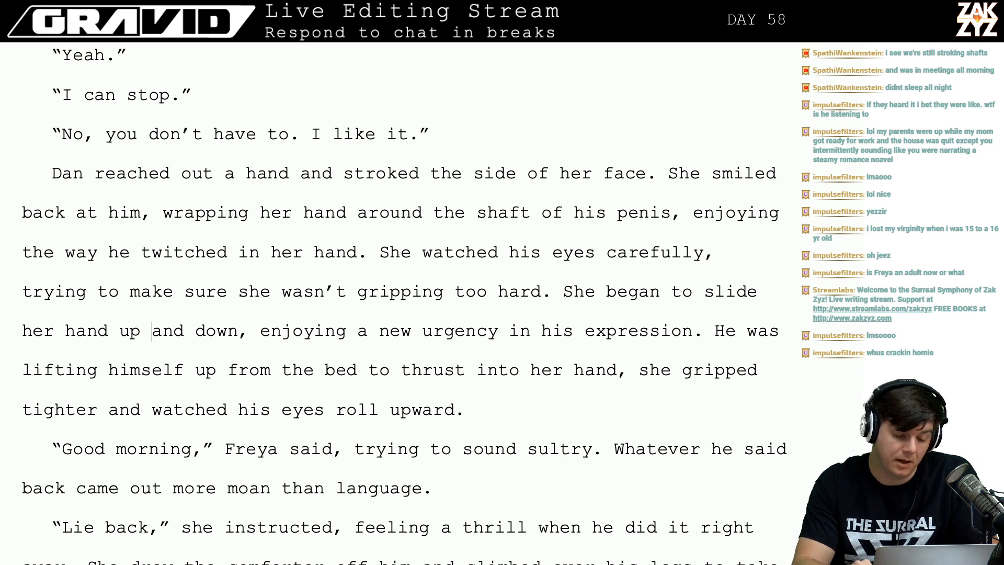
pyautogui.press('Right')
pyautogui.press('Right')
pyautogui.press('Right')
pyautogui.press('Right')
pyautogui.press('Right')
pyautogui.press('Right')
pyautogui.press('Right')
pyautogui.press('Right')
pyautogui.press('Right')
pyautogui.press('Right')
pyautogui.press('Right')
pyautogui.press('Right')
pyautogui.press('Right')
pyautogui.press('Right')
pyautogui.press('Right')
pyautogui.press('Right')
pyautogui.press('Right')
pyautogui.press('Right')
pyautogui.press('Right')
pyautogui.press('Right')
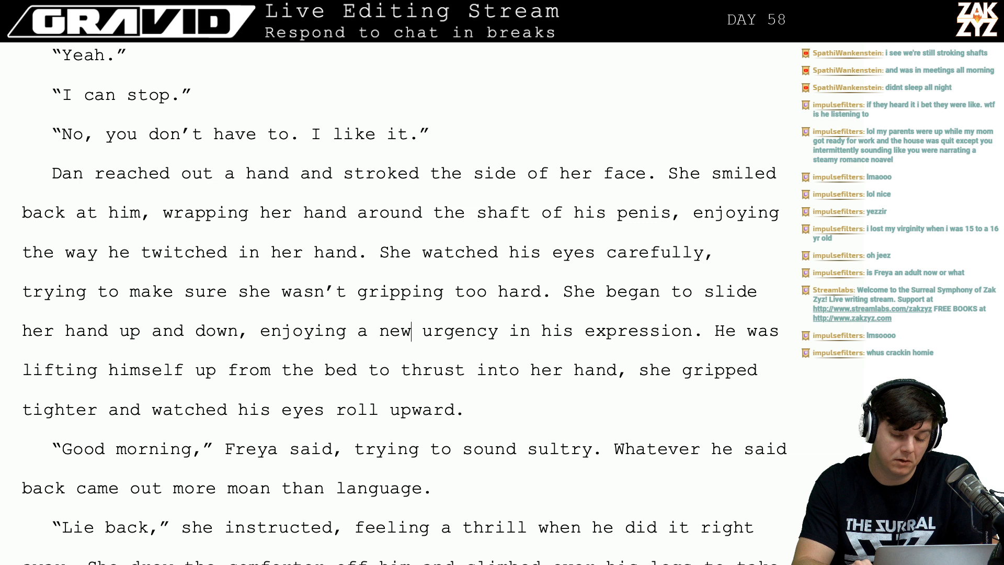
pyautogui.press('Right')
pyautogui.press('Right')
pyautogui.press('Right')
pyautogui.press('Right')
pyautogui.press('Right')
pyautogui.press('Right')
pyautogui.press('Right')
pyautogui.press('Right')
pyautogui.press('Right')
pyautogui.press('Right')
pyautogui.press('Right')
pyautogui.press('Right')
pyautogui.press('Right')
pyautogui.press('Right')
pyautogui.press('Right')
pyautogui.press('Right')
pyautogui.press('Right')
pyautogui.press('Right')
pyautogui.press('Right')
pyautogui.press('Right')
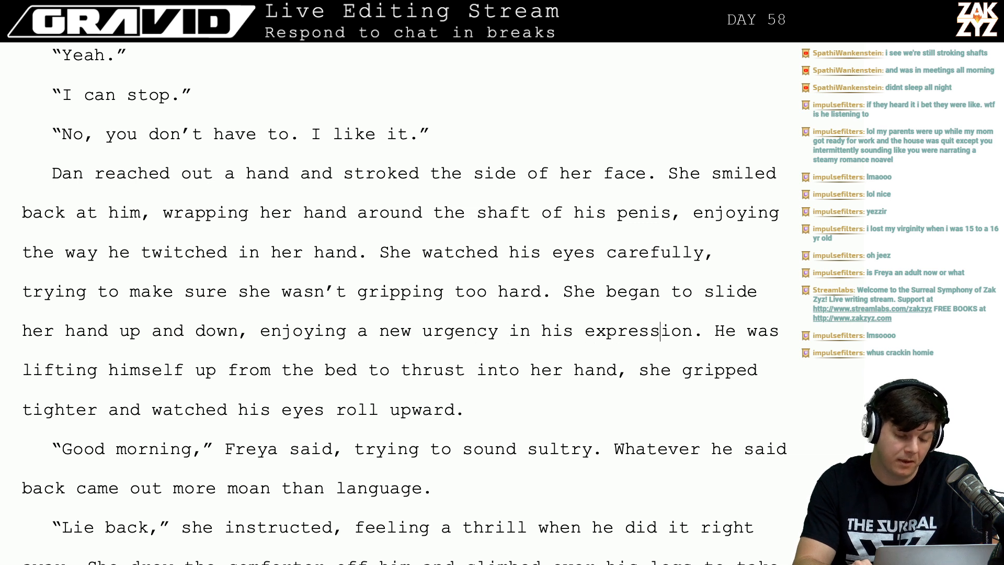
# Reread the end of the revised paragraph, through the sentence beginning "He was lifting himself", and the opening of the following paragraphs.
pyautogui.press('Right')
pyautogui.press('Right')
pyautogui.press('Right')
pyautogui.press('Right')
pyautogui.press('Right')
pyautogui.press('Right')
pyautogui.press('Right')
pyautogui.press('Right')
pyautogui.press('Right')
pyautogui.press('Right')
pyautogui.press('Right')
pyautogui.press('Right')
pyautogui.press('Right')
pyautogui.press('Right')
pyautogui.press('Right')
pyautogui.press('Right')
pyautogui.press('Right')
pyautogui.press('Right')
pyautogui.press('Right')
pyautogui.press('Right')
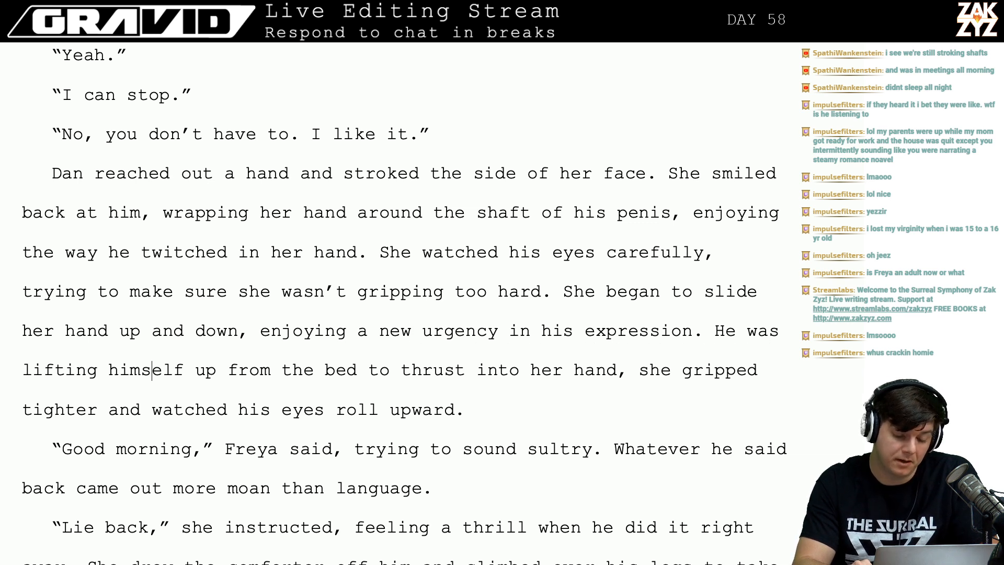
pyautogui.press('Right')
pyautogui.press('Right')
pyautogui.press('Right')
pyautogui.press('Right')
pyautogui.press('Right')
pyautogui.press('Right')
pyautogui.press('Right')
pyautogui.press('Right')
pyautogui.press('Right')
pyautogui.press('Right')
pyautogui.press('Right')
pyautogui.press('Right')
pyautogui.press('Right')
pyautogui.press('Right')
pyautogui.press('Right')
pyautogui.press('Right')
pyautogui.press('Right')
pyautogui.press('Right')
pyautogui.press('Right')
pyautogui.press('Right')
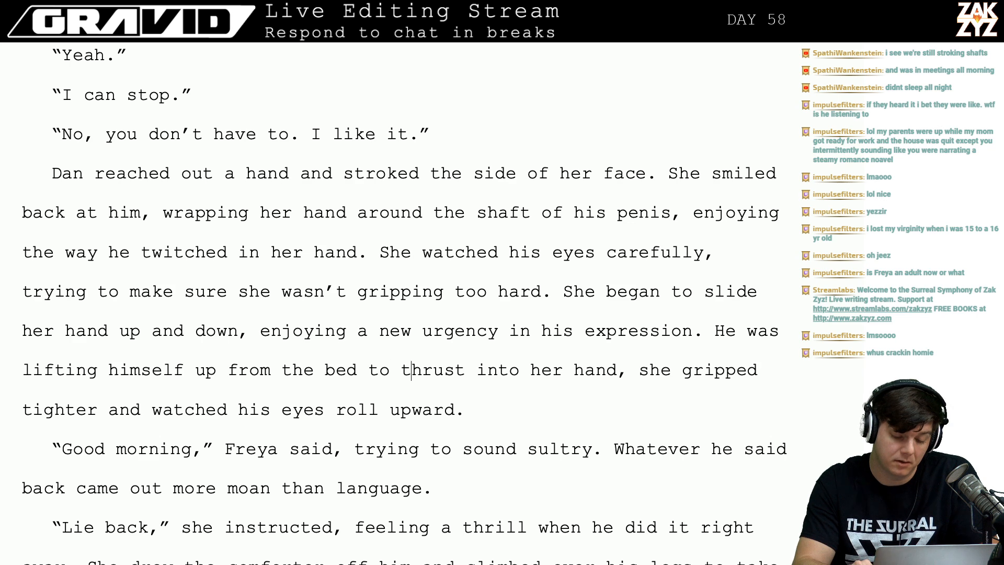
pyautogui.press('Right')
pyautogui.press('Right')
pyautogui.press('Right')
pyautogui.press('Right')
pyautogui.press('Right')
pyautogui.press('Right')
pyautogui.press('Right')
pyautogui.press('Right')
pyautogui.press('Right')
pyautogui.press('Right')
pyautogui.press('Right')
pyautogui.press('Right')
pyautogui.press('Right')
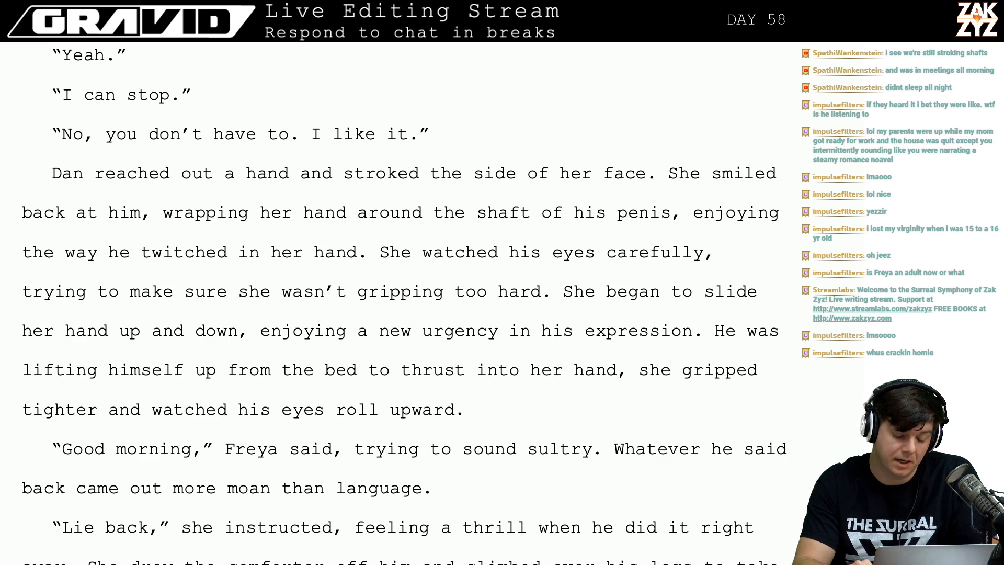
pyautogui.press('Down')
pyautogui.press('Left')
pyautogui.press('Down')
pyautogui.press('Down')
pyautogui.press('Down')
pyautogui.press('Down')
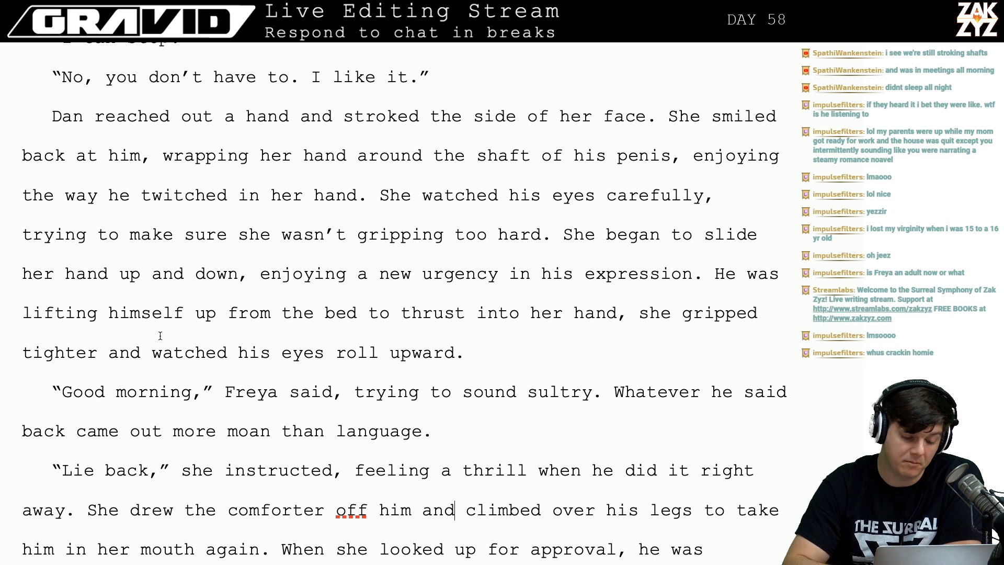
# Insert "tried to say back" after "Whatever he" in the paragraph beginning "Good morning".
pyautogui.click(709, 392)
pyautogui.press('Right')
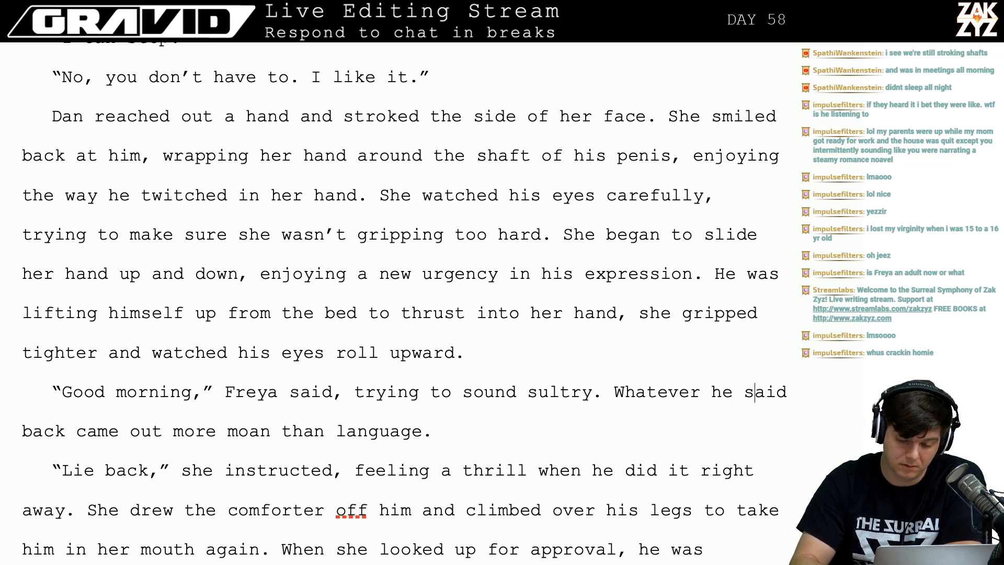
pyautogui.write('tried to say ba')
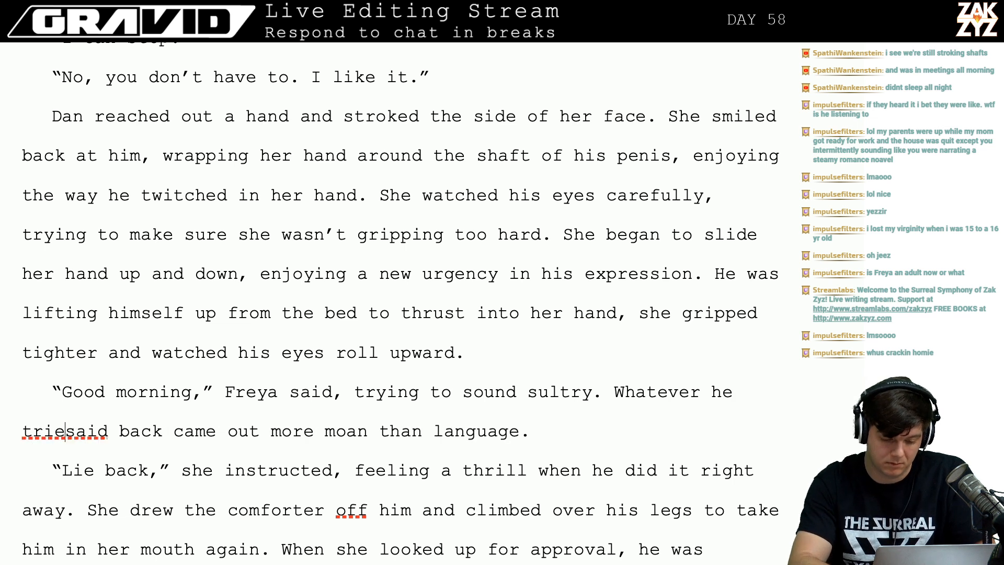
pyautogui.write('ck')
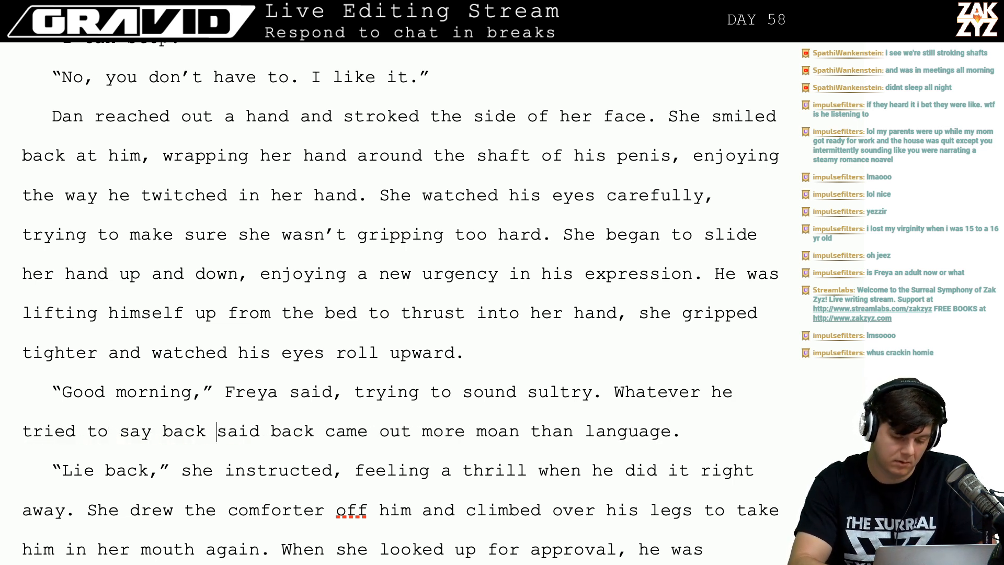
# Delete the leftover words "said back" before "came out" in the sentence beginning "Whatever he".
pyautogui.hotkey('shift', 'Right')
pyautogui.hotkey('shift', 'Right')
pyautogui.hotkey('shift', 'Right')
pyautogui.hotkey('shift', 'Right')
pyautogui.hotkey('shift', 'Right')
pyautogui.hotkey('shift', 'Right')
pyautogui.hotkey('shift', 'Right')
pyautogui.hotkey('shift', 'Right')
pyautogui.hotkey('shift', 'Right')
pyautogui.hotkey('shift', 'Right')
pyautogui.hotkey('shift', 'Right')
pyautogui.hotkey('shift', 'Right')
pyautogui.hotkey('shift', 'Right')
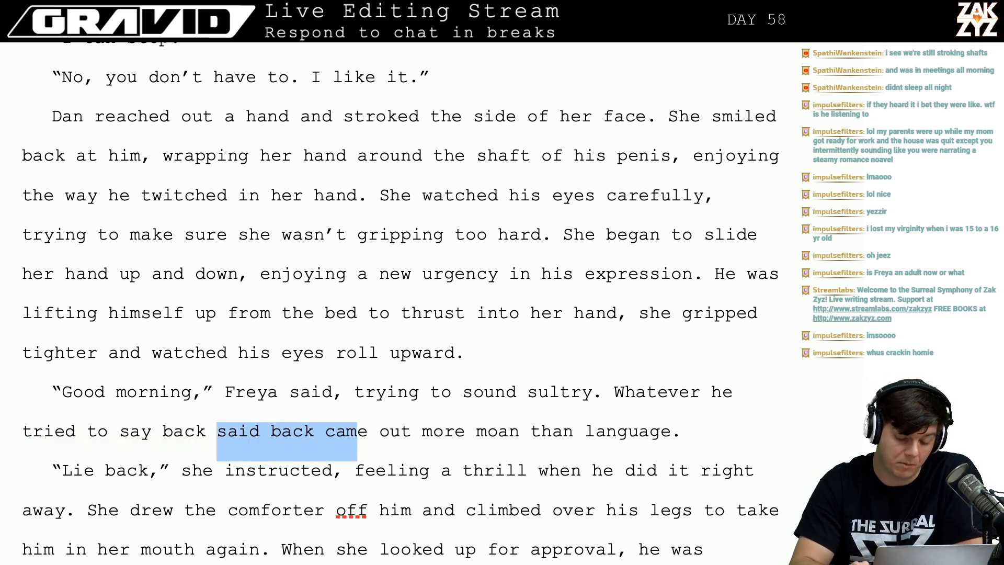
pyautogui.hotkey('shift', 'Left')
pyautogui.hotkey('shift', 'Left')
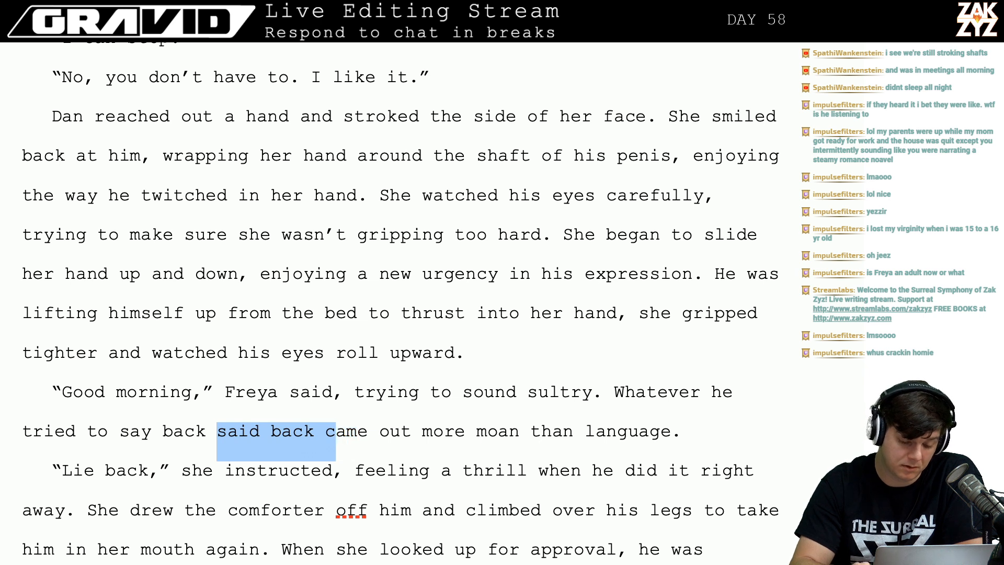
pyautogui.hotkey('shift', 'Left')
pyautogui.press('BackSpace')
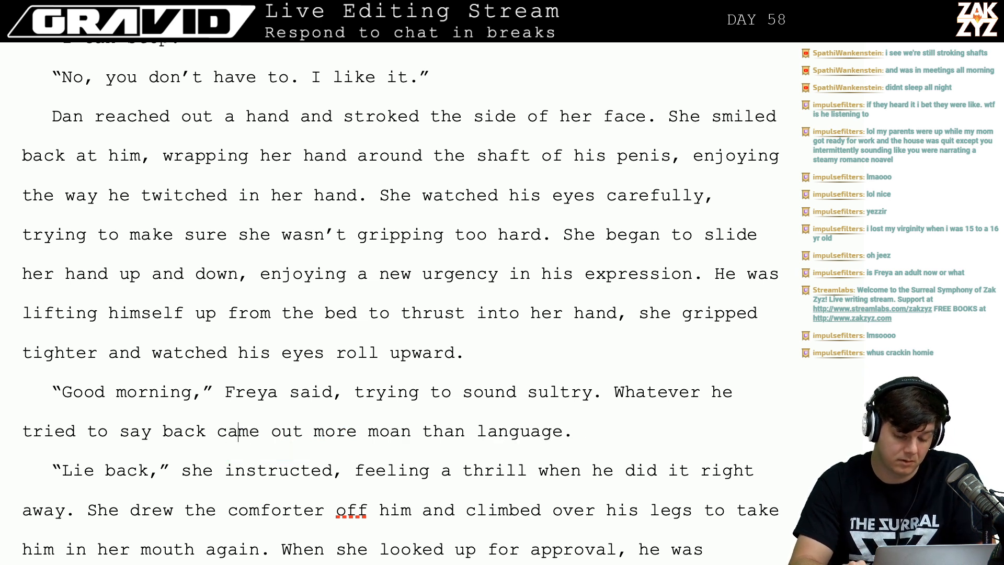
# Insert "as" after "came out" in the sentence beginning "Whatever he tried".
pyautogui.hotkey('ctrl', 'Right')
pyautogui.hotkey('ctrl', 'Right')
pyautogui.write('as')
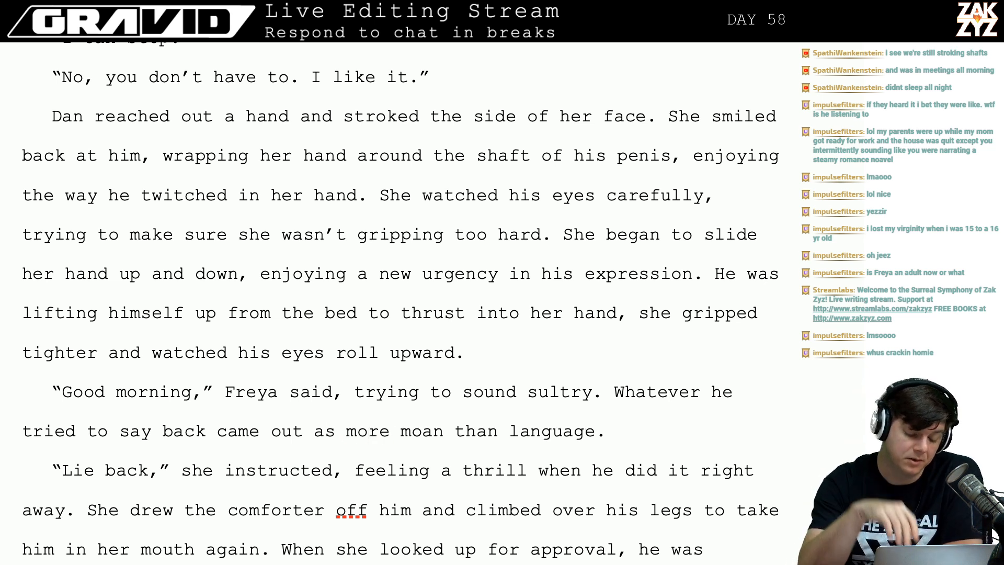
pyautogui.press('Right')
pyautogui.press('Right')
# Reread the paragraph beginning "Lie back", focusing on the sentence beginning "She drew the comforter".
pyautogui.scroll(-1, 513, 481)
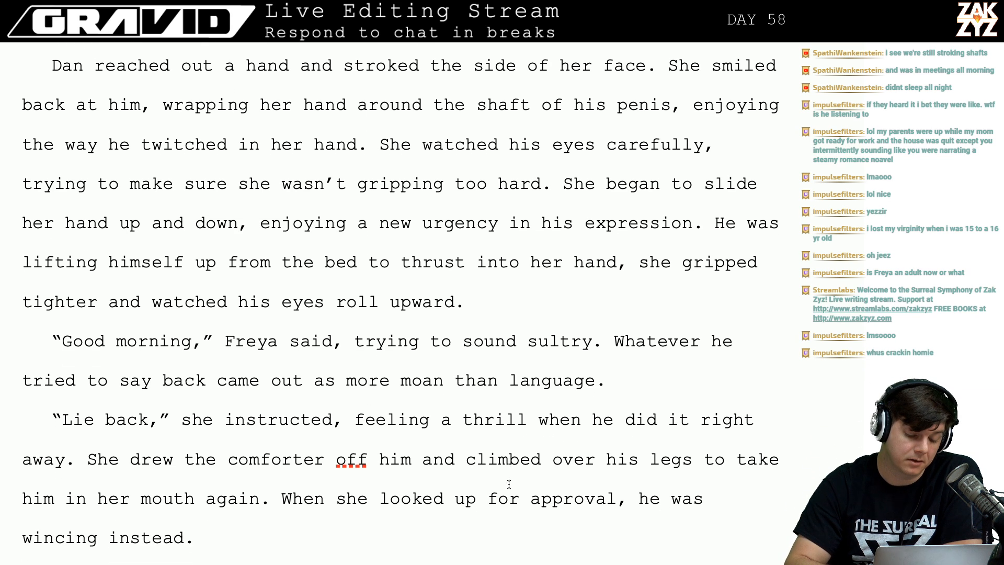
pyautogui.scroll(-1, 414, 434)
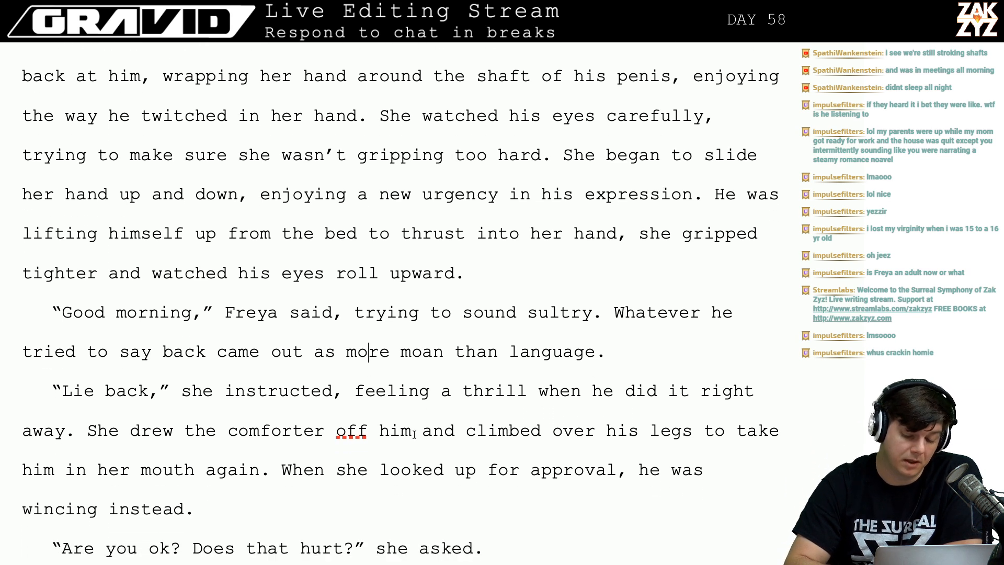
pyautogui.click(213, 443)
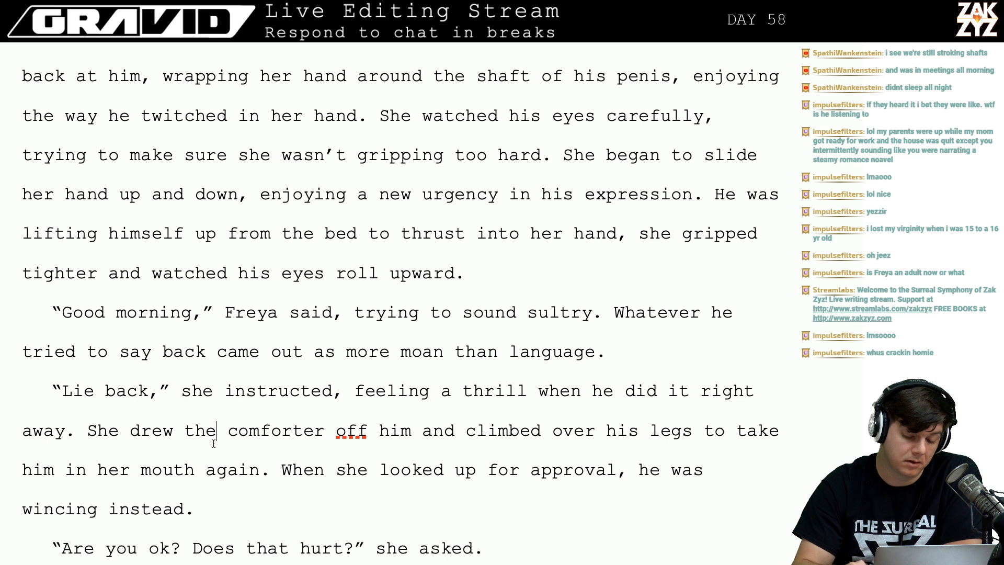
pyautogui.press('Right')
pyautogui.press('Right')
pyautogui.press('Right')
pyautogui.press('Right')
pyautogui.press('Right')
pyautogui.press('Right')
pyautogui.press('Right')
pyautogui.press('Right')
pyautogui.press('Right')
pyautogui.press('Right')
pyautogui.press('Right')
pyautogui.press('Right')
pyautogui.press('Right')
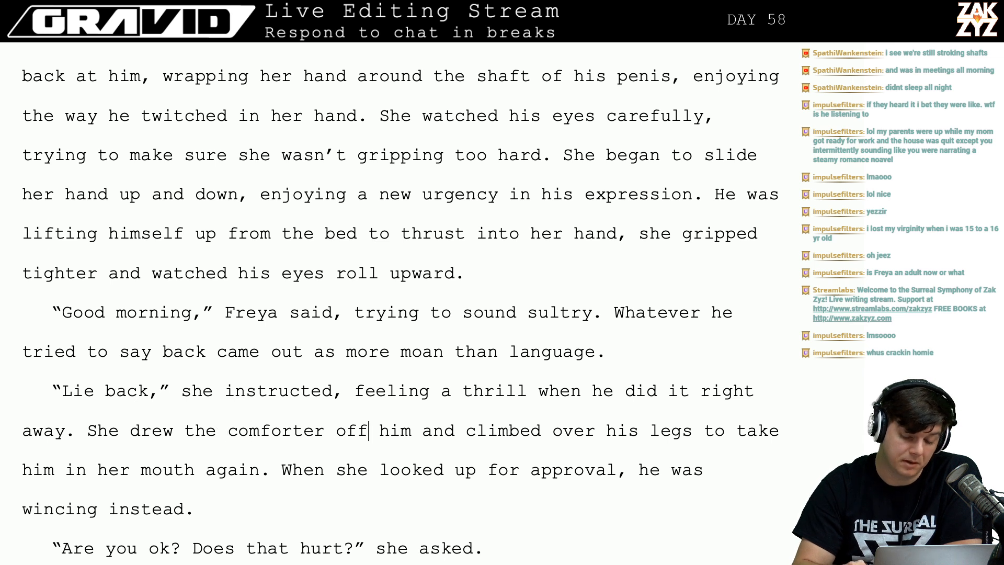
pyautogui.press('Down')
pyautogui.press('Left')
pyautogui.press('Left')
pyautogui.press('Left')
pyautogui.press('Left')
pyautogui.press('Left')
pyautogui.press('Left')
pyautogui.press('Left')
pyautogui.press('Left')
pyautogui.press('Left')
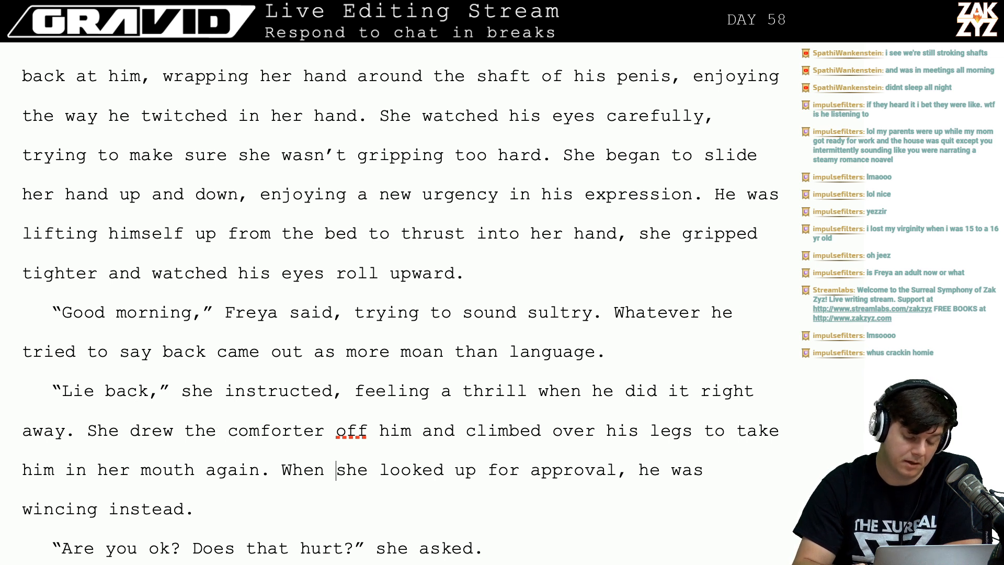
pyautogui.press('Up')
pyautogui.press('Right')
pyautogui.press('Right')
pyautogui.press('Right')
pyautogui.press('Right')
pyautogui.press('Right')
pyautogui.press('Right')
pyautogui.press('Right')
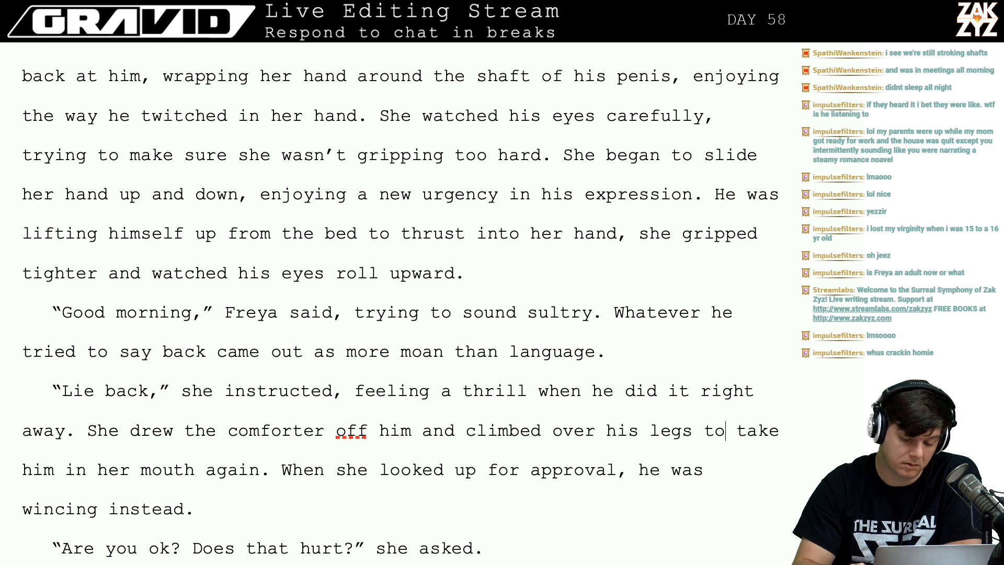
pyautogui.press('Right')
pyautogui.press('Right')
pyautogui.press('Right')
pyautogui.press('Right')
pyautogui.press('Right')
pyautogui.press('Right')
pyautogui.press('Right')
pyautogui.press('Up')
pyautogui.press('Left')
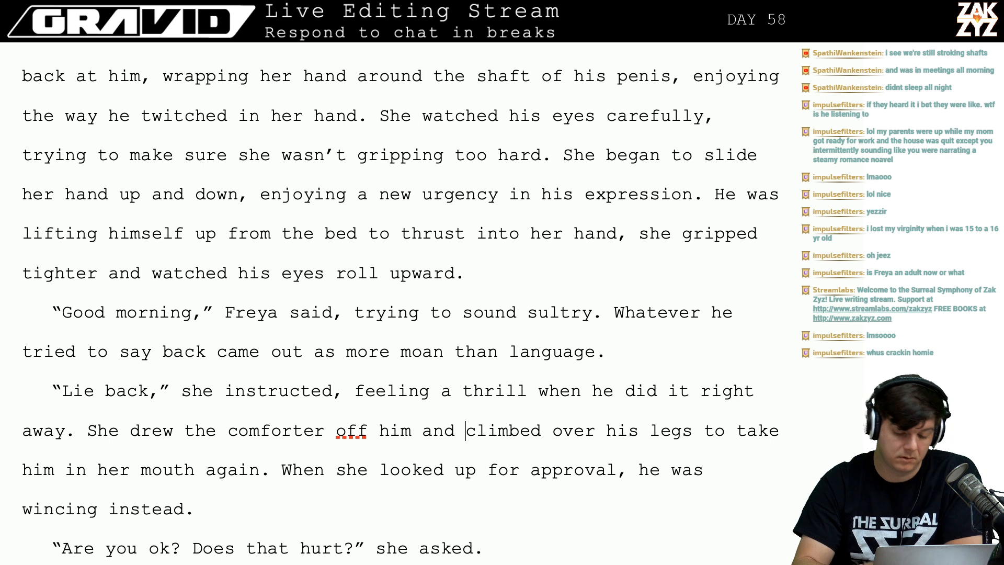
pyautogui.write('re-arrange')
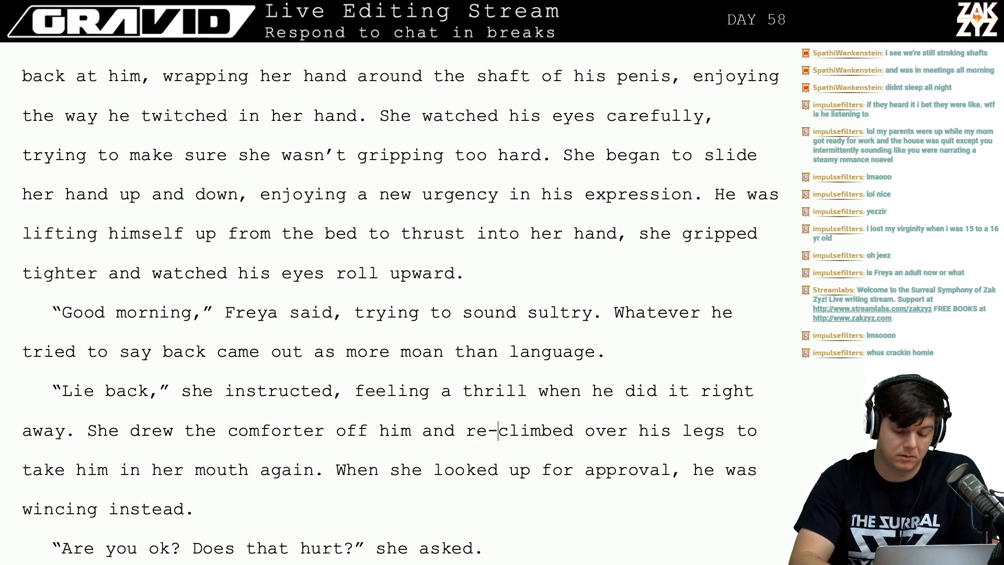
pyautogui.write(' them in')
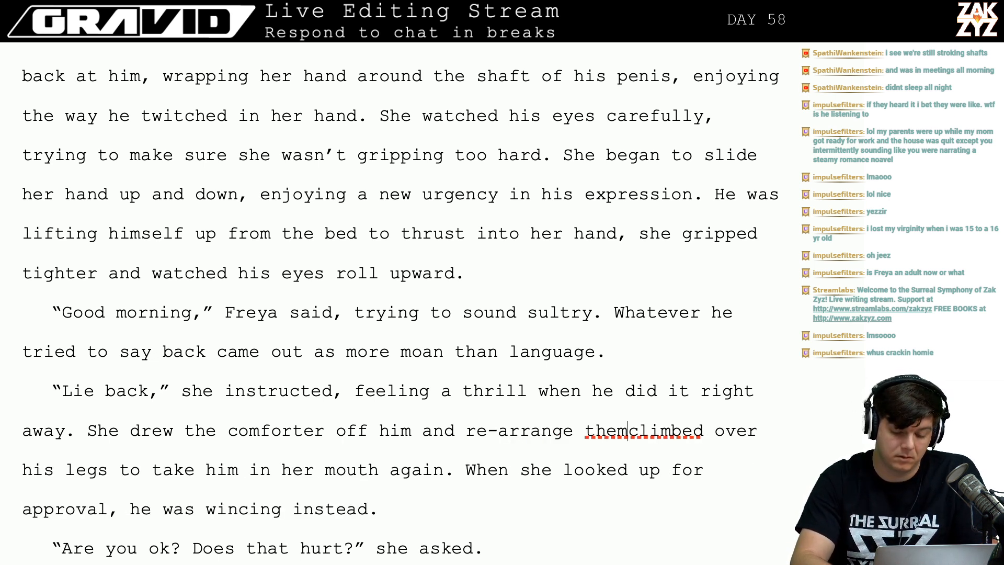
pyautogui.press('BackSpace')
pyautogui.press('BackSpace')
pyautogui.press('BackSpace')
pyautogui.press('BackSpace')
pyautogui.press('BackSpace')
pyautogui.press('BackSpace')
pyautogui.press('BackSpace')
pyautogui.press('BackSpace')
pyautogui.press('BackSpace')
pyautogui.press('BackSpace')
pyautogui.press('BackSpace')
pyautogui.press('BackSpace')
pyautogui.press('BackSpace')
pyautogui.press('BackSpace')
pyautogui.press('BackSpace')
pyautogui.press('BackSpace')
pyautogui.press('BackSpace')
pyautogui.press('BackSpace')
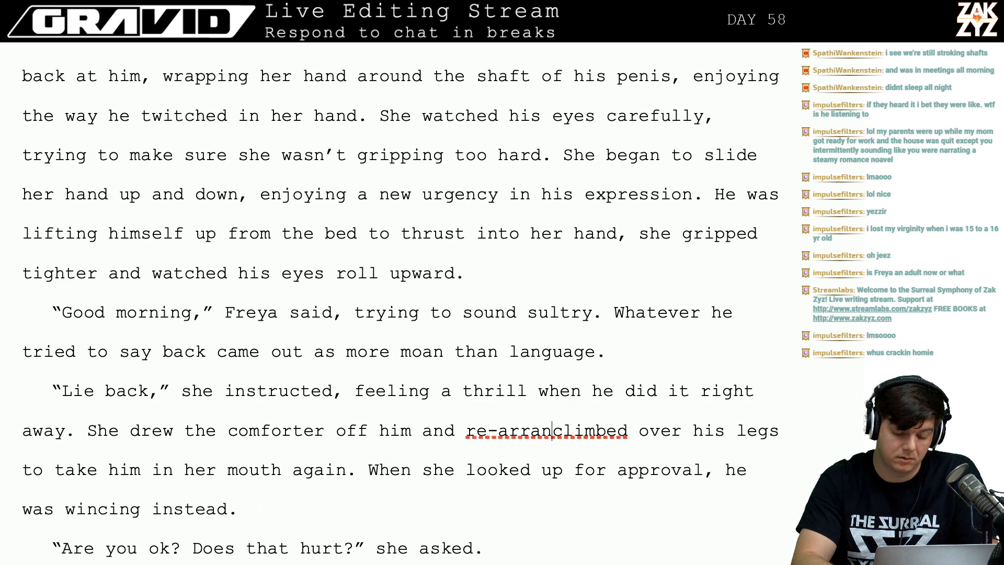
# Clear the unfinished word "re-arran" and split the old text starting at "climbed" into its own paragraph, with an empty line above it.
pyautogui.press('Return')
pyautogui.press('Return')
pyautogui.press('Left')
pyautogui.press('Left')
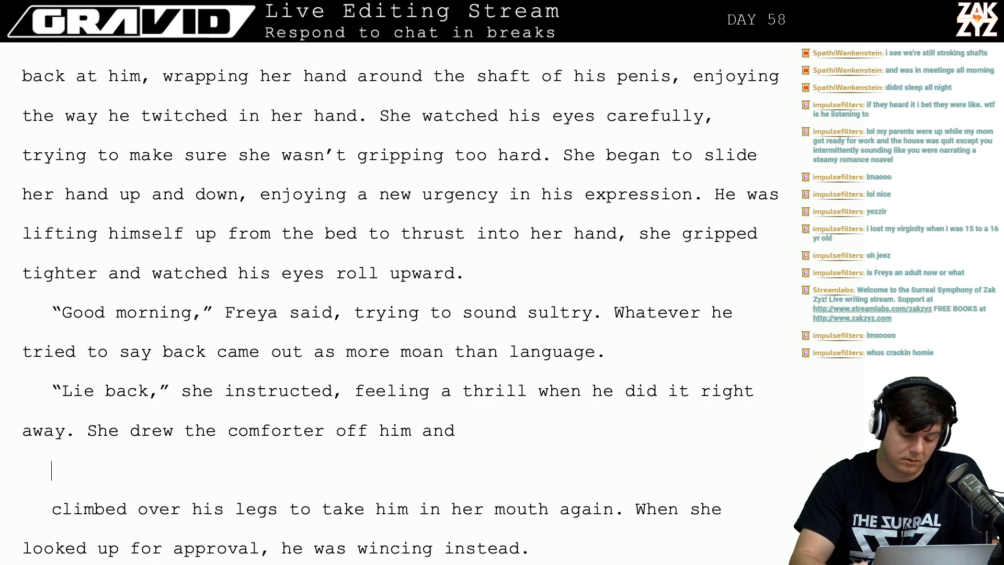
# Finish the sentence beginning "She drew the comforter" with "maneuvered them so she wasn't about to fall off the bed.".
pyautogui.write('maneuv')
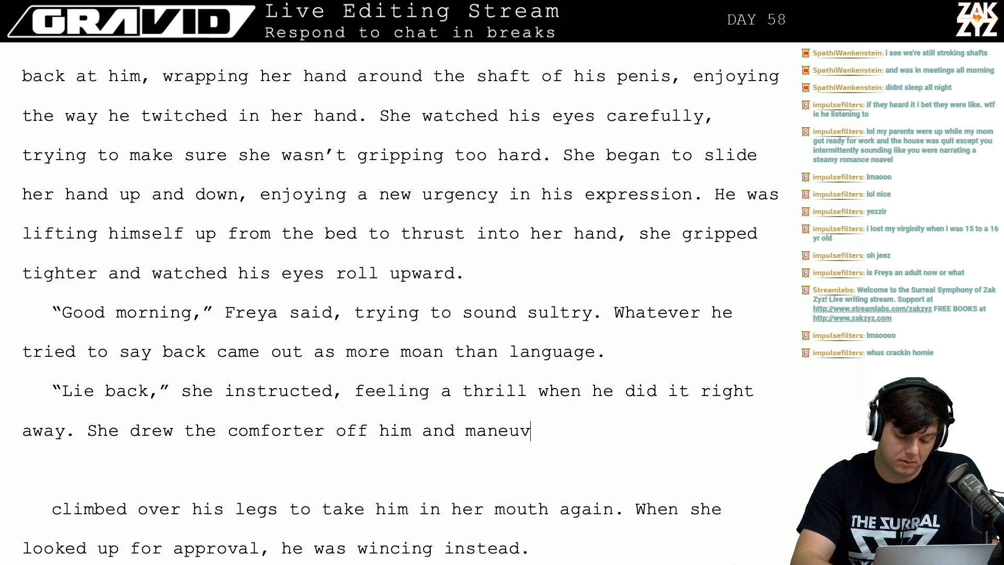
pyautogui.write('ered so she was')
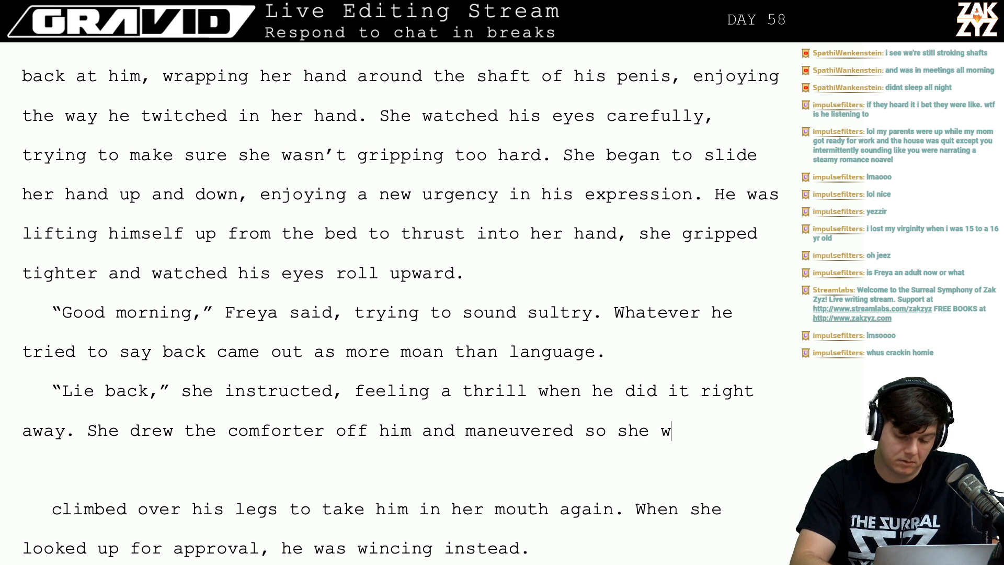
pyautogui.press('BackSpace')
pyautogui.press('BackSpace')
pyautogui.press('BackSpace')
pyautogui.press('BackSpace')
pyautogui.press('BackSpace')
pyautogui.press('BackSpace')
pyautogui.press('BackSpace')
pyautogui.press('BackSpace')
pyautogui.press('BackSpace')
pyautogui.press('BackSpace')
pyautogui.write('them')
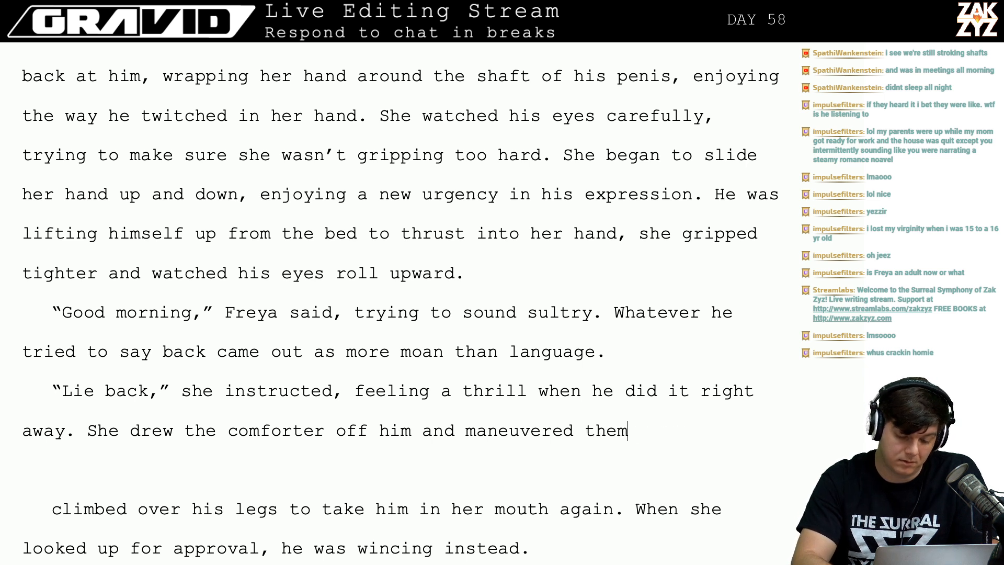
pyautogui.write(' so she wasn')
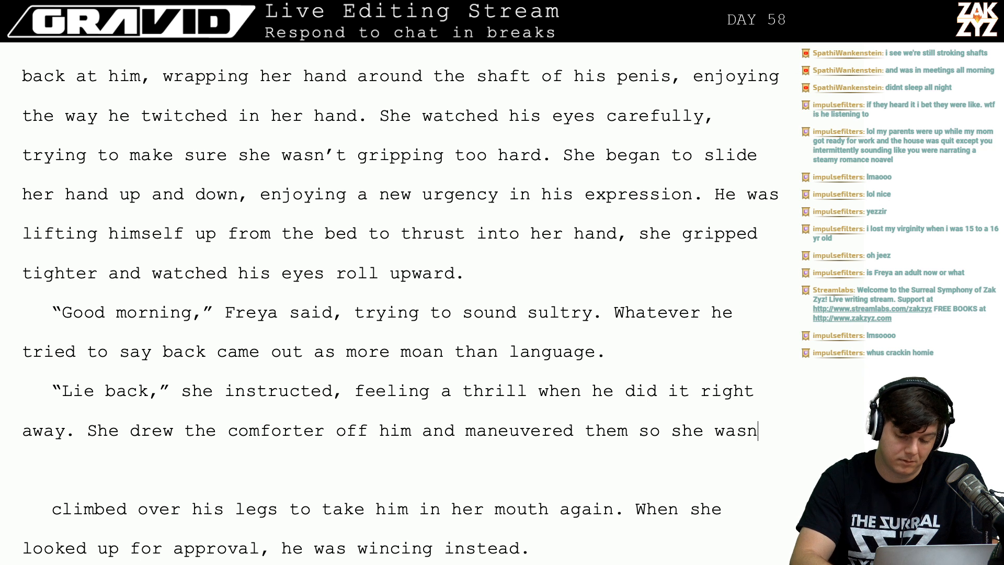
pyautogui.write("'t about to fall ")
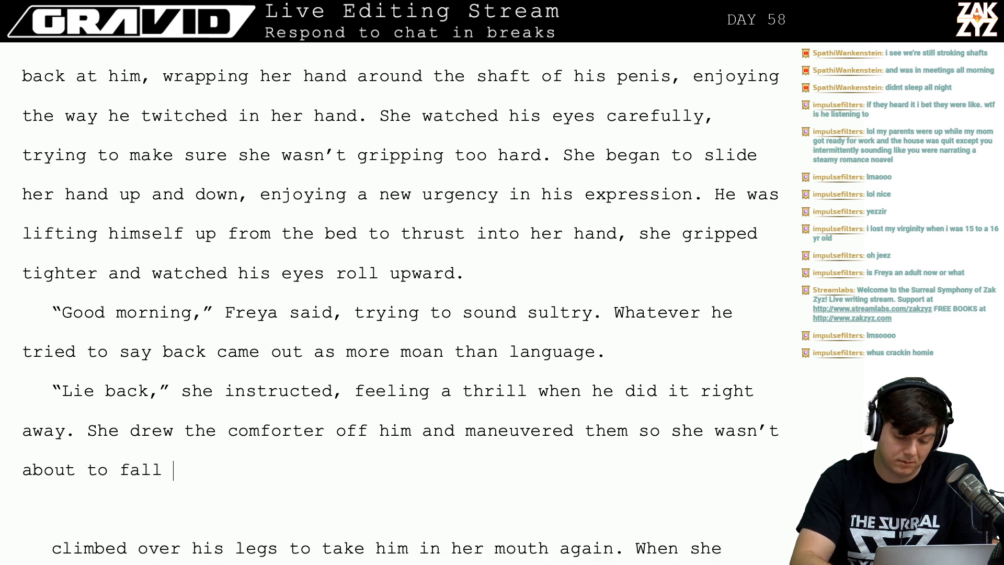
pyautogui.write('off the bed.')
pyautogui.hotkey('shift', 'Right')
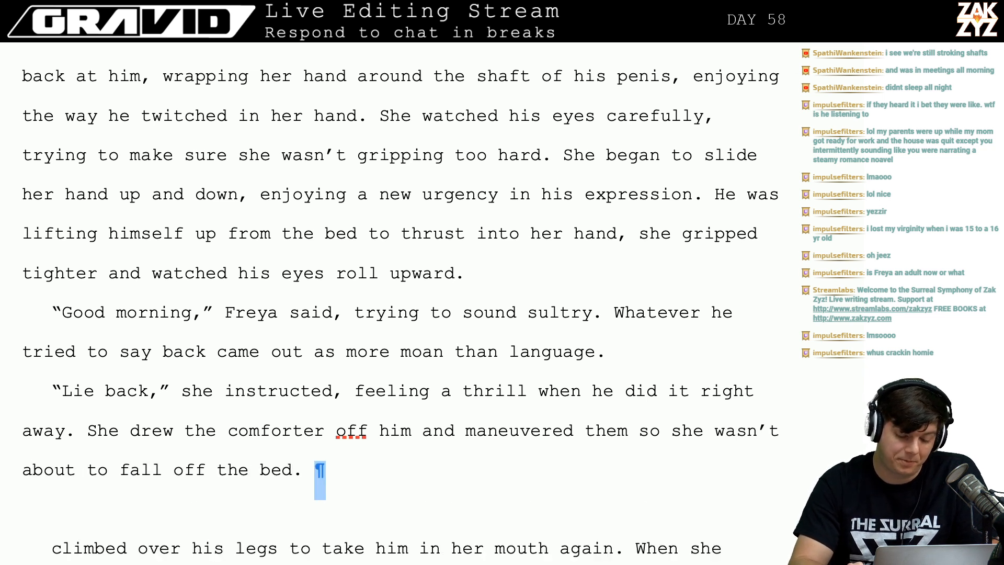
pyautogui.hotkey('shift', 'Down')
pyautogui.hotkey('shift', 'Down')
pyautogui.hotkey('shift', 'Right')
pyautogui.hotkey('shift', 'Right')
pyautogui.hotkey('shift', 'Right')
pyautogui.hotkey('shift', 'Right')
pyautogui.hotkey('shift', 'Right')
pyautogui.hotkey('shift', 'Right')
pyautogui.hotkey('shift', 'Right')
pyautogui.hotkey('shift', 'Right')
pyautogui.hotkey('shift', 'Right')
pyautogui.hotkey('shift', 'Right')
pyautogui.hotkey('shift', 'Right')
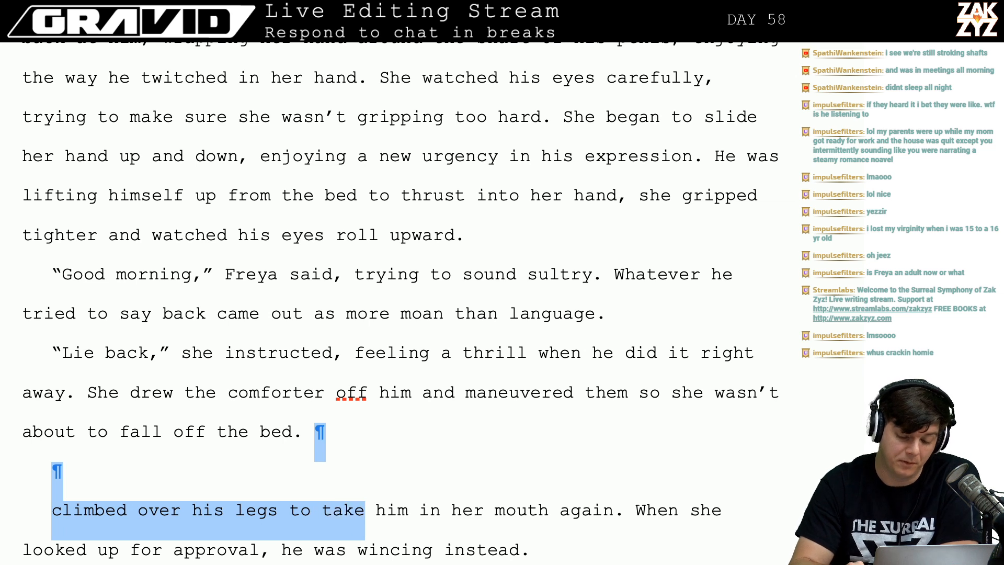
pyautogui.hotkey('shift', 'Right')
pyautogui.hotkey('shift', 'Right')
pyautogui.hotkey('shift', 'Right')
pyautogui.hotkey('shift', 'Right')
pyautogui.hotkey('shift', 'Right')
pyautogui.hotkey('shift', 'Right')
pyautogui.hotkey('shift', 'Right')
pyautogui.hotkey('shift', 'Right')
pyautogui.hotkey('shift', 'Right')
pyautogui.hotkey('shift', 'Right')
pyautogui.hotkey('shift', 'Right')
pyautogui.hotkey('shift', 'Right')
pyautogui.hotkey('shift', 'Right')
pyautogui.hotkey('shift', 'Right')
pyautogui.hotkey('shift', 'Right')
pyautogui.hotkey('shift', 'Right')
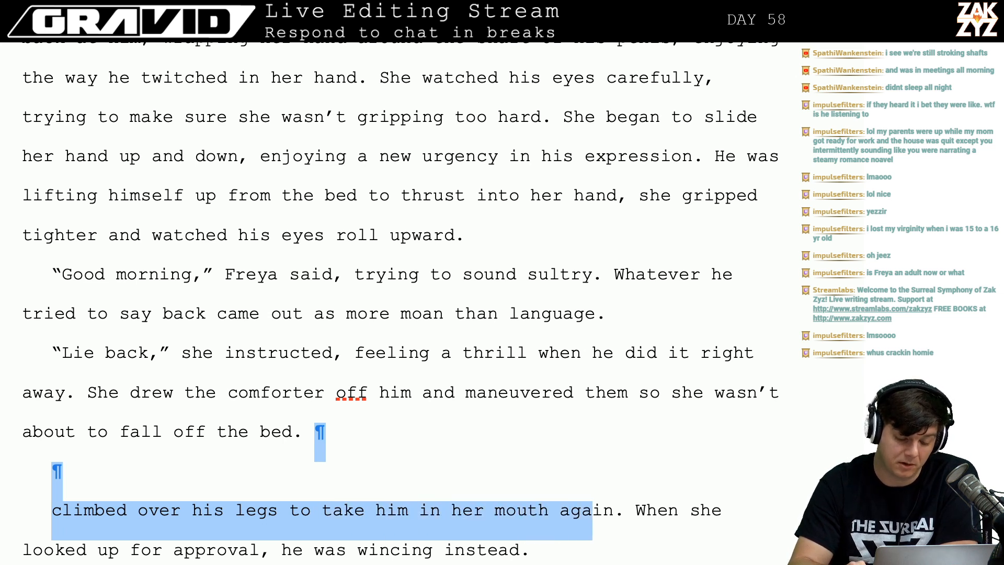
pyautogui.hotkey('shift', 'Up')
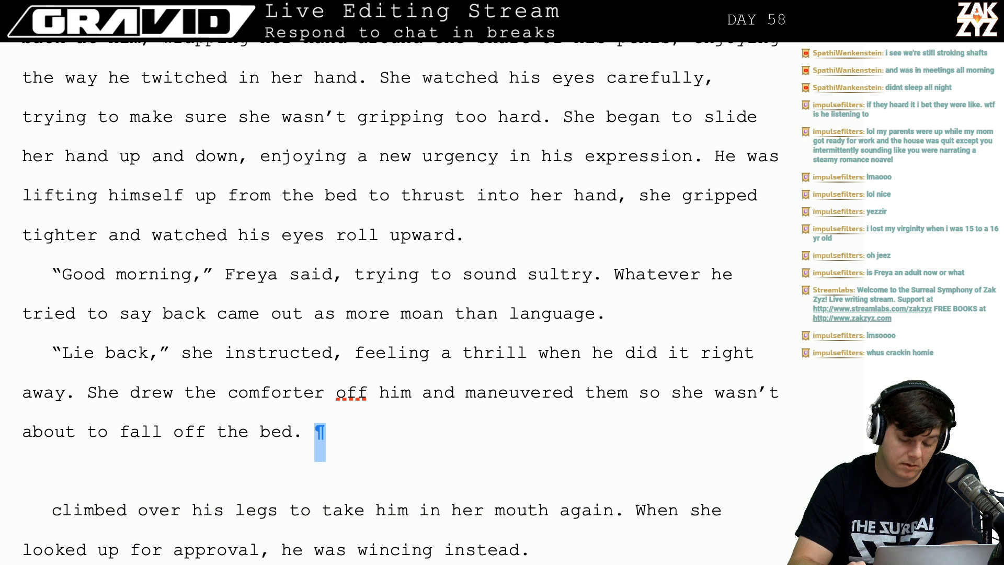
pyautogui.press('Right')
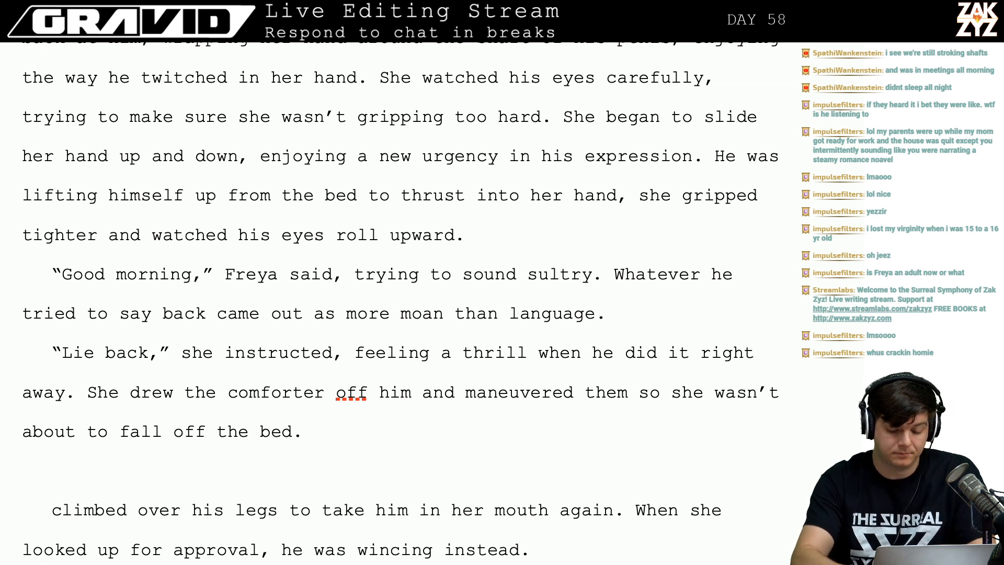
pyautogui.write('She began to ')
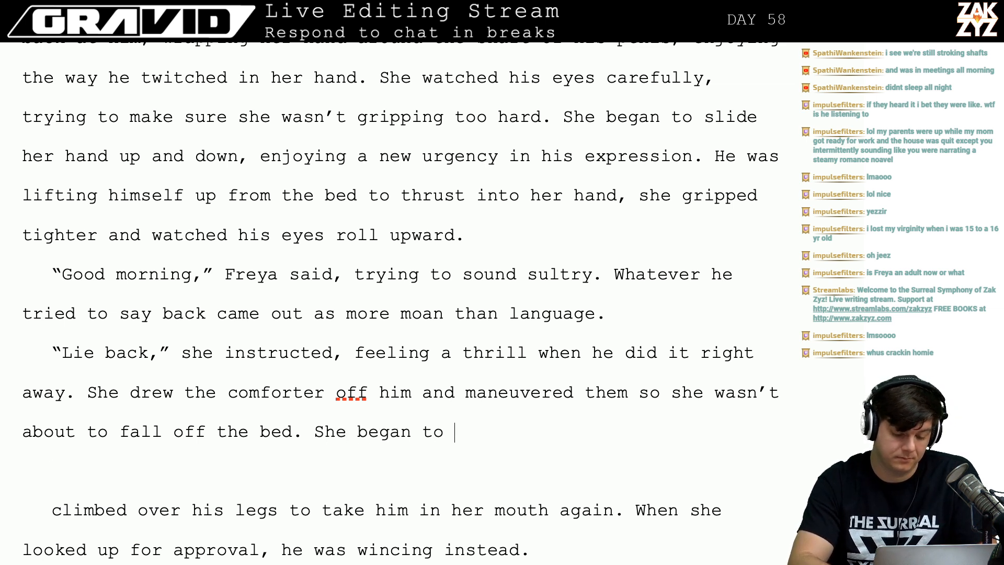
pyautogui.write('take h')
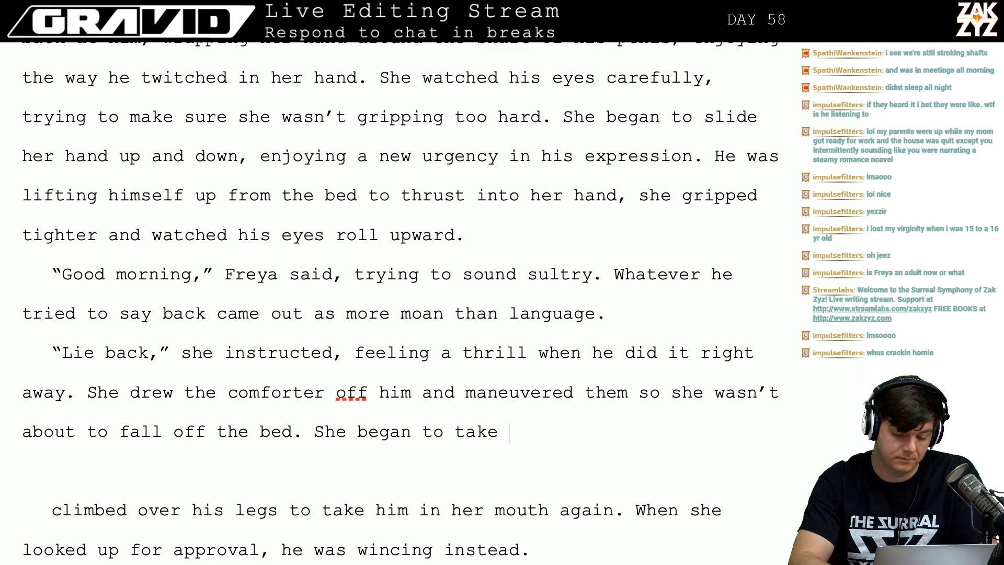
pyautogui.press('BackSpace')
pyautogui.press('BackSpace')
pyautogui.press('BackSpace')
pyautogui.press('BackSpace')
pyautogui.press('BackSpace')
pyautogui.press('BackSpace')
pyautogui.press('BackSpace')
pyautogui.press('BackSpace')
pyautogui.press('BackSpace')
pyautogui.press('BackSpace')
pyautogui.press('BackSpace')
pyautogui.press('BackSpace')
pyautogui.press('BackSpace')
pyautogui.press('BackSpace')
pyautogui.press('BackSpace')
pyautogui.press('BackSpace')
pyautogui.press('BackSpace')
pyautogui.press('BackSpace')
pyautogui.press('BackSpace')
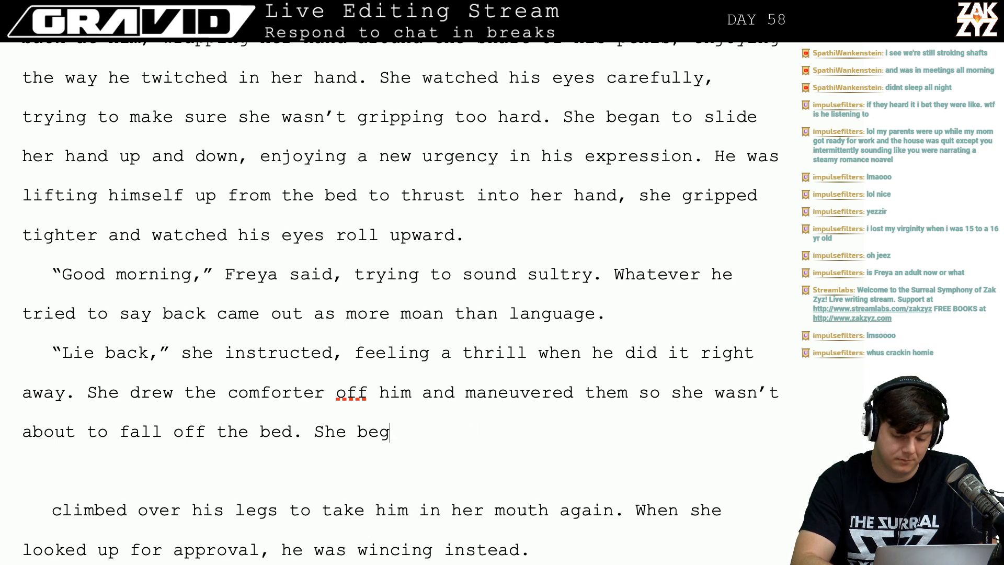
pyautogui.write('Shen')
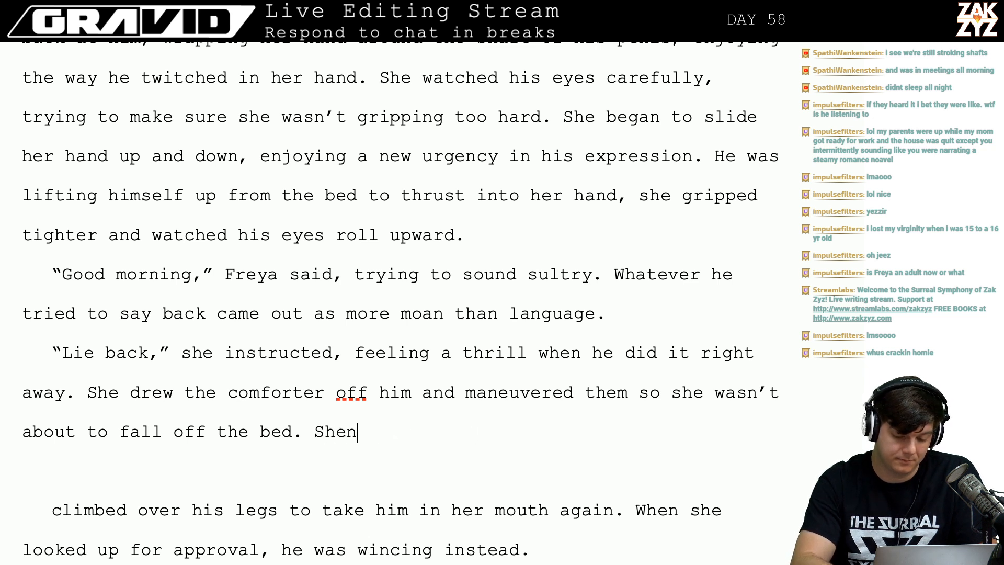
pyautogui.press('BackSpace')
pyautogui.press('BackSpace')
pyautogui.press('BackSpace')
pyautogui.press('BackSpace')
# Add a replacement sentence starting "When everything was situated she began" and ending "than before." to the "Lie back" paragraph.
pyautogui.write('When everyti')
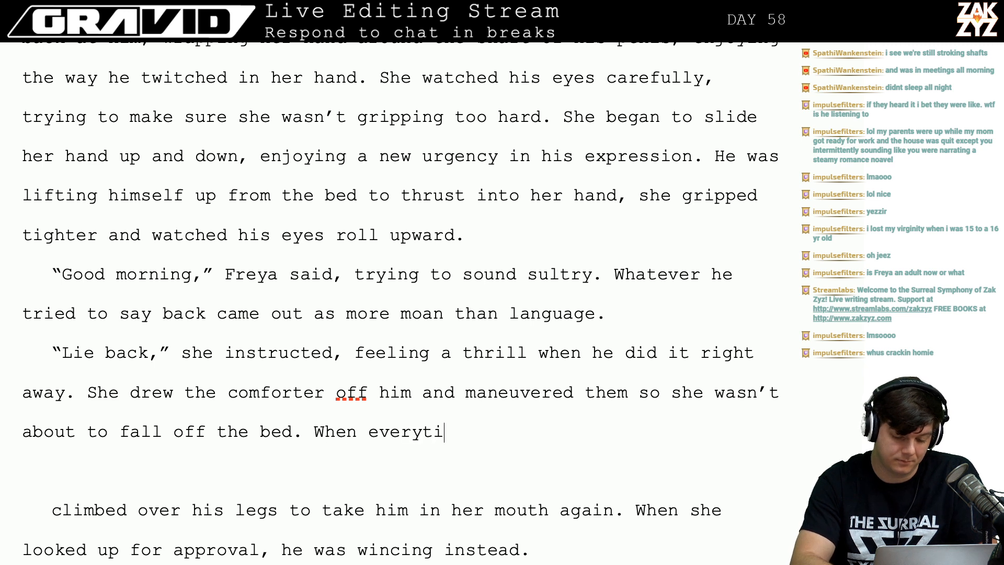
pyautogui.press('BackSpace')
pyautogui.write('hing ')
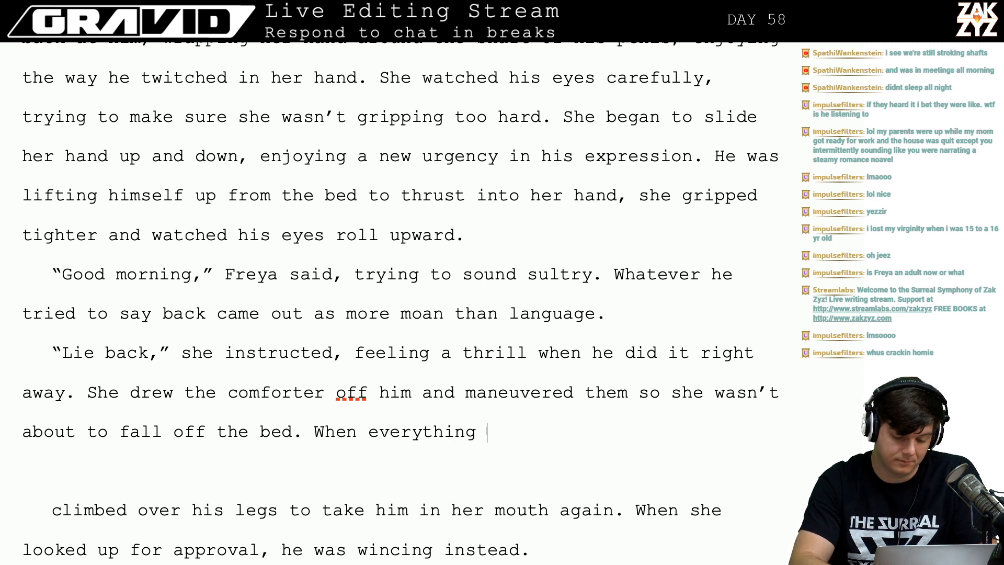
pyautogui.write('was situated ')
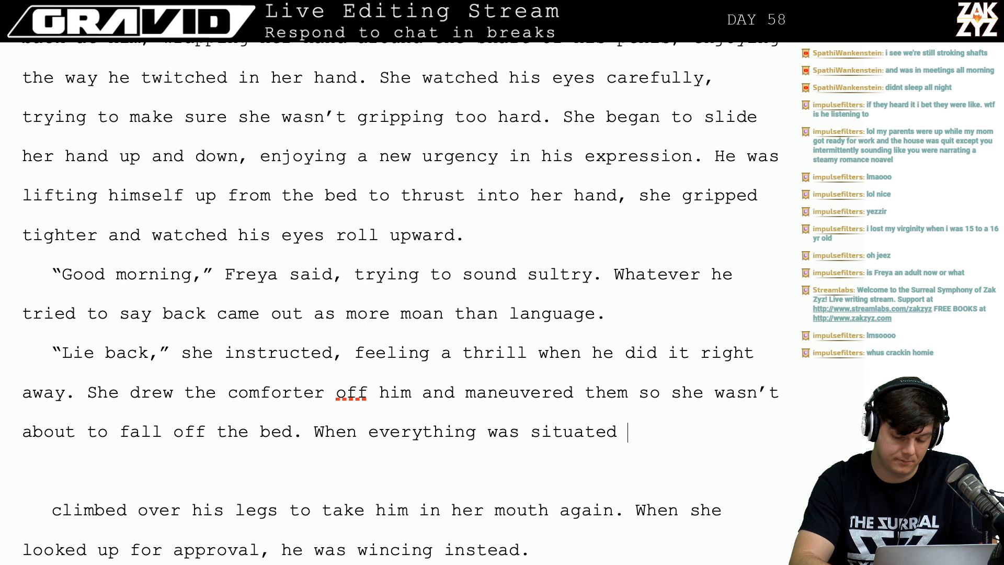
pyautogui.write('she began to t')
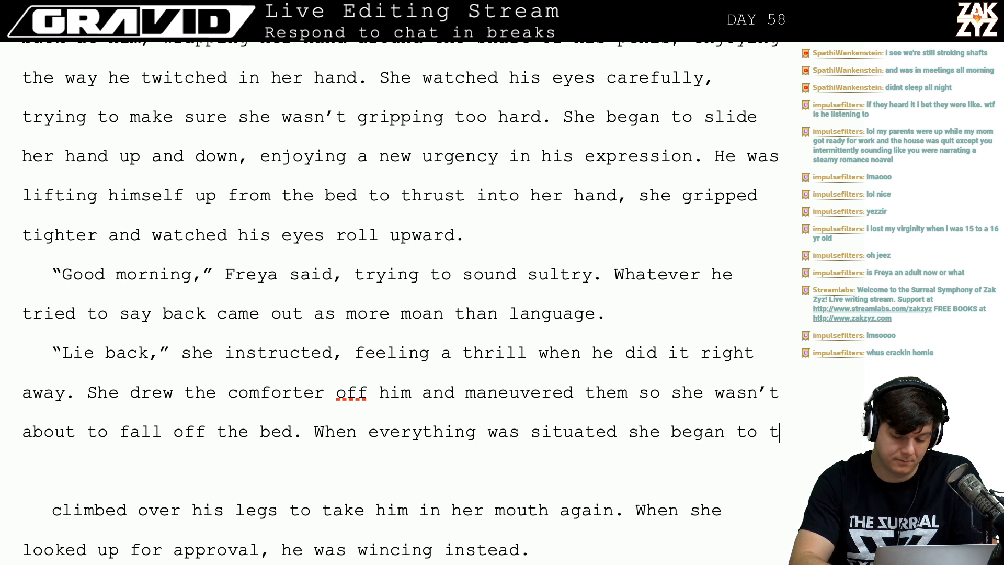
pyautogui.write('ake him in her m')
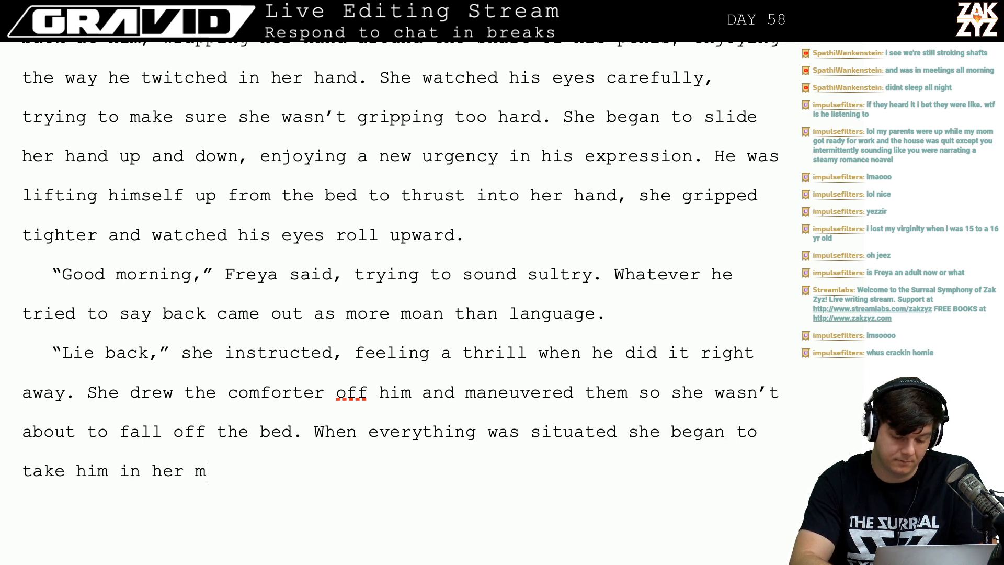
pyautogui.write('outh again, more')
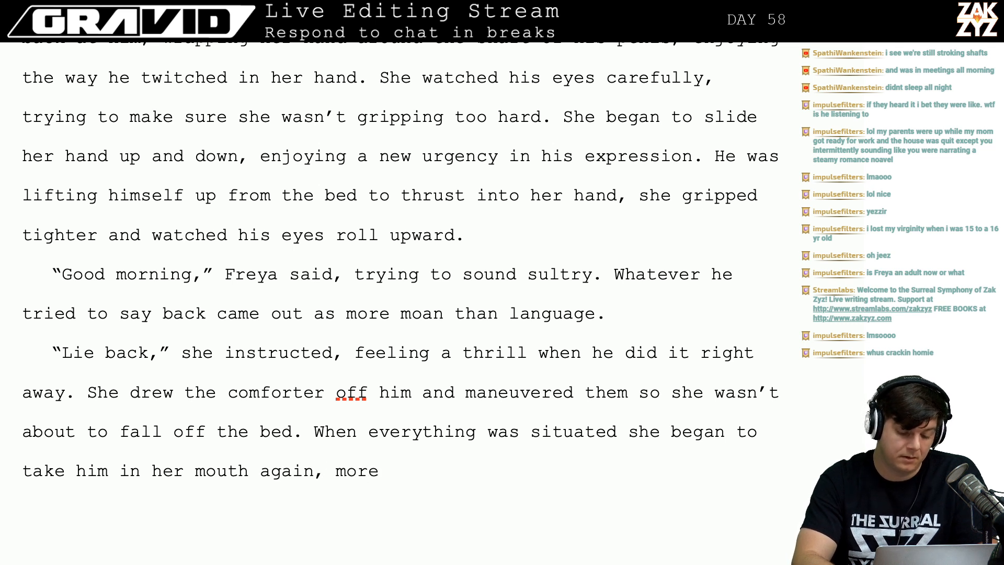
pyautogui.press('BackSpace')
pyautogui.press('BackSpace')
pyautogui.press('BackSpace')
pyautogui.press('BackSpace')
pyautogui.press('BackSpace')
pyautogui.write('moref')
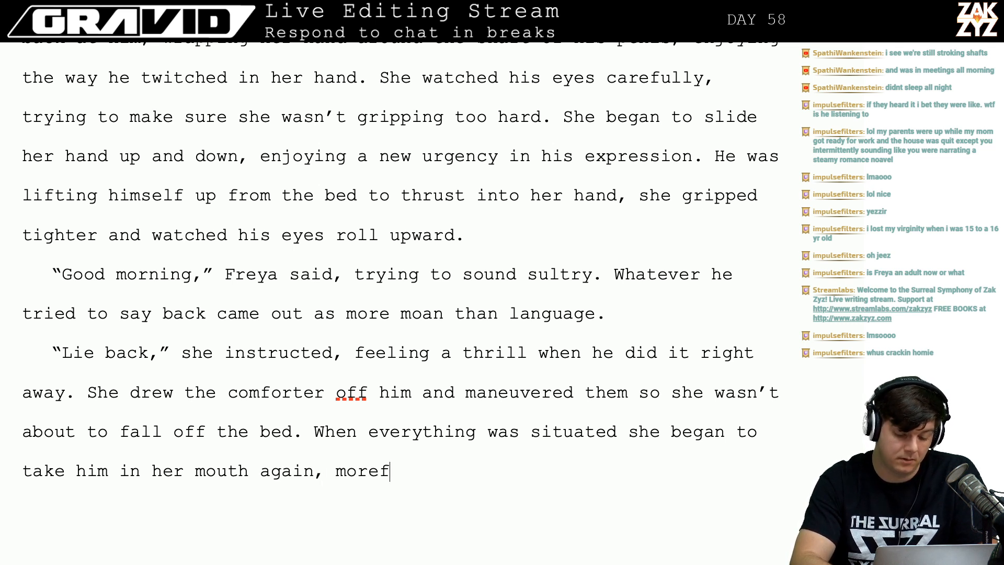
pyautogui.press('BackSpace')
pyautogui.write('fore')
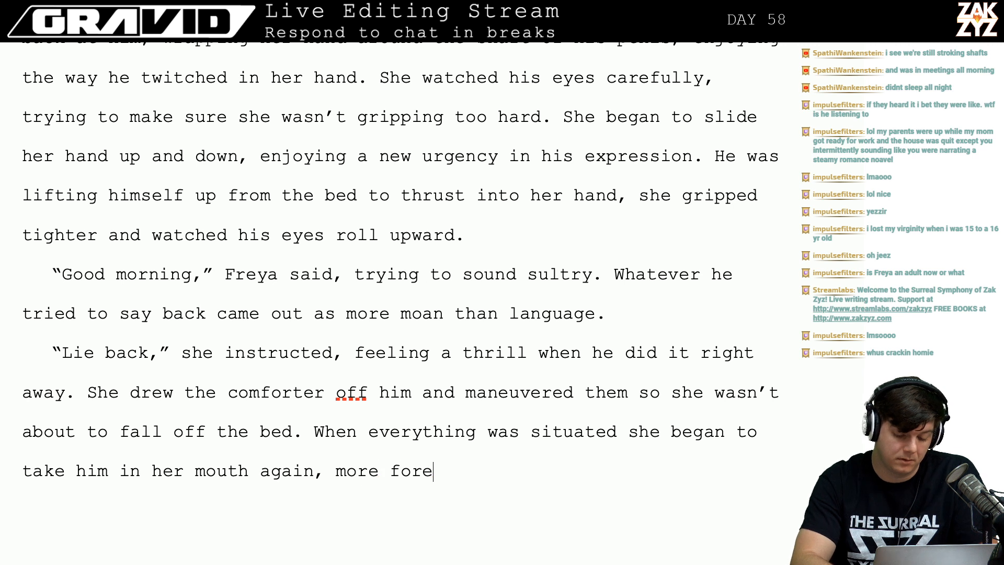
pyautogui.press('BackSpace')
pyautogui.write('cefully then')
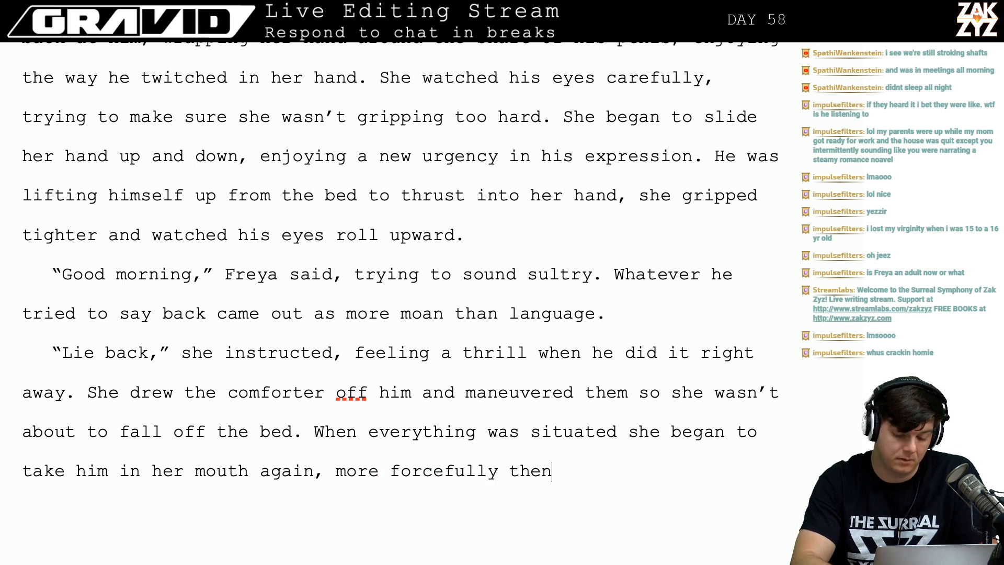
pyautogui.press('BackSpace')
pyautogui.press('BackSpace')
pyautogui.write('an before. B')
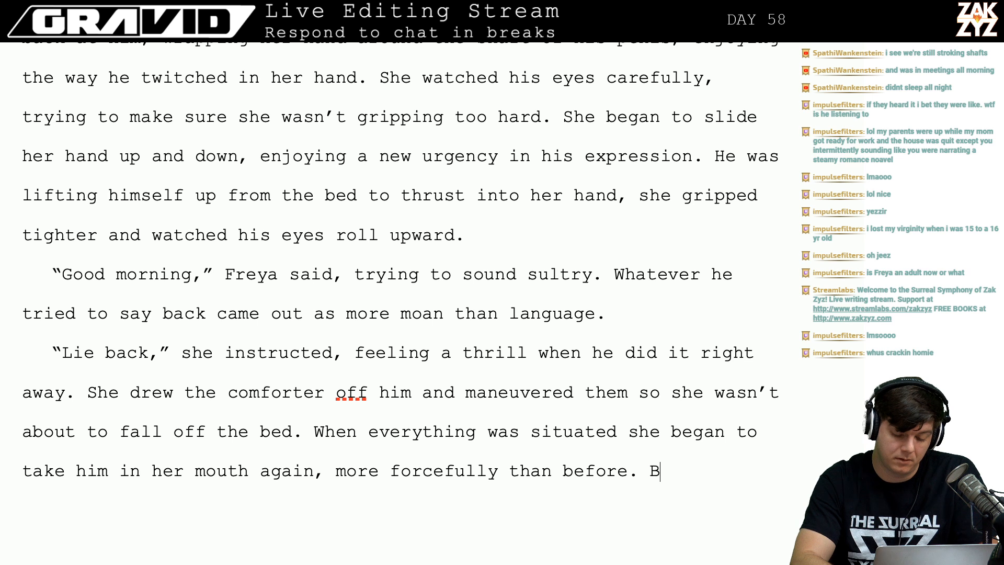
# Close the "Lie back" paragraph with "But when she looked up to see how she was doing, Dan was wincing." and a paragraph break.
pyautogui.write('ut when she ')
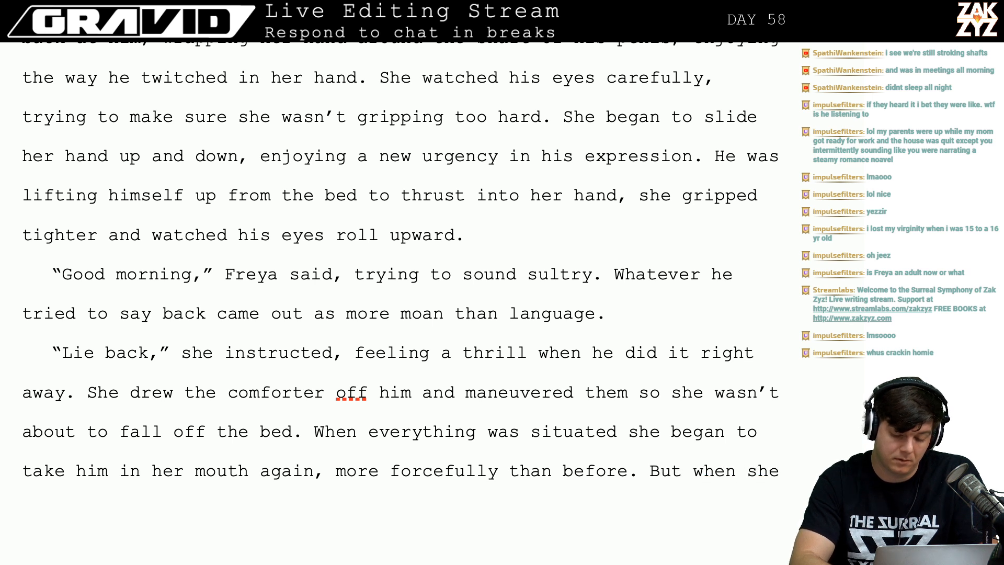
pyautogui.write('che')
pyautogui.press('BackSpace')
pyautogui.press('BackSpace')
pyautogui.press('BackSpace')
pyautogui.write('looked ')
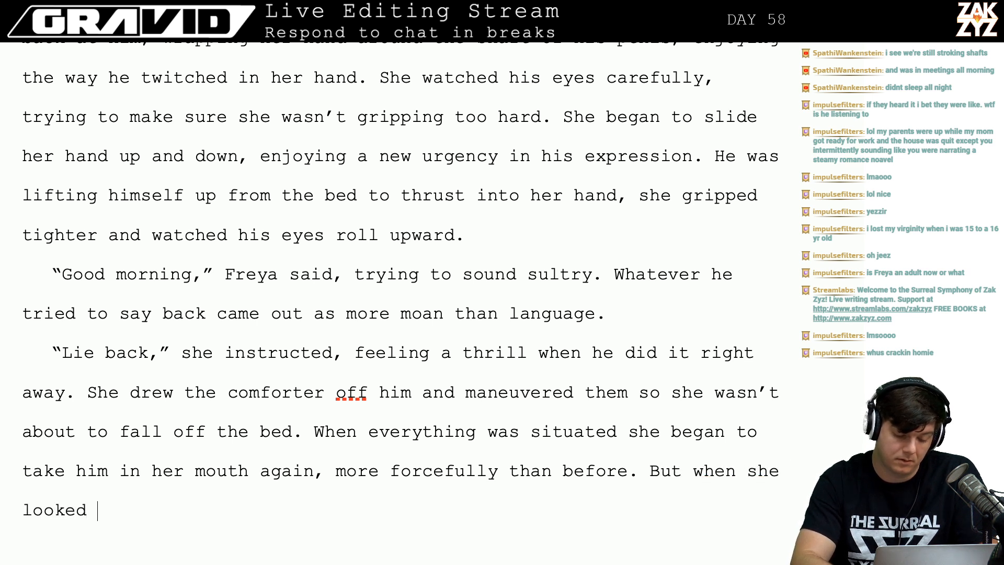
pyautogui.write('up to t')
pyautogui.press('BackSpace')
pyautogui.write('check')
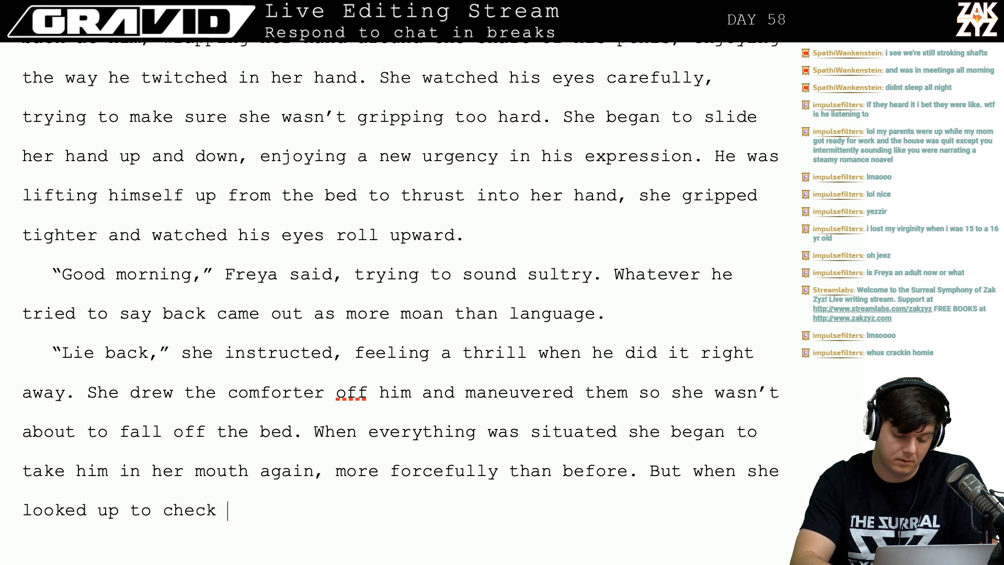
pyautogui.press('BackSpace')
pyautogui.press('BackSpace')
pyautogui.press('BackSpace')
pyautogui.press('BackSpace')
pyautogui.press('BackSpace')
pyautogui.press('BackSpace')
pyautogui.write('se')
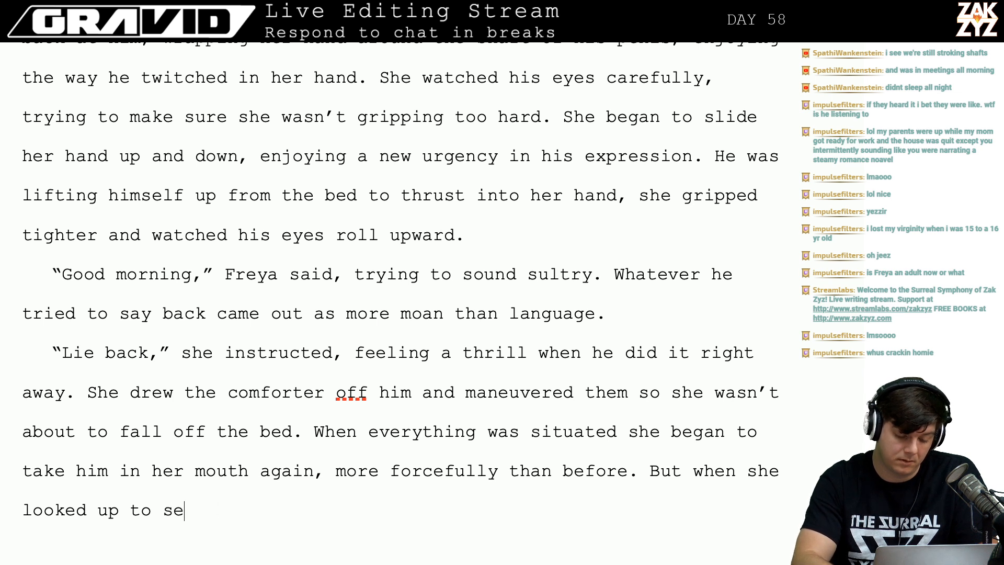
pyautogui.write('e how she was doing')
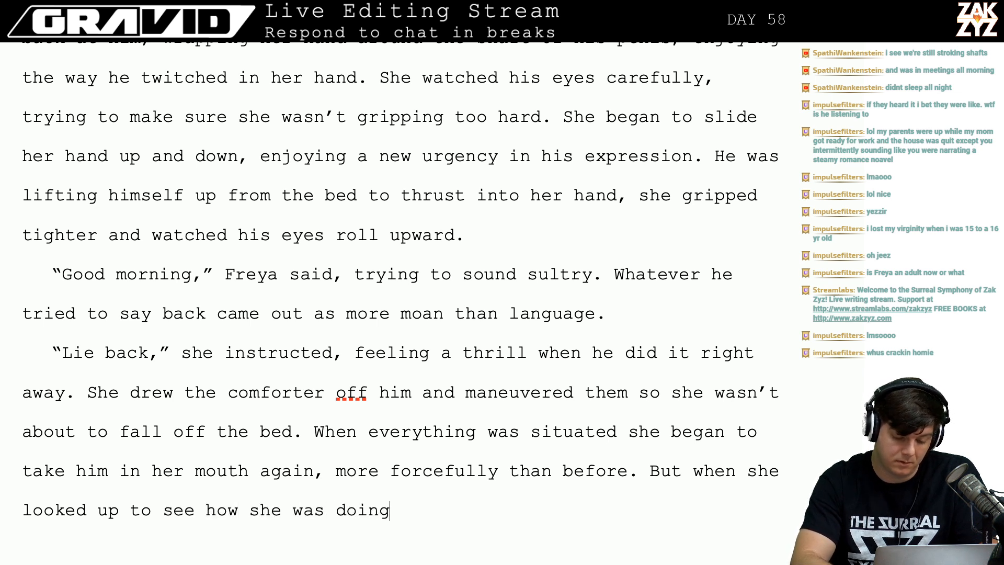
pyautogui.write(', Dan was win')
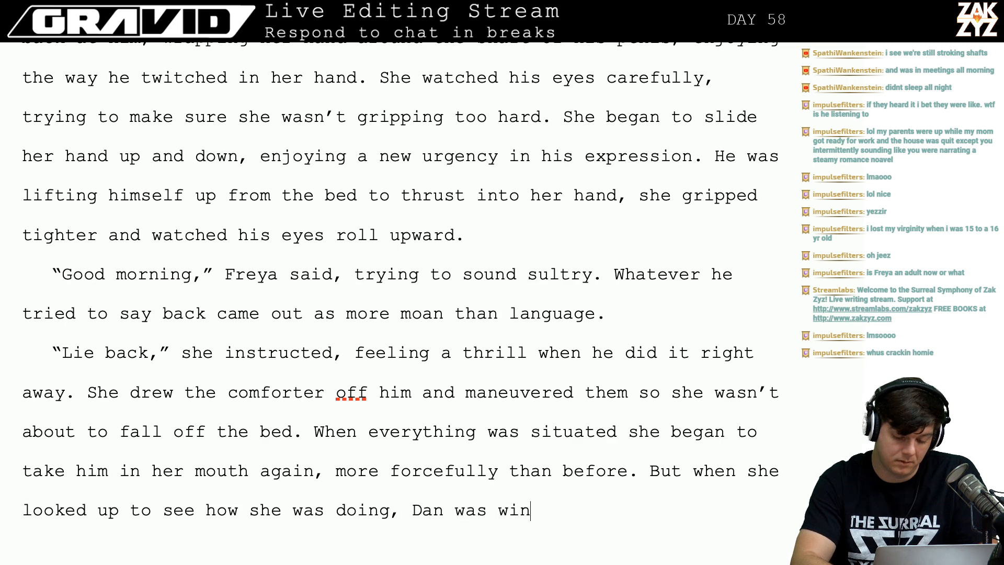
pyautogui.write('cing.')
pyautogui.press('Return')
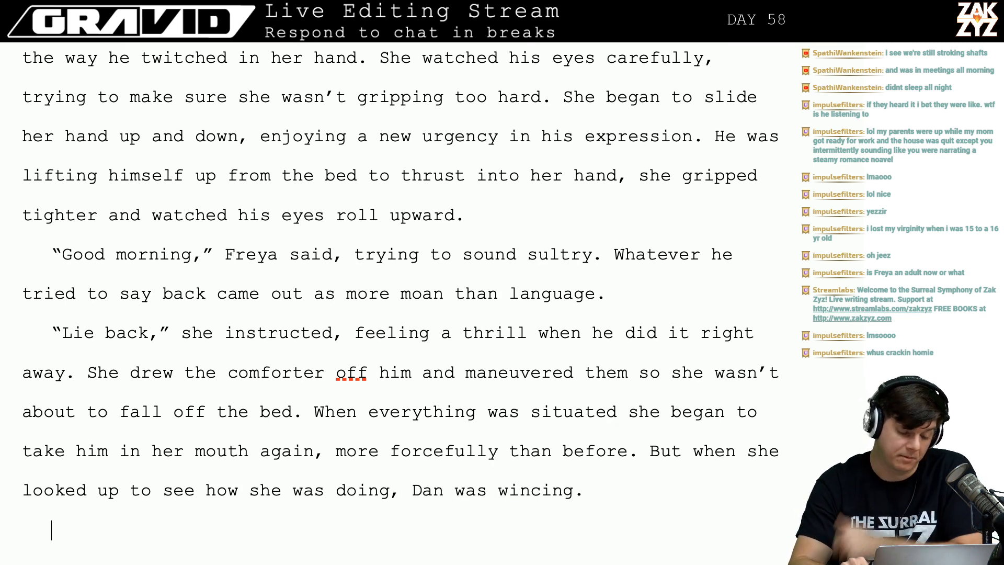
# Delete the empty line and the leftover old paragraph beginning "climbed over" above the dialogue "Are you ok?".
pyautogui.scroll(-7, 398, 301)
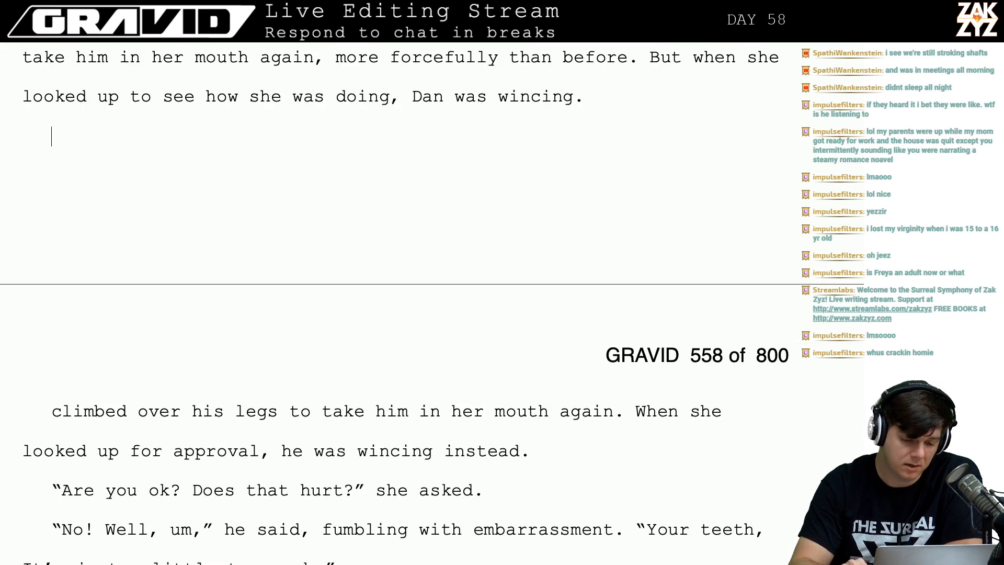
pyautogui.hotkey('shift', 'Down')
pyautogui.hotkey('shift', 'Down')
pyautogui.hotkey('shift', 'End')
pyautogui.press('Delete')
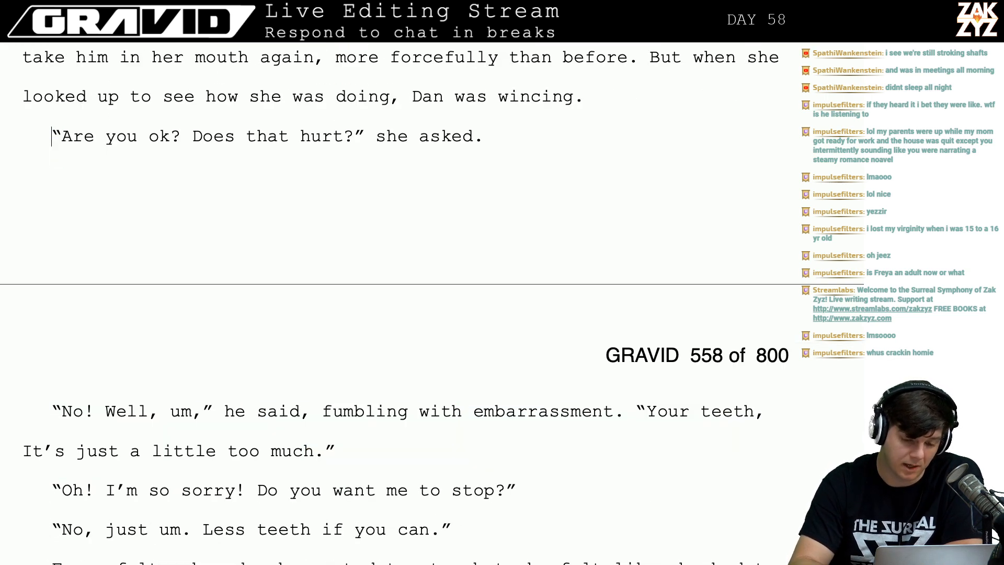
# Insert the dialogue tag "Dan fumbled with embarrassment" after the opening quote "No! Well, um," on page 558.
pyautogui.press('Down')
pyautogui.press('Down')
pyautogui.press('Down')
pyautogui.press('Up')
pyautogui.press('Up')
pyautogui.press('Right')
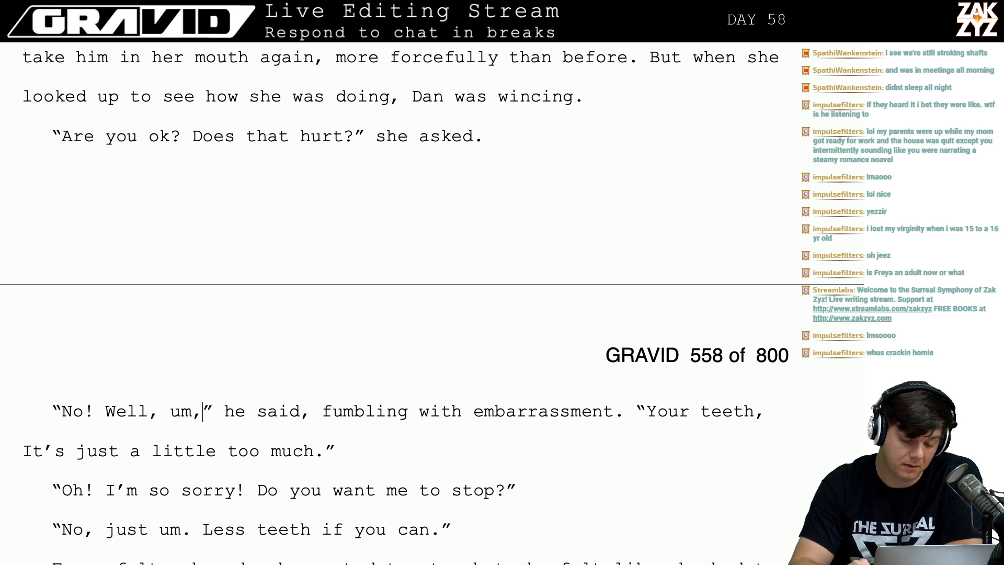
pyautogui.write('Dan fumbled')
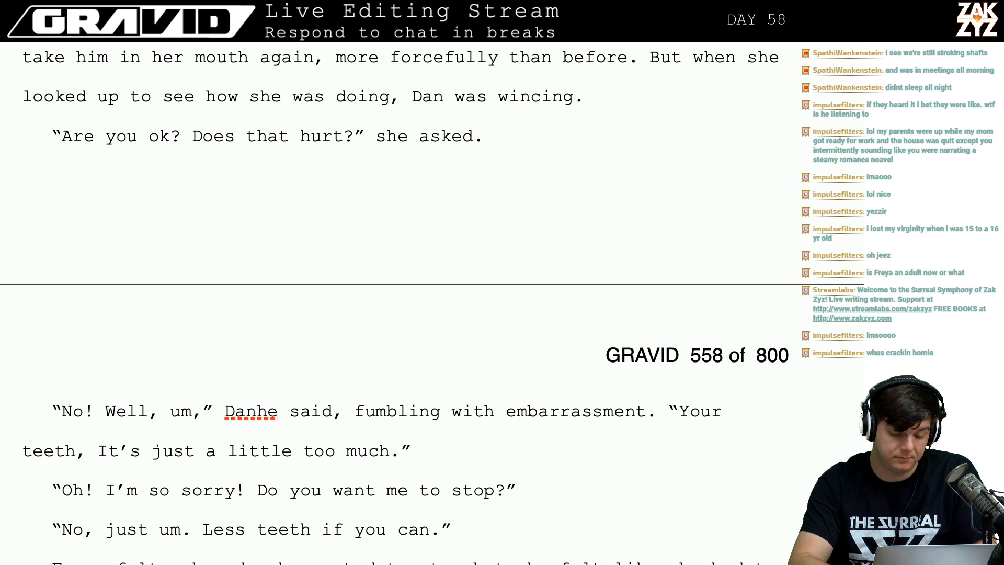
pyautogui.write(' with')
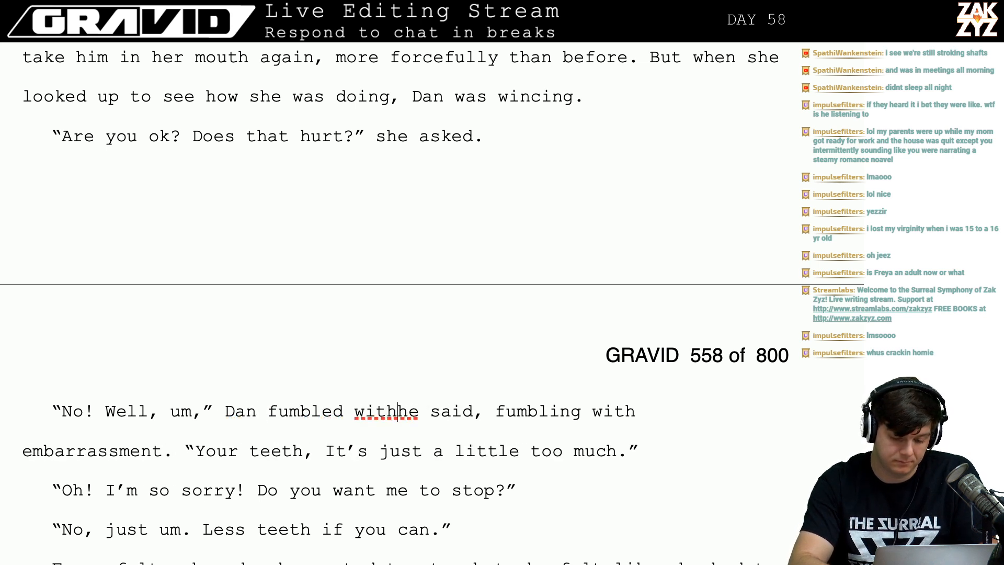
pyautogui.write(' embarrassment')
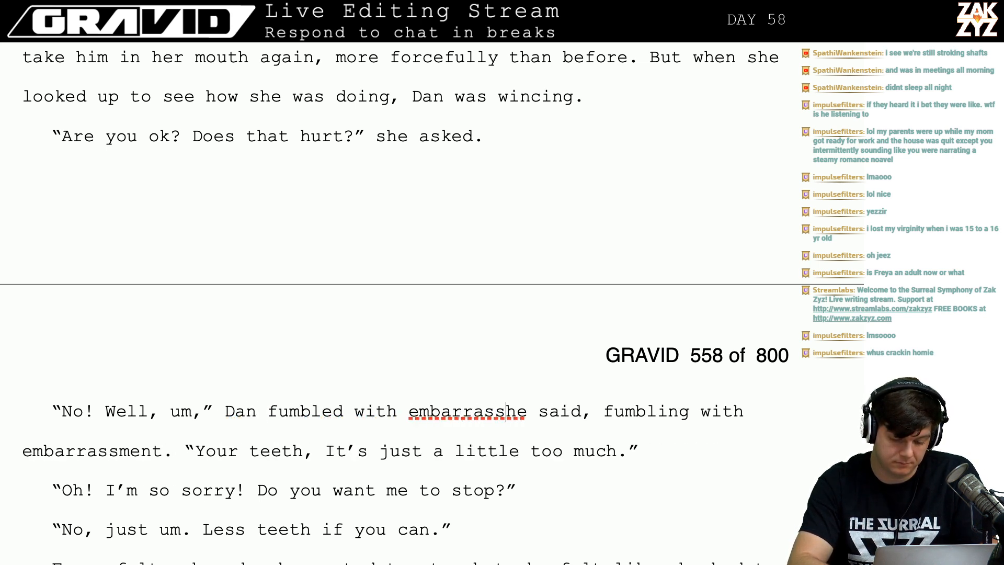
# Delete the old tag "he said, fumbling with embarrassment." between the new tag and the second quote of the paragraph.
pyautogui.hotkey('shift', 'Down')
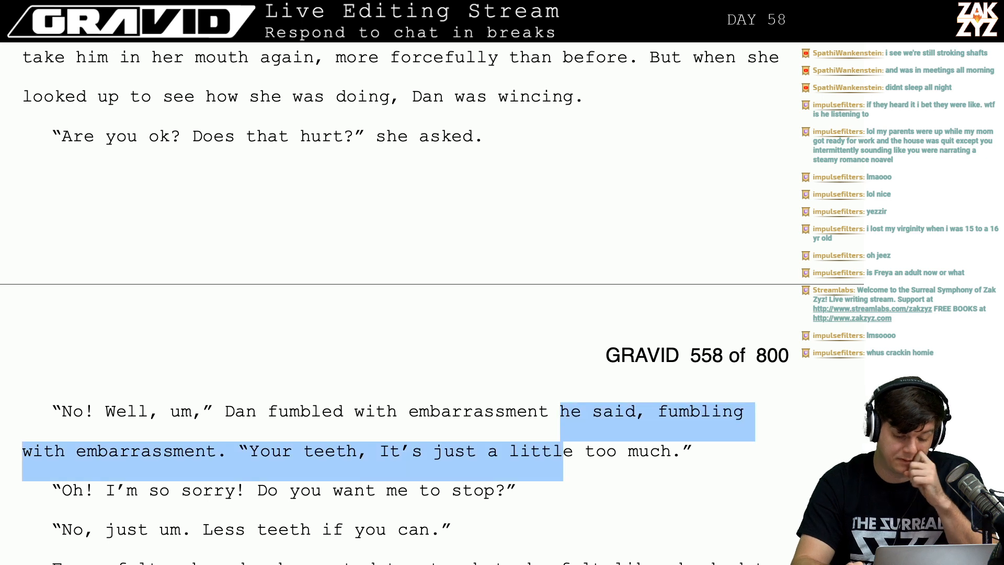
pyautogui.hotkey('shift', 'Left')
pyautogui.hotkey('shift', 'Left')
pyautogui.hotkey('shift', 'Left')
pyautogui.hotkey('shift', 'Left')
pyautogui.hotkey('shift', 'Left')
pyautogui.hotkey('shift', 'Left')
pyautogui.hotkey('shift', 'Left')
pyautogui.hotkey('shift', 'Left')
pyautogui.hotkey('shift', 'Left')
pyautogui.hotkey('shift', 'Left')
pyautogui.hotkey('shift', 'Left')
pyautogui.hotkey('shift', 'Left')
pyautogui.hotkey('shift', 'Left')
pyautogui.hotkey('shift', 'Left')
pyautogui.hotkey('shift', 'Left')
pyautogui.hotkey('shift', 'Left')
pyautogui.hotkey('shift', 'Left')
pyautogui.hotkey('shift', 'Left')
pyautogui.hotkey('shift', 'Left')
pyautogui.hotkey('shift', 'Left')
pyautogui.hotkey('shift', 'Left')
pyautogui.hotkey('shift', 'Left')
pyautogui.hotkey('shift', 'Left')
pyautogui.hotkey('shift', 'Left')
pyautogui.hotkey('shift', 'Left')
pyautogui.hotkey('shift', 'Left')
pyautogui.hotkey('shift', 'Left')
pyautogui.hotkey('shift', 'Left')
pyautogui.hotkey('shift', 'Left')
pyautogui.hotkey('shift', 'Left')
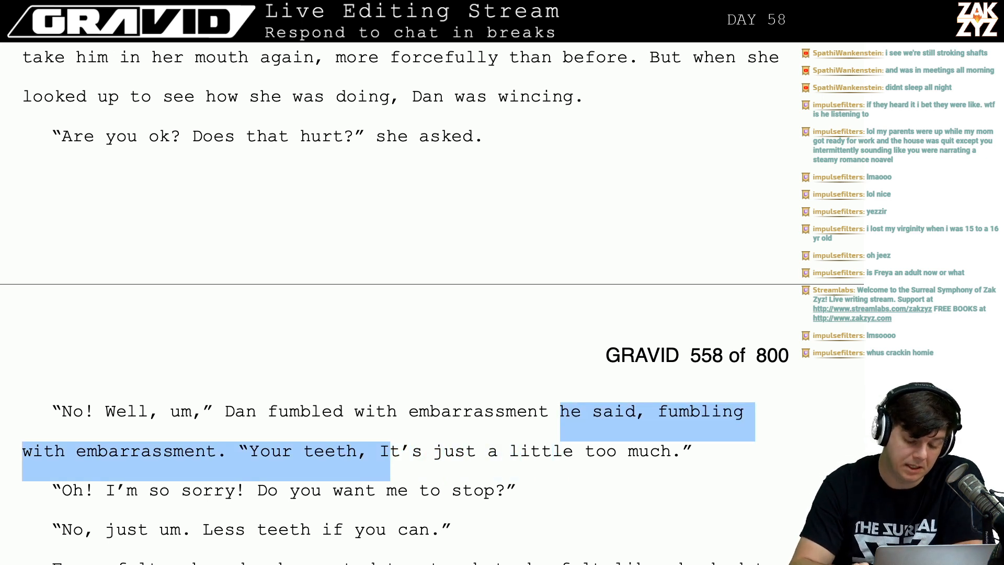
pyautogui.hotkey('shift', 'Right')
pyautogui.hotkey('shift', 'Right')
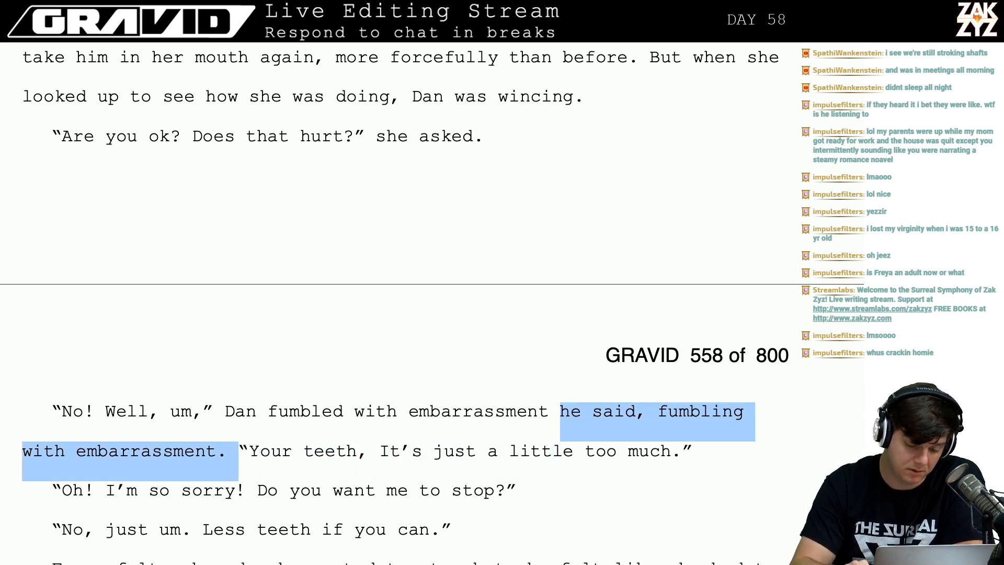
pyautogui.press('BackSpace')
pyautogui.press('BackSpace')
# Replace the comma after "um" with a period and end the new tag after "embarrassment" with a period.
pyautogui.press('Home')
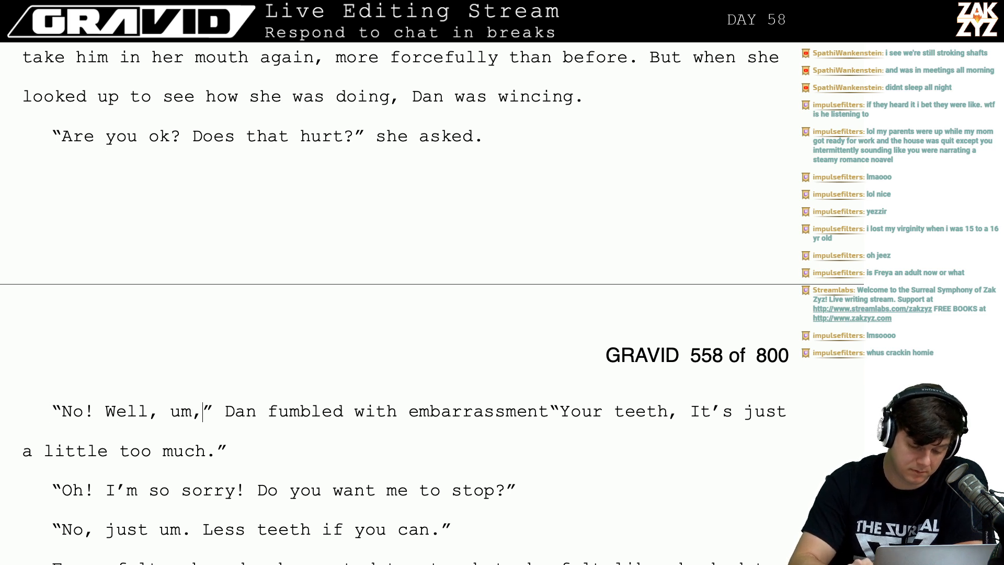
pyautogui.press('BackSpace')
pyautogui.write('.')
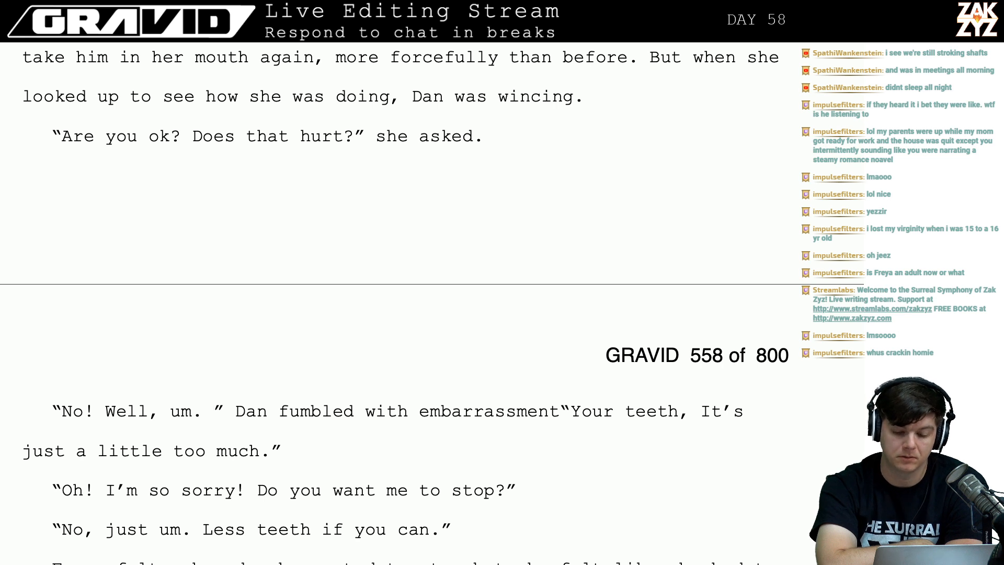
pyautogui.click(549, 414)
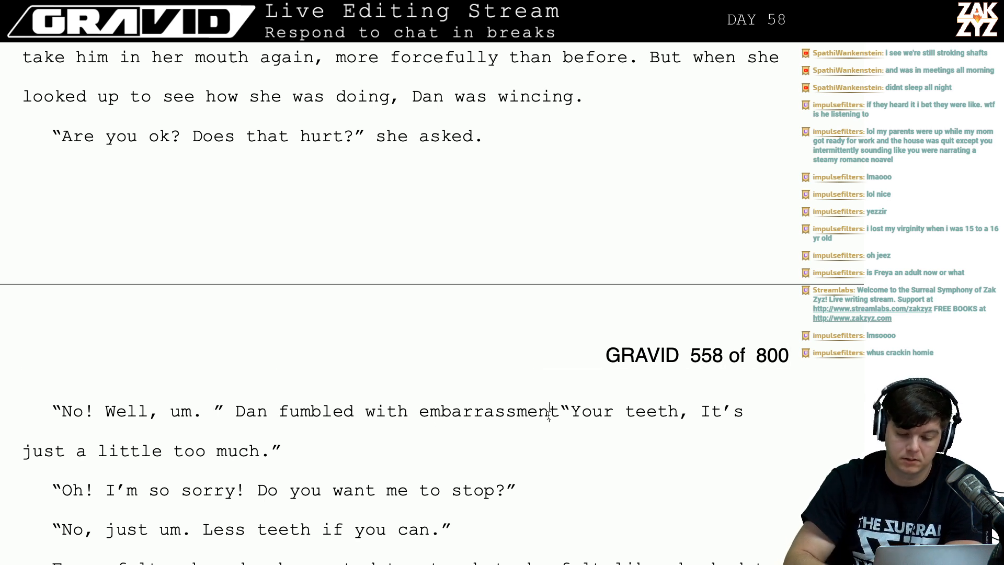
pyautogui.press('Right')
pyautogui.write('.')
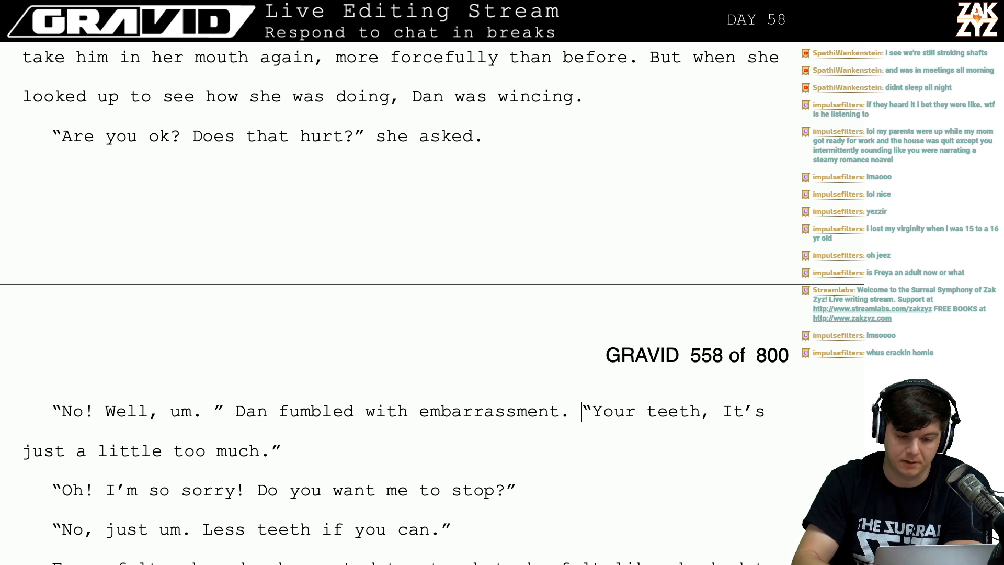
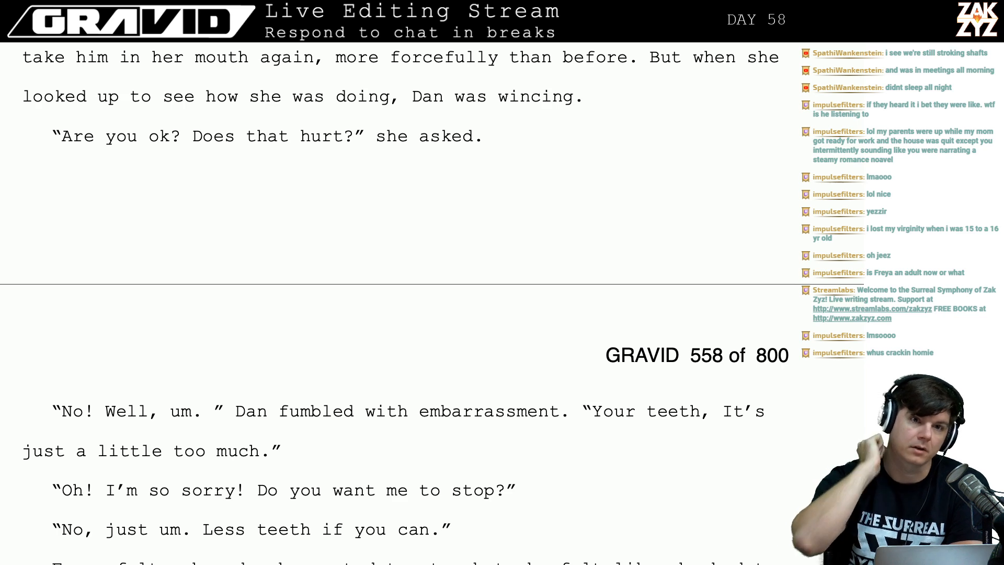
# Reread the revised opening paragraph of page 558 together with the dialogue lines around it.
pyautogui.press('Left')
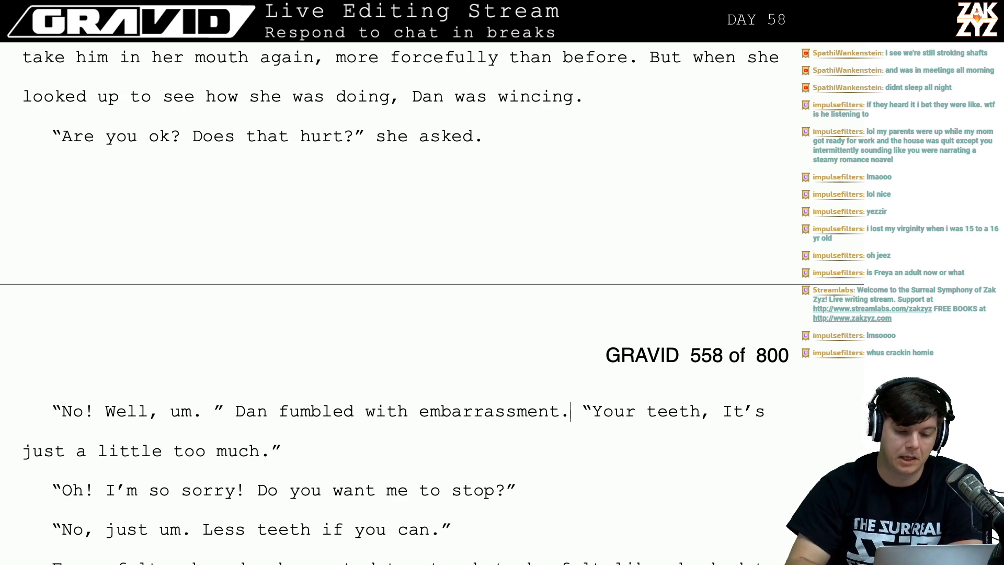
pyautogui.press('Down')
pyautogui.scroll(5, 432, 303)
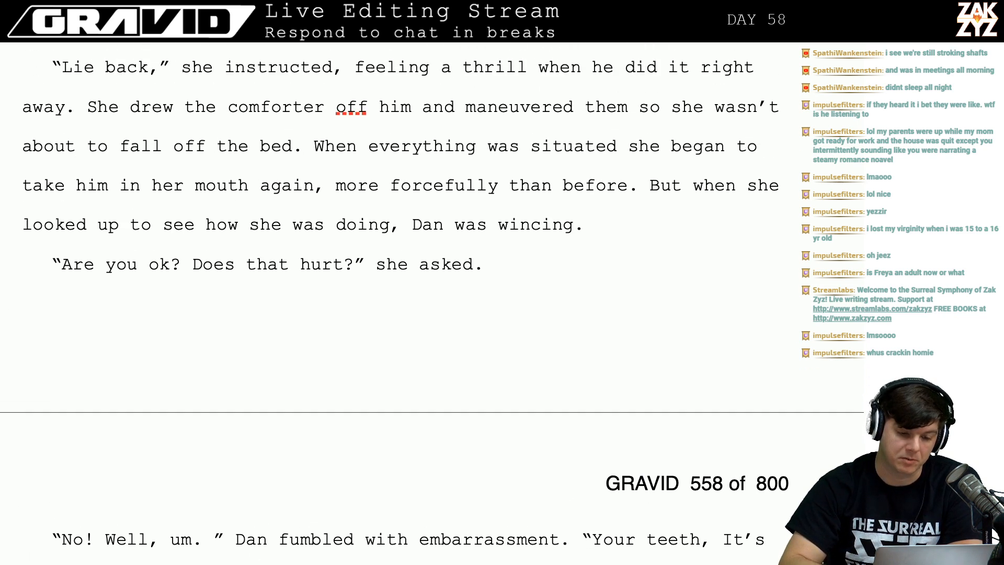
pyautogui.scroll(-3, 432, 304)
pyautogui.scroll(-1, 414, 297)
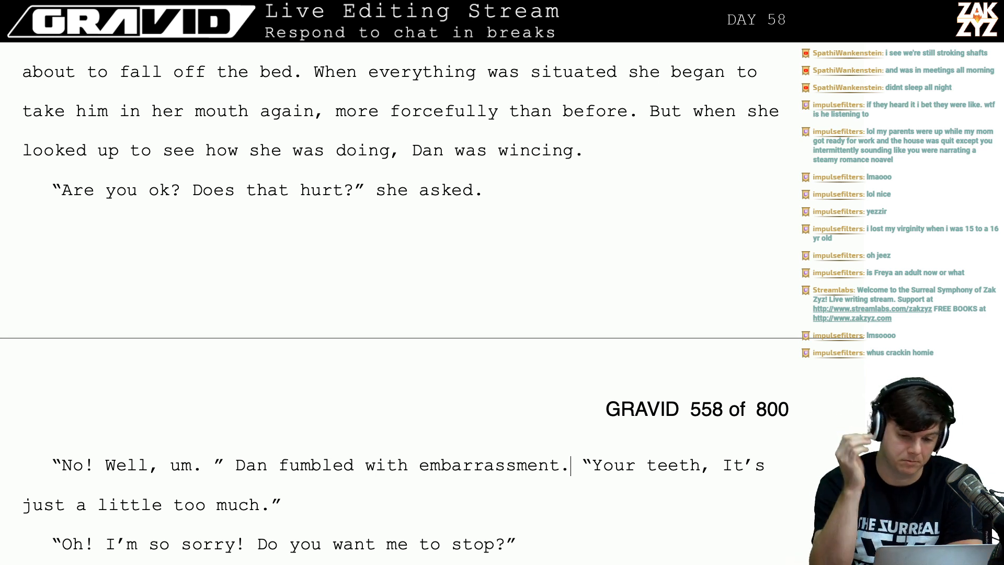
pyautogui.press('Left')
pyautogui.press('Down')
pyautogui.press('Down')
pyautogui.press('Up')
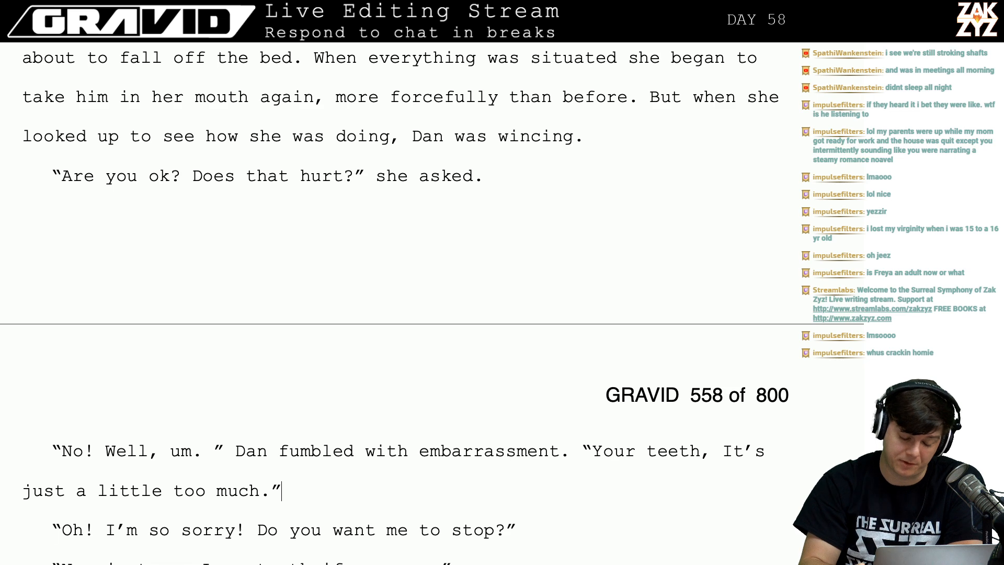
pyautogui.press('Right')
pyautogui.press('Down')
pyautogui.press('Down')
pyautogui.press('Up')
pyautogui.press('Up')
pyautogui.press('Right')
pyautogui.press('Right')
pyautogui.press('Right')
pyautogui.press('Right')
pyautogui.press('Right')
pyautogui.press('Right')
pyautogui.press('Right')
pyautogui.press('Right')
pyautogui.press('Right')
pyautogui.press('Right')
pyautogui.press('Right')
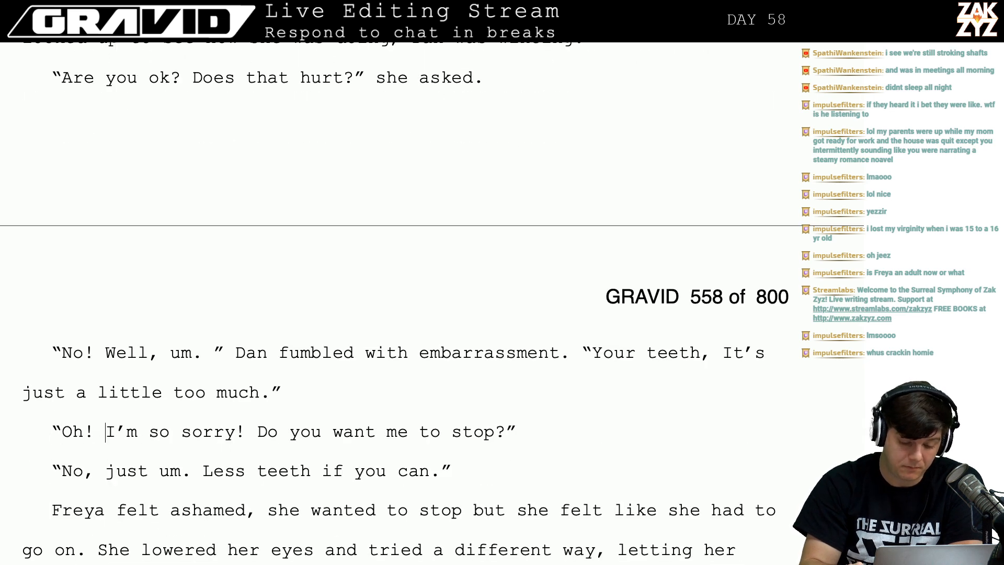
pyautogui.hotkey('ctrl', 'Left')
pyautogui.hotkey('ctrl', 'Left')
pyautogui.hotkey('ctrl', 'Left')
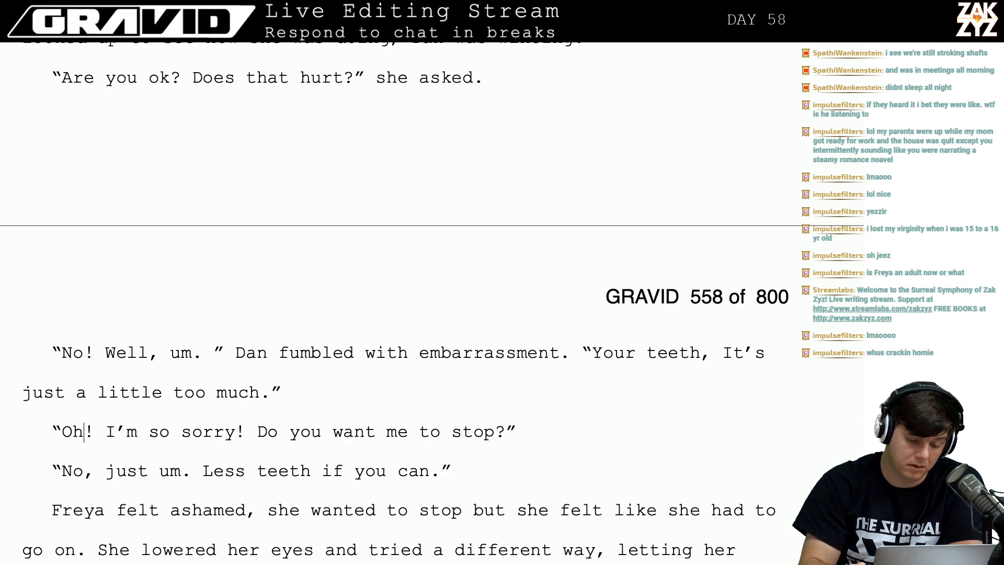
pyautogui.hotkey('ctrl', 'Right')
pyautogui.press('Left')
pyautogui.press('Left')
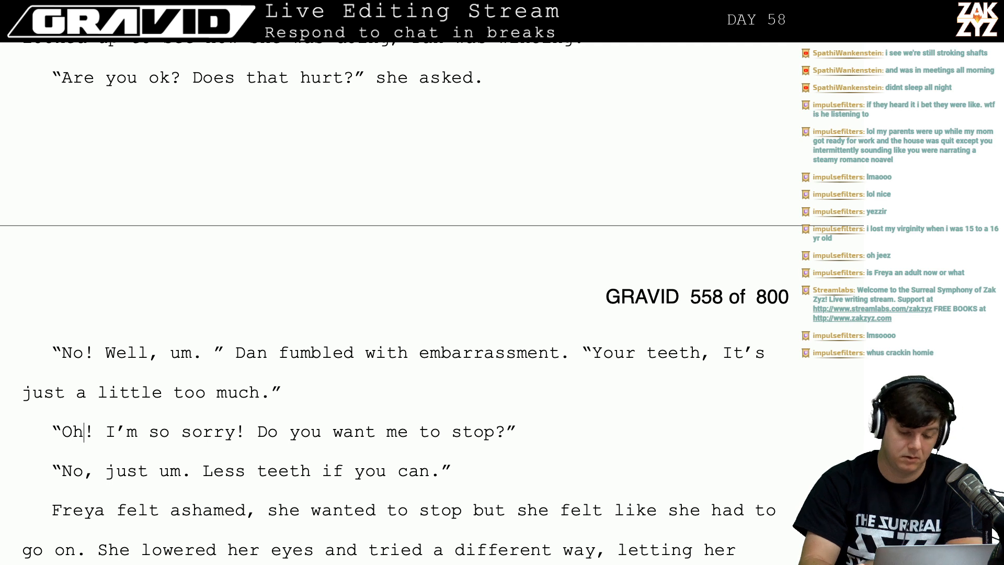
pyautogui.press('Right')
pyautogui.press('Up')
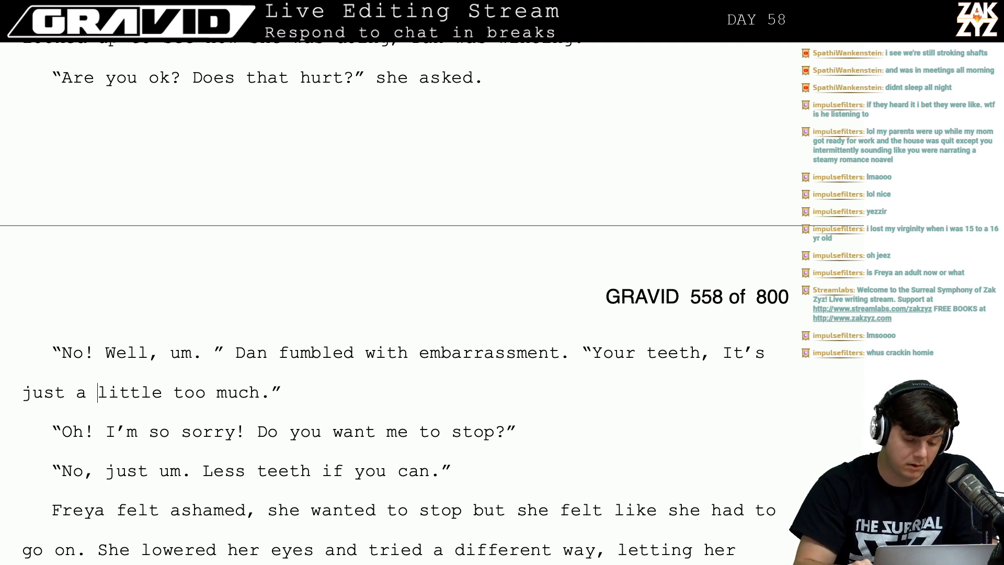
pyautogui.press('Left')
pyautogui.press('Left')
pyautogui.press('Left')
pyautogui.press('Up')
pyautogui.press('Right')
pyautogui.press('Right')
pyautogui.press('Right')
pyautogui.press('Right')
pyautogui.press('Right')
pyautogui.press('Right')
pyautogui.press('Right')
pyautogui.press('Right')
pyautogui.press('Right')
pyautogui.press('Right')
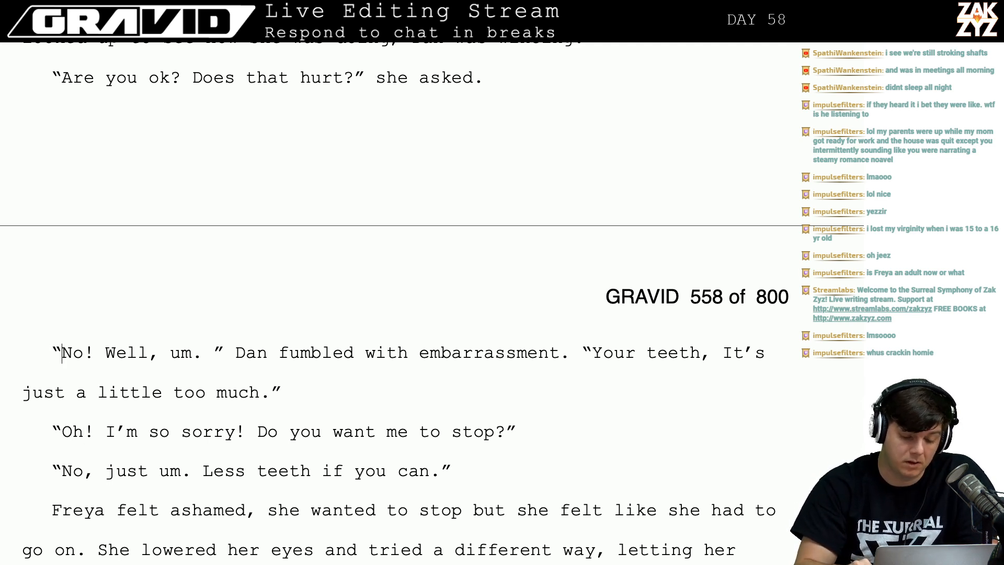
pyautogui.press('Right')
pyautogui.press('Right')
pyautogui.press('Right')
pyautogui.press('Right')
pyautogui.press('Right')
pyautogui.press('Right')
pyautogui.press('Right')
pyautogui.press('Right')
pyautogui.press('Right')
pyautogui.press('Right')
pyautogui.press('Right')
pyautogui.press('Right')
pyautogui.press('Right')
pyautogui.press('Right')
pyautogui.press('Right')
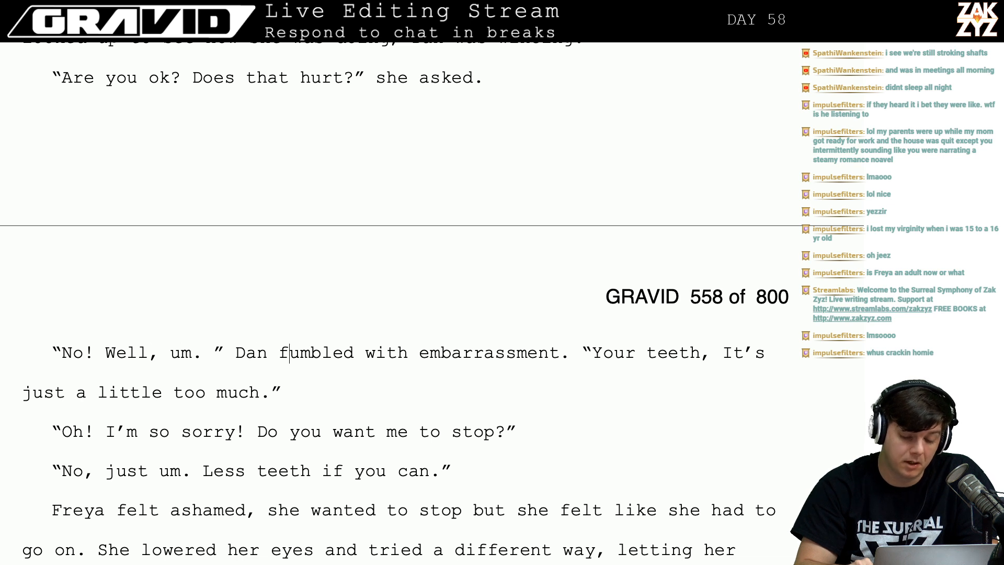
# Change the exclamation "Oh!" before "I'm so sorry!" to "Oh my god,".
pyautogui.press('Left')
pyautogui.press('Down')
pyautogui.press('Down')
pyautogui.press('Left')
pyautogui.press('Left')
pyautogui.press('Left')
pyautogui.press('Left')
pyautogui.press('Left')
pyautogui.press('Left')
pyautogui.press('Left')
pyautogui.press('Left')
pyautogui.press('Left')
pyautogui.press('Left')
pyautogui.press('Left')
pyautogui.press('Left')
pyautogui.press('Left')
pyautogui.press('Left')
pyautogui.press('Left')
pyautogui.press('Left')
pyautogui.press('Left')
pyautogui.press('Left')
pyautogui.press('Left')
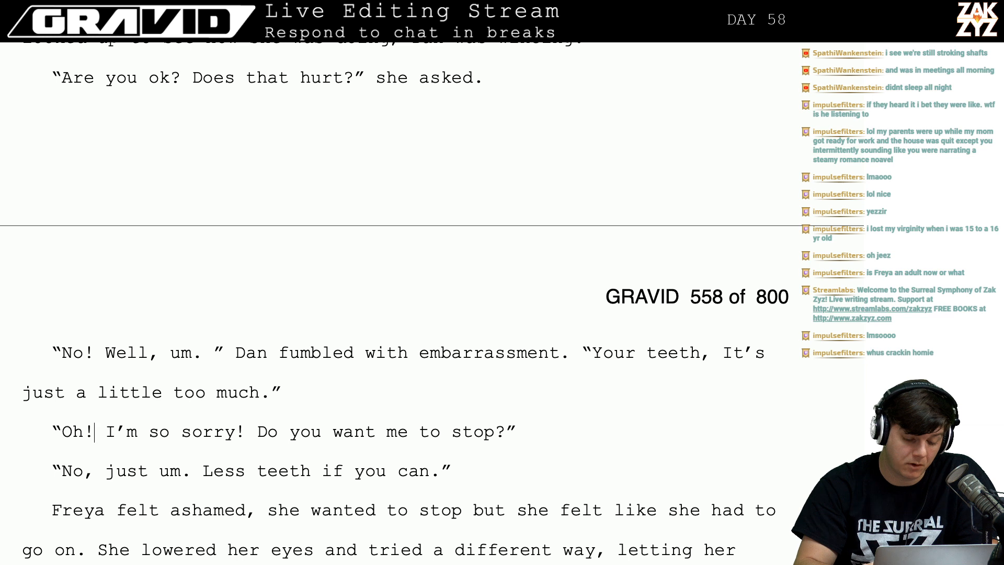
pyautogui.press('Left')
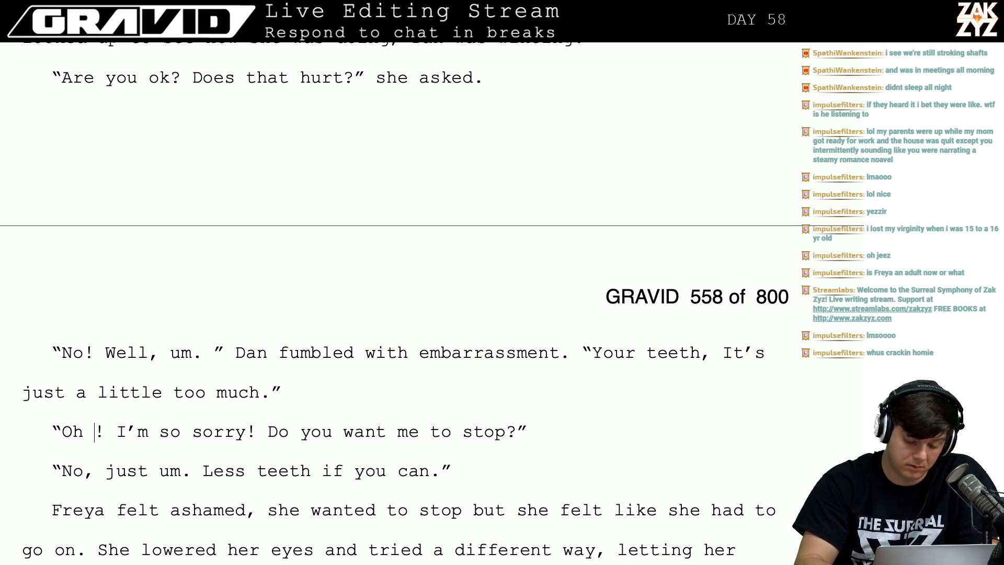
pyautogui.write('my god,')
pyautogui.press('Right')
pyautogui.press('Right')
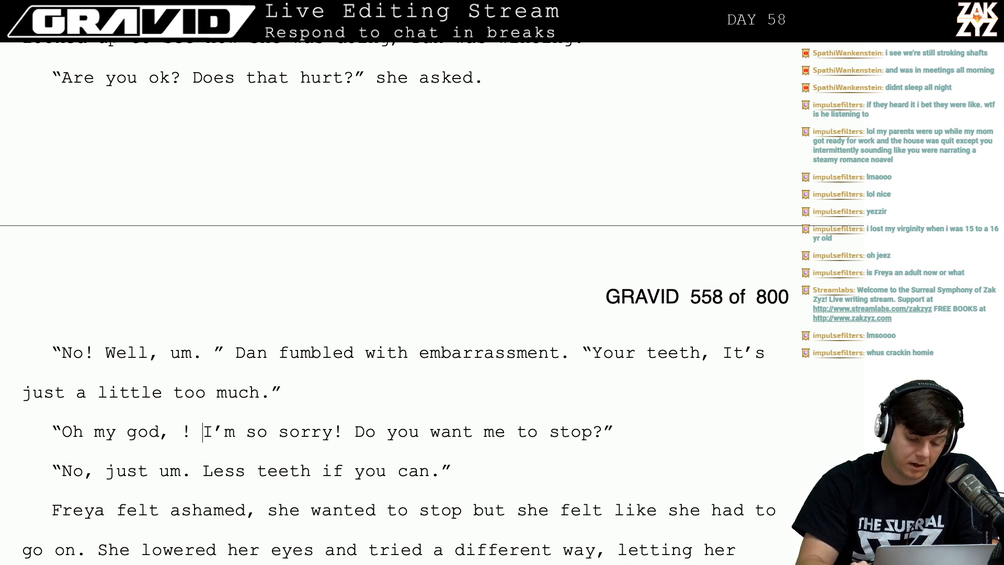
pyautogui.press('BackSpace')
pyautogui.press('BackSpace')
pyautogui.press('BackSpace')
# Replace "No," at the start of the reply line on page 558 with "Don't!".
pyautogui.press('Down')
pyautogui.press('Left')
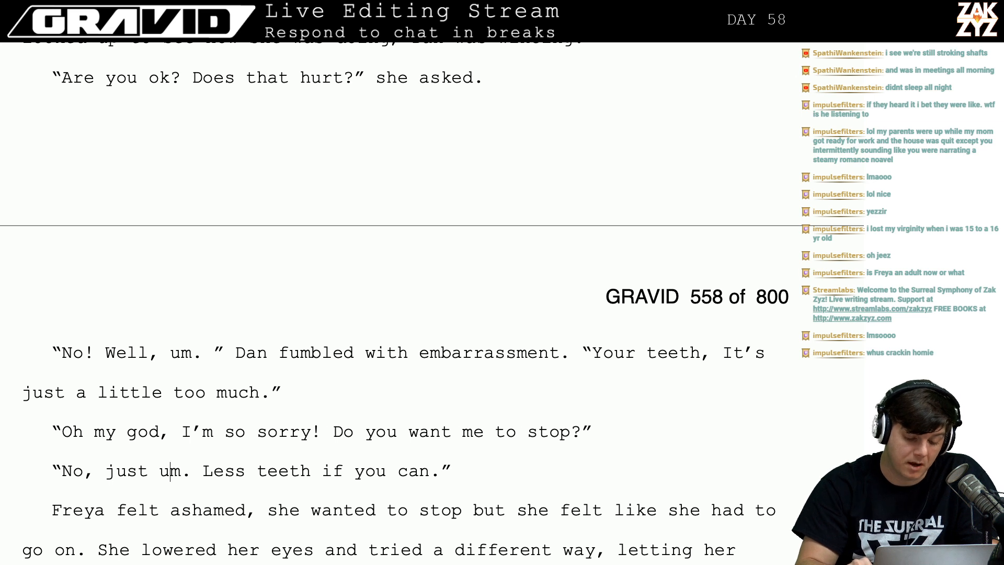
pyautogui.press('Left')
pyautogui.press('Left')
pyautogui.press('Left')
pyautogui.press('Left')
pyautogui.press('Left')
pyautogui.press('Left')
pyautogui.press('Left')
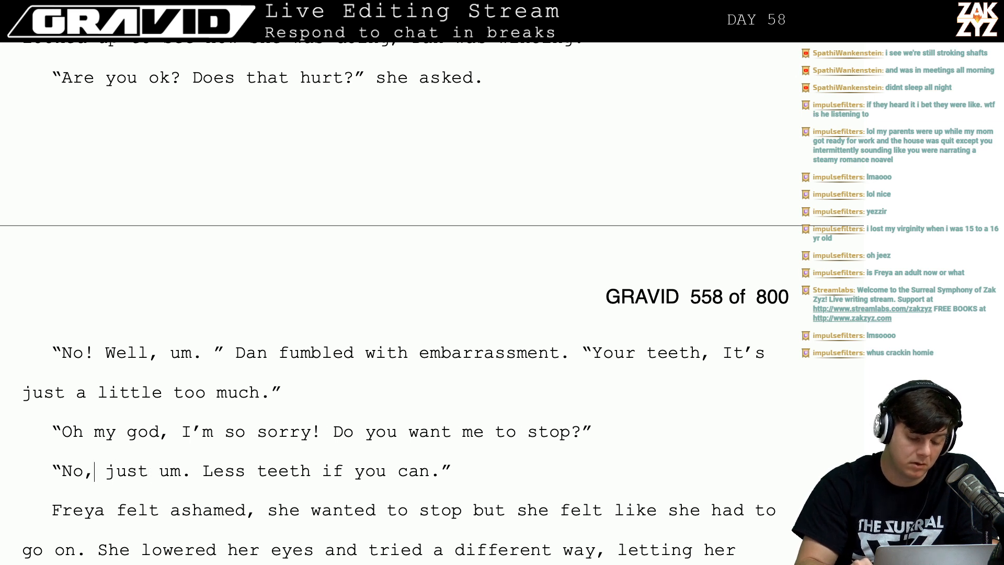
pyautogui.press('BackSpace')
pyautogui.press('BackSpace')
pyautogui.press('BackSpace')
pyautogui.write("Don't! ")
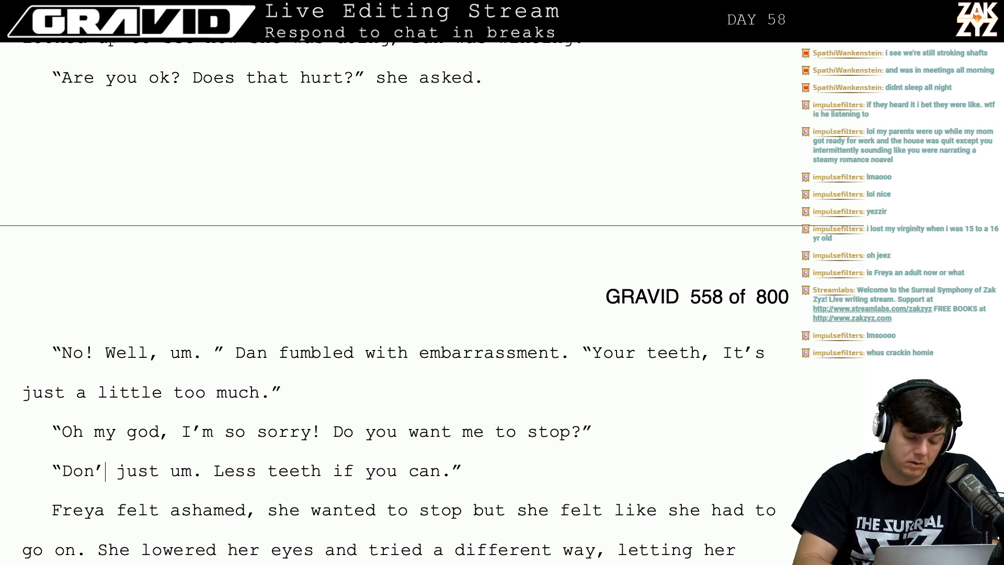
# Capitalise "Just" after the new exclamation and remove the old lowercase "just" from the reply line.
pyautogui.write('Just')
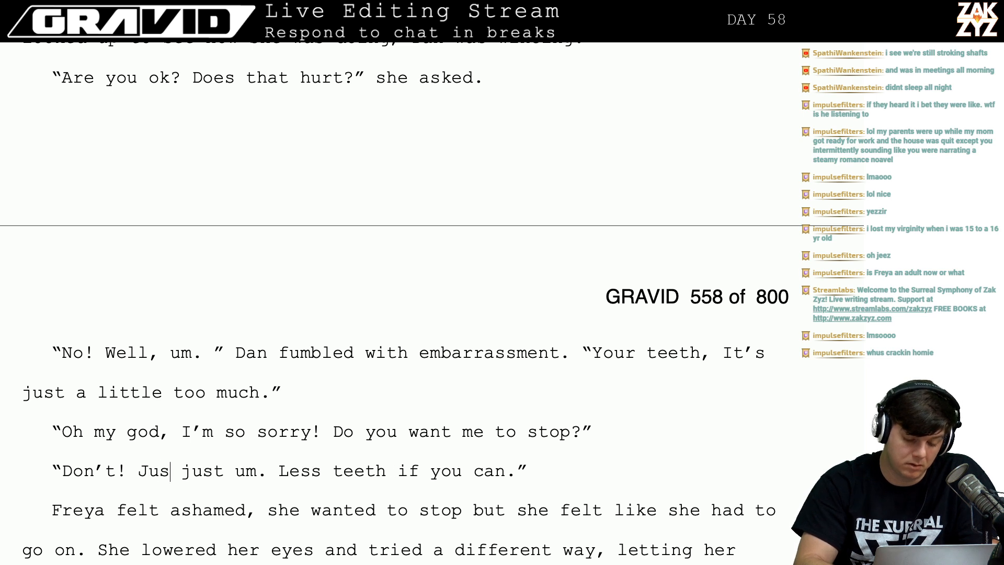
pyautogui.press('Right')
pyautogui.press('Right')
pyautogui.press('Right')
pyautogui.press('Right')
pyautogui.press('BackSpace')
pyautogui.press('BackSpace')
pyautogui.press('BackSpace')
pyautogui.press('BackSpace')
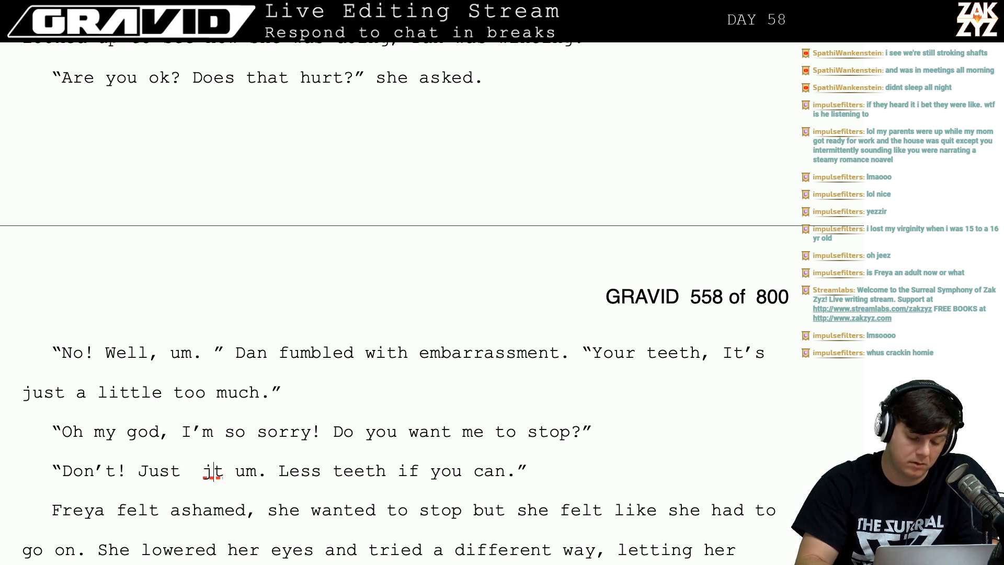
pyautogui.press('Delete')
pyautogui.press('BackSpace')
# Add "stop" after "Don't" in the reply line and end that sentence with a period instead of an exclamation mark.
pyautogui.press('Left')
pyautogui.press('Left')
pyautogui.press('Left')
pyautogui.press('Left')
pyautogui.press('Left')
pyautogui.press('Left')
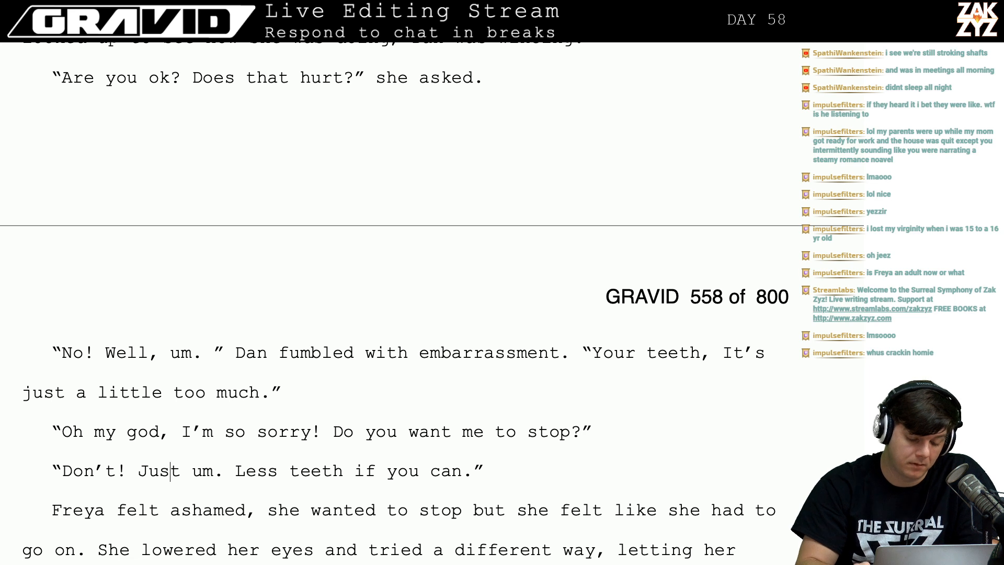
pyautogui.write('stop')
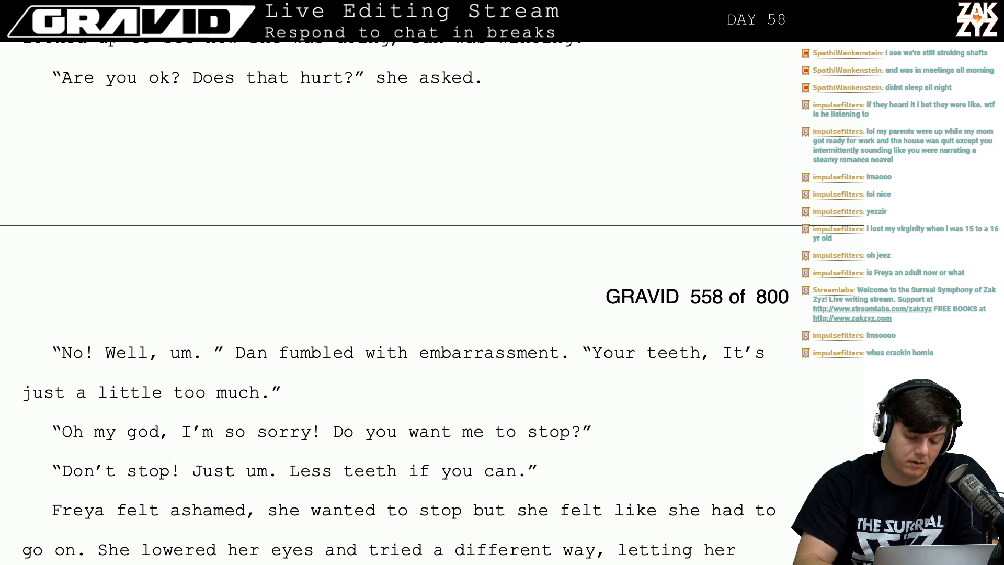
pyautogui.press('BackSpace')
pyautogui.write(',')
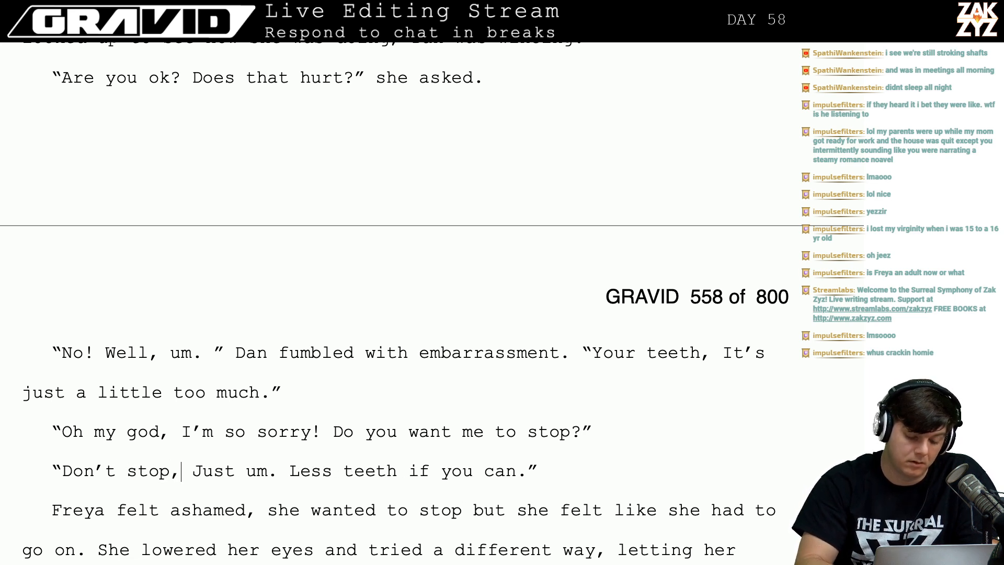
pyautogui.press('BackSpace')
pyautogui.write('.')
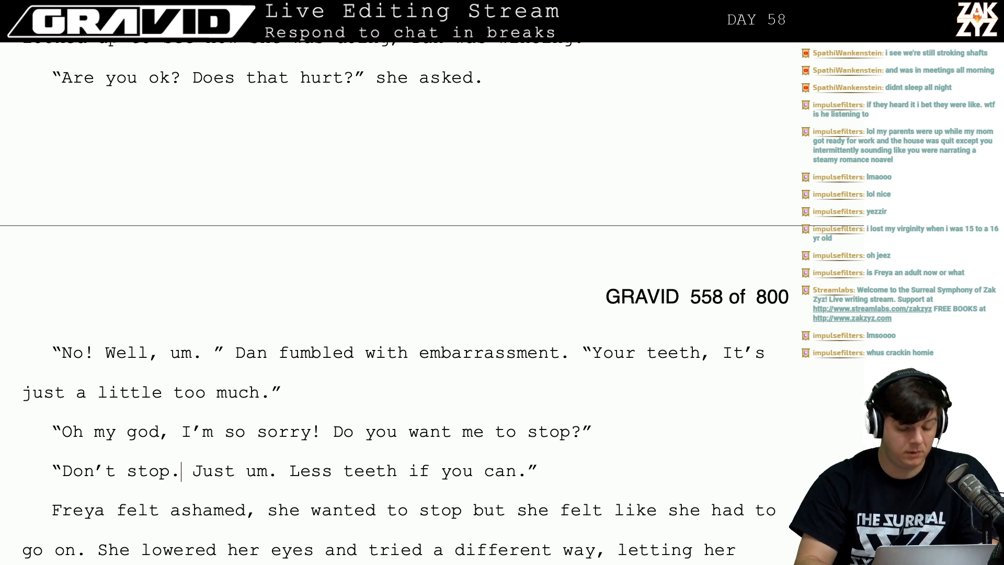
# Read the rest of the reply line and the opening of the narration paragraph below it, up to "wanted to stop".
pyautogui.press('Left')
pyautogui.press('Right')
pyautogui.press('Right')
pyautogui.press('Right')
pyautogui.press('Right')
pyautogui.press('Right')
pyautogui.press('Right')
pyautogui.press('Right')
pyautogui.press('Right')
pyautogui.press('Right')
pyautogui.press('Down')
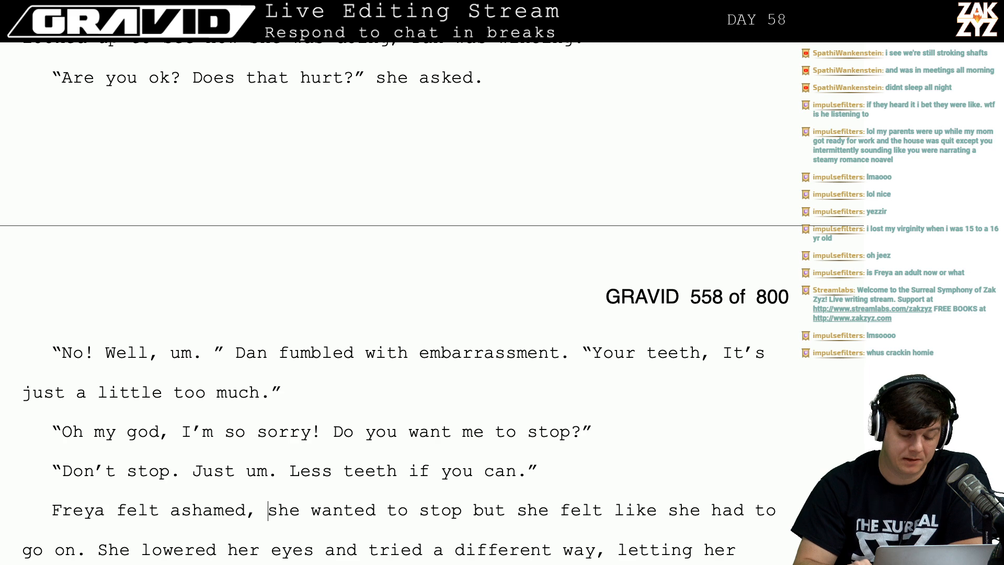
pyautogui.press('Left')
pyautogui.press('Left')
pyautogui.press('Left')
pyautogui.press('Down')
pyautogui.press('Down')
pyautogui.press('Up')
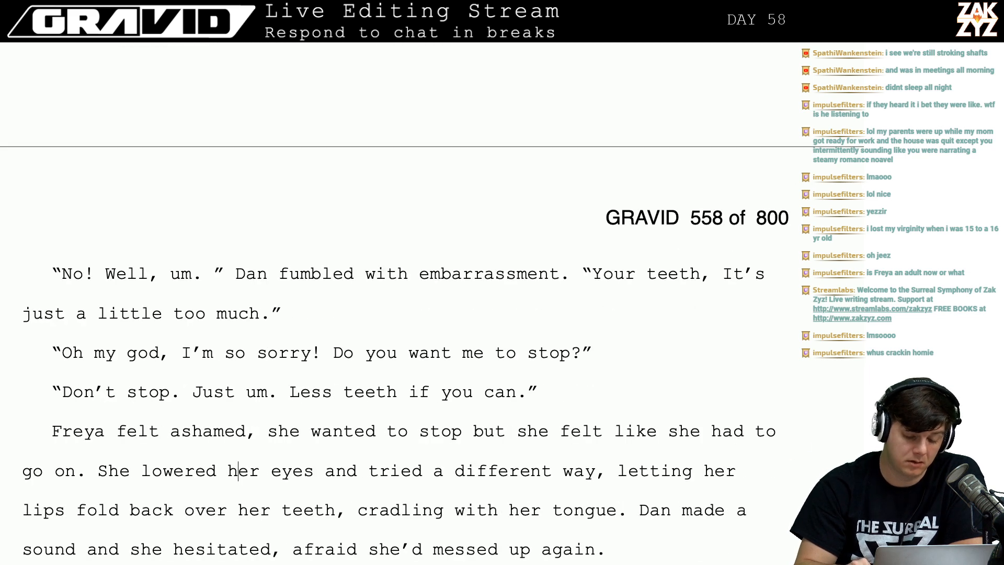
pyautogui.press('Up')
pyautogui.press('Right')
pyautogui.press('Right')
pyautogui.press('Right')
pyautogui.press('Right')
pyautogui.press('Right')
pyautogui.press('Right')
pyautogui.press('Right')
pyautogui.press('Right')
pyautogui.press('Right')
pyautogui.press('Right')
pyautogui.press('Right')
pyautogui.press('Right')
pyautogui.press('Right')
pyautogui.press('Right')
pyautogui.press('Right')
pyautogui.press('Right')
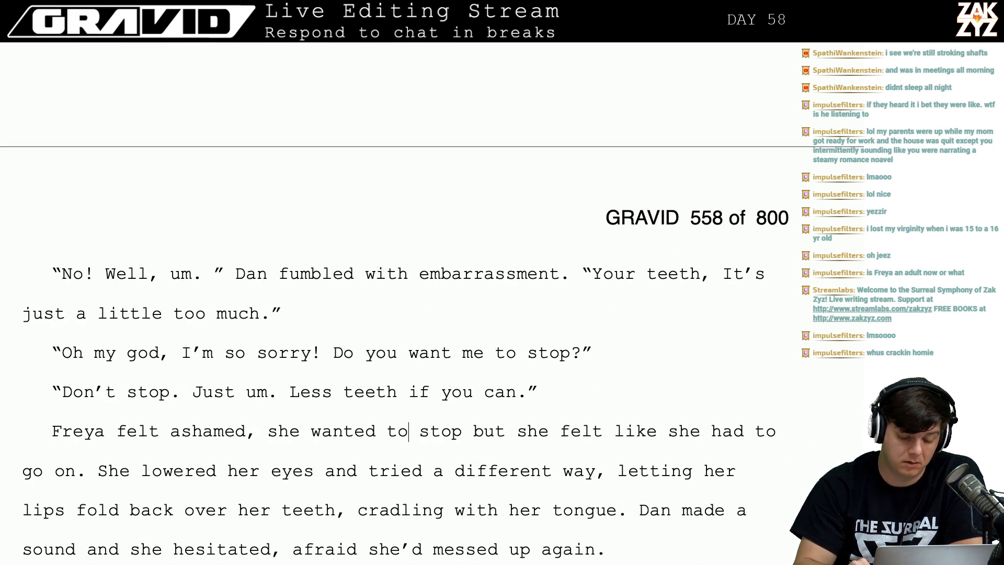
pyautogui.press('Right')
pyautogui.press('Right')
pyautogui.press('Right')
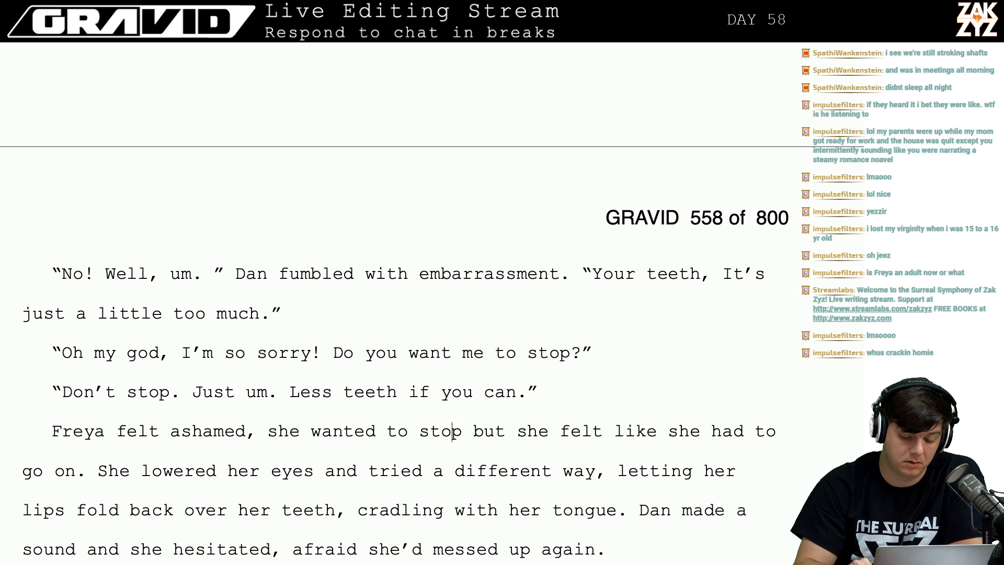
pyautogui.press('Left')
pyautogui.press('Left')
pyautogui.press('Left')
pyautogui.press('Left')
pyautogui.press('Left')
pyautogui.press('Left')
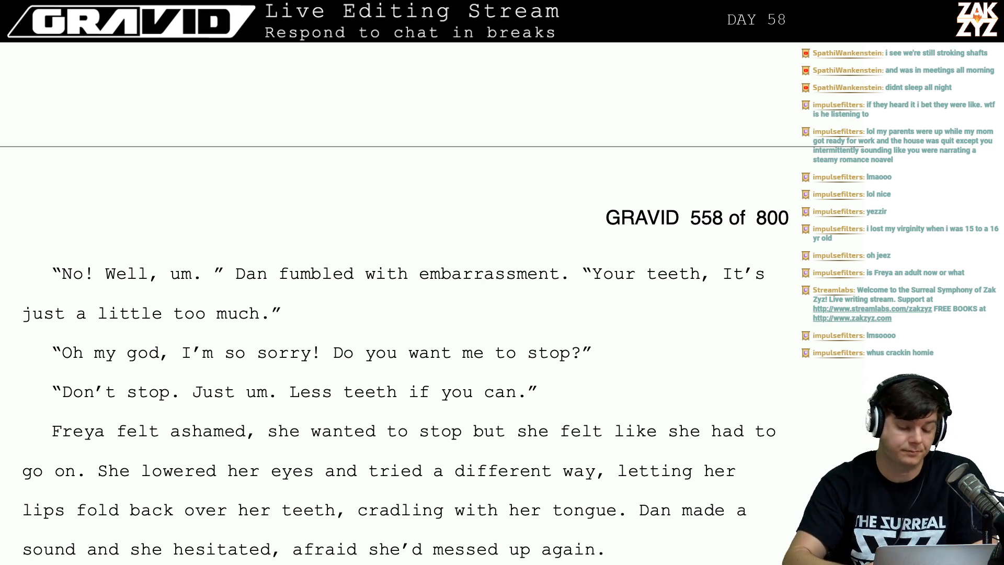
# End the narration paragraph's first sentence after "ashamed" with a period and start a new sentence, "She wanted to quit".
pyautogui.click(258, 433)
pyautogui.press('BackSpace')
pyautogui.write(';.')
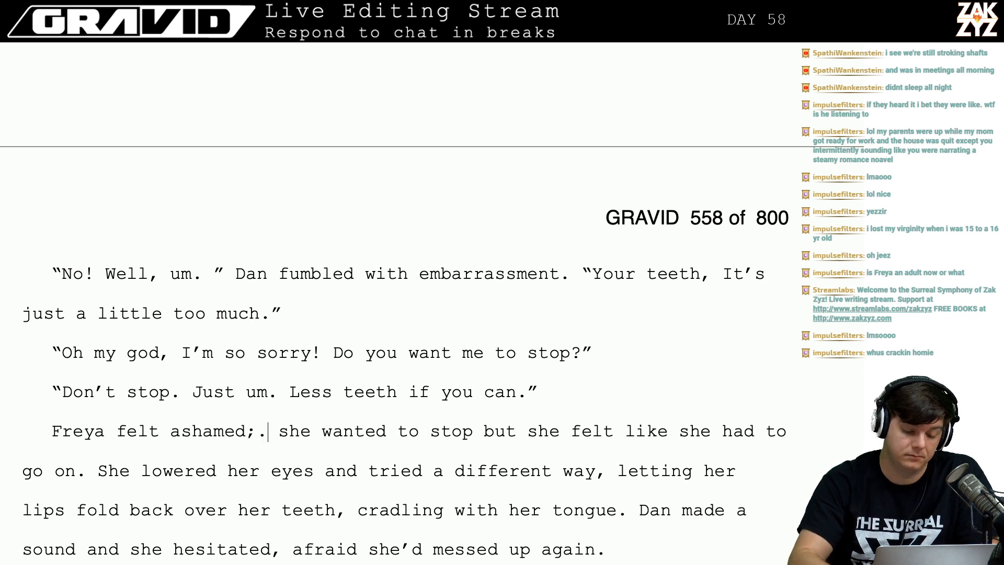
pyautogui.press('BackSpace')
pyautogui.press('BackSpace')
pyautogui.write('. She wa')
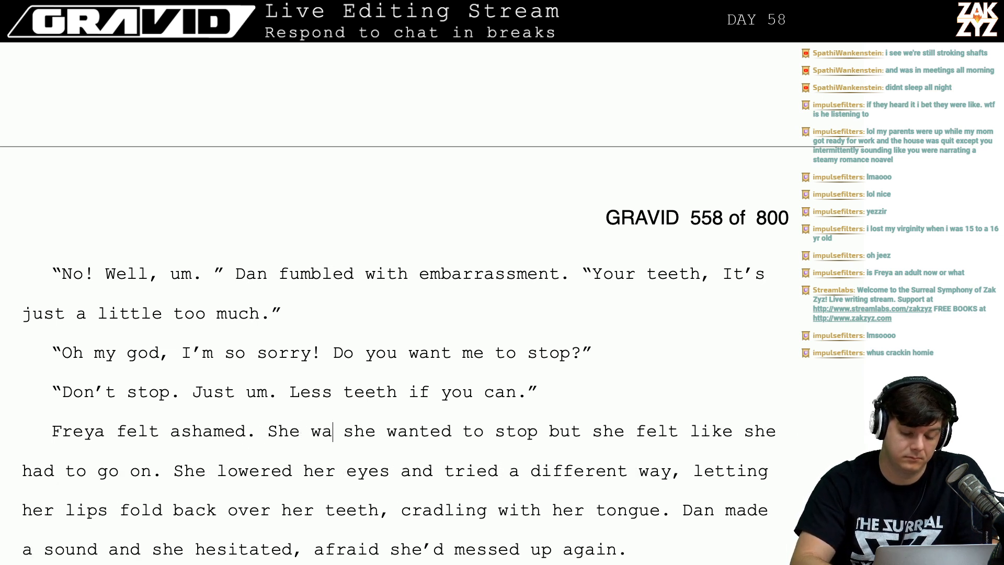
pyautogui.write('nted to quit')
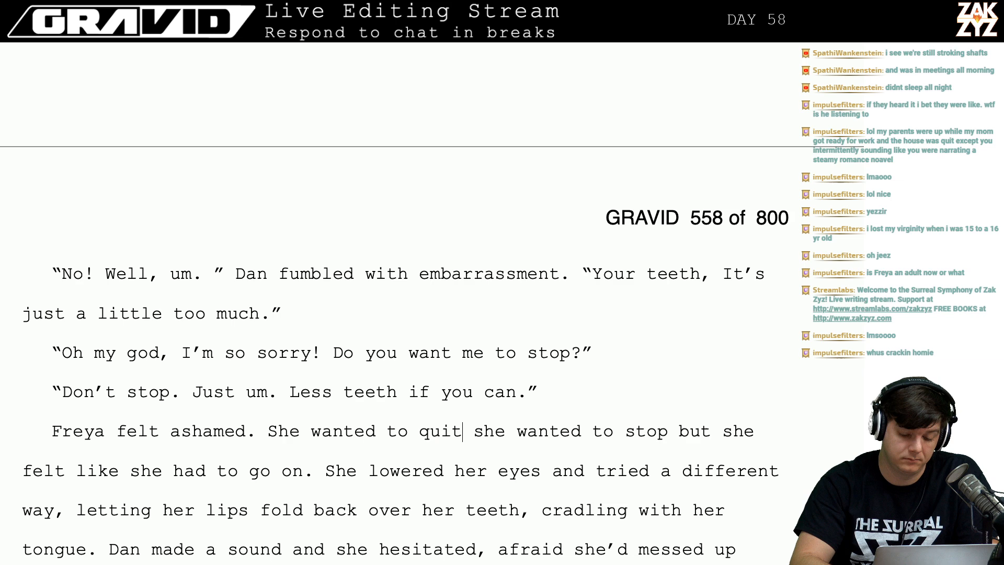
pyautogui.write(', to b she want')
pyautogui.press('BackSpace')
pyautogui.press('BackSpace')
pyautogui.write('to b')
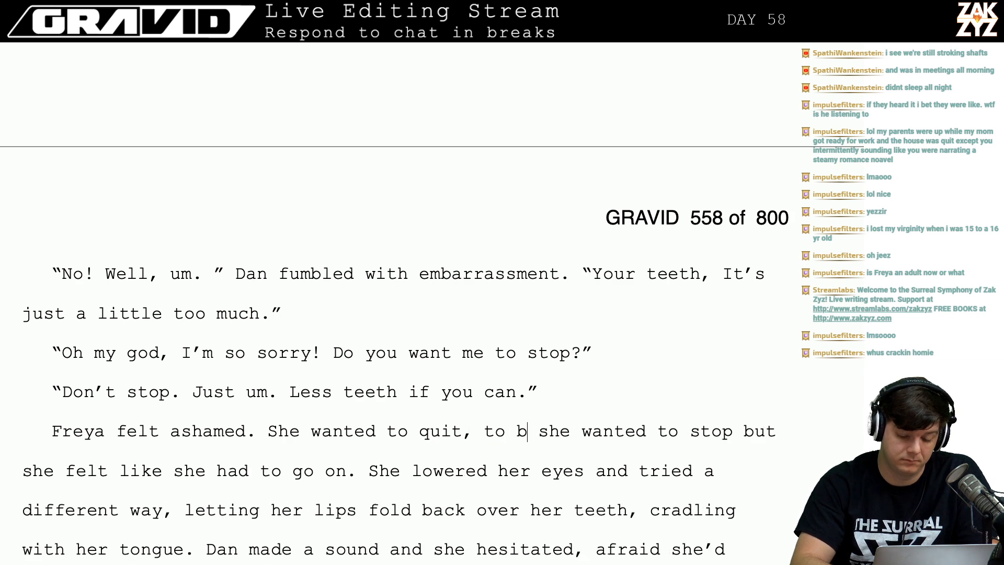
pyautogui.write('urry her fac')
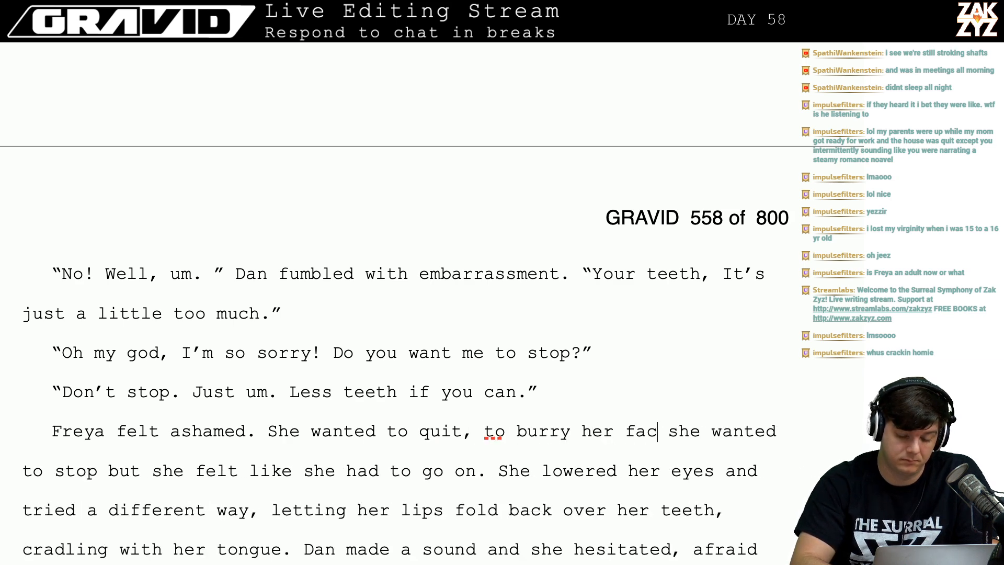
pyautogui.write('e in')
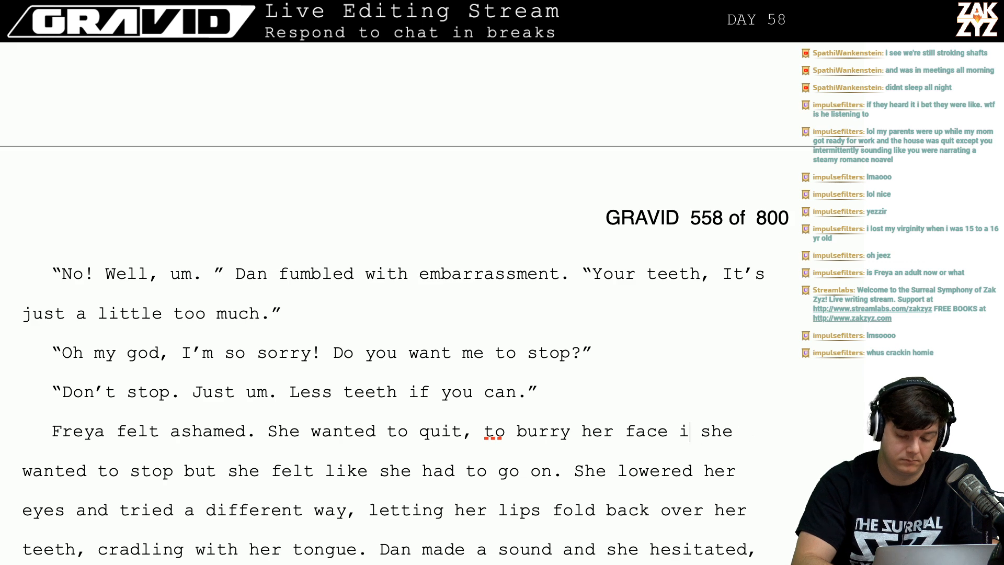
pyautogui.press('BackSpace')
pyautogui.press('BackSpace')
pyautogui.press('BackSpace')
pyautogui.press('BackSpace')
pyautogui.press('BackSpace')
pyautogui.press('BackSpace')
pyautogui.press('BackSpace')
pyautogui.press('BackSpace')
pyautogui.press('BackSpace')
pyautogui.press('BackSpace')
pyautogui.press('BackSpace')
pyautogui.press('BackSpace')
pyautogui.press('BackSpace')
pyautogui.press('BackSpace')
pyautogui.press('BackSpace')
pyautogui.press('BackSpace')
pyautogui.press('BackSpace')
pyautogui.press('BackSpace')
pyautogui.press('BackSpace')
pyautogui.press('BackSpace')
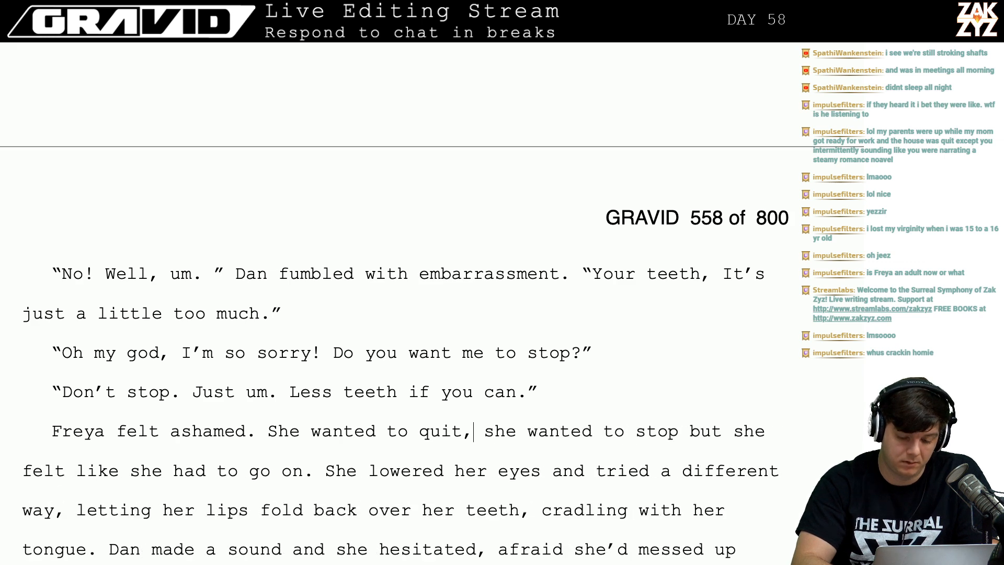
# Continue the new sentence after "quit," with "and hide her face,".
pyautogui.write('and  ')
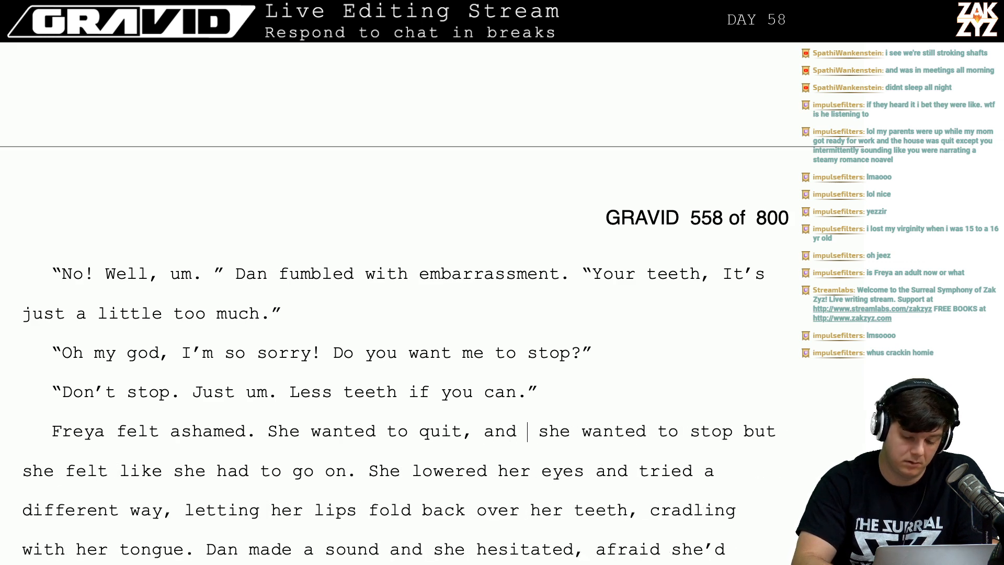
pyautogui.write('hide her face hi')
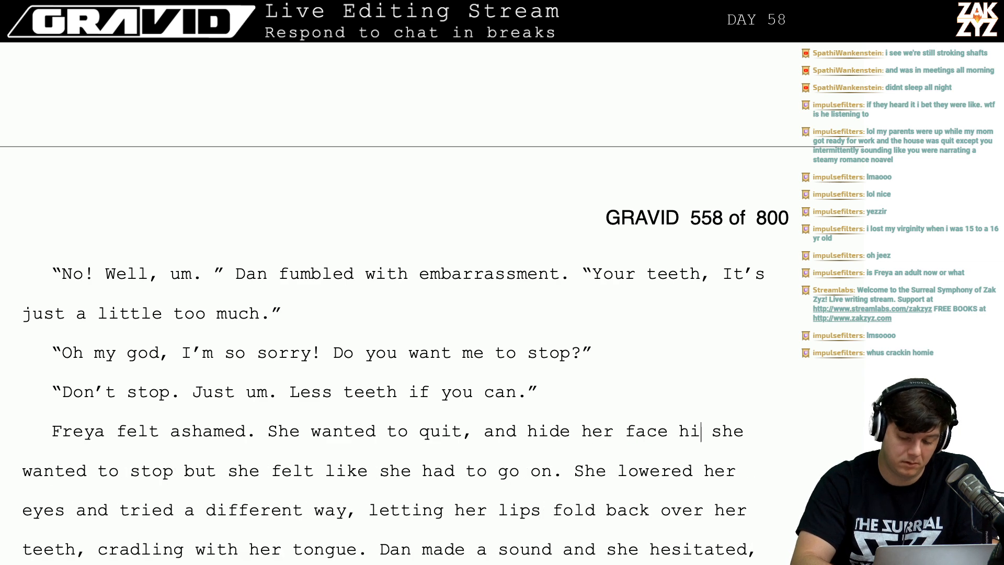
pyautogui.press('BackSpace')
pyautogui.press('BackSpace')
pyautogui.press('BackSpace')
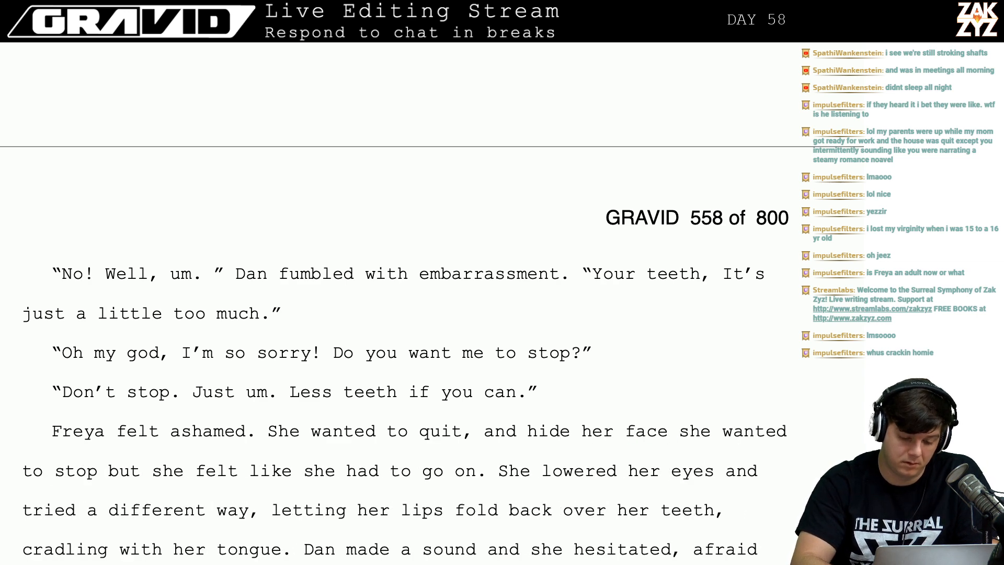
pyautogui.write(',')
# Delete the leftover clause "she wanted to stop" before "but she felt like" in the narration paragraph.
pyautogui.hotkey('shift', 'Right')
pyautogui.hotkey('shift', 'Right')
pyautogui.hotkey('shift', 'Right')
pyautogui.hotkey('shift', 'Right')
pyautogui.hotkey('shift', 'Right')
pyautogui.hotkey('shift', 'Right')
pyautogui.hotkey('shift', 'Right')
pyautogui.hotkey('shift', 'Right')
pyautogui.hotkey('shift', 'Right')
pyautogui.hotkey('shift', 'Right')
pyautogui.hotkey('shift', 'Right')
pyautogui.hotkey('shift', 'Right')
pyautogui.hotkey('shift', 'Right')
pyautogui.hotkey('shift', 'Right')
pyautogui.hotkey('shift', 'Right')
pyautogui.hotkey('shift', 'Right')
pyautogui.hotkey('shift', 'Right')
pyautogui.hotkey('shift', 'Right')
pyautogui.hotkey('shift', 'Right')
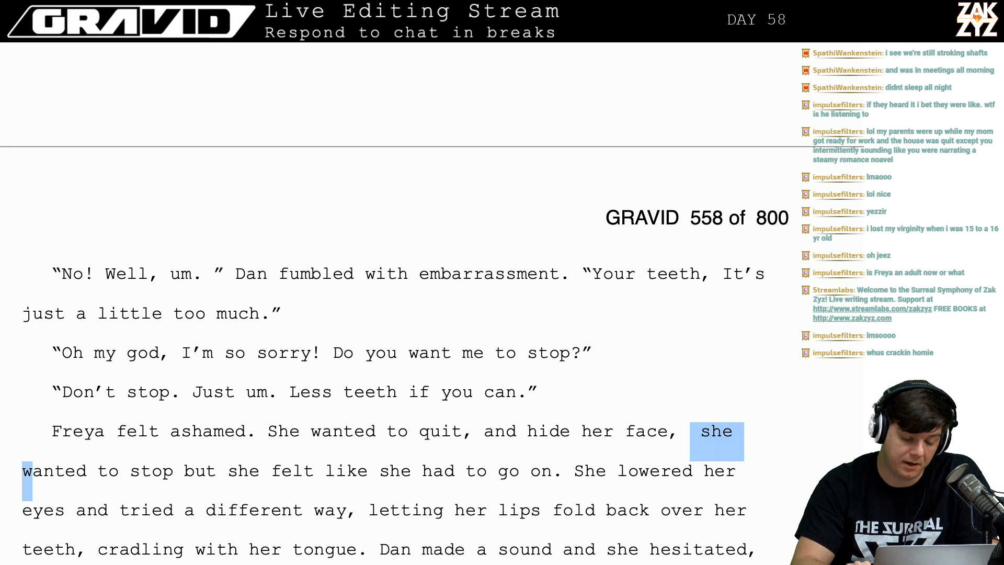
pyautogui.hotkey('shift', 'Right')
pyautogui.hotkey('shift', 'Right')
pyautogui.hotkey('shift', 'Right')
pyautogui.hotkey('shift', 'Right')
pyautogui.hotkey('shift', 'Right')
pyautogui.hotkey('shift', 'Right')
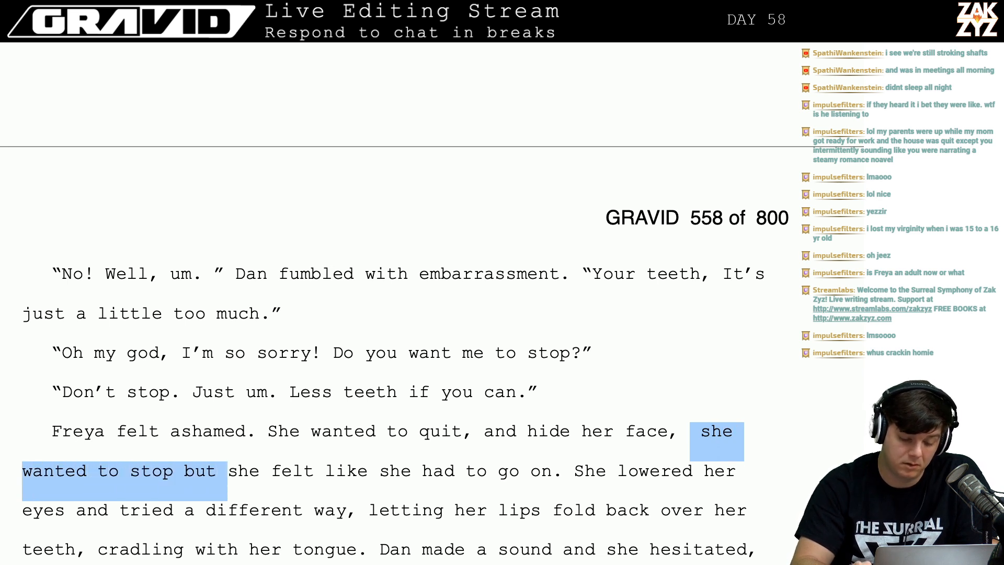
pyautogui.hotkey('shift', 'Left')
pyautogui.hotkey('shift', 'Left')
pyautogui.hotkey('shift', 'Left')
pyautogui.hotkey('shift', 'Left')
pyautogui.hotkey('shift', 'Left')
pyautogui.hotkey('shift', 'Right')
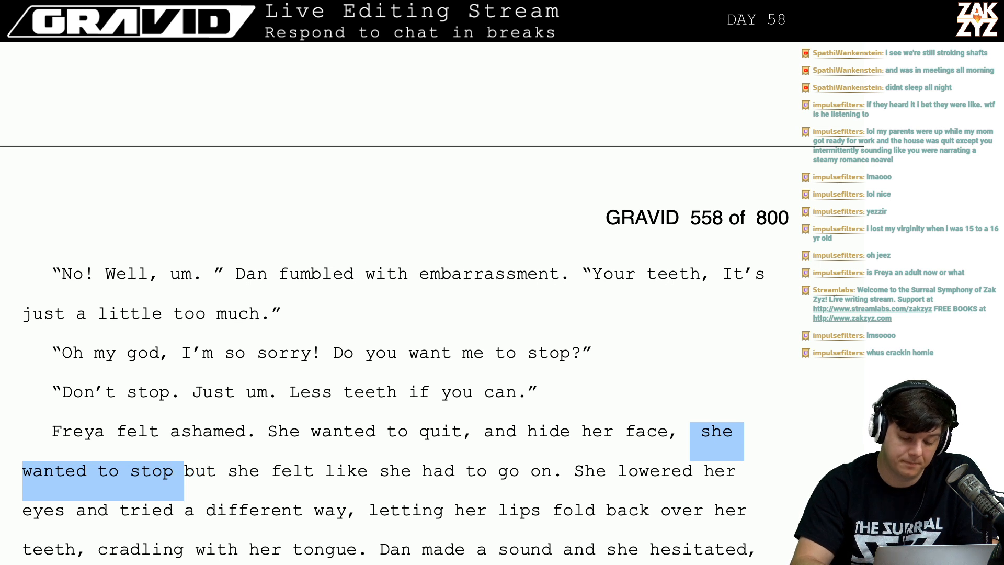
pyautogui.press('BackSpace')
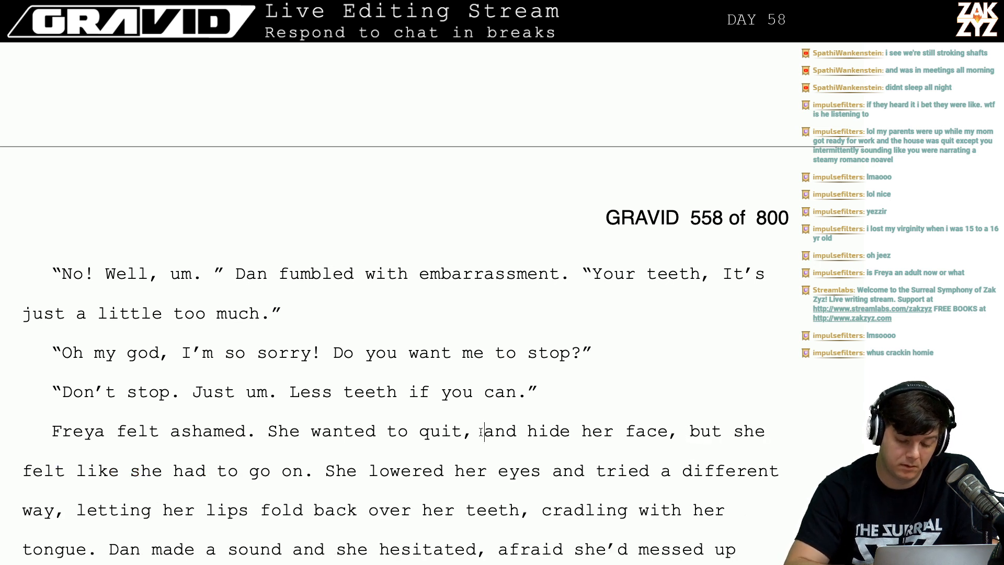
pyautogui.press('Left')
pyautogui.press('BackSpace')
pyautogui.write('and ru')
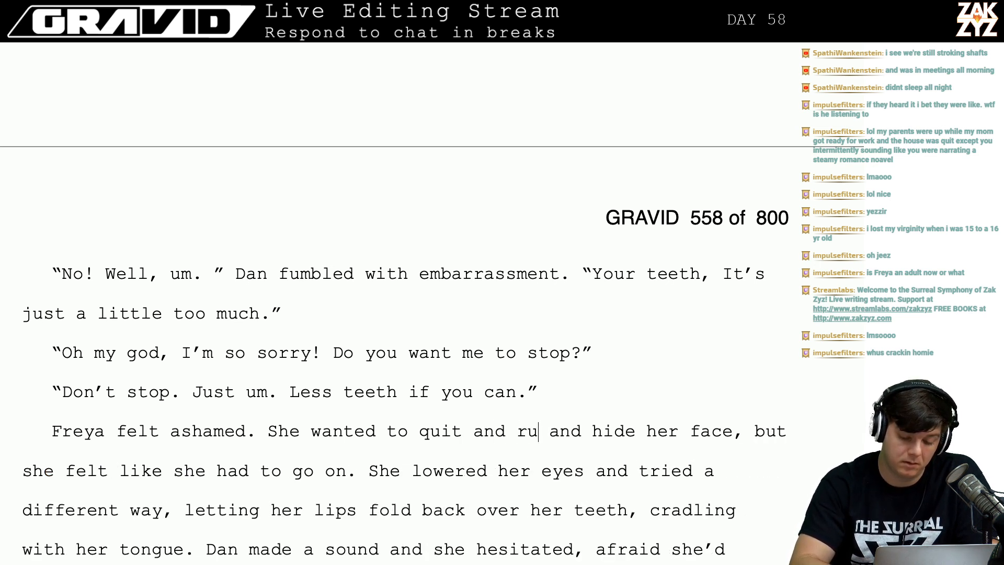
pyautogui.write('n')
pyautogui.press('BackSpace')
pyautogui.press('BackSpace')
pyautogui.press('BackSpace')
pyautogui.press('BackSpace')
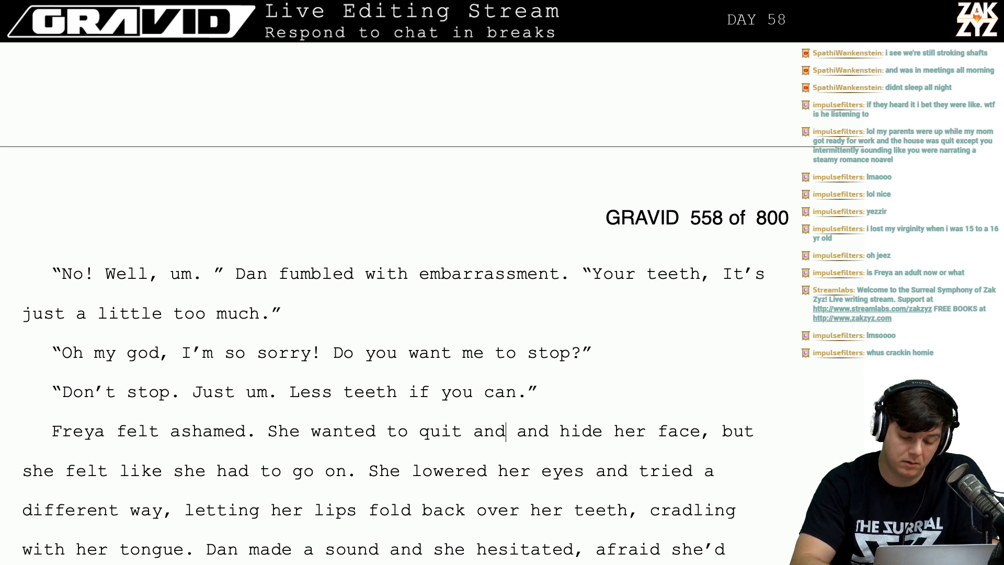
pyautogui.press('BackSpace')
pyautogui.press('BackSpace')
pyautogui.press('BackSpace')
pyautogui.press('BackSpace')
pyautogui.press('BackSpace')
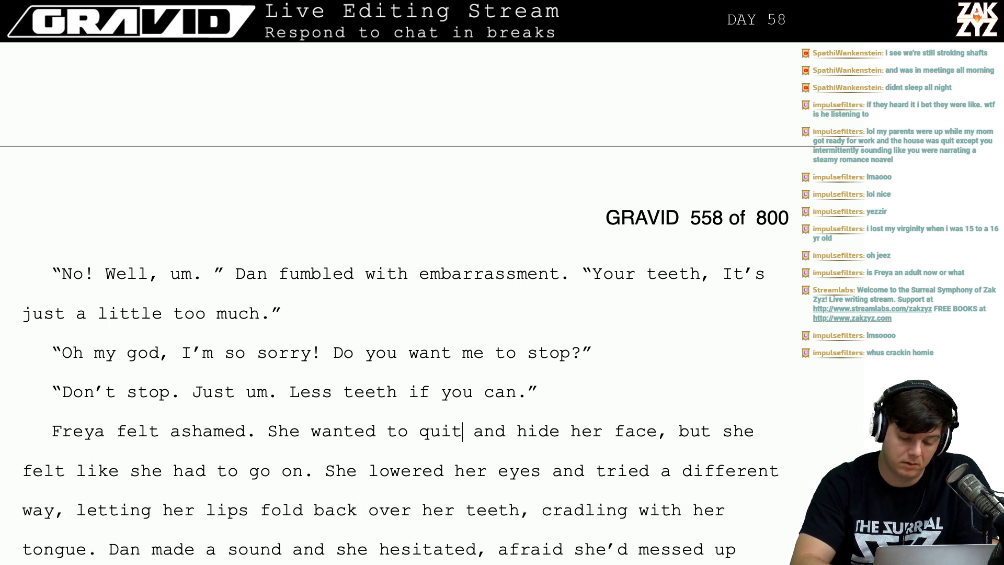
pyautogui.write(',')
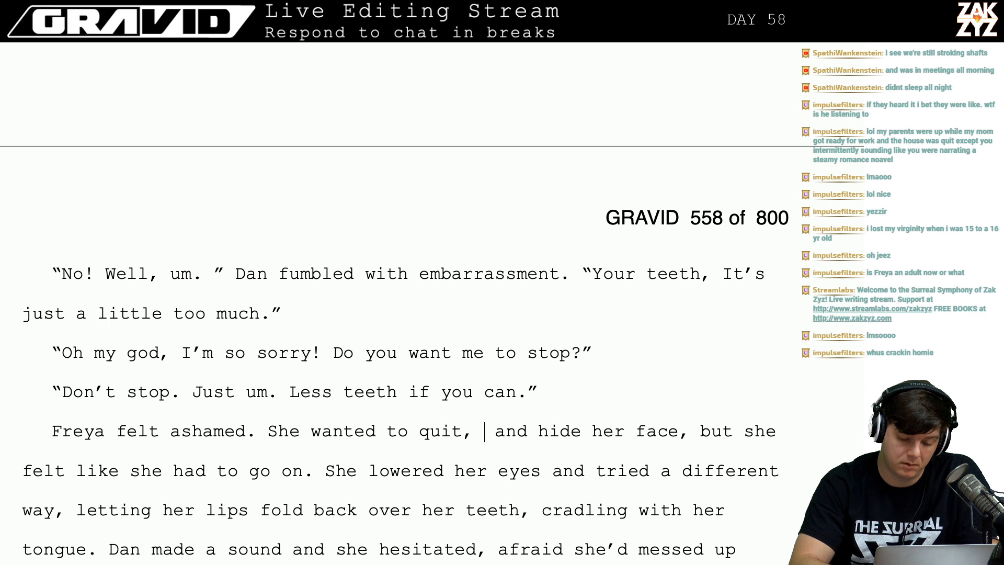
pyautogui.press('BackSpace')
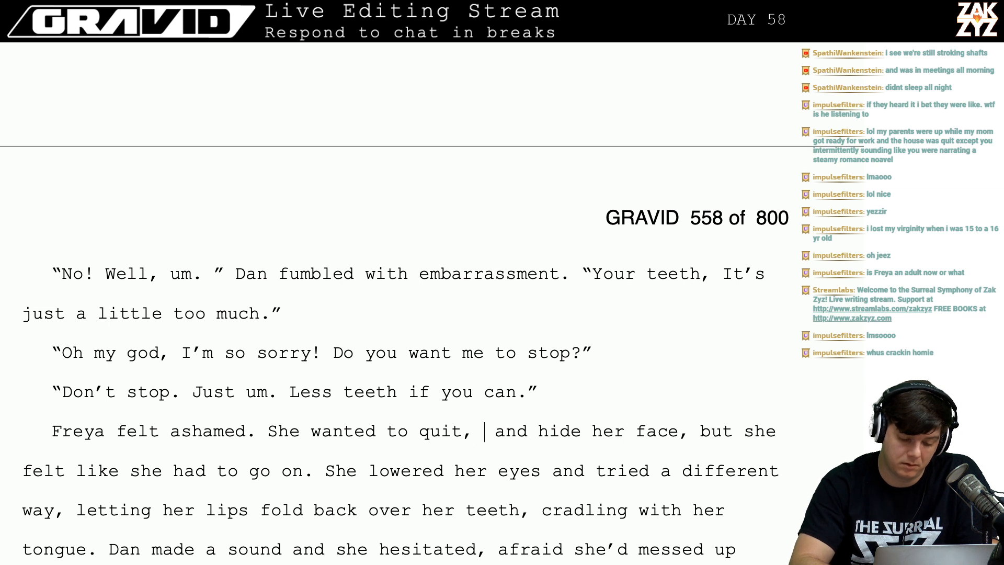
# Delete the clause "and hide her face," together with the extra space after "quit," in the narration paragraph.
pyautogui.hotkey('shift', 'Right')
pyautogui.hotkey('shift', 'Right')
pyautogui.hotkey('shift', 'Right')
pyautogui.hotkey('shift', 'Right')
pyautogui.hotkey('shift', 'Right')
pyautogui.hotkey('shift', 'Right')
pyautogui.hotkey('shift', 'Right')
pyautogui.hotkey('shift', 'Right')
pyautogui.hotkey('shift', 'Right')
pyautogui.hotkey('shift', 'Right')
pyautogui.hotkey('shift', 'Right')
pyautogui.hotkey('shift', 'Right')
pyautogui.hotkey('shift', 'Right')
pyautogui.hotkey('shift', 'Right')
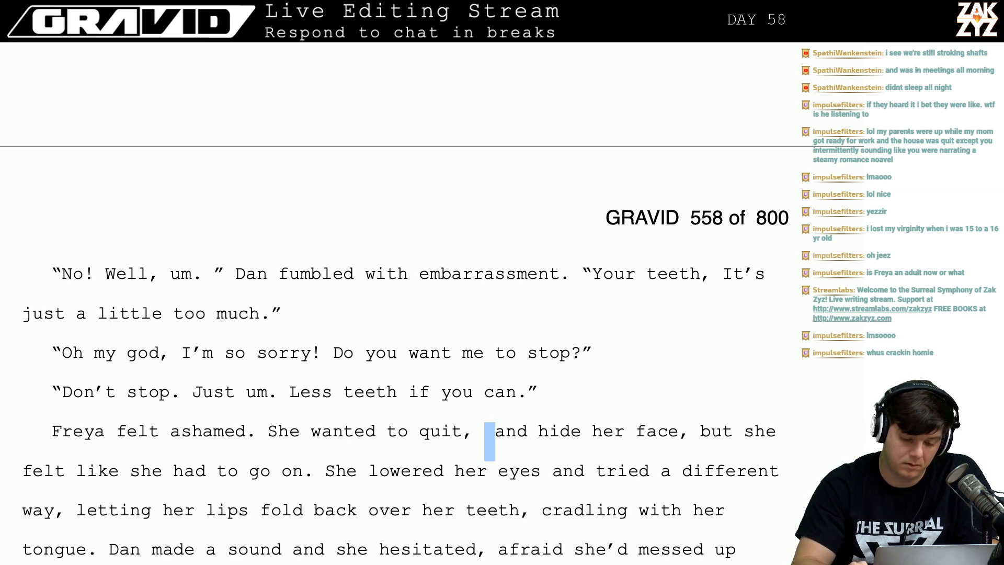
pyautogui.hotkey('shift', 'Right')
pyautogui.hotkey('shift', 'Right')
pyautogui.hotkey('shift', 'Right')
pyautogui.hotkey('shift', 'Right')
pyautogui.hotkey('shift', 'Right')
pyautogui.hotkey('shift', 'Right')
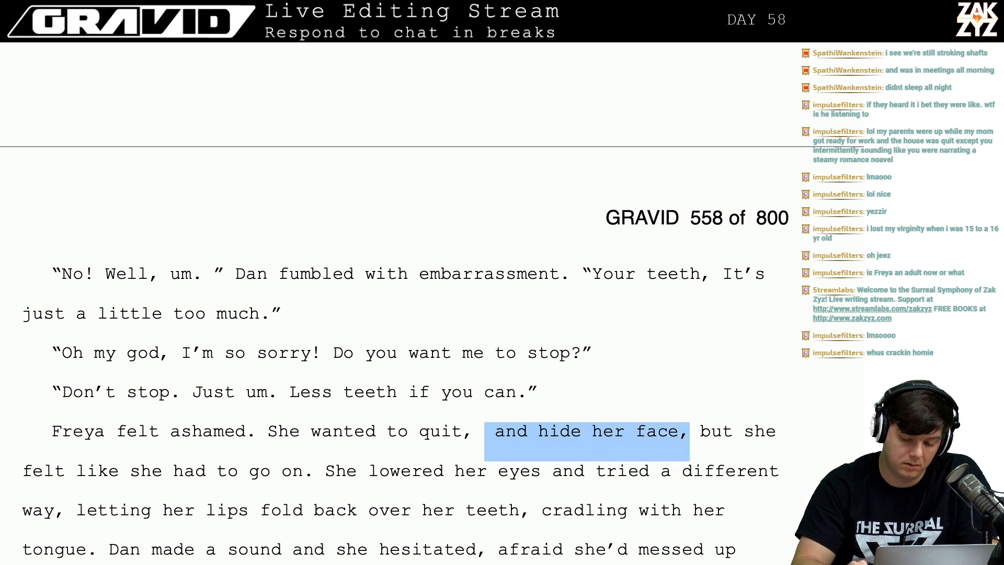
pyautogui.press('BackSpace')
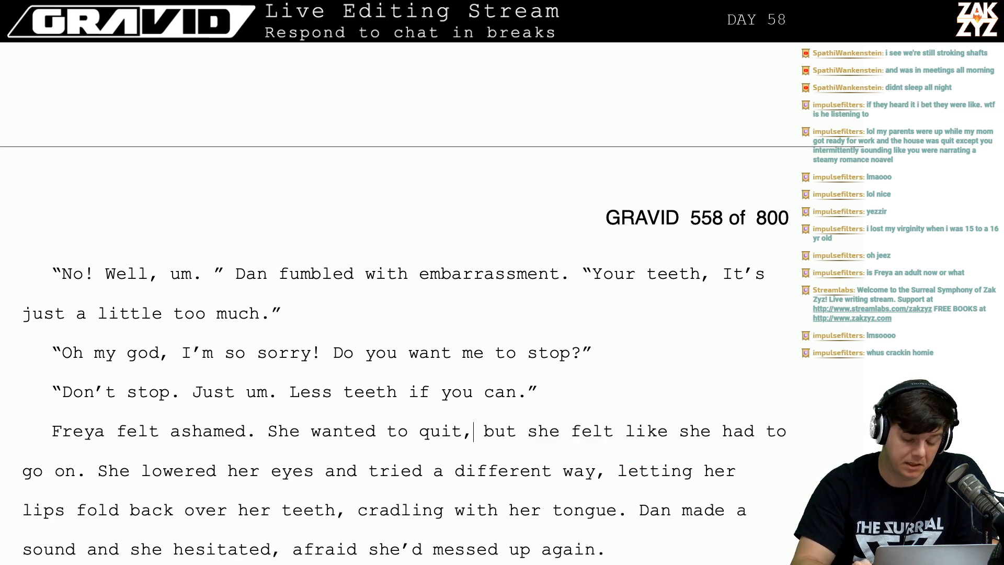
# Reread the narration paragraph from its first sentence through to its third line.
pyautogui.press('Left')
pyautogui.press('Left')
pyautogui.press('Left')
pyautogui.press('Left')
pyautogui.press('Left')
pyautogui.press('Left')
pyautogui.press('Left')
pyautogui.press('Left')
pyautogui.press('Left')
pyautogui.press('Left')
pyautogui.press('Left')
pyautogui.press('Left')
pyautogui.press('Left')
pyautogui.press('Left')
pyautogui.press('Left')
pyautogui.press('Left')
pyautogui.press('Left')
pyautogui.press('Left')
pyautogui.press('Left')
pyautogui.press('Left')
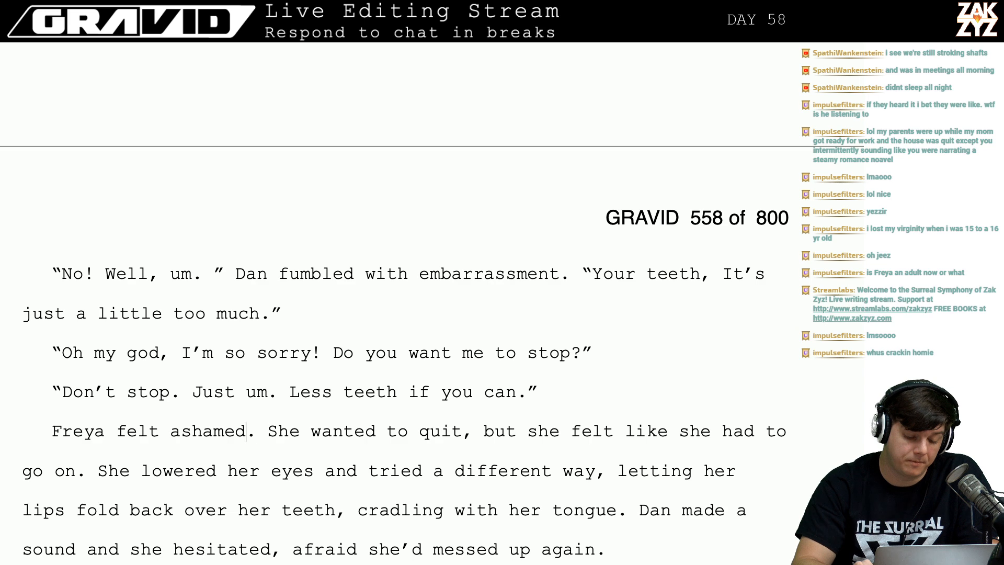
pyautogui.press('Down')
pyautogui.press('Right')
pyautogui.press('Right')
pyautogui.press('Right')
pyautogui.press('Right')
pyautogui.press('Right')
pyautogui.press('Right')
pyautogui.press('Right')
pyautogui.press('Right')
pyautogui.press('Right')
pyautogui.press('Right')
pyautogui.press('Right')
pyautogui.press('Right')
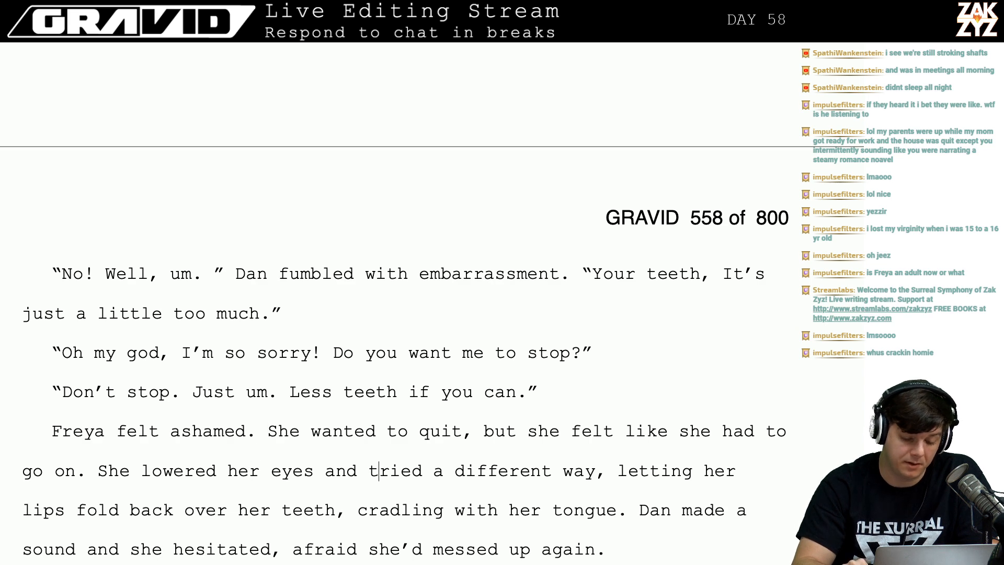
pyautogui.press('Right')
pyautogui.press('Right')
pyautogui.press('Right')
pyautogui.press('Right')
pyautogui.press('Right')
pyautogui.press('Right')
pyautogui.press('Right')
pyautogui.press('Right')
pyautogui.press('Right')
pyautogui.press('Down')
pyautogui.press('Right')
pyautogui.press('Right')
pyautogui.scroll(-1, 434, 424)
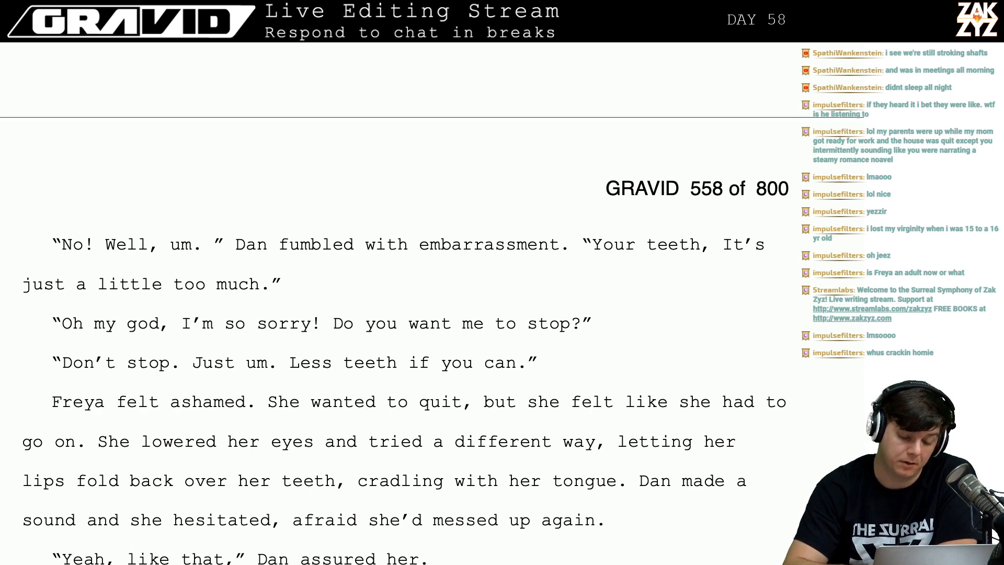
# Replace the comma before the closing phrase of the narration paragraph's third sentence with the word "and".
pyautogui.hotkey('ctrl', 'Left')
pyautogui.hotkey('ctrl', 'Left')
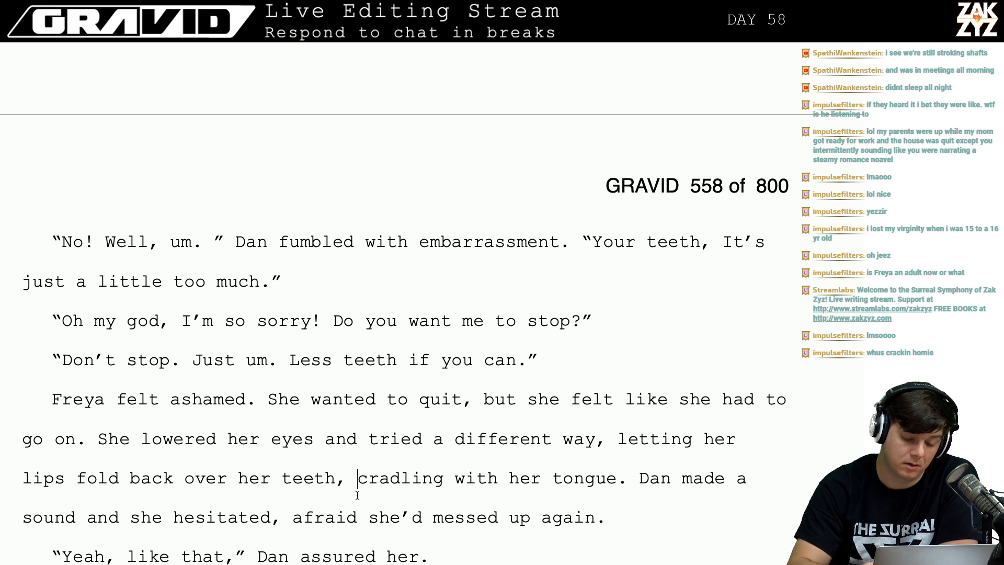
pyautogui.press('Left')
pyautogui.press('BackSpace')
pyautogui.write('and')
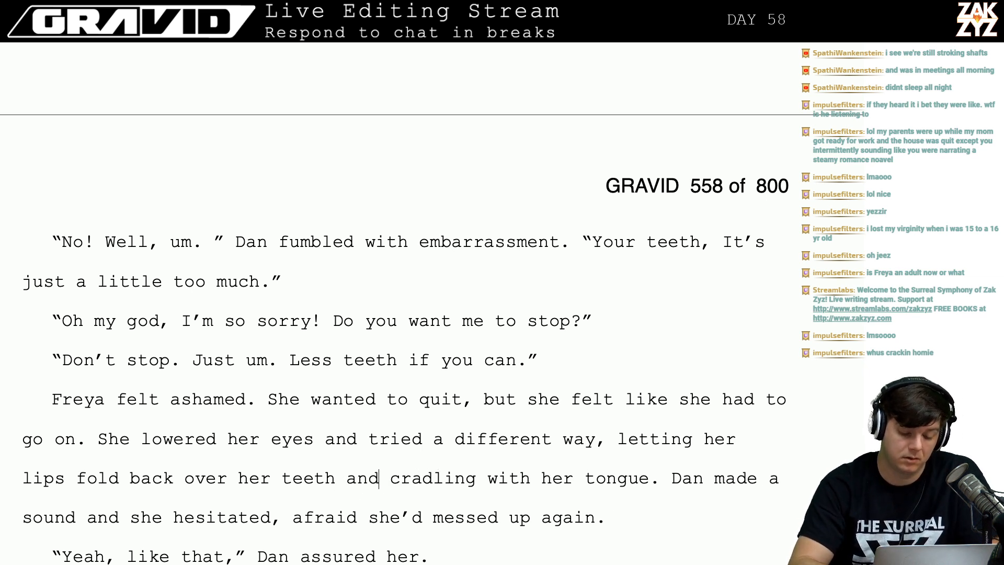
# Split the narration paragraph so that the sentence beginning "Dan made a sound" starts its own paragraph.
pyautogui.press('Right')
pyautogui.press('Right')
pyautogui.press('Right')
pyautogui.press('Right')
pyautogui.press('Right')
pyautogui.press('Left')
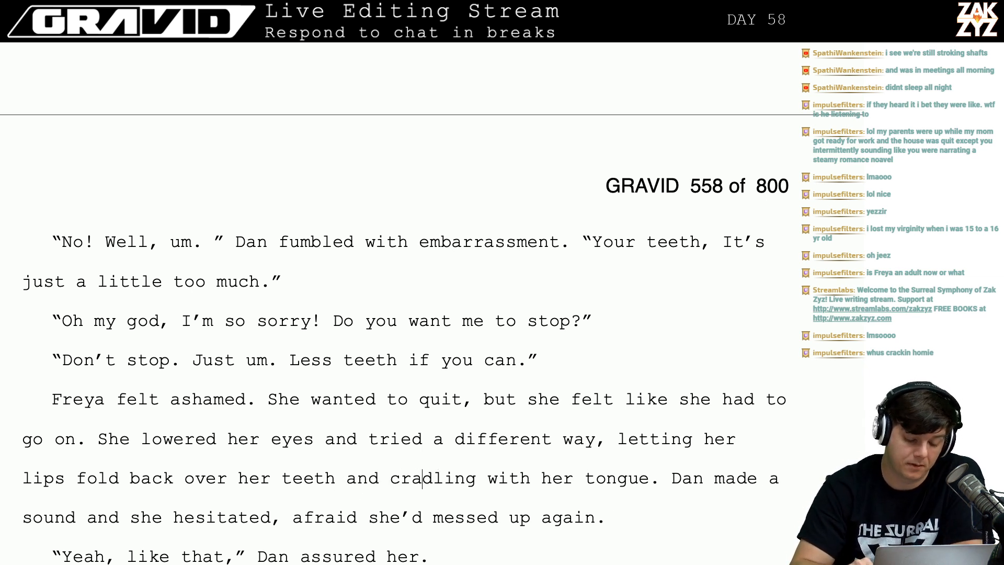
pyautogui.press('Right')
pyautogui.press('Right')
pyautogui.press('Right')
pyautogui.press('Right')
pyautogui.press('Right')
pyautogui.press('Right')
pyautogui.press('Right')
pyautogui.press('Right')
pyautogui.press('Right')
pyautogui.press('Right')
pyautogui.press('Right')
pyautogui.press('Right')
pyautogui.press('Right')
pyautogui.press('Right')
pyautogui.press('Right')
pyautogui.press('Right')
pyautogui.press('Right')
pyautogui.press('Right')
pyautogui.press('Right')
pyautogui.press('Right')
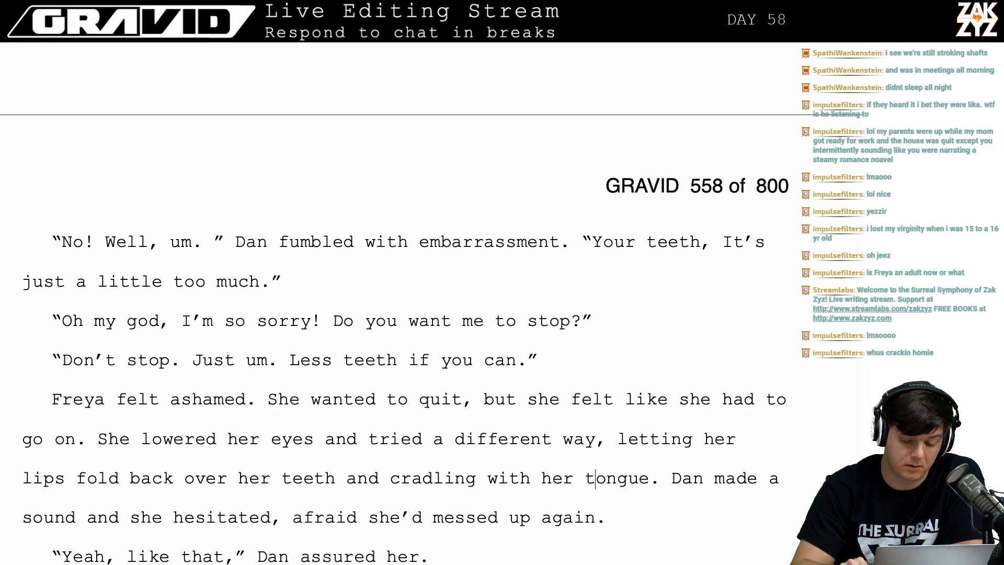
pyautogui.press('Return')
pyautogui.press('Left')
pyautogui.press('Right')
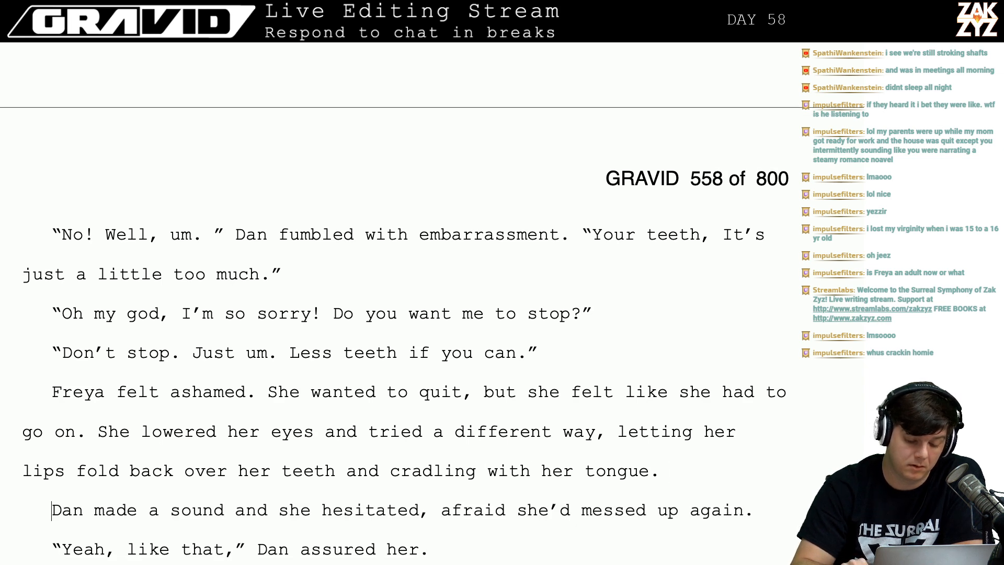
# Read the newly split paragraph, the dialogue line below it and the opening of the following narration paragraph.
pyautogui.press('Up')
pyautogui.press('Down')
pyautogui.press('Up')
pyautogui.press('Right')
pyautogui.press('Right')
pyautogui.press('Down')
pyautogui.press('Left')
pyautogui.press('Down')
pyautogui.press('Down')
pyautogui.press('Down')
pyautogui.press('Up')
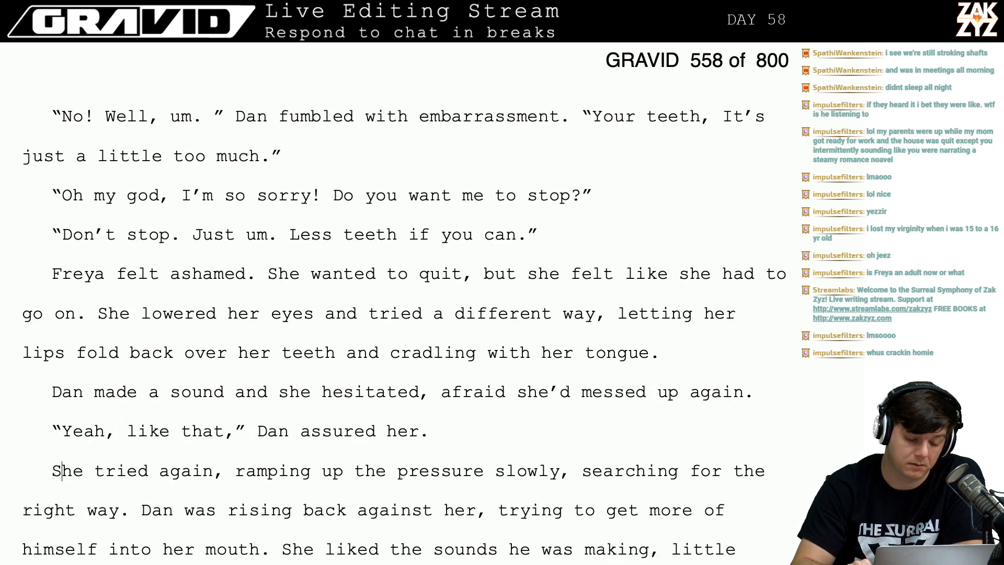
pyautogui.press('Left')
pyautogui.press('Left')
pyautogui.press('Right')
pyautogui.press('Right')
pyautogui.press('Right')
pyautogui.press('Right')
pyautogui.press('Right')
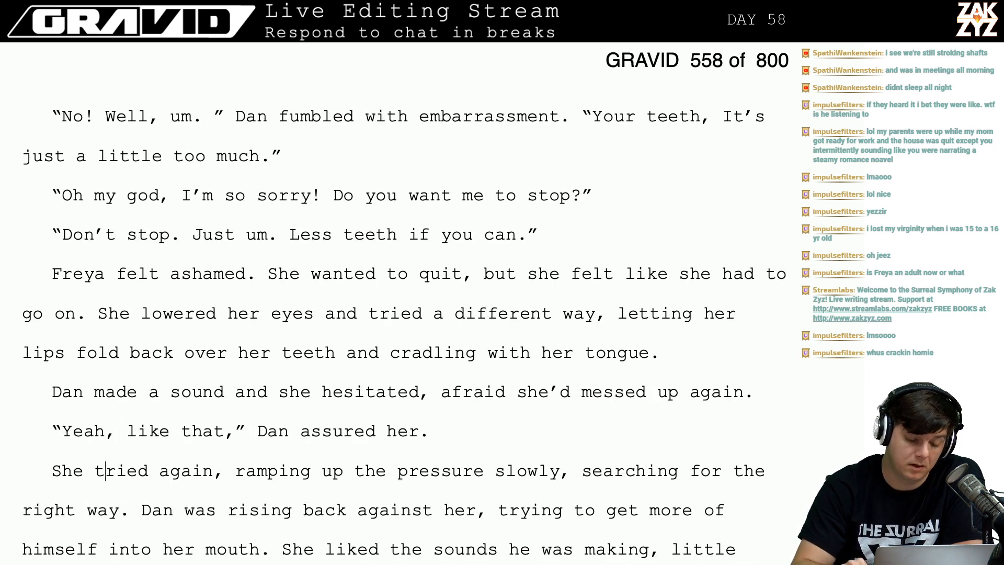
pyautogui.press('Right')
pyautogui.press('Right')
pyautogui.press('Right')
# Reread the one-line dialogue and its tag above the current narration paragraph.
pyautogui.press('Up')
pyautogui.press('Left')
pyautogui.press('Right')
pyautogui.press('Right')
pyautogui.press('Right')
pyautogui.press('Right')
pyautogui.press('Right')
pyautogui.press('Right')
pyautogui.press('Right')
pyautogui.press('Right')
pyautogui.press('Right')
pyautogui.press('Right')
pyautogui.press('Right')
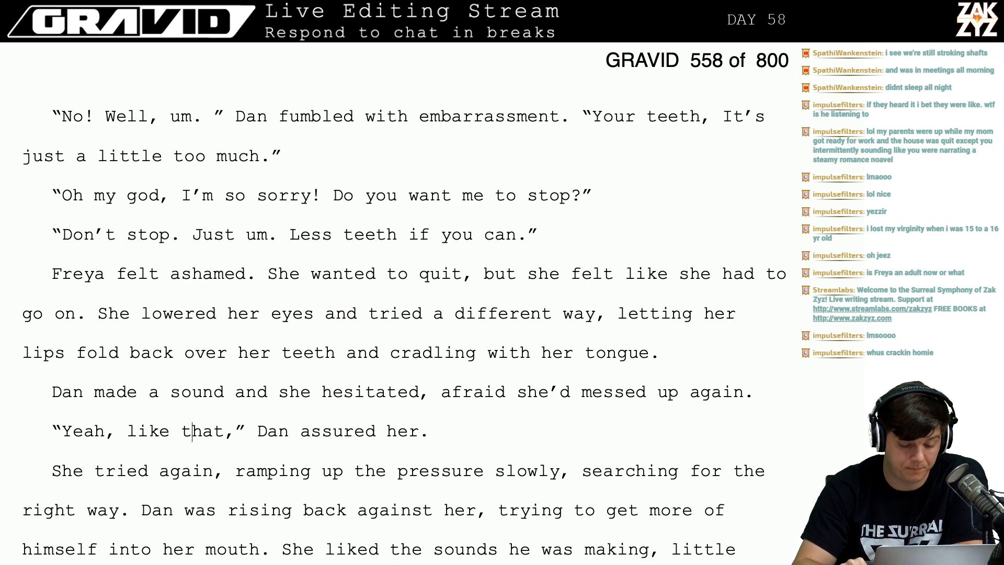
# Replace the words "tried again," in the narration paragraph's opening sentence with "continued,".
pyautogui.press('Down')
pyautogui.press('Left')
pyautogui.press('Left')
pyautogui.press('Left')
pyautogui.press('Left')
pyautogui.press('Left')
pyautogui.press('Left')
pyautogui.press('Left')
pyautogui.press('Left')
pyautogui.press('Left')
pyautogui.press('Left')
pyautogui.press('Left')
pyautogui.press('Left')
pyautogui.press('Left')
pyautogui.press('Left')
pyautogui.press('Left')
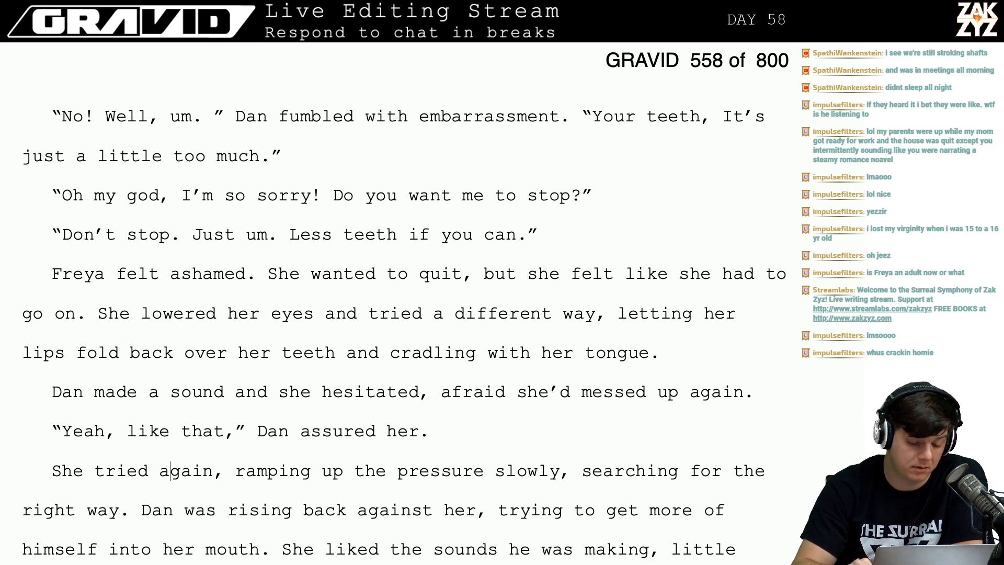
pyautogui.hotkey('shift', 'Right')
pyautogui.hotkey('shift', 'Right')
pyautogui.hotkey('shift', 'Right')
pyautogui.hotkey('shift', 'Right')
pyautogui.hotkey('shift', 'Right')
pyautogui.hotkey('shift', 'Right')
pyautogui.hotkey('shift', 'Right')
pyautogui.hotkey('shift', 'Right')
pyautogui.hotkey('shift', 'Right')
pyautogui.hotkey('shift', 'Right')
pyautogui.hotkey('shift', 'Right')
pyautogui.hotkey('shift', 'Right')
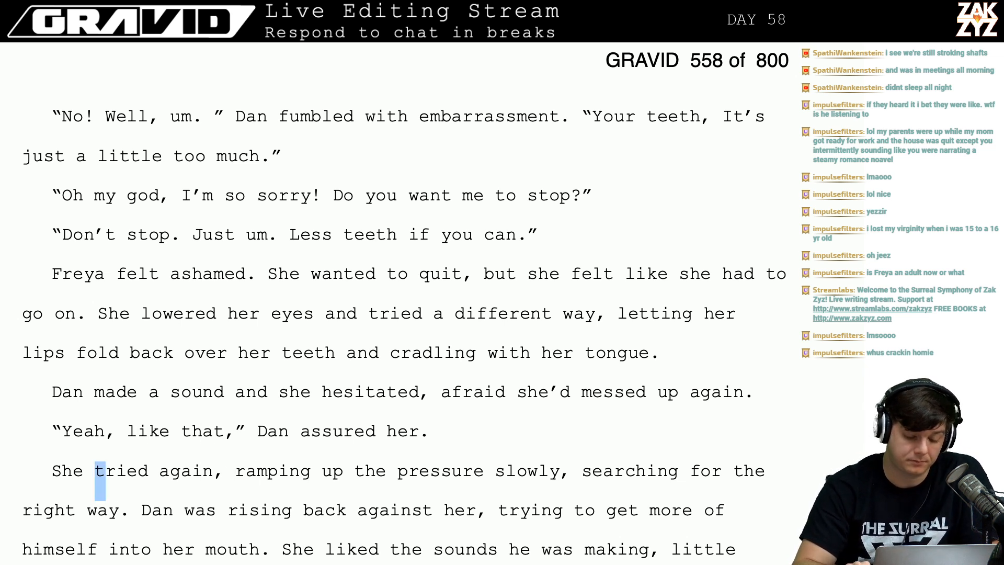
pyautogui.write('continued,')
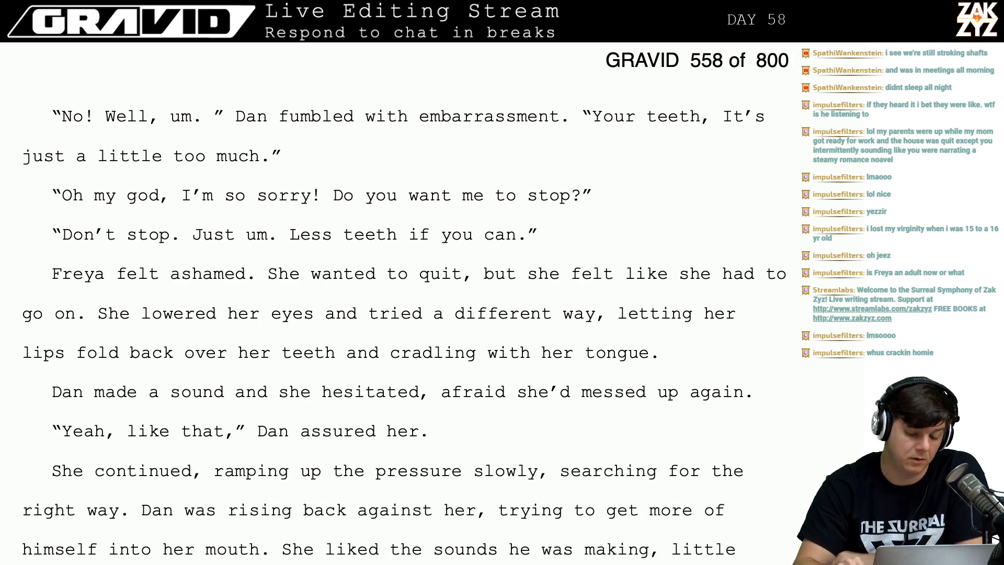
# Proofread the rest of the narration paragraph beginning "She continued", line by line to its last line.
pyautogui.press('Right')
pyautogui.press('Down')
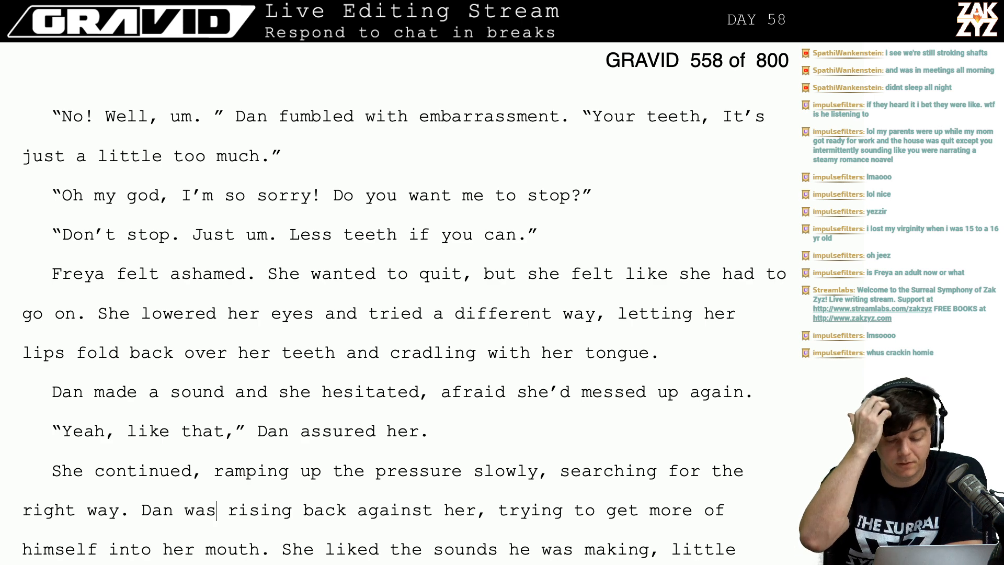
pyautogui.press('Right')
pyautogui.press('Right')
pyautogui.press('Right')
pyautogui.press('Right')
pyautogui.press('Right')
pyautogui.press('Right')
pyautogui.press('Right')
pyautogui.press('Right')
pyautogui.press('Right')
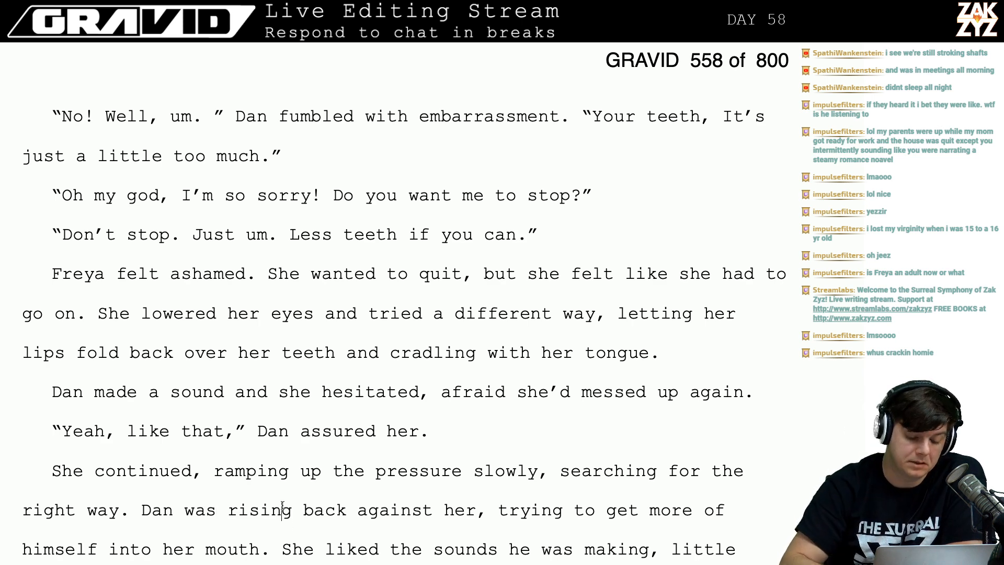
pyautogui.press('Right')
pyautogui.press('Right')
pyautogui.press('Right')
pyautogui.press('Right')
pyautogui.press('Right')
pyautogui.press('Right')
pyautogui.press('Right')
pyautogui.press('Right')
pyautogui.press('Right')
pyautogui.press('Right')
pyautogui.press('Right')
pyautogui.press('Right')
pyautogui.press('Right')
pyautogui.press('Right')
pyautogui.press('Right')
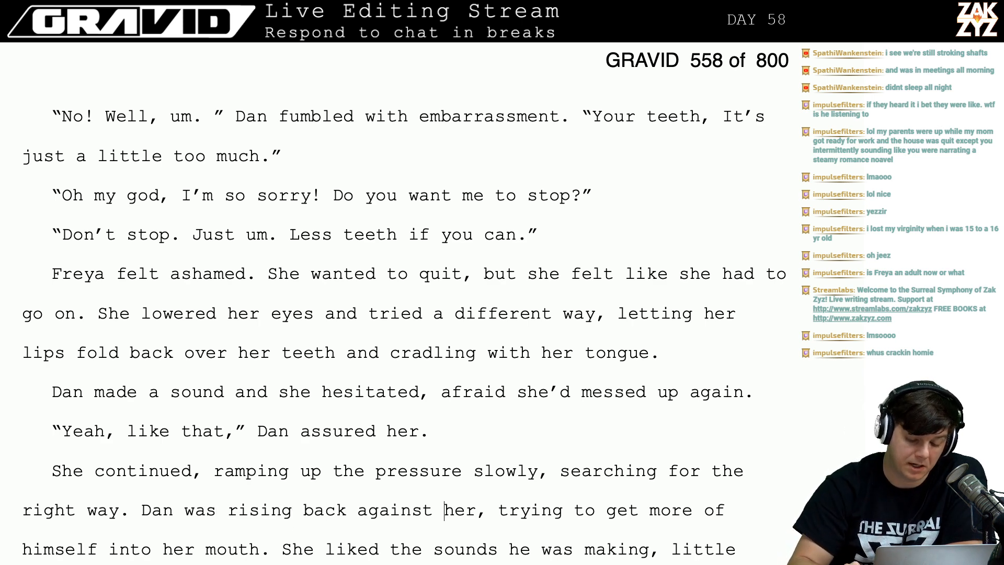
pyautogui.press('Down')
pyautogui.press('Left')
pyautogui.press('Left')
pyautogui.press('Left')
pyautogui.press('Left')
pyautogui.press('Left')
pyautogui.press('Left')
pyautogui.press('Left')
pyautogui.press('Left')
pyautogui.press('Left')
pyautogui.press('Left')
pyautogui.press('Left')
pyautogui.press('Left')
pyautogui.press('Left')
pyautogui.press('Left')
pyautogui.press('Left')
pyautogui.press('Left')
pyautogui.press('Left')
pyautogui.press('Left')
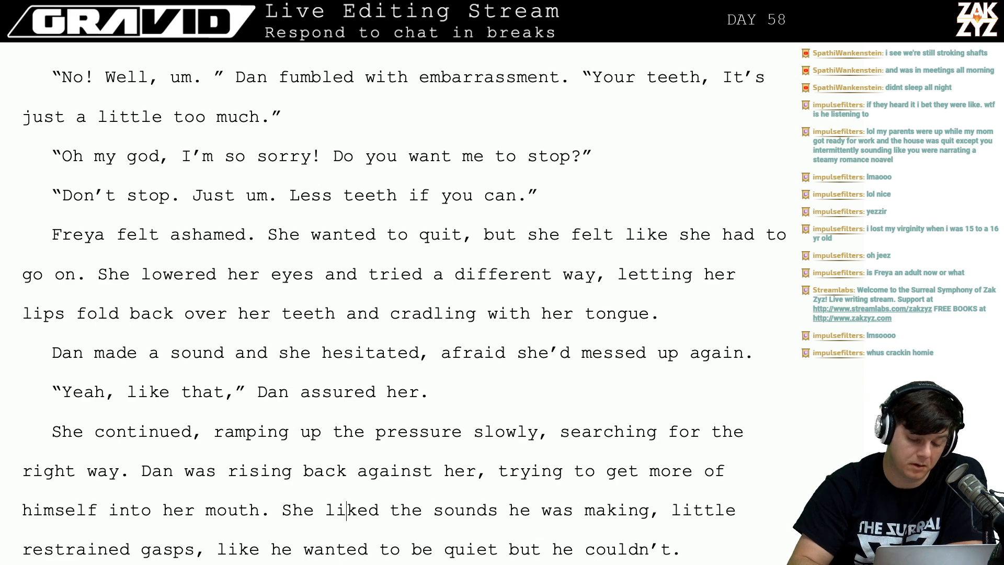
pyautogui.press('Down')
pyautogui.press('Left')
pyautogui.press('Left')
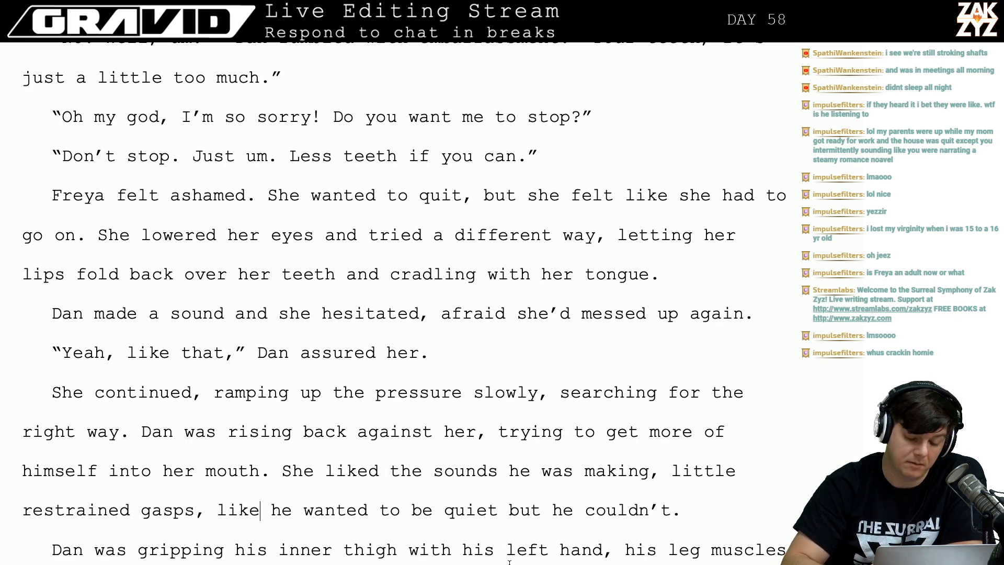
# Try splitting the narration paragraph so that the sentence beginning "She liked the sounds" starts its own paragraph.
pyautogui.click(304, 480)
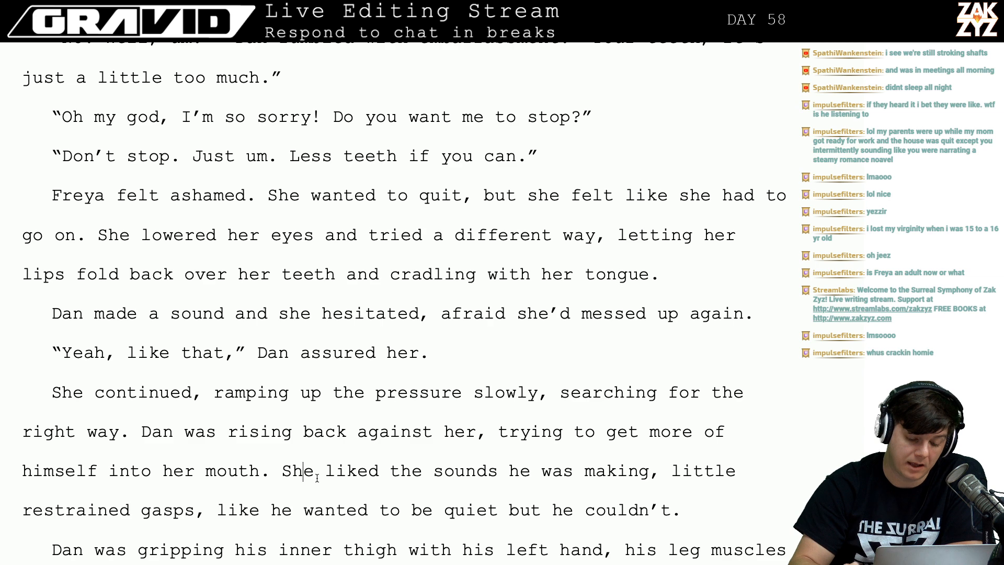
pyautogui.press('Left')
pyautogui.press('Left')
pyautogui.press('Return')
pyautogui.press('Left')
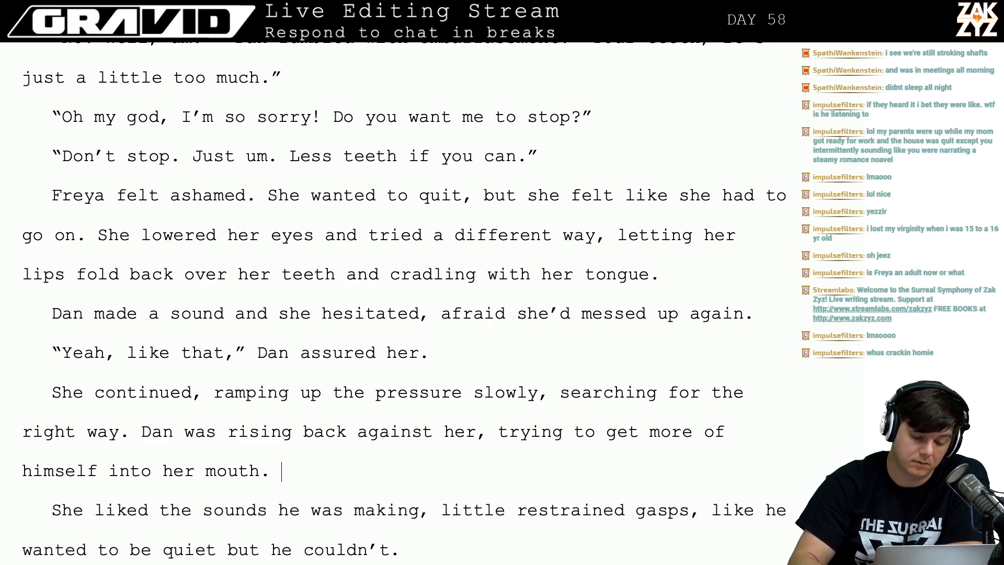
# Add a closing sentence to the first paragraph, starting "At first all she could think about" and ending "began to get the swing of it.".
pyautogui.press('Left')
pyautogui.press('Right')
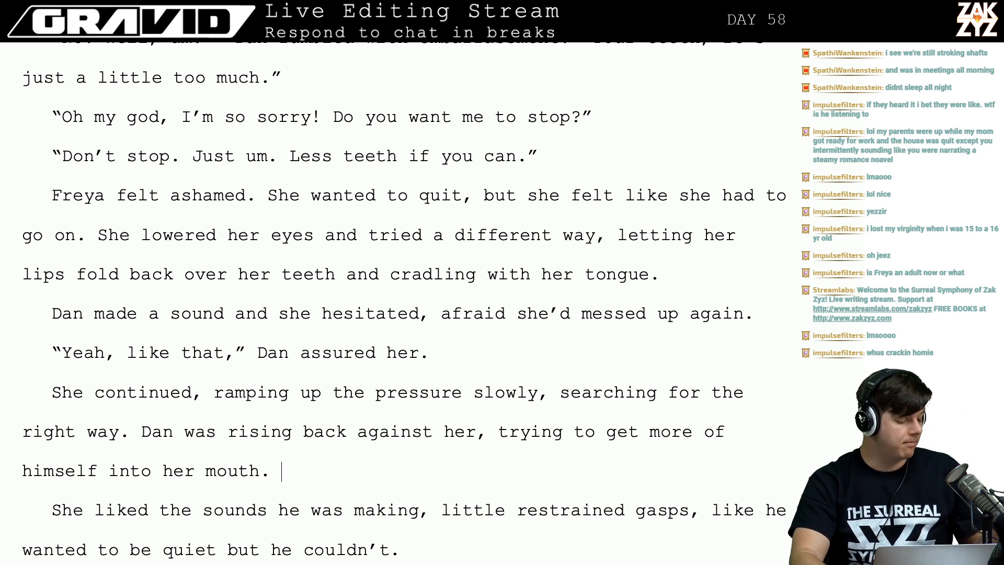
pyautogui.write('A')
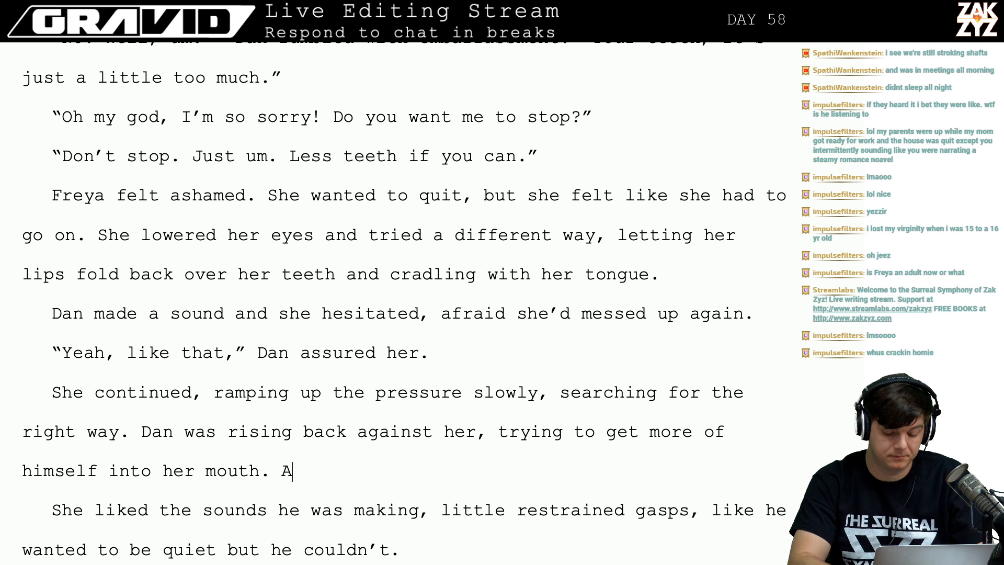
pyautogui.write('t first all she ')
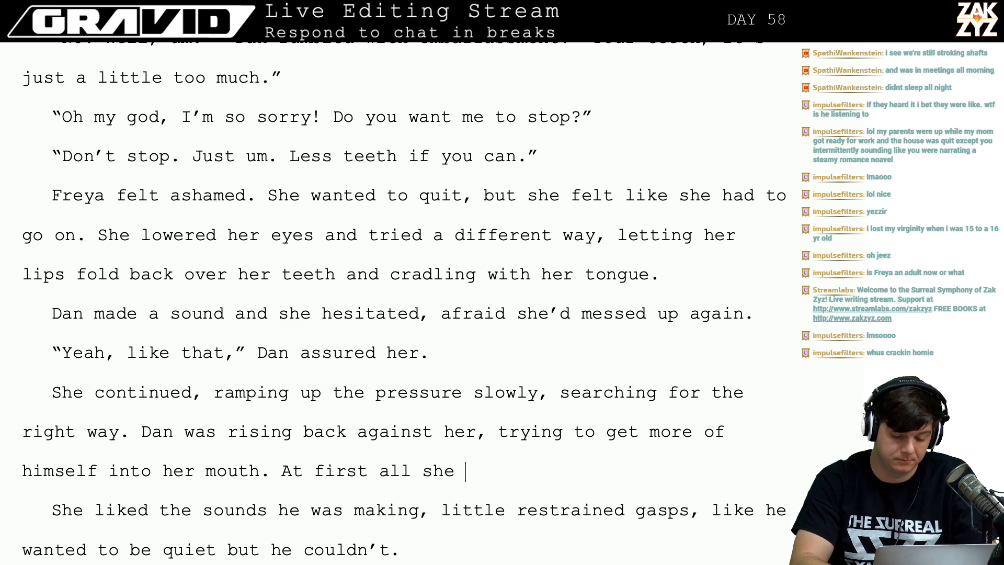
pyautogui.write('could th')
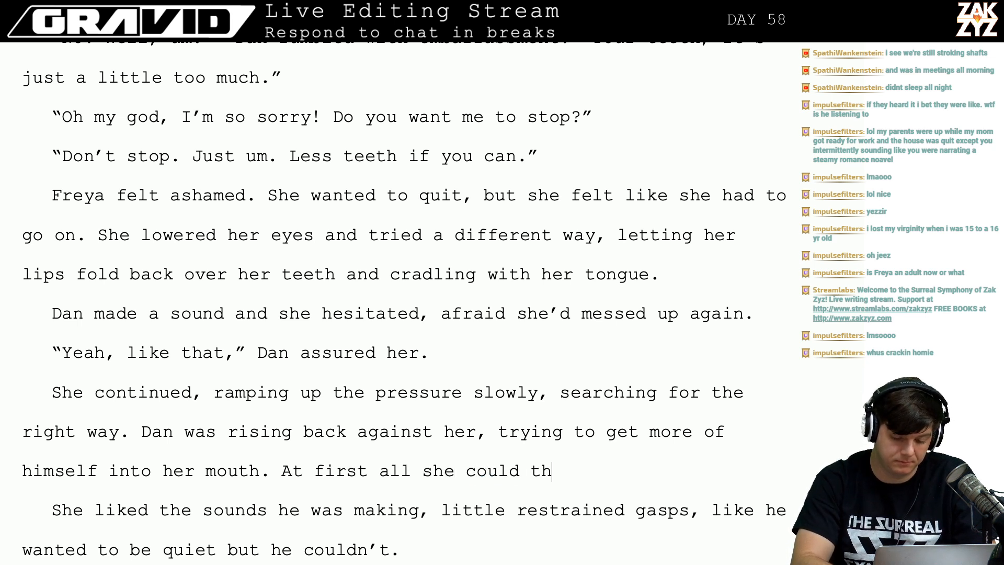
pyautogui.write('ink about was conc')
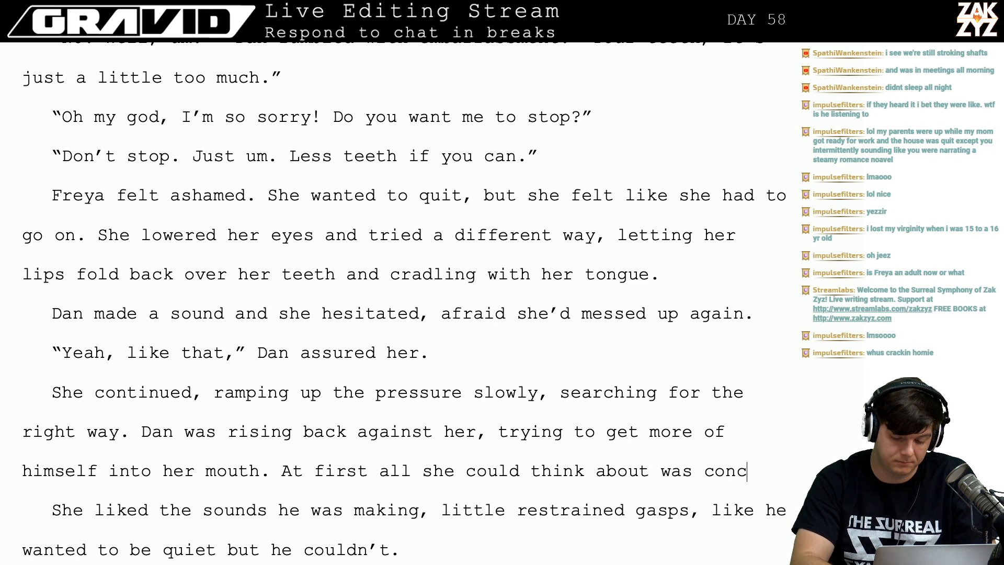
pyautogui.write('entrating on not ')
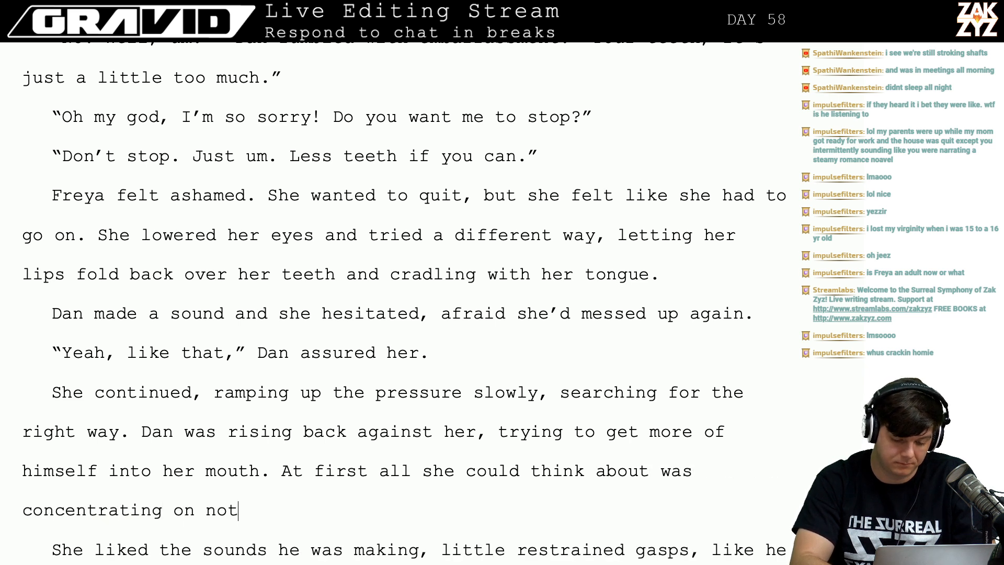
pyautogui.write('cl')
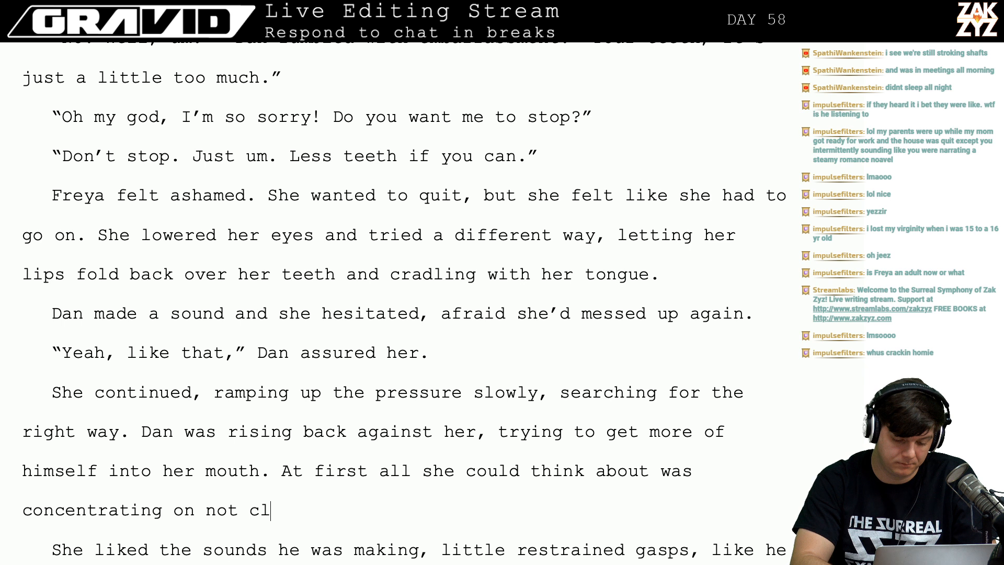
pyautogui.write('ipping him with her tea')
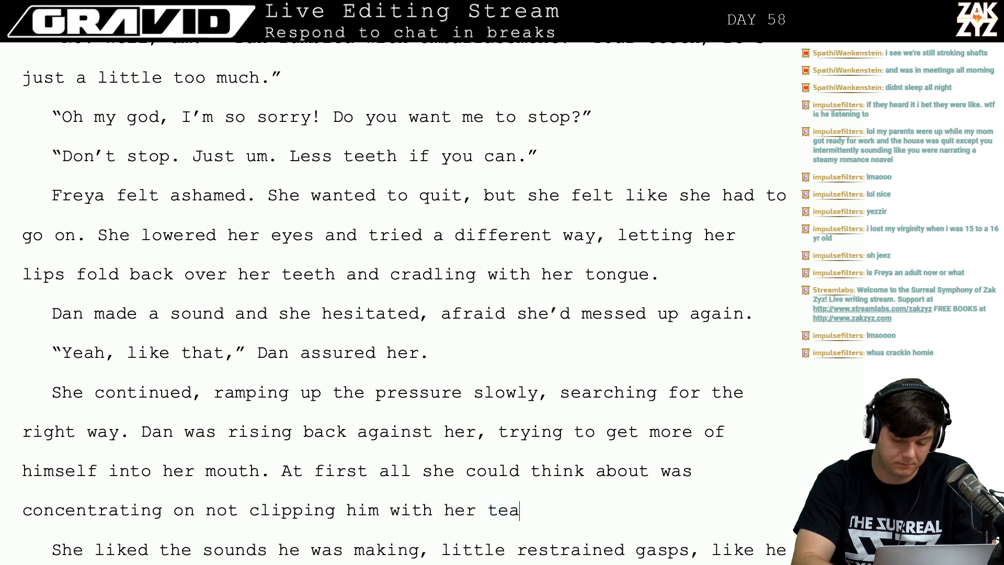
pyautogui.press('BackSpace')
pyautogui.write('eth, but she bg')
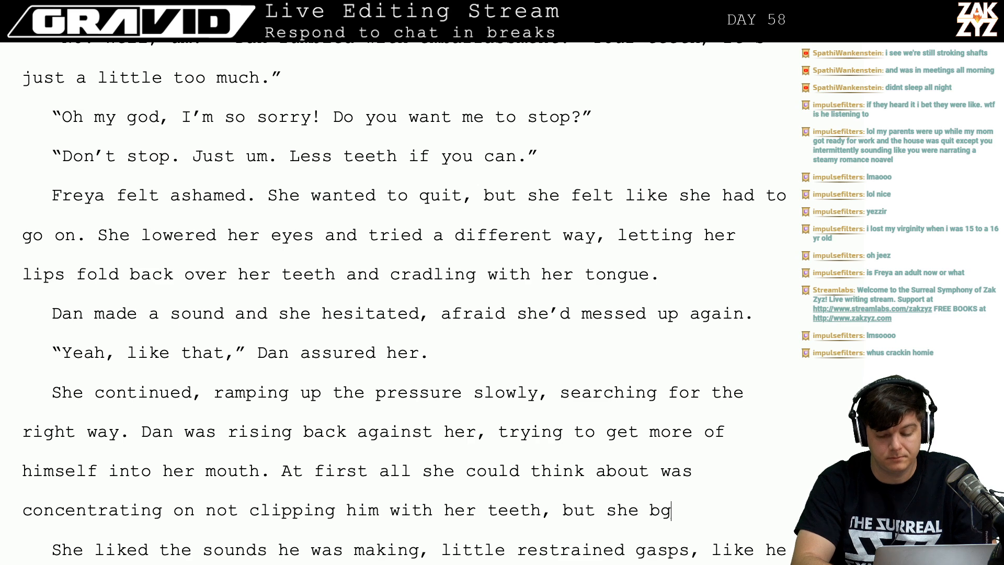
pyautogui.press('BackSpace')
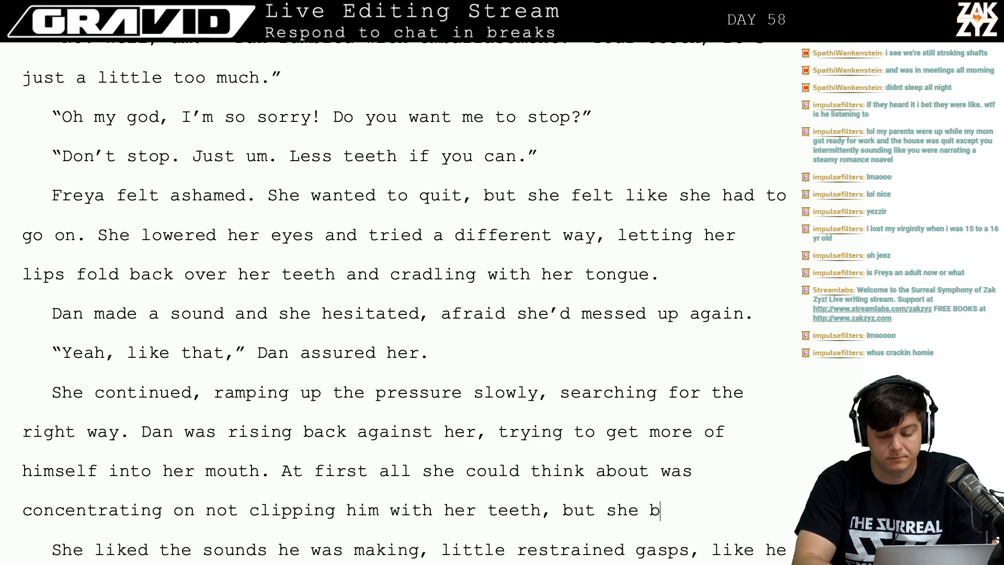
pyautogui.write('egan to get the swing of it')
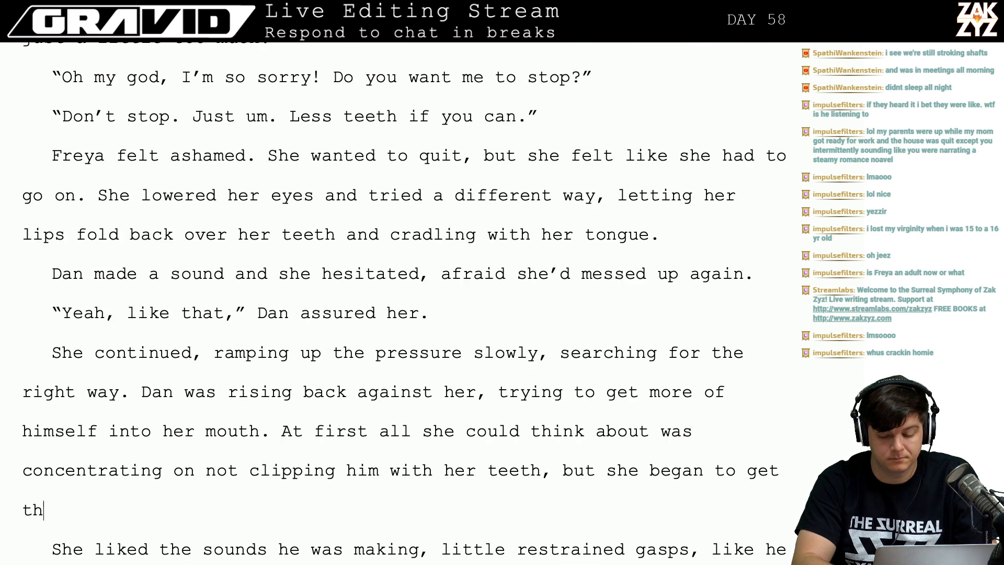
pyautogui.write('.')
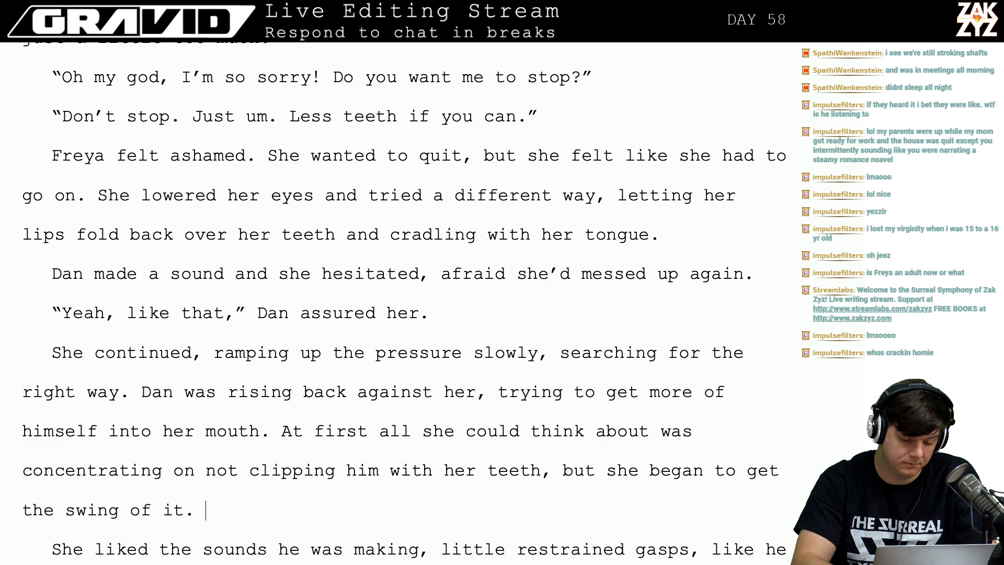
# Reread the start of the following paragraph and the final clause of the newly added sentence.
pyautogui.press('Right')
pyautogui.press('Left')
pyautogui.press('Left')
pyautogui.press('Left')
pyautogui.press('Left')
pyautogui.press('Left')
pyautogui.press('Left')
pyautogui.press('Left')
pyautogui.press('Left')
pyautogui.press('Left')
pyautogui.press('Left')
pyautogui.press('Left')
pyautogui.press('Left')
pyautogui.press('Left')
pyautogui.press('Left')
pyautogui.press('Left')
pyautogui.press('Left')
pyautogui.press('Left')
pyautogui.press('Left')
pyautogui.press('Left')
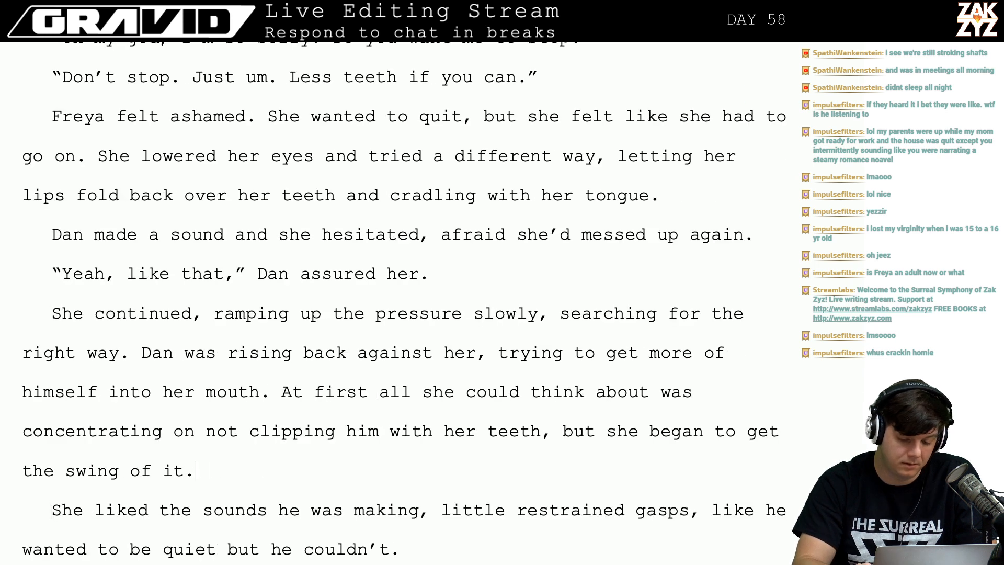
pyautogui.press('Left')
pyautogui.press('Left')
pyautogui.press('Left')
pyautogui.press('Left')
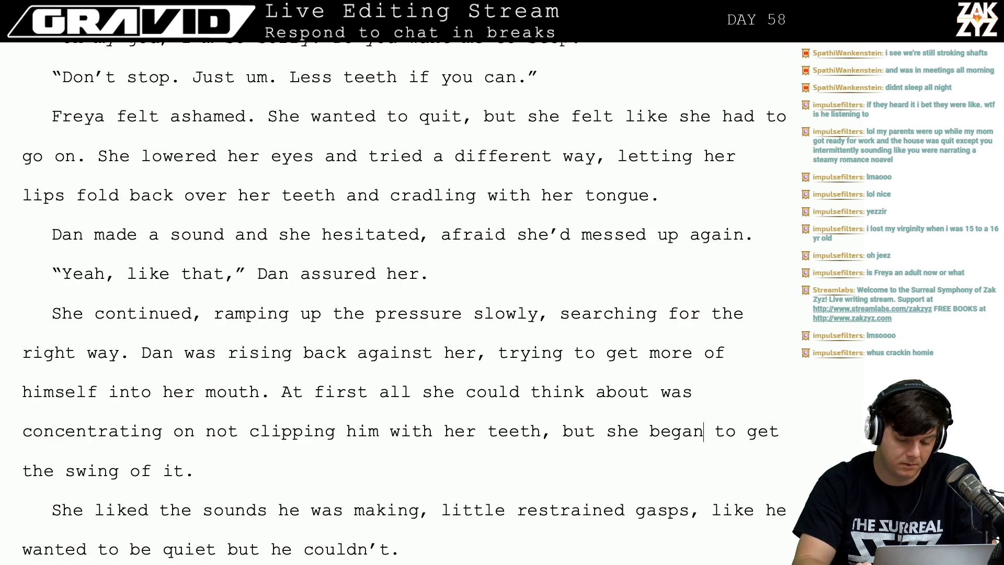
# Rejoin the paragraph beginning "She liked the sounds" to the end of the preceding narration paragraph.
pyautogui.press('Down')
pyautogui.press('Right')
pyautogui.press('Right')
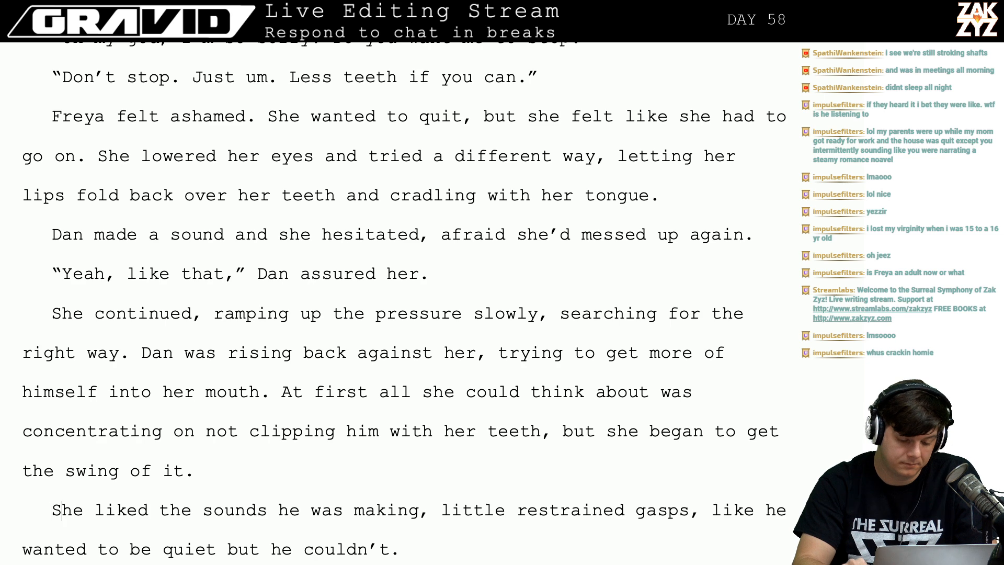
pyautogui.press('Left')
pyautogui.press('BackSpace')
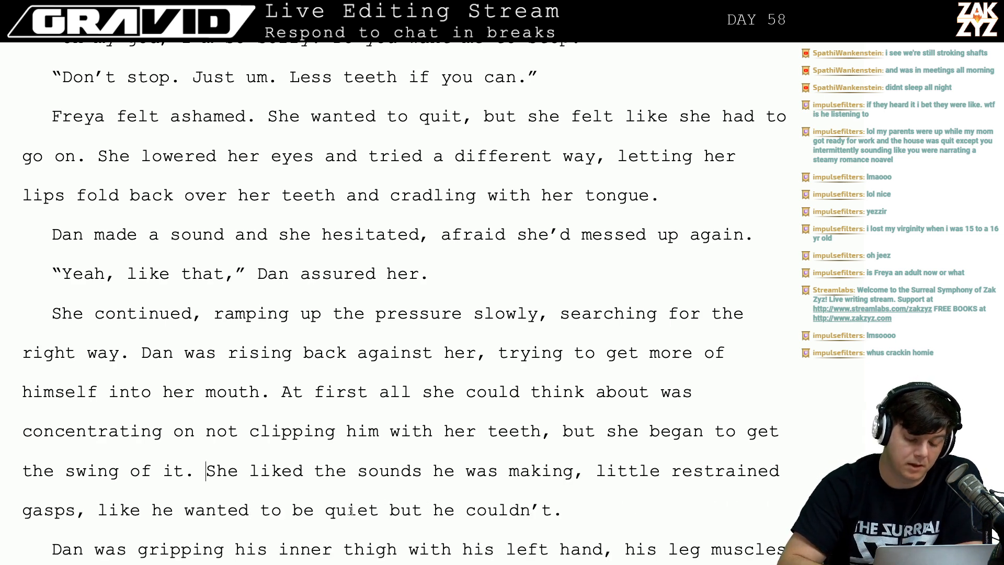
# Replace the pronoun "he" after "She liked the sounds" with the character name "Dan".
pyautogui.click(466, 470)
pyautogui.press('Left')
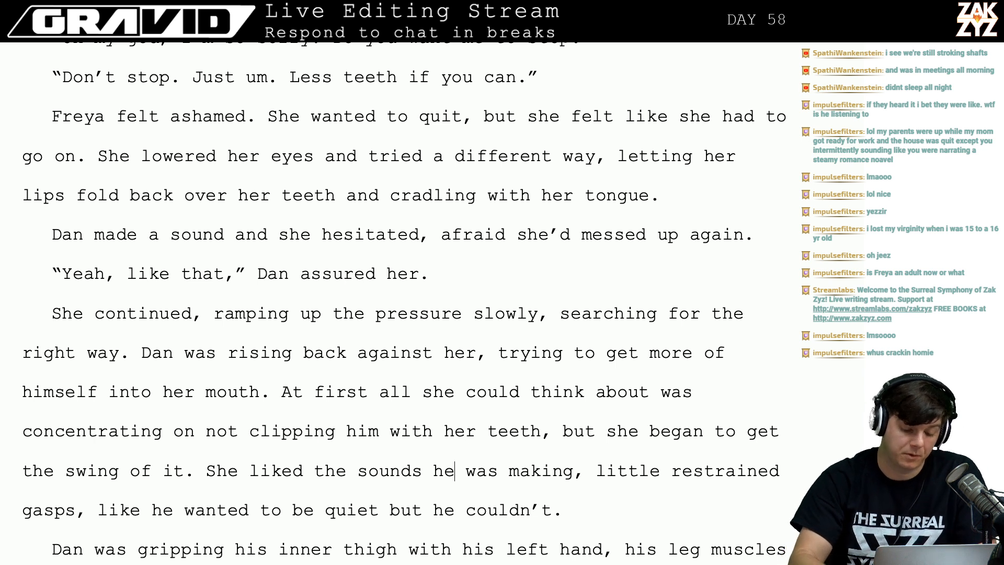
pyautogui.press('BackSpace')
pyautogui.press('BackSpace')
pyautogui.write('Dan')
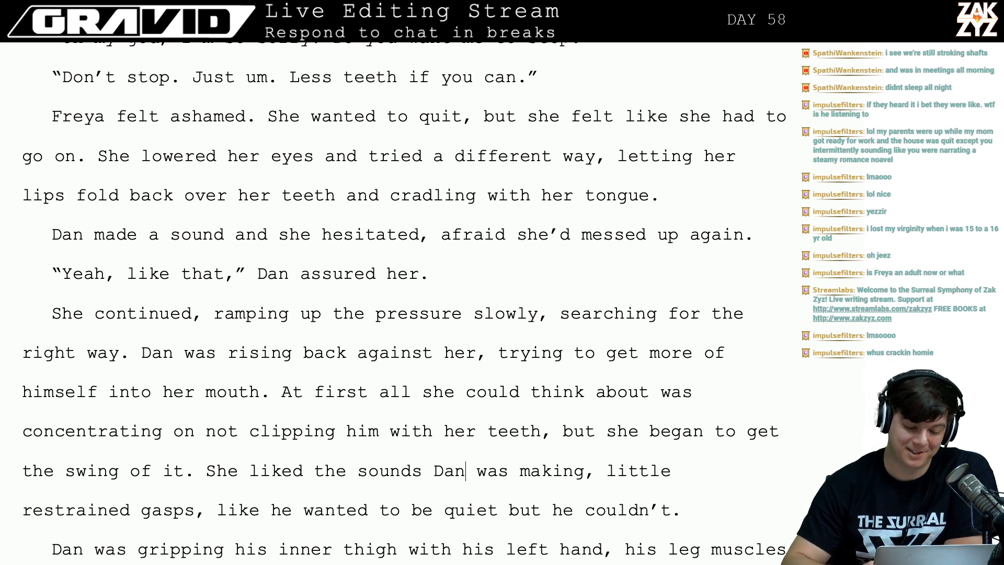
# Proofread the opening sentence of the paragraph that follows the merged narration paragraph.
pyautogui.scroll(-3, 480, 462)
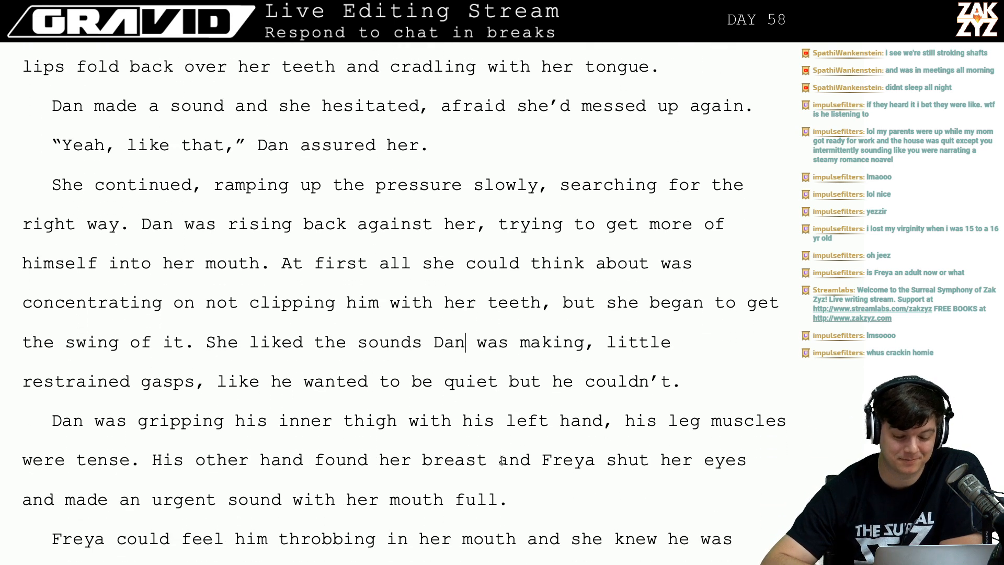
pyautogui.scroll(-3, 502, 460)
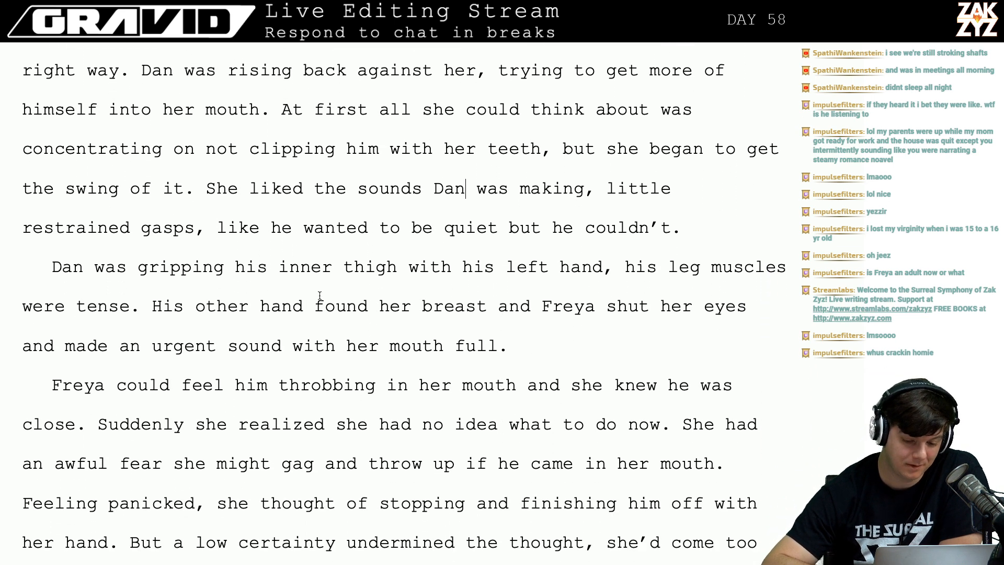
pyautogui.click(356, 285)
pyautogui.press('Left')
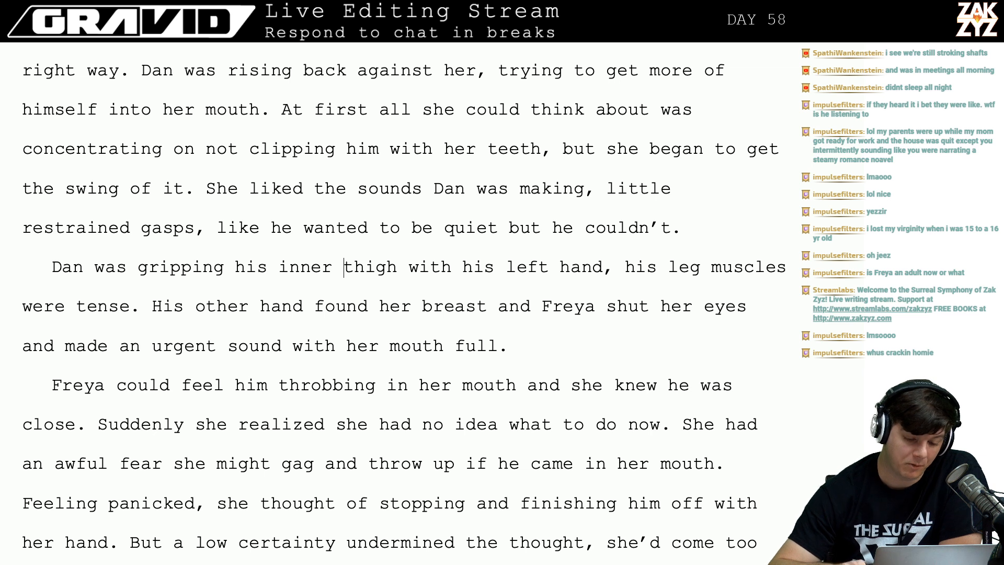
pyautogui.press('Right')
pyautogui.press('Right')
pyautogui.press('Right')
pyautogui.press('Right')
pyautogui.press('Right')
pyautogui.press('Right')
pyautogui.press('Right')
pyautogui.press('Right')
pyautogui.press('Right')
pyautogui.press('Right')
pyautogui.press('Right')
pyautogui.press('Right')
pyautogui.press('Left')
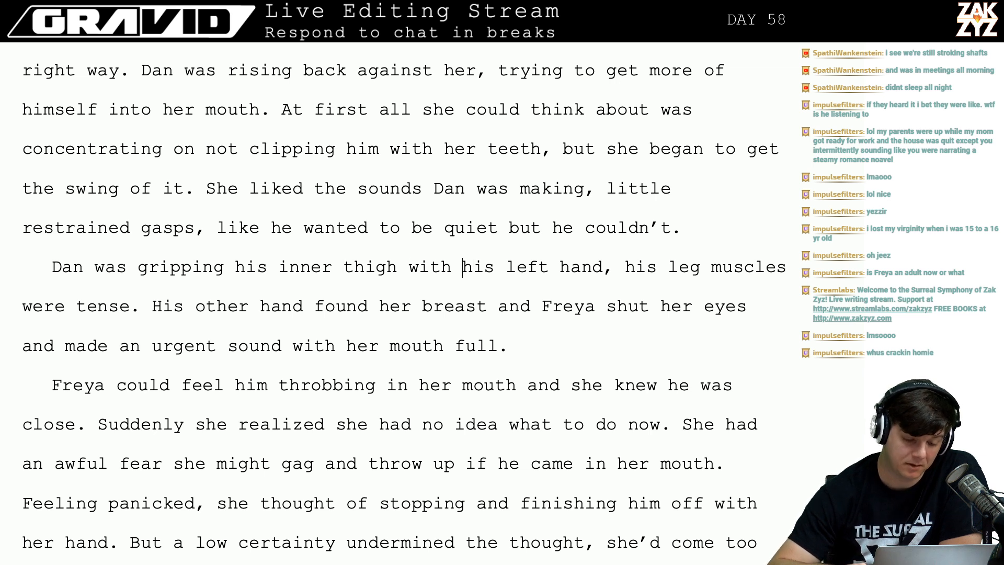
pyautogui.press('Left')
pyautogui.press('Left')
pyautogui.press('Left')
# Proofread the second sentence of that same paragraph, beginning "His other hand".
pyautogui.press('Down')
pyautogui.press('Left')
pyautogui.press('Left')
pyautogui.press('Left')
pyautogui.press('Left')
pyautogui.press('Left')
pyautogui.press('Left')
pyautogui.press('Left')
pyautogui.press('Left')
pyautogui.press('Left')
pyautogui.press('Left')
pyautogui.press('Left')
pyautogui.press('Left')
pyautogui.press('Left')
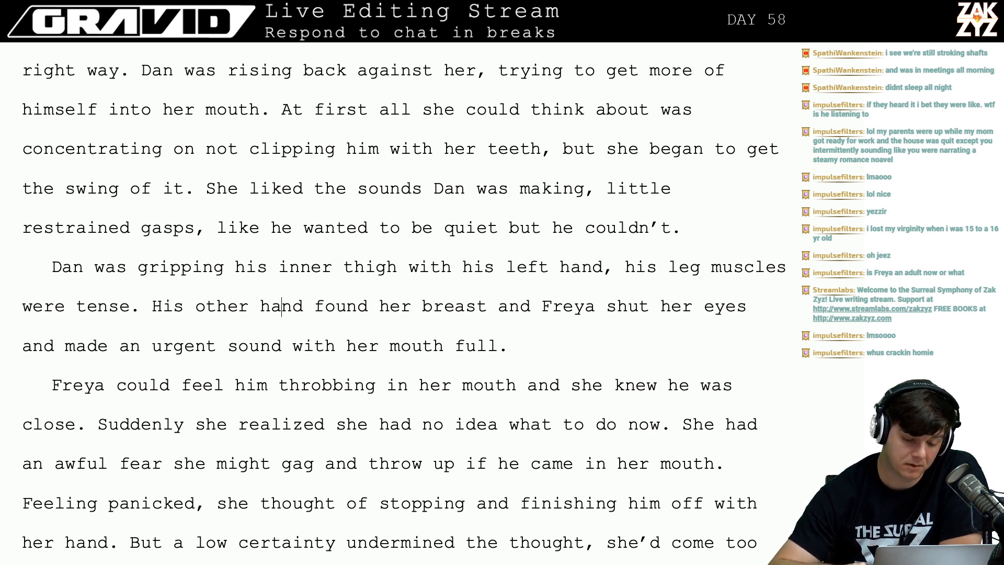
pyautogui.press('Left')
pyautogui.press('Left')
pyautogui.press('Left')
pyautogui.press('Left')
pyautogui.press('Left')
pyautogui.press('Left')
pyautogui.press('Right')
pyautogui.press('Right')
pyautogui.press('Right')
pyautogui.press('Right')
pyautogui.press('Right')
pyautogui.press('Right')
pyautogui.press('Right')
pyautogui.press('Right')
pyautogui.press('Right')
pyautogui.press('Right')
pyautogui.press('Right')
pyautogui.press('Right')
pyautogui.press('Right')
pyautogui.press('Right')
pyautogui.press('Right')
pyautogui.press('Right')
pyautogui.press('Right')
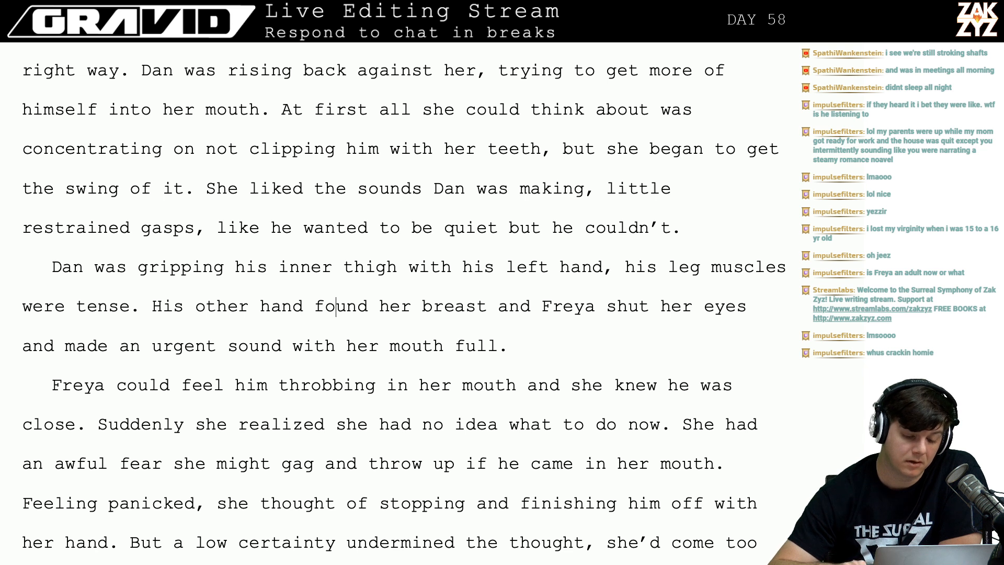
pyautogui.press('Left')
pyautogui.press('Left')
pyautogui.press('Left')
pyautogui.press('Left')
pyautogui.press('Left')
pyautogui.press('Left')
pyautogui.press('Left')
pyautogui.press('Left')
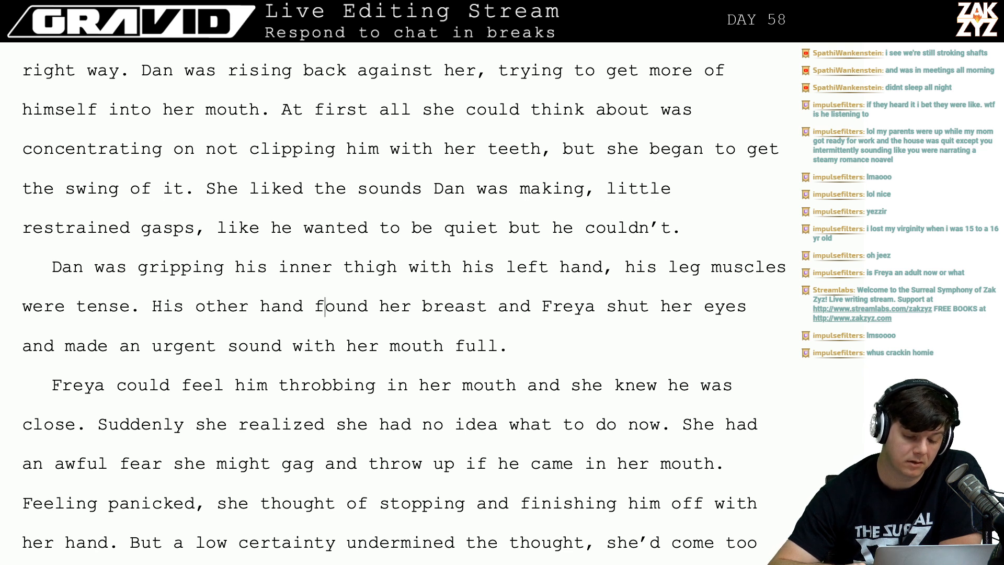
pyautogui.press('Right')
pyautogui.press('Right')
pyautogui.press('Right')
pyautogui.press('Right')
pyautogui.press('Right')
pyautogui.press('Right')
pyautogui.press('Right')
pyautogui.press('Right')
pyautogui.press('Right')
pyautogui.press('Right')
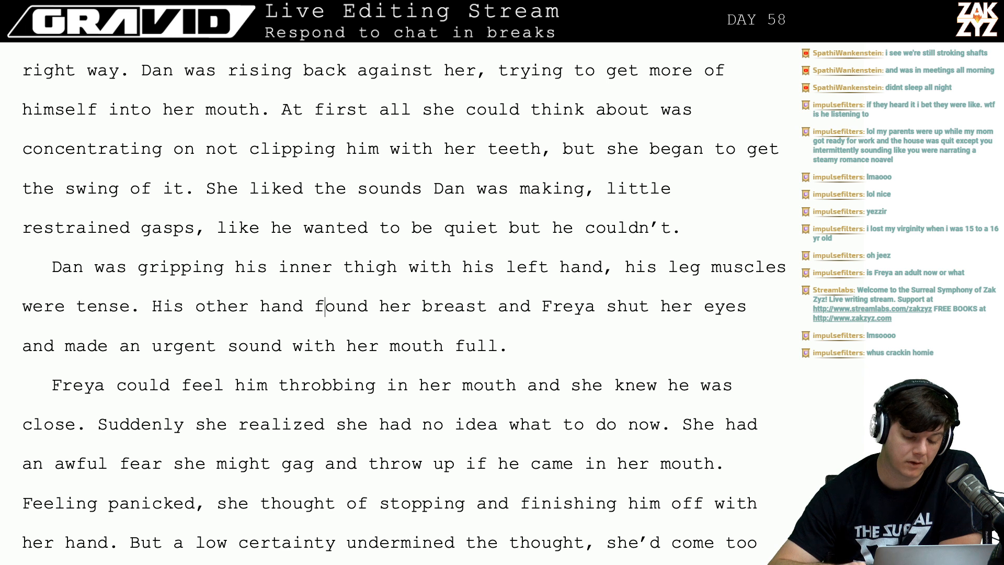
pyautogui.press('Left')
pyautogui.press('Left')
pyautogui.press('Left')
pyautogui.press('Left')
pyautogui.press('Left')
pyautogui.press('Left')
pyautogui.press('Left')
pyautogui.press('Left')
pyautogui.press('Left')
pyautogui.press('Left')
pyautogui.press('Left')
pyautogui.press('Left')
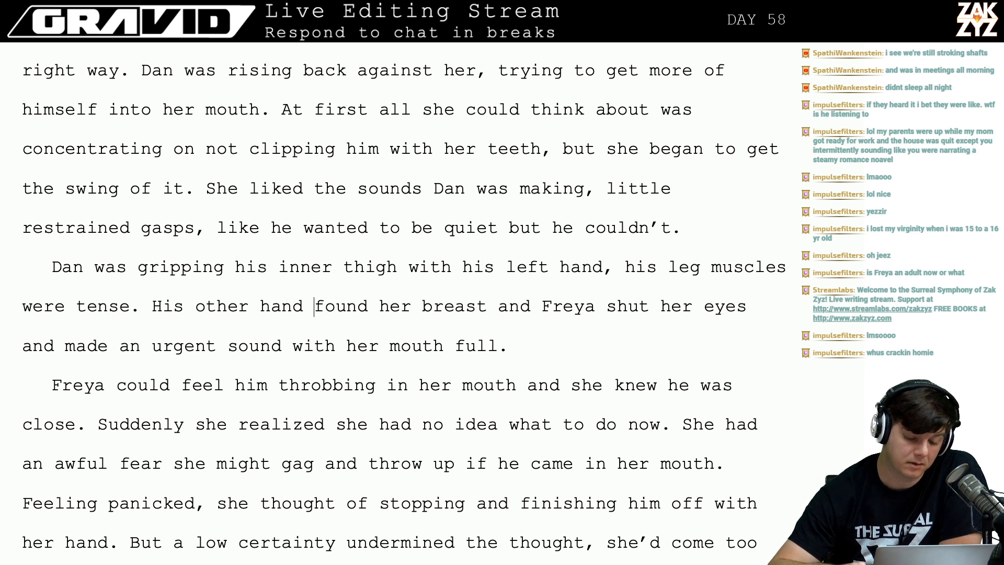
pyautogui.press('Right')
pyautogui.press('Right')
pyautogui.press('Right')
pyautogui.press('Right')
pyautogui.press('Right')
pyautogui.press('Right')
pyautogui.press('Right')
# Insert reworded text after "His other" in the second sentence of the paragraph beginning "Dan was gripping".
pyautogui.press('Left')
pyautogui.press('Left')
pyautogui.press('Left')
pyautogui.press('Left')
pyautogui.press('Left')
pyautogui.press('Left')
pyautogui.press('Left')
pyautogui.press('Left')
pyautogui.press('Left')
pyautogui.press('Left')
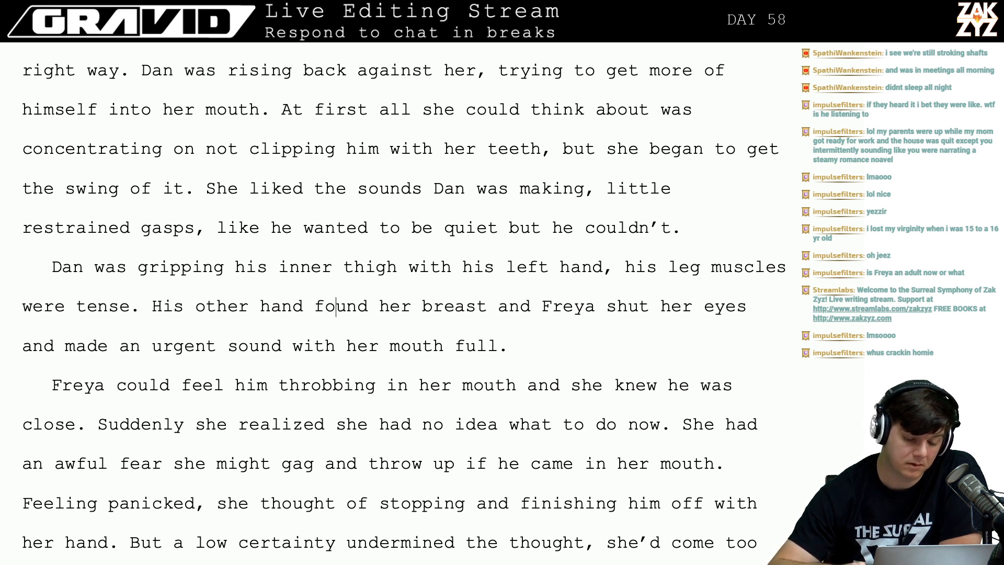
pyautogui.press('Right')
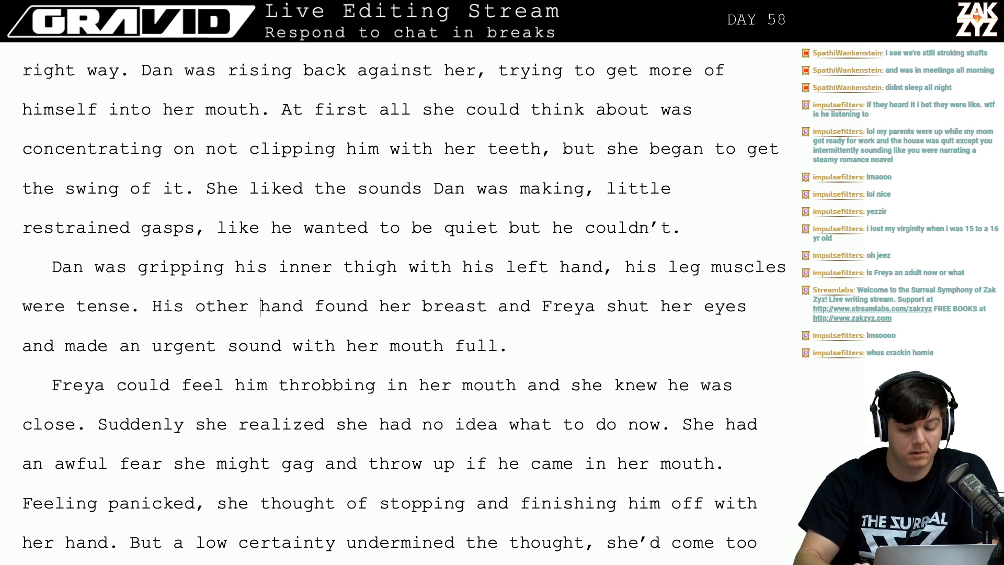
pyautogui.write('ls')
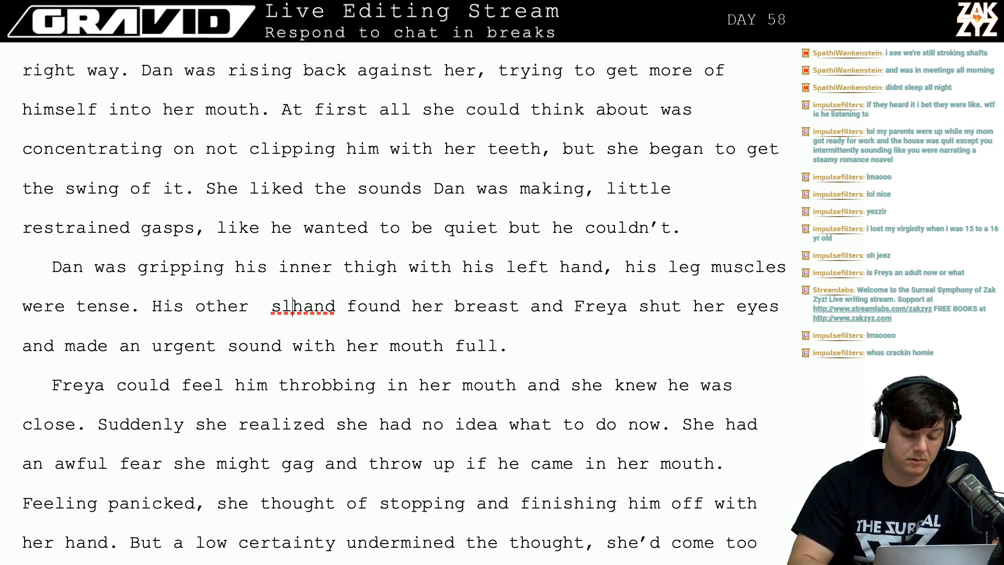
pyautogui.press('BackSpace')
pyautogui.press('BackSpace')
pyautogui.write('ls')
pyautogui.press('BackSpace')
pyautogui.press('BackSpace')
pyautogui.write('slipped do')
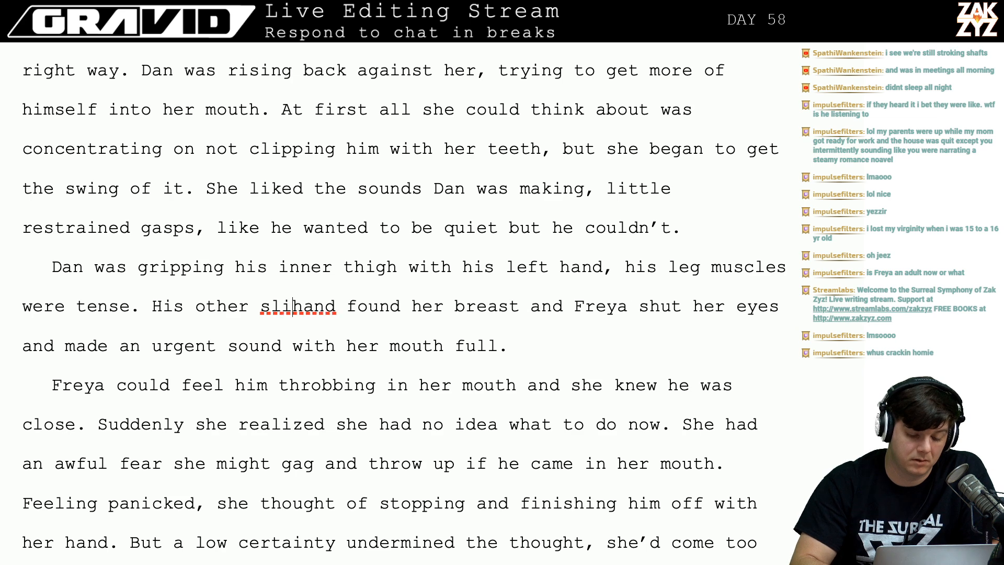
pyautogui.write('wn her shou')
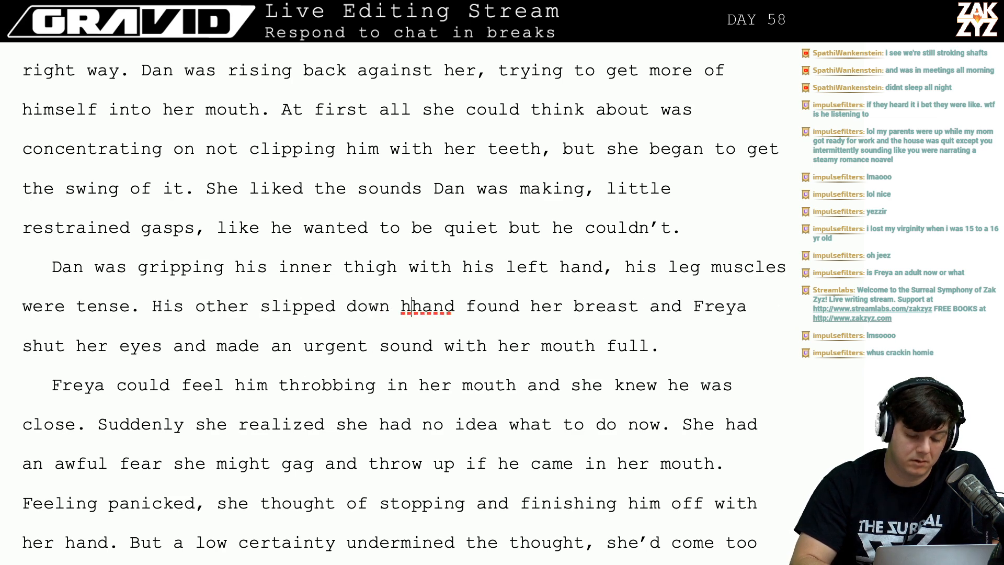
pyautogui.write('lder and found her ')
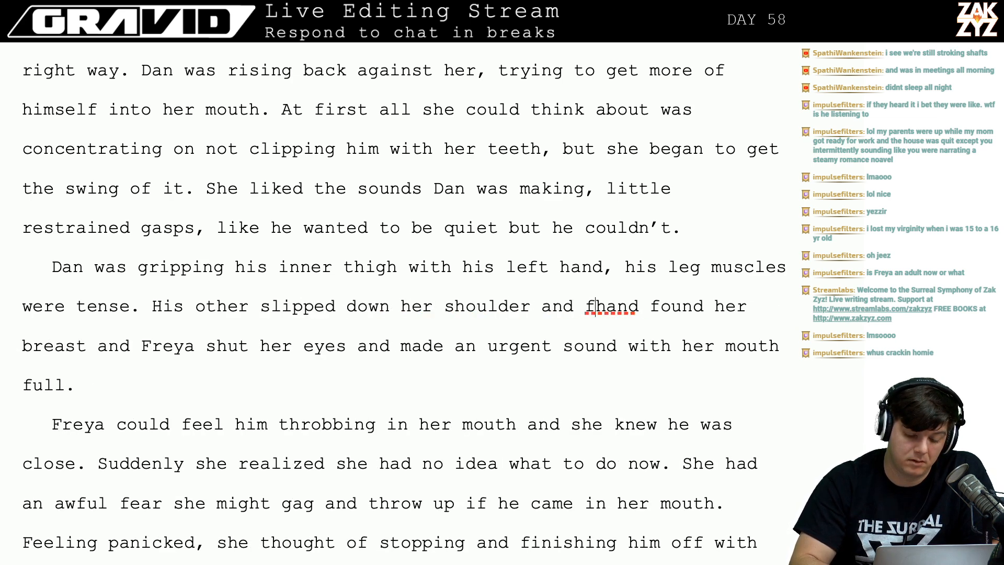
pyautogui.write('brhand')
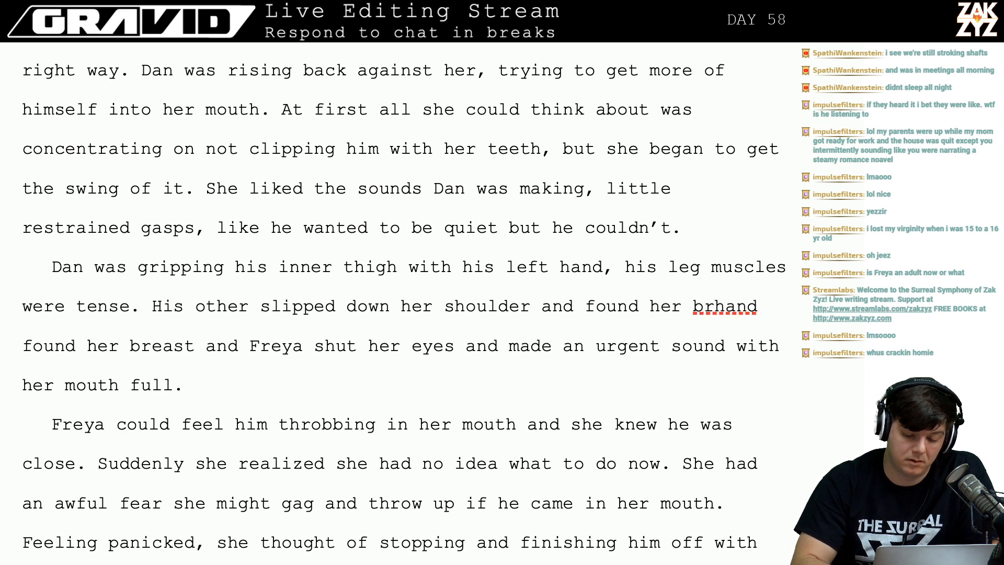
pyautogui.press('BackSpace')
pyautogui.press('BackSpace')
pyautogui.press('BackSpace')
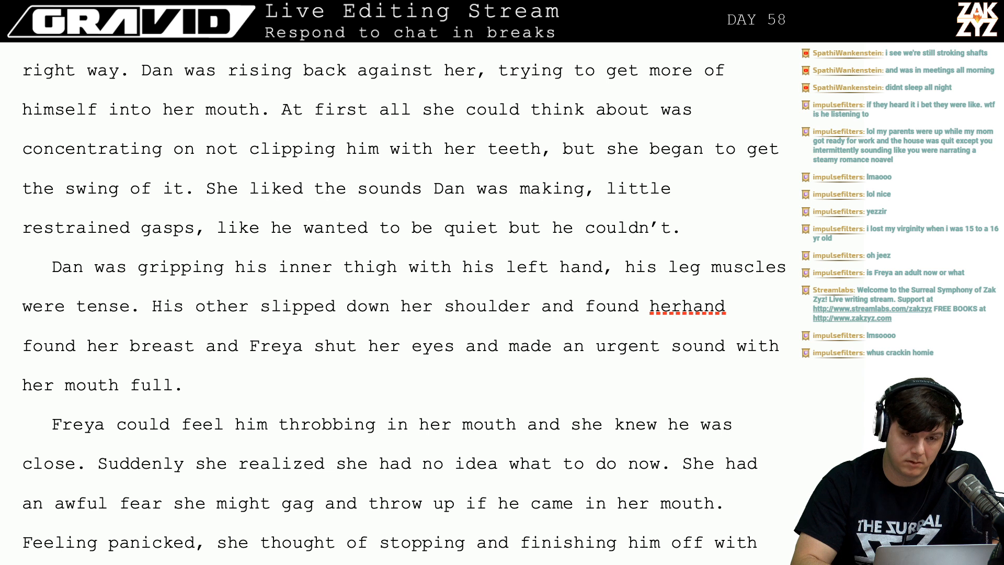
pyautogui.write('left brea')
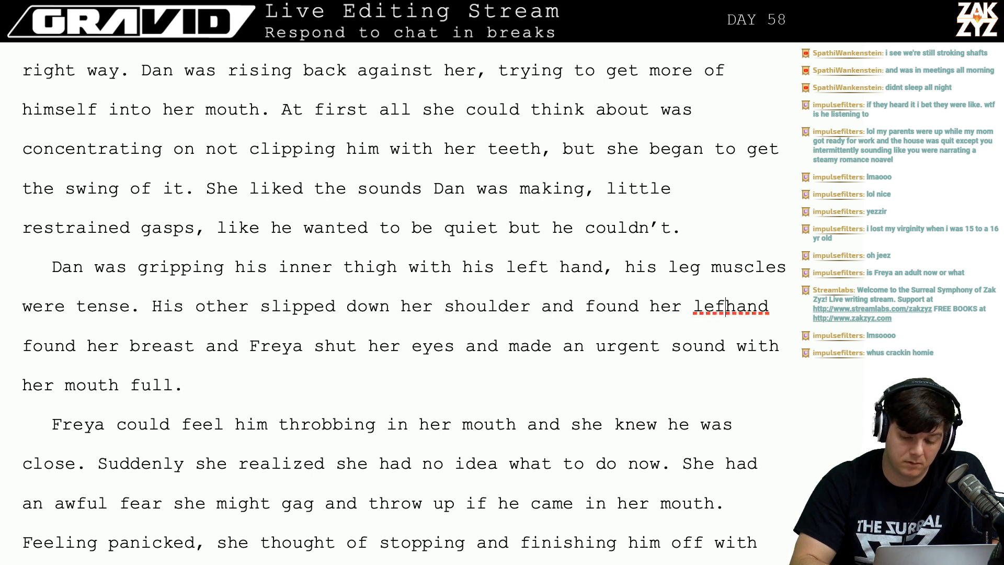
pyautogui.write('st,')
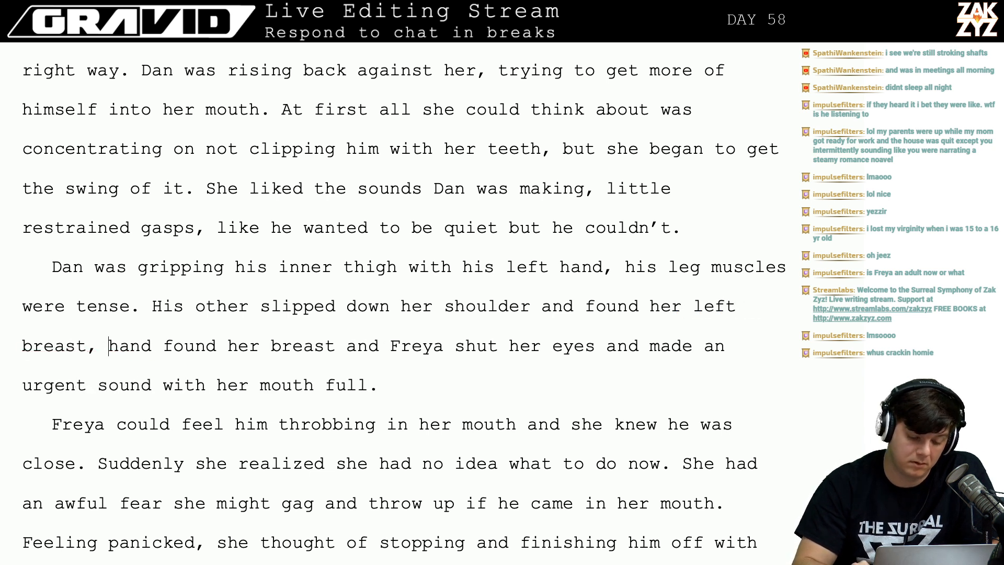
# Delete the leftover original wording between the newly inserted comma and "Freya shut her eyes".
pyautogui.hotkey('shift', 'Right')
pyautogui.hotkey('shift', 'Right')
pyautogui.hotkey('shift', 'Right')
pyautogui.hotkey('shift', 'Right')
pyautogui.hotkey('shift', 'Right')
pyautogui.hotkey('shift', 'Right')
pyautogui.hotkey('shift', 'Right')
pyautogui.hotkey('shift', 'Right')
pyautogui.hotkey('shift', 'Right')
pyautogui.hotkey('shift', 'Right')
pyautogui.hotkey('shift', 'Right')
pyautogui.hotkey('shift', 'Right')
pyautogui.hotkey('shift', 'Right')
pyautogui.hotkey('shift', 'Right')
pyautogui.hotkey('shift', 'Right')
pyautogui.hotkey('shift', 'Right')
pyautogui.hotkey('shift', 'Right')
pyautogui.hotkey('shift', 'Right')
pyautogui.hotkey('shift', 'Right')
pyautogui.hotkey('shift', 'Right')
pyautogui.hotkey('shift', 'Right')
pyautogui.hotkey('shift', 'Right')
pyautogui.hotkey('shift', 'Right')
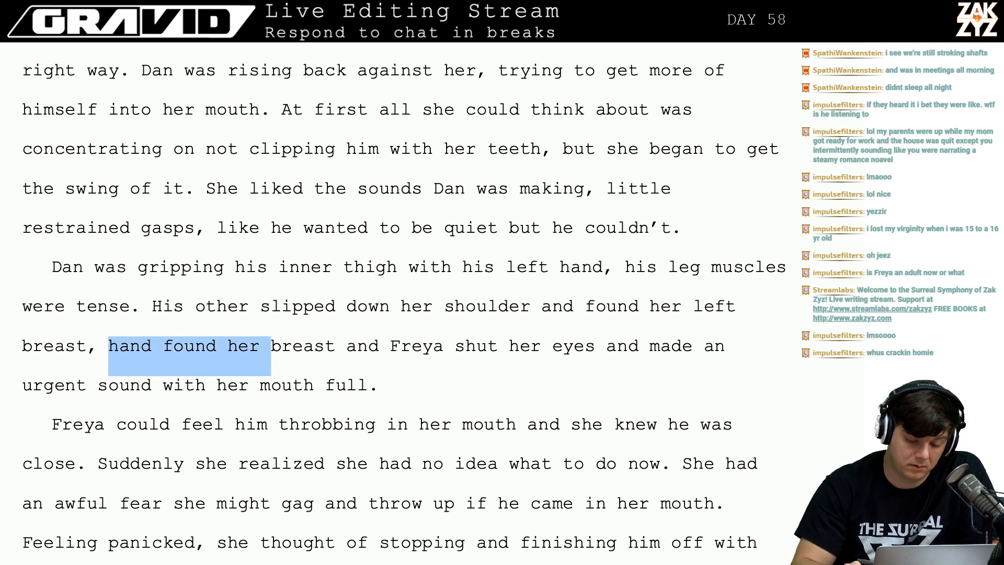
pyautogui.hotkey('shift', 'Right')
pyautogui.hotkey('shift', 'Right')
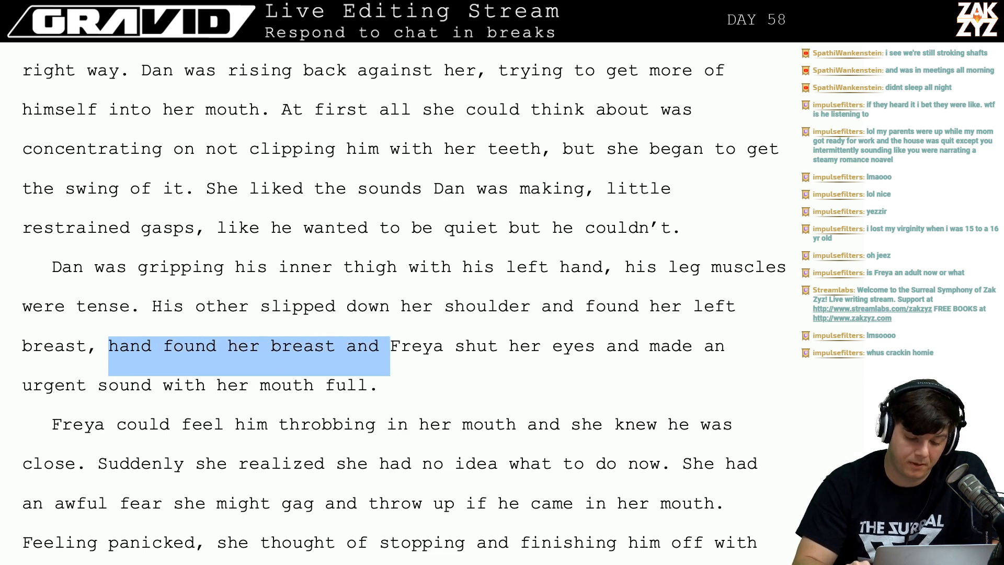
pyautogui.hotkey('shift', 'Left')
pyautogui.press('Delete')
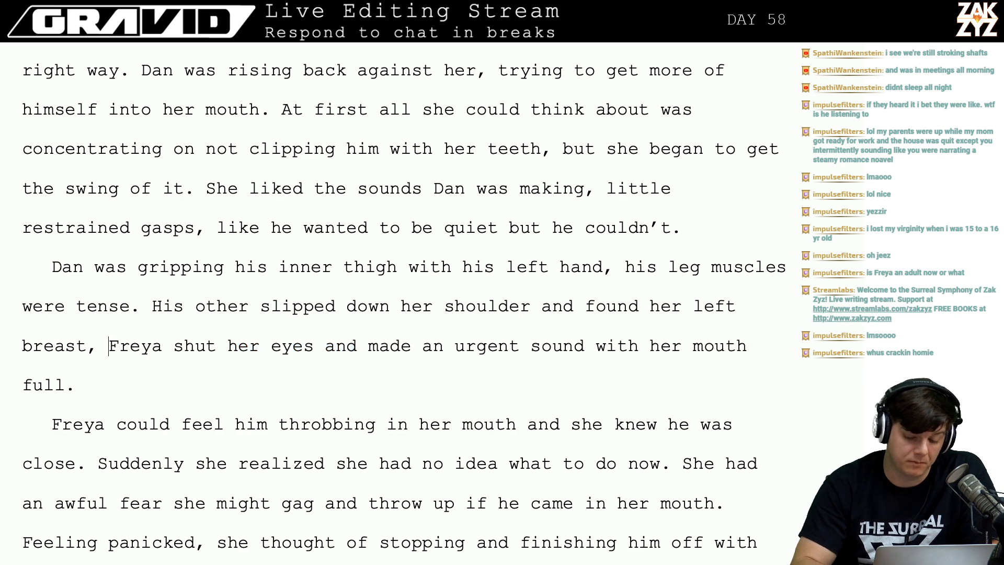
# Replace the pronoun "him" with "Dan" in the first sentence of the paragraph beginning "Freya could feel".
pyautogui.press('Down')
pyautogui.press('Right')
pyautogui.press('Right')
pyautogui.press('Right')
pyautogui.press('Right')
pyautogui.press('Right')
pyautogui.press('Right')
pyautogui.press('Right')
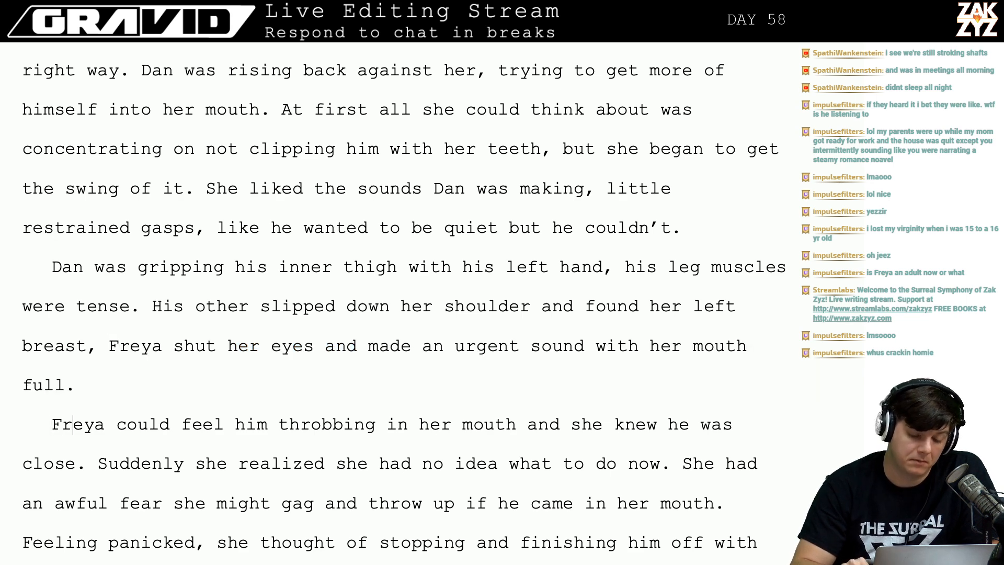
pyautogui.press('Down')
pyautogui.press('Down')
pyautogui.press('Down')
pyautogui.press('Down')
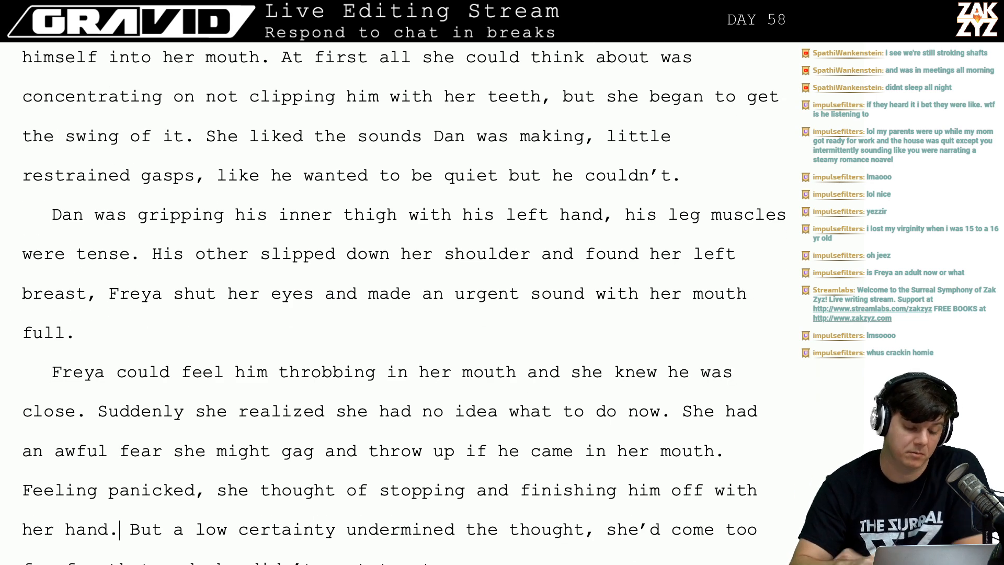
pyautogui.press('Left')
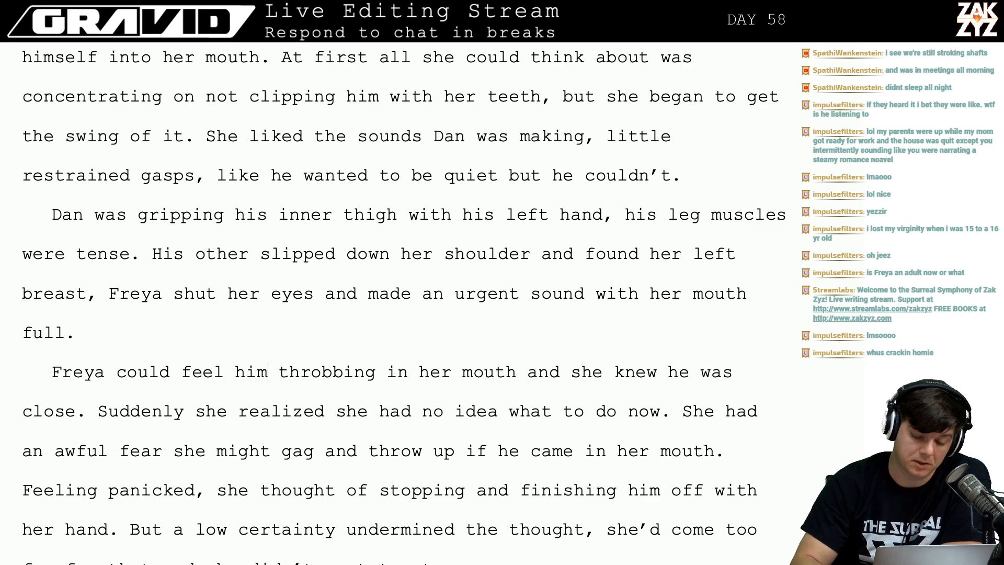
pyautogui.press('BackSpace')
pyautogui.press('BackSpace')
pyautogui.press('BackSpace')
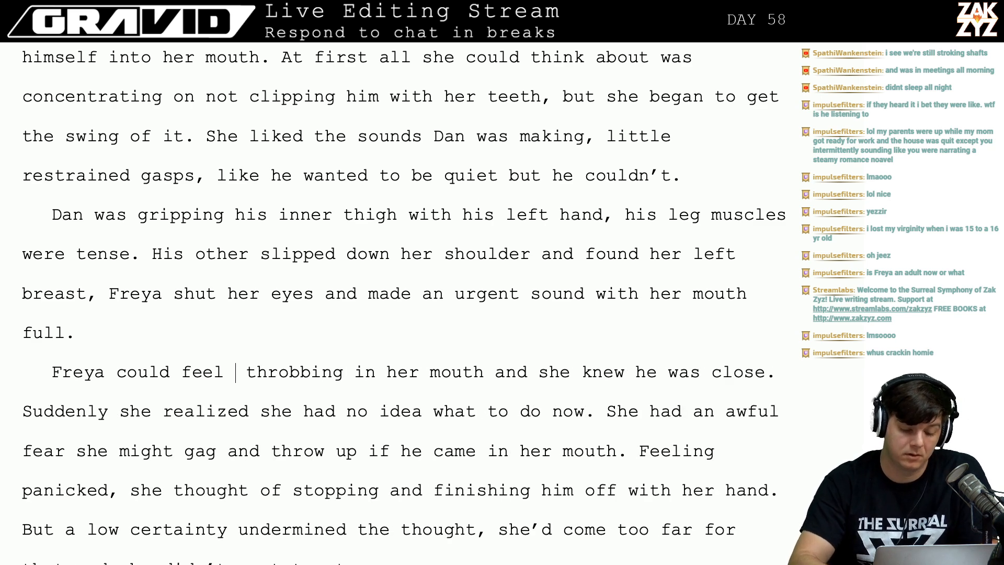
pyautogui.write('Dan')
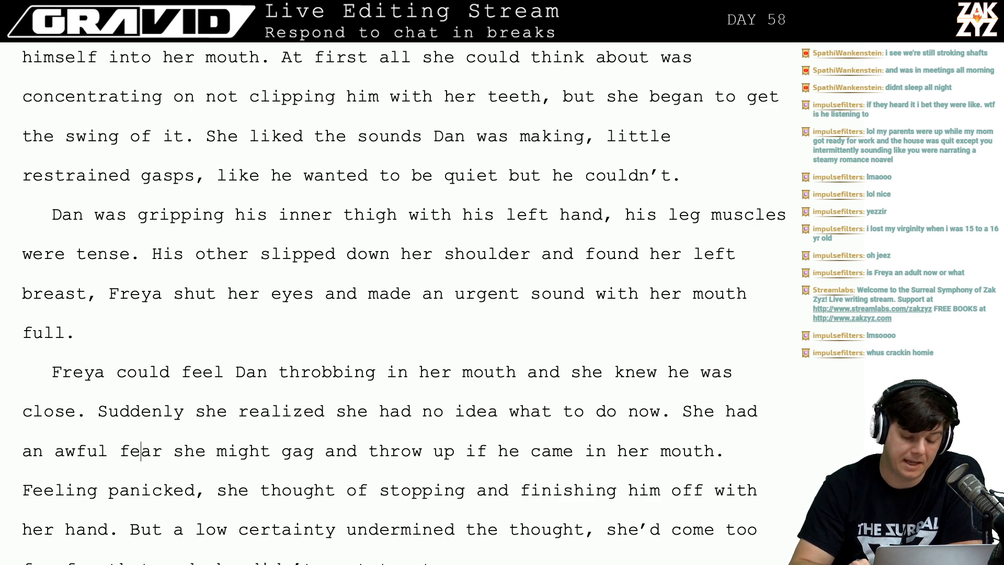
pyautogui.scroll(-3, 139, 491)
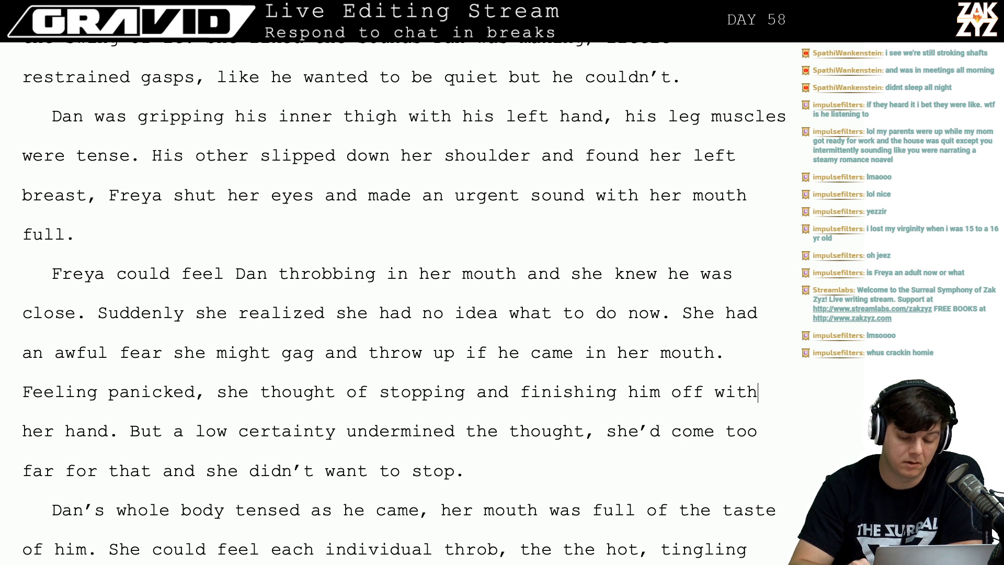
pyautogui.press('Up')
pyautogui.press('Right')
pyautogui.press('Left')
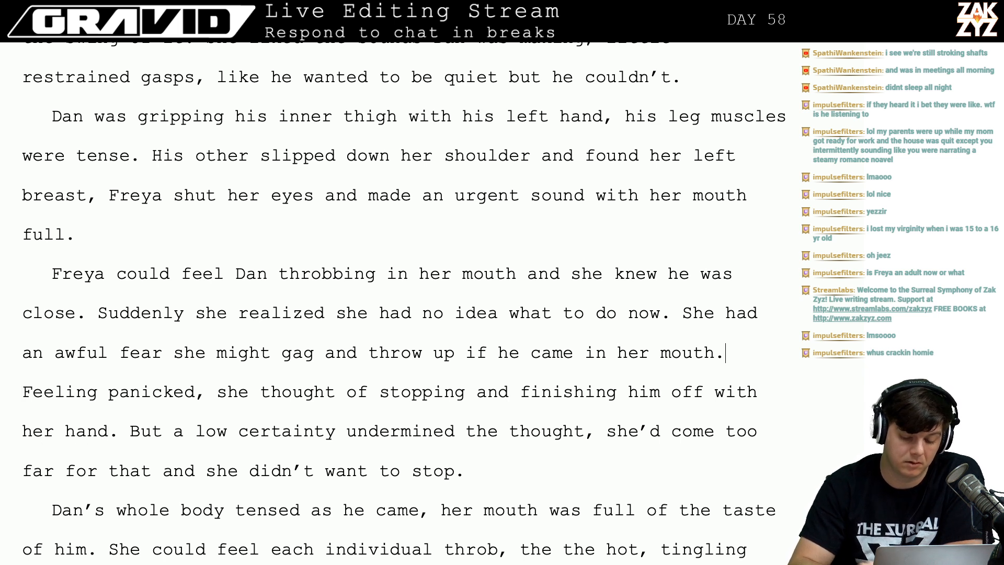
pyautogui.write('She')
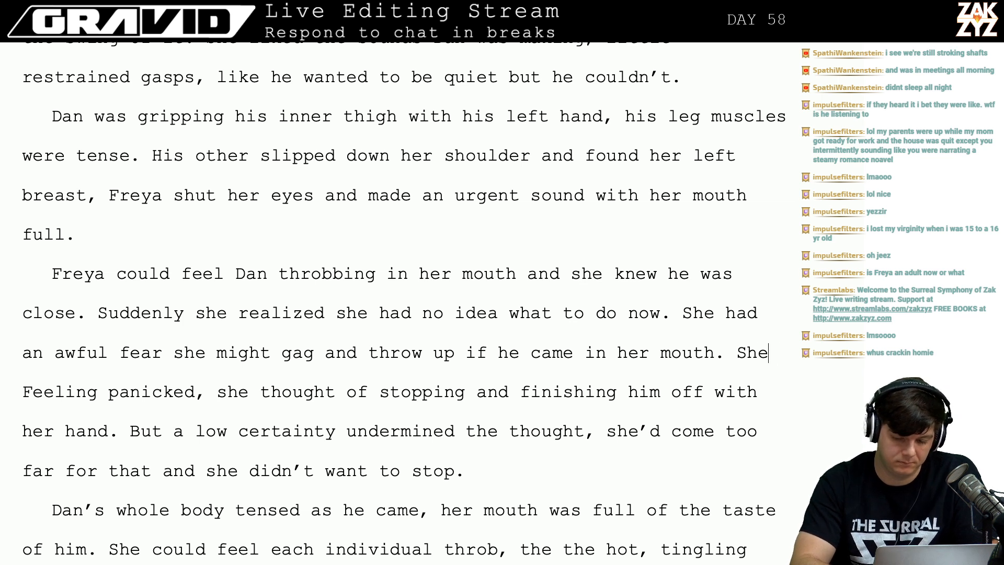
pyautogui.press('BackSpace')
pyautogui.press('BackSpace')
pyautogui.press('BackSpace')
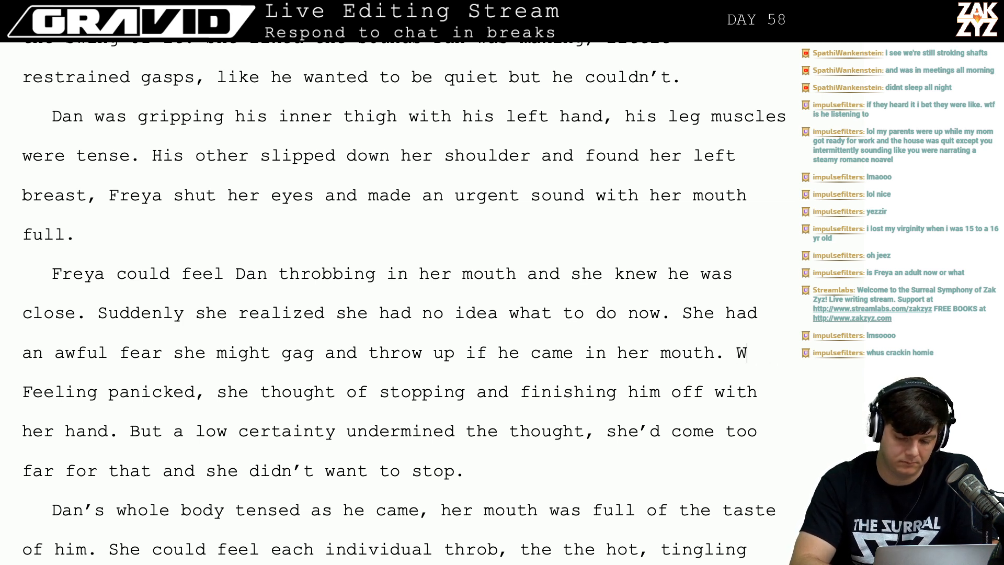
pyautogui.write('Feeling')
pyautogui.press('BackSpace')
pyautogui.press('BackSpace')
pyautogui.press('BackSpace')
pyautogui.press('BackSpace')
pyautogui.press('BackSpace')
pyautogui.press('BackSpace')
pyautogui.press('BackSpace')
pyautogui.press('BackSpace')
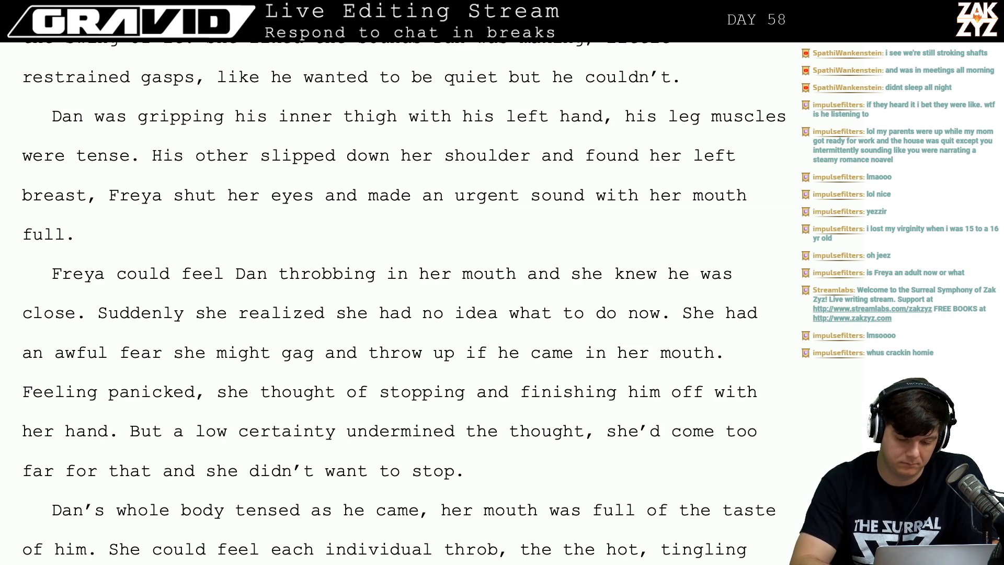
pyautogui.write('The th')
pyautogui.press('BackSpace')
pyautogui.press('BackSpace')
pyautogui.press('BackSpace')
pyautogui.press('BackSpace')
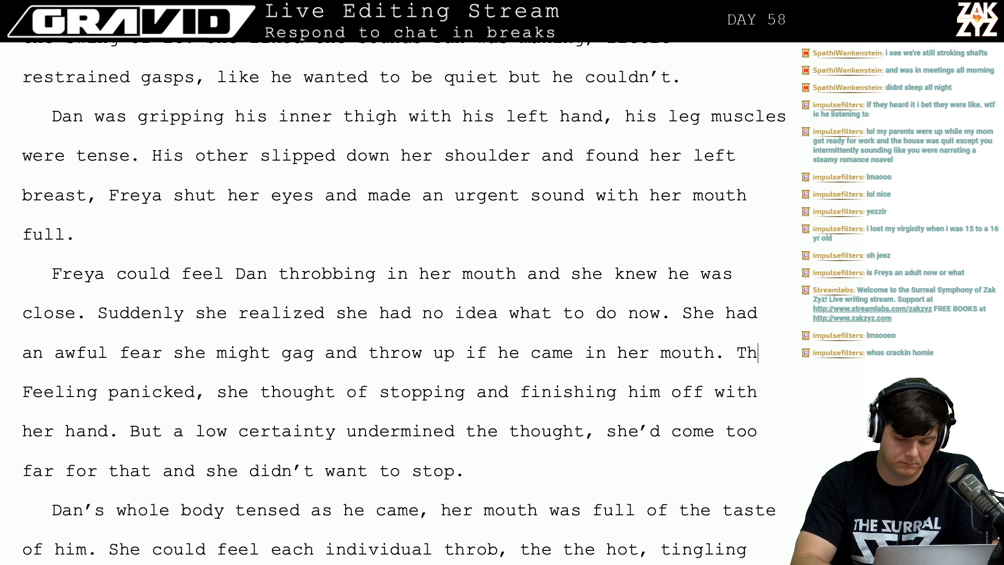
pyautogui.press('BackSpace')
pyautogui.press('BackSpace')
# Split the paragraph so that "Feeling panicked" starts a new one.
pyautogui.press('Return')
pyautogui.press('Left')
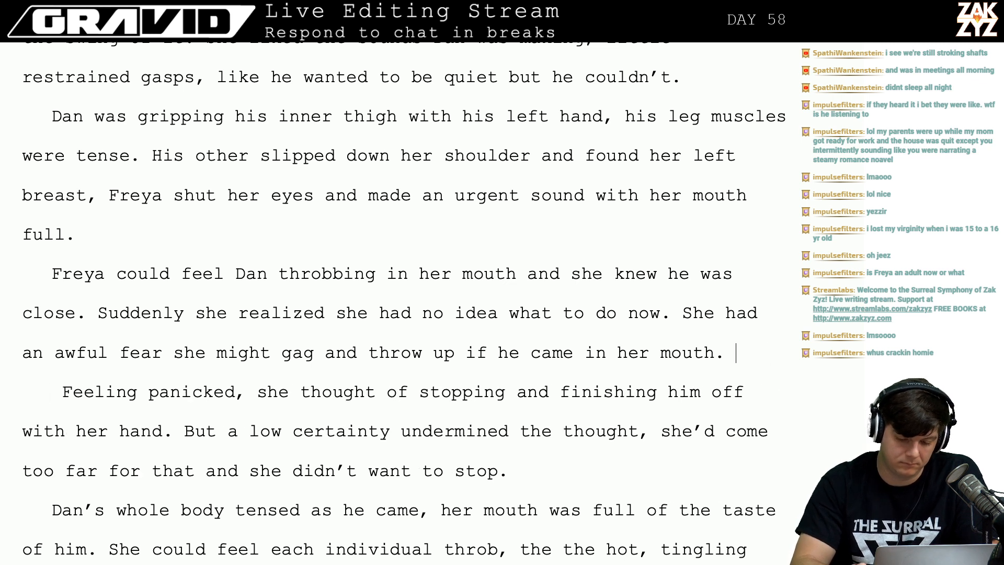
pyautogui.press('Left')
pyautogui.press('Right')
pyautogui.write('She ')
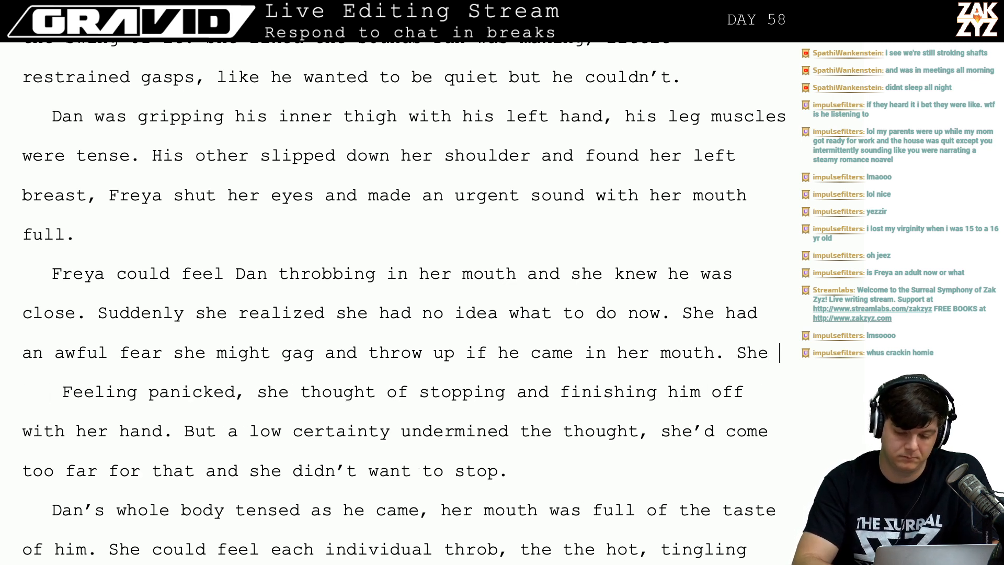
pyautogui.write('could stop')
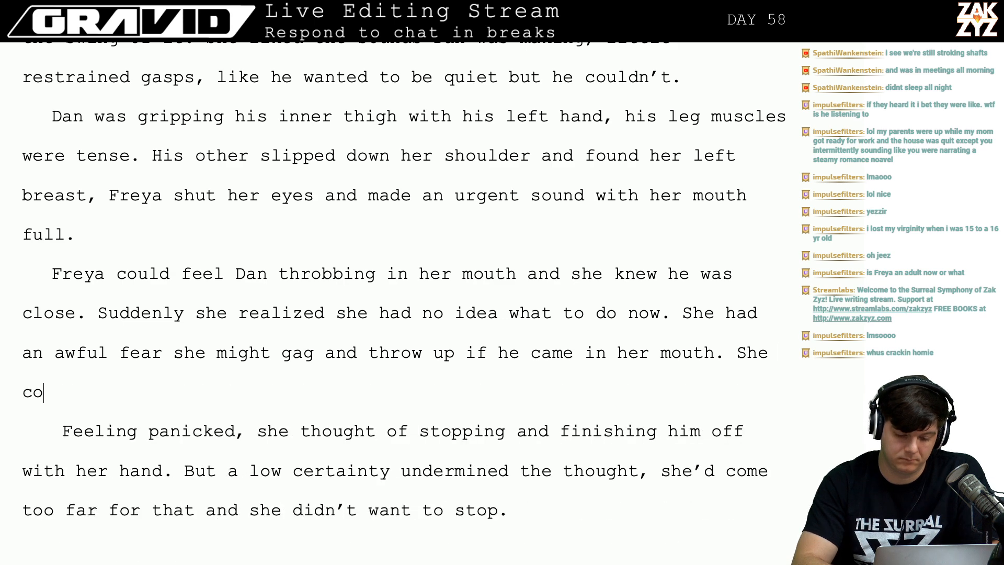
pyautogui.write(' and fini')
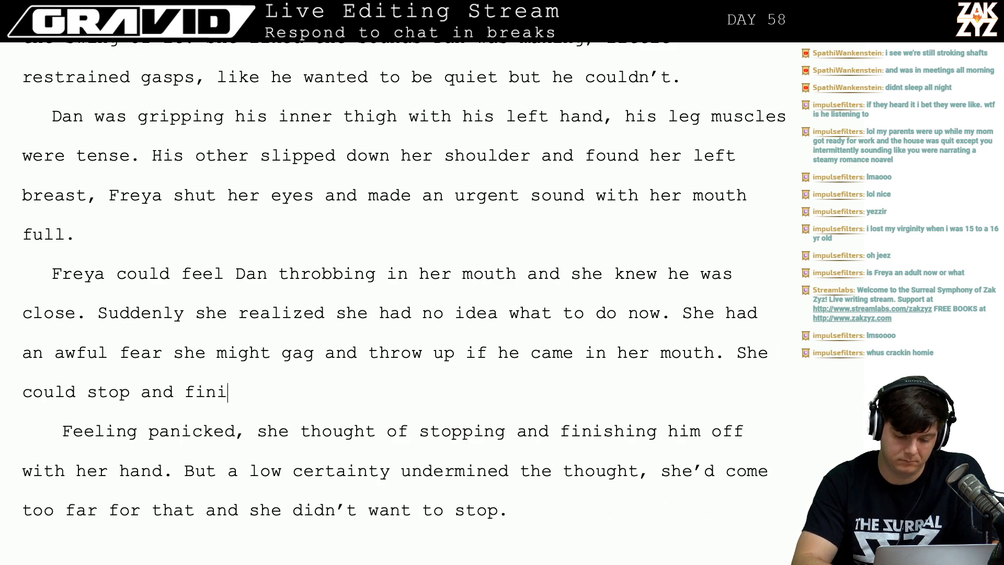
pyautogui.write('sh him off wi')
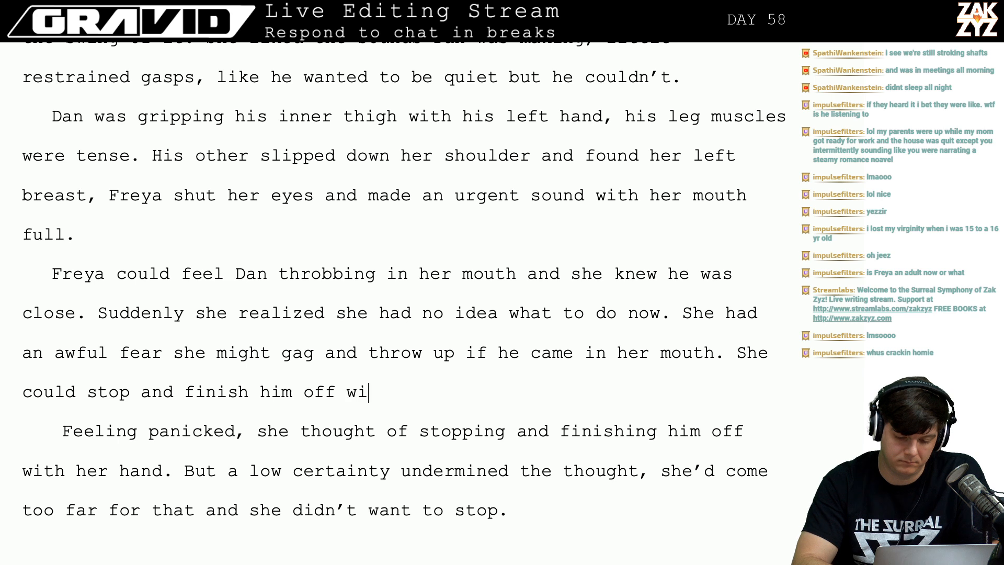
pyautogui.write('th her hand')
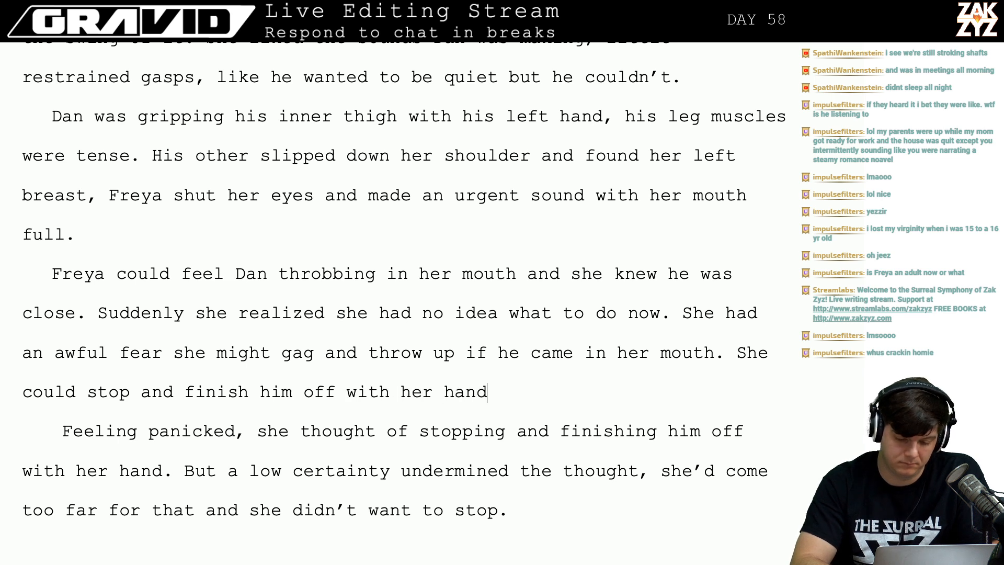
pyautogui.press('BackSpace')
pyautogui.press('BackSpace')
pyautogui.press('BackSpace')
pyautogui.press('BackSpace')
pyautogui.press('BackSpace')
pyautogui.press('BackSpace')
pyautogui.press('BackSpace')
pyautogui.press('BackSpace')
pyautogui.press('BackSpace')
pyautogui.press('BackSpace')
pyautogui.press('BackSpace')
pyautogui.press('BackSpace')
pyautogui.press('BackSpace')
pyautogui.press('BackSpace')
pyautogui.press('BackSpace')
pyautogui.press('BackSpace')
pyautogui.press('BackSpace')
pyautogui.press('BackSpace')
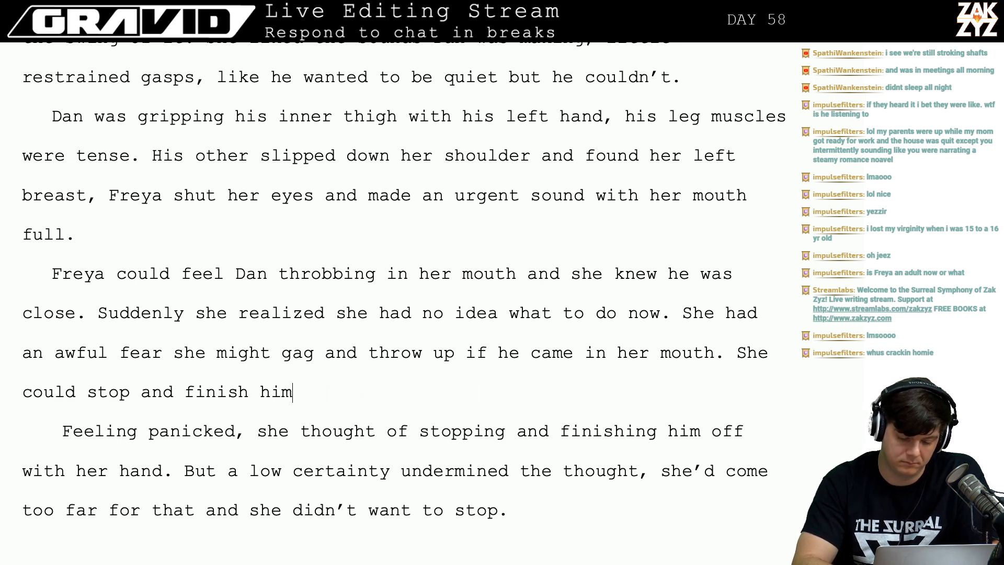
pyautogui.press('BackSpace')
pyautogui.press('BackSpace')
pyautogui.press('BackSpace')
pyautogui.press('BackSpace')
pyautogui.press('BackSpace')
pyautogui.press('BackSpace')
pyautogui.press('BackSpace')
pyautogui.press('BackSpace')
pyautogui.press('BackSpace')
pyautogui.press('BackSpace')
pyautogui.press('BackSpace')
pyautogui.press('BackSpace')
pyautogui.press('BackSpace')
pyautogui.press('BackSpace')
pyautogui.press('BackSpace')
pyautogui.press('BackSpace')
pyautogui.press('BackSpace')
pyautogui.press('BackSpace')
pyautogui.press('BackSpace')
pyautogui.press('BackSpace')
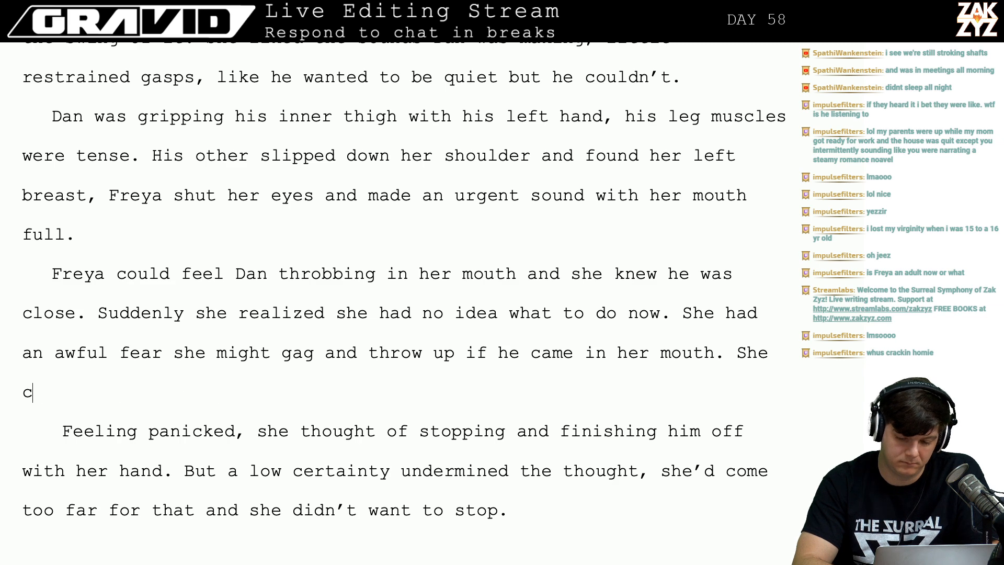
pyautogui.press('BackSpace')
pyautogui.press('BackSpace')
pyautogui.press('BackSpace')
pyautogui.press('BackSpace')
pyautogui.press('BackSpace')
# Add a reworded sentence beginning "It would be safer" to the end of the paragraph that starts with "Freya could feel".
pyautogui.write('It would')
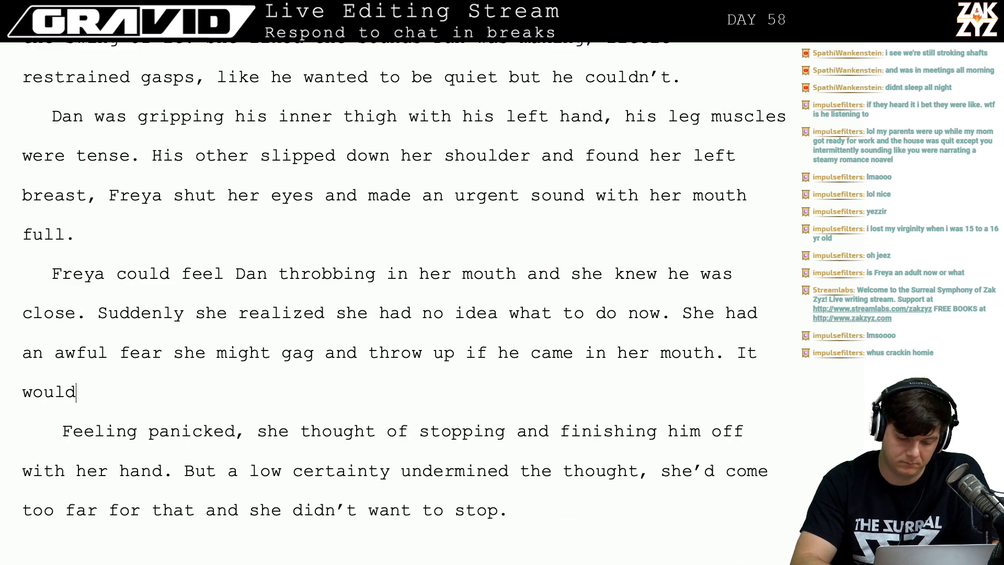
pyautogui.write(' be safer to s')
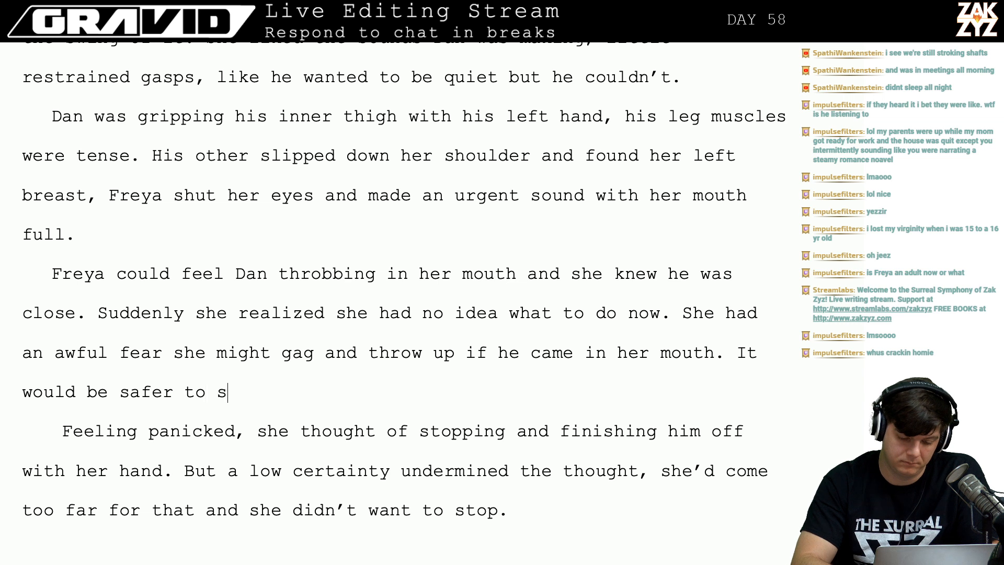
pyautogui.write('top and finish hi')
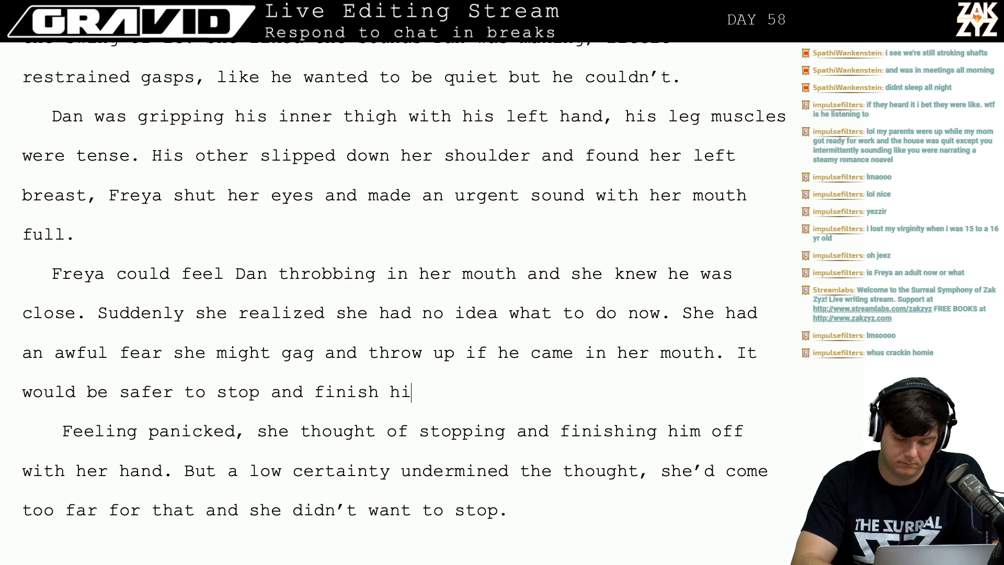
pyautogui.write('m off with her')
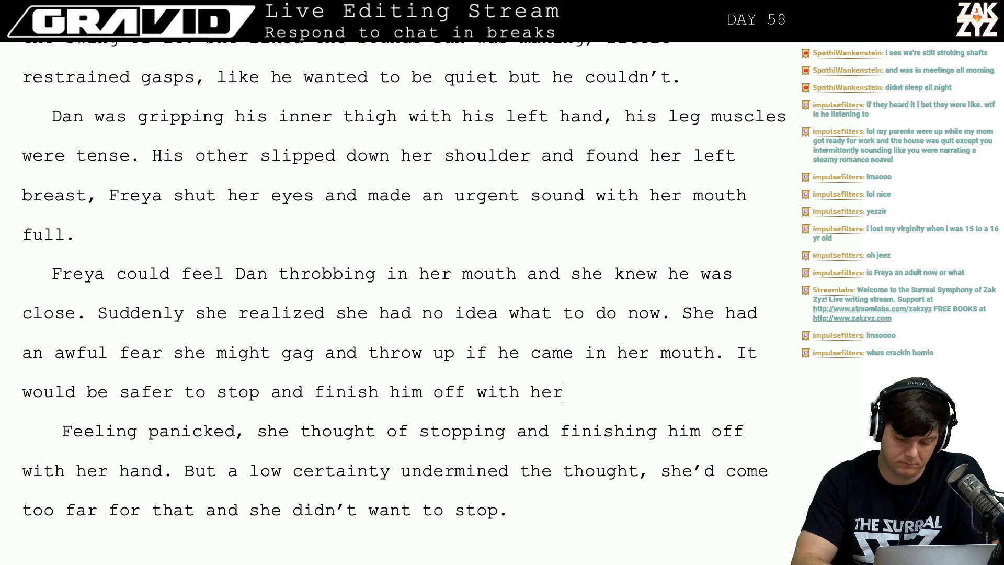
pyautogui.write(' hadn.')
# Delete the paragraph break and the original sentence beginning "Feeling panicked" so that "But a low certainty" follows the new sentence.
pyautogui.hotkey('shift', 'Down')
pyautogui.hotkey('shift', 'Right')
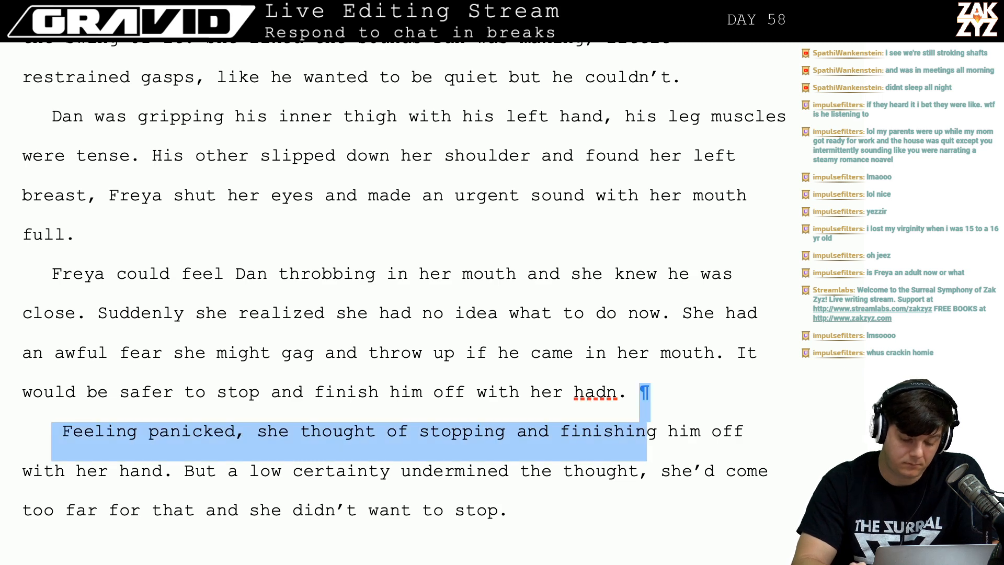
pyautogui.hotkey('shift', 'Right')
pyautogui.hotkey('shift', 'Right')
pyautogui.hotkey('shift', 'Right')
pyautogui.hotkey('shift', 'Right')
pyautogui.hotkey('shift', 'Right')
pyautogui.hotkey('shift', 'Right')
pyautogui.hotkey('shift', 'Right')
pyautogui.hotkey('shift', 'Right')
pyautogui.hotkey('shift', 'Right')
pyautogui.hotkey('shift', 'Right')
pyautogui.hotkey('shift', 'Right')
pyautogui.hotkey('shift', 'Right')
pyautogui.hotkey('shift', 'Right')
pyautogui.hotkey('shift', 'Right')
pyautogui.hotkey('shift', 'Right')
pyautogui.hotkey('shift', 'Right')
pyautogui.hotkey('shift', 'Right')
pyautogui.hotkey('shift', 'Right')
pyautogui.hotkey('shift', 'Right')
pyautogui.hotkey('shift', 'Right')
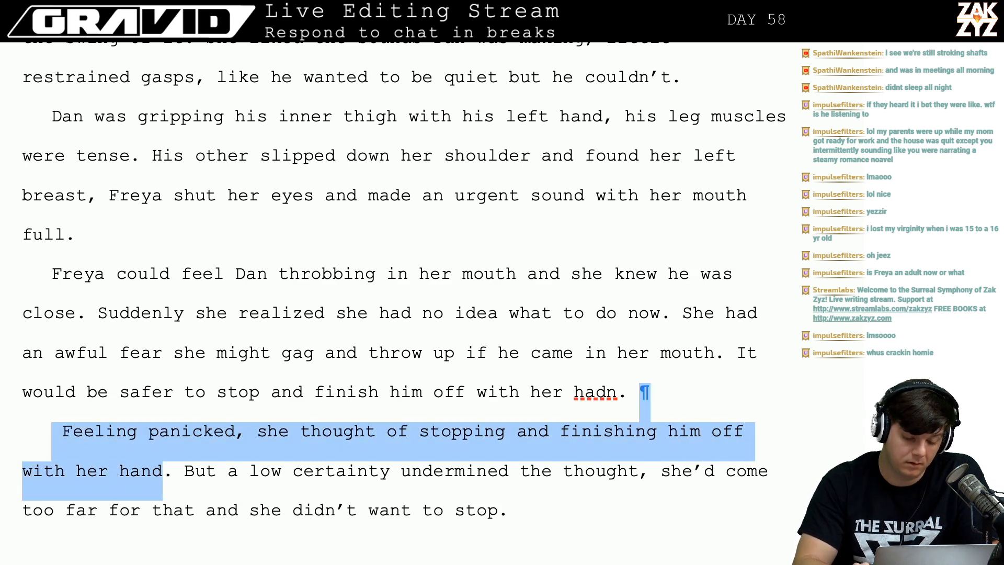
pyautogui.hotkey('shift', 'Right')
pyautogui.press('Delete')
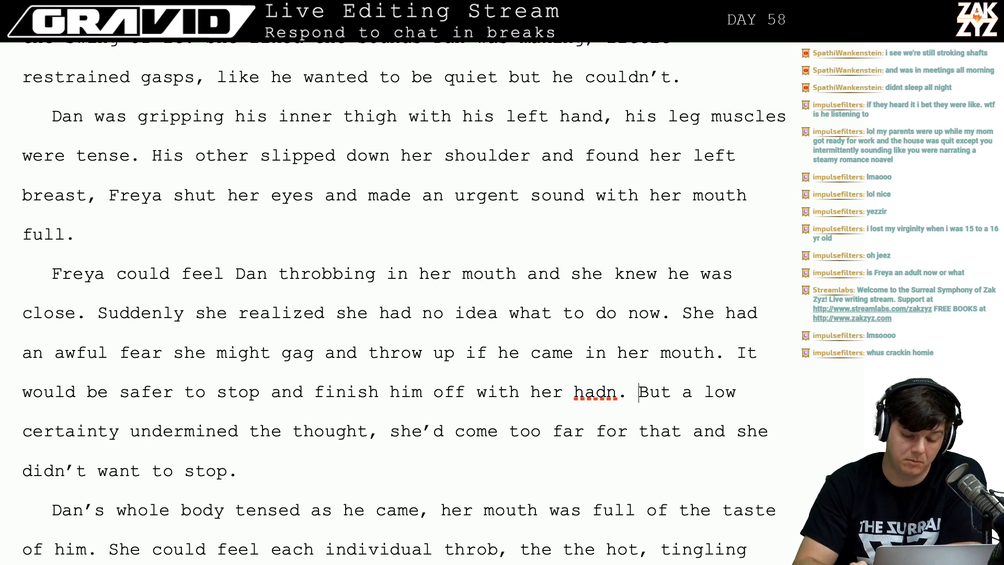
# Correct the misspelled word "hadn" to "hand" at the end of the new sentence.
pyautogui.press('Left')
pyautogui.press('Left')
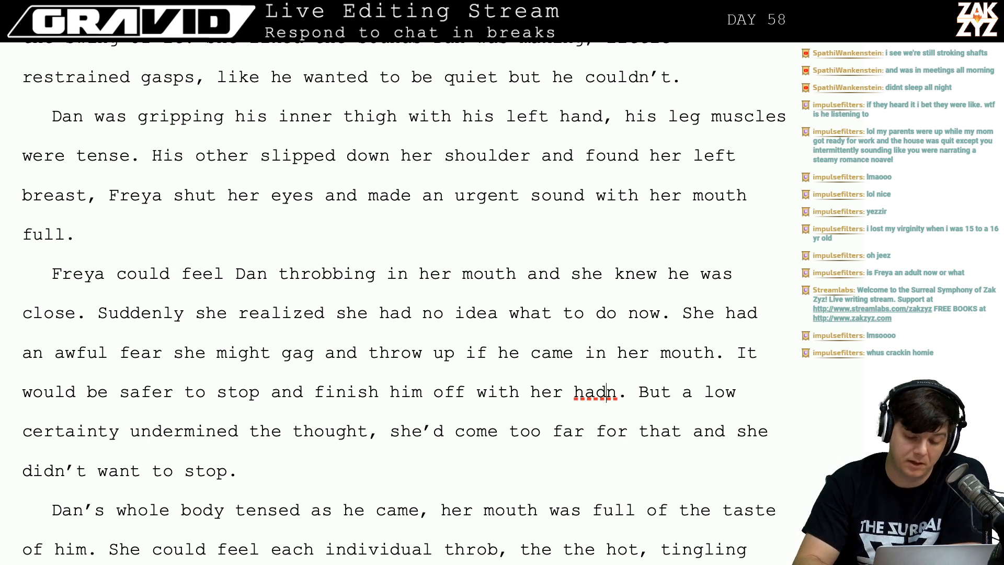
pyautogui.press('BackSpace')
pyautogui.press('Right')
pyautogui.write('d')
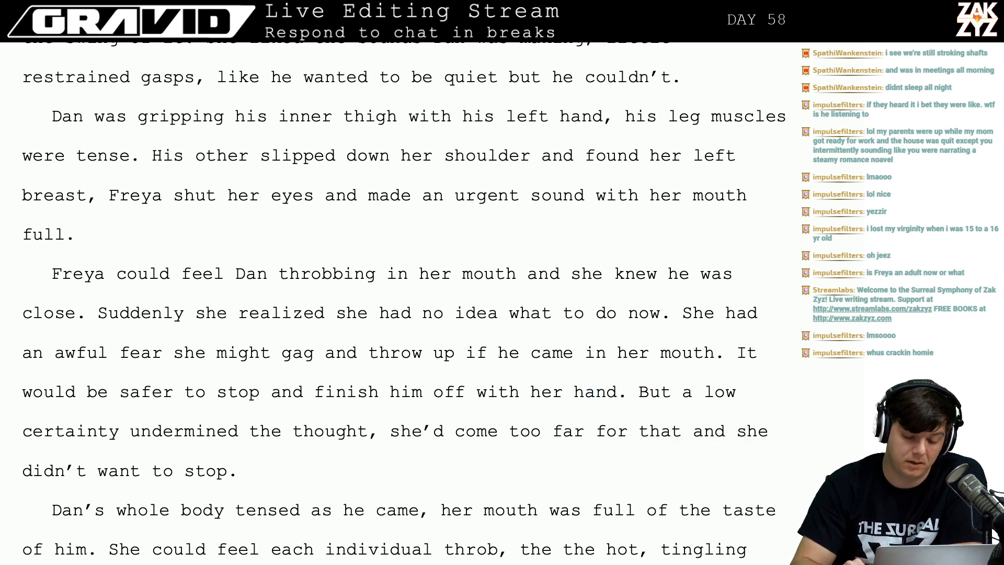
# Replace the noun after "each individual" with a different one in the second sentence of the paragraph beginning "Dan's whole body".
pyautogui.press('Down')
pyautogui.press('Left')
pyautogui.press('Right')
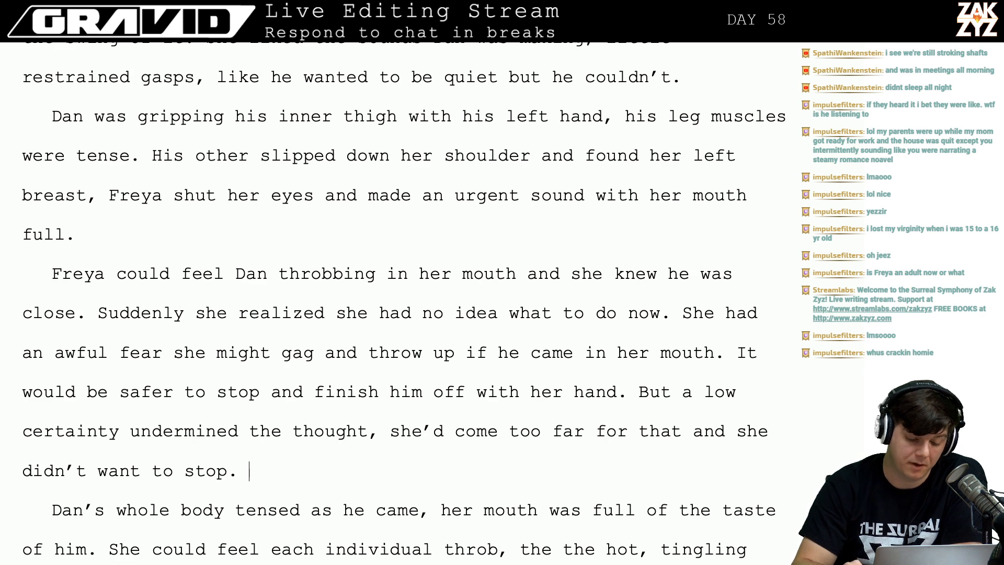
pyautogui.press('Down')
pyautogui.press('Down')
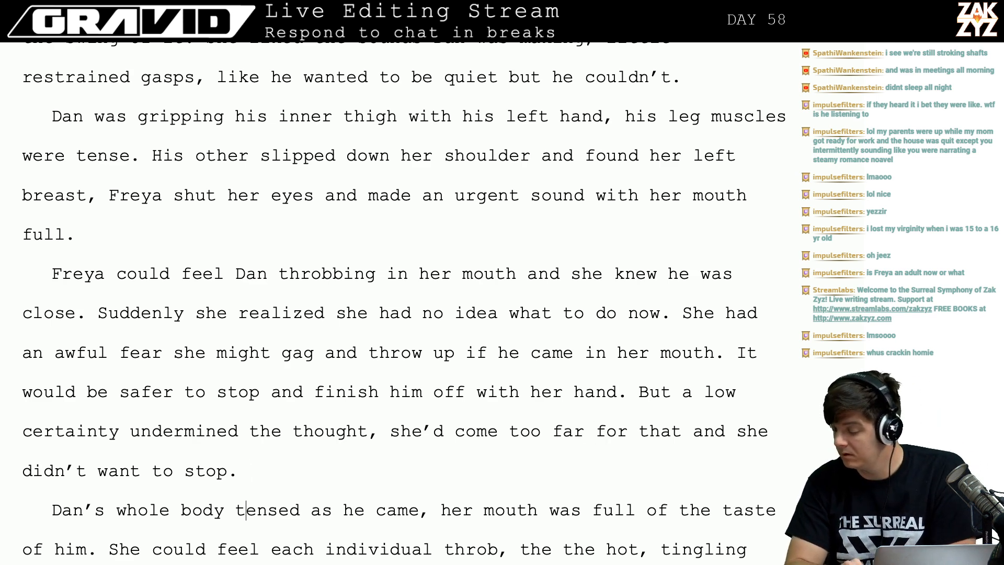
pyautogui.press('Up')
pyautogui.press('Up')
pyautogui.press('Down')
pyautogui.scroll(-2, 387, 402)
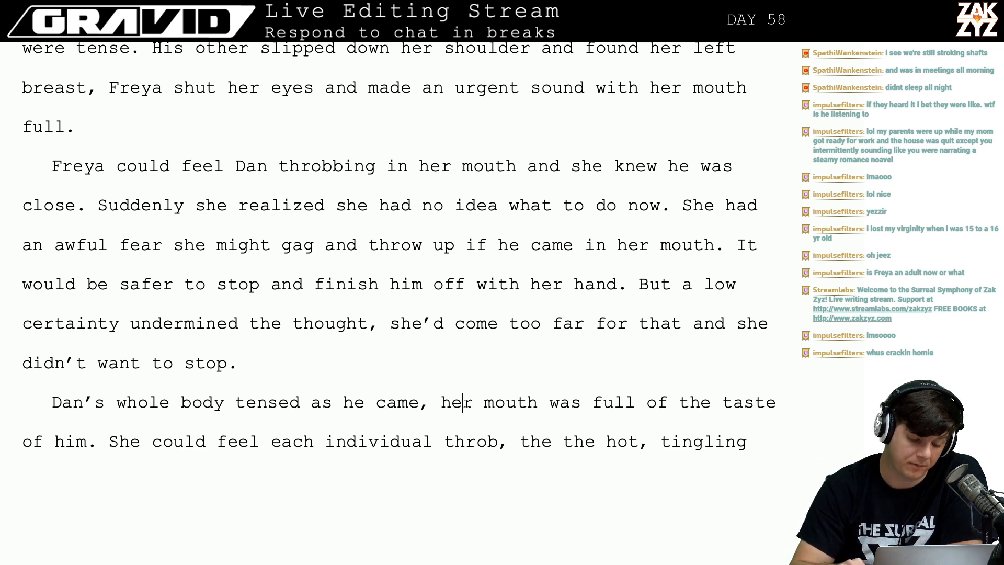
pyautogui.press('Down')
pyautogui.press('Right')
pyautogui.press('Down')
pyautogui.press('Left')
pyautogui.press('Up')
pyautogui.press('Left')
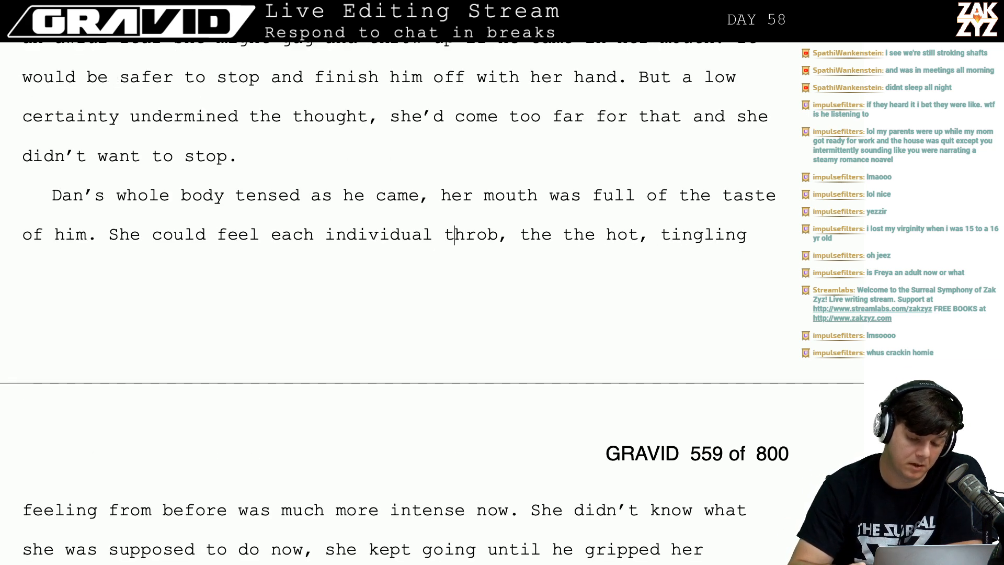
pyautogui.press('Left')
pyautogui.press('Right')
pyautogui.press('Right')
pyautogui.press('Right')
pyautogui.press('Right')
pyautogui.press('Right')
pyautogui.press('Right')
pyautogui.press('Left')
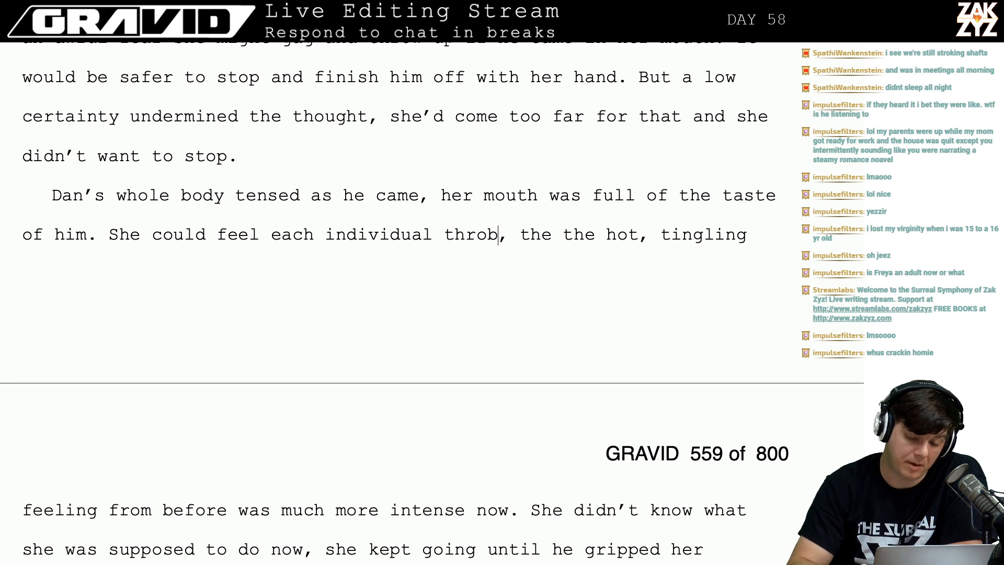
pyautogui.press('BackSpace')
pyautogui.press('BackSpace')
pyautogui.press('BackSpace')
pyautogui.press('BackSpace')
pyautogui.press('BackSpace')
pyautogui.write('sp')
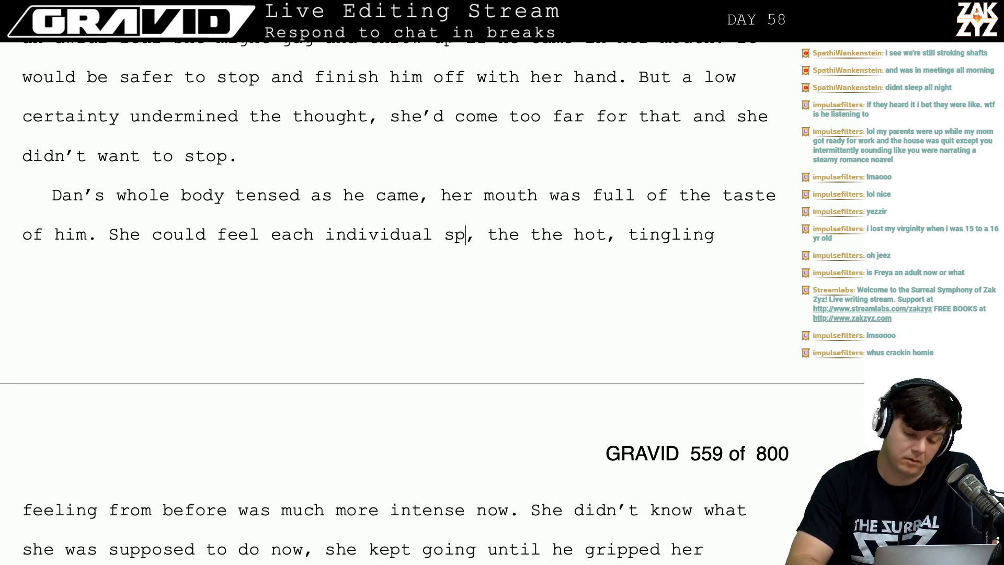
pyautogui.write('urt')
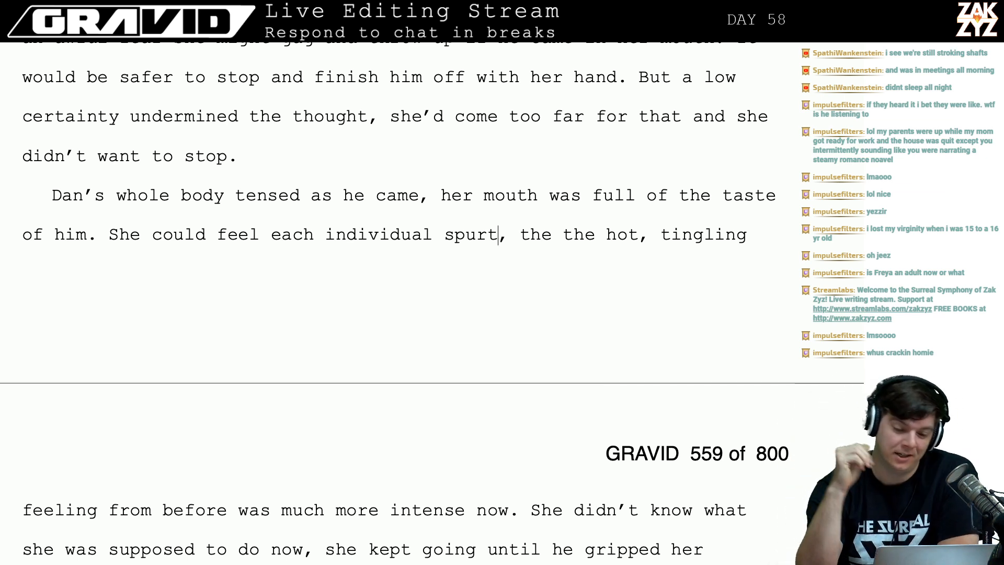
# Read the rest of the paragraph beginning "Dan's whole body" where it continues onto the following page.
pyautogui.press('Right')
pyautogui.press('Right')
pyautogui.press('Right')
pyautogui.press('Right')
pyautogui.press('Right')
pyautogui.press('Right')
pyautogui.press('Right')
pyautogui.press('Right')
pyautogui.press('Right')
pyautogui.press('Right')
pyautogui.press('Right')
pyautogui.press('Right')
pyautogui.press('Right')
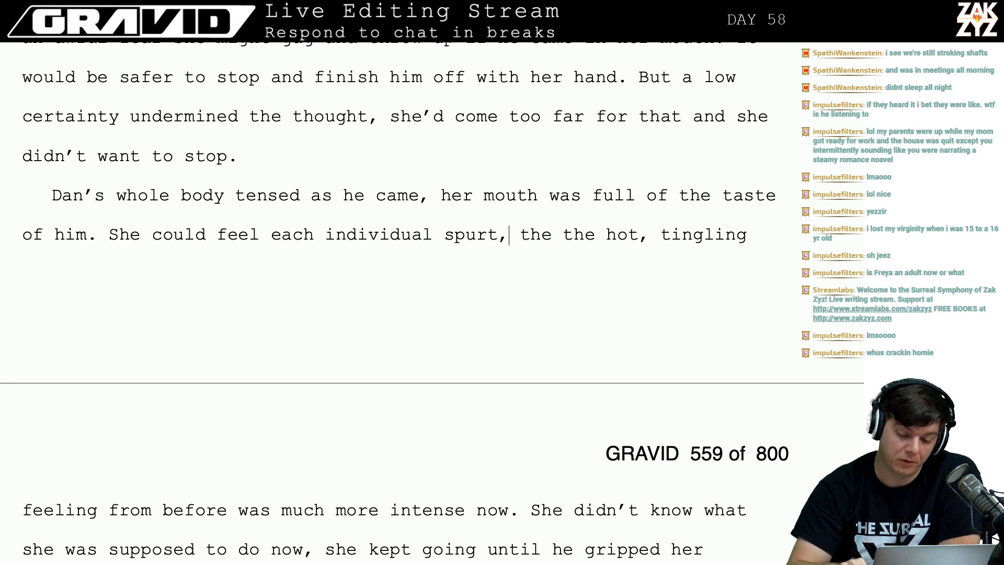
pyautogui.press('Down')
pyautogui.press('Down')
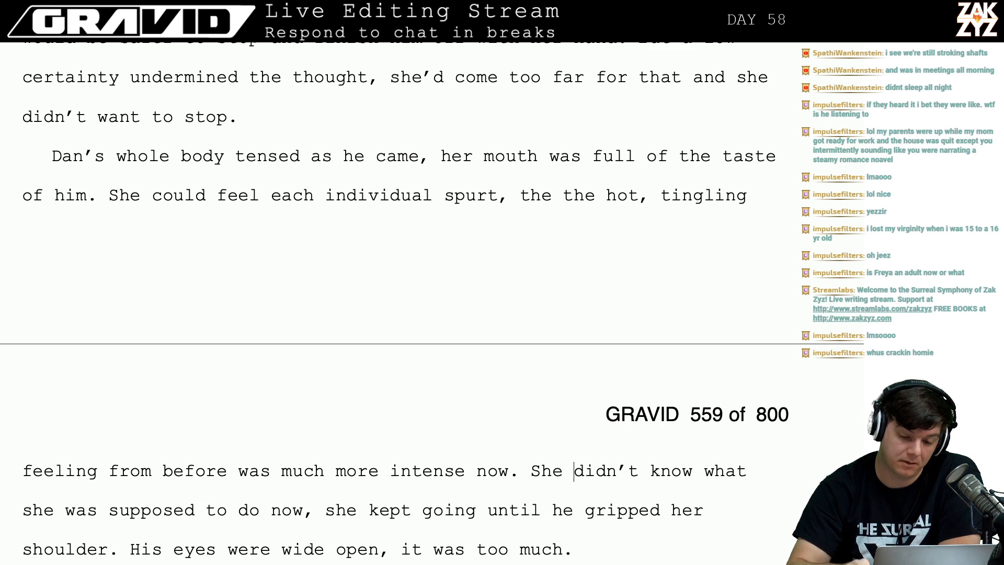
pyautogui.scroll(-2, 407, 262)
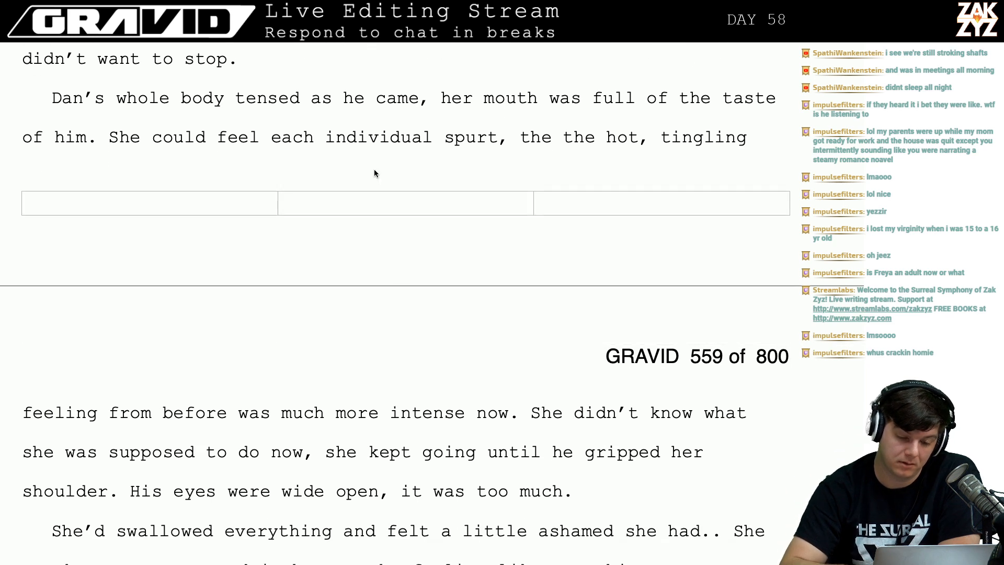
# Insert a clarifying phrase starting with "of his" before the comma in the second sentence of the paragraph beginning "Dan's whole body".
pyautogui.click(358, 138)
pyautogui.press('Right')
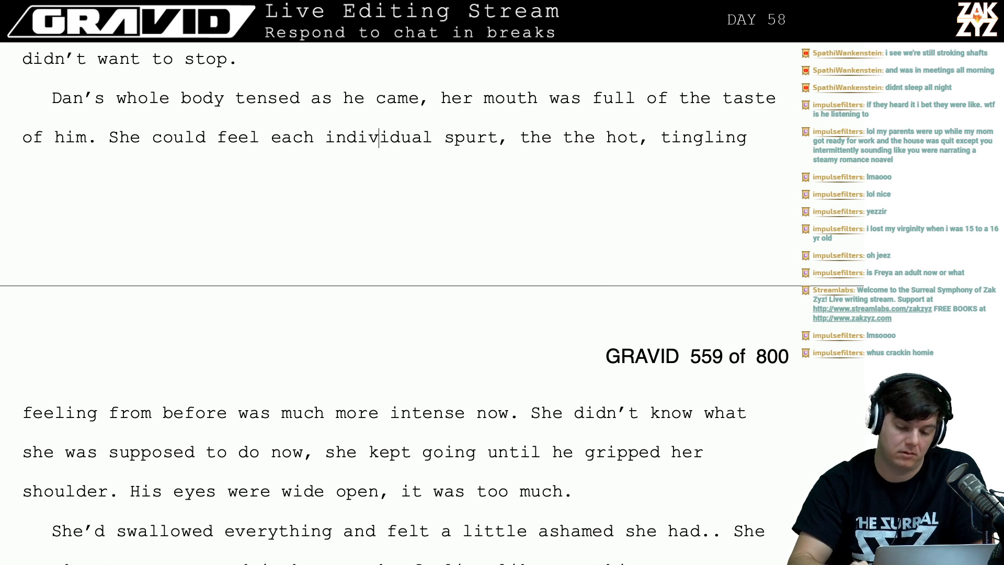
pyautogui.press('Right')
pyautogui.press('Right')
pyautogui.press('Right')
pyautogui.press('Right')
pyautogui.press('Right')
pyautogui.press('Right')
pyautogui.press('Right')
pyautogui.press('Left')
pyautogui.press('Right')
pyautogui.press('Right')
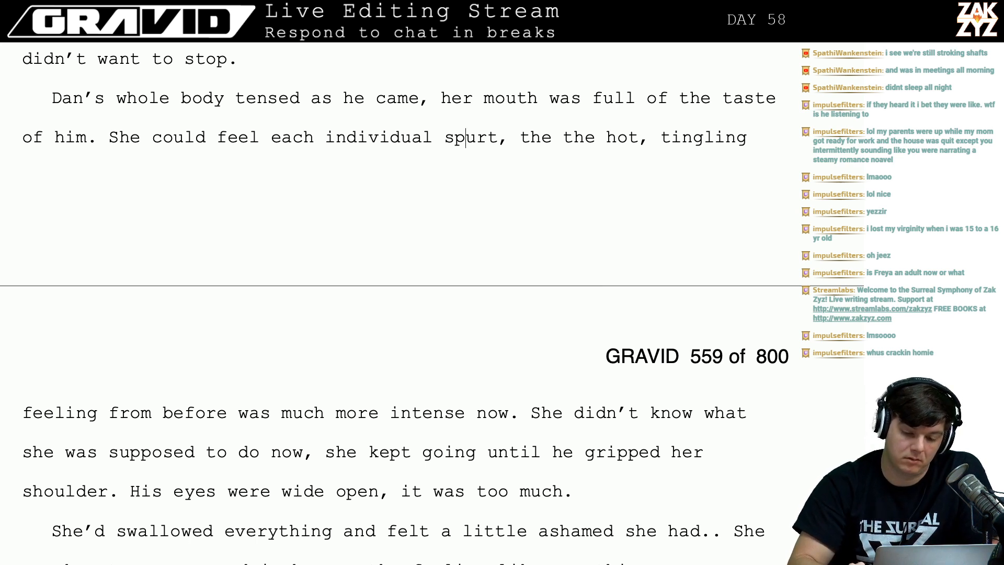
pyautogui.press('Right')
pyautogui.press('Right')
pyautogui.press('Right')
pyautogui.write('of his ')
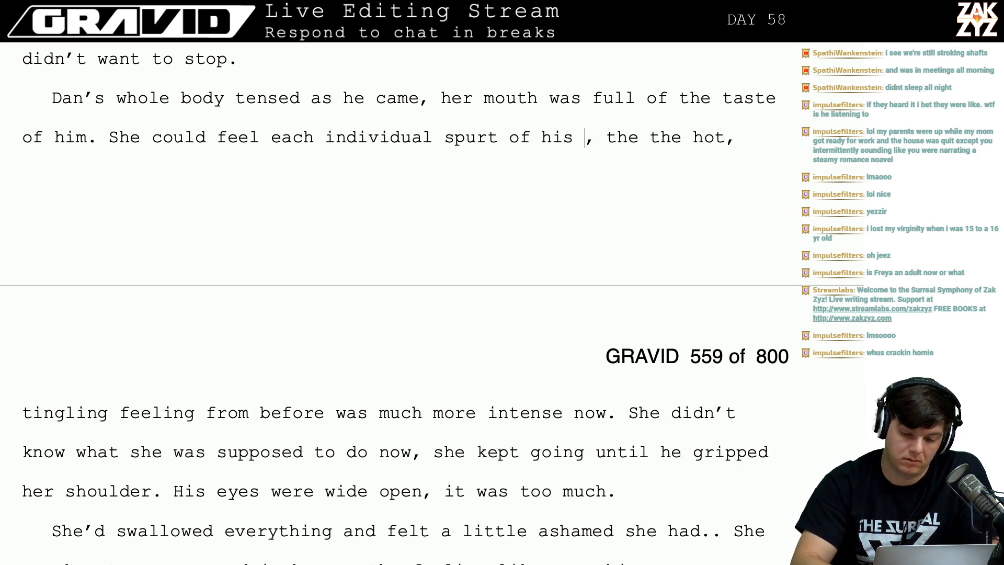
pyautogui.write('orgasm')
pyautogui.press('Right')
pyautogui.press('Right')
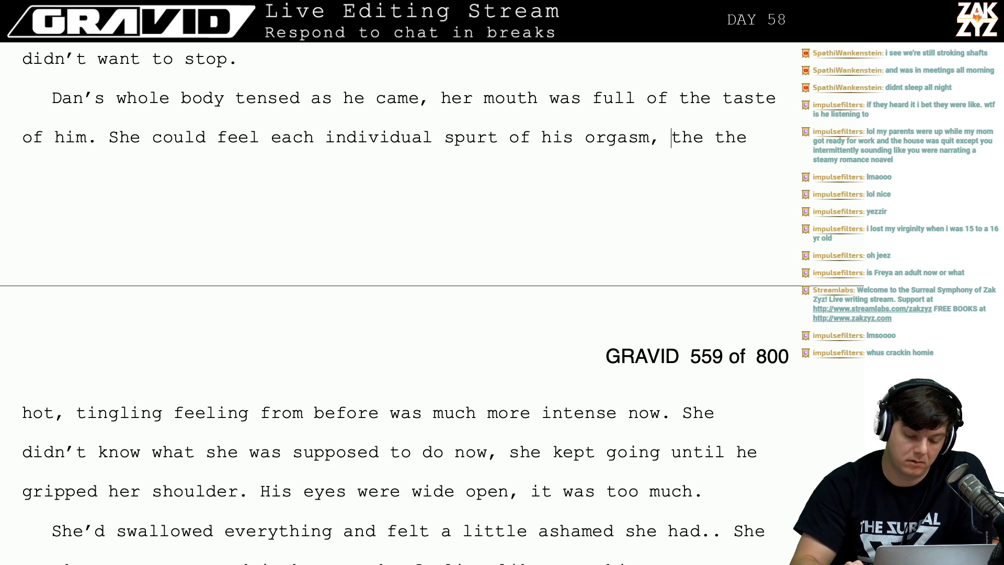
# Delete the duplicated "the" and the first adjective with its comma before "tingling" at the page break in the paragraph beginning "Dan's whole body".
pyautogui.press('Right')
pyautogui.press('Right')
pyautogui.press('Right')
pyautogui.press('Right')
pyautogui.press('Right')
pyautogui.press('Right')
pyautogui.press('Right')
pyautogui.press('Right')
pyautogui.press('Right')
pyautogui.press('Right')
pyautogui.press('Right')
pyautogui.press('Right')
pyautogui.press('Delete')
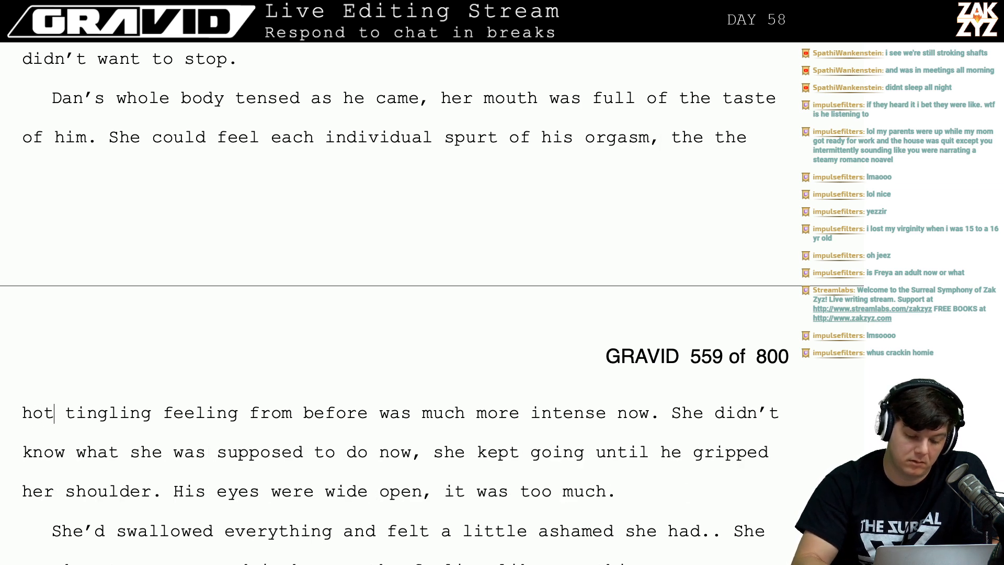
pyautogui.press('BackSpace')
pyautogui.press('BackSpace')
pyautogui.press('BackSpace')
pyautogui.press('BackSpace')
pyautogui.press('BackSpace')
pyautogui.press('BackSpace')
pyautogui.press('BackSpace')
pyautogui.press('BackSpace')
pyautogui.press('Right')
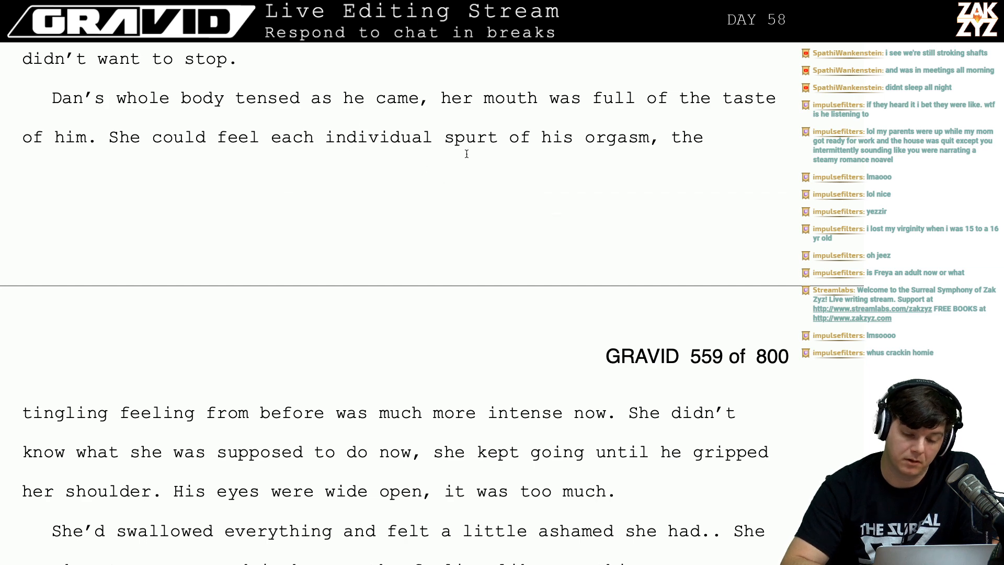
# Delete "now" after "supposed to do" and insert "with alarm" after "wide open" at the end of the same paragraph.
pyautogui.scroll(-1, 592, 164)
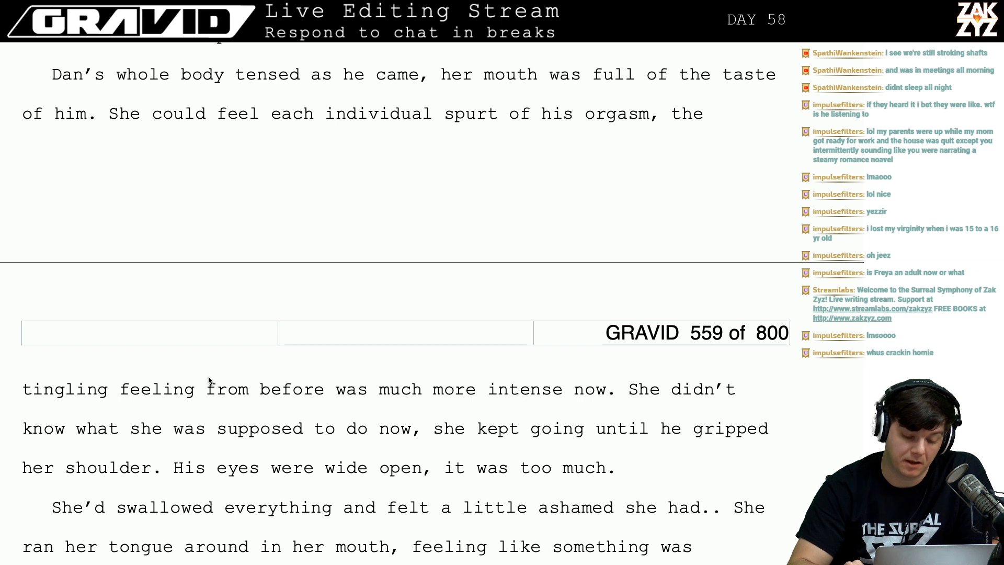
pyautogui.click(353, 450)
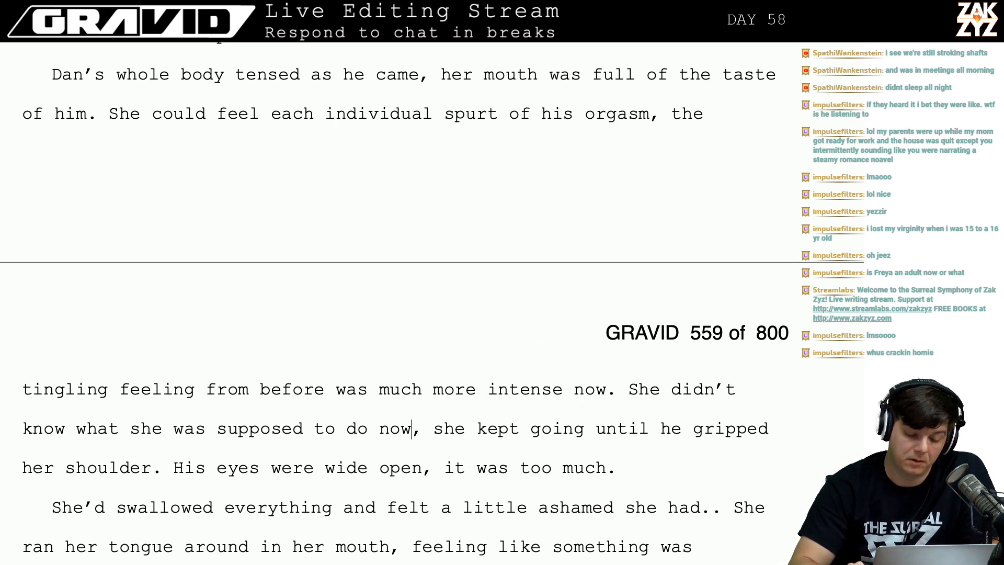
pyautogui.press('BackSpace')
pyautogui.press('BackSpace')
pyautogui.press('BackSpace')
pyautogui.press('BackSpace')
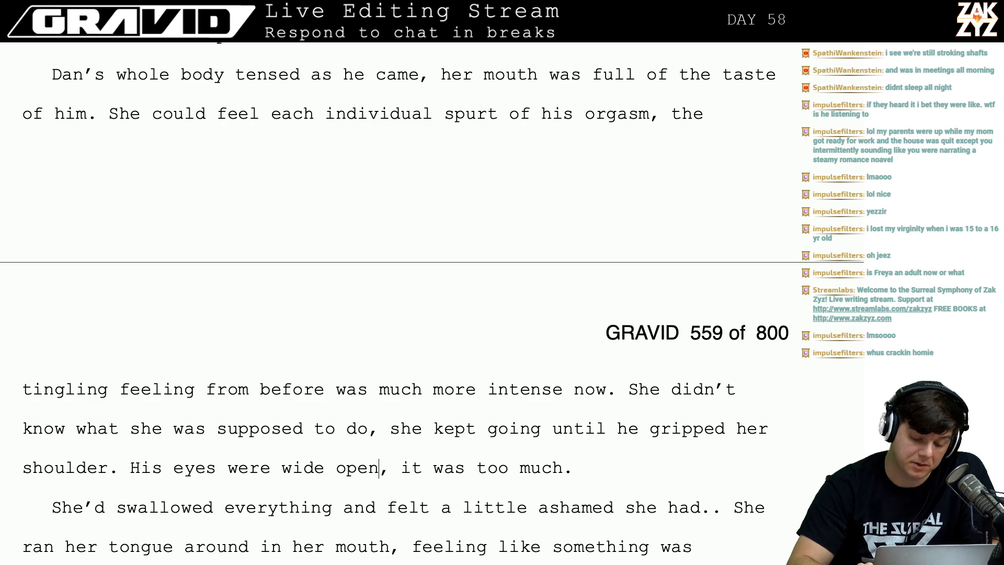
pyautogui.write('with alarm')
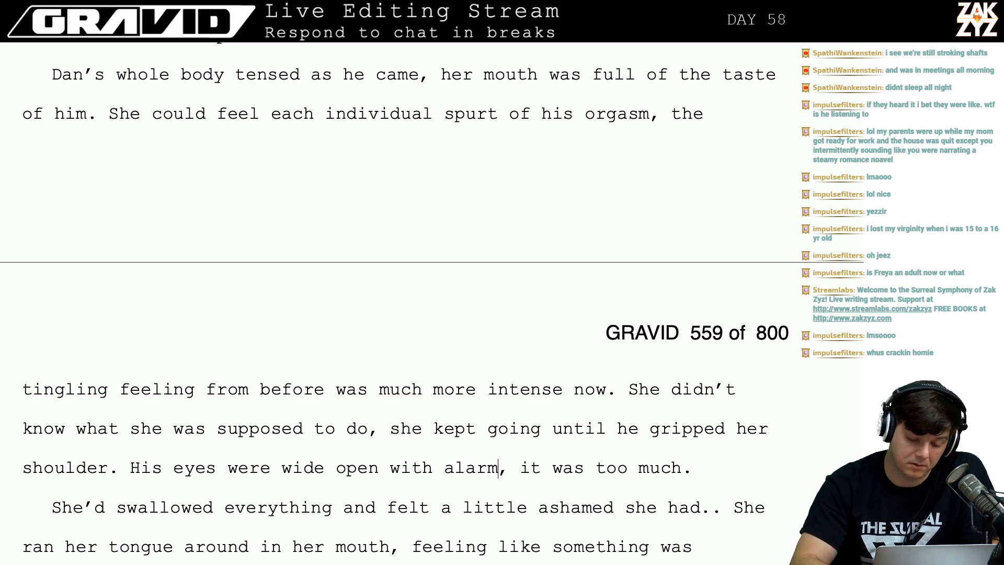
# Replace the ending of the next paragraph's first sentence after "a little ashamed" with "of herself", leaving a single period.
pyautogui.press('Down')
pyautogui.press('Down')
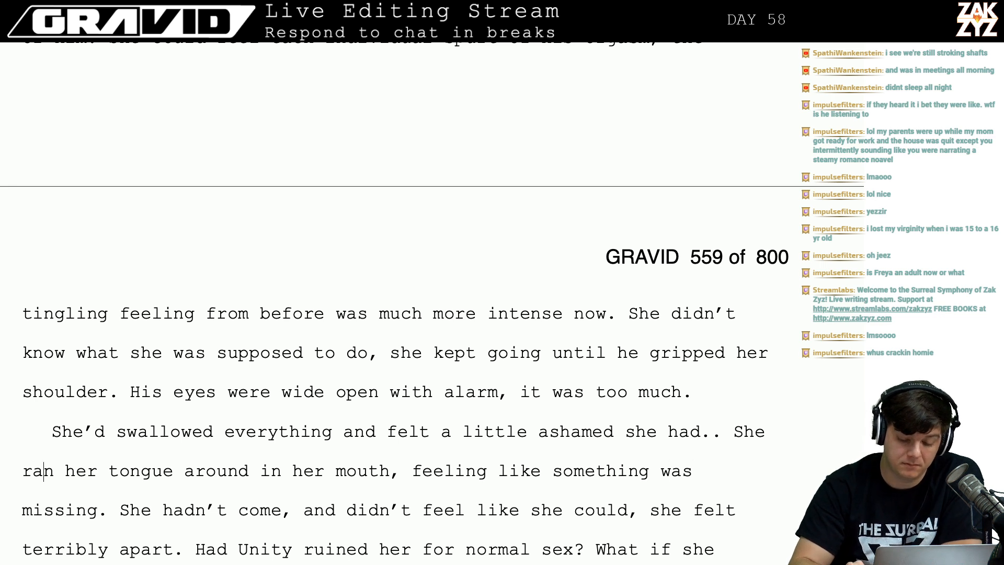
pyautogui.press('BackSpace')
pyautogui.press('BackSpace')
pyautogui.press('BackSpace')
pyautogui.press('BackSpace')
pyautogui.press('BackSpace')
pyautogui.press('BackSpace')
pyautogui.press('BackSpace')
pyautogui.press('BackSpace')
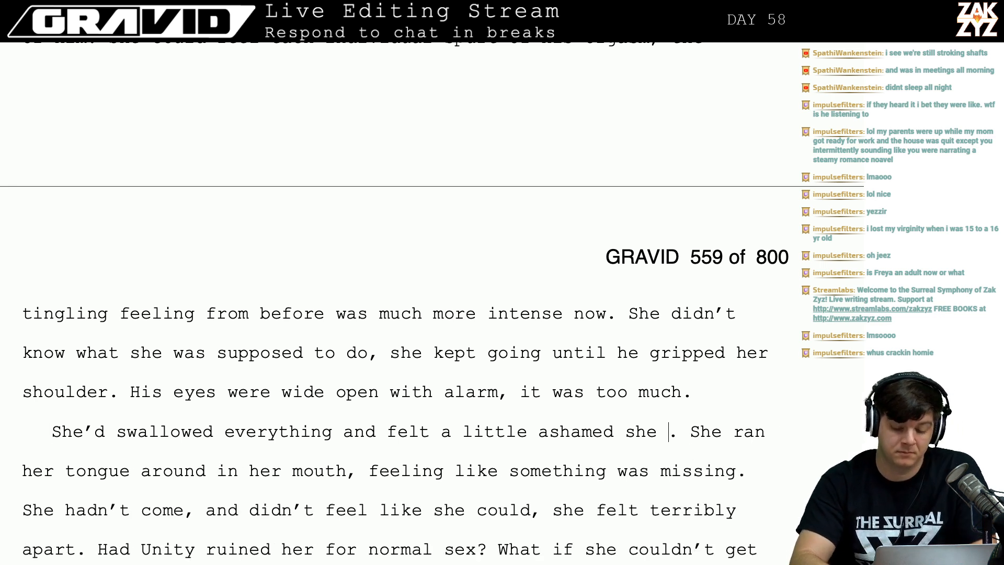
pyautogui.write('of herself')
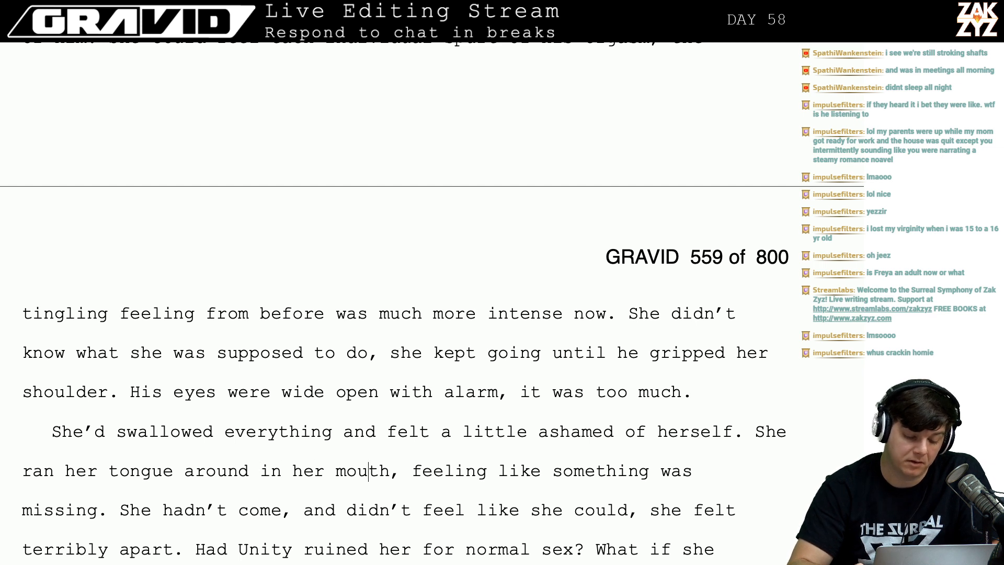
# Replace that paragraph's second sentence, from "She ran" through "missing.", with "Something was missing.".
pyautogui.press('Left')
pyautogui.press('Left')
pyautogui.press('Left')
pyautogui.press('Left')
pyautogui.press('Left')
pyautogui.press('Left')
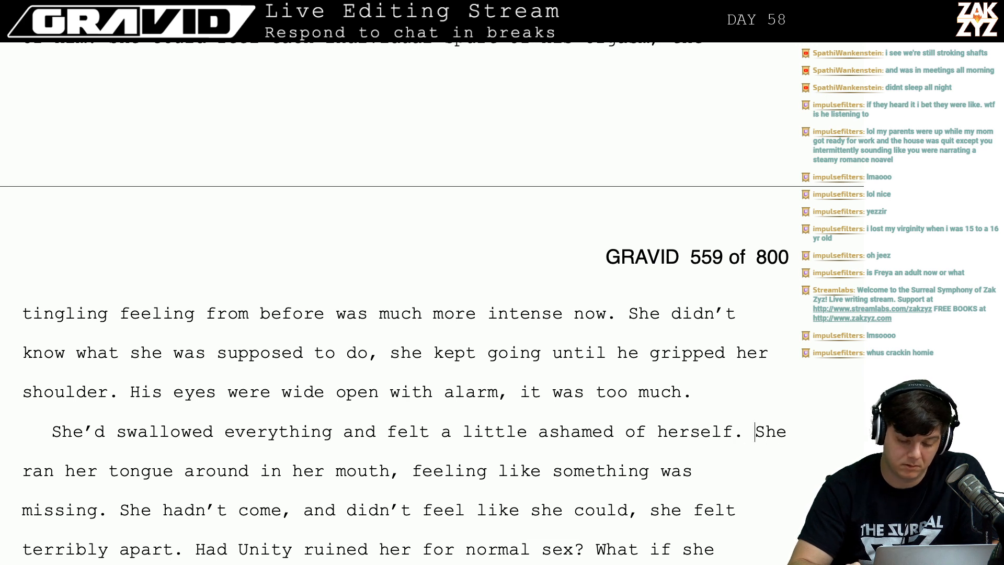
pyautogui.hotkey('shift', 'Down')
pyautogui.hotkey('shift', 'Right')
pyautogui.hotkey('shift', 'Right')
pyautogui.hotkey('shift', 'Right')
pyautogui.hotkey('shift', 'Right')
pyautogui.hotkey('shift', 'Right')
pyautogui.hotkey('shift', 'Right')
pyautogui.hotkey('shift', 'Right')
pyautogui.hotkey('shift', 'Right')
pyautogui.hotkey('shift', 'Right')
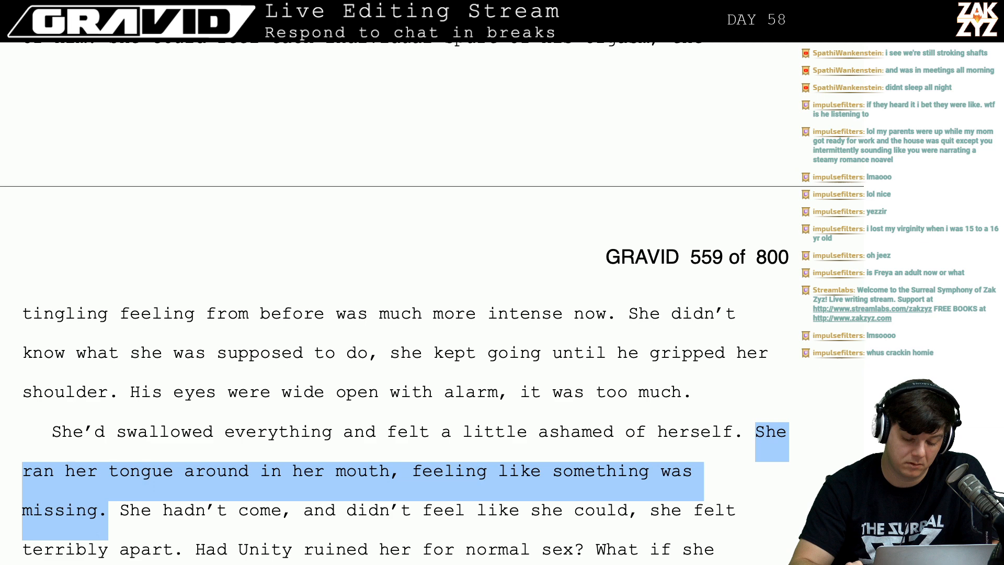
pyautogui.write('Something was mis')
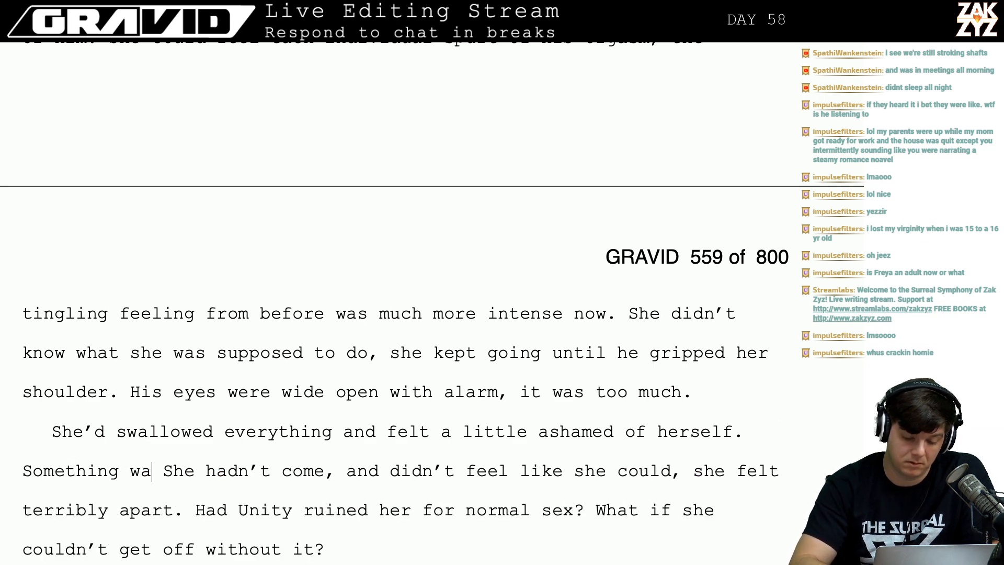
pyautogui.write('sing.')
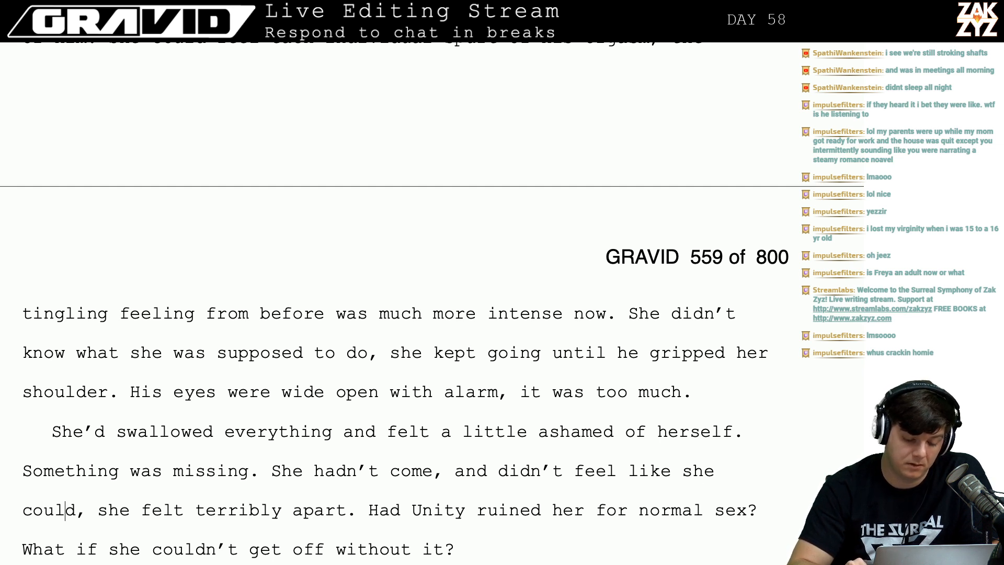
# End the following sentence with a period after "could" and delete the clause "she felt terribly apart.".
pyautogui.press('BackSpace')
pyautogui.write('.')
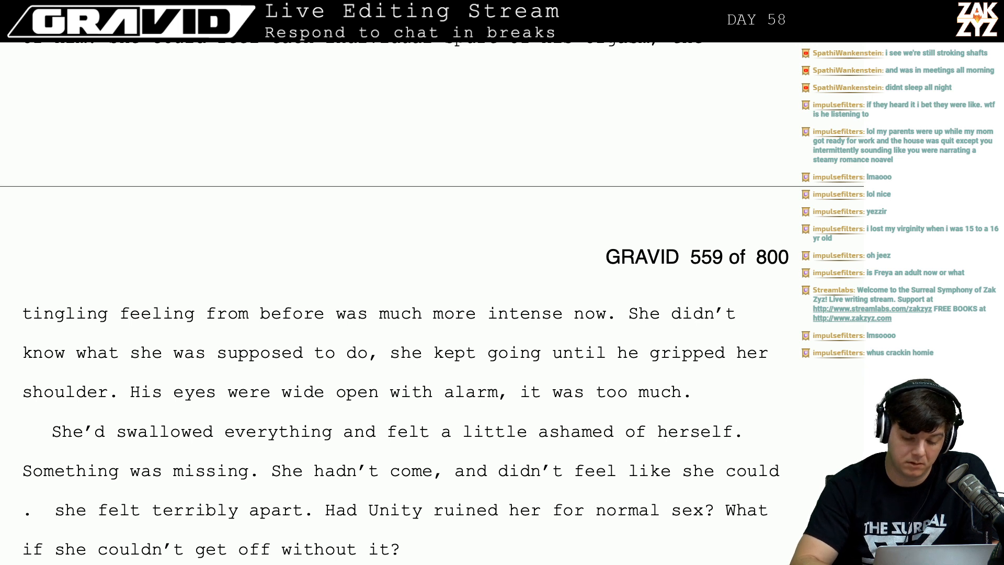
pyautogui.write('if')
pyautogui.press('BackSpace')
pyautogui.press('BackSpace')
pyautogui.press('BackSpace')
pyautogui.press('BackSpace')
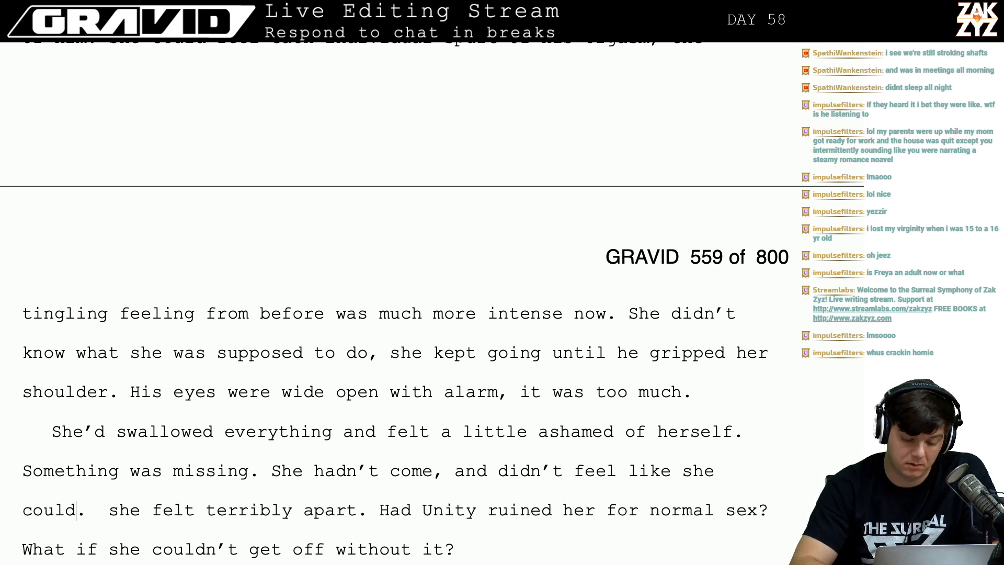
pyautogui.moveTo(97, 510); pyautogui.dragTo(380, 518)
pyautogui.press('BackSpace')
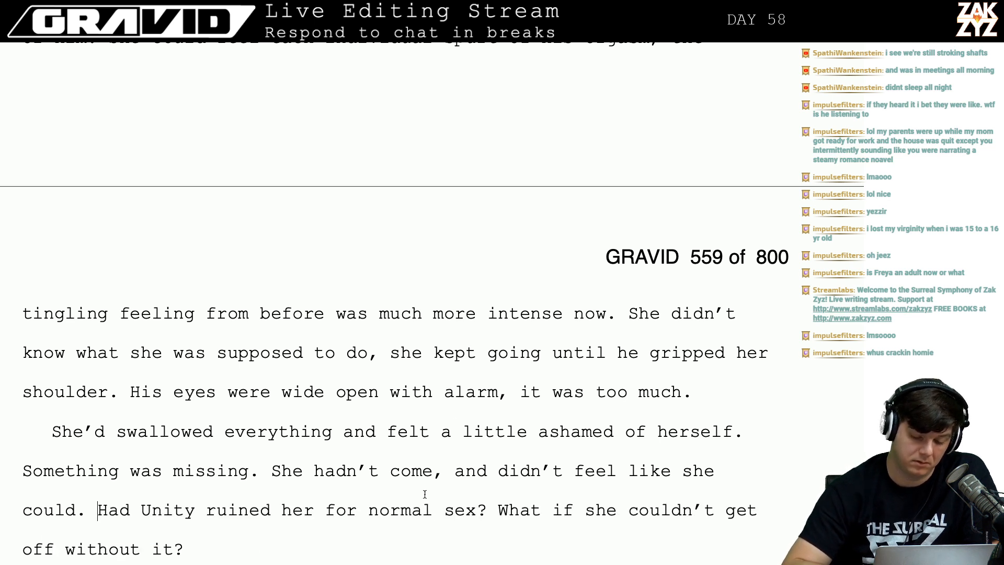
# Break the paragraph beginning "Dan leaned back" right after "Dan" to make room for a reworded opening sentence.
pyautogui.click(335, 503)
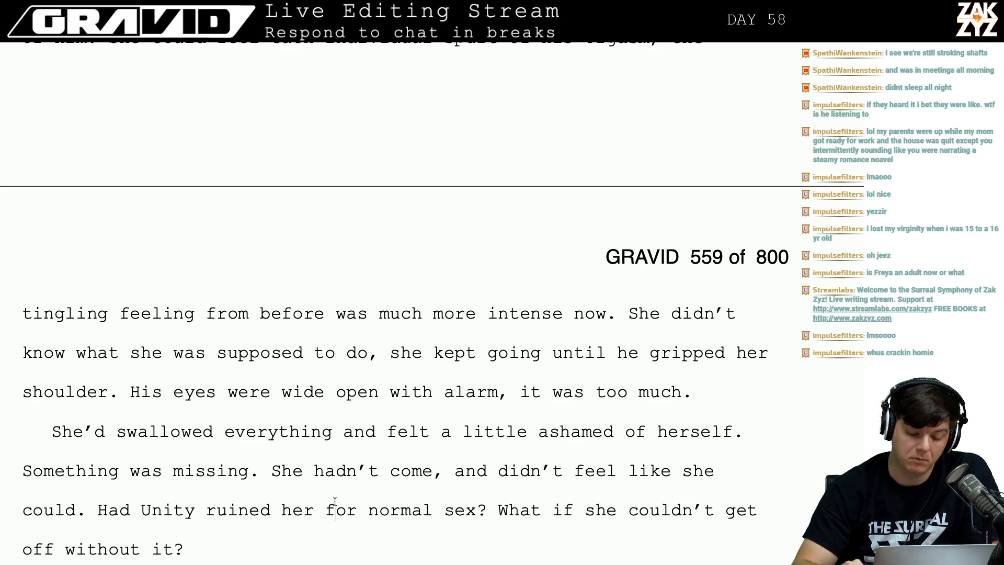
pyautogui.press('Down')
pyautogui.press('Up')
pyautogui.press('Right')
pyautogui.scroll(-1, 335, 502)
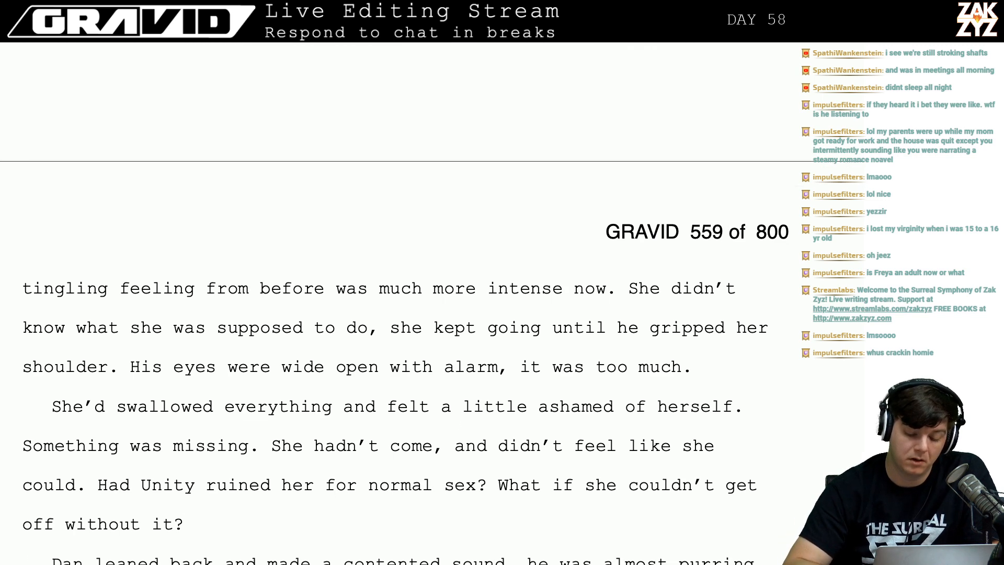
pyautogui.scroll(-3, 335, 502)
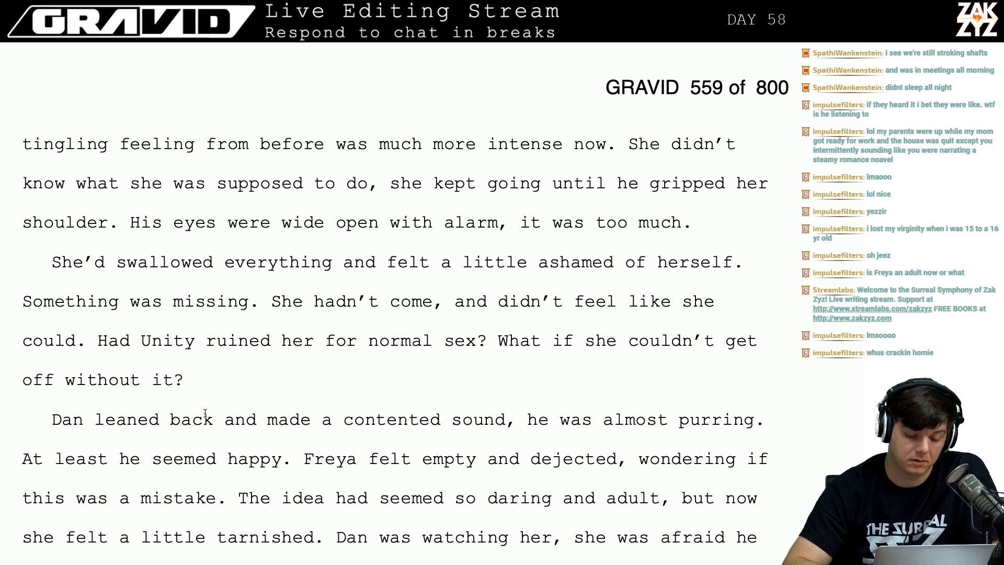
pyautogui.click(213, 392)
pyautogui.press('Down')
pyautogui.press('Down')
pyautogui.press('Up')
pyautogui.press('Right')
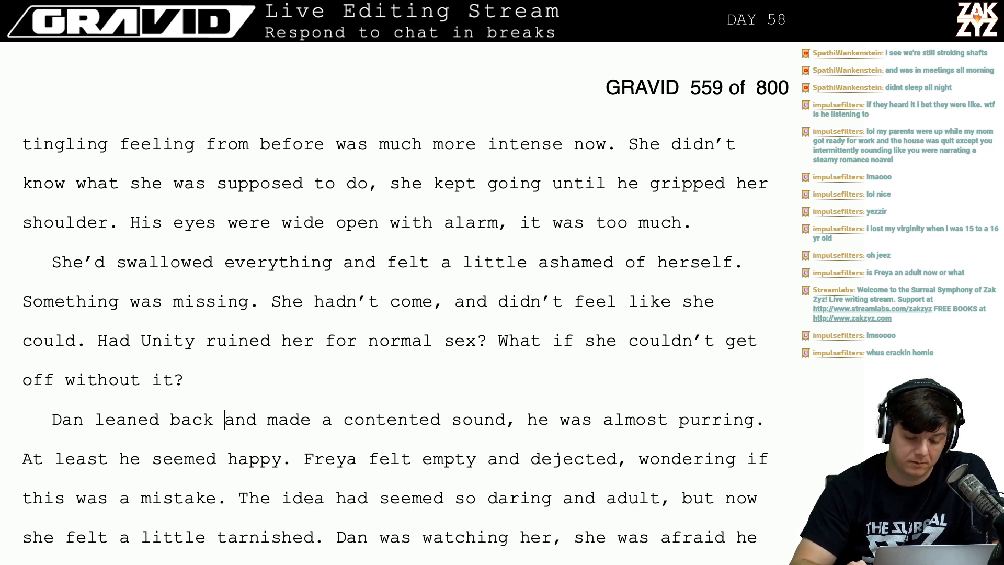
pyautogui.press('Down')
pyautogui.press('Left')
pyautogui.press('Left')
pyautogui.press('Left')
pyautogui.press('Left')
pyautogui.press('Left')
pyautogui.press('Left')
pyautogui.press('Left')
pyautogui.press('Left')
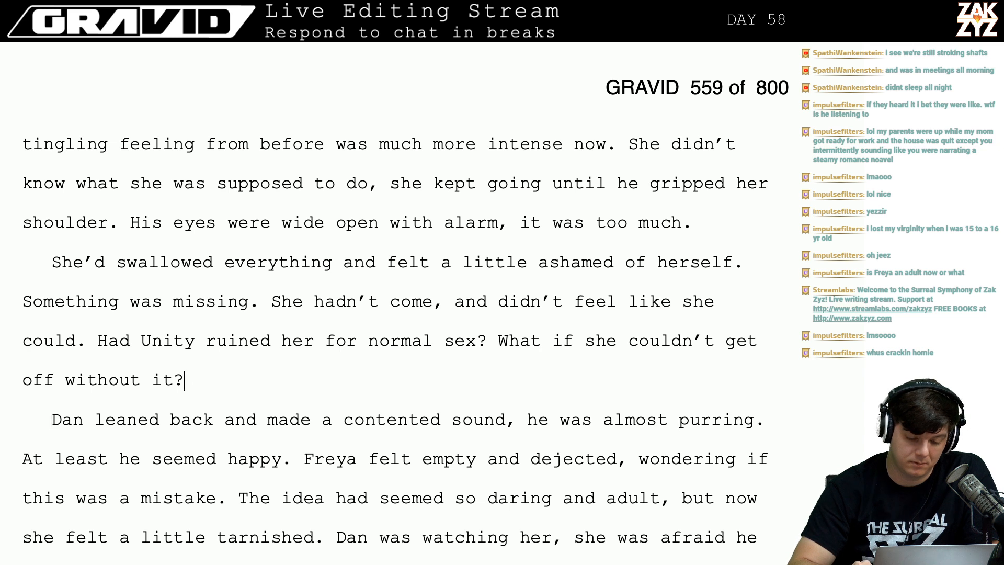
pyautogui.press('Left')
pyautogui.press('Left')
pyautogui.press('Left')
pyautogui.press('Left')
pyautogui.press('Down')
pyautogui.press('Return')
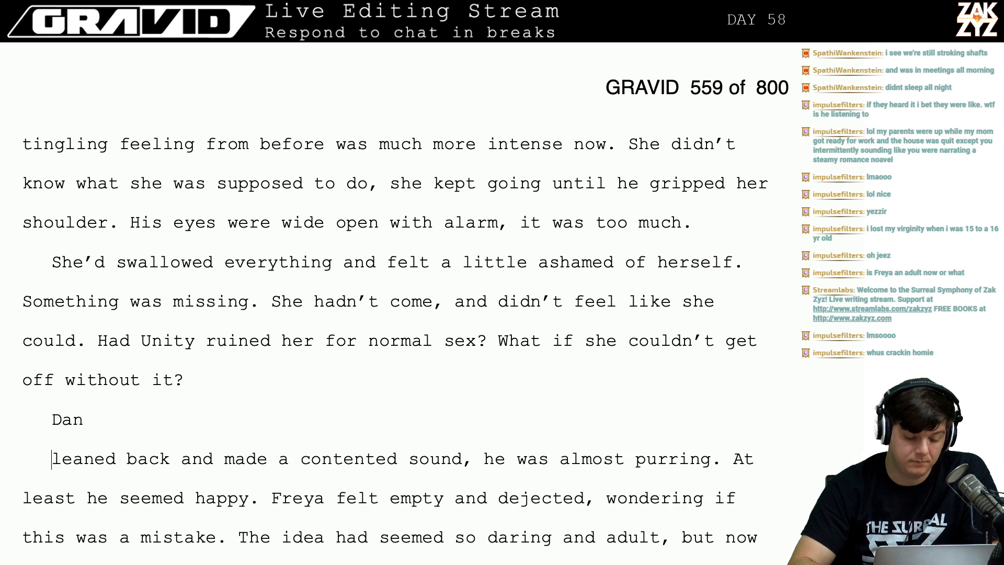
# Complete the line starting with "Dan" as "Dan crashed back against the bed with a contented sound, he was almost purring.".
pyautogui.press('Left')
pyautogui.write('ca')
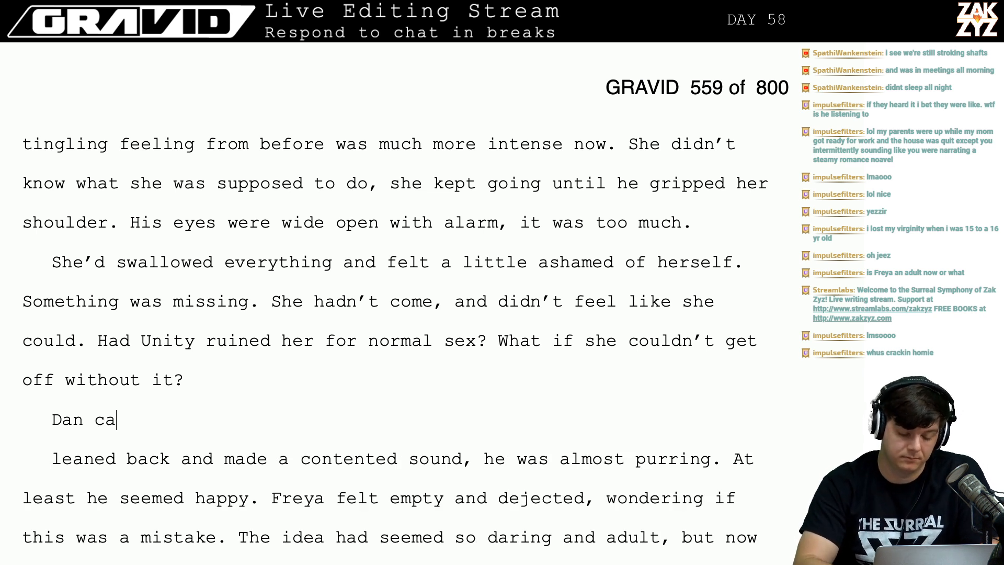
pyautogui.press('BackSpace')
pyautogui.write('rashed back ga')
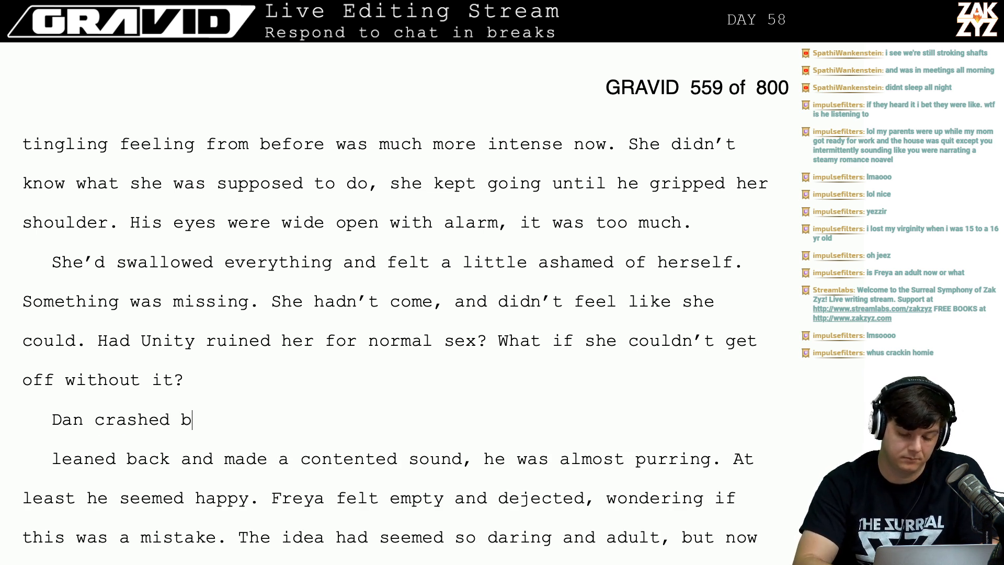
pyautogui.press('BackSpace')
pyautogui.press('BackSpace')
pyautogui.write('agains')
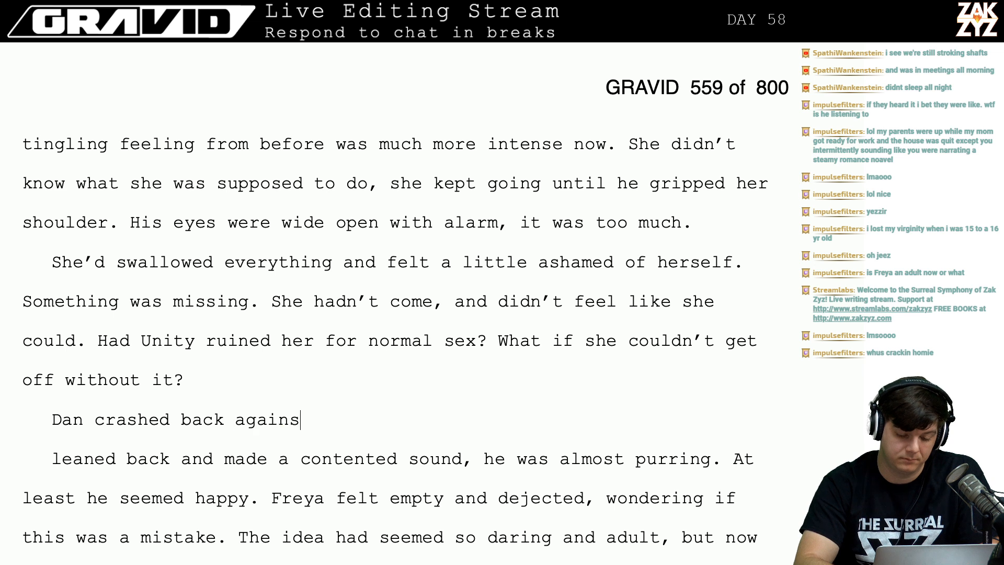
pyautogui.write('t the bed with a c')
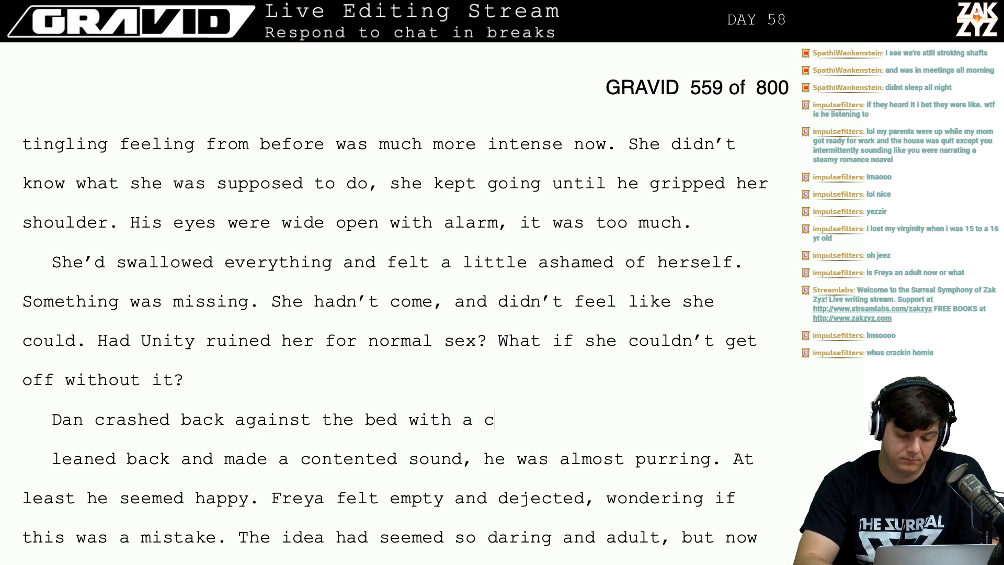
pyautogui.write('ontented sound,')
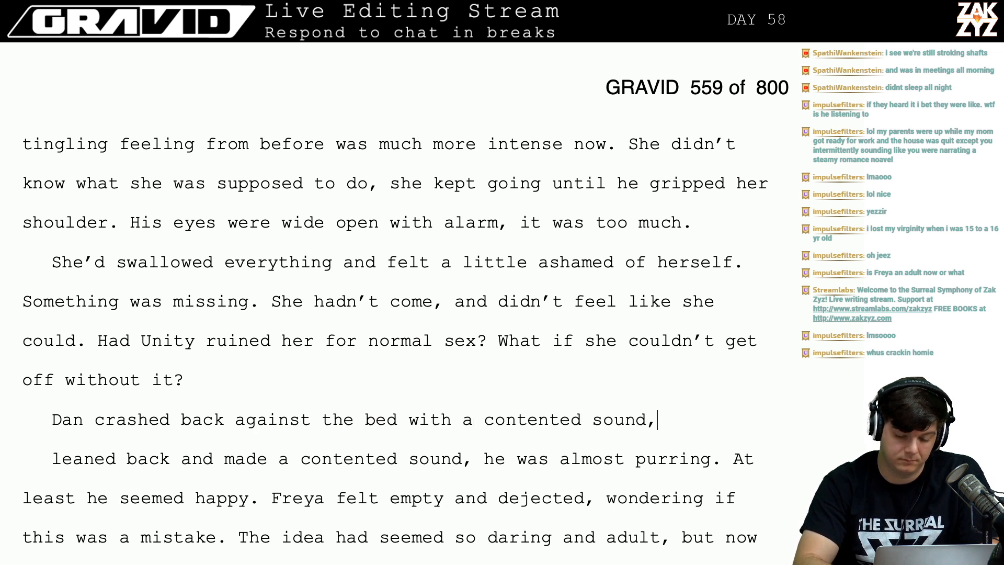
pyautogui.write(' he was almost purring.')
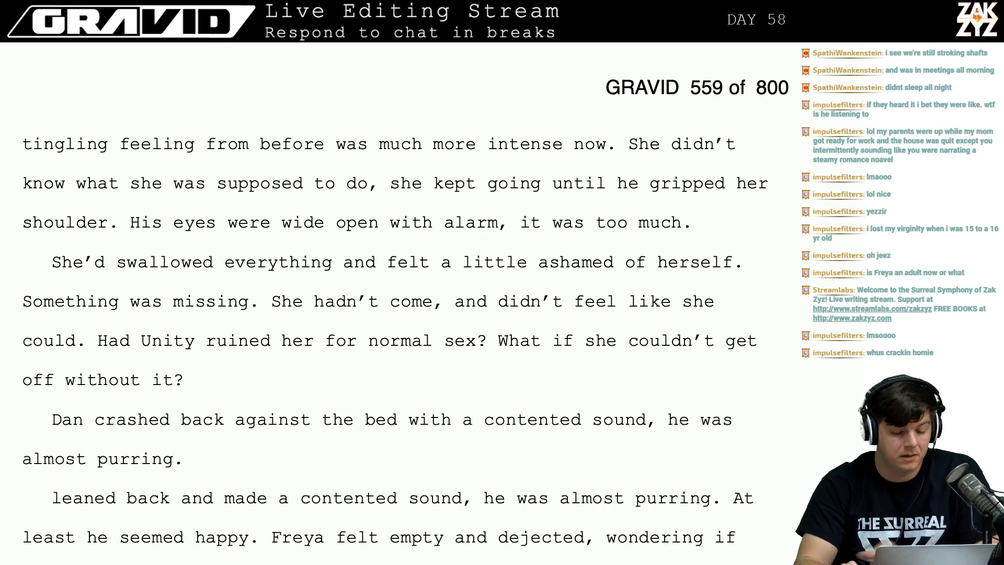
# Delete the superseded text from "leaned back" to "almost purring." with its paragraph break, joining "At least he seemed happy" to the new sentence.
pyautogui.hotkey('shift', 'Right')
pyautogui.hotkey('shift', 'Down')
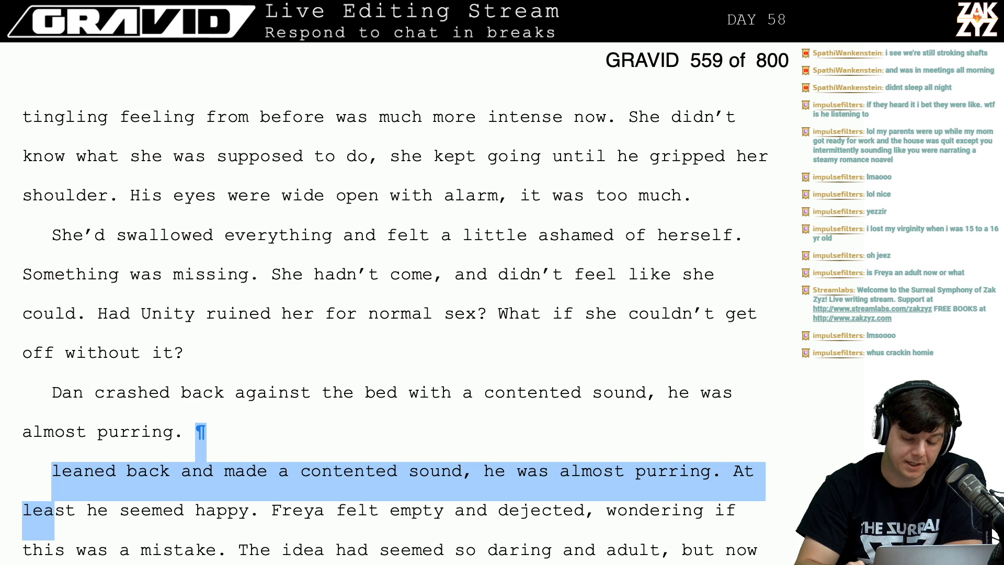
pyautogui.hotkey('shift', 'Left')
pyautogui.hotkey('shift', 'Left')
pyautogui.hotkey('shift', 'Left')
pyautogui.hotkey('shift', 'Left')
pyautogui.hotkey('shift', 'Left')
pyautogui.hotkey('shift', 'Left')
pyautogui.hotkey('shift', 'Left')
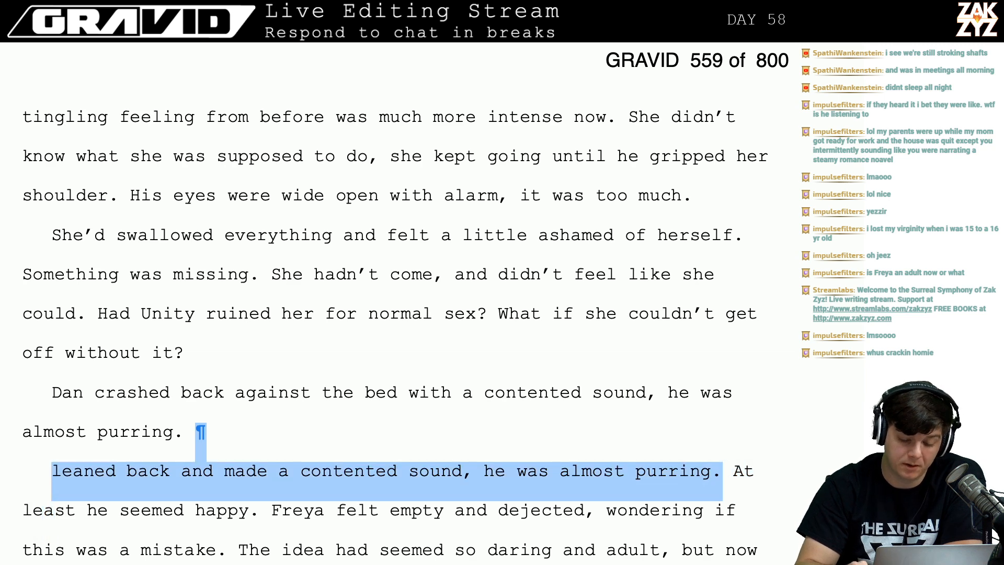
pyautogui.press('BackSpace')
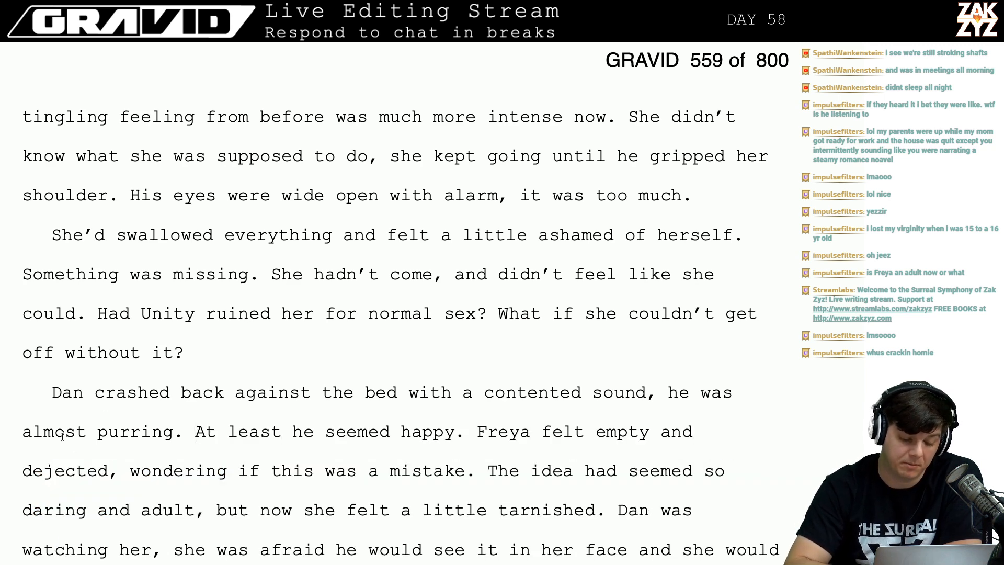
# Split the paragraph after "a little tarnished." with two paragraph breaks, leaving an empty line before "Dan was watching her".
pyautogui.scroll(-1, 245, 548)
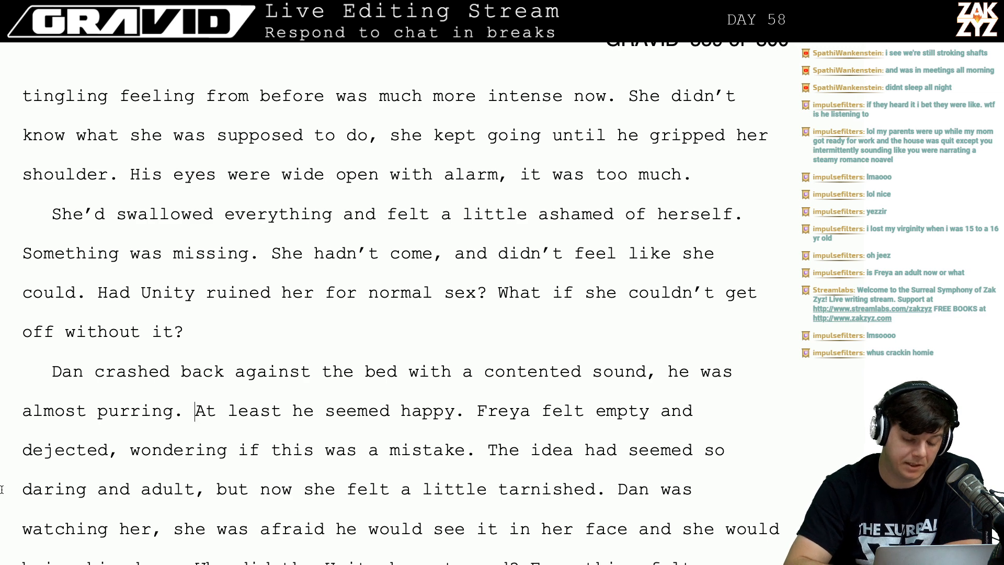
pyautogui.press('Right')
pyautogui.press('Right')
pyautogui.press('Right')
pyautogui.press('Right')
pyautogui.press('Right')
pyautogui.press('Right')
pyautogui.press('Right')
pyautogui.press('Right')
pyautogui.press('Right')
pyautogui.press('Right')
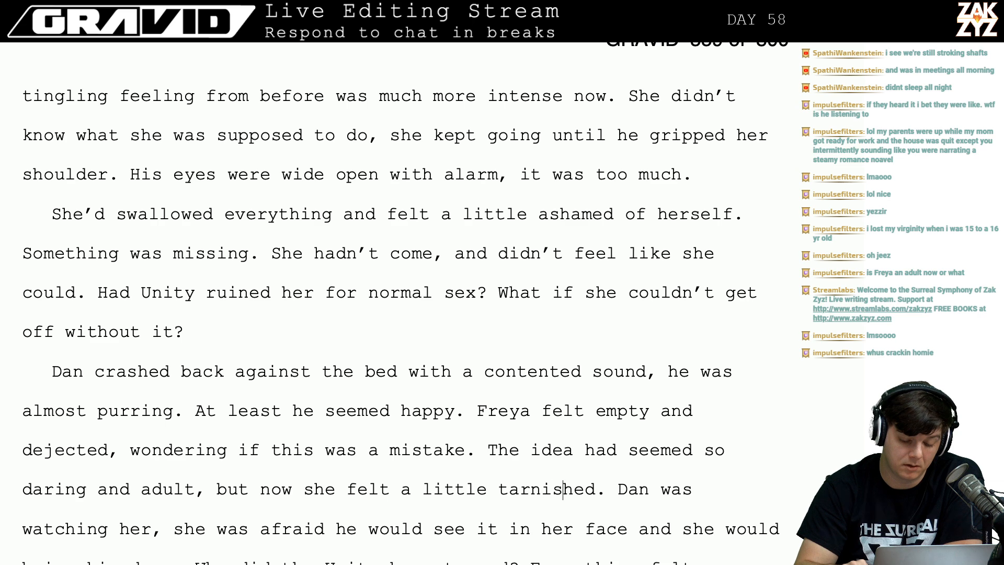
pyautogui.press('Return')
pyautogui.press('Return')
pyautogui.press('Up')
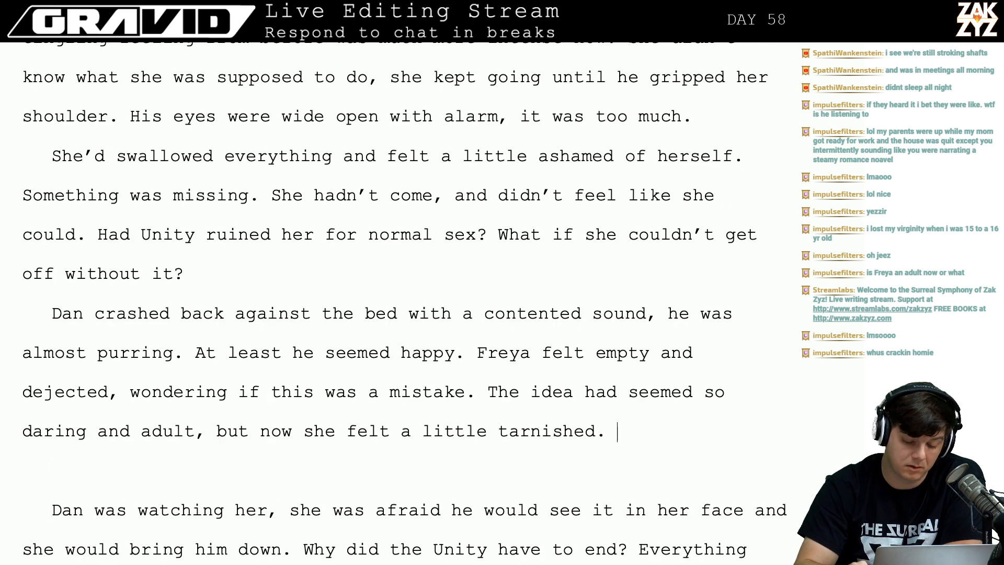
# Delete the sentence beginning "Dan was watching her" and the empty line above it, joining "Why did the Unity have to end?" to the preceding paragraph.
pyautogui.press('Down')
pyautogui.press('Down')
pyautogui.press('Left')
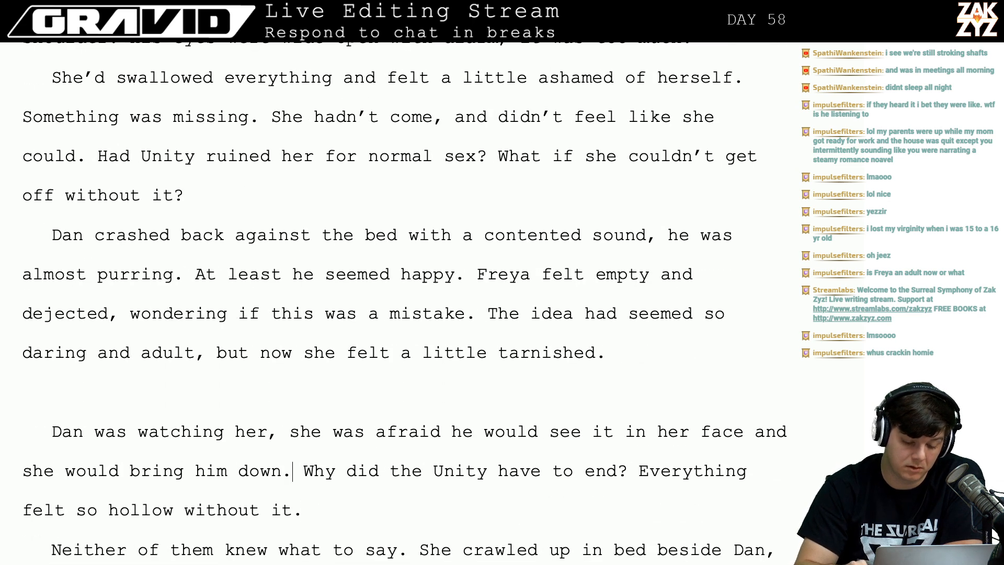
pyautogui.hotkey('shift', 'Up')
pyautogui.hotkey('shift', 'Up')
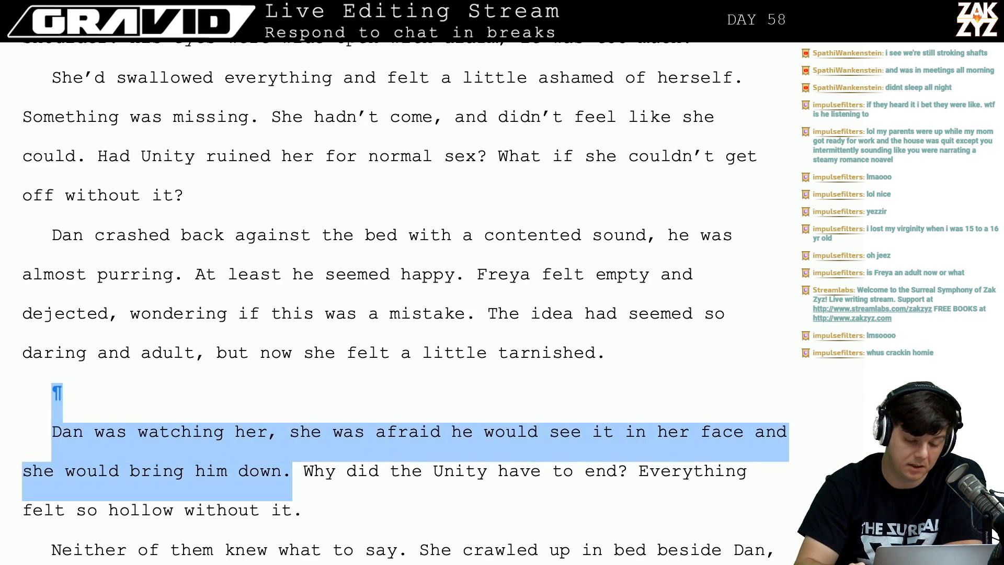
pyautogui.press('BackSpace')
pyautogui.press('BackSpace')
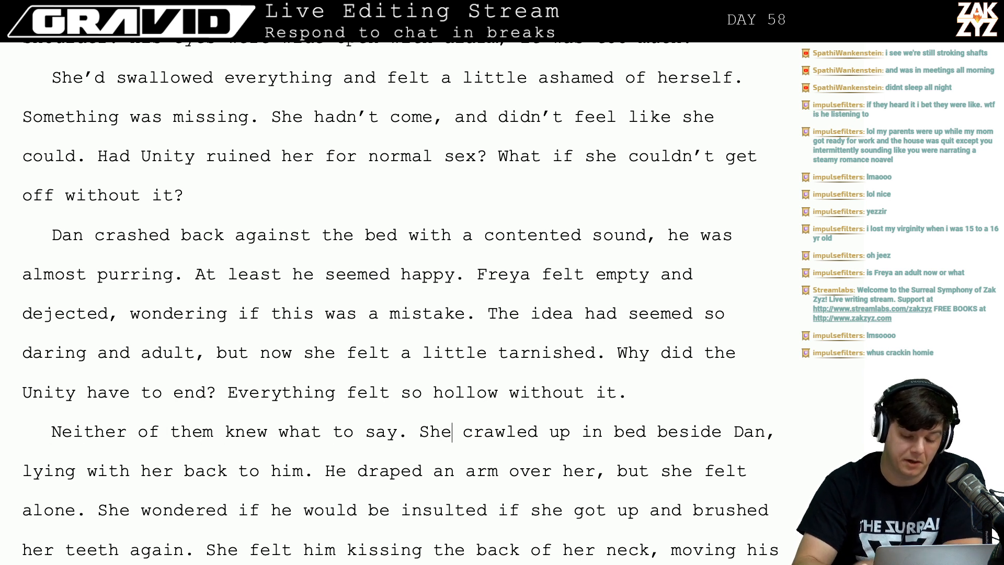
# Replace "She" with "Freya" before "crawled up in bed" in the paragraph beginning "Neither of them".
pyautogui.press('BackSpace')
pyautogui.press('BackSpace')
pyautogui.press('BackSpace')
pyautogui.write('Fr')
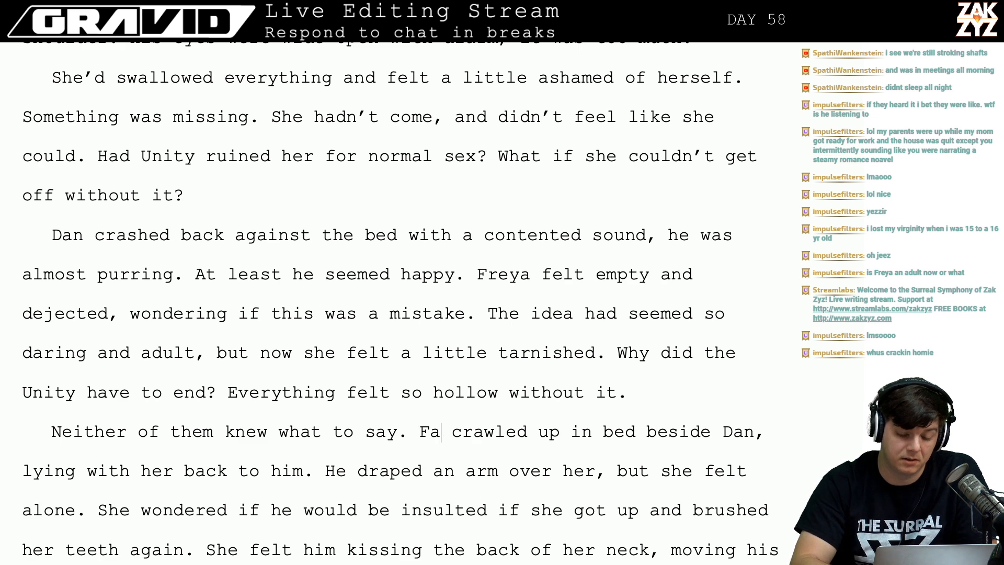
pyautogui.write('eya')
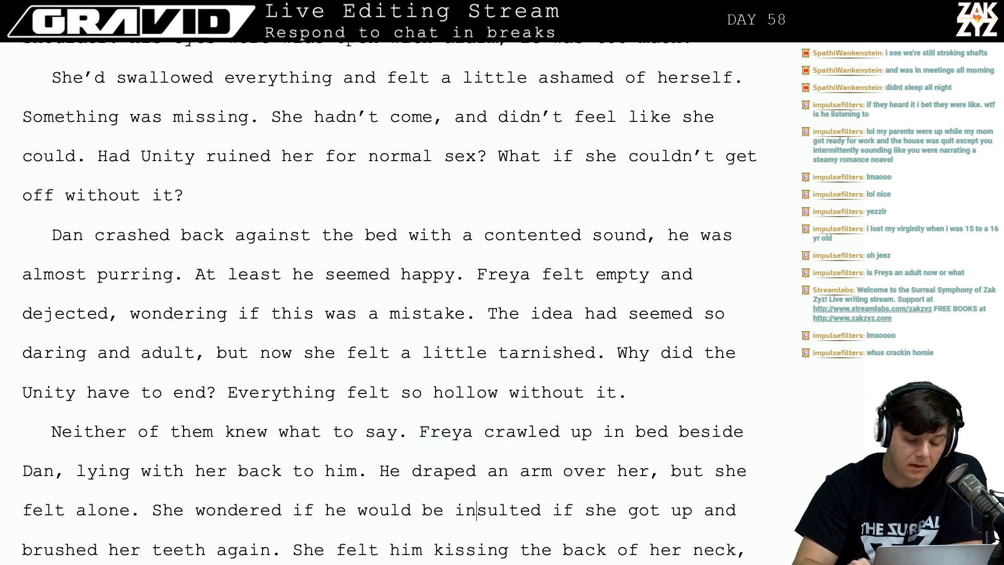
# Try replacing "but she felt alone" with "she felt so apart" at the end of the sentence beginning "He draped".
pyautogui.press('Down')
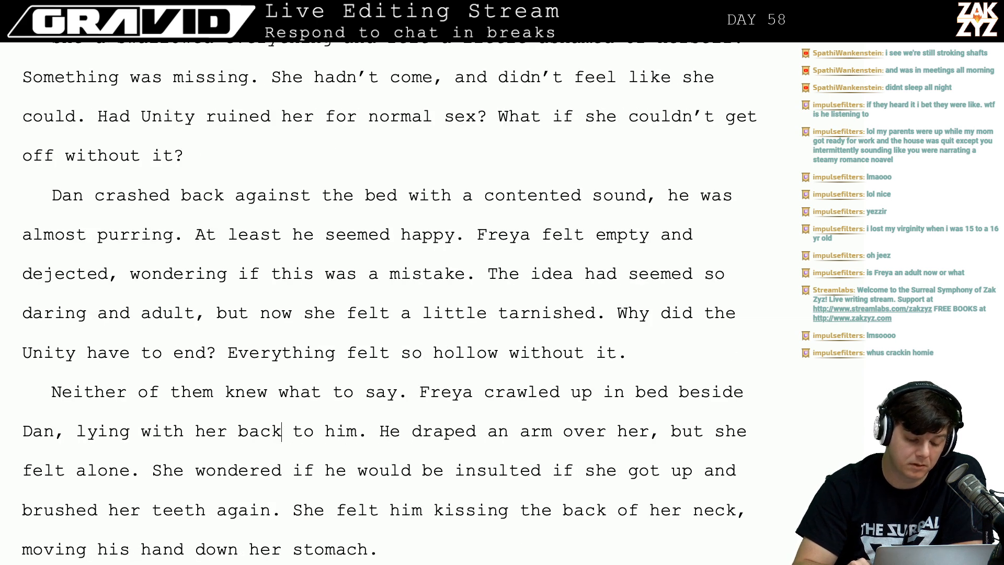
pyautogui.press('BackSpace')
pyautogui.press('BackSpace')
pyautogui.press('BackSpace')
pyautogui.press('BackSpace')
pyautogui.press('BackSpace')
pyautogui.press('BackSpace')
pyautogui.press('BackSpace')
pyautogui.press('BackSpace')
pyautogui.press('BackSpace')
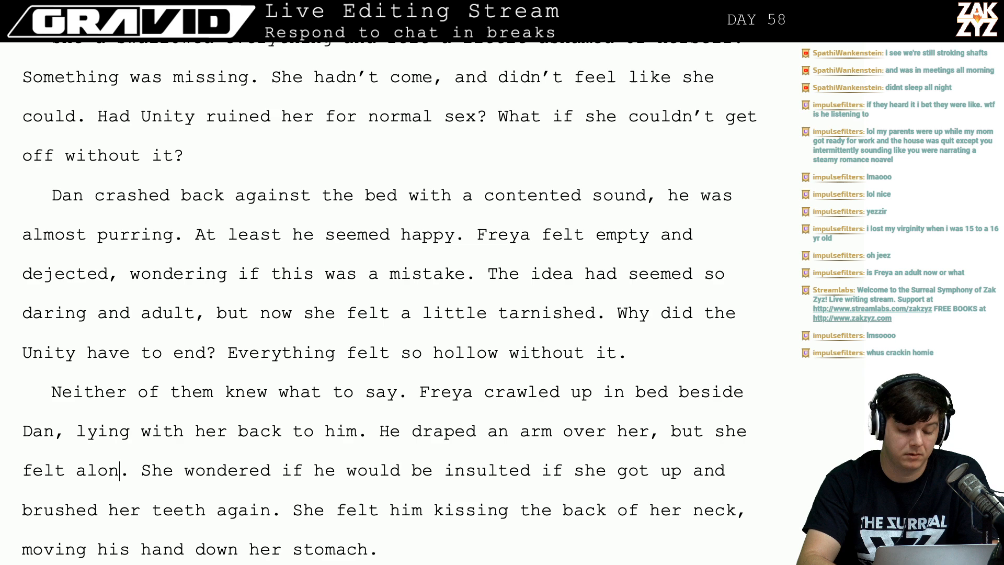
pyautogui.press('BackSpace')
pyautogui.press('BackSpace')
pyautogui.press('BackSpace')
pyautogui.press('BackSpace')
pyautogui.press('BackSpace')
pyautogui.press('BackSpace')
pyautogui.press('BackSpace')
pyautogui.press('BackSpace')
pyautogui.press('BackSpace')
pyautogui.press('BackSpace')
pyautogui.press('BackSpace')
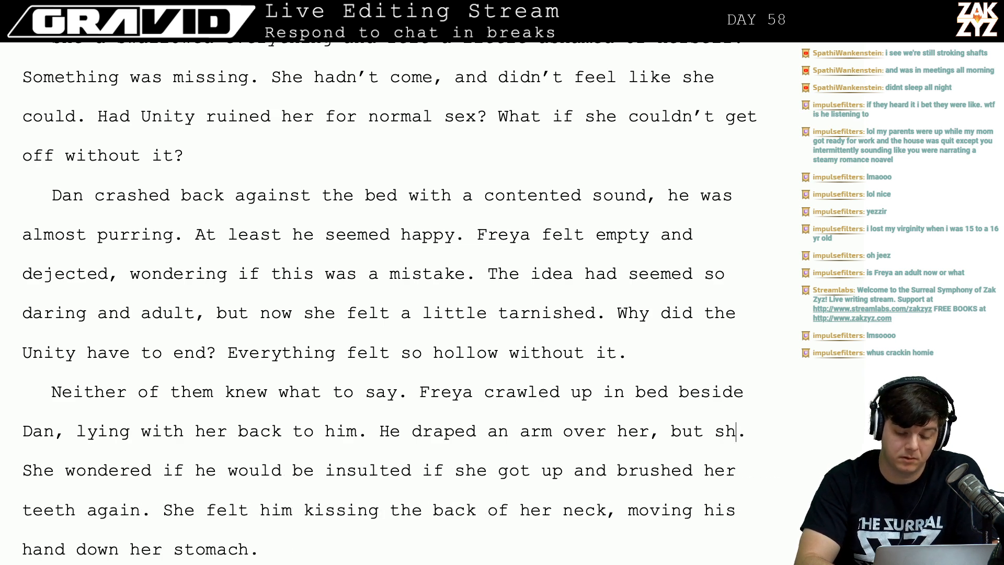
pyautogui.write(', she f')
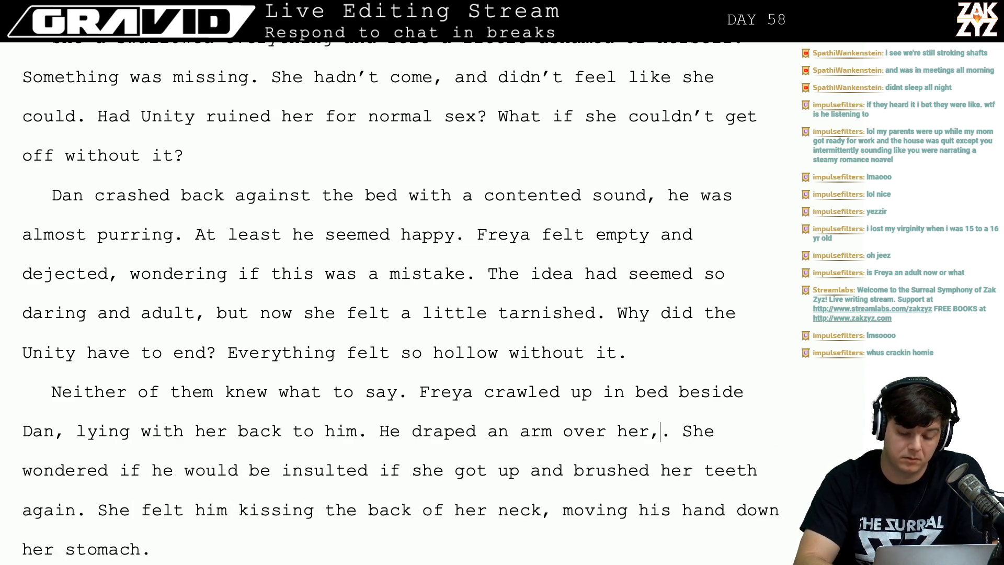
pyautogui.write('elt so apart')
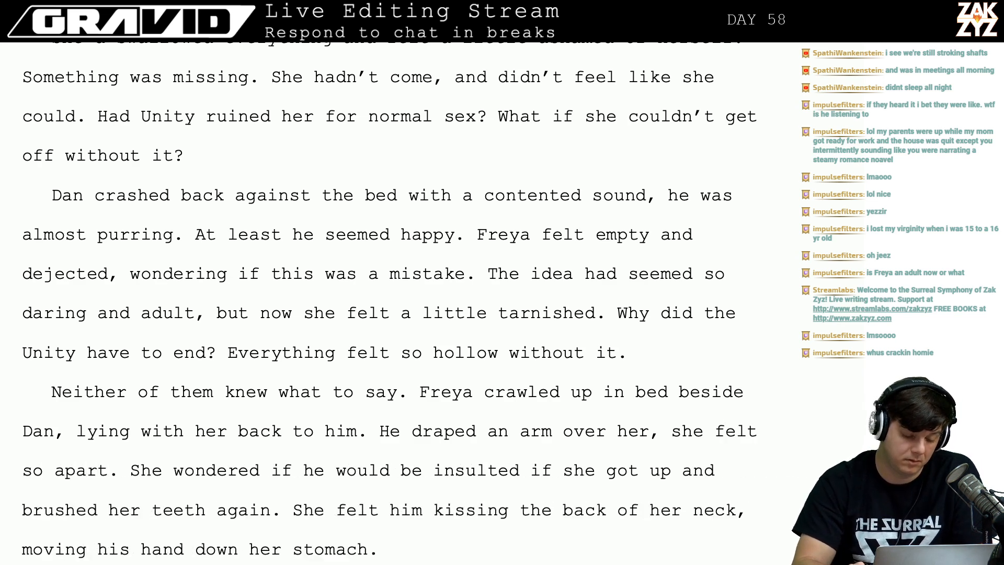
# Rework the sentence beginning "He draped" so it ends "and got closer, but she still felt apart." with a single space after it.
pyautogui.press('BackSpace')
pyautogui.press('BackSpace')
pyautogui.press('BackSpace')
pyautogui.press('BackSpace')
pyautogui.press('BackSpace')
pyautogui.press('BackSpace')
pyautogui.press('BackSpace')
pyautogui.press('BackSpace')
pyautogui.press('BackSpace')
pyautogui.press('BackSpace')
pyautogui.press('BackSpace')
pyautogui.press('BackSpace')
pyautogui.press('BackSpace')
pyautogui.press('BackSpace')
pyautogui.press('BackSpace')
pyautogui.press('BackSpace')
pyautogui.press('BackSpace')
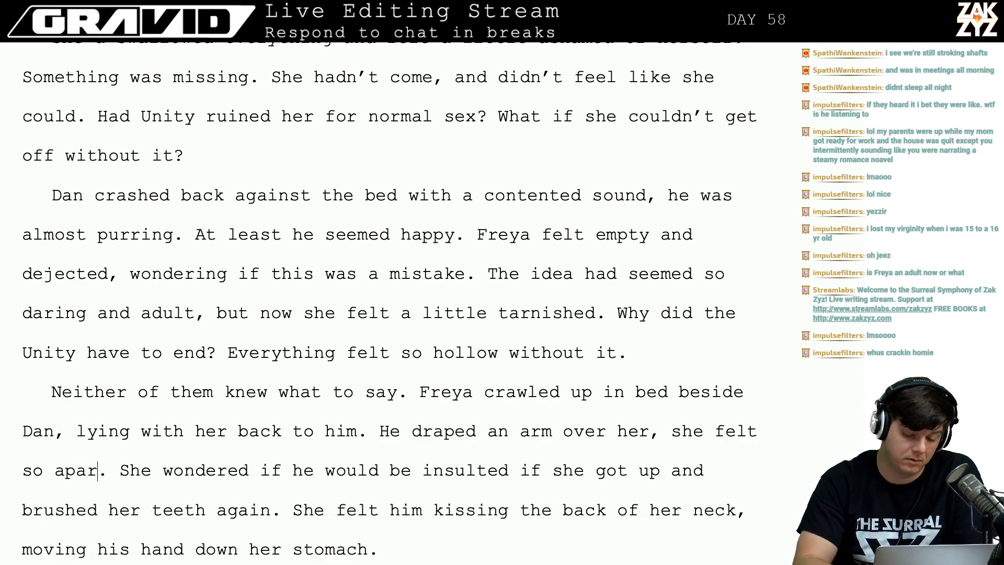
pyautogui.press('BackSpace')
pyautogui.press('BackSpace')
pyautogui.press('BackSpace')
pyautogui.press('BackSpace')
pyautogui.press('BackSpace')
pyautogui.press('BackSpace')
pyautogui.press('BackSpace')
pyautogui.press('BackSpace')
pyautogui.press('BackSpace')
pyautogui.press('BackSpace')
pyautogui.press('BackSpace')
pyautogui.press('BackSpace')
pyautogui.press('BackSpace')
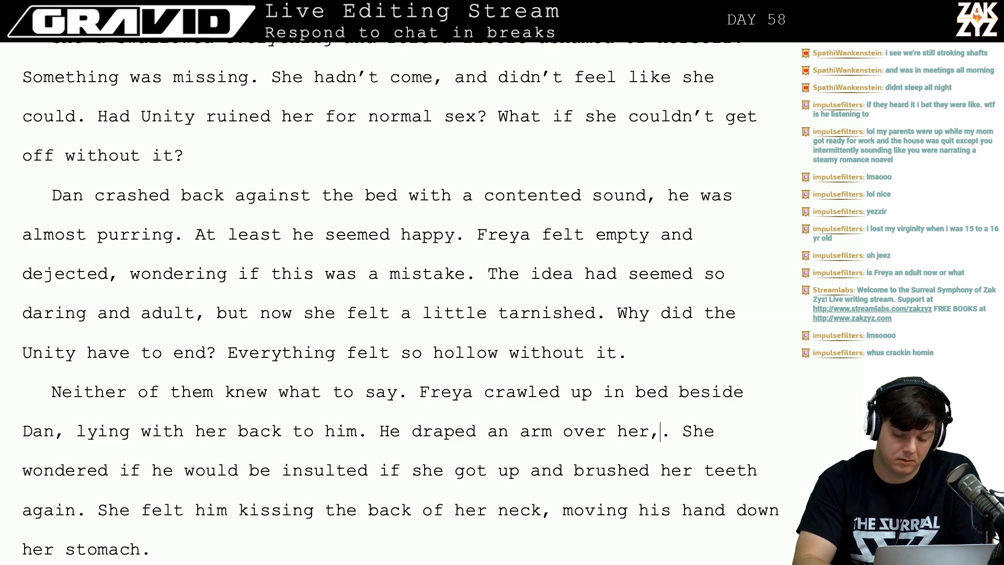
pyautogui.press('BackSpace')
pyautogui.press('BackSpace')
pyautogui.press('BackSpace')
pyautogui.press('BackSpace')
pyautogui.press('BackSpace')
pyautogui.press('BackSpace')
pyautogui.press('BackSpace')
pyautogui.press('BackSpace')
pyautogui.press('BackSpace')
pyautogui.press('BackSpace')
pyautogui.press('BackSpace')
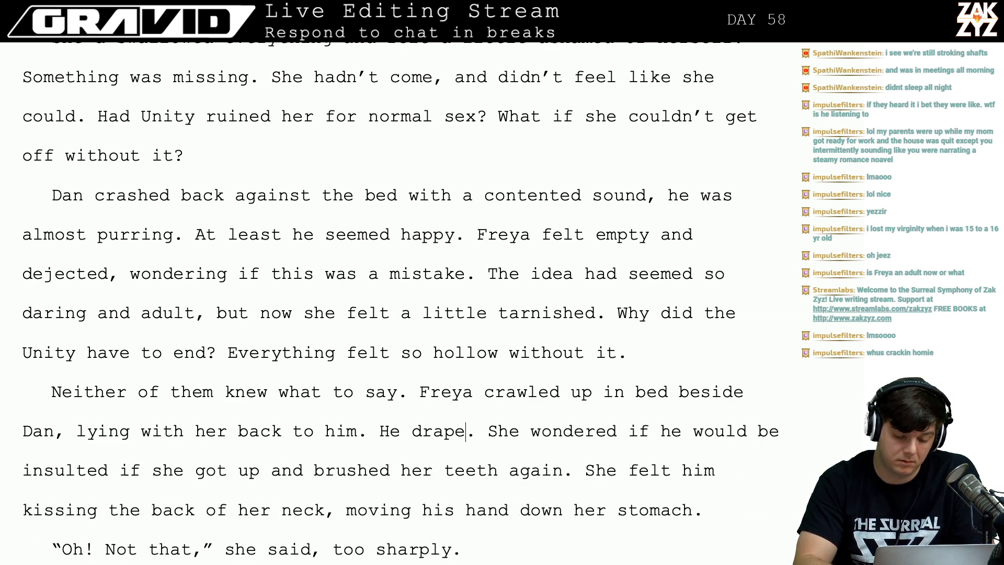
pyautogui.write('d')
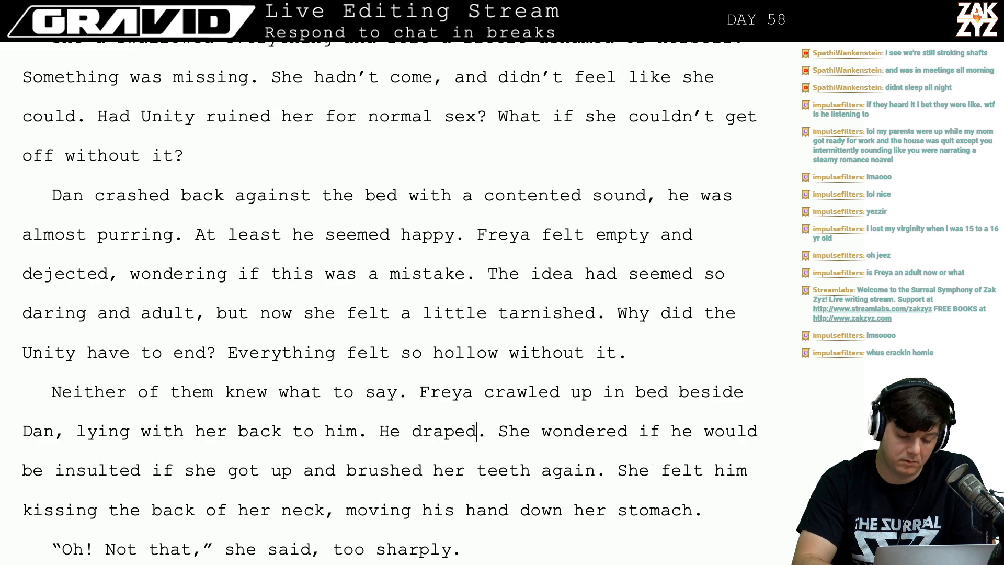
pyautogui.write('raped an arm over her, and')
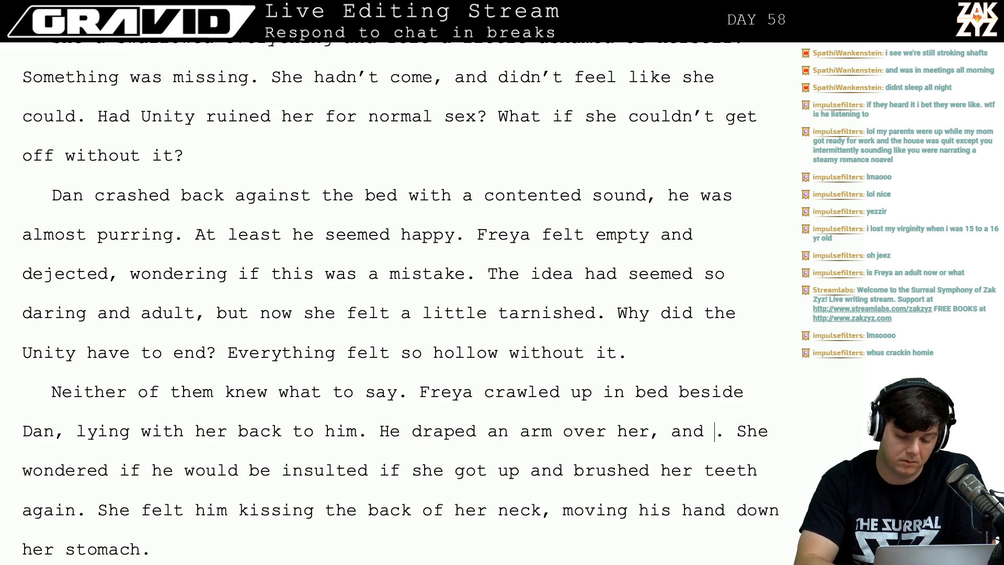
pyautogui.press('BackSpace')
pyautogui.press('BackSpace')
pyautogui.press('BackSpace')
pyautogui.press('BackSpace')
pyautogui.press('BackSpace')
pyautogui.press('BackSpace')
pyautogui.write('and ')
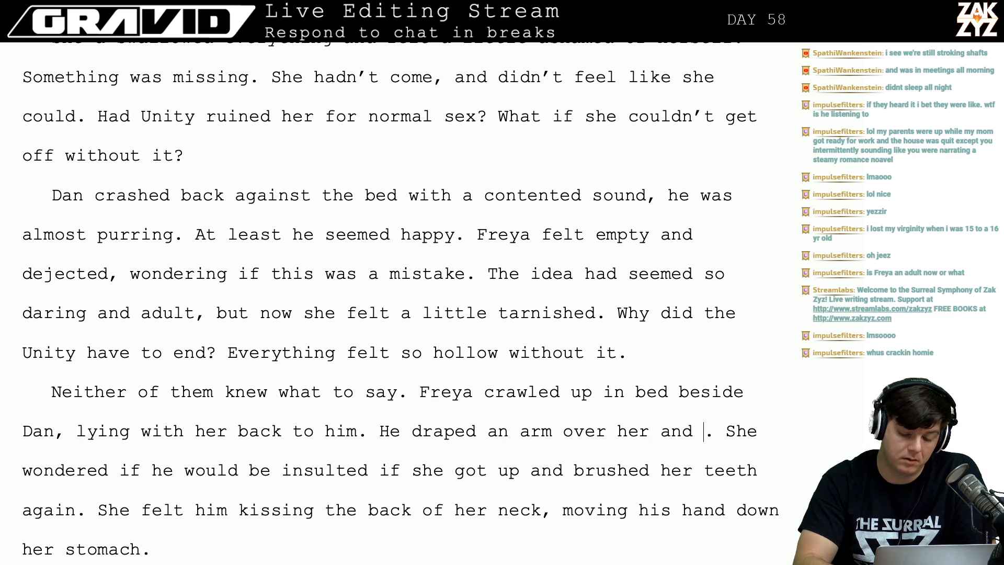
pyautogui.write('got closer, but she ')
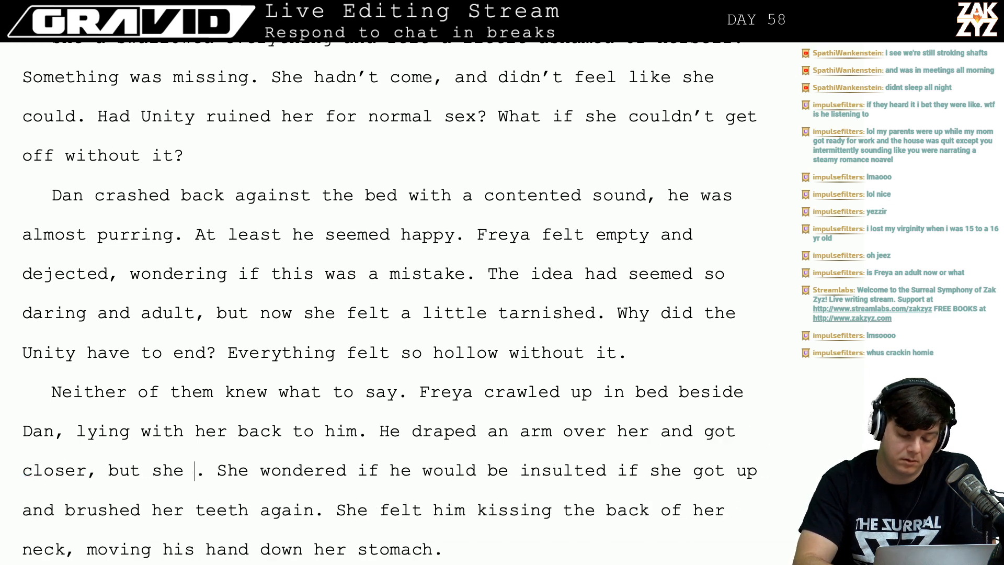
pyautogui.write('still felt ap')
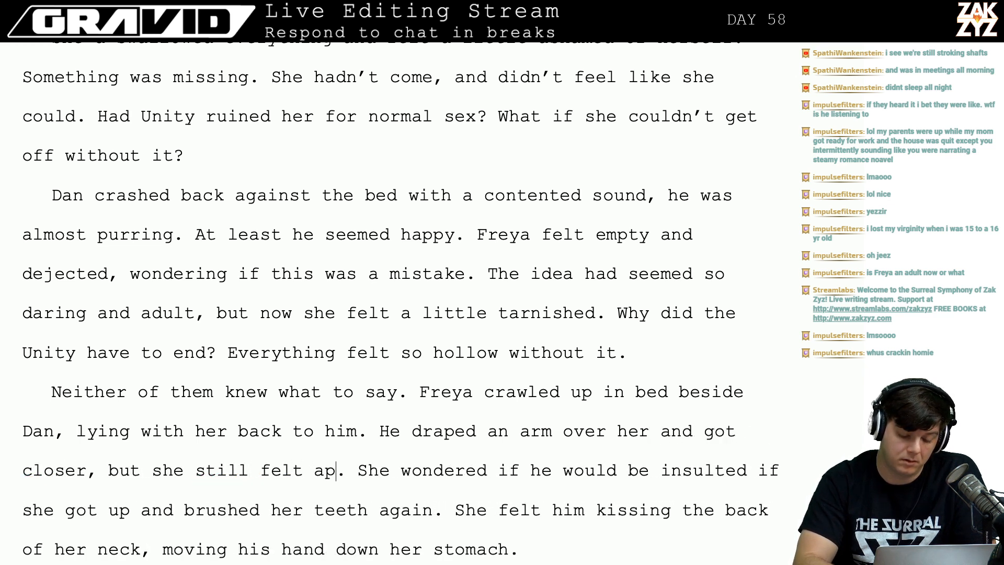
pyautogui.write('art.')
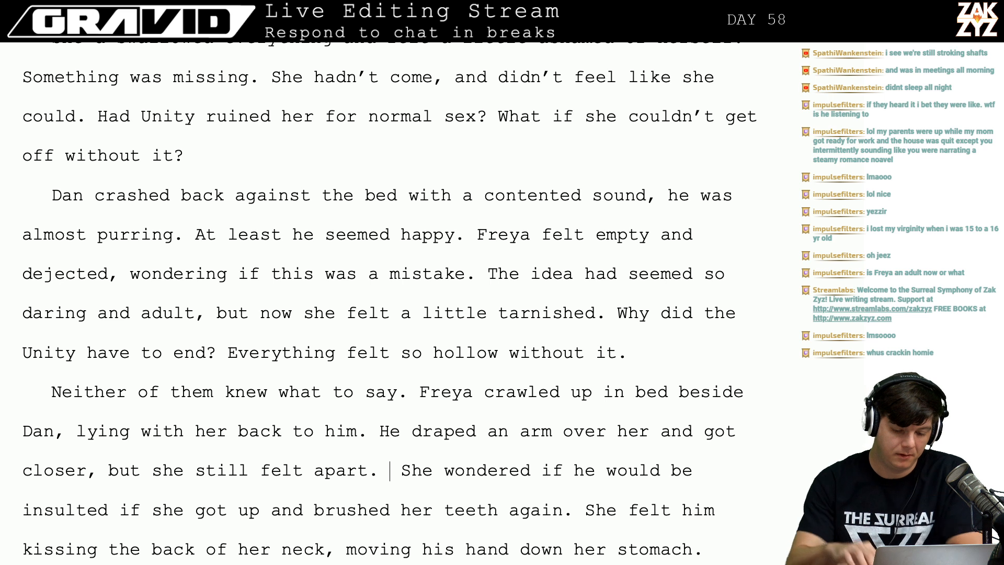
pyautogui.press('Delete')
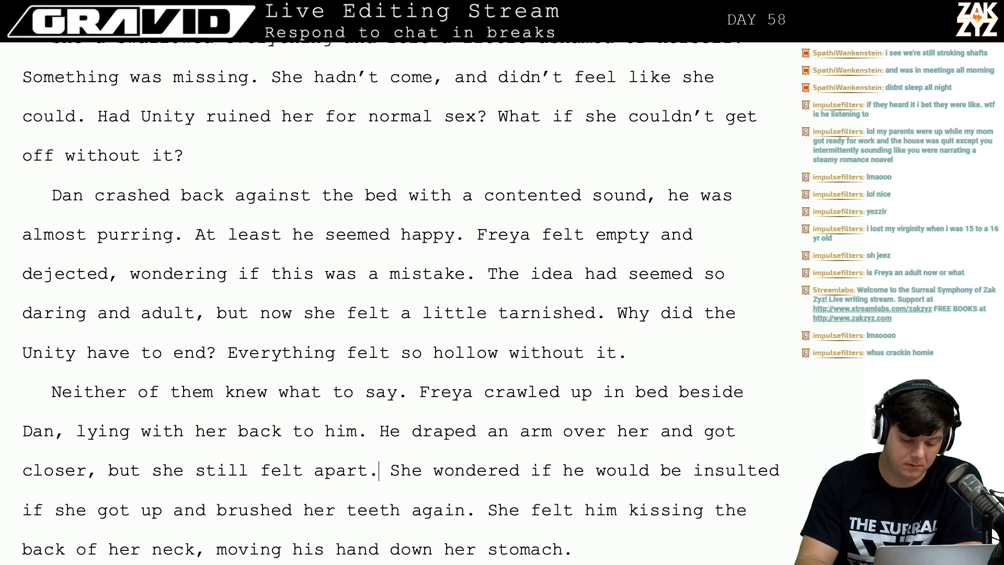
pyautogui.press('Up')
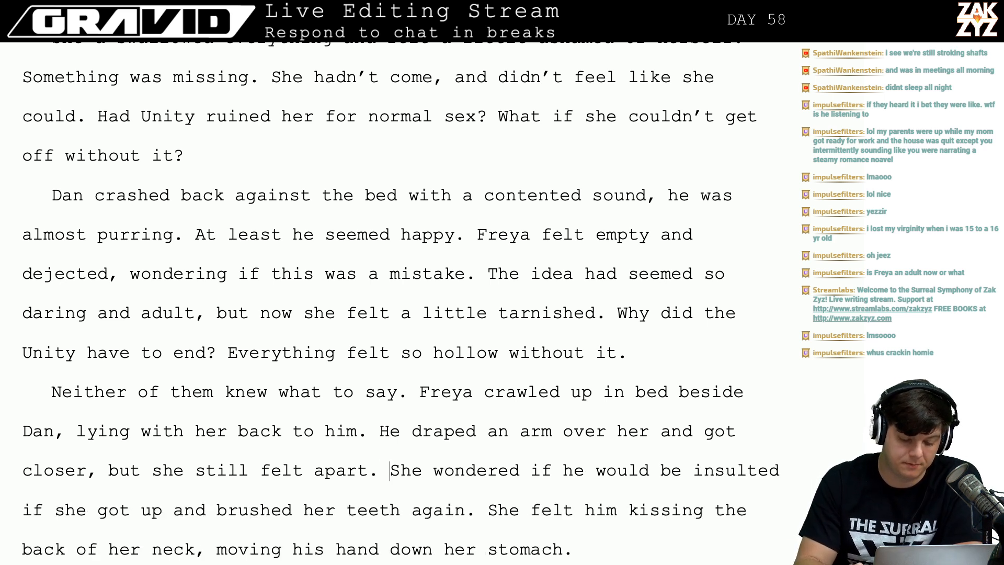
pyautogui.write('A few min')
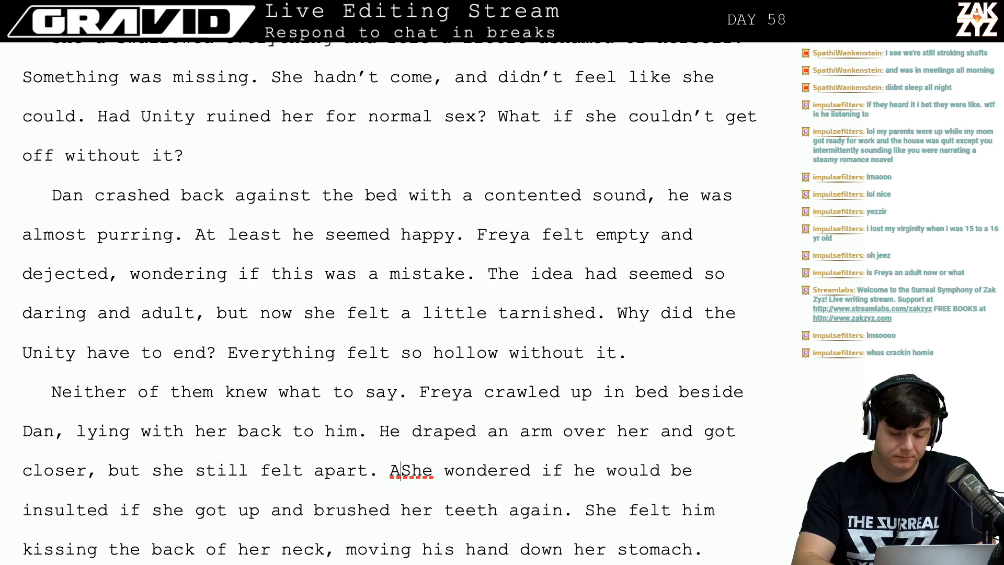
pyautogui.write('ut')
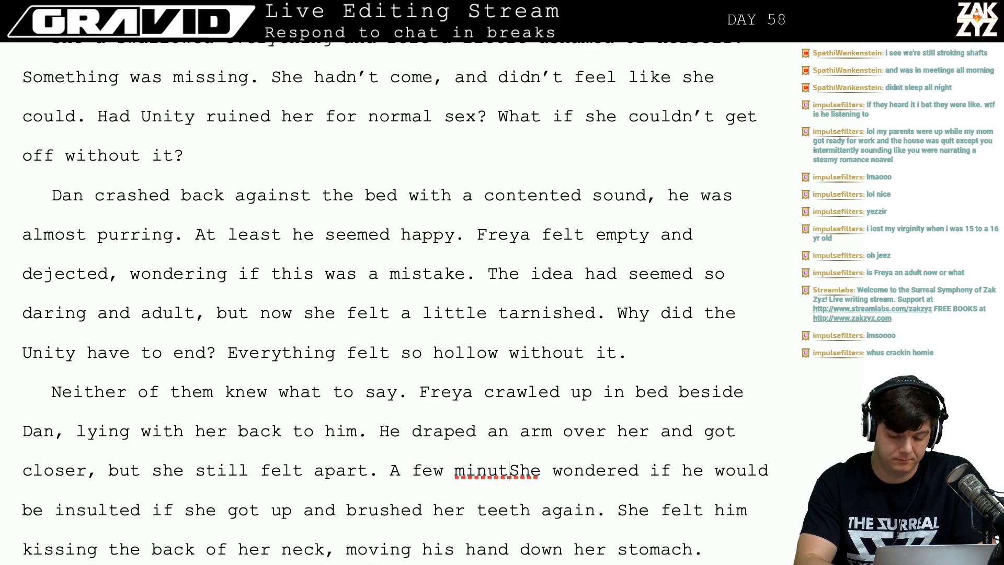
pyautogui.press('BackSpace')
pyautogui.press('BackSpace')
pyautogui.press('BackSpace')
pyautogui.press('BackSpace')
pyautogui.press('BackSpace')
pyautogui.press('BackSpace')
pyautogui.press('BackSpace')
pyautogui.press('BackSpace')
pyautogui.press('BackSpace')
pyautogui.press('BackSpace')
pyautogui.press('BackSpace')
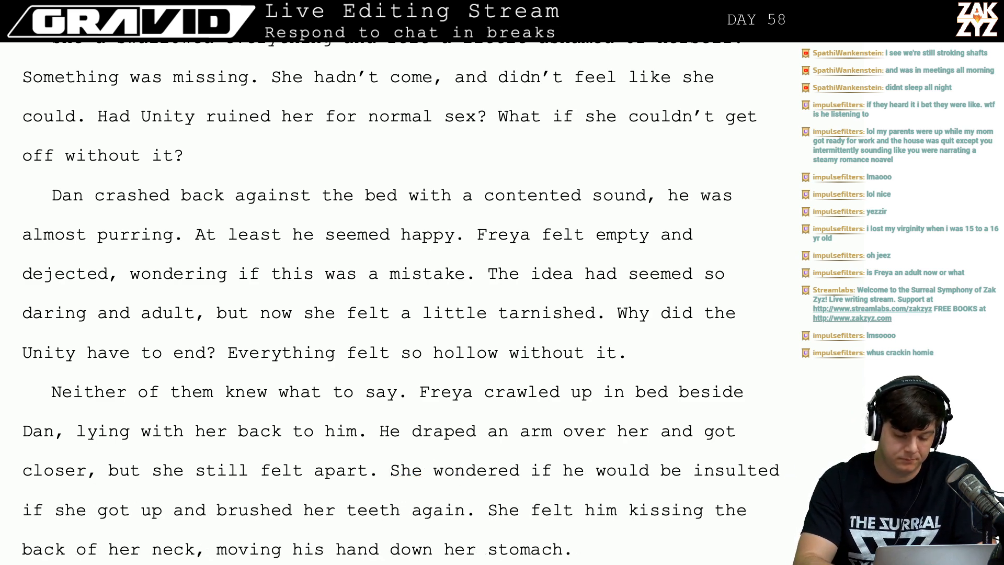
pyautogui.write('A s')
pyautogui.press('BackSpace')
pyautogui.press('BackSpace')
pyautogui.press('BackSpace')
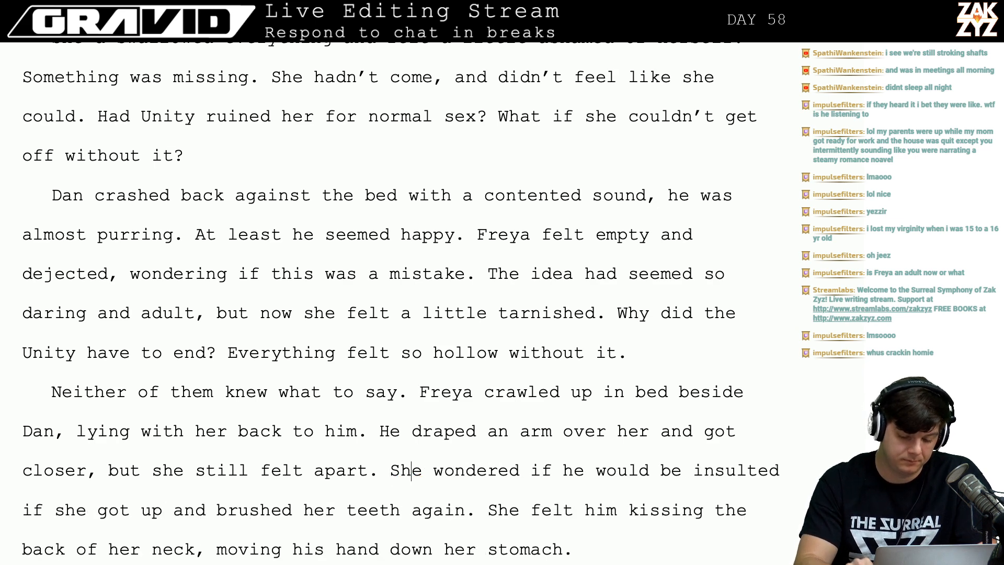
# Change "She wondered" to "She began to wonder" in the sentence about brushing her teeth.
pyautogui.write('began to wond')
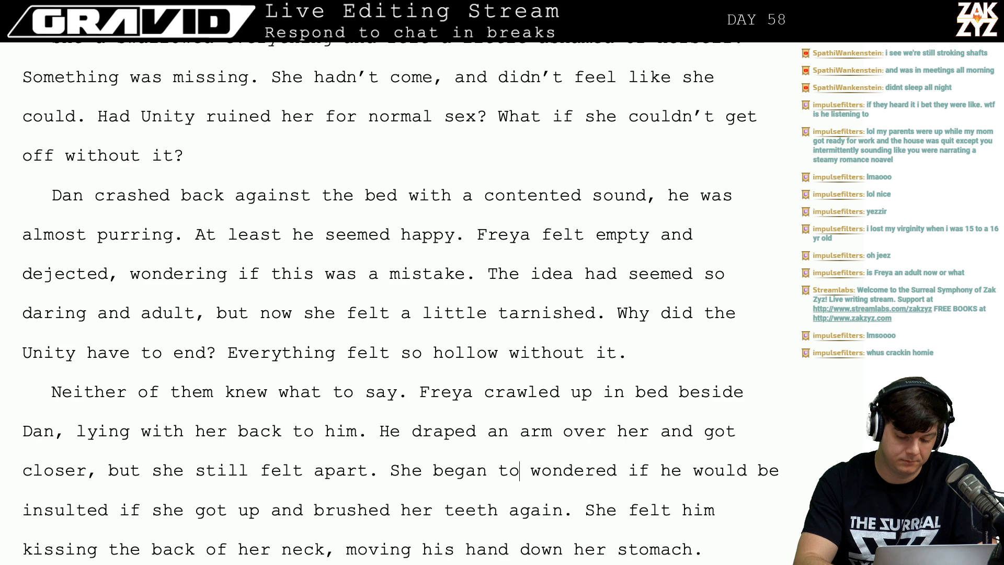
pyautogui.write('er')
pyautogui.hotkey('shift', 'Right')
pyautogui.hotkey('shift', 'Right')
pyautogui.hotkey('shift', 'Right')
pyautogui.hotkey('shift', 'Right')
pyautogui.hotkey('shift', 'Right')
pyautogui.hotkey('shift', 'Right')
pyautogui.hotkey('shift', 'Right')
pyautogui.hotkey('shift', 'Right')
pyautogui.hotkey('shift', 'Right')
pyautogui.hotkey('shift', 'Right')
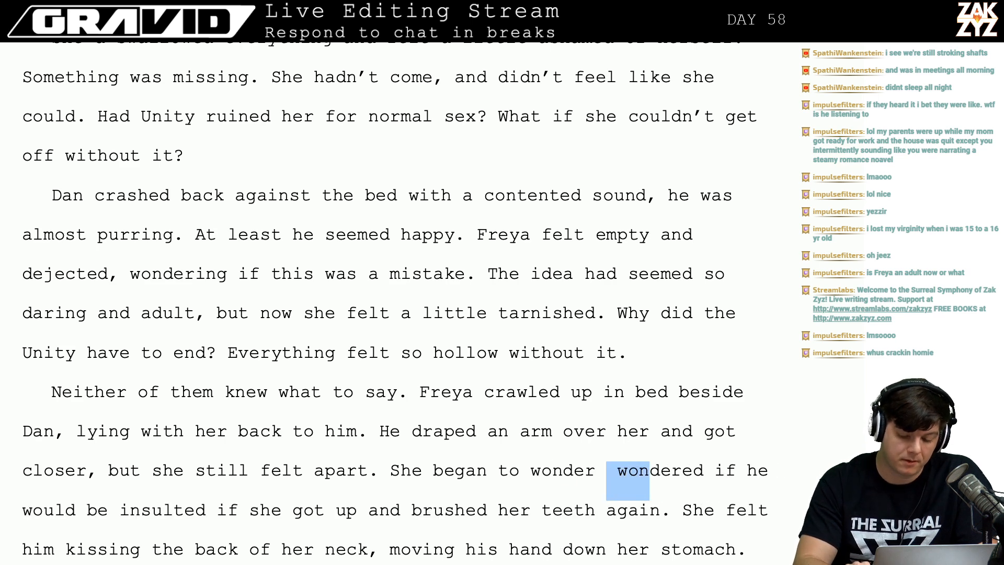
pyautogui.hotkey('shift', 'Right')
pyautogui.hotkey('shift', 'Left')
pyautogui.press('BackSpace')
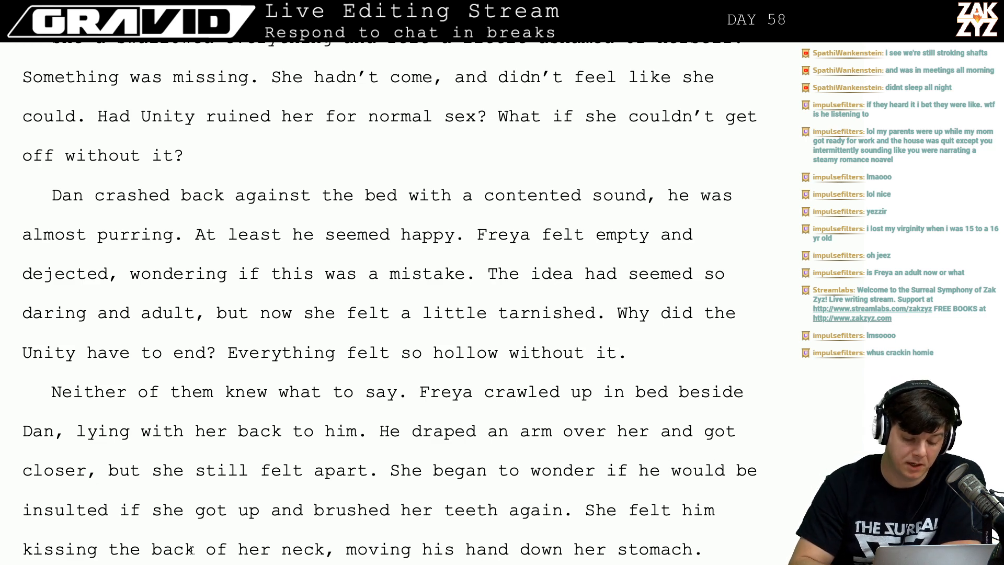
# Split the paragraph after "brushed her teeth again." with two paragraph breaks, leaving an empty line before "She felt him".
pyautogui.scroll(-2, 346, 530)
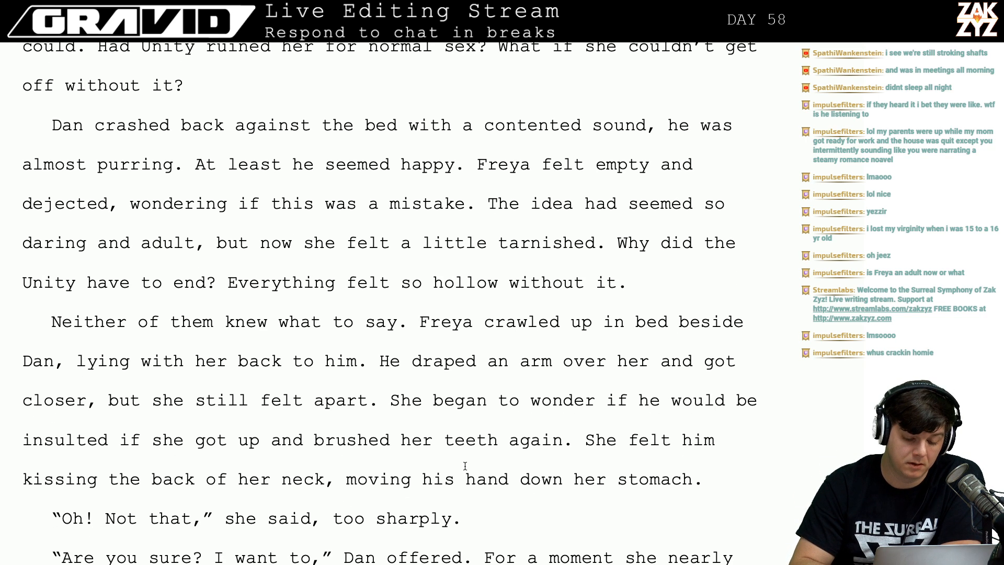
pyautogui.click(590, 447)
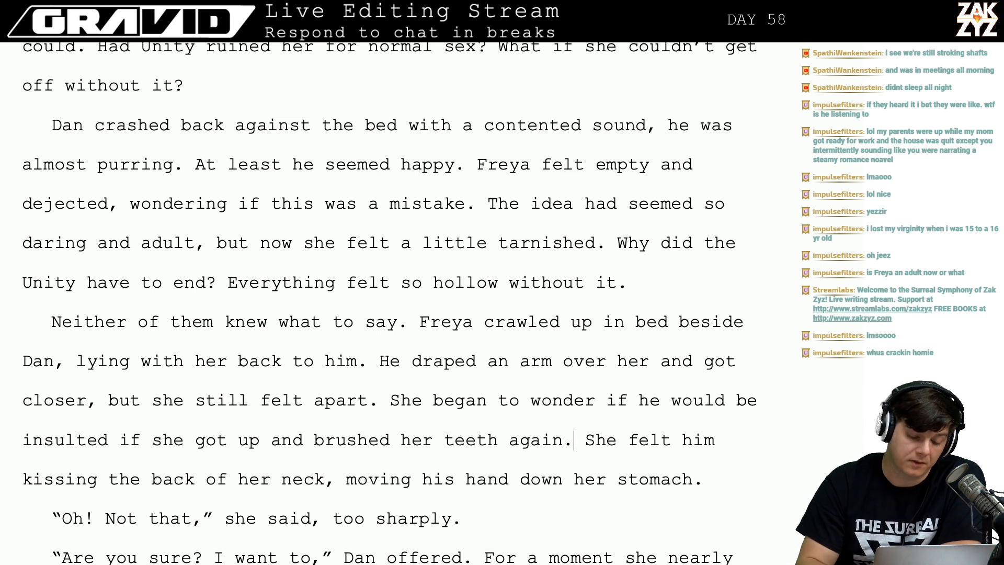
pyautogui.click(422, 440)
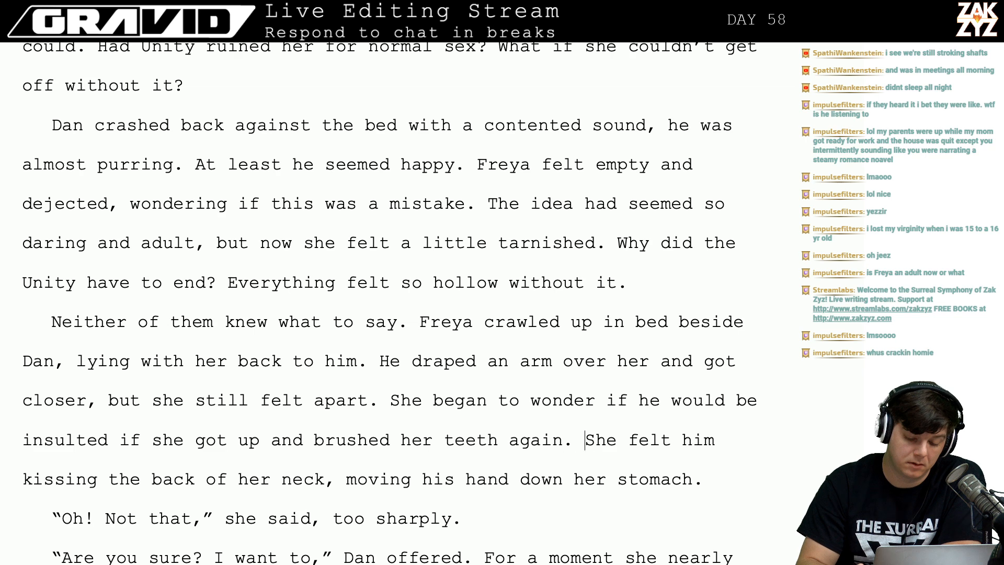
pyautogui.press('Left')
pyautogui.press('Return')
pyautogui.press('Return')
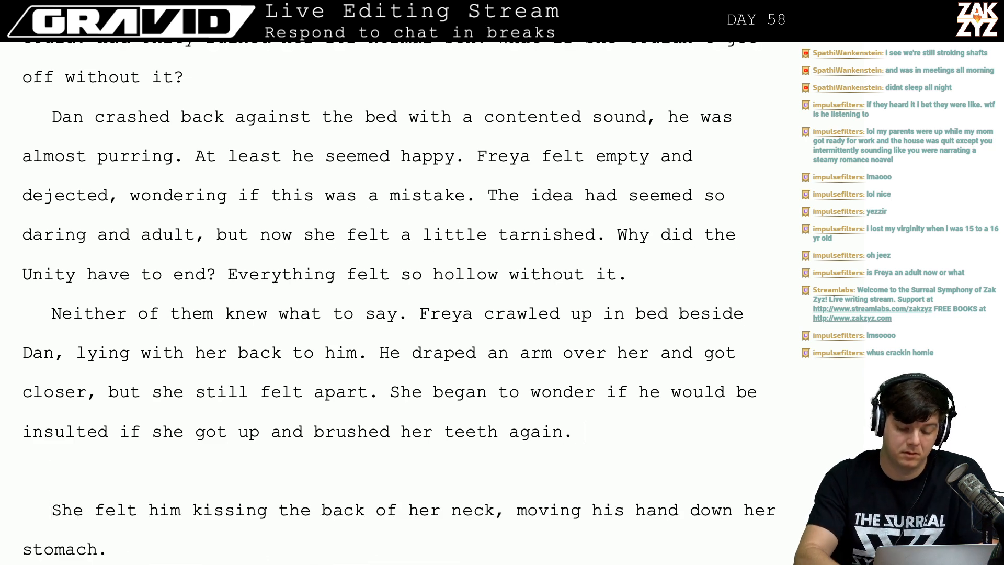
# Add the sentence "Dan began kissing the back of her neck, sliding his hand down her stomach." after "brushed her teeth again.".
pyautogui.write('Dan began ')
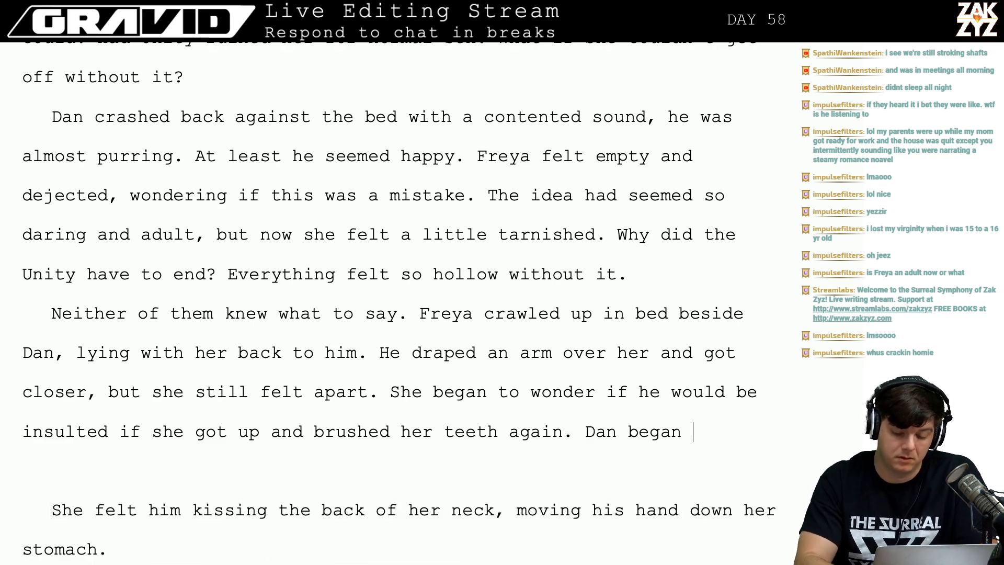
pyautogui.write('kissing the back ')
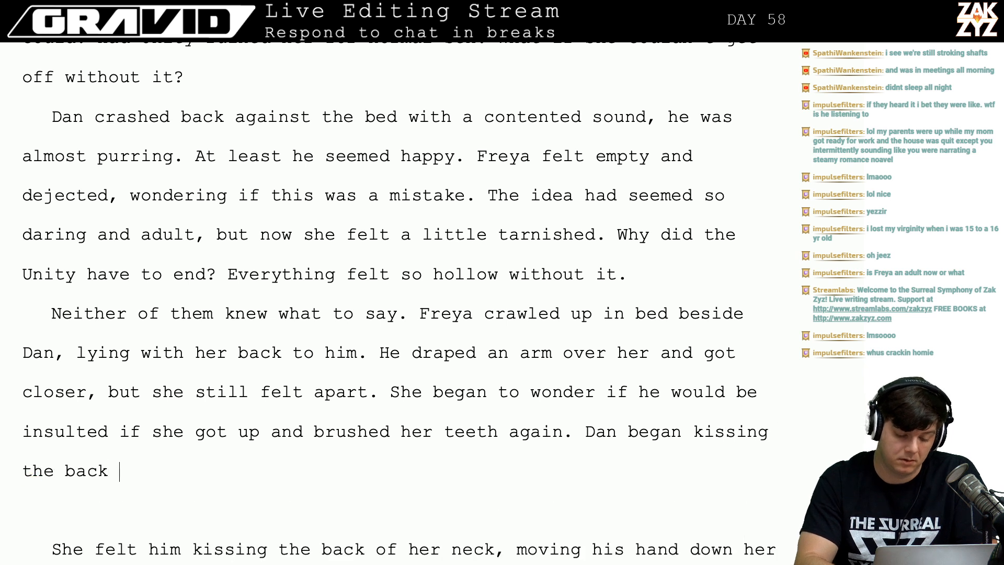
pyautogui.write('of her neck, ')
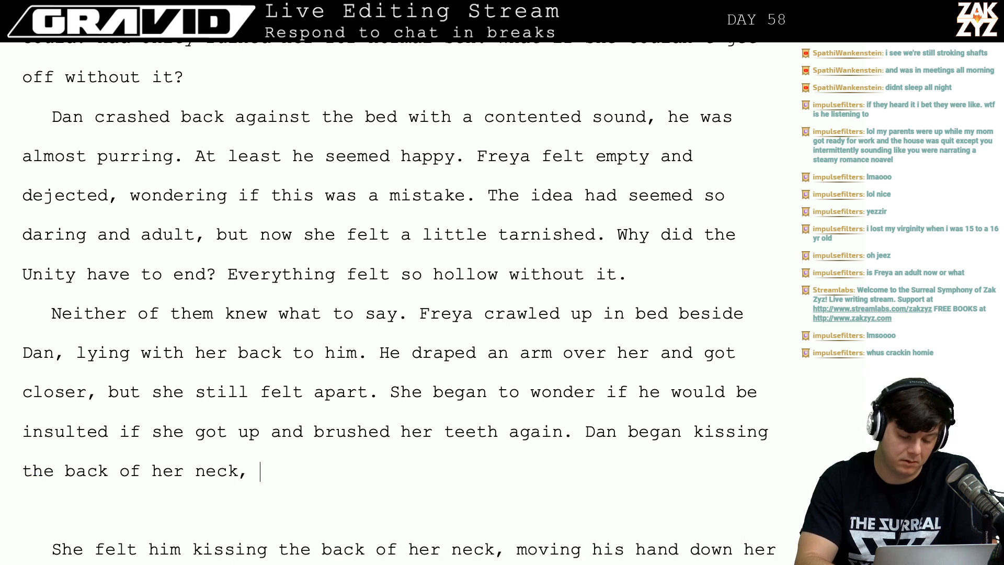
pyautogui.write('sliding his ha')
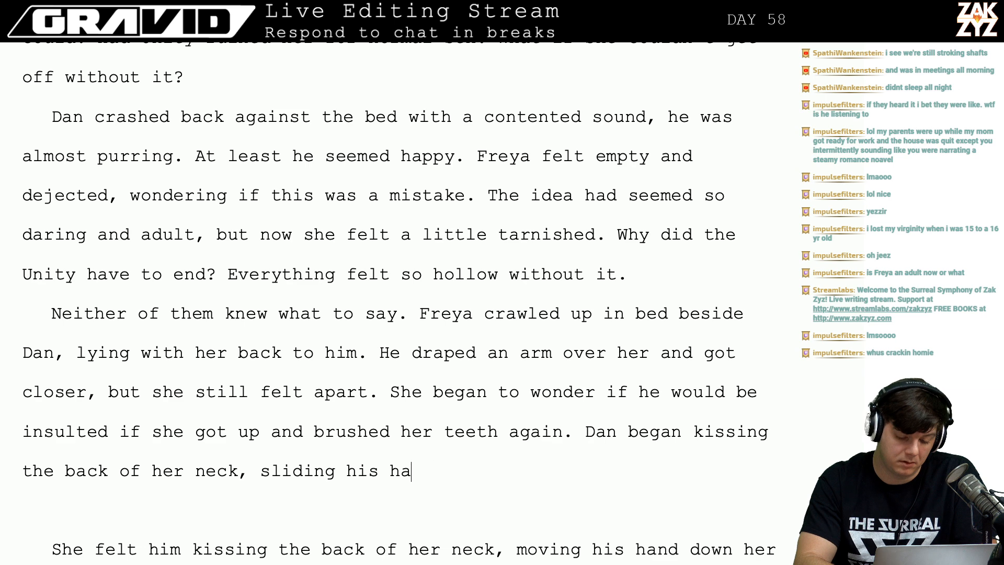
pyautogui.write('nd down her stoma')
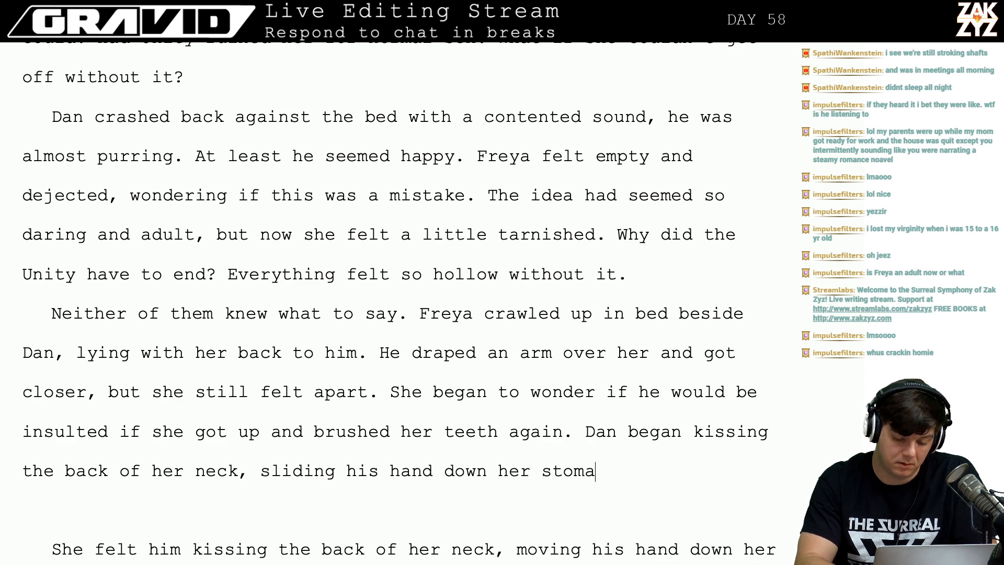
pyautogui.write('ch.')
# Delete the empty line and the superseded sentence beginning "She felt him kissing" below the new sentence.
pyautogui.hotkey('shift', 'Down')
pyautogui.hotkey('shift', 'Down')
pyautogui.hotkey('shift', 'Down')
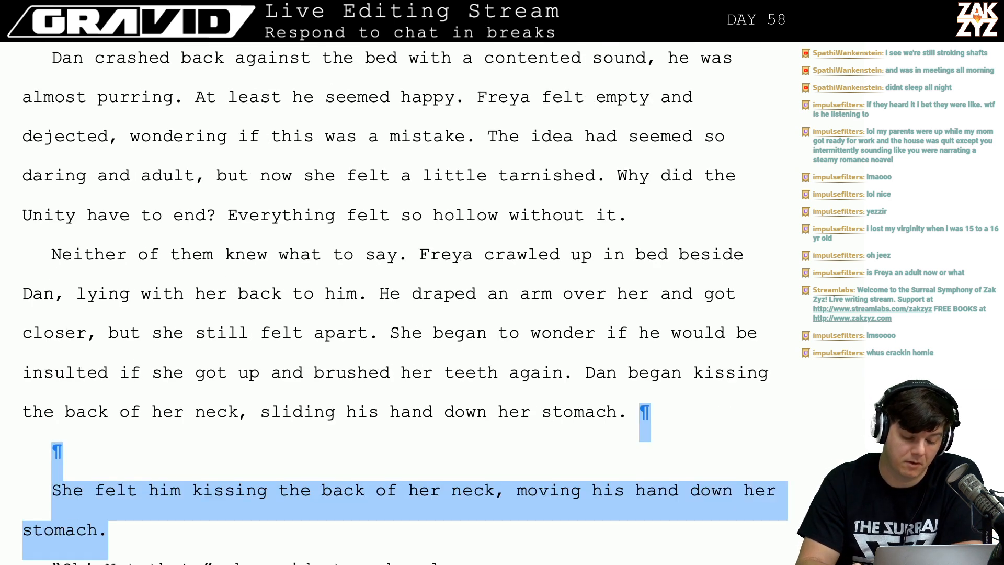
pyautogui.hotkey('shift', 'Down')
pyautogui.hotkey('shift', 'Up')
pyautogui.press('BackSpace')
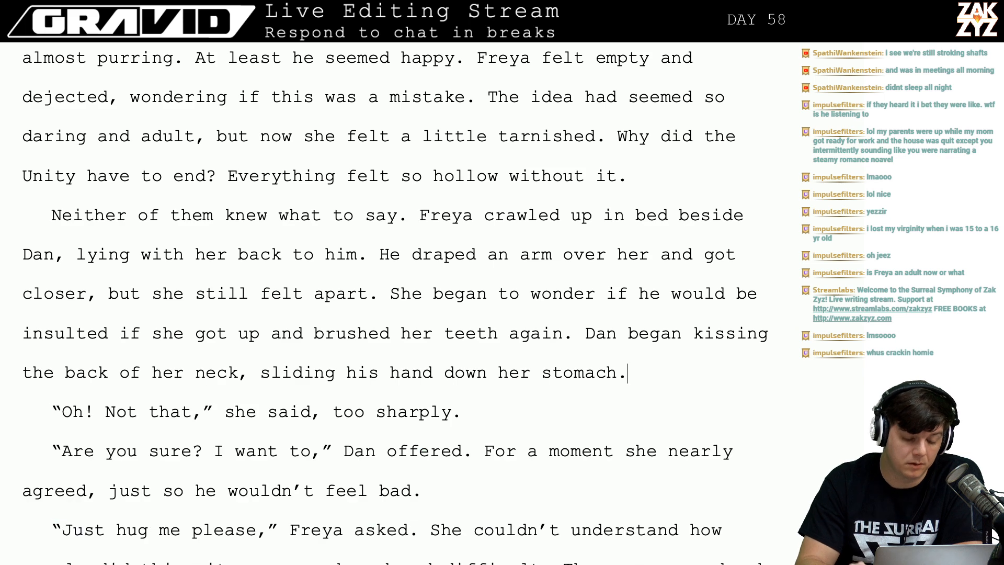
# Set "Oh! Not that," apart with two paragraph breaks after its opening quote, and write “Don’t,” as the new dialogue.
pyautogui.press('Right')
pyautogui.press('Right')
pyautogui.press('Right')
pyautogui.press('Right')
pyautogui.press('Right')
pyautogui.press('Left')
pyautogui.press('Right')
pyautogui.press('Left')
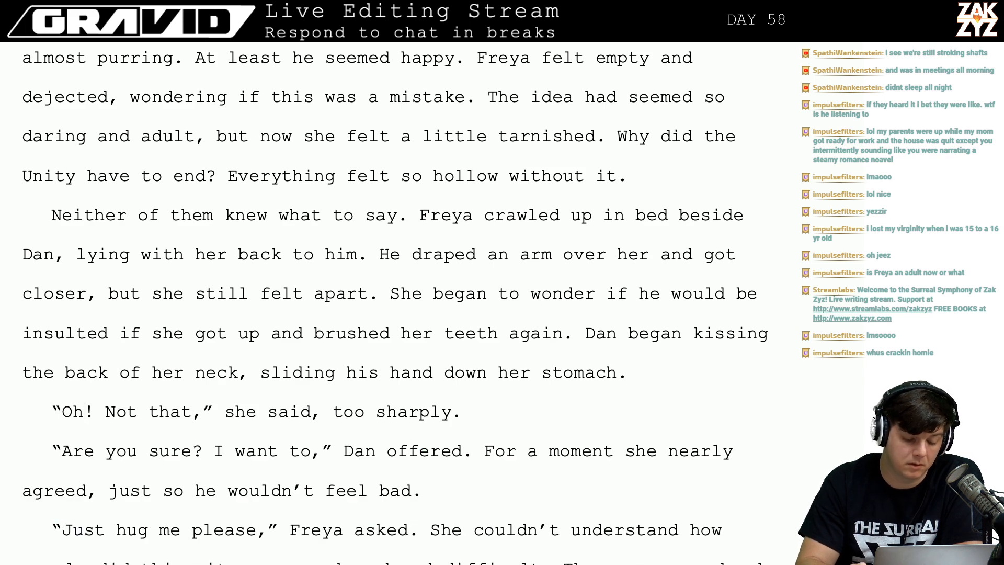
pyautogui.press('Left')
pyautogui.press('Left')
pyautogui.press('Right')
pyautogui.press('Left')
pyautogui.press('Return')
pyautogui.press('Return')
pyautogui.press('Left')
pyautogui.press('Left')
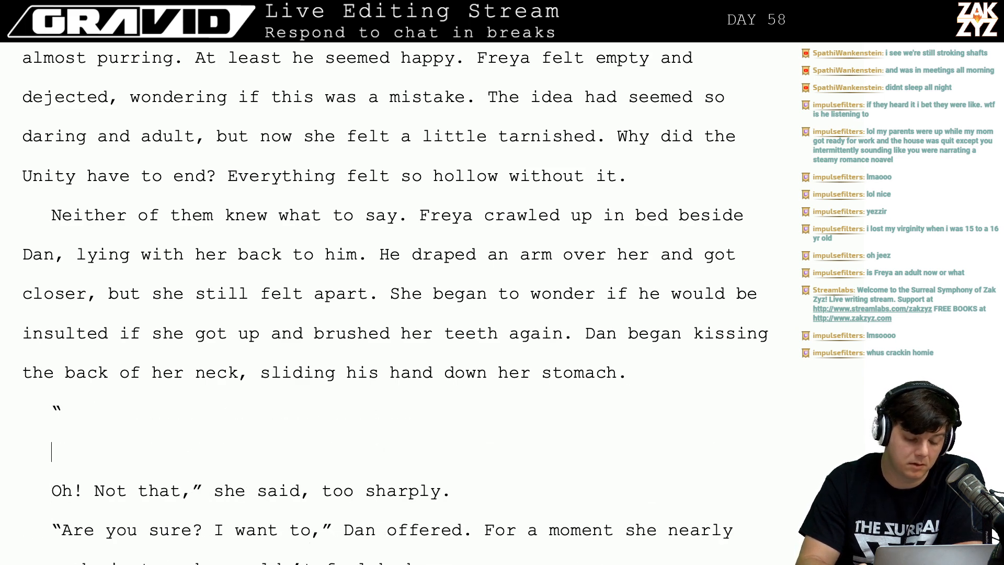
pyautogui.write("Don'")
pyautogui.write('t,')
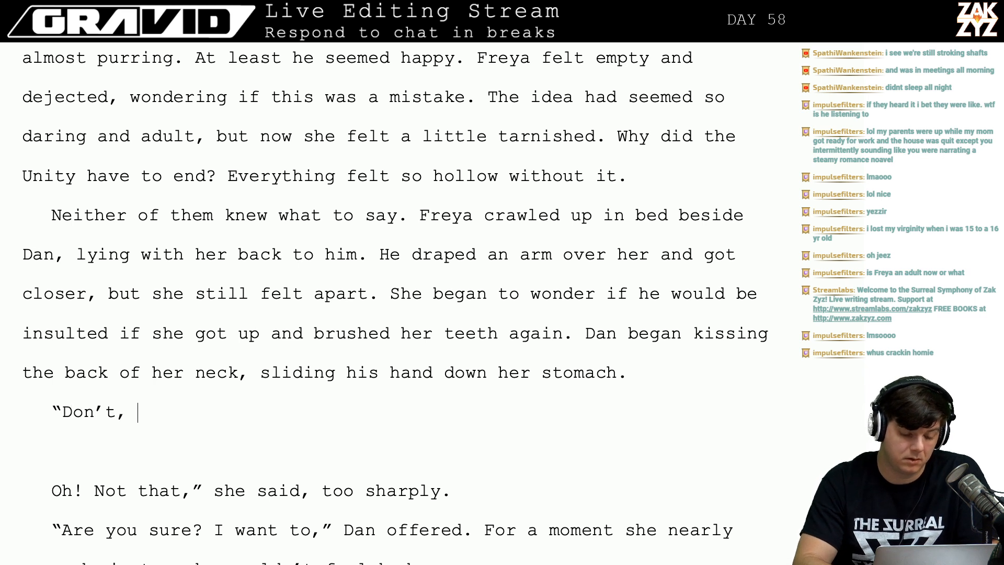
pyautogui.press('BackSpace')
pyautogui.write('"')
# Remove the paragraph breaks and the old "Oh! Not that,”" so “Don’t,” runs straight into "she said, too sharply.".
pyautogui.hotkey('shift', 'Right')
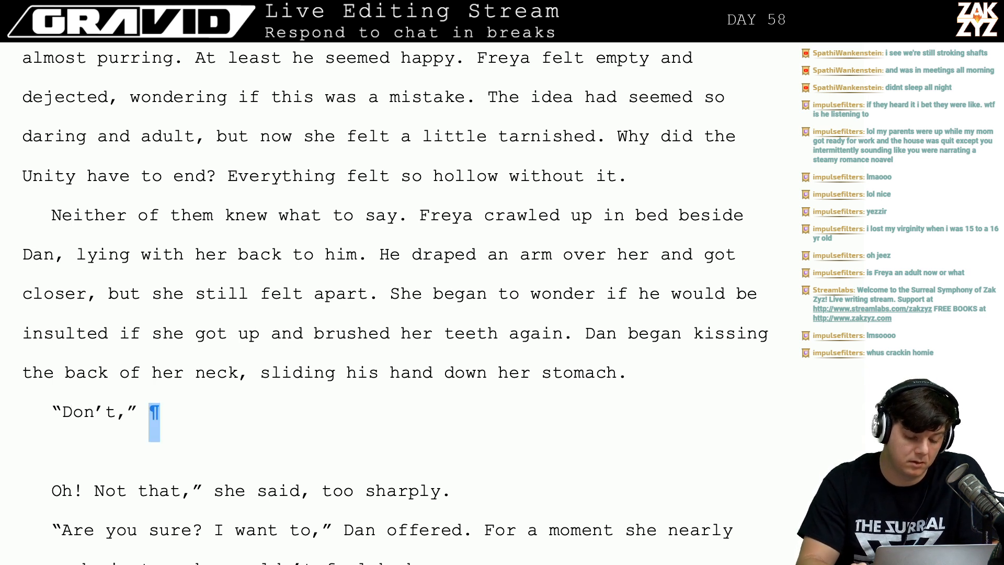
pyautogui.hotkey('shift', 'Down')
pyautogui.hotkey('shift', 'Down')
pyautogui.hotkey('shift', 'Right')
pyautogui.hotkey('shift', 'Right')
pyautogui.hotkey('shift', 'Right')
pyautogui.hotkey('shift', 'Right')
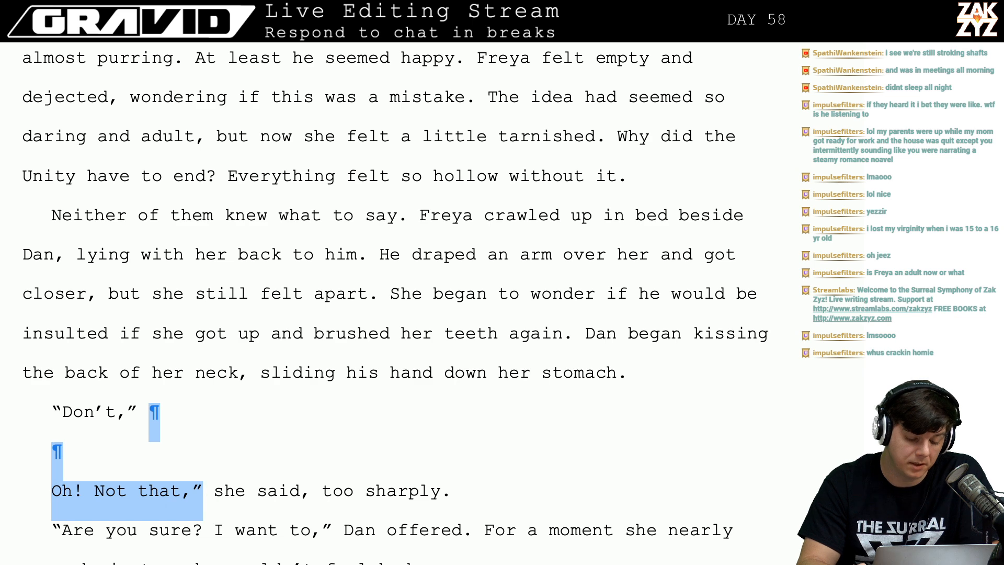
pyautogui.press('BackSpace')
# Try extending "Dan offered" with ", sounding hurt" before the period.
pyautogui.press('Right')
pyautogui.press('Right')
pyautogui.press('Right')
pyautogui.press('Right')
pyautogui.press('Right')
pyautogui.press('Right')
pyautogui.press('Right')
pyautogui.press('Right')
pyautogui.press('Right')
pyautogui.press('Right')
pyautogui.press('Right')
pyautogui.press('Right')
pyautogui.press('Right')
pyautogui.press('Right')
pyautogui.press('Right')
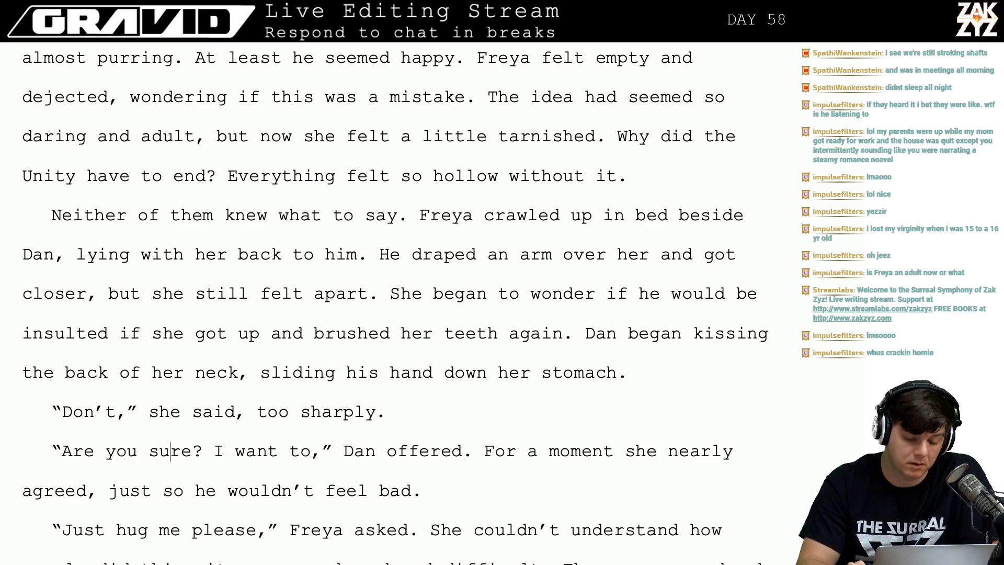
pyautogui.press('Right')
pyautogui.press('Right')
pyautogui.press('Right')
pyautogui.press('Right')
pyautogui.press('Right')
pyautogui.press('Right')
pyautogui.press('Right')
pyautogui.press('Right')
pyautogui.press('Right')
pyautogui.press('Right')
pyautogui.press('Right')
pyautogui.press('Right')
pyautogui.press('Right')
pyautogui.press('Right')
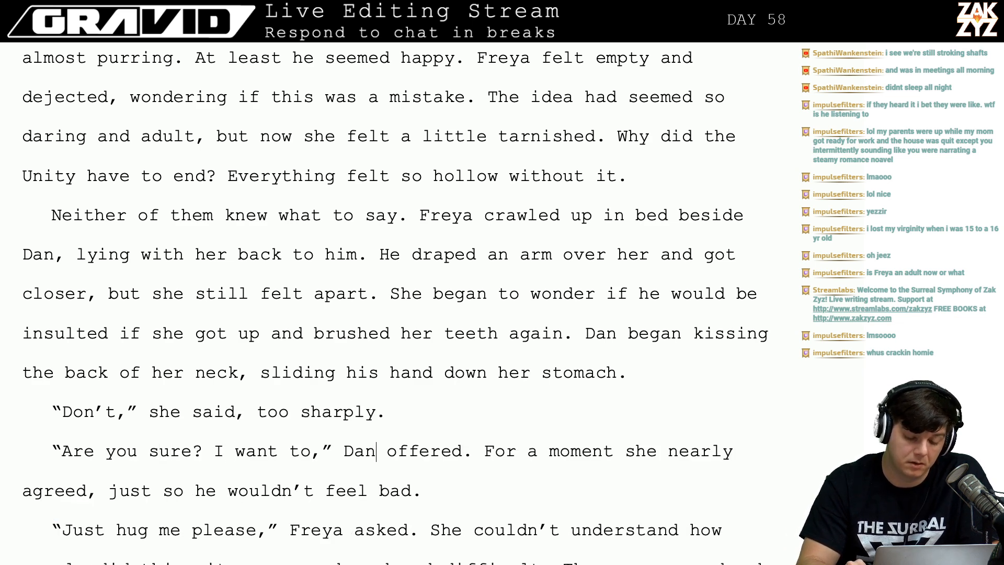
pyautogui.press('Left')
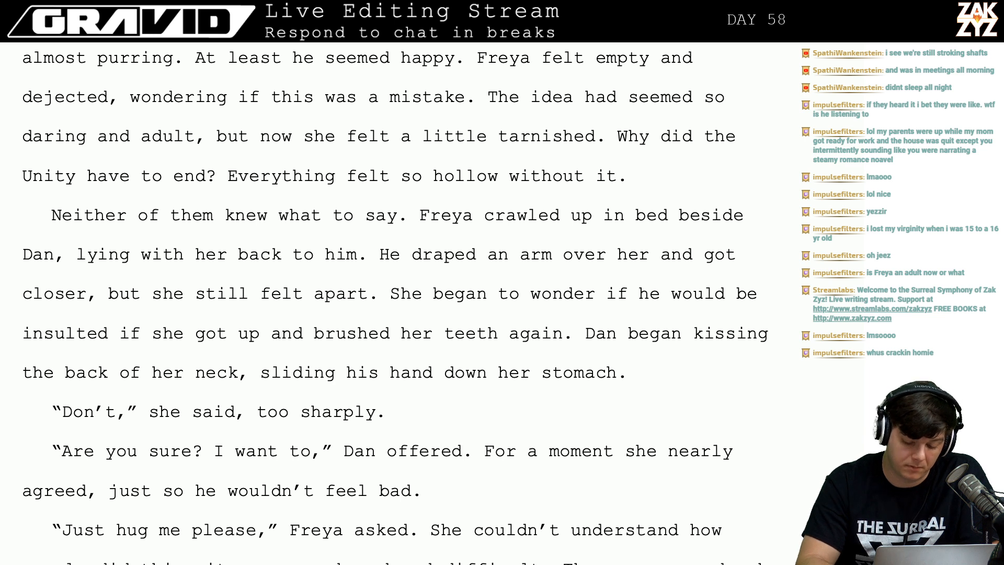
pyautogui.write(',')
pyautogui.press('BackSpace')
pyautogui.press('BackSpace')
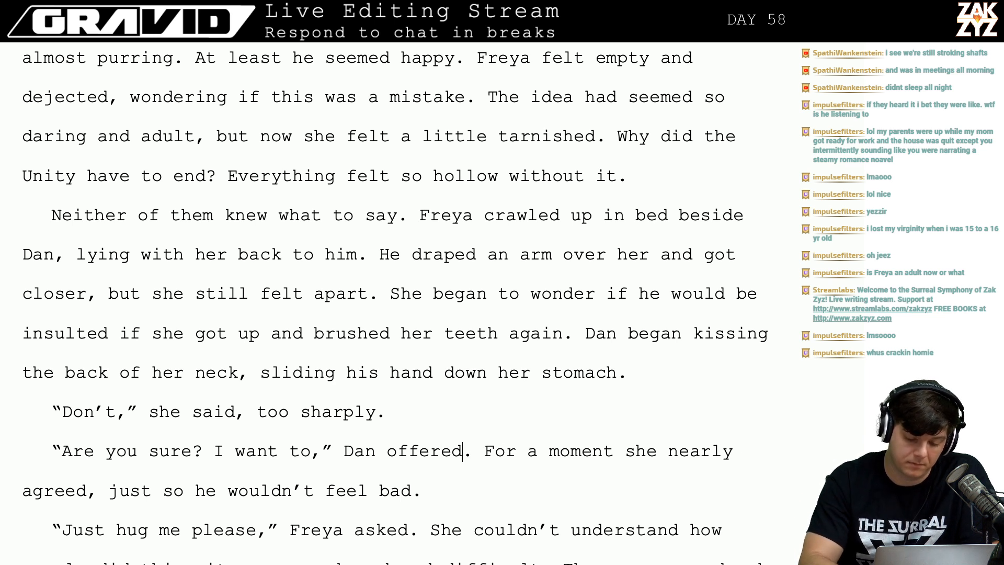
pyautogui.write(',')
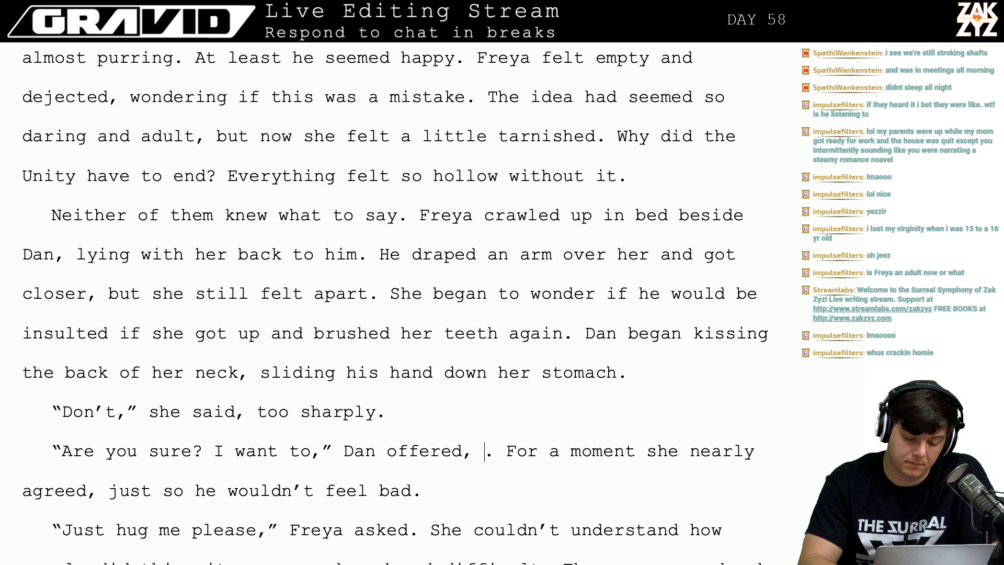
pyautogui.press('BackSpace')
pyautogui.press('BackSpace')
pyautogui.write(', ')
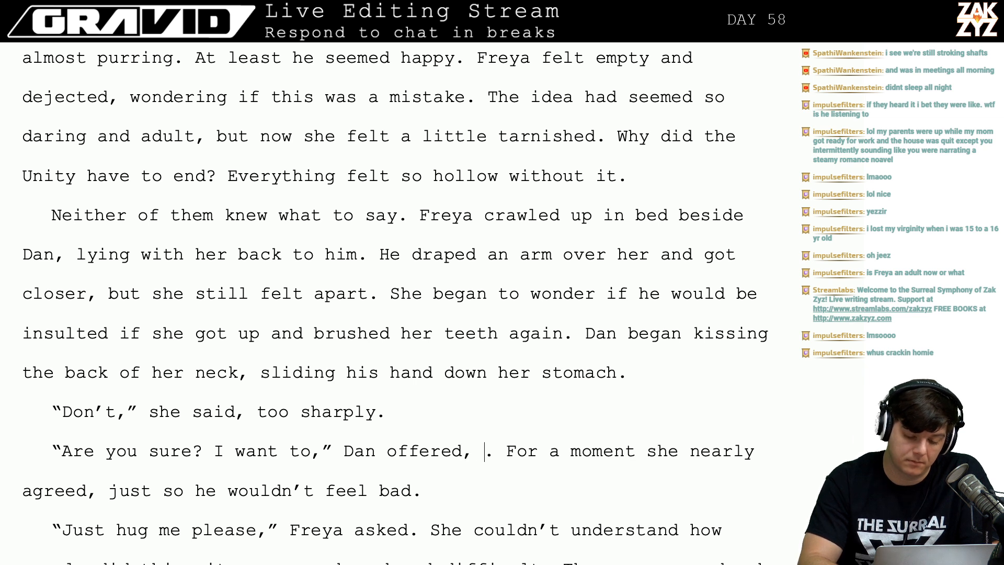
pyautogui.write('sounding hurt')
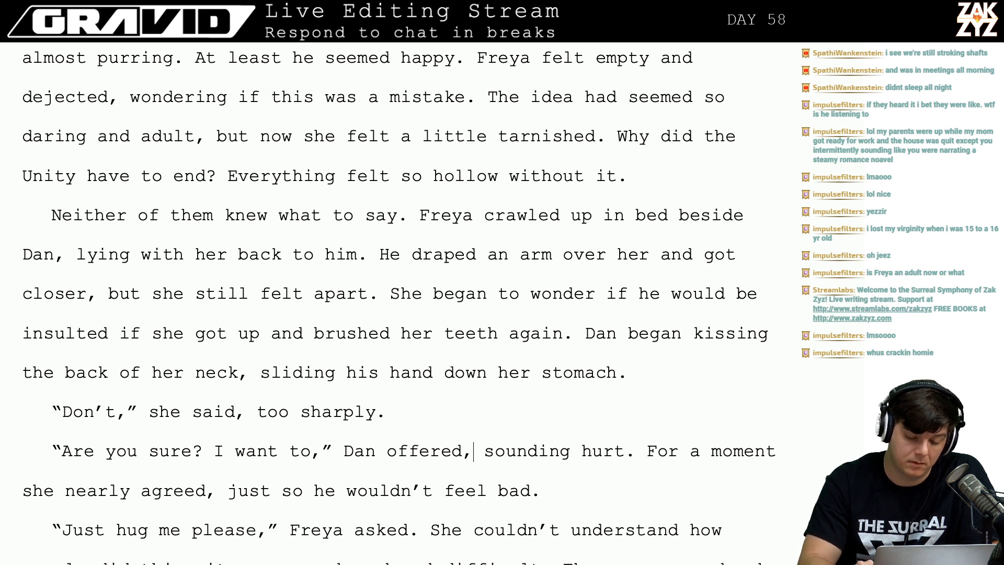
# Replace "sounding hurt." after "Dan offered," with "and she could hear she’d hurt him.".
pyautogui.write('and she co ')
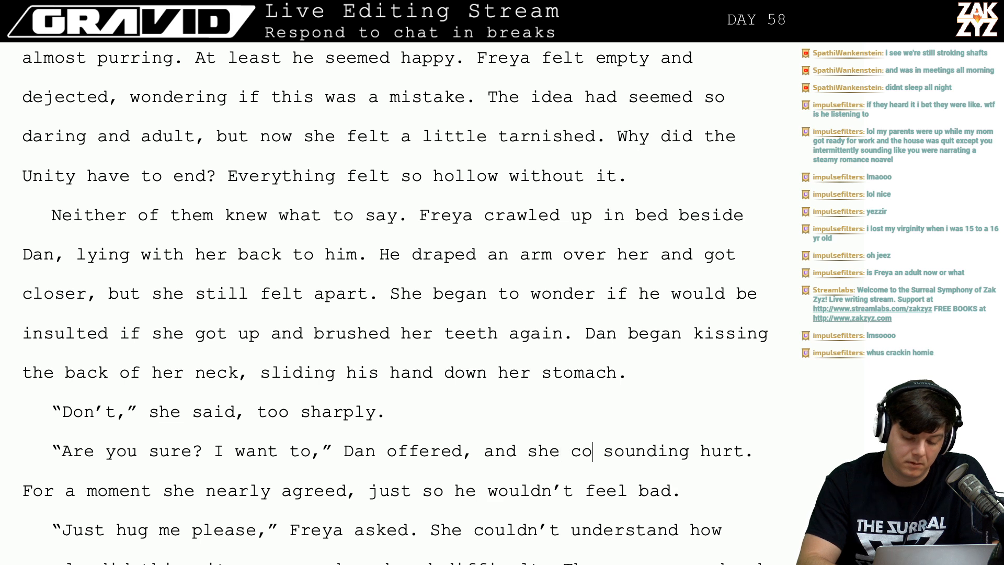
pyautogui.write("uld hear she'd h")
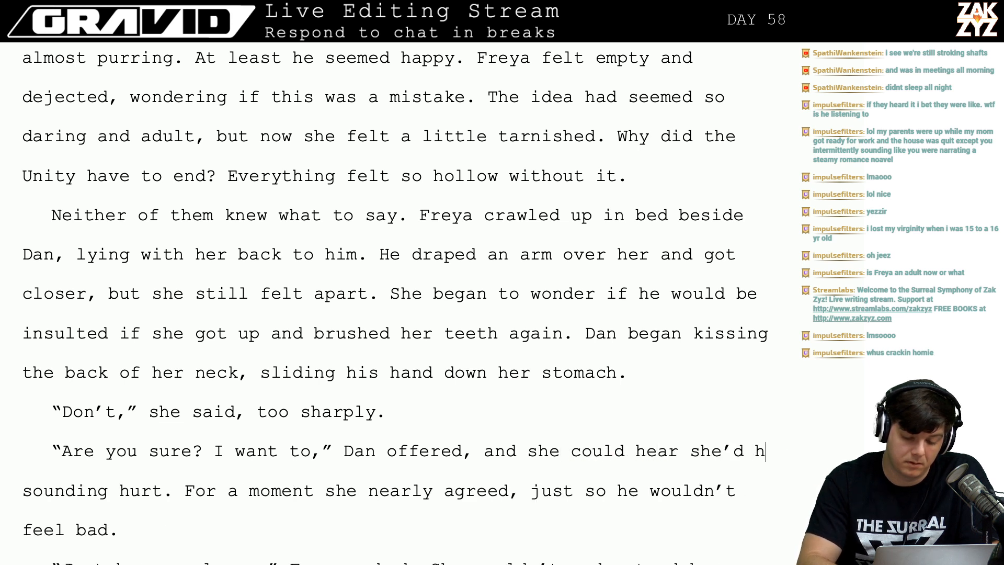
pyautogui.write('urt him.')
pyautogui.hotkey('shift', 'Right')
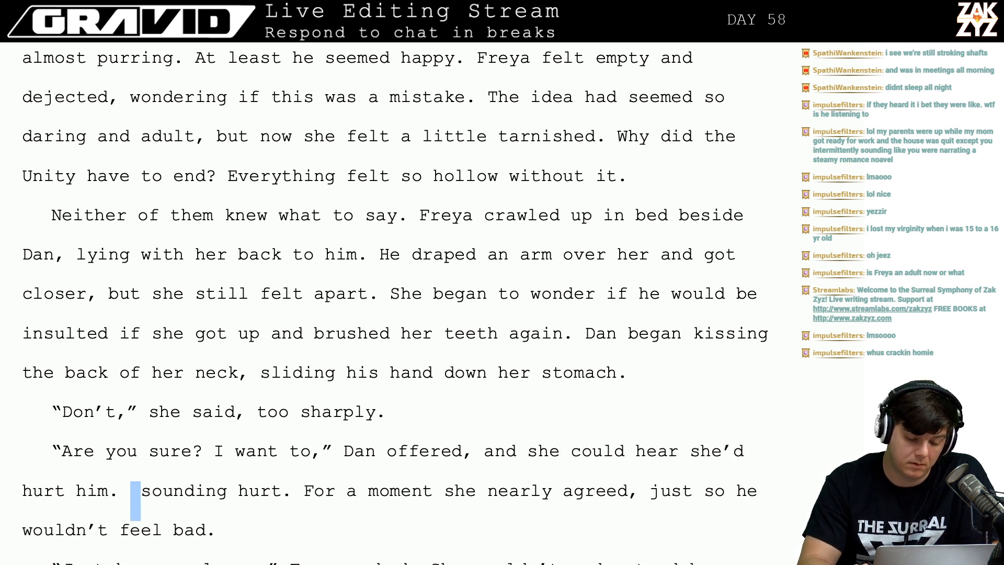
pyautogui.hotkey('shift', 'Right')
pyautogui.hotkey('shift', 'Right')
pyautogui.hotkey('shift', 'Right')
pyautogui.hotkey('shift', 'Right')
pyautogui.hotkey('shift', 'Right')
pyautogui.hotkey('shift', 'Right')
pyautogui.hotkey('shift', 'Right')
pyautogui.hotkey('shift', 'Right')
pyautogui.hotkey('shift', 'Right')
pyautogui.hotkey('shift', 'Right')
pyautogui.hotkey('shift', 'Right')
pyautogui.hotkey('shift', 'Right')
pyautogui.hotkey('shift', 'Right')
pyautogui.hotkey('shift', 'Right')
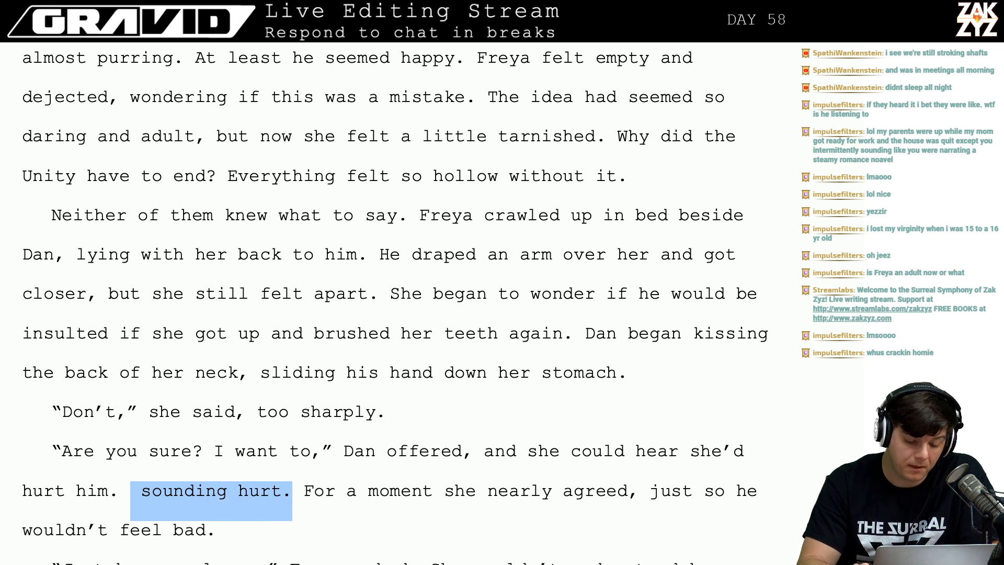
pyautogui.hotkey('shift', 'Right')
pyautogui.press('BackSpace')
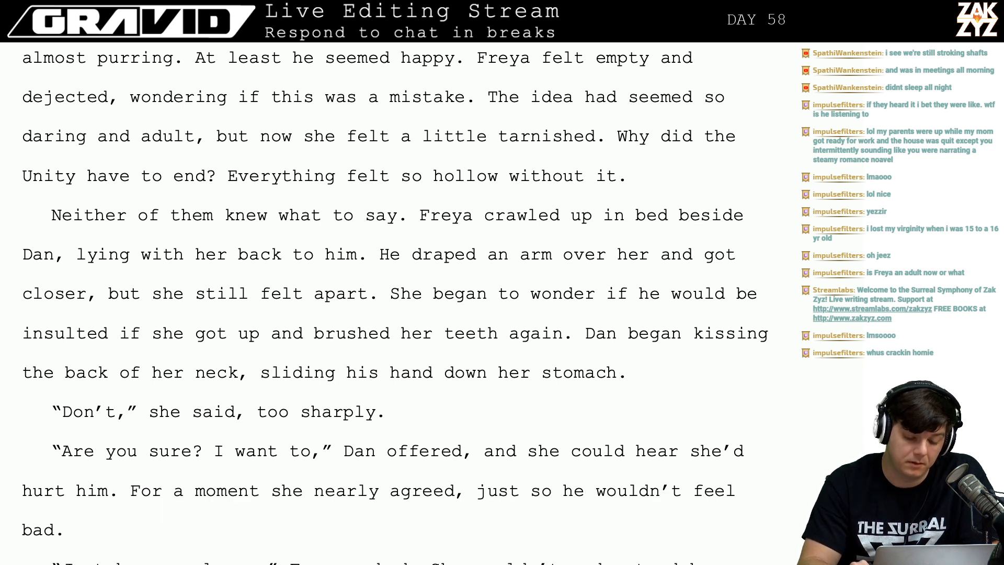
# Replace the comma after "Dan offered" with a period, discarding the partial sentence "She could hear she’" begun after it.
pyautogui.press('Right')
pyautogui.press('Right')
pyautogui.press('Right')
pyautogui.press('Right')
pyautogui.press('Right')
pyautogui.press('Right')
pyautogui.press('Right')
pyautogui.press('Right')
pyautogui.press('Right')
pyautogui.press('Right')
pyautogui.press('Right')
pyautogui.press('Right')
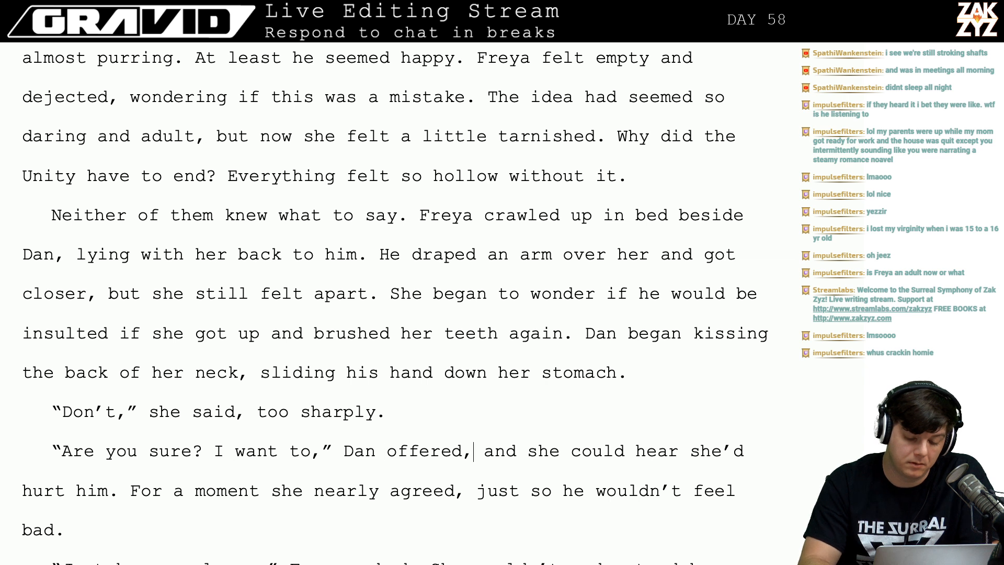
pyautogui.press('BackSpace')
pyautogui.write('. She co')
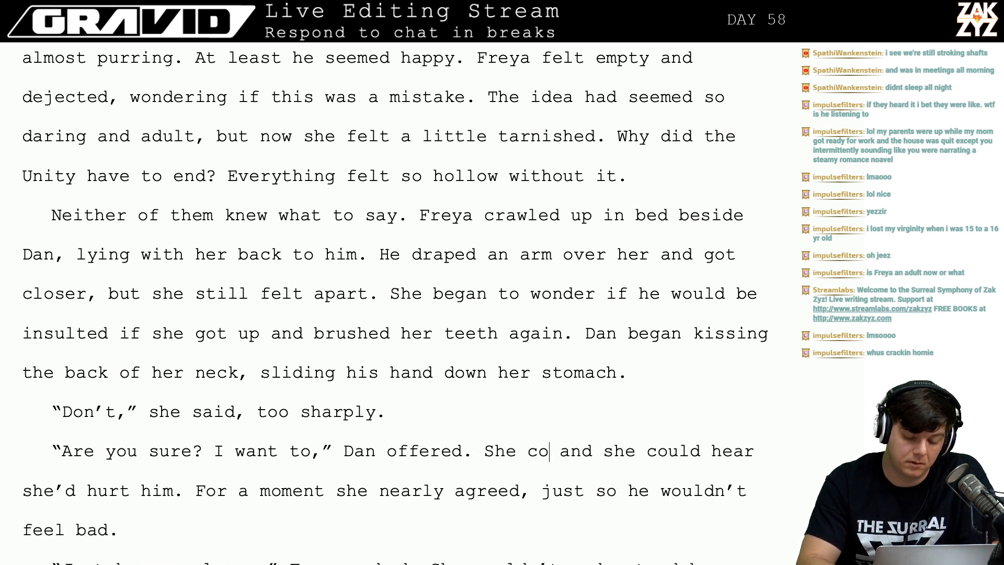
pyautogui.write("uld hear she'")
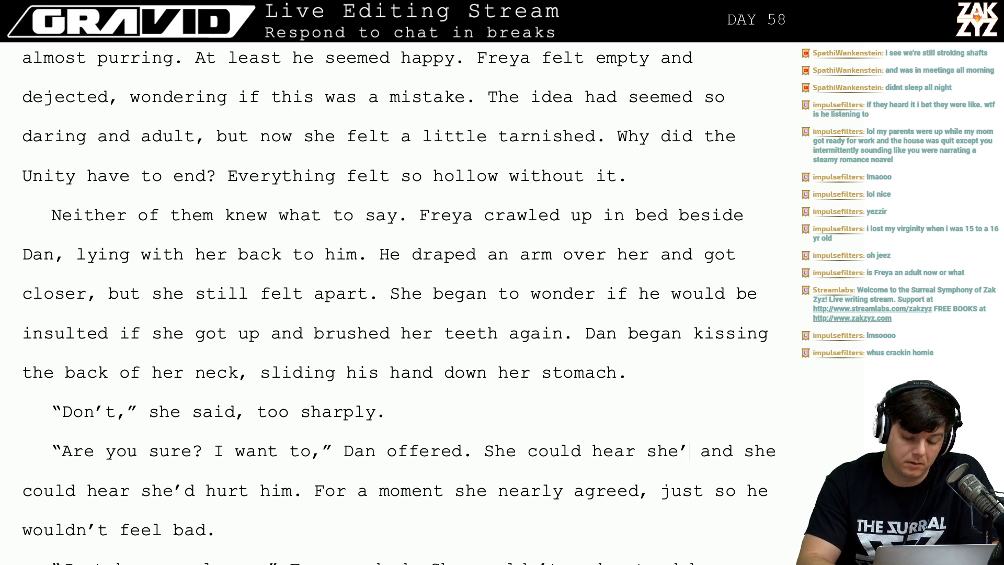
pyautogui.press('BackSpace')
pyautogui.press('BackSpace')
pyautogui.press('BackSpace')
pyautogui.press('BackSpace')
pyautogui.press('BackSpace')
pyautogui.press('BackSpace')
pyautogui.press('BackSpace')
pyautogui.press('BackSpace')
pyautogui.press('BackSpace')
pyautogui.press('BackSpace')
pyautogui.press('BackSpace')
pyautogui.press('BackSpace')
pyautogui.press('BackSpace')
pyautogui.press('BackSpace')
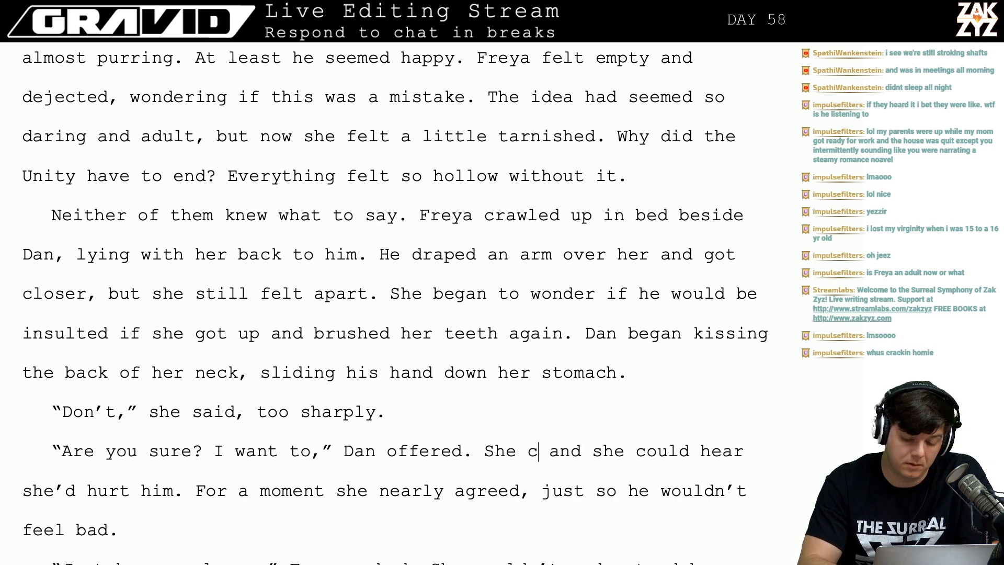
pyautogui.press('BackSpace')
pyautogui.press('BackSpace')
pyautogui.press('BackSpace')
pyautogui.press('BackSpace')
pyautogui.press('BackSpace')
# Push the text from "and she could hear" into a separate paragraph and write "She could hear that she’d hurt him." after "Dan offered.".
pyautogui.press('Return')
pyautogui.write('Sh')
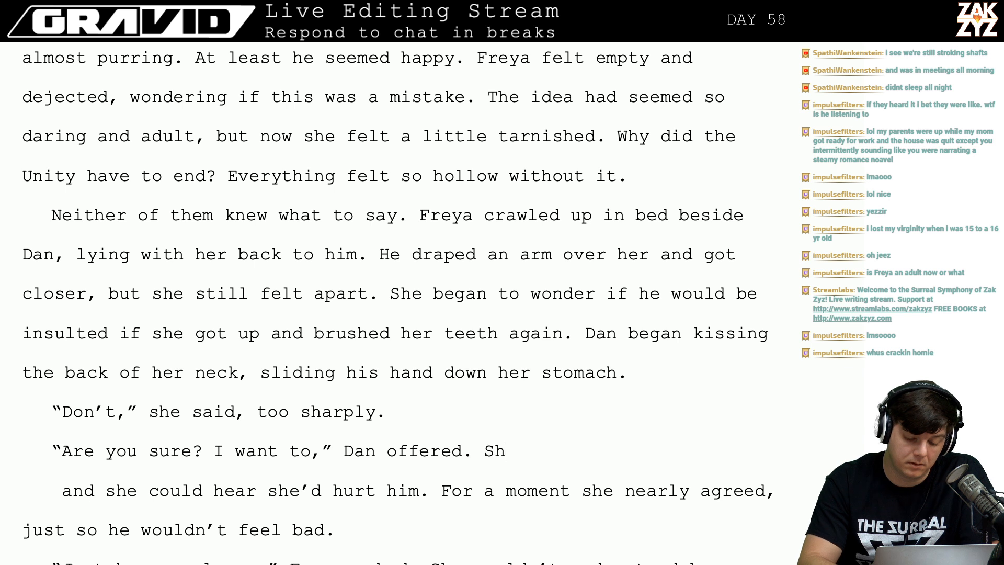
pyautogui.write('e could hear that')
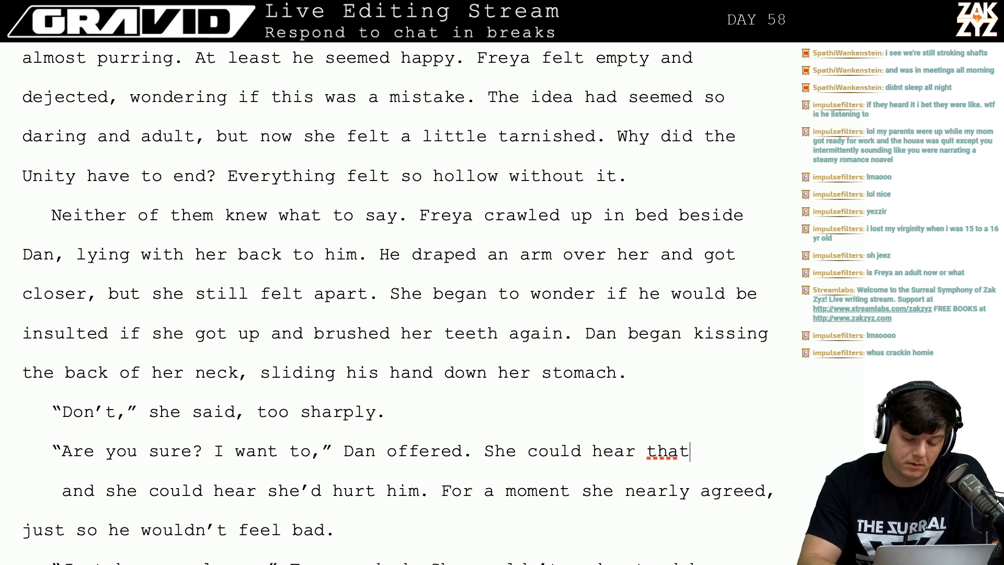
pyautogui.write(' s')
pyautogui.press('BackSpace')
pyautogui.press('BackSpace')
pyautogui.press('BackSpace')
pyautogui.press('BackSpace')
pyautogui.press('BackSpace')
pyautogui.press('BackSpace')
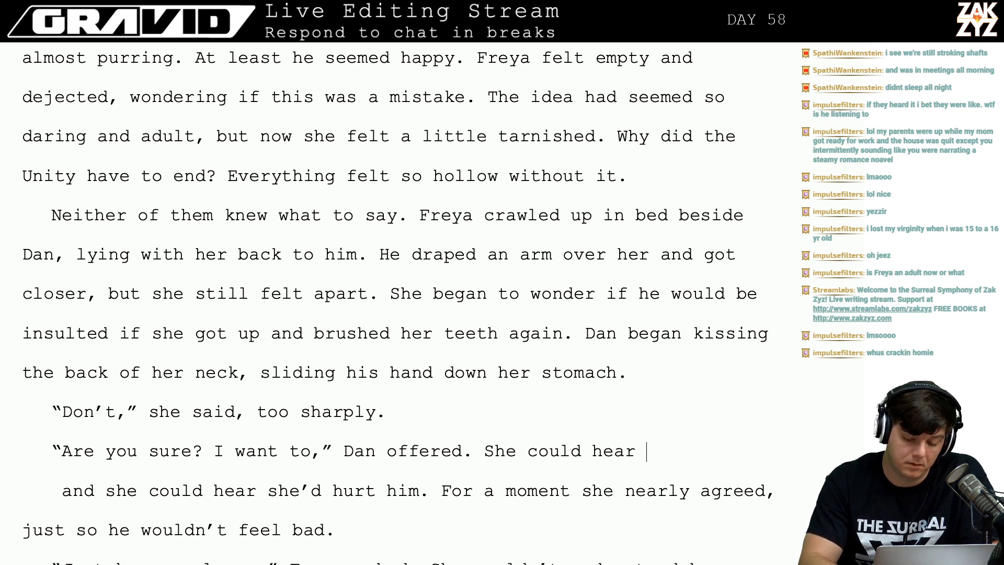
pyautogui.write("that she'd hurt him.")
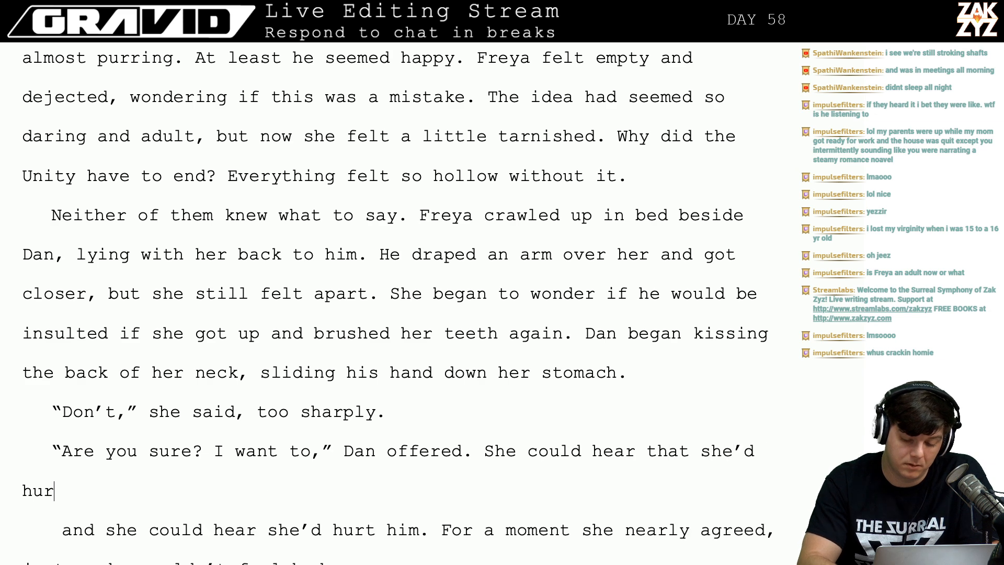
# Delete the paragraph break and the leftover "and she could hear she’d hurt him.", joining "For a moment" to the preceding paragraph.
pyautogui.hotkey('shift', 'Right')
pyautogui.hotkey('shift', 'Right')
pyautogui.hotkey('shift', 'Right')
pyautogui.hotkey('shift', 'Right')
pyautogui.hotkey('shift', 'Right')
pyautogui.hotkey('shift', 'Right')
pyautogui.hotkey('shift', 'Right')
pyautogui.hotkey('shift', 'Right')
pyautogui.hotkey('shift', 'Right')
pyautogui.hotkey('shift', 'Right')
pyautogui.hotkey('shift', 'Right')
pyautogui.hotkey('shift', 'Right')
pyautogui.hotkey('shift', 'Right')
pyautogui.hotkey('shift', 'Right')
pyautogui.hotkey('shift', 'Right')
pyautogui.hotkey('shift', 'Right')
pyautogui.hotkey('shift', 'Right')
pyautogui.hotkey('shift', 'Right')
pyautogui.hotkey('shift', 'Right')
pyautogui.hotkey('shift', 'Right')
pyautogui.hotkey('shift', 'Right')
pyautogui.hotkey('shift', 'Right')
pyautogui.hotkey('shift', 'Right')
pyautogui.hotkey('shift', 'Right')
pyautogui.hotkey('shift', 'Right')
pyautogui.hotkey('shift', 'Right')
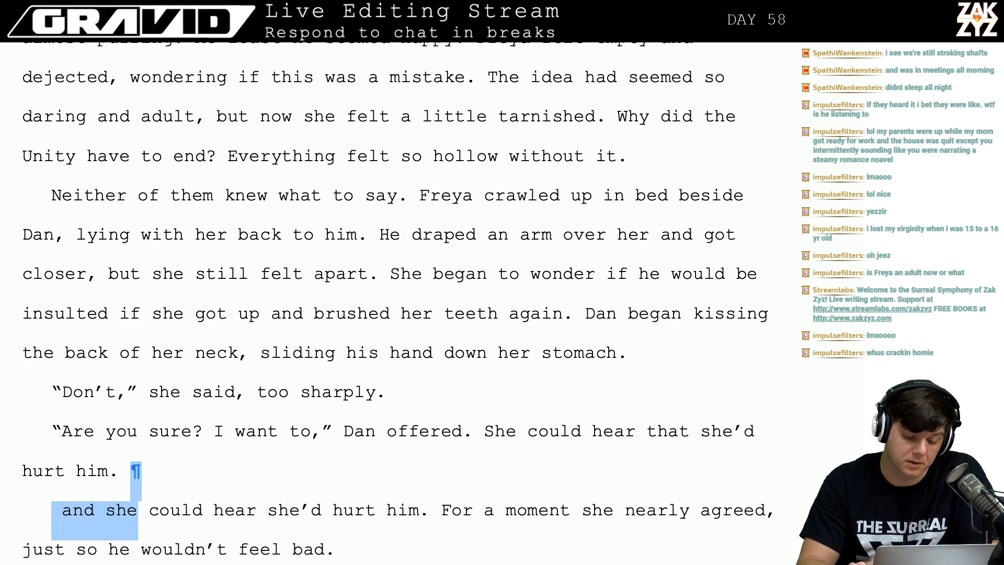
pyautogui.hotkey('shift', 'Right')
pyautogui.hotkey('shift', 'Right')
pyautogui.hotkey('shift', 'Right')
pyautogui.hotkey('shift', 'Right')
pyautogui.hotkey('shift', 'Right')
pyautogui.hotkey('shift', 'Right')
pyautogui.hotkey('shift', 'Right')
pyautogui.hotkey('shift', 'Right')
pyautogui.hotkey('shift', 'Right')
pyautogui.hotkey('shift', 'Right')
pyautogui.hotkey('shift', 'Right')
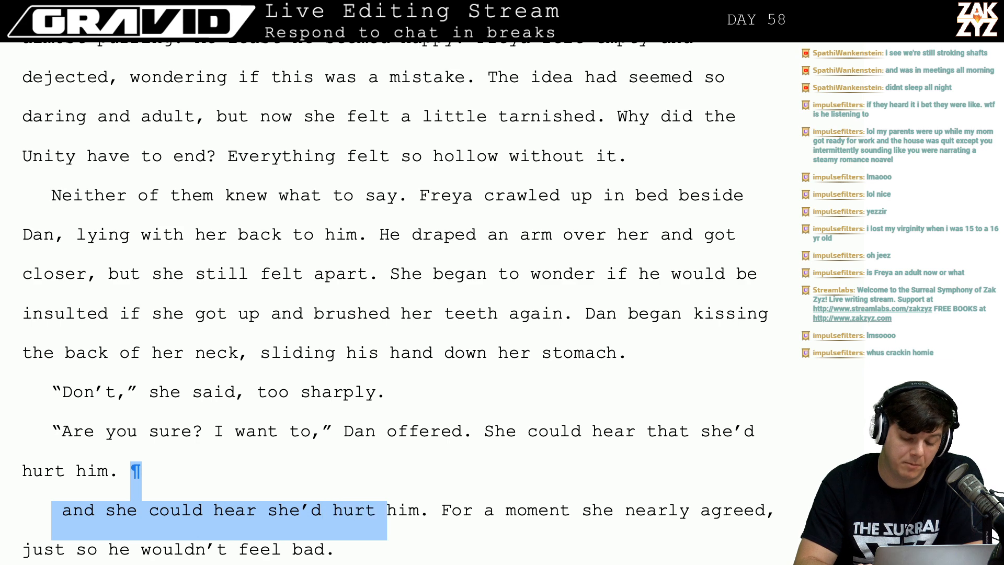
pyautogui.hotkey('shift', 'Left')
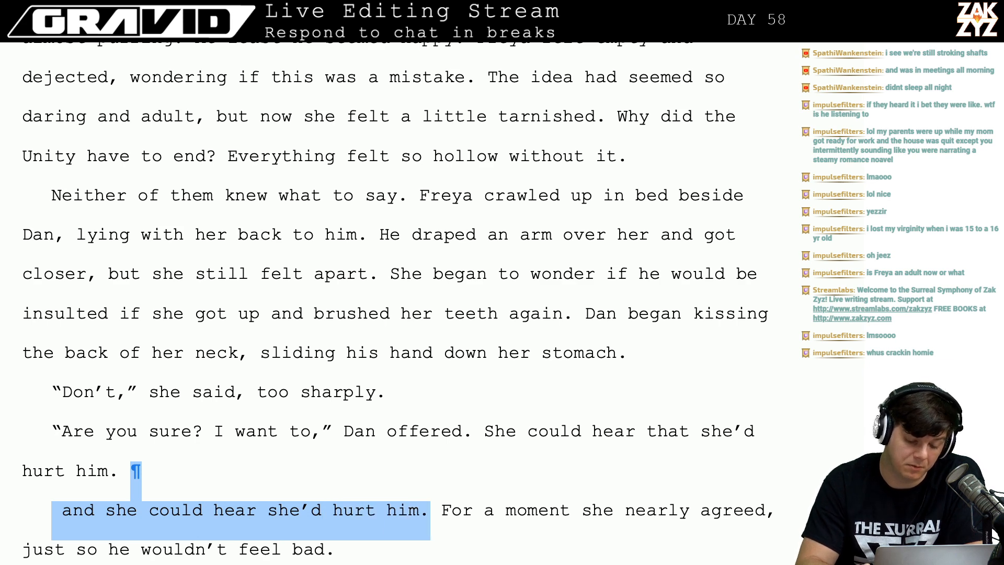
pyautogui.press('Delete')
pyautogui.press('Delete')
# Replace the closing clause of the paragraph beginning "Just hug me please" with ", fleeting and sad.".
pyautogui.press('Down')
pyautogui.press('Down')
pyautogui.press('Down')
pyautogui.press('Down')
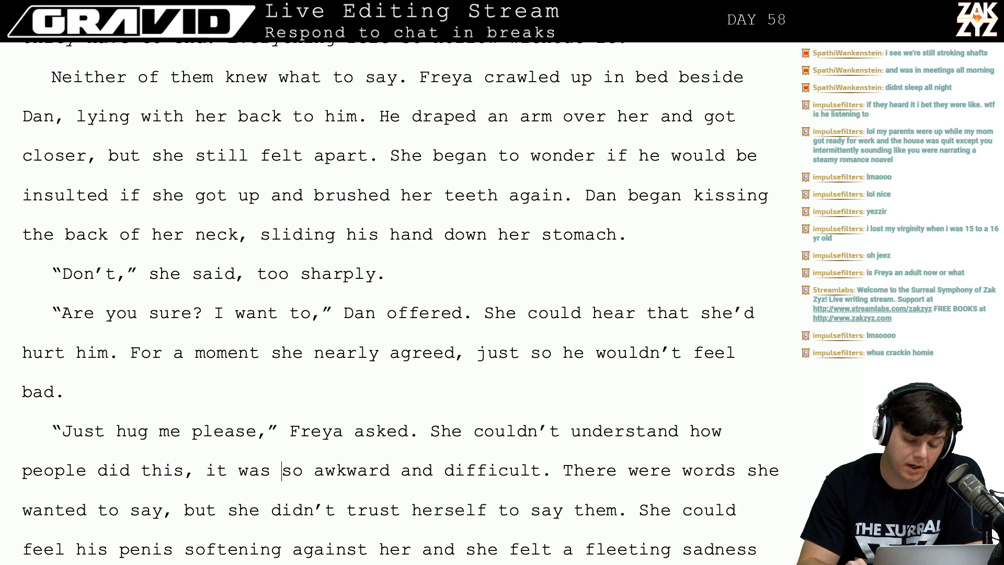
pyautogui.press('Down')
pyautogui.press('Down')
pyautogui.press('Down')
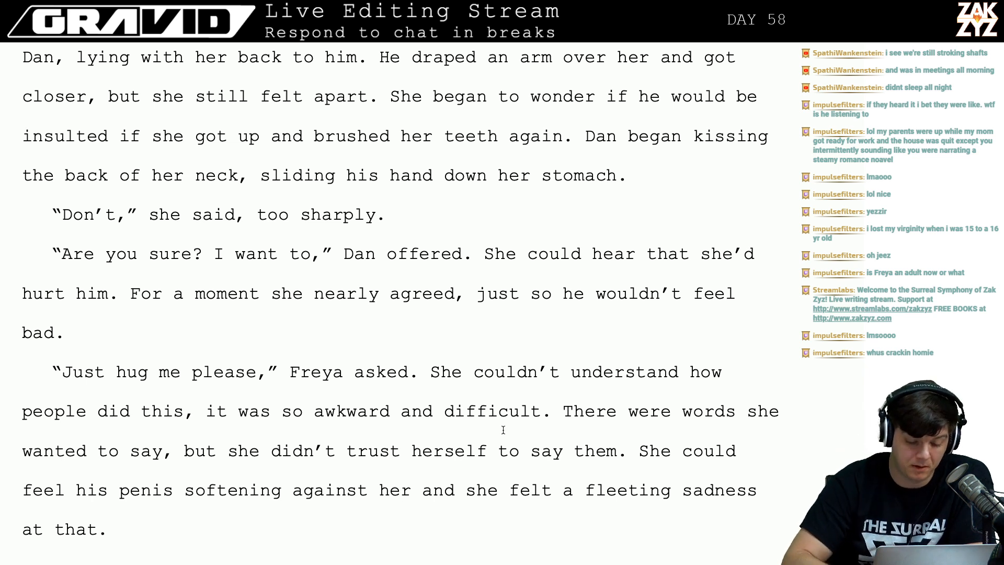
pyautogui.press('Right')
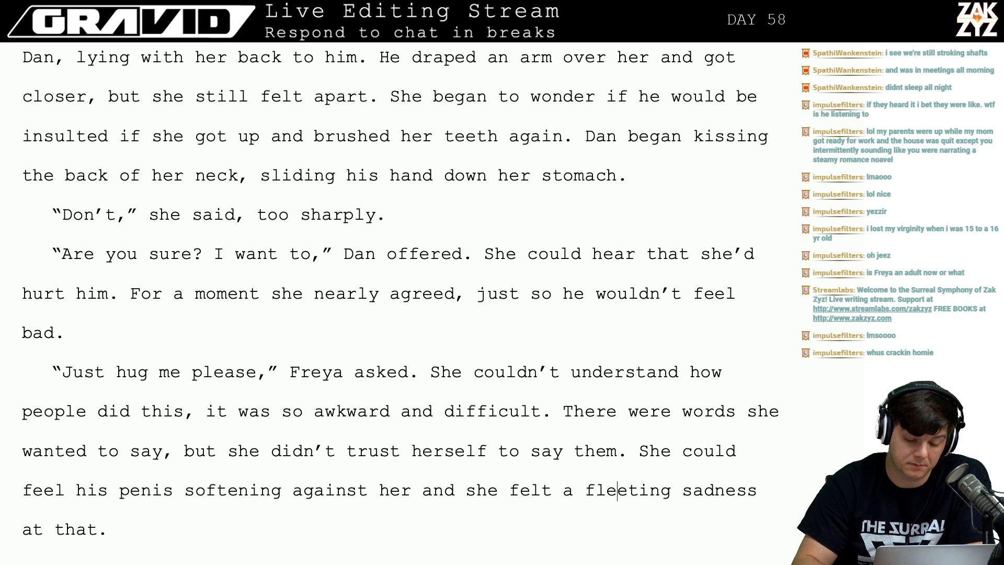
pyautogui.press('Down')
pyautogui.press('Left')
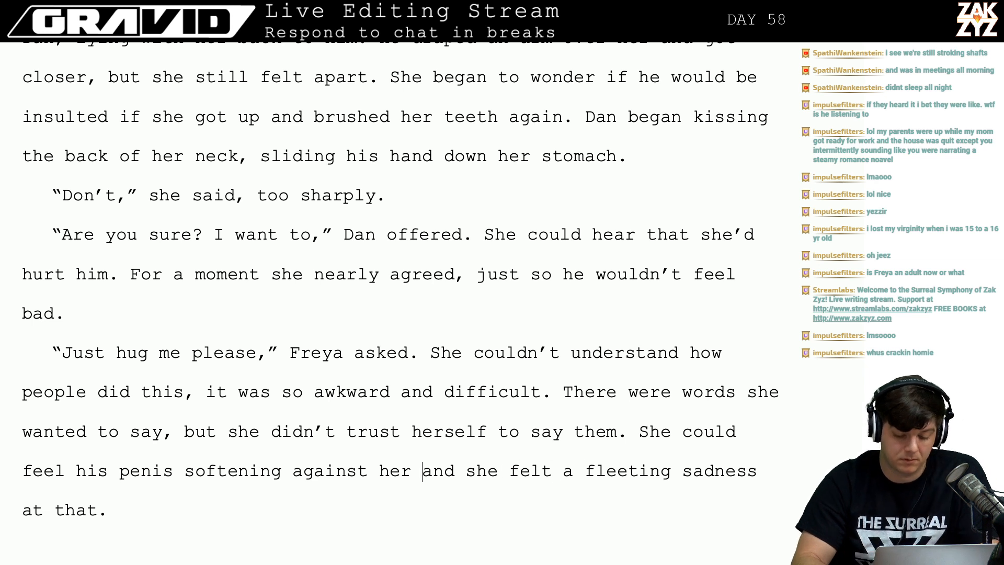
pyautogui.write(', fleeting and s')
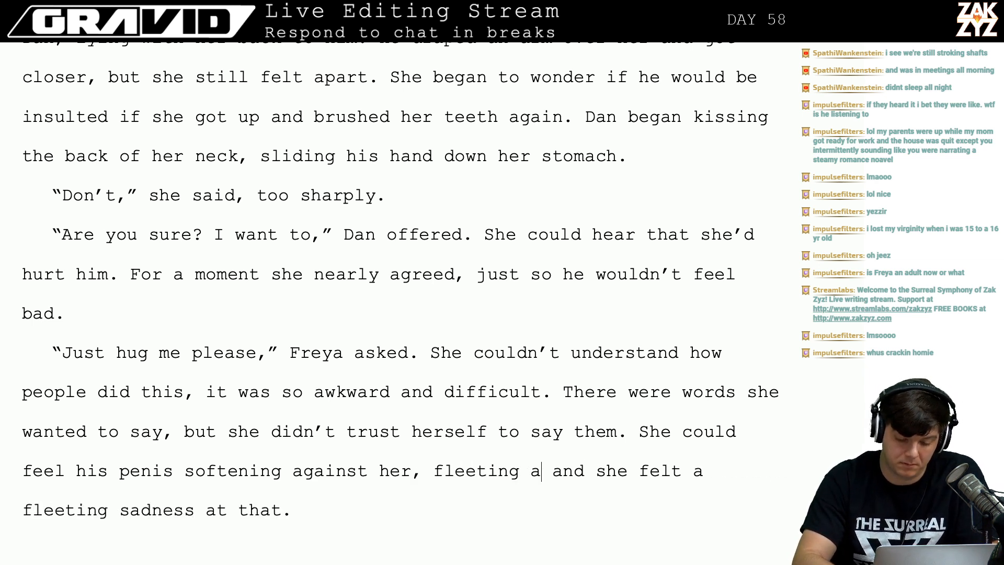
pyautogui.write('ad.')
pyautogui.hotkey('shift', 'Down')
pyautogui.hotkey('shift', 'End')
pyautogui.press('Delete')
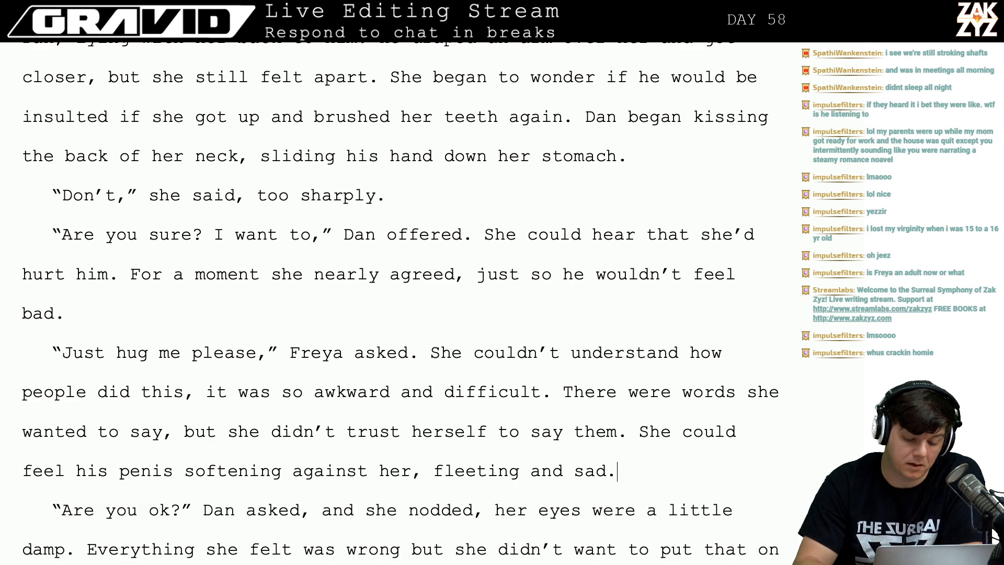
# Change the dialogue verb "asked" to "whispered" after "Are you ok?" Dan.
pyautogui.press('Down')
pyautogui.press('Down')
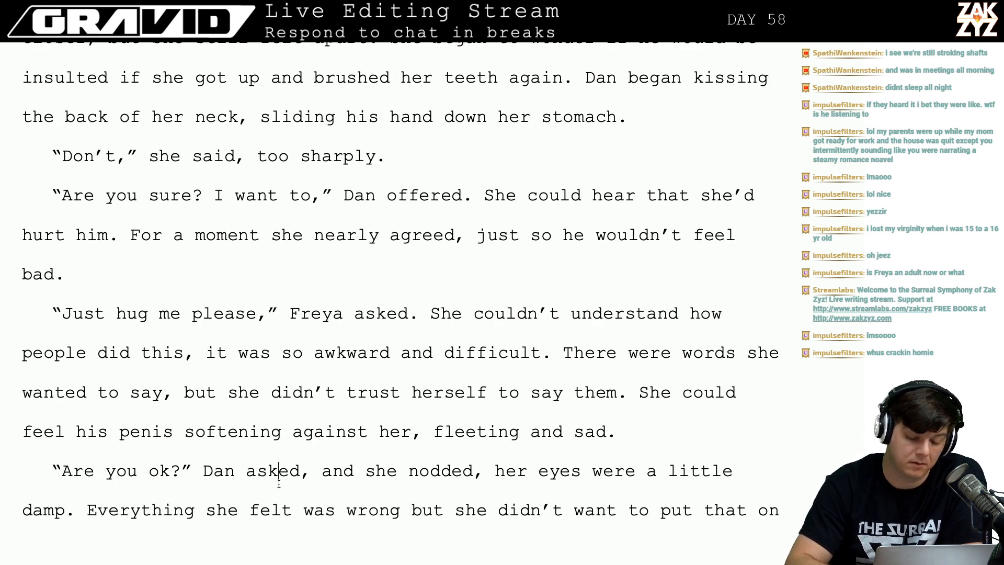
pyautogui.click(290, 471)
pyautogui.press('BackSpace')
pyautogui.press('BackSpace')
pyautogui.press('BackSpace')
pyautogui.press('BackSpace')
pyautogui.press('BackSpace')
pyautogui.write('whispe')
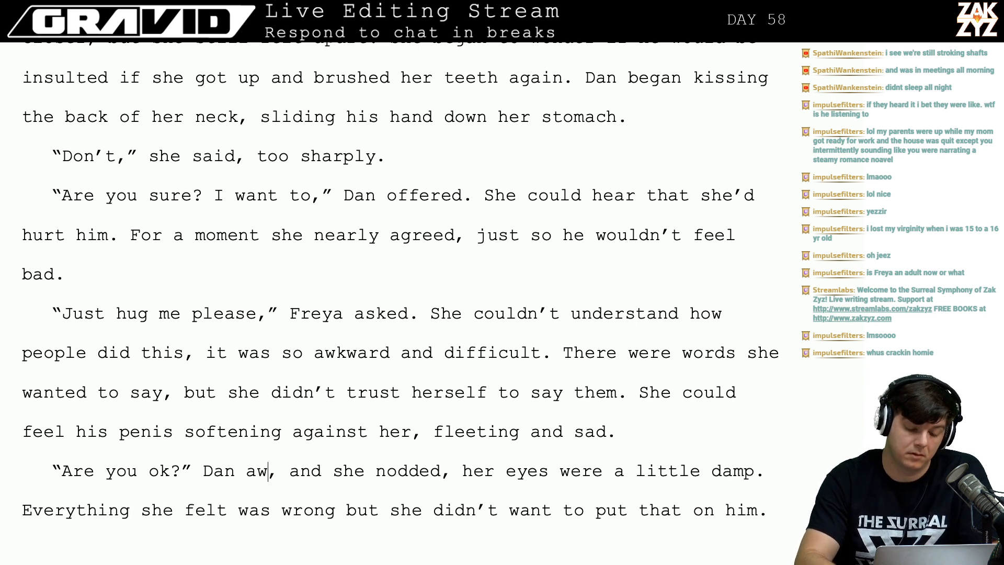
pyautogui.write('red')
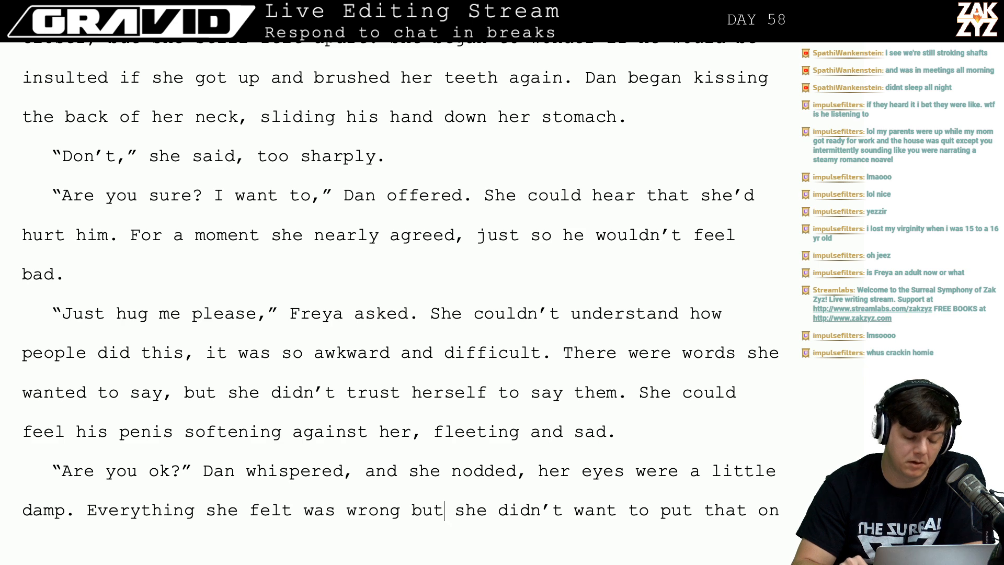
# Reword "Everything she felt was wrong but" as "Everything she was feeling was wrong, but".
pyautogui.scroll(-3, 444, 510)
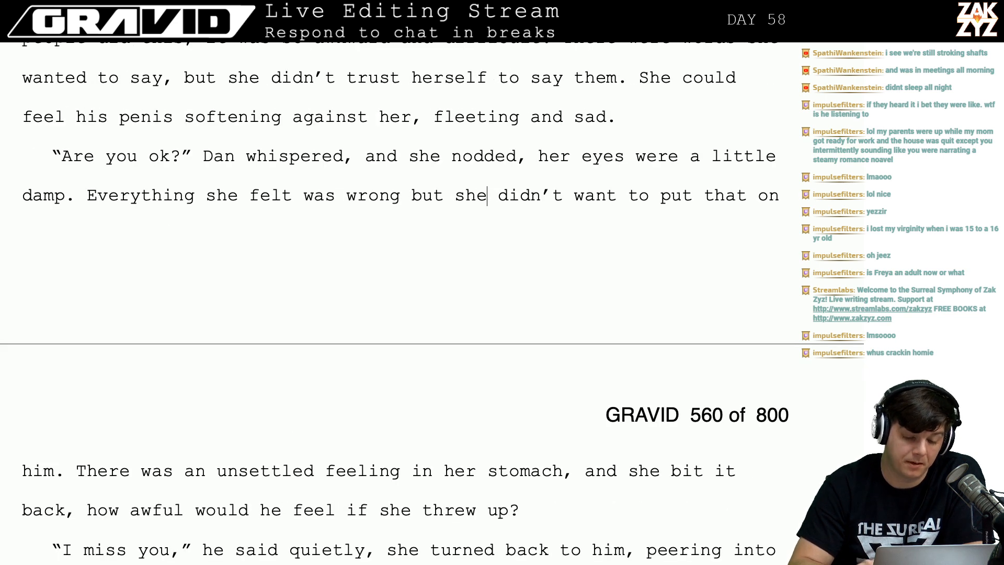
pyautogui.scroll(-1, 298, 358)
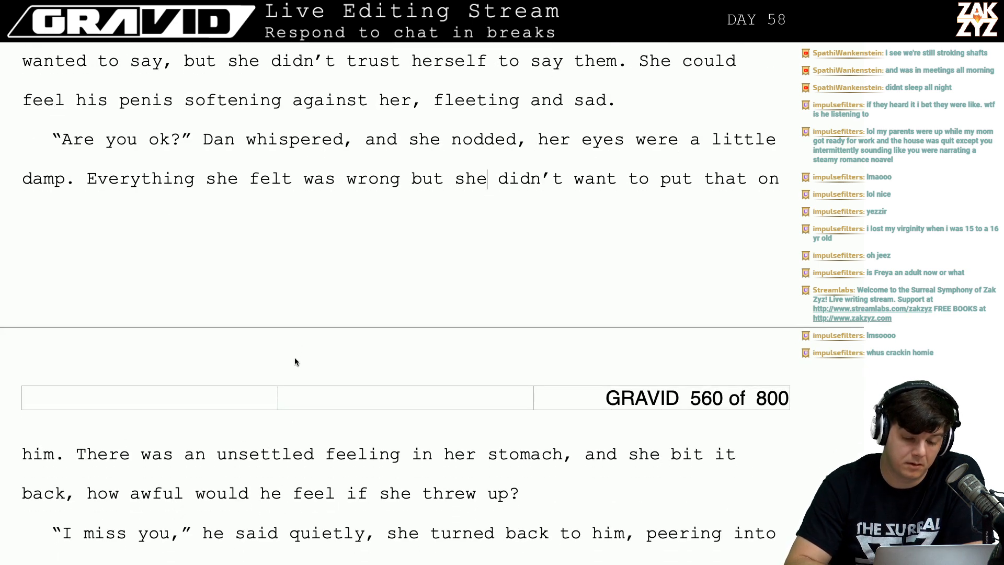
pyautogui.click(236, 180)
pyautogui.press('Right')
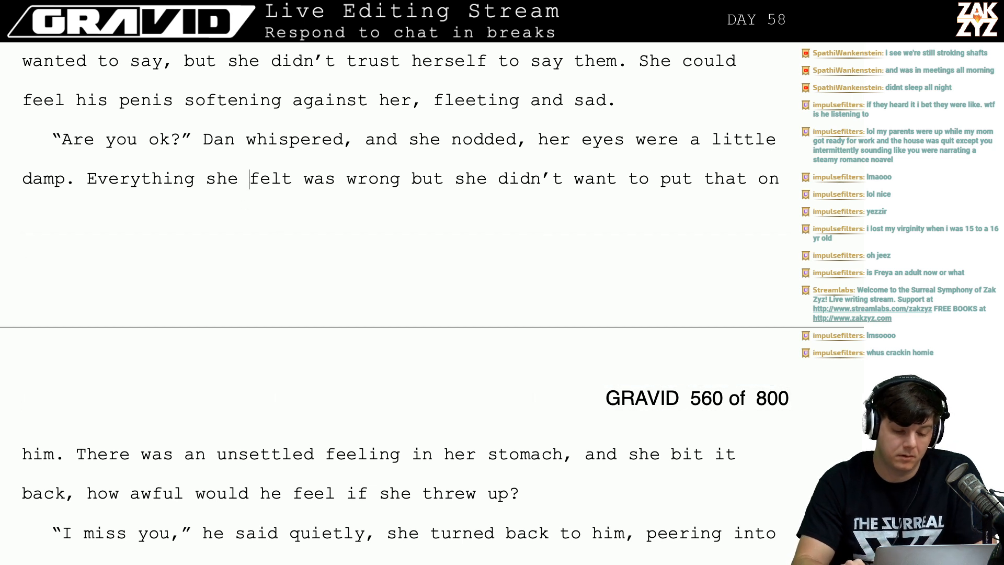
pyautogui.write('was feeling was ')
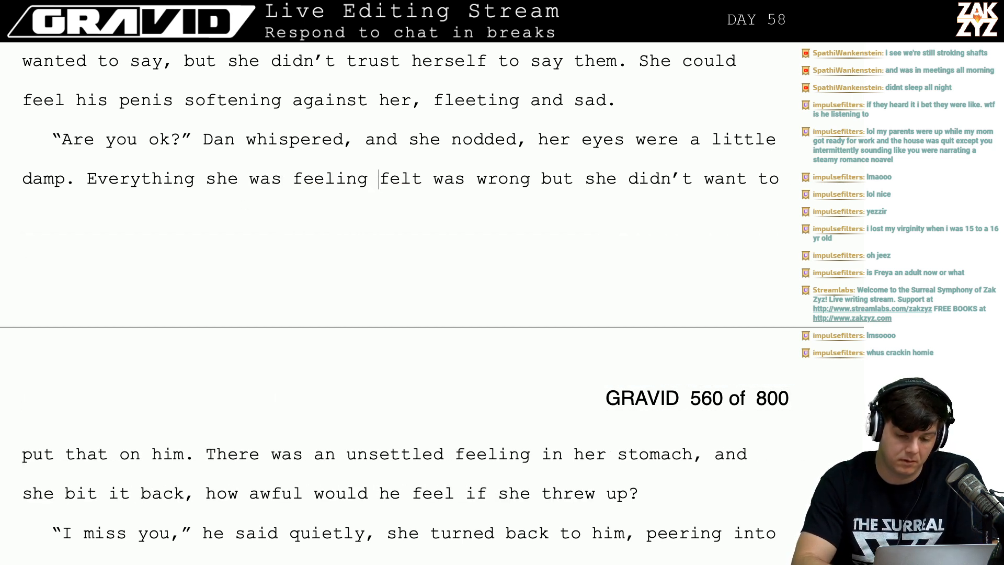
pyautogui.write('wrong,')
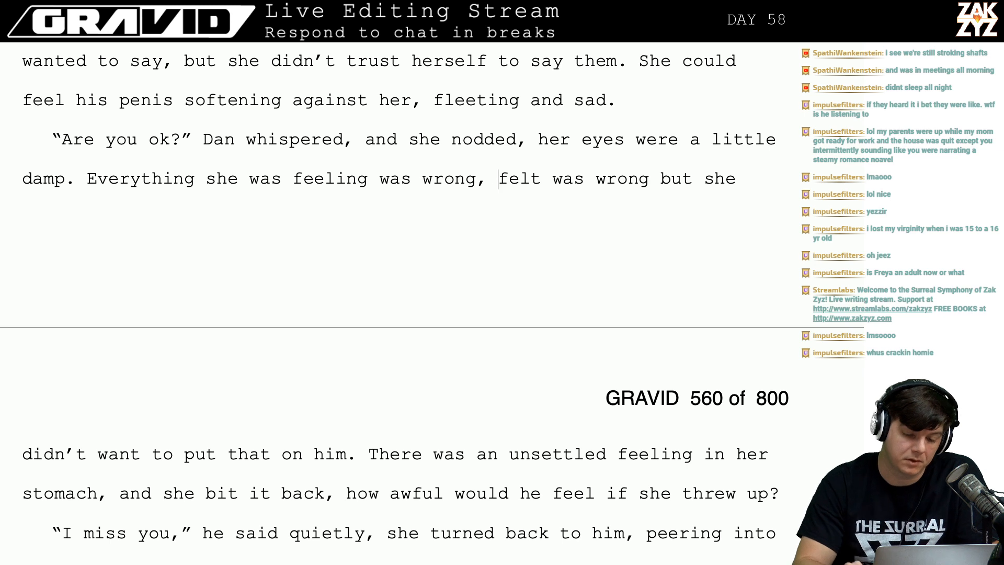
pyautogui.hotkey('shift', 'Right')
pyautogui.hotkey('shift', 'Right')
pyautogui.hotkey('shift', 'Right')
pyautogui.hotkey('shift', 'Right')
pyautogui.hotkey('shift', 'Right')
pyautogui.hotkey('shift', 'Right')
pyautogui.hotkey('shift', 'Right')
pyautogui.hotkey('shift', 'Right')
pyautogui.hotkey('shift', 'Right')
pyautogui.hotkey('shift', 'Right')
pyautogui.hotkey('shift', 'Right')
pyautogui.hotkey('shift', 'Right')
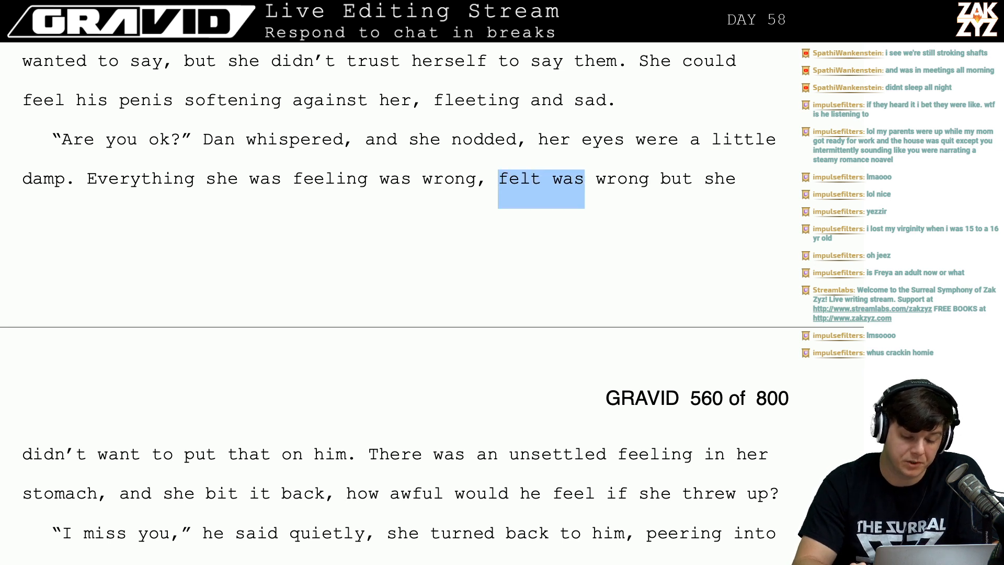
pyautogui.hotkey('shift', 'Right')
pyautogui.hotkey('shift', 'Right')
pyautogui.press('BackSpace')
# Replace "him" with "Dan" at the end of the sentence "she didn’t want to put that on him.".
pyautogui.press('Right')
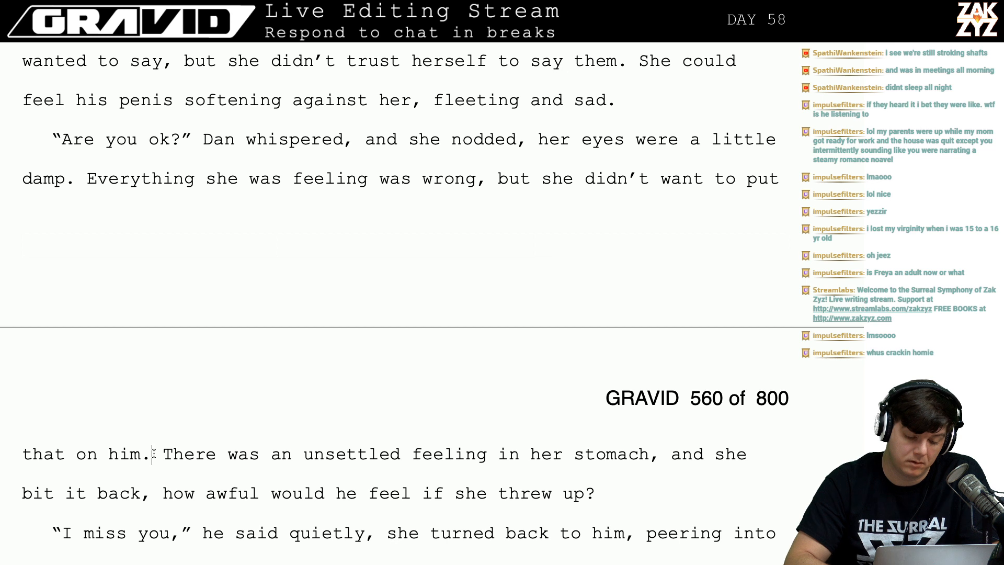
pyautogui.press('Left')
pyautogui.press('BackSpace')
pyautogui.press('BackSpace')
pyautogui.press('BackSpace')
pyautogui.write('Dan')
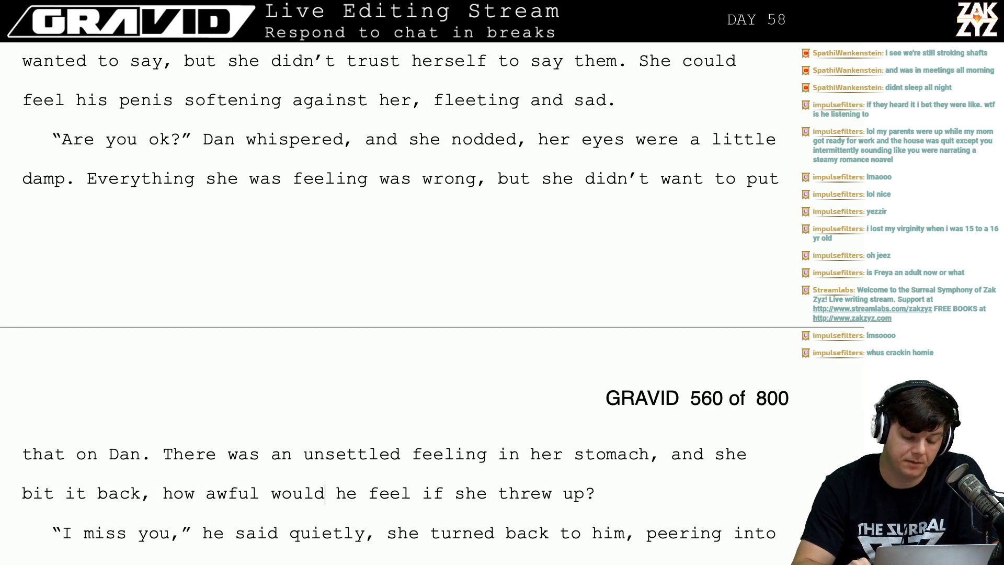
# Replace "she" with "Freya" in the dialogue tag after "I miss you too".
pyautogui.press('Right')
pyautogui.press('Right')
pyautogui.press('Right')
pyautogui.press('Right')
pyautogui.press('Right')
pyautogui.press('Down')
pyautogui.press('Down')
pyautogui.press('Down')
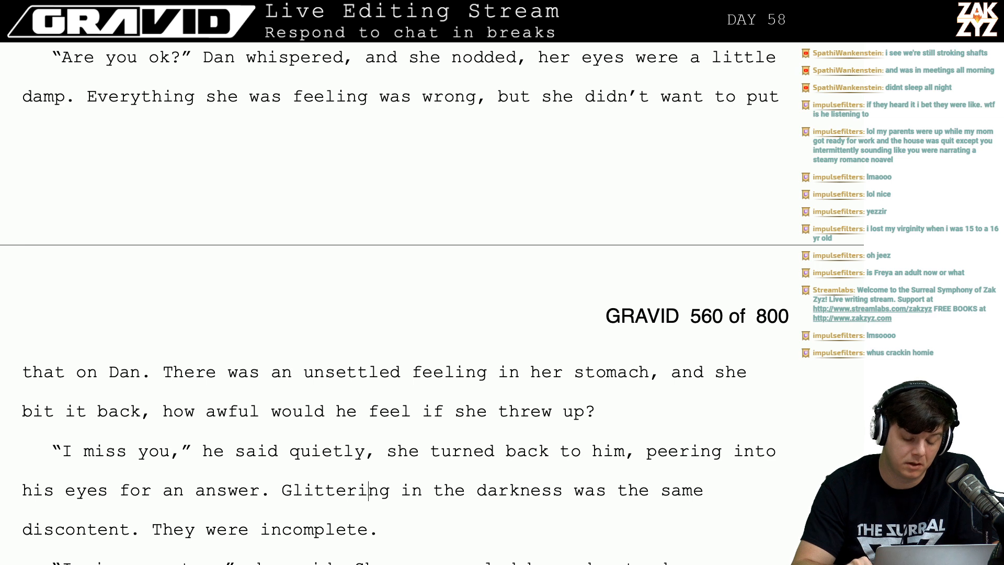
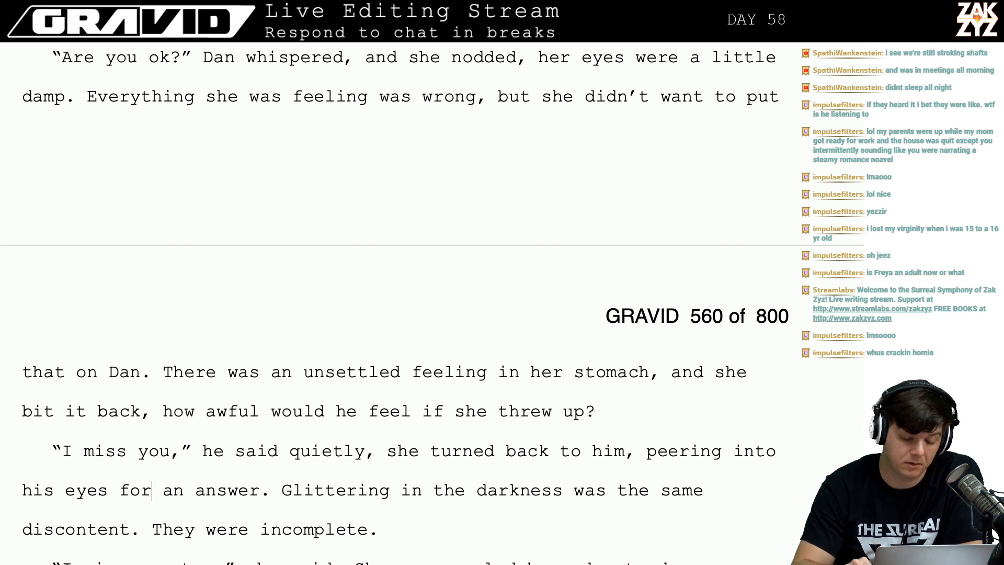
pyautogui.press('Down')
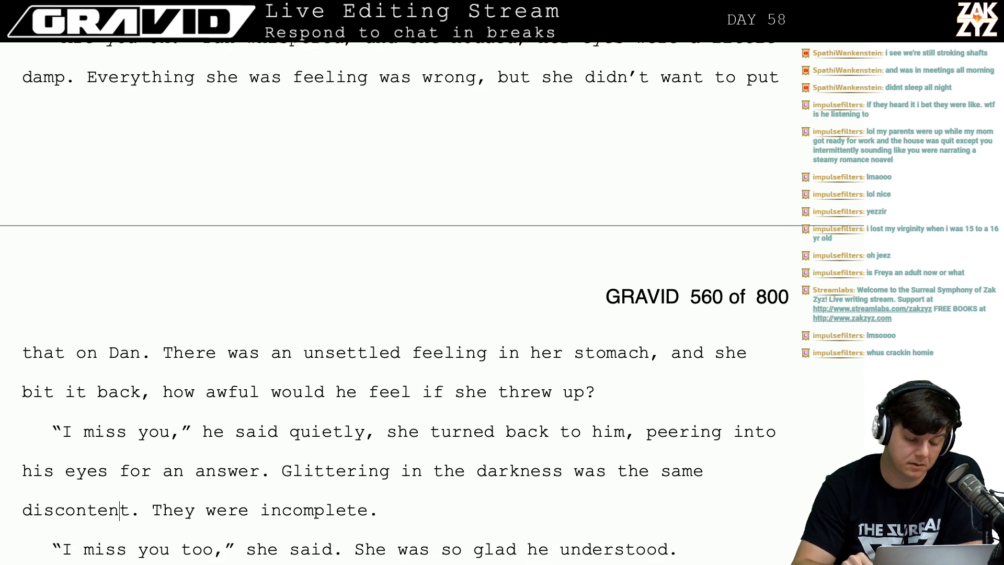
pyautogui.press('Down')
pyautogui.press('Down')
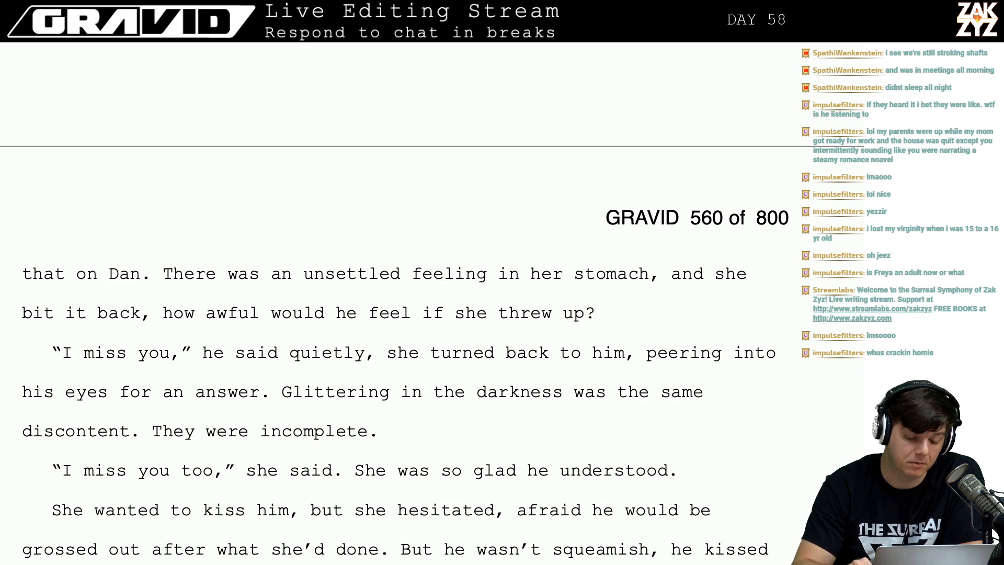
pyautogui.press('Down')
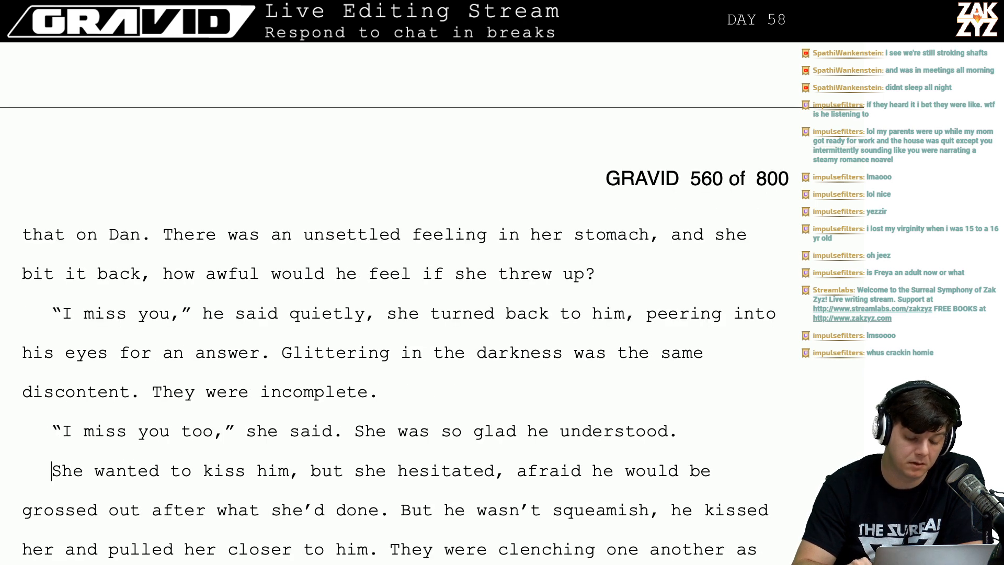
pyautogui.click(270, 432)
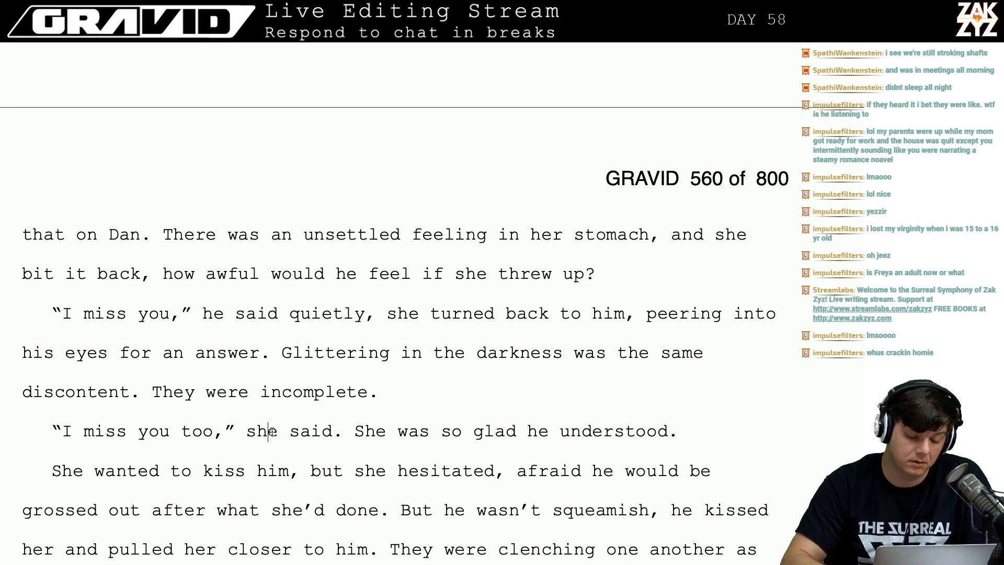
pyautogui.press('BackSpace')
pyautogui.press('BackSpace')
pyautogui.press('BackSpace')
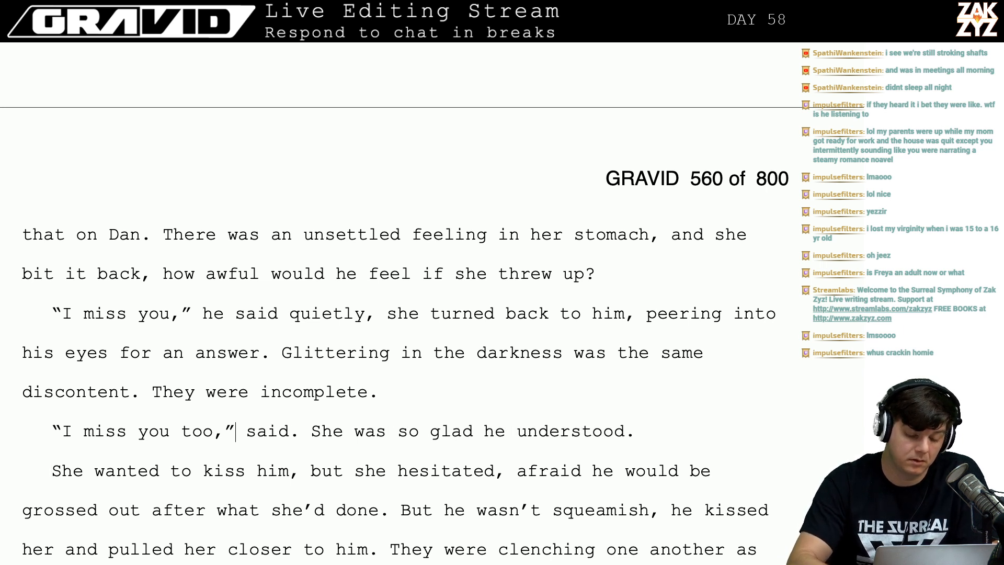
pyautogui.write('Freya')
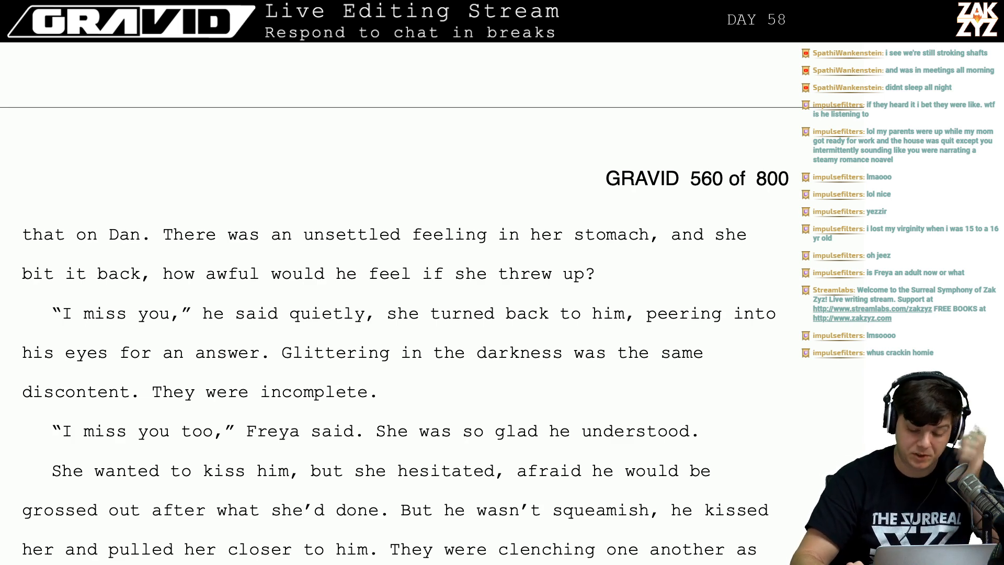
# Replace "he" with "Dan" in the sentence beginning "But he wasn’t squeamish".
pyautogui.press('Down')
pyautogui.press('Down')
pyautogui.press('Down')
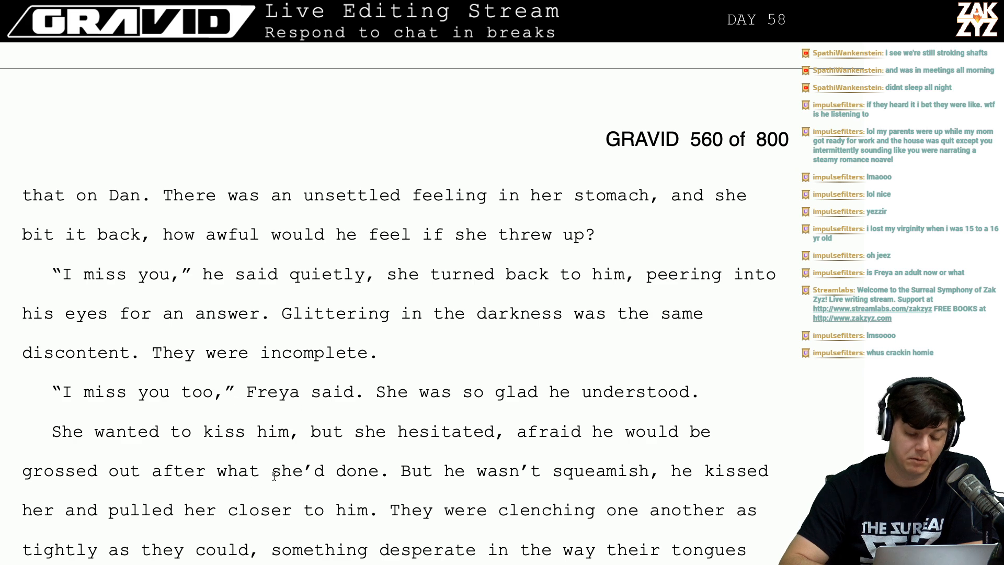
pyautogui.scroll(-1, 275, 476)
pyautogui.click(379, 481)
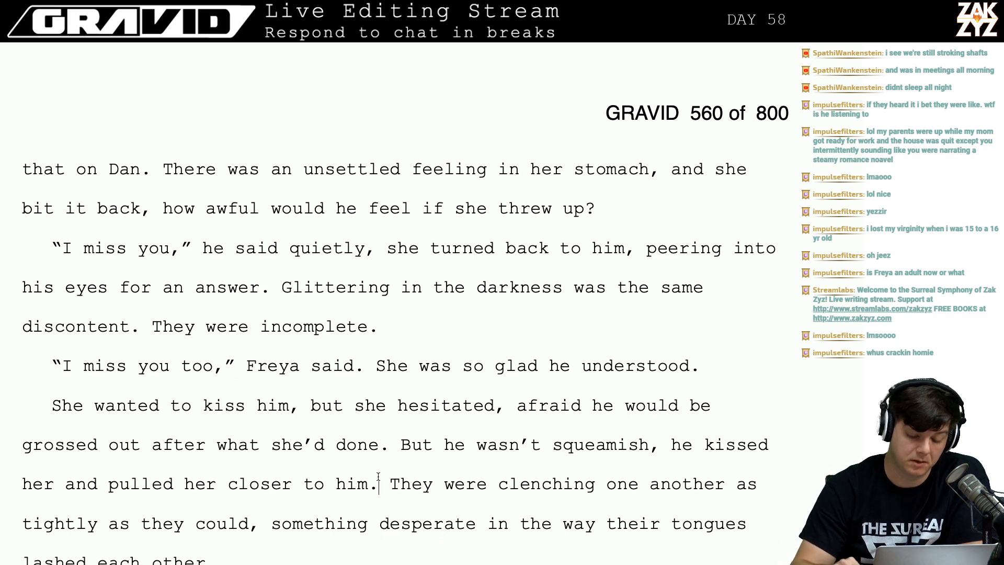
pyautogui.press('Up')
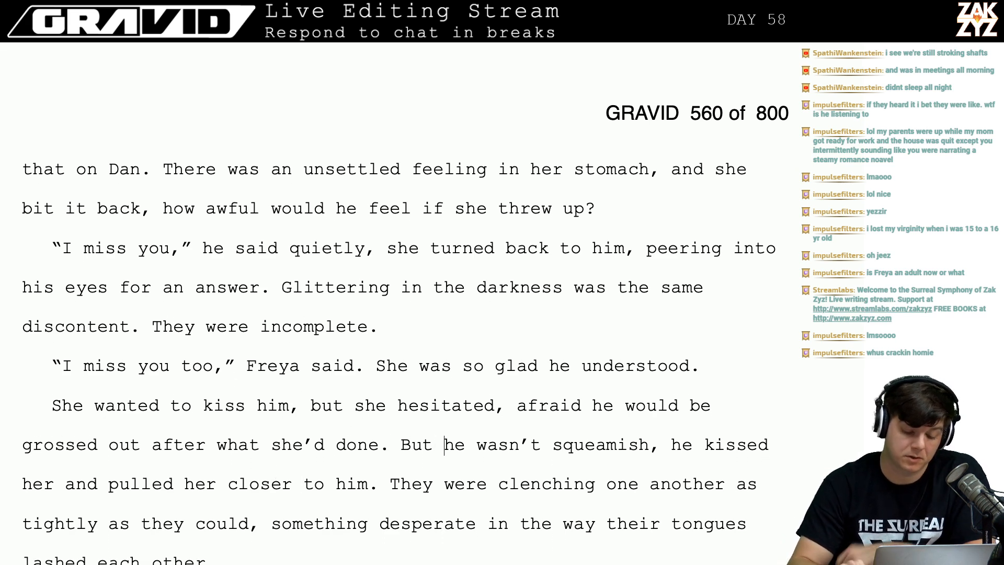
pyautogui.press('BackSpace')
pyautogui.press('BackSpace')
pyautogui.write('Dan')
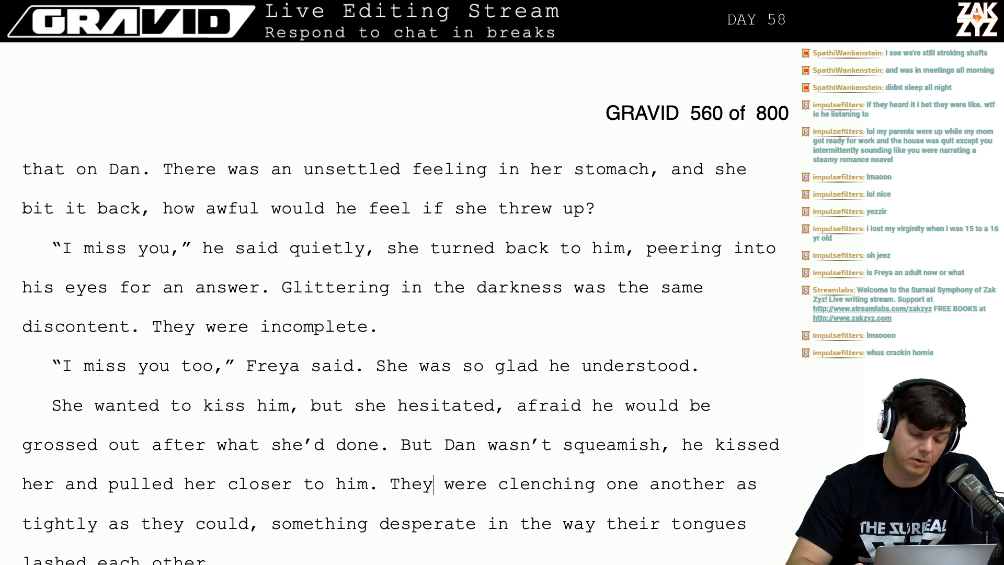
# Read on through the paragraph beginning "No matter how they tried" to check its wording.
pyautogui.press('Left')
pyautogui.press('Left')
pyautogui.press('Left')
pyautogui.press('Down')
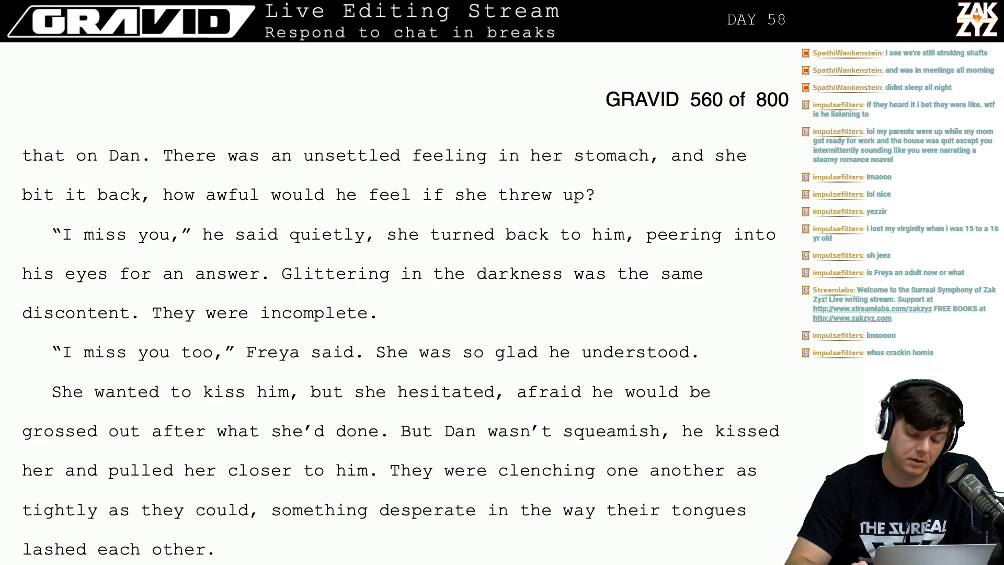
pyautogui.press('Down')
pyautogui.press('Down')
pyautogui.press('Down')
pyautogui.press('Down')
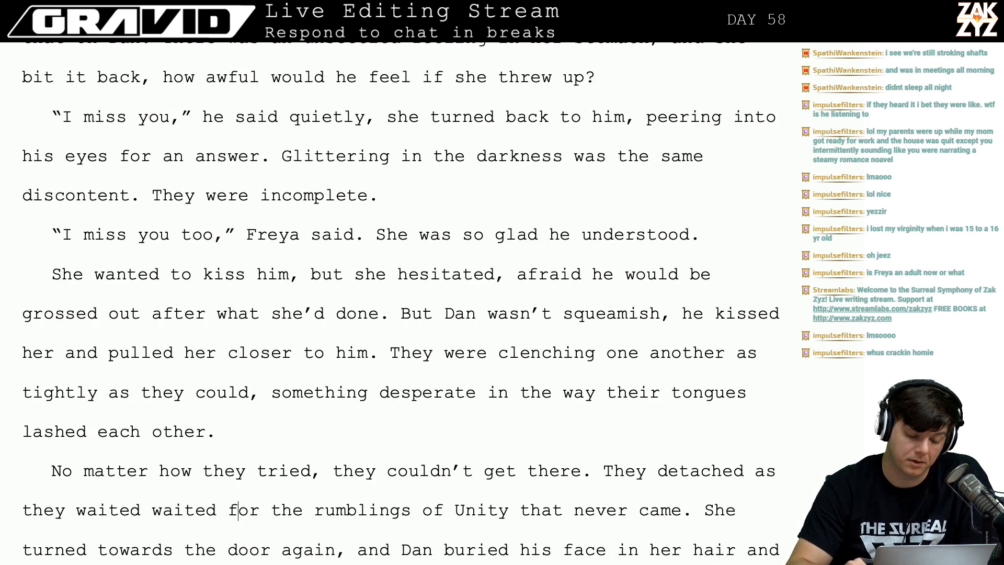
pyautogui.press('Down')
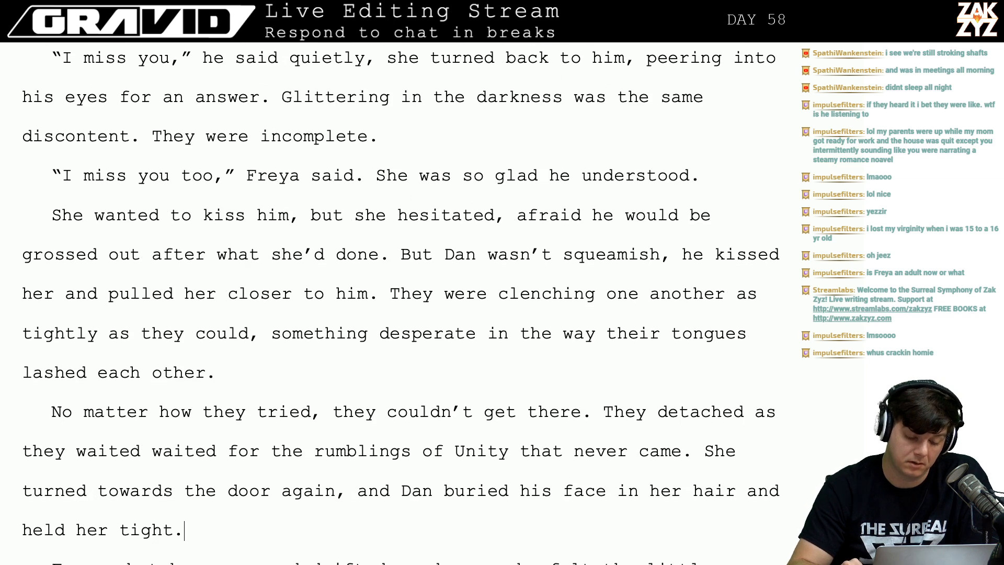
# Insert "a" before "Unity" in the sentence beginning "They detached as they waited".
pyautogui.press('Down')
pyautogui.press('Up')
pyautogui.scroll(-1, 239, 395)
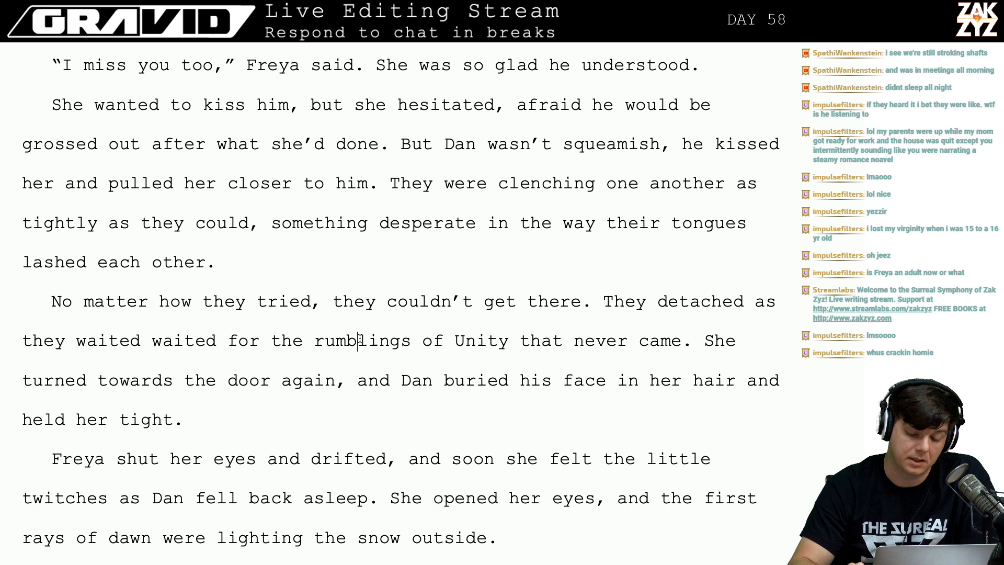
pyautogui.press('Right')
pyautogui.press('Right')
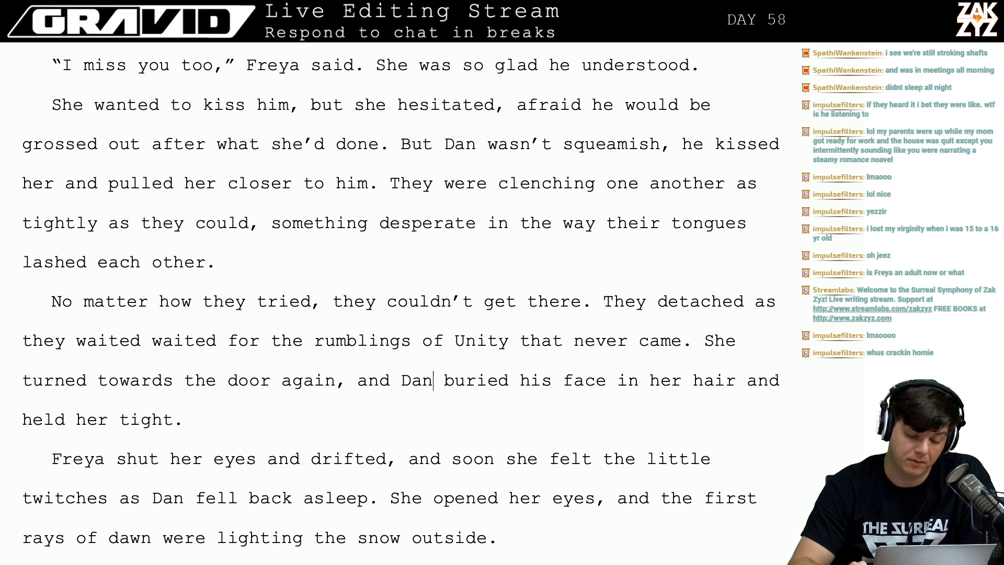
pyautogui.write('a')
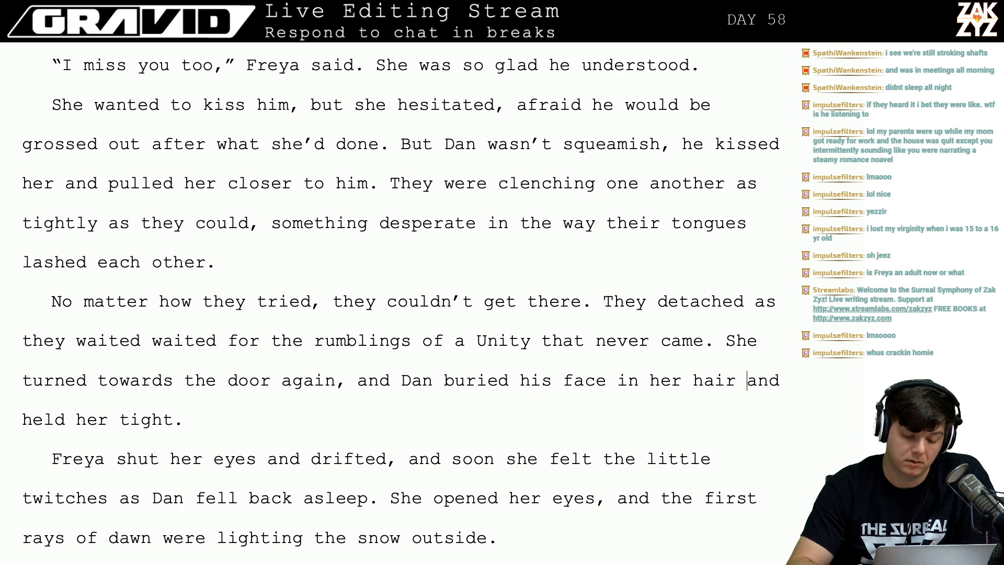
# Break the paragraph before "and held her tight" and continue the line after "her hair" with "inhaling her smell".
pyautogui.press('Return')
pyautogui.press('Return')
pyautogui.write('inha')
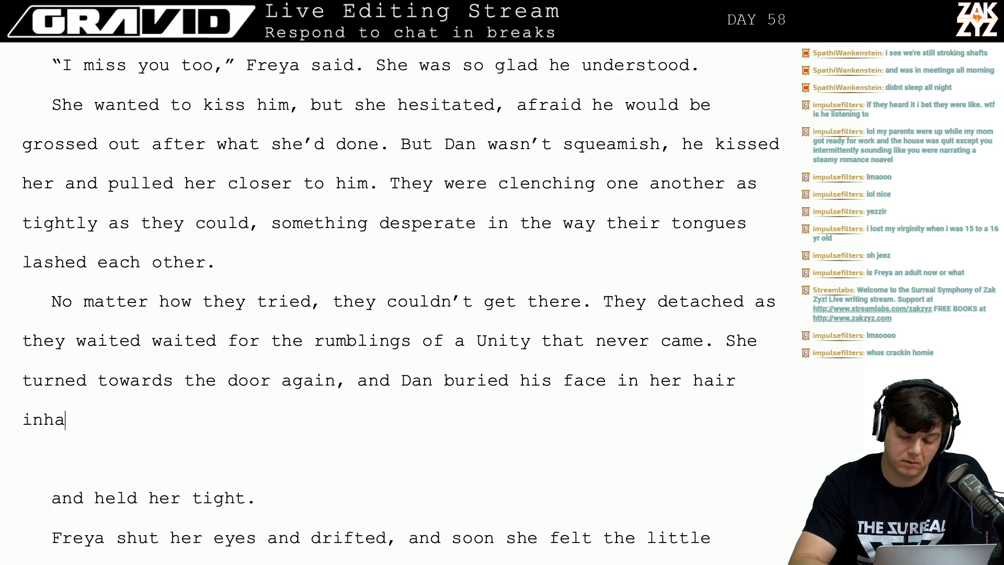
pyautogui.write('ling her smell')
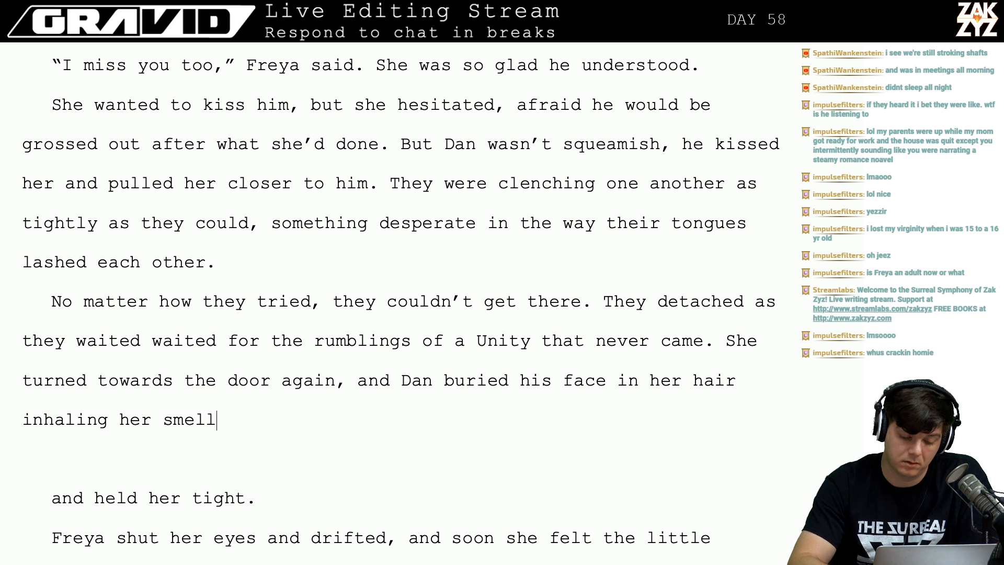
pyautogui.write(', Like ')
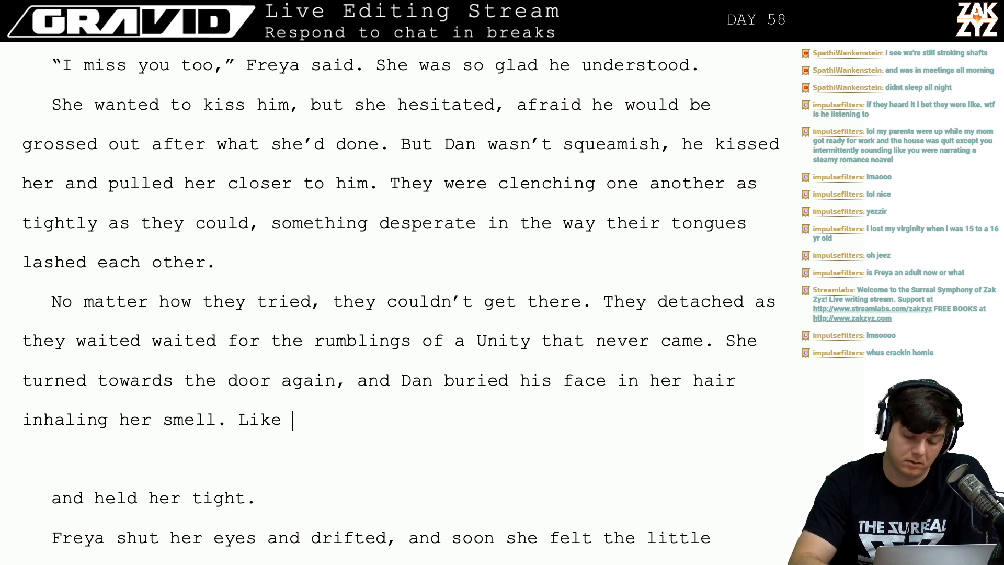
pyautogui.write('he wanted to g')
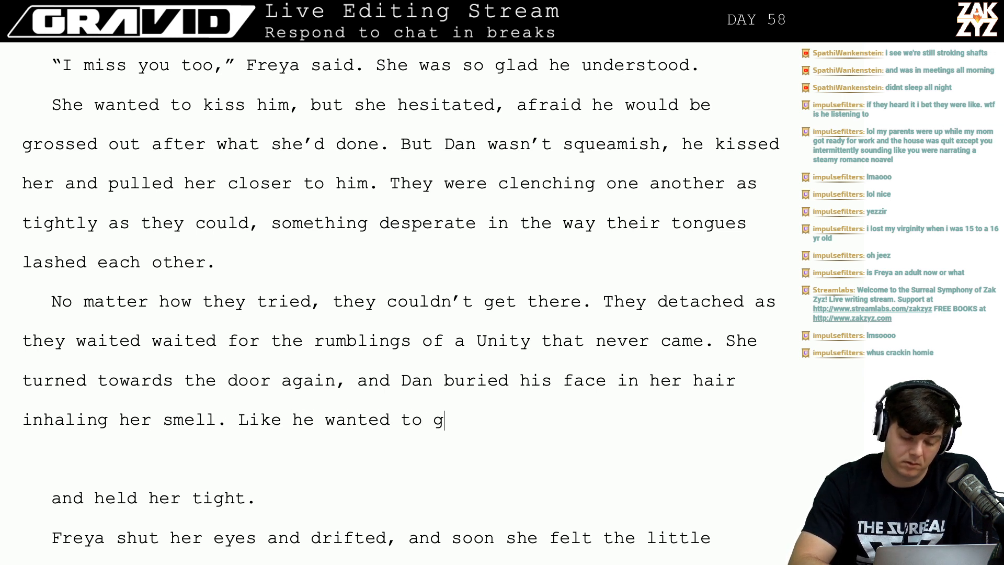
pyautogui.press('BackSpace')
pyautogui.press('BackSpace')
pyautogui.press('BackSpace')
pyautogui.press('BackSpace')
pyautogui.press('BackSpace')
pyautogui.press('BackSpace')
pyautogui.press('BackSpace')
pyautogui.press('BackSpace')
pyautogui.press('BackSpace')
pyautogui.press('BackSpace')
pyautogui.press('BackSpace')
pyautogui.press('BackSpace')
pyautogui.press('BackSpace')
pyautogui.press('BackSpace')
pyautogui.press('BackSpace')
pyautogui.press('BackSpace')
pyautogui.press('BackSpace')
pyautogui.press('BackSpace')
pyautogui.press('BackSpace')
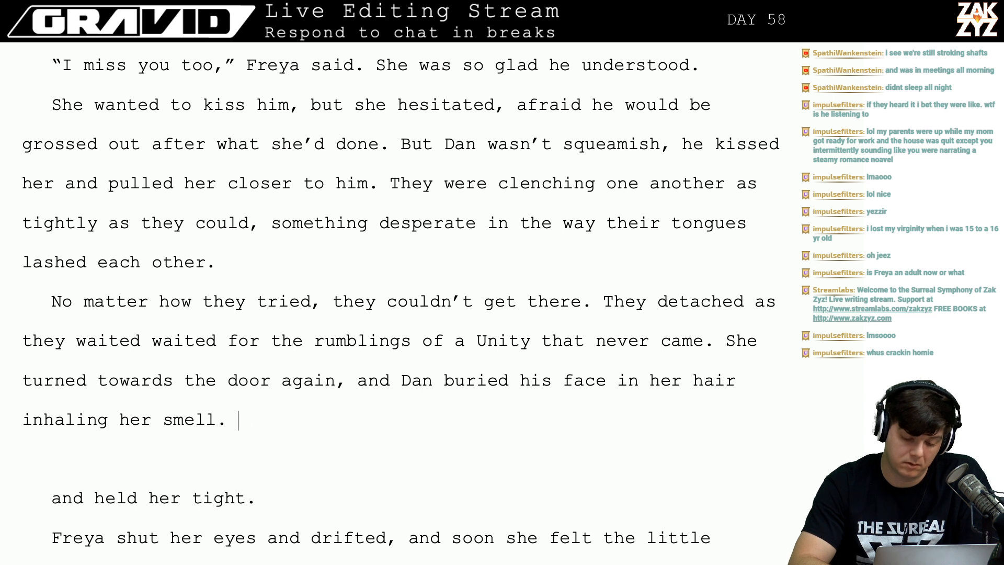
pyautogui.write('He wante')
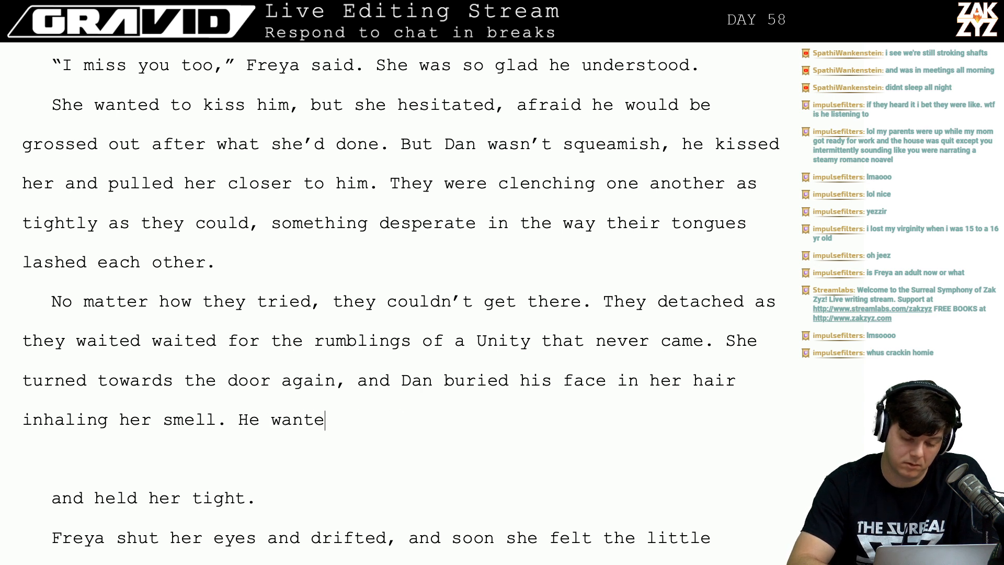
pyautogui.write('d her ')
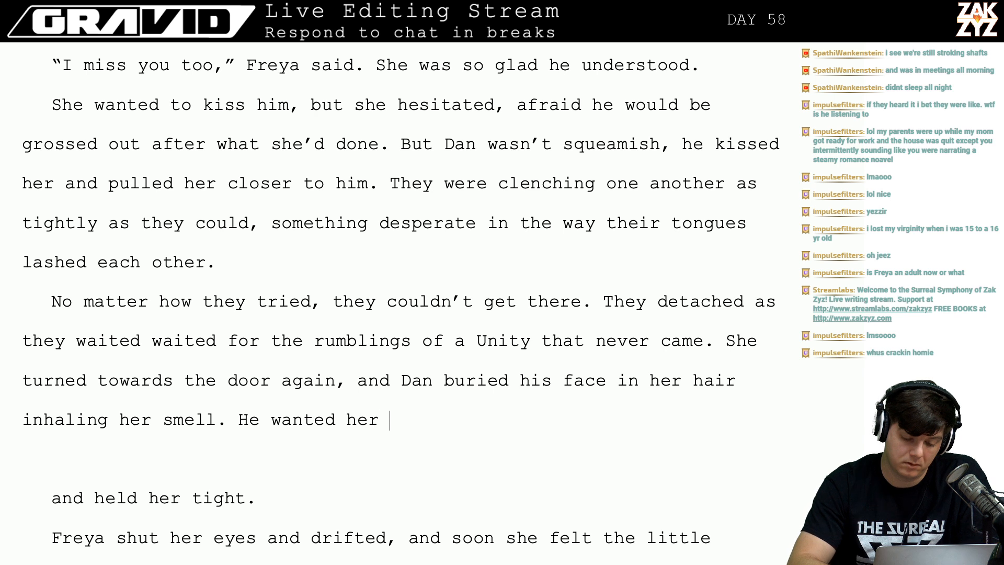
pyautogui.write('inside of him')
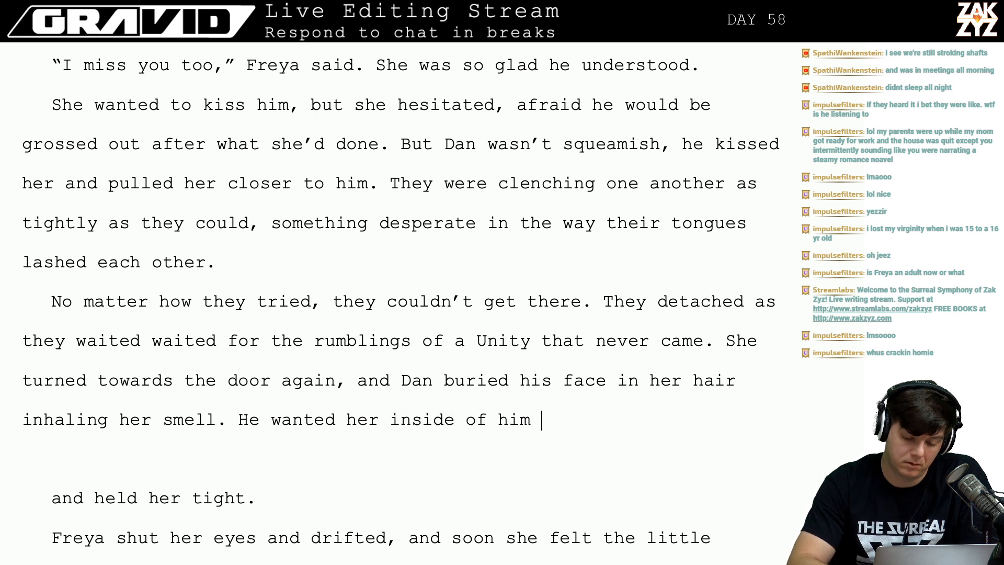
pyautogui.press('BackSpace')
pyautogui.press('BackSpace')
pyautogui.press('BackSpace')
pyautogui.press('BackSpace')
pyautogui.press('BackSpace')
pyautogui.press('BackSpace')
pyautogui.press('BackSpace')
pyautogui.press('BackSpace')
pyautogui.press('BackSpace')
pyautogui.press('BackSpace')
pyautogui.press('BackSpace')
pyautogui.press('BackSpace')
pyautogui.press('BackSpace')
pyautogui.press('BackSpace')
pyautogui.press('BackSpace')
pyautogui.press('BackSpace')
pyautogui.press('BackSpace')
pyautogui.press('BackSpace')
pyautogui.press('BackSpace')
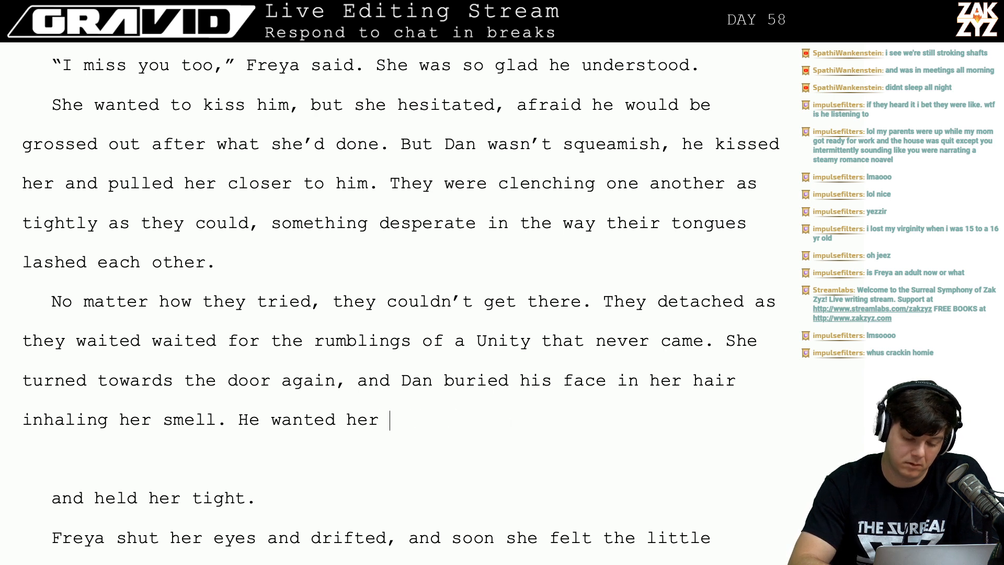
pyautogui.press('BackSpace')
pyautogui.press('BackSpace')
pyautogui.press('BackSpace')
pyautogui.press('BackSpace')
pyautogui.press('BackSpace')
pyautogui.press('BackSpace')
pyautogui.press('BackSpace')
pyautogui.press('BackSpace')
pyautogui.press('BackSpace')
pyautogui.press('BackSpace')
pyautogui.write('.')
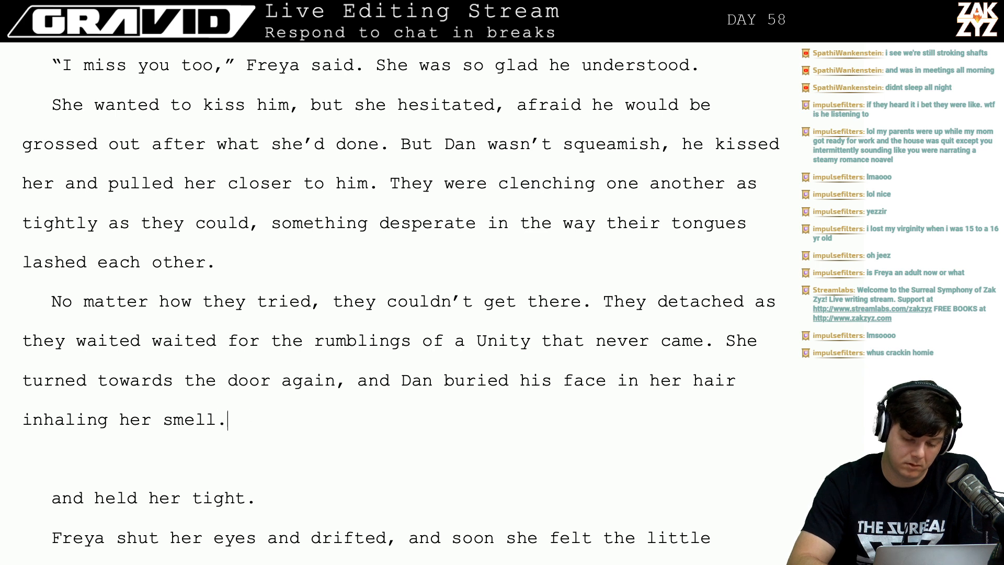
pyautogui.press('BackSpace')
# Add the sentence "It was as close as he could get to having her inside of him again." after "inhaling her smell.".
pyautogui.write('It was ')
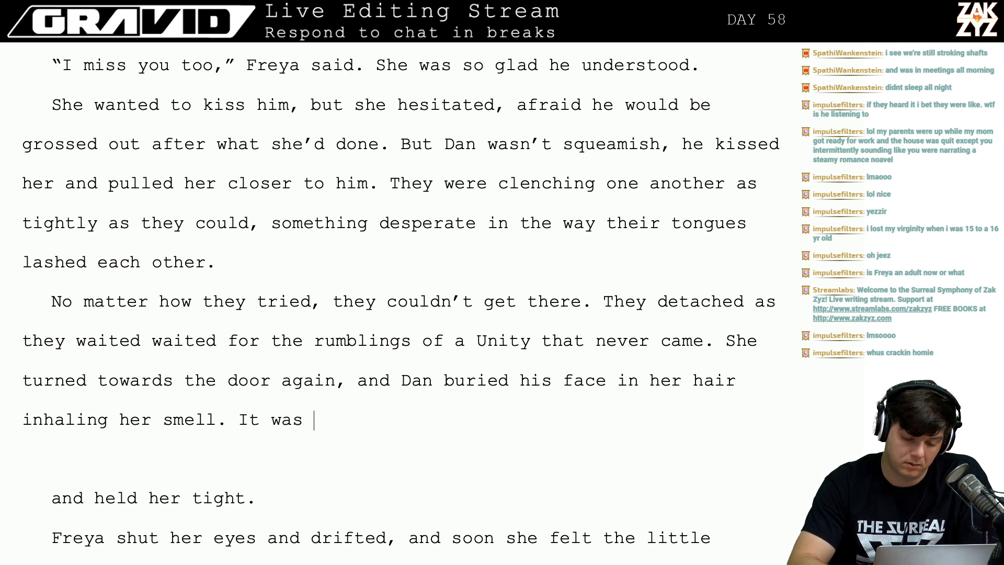
pyautogui.write('as close as h')
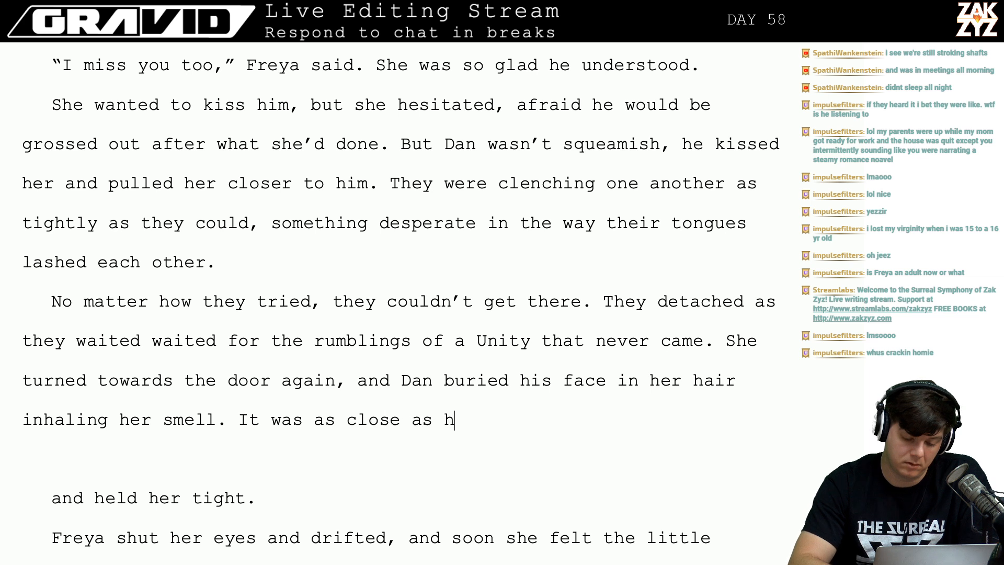
pyautogui.write('e could get to ')
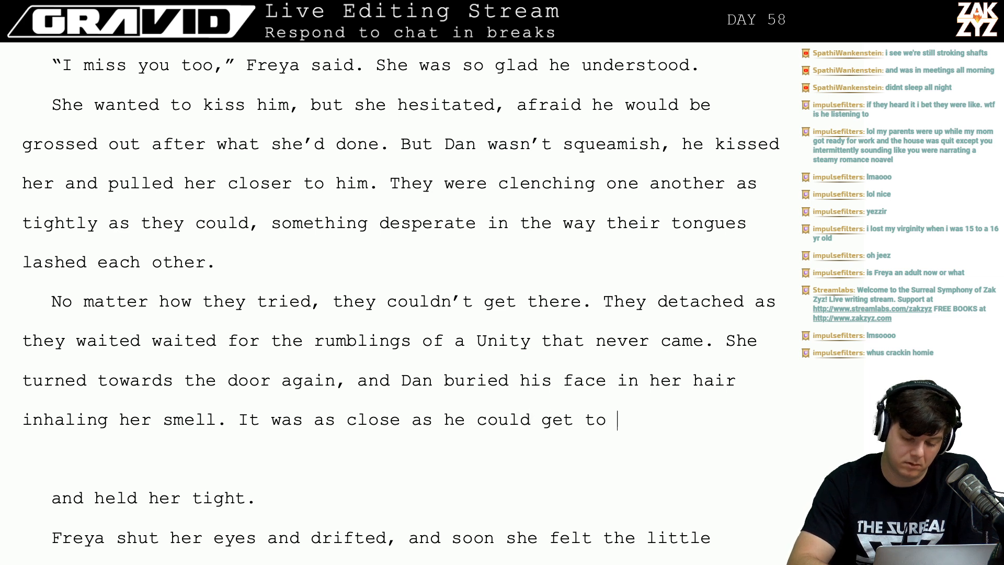
pyautogui.write('having he')
pyautogui.write('ide of him again.')
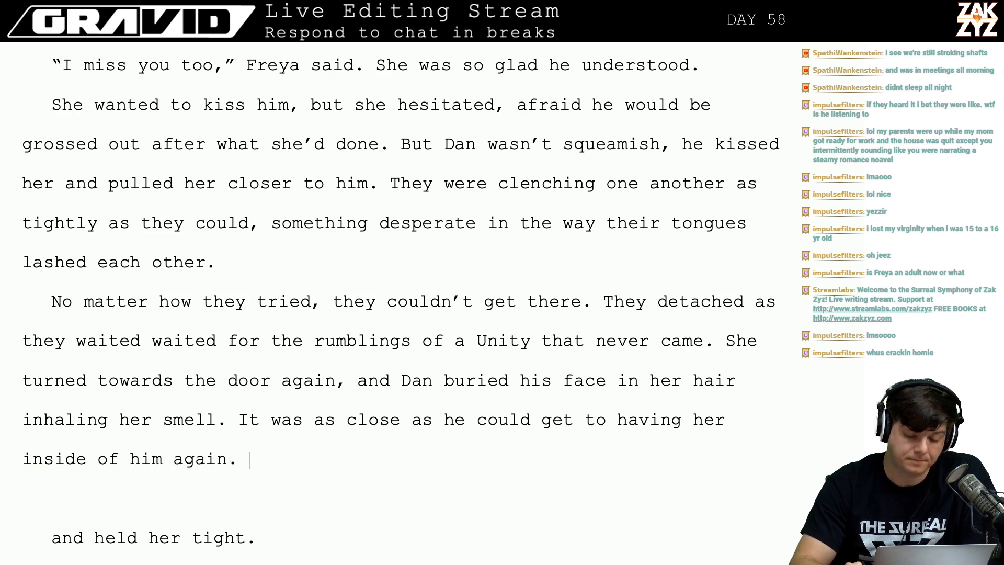
# Delete the leftover text "and held her tight." together with the empty paragraph above it.
pyautogui.hotkey('shift', 'Down')
pyautogui.hotkey('shift', 'Down')
pyautogui.hotkey('shift', 'Right')
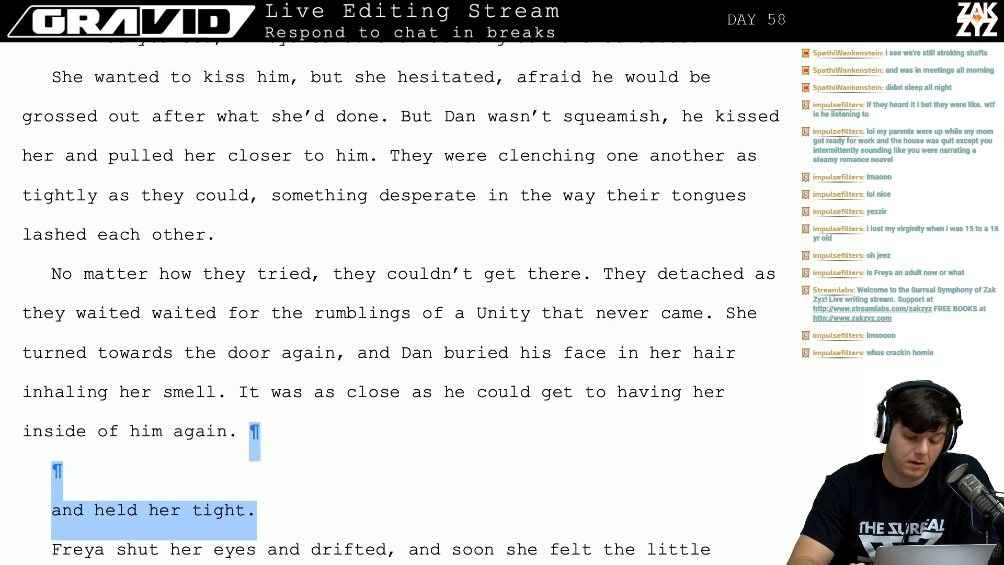
pyautogui.press('BackSpace')
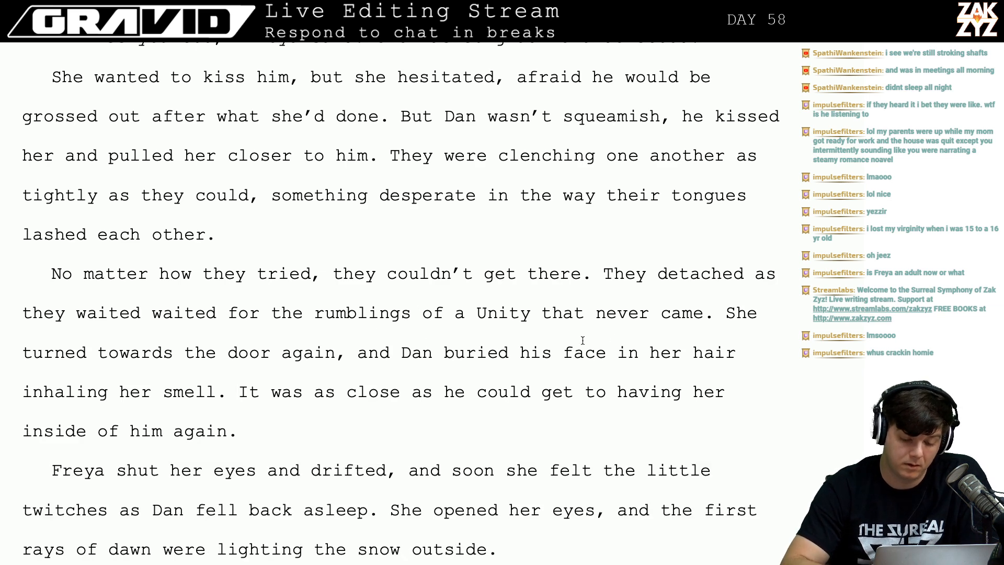
# End the sentence after "door again" with a period and remove "and" so the following sentence starts with "Dan buried".
pyautogui.click(334, 353)
pyautogui.press('Right')
pyautogui.press('BackSpace')
pyautogui.write('.')
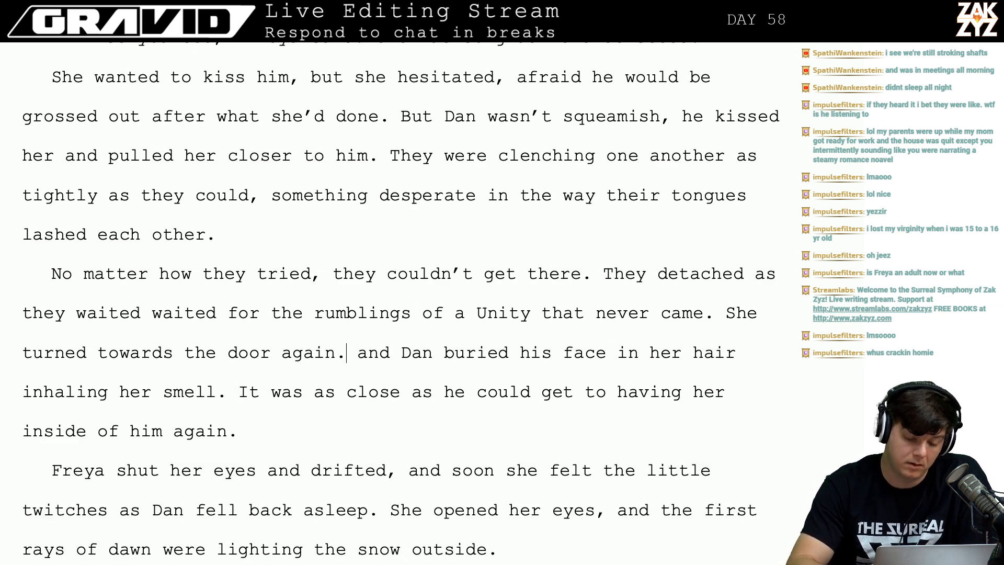
pyautogui.hotkey('shift', 'Right')
pyautogui.hotkey('shift', 'Right')
pyautogui.hotkey('shift', 'Right')
pyautogui.hotkey('shift', 'Right')
pyautogui.hotkey('shift', 'Right')
pyautogui.hotkey('shift', 'Left')
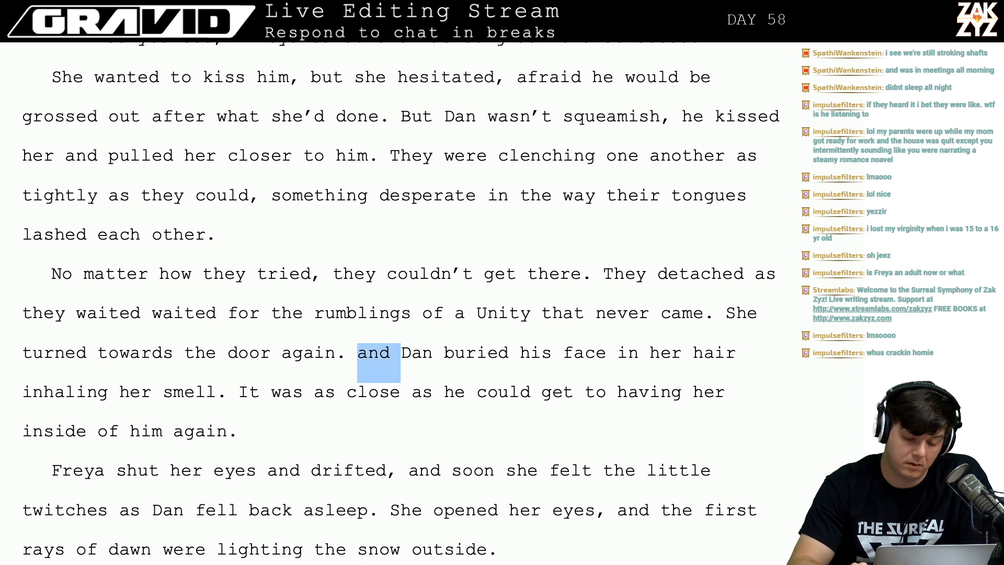
pyautogui.press('BackSpace')
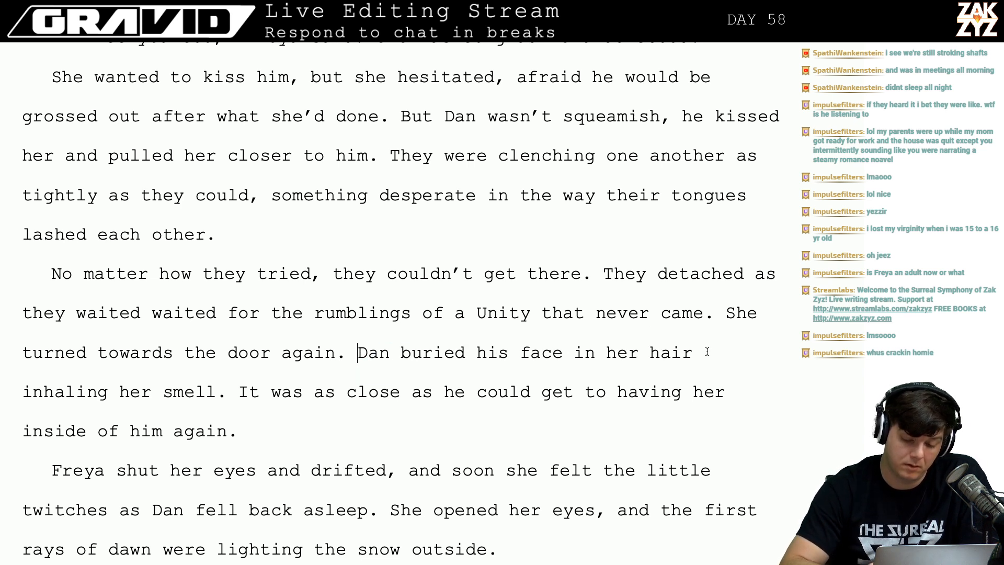
# Replace "inhaling her smell" with "and inhaled her smell" after "buried his face in her hair".
pyautogui.write('and ')
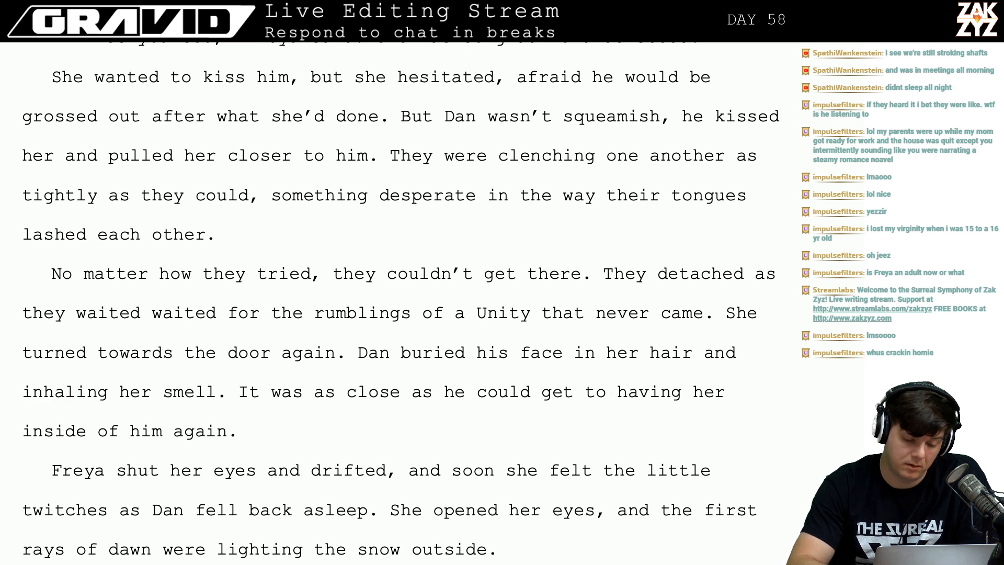
pyautogui.write('inhaled her sm')
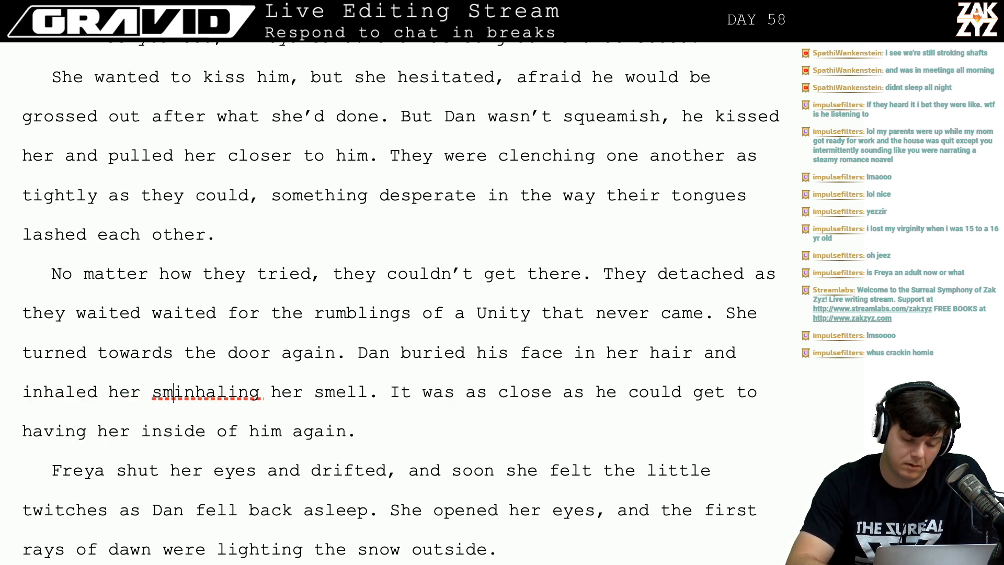
pyautogui.write('ell,')
pyautogui.hotkey('shift', 'Right')
pyautogui.hotkey('shift', 'Right')
pyautogui.hotkey('shift', 'Right')
pyautogui.hotkey('shift', 'Right')
pyautogui.hotkey('shift', 'Right')
pyautogui.hotkey('shift', 'Right')
pyautogui.hotkey('shift', 'Right')
pyautogui.hotkey('shift', 'Right')
pyautogui.hotkey('shift', 'Right')
pyautogui.hotkey('shift', 'Right')
pyautogui.hotkey('shift', 'Right')
pyautogui.hotkey('shift', 'Right')
pyautogui.hotkey('shift', 'Right')
pyautogui.hotkey('shift', 'Right')
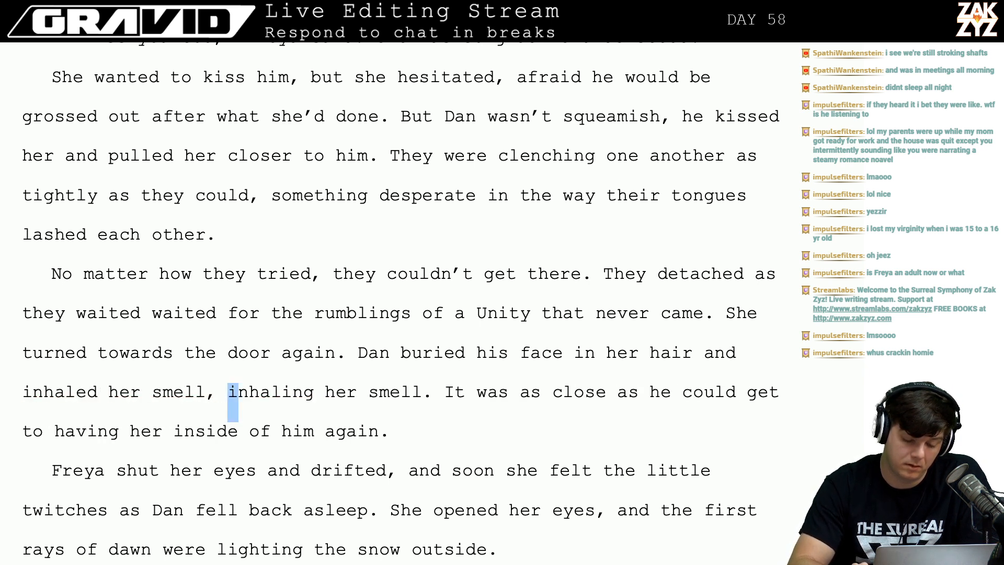
pyautogui.hotkey('shift', 'Right')
pyautogui.hotkey('shift', 'Right')
pyautogui.hotkey('shift', 'Right')
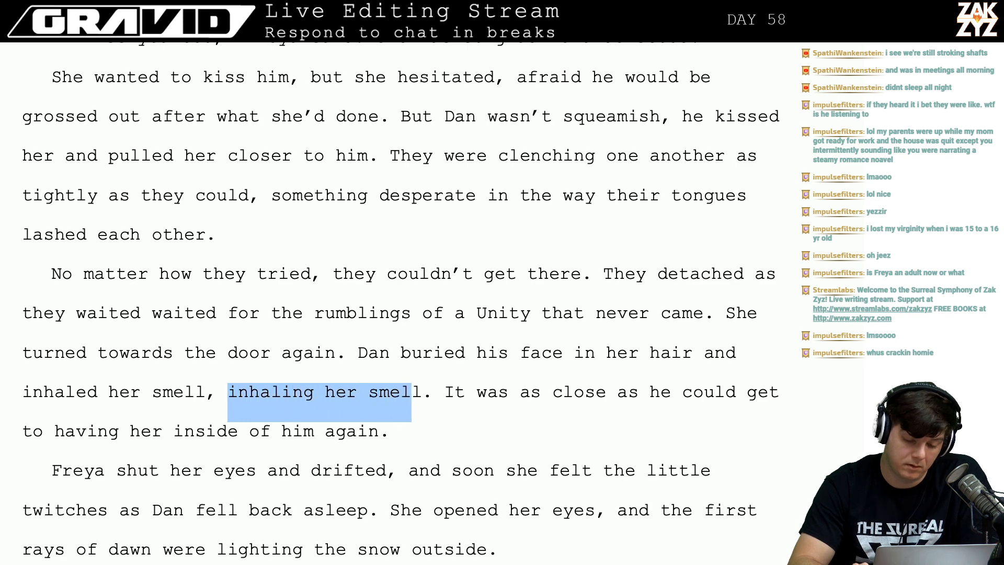
pyautogui.hotkey('shift', 'Right')
pyautogui.press('BackSpace')
pyautogui.press('BackSpace')
pyautogui.press('BackSpace')
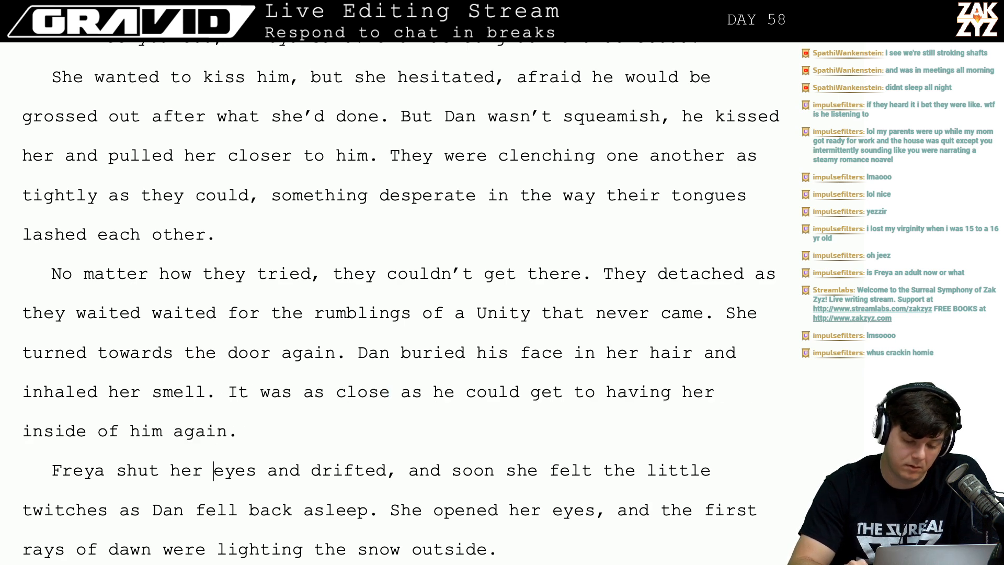
# Insert "She knew why," before "It was as close as he could get" and lowercase "it".
pyautogui.press('Down')
pyautogui.press('Down')
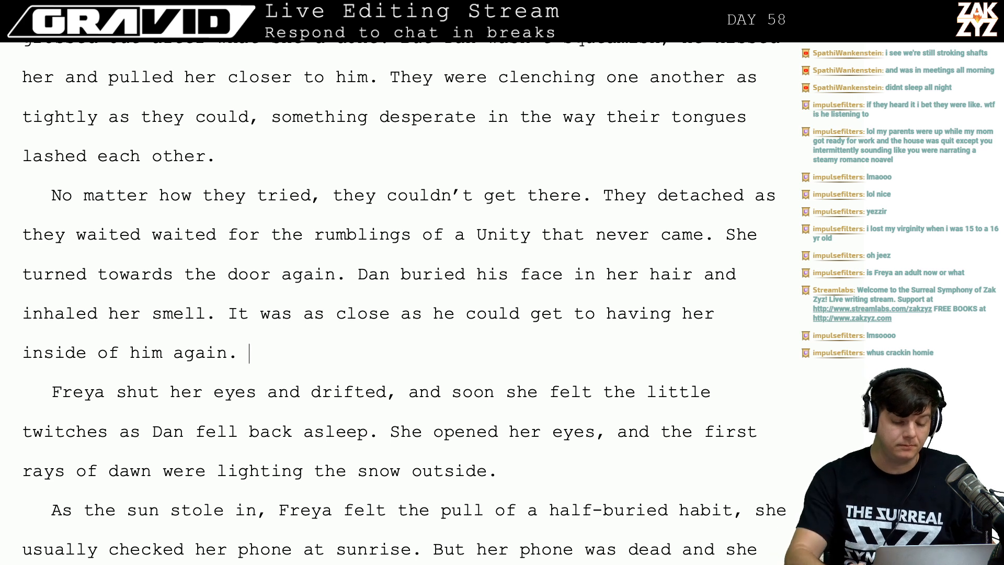
pyautogui.press('Down')
pyautogui.press('Up')
pyautogui.press('Up')
pyautogui.press('Left')
pyautogui.press('Left')
pyautogui.write('She knew why')
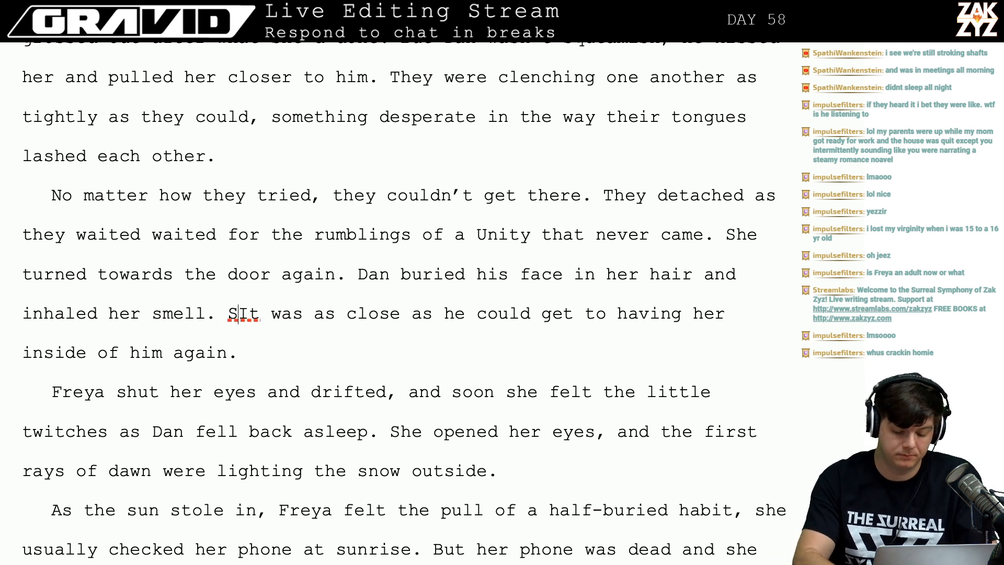
pyautogui.write('.')
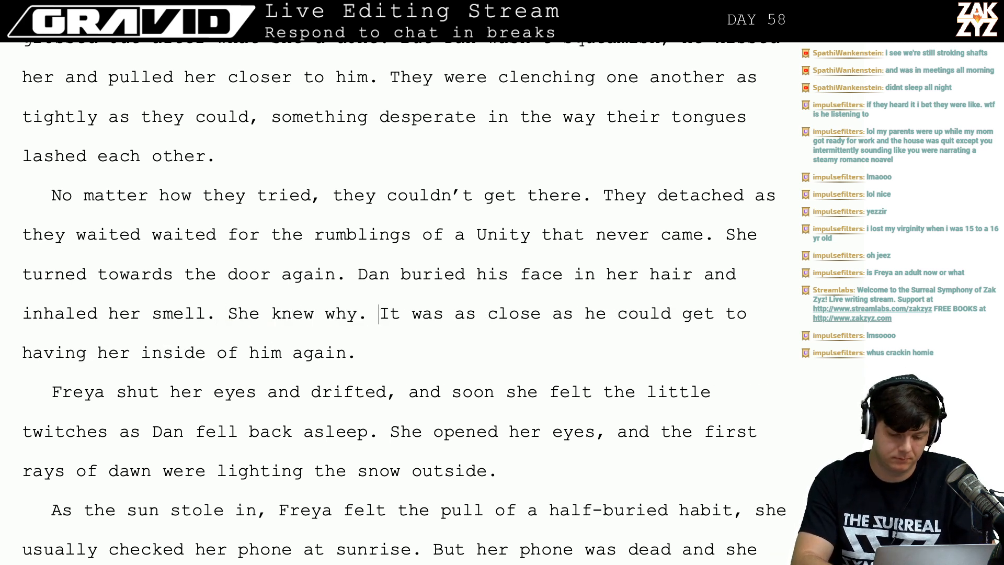
pyautogui.press('BackSpace')
pyautogui.press('BackSpace')
pyautogui.write(',')
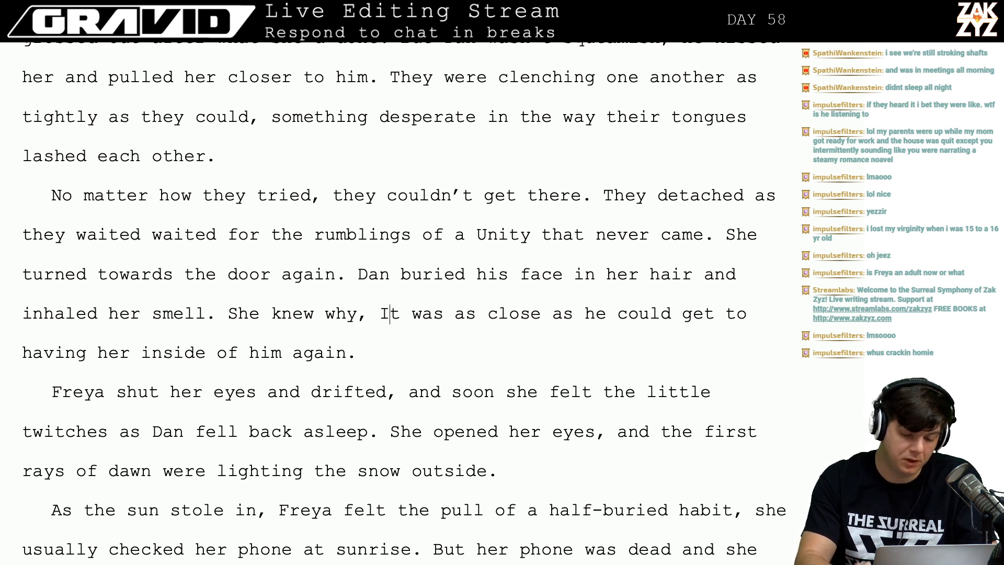
pyautogui.press('BackSpace')
pyautogui.write('i')
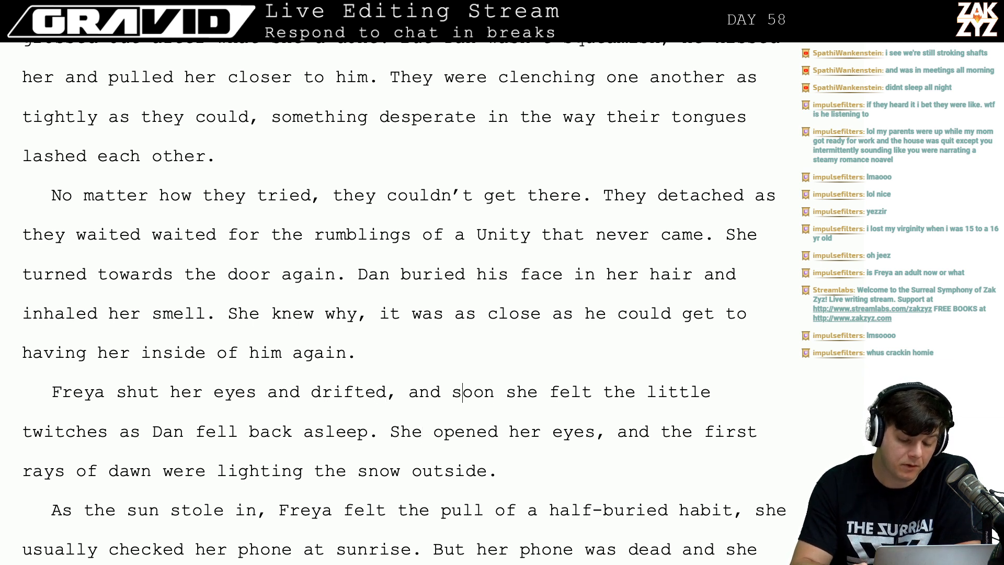
# Delete "and" before "soon she felt the little twitches".
pyautogui.press('BackSpace')
pyautogui.press('BackSpace')
pyautogui.press('BackSpace')
pyautogui.press('BackSpace')
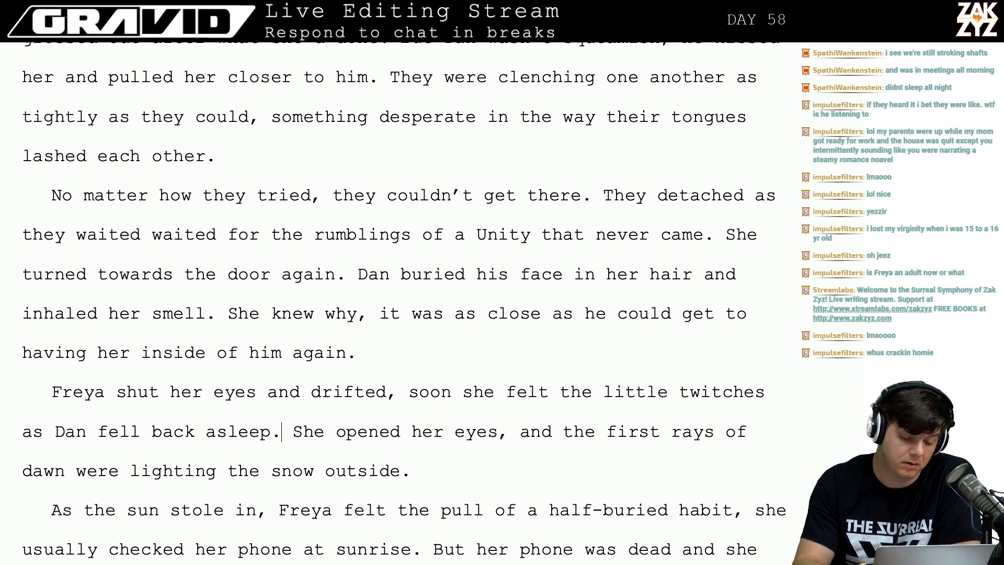
# Append ", she wished she could too." to the sentence ending "as Dan fell back asleep".
pyautogui.press('BackSpace')
pyautogui.write(', she w')
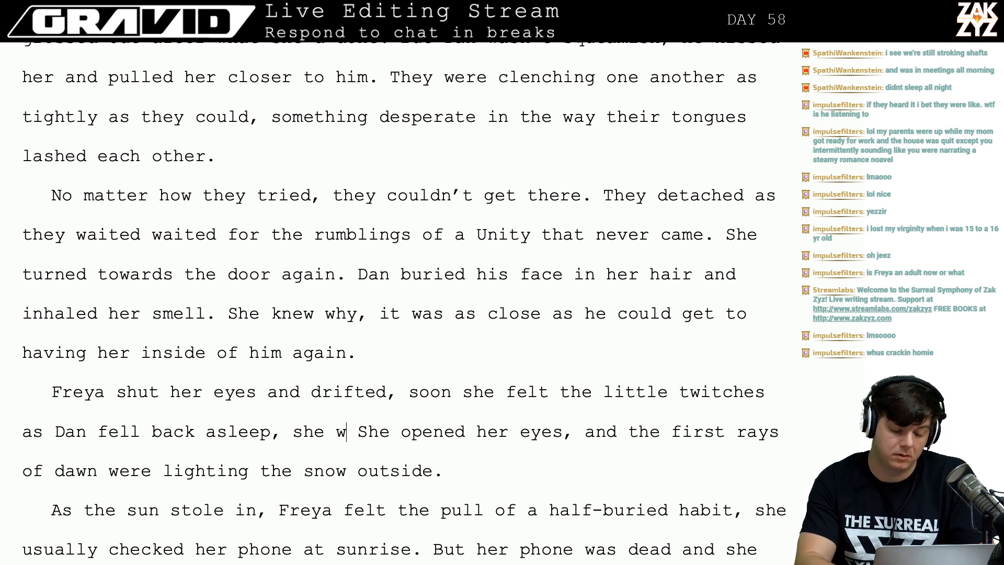
pyautogui.write('ished she could ')
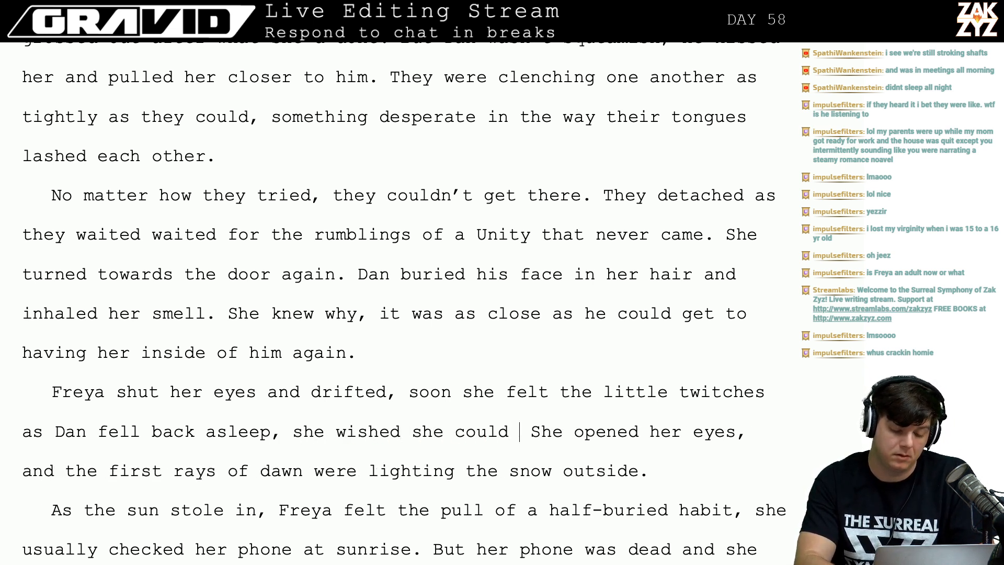
pyautogui.write('too.')
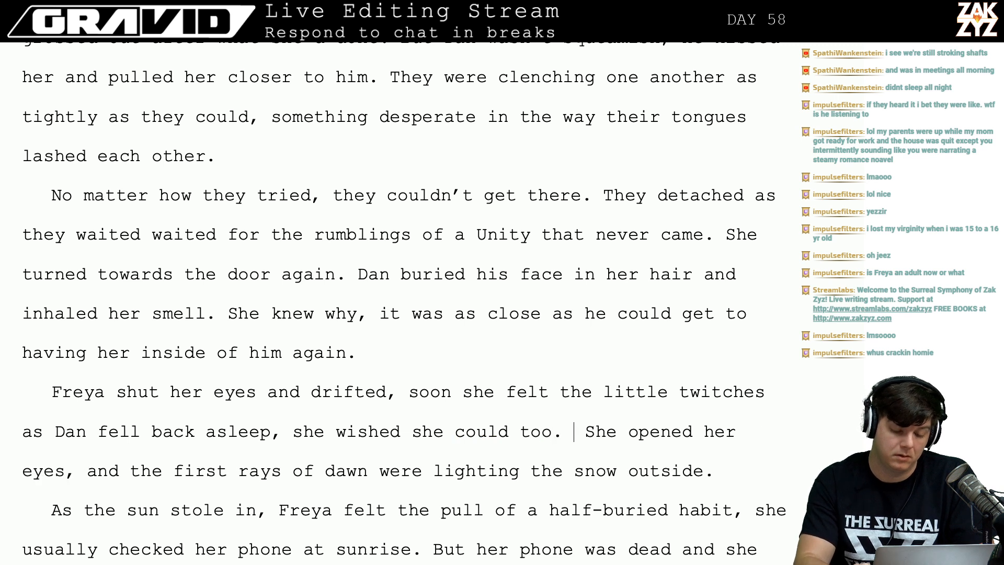
pyautogui.press('BackSpace')
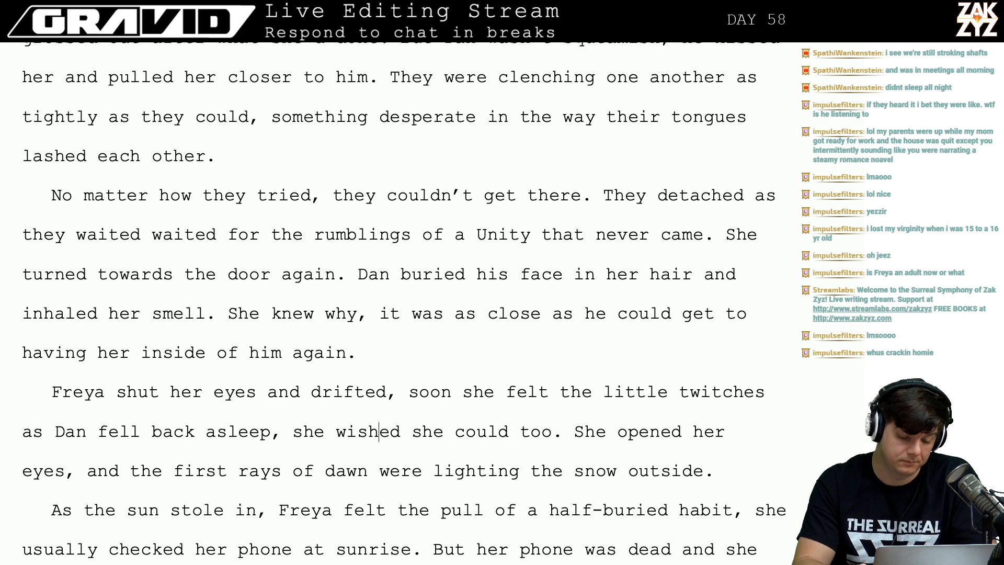
# End the sentence after "as Dan fell back asleep" with a period and add the new sentence "She wished she could.".
pyautogui.press('BackSpace')
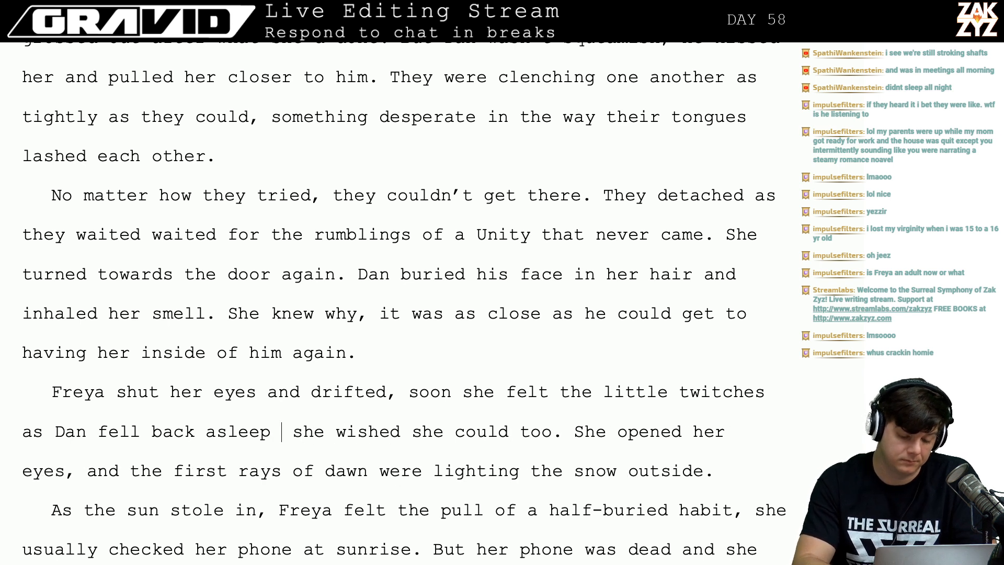
pyautogui.write('/')
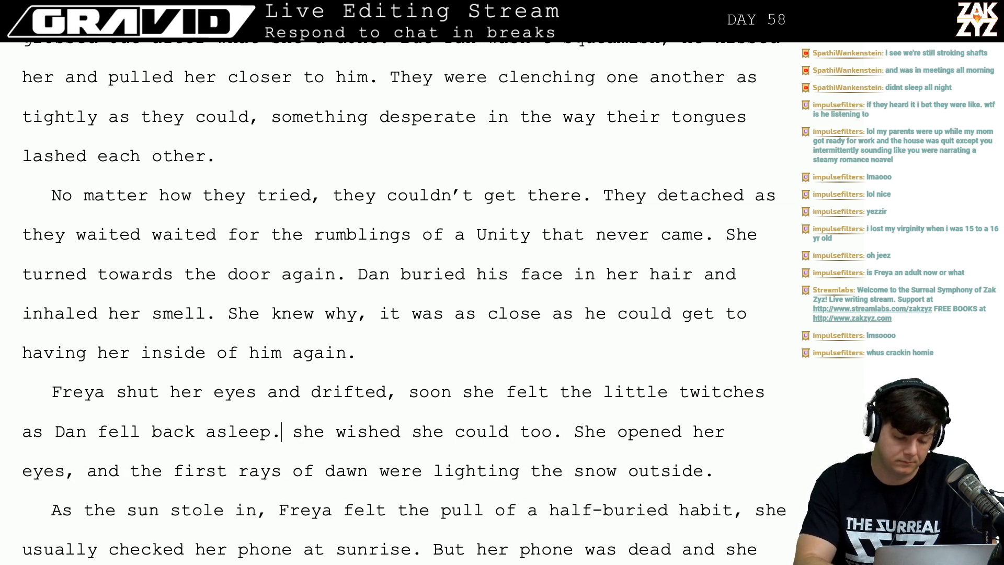
pyautogui.press('BackSpace')
pyautogui.write('. She w')
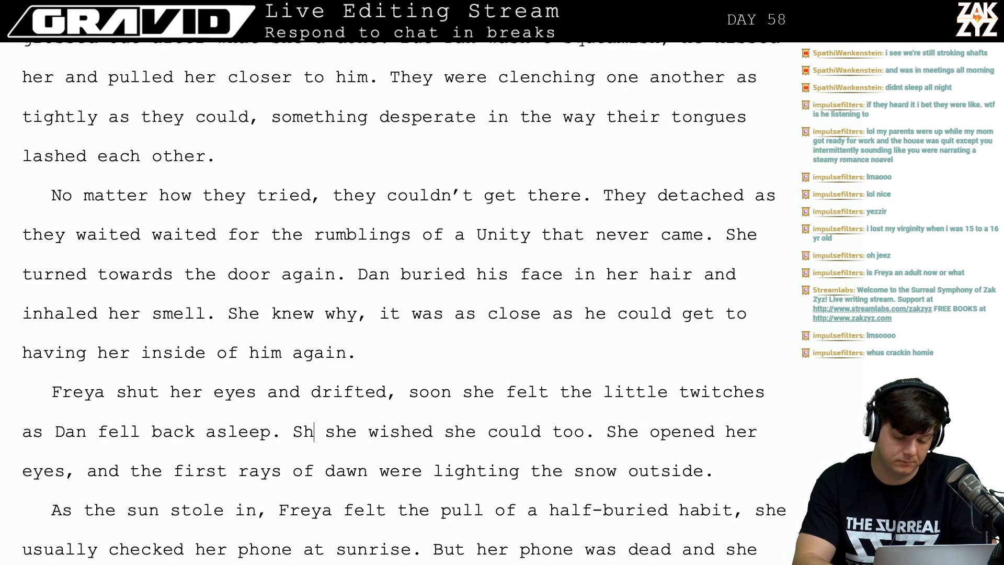
pyautogui.write('ished she could.')
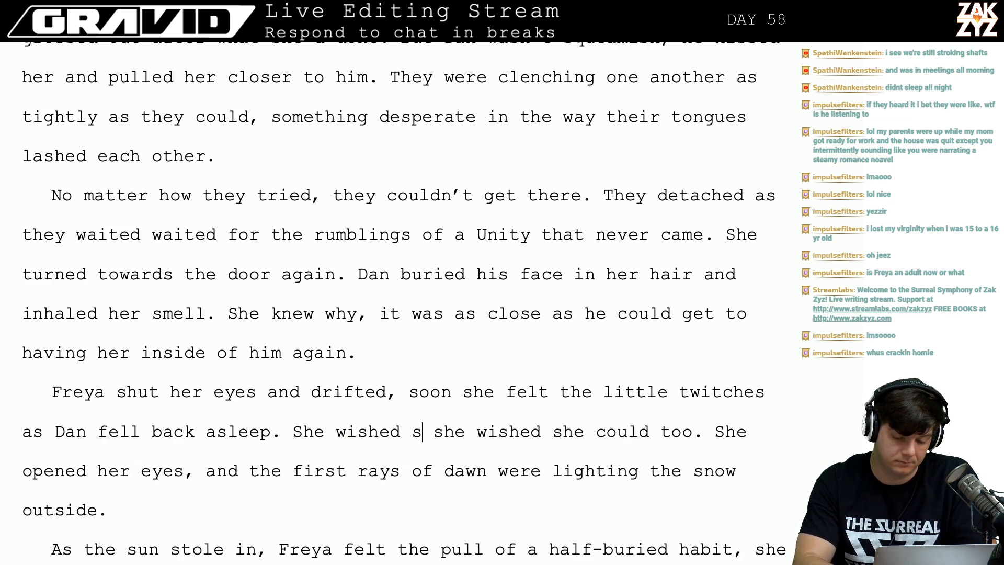
# Remove "she wished she could too. She opened her eyes, and the" so the following sentence begins "The first rays of dawn".
pyautogui.hotkey('shift', 'Right')
pyautogui.hotkey('shift', 'Right')
pyautogui.hotkey('shift', 'Right')
pyautogui.hotkey('shift', 'Right')
pyautogui.hotkey('shift', 'Right')
pyautogui.hotkey('shift', 'Right')
pyautogui.hotkey('shift', 'Right')
pyautogui.hotkey('shift', 'Right')
pyautogui.hotkey('shift', 'Right')
pyautogui.hotkey('shift', 'Right')
pyautogui.hotkey('shift', 'Right')
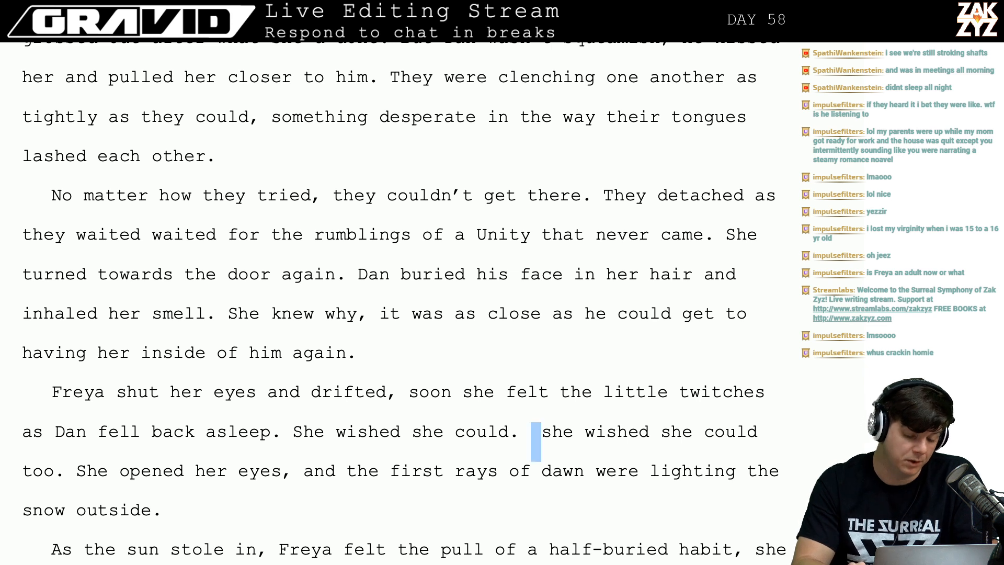
pyautogui.hotkey('shift', 'Right')
pyautogui.hotkey('shift', 'Right')
pyautogui.hotkey('shift', 'Right')
pyautogui.hotkey('shift', 'Right')
pyautogui.hotkey('shift', 'Right')
pyautogui.hotkey('shift', 'Right')
pyautogui.hotkey('shift', 'Right')
pyautogui.hotkey('shift', 'Right')
pyautogui.hotkey('shift', 'Right')
pyautogui.hotkey('shift', 'Right')
pyautogui.hotkey('shift', 'Right')
pyautogui.hotkey('shift', 'Right')
pyautogui.hotkey('shift', 'Right')
pyautogui.hotkey('shift', 'Right')
pyautogui.hotkey('shift', 'Right')
pyautogui.hotkey('shift', 'Right')
pyautogui.hotkey('shift', 'Right')
pyautogui.hotkey('shift', 'Right')
pyautogui.hotkey('shift', 'Right')
pyautogui.hotkey('shift', 'Right')
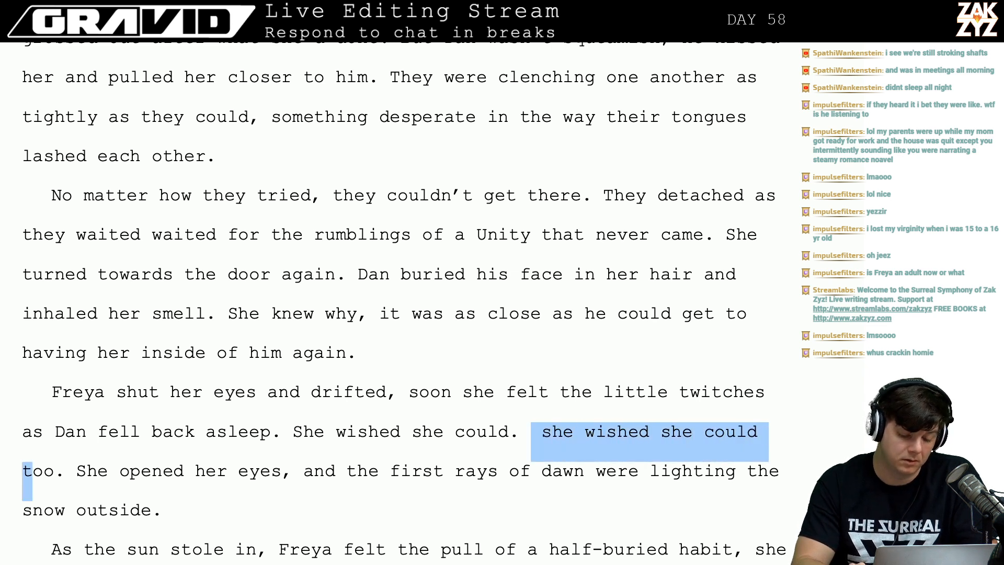
pyautogui.hotkey('shift', 'Left')
pyautogui.hotkey('shift', 'Left')
pyautogui.hotkey('shift', 'Left')
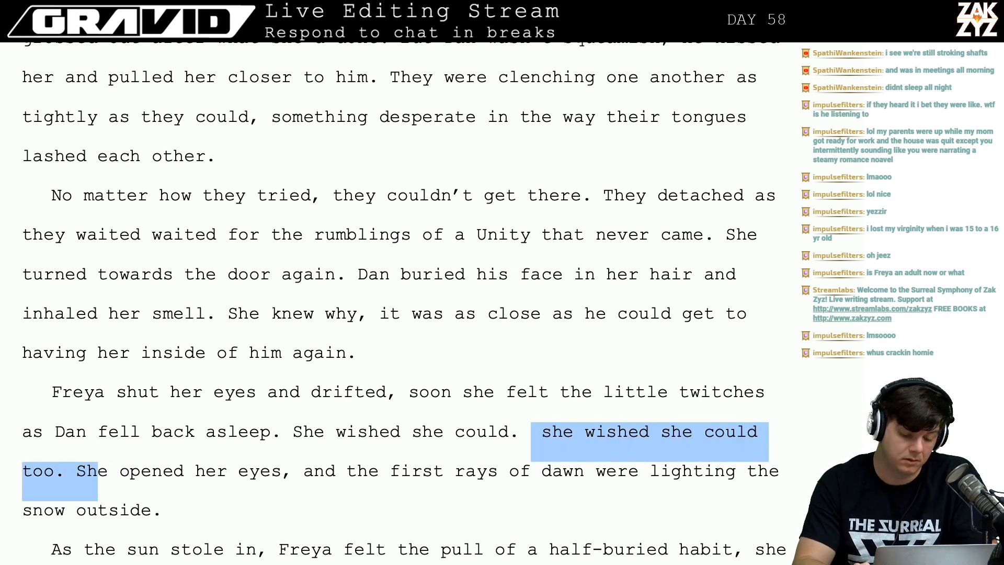
pyautogui.hotkey('shift', 'Right')
pyautogui.hotkey('shift', 'Right')
pyautogui.hotkey('shift', 'Right')
pyautogui.hotkey('shift', 'Right')
pyautogui.hotkey('shift', 'Right')
pyautogui.hotkey('shift', 'Right')
pyautogui.hotkey('shift', 'Right')
pyautogui.hotkey('shift', 'Right')
pyautogui.hotkey('shift', 'Right')
pyautogui.hotkey('shift', 'Right')
pyautogui.hotkey('shift', 'Right')
pyautogui.hotkey('shift', 'Right')
pyautogui.hotkey('shift', 'Right')
pyautogui.hotkey('shift', 'Right')
pyautogui.hotkey('shift', 'Right')
pyautogui.hotkey('shift', 'Right')
pyautogui.hotkey('shift', 'Right')
pyautogui.hotkey('shift', 'Right')
pyautogui.hotkey('shift', 'Right')
pyautogui.hotkey('shift', 'Right')
pyautogui.hotkey('shift', 'Right')
pyautogui.hotkey('shift', 'Right')
pyautogui.hotkey('shift', 'Right')
pyautogui.hotkey('shift', 'Right')
pyautogui.hotkey('shift', 'Right')
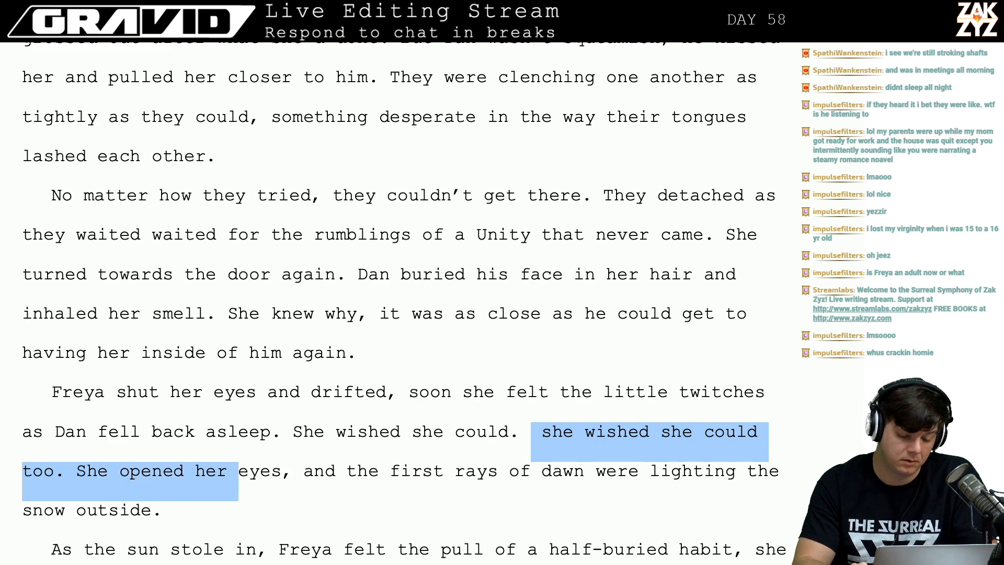
pyautogui.write('T')
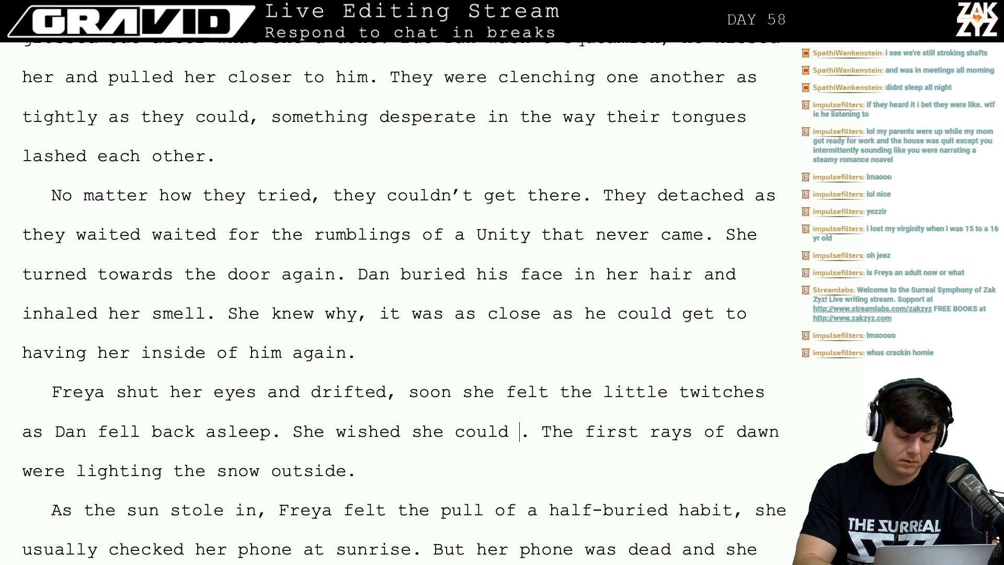
# Try extending "She wished she could" with "fall asleep too, but she" and remove the added clause.
pyautogui.write(' fall as')
pyautogui.write('leep')
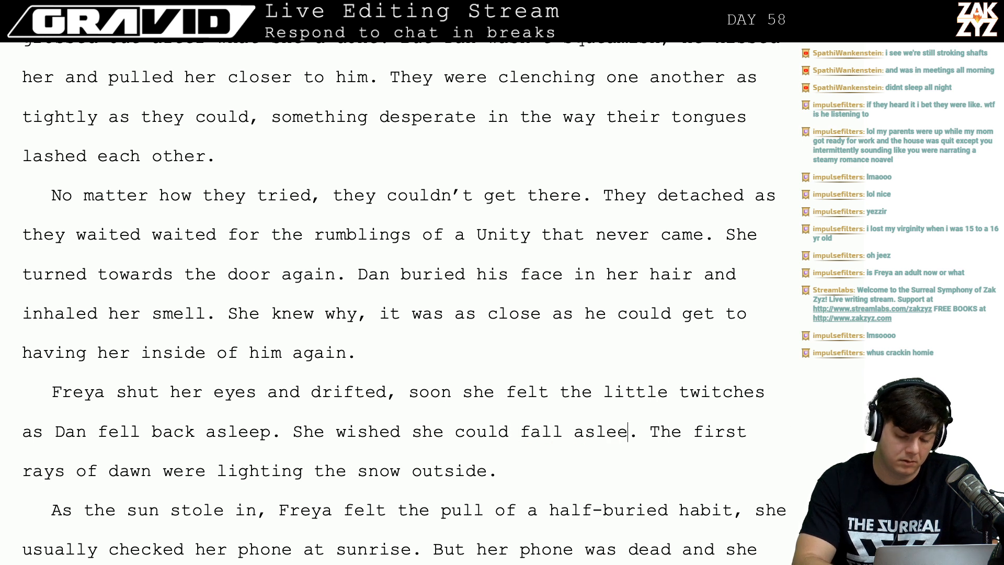
pyautogui.press('BackSpace')
pyautogui.press('BackSpace')
pyautogui.press('BackSpace')
pyautogui.press('BackSpace')
pyautogui.press('BackSpace')
pyautogui.press('BackSpace')
pyautogui.press('BackSpace')
pyautogui.press('BackSpace')
pyautogui.press('BackSpace')
pyautogui.press('BackSpace')
pyautogui.press('BackSpace')
pyautogui.press('BackSpace')
pyautogui.press('BackSpace')
pyautogui.press('BackSpace')
pyautogui.press('BackSpace')
pyautogui.press('BackSpace')
pyautogui.press('BackSpace')
pyautogui.press('BackSpace')
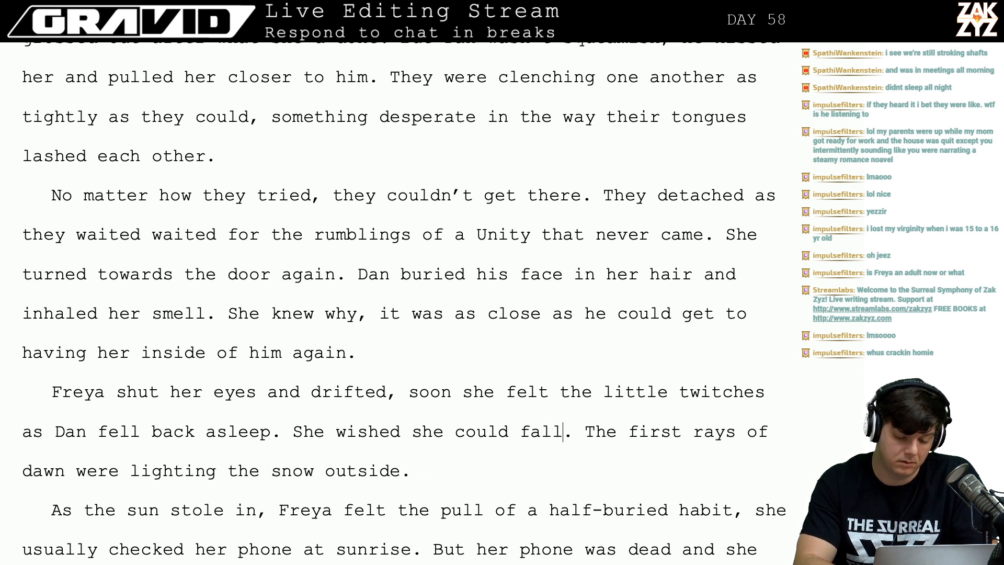
pyautogui.write('could ')
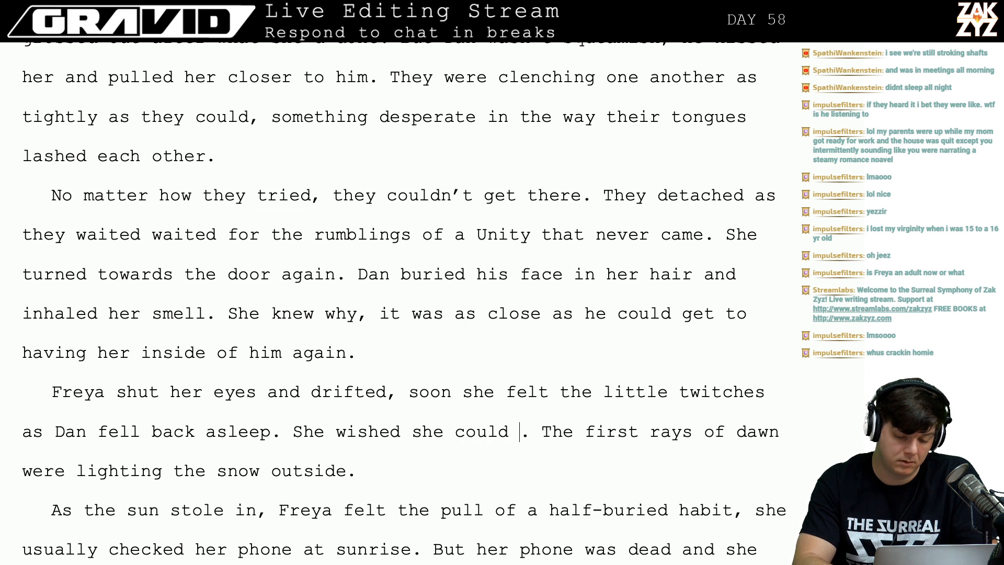
pyautogui.write('fall asl. The firs')
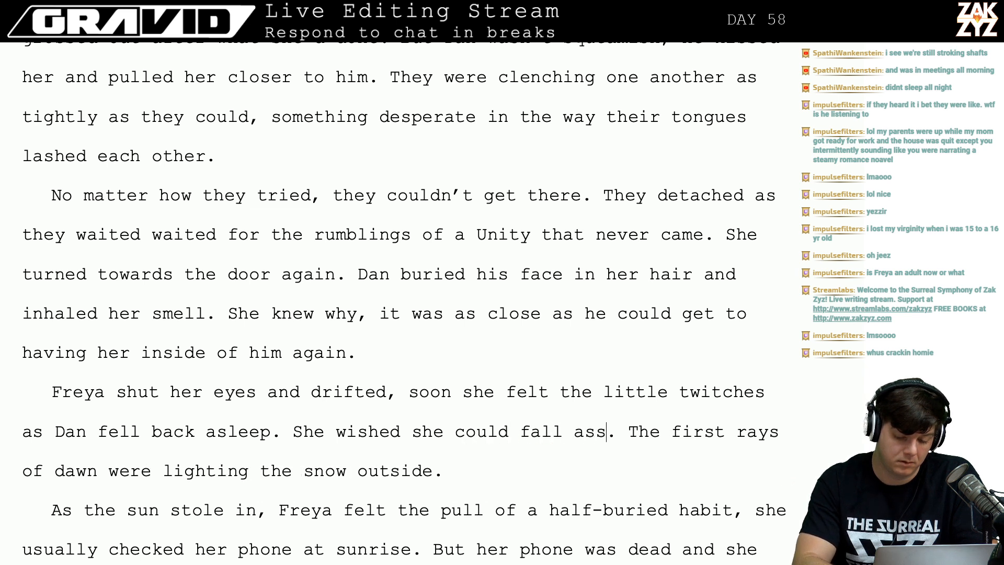
pyautogui.press('BackSpace')
pyautogui.write('leep too, but s')
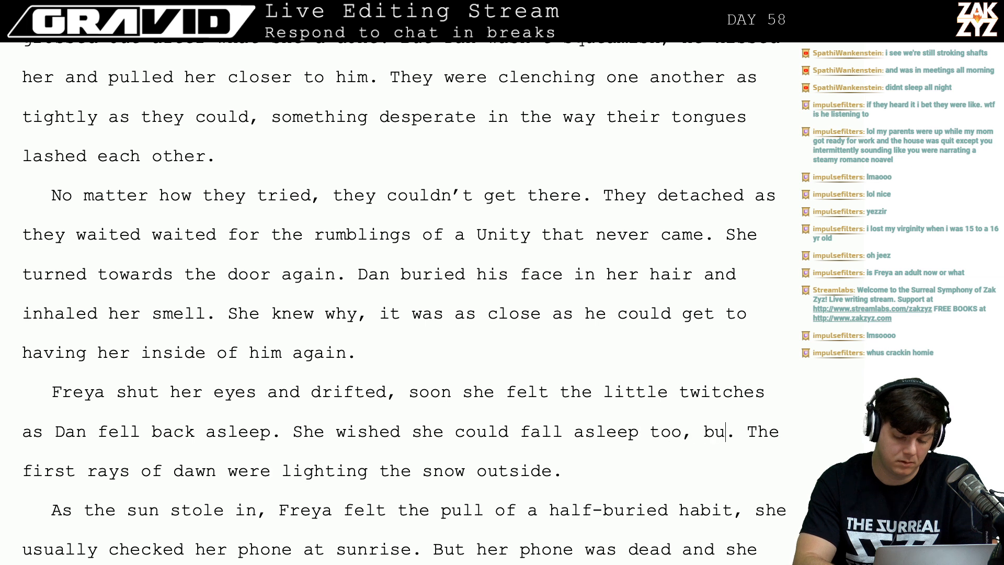
pyautogui.write('he coul')
pyautogui.press('BackSpace')
pyautogui.press('BackSpace')
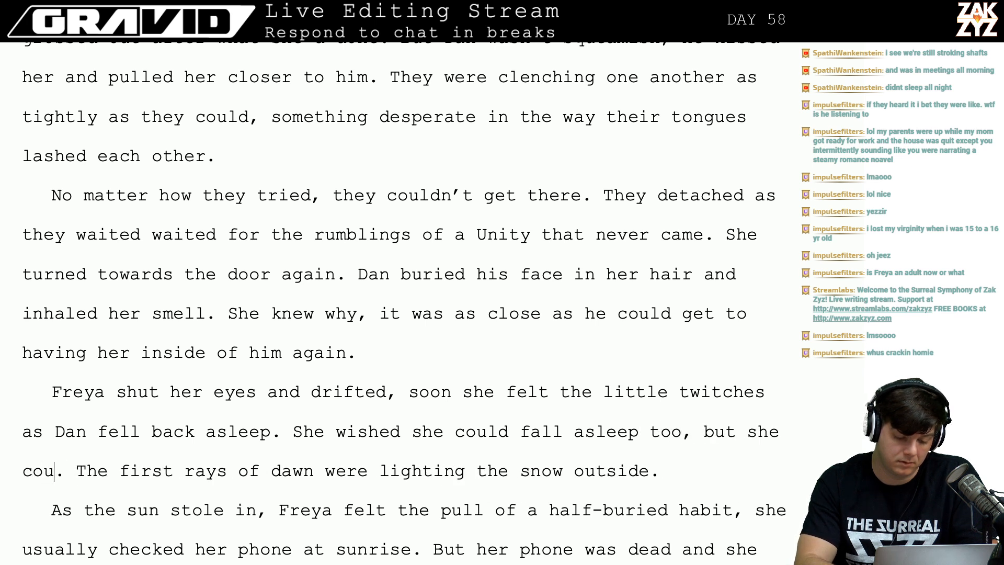
pyautogui.press('BackSpace')
pyautogui.press('BackSpace')
pyautogui.press('BackSpace')
pyautogui.press('BackSpace')
pyautogui.press('BackSpace')
pyautogui.press('BackSpace')
pyautogui.press('BackSpace')
pyautogui.press('BackSpace')
pyautogui.press('BackSpace')
pyautogui.press('BackSpace')
pyautogui.press('BackSpace')
pyautogui.press('BackSpace')
pyautogui.press('BackSpace')
pyautogui.press('BackSpace')
pyautogui.press('BackSpace')
pyautogui.press('BackSpace')
pyautogui.press('BackSpace')
pyautogui.press('BackSpace')
pyautogui.press('BackSpace')
pyautogui.press('BackSpace')
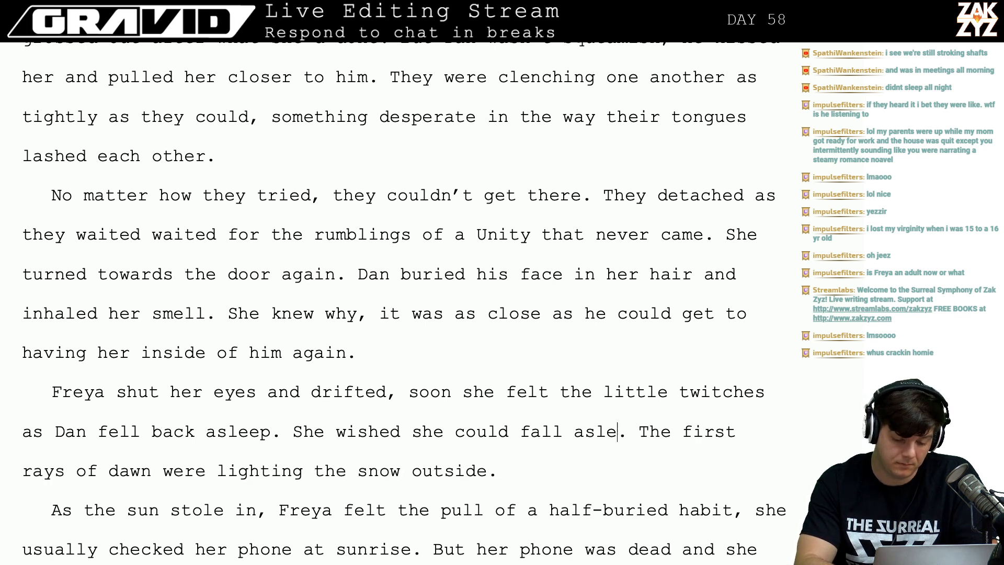
# Replace the wording after "She" with "envied him" so the sentence before "The first rays" reads "She envied him.".
pyautogui.press('BackSpace')
pyautogui.press('BackSpace')
pyautogui.press('BackSpace')
pyautogui.press('BackSpace')
pyautogui.press('BackSpace')
pyautogui.press('BackSpace')
pyautogui.press('BackSpace')
pyautogui.press('BackSpace')
pyautogui.press('BackSpace')
pyautogui.press('BackSpace')
pyautogui.press('BackSpace')
pyautogui.press('BackSpace')
pyautogui.press('BackSpace')
pyautogui.press('BackSpace')
pyautogui.press('BackSpace')
pyautogui.press('BackSpace')
pyautogui.press('BackSpace')
pyautogui.press('BackSpace')
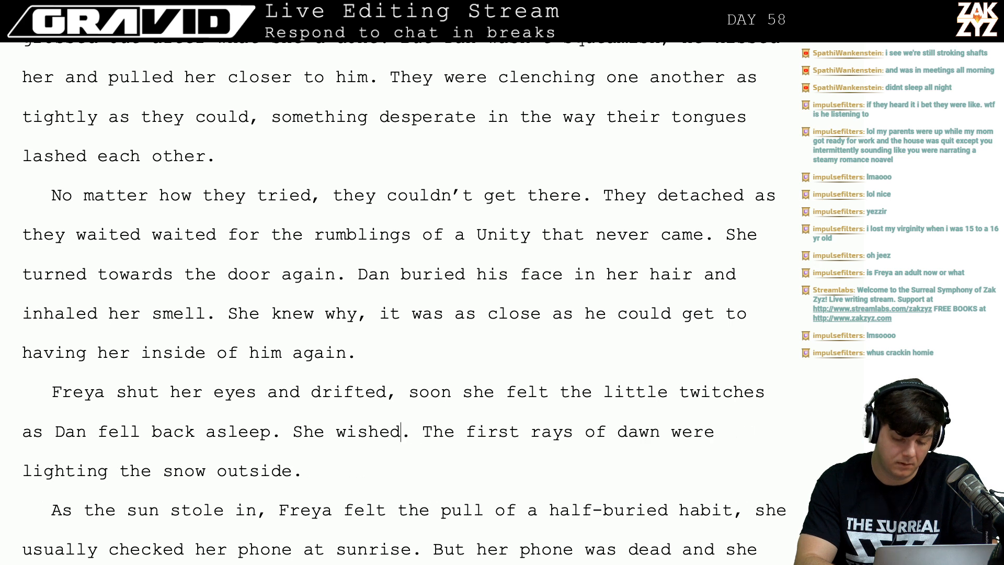
pyautogui.press('BackSpace')
pyautogui.press('BackSpace')
pyautogui.write('envied hi')
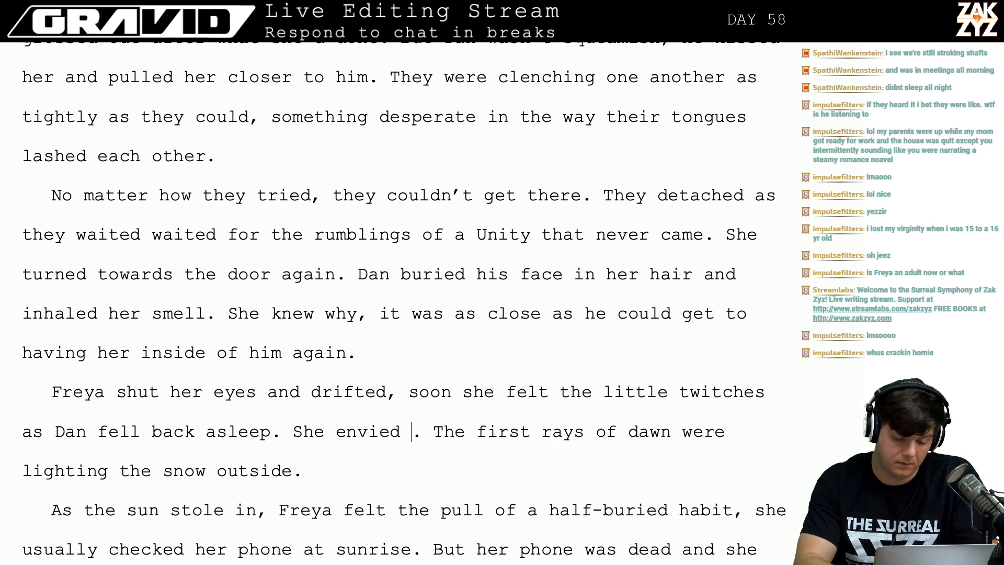
pyautogui.write('m,')
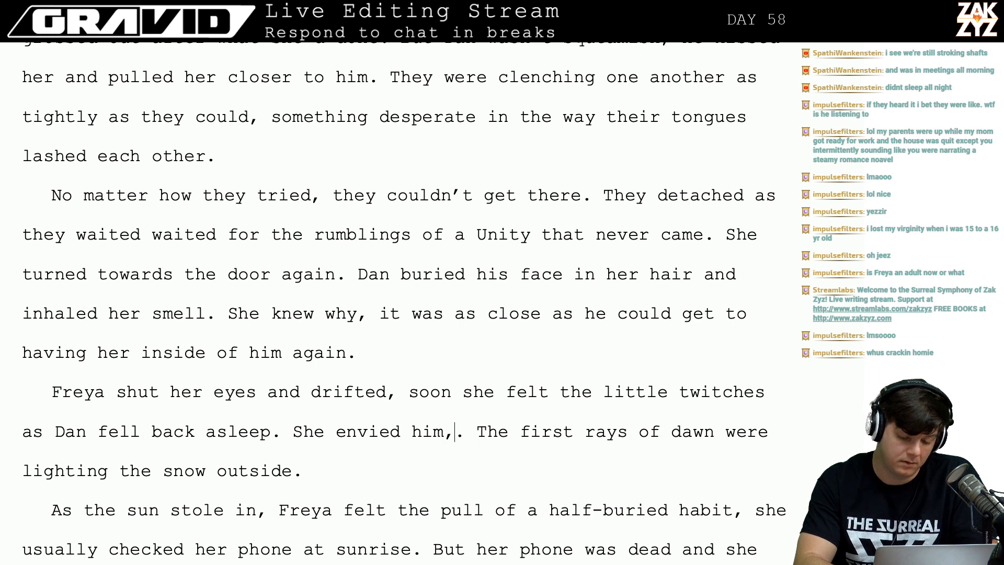
pyautogui.press('BackSpace')
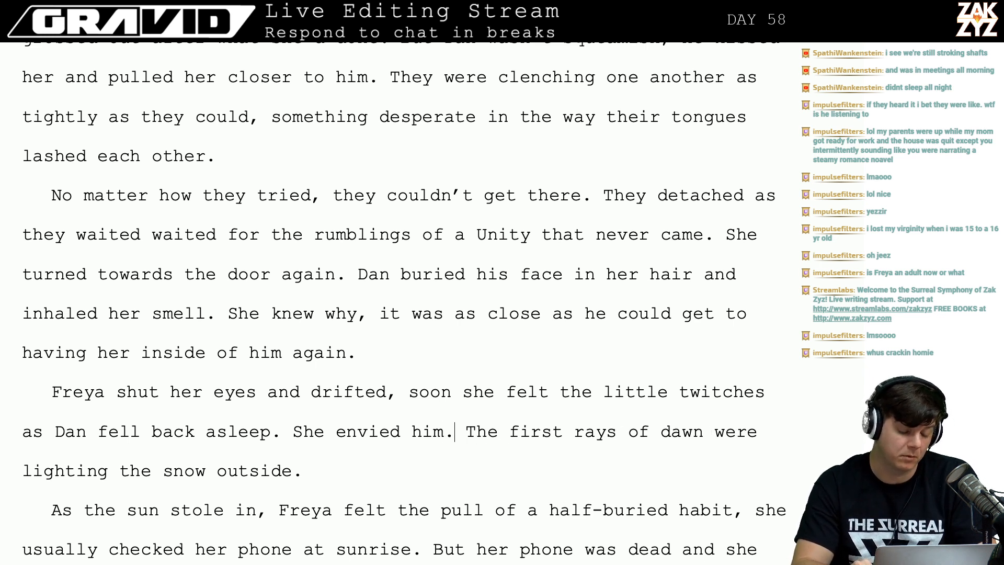
# Read through the paragraph beginning "As the sun stole in" together with the end of the preceding one.
pyautogui.press('Left')
pyautogui.press('Left')
pyautogui.press('Left')
pyautogui.press('Down')
pyautogui.press('Down')
pyautogui.press('Down')
pyautogui.press('Down')
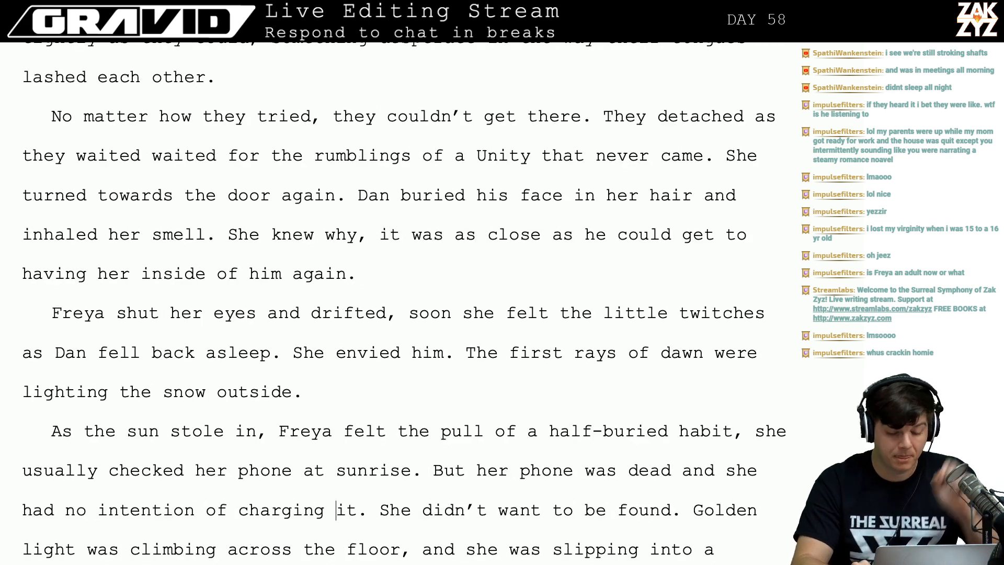
pyautogui.scroll(-3, 671, 321)
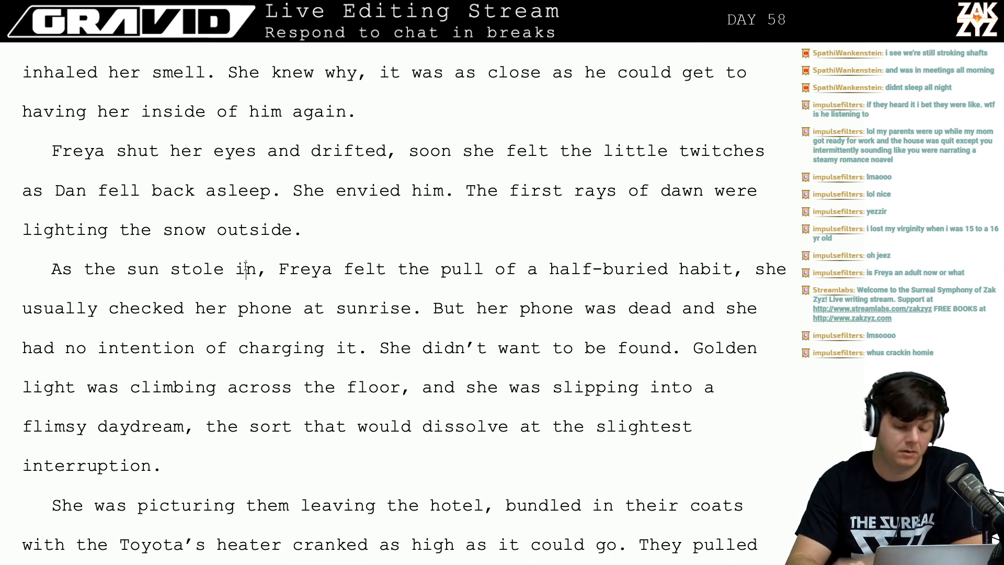
pyautogui.click(268, 269)
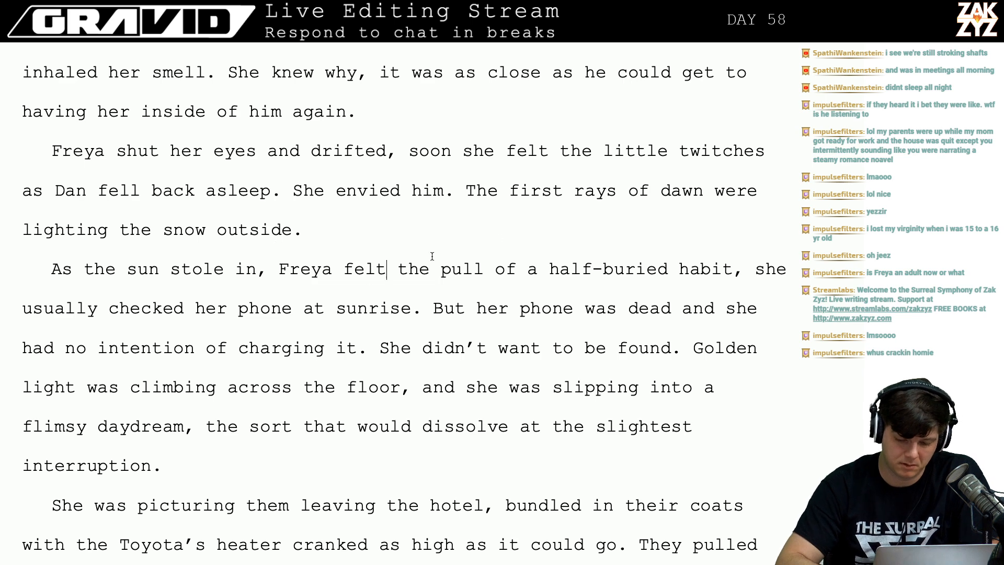
pyautogui.click(528, 230)
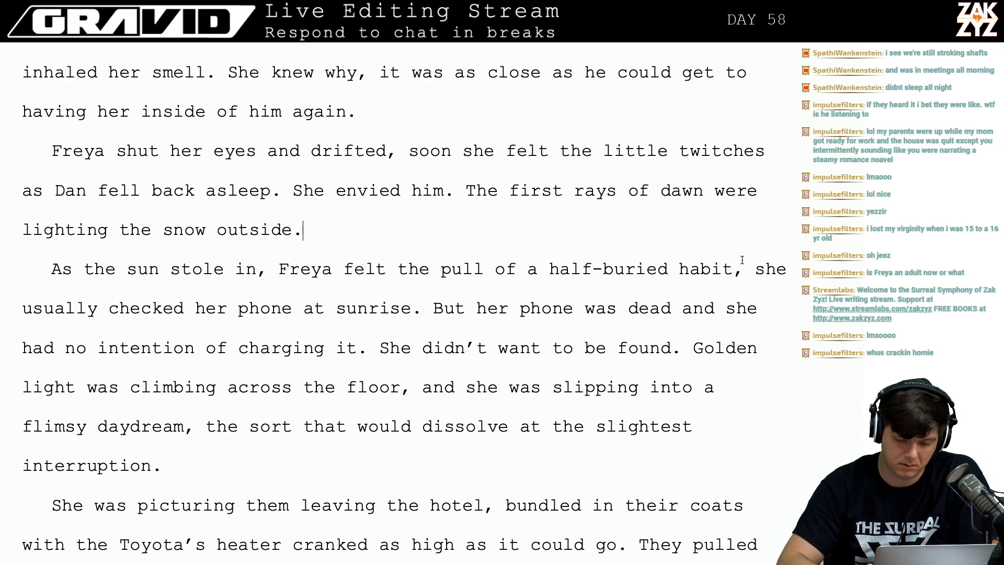
pyautogui.scroll(-2, 639, 291)
pyautogui.scroll(1, 638, 291)
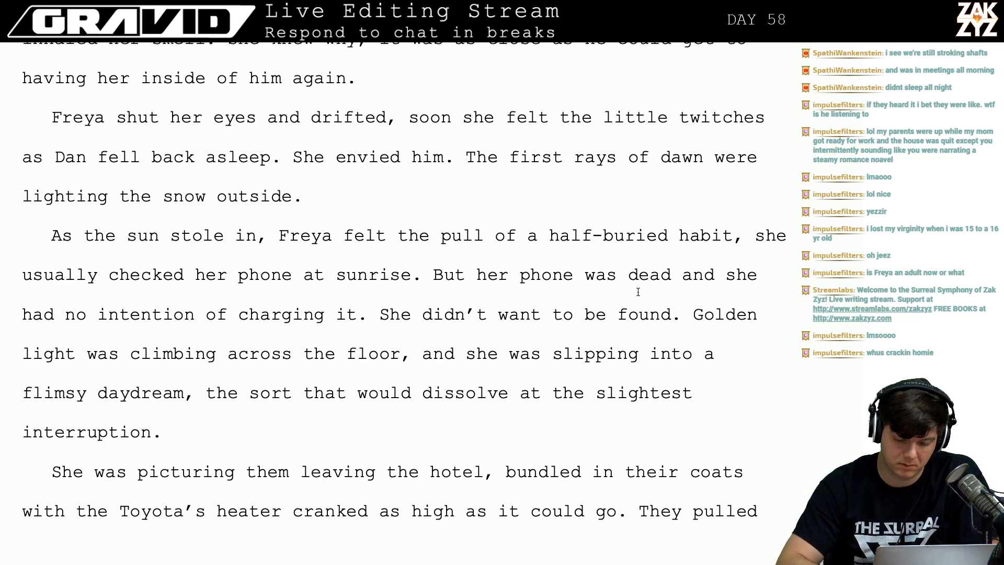
pyautogui.scroll(1, 638, 292)
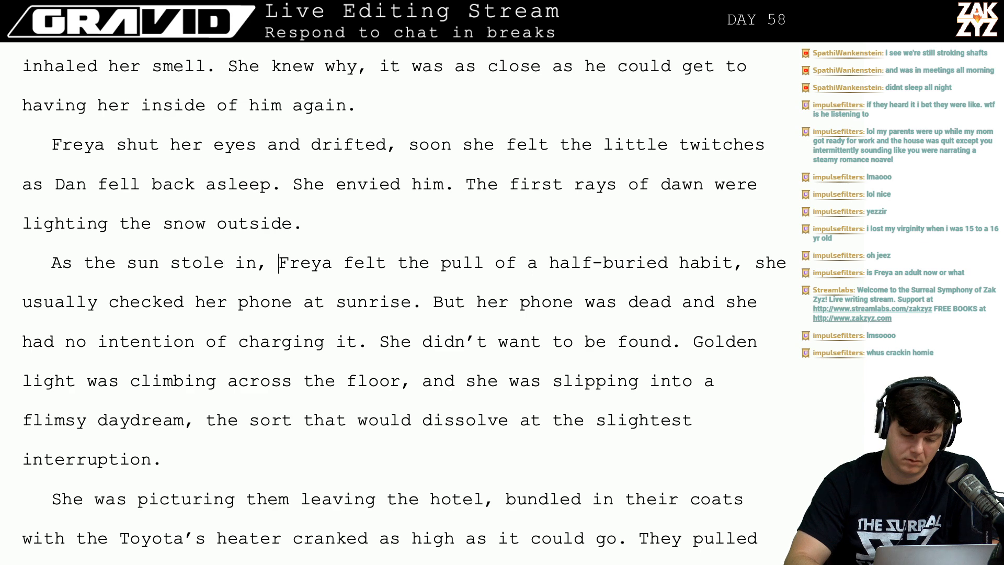
# Break the paragraph after "As the sun stole in," and continue the line with "Freya thought she should check her phone. But".
pyautogui.press('Return')
pyautogui.press('Return')
pyautogui.write('freya')
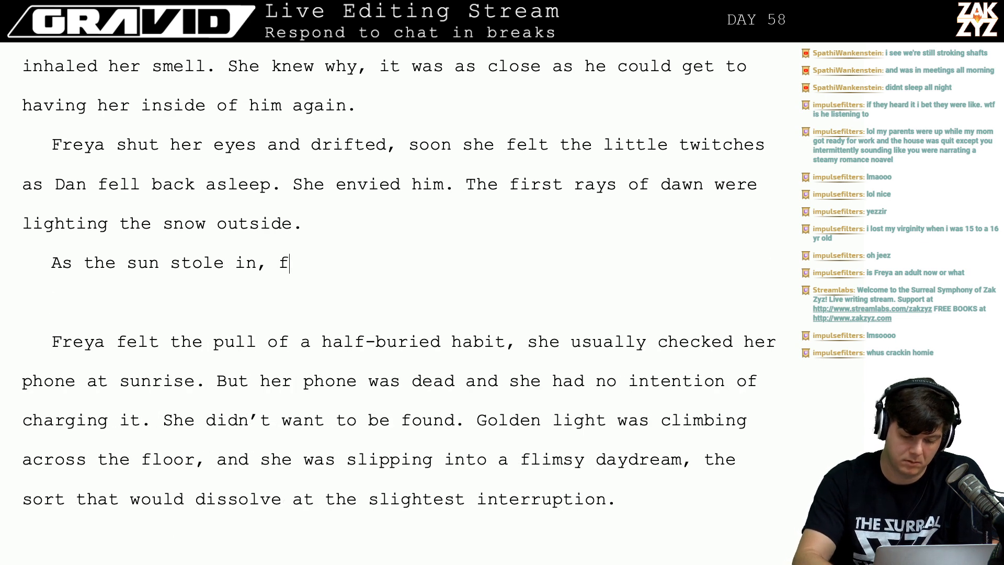
pyautogui.press('BackSpace')
pyautogui.press('BackSpace')
pyautogui.press('BackSpace')
pyautogui.press('BackSpace')
pyautogui.press('BackSpace')
pyautogui.write('F')
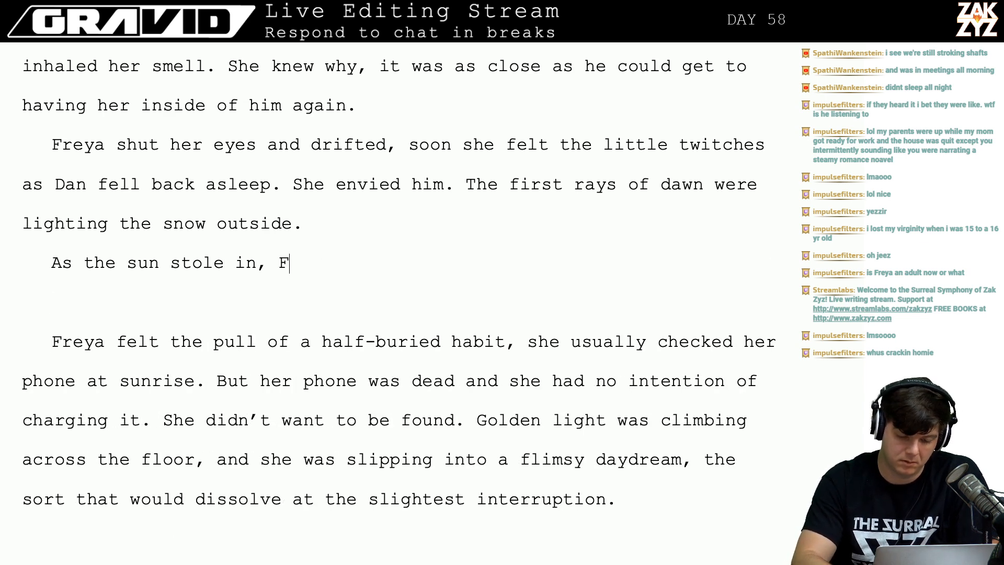
pyautogui.write('reya thought she')
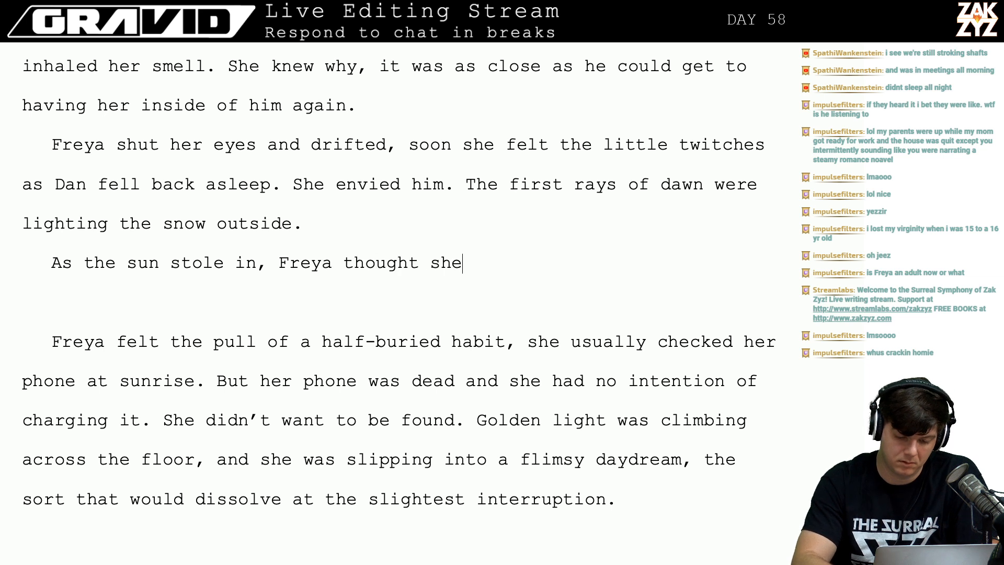
pyautogui.write(' should check ')
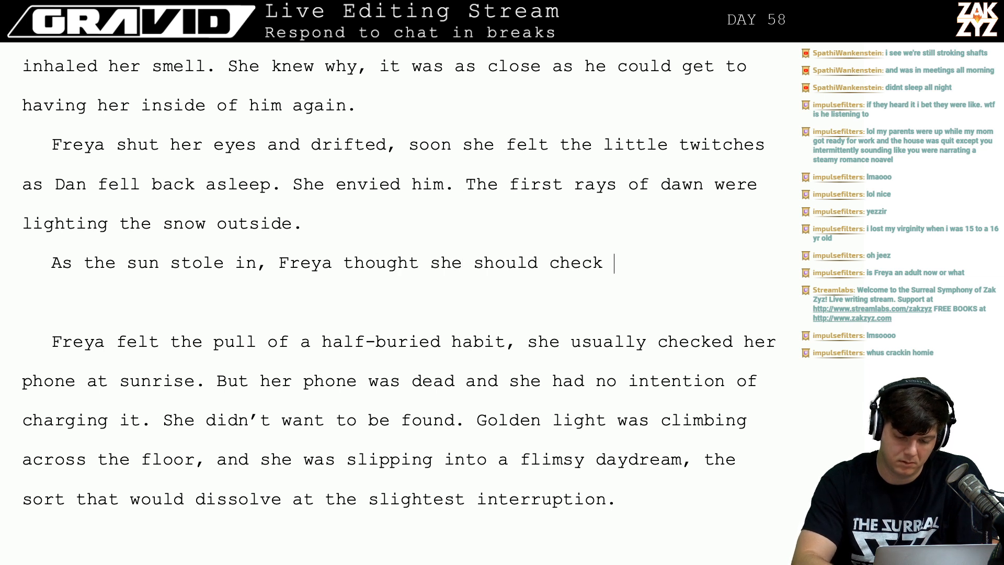
pyautogui.write('her phone. But')
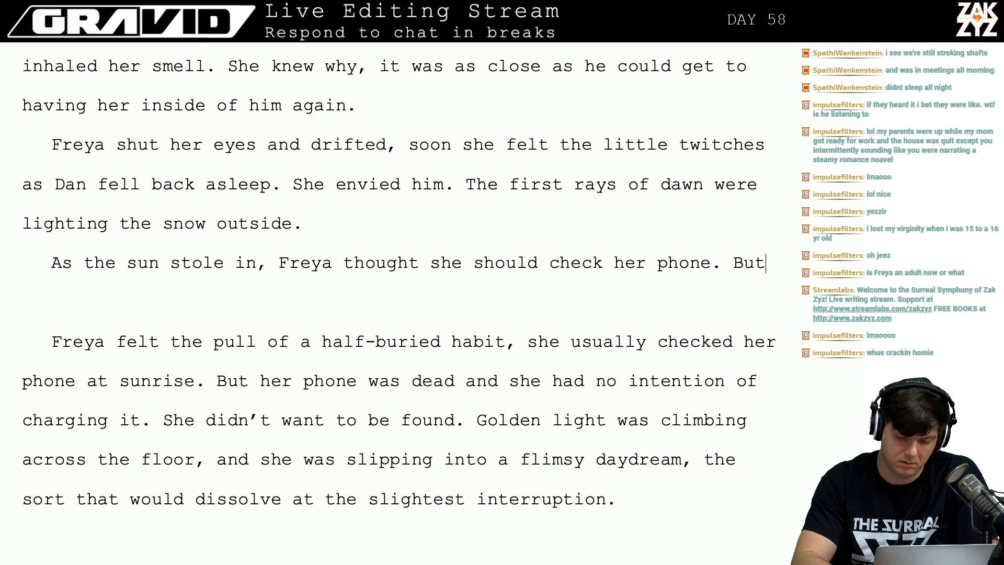
# Continue the sentence after "But" with "the battery was dead, she had no intention of charging it".
pyautogui.write(' the battery was ')
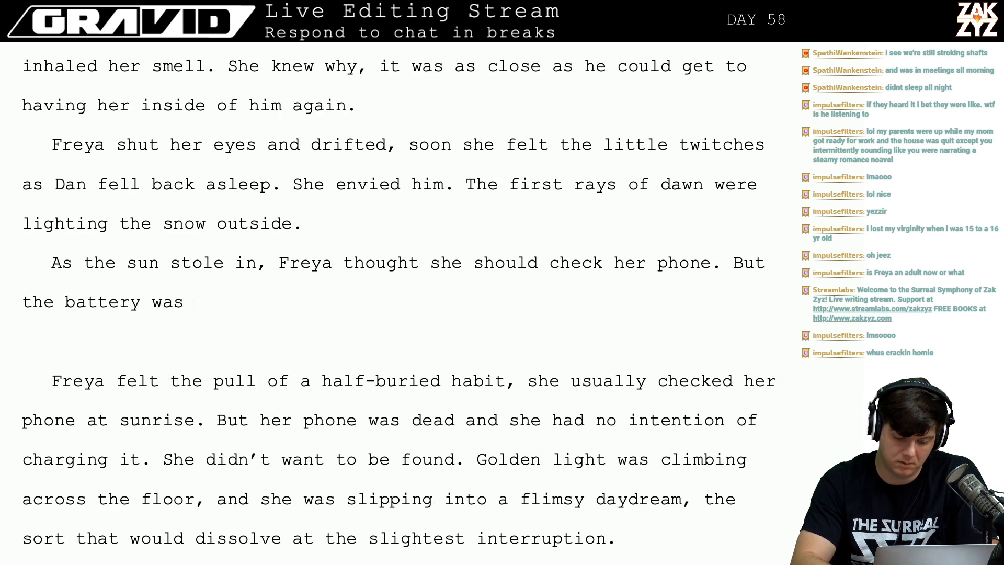
pyautogui.write('dead, she ha')
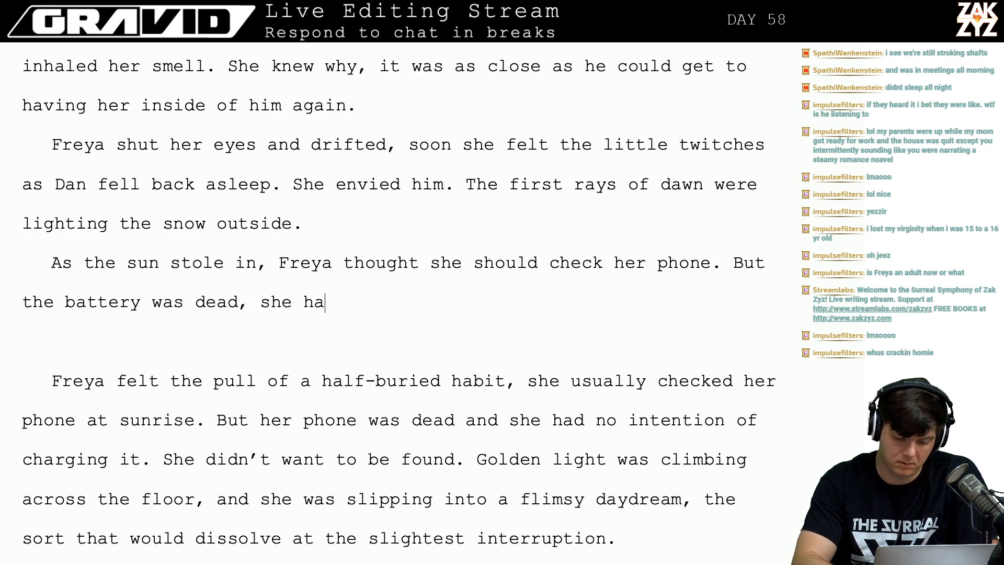
pyautogui.write('d no intention o')
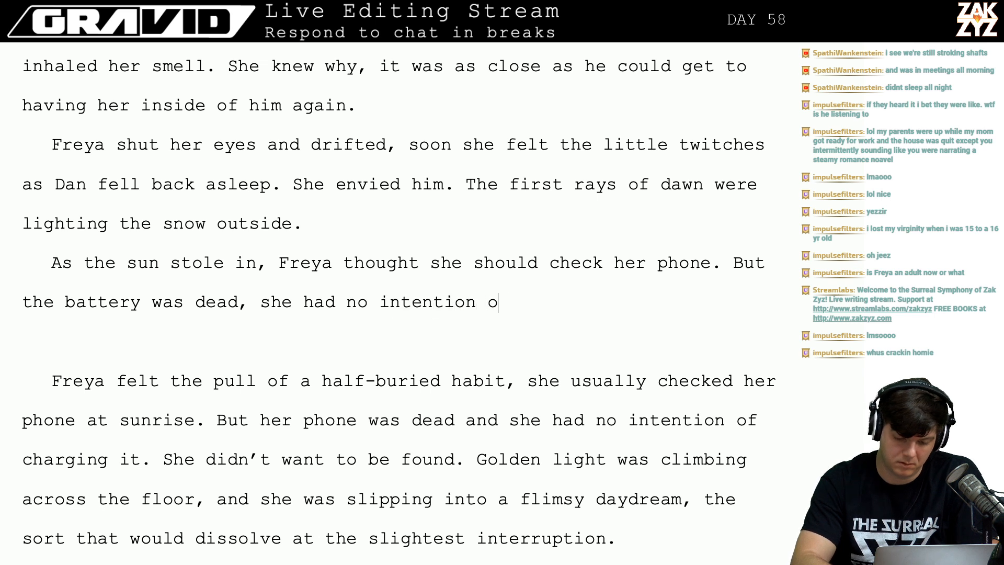
pyautogui.write('f charging it. S')
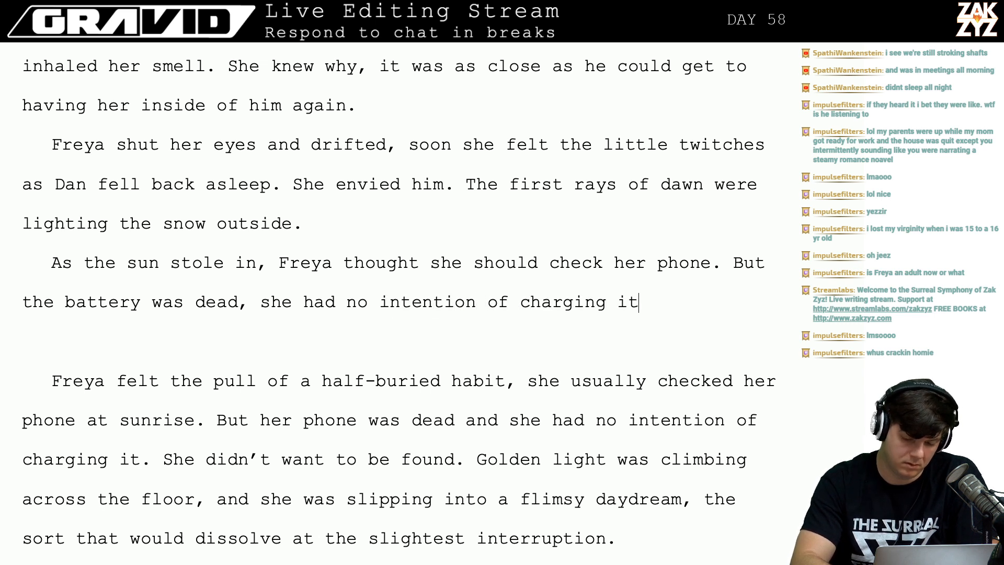
# Replace the clause following "the battery was dead" with "and she had no intention of charging it.".
pyautogui.press('BackSpace')
pyautogui.press('BackSpace')
pyautogui.press('BackSpace')
pyautogui.press('BackSpace')
pyautogui.press('BackSpace')
pyautogui.press('BackSpace')
pyautogui.press('BackSpace')
pyautogui.press('BackSpace')
pyautogui.press('BackSpace')
pyautogui.press('BackSpace')
pyautogui.press('BackSpace')
pyautogui.press('BackSpace')
pyautogui.press('BackSpace')
pyautogui.press('BackSpace')
pyautogui.press('BackSpace')
pyautogui.press('BackSpace')
pyautogui.press('BackSpace')
pyautogui.press('BackSpace')
pyautogui.press('BackSpace')
pyautogui.press('BackSpace')
pyautogui.press('BackSpace')
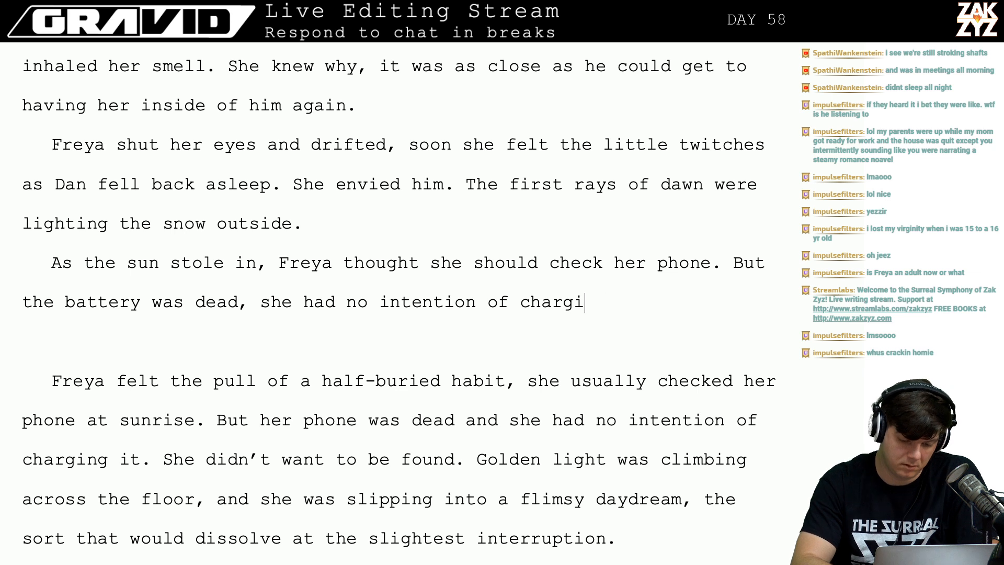
pyautogui.press('BackSpace')
pyautogui.press('BackSpace')
pyautogui.press('BackSpace')
pyautogui.press('BackSpace')
pyautogui.press('BackSpace')
pyautogui.press('BackSpace')
pyautogui.press('BackSpace')
pyautogui.press('BackSpace')
pyautogui.press('BackSpace')
pyautogui.press('BackSpace')
pyautogui.press('BackSpace')
pyautogui.press('BackSpace')
pyautogui.press('BackSpace')
pyautogui.press('BackSpace')
pyautogui.press('BackSpace')
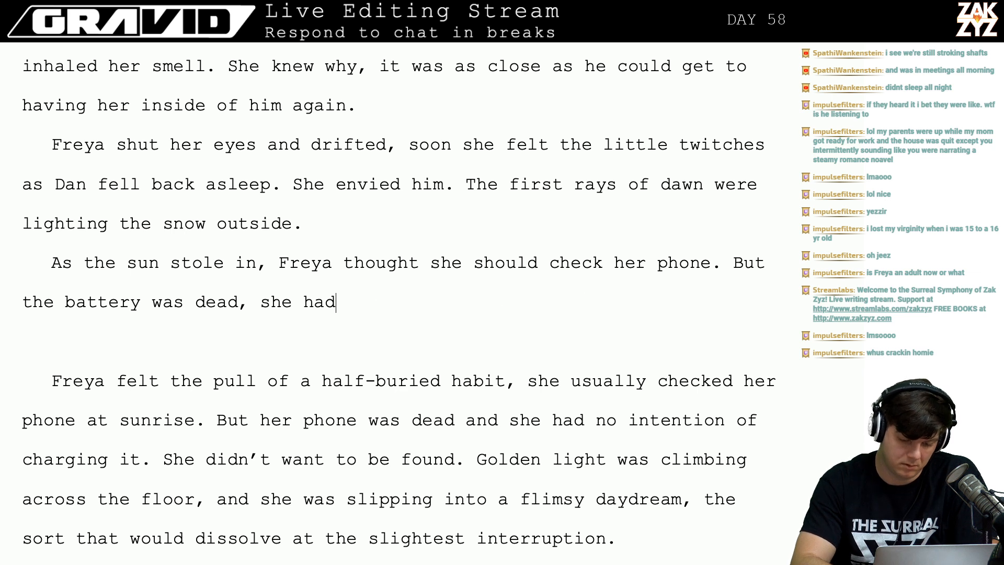
pyautogui.write('and she ha')
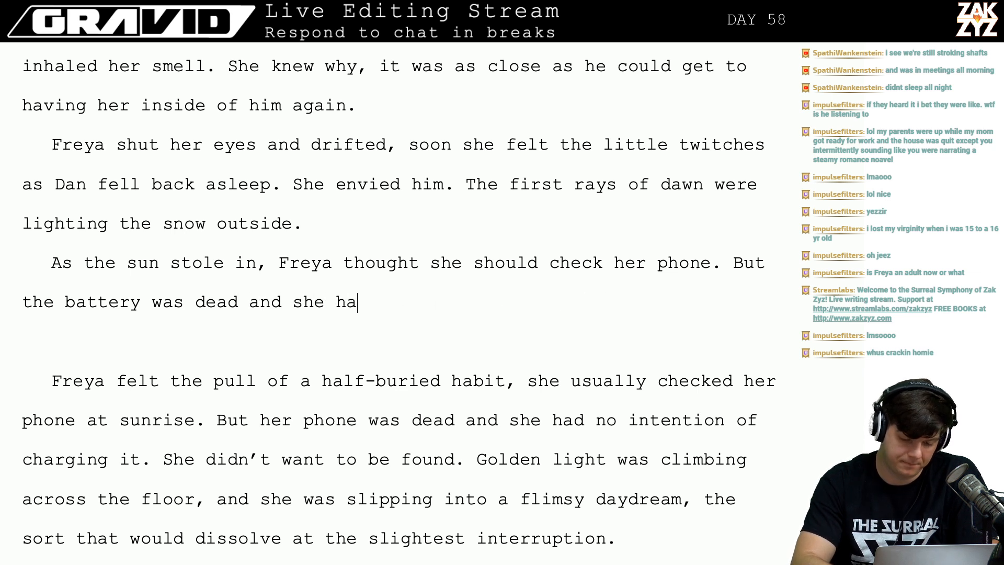
pyautogui.write('d no intention of charging it.')
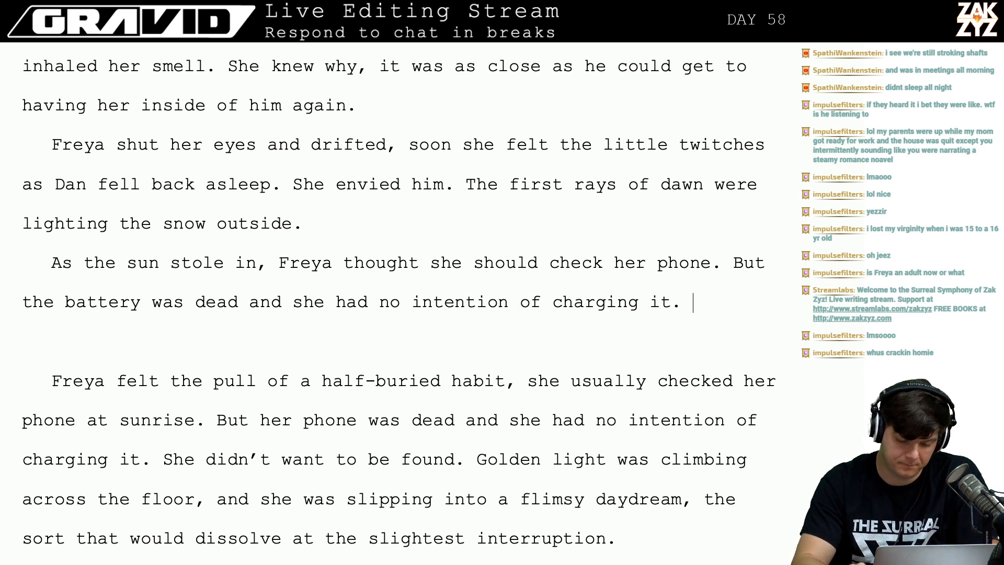
# Delete the blank paragraph and the old text from "Freya felt the pull" through "charging it.", joining "She didn't want to be found" to the new sentence.
pyautogui.hotkey('shift', 'Right')
pyautogui.hotkey('shift', 'Right')
pyautogui.hotkey('shift', 'Right')
pyautogui.hotkey('shift', 'Down')
pyautogui.hotkey('shift', 'Down')
pyautogui.hotkey('shift', 'Right')
pyautogui.hotkey('shift', 'Right')
pyautogui.hotkey('shift', 'Right')
pyautogui.hotkey('shift', 'Right')
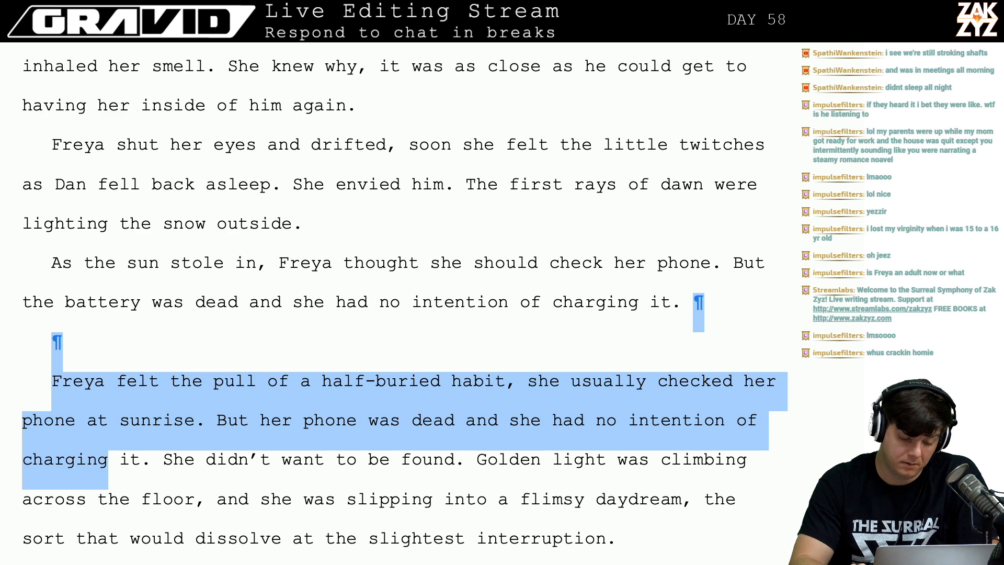
pyautogui.hotkey('shift', 'Right')
pyautogui.hotkey('shift', 'Right')
pyautogui.hotkey('shift', 'Right')
pyautogui.hotkey('shift', 'Right')
pyautogui.press('Delete')
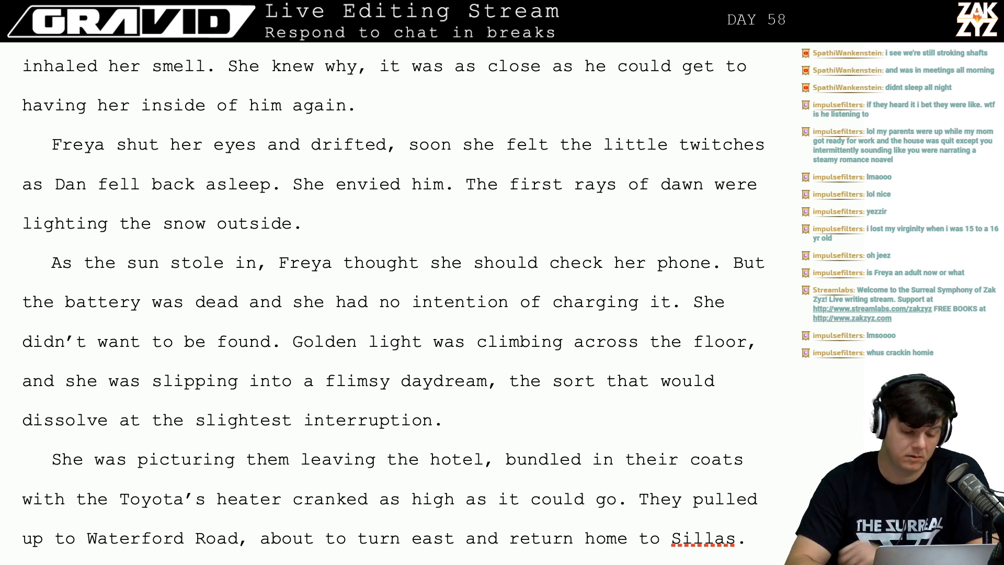
# Replace "was slipping" with "slipped" in the clause about the flimsy daydream.
pyautogui.hotkey('shift', 'Right')
pyautogui.hotkey('shift', 'Right')
pyautogui.hotkey('shift', 'Right')
pyautogui.hotkey('shift', 'Right')
pyautogui.hotkey('shift', 'Right')
pyautogui.hotkey('shift', 'Right')
pyautogui.hotkey('shift', 'Right')
pyautogui.hotkey('shift', 'Right')
pyautogui.hotkey('shift', 'Right')
pyautogui.hotkey('shift', 'Right')
pyautogui.hotkey('shift', 'Right')
pyautogui.hotkey('shift', 'Right')
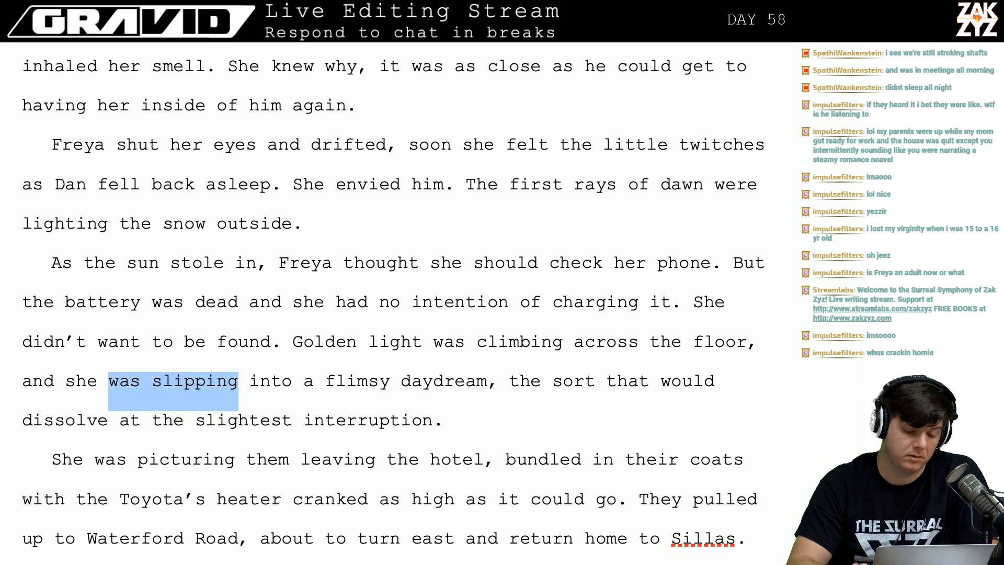
pyautogui.write('slipped')
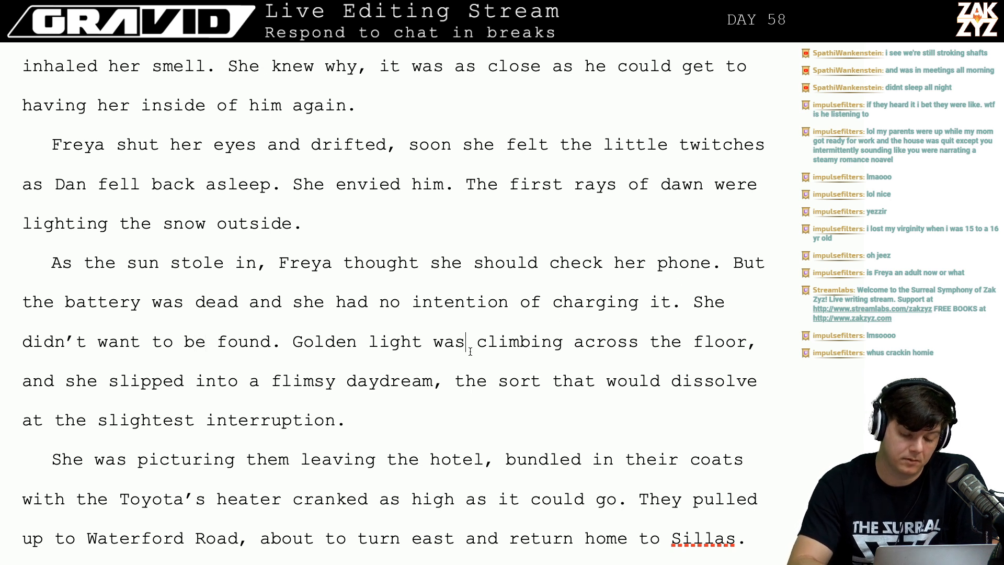
# Remove "was" after "Golden light" and insert "climbed across the floor, she slipped into a flimsy daydream" there.
pyautogui.press('BackSpace')
pyautogui.press('BackSpace')
pyautogui.press('BackSpace')
pyautogui.press('BackSpace')
pyautogui.write('climbed')
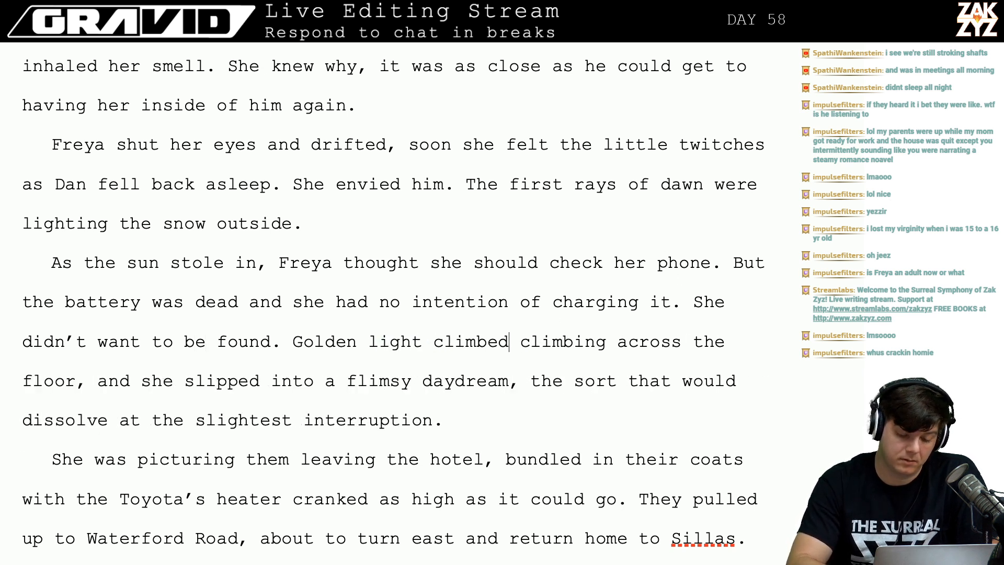
pyautogui.write(' across the floo')
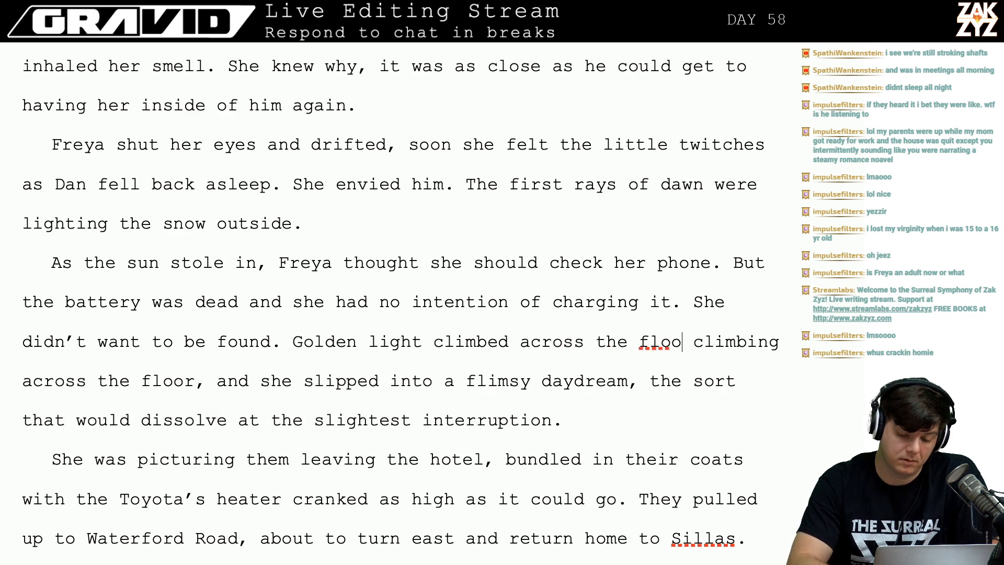
pyautogui.write('r, she slipp')
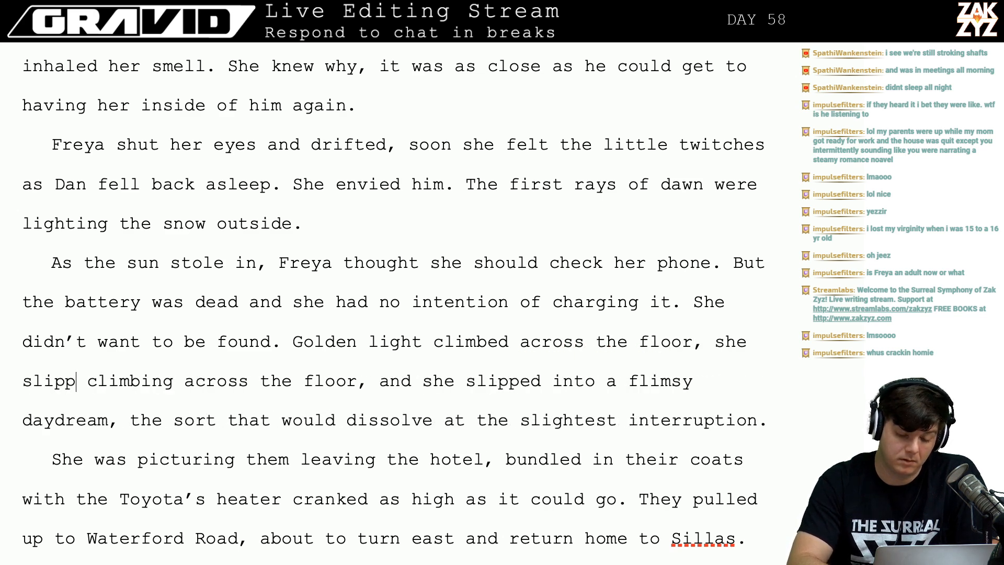
pyautogui.write('ed into a flimsy ')
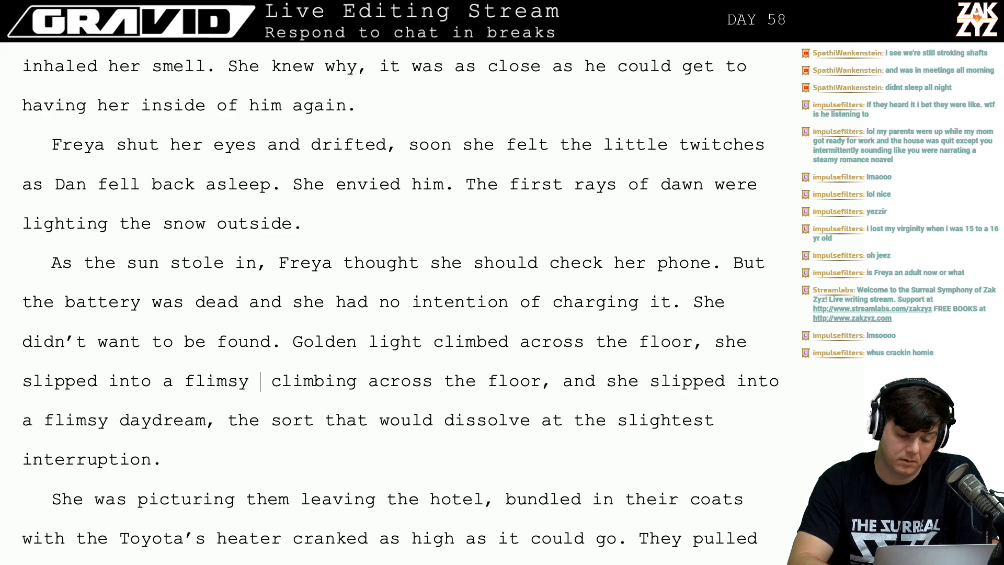
pyautogui.write('daydream')
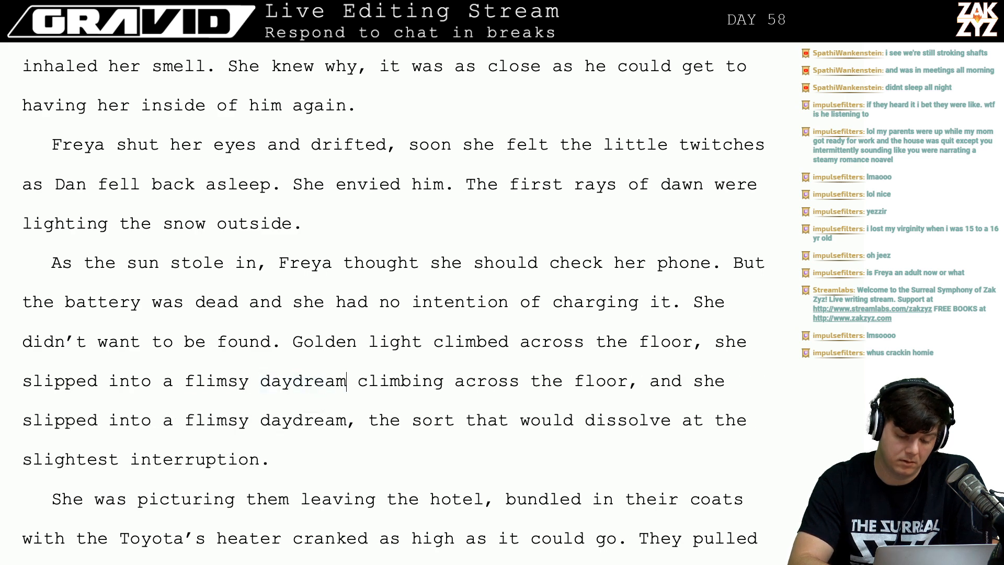
# Delete the superseded "climbing across the floor, and she slipped into a flimsy daydream," before "the sort that would dissolve".
pyautogui.hotkey('shift', 'Down')
pyautogui.hotkey('shift', 'Right')
pyautogui.press('BackSpace')
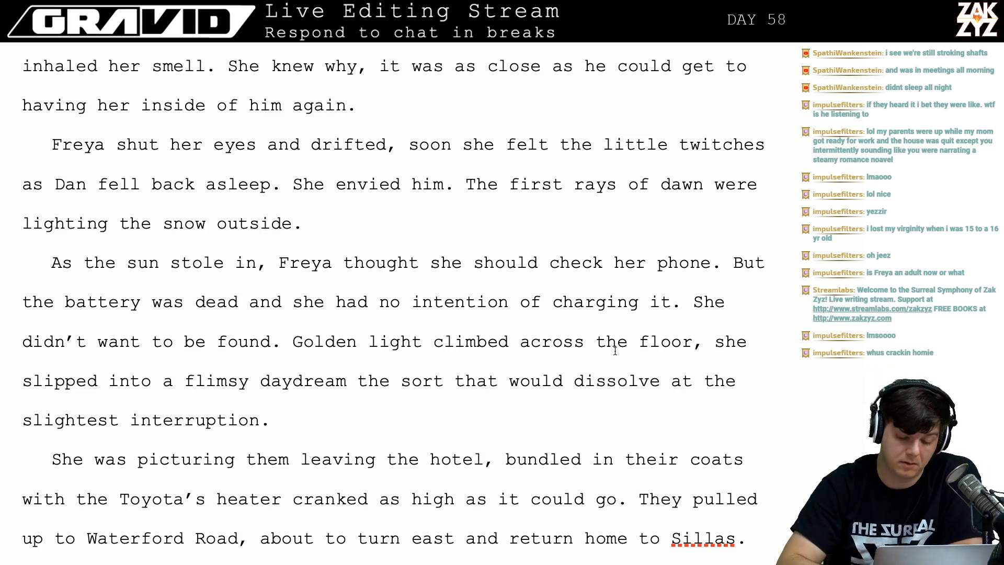
# Replace the comma after "climbed across the floor" with "as" so the clause continues "as she slipped".
pyautogui.click(701, 346)
pyautogui.press('BackSpace')
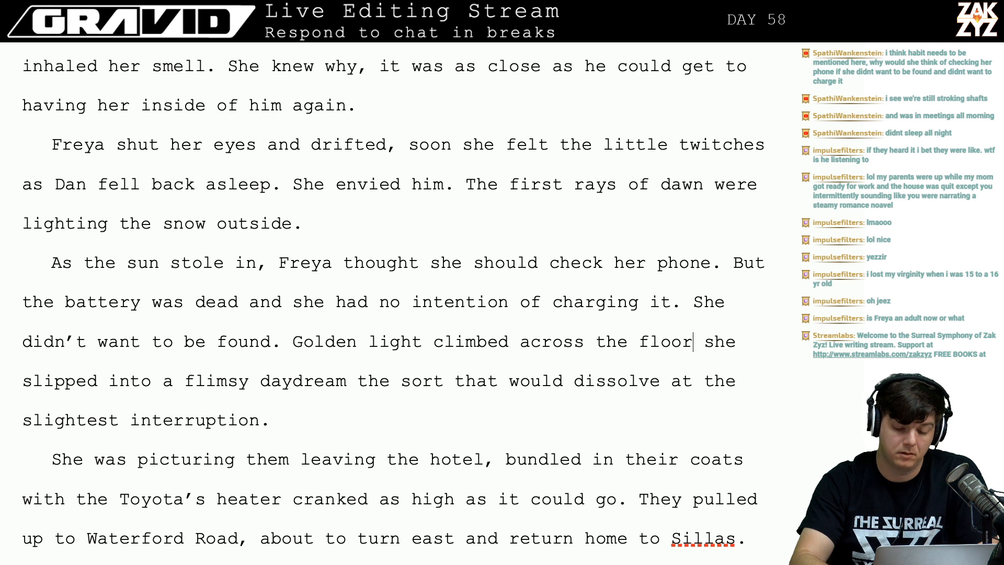
pyautogui.write('as')
pyautogui.press('Right')
pyautogui.press('Right')
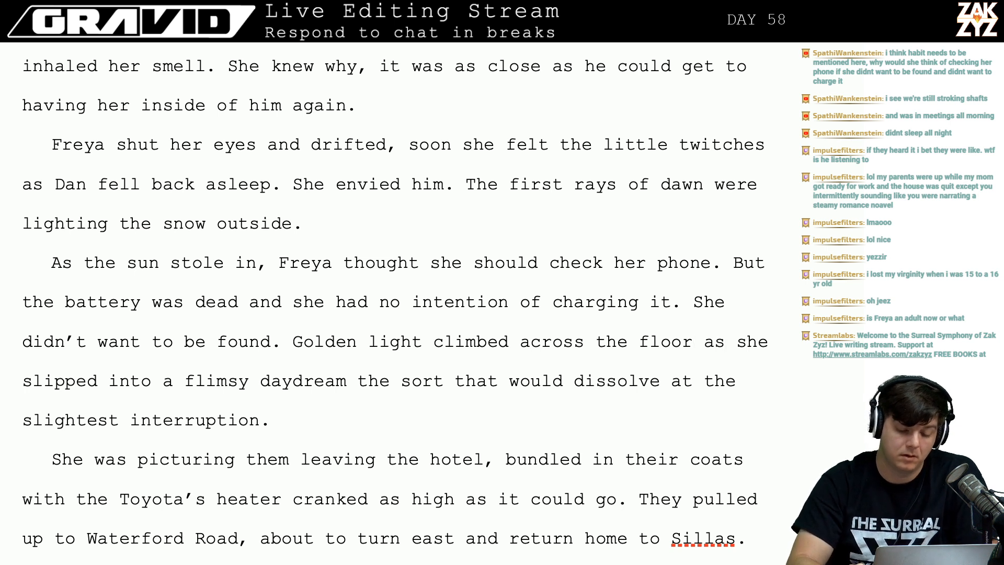
# Add a comma after "daydream" before "the sort that would dissolve at the slightest interruption".
pyautogui.press('Left')
pyautogui.press('Left')
pyautogui.press('Left')
pyautogui.press('Right')
pyautogui.press('Right')
pyautogui.press('Right')
pyautogui.press('Right')
pyautogui.press('Right')
pyautogui.press('Right')
pyautogui.press('Right')
pyautogui.press('Right')
pyautogui.press('Right')
pyautogui.press('Right')
pyautogui.press('Right')
pyautogui.press('Right')
pyautogui.press('Right')
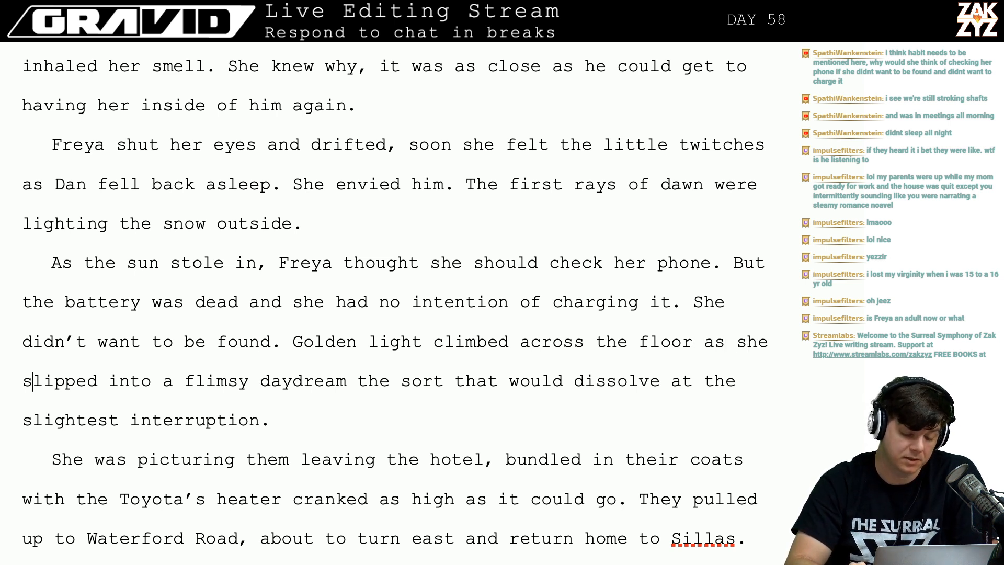
pyautogui.press('Right')
pyautogui.press('Right')
pyautogui.press('Right')
pyautogui.press('Right')
pyautogui.press('Right')
pyautogui.press('Right')
pyautogui.press('Right')
pyautogui.press('Right')
pyautogui.press('Right')
pyautogui.press('Right')
pyautogui.press('Right')
pyautogui.press('Right')
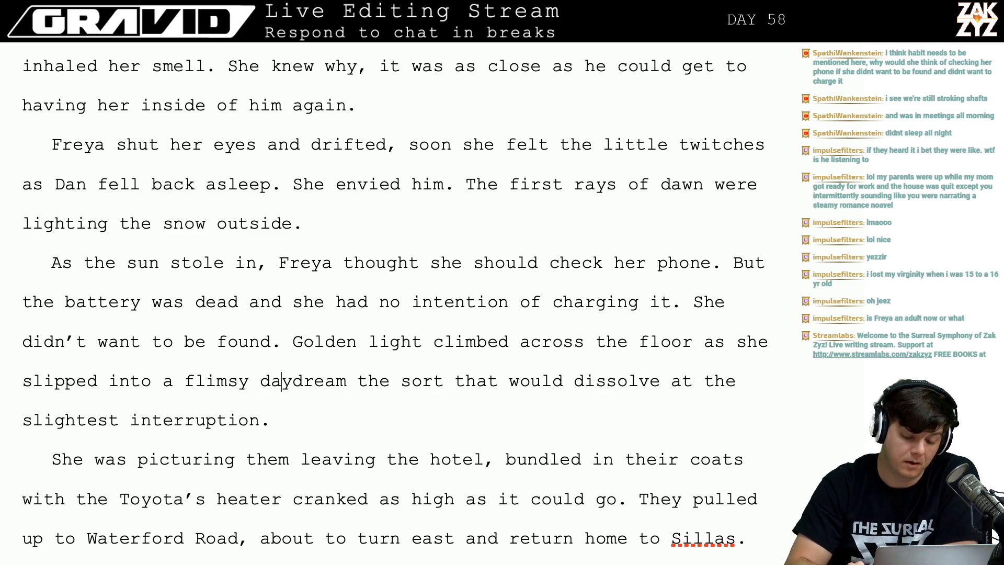
pyautogui.write(',')
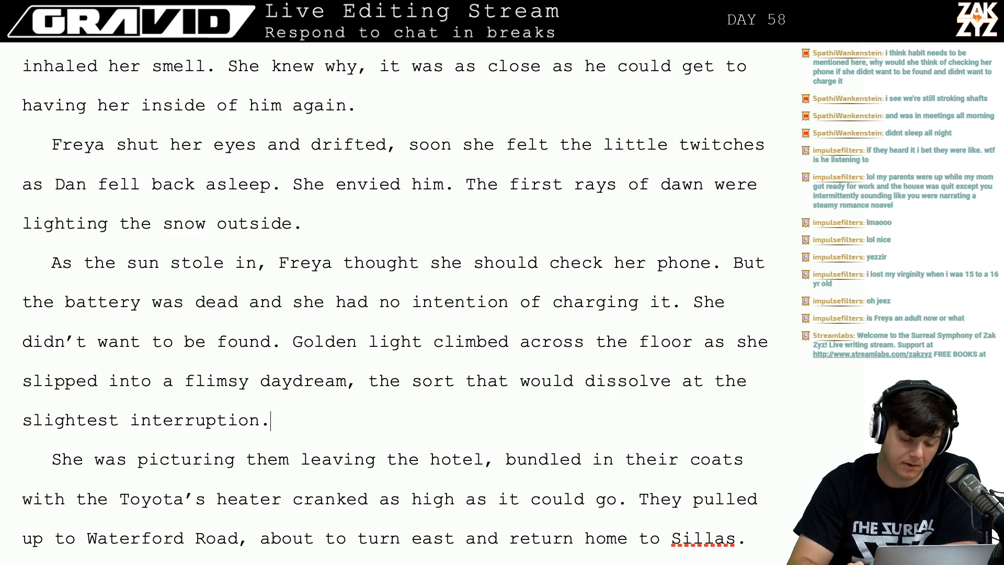
# Read on through the paragraph beginning "She was picturing them leaving the hotel" and its continuation on page 561.
pyautogui.press('Down')
pyautogui.press('Down')
pyautogui.press('Down')
pyautogui.press('Up')
pyautogui.press('Up')
pyautogui.press('Up')
pyautogui.press('Right')
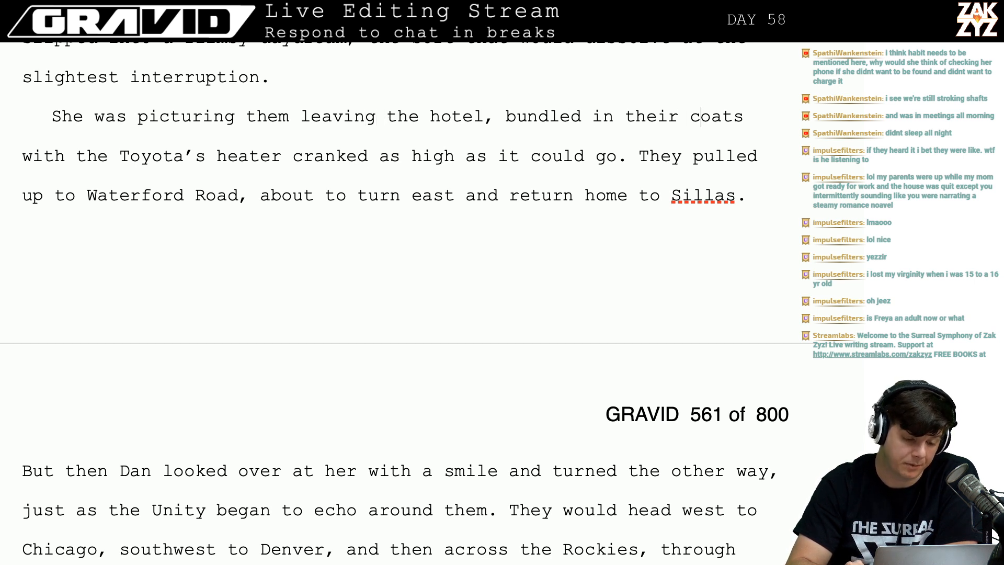
pyautogui.scroll(-1, 433, 300)
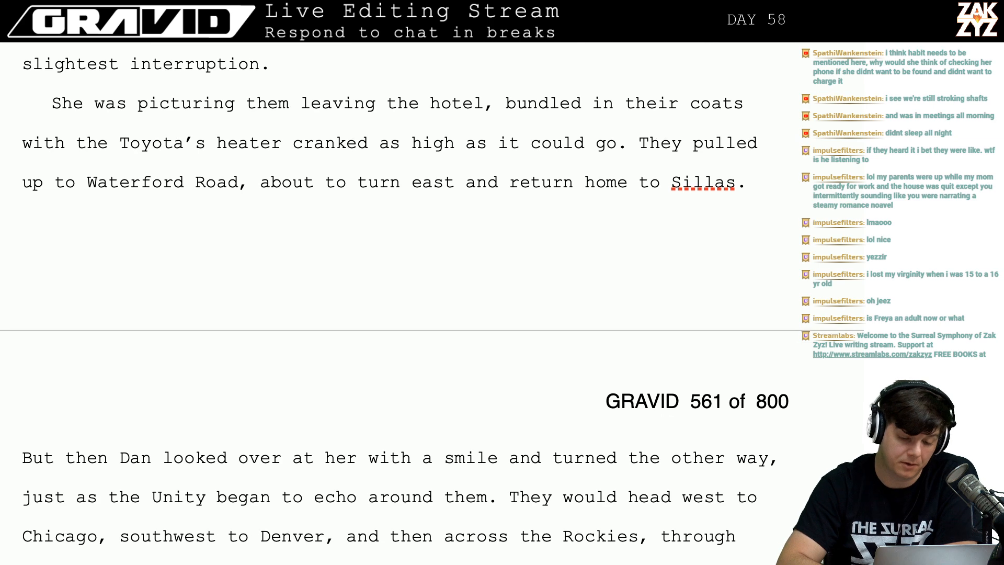
pyautogui.click(637, 192)
pyautogui.press('Down')
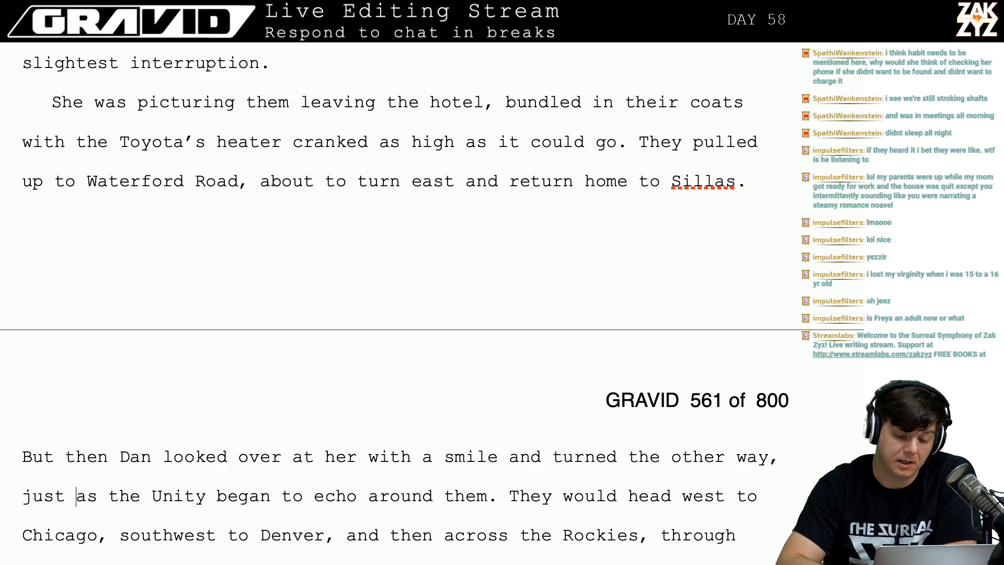
pyautogui.scroll(-3, 489, 309)
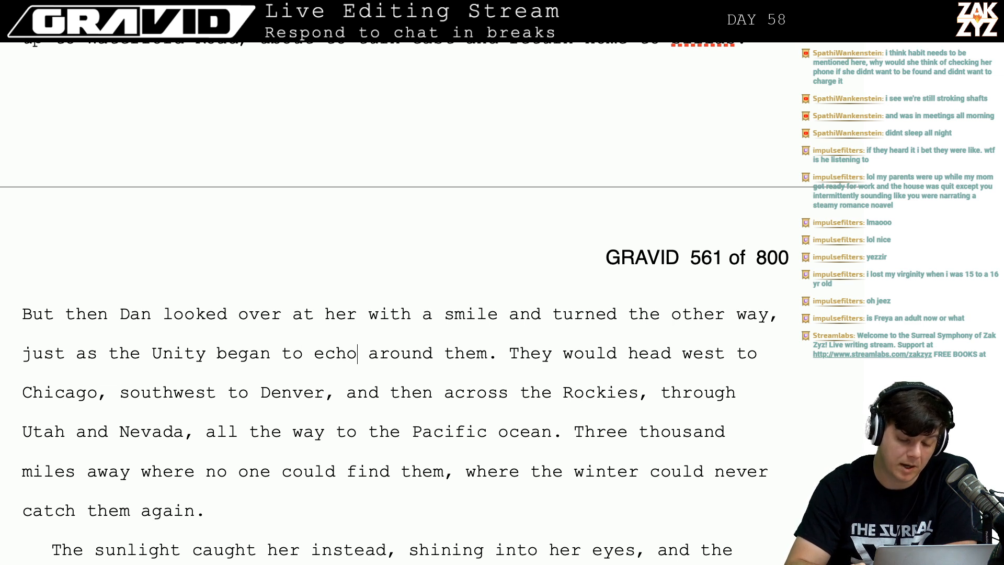
# Remove "the" before "Unity" so the clause reads "just as Unity began to echo around them".
pyautogui.press('Left')
pyautogui.press('Left')
pyautogui.press('Left')
pyautogui.press('Left')
pyautogui.press('Left')
pyautogui.press('Left')
pyautogui.press('Left')
pyautogui.press('Left')
pyautogui.press('Left')
pyautogui.press('Left')
pyautogui.press('Left')
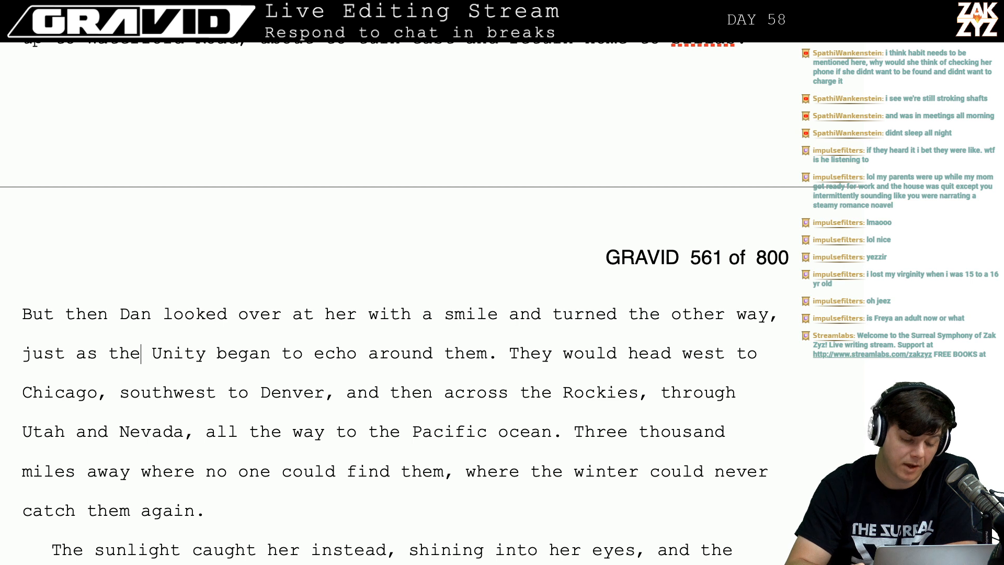
pyautogui.press('BackSpace')
pyautogui.press('BackSpace')
pyautogui.press('BackSpace')
pyautogui.press('BackSpace')
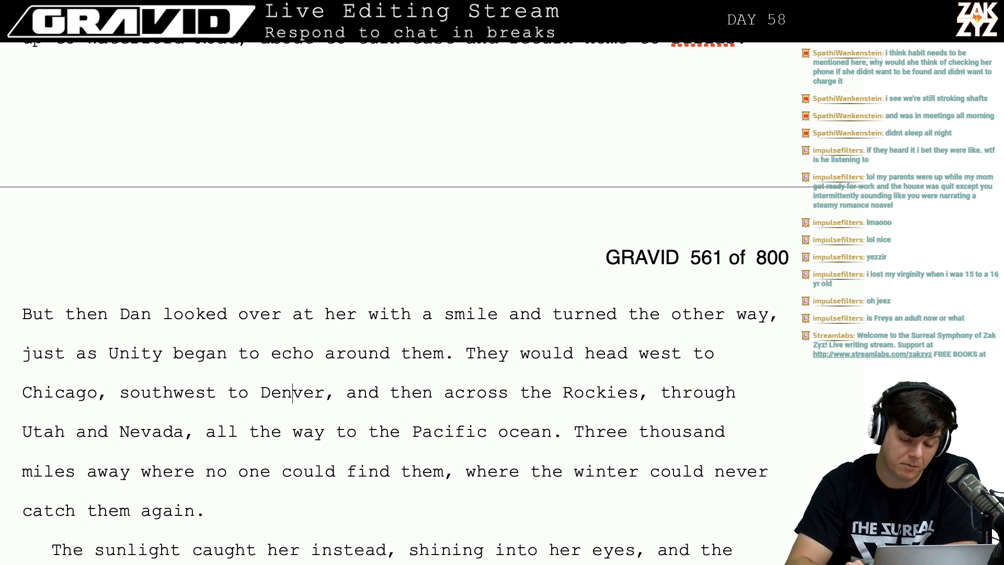
# End the sentence after "Rockies" and begin a new one with "The Toyota would pull them" before "through Utah and Nevada".
pyautogui.click(653, 392)
pyautogui.press('BackSpace')
pyautogui.write('. The toy')
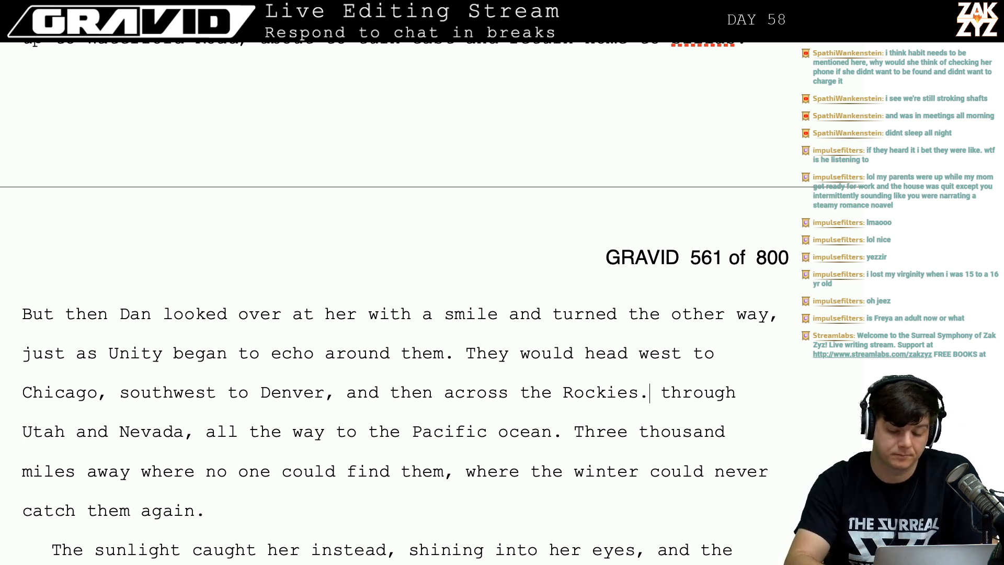
pyautogui.write('ot')
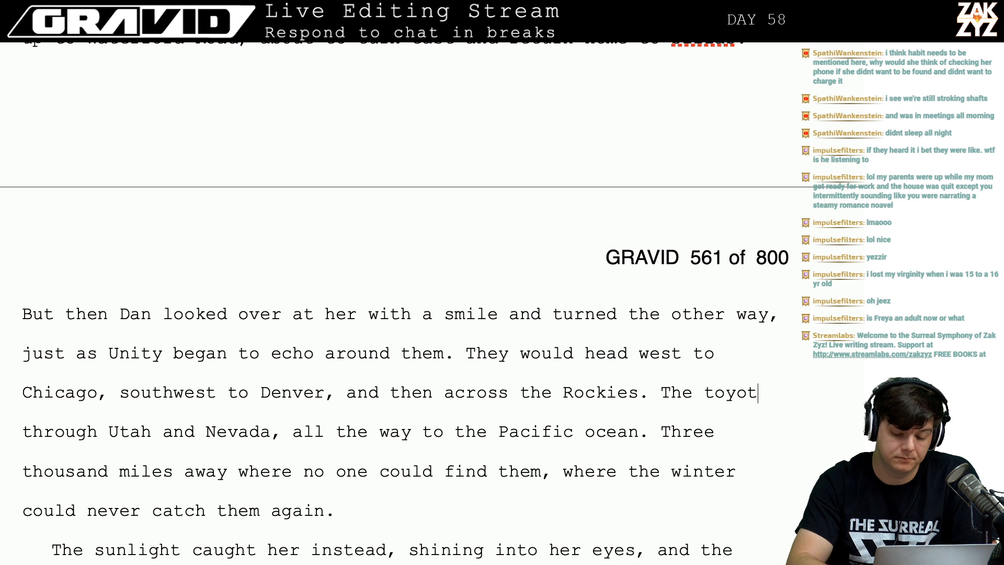
pyautogui.write('a would pull ')
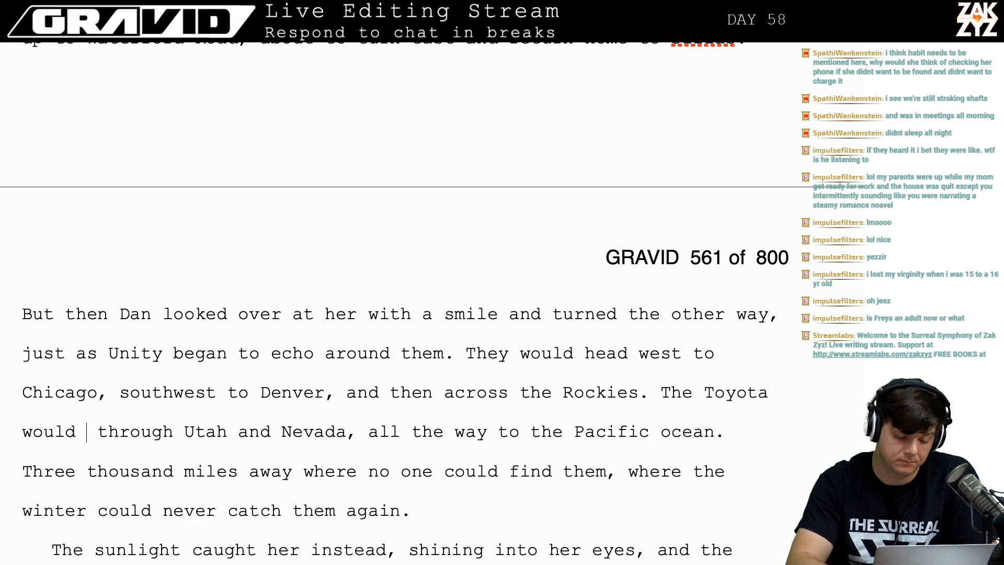
pyautogui.write('them')
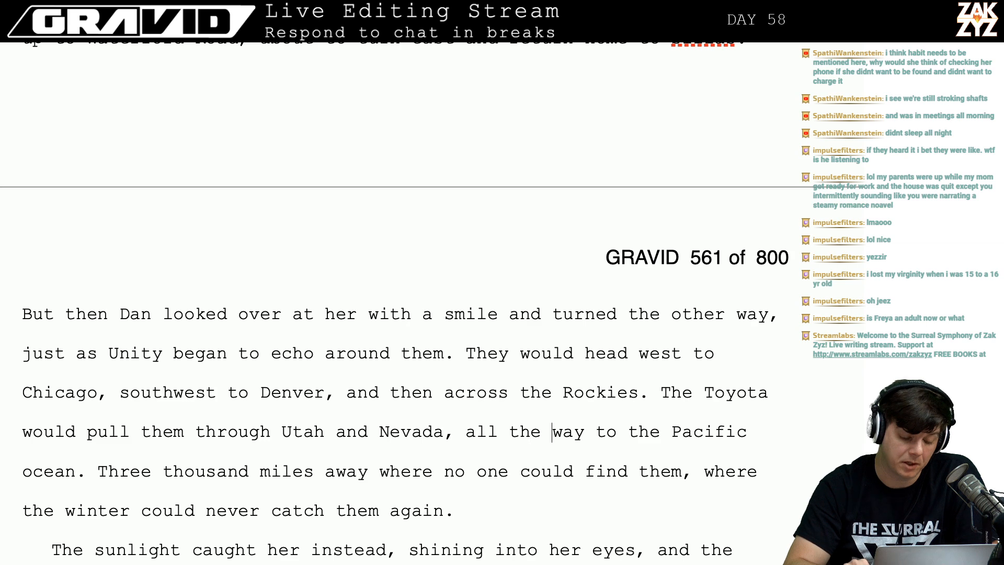
# Replace "them" with "Freya" in the clause "where the winter could never catch them again".
pyautogui.press('Down')
pyautogui.press('Down')
pyautogui.press('Left')
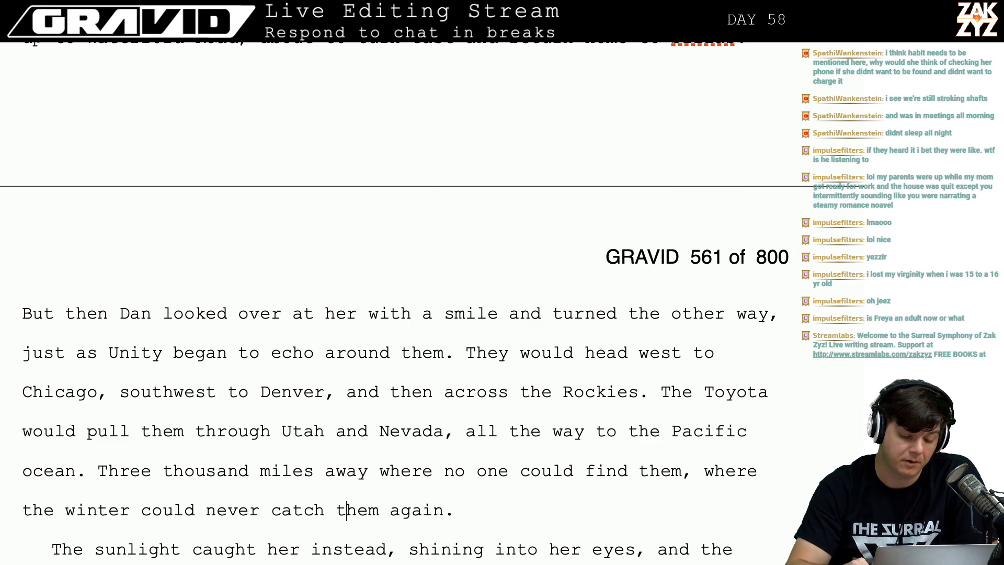
pyautogui.press('Right')
pyautogui.press('Right')
pyautogui.press('Right')
pyautogui.press('Right')
pyautogui.press('Right')
pyautogui.press('Right')
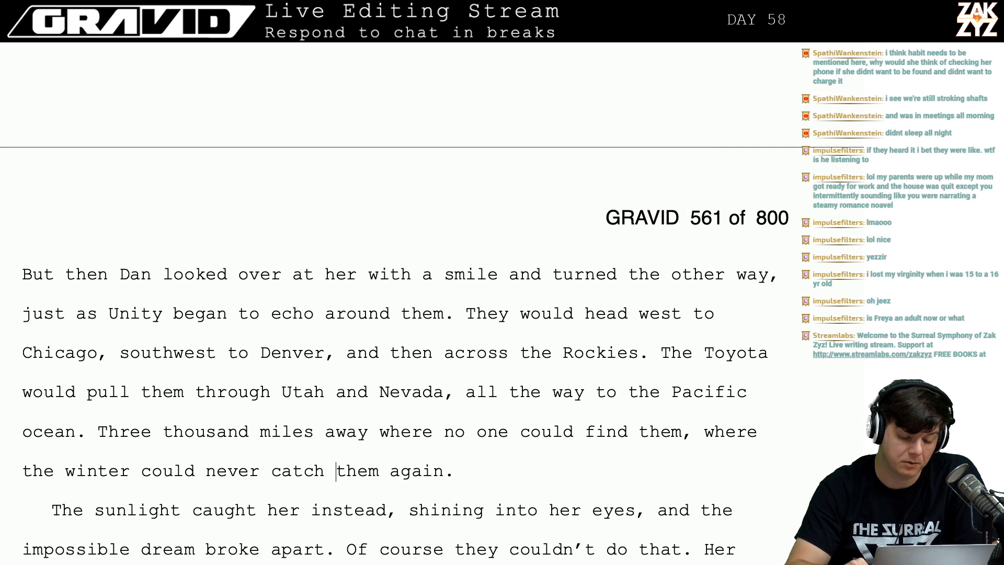
pyautogui.hotkey('shift', 'Right')
pyautogui.hotkey('shift', 'Right')
pyautogui.hotkey('shift', 'Right')
pyautogui.hotkey('shift', 'Right')
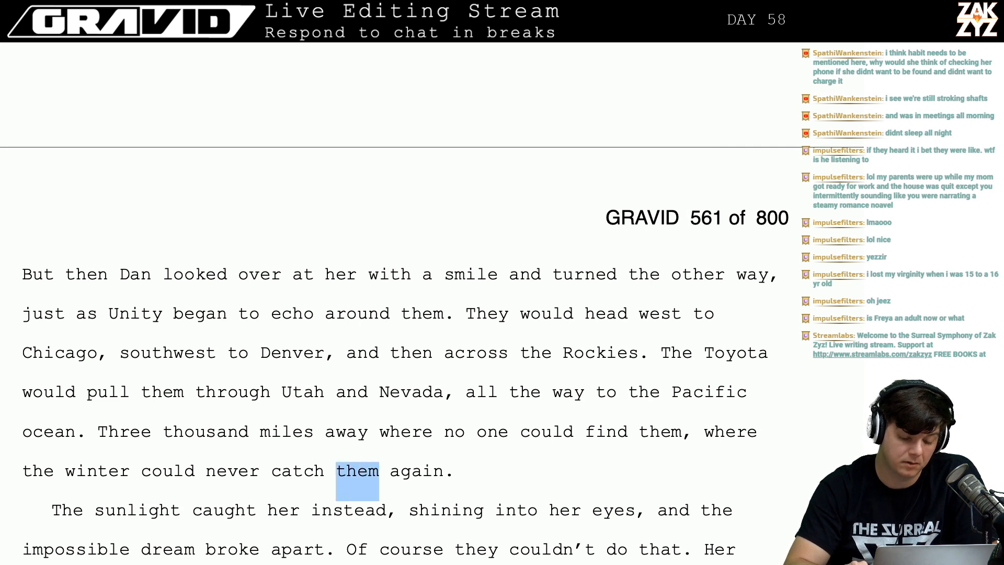
pyautogui.write('Freya')
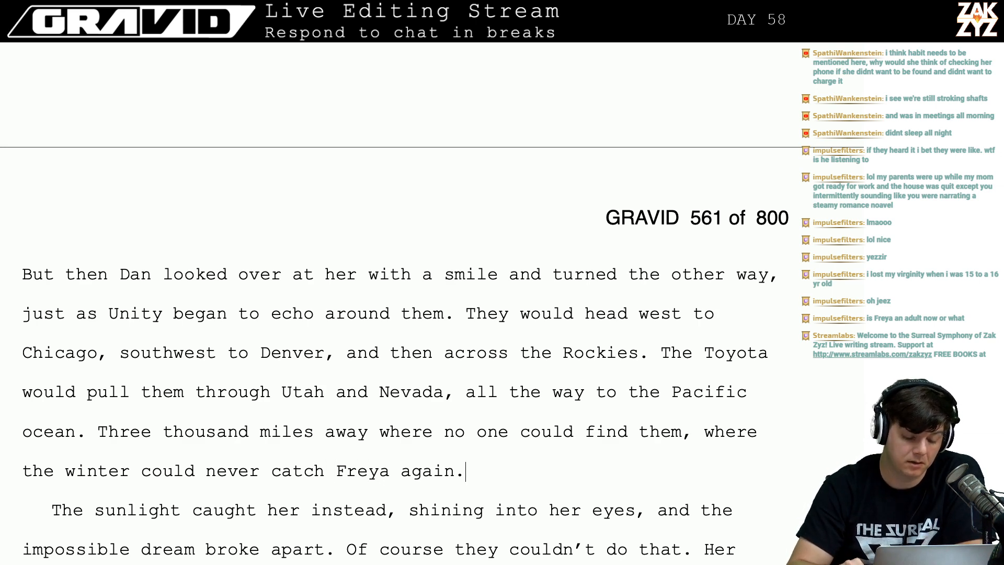
# Read on through the paragraph beginning "The sunlight caught her instead".
pyautogui.press('Right')
pyautogui.press('Down')
pyautogui.press('Right')
pyautogui.press('Right')
pyautogui.press('Right')
pyautogui.press('Right')
pyautogui.press('Right')
pyautogui.press('Right')
pyautogui.press('Right')
pyautogui.press('Right')
pyautogui.press('Right')
pyautogui.press('Right')
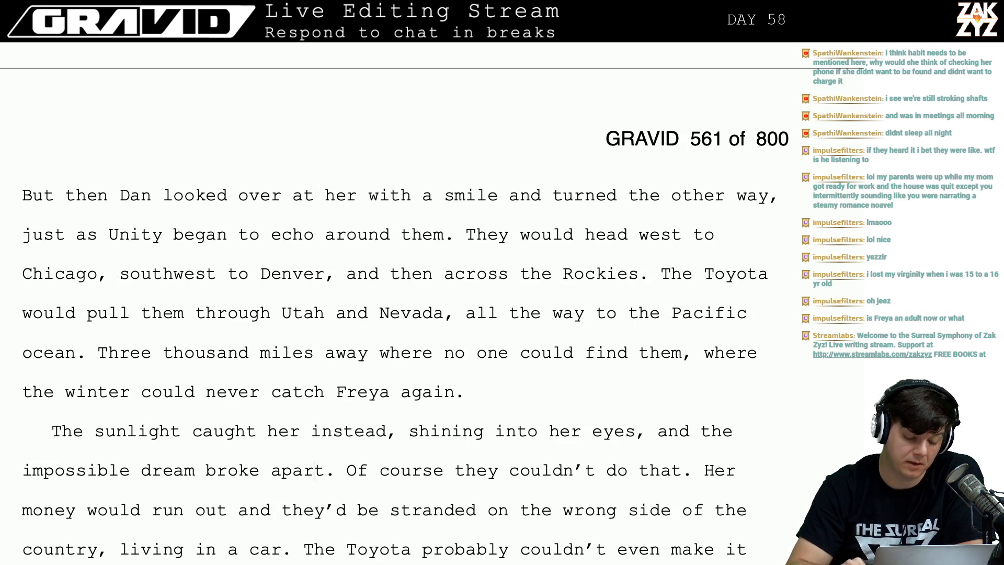
pyautogui.scroll(-1, 540, 385)
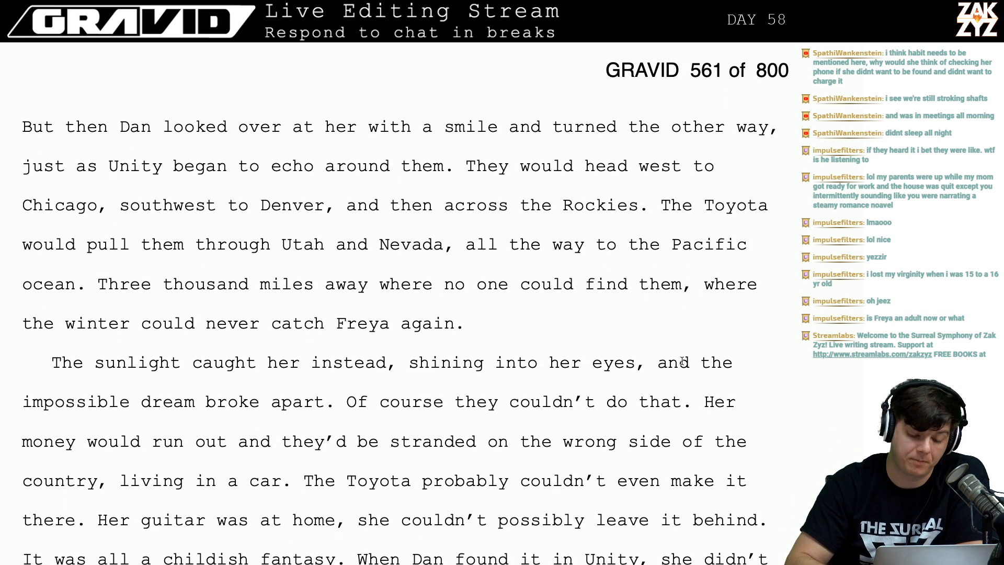
pyautogui.click(540, 386)
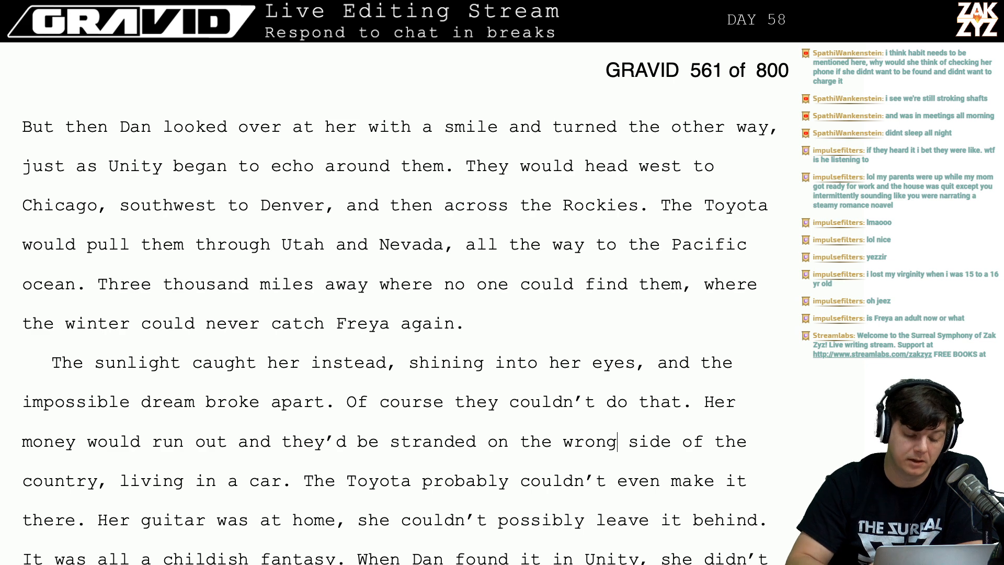
pyautogui.scroll(-2, 374, 377)
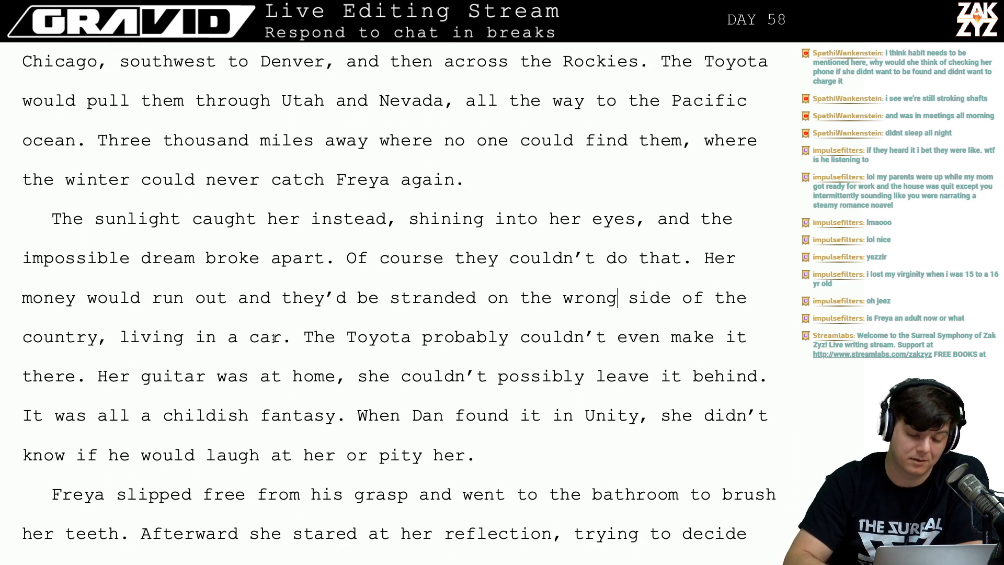
# Try "hatchback" in place of "car" in "living in a car", and restore the word "car".
pyautogui.click(277, 338)
pyautogui.press('Right')
pyautogui.press('BackSpace')
pyautogui.press('BackSpace')
pyautogui.press('BackSpace')
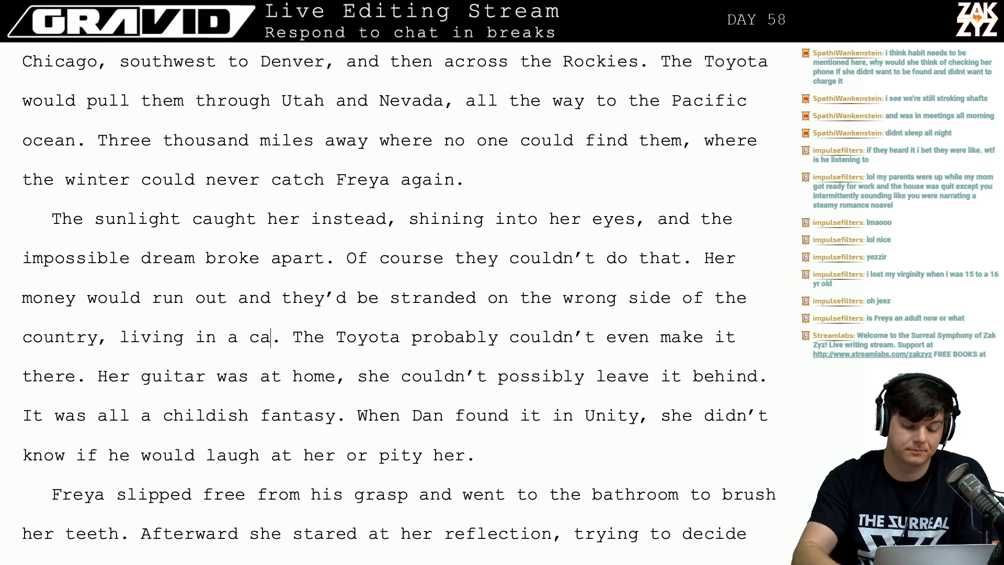
pyautogui.write('hatchback')
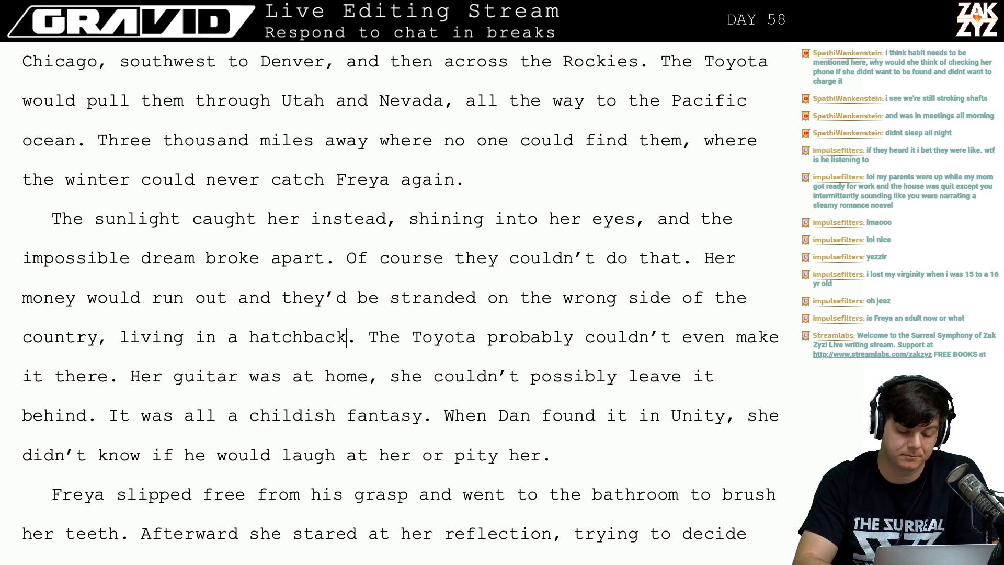
pyautogui.press('BackSpace')
pyautogui.press('BackSpace')
pyautogui.press('BackSpace')
pyautogui.press('BackSpace')
pyautogui.press('BackSpace')
pyautogui.press('BackSpace')
pyautogui.press('BackSpace')
pyautogui.press('BackSpace')
pyautogui.press('BackSpace')
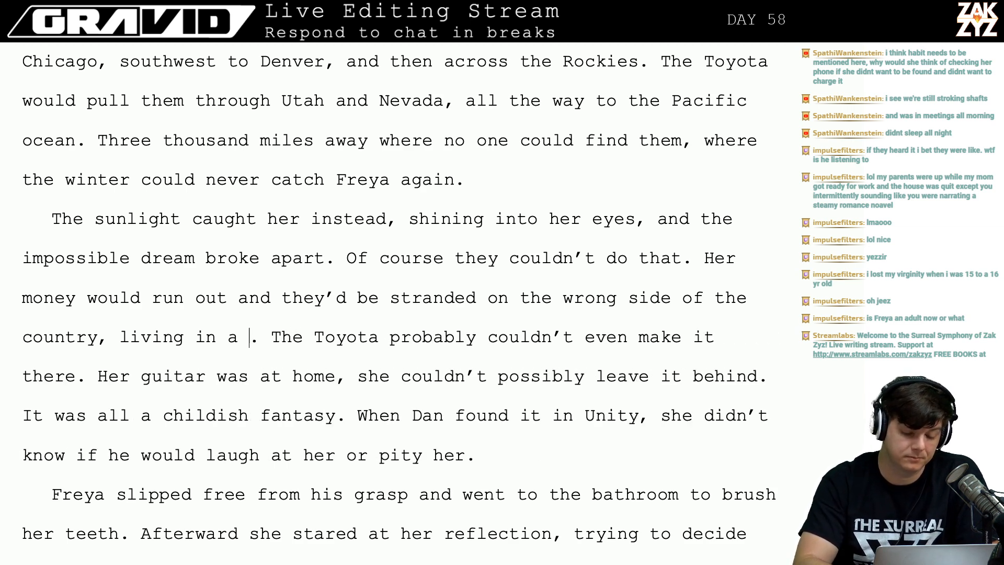
pyautogui.write('car')
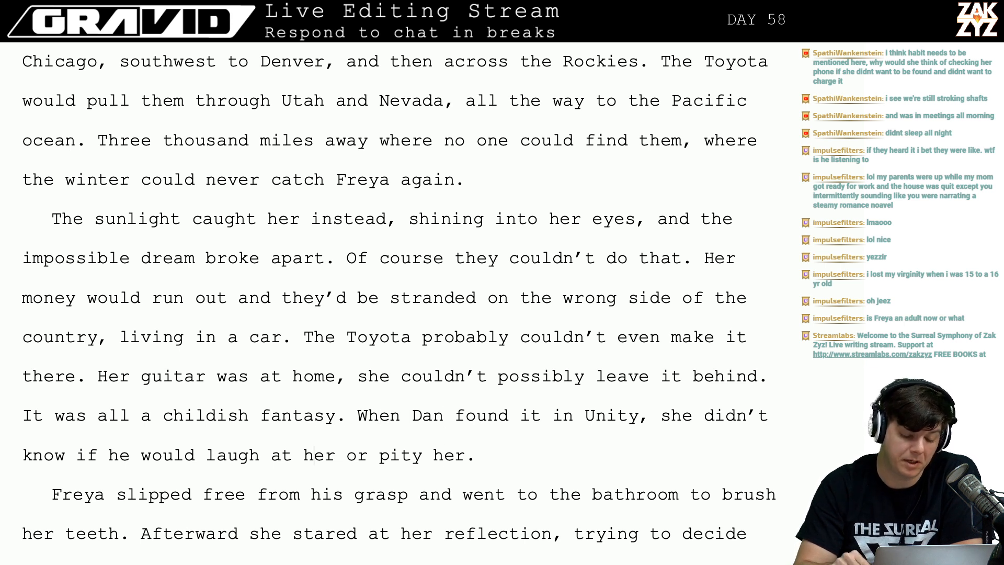
# Read the paragraph beginning "Freya slipped free from his grasp" and look ahead past the scene break to the opening of chapter 75.
pyautogui.press('Down')
pyautogui.press('Down')
pyautogui.press('Down')
pyautogui.press('Up')
pyautogui.press('Right')
pyautogui.press('Right')
pyautogui.press('Right')
pyautogui.press('Right')
pyautogui.press('Right')
pyautogui.press('Right')
pyautogui.press('Right')
pyautogui.press('Right')
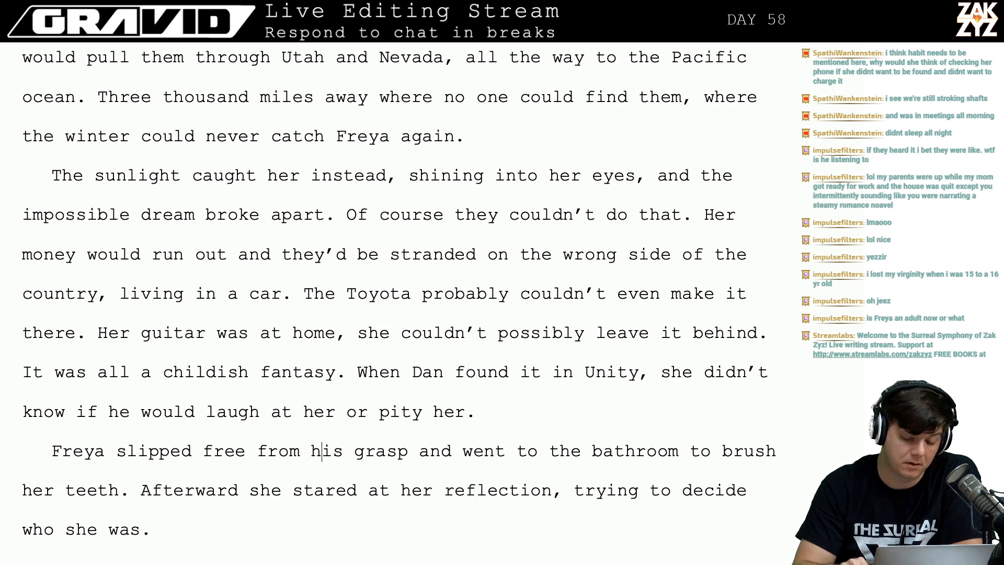
pyautogui.press('Left')
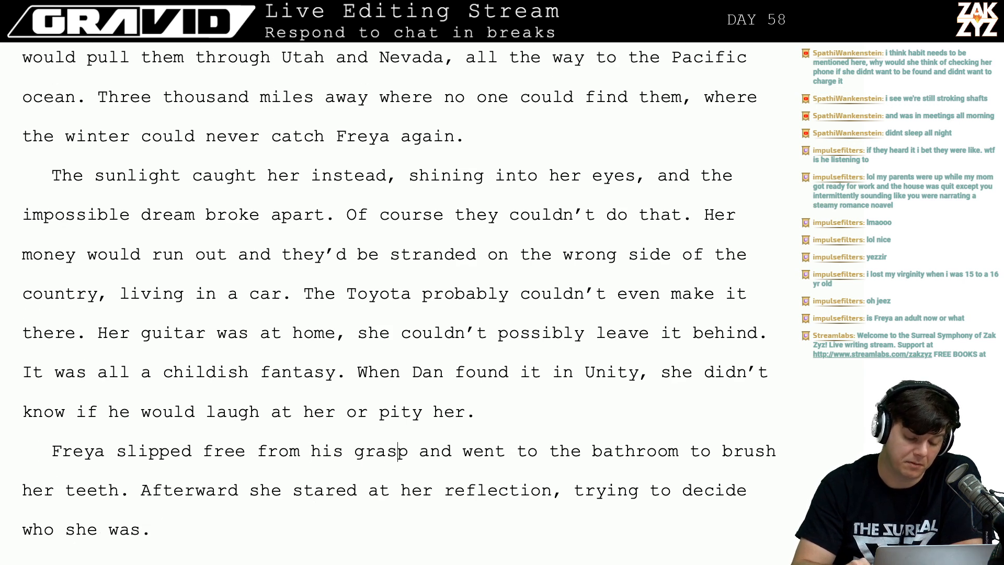
pyautogui.press('Right')
pyautogui.press('Right')
pyautogui.press('Right')
pyautogui.press('Right')
pyautogui.press('Right')
pyautogui.press('Right')
pyautogui.press('Right')
pyautogui.press('Right')
pyautogui.press('Right')
pyautogui.press('Right')
pyautogui.press('Right')
pyautogui.press('Right')
pyautogui.press('Right')
pyautogui.press('Right')
pyautogui.press('Right')
pyautogui.press('Right')
pyautogui.press('Right')
pyautogui.press('Right')
pyautogui.press('Right')
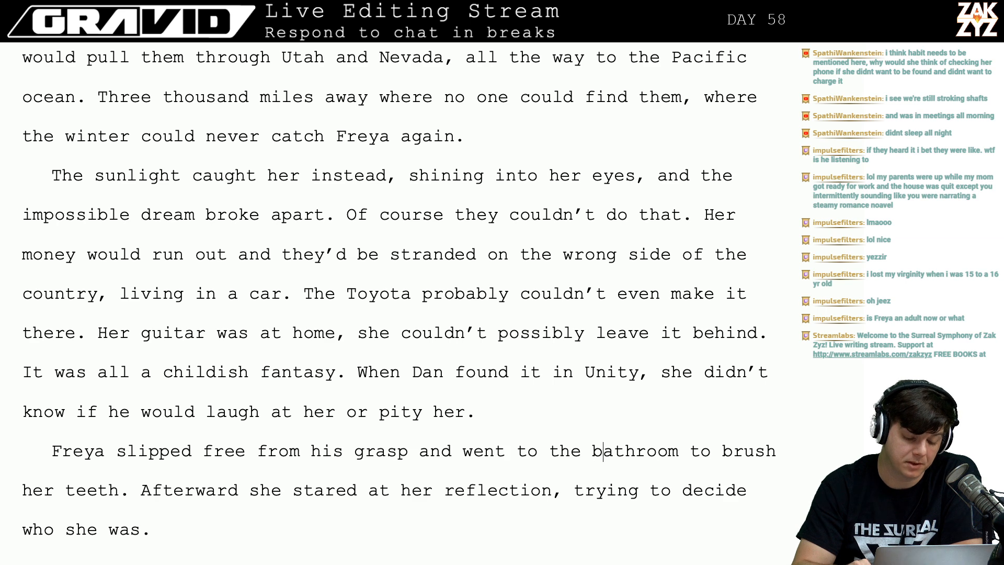
pyautogui.press('Right')
pyautogui.press('Right')
pyautogui.press('Right')
pyautogui.press('Right')
pyautogui.press('Left')
pyautogui.press('Down')
pyautogui.press('Down')
pyautogui.press('Up')
pyautogui.press('Right')
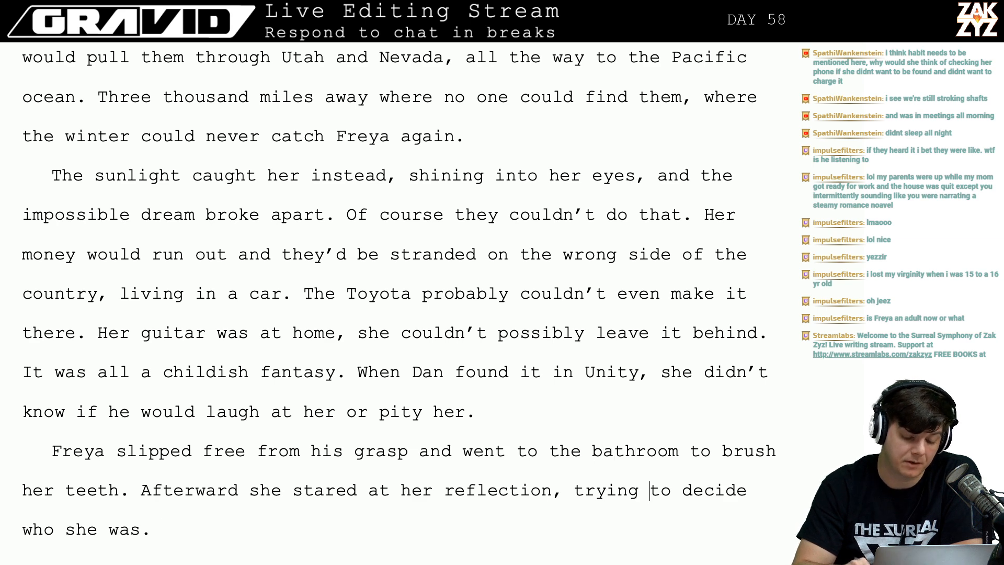
pyautogui.scroll(-3, 399, 289)
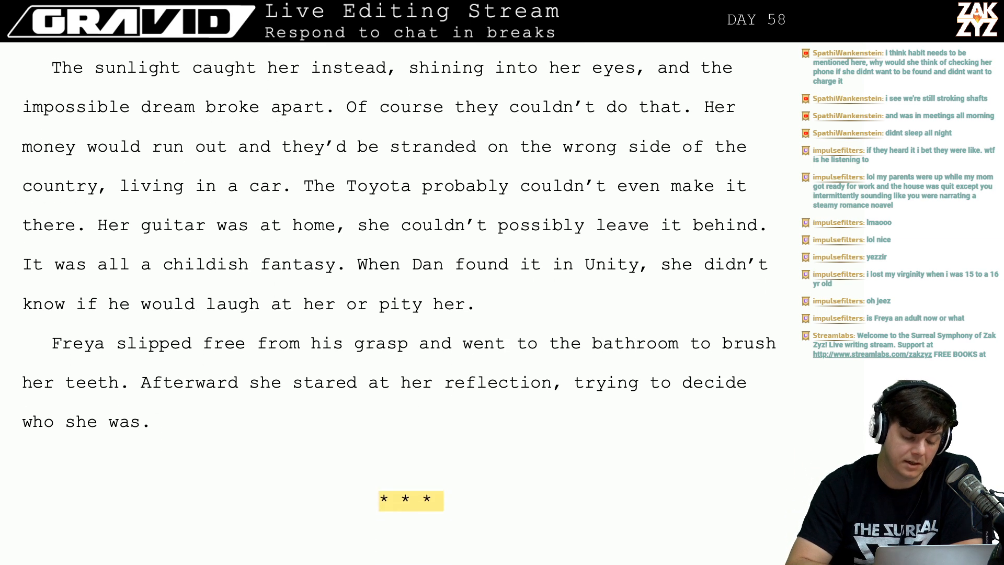
pyautogui.scroll(-15, 399, 289)
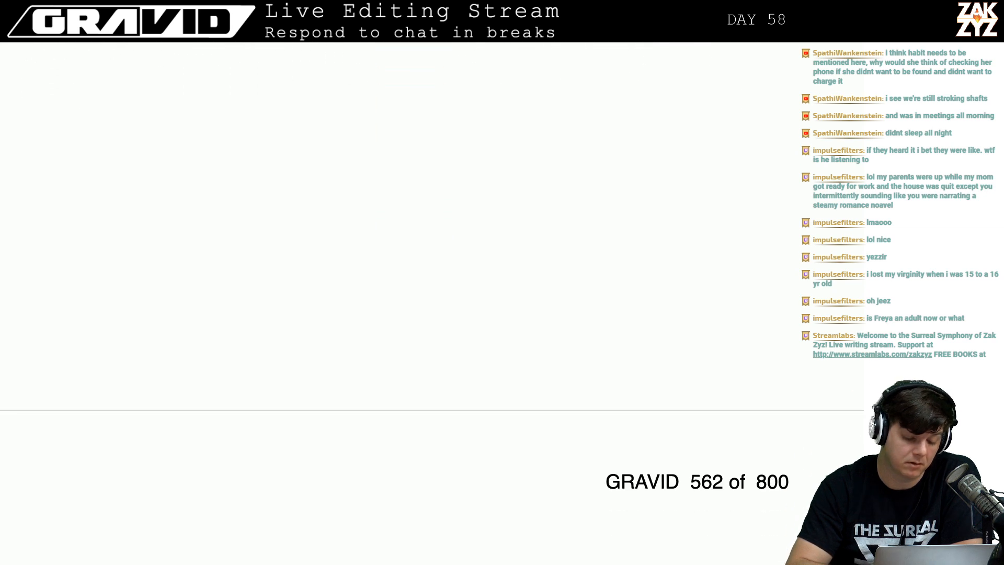
pyautogui.scroll(-15, 399, 289)
pyautogui.scroll(8, 399, 289)
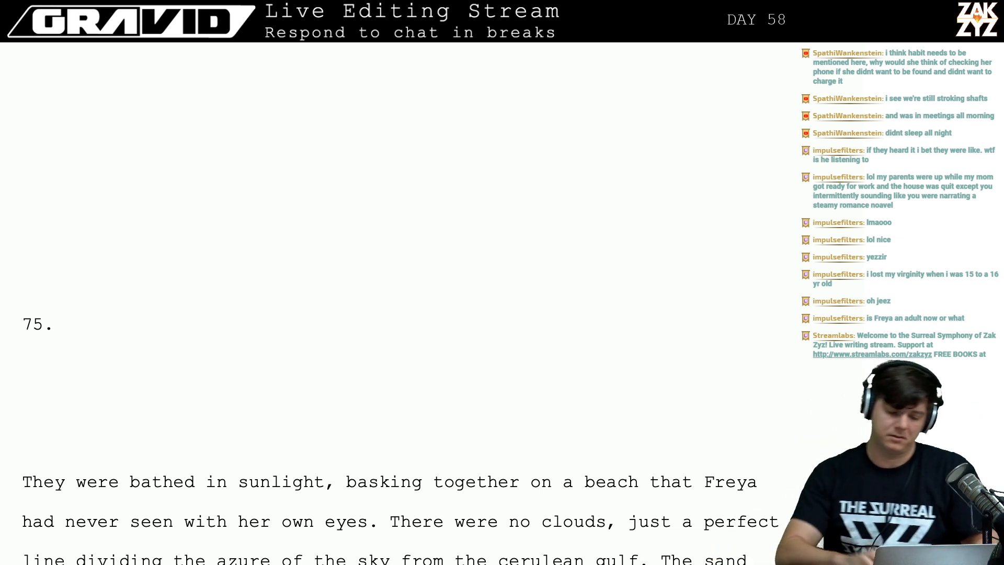
# Insert "Freya had an urge to check her phone, she usually did at around this time." after "As the sun stole in,".
pyautogui.scroll(15, 271, 339)
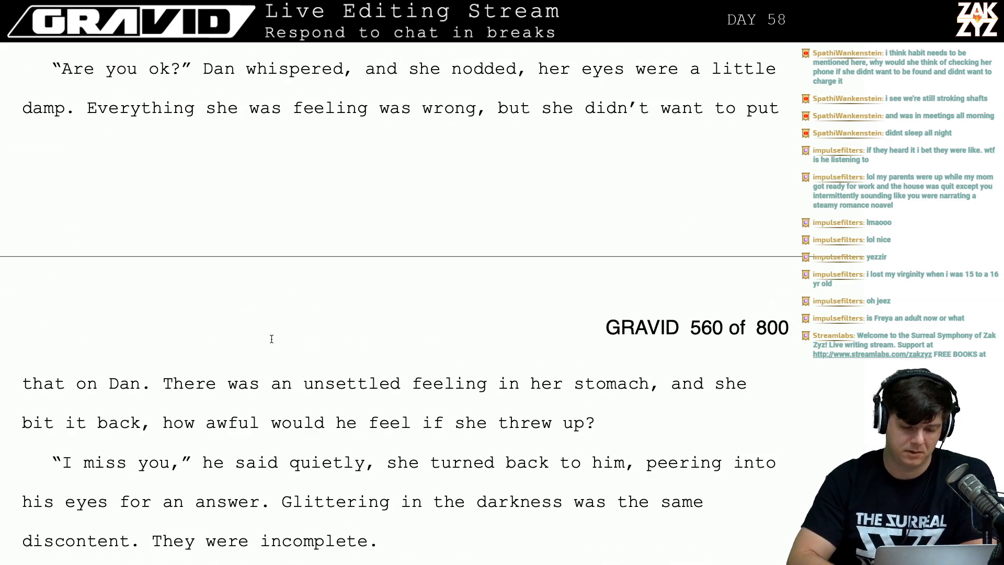
pyautogui.scroll(4, 271, 339)
pyautogui.scroll(-5, 272, 339)
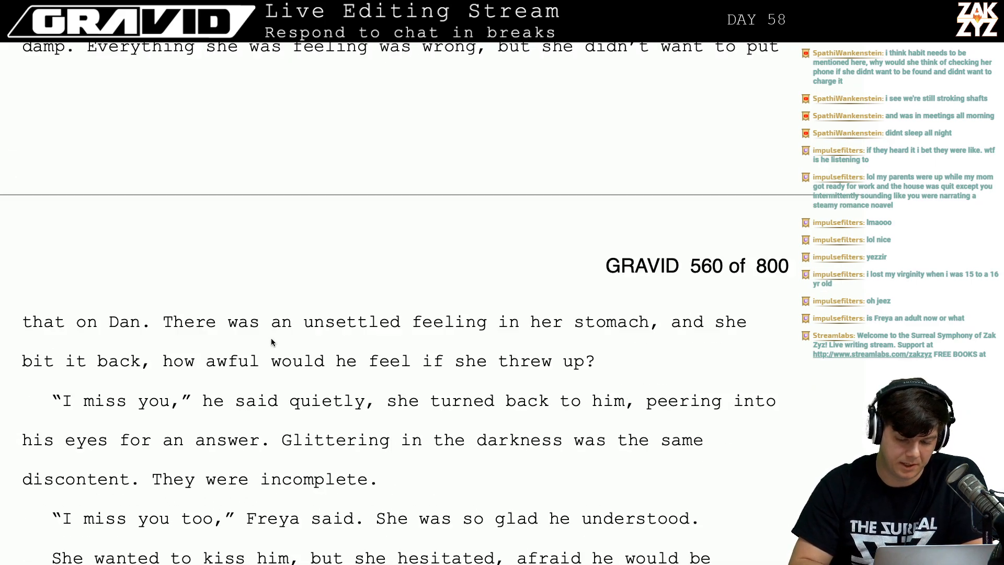
pyautogui.scroll(-12, 271, 338)
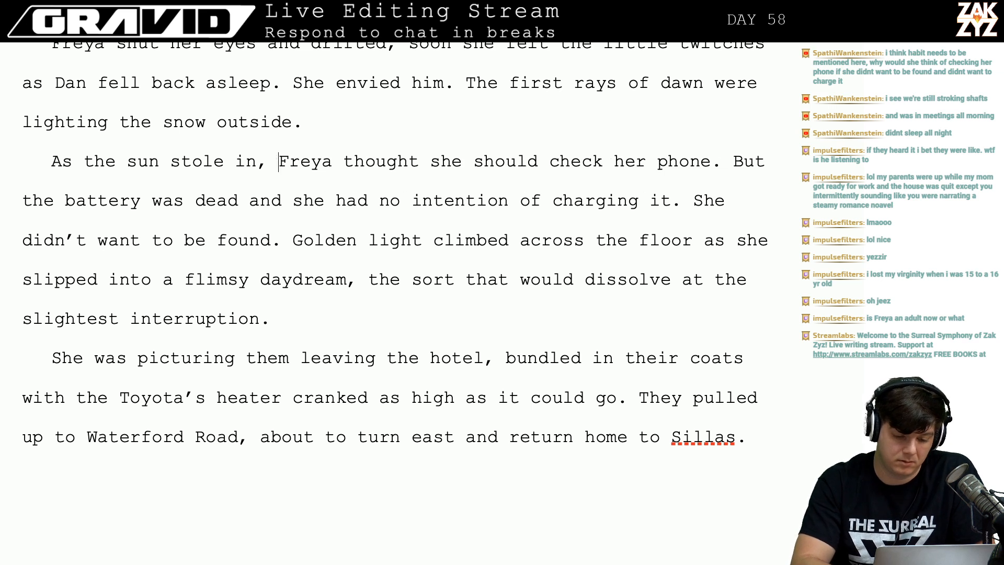
pyautogui.write('Freya')
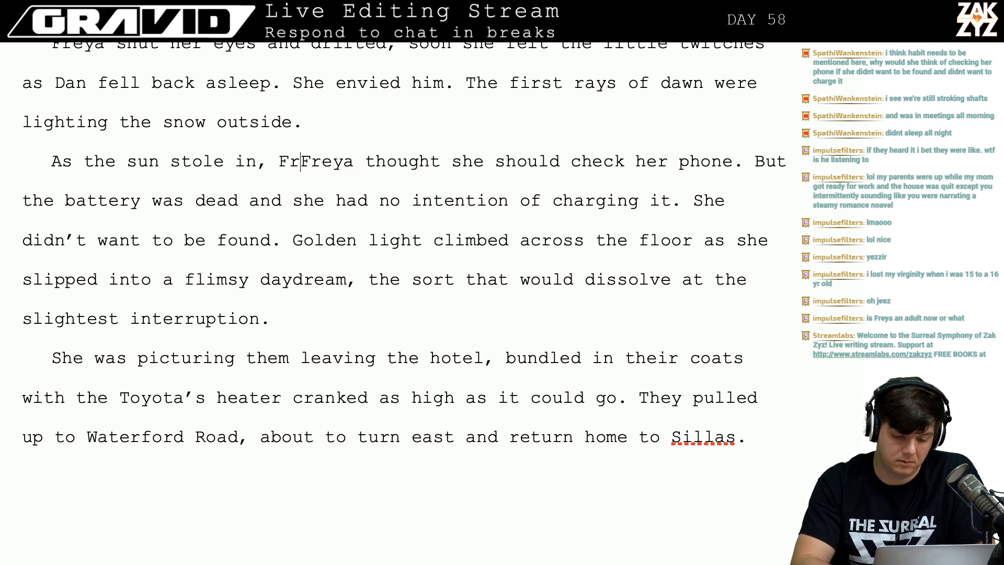
pyautogui.write(' had a')
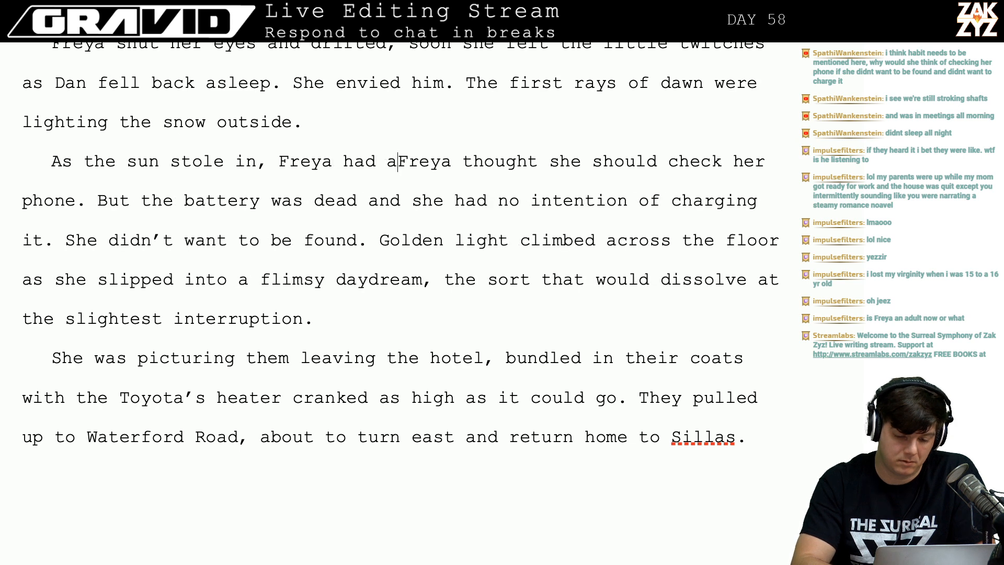
pyautogui.write('n urge to chec')
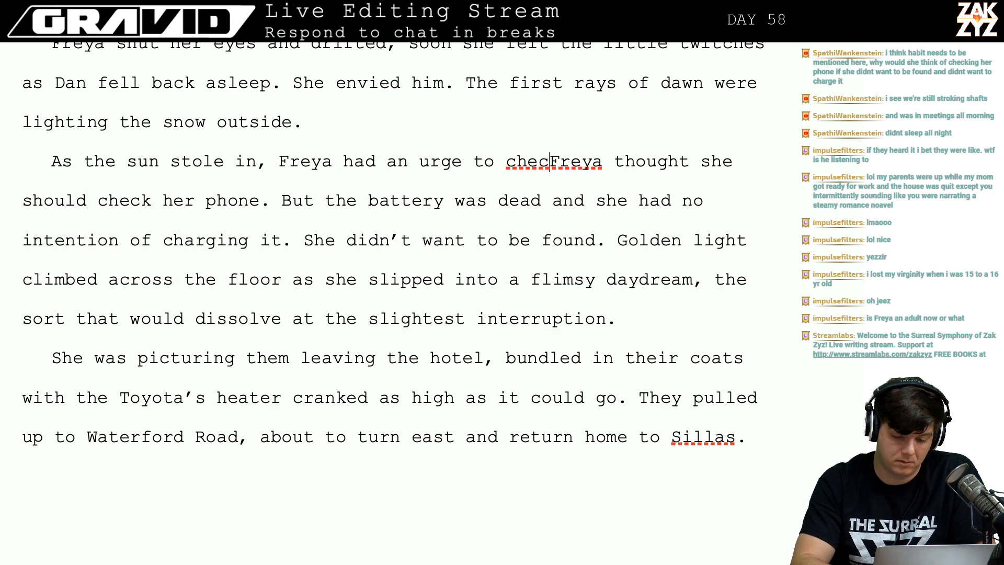
pyautogui.write('k her phone, sh')
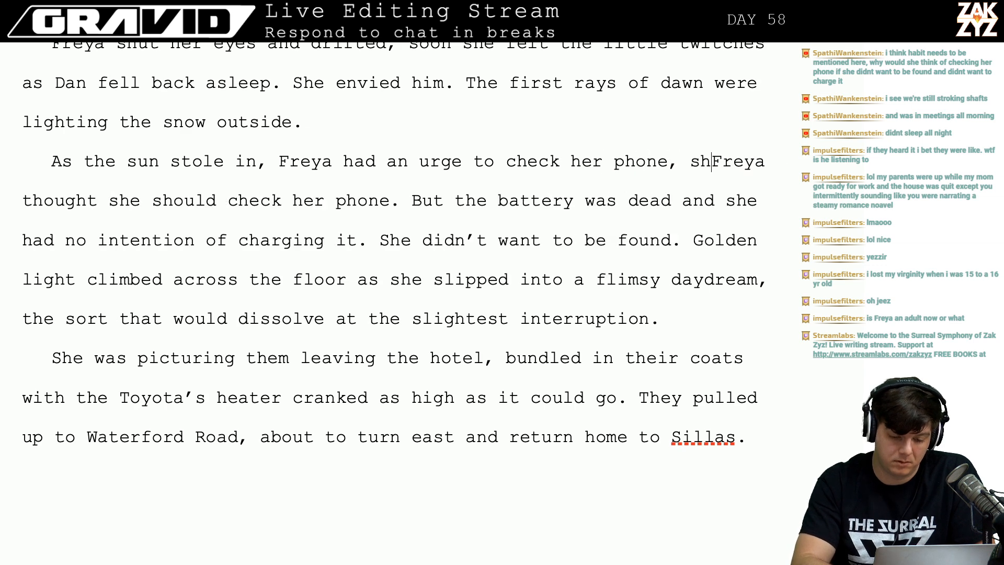
pyautogui.write('e usually did')
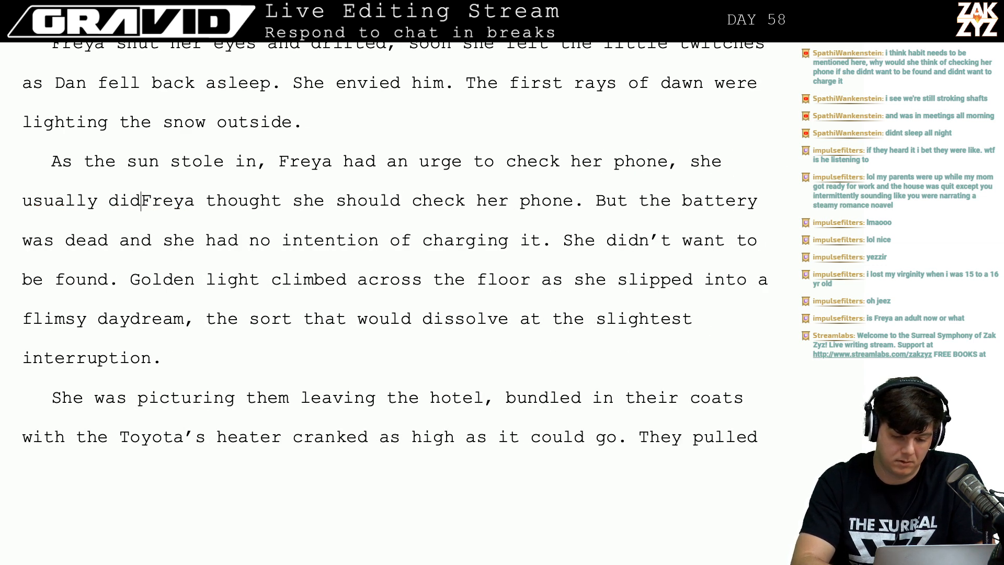
pyautogui.write(' at around this tim')
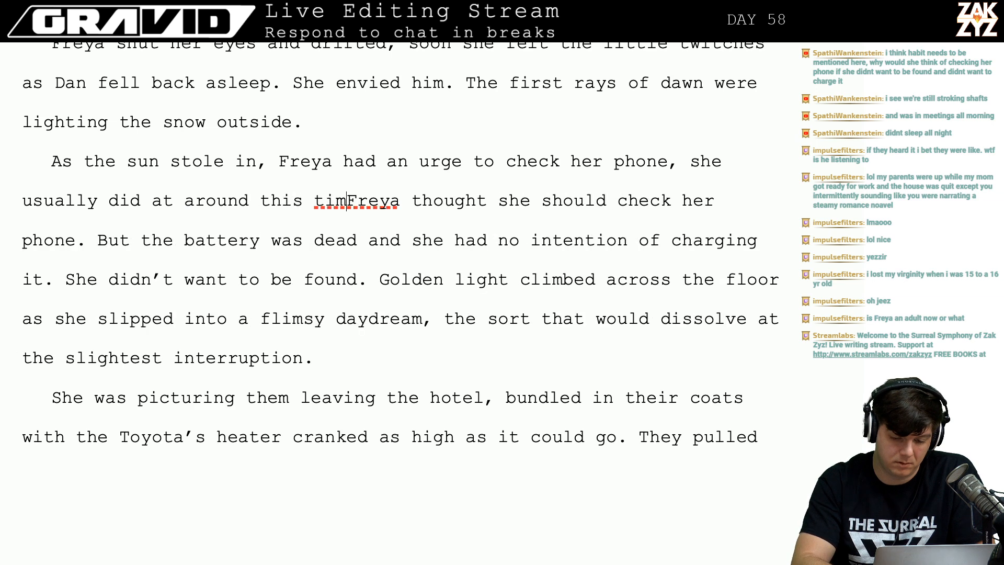
pyautogui.write('e.')
# Delete the superseded words "Freya thought she should check her phone" before "But the battery was dead".
pyautogui.hotkey('shift', 'Right')
pyautogui.hotkey('shift', 'Right')
pyautogui.hotkey('shift', 'Right')
pyautogui.hotkey('shift', 'Right')
pyautogui.hotkey('shift', 'Right')
pyautogui.hotkey('shift', 'Right')
pyautogui.hotkey('shift', 'Right')
pyautogui.hotkey('shift', 'Right')
pyautogui.hotkey('shift', 'Right')
pyautogui.hotkey('shift', 'Right')
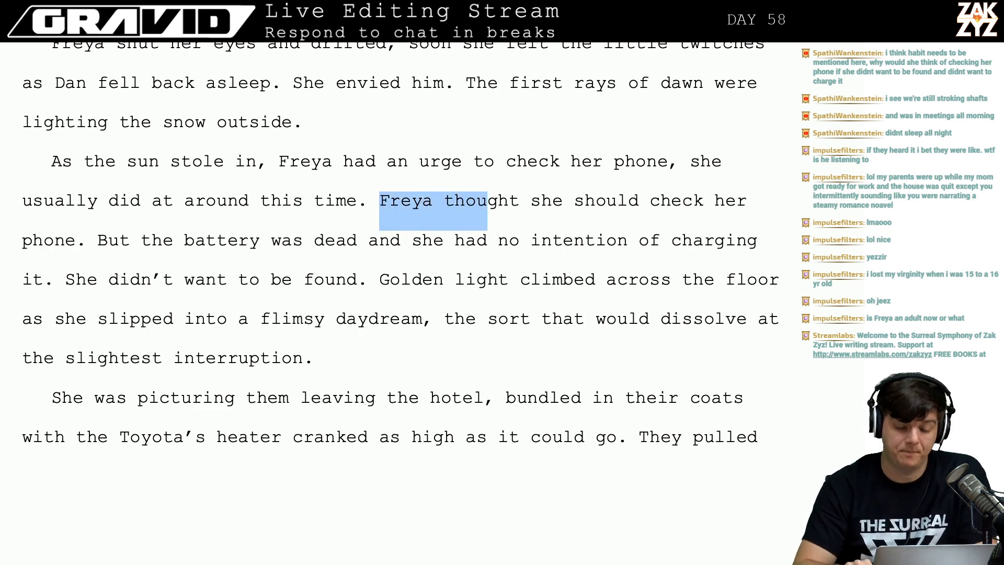
pyautogui.hotkey('shift', 'Right')
pyautogui.hotkey('shift', 'Right')
pyautogui.hotkey('shift', 'Right')
pyautogui.hotkey('shift', 'Right')
pyautogui.hotkey('shift', 'Right')
pyautogui.hotkey('shift', 'Right')
pyautogui.hotkey('shift', 'Right')
pyautogui.hotkey('shift', 'Right')
pyautogui.hotkey('shift', 'Right')
pyautogui.hotkey('shift', 'Right')
pyautogui.hotkey('shift', 'Right')
pyautogui.hotkey('shift', 'Right')
pyautogui.hotkey('shift', 'Right')
pyautogui.hotkey('shift', 'Right')
pyautogui.hotkey('shift', 'Right')
pyautogui.hotkey('shift', 'Right')
pyautogui.hotkey('shift', 'Right')
pyautogui.hotkey('shift', 'Right')
pyautogui.hotkey('shift', 'Right')
pyautogui.hotkey('shift', 'Right')
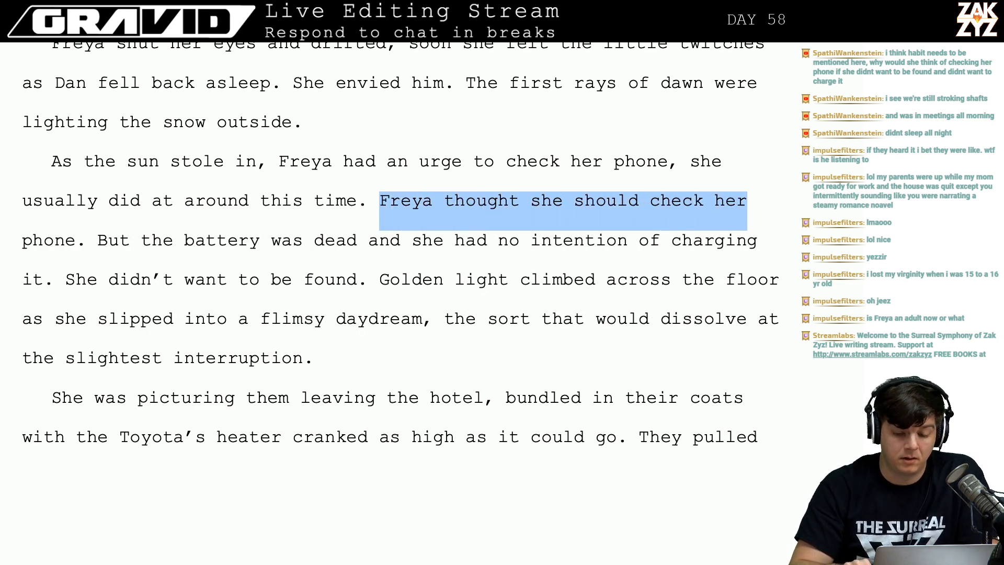
pyautogui.hotkey('shift', 'Right')
pyautogui.hotkey('shift', 'Right')
pyautogui.hotkey('shift', 'Right')
pyautogui.hotkey('shift', 'Right')
pyautogui.hotkey('shift', 'Right')
pyautogui.hotkey('shift', 'Right')
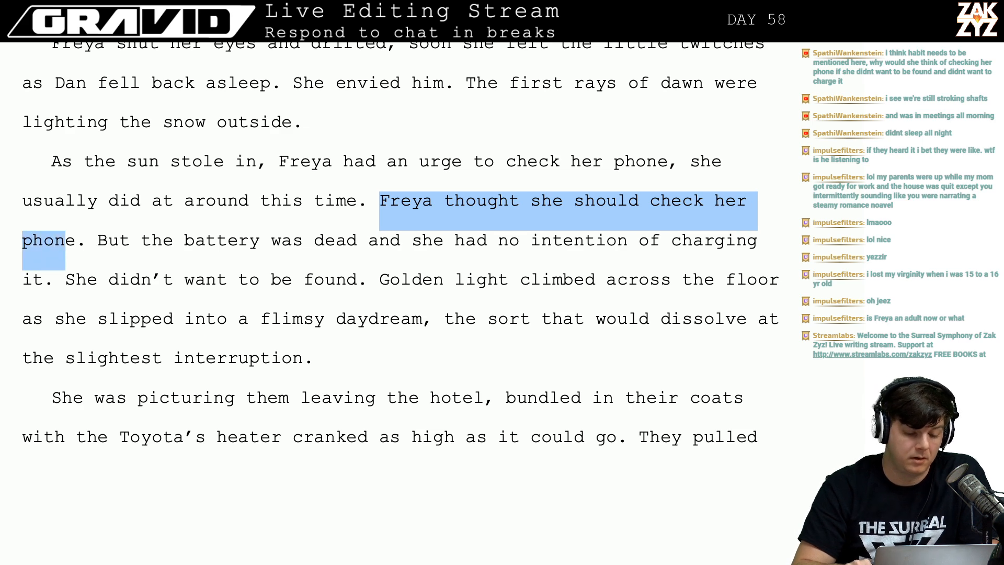
pyautogui.press('BackSpace')
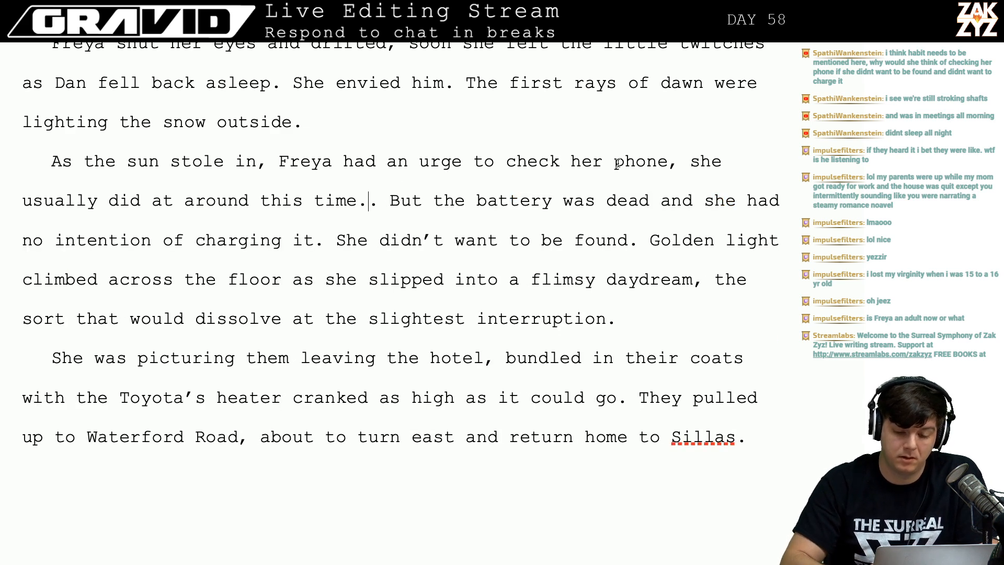
# Insert "it was usually the first thing she did in the morning." after "Freya had an urge to check her phone,".
pyautogui.write('it was ')
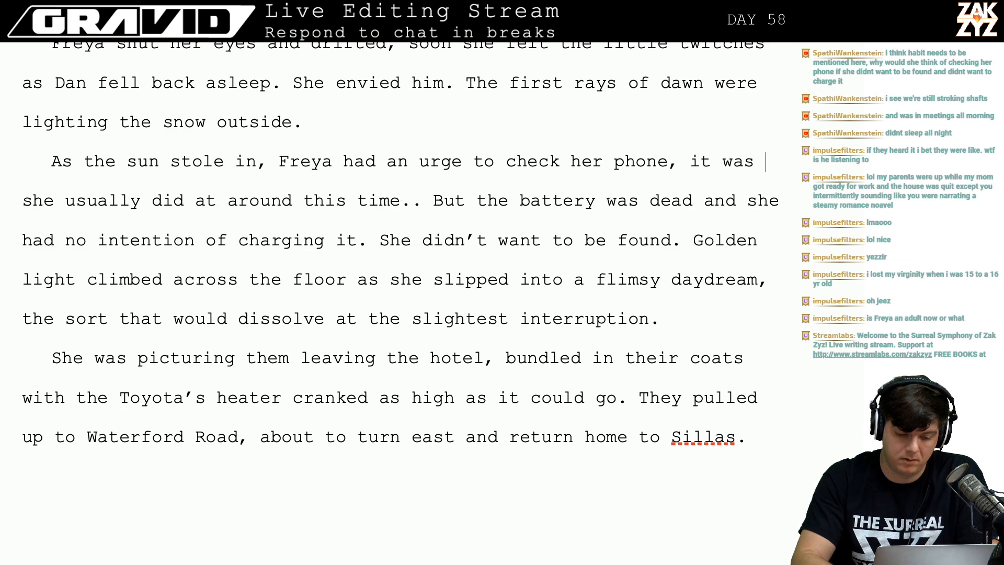
pyautogui.write('usually the')
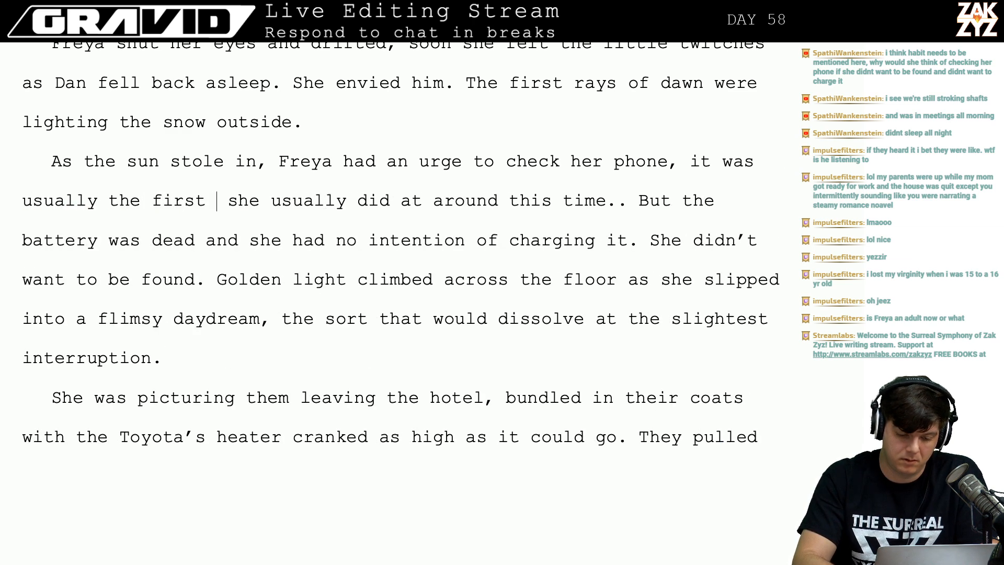
pyautogui.write(' first thing she did in the morning.')
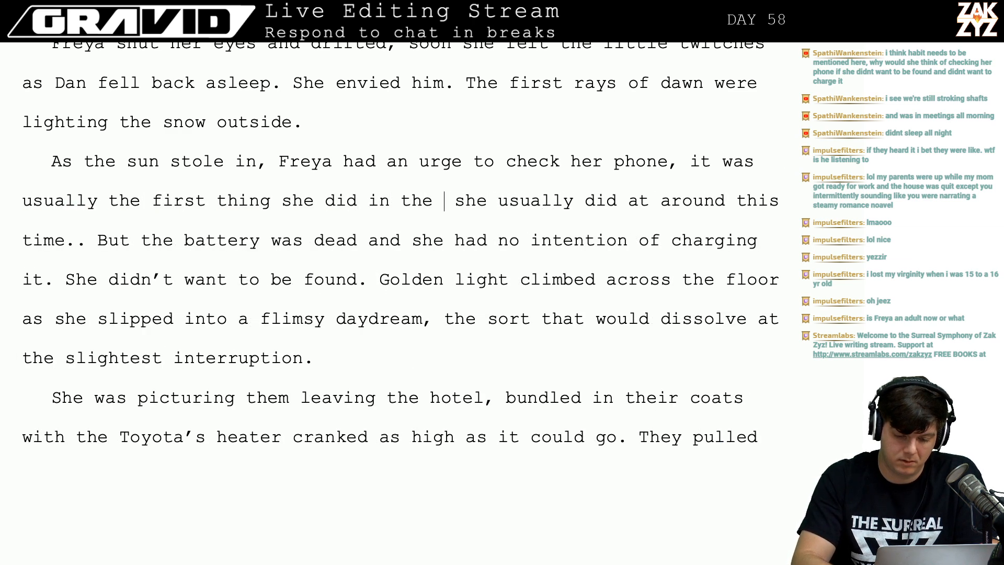
# Delete the leftover "she usually did at around this time." and the doubled period after "in the morning".
pyautogui.hotkey('shift', 'Right')
pyautogui.hotkey('shift', 'Right')
pyautogui.hotkey('shift', 'Right')
pyautogui.hotkey('shift', 'Right')
pyautogui.hotkey('shift', 'Right')
pyautogui.hotkey('shift', 'Right')
pyautogui.hotkey('shift', 'Right')
pyautogui.hotkey('shift', 'Right')
pyautogui.hotkey('shift', 'Right')
pyautogui.hotkey('shift', 'Right')
pyautogui.hotkey('shift', 'Right')
pyautogui.hotkey('shift', 'Right')
pyautogui.hotkey('shift', 'Right')
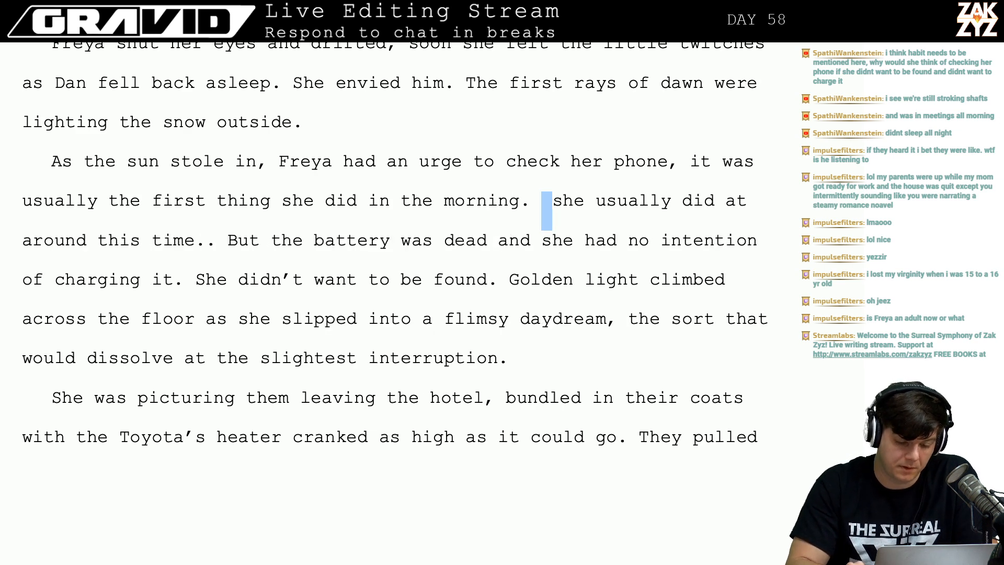
pyautogui.hotkey('shift', 'Right')
pyautogui.hotkey('shift', 'Right')
pyautogui.hotkey('shift', 'Right')
pyautogui.hotkey('shift', 'Right')
pyautogui.hotkey('shift', 'Right')
pyautogui.hotkey('shift', 'Right')
pyautogui.hotkey('shift', 'Right')
pyautogui.hotkey('shift', 'Right')
pyautogui.hotkey('shift', 'Right')
pyautogui.hotkey('shift', 'Right')
pyautogui.hotkey('shift', 'Right')
pyautogui.hotkey('shift', 'Right')
pyautogui.hotkey('shift', 'Right')
pyautogui.hotkey('shift', 'Right')
pyautogui.hotkey('shift', 'Right')
pyautogui.hotkey('shift', 'Right')
pyautogui.hotkey('shift', 'Right')
pyautogui.hotkey('shift', 'Right')
pyautogui.hotkey('shift', 'Right')
pyautogui.hotkey('shift', 'Right')
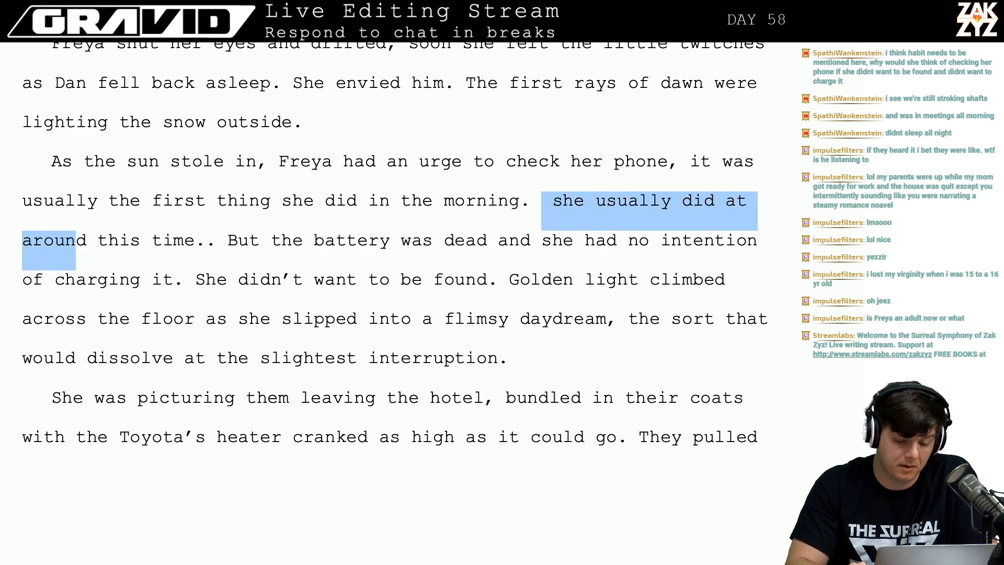
pyautogui.hotkey('shift', 'Right')
pyautogui.press('BackSpace')
pyautogui.press('BackSpace')
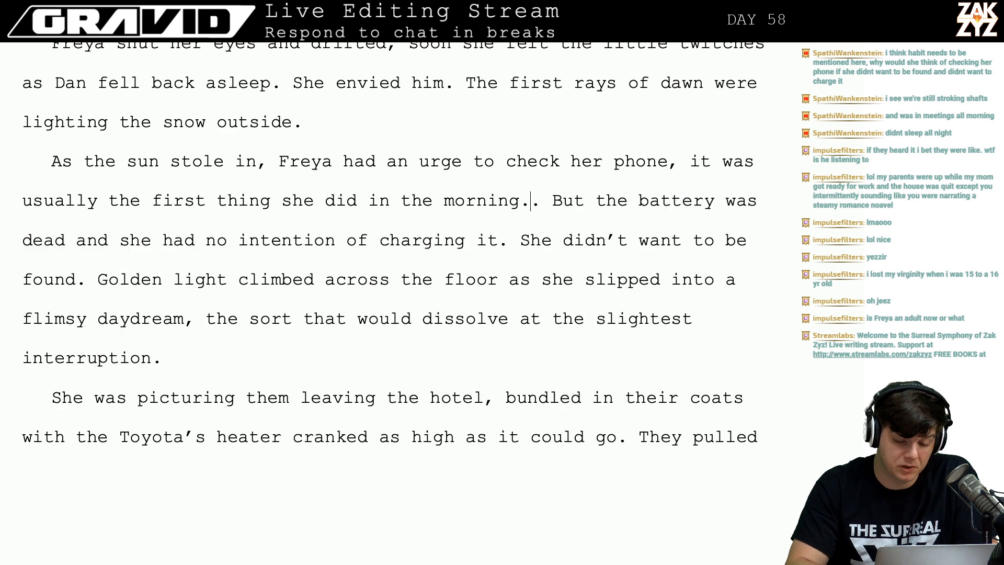
pyautogui.press('Up')
pyautogui.press('BackSpace')
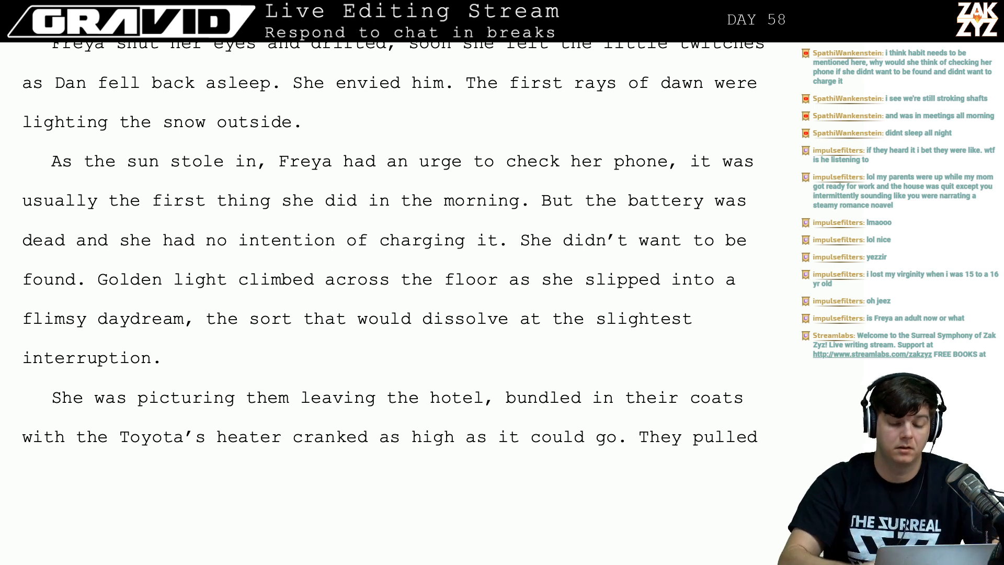
# Insert "by now her battery was dead." after the "But" that follows "in the morning.".
pyautogui.click(567, 204)
pyautogui.press('Right')
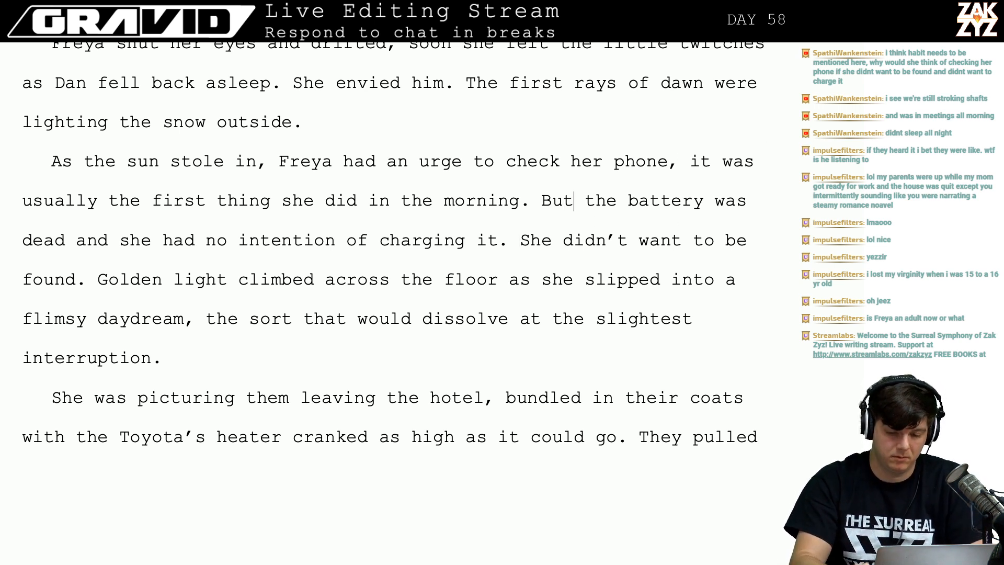
pyautogui.write('by n')
pyautogui.write('ow her t')
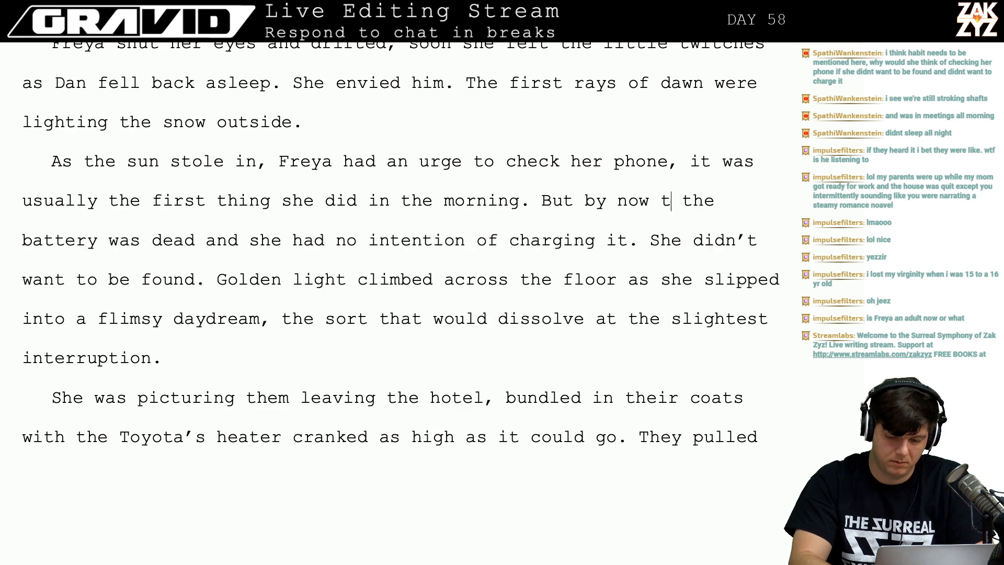
pyautogui.write('he bat')
pyautogui.press('BackSpace')
pyautogui.press('BackSpace')
pyautogui.press('BackSpace')
pyautogui.press('BackSpace')
pyautogui.write('her battery ww')
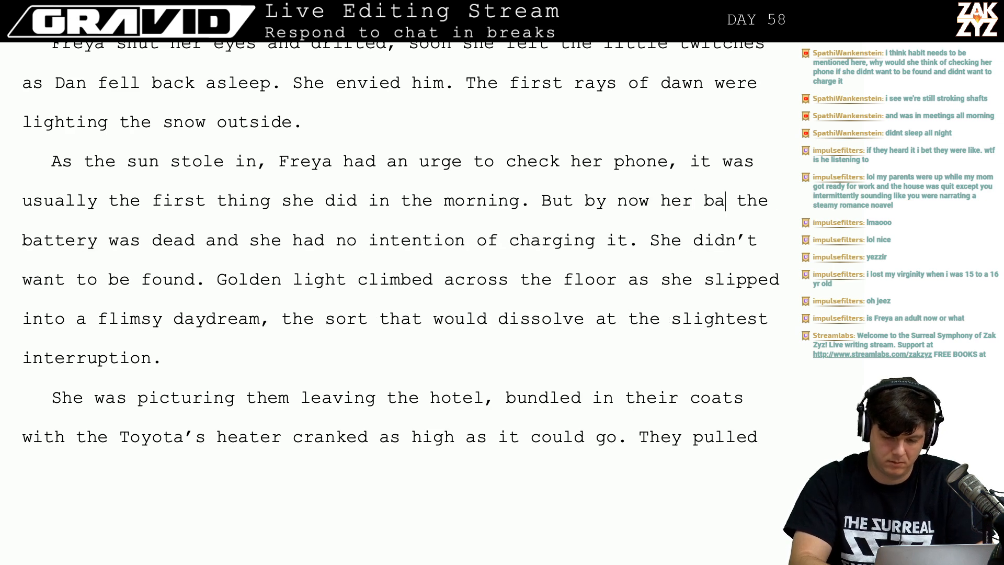
pyautogui.press('BackSpace')
pyautogui.write('as dead.')
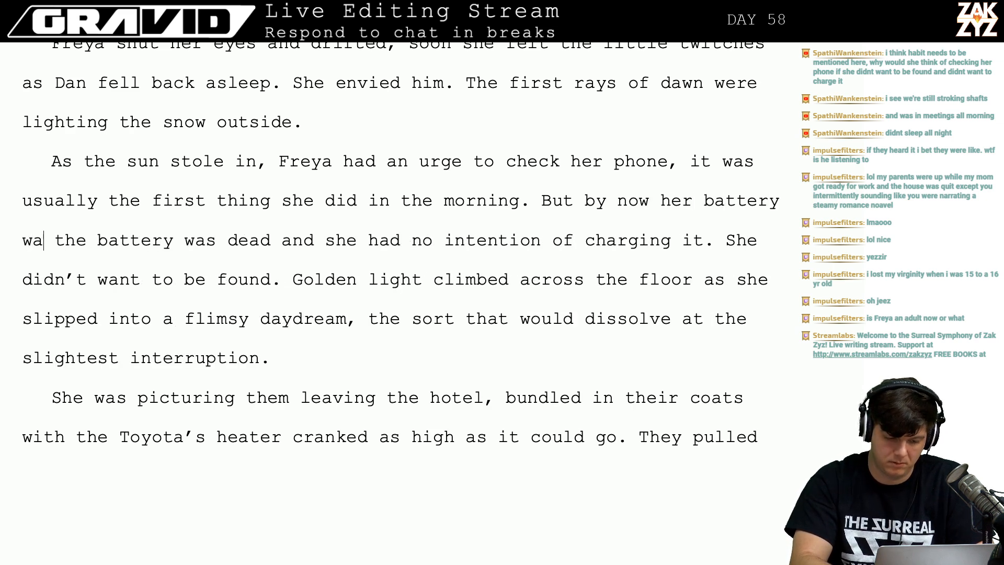
# Remove the duplicate "the battery was dead and" and start the remaining sentence with a capital: "She had no intention of charging it.".
pyautogui.hotkey('shift', 'Right')
pyautogui.hotkey('shift', 'Right')
pyautogui.hotkey('shift', 'Right')
pyautogui.hotkey('shift', 'Right')
pyautogui.hotkey('shift', 'Right')
pyautogui.hotkey('shift', 'Right')
pyautogui.hotkey('shift', 'Right')
pyautogui.hotkey('shift', 'Right')
pyautogui.hotkey('shift', 'Right')
pyautogui.hotkey('shift', 'Right')
pyautogui.hotkey('shift', 'Right')
pyautogui.hotkey('shift', 'Right')
pyautogui.hotkey('shift', 'Right')
pyautogui.hotkey('shift', 'Right')
pyautogui.hotkey('shift', 'Right')
pyautogui.hotkey('shift', 'Right')
pyautogui.hotkey('shift', 'Right')
pyautogui.hotkey('shift', 'Right')
pyautogui.hotkey('shift', 'Right')
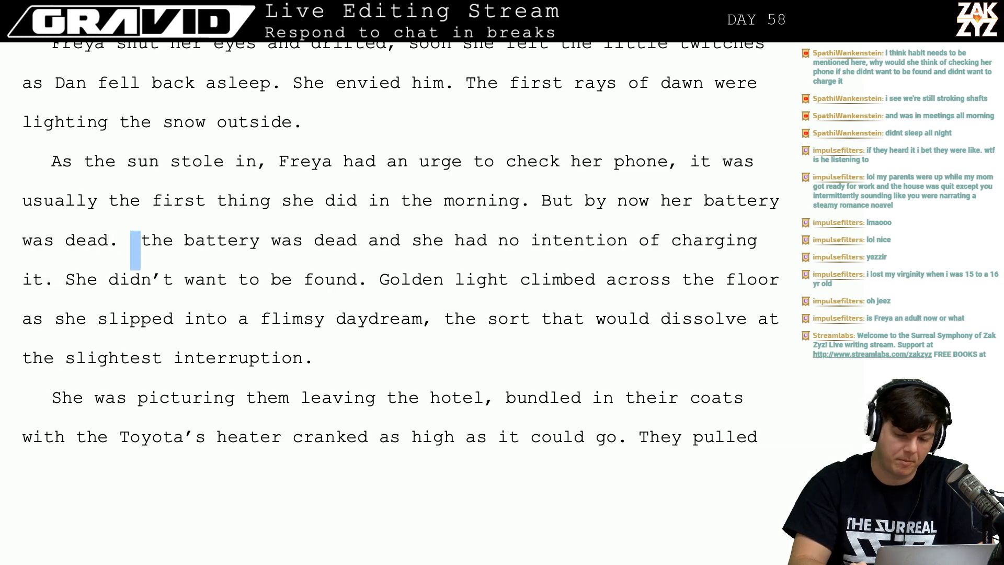
pyautogui.hotkey('shift', 'Right')
pyautogui.hotkey('shift', 'Right')
pyautogui.hotkey('shift', 'Right')
pyautogui.hotkey('shift', 'Right')
pyautogui.hotkey('shift', 'Right')
pyautogui.hotkey('shift', 'Right')
pyautogui.hotkey('shift', 'Right')
pyautogui.hotkey('shift', 'Right')
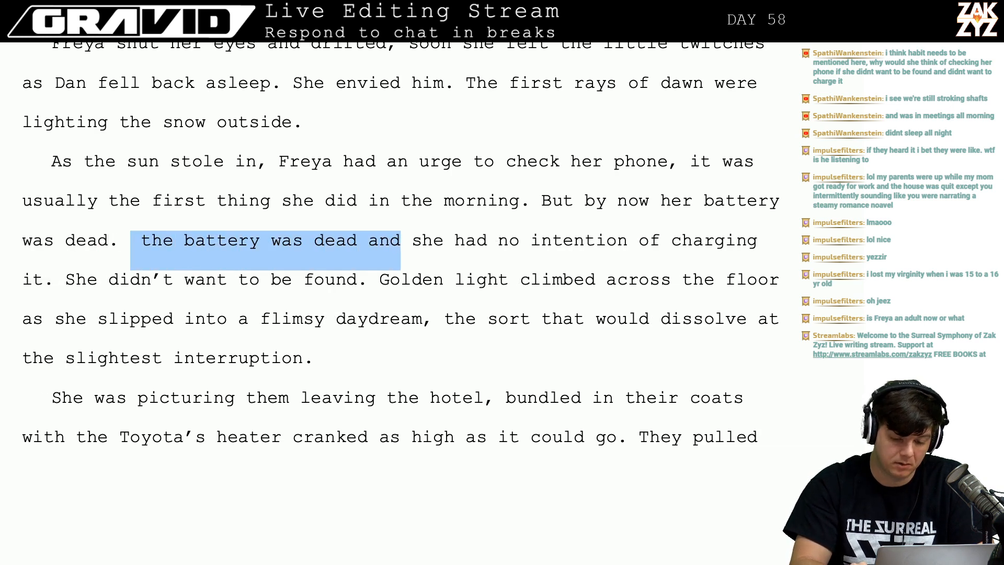
pyautogui.write('S')
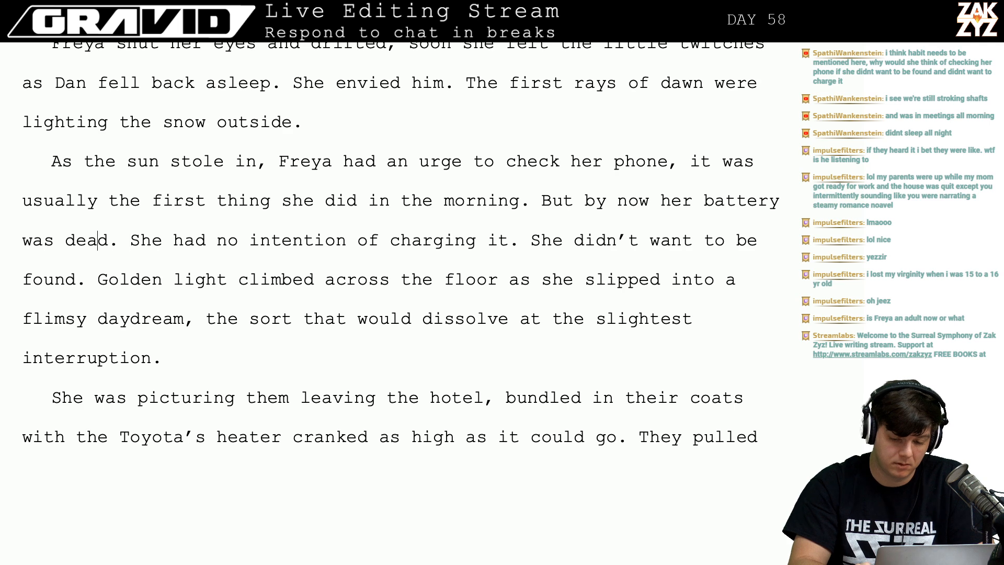
# Split the paragraph between "But" and "by now her battery was dead.".
pyautogui.press('Left')
pyautogui.press('Left')
pyautogui.press('Left')
pyautogui.press('Left')
pyautogui.press('Left')
pyautogui.press('Left')
pyautogui.press('Left')
pyautogui.press('Left')
pyautogui.press('Left')
pyautogui.press('Left')
pyautogui.press('Left')
pyautogui.press('Left')
pyautogui.press('Left')
pyautogui.press('Left')
pyautogui.press('Left')
pyautogui.press('Left')
pyautogui.press('Left')
pyautogui.press('Left')
pyautogui.press('Left')
pyautogui.press('Left')
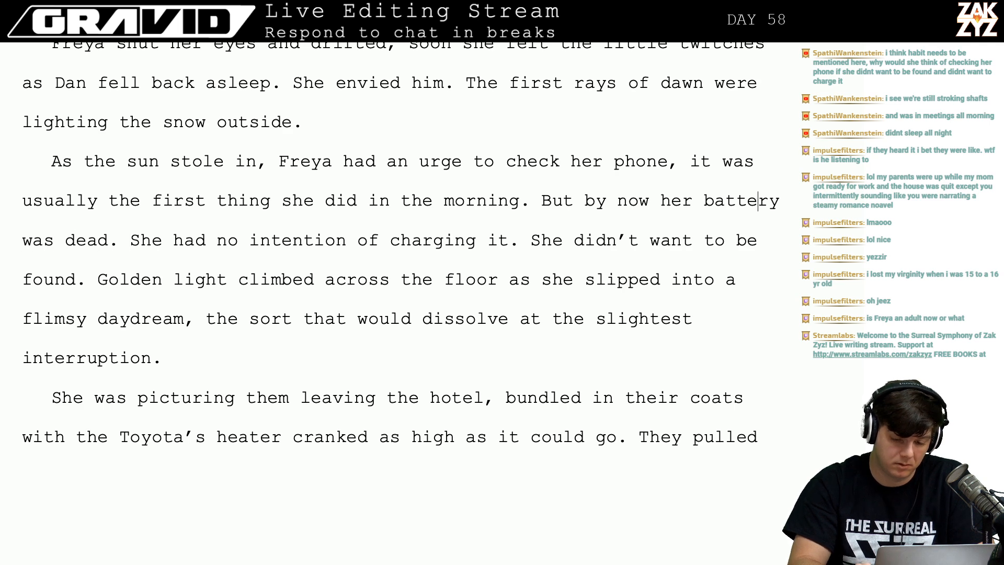
pyautogui.press('Return')
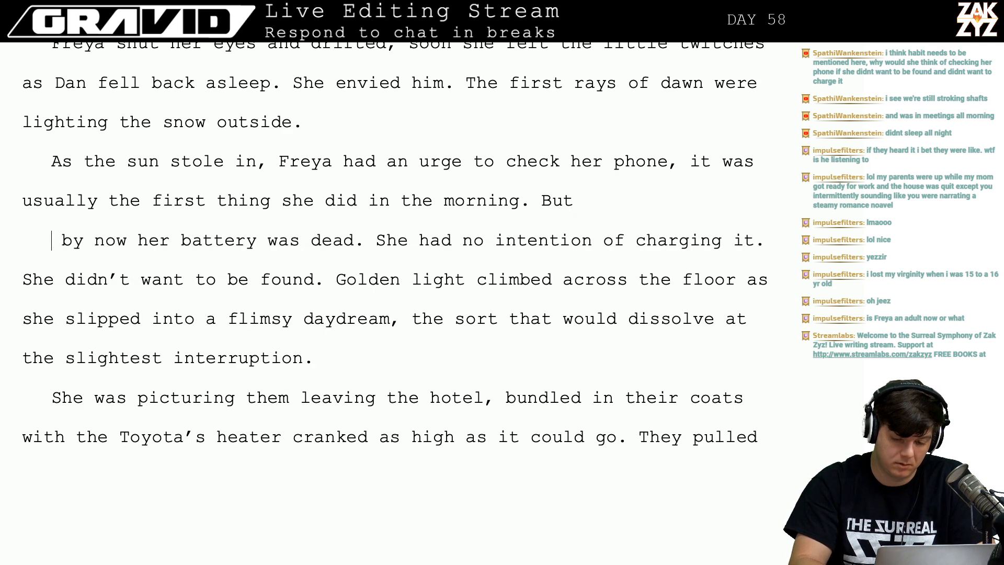
pyautogui.press('Left')
pyautogui.write('she was su')
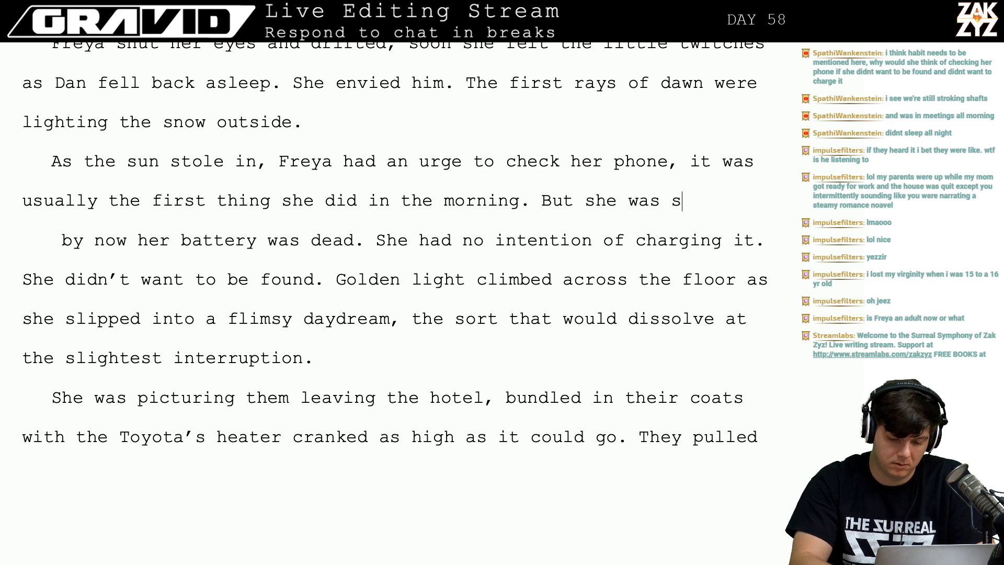
pyautogui.press('BackSpace')
pyautogui.press('BackSpace')
pyautogui.press('BackSpace')
pyautogui.press('BackSpace')
pyautogui.press('BackSpace')
pyautogui.press('BackSpace')
pyautogui.press('BackSpace')
pyautogui.press('BackSpace')
pyautogui.press('BackSpace')
pyautogui.press('BackSpace')
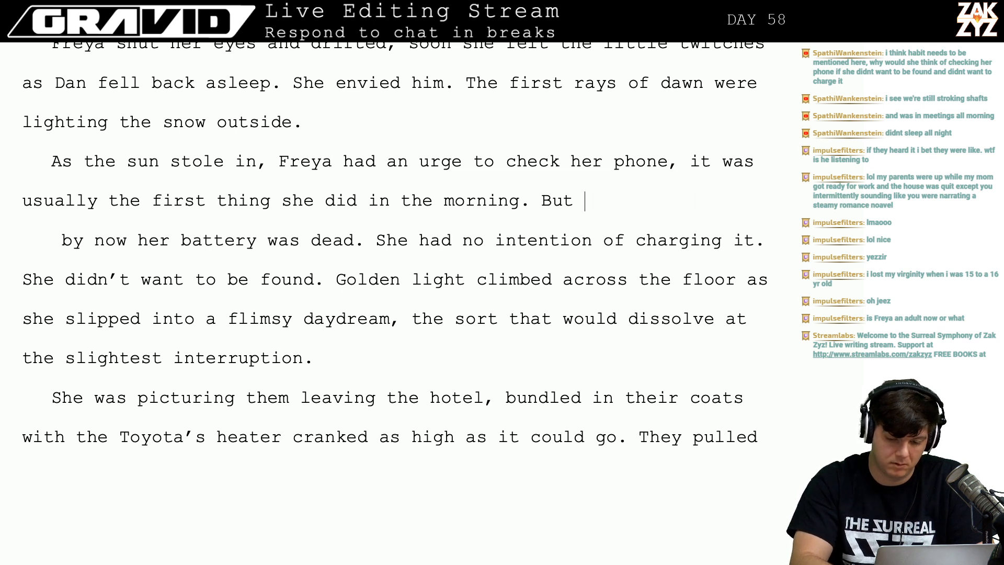
# Insert "her battery was dead by now, and she" after the "But" that follows "in the morning.".
pyautogui.write('her batt')
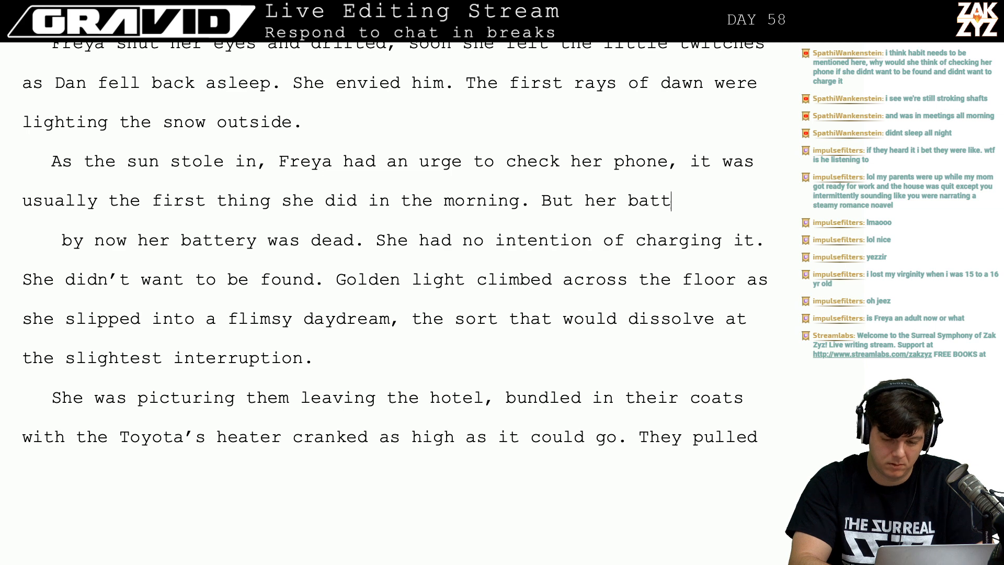
pyautogui.write('ery was dead b')
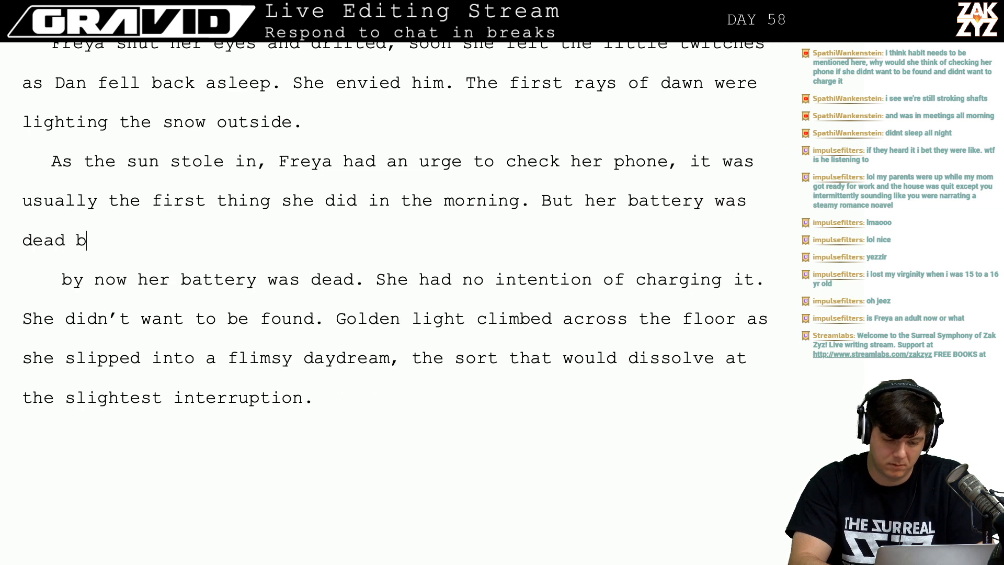
pyautogui.write('y now, and she')
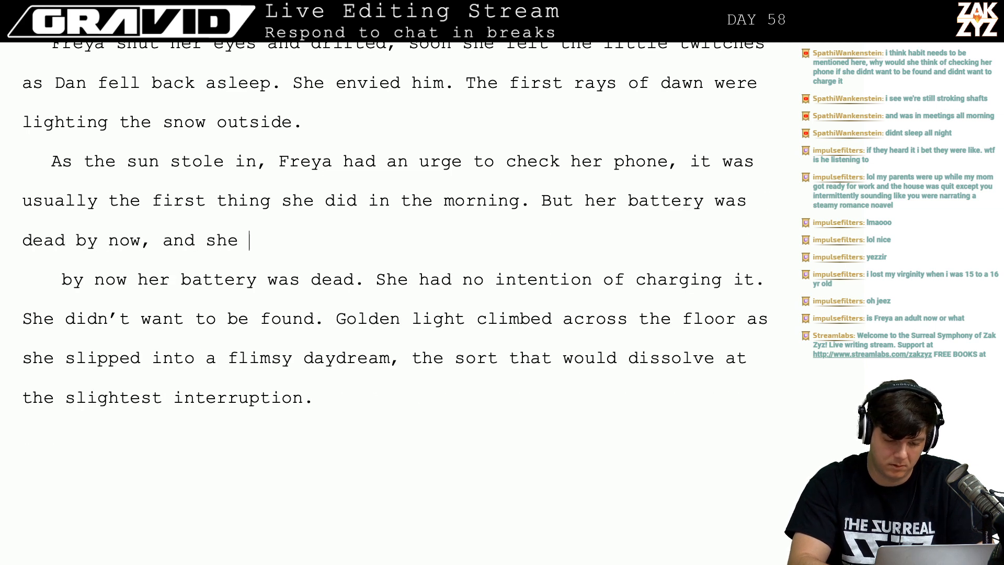
# Delete the paragraph break and the superseded "by now her battery was dead. She" so the new wording runs into "had no intention of charging it.".
pyautogui.hotkey('shift', 'Right')
pyautogui.hotkey('shift', 'Down')
pyautogui.hotkey('shift', 'Right')
pyautogui.hotkey('shift', 'Up')
pyautogui.hotkey('shift', 'Right')
pyautogui.hotkey('shift', 'Right')
pyautogui.hotkey('shift', 'Right')
pyautogui.hotkey('shift', 'Right')
pyautogui.hotkey('shift', 'Right')
pyautogui.hotkey('shift', 'Right')
pyautogui.hotkey('shift', 'Right')
pyautogui.hotkey('shift', 'Right')
pyautogui.hotkey('shift', 'Right')
pyautogui.hotkey('shift', 'Right')
pyautogui.hotkey('shift', 'Right')
pyautogui.hotkey('shift', 'Right')
pyautogui.hotkey('shift', 'Right')
pyautogui.hotkey('shift', 'Right')
pyautogui.hotkey('shift', 'Right')
pyautogui.hotkey('shift', 'Right')
pyautogui.hotkey('shift', 'Right')
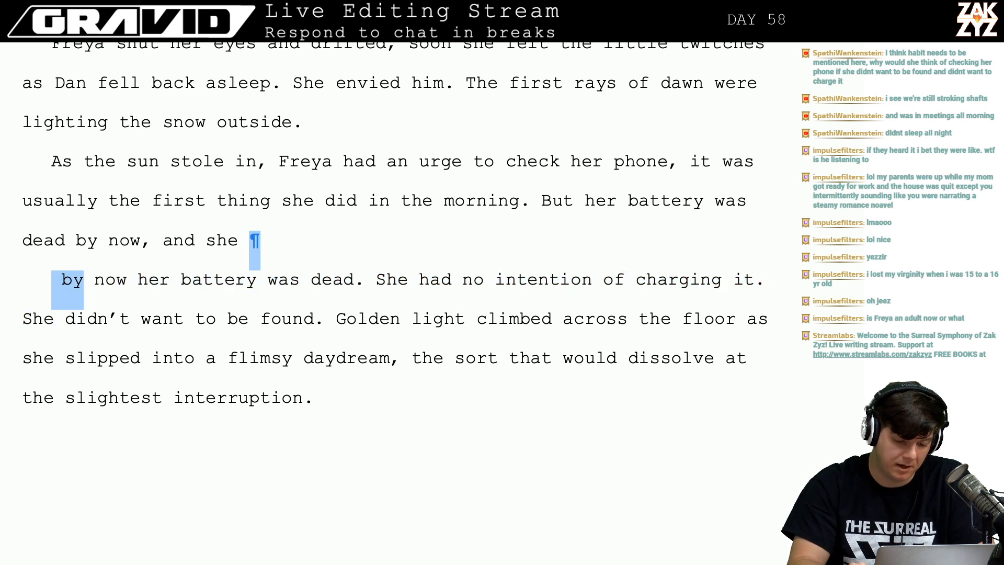
pyautogui.hotkey('shift', 'Right')
pyautogui.hotkey('shift', 'Right')
pyautogui.hotkey('shift', 'Right')
pyautogui.hotkey('shift', 'Right')
pyautogui.hotkey('shift', 'Right')
pyautogui.hotkey('shift', 'Right')
pyautogui.hotkey('shift', 'Right')
pyautogui.hotkey('shift', 'Right')
pyautogui.hotkey('shift', 'Right')
pyautogui.hotkey('shift', 'Right')
pyautogui.hotkey('shift', 'Right')
pyautogui.hotkey('shift', 'Right')
pyautogui.hotkey('shift', 'Right')
pyautogui.hotkey('shift', 'Right')
pyautogui.hotkey('shift', 'Right')
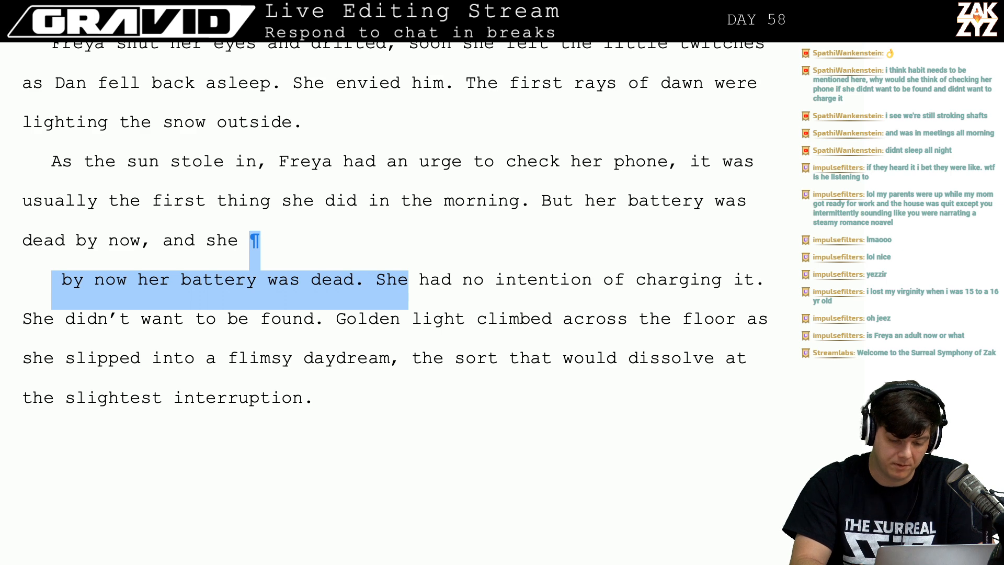
pyautogui.press('Delete')
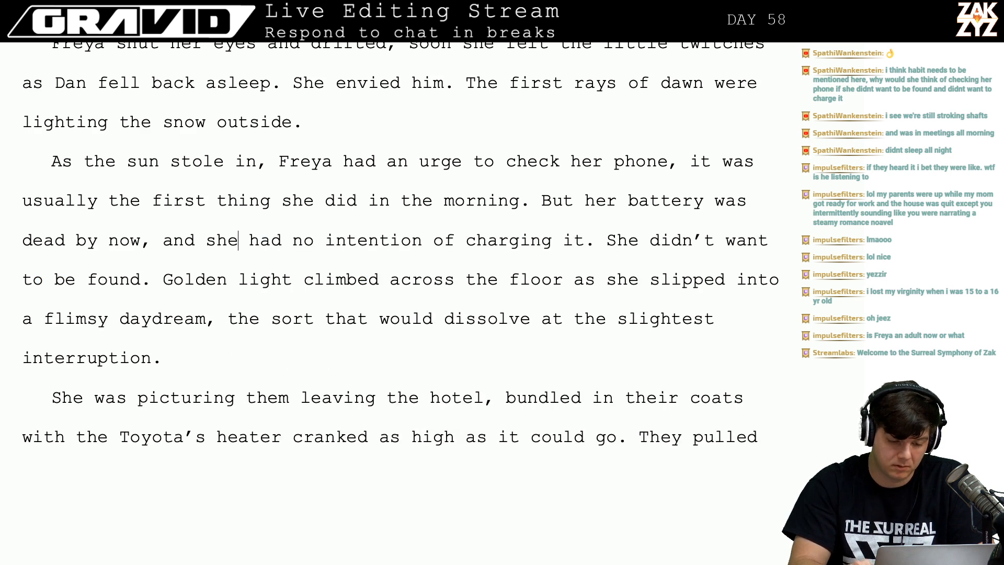
pyautogui.press('Left')
pyautogui.press('Left')
pyautogui.press('Left')
pyautogui.press('Left')
pyautogui.press('Left')
pyautogui.press('Left')
pyautogui.press('Left')
pyautogui.press('Left')
pyautogui.press('Down')
pyautogui.press('Down')
pyautogui.press('Down')
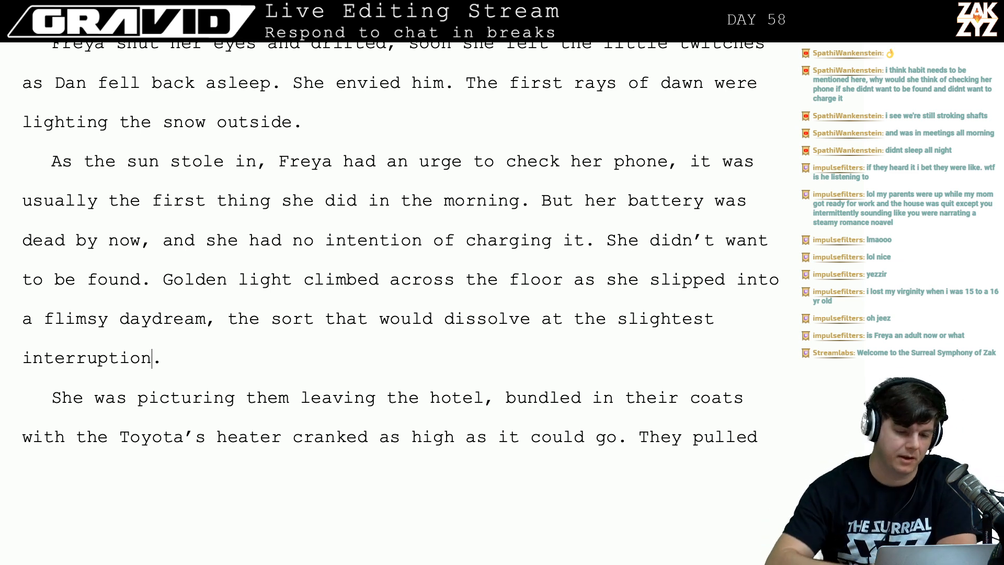
pyautogui.moveTo(502, 2)
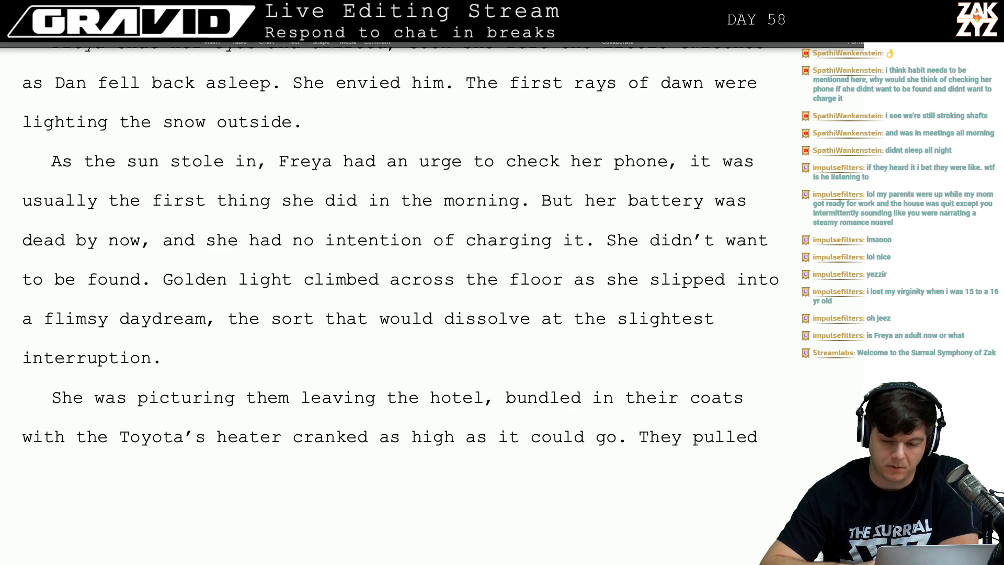
pyautogui.press('Left')
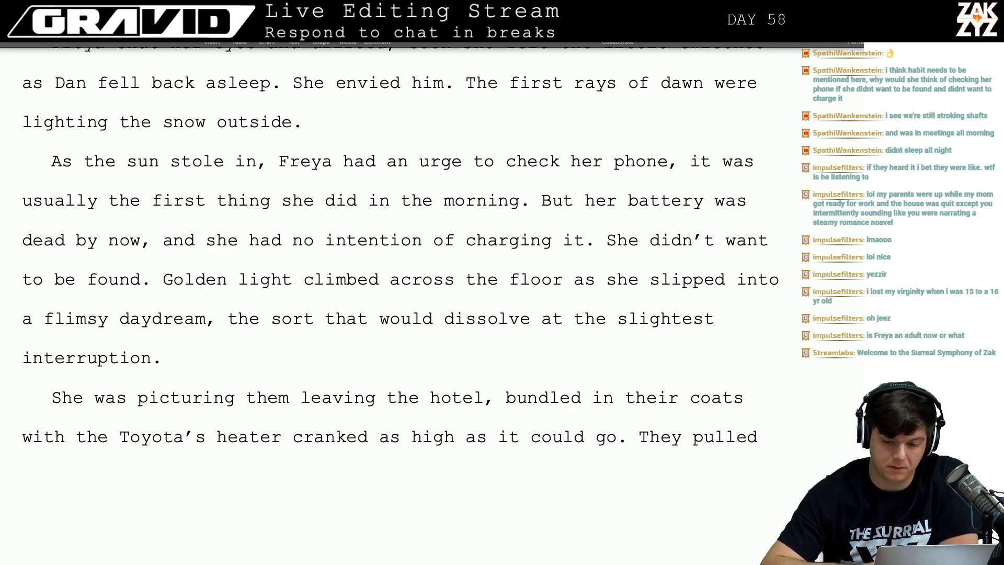
# Delete the three asterisks of the highlighted scene break that follows "trying to decide who she was.".
pyautogui.scroll(-15, 555, 210)
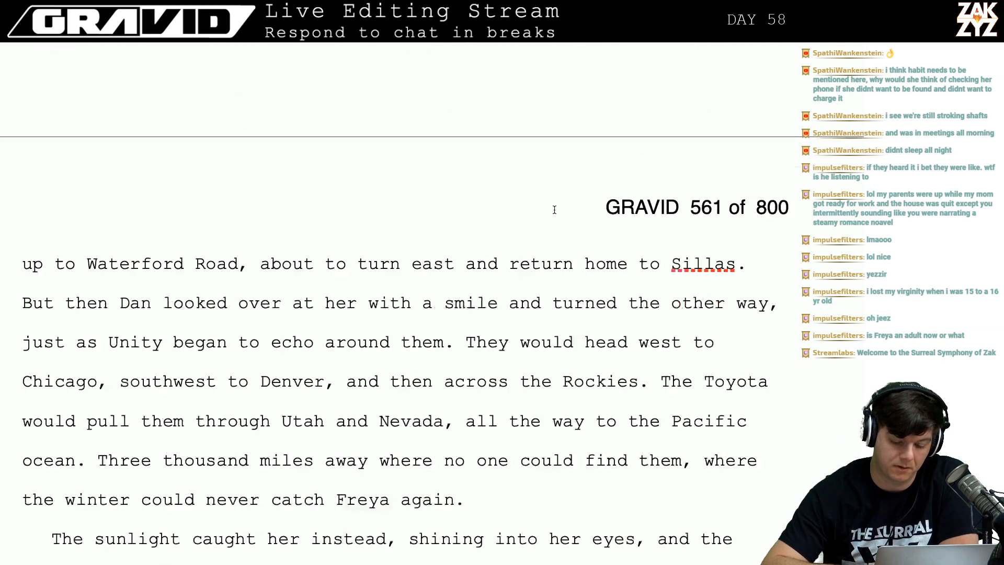
pyautogui.scroll(-15, 555, 210)
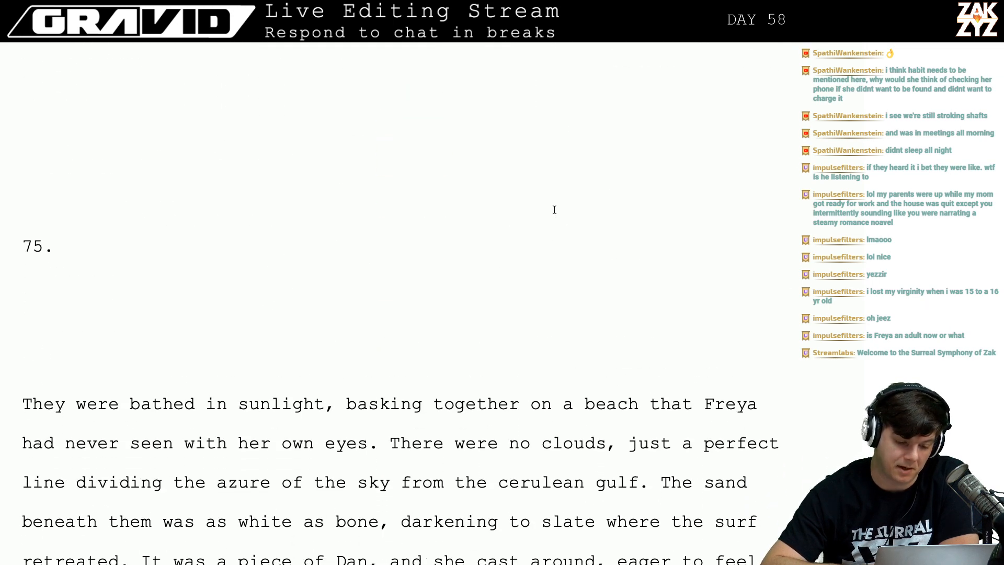
pyautogui.scroll(5, 554, 209)
pyautogui.scroll(6, 554, 209)
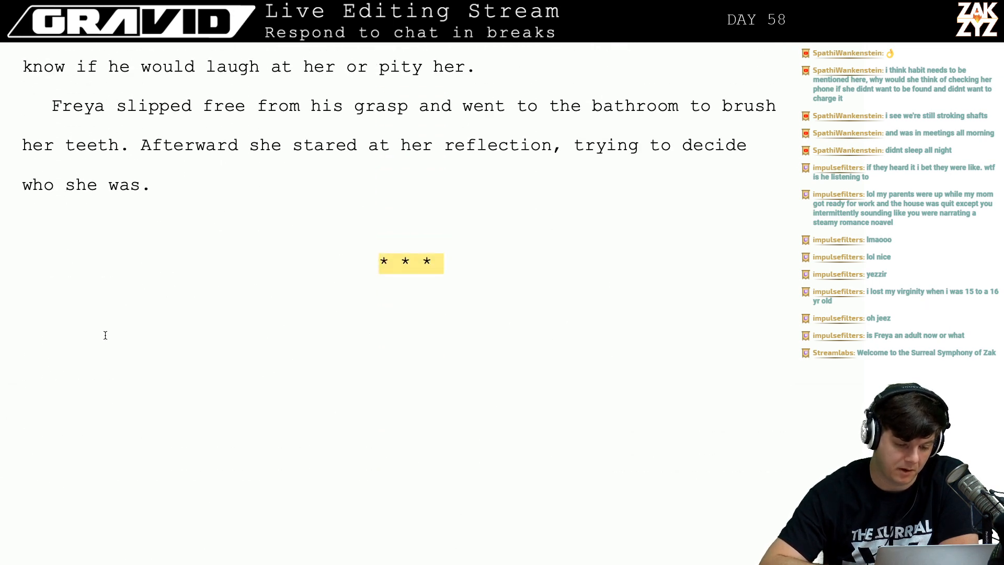
pyautogui.click(411, 263)
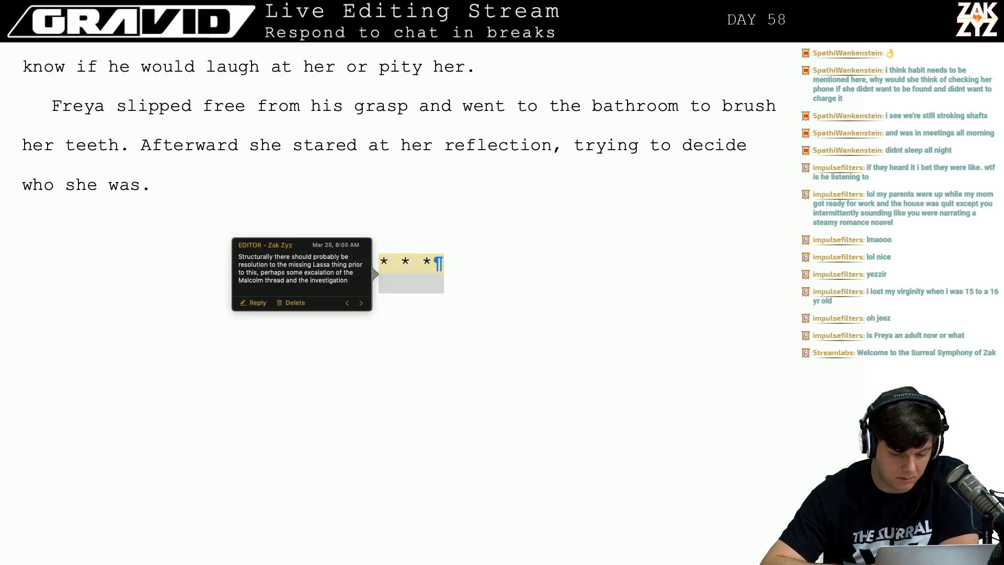
pyautogui.press('Left')
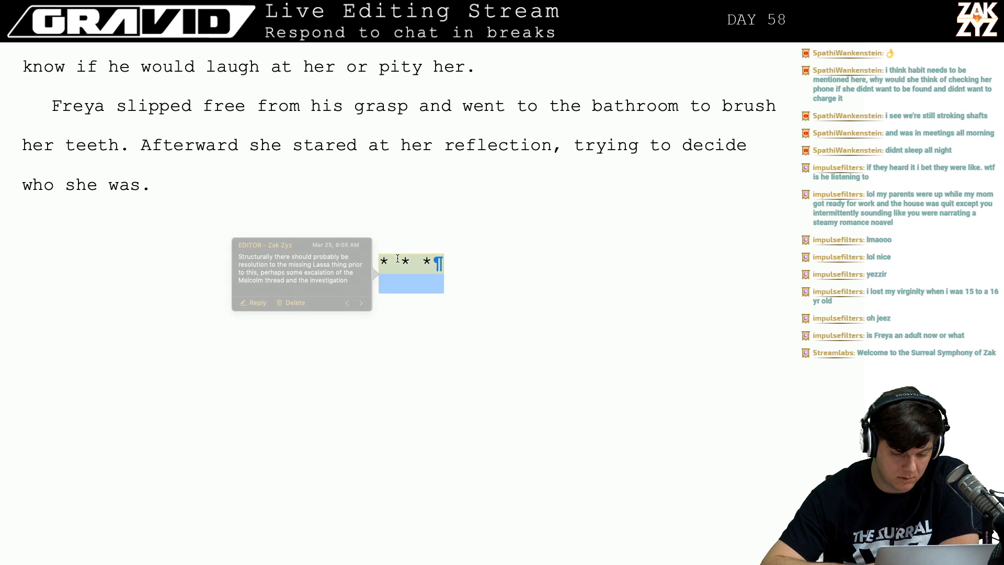
pyautogui.press('Right')
pyautogui.press('BackSpace')
pyautogui.press('Right')
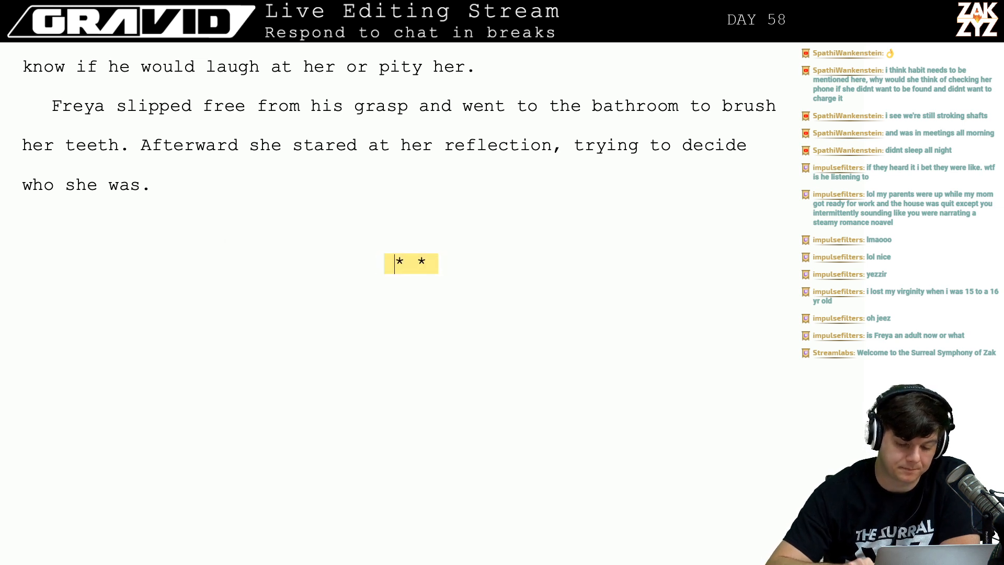
pyautogui.press('Right')
pyautogui.press('BackSpace')
pyautogui.press('Right')
pyautogui.press('Right')
pyautogui.press('Right')
pyautogui.press('Left')
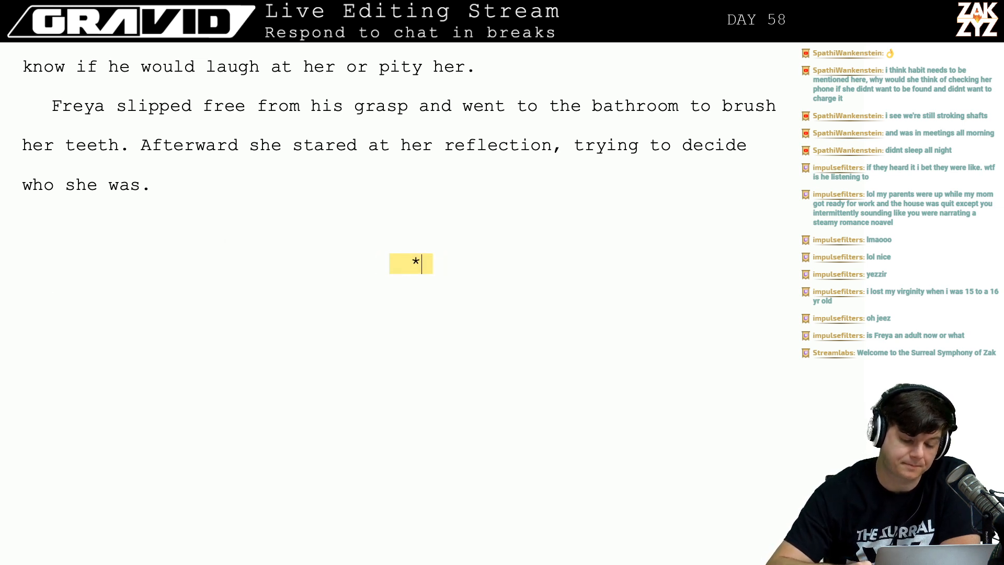
pyautogui.press('BackSpace')
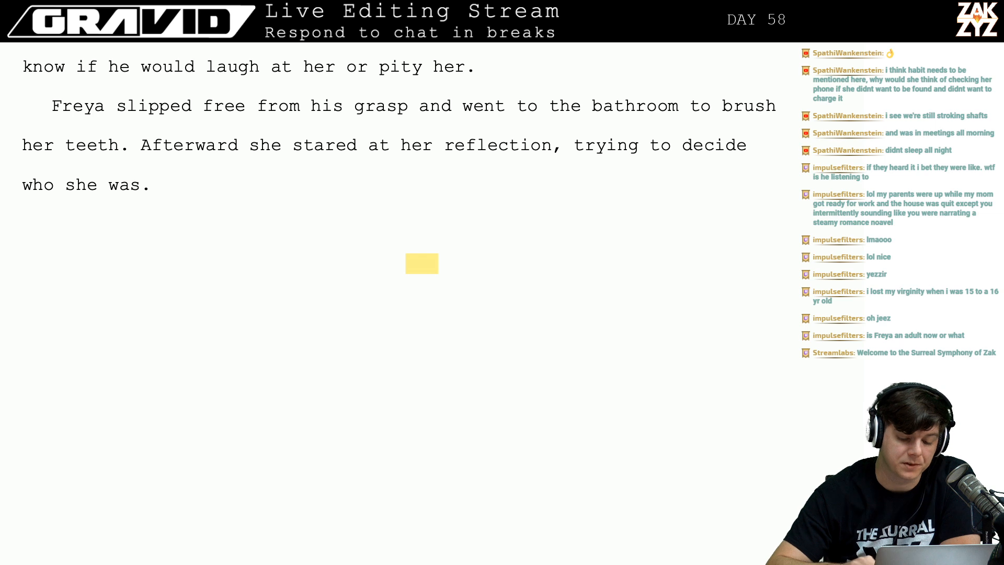
# Remove the surplus blank lines above the "75." chapter heading so that it starts at the top of its page.
pyautogui.click(399, 206)
pyautogui.scroll(-2, 399, 205)
pyautogui.scroll(-5, 399, 205)
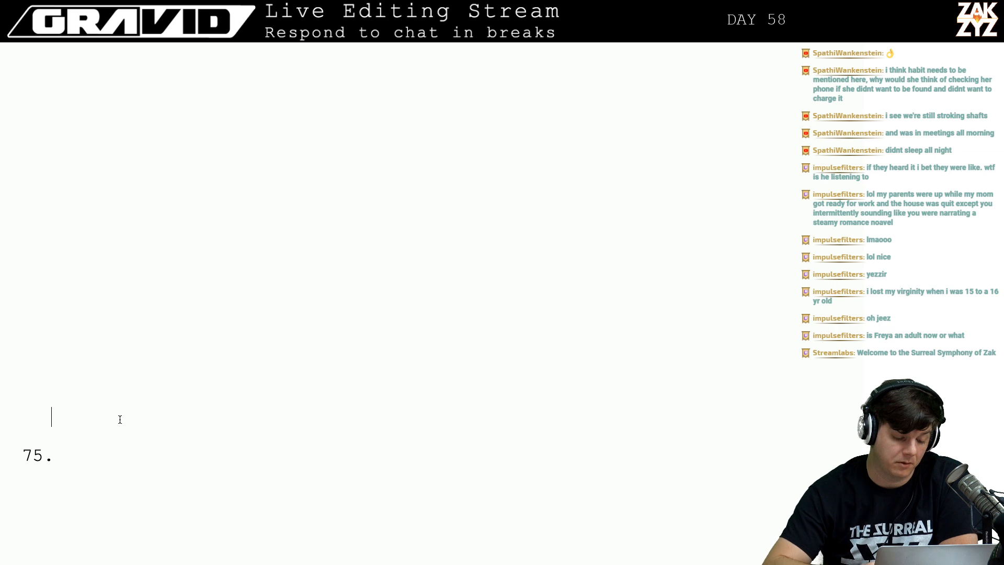
pyautogui.scroll(-3, 120, 420)
pyautogui.scroll(-5, 399, 304)
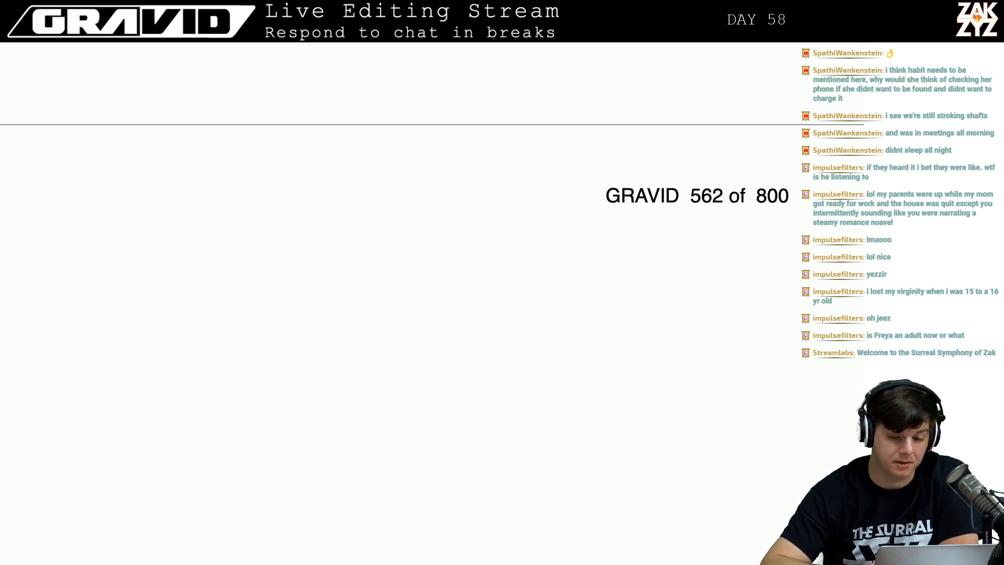
pyautogui.scroll(-5, 399, 304)
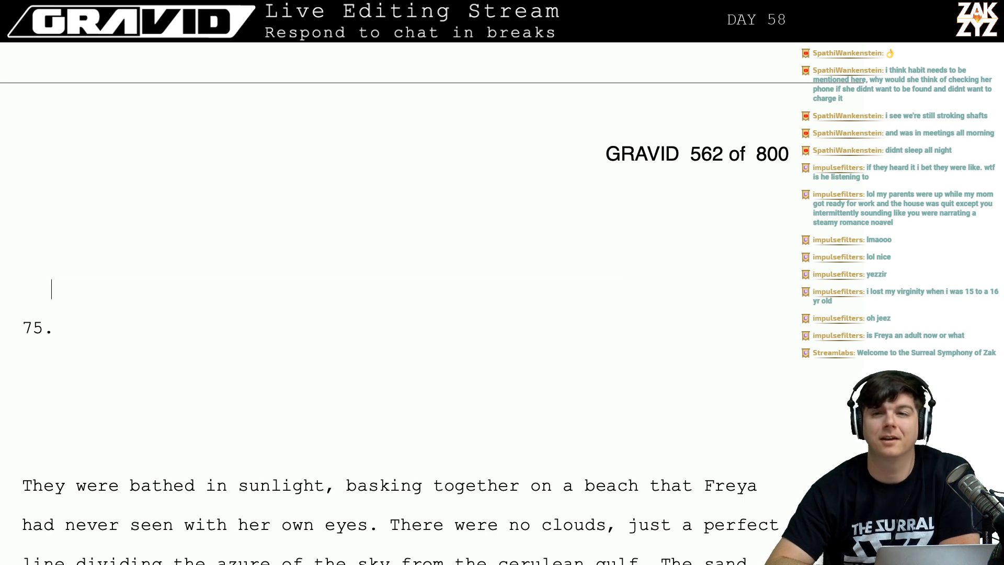
pyautogui.scroll(-1, 399, 303)
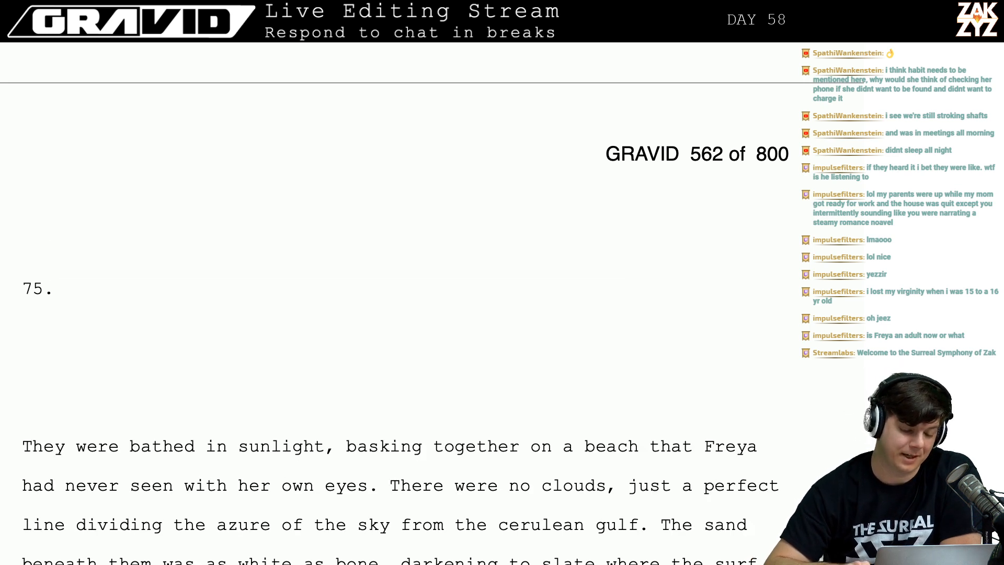
pyautogui.press('Left')
pyautogui.press('Left')
pyautogui.press('Left')
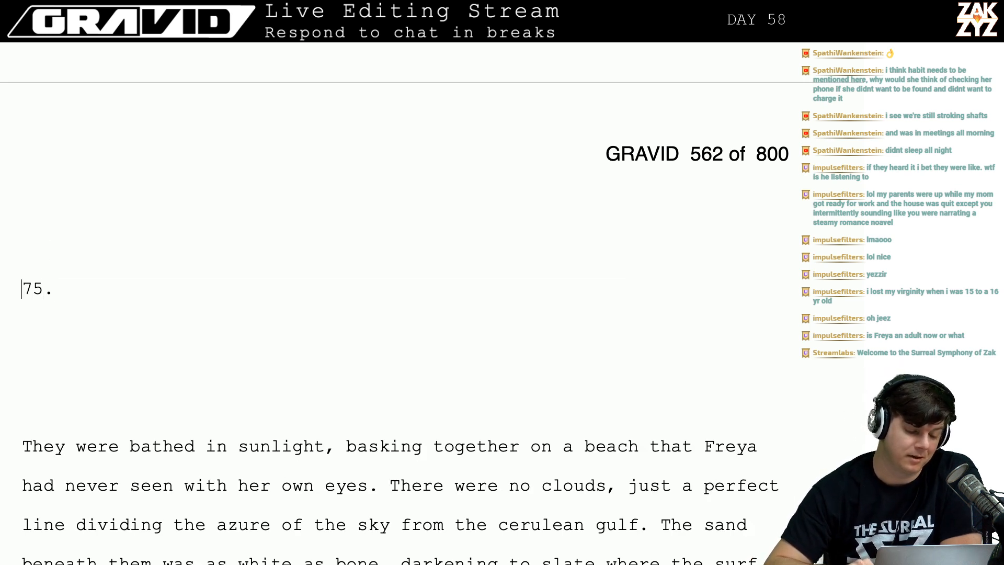
pyautogui.scroll(-1, 400, 304)
pyautogui.press('BackSpace')
pyautogui.press('BackSpace')
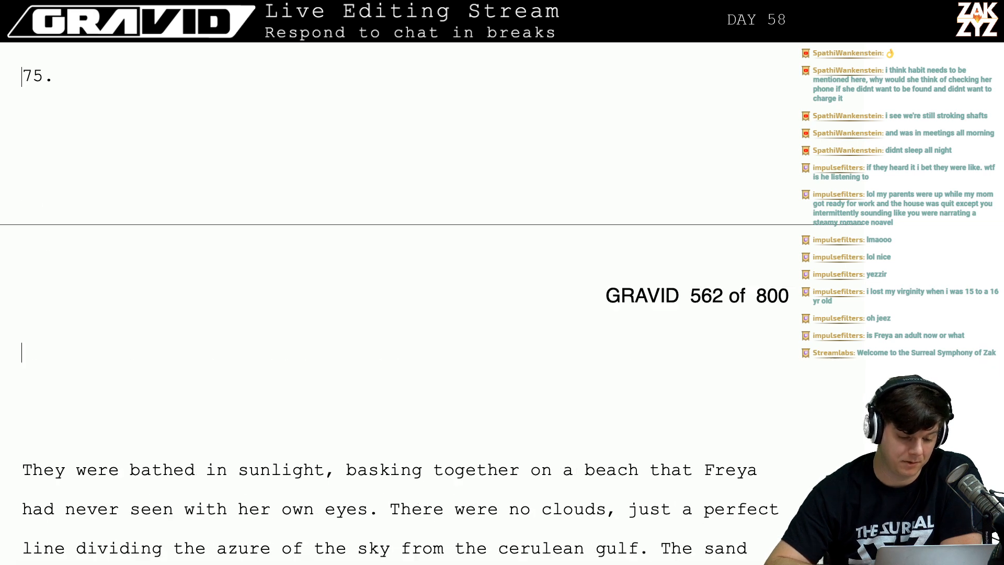
pyautogui.press('Return')
pyautogui.press('Down')
pyautogui.press('Down')
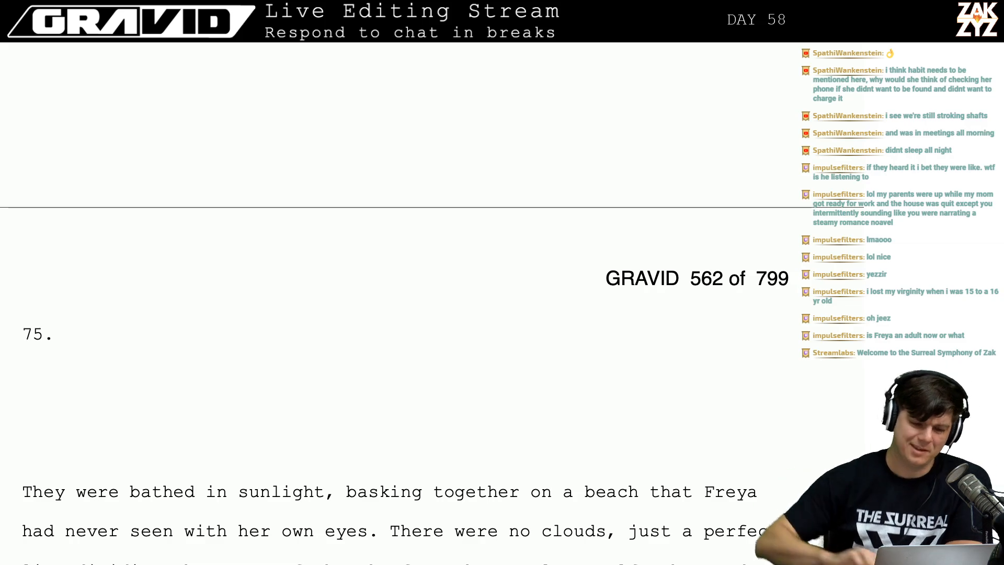
# Review the manuscript pages leading up to the "75." chapter heading.
pyautogui.scroll(20, 398, 303)
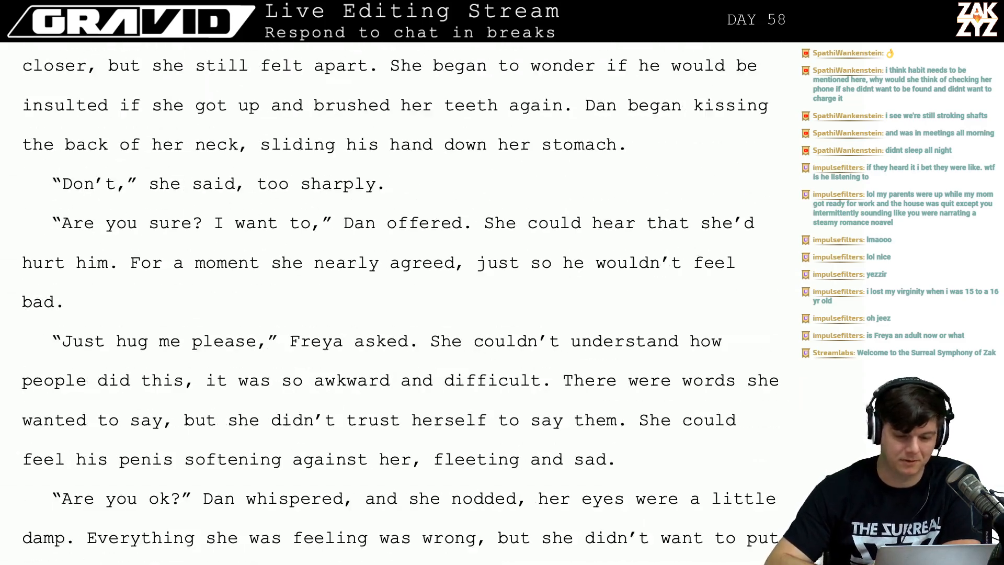
pyautogui.scroll(15, 398, 303)
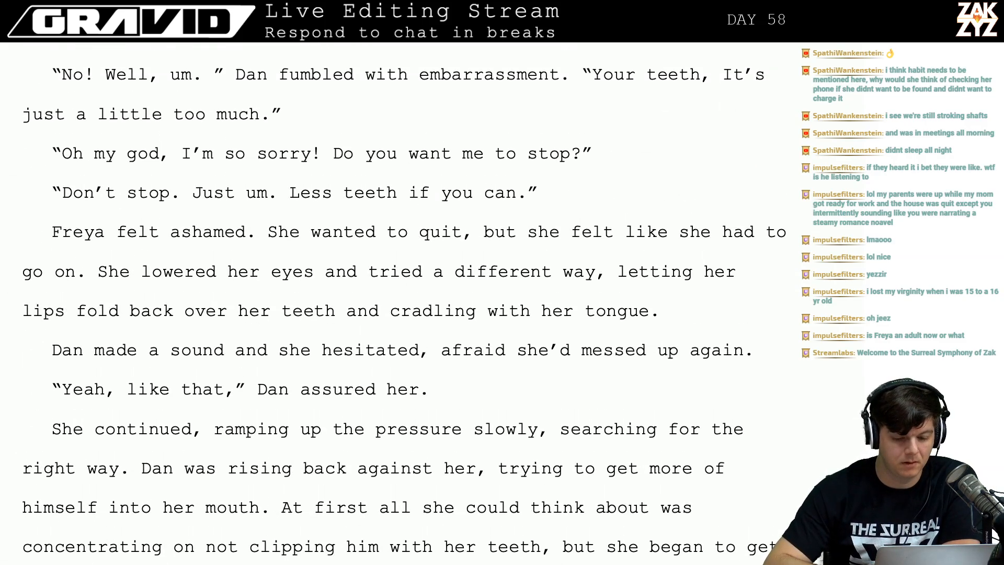
pyautogui.scroll(-1, 398, 303)
pyautogui.scroll(-5, 398, 303)
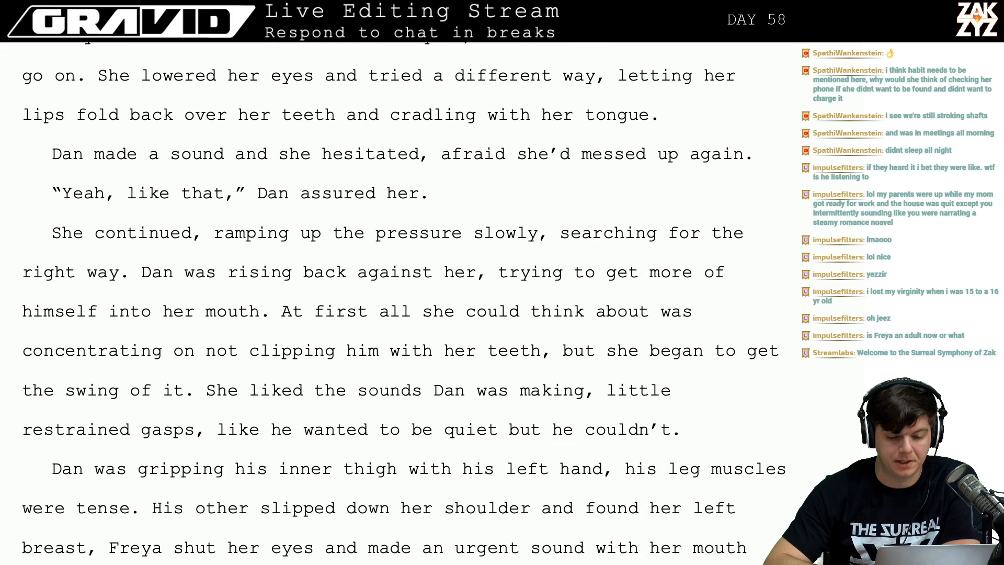
pyautogui.scroll(6, 398, 303)
pyautogui.scroll(20, 397, 303)
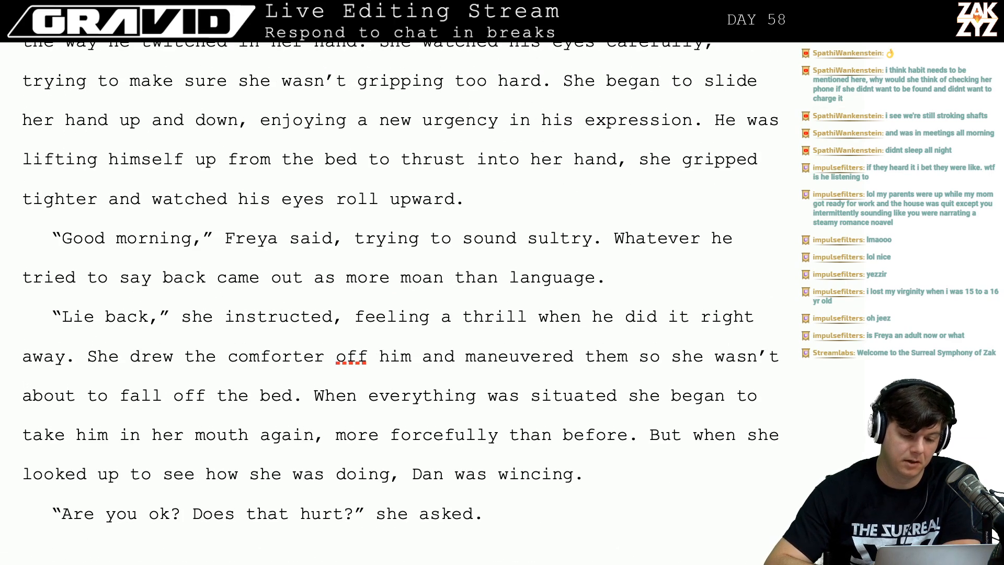
pyautogui.scroll(15, 397, 303)
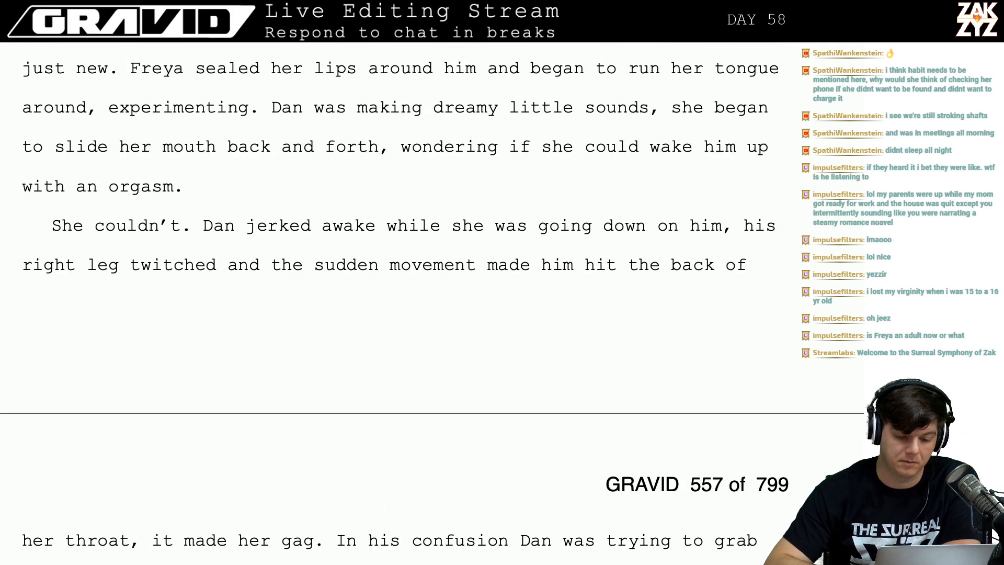
pyautogui.scroll(7, 398, 304)
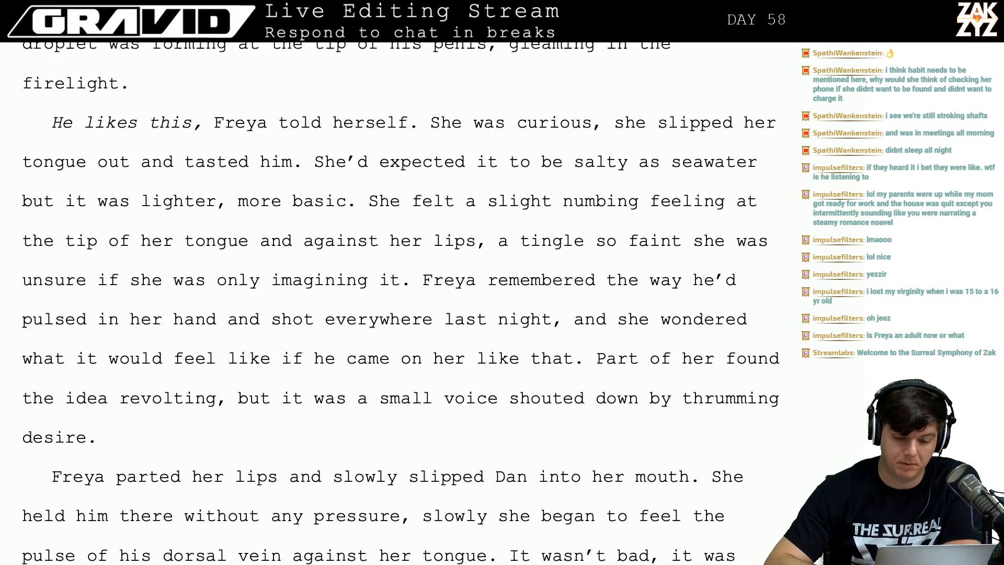
pyautogui.scroll(20, 398, 303)
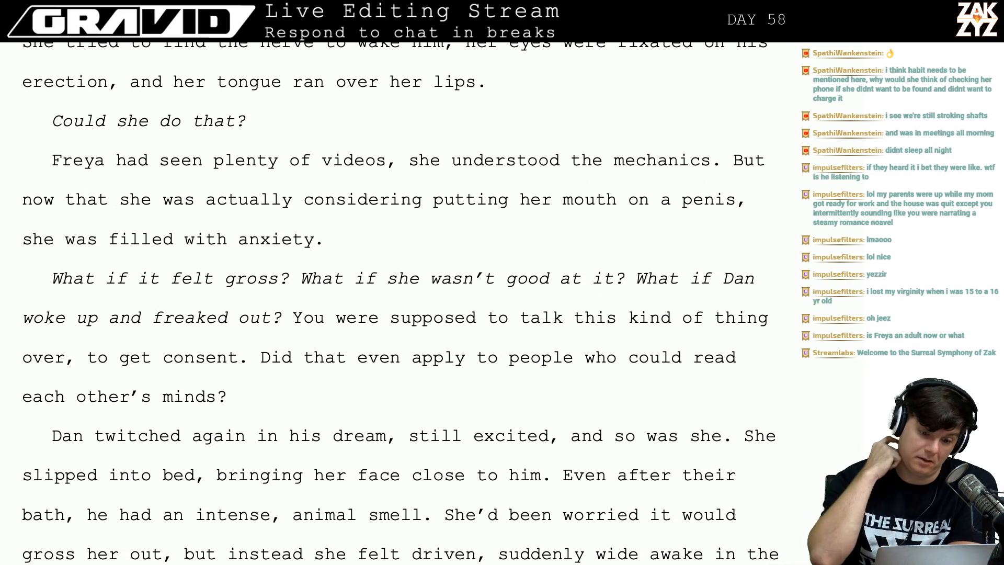
pyautogui.scroll(-15, 398, 303)
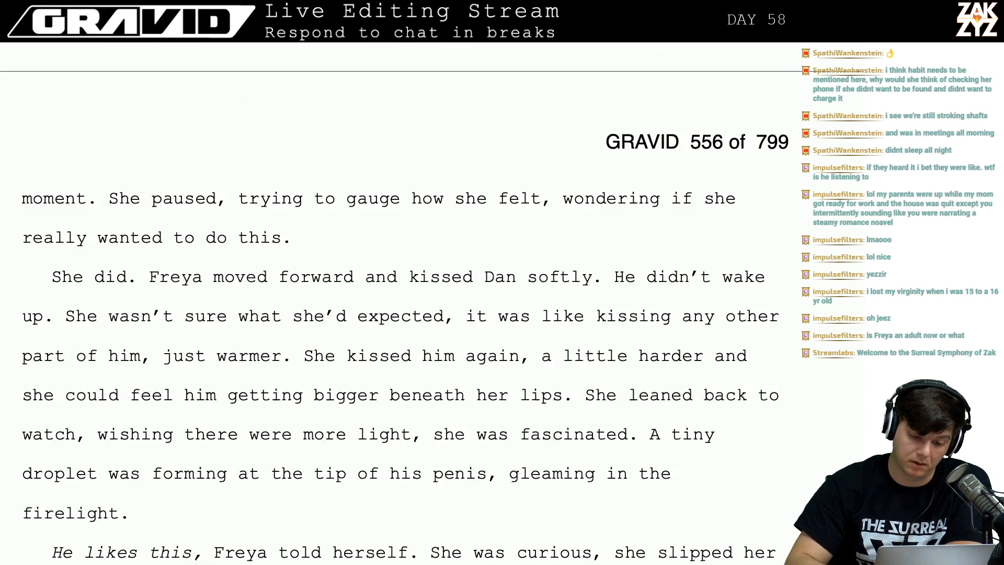
pyautogui.scroll(-20, 398, 303)
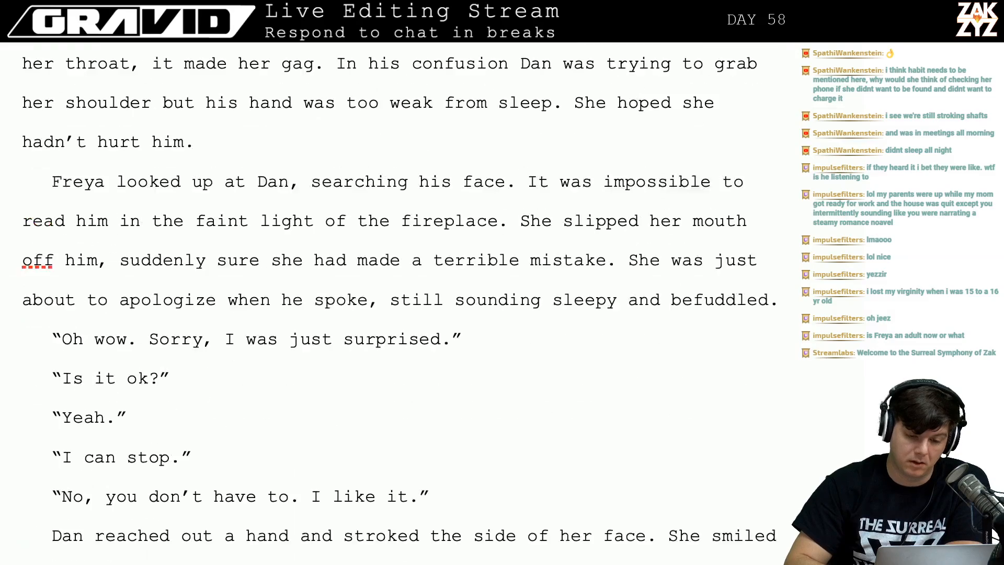
pyautogui.scroll(-15, 398, 303)
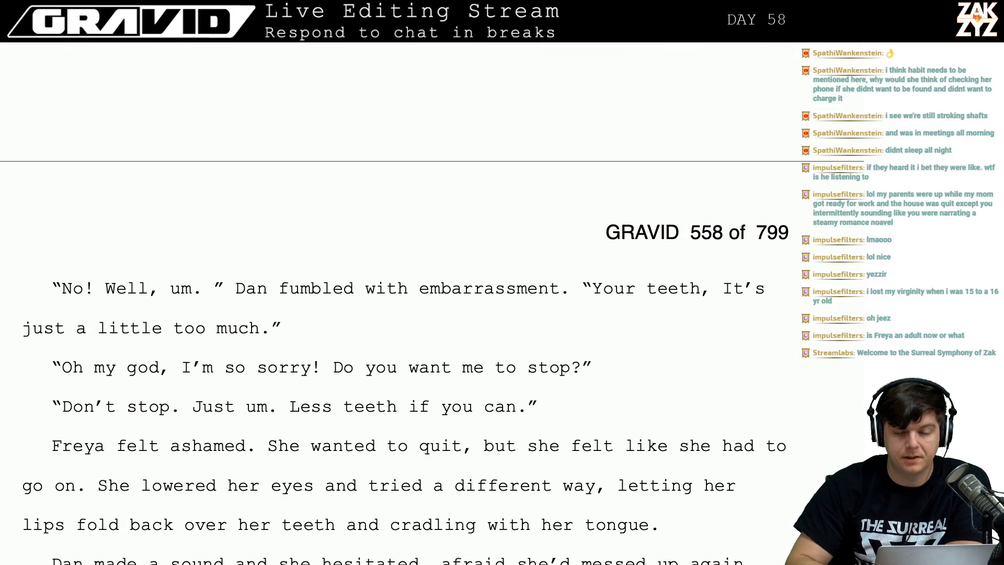
pyautogui.scroll(-20, 398, 303)
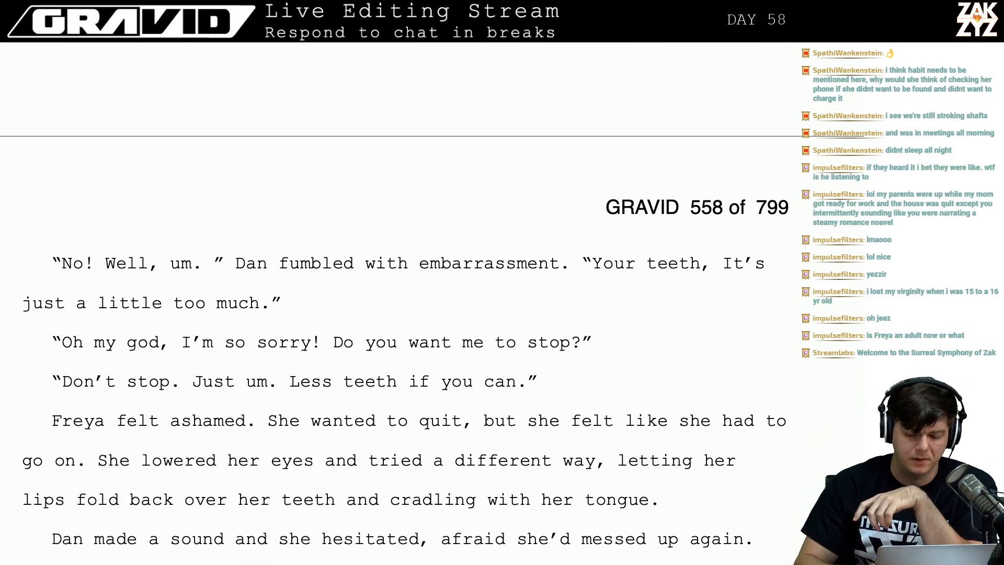
# Read from page 558 through the end of the hotel scene and into the opening beach paragraph of chapter 75.
pyautogui.scroll(-20, 397, 303)
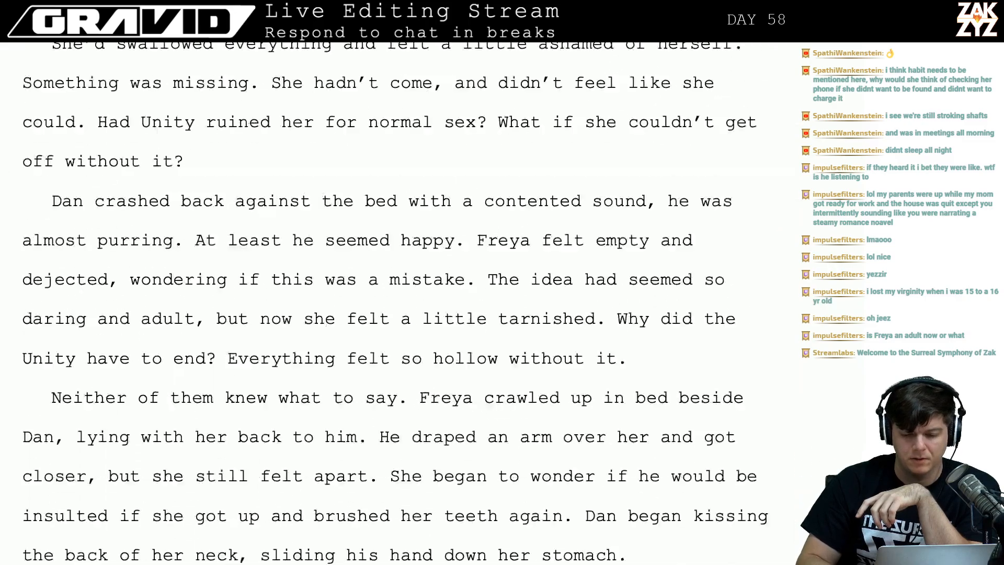
pyautogui.scroll(-20, 398, 303)
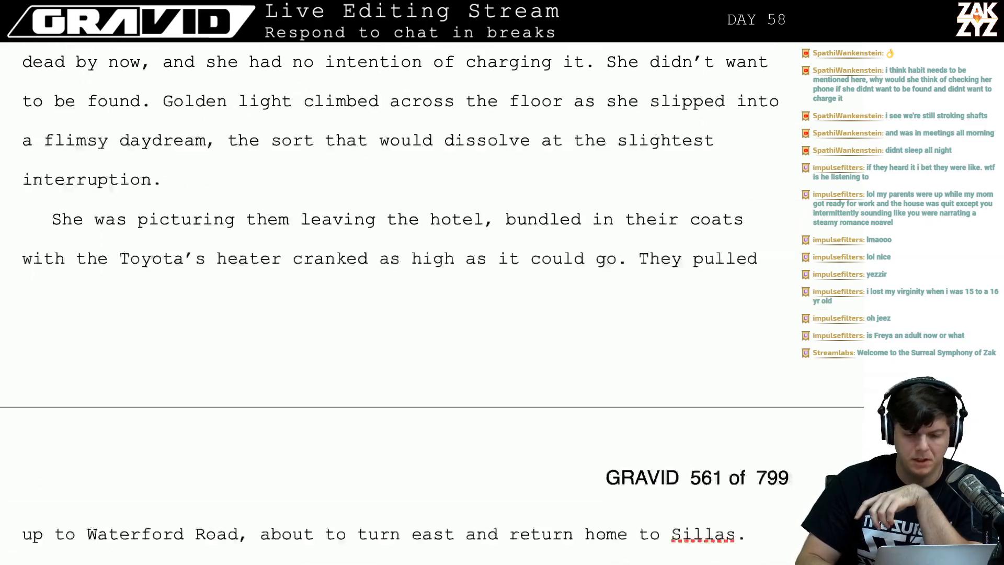
pyautogui.scroll(-20, 398, 304)
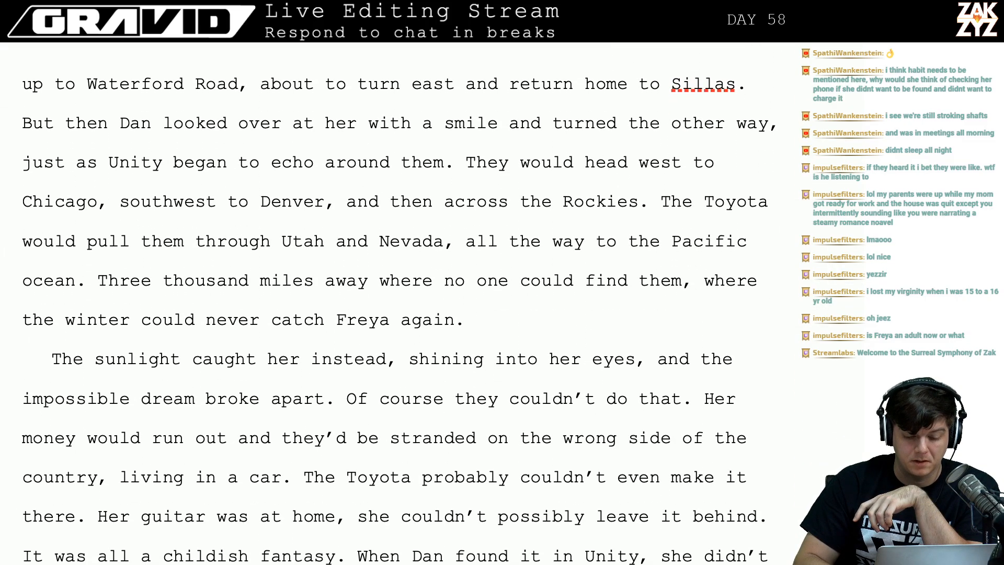
pyautogui.scroll(-1, 398, 304)
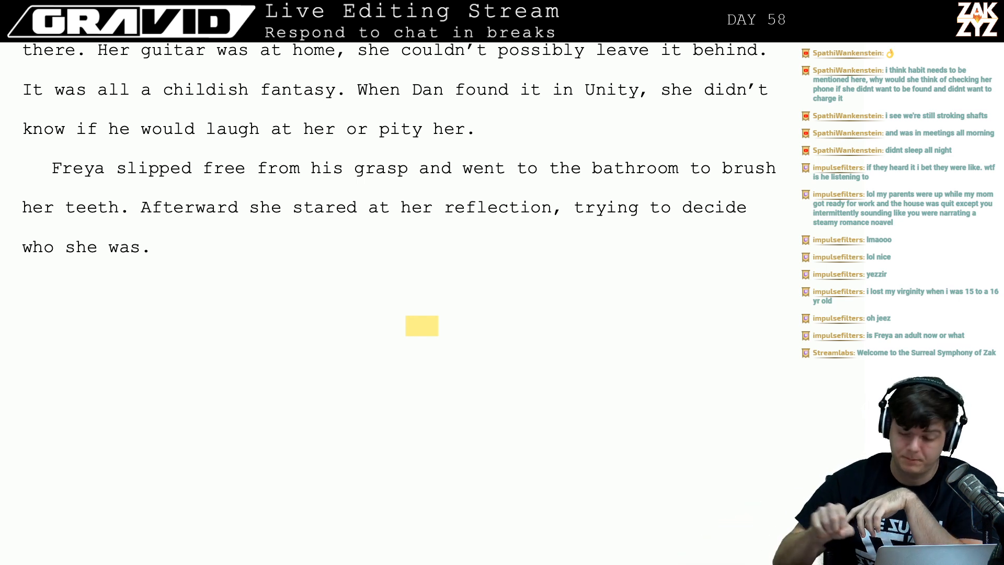
pyautogui.scroll(-5, 397, 293)
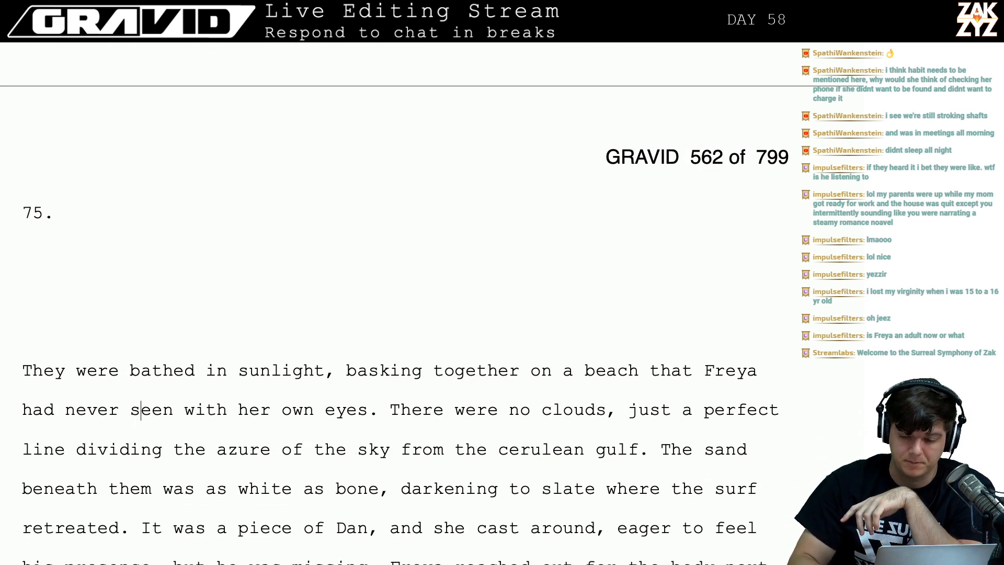
pyautogui.press('Down')
pyautogui.press('Down')
pyautogui.press('Down')
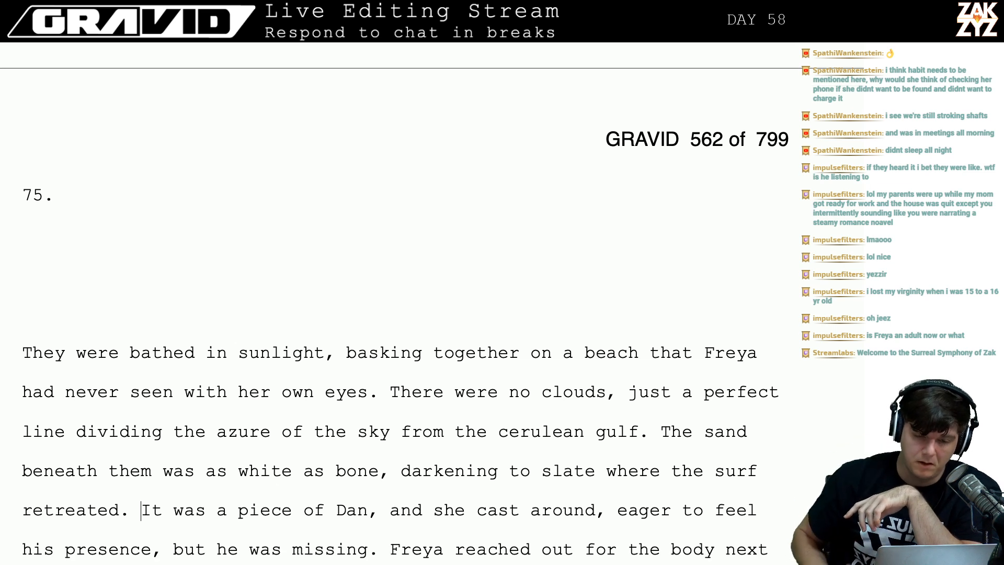